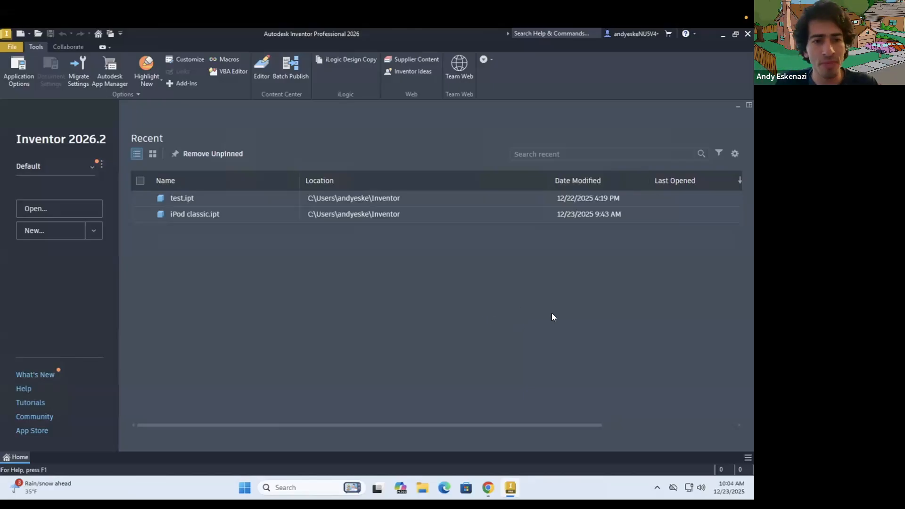
Create a new part file.
left_click(92, 232)
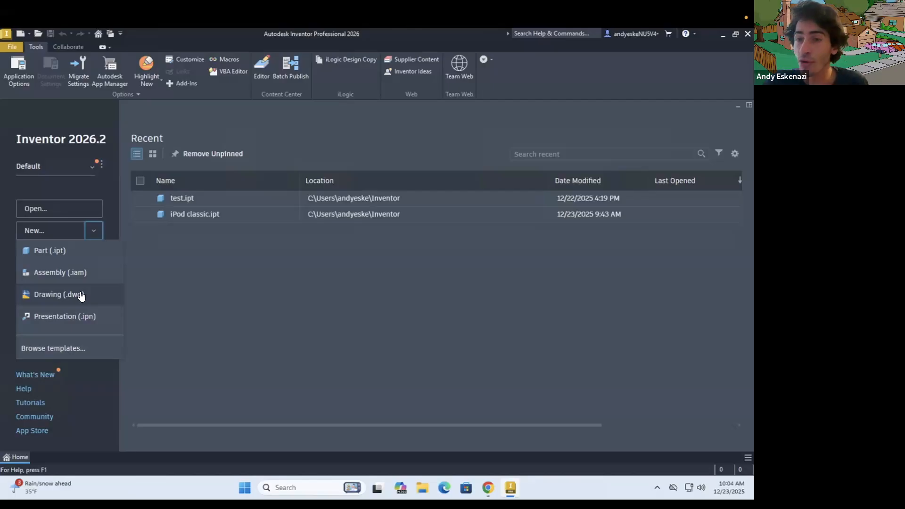
left_click(92, 254)
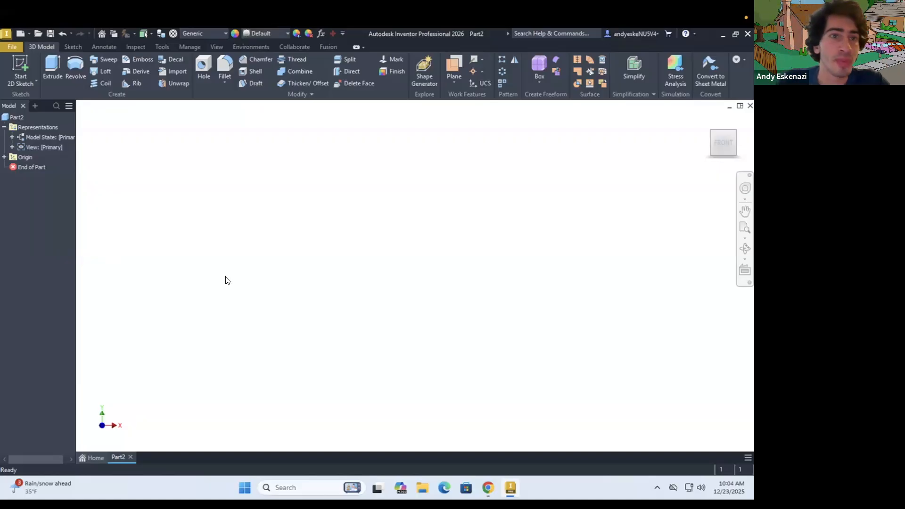
Preview the Sky, Winter Day and Winter Night in-canvas color schemes in the application options, ending on Presentation.
left_click(164, 47)
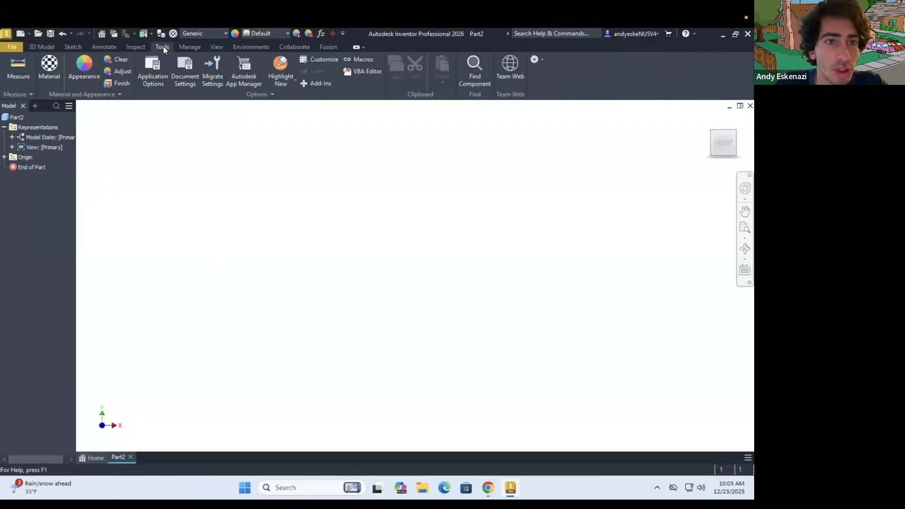
left_click(152, 83)
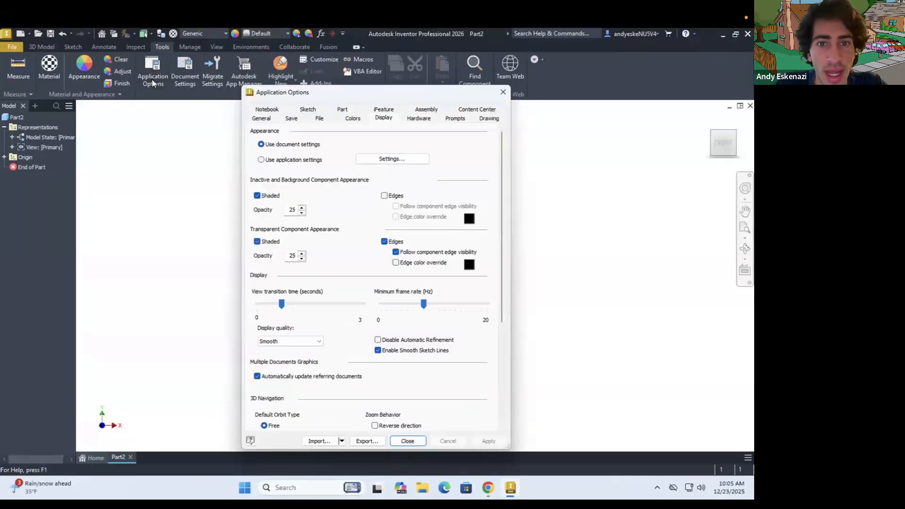
left_click(354, 118)
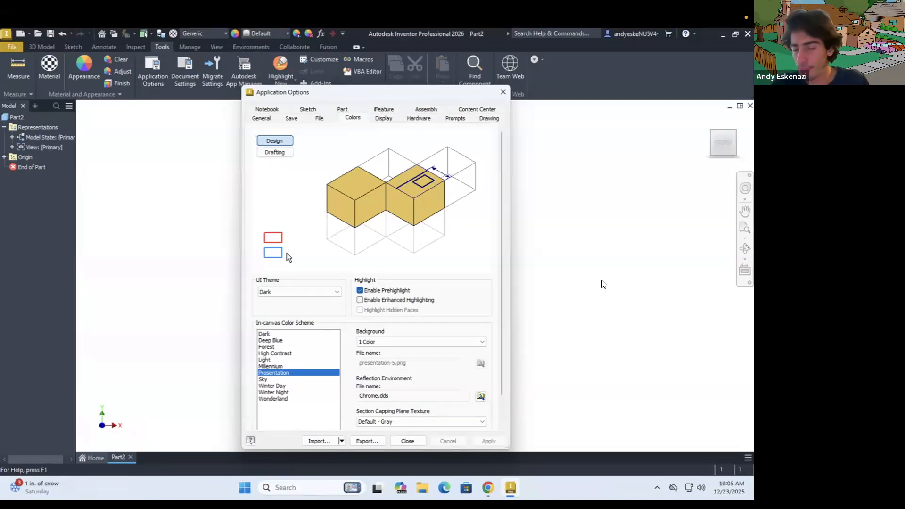
left_click(272, 379)
left_click(272, 386)
left_click(273, 393)
left_click(273, 386)
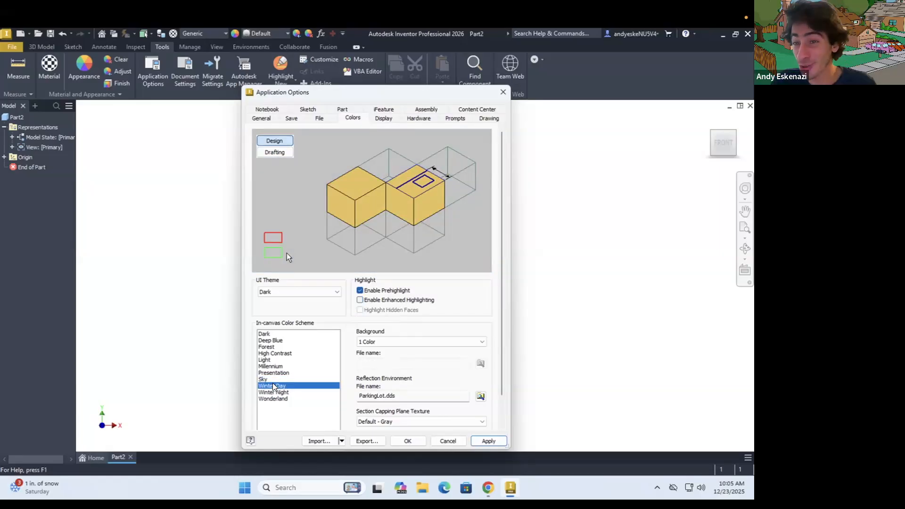
left_click(276, 373)
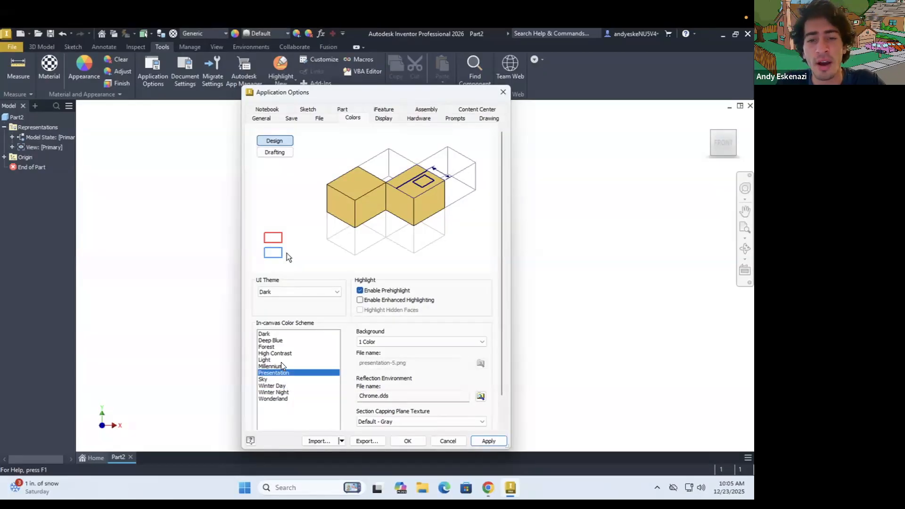
Review the 3D navigation and middle mouse button assignments in the application's display options, and accept the options.
left_click(388, 119)
left_click_drag(498, 221, 506, 327)
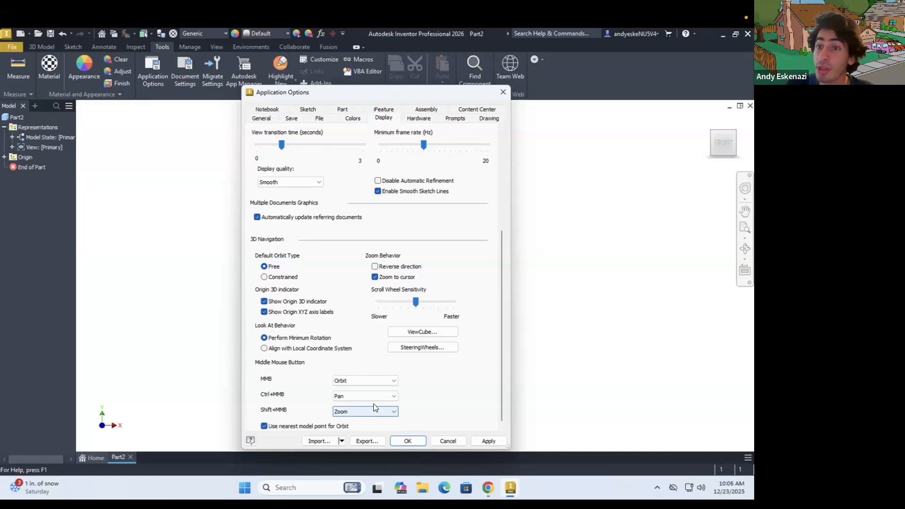
mouse_move(350, 496)
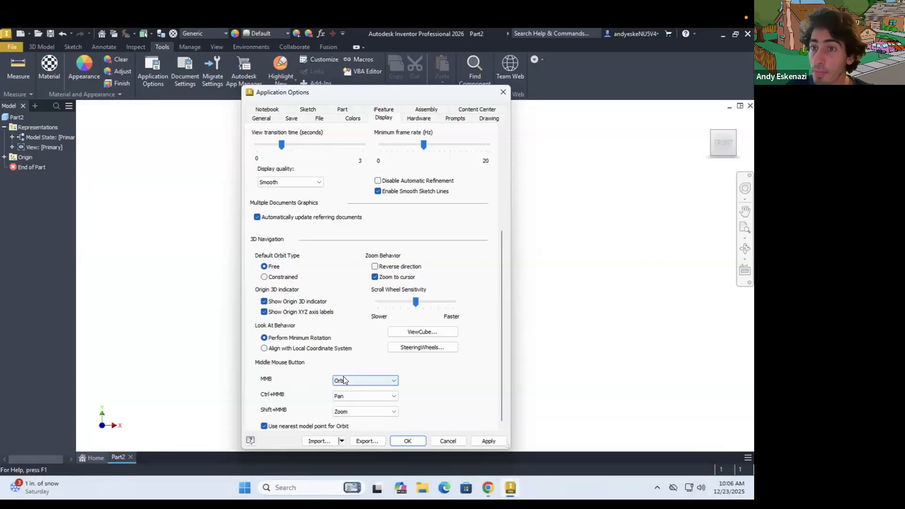
left_click(408, 441)
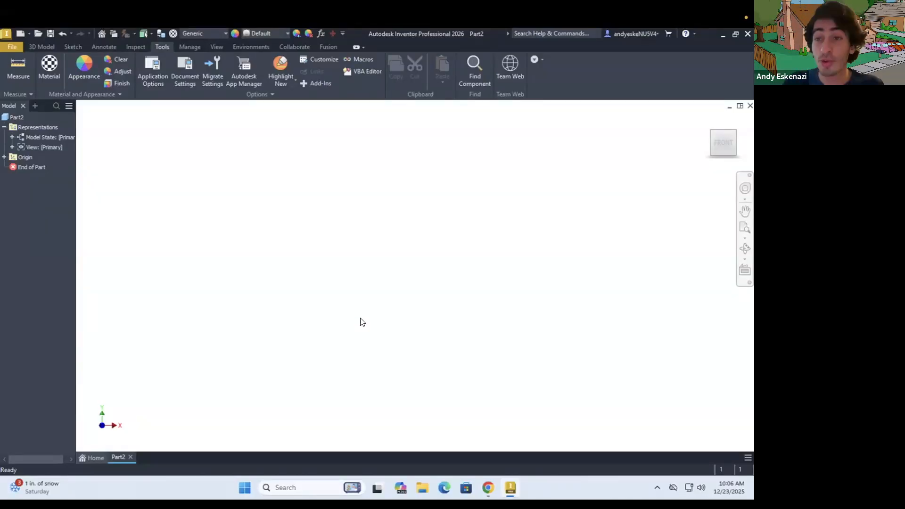
Set the part document's length unit to millimeter and its mass unit to gram.
left_click(183, 72)
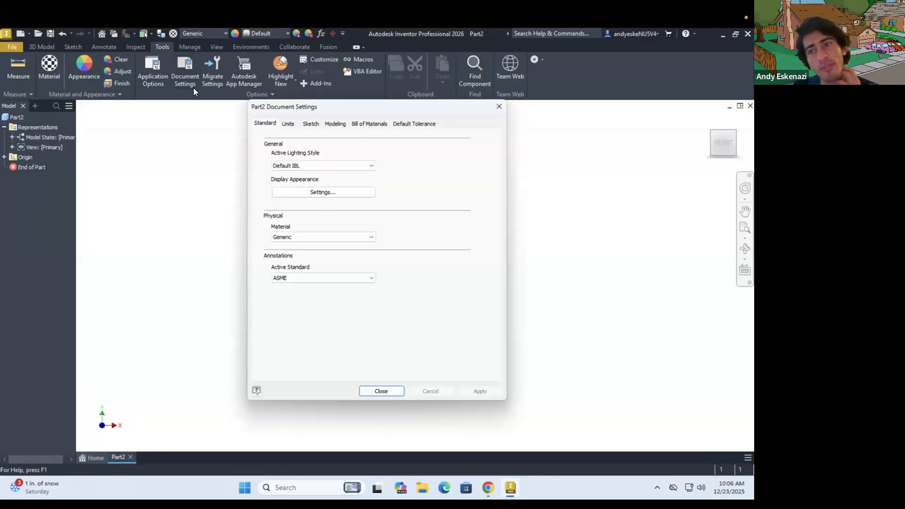
left_click(288, 124)
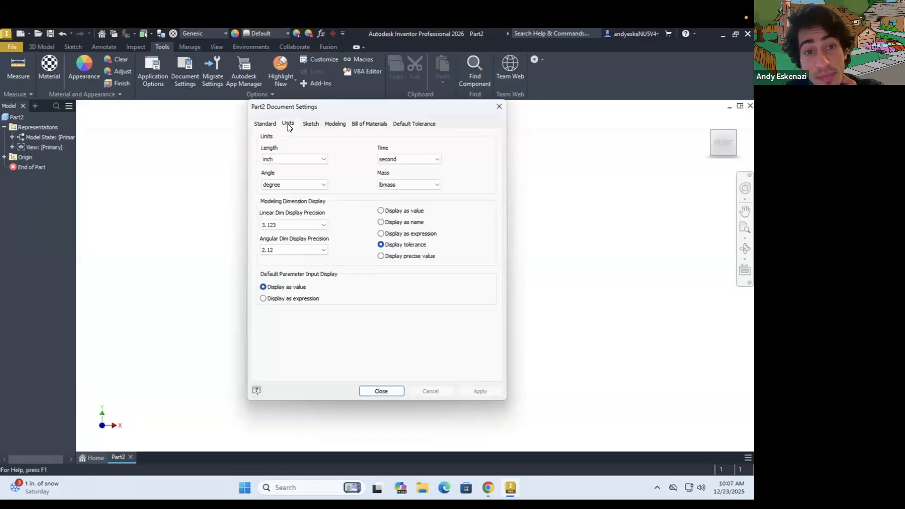
left_click(287, 160)
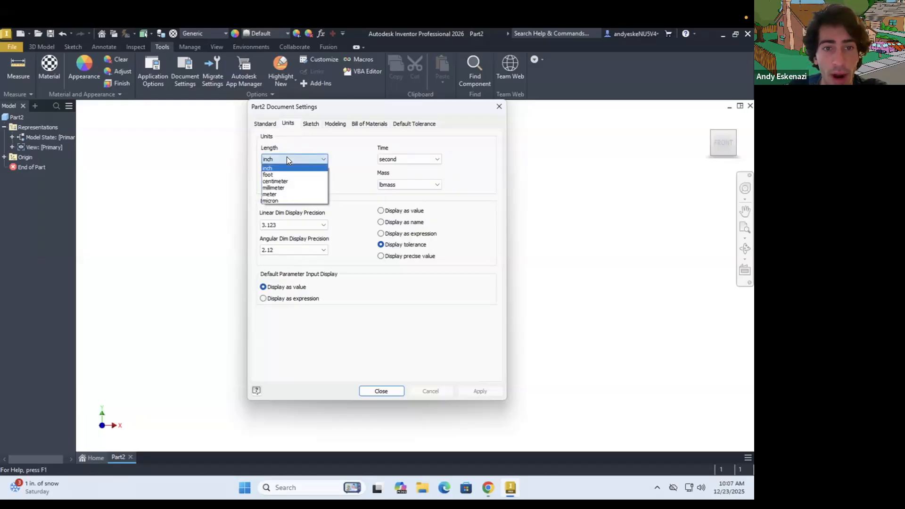
left_click(281, 184)
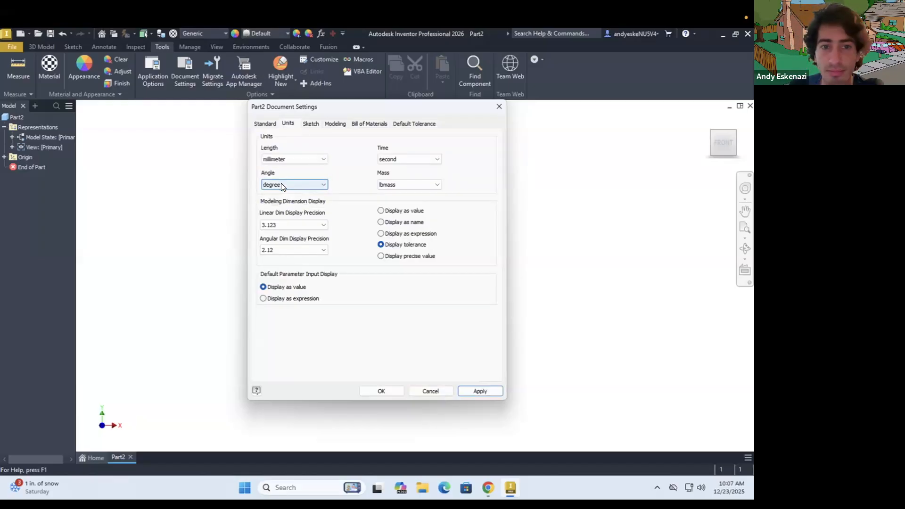
left_click(389, 184)
left_click(391, 206)
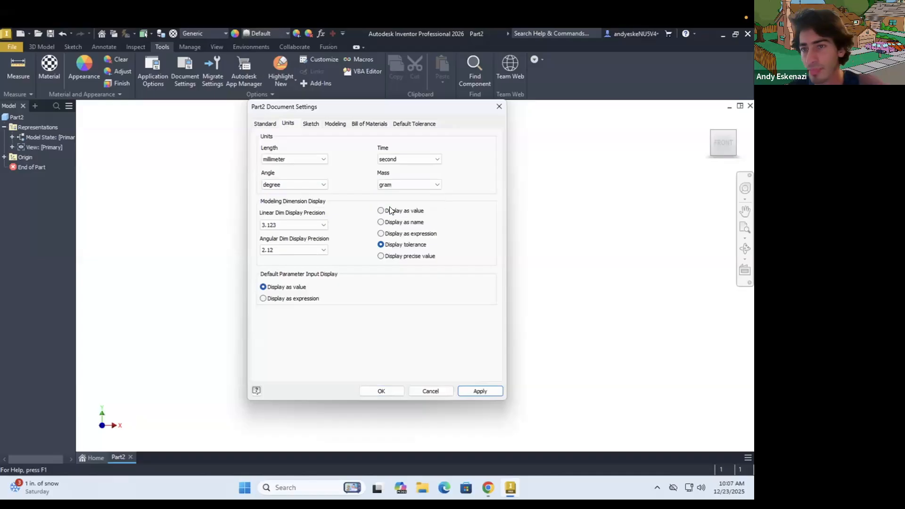
left_click(384, 391)
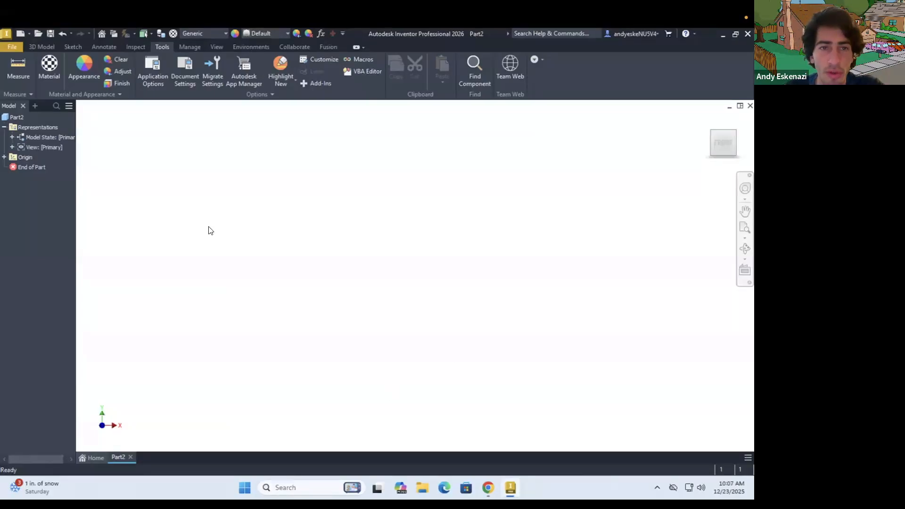
Start a 2D sketch on the front XY origin plane and face it in the Front view.
left_click(72, 47)
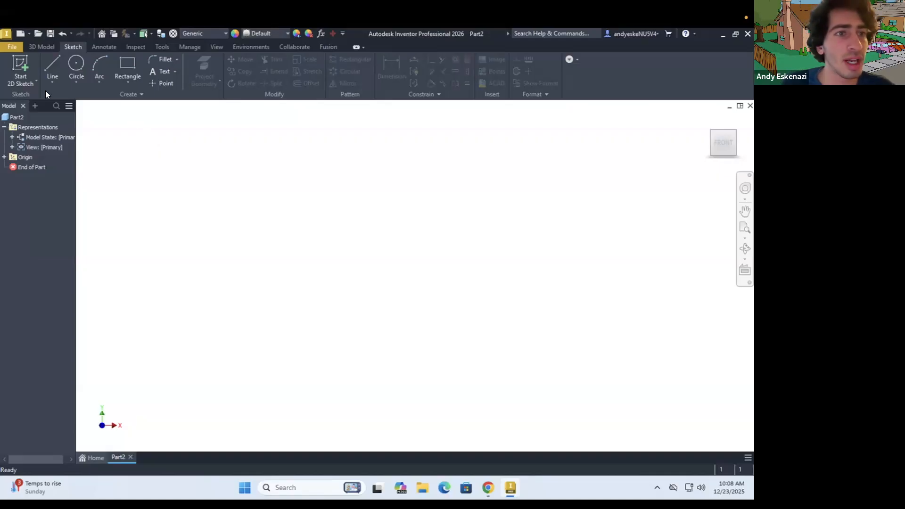
left_click(19, 66)
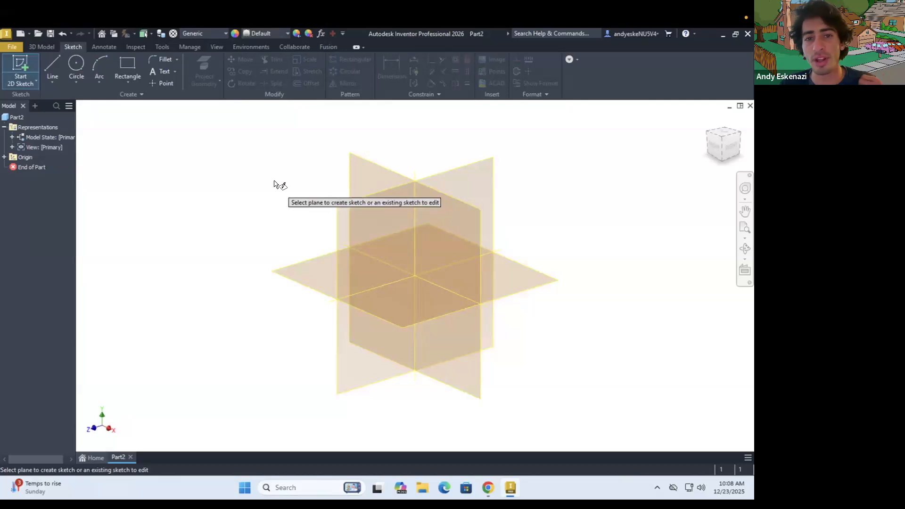
left_click(375, 177)
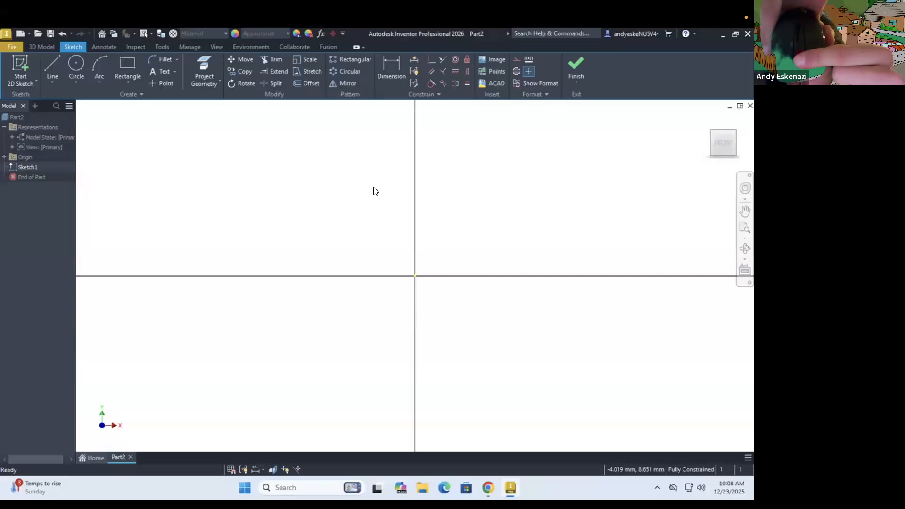
mouse_move(422, 298)
middle_mouse_down("shift")
mouse_move(410, 251)
mouse_move(402, 257)
mouse_move(416, 269)
mouse_move(427, 256)
middle_mouse_up("shift")
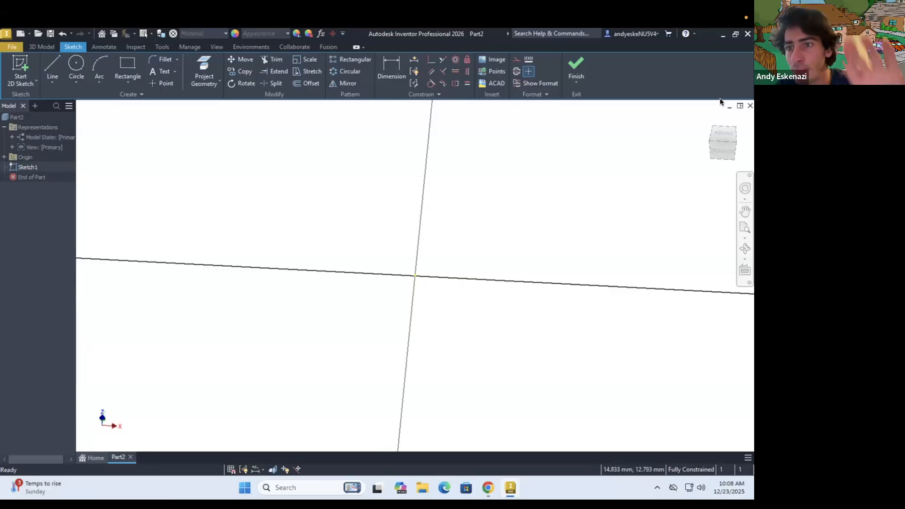
left_click(720, 134)
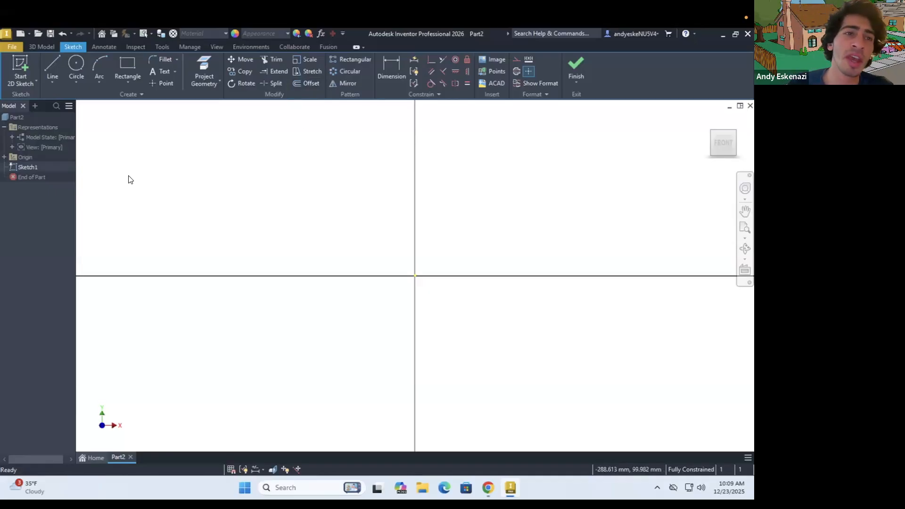
left_click(52, 83)
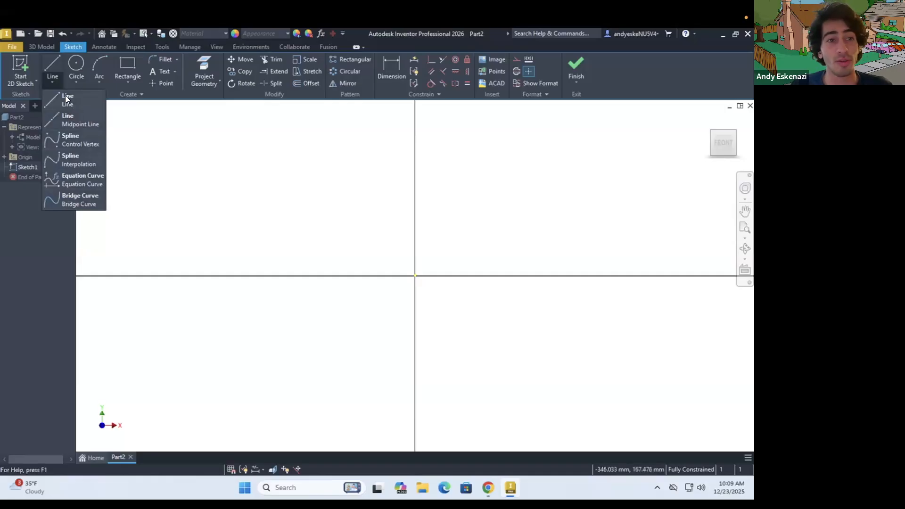
left_click(74, 81)
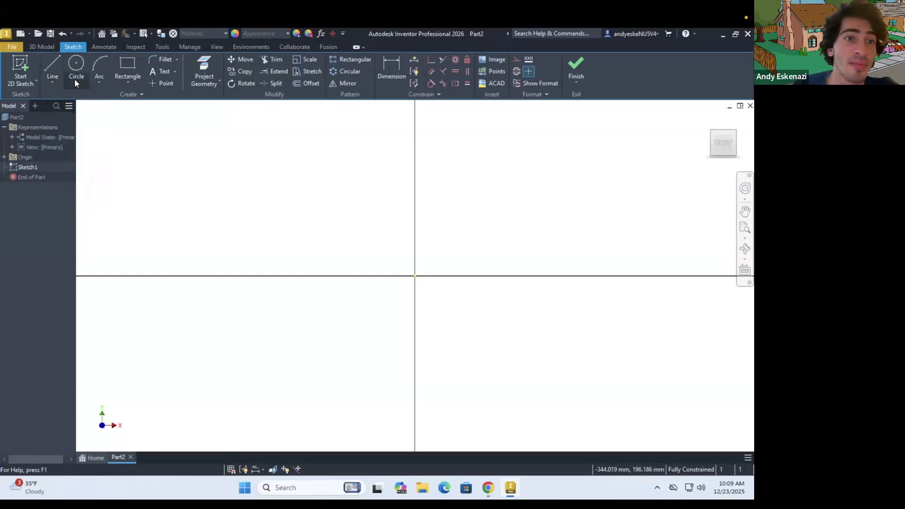
left_click(76, 83)
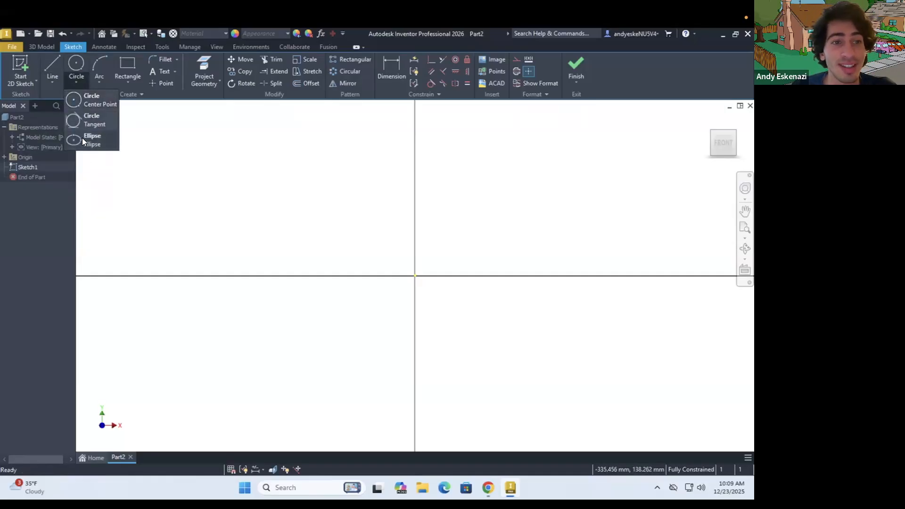
left_click(99, 82)
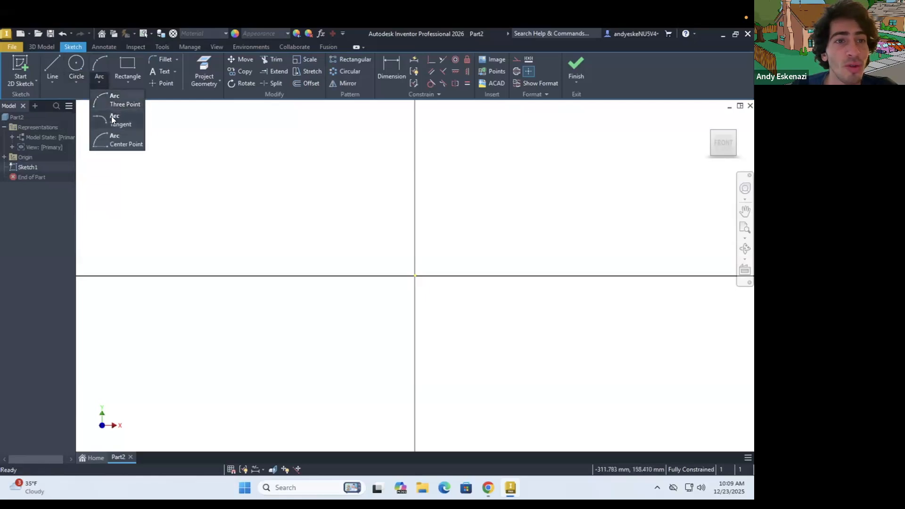
left_click(127, 81)
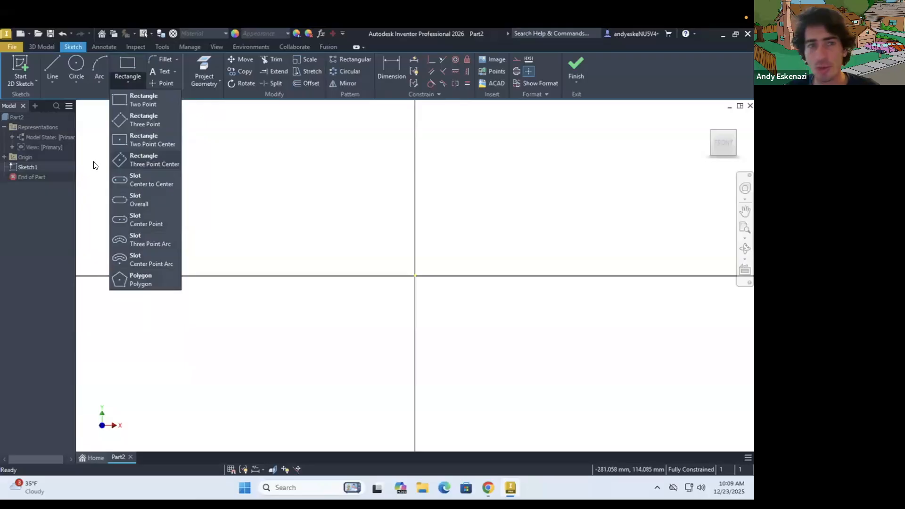
Sketch an open chain of five connected lines around the origin, ending with segments about 272 mm and 160 mm long.
left_click(61, 80)
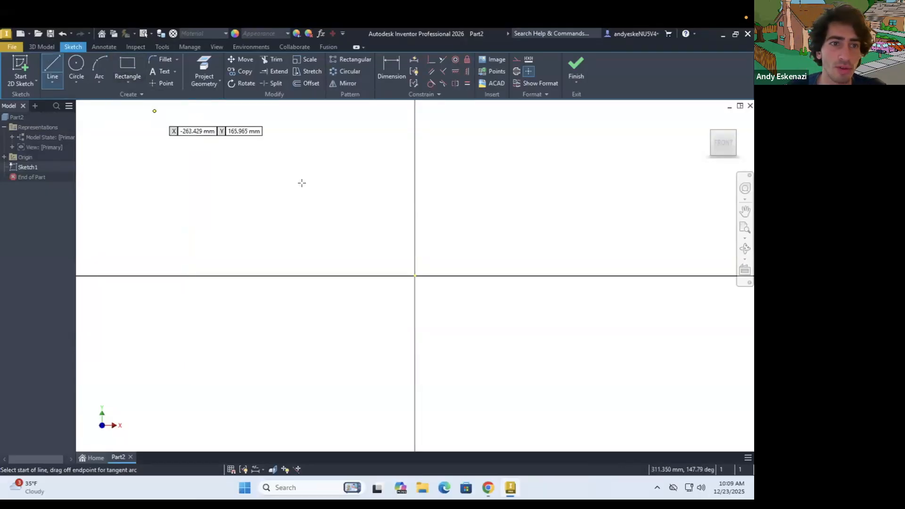
left_click(245, 195)
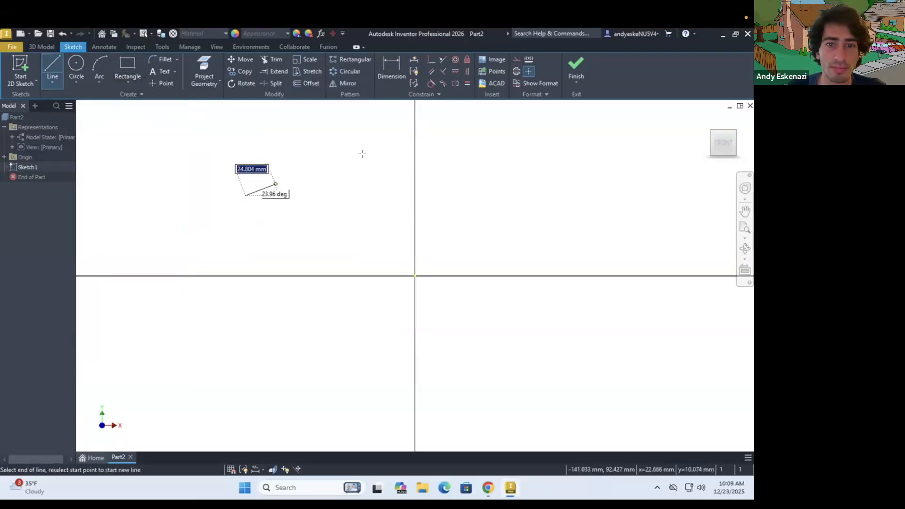
left_click(406, 131)
left_click(612, 167)
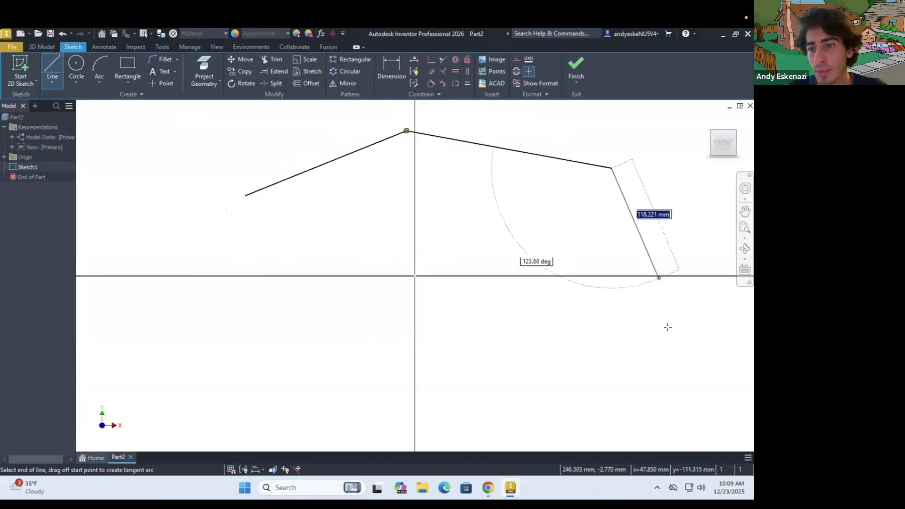
left_click(670, 337)
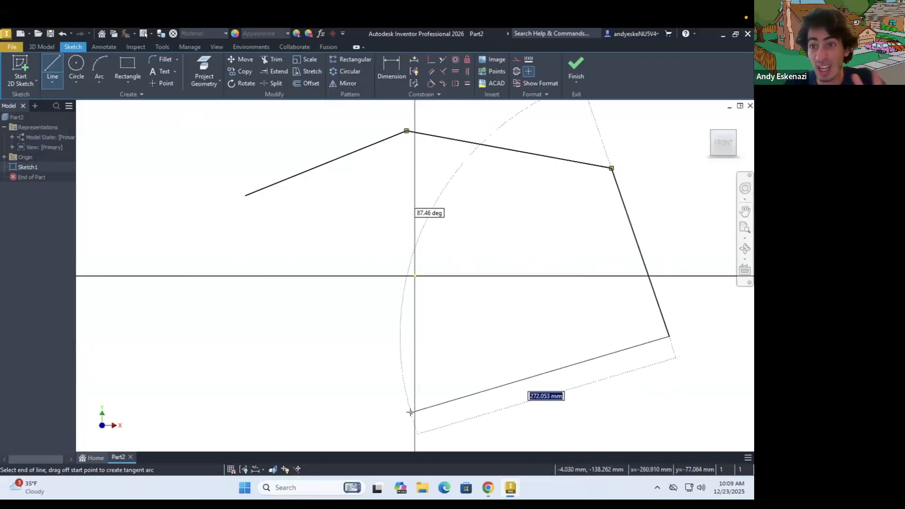
left_click(410, 412)
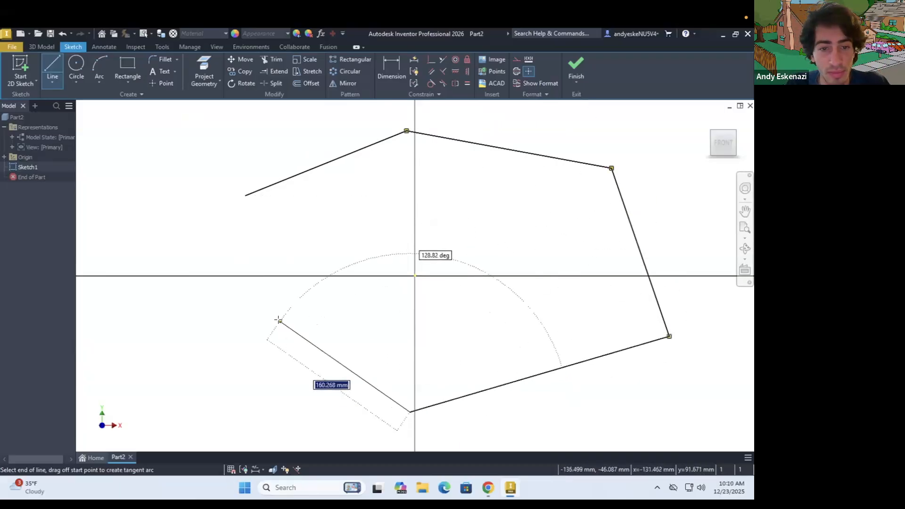
left_click(279, 321)
key("Escape")
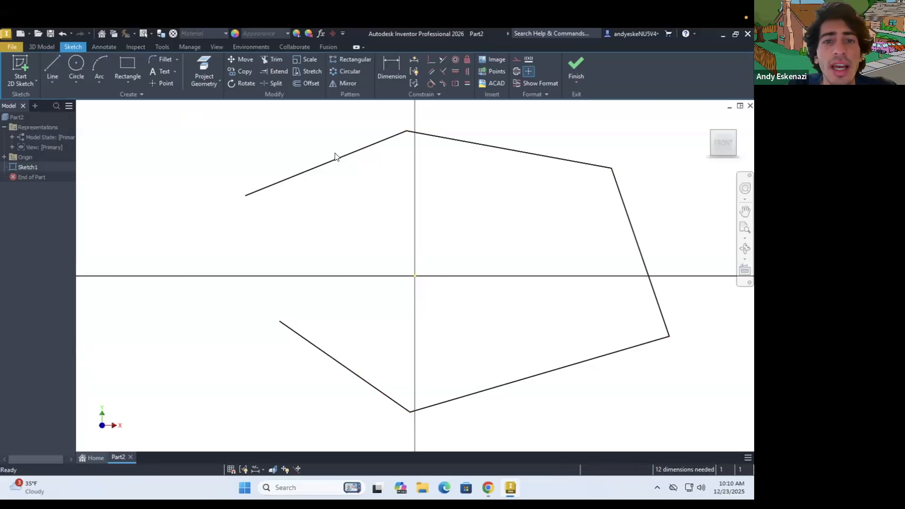
Reshape the unconstrained line chain by moving its upper-left segments, free start point and the two corners on its right side inward.
mouse_move(338, 162)
left_mouse_down()
mouse_move(297, 127)
mouse_move(337, 202)
left_mouse_up()
left_click(469, 145)
left_click_drag(474, 143, 476, 308)
left_click_drag(243, 236, 441, 153)
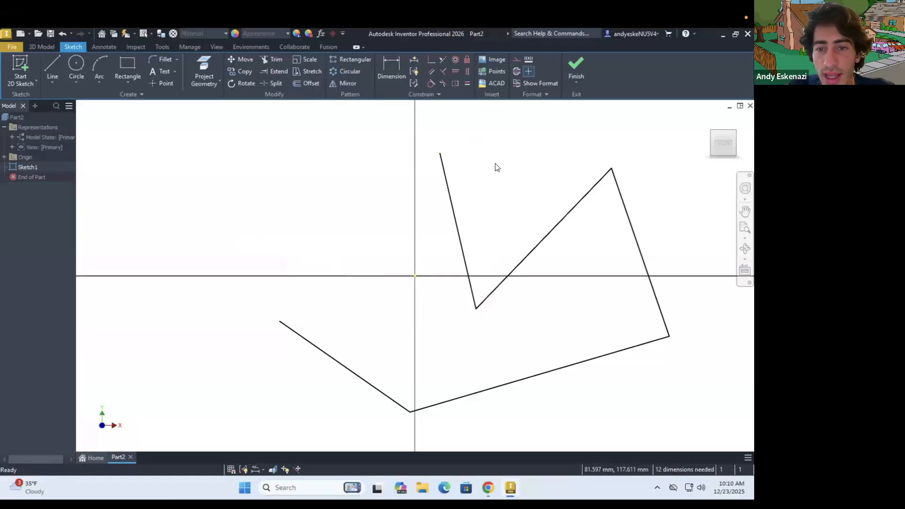
left_click_drag(603, 160, 598, 221)
left_click_drag(613, 174, 621, 261)
left_click(669, 335)
left_click_drag(670, 337, 564, 385)
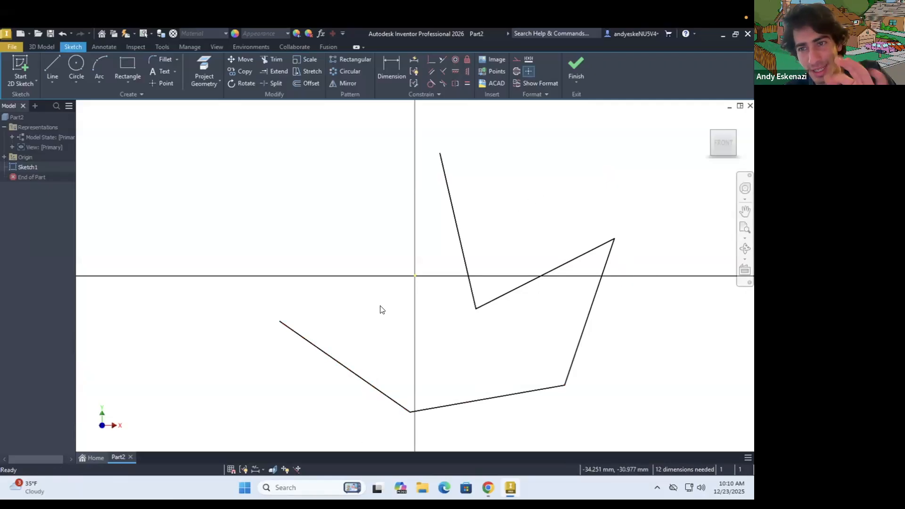
left_click(457, 229)
left_click(526, 227)
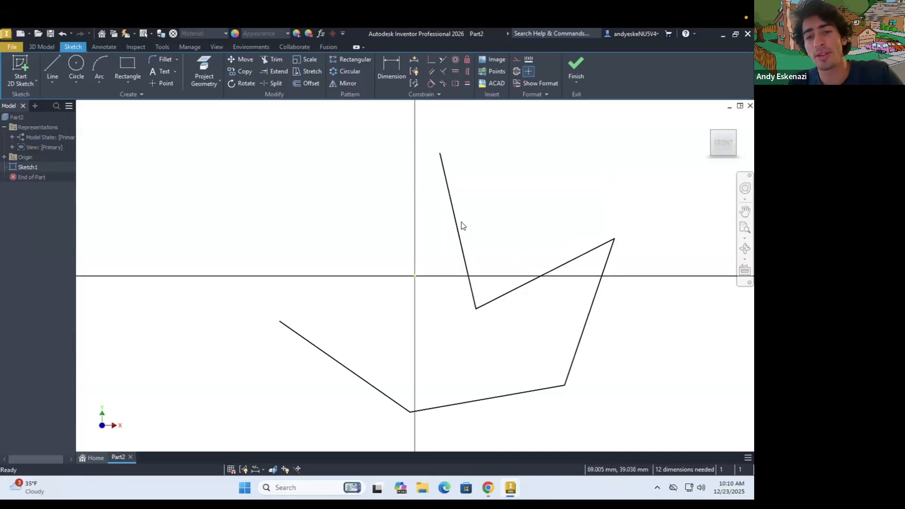
Move the upper free line up and to the right, and constrain it to be vertical.
mouse_move(458, 228)
left_mouse_down()
mouse_move(509, 200)
mouse_move(375, 245)
mouse_move(484, 188)
left_mouse_up()
left_click(469, 143)
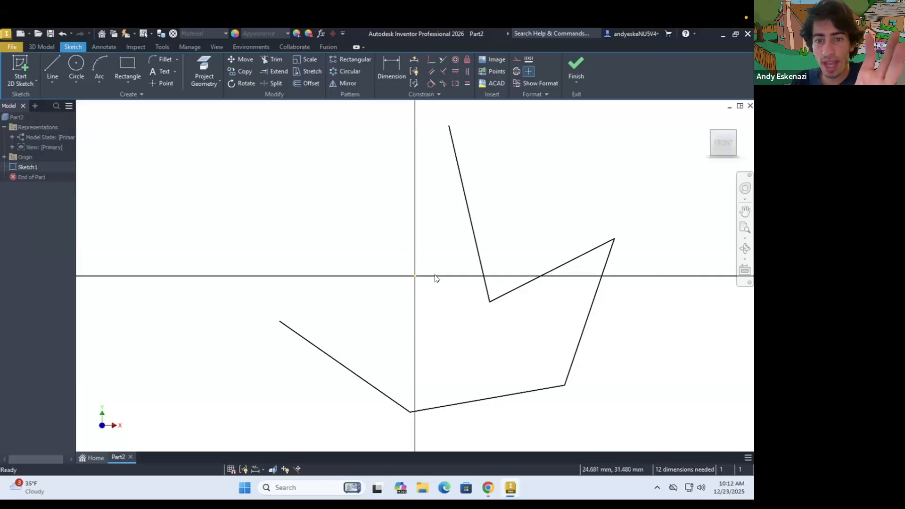
left_click(468, 207)
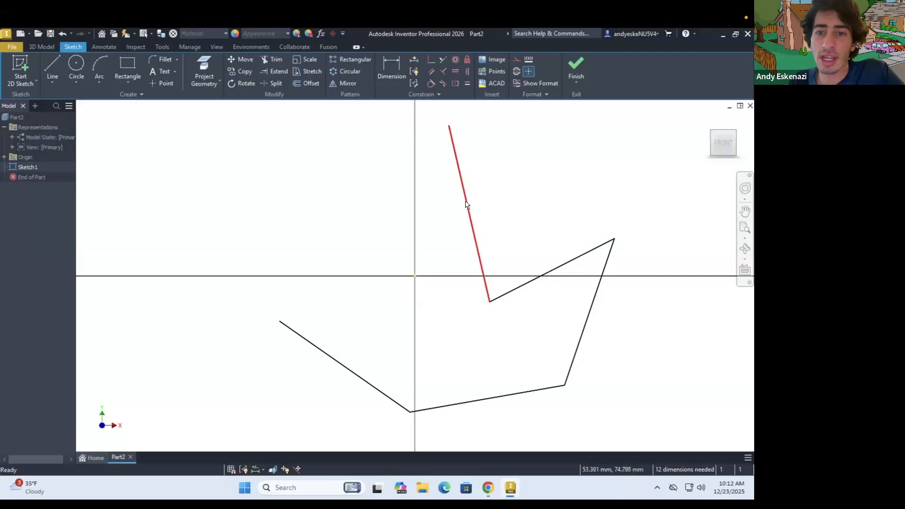
left_click(466, 72)
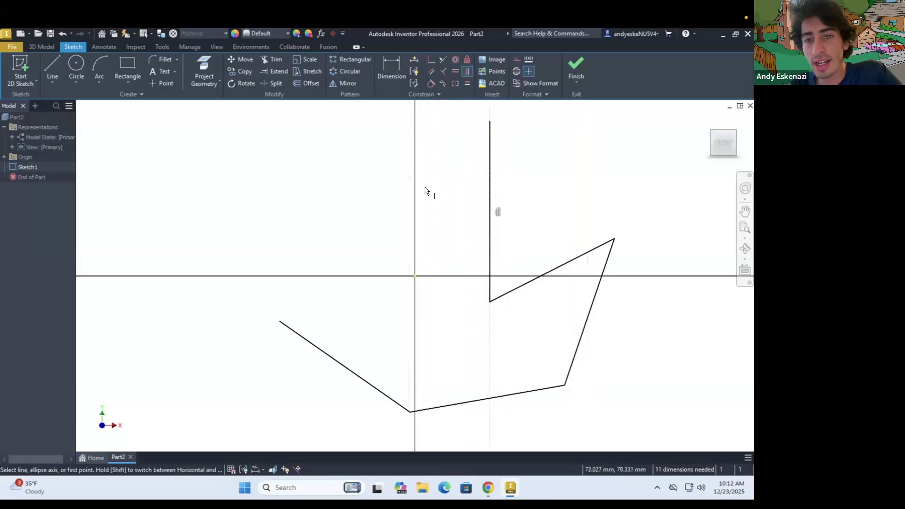
left_click(491, 203)
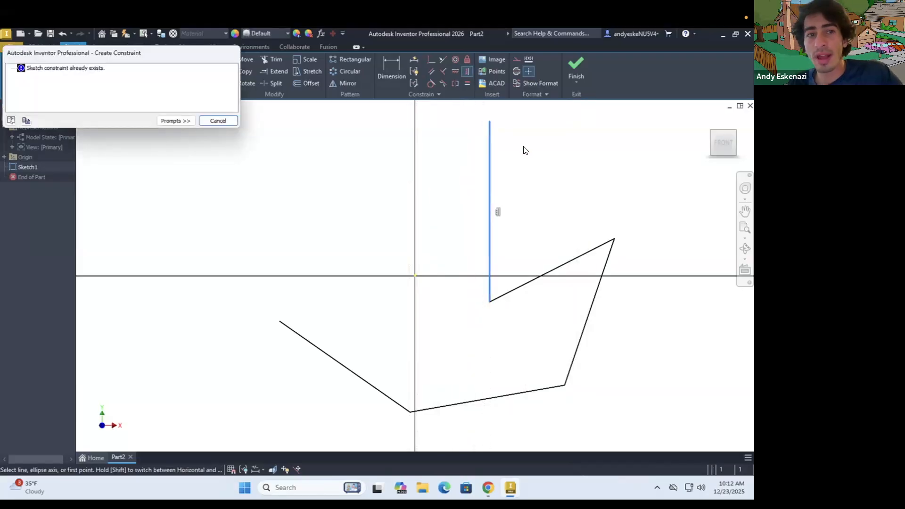
left_click(217, 121)
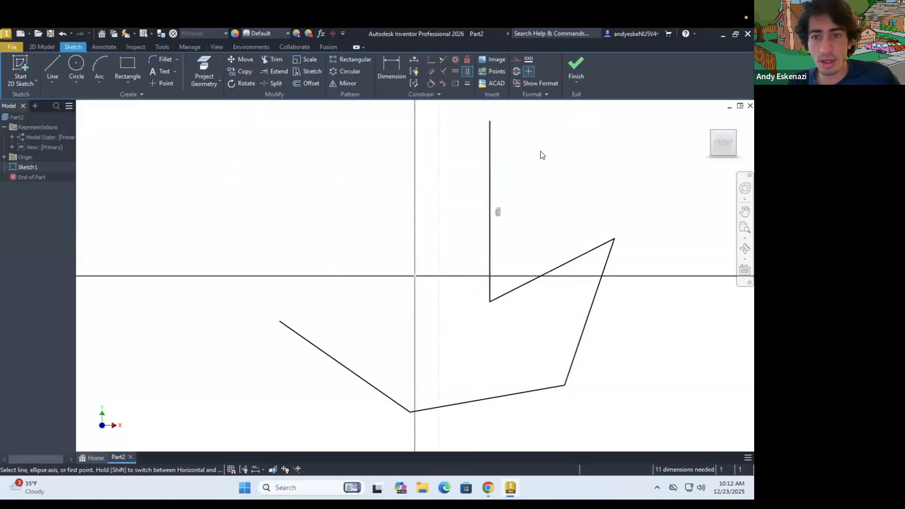
Move the vertical line sideways by its upper end and its middle to test its remaining freedom.
left_click(491, 126)
left_click_drag(489, 121, 465, 140)
left_click_drag(464, 256, 469, 222)
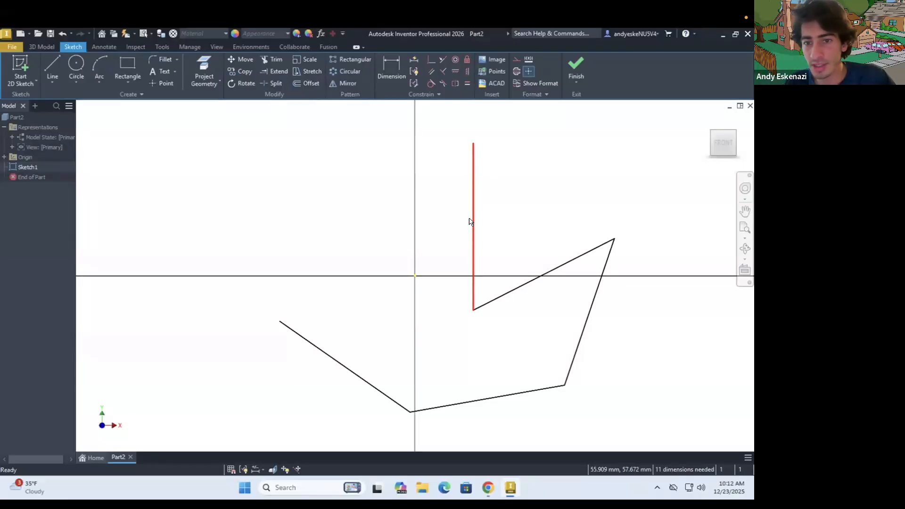
left_click_drag(473, 220, 481, 214)
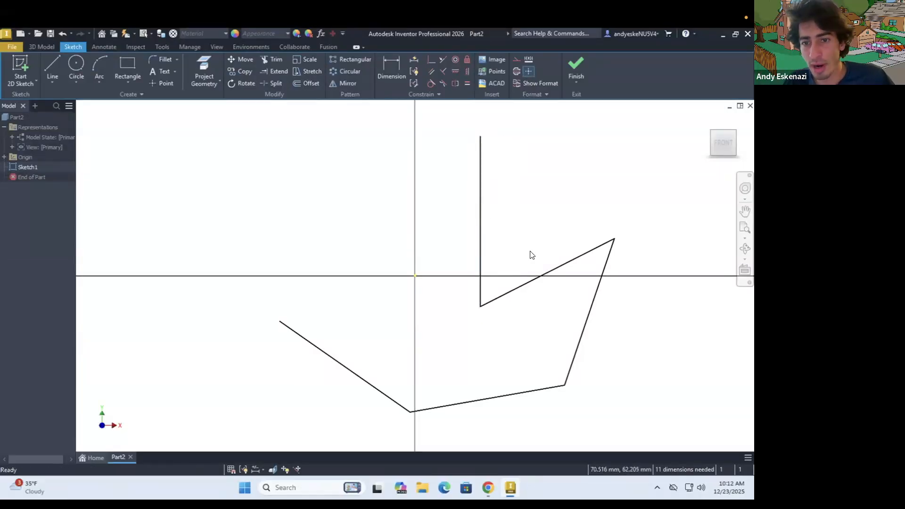
Constrain the line joined to the vertical line's lower end to be horizontal, and shift it slightly.
left_click(561, 273)
left_click(453, 71)
left_click(522, 285)
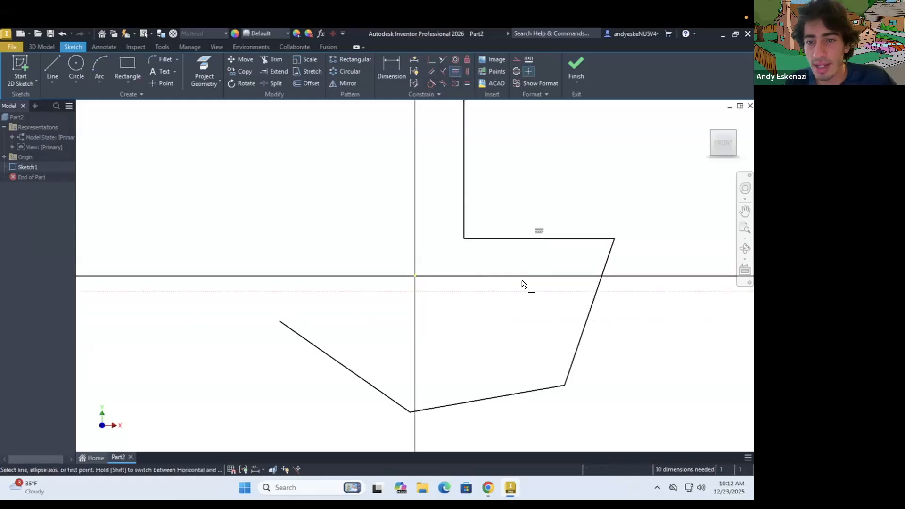
key("Escape")
left_click_drag(531, 270, 535, 246)
scroll(513, 256, "up", 4)
scroll(516, 223, "down", 3)
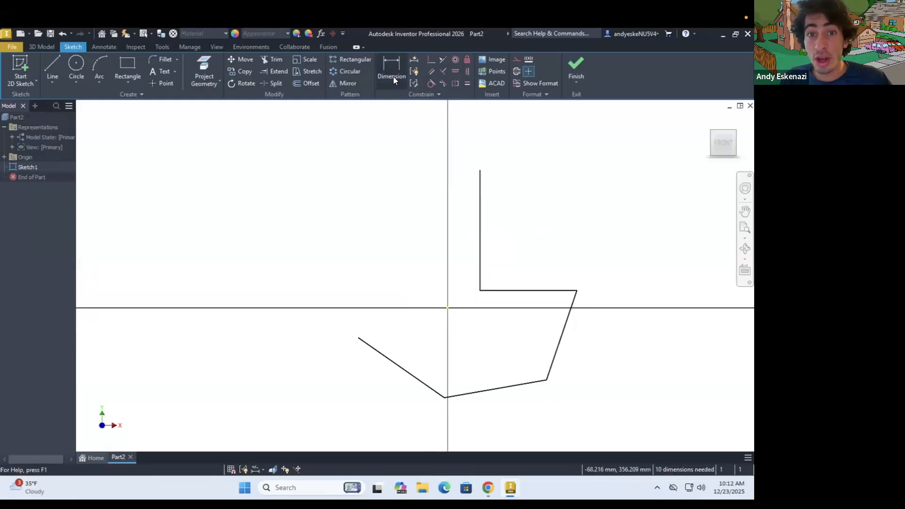
Dimension the vertical line's length as 200 mm.
key("d")
left_click(481, 240)
left_click(529, 227)
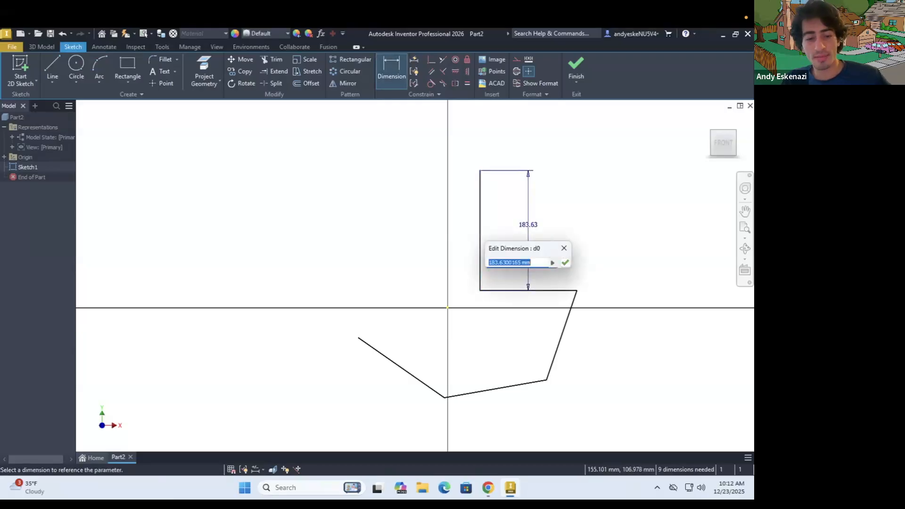
type("200")
key("Return")
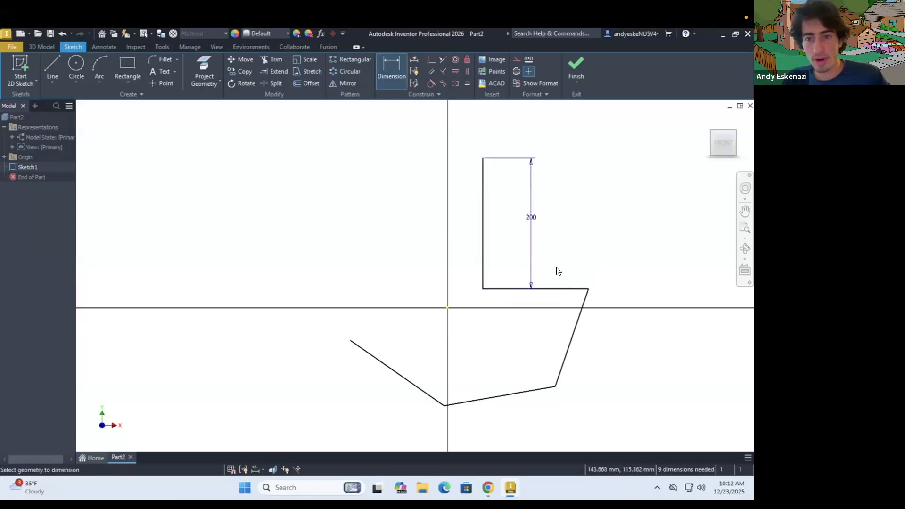
key("Escape")
Make the two lowest lines of the chain perpendicular to each other.
left_click(590, 305)
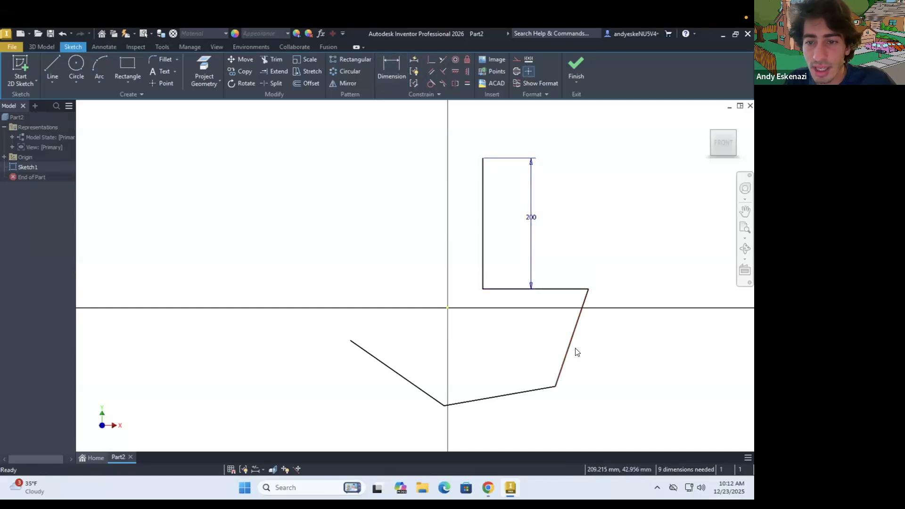
left_click(500, 398)
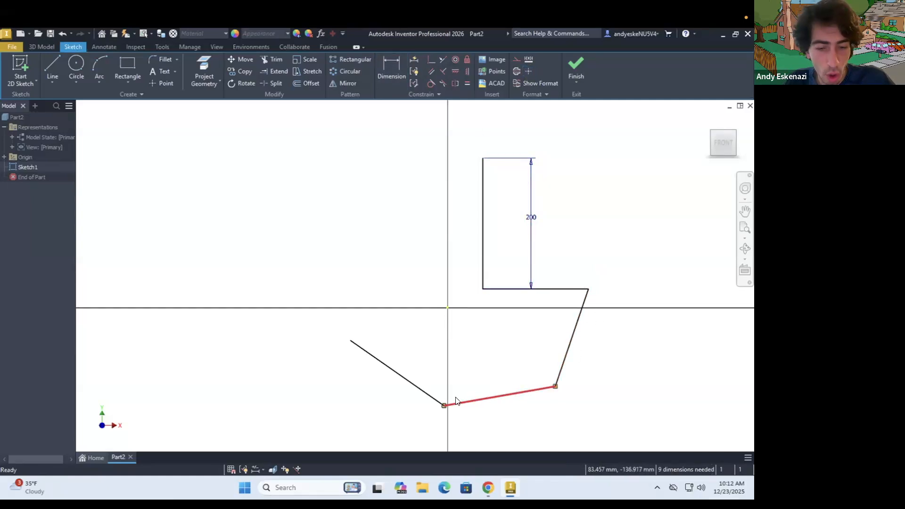
left_click(420, 394, "ctrl")
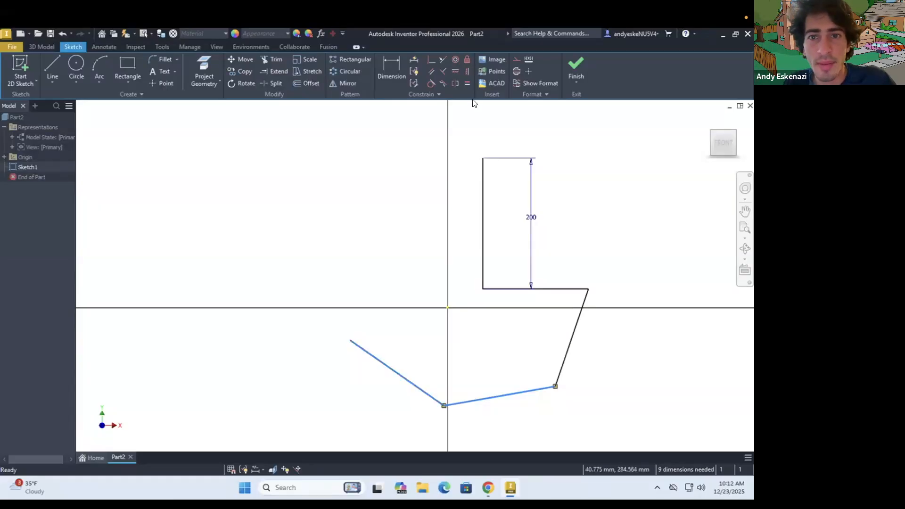
left_click(443, 70)
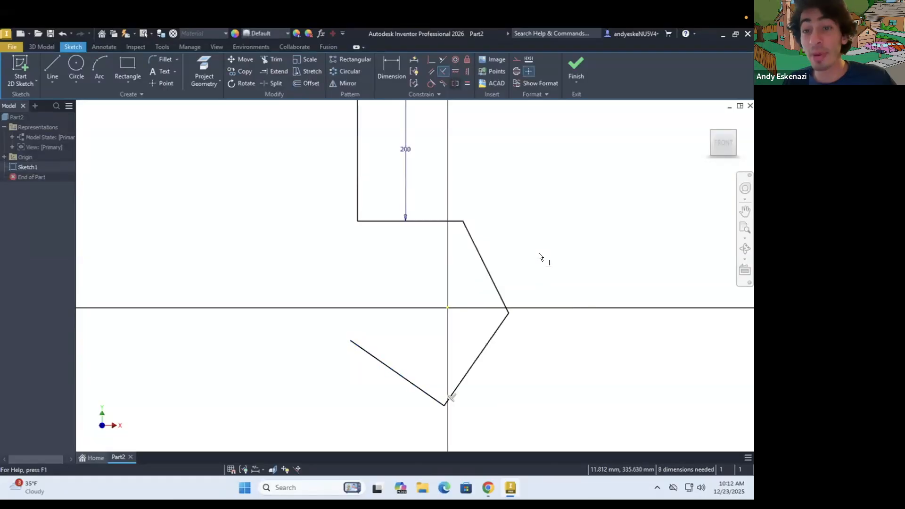
left_click(461, 226)
key("Escape")
Reshape the chain by moving its short sloping line, vertical line and horizontal line, leaving the vertical line just right of the origin.
left_click_drag(473, 239, 514, 248)
mouse_move(358, 238)
left_mouse_down()
mouse_move(486, 239)
mouse_move(542, 264)
mouse_move(566, 317)
mouse_move(580, 287)
left_mouse_up()
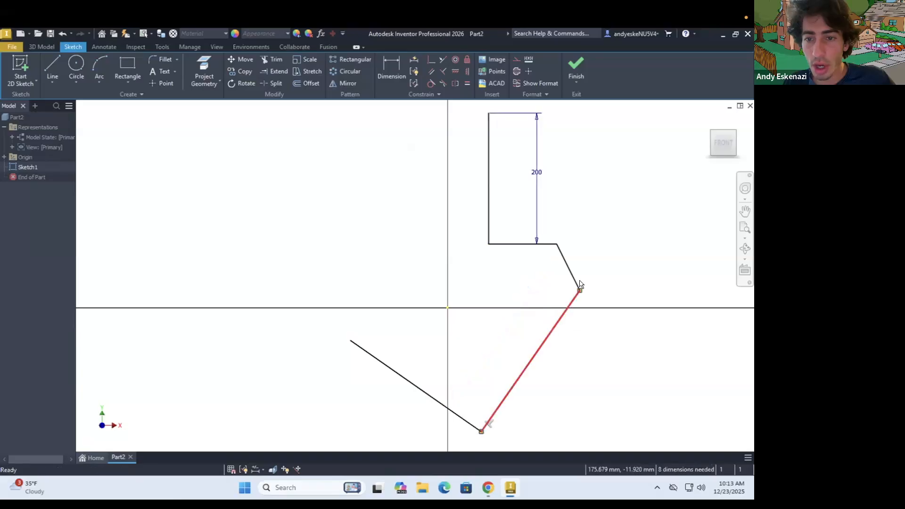
left_click_drag(547, 244, 467, 230)
Add a 200-degree angle dimension between the horizontal line and the adjoining short sloping line.
key("d")
left_click(544, 251)
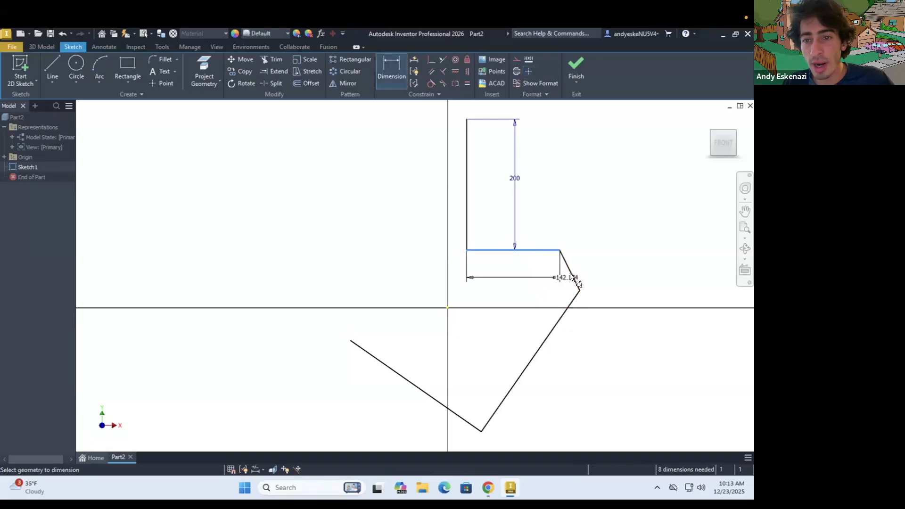
left_click(573, 278)
left_click(521, 281)
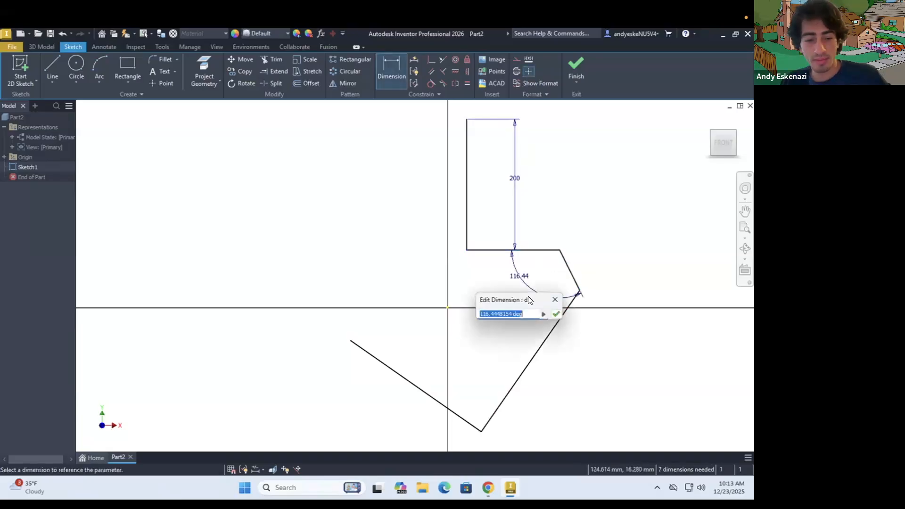
type("200")
key("Return")
key("Escape")
mouse_move(562, 320)
left_mouse_down()
mouse_move(558, 346)
mouse_move(555, 339)
left_mouse_up()
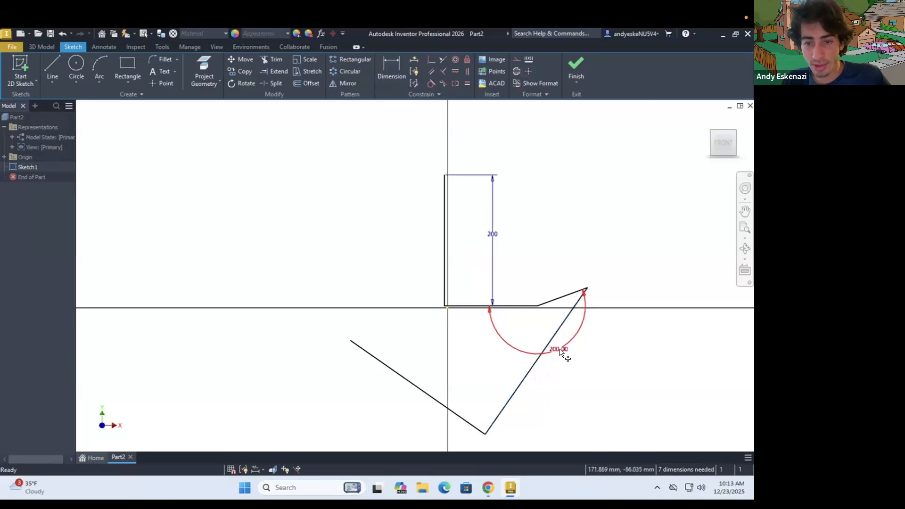
Set the angle between the horizontal line and the short sloping line to 60 degrees.
double_click(561, 350)
type("60")
key("Return")
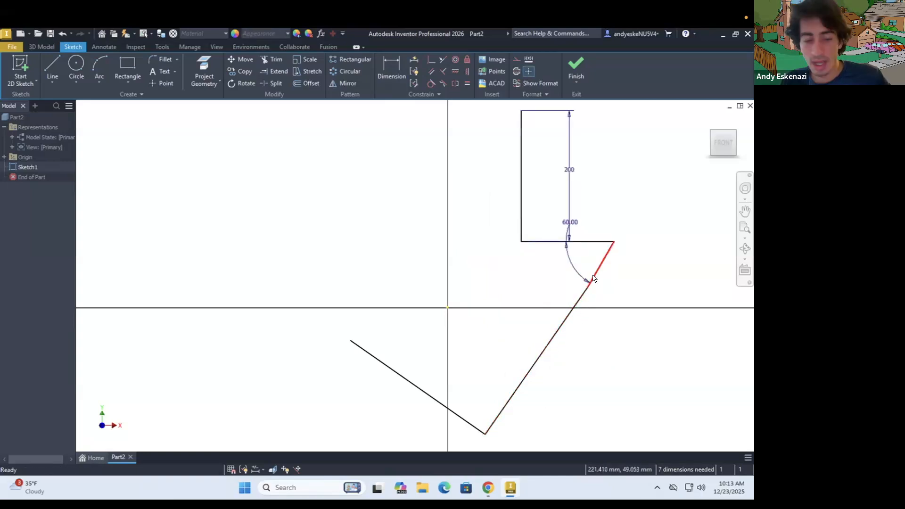
Dimension the angle between the short sloping line and the long line below it as 150 degrees.
key("d")
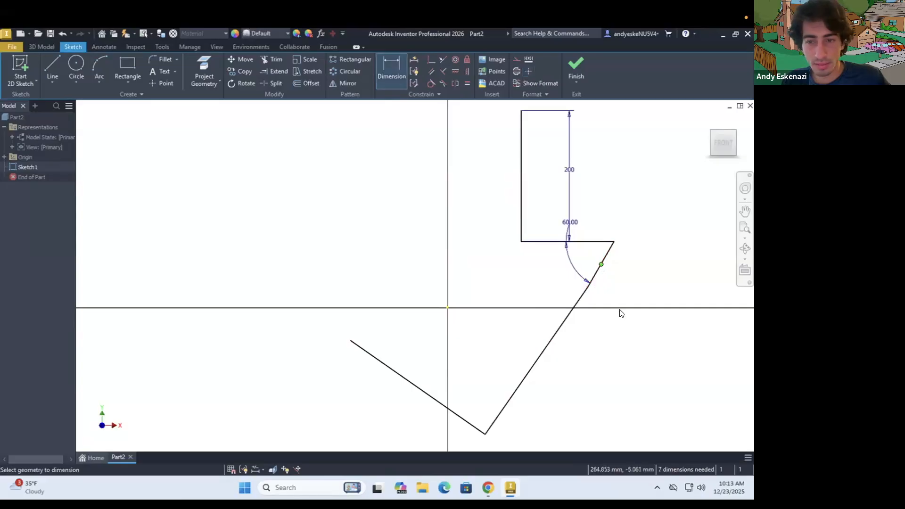
left_click(596, 271)
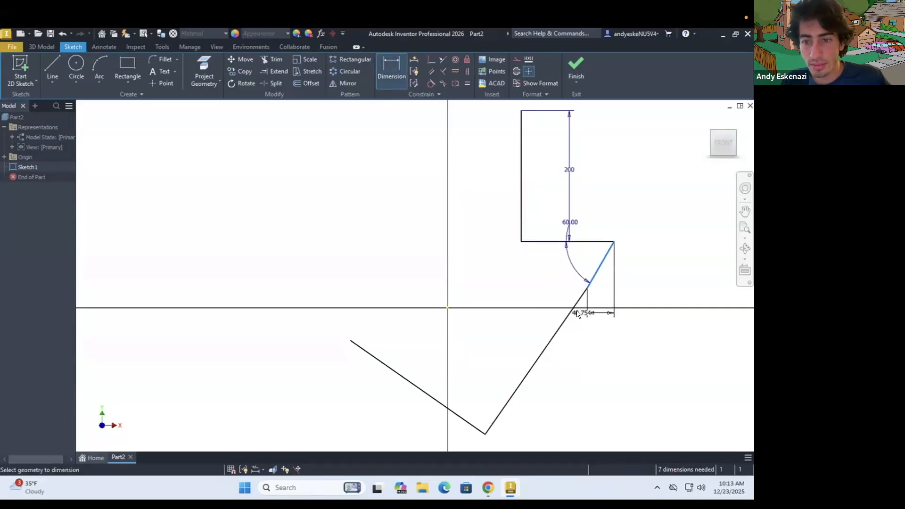
left_click(572, 317)
left_click(559, 302)
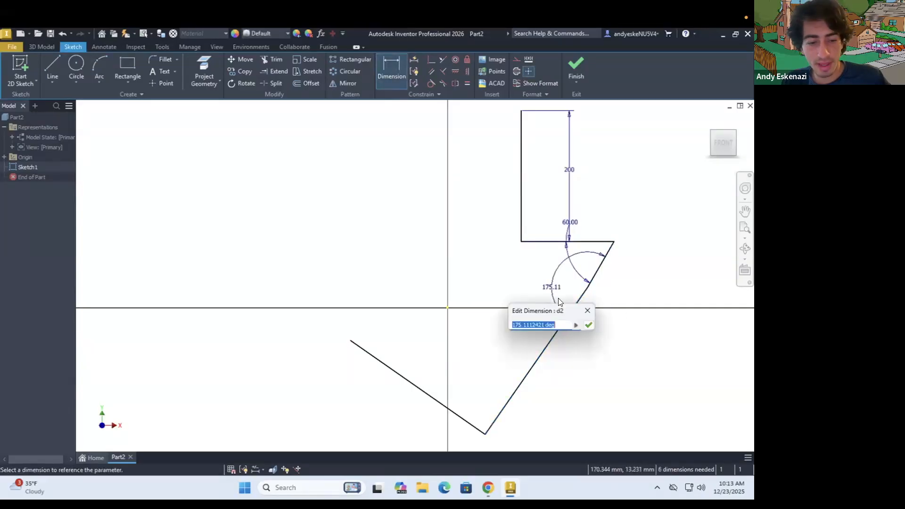
type("16")
key("BackSpace")
type("50")
key("Return")
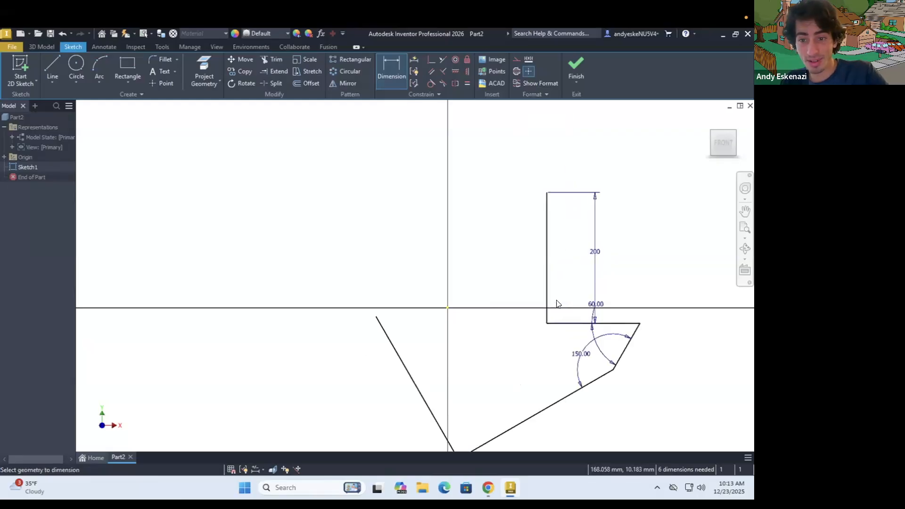
Move the vertical line up and to the left toward the origin, stretching the horizontal line.
left_click_drag(548, 291, 493, 241)
scroll(522, 282, "up", 2)
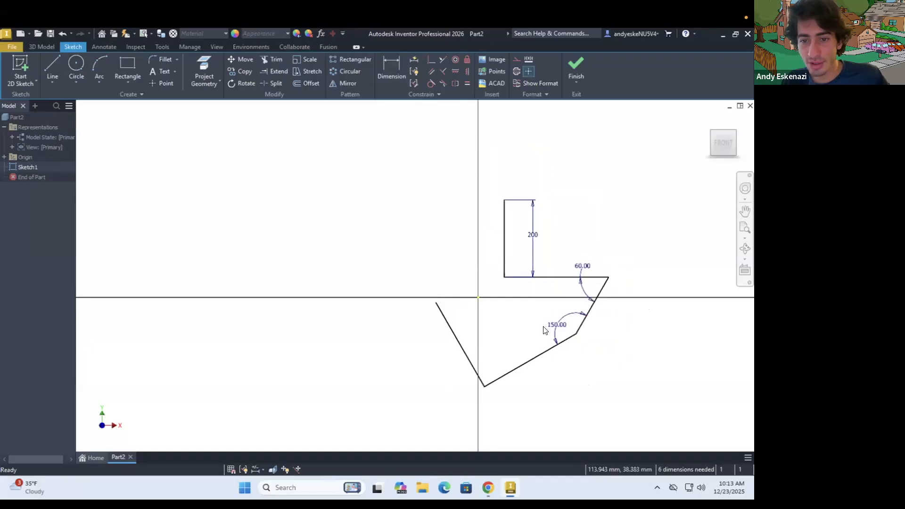
scroll(542, 304, "down", 2)
scroll(452, 283, "up", 2)
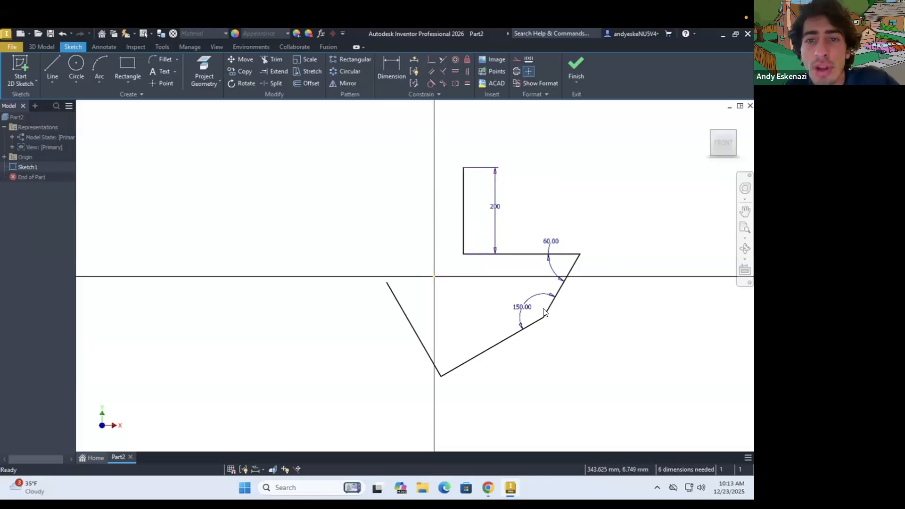
Make the corner between the vertical and horizontal lines coincident with the sketch origin.
left_click(463, 255)
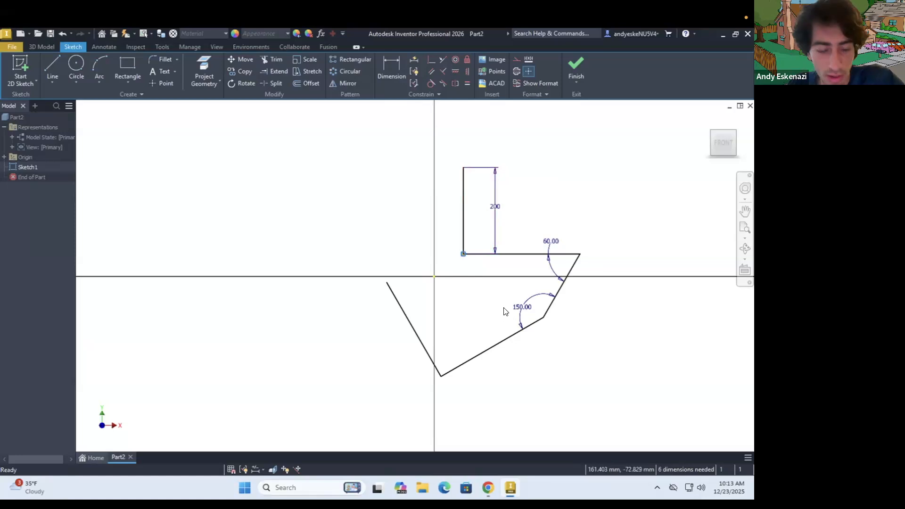
left_click(430, 58)
key("Escape")
left_click(434, 223)
left_click(451, 270)
scroll(464, 266, "up", 3)
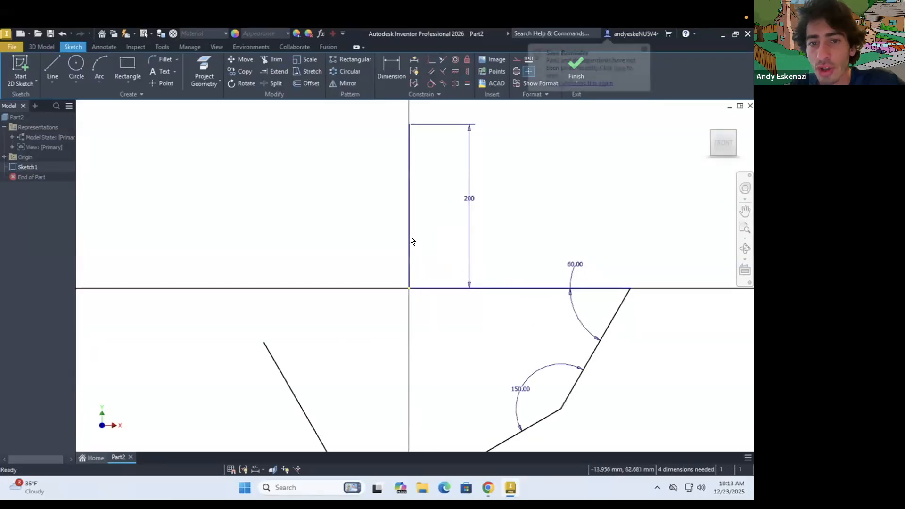
scroll(411, 240, "down", 2)
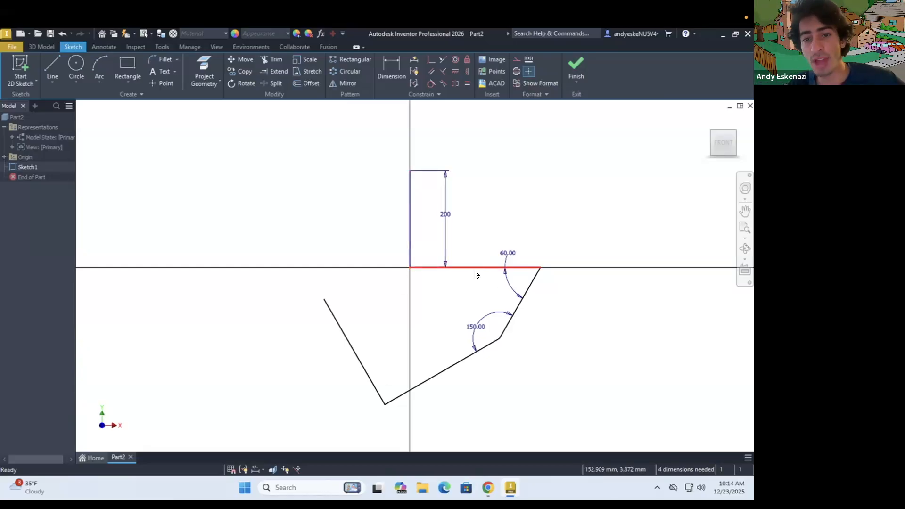
Test the horizontal line's free end by moving it, and dimension the line's length as 200 mm.
mouse_move(540, 267)
left_mouse_down()
mouse_move(590, 270)
mouse_move(540, 271)
mouse_move(583, 264)
mouse_move(537, 288)
left_mouse_up()
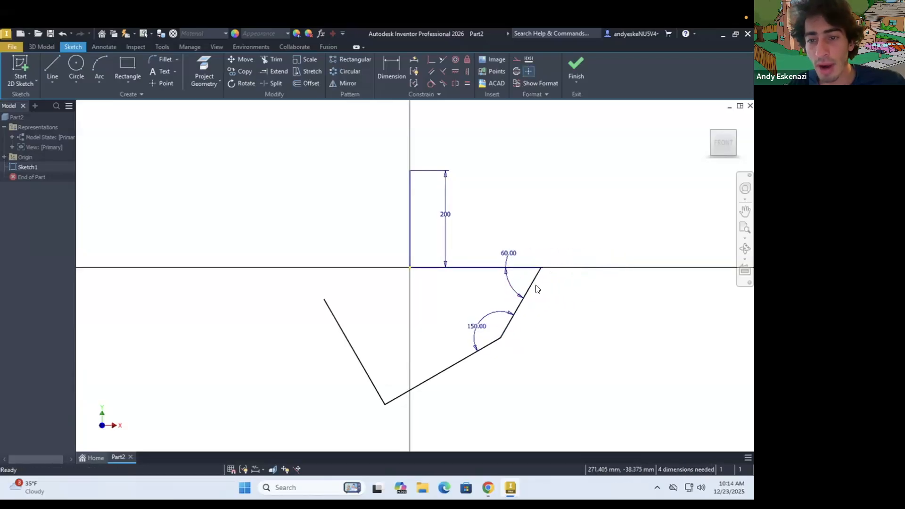
key("d")
left_click(490, 268)
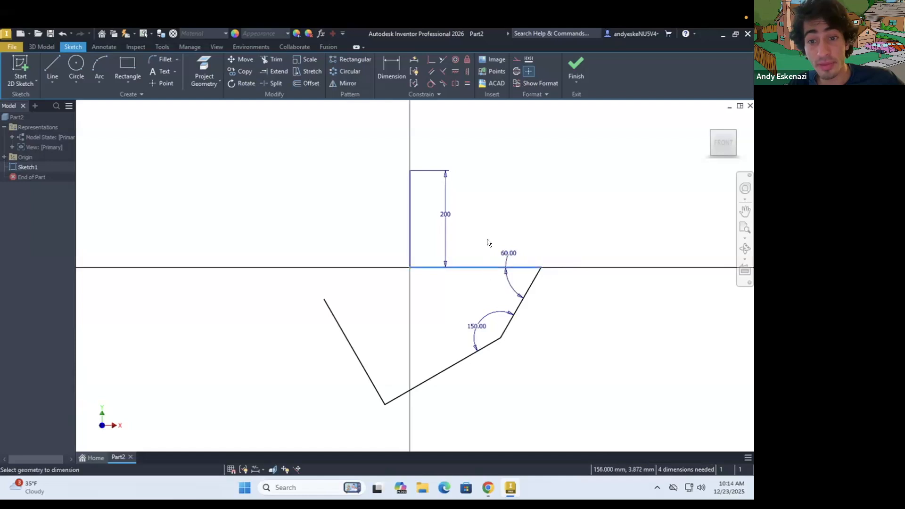
left_click(508, 246)
type("200")
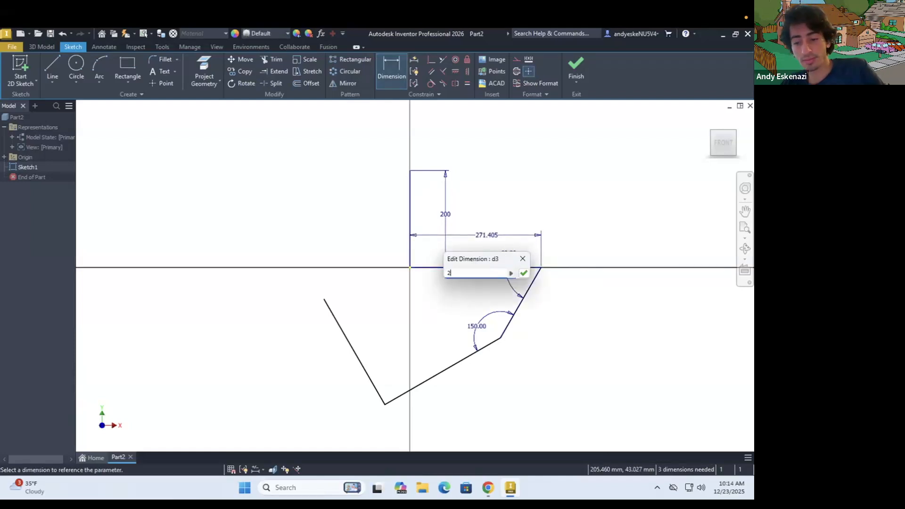
key("Return")
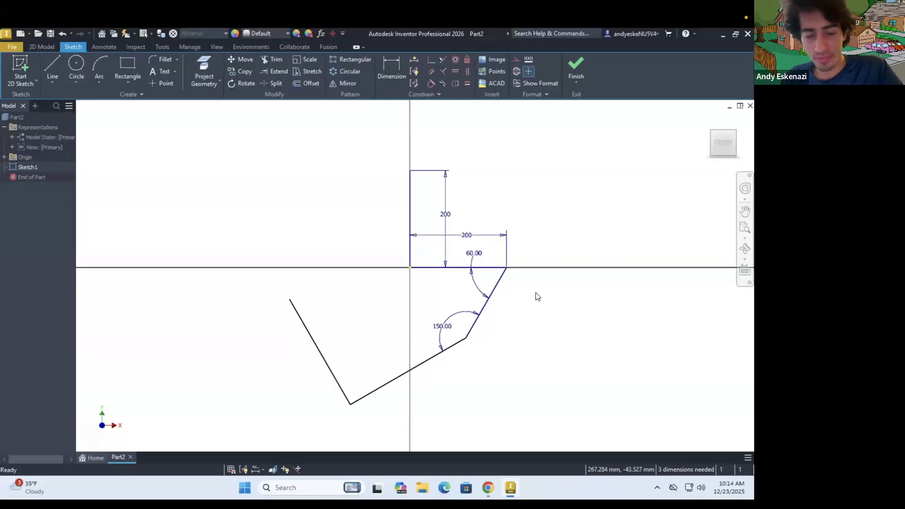
Dimension the vertical height of the short sloping line below the horizontal line as 100 mm.
key("d")
left_click(496, 285)
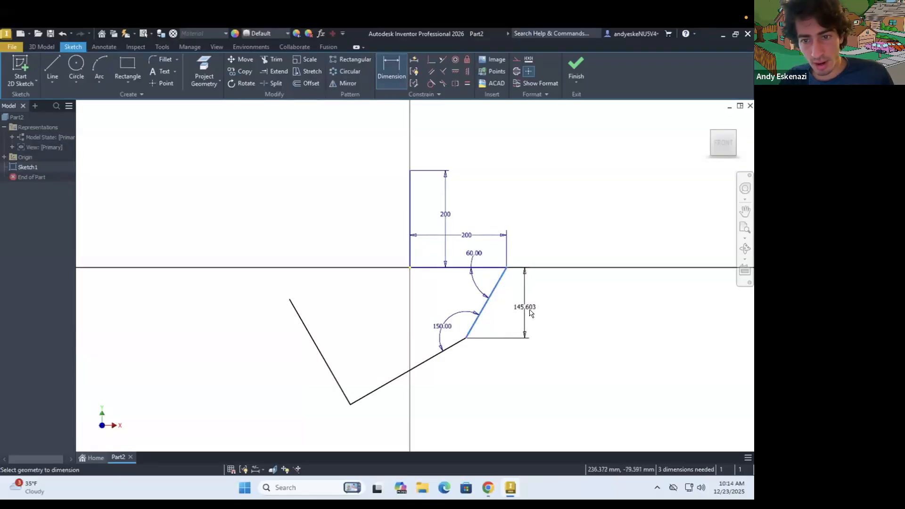
left_click(530, 302)
type("1")
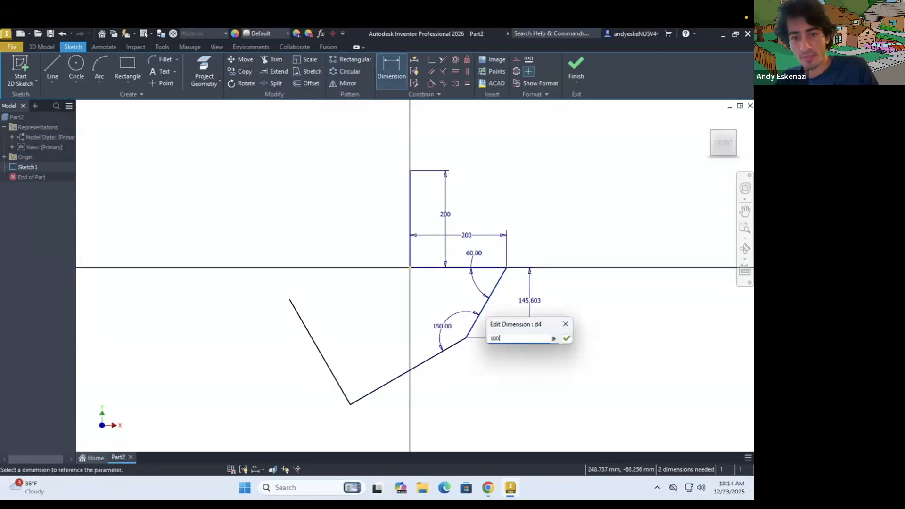
type("00")
key("Return")
key("Escape")
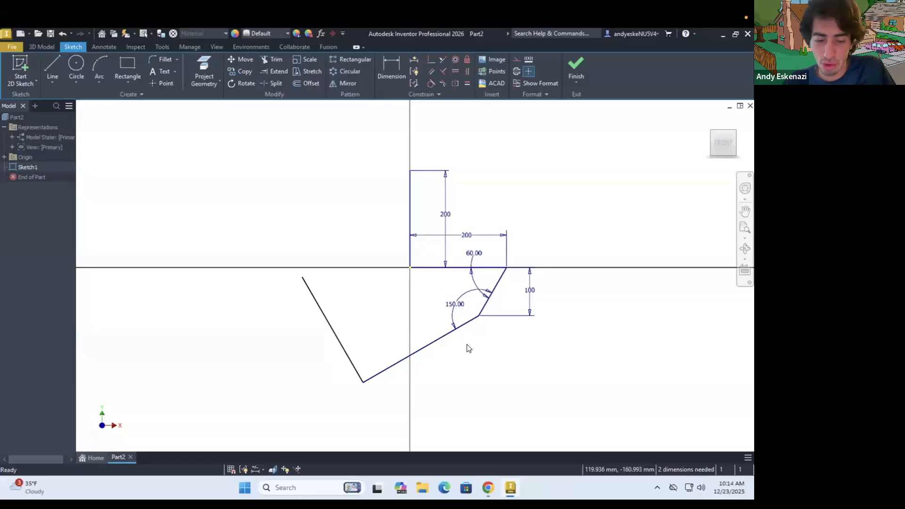
Dimension the vertical height of the long lower sloping line as 100 mm.
key("d")
left_click(450, 332)
left_click(507, 346)
type("100")
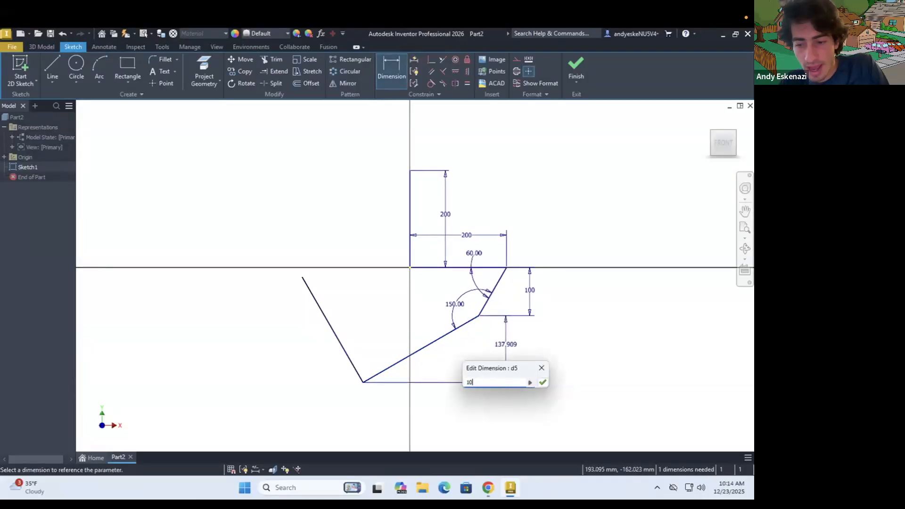
key("Return")
key("Escape")
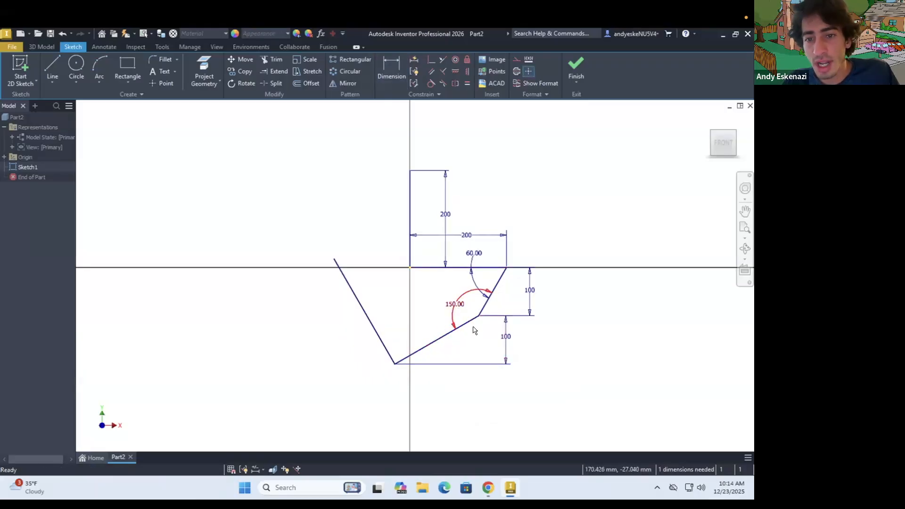
Stretch the leftmost sloping line by its free end and dimension its vertical height as 200 mm.
scroll(446, 395, "down", 3)
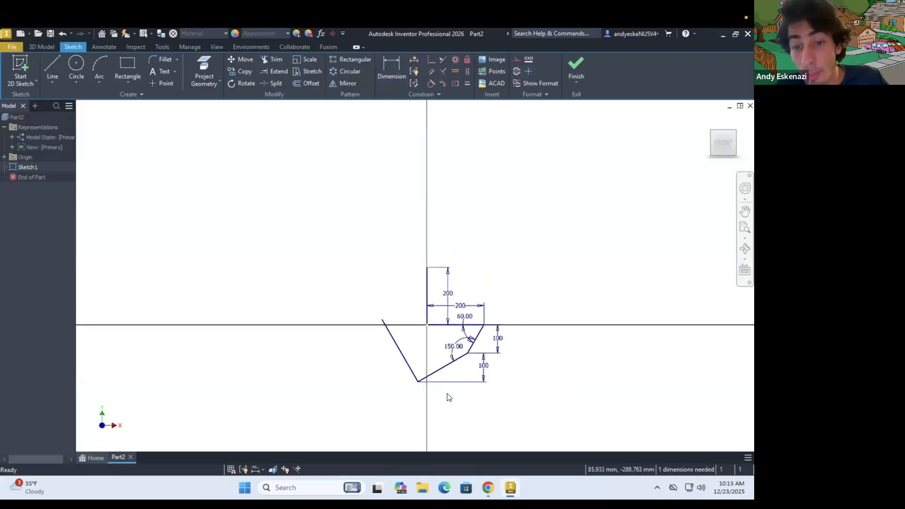
scroll(445, 395, "up", 4)
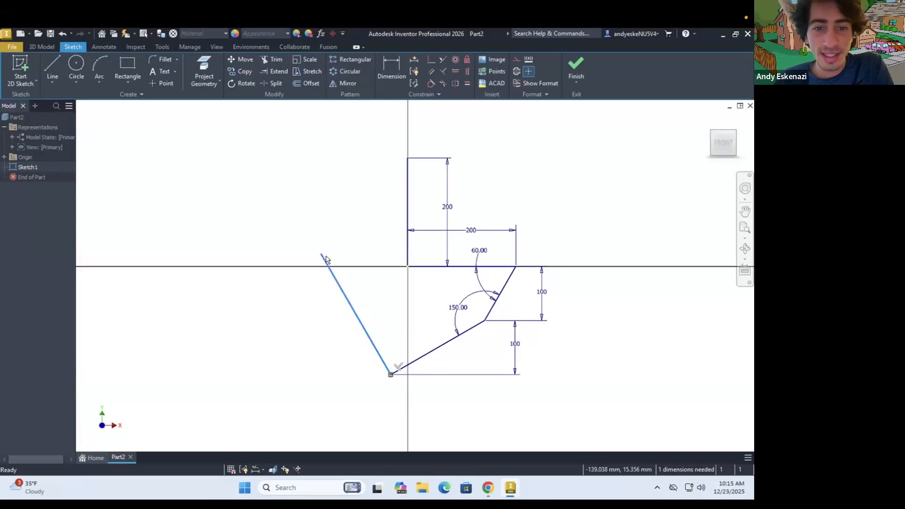
mouse_move(321, 254)
left_mouse_down()
mouse_move(297, 216)
mouse_move(325, 264)
mouse_move(289, 231)
mouse_move(275, 250)
left_mouse_up()
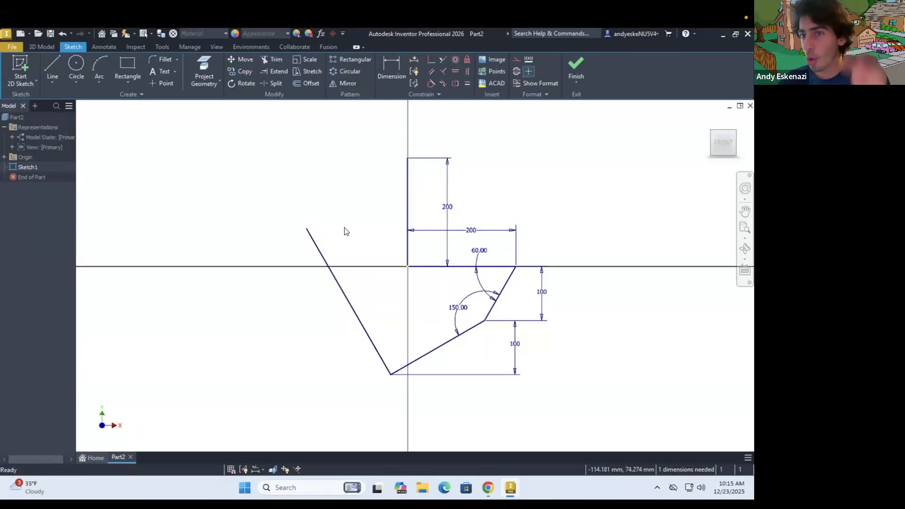
key("d")
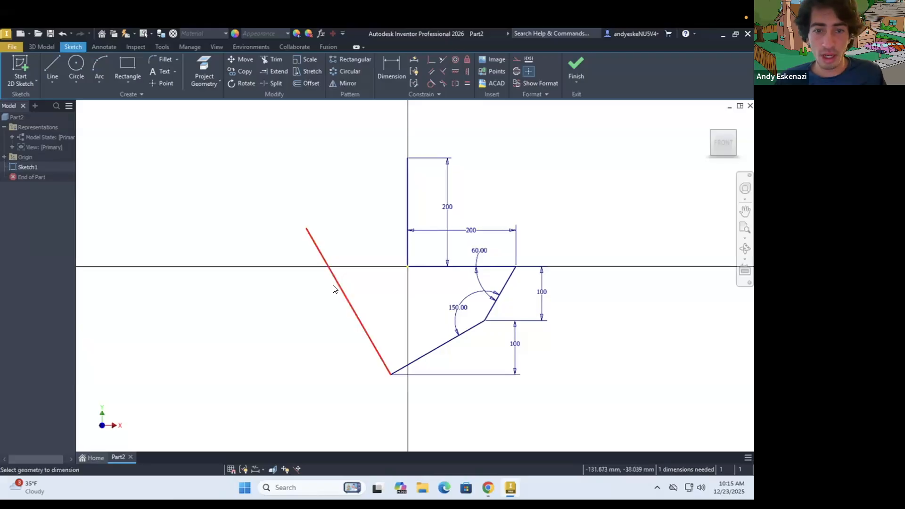
left_click(337, 288)
left_click(270, 285)
type("200")
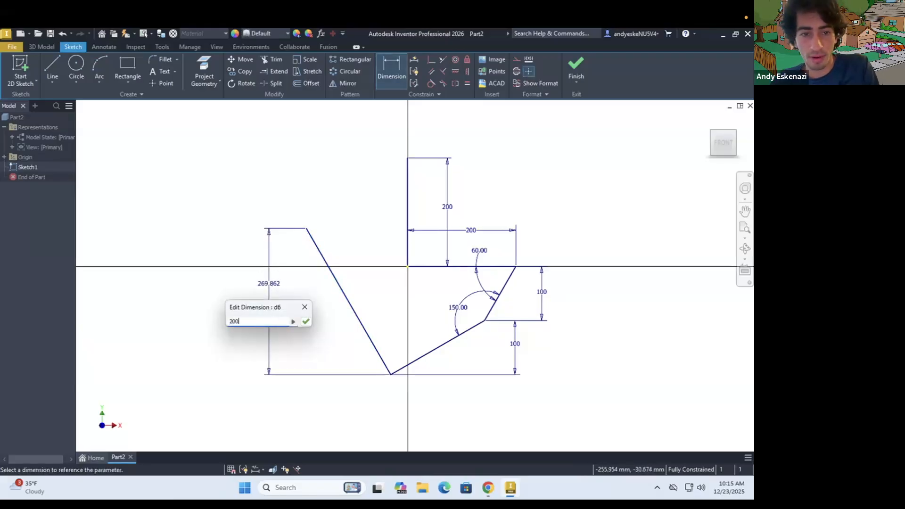
key("Return")
key("Escape")
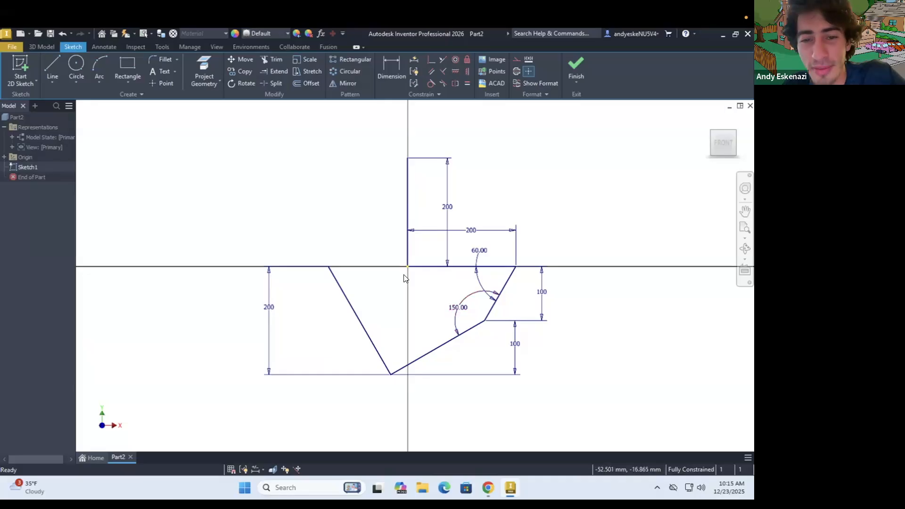
Delete the geometric constraints on the leftmost sloping line and swing it outward to a flatter slope.
right_click(348, 301)
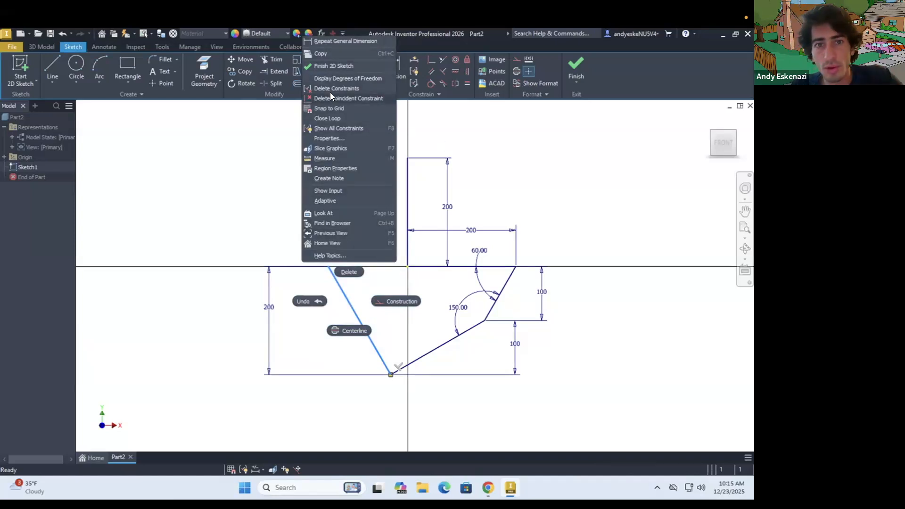
left_click(343, 91)
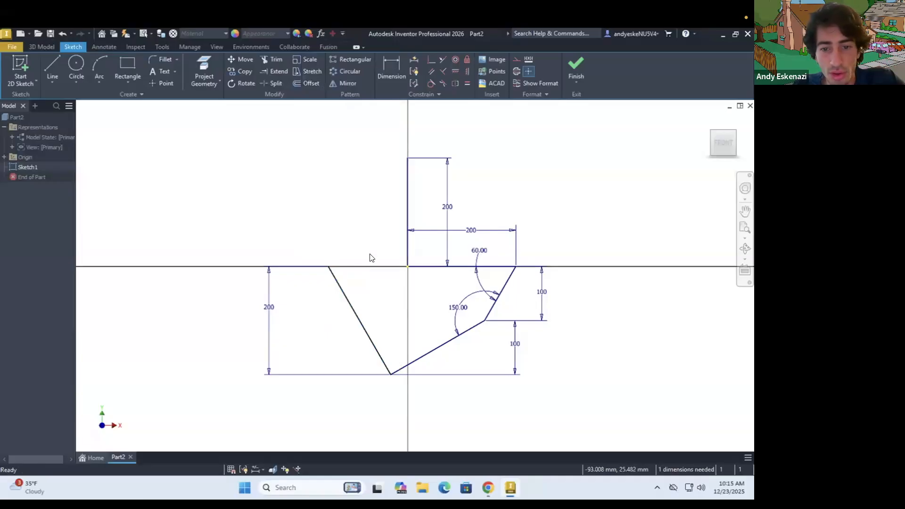
mouse_move(344, 293)
left_mouse_down()
mouse_move(313, 351)
mouse_move(325, 341)
left_mouse_up()
Dimension the angle between the leftmost sloping line and the long lower line as 100 degrees.
key("d")
left_click(355, 332)
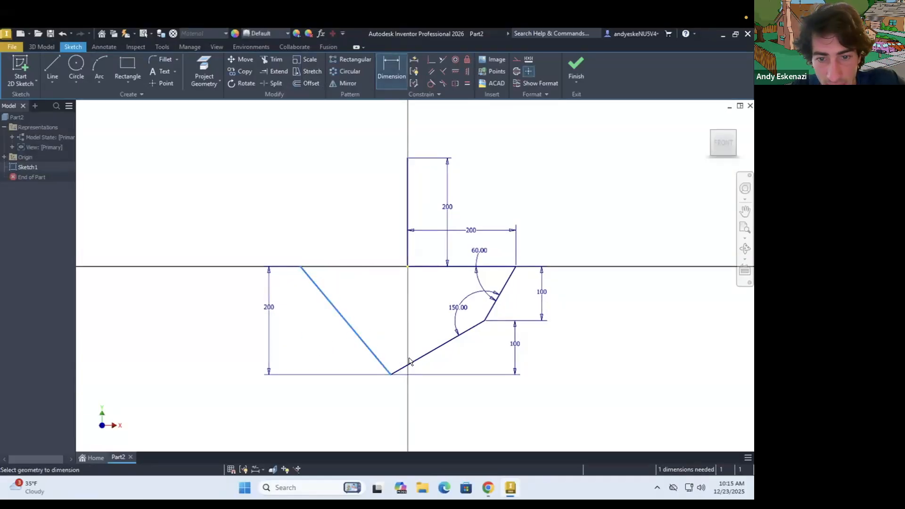
left_click(421, 357)
left_click(391, 339)
right_click(390, 340)
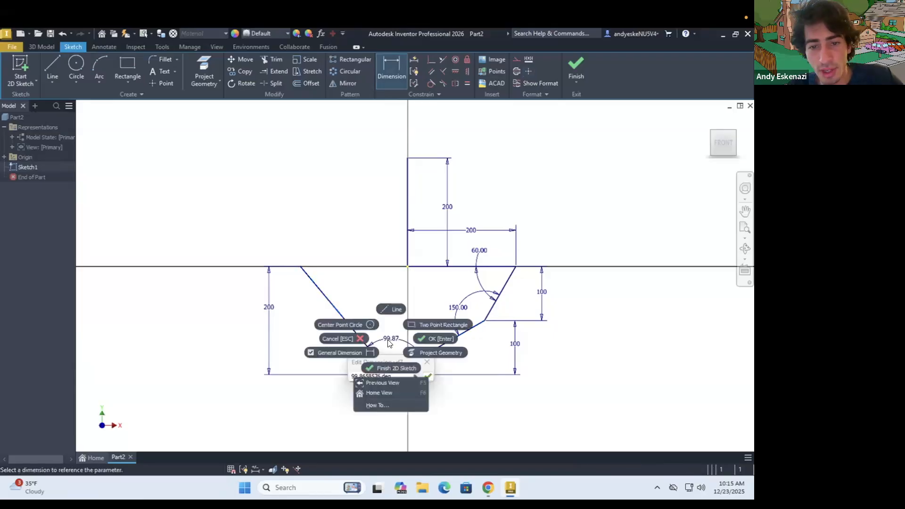
key("Escape")
key("Escape")
double_click(390, 341)
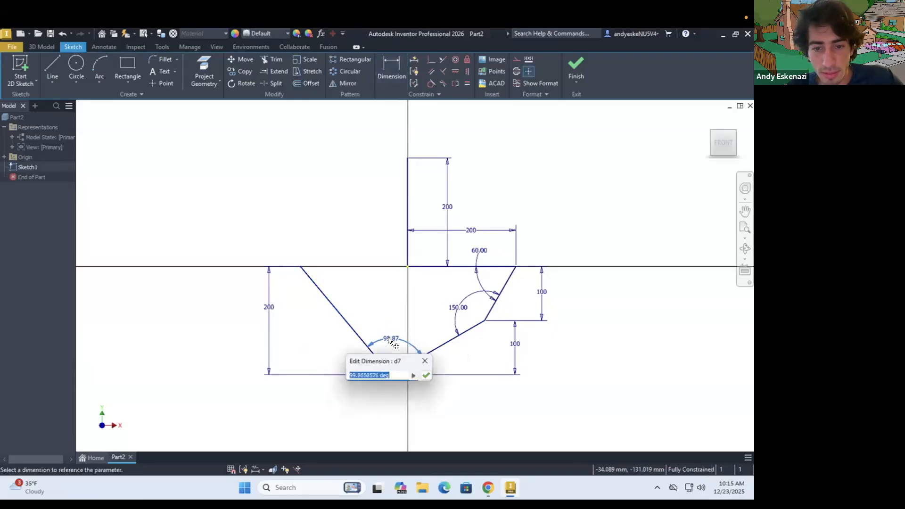
type("100")
key("Return")
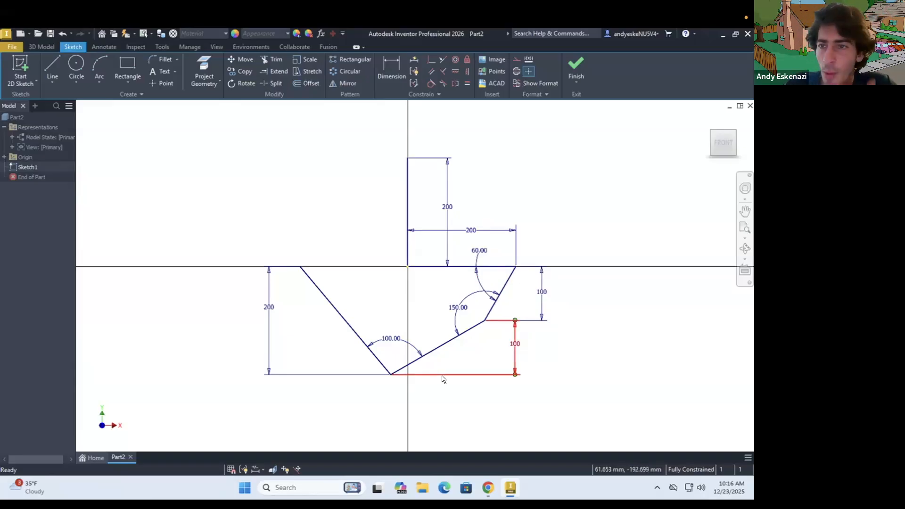
Close the profile with a line from the vertical line's upper end to the leftmost line's free end.
left_click(50, 62)
left_click(408, 158)
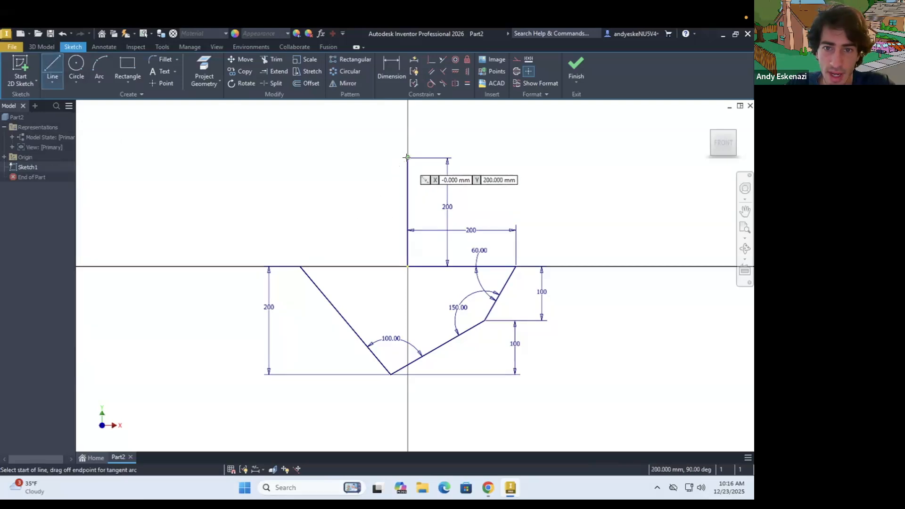
left_click(300, 267)
key("Escape")
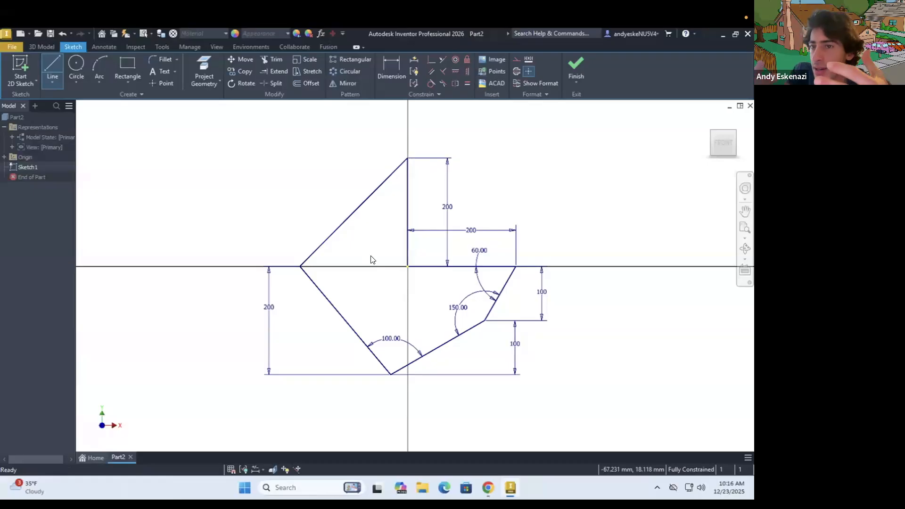
key("Escape")
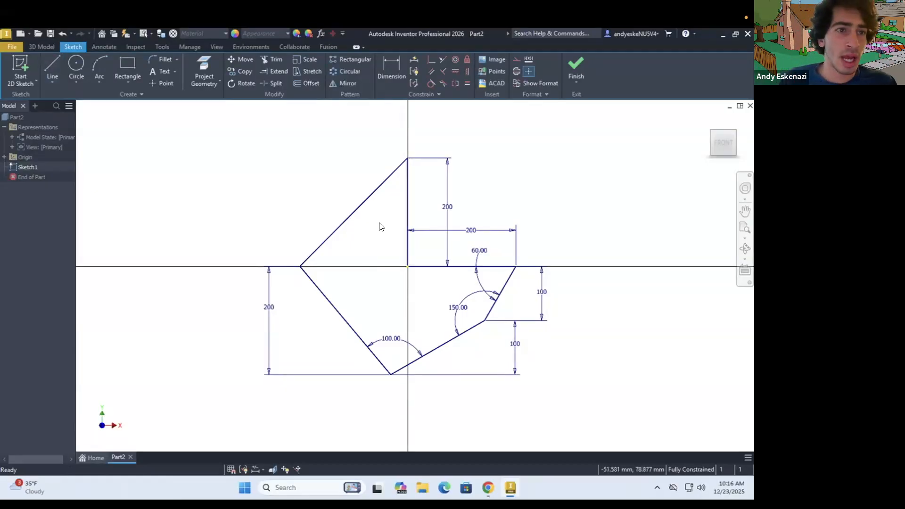
Extrude the closed profile by 50 mm and inspect the solid.
left_click(44, 47)
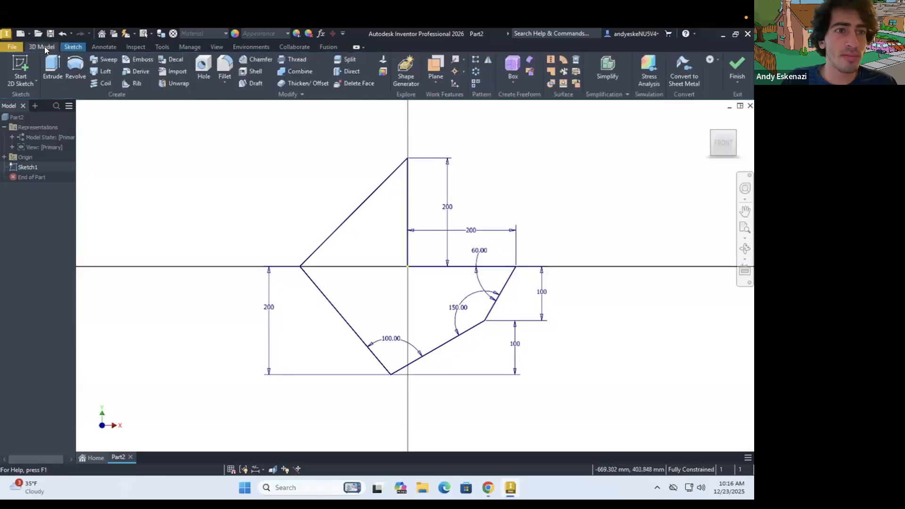
left_click(52, 68)
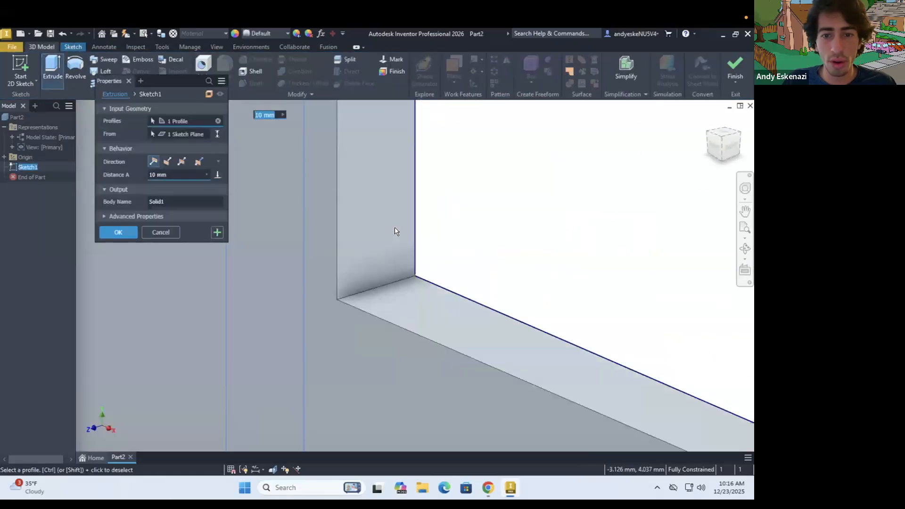
scroll(395, 231, "down", 5)
middle_click_drag(462, 229, 521, 240, "shift")
scroll(423, 289, "down", 4)
mouse_move(410, 276)
middle_mouse_down("shift")
mouse_move(396, 251)
mouse_move(403, 267)
middle_mouse_up("shift")
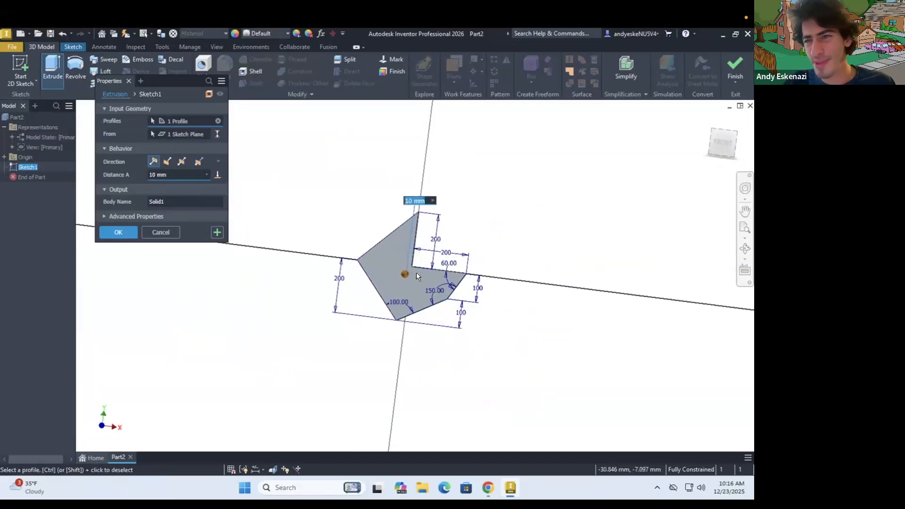
scroll(417, 267, "up", 5)
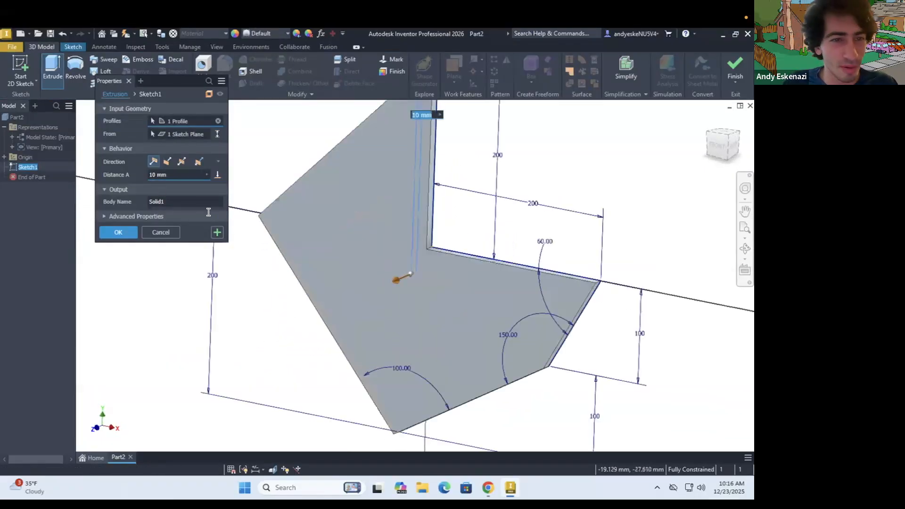
left_click(170, 172)
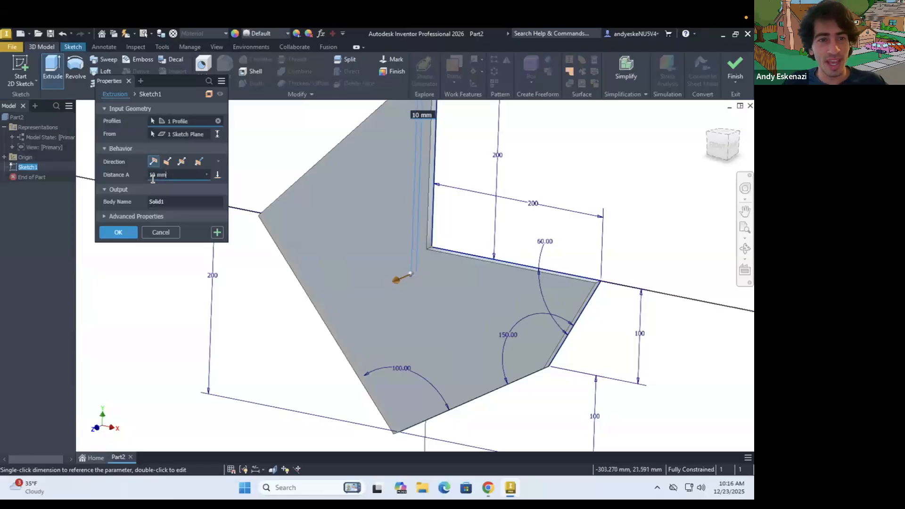
type("50")
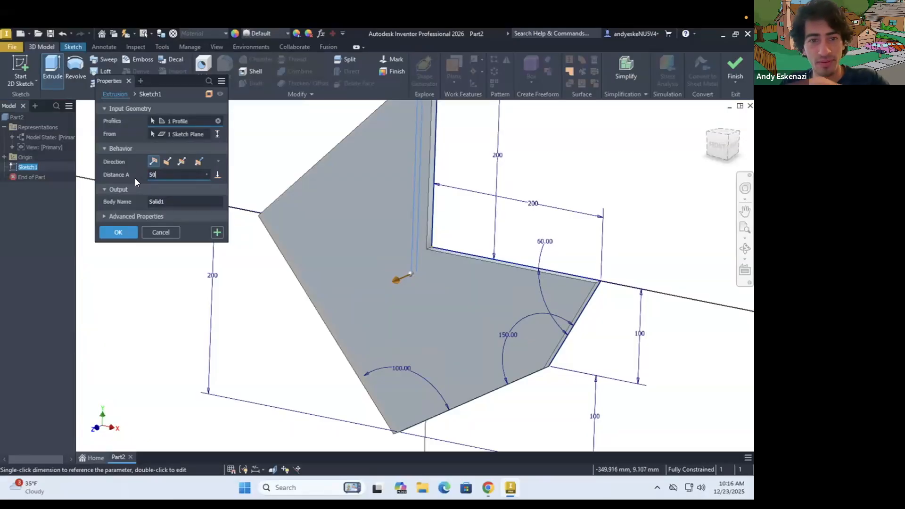
key("Return")
scroll(417, 296, "down", 5)
middle_click_drag(417, 296, 426, 287, "shift")
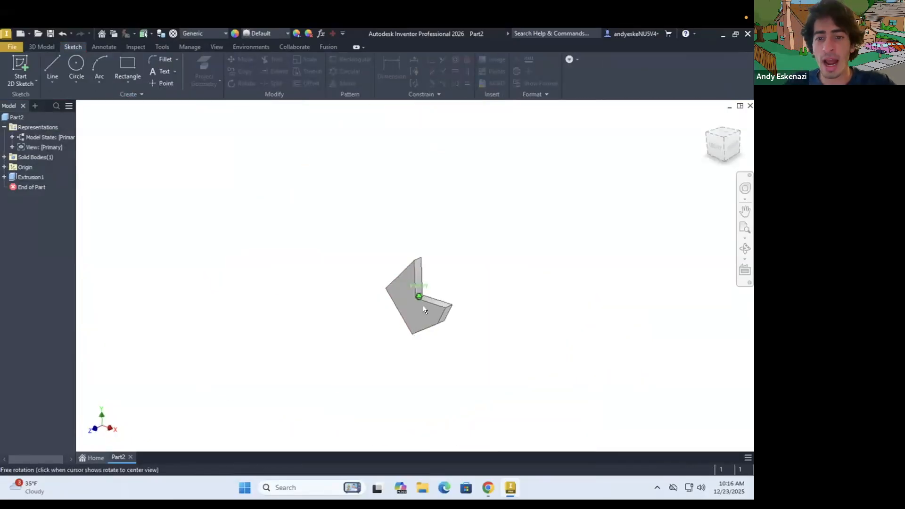
scroll(423, 308, "up", 5)
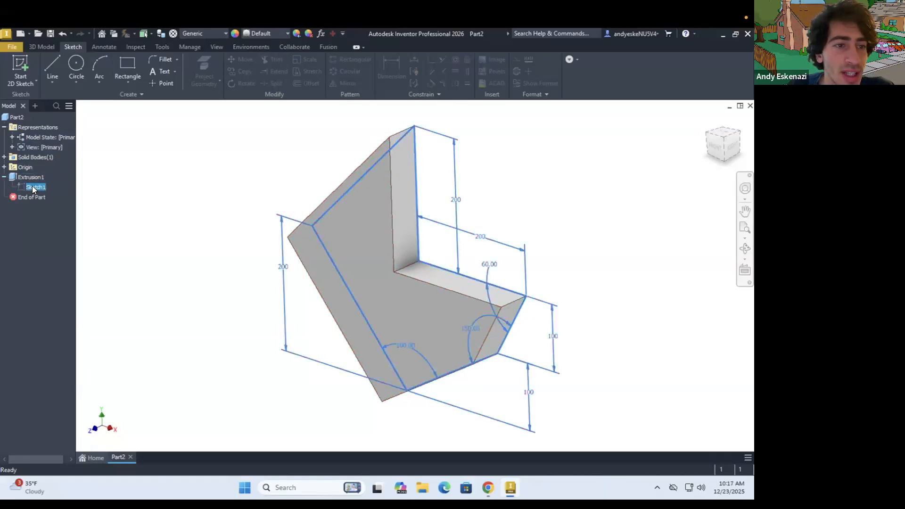
Edit the extrusion's sketch to set the horizontal line's length to 300 mm, and finish the sketch to update the solid.
right_click(32, 188)
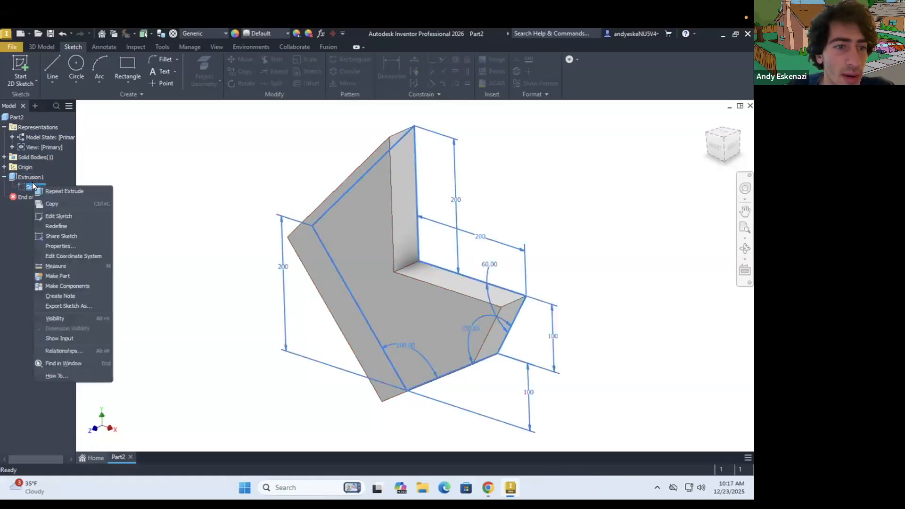
left_click(63, 216)
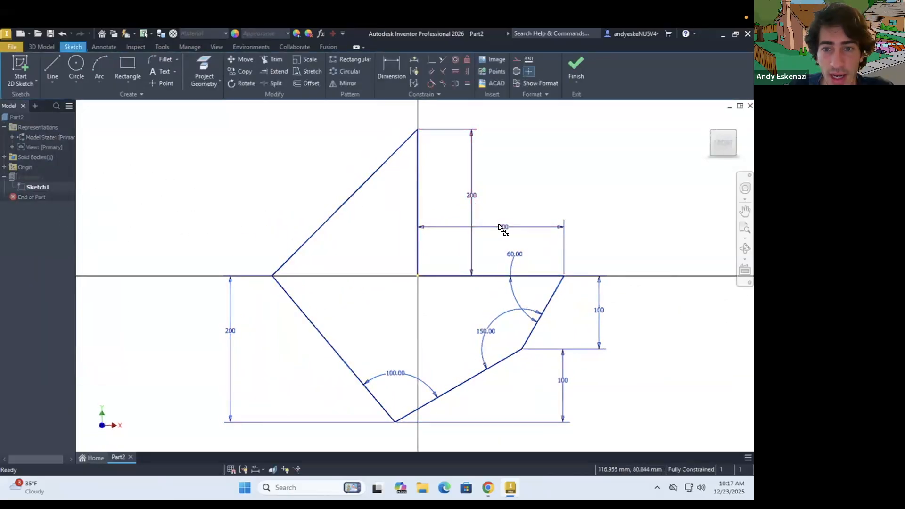
double_click(500, 227)
type("30")
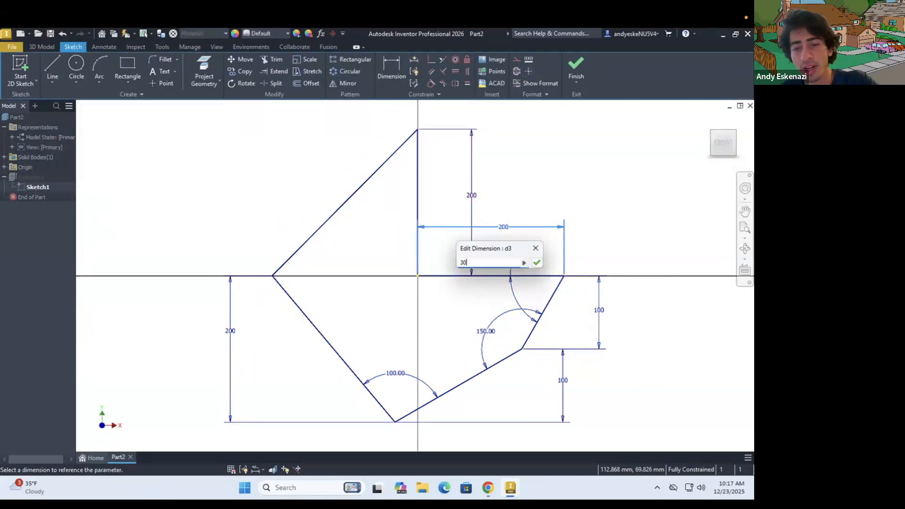
type("0")
key("Return")
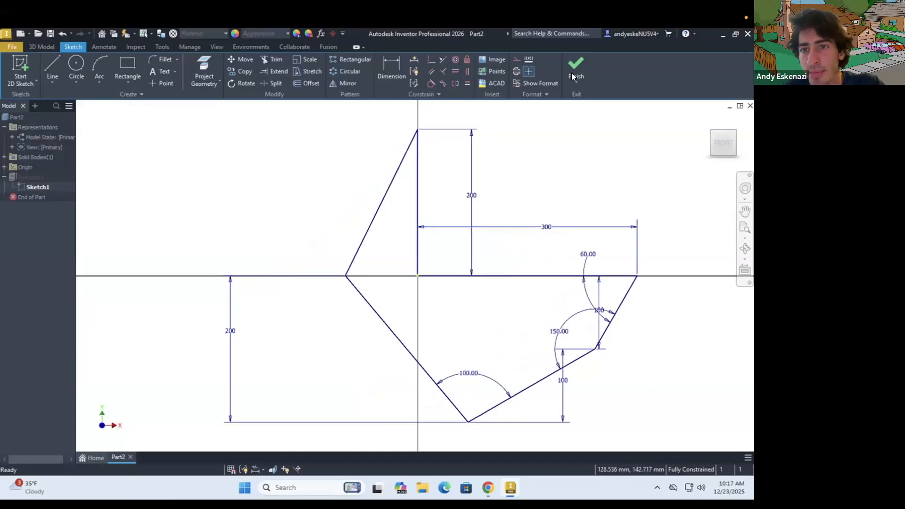
left_click(574, 68)
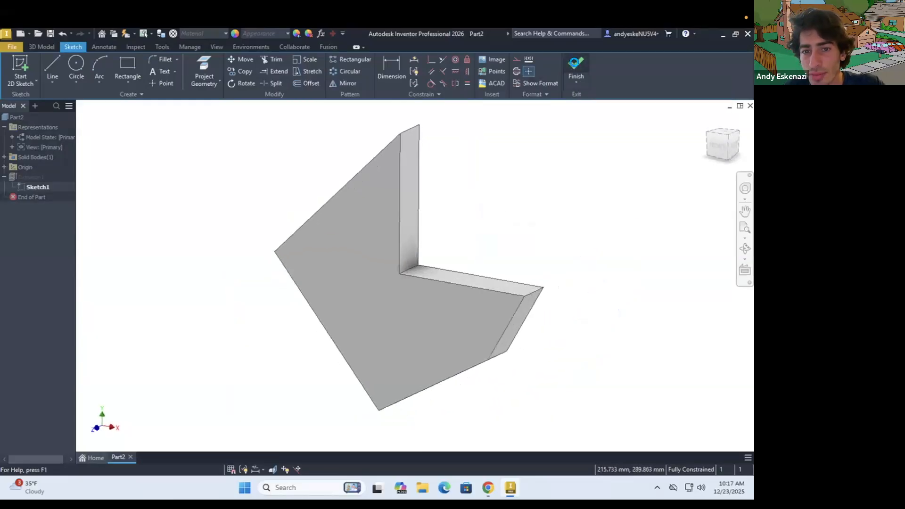
left_click(449, 294)
scroll(425, 298, "down", 5)
middle_click_drag(423, 294, 408, 305, "shift")
scroll(448, 291, "up", 5)
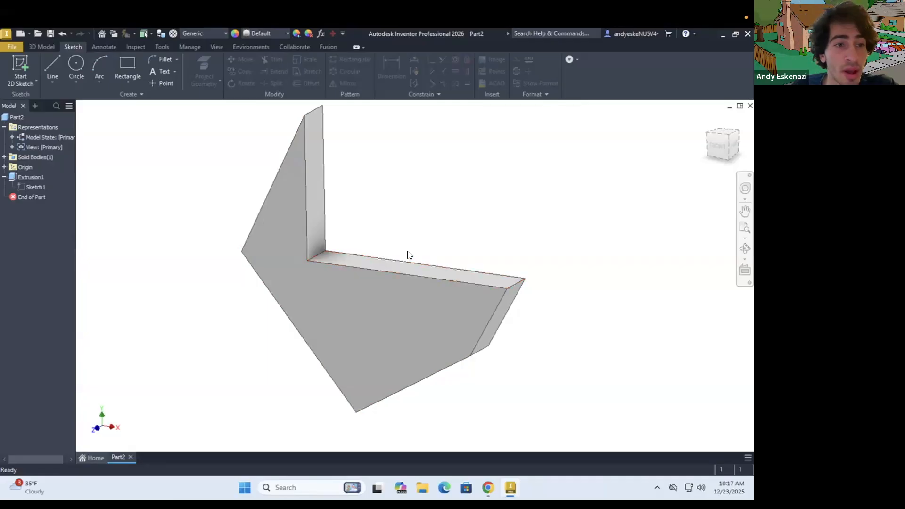
Edit the extrusion feature and set its distance to 100 mm.
right_click(37, 179)
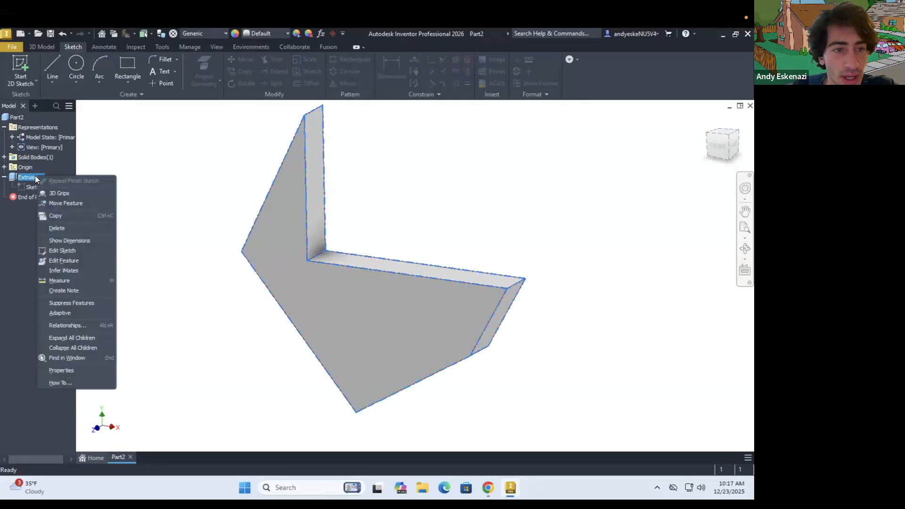
left_click(69, 261)
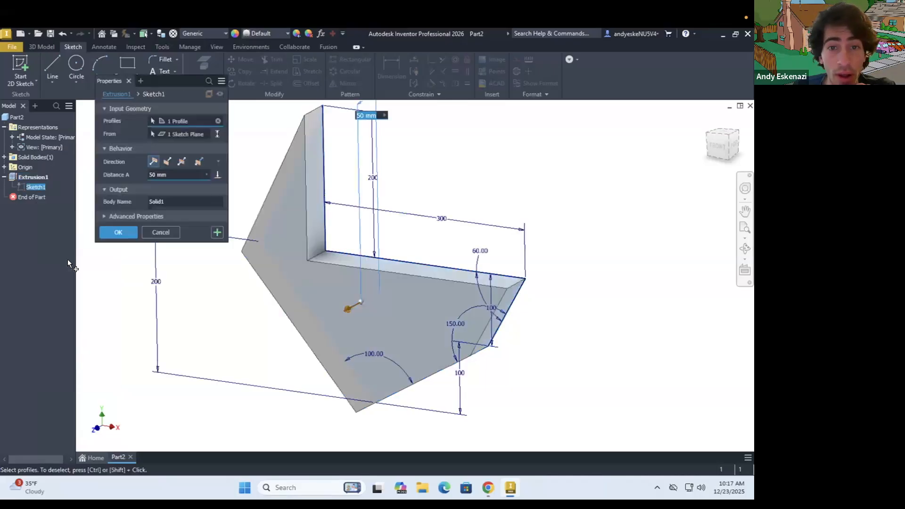
double_click(187, 172)
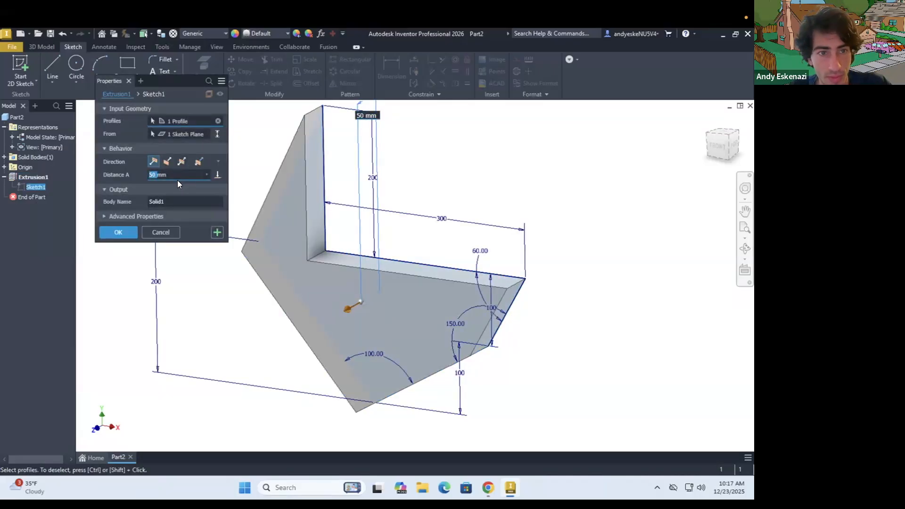
type("100")
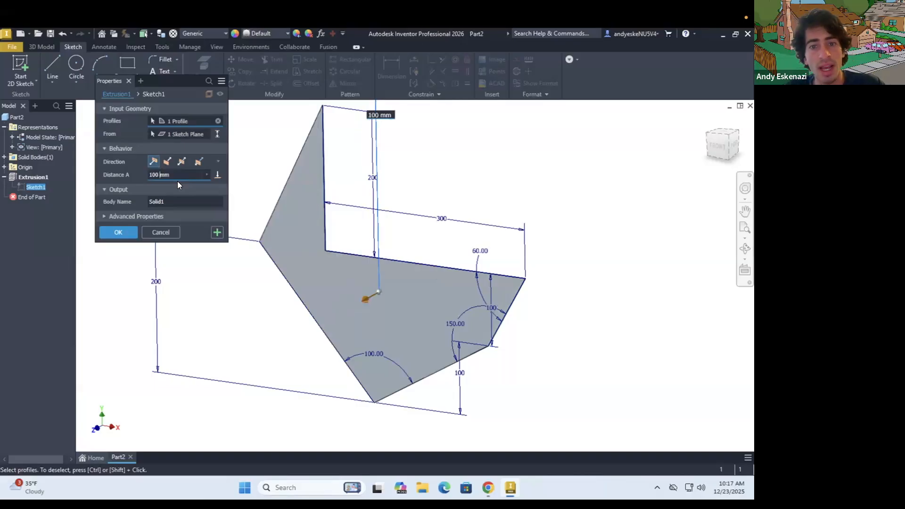
scroll(318, 297, "up", 3)
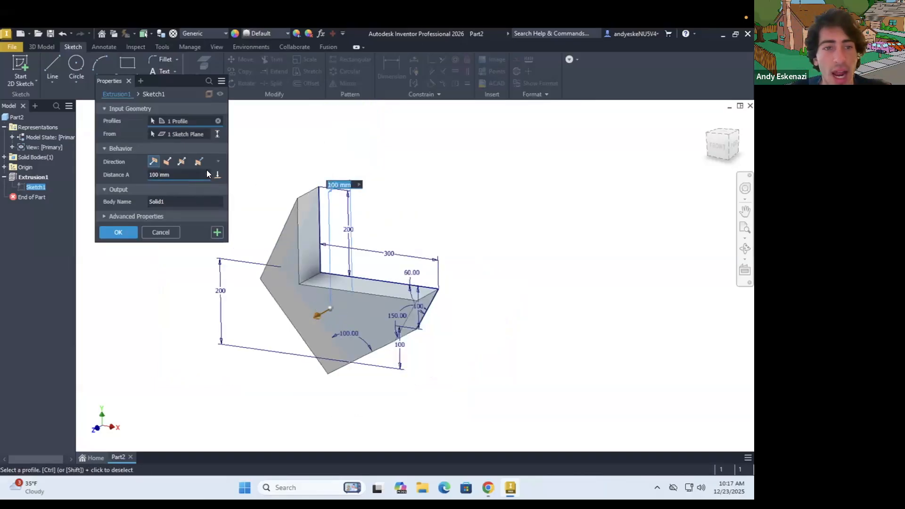
Preview the flipped, symmetric and asymmetric extrusion directions, and restore the default direction.
left_click(166, 162)
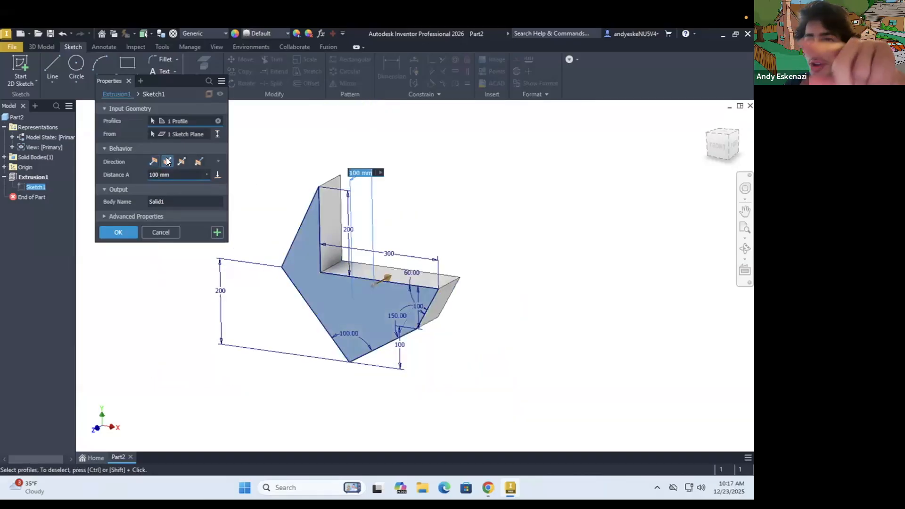
left_click(182, 162)
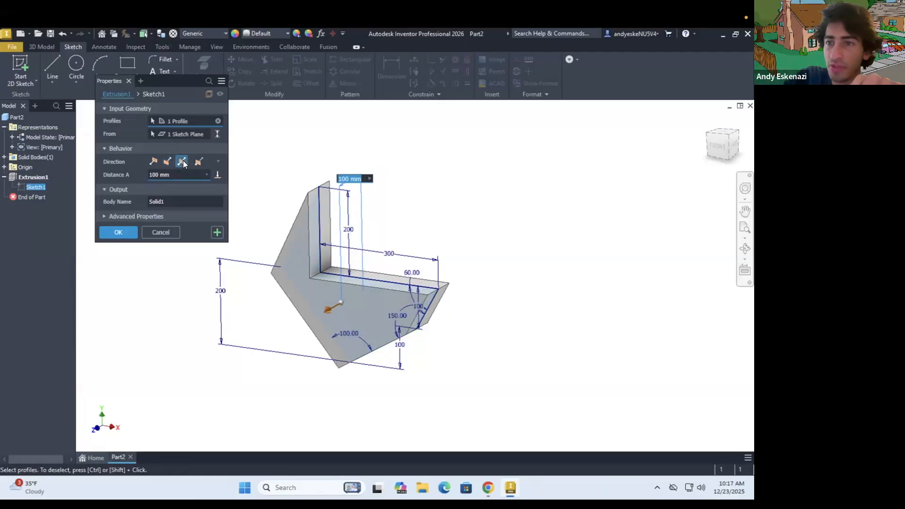
left_click(195, 162)
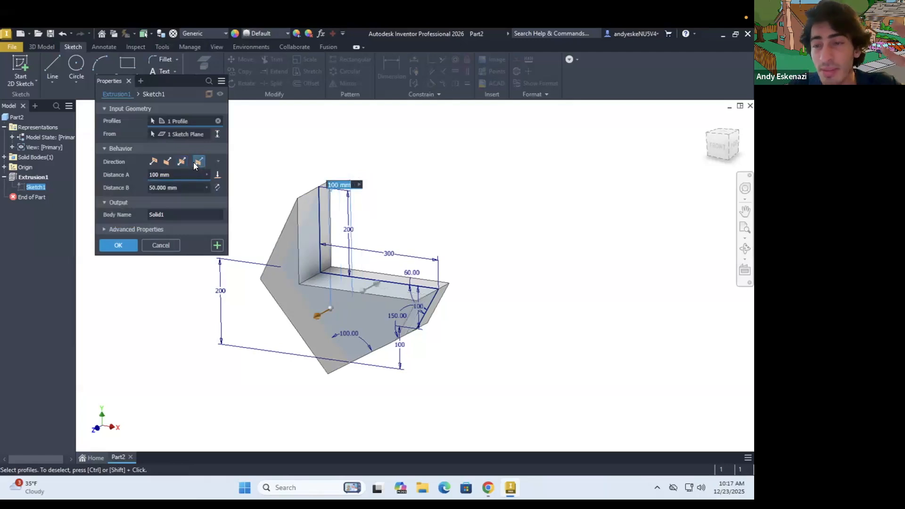
left_click(153, 161)
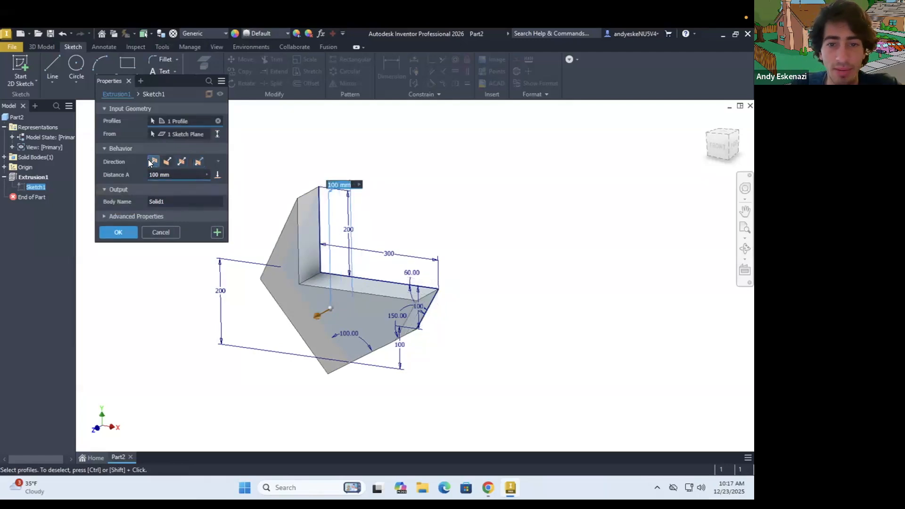
Apply the edited extrusion and inspect the updated solid from several angles.
left_click(129, 232)
middle_click_drag(311, 337, 339, 307, "shift")
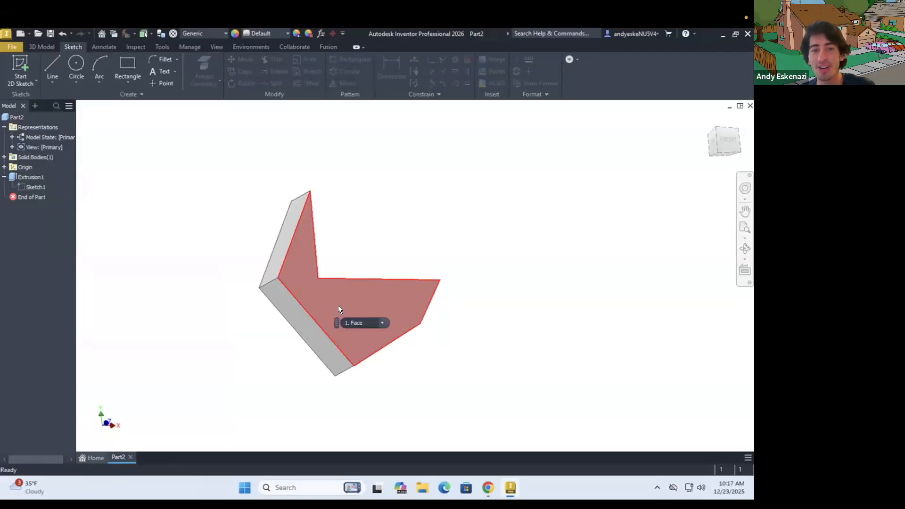
mouse_move(336, 304)
middle_mouse_down("shift")
mouse_move(516, 279)
mouse_move(462, 302)
mouse_move(467, 293)
mouse_move(410, 299)
mouse_move(416, 305)
middle_mouse_up("shift")
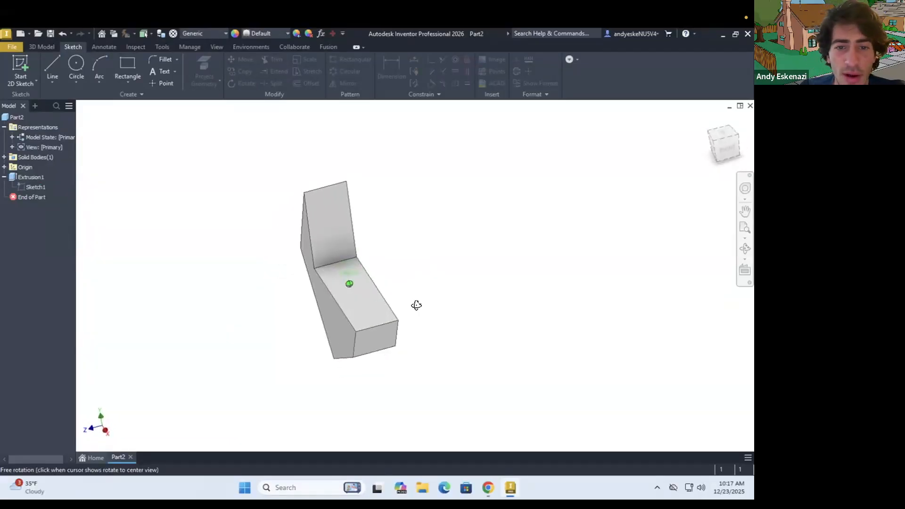
Fillet the upper front edge of the seat-like horizontal face with a 2 mm radius.
left_click(37, 47)
mouse_move(315, 210)
middle_mouse_down("shift")
mouse_move(328, 196)
mouse_move(289, 184)
middle_mouse_up("shift")
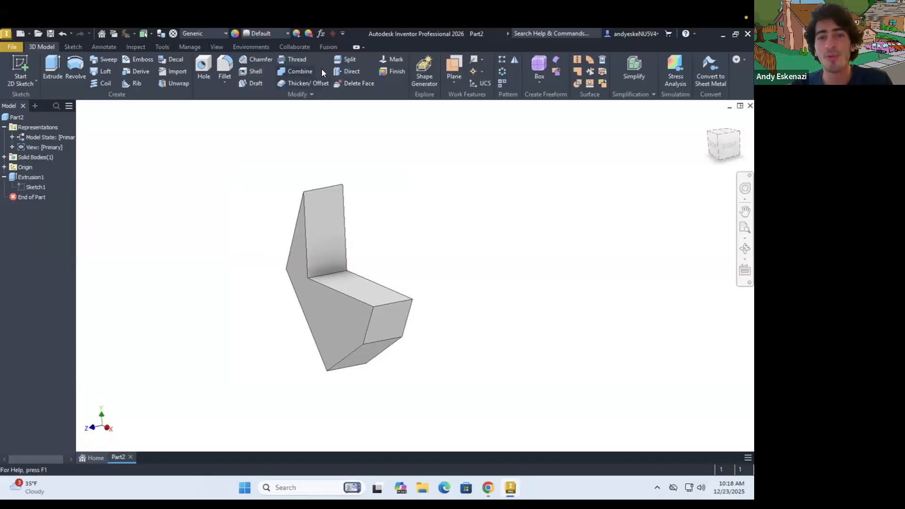
left_click(225, 64)
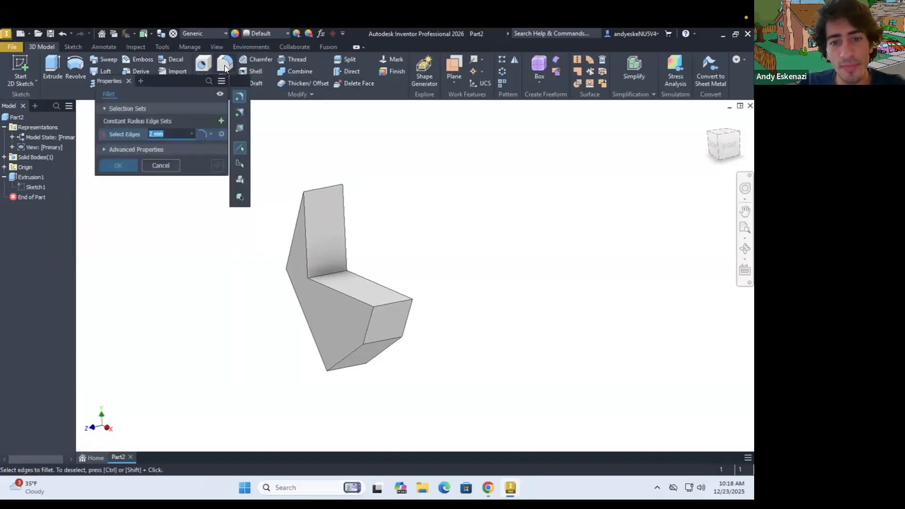
left_click(394, 307)
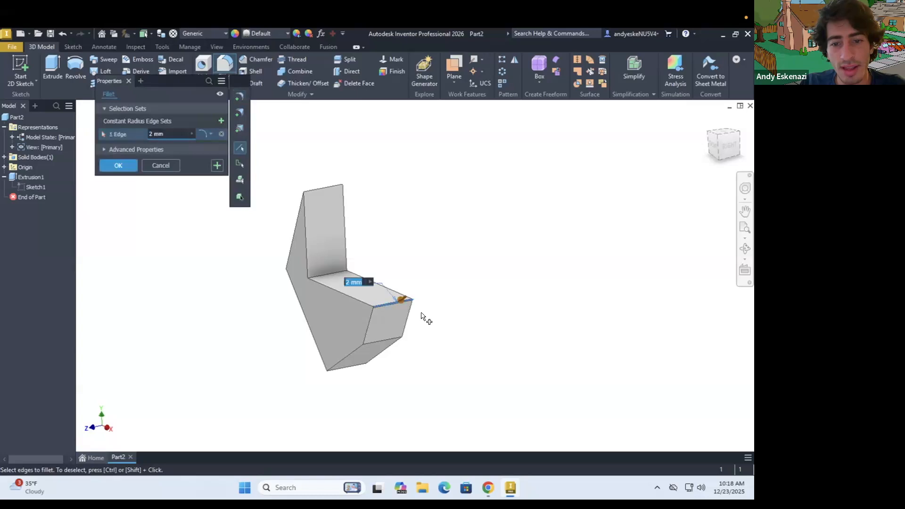
scroll(398, 318, "up", 10)
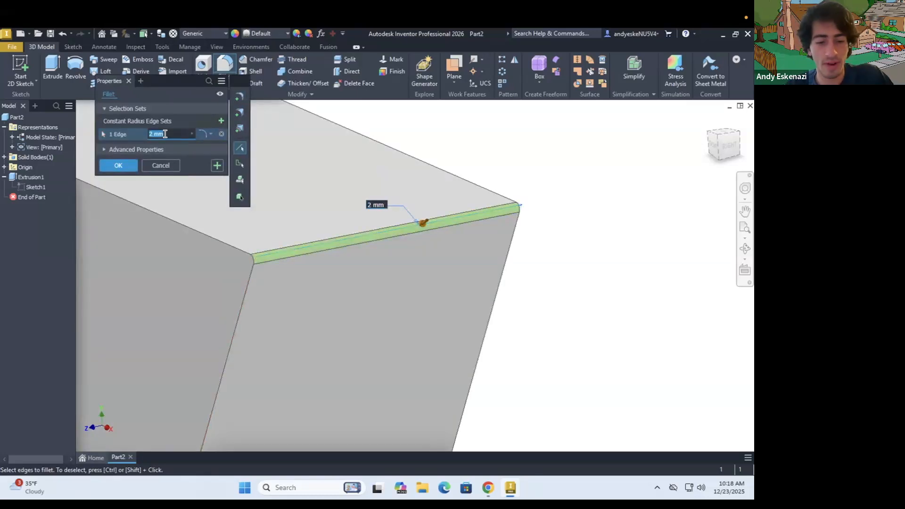
key("Return")
scroll(420, 263, "down", 10)
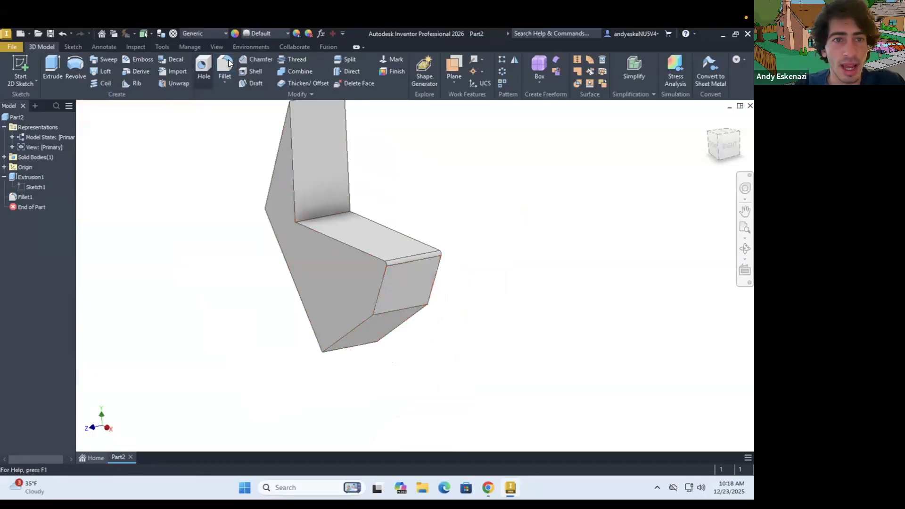
Edit the front edge fillet and set its radius to 10 mm.
right_click(27, 197)
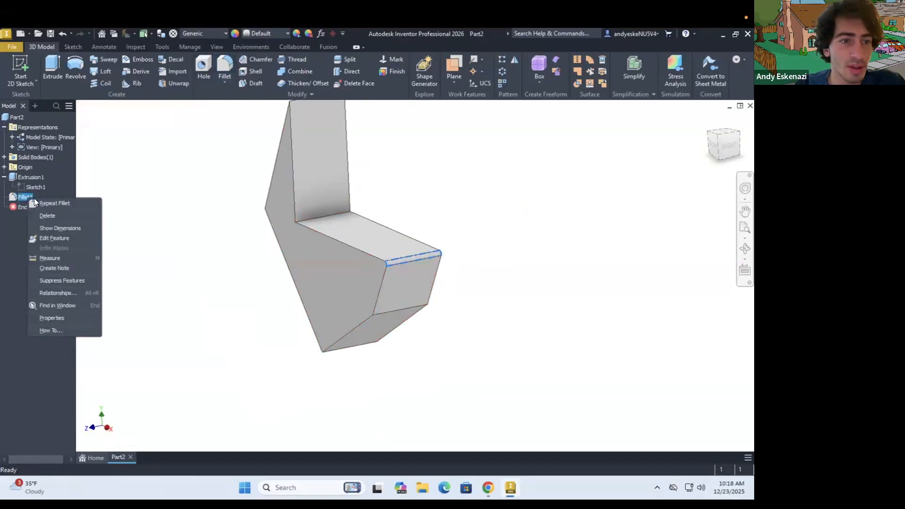
left_click(53, 239)
left_click(175, 135)
type("10")
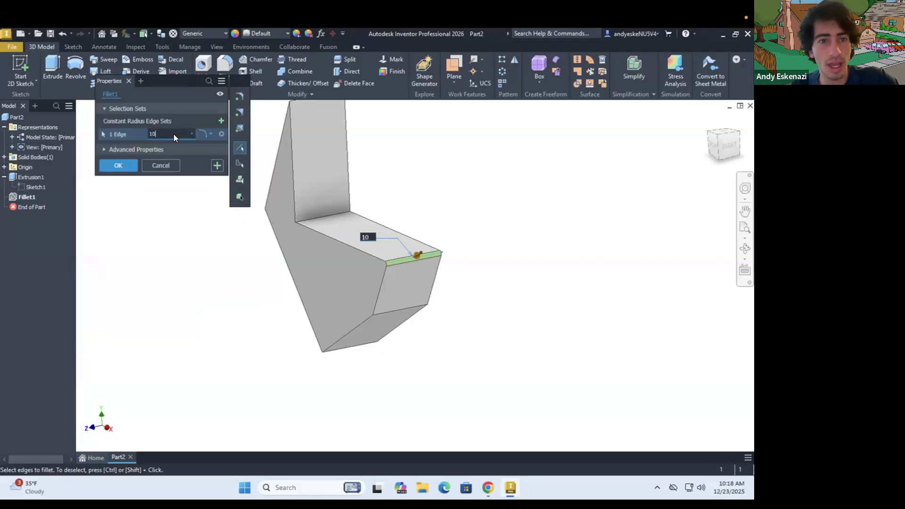
key("Return")
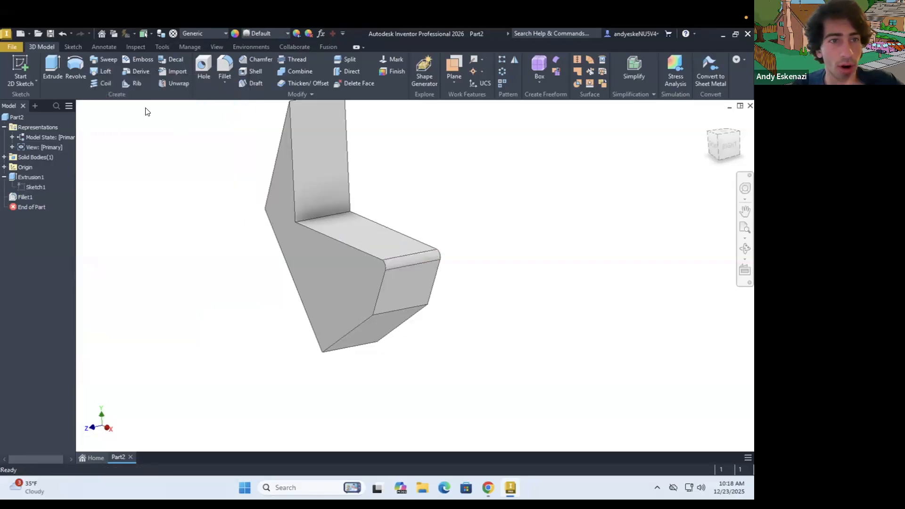
Add more edges running across the thickness, including the lower front, bottom and inner corner edges, to the 10 mm fillet.
right_click(26, 195)
left_click(51, 234)
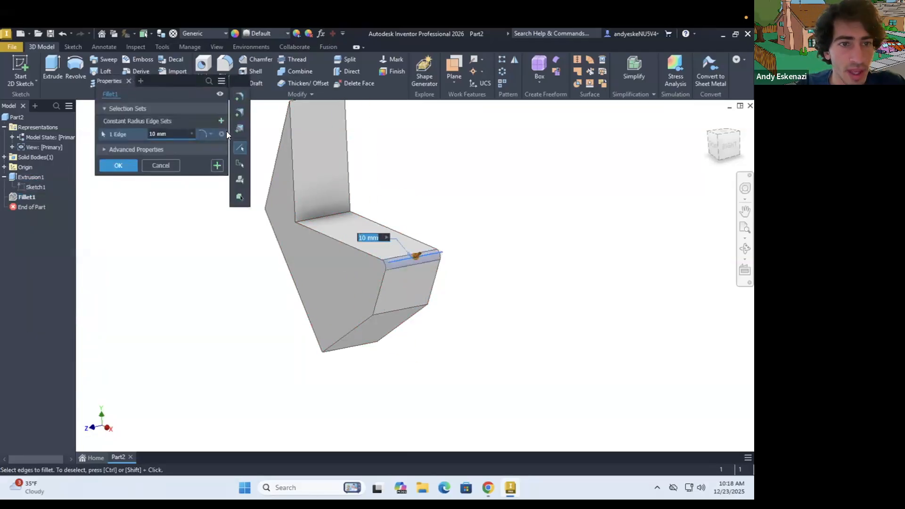
left_click(188, 108)
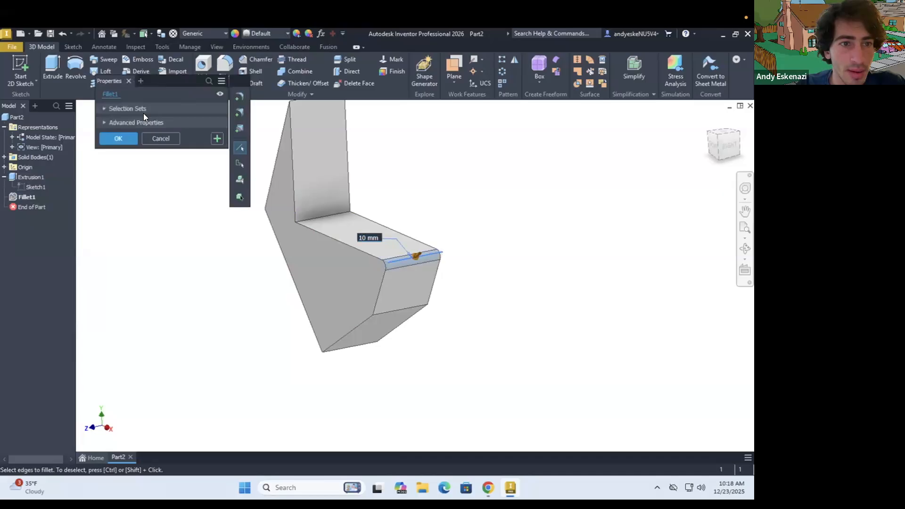
left_click(119, 109)
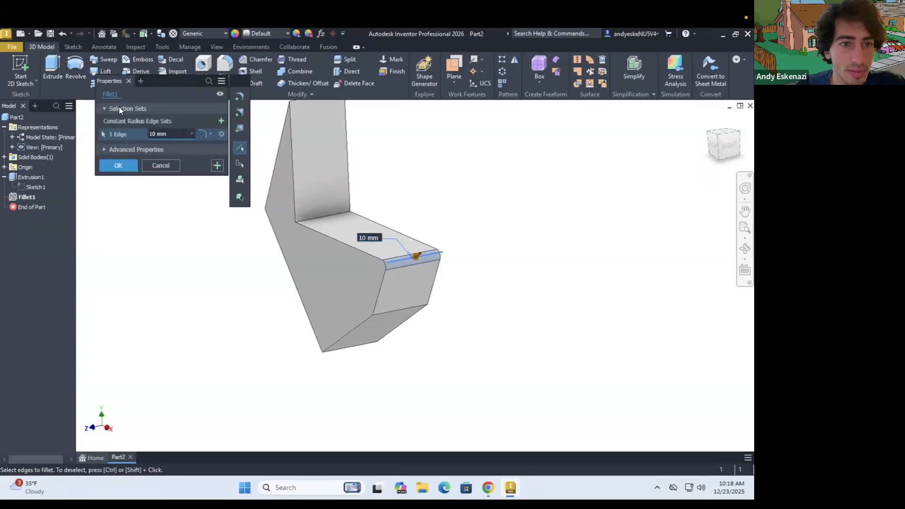
left_click(389, 311)
left_click(344, 354)
middle_click_drag(320, 299, 304, 223, "shift")
left_click(305, 224)
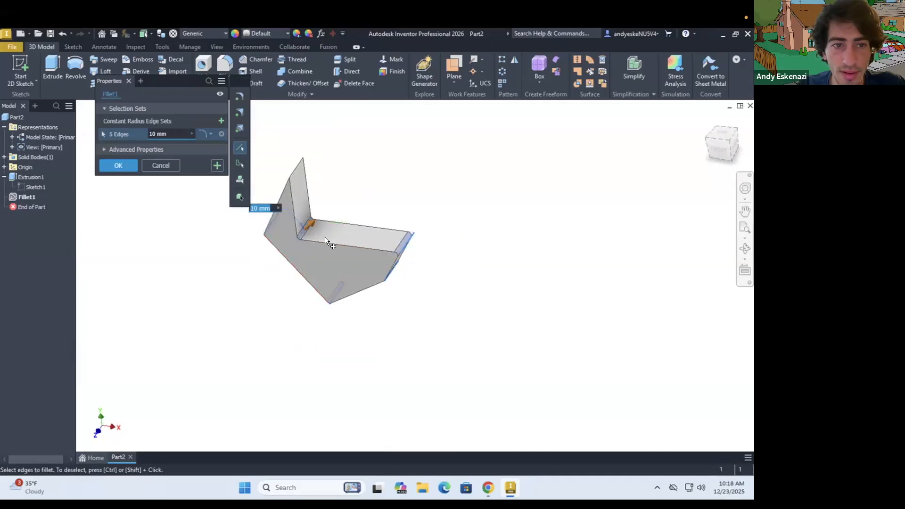
left_click(119, 165)
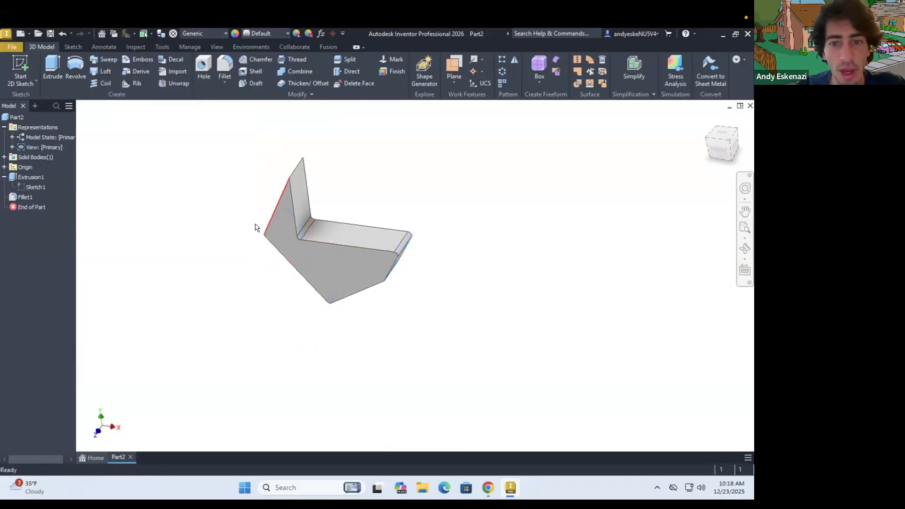
left_click(222, 64)
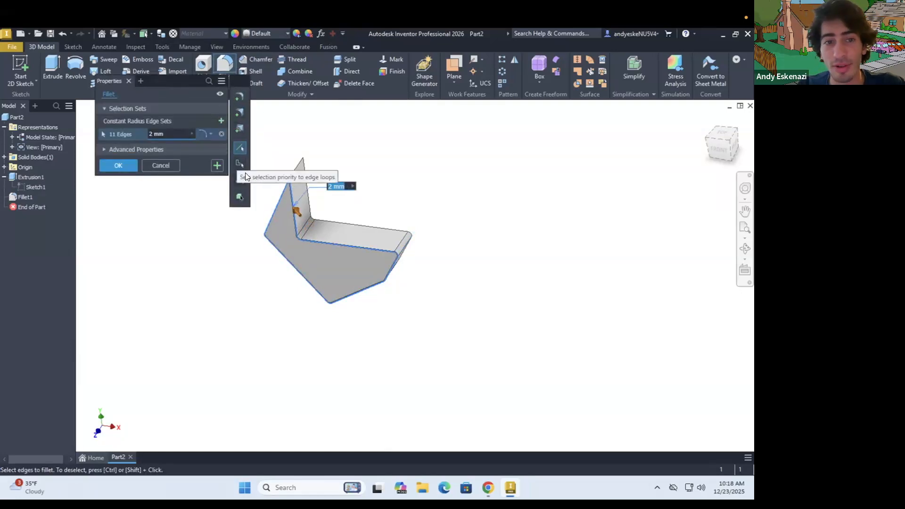
key("Escape")
middle_click_drag(262, 257, 266, 107, "shift")
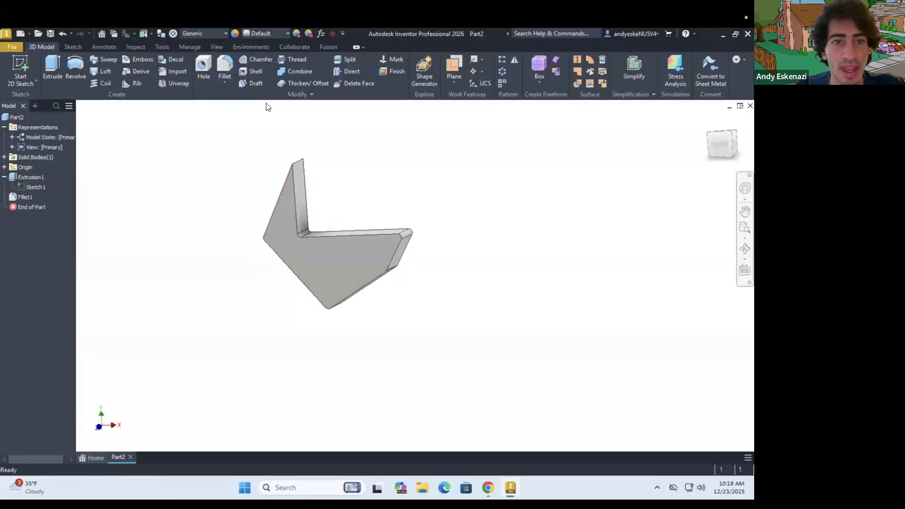
Fillet the full edge loops of both large side faces with a 5 mm radius using loop selection, and inspect the solid.
left_click(225, 65)
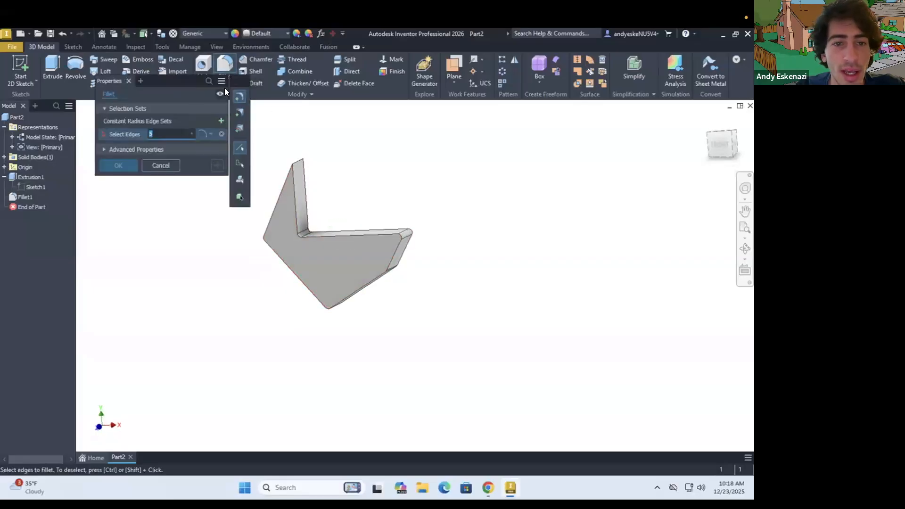
left_click(237, 165)
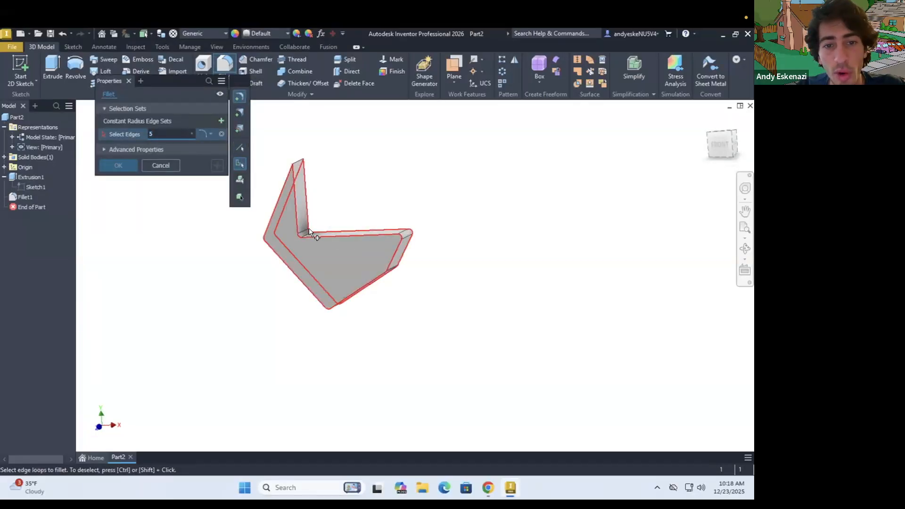
left_click(321, 237)
middle_click_drag(320, 262, 381, 235, "shift")
scroll(381, 235, "down", 4)
middle_click_drag(426, 257, 384, 291, "shift")
left_click(323, 301)
scroll(384, 290, "up", 4)
middle_click_drag(331, 265, 363, 257, "shift")
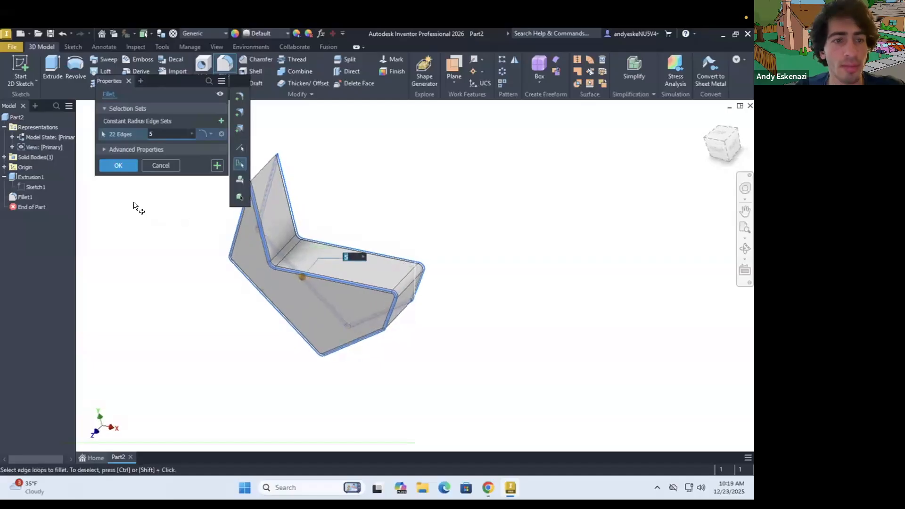
left_click(116, 165)
mouse_move(278, 241)
middle_mouse_down("shift")
mouse_move(355, 240)
mouse_move(455, 257)
mouse_move(289, 241)
middle_mouse_up("shift")
middle_click_drag(347, 225, 325, 276, "shift")
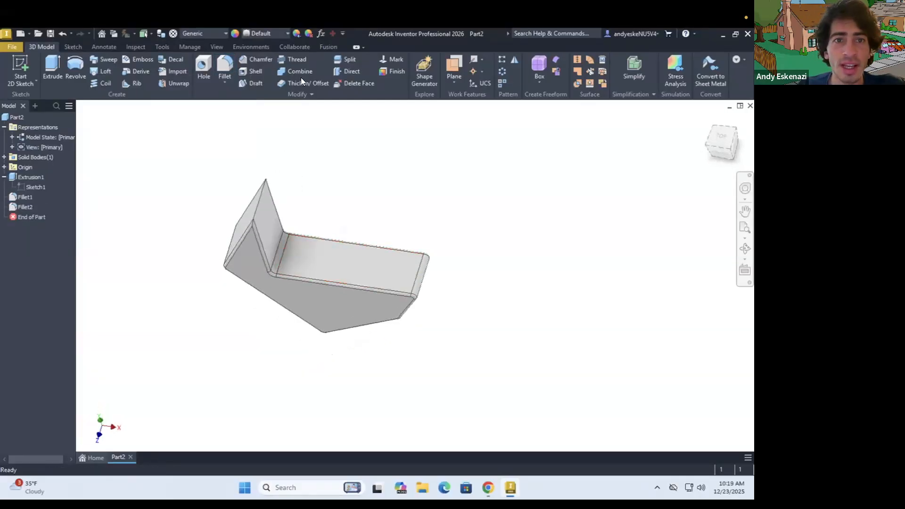
Try to chamfer the upright section's top edge by a distance of 2 mm.
left_click(255, 57)
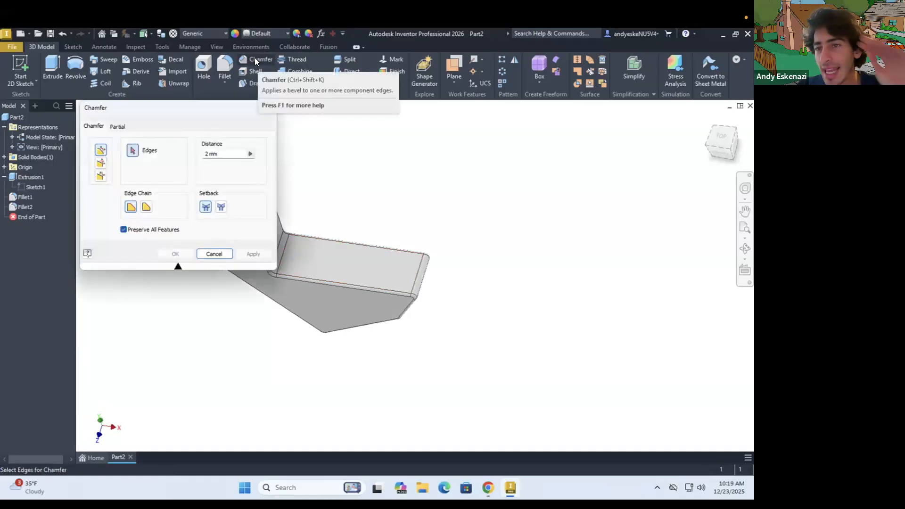
scroll(389, 250, "up", 4)
scroll(309, 227, "down", 5)
scroll(554, 254, "down", 3)
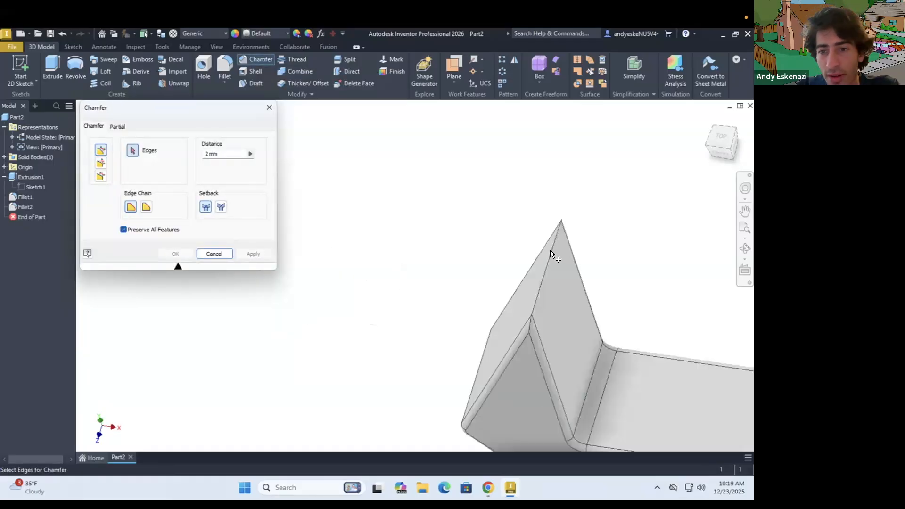
left_click(551, 257)
scroll(511, 256, "up", 4)
middle_click_drag(513, 244, 555, 259, "shift")
scroll(556, 259, "down", 7)
scroll(376, 201, "up", 4)
scroll(297, 184, "down", 2)
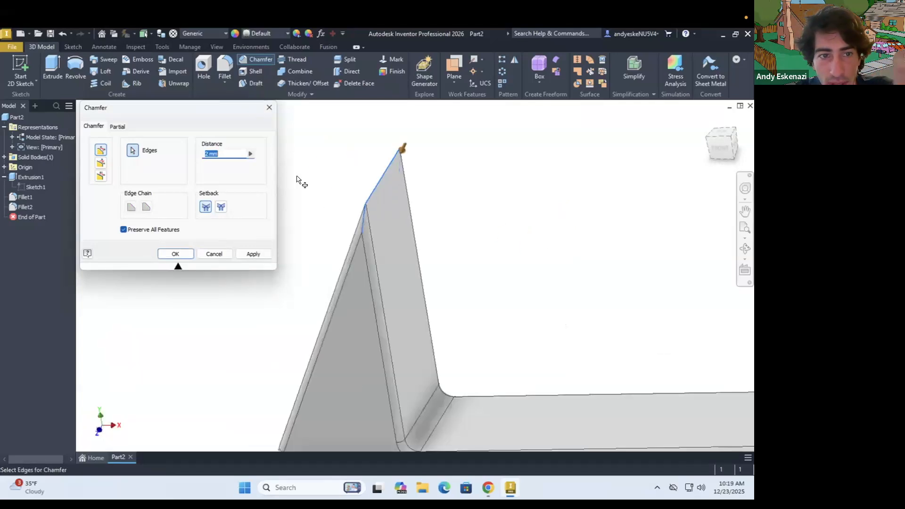
left_click(173, 254)
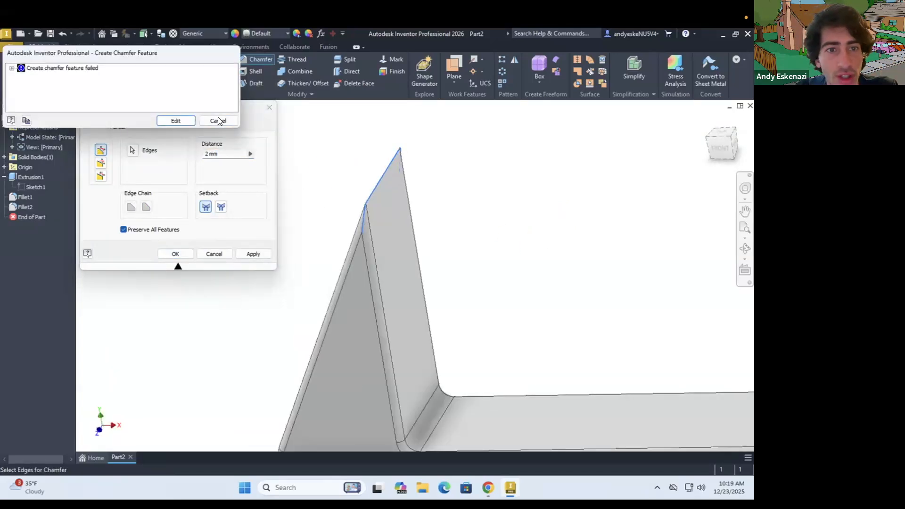
left_click(219, 120)
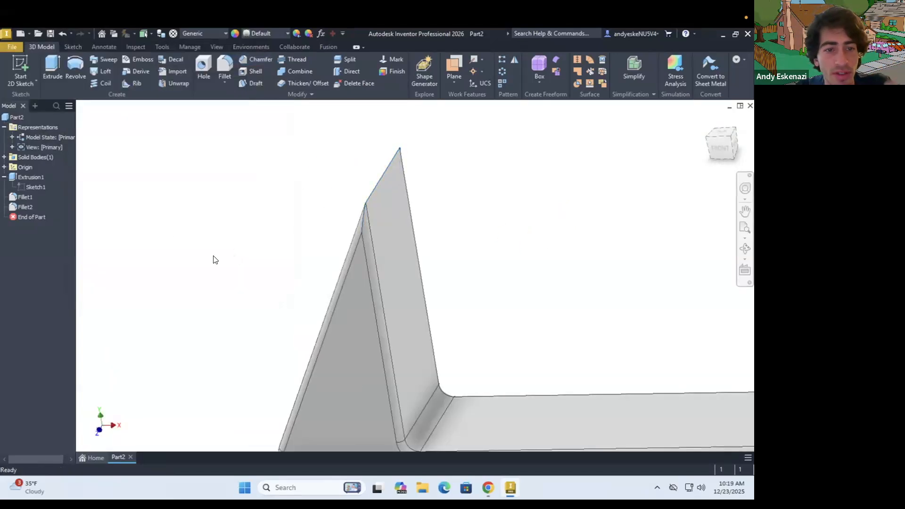
Delete the 5 mm fillet feature that rounds the edge loops of the two large side faces.
right_click(23, 206)
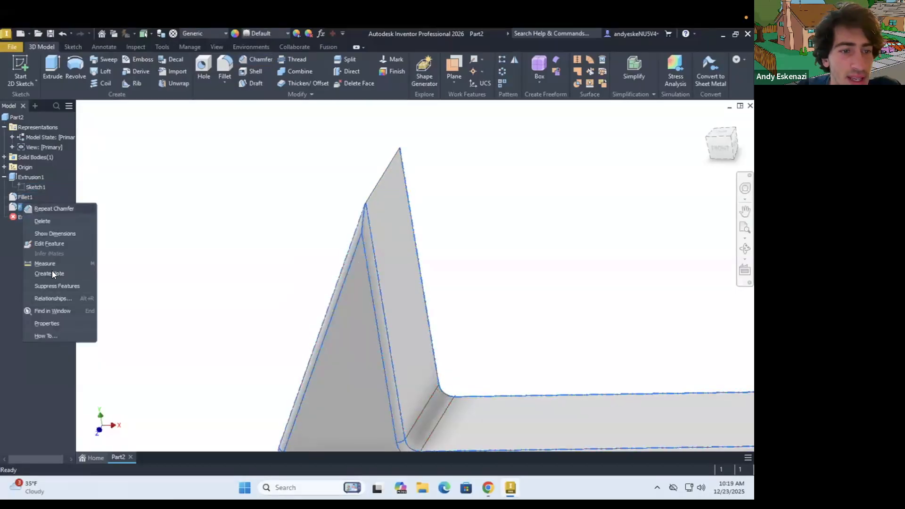
left_click(46, 222)
middle_click_drag(409, 259, 466, 290, "shift")
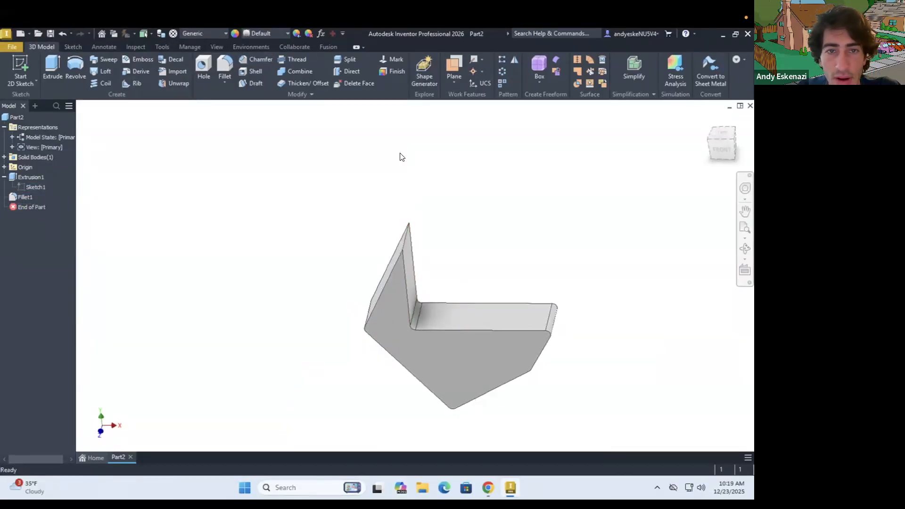
Chamfer the upright section's sharp top edge by a distance of 2 mm.
left_click(253, 60)
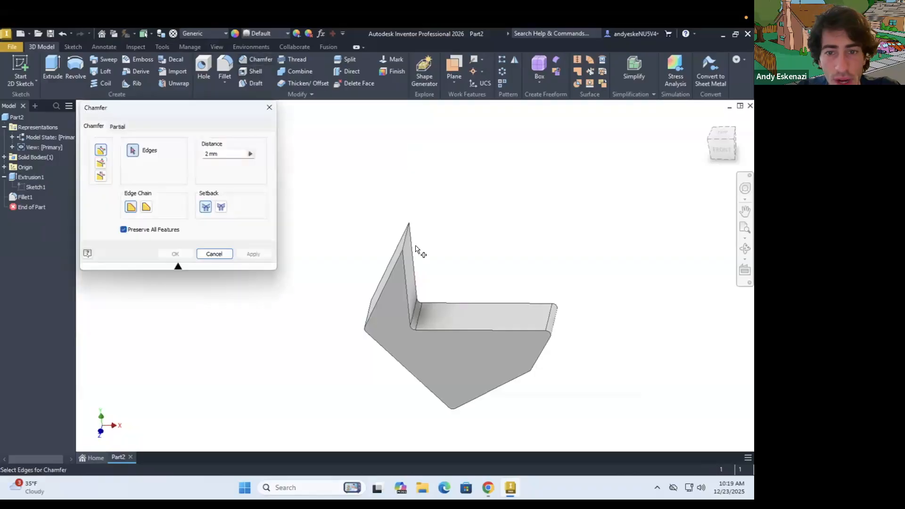
scroll(418, 248, "up", 8)
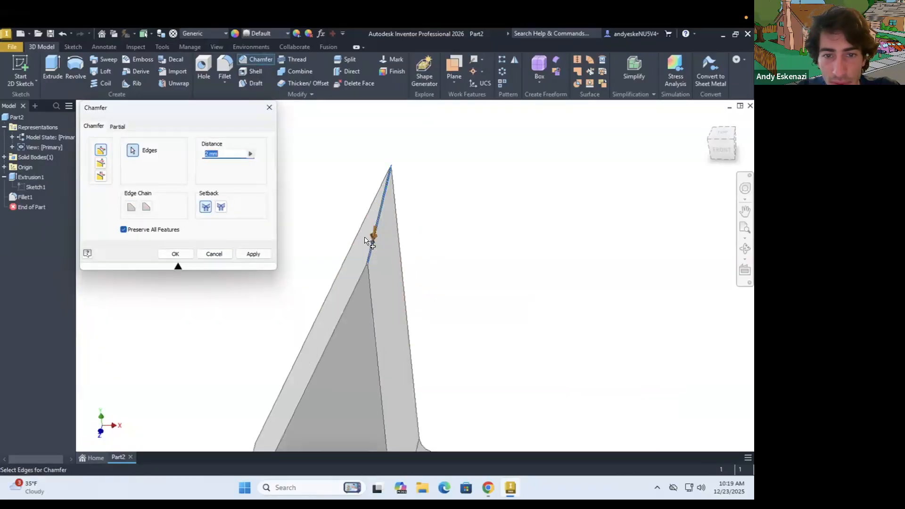
middle_click_drag(364, 300, 361, 282, "shift")
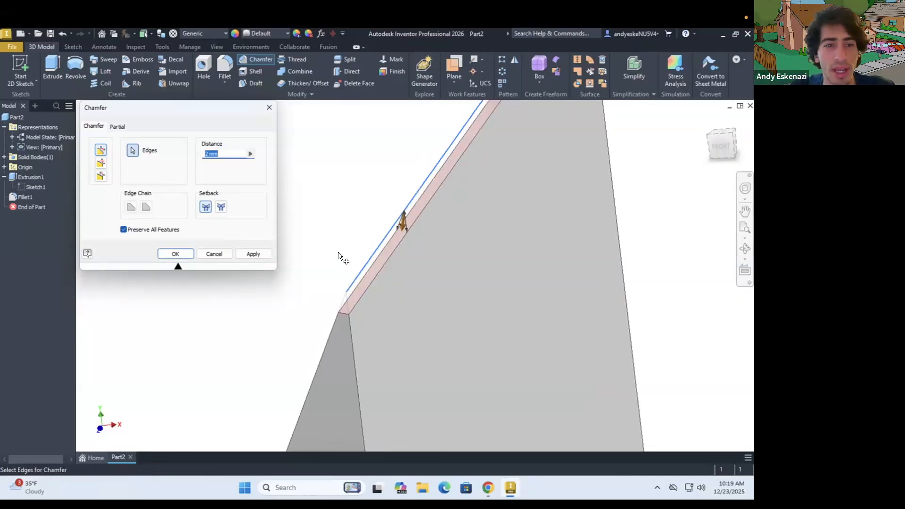
key("Return")
Examine the chamfered top edge up close and the whole solid from several angles.
scroll(364, 323, "down", 5)
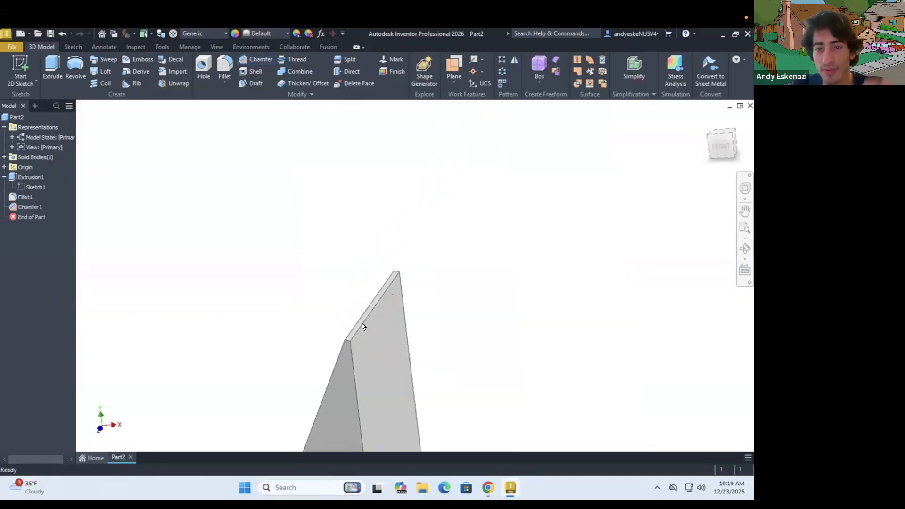
scroll(378, 317, "up", 4)
mouse_move(359, 295)
middle_mouse_down("shift")
mouse_move(377, 277)
mouse_move(363, 309)
middle_mouse_up("shift")
scroll(379, 278, "down", 7)
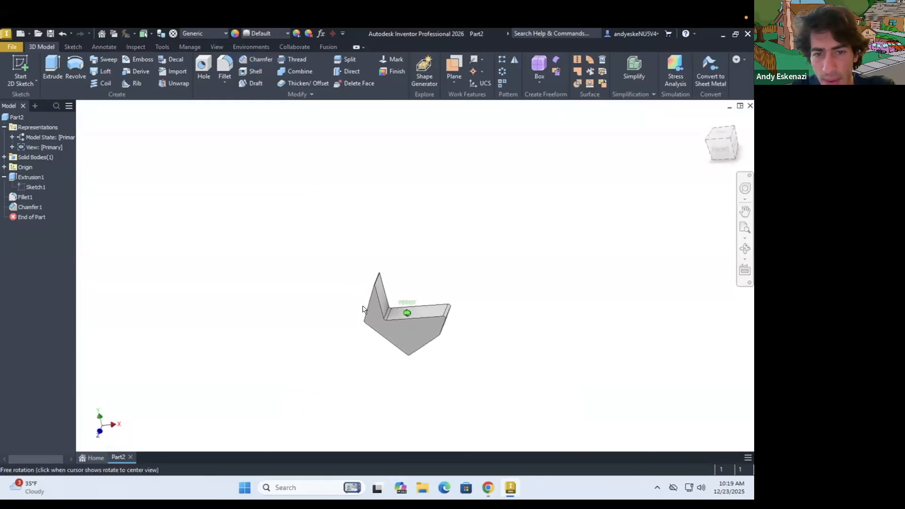
scroll(426, 308, "up", 2)
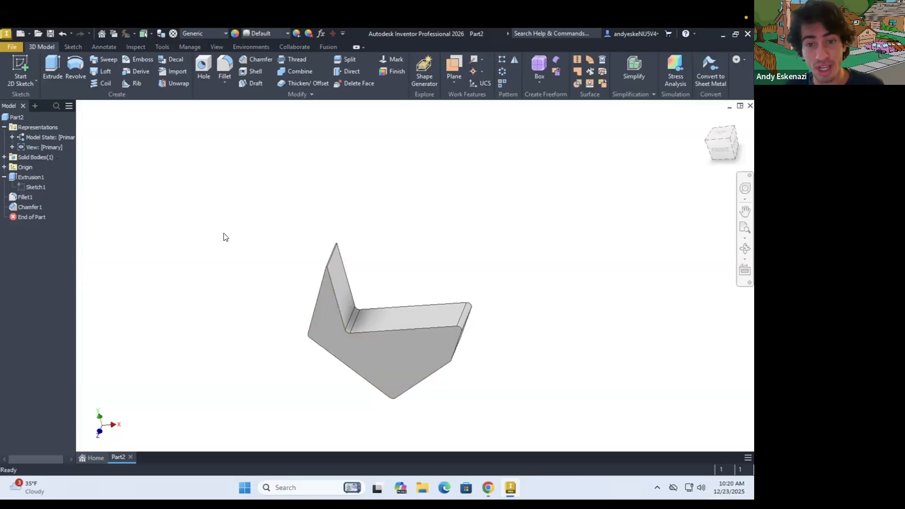
scroll(298, 299, "down", 3)
middle_click_drag(326, 279, 289, 252, "shift")
scroll(289, 253, "up", 5)
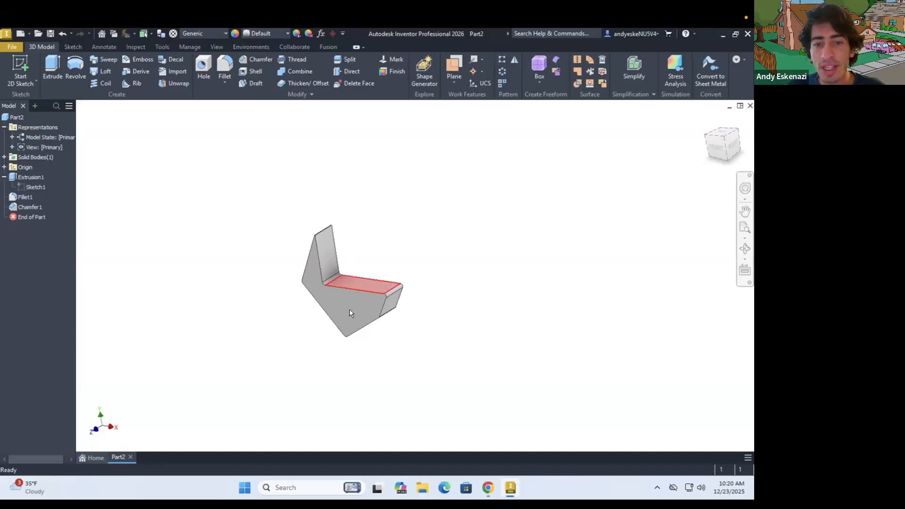
scroll(322, 265, "up", 3)
middle_click_drag(330, 274, 308, 256, "shift")
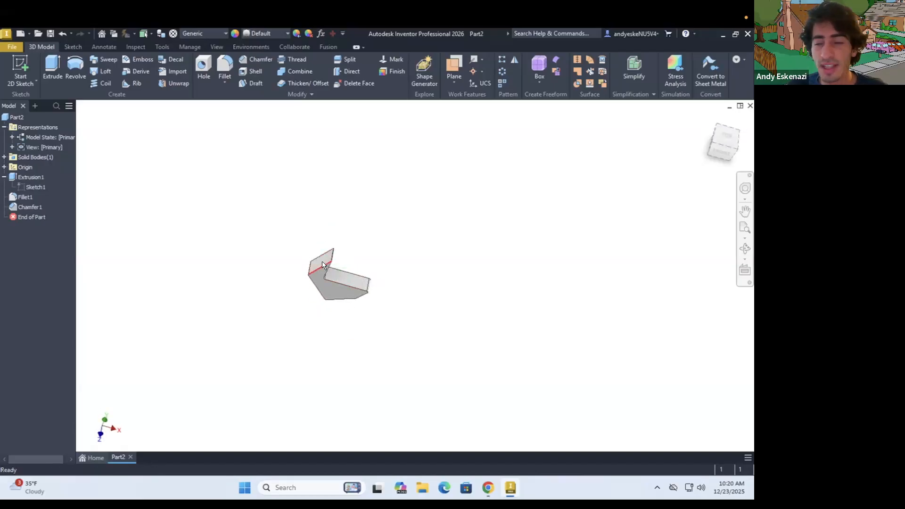
middle_click_drag(369, 290, 327, 269, "shift")
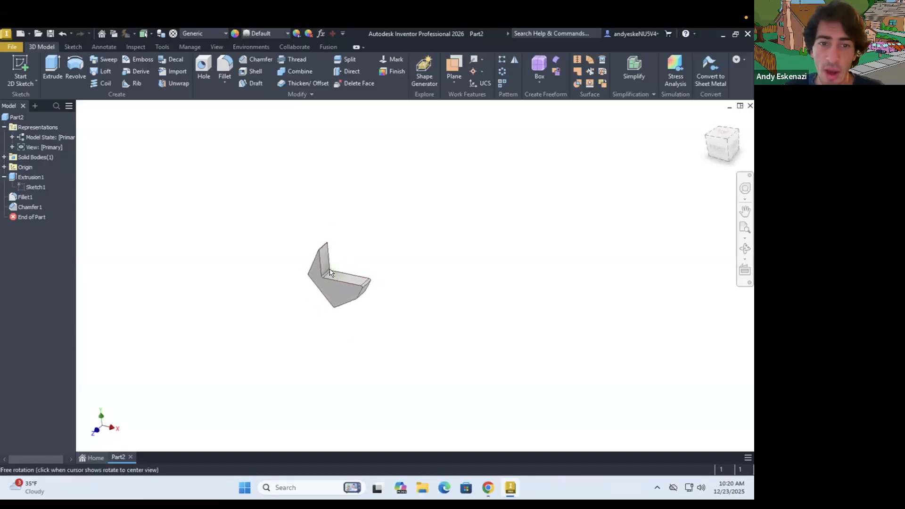
Start a 2D sketch on the narrow front end face next to the rounded front edge.
left_click(21, 65)
scroll(341, 275, "down", 3)
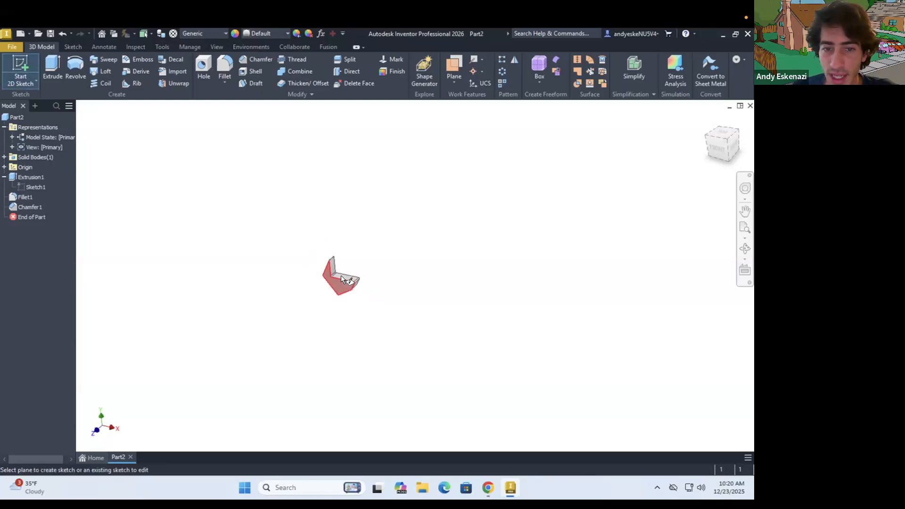
scroll(341, 275, "up", 4)
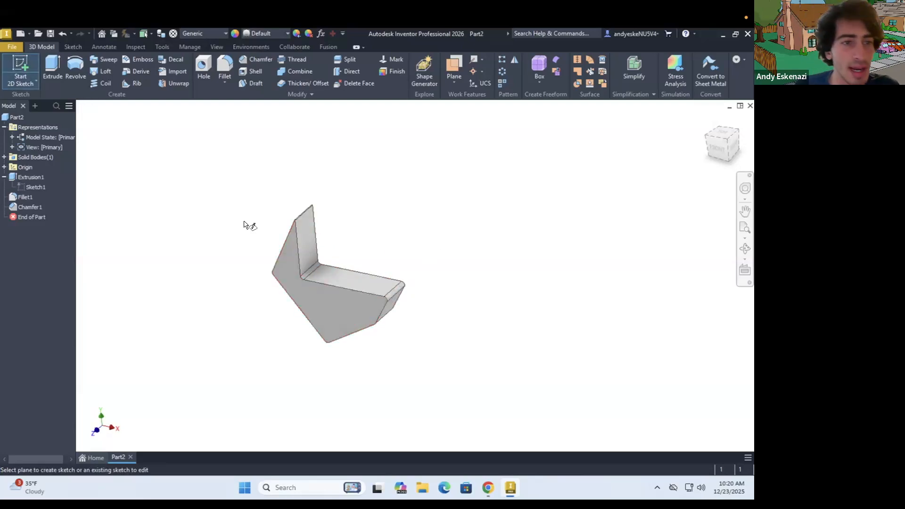
left_click(5, 167)
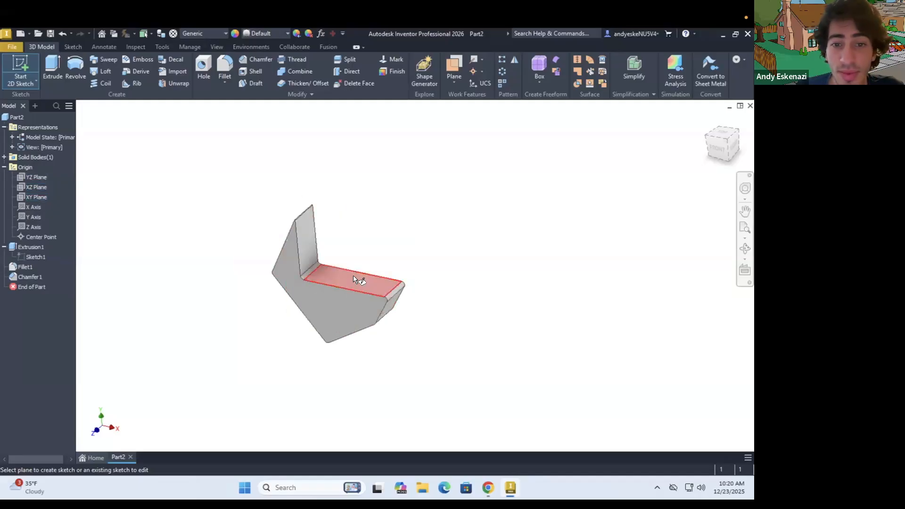
middle_click_drag(411, 321, 386, 293, "shift")
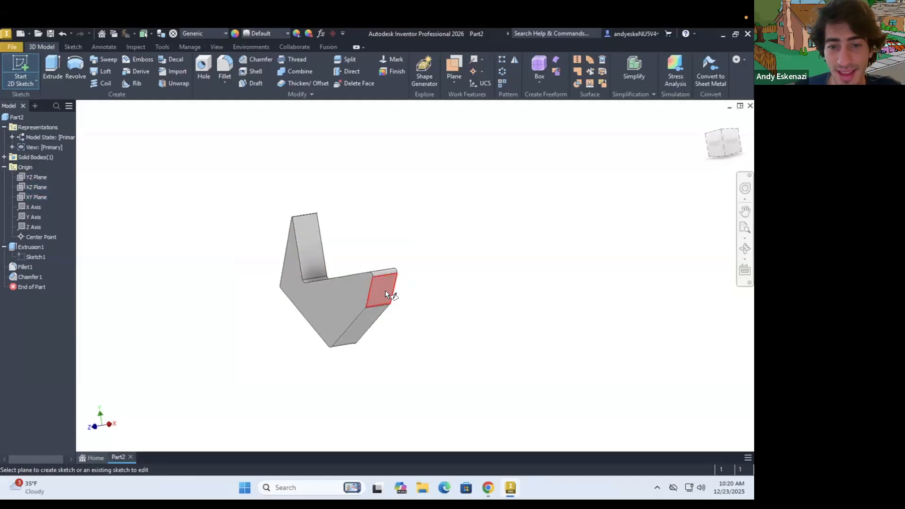
left_click(385, 290)
mouse_move(397, 243)
middle_mouse_down("shift")
mouse_move(453, 214)
mouse_move(374, 254)
mouse_move(412, 296)
mouse_move(411, 308)
mouse_move(414, 296)
mouse_move(324, 265)
middle_mouse_up("shift")
scroll(411, 308, "down", 5)
middle_click_drag(342, 309, 346, 253, "shift")
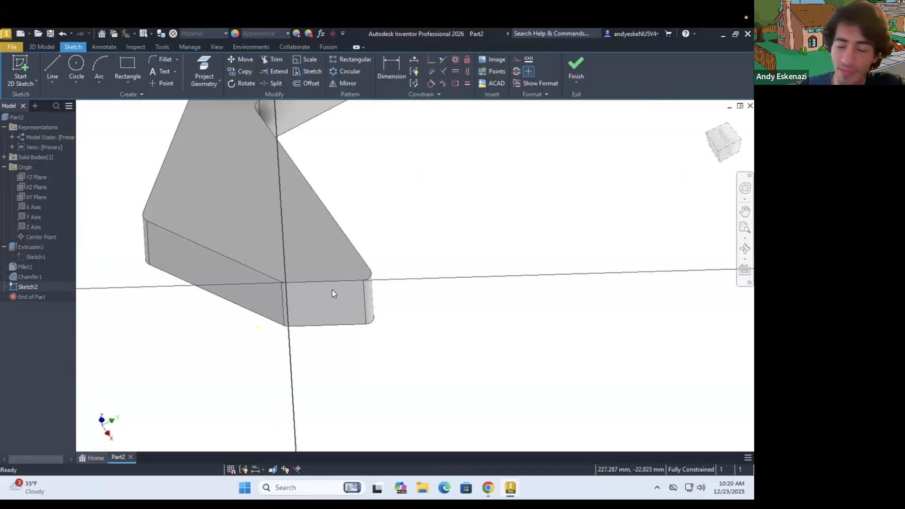
scroll(351, 329, "down", 3)
middle_click_drag(344, 317, 343, 212, "shift")
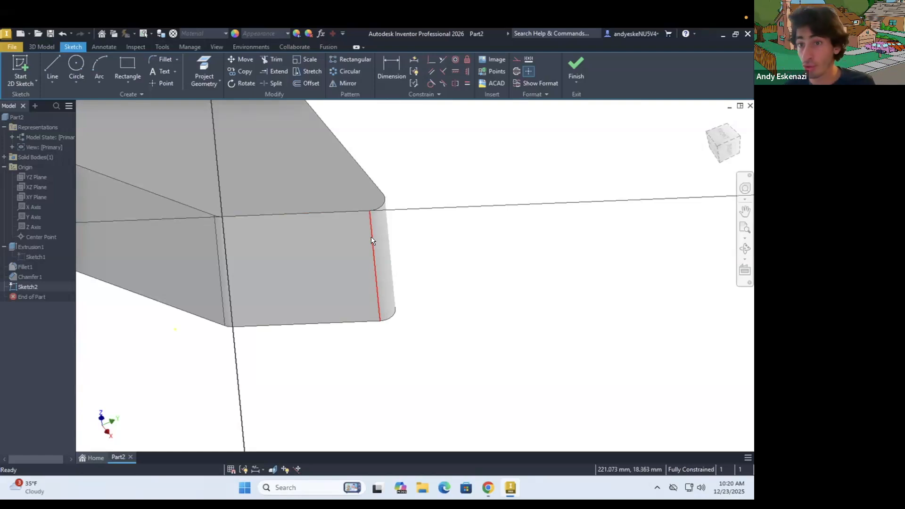
Sketch two connected lines on the end face, running from its side-face edge to an interior point and on to the fillet edge.
left_click(46, 61)
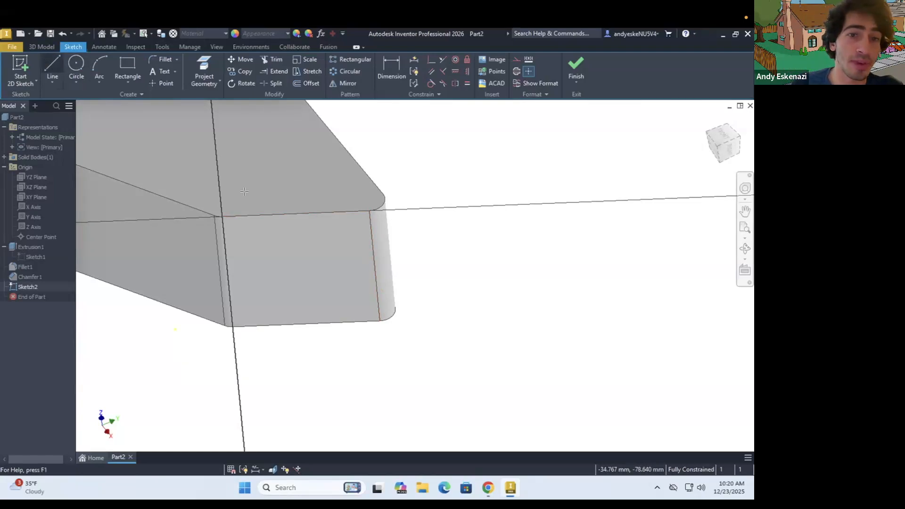
left_click(310, 213)
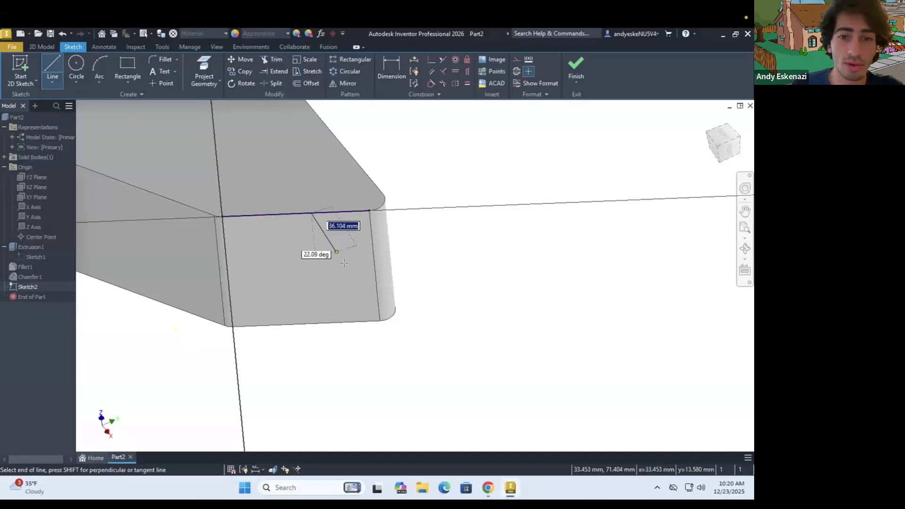
left_click(371, 246)
key("Escape")
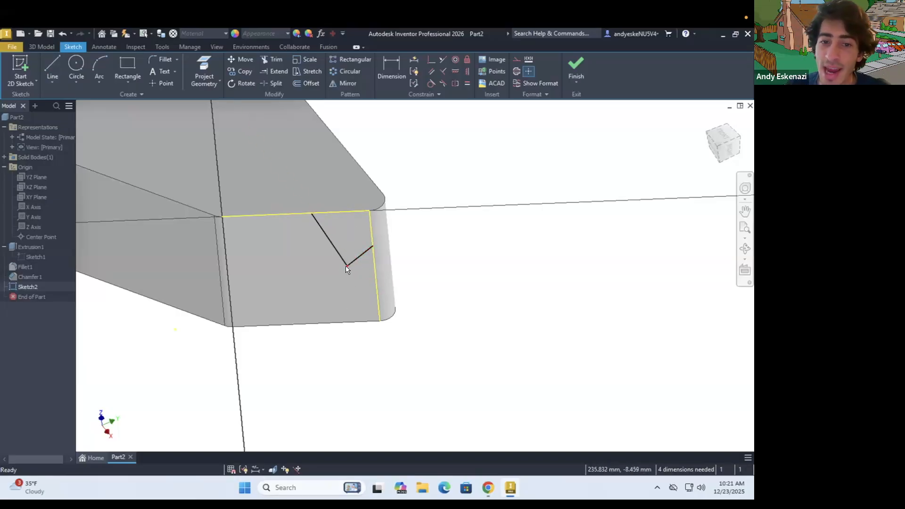
Sketch a circle about 36 mm in diameter centred on the point where the two lines meet.
left_click(77, 64)
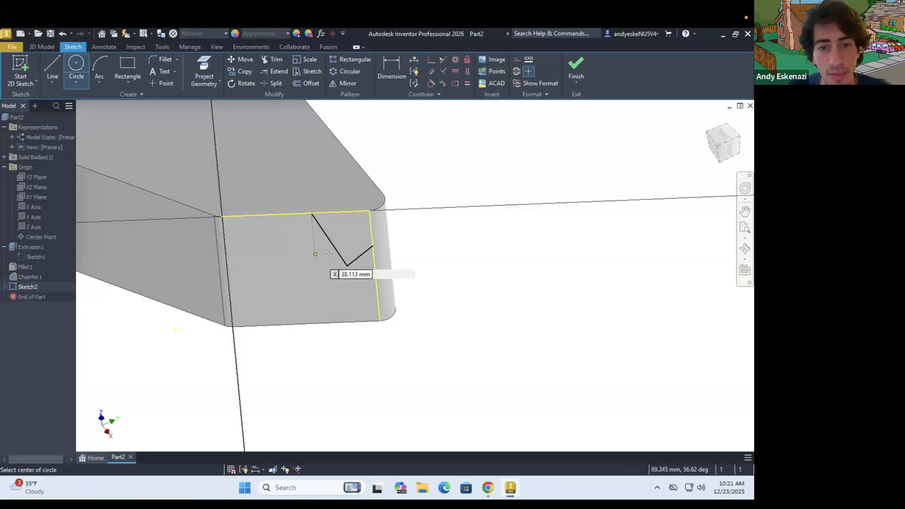
left_click(347, 266)
left_click(347, 278)
key("Escape")
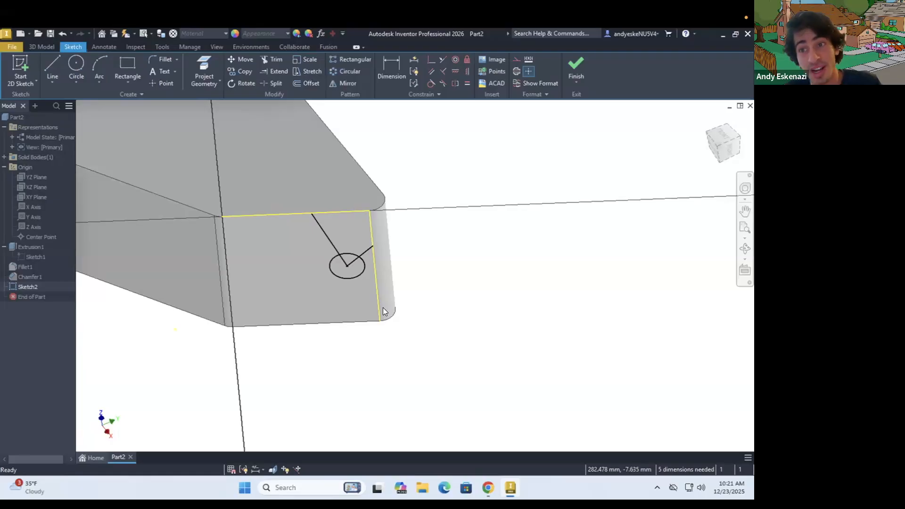
Convert both sketch lines meeting at the circle's centre to construction geometry.
right_click(327, 240)
left_click(380, 216)
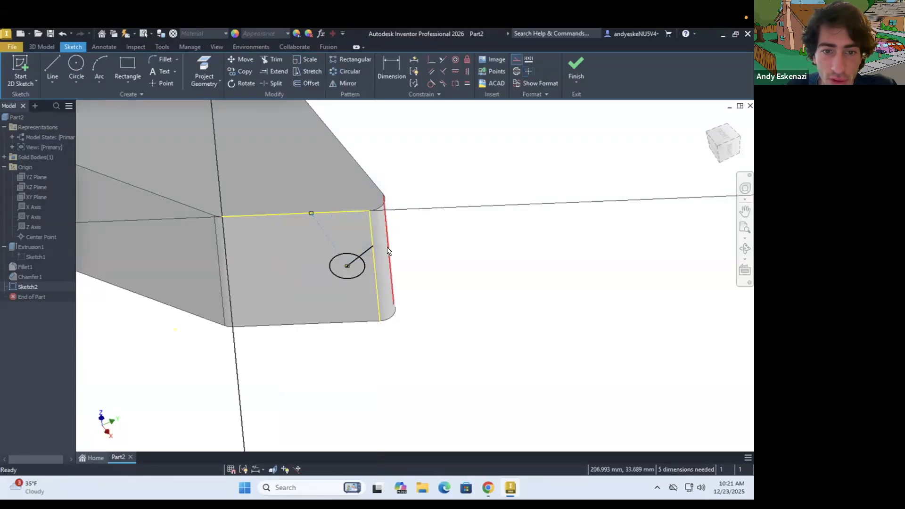
right_click(369, 249)
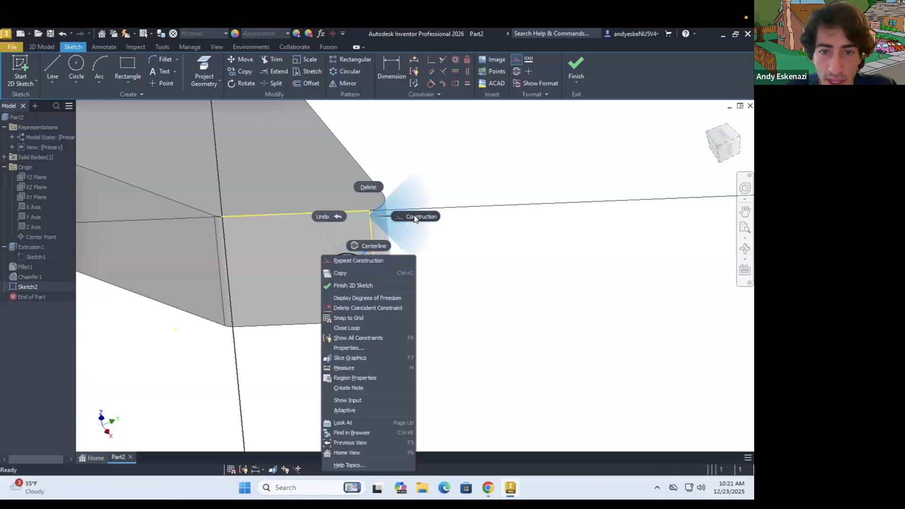
left_click(414, 216)
Constrain each construction line perpendicular to the face edge it starts from.
scroll(352, 266, "down", 3)
middle_click_drag(351, 264, 374, 239, "shift")
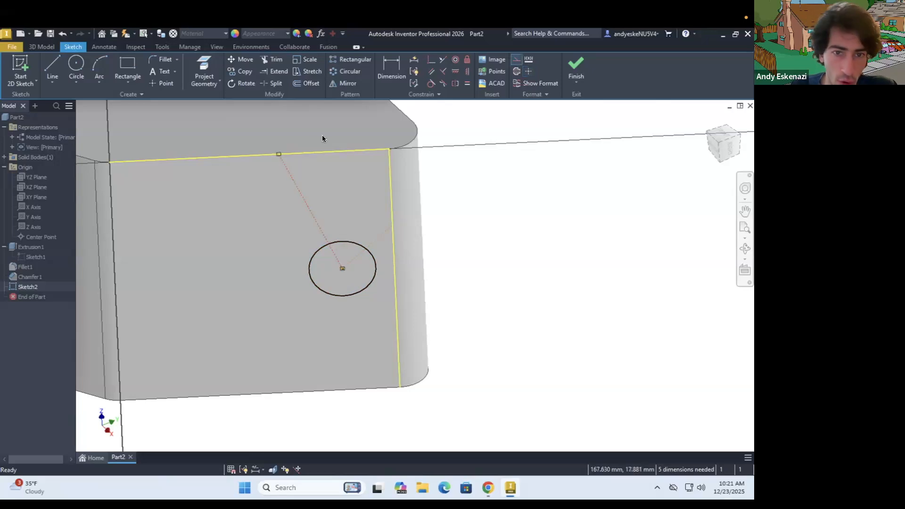
left_click(300, 157)
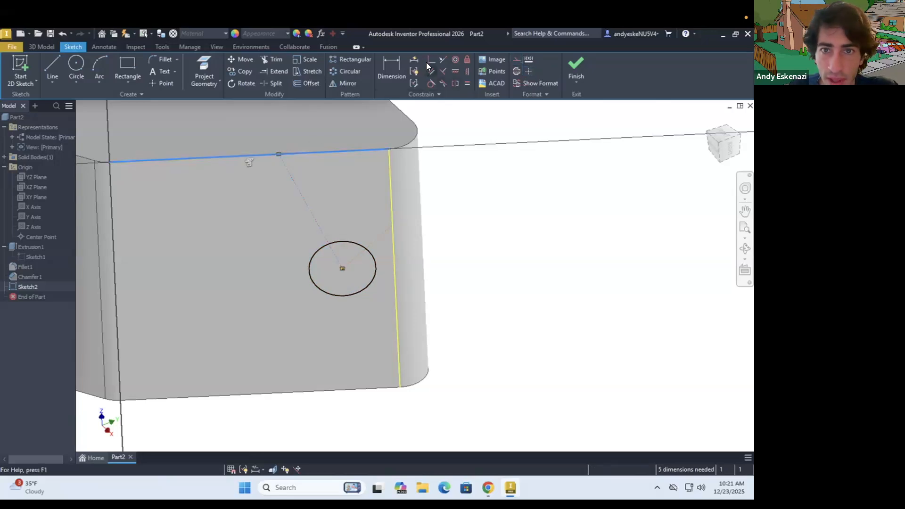
left_click(441, 70)
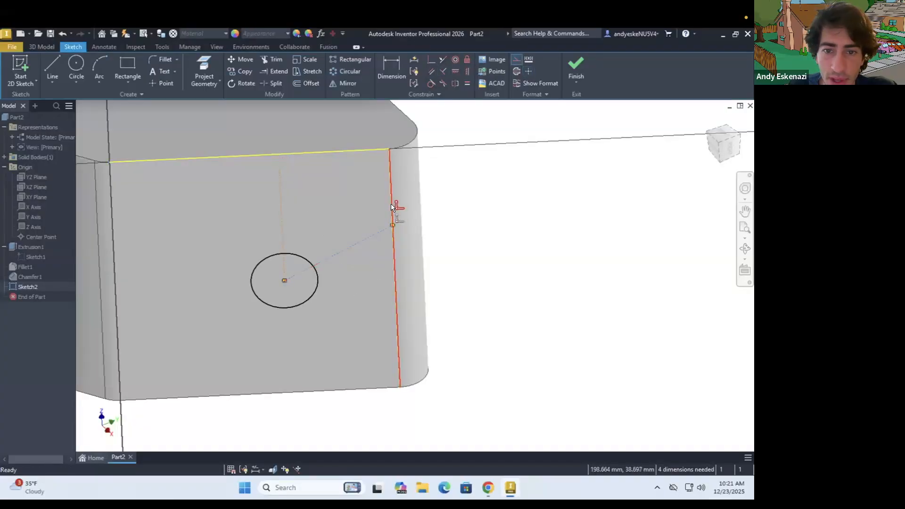
left_click(444, 71)
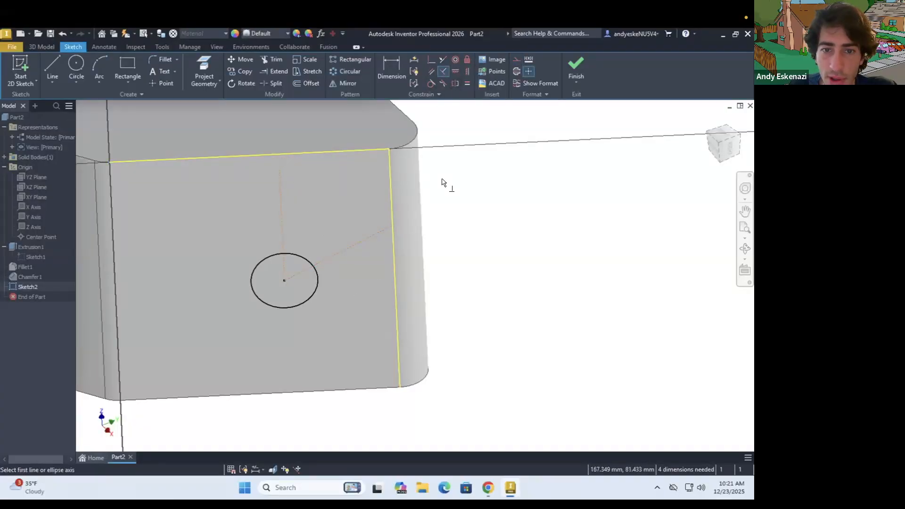
key("Escape")
left_click(384, 229)
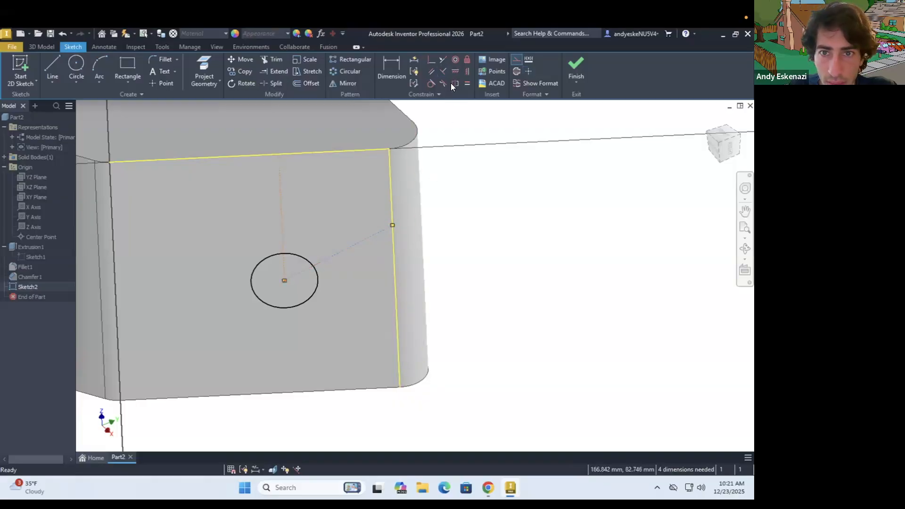
left_click(444, 71)
left_click(389, 249)
left_click(394, 247)
key("Escape")
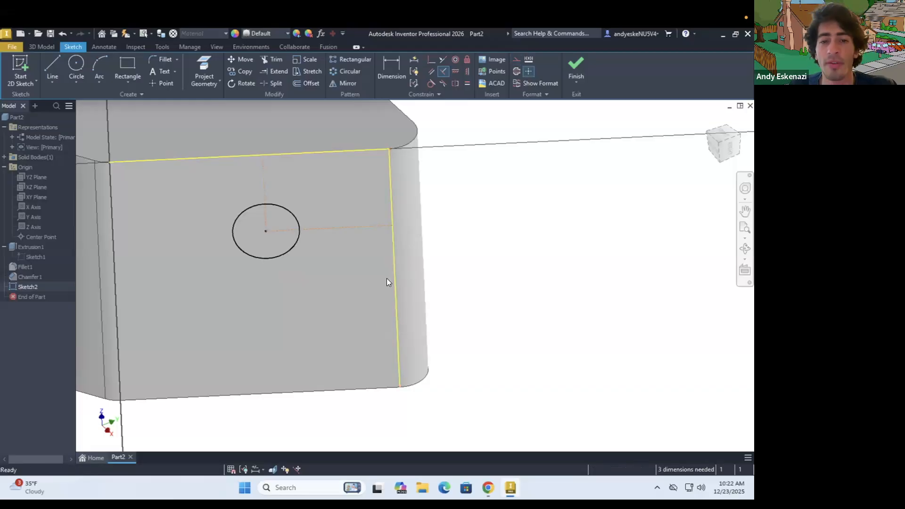
Make the two construction lines equal in length.
scroll(452, 297, "down", 3)
scroll(354, 249, "up", 3)
left_click(344, 243)
left_click(489, 289)
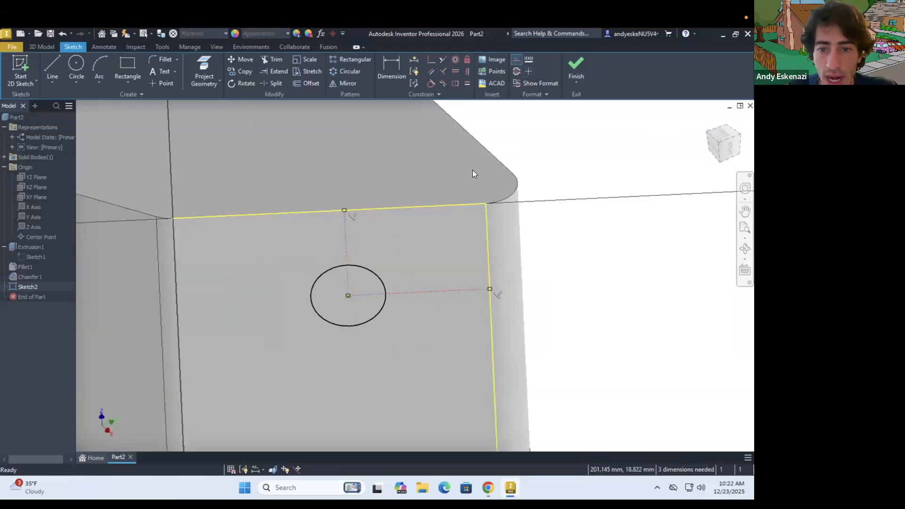
left_click(464, 82)
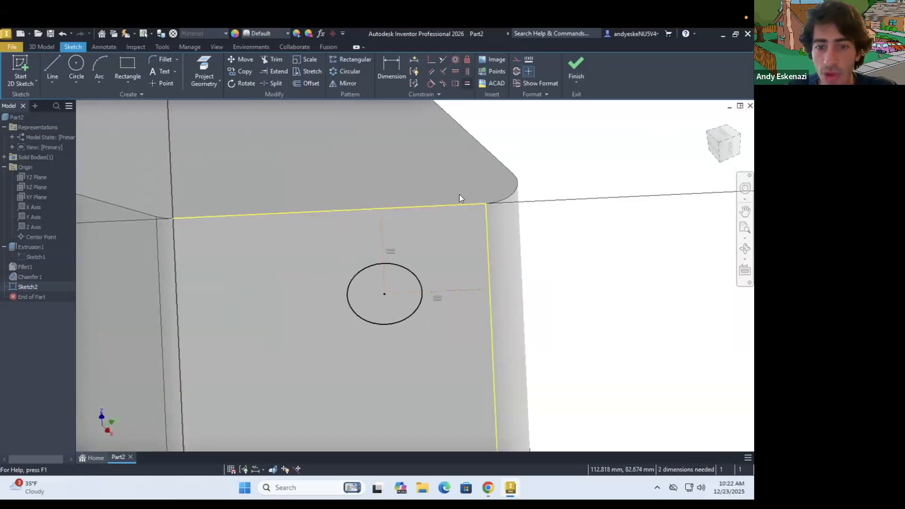
Dimension the construction line between the circle's centre and the fillet edge to 50 mm.
key("d")
left_click(464, 292)
left_click(445, 342)
type("50")
key("Return")
Dimension the circle's diameter to 50 mm.
scroll(428, 278, "down", 5)
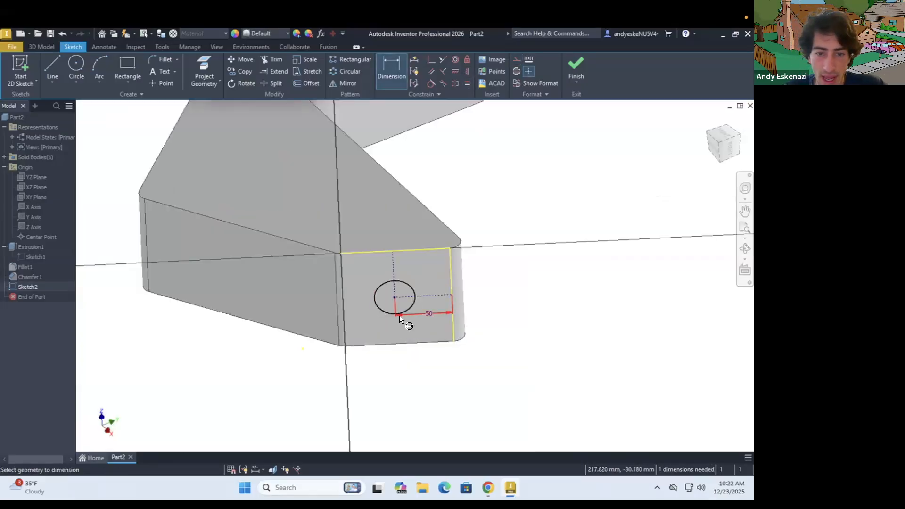
left_click(385, 311)
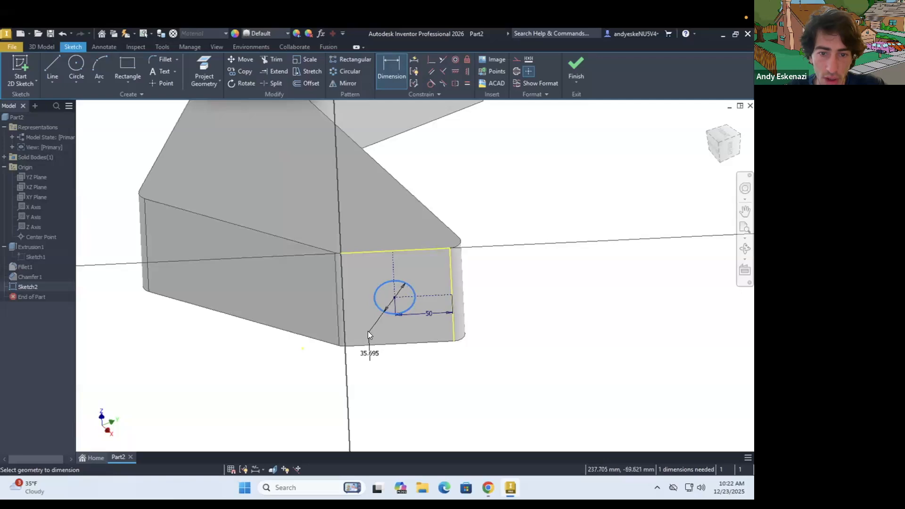
left_click(368, 333)
type("50")
key("Return")
key("Escape")
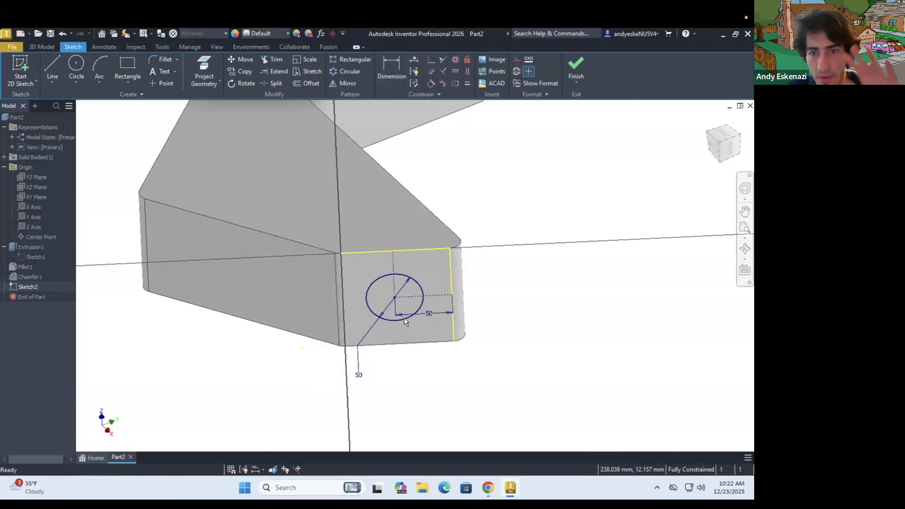
Extrude the end-face circle as a cut 50 mm deep, with the direction flipped into the body.
middle_click_drag(438, 313, 461, 293, "shift")
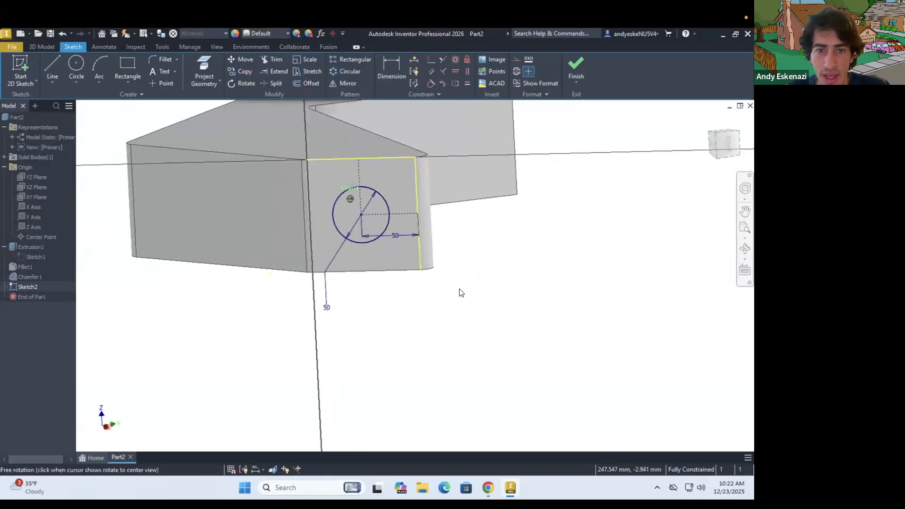
scroll(461, 293, "down", 2)
middle_click_drag(403, 243, 380, 225, "shift")
scroll(381, 227, "down", 2)
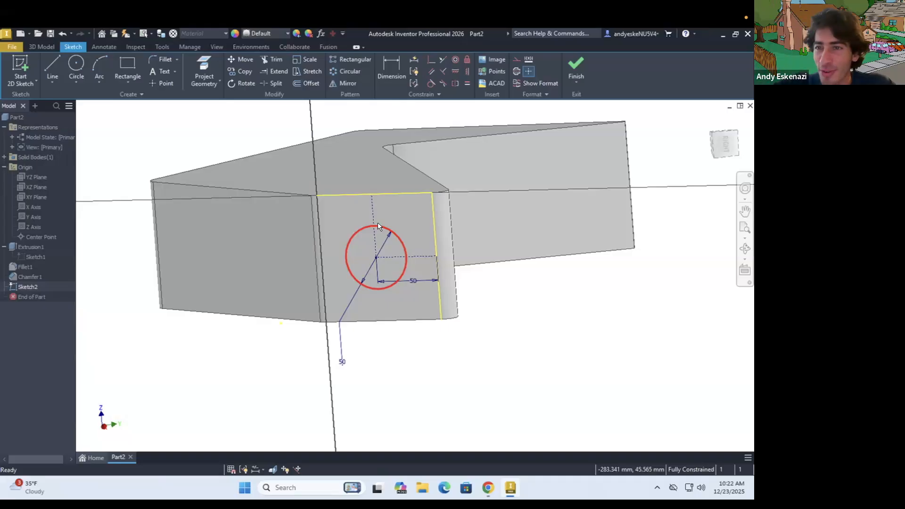
scroll(417, 265, "up", 3)
middle_click_drag(413, 255, 340, 321, "shift")
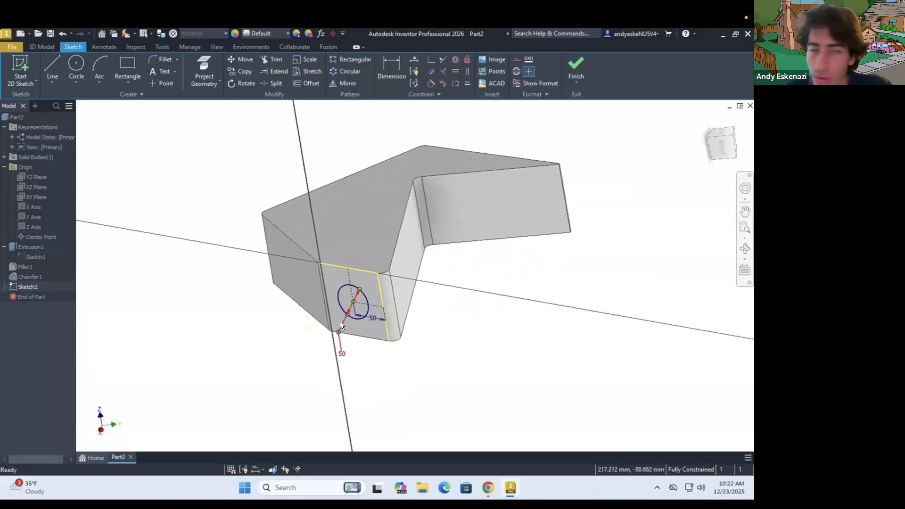
left_click(41, 47)
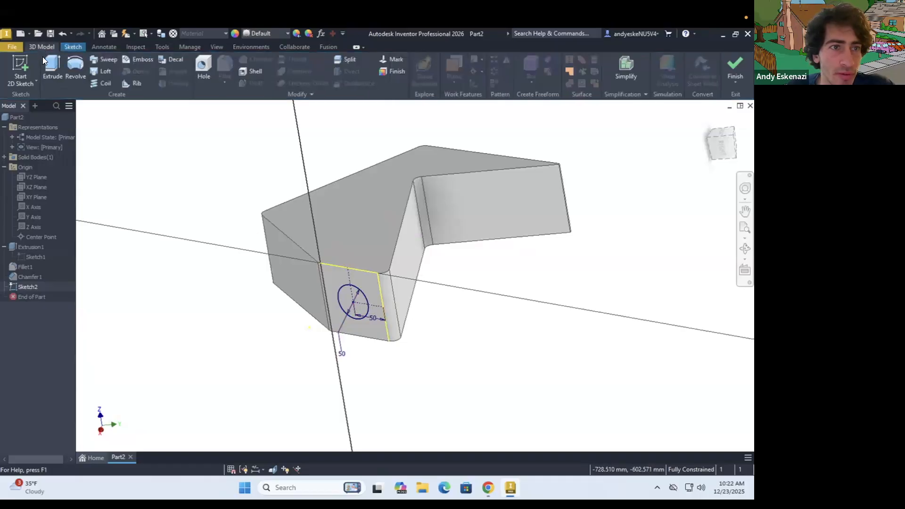
left_click(46, 60)
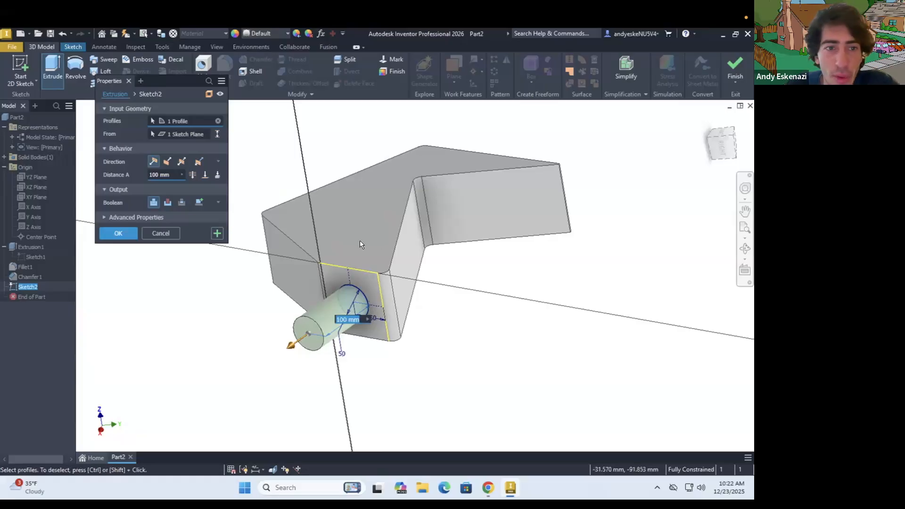
left_click(168, 203)
middle_click_drag(415, 302, 412, 328, "shift")
scroll(412, 329, "up", 3)
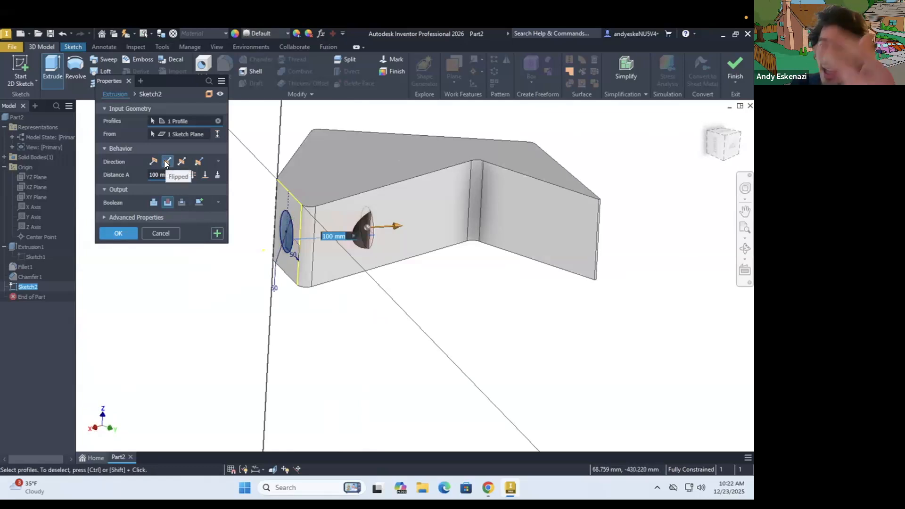
left_click(165, 176)
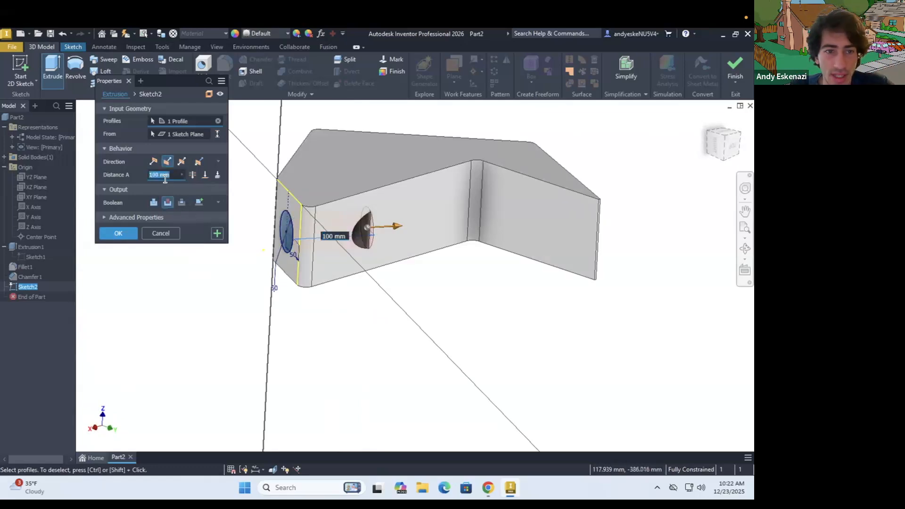
key("Return")
middle_click_drag(329, 228, 340, 263, "shift")
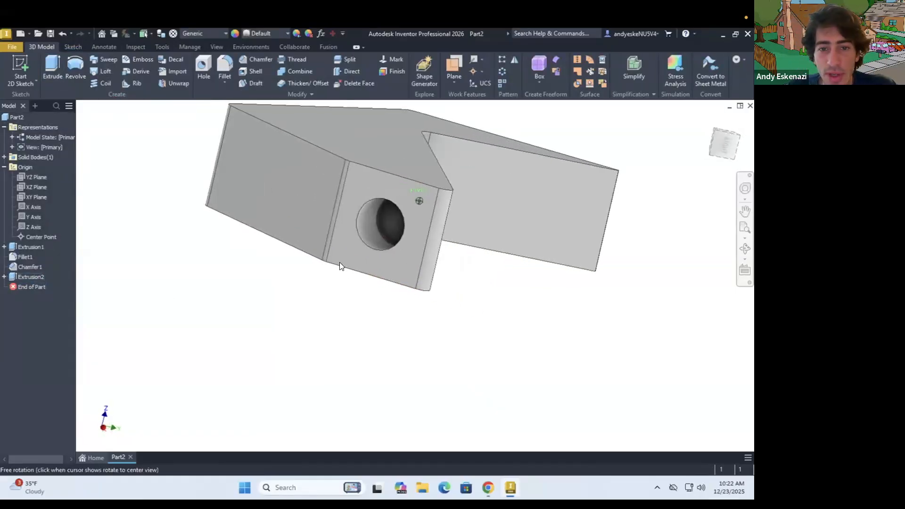
Reopen the circular cut's extrusion for editing.
right_click(26, 276)
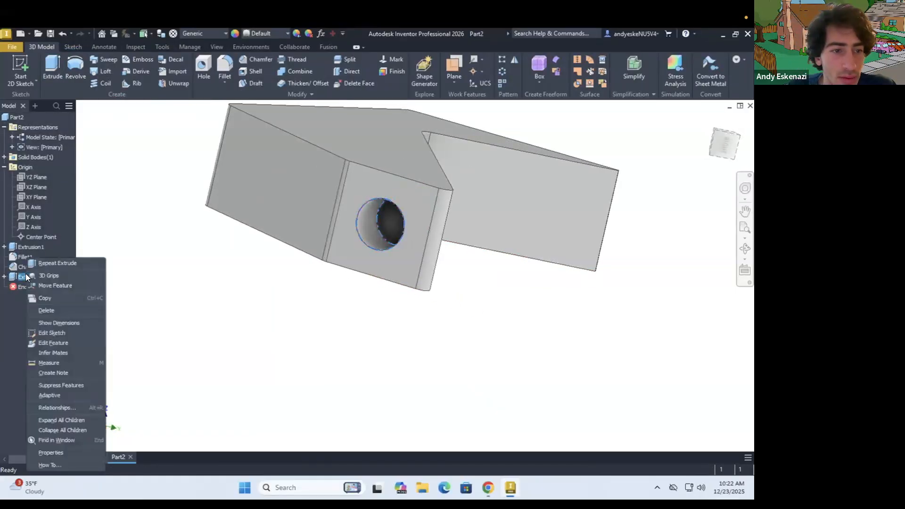
left_click(57, 346)
mouse_move(302, 236)
middle_mouse_down("shift")
mouse_move(360, 234)
mouse_move(370, 210)
mouse_move(343, 228)
mouse_move(358, 256)
mouse_move(380, 243)
middle_mouse_up("shift")
scroll(378, 246, "down", 3)
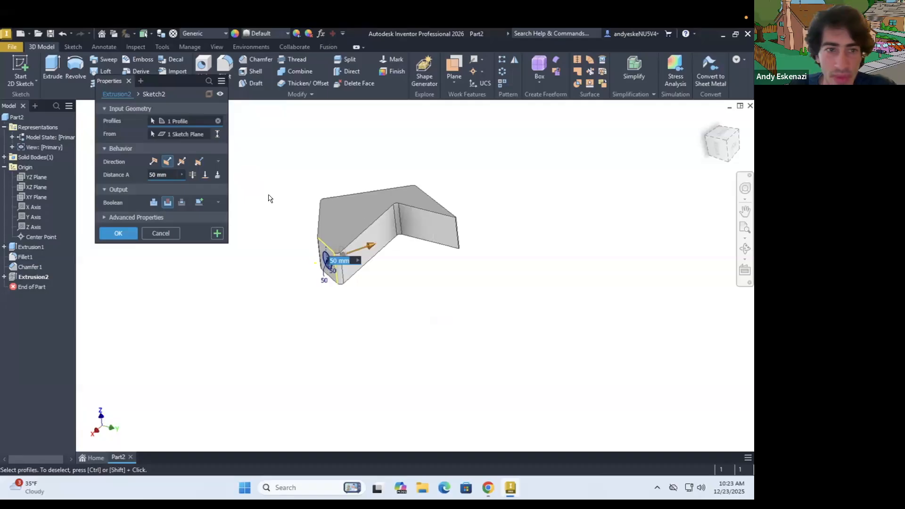
Try to end the circular cut at the inner face of the opposite arm.
left_click(204, 176)
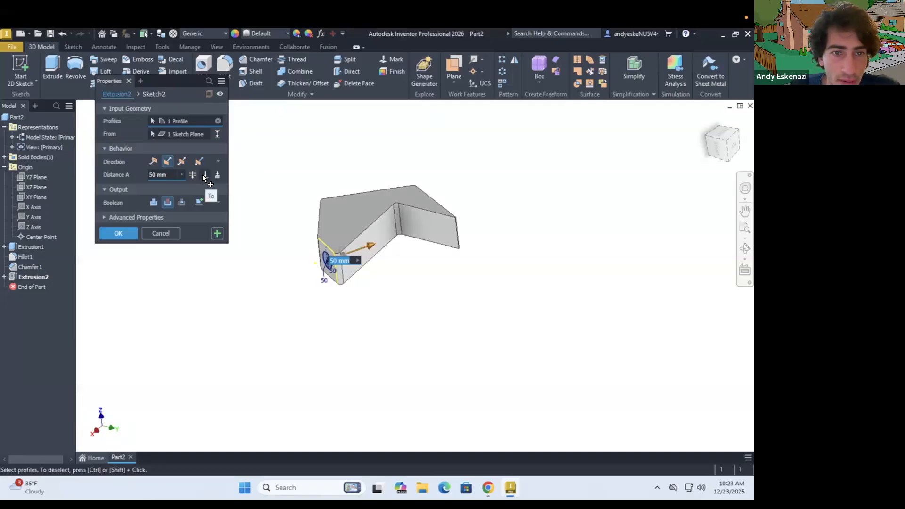
left_click(432, 228)
middle_click_drag(386, 246, 337, 262, "shift")
scroll(433, 214, "up", 4)
scroll(347, 245, "down", 4)
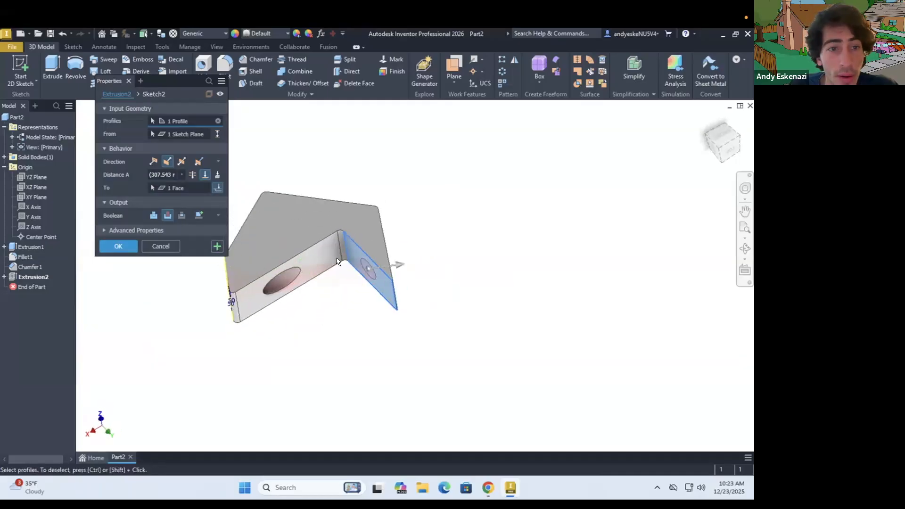
Set the circular cut's extent to Through All and apply the edit.
left_click(192, 174)
middle_click_drag(400, 241, 188, 204, "shift")
left_click(116, 233)
mouse_move(312, 273)
middle_mouse_down("shift")
mouse_move(312, 218)
mouse_move(245, 285)
mouse_move(287, 257)
mouse_move(347, 268)
mouse_move(300, 280)
mouse_move(309, 273)
middle_mouse_up("shift")
middle_click_drag(340, 310, 392, 291, "shift")
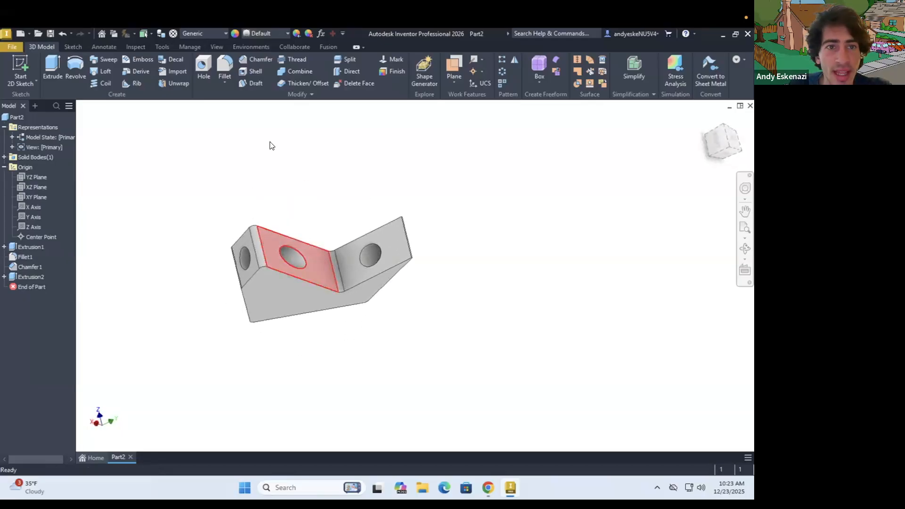
Fillet the edges of the hole openings on the end face, the inner faces and the far side.
left_click(225, 66)
scroll(341, 289, "up", 3)
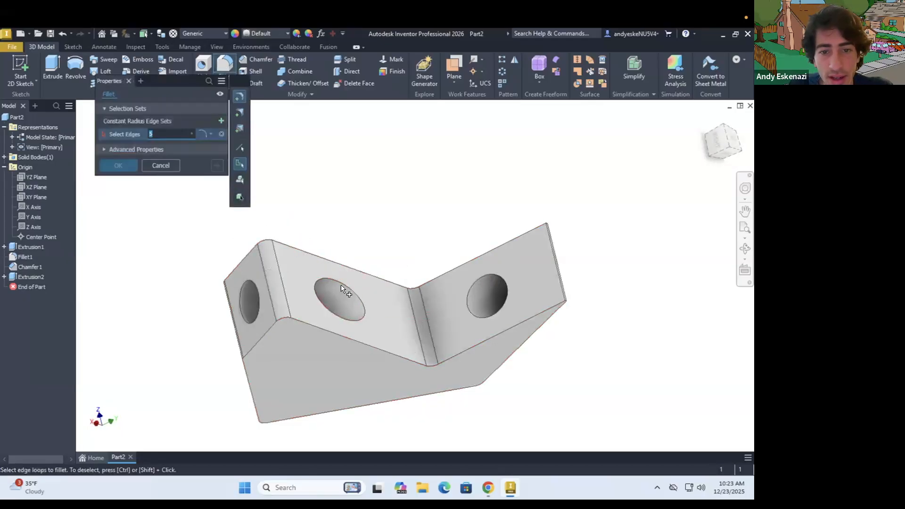
left_click(342, 288)
left_click(488, 276)
middle_click_drag(488, 275, 312, 245, "shift")
left_click(392, 279)
left_click(267, 271)
left_click(118, 166)
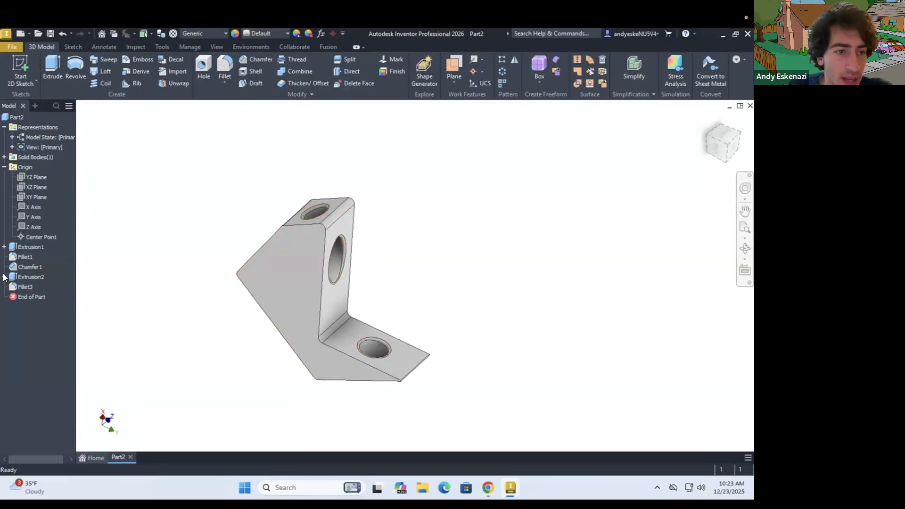
Open the hole's sketch for editing.
right_click(33, 286)
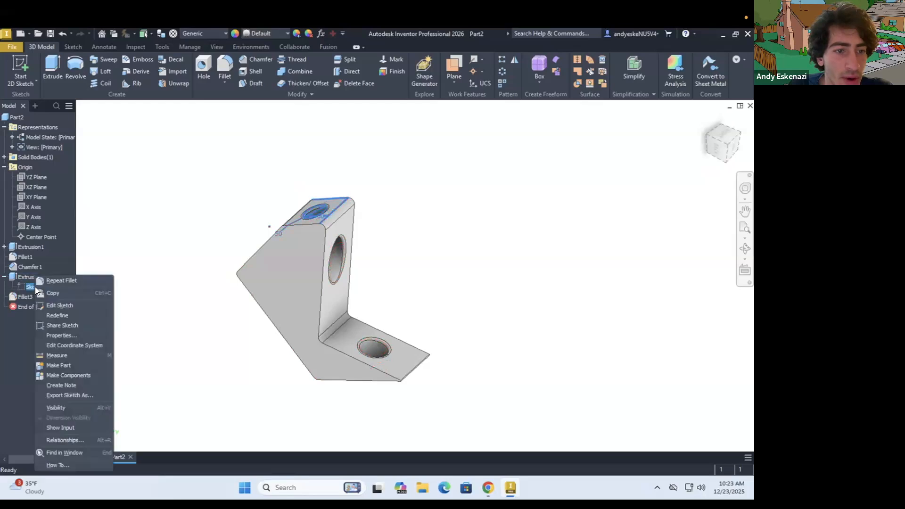
left_click(57, 302)
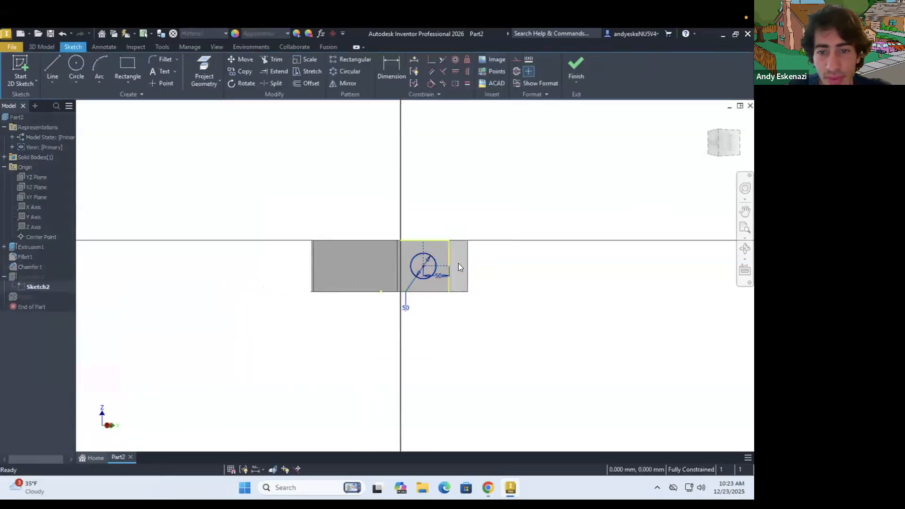
Try setting the distance between the circle's centre and the fillet edge to 40 mm.
double_click(422, 288)
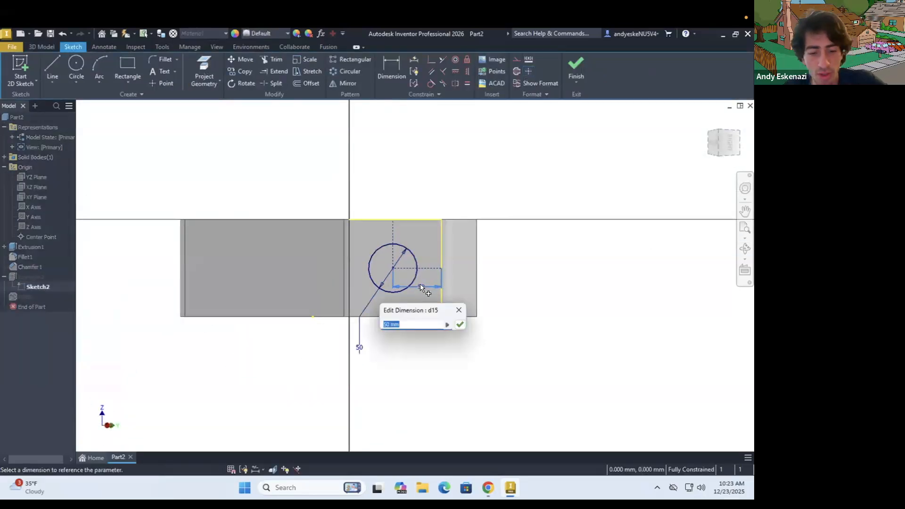
type("4")
key("Return")
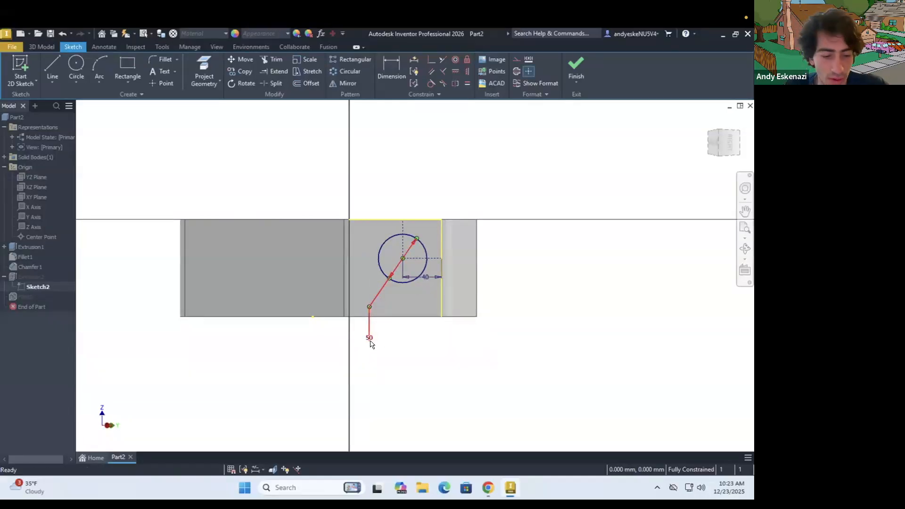
key("ctrl+z")
Set the circle's diameter to 40 mm and finish the sketch to update the hole.
double_click(358, 349)
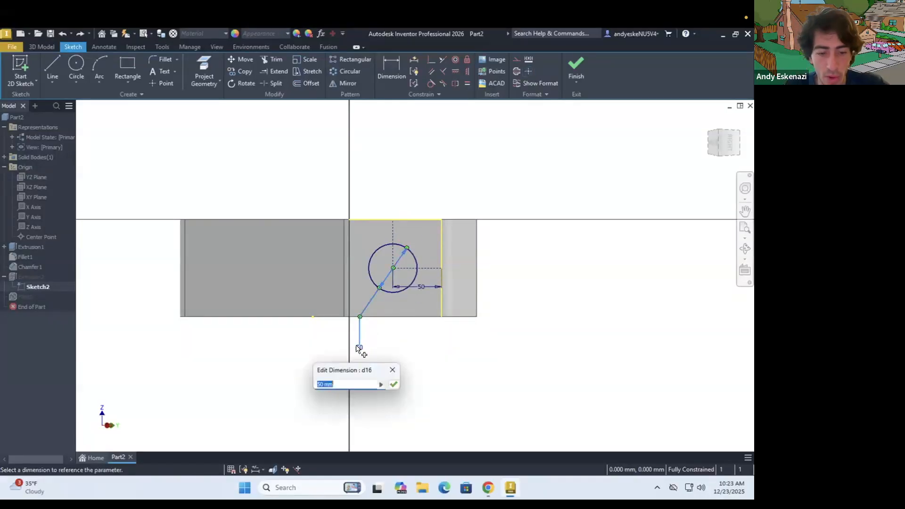
type("40")
key("Return")
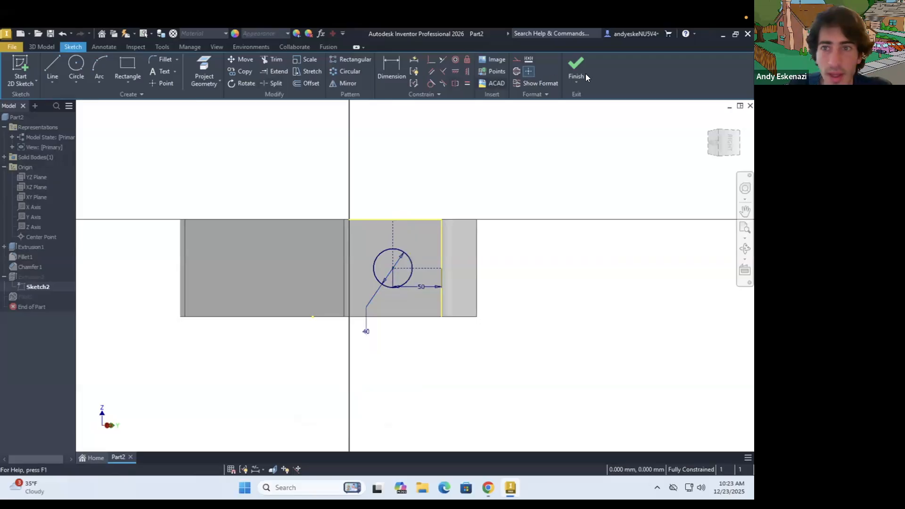
left_click(577, 65)
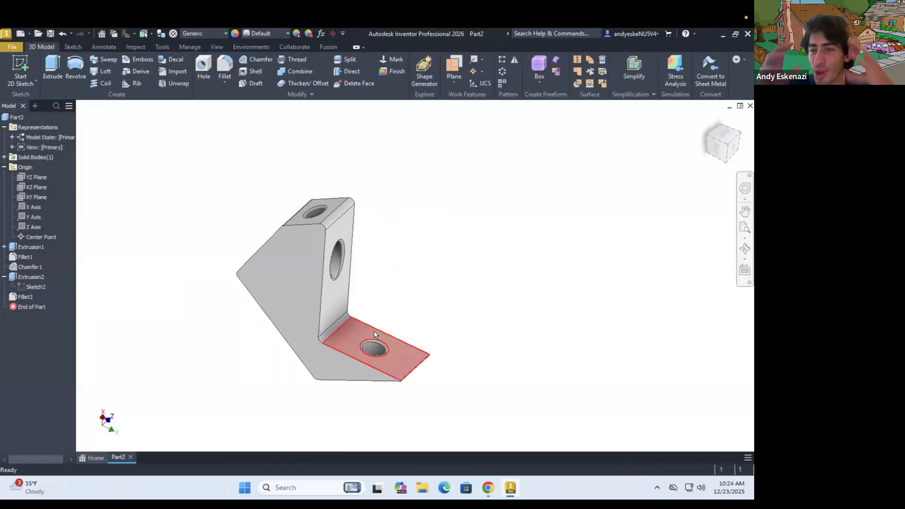
Start a new sketch on the long flat outer face next to the end face with the hole.
mouse_move(373, 332)
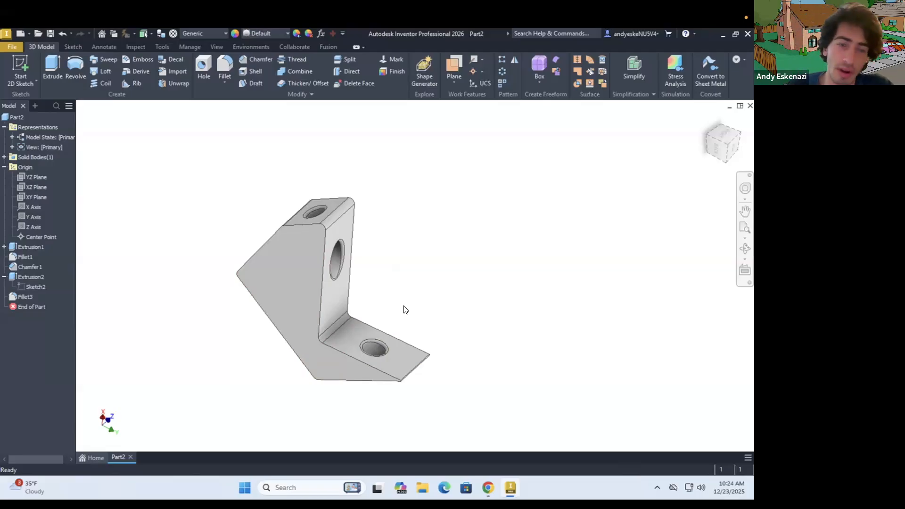
mouse_move(380, 289)
middle_mouse_down("shift")
mouse_move(249, 285)
mouse_move(345, 282)
middle_mouse_up("shift")
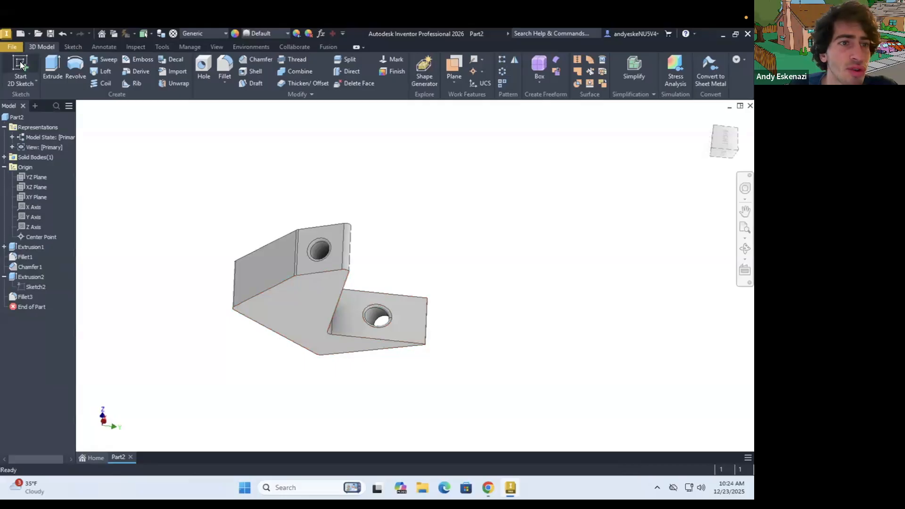
left_click(251, 281)
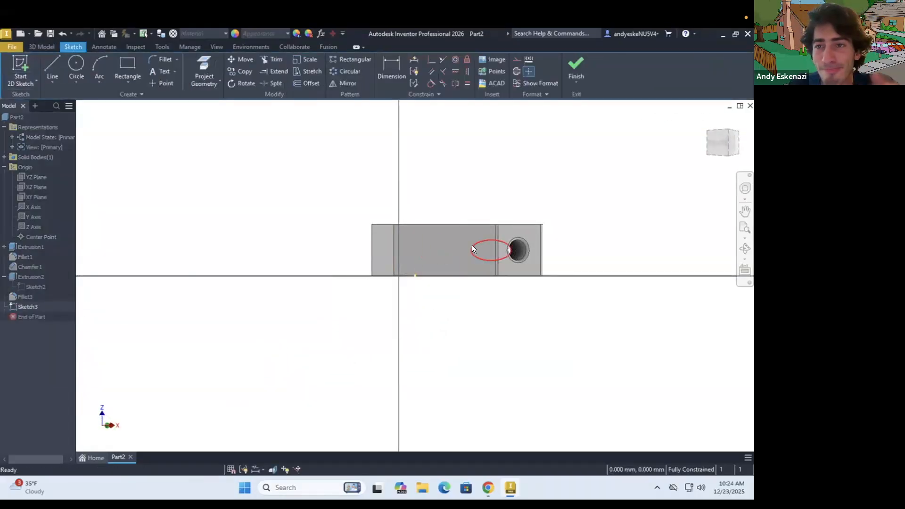
mouse_move(400, 259)
middle_mouse_down("shift")
mouse_move(364, 257)
mouse_move(366, 233)
mouse_move(295, 169)
middle_mouse_up("shift")
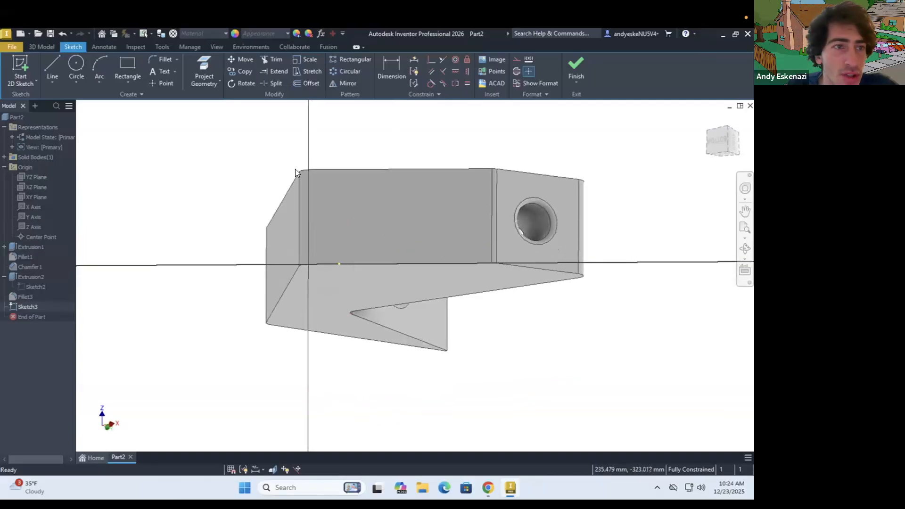
Draw a construction line about 189 mm long between the midpoints of the face's two short edges.
left_click(50, 62)
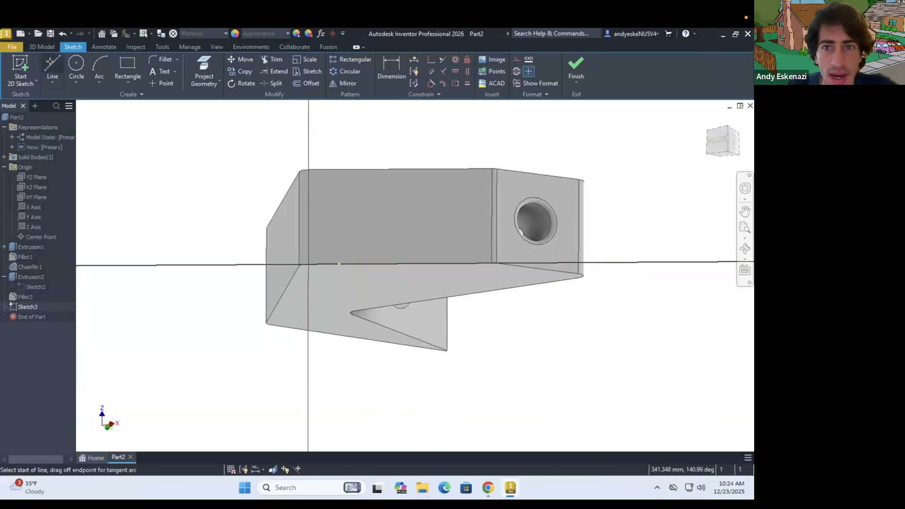
left_click(515, 60)
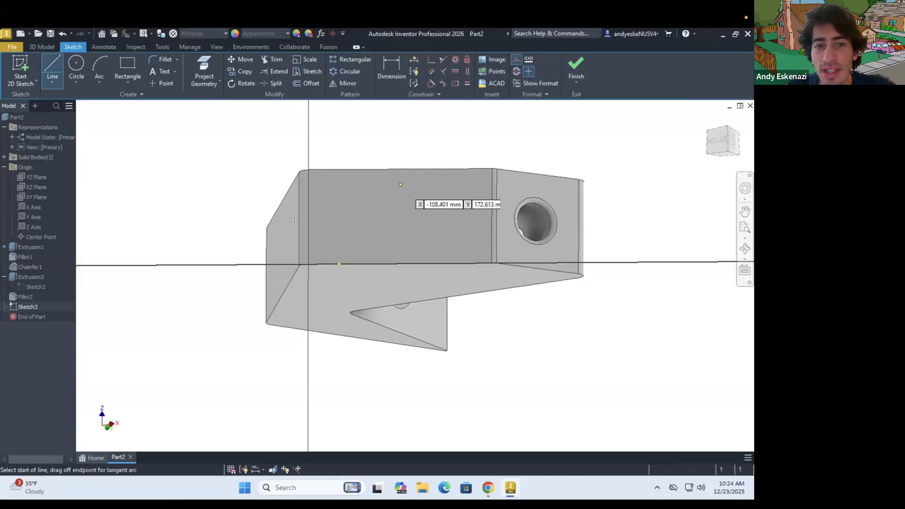
left_click(492, 215)
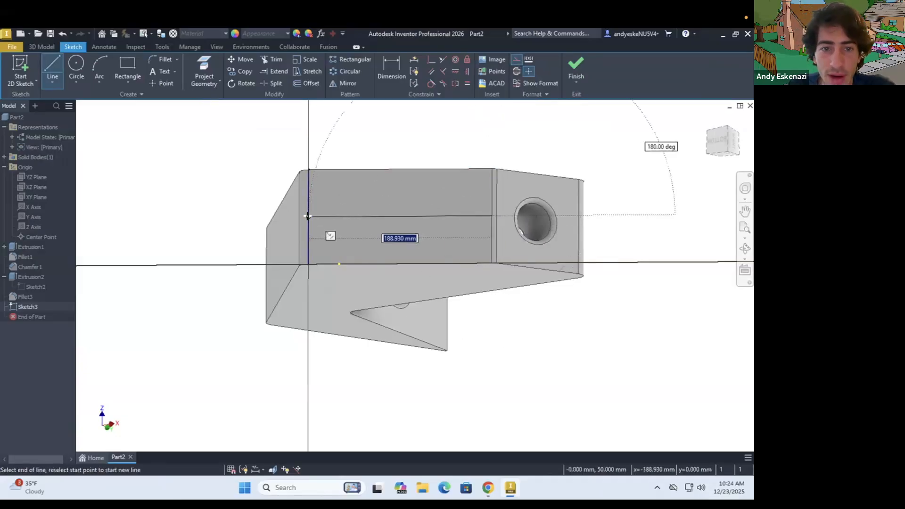
left_click(308, 216)
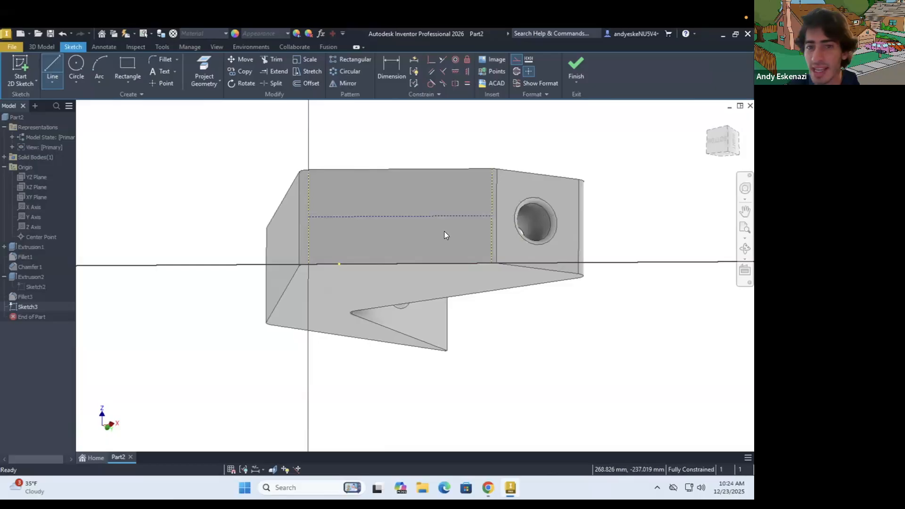
key("Escape")
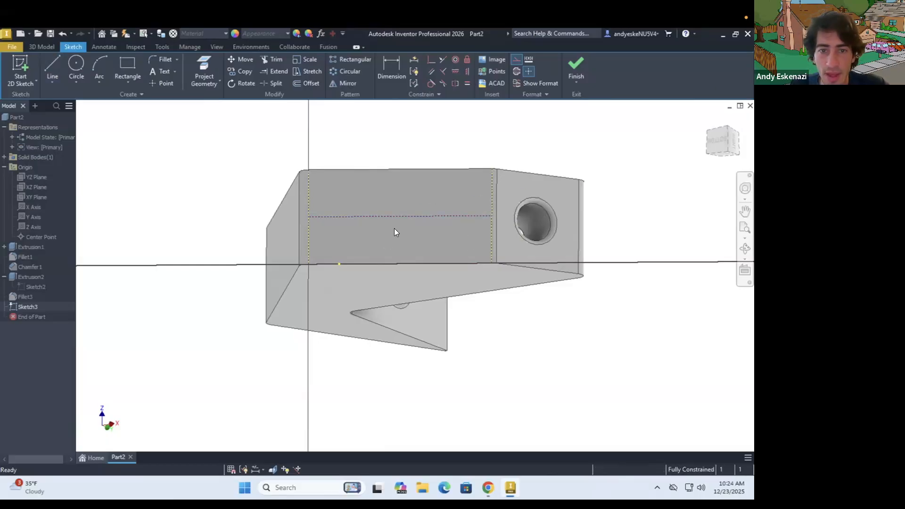
Draw a 12-sided polygon centred on the midpoint of the construction line, fitting within the face.
left_click(397, 216)
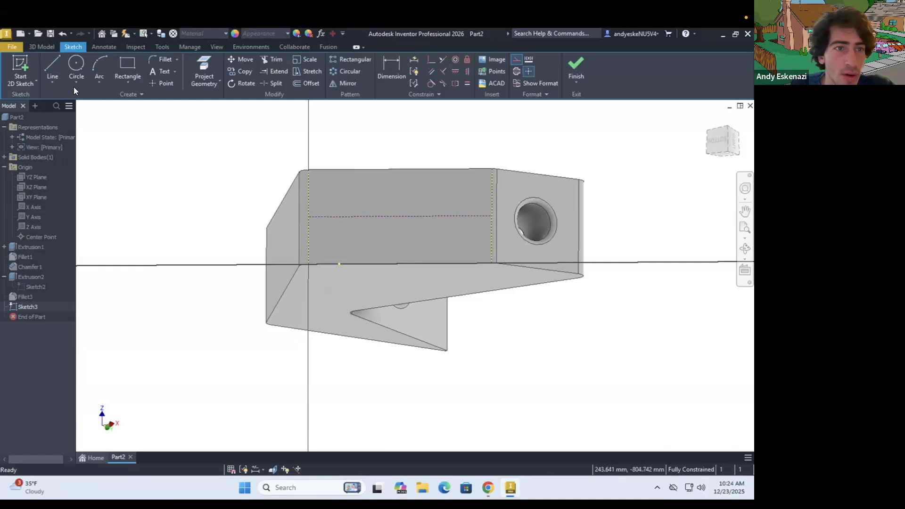
left_click(129, 83)
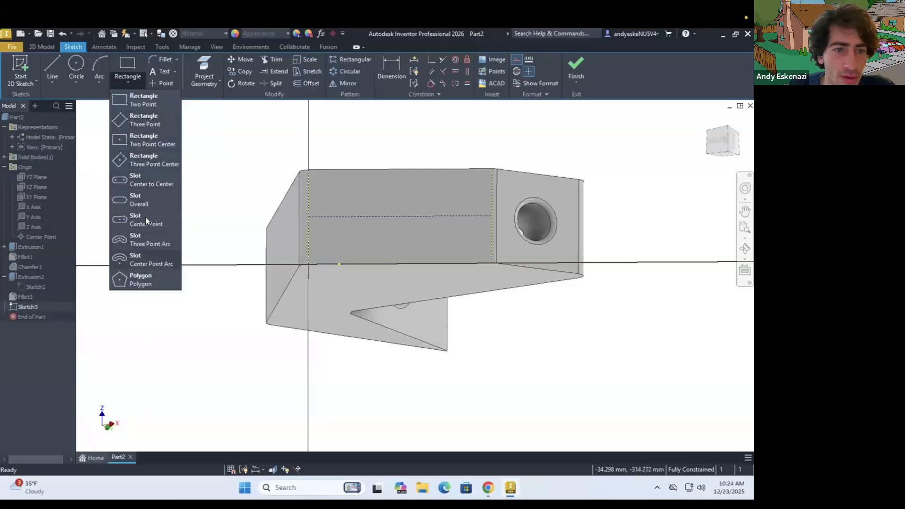
left_click(144, 279)
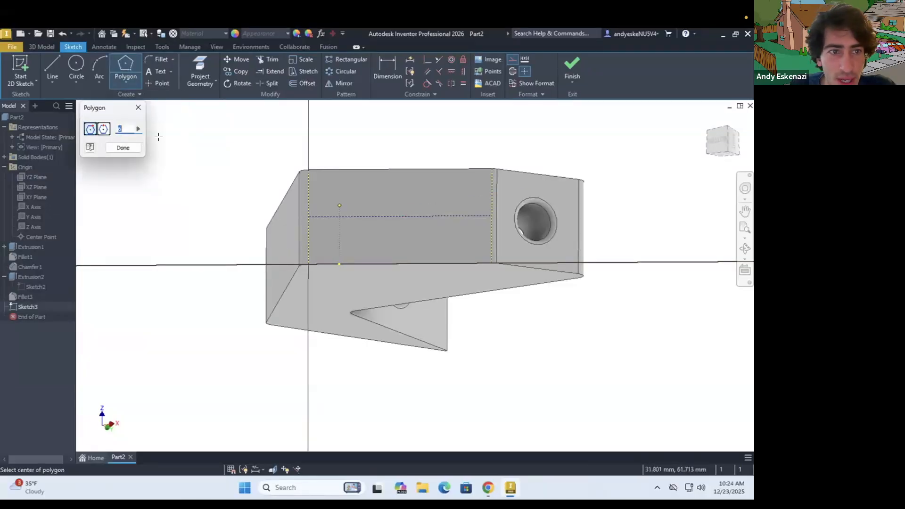
type("12")
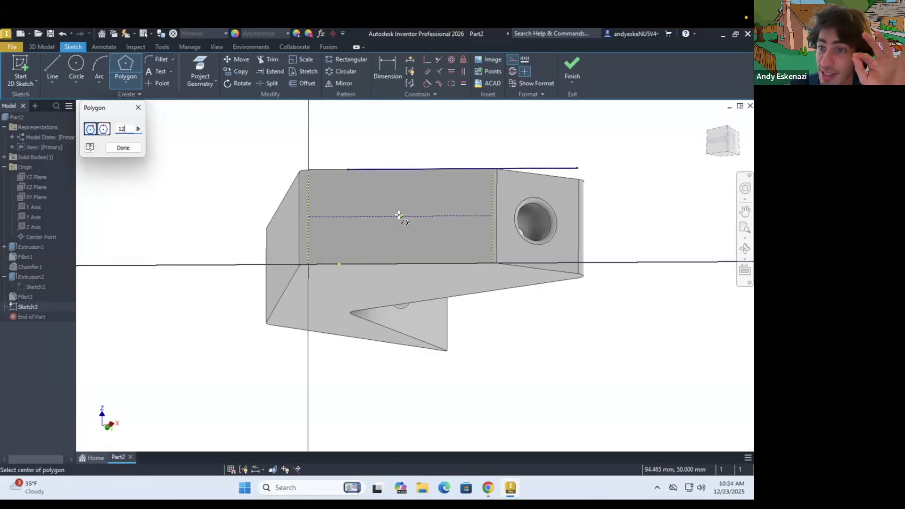
left_click(399, 216)
left_click(427, 188)
key("Escape")
scroll(412, 177, "up", 3)
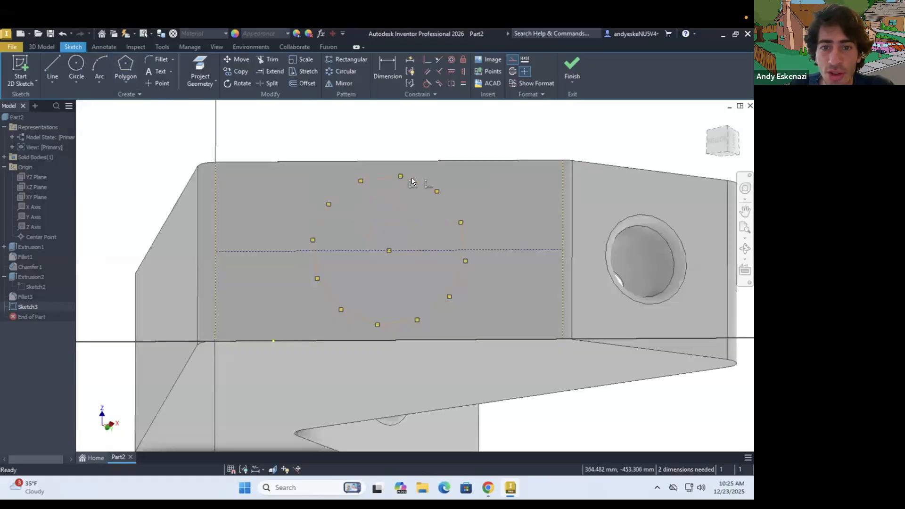
Turn off construction mode and convert the polygon's sides from construction lines to regular sketch lines.
left_click(512, 60)
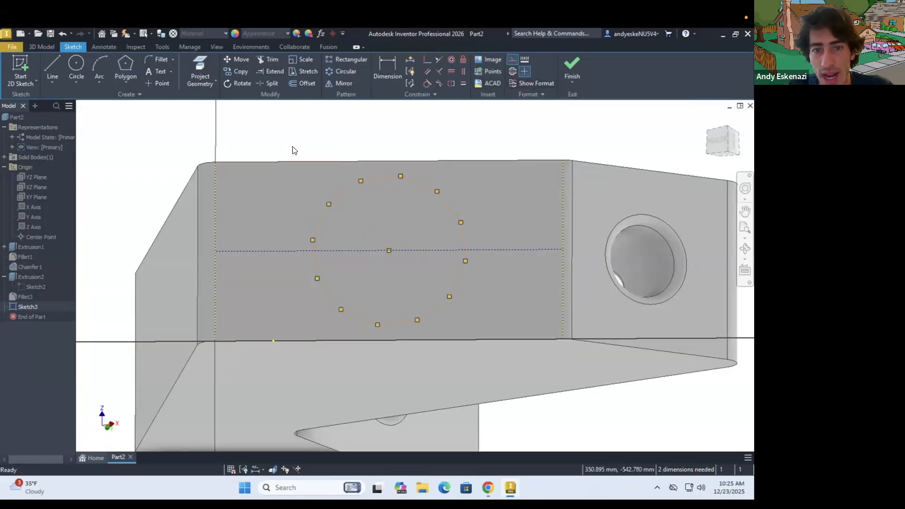
scroll(430, 196, "down", 5)
scroll(415, 196, "up", 3)
mouse_move(342, 173)
left_mouse_down()
mouse_move(499, 305)
mouse_move(504, 319)
left_mouse_up()
left_click(512, 60)
left_click(519, 138)
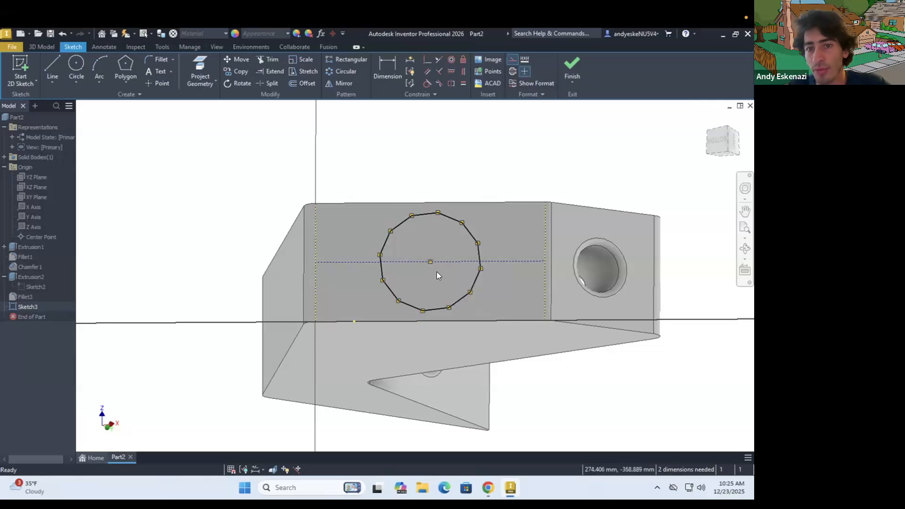
Make the polygon's uppermost side parallel to the horizontal construction line across the face.
scroll(436, 271, "up", 4)
scroll(483, 189, "down", 6)
scroll(479, 194, "up", 3)
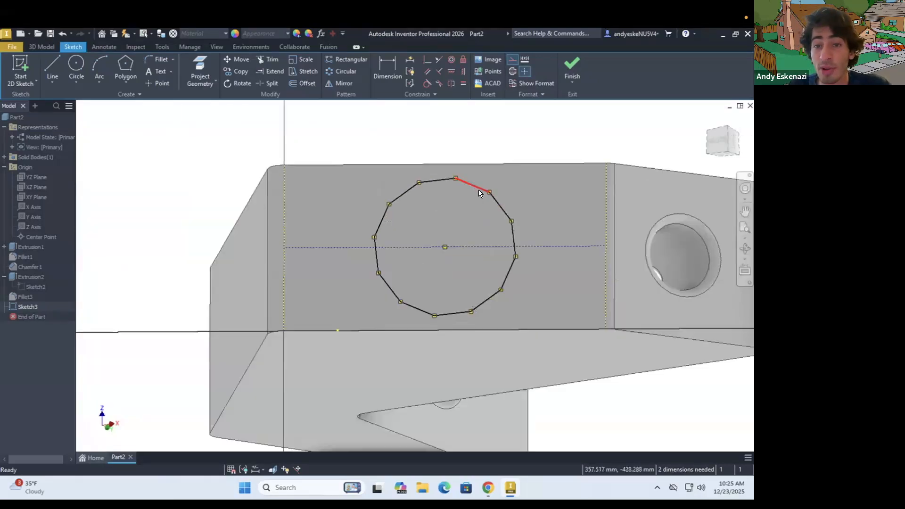
left_click(434, 180)
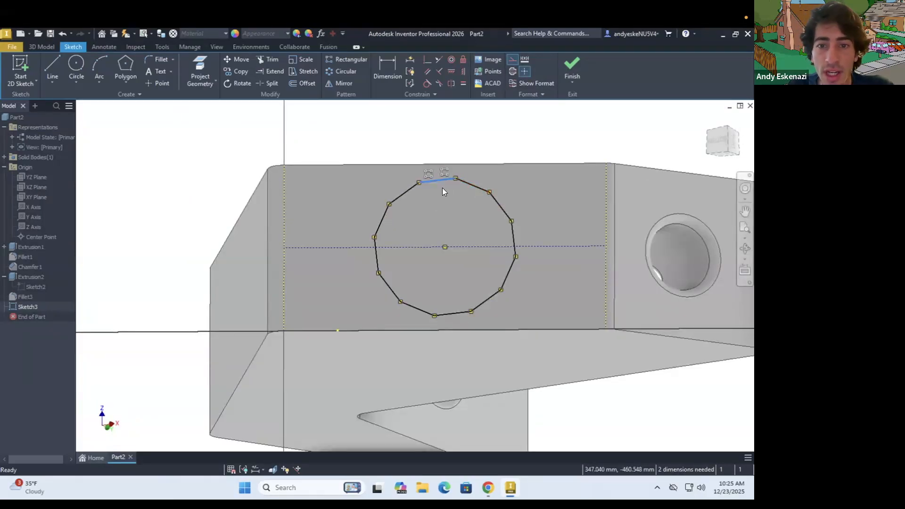
left_click(485, 247, "ctrl")
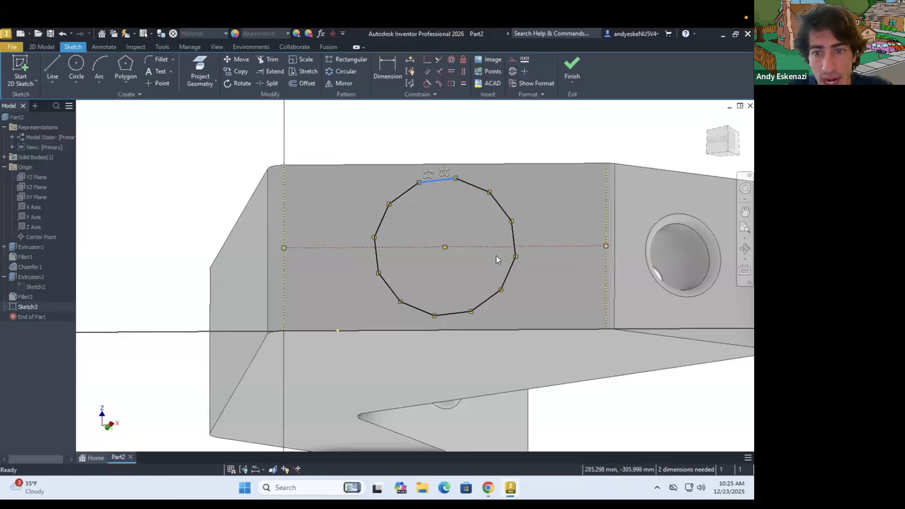
left_click(427, 73)
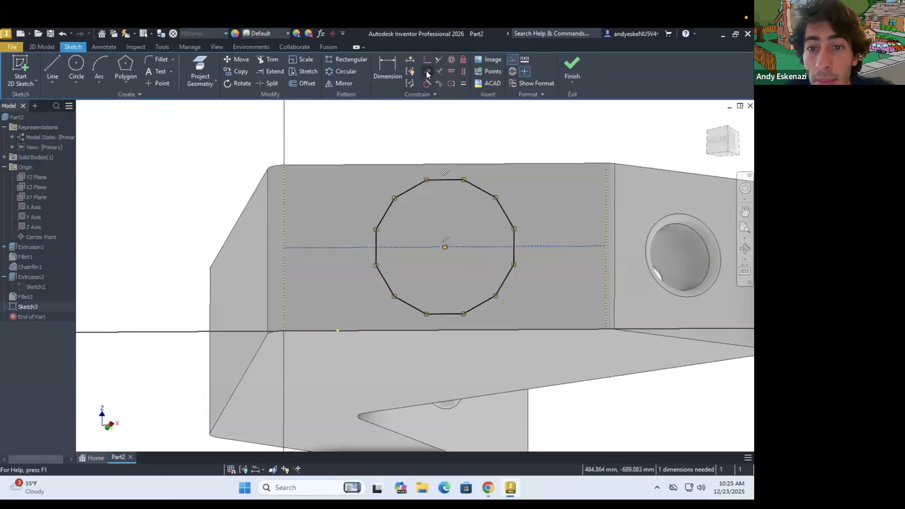
Draw a construction line about 40 mm long from the midpoint of the polygon's upper side to its centre.
left_click(53, 64)
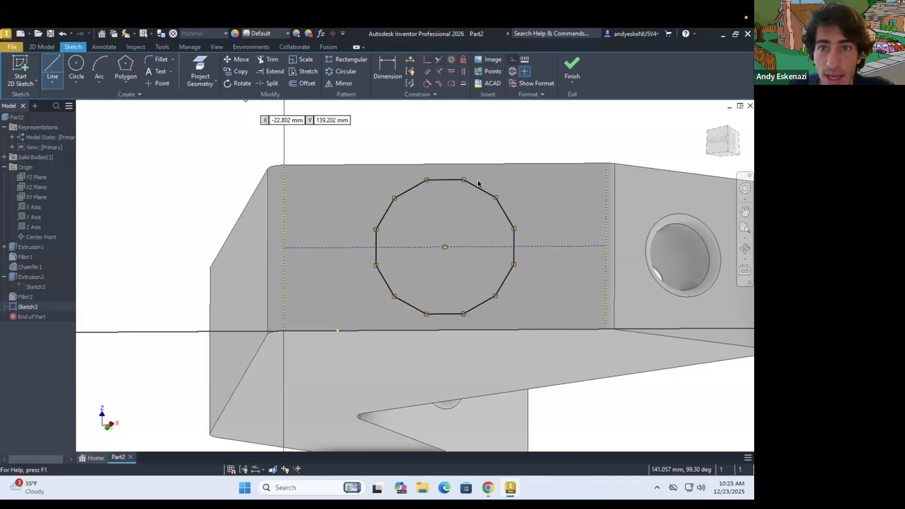
left_click(445, 179)
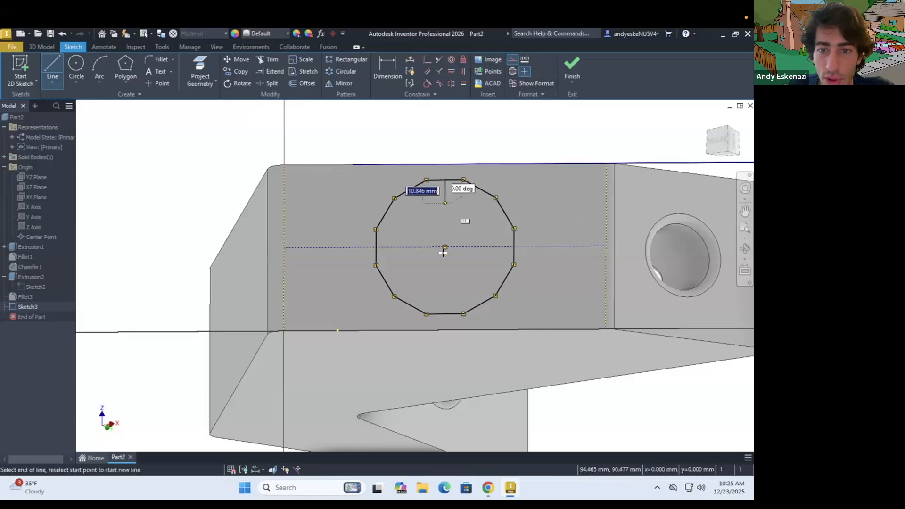
double_click(445, 247)
key("Escape")
Dimension the vertical construction line inside the polygon and set its length to 40 mm.
key("d")
left_click(446, 198)
left_click(465, 207)
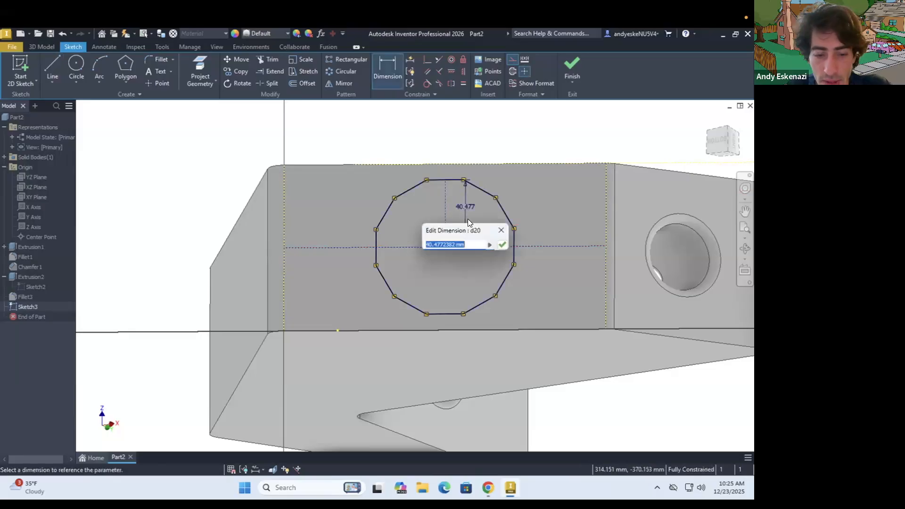
type("40")
key("Return")
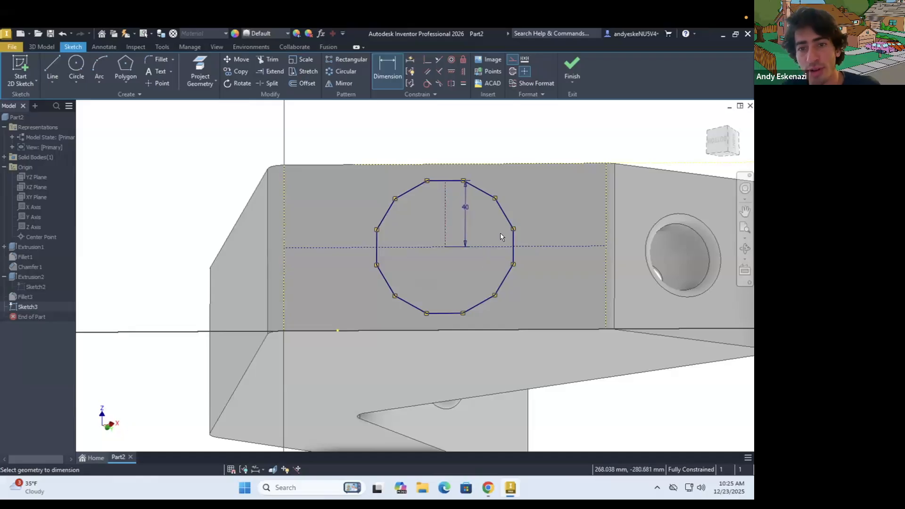
Extrude the 12-sided polygon outward from the face by 30 mm as a joined boss.
left_click(41, 46)
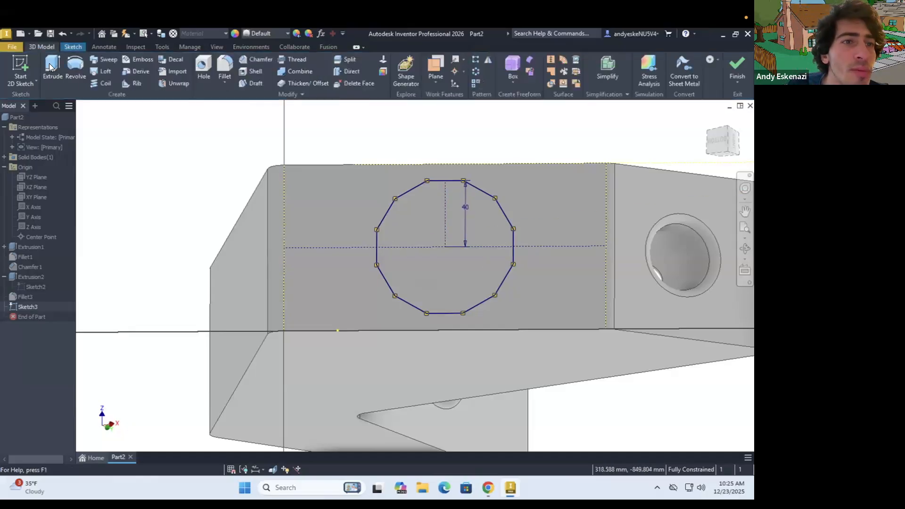
key("e")
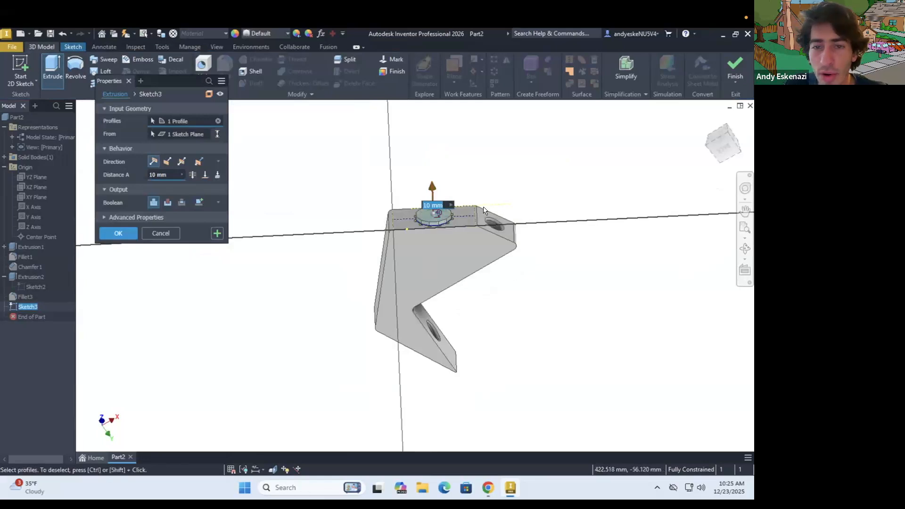
scroll(449, 193, "up", 3)
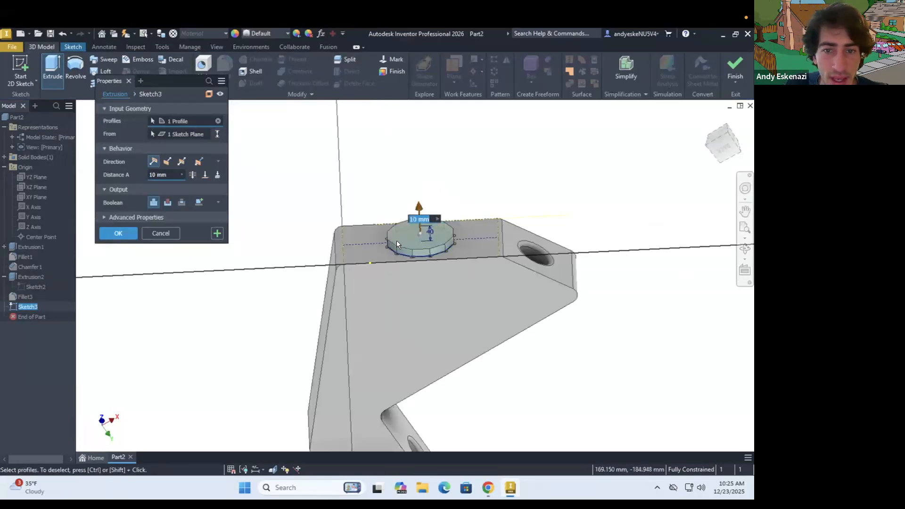
left_click(169, 174)
type("30")
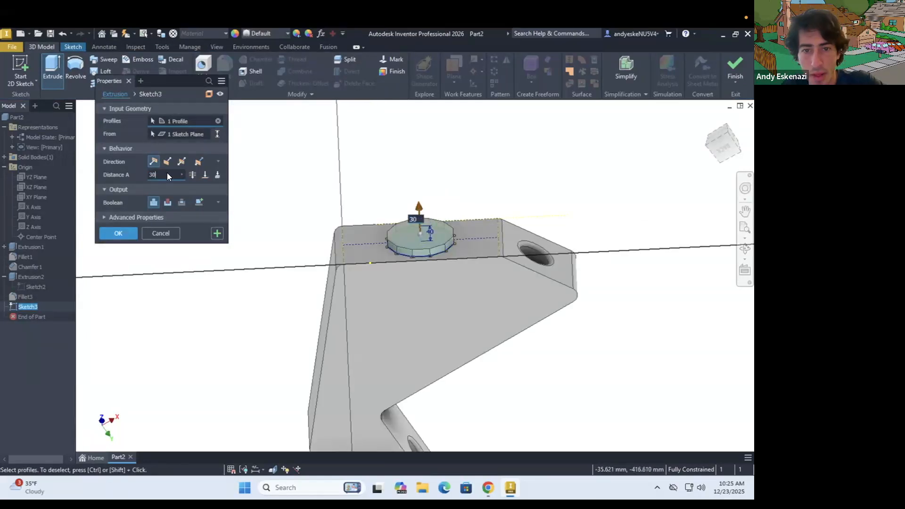
key("Return")
Start a new sketch on the long flat outer face adjacent to the face carrying the polygon boss.
scroll(359, 281, "down", 4)
middle_click_drag(392, 307, 414, 309, "shift")
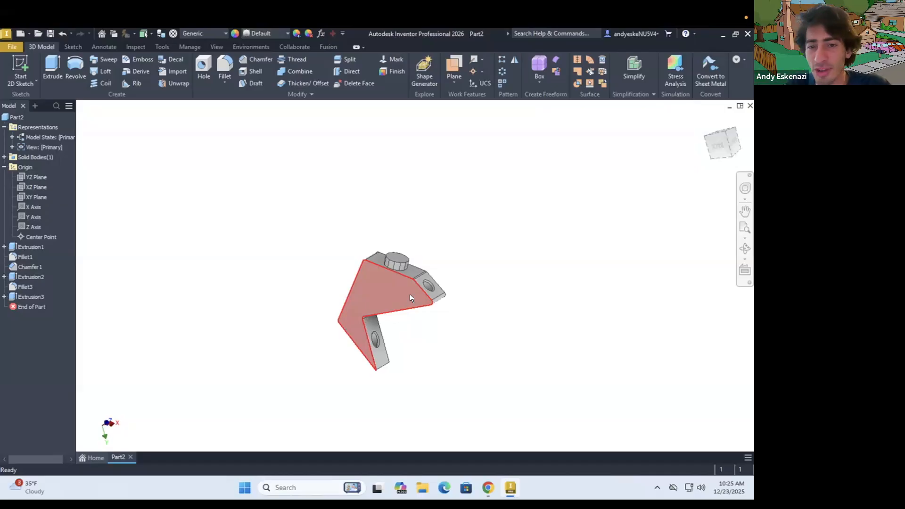
scroll(410, 295, "down", 8)
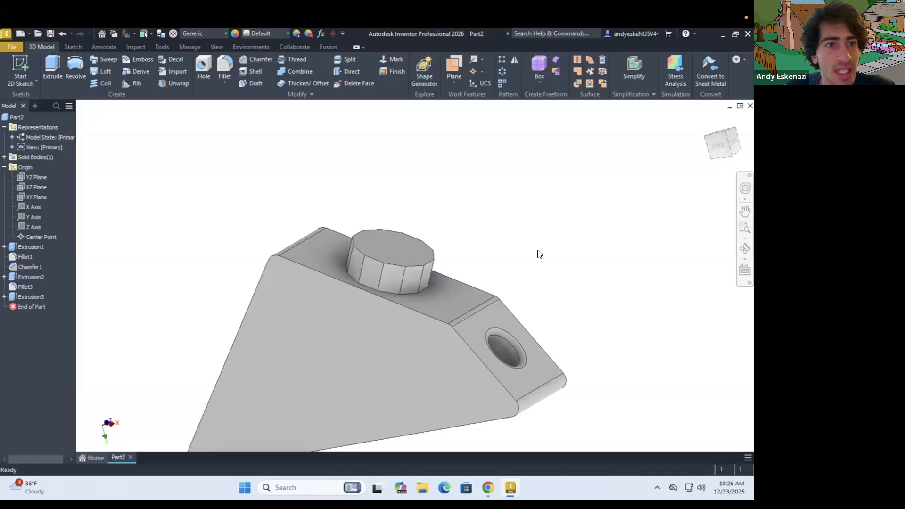
left_click(18, 66)
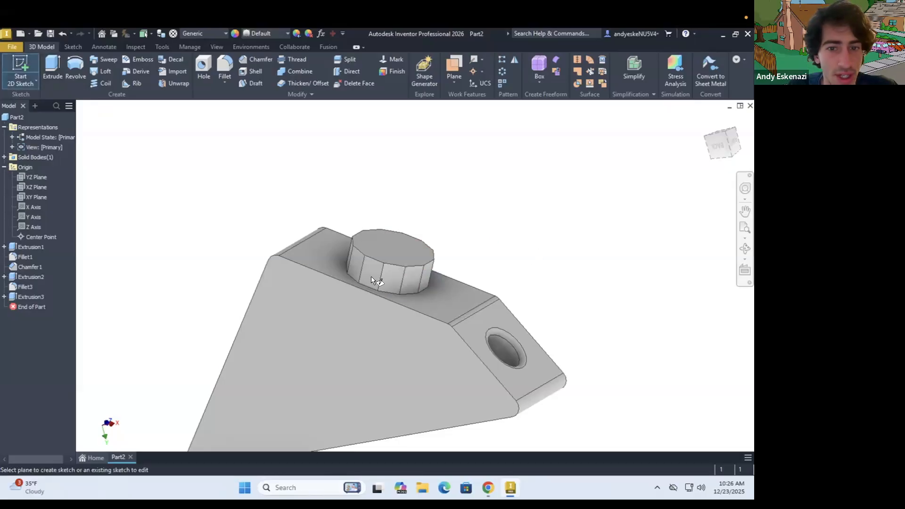
scroll(370, 279, "up", 5)
middle_click_drag(359, 294, 419, 309, "shift")
left_click(346, 315)
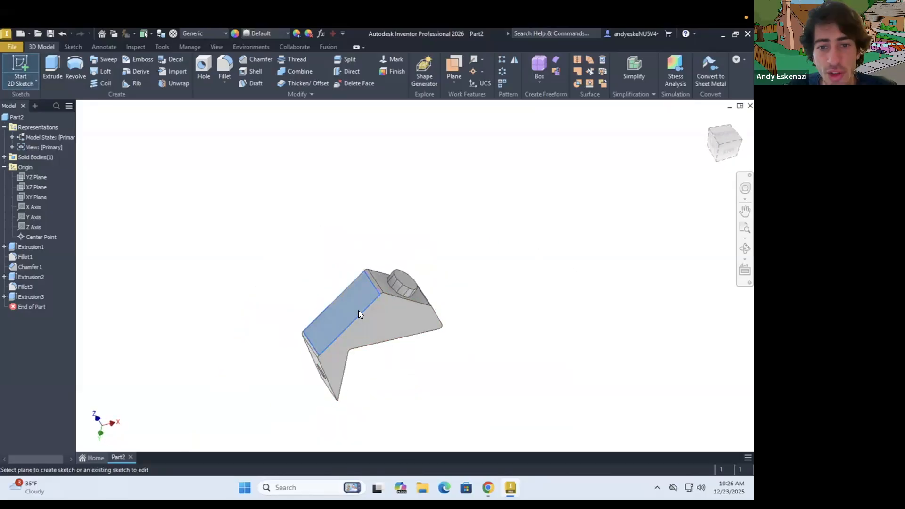
Draw a centred construction line in three connected segments between the midpoints of the face's two short edges.
middle_click_drag(396, 253, 416, 243, "shift")
scroll(416, 243, "down", 2)
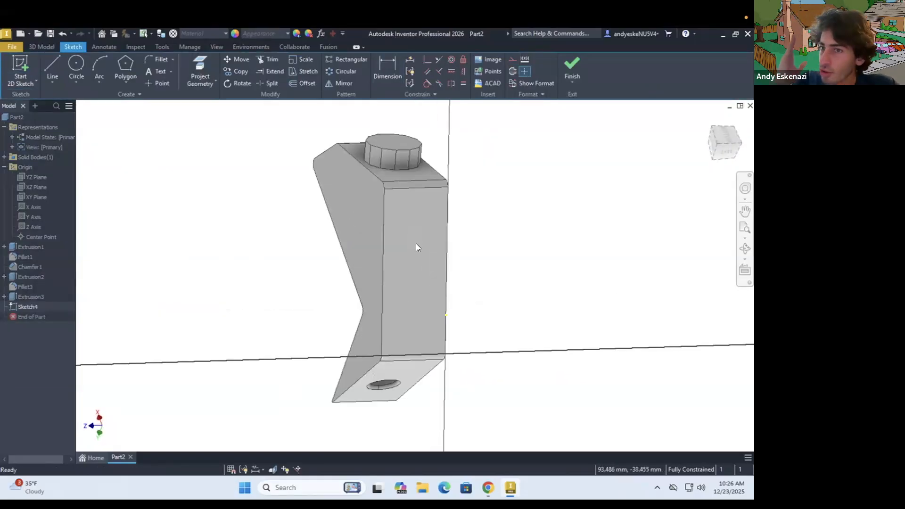
left_click(49, 61)
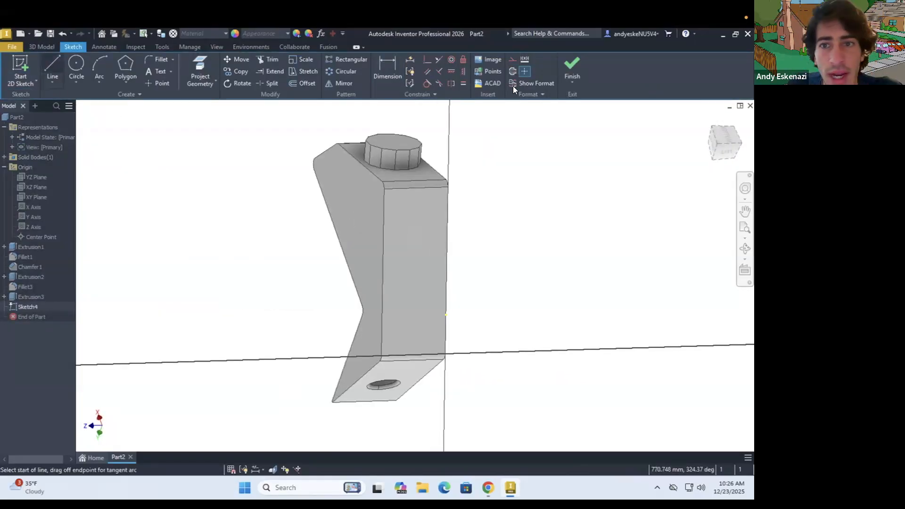
left_click(513, 60)
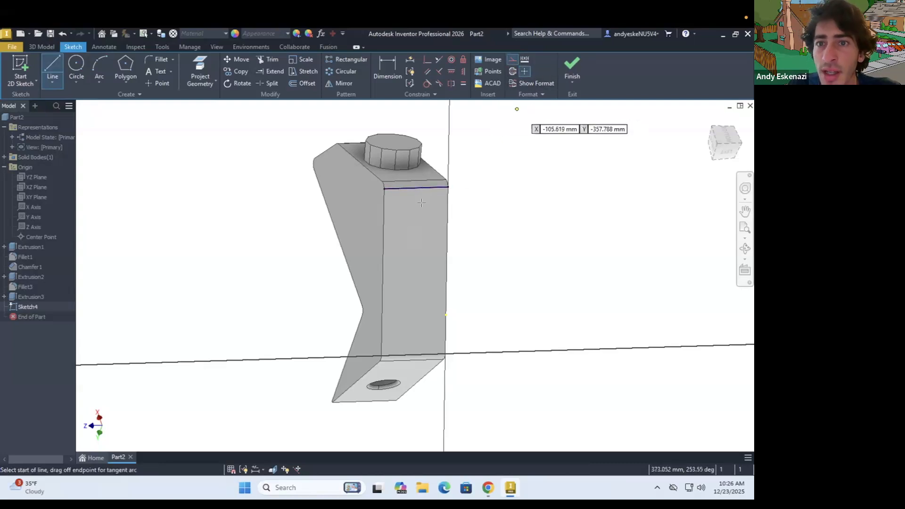
left_click(414, 186)
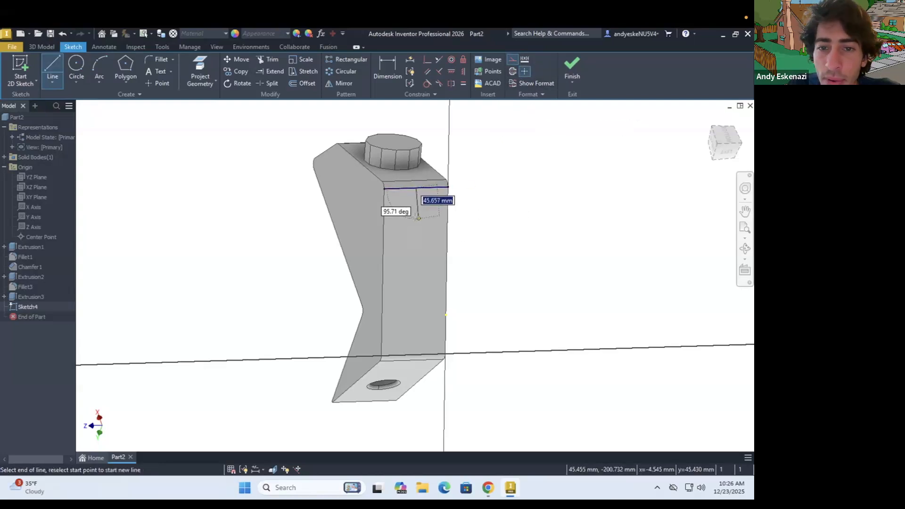
left_click(414, 319)
left_click(414, 353)
key("Escape")
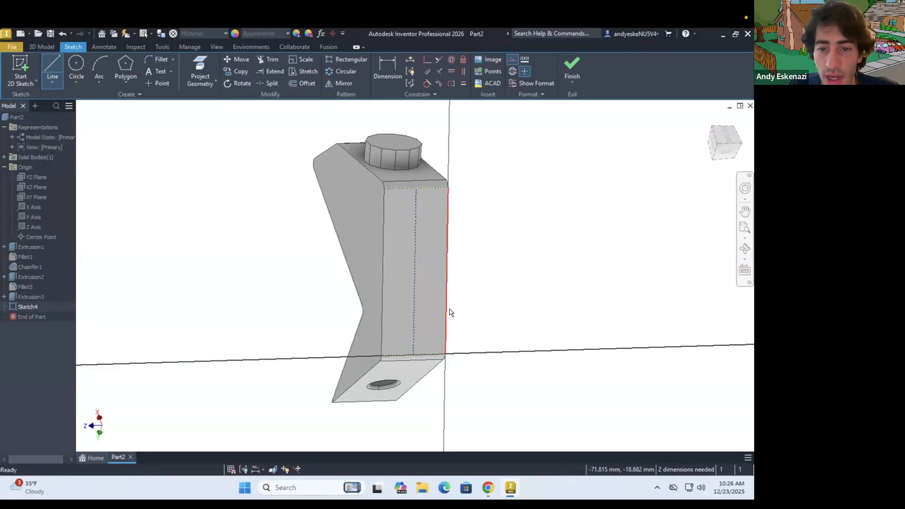
Apply an Equal constraint between the first and last segments of the face's central construction line.
left_click(416, 206)
left_click(414, 338, "ctrl")
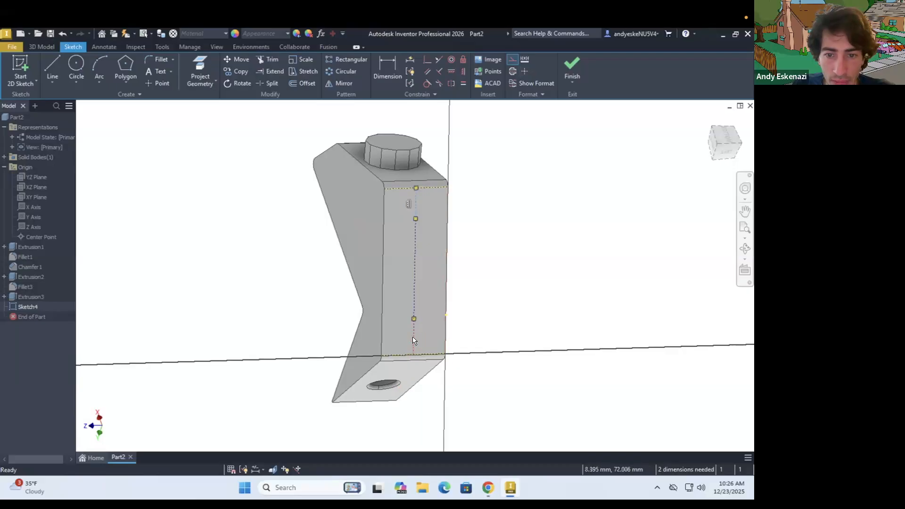
left_click(463, 83)
Dimension the construction segment nearest the polygon boss and set its length to 50 mm.
key("d")
left_click(414, 198)
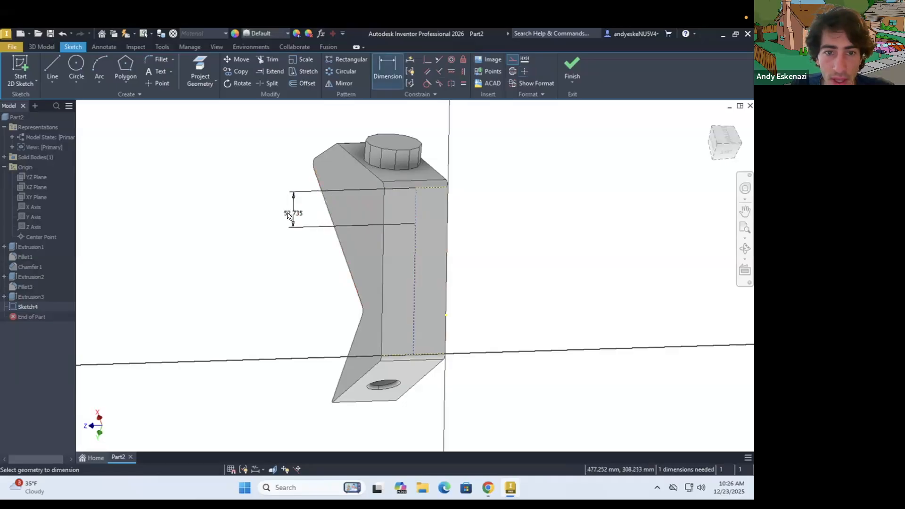
left_click(289, 215)
type("50")
key("Return")
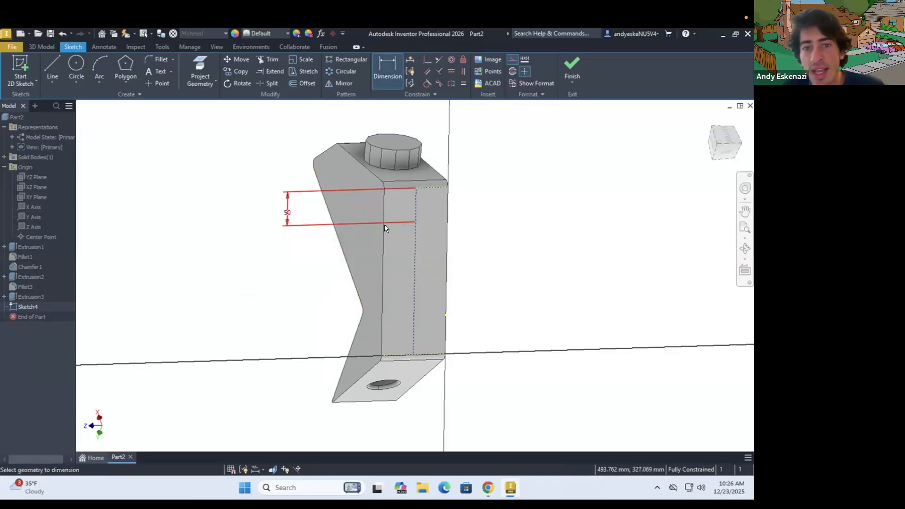
key("Escape")
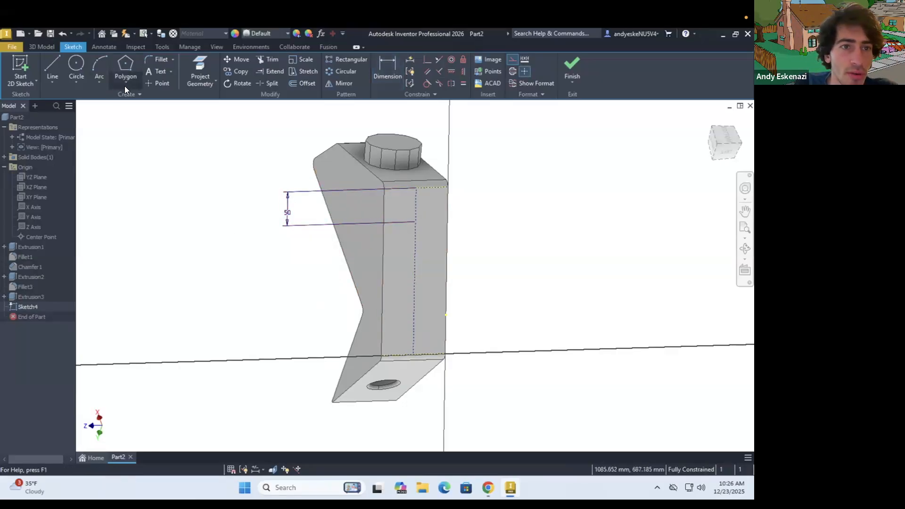
Draw a center-to-center slot about 48 mm wide along the middle segment of the face's central construction line.
left_click(124, 85)
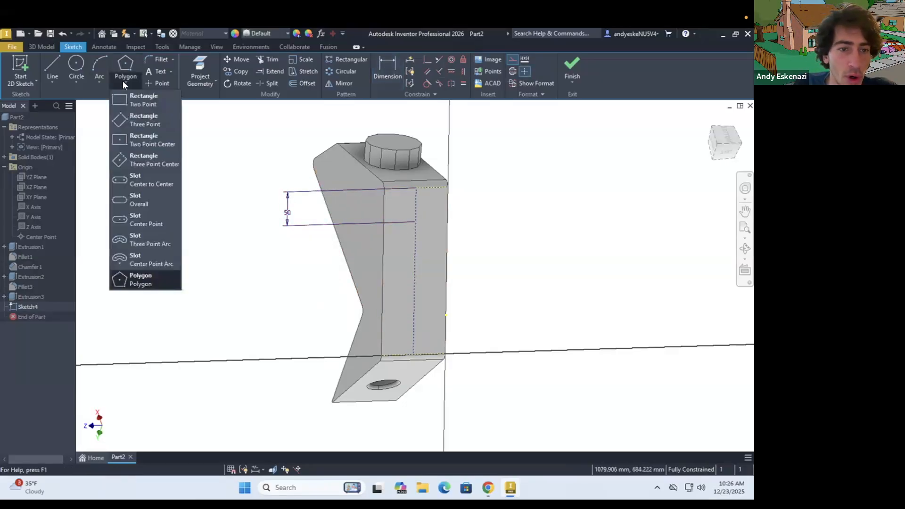
left_click(138, 179)
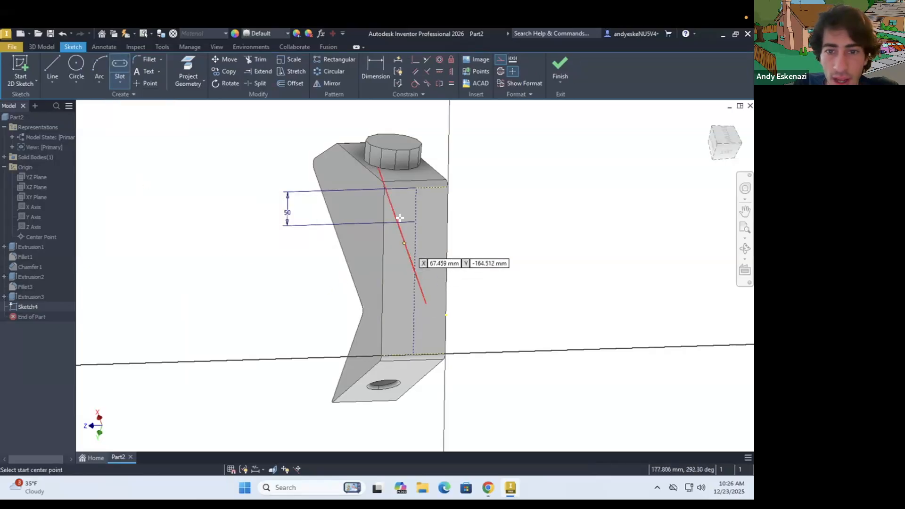
left_click(415, 222)
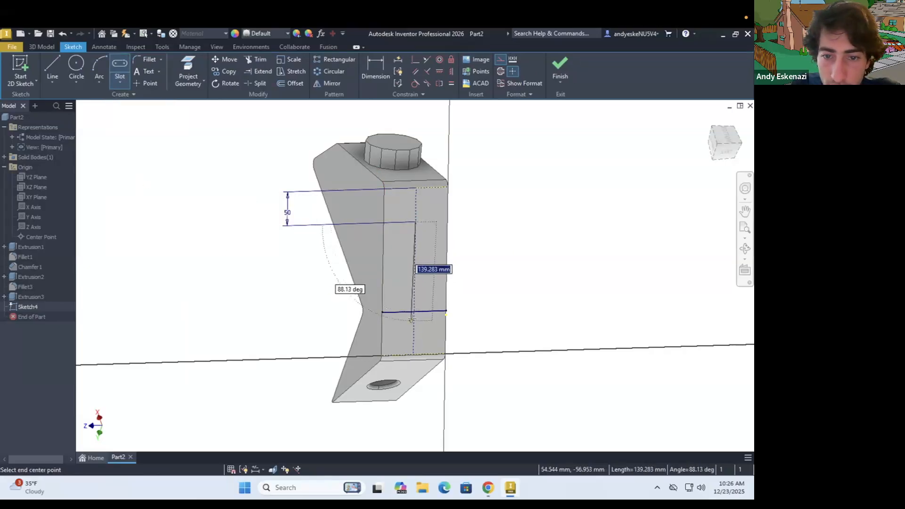
left_click(413, 315)
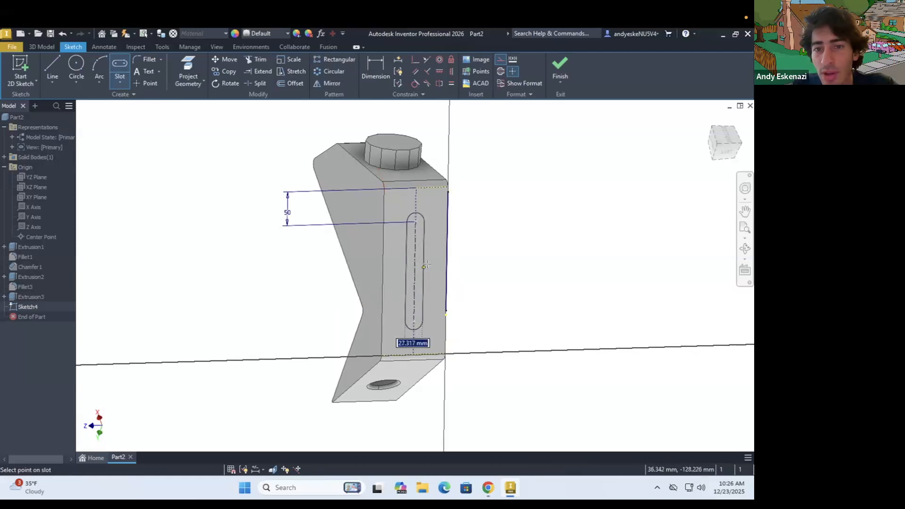
left_click(429, 264)
key("Escape")
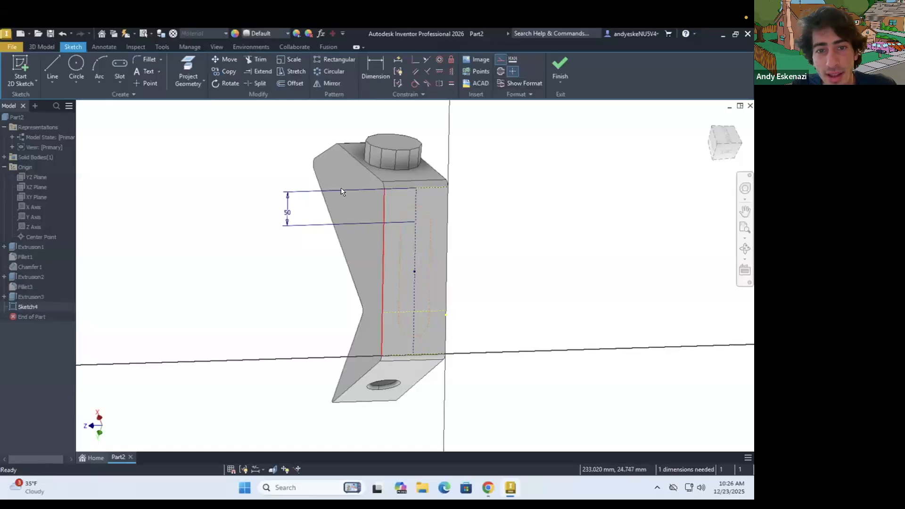
Convert the whole slot from construction to normal geometry.
left_click_drag(328, 178, 471, 283)
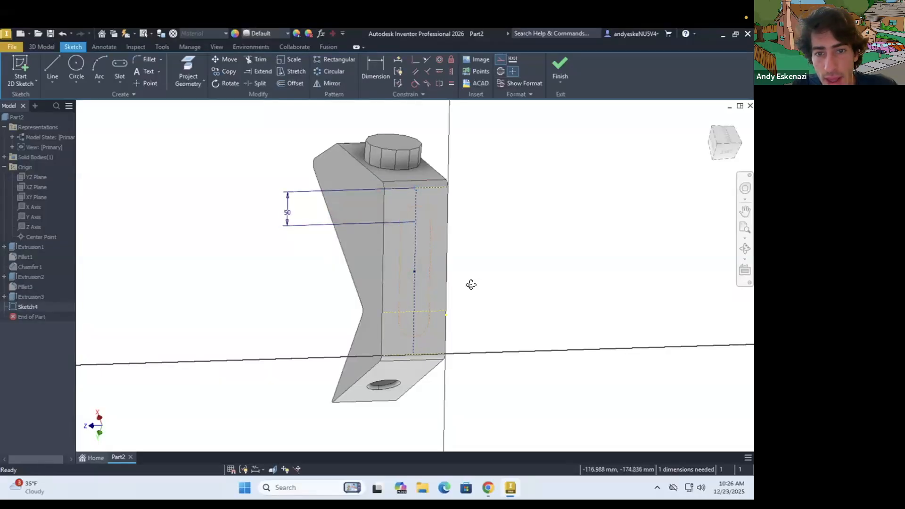
scroll(471, 284, "up", 3)
scroll(448, 320, "down", 3)
mouse_move(339, 204)
left_mouse_down()
mouse_move(431, 306)
mouse_move(420, 361)
left_mouse_up()
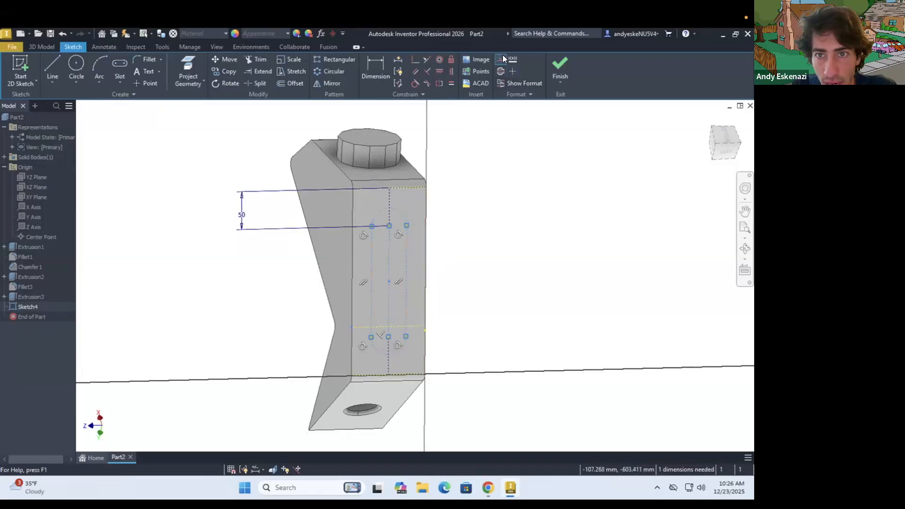
left_click(491, 263)
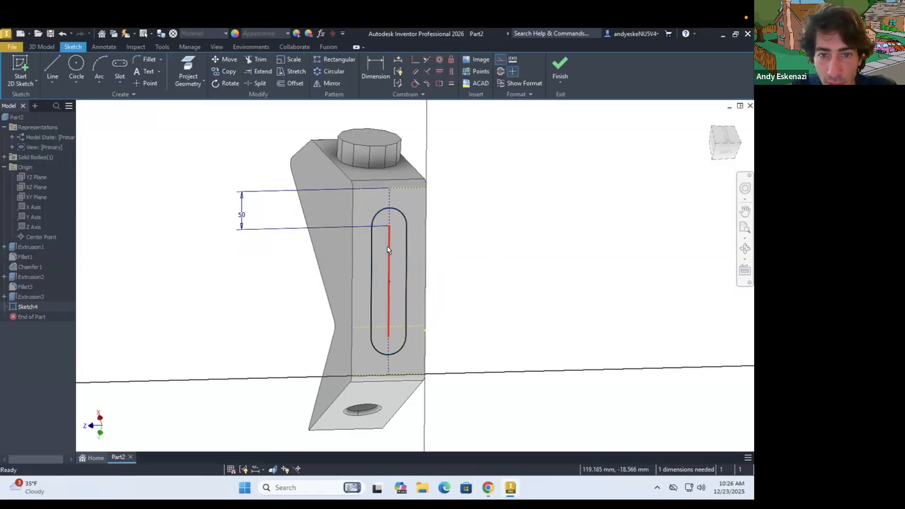
Turn the slot's centreline back into construction geometry.
right_click(387, 246)
left_click(497, 226)
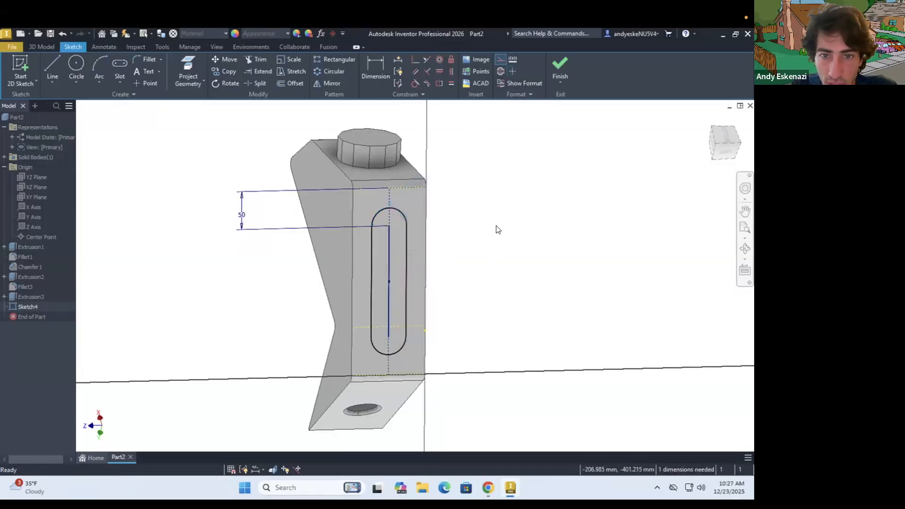
left_click(498, 61)
scroll(388, 247, "down", 3)
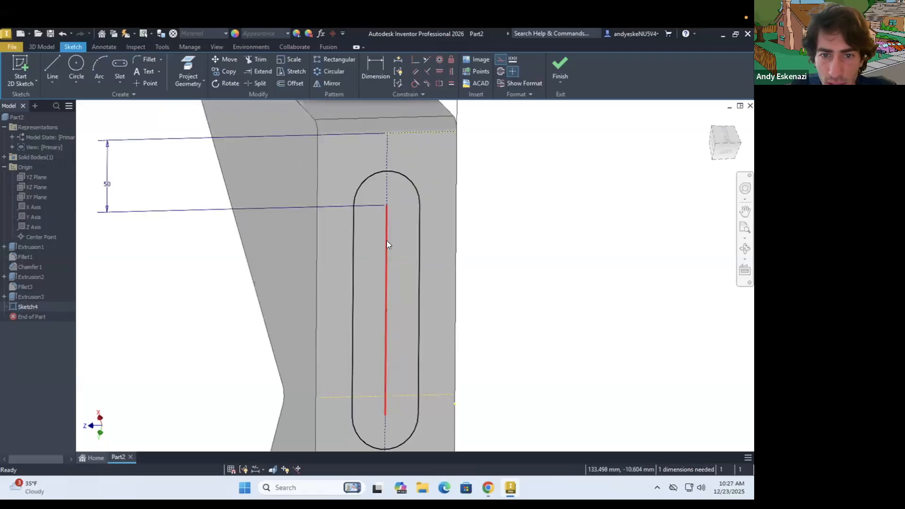
right_click(387, 241)
left_click(430, 194)
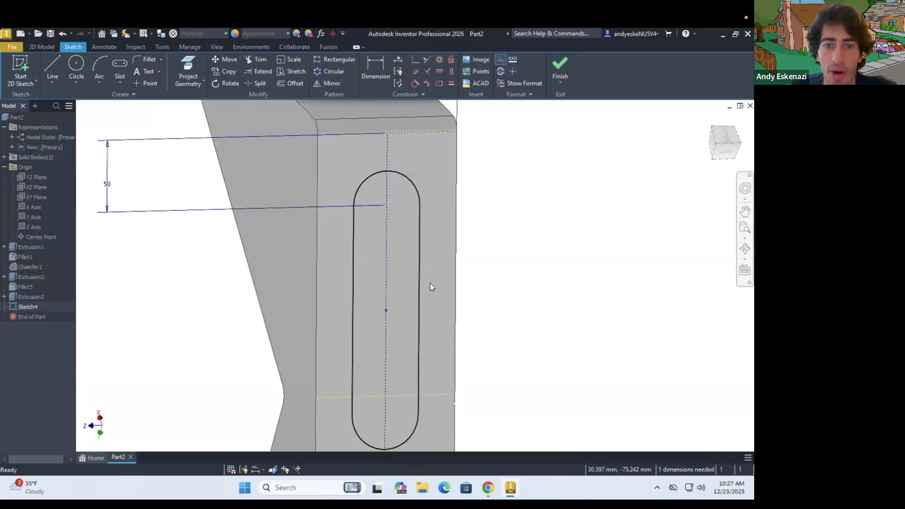
Dimension the distance between the slot's centreline and its straight side and set it to 20 mm.
scroll(415, 285, "up", 2)
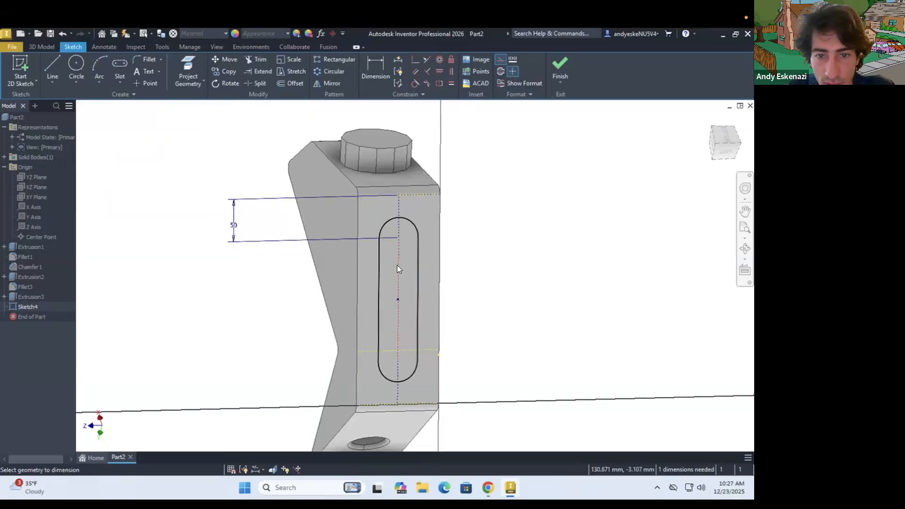
key("d")
left_click(417, 264)
left_click(478, 245)
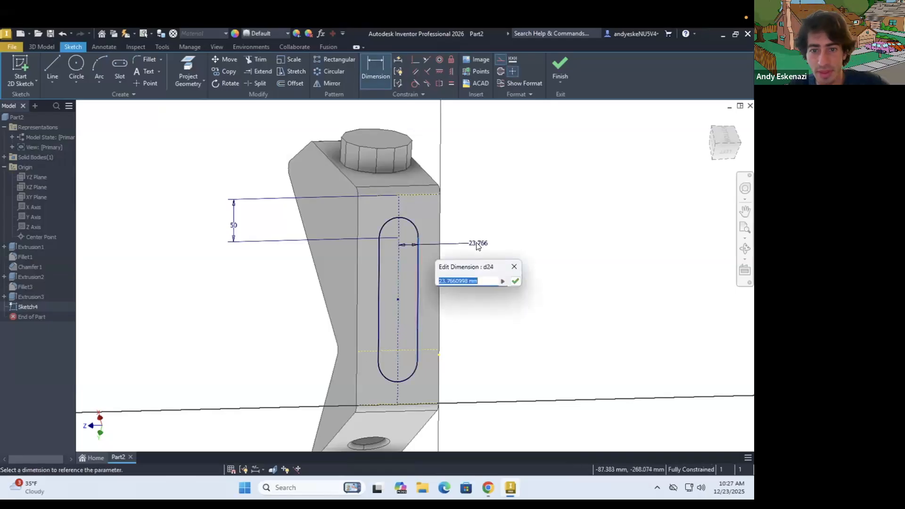
type("20")
key("Return")
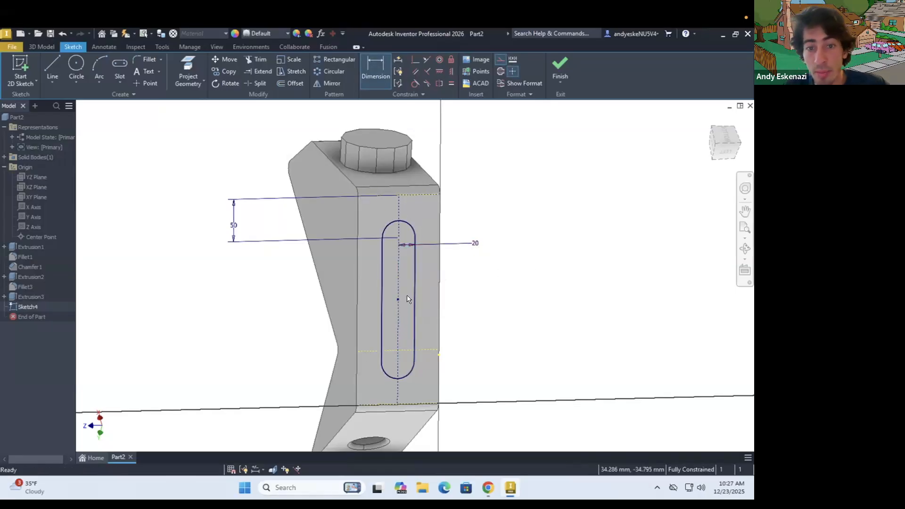
key("Escape")
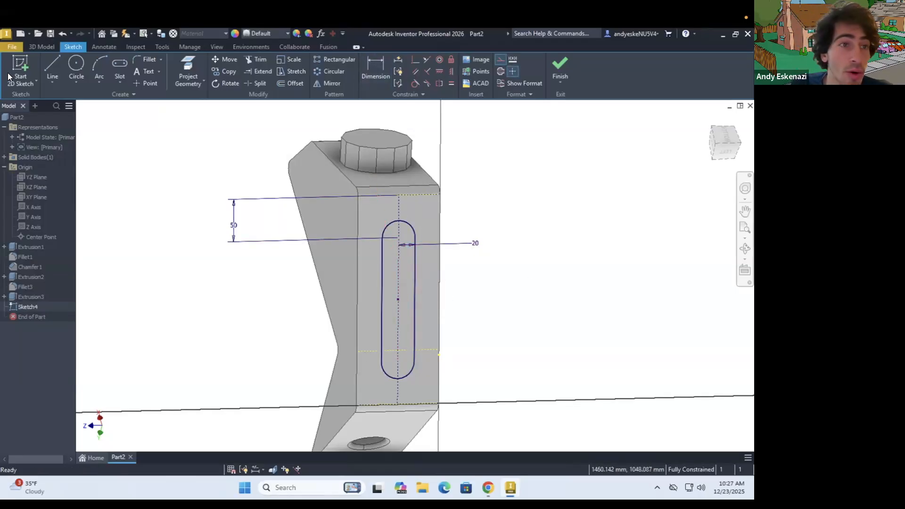
Extrude the slot profile as a through-all cut into the part.
left_click(36, 45)
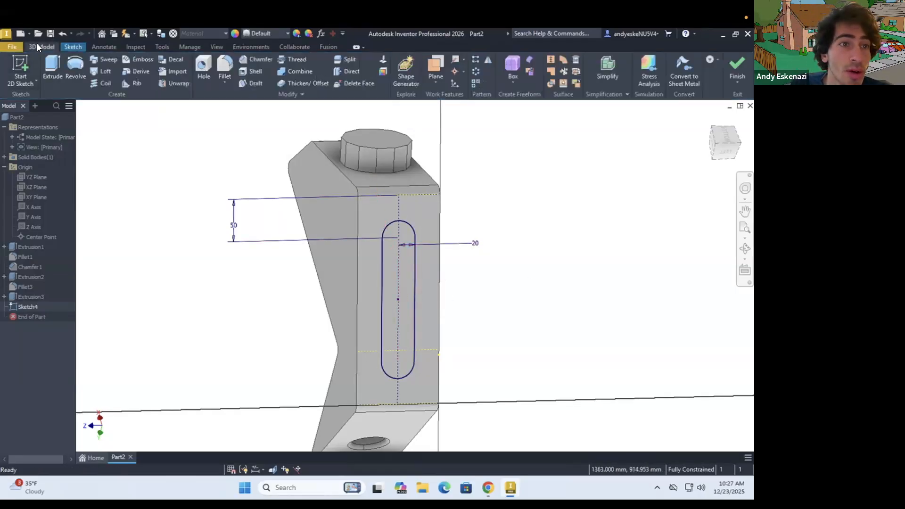
left_click(56, 66)
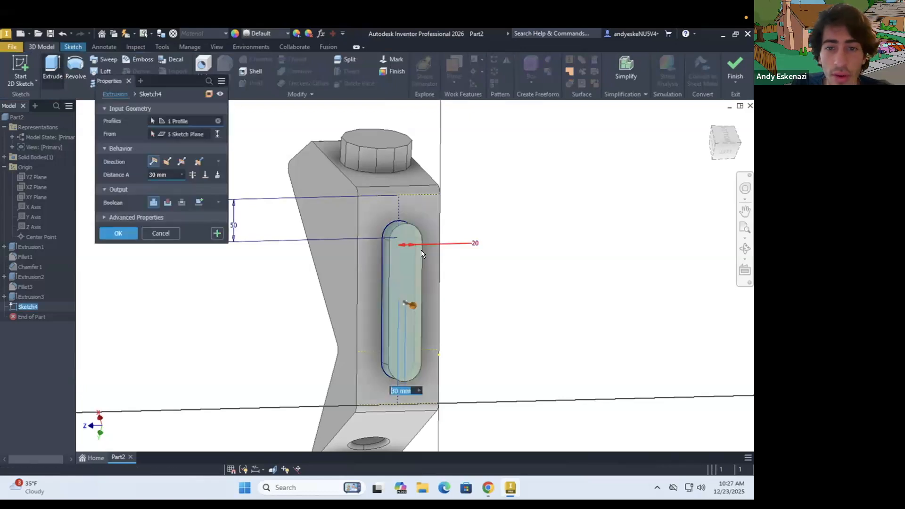
left_click(168, 202)
left_click(193, 174)
middle_click_drag(293, 257, 237, 315, "shift")
left_click(121, 231)
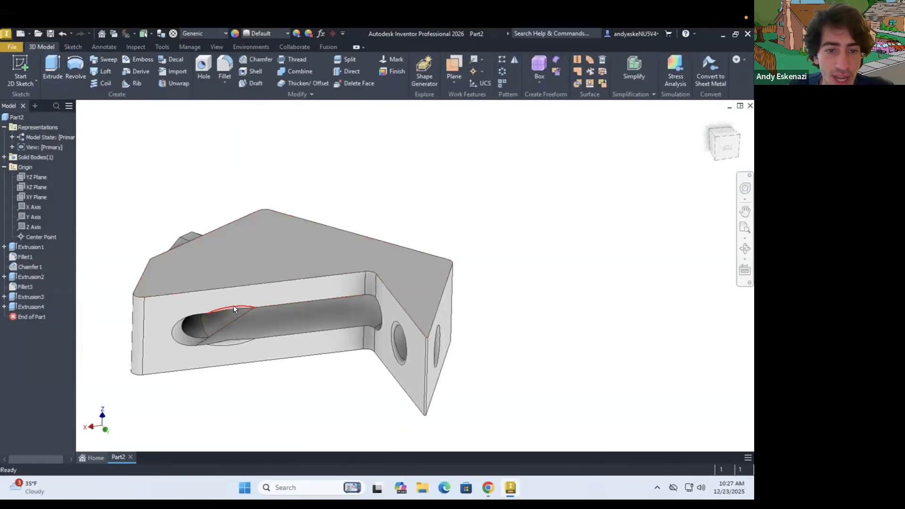
Open the hole-edge fillet feature for editing and clear all its selected edges.
scroll(234, 306, "up", 3)
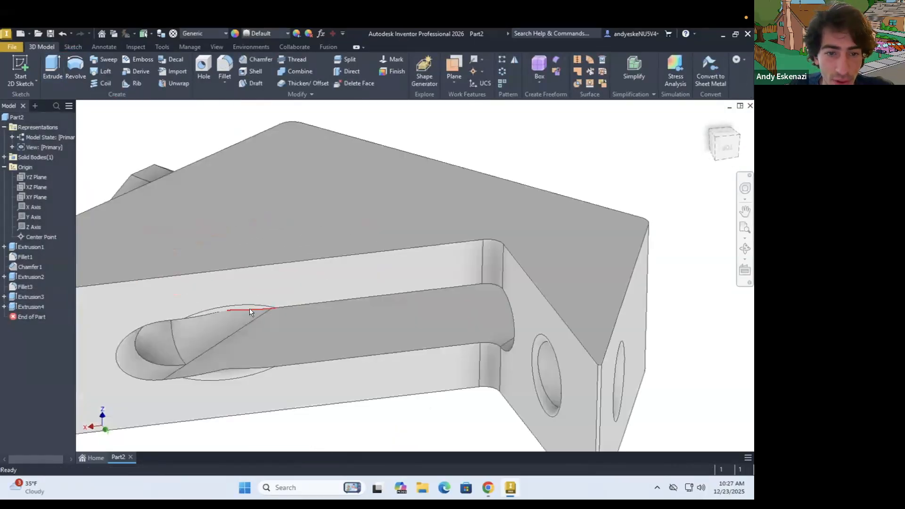
left_click(234, 375)
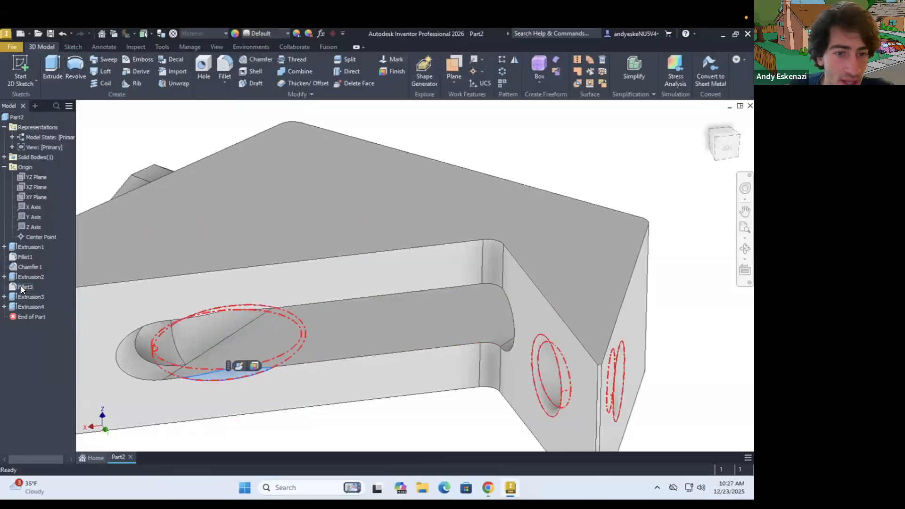
right_click(22, 287)
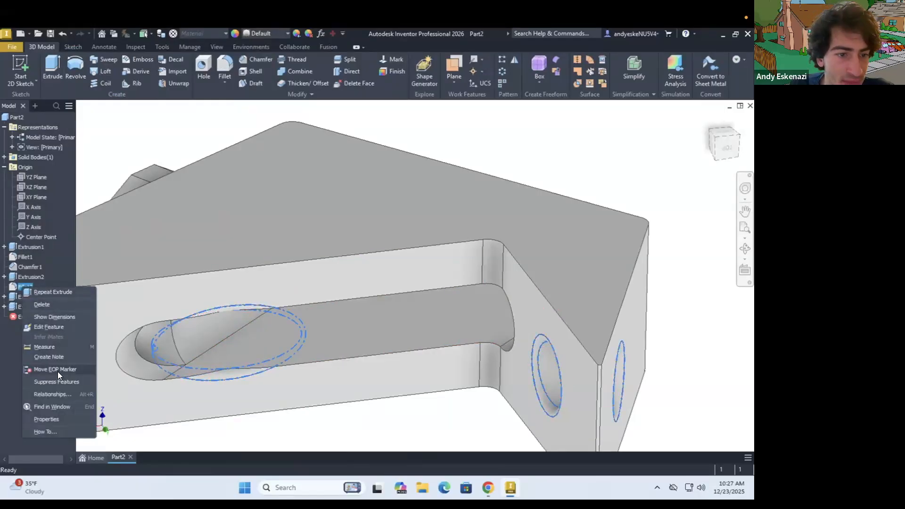
left_click(53, 326)
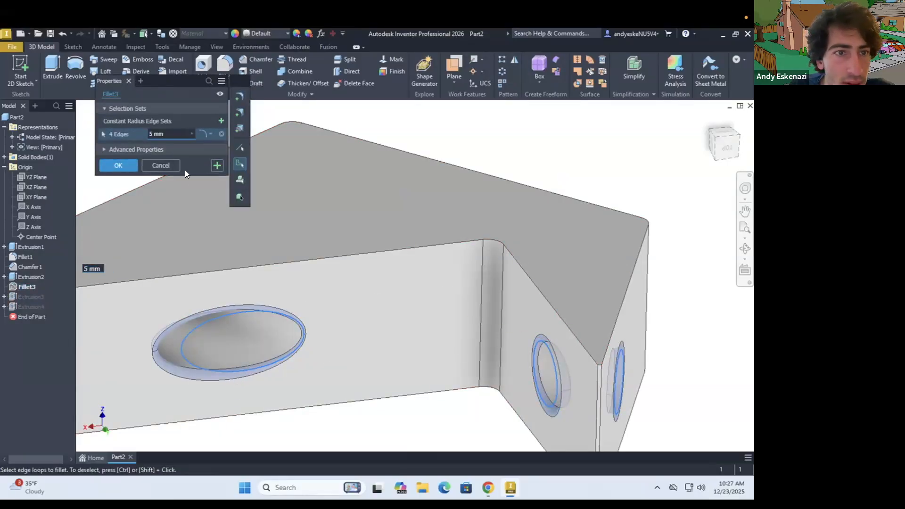
left_click(192, 134)
left_click(192, 134)
left_click(192, 134)
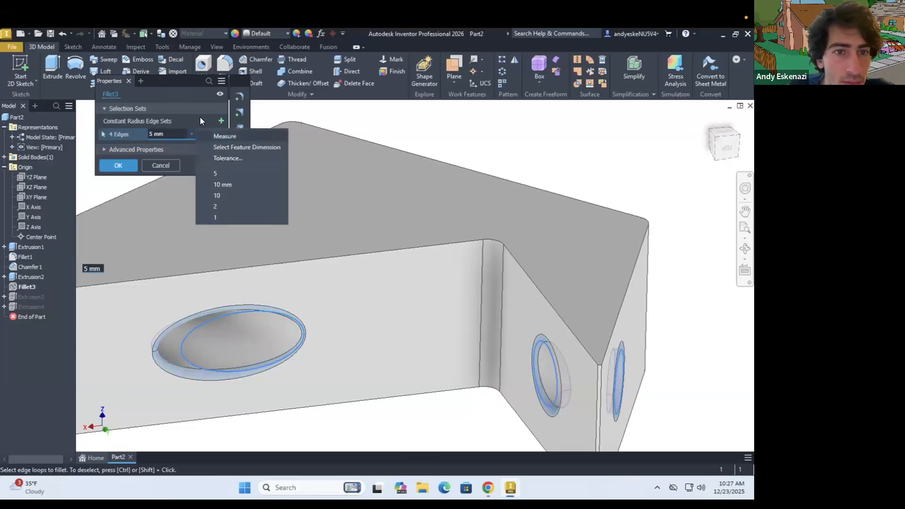
left_click(200, 117)
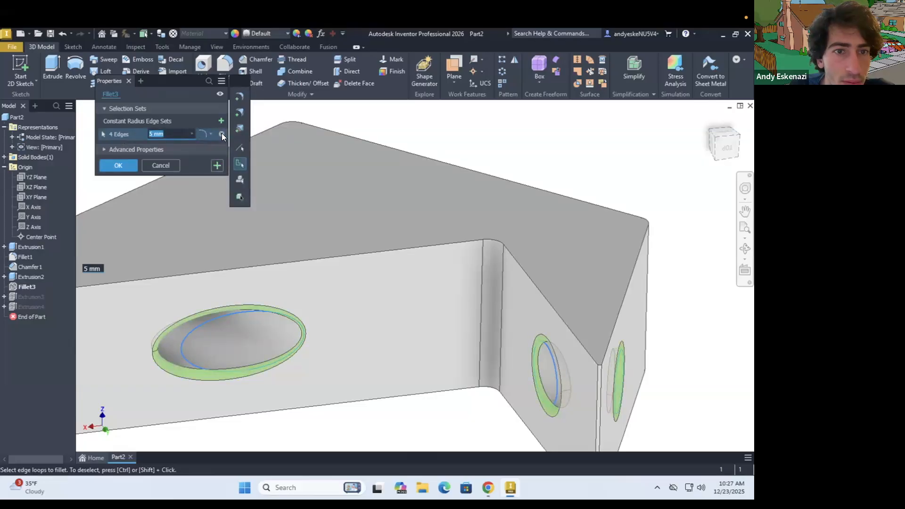
left_click(222, 134)
Apply the 5 mm fillet to three hole rims, leaving out the rim that the slot cuts through.
left_click(559, 375)
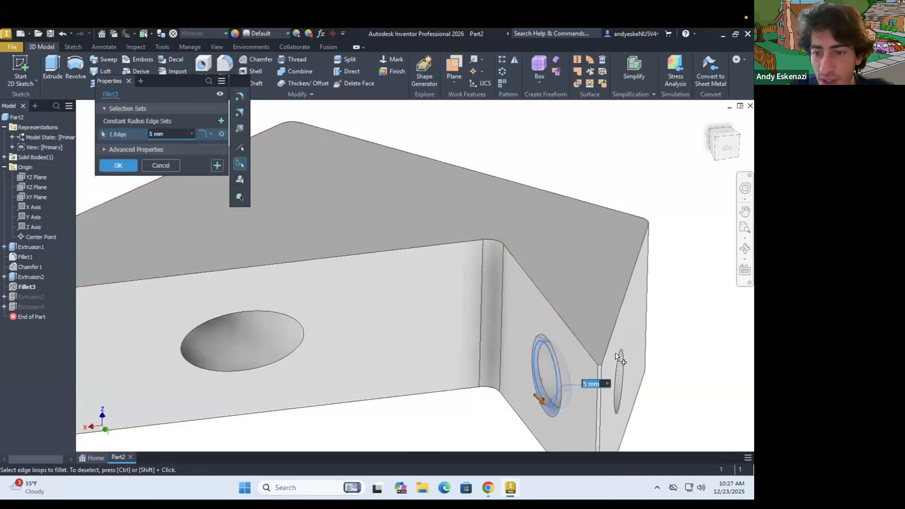
left_click(617, 358)
scroll(613, 363, "down", 5)
middle_click_drag(400, 297, 459, 357, "shift")
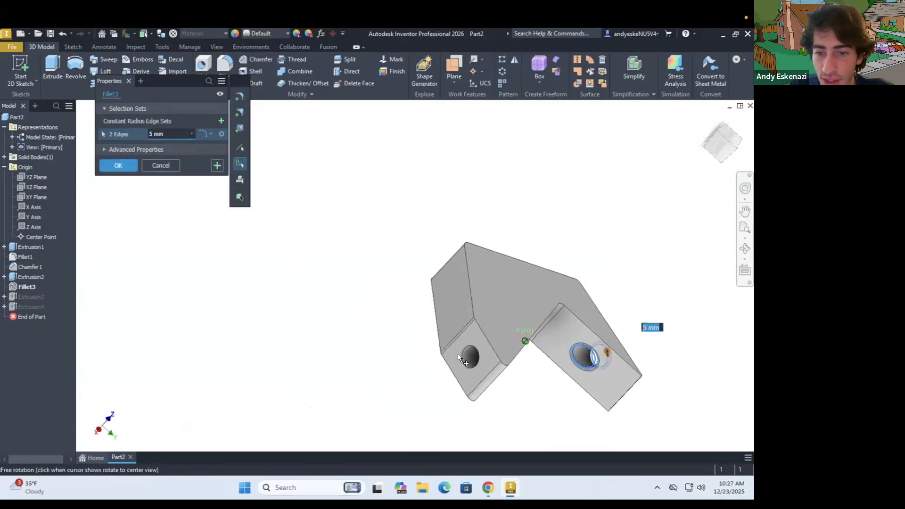
left_click(463, 351)
left_click(129, 165)
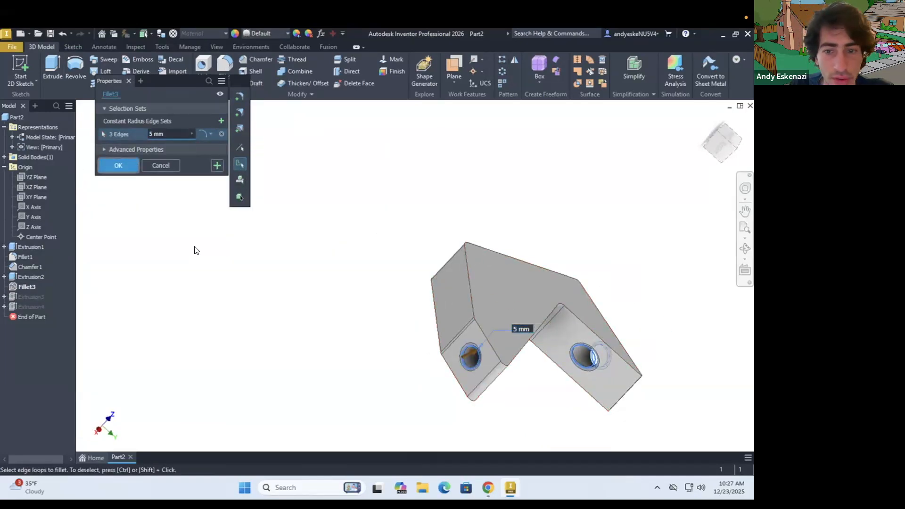
Chamfer the slot's edge loop on the inner face of the part's long leg.
middle_click_drag(370, 273, 403, 309, "shift")
scroll(444, 309, "up", 2)
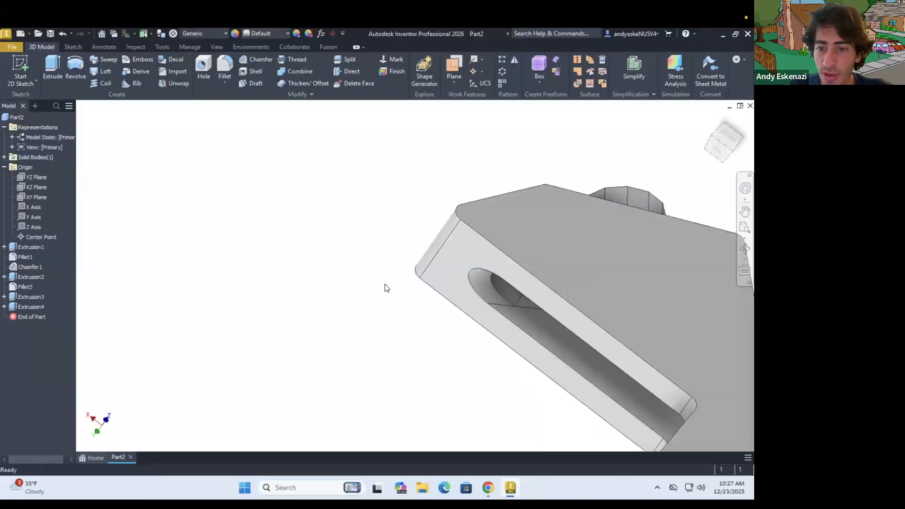
scroll(396, 283, "down", 3)
middle_click_drag(507, 326, 424, 293, "shift")
left_click(225, 70)
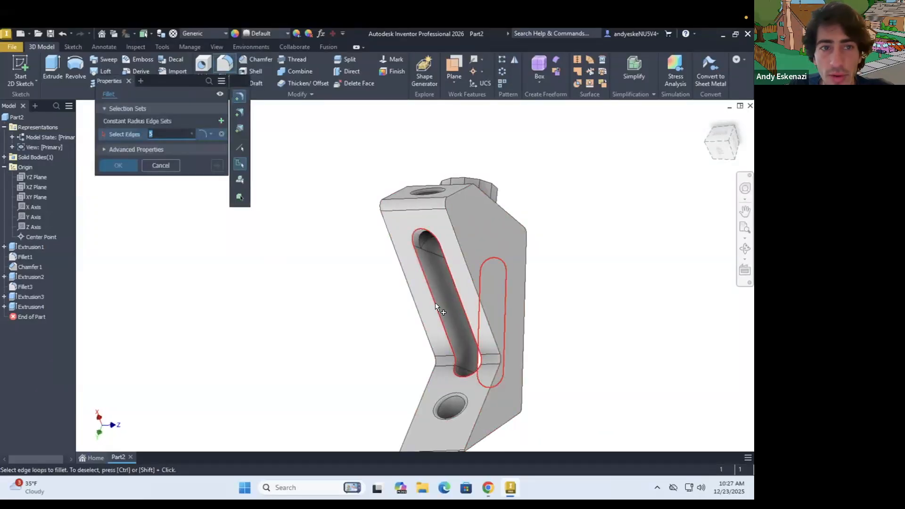
left_click(242, 58)
left_click(445, 260)
left_click(175, 254)
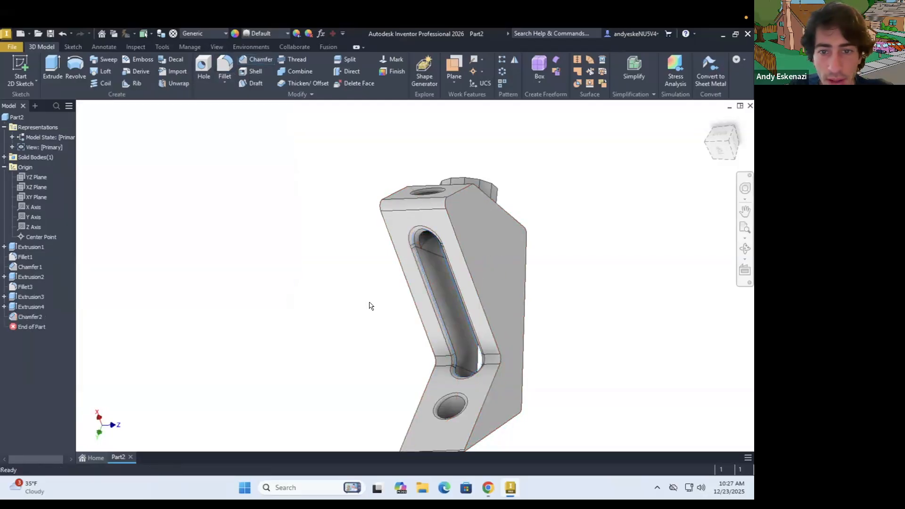
Examine the chamfered slot, the filleted holes and the polygon boss from several sides of the part.
middle_click_drag(370, 307, 448, 303, "shift")
scroll(425, 230, "up", 5)
scroll(428, 221, "up", 4)
middle_click_drag(430, 216, 418, 295, "shift")
scroll(419, 296, "down", 7)
mouse_move(355, 301)
middle_mouse_down("shift")
mouse_move(275, 258)
mouse_move(401, 277)
mouse_move(489, 262)
mouse_move(383, 287)
mouse_move(388, 295)
mouse_move(405, 243)
mouse_move(489, 250)
mouse_move(489, 261)
middle_mouse_up("shift")
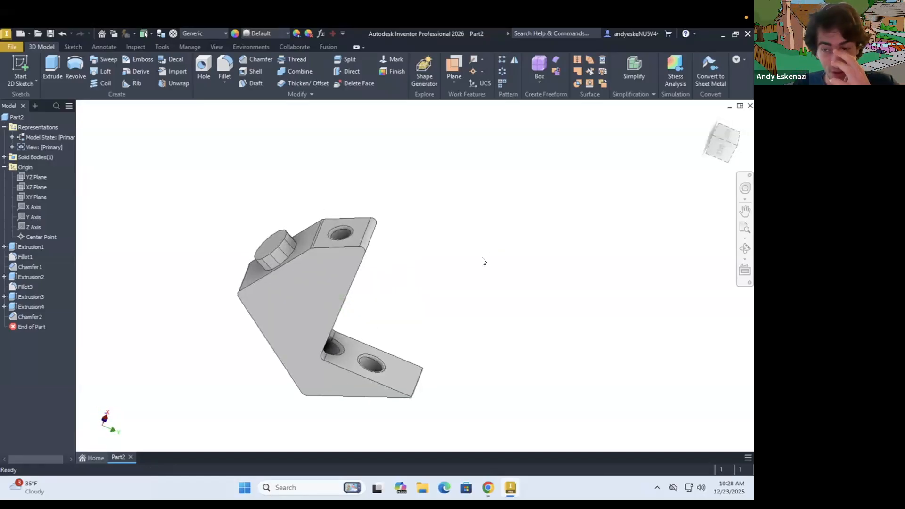
middle_click_drag(358, 307, 349, 277, "shift")
middle_click_drag(409, 190, 404, 211, "shift")
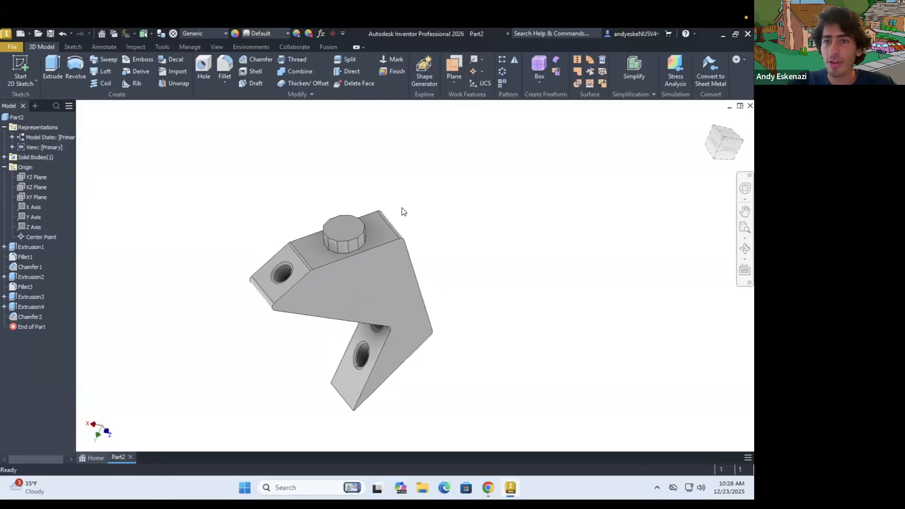
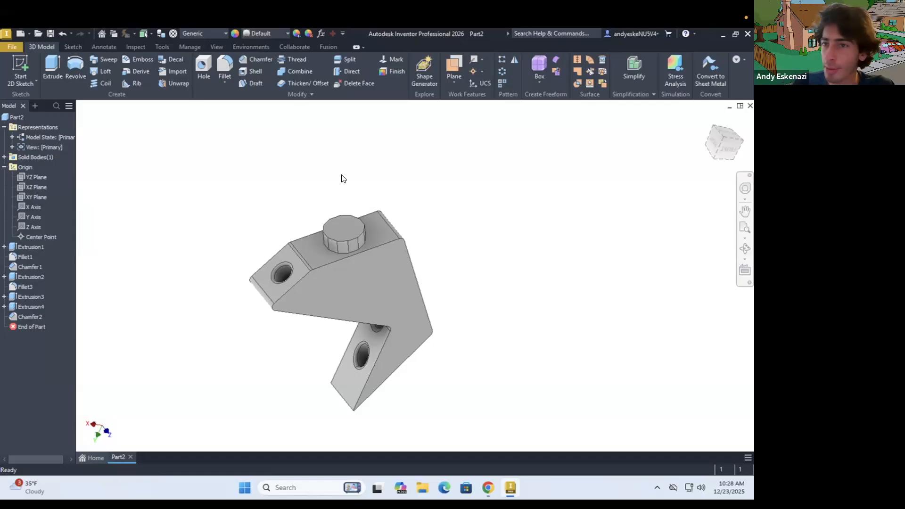
middle_click_drag(339, 186, 440, 196, "shift")
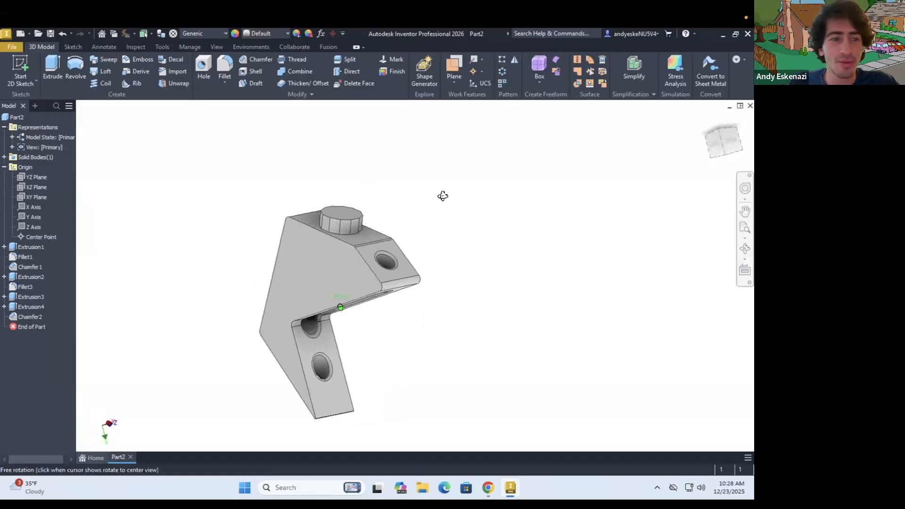
Try the Cherry - Natural Low Gloss appearance on the part's base extrusion, and undo it.
right_click(30, 246)
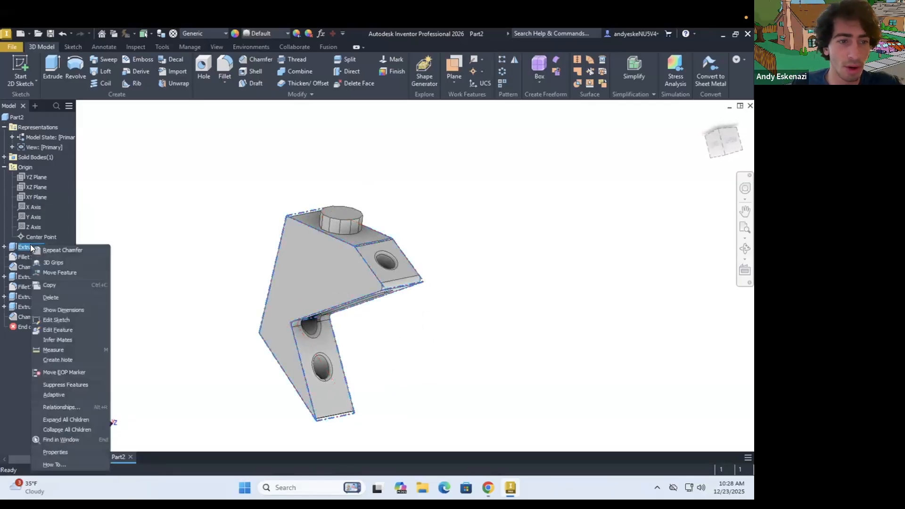
left_click(63, 451)
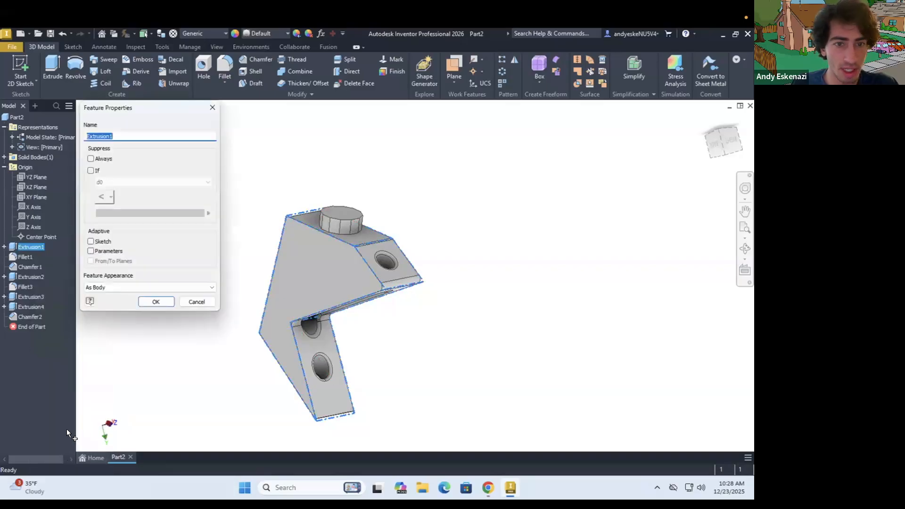
left_click(109, 288)
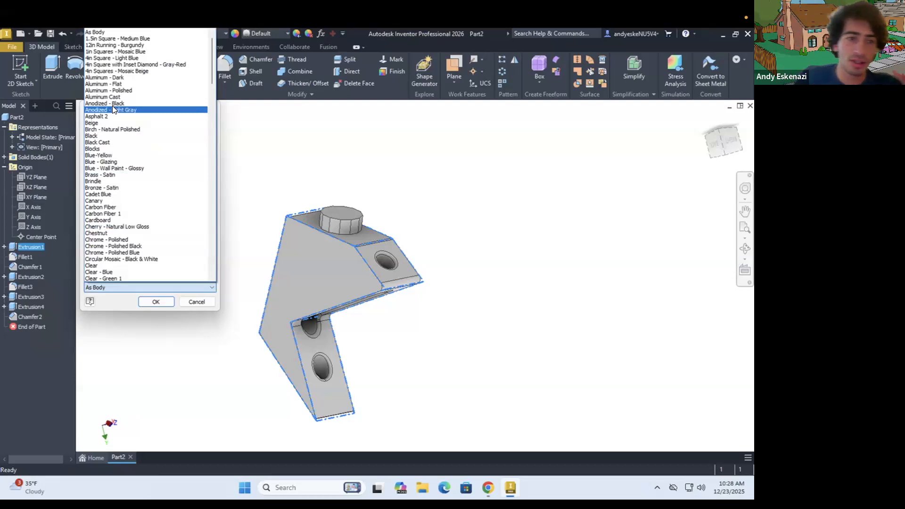
left_click(121, 227)
left_click(156, 301)
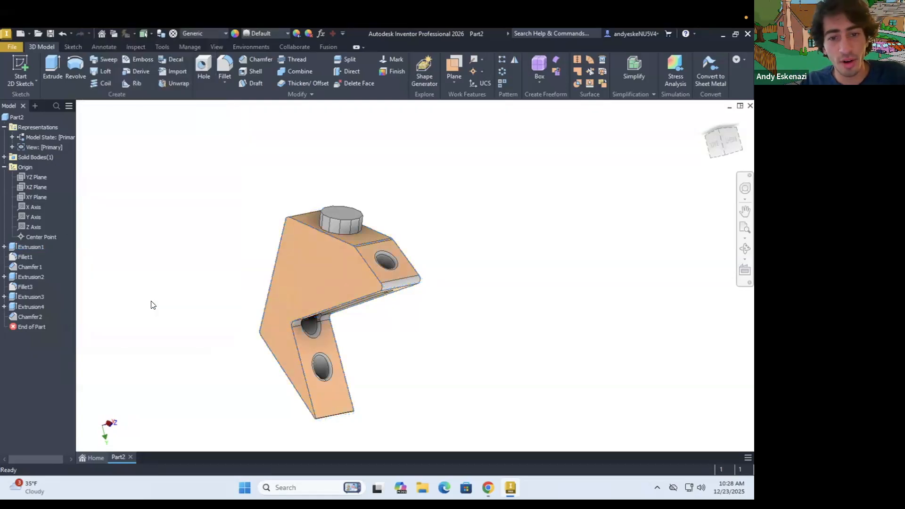
middle_click_drag(370, 302, 430, 303, "shift")
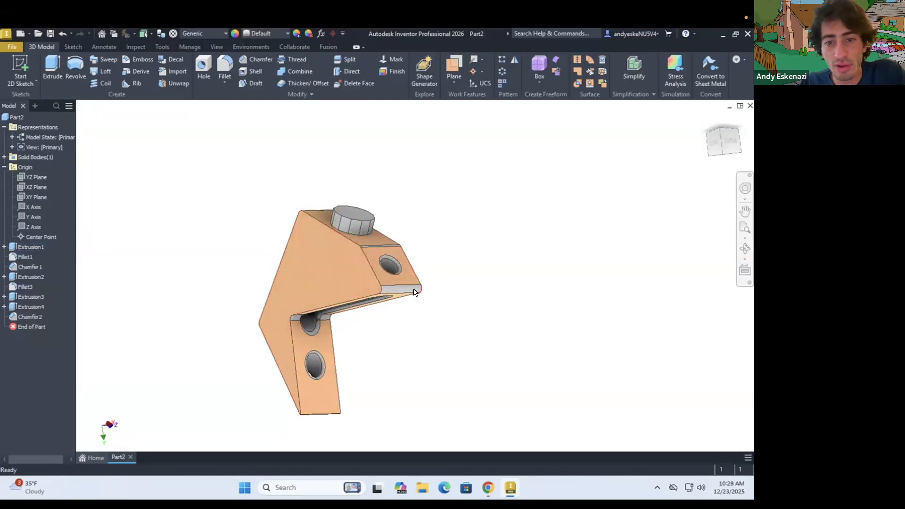
left_click(29, 257)
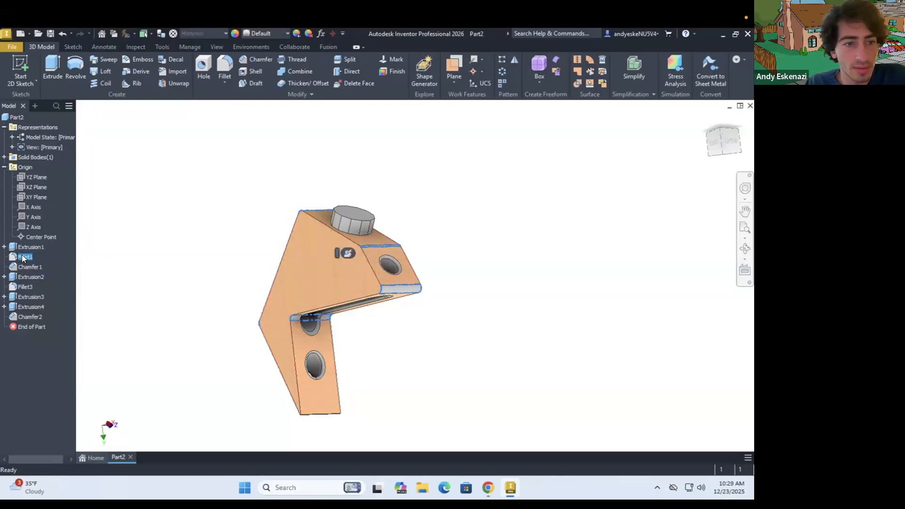
left_click(82, 256)
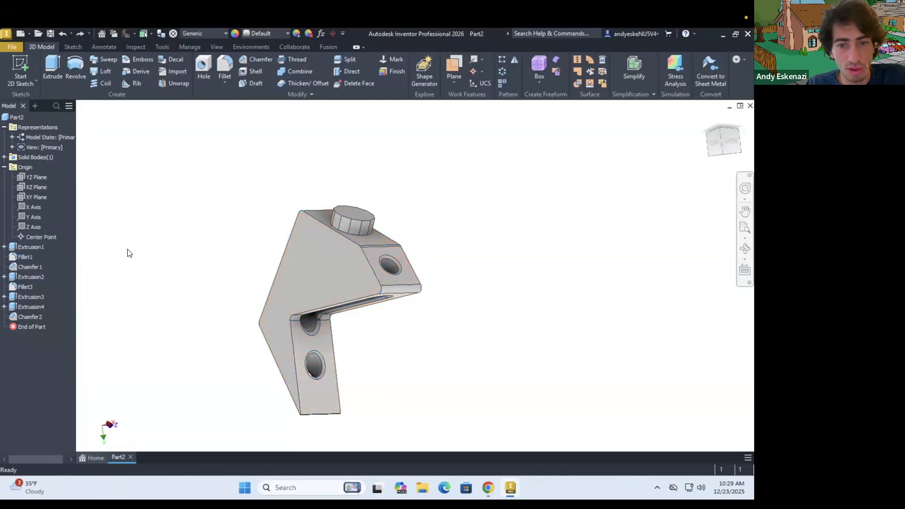
Set the feature appearance of the base extrusion and its first fillet together to Chrome - Polished.
left_click(28, 247)
left_click(23, 257, "ctrl")
right_click(22, 258)
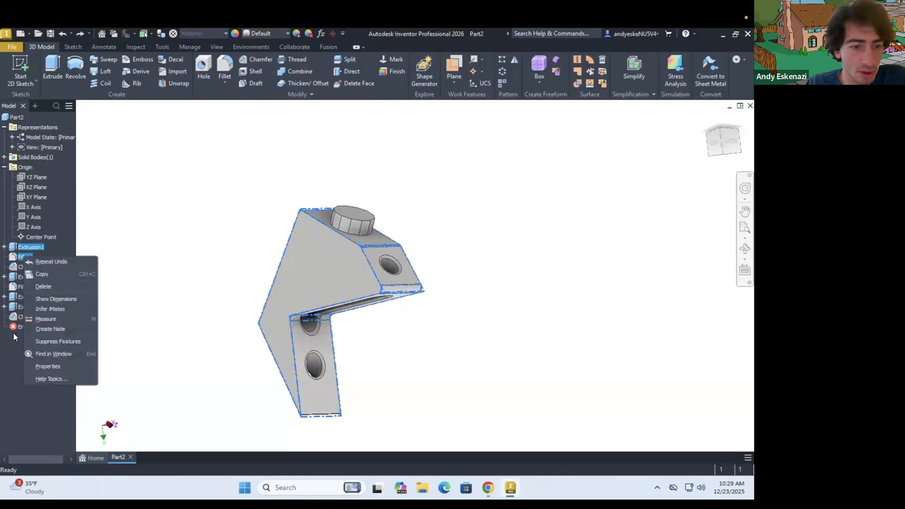
left_click(52, 362)
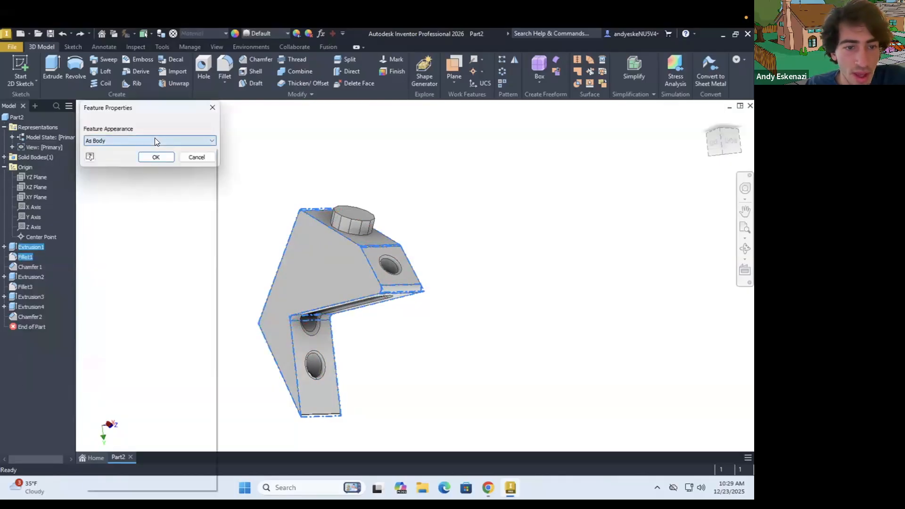
left_click(155, 139)
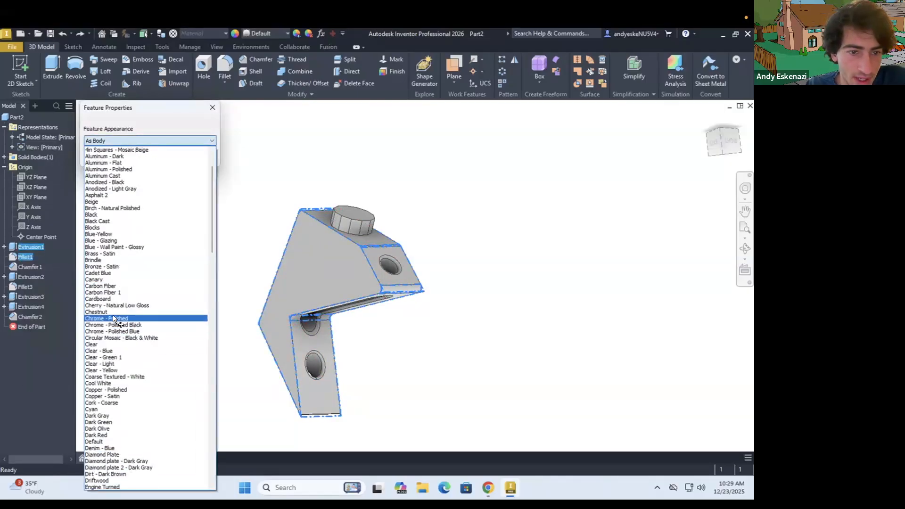
left_click(112, 319)
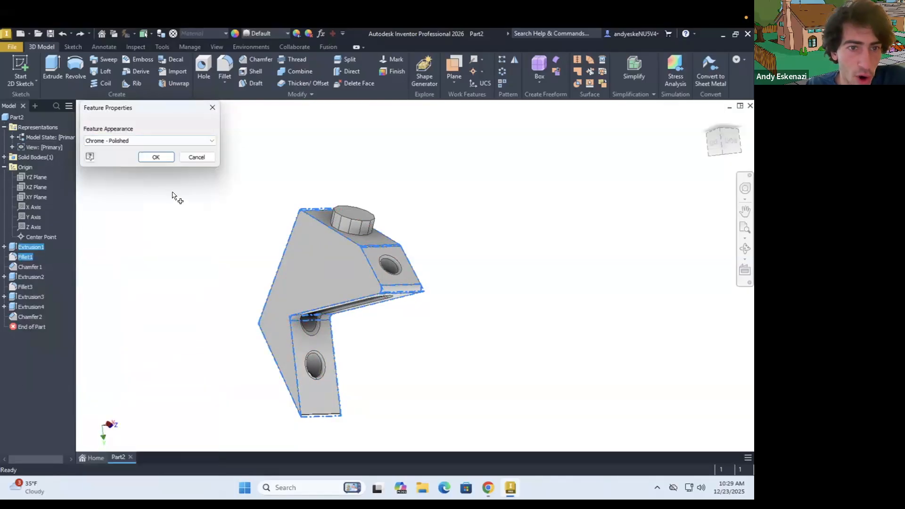
left_click(161, 154)
middle_click_drag(257, 248, 325, 224, "shift")
scroll(346, 258, "down", 4)
scroll(318, 296, "up", 3)
scroll(352, 331, "up", 4)
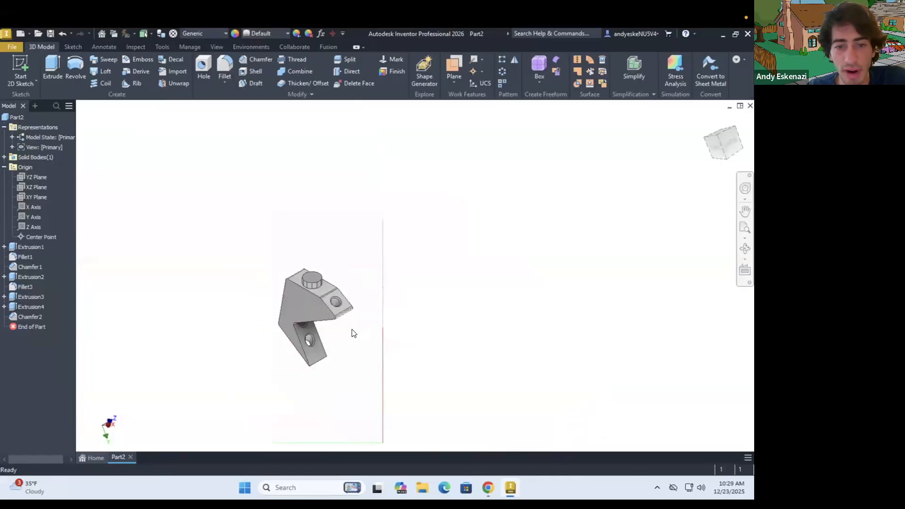
scroll(344, 332, "down", 2)
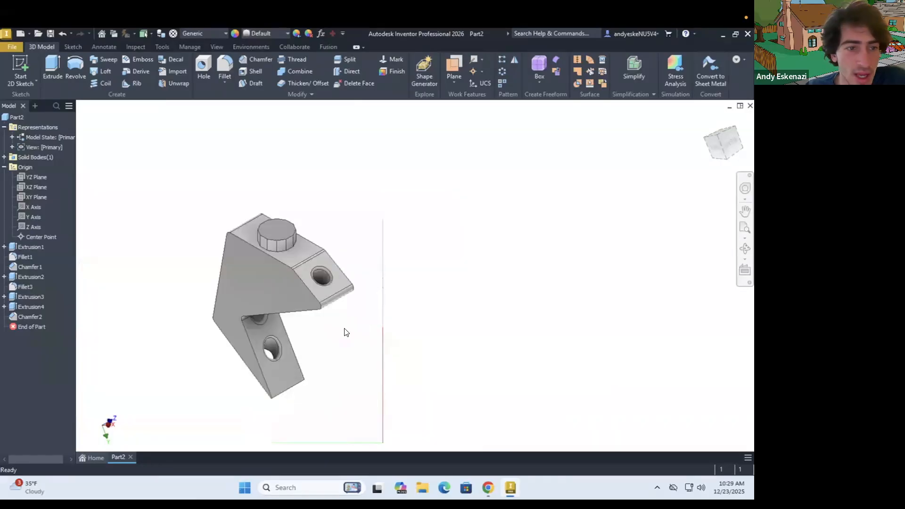
Set the feature appearance of the polygon boss extrusion to Glossy - Gold.
left_click(29, 294)
right_click(29, 295)
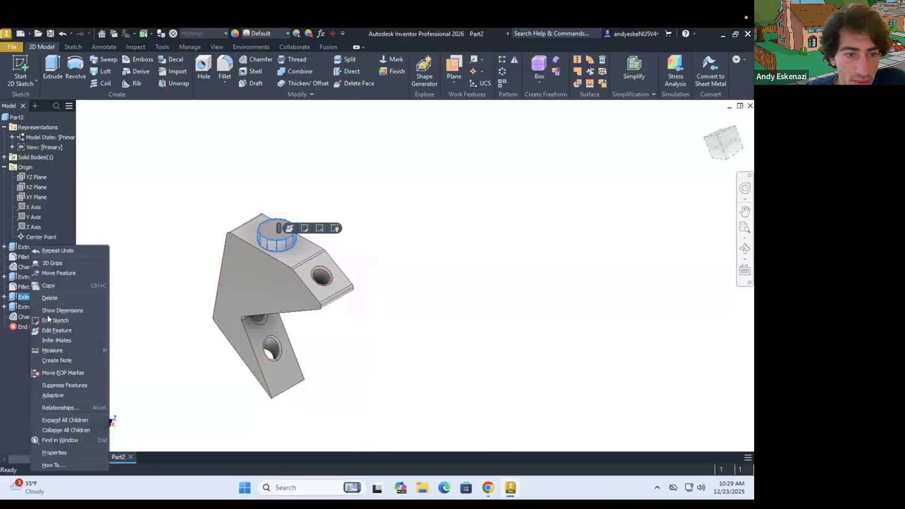
left_click(67, 451)
left_click(121, 289)
scroll(132, 264, "down", 15)
scroll(131, 264, "down", 1)
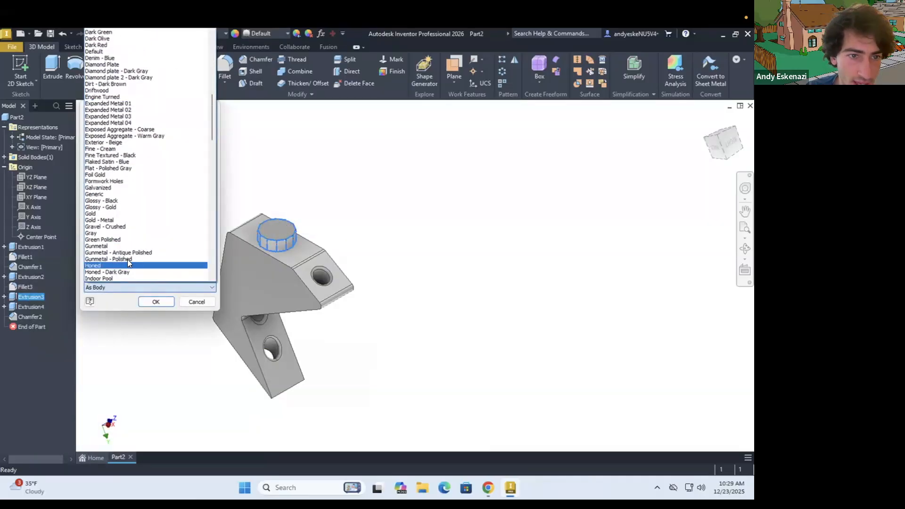
left_click(97, 208)
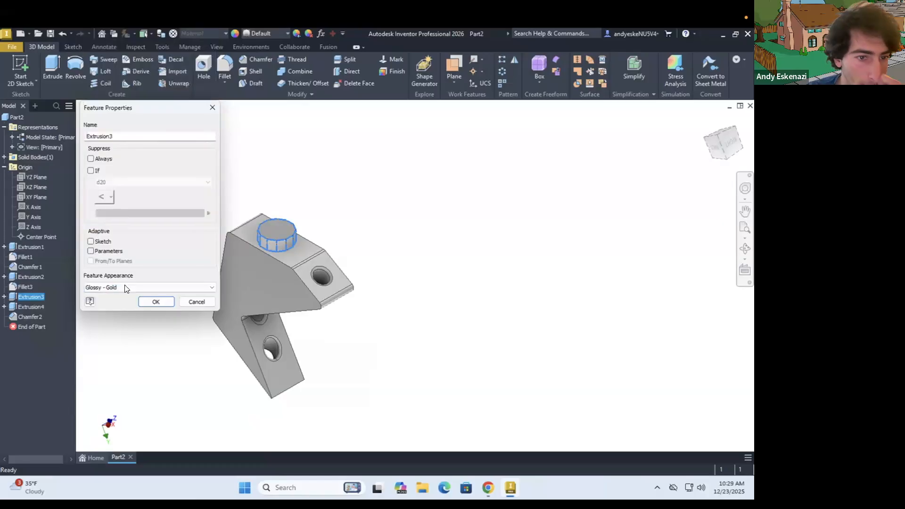
left_click(156, 302)
middle_click_drag(250, 264, 270, 264, "shift")
scroll(319, 268, "up", 2)
middle_click_drag(322, 309, 335, 316, "shift")
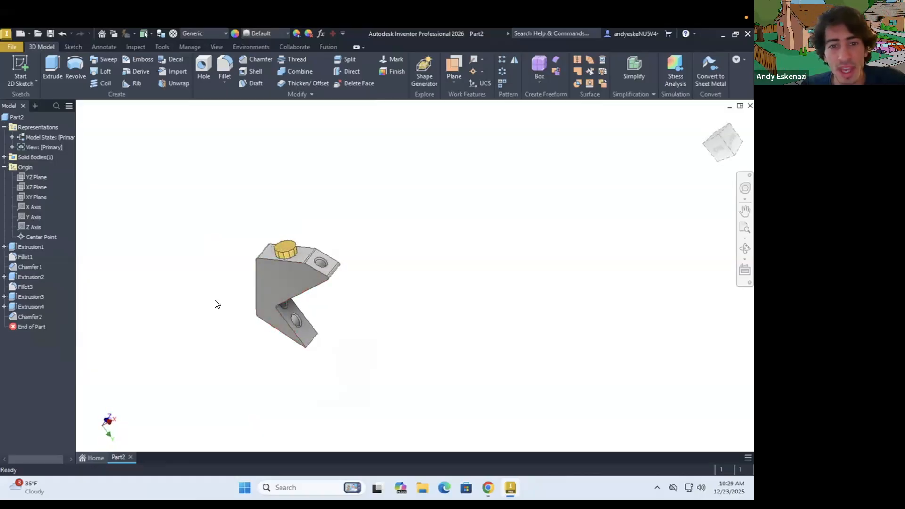
Apply a Finish with the Black appearance to the filleted rim of the hole on the sloped end face.
scroll(370, 250, "down", 2)
scroll(370, 247, "down", 3)
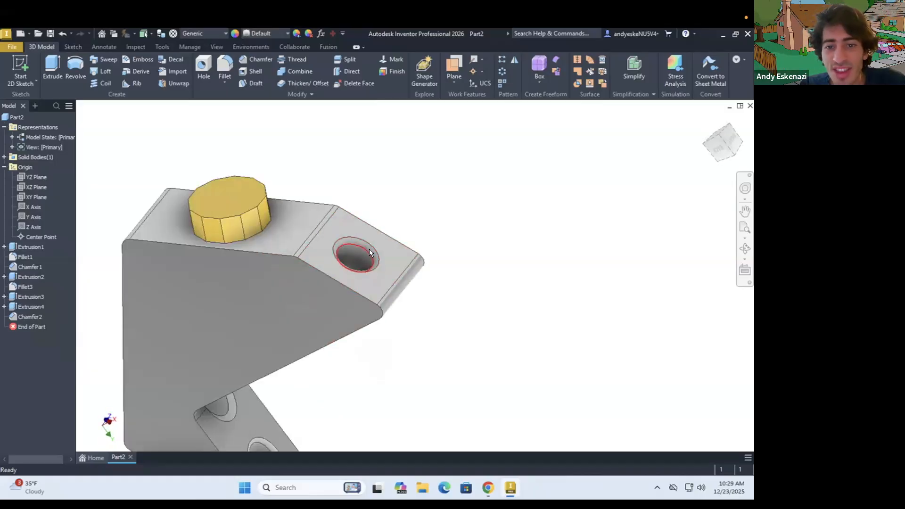
scroll(365, 245, "down", 4)
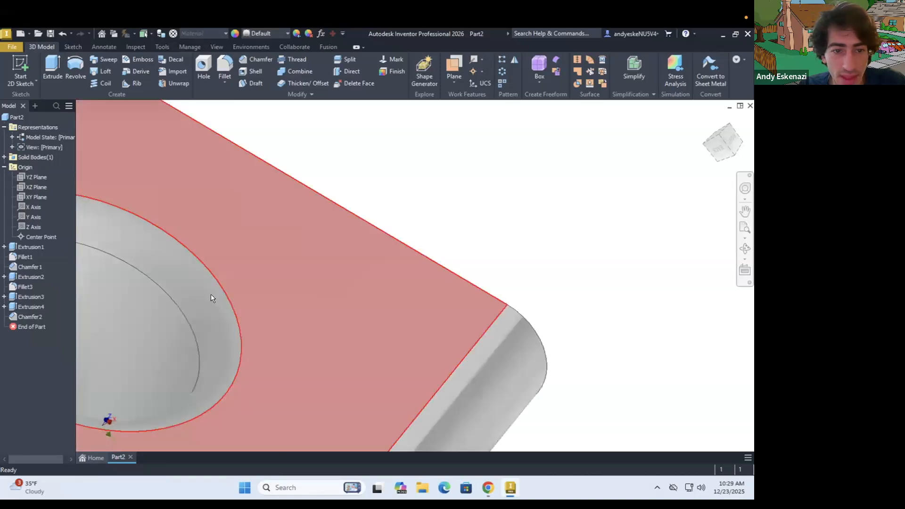
scroll(211, 297, "up", 5)
left_click(277, 243)
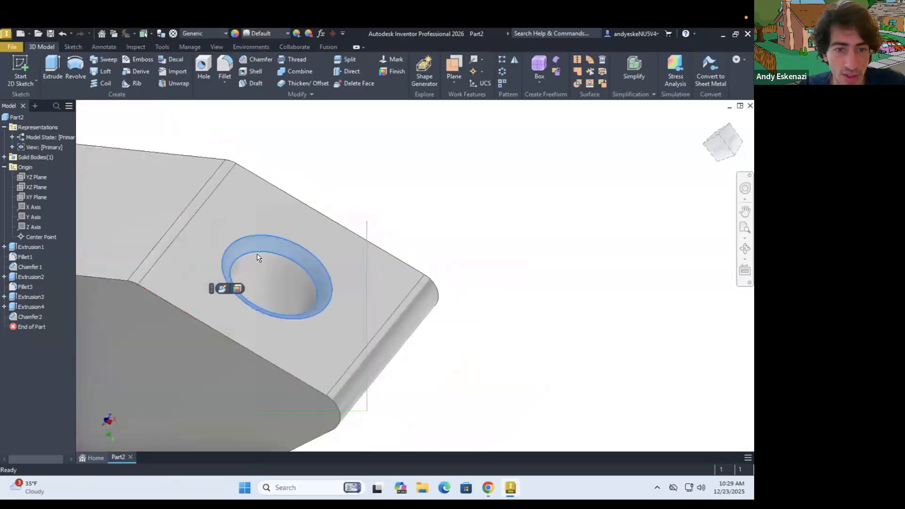
left_click(451, 211)
left_click(292, 249)
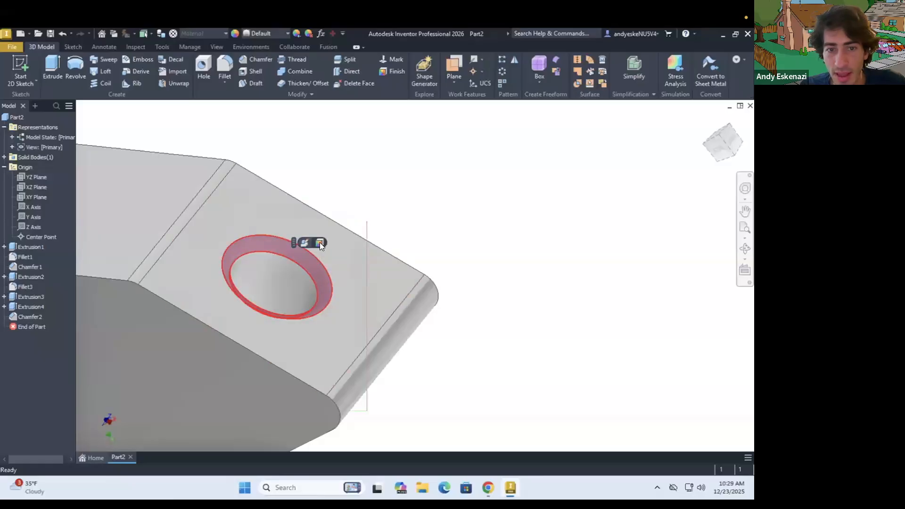
left_click(320, 242)
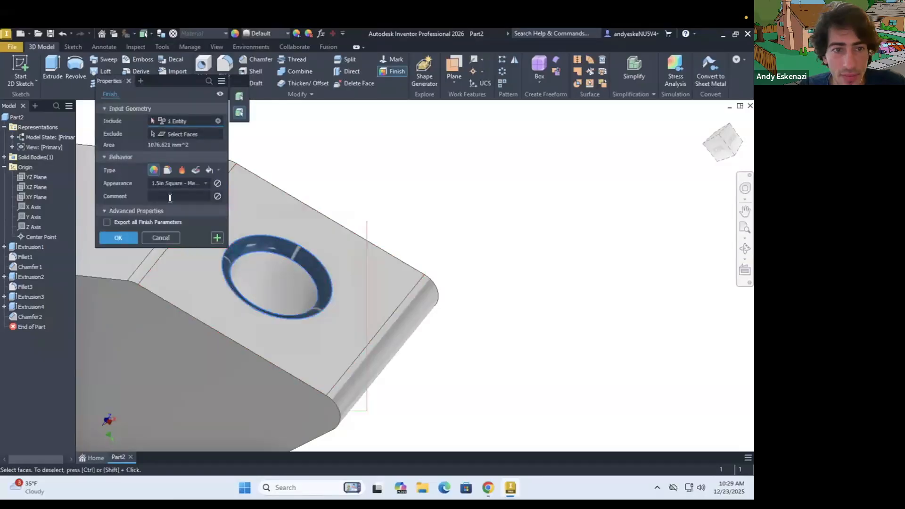
left_click(183, 183)
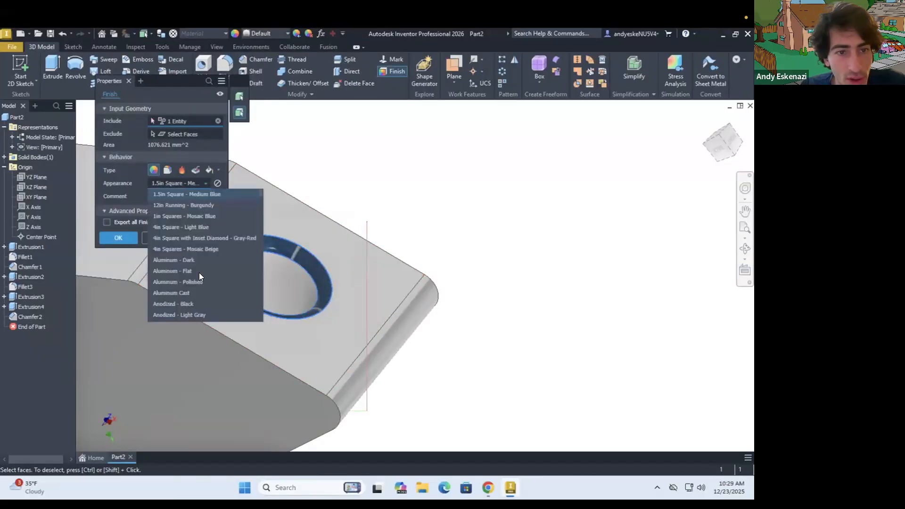
scroll(199, 273, "down", 5)
left_click(175, 293)
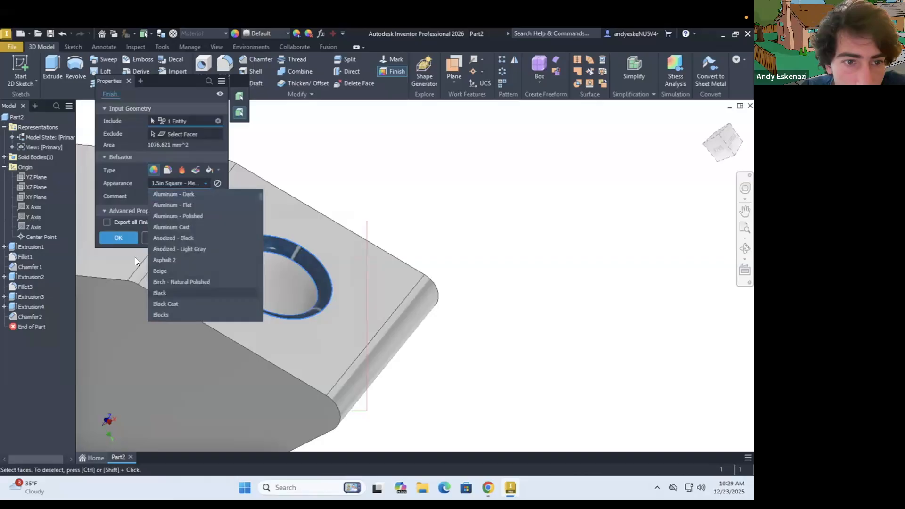
left_click(117, 237)
scroll(431, 248, "up", 4)
scroll(376, 278, "up", 3)
middle_click_drag(376, 278, 382, 381, "shift")
Apply a Finish with the Nickel appearance to the two faces of the V-shaped notch, their adjoining fillets and the sloped end face with the hole.
scroll(344, 372, "down", 8)
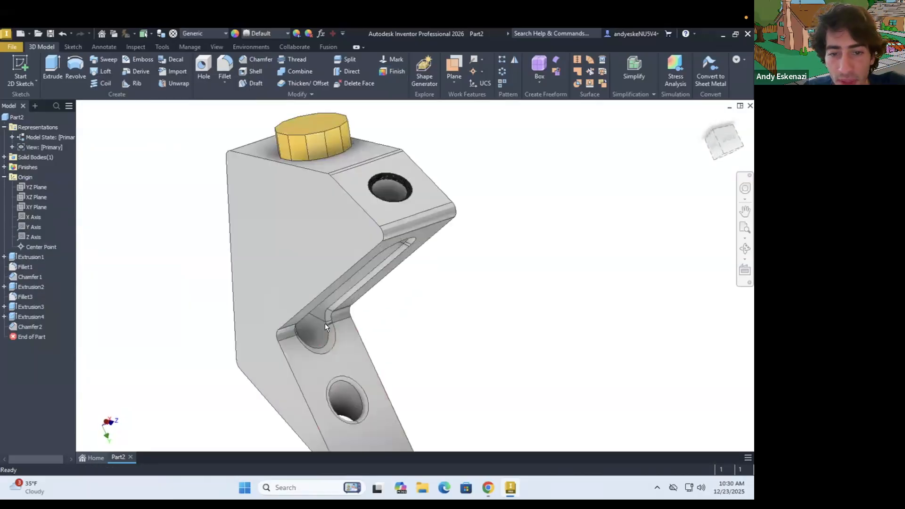
scroll(338, 379, "down", 3)
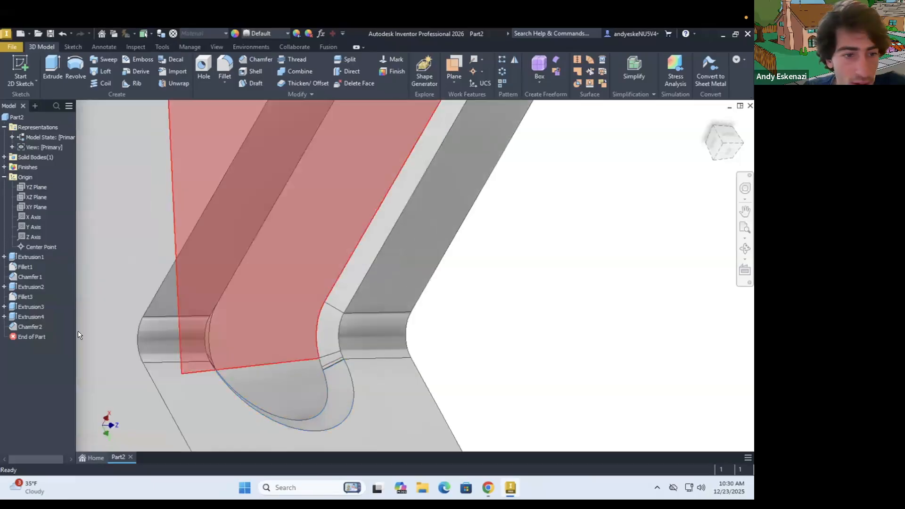
scroll(289, 290, "up", 10)
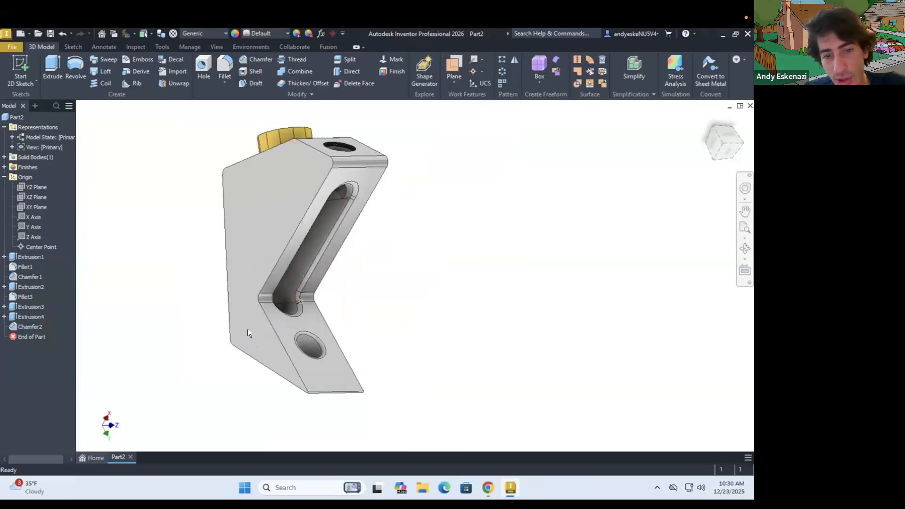
left_click(266, 298)
scroll(307, 306, "down", 4)
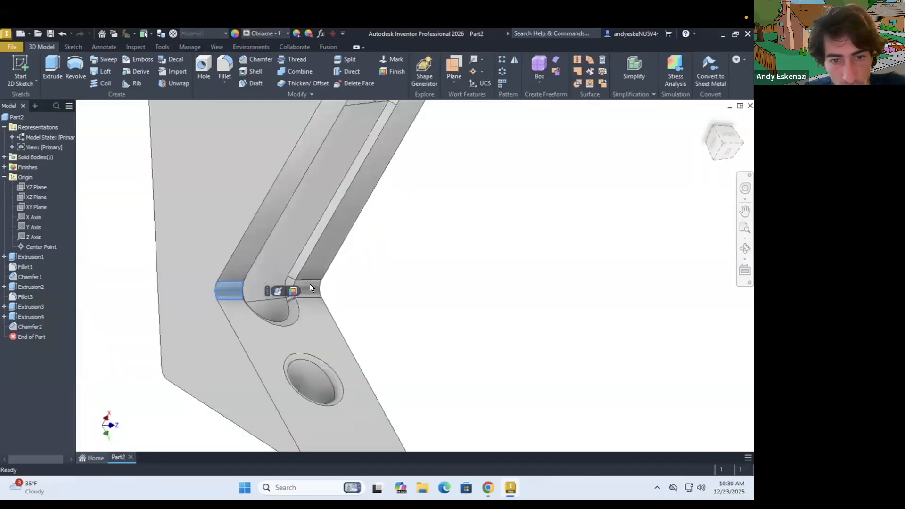
left_click(310, 291, "ctrl")
left_click(316, 324, "ctrl")
left_click(318, 265, "ctrl")
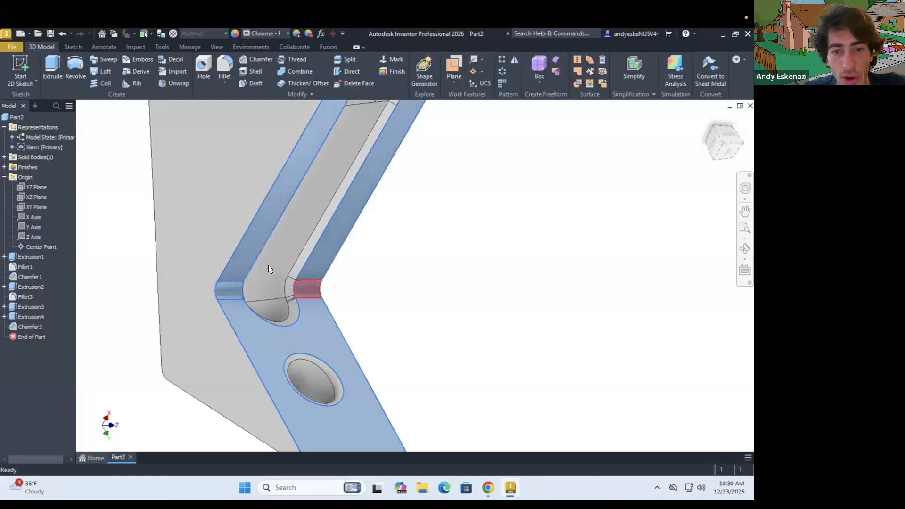
scroll(307, 239, "up", 8)
scroll(299, 238, "down", 5)
scroll(292, 240, "up", 5)
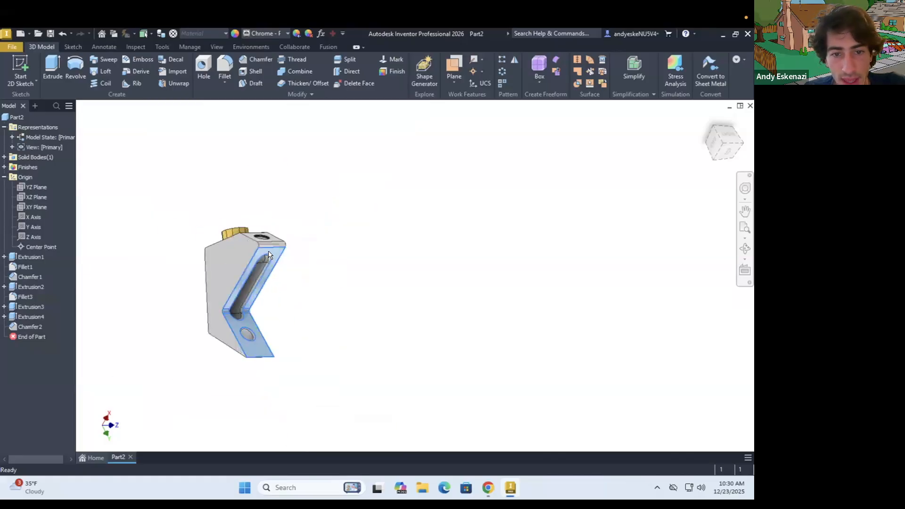
scroll(261, 241, "down", 4)
middle_click_drag(261, 240, 279, 247, "shift")
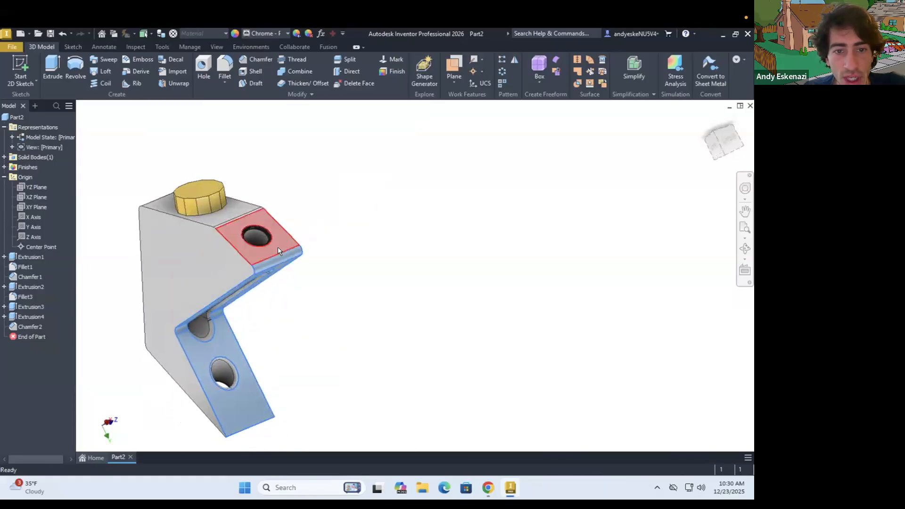
left_click(240, 256, "ctrl")
scroll(257, 313, "up", 3)
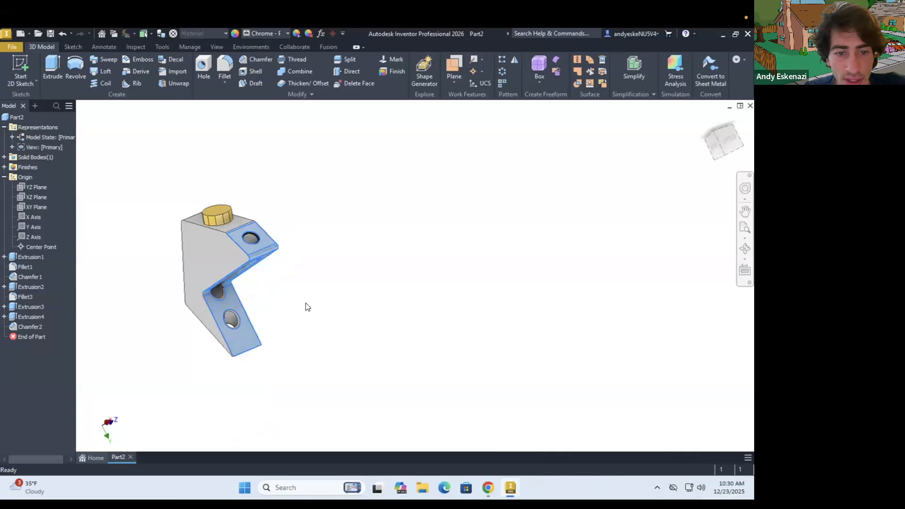
right_click(271, 317)
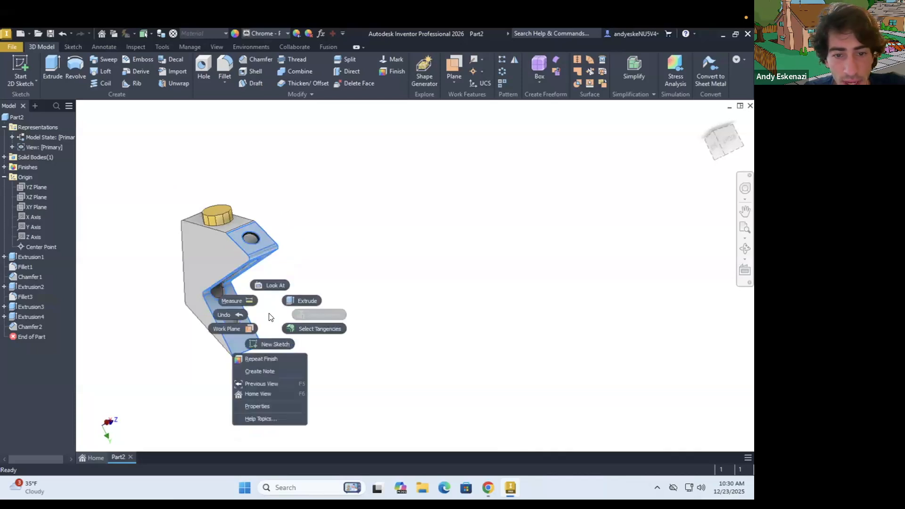
left_click(271, 358)
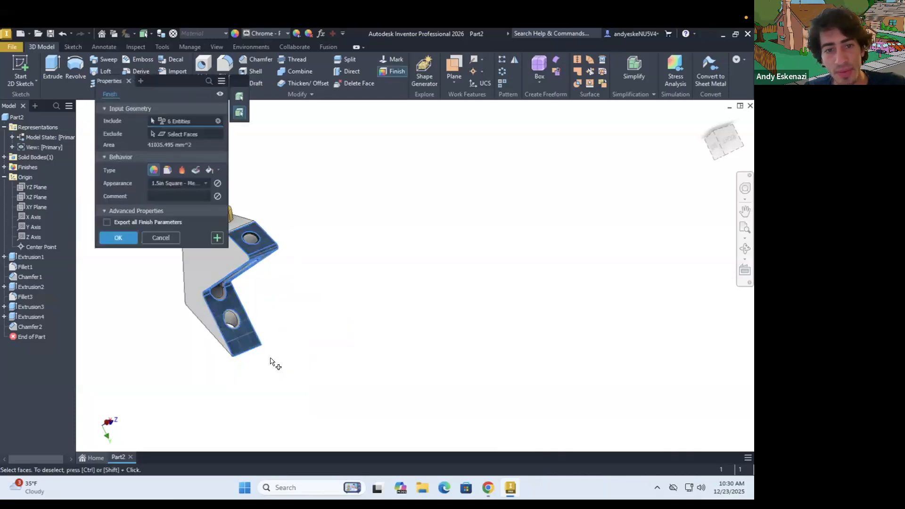
left_click(183, 183)
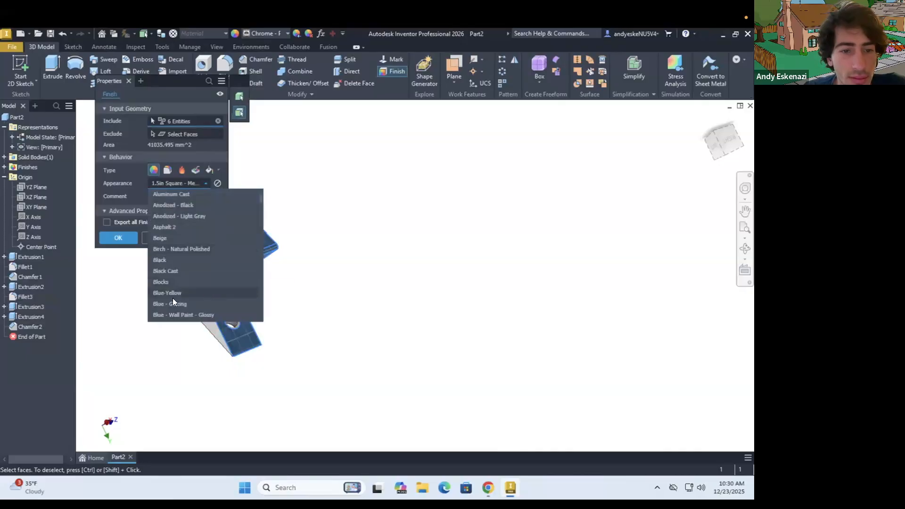
scroll(193, 283, "down", 5)
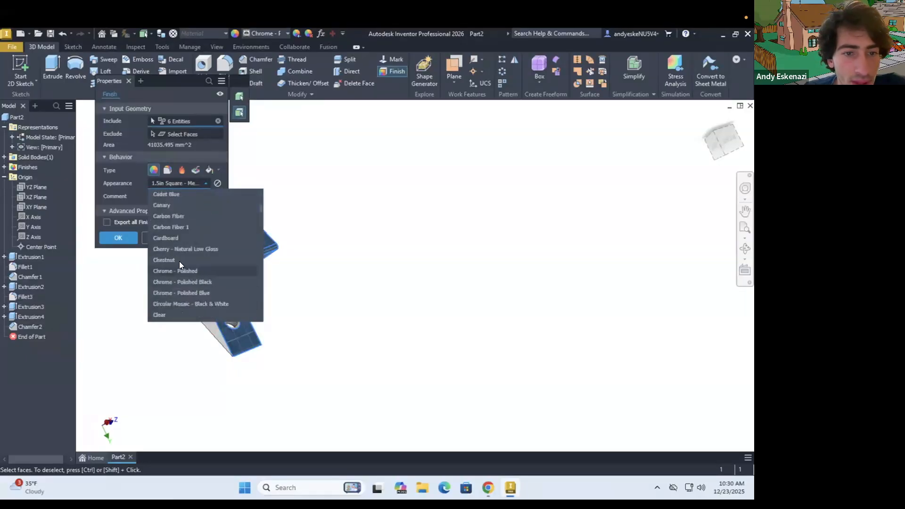
scroll(189, 275, "down", 5)
scroll(189, 279, "down", 5)
scroll(191, 285, "down", 5)
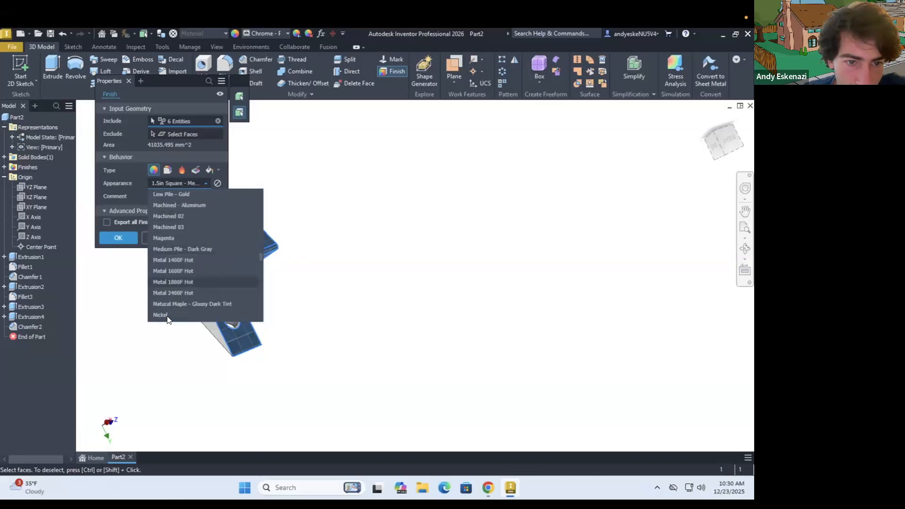
left_click(160, 315)
left_click(118, 238)
middle_click_drag(141, 241, 436, 266, "shift")
middle_click_drag(263, 259, 172, 282, "shift")
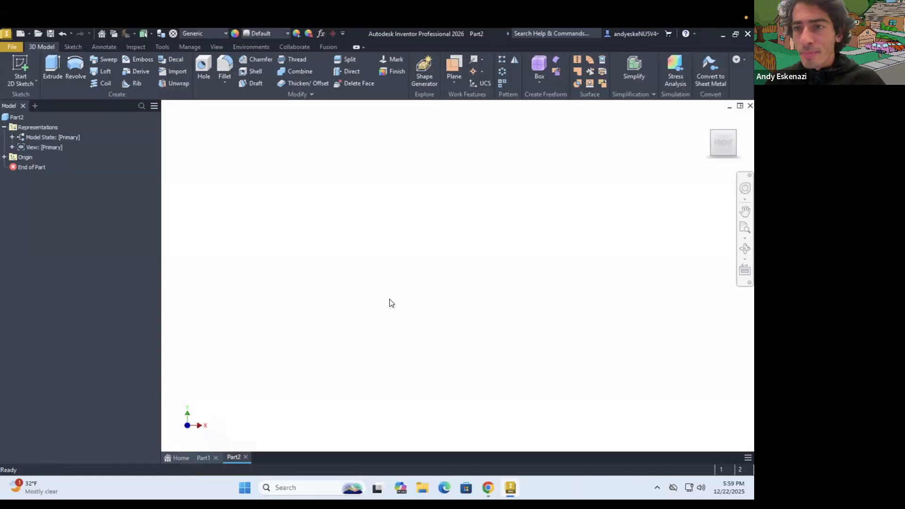
Switch to Chrome and examine the reference photos of the first-generation iPod's front, back and ports, and return to Inventor.
left_click(483, 490)
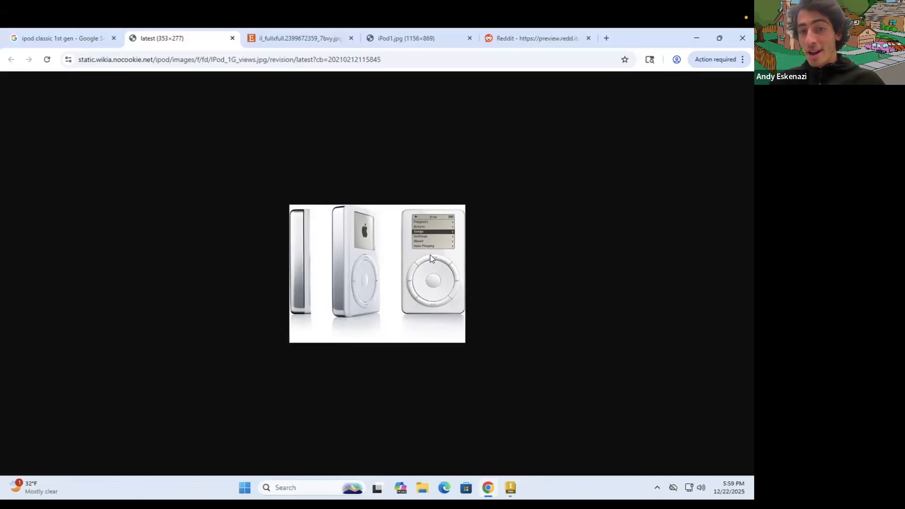
left_click(282, 35)
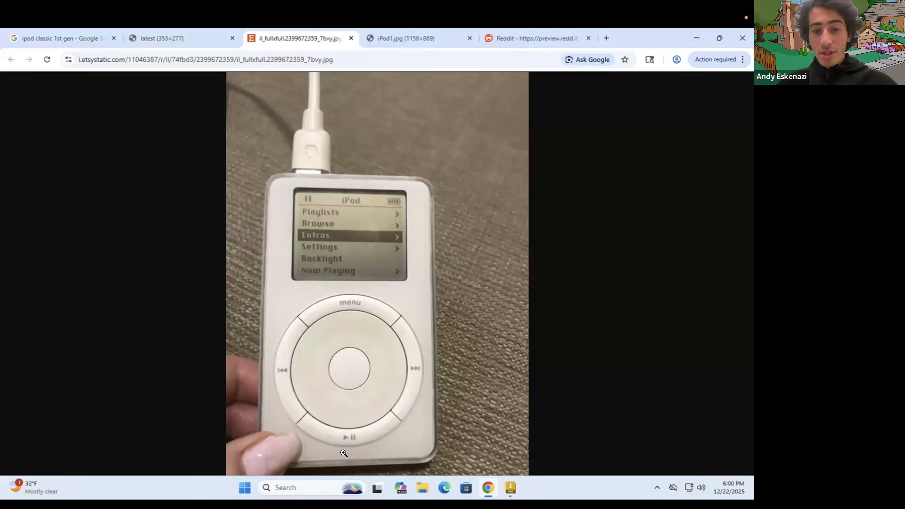
left_click(411, 41)
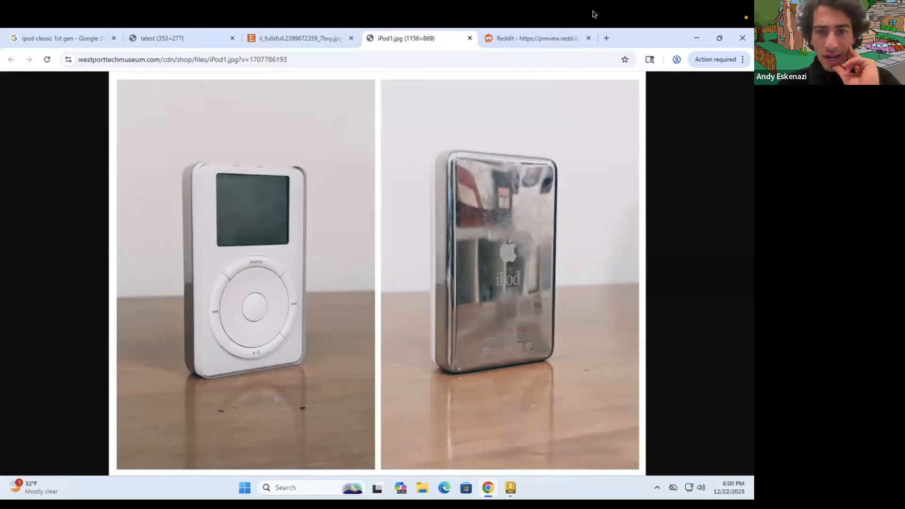
left_click(518, 38)
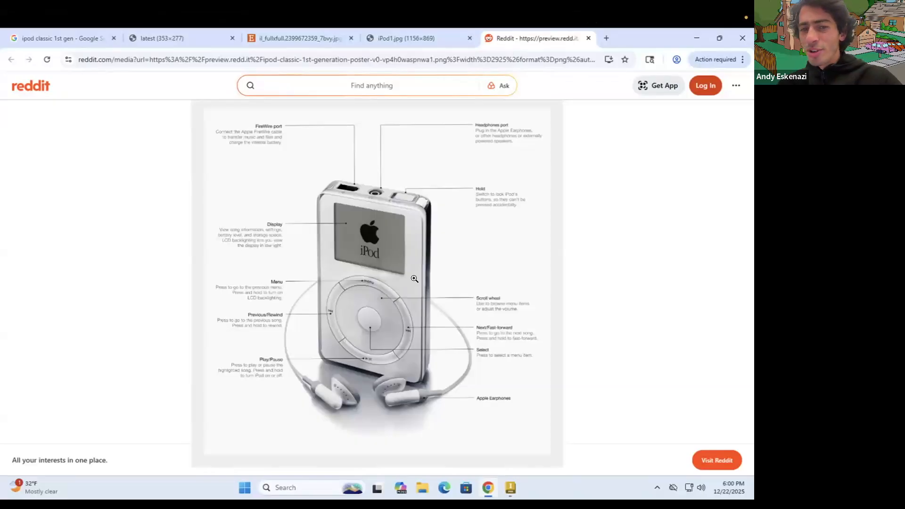
left_click(701, 37)
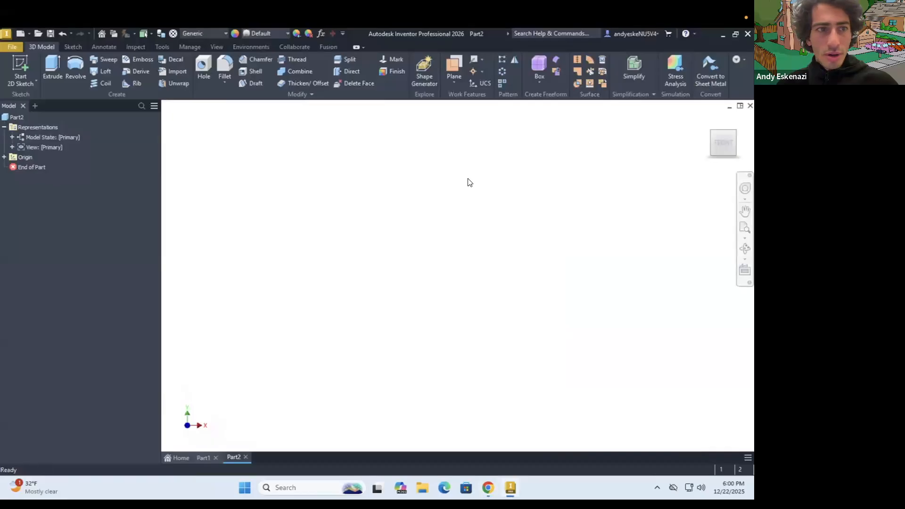
Start a new 2D sketch on the XY plane of the empty part.
left_click(73, 47)
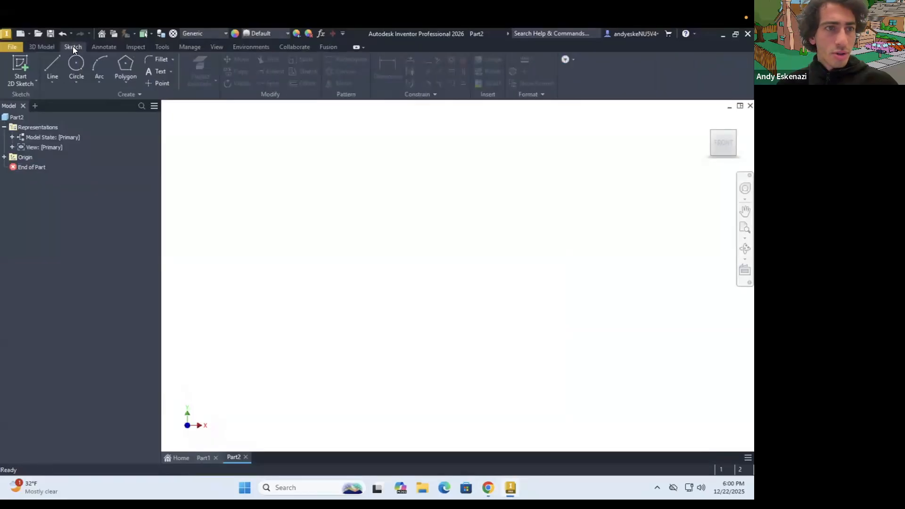
left_click(20, 63)
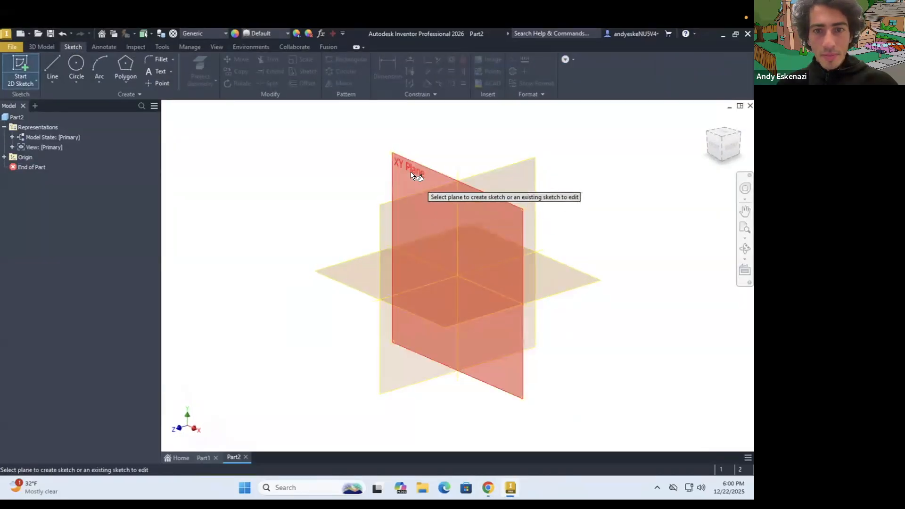
left_click(405, 172)
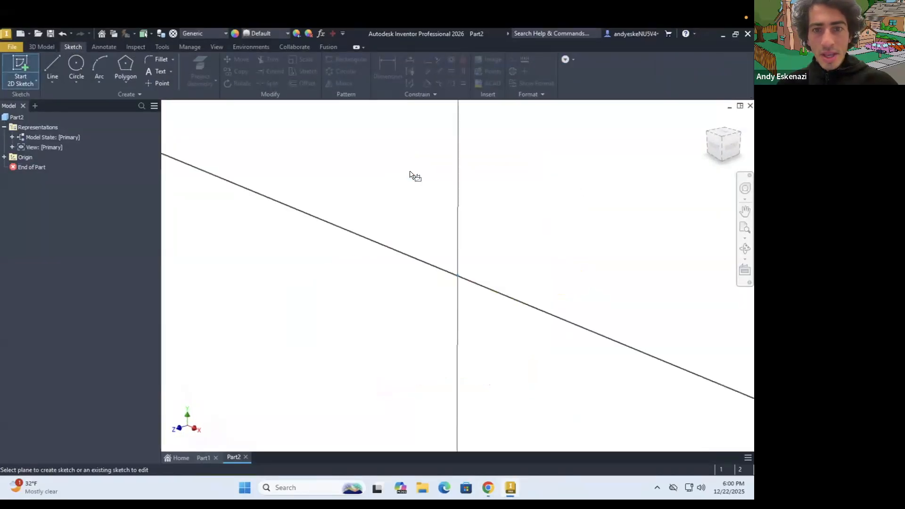
Sketch an upright two-point center rectangle about 207 in wide and 297 in high, centred on the origin.
left_click(129, 84)
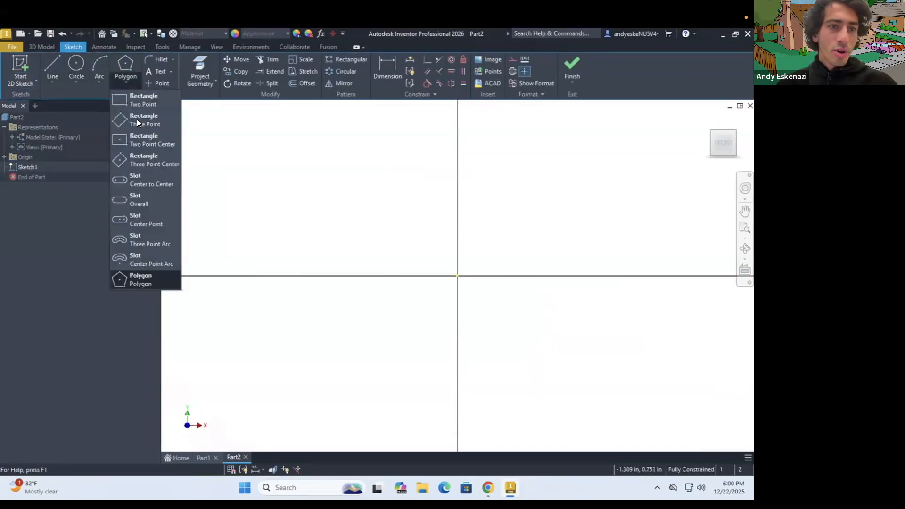
left_click(145, 138)
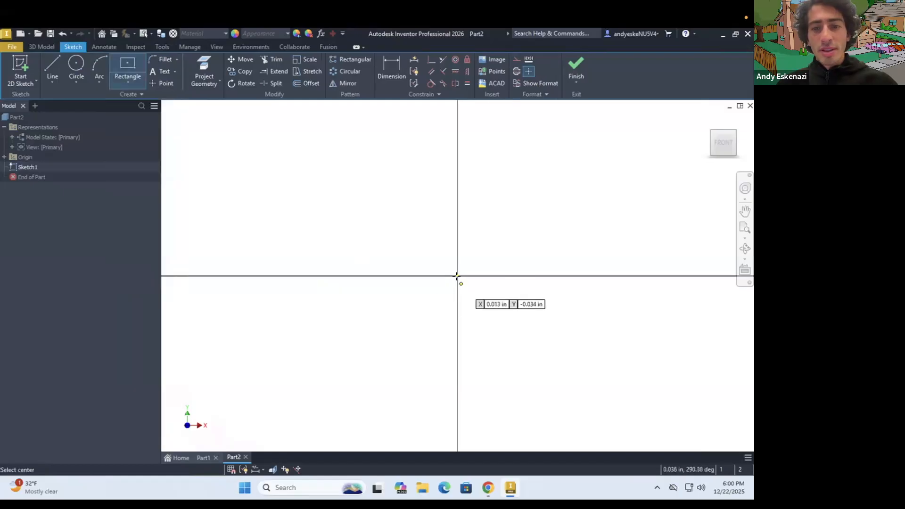
left_click(456, 276)
scroll(526, 330, "down", 4)
scroll(480, 266, "down", 6)
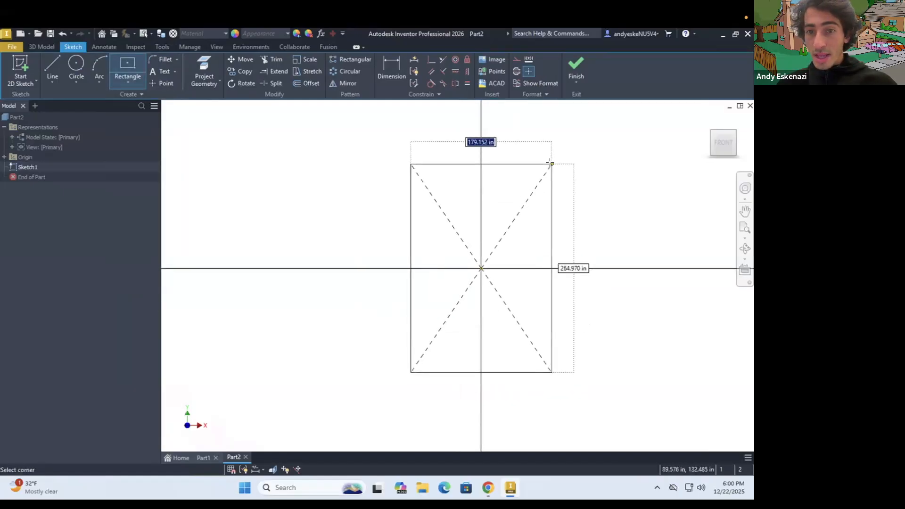
left_click(562, 150)
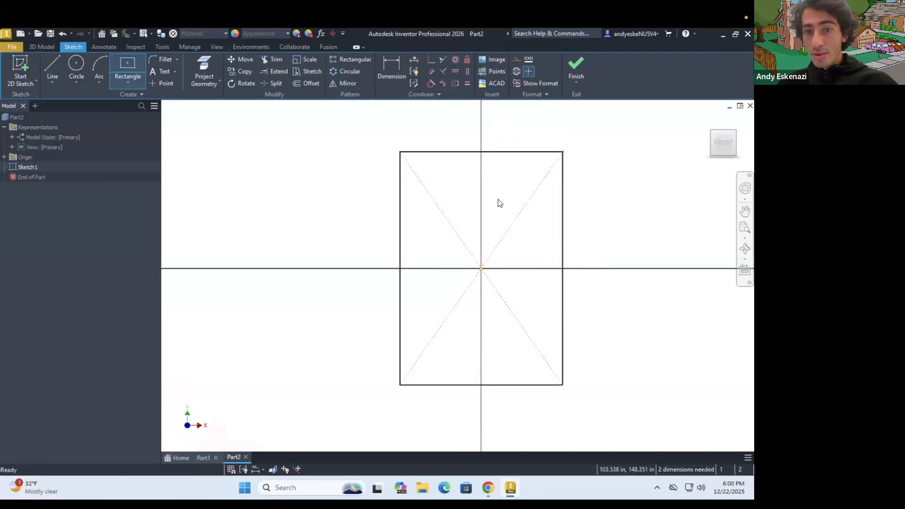
key("Escape")
scroll(410, 250, "down", 2)
scroll(558, 178, "up", 3)
scroll(546, 184, "down", 2)
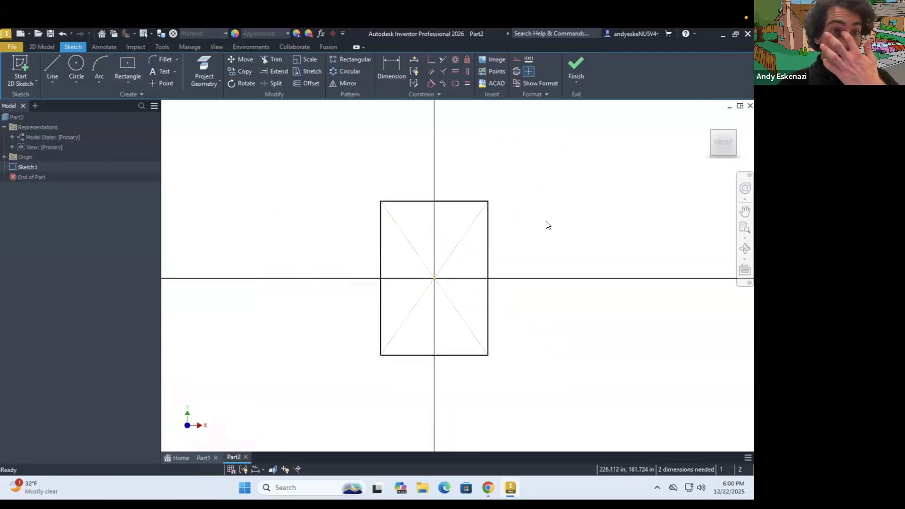
Set the document's length unit to millimeter and its mass unit to gram.
left_click(158, 46)
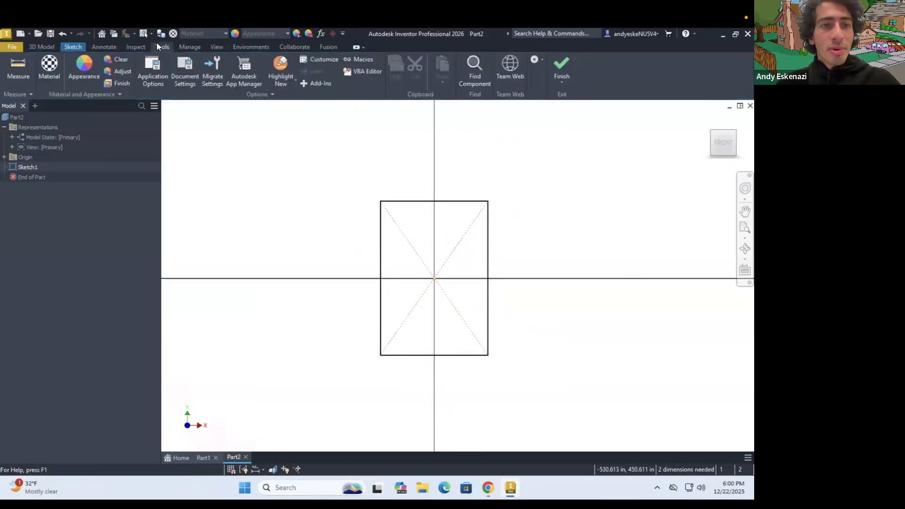
left_click(179, 65)
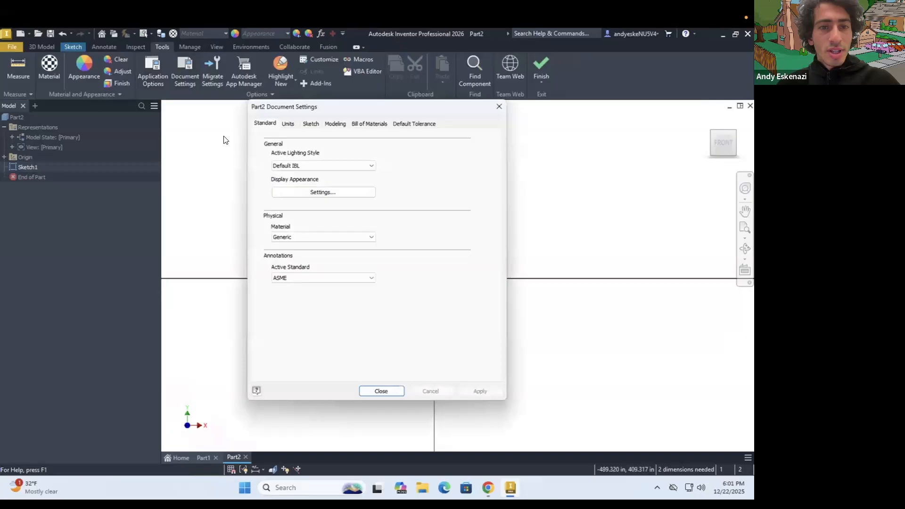
left_click(289, 122)
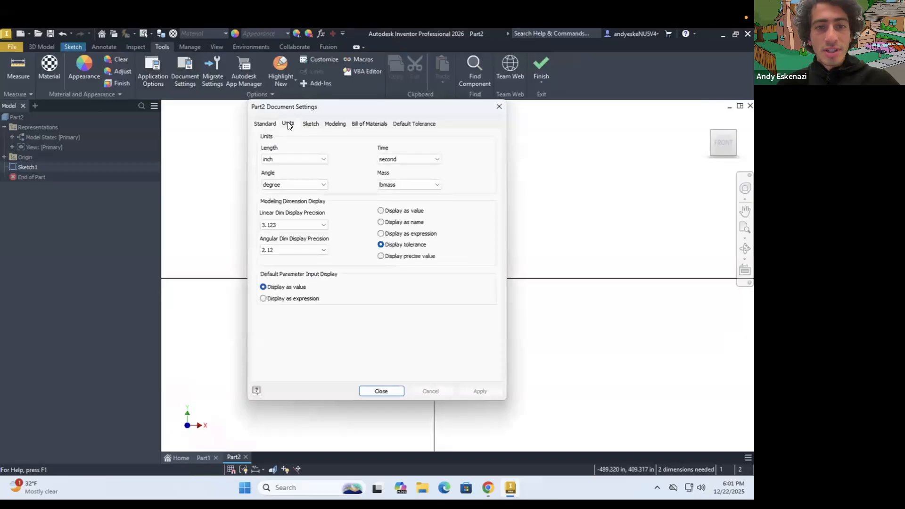
left_click(294, 159)
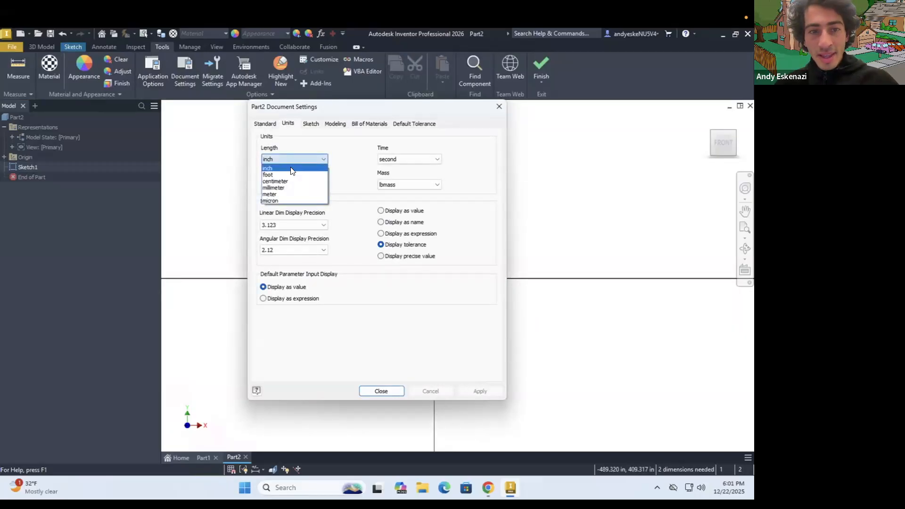
left_click(288, 187)
left_click(393, 184)
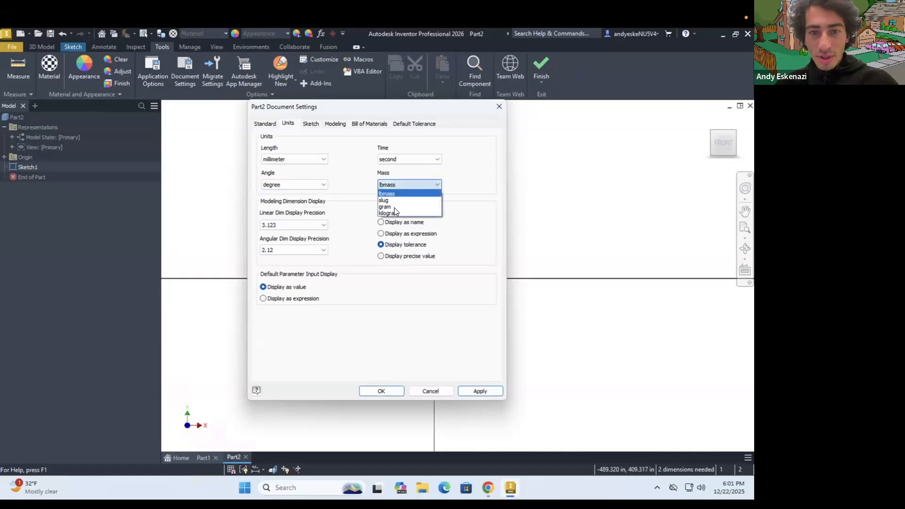
left_click(393, 206)
left_click(383, 391)
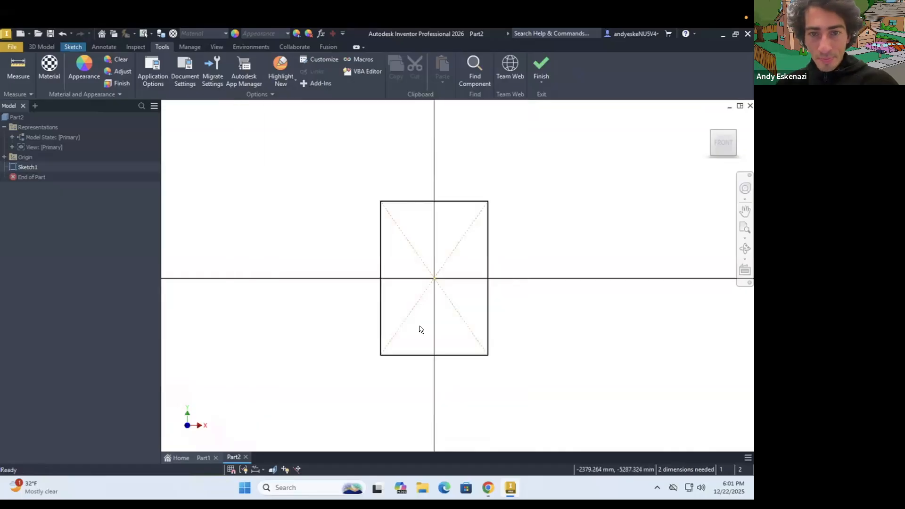
Dimension the top edge of the rectangle and set its width to 500 mm.
right_click(461, 203)
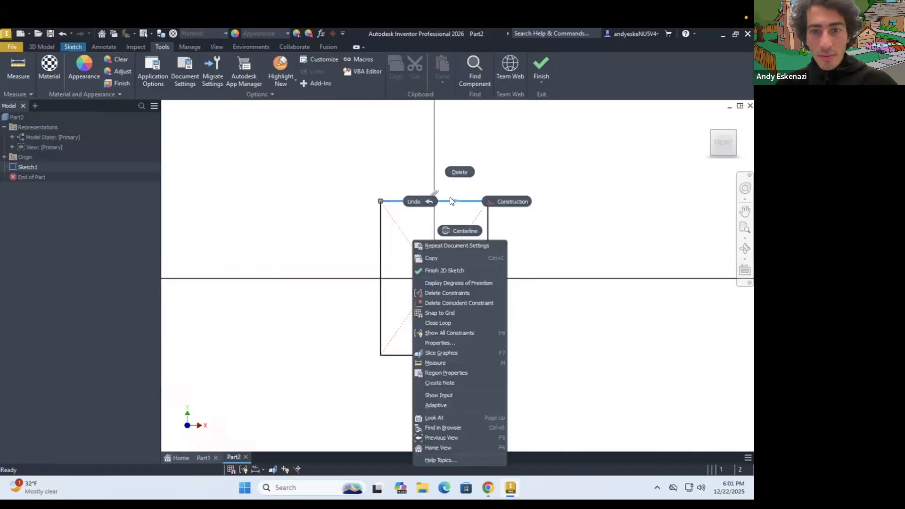
left_click(452, 206)
key("d")
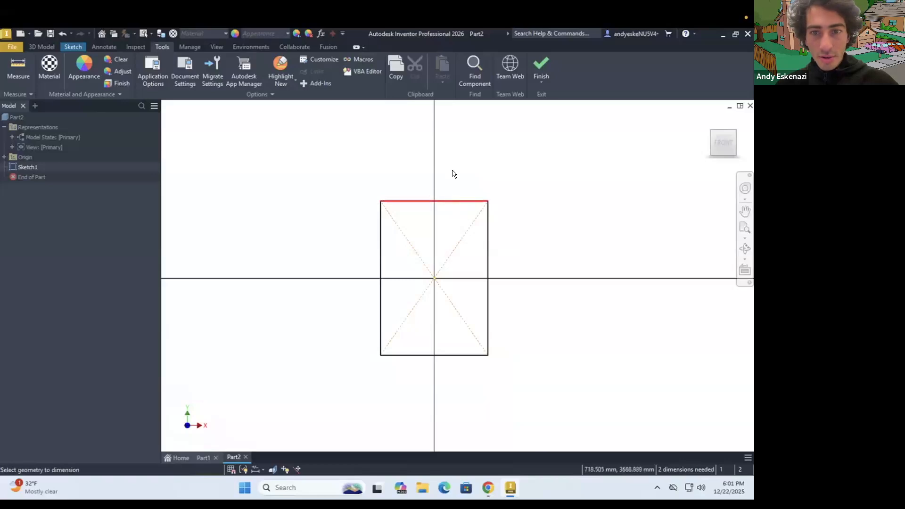
left_click(460, 165)
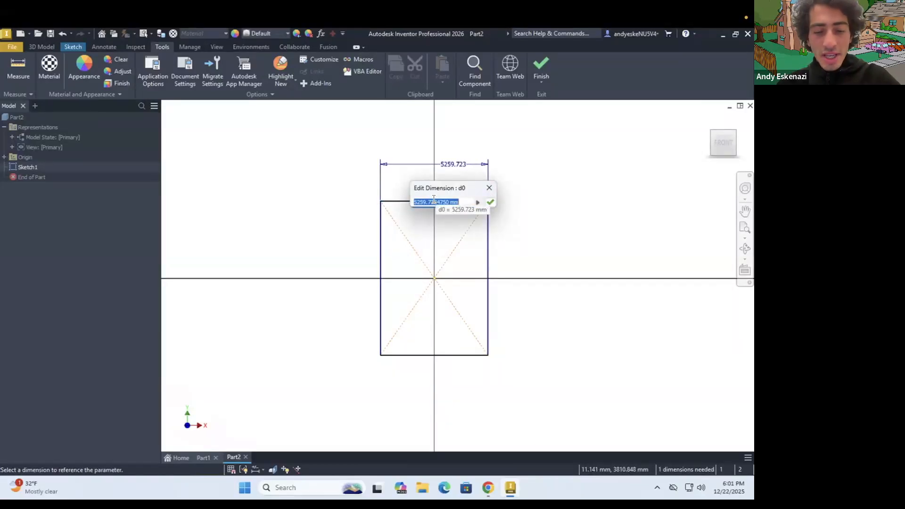
type("500")
key("Return")
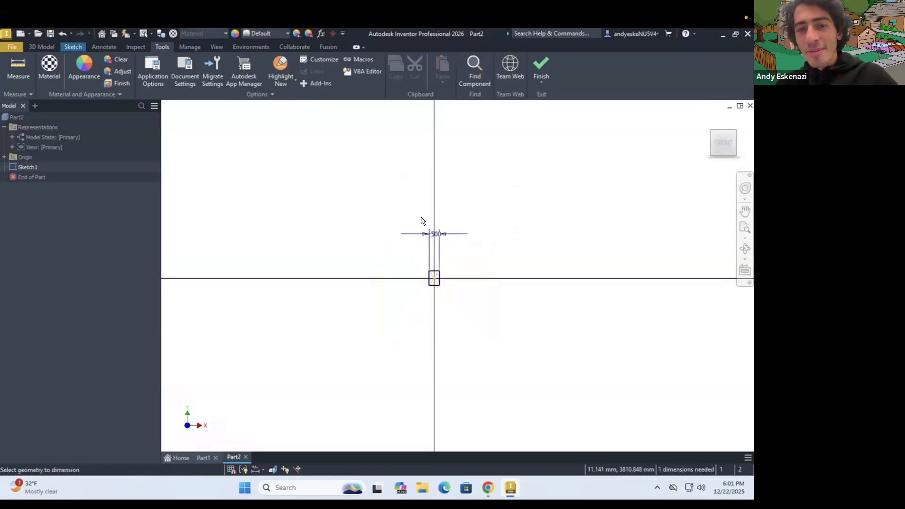
Dimension the left edge of the rectangle and set its height to 675 mm.
scroll(454, 137, "up", 5)
scroll(454, 137, "down", 5)
scroll(415, 206, "up", 4)
left_click(391, 224)
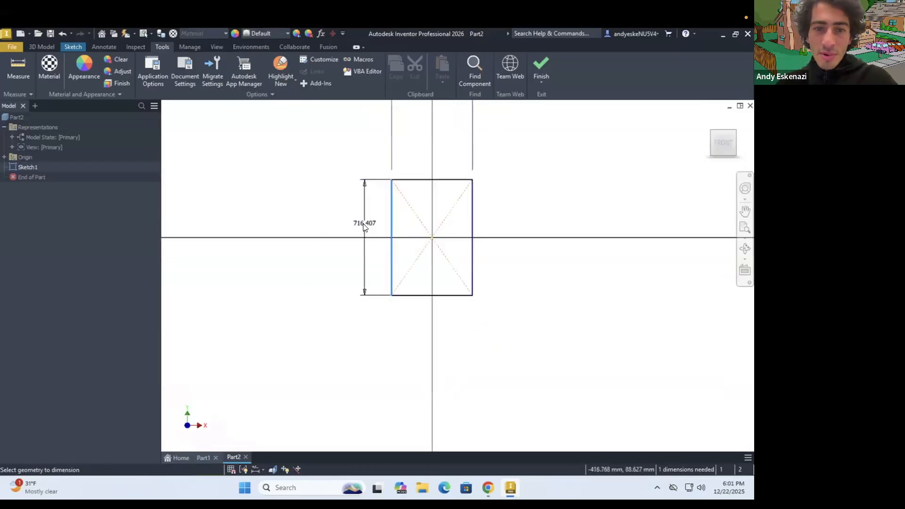
left_click(371, 227)
type("675")
key("Return")
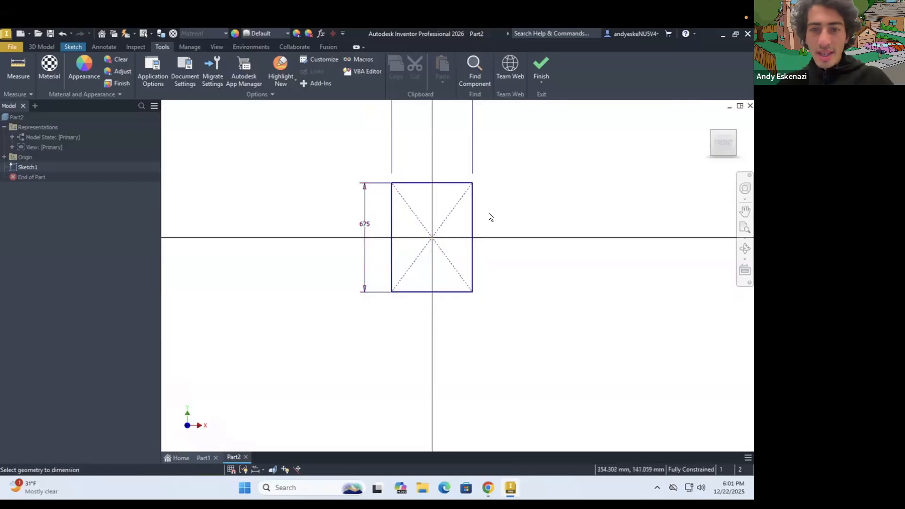
Check the proportions against the iPod photo in Chrome, return to Inventor and set the rectangle's height to 800 mm.
scroll(489, 212, "down", 3)
scroll(459, 199, "up", 6)
middle_click_drag(452, 207, 455, 211, "shift")
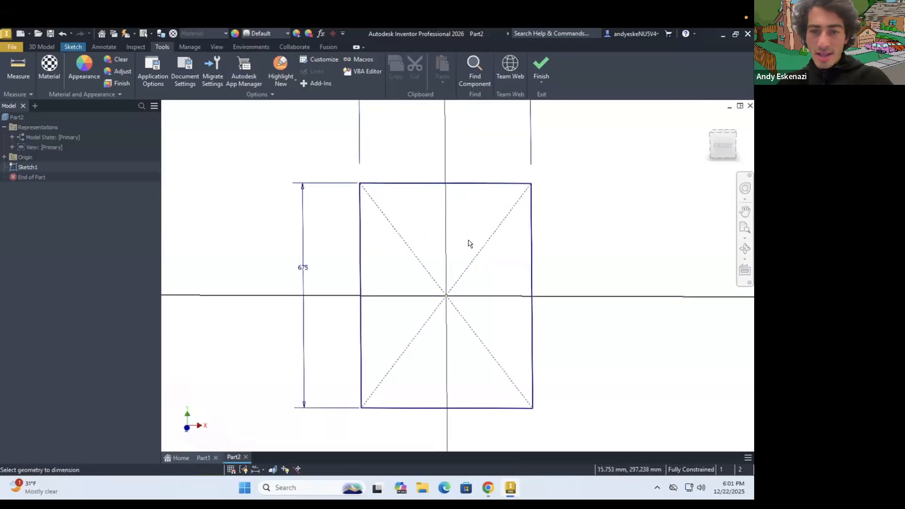
scroll(468, 227, "down", 3)
left_click(492, 483)
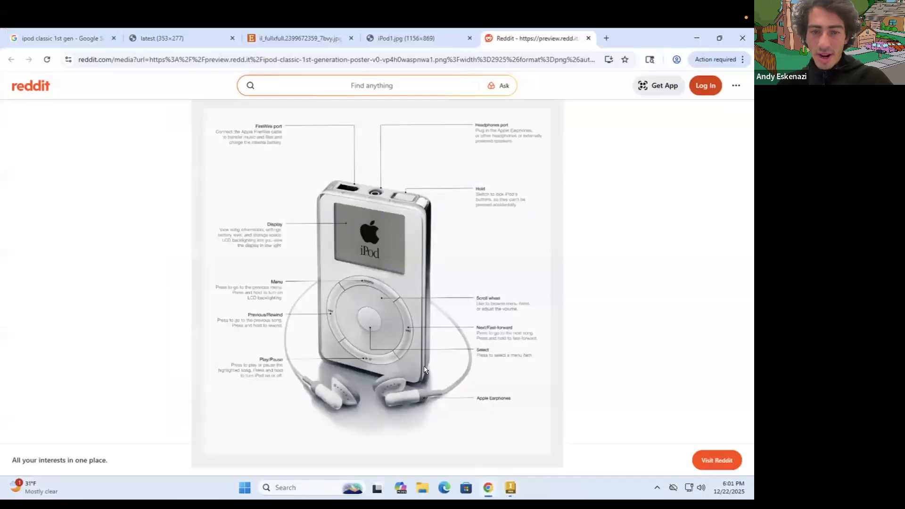
key("alt+Tab")
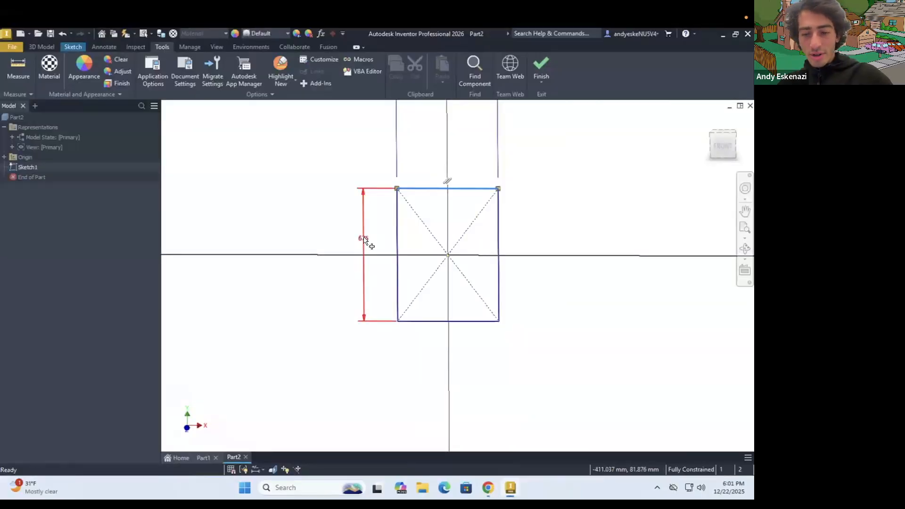
double_click(365, 238)
type("600")
key("Return")
middle_click_drag(438, 262, 440, 254, "shift")
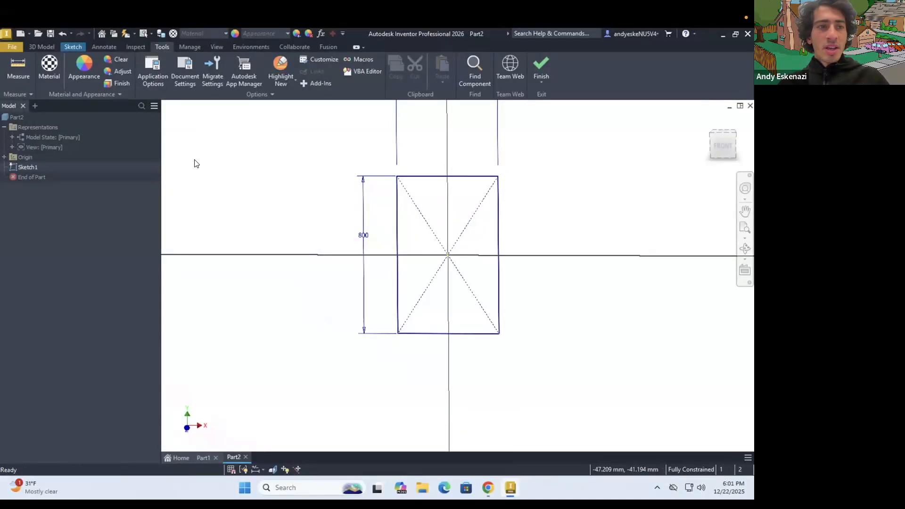
Extrude the rectangle profile 100 mm as a solid block.
left_click(43, 46)
left_click(52, 68)
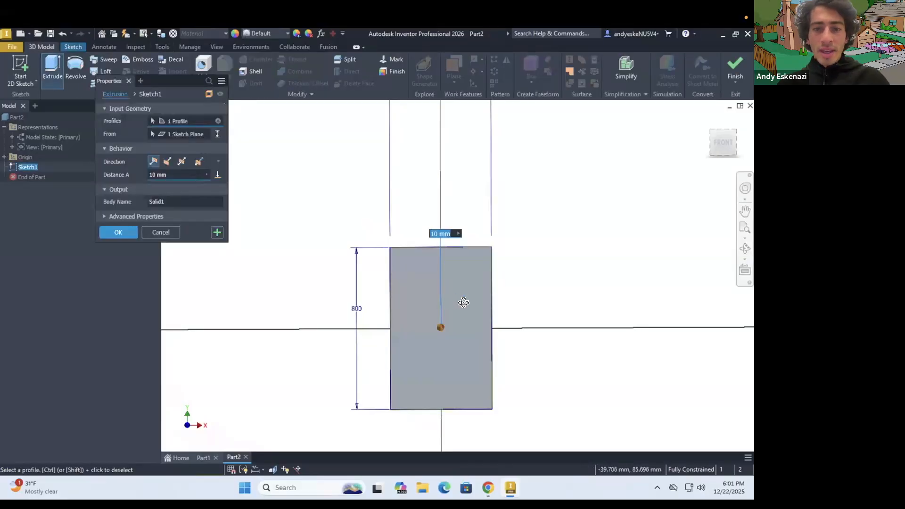
double_click(154, 173)
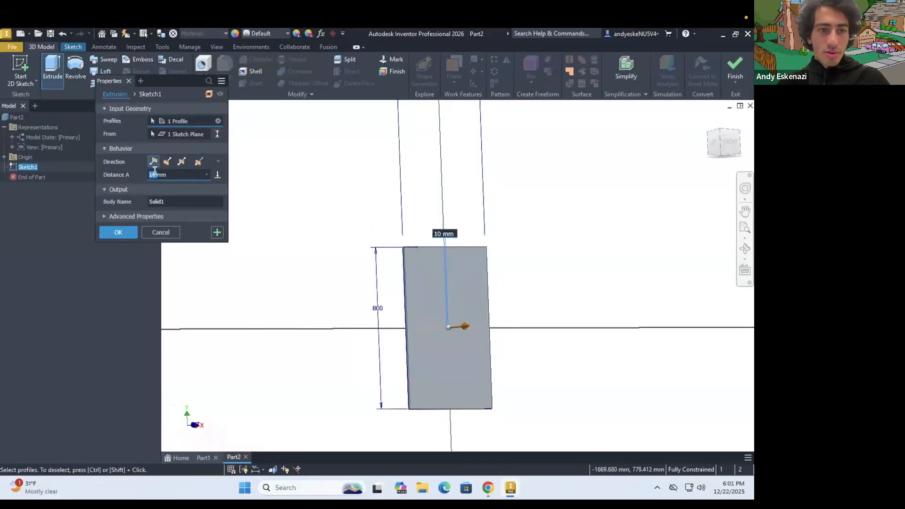
left_click_drag(169, 174, 144, 177)
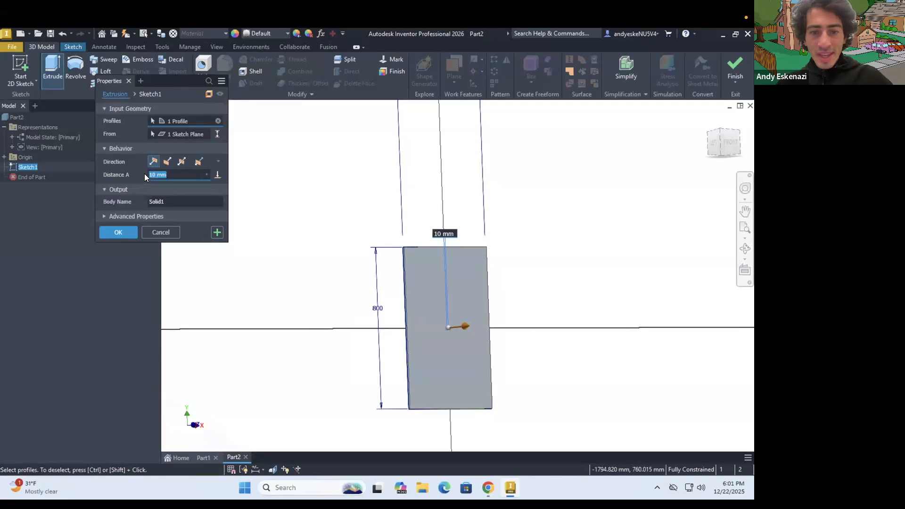
type("100")
key("Return")
middle_click_drag(459, 264, 414, 267, "shift")
scroll(434, 252, "up", 3)
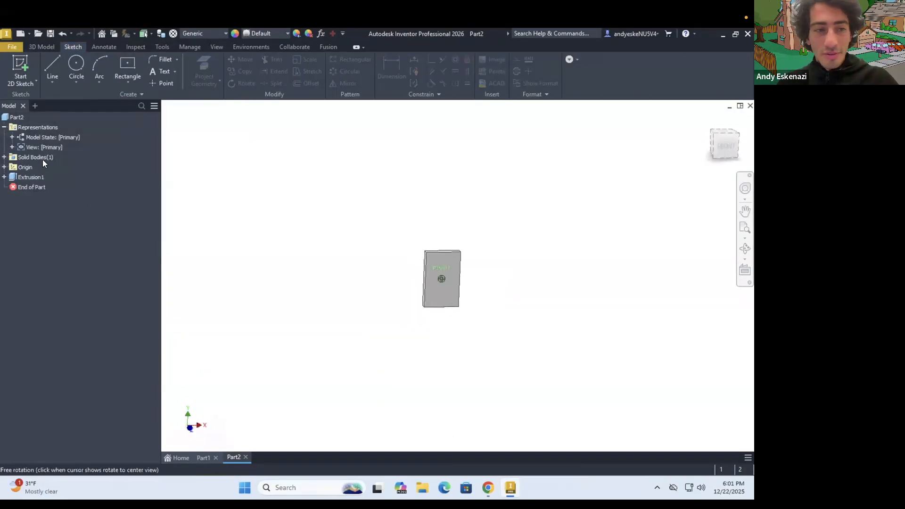
Edit the block's extrusion feature and set its distance to 150 mm.
right_click(24, 177)
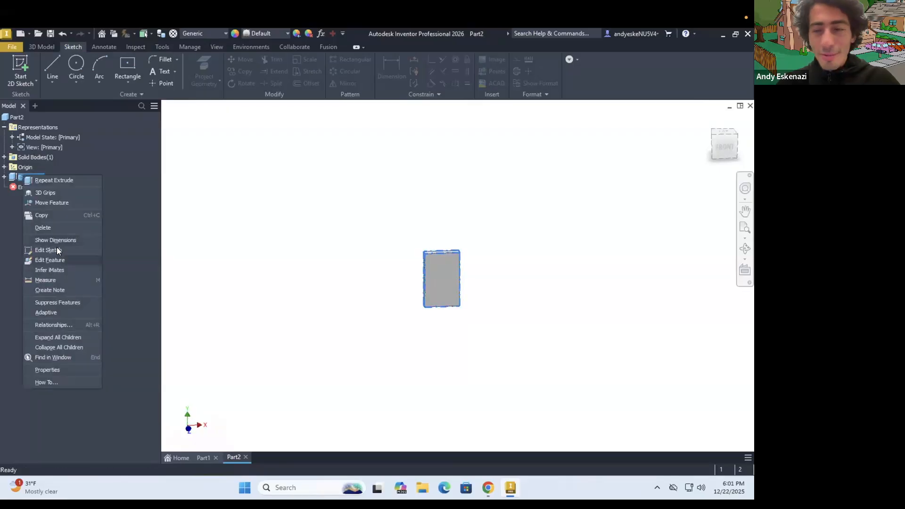
left_click(57, 257)
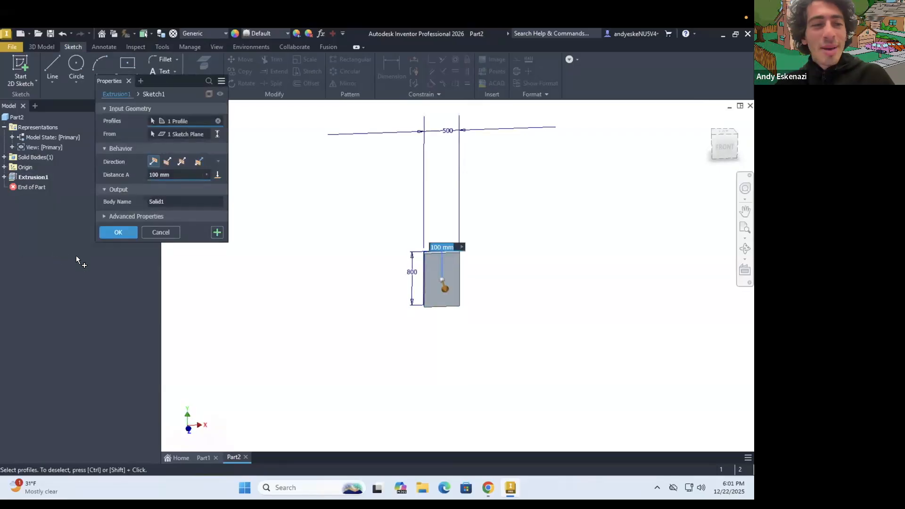
left_click(173, 174)
double_click(174, 175)
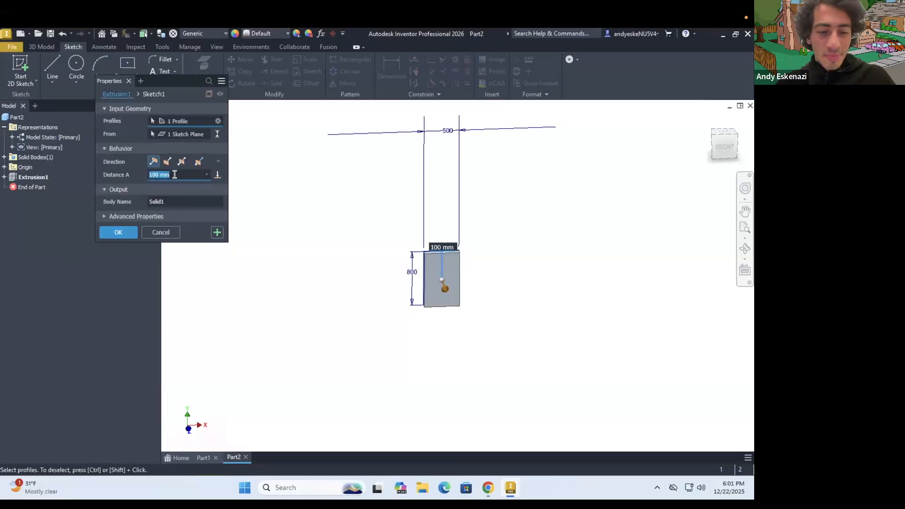
type("150")
key("Return")
middle_click_drag(446, 265, 476, 290, "shift")
scroll(442, 282, "down", 6)
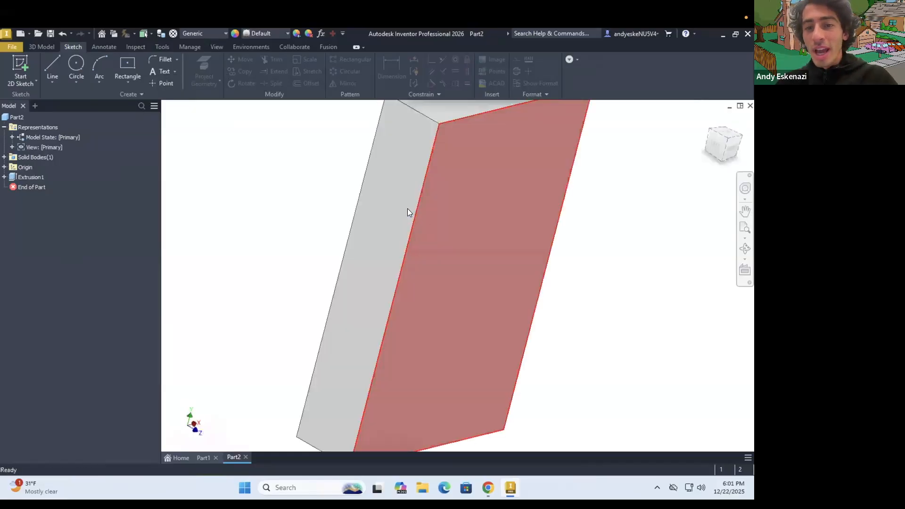
scroll(408, 208, "up", 6)
middle_click_drag(442, 221, 414, 215, "shift")
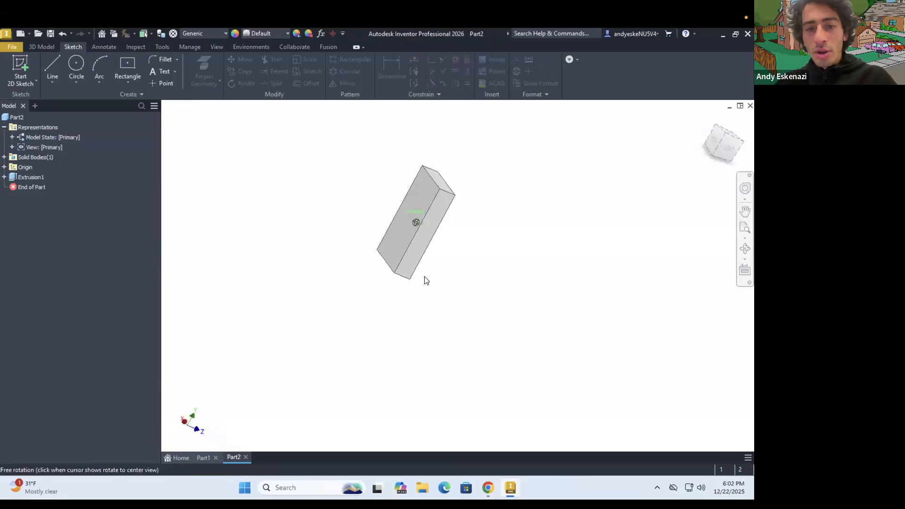
Compare the block with the iPod photo in Chrome, and set the height to 750 mm in the extrusion's base sketch.
left_click(491, 483)
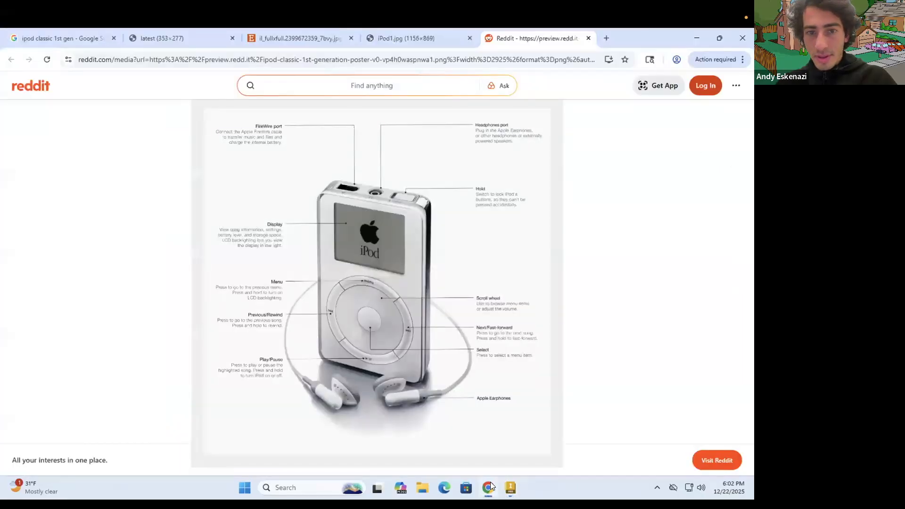
left_click(491, 482)
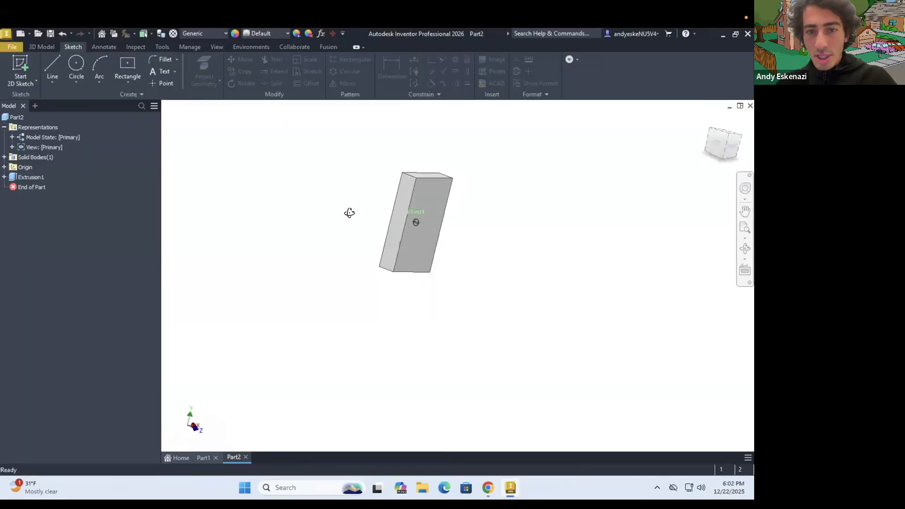
middle_click_drag(365, 239, 325, 236, "shift")
left_click(492, 487)
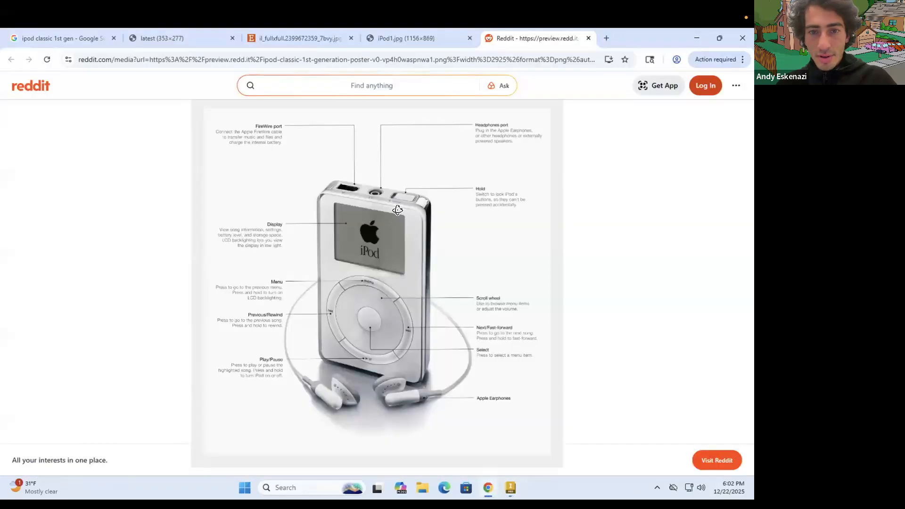
key("alt+Tab")
left_click(4, 178)
right_click(36, 185)
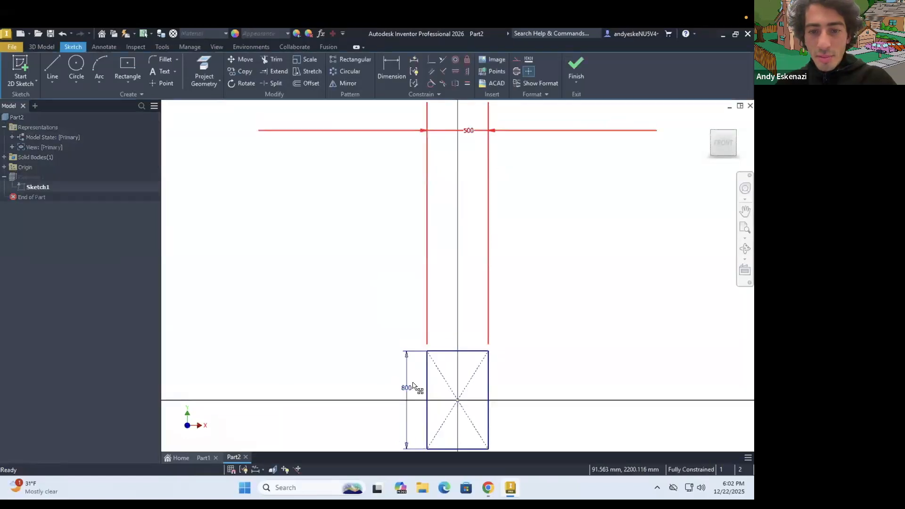
double_click(409, 389)
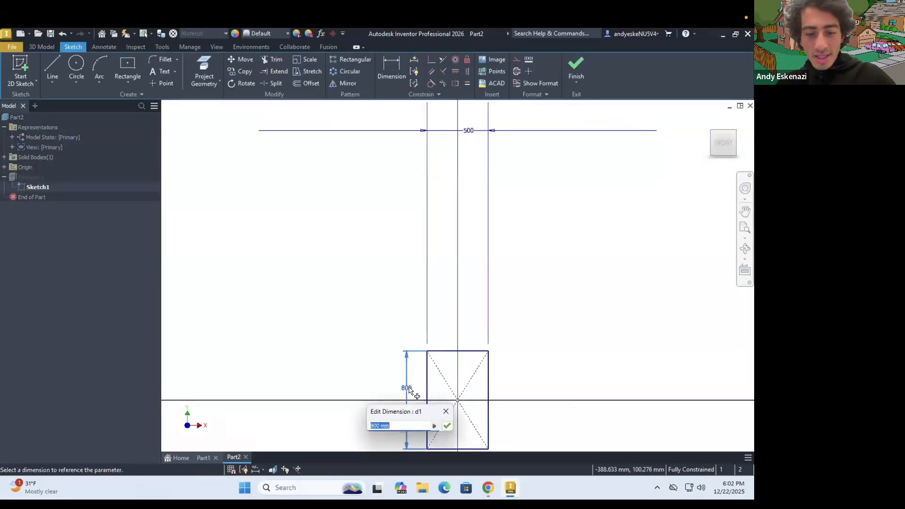
type("750")
key("Return")
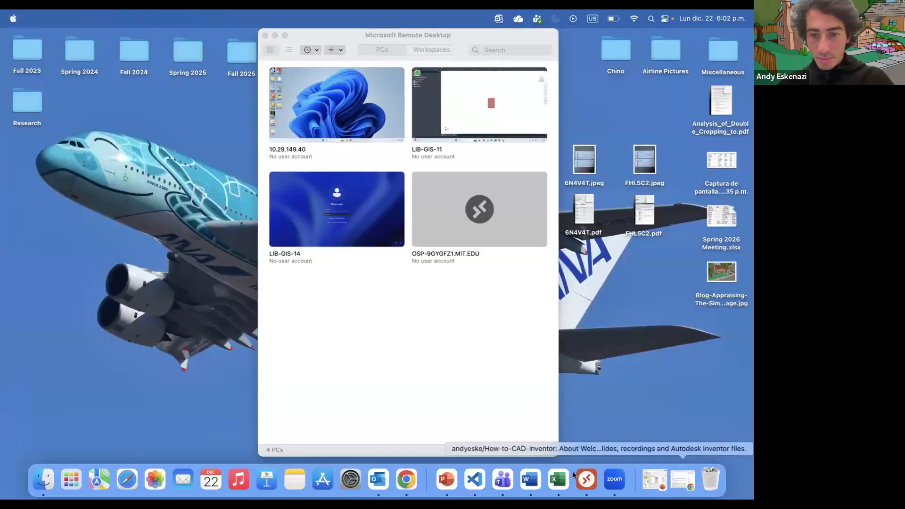
Reopen the LIB-GIS-11 session in Microsoft Remote Desktop and finish editing the base sketch in Inventor.
left_click(586, 486)
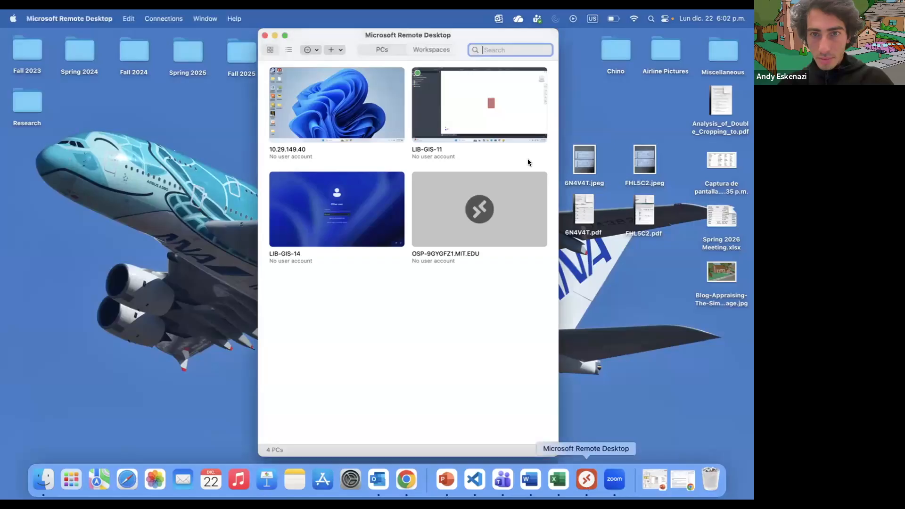
double_click(479, 119)
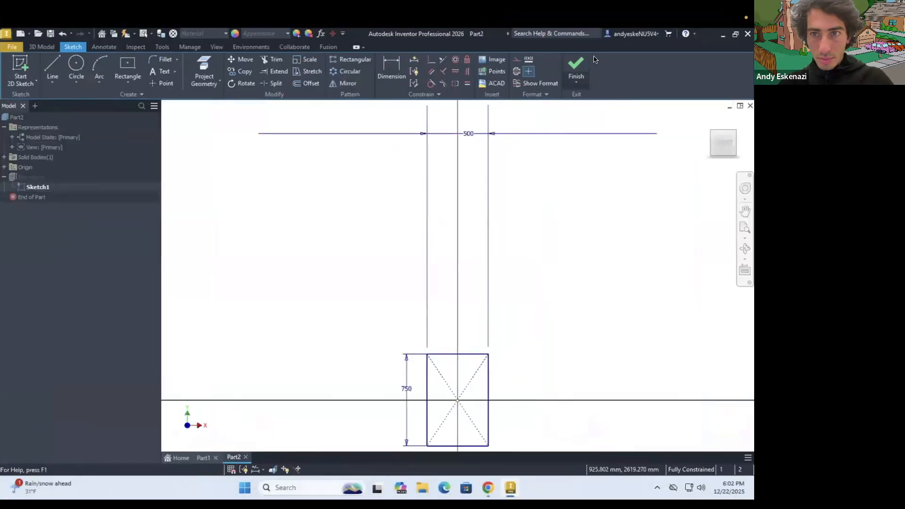
left_click(577, 75)
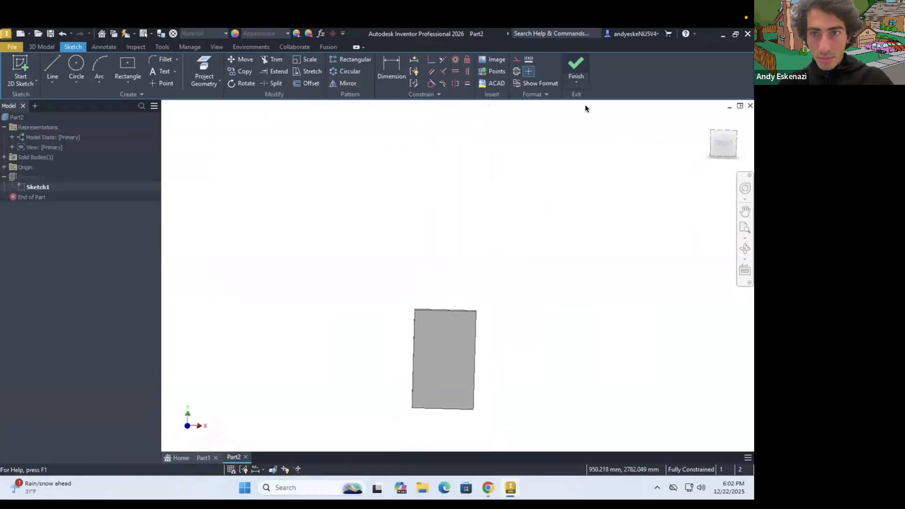
Start a new 2D sketch on the block's front face, and switch to Chrome to view the iPod reference photo.
mouse_move(422, 177)
middle_mouse_down("shift")
mouse_move(423, 156)
mouse_move(439, 186)
mouse_move(416, 172)
middle_mouse_up("shift")
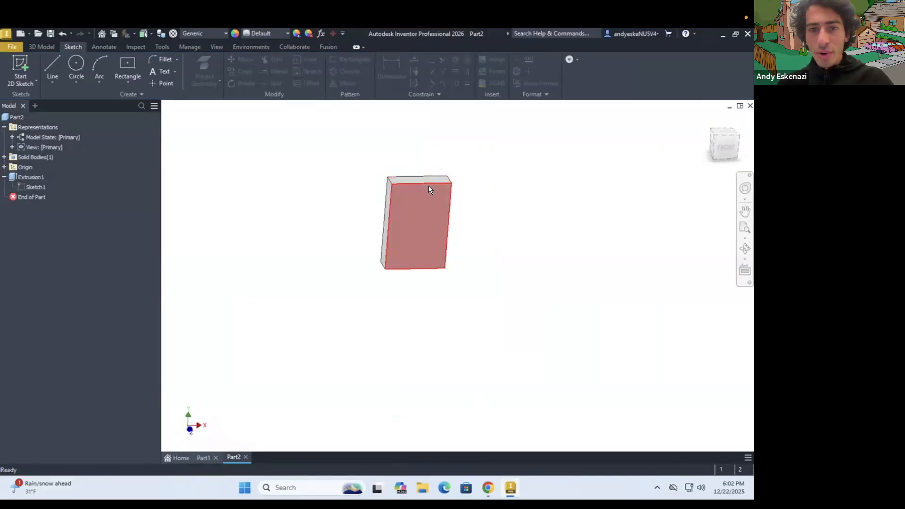
scroll(429, 186, "up", 4)
scroll(350, 175, "down", 3)
middle_click_drag(402, 227, 378, 221, "shift")
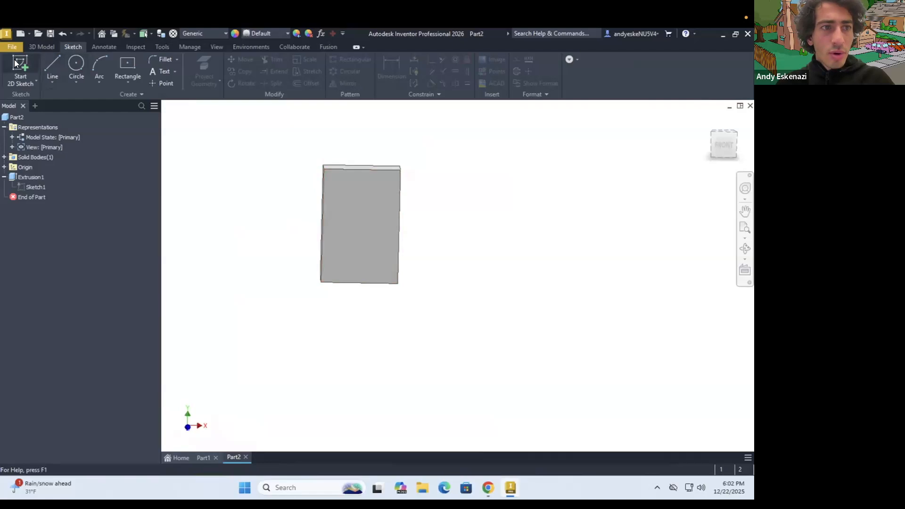
left_click(347, 209)
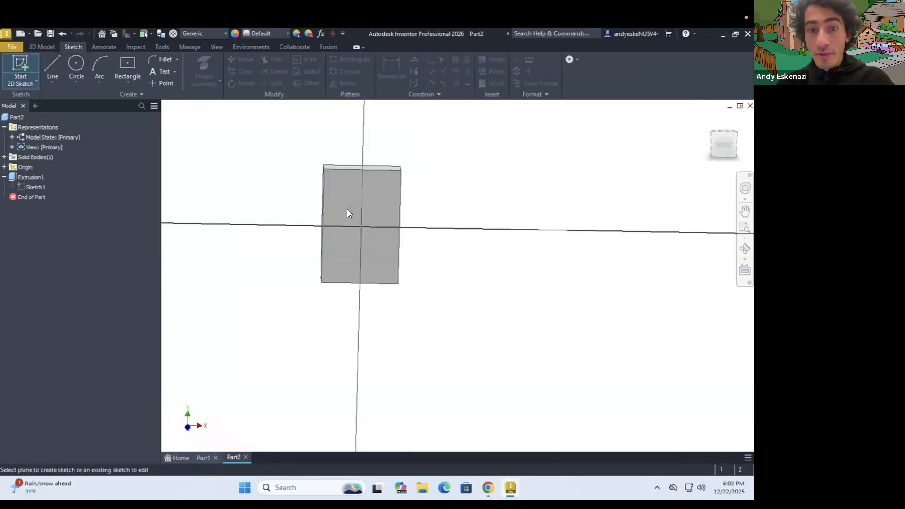
scroll(501, 265, "up", 1)
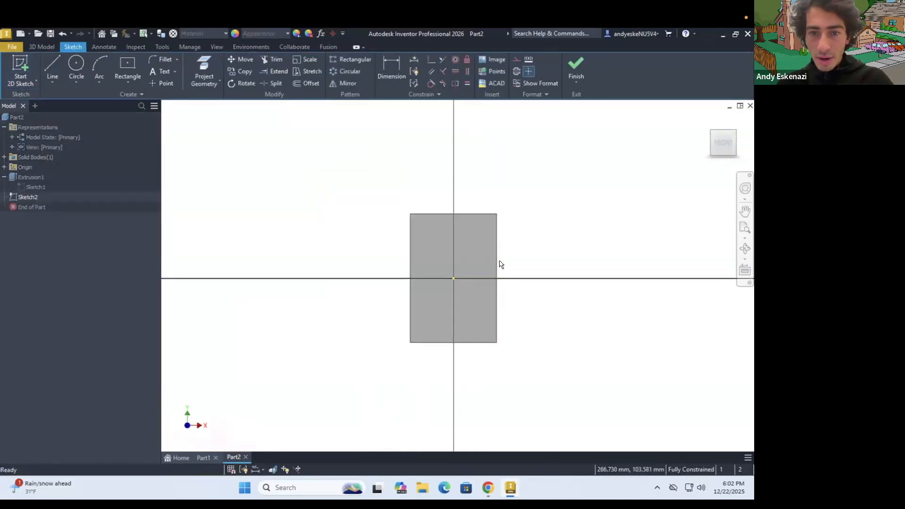
scroll(430, 237, "up", 3)
scroll(337, 214, "down", 3)
scroll(535, 317, "up", 3)
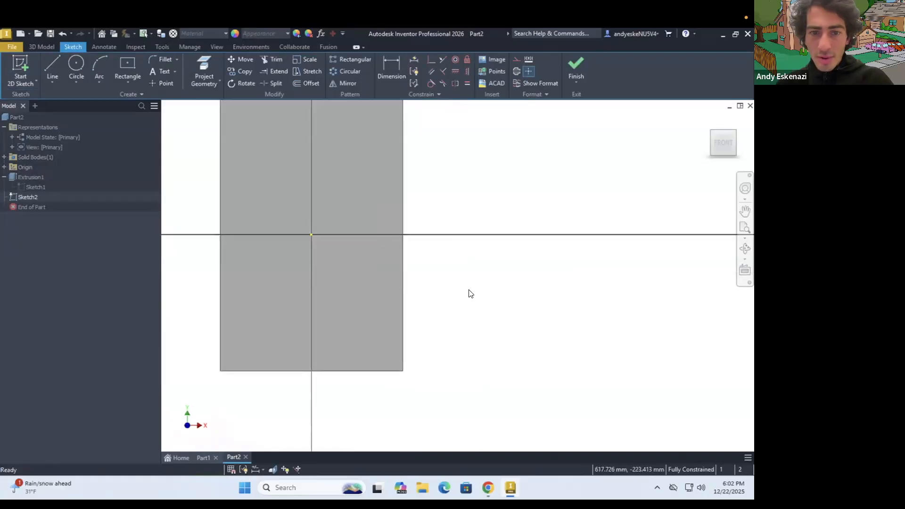
scroll(469, 293, "down", 3)
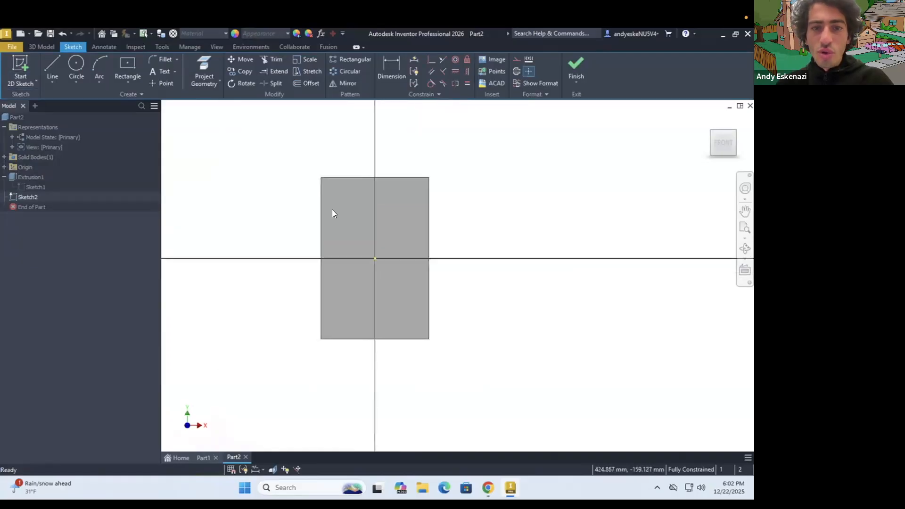
left_click(488, 486)
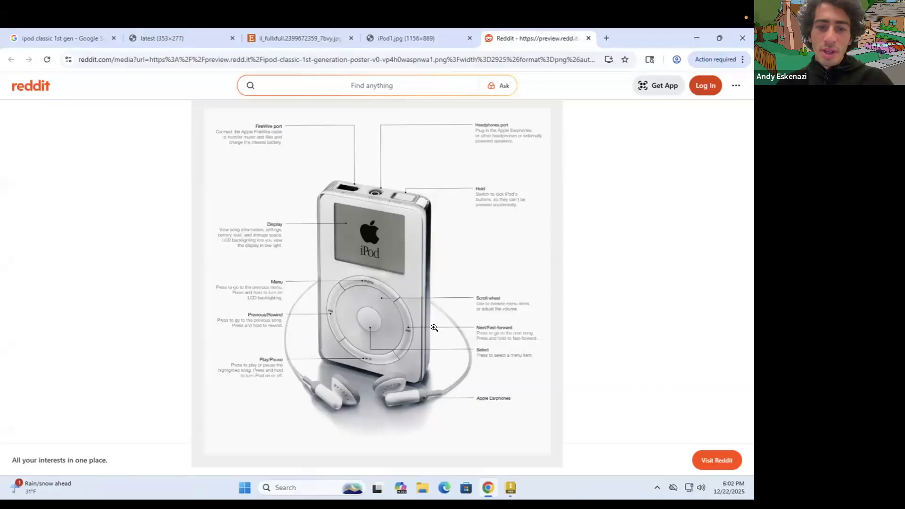
Switch back to Inventor and draw a three-segment construction line down the front face from the top edge's midpoint to near the bottom edge.
left_click(690, 37)
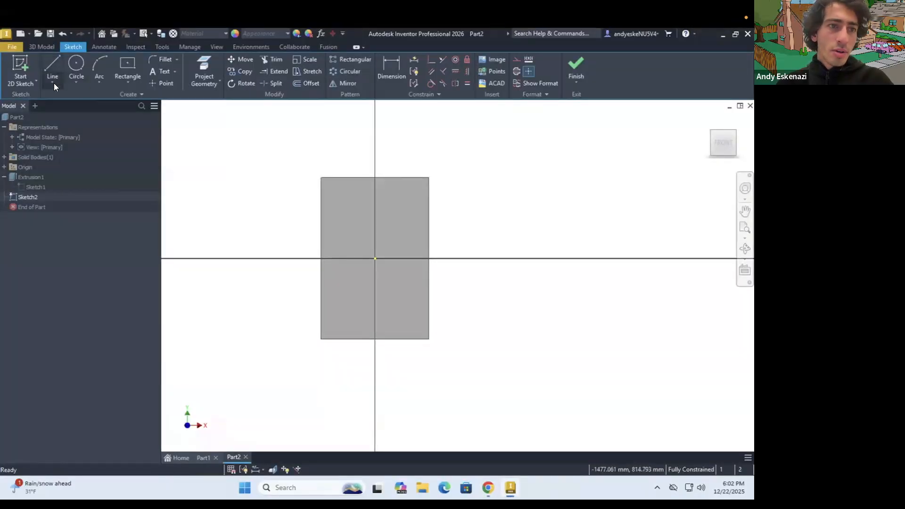
left_click(53, 83)
left_click(59, 93)
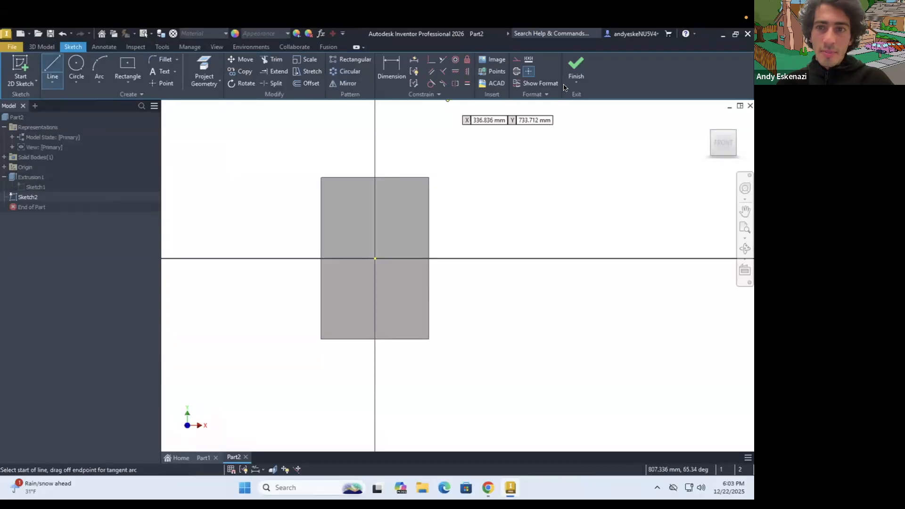
left_click(515, 59)
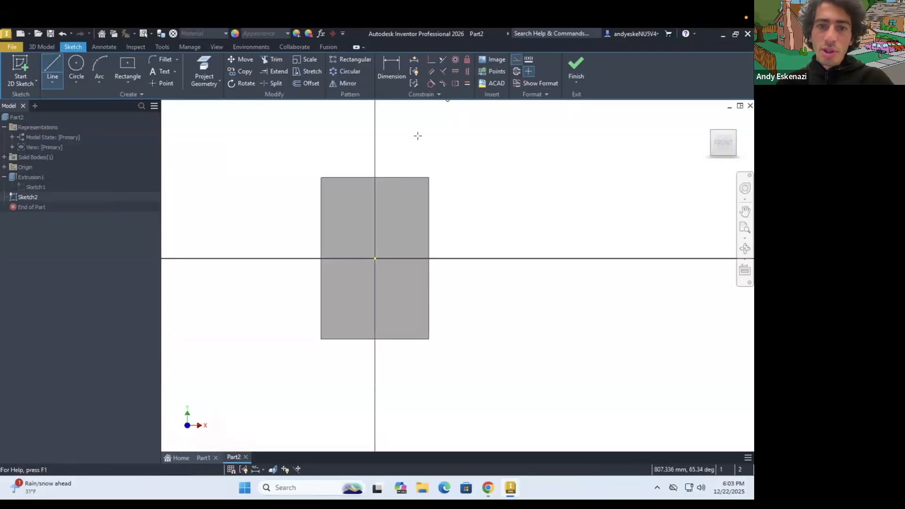
left_click(374, 178)
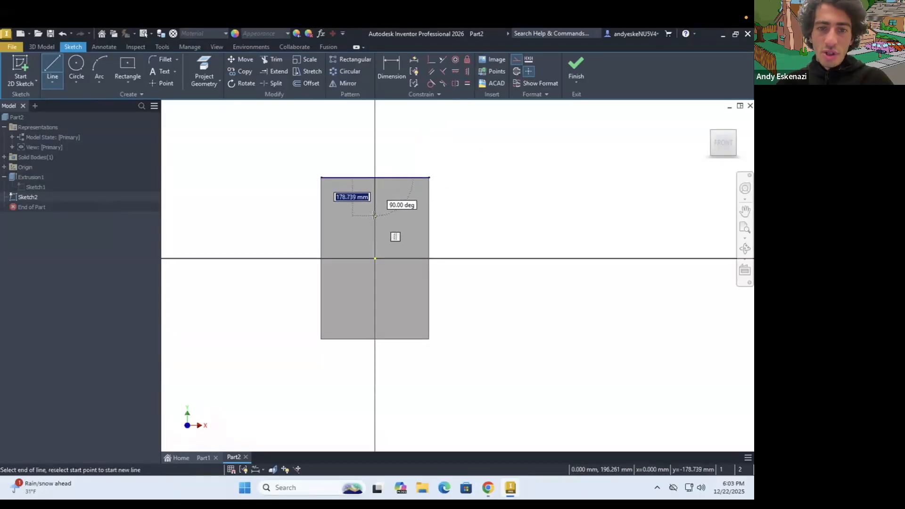
left_click(375, 317)
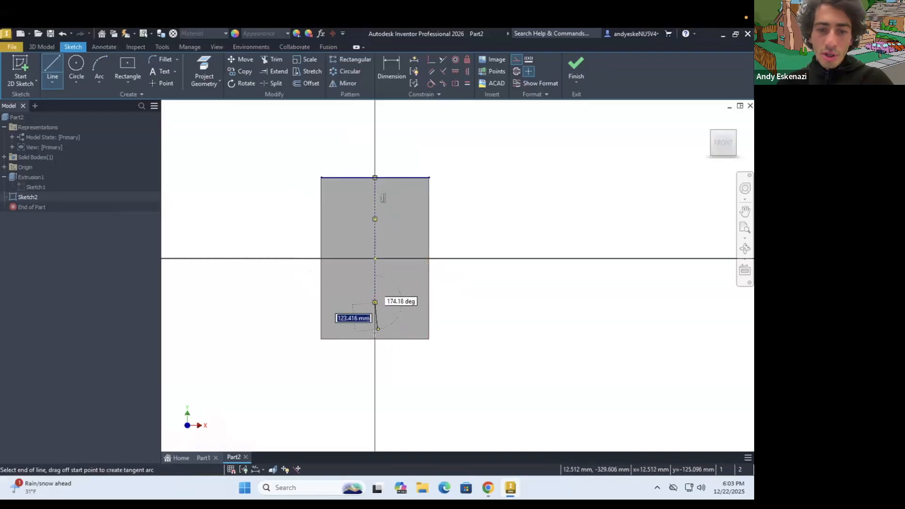
key("Escape")
Constrain the lowest construction segment's end coincident with the bottom edge and make the segment parallel to the block's right edge.
scroll(385, 340, "up", 3)
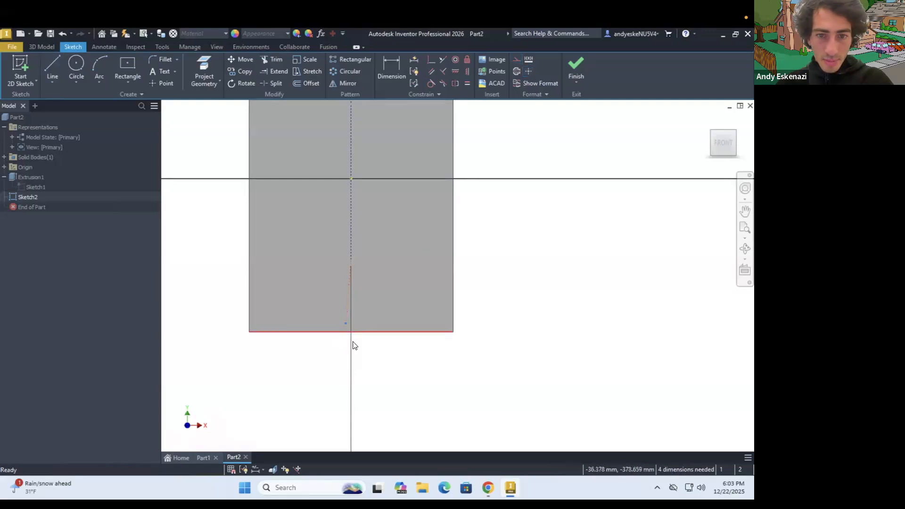
left_click(430, 61)
left_click(344, 314)
left_click(451, 300, "ctrl")
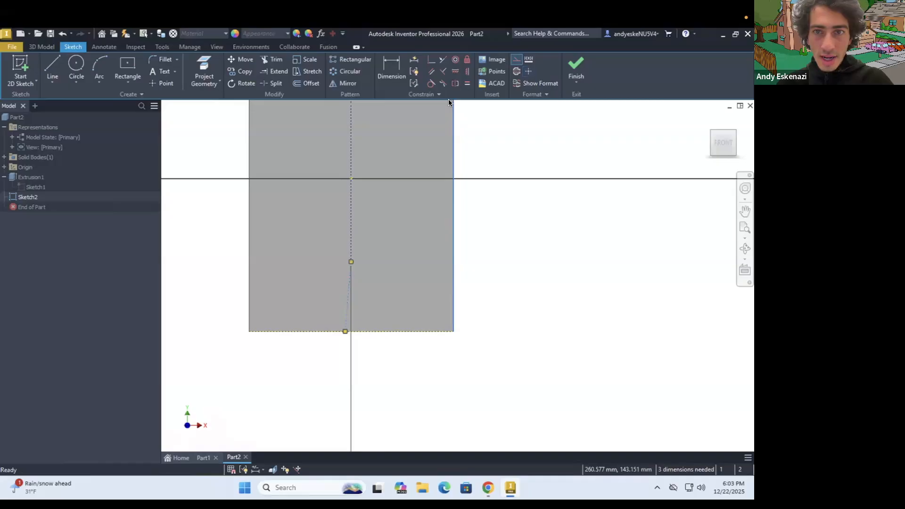
left_click(432, 70)
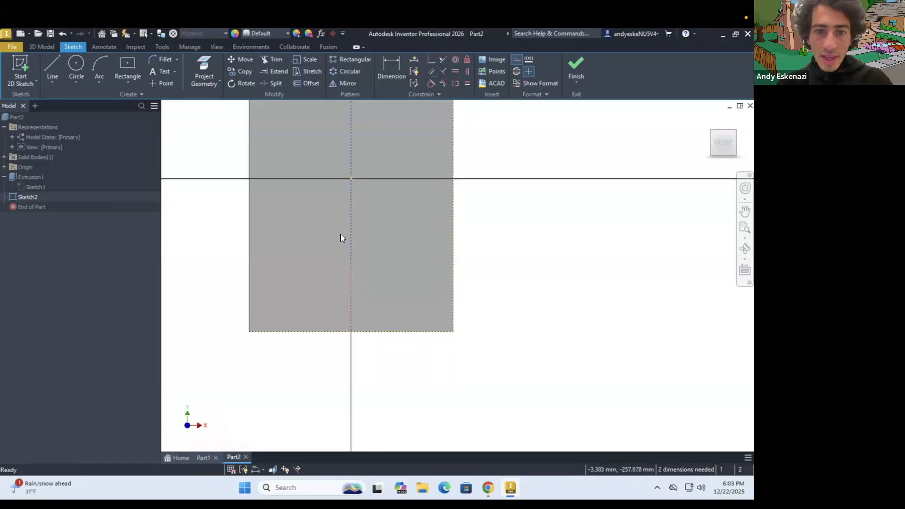
Dimension the lowest construction segment to 150 mm and the middle segment to 400 mm.
key("d")
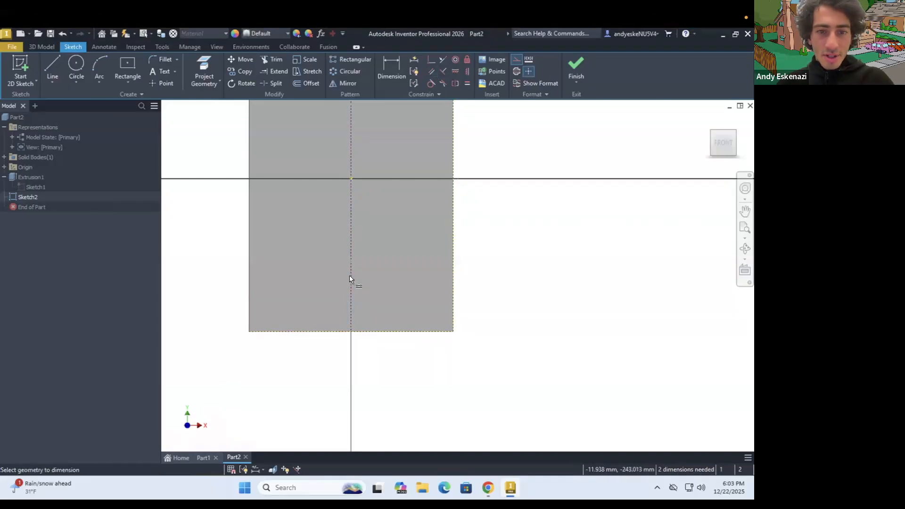
left_click(531, 312)
type("150")
left_click(547, 329)
left_click(352, 236)
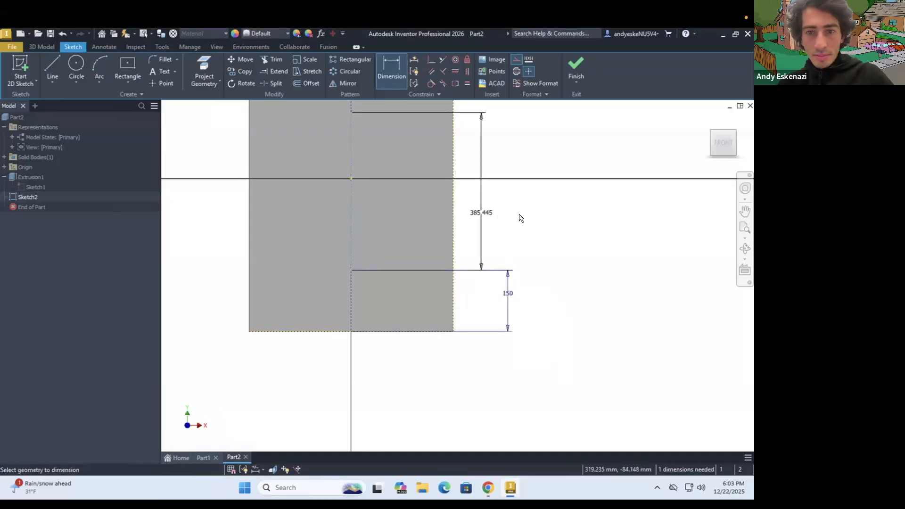
left_click(519, 216)
type("400")
key("Return")
scroll(551, 298, "down", 4)
scroll(474, 229, "up", 2)
key("Escape")
Draw a center rectangle for the screen, centred on the upper division point of the construction line and kept inside the block's edges.
left_click(128, 66)
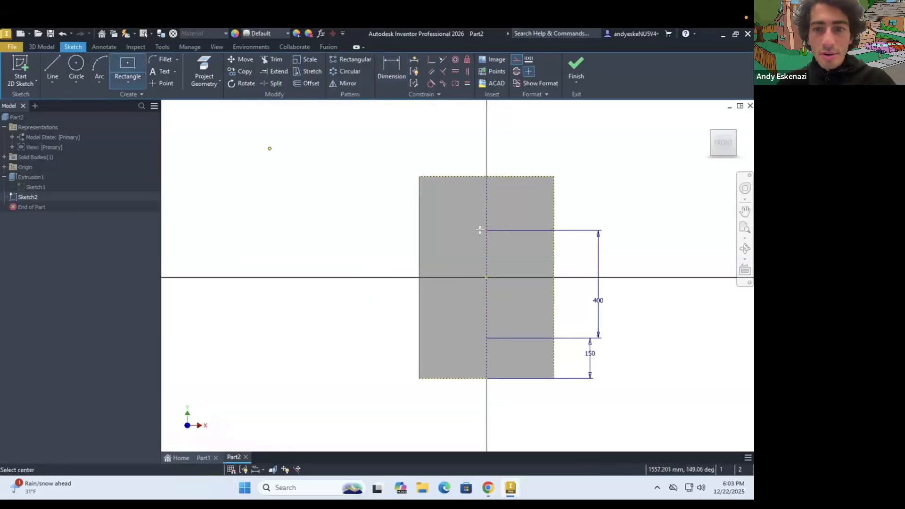
left_click(486, 230)
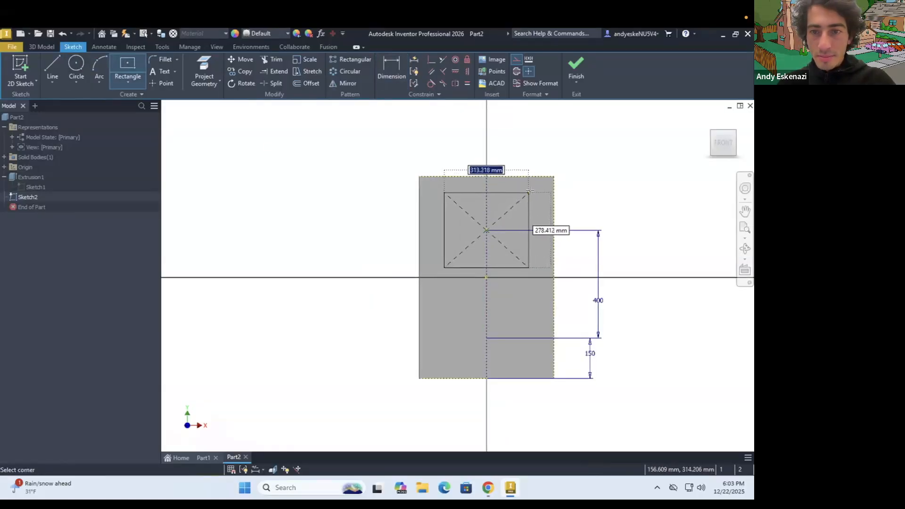
left_click(534, 192)
key("Escape")
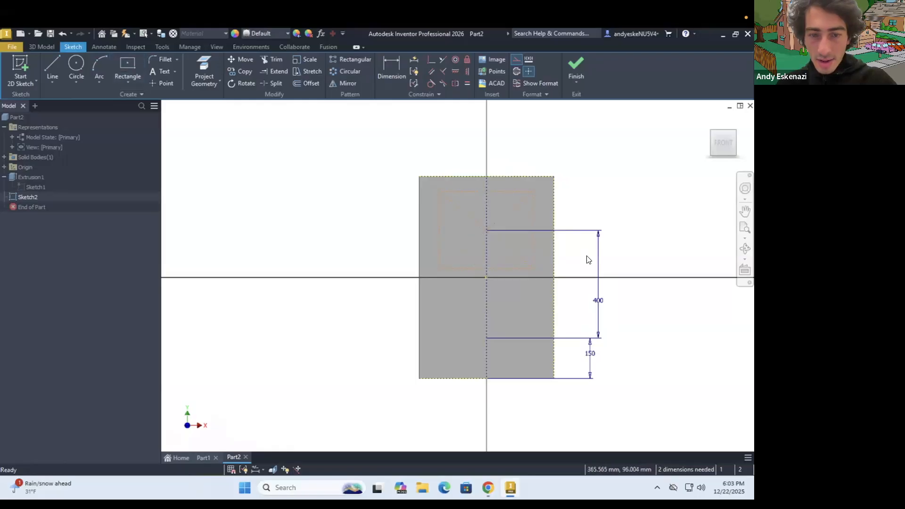
Undo the last rectangle and sketch a new one centred on the upper centreline point, its top about 52 mm below the body's top edge.
key("ctrl+z")
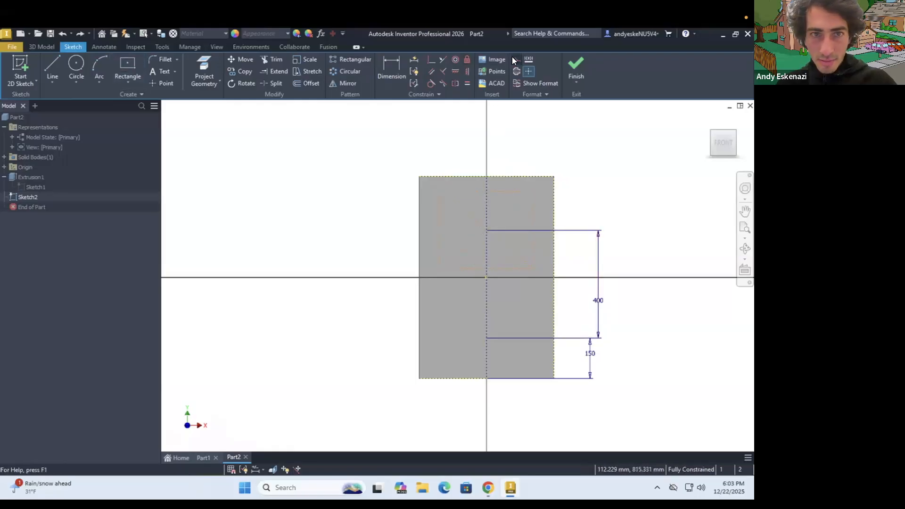
left_click(128, 68)
left_click(487, 230)
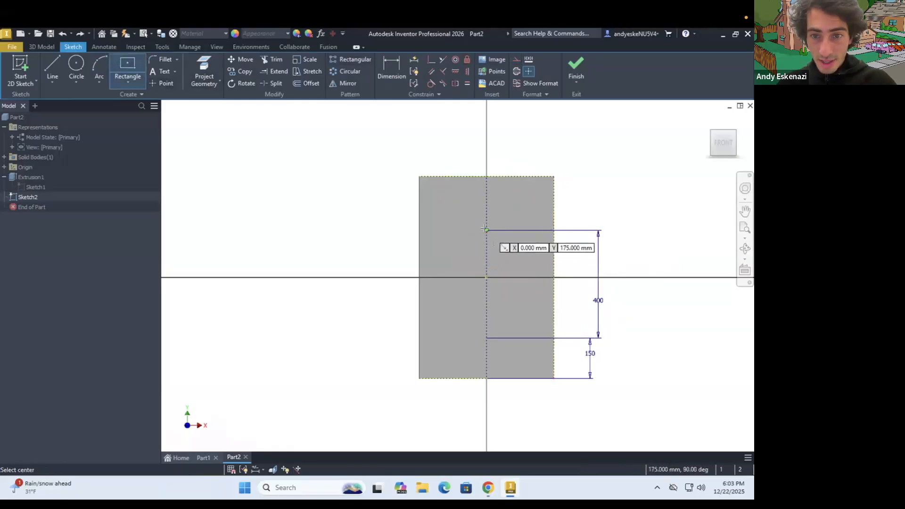
left_click(535, 190)
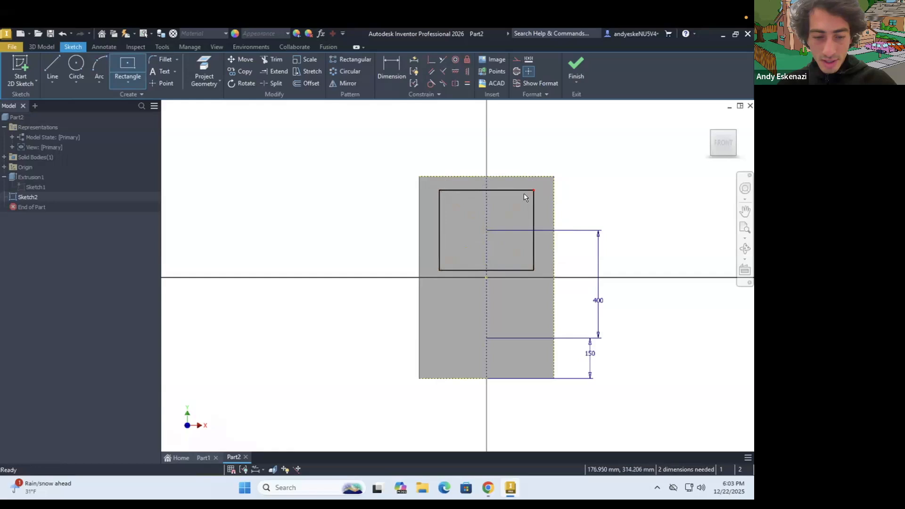
Dimension the rectangle's top edge 50 mm below the body's top edge, and stretch the rectangle slightly wider by its lower corner.
key("d")
left_click(503, 177)
left_click(585, 195)
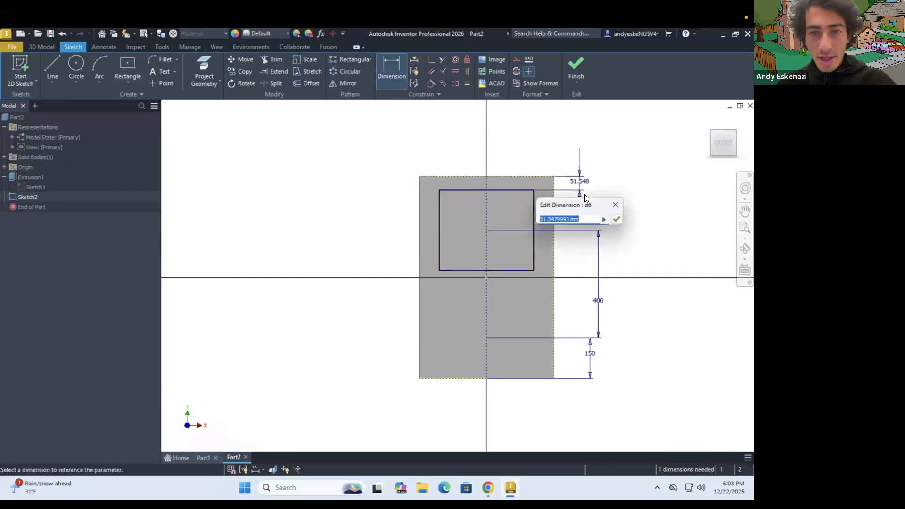
type("50")
key("Return")
key("Escape")
left_click_drag(533, 270, 539, 240)
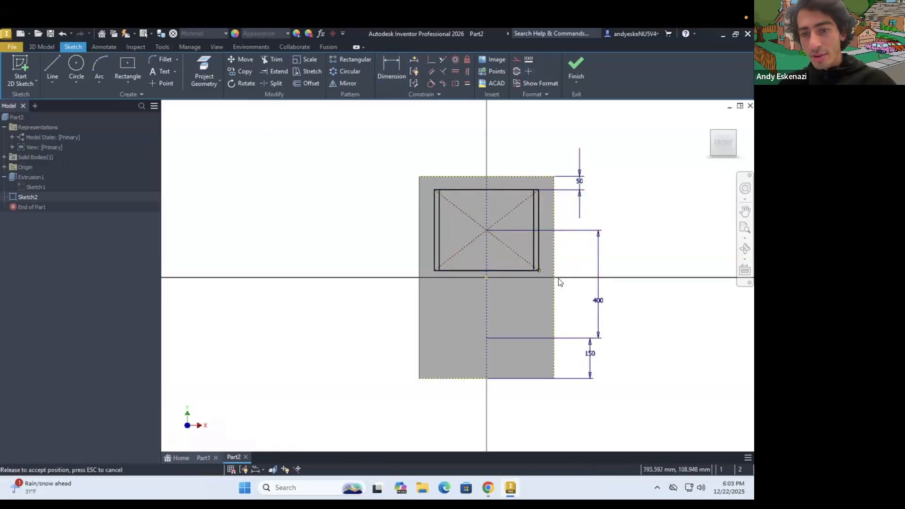
Set the vertical spacing between the rectangle's centre and the lower centreline point to 450 mm.
double_click(598, 302)
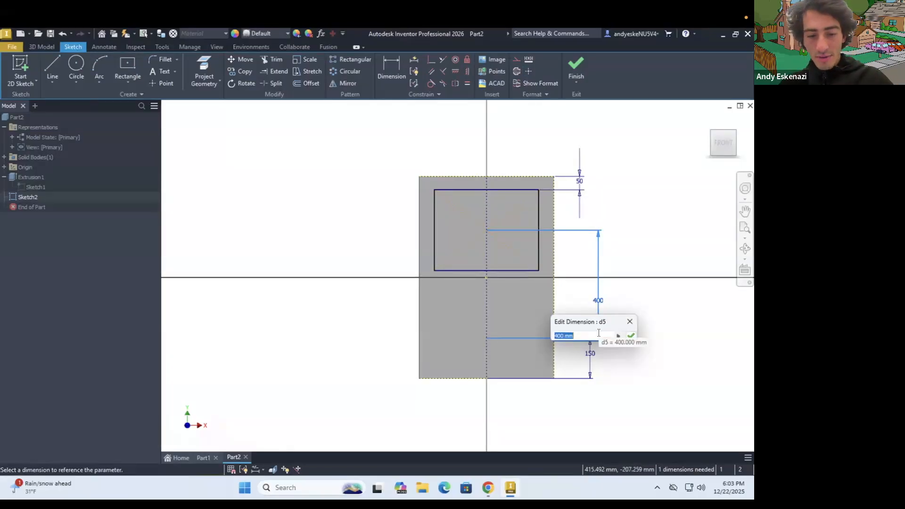
type("0")
key("Return")
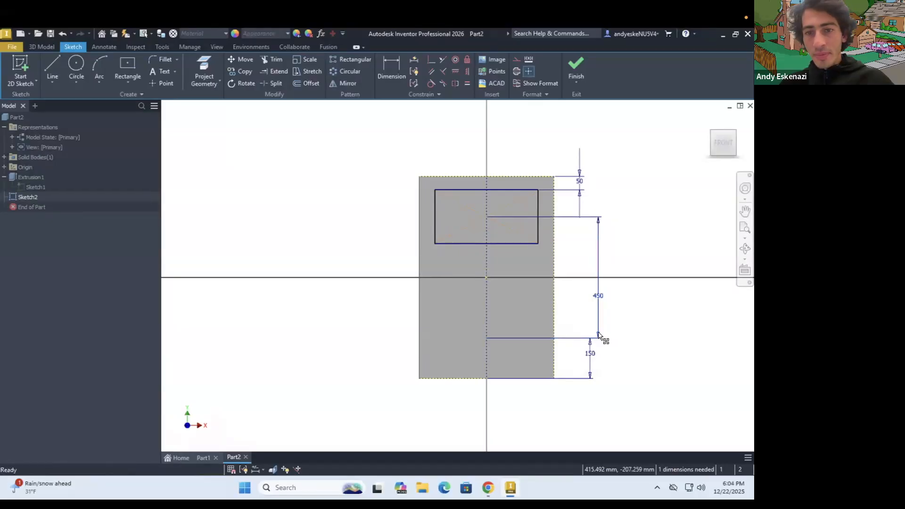
Set the vertical spacing between the rectangle's centre and the lower centreline point to 420 mm.
double_click(600, 299)
type("42")
key("Return")
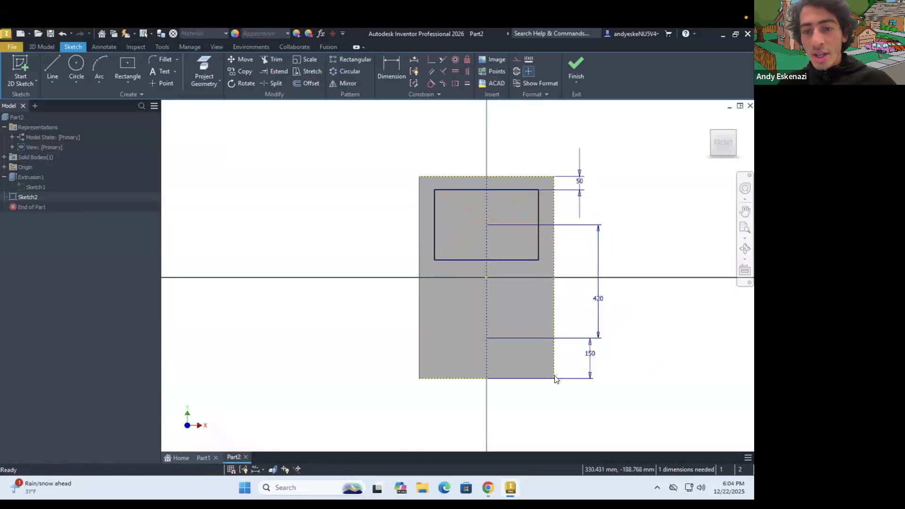
Check the iPod reference image in Chrome, and back in Inventor sketch a circle centred on the lower centreline point.
left_click(488, 488)
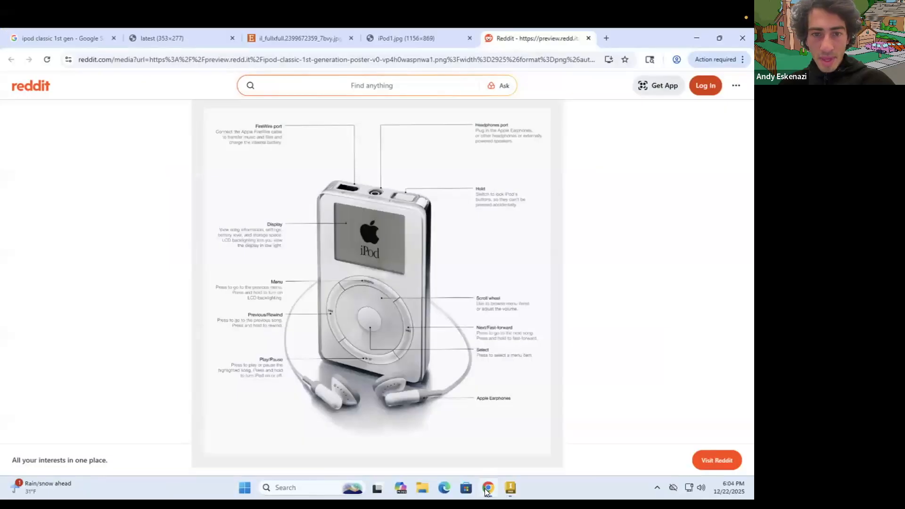
left_click(488, 489)
left_click(76, 66)
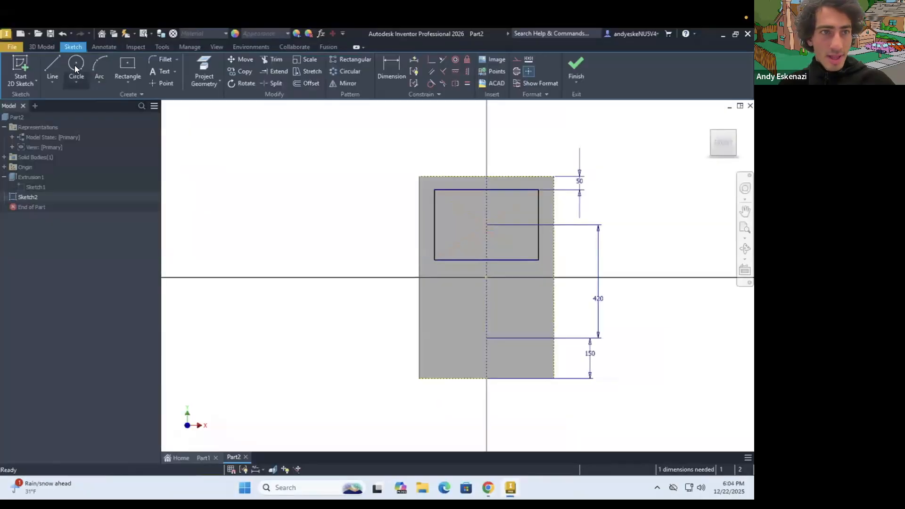
left_click(486, 338)
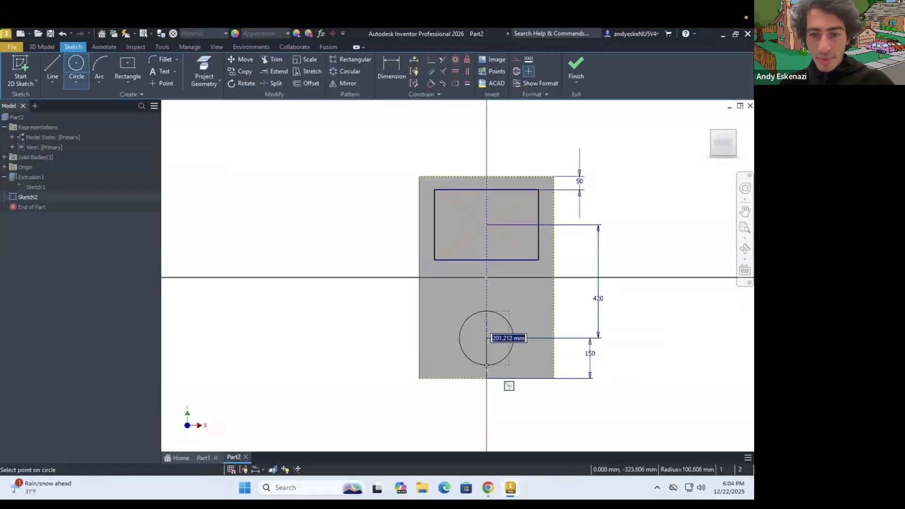
left_click(502, 373)
key("Escape")
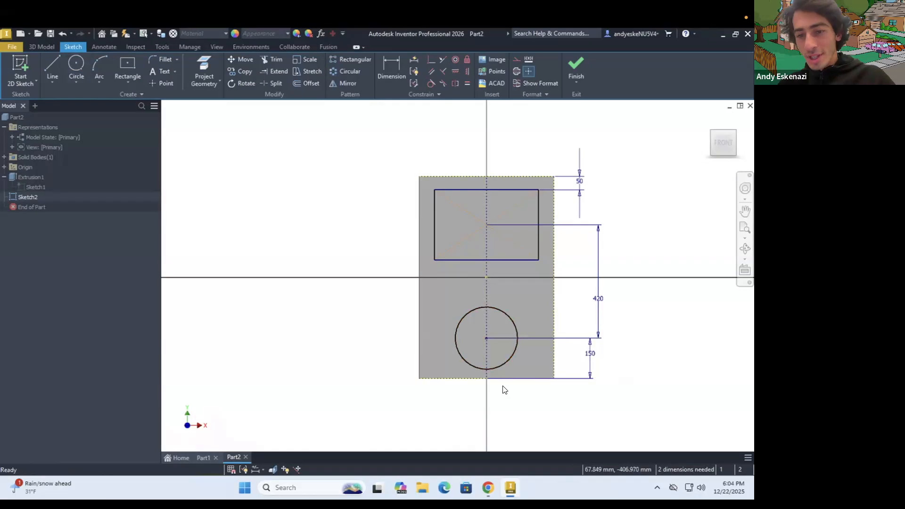
Try to dimension the gap between the circle's lowest point and the body's bottom edge.
scroll(504, 385, "down", 3)
key("d")
left_click(478, 353)
left_click(471, 372)
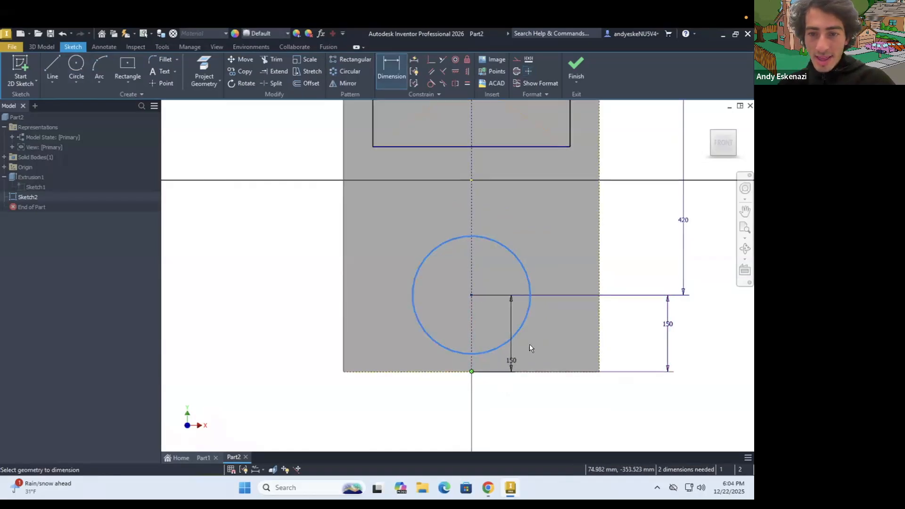
key("Escape")
left_click(493, 351)
key("Escape")
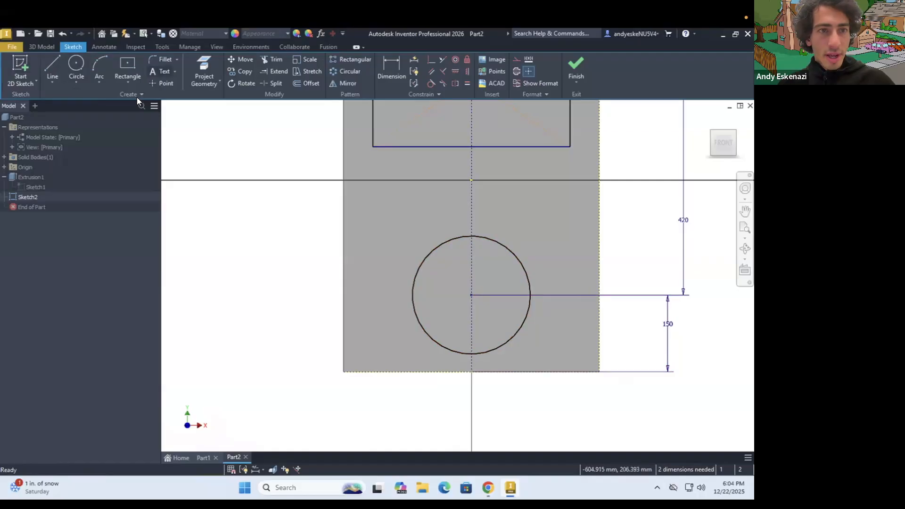
key("d")
left_click(474, 354)
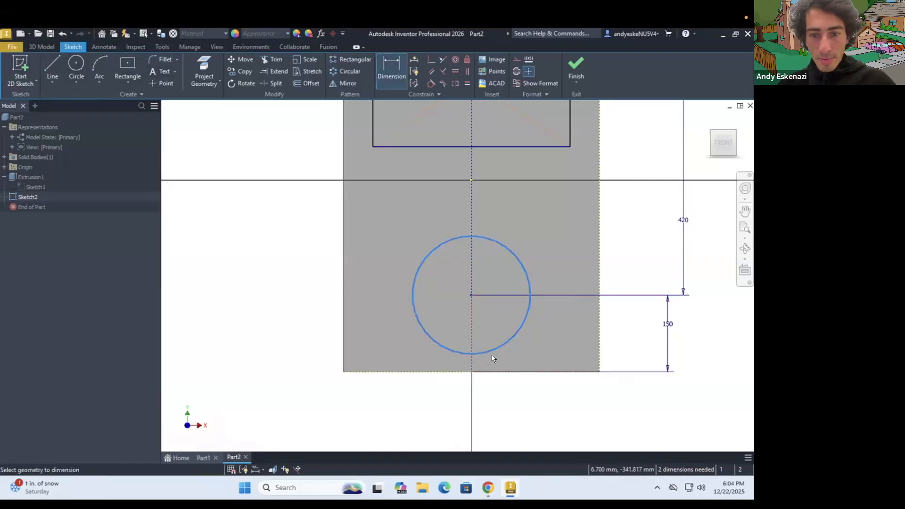
key("Escape")
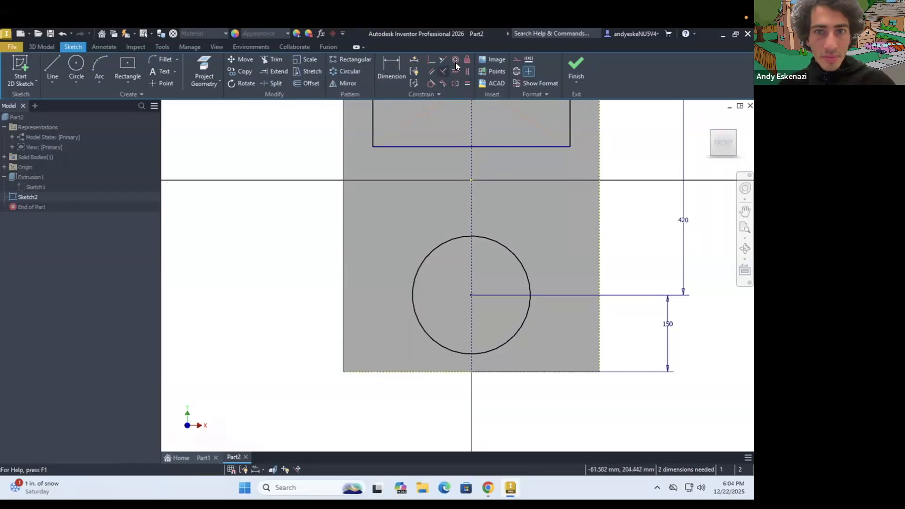
left_click(391, 60)
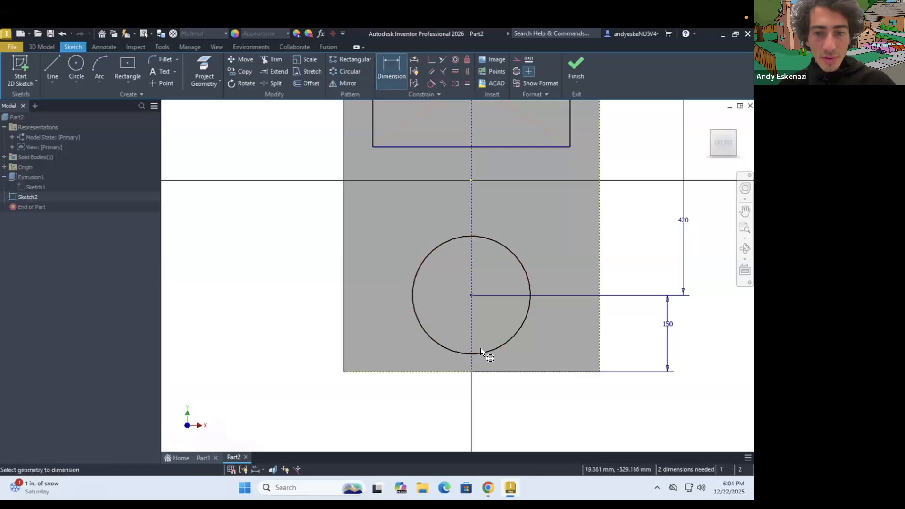
left_click(479, 353)
left_click(488, 360)
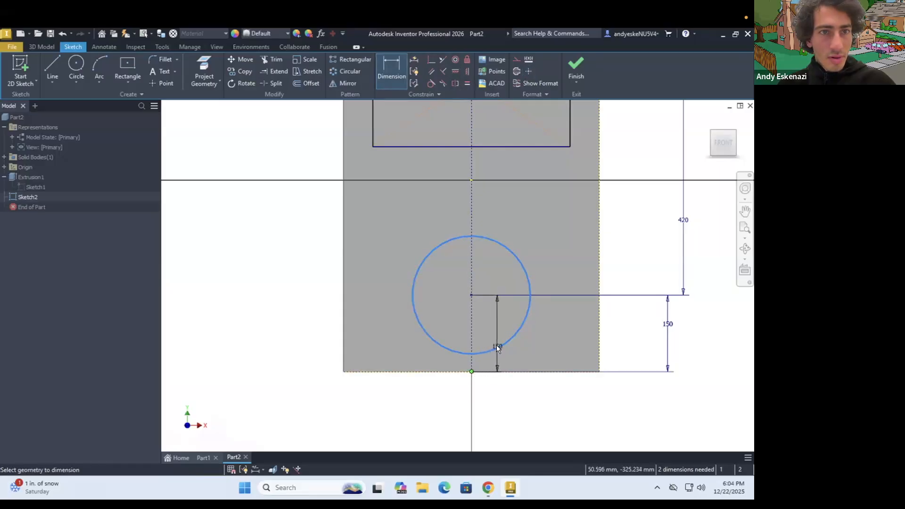
key("Escape")
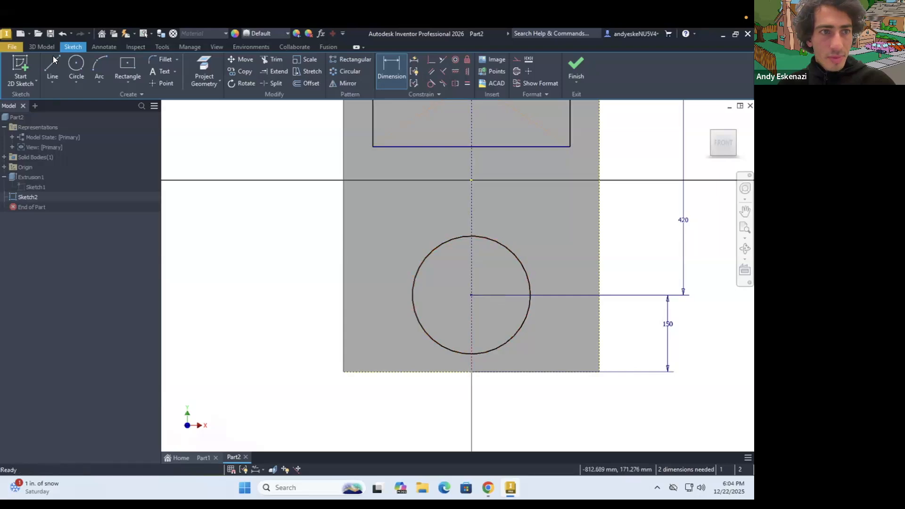
Draw a vertical line from the circle's lowest point to the midpoint of the body's bottom edge.
key("l")
left_click(471, 354)
left_click(471, 371)
key("Escape")
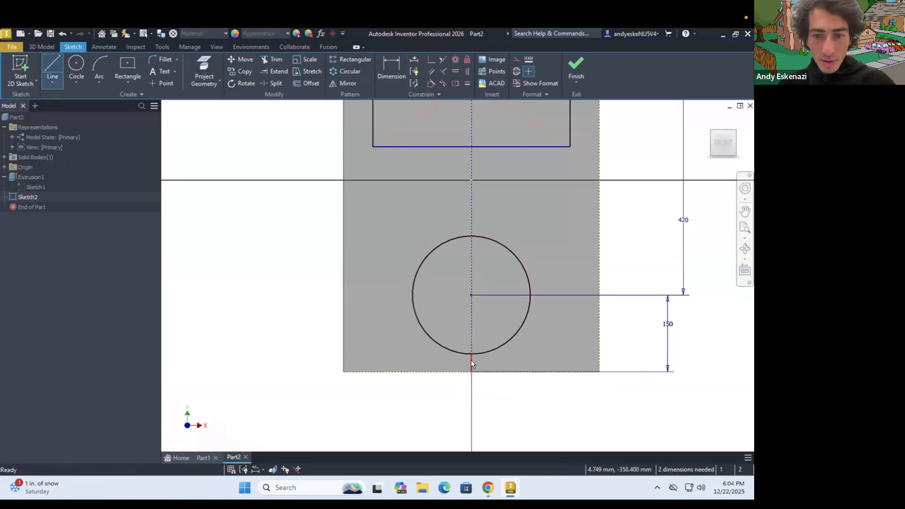
Try to dimension the short vertical line below the circle, shrinking the circle to make the line longer and easier to pick.
key("d")
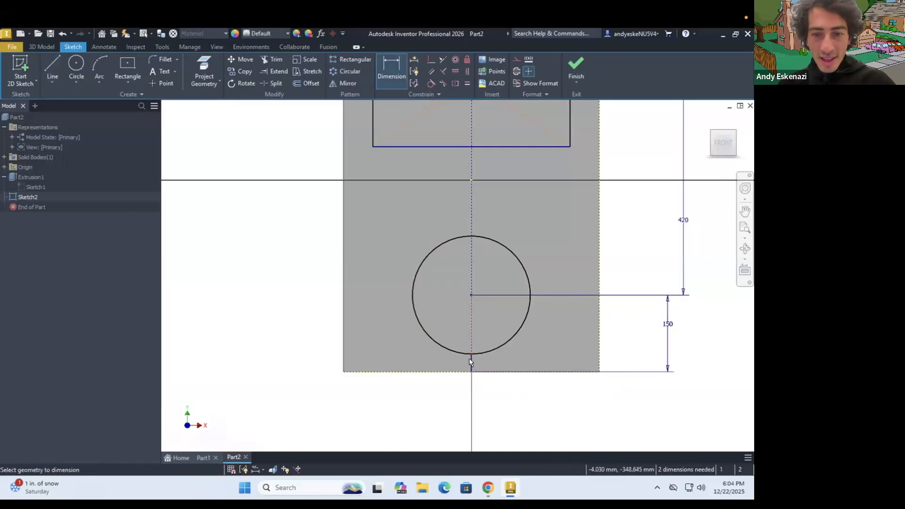
scroll(475, 364, "up", 5)
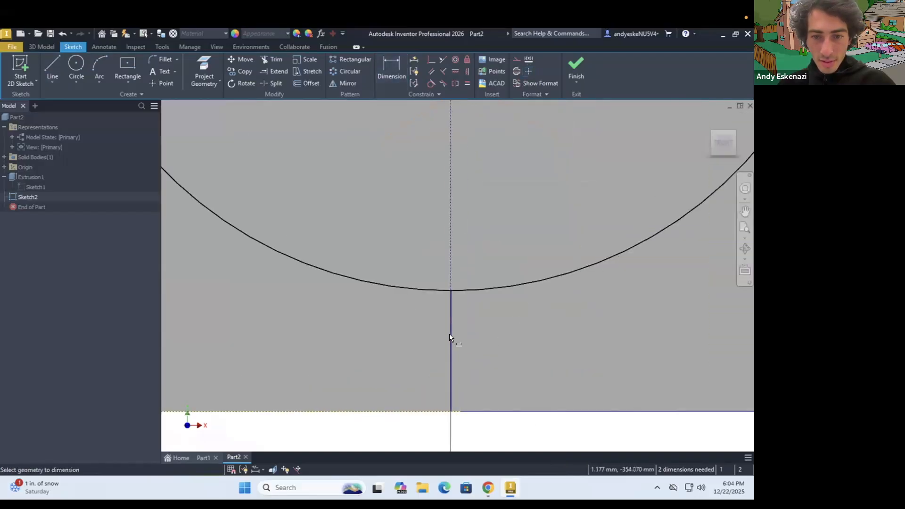
scroll(451, 315, "down", 5)
key("Escape")
mouse_move(457, 312)
left_mouse_down()
mouse_move(464, 331)
mouse_move(457, 294)
mouse_move(445, 309)
left_mouse_up()
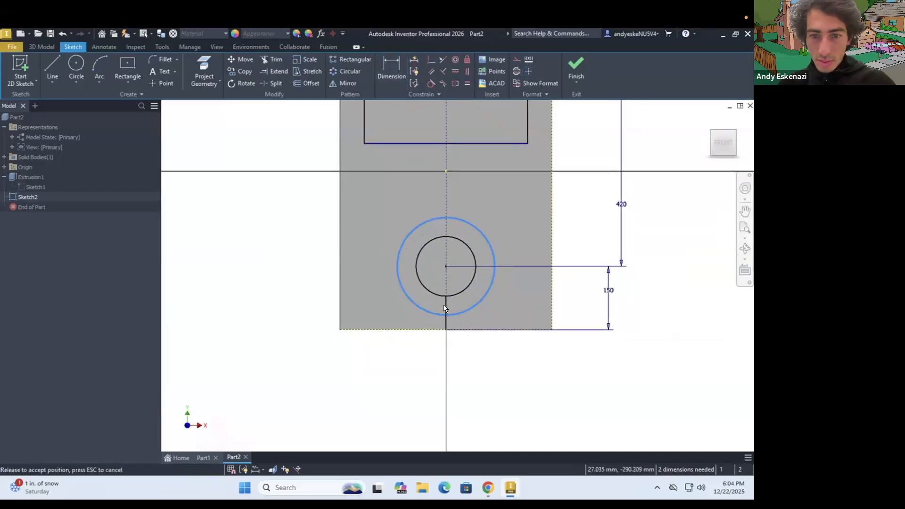
key("d")
left_click(445, 309)
key("Escape")
key("Escape")
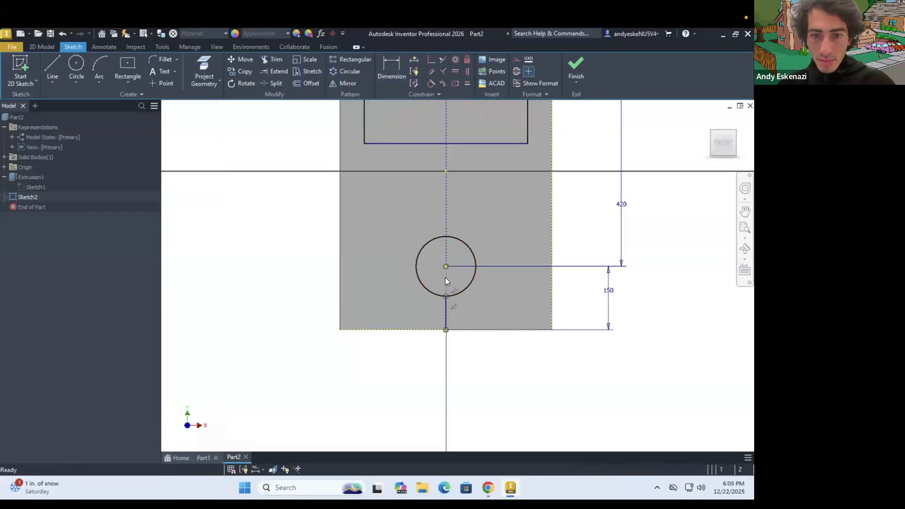
Delete the construction line from the circle's centre to the body's bottom edge, and convert the short line below the circle to construction.
right_click(446, 282)
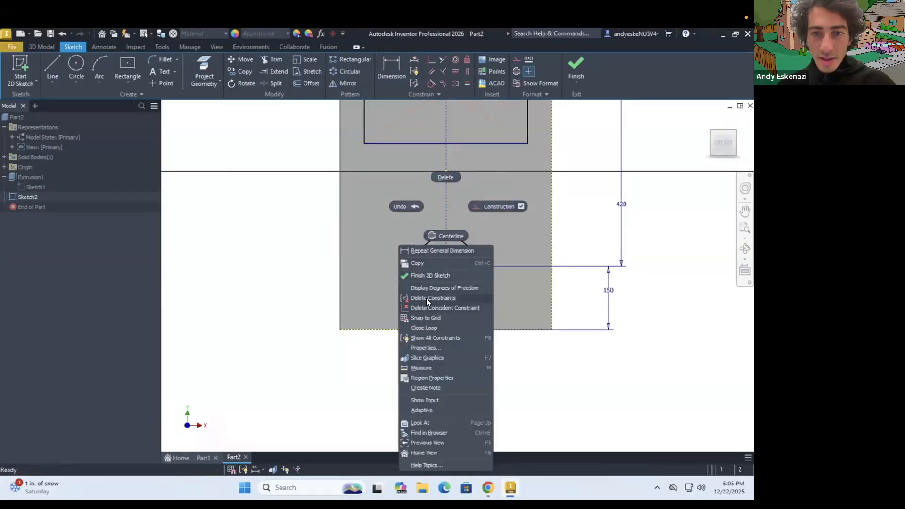
left_click(446, 177)
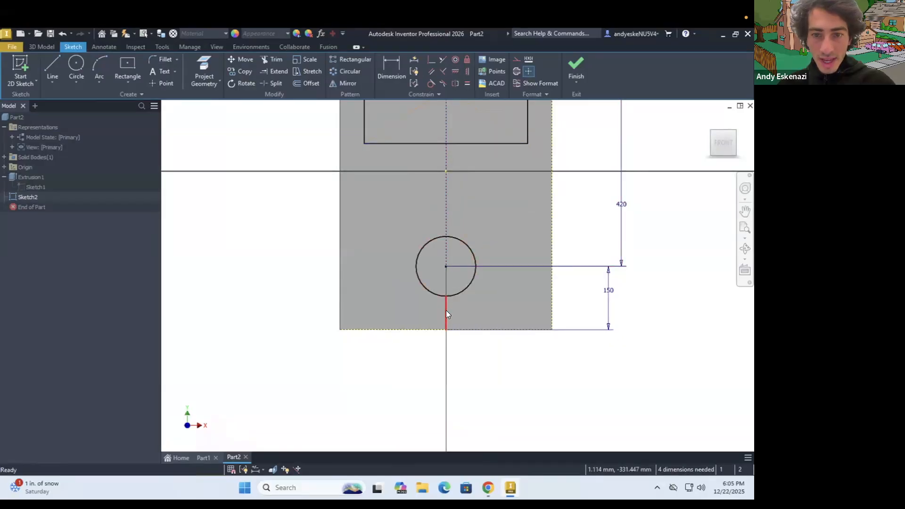
right_click(446, 310)
left_click(495, 309)
Dimension the short line between the circle's lowest point and the body's bottom edge to 50 mm.
key("d")
left_click(445, 307)
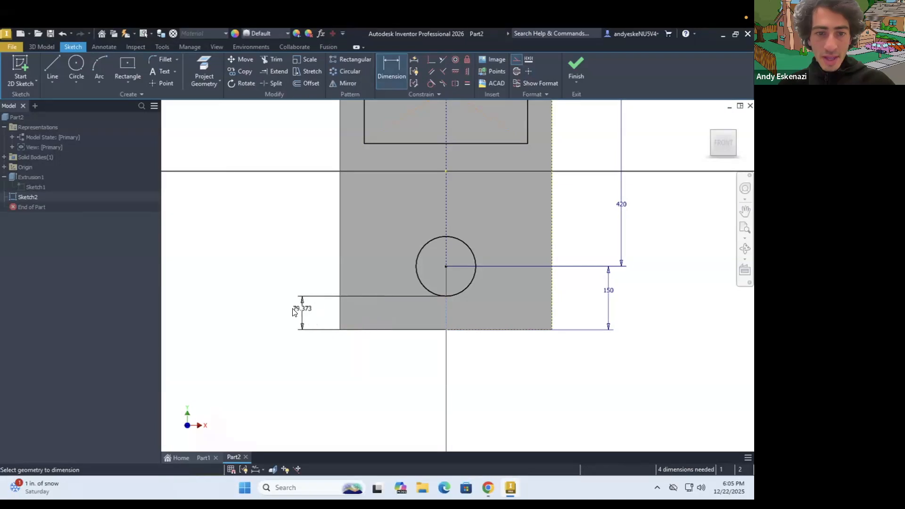
left_click(302, 323)
type("50")
key("Return")
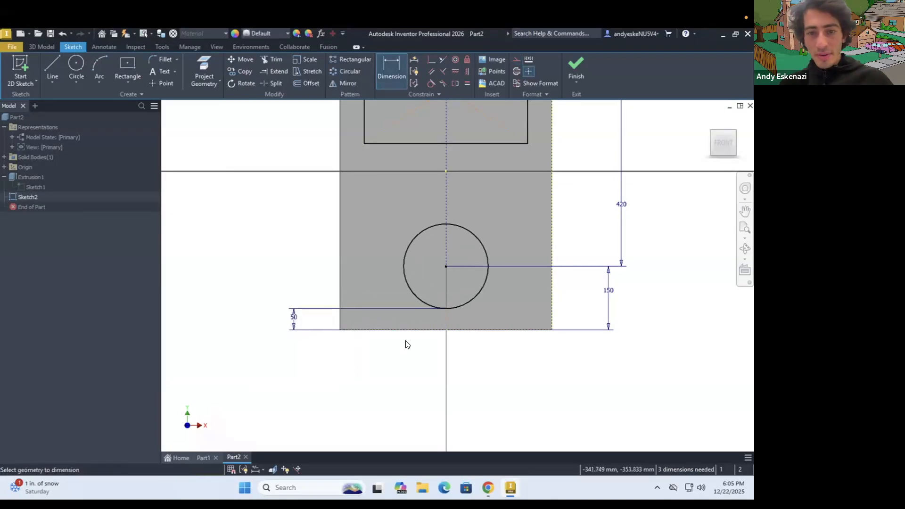
Check the iPod image in Chrome, try 200 mm between the circle's centre and the body's bottom edge in Inventor, and undo the change.
scroll(450, 401, "down", 3)
left_click(488, 487)
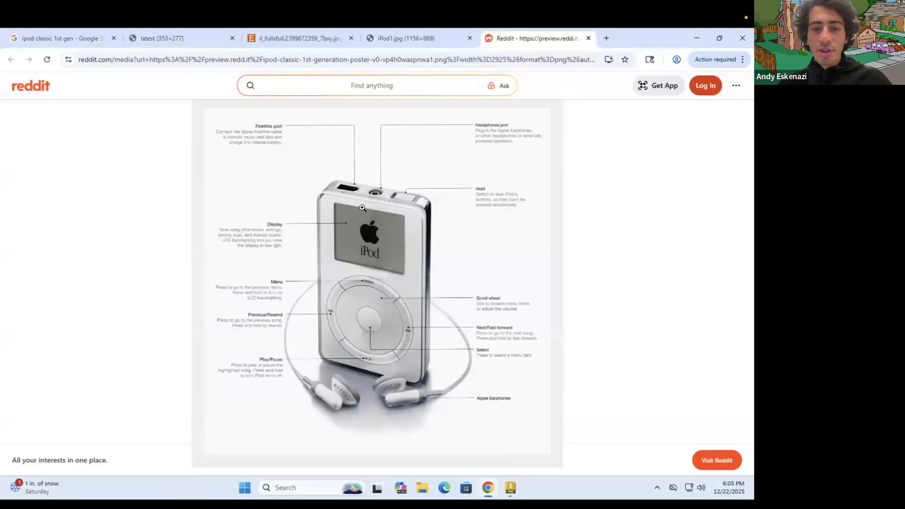
left_click(697, 38)
double_click(516, 347)
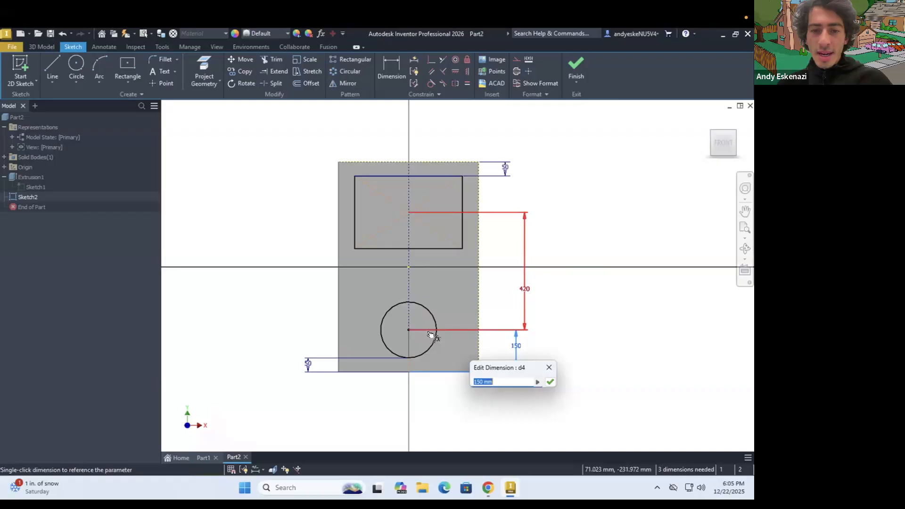
key("BackSpace")
type("200")
key("Return")
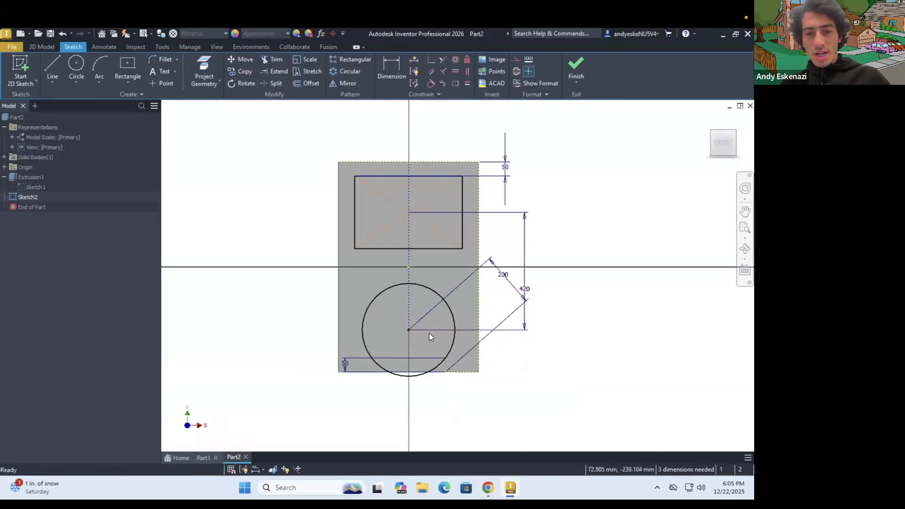
mouse_move(418, 380)
left_mouse_down()
mouse_move(418, 298)
mouse_move(454, 292)
mouse_move(525, 314)
mouse_move(523, 348)
mouse_move(505, 368)
left_mouse_up()
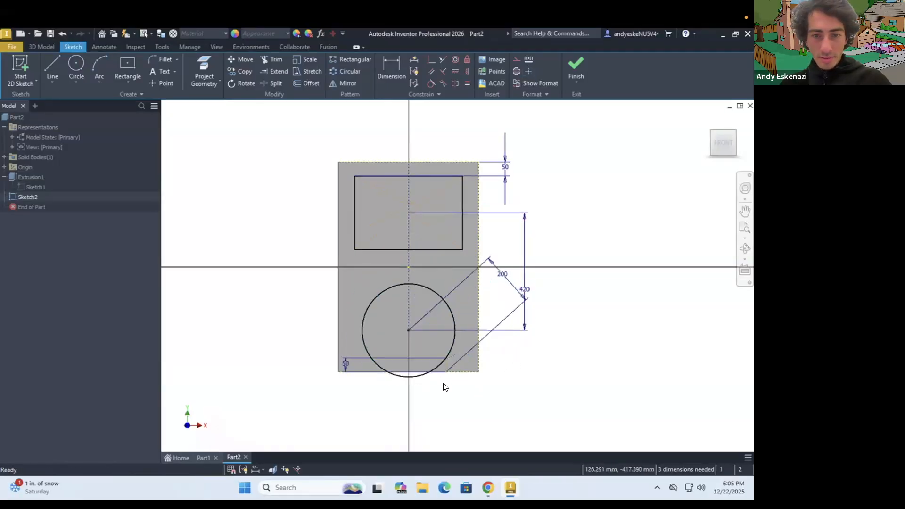
key("ctrl+z")
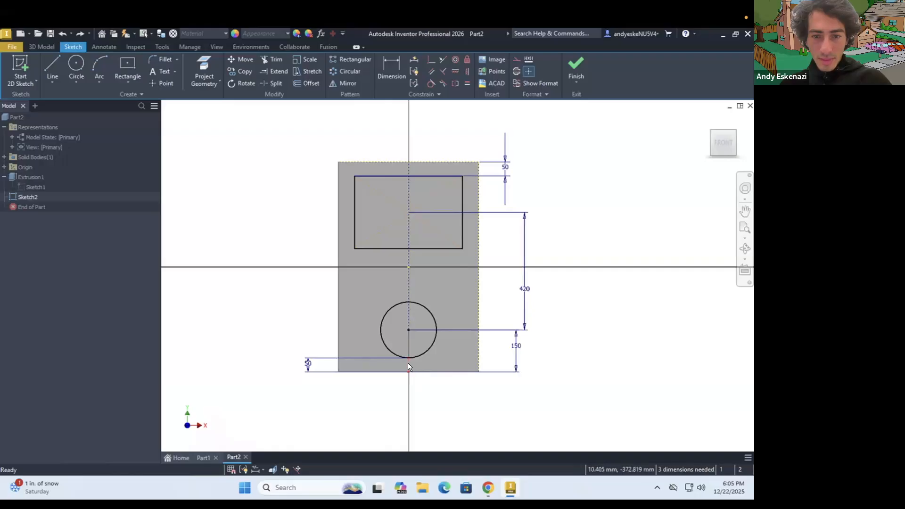
scroll(420, 374, "up", 5)
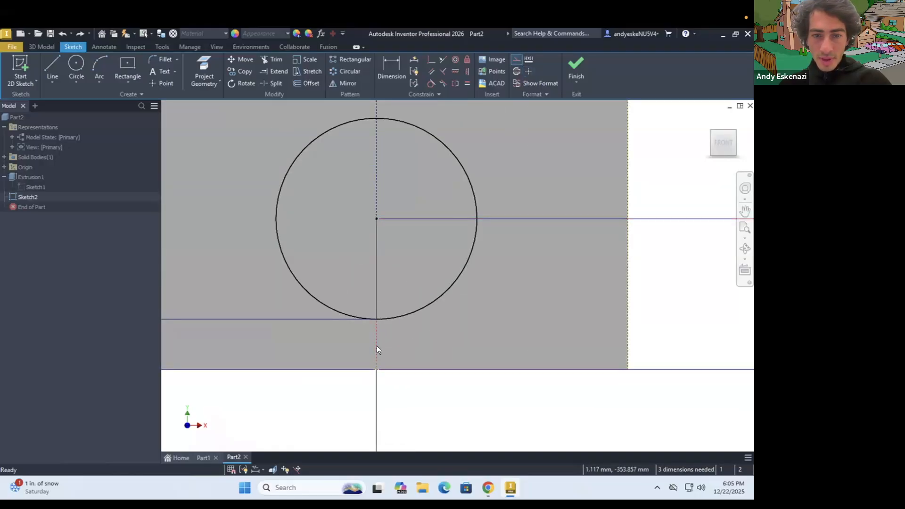
scroll(443, 361, "down", 4)
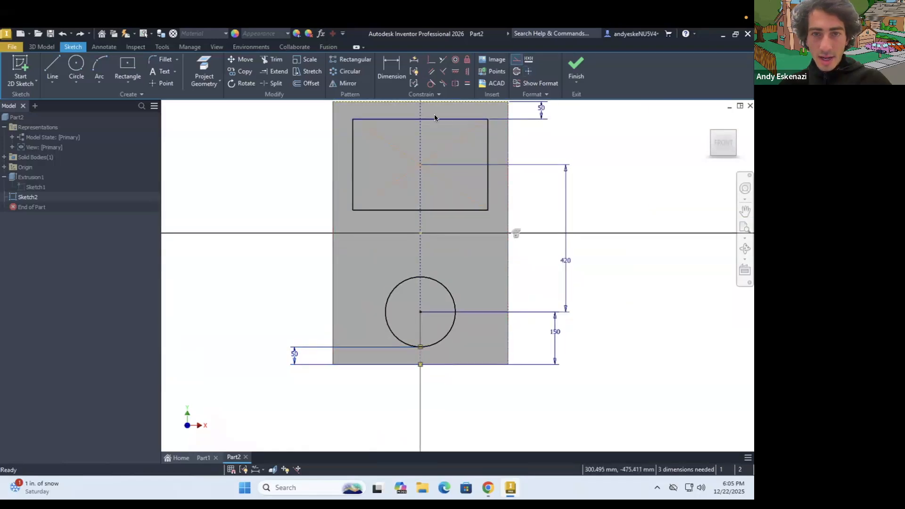
Make the short construction line below the circle collinear with the vertical construction line joining the rectangle's and circle's centres.
left_click_drag(435, 340, 456, 321)
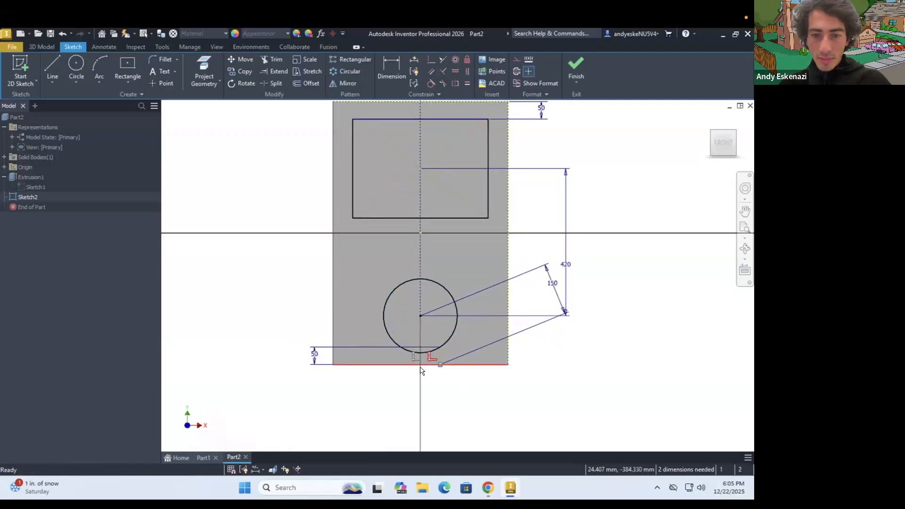
left_click(420, 258)
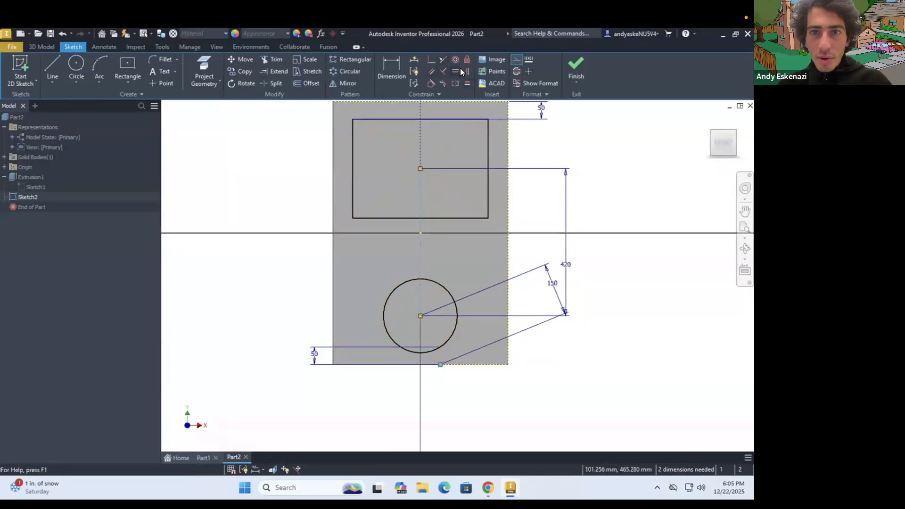
left_click(443, 59)
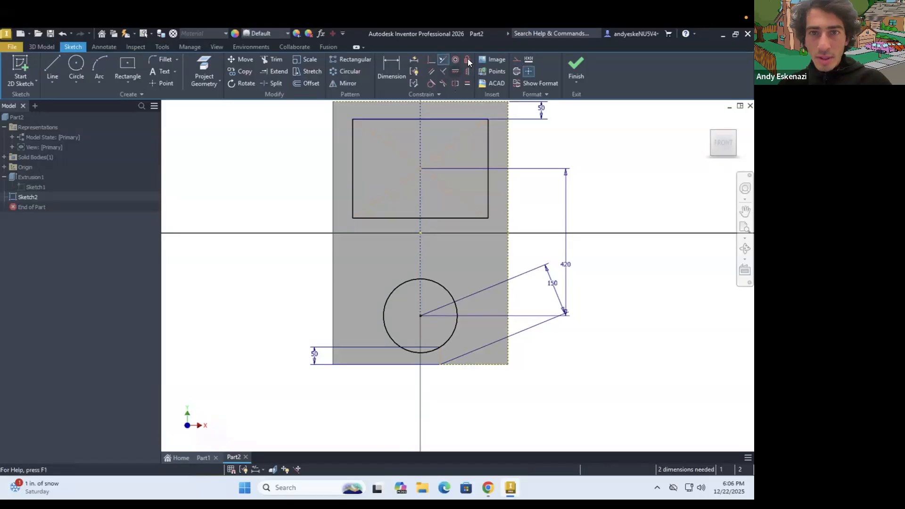
key("Escape")
left_click(439, 353)
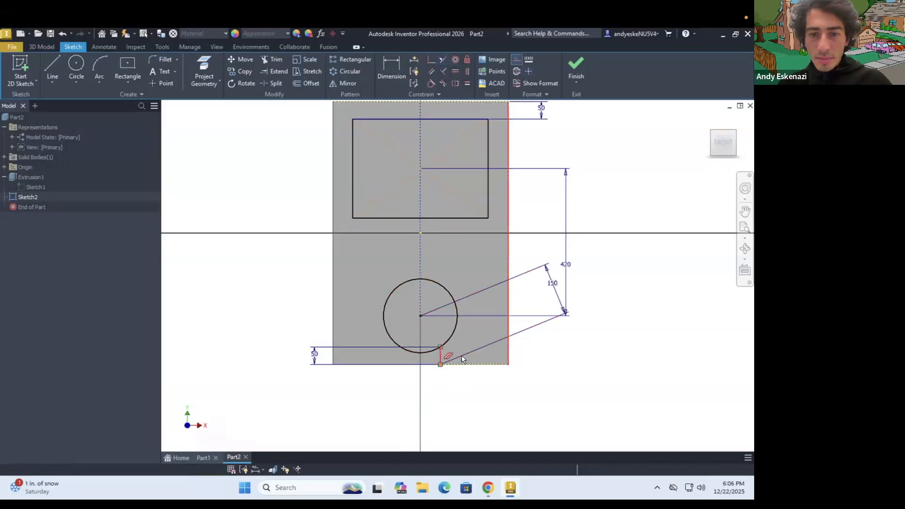
left_click(418, 260, "ctrl")
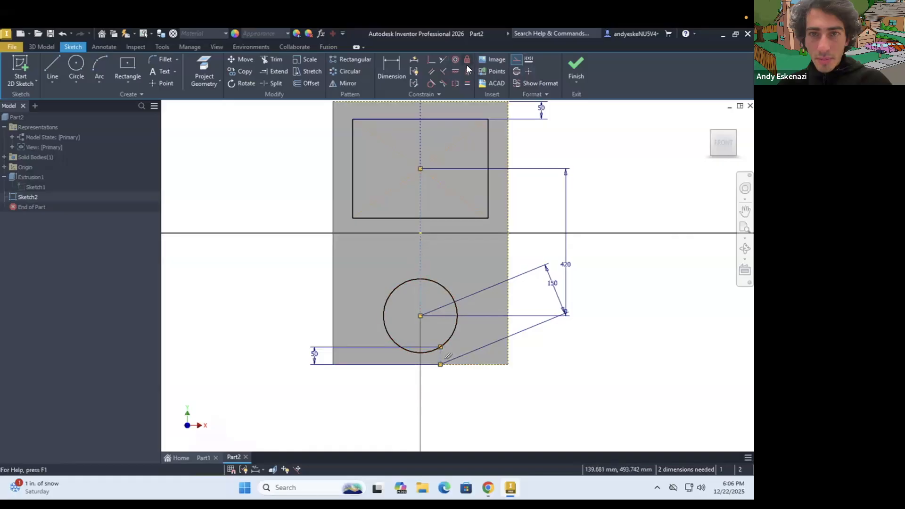
left_click(441, 60)
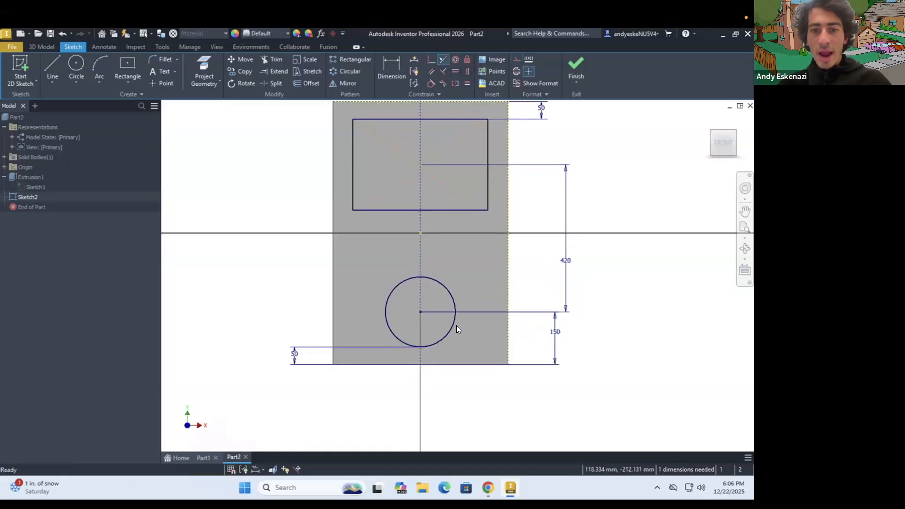
Set the distance between the circle's centre and the body's bottom edge to 200 mm.
left_click_drag(451, 332, 521, 344)
left_click(537, 333)
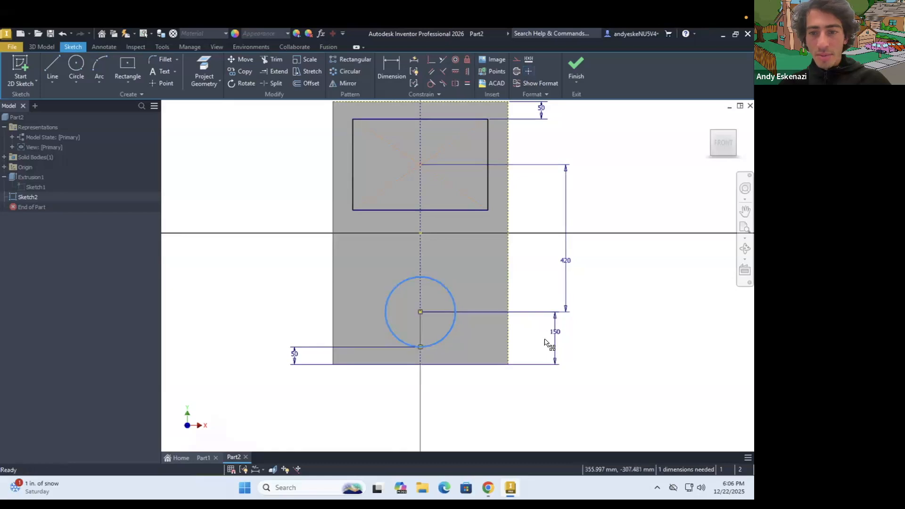
double_click(554, 332)
type("200")
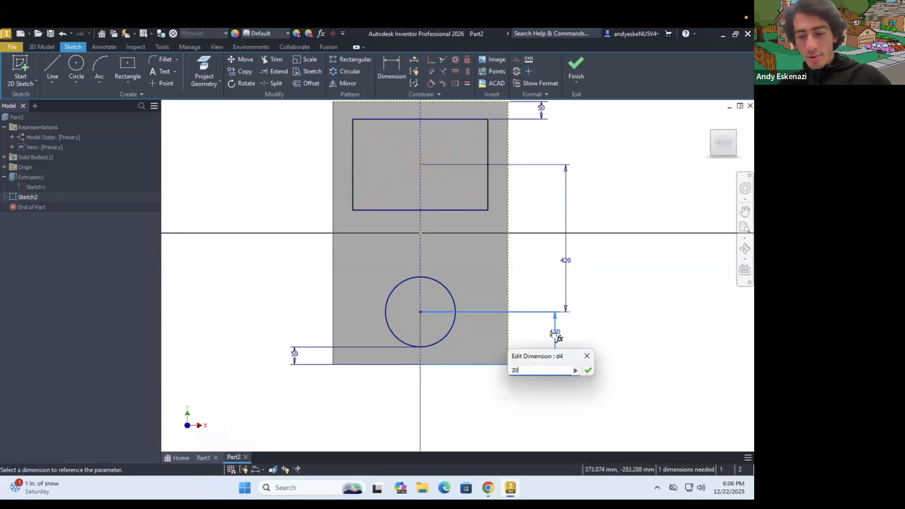
key("Return")
Try 300 mm and 350 mm for the distance between the rectangle's and circle's centres, ending back at 300 mm.
scroll(452, 367, "up", 3)
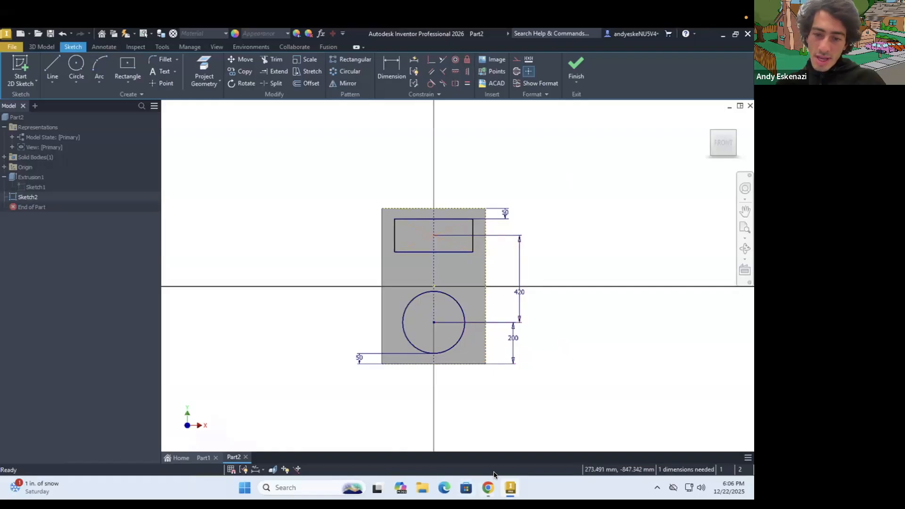
double_click(518, 293)
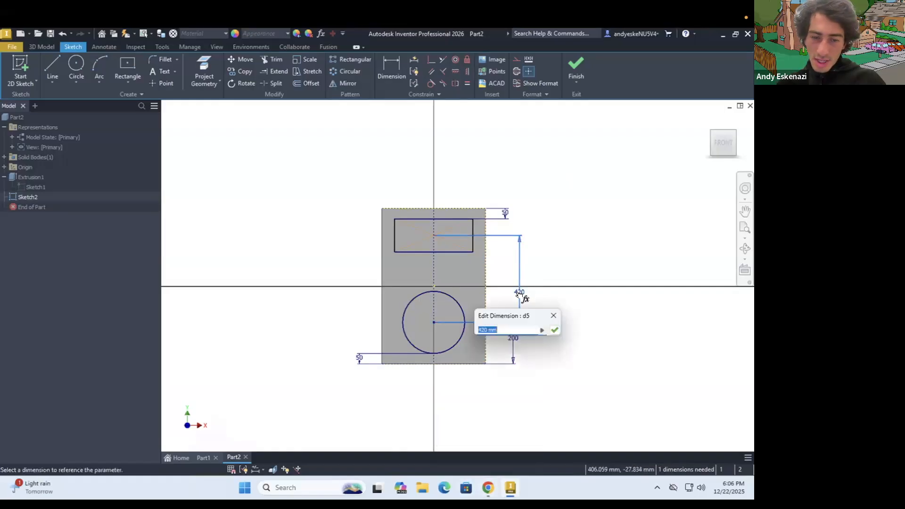
type("300")
key("Return")
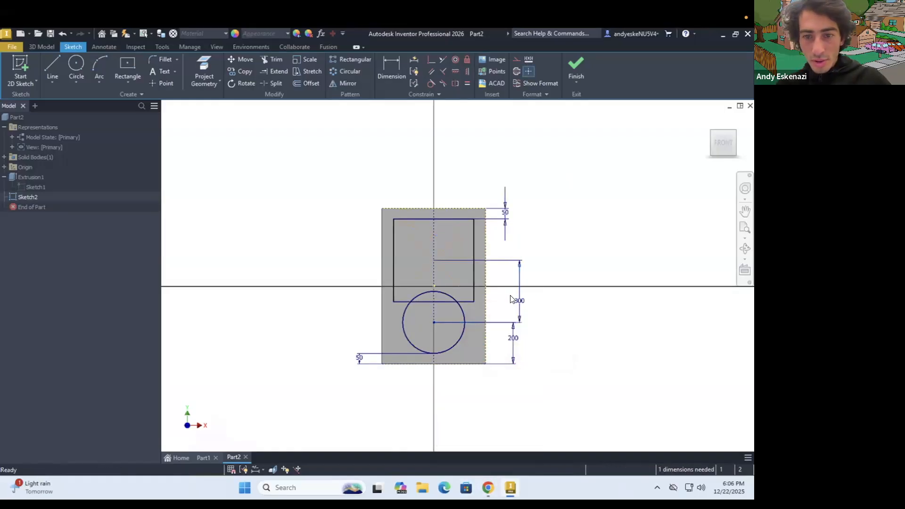
double_click(520, 300)
type("350")
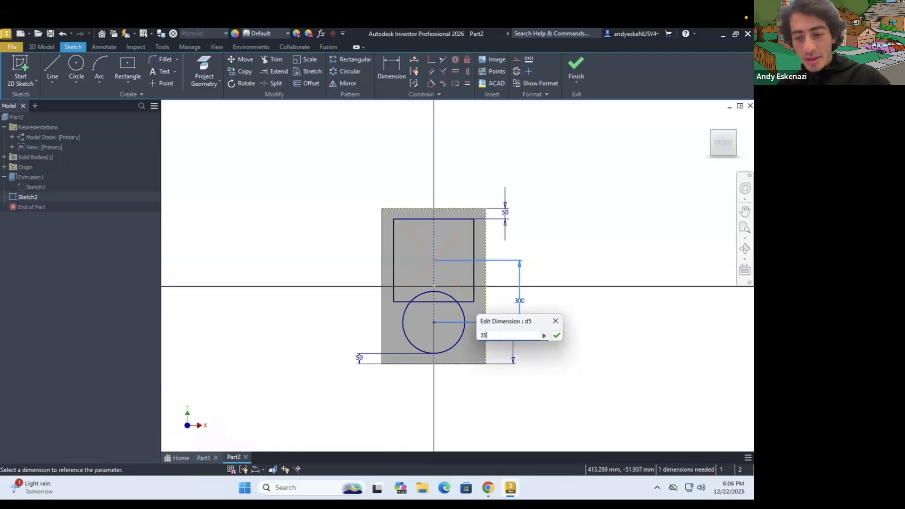
key("Return")
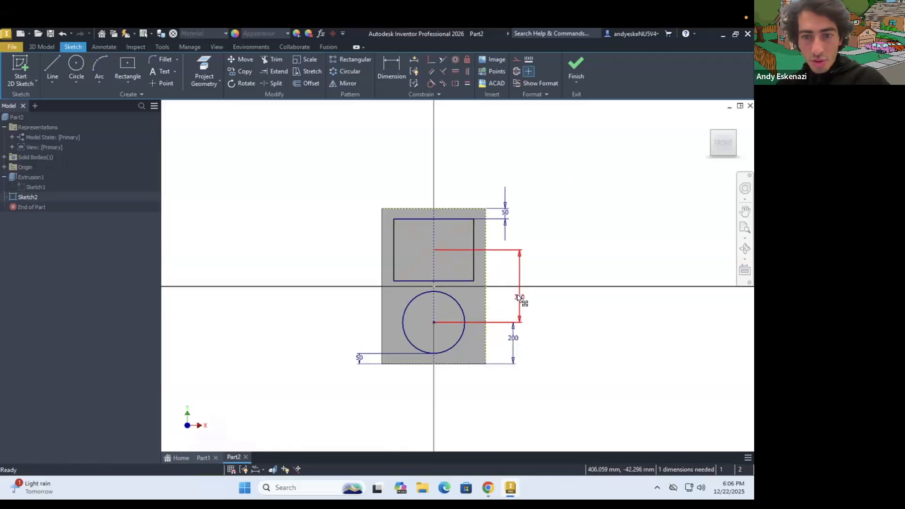
double_click(520, 299)
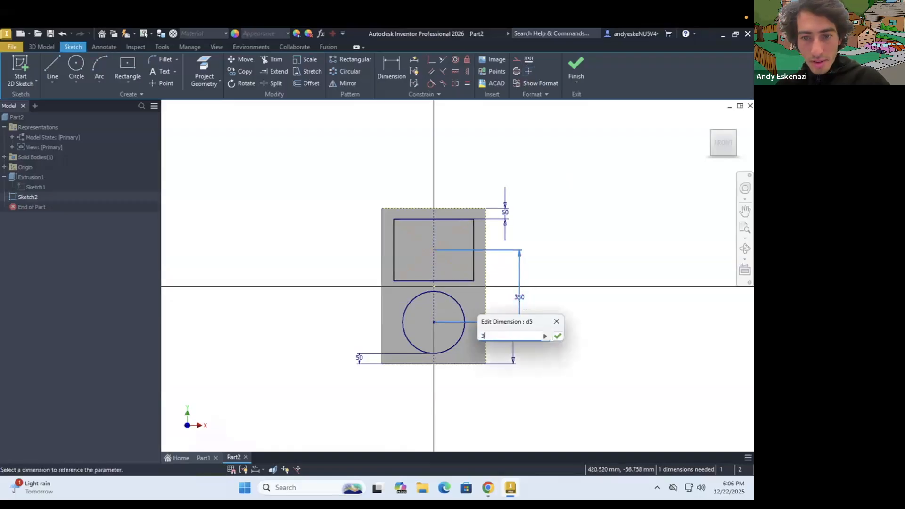
type("300")
key("Return")
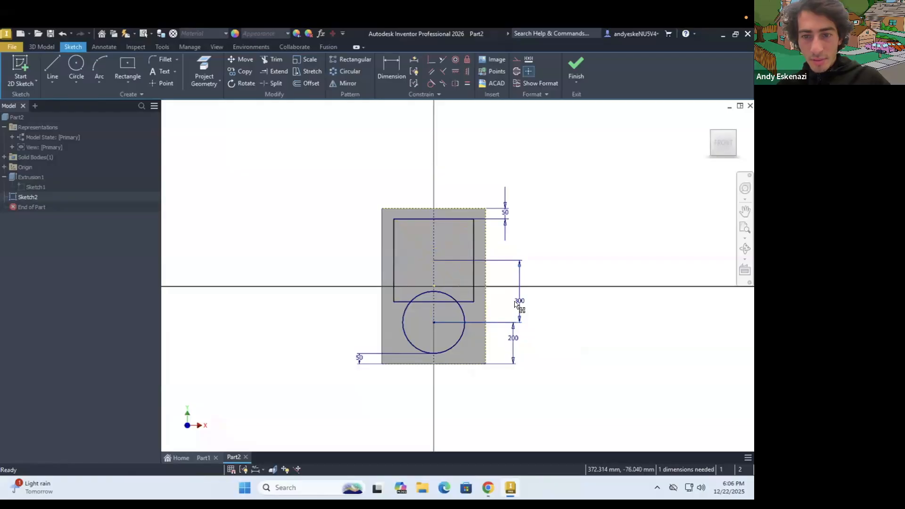
Set the distance between the rectangle's and circle's centres to 375 mm and from the circle's centre to the body's bottom edge to 225 mm.
double_click(518, 302)
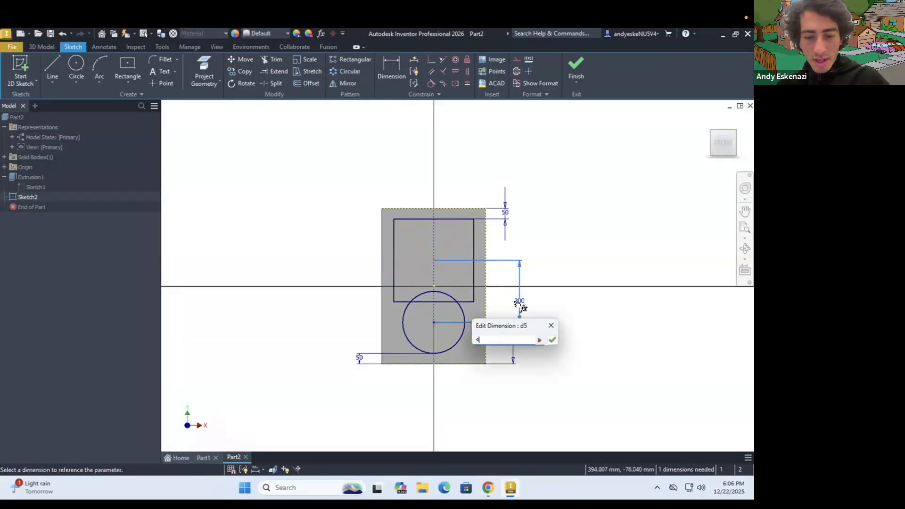
type("37")
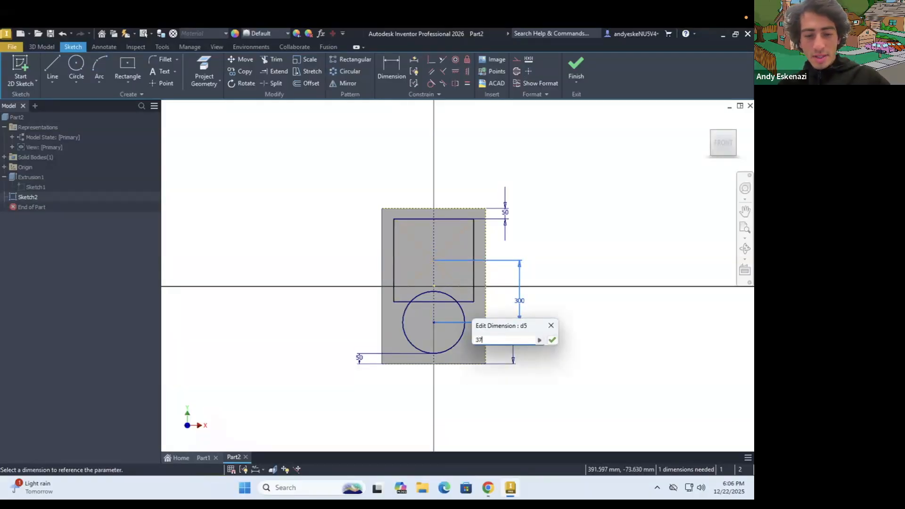
type("5")
key("Return")
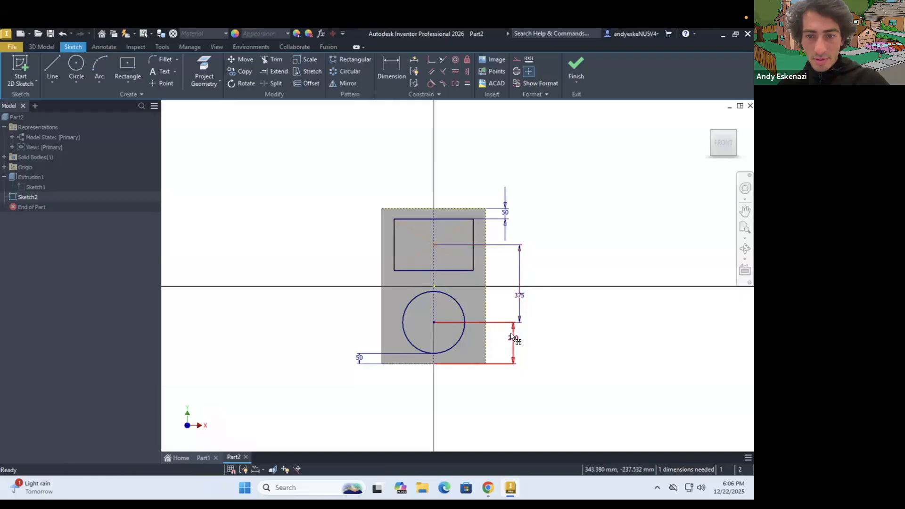
double_click(514, 337)
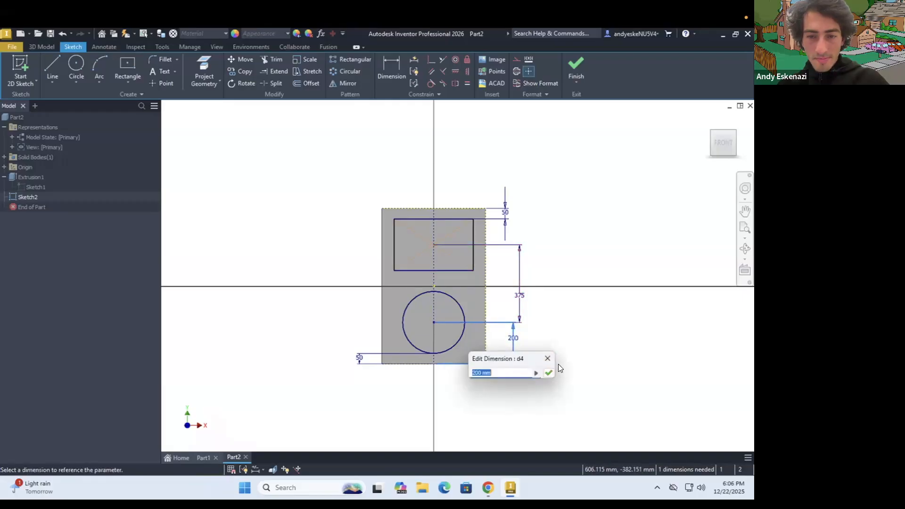
type("225")
key("Return")
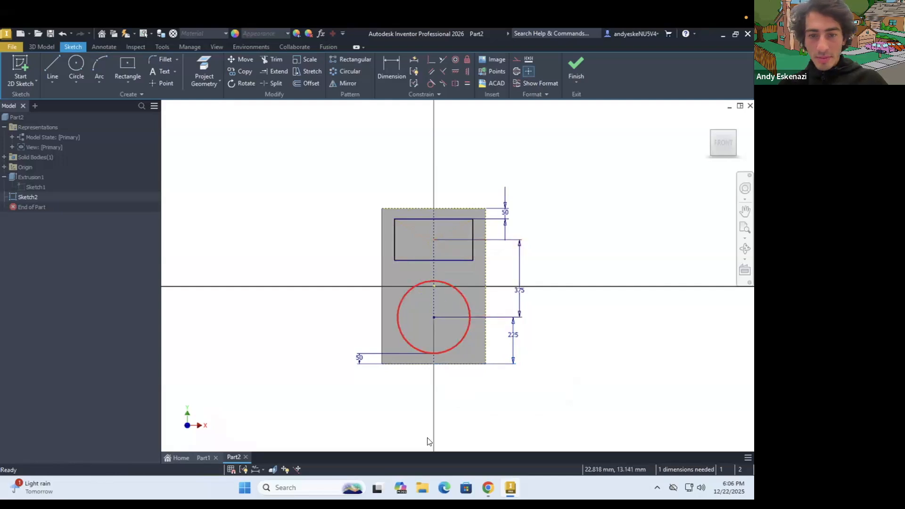
Compare the display and scroll wheel proportions in the iPod image in Chrome with the sketch in Inventor.
left_click(487, 488)
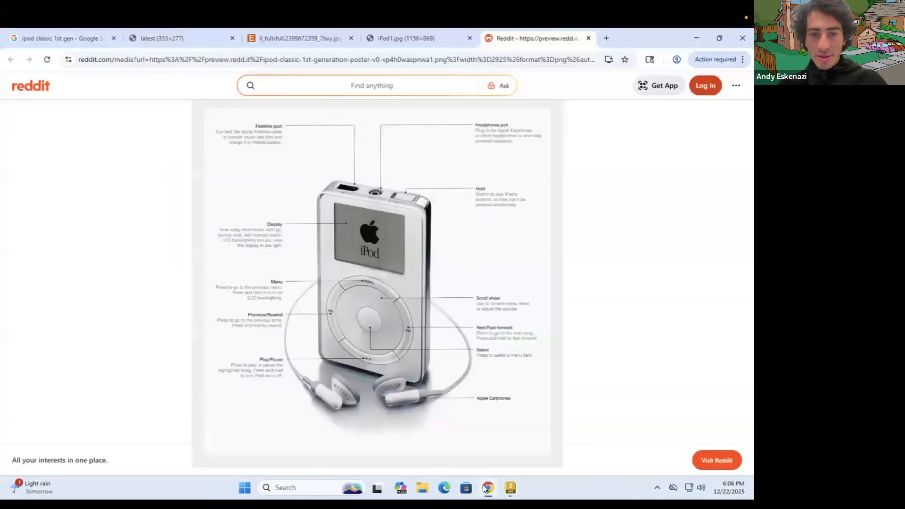
left_click(487, 489)
scroll(409, 227, "up", 2)
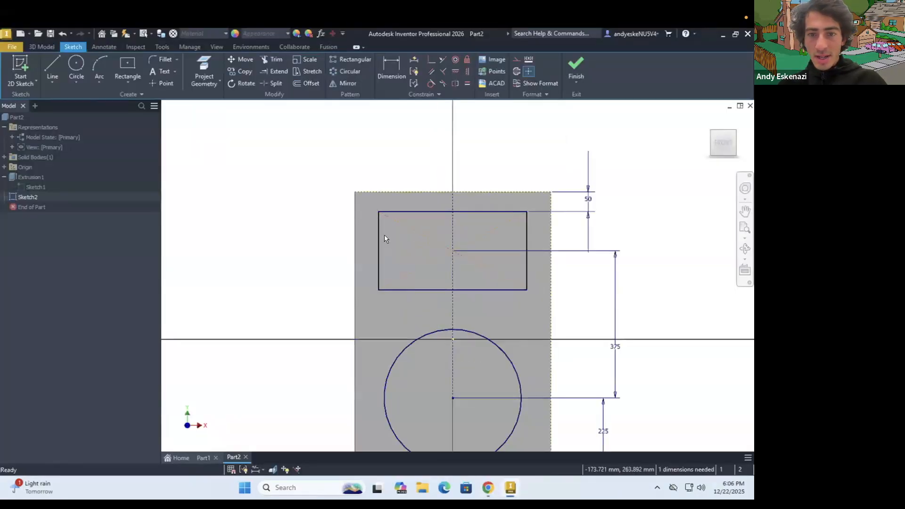
scroll(384, 239, "down", 2)
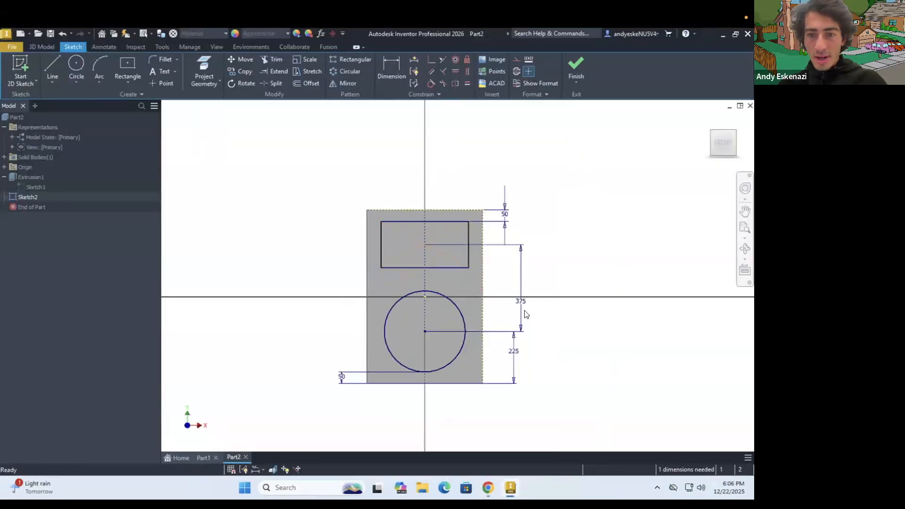
left_click(488, 483)
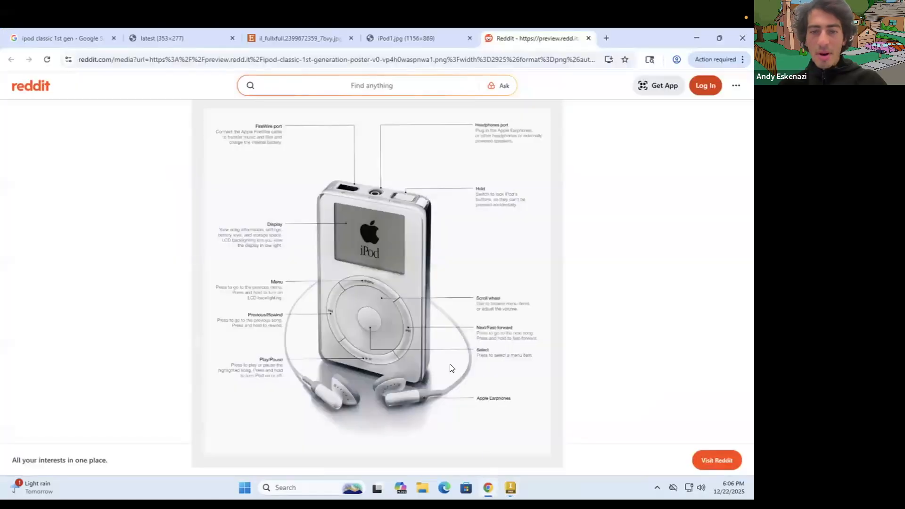
left_click(489, 482)
Delete the 375 mm dimension and the vertical construction line between the rectangle's and circle's centres.
right_click(519, 280)
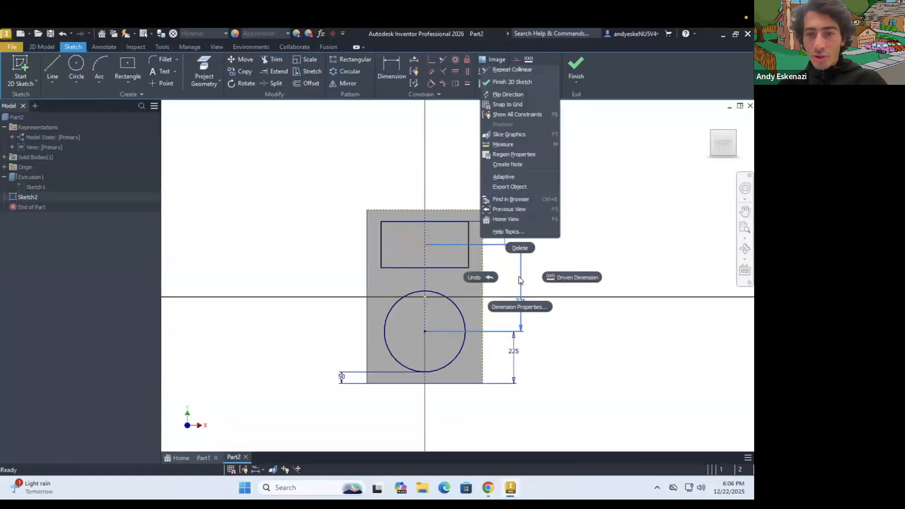
left_click(515, 250)
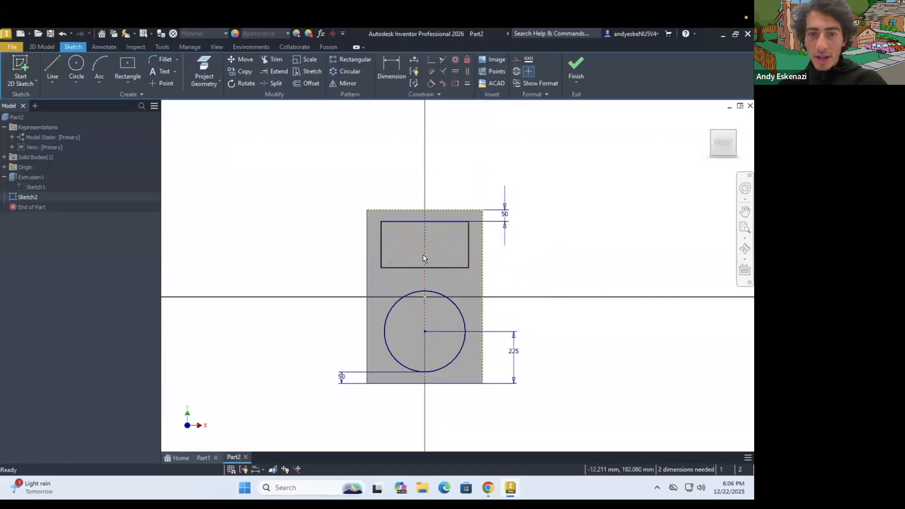
right_click(423, 255)
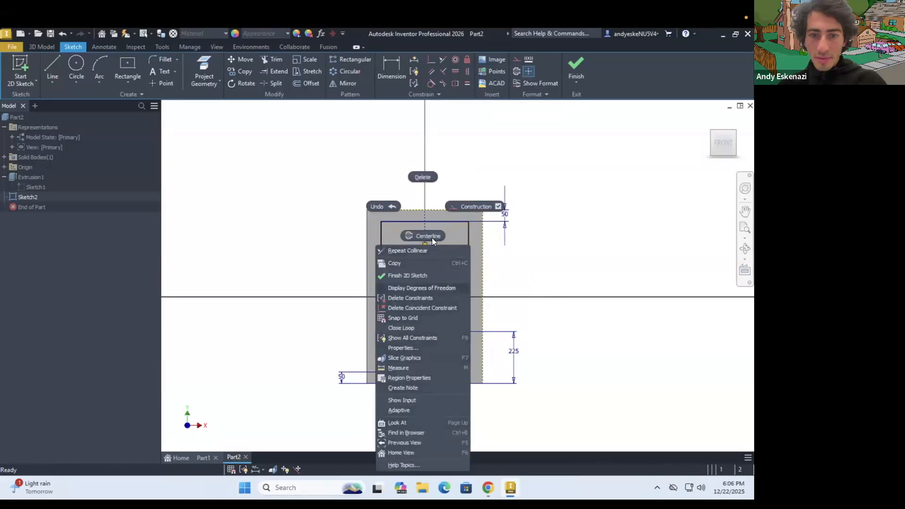
left_click(425, 172)
Draw a vertical construction line from the midpoint of the rectangle's bottom edge to the top of the circle.
scroll(439, 236, "up", 3)
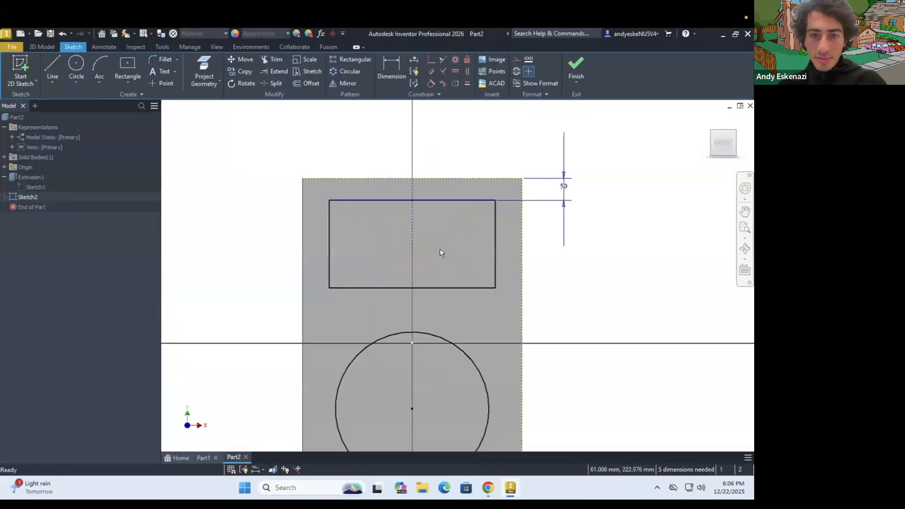
key("l")
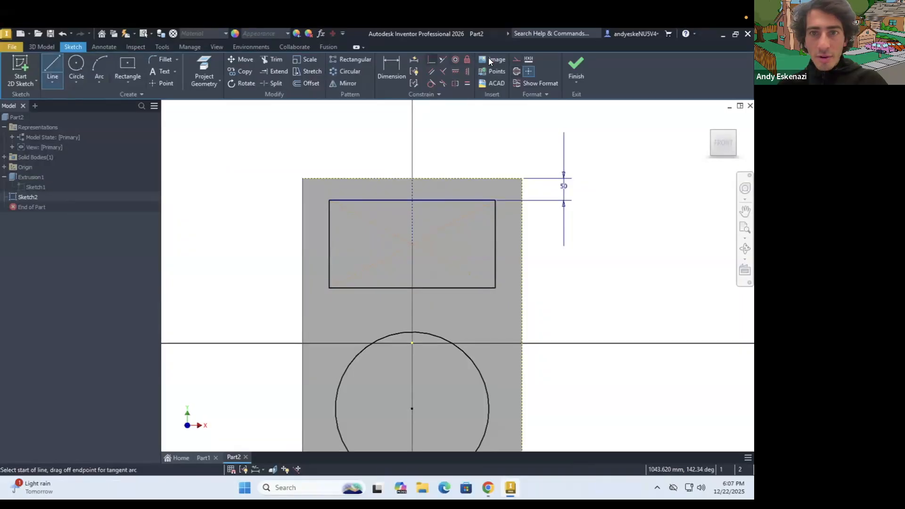
left_click(517, 59)
left_click(412, 287)
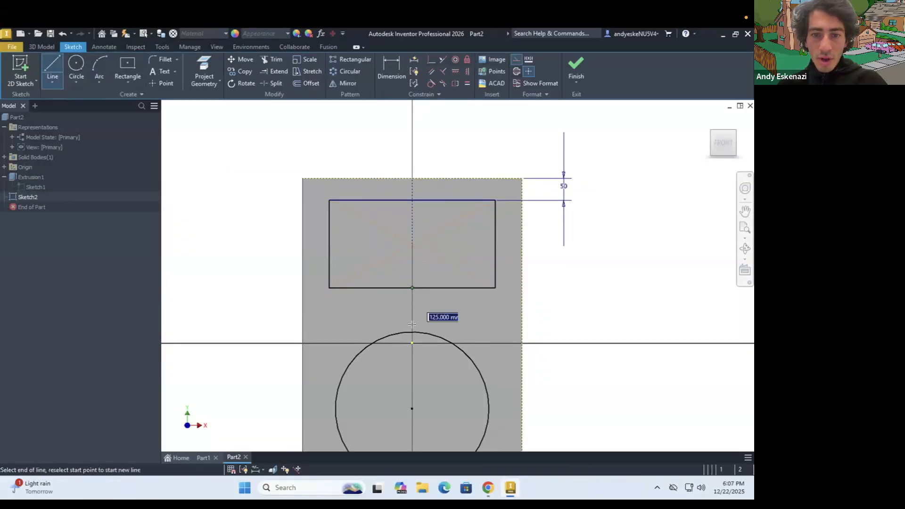
key("Escape")
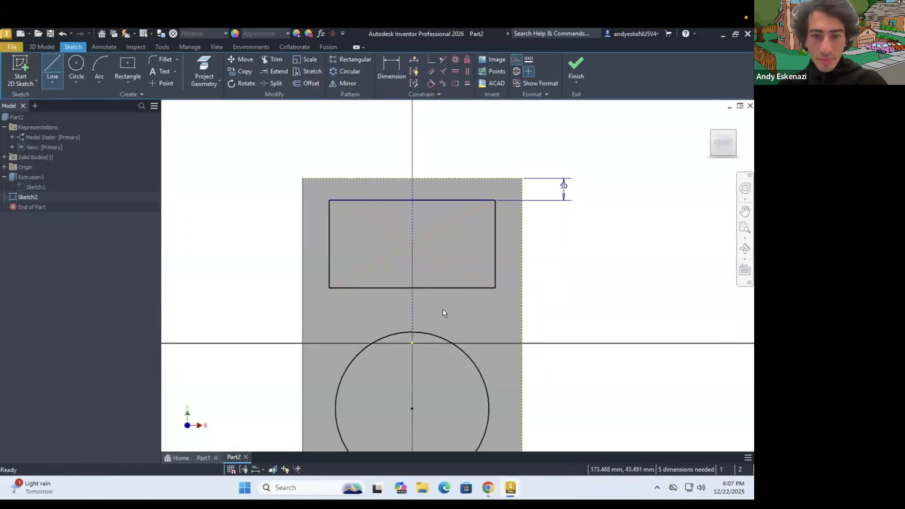
Dimension the gap between the rectangle's bottom edge and the circle's top to 50 mm.
key("d")
left_click(410, 288)
left_click(415, 332)
left_click(585, 317)
type("50")
key("Return")
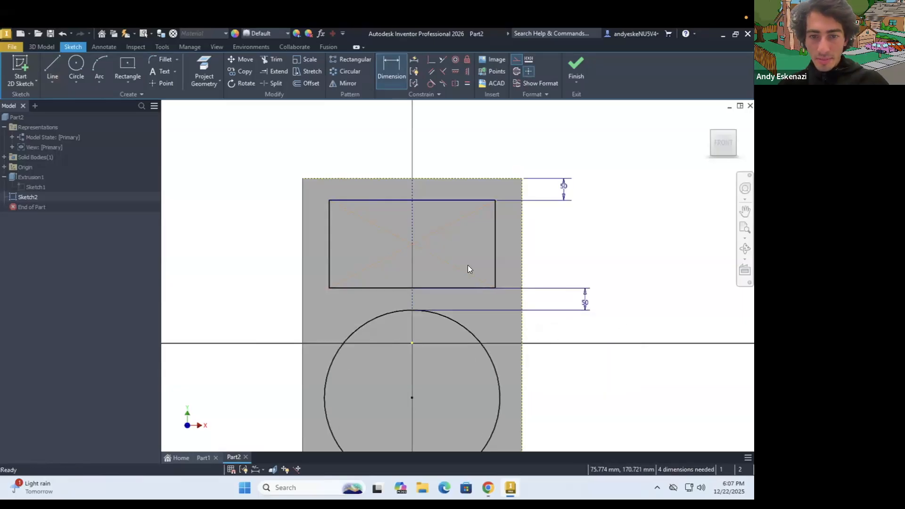
scroll(467, 265, "down", 2)
key("Escape")
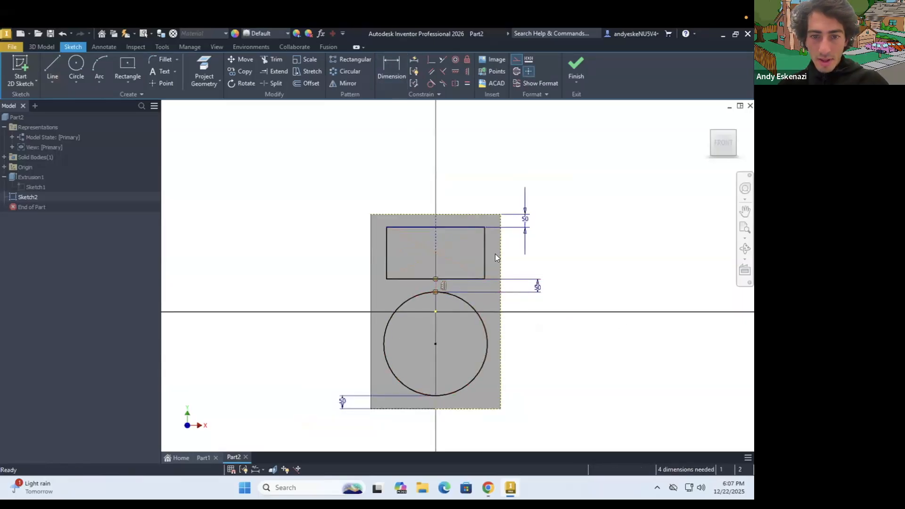
Try to make the short construction line between the rectangle and circle parallel to the body's right edge.
key("alt")
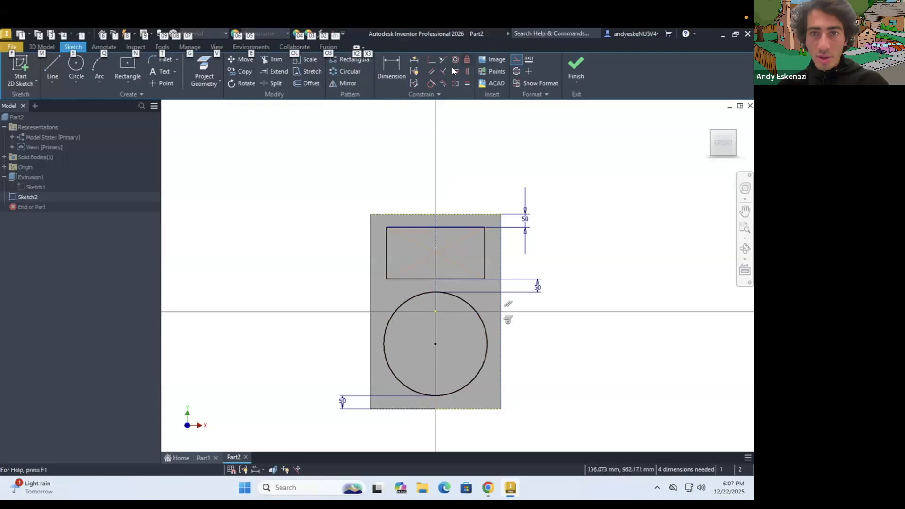
left_click(433, 71)
key("Escape")
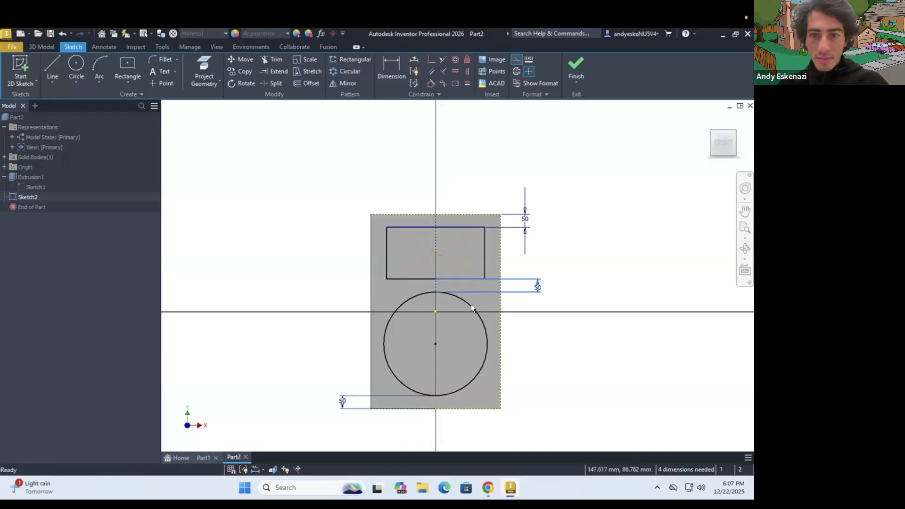
Pull the circle off the centreline and draw a construction line from its centre to the top end of the short line below it.
left_click_drag(462, 301, 456, 347)
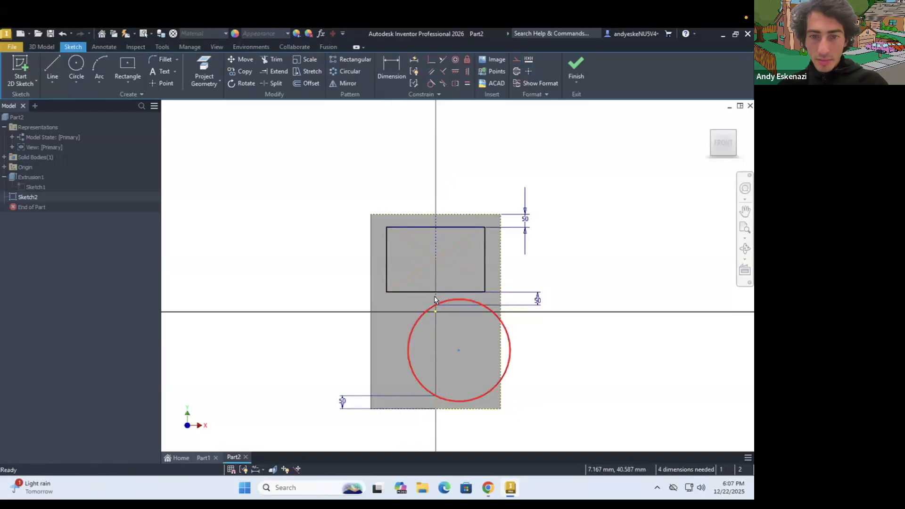
key("alt")
key("x")
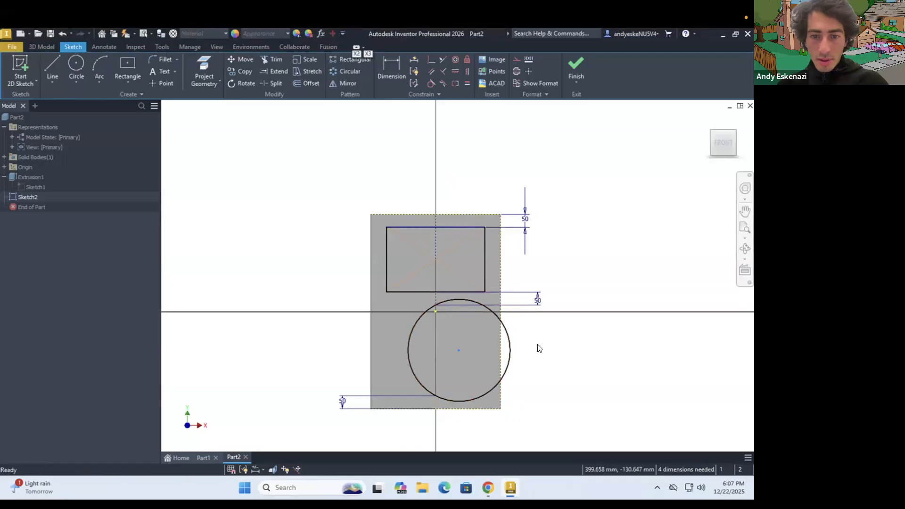
left_click(50, 61)
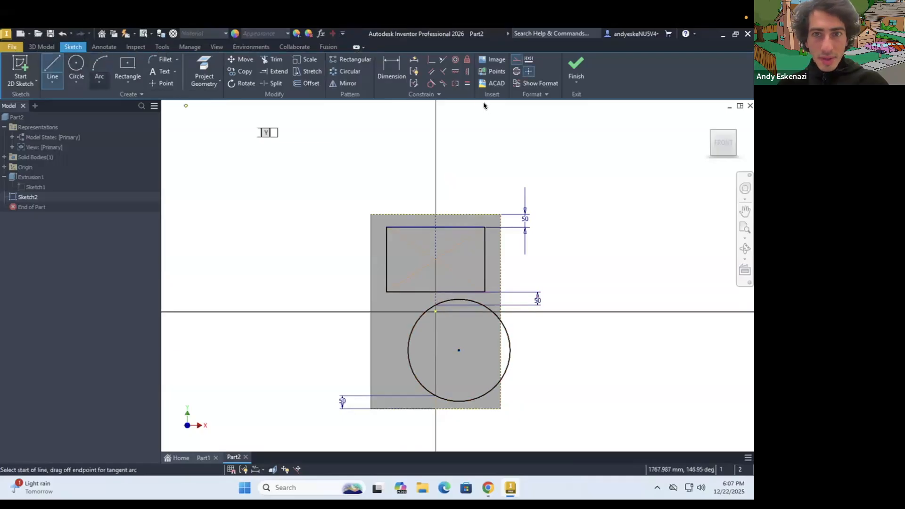
left_click(458, 350)
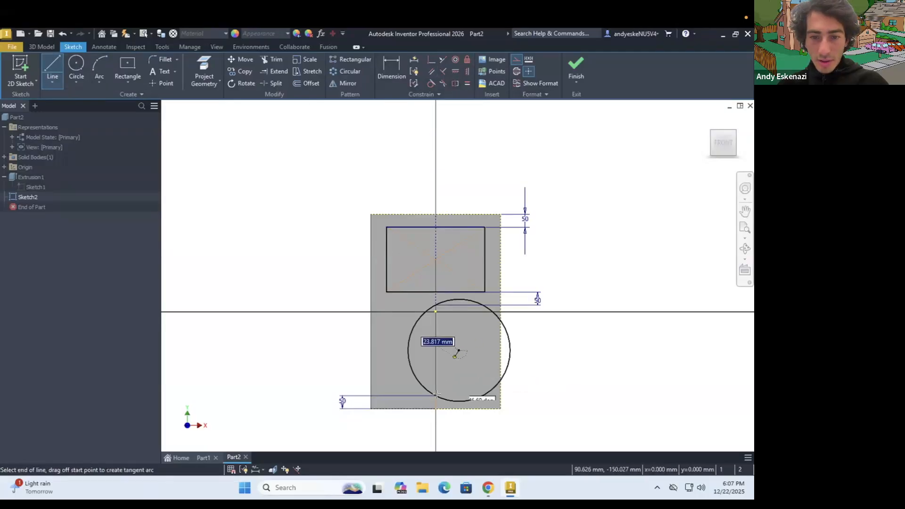
left_click(436, 396)
key("Escape")
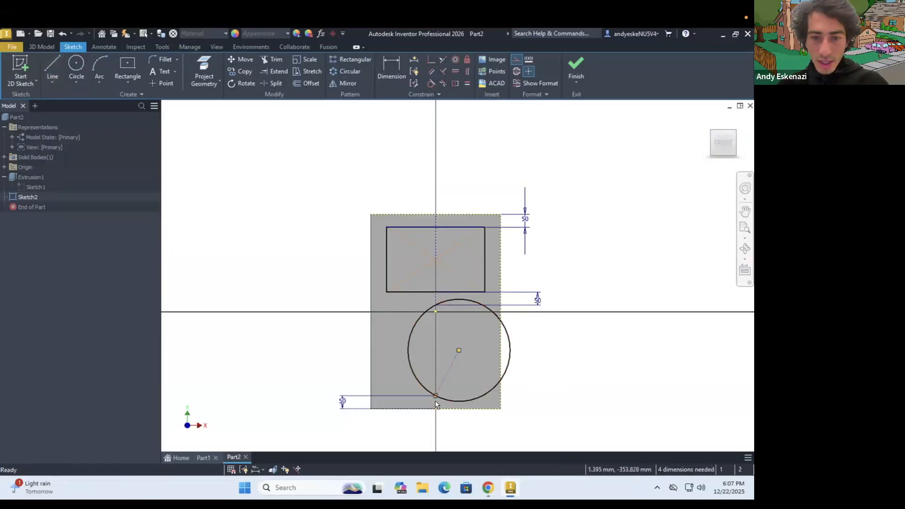
Make the construction line from the circle's centre parallel to the short line at the body's bottom edge, and shift the circle sideways to test it.
key("alt")
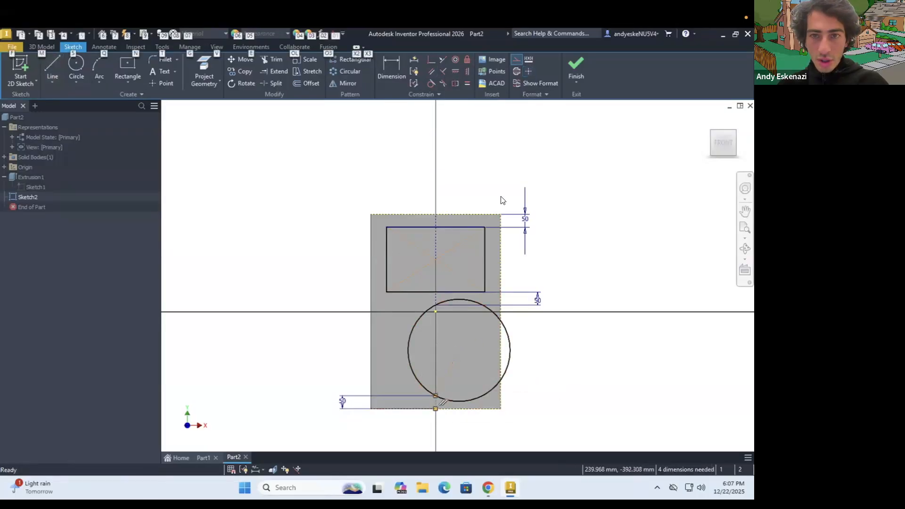
left_click(431, 71)
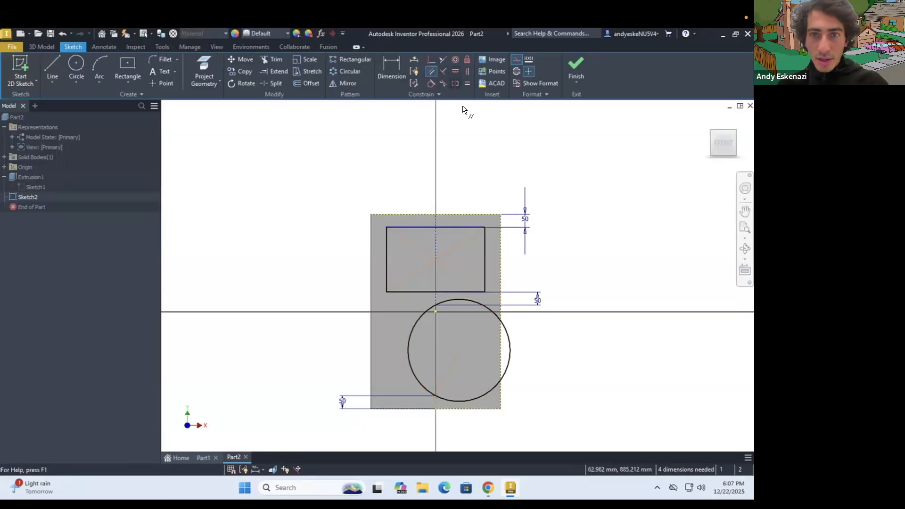
left_click(446, 377)
left_click(434, 400)
key("Escape")
mouse_move(435, 349)
left_mouse_down()
mouse_move(437, 336)
mouse_move(421, 349)
left_mouse_up()
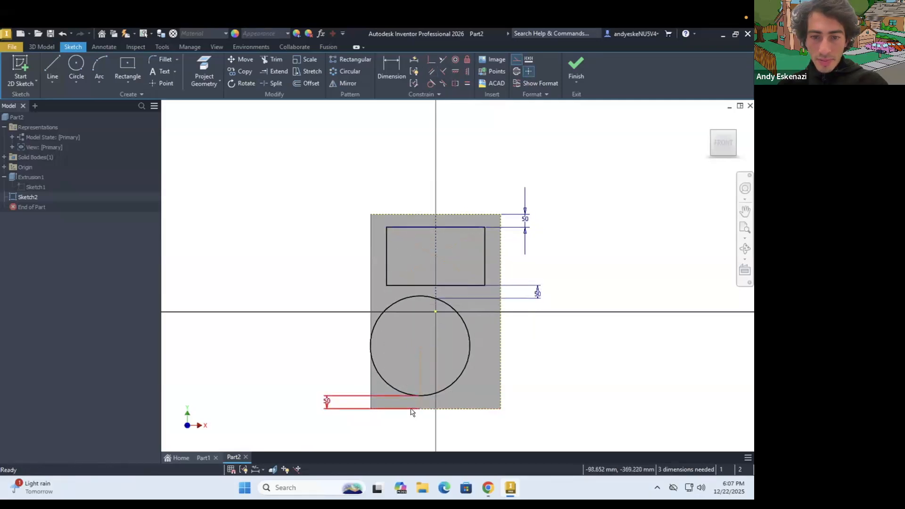
Dimension the horizontal distance from the body's bottom-left corner to the circle's vertical construction line as 225 mm and correct it to 250 mm.
key("d")
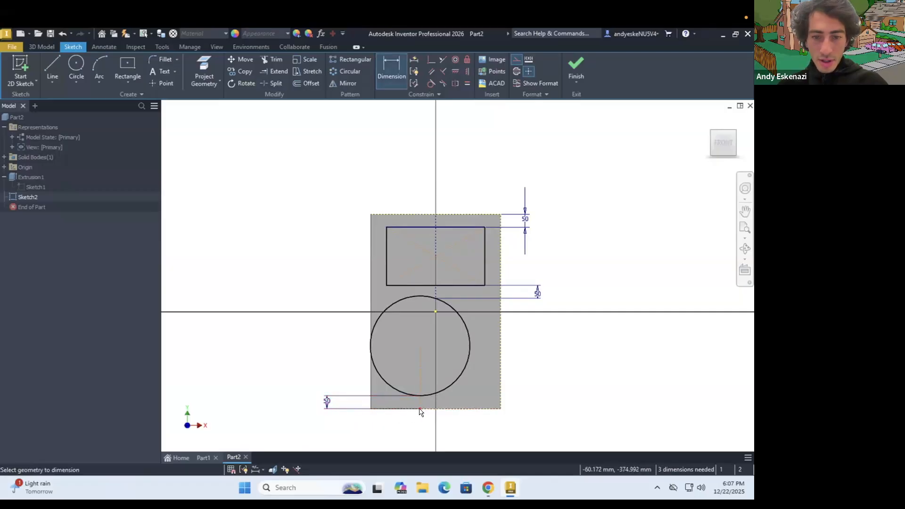
left_click(371, 409)
left_click(402, 439)
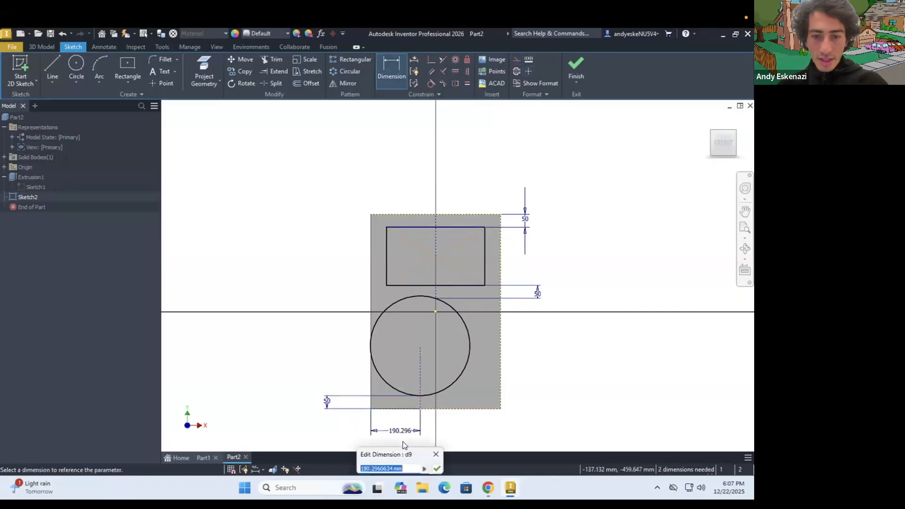
type("225")
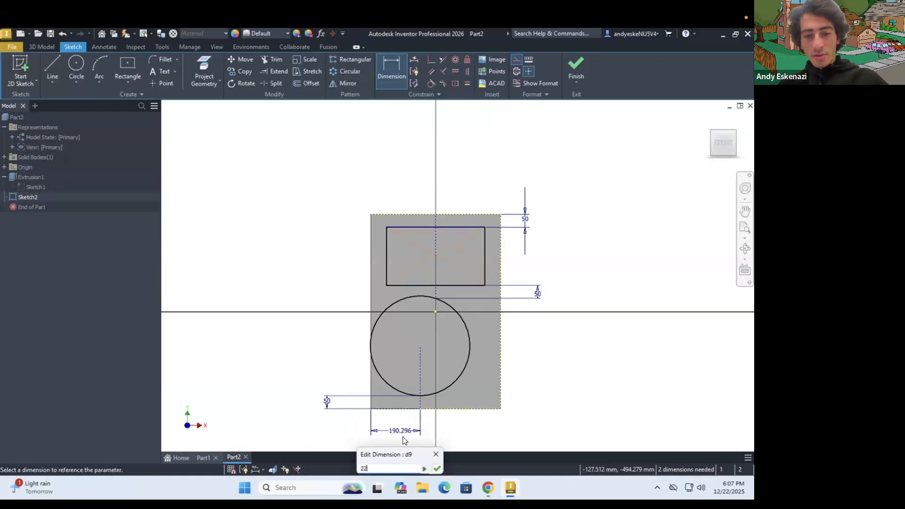
key("Return")
left_click(405, 431)
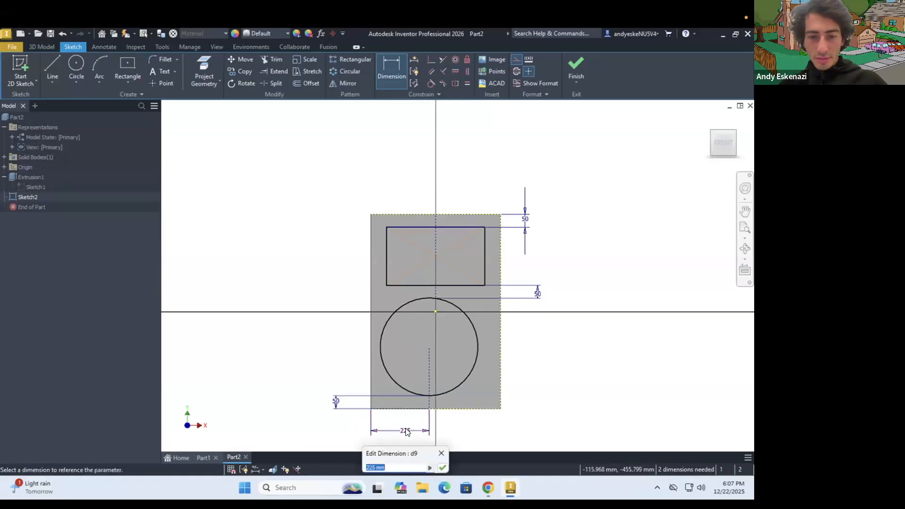
type("250")
key("Return")
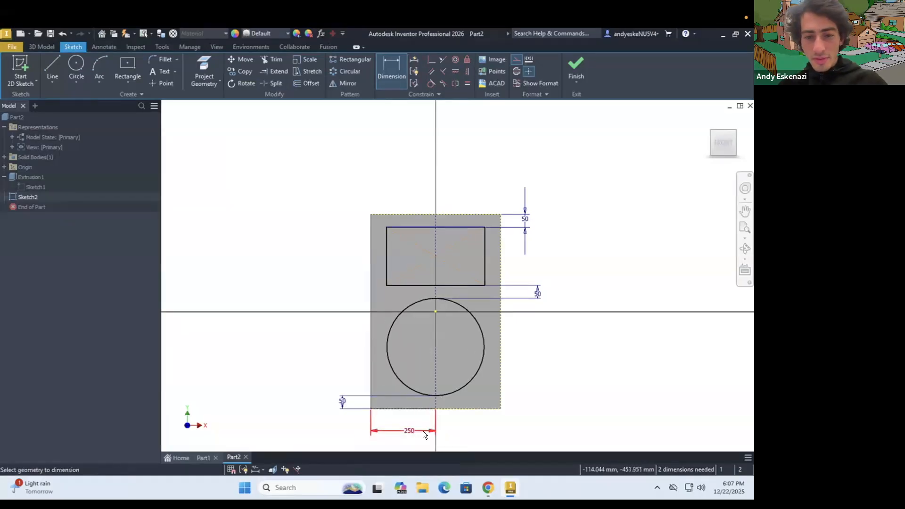
Test the circle's freedom to resize, and dimension the vertical distance from its centre to its lowest point as 175 mm.
key("Escape")
mouse_move(469, 376)
left_mouse_down()
mouse_move(488, 329)
mouse_move(475, 386)
left_mouse_up()
key("d")
left_click(435, 353)
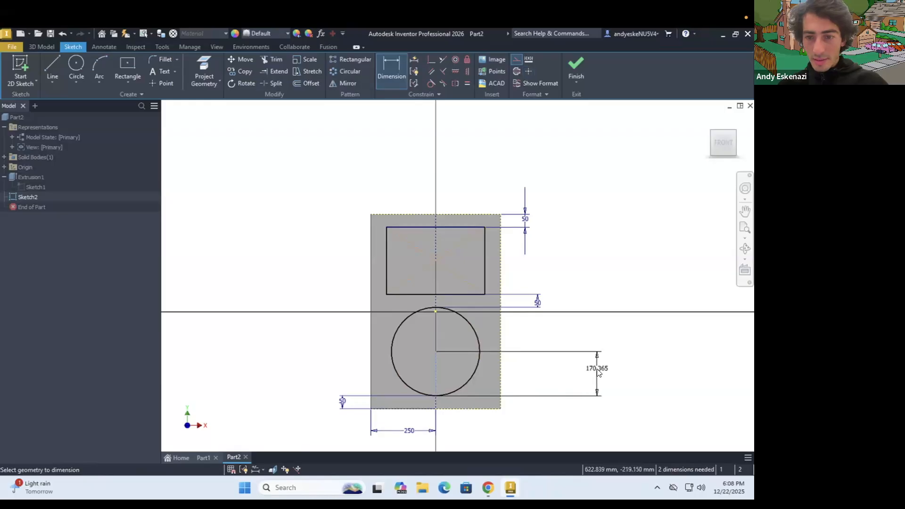
left_click(598, 370)
type("175")
key("Return")
key("Escape")
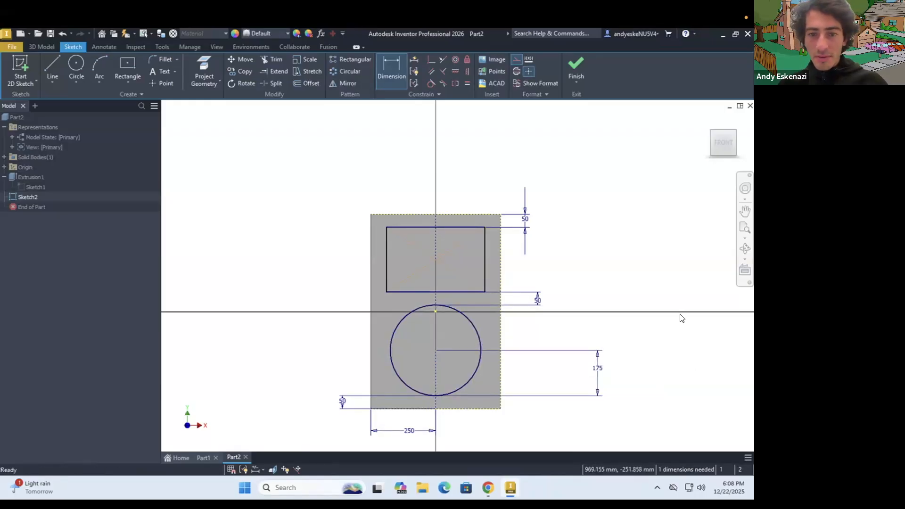
Try to dimension the display rectangle's height along its right edge.
key("d")
left_click(485, 268)
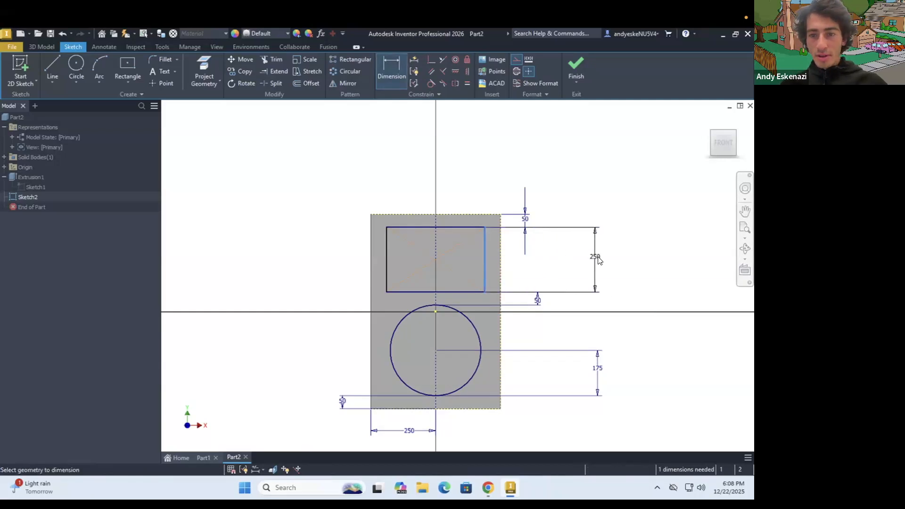
left_click(598, 260)
left_click(176, 121)
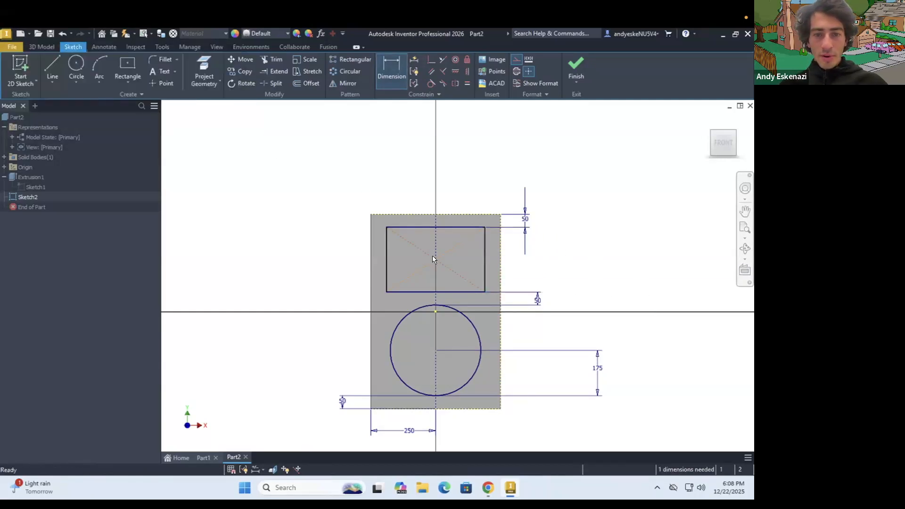
Dimension the gap between the display rectangle's left edge and the body's left edge to 50 mm.
left_click(386, 261)
left_click(372, 273)
left_click(389, 185)
type("50")
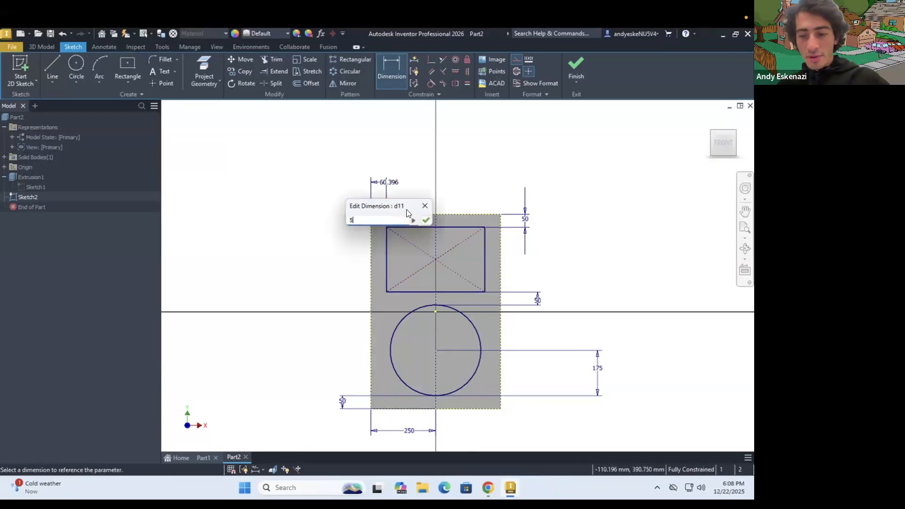
key("Return")
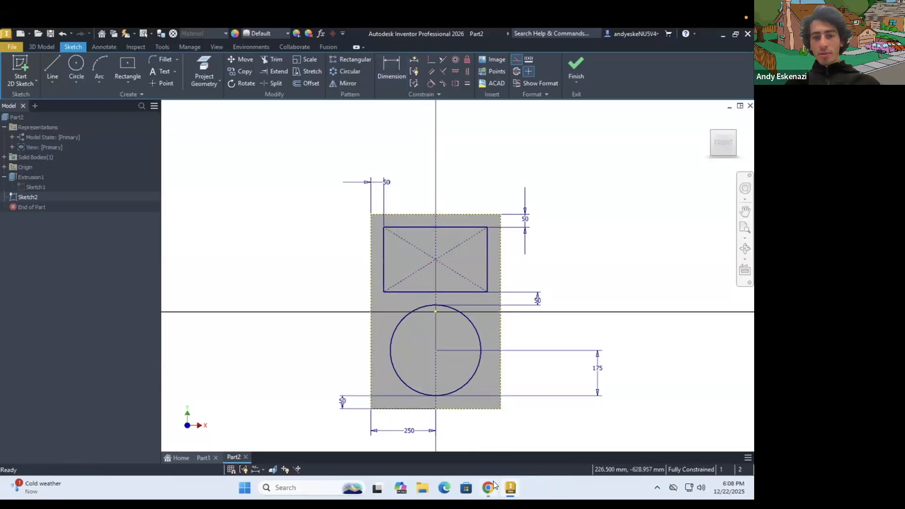
Check the iPod reference photo in the browser and set the gap between the rectangle's left edge and the body's left edge to 100 mm.
left_click(493, 481)
left_click(493, 481)
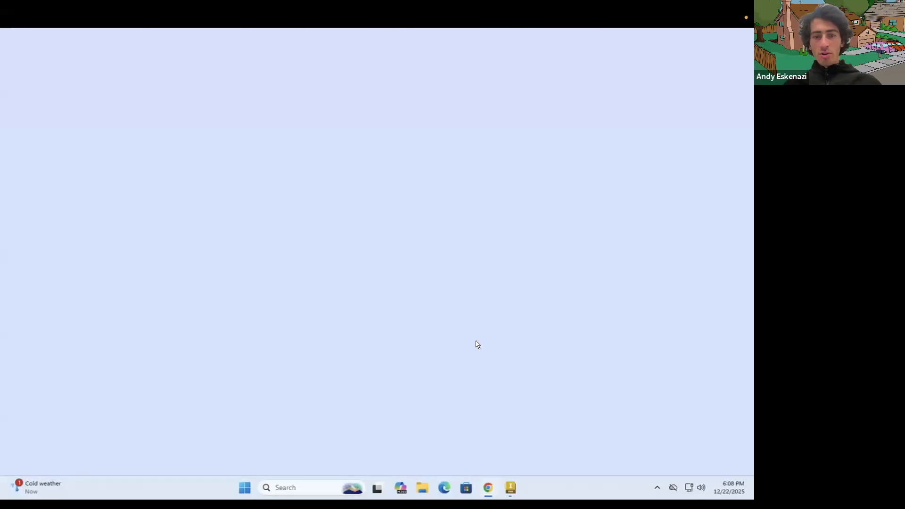
double_click(385, 181)
type("100")
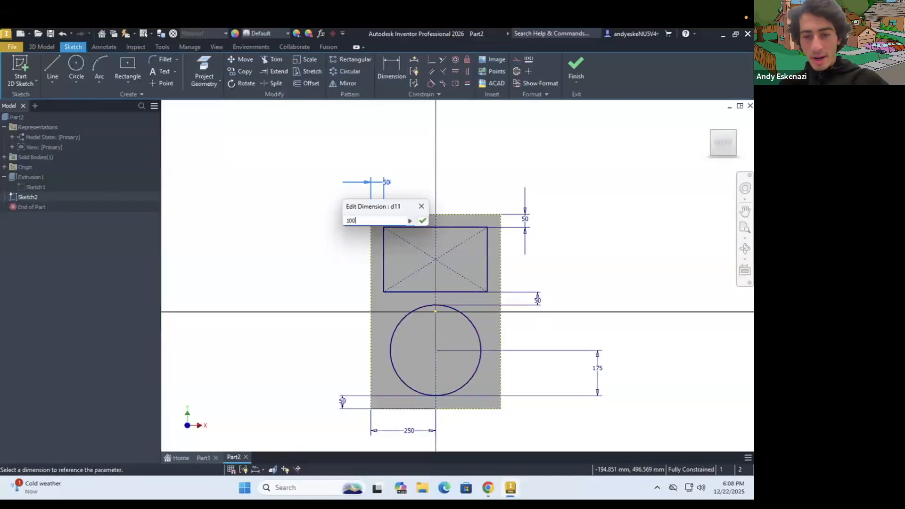
key("Return")
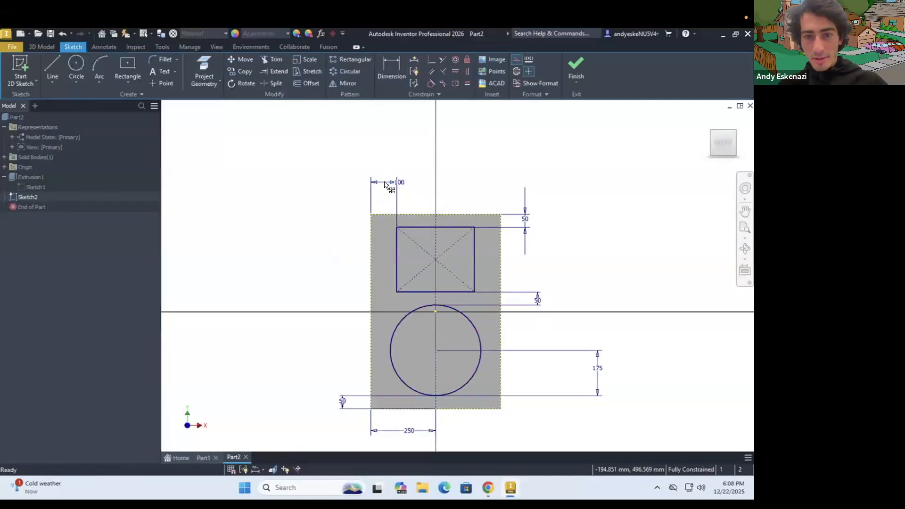
left_click(482, 487)
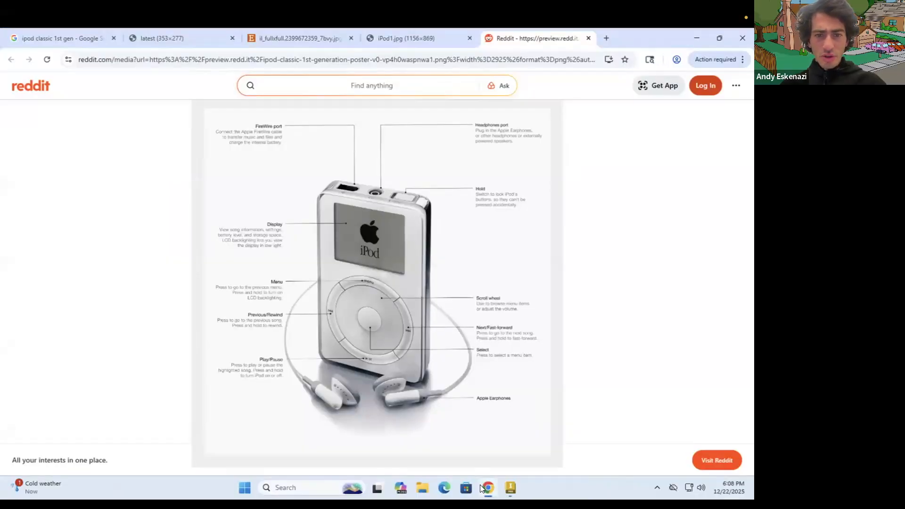
left_click(482, 488)
Try to draw a concentric construction circle inside the scroll wheel circle.
scroll(490, 369, "down", 2)
scroll(468, 373, "up", 5)
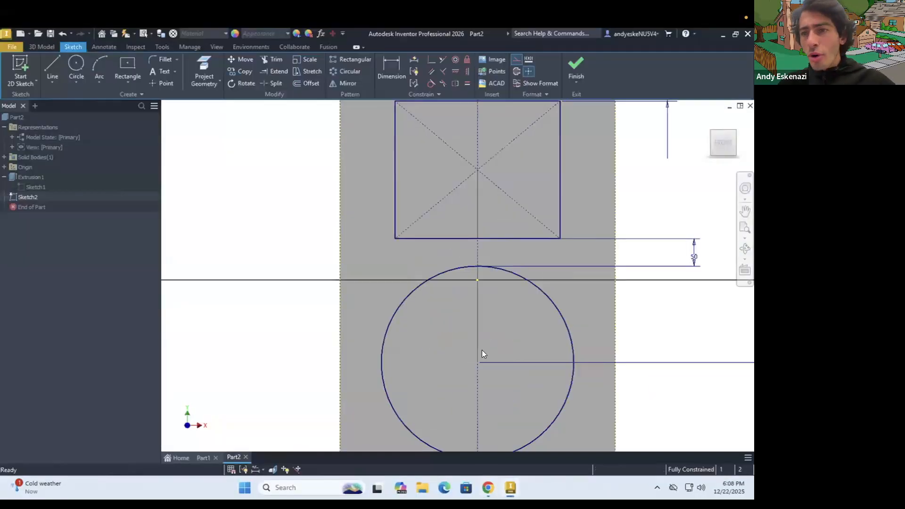
scroll(481, 344, "down", 3)
left_click(77, 66)
left_click(479, 335)
scroll(479, 336, "up", 5)
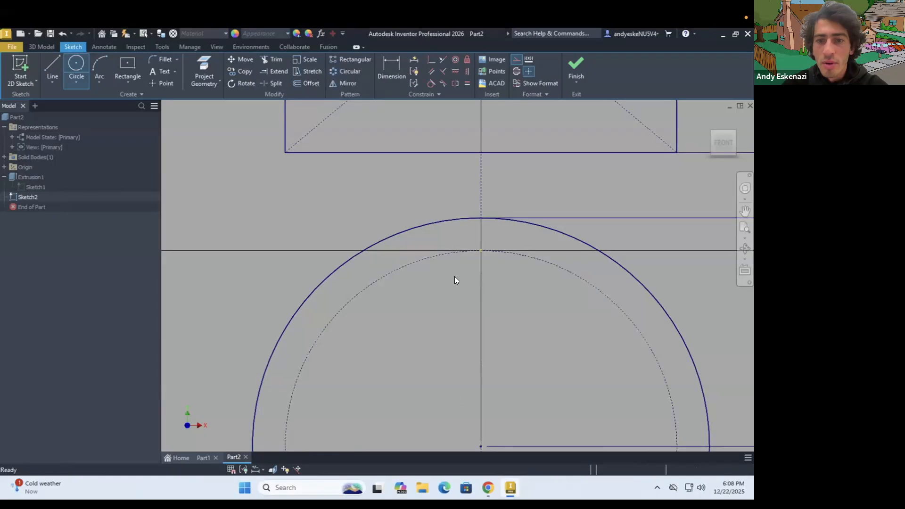
scroll(455, 276, "down", 5)
key("Escape")
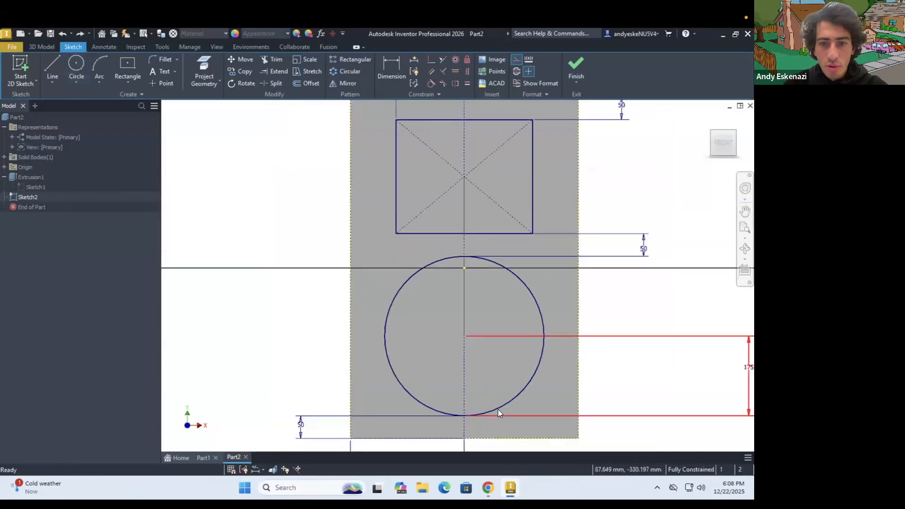
Draw a solid circle inside the scroll wheel circle, sharing its centre, and dimension its diameter to 250 mm.
left_click(76, 63)
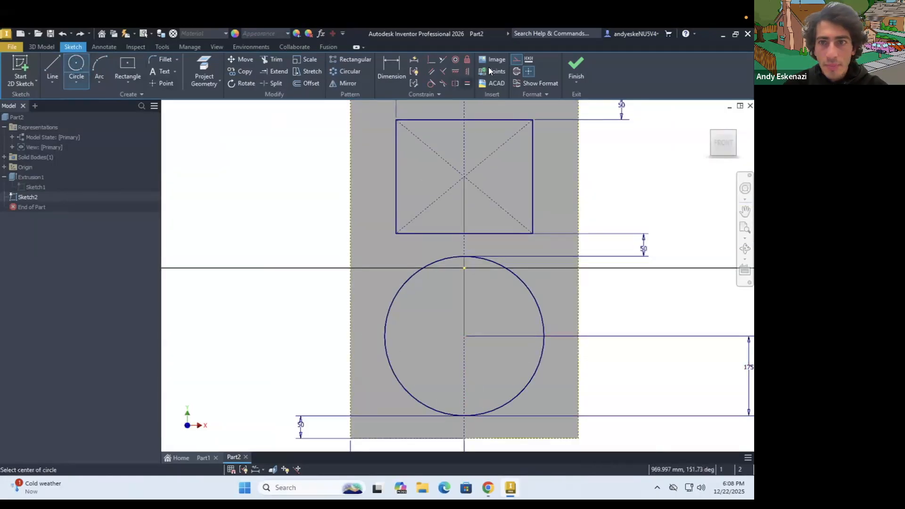
left_click(464, 336)
left_click(523, 339)
key("d")
left_click(492, 388)
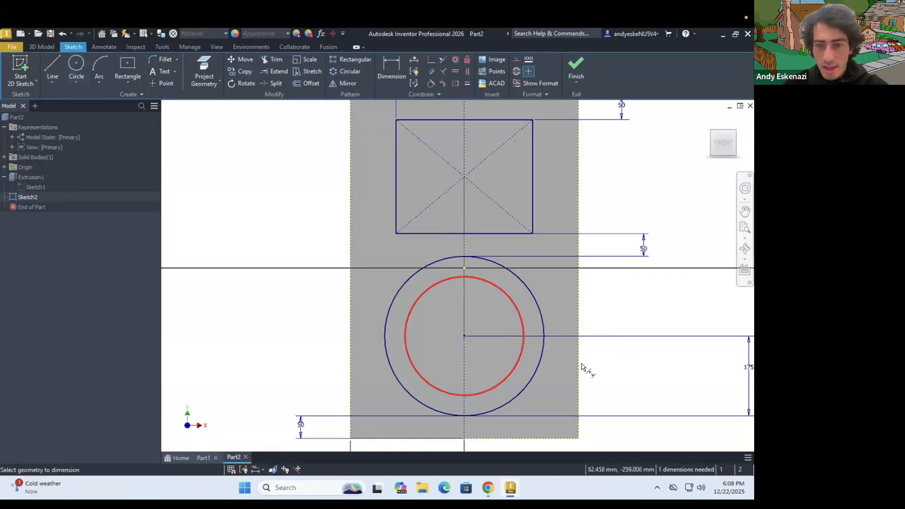
left_click(620, 360)
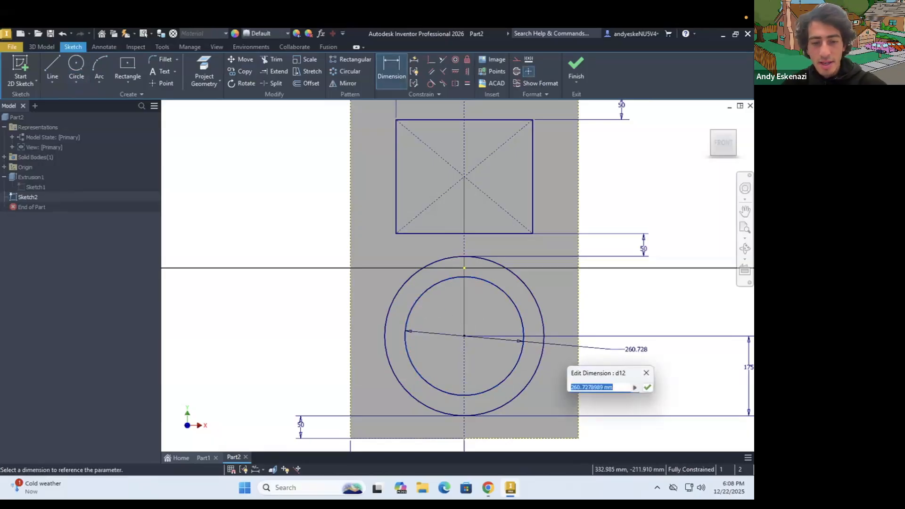
type("250")
key("Return")
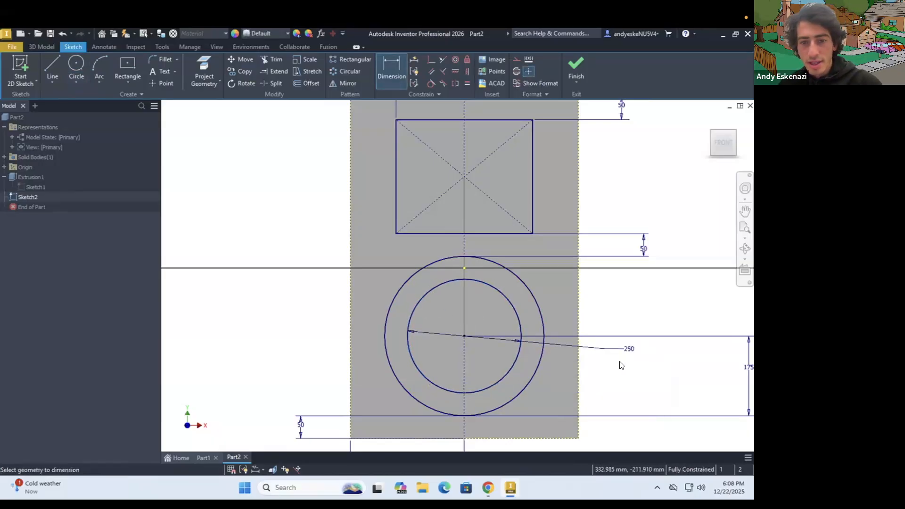
Check the iPod reference photo in the browser and set the inner scroll wheel circle's diameter to 270 mm.
left_click(488, 489)
left_click(487, 489)
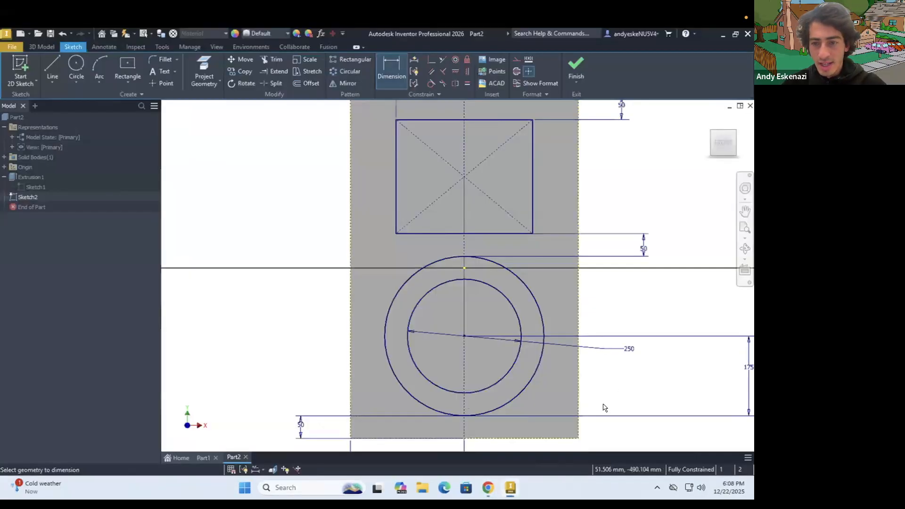
double_click(629, 349)
type("2")
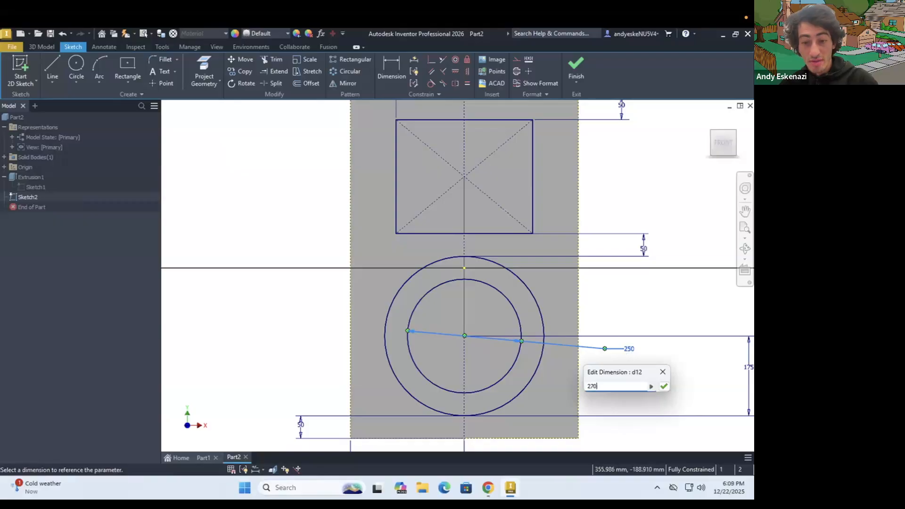
type("70")
key("Return")
Compare the proportions of the whole front-face sketch with the iPod reference photo in the browser.
scroll(623, 355, "down", 5)
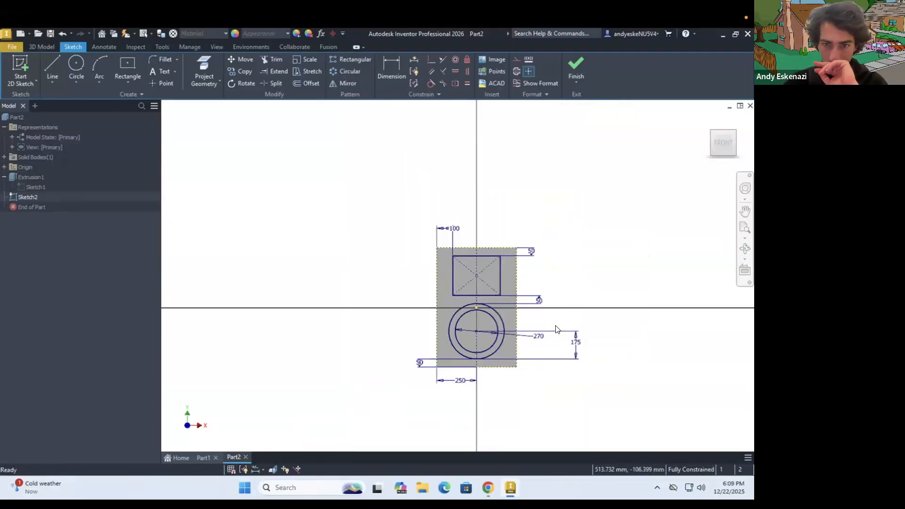
scroll(363, 257, "up", 6)
scroll(377, 291, "down", 3)
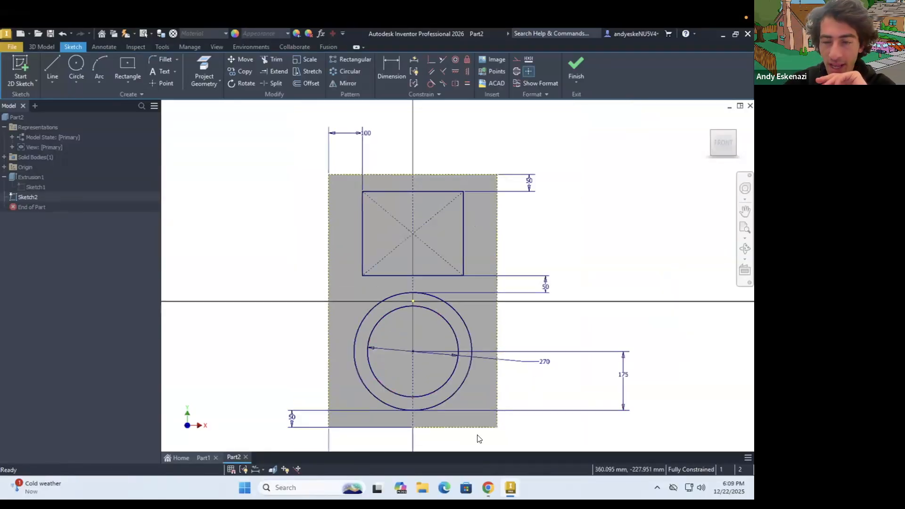
left_click(487, 487)
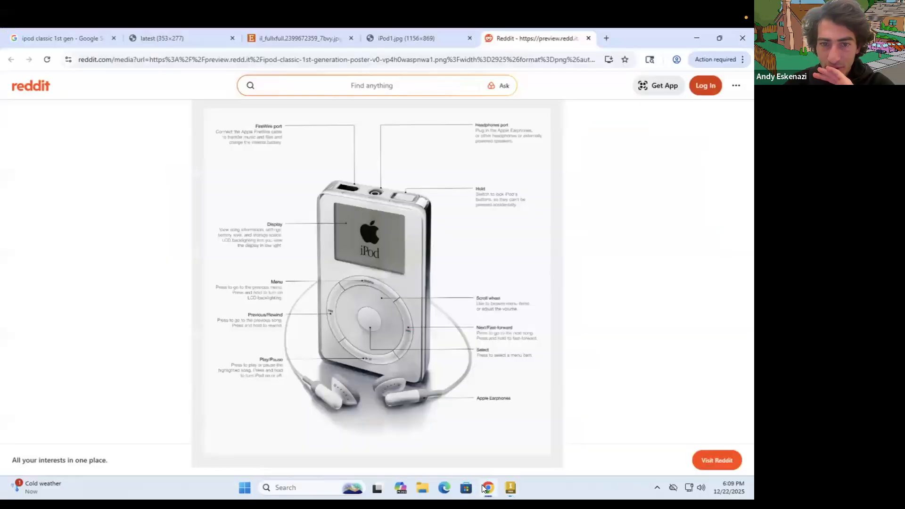
Draw a select-button circle at the centre of the scroll wheel circles and dimension its diameter to 100 mm.
left_click(483, 486)
key("c")
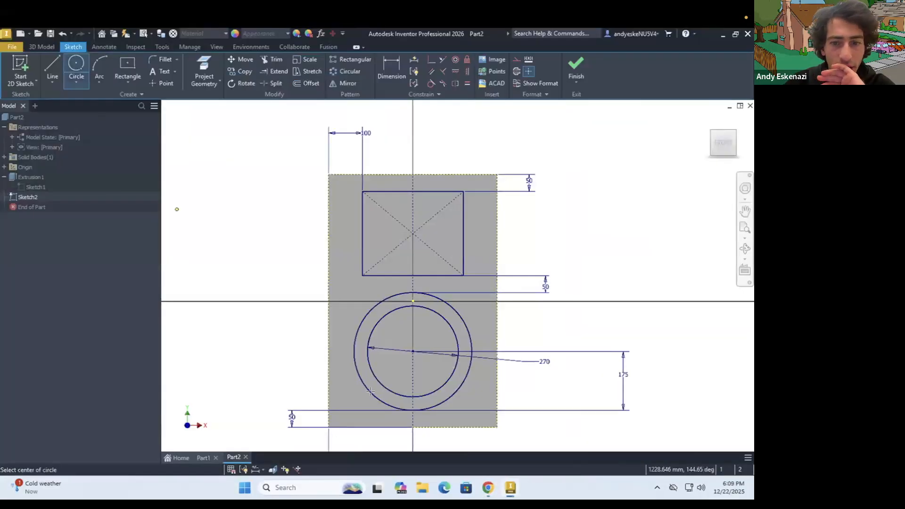
left_click(413, 351)
type("100.703")
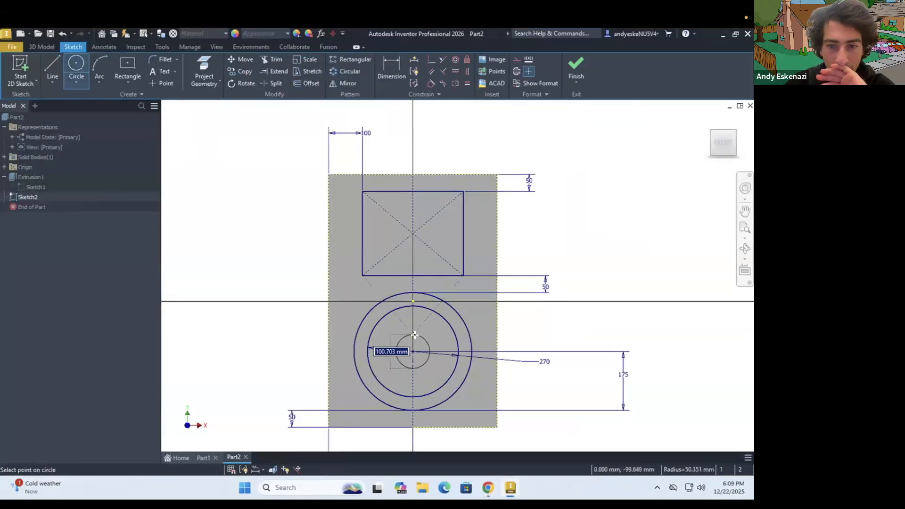
key("Return")
key("d")
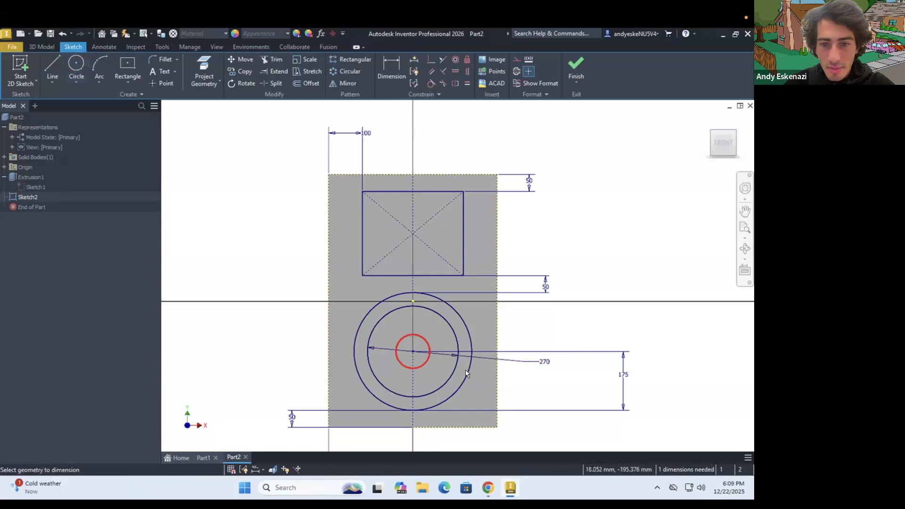
left_click(418, 369)
left_click(526, 386)
type("100")
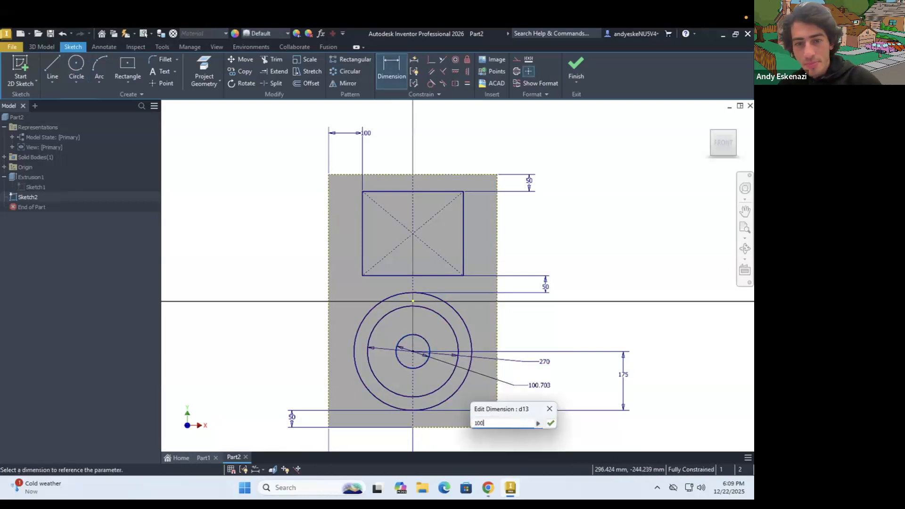
key("Return")
key("Escape")
Check the iPod reference photo in the browser and extrude the display rectangle as a 5 mm deep cut into the body.
scroll(507, 315, "down", 2)
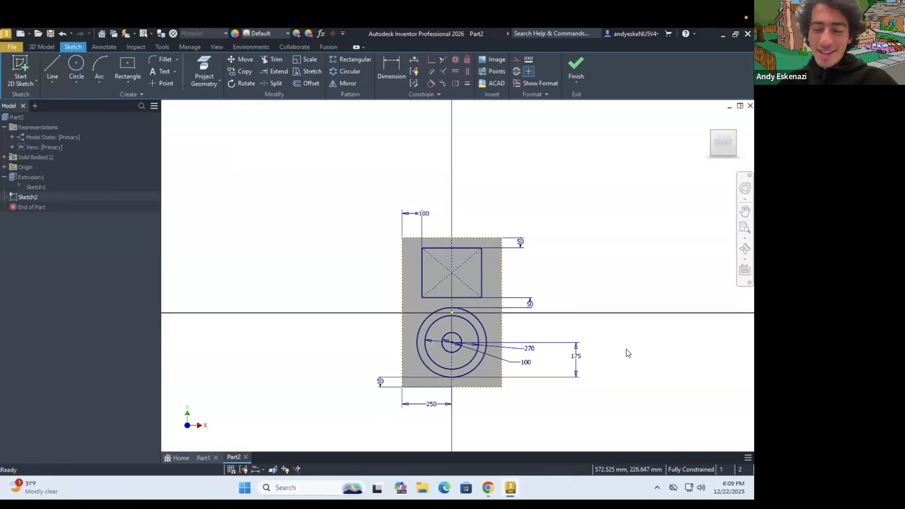
mouse_move(508, 325)
middle_mouse_down("shift")
mouse_move(398, 323)
mouse_move(456, 329)
middle_mouse_up("shift")
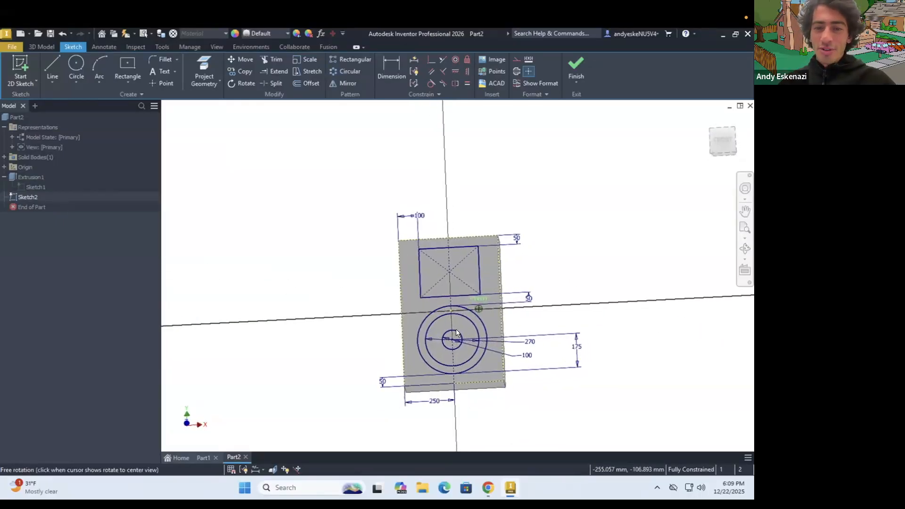
scroll(456, 329, "up", 3)
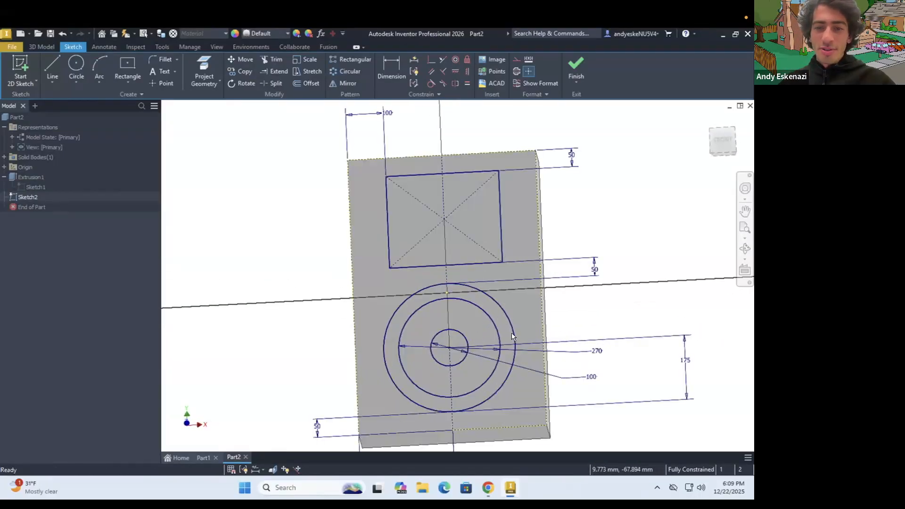
left_click(48, 43)
left_click(493, 482)
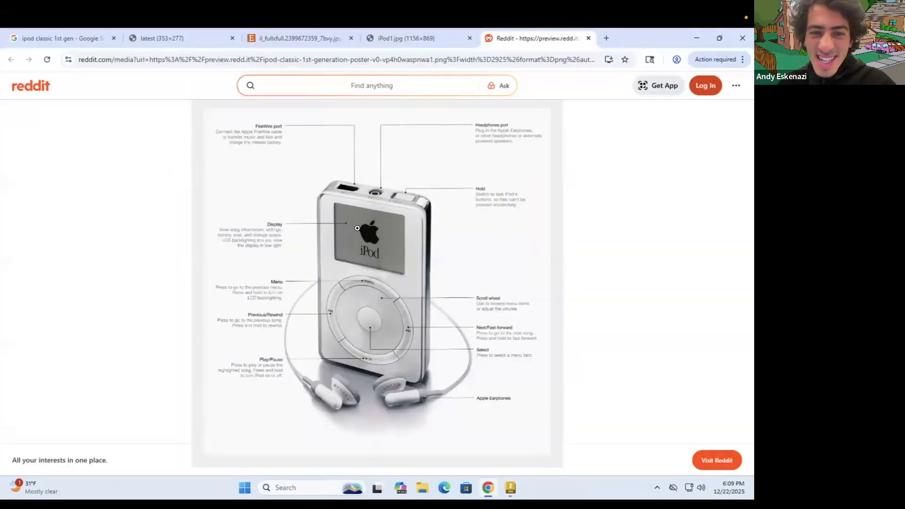
left_click(488, 488)
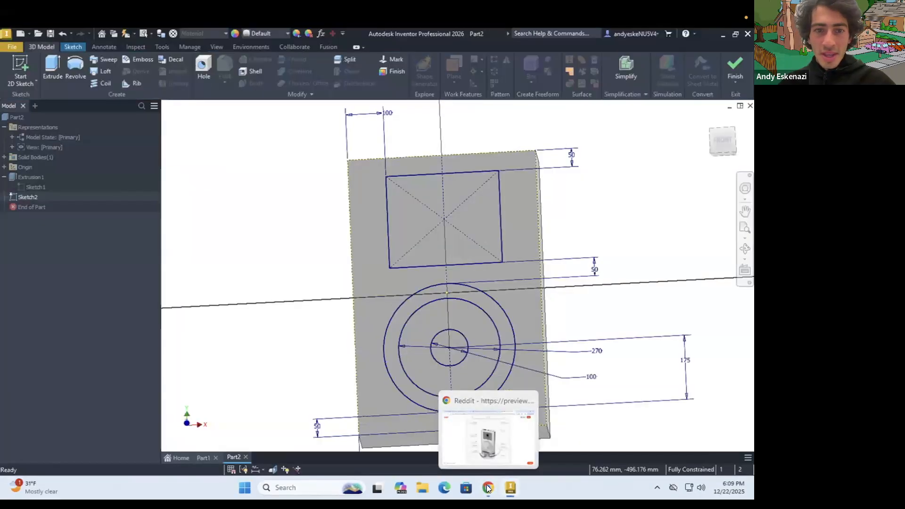
left_click(53, 69)
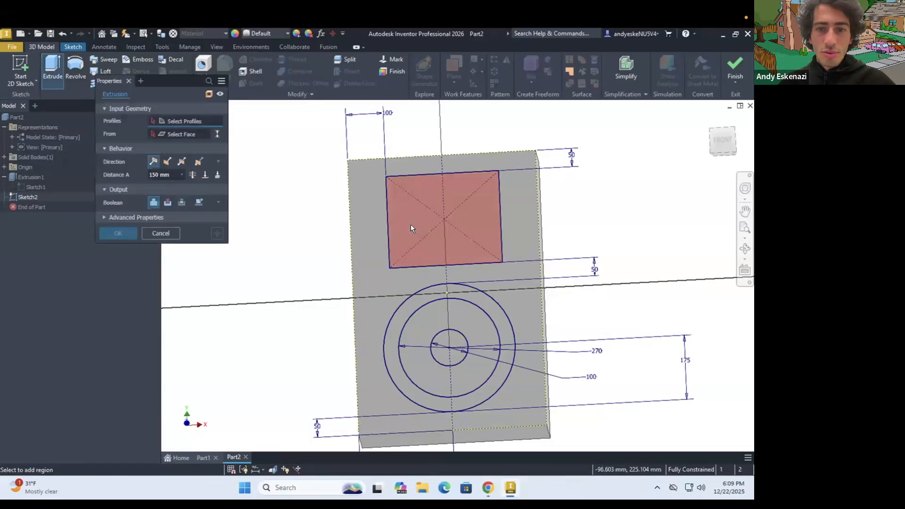
left_click(411, 224)
left_click(167, 202)
double_click(155, 175)
left_click_drag(170, 173, 132, 173)
type("5")
key("Return")
Compare the display recess with the reference photo, then start a fillet on the first two of its short corner edges.
middle_click_drag(392, 247, 428, 430, "shift")
scroll(426, 195, "down", 5)
left_click(486, 488)
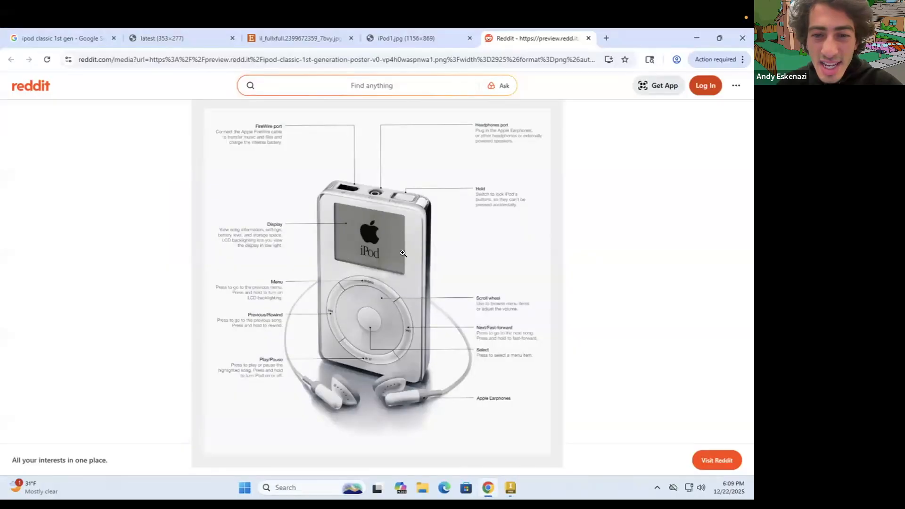
left_click(489, 489)
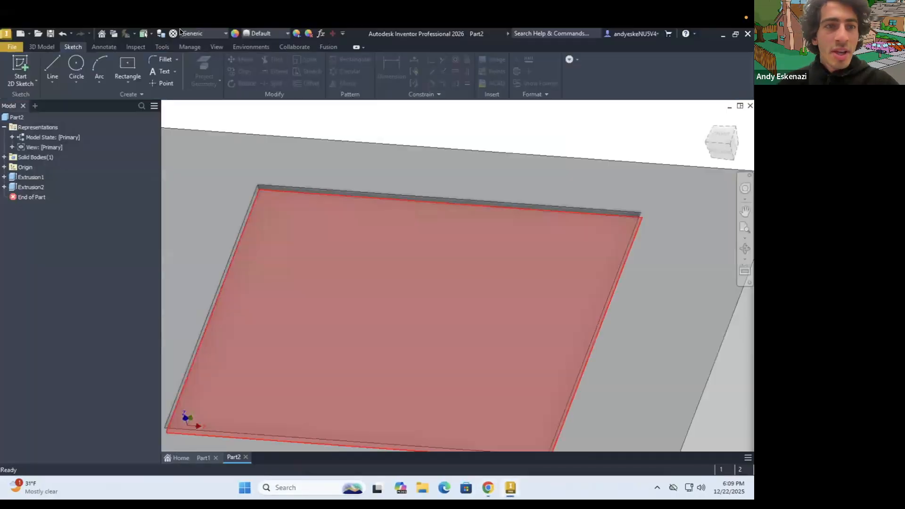
left_click(47, 46)
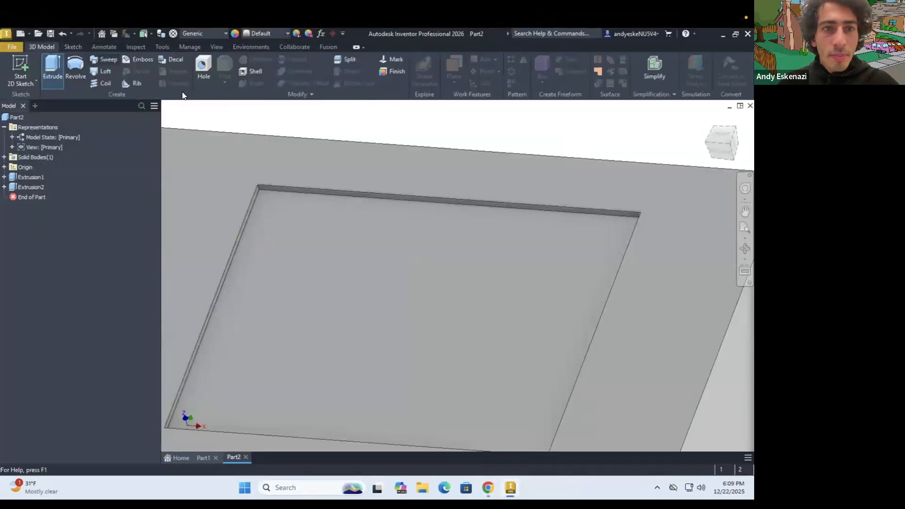
left_click(227, 61)
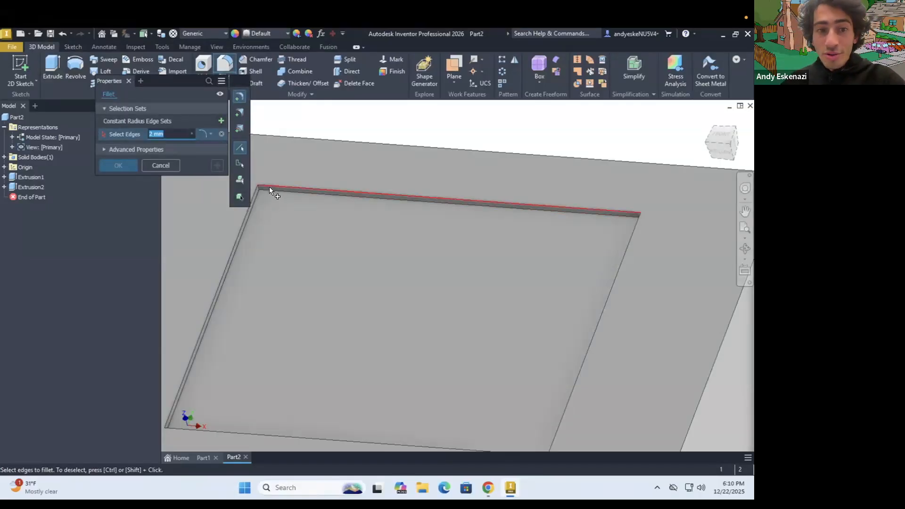
scroll(260, 190, "down", 5)
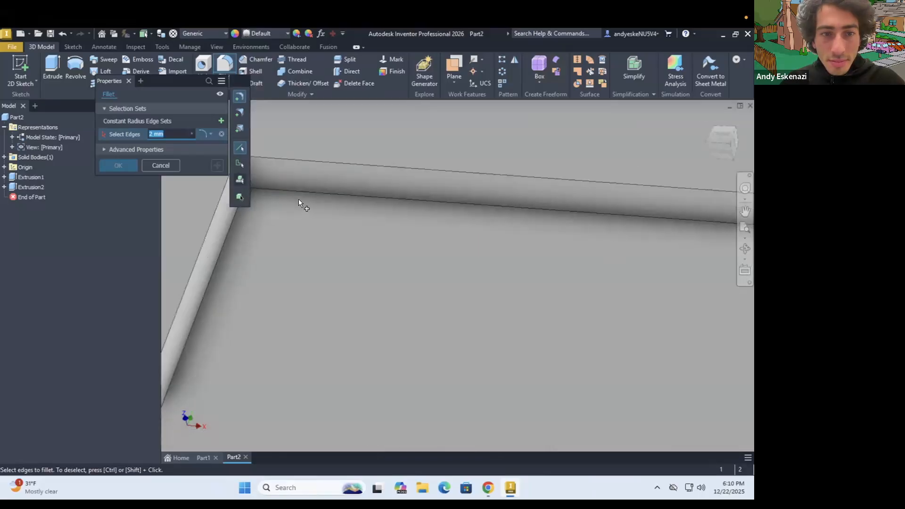
left_click(293, 187)
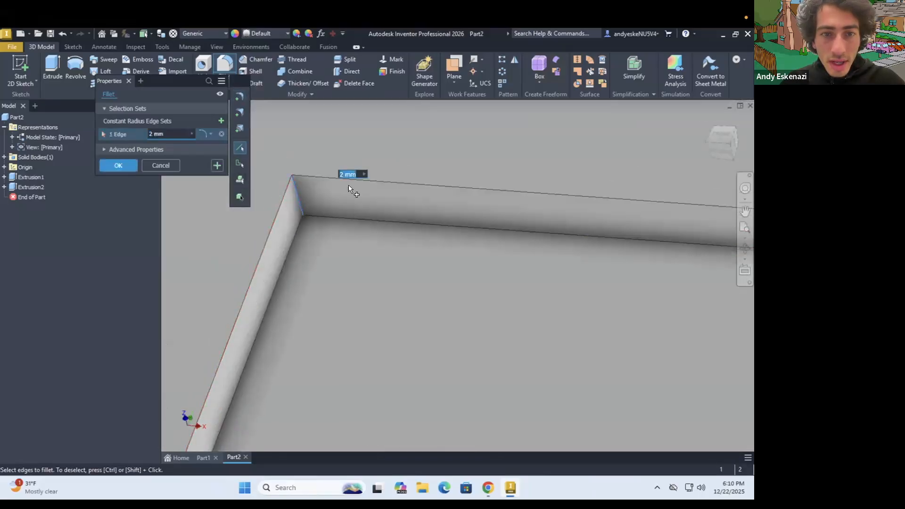
scroll(348, 183, "up", 8)
scroll(330, 179, "down", 6)
scroll(347, 180, "up", 3)
scroll(299, 255, "down", 5)
left_click(259, 281)
scroll(384, 228, "up", 8)
Add the display recess's remaining two corner edges to the selection and fillet all four with a 5 mm radius.
middle_click_drag(471, 257, 445, 249, "shift")
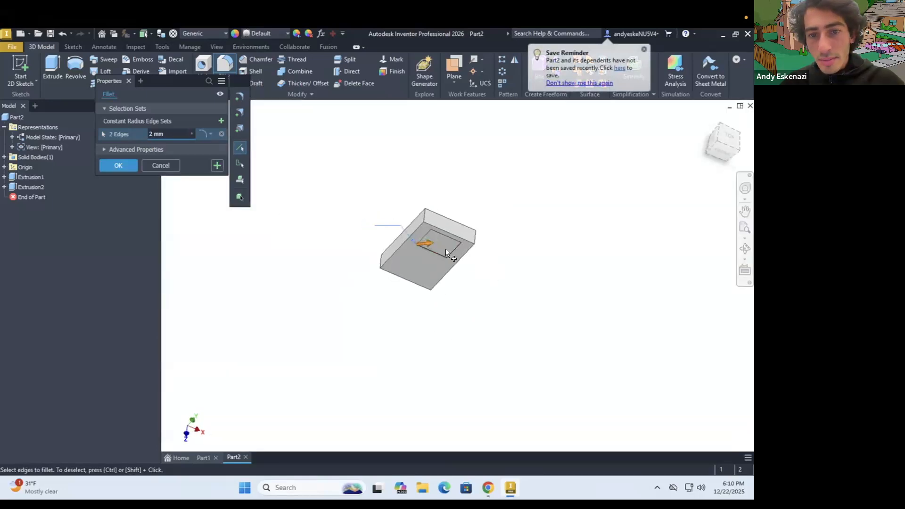
scroll(445, 249, "down", 6)
left_click(720, 279)
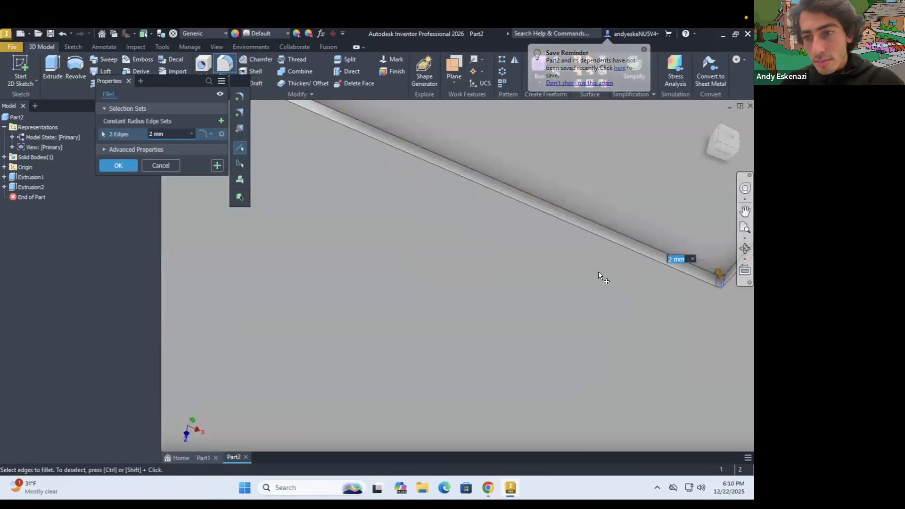
scroll(598, 271, "up", 8)
middle_click_drag(587, 254, 592, 227, "shift")
scroll(622, 238, "down", 8)
middle_click_drag(525, 175, 424, 170, "shift")
left_click(425, 161)
scroll(479, 256, "up", 6)
middle_click_drag(466, 227, 447, 250, "shift")
left_click(168, 134)
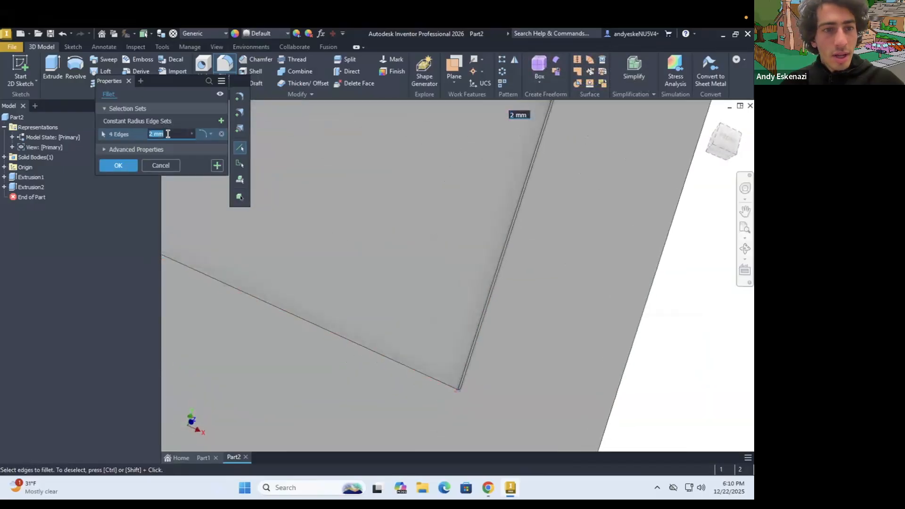
key("Return")
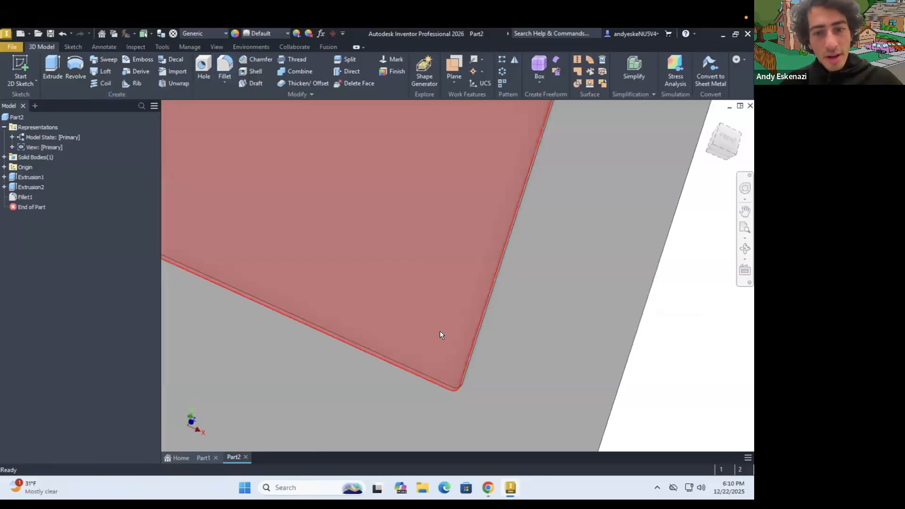
Make the consumed front-face sketch with the display rectangle and scroll wheel circles visible again.
scroll(440, 331, "up", 6)
mouse_move(463, 287)
middle_mouse_down("shift")
mouse_move(476, 281)
mouse_move(464, 313)
mouse_move(455, 303)
middle_mouse_up("shift")
scroll(438, 255, "up", 5)
scroll(434, 282, "down", 4)
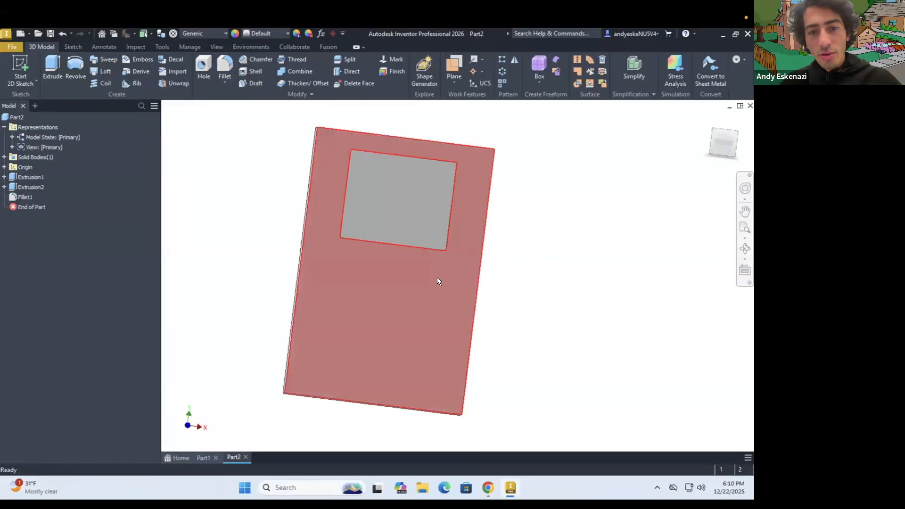
left_click(5, 177)
left_click(5, 178)
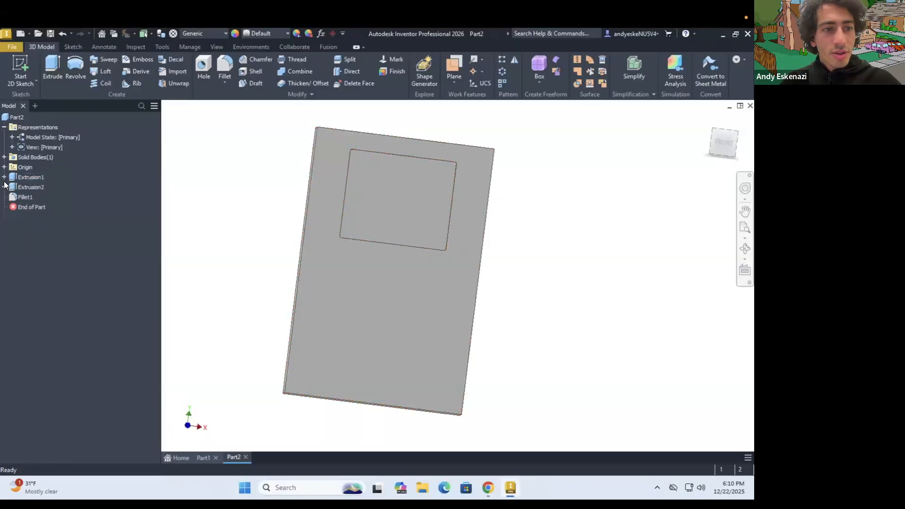
left_click(4, 187)
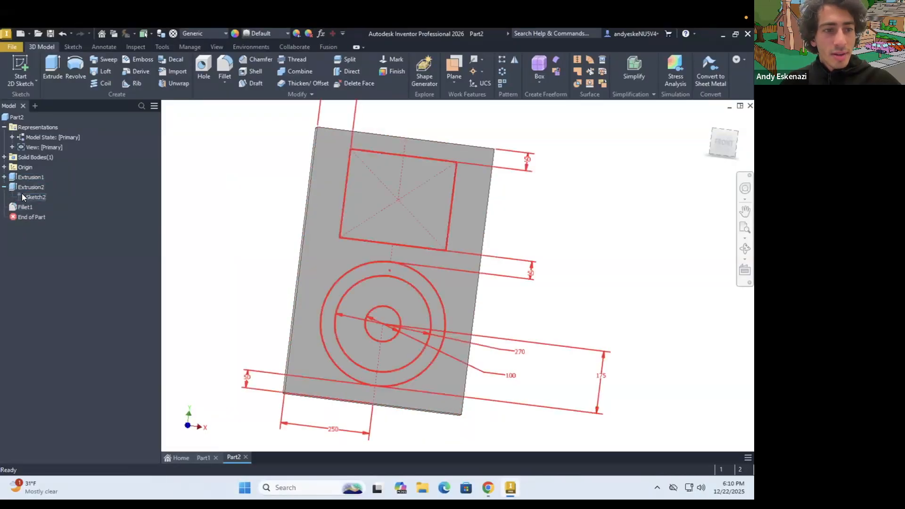
right_click(22, 193)
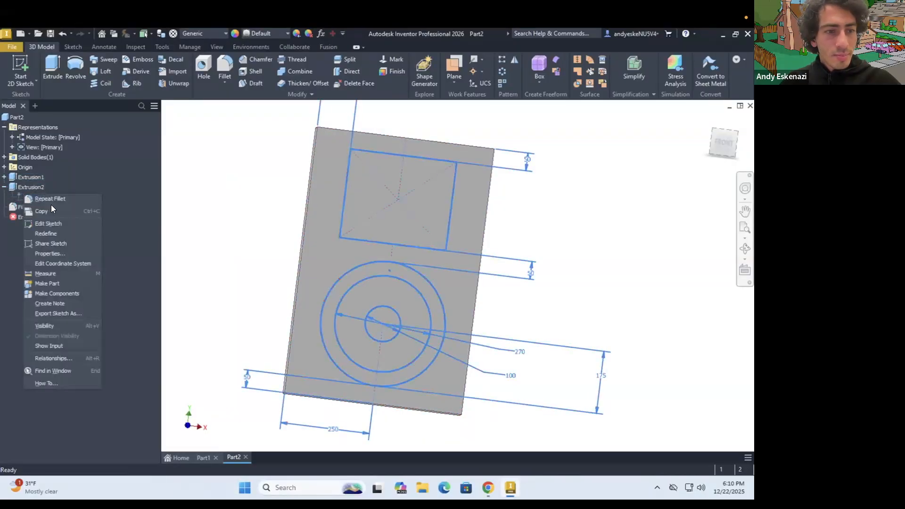
left_click(68, 324)
Extrude the ring between the two larger scroll wheel circles 10 mm outward from the front face, joined to the body.
key("F4")
left_click_drag(334, 237, 406, 283)
scroll(406, 283, "down", 5)
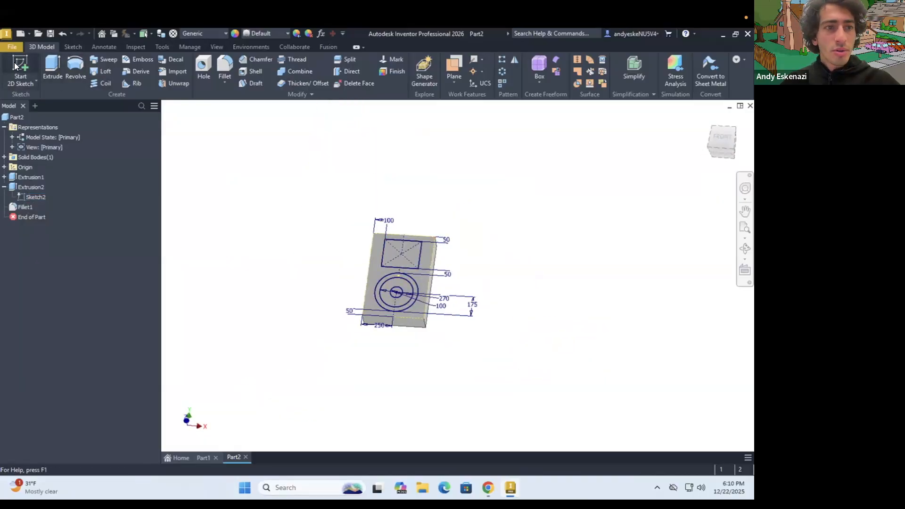
left_click(54, 64)
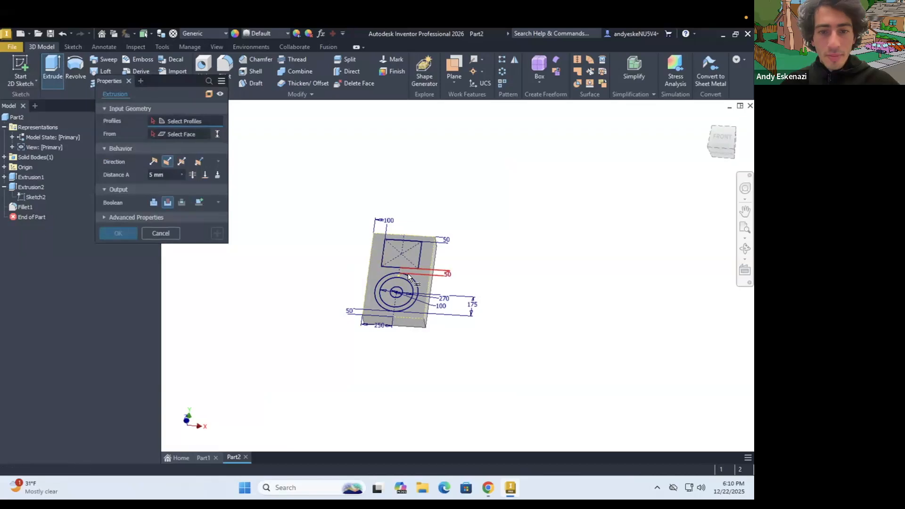
scroll(397, 274, "up", 3)
left_click(384, 275)
middle_click_drag(360, 278, 372, 257, "shift")
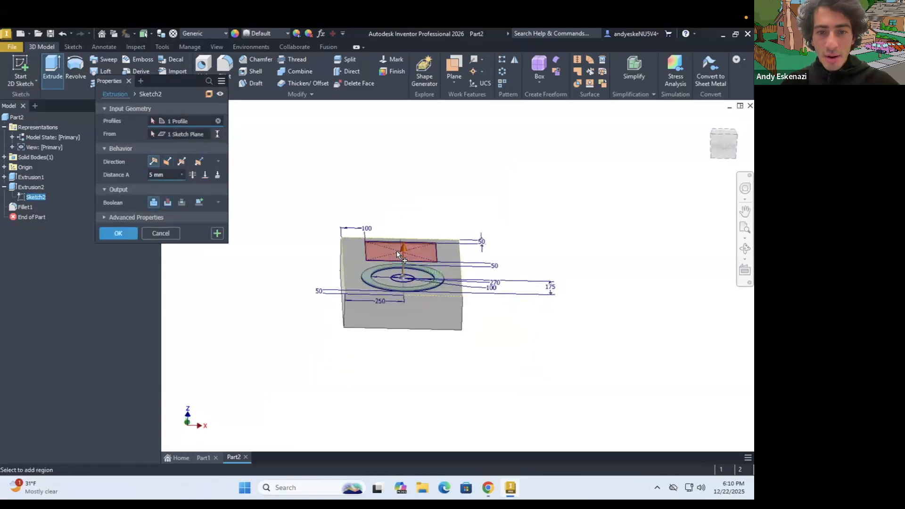
scroll(397, 251, "up", 3)
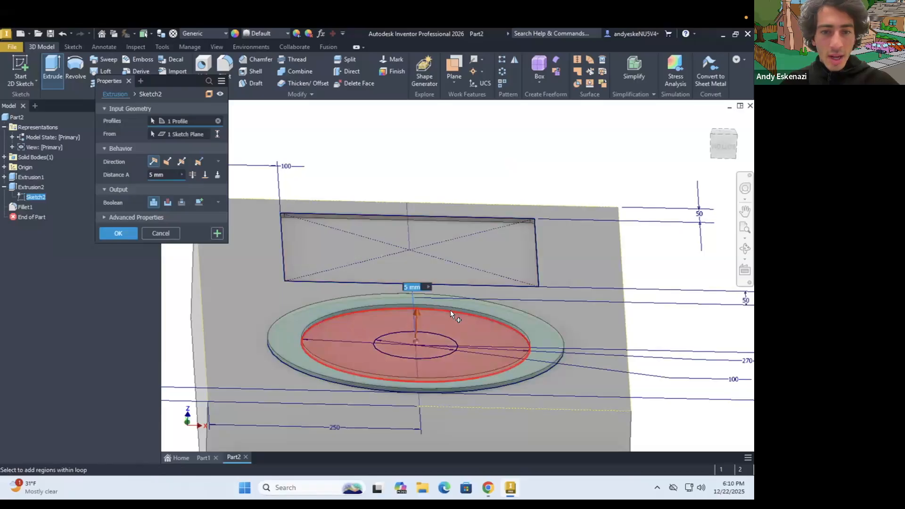
left_click(169, 175)
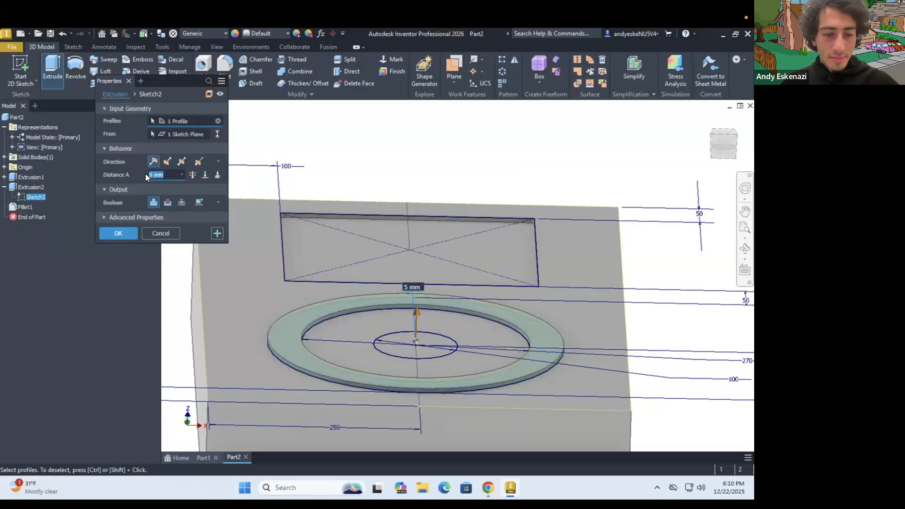
type("10")
key("Return")
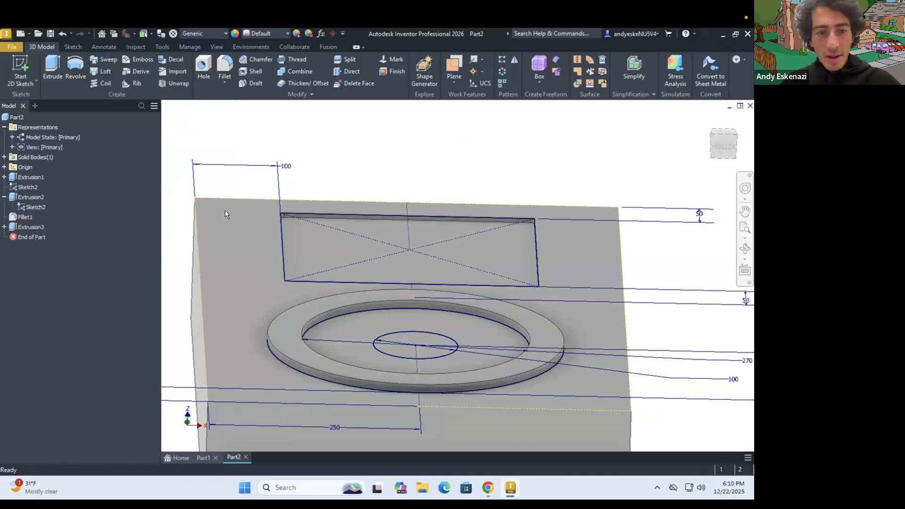
Edit the scroll wheel ring's extrusion and increase its distance so the ring stands higher above the front face.
right_click(35, 227)
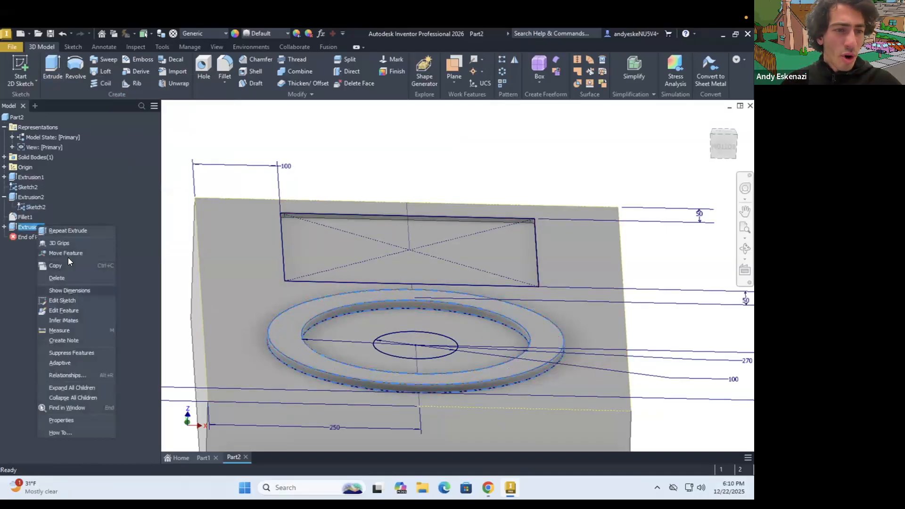
left_click(66, 311)
left_click(171, 174)
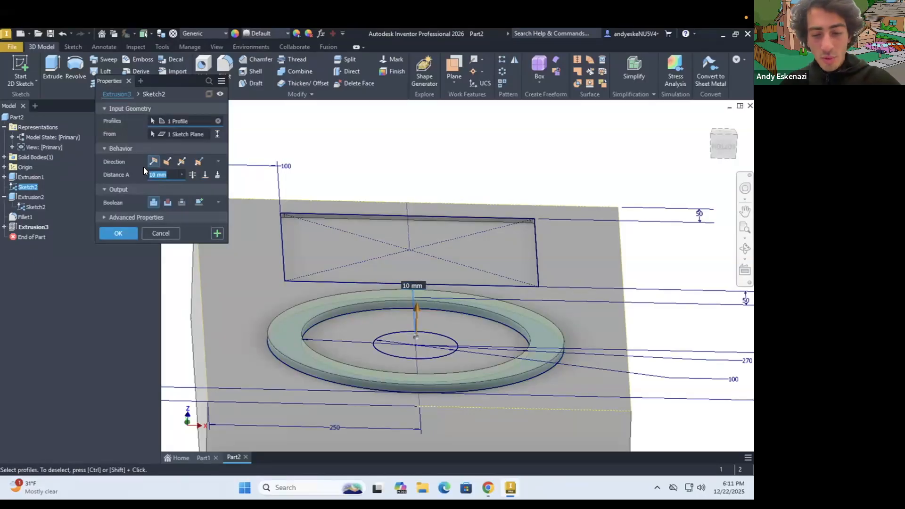
key("Return")
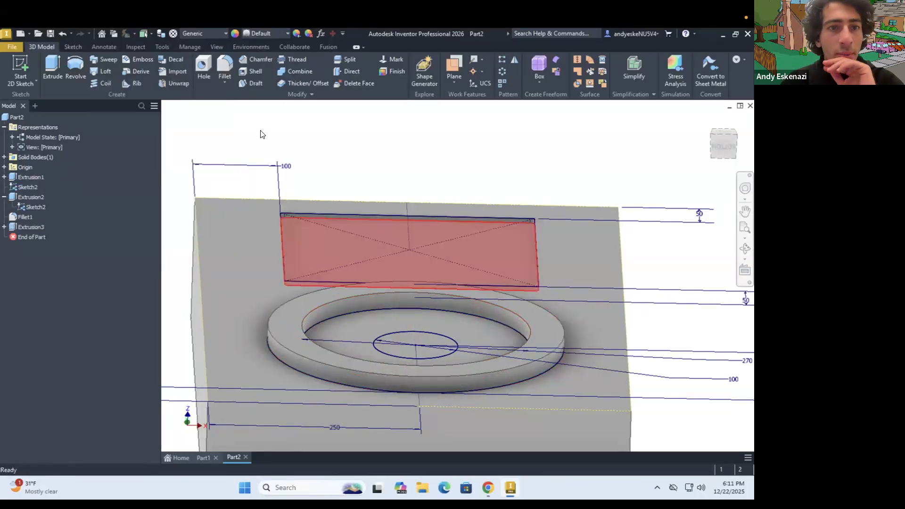
Fillet the outer and inner upper edges of the raised scroll wheel ring with one constant radius.
left_click(226, 59)
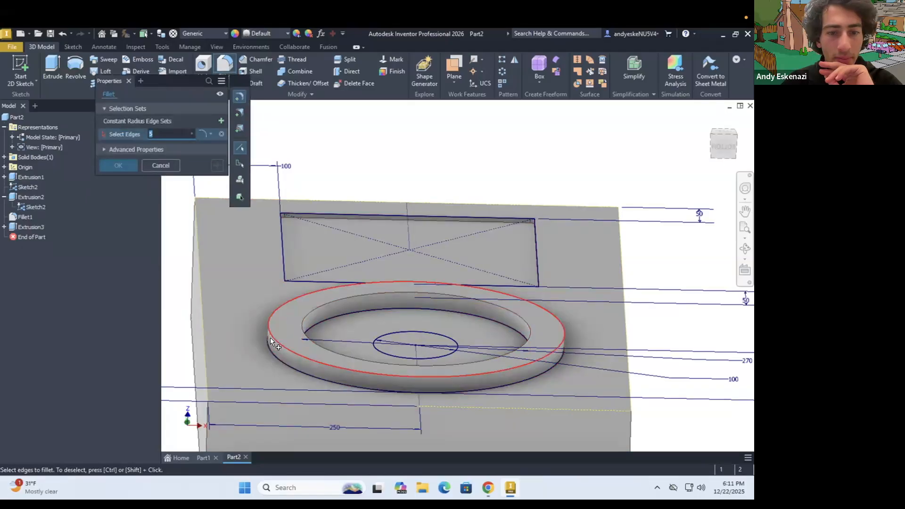
left_click(270, 334)
left_click(303, 316)
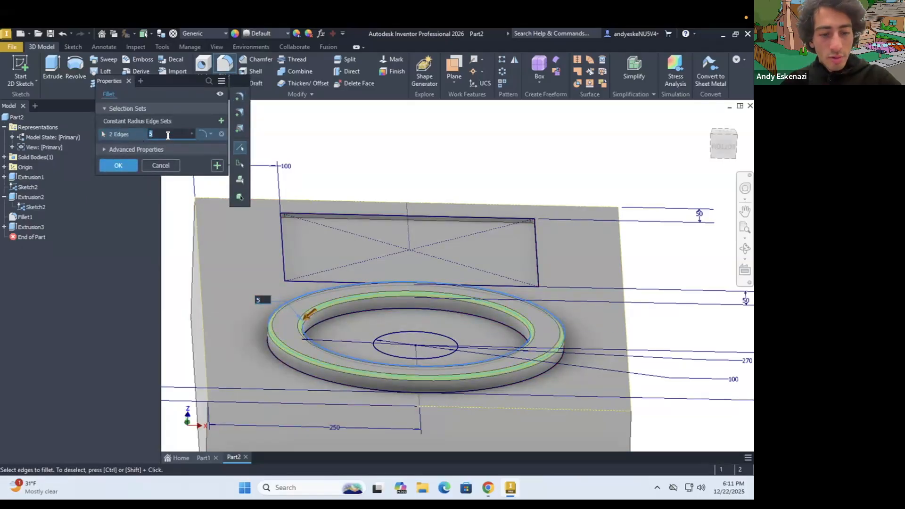
key("Return")
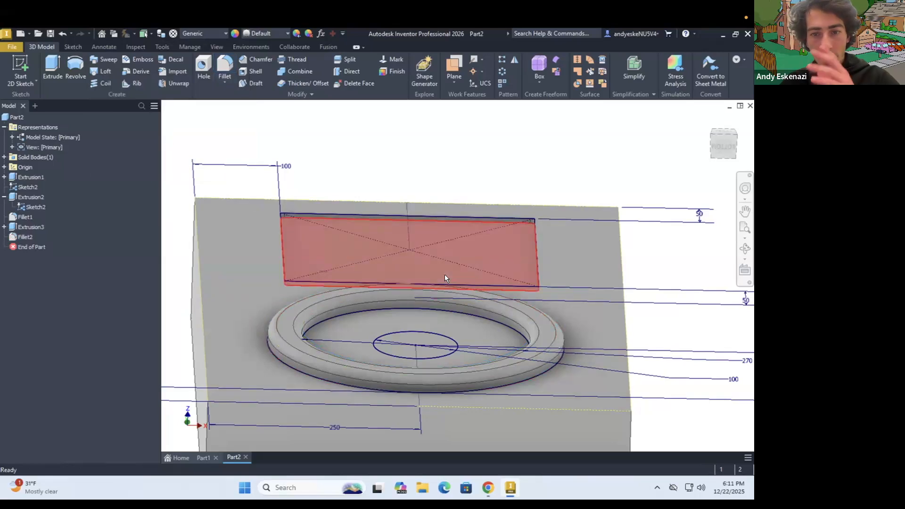
scroll(444, 277, "up", 4)
middle_click_drag(444, 276, 433, 252, "shift")
scroll(434, 256, "up", 5)
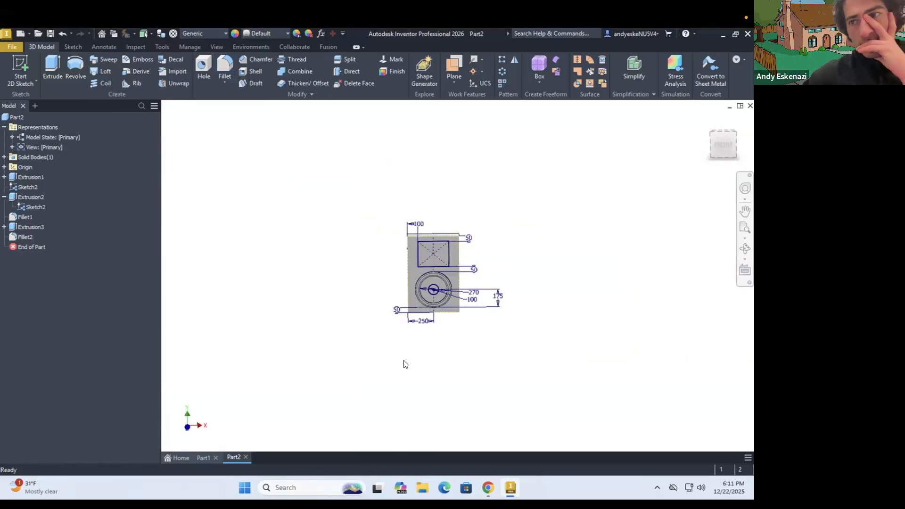
Edit the scroll wheel ring's extrusion and reduce its distance so the ring stands lower above the front face.
right_click(30, 227)
left_click(275, 268)
scroll(458, 279, "down", 6)
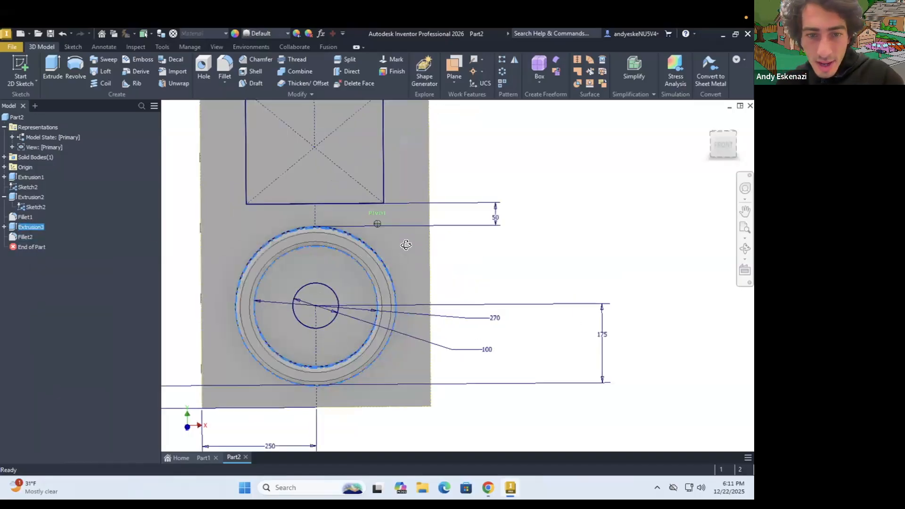
middle_click_drag(377, 223, 248, 195, "shift")
scroll(244, 196, "up", 2)
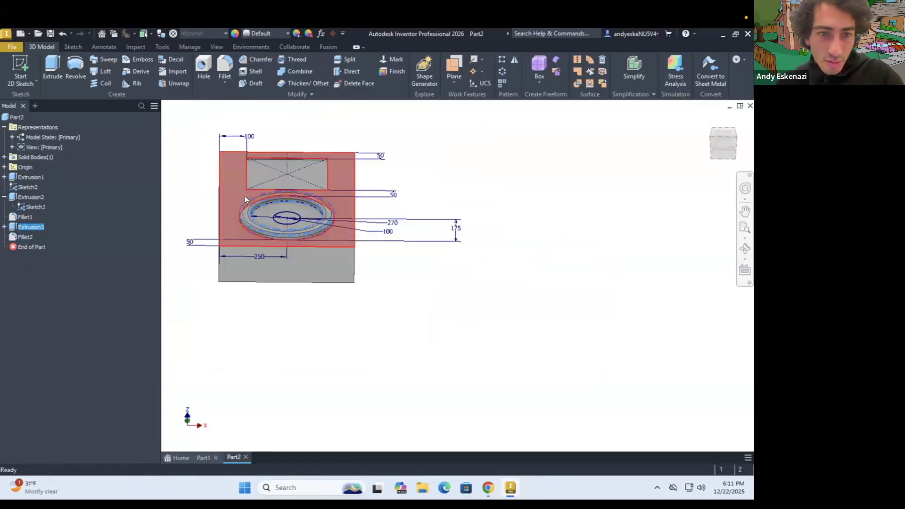
right_click(24, 227)
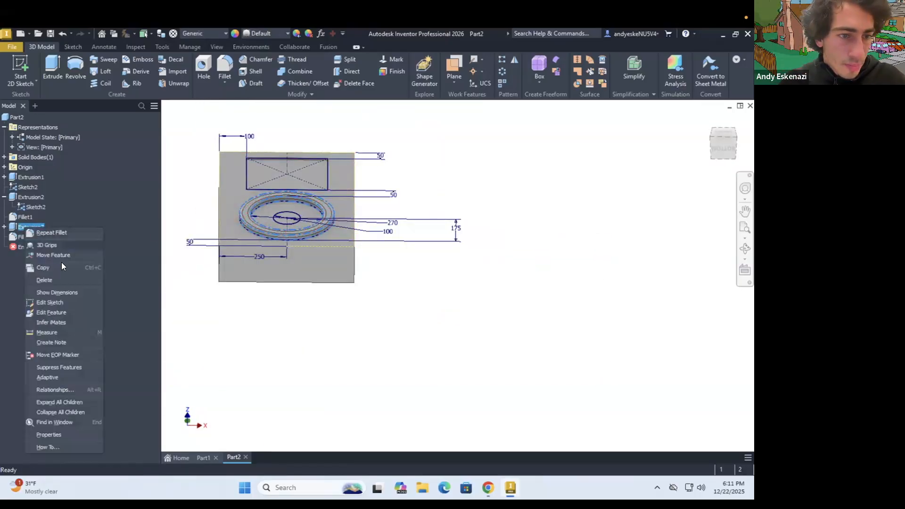
left_click(49, 313)
left_click_drag(172, 176, 144, 175)
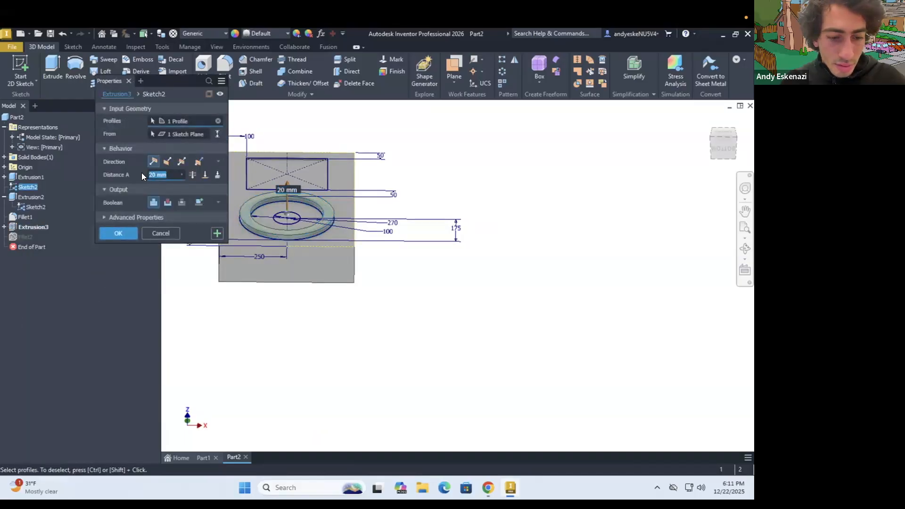
left_click(118, 233)
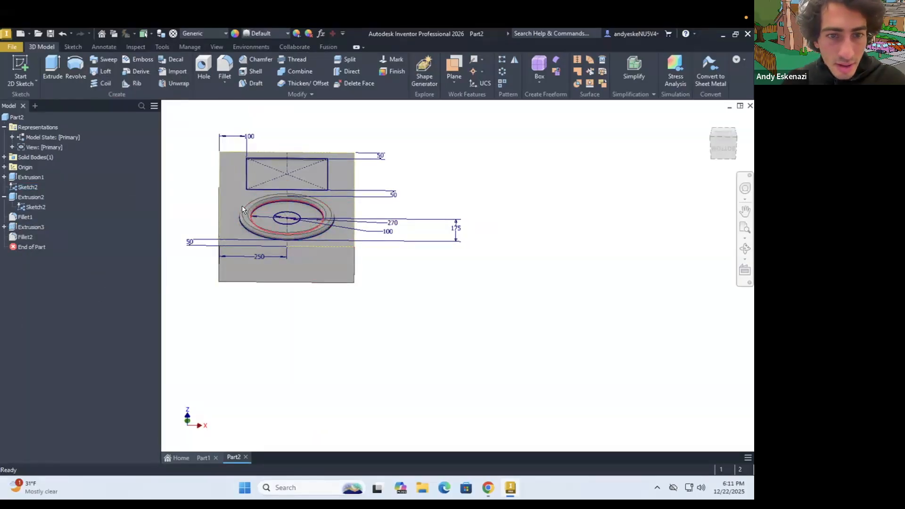
Examine the filleted scroll wheel ring from several angles and compare it with the labelled iPod reference picture in Chrome, then return to Inventor.
scroll(242, 210, "down", 4)
middle_click_drag(239, 231, 259, 270, "shift")
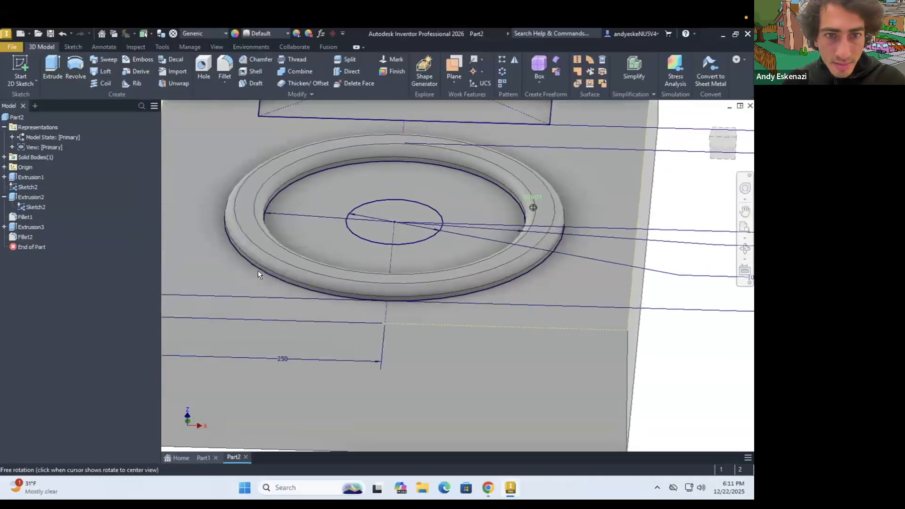
scroll(258, 274, "up", 3)
middle_click_drag(329, 228, 328, 268, "shift")
scroll(325, 245, "up", 3)
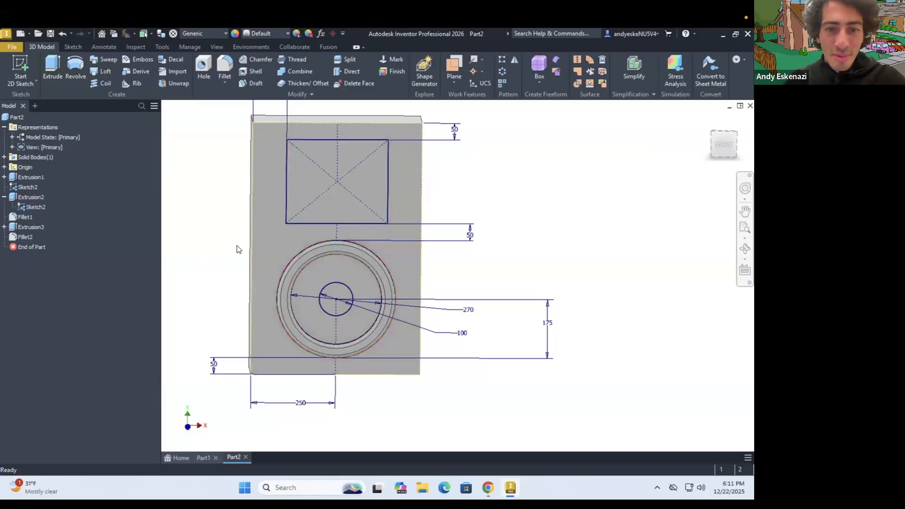
scroll(231, 242, "down", 5)
scroll(204, 206, "up", 5)
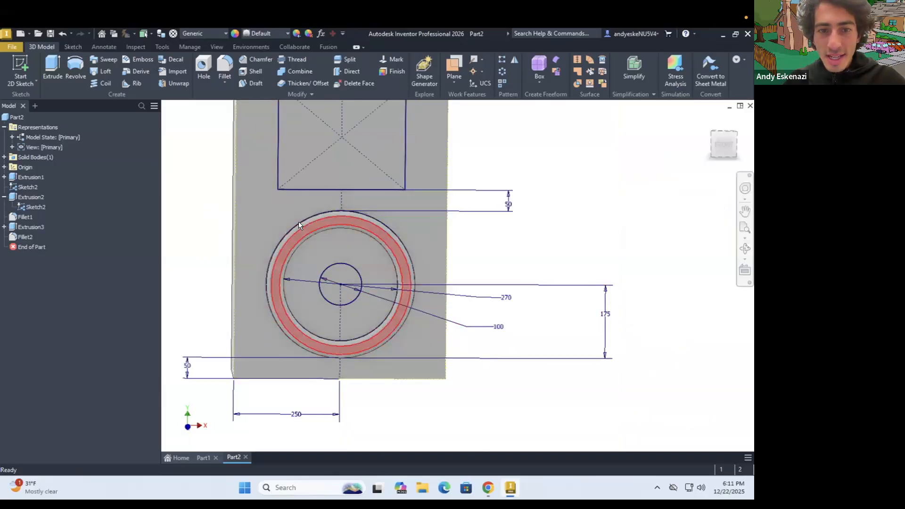
scroll(298, 222, "down", 3)
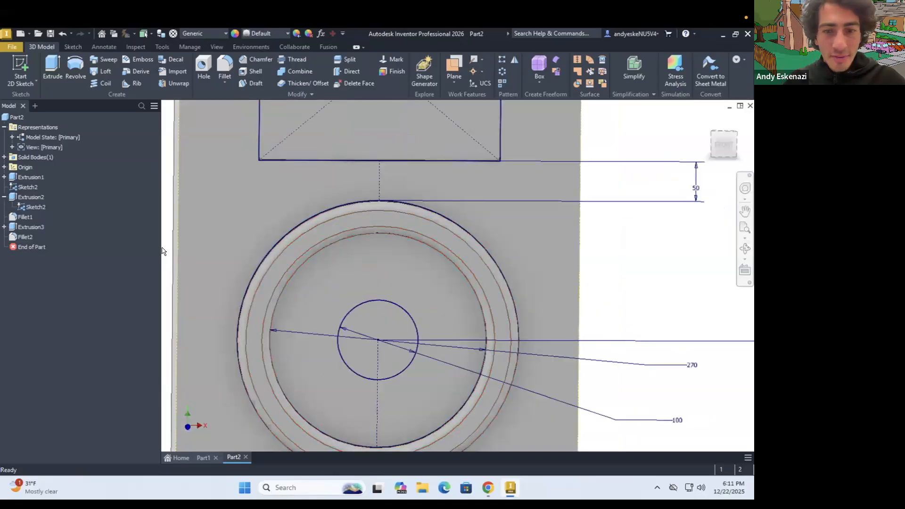
left_click(488, 487)
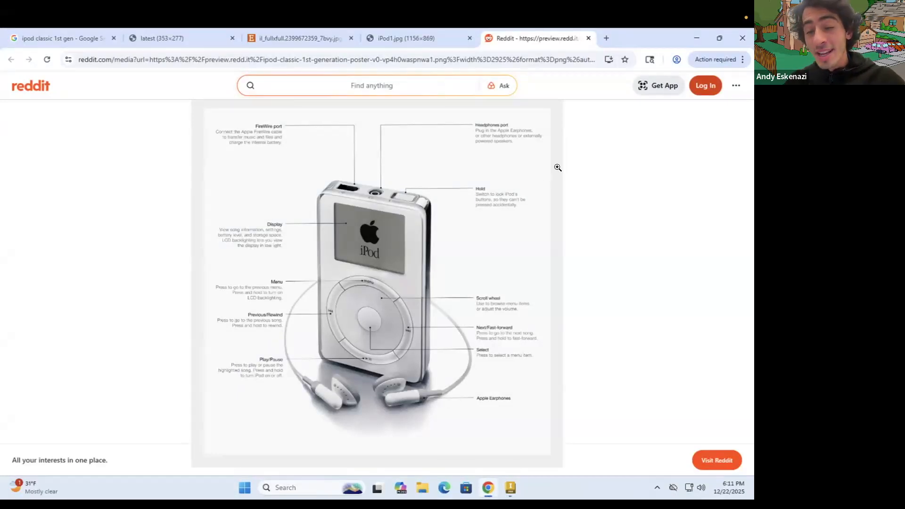
left_click(699, 39)
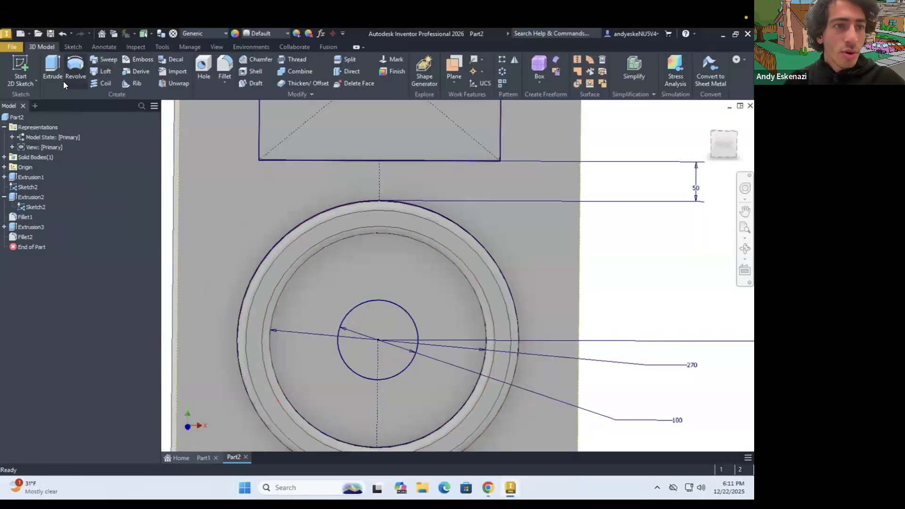
Start a new sketch on the scroll wheel ring's flat upper face and project the ring's outer and inner circular edges into it.
left_click(21, 66)
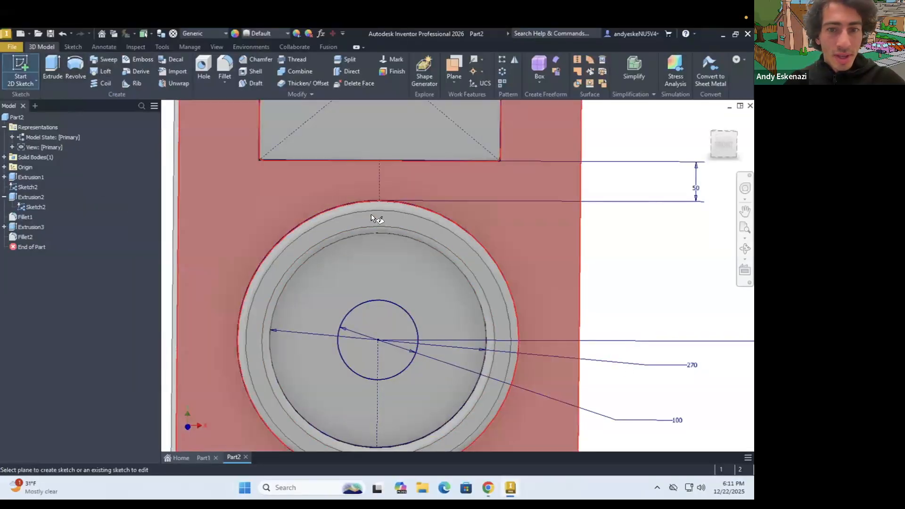
left_click(370, 217)
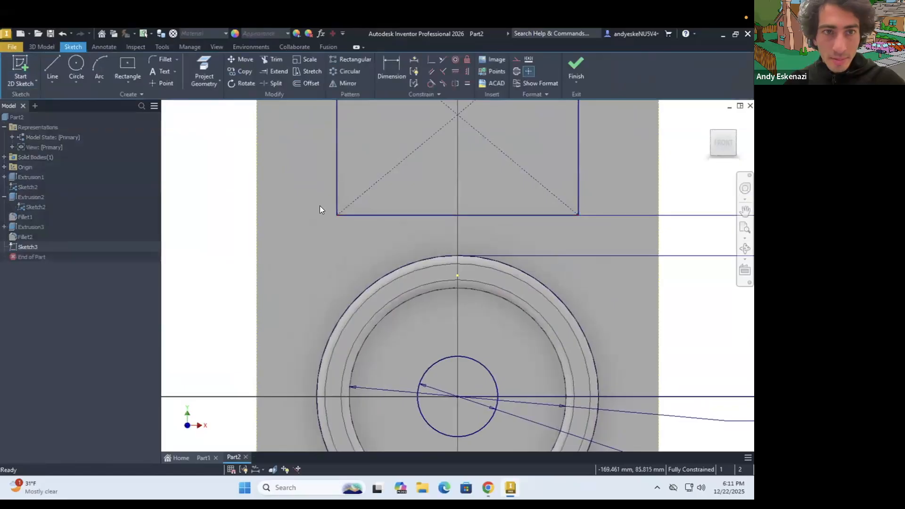
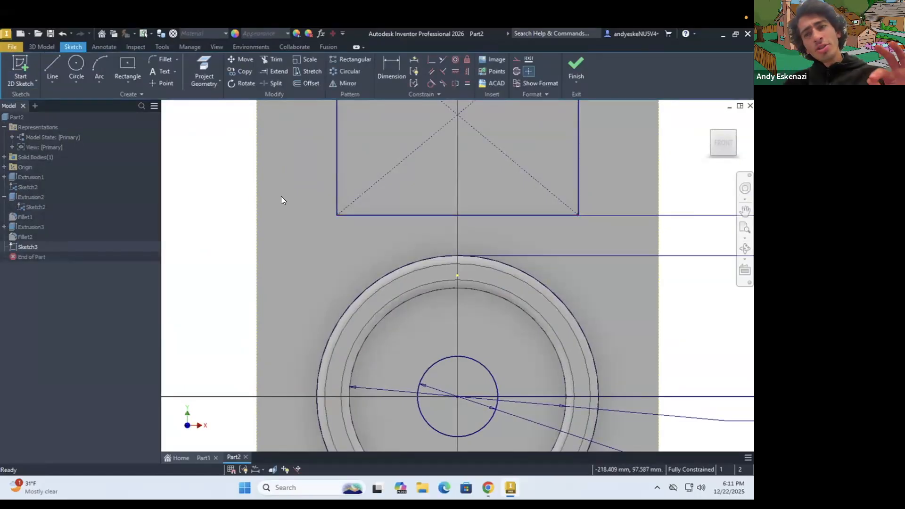
left_click(207, 64)
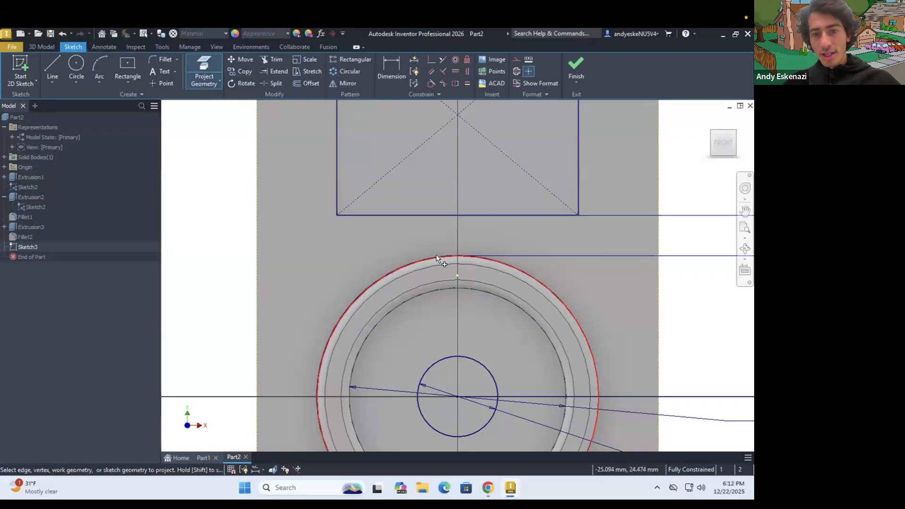
mouse_move(448, 312)
middle_mouse_down("shift")
mouse_move(469, 247)
mouse_move(467, 270)
middle_mouse_up("shift")
scroll(375, 214, "up", 3)
scroll(375, 214, "down", 5)
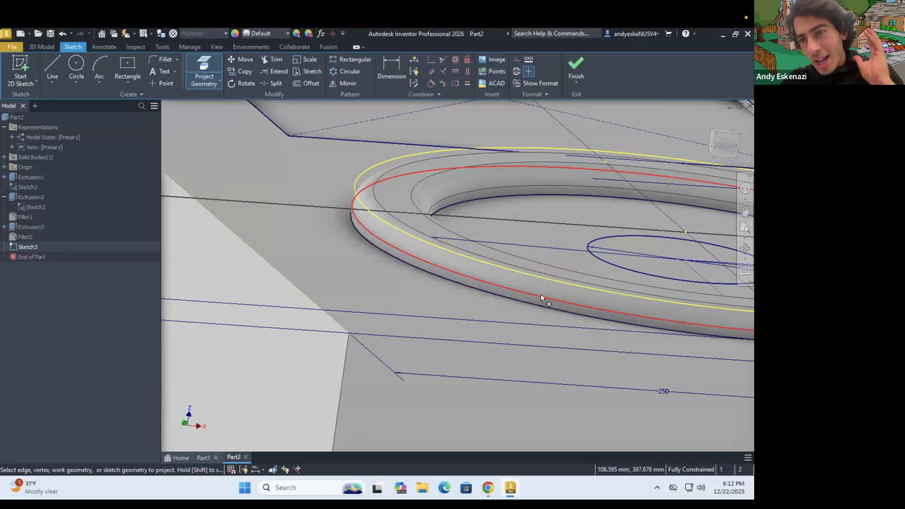
left_click(609, 337)
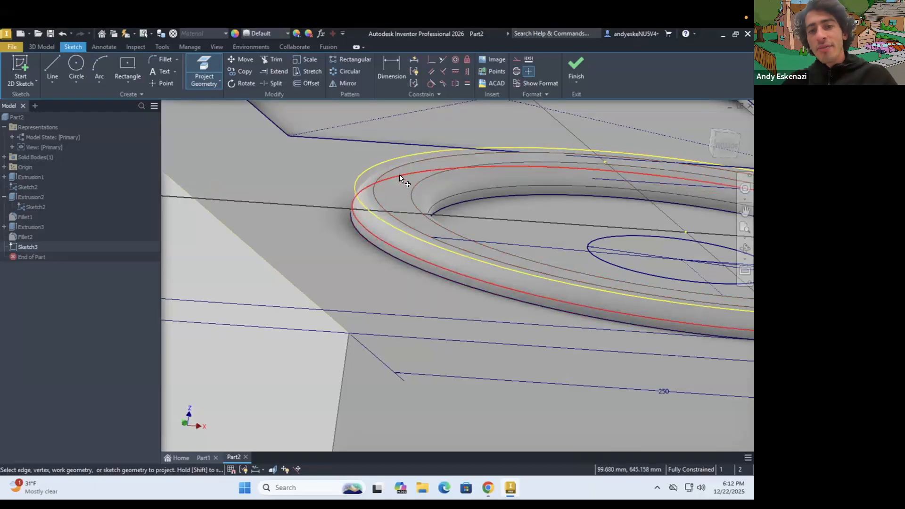
left_click(451, 206)
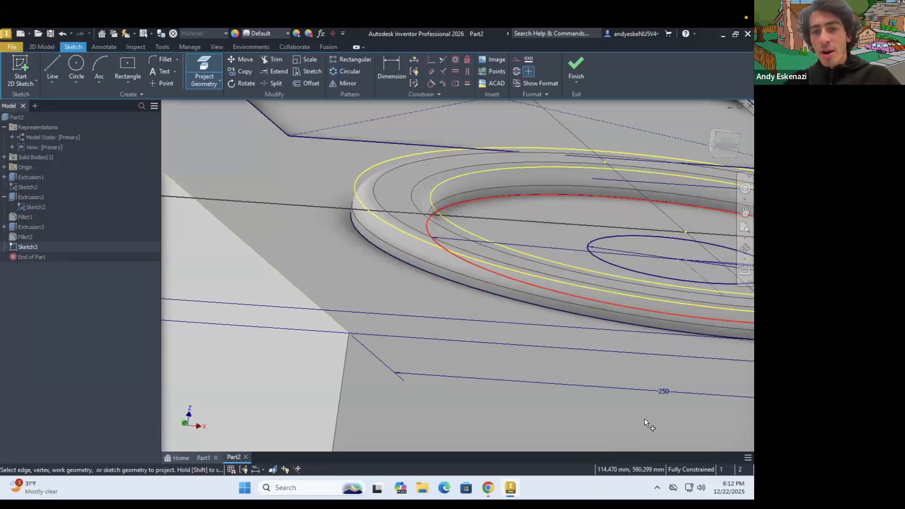
key("Escape")
Offset the projected inner circle inward by about 6.4 mm to draw a slightly smaller concentric circle.
scroll(426, 313, "down", 3)
middle_click_drag(455, 258, 420, 313, "shift")
scroll(392, 272, "down", 4)
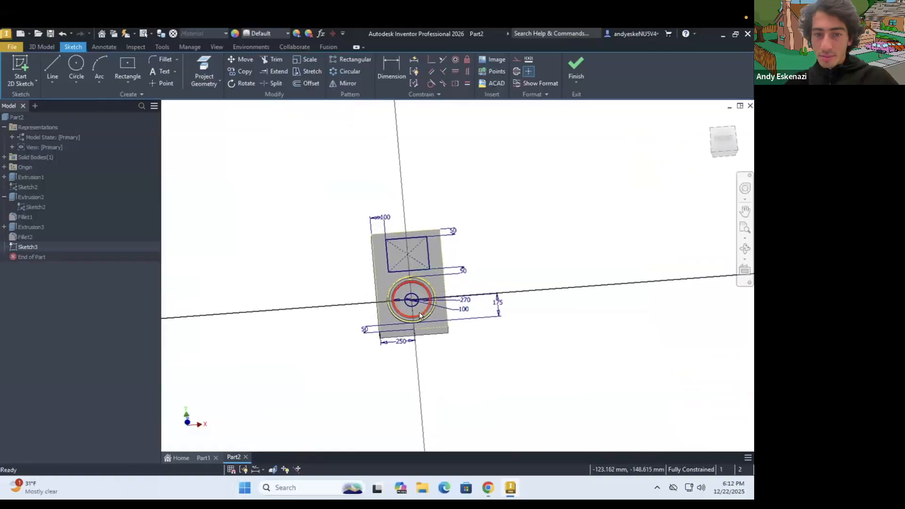
scroll(420, 312, "up", 4)
scroll(445, 306, "down", 2)
left_click(309, 83)
left_click(391, 241)
scroll(396, 244, "up", 3)
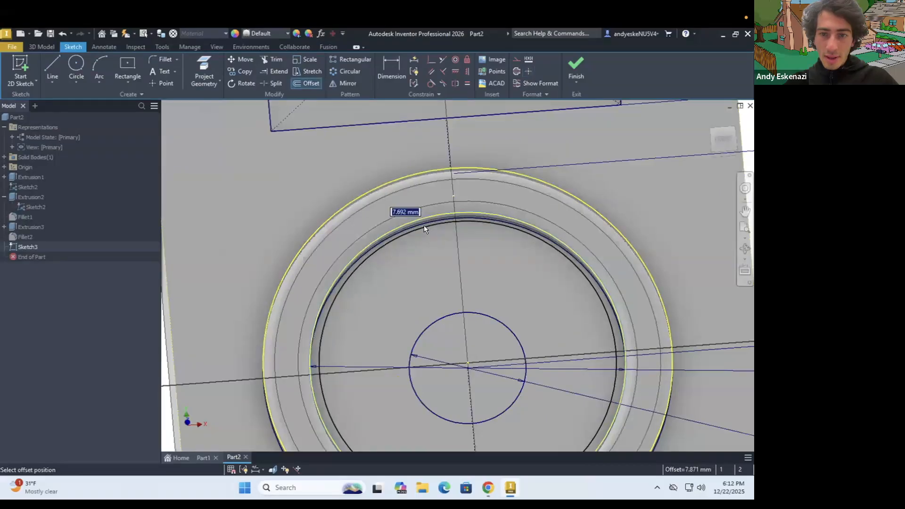
scroll(431, 221, "up", 4)
left_click(447, 220)
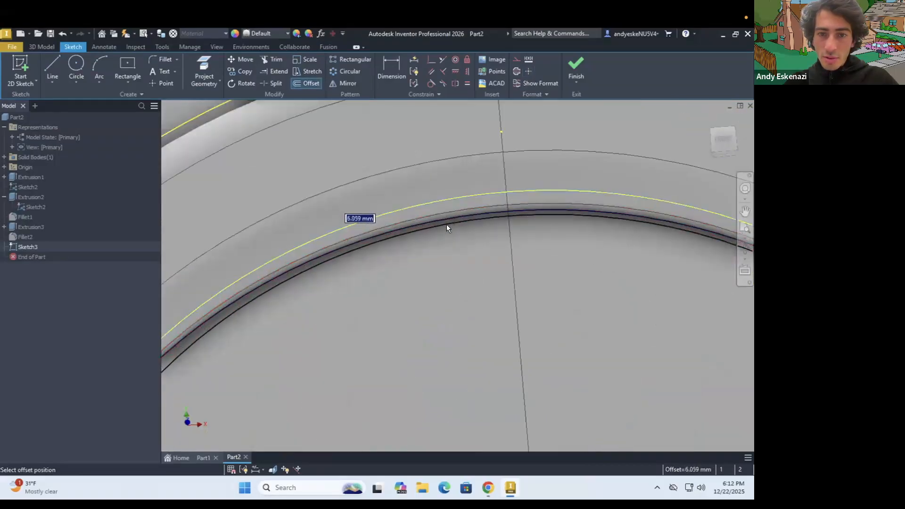
scroll(439, 258, "down", 5)
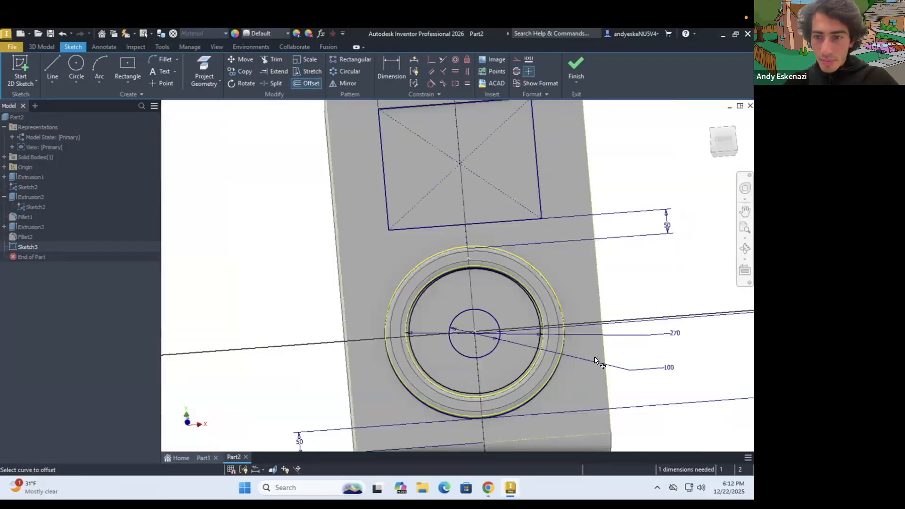
middle_click_drag(606, 347, 584, 359, "shift")
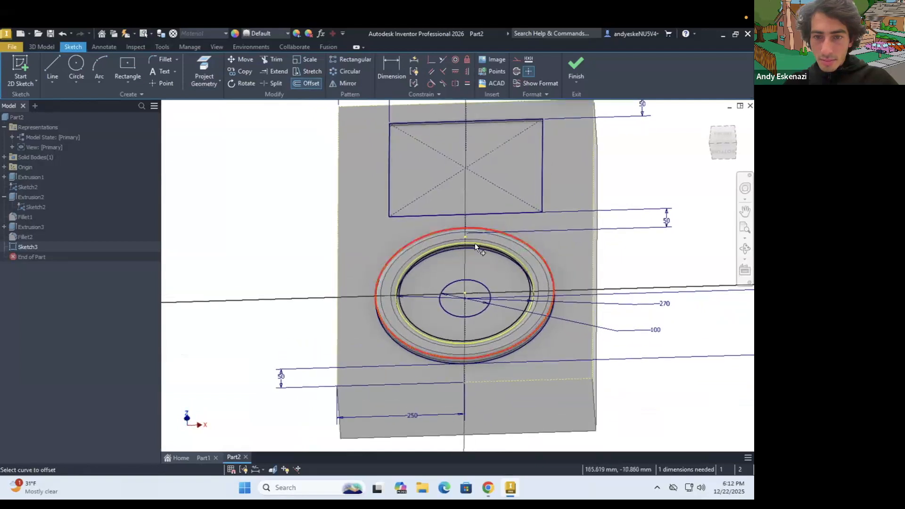
key("Escape")
Hide the front-face sketch containing the display rectangle and scroll wheel circles.
middle_click_drag(471, 296, 536, 257, "shift")
scroll(472, 298, "up", 3)
scroll(407, 295, "down", 5)
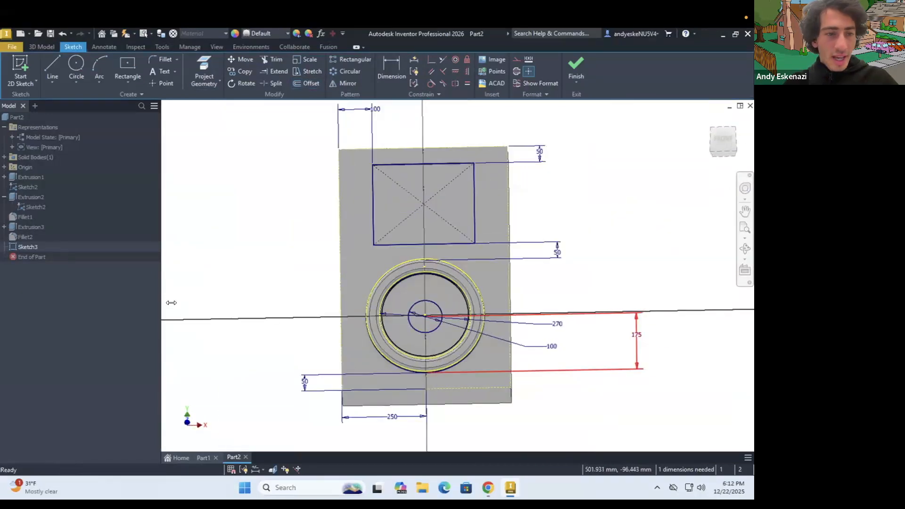
left_click(5, 226)
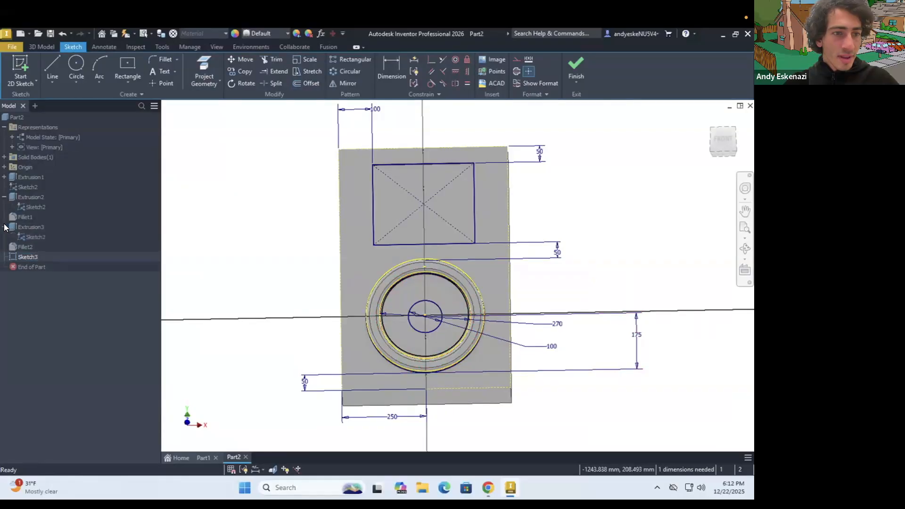
left_click(4, 227)
right_click(28, 205)
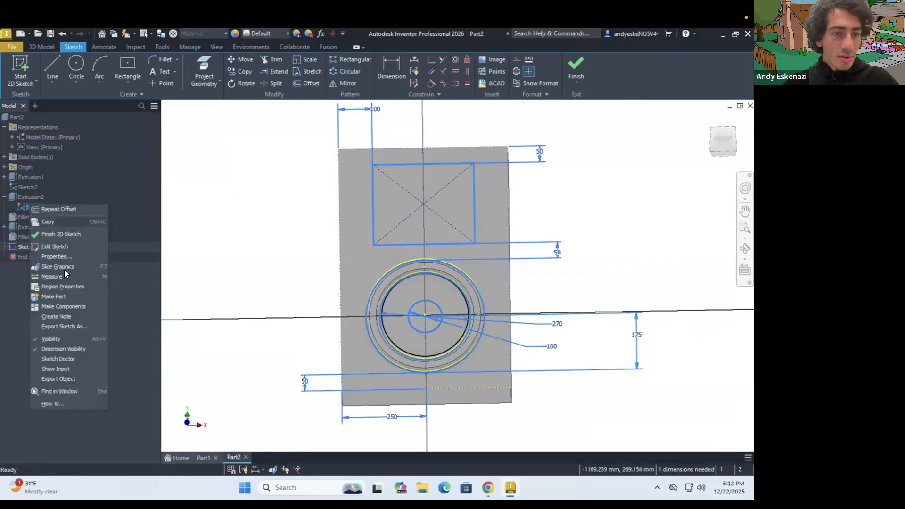
left_click(58, 335)
Dimension the gap between the projected inner circle and its offset circle, entering 5 mm and then reducing it to 2 mm.
scroll(408, 307, "up", 5)
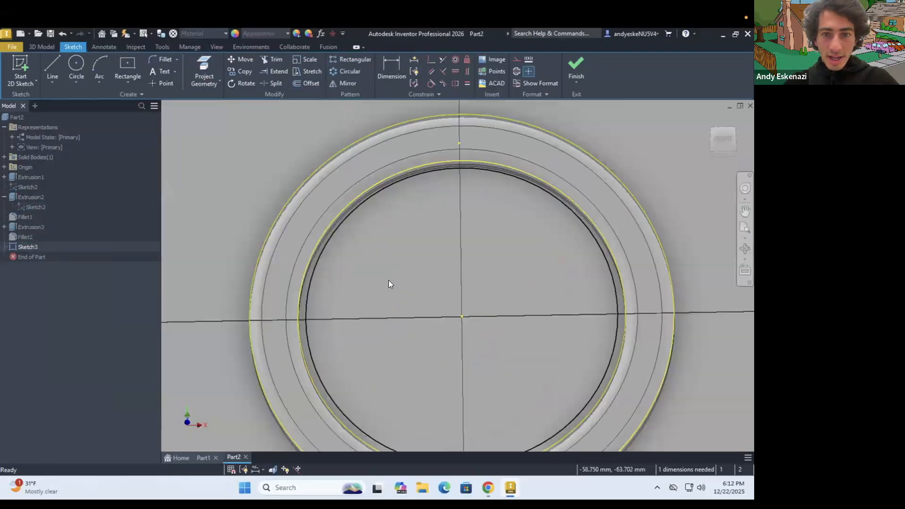
scroll(388, 280, "down", 2)
scroll(431, 208, "up", 4)
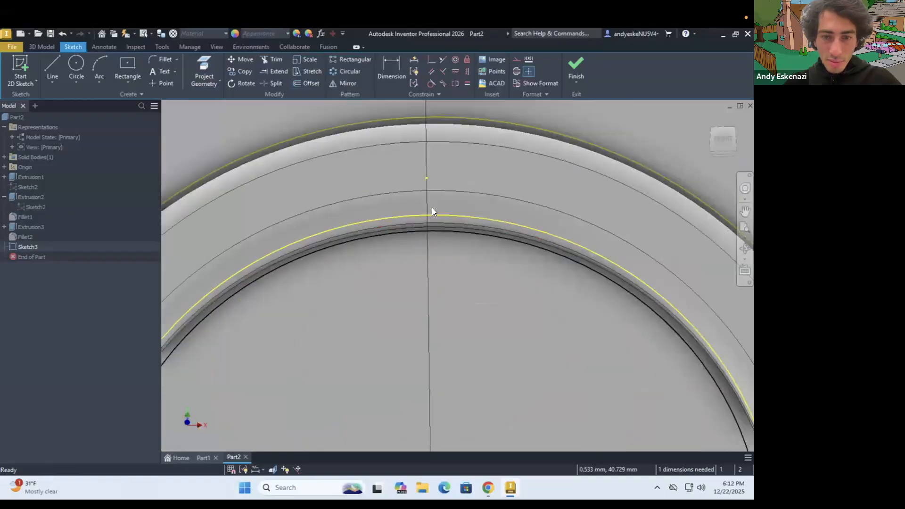
key("d")
left_click(431, 228)
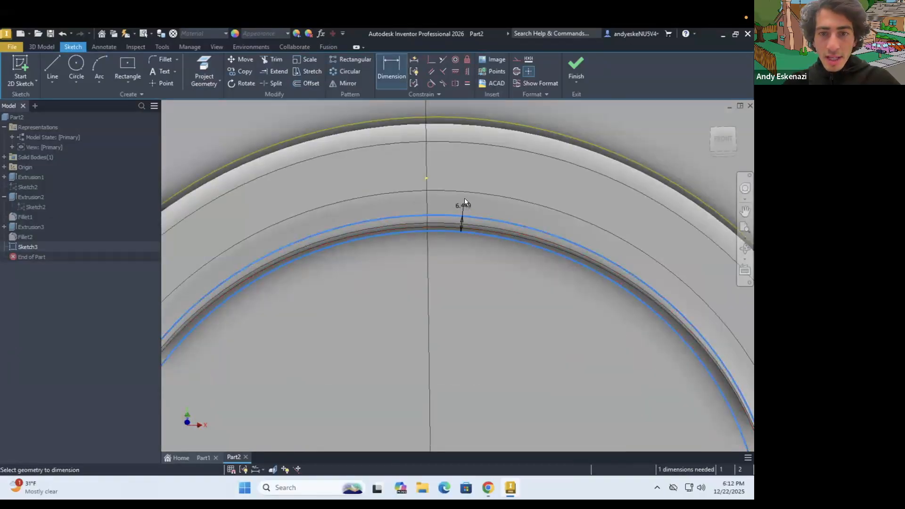
left_click(467, 200)
type("5")
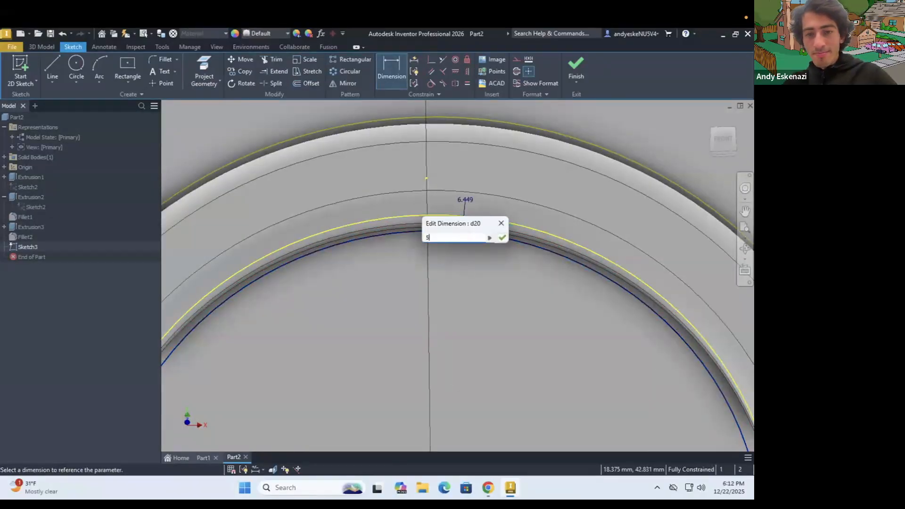
type("5")
key("Return")
middle_click_drag(443, 192, 508, 238, "shift")
scroll(508, 238, "down", 4)
scroll(537, 219, "up", 3)
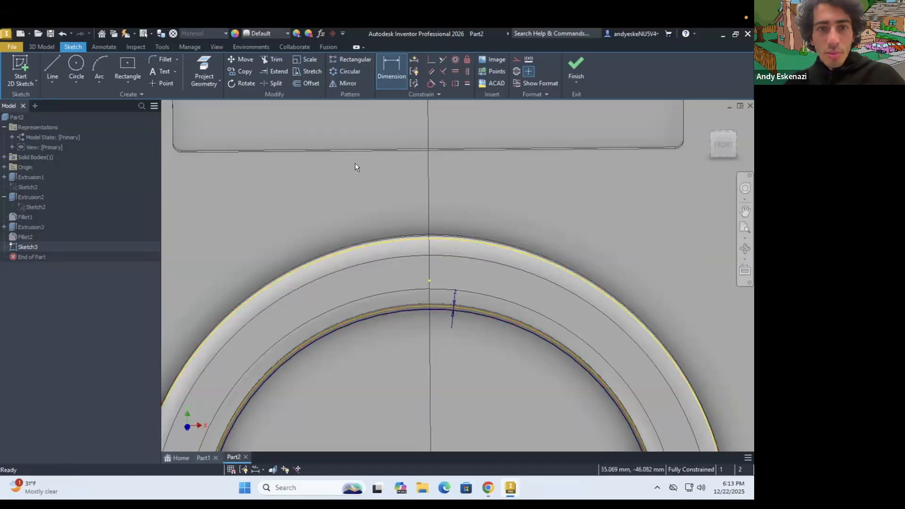
Offset the projected outer circle outward into a slightly larger concentric circle and dimension the gap between them as 2 mm.
key("Escape")
left_click(381, 244)
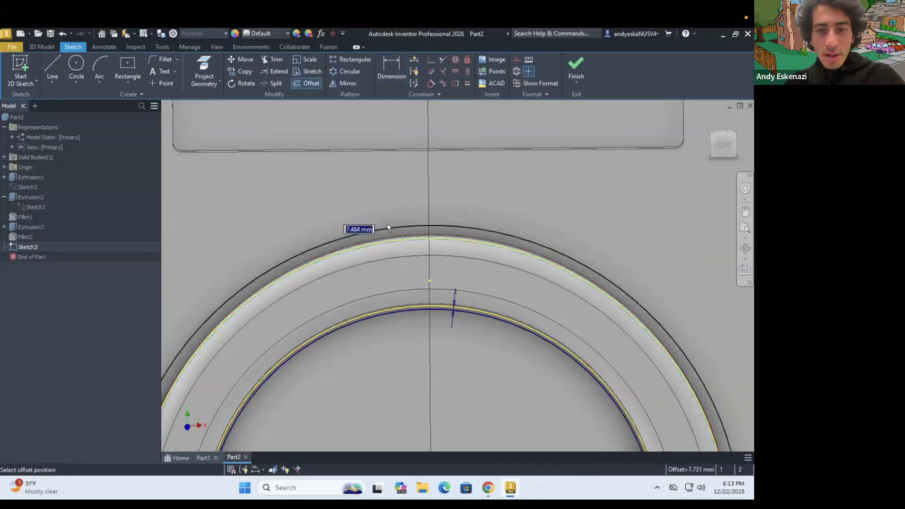
left_click(416, 231)
key("d")
left_click(437, 221)
left_click(440, 226)
type("2")
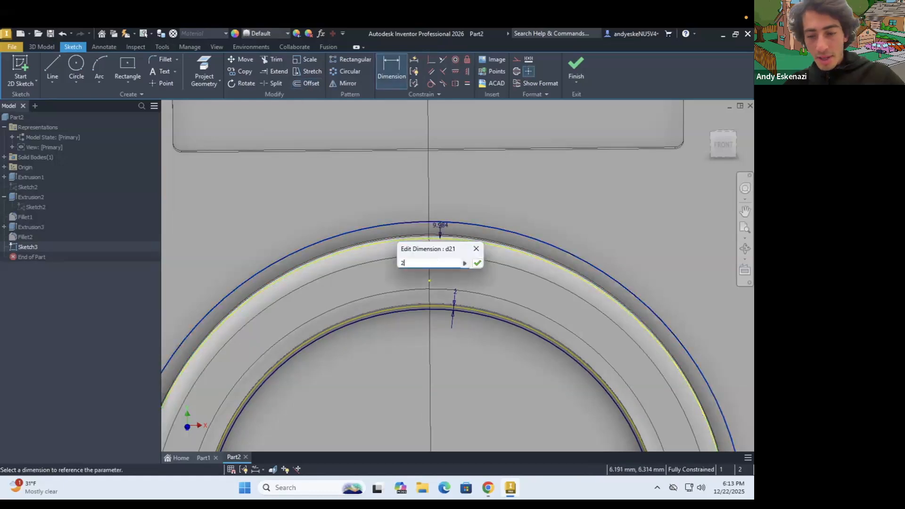
key("Return")
key("Escape")
scroll(442, 183, "down", 5)
scroll(428, 229, "up", 5)
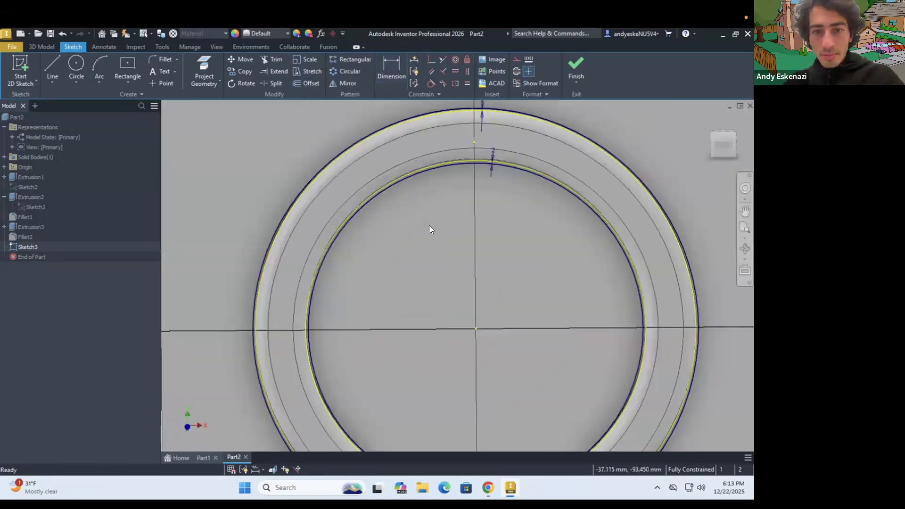
Draw a diagonal line from the ring's centre up and right past its outer edge, and convert it to construction geometry.
left_click(51, 58)
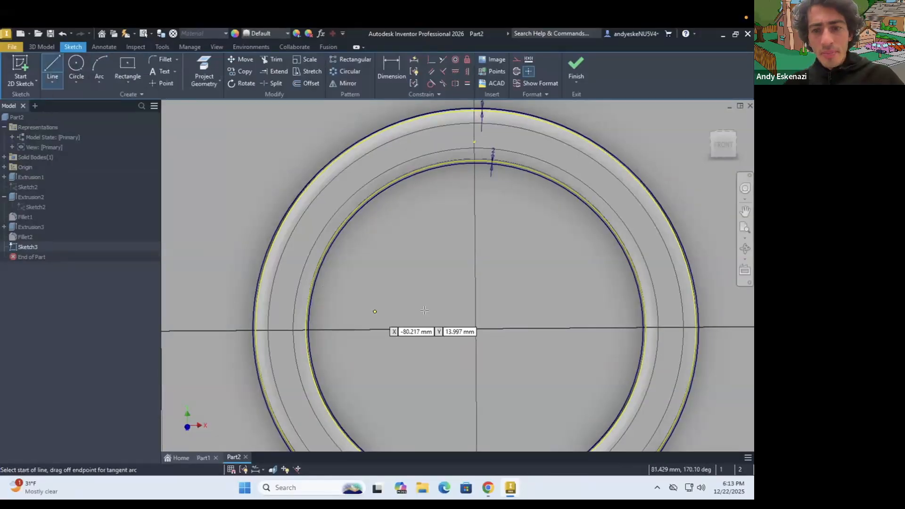
left_click(476, 329)
scroll(485, 307, "down", 3)
scroll(496, 292, "down", 2)
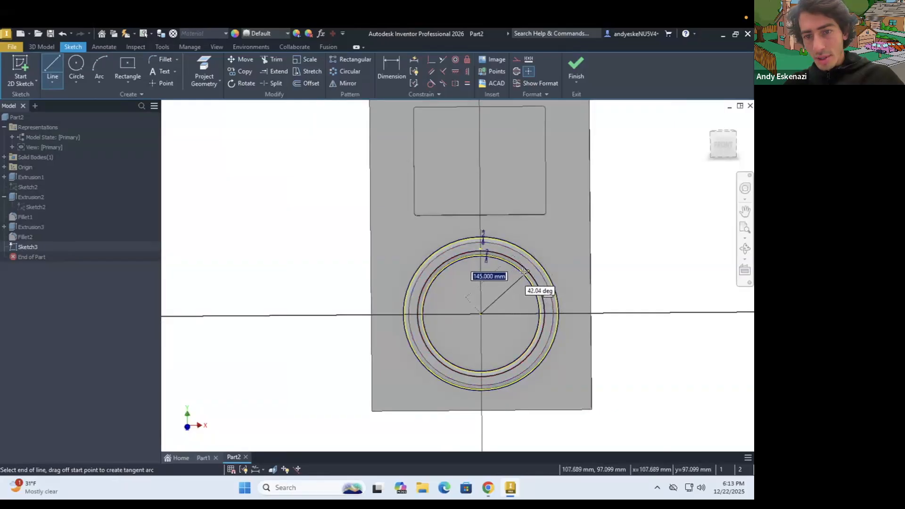
scroll(533, 272, "down", 3)
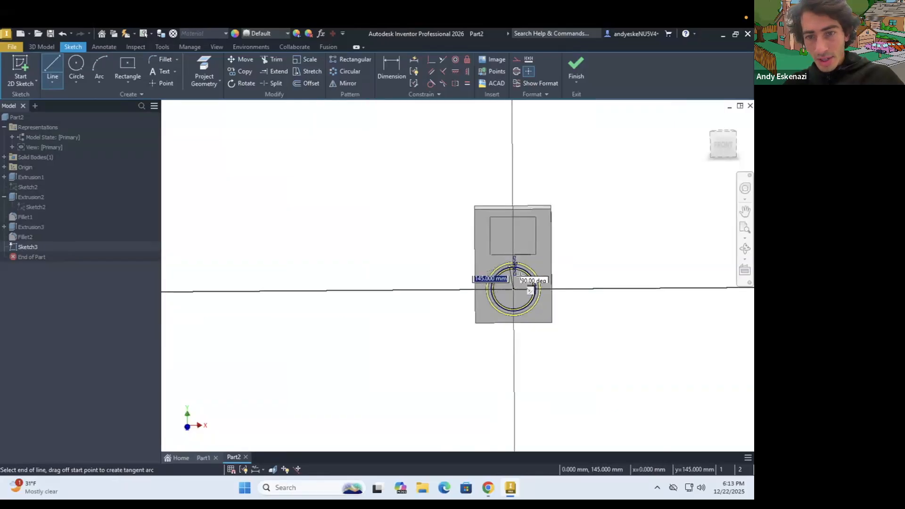
scroll(516, 270, "up", 5)
scroll(491, 276, "down", 4)
scroll(523, 283, "up", 5)
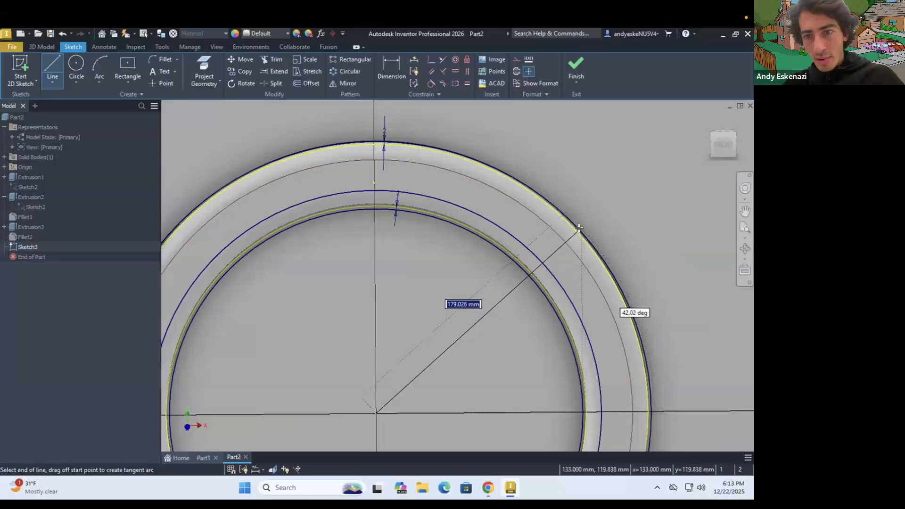
scroll(585, 191, "down", 2)
left_click(595, 182)
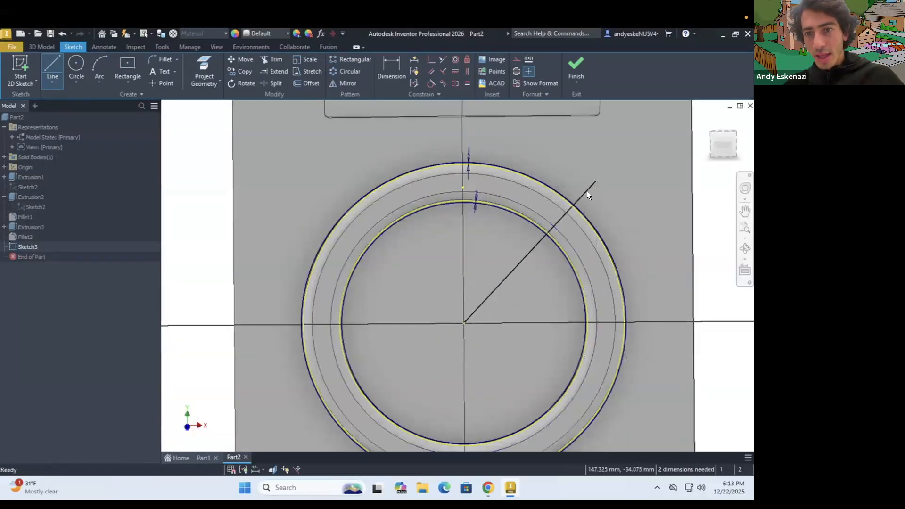
key("Escape")
right_click(587, 190)
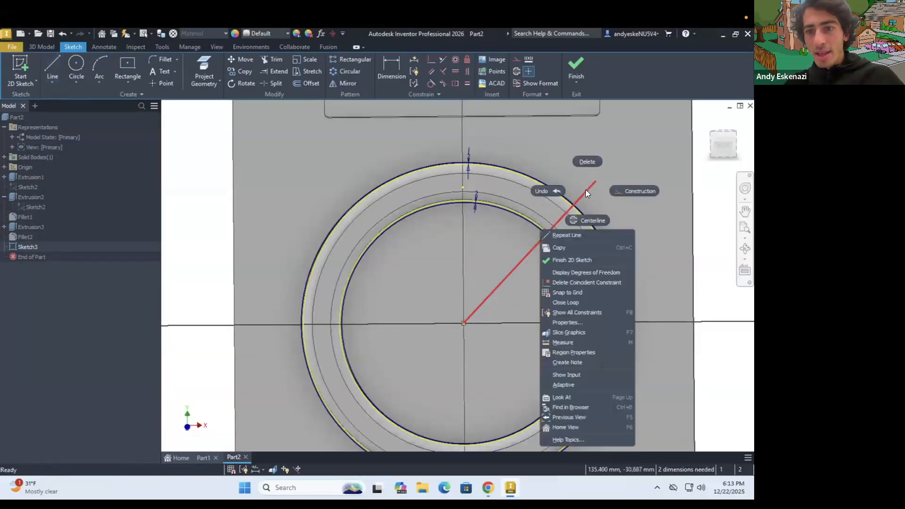
left_click(622, 194)
left_click(624, 209)
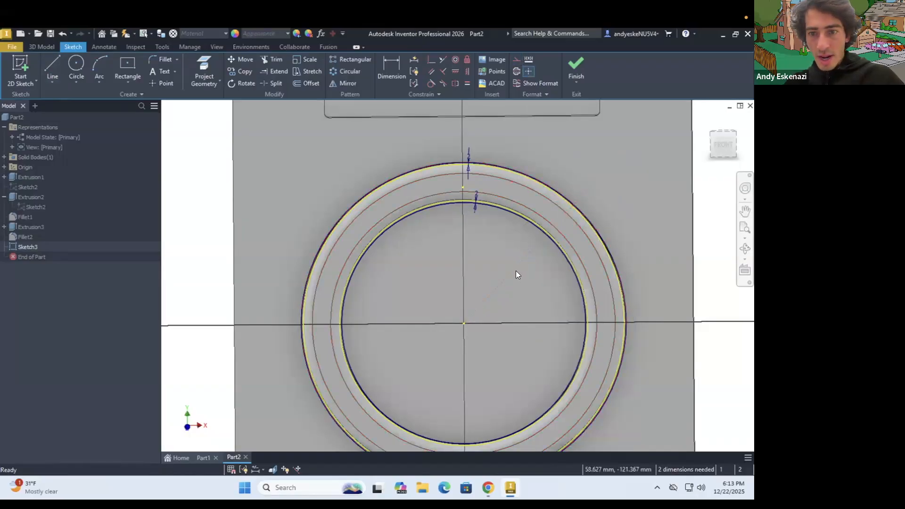
Dimension the angle between the diagonal construction line and the body's bottom edge as 45 degrees.
key("d")
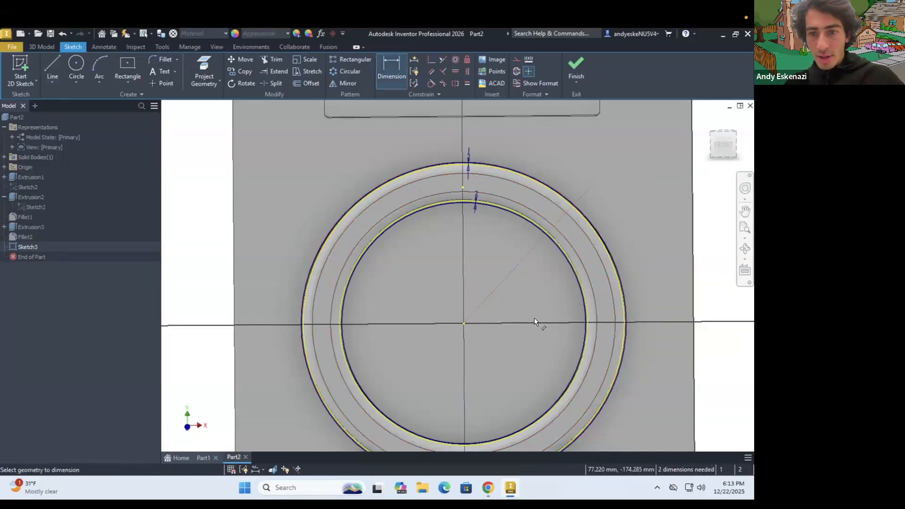
scroll(511, 293, "down", 4)
left_click(508, 289)
left_click(540, 374)
left_click(597, 259)
type("45")
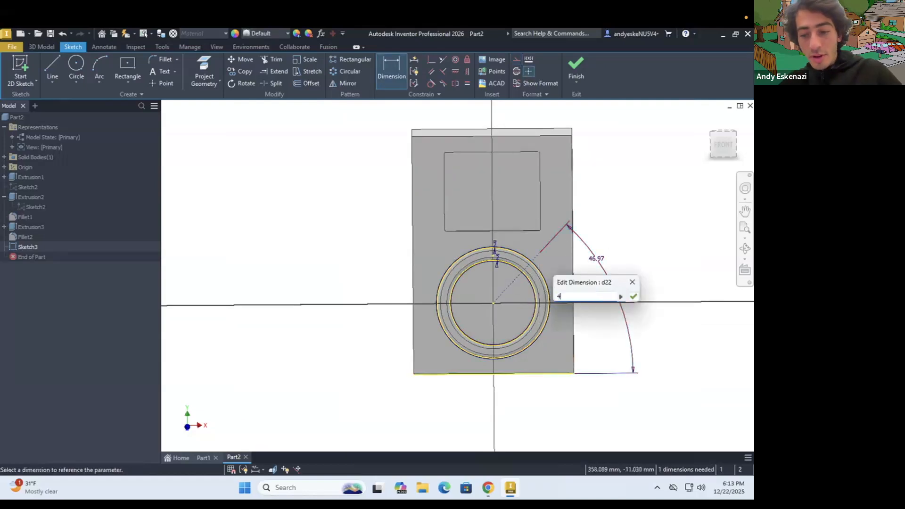
key("Return")
scroll(539, 266, "up", 3)
key("Escape")
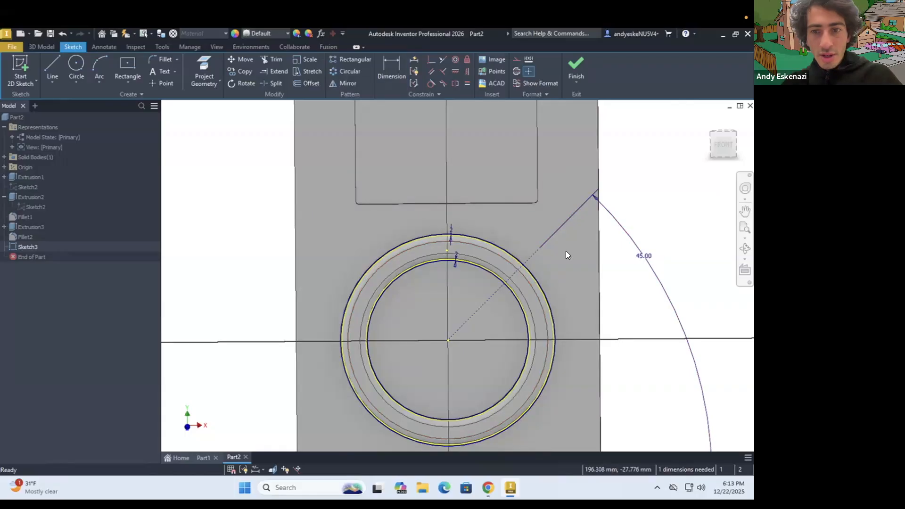
Draw a three-point center rectangle about 425 mm long, centred on the ring and aligned with the 45-degree construction line.
left_click(125, 83)
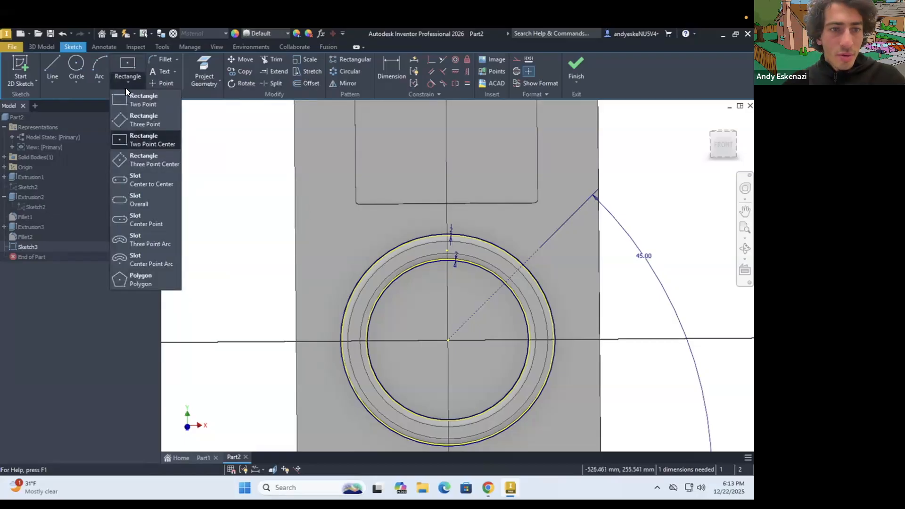
left_click(139, 161)
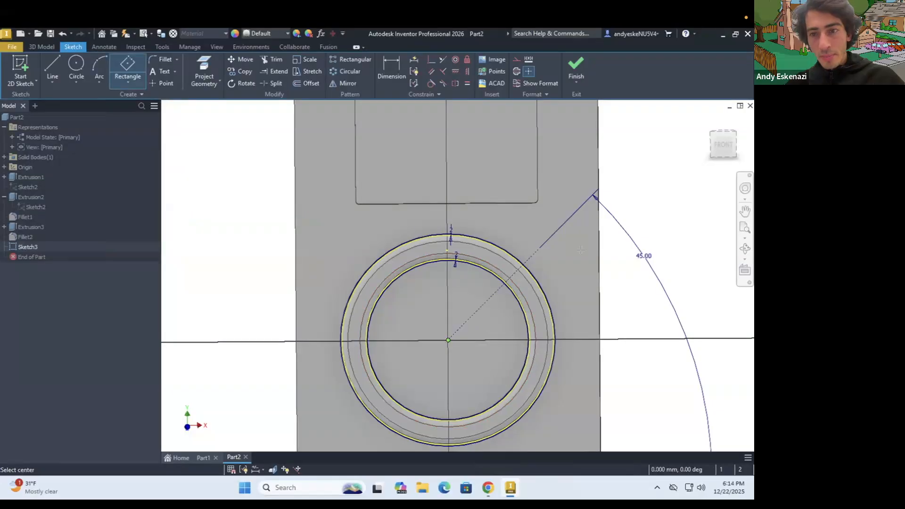
left_click(449, 340)
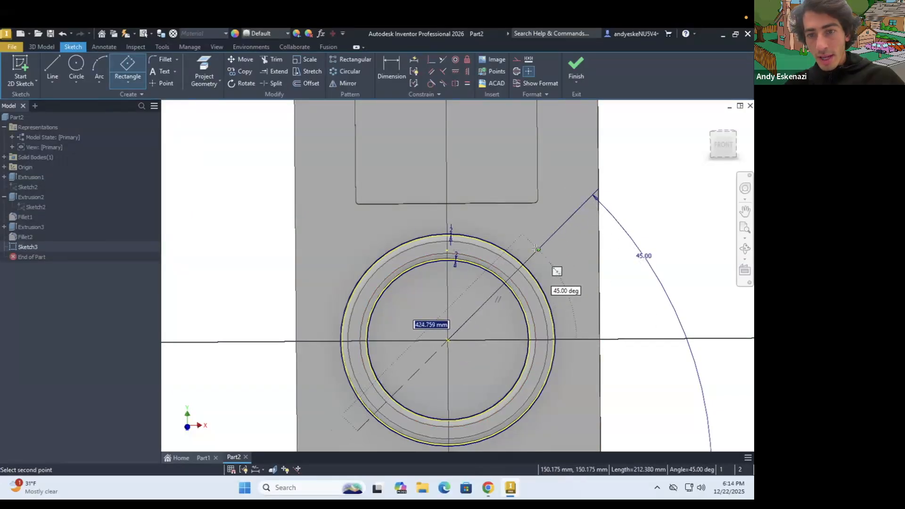
left_click(538, 248)
left_click(602, 287)
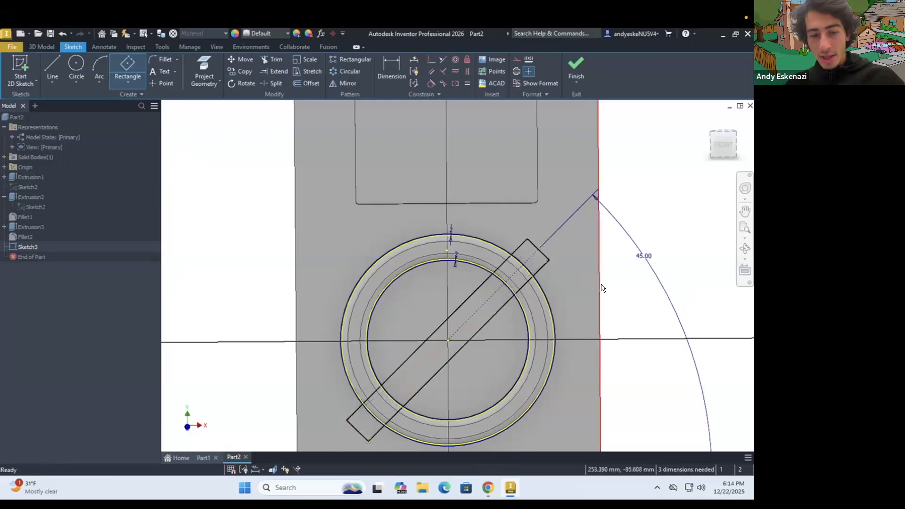
Dimension the vertical distance from the ring's centre to the midpoint of the rectangle's upper short end as 150 mm.
key("d")
left_click(528, 261)
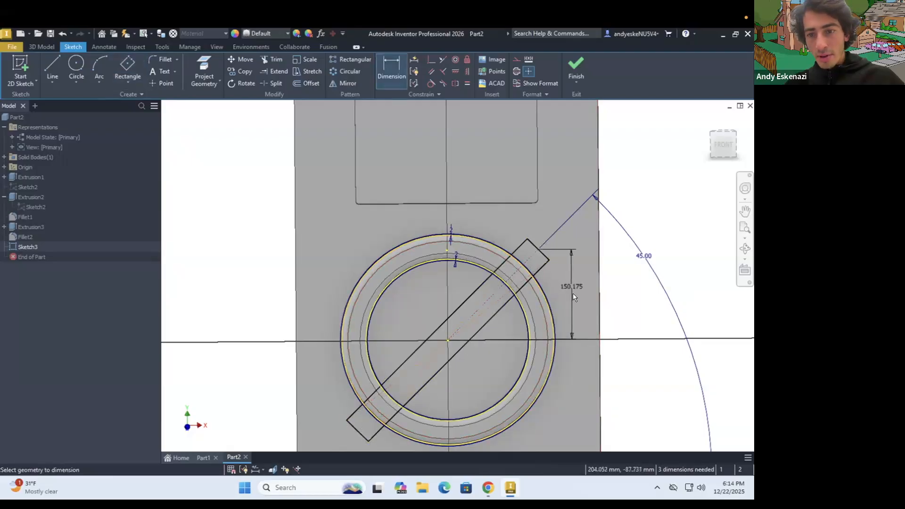
left_click(578, 278)
type("15")
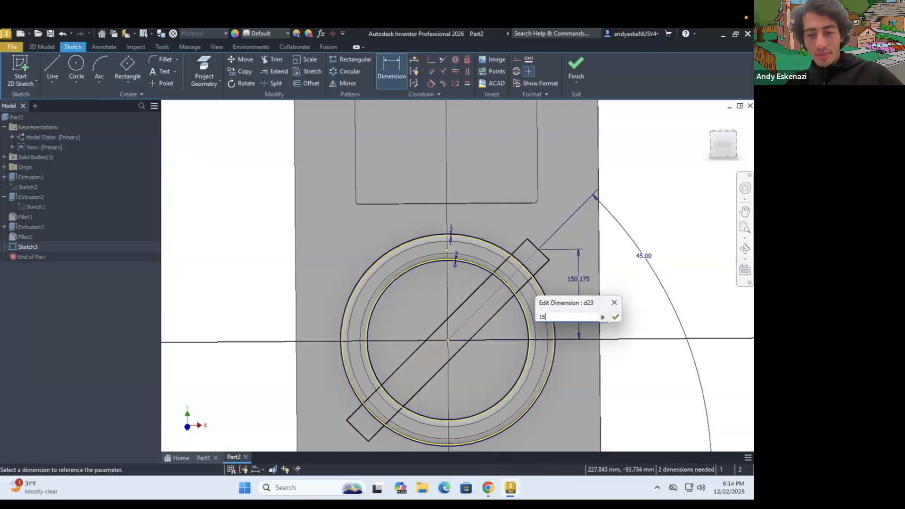
type("0")
key("Return")
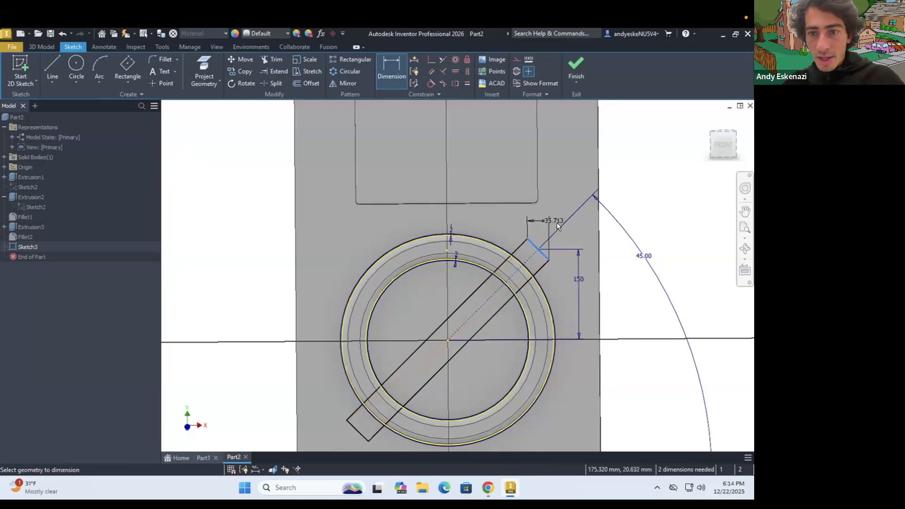
Try a 2 mm vertical dimension on the upper short end of the diagonal rectangle.
scroll(551, 256, "up", 5)
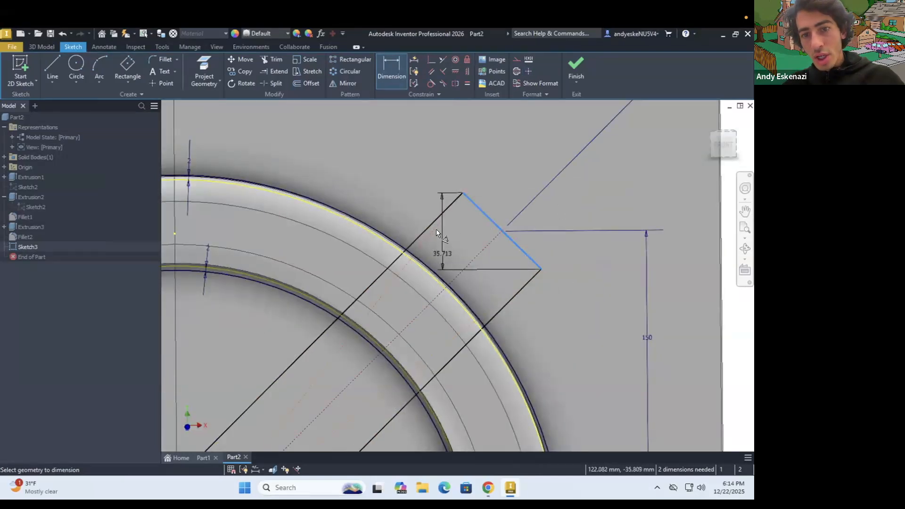
scroll(574, 245, "down", 5)
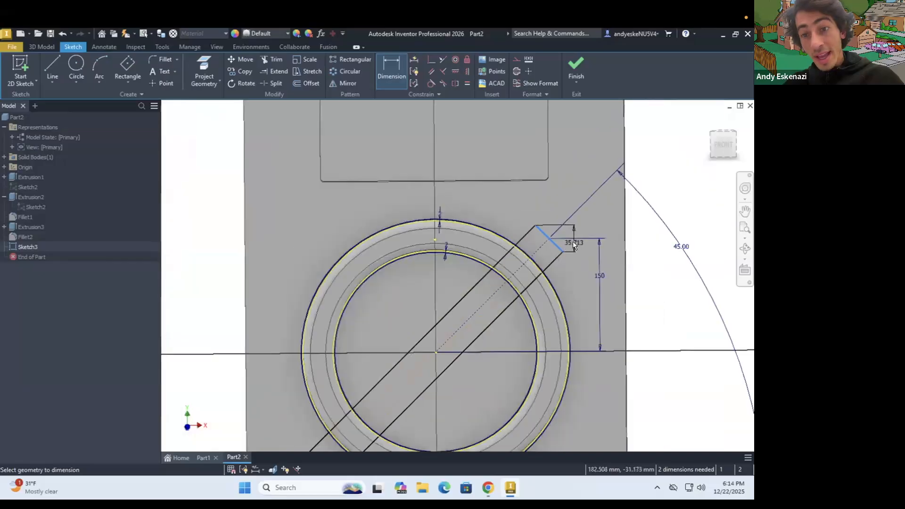
key("Escape")
left_click(549, 233)
key("d")
left_click(545, 229)
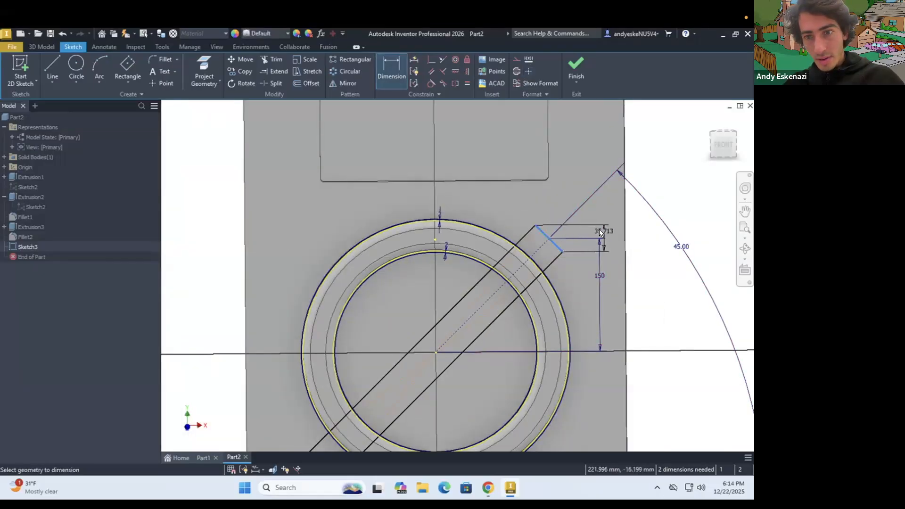
left_click(607, 230)
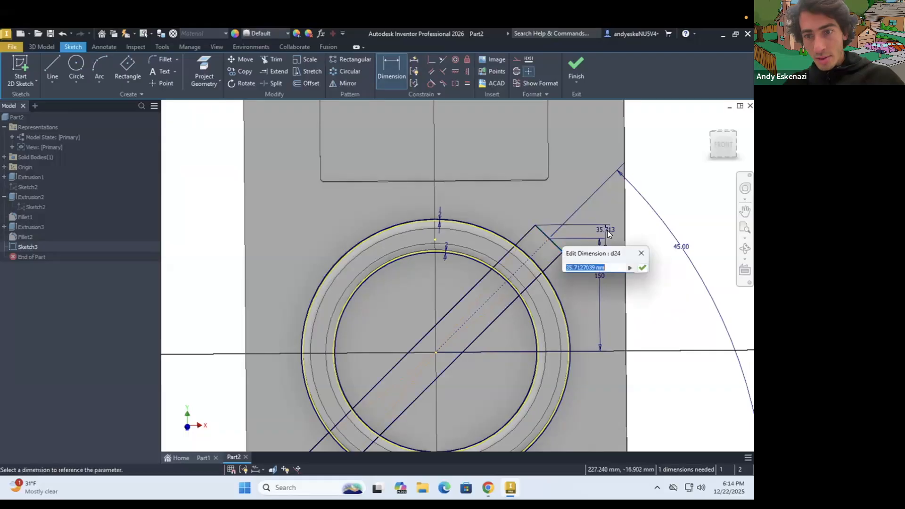
type("2")
key("Return")
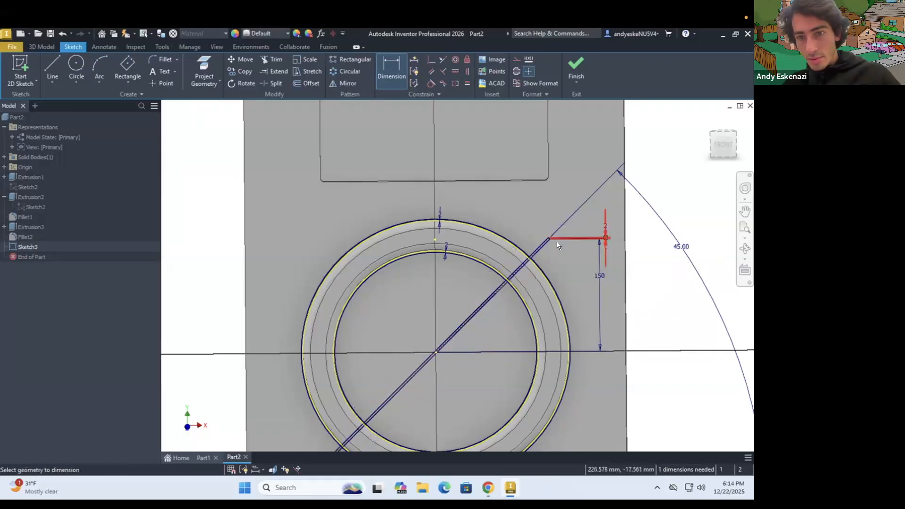
scroll(557, 241, "up", 3)
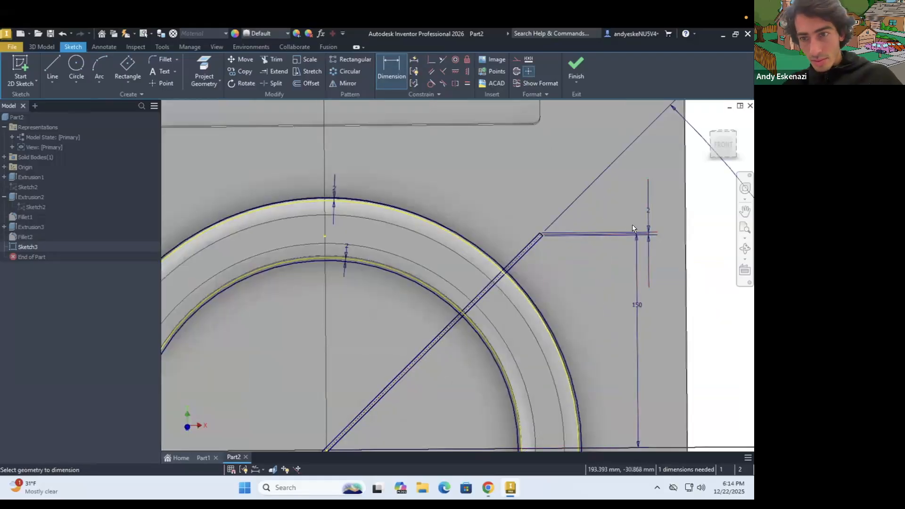
scroll(646, 215, "up", 3)
key("Escape")
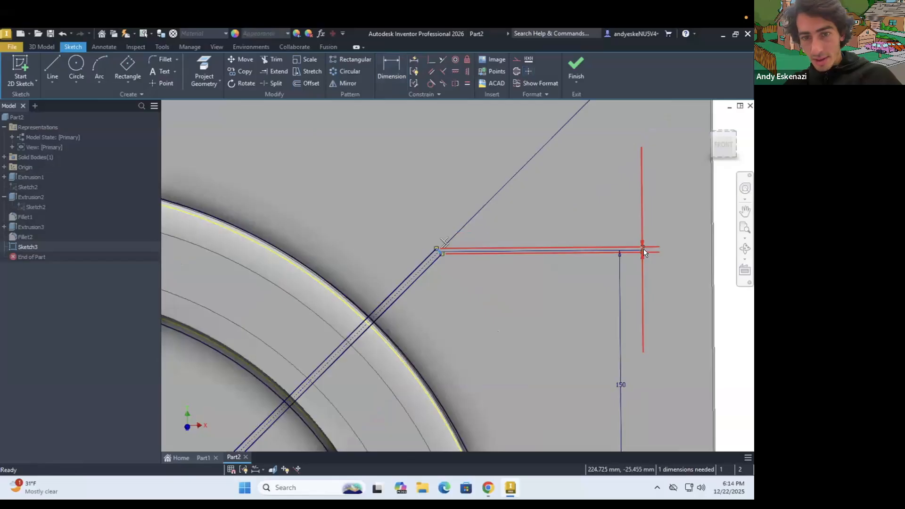
key("ctrl+z")
key("ctrl+z")
key("d")
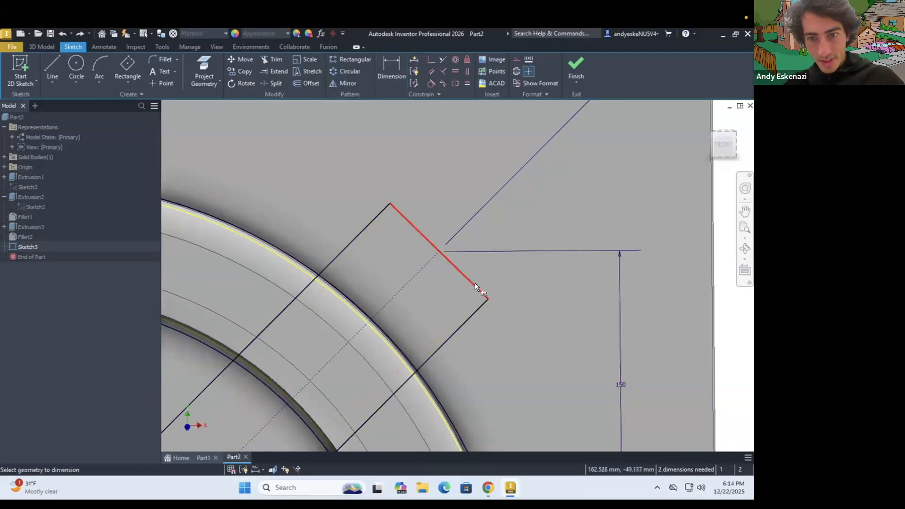
left_click(475, 283)
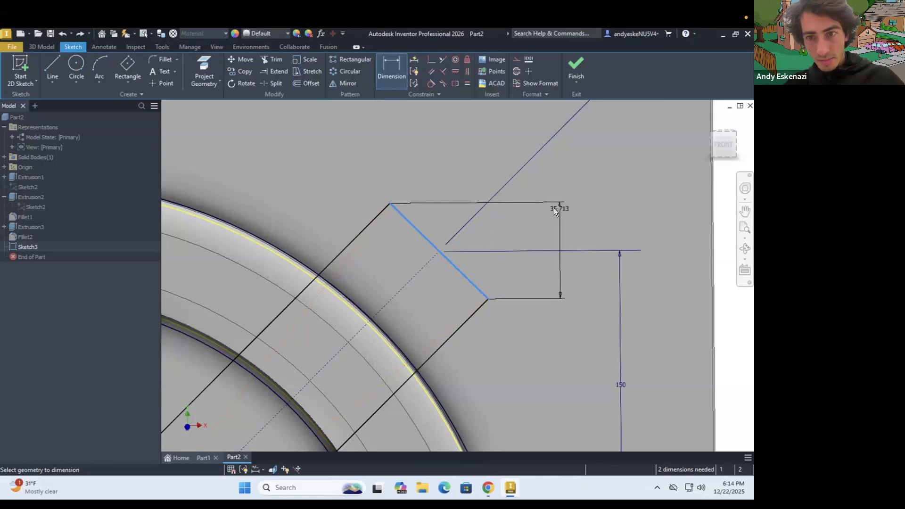
left_click(478, 179)
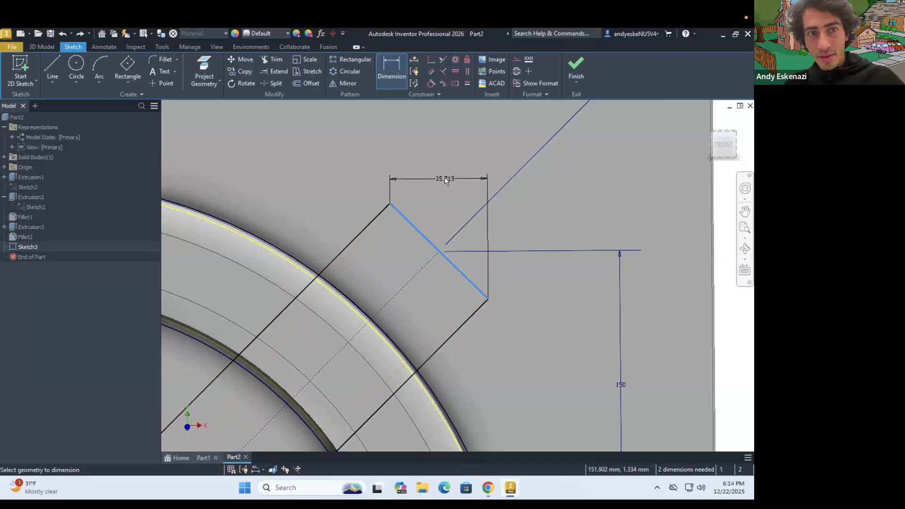
key("Escape")
Try placing a horizontal dimension above the diagonal rectangle's upper short end, shift its text aside, and undo these changes.
left_click(394, 62)
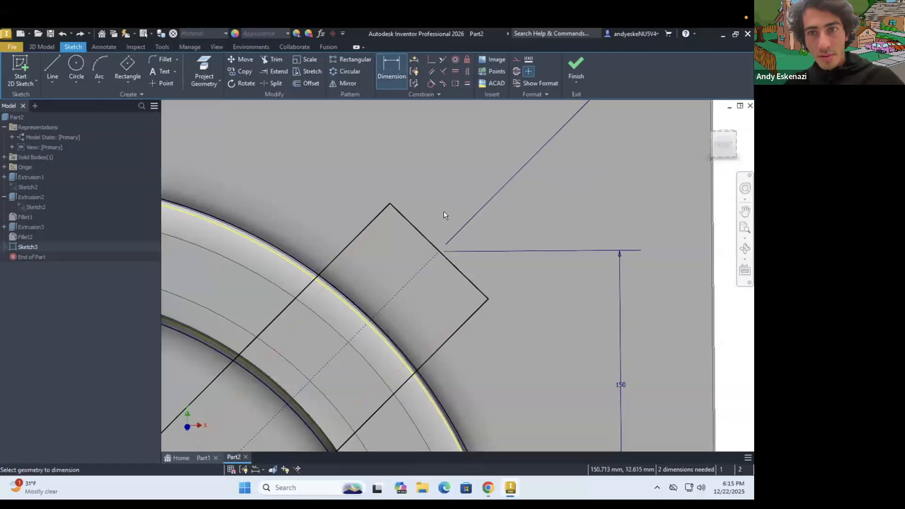
left_click(413, 227)
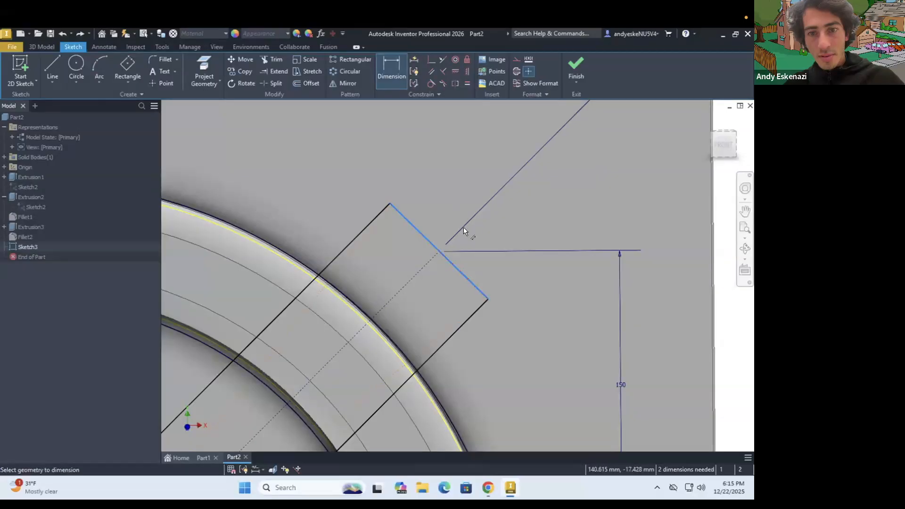
left_click(474, 169)
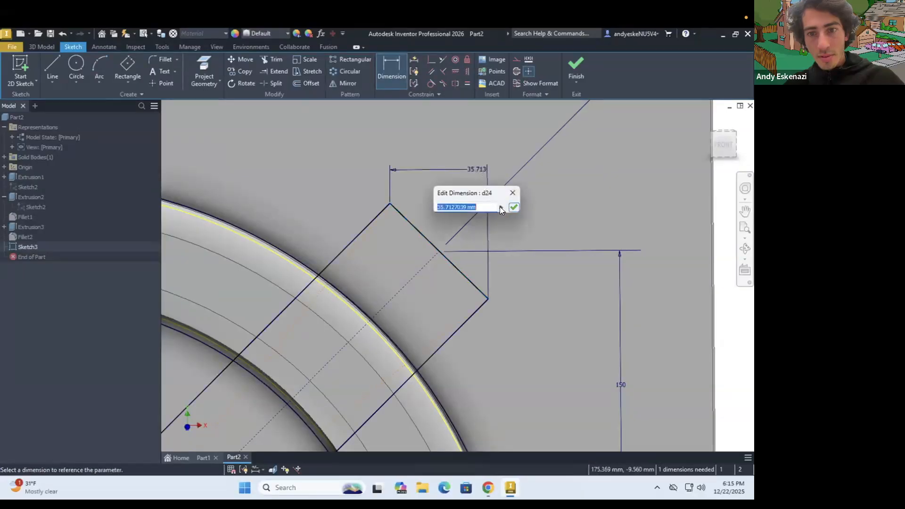
left_click(513, 208)
left_click_drag(482, 168, 514, 165)
key("Escape")
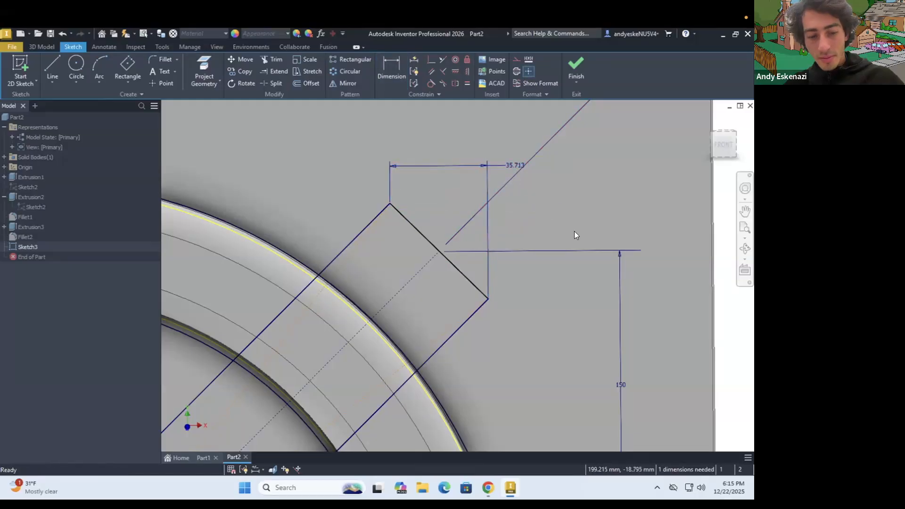
key("ctrl+z")
key("ctrl+z")
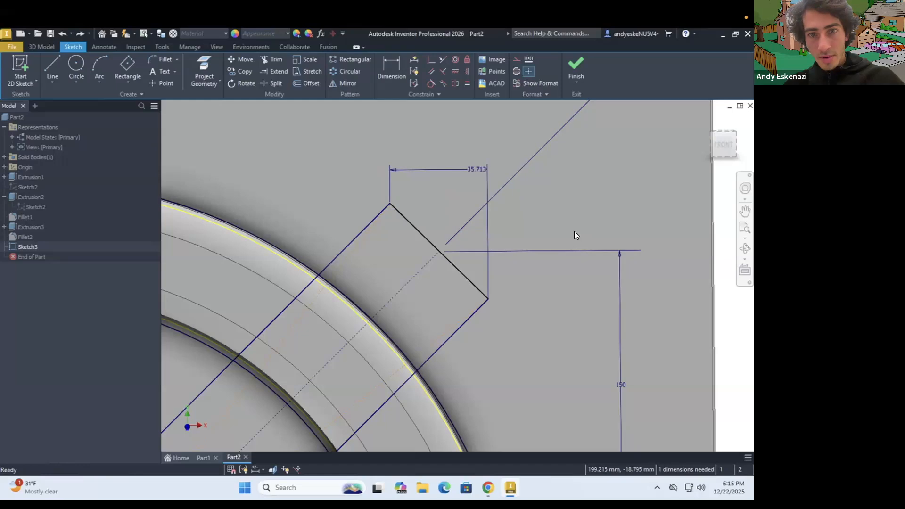
Undo the last horizontal dimension and narrow the diagonal rectangle until its upper short end spans about 21 mm horizontally.
key("ctrl+z")
scroll(574, 231, "down", 5)
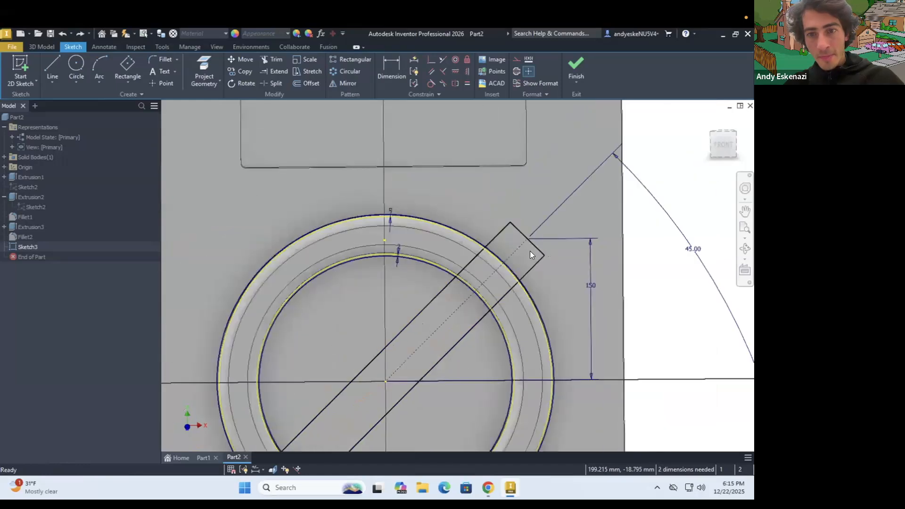
mouse_move(532, 245)
left_mouse_down()
mouse_move(500, 264)
mouse_move(518, 240)
mouse_move(493, 205)
mouse_move(531, 244)
left_mouse_up()
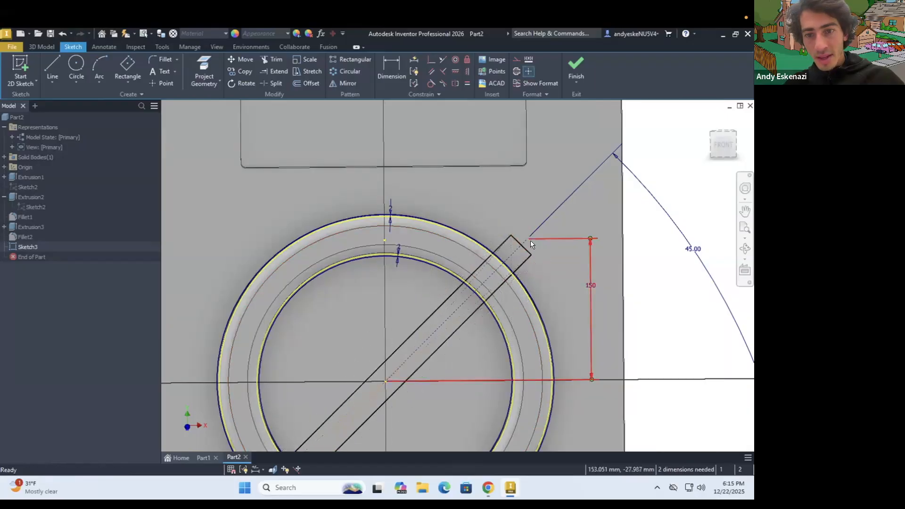
scroll(530, 236, "up", 3)
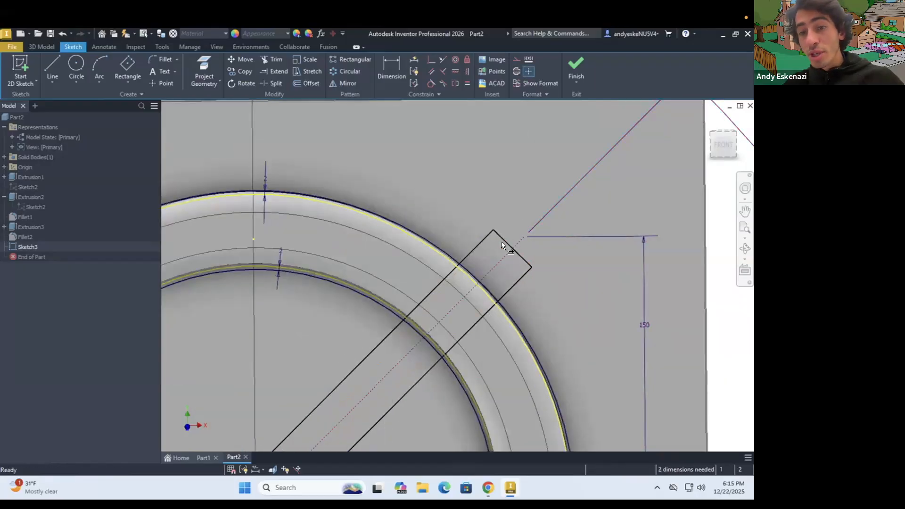
Dimension the horizontal span of the diagonal rectangle's upper short end with the expression =2/1.41.
key("d")
left_click(513, 249)
left_click(532, 196)
type("2")
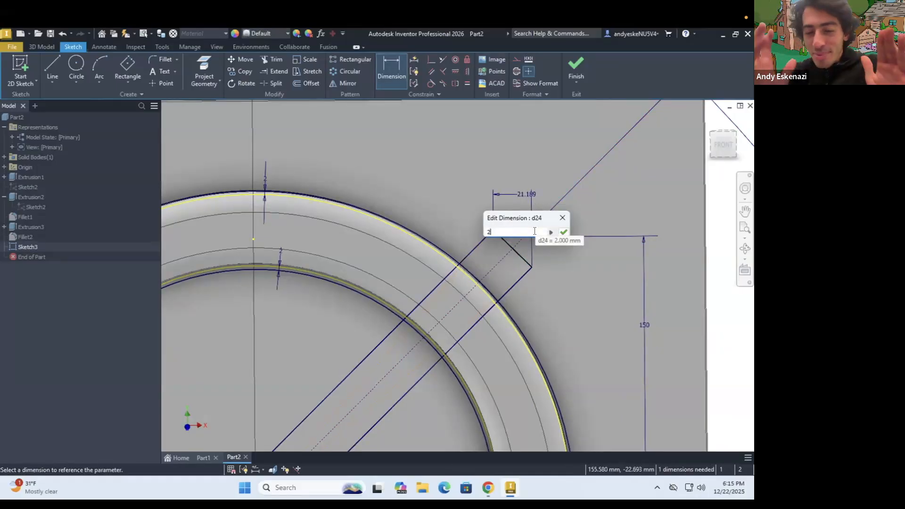
key("BackSpace")
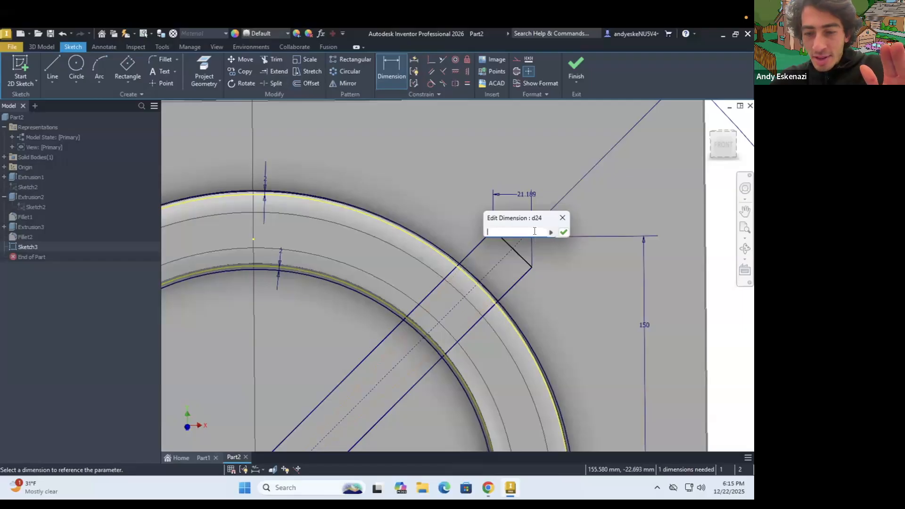
type("=")
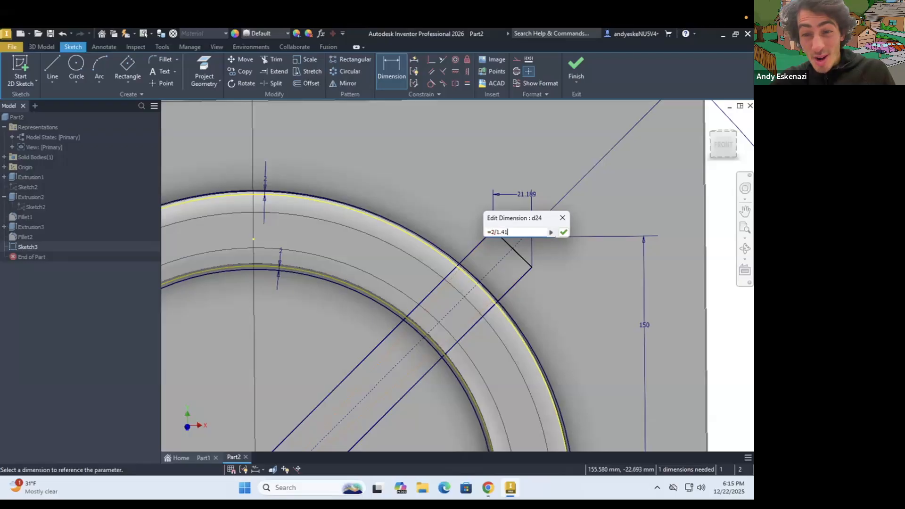
type("2/1.41")
key("Return")
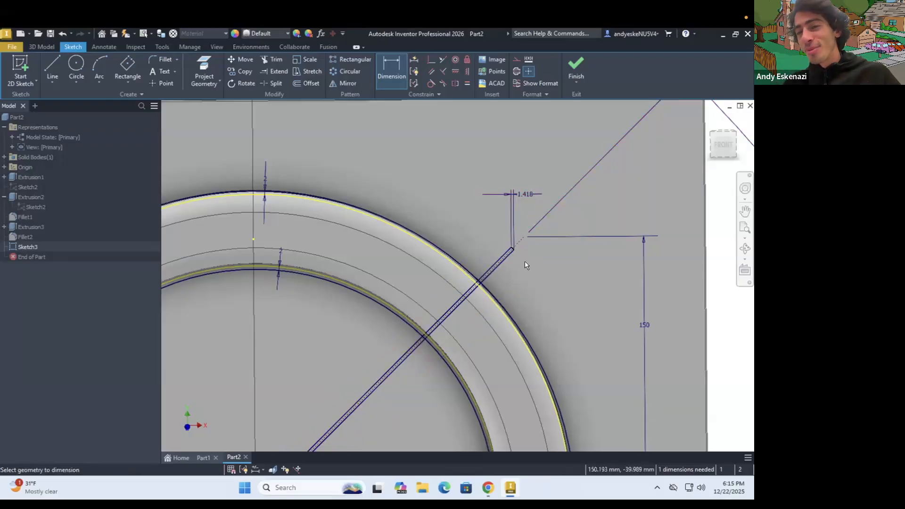
scroll(525, 261, "up", 5)
scroll(481, 206, "up", 5)
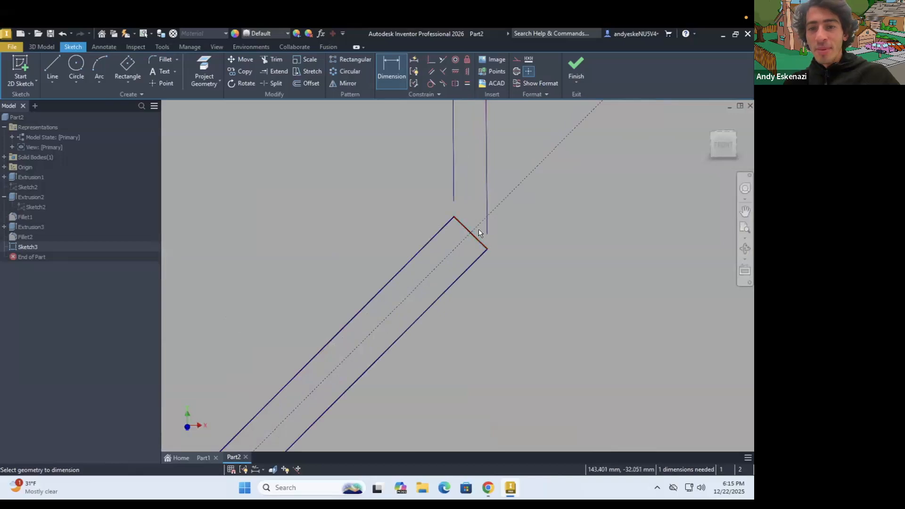
scroll(481, 236, "down", 6)
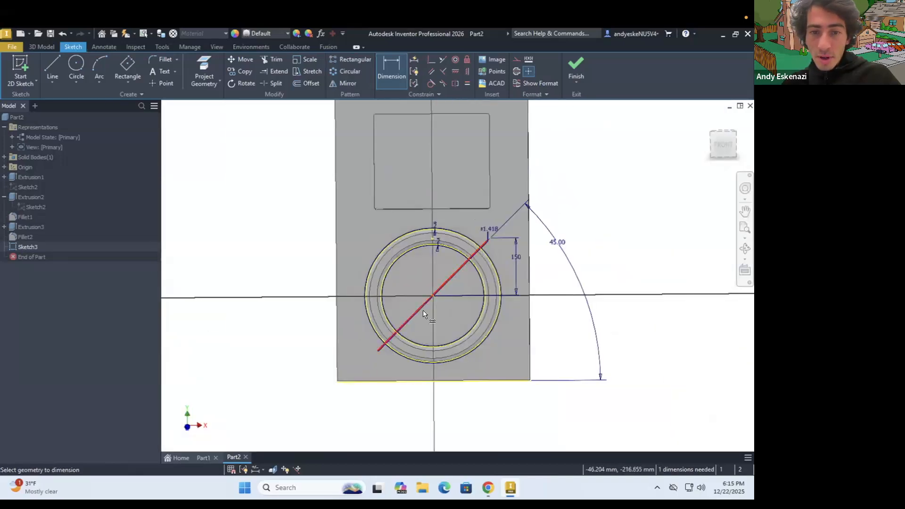
Draw a construction line from the ring's centre toward the body's lower-right corner, ending about 192 mm below the centre.
scroll(423, 310, "up", 5)
scroll(416, 295, "down", 3)
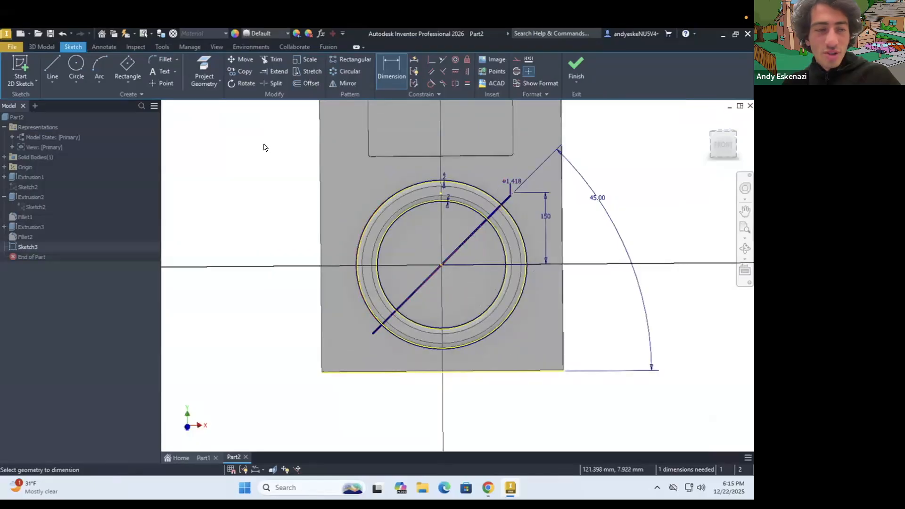
left_click(45, 61)
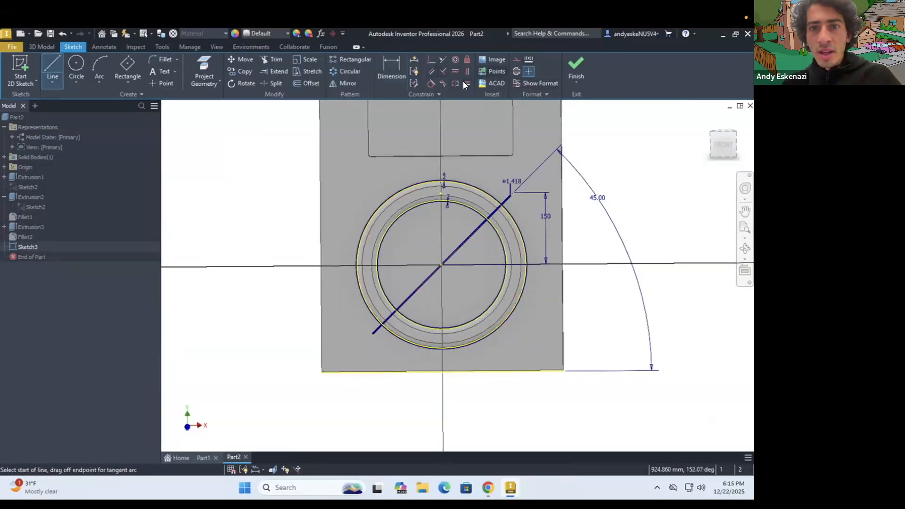
left_click(517, 59)
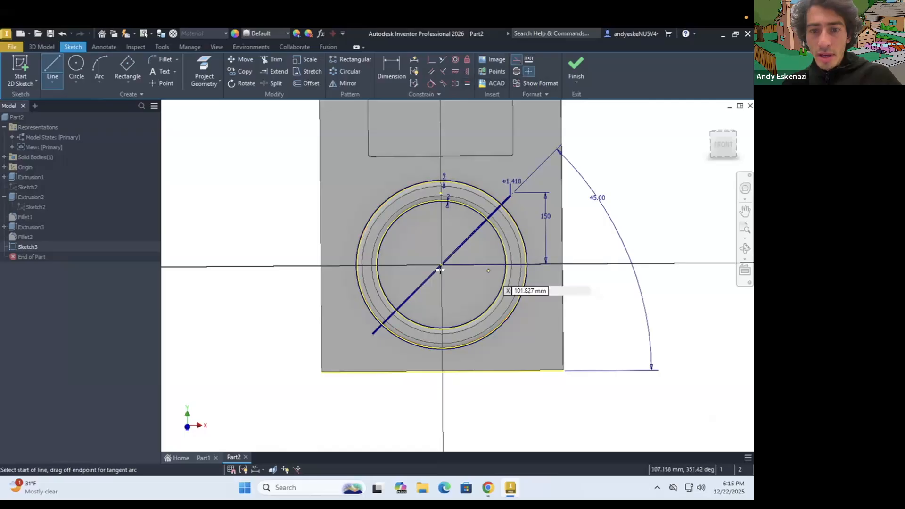
scroll(446, 276, "up", 5)
left_click(402, 177)
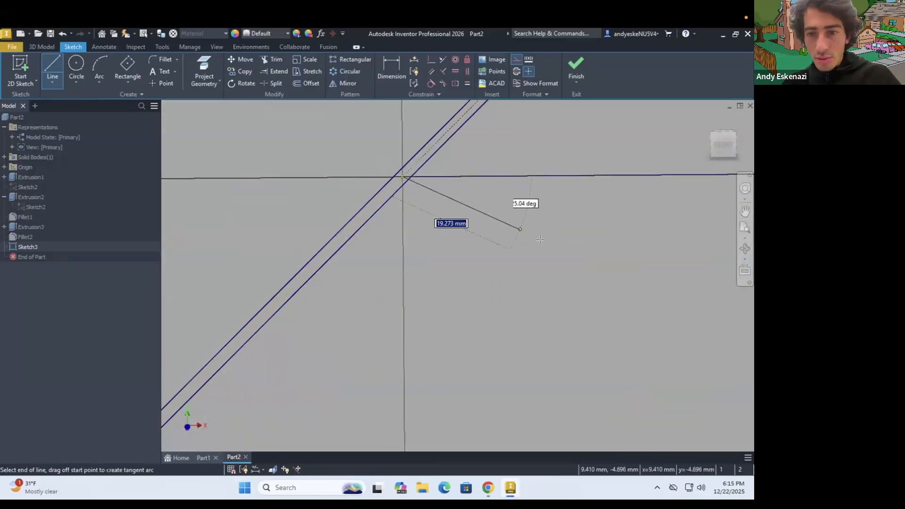
scroll(615, 318, "down", 3)
key("Escape")
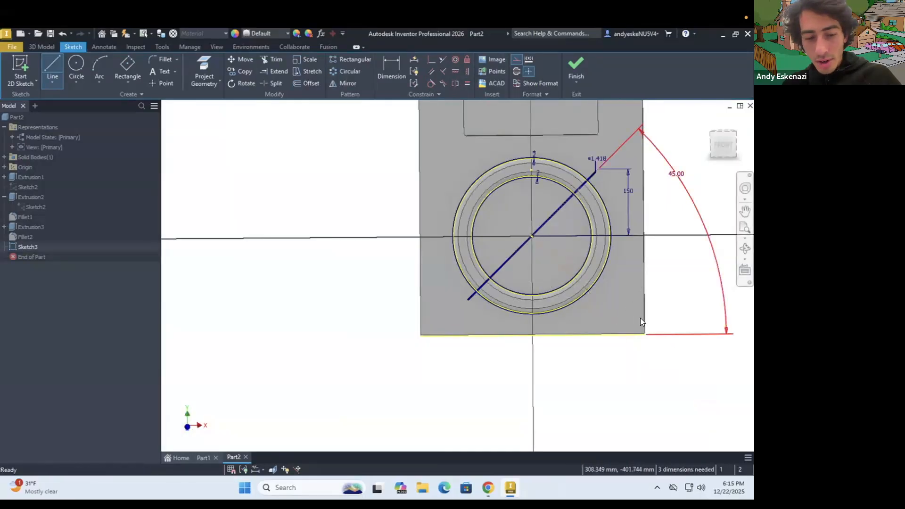
Dimension the angle between the new construction line and the body's right edge as 45 degrees.
key("d")
left_click(644, 294)
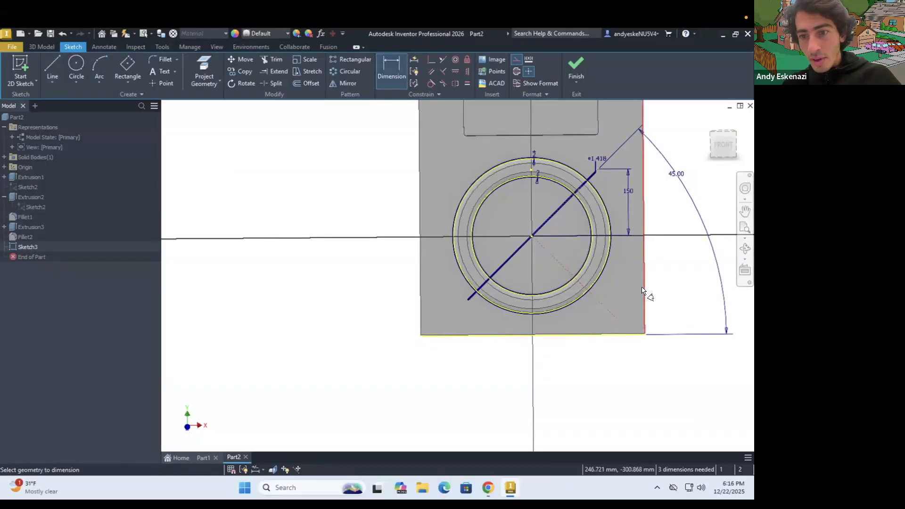
left_click(621, 275)
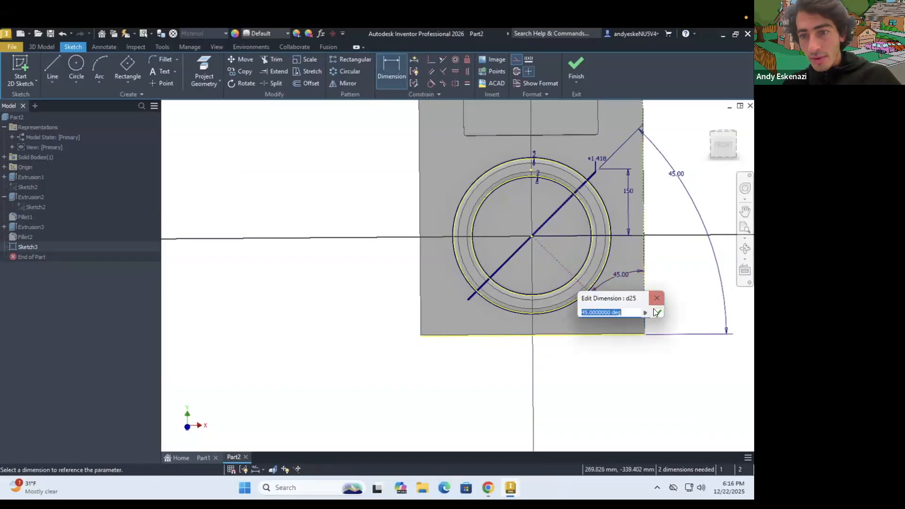
left_click(657, 312)
Set the vertical distance from the ring's centre to the lower end of the new construction line to 150 mm.
left_click(567, 271)
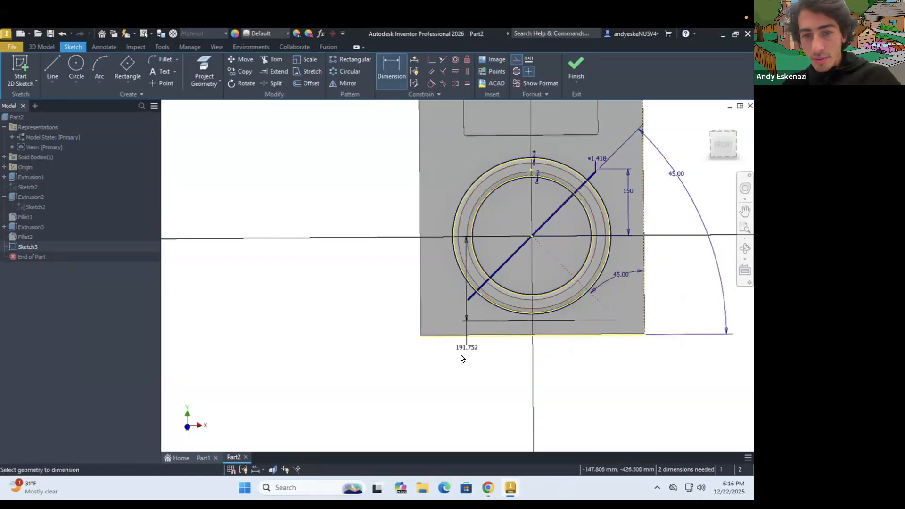
left_click(361, 302)
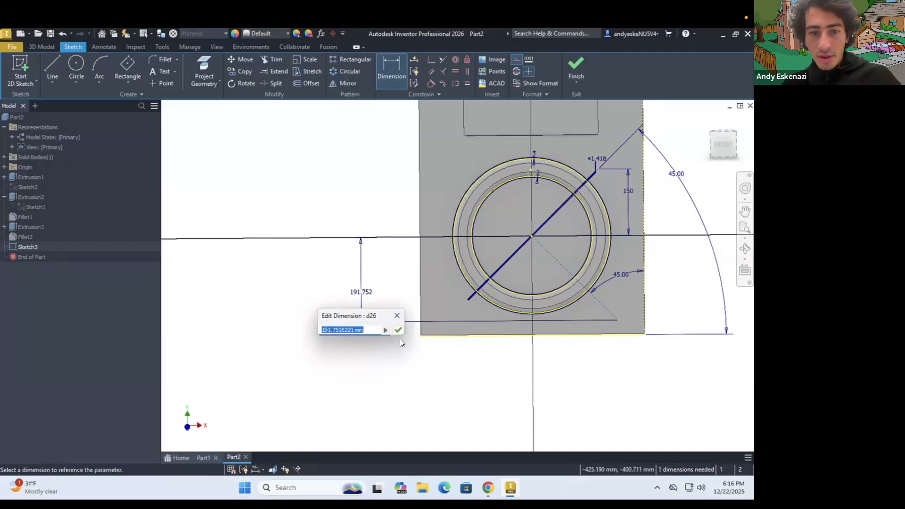
type("150")
key("Return")
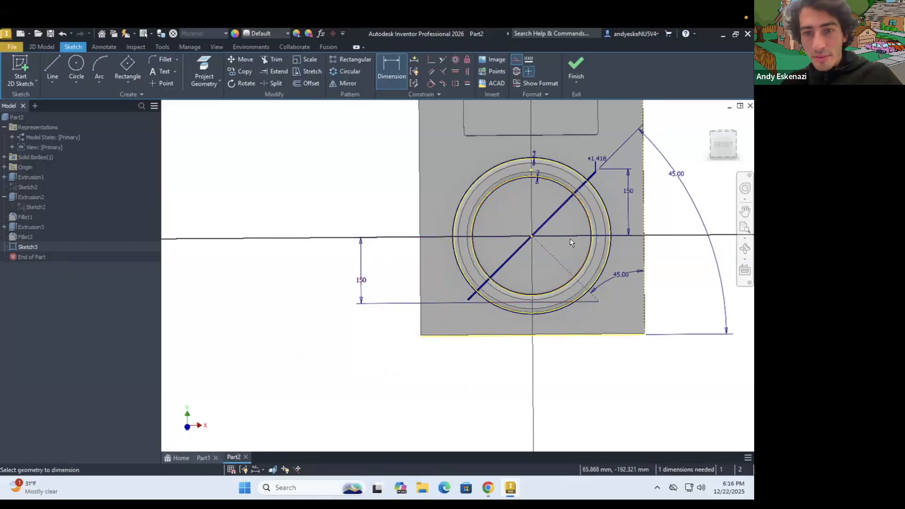
key("Escape")
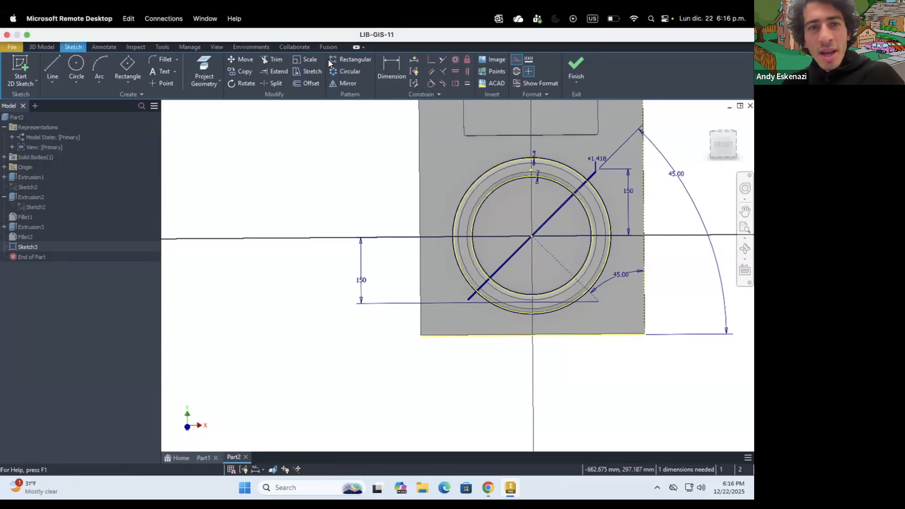
left_click(125, 66)
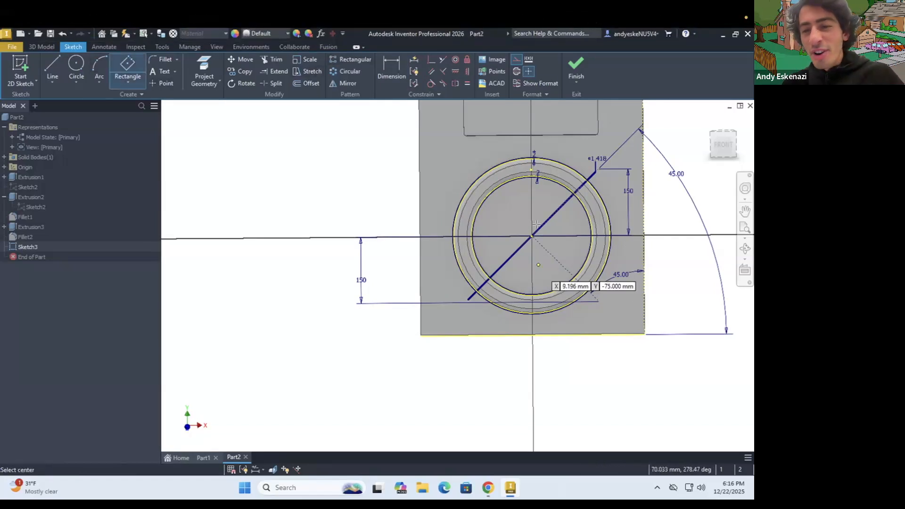
scroll(484, 243, "up", 5)
scroll(484, 243, "down", 3)
scroll(471, 217, "up", 4)
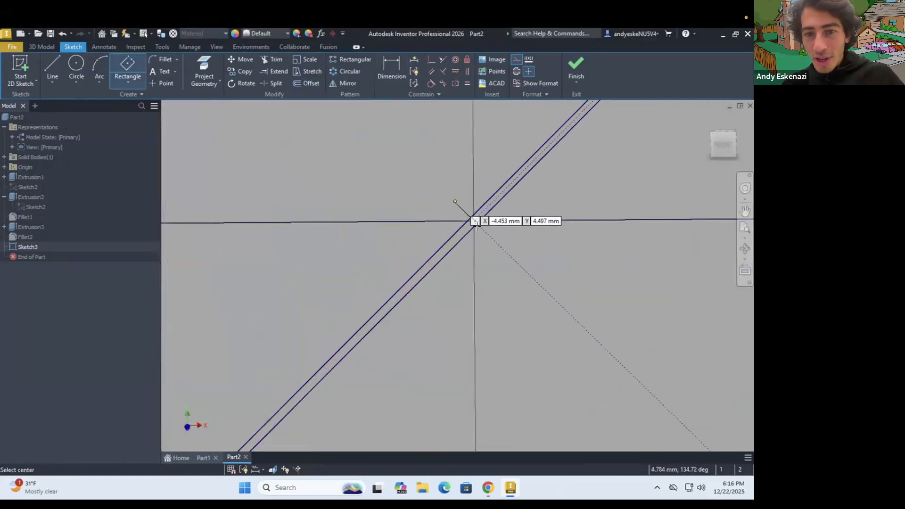
left_click(474, 220)
scroll(517, 216, "down", 5)
scroll(585, 335, "up", 3)
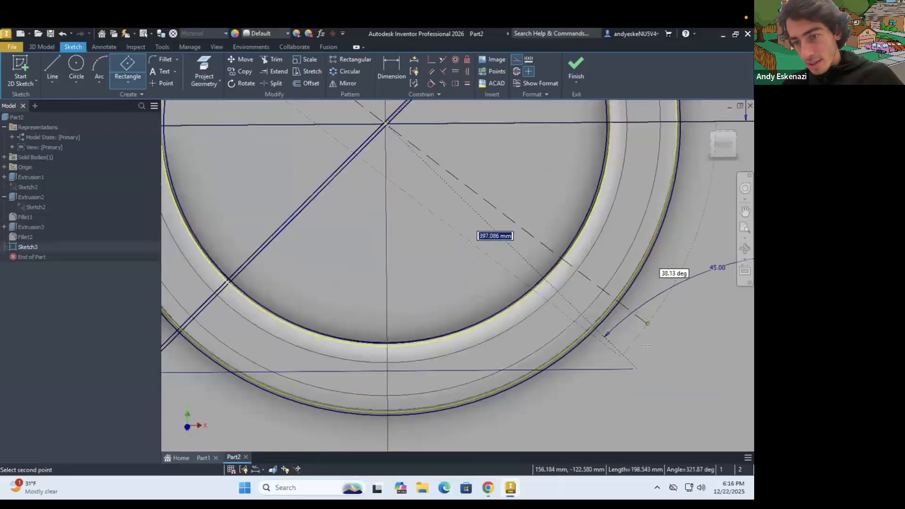
scroll(636, 361, "down", 3)
key("Escape")
key("ctrl+z")
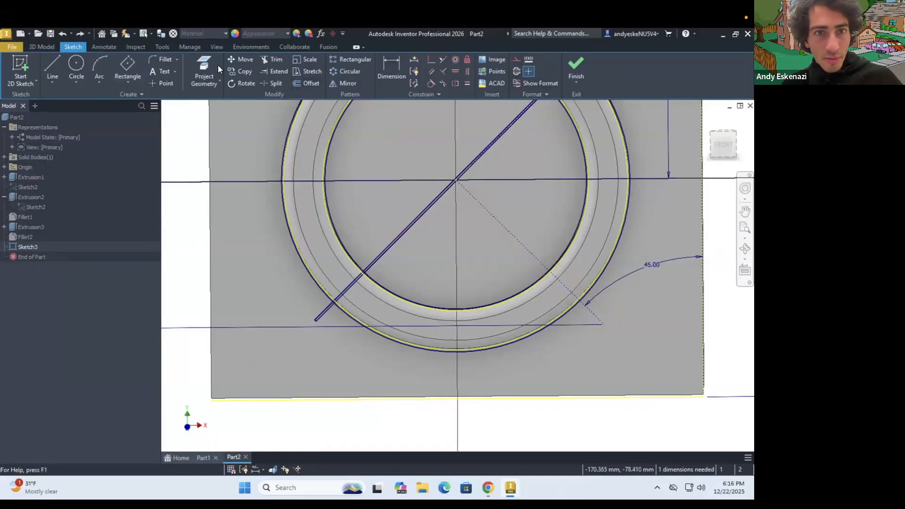
Draw a second three-point center rectangle about 425 mm long, centred on the ring and aligned with the new construction line.
left_click(456, 179)
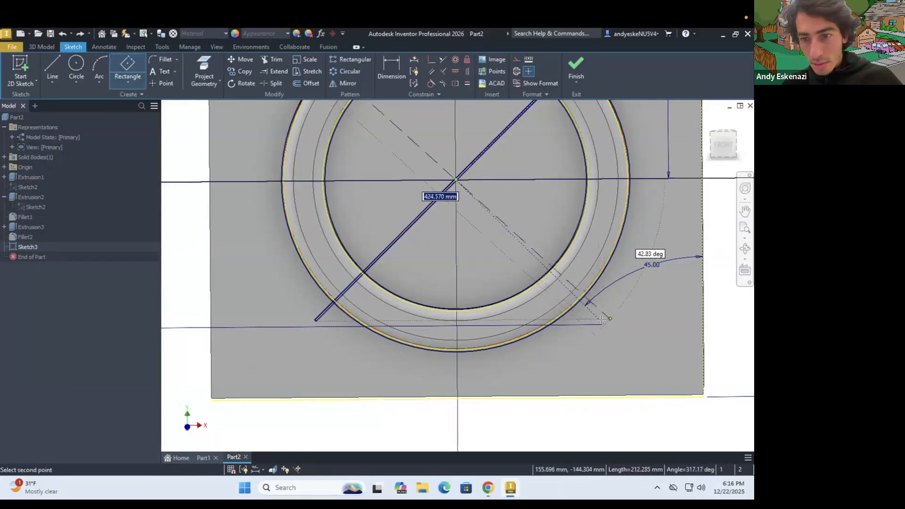
left_click(605, 324)
left_click(621, 325)
Dimension the vertical span of the second rectangle's lower short end as 1.418 mm.
scroll(621, 325, "up", 4)
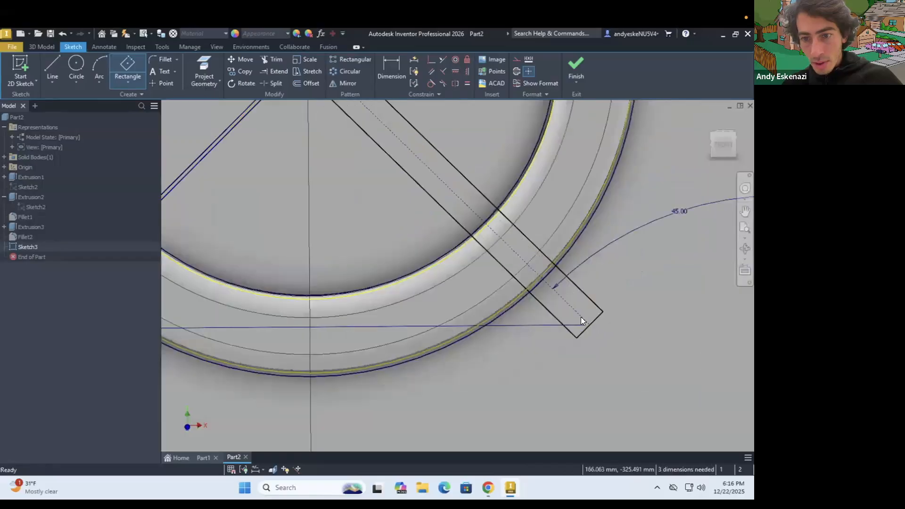
key("d")
left_click(573, 313)
left_click(615, 337)
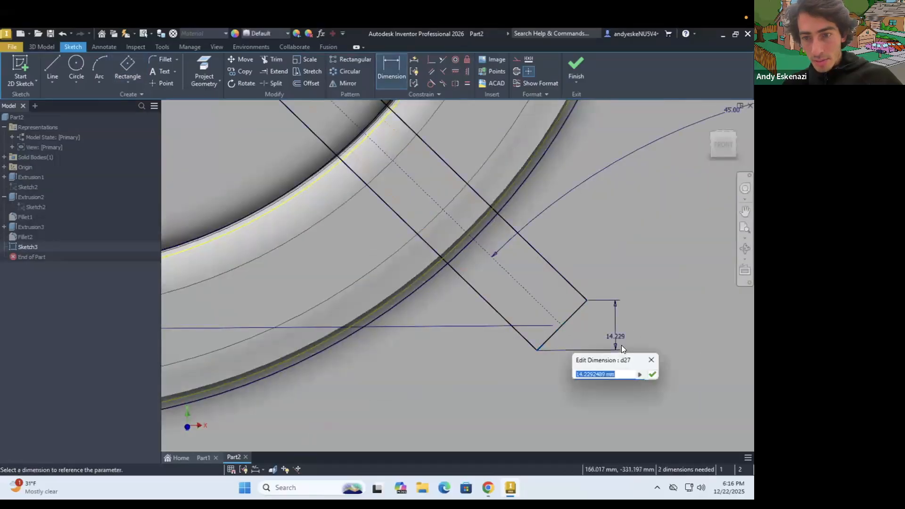
type("1.1")
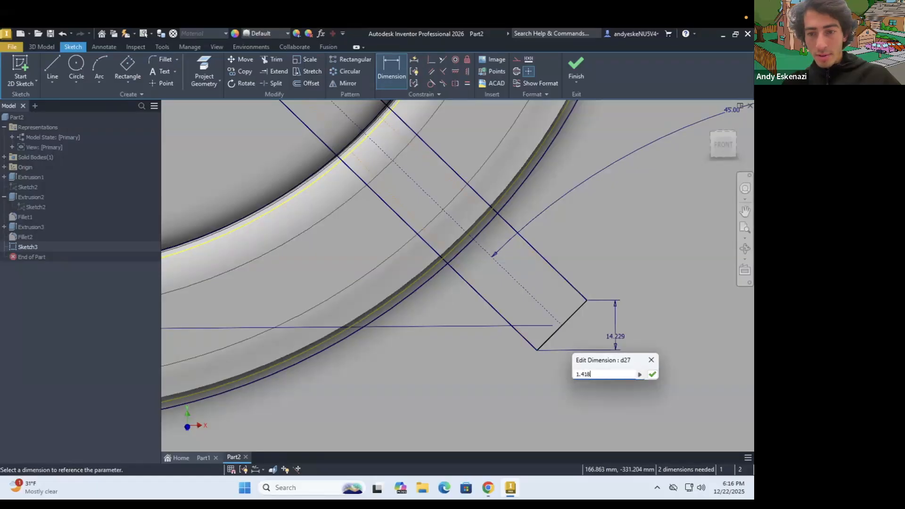
key("Return")
scroll(577, 336, "down", 2)
key("Escape")
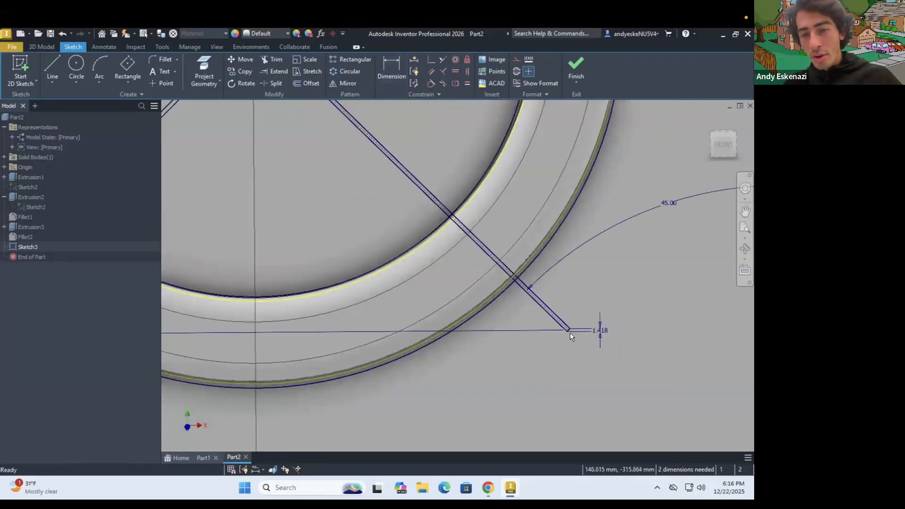
scroll(570, 333, "down", 5)
scroll(557, 293, "up", 3)
middle_click_drag(426, 254, 411, 148, "shift")
scroll(431, 243, "down", 2)
scroll(412, 148, "up", 3)
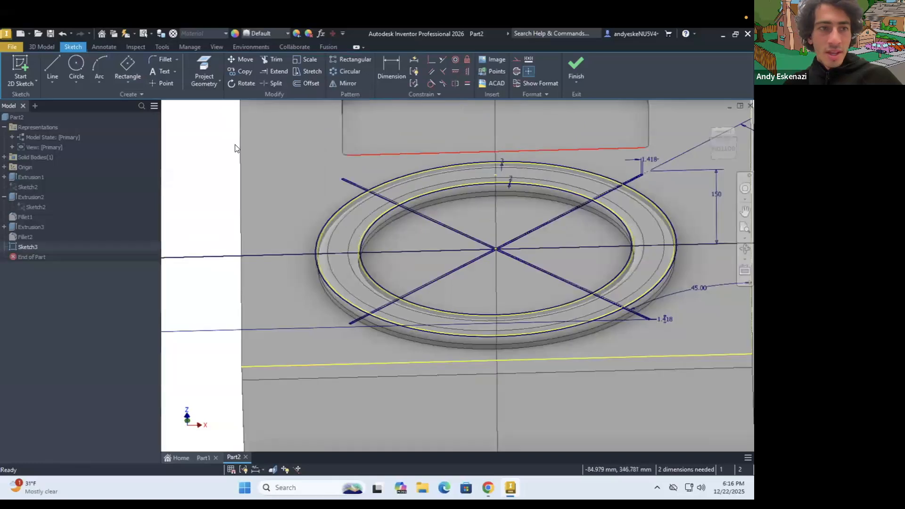
left_click(41, 47)
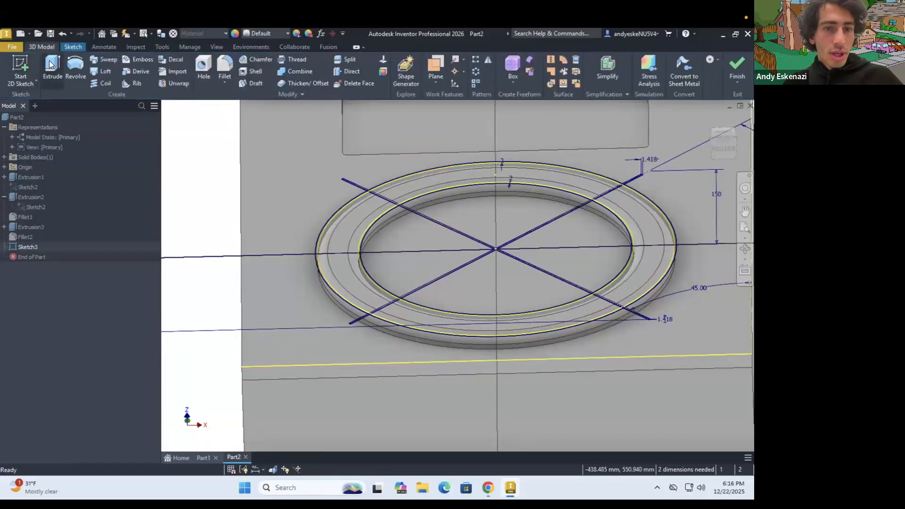
left_click(51, 65)
left_click(167, 203)
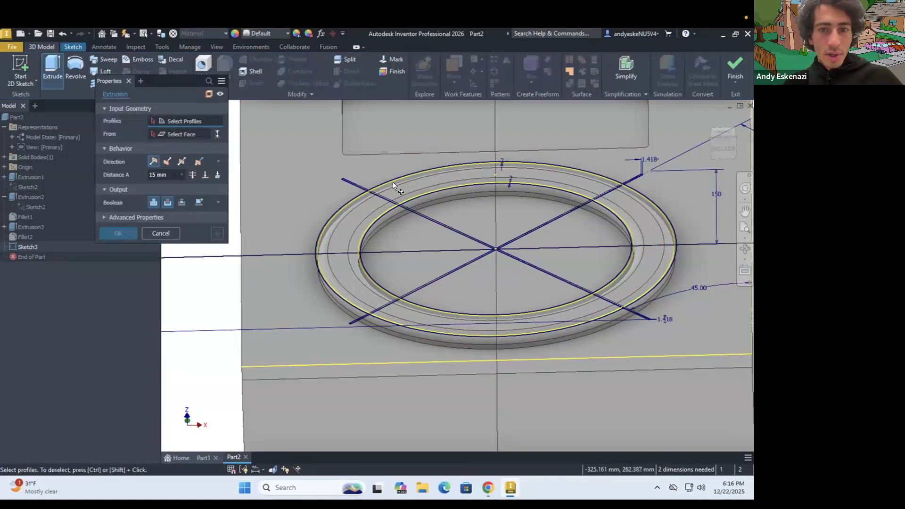
scroll(392, 182, "up", 5)
left_click(217, 298)
scroll(217, 299, "down", 3)
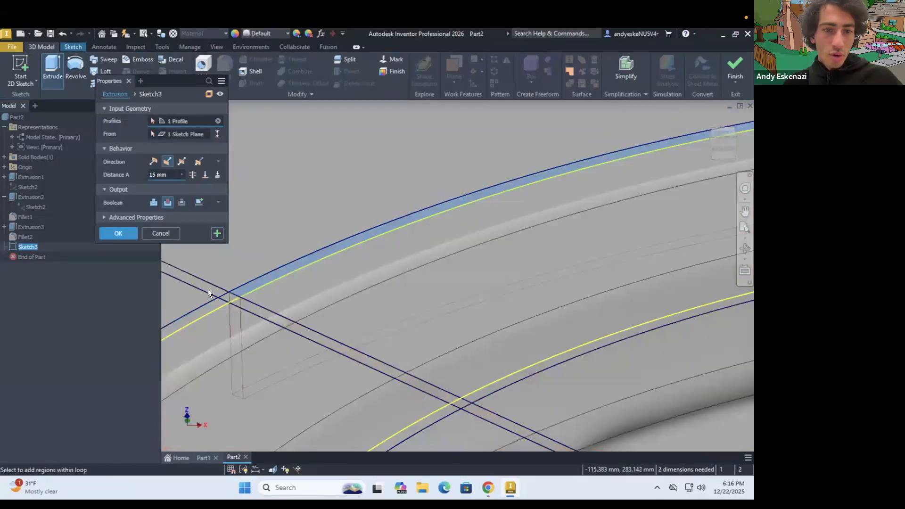
left_click(228, 296)
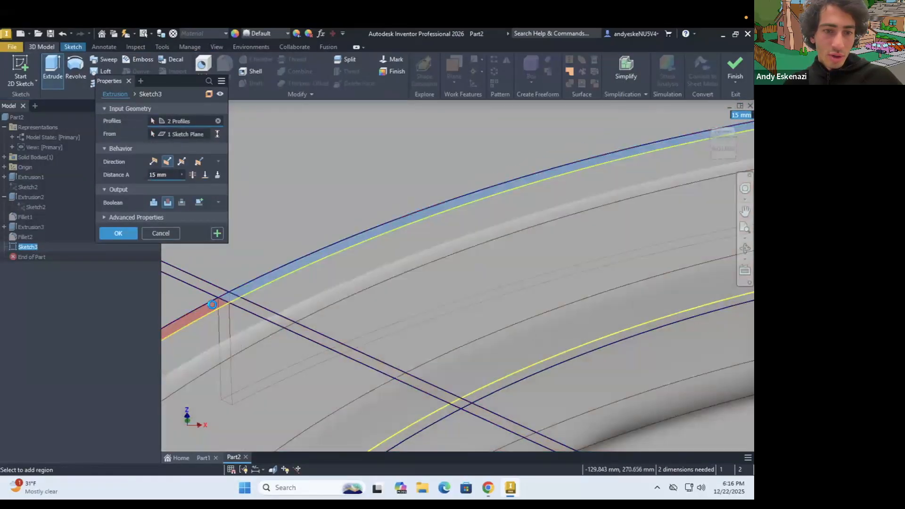
left_click(208, 306)
left_click(244, 306)
scroll(325, 288, "down", 4)
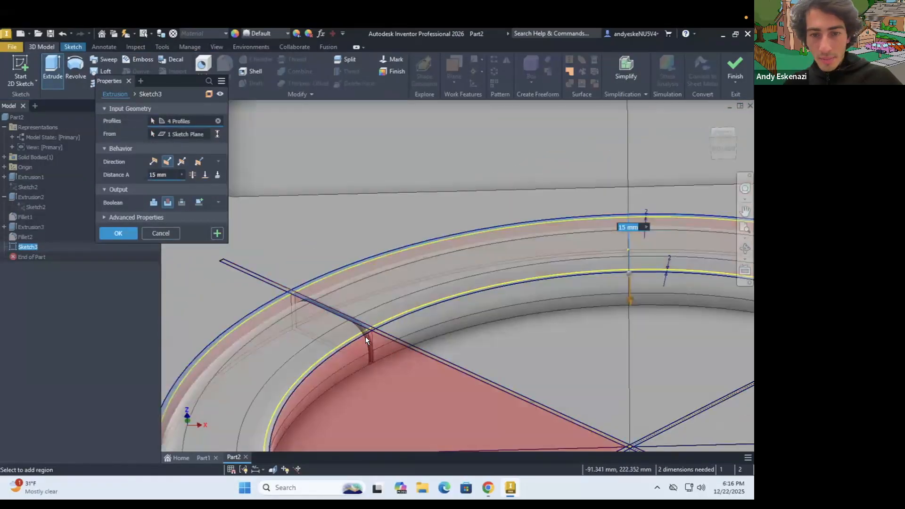
scroll(366, 336, "up", 5)
left_click(345, 297)
left_click(363, 305)
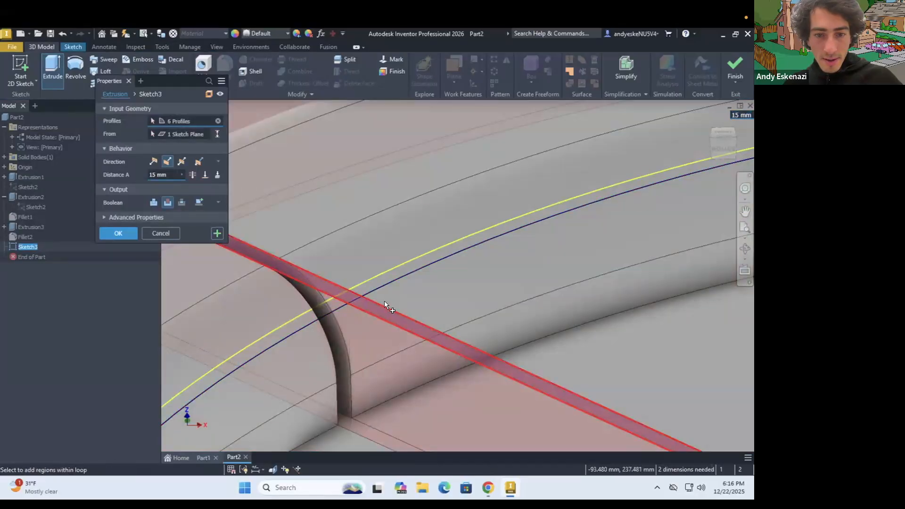
scroll(384, 303, "down", 5)
scroll(355, 280, "down", 3)
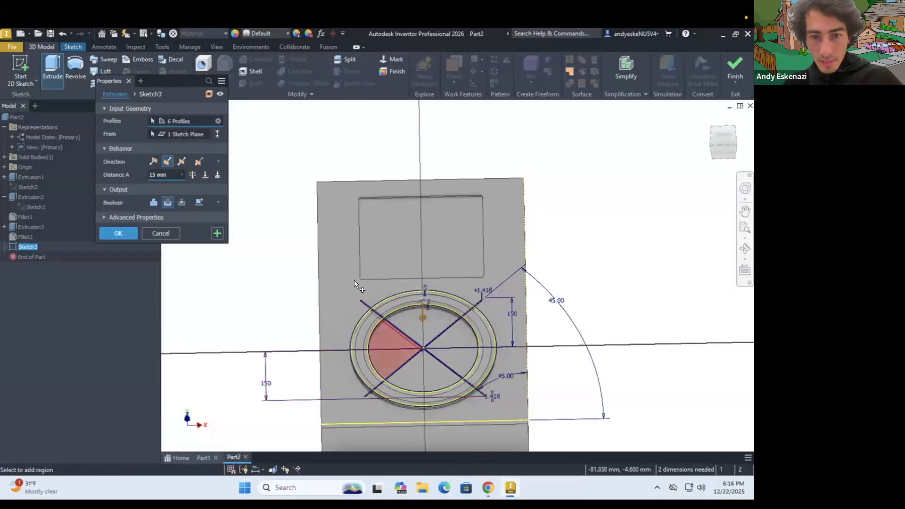
scroll(317, 188, "up", 6)
left_click(412, 168)
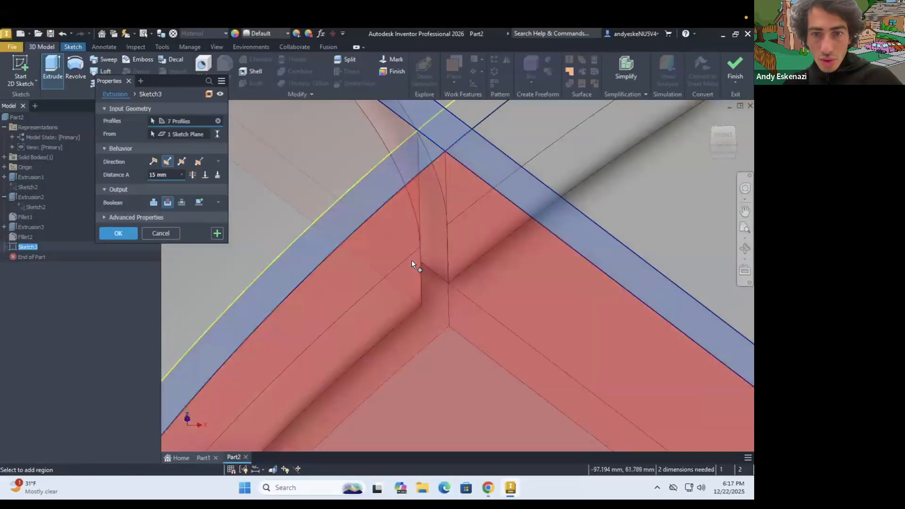
scroll(437, 207, "down", 3)
left_click(435, 235)
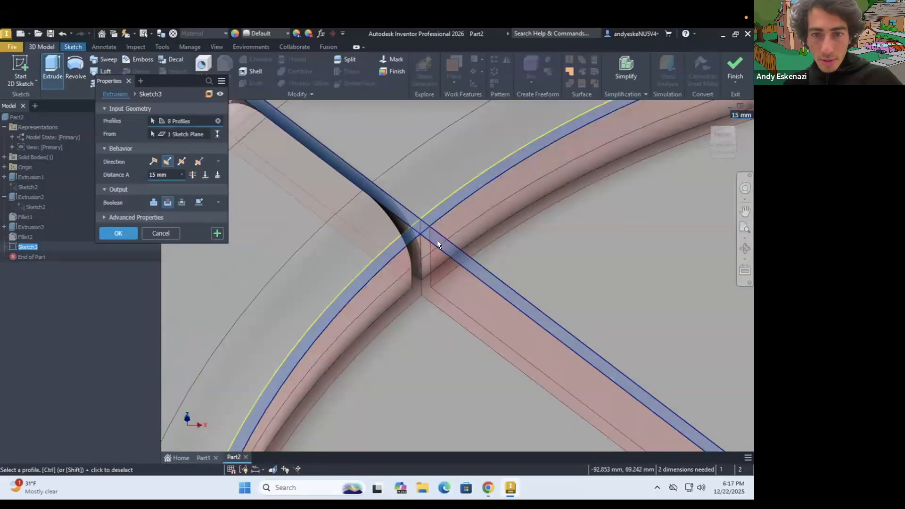
left_click(420, 229)
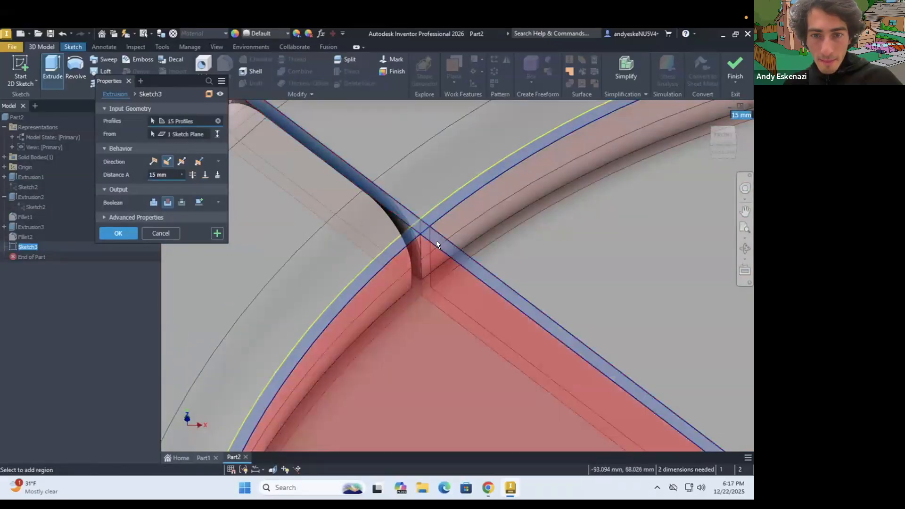
scroll(444, 243, "down", 2)
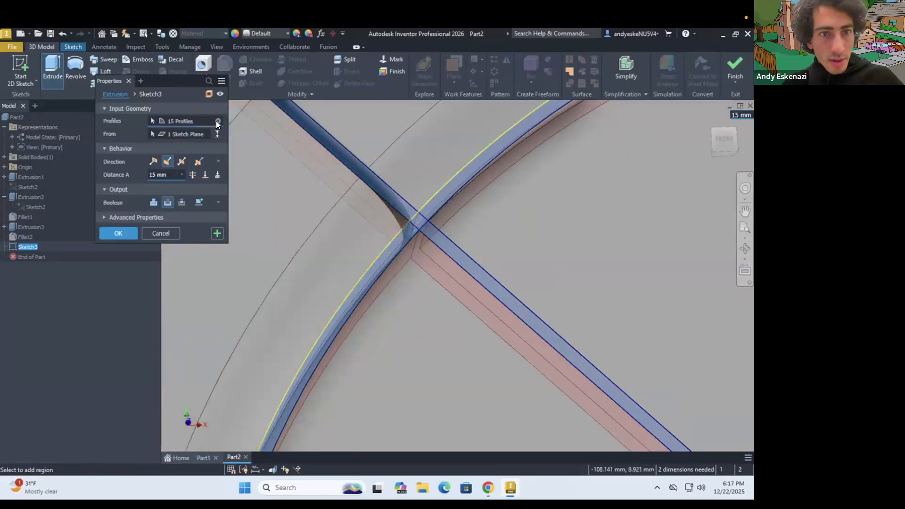
left_click(217, 120)
left_click(412, 220)
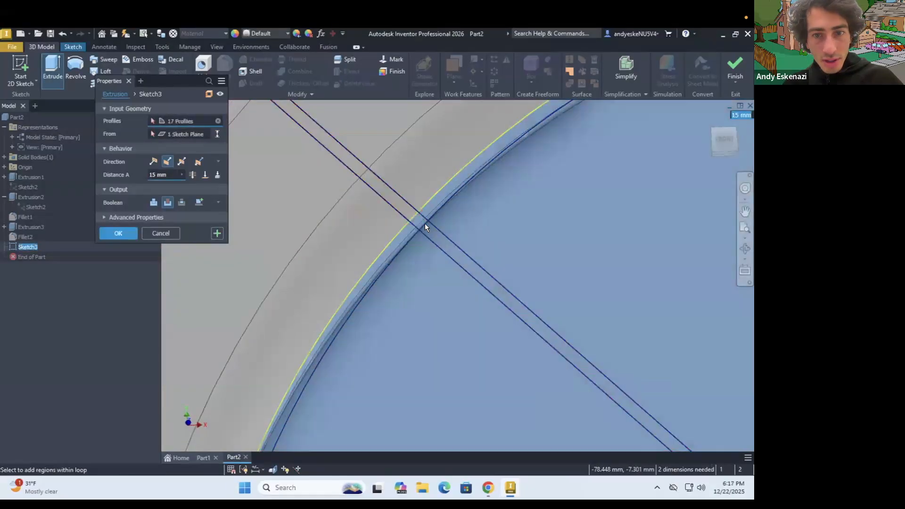
key("Escape")
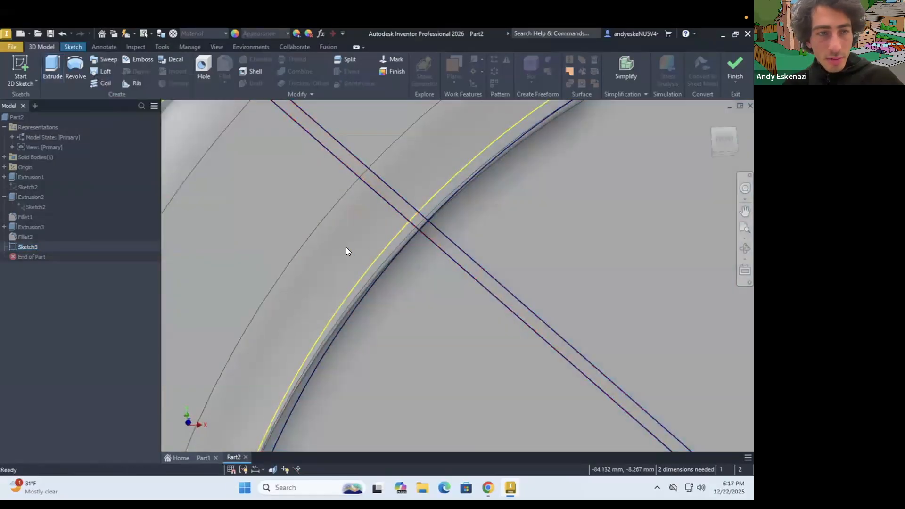
left_click(50, 64)
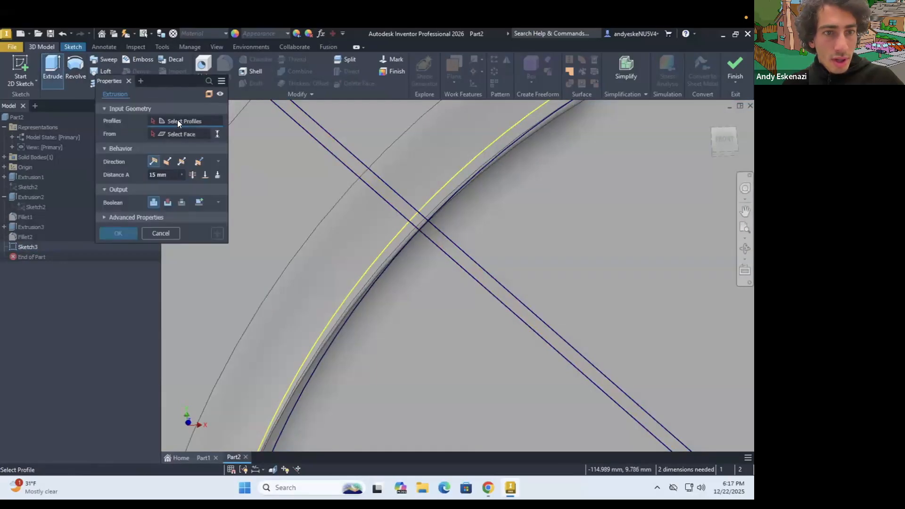
left_click(167, 203)
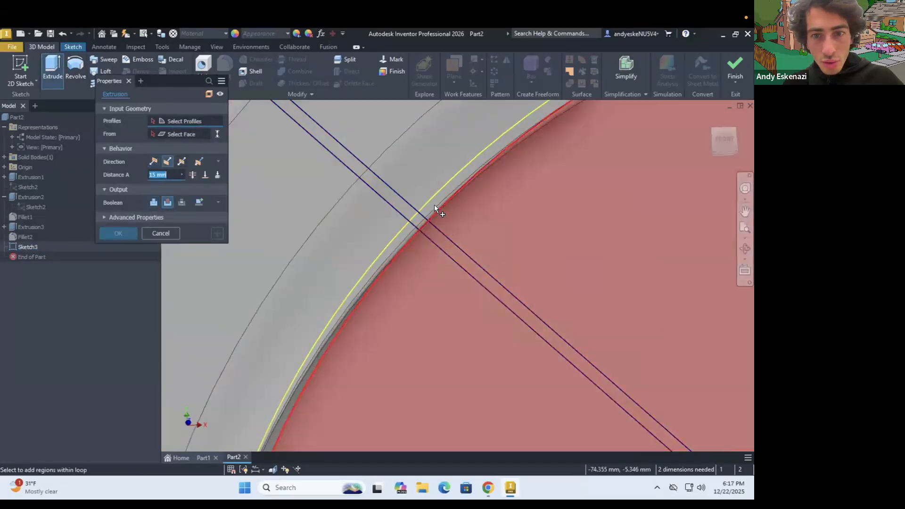
left_click(431, 210)
left_click(419, 220)
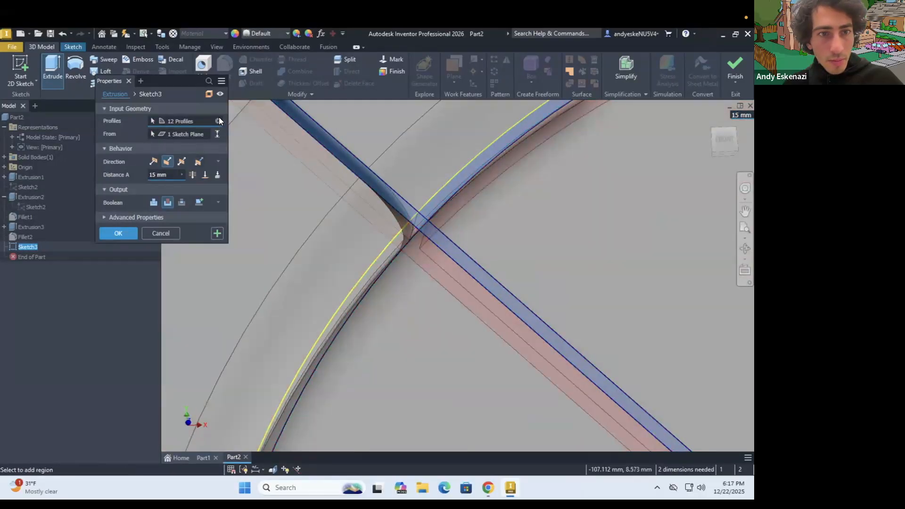
left_click(217, 121)
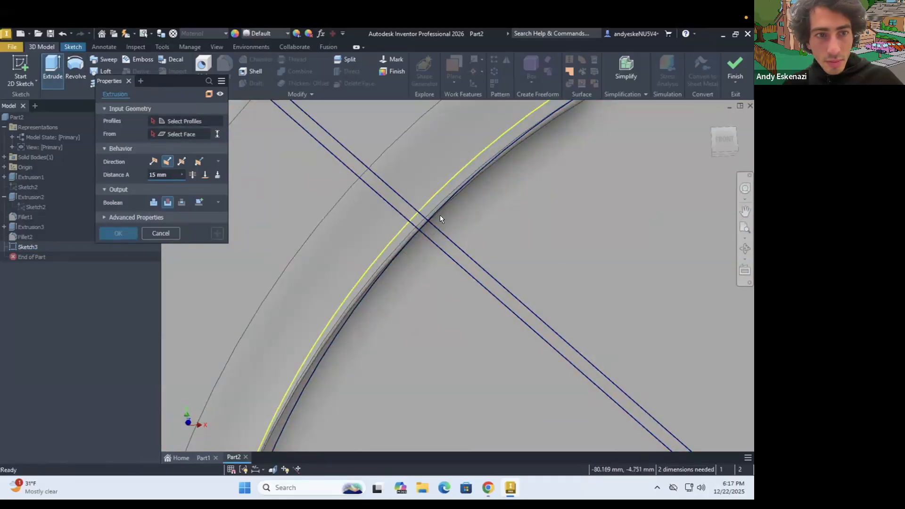
scroll(440, 219, "down", 6)
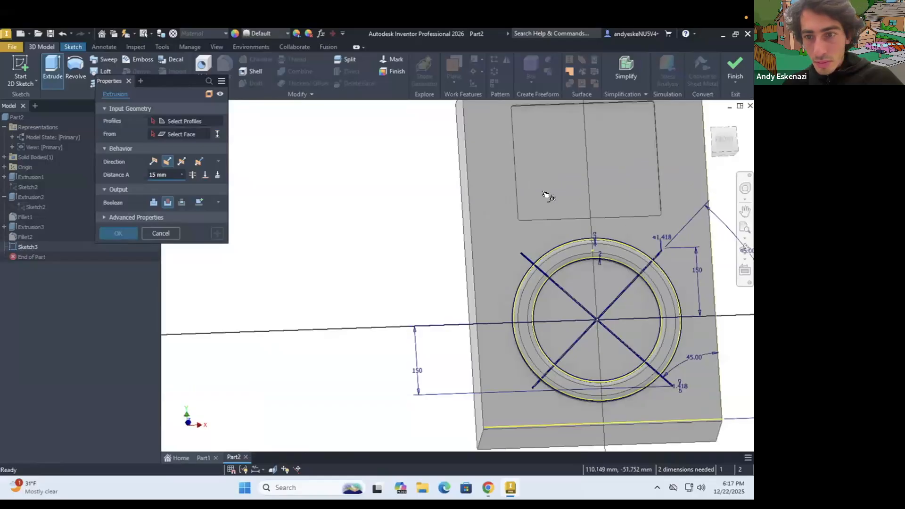
scroll(405, 254, "up", 6)
scroll(366, 281, "down", 4)
scroll(289, 323, "up", 3)
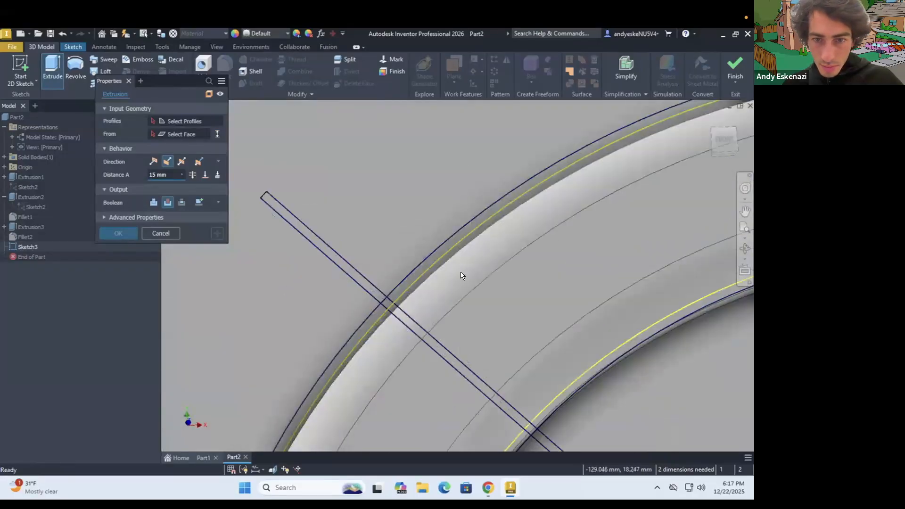
scroll(481, 273, "up", 2)
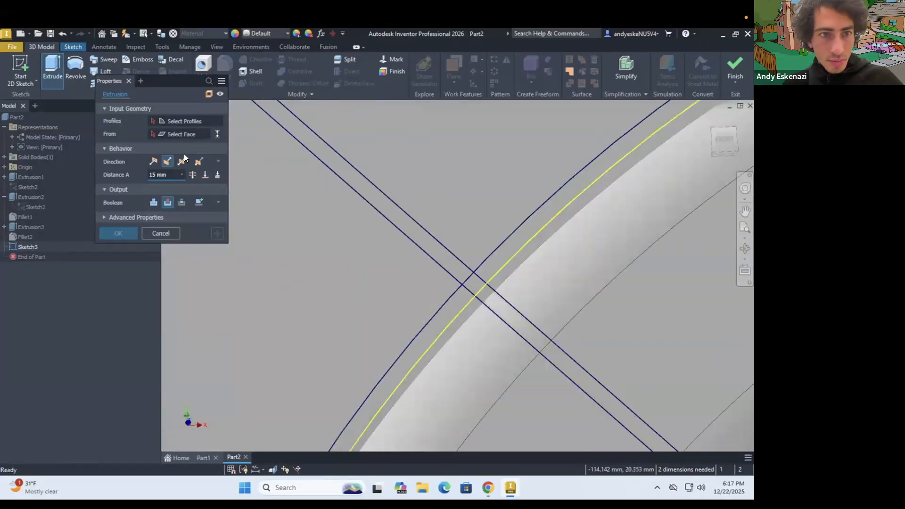
key("Escape")
Begin a 15 mm cut extrusion using the outer gap's regions at and on both sides of the upper-left slit crossing.
key("e")
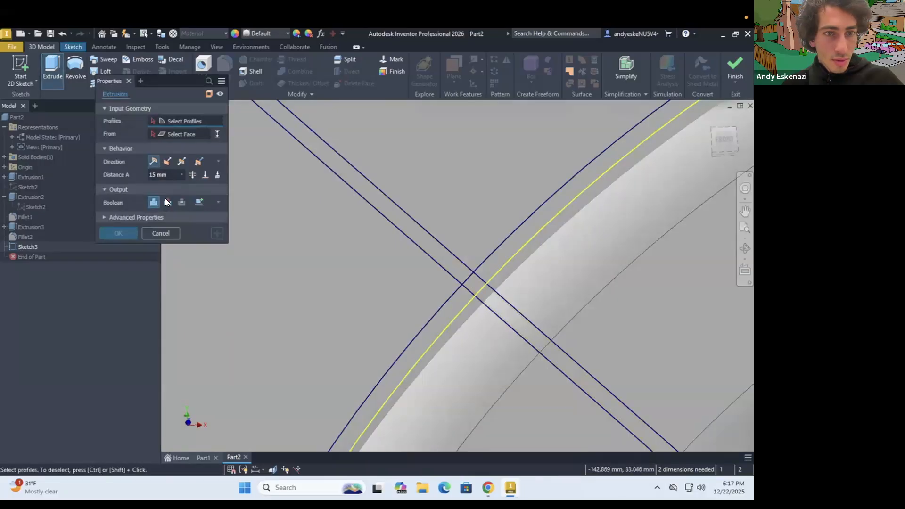
left_click(167, 202)
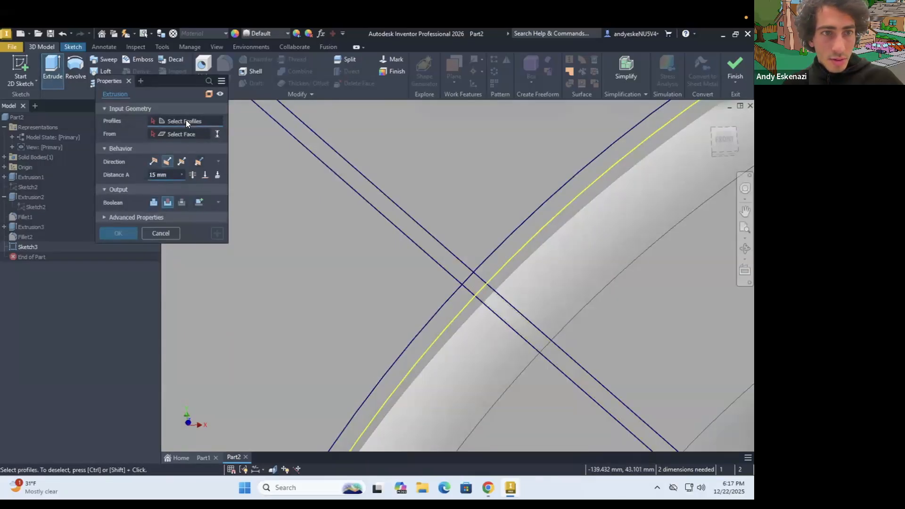
left_click(484, 276)
left_click(484, 273)
left_click(457, 300)
scroll(459, 241, "up", 5)
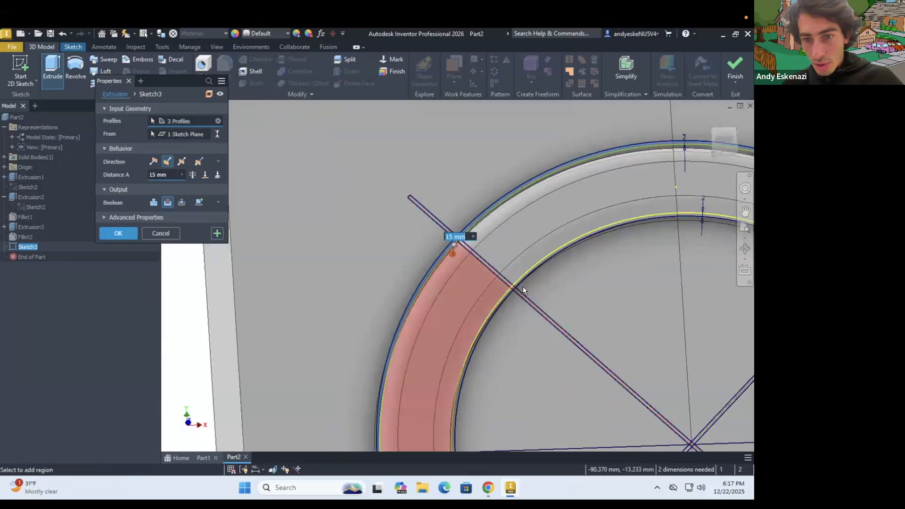
Add the inner gap's regions at and on both sides of the upper-left slit crossing to the cut's profiles.
scroll(523, 287, "down", 5)
left_click(533, 256)
left_click(513, 279)
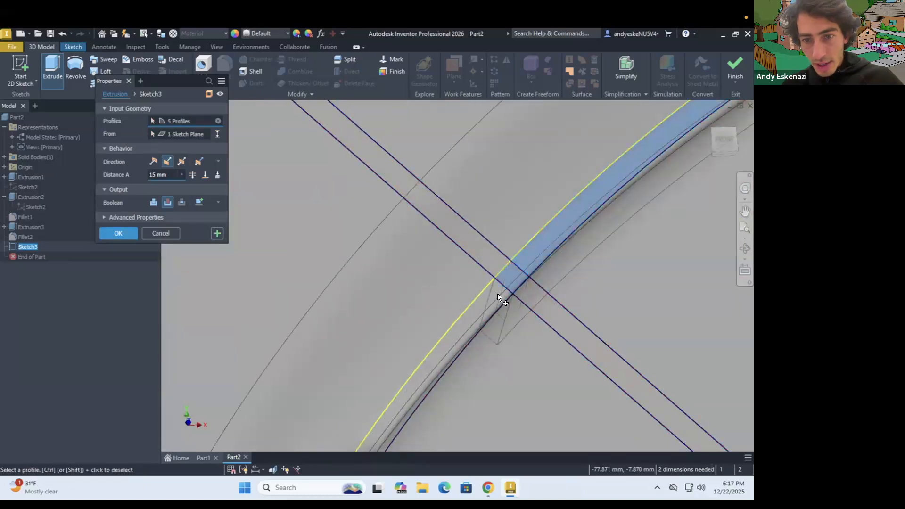
left_click(497, 294)
scroll(488, 223, "up", 5)
Add the lower-left slit's section across the ring, its inner gap crossing and the adjoining lower inner gap segment to the cut.
scroll(463, 320, "down", 4)
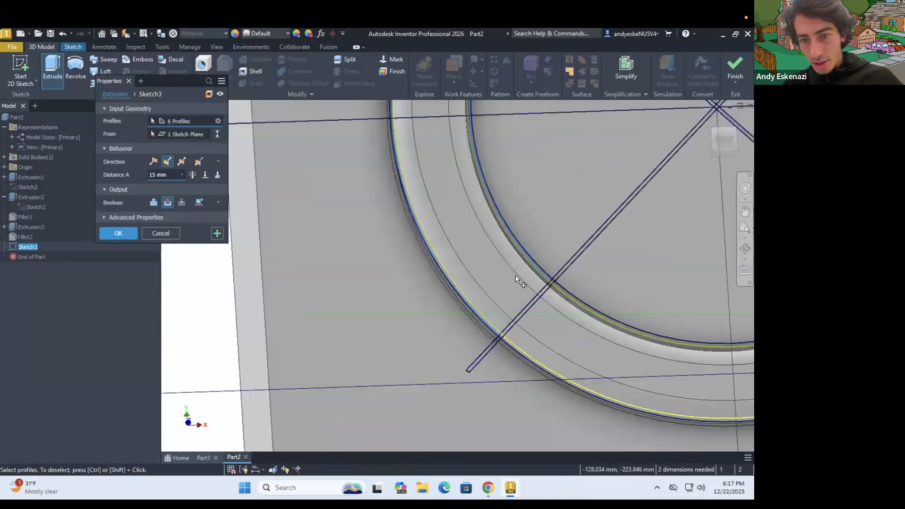
scroll(635, 227, "down", 4)
left_click(640, 229)
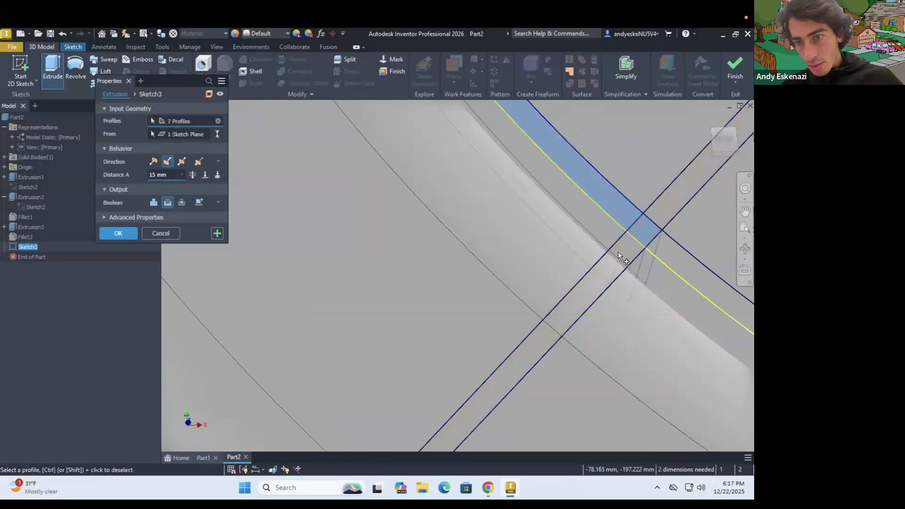
left_click(617, 255)
left_click(662, 246)
Add the outer gap's crossing with the lower-left slit and the adjoining lower segment to the cut's profiles.
scroll(568, 219, "up", 4)
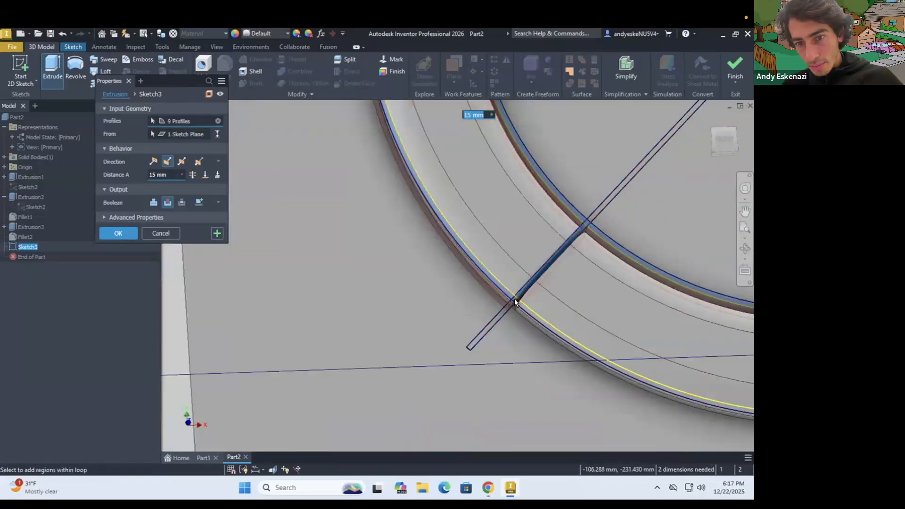
scroll(514, 299, "down", 3)
left_click(505, 270)
left_click(517, 279)
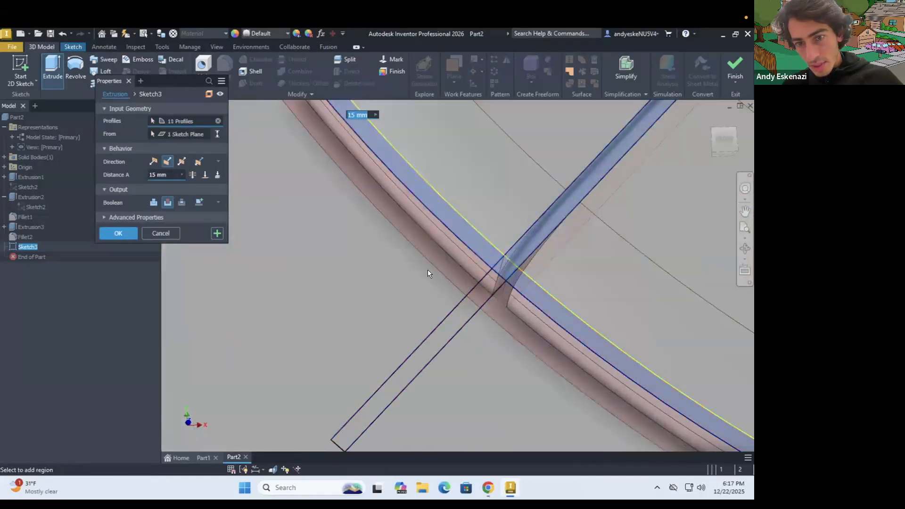
Add the lower-right slit's section across the ring, its outer gap crossing and the adjoining right outer gap segment to the cut.
scroll(428, 270, "up", 4)
scroll(564, 267, "down", 5)
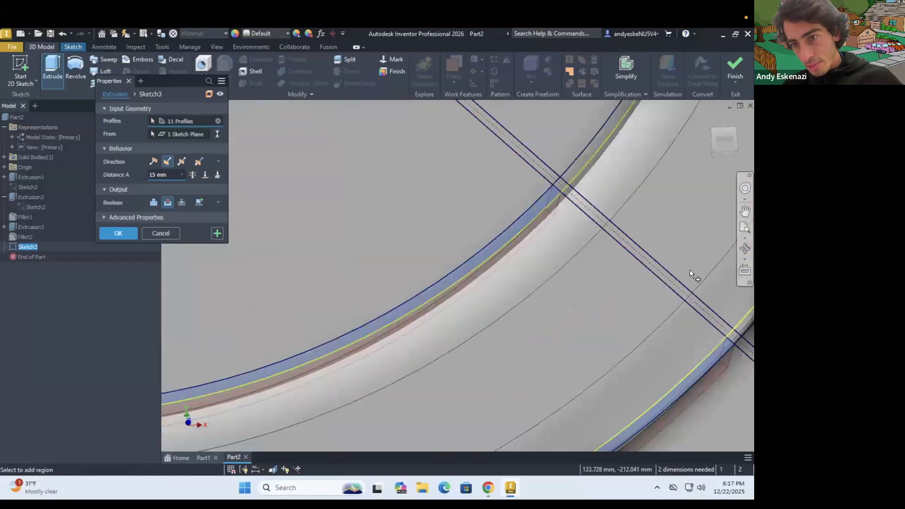
scroll(629, 317, "up", 3)
scroll(661, 331, "down", 3)
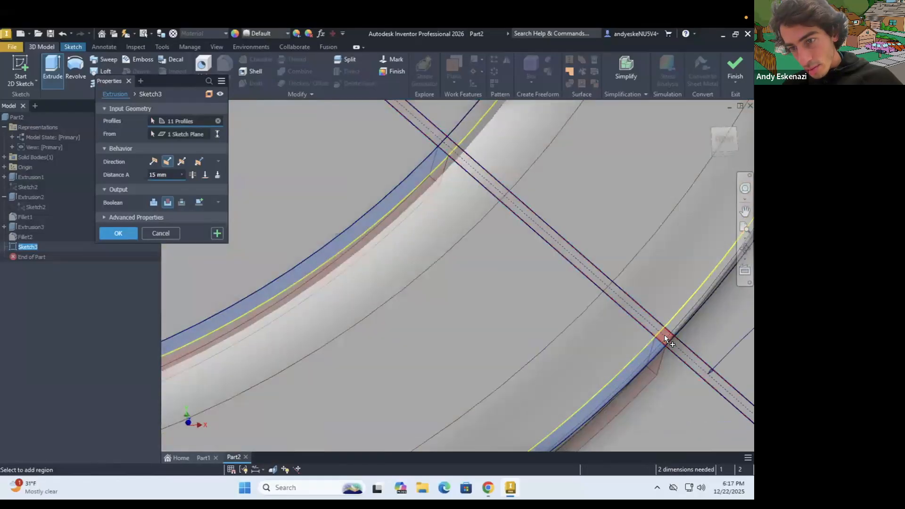
scroll(664, 335, "down", 5)
left_click(644, 329)
left_click(690, 209)
left_click(607, 235)
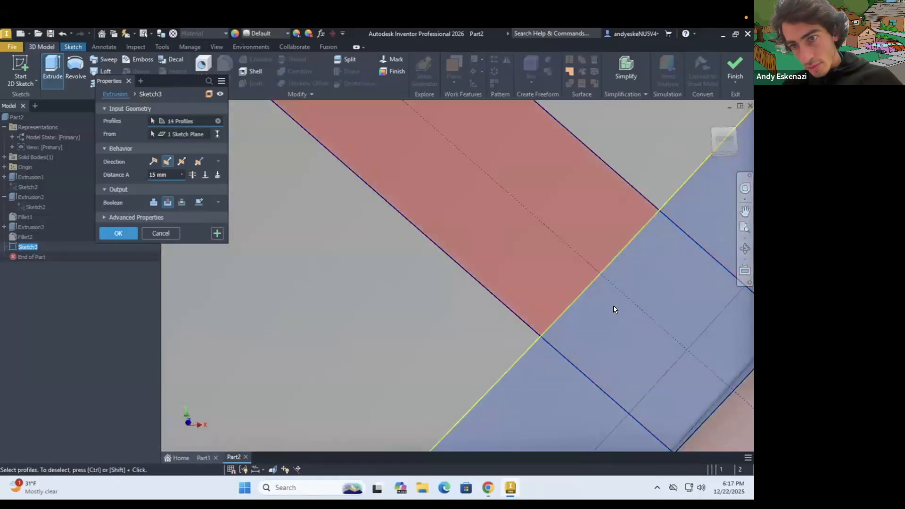
Add the inner gap's crossing with the lower-right slit and the adjoining right segment to the cut's profiles.
scroll(613, 310, "up", 5)
scroll(401, 203, "down", 4)
scroll(423, 234, "up", 1)
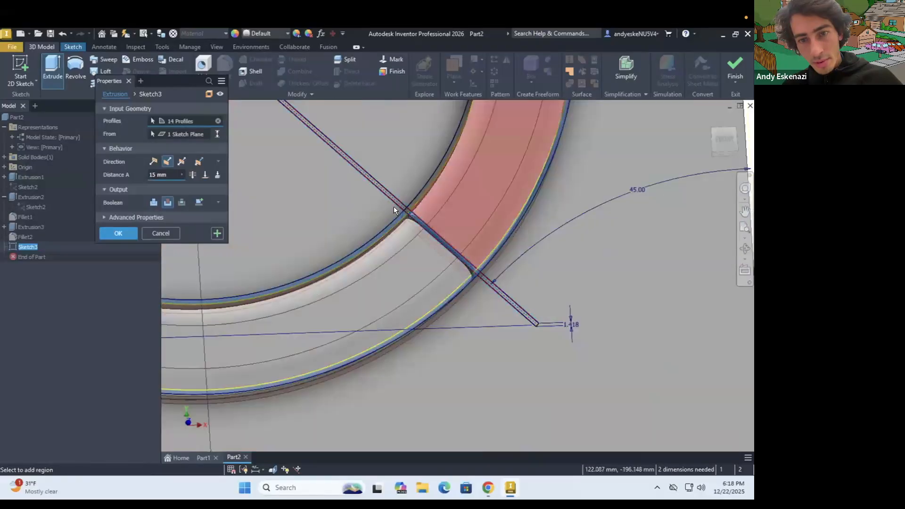
scroll(399, 206, "down", 5)
left_click(472, 234)
left_click(524, 208)
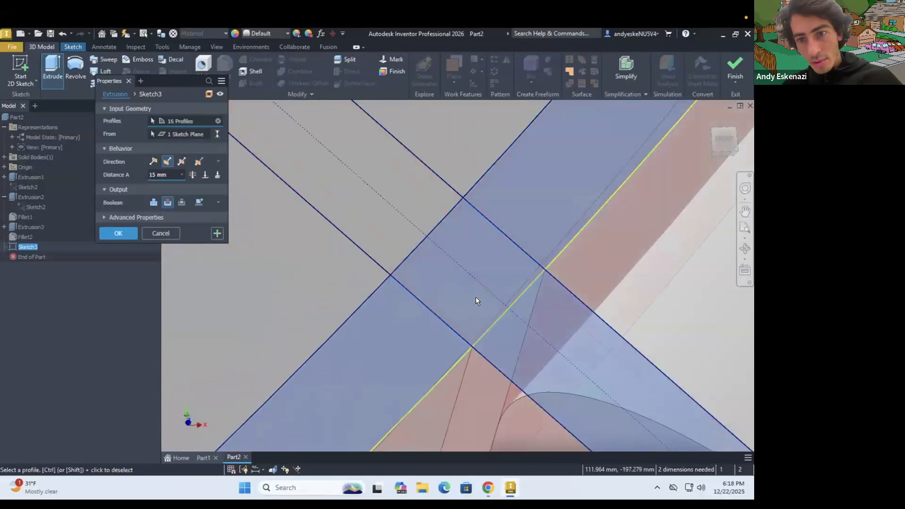
Add the upper-right slit's section across the ring and its outer and inner gap crossings to the cut's profiles.
scroll(477, 301, "up", 6)
scroll(536, 174, "down", 5)
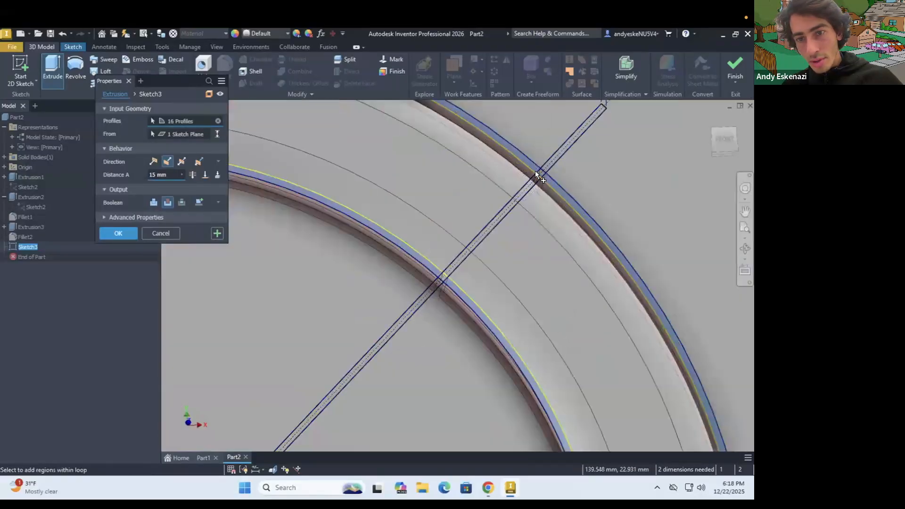
scroll(535, 173, "down", 5)
left_click(576, 181)
left_click(547, 211)
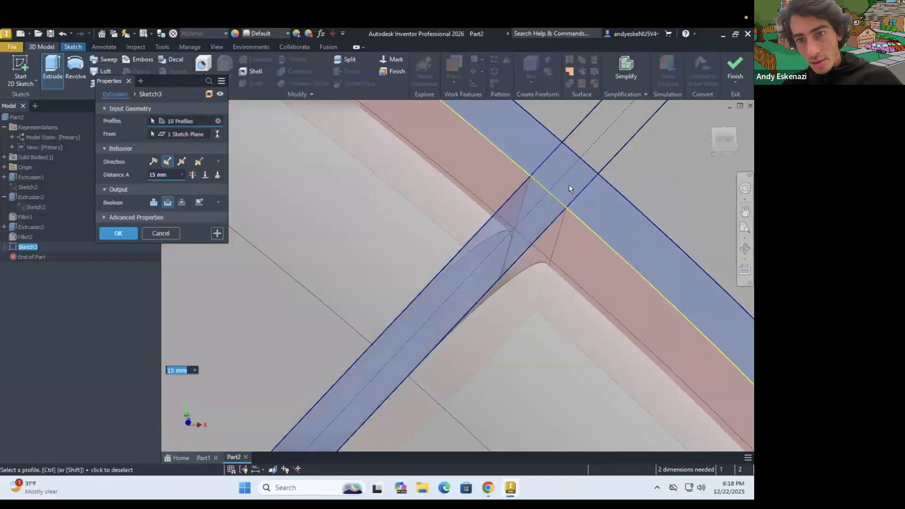
scroll(502, 276, "up", 6)
scroll(493, 270, "down", 6)
left_click(395, 301)
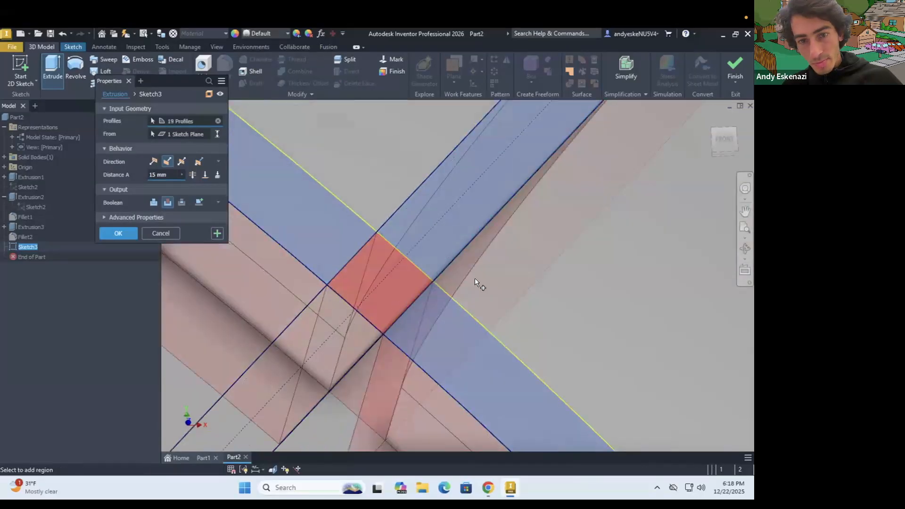
Add the upper-left slit's section across the ring to the cut's profiles.
scroll(475, 278, "up", 6)
scroll(356, 285, "down", 6)
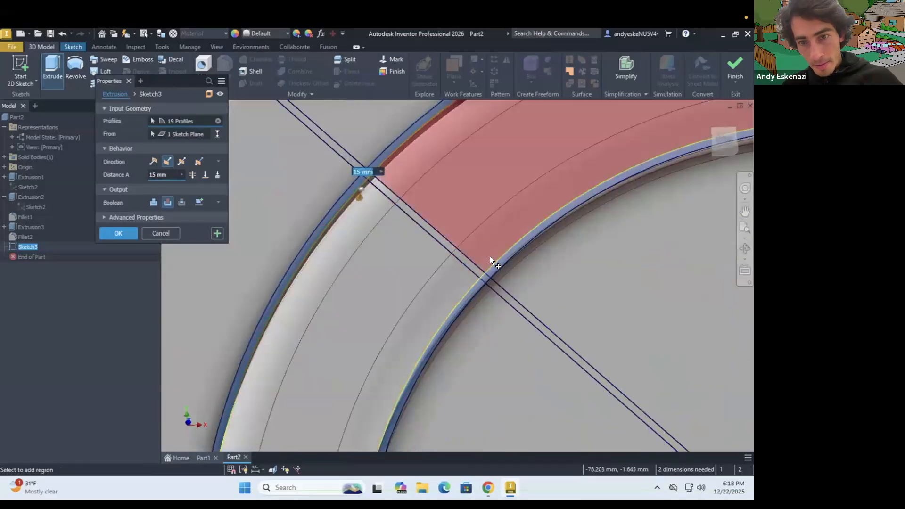
scroll(422, 370, "down", 4)
left_click(423, 371)
Set the depth of the ring gap and slit cut to 16 mm and complete the extrusion.
scroll(441, 301, "up", 3)
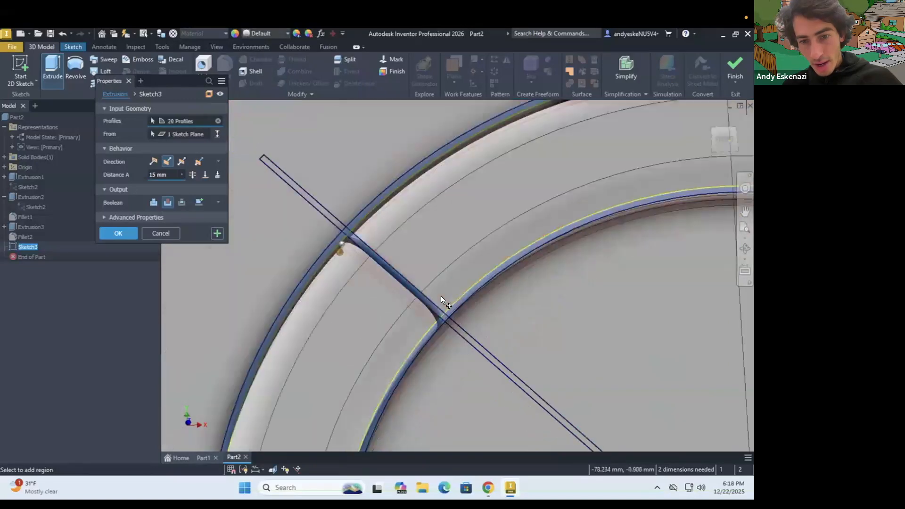
scroll(442, 300, "up", 2)
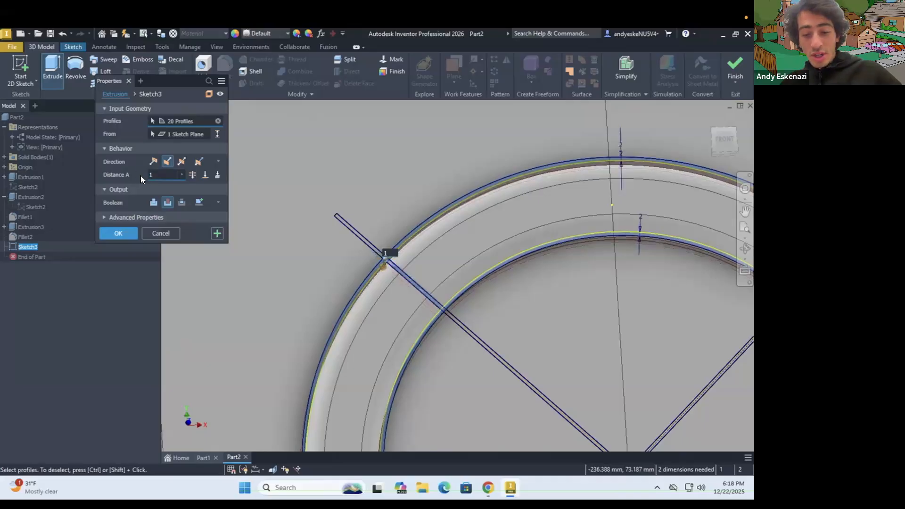
key("Return")
scroll(326, 211, "up", 5)
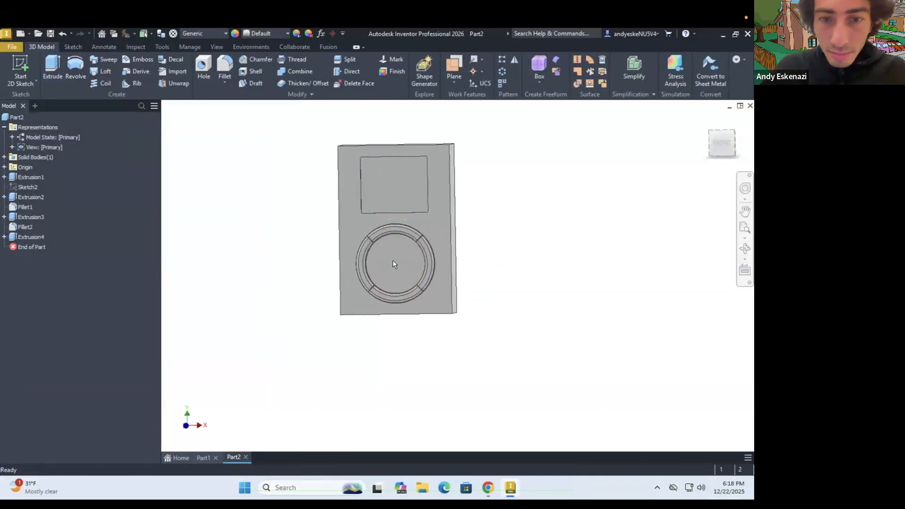
Create a new 2D sketch on the flat circular face inside the scroll wheel ring.
left_click_drag(406, 246, 369, 237)
scroll(369, 238, "down", 5)
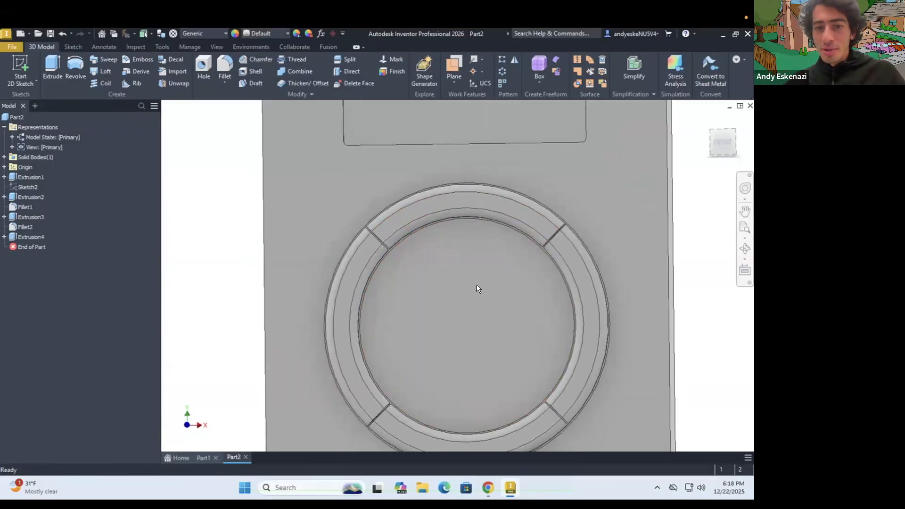
left_click_drag(485, 285, 472, 280)
key("Escape")
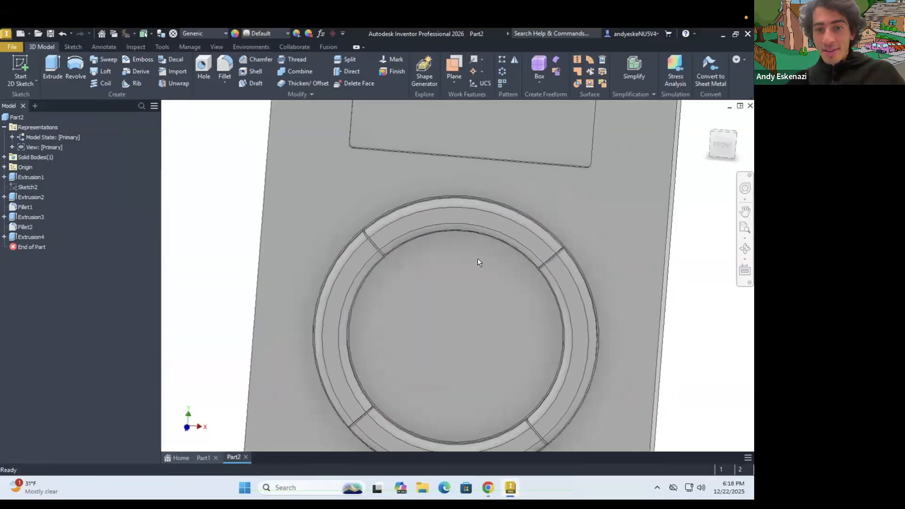
scroll(477, 259, "up", 5)
scroll(486, 282, "down", 3)
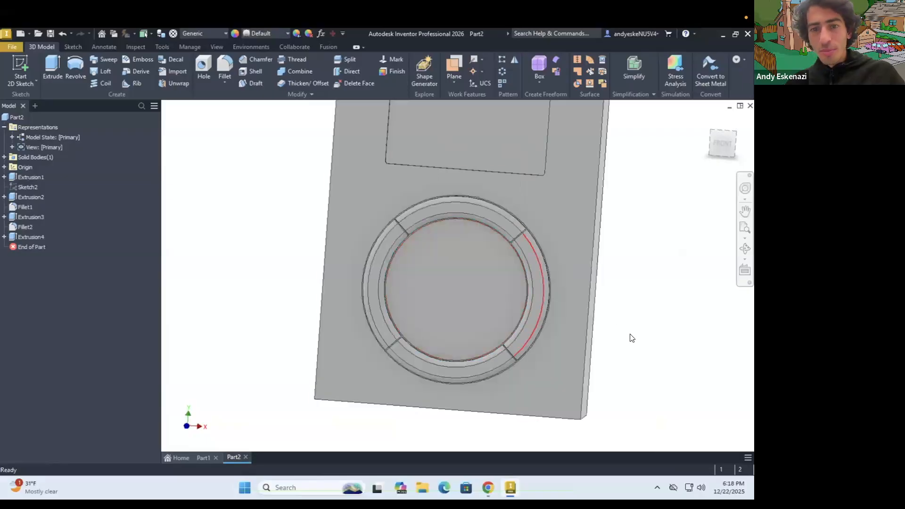
left_click(18, 65)
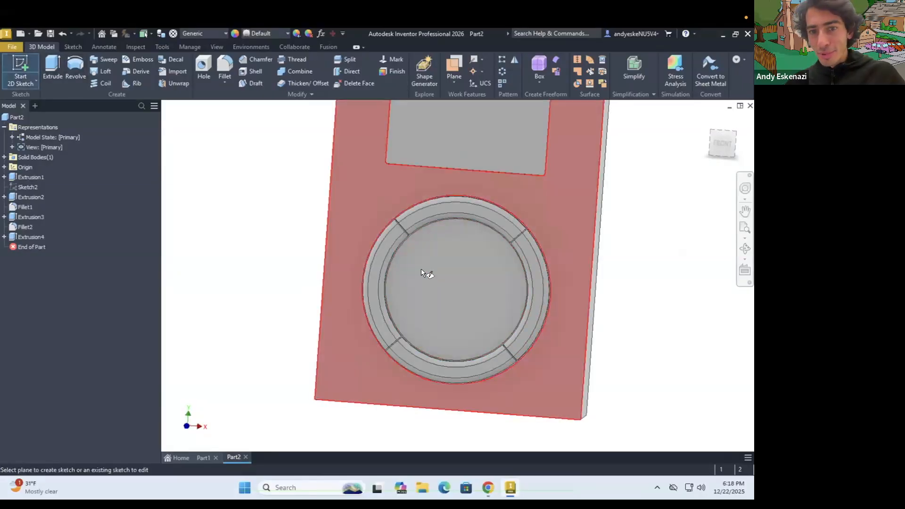
left_click(423, 273)
key("c")
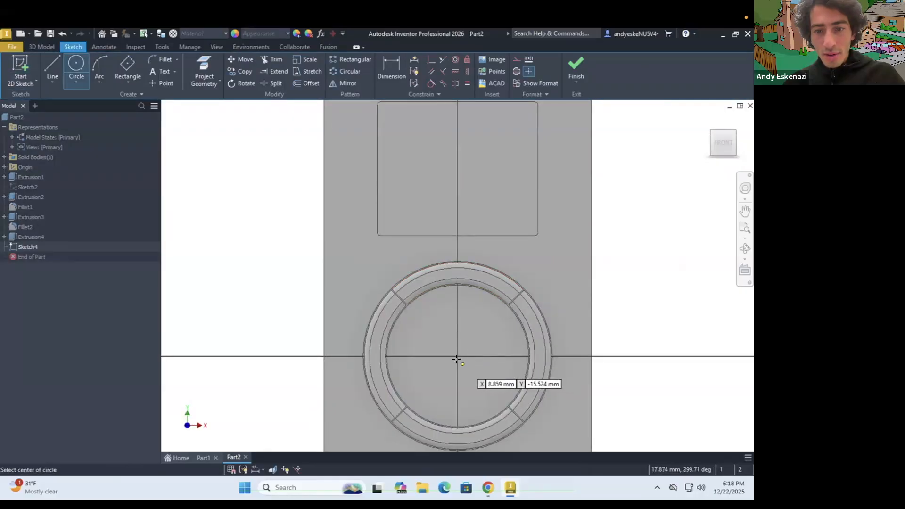
key("Escape")
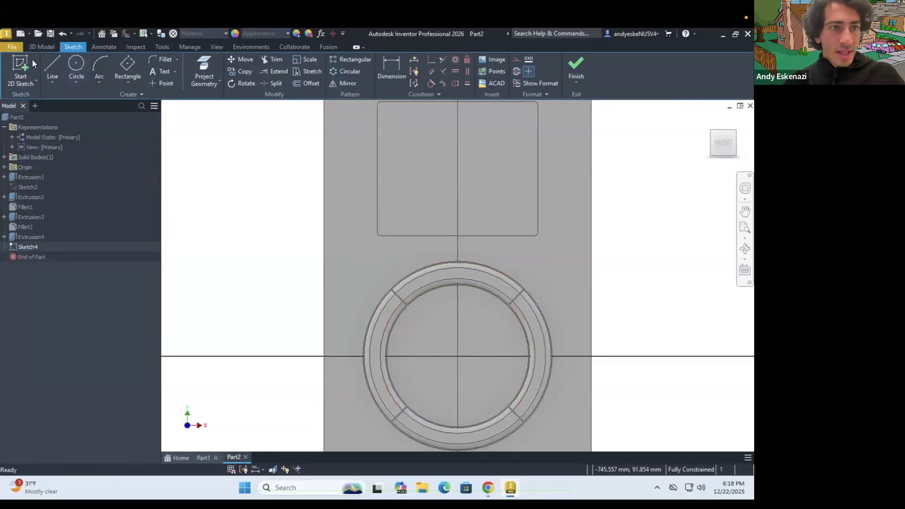
Show Sketch2 under Extrusion3 and project its 100 mm centre circle into the new sketch.
left_click(4, 217)
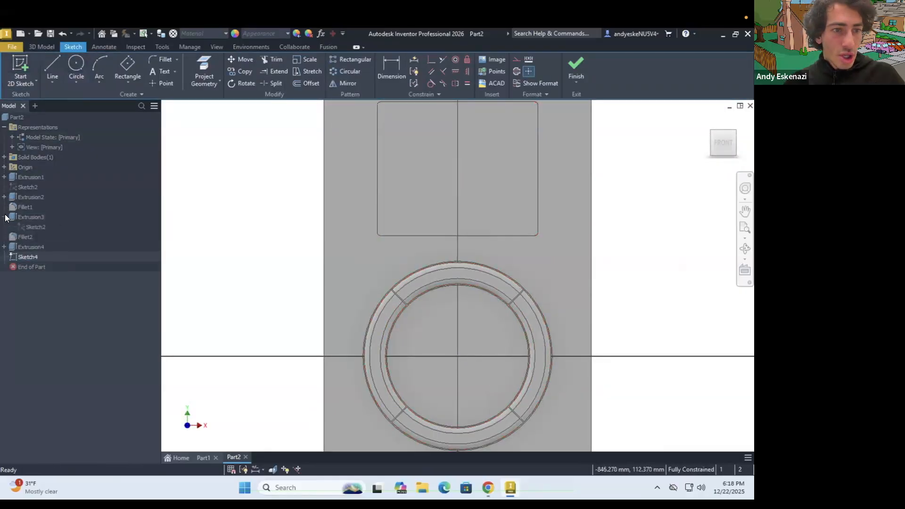
right_click(29, 227)
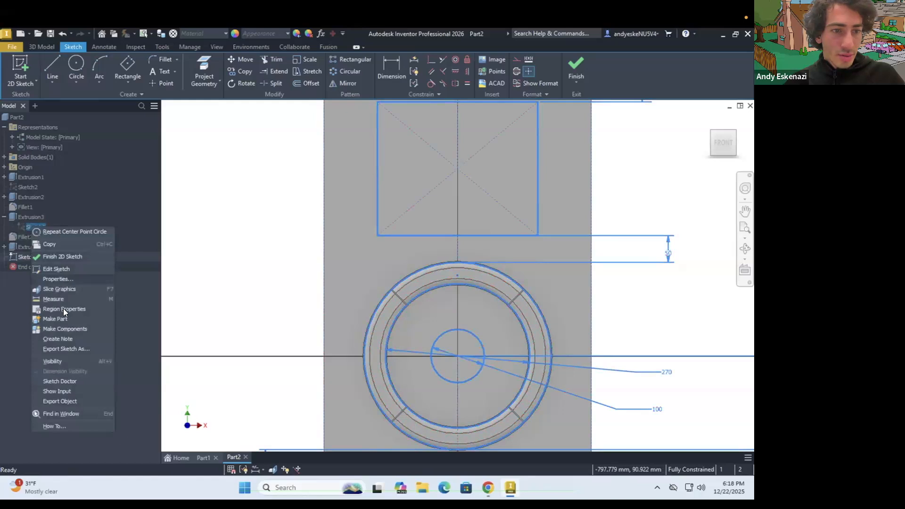
left_click(68, 361)
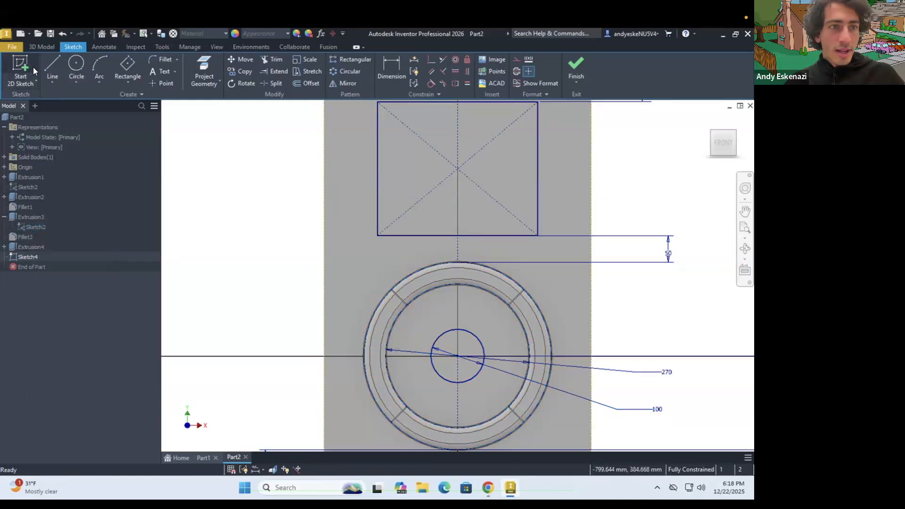
left_click(205, 69)
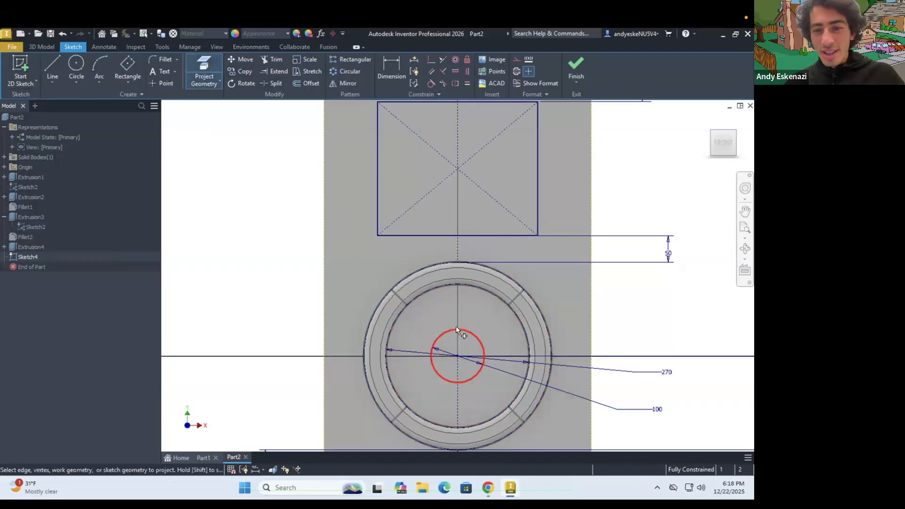
left_click(434, 370)
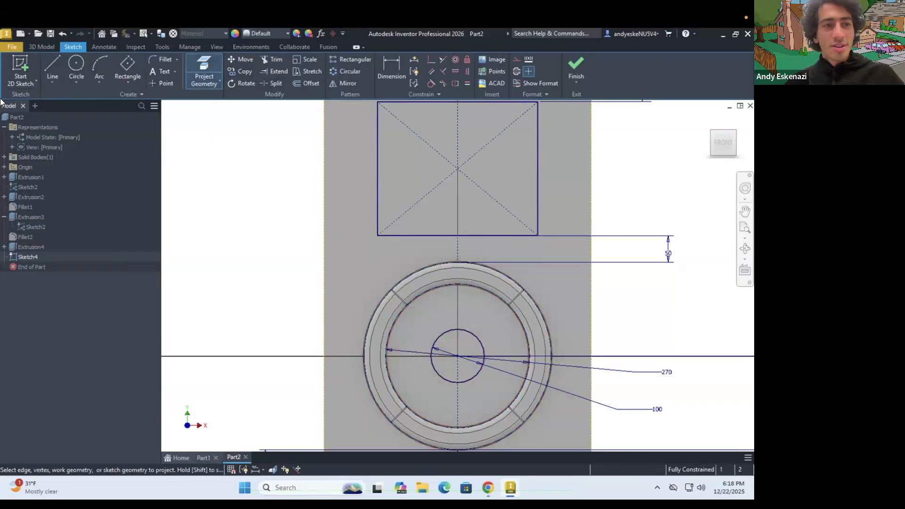
Extrude the centre circle 10 mm outward from the face, joined to the body, to form the centre button.
left_click(42, 47)
left_click(53, 66)
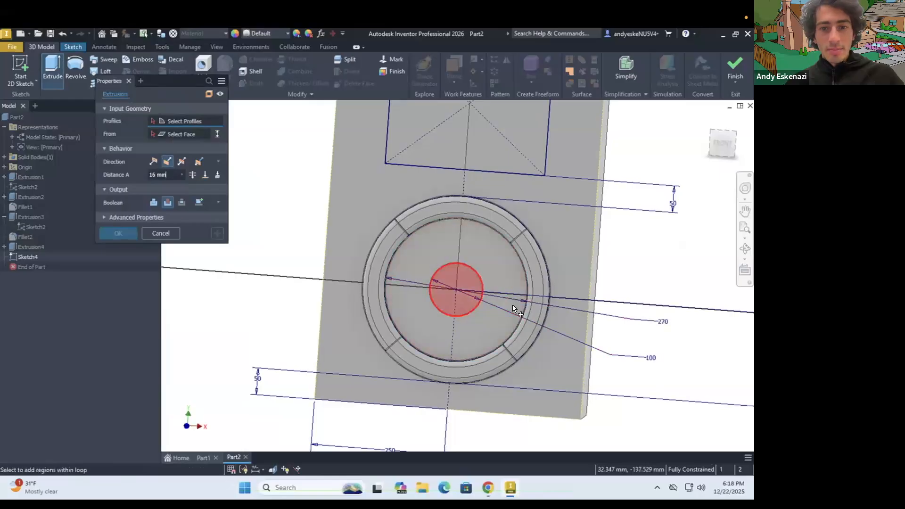
left_click(469, 272)
mouse_move(504, 283)
middle_mouse_down("shift")
mouse_move(522, 241)
mouse_move(492, 283)
middle_mouse_up("shift")
scroll(499, 222, "up", 2)
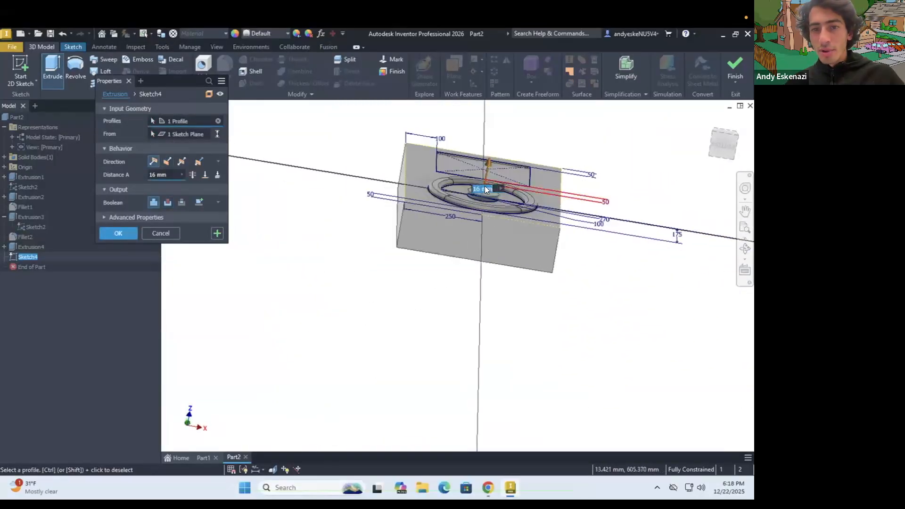
scroll(529, 158, "down", 5)
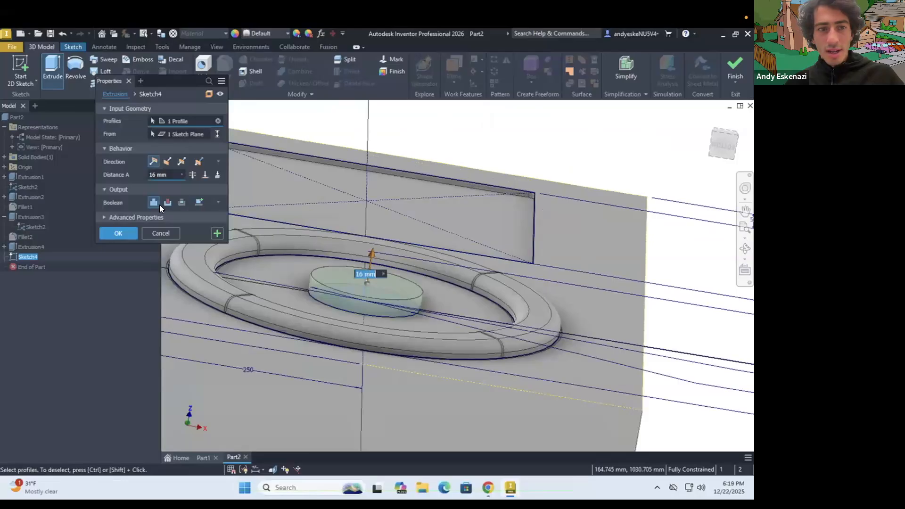
left_click(169, 175)
type("10")
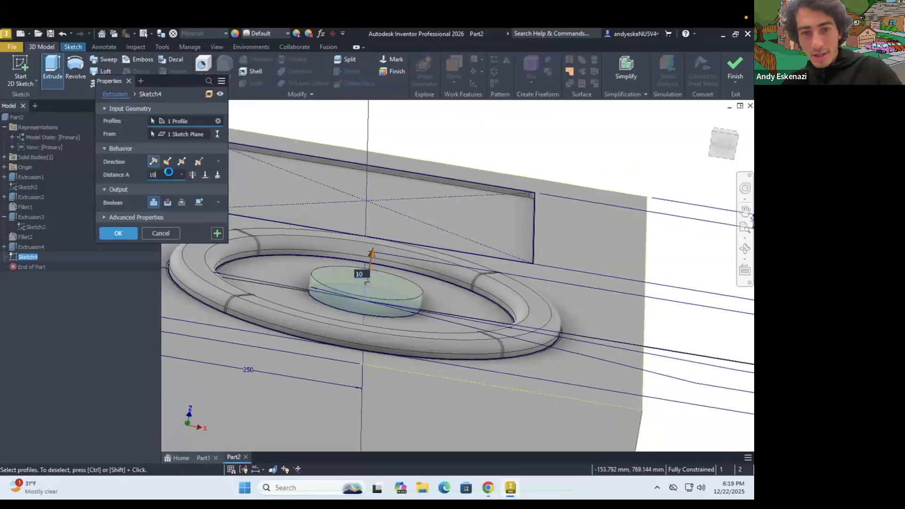
key("Return")
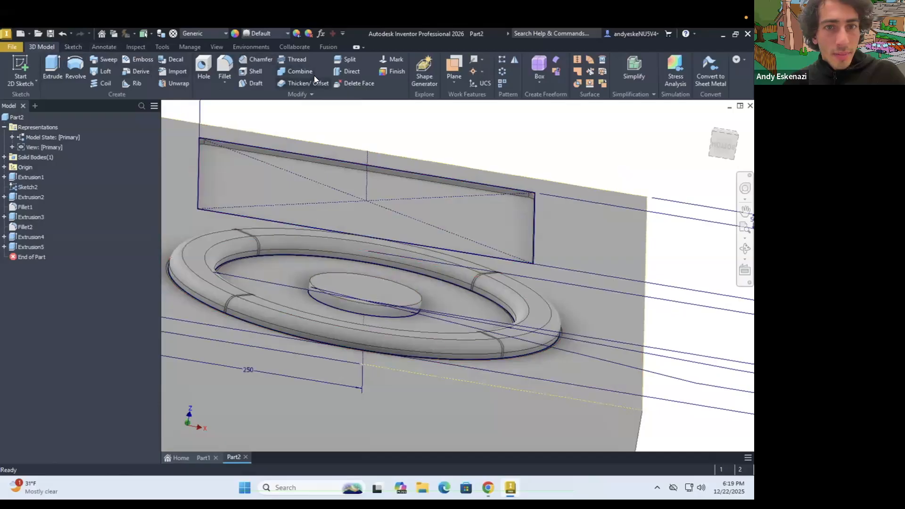
left_click(225, 65)
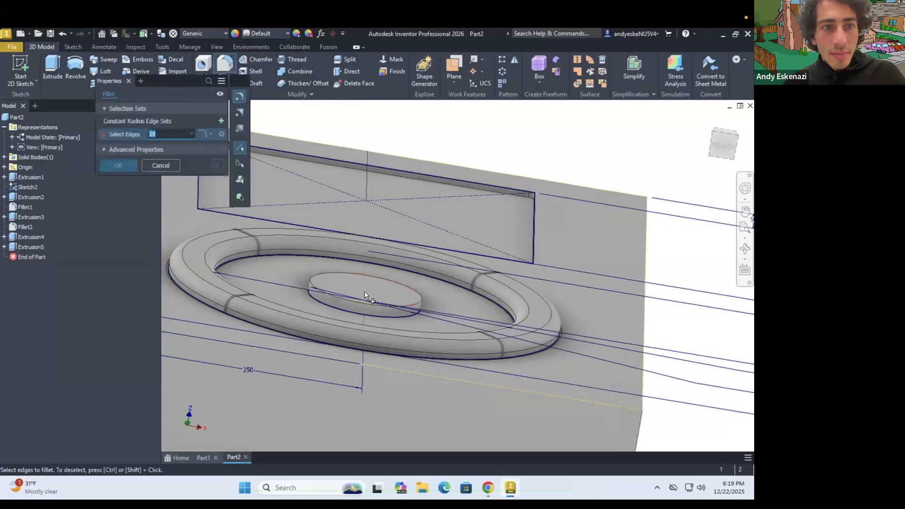
left_click(318, 286)
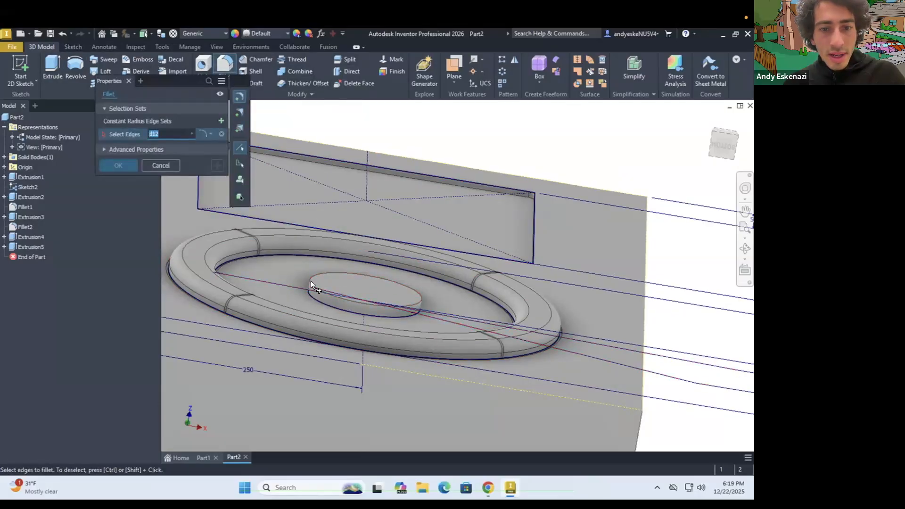
key("Escape")
Fillet the centre button's upper circular edge with a 20 mm tangent radius.
left_click(226, 68)
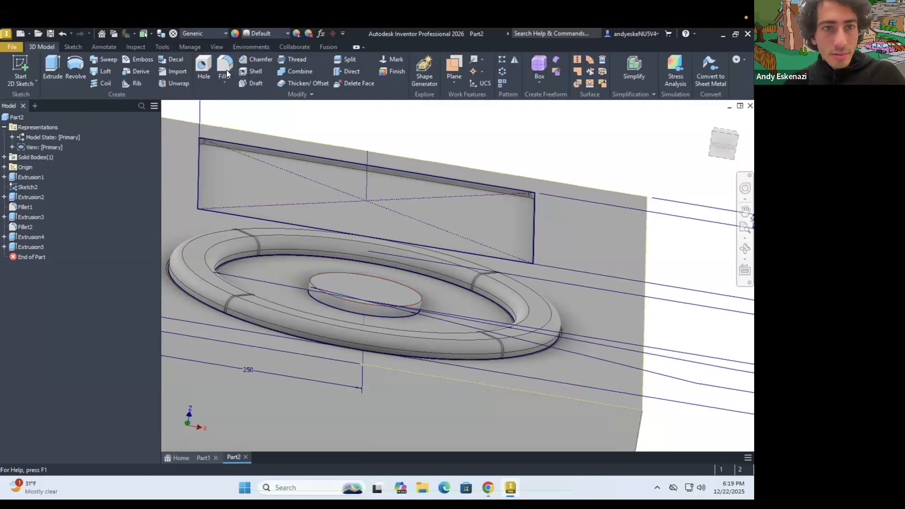
left_click(336, 275)
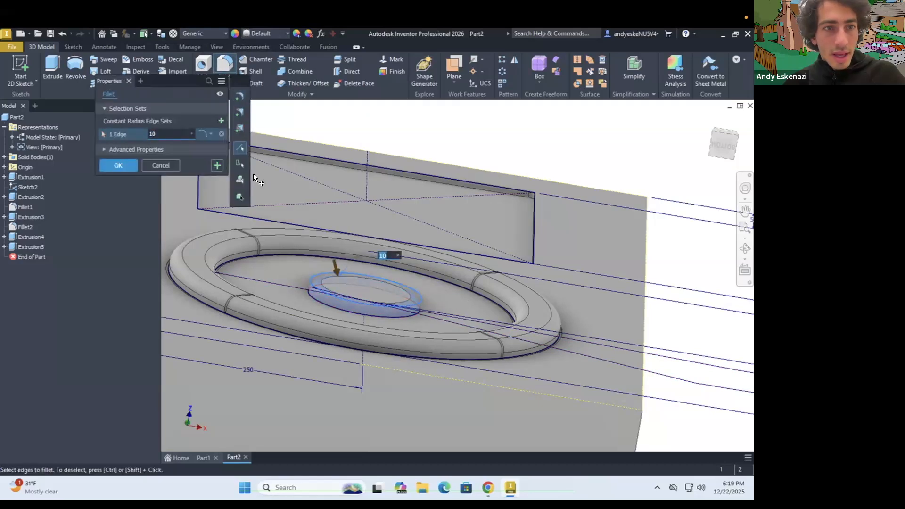
left_click(209, 134)
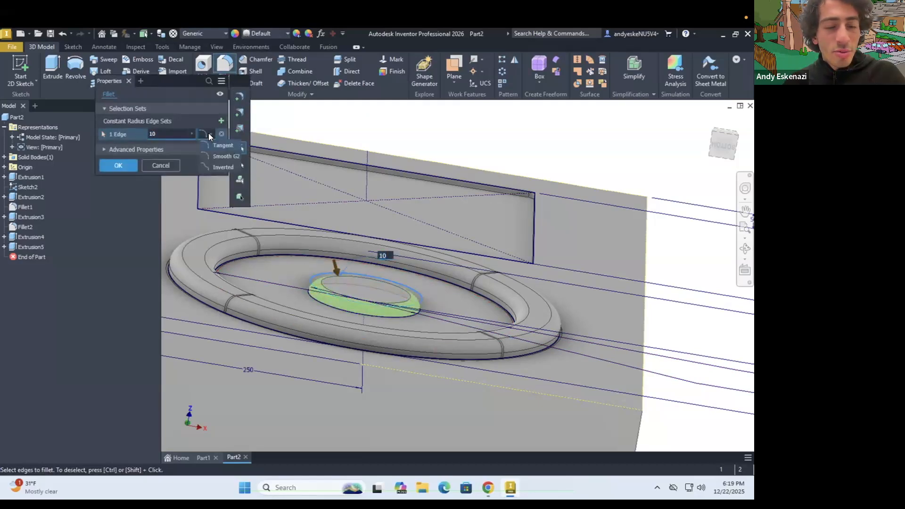
left_click(209, 135)
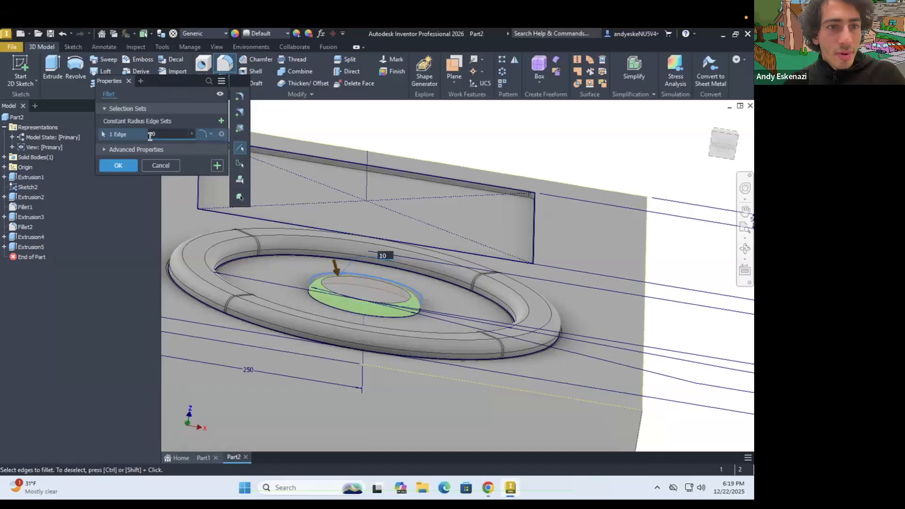
left_click(220, 121)
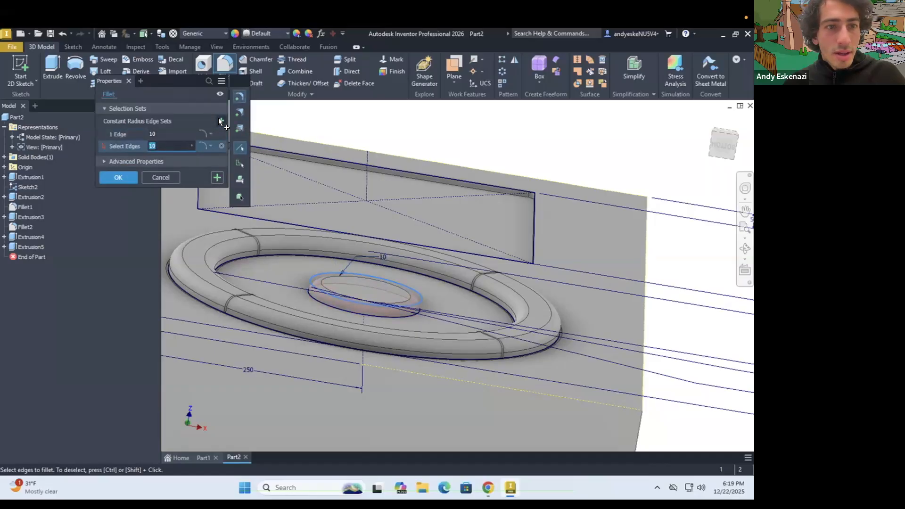
left_click(220, 122)
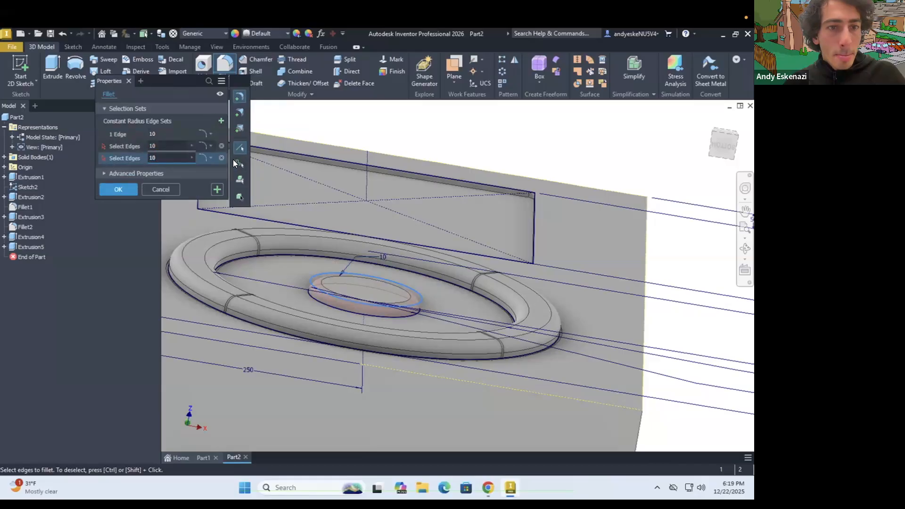
left_click(221, 157)
left_click(154, 135)
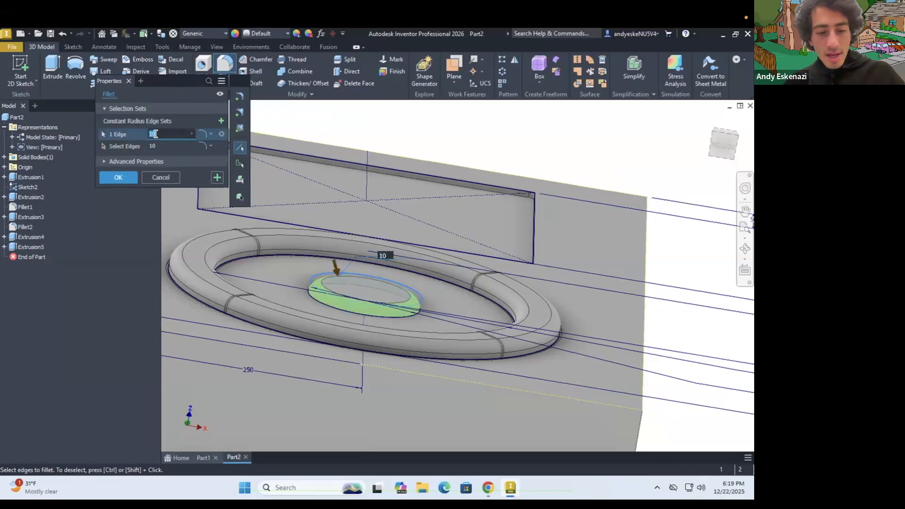
key("Return")
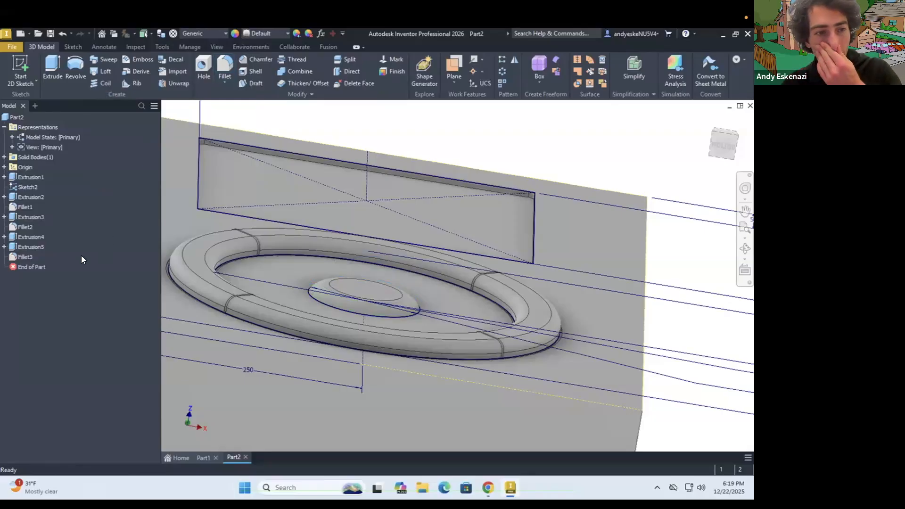
Change the centre button fillet's radius to 50 mm.
right_click(30, 256)
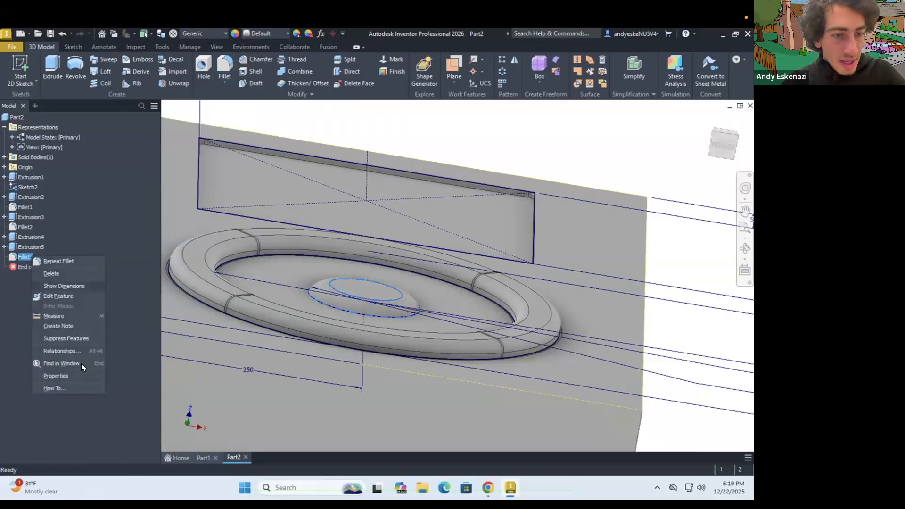
left_click(61, 295)
left_click(136, 133)
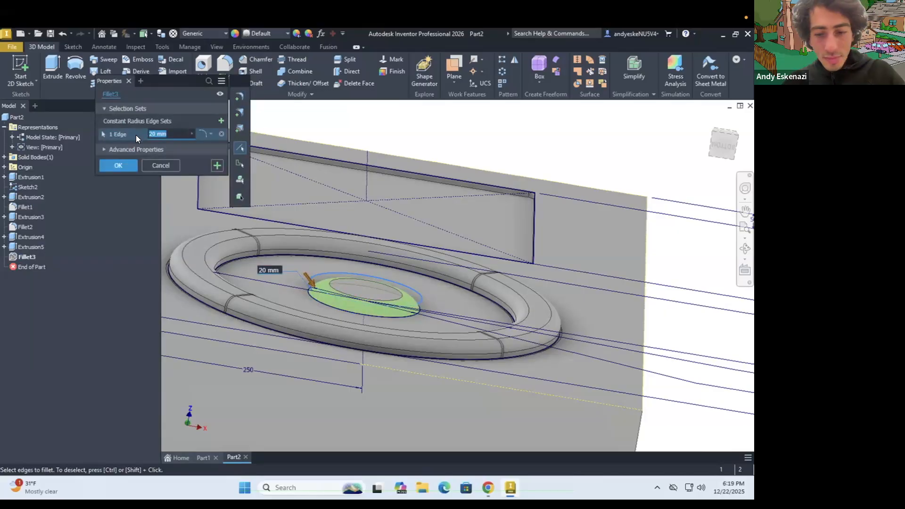
key("Return")
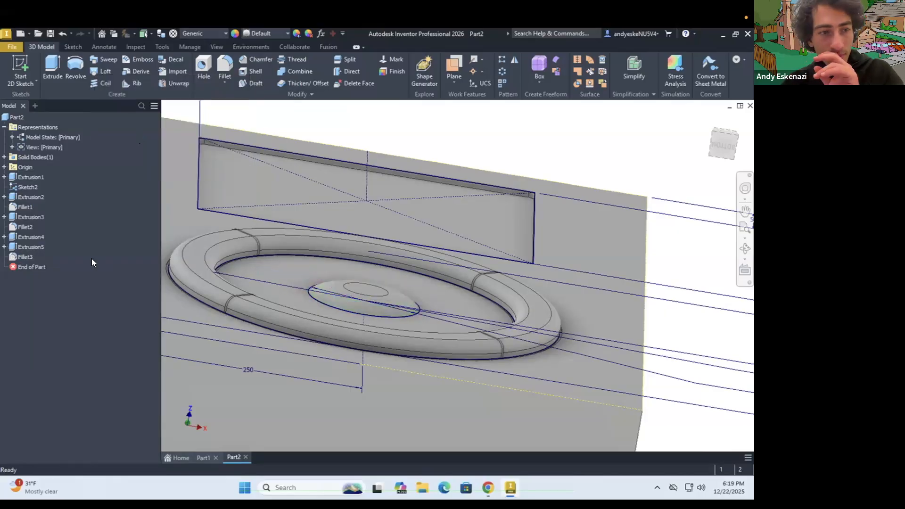
Try adding a second 50 mm edge set for the centre button's base edge to its fillet, and remove that set again.
right_click(24, 257)
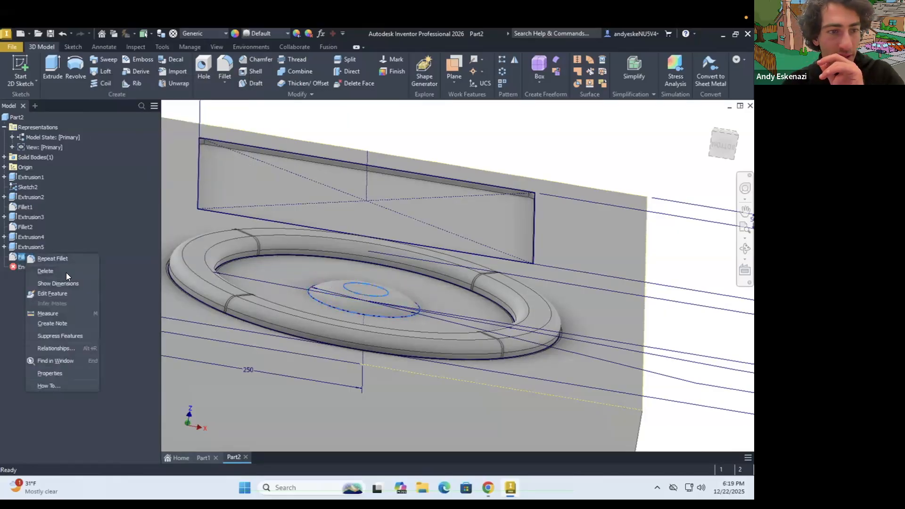
left_click(58, 292)
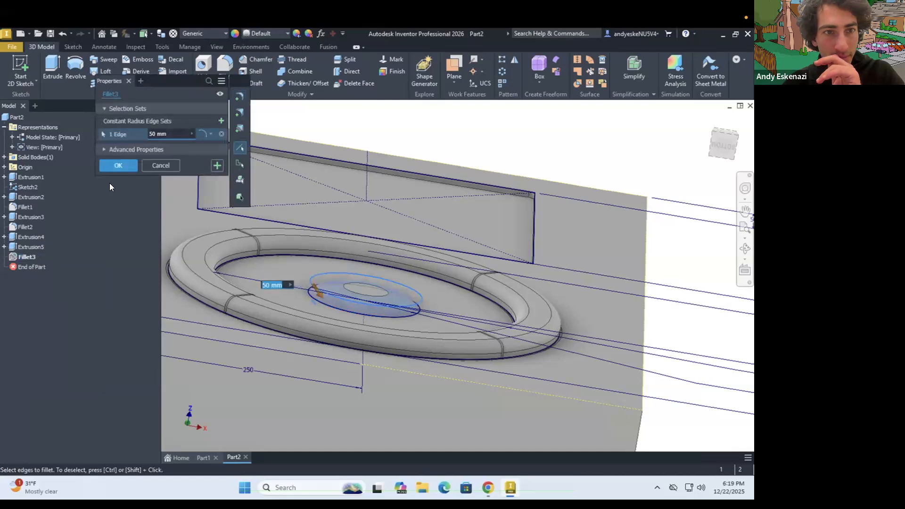
left_click(221, 121)
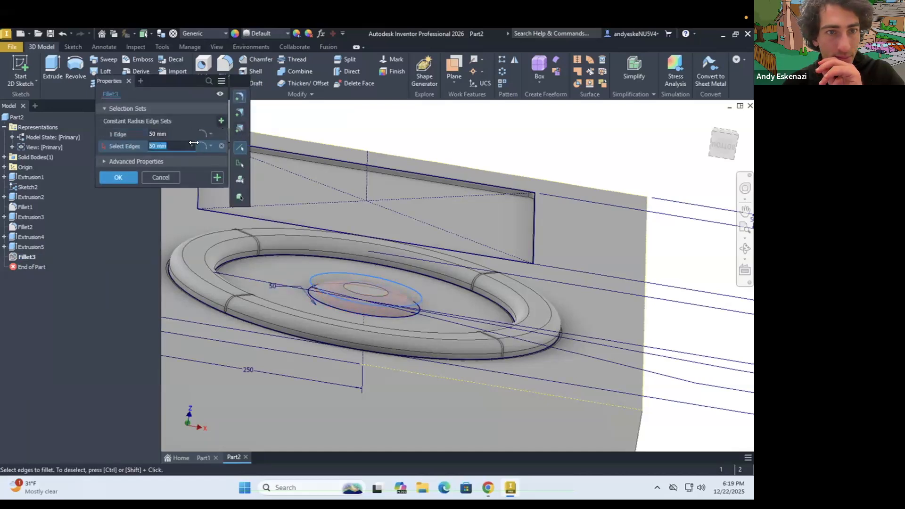
left_click(328, 299)
middle_click_drag(327, 288, 330, 388, "shift")
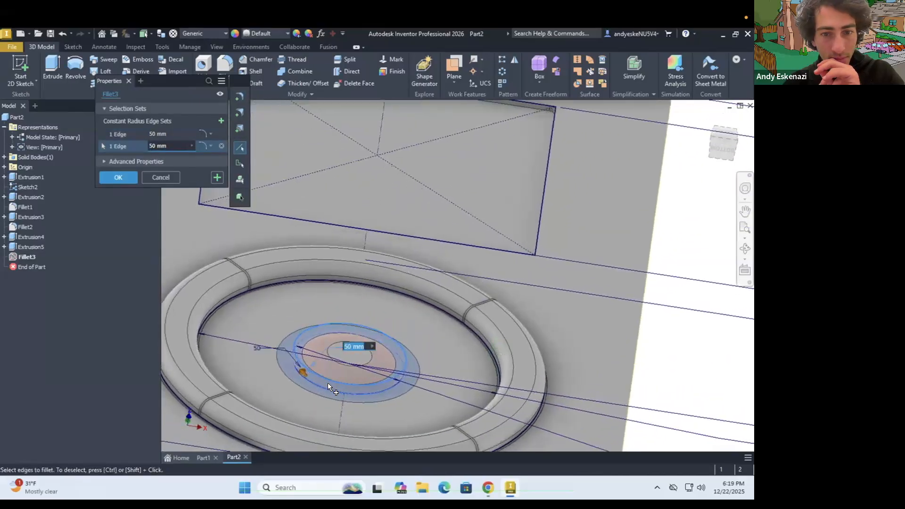
left_click(221, 145)
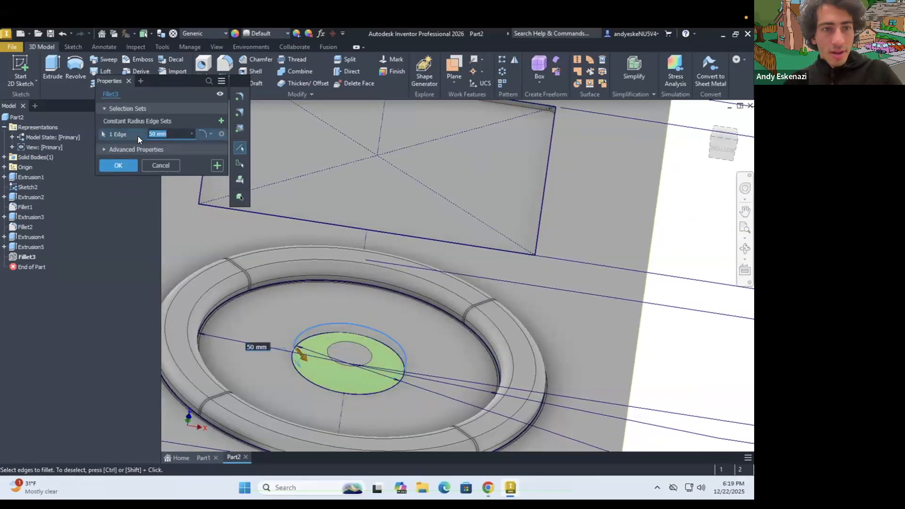
Try larger radii of 80 mm and 60 mm for the centre button's fillet, cancelling the edit.
type("80")
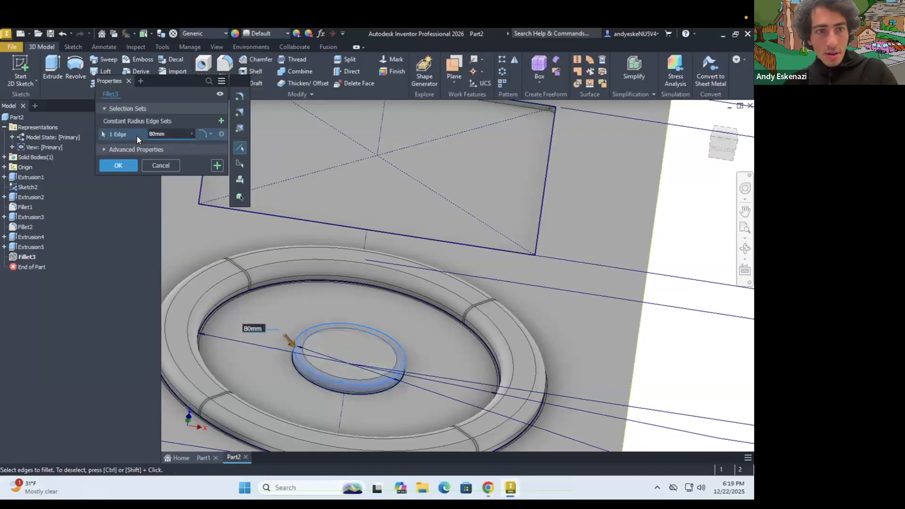
left_click(188, 120)
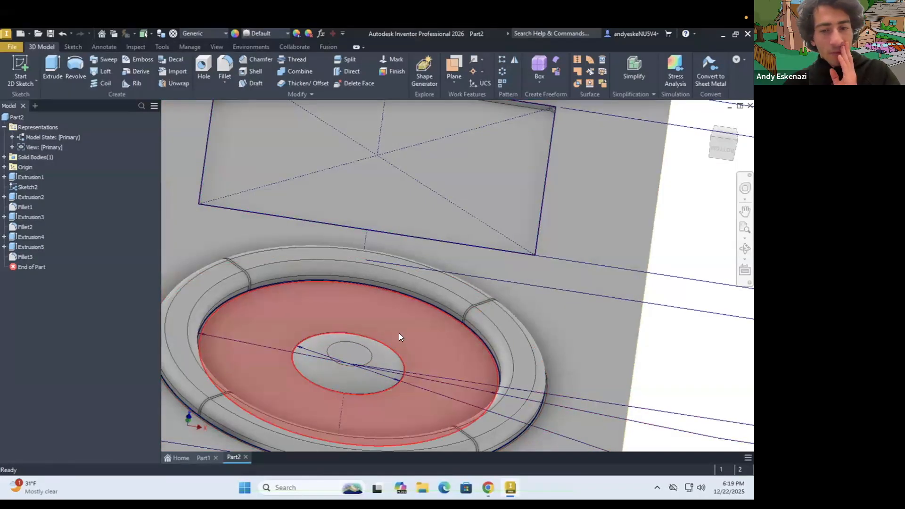
scroll(399, 333, "down", 5)
middle_click_drag(427, 320, 424, 344, "shift")
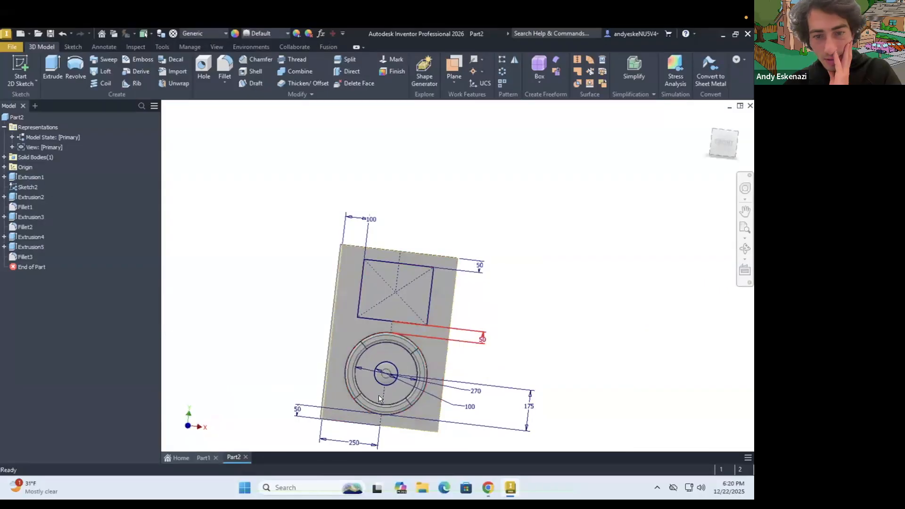
right_click(20, 255)
left_click(56, 297)
type("60")
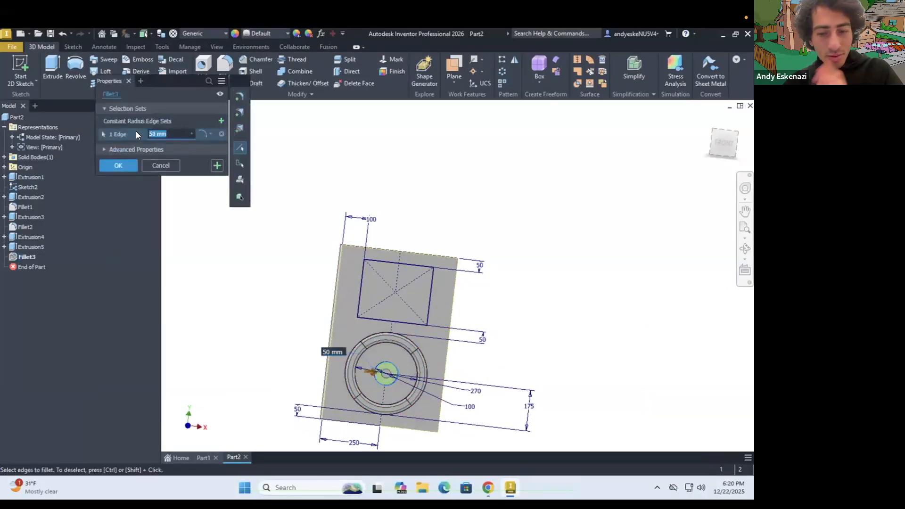
key("Return")
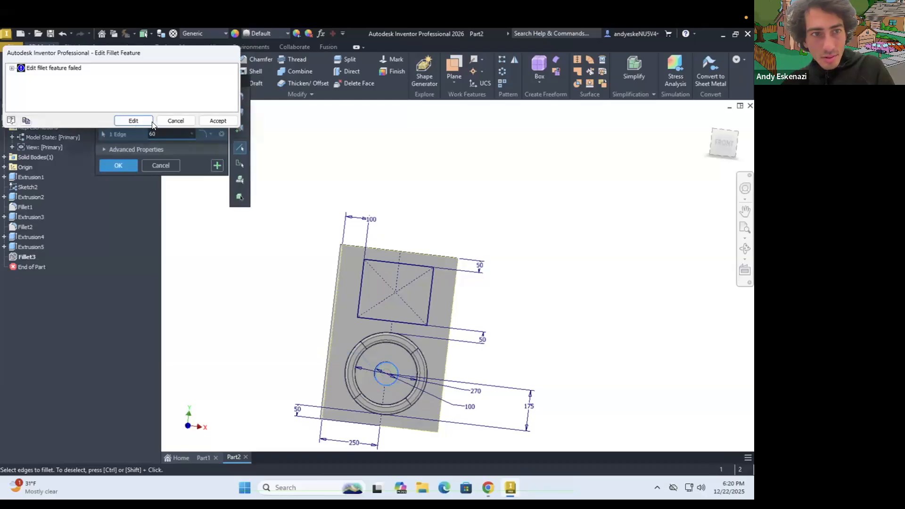
left_click(175, 120)
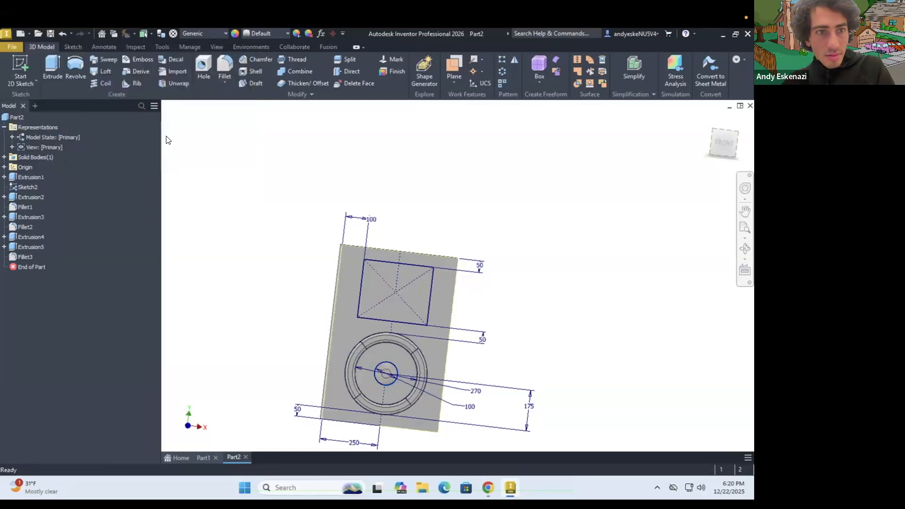
Hide Sketch2 under Extrusion3.
scroll(362, 294, "down", 5)
scroll(367, 336, "up", 5)
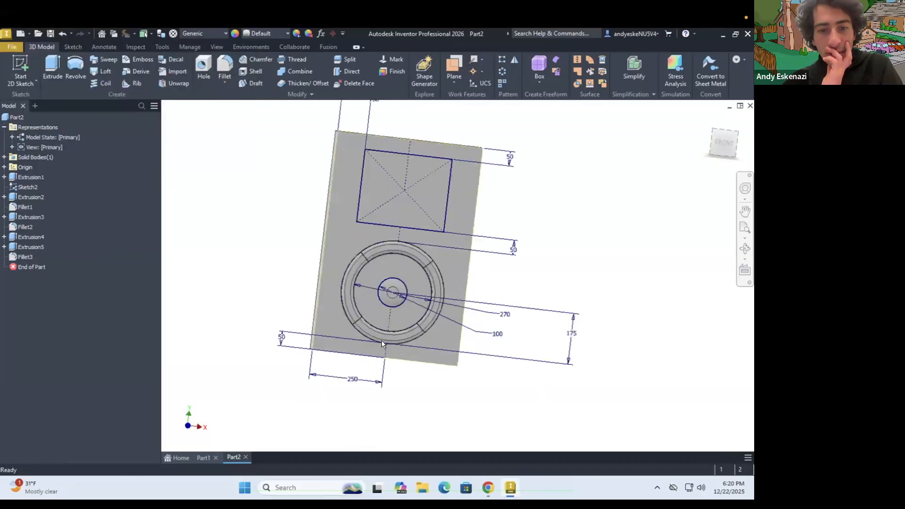
left_click(4, 237)
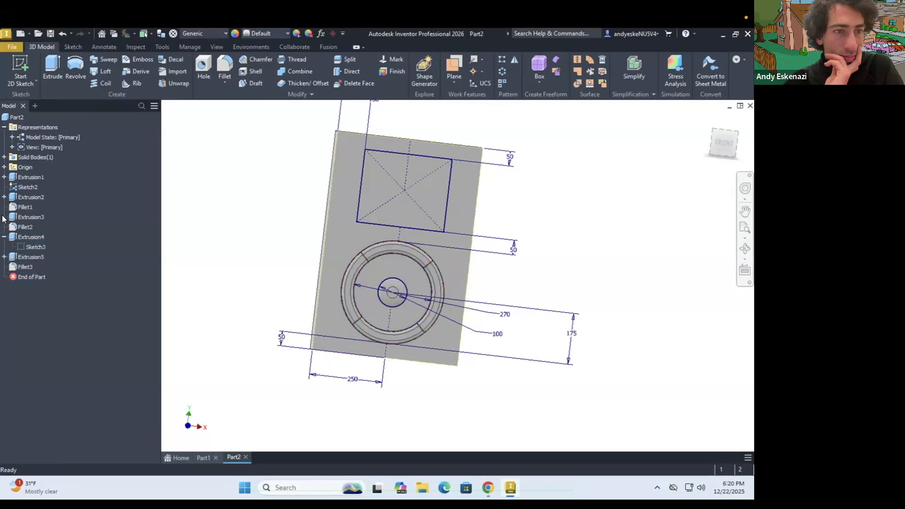
left_click(5, 217)
right_click(24, 224)
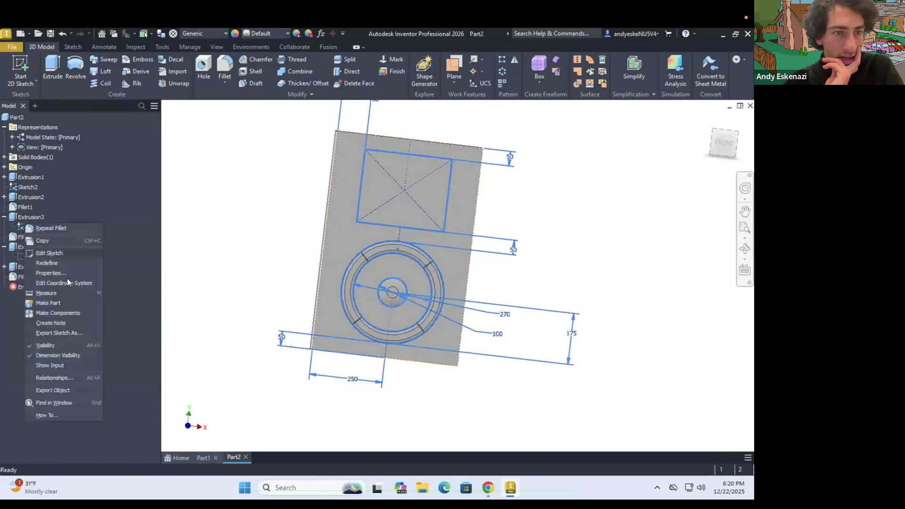
left_click(53, 346)
Set the centre button fillet's radius back to 20 mm.
middle_click_drag(314, 283, 278, 283, "shift")
scroll(418, 252, "down", 3)
scroll(379, 222, "up", 3)
middle_click_drag(462, 261, 568, 350, "shift")
scroll(556, 351, "up", 3)
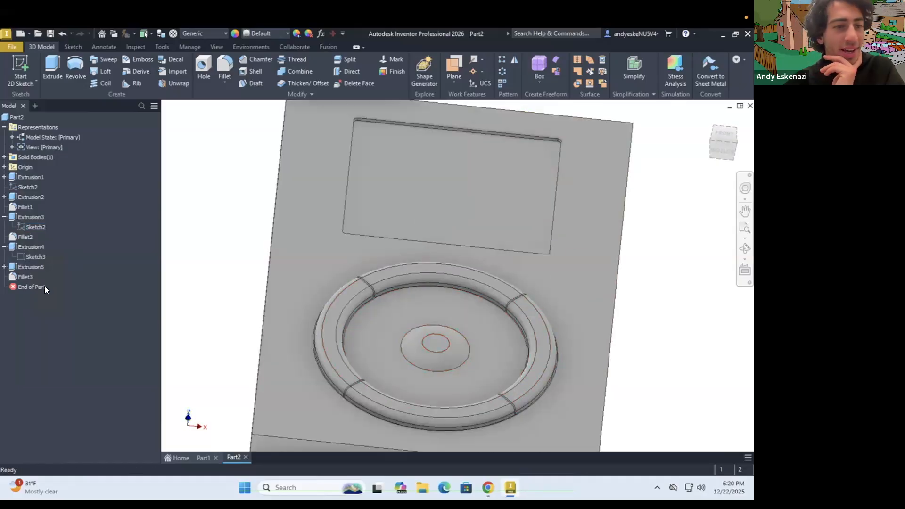
right_click(17, 277)
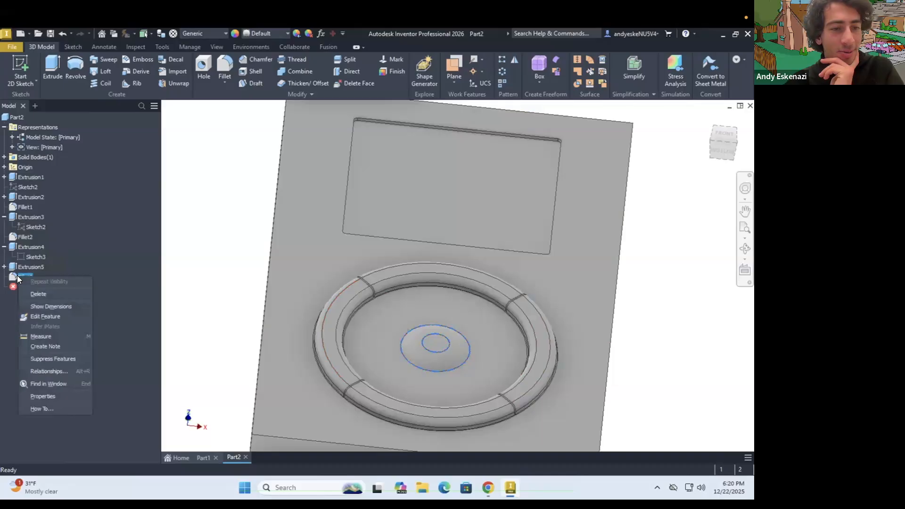
left_click(43, 315)
left_click_drag(176, 135, 140, 135)
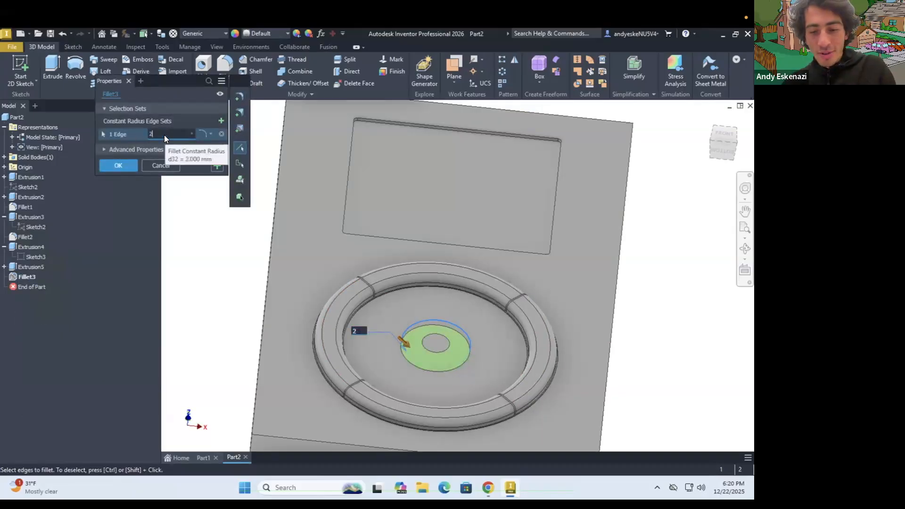
key("Return")
scroll(481, 350, "up", 5)
middle_click_drag(497, 298, 482, 310, "shift")
scroll(502, 363, "down", 3)
scroll(498, 362, "down", 3)
scroll(482, 310, "up", 5)
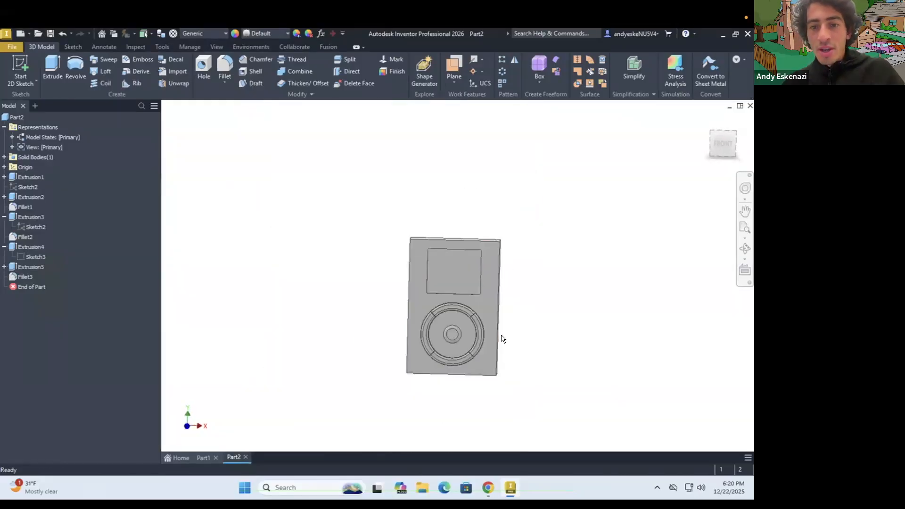
Switch to Chrome and examine the iPod reference photos for the markings on the scroll wheel ring.
left_click(488, 487)
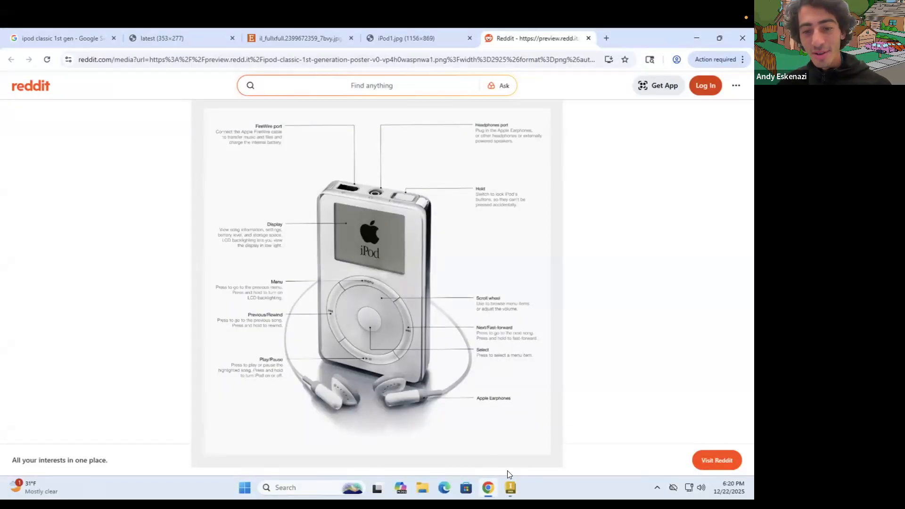
mouse_move(489, 485)
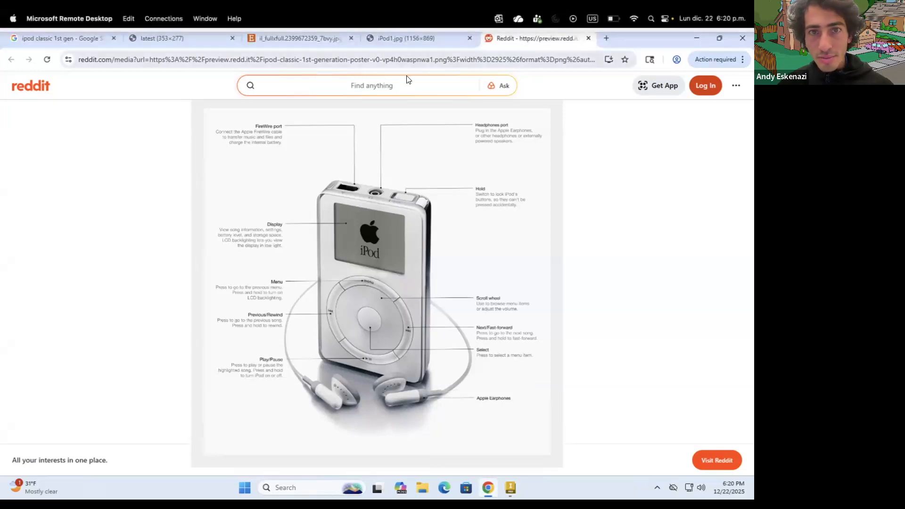
left_click(401, 38)
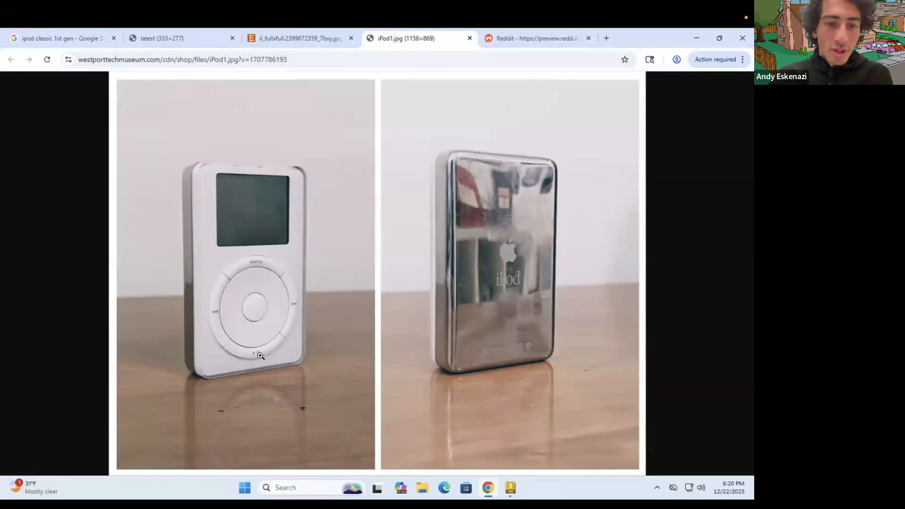
left_click(279, 37)
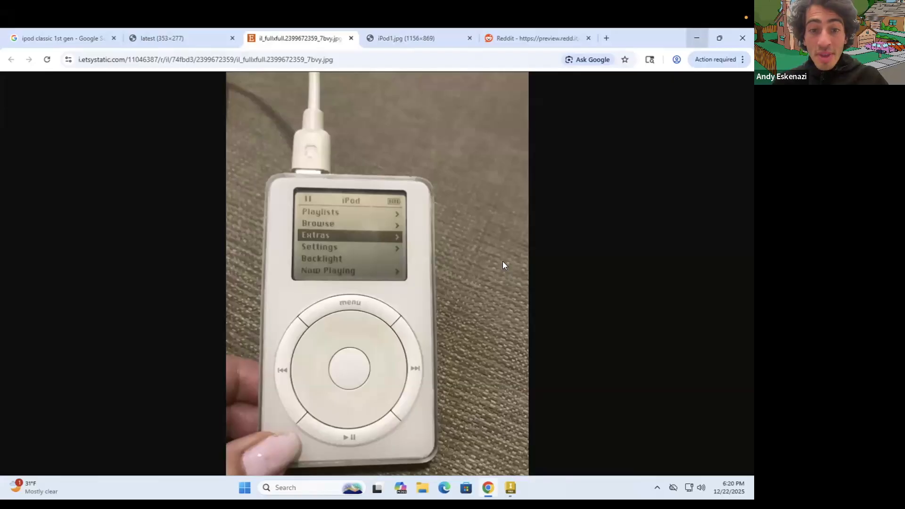
Return to Inventor and create a new 2D sketch on the flat face of the ring's upper segment.
left_click(696, 38)
scroll(461, 335, "up", 3)
left_click(20, 71)
scroll(471, 292, "up", 5)
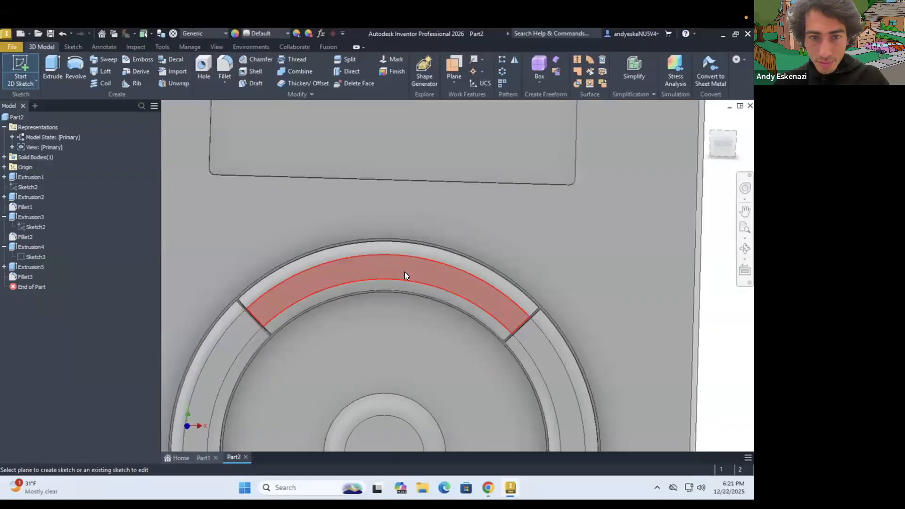
left_click(405, 272)
Try to attach geometry text to the inner arc edge of the upper ring segment's flat face.
scroll(470, 279, "up", 2)
scroll(472, 276, "up", 3)
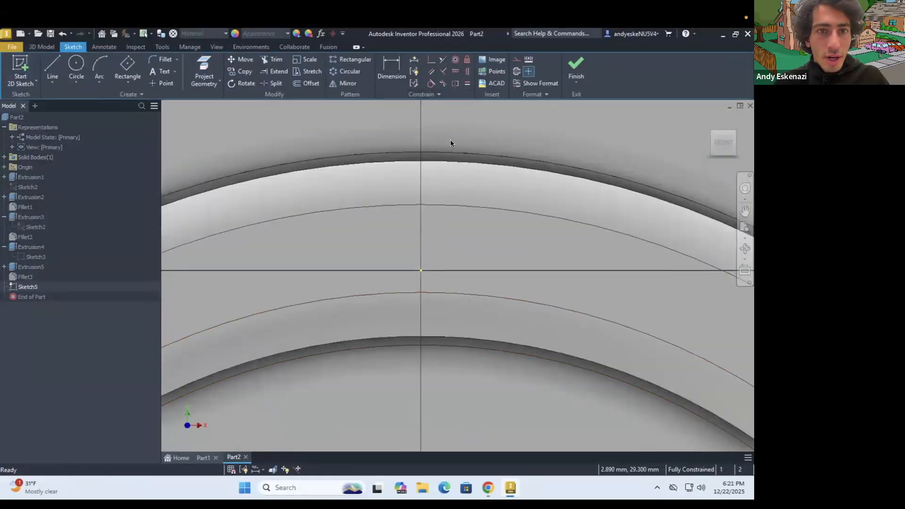
left_click(176, 72)
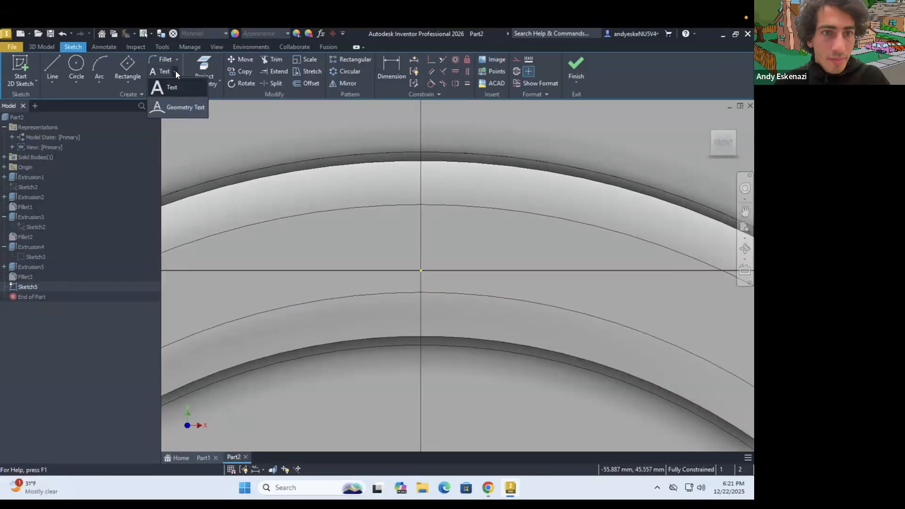
left_click(179, 107)
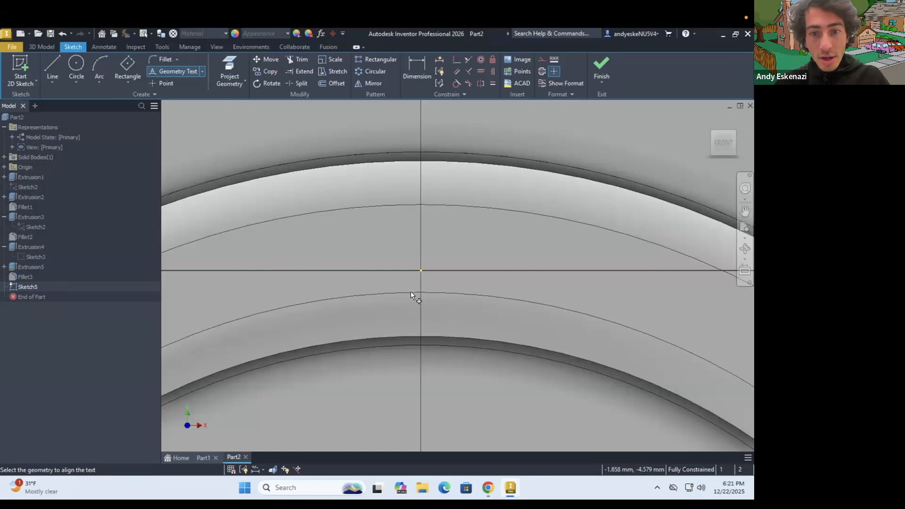
left_click(430, 292)
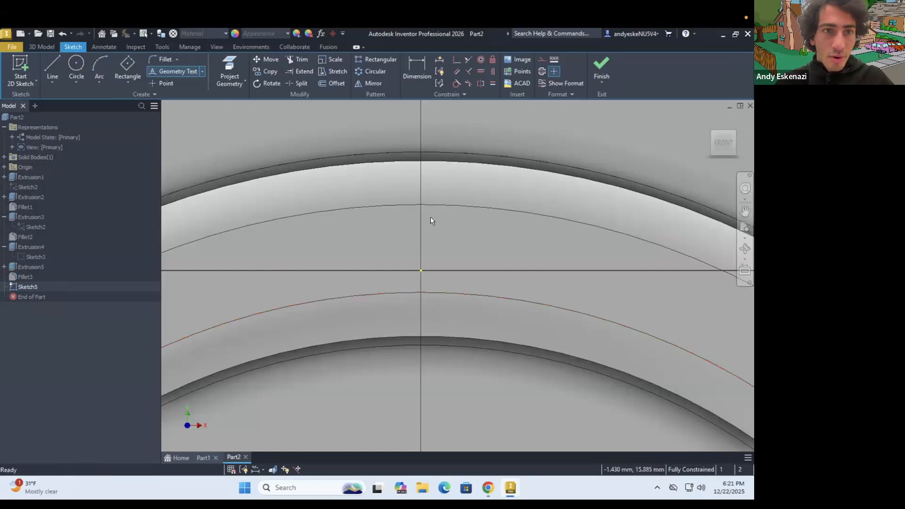
Project the inner arc edge of the upper ring segment's flat face into the sketch.
scroll(385, 183, "down", 3)
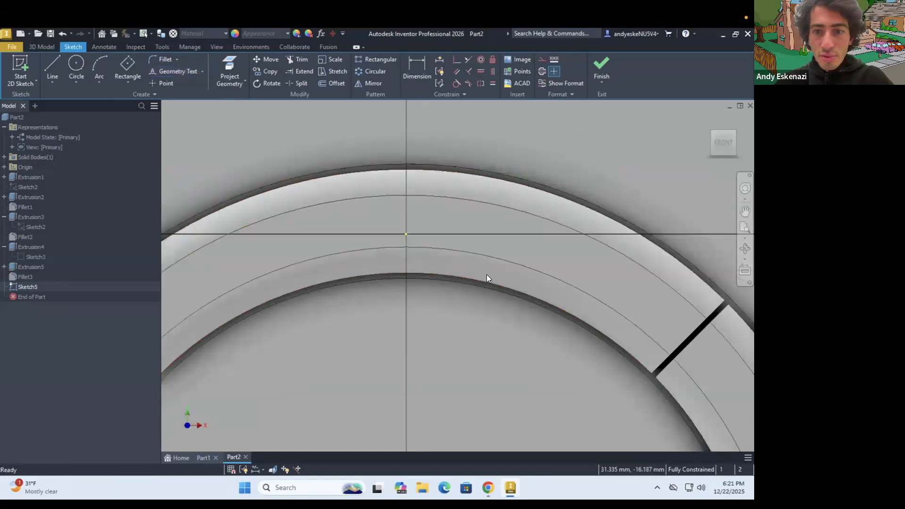
scroll(480, 276, "down", 3)
left_click(230, 66)
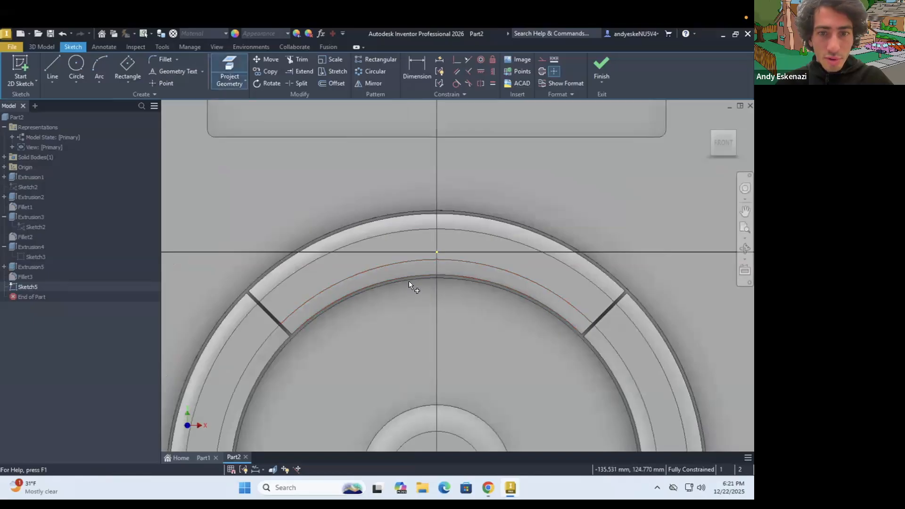
left_click(414, 261)
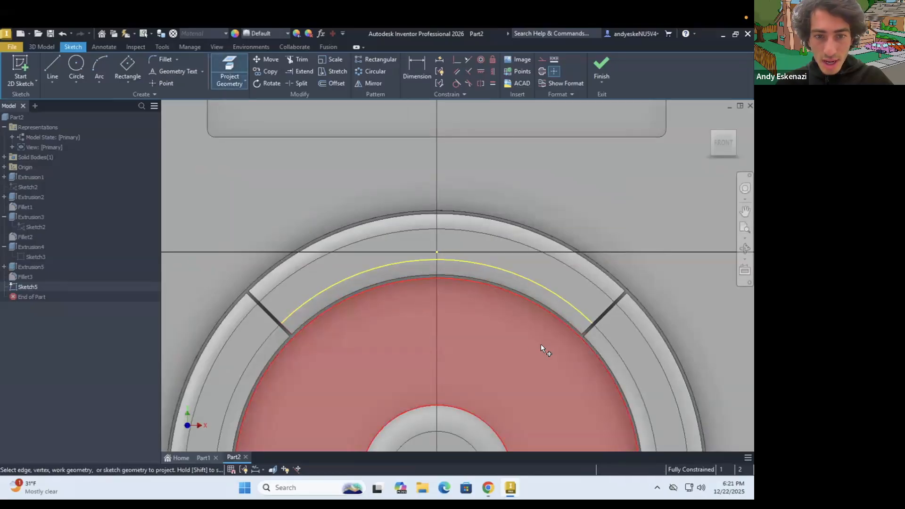
key("Escape")
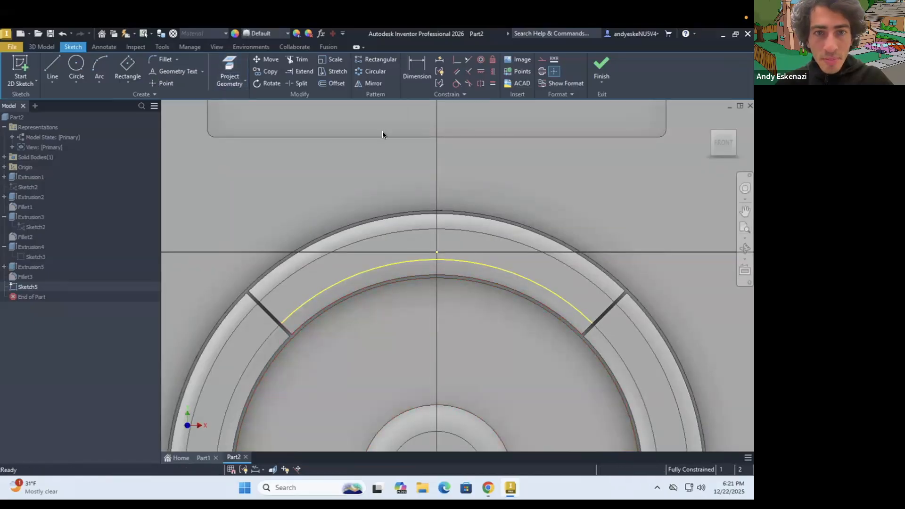
Offset the projected inner arc outward on the upper ring segment and convert the offset arc to construction geometry.
left_click(337, 83)
left_click(417, 259)
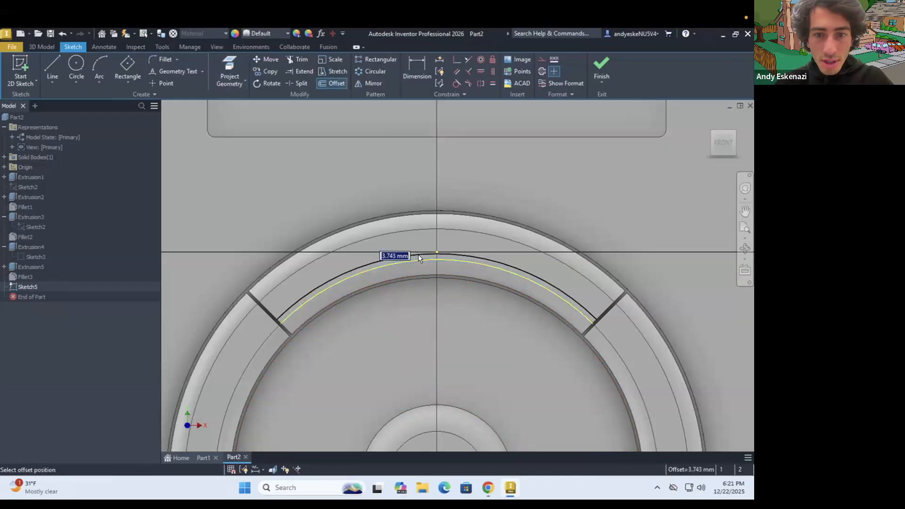
left_click(438, 258)
right_click(453, 254)
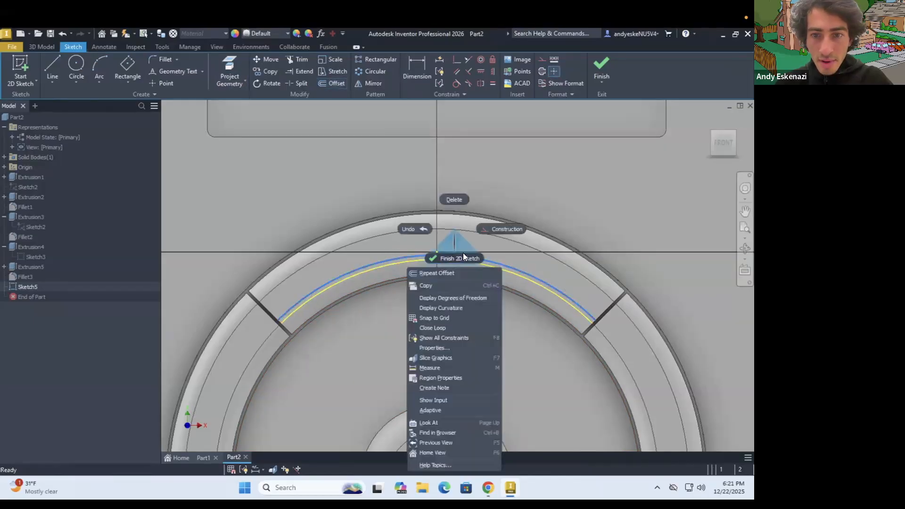
left_click(494, 231)
Dimension the spacing between the construction arc and the projected arc at 3 mm.
scroll(450, 252, "up", 3)
key("d")
left_click(432, 265)
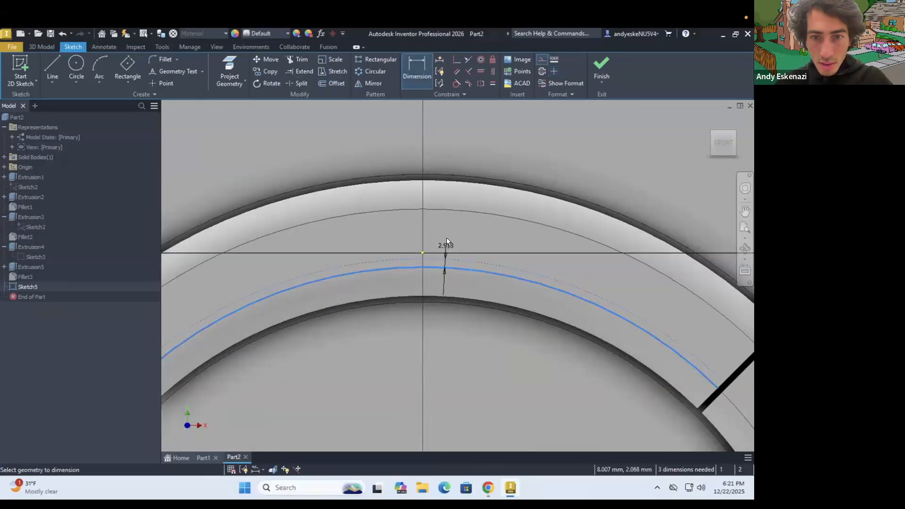
left_click(446, 237)
type("3")
key("Return")
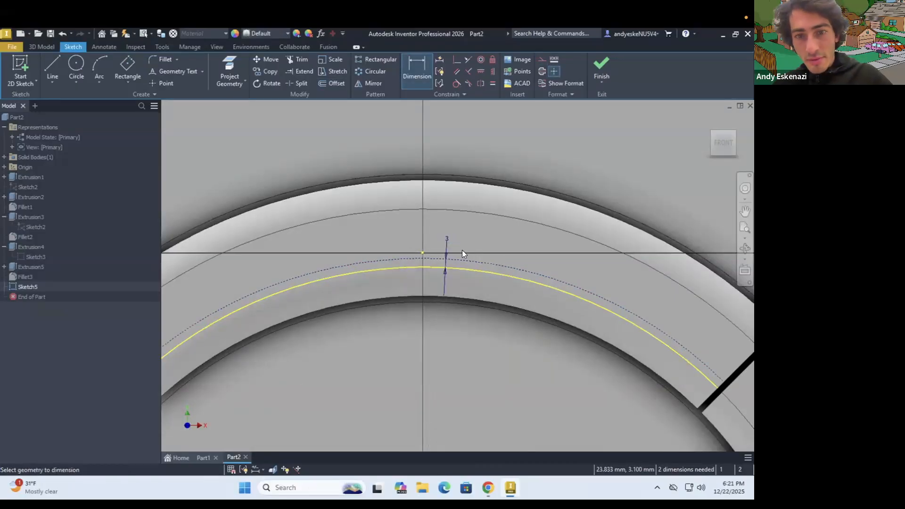
Add the geometry text "menu" along the construction arc of the upper ring segment.
scroll(417, 253, "up", 3)
key("Escape")
left_click(181, 70)
left_click(452, 273)
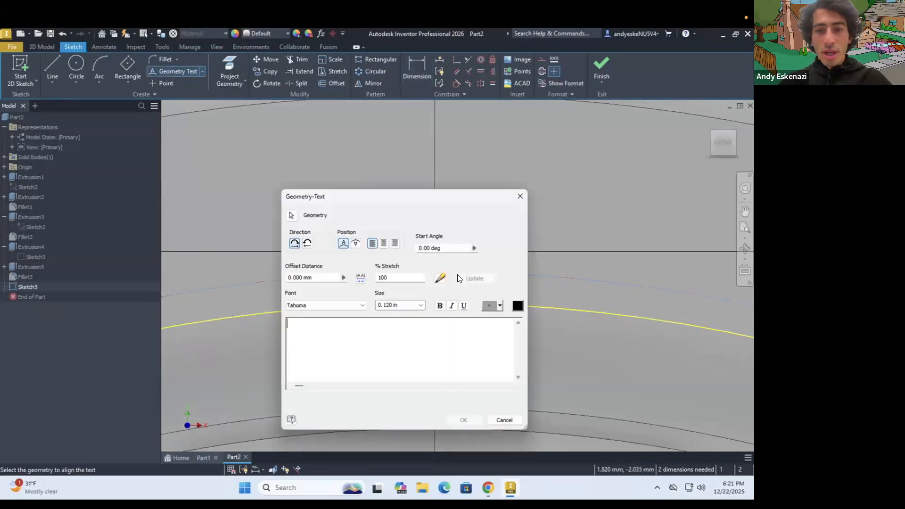
type("menu")
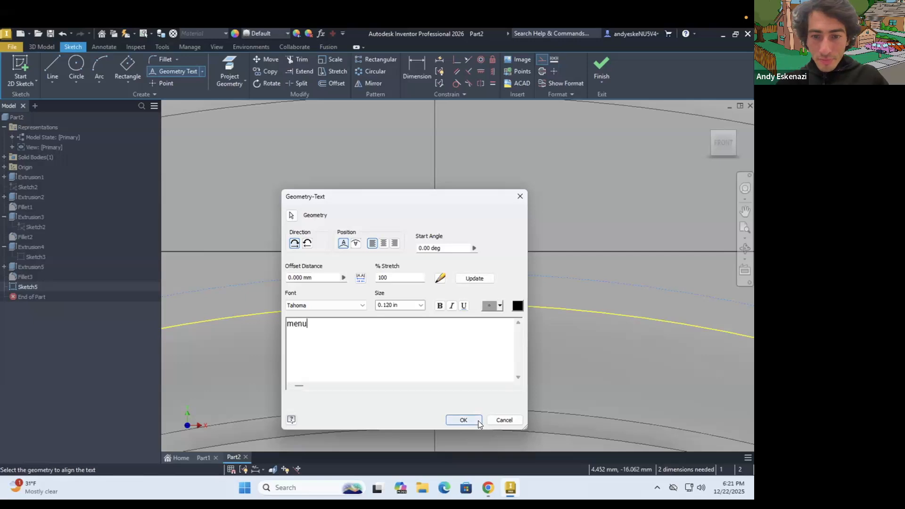
left_click(466, 418)
Edit the "menu" geometry text and change its alignment to centre.
scroll(460, 312, "up", 5)
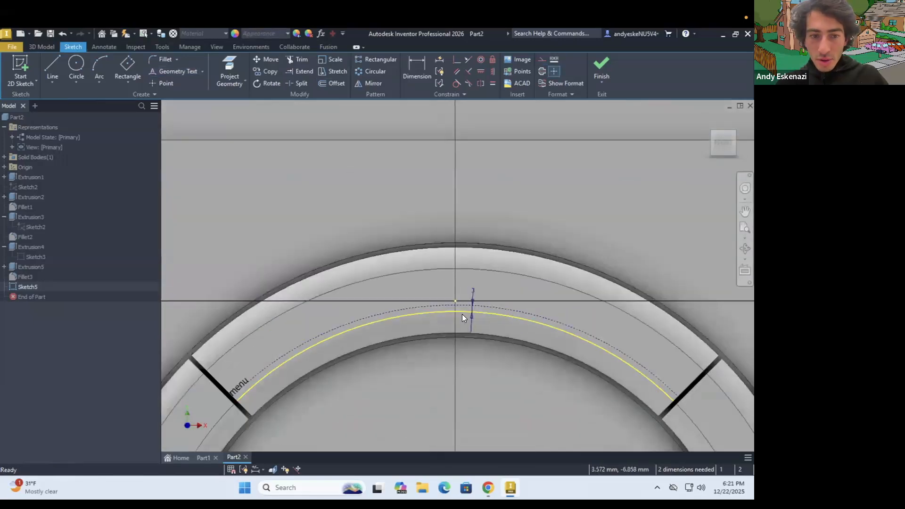
left_click(239, 385)
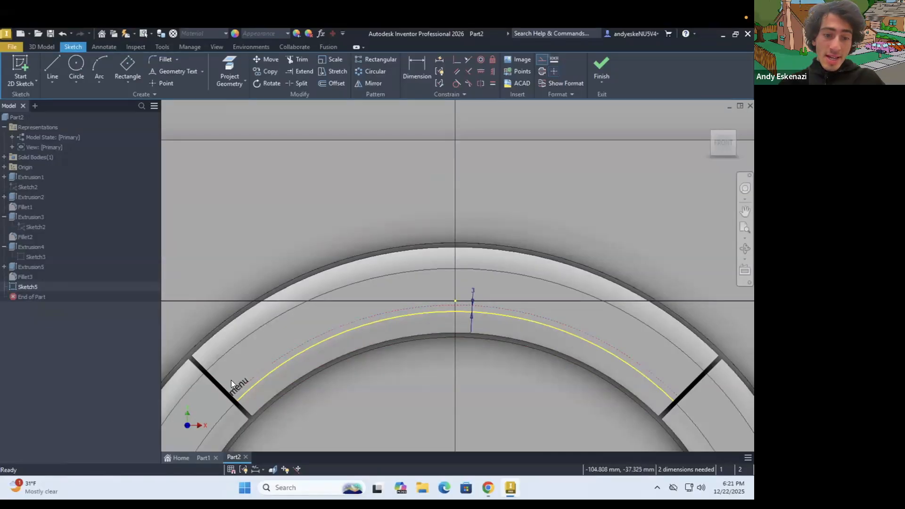
scroll(231, 380, "down", 4)
right_click(231, 380)
left_click(279, 408)
double_click(266, 400)
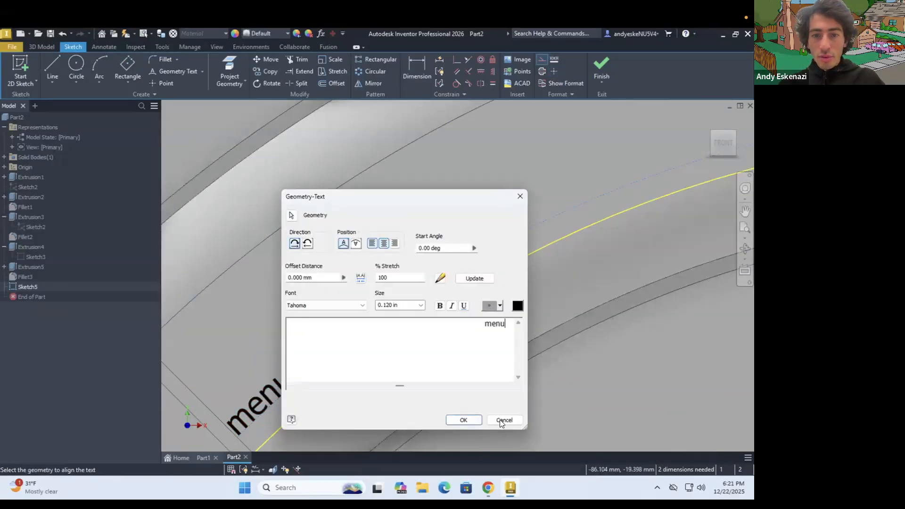
left_click(463, 420)
Set the start angle of the "menu" text to 45 degrees to move it towards the arc's midpoint.
scroll(381, 339, "up", 3)
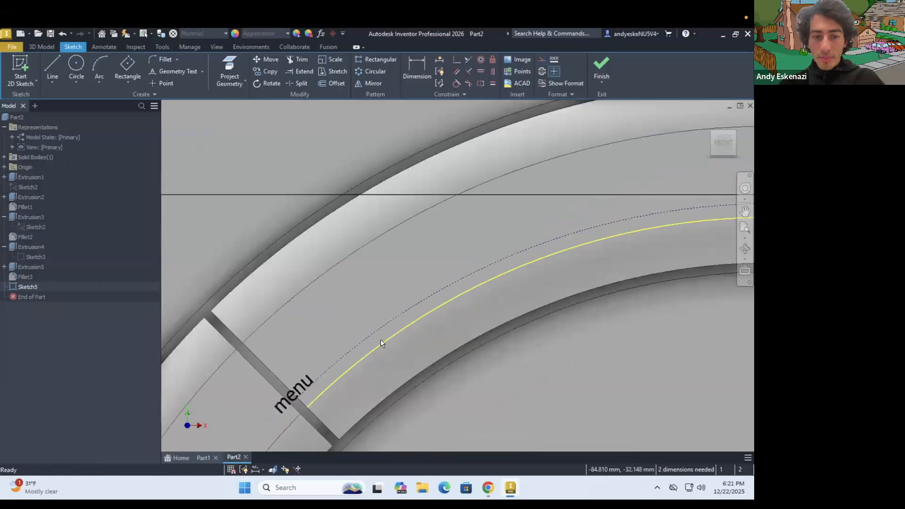
double_click(302, 386)
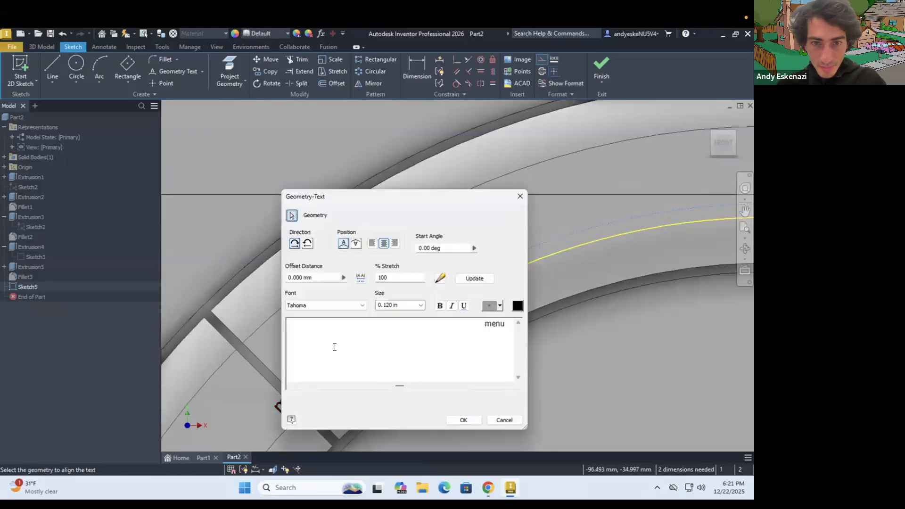
double_click(450, 249)
left_click(434, 248)
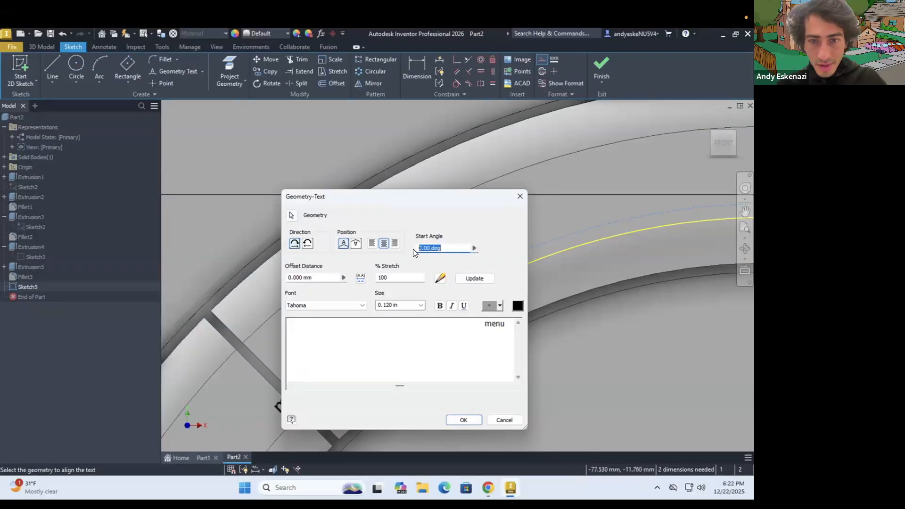
type("45")
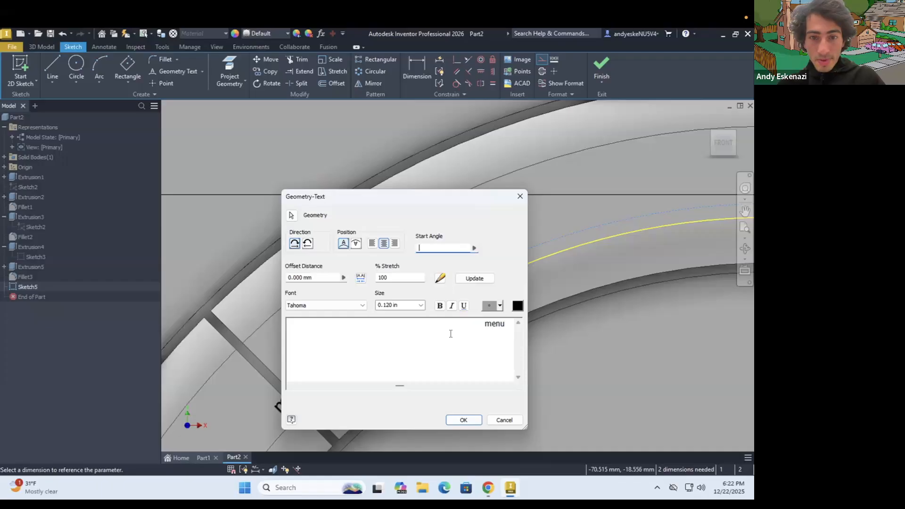
left_click(464, 420)
scroll(387, 291, "down", 3)
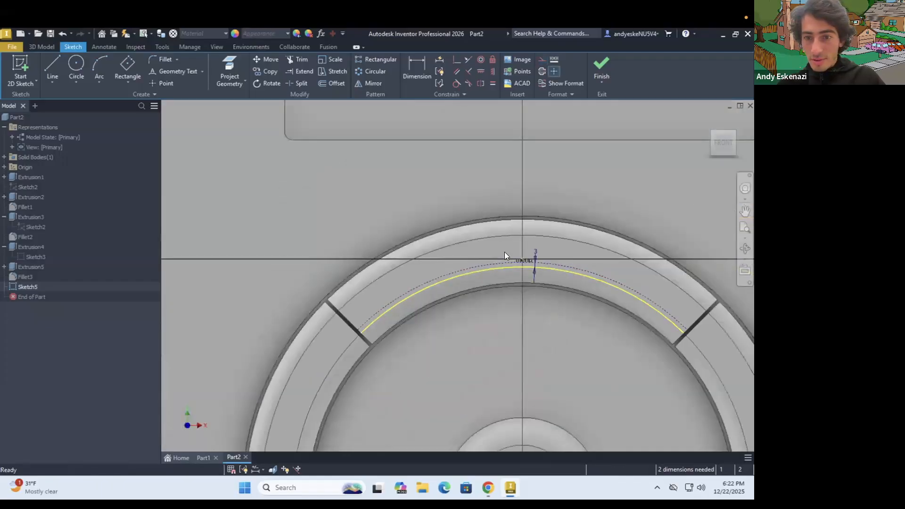
Try a start angle of 40 degrees for the "menu" text.
scroll(504, 252, "up", 5)
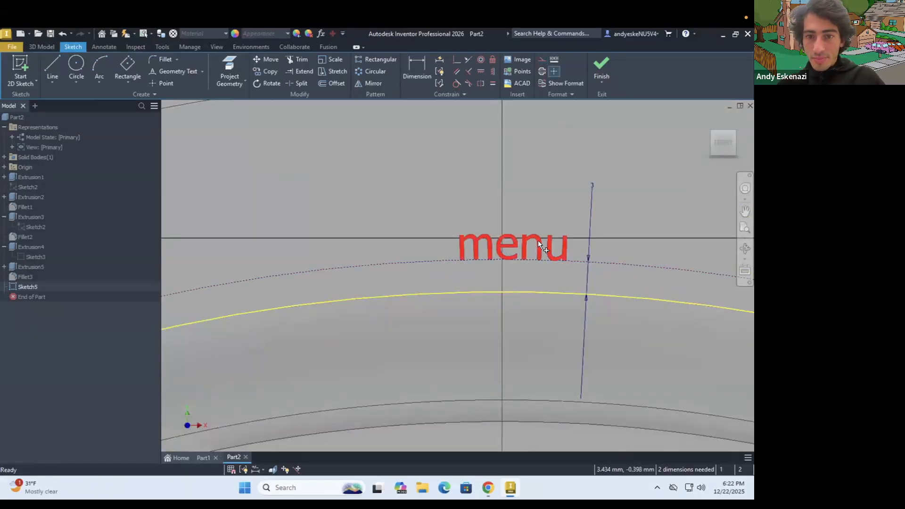
double_click(539, 241)
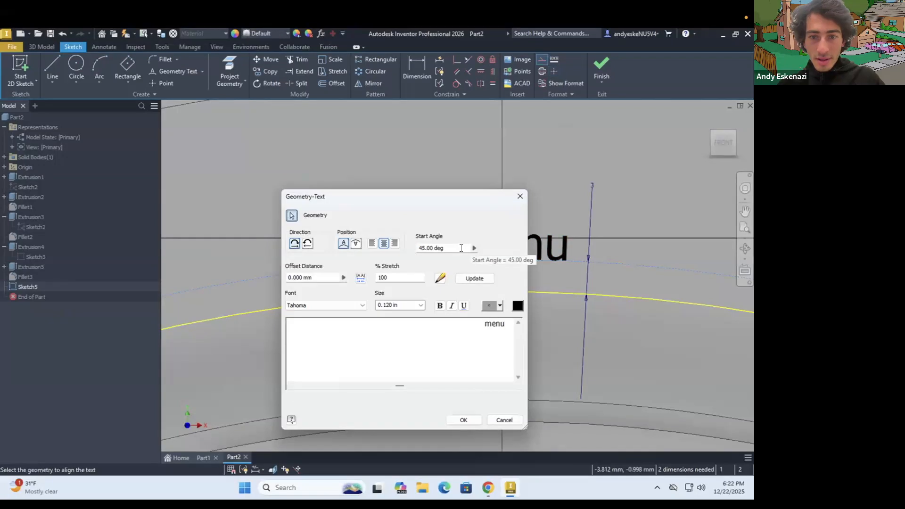
left_click_drag(462, 248, 409, 254)
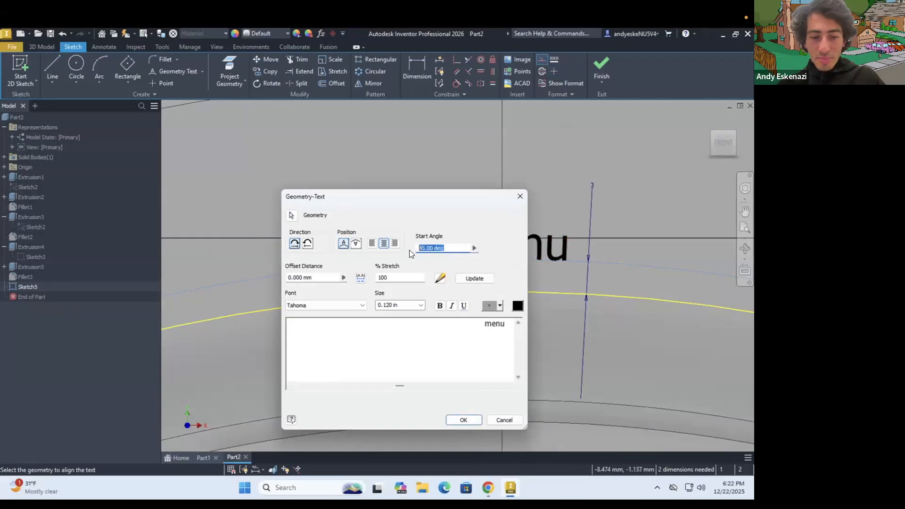
type("40")
left_click(473, 415)
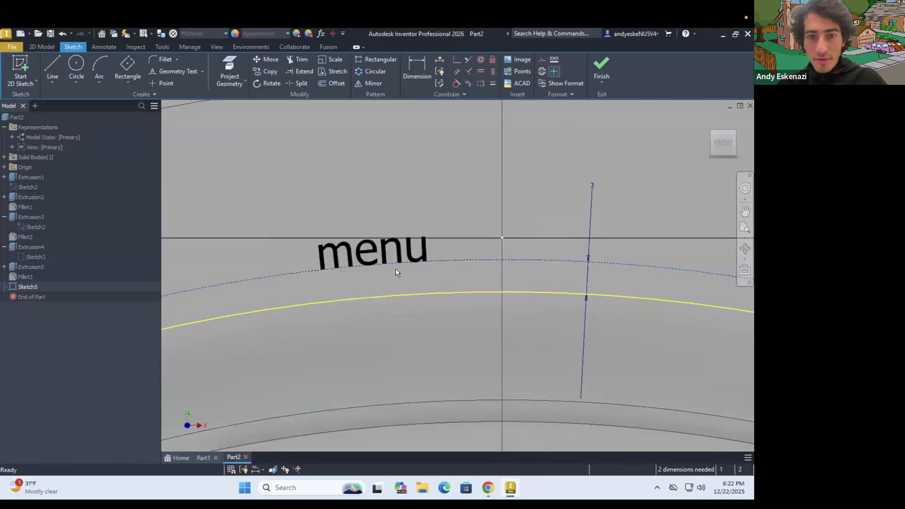
Try start angles of 42 and 42.5 degrees for the "menu" text.
double_click(395, 253)
key("ctrl+a")
type("42")
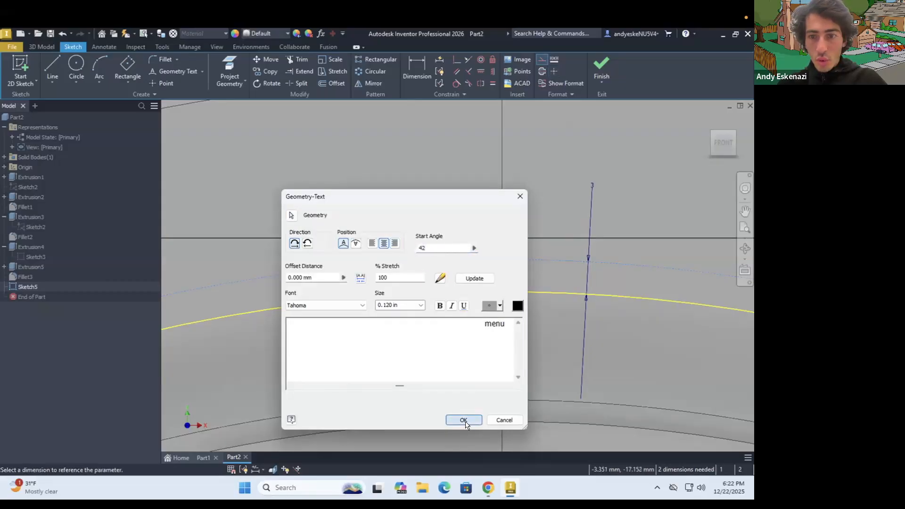
left_click(463, 420)
double_click(460, 250)
key("ctrl+a")
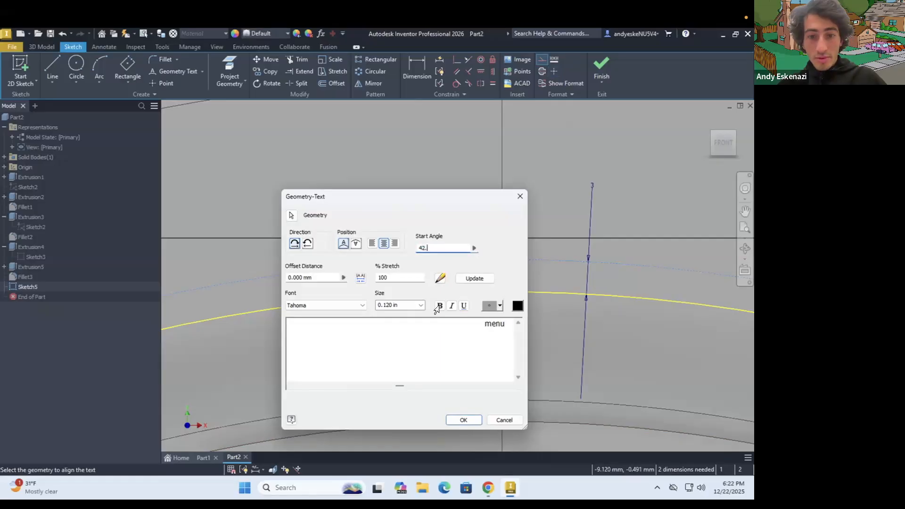
left_click(464, 420)
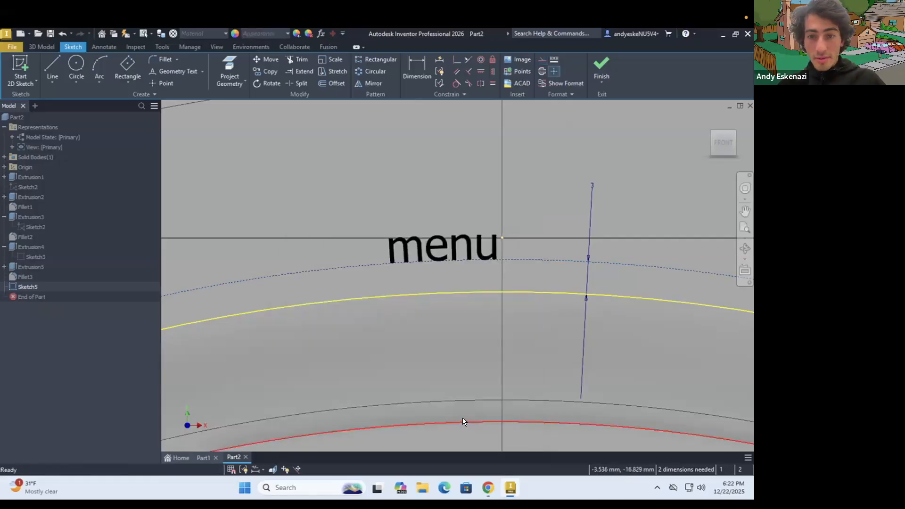
Try slightly larger start angles to bring the "menu" text closer to the vertical centreline.
double_click(461, 240)
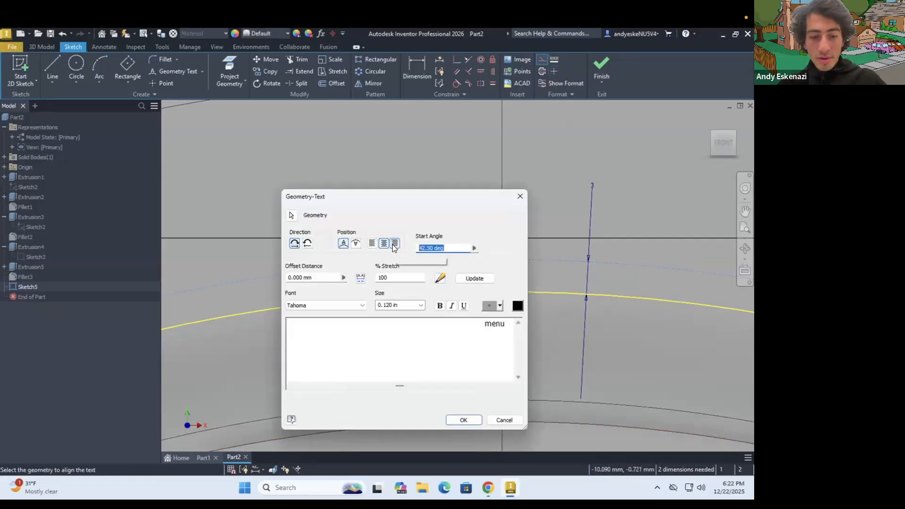
left_click(464, 420)
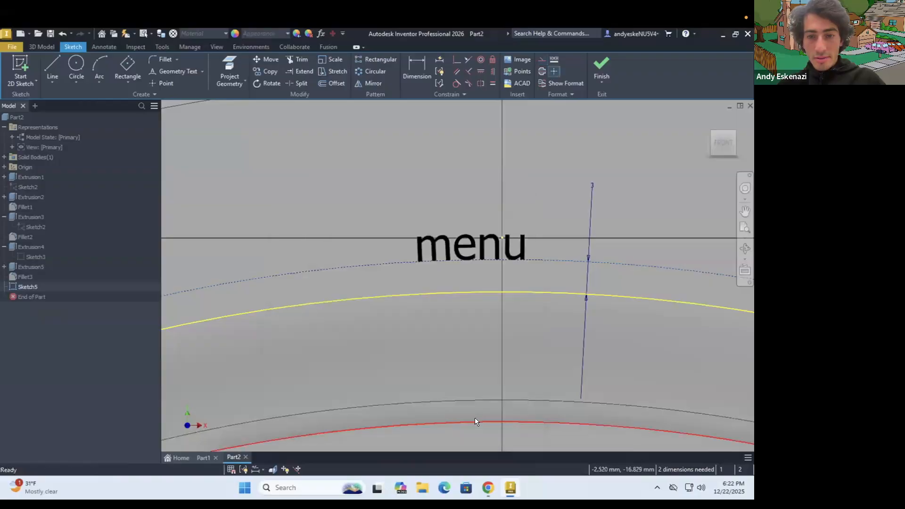
double_click(480, 238)
double_click(426, 248)
type("90")
left_click(464, 420)
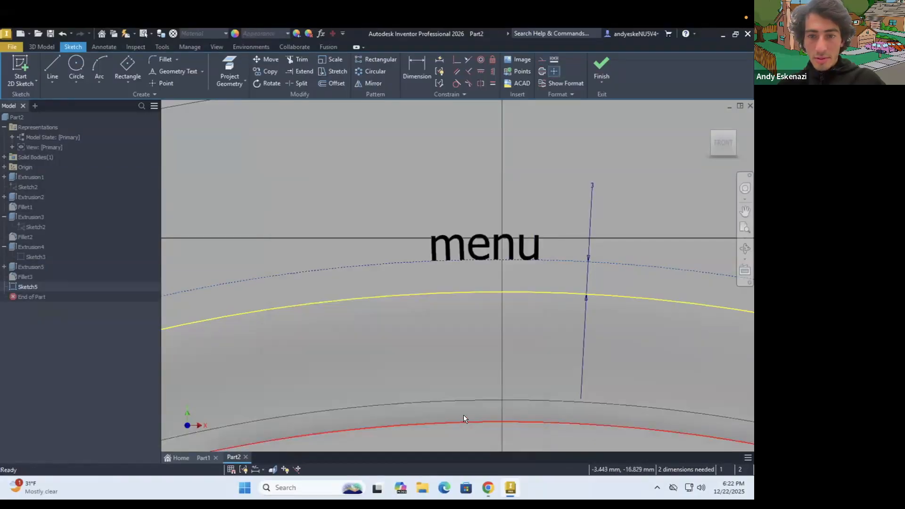
Set the start angle of the "menu" text to 44.5 degrees so it sits centred on the vertical axis.
double_click(464, 255)
double_click(439, 248)
key("ctrl+a")
type("44.5")
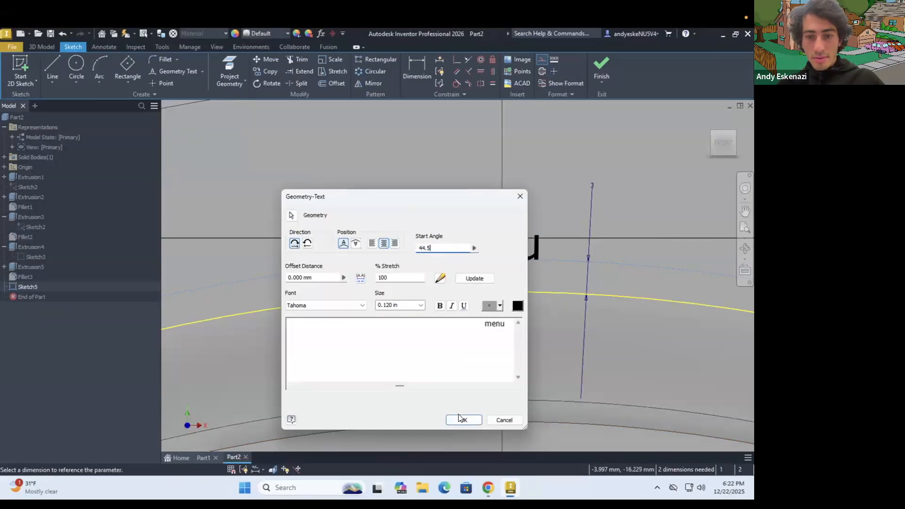
left_click(461, 419)
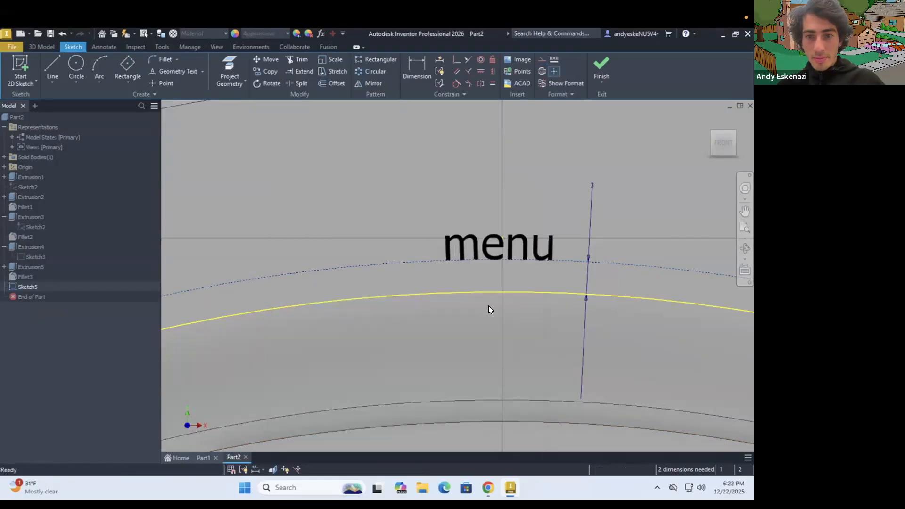
double_click(494, 252)
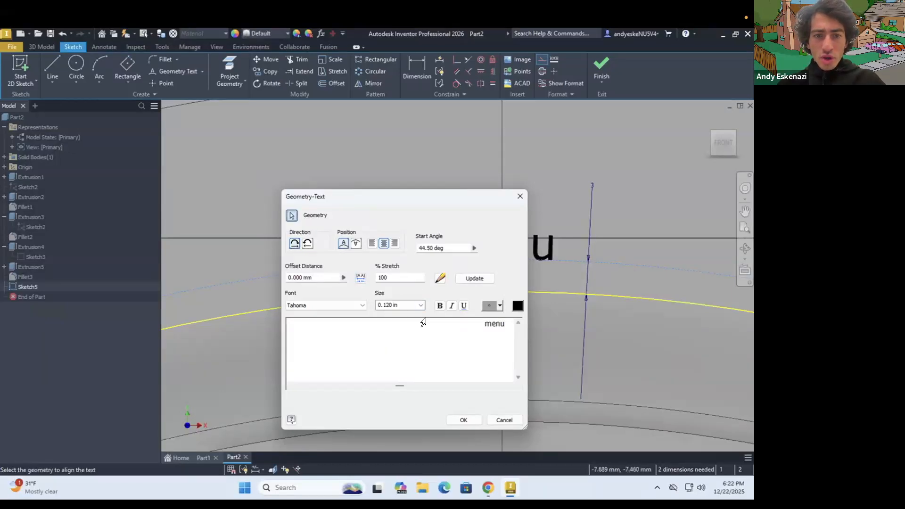
left_click(421, 305)
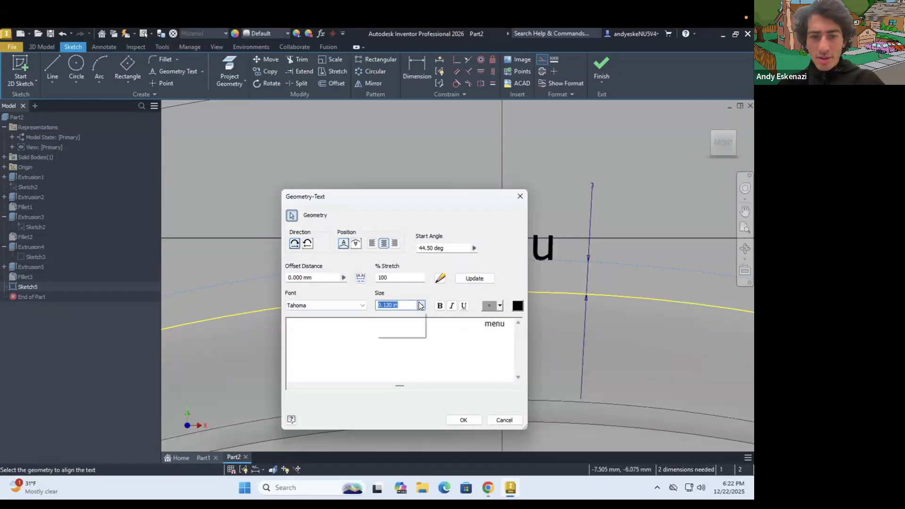
left_click(401, 304)
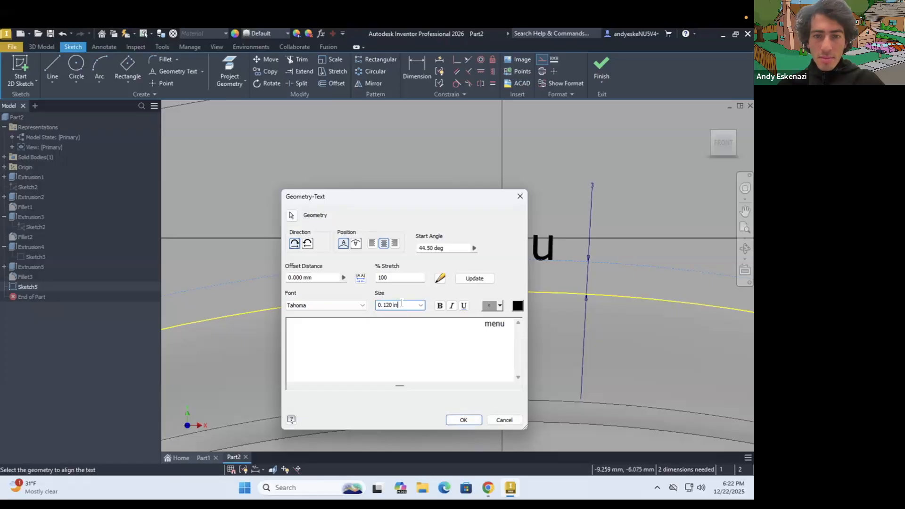
left_click(464, 420)
Increase the font size of the "menu" geometry text on the upper ring segment.
scroll(484, 283, "down", 5)
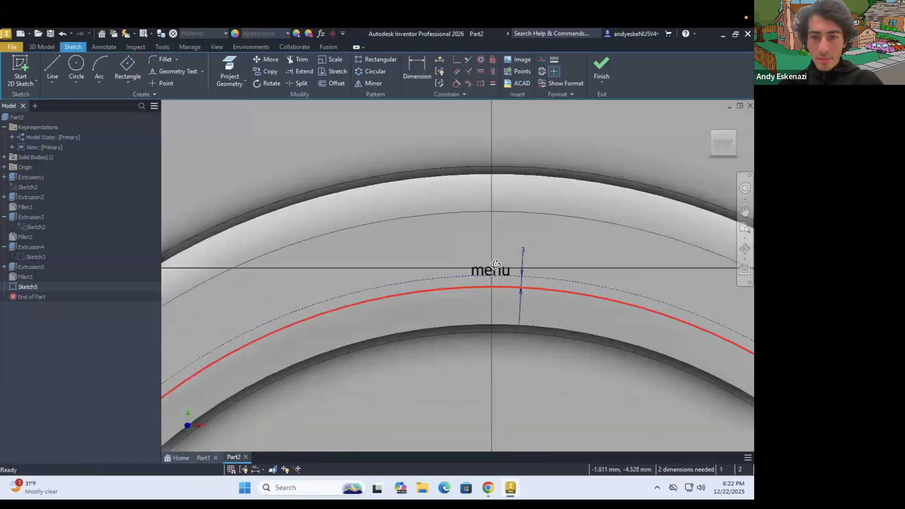
middle_click_drag(485, 283, 496, 308, "shift")
double_click(503, 398)
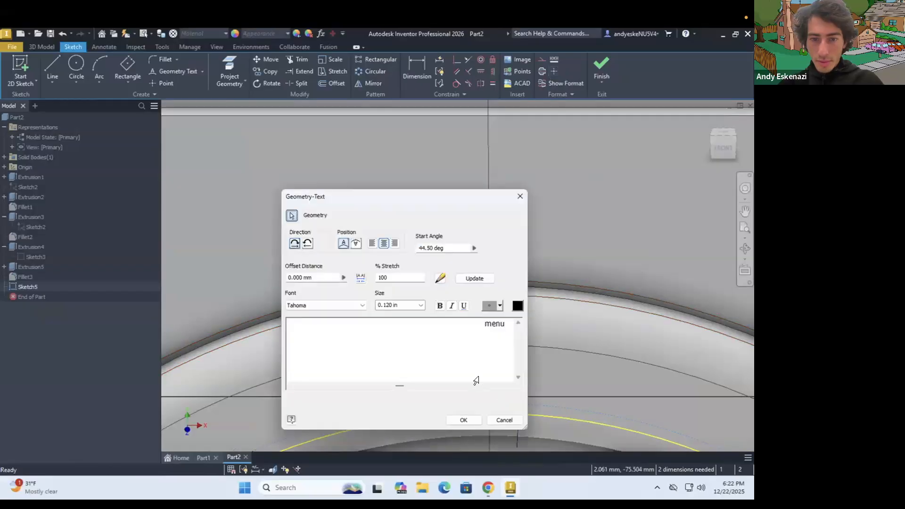
left_click(411, 307)
left_click(403, 331)
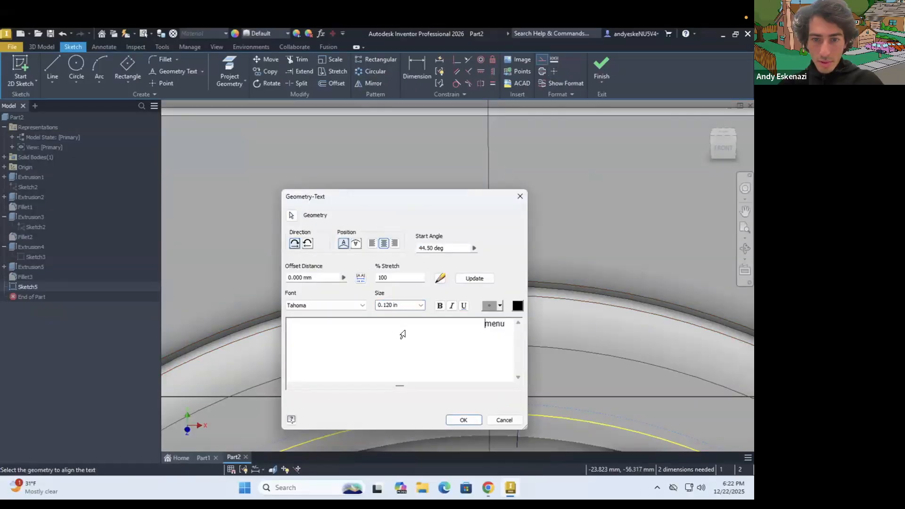
left_click_drag(517, 326, 441, 318)
type("1")
left_click(420, 305)
left_click(391, 334)
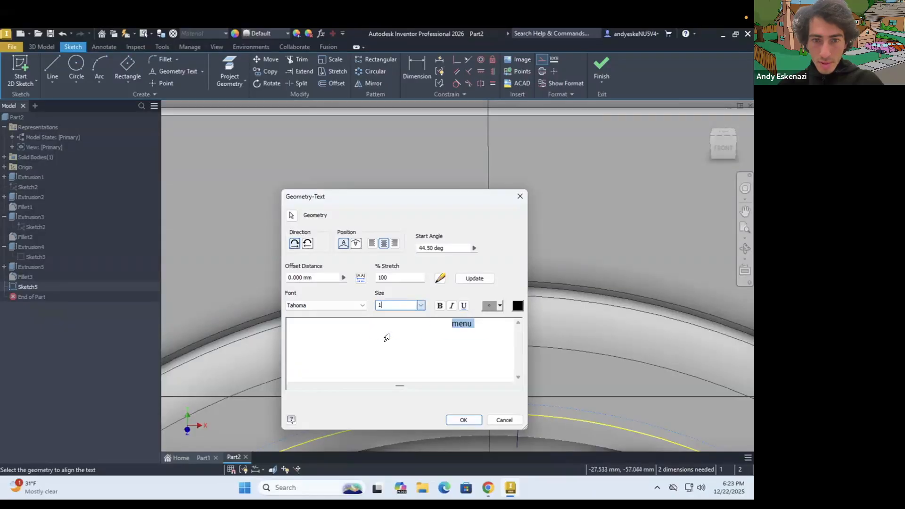
left_click(465, 421)
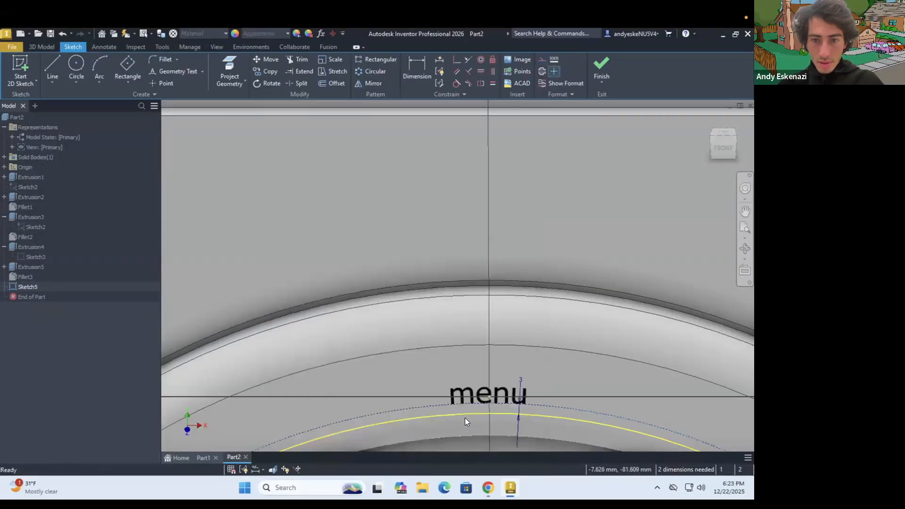
scroll(442, 329, "down", 3)
scroll(482, 353, "up", 3)
scroll(505, 374, "up", 3)
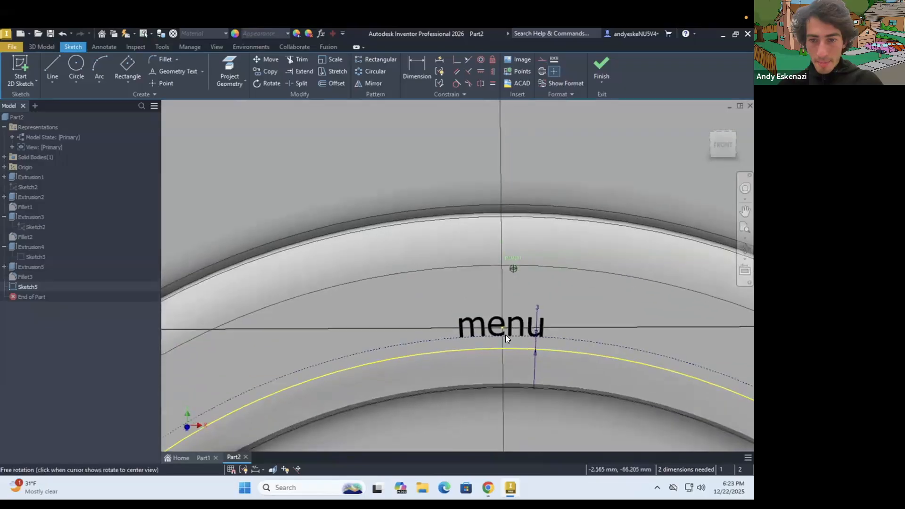
Try to set the size of the curved "menu" text in the ring sketch to 1.
double_click(511, 307)
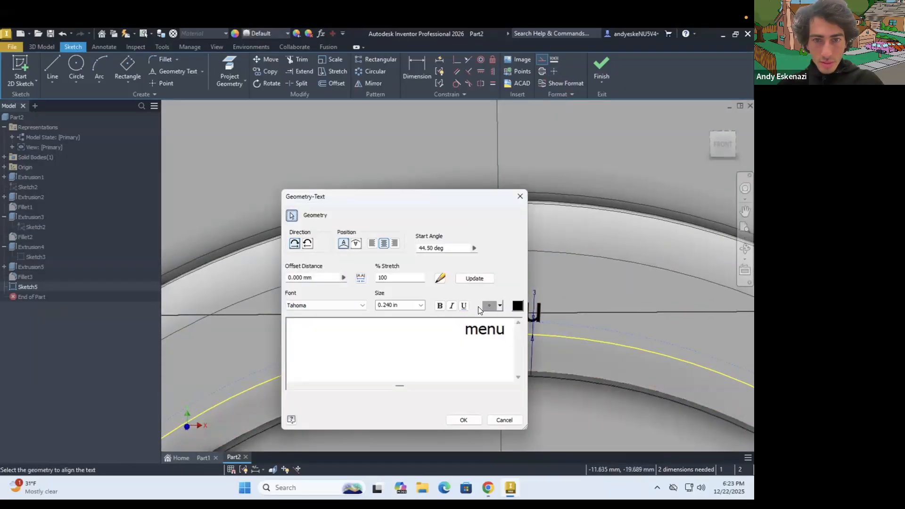
left_click(415, 302)
type("1")
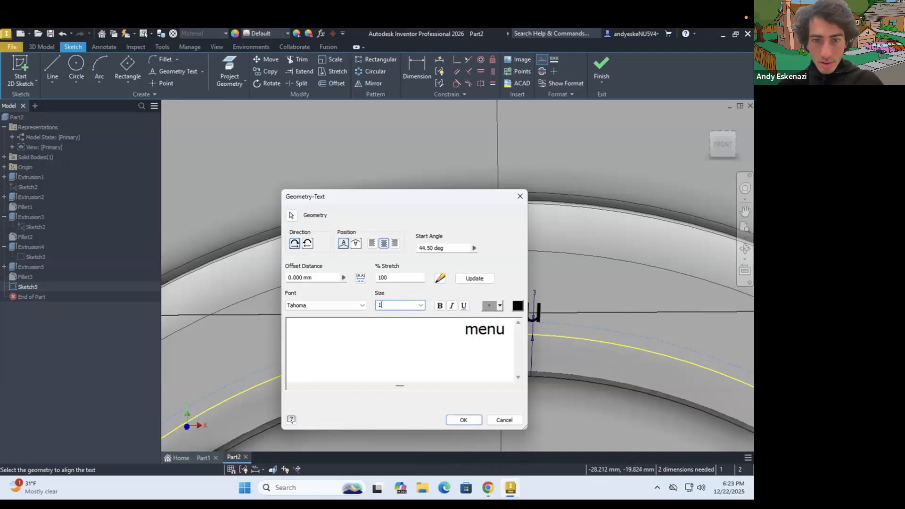
key("Return")
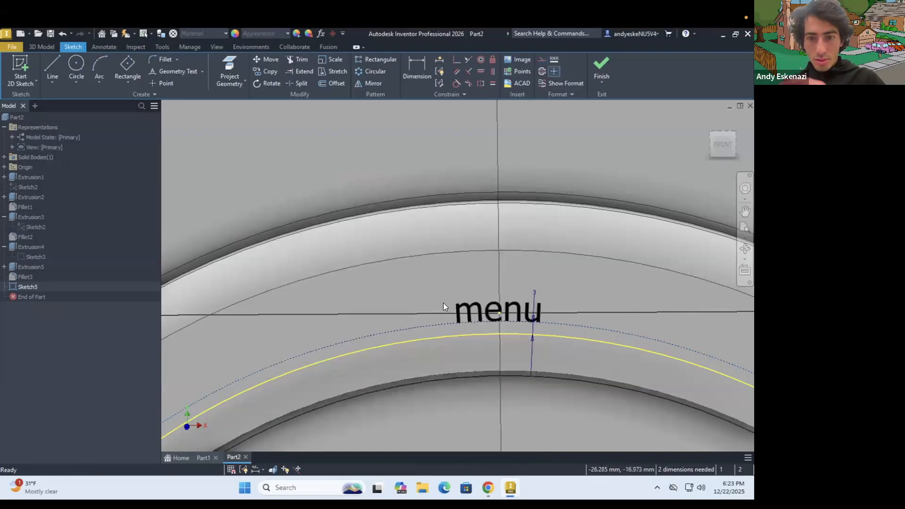
Examine the preset sizes offered for the "menu" text and the Geometry-Text help reference.
double_click(464, 313)
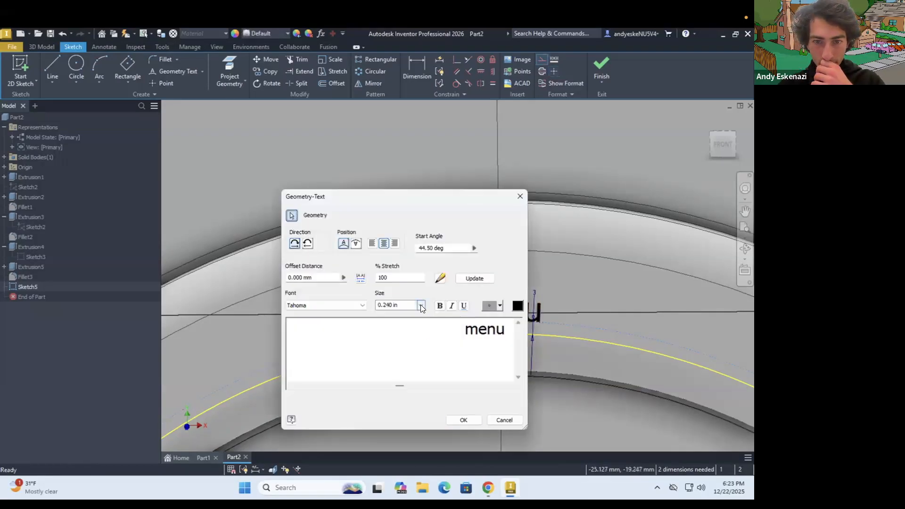
left_click(421, 305)
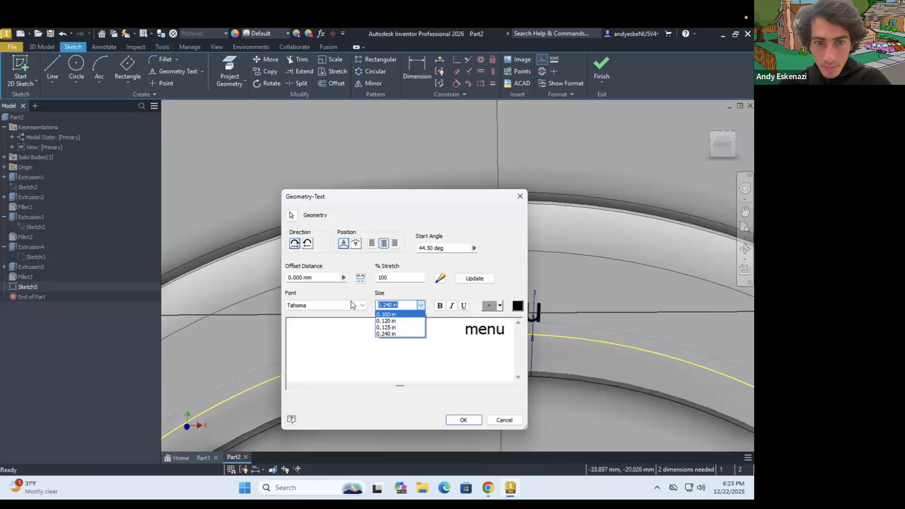
left_click(364, 284)
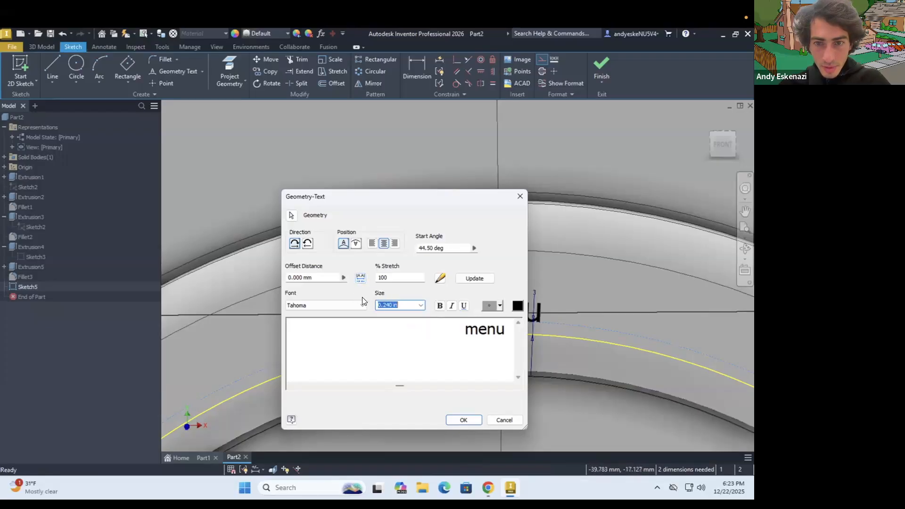
left_click(420, 305)
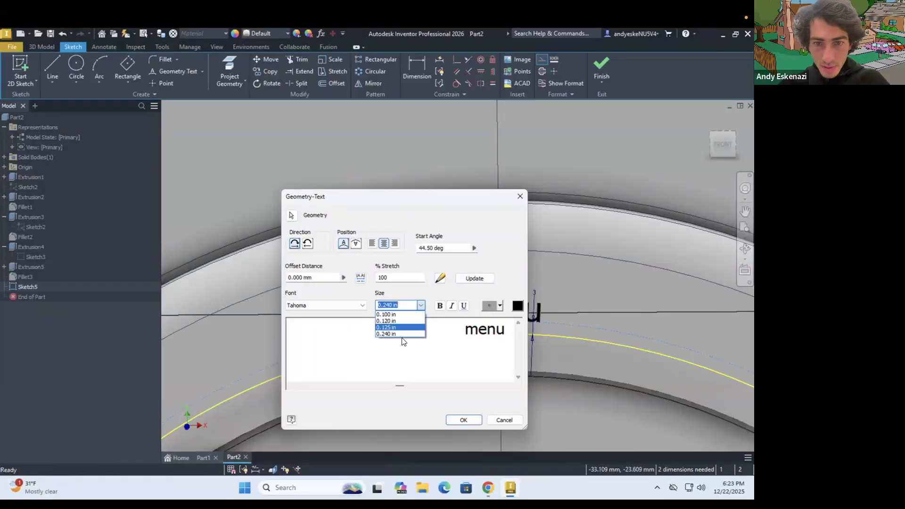
left_click(351, 285)
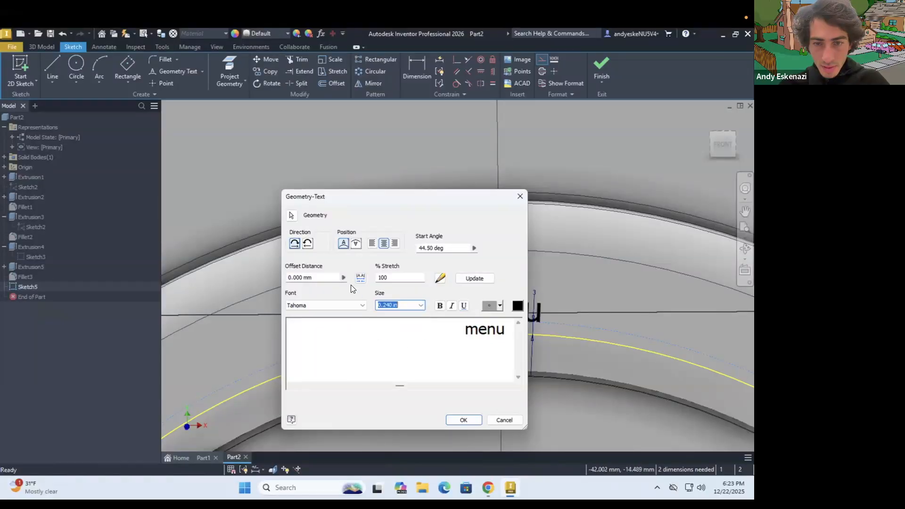
left_click(293, 421)
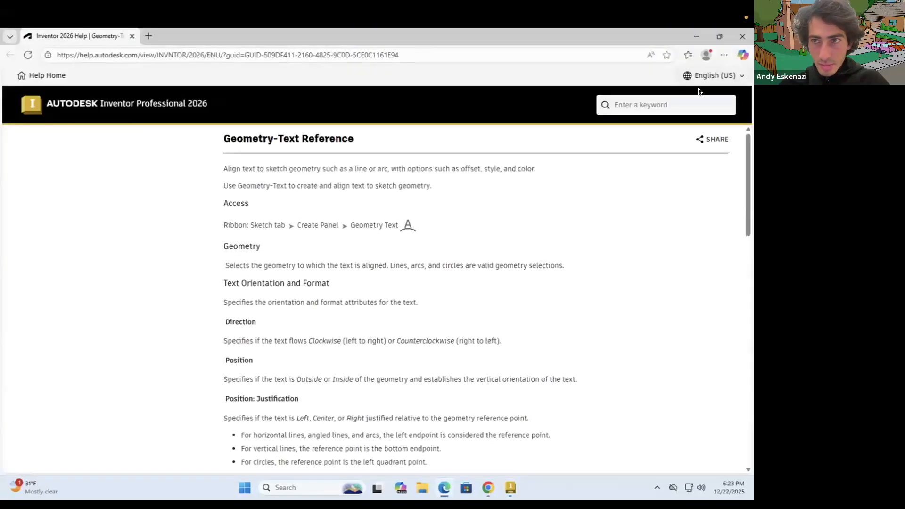
left_click(738, 36)
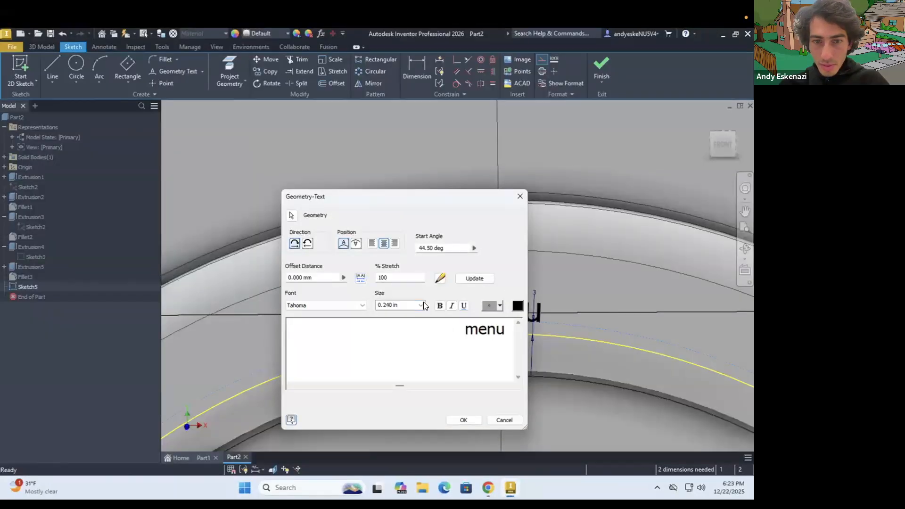
Try to change the "menu" text's font to Technic and its size to 1.
left_click(362, 306)
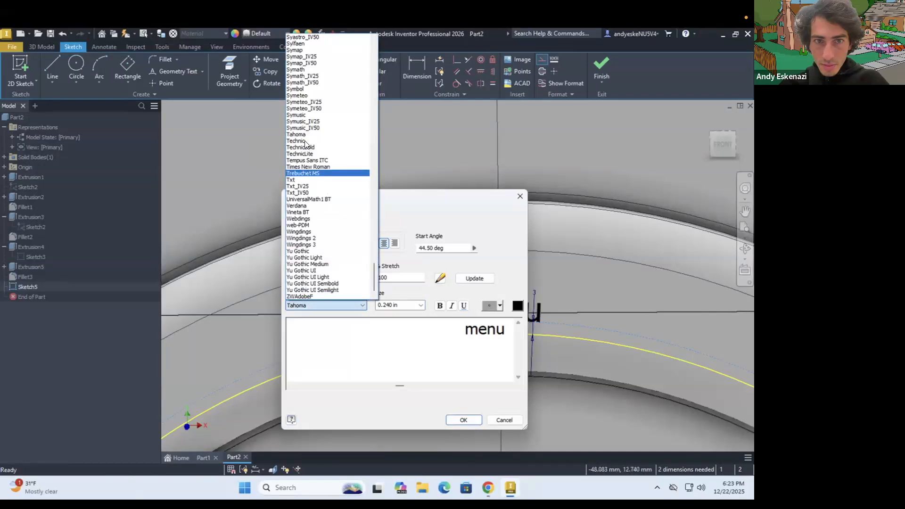
left_click(330, 141)
left_click(403, 305)
left_click(404, 305)
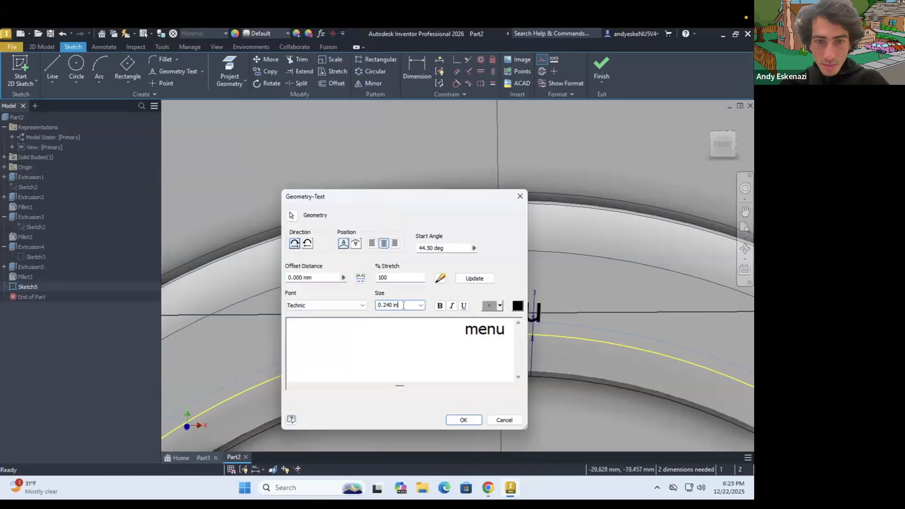
key("BackSpace")
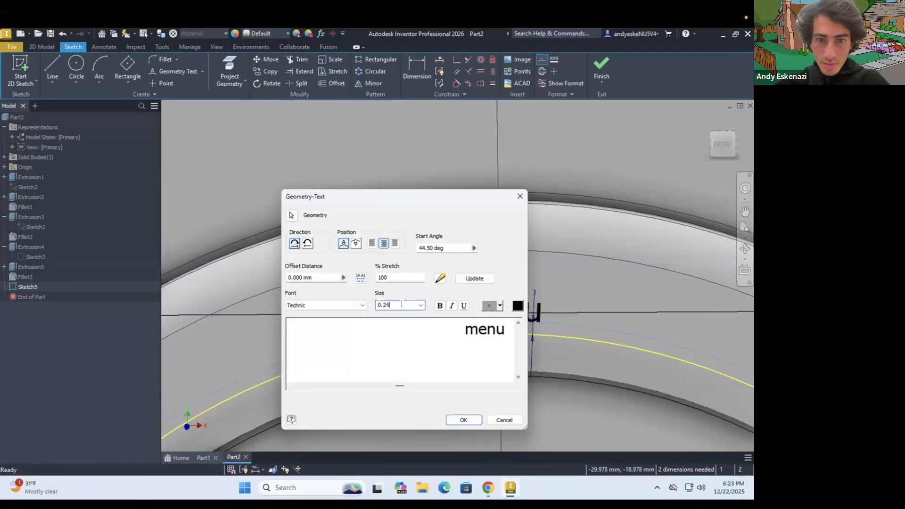
type("1")
key("Return")
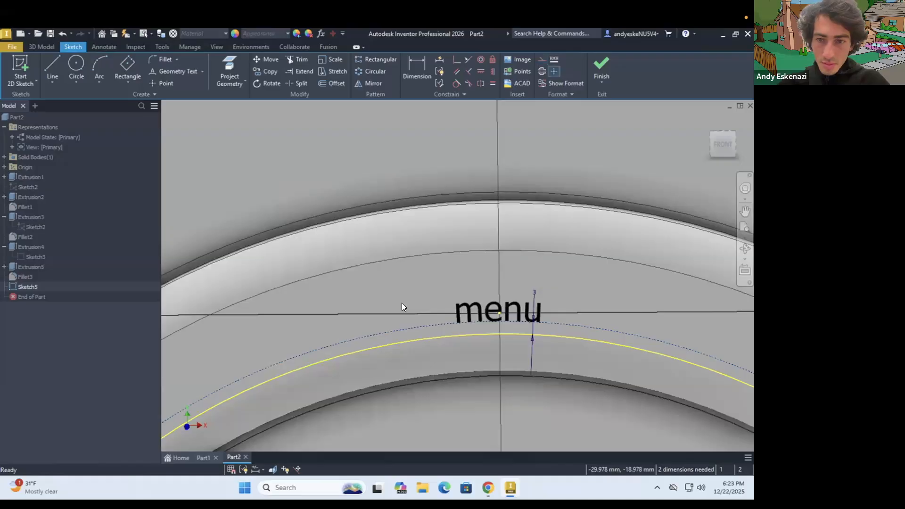
Reopen the "menu" text's settings and try to change only its size to 1.
double_click(472, 302)
double_click(393, 305)
left_click(389, 305)
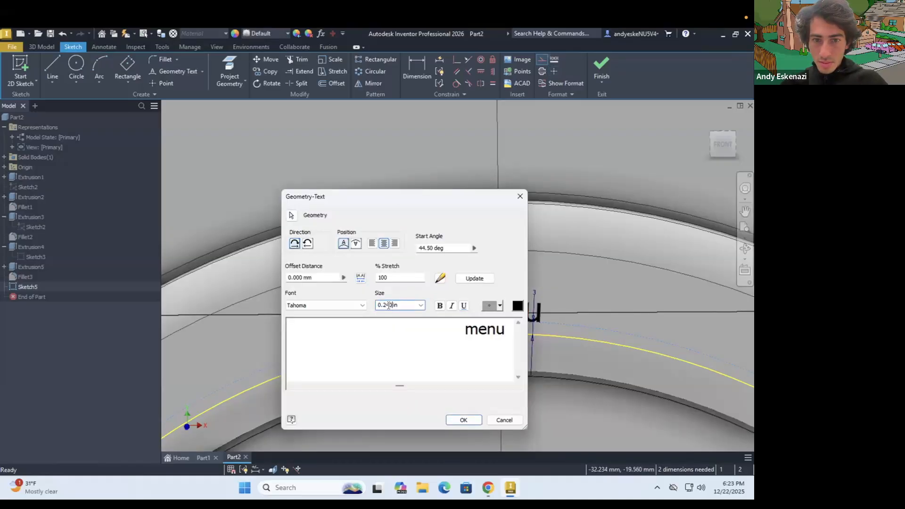
double_click(391, 305)
type("1")
left_click(462, 420)
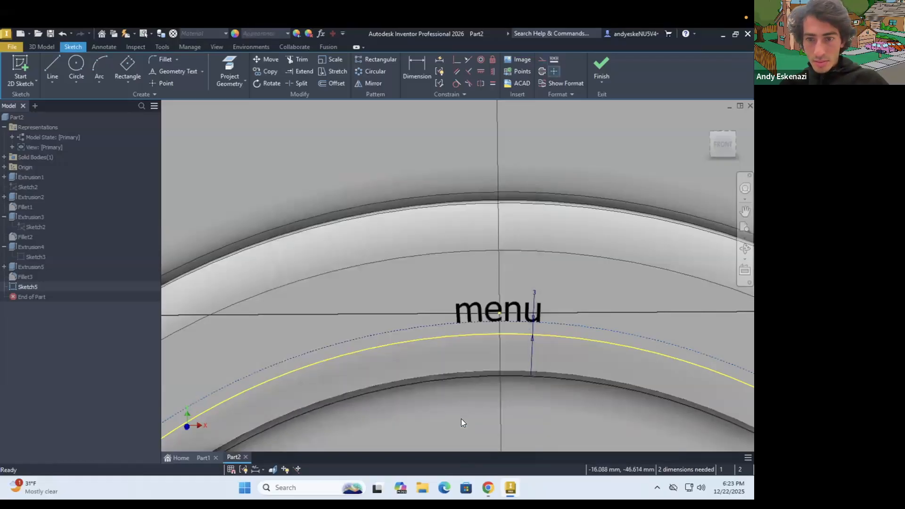
Set the stretch of the "menu" text to 110 %.
double_click(473, 314)
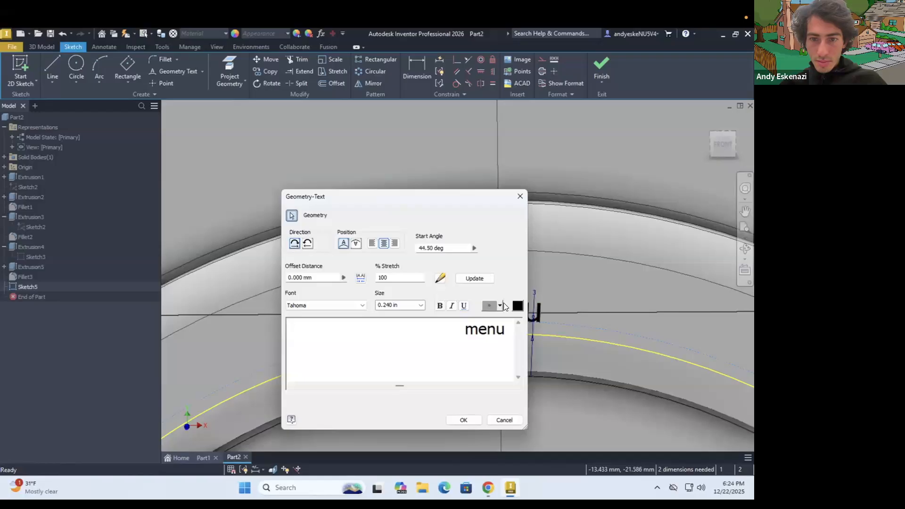
left_click_drag(506, 330, 466, 330)
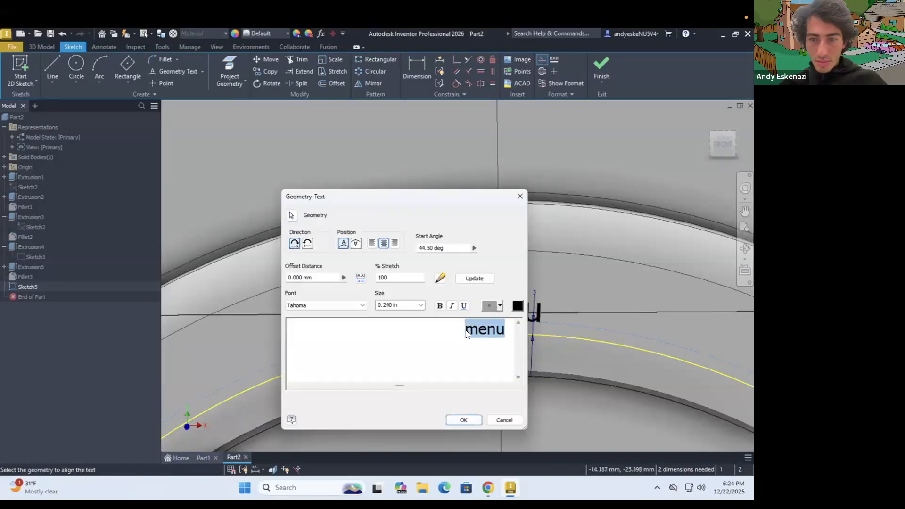
double_click(383, 278)
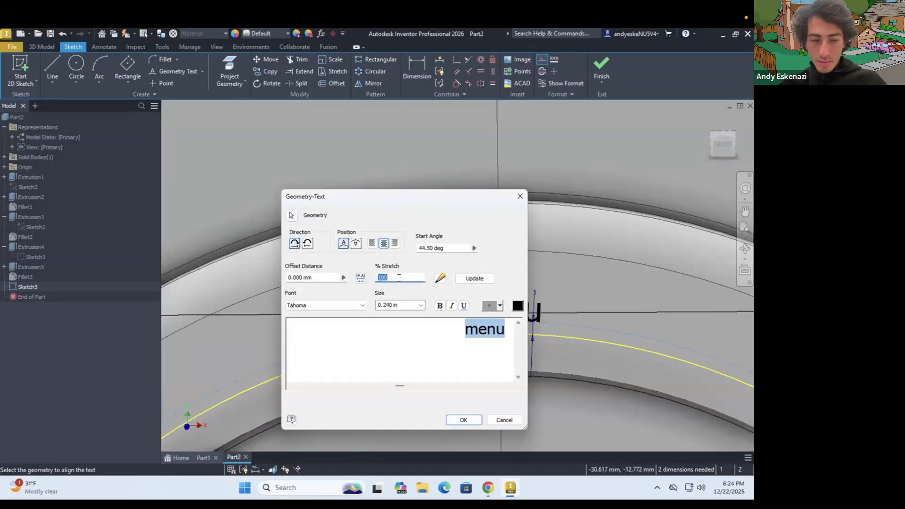
key("Return")
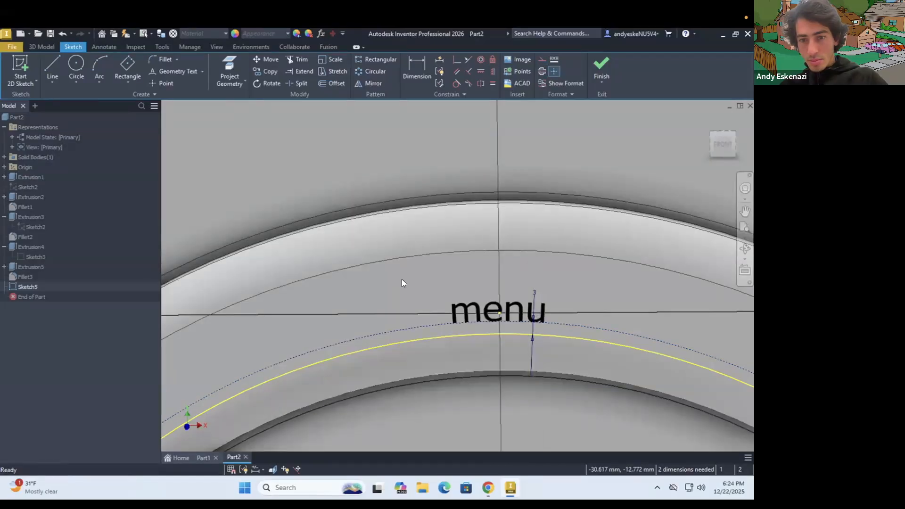
Try a size of 1 for the "menu" text and update its preview on the arc.
double_click(460, 310)
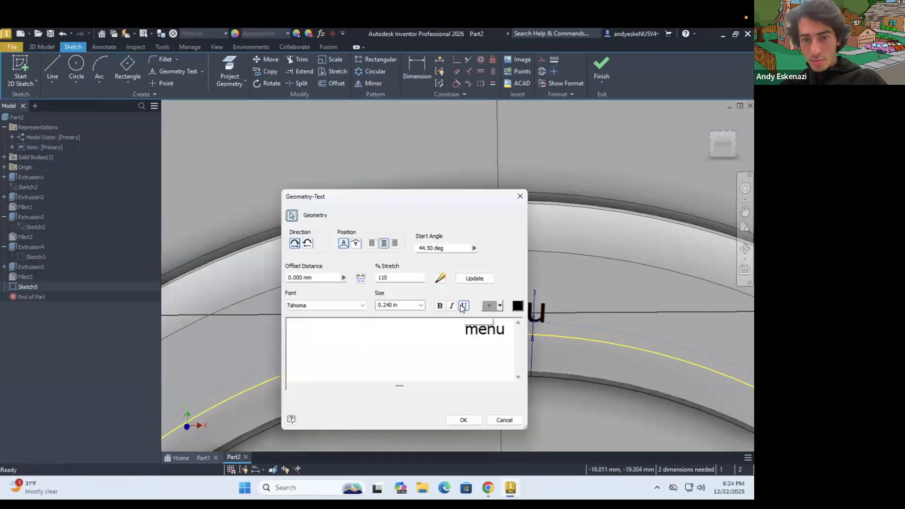
left_click(500, 305)
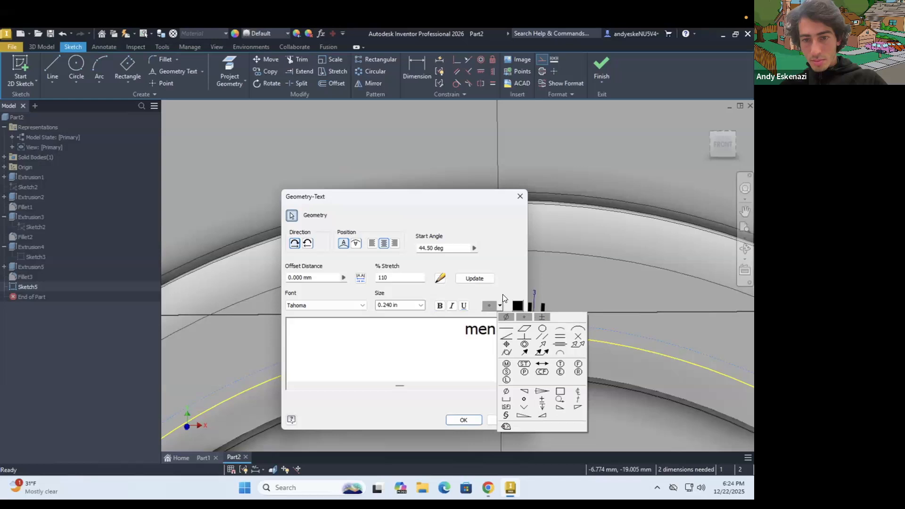
left_click(503, 293)
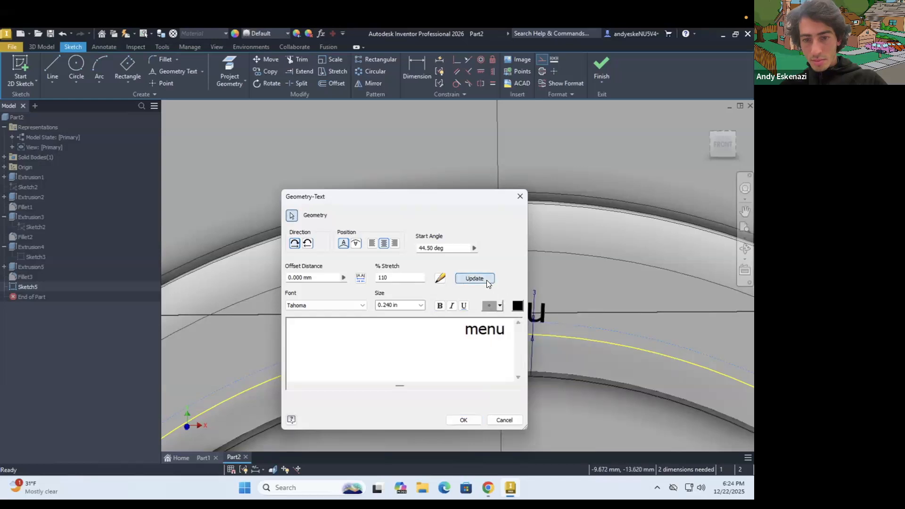
left_click(412, 304)
type("1")
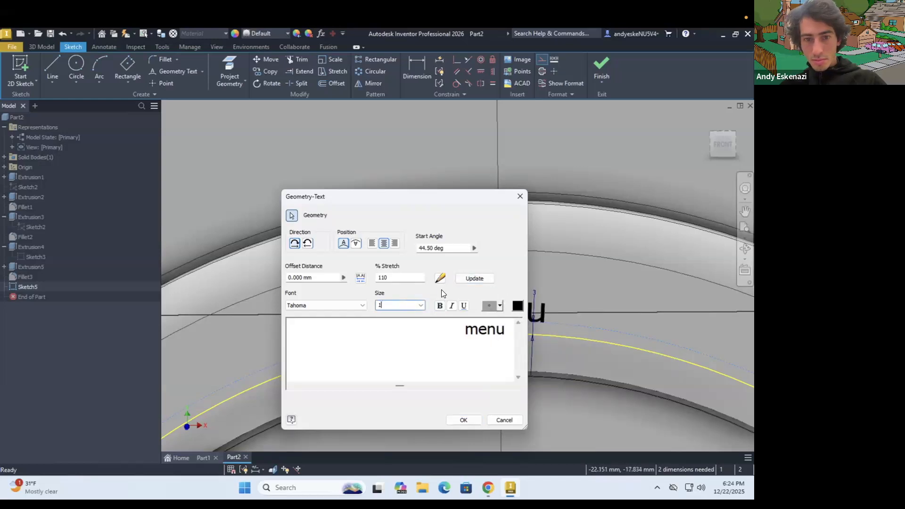
left_click(466, 278)
Try to apply the listed 1.000 in size to the "menu" text.
left_click(419, 303)
left_click(420, 302)
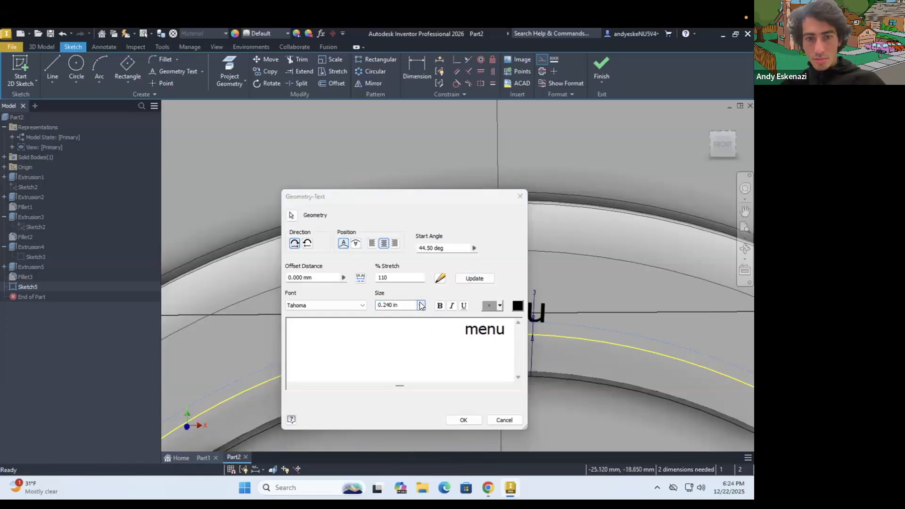
left_click(421, 305)
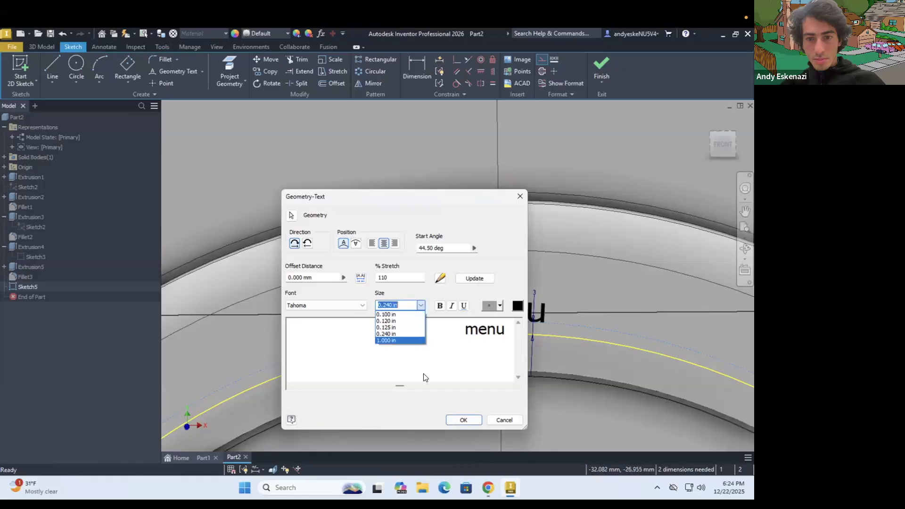
left_click(389, 342)
left_click(455, 419)
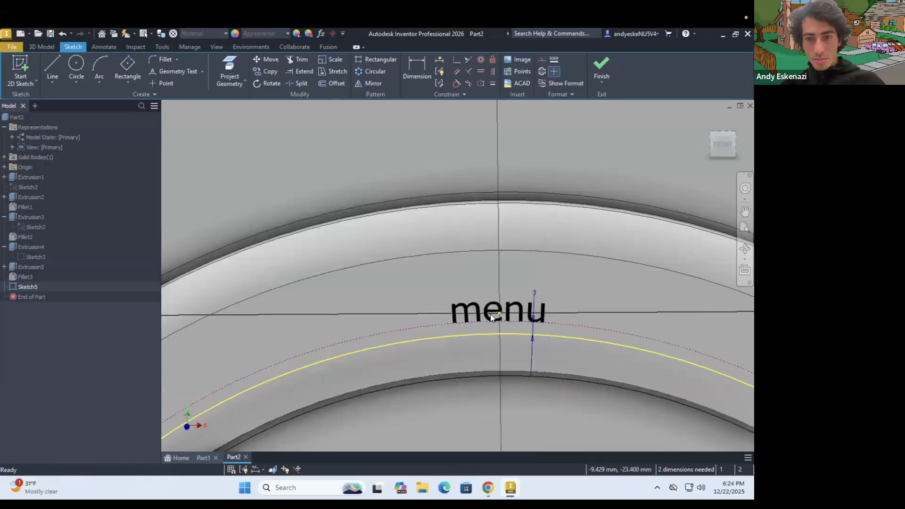
Try to apply the preset 0.125 in size to the "menu" text.
double_click(490, 314)
left_click(414, 302)
left_click(421, 305)
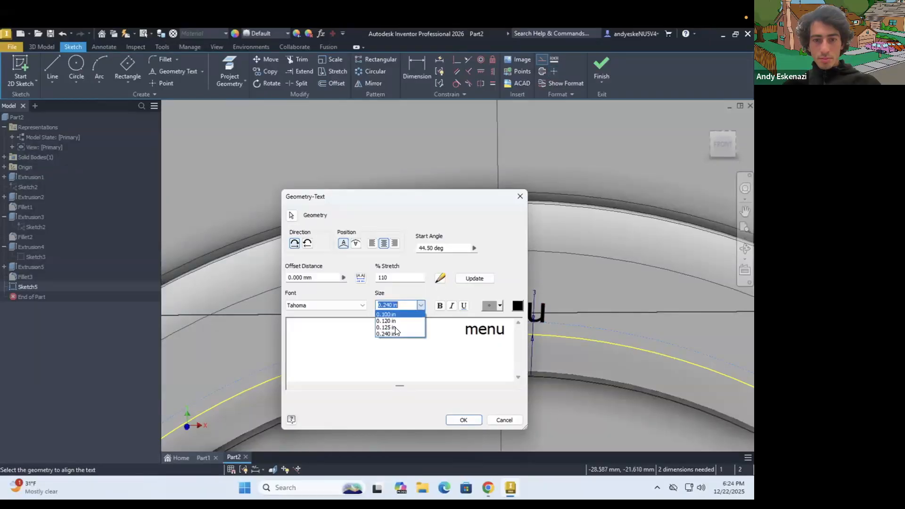
left_click(396, 327)
left_click(463, 419)
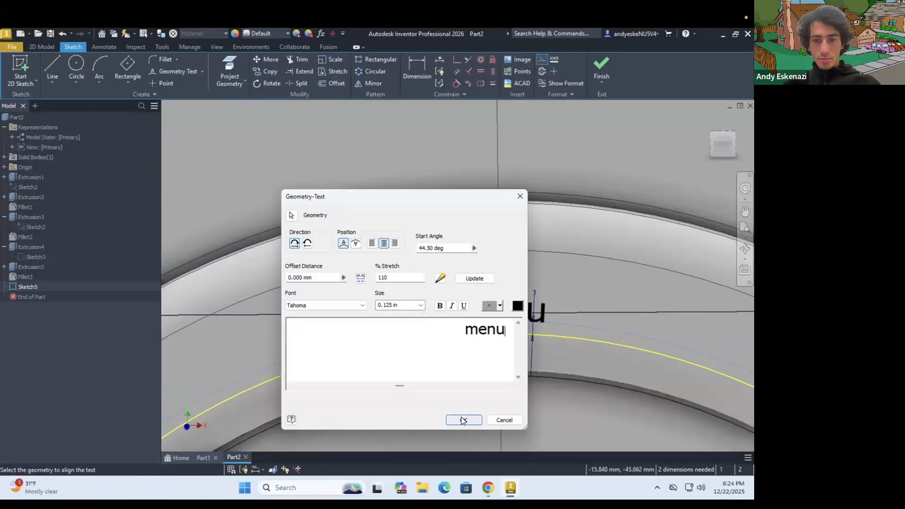
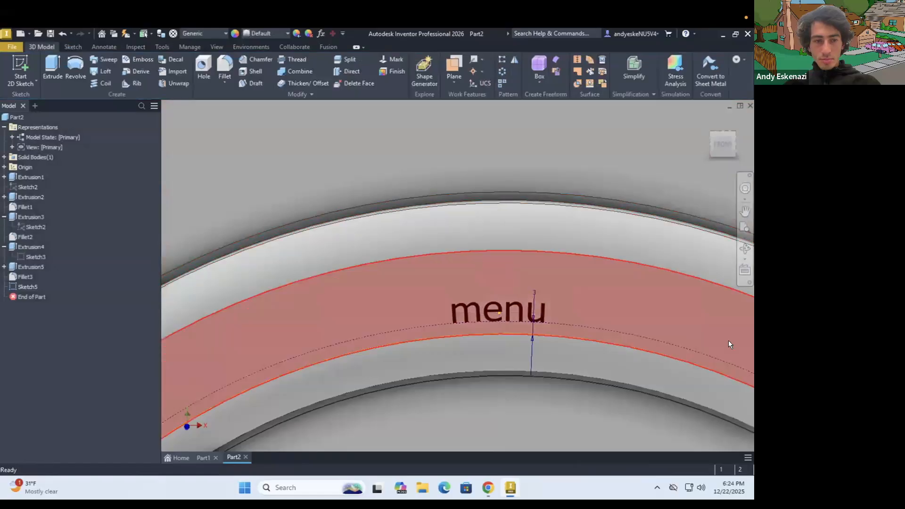
Reopen Sketch5 for editing and try to set the "menu" text's size to 1.
right_click(30, 286)
left_click(53, 291)
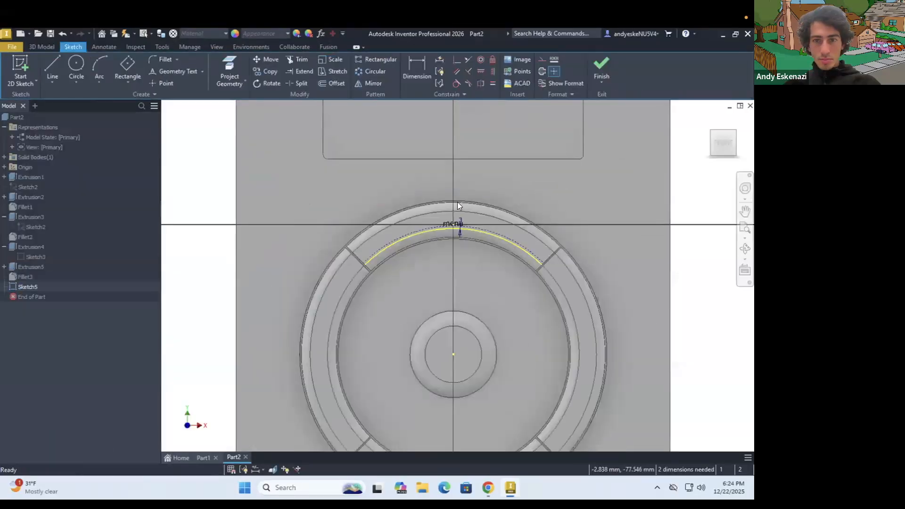
double_click(384, 355)
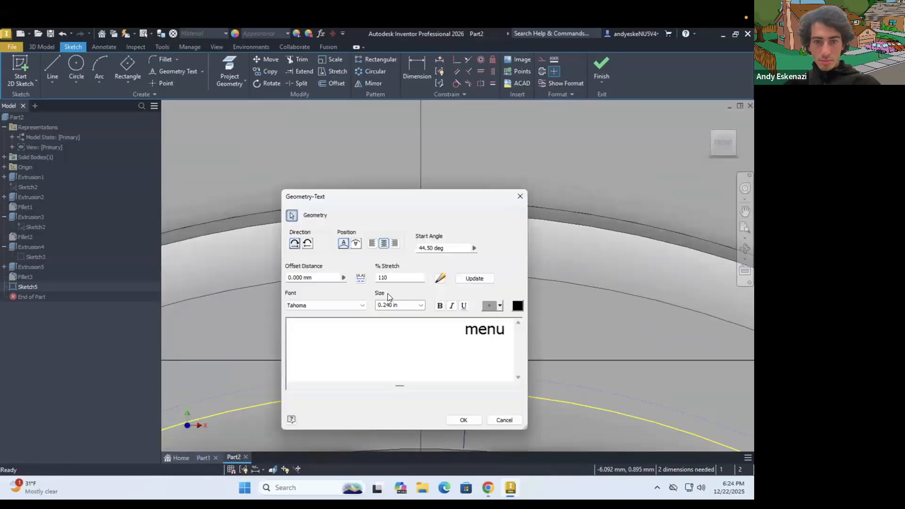
double_click(396, 303)
type("1")
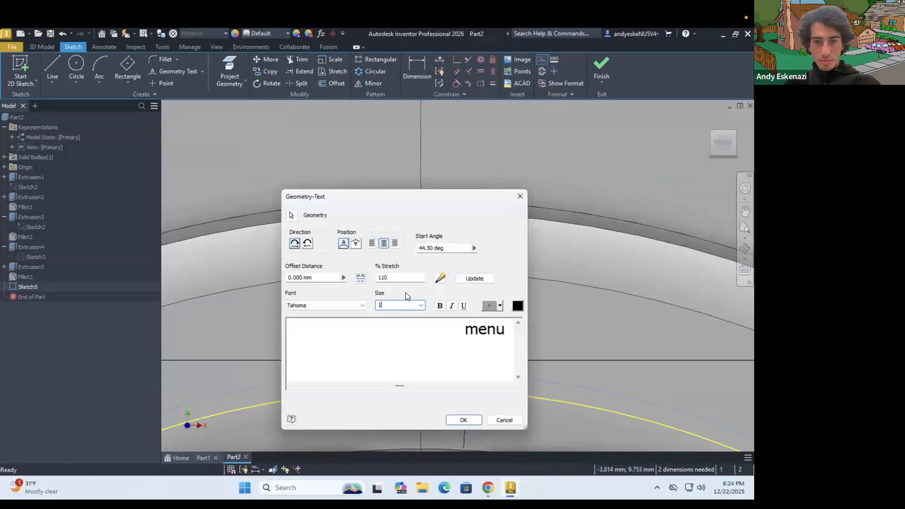
left_click(464, 420)
Apply the preset 0.100 in size to the "menu" text.
double_click(440, 347)
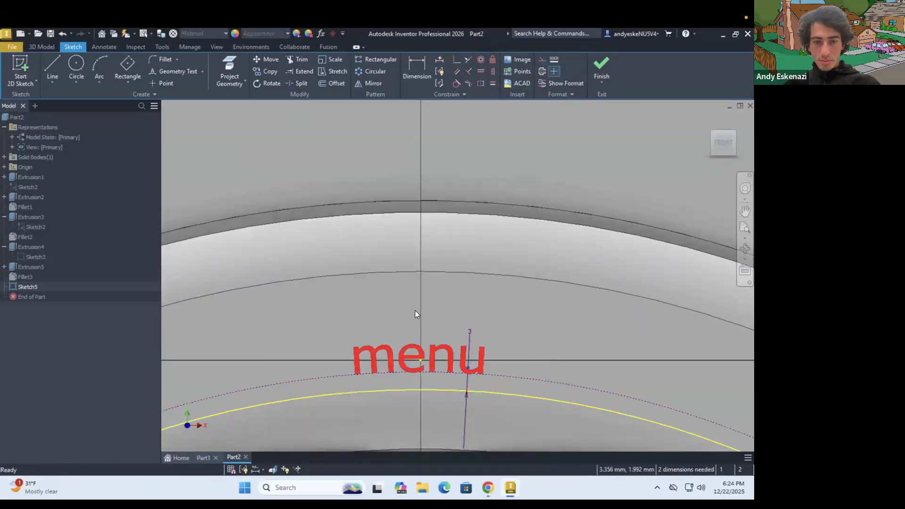
left_click(420, 305)
left_click(450, 421)
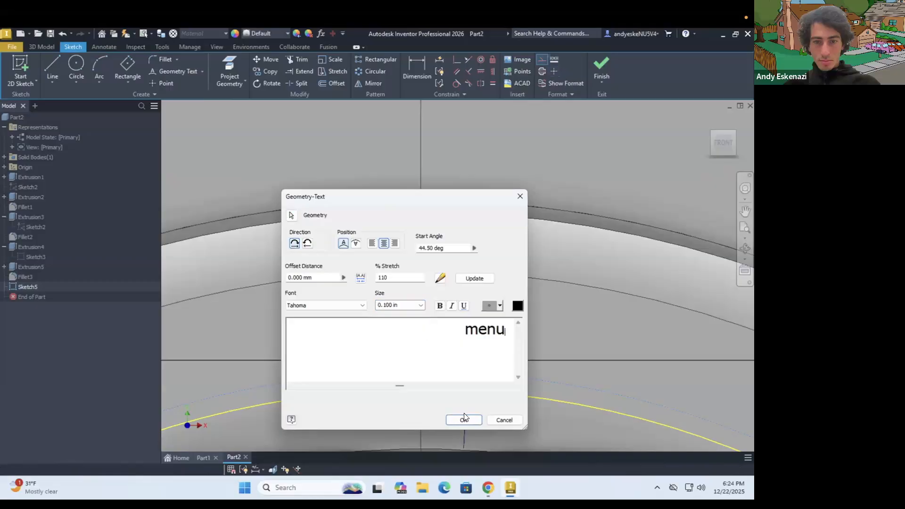
Confirm the open text edit, then reopen the "menu" text, select its letters and set their size to 0.100 in.
left_click(464, 419)
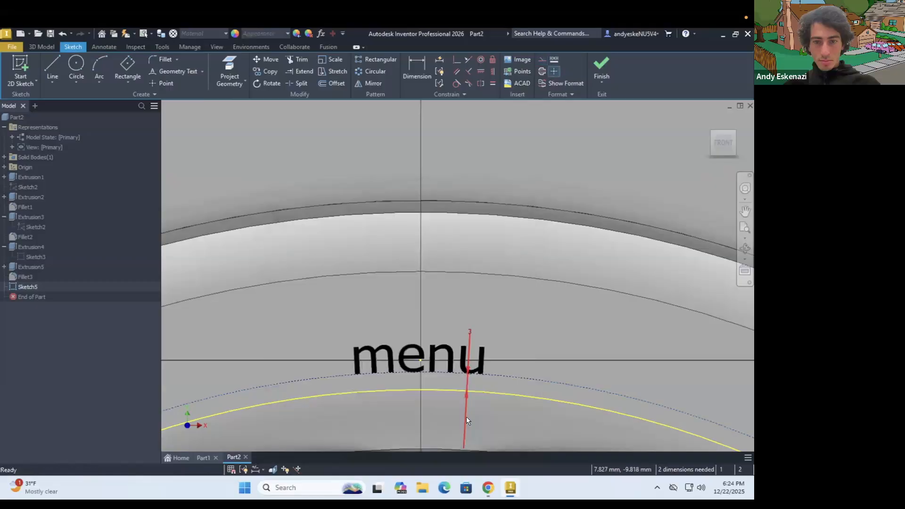
right_click(441, 351)
left_click(442, 349)
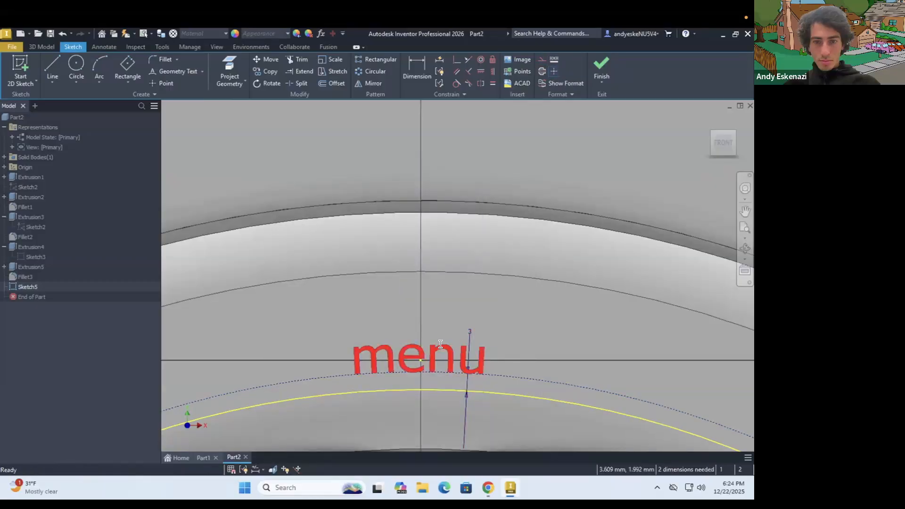
double_click(441, 345)
double_click(513, 331)
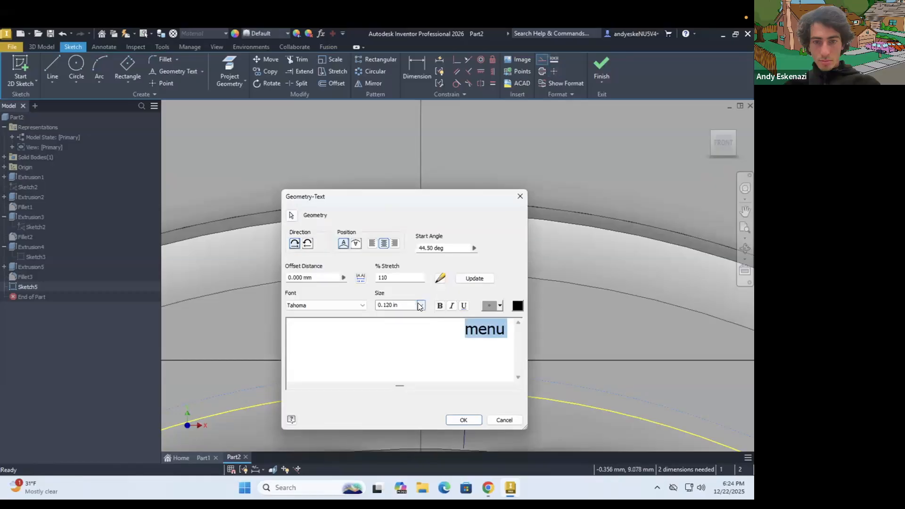
left_click(420, 306)
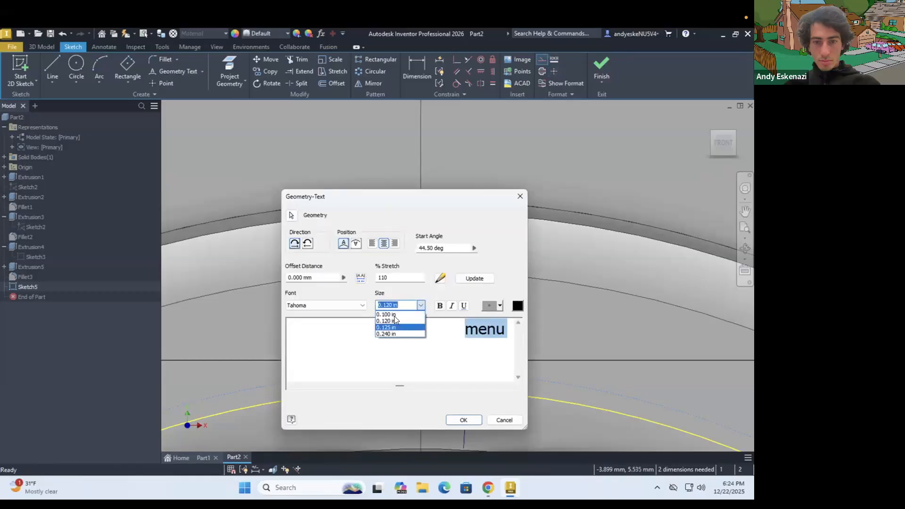
left_click(469, 419)
left_click(469, 417)
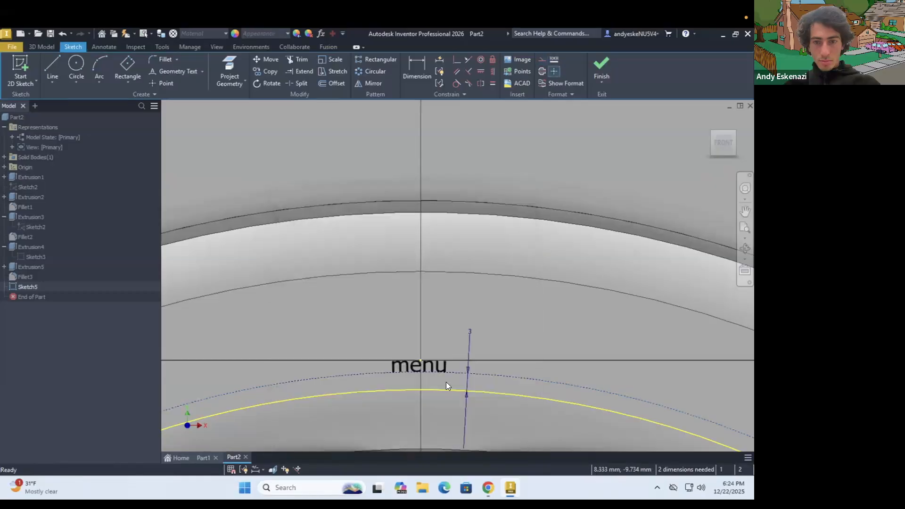
Set the size of the curved "menu" text to 1 in.
double_click(432, 365)
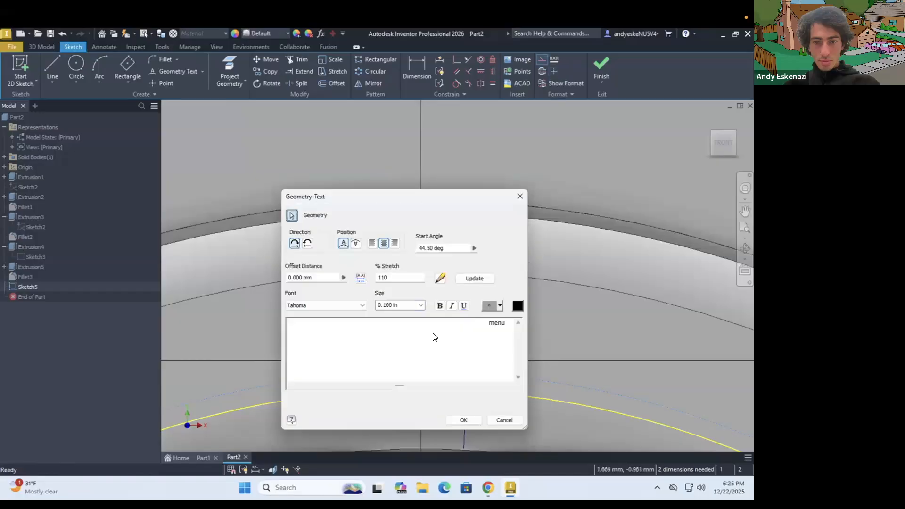
left_click(411, 304)
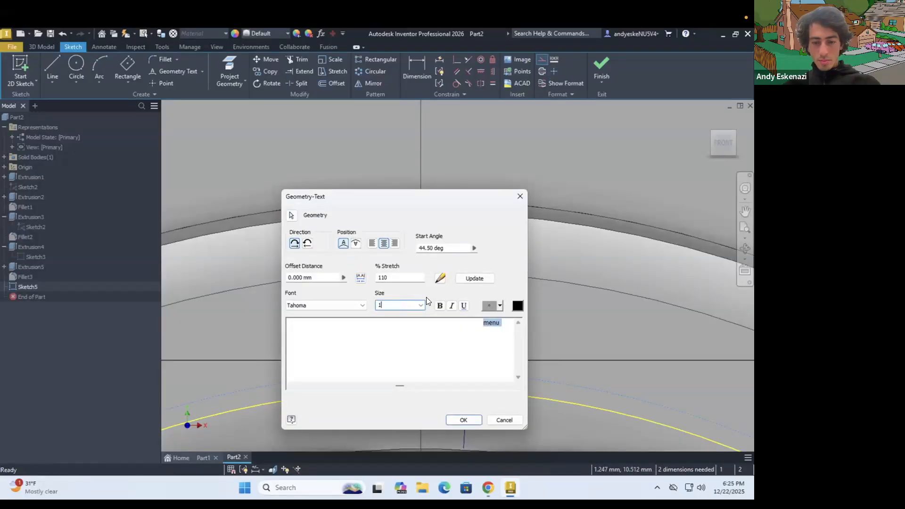
type("1 in")
key("Return")
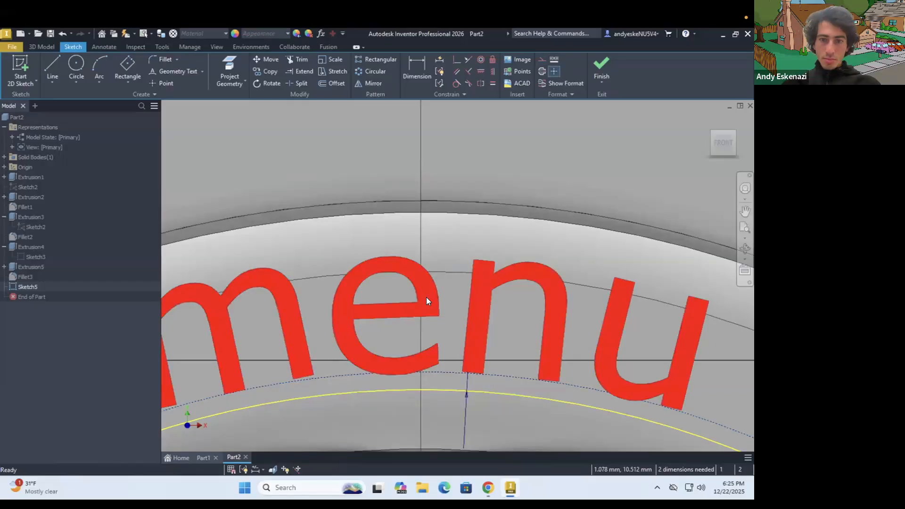
scroll(406, 229, "down", 3)
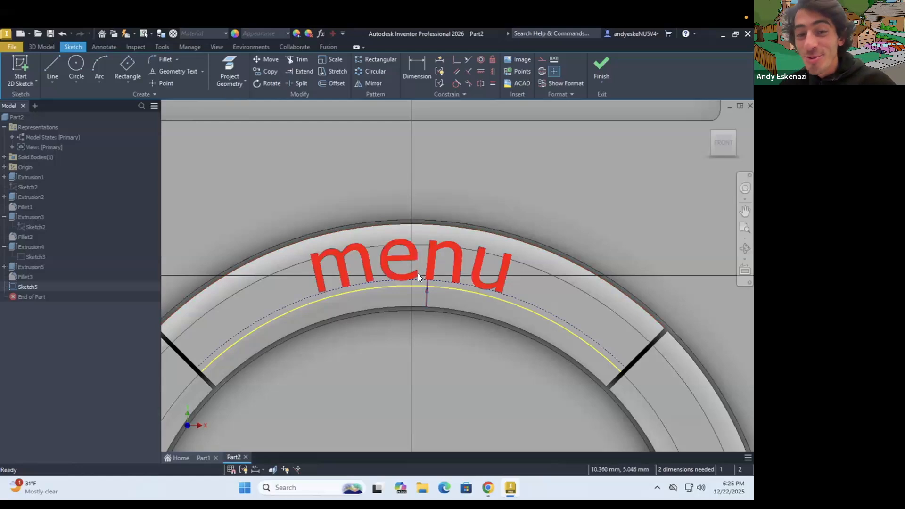
Reduce the whole "menu" text to a size of 0.75 in.
scroll(414, 263, "up", 2)
double_click(402, 253)
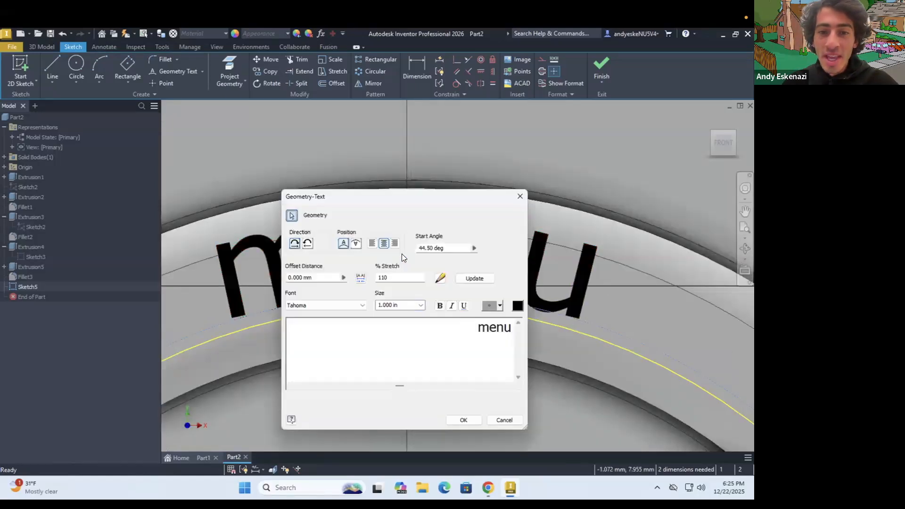
double_click(499, 330)
left_click(489, 327)
left_click_drag(512, 327, 477, 328)
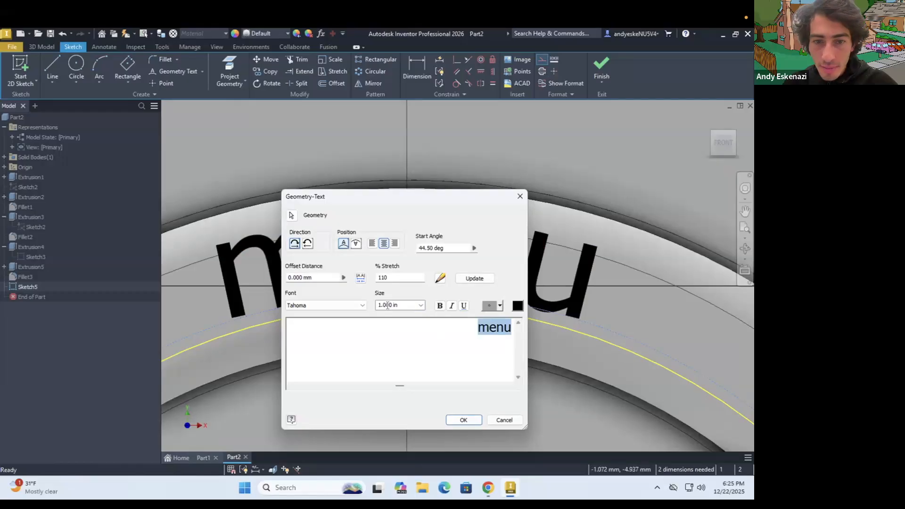
type("0")
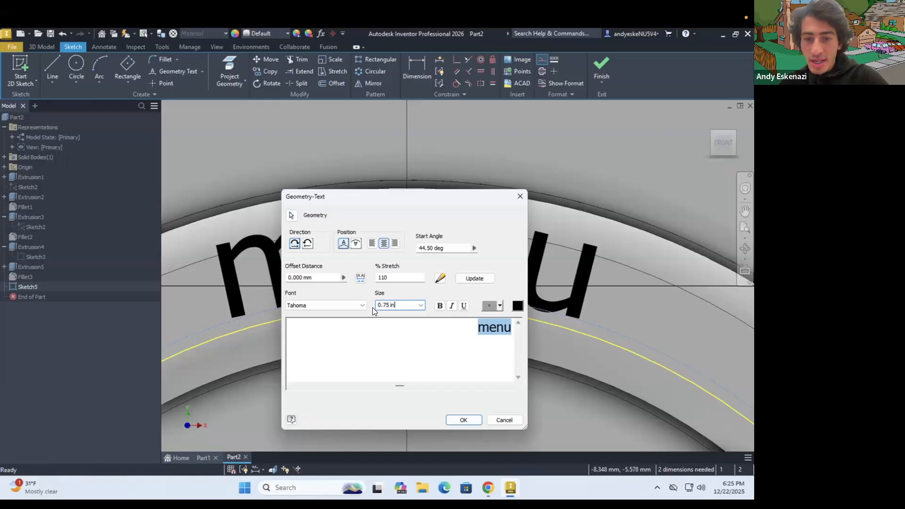
key("Return")
mouse_move(401, 306)
middle_mouse_down("shift")
mouse_move(406, 270)
mouse_move(415, 275)
mouse_move(354, 274)
mouse_move(412, 269)
mouse_move(359, 271)
middle_mouse_up("shift")
scroll(406, 271, "down", 8)
scroll(415, 275, "up", 8)
Check the iPod reference photo in Chrome, then set the offset dimension of the "menu" text's dashed guide arc to 5 mm in Inventor.
left_click(486, 488)
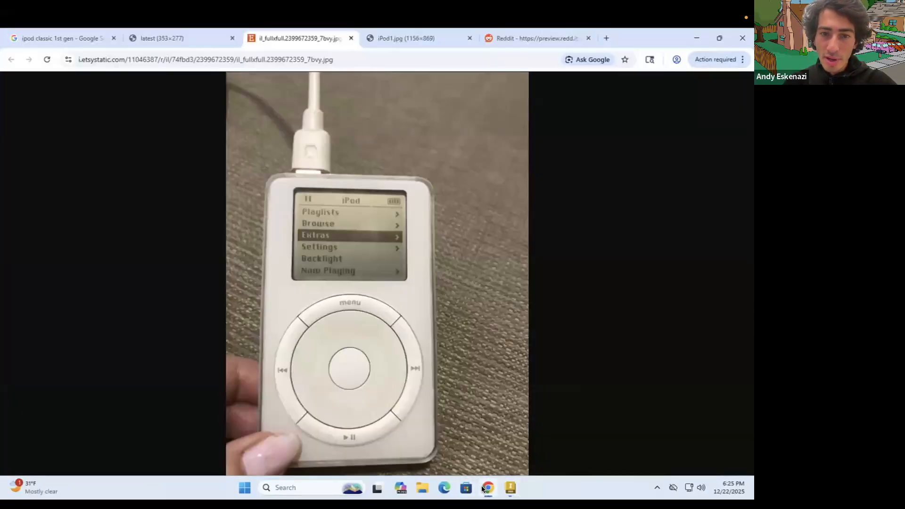
left_click(486, 489)
left_click(388, 293)
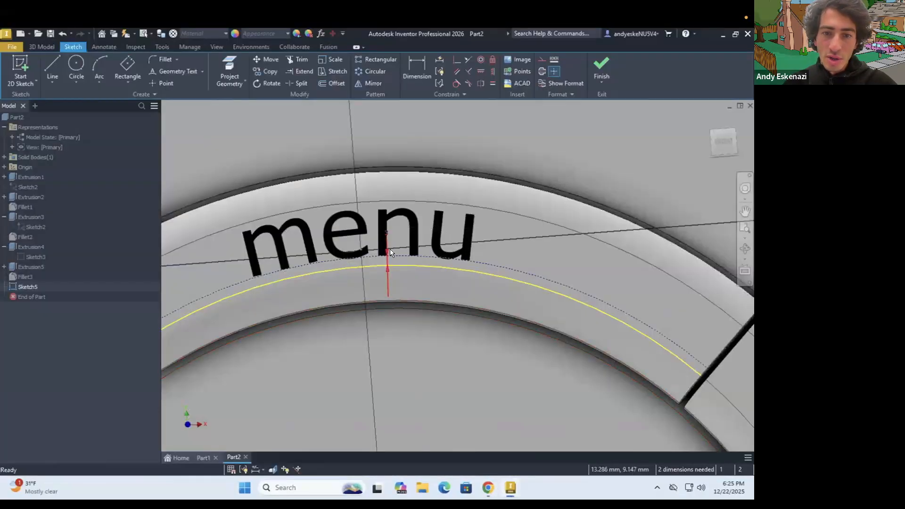
scroll(389, 249, "up", 3)
left_click(382, 218)
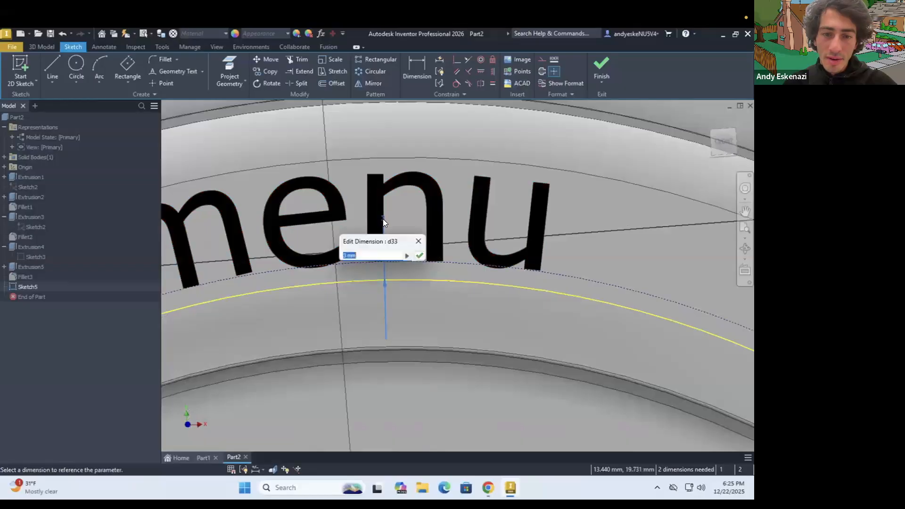
type("5")
key("Return")
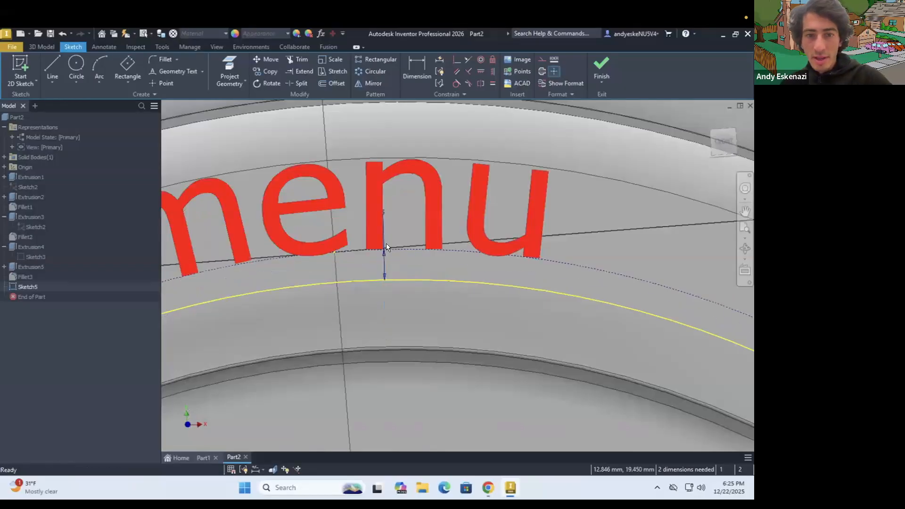
Set the "menu" text's size to 0.5 in and compare the label with the iPod reference photo in Chrome.
double_click(374, 196)
left_click_drag(486, 325, 509, 327)
left_click(407, 304)
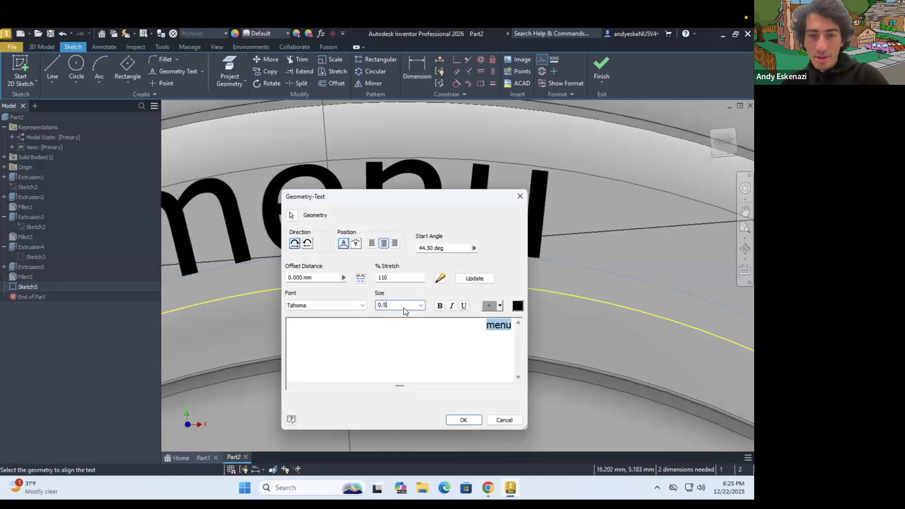
key("Return")
scroll(447, 292, "up", 4)
middle_click_drag(414, 269, 419, 268, "shift")
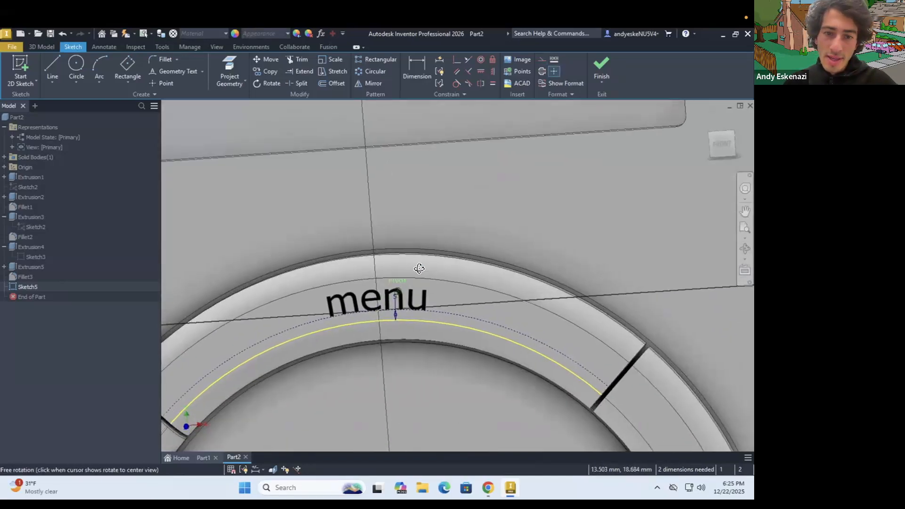
scroll(434, 282, "up", 6)
scroll(442, 299, "down", 5)
mouse_move(445, 297)
middle_mouse_down("shift")
mouse_move(431, 287)
mouse_move(441, 295)
middle_mouse_up("shift")
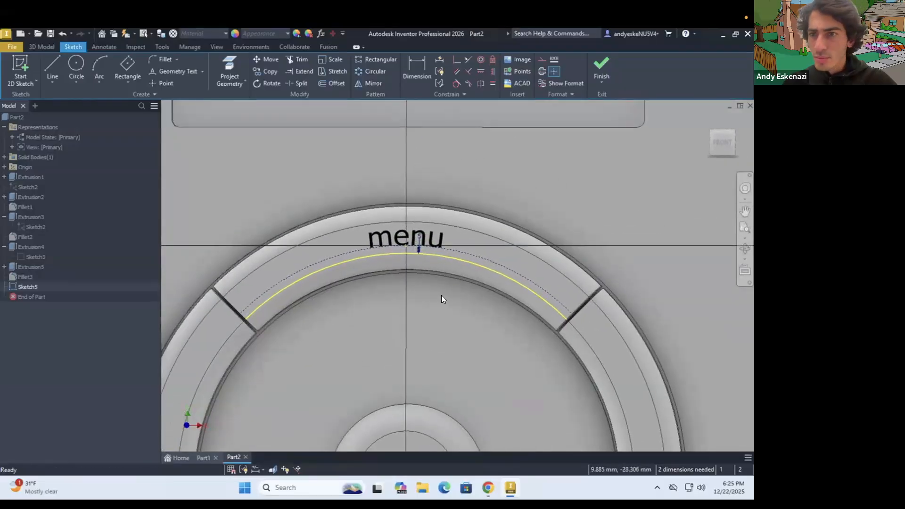
scroll(442, 295, "up", 3)
left_click(484, 484)
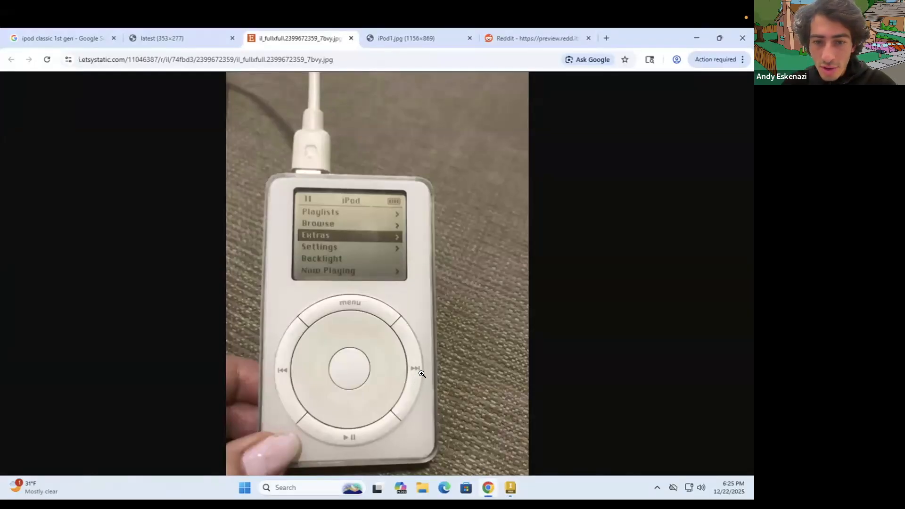
left_click(490, 486)
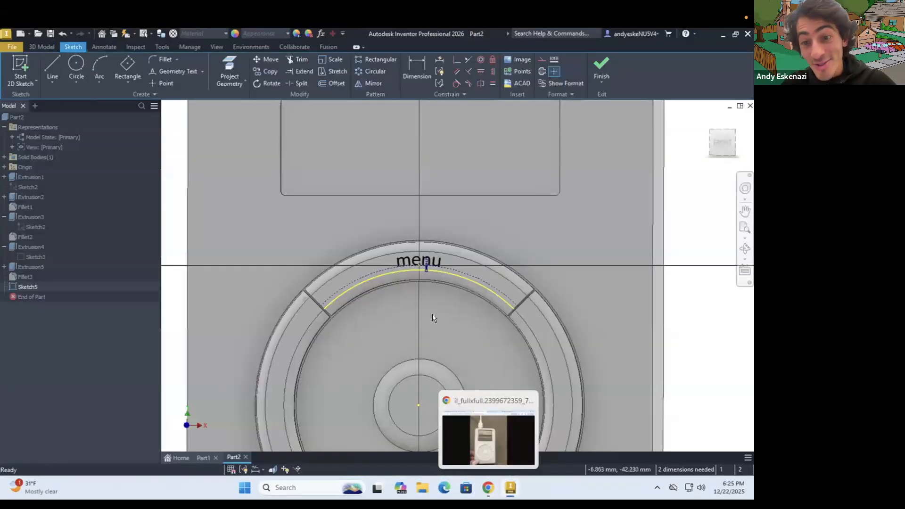
scroll(519, 349, "down", 4)
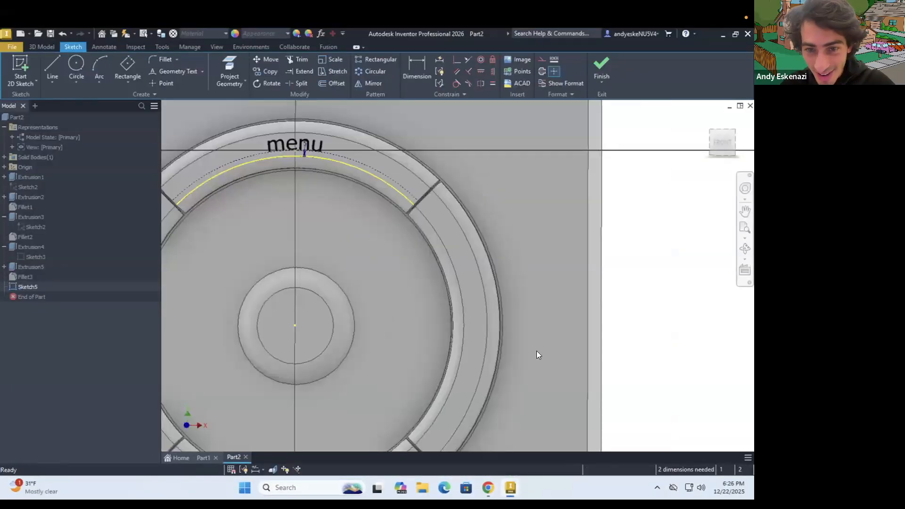
left_click(49, 60)
left_click(541, 59)
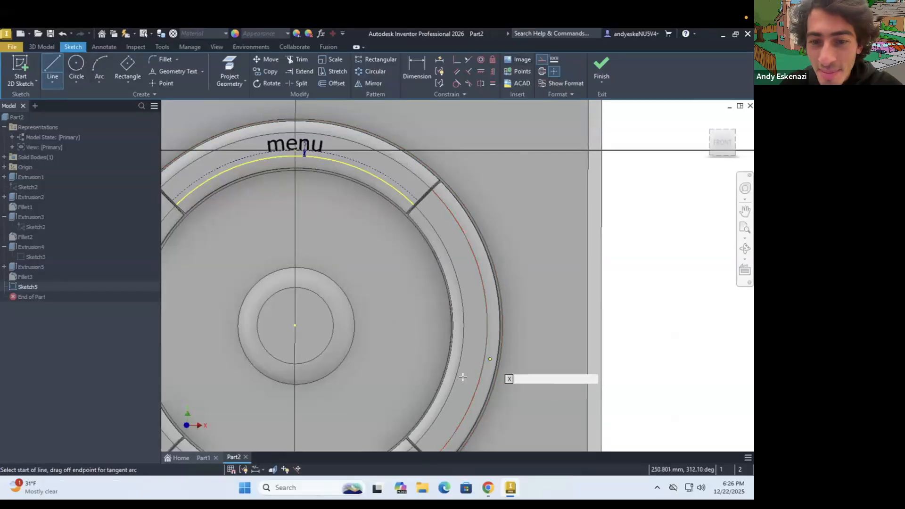
left_click(464, 325)
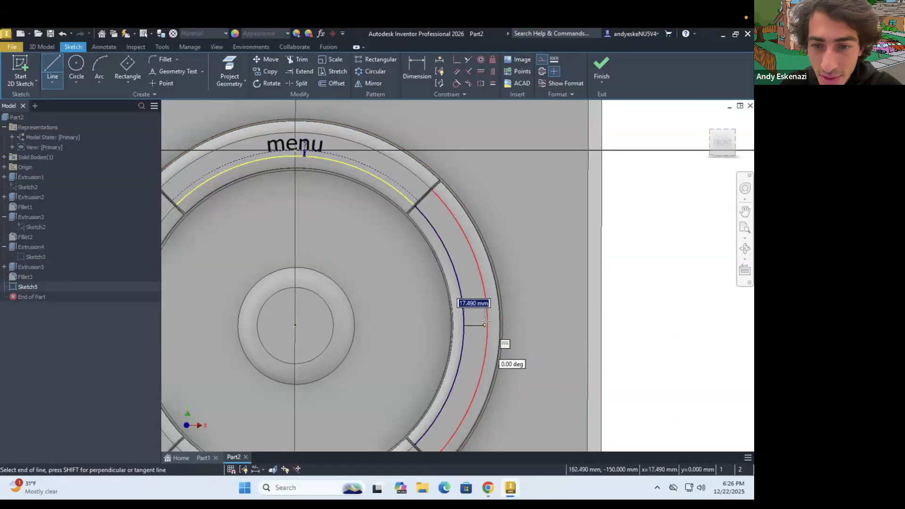
left_click(487, 323)
key("Escape")
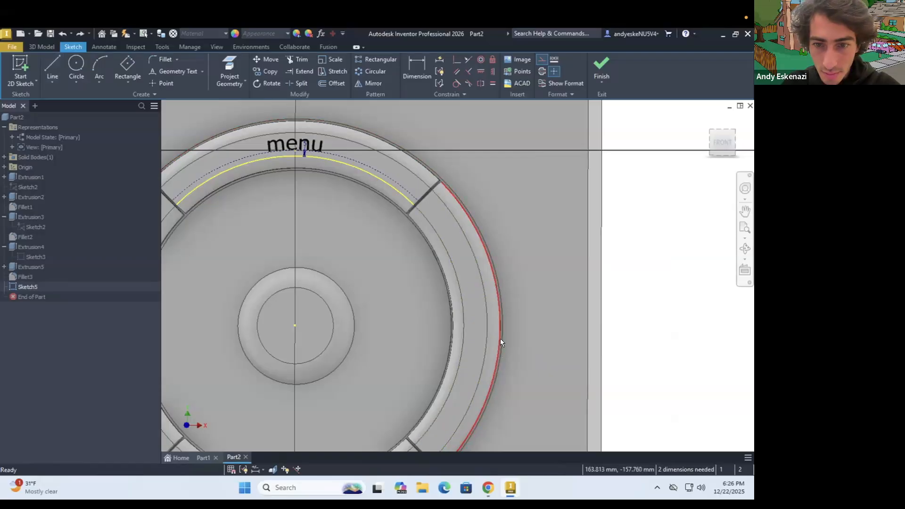
Sketch a horizontal construction line across the control ring's right-hand section, between the two arcs bounding its flat band.
scroll(500, 339, "up", 3)
left_click(53, 63)
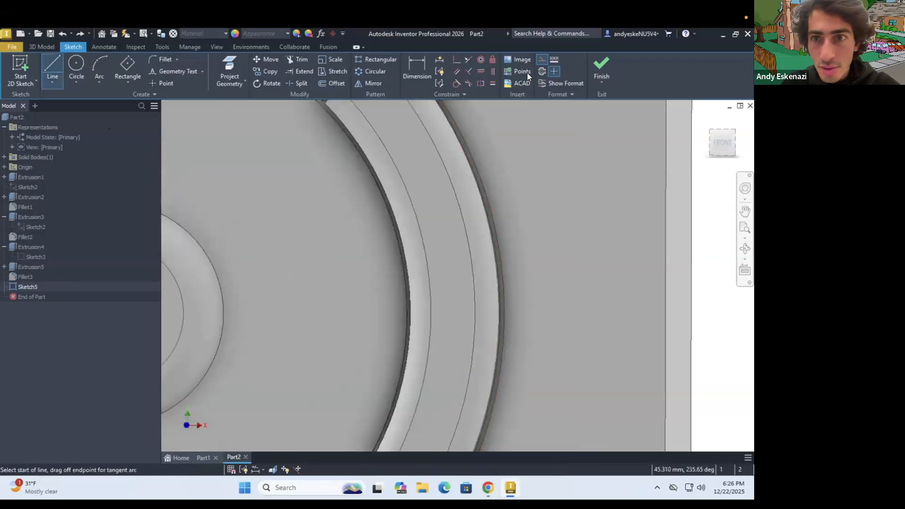
left_click(430, 313)
left_click(476, 312)
key("Escape")
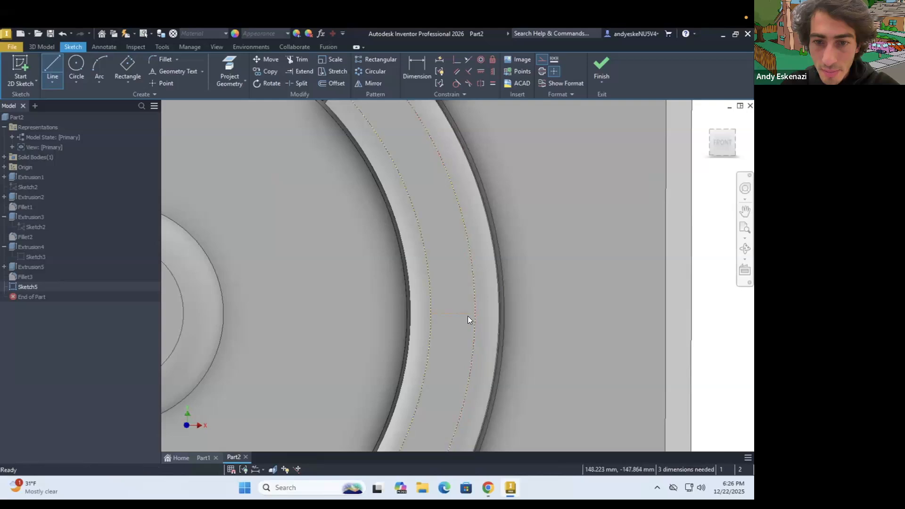
scroll(476, 322, "down", 2)
scroll(476, 321, "up", 4)
scroll(476, 324, "up", 3)
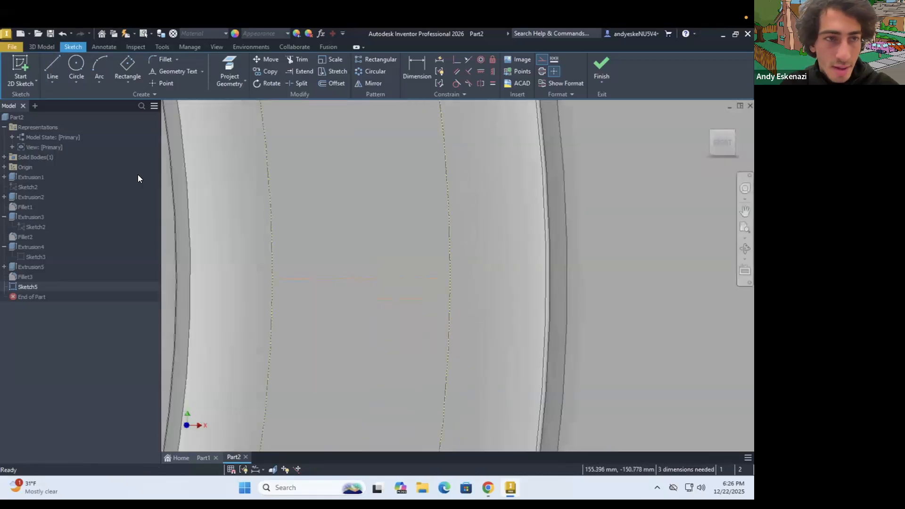
left_click(52, 62)
left_click(294, 278)
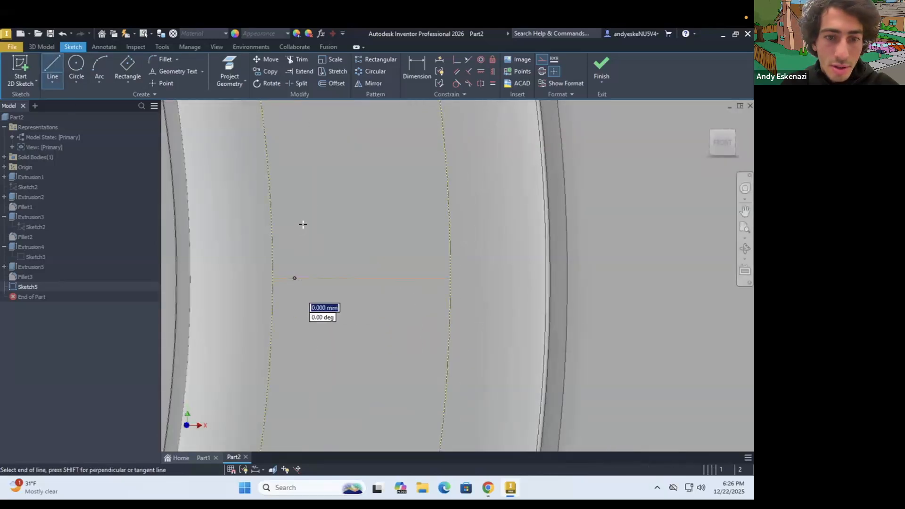
left_click(293, 218)
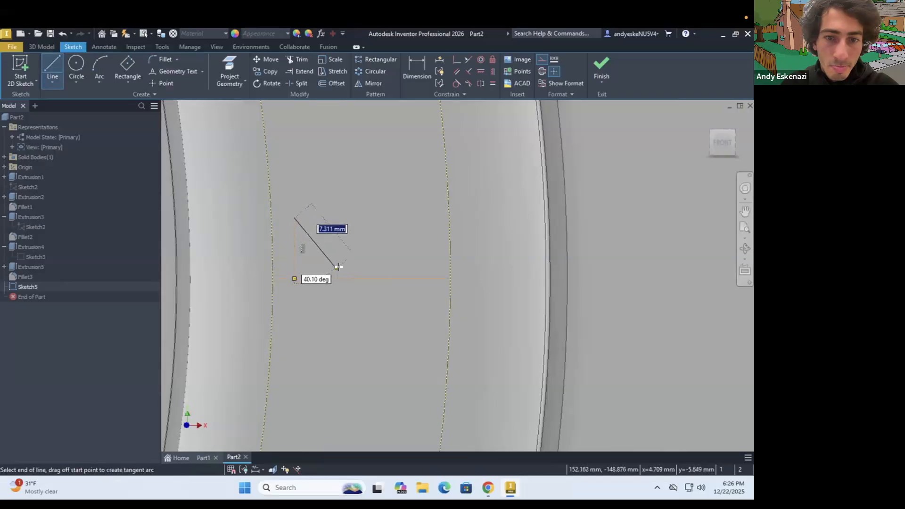
left_click(342, 271)
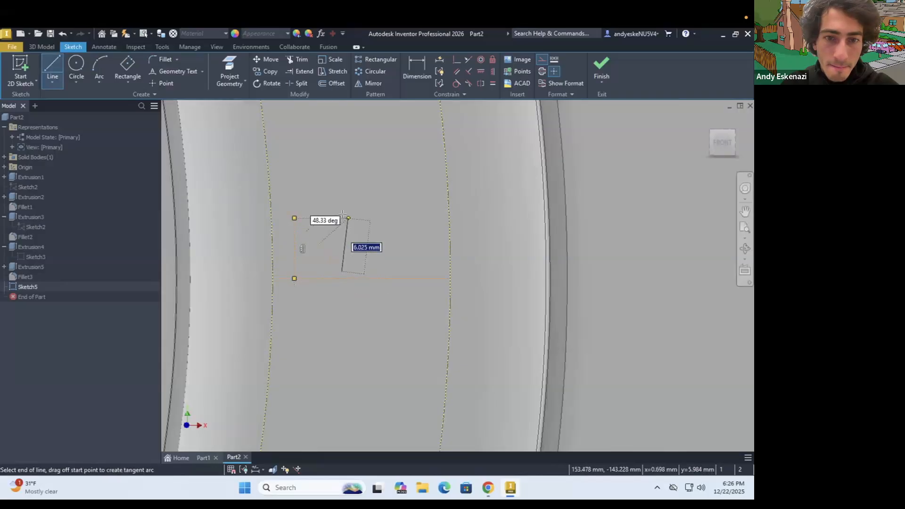
left_click(342, 215)
left_click(391, 271)
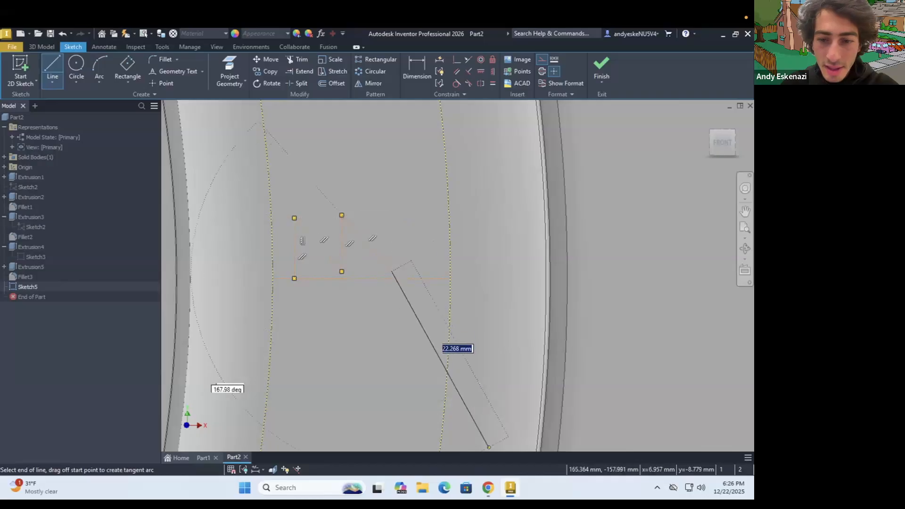
left_click(489, 490)
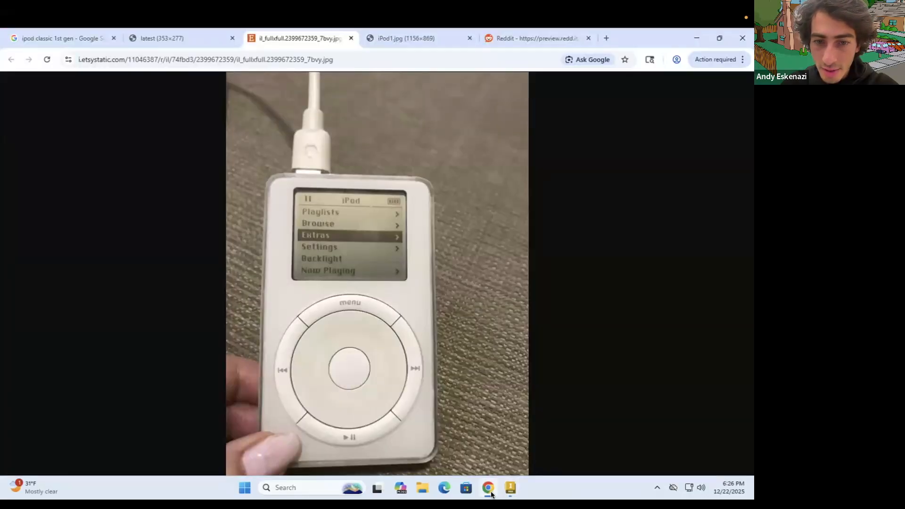
left_click(491, 493)
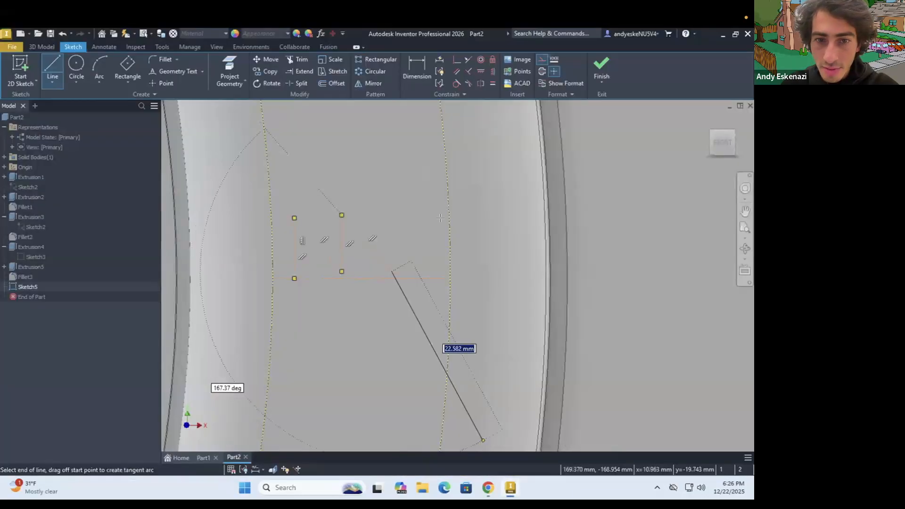
left_click(392, 215)
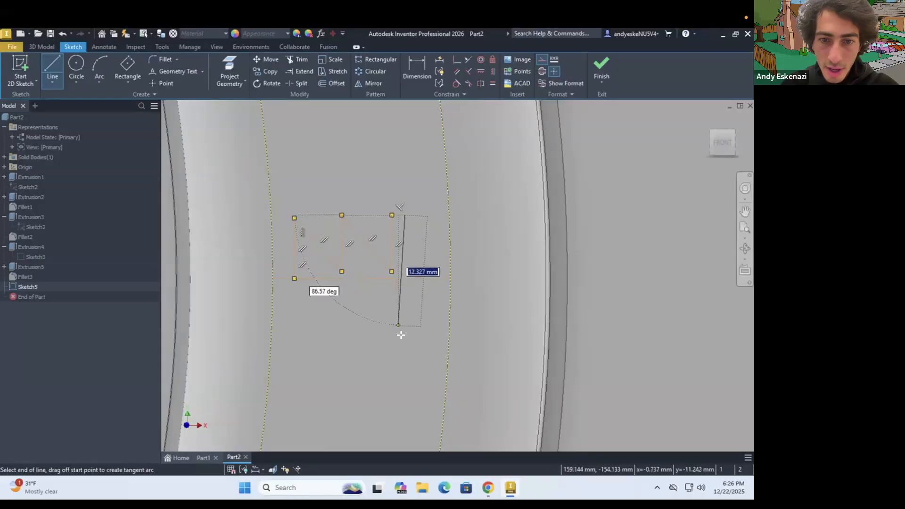
left_click(405, 278)
key("Escape")
key("Escape")
key("ctrl+z")
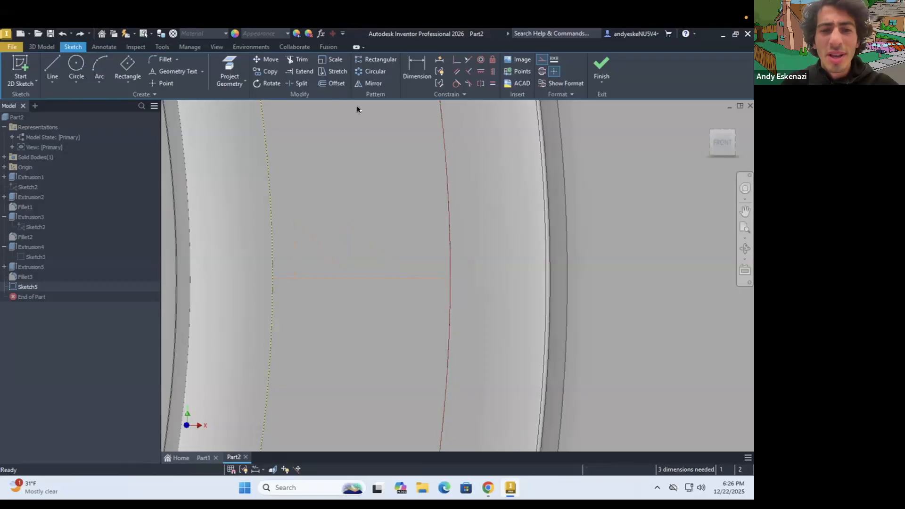
Sketch the upper half of the fast-forward symbol above the horizontal construction line with solid lines: two slanted triangle halves followed by a narrow bar.
left_click(53, 61)
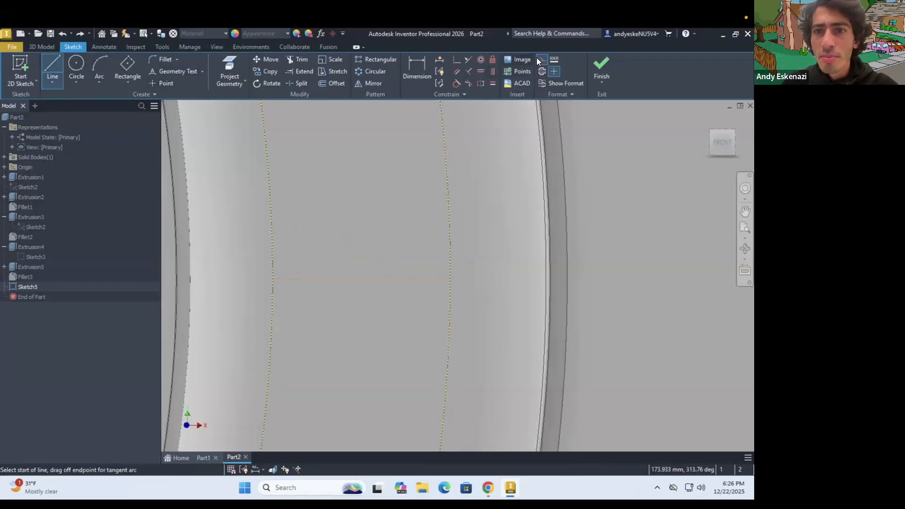
left_click(291, 278)
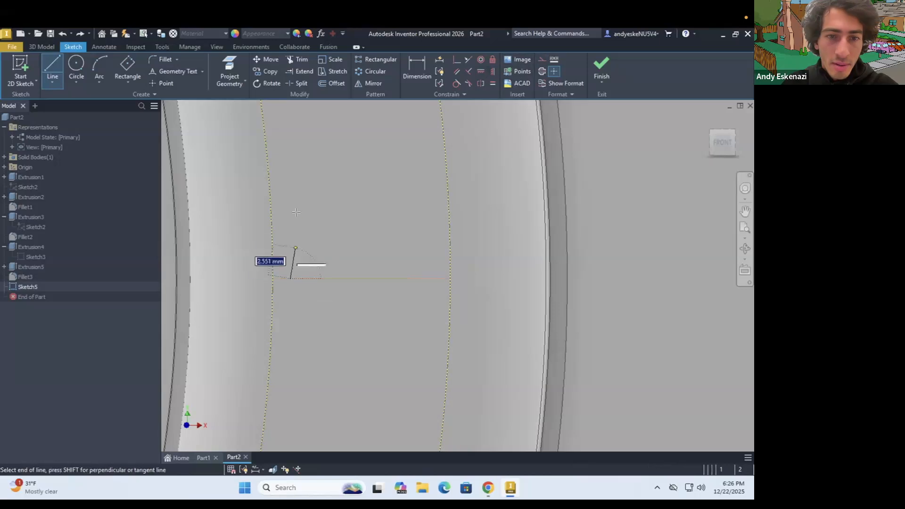
left_click(290, 197)
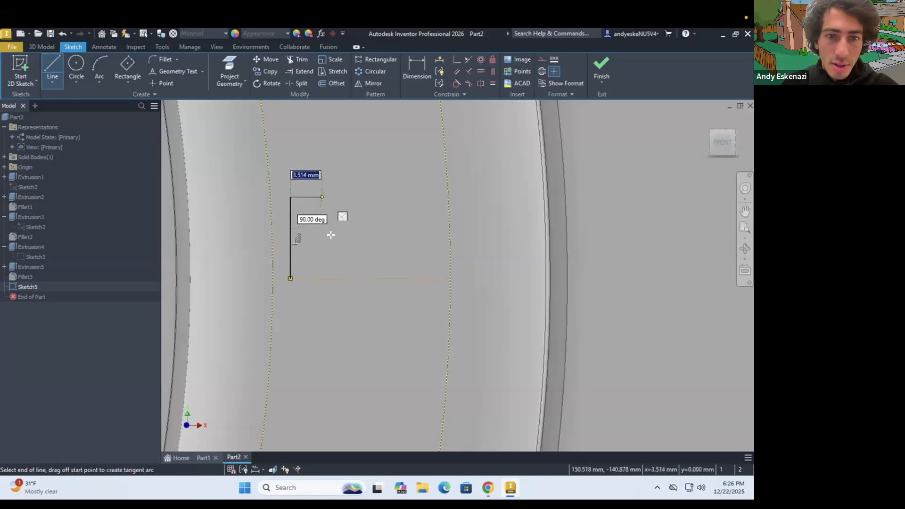
left_click(344, 268)
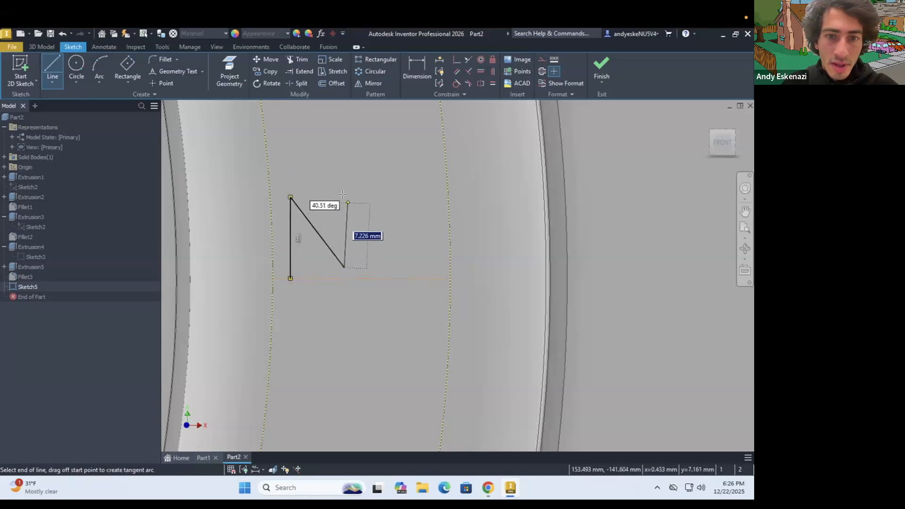
left_click(344, 197)
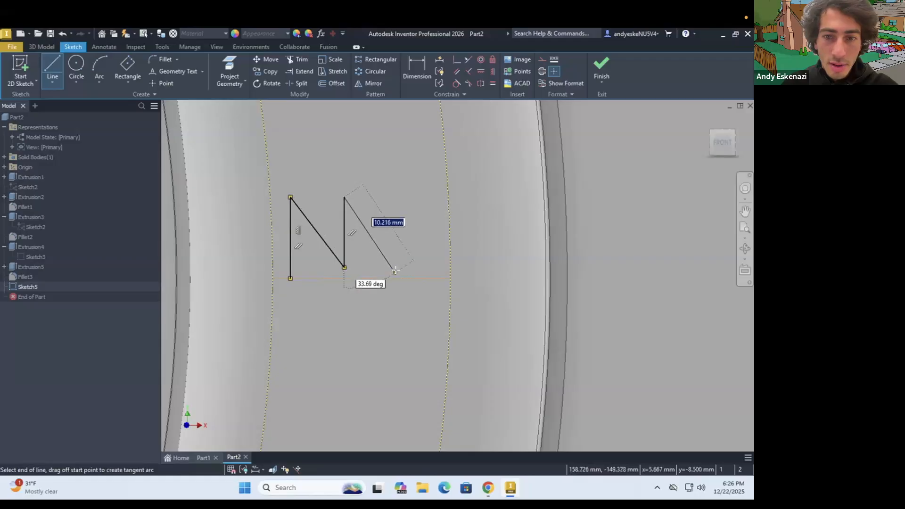
left_click(398, 268)
left_click(399, 197)
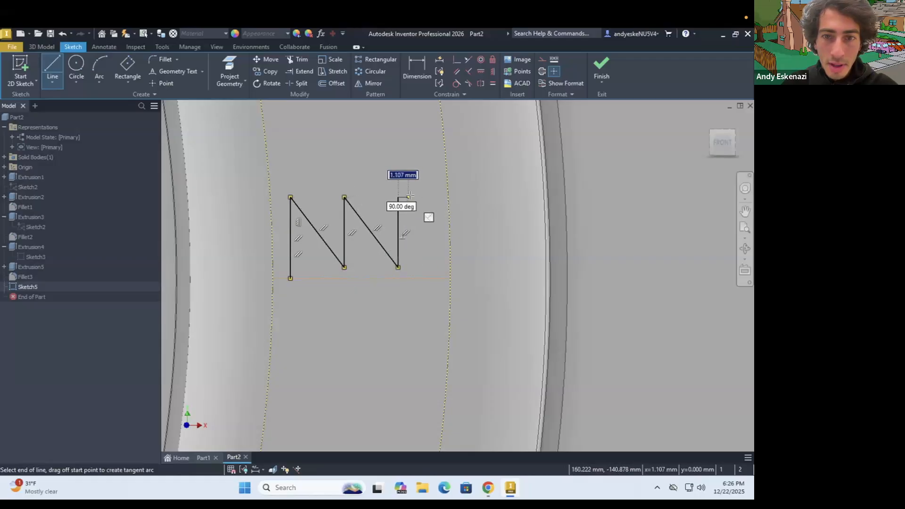
left_click(417, 197)
left_click(415, 279)
key("Escape")
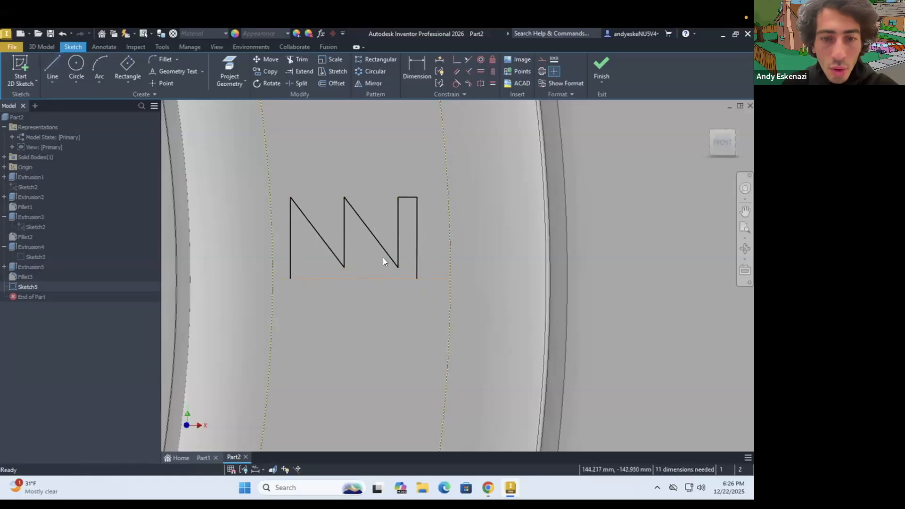
Dimension the gaps between the symbol's two outer vertical lines and the neighbouring ring arcs to 2 mm each.
key("d")
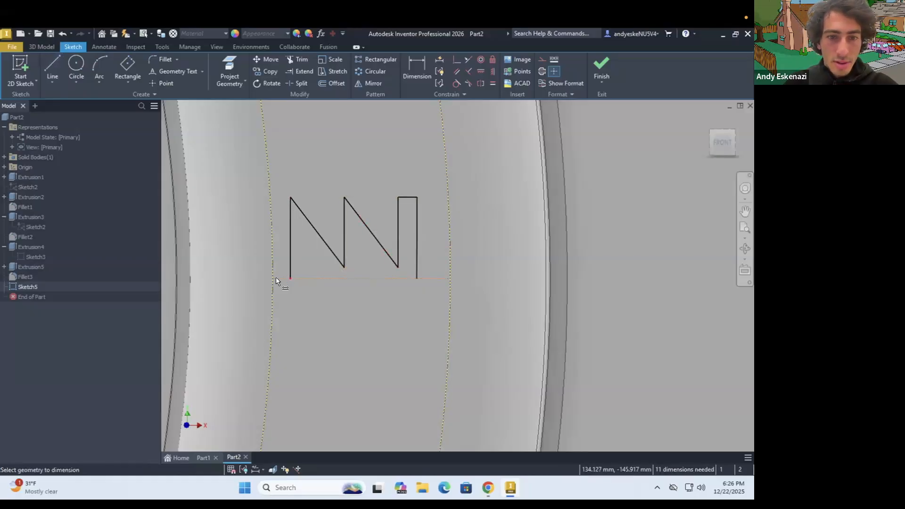
left_click(273, 277)
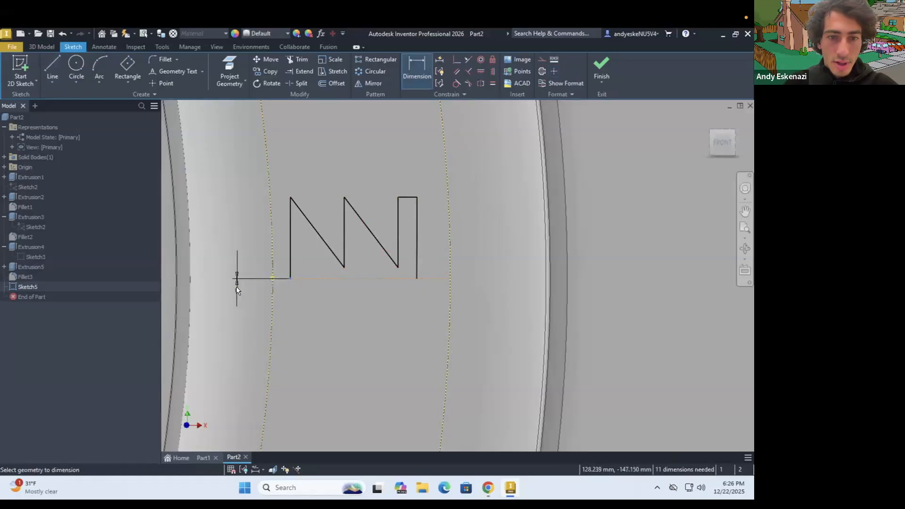
left_click(289, 293)
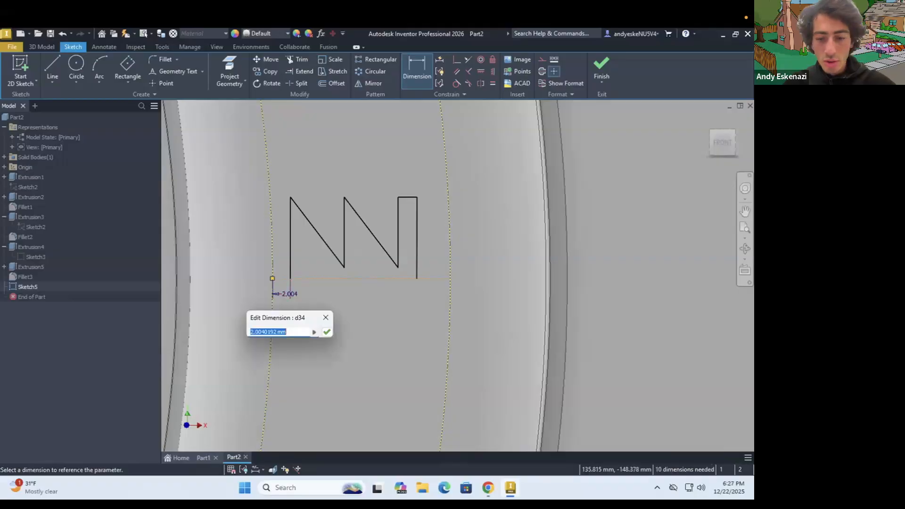
type("2")
key("Return")
left_click(417, 280)
left_click(449, 278)
left_click(480, 292)
type("2")
key("Return")
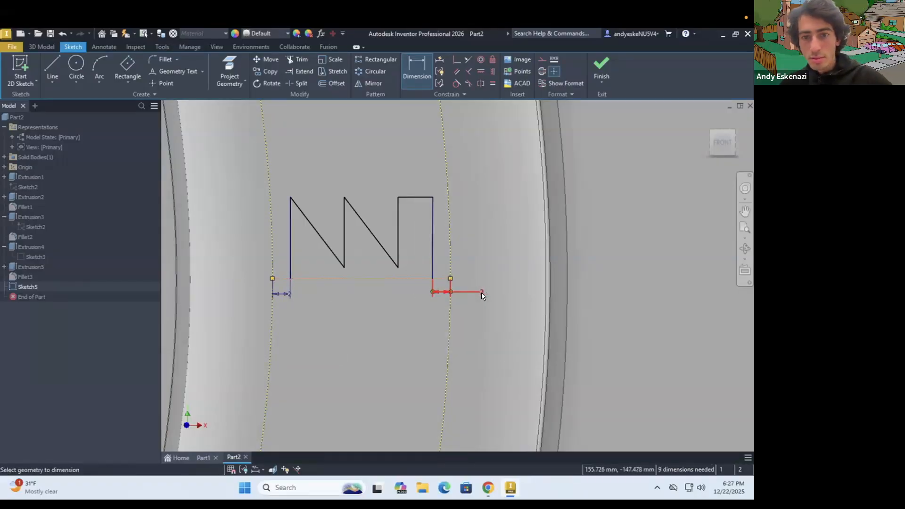
Set the width of the symbol's narrow bar to 2 mm and adjust the lower tip where the second slanted line meets it.
scroll(482, 292, "up", 6)
scroll(488, 294, "down", 8)
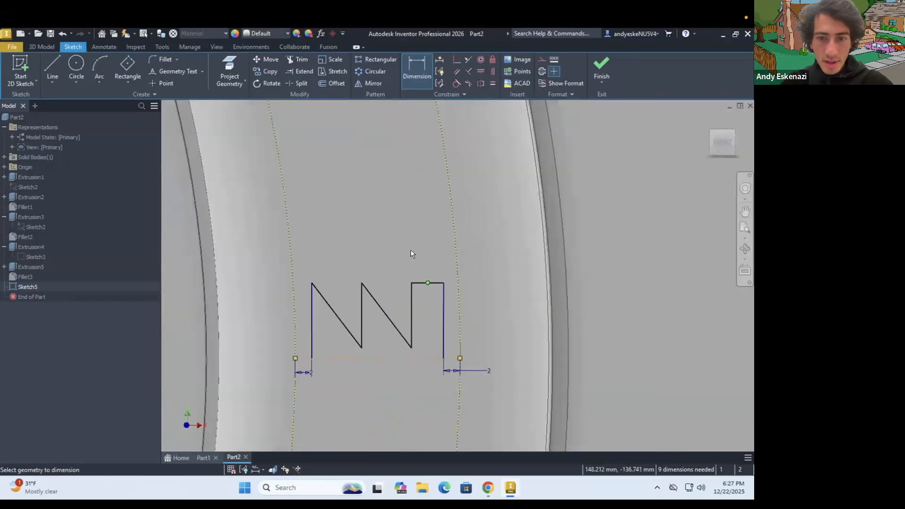
left_click(435, 282)
left_click(435, 248)
type("2")
key("Return")
key("Escape")
mouse_move(426, 367)
left_mouse_down()
mouse_move(411, 345)
mouse_move(426, 350)
left_mouse_up()
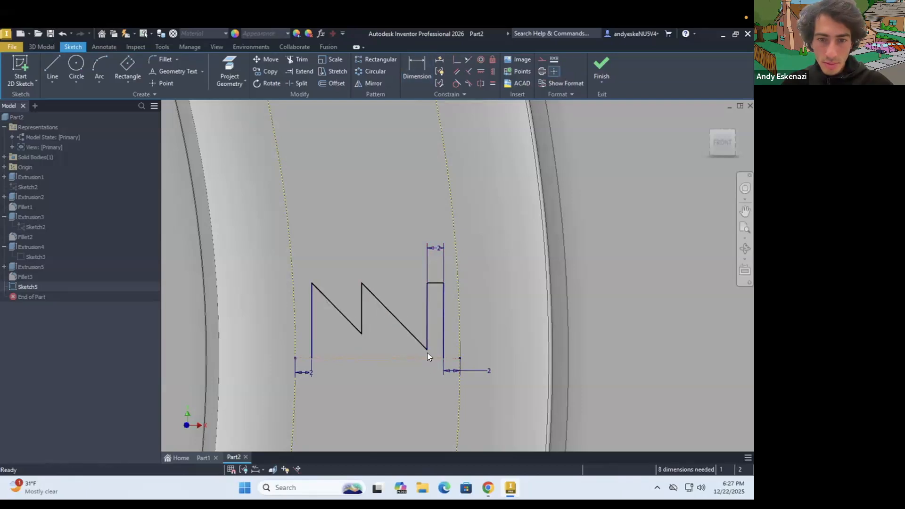
Join the lower tips of the two slanted lines with a construction line and constrain it perpendicular to the bar's inner vertical side.
key("l")
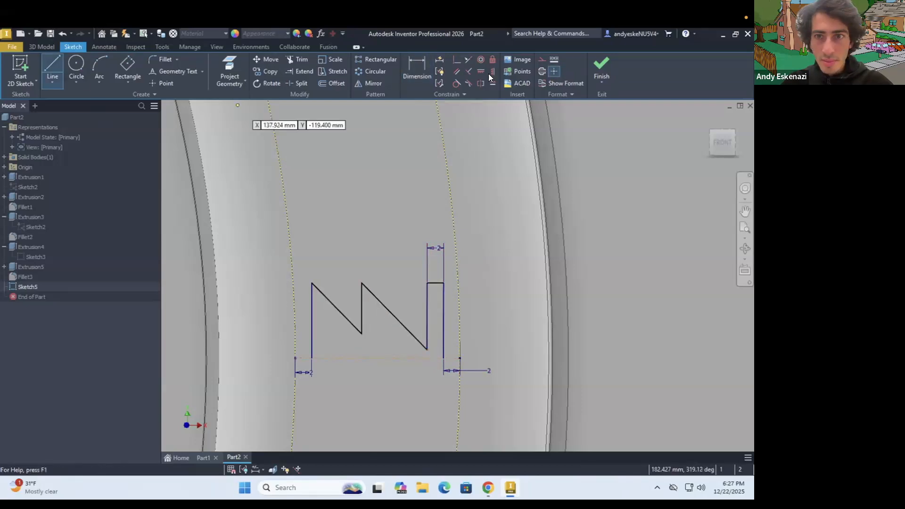
left_click(542, 59)
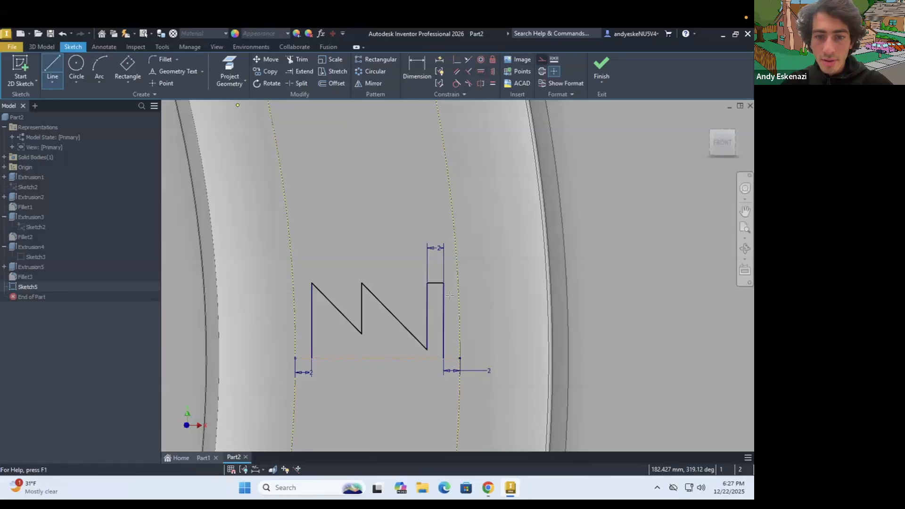
left_click(427, 350)
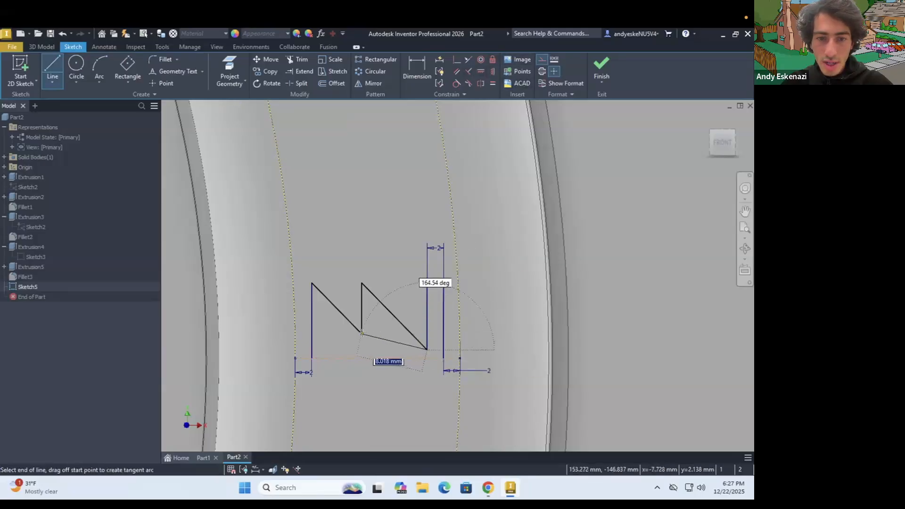
left_click(361, 333)
key("Escape")
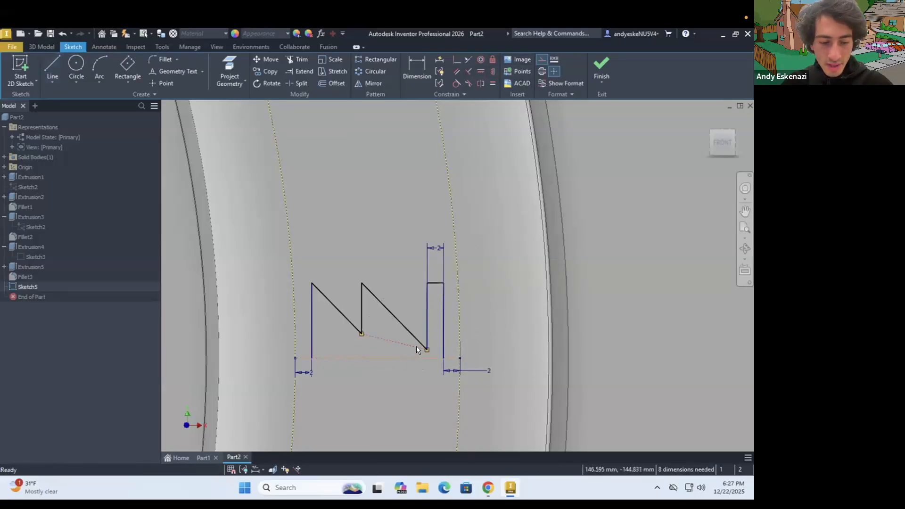
left_click(428, 321)
left_click(465, 70)
key("Escape")
left_click(411, 349)
left_click(416, 358, "ctrl")
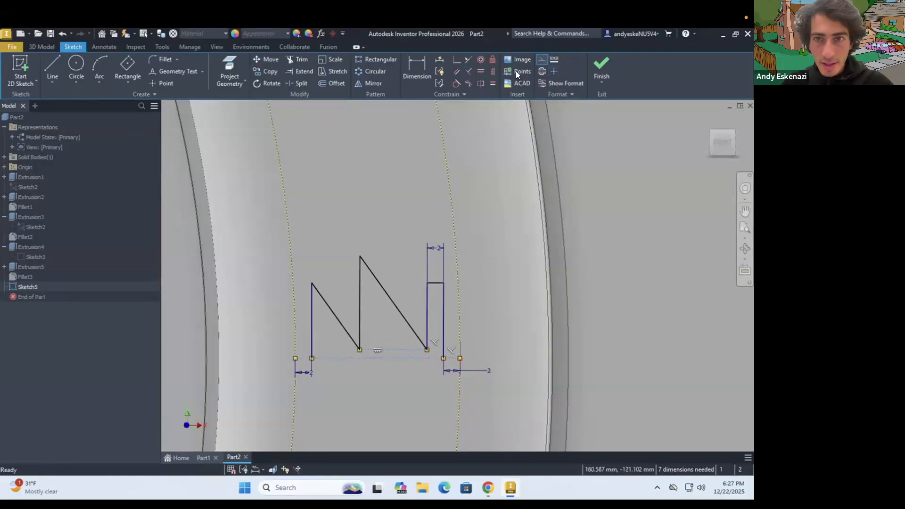
left_click(493, 82)
key("ctrl+z")
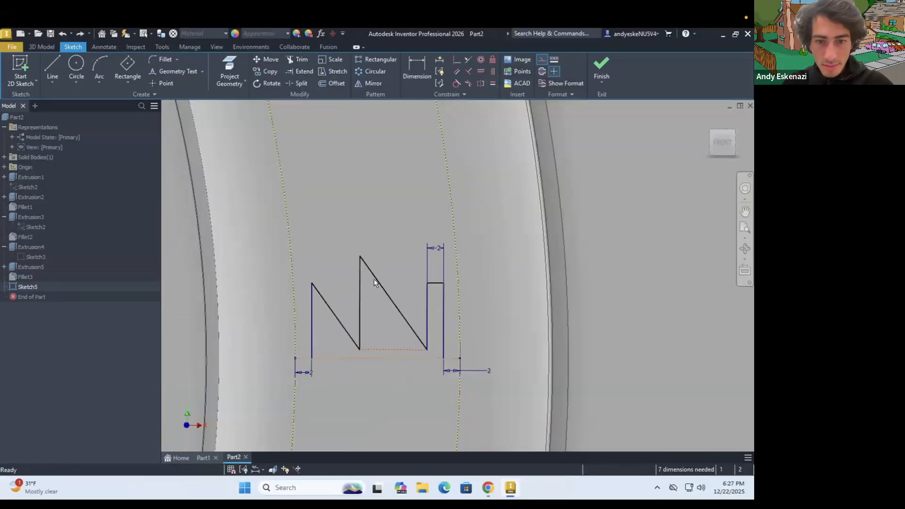
Pull the peaks of the two triangle halves down below the height of the bar's top edge.
left_click(311, 318, "ctrl")
left_click(360, 255)
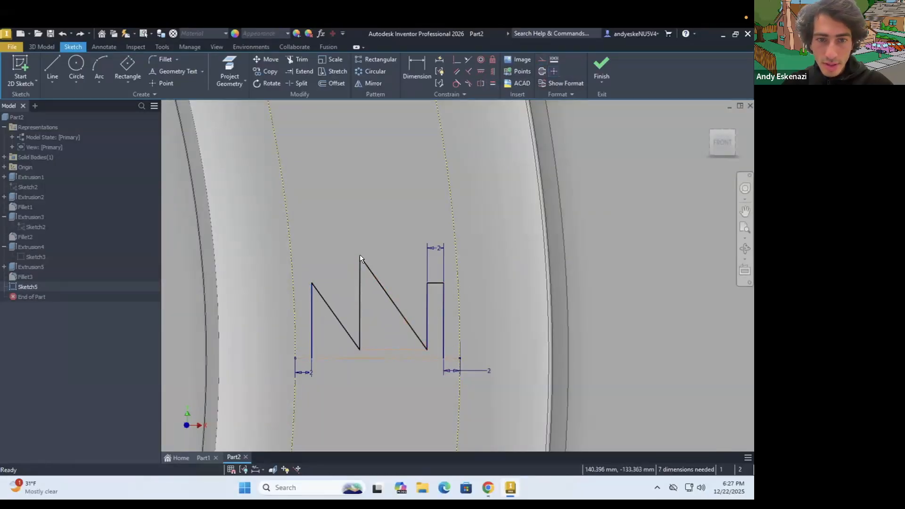
left_click(359, 260)
left_click(310, 312, "ctrl")
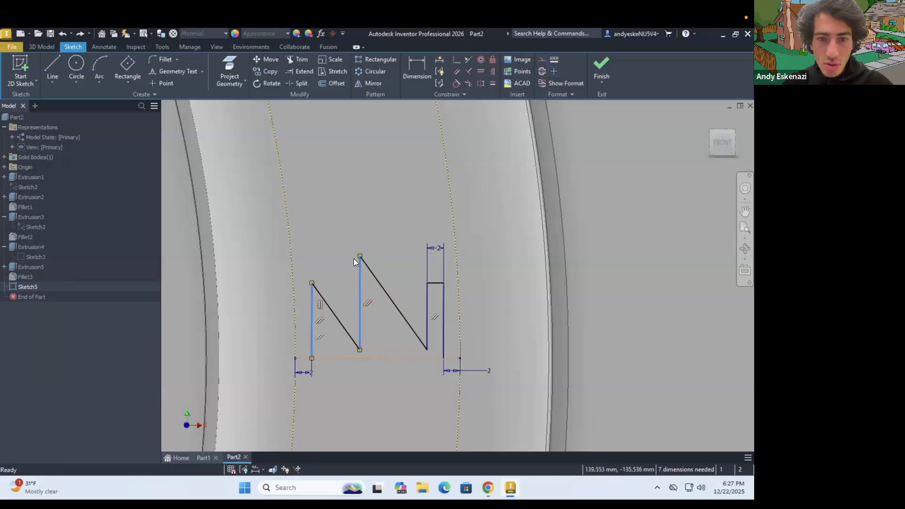
left_click_drag(358, 254, 347, 311)
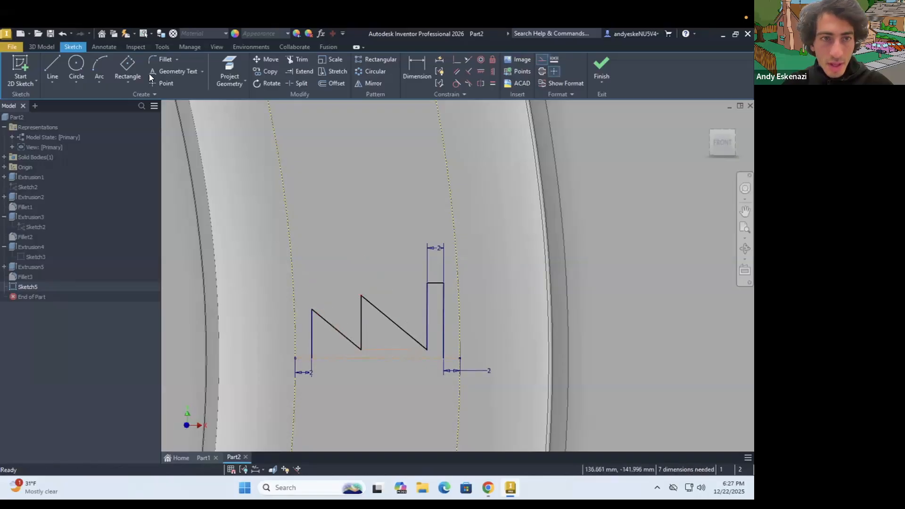
Join the two triangle peaks with a construction line and constrain it perpendicular to the symbol's leftmost vertical line.
left_click(52, 66)
left_click(311, 309)
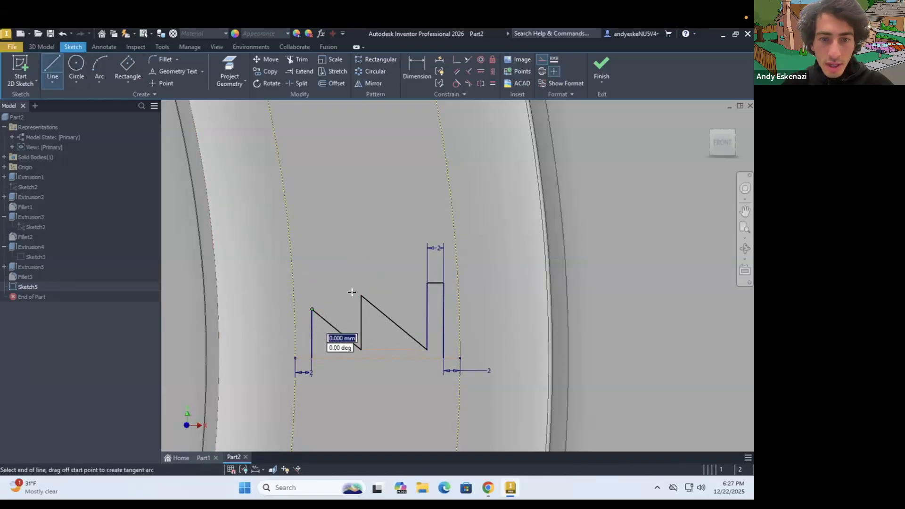
left_click(360, 297)
key("Escape")
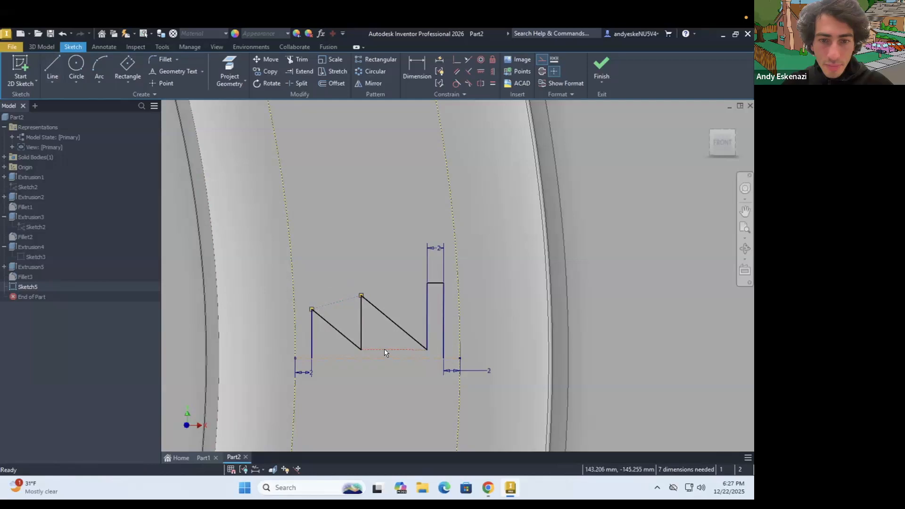
left_click(316, 313)
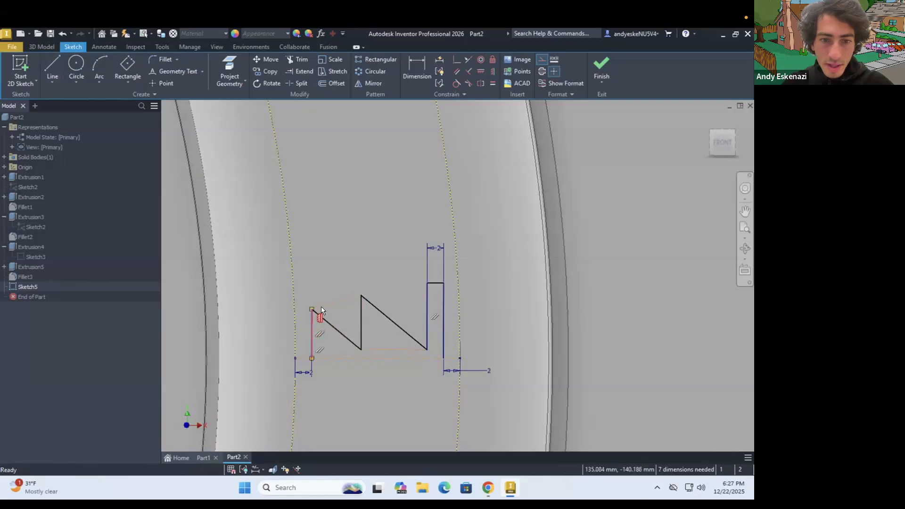
left_click(324, 305, "ctrl")
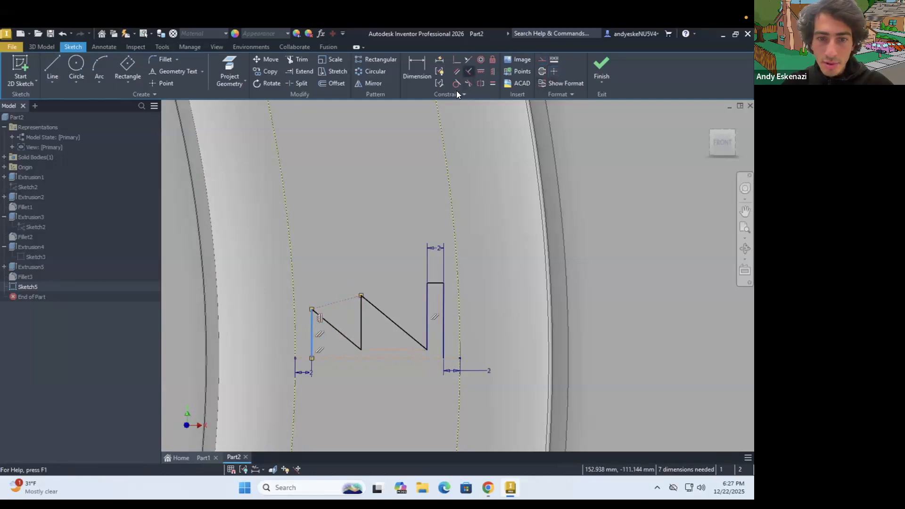
left_click_drag(370, 302, 352, 289)
key("ctrl+z")
Make the construction line joining the peaks collinear with the narrow bar's top edge and pull the second slanted line's lower tip downward.
left_click(343, 289)
left_click(439, 283, "ctrl")
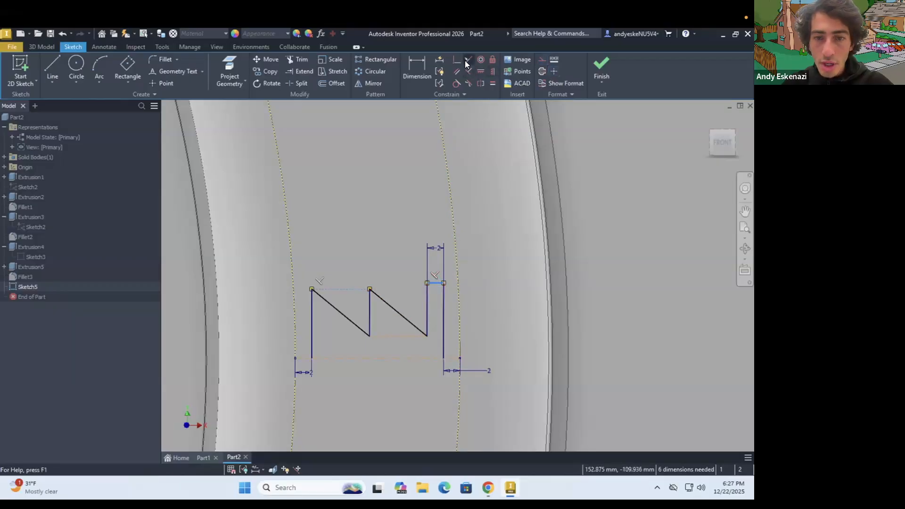
left_click(466, 60)
left_click_drag(425, 333, 421, 365)
scroll(420, 366, "up", 3)
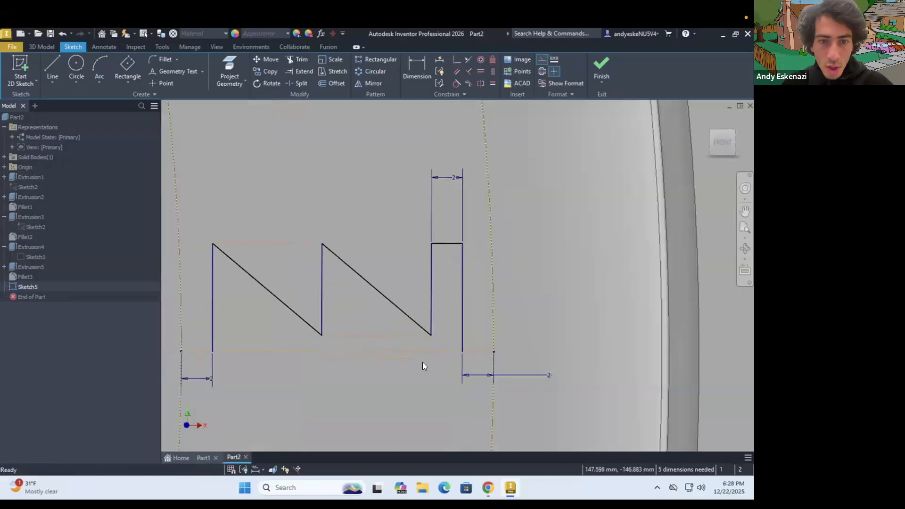
Try to constrain the two slanted lines to equal length, move the first one's lower tip and undo that move.
left_click(375, 285)
left_click(290, 307, "ctrl")
left_click(492, 84)
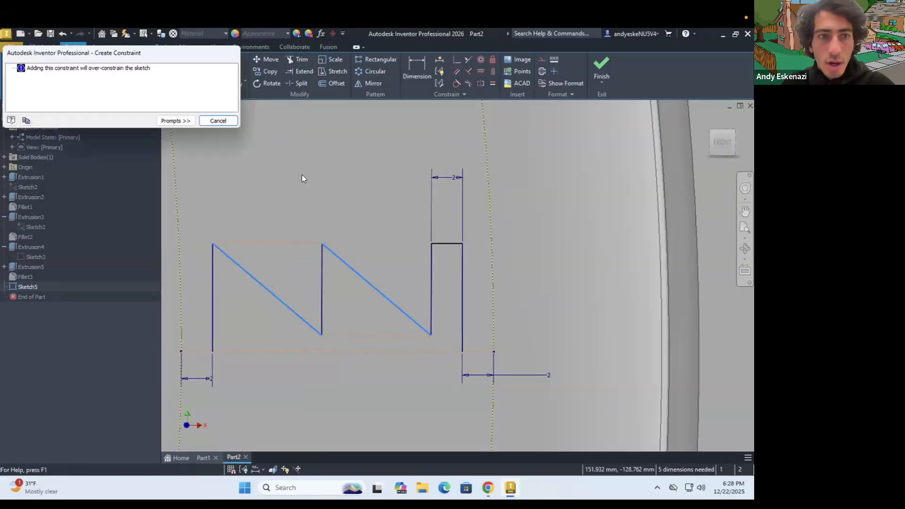
left_click(236, 123)
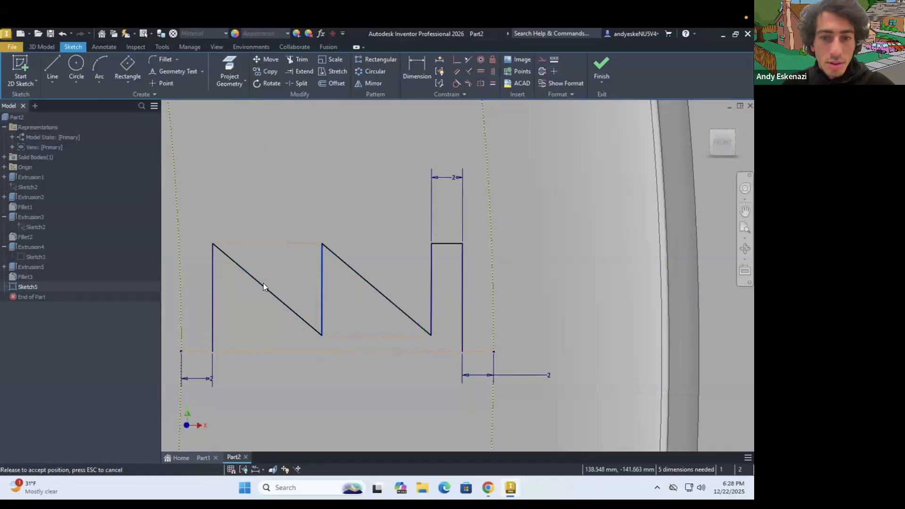
left_click_drag(323, 335, 349, 314)
key("ctrl+z")
Dimension the symbol's leftmost vertical line to 8 mm.
key("d")
left_click(213, 279)
left_click(187, 273)
type("8")
key("Return")
scroll(404, 271, "down", 4)
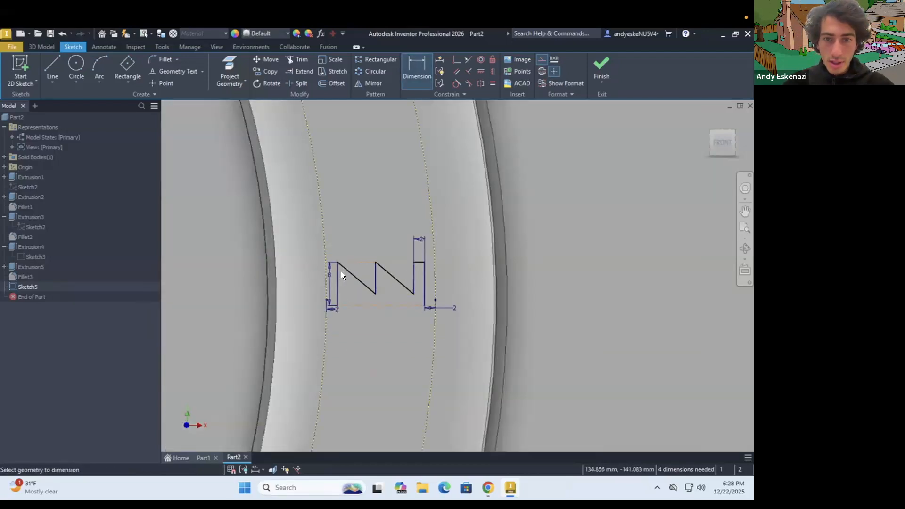
Try to dimension the construction line joining the two triangle peaks.
scroll(340, 272, "up", 2)
key("Escape")
key("d")
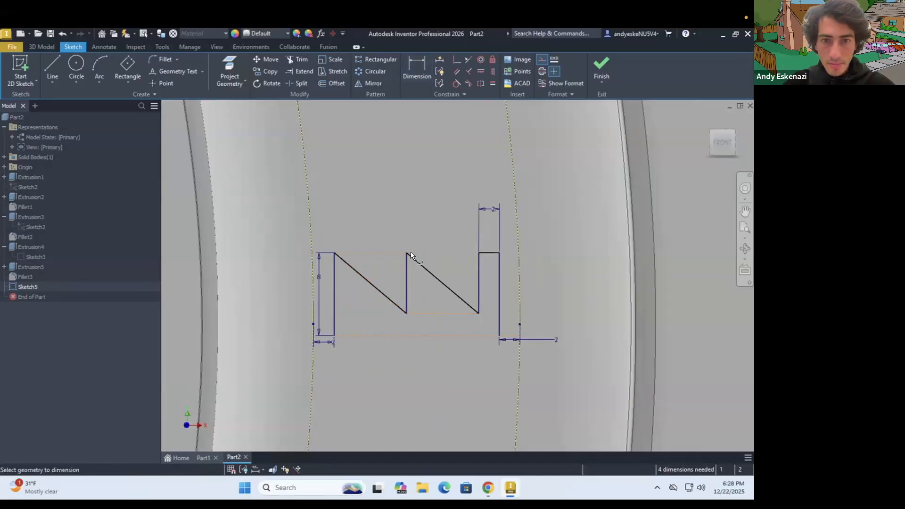
left_click(389, 253)
left_click(387, 228)
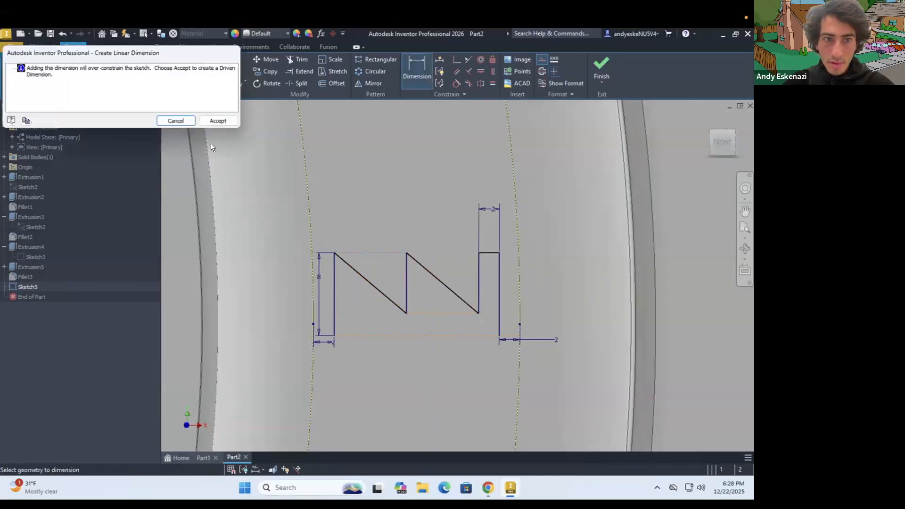
key("Escape")
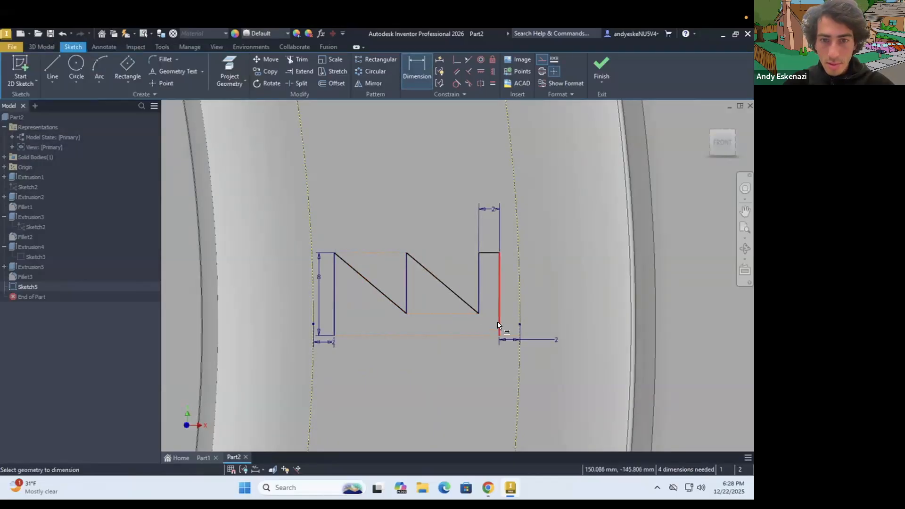
Dimension the height of the first slanted line's lower tip above the construction baseline to 1 mm.
left_click(406, 335)
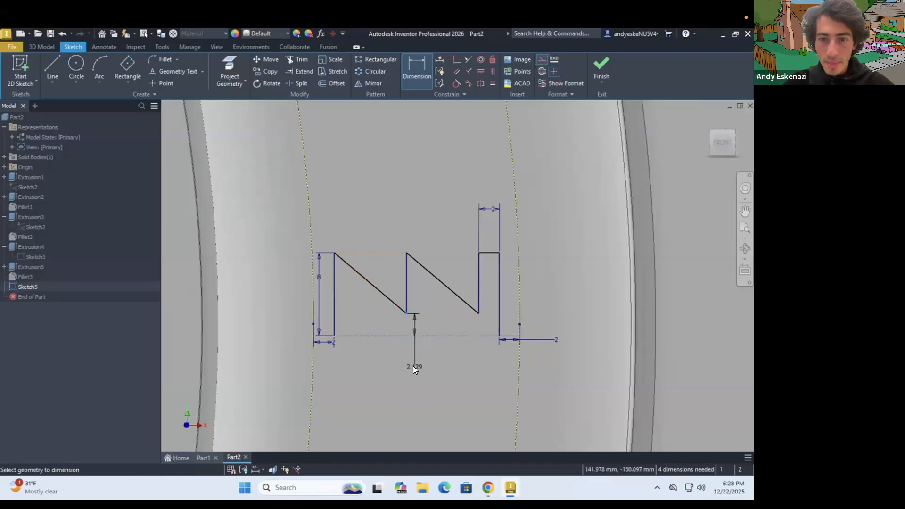
left_click(413, 366)
type("1")
key("Return")
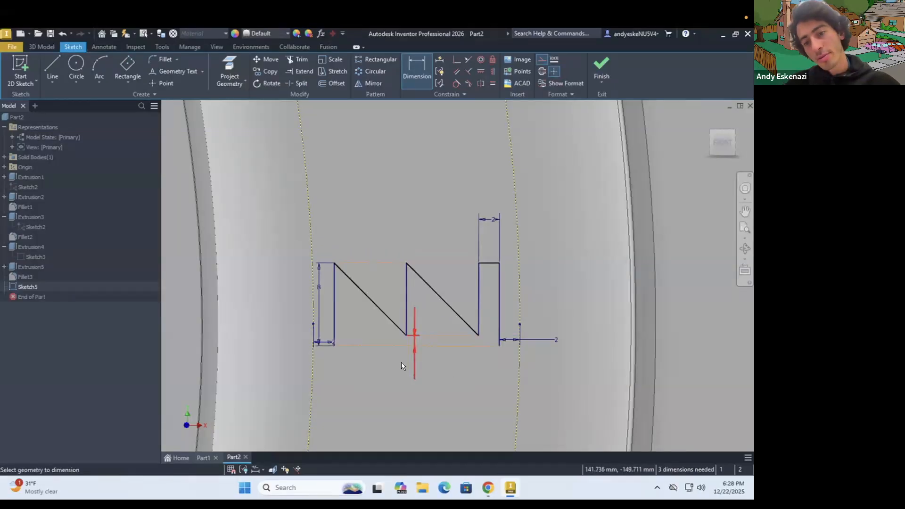
key("Escape")
Shift the half symbol upward along the ring to test how freely it still moves between the two arcs.
mouse_move(499, 279)
left_mouse_down()
mouse_move(456, 277)
mouse_move(486, 312)
mouse_move(423, 285)
mouse_move(454, 261)
mouse_move(451, 271)
mouse_move(451, 257)
mouse_move(383, 307)
left_mouse_up()
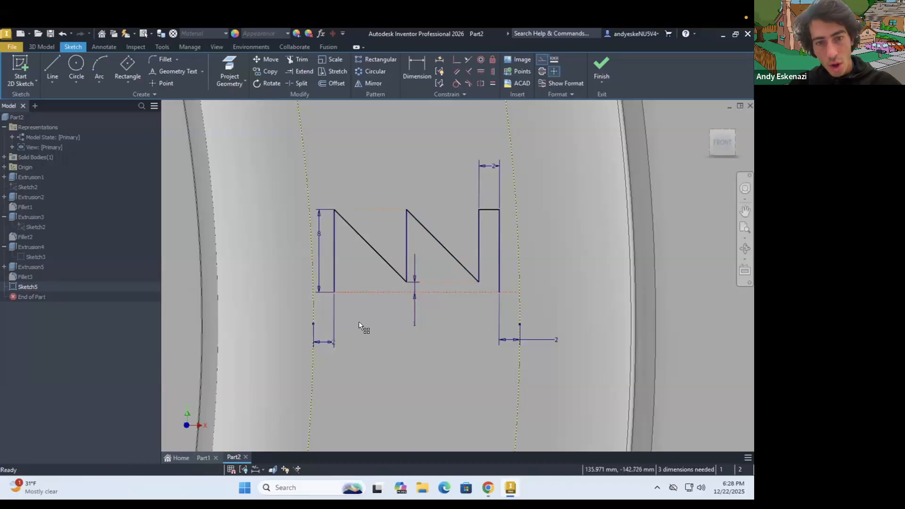
scroll(370, 352, "down", 5)
left_click_drag(366, 349, 376, 243)
scroll(417, 307, "down", 7)
scroll(426, 330, "up", 4)
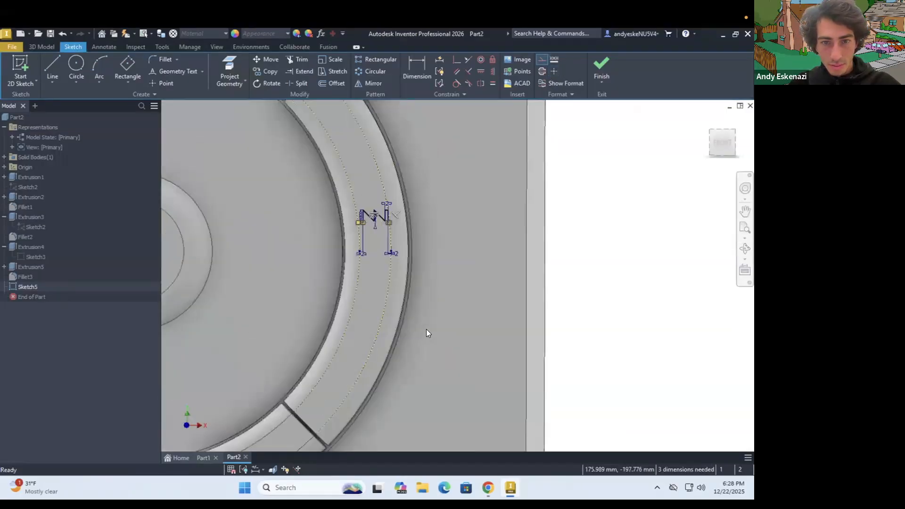
scroll(426, 329, "down", 3)
scroll(374, 257, "up", 3)
scroll(432, 274, "up", 6)
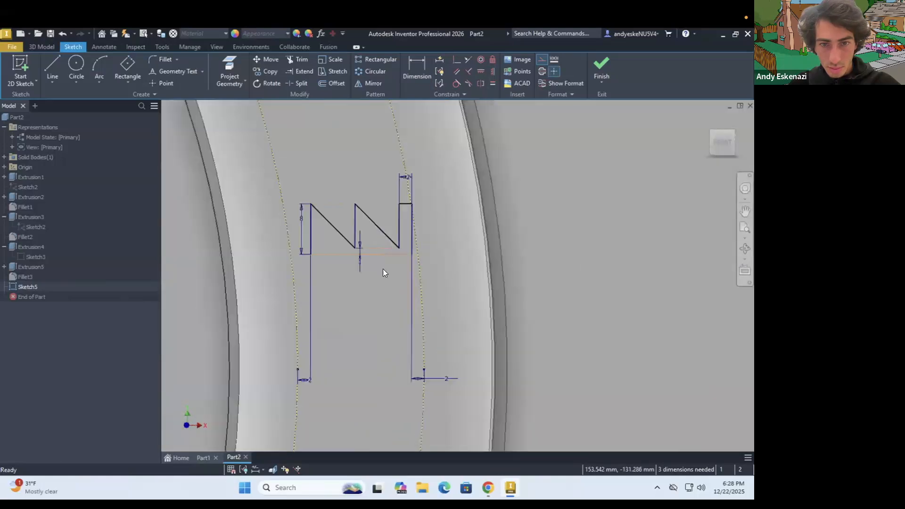
Move the half symbol back down and make its baseline's inner endpoint coincident with the existing point on the inner arc.
left_click_drag(324, 255, 342, 328)
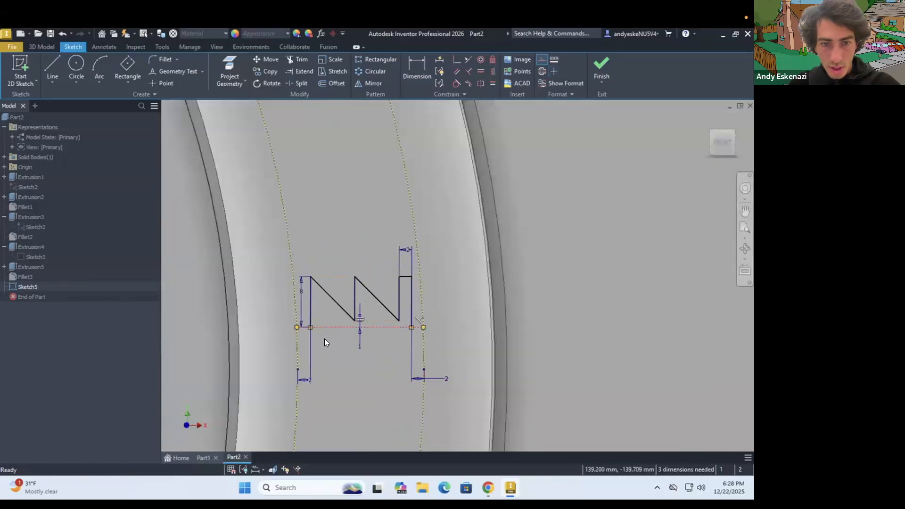
left_click(296, 327)
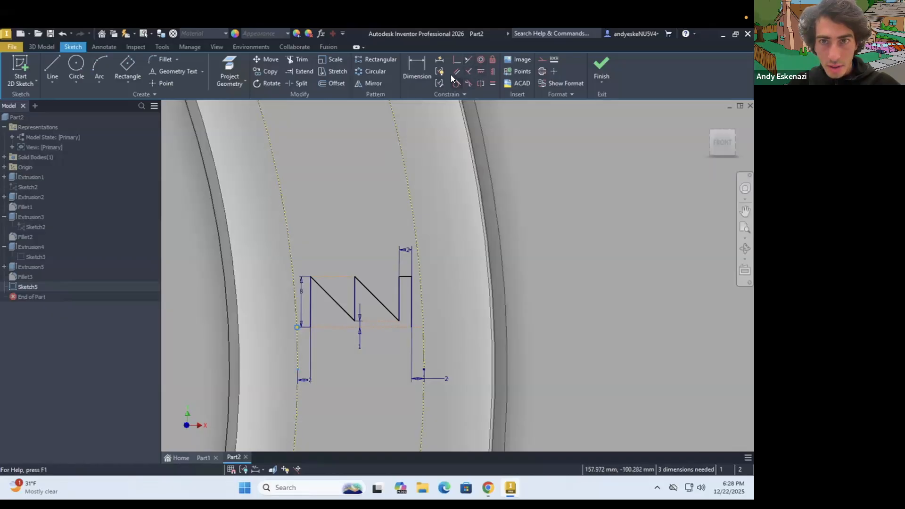
left_click(455, 59)
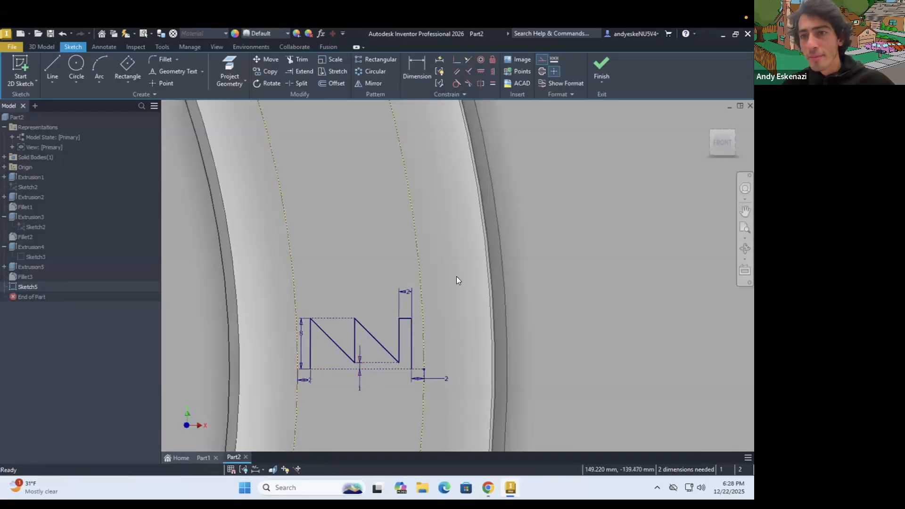
scroll(456, 277, "down", 2)
scroll(503, 325, "up", 5)
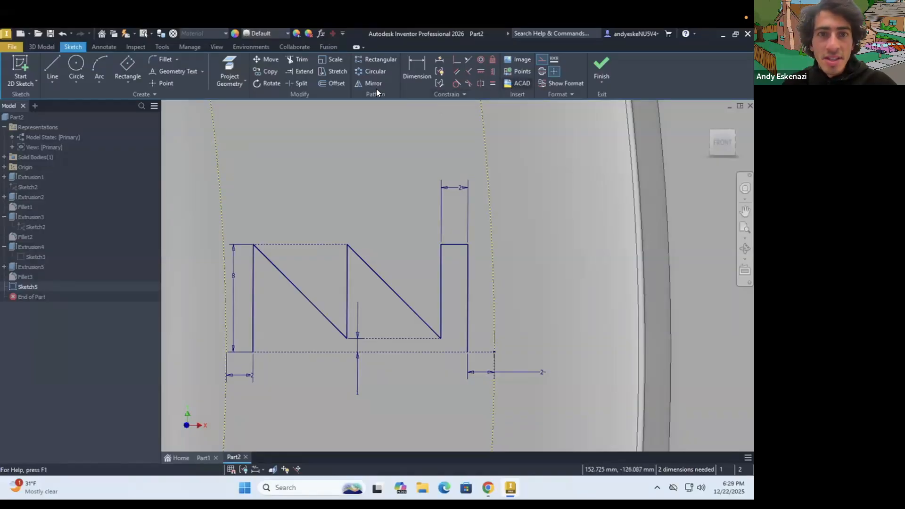
left_click(254, 319)
left_click(296, 284, "ctrl")
left_click(347, 282, "ctrl")
left_click(366, 262, "ctrl")
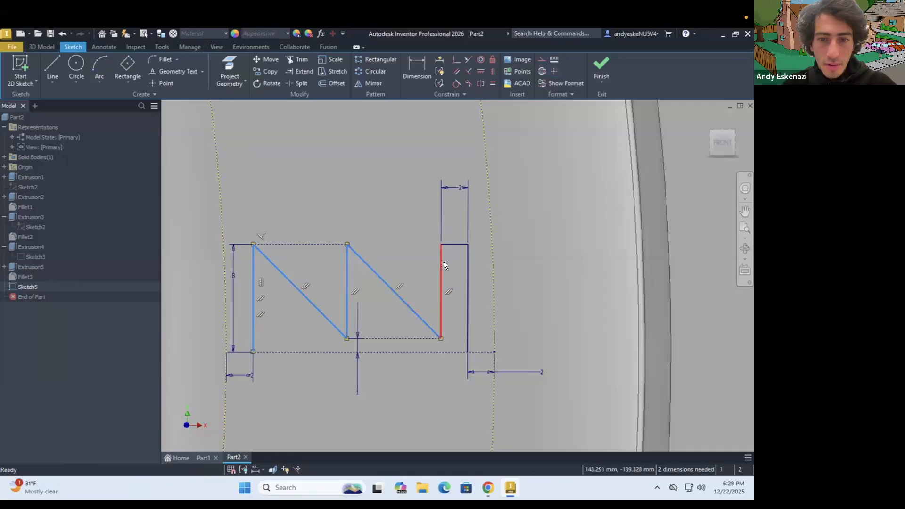
left_click(468, 256, "ctrl")
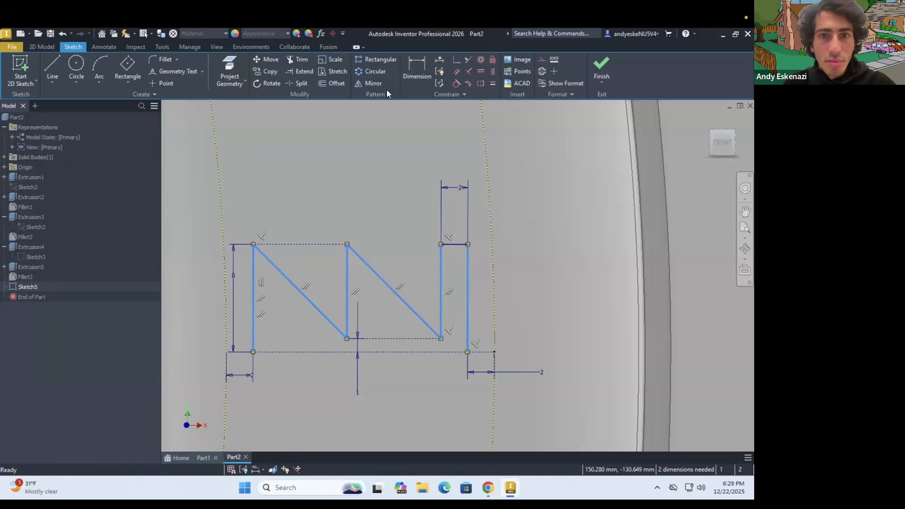
left_click(377, 83)
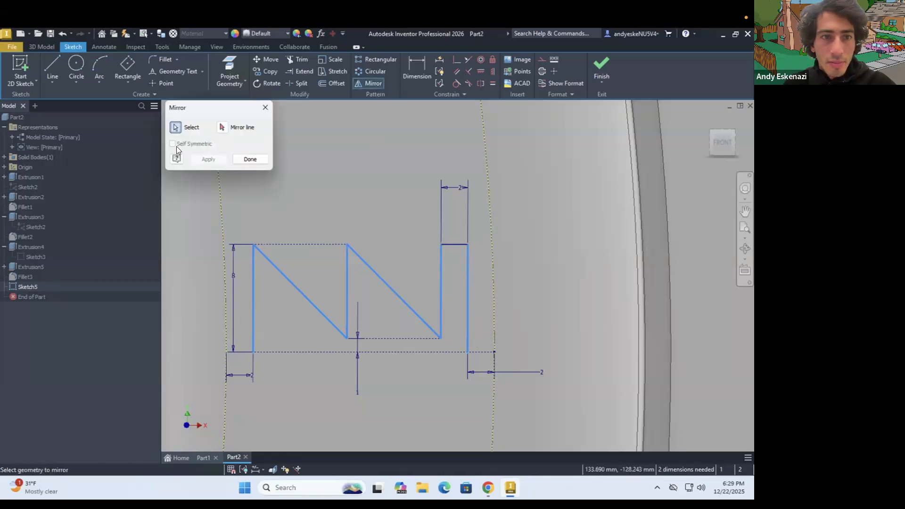
left_click(222, 128)
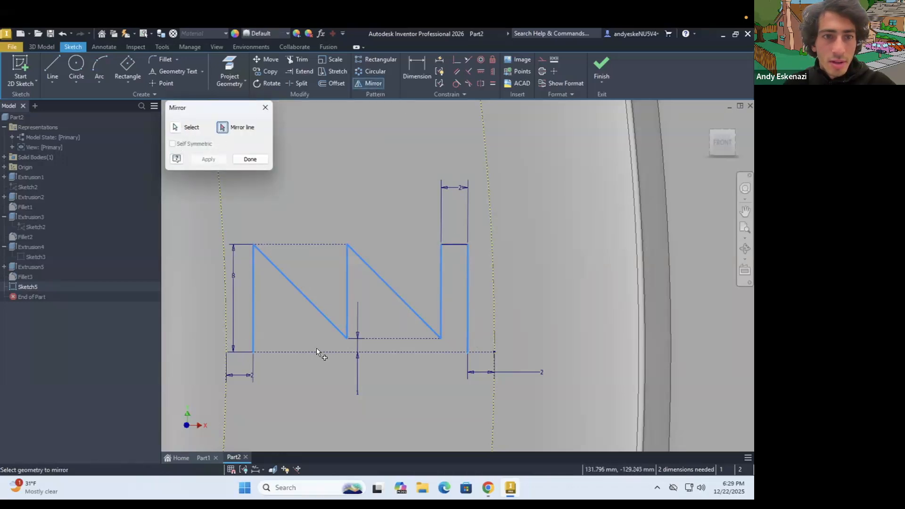
left_click(309, 351)
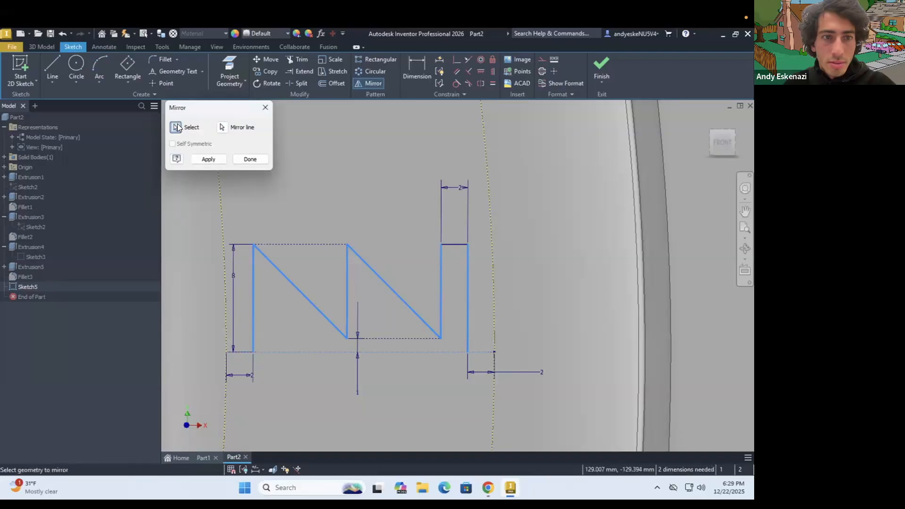
left_click(253, 259)
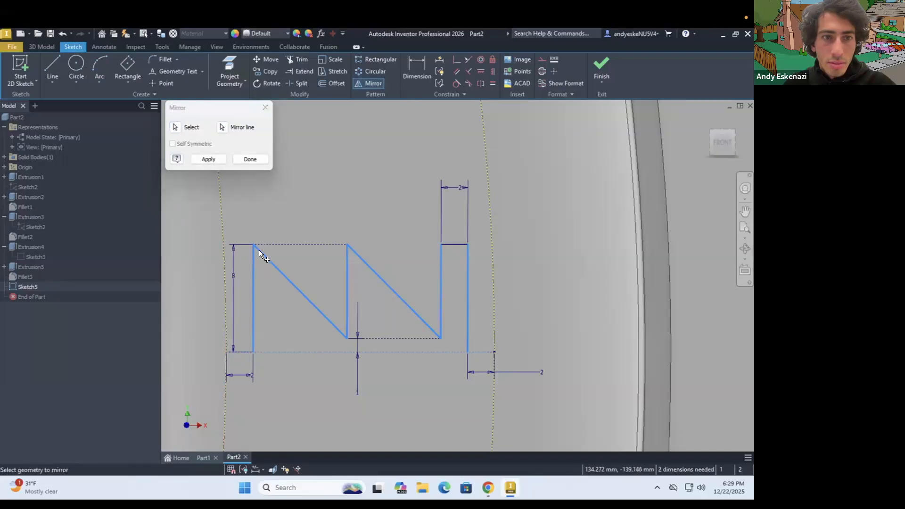
key("Escape")
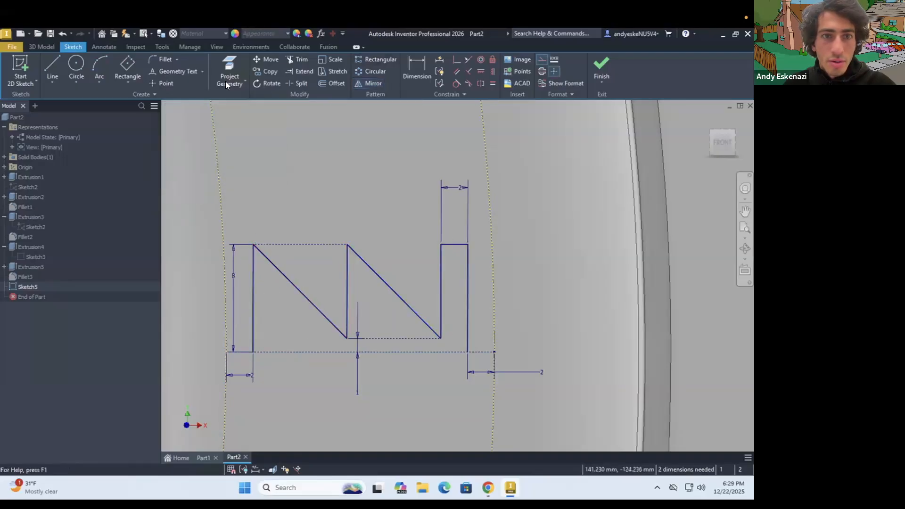
Mirror all the solid lines of the upper half, including the bar's top edge, across the horizontal construction baseline.
left_click(371, 85)
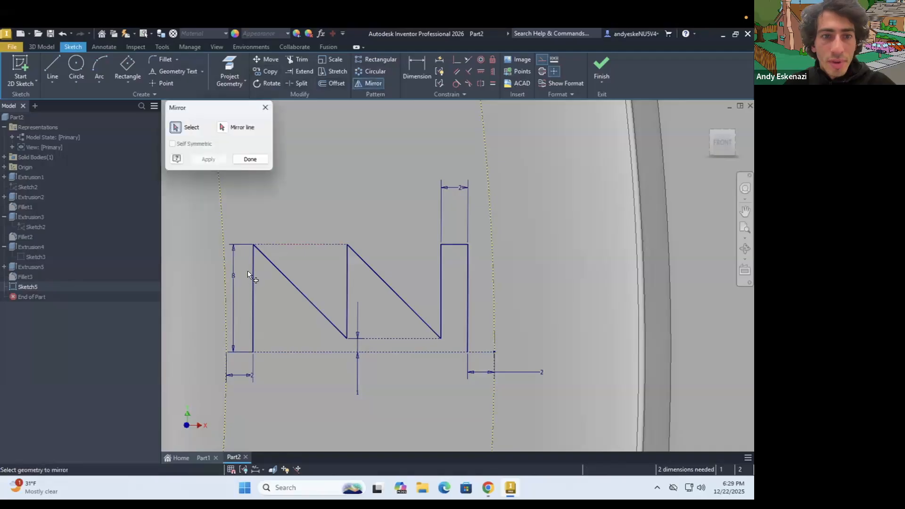
left_click(255, 269)
left_click(274, 264)
left_click(345, 272)
left_click(380, 278)
left_click(441, 273)
left_click(454, 245)
left_click(467, 251)
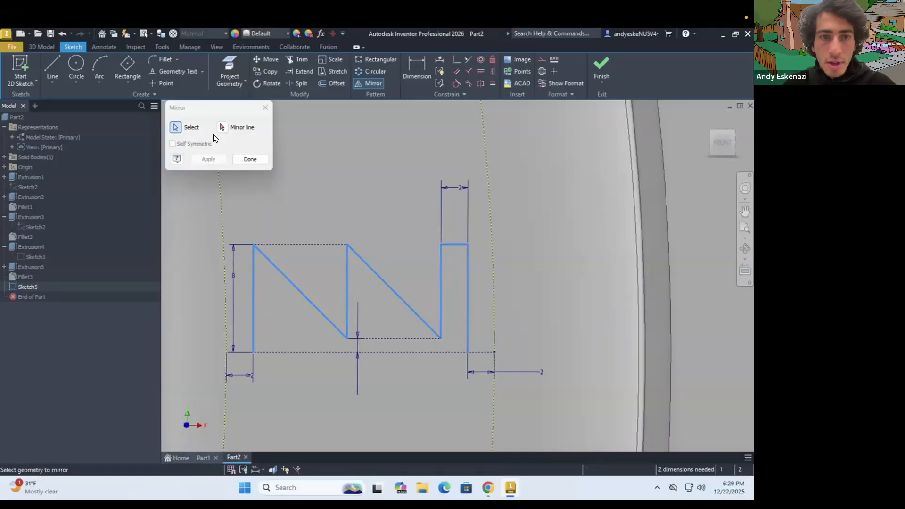
left_click(223, 131)
left_click(313, 351)
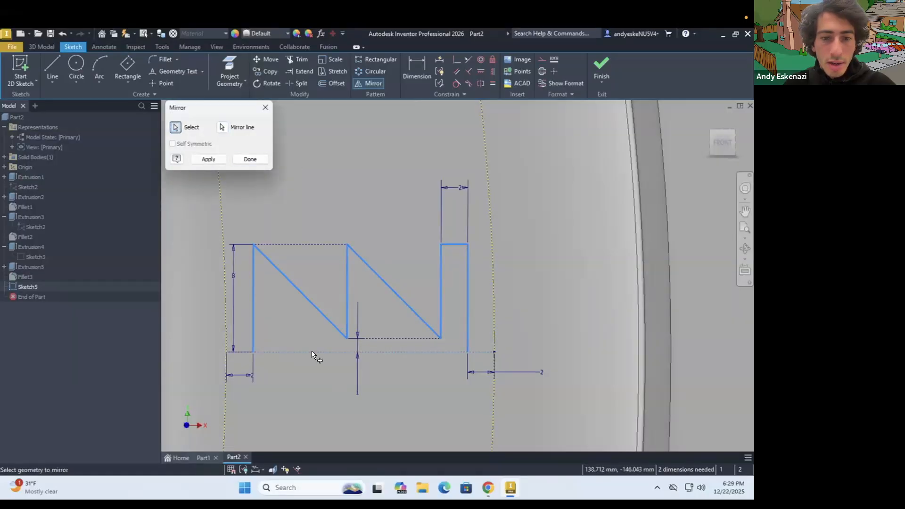
left_click(208, 159)
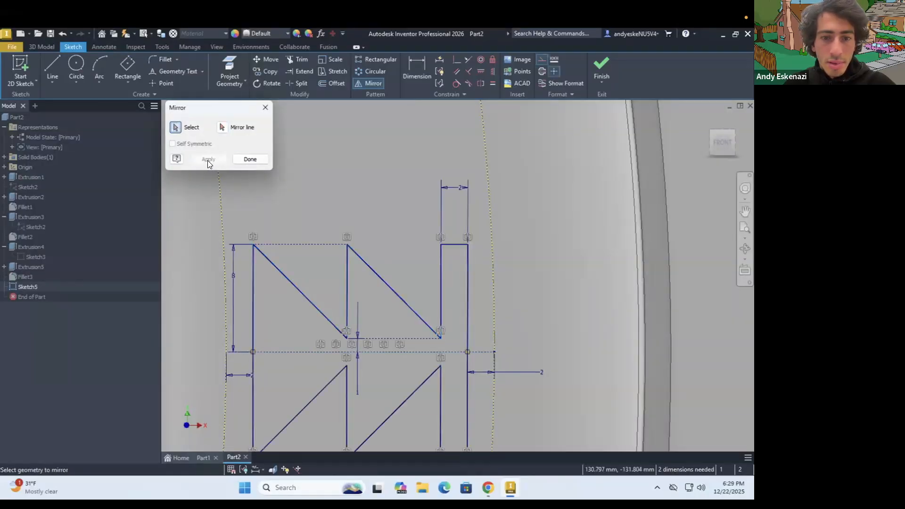
scroll(354, 300, "down", 4)
scroll(358, 314, "down", 2)
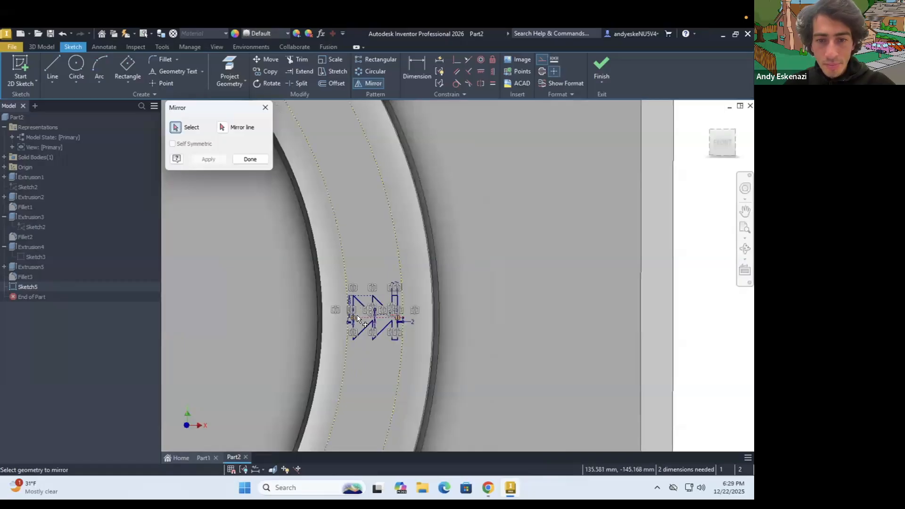
scroll(357, 315, "up", 8)
scroll(440, 357, "down", 4)
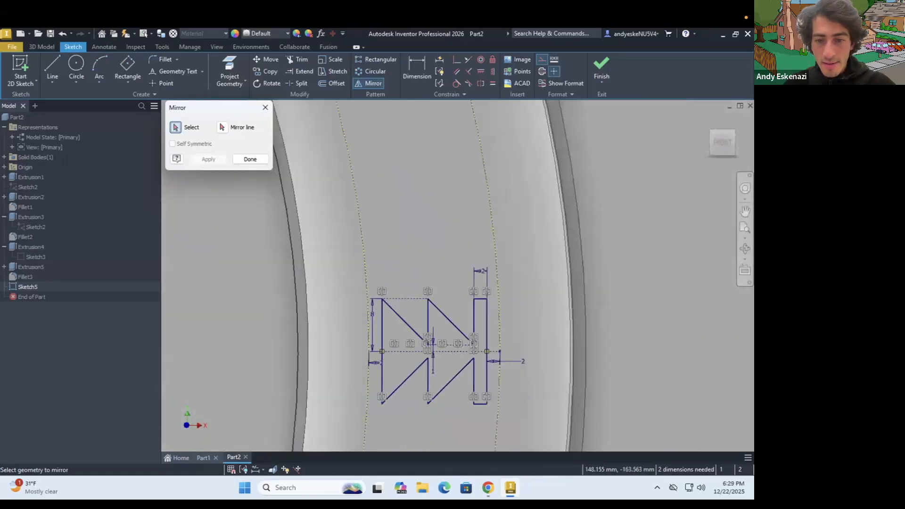
Compare the mirrored symbol with the iPod reference photo in the browser, return to the sketch and finish mirroring.
left_click(488, 488)
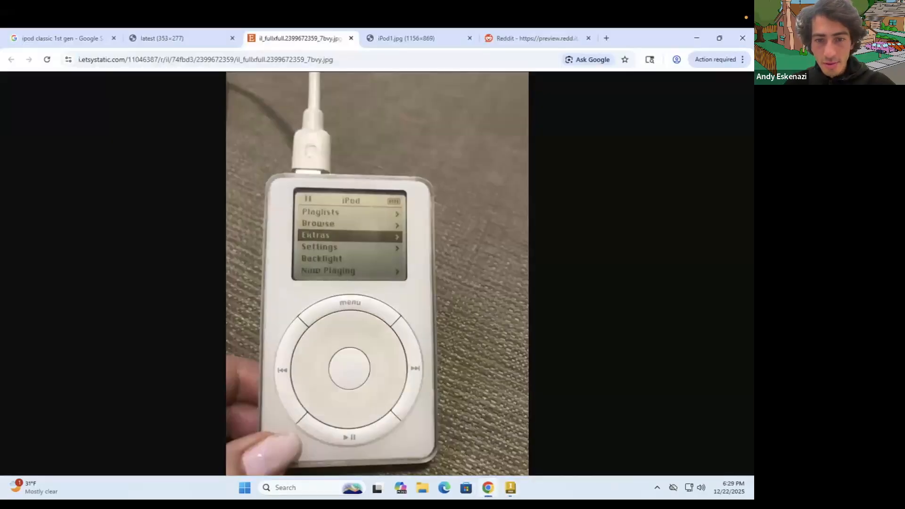
left_click(488, 488)
scroll(454, 420, "up", 4)
scroll(324, 281, "down", 3)
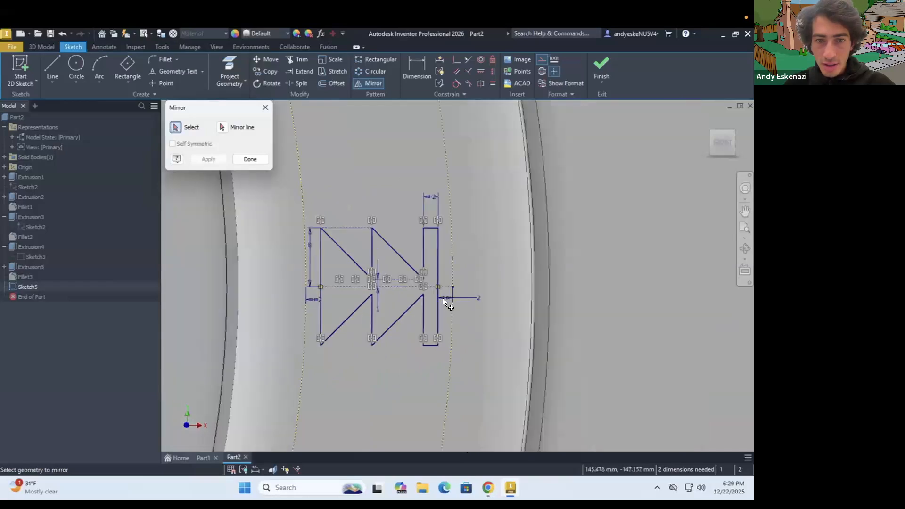
scroll(443, 301, "up", 3)
key("Escape")
scroll(374, 308, "down", 2)
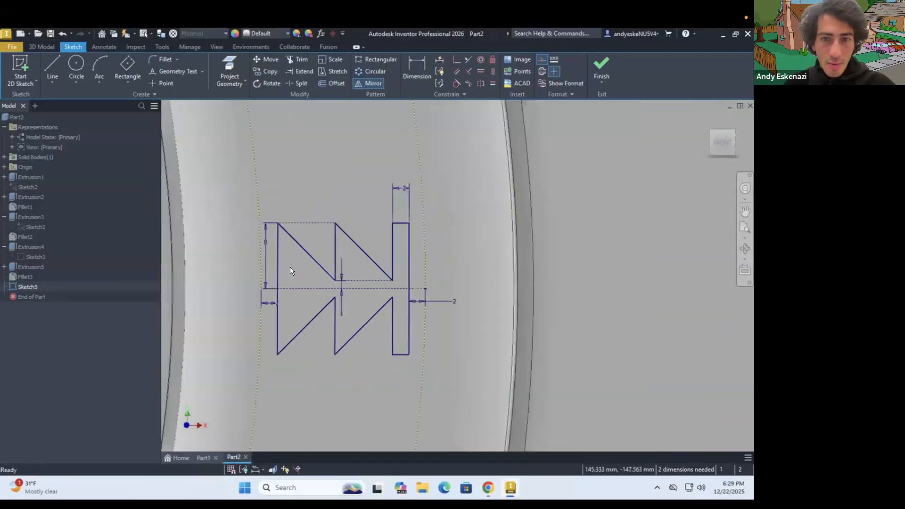
Set the height of the symbol's upper half above the baseline to 6 mm.
double_click(270, 250)
type("6")
key("Return")
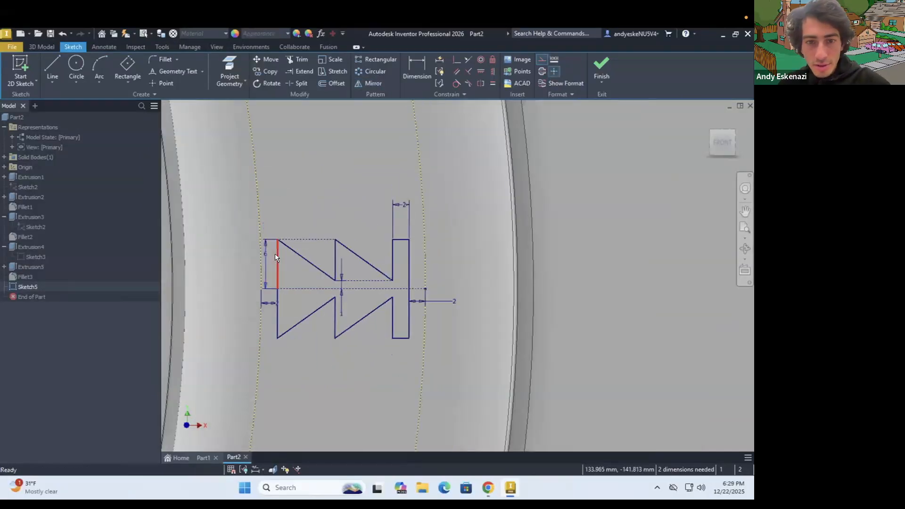
scroll(395, 313, "down", 3)
scroll(373, 306, "up", 4)
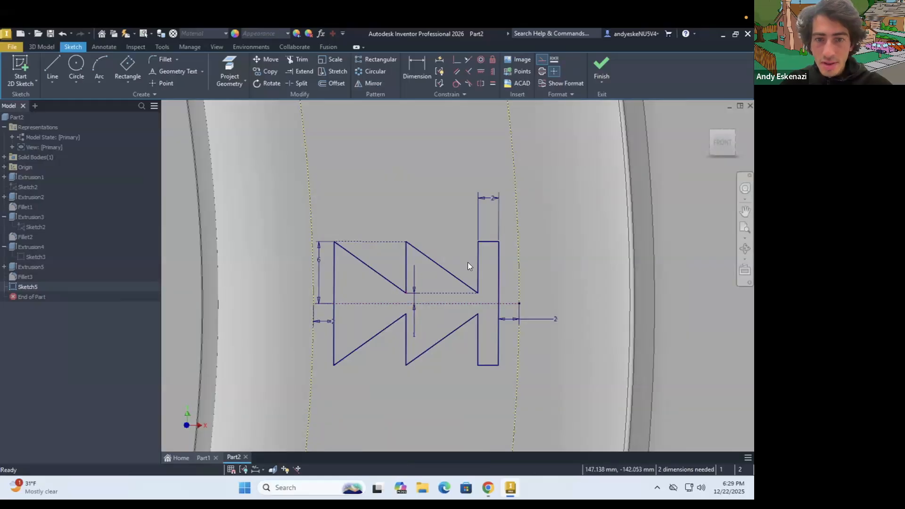
Set the width of the fast-forward symbol's end bar to 1.5 mm.
double_click(491, 197)
type("1")
key("Return")
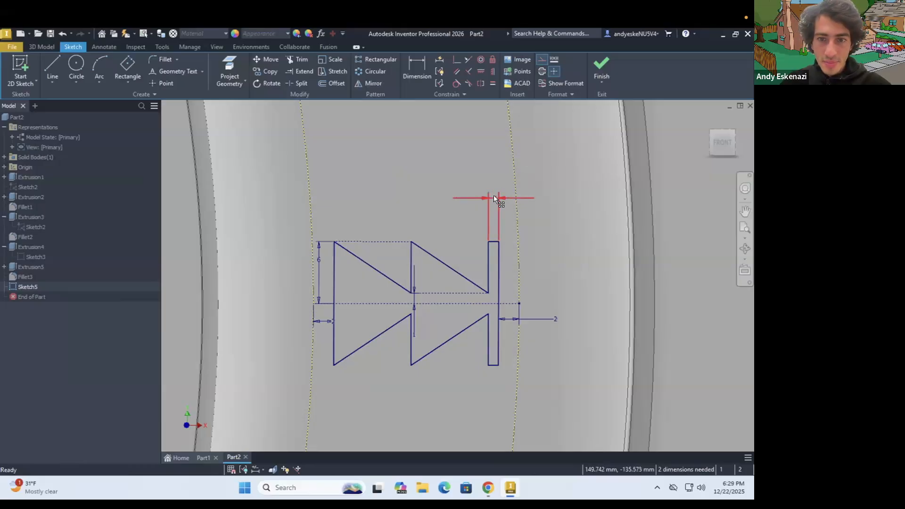
double_click(494, 196)
type("1")
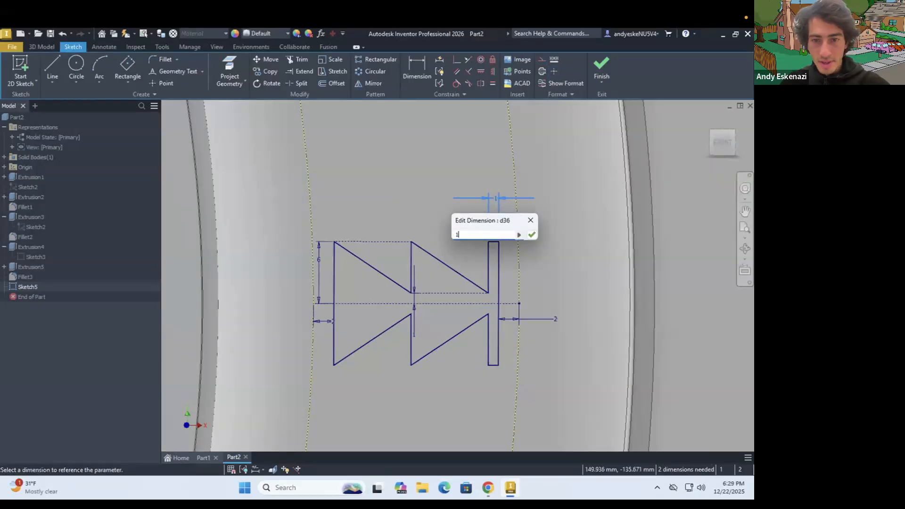
type(".5")
key("Return")
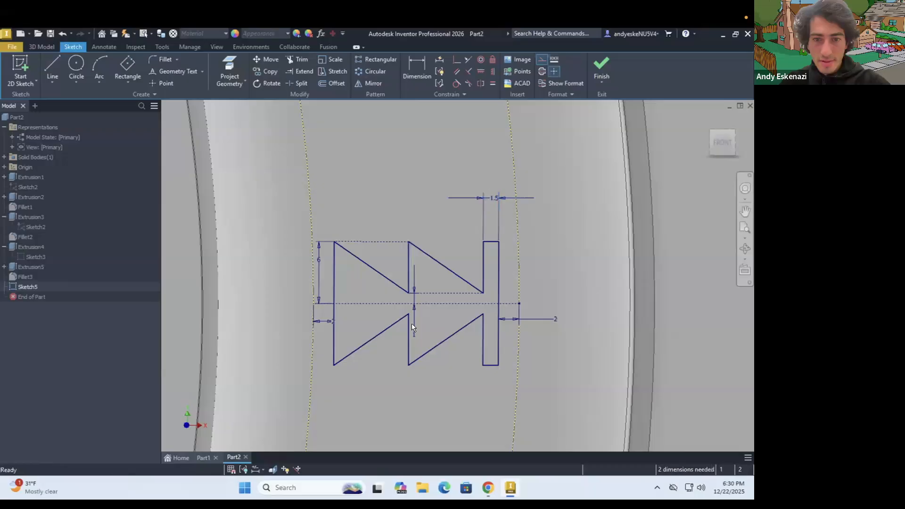
Set the distance from the fast-forward symbol's horizontal baseline to the triangles' inner corners to 0.5 mm.
double_click(414, 297)
type("0.5")
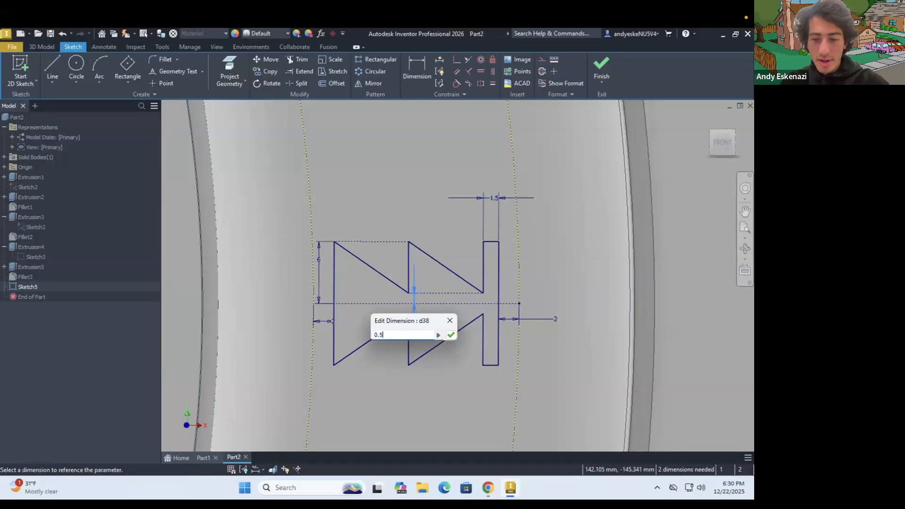
key("Return")
scroll(536, 281, "down", 8)
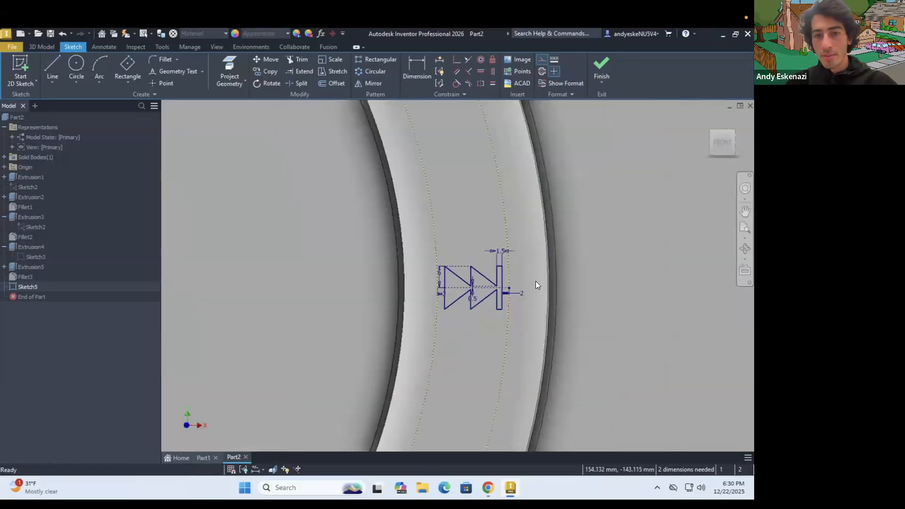
scroll(494, 283, "up", 5)
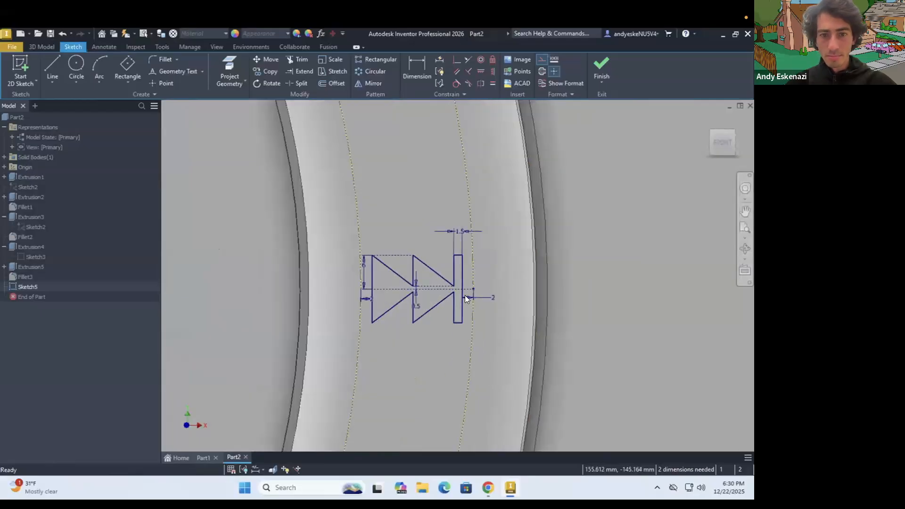
Draw a vertical construction line from the control ring's centre down to the inner arc of the lower ring segment.
scroll(478, 307, "down", 6)
scroll(478, 329, "up", 3)
key("l")
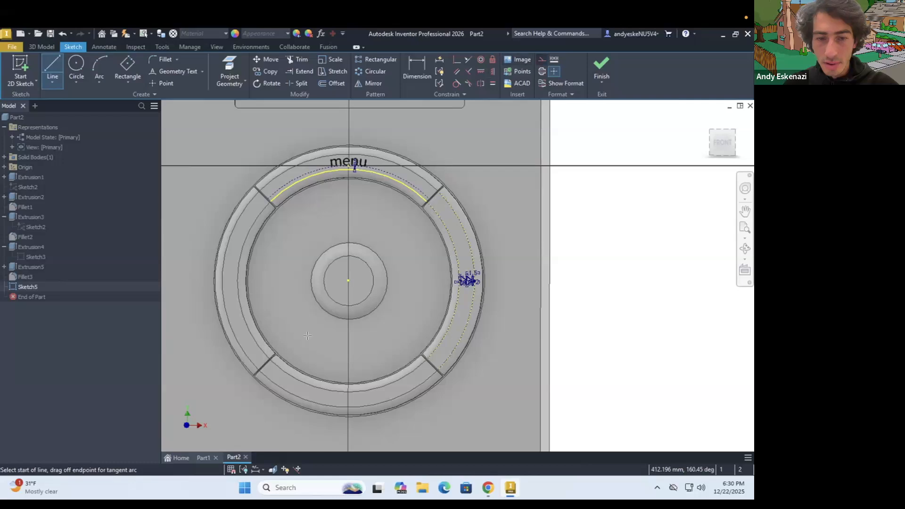
left_click(348, 281)
left_click(348, 392)
key("Escape")
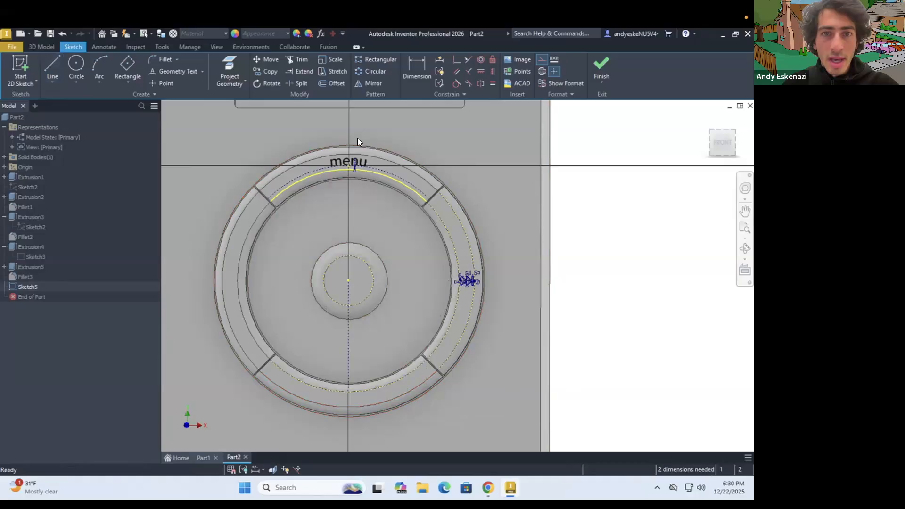
Mirror the whole fast-forward symbol across the vertical construction line to the opposite side of the ring.
left_click(363, 83)
scroll(487, 298, "down", 2)
scroll(508, 298, "up", 6)
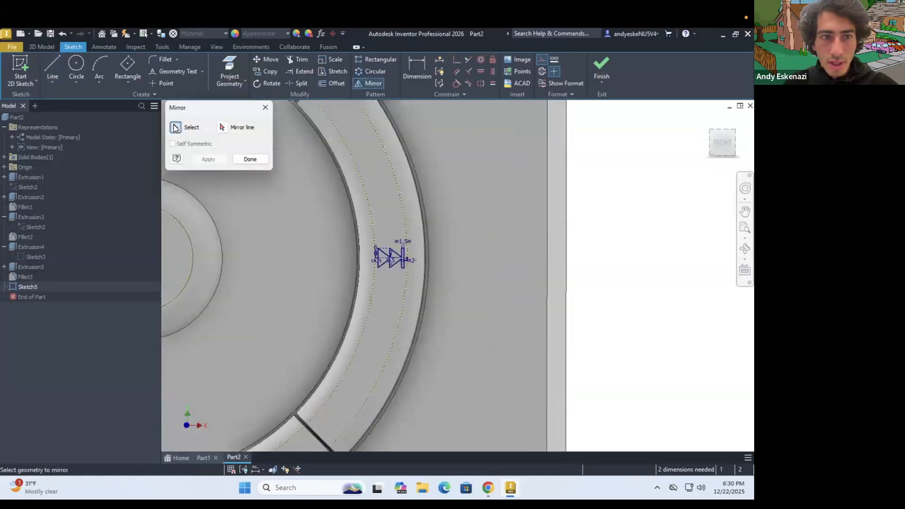
left_click_drag(317, 209, 443, 294)
left_click(222, 127)
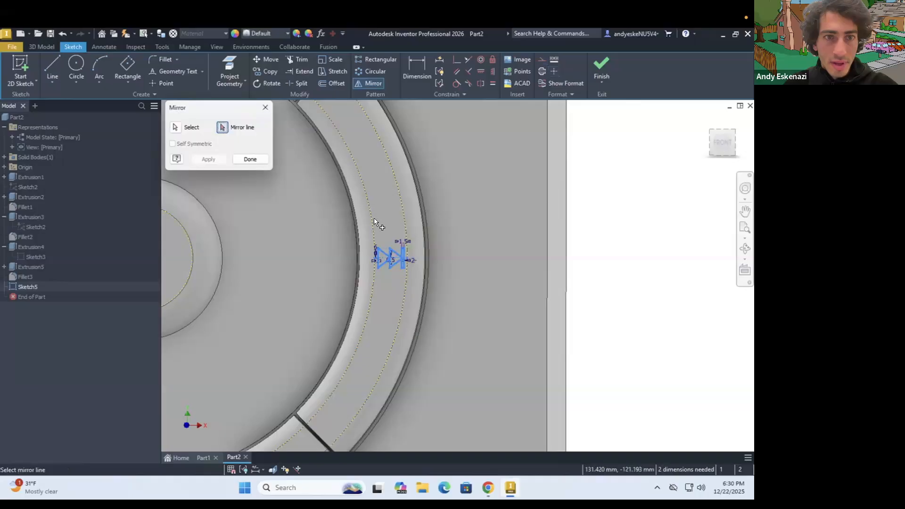
scroll(374, 218, "down", 3)
left_click(293, 266)
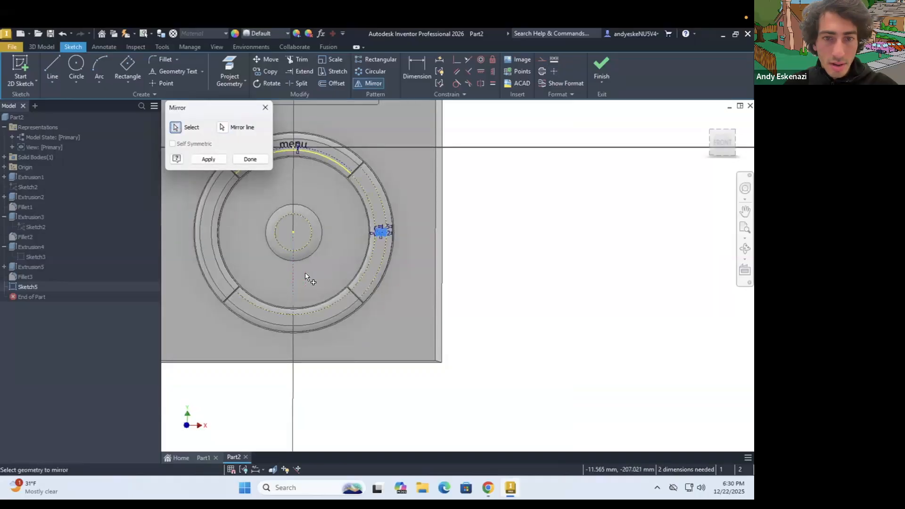
left_click(208, 160)
scroll(193, 225, "up", 5)
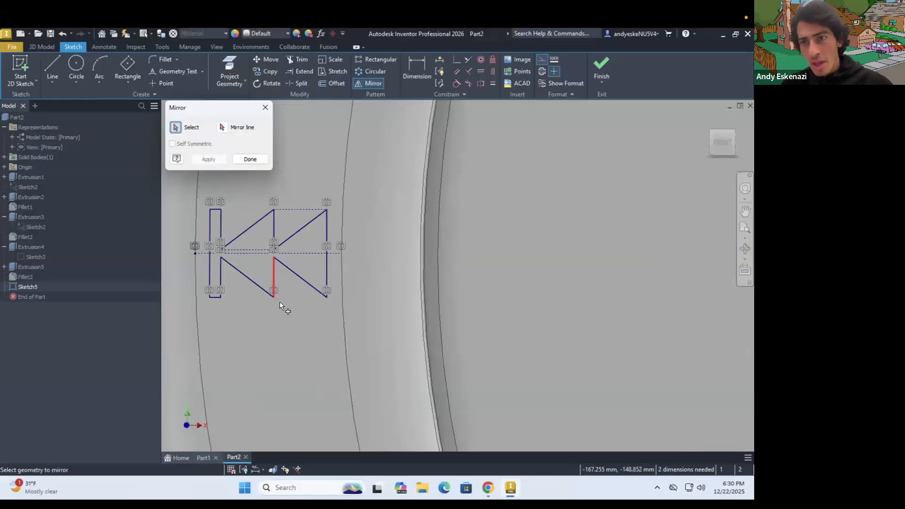
Check the play/pause symbol on the iPod reference photo in the browser and return to the lower ring segment in the sketch.
left_click(488, 488)
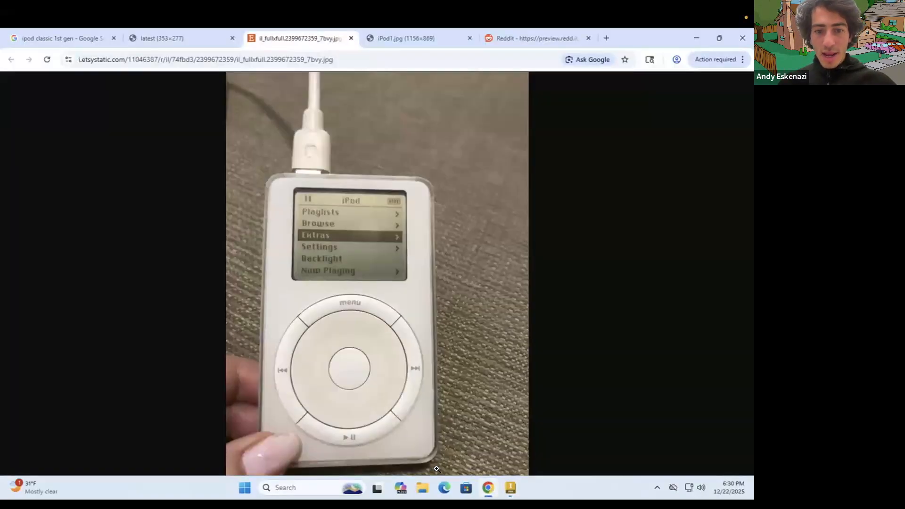
left_click(488, 489)
scroll(371, 269, "down", 5)
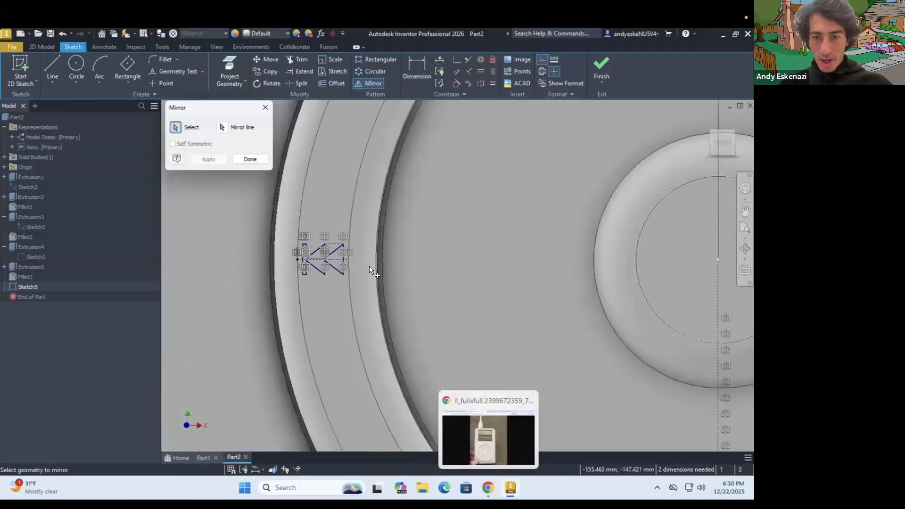
scroll(409, 312, "up", 5)
scroll(436, 325, "up", 3)
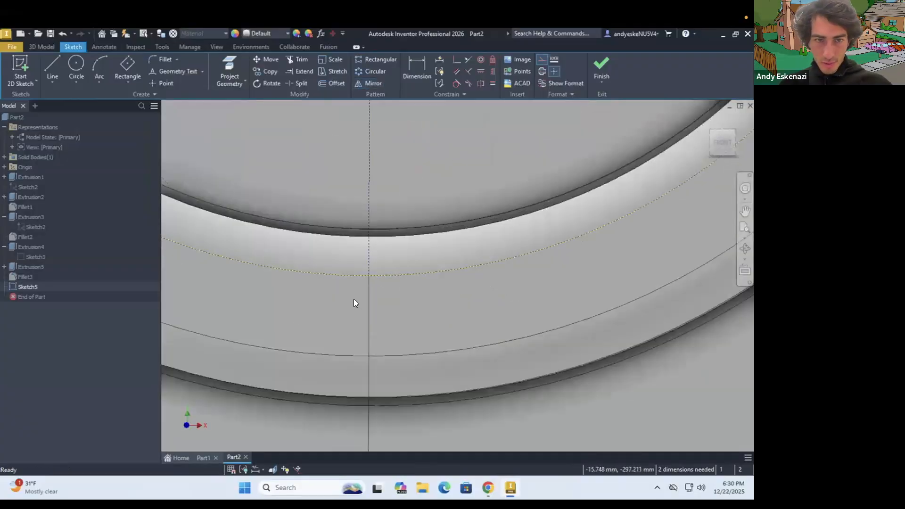
Continue the vertical construction line from the lower segment's inner arc to its outer arc.
left_click(53, 64)
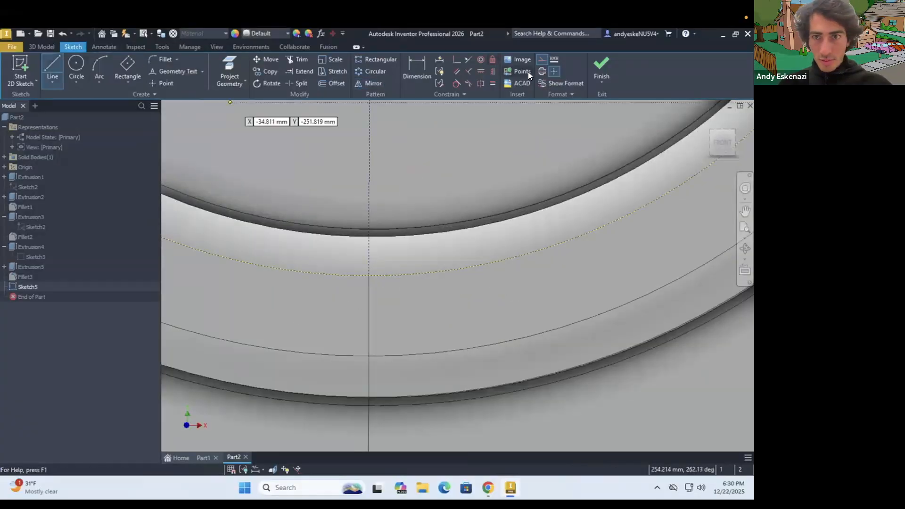
left_click(369, 275)
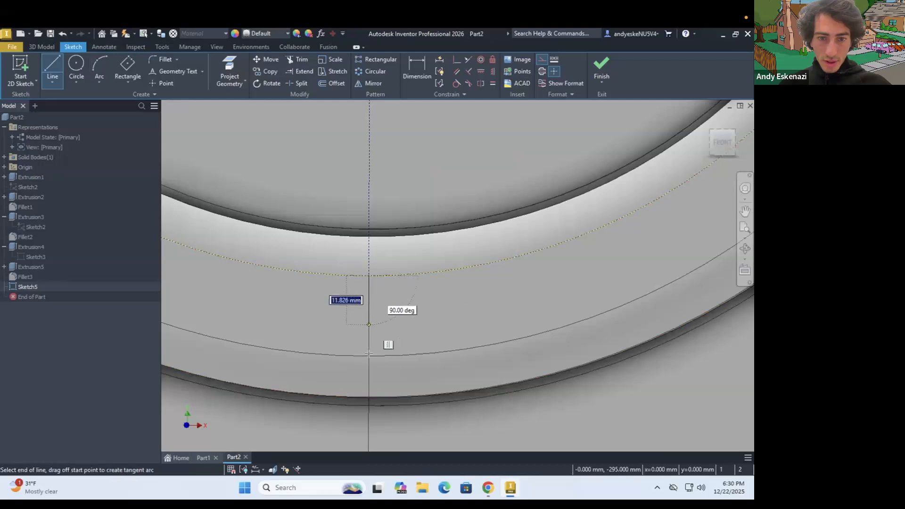
key("Escape")
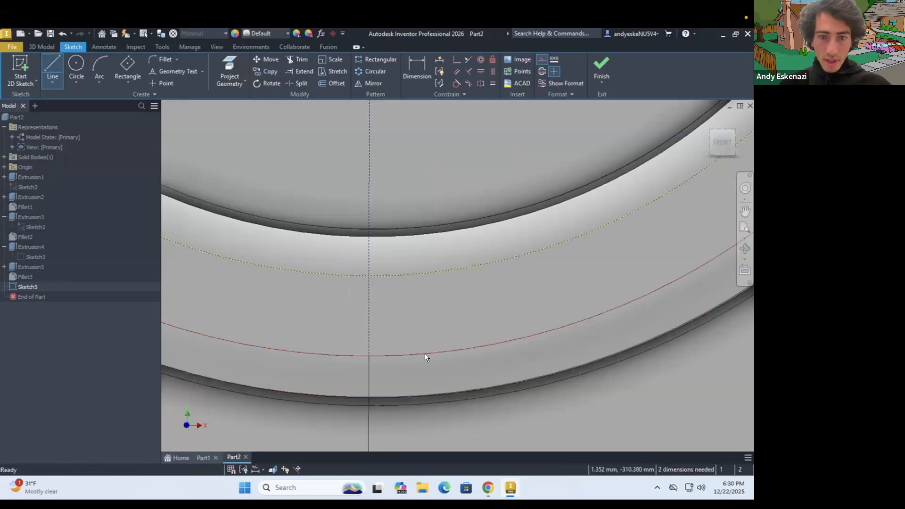
Draw horizontal construction lines from the middle of the lower segment's vertical line, about 16 mm to the right and 17 mm to the left.
left_click(52, 61)
left_click(370, 316)
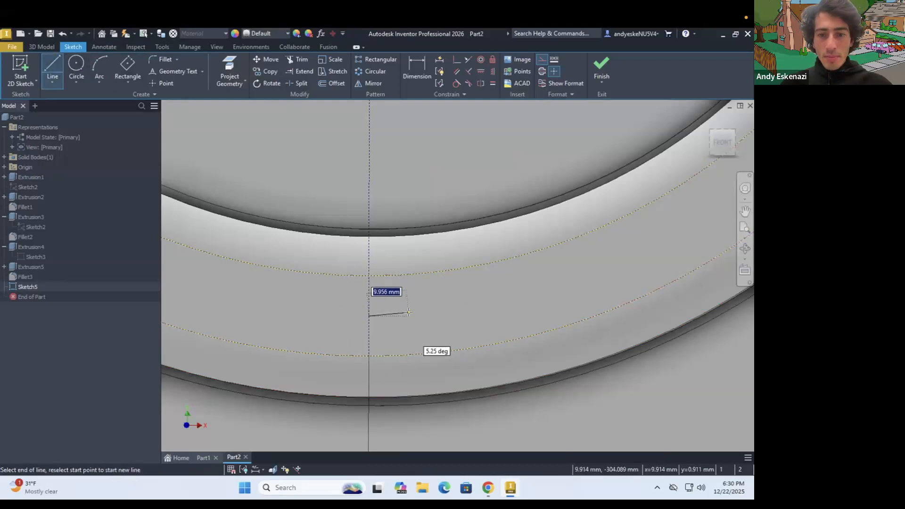
left_click(408, 315)
left_click(433, 316)
key("Escape")
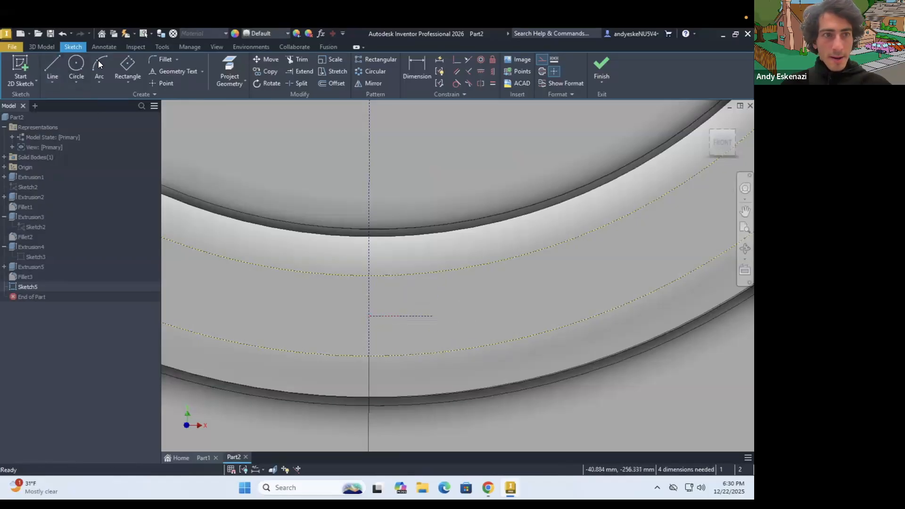
left_click(52, 64)
left_click(368, 315)
left_click(301, 316)
key("Escape")
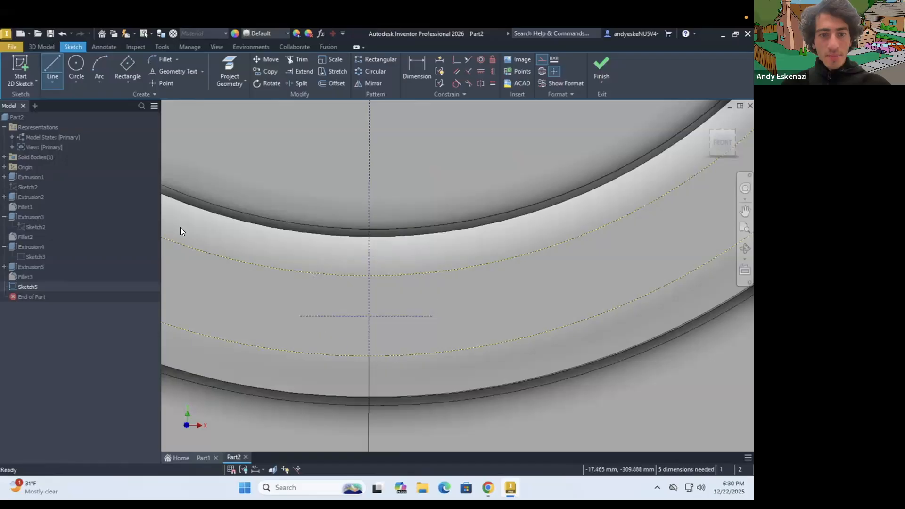
Sketch a solid right-pointing play triangle about 12 mm long, with its base at the horizontal construction line's left end and its tip on that line.
left_click(58, 63)
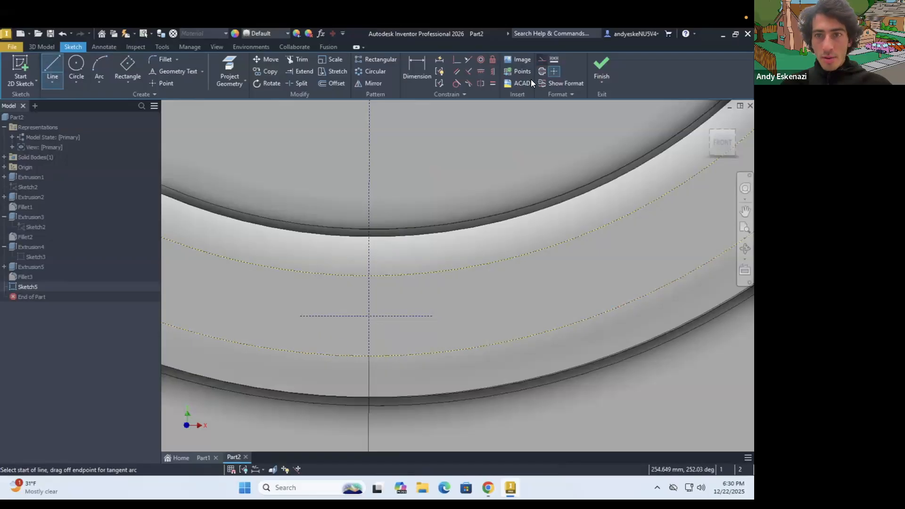
left_click(300, 315)
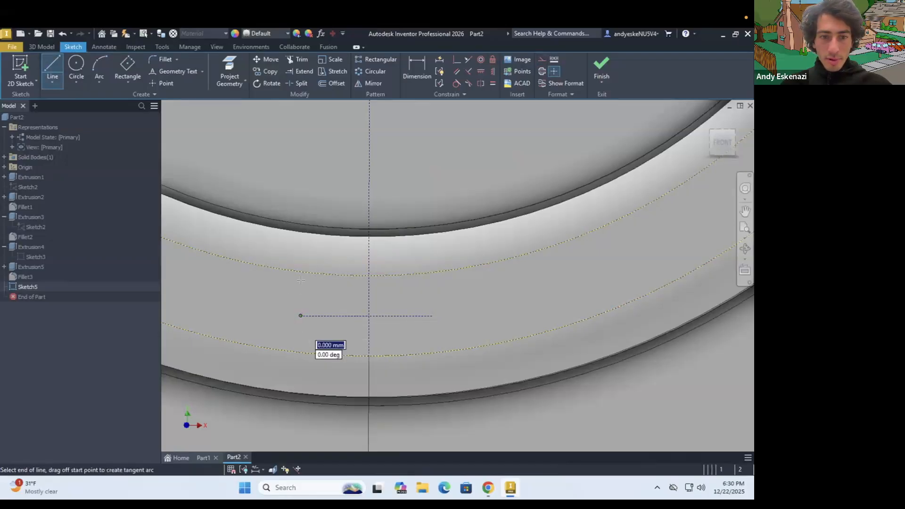
left_click(300, 280)
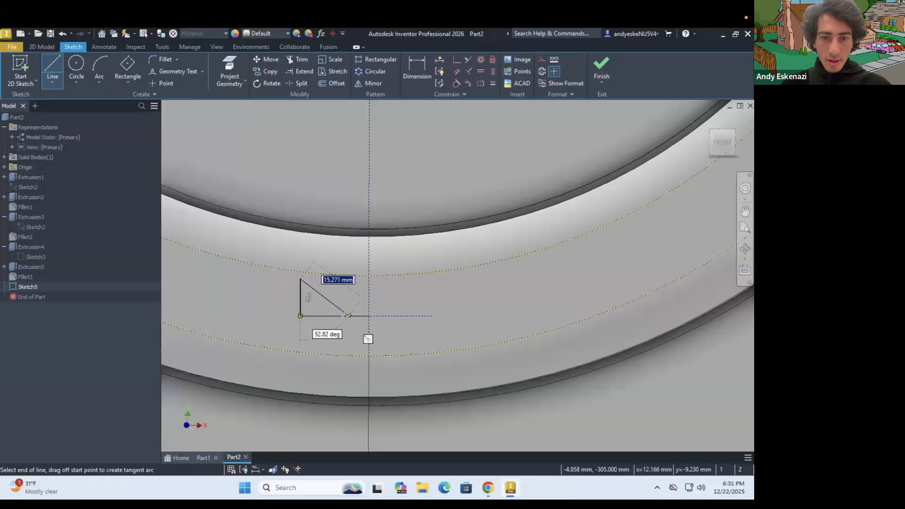
left_click(349, 316)
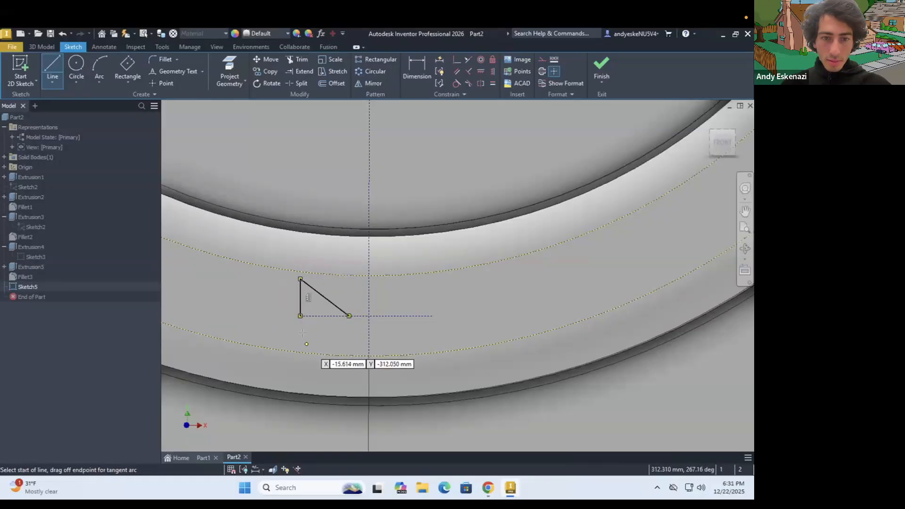
left_click(301, 316)
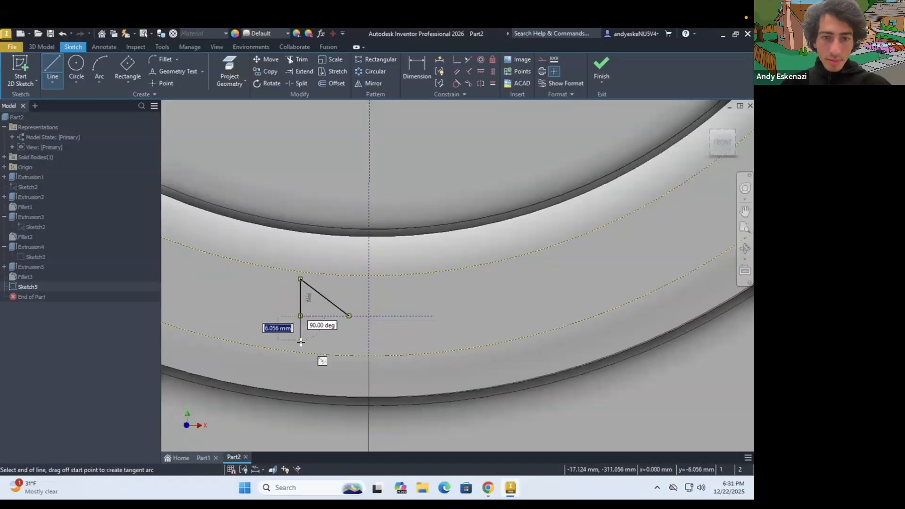
left_click(301, 343)
left_click(349, 315)
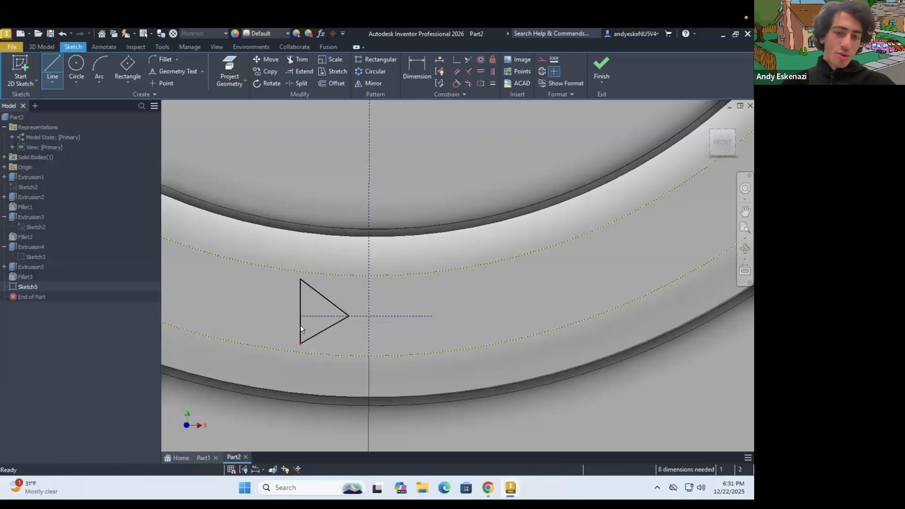
key("Escape")
Apply an Equal constraint to the upper and lower halves of the play triangle's vertical base.
left_click(300, 326)
left_click(300, 291, "ctrl")
left_click(491, 84)
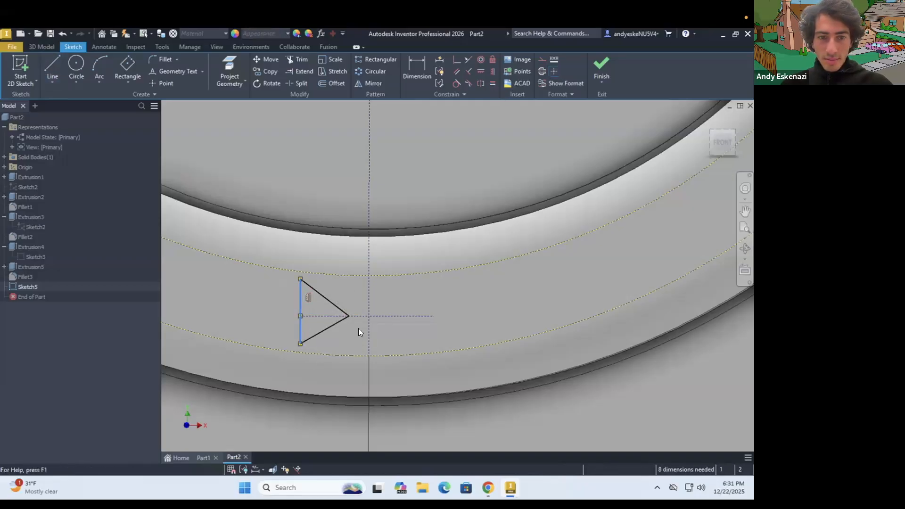
key("Escape")
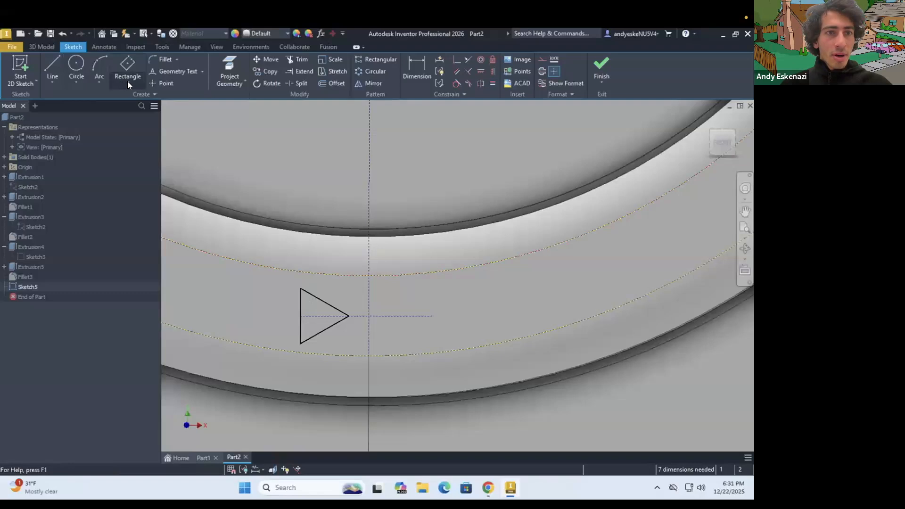
Sketch two upright two-point center rectangles as pause bars on the horizontal construction line, the second centred on its right end.
left_click(129, 84)
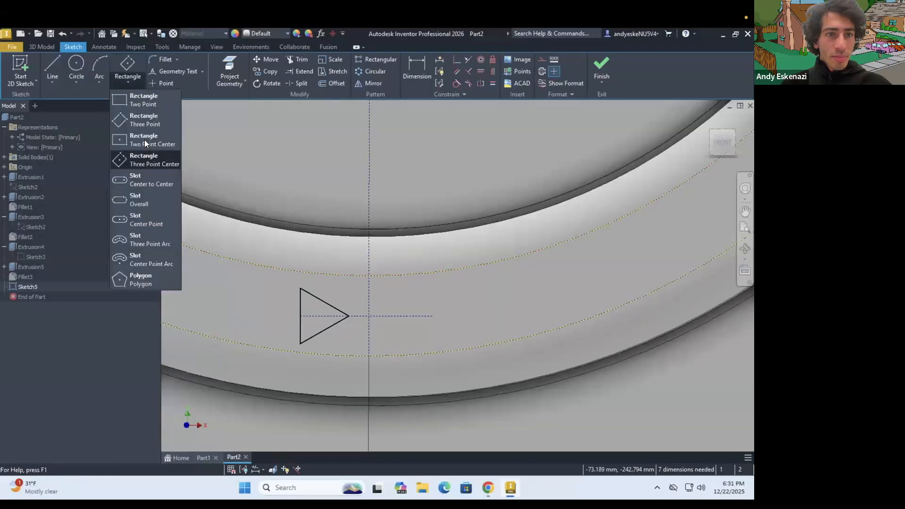
left_click(144, 139)
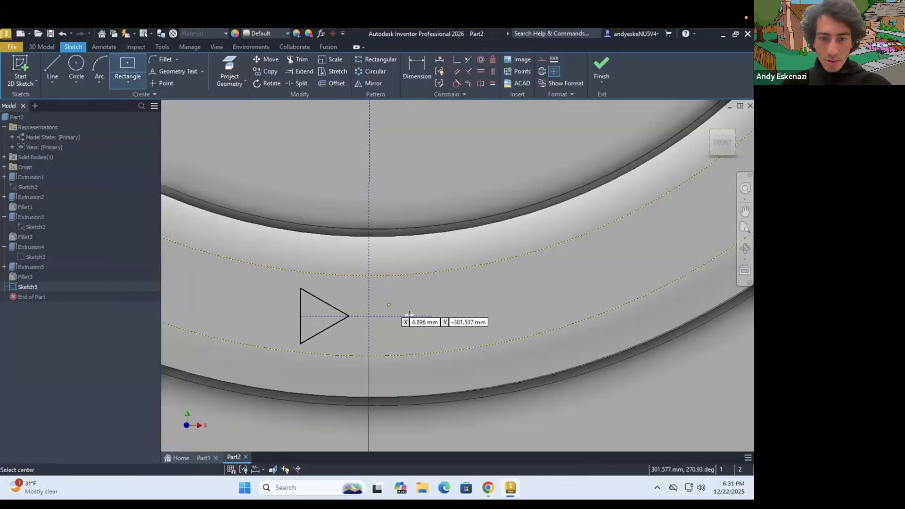
left_click(412, 298)
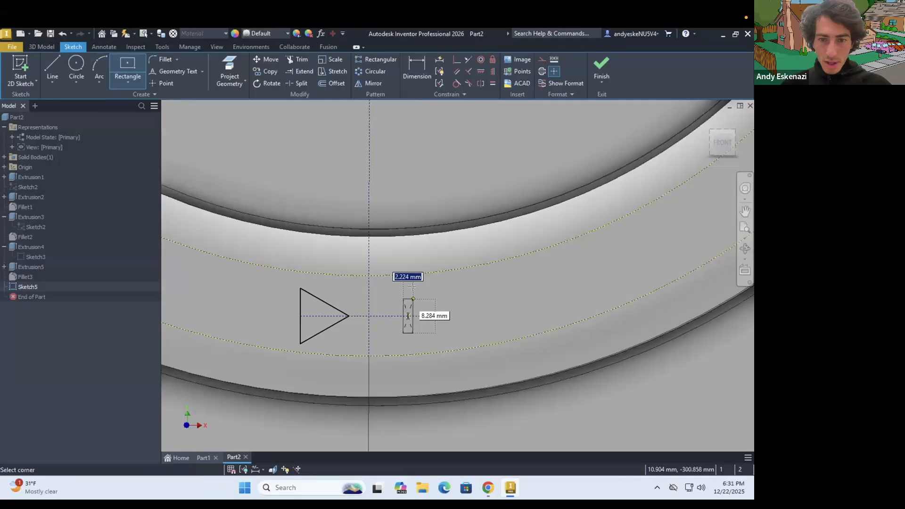
left_click(413, 287)
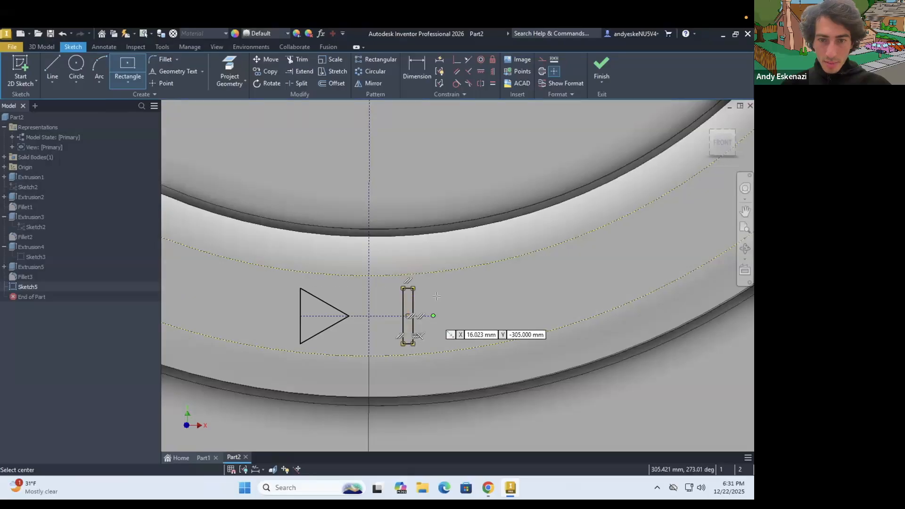
left_click(436, 295)
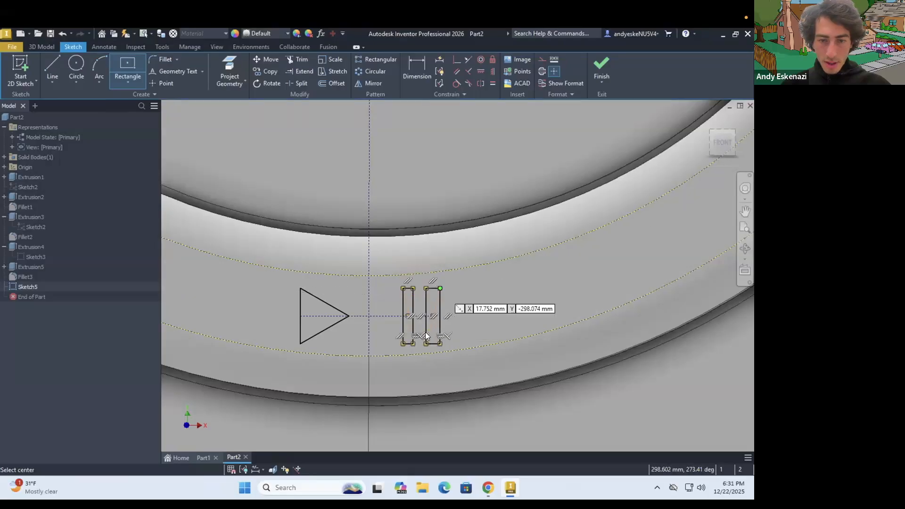
left_click(440, 345)
key("Escape")
scroll(417, 317, "up", 1)
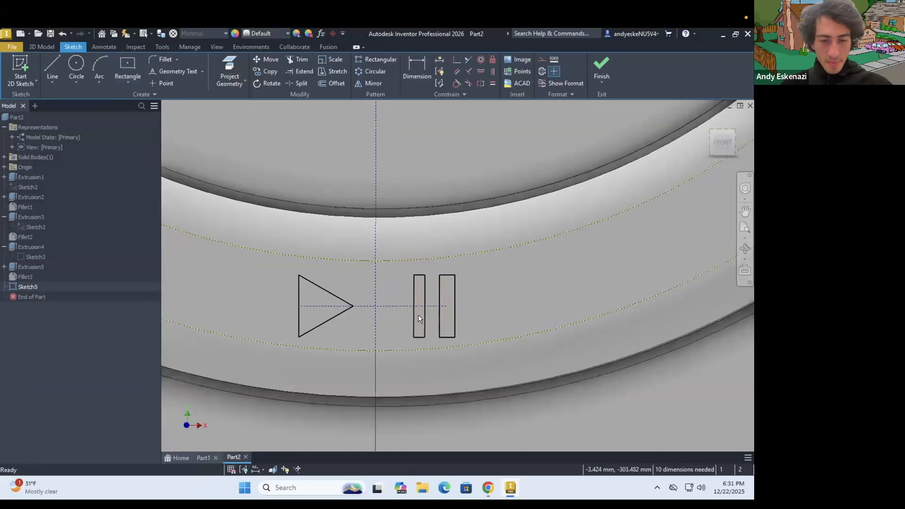
Apply an Equal constraint to the bottom edges of the two pause bars and try to constrain their facing vertical sides equal too.
key("d")
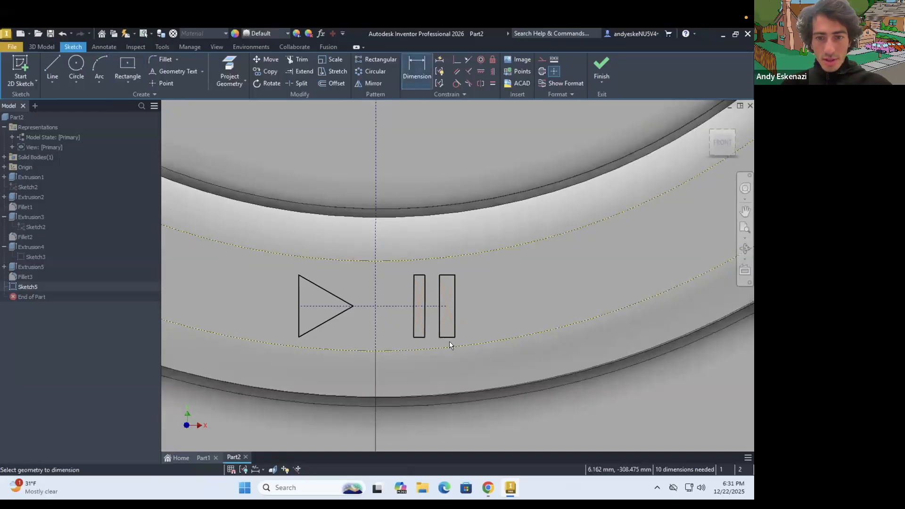
key("Escape")
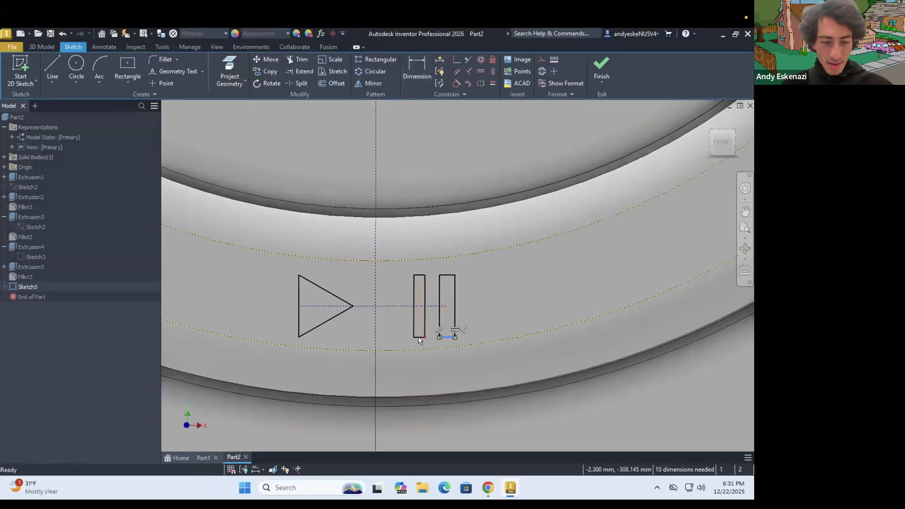
scroll(417, 339, "up", 3)
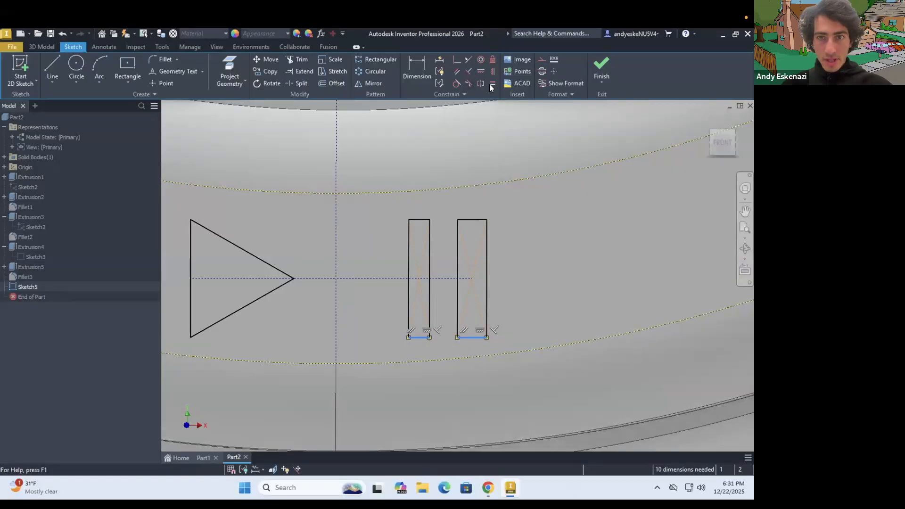
key("Escape")
left_click(459, 250)
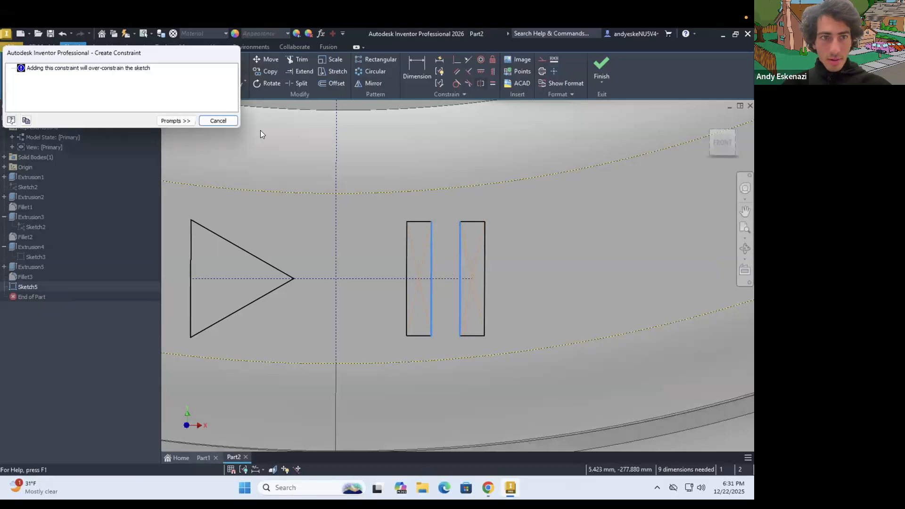
left_click(218, 121)
Reshape the pause bars to be taller and further apart, and dimension their centre-to-centre spacing at 8 mm.
mouse_move(461, 222)
left_mouse_down()
mouse_move(453, 196)
mouse_move(469, 206)
left_mouse_up()
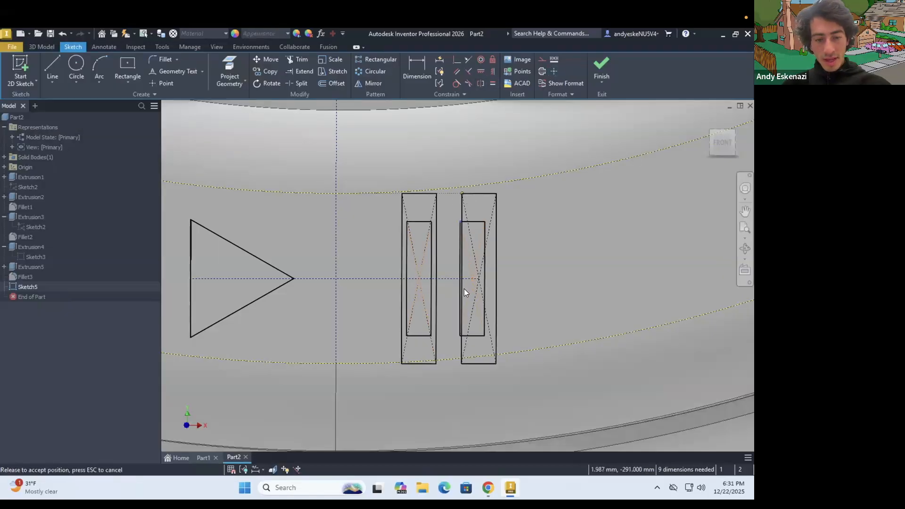
left_click_drag(464, 292, 463, 282)
key("d")
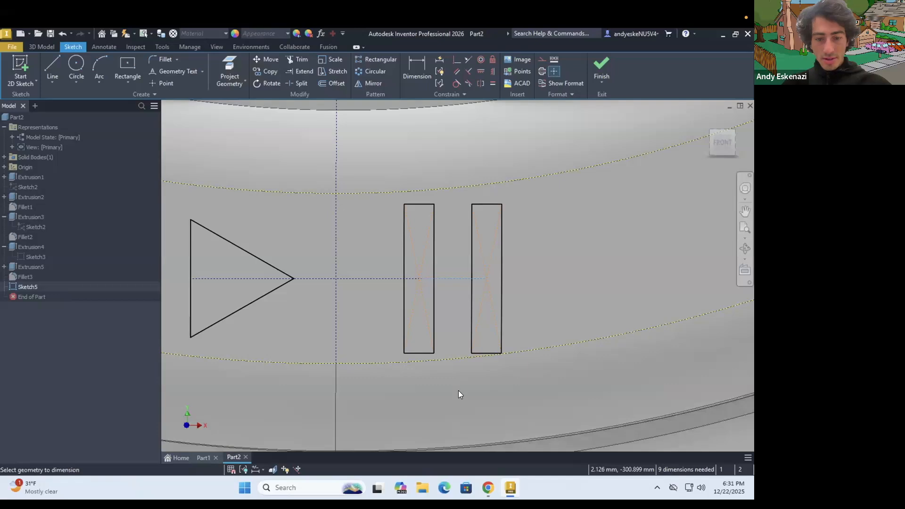
left_click(458, 390)
key("Return")
Dimension the play triangle's vertical base 15 mm from the vertical centre line.
scroll(571, 316, "up", 8)
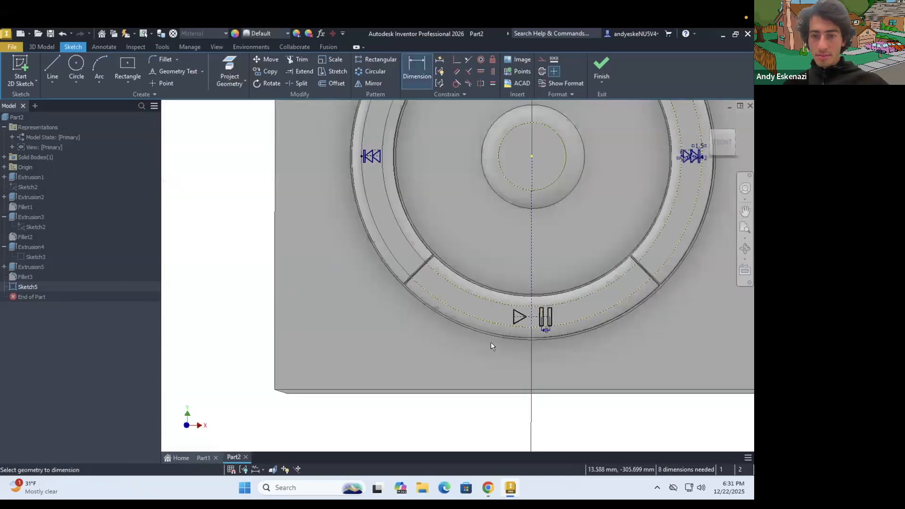
scroll(524, 336, "down", 5)
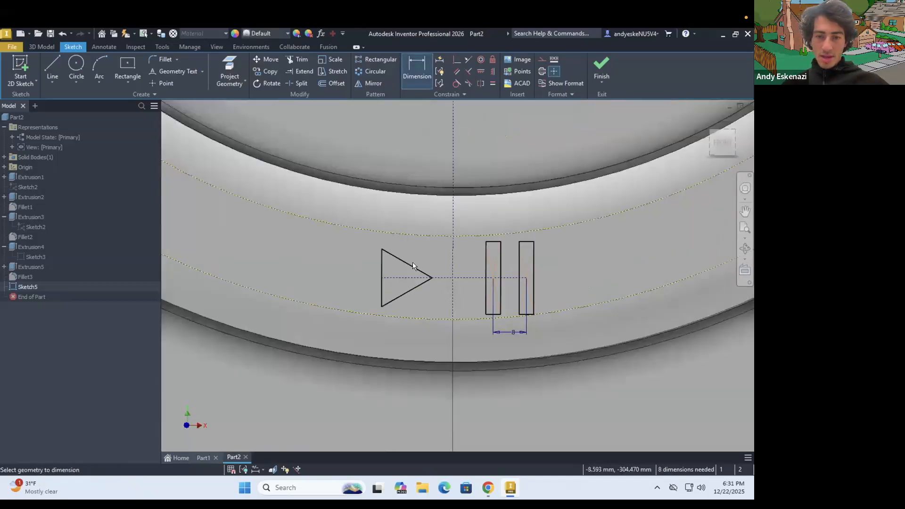
left_click(454, 279)
left_click(381, 290)
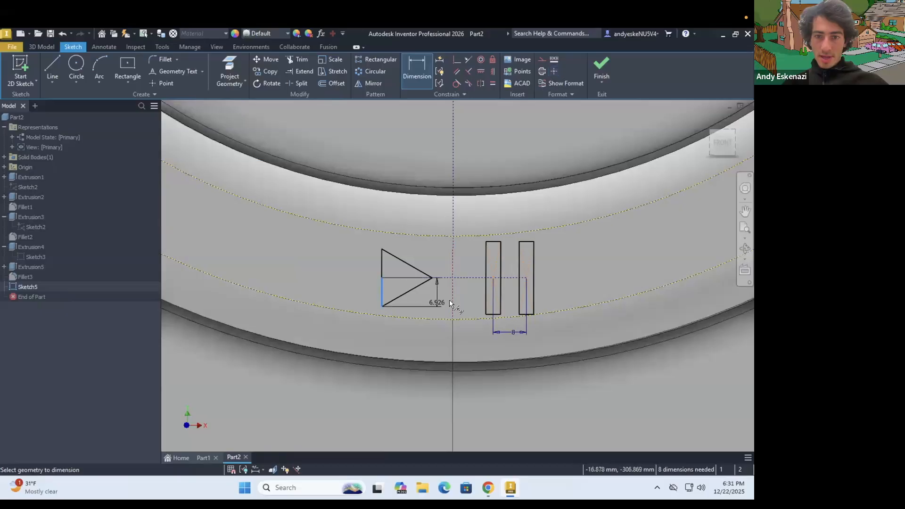
left_click(403, 390)
type("15")
key("Return")
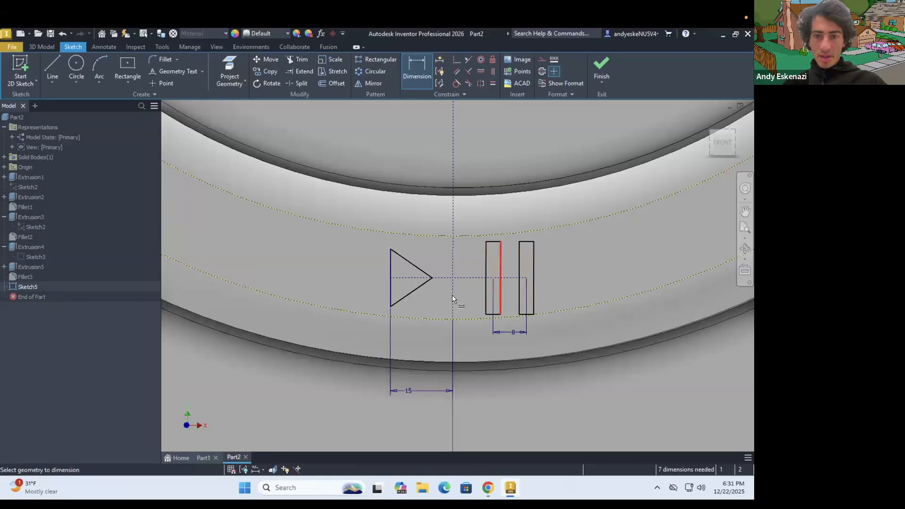
Dimension the second pause bar's outer side 15 mm from the vertical centre line.
left_click(515, 397)
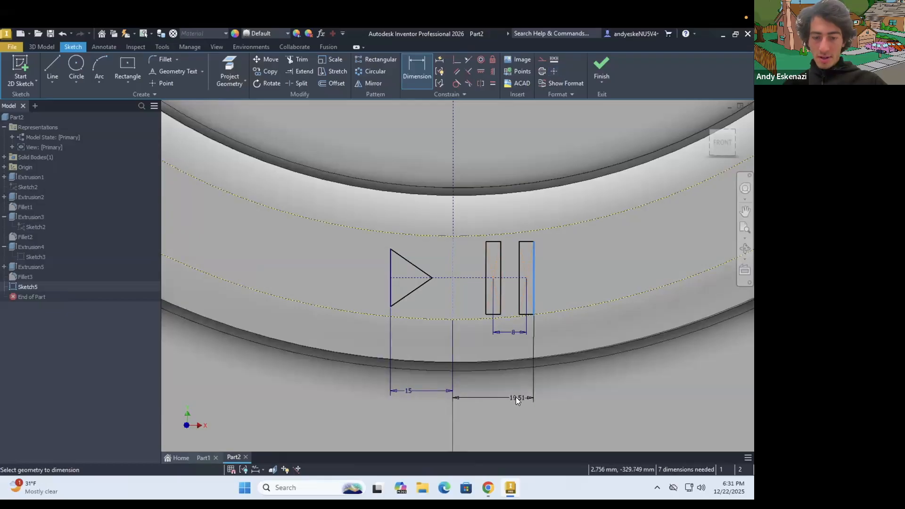
type("15")
key("Return")
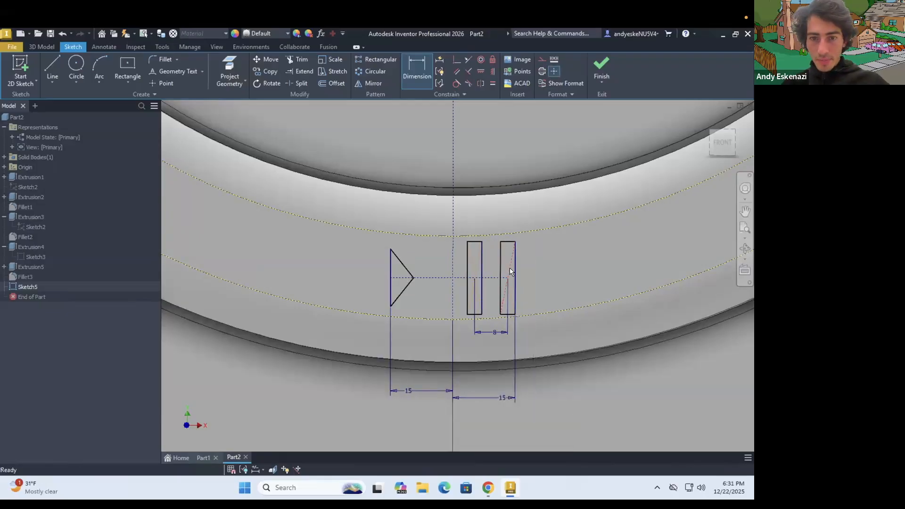
key("Escape")
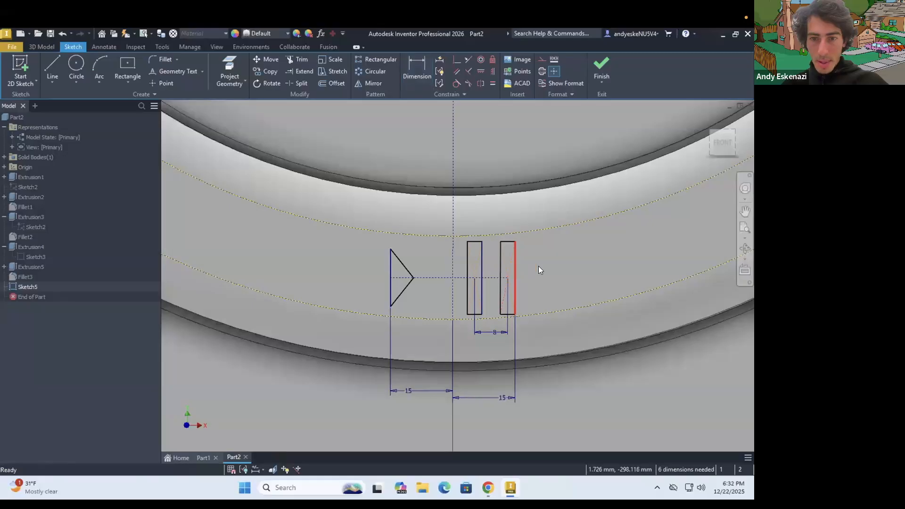
Dimension the play triangle's length from its vertical base to its tip at 10 mm.
scroll(374, 282, "up", 3)
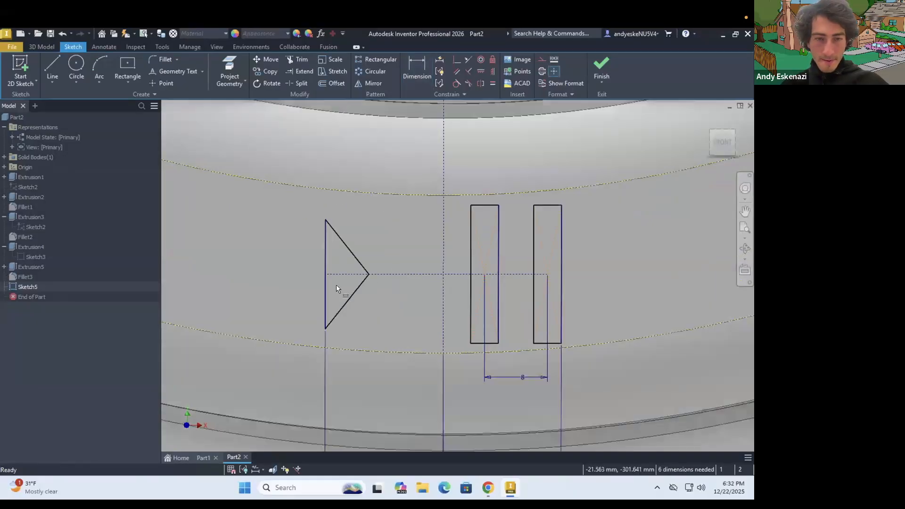
key("d")
left_click(326, 285)
left_click(368, 274)
left_click(369, 390)
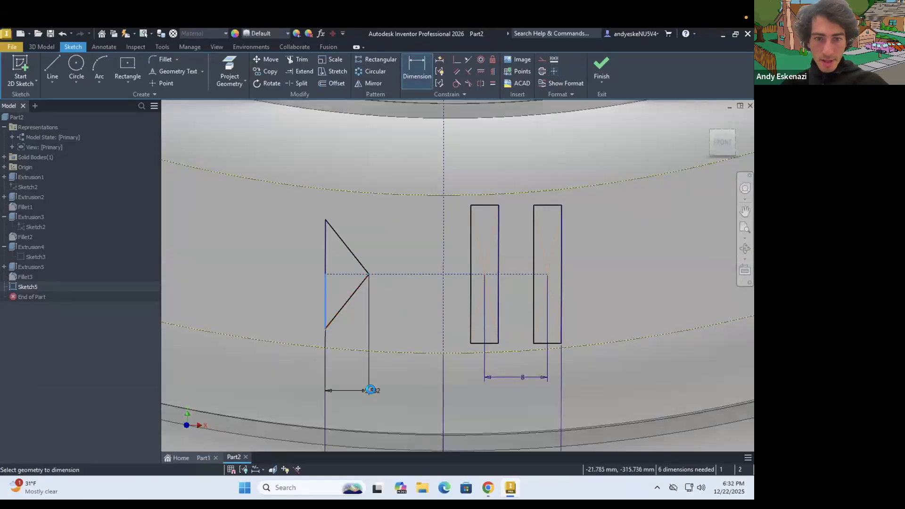
type("10")
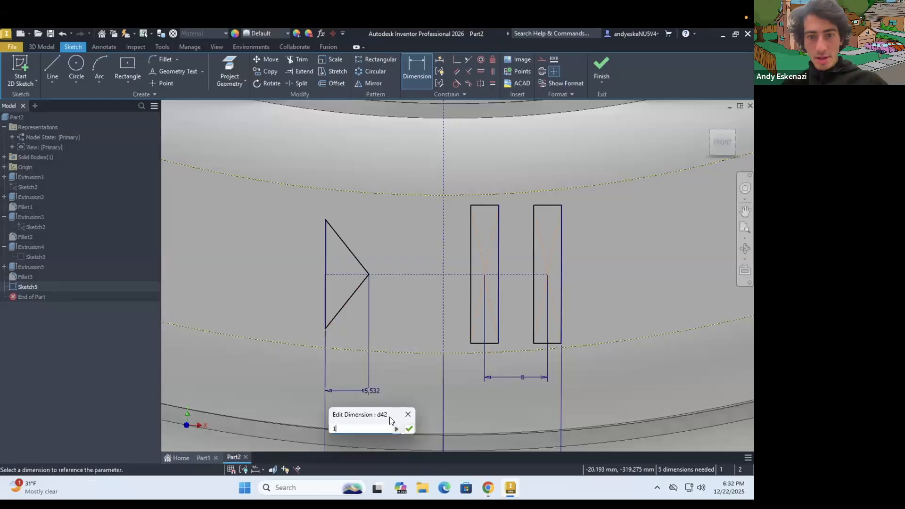
key("Return")
Dimension the first pause bar's inner side 5 mm from the vertical centre line.
left_click(442, 290)
left_click(471, 293)
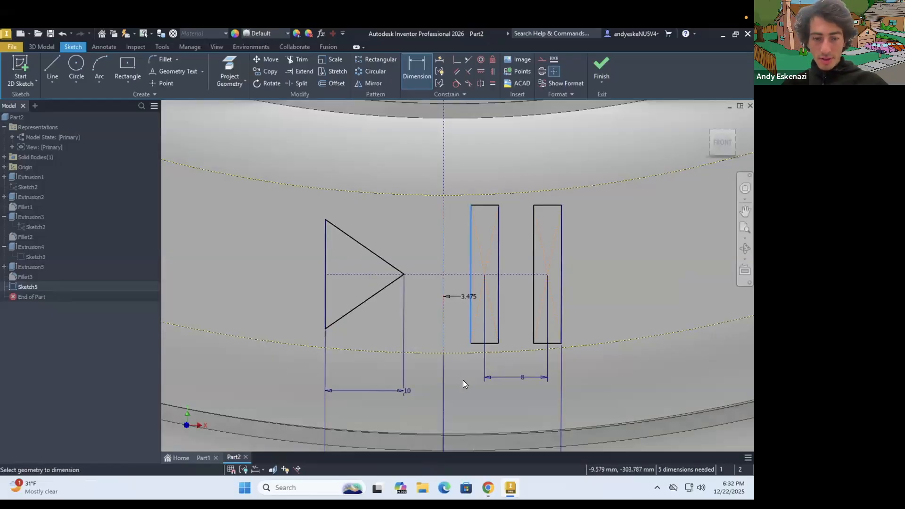
left_click(463, 380)
type("5")
key("Return")
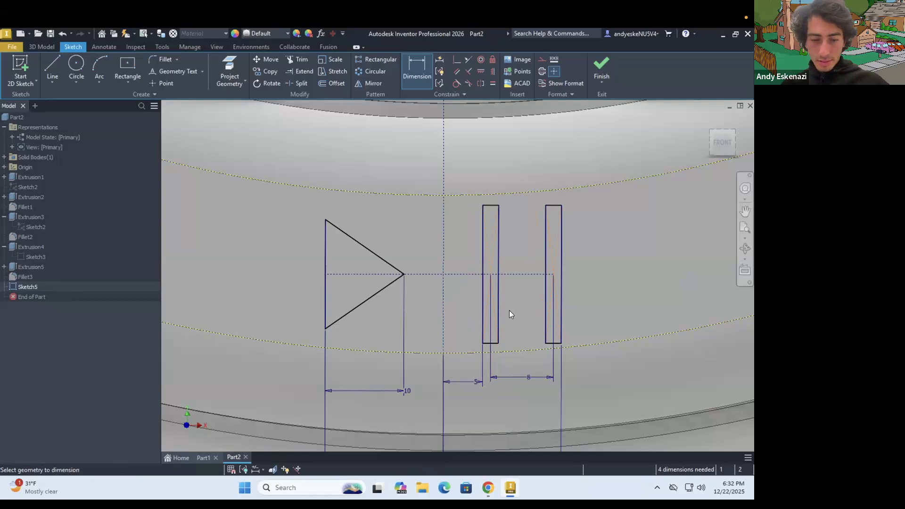
key("Escape")
Try centre-to-centre spacings of 5, 8 and 6 mm between the two pause bars.
left_click(528, 379)
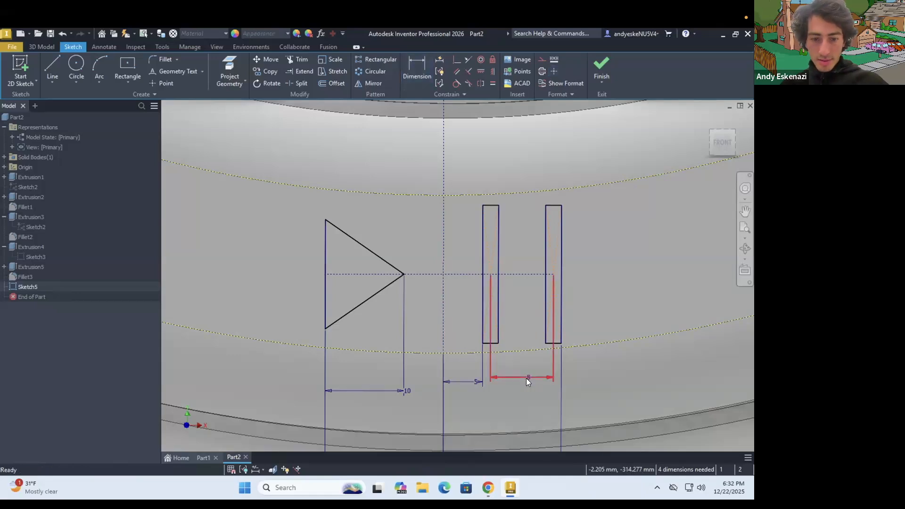
double_click(526, 378)
type("5")
key("Return")
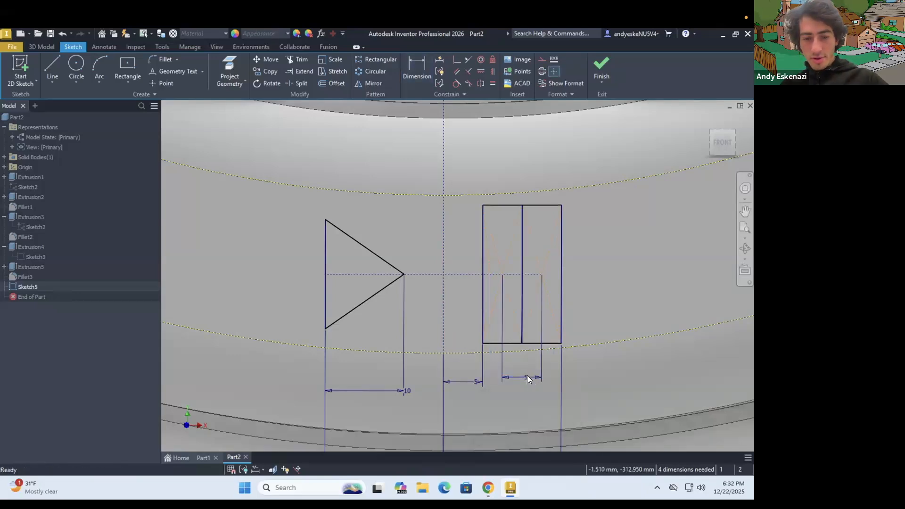
double_click(527, 378)
type("8")
key("Return")
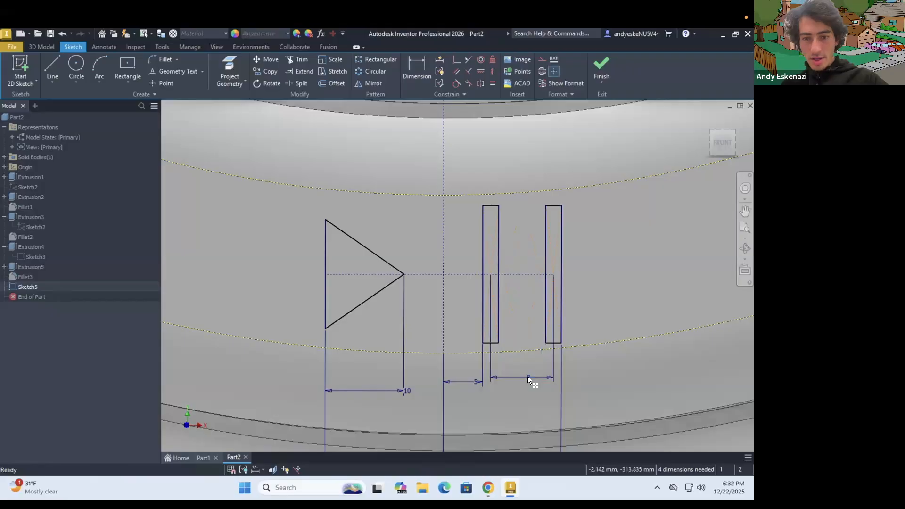
double_click(527, 376)
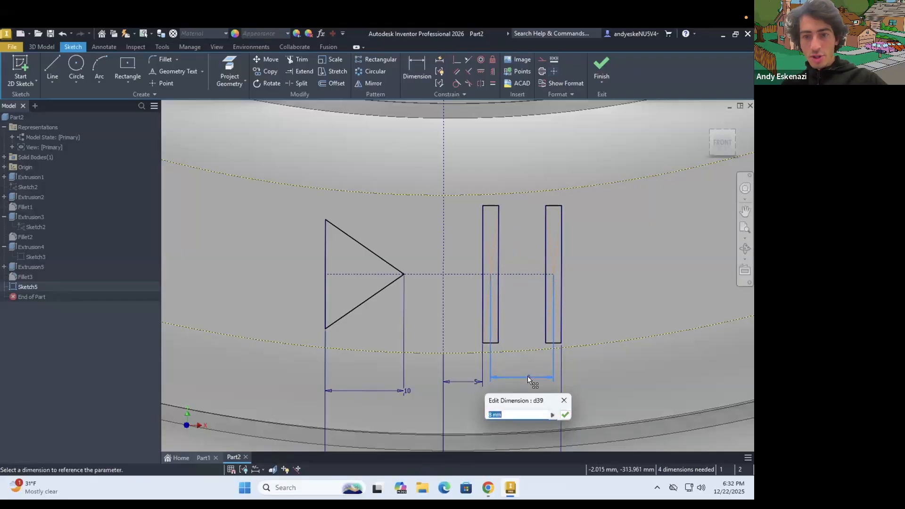
type("6")
key("Return")
Set the centre-to-centre spacing of the pause bars to 7 mm.
double_click(527, 376)
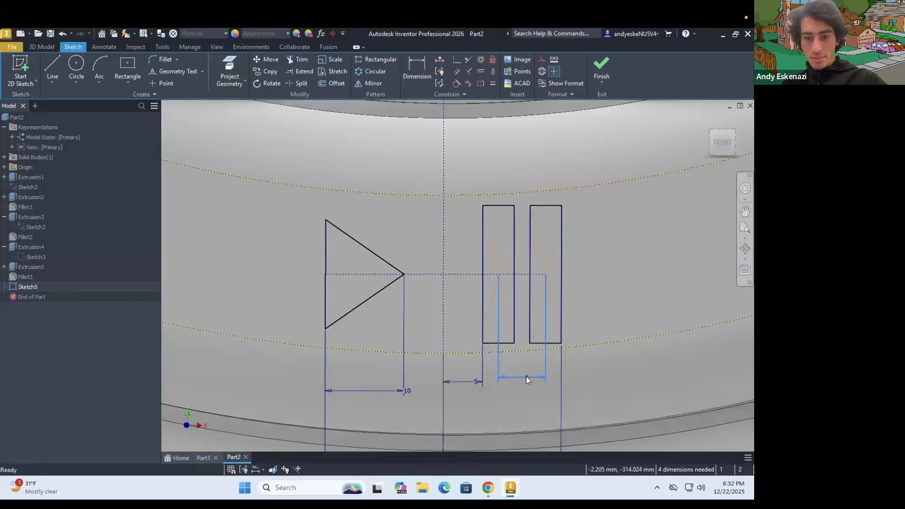
type("7")
key("Return")
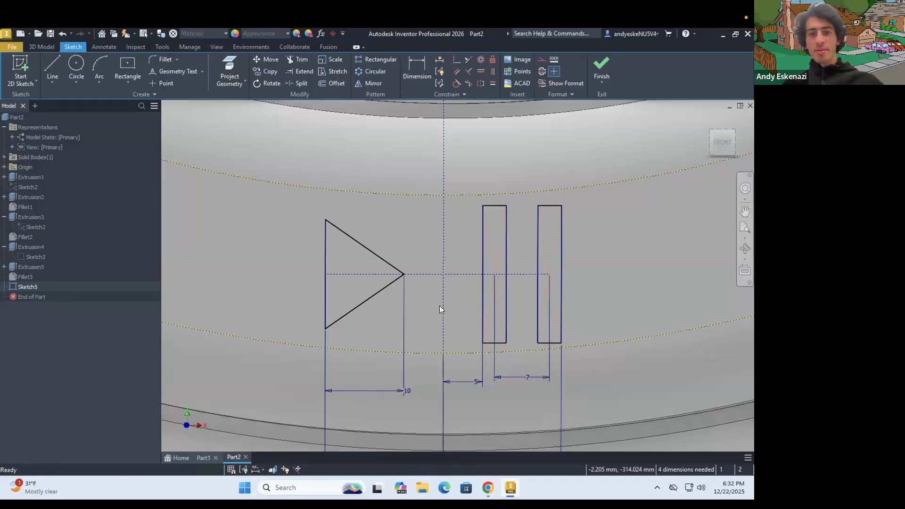
Shorten the pause bars freehand to about 12 mm, and dimension the second bar's height at 15 mm.
scroll(521, 289, "down", 2)
scroll(421, 272, "up", 3)
left_click_drag(519, 256, 515, 247)
key("d")
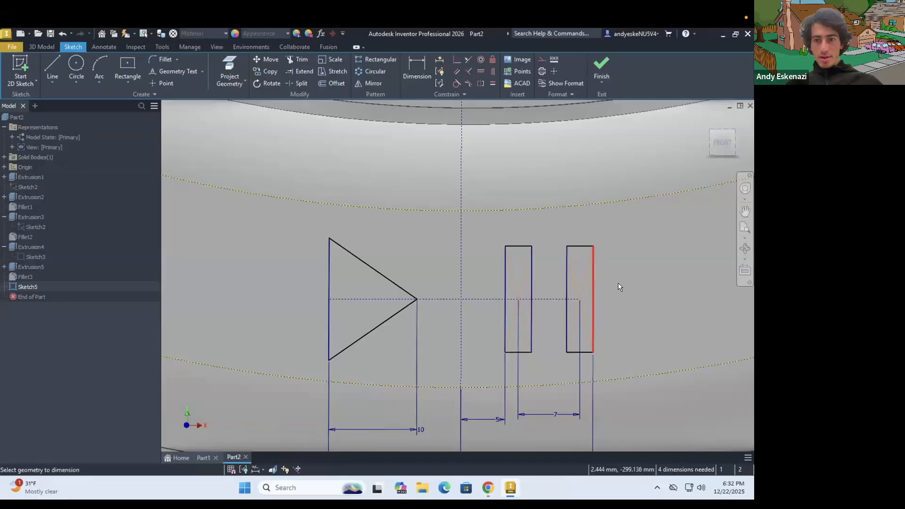
left_click(645, 299)
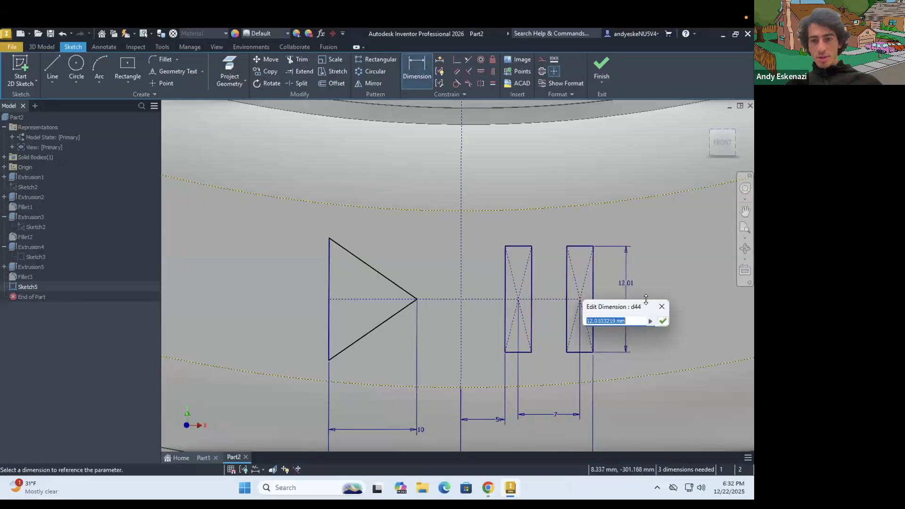
type("15")
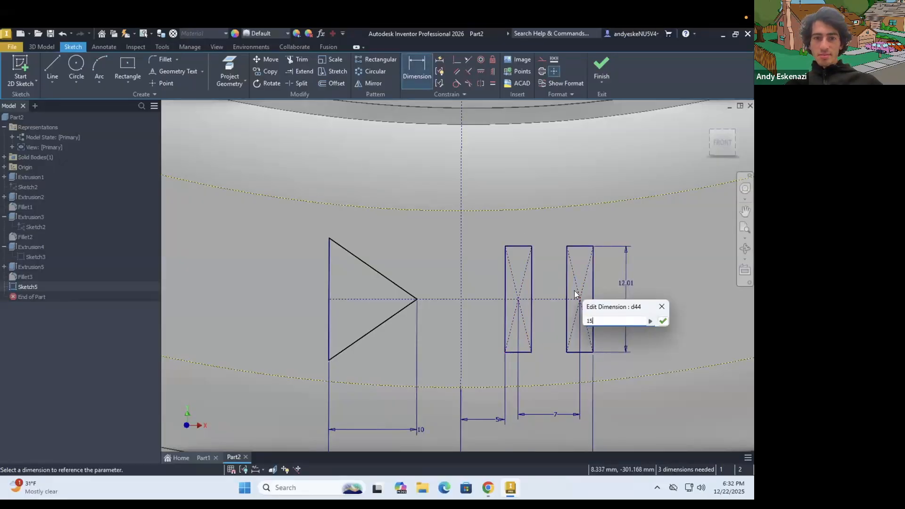
key("Return")
key("Escape")
Dimension the upper half of the play triangle's vertical base and set it to 7.5 mm.
scroll(397, 291, "down", 3)
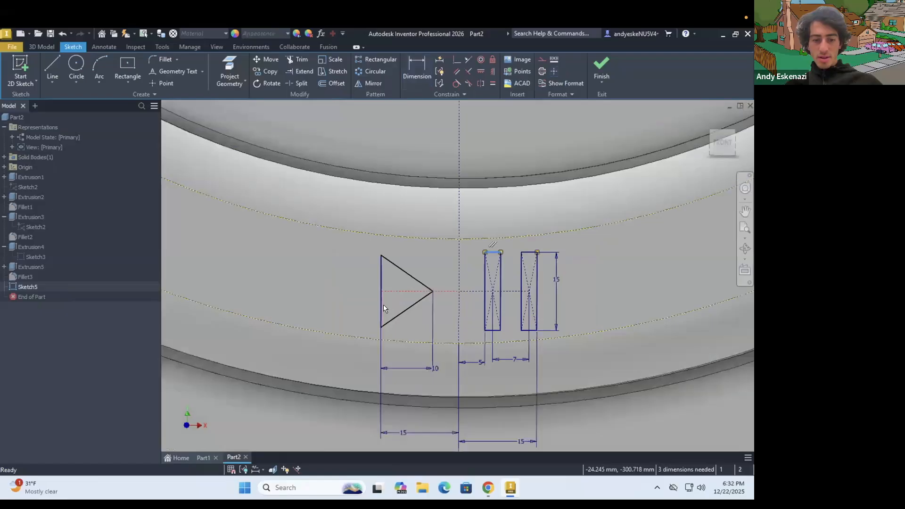
key("d")
left_click(381, 285)
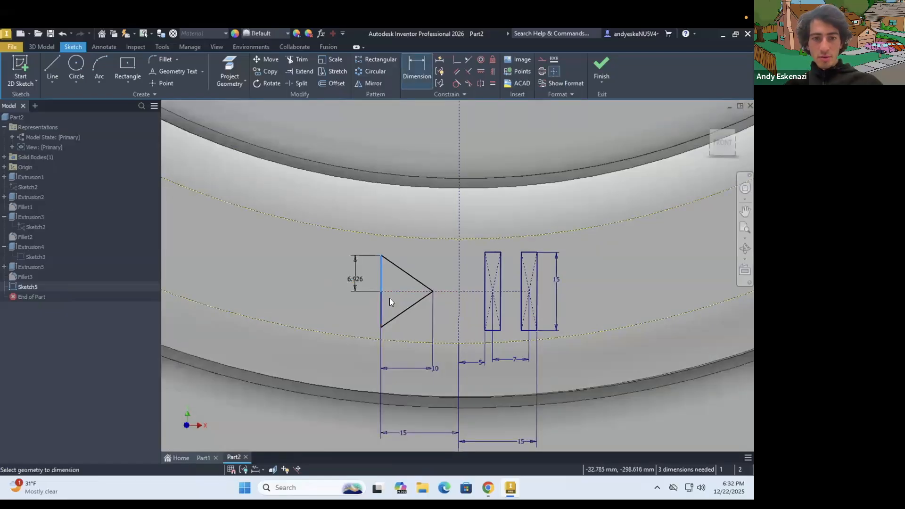
left_click(390, 299)
type("12")
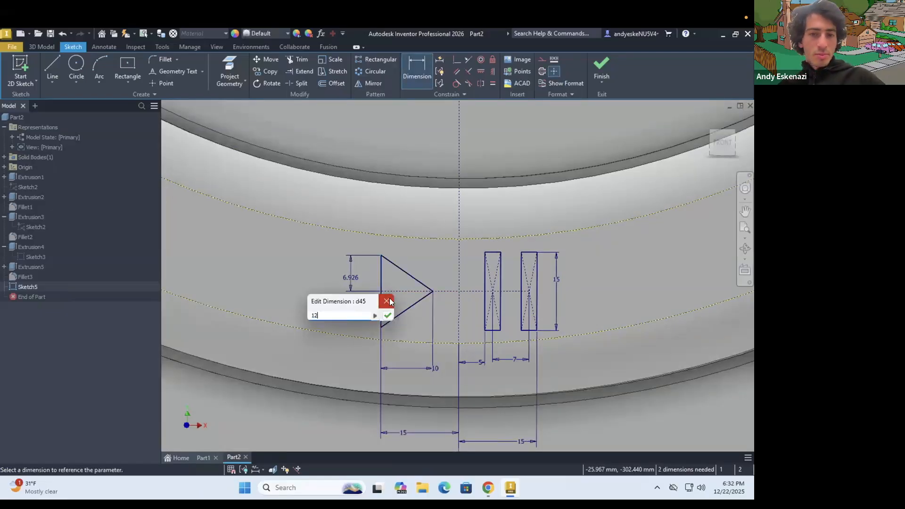
type(".5")
key("Return")
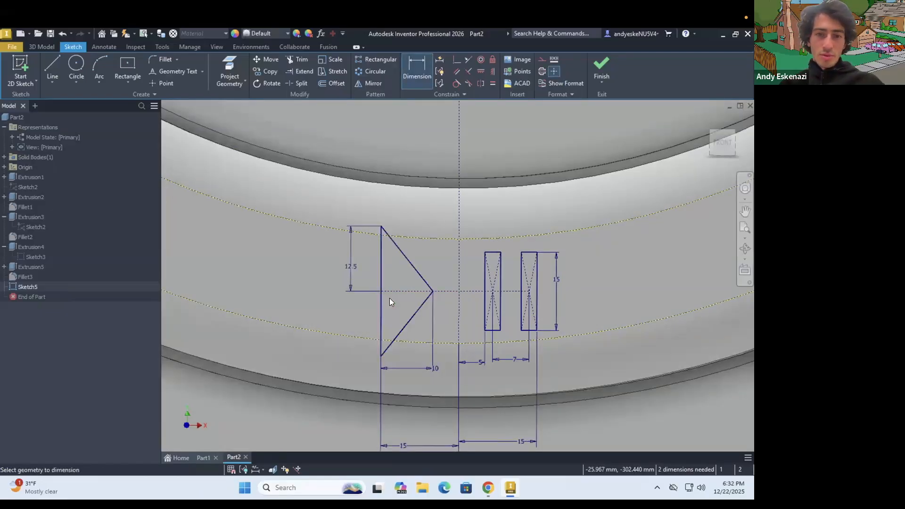
left_click(349, 266)
type("7.5")
key("Return")
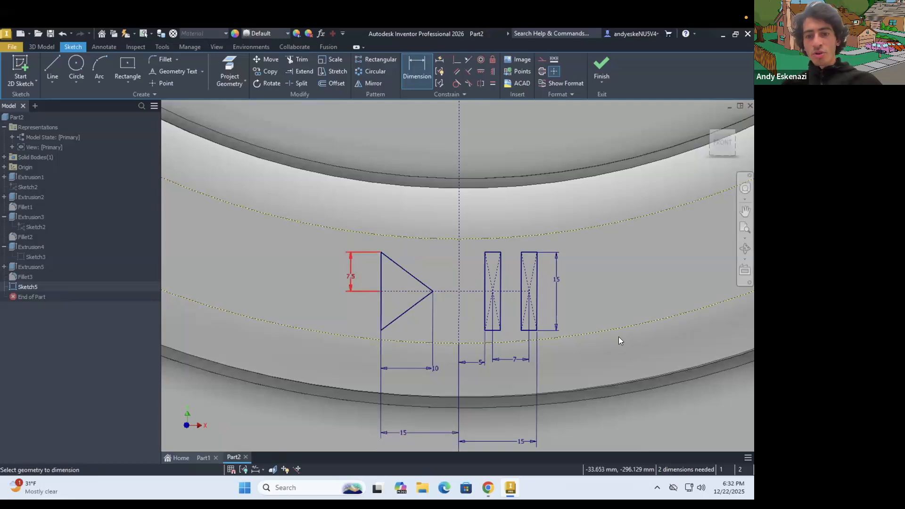
key("Escape")
scroll(544, 281, "up", 3)
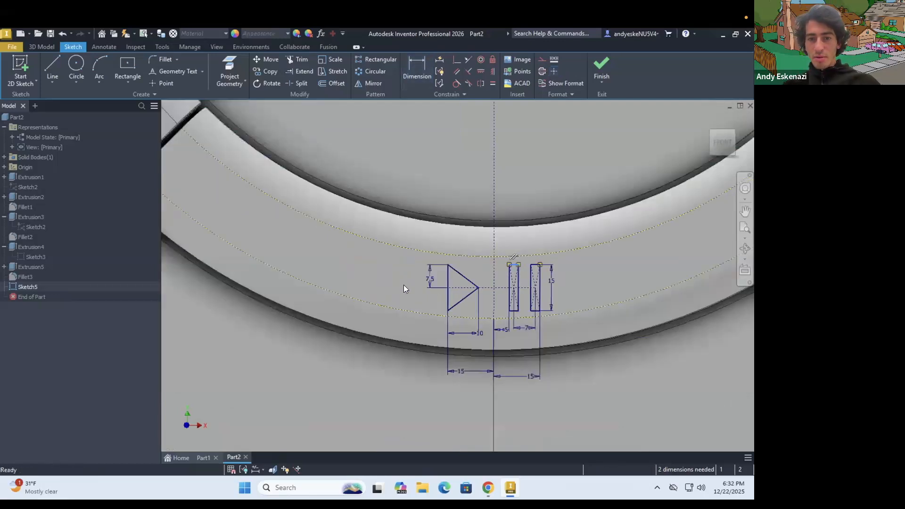
scroll(396, 206, "up", 5)
scroll(405, 218, "down", 3)
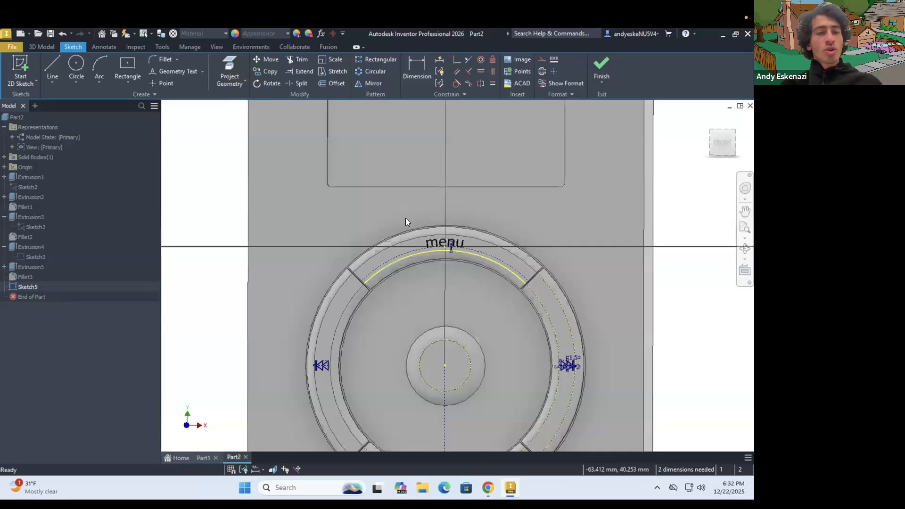
left_click(397, 271)
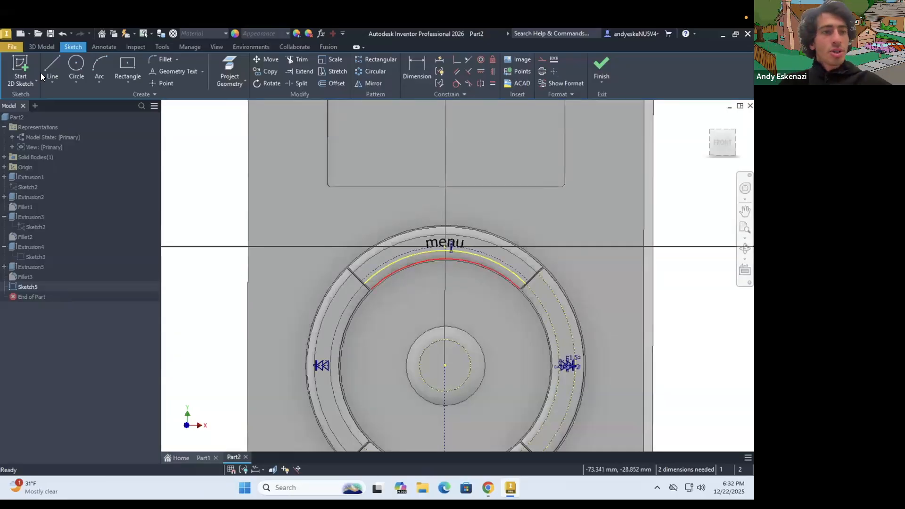
Start an extrusion of the markings sketch and select the menu text and the rewind symbol as profiles.
key("e")
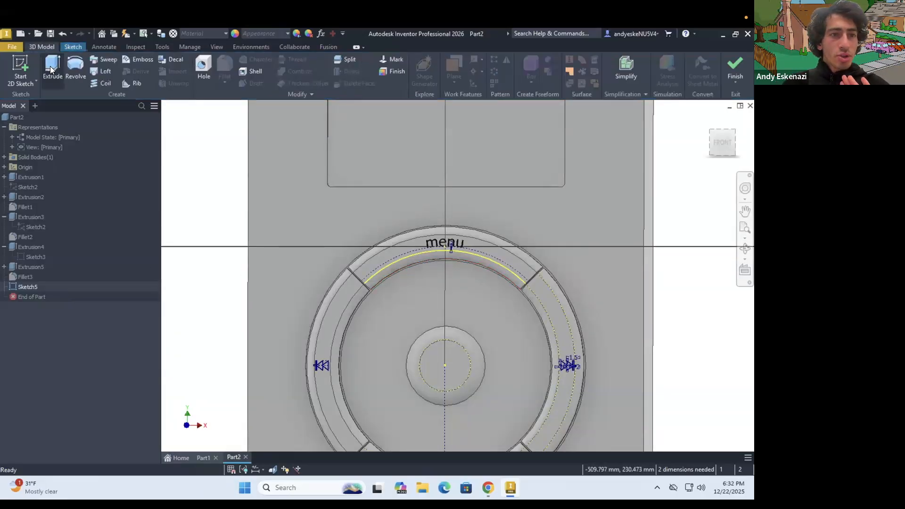
left_click(446, 242)
scroll(446, 244, "down", 6)
scroll(504, 226, "up", 4)
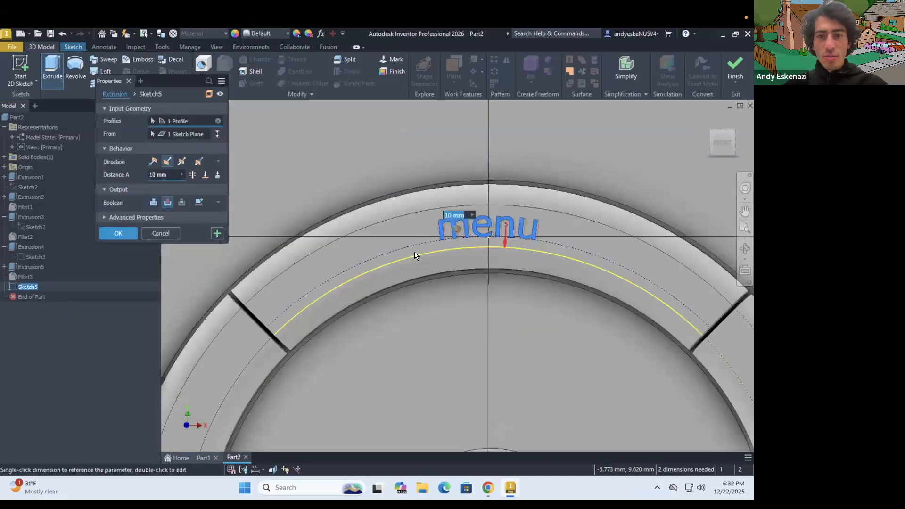
scroll(415, 252, "up", 4)
scroll(306, 193, "down", 6)
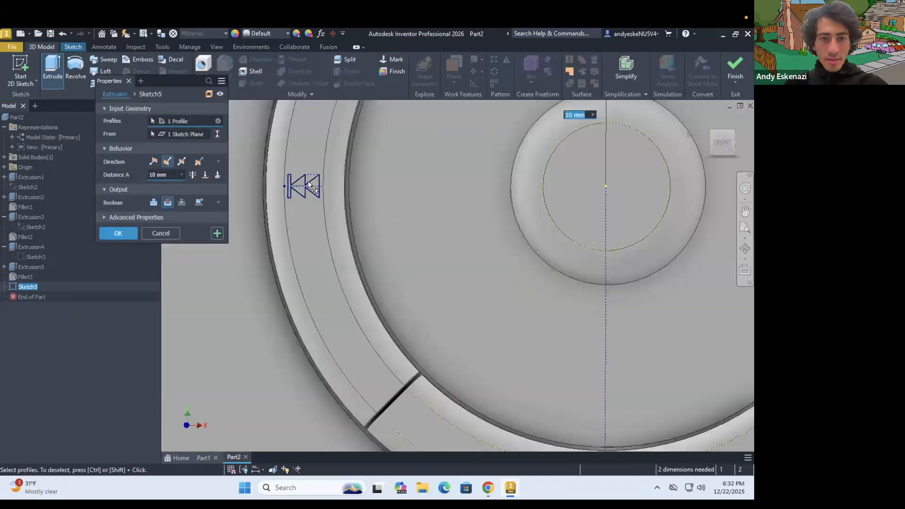
scroll(341, 157, "down", 5)
scroll(531, 358, "up", 4)
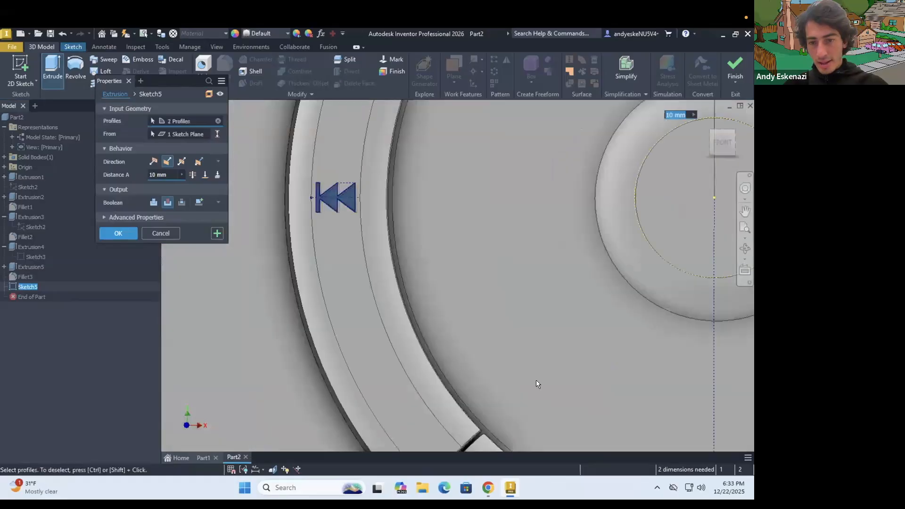
Add the play triangle and both pause bars to the extrusion profiles.
scroll(462, 264, "down", 5)
left_click(497, 268)
scroll(561, 253, "up", 2)
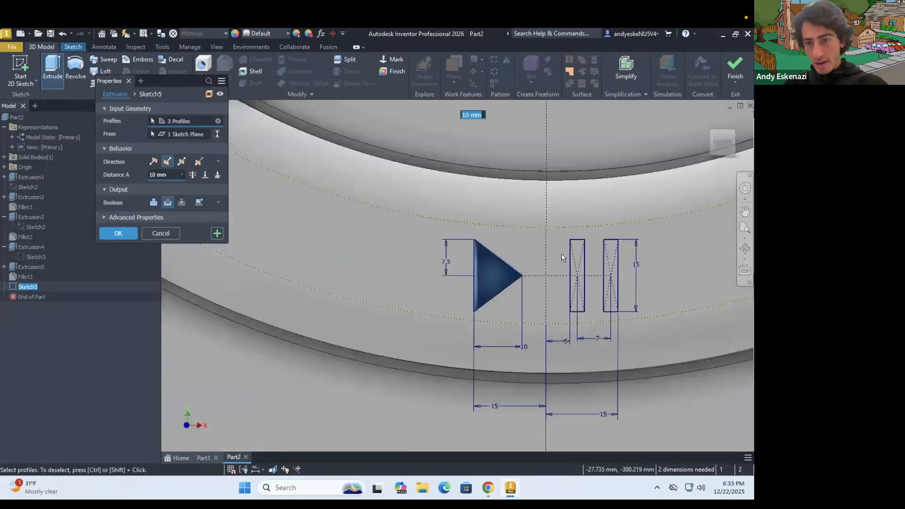
scroll(641, 239, "down", 6)
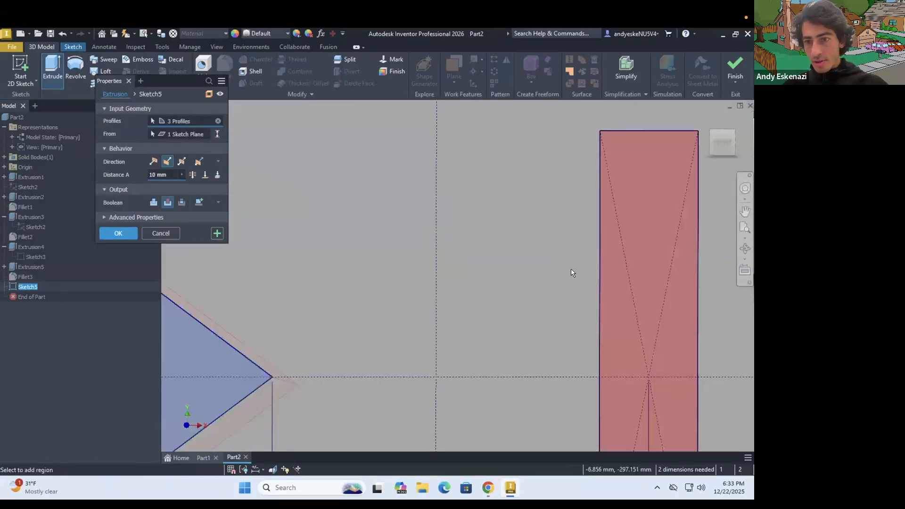
left_click(631, 262)
scroll(632, 262, "up", 5)
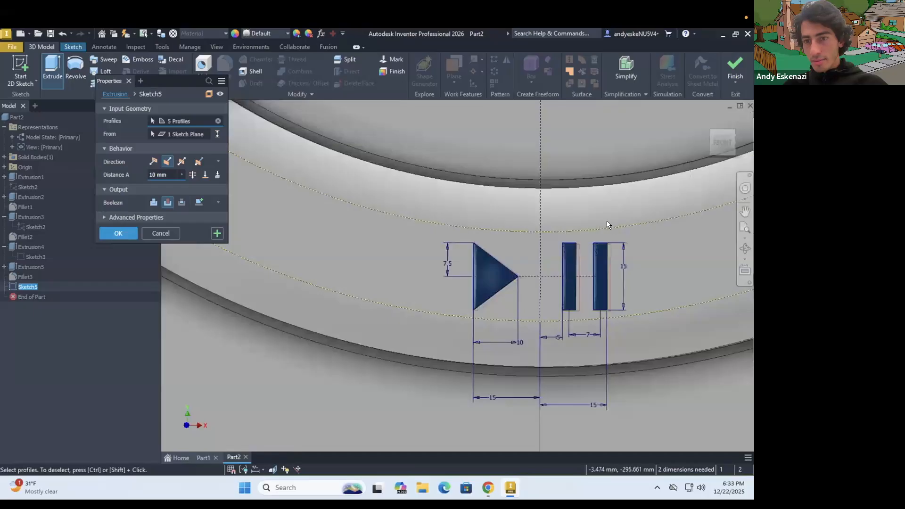
Add the fast-forward symbol to the profiles and cut all the markings 0.5 mm deep into the control ring.
scroll(607, 220, "up", 5)
scroll(604, 190, "down", 5)
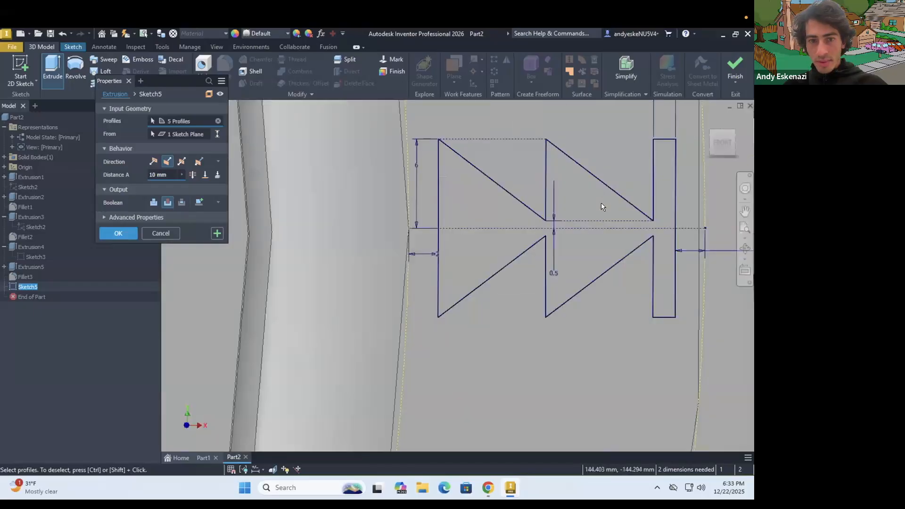
scroll(602, 203, "down", 2)
left_click(175, 175)
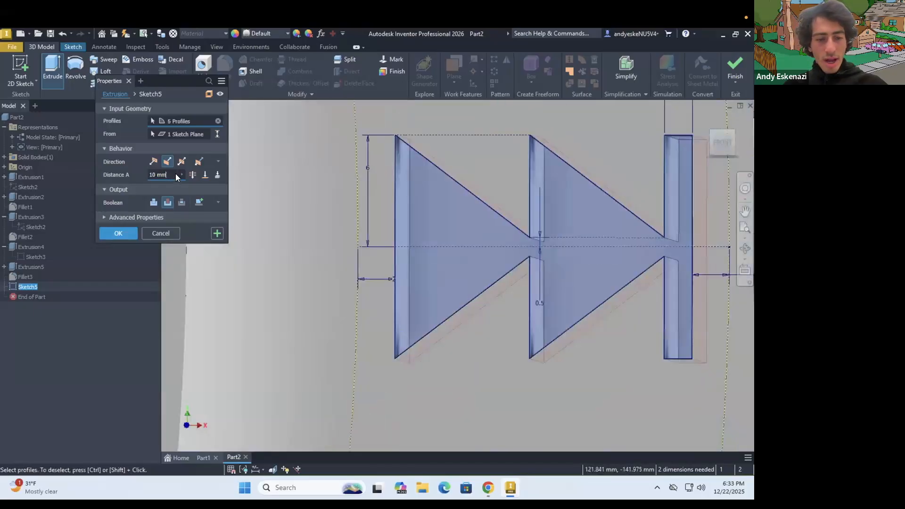
double_click(176, 174)
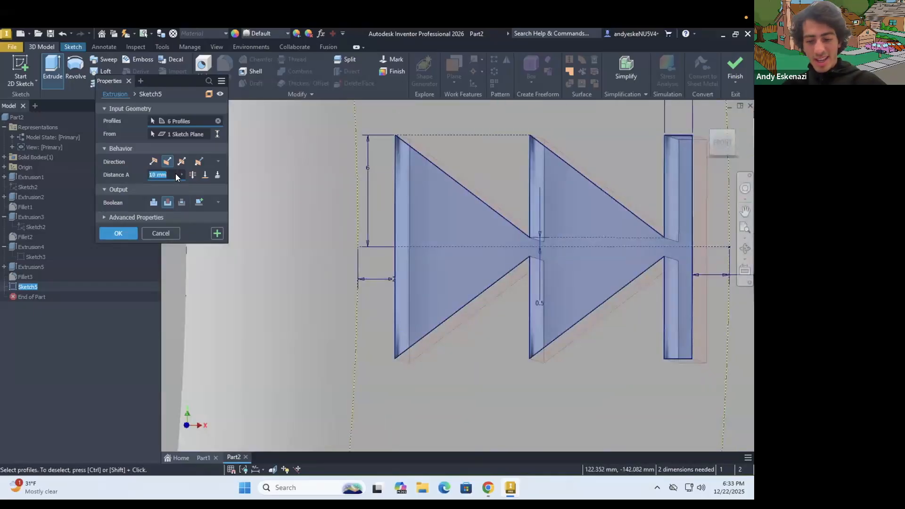
type(".5")
left_click(117, 232)
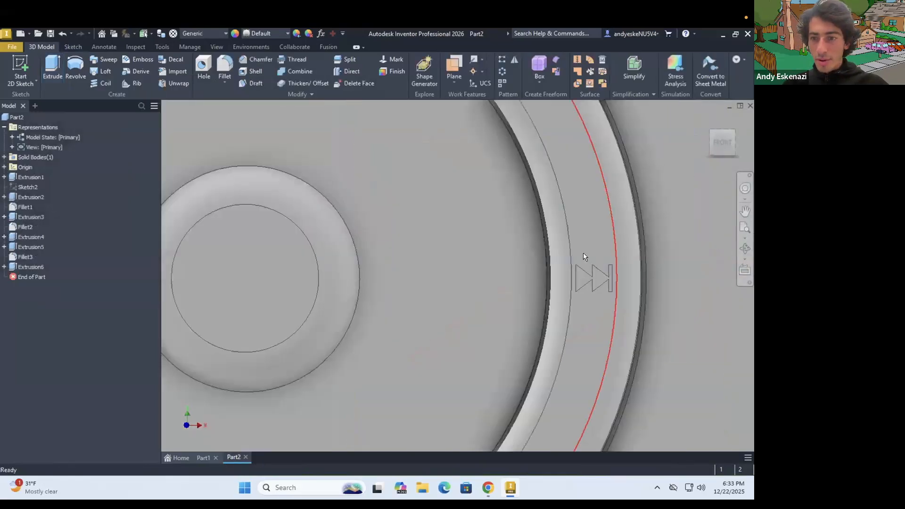
Inspect the engraved ring markings up close and on the whole iPod body from different angles.
scroll(584, 252, "down", 5)
scroll(572, 219, "up", 4)
mouse_move(471, 248)
middle_mouse_down("shift")
mouse_move(576, 211)
mouse_move(582, 184)
mouse_move(546, 239)
middle_mouse_up("shift")
scroll(545, 239, "down", 2)
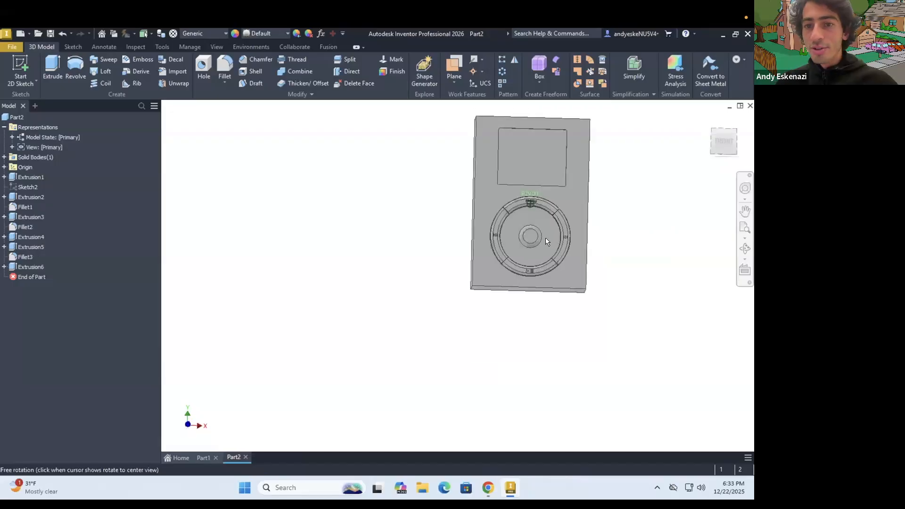
scroll(556, 196, "down", 2)
scroll(570, 174, "up", 3)
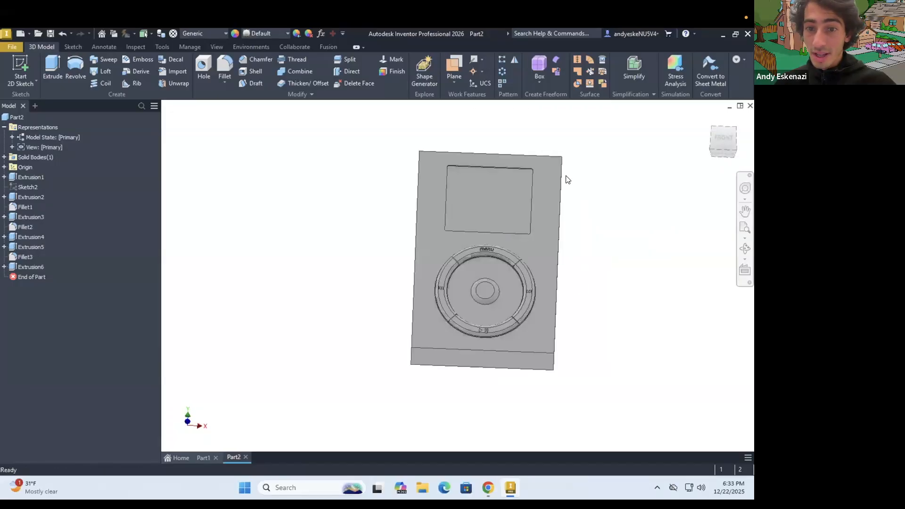
scroll(567, 173, "up", 3)
scroll(485, 178, "down", 2)
Save the part as "iPod classic.ipt" in the Inventor folder.
left_click(50, 33)
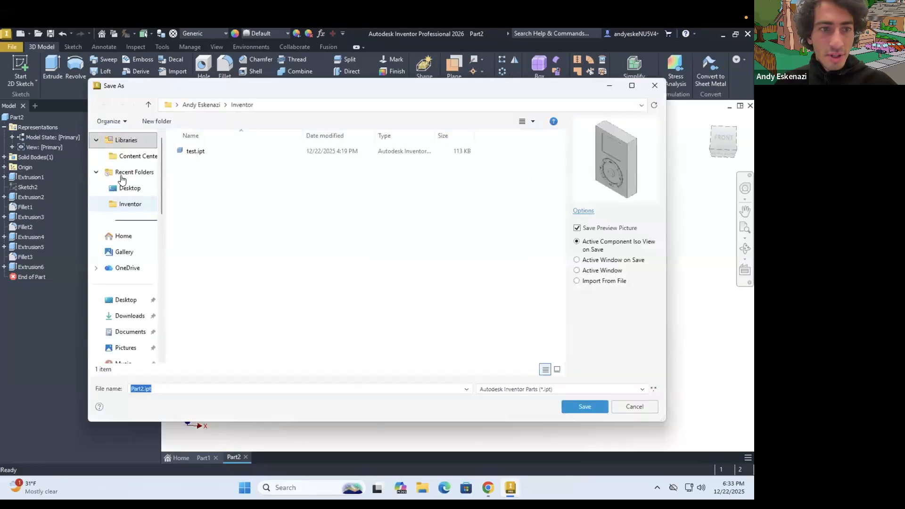
left_click(131, 205)
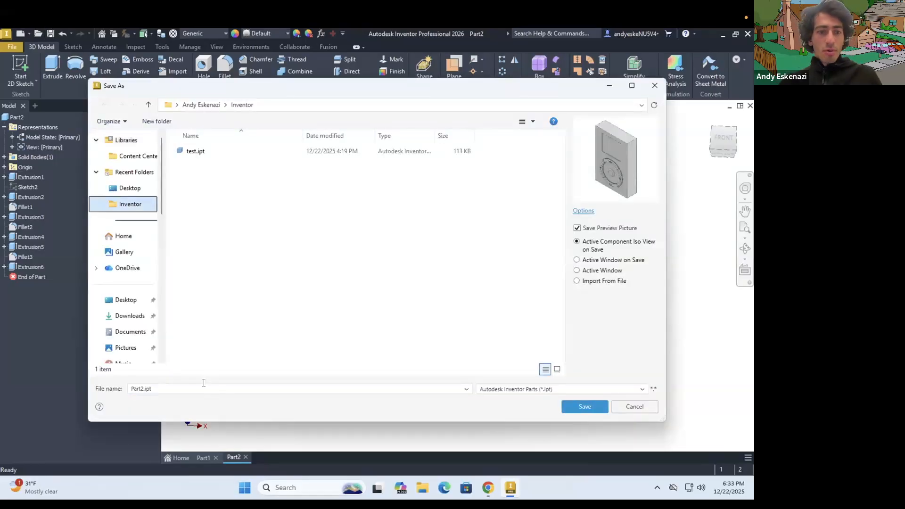
left_click(143, 389)
key("BackSpace")
key("BackSpace")
key("BackSpace")
key("BackSpace")
key("BackSpace")
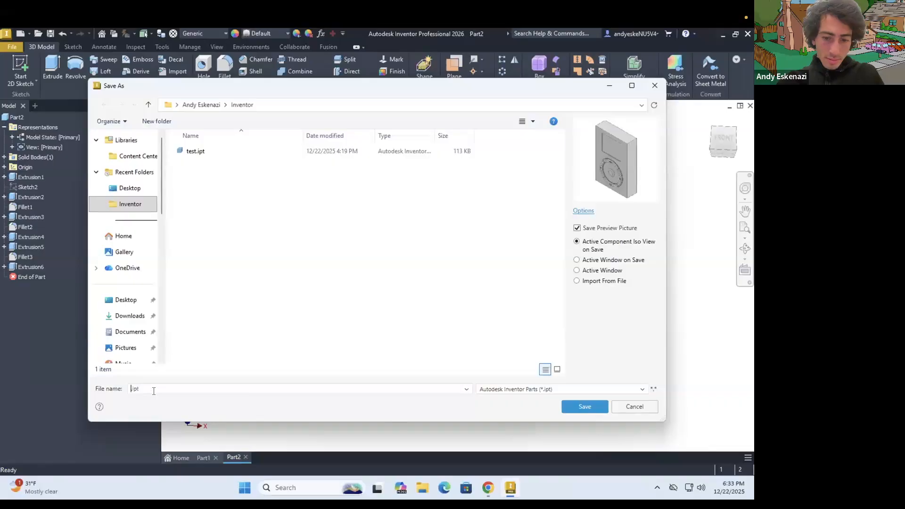
type("iPod")
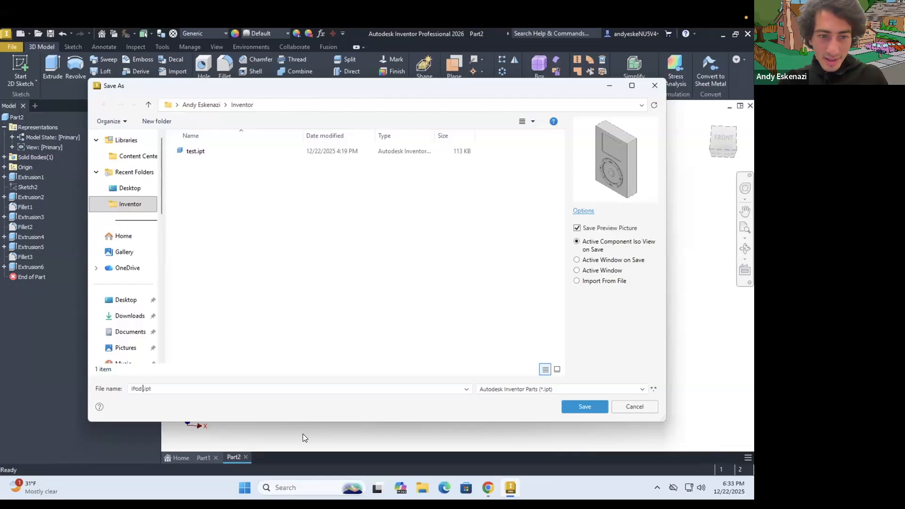
type(" classic")
left_click(584, 407)
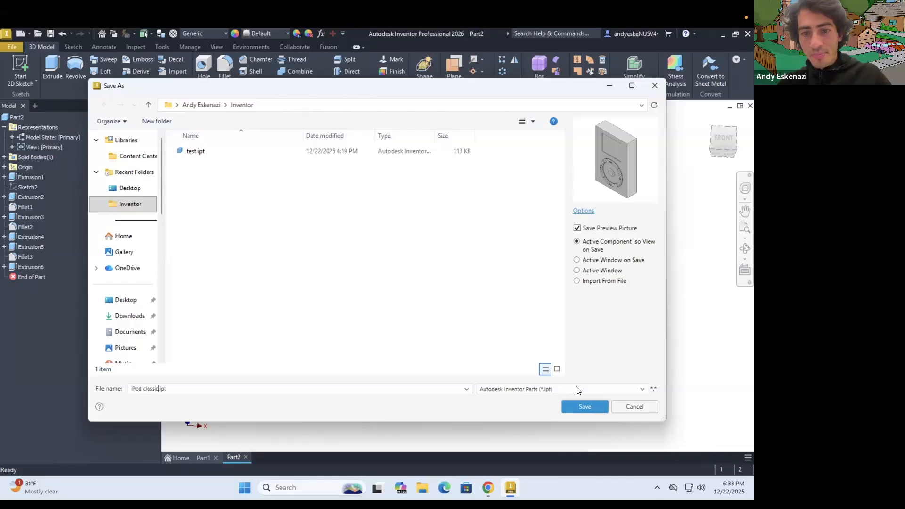
Switch to Chrome and examine the reference photo showing the iPod's front and back, and return to Inventor.
left_click(487, 487)
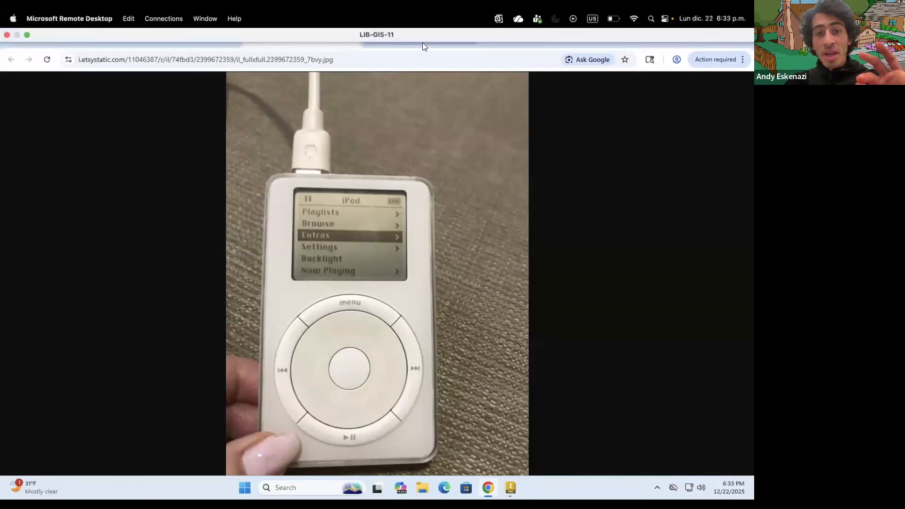
left_click(422, 42)
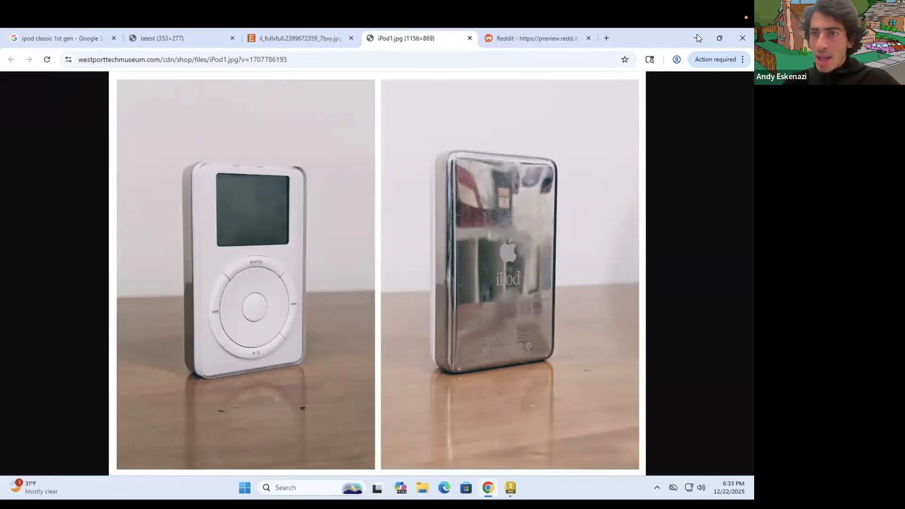
key("alt+Tab")
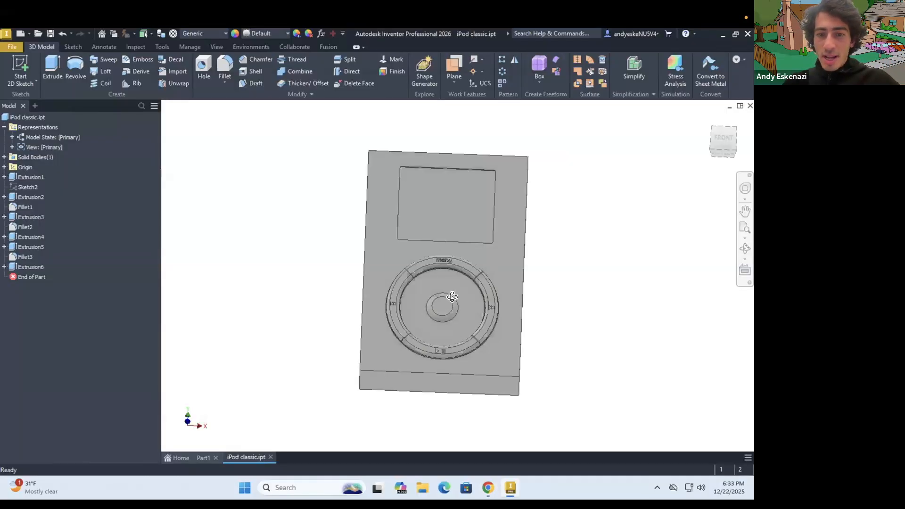
Edit the base body's extrusion and reduce its distance by dividing the 150 mm value, checking the thickness against the reference photo.
key("F6")
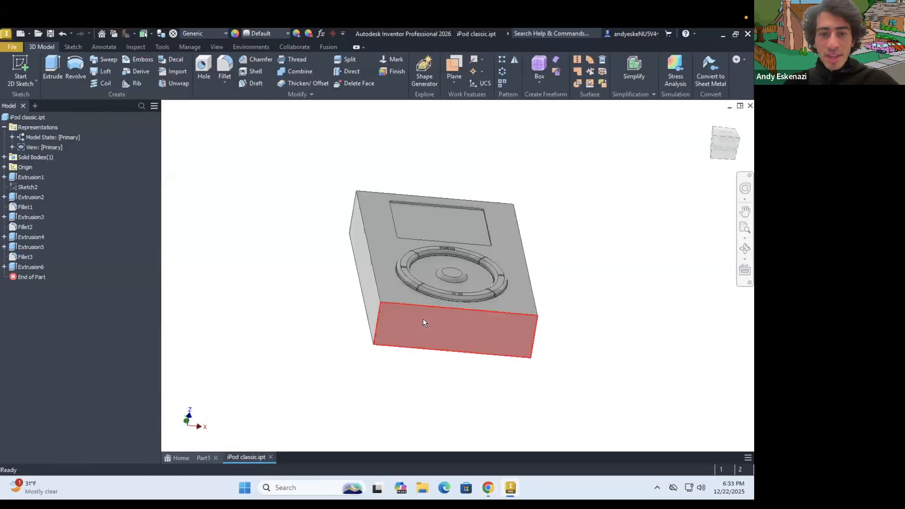
left_click(25, 178)
right_click(52, 235)
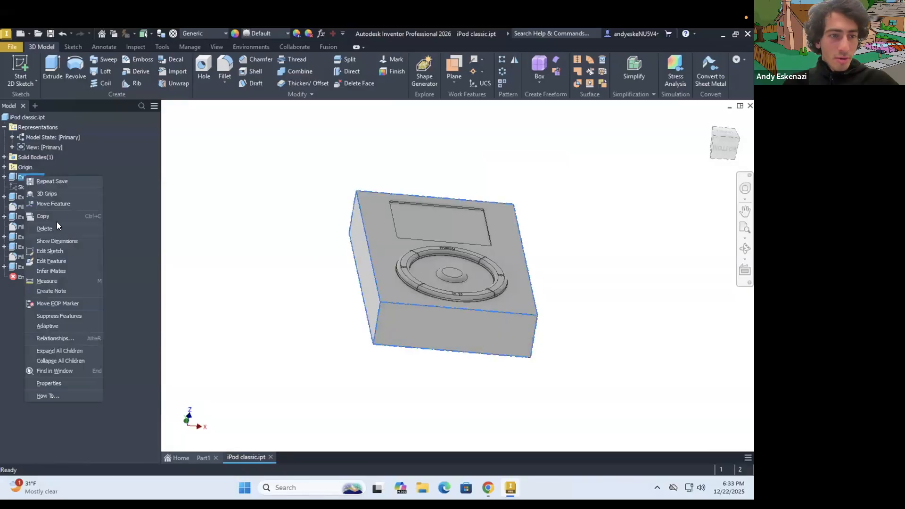
left_click(57, 261)
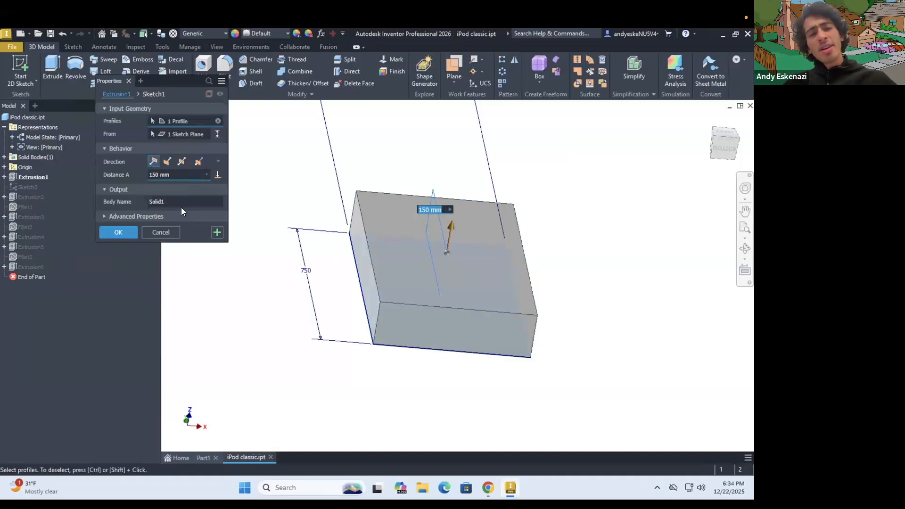
left_click(490, 489)
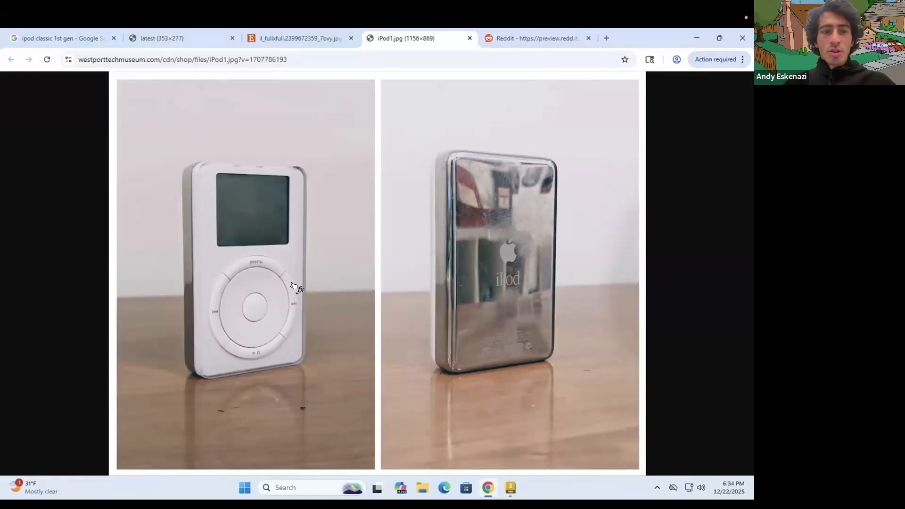
left_click(697, 39)
left_click(188, 174)
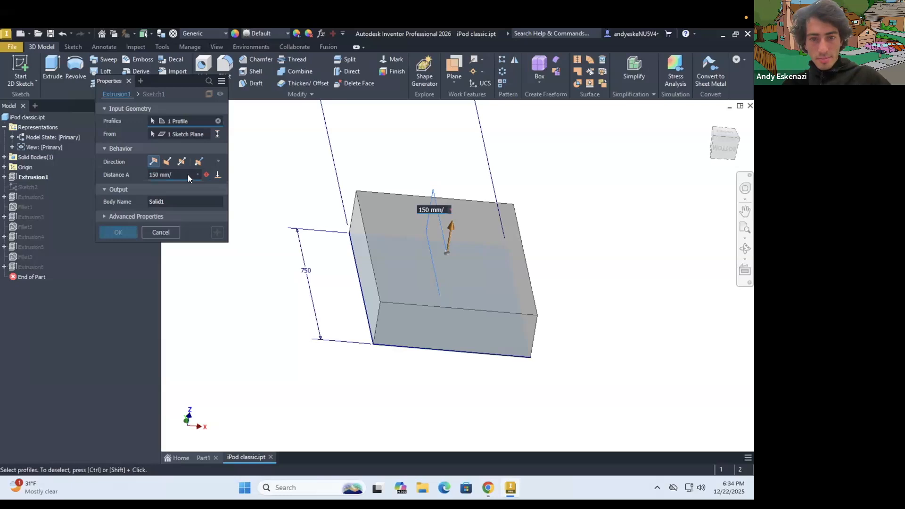
key("Return")
Start a fillet on the iPod body and select its four short corner edges.
middle_click_drag(350, 352, 355, 320, "shift")
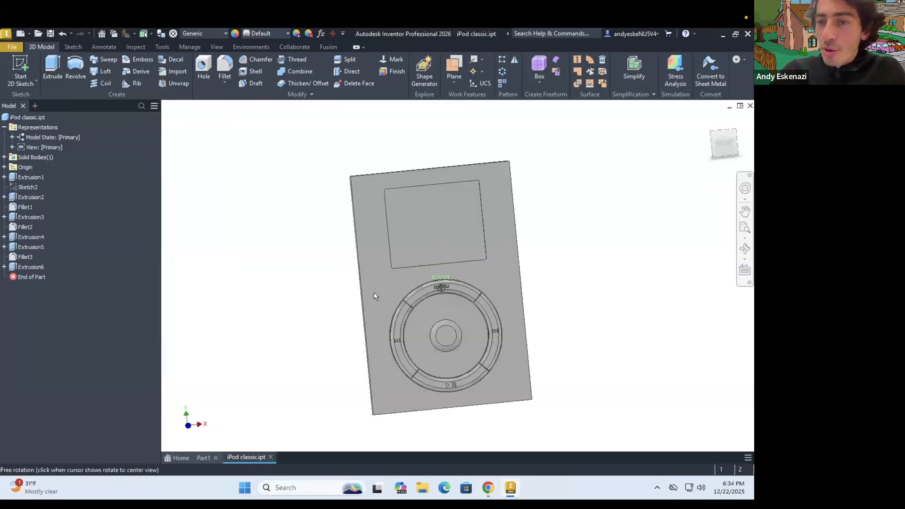
scroll(362, 306, "down", 3)
scroll(413, 323, "up", 2)
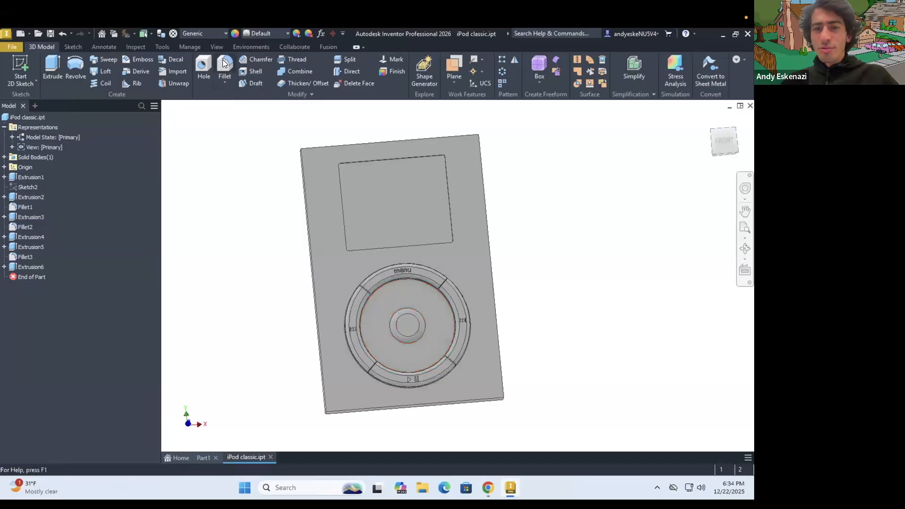
middle_click_drag(358, 230, 327, 338, "shift")
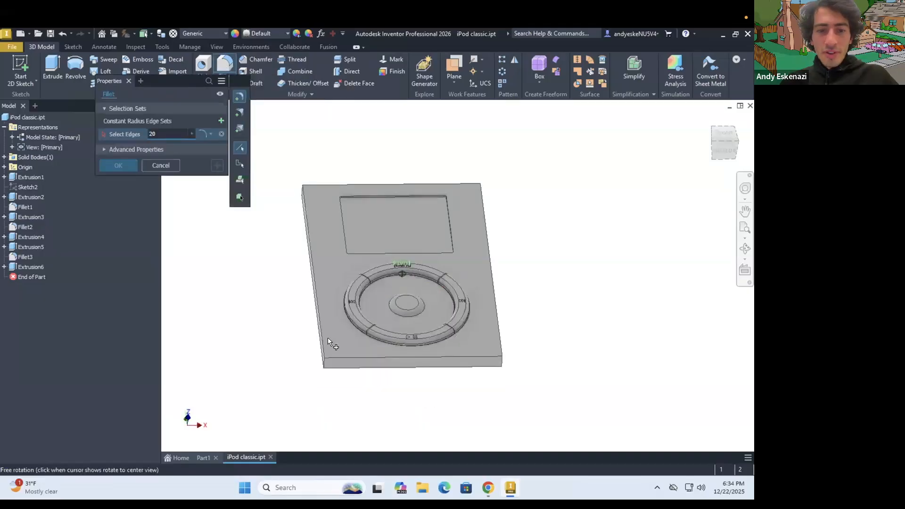
left_click(324, 340)
left_click(502, 346)
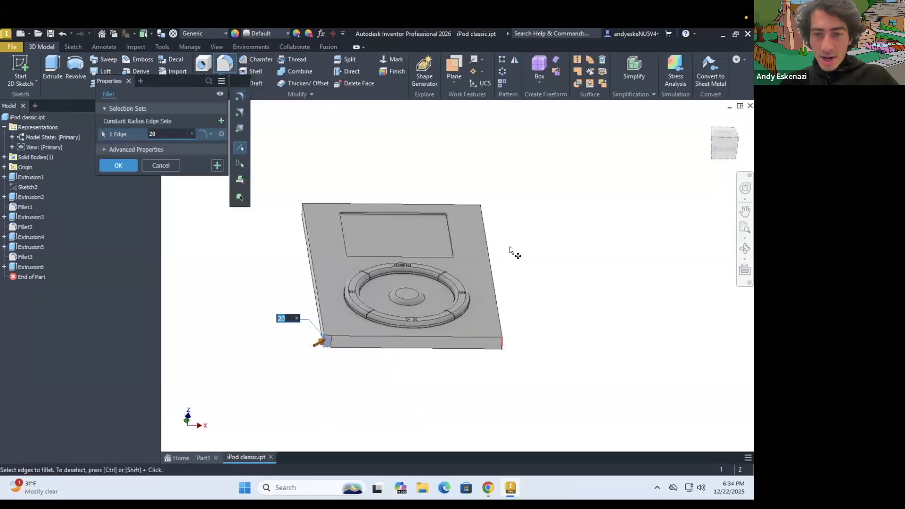
middle_click_drag(534, 213, 538, 194, "shift")
left_click(536, 188)
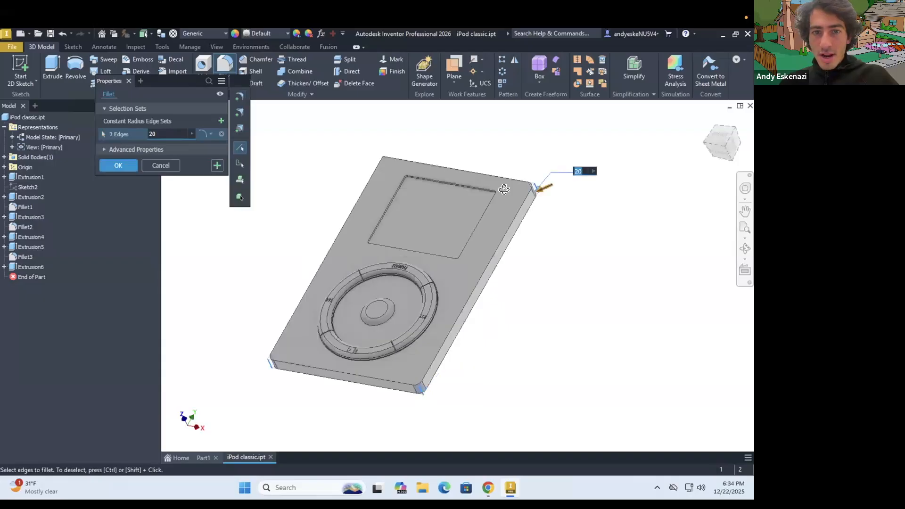
middle_click_drag(389, 179, 360, 194, "shift")
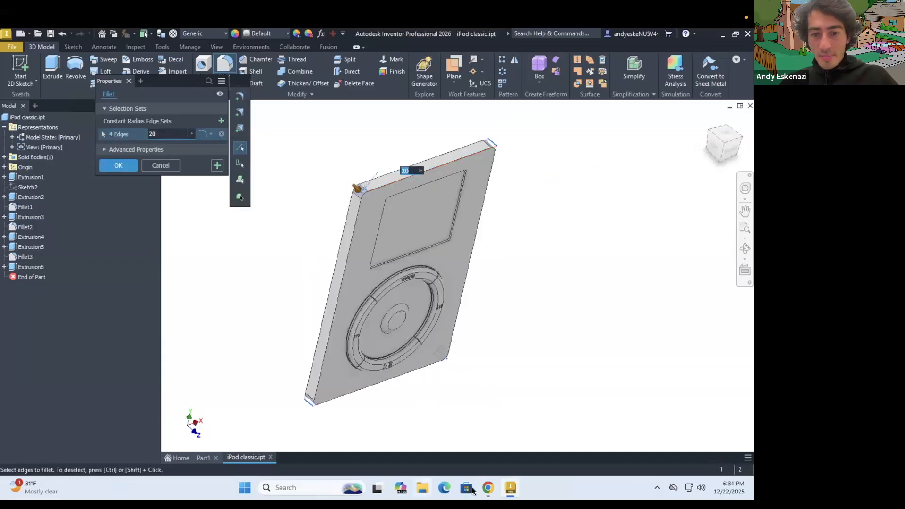
Check the corner rounding in the Chrome reference photo, enter a new radius for the four corner edges and apply the fillet.
left_click(487, 488)
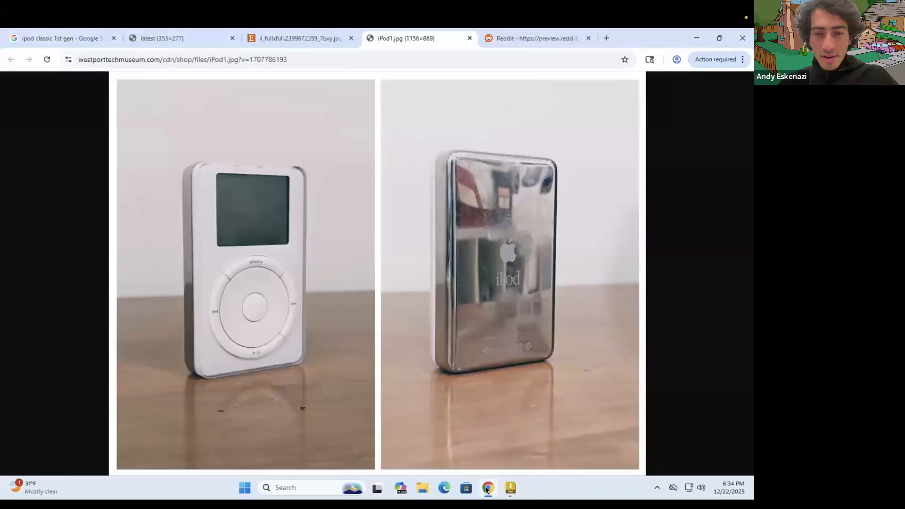
left_click(488, 488)
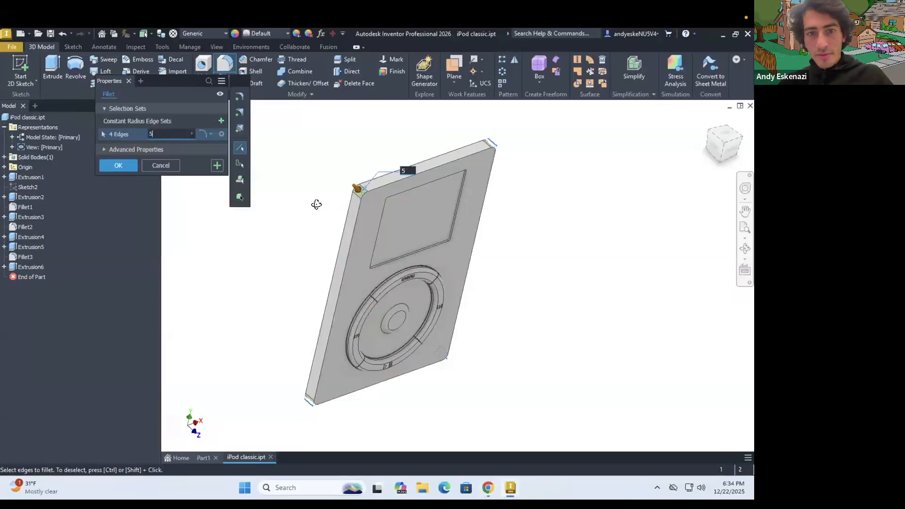
key("Return")
middle_click_drag(338, 243, 331, 230, "shift")
scroll(331, 230, "up", 5)
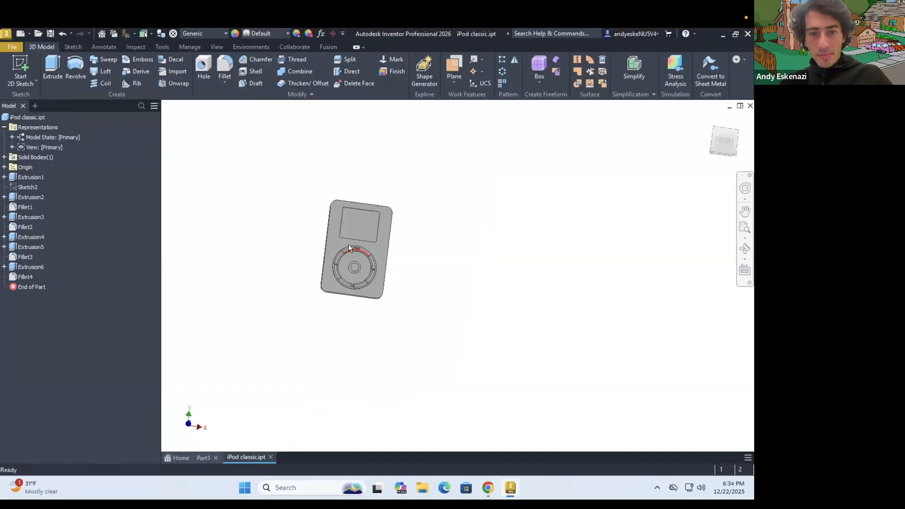
Fillet the outer perimeter edges of the iPod's front face with a 20 mm radius.
scroll(349, 245, "down", 5)
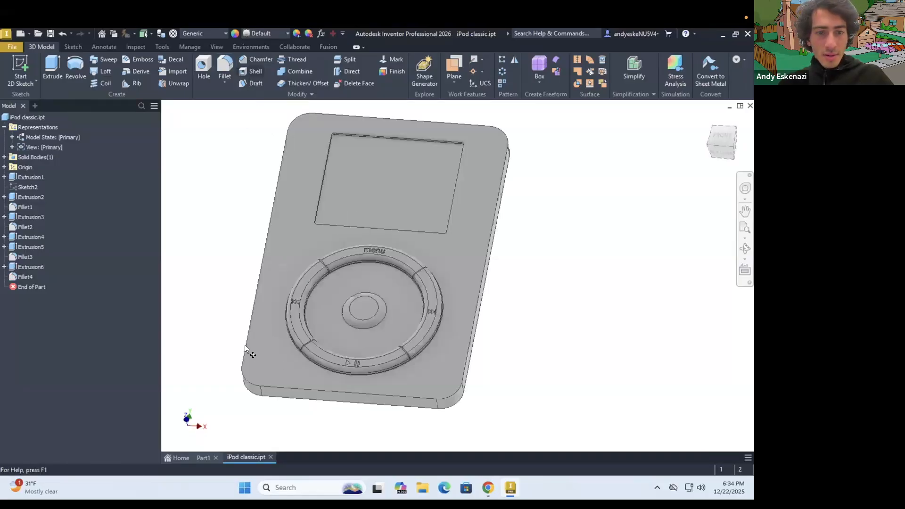
key("f")
left_click(304, 359)
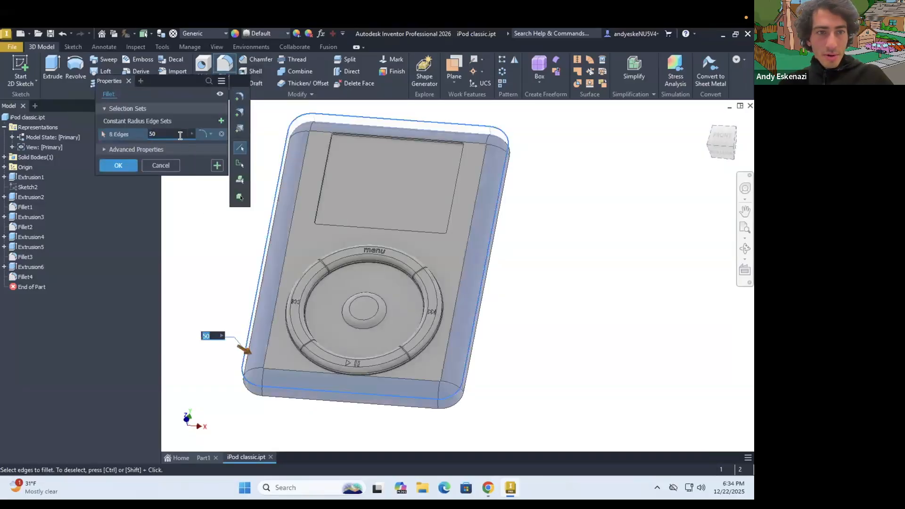
type("2")
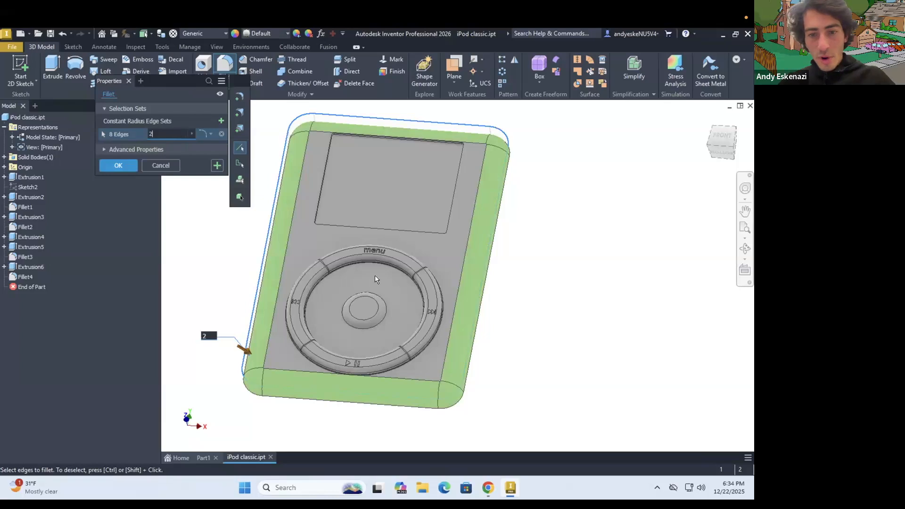
key("Return")
Examine the rounded front edges from several angles, compare them with the reference photo in Chrome and return to Inventor.
key("F4")
scroll(376, 246, "up", 4)
middle_click_drag(386, 252, 353, 320, "shift")
scroll(354, 309, "down", 3)
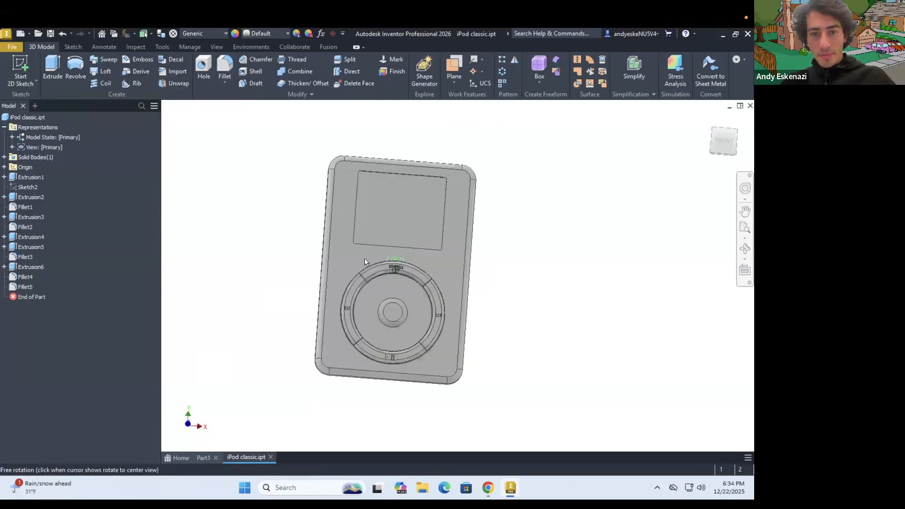
scroll(363, 259, "down", 3)
middle_click_drag(364, 258, 342, 277, "shift")
scroll(366, 267, "up", 5)
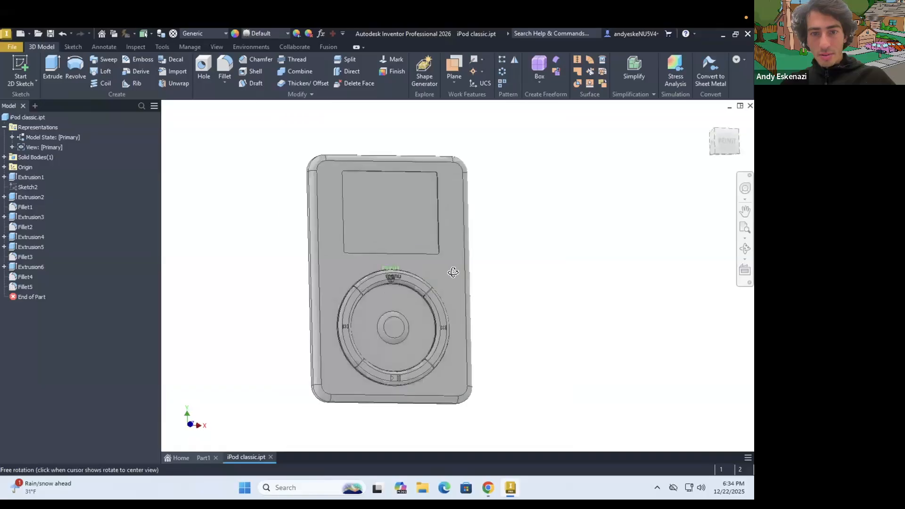
middle_click_drag(509, 269, 371, 259, "shift")
key("F5")
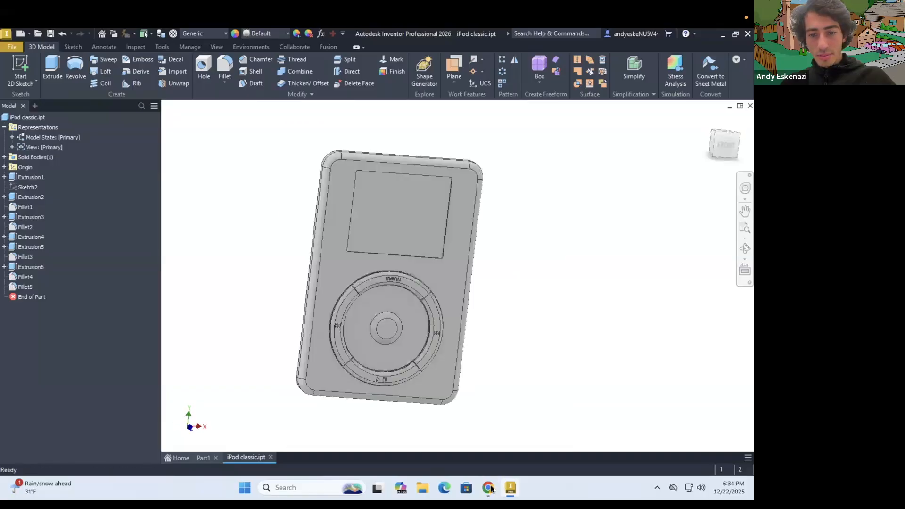
left_click(490, 488)
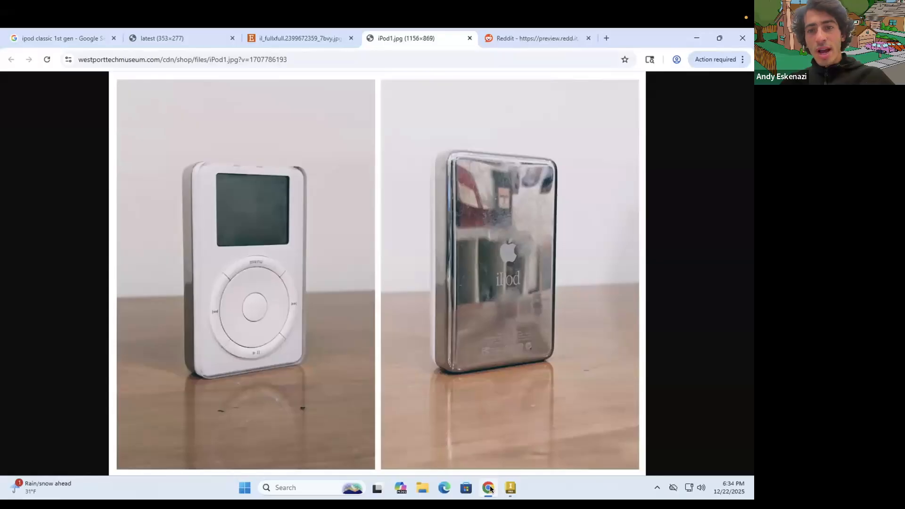
left_click(510, 488)
Start a sketch on the iPod body's flat back face and project the face's outline into it.
middle_click_drag(405, 287, 293, 247, "shift")
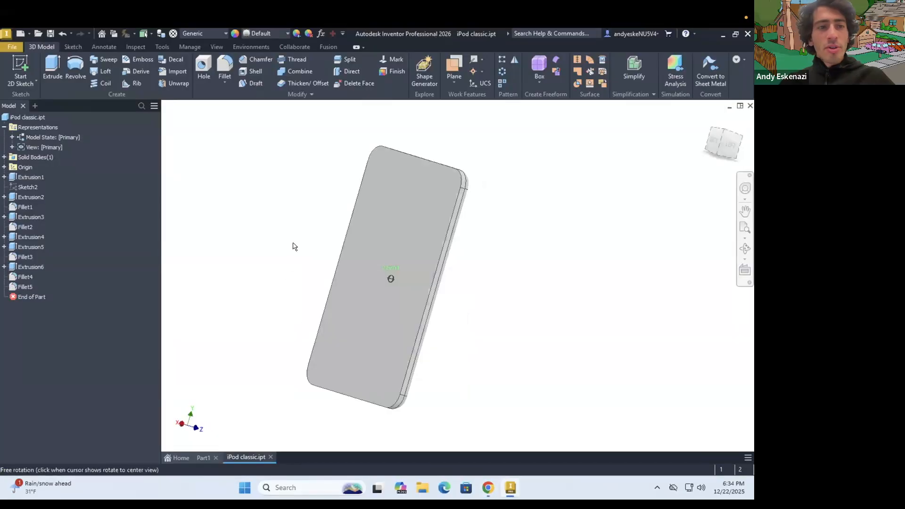
left_click(20, 68)
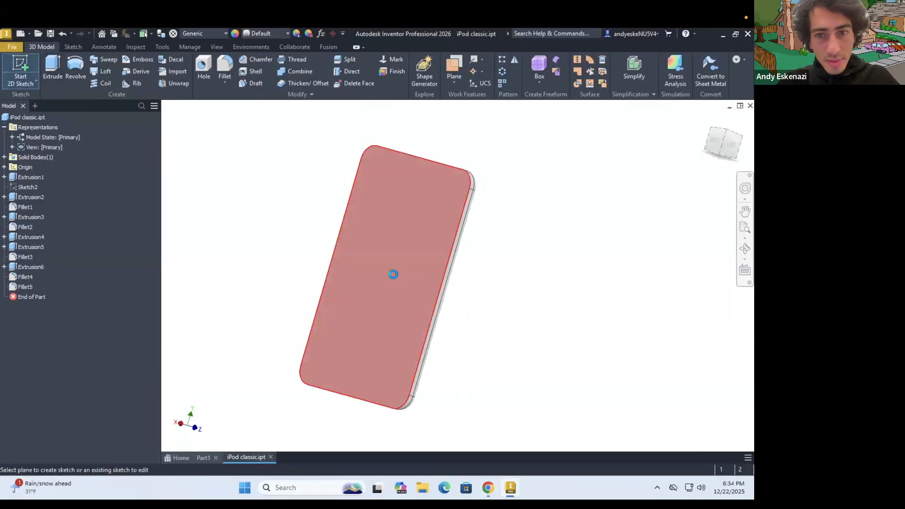
left_click(395, 276)
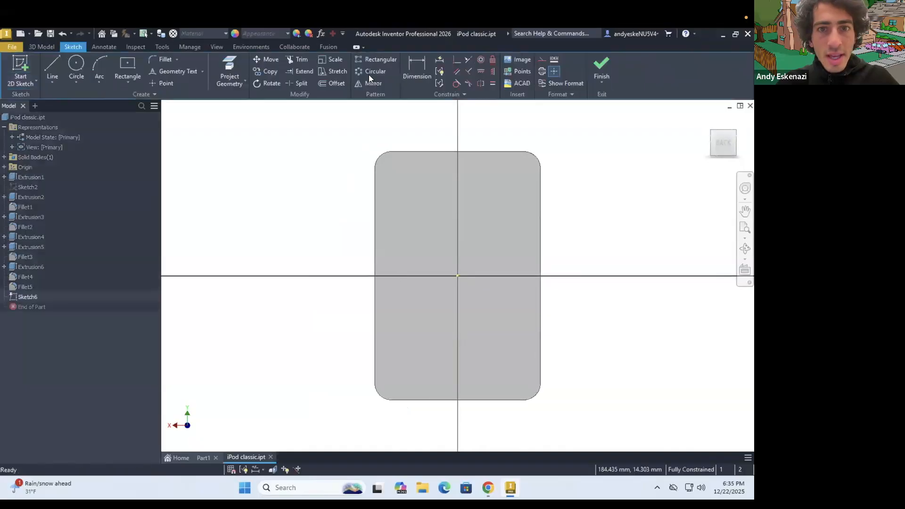
left_click(338, 83)
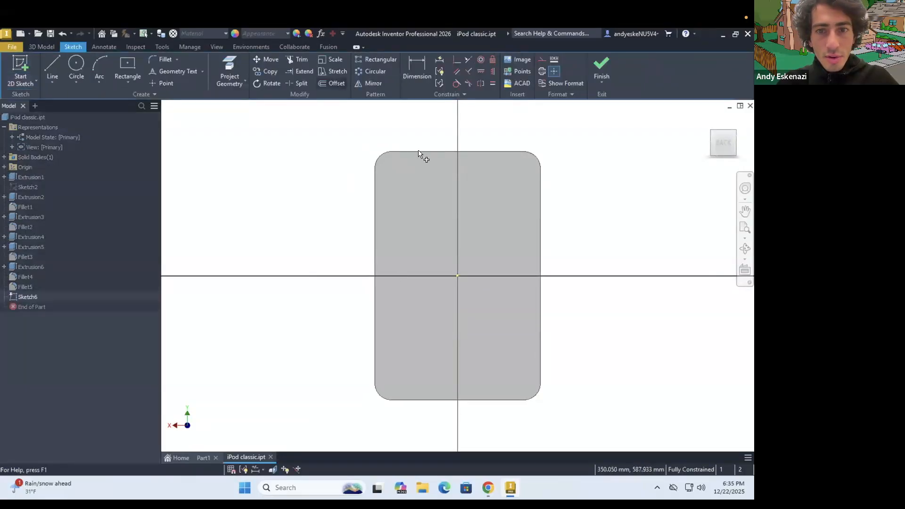
left_click(228, 66)
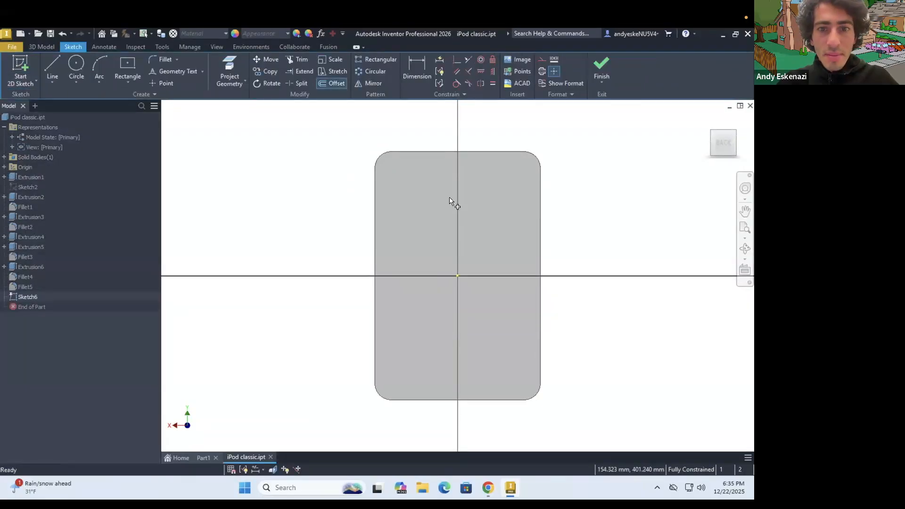
left_click(428, 191)
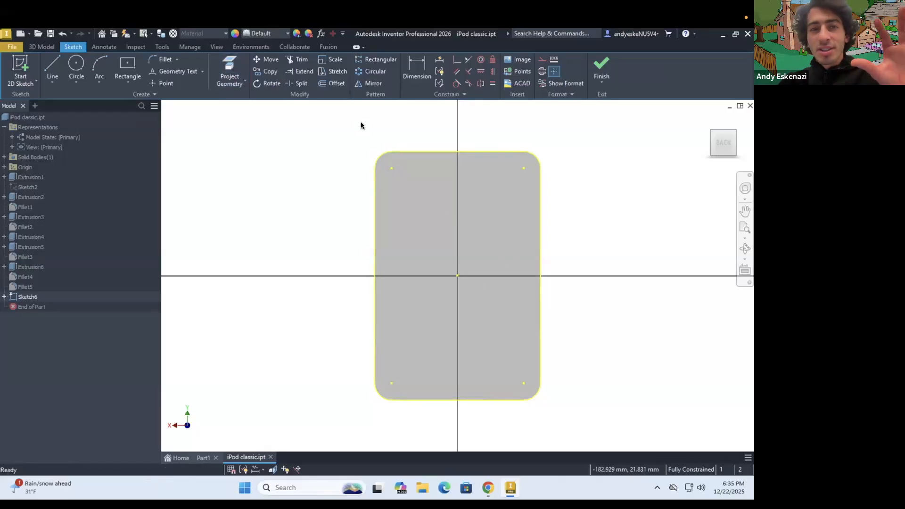
Convert the whole projected outline of the back face to construction geometry.
mouse_move(360, 140)
left_mouse_down()
mouse_move(581, 416)
mouse_move(589, 353)
left_mouse_up()
left_click(542, 59)
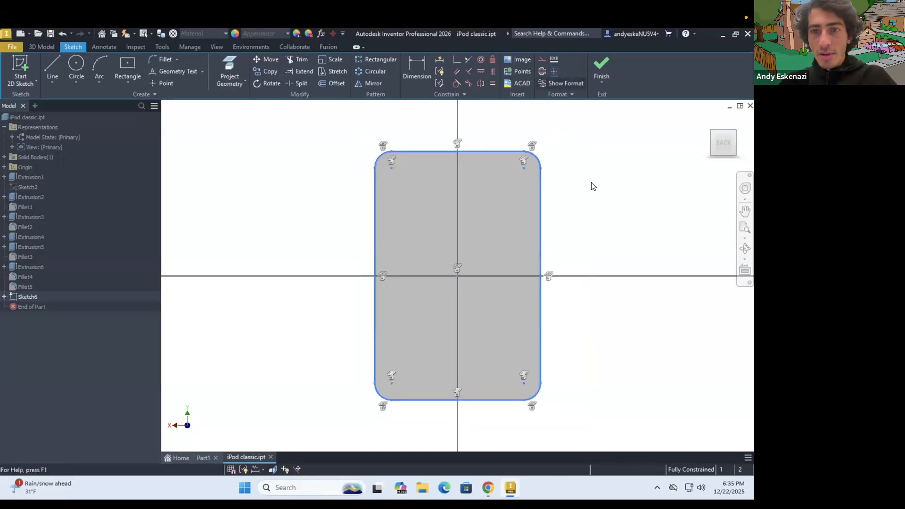
left_click(618, 222)
Offset the back face's projected outline inward by about 30 mm.
key("o")
left_click(408, 182)
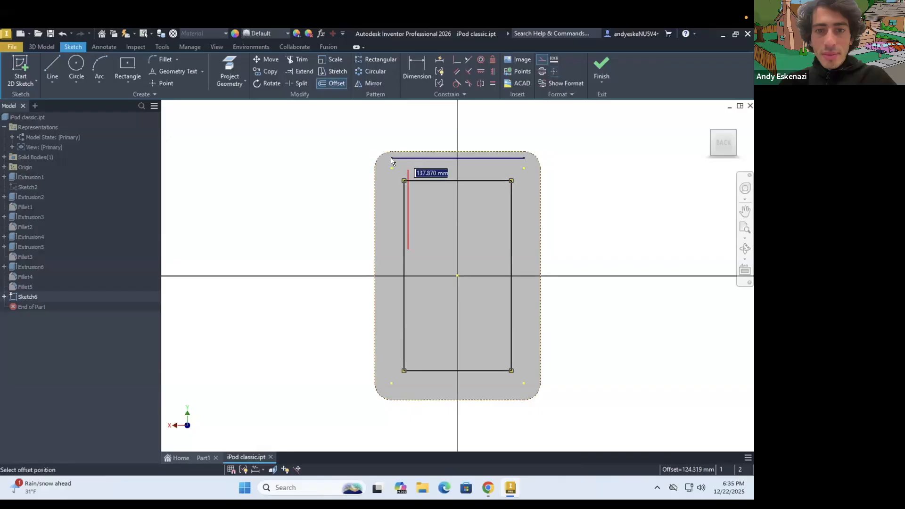
scroll(392, 162, "up", 5)
scroll(292, 179, "up", 2)
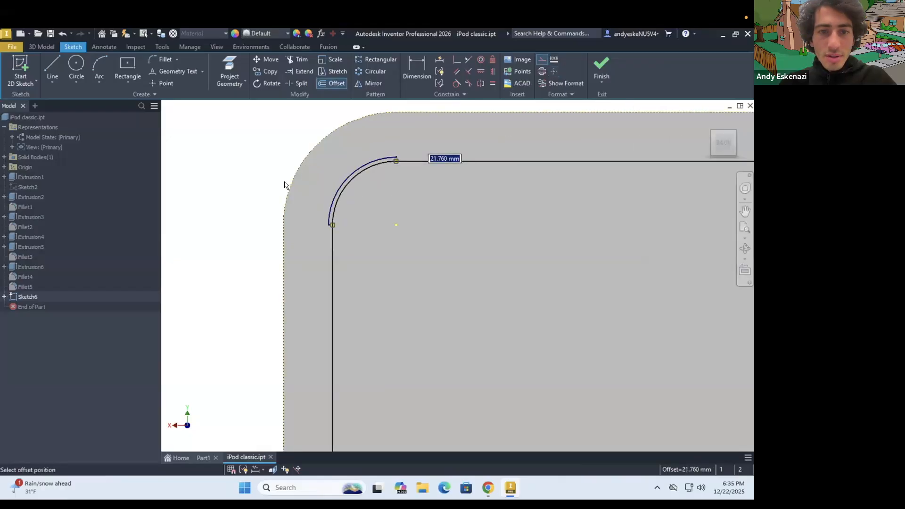
left_click(409, 253)
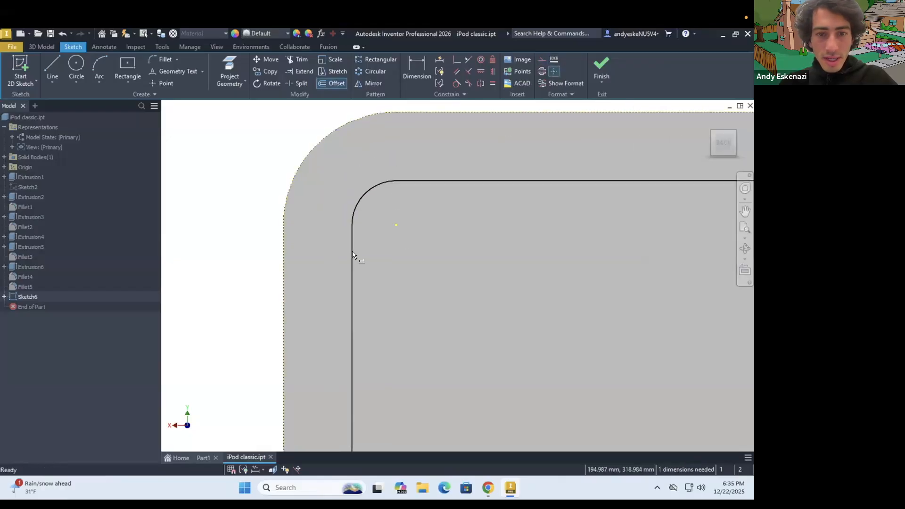
Dimension the gap between the projected outline and its inward offset and set it to 2 mm.
key("d")
left_click(352, 261)
left_click(284, 260)
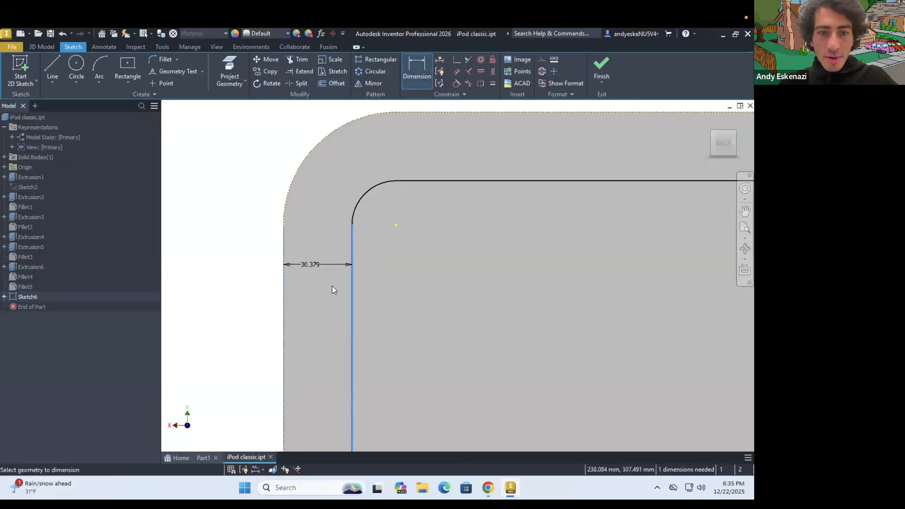
left_click(329, 270)
type("2")
key("Return")
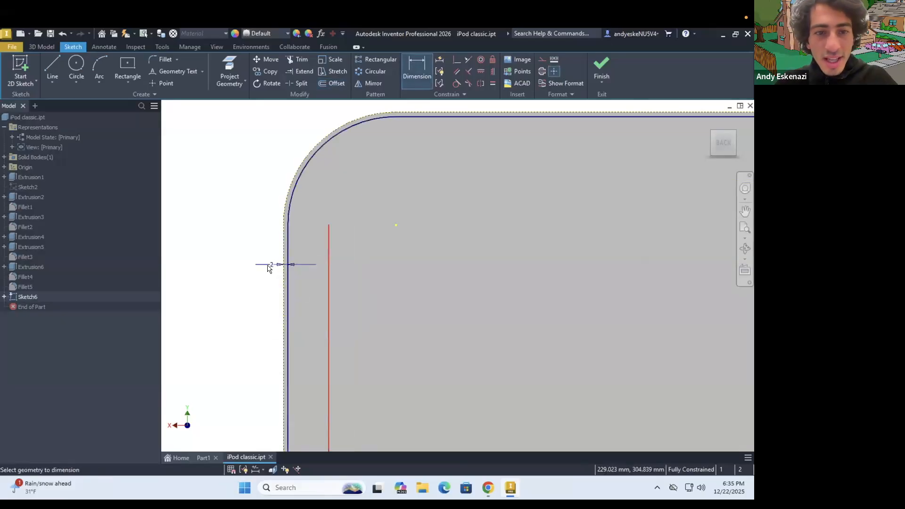
scroll(268, 266, "down", 3)
scroll(314, 287, "up", 6)
key("Escape")
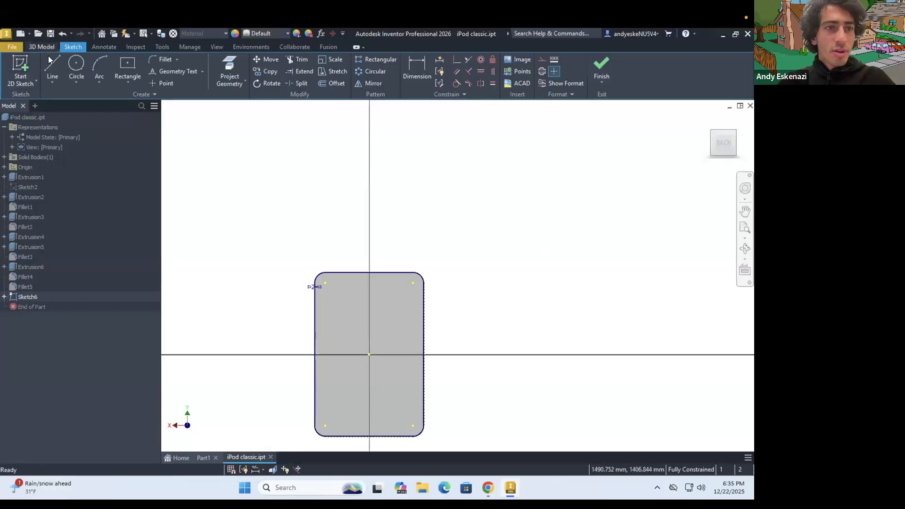
Extrude the inset back profile outward by 3*150 mm / 4, joined to the iPod body.
key("e")
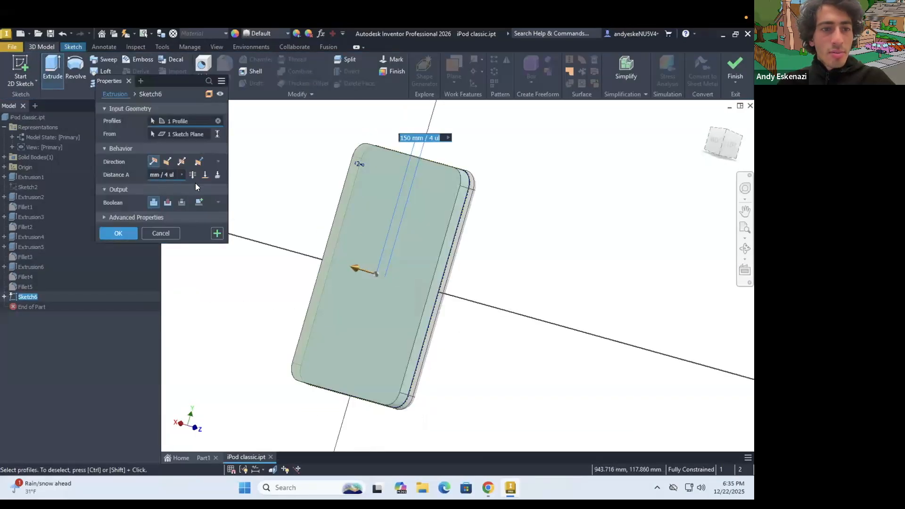
left_click(170, 176)
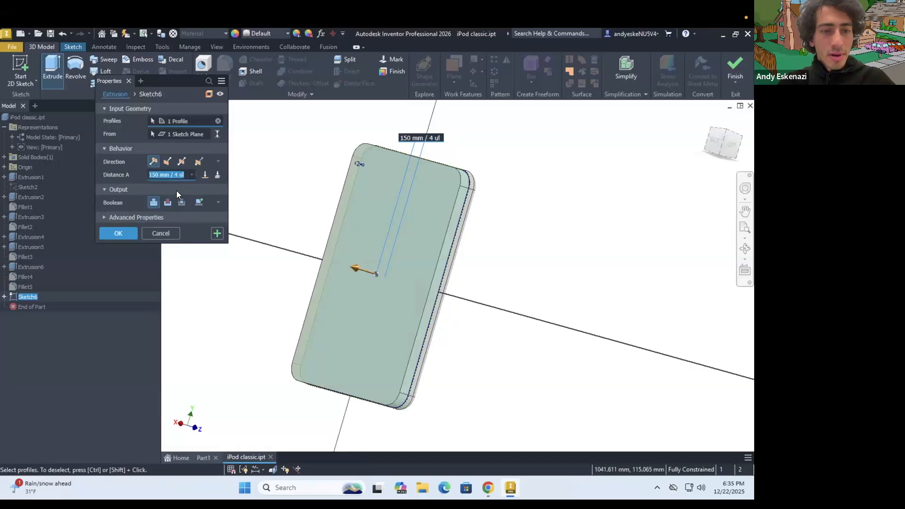
left_click(154, 179)
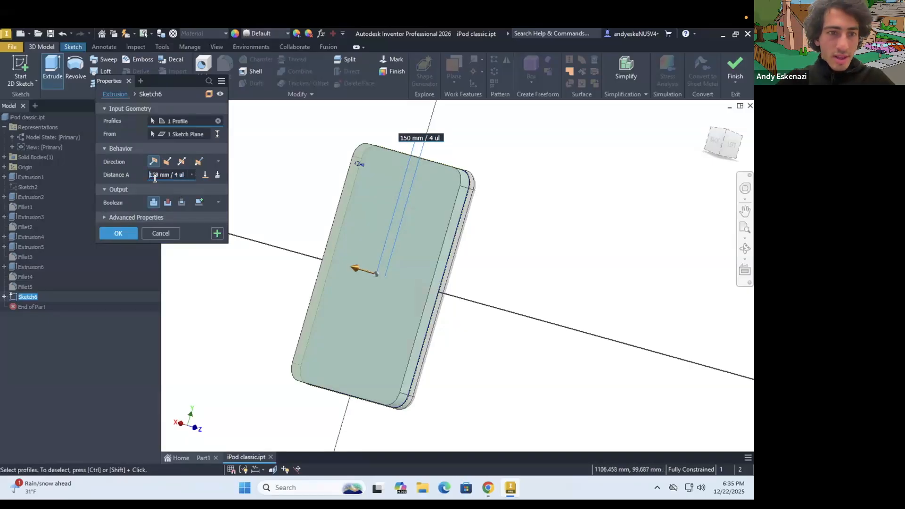
type("3*")
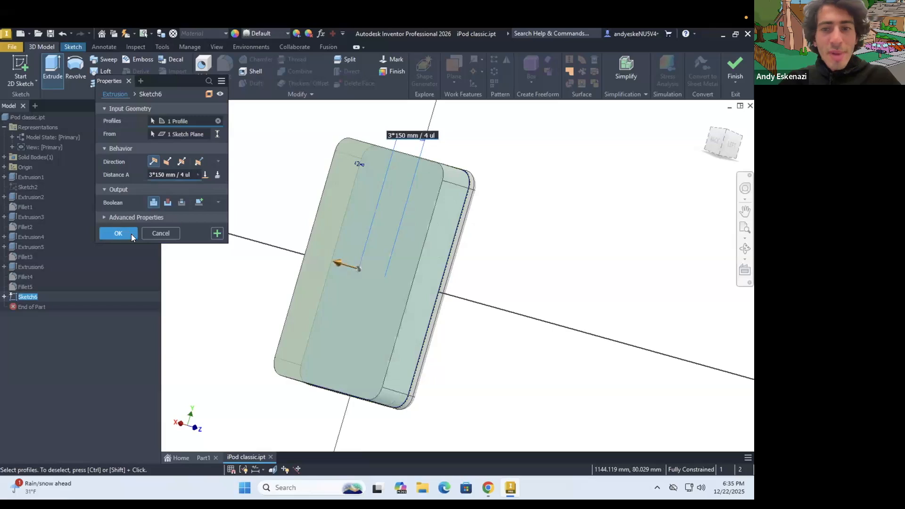
left_click(118, 234)
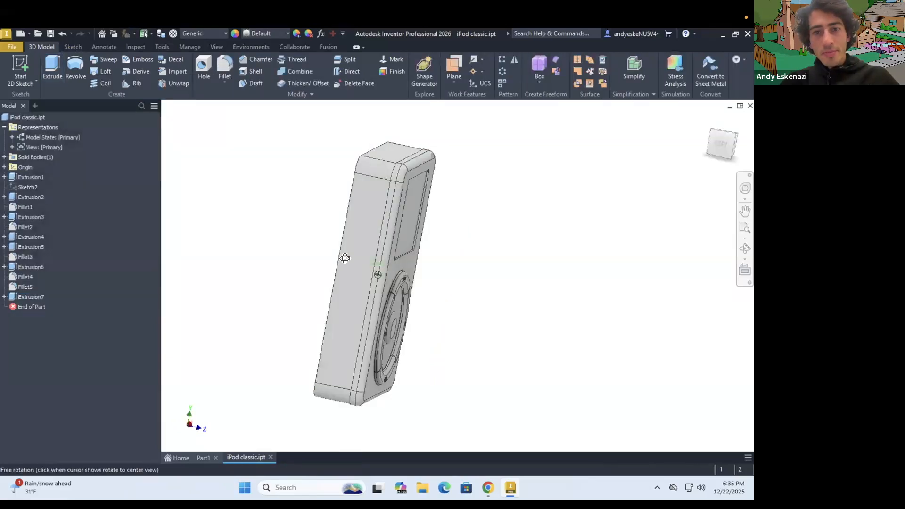
left_click_drag(343, 259, 291, 255)
middle_click_drag(421, 276, 447, 273, "shift")
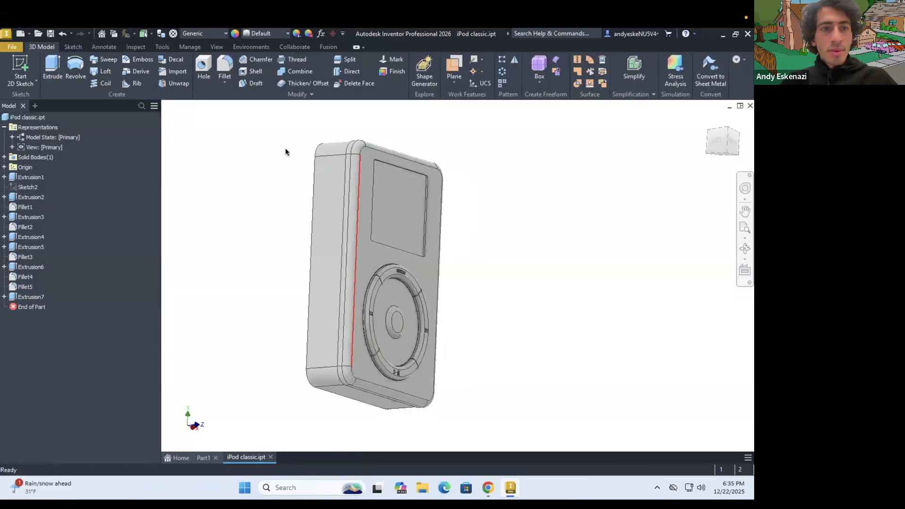
Fillet the outer perimeter edges of the extruded back with a 20 mm radius and inspect the body.
left_click(224, 66)
middle_click_drag(389, 188, 388, 191, "shift")
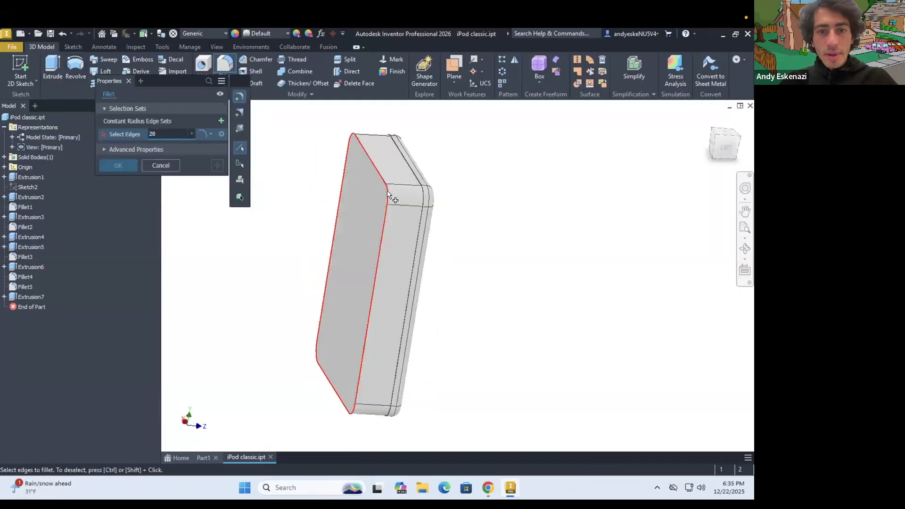
left_click(340, 228)
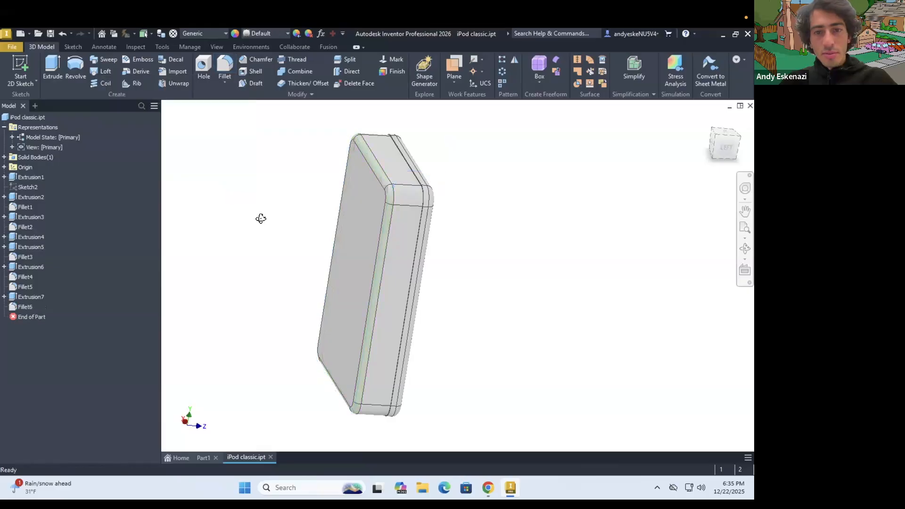
middle_click_drag(280, 243, 354, 251, "shift")
scroll(394, 252, "up", 4)
middle_click_drag(400, 270, 400, 267, "shift")
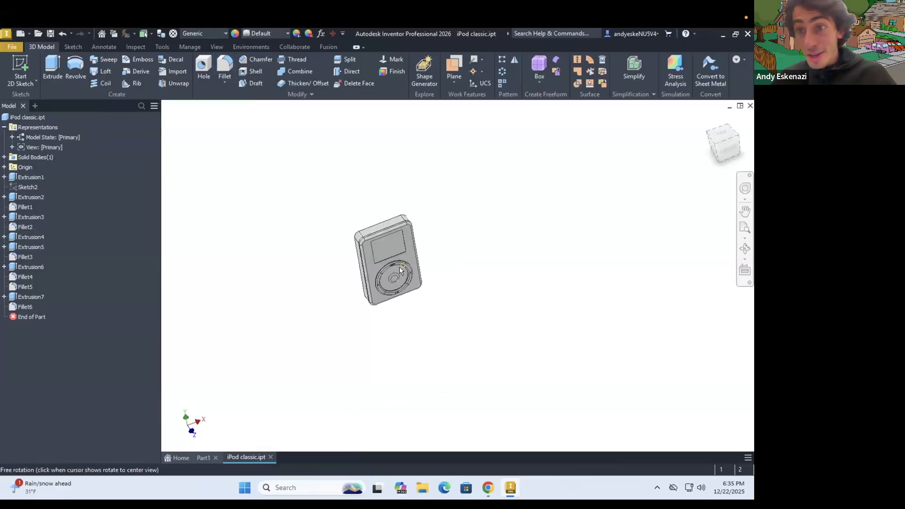
middle_click_drag(463, 251, 420, 301, "shift")
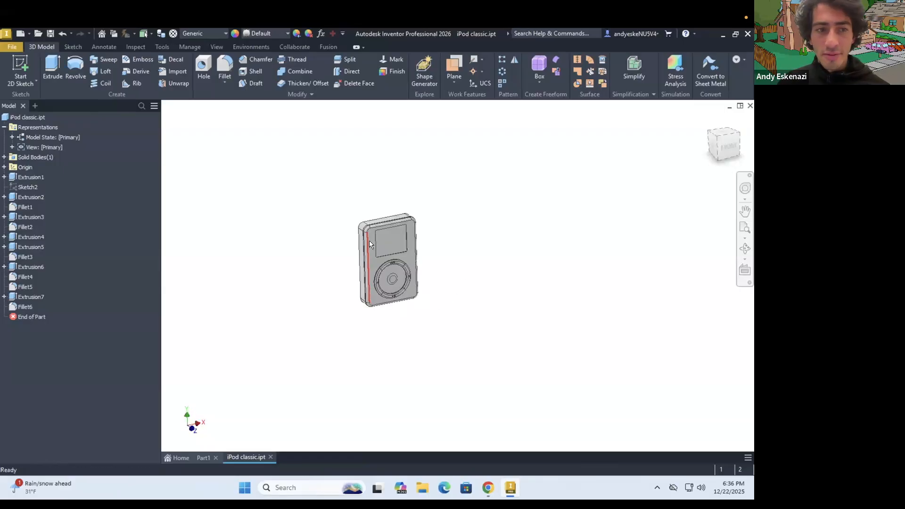
Set the feature appearance of the main iPod body, Extrusion1, to White.
scroll(403, 243, "down", 5)
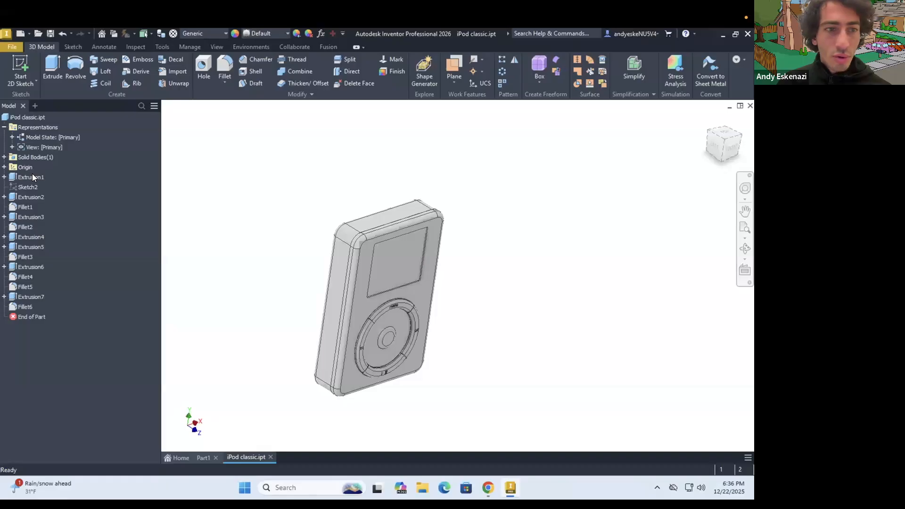
right_click(32, 177)
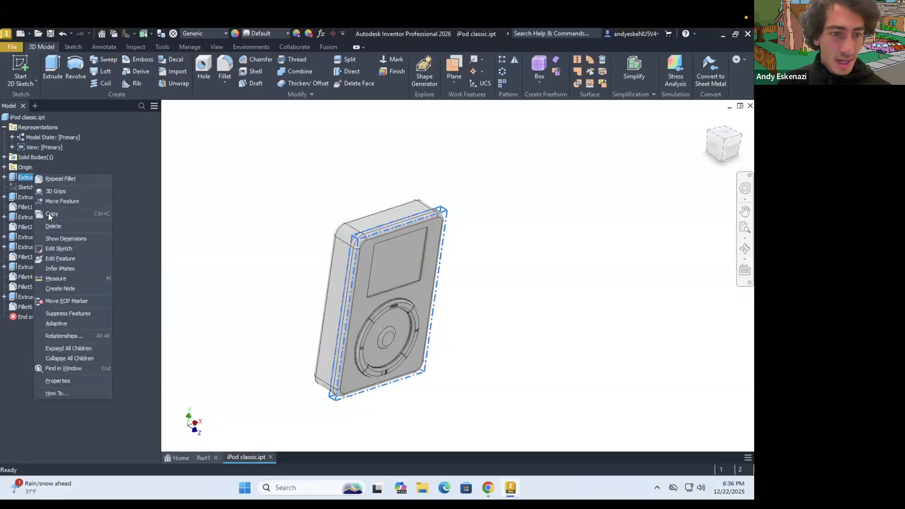
left_click(58, 381)
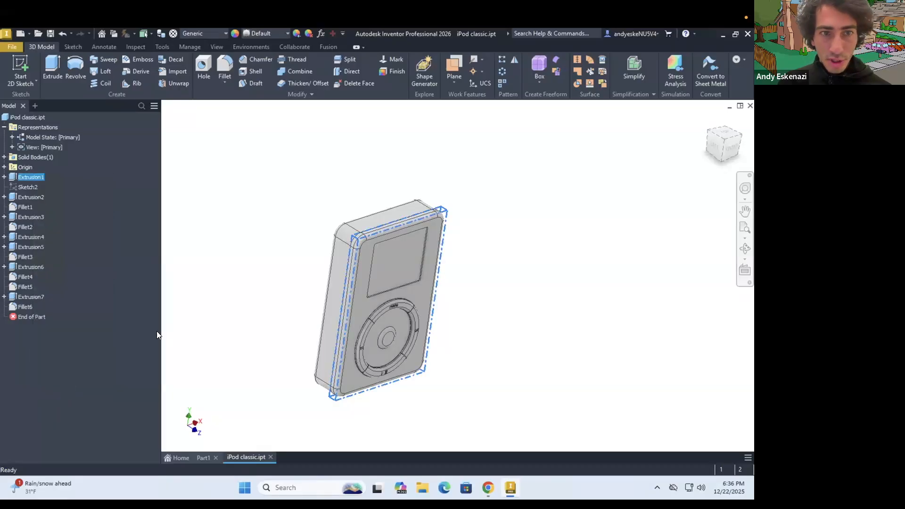
left_click(210, 287)
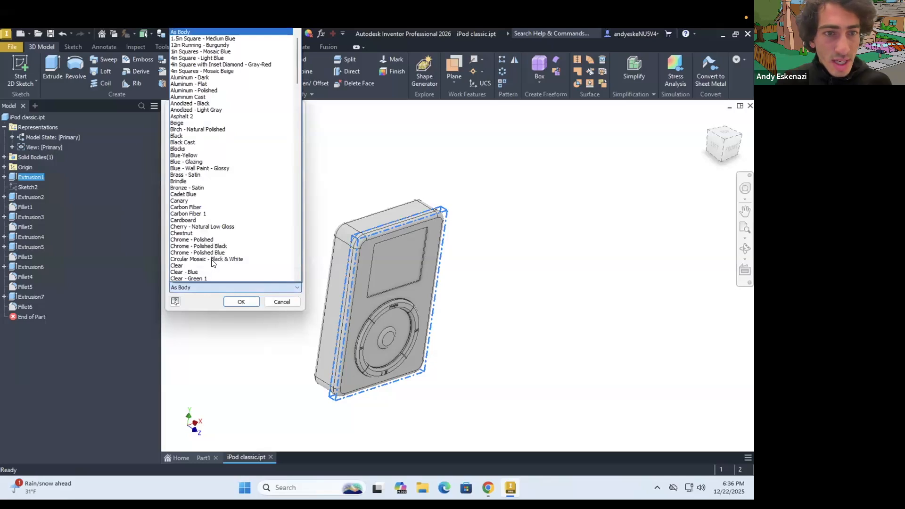
scroll(211, 261, "up", 1)
scroll(212, 260, "down", 14)
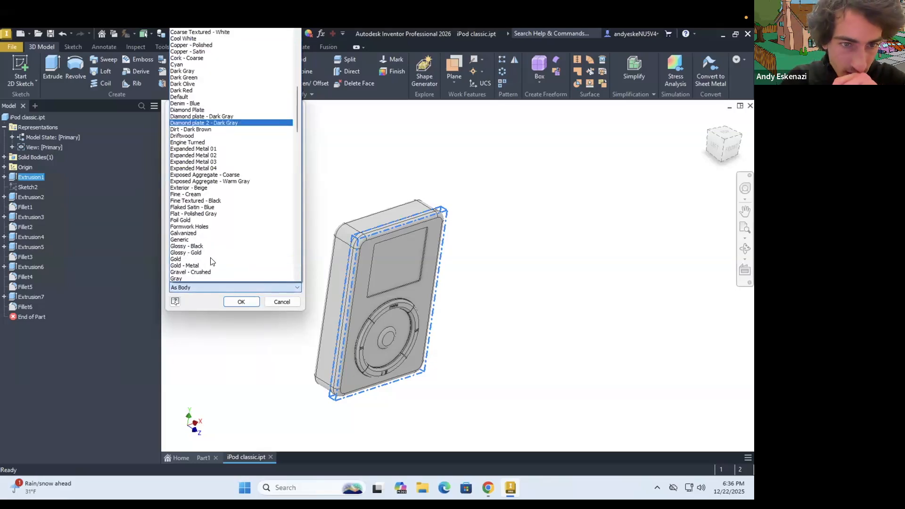
scroll(211, 260, "down", 20)
scroll(211, 261, "down", 14)
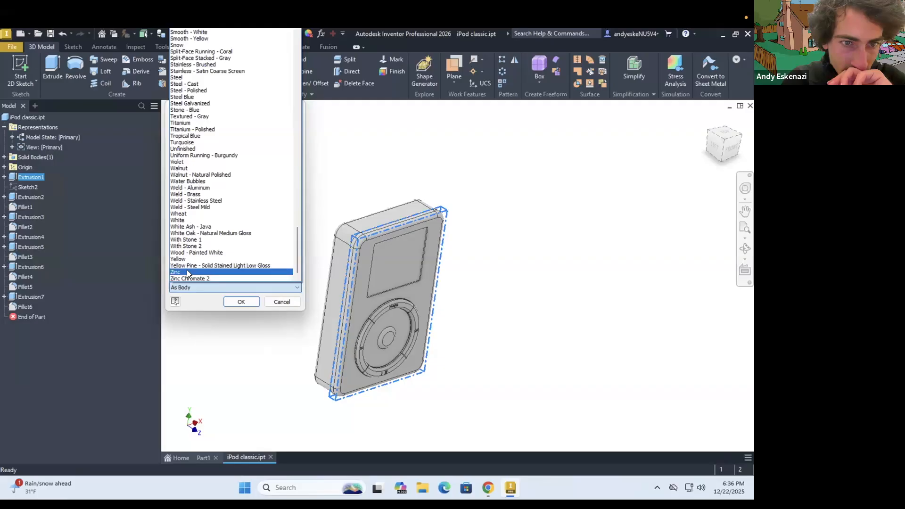
left_click(192, 227)
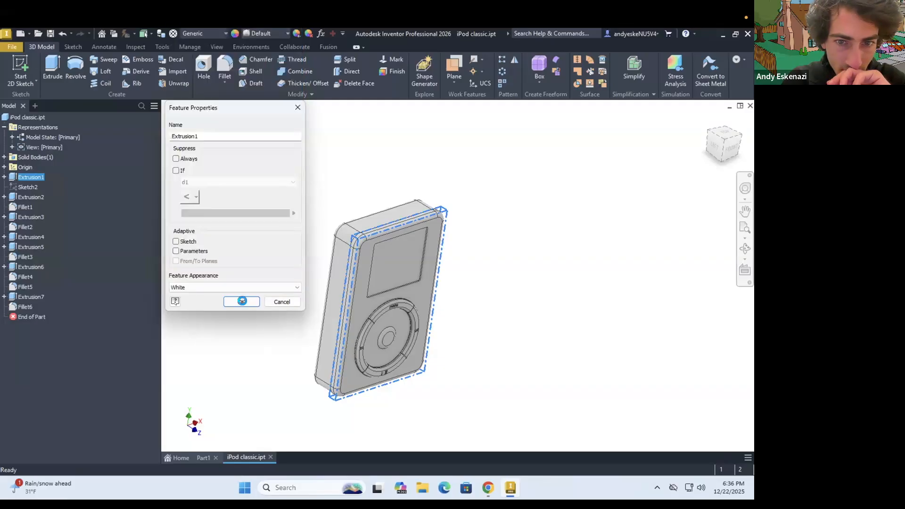
left_click(241, 302)
scroll(403, 238, "up", 5)
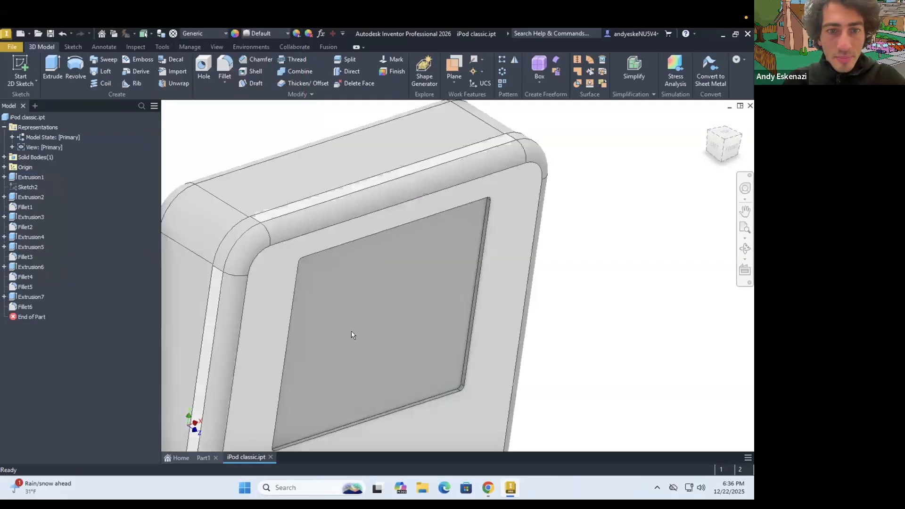
scroll(448, 298, "down", 5)
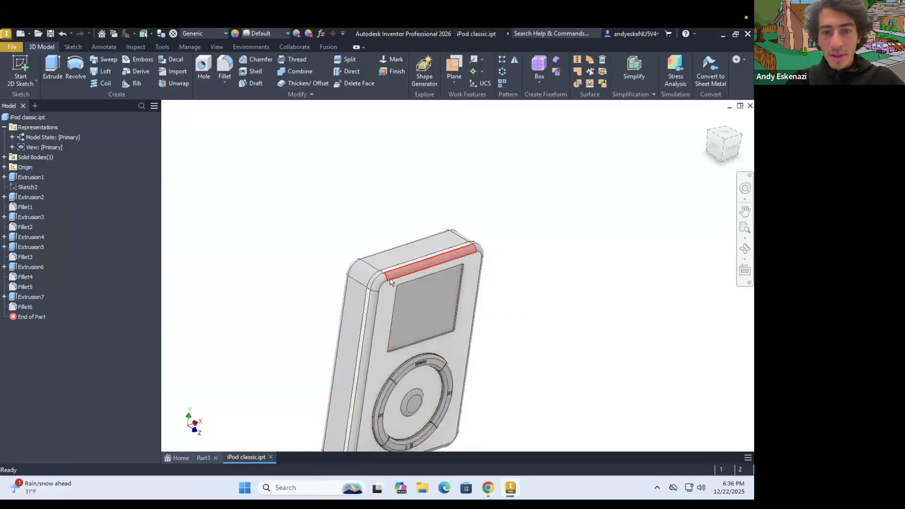
scroll(371, 293, "up", 5)
left_click(426, 263)
double_click(353, 295)
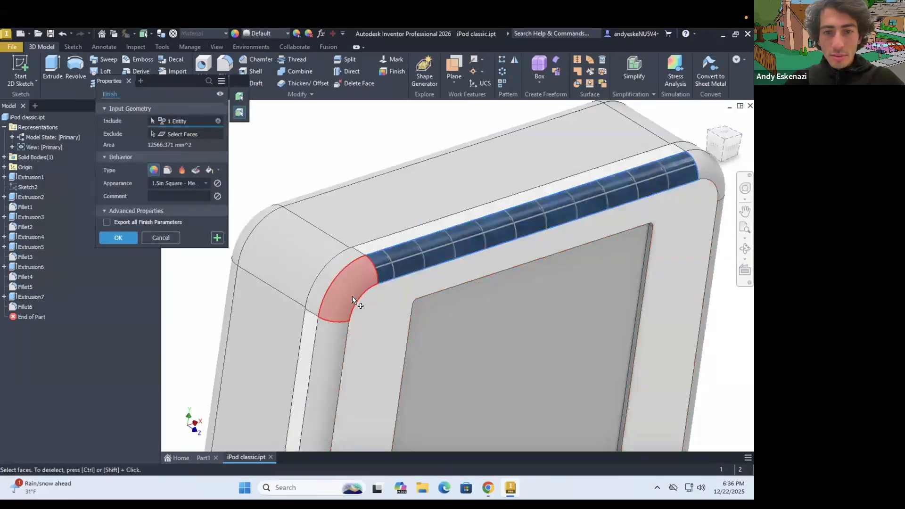
key("Escape")
scroll(427, 281, "down", 3)
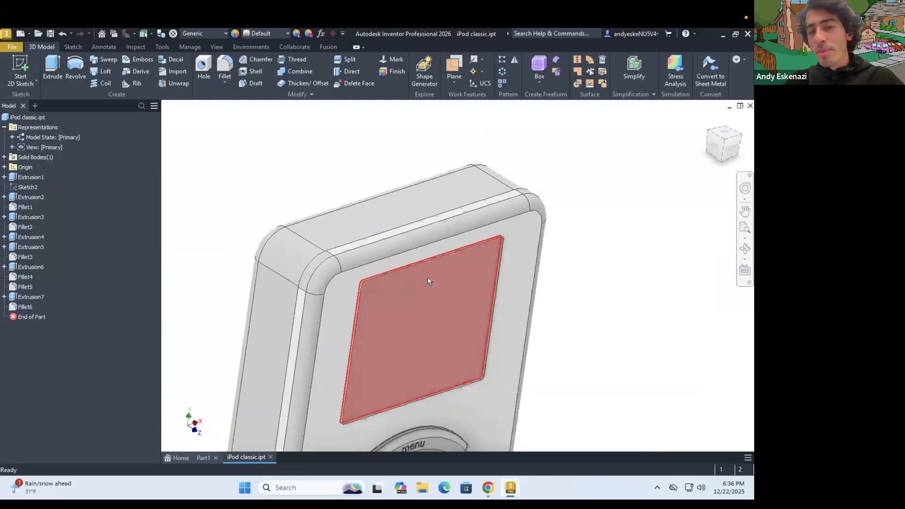
Compare the model with the iPod reference photo and check which features form the corner rounding, screen and wheel buttons.
left_click(22, 277)
scroll(377, 287, "down", 3)
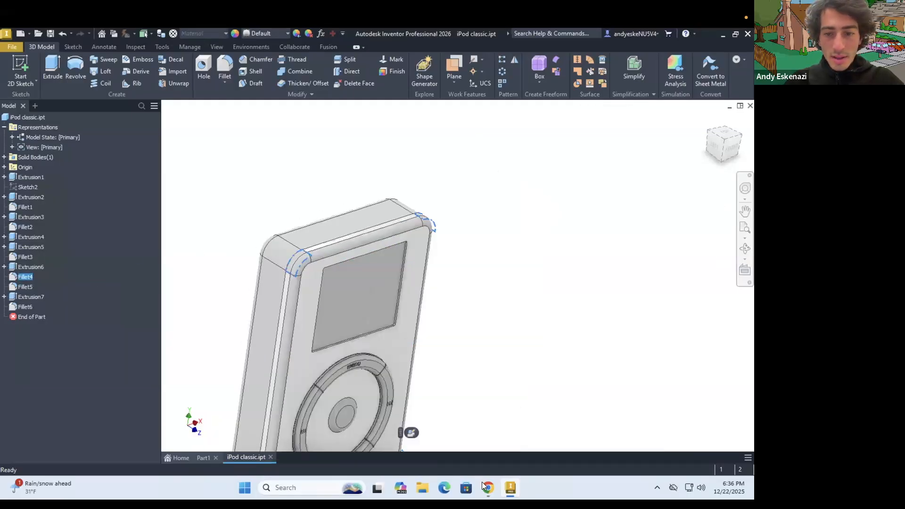
left_click(486, 487)
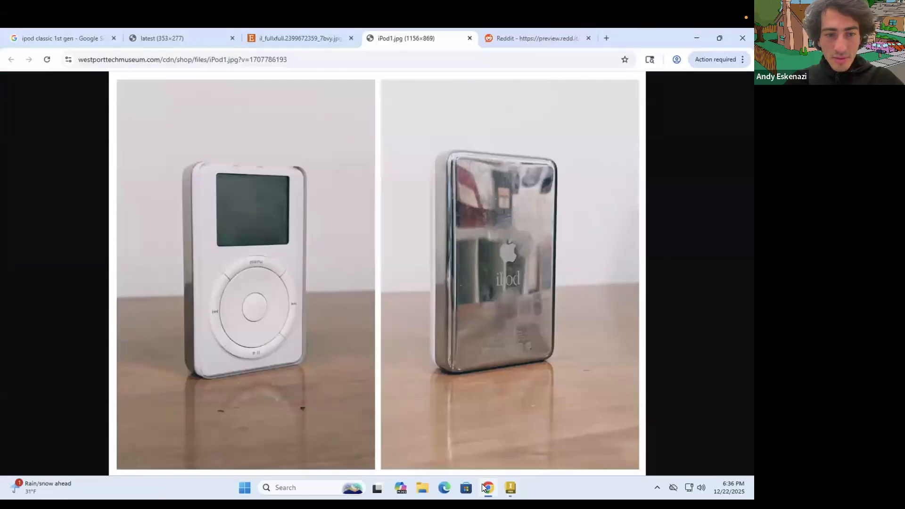
left_click(483, 486)
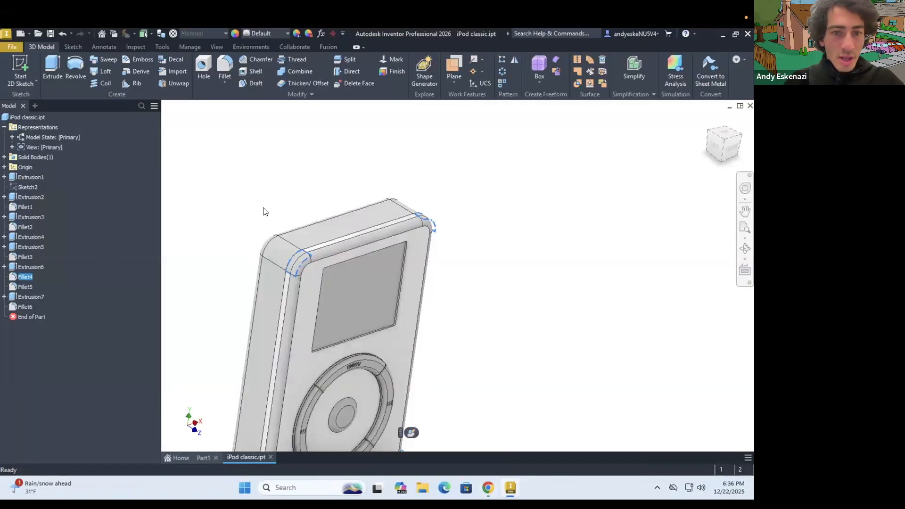
left_click(23, 197)
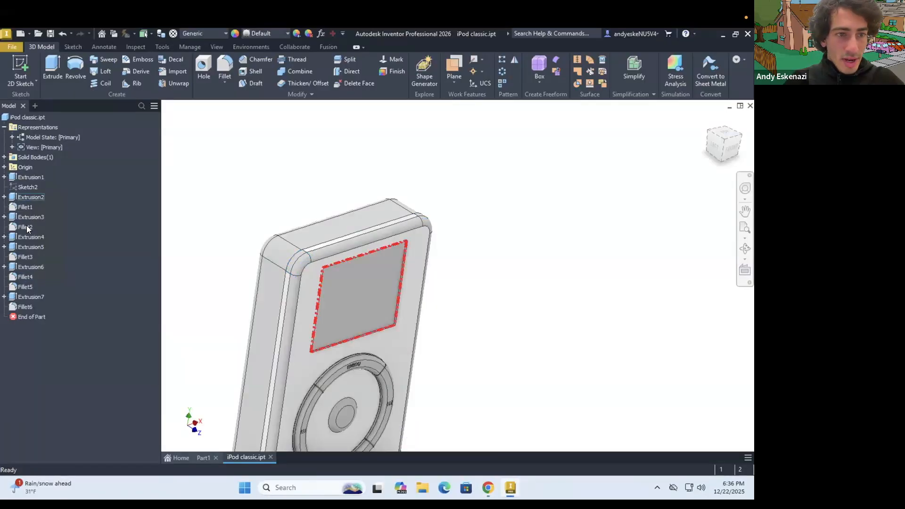
left_click(26, 224)
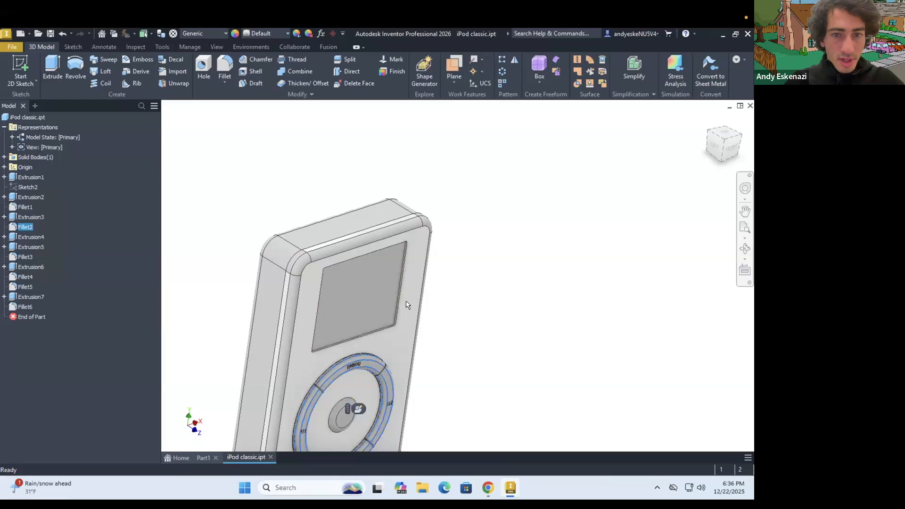
scroll(354, 383, "down", 3)
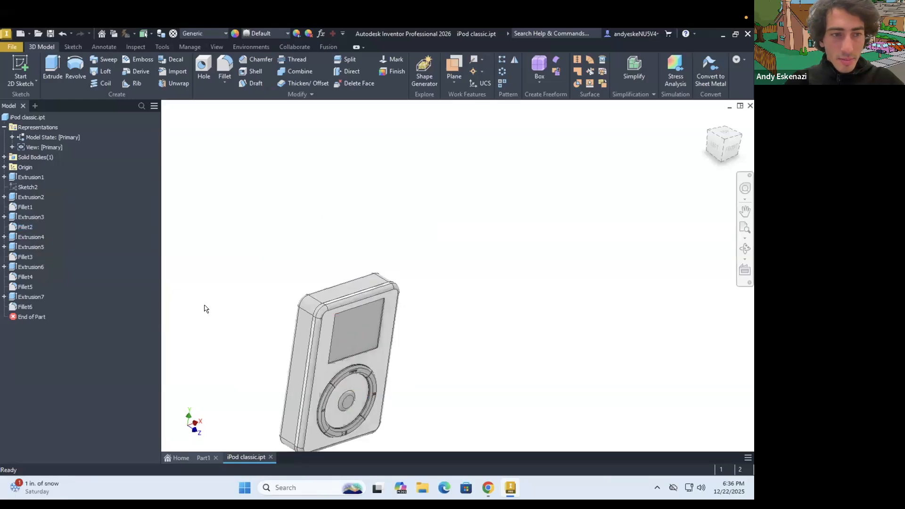
Set the feature appearance of all features from Fillet1 through Extrusion5, covering the click wheel, to White.
left_click(28, 197)
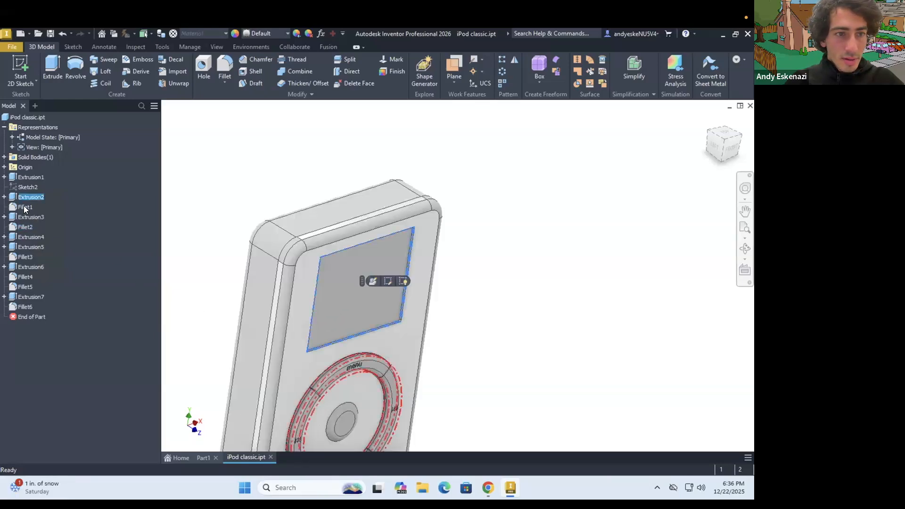
left_click(25, 207)
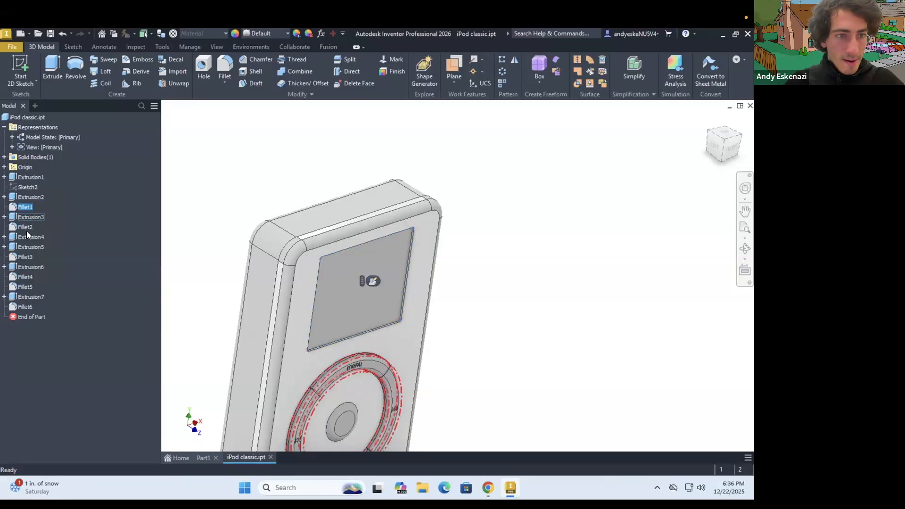
left_click(26, 230, "shift")
left_click(29, 246, "shift")
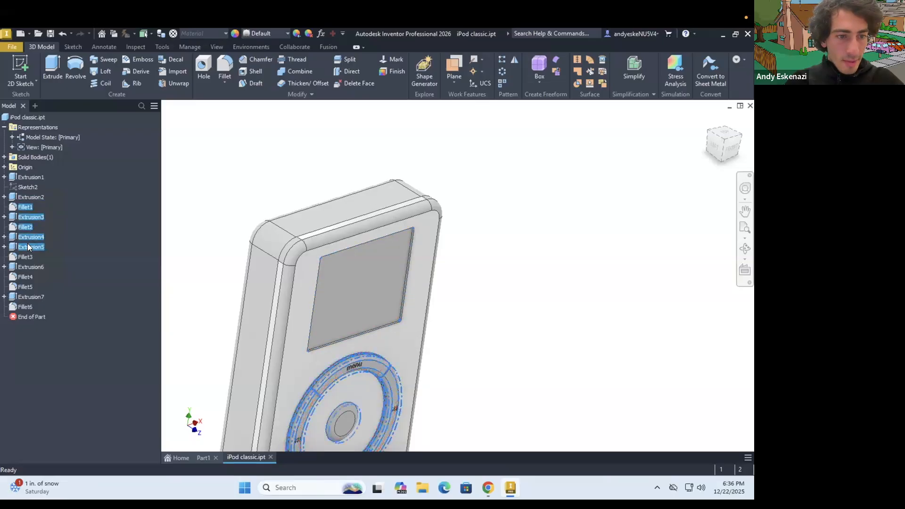
right_click(62, 347)
left_click(61, 343)
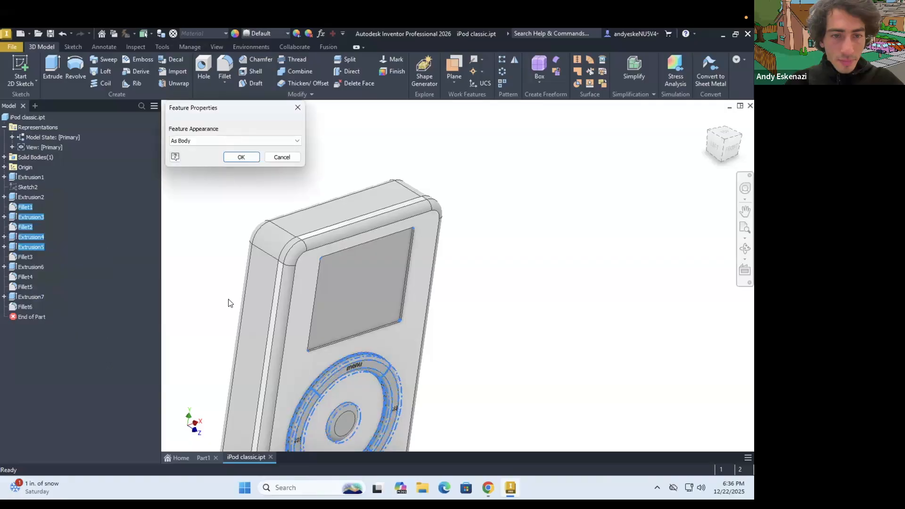
scroll(254, 398, "down", 20)
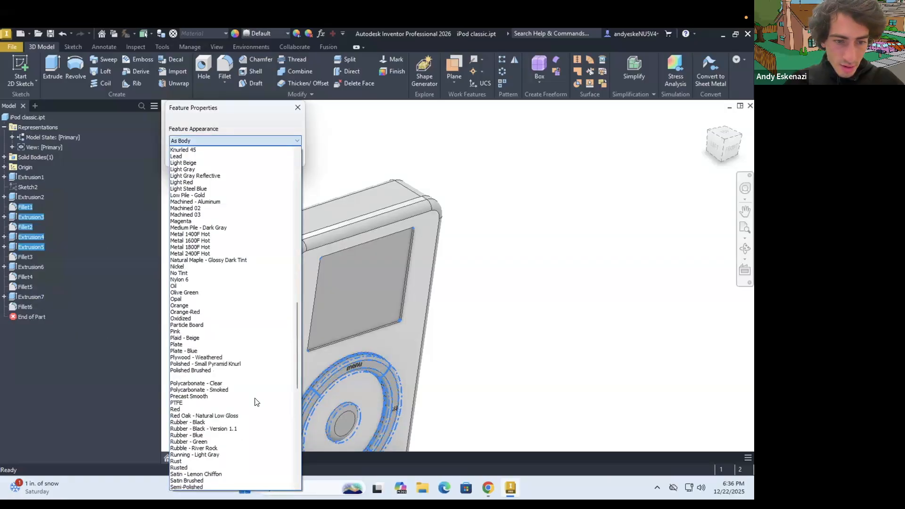
scroll(255, 402, "down", 15)
left_click(245, 427)
left_click(241, 158)
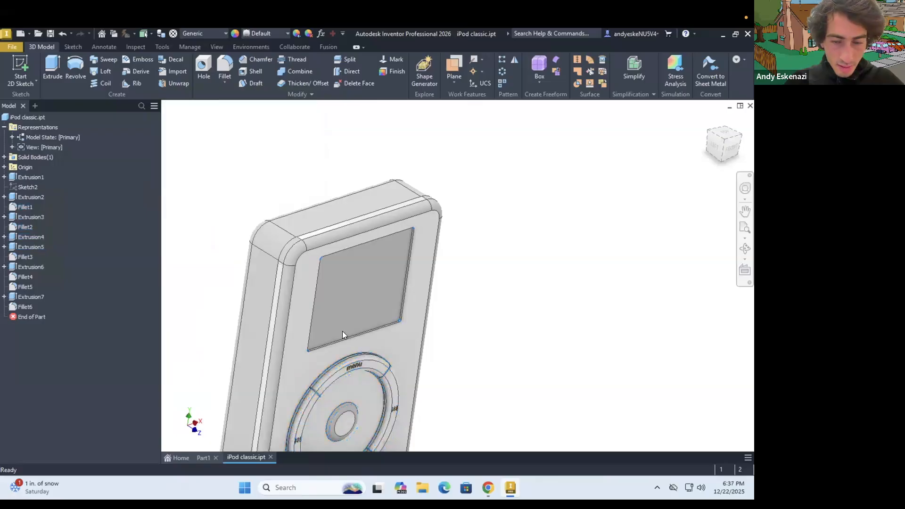
Give the narrow grooves around and between the click wheel buttons, Extrusion4, a black feature appearance.
key("F5")
key("F5")
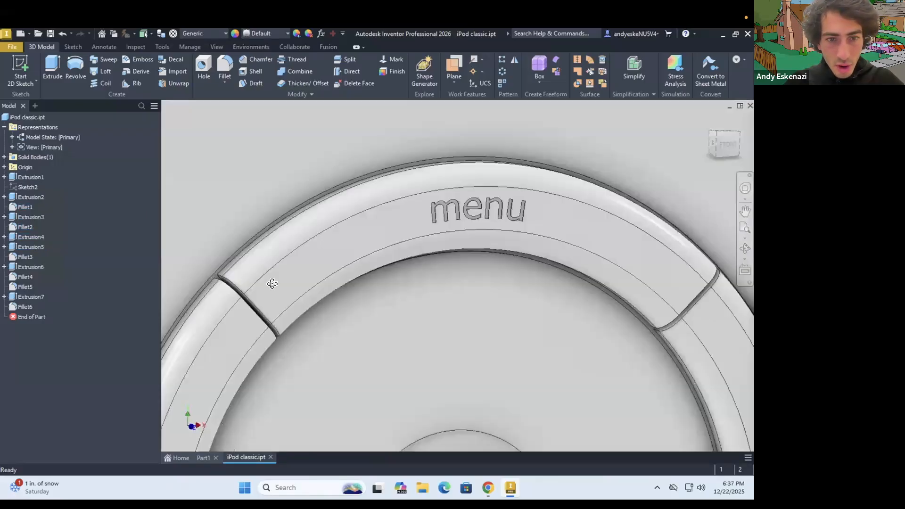
key("F5")
key("F5")
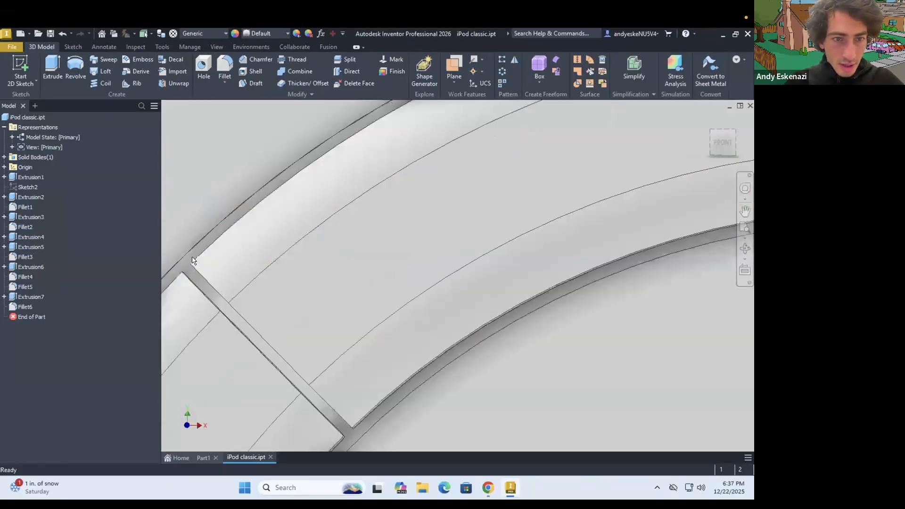
scroll(194, 258, "up", 2)
left_click(199, 258)
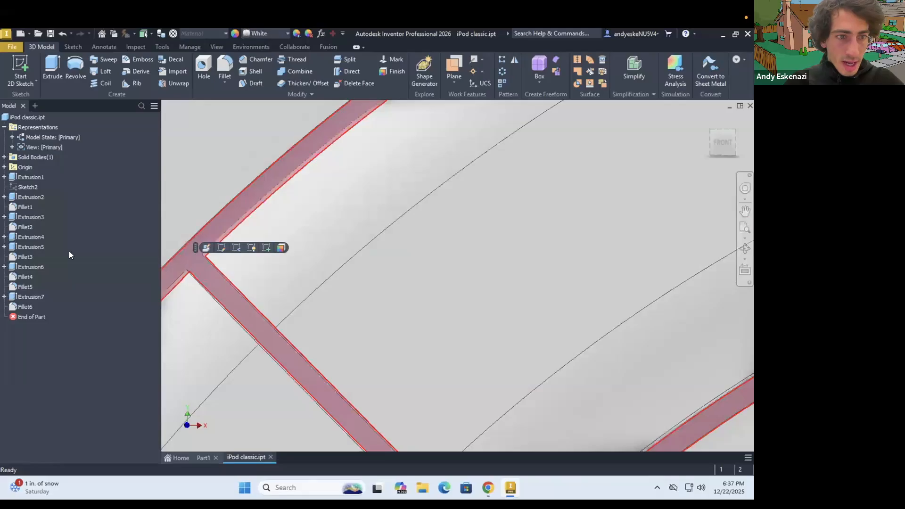
left_click(33, 247)
left_click(29, 267)
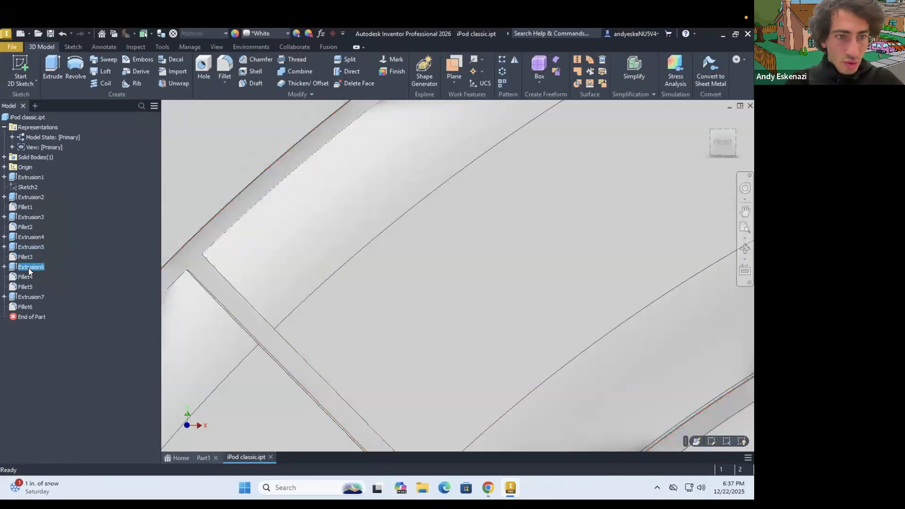
left_click(22, 243)
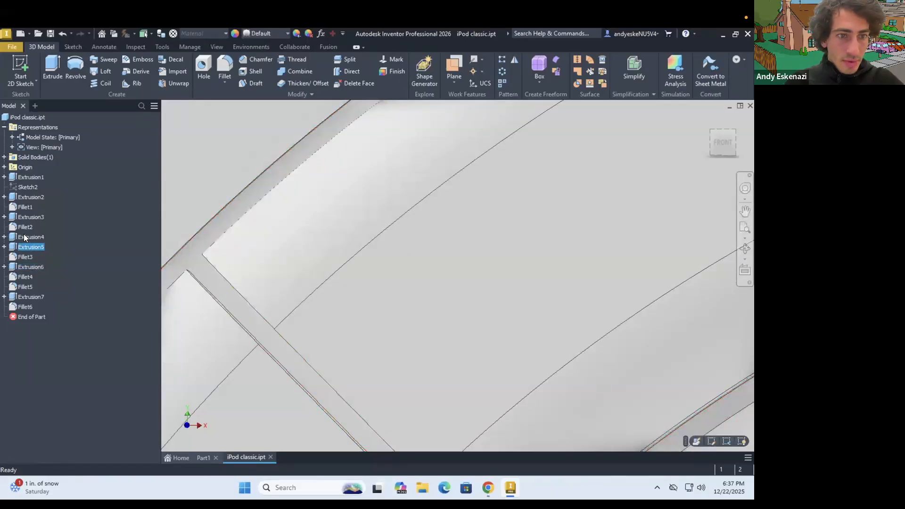
left_click(24, 237)
right_click(25, 237)
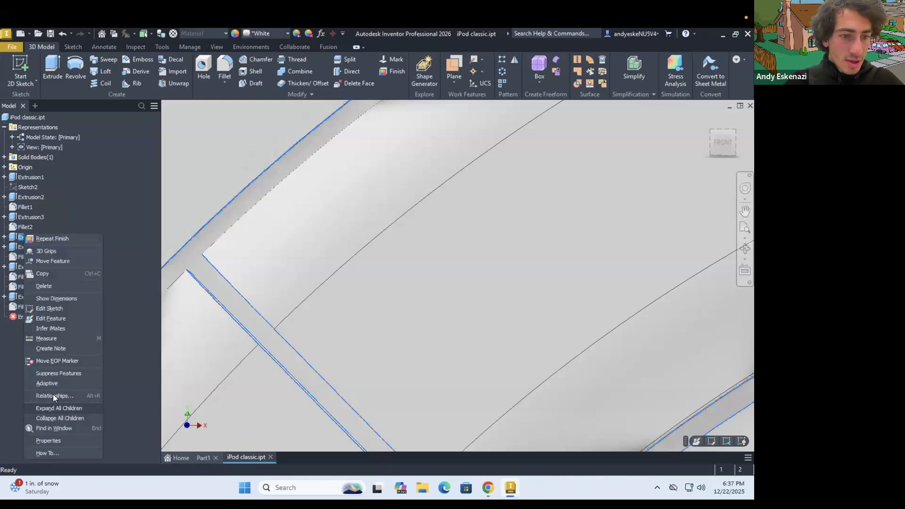
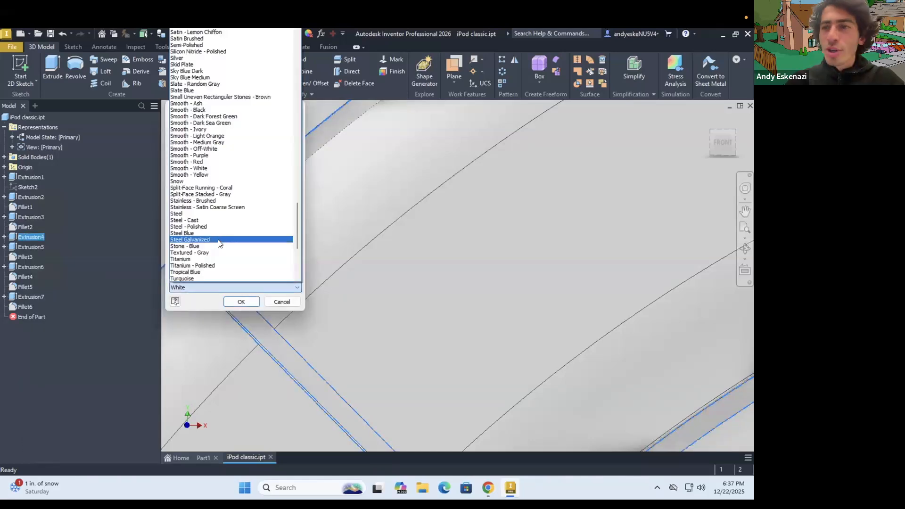
scroll(218, 241, "up", 20)
scroll(198, 214, "up", 10)
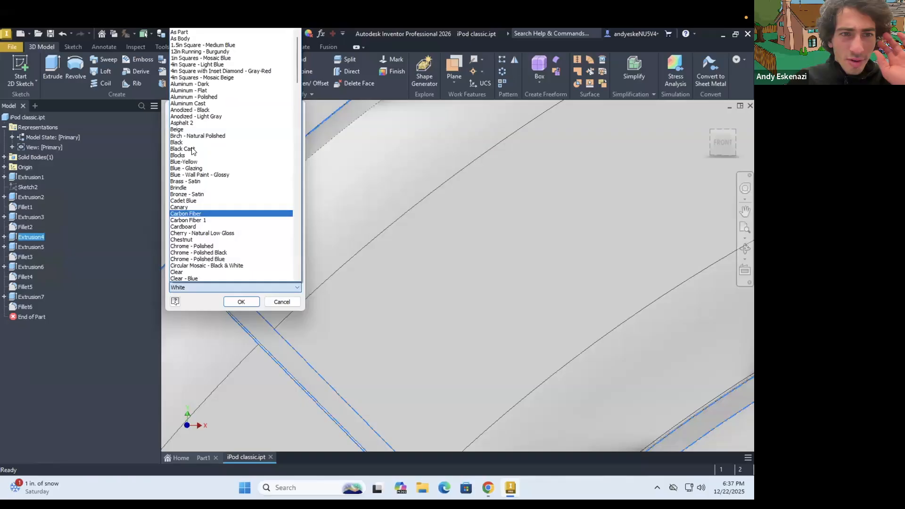
left_click(218, 218)
key("Return")
scroll(367, 299, "down", 3)
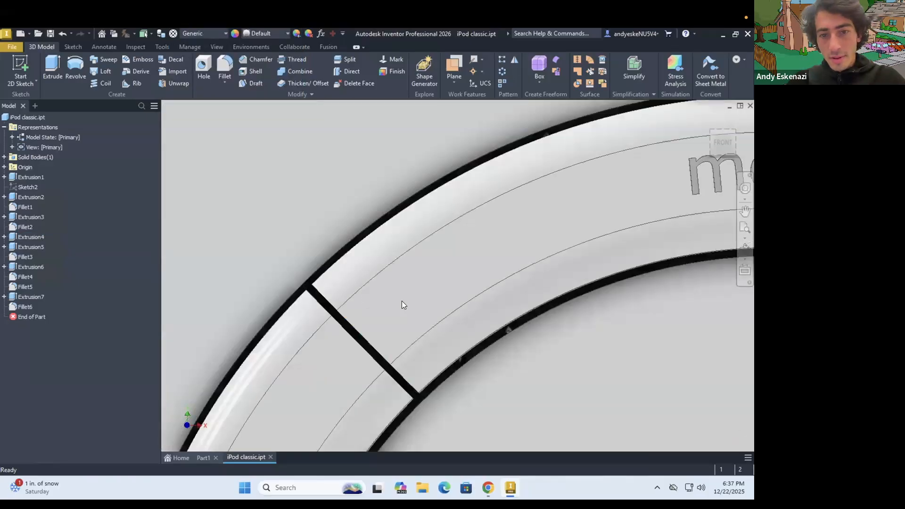
Review the whole front of the model against the iPod reference photo in the browser and return to Inventor.
scroll(358, 302, "down", 10)
scroll(366, 311, "up", 5)
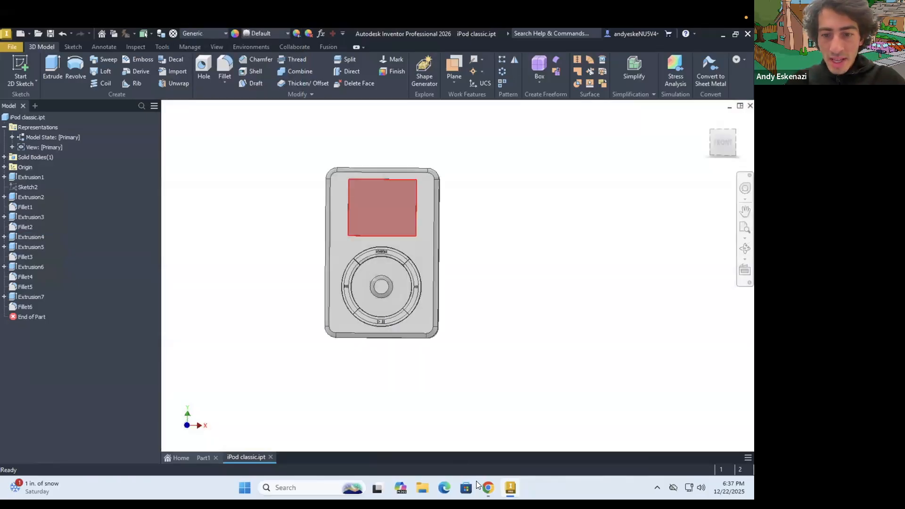
left_click(488, 487)
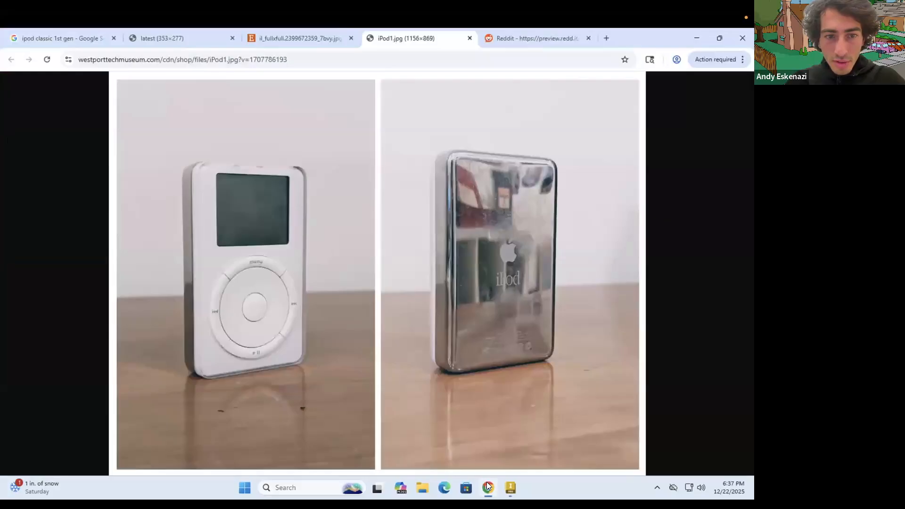
left_click(487, 483)
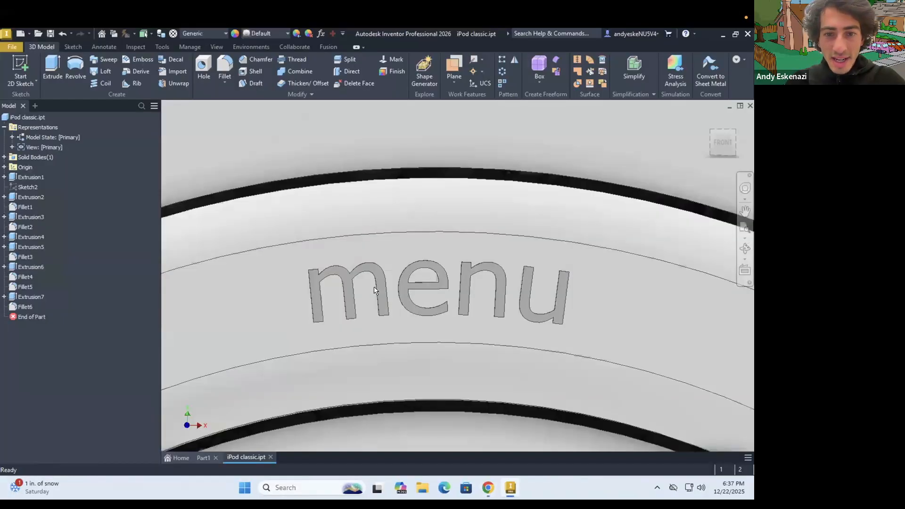
Set the feature appearance of the menu text and button symbols, Extrusion6, to Gray.
left_click(378, 274)
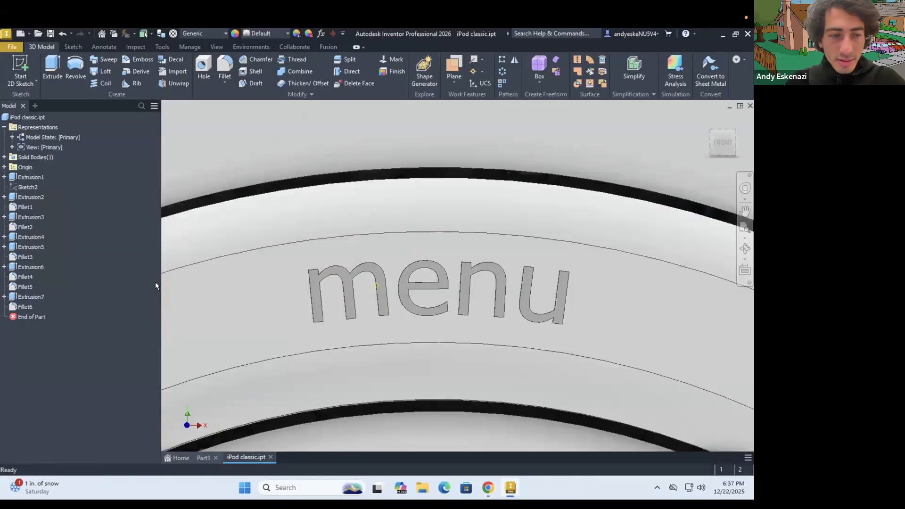
left_click(32, 267)
right_click(31, 266)
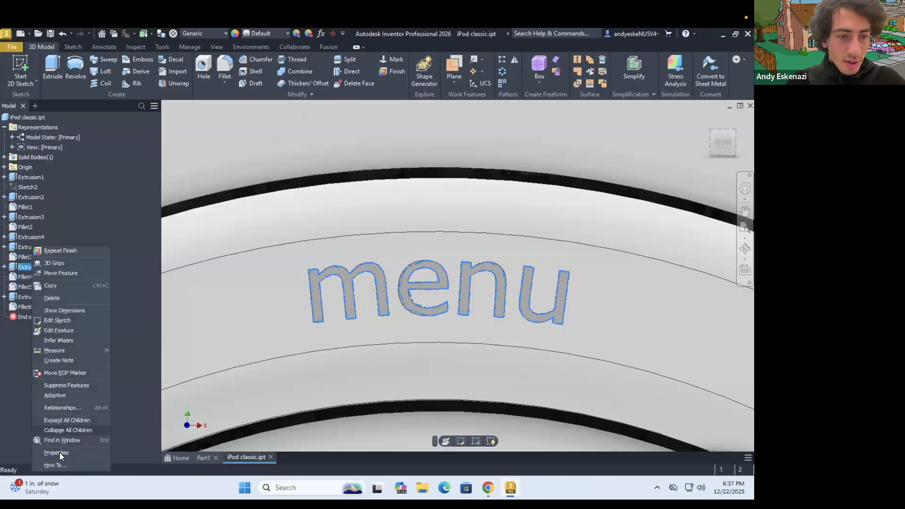
left_click(235, 287)
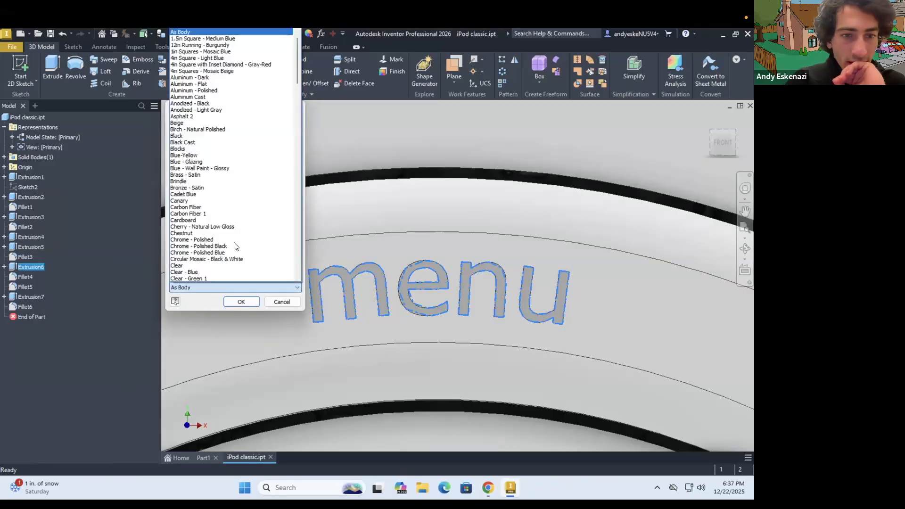
scroll(211, 254, "down", 8)
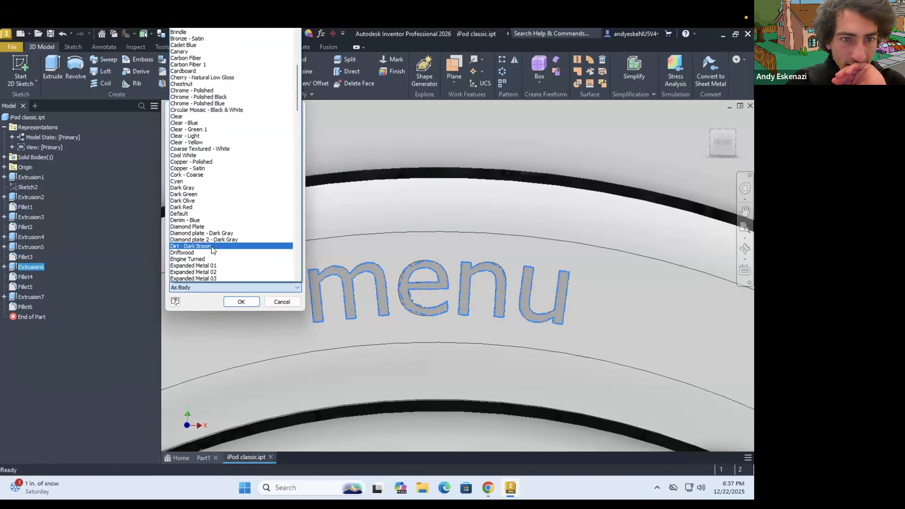
scroll(210, 250, "down", 7)
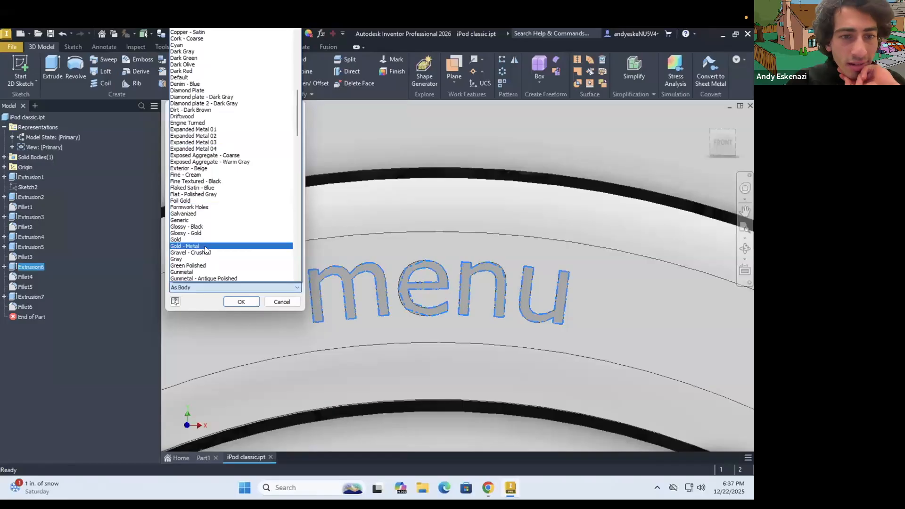
scroll(205, 250, "down", 4)
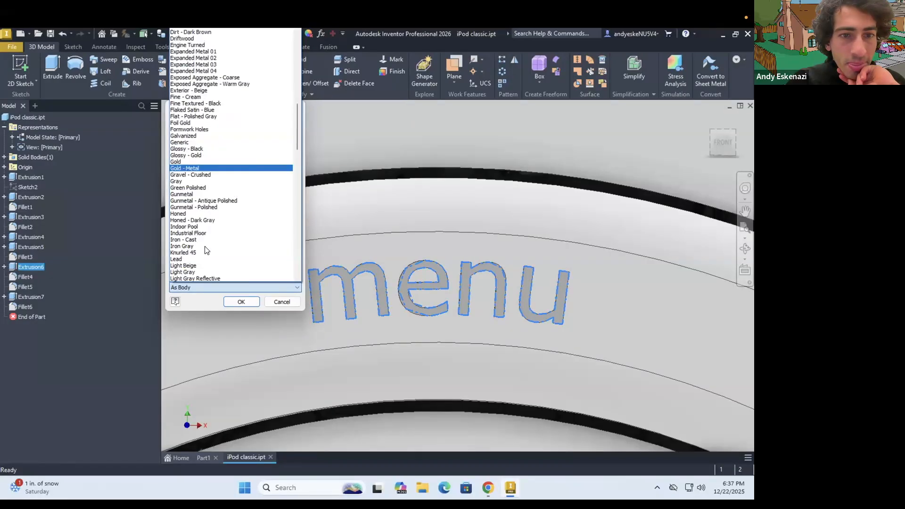
left_click(191, 181)
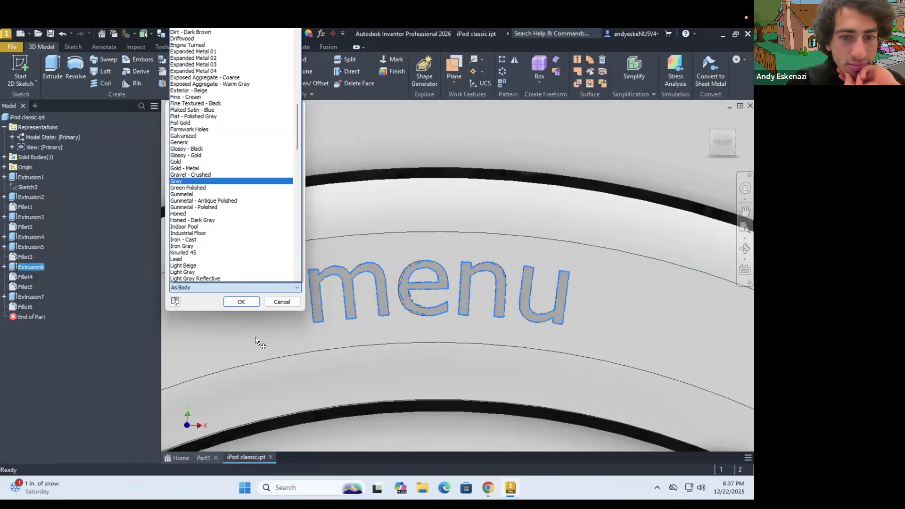
left_click(242, 302)
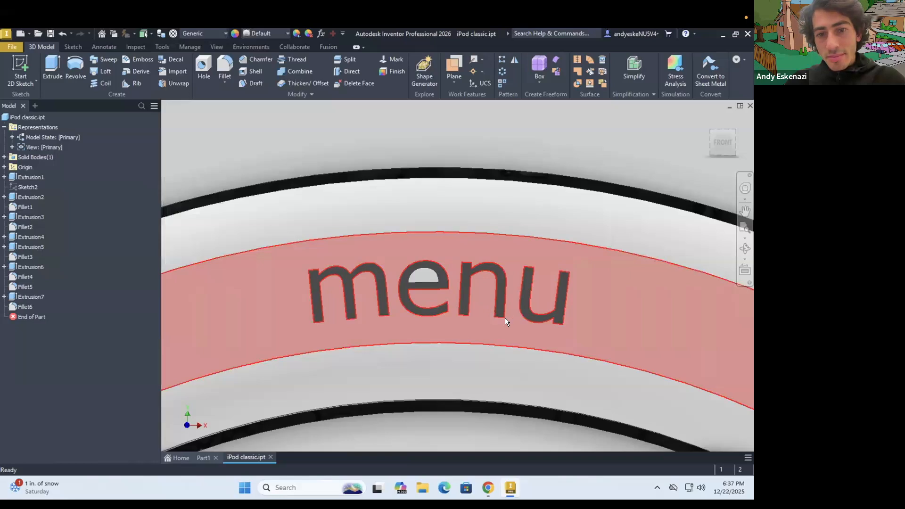
Compare the click wheel labels and the rounded body edges with the iPod reference photo in the browser, and return to Inventor.
scroll(576, 345, "down", 10)
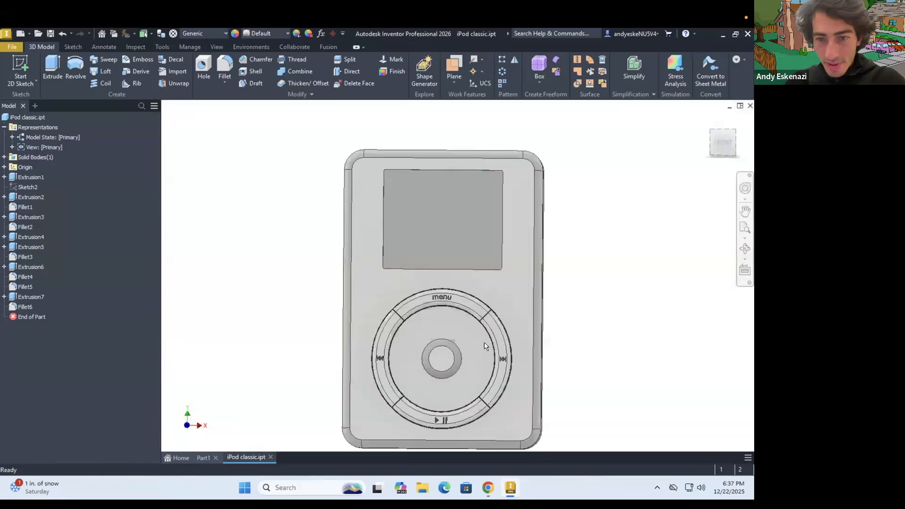
scroll(505, 372, "up", 3)
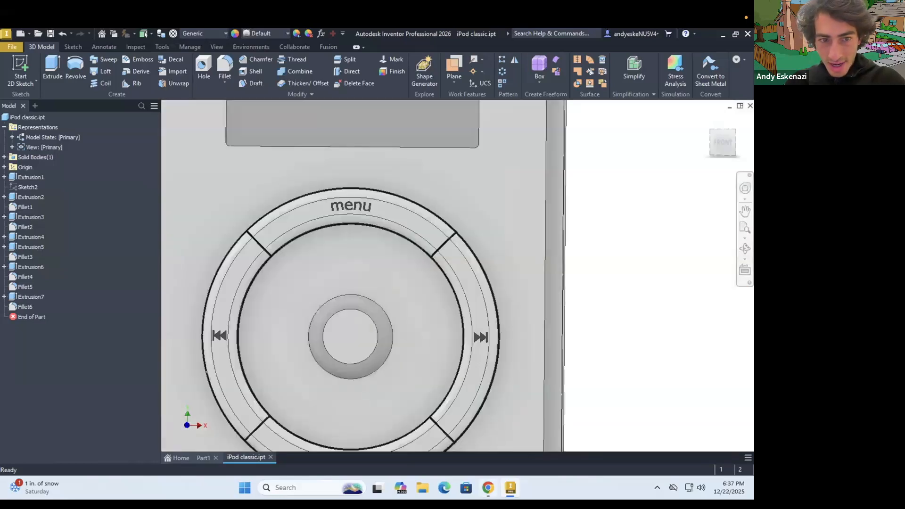
key("alt+Tab")
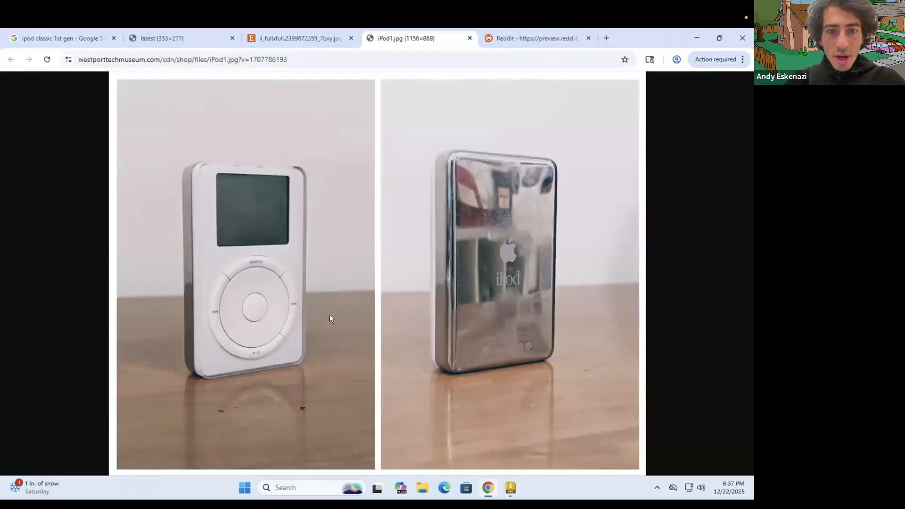
key("alt+Tab")
scroll(286, 259, "down", 4)
middle_click_drag(286, 259, 304, 217, "shift")
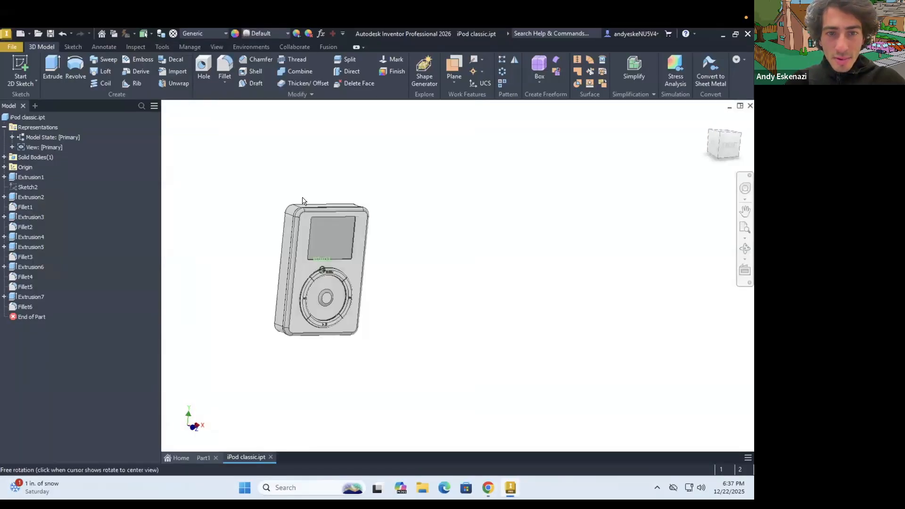
scroll(280, 200, "up", 6)
Set the feature appearance of Fillet3 to White.
left_click(25, 226)
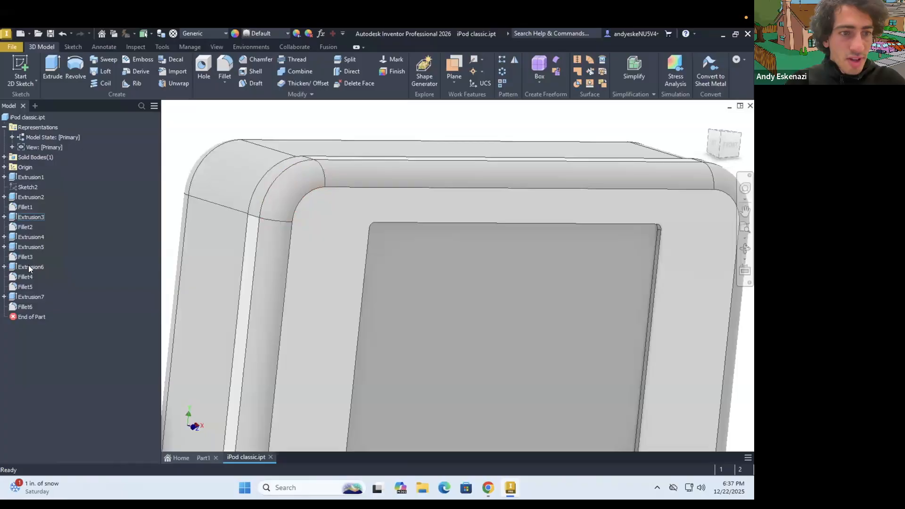
right_click(21, 255)
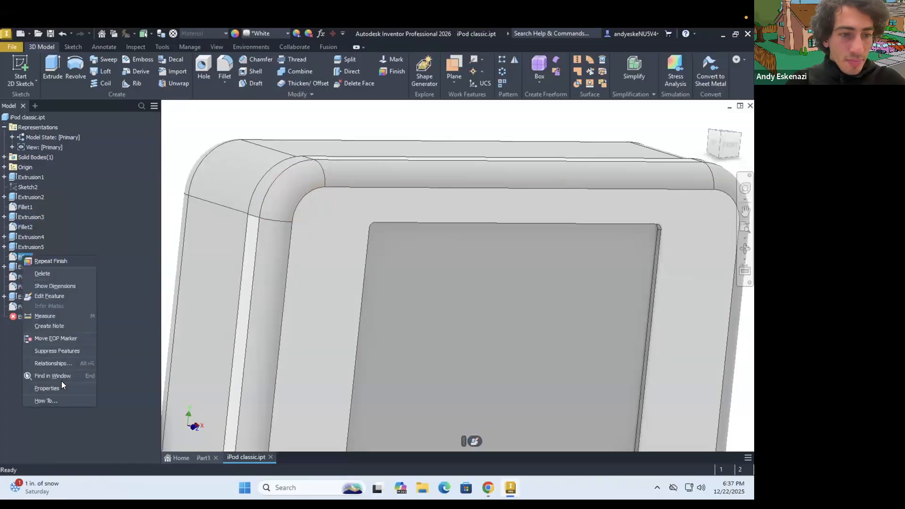
left_click(24, 255)
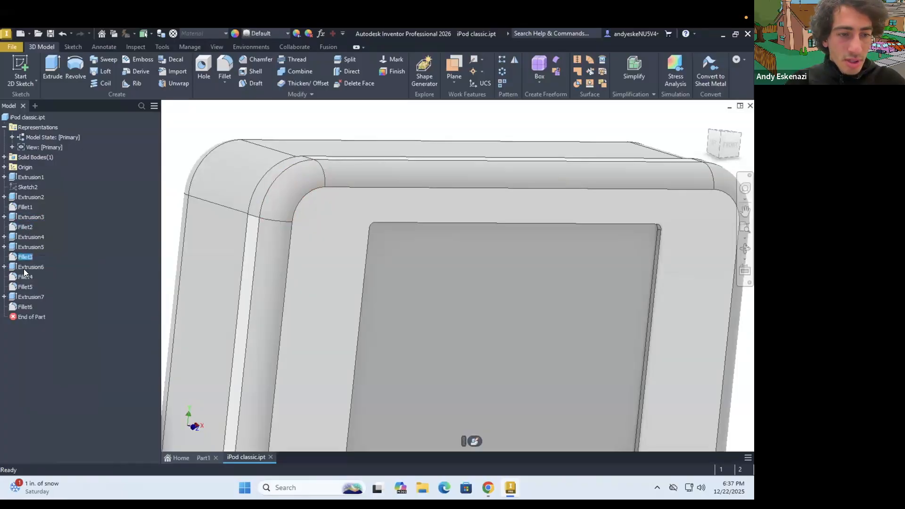
right_click(50, 386)
left_click(95, 365)
left_click(205, 245)
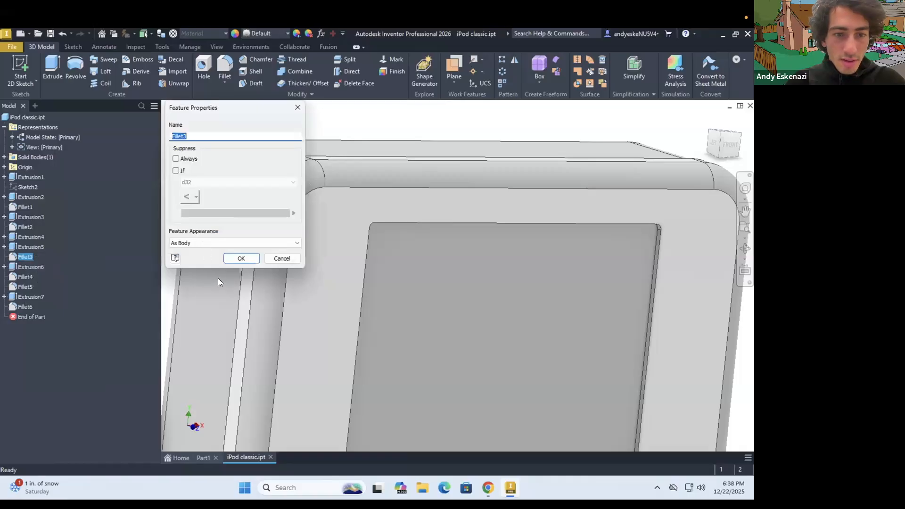
left_click(294, 437)
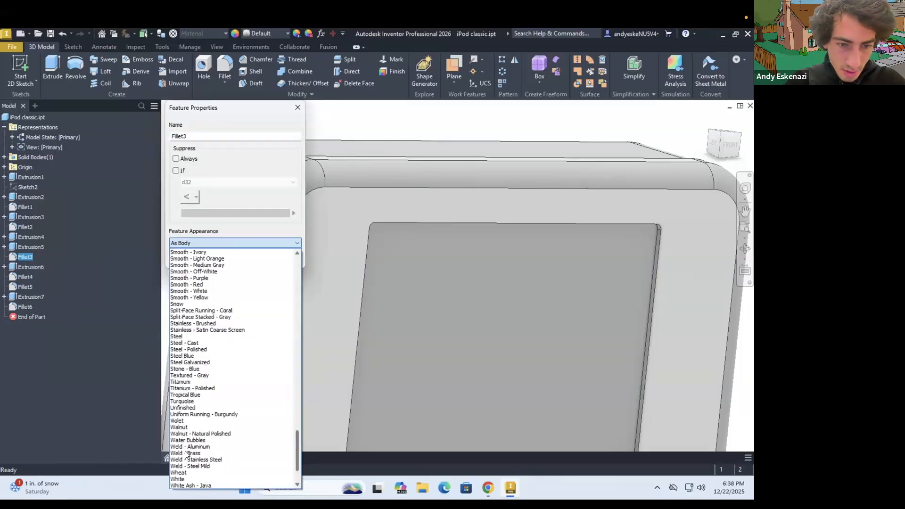
left_click(192, 479)
left_click(241, 259)
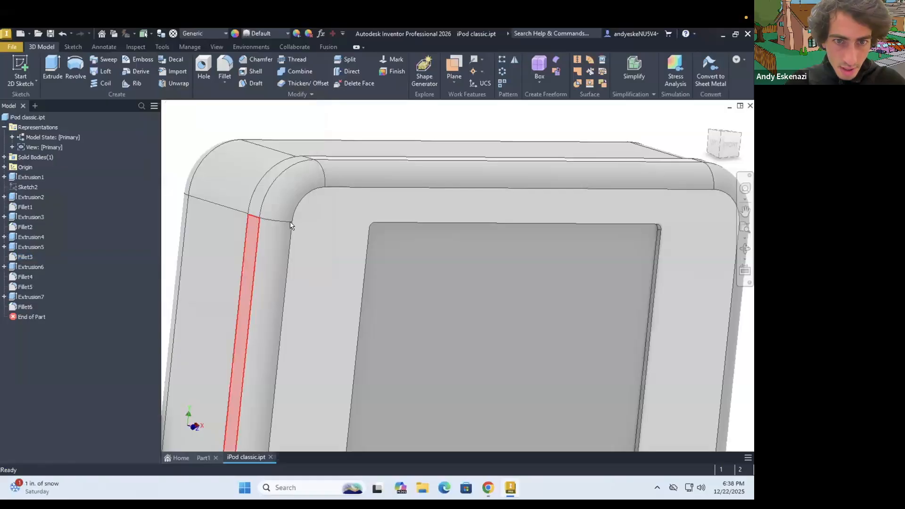
Set the feature appearance of the rounding around the front edge, Fillet5, to White.
left_click(291, 201)
left_click(277, 276)
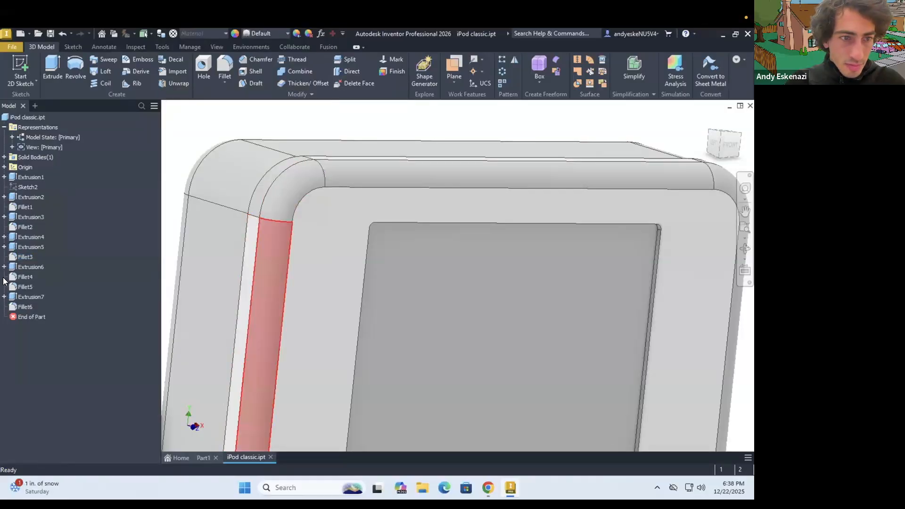
left_click(26, 286)
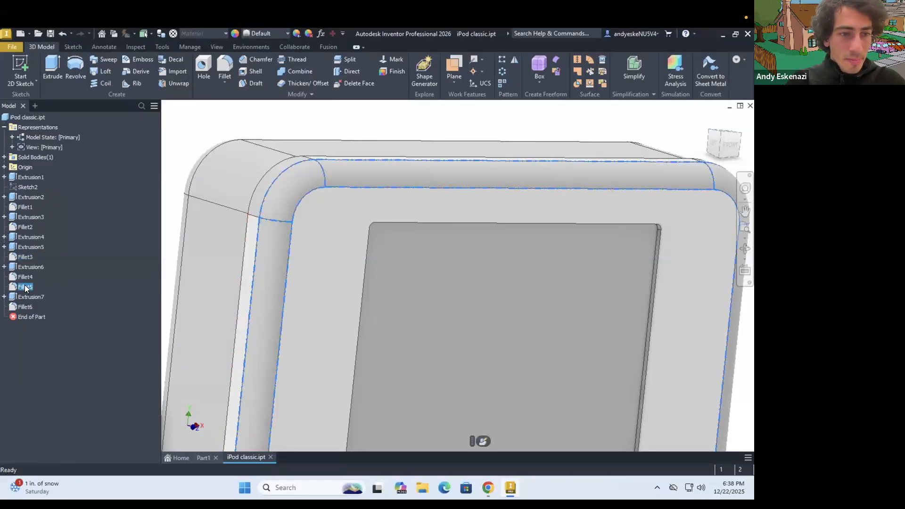
right_click(25, 285)
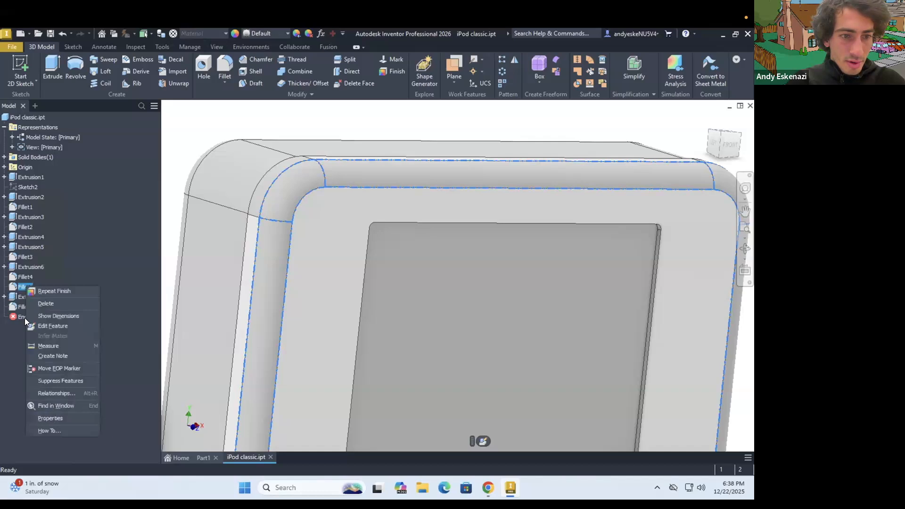
left_click(21, 289)
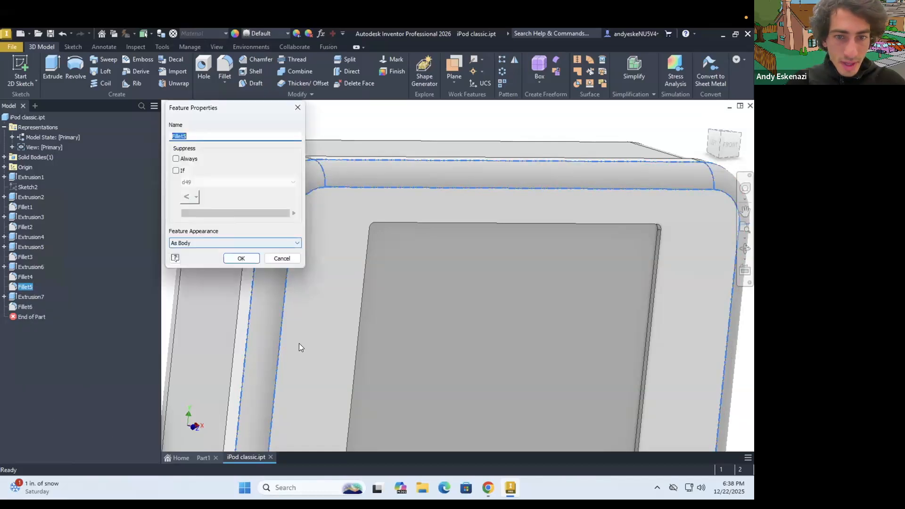
left_click(235, 243)
scroll(232, 463, "down", 10)
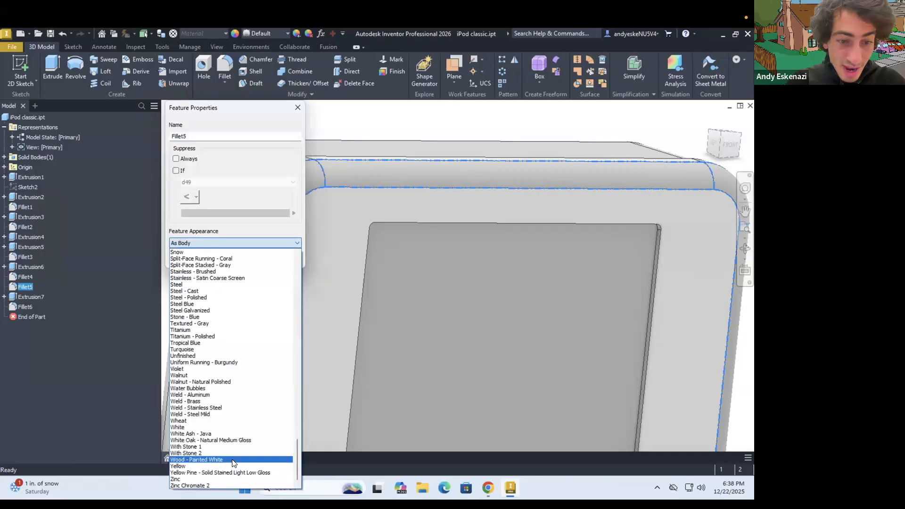
left_click(193, 427)
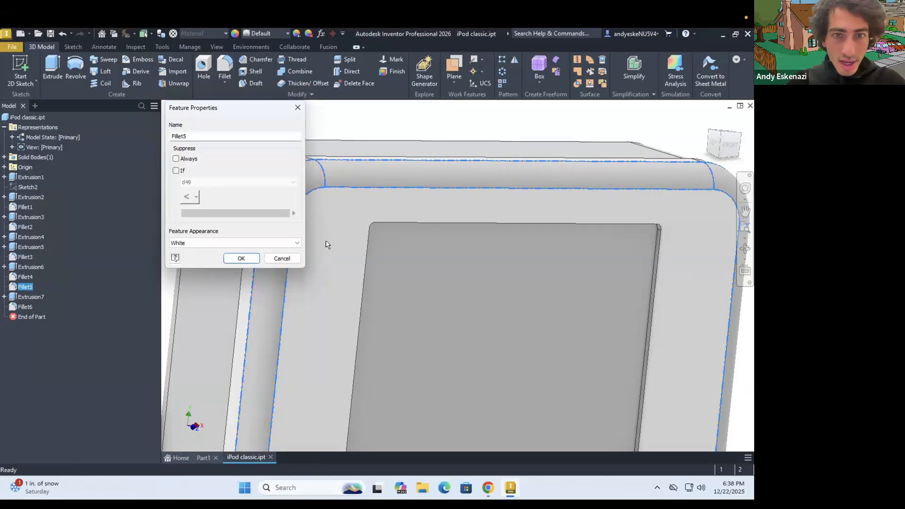
key("Return")
Examine which feature forms the narrow strip at the body corner behind the rounded front edge.
key("F5")
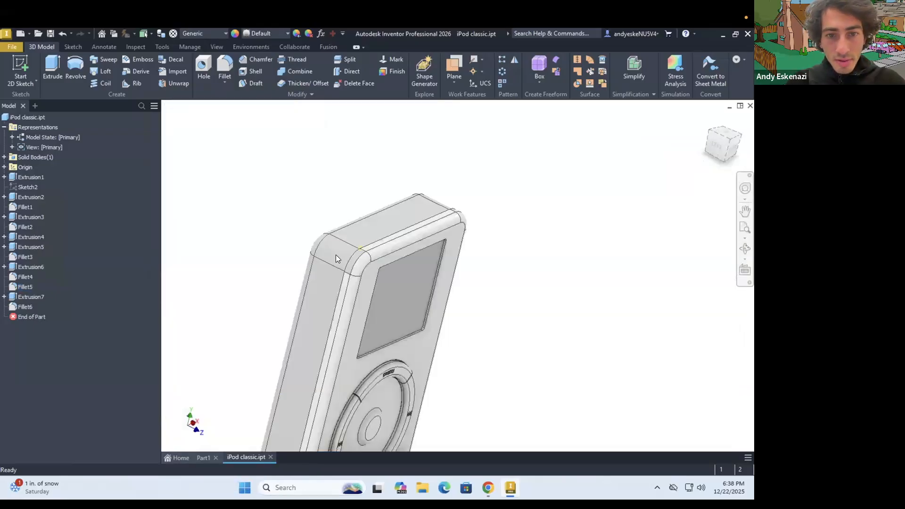
scroll(335, 255, "down", 4)
right_click(336, 255)
left_click(19, 296)
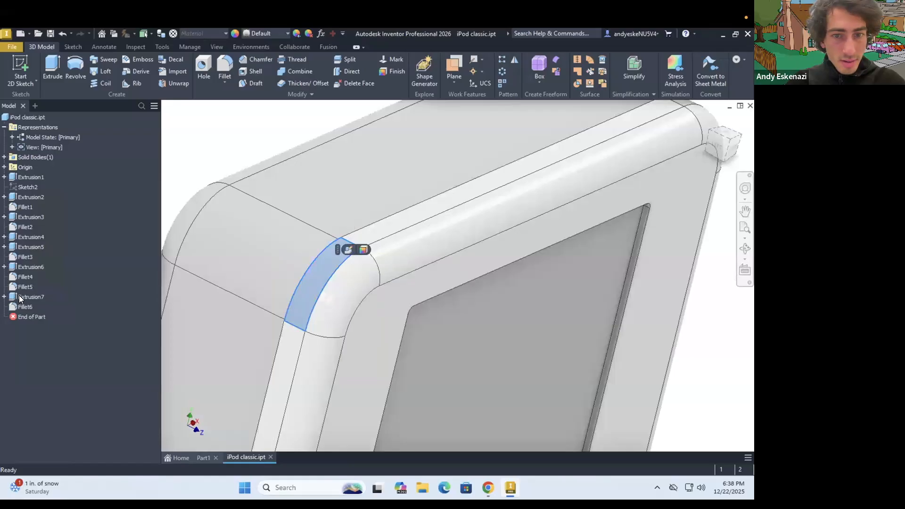
left_click(20, 296)
left_click(20, 287)
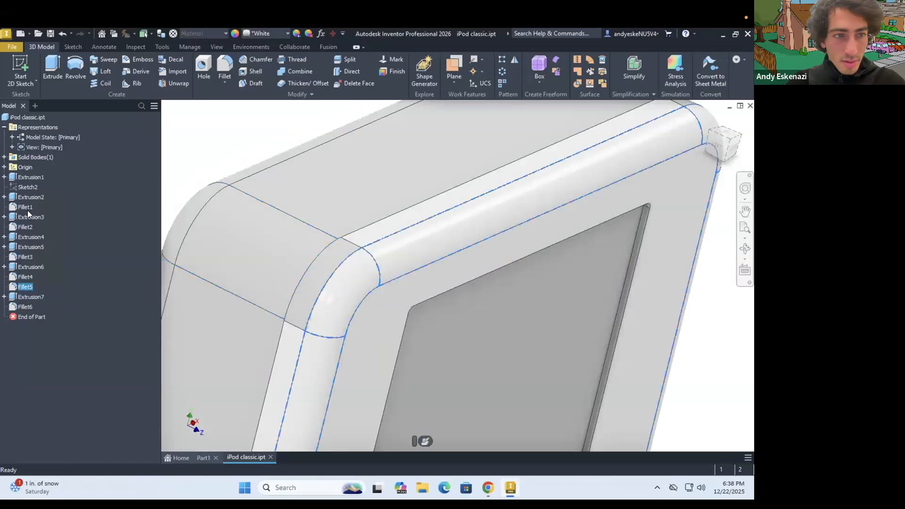
left_click(27, 198)
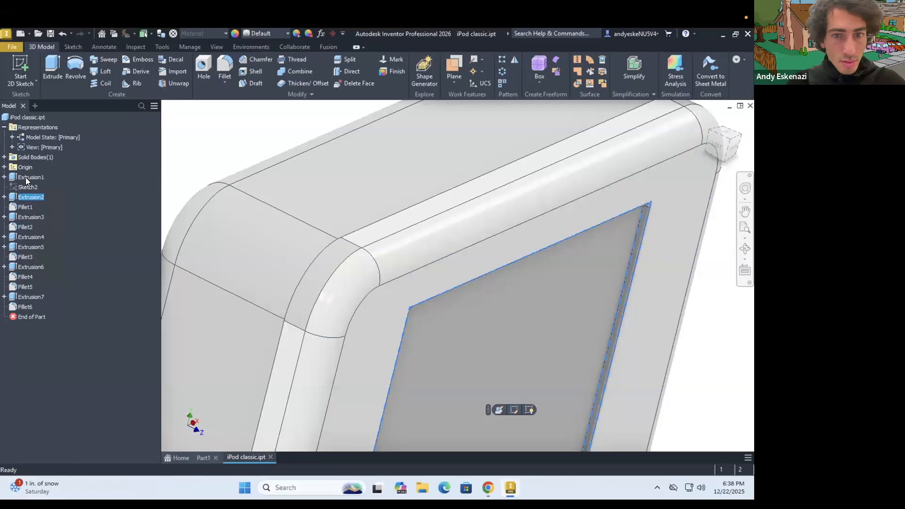
left_click(31, 177)
middle_click_drag(298, 283, 324, 281, "shift")
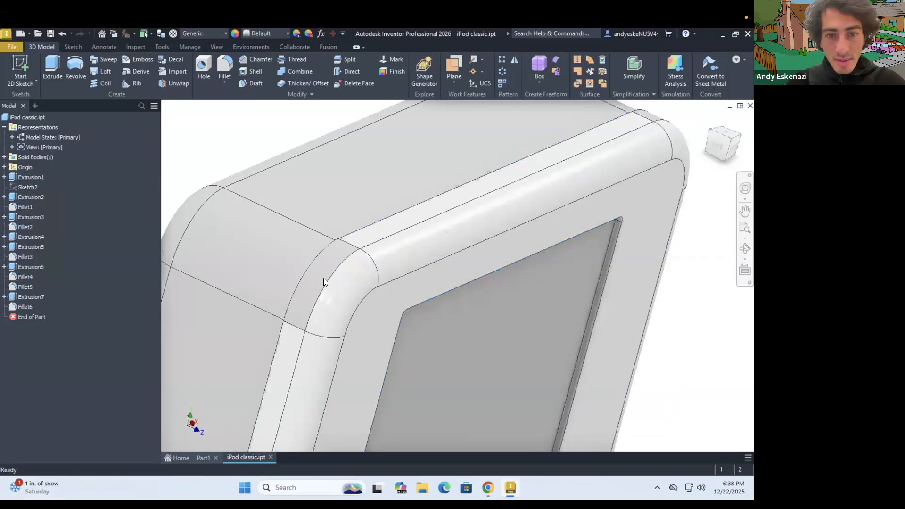
Apply a Finish with the White appearance to the narrow corner strip faces behind the rounded front edge.
left_click(317, 283)
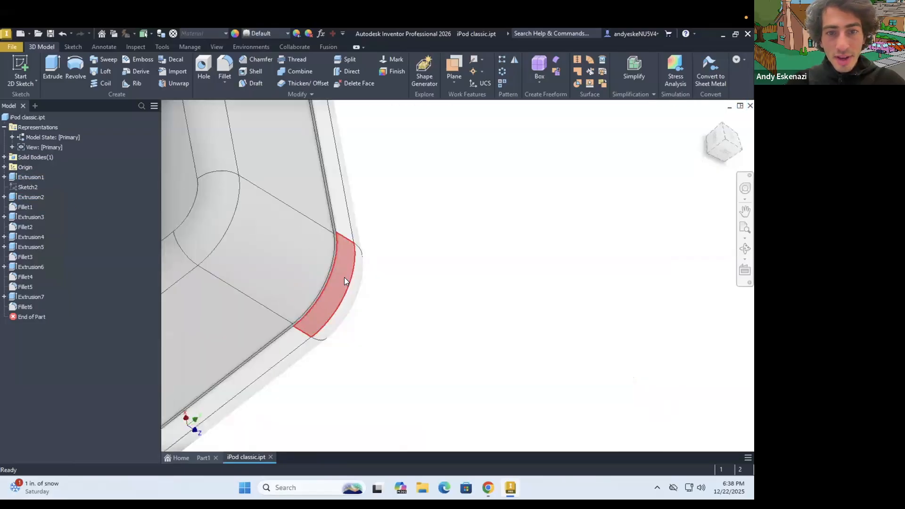
right_click(344, 277)
left_click(345, 324)
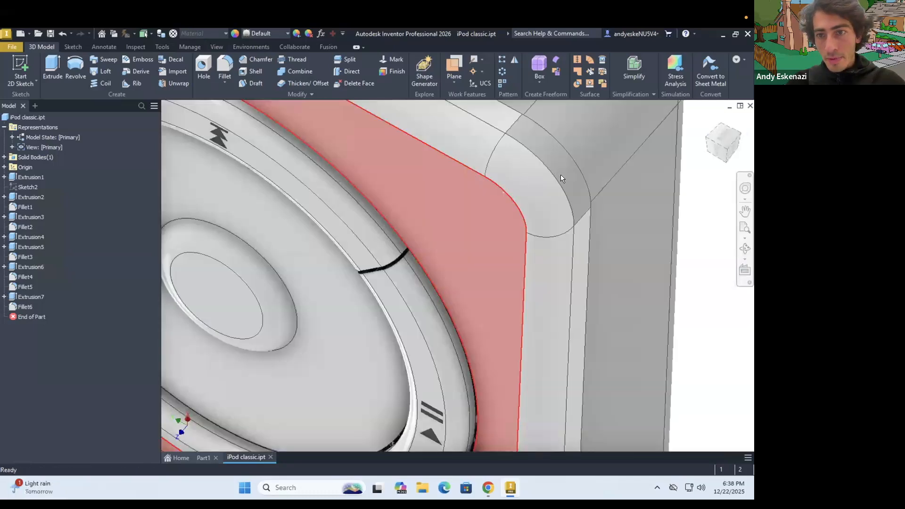
left_click(555, 185, "ctrl")
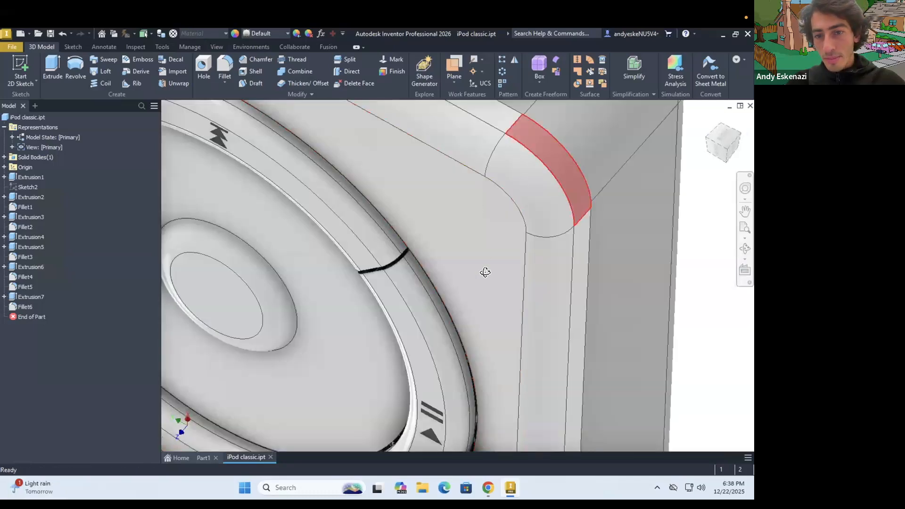
scroll(483, 204, "down", 5)
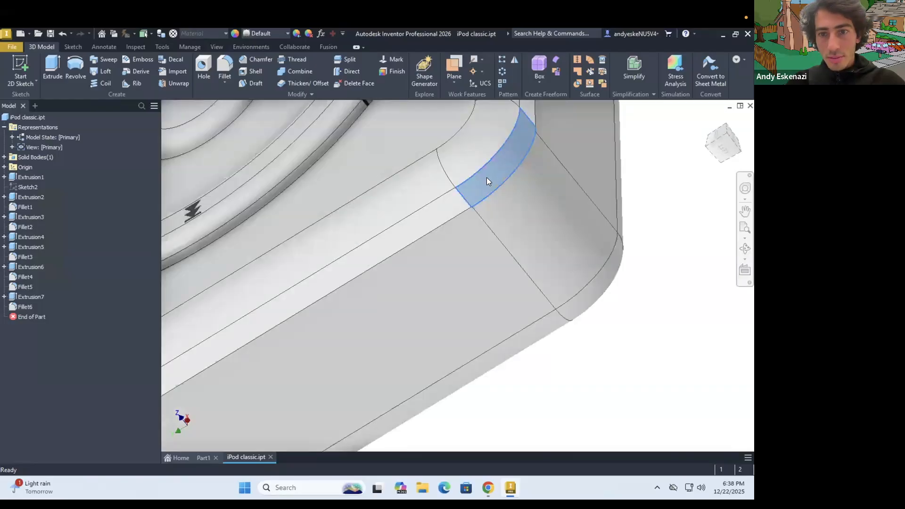
right_click(486, 178)
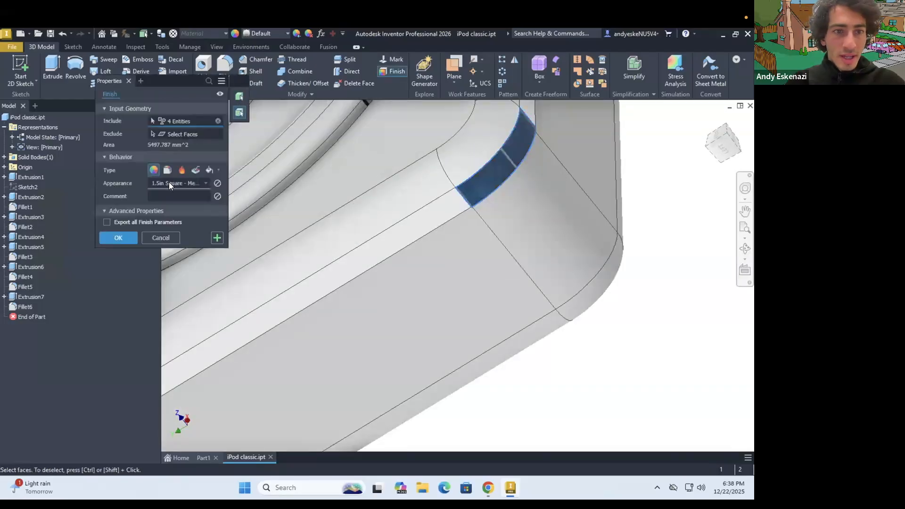
left_click(206, 183)
scroll(258, 238, "down", 5)
scroll(193, 292, "down", 20)
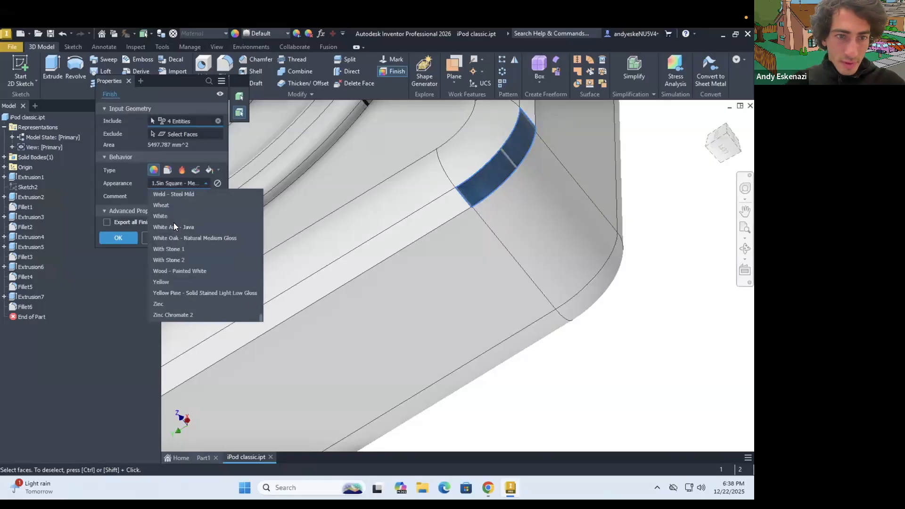
left_click(124, 238)
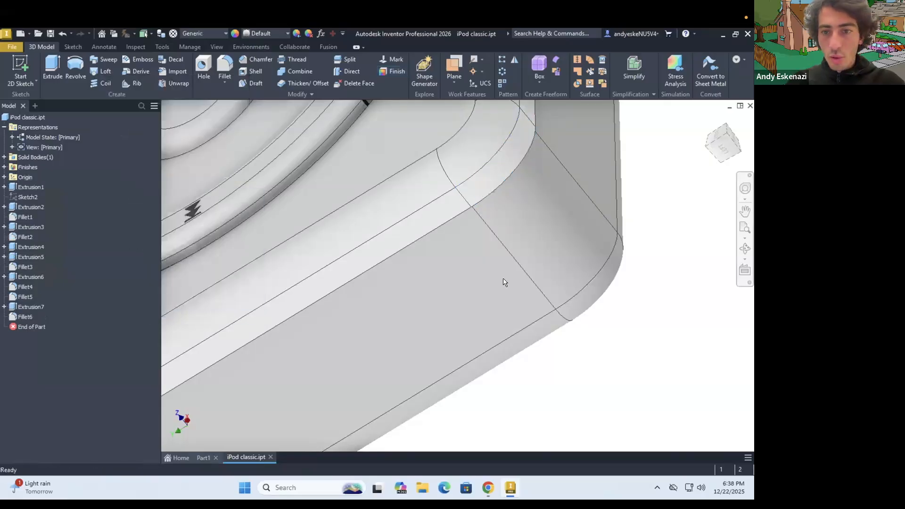
Try the Zinc Chromate 2 feature appearance on the back shell features Extrusion7 and Fillet6.
key("F6")
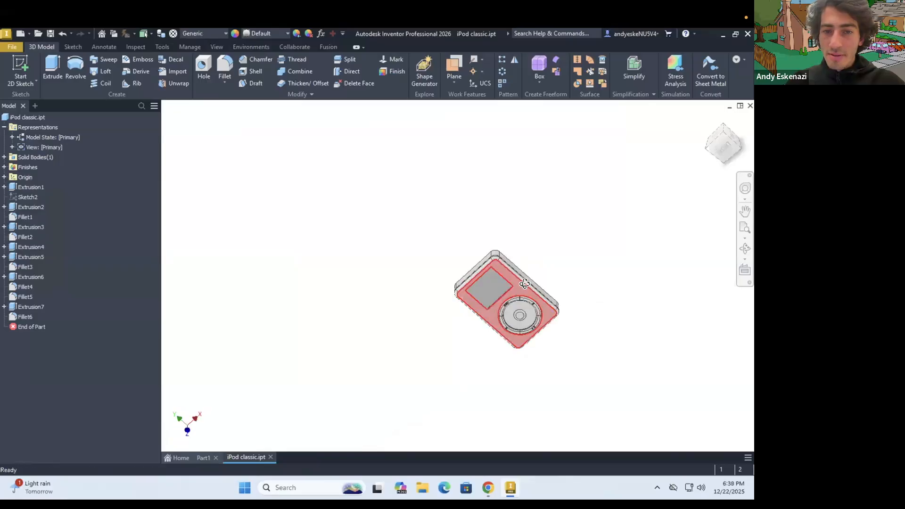
key("F5")
key("F5")
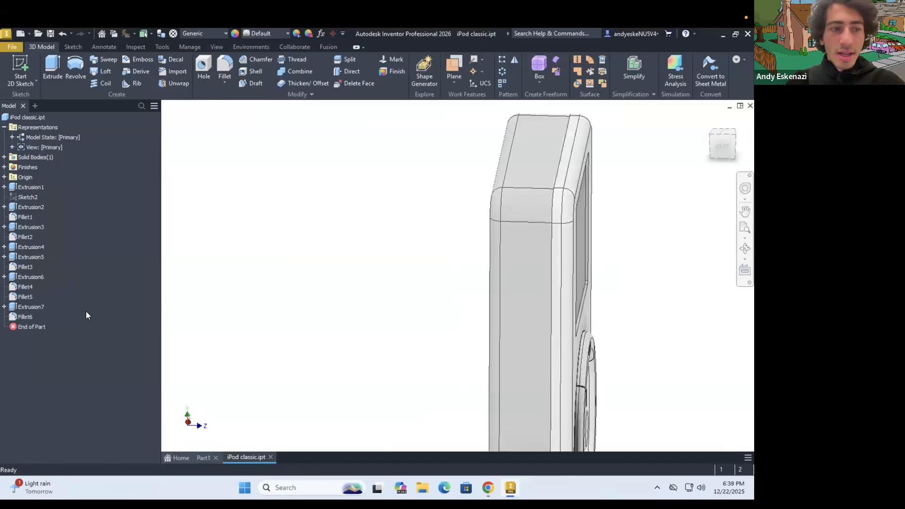
key("F5")
right_click(18, 313)
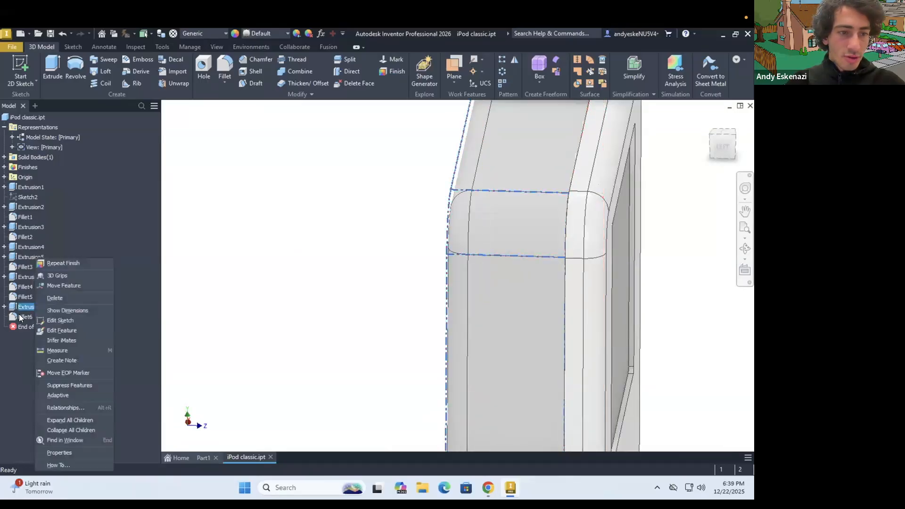
left_click(21, 316, "ctrl")
right_click(21, 316)
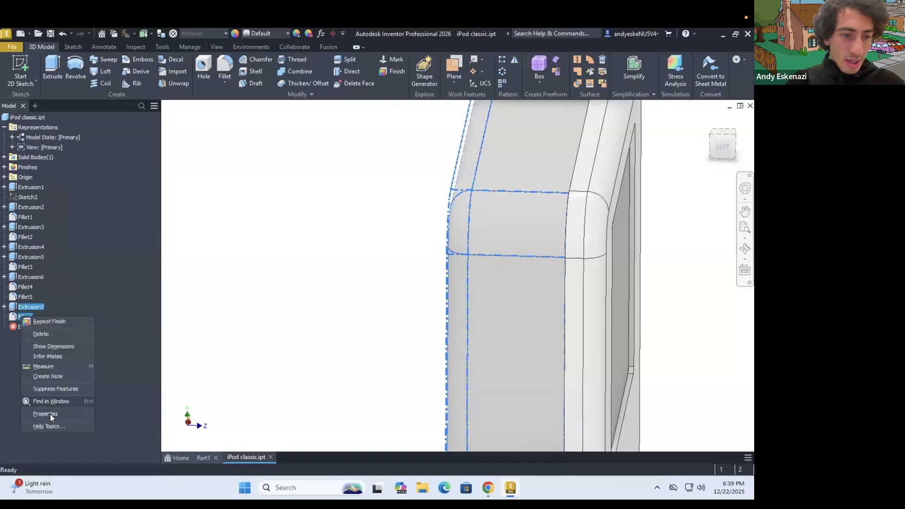
left_click(45, 413)
left_click(218, 140)
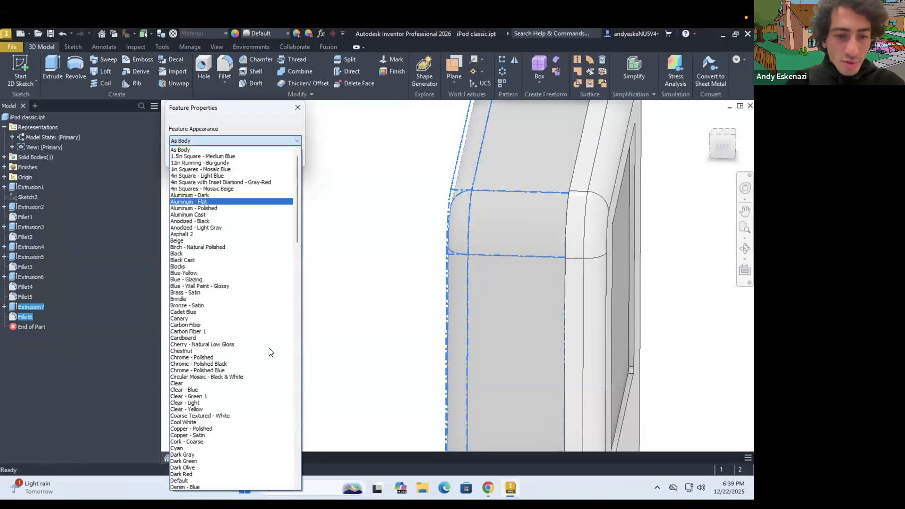
left_click_drag(298, 239, 300, 472)
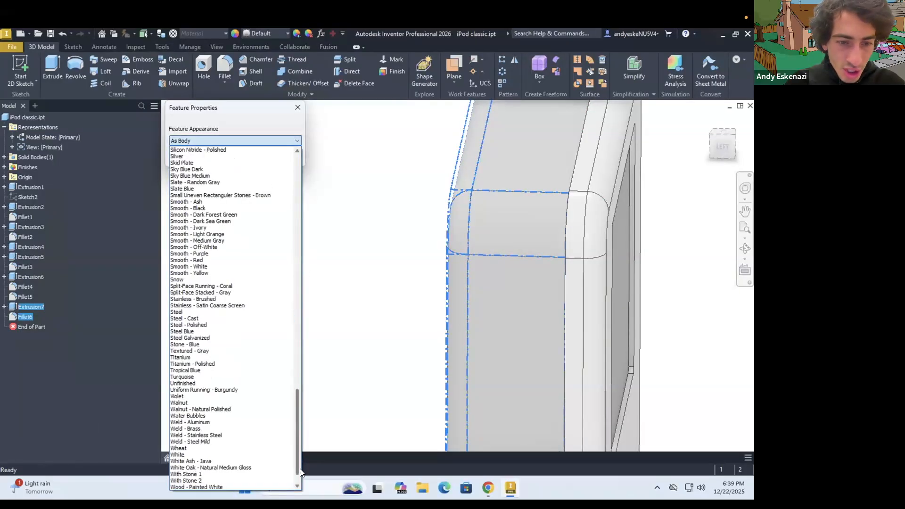
scroll(261, 465, "down", 2)
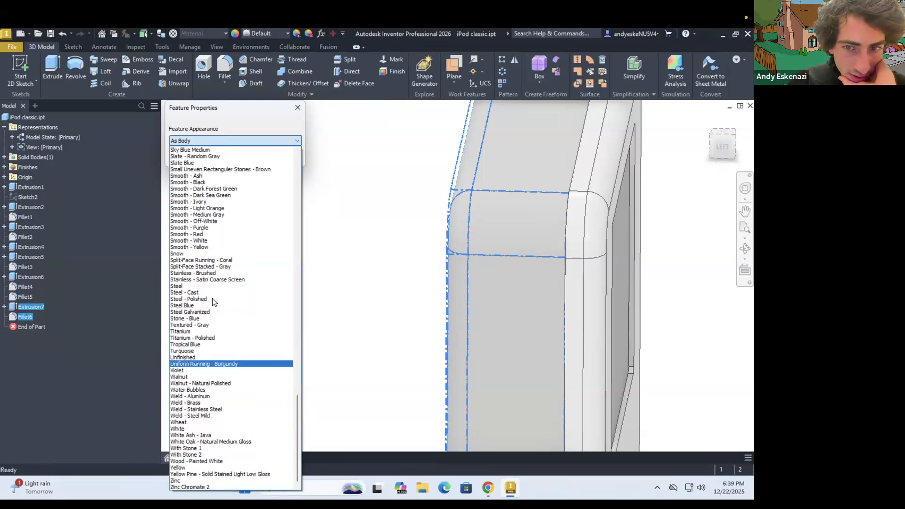
left_click(226, 142)
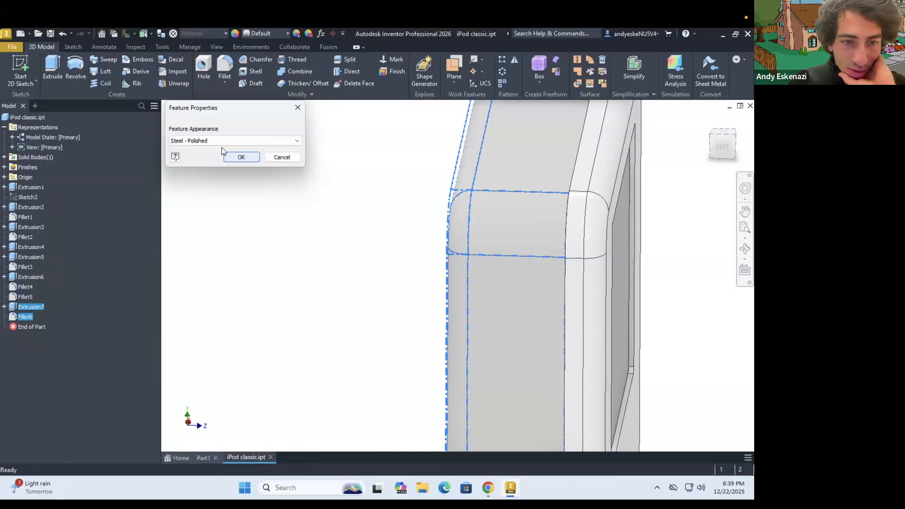
left_click(221, 143)
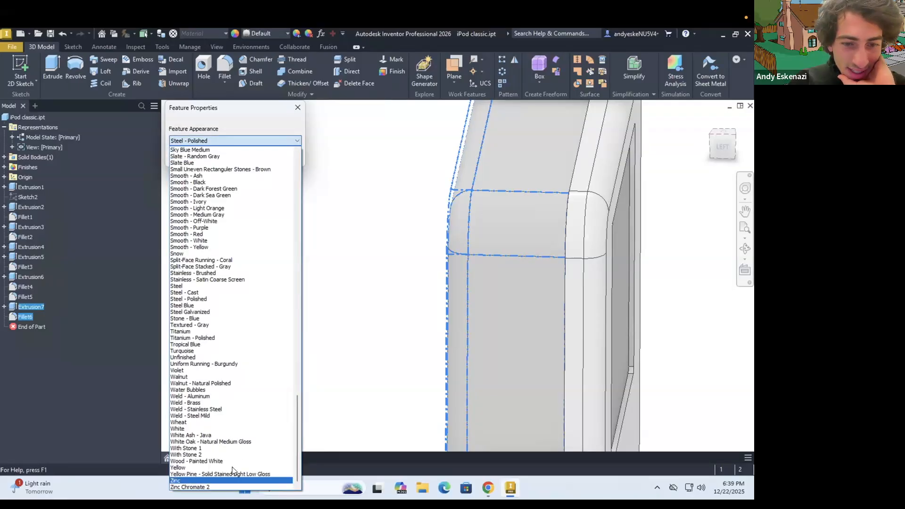
left_click(231, 487)
left_click(257, 156)
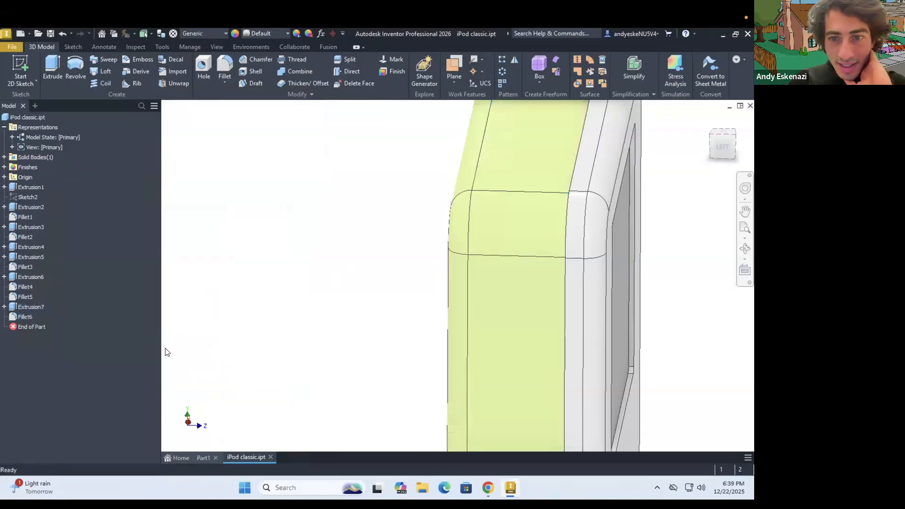
Set the feature appearance of Extrusion7 and Fillet6 to Aluminum - Polished.
left_click(30, 299)
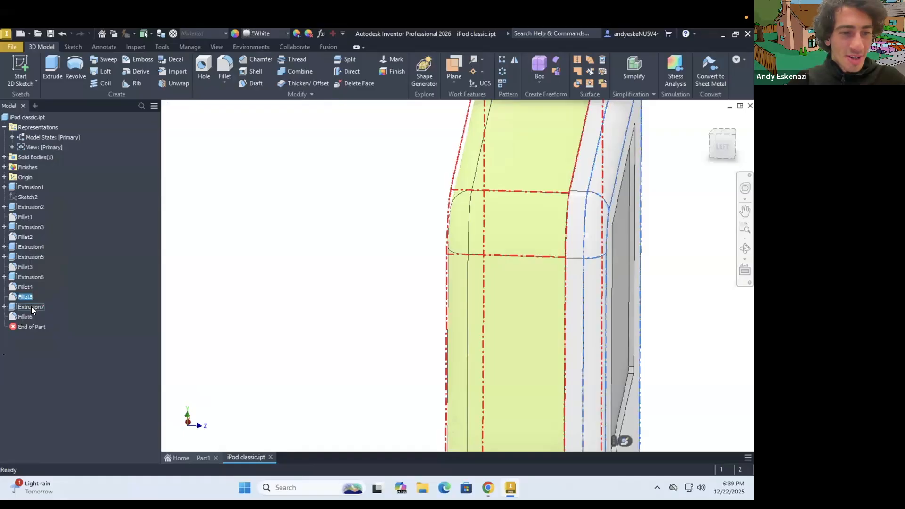
key("Escape")
left_click(28, 307)
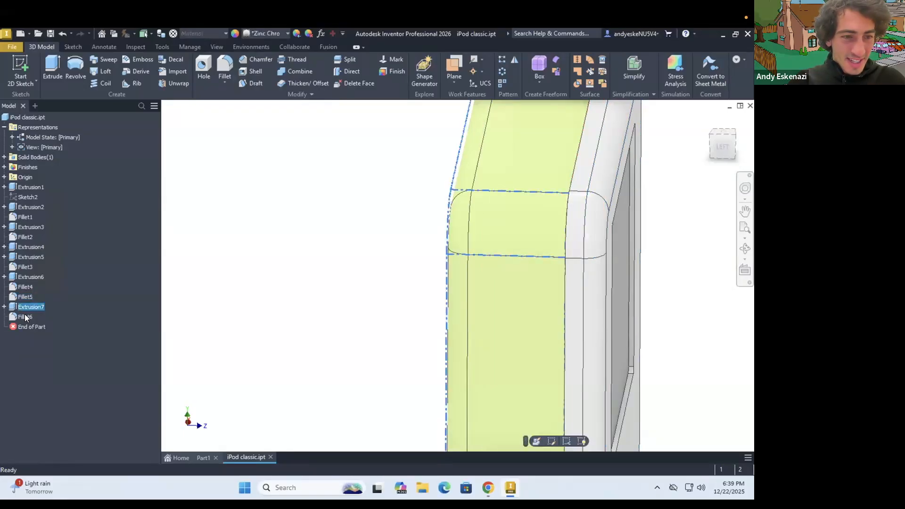
right_click(25, 318)
left_click(45, 412)
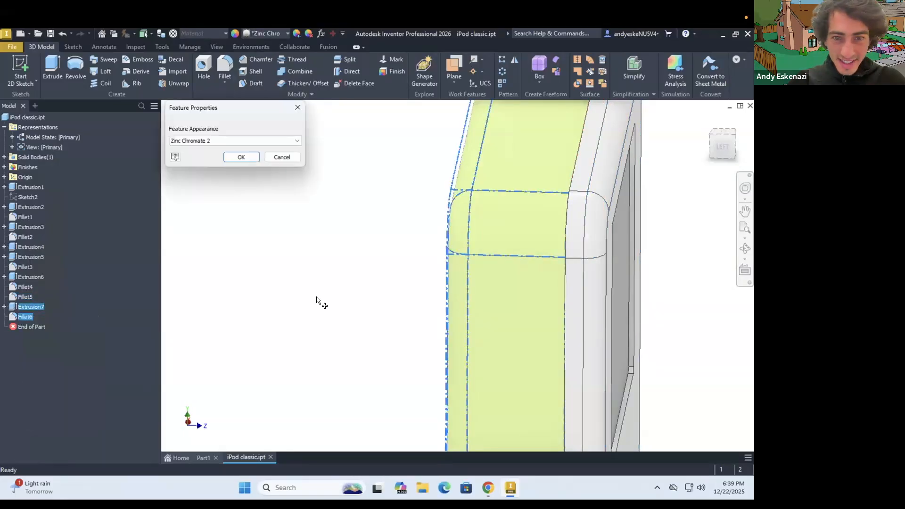
left_click(247, 140)
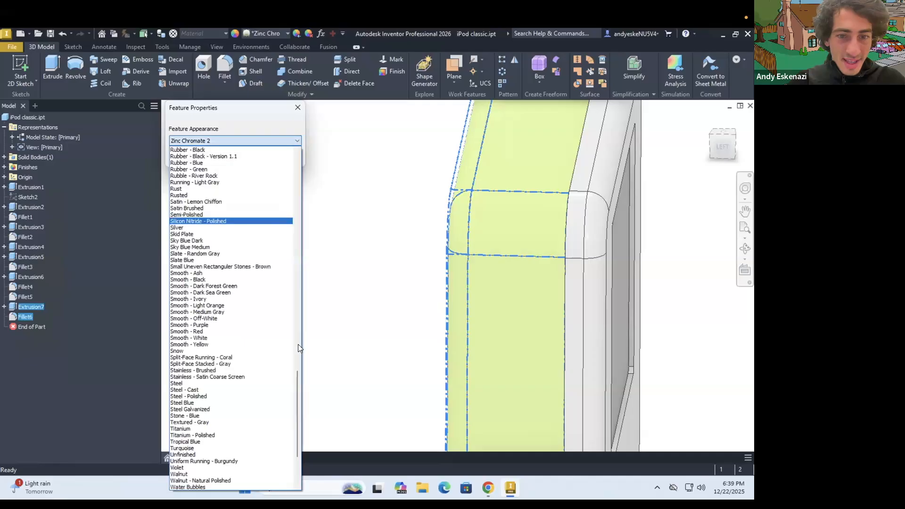
left_click_drag(296, 342, 281, 151)
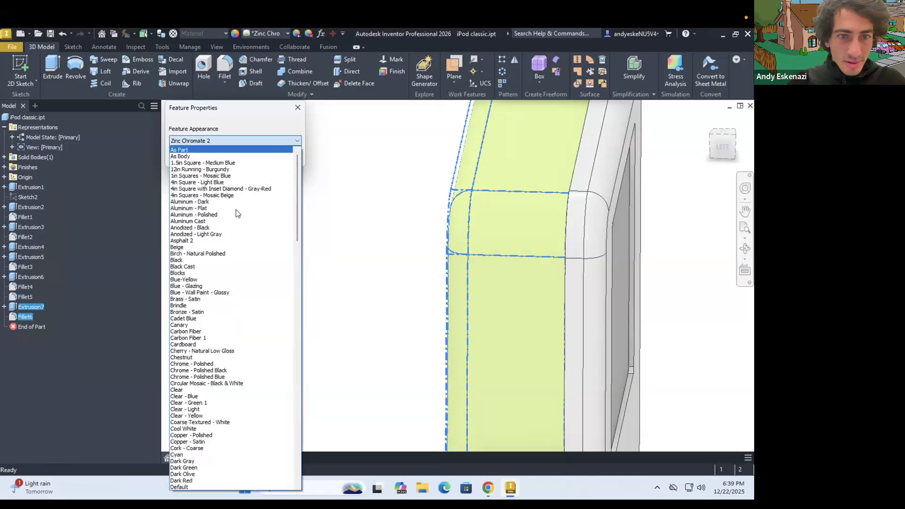
left_click(235, 215)
left_click(237, 156)
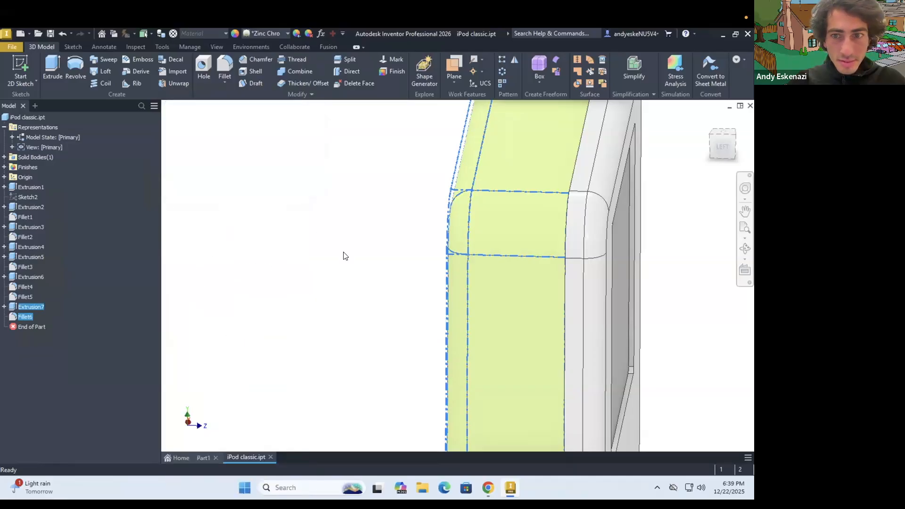
Compare the polished aluminum shell with the iPod reference photo in the browser, and return to Inventor.
scroll(361, 260, "up", 5)
middle_click_drag(360, 261, 323, 281, "shift")
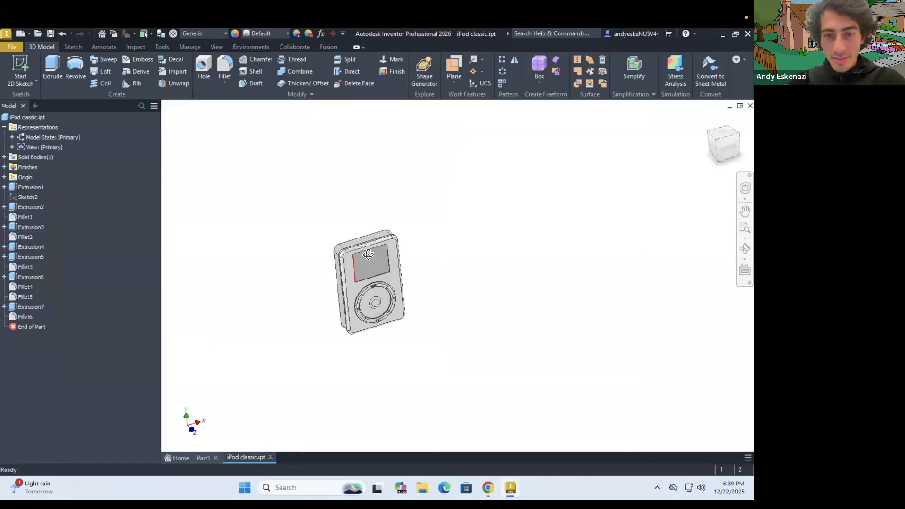
middle_click_drag(454, 251, 341, 262, "shift")
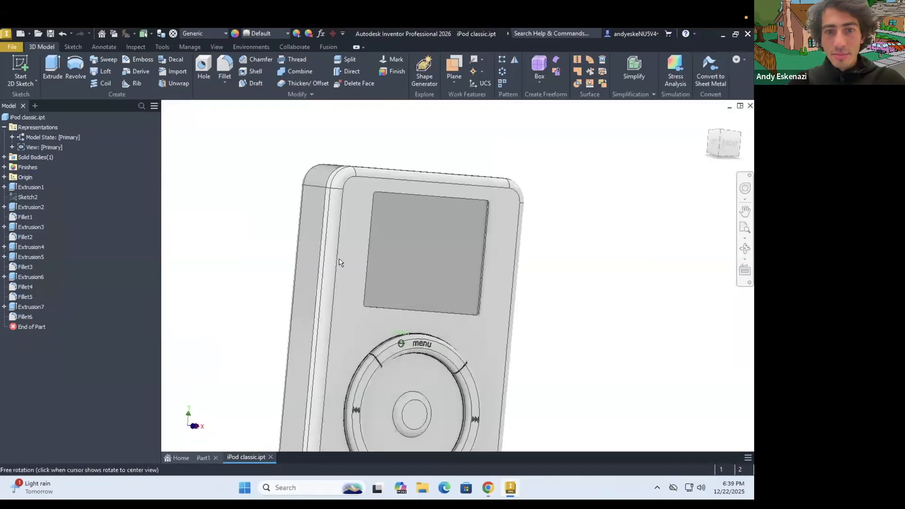
left_click(487, 488)
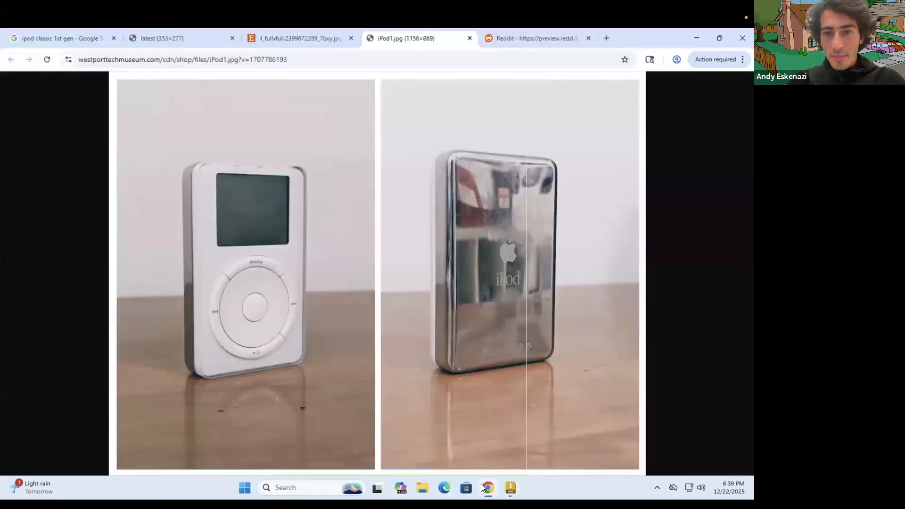
left_click(485, 488)
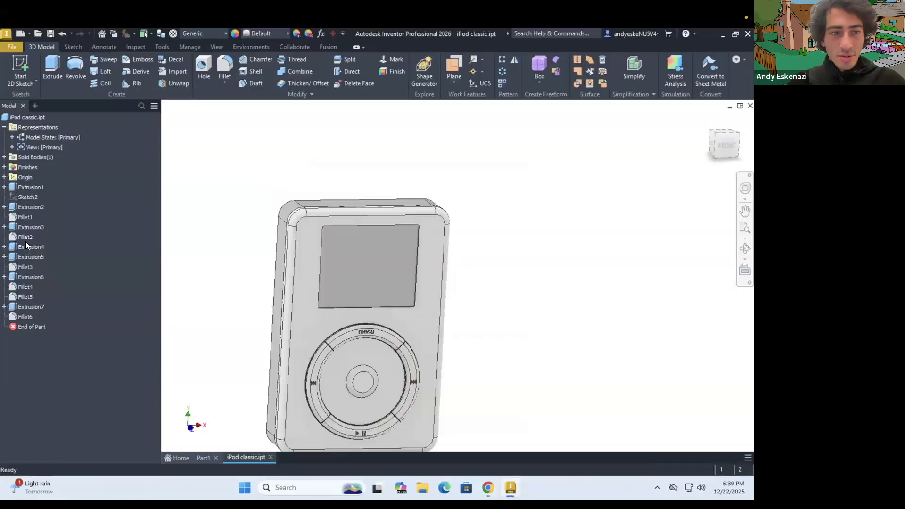
Set the feature appearance of the back shell features Extrusion7 and Fillet6 to Chrome - Polished.
right_click(22, 315)
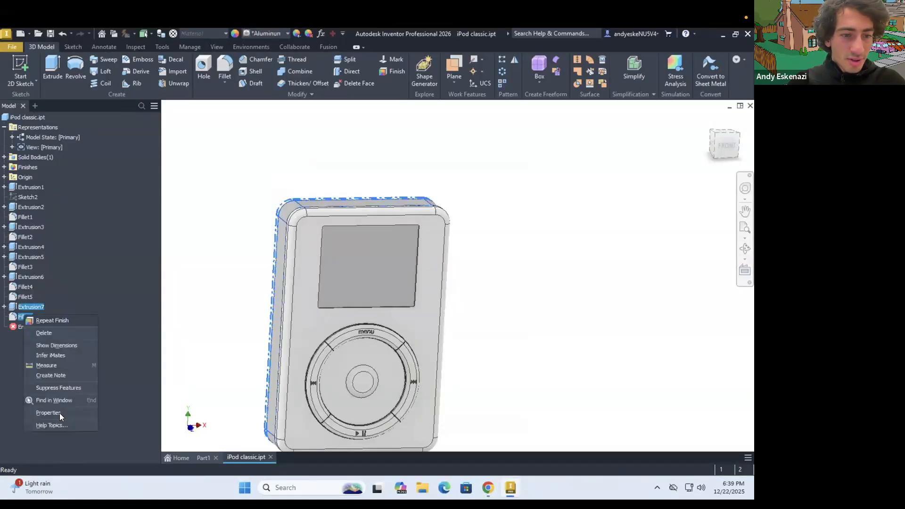
left_click(59, 414)
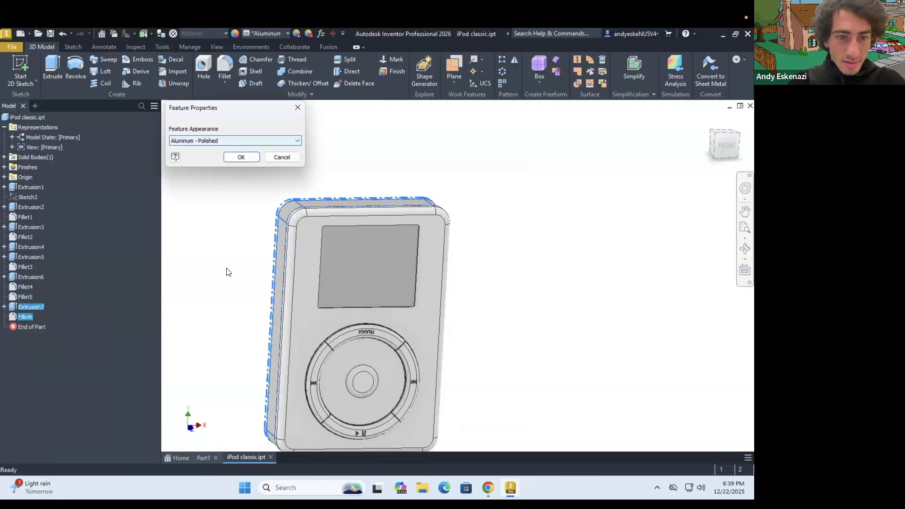
scroll(226, 278, "down", 1)
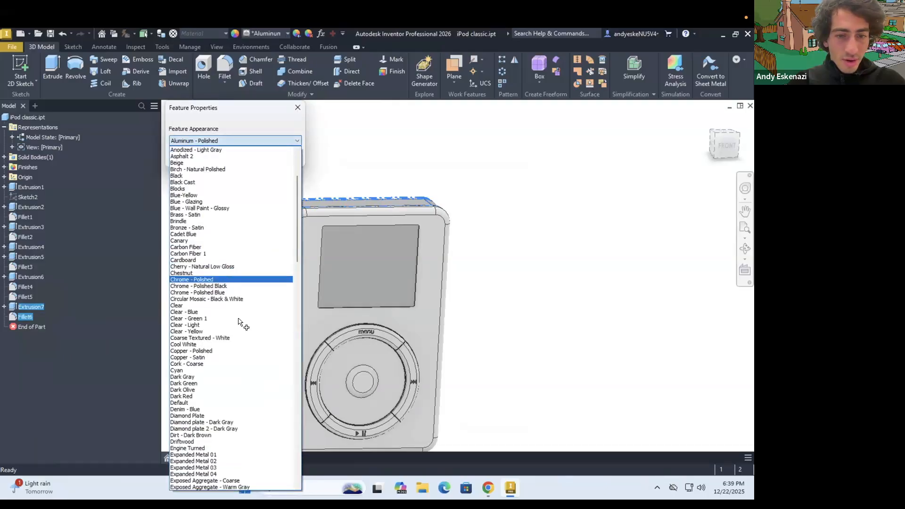
left_click(241, 156)
Inspect the polished chrome shell and screen from several angles against the browser's reference photo, and return to Inventor.
middle_click_drag(255, 194, 384, 294, "shift")
scroll(437, 273, "down", 3)
scroll(366, 265, "up", 5)
scroll(364, 258, "down", 3)
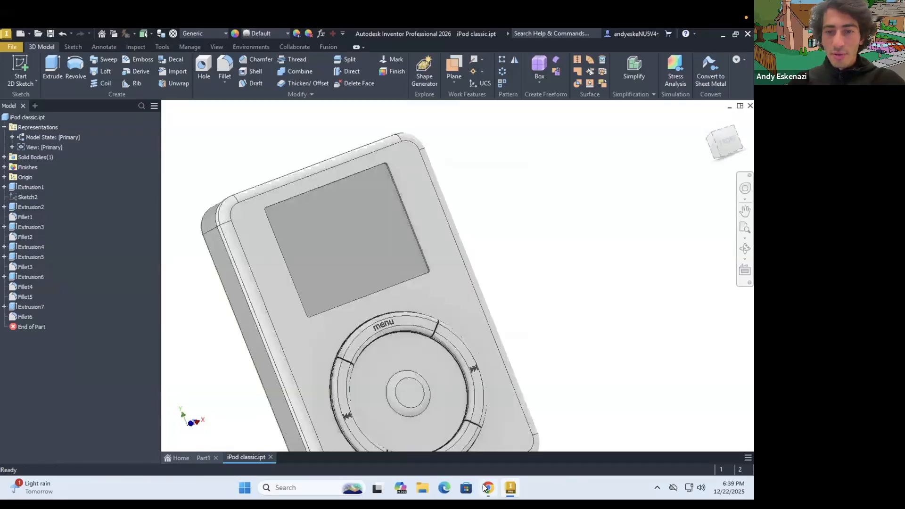
left_click(487, 488)
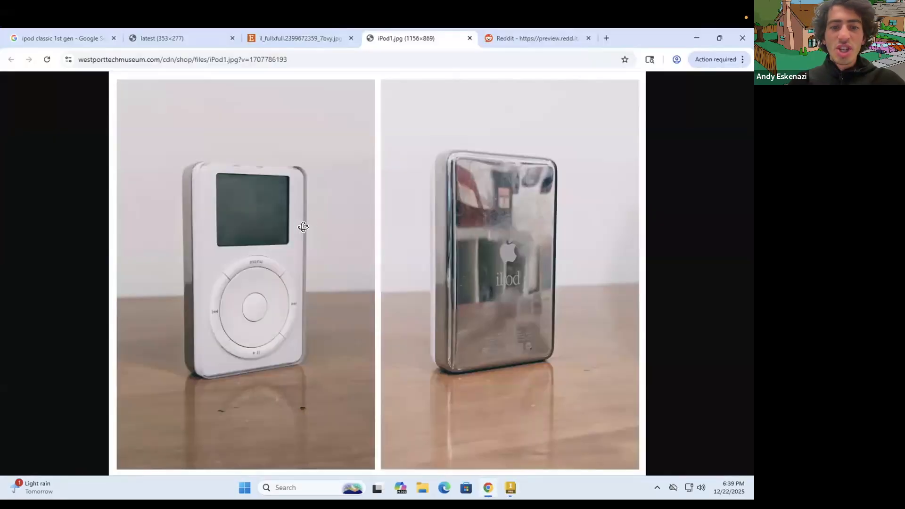
key("alt+Tab")
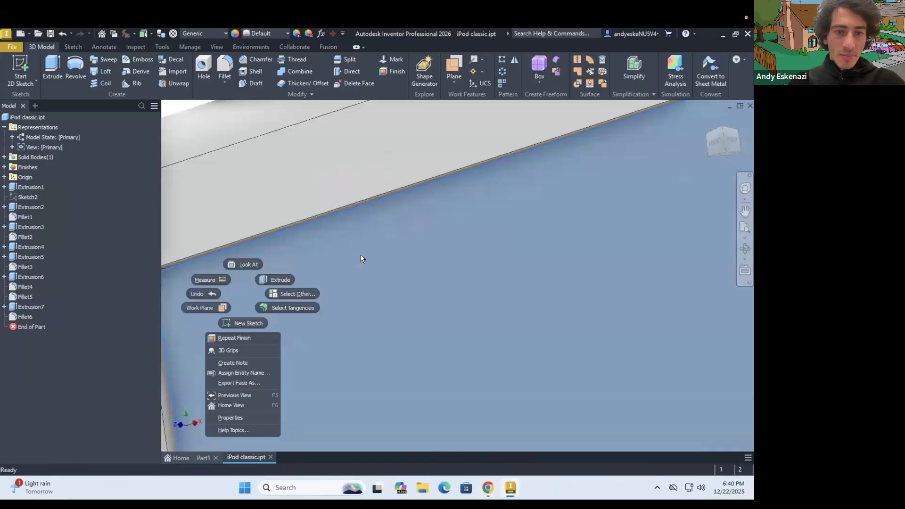
Set the feature appearance of the screen features Extrusion2 and Fillet1 to Clear - Green 1.
left_click(344, 266)
scroll(345, 266, "up", 5)
left_click(336, 289)
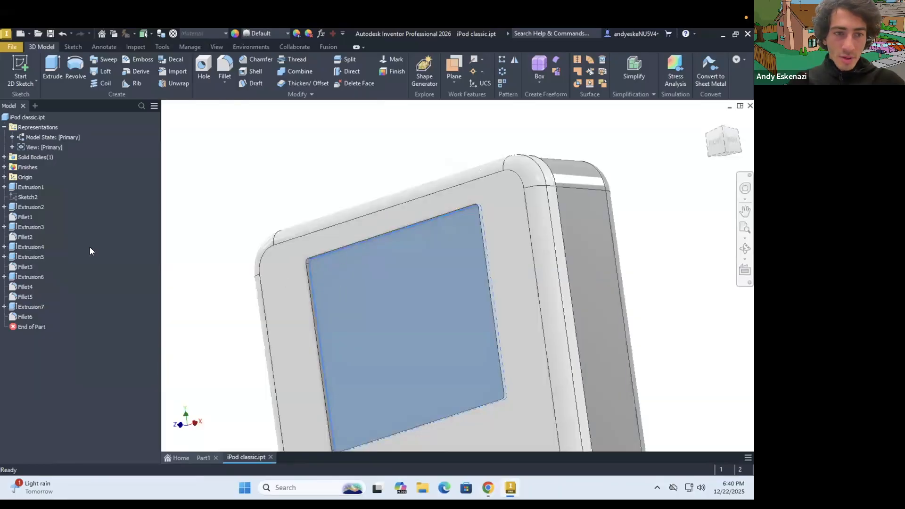
left_click(22, 218)
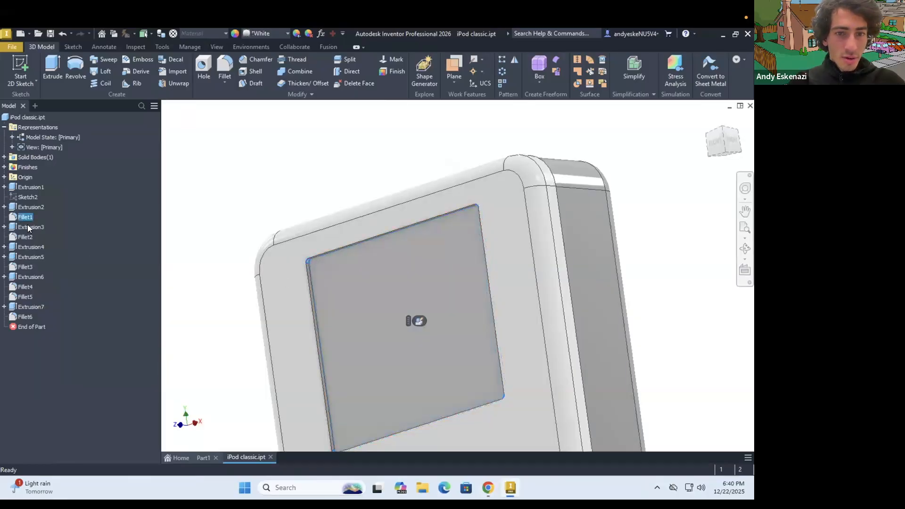
left_click(27, 206)
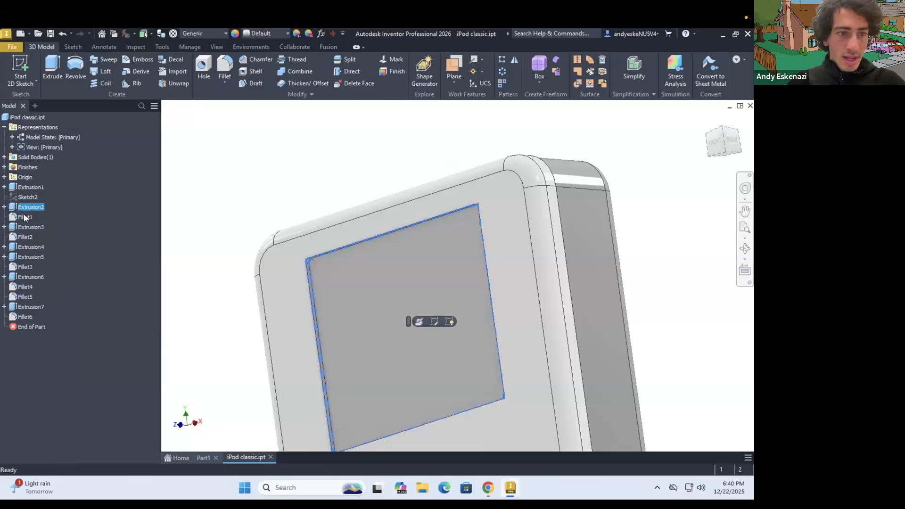
right_click(23, 212)
left_click(55, 323)
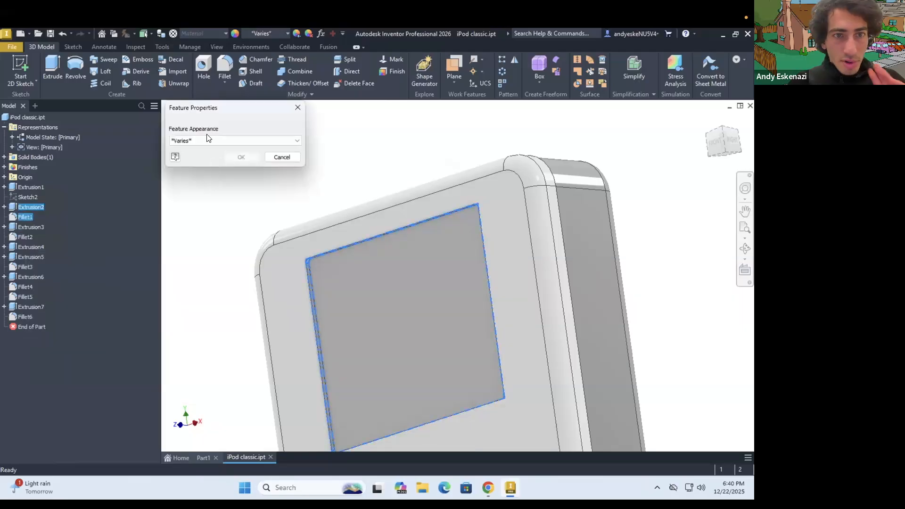
left_click(206, 137)
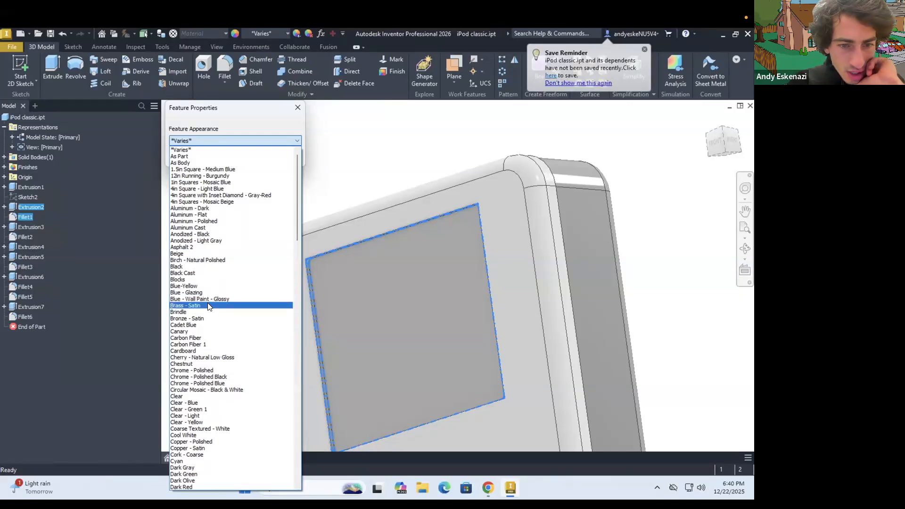
scroll(207, 306, "down", 3)
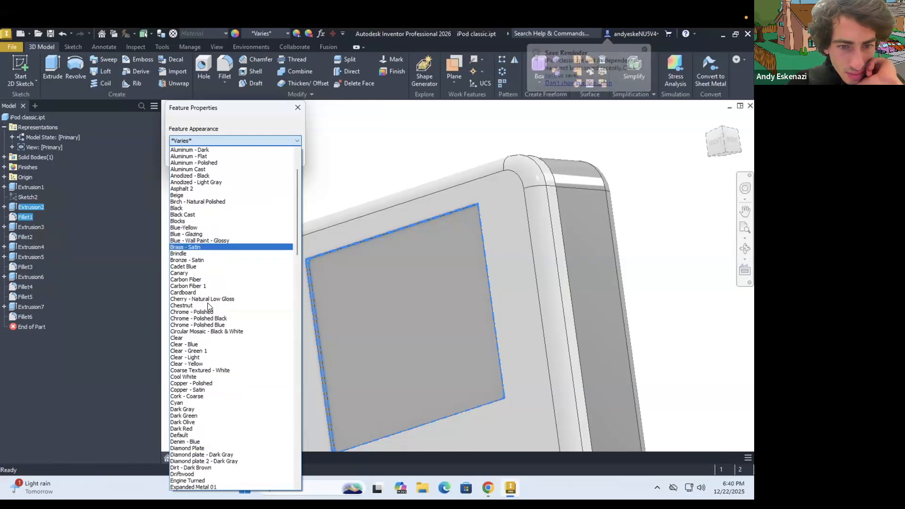
left_click(206, 351)
left_click(240, 159)
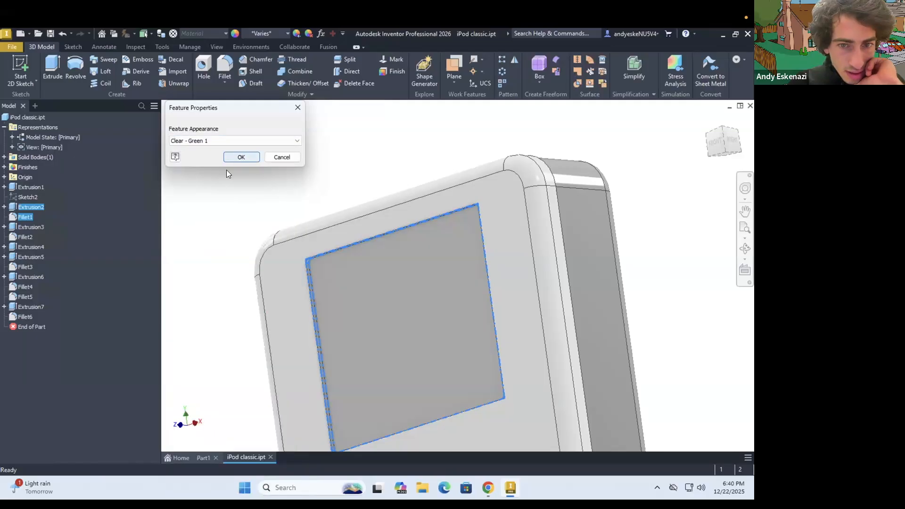
Inspect the screen's new appearance against the iPod's front and side, both close up and on the whole model.
scroll(332, 249, "down", 4)
middle_click_drag(347, 248, 299, 245, "shift")
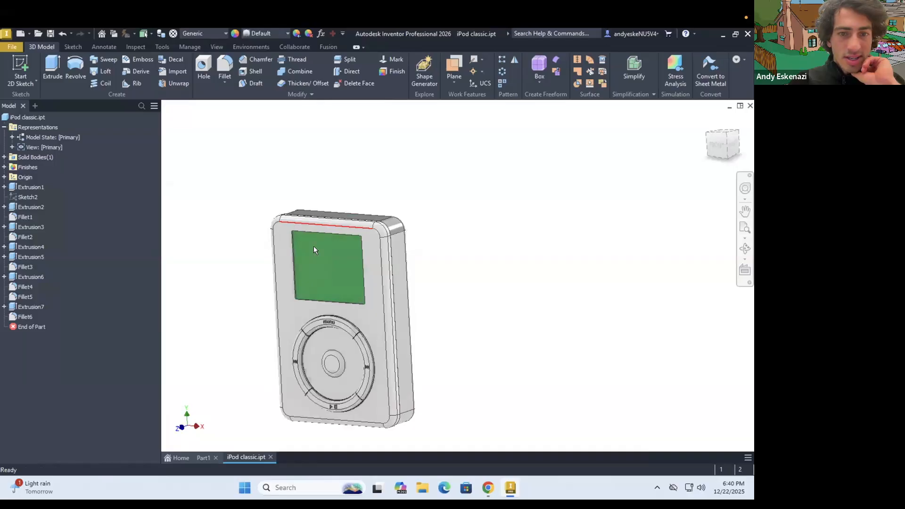
scroll(313, 243, "up", 5)
scroll(307, 248, "down", 2)
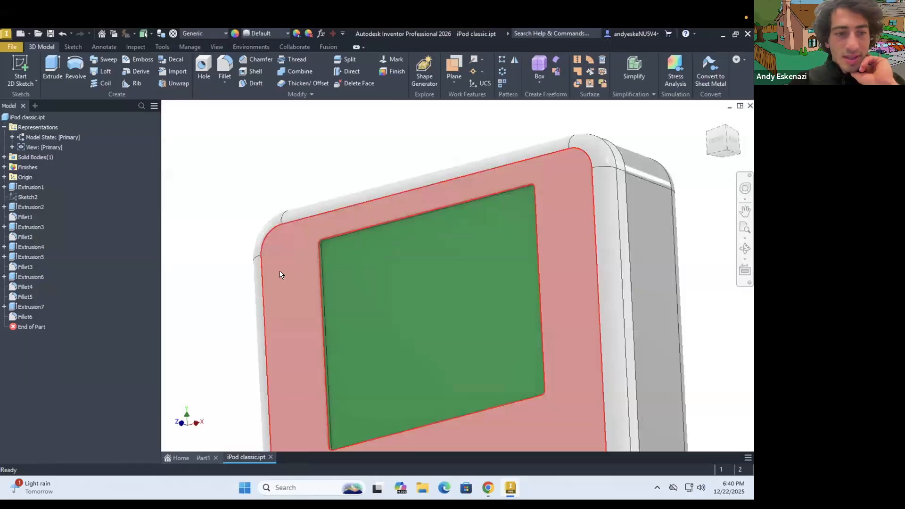
scroll(280, 274, "down", 6)
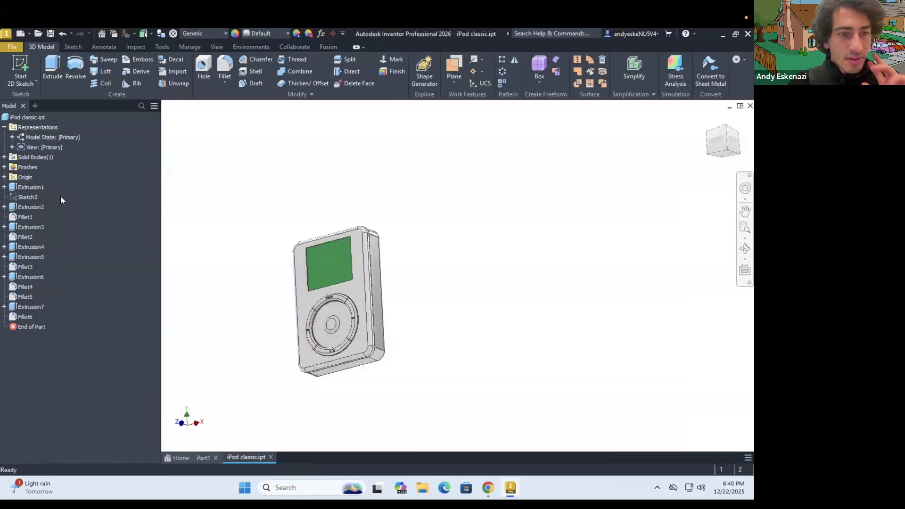
left_click(27, 227)
left_click(23, 238, "shift")
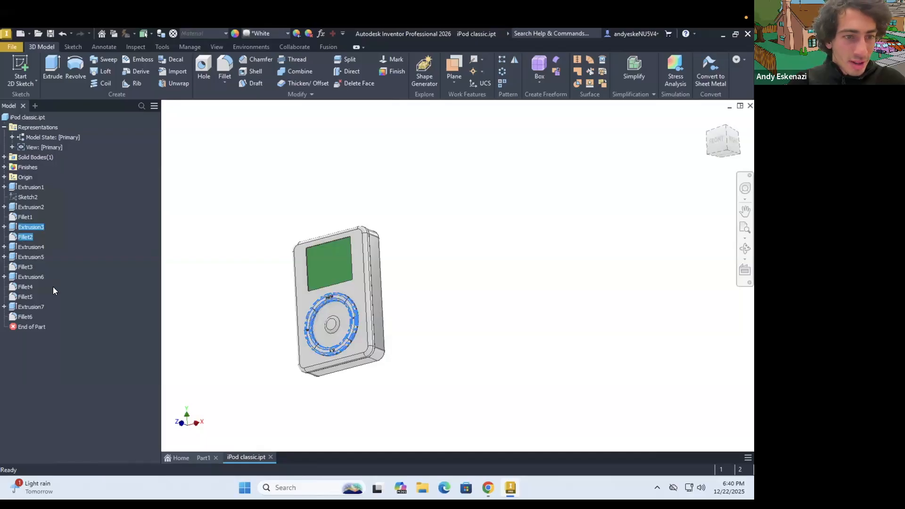
right_click(23, 236)
left_click(49, 344)
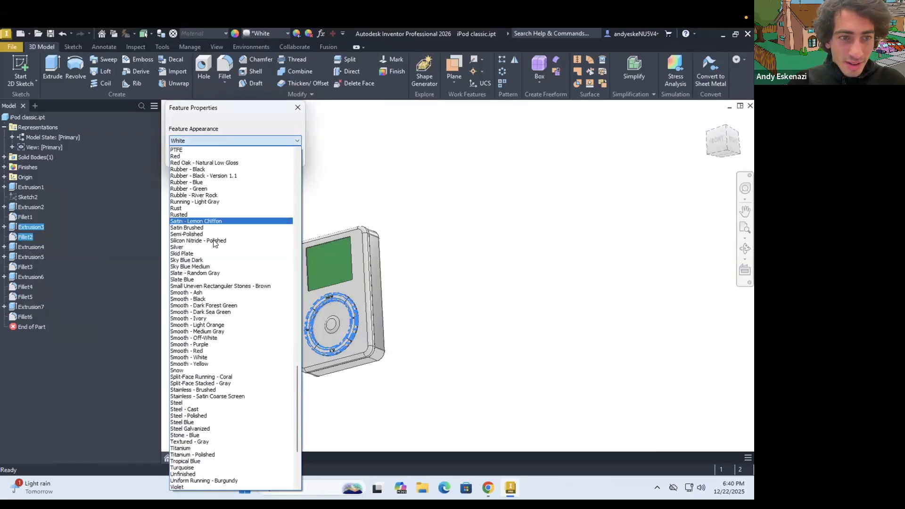
scroll(216, 241, "up", 15)
left_click(44, 202)
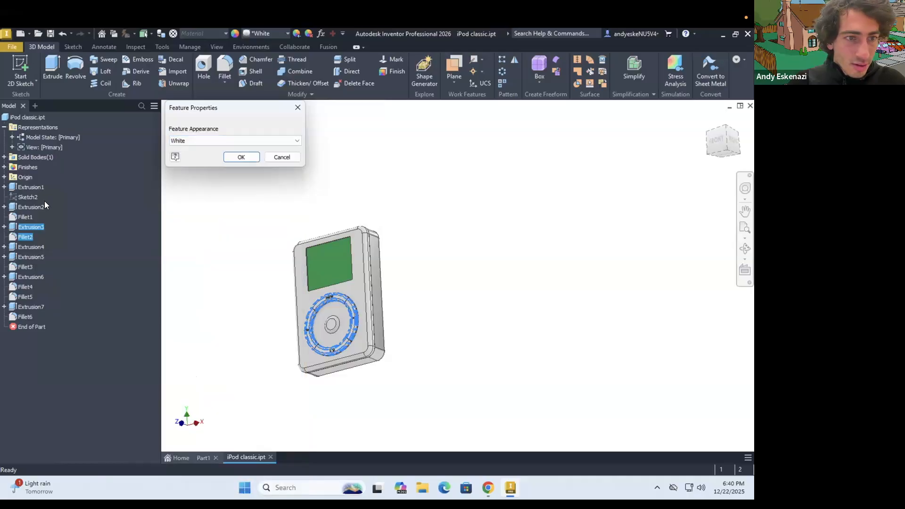
key("Escape")
Change the appearance of the iPod screen features Extrusion2 and Fillet1 to Dark Green.
left_click(24, 215, "shift")
right_click(23, 215)
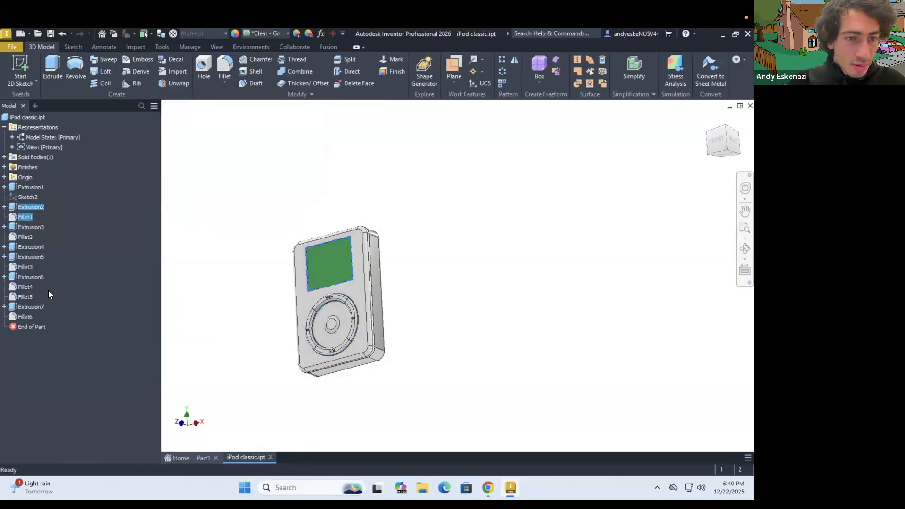
left_click(59, 322)
left_click(236, 141)
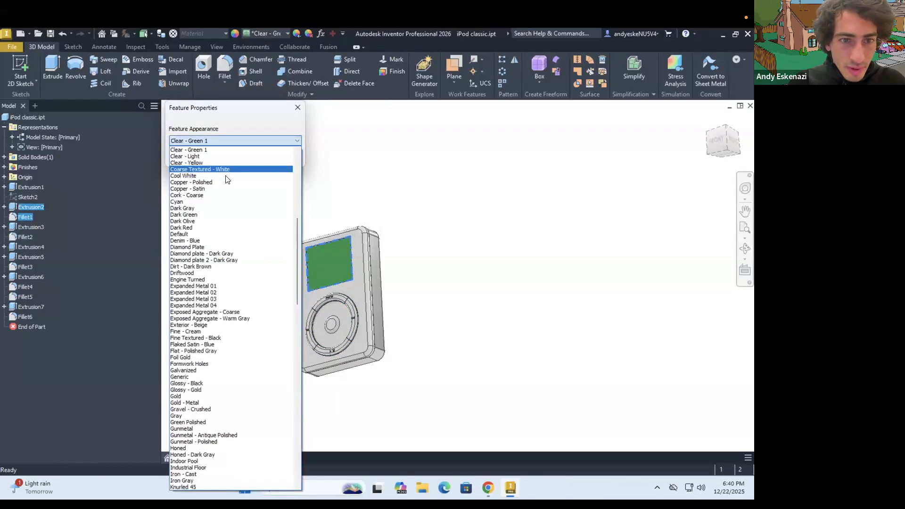
left_click(199, 215)
left_click(243, 154)
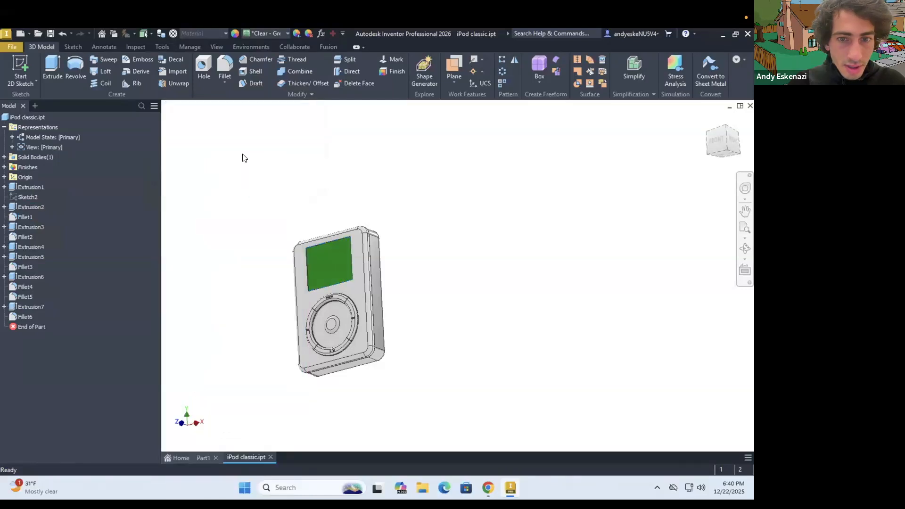
Check the iPod reference photos in Chrome and compare them with the model in Inventor from several angles.
mouse_move(318, 226)
middle_mouse_down("shift")
mouse_move(417, 234)
mouse_move(343, 243)
mouse_move(438, 450)
middle_mouse_up("shift")
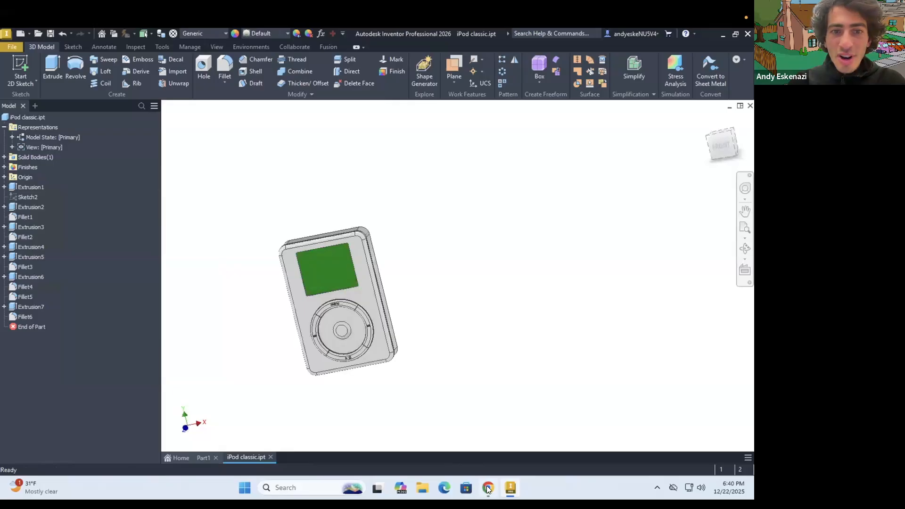
left_click(488, 489)
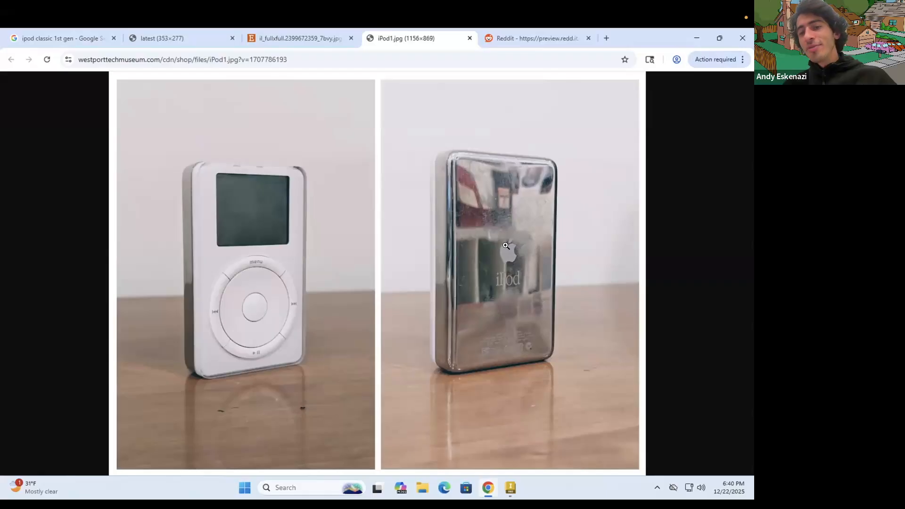
left_click(491, 488)
middle_click_drag(412, 272, 489, 264, "shift")
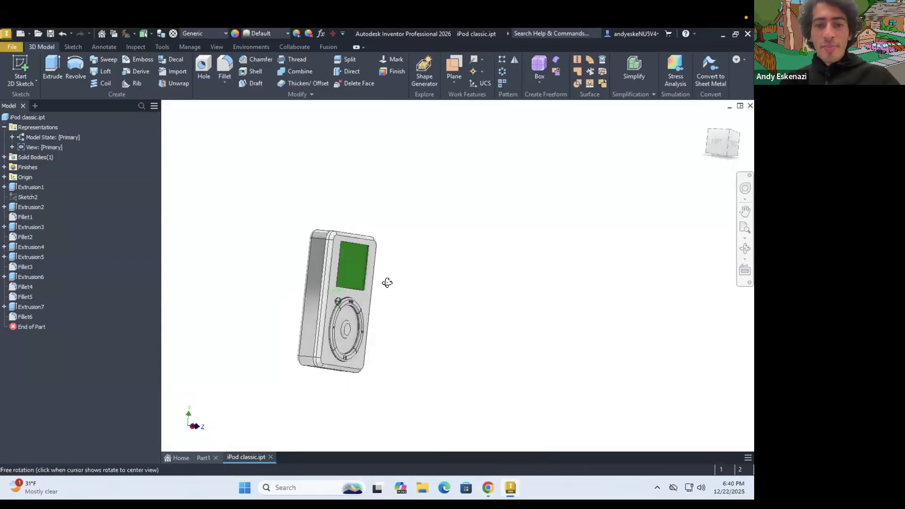
middle_click_drag(387, 282, 390, 287, "shift")
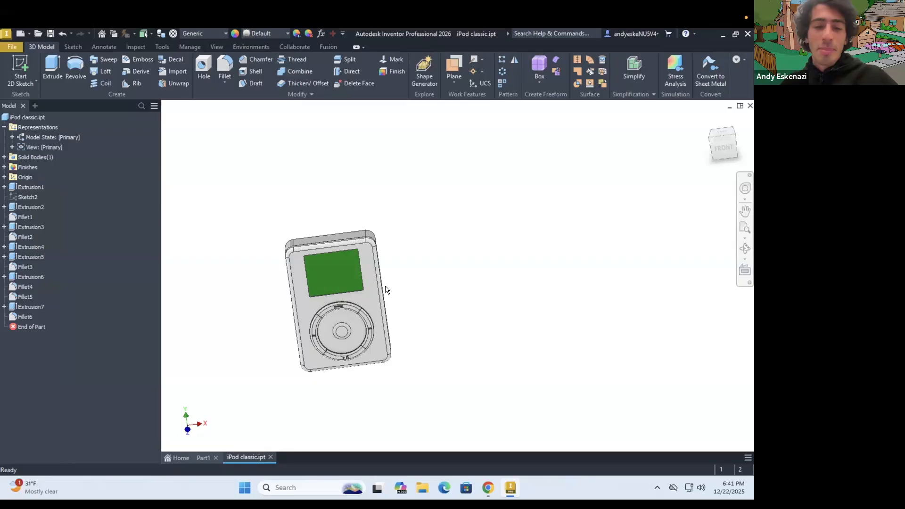
left_click(328, 268)
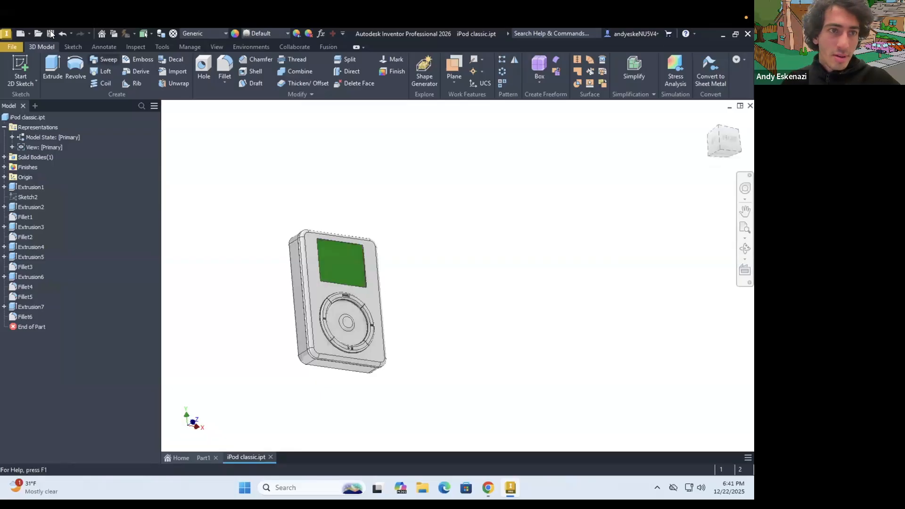
Start a new 2D sketch on the flat back face of the iPod.
mouse_move(413, 306)
middle_mouse_down("shift")
mouse_move(366, 325)
mouse_move(510, 336)
middle_mouse_up("shift")
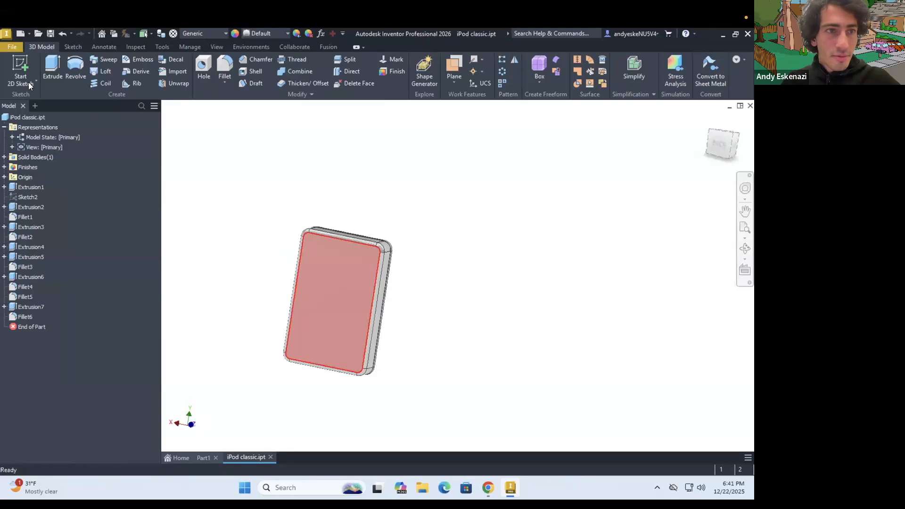
left_click(19, 64)
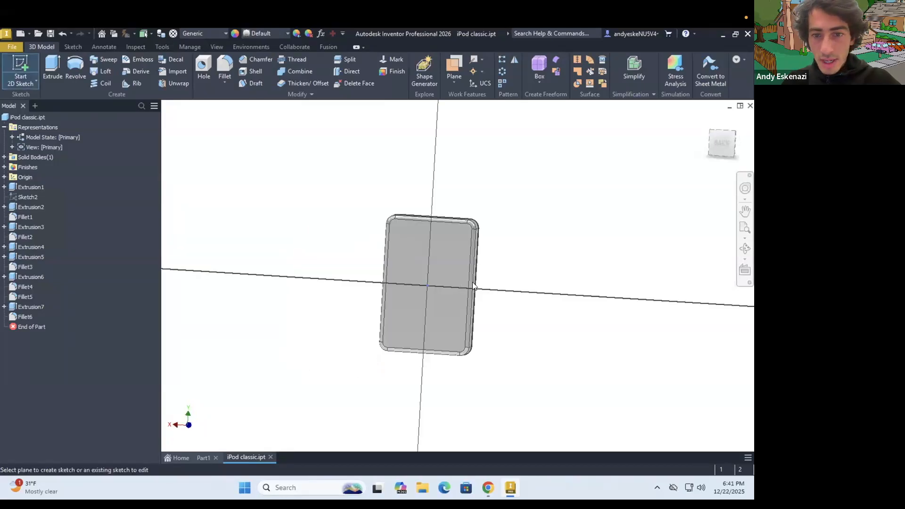
left_click(482, 284)
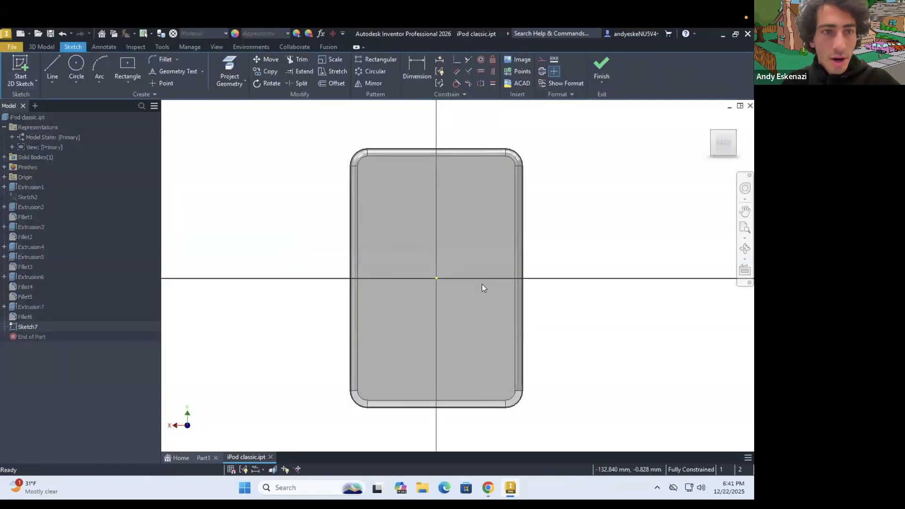
Insert the image Apple Logo.png into the sketch and place it around the middle of the back face.
left_click(519, 59)
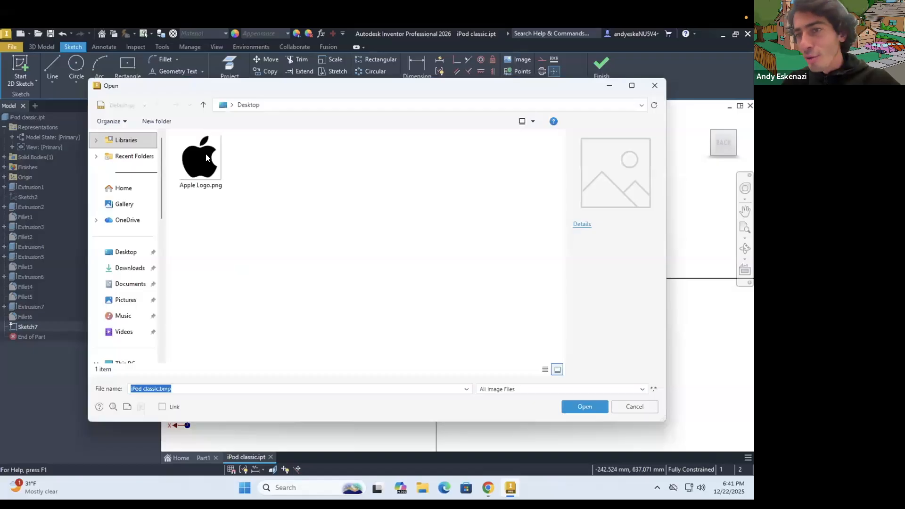
left_click(585, 407)
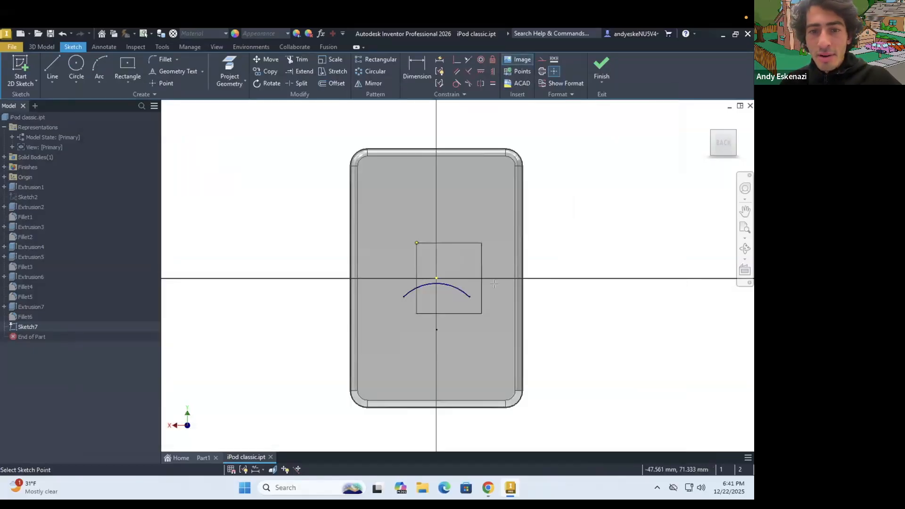
left_click(400, 222)
mouse_move(442, 261)
left_mouse_down()
mouse_move(491, 295)
mouse_move(445, 278)
mouse_move(470, 479)
left_mouse_up()
Check the logo's size against the reference photo in Chrome, and dimension the logo image's width to 100 mm in Inventor.
left_click(488, 487)
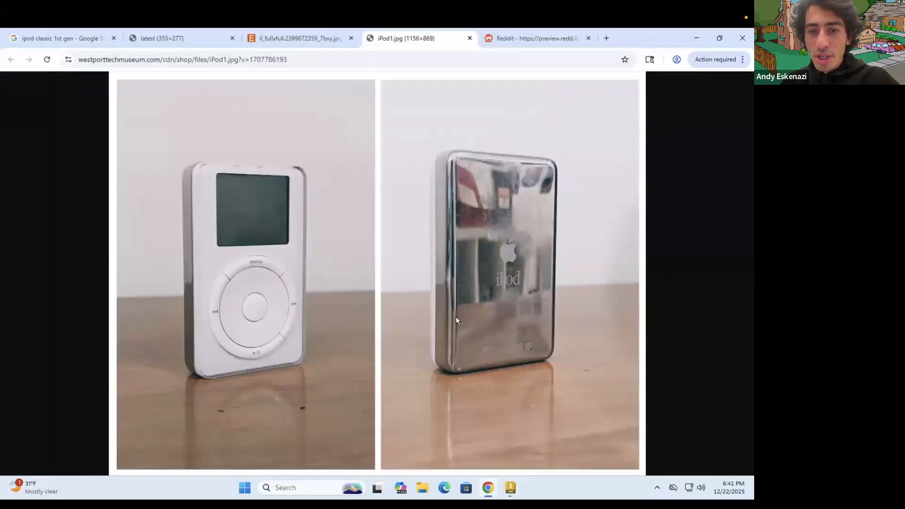
key("alt+Tab")
scroll(446, 312, "up", 3)
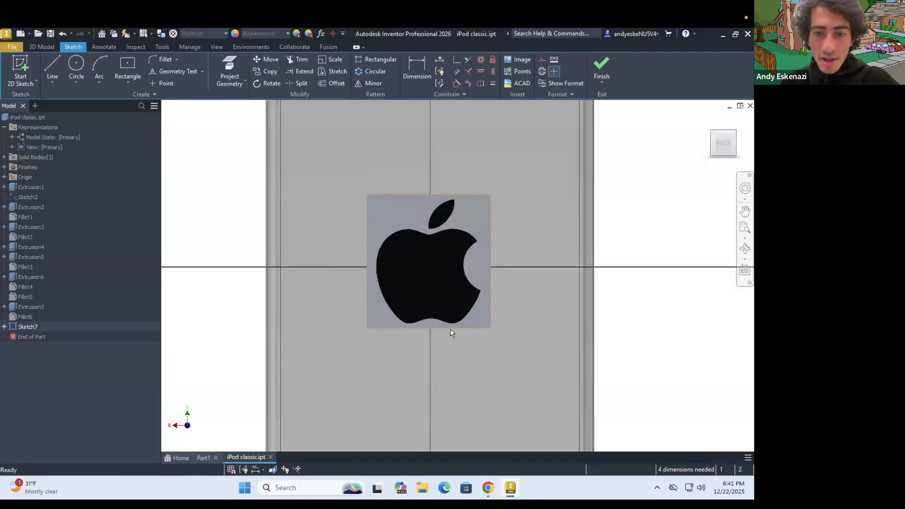
key("d")
left_click(390, 371)
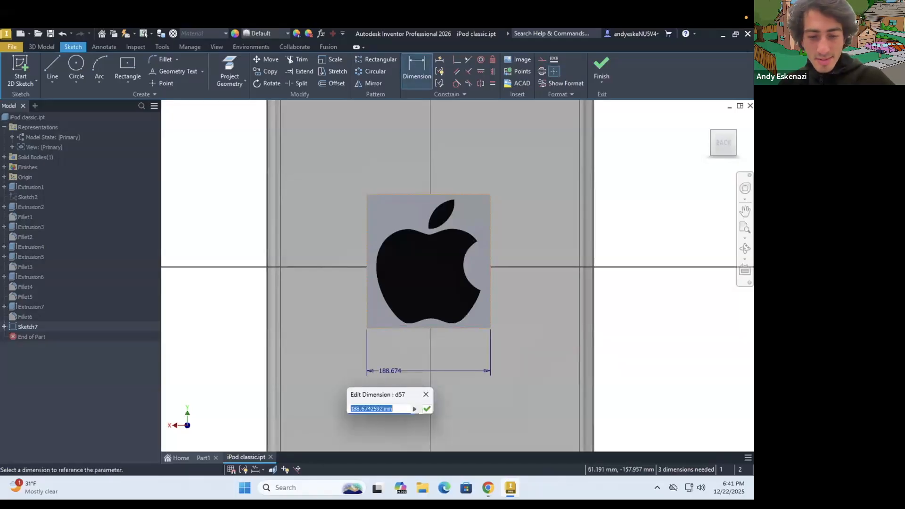
type("100")
key("Return")
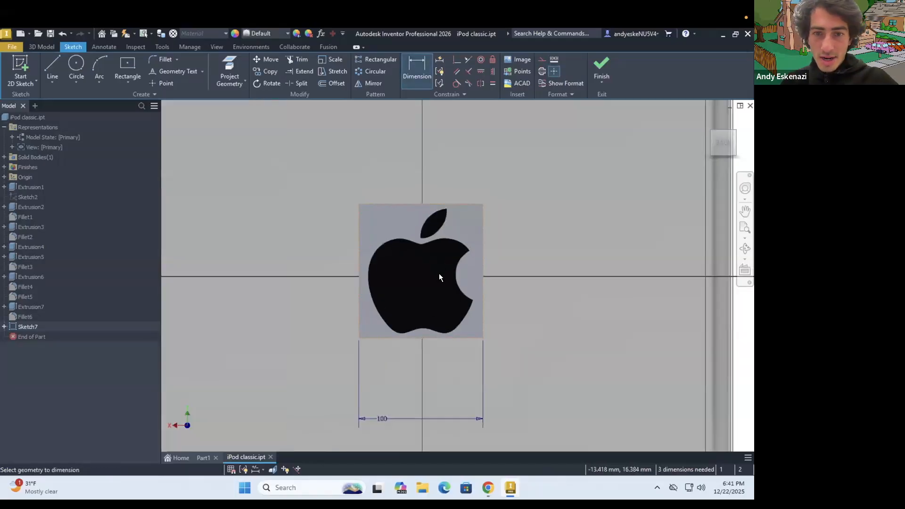
Reposition the logo image so that the apple is centred on the sketch origin.
scroll(440, 273, "down", 2)
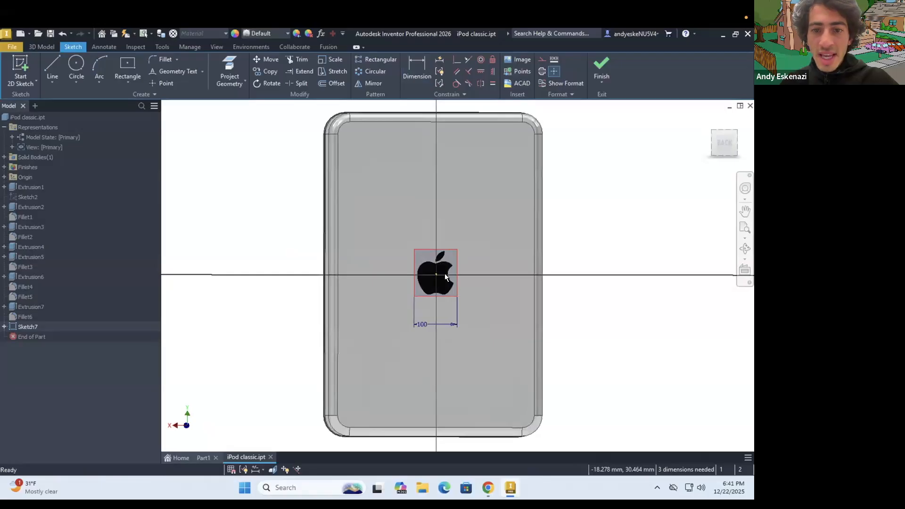
scroll(443, 261, "up", 5)
left_click_drag(441, 264, 447, 269)
middle_click_drag(448, 269, 446, 261, "shift")
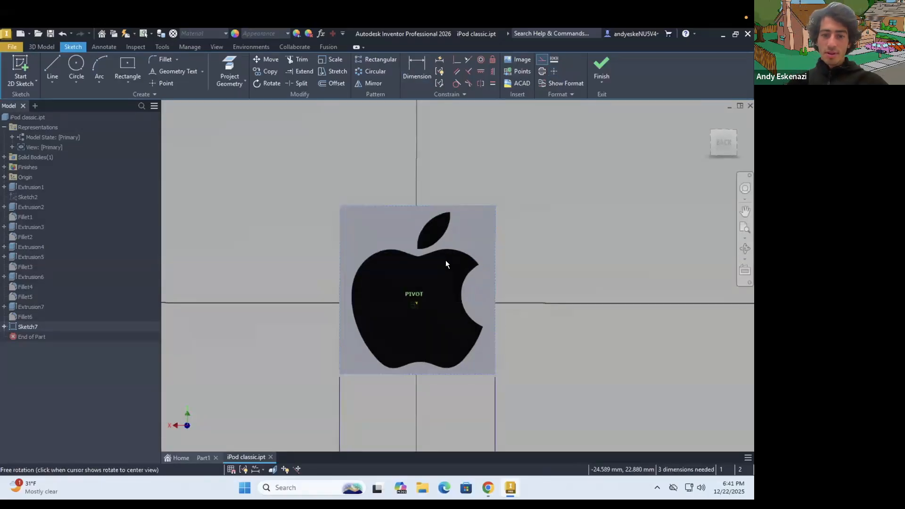
scroll(434, 272, "down", 4)
scroll(430, 282, "up", 5)
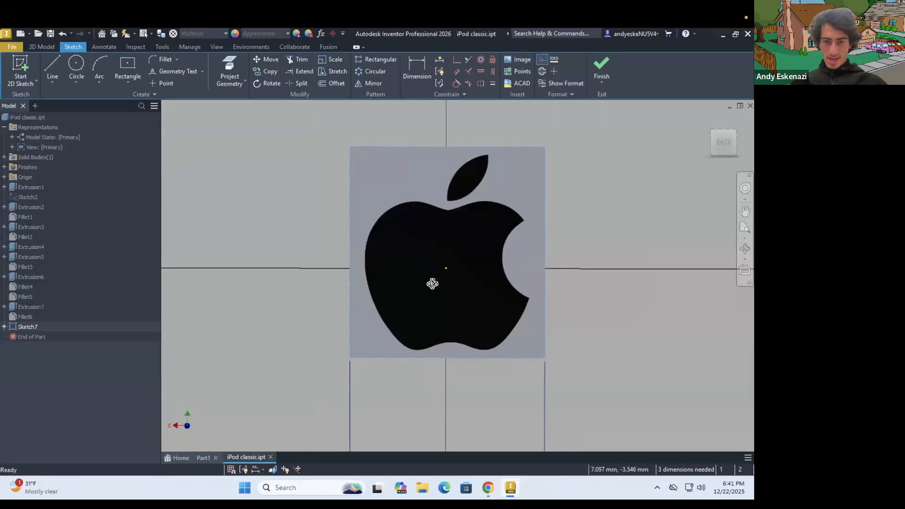
scroll(470, 296, "up", 3)
left_click_drag(467, 292, 462, 291)
scroll(427, 314, "down", 6)
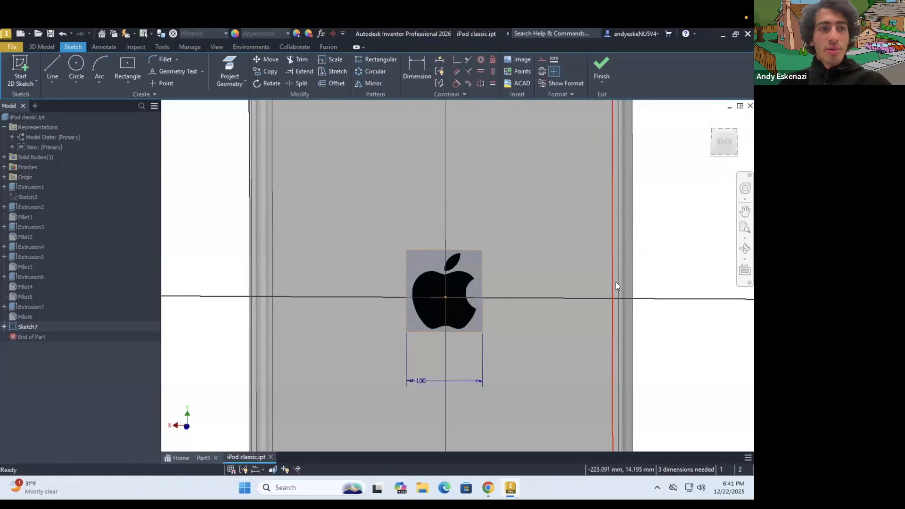
Trace the apple body's upper edge with an interpolation spline from the notch below the leaf to the bite's upper corner.
left_click(51, 82)
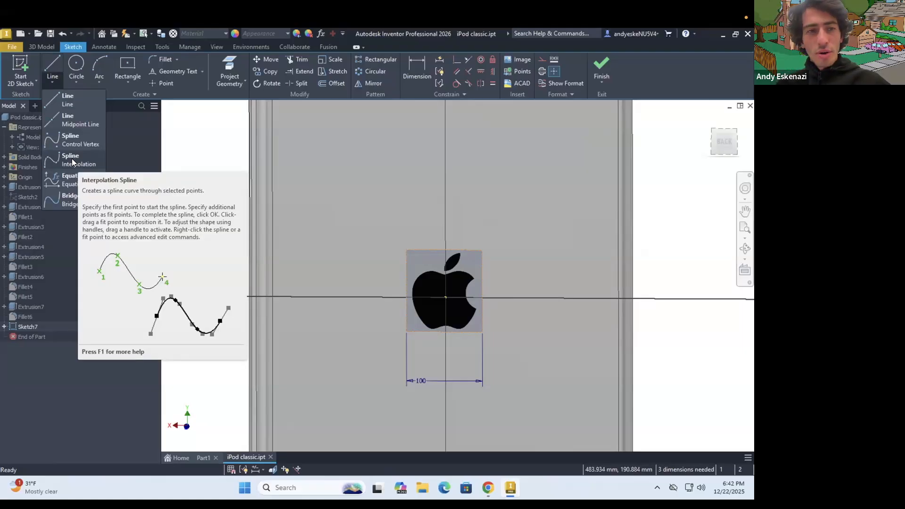
left_click(72, 158)
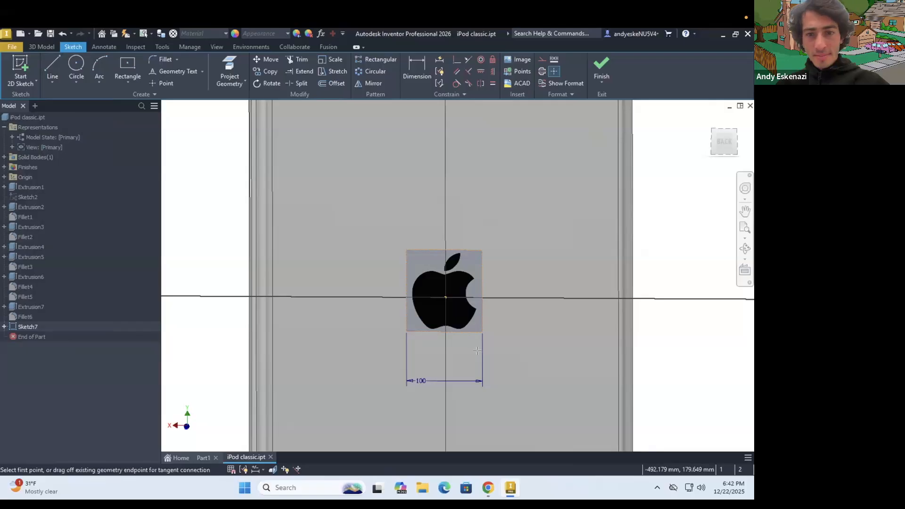
scroll(469, 307, "up", 2)
scroll(396, 296, "down", 5)
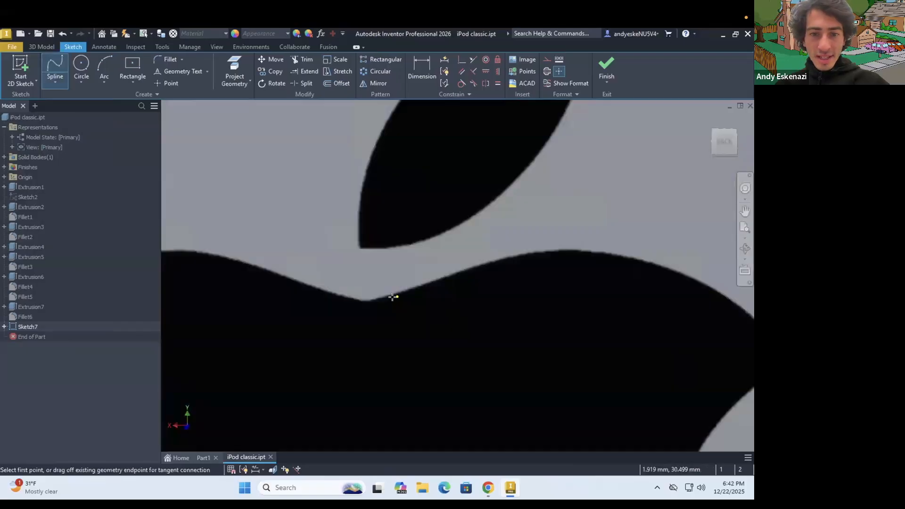
left_click(367, 300)
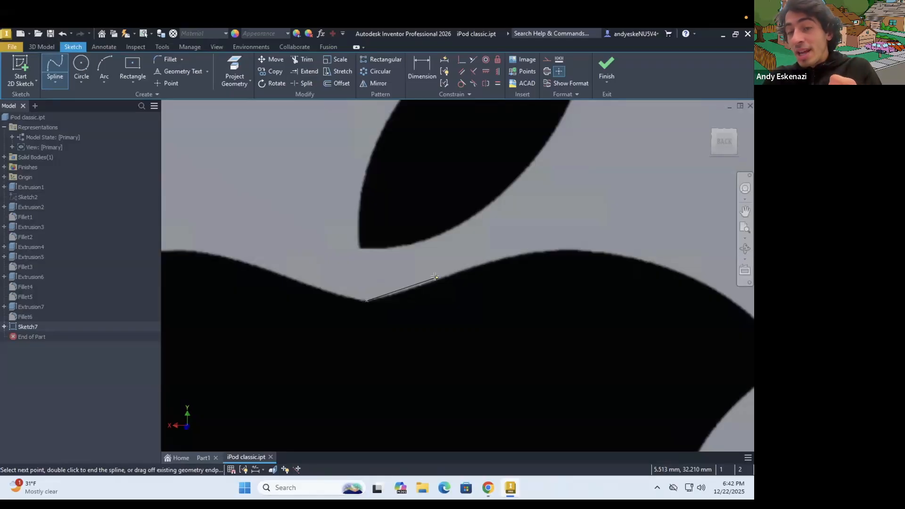
left_click(436, 278)
left_click(518, 254)
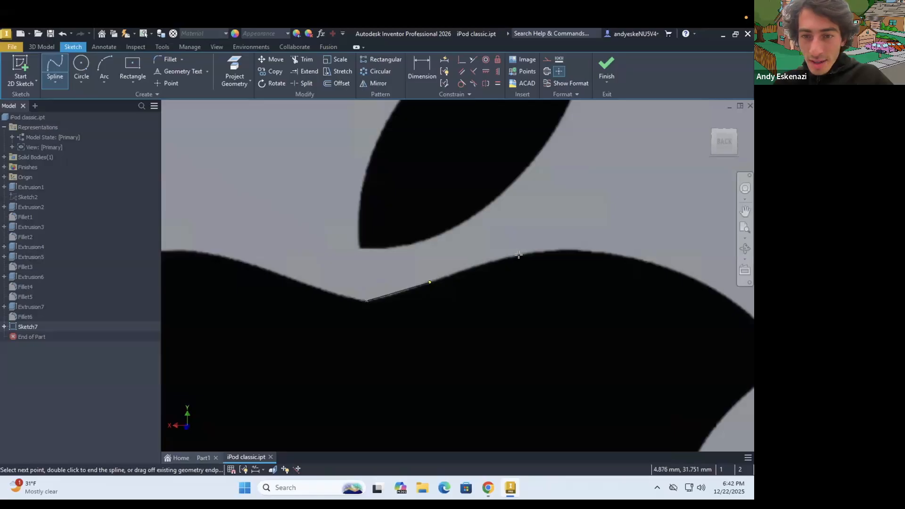
left_click(607, 253)
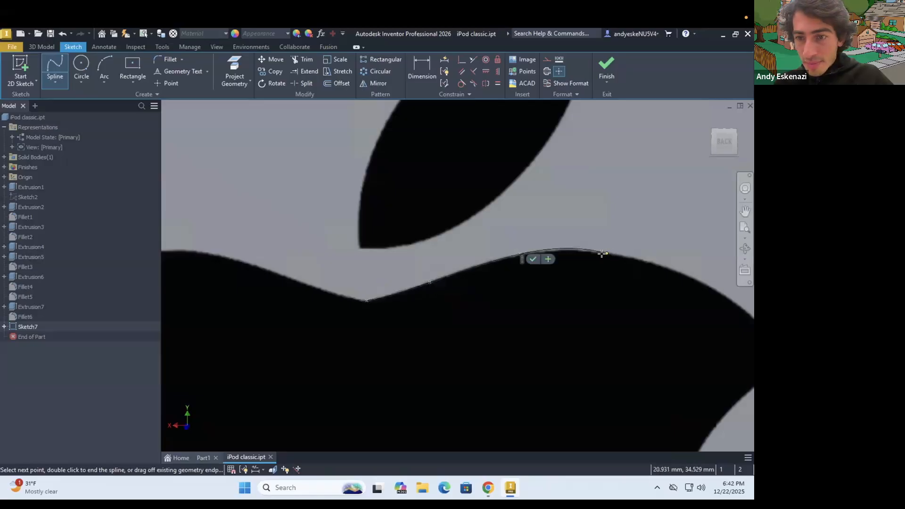
scroll(652, 273, "down", 2)
left_click(651, 281)
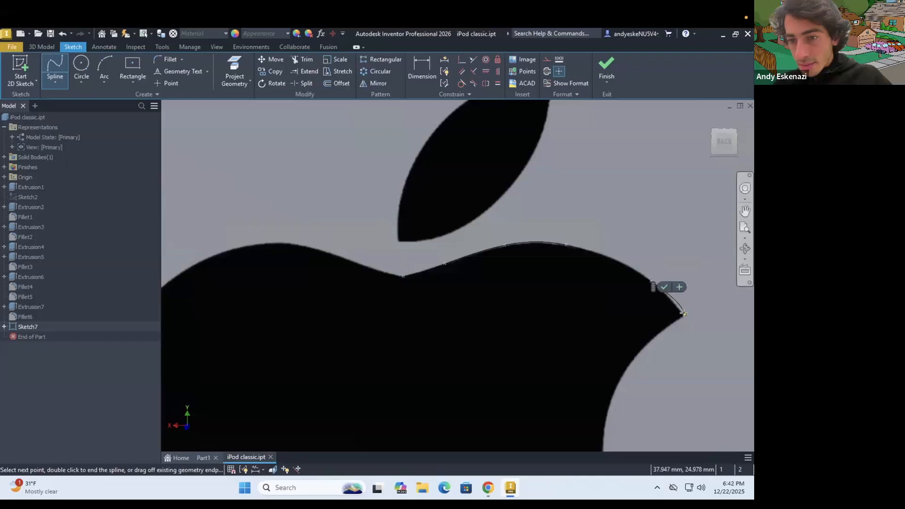
left_click(684, 314)
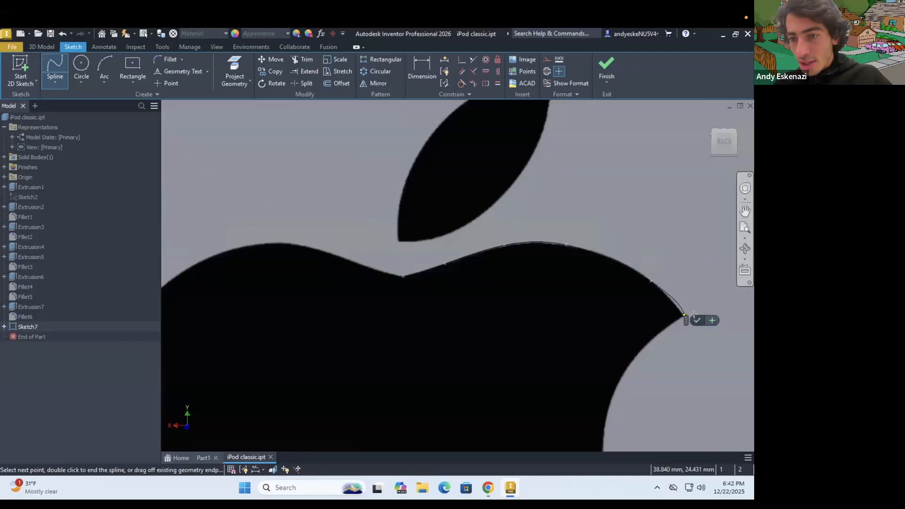
left_click(700, 322)
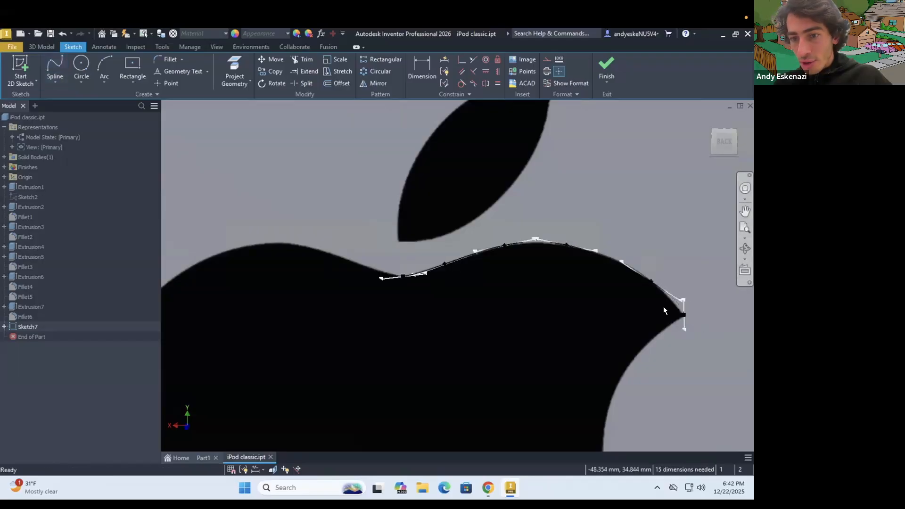
Try to refit the upper-edge spline to the apple's outline near the bite's upper corner by adjusting its handles and points.
scroll(642, 294, "up", 3)
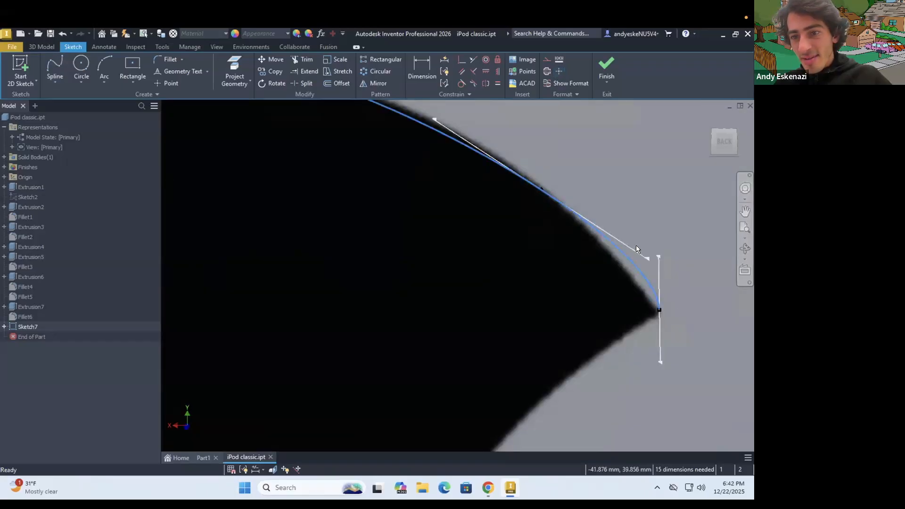
left_click(643, 260)
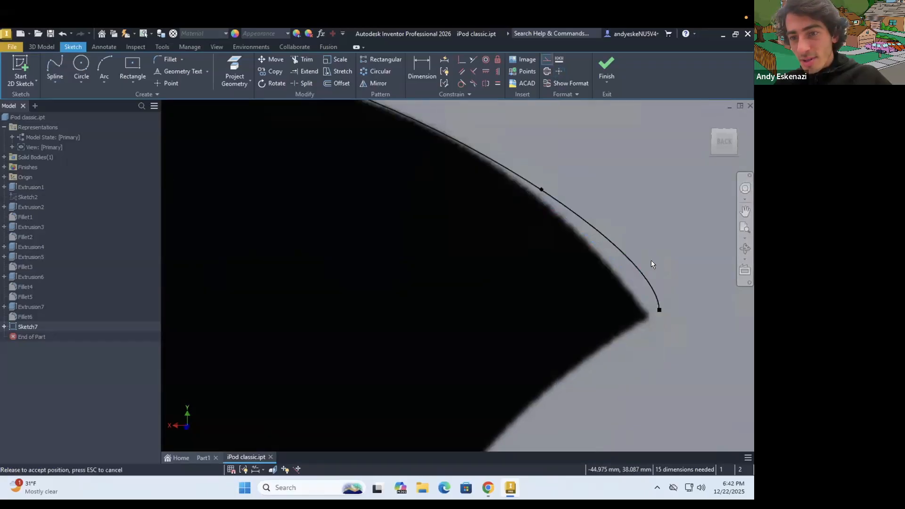
key("Delete")
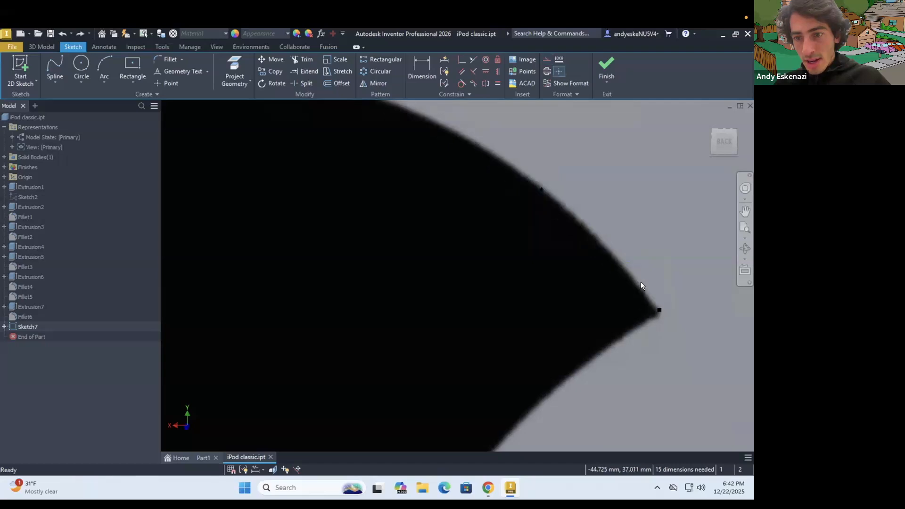
key("ctrl+z")
left_click(646, 256)
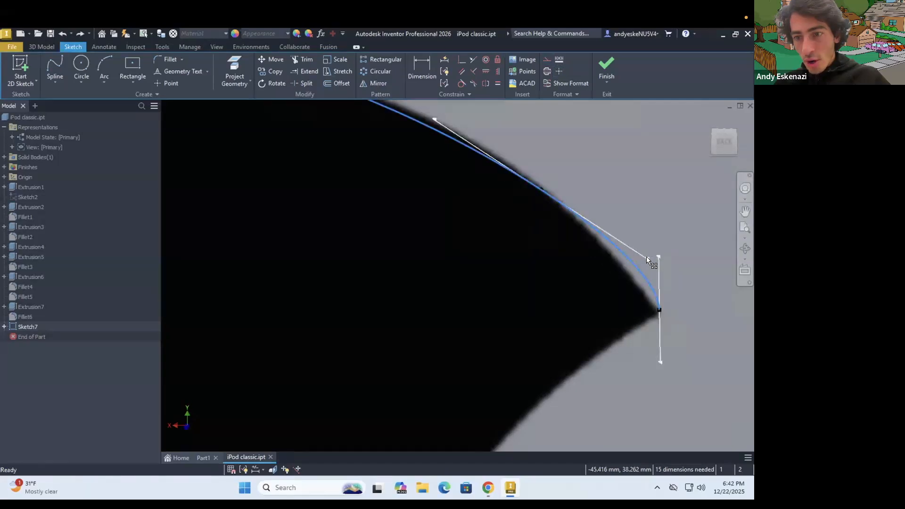
key("Delete")
key("ctrl+z")
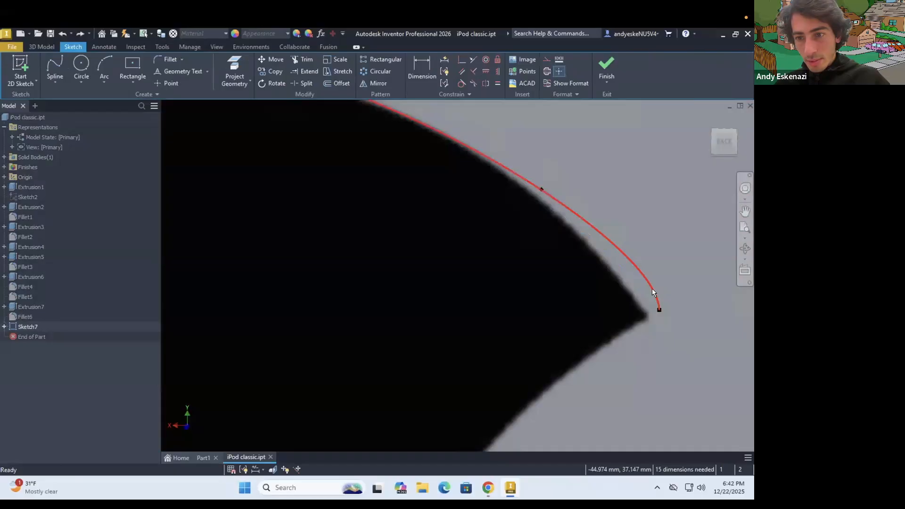
left_click(652, 289)
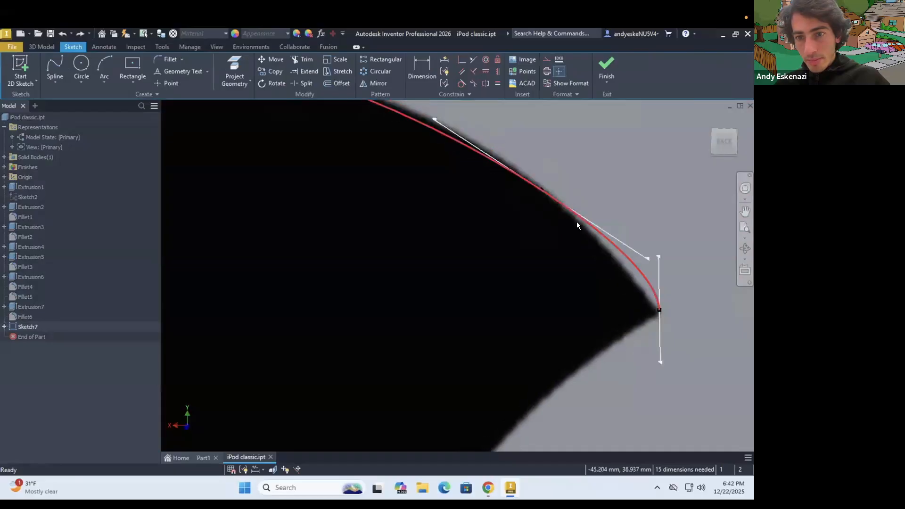
left_click_drag(541, 190, 523, 182)
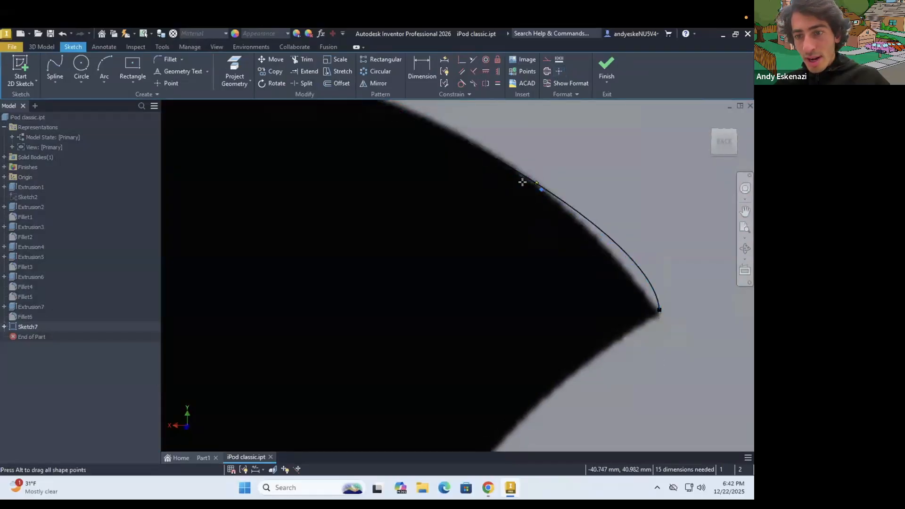
left_click_drag(588, 234, 607, 251)
Undo the upper-edge spline and retrace the edge with more closely spaced points from the notch below the leaf to the bite's upper corner.
scroll(685, 297, "down", 3)
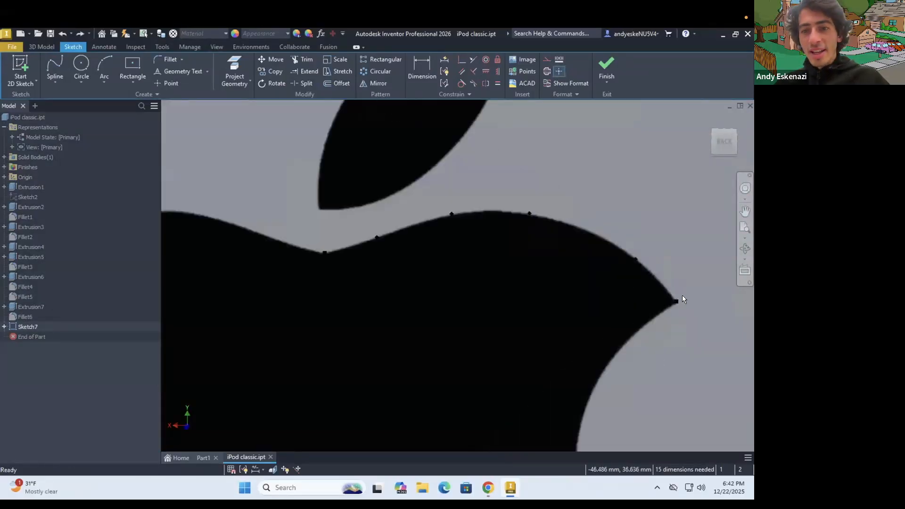
key("ctrl+z")
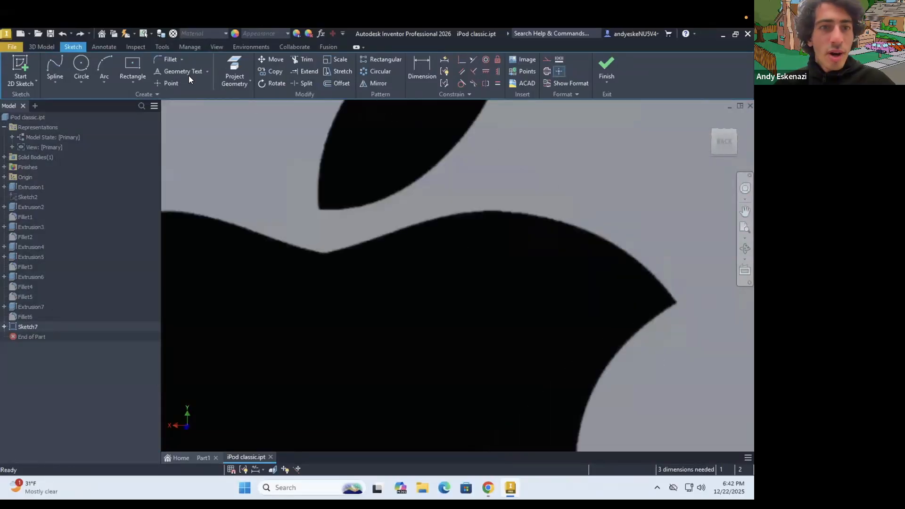
left_click(60, 61)
left_click(324, 254)
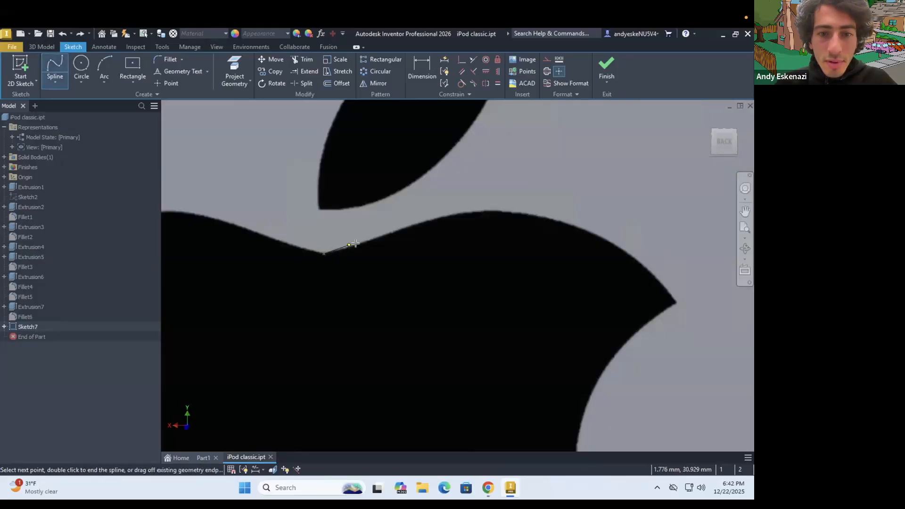
left_click(410, 227)
left_click(470, 211)
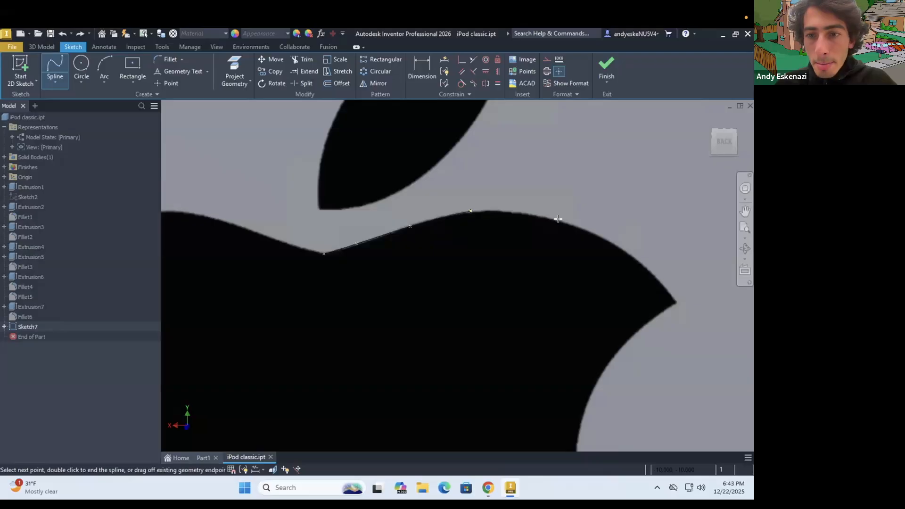
left_click(558, 219)
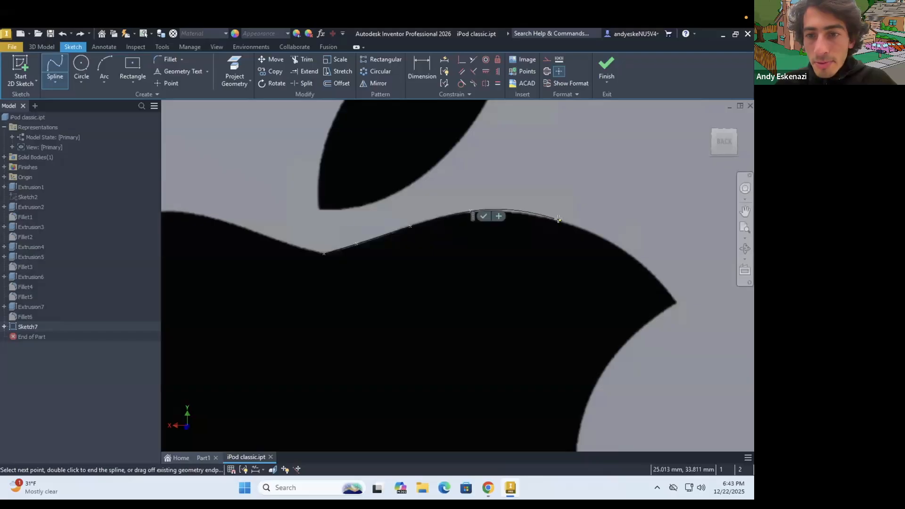
left_click(628, 255)
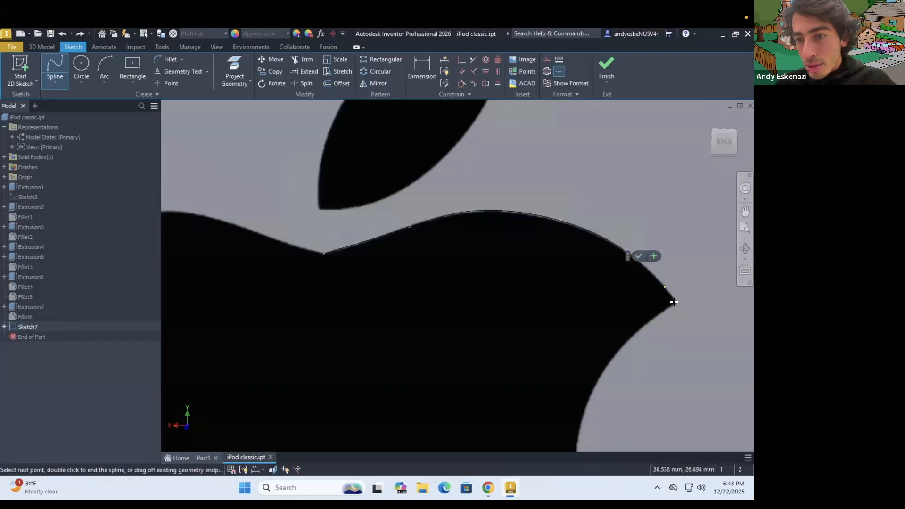
left_click(674, 302)
left_click(676, 303)
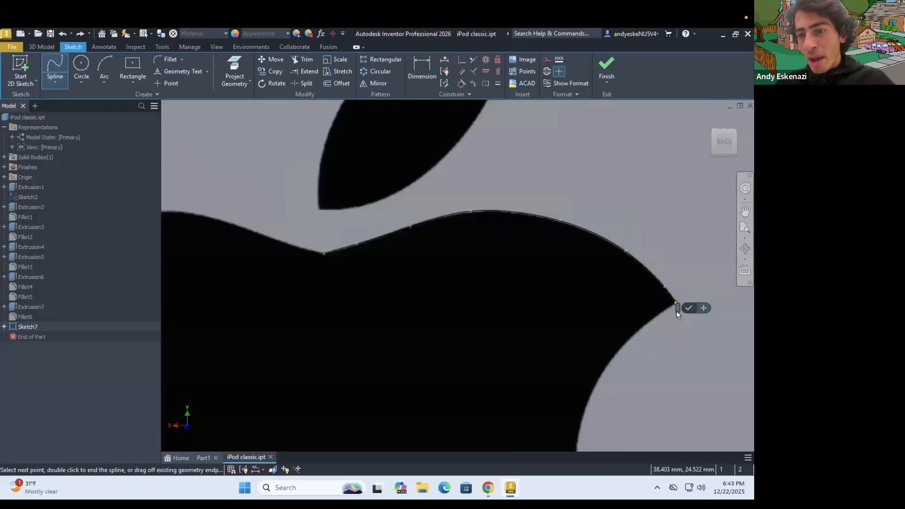
key("Escape")
Trace the bite's curved edge with an interpolation spline from its upper corner to its lower corner.
scroll(677, 311, "down", 3)
left_click(55, 67)
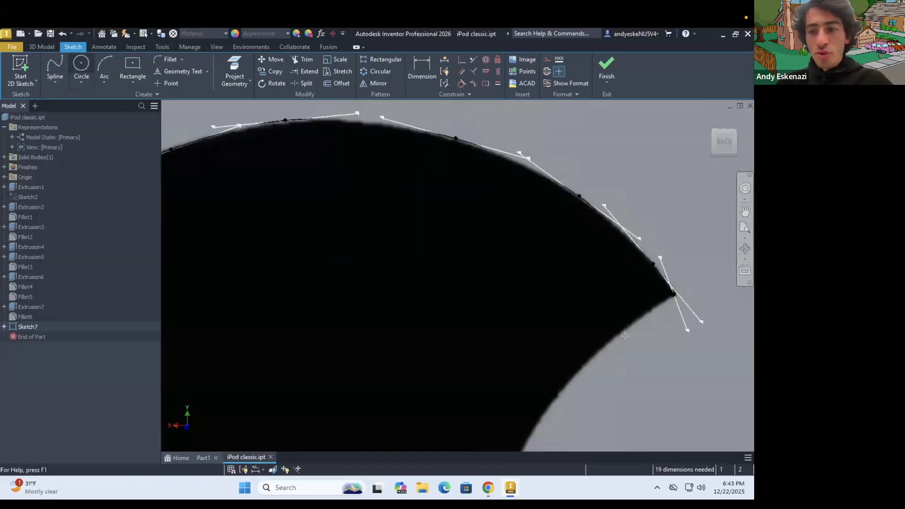
left_click(630, 324)
left_click(544, 418)
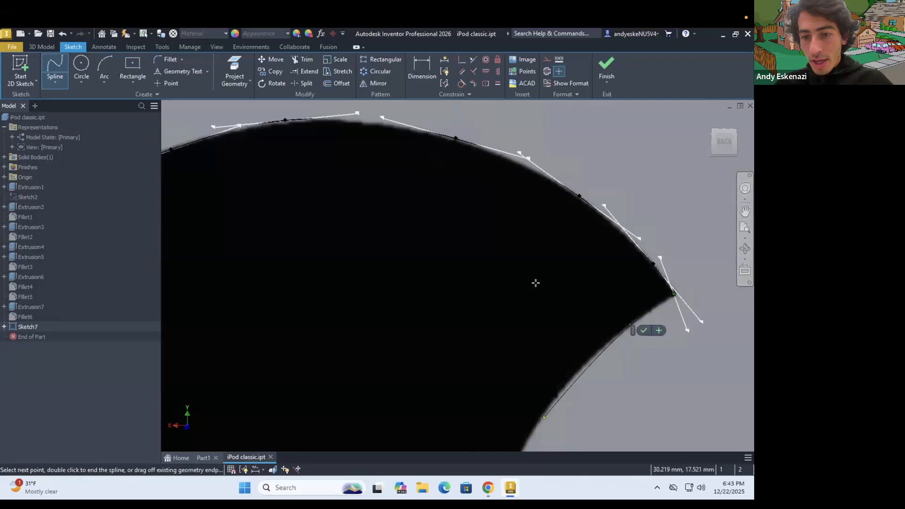
scroll(525, 375, "up", 3)
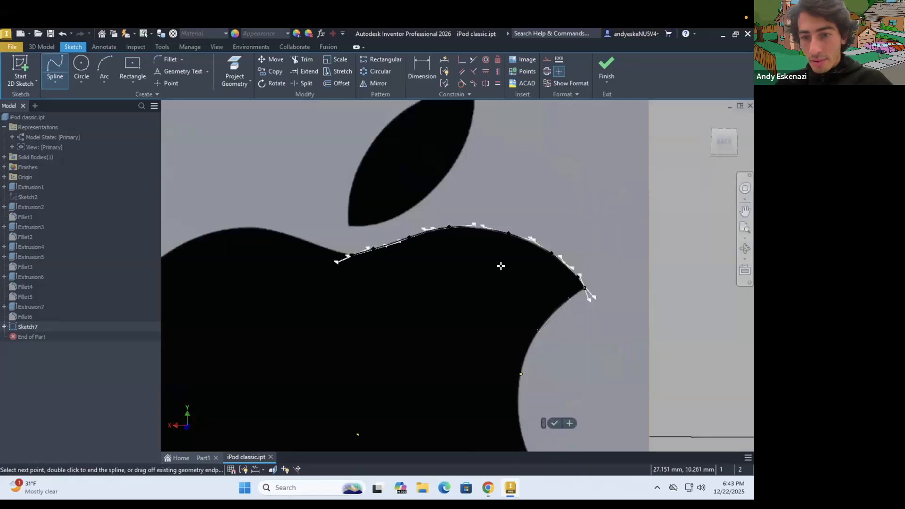
scroll(508, 309, "up", 3)
scroll(492, 222, "down", 5)
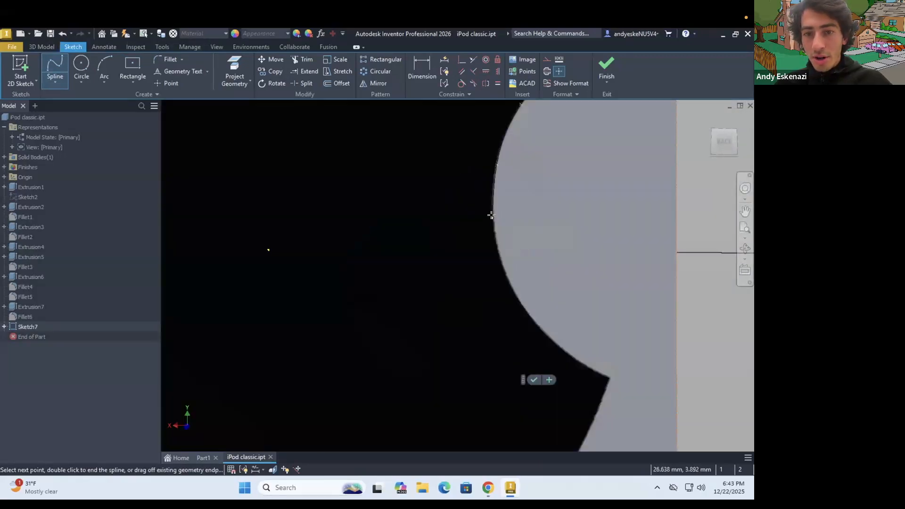
left_click(511, 284)
left_click(555, 340)
left_click(597, 380)
left_click(608, 377)
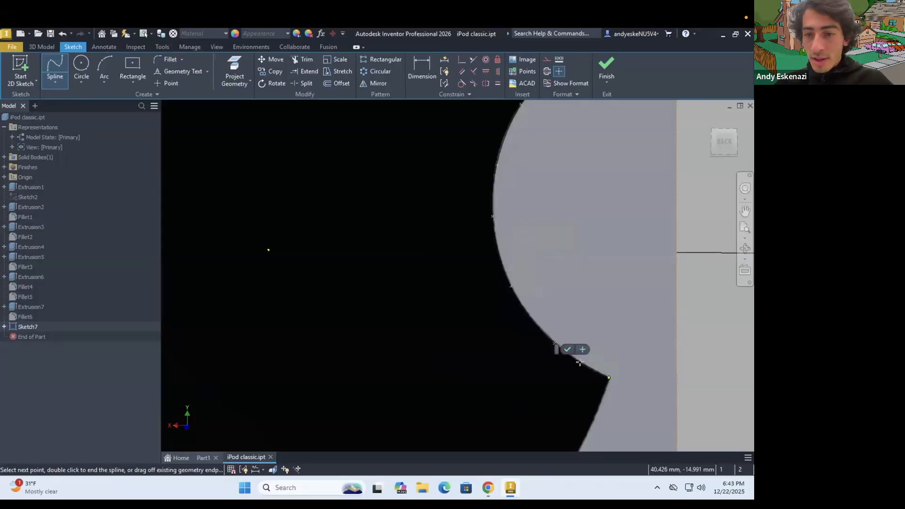
left_click(621, 383)
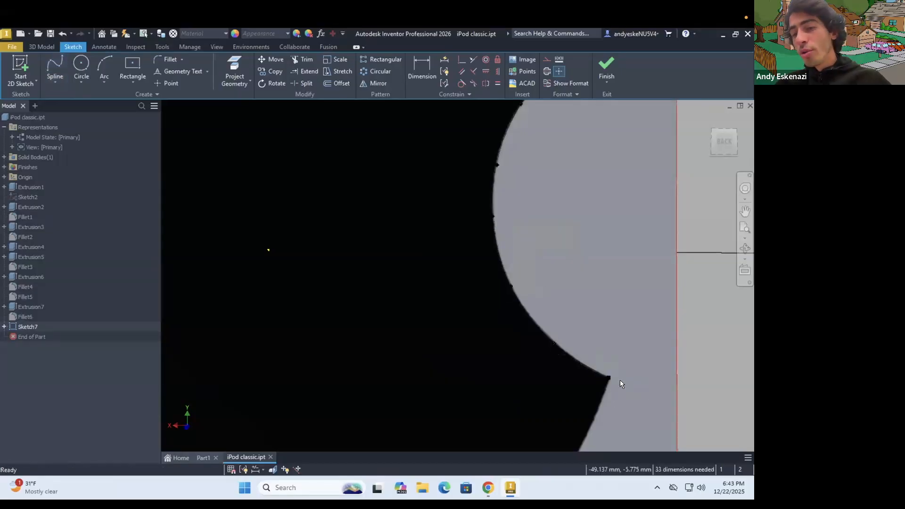
Start a new spline at the bite's lower corner and trace the apple's side down to the lowest point of the adjacent bottom lobe.
left_click(608, 377)
scroll(614, 296, "down", 8)
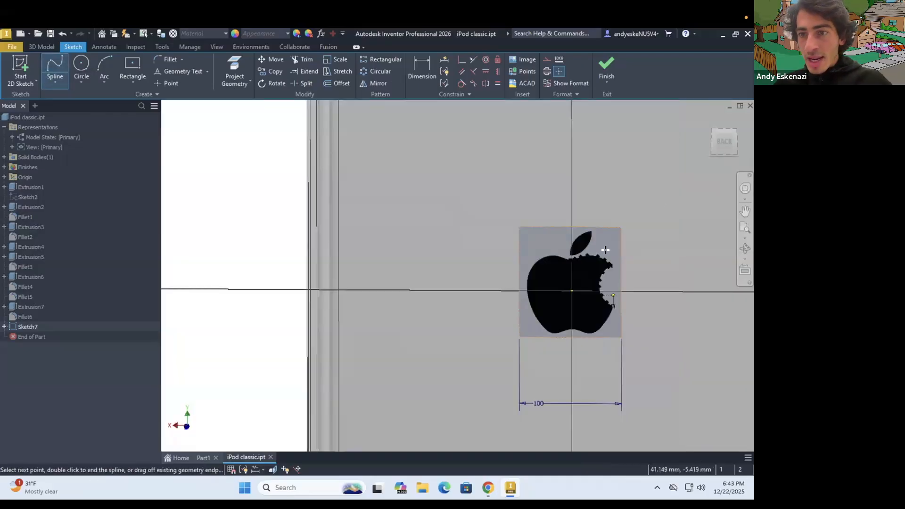
scroll(597, 345, "up", 7)
scroll(597, 345, "down", 3)
scroll(637, 219, "up", 4)
left_click(634, 287)
left_click(590, 361)
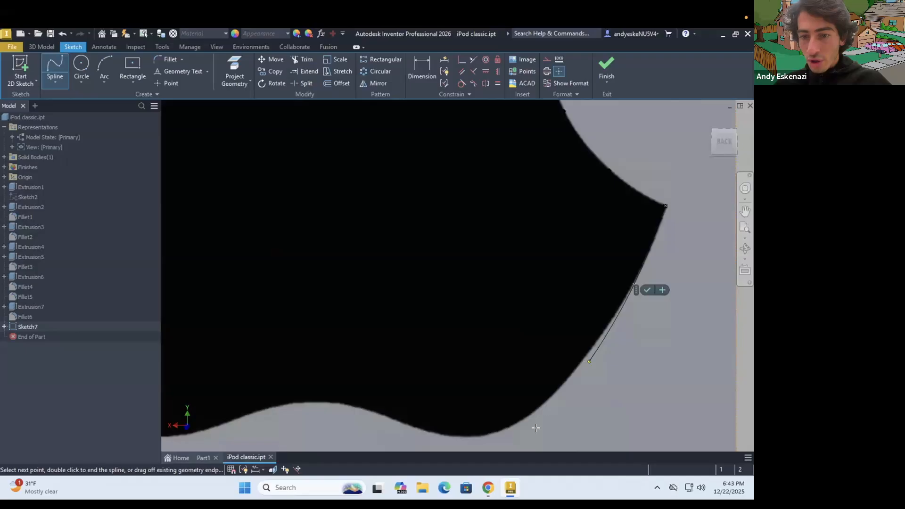
left_click(556, 395)
left_click(533, 410)
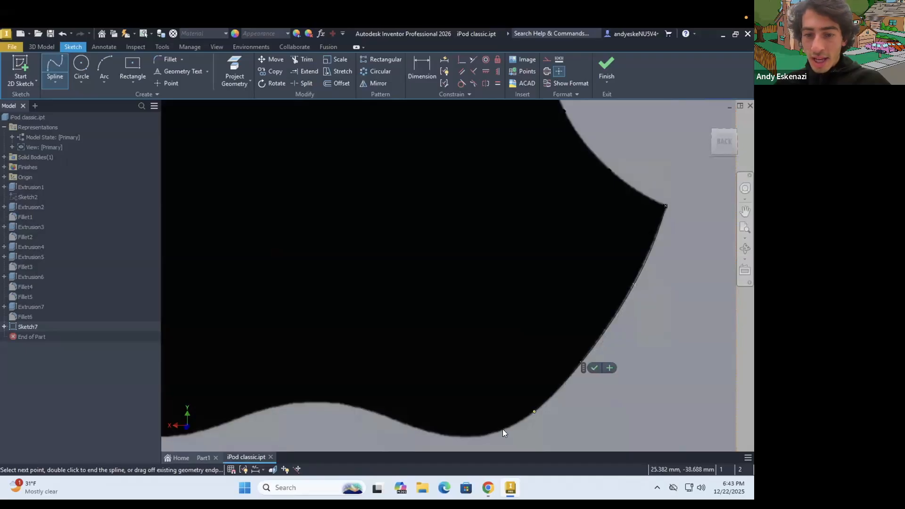
left_click(503, 430)
left_click(475, 437)
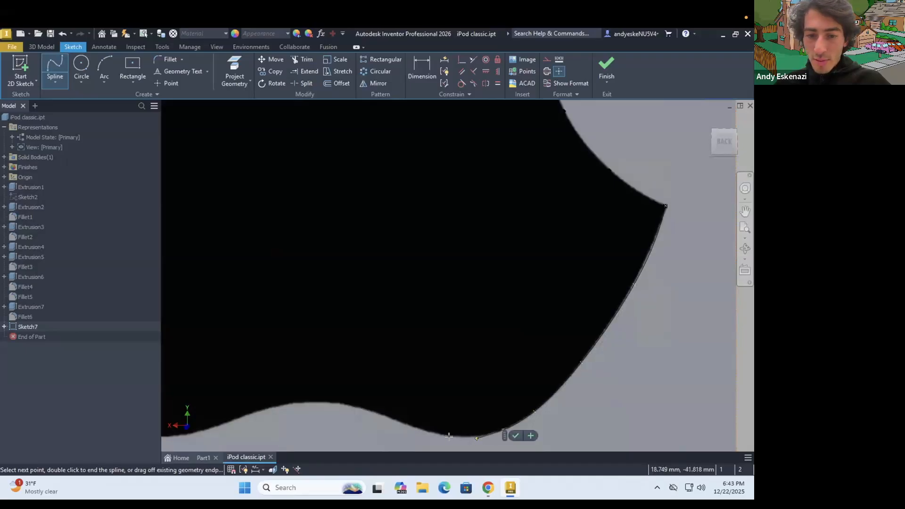
Continue the spline along the apple's bottom edge, over the central indentation and down to the opposite bottom lobe.
left_click(410, 427)
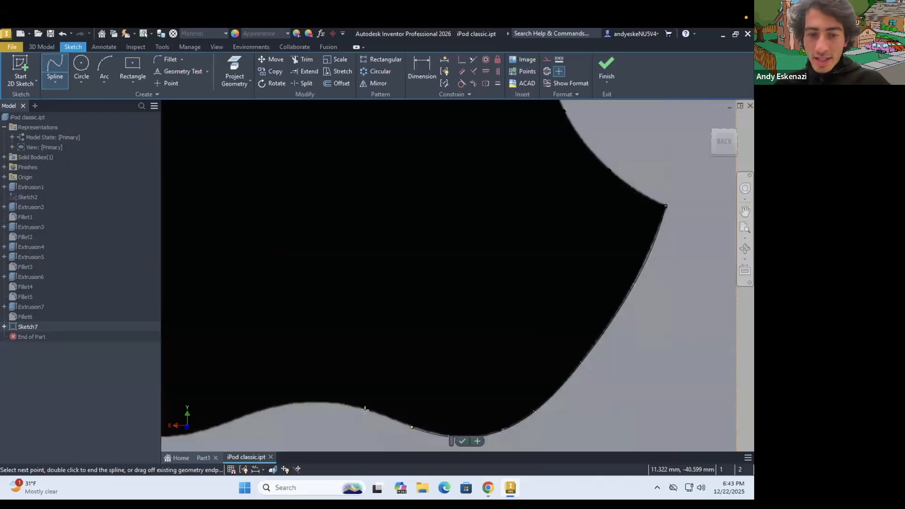
left_click(366, 410)
left_click(343, 403)
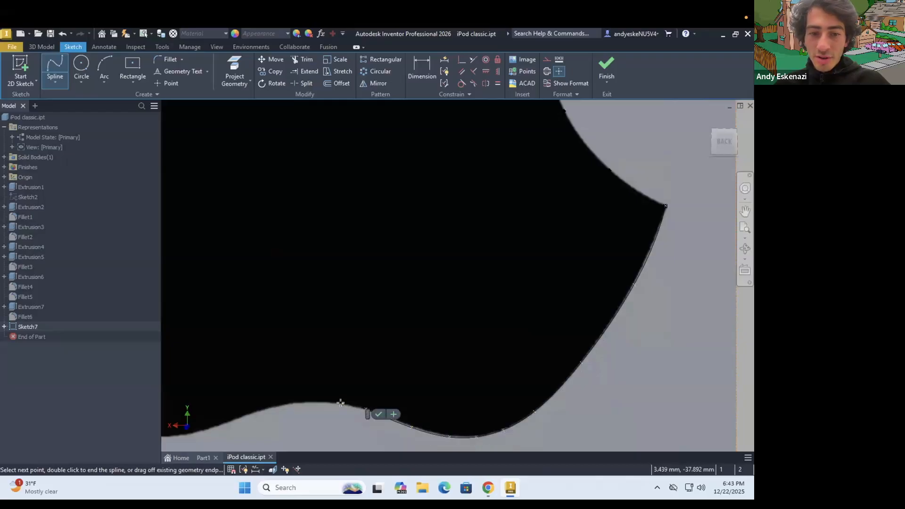
left_click(299, 404)
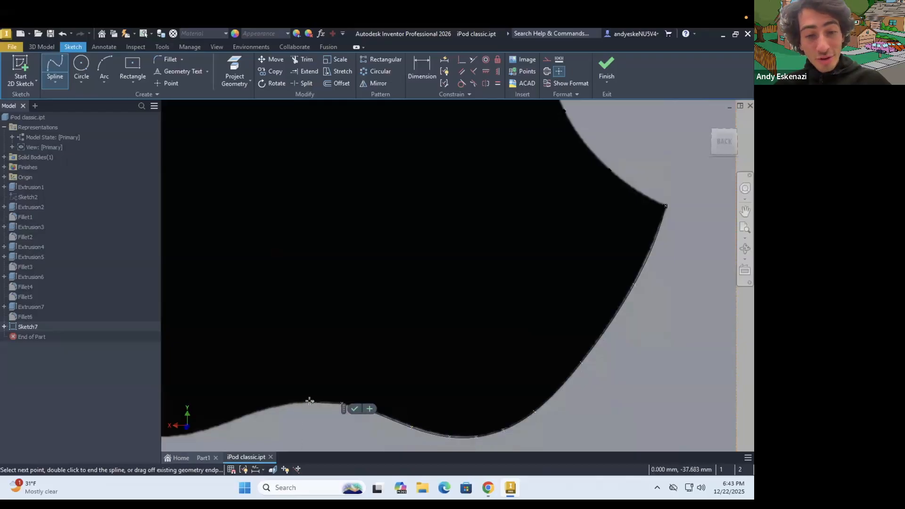
left_click(310, 401)
left_click(285, 403)
middle_click_drag(260, 413, 417, 293)
scroll(377, 333, "down", 4)
left_click(428, 243)
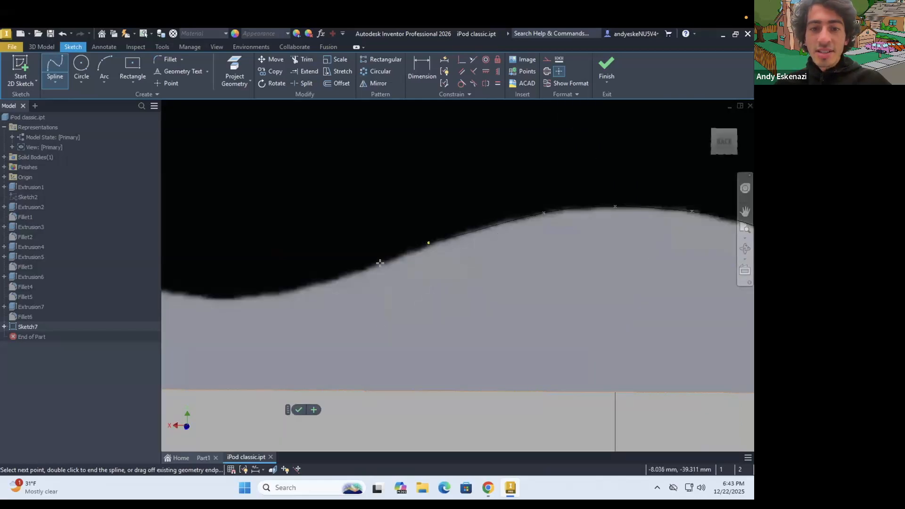
left_click(362, 273)
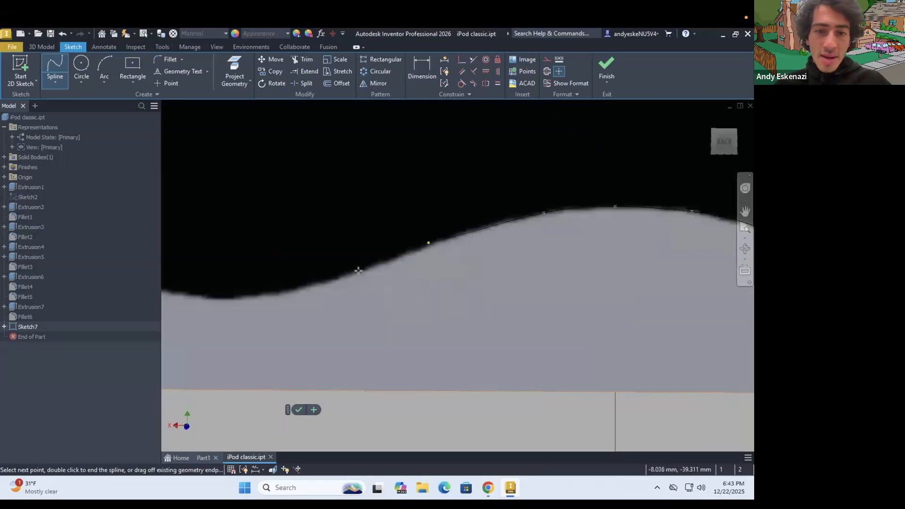
left_click(248, 296)
Continue the spline from the bottom lobe opposite the bite up the apple's unbitten side to about mid-height.
scroll(318, 309, "up", 3)
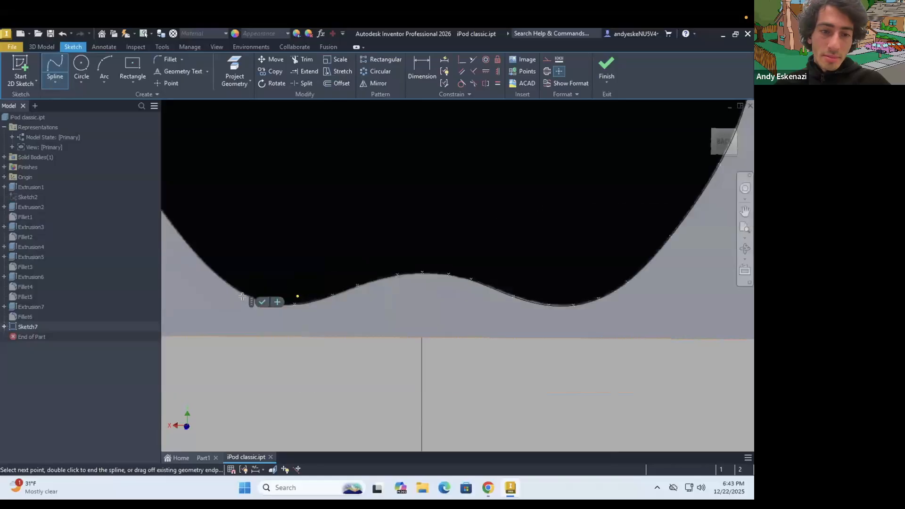
left_click(202, 261)
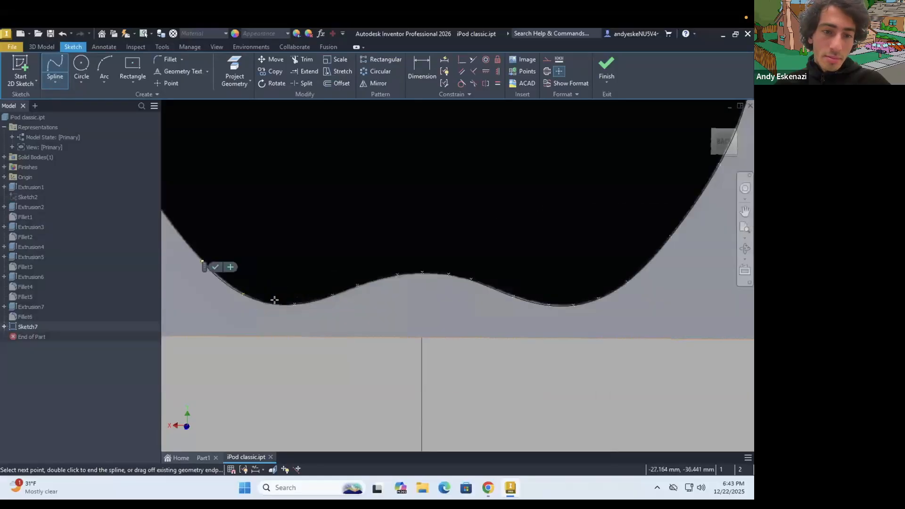
scroll(216, 254, "up", 2)
middle_click_drag(216, 254, 381, 387)
left_click(300, 281)
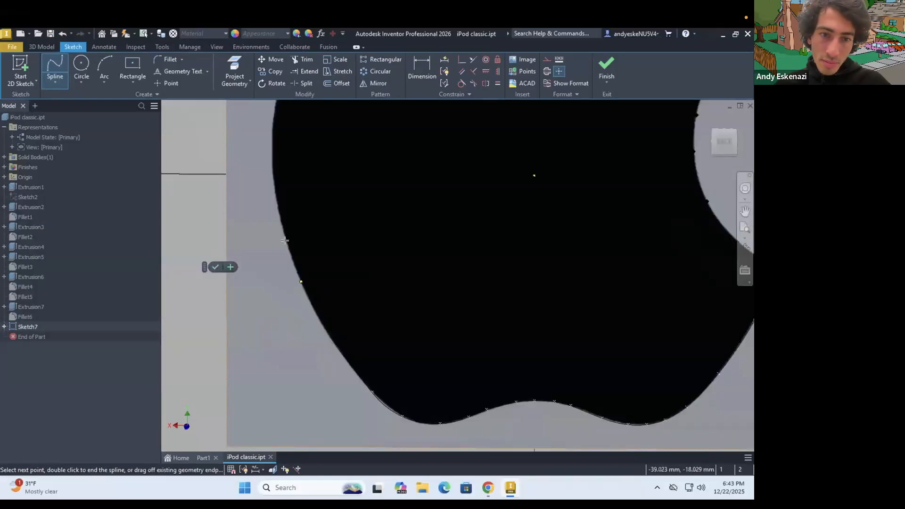
left_click(280, 195)
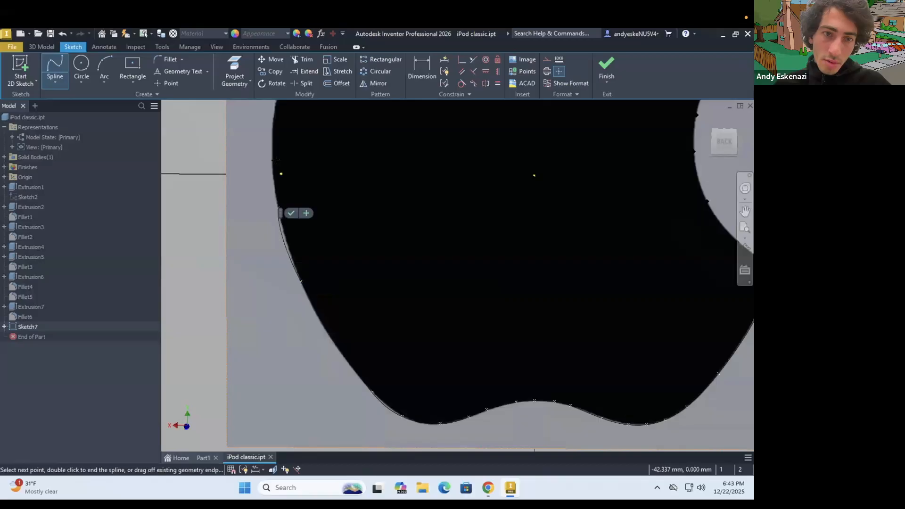
scroll(263, 151, "up", 4)
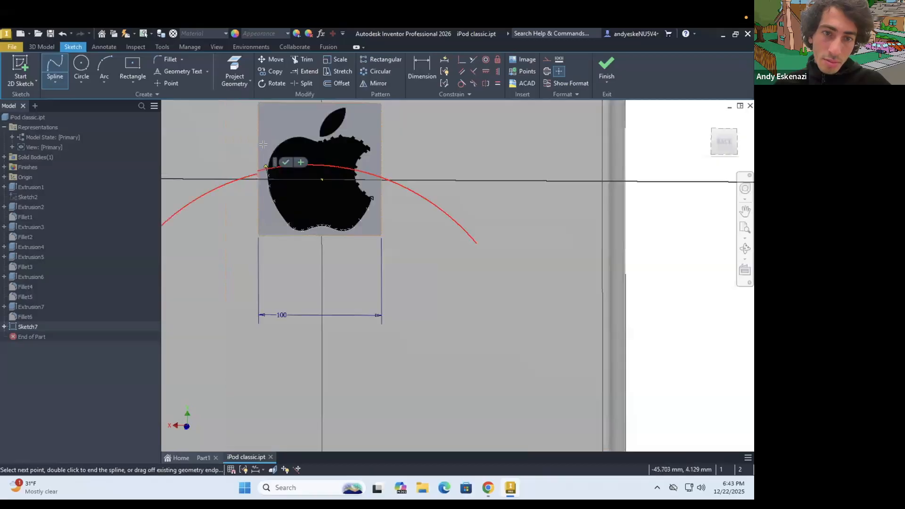
scroll(290, 174, "down", 4)
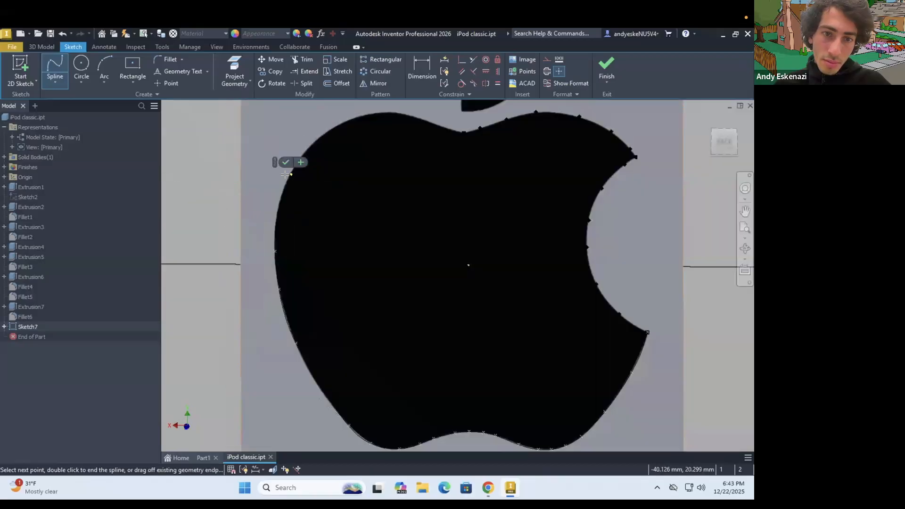
Continue the spline around the apple's upper shoulder and over the crest of the upper lobe opposite the bite.
scroll(285, 175, "down", 3)
scroll(341, 171, "up", 1)
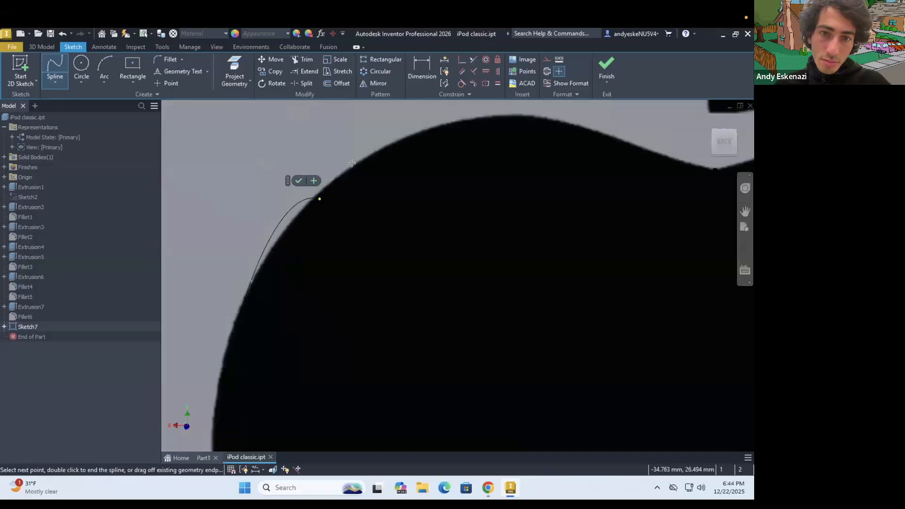
left_click(353, 162)
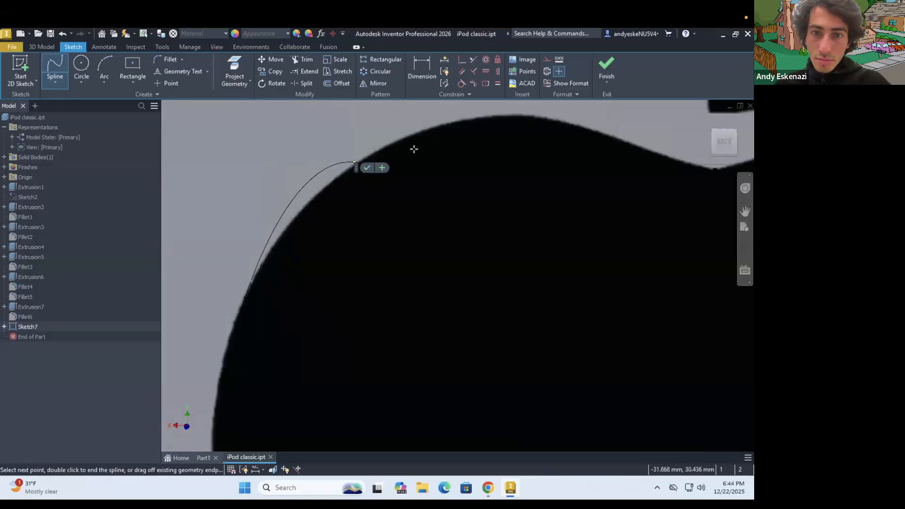
scroll(414, 149, "up", 3)
scroll(401, 156, "down", 2)
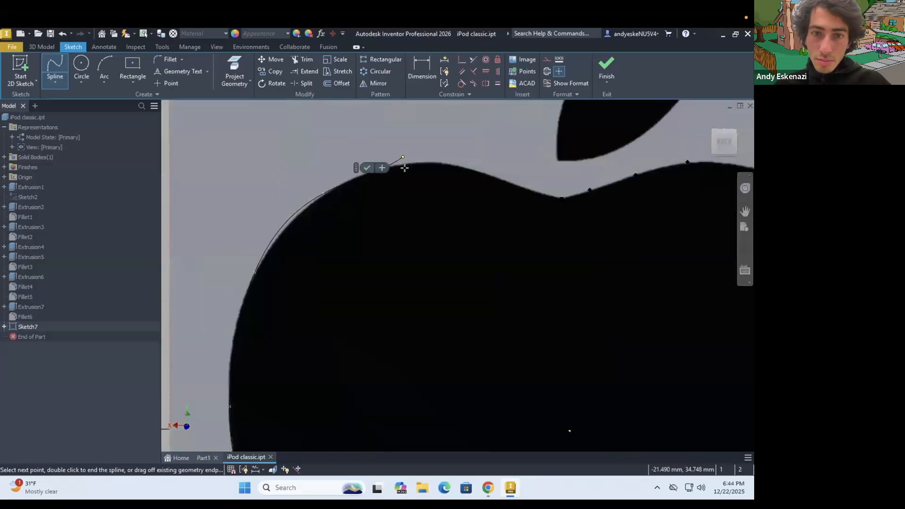
scroll(405, 168, "down", 1)
left_click(484, 178)
left_click(516, 177)
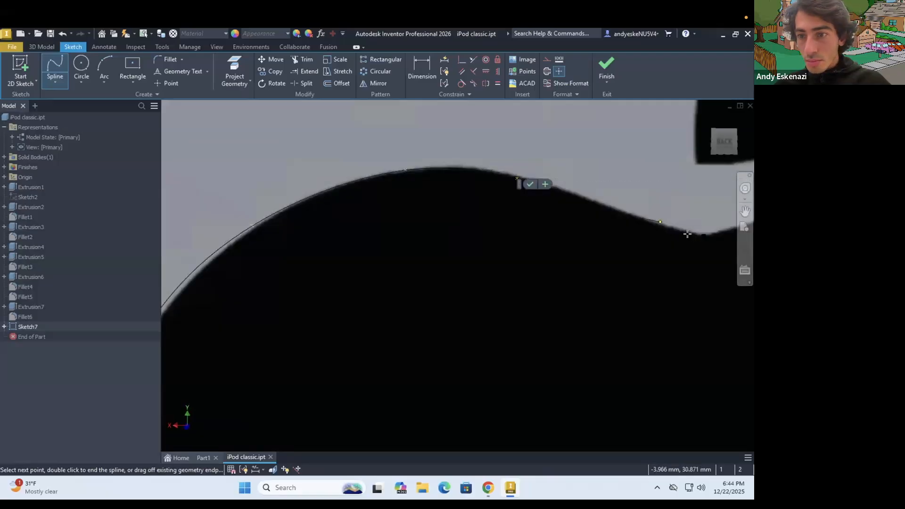
Trace the spline down to the existing endpoint in the notch below the leaf and leave the Spline command.
left_click(660, 222)
scroll(640, 221, "down", 5)
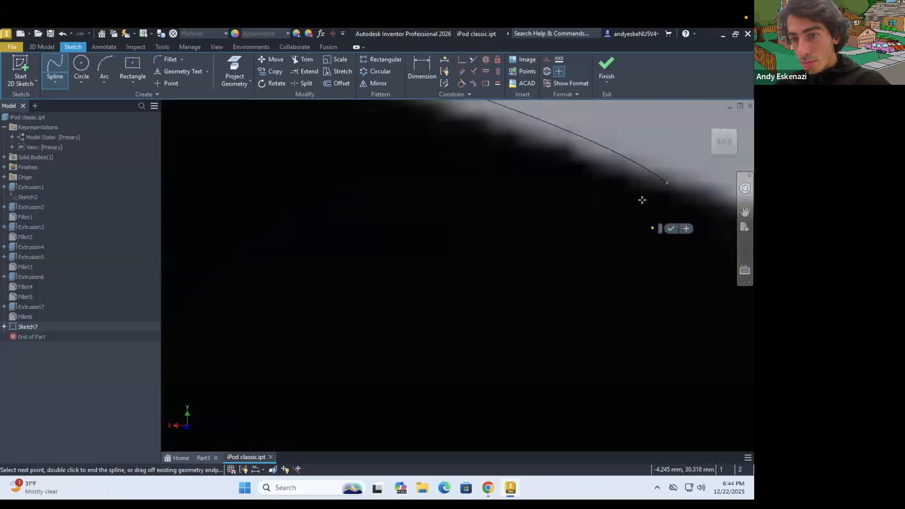
scroll(642, 200, "up", 2)
scroll(498, 278, "up", 4)
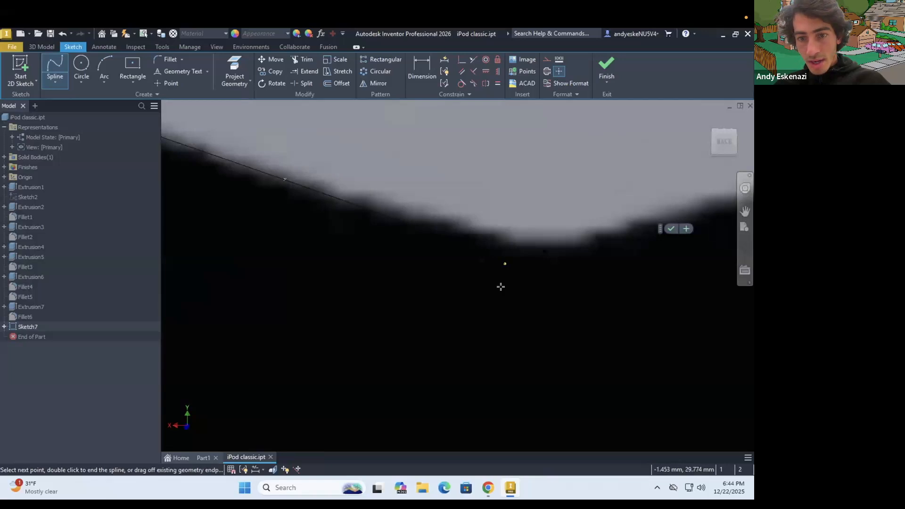
left_click(509, 285)
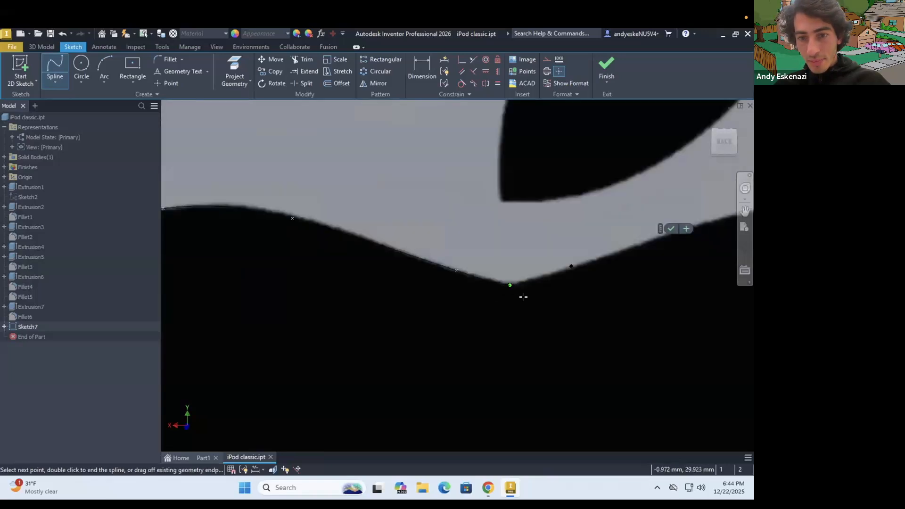
double_click(513, 286)
scroll(438, 283, "down", 2)
key("Escape")
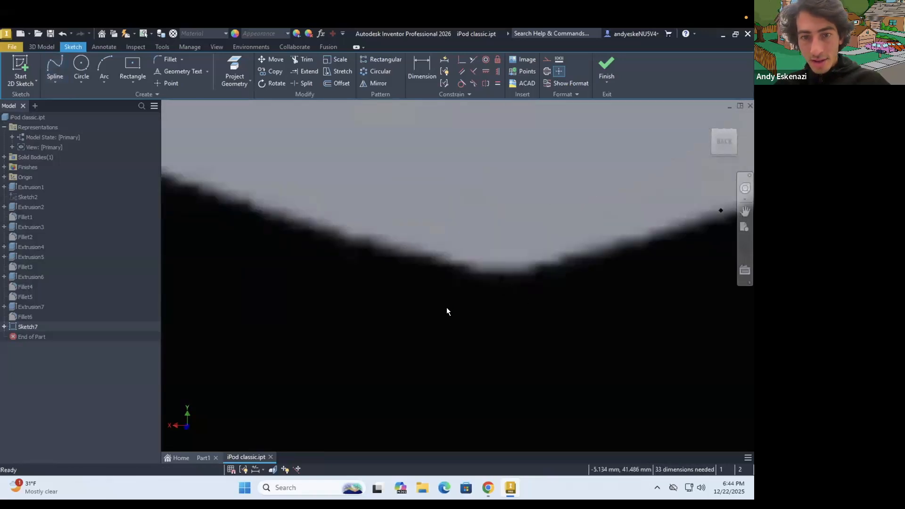
scroll(468, 276, "up", 3)
scroll(474, 283, "up", 5)
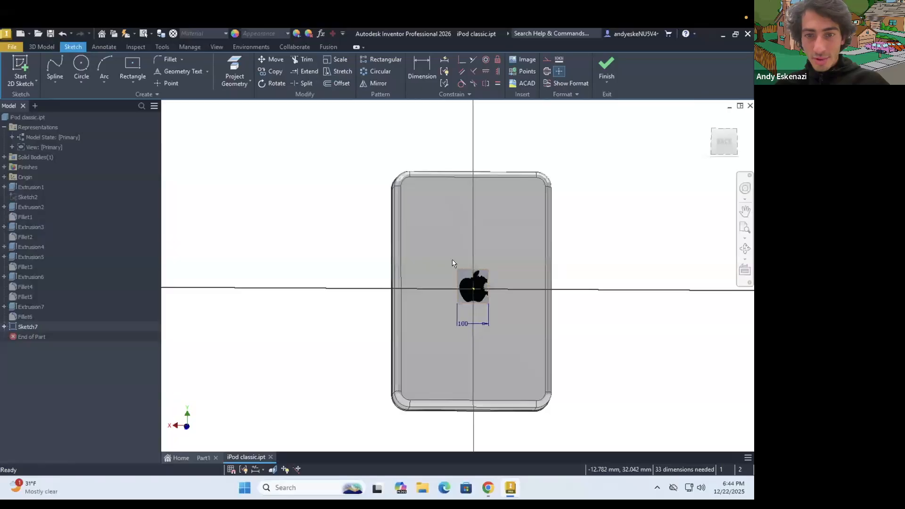
scroll(445, 258, "down", 5)
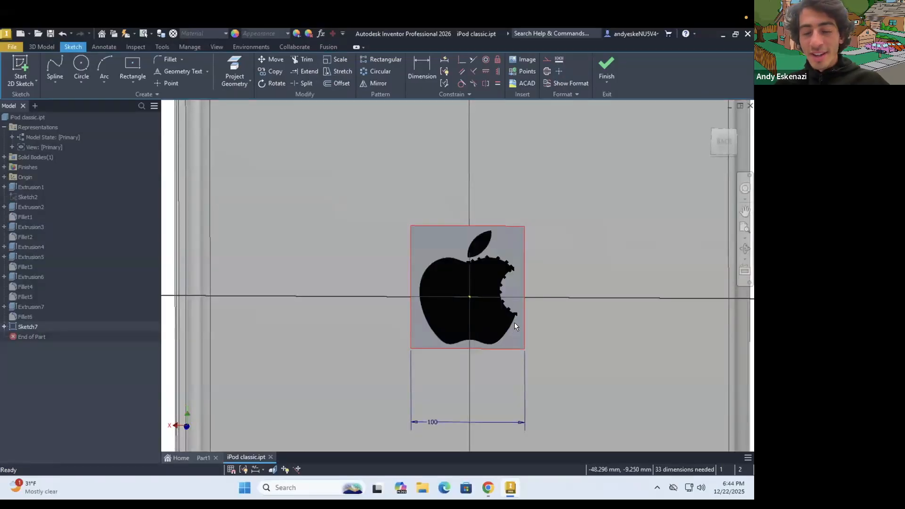
left_click(56, 66)
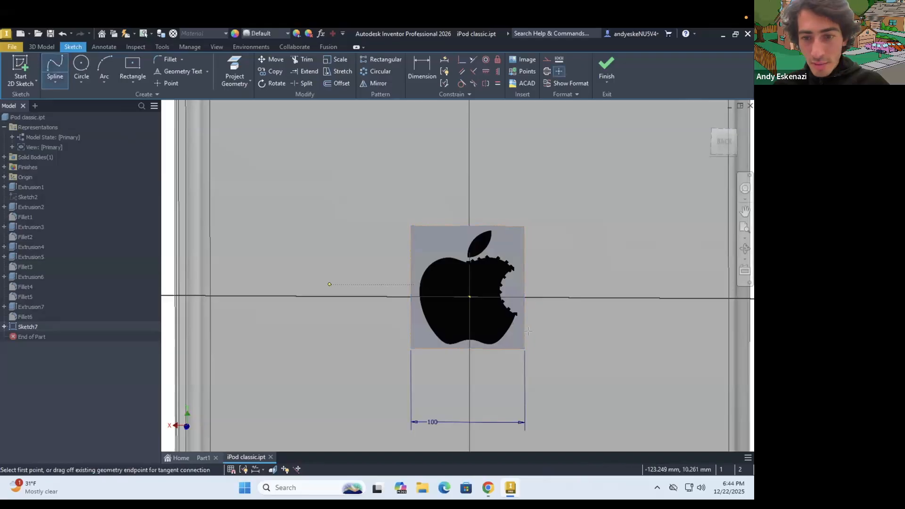
scroll(514, 269, "up", 5)
scroll(599, 334, "down", 5)
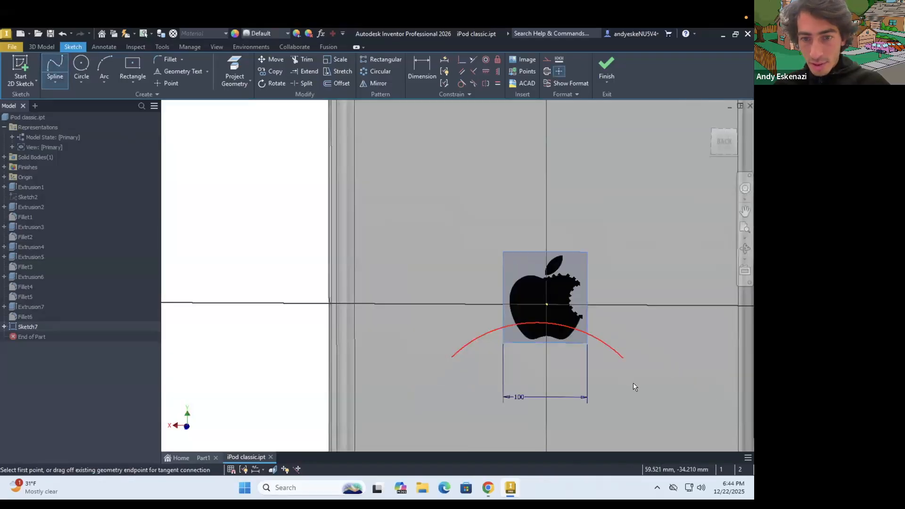
key("Escape")
Start a new spline at the bite's lower corner and retrace the apple's side down and around the adjacent bottom lobe.
scroll(524, 213, "up", 4)
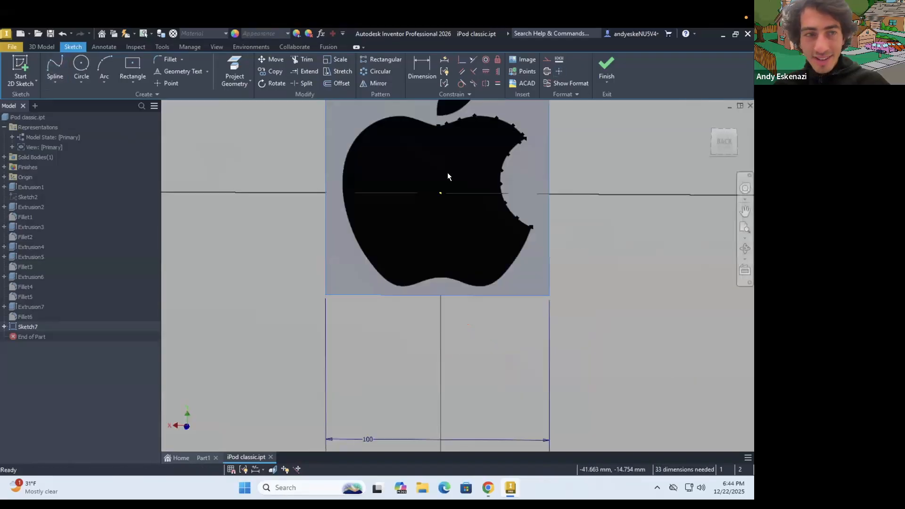
left_click(54, 66)
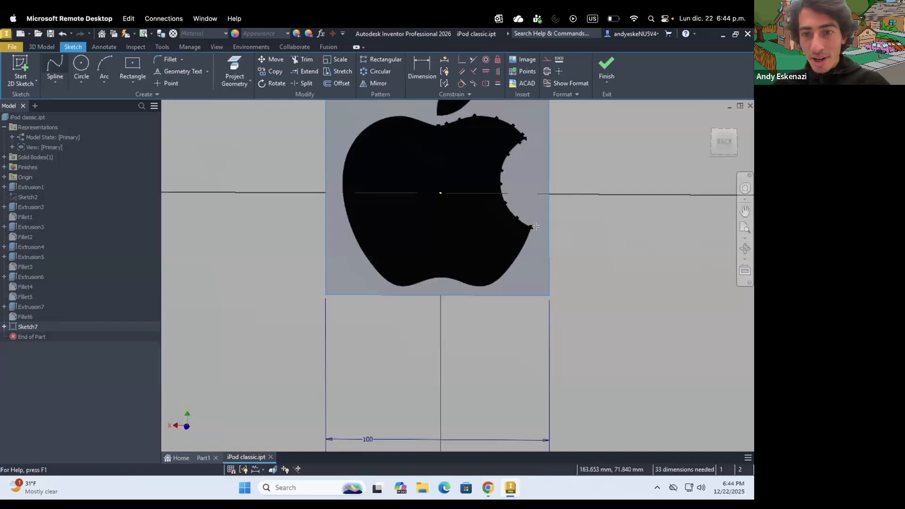
scroll(524, 225, "up", 2)
left_click(512, 248)
left_click(496, 283)
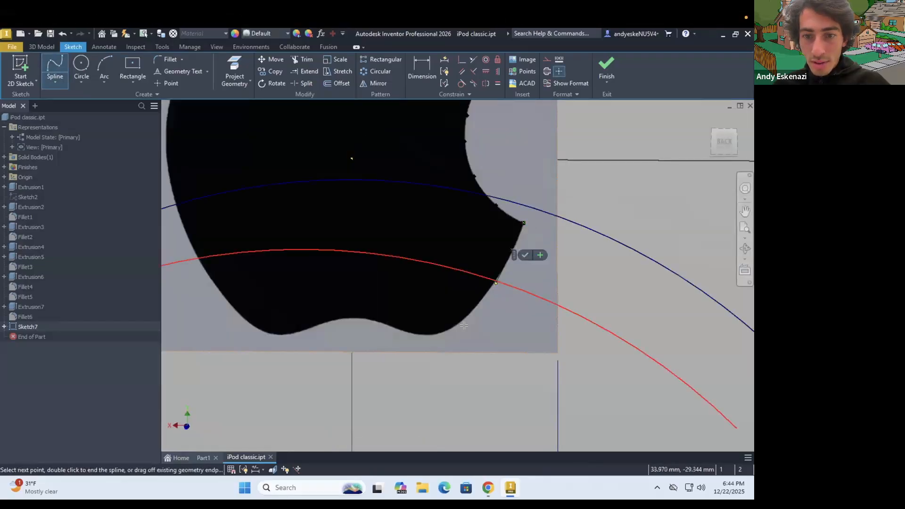
left_click(458, 311)
scroll(456, 311, "up", 3)
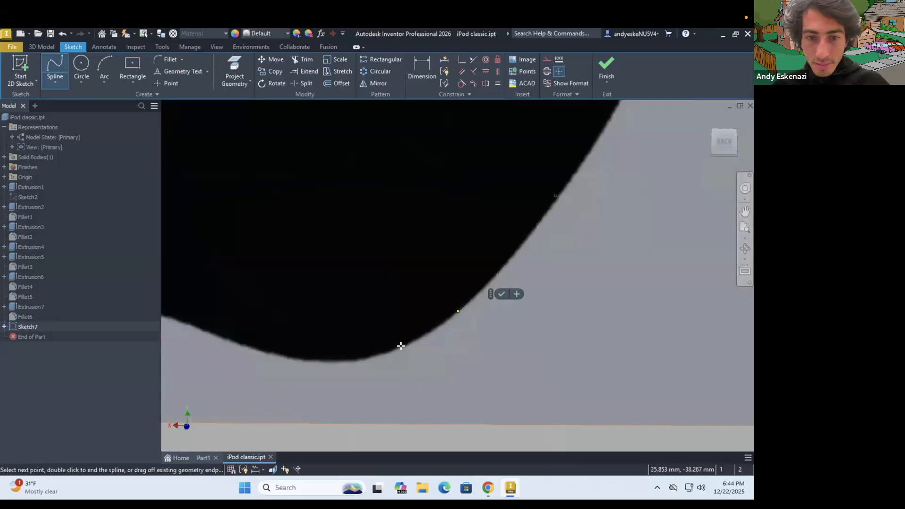
left_click(401, 346)
left_click(344, 360)
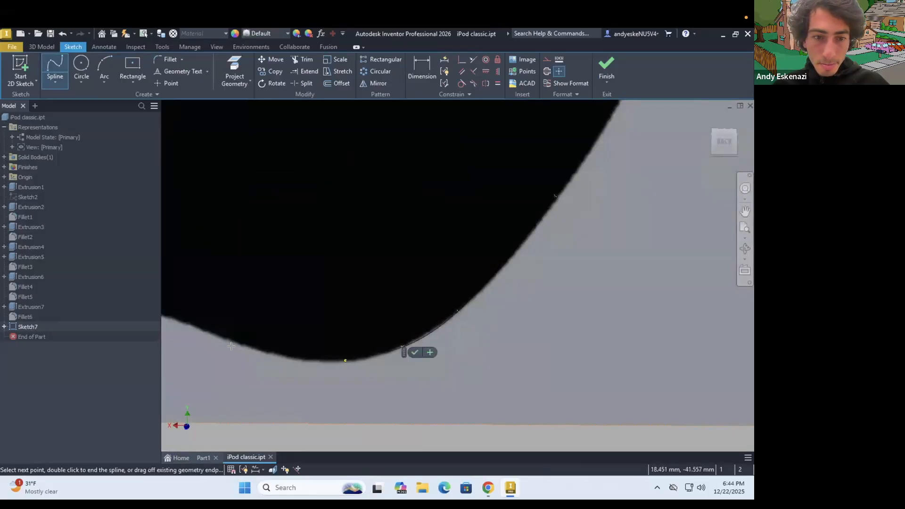
double_click(202, 328)
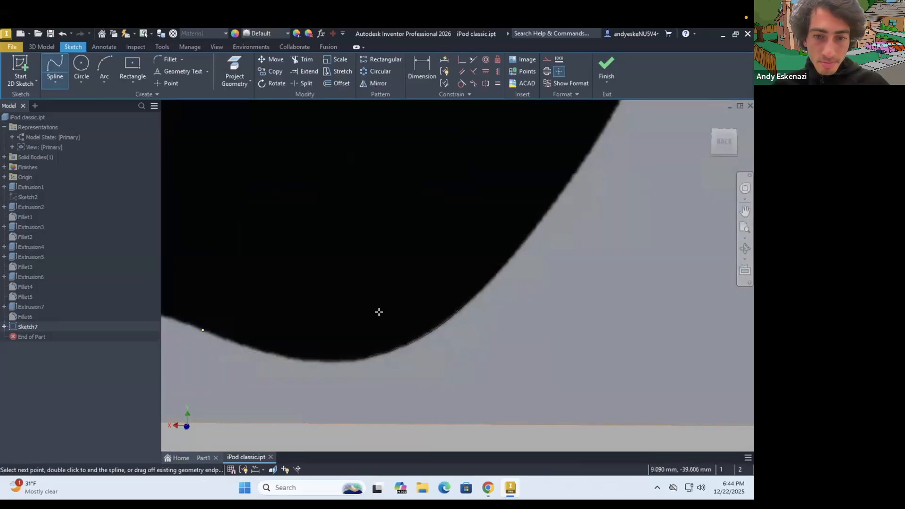
Continue the spline over the central indentation in the apple's bottom edge and down to the opposite bottom lobe.
middle_click_drag(379, 312, 422, 331)
scroll(422, 331, "up", 2)
left_click(423, 327)
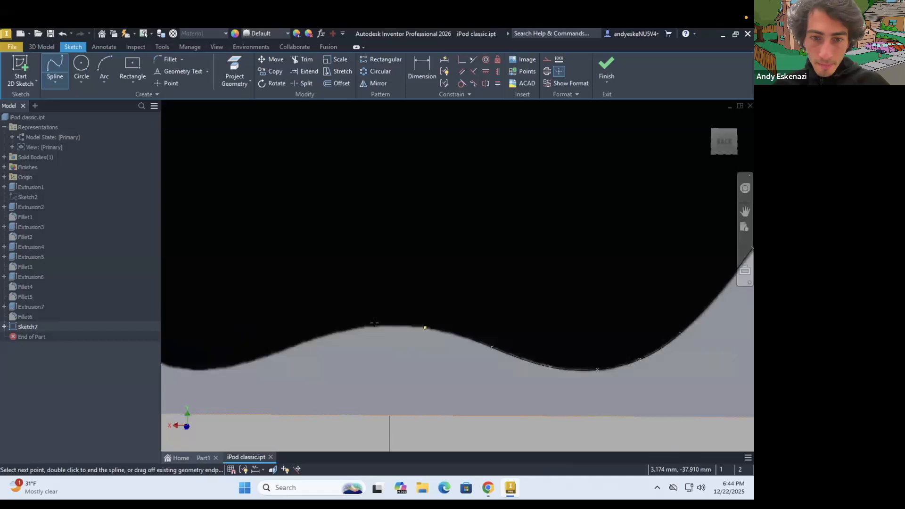
left_click(372, 325)
left_click(307, 339)
left_click(246, 364)
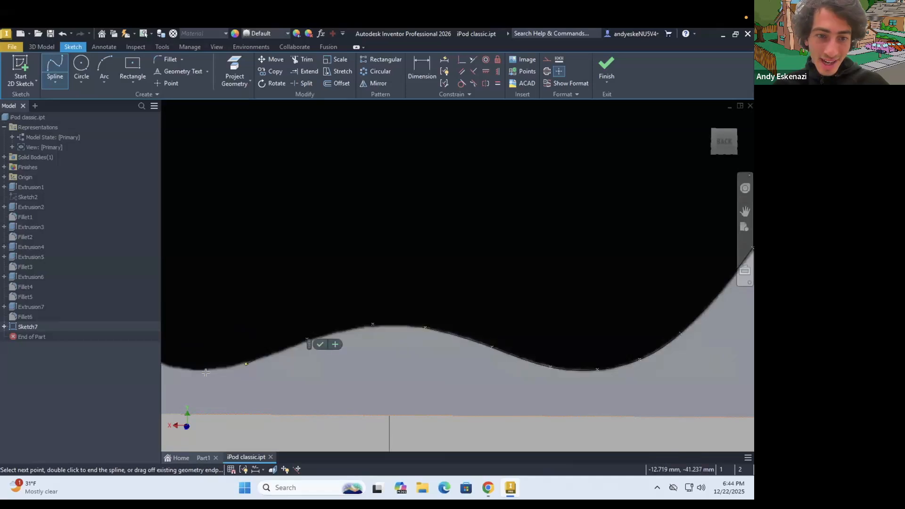
left_click(191, 368)
Continue the spline around the bottom lobe and up the apple's unbitten side with closely spaced points.
scroll(380, 339, "up", 3)
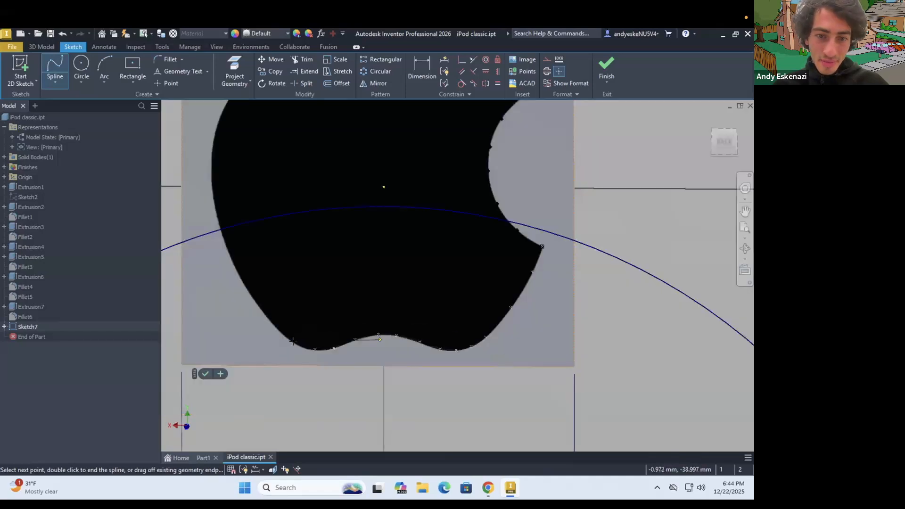
scroll(281, 338, "down", 3)
left_click(211, 276)
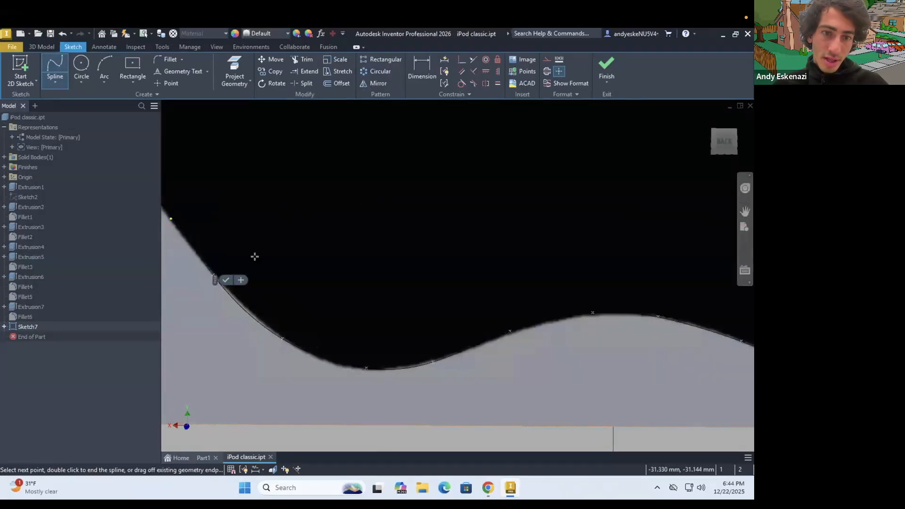
left_click(233, 224)
scroll(232, 225, "down", 3)
left_click(226, 191)
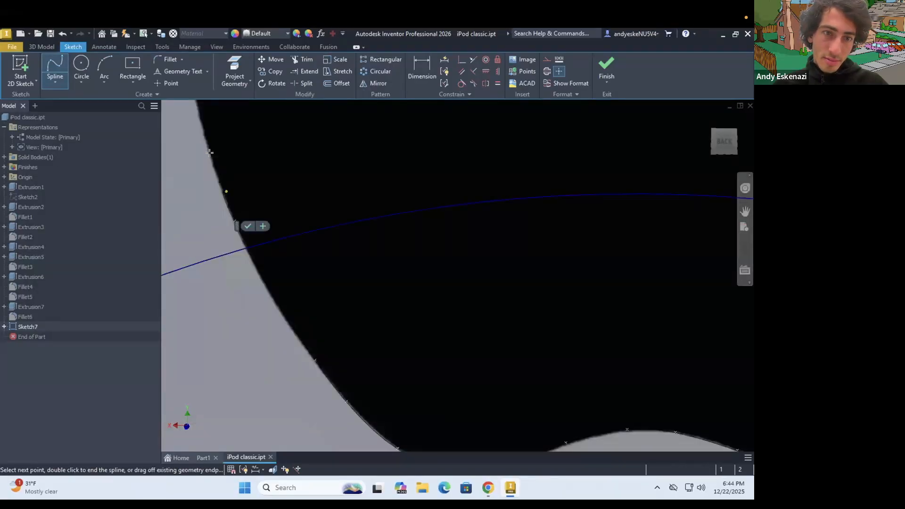
left_click(210, 132)
left_click(217, 174)
scroll(217, 174, "down", 3)
scroll(278, 226, "up", 1)
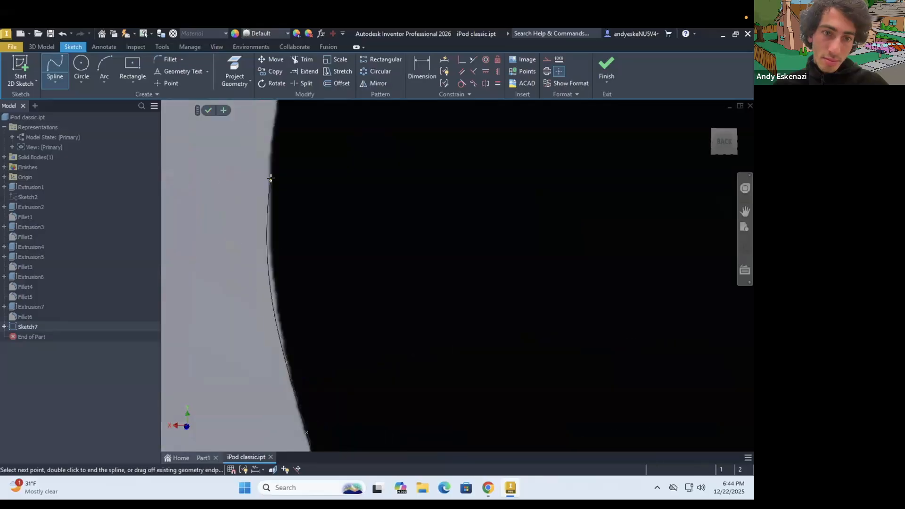
Continue the spline from the apple's unbitten side up and over the adjacent upper lobe.
scroll(287, 211, "up", 3)
scroll(288, 318, "down", 4)
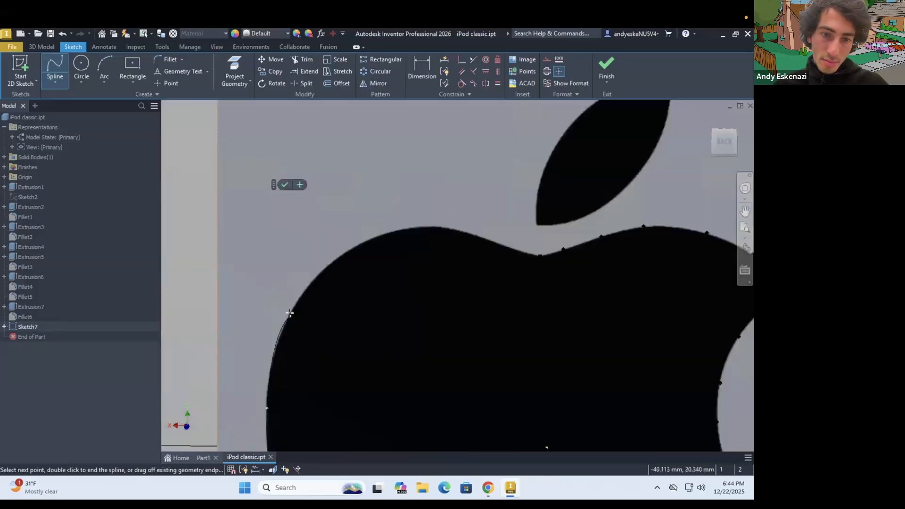
left_click(337, 264)
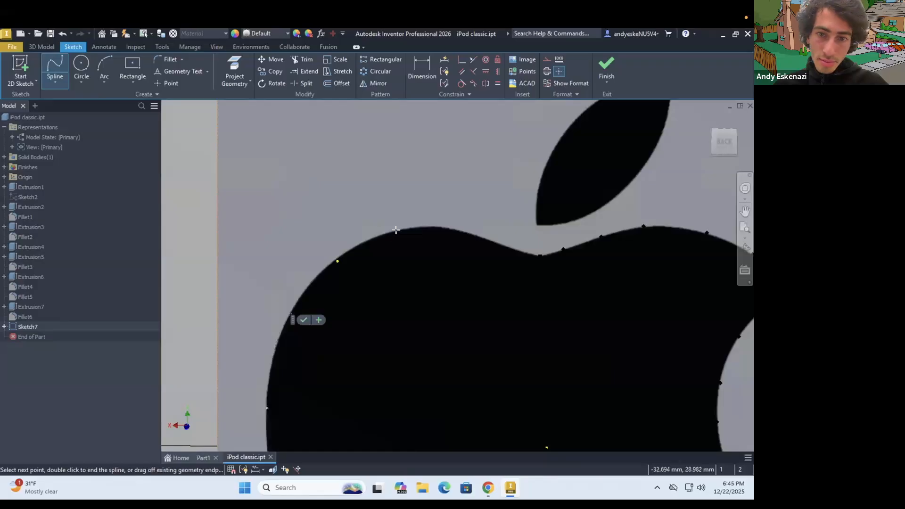
left_click(393, 234)
left_click(398, 229)
left_click(469, 231)
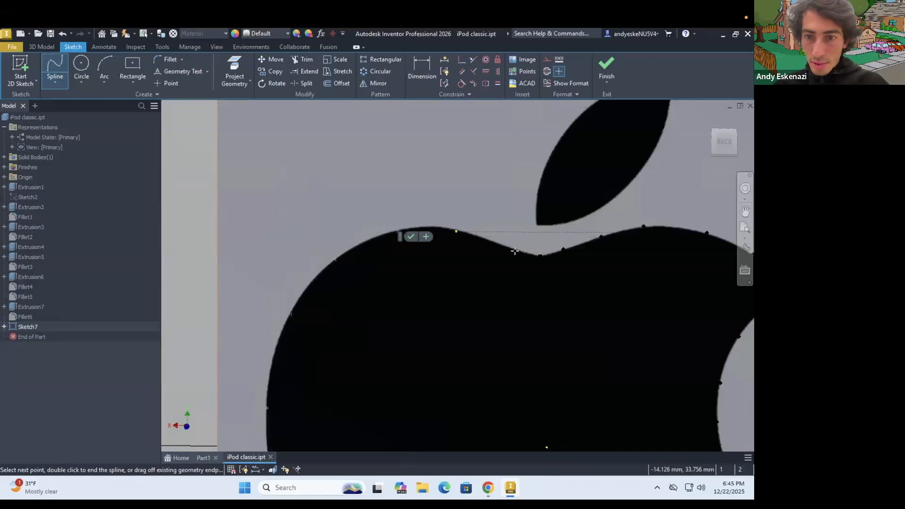
Close the apple outline at the existing spline endpoint in the notch below the leaf and leave the Spline command.
left_click_drag(519, 250, 550, 240)
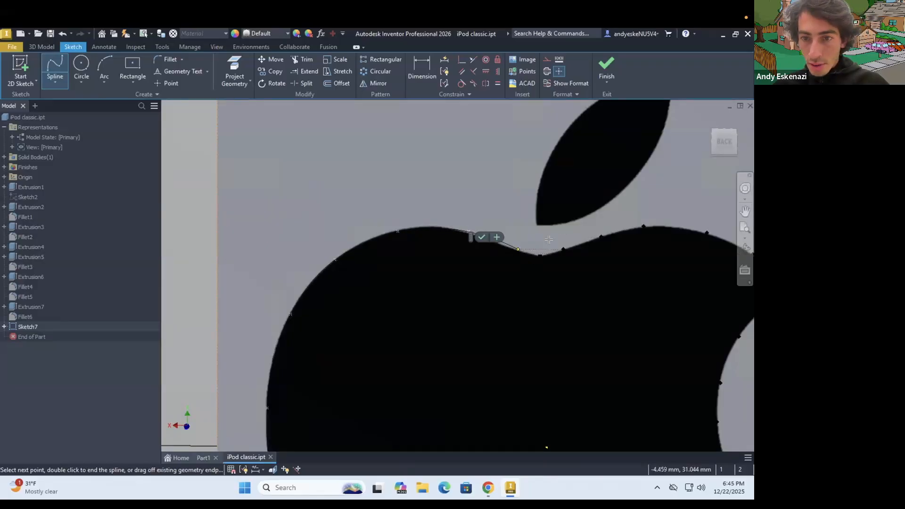
scroll(513, 291, "up", 3)
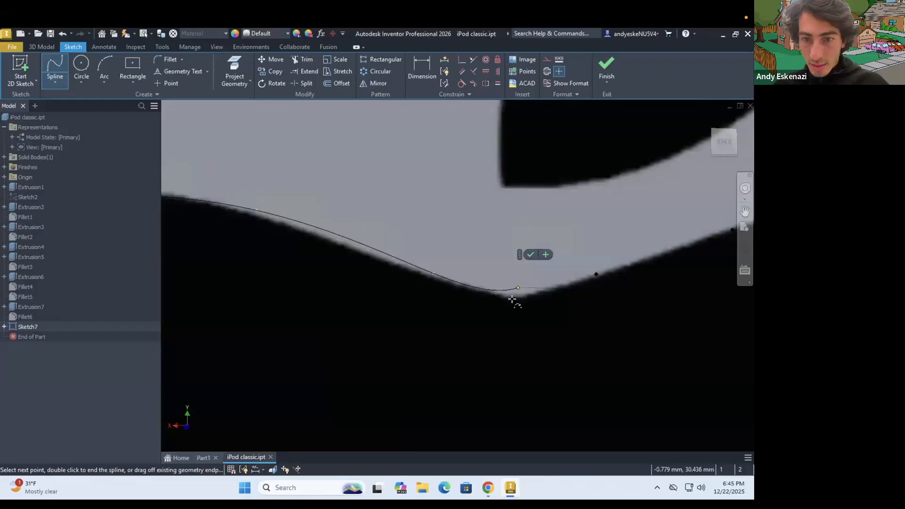
left_click(514, 300)
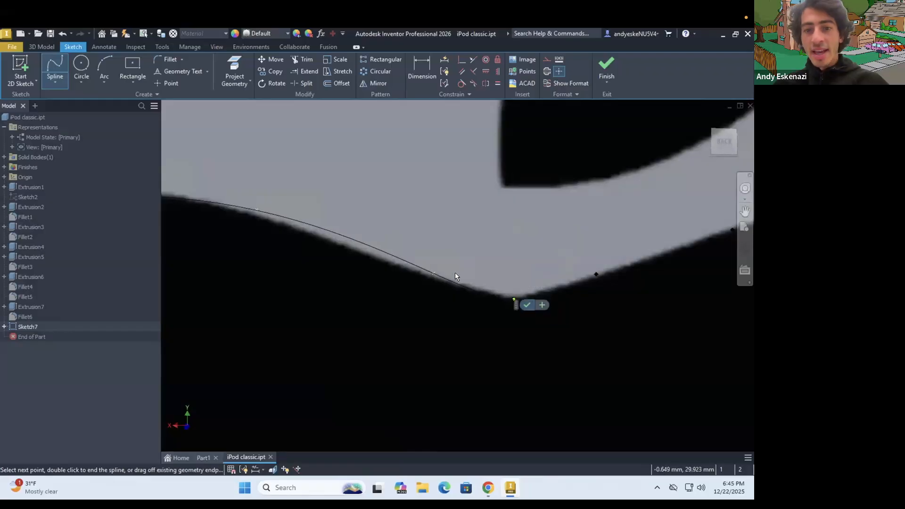
key("Escape")
scroll(448, 264, "down", 4)
scroll(478, 259, "down", 5)
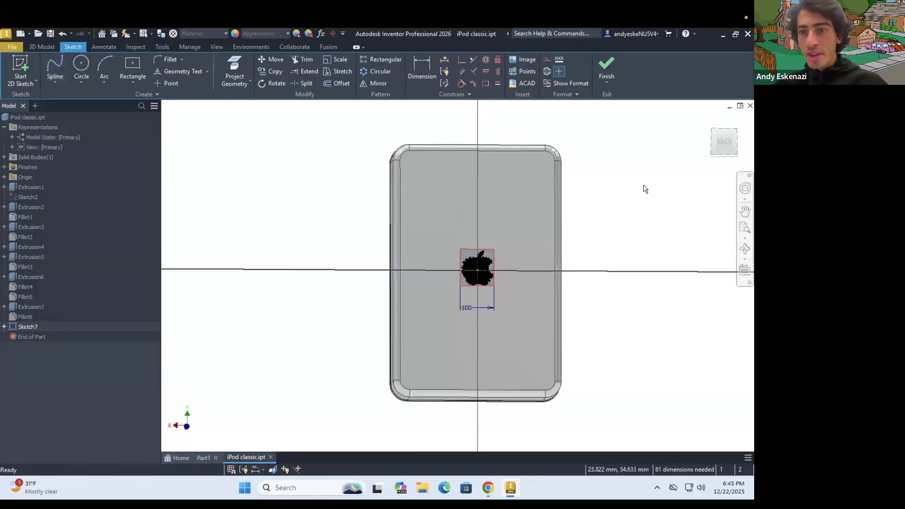
Trace the leaf's outer edge, facing away from the bite, with a three-point arc between its two tips.
scroll(477, 256, "up", 6)
scroll(663, 178, "down", 2)
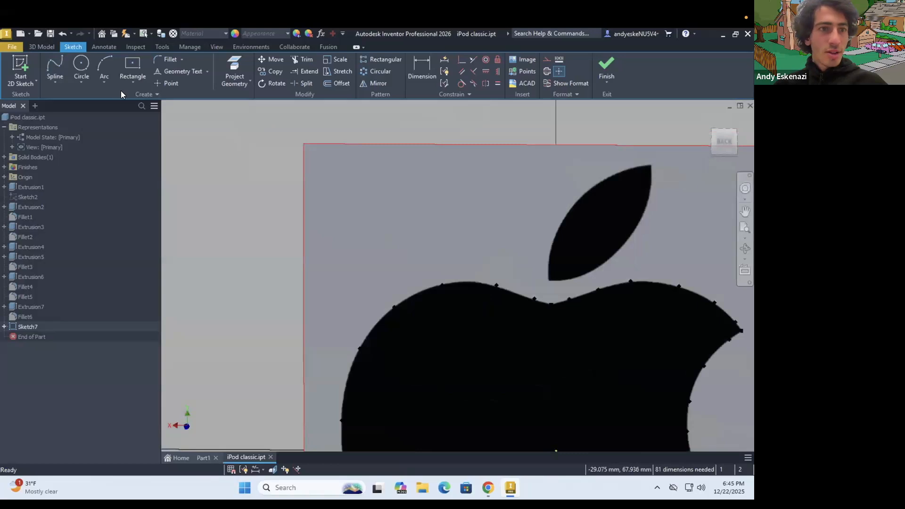
left_click(104, 66)
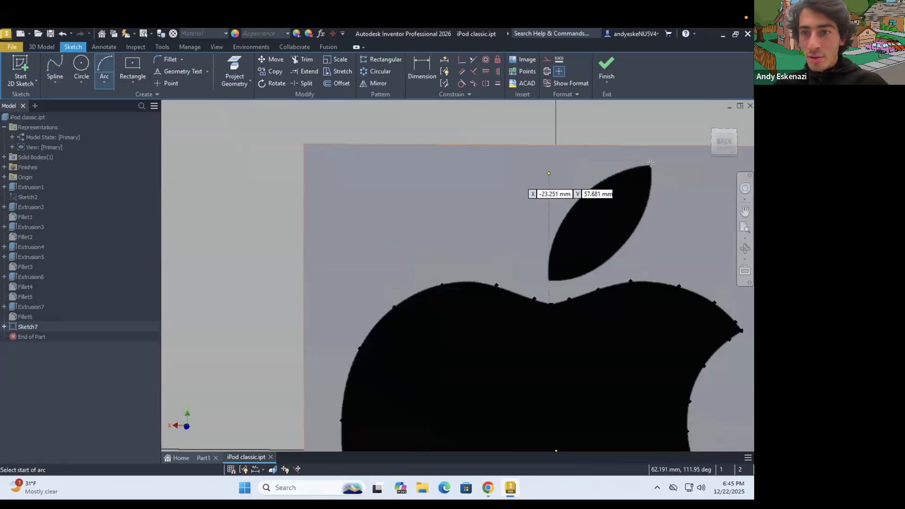
left_click(551, 278)
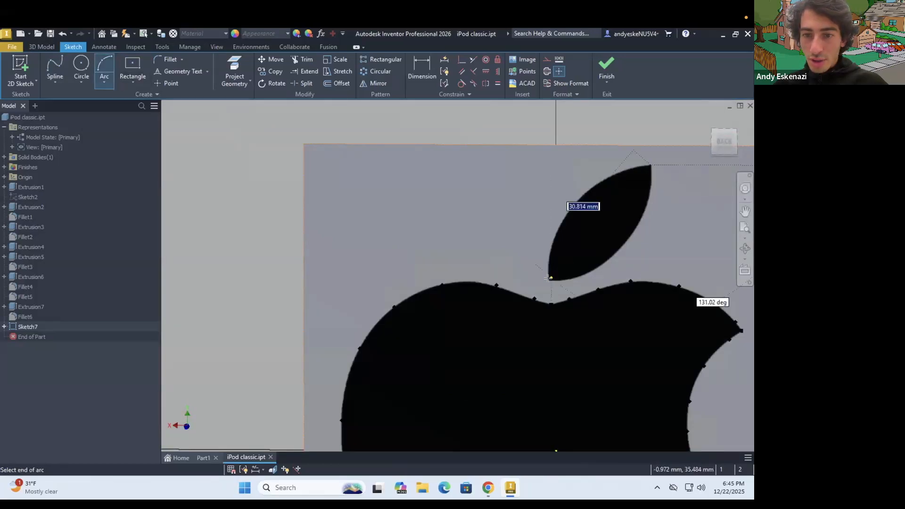
left_click(571, 211)
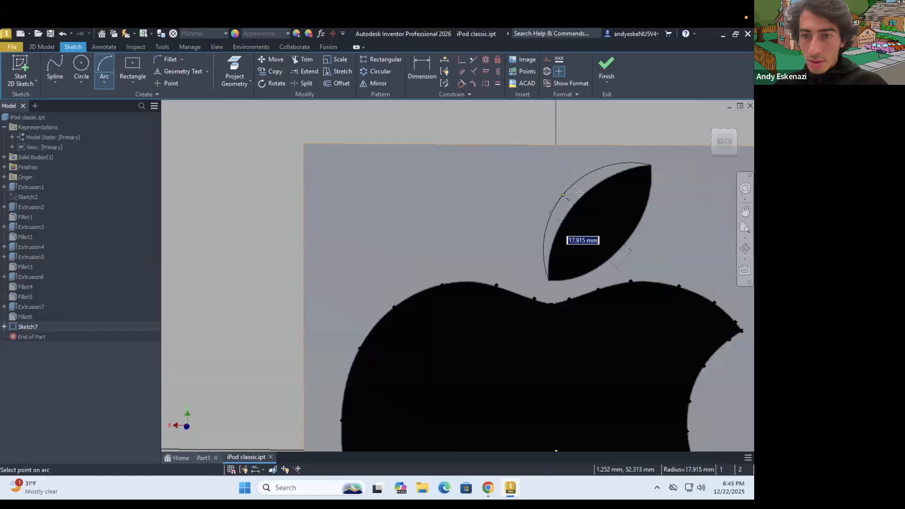
left_click(580, 194)
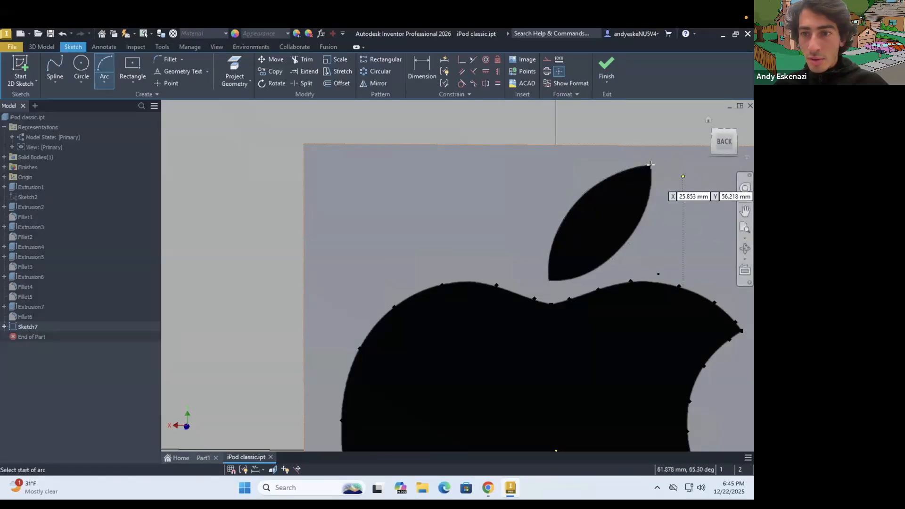
Close the leaf outline with a second three-point arc along its bite-side edge and leave the Arc command.
left_click(549, 281)
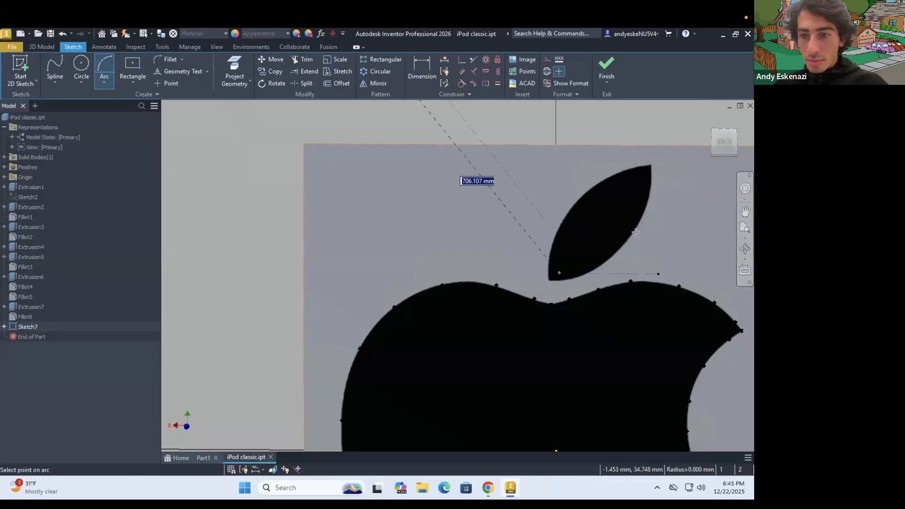
scroll(522, 245, "down", 3)
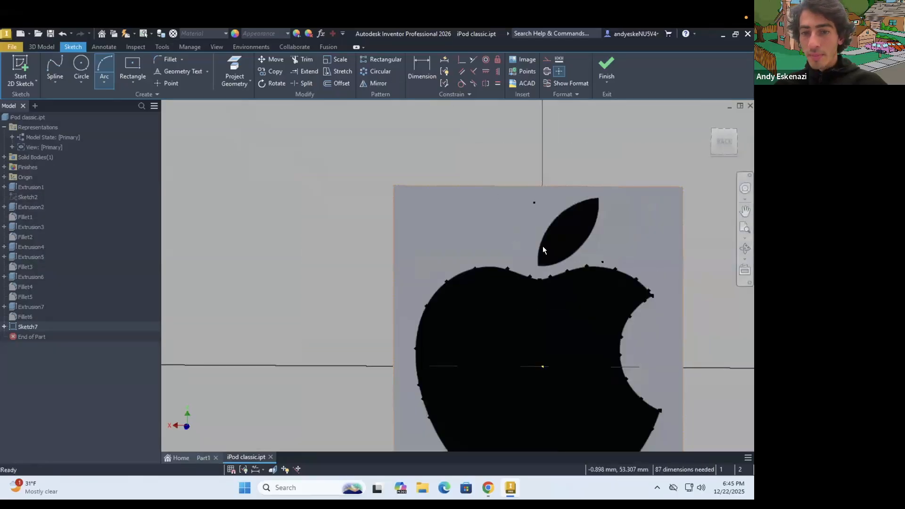
scroll(524, 250, "down", 5)
scroll(537, 271, "down", 4)
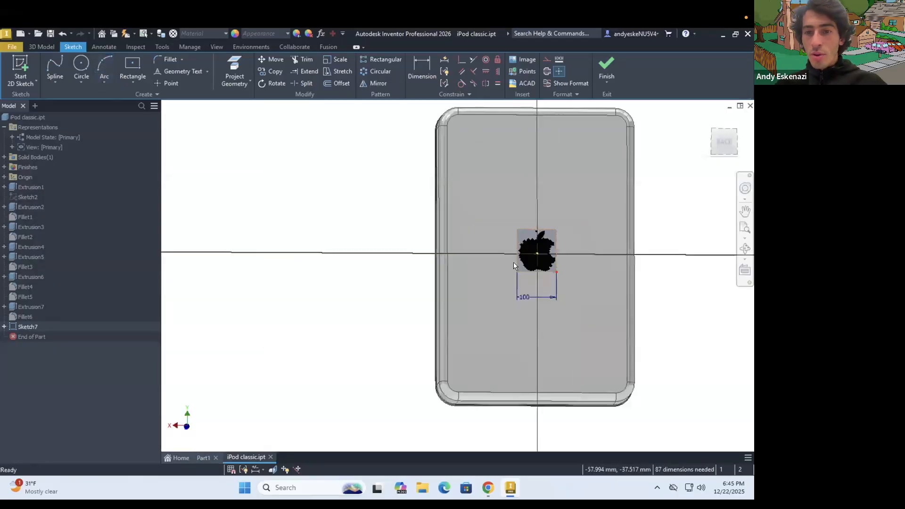
Add the sketch text "iPod" in Times New Roman below the Apple logo image.
scroll(585, 218, "up", 4)
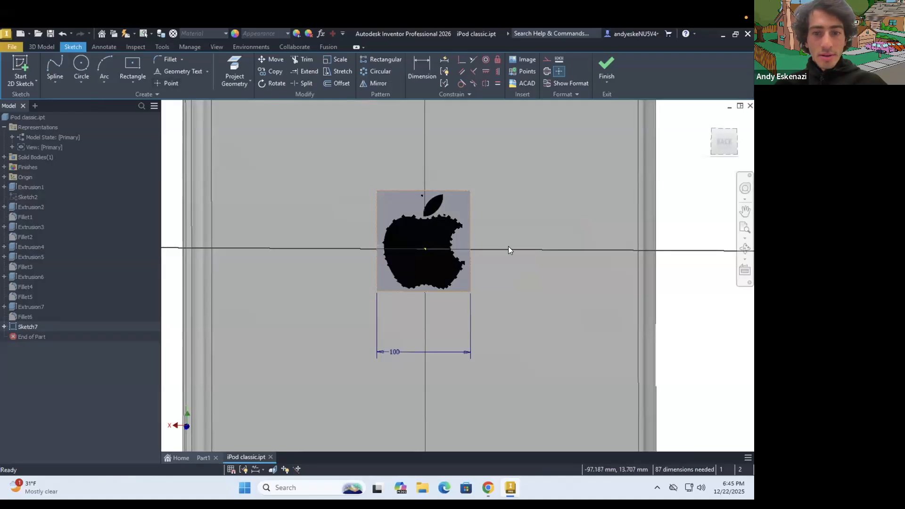
scroll(474, 245, "down", 2)
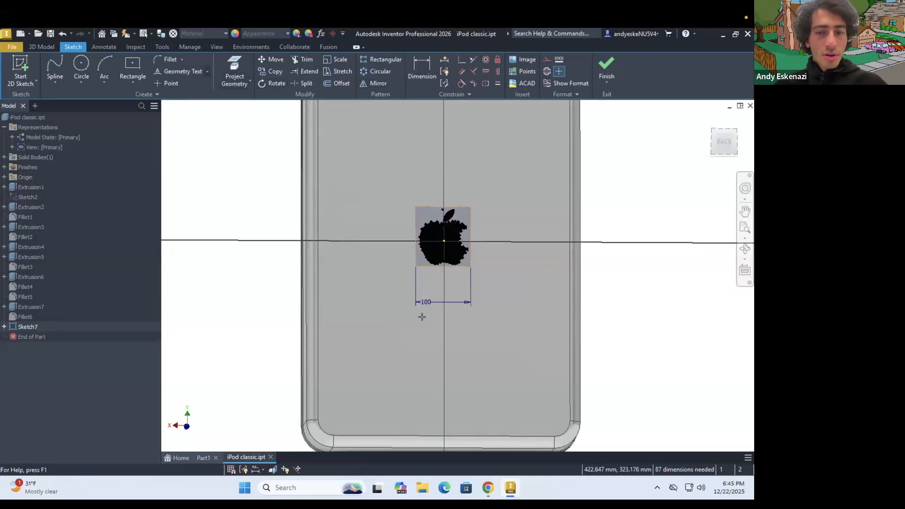
key("t")
left_click(436, 284)
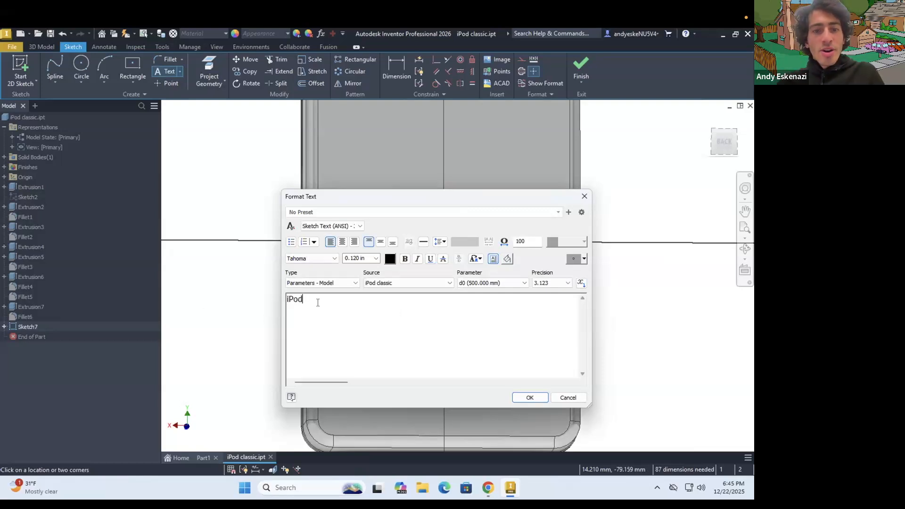
left_click(287, 260)
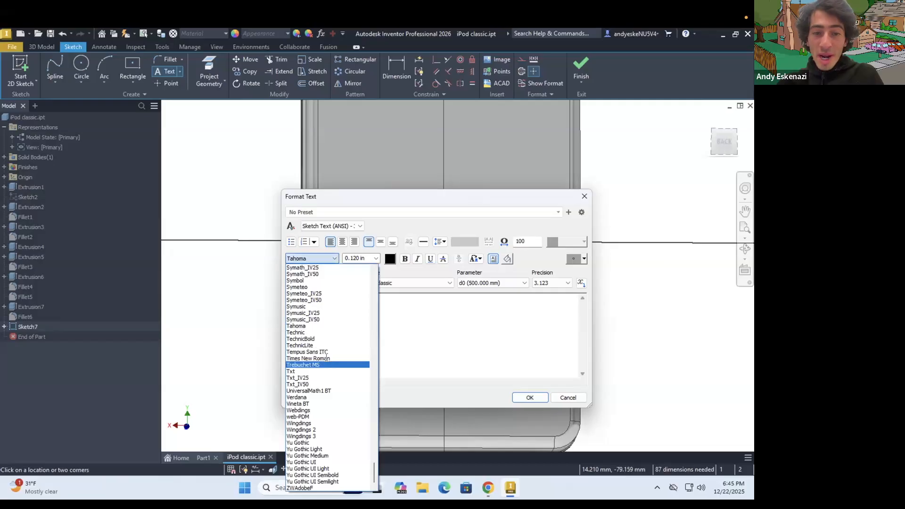
left_click(307, 358)
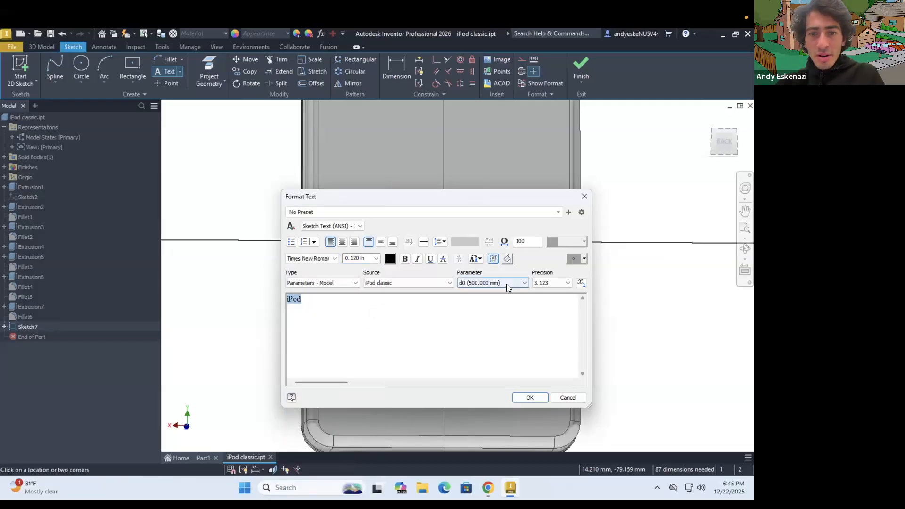
left_click(505, 285)
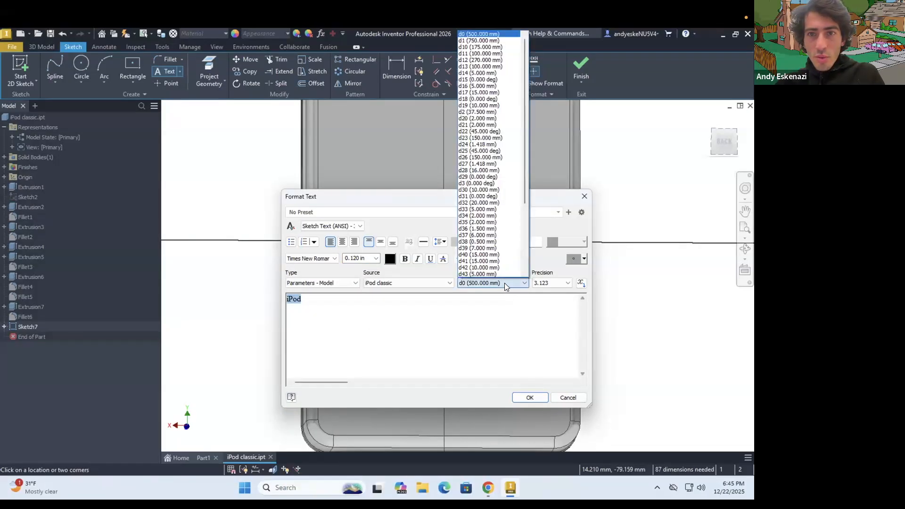
left_click(364, 258)
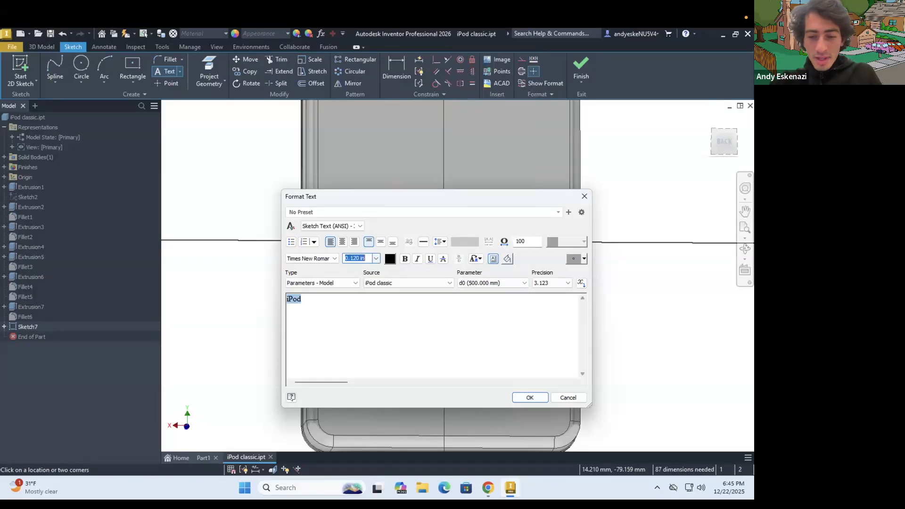
key("Return")
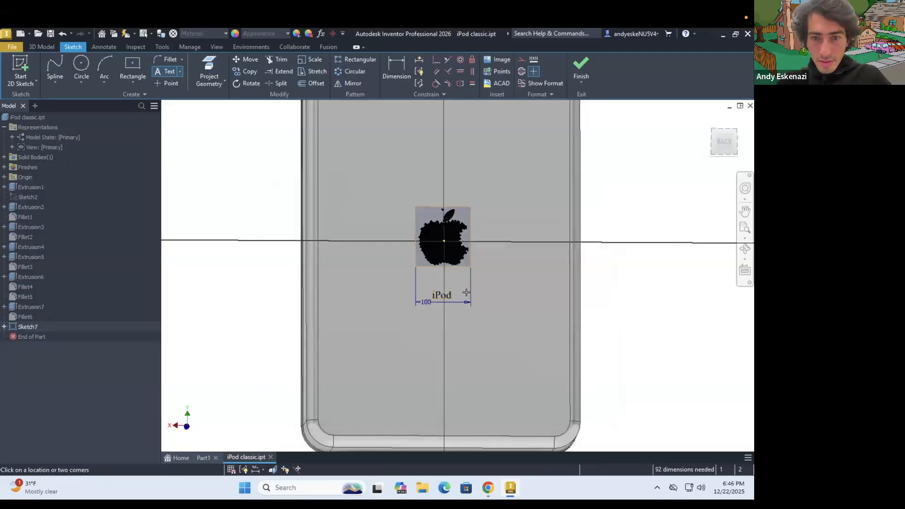
scroll(447, 294, "up", 3)
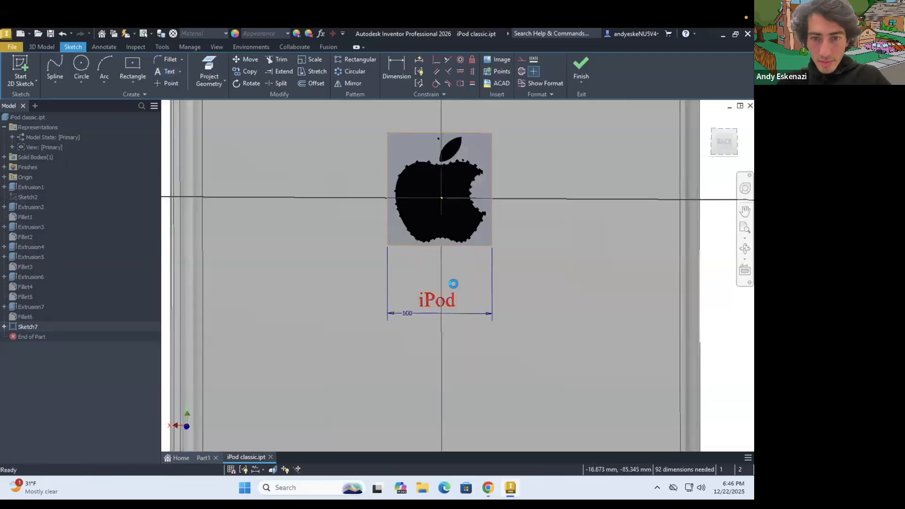
Move the iPod text up closer to the logo and set its text height to 1 in.
left_click_drag(455, 263, 443, 276)
double_click(443, 276)
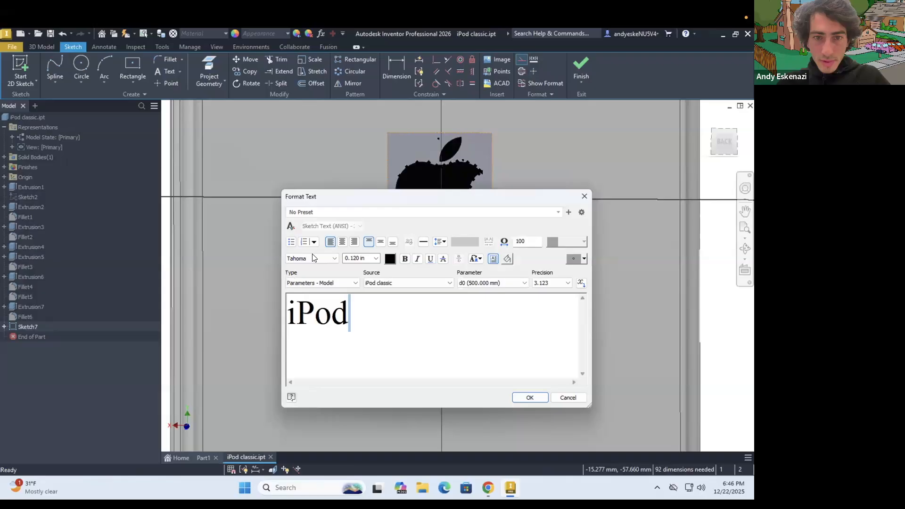
key("ctrl+a")
left_click(361, 258)
type("1")
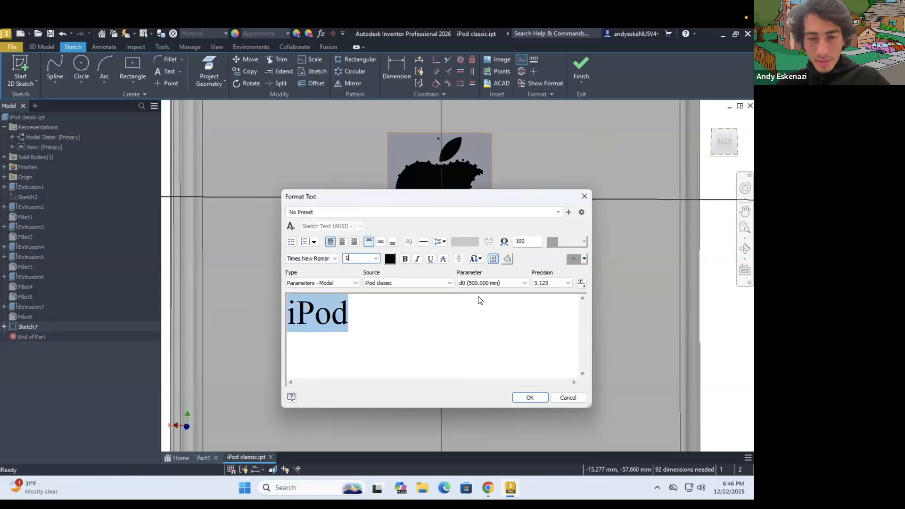
key("Return")
Reopen the iPod text's formatting to check its font and height, and accept it without changes.
left_click_drag(445, 282, 456, 284)
double_click(456, 285)
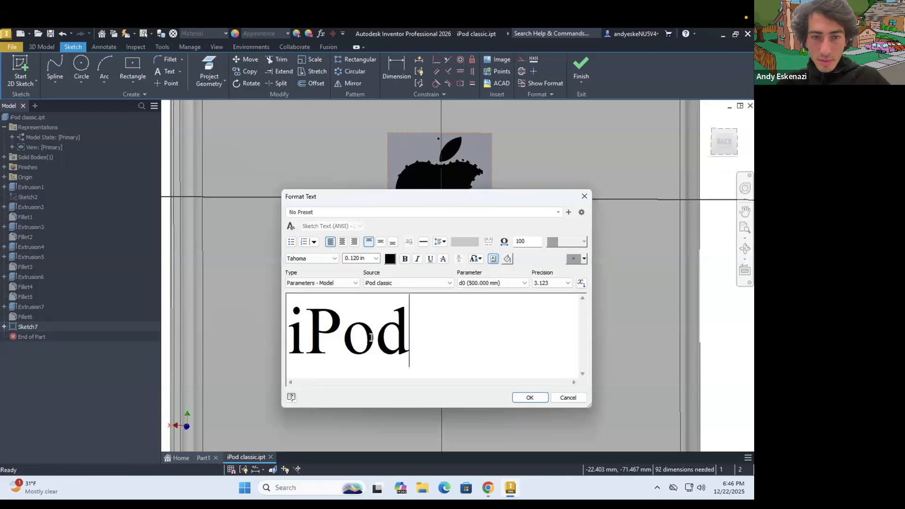
left_click_drag(408, 337, 333, 342)
key("ctrl+a")
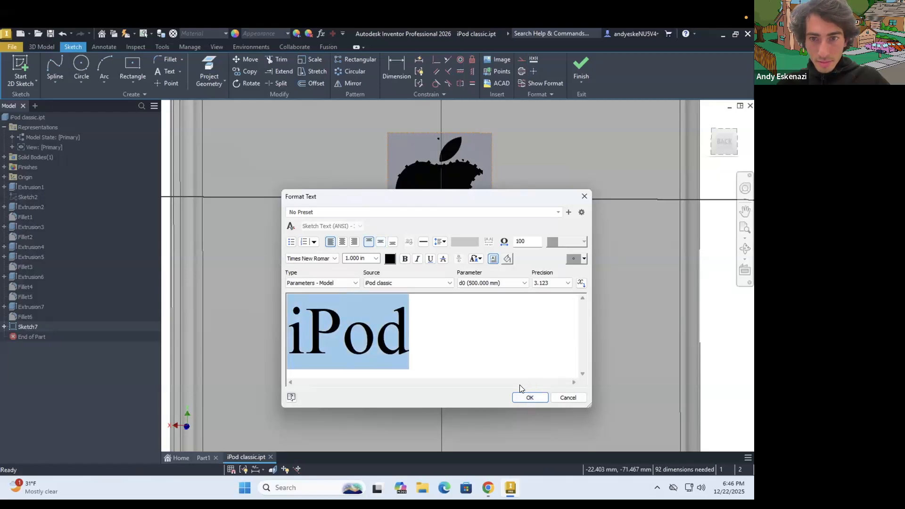
left_click(527, 396)
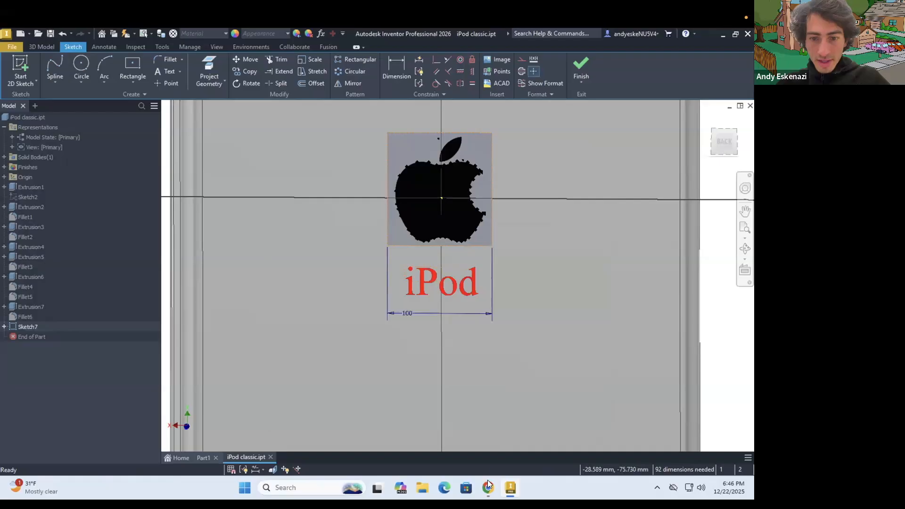
Set the iPod text's height to 1.5 in.
left_click(487, 481)
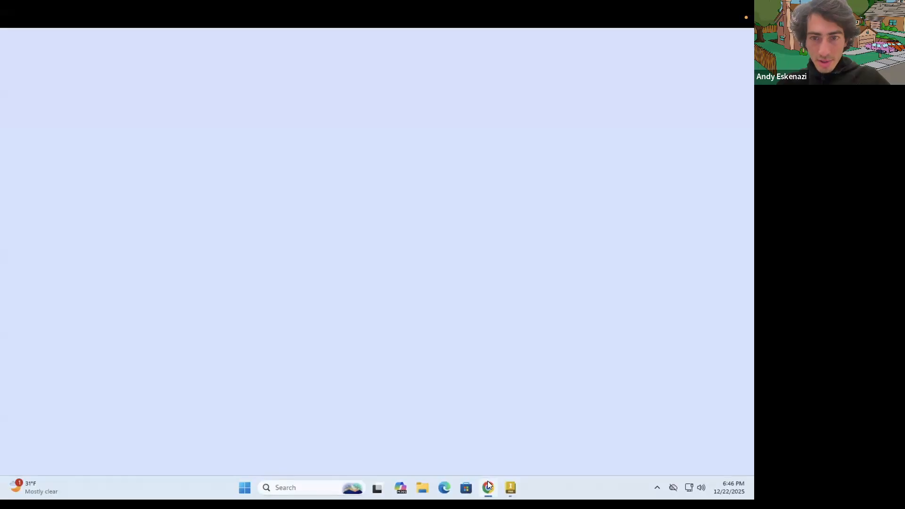
key("alt+Tab")
double_click(471, 280)
left_click_drag(408, 330, 280, 321)
left_click(354, 260)
type("1.5")
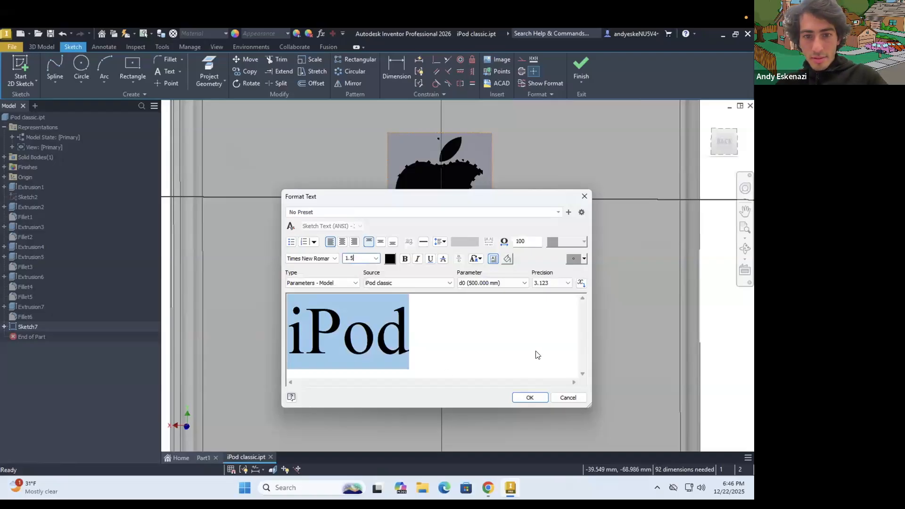
key("Return")
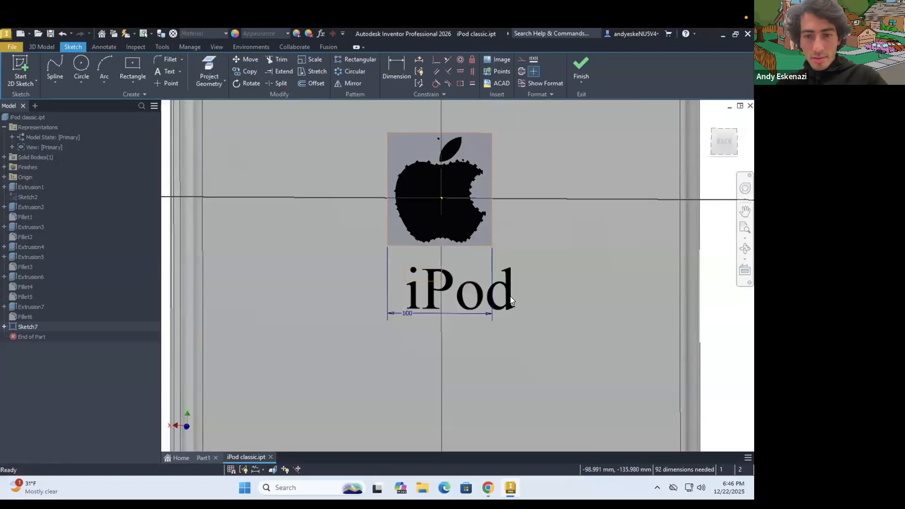
Reopen the iPod text's formatting and try other text heights, including 0.120 in.
double_click(420, 336)
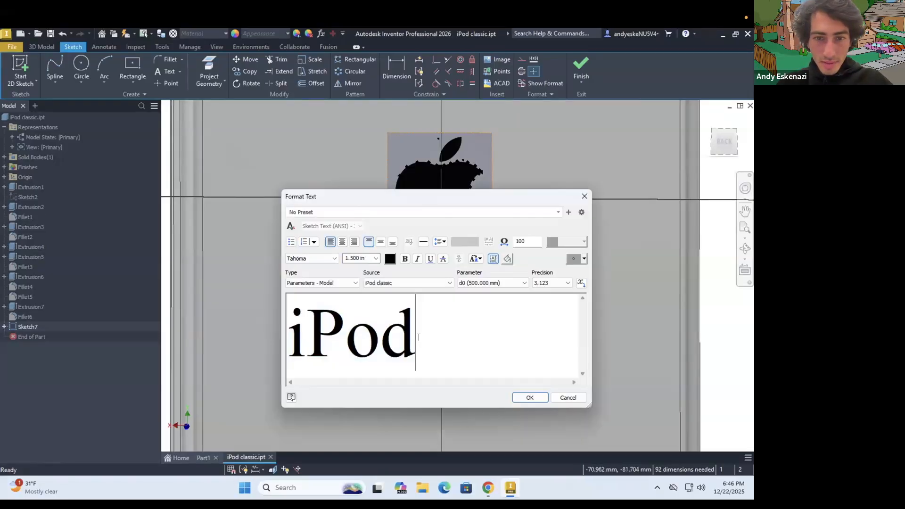
key("ctrl+a")
left_click(376, 259)
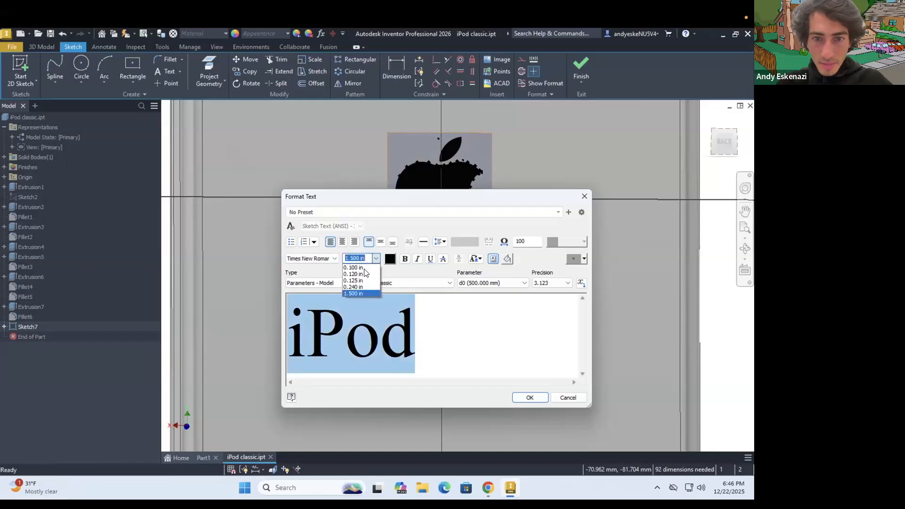
key("Return")
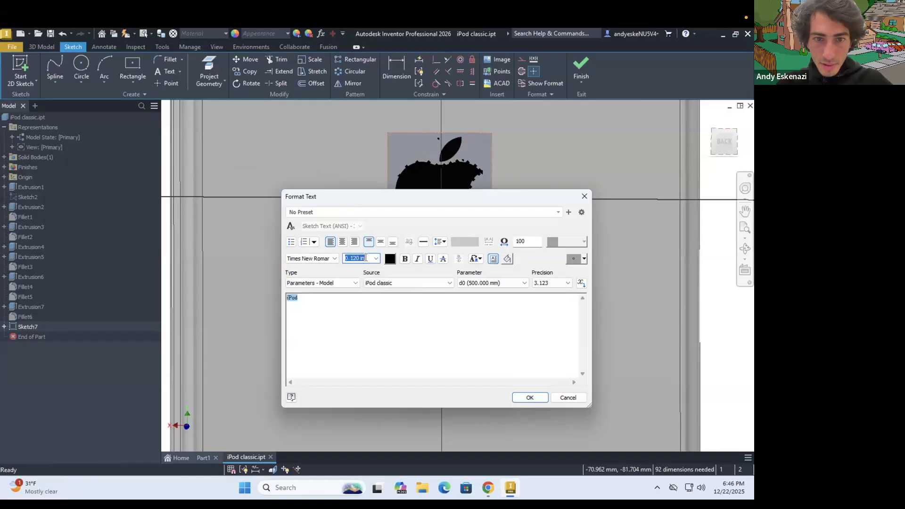
type("1")
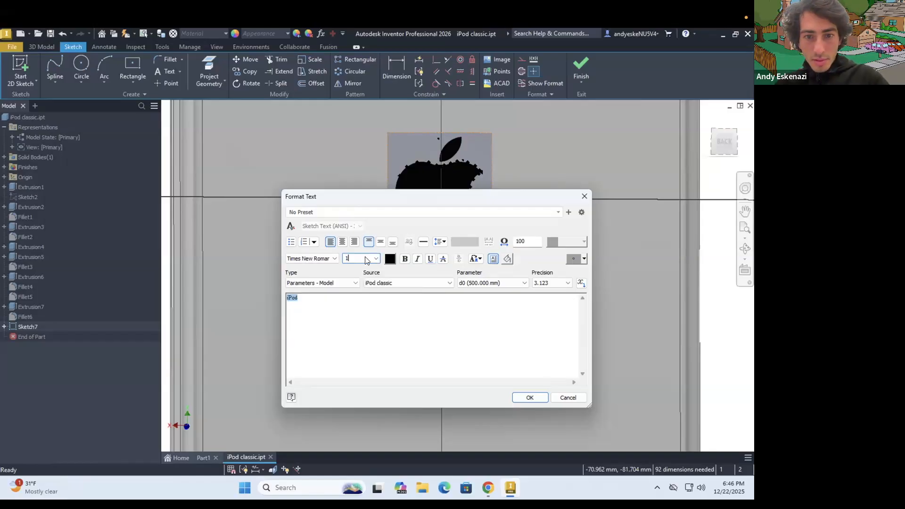
key("Return")
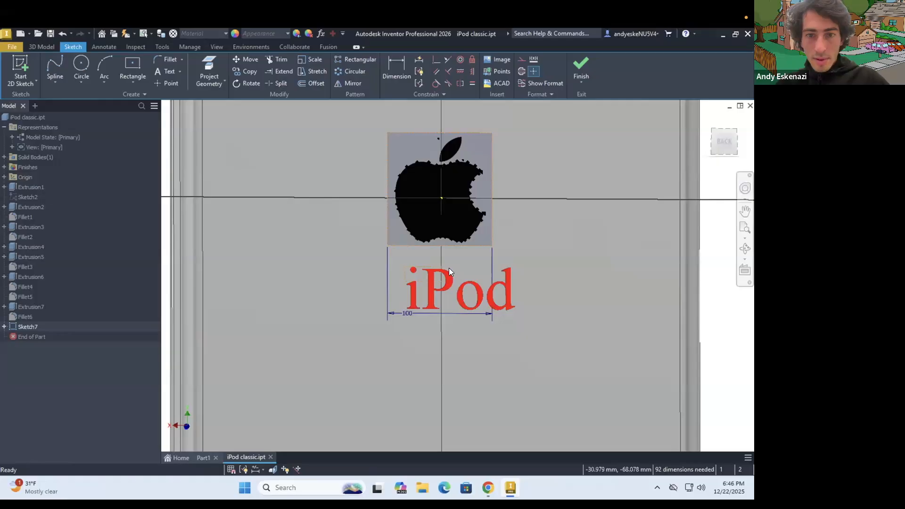
Move the iPod text up and sideways so it sits directly beneath the Apple logo image, roughly centred on it.
mouse_move(450, 272)
left_mouse_down()
mouse_move(520, 285)
mouse_move(475, 252)
left_mouse_up()
scroll(475, 251, "up", 3)
scroll(454, 205, "down", 5)
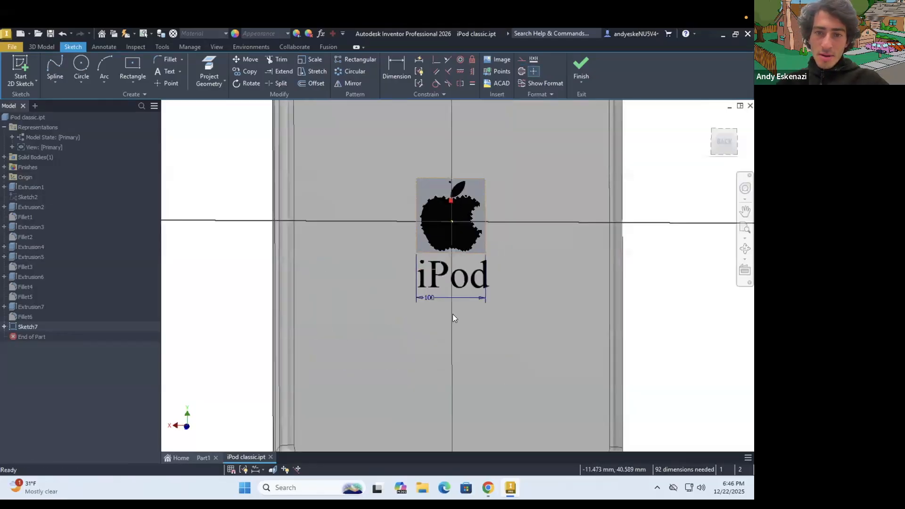
scroll(453, 314, "up", 3)
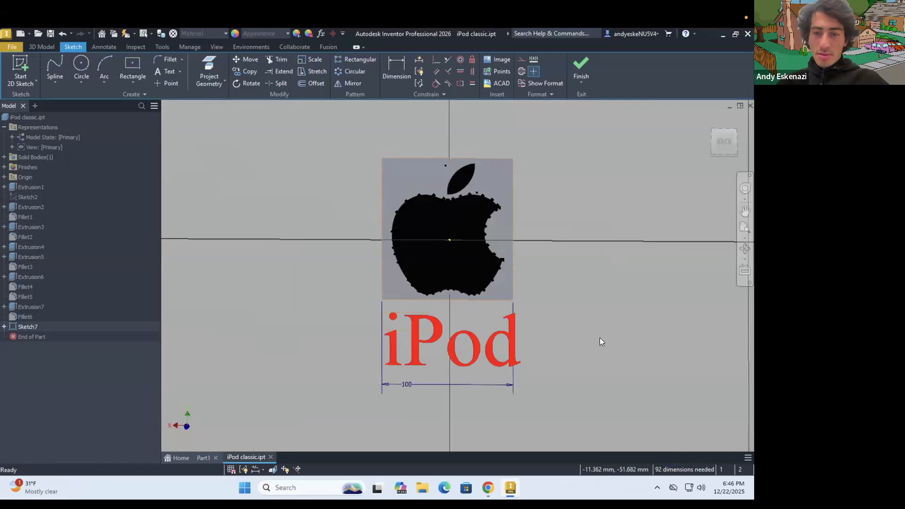
scroll(599, 338, "down", 5)
scroll(561, 307, "up", 3)
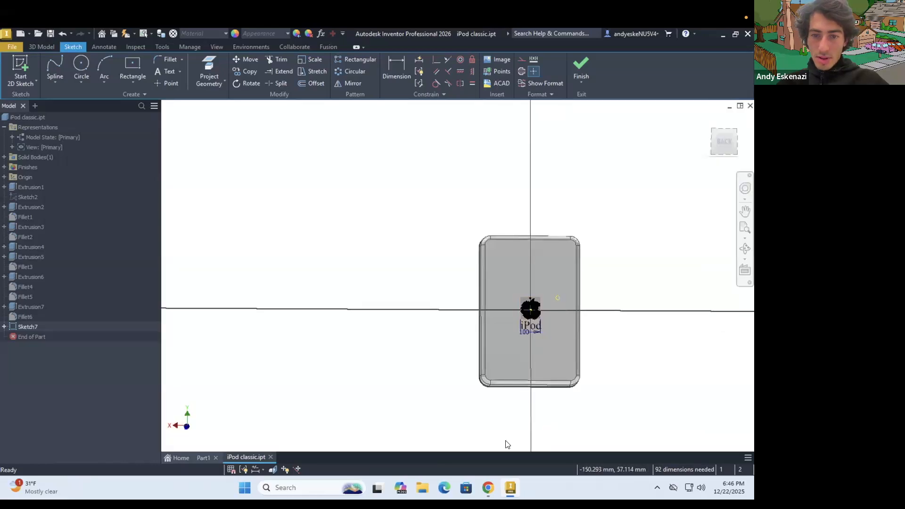
Check the logo and text placement in the browser's iPod photo, and nudge the sketch text slightly closer to the logo in Inventor.
left_click(489, 488)
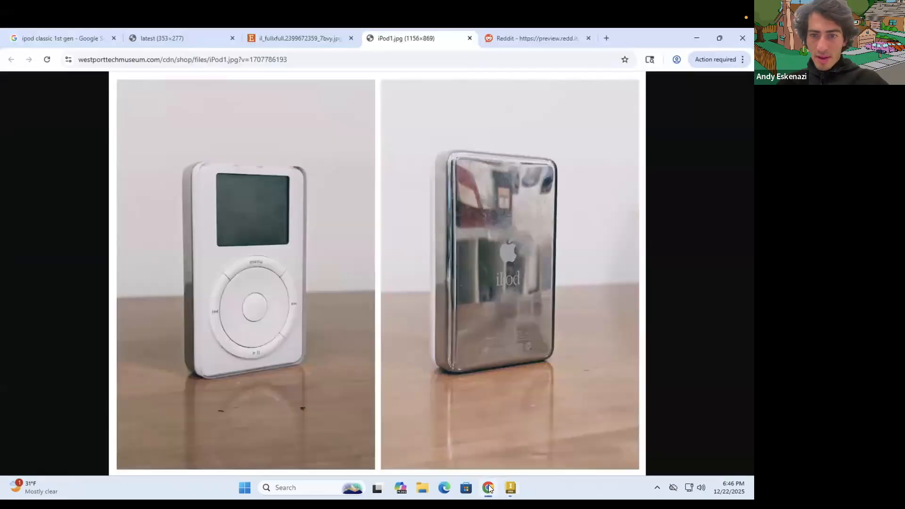
left_click(488, 488)
left_click_drag(464, 358, 467, 352)
scroll(468, 350, "up", 2)
middle_click_drag(468, 345, 472, 342, "shift")
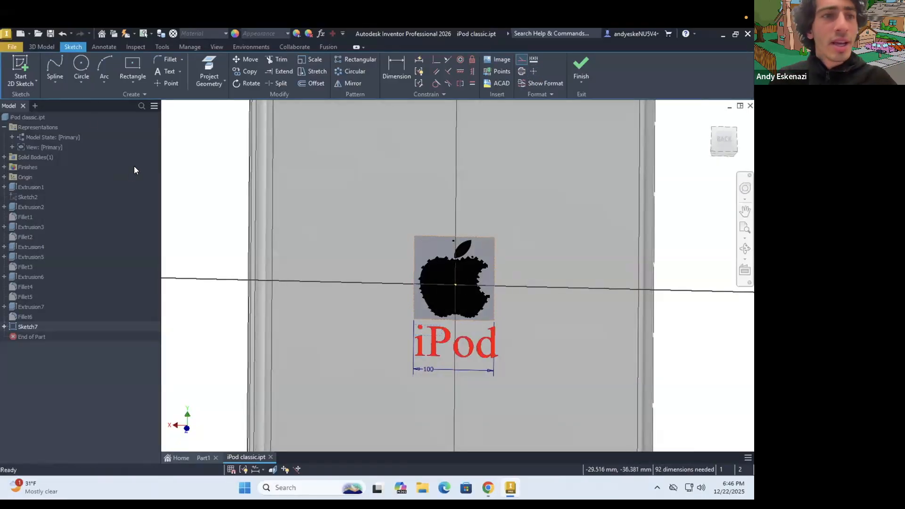
Start an Extrude from the back-face sketch with the apple body, the leaf and the iPod text as profiles.
left_click(34, 46)
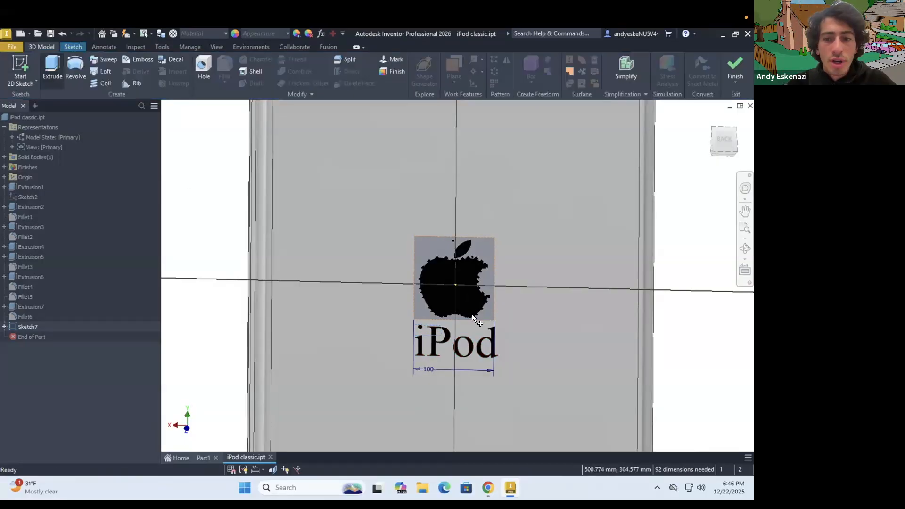
key("e")
left_click(465, 296)
scroll(469, 255, "down", 5)
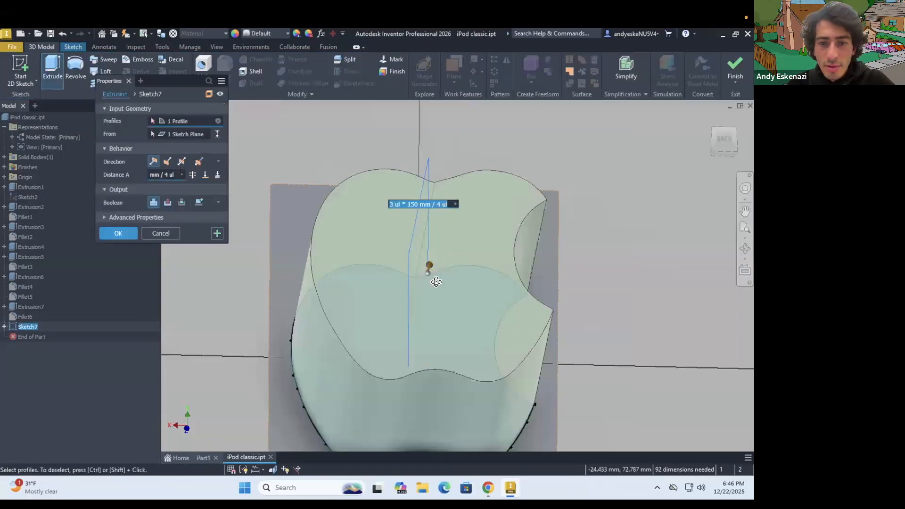
scroll(438, 229, "up", 3)
left_click(435, 227)
scroll(448, 268, "up", 3)
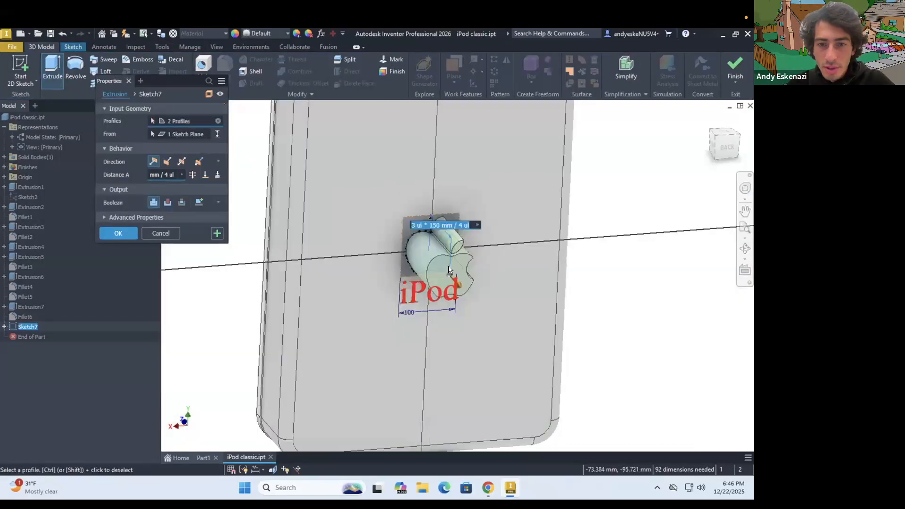
scroll(447, 262, "down", 3)
middle_click_drag(444, 285, 402, 314, "shift")
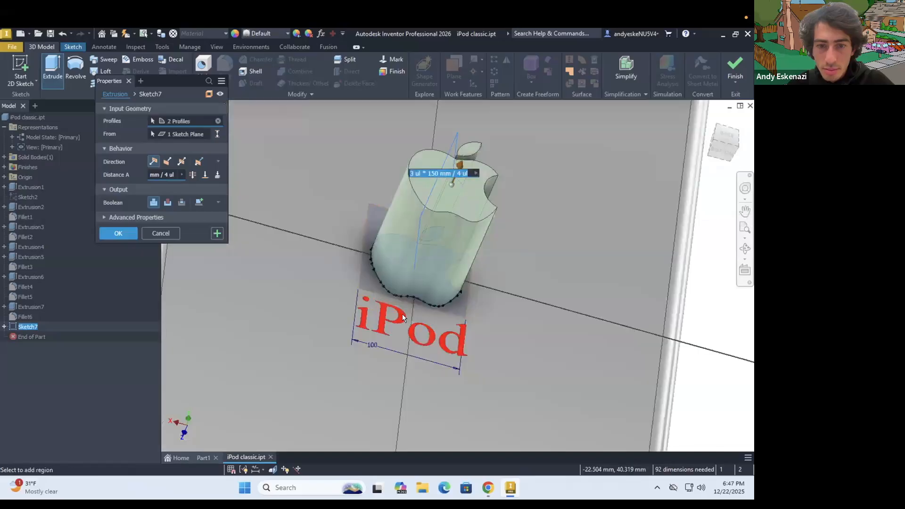
left_click(401, 314)
scroll(441, 340, "down", 3)
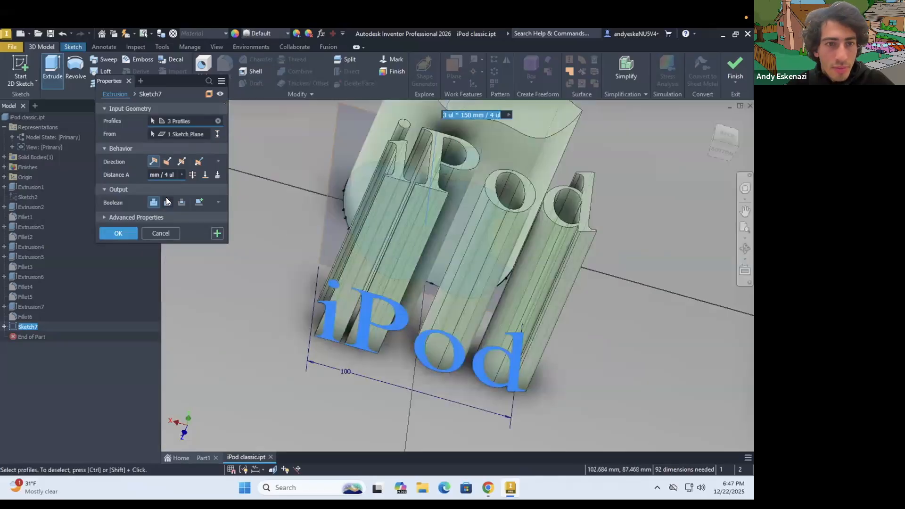
Extrude the logo and text profiles in the flipped direction as a shallow cut into the back face.
left_click(167, 162)
left_click(171, 174)
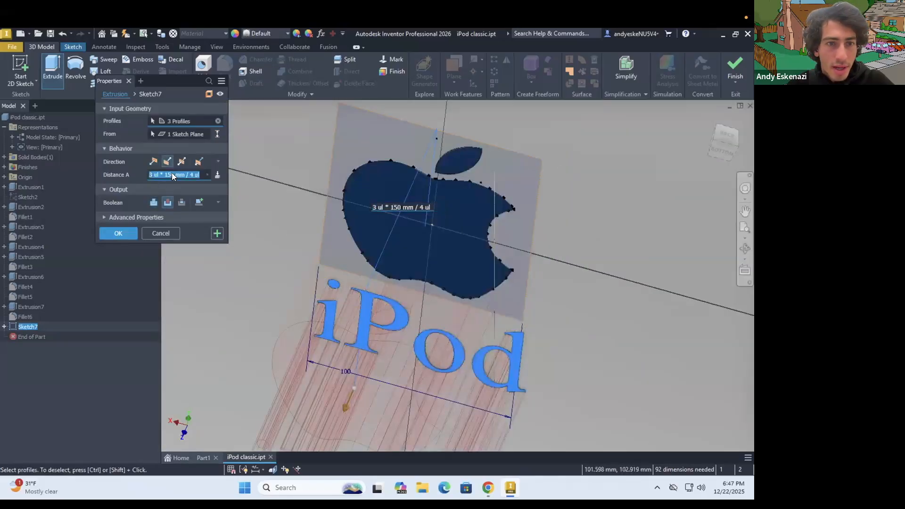
key("Return")
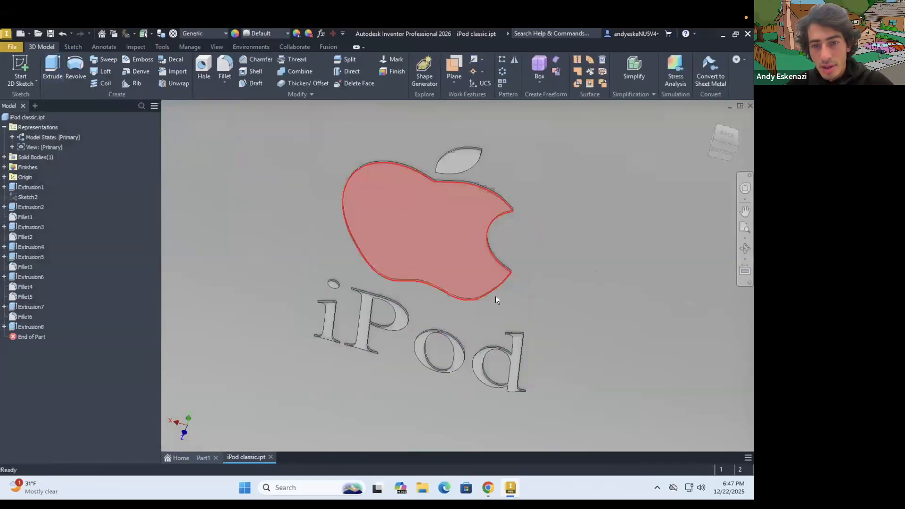
Set the feature appearance of the logo and text cut to White.
key("F6")
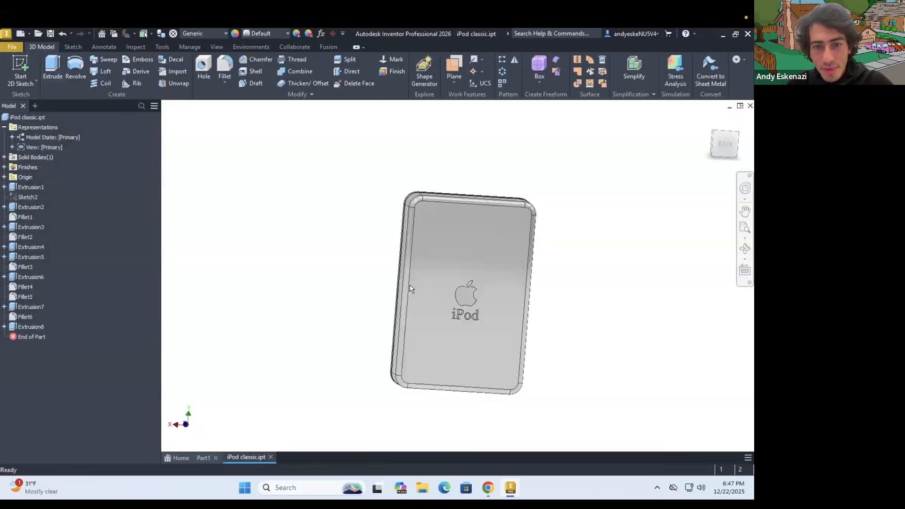
scroll(410, 285, "up", 3)
left_click(24, 327)
right_click(35, 327)
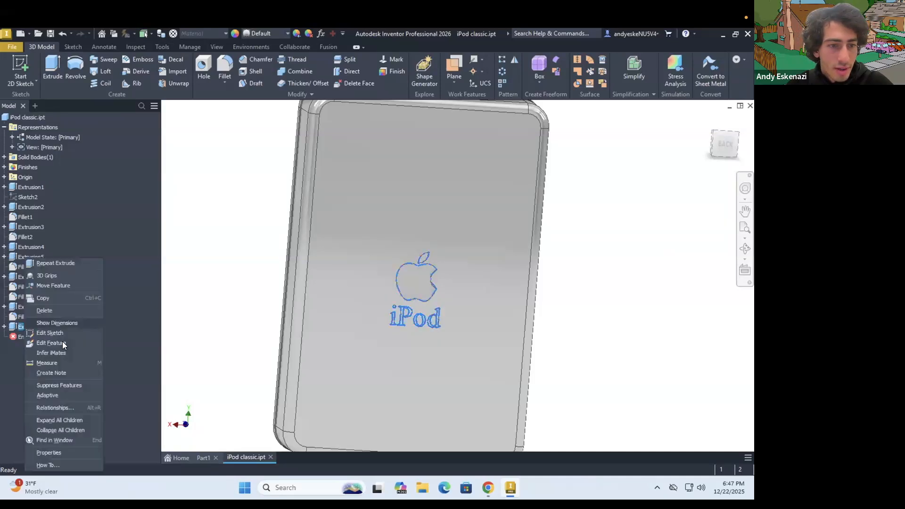
left_click(149, 294)
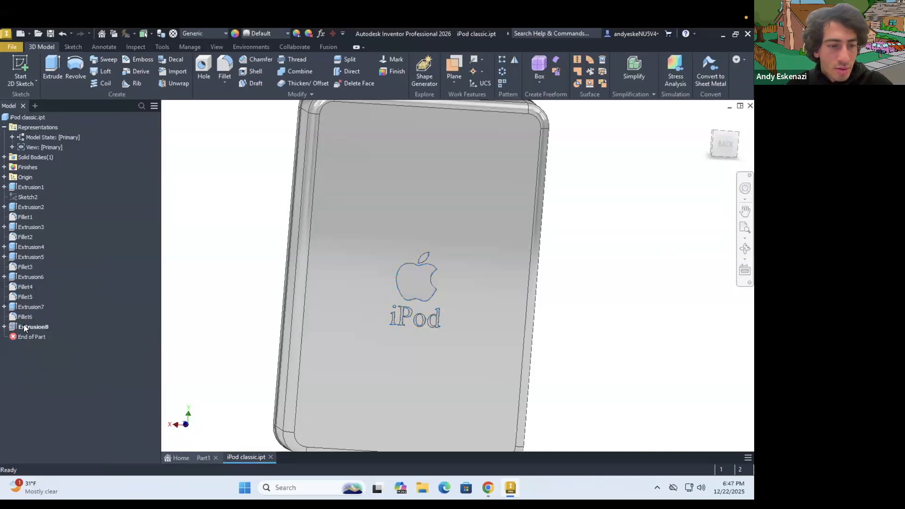
right_click(23, 324)
left_click(49, 451)
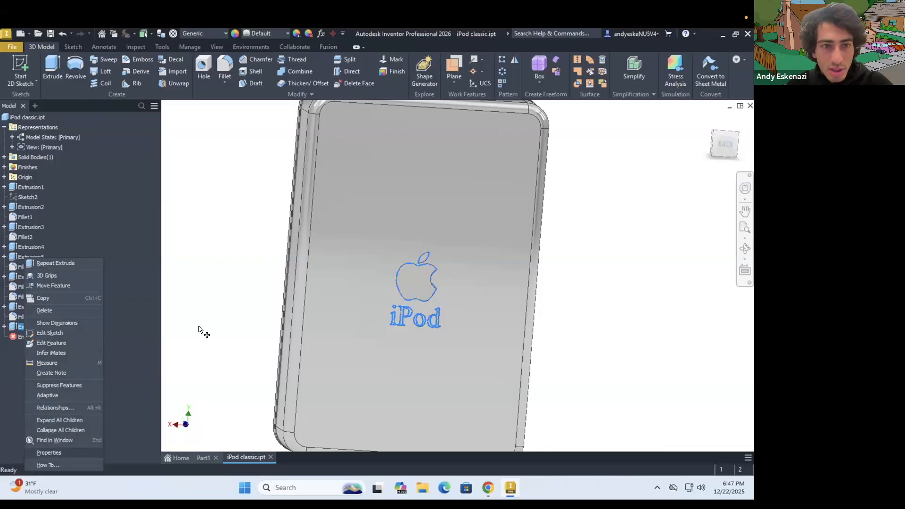
left_click(235, 287)
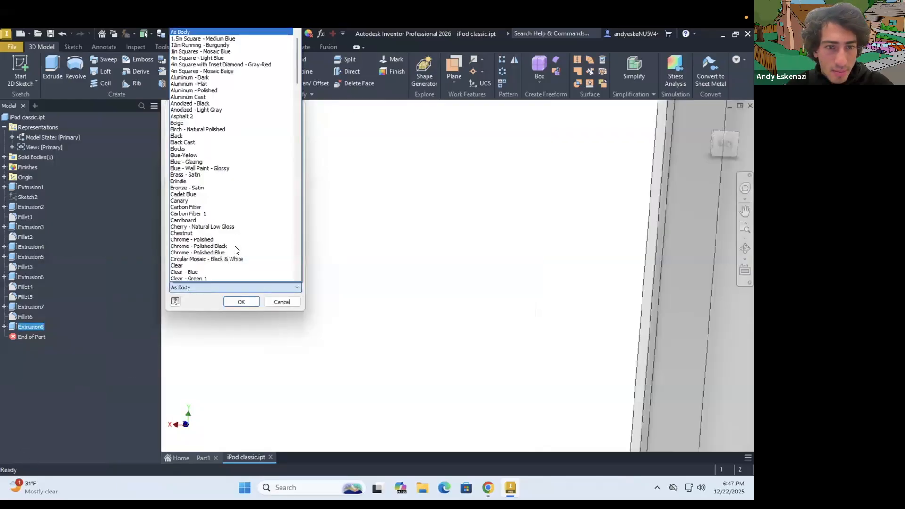
scroll(298, 121, "down", 10)
scroll(294, 137, "down", 15)
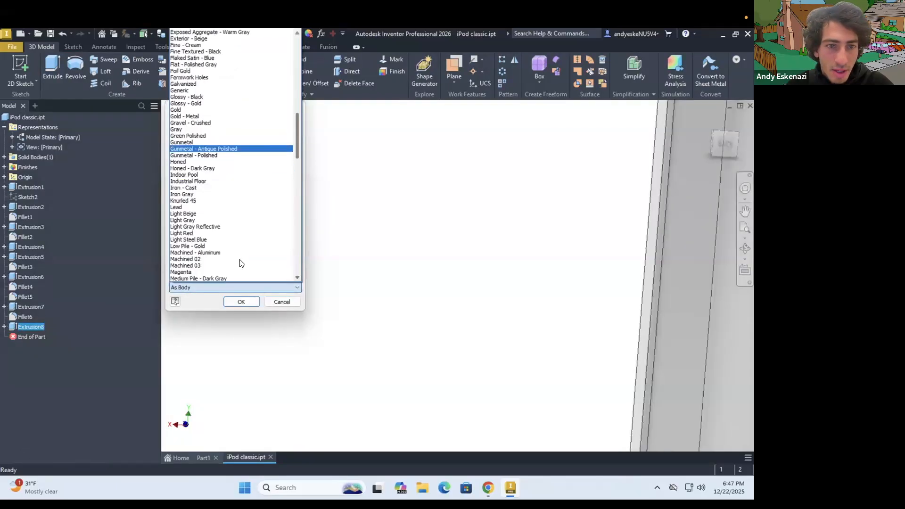
scroll(241, 263, "down", 15)
left_click(209, 222)
left_click(240, 302)
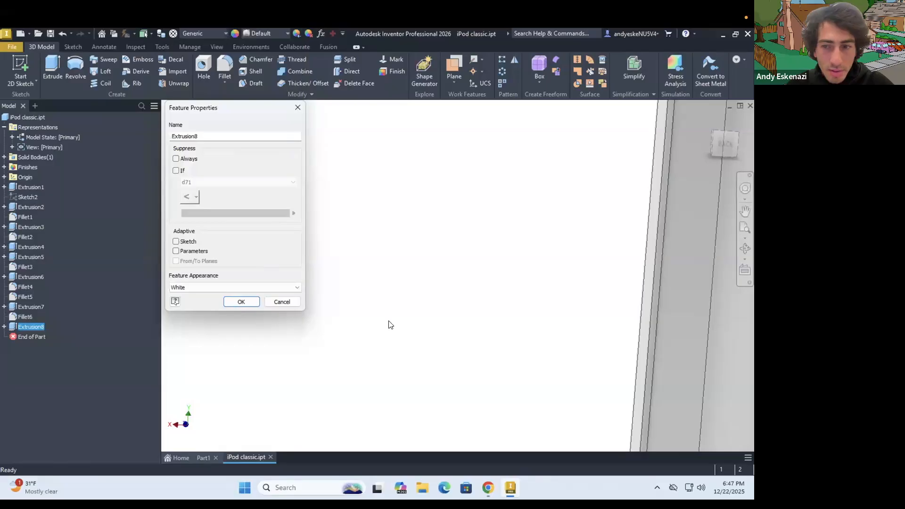
Examine the engraved back of the iPod and the finished model's front from several angles.
scroll(398, 312, "up", 5)
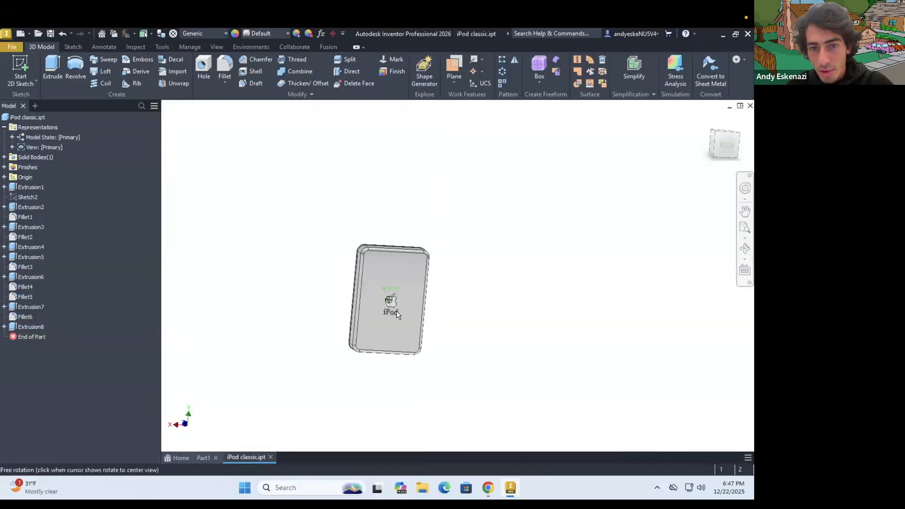
scroll(396, 311, "down", 6)
mouse_move(353, 310)
middle_mouse_down("shift")
mouse_move(356, 278)
mouse_move(380, 275)
mouse_move(388, 297)
middle_mouse_up("shift")
scroll(388, 297, "up", 6)
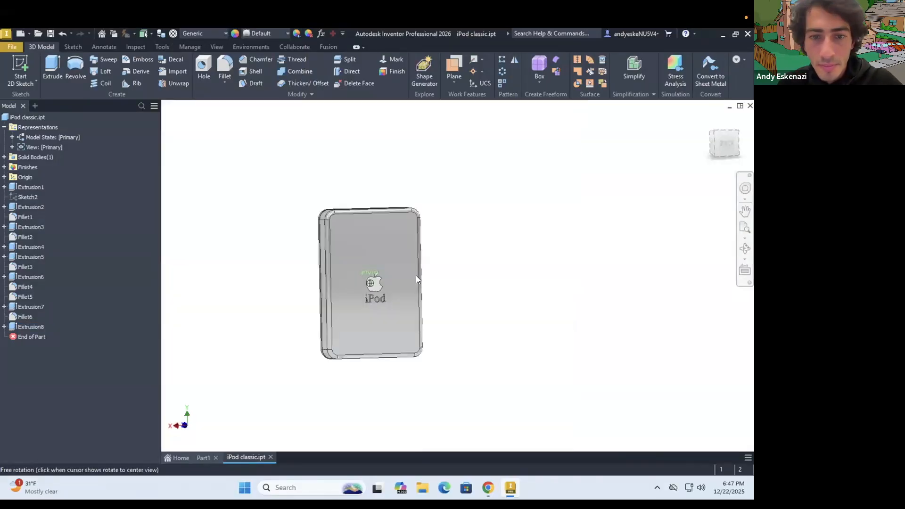
middle_click_drag(481, 265, 464, 264, "shift")
scroll(467, 264, "down", 3)
scroll(528, 200, "up", 3)
middle_click_drag(306, 272, 500, 276, "shift")
key("F6")
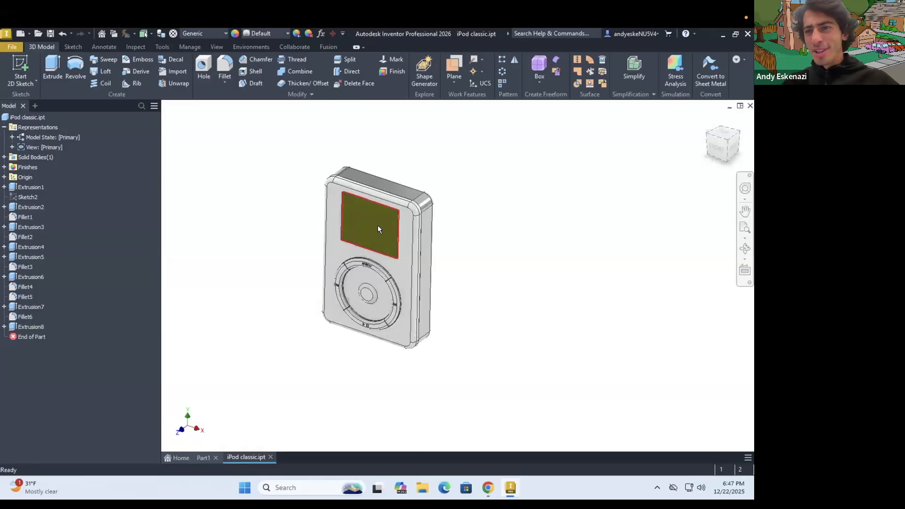
Look through the iPod reference images in the browser, including the labelled Reddit poster, and return to the Inventor model.
left_click(483, 479)
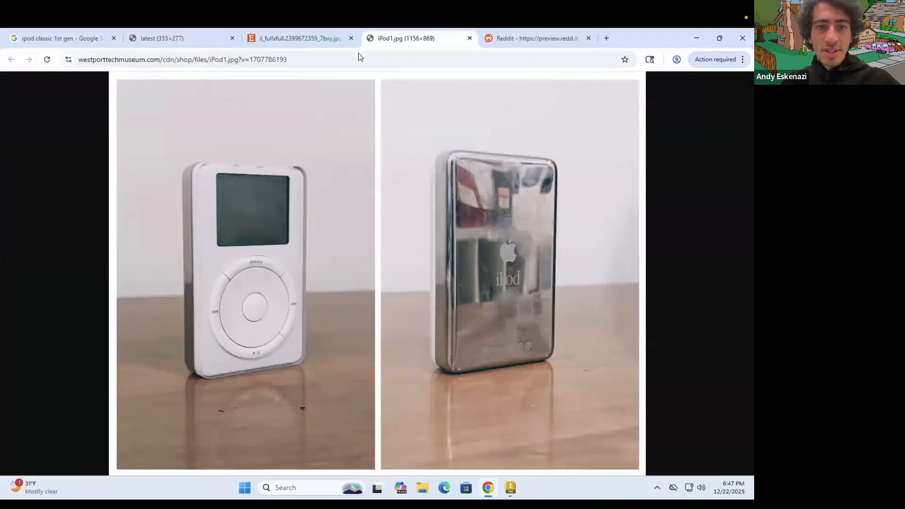
left_click(325, 40)
left_click(519, 41)
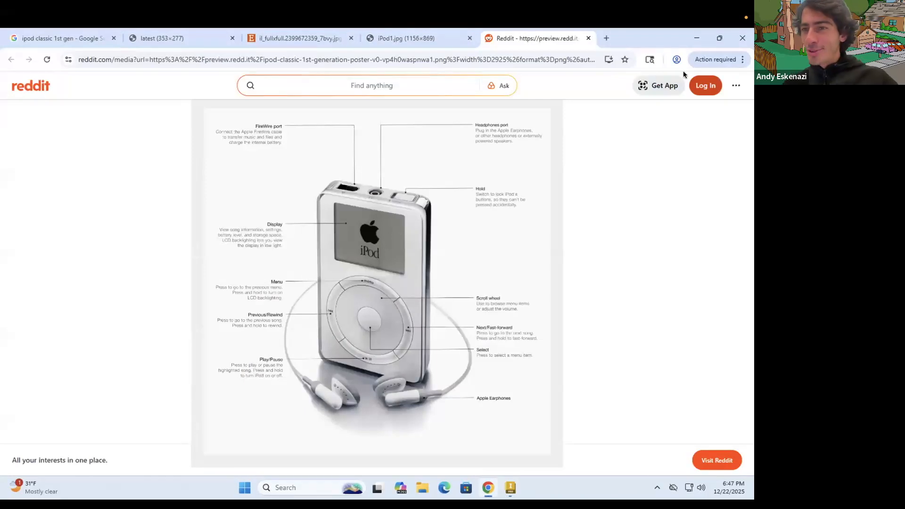
left_click(696, 38)
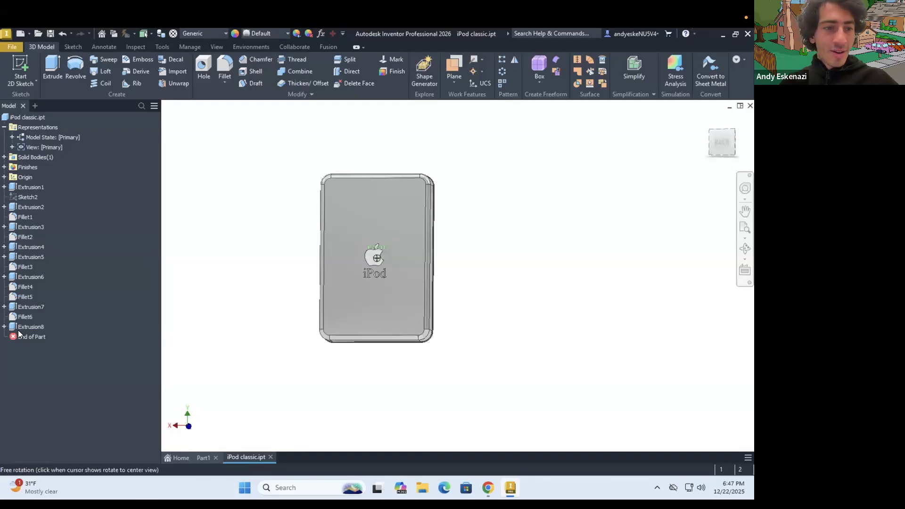
Open the sketch under the logo and text cut for editing.
left_click(4, 326)
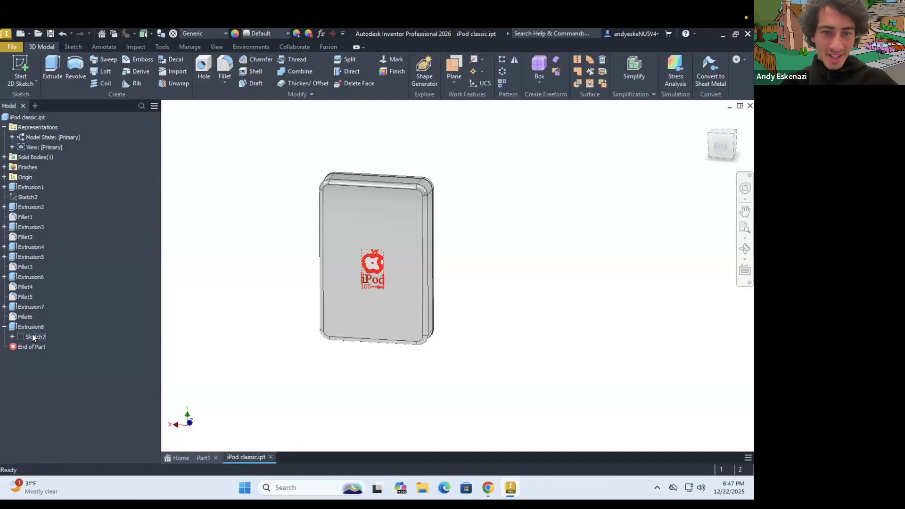
left_click(34, 336)
right_click(33, 334)
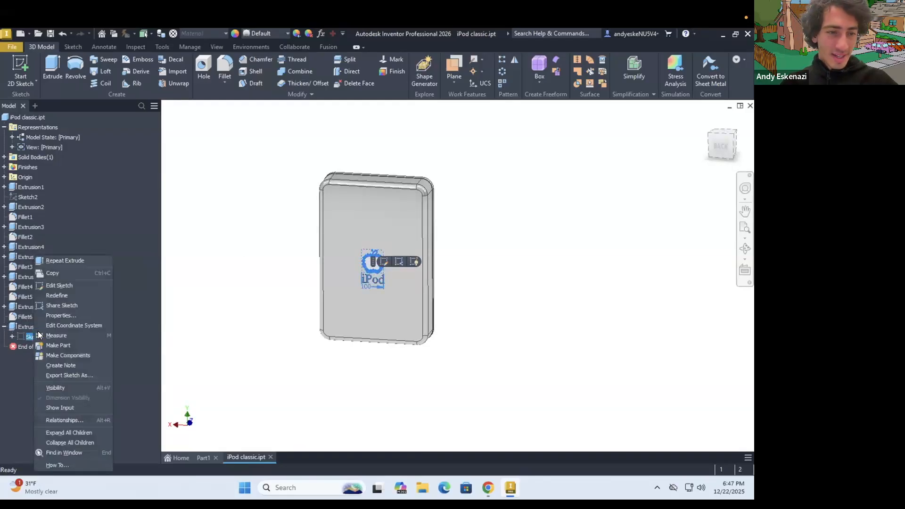
left_click(59, 286)
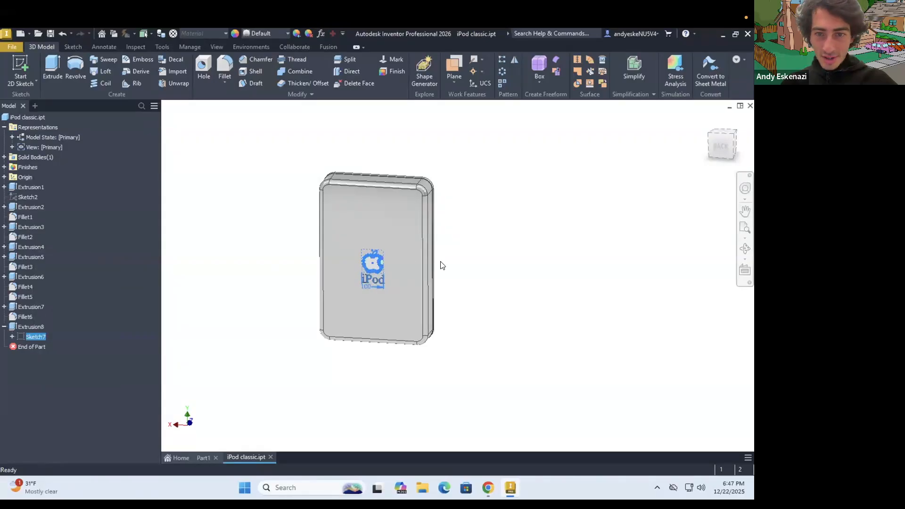
scroll(511, 269, "up", 5)
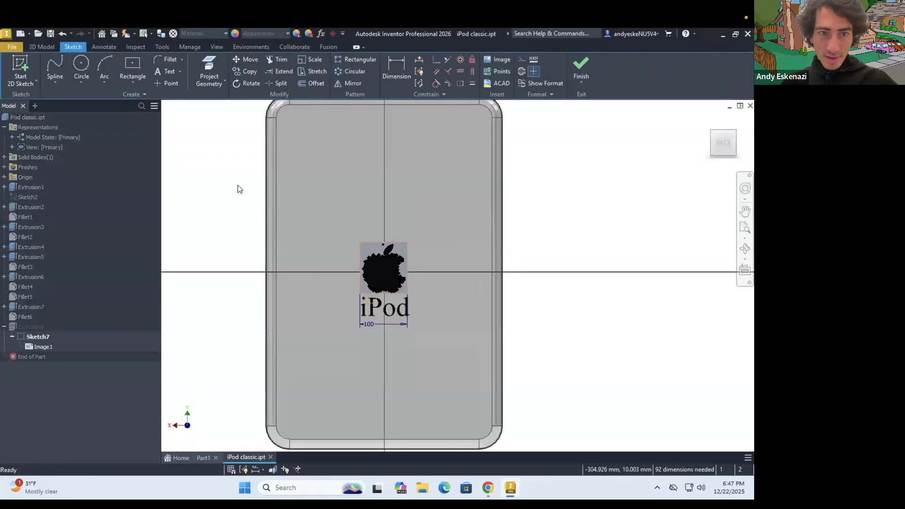
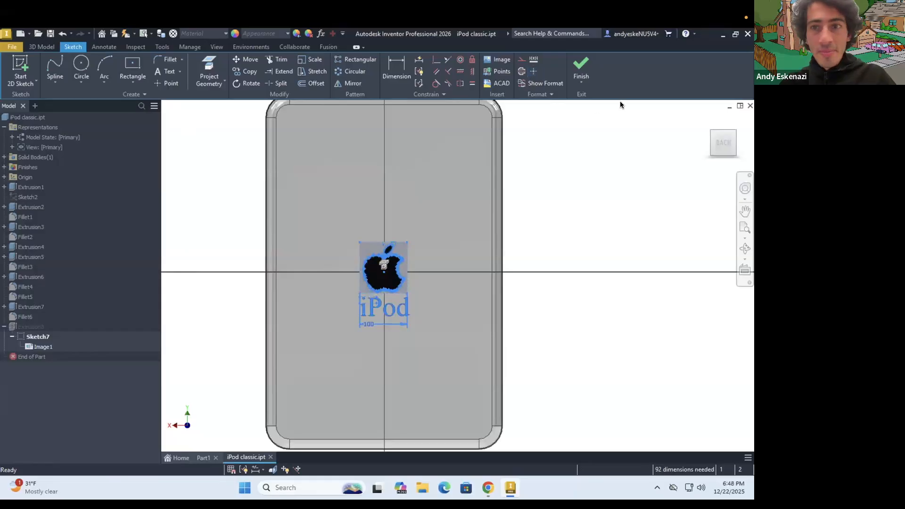
Paste the copied Apple logo and iPod text geometry into a new sketch on the green display face.
left_click(583, 66)
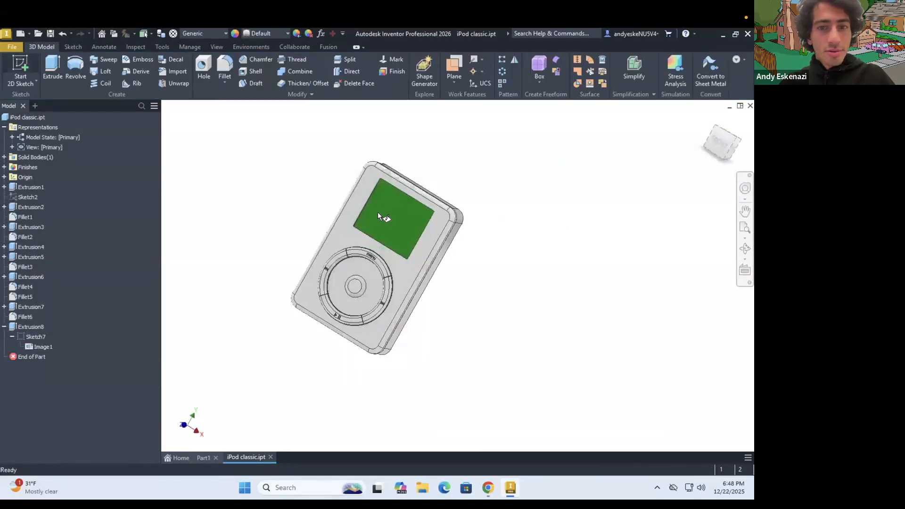
key("s")
left_click(375, 219)
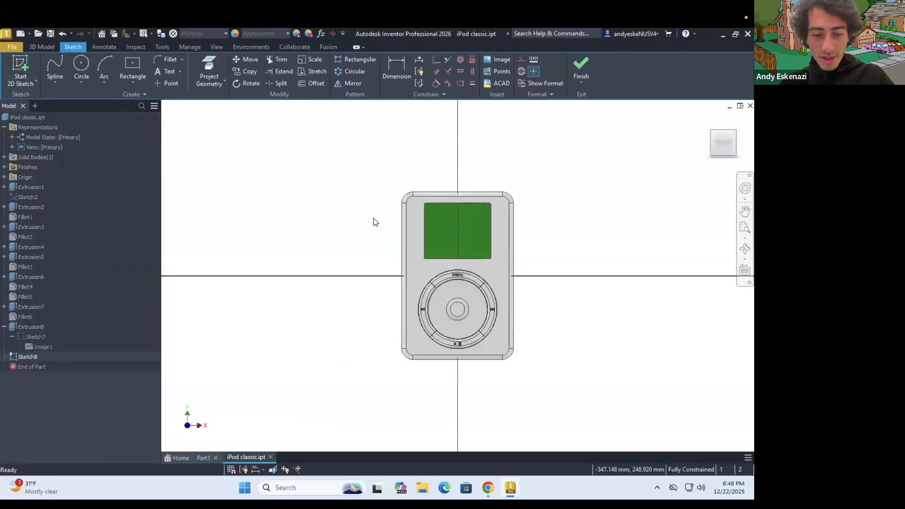
key("ctrl+v")
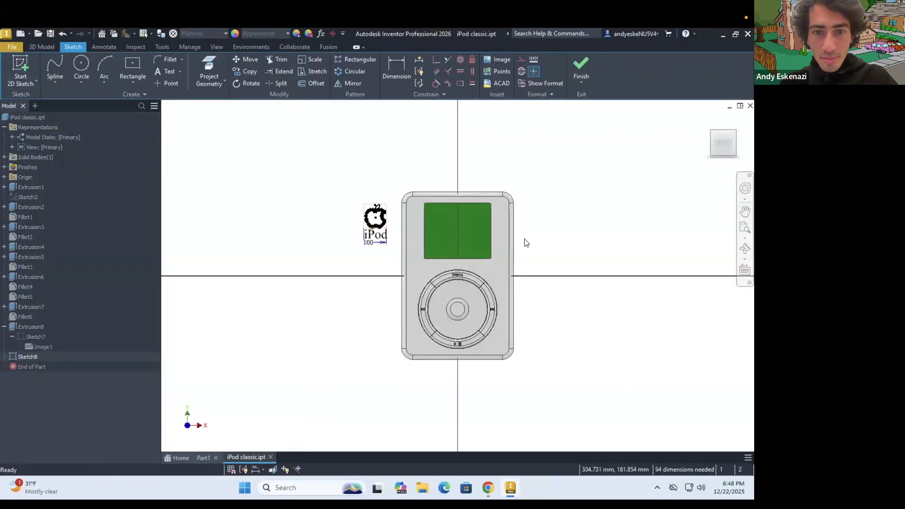
Move the pasted Apple logo and iPod text to the middle of the green display.
scroll(223, 175, "up", 3)
left_click_drag(193, 145, 282, 272)
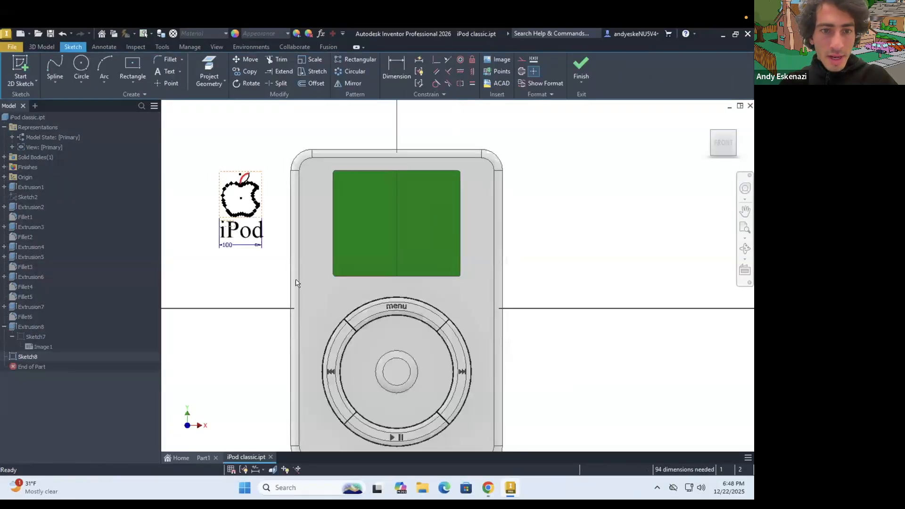
left_click_drag(261, 199, 376, 214)
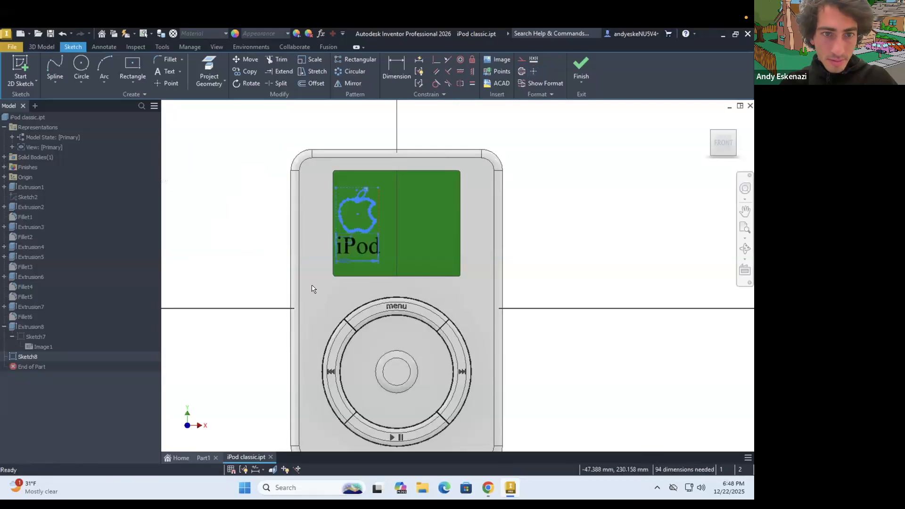
key("ctrl+z")
key("ctrl+z")
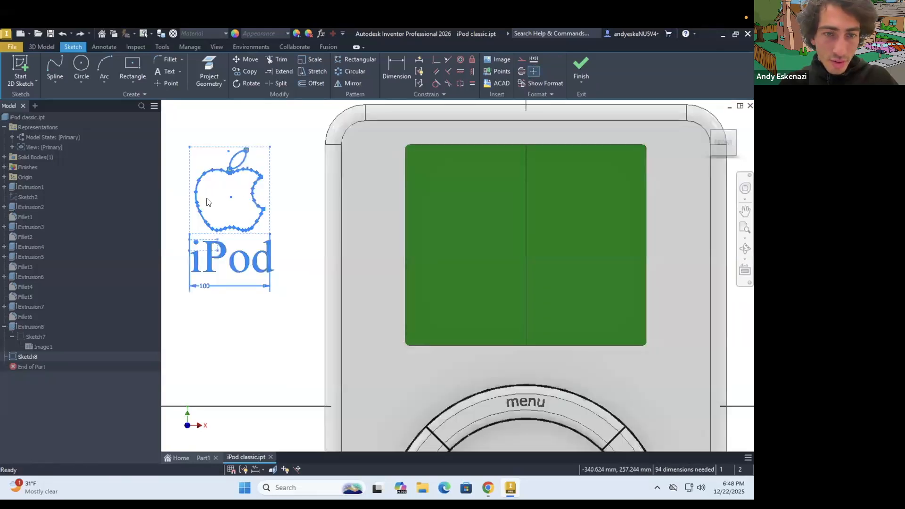
left_click_drag(220, 205, 412, 235)
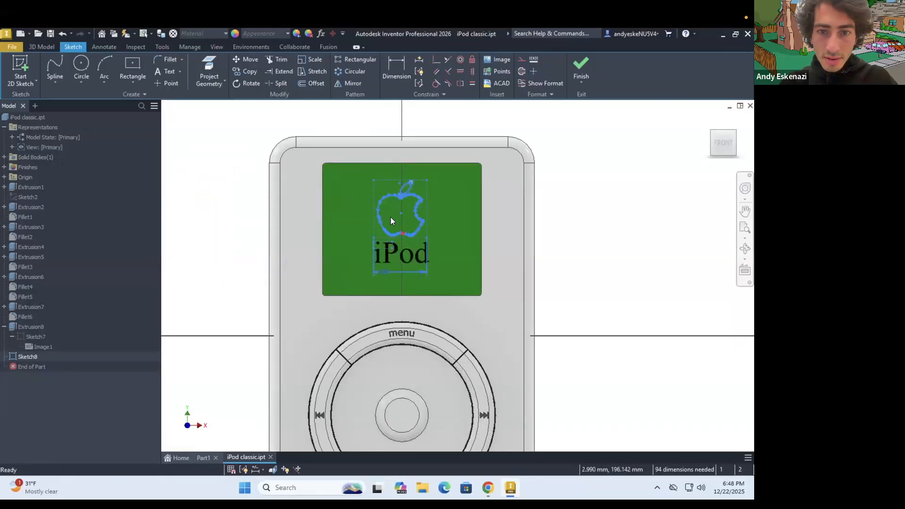
scroll(392, 217, "up", 3)
middle_click_drag(394, 212, 429, 245, "shift")
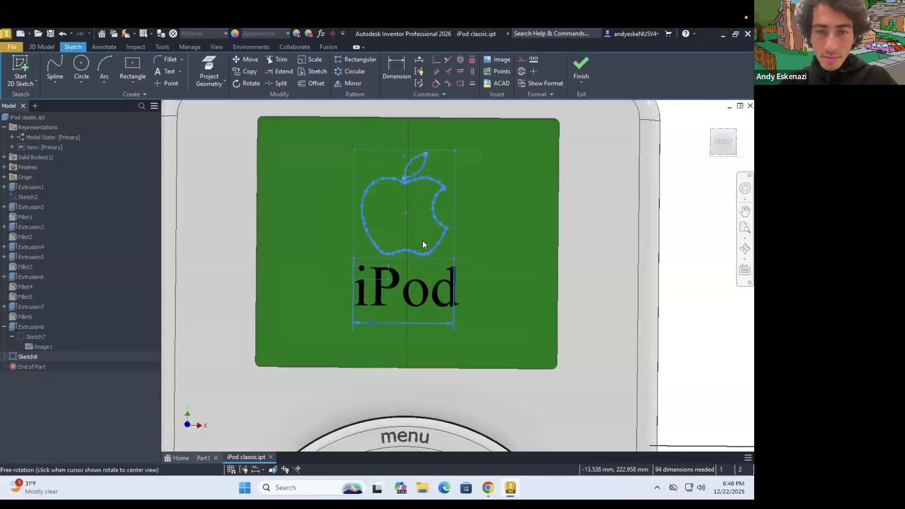
scroll(420, 243, "down", 4)
scroll(419, 237, "up", 5)
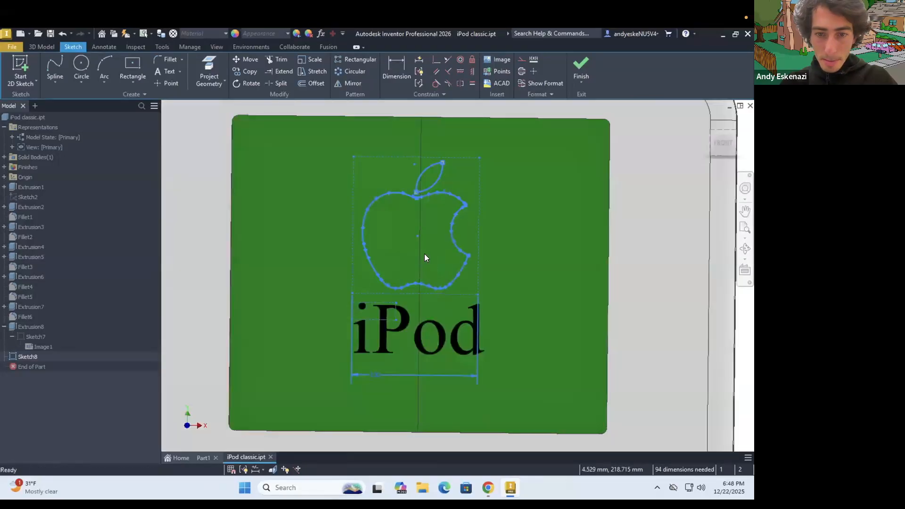
scroll(414, 254, "down", 4)
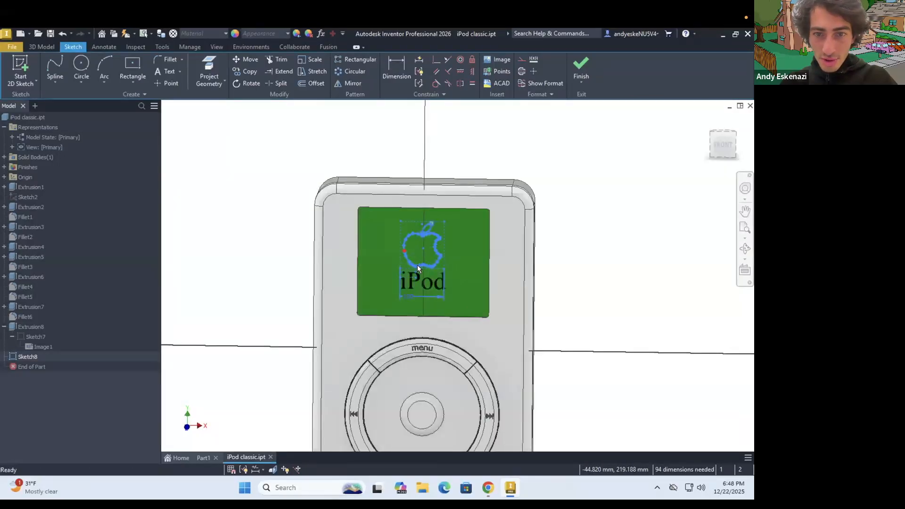
scroll(419, 266, "up", 3)
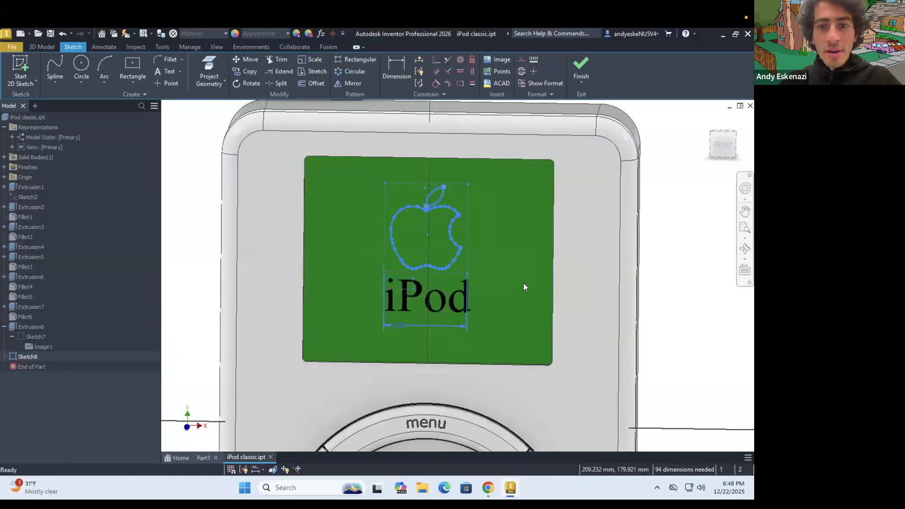
Extrude the Apple logo, its leaf and the iPod text as a 1 mm cut into the display.
left_click(545, 267)
left_click(43, 47)
left_click(55, 64)
left_click(443, 241)
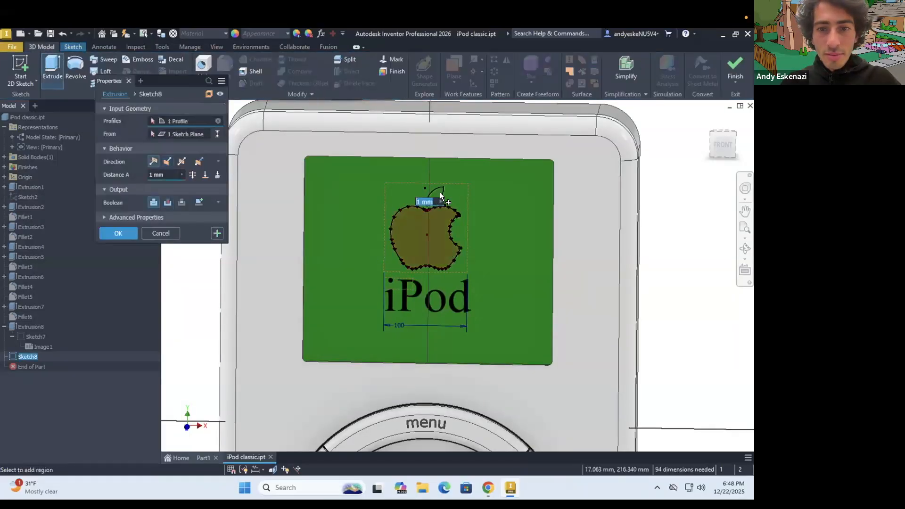
scroll(429, 306, "up", 3)
left_click(428, 307)
middle_click_drag(423, 316, 425, 280, "shift")
middle_click_drag(163, 195, 173, 165, "shift")
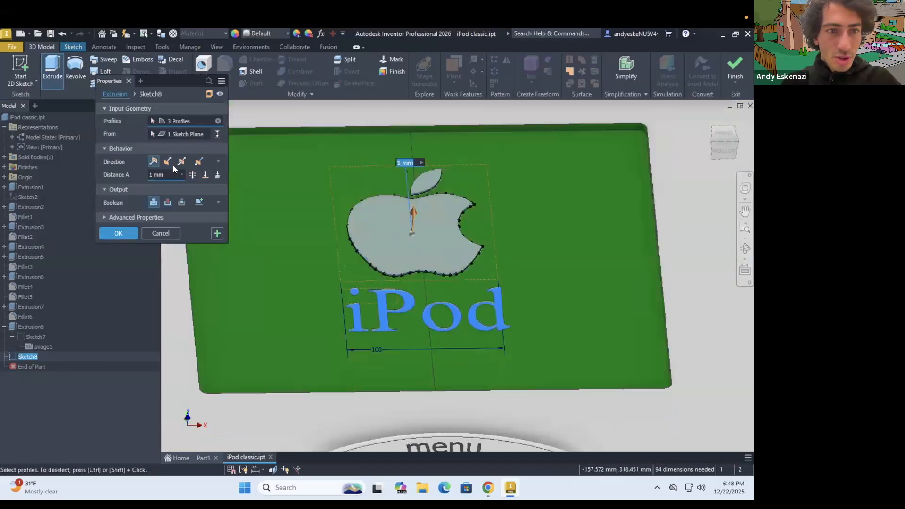
left_click(167, 202)
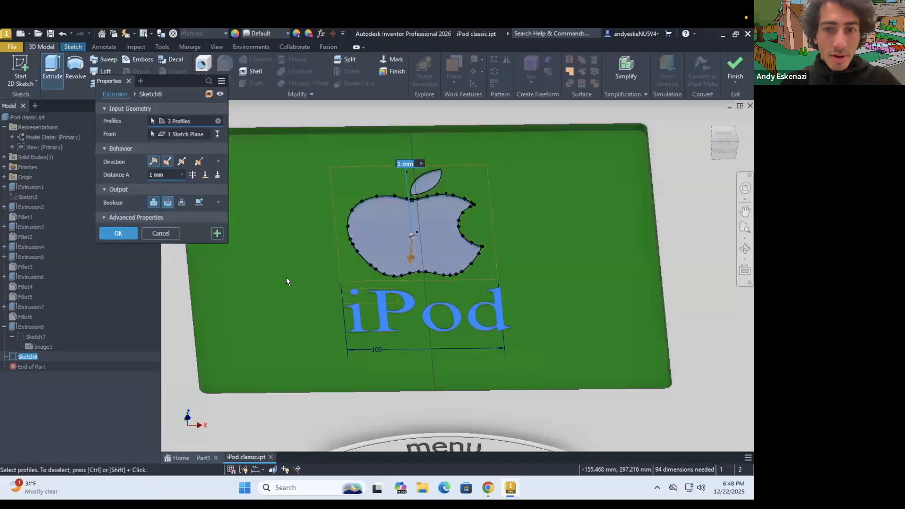
key("Return")
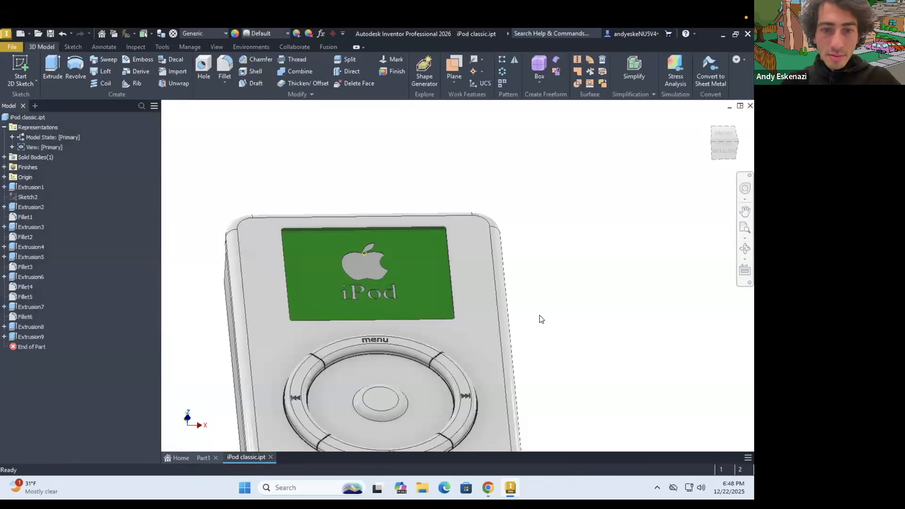
Set the feature appearance of the display's logo and text cut to a dark gray finish.
scroll(533, 318, "up", 2)
scroll(443, 287, "down", 3)
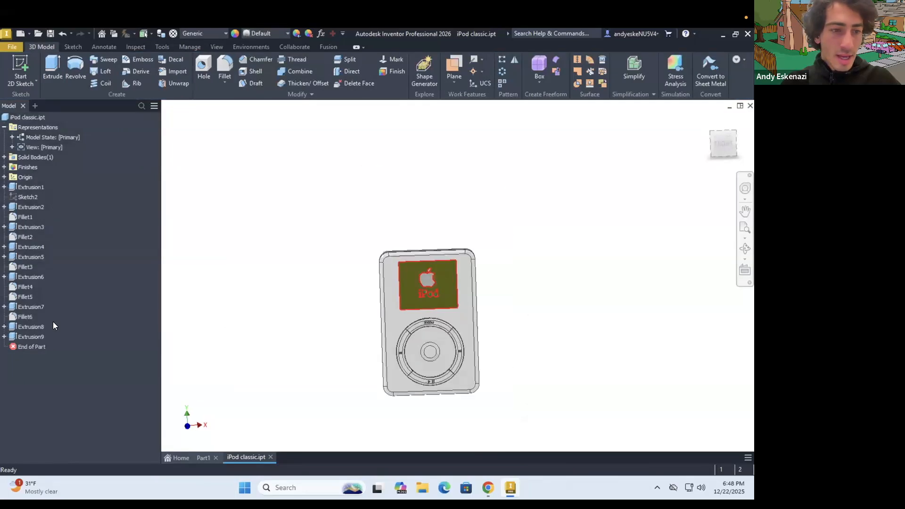
right_click(30, 338)
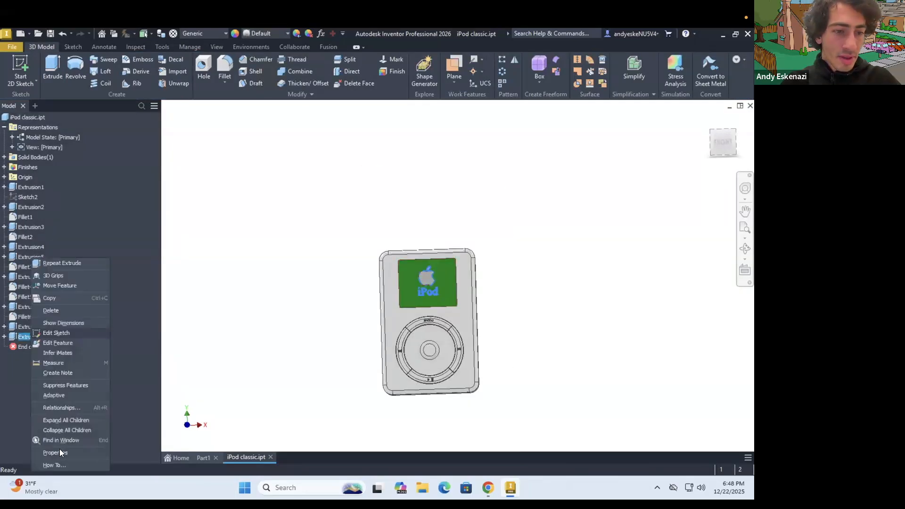
left_click(55, 453)
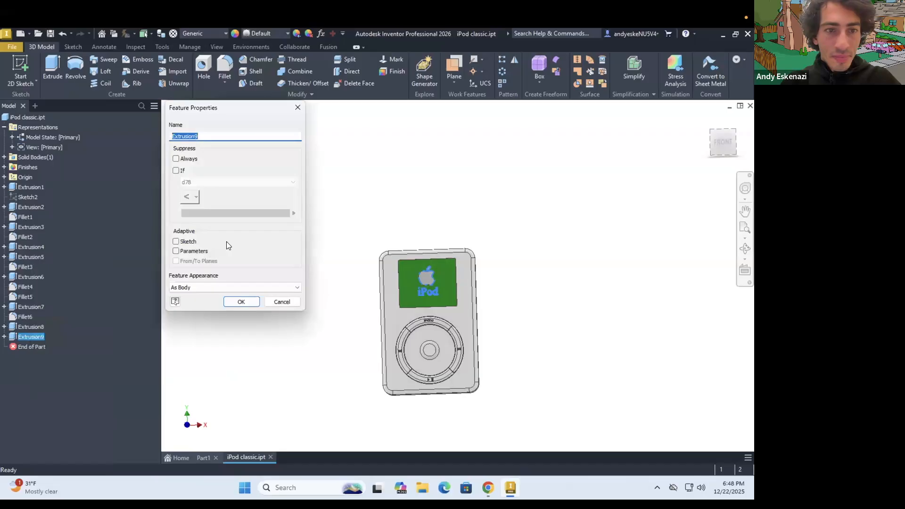
left_click(238, 287)
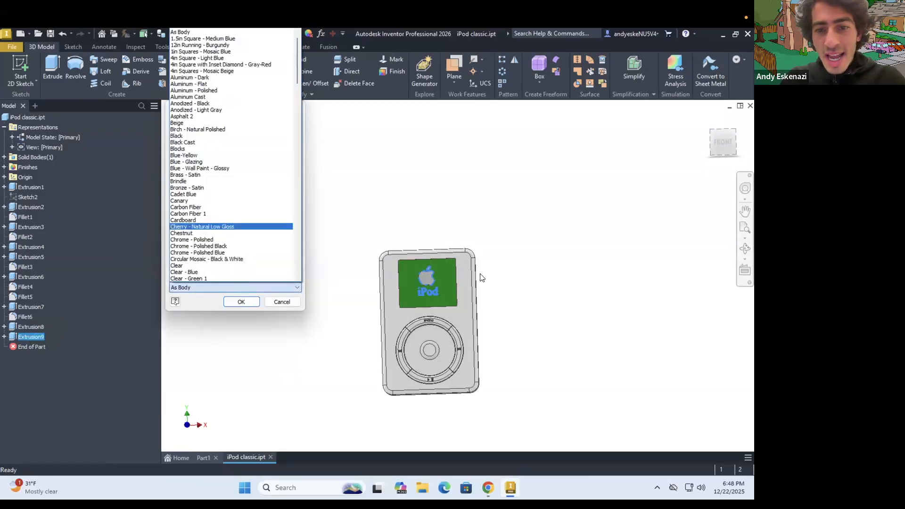
key("Down")
key("Down")
key("Down")
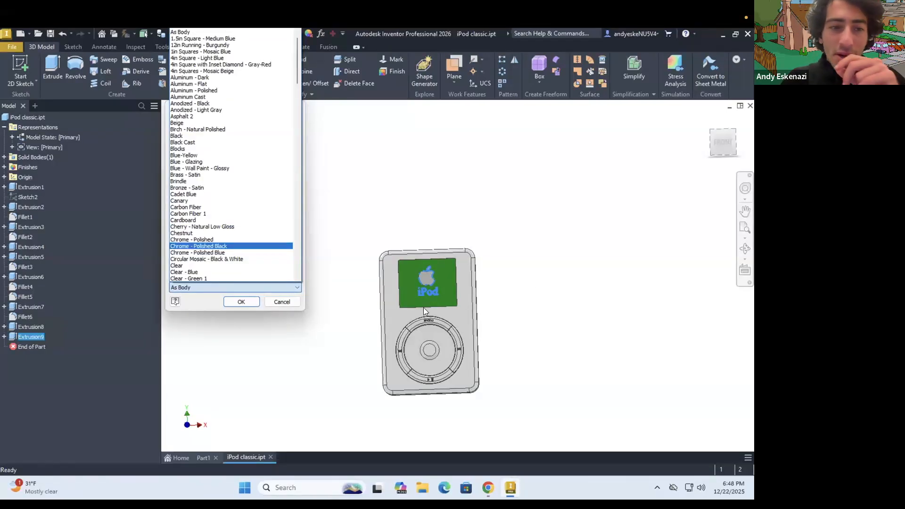
left_click(298, 86)
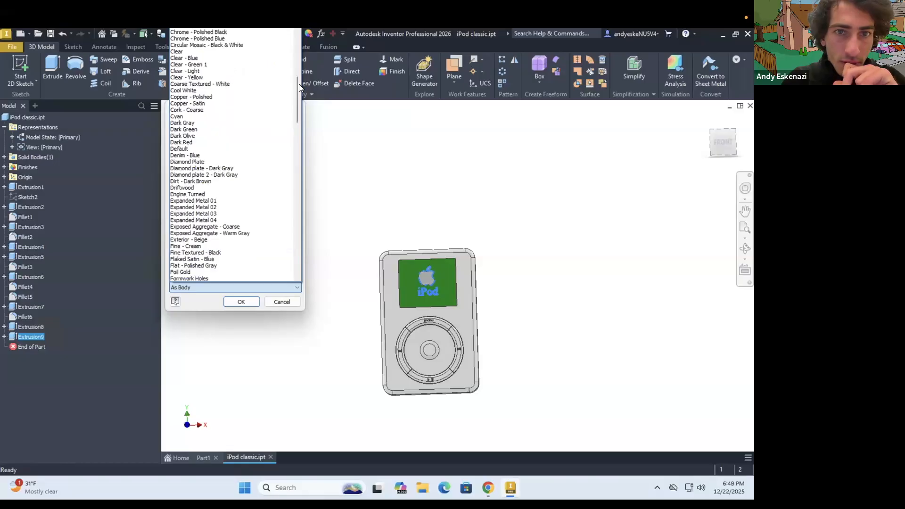
scroll(295, 147, "down", 19)
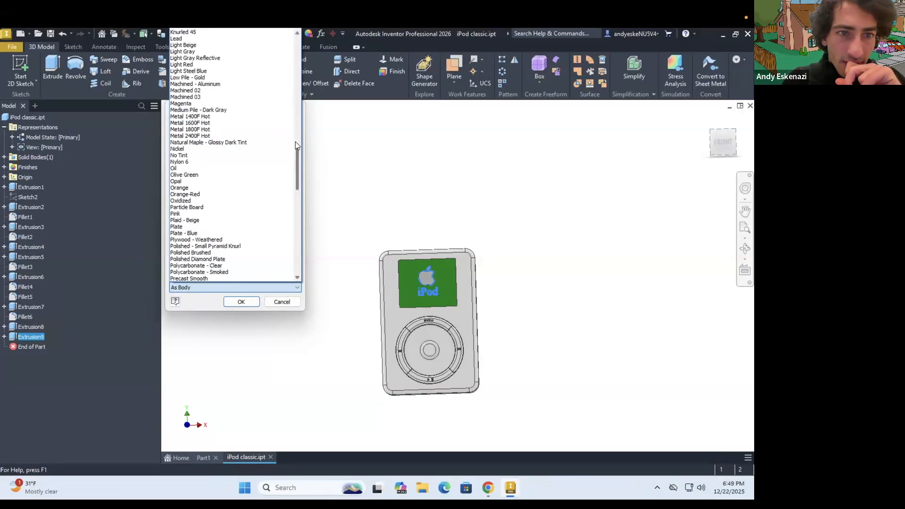
scroll(298, 123, "up", 7)
scroll(204, 132, "up", 2)
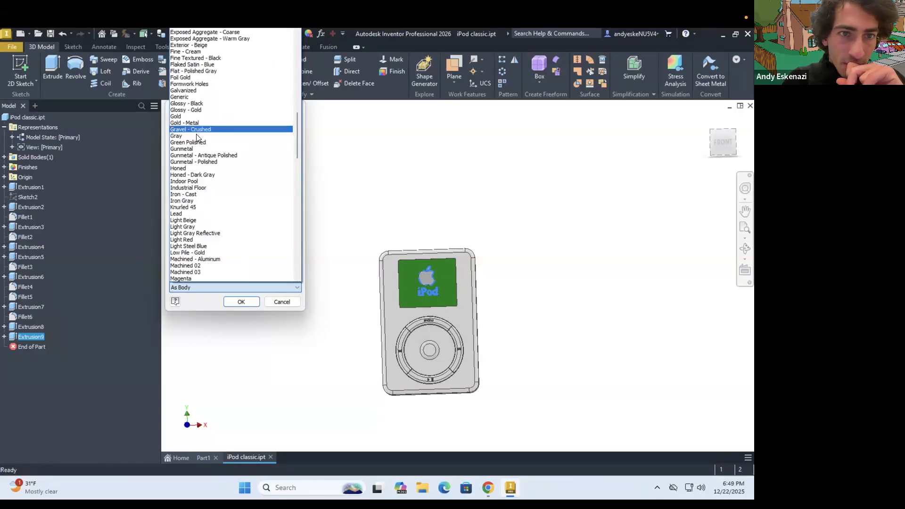
left_click(241, 303)
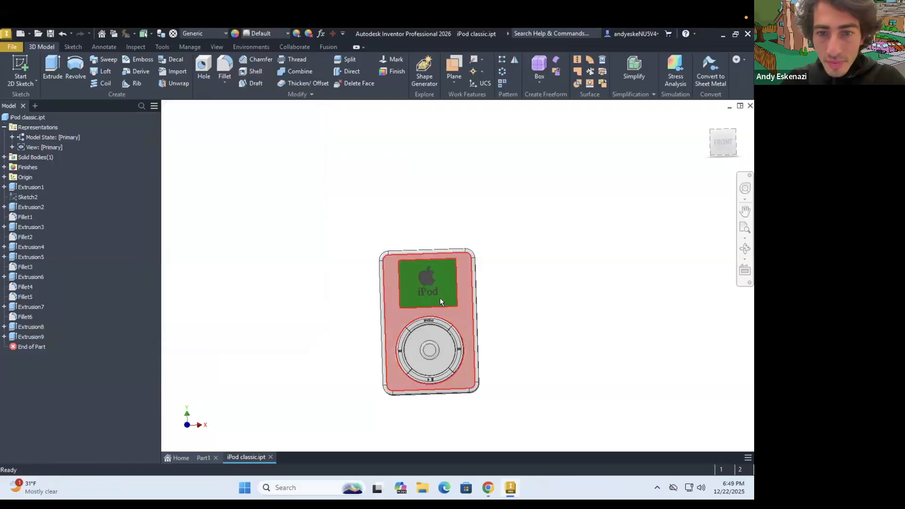
Examine the model's front and back from several angles and compare it with the labelled Reddit poster in the browser.
scroll(443, 288, "down", 5)
scroll(444, 283, "up", 4)
middle_click_drag(447, 271, 435, 273, "shift")
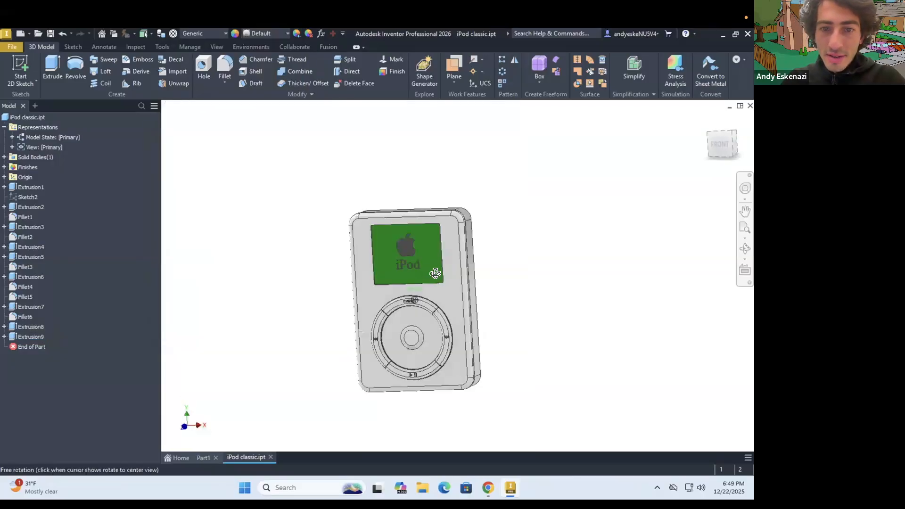
scroll(593, 298, "up", 3)
middle_click_drag(554, 317, 560, 319, "shift")
scroll(560, 316, "down", 3)
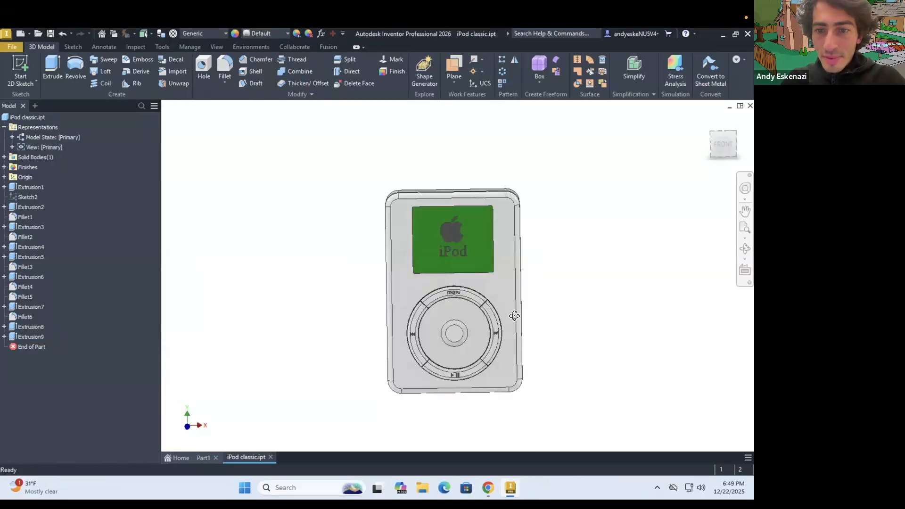
middle_click_drag(505, 323, 518, 319, "shift")
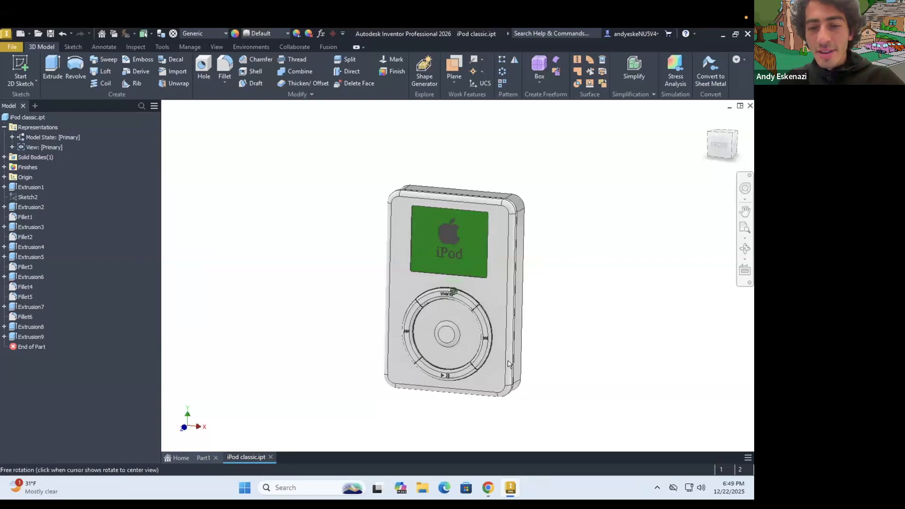
left_click(488, 488)
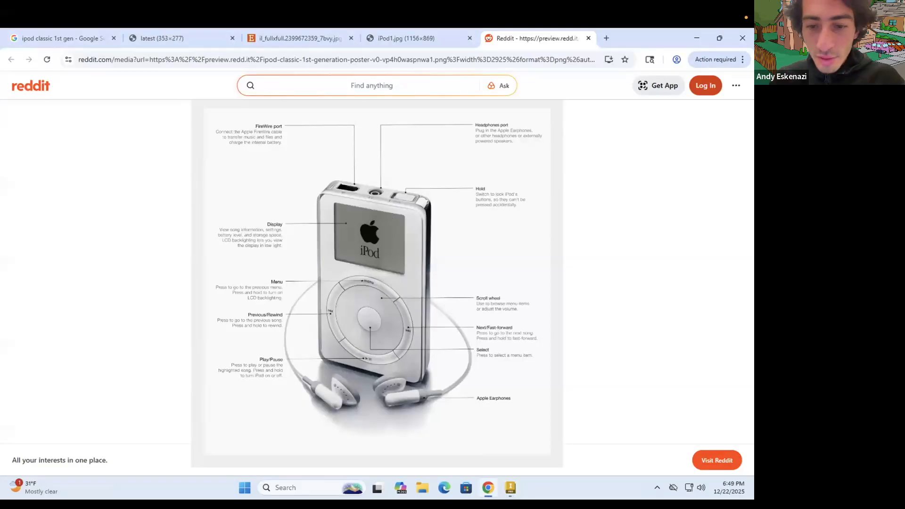
mouse_move(489, 491)
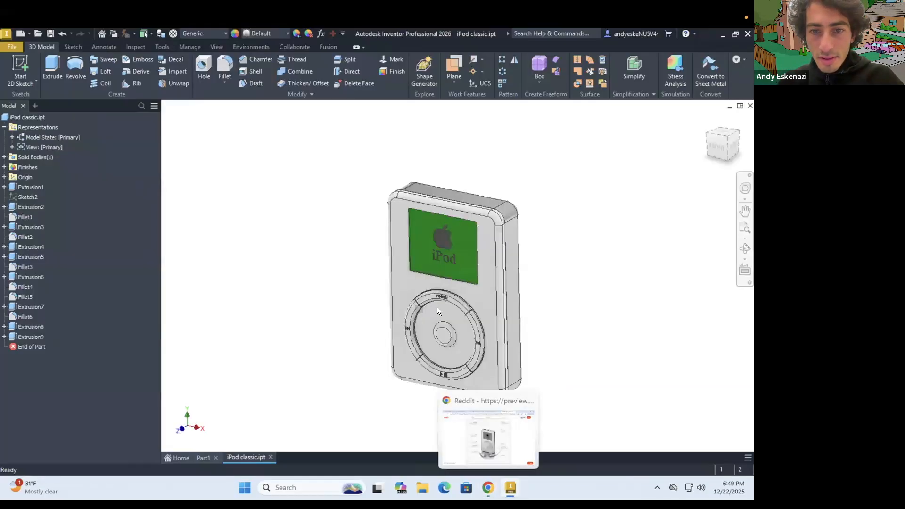
middle_click_drag(433, 300, 564, 366, "shift")
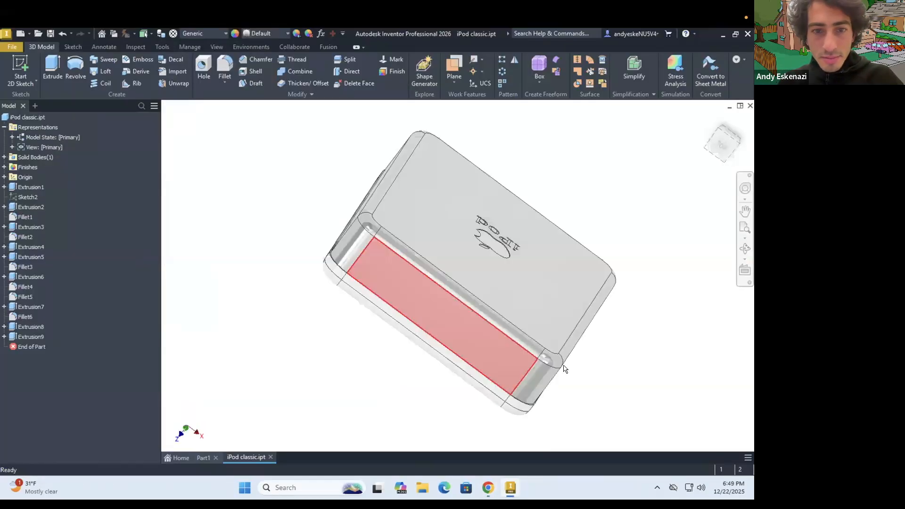
Look through the browser's iPod reference images, including the Facebook photo comparing first and second generation top designs, and return to Inventor.
left_click(480, 484)
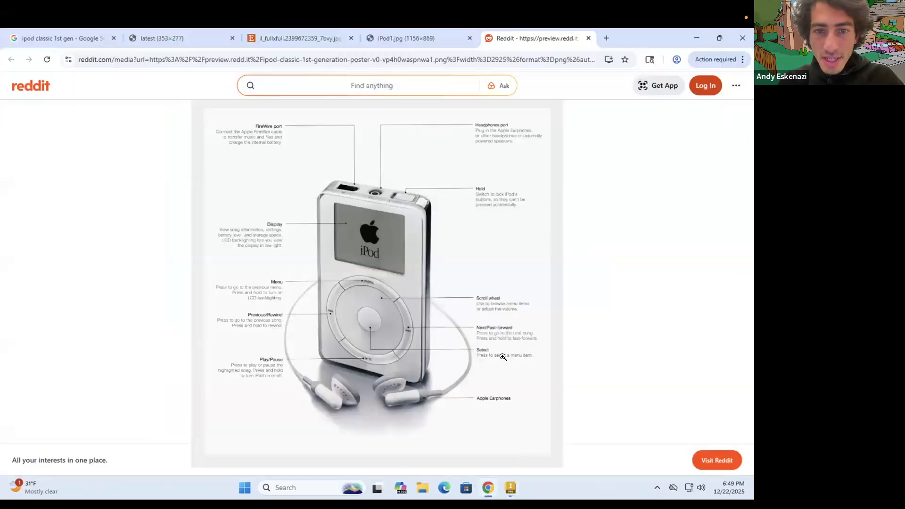
left_click(411, 35)
left_click(296, 35)
left_click(207, 41)
left_click(85, 39)
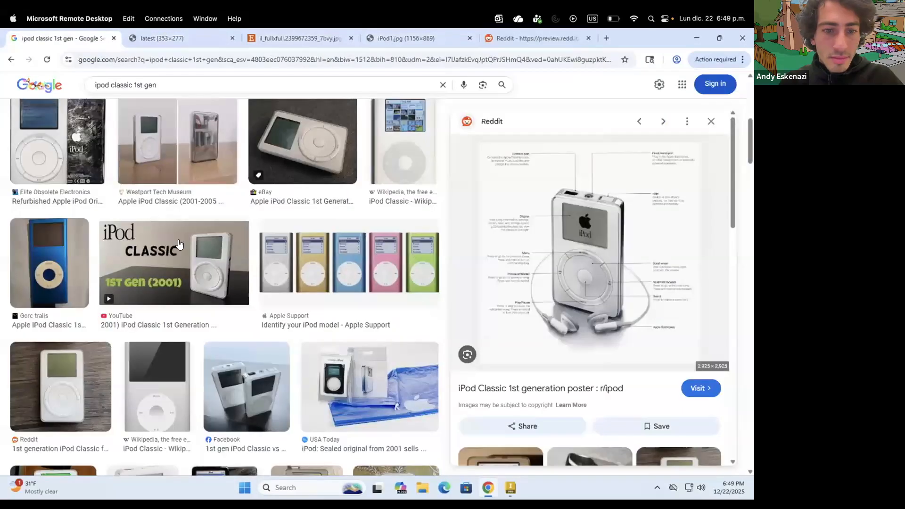
left_click(257, 366)
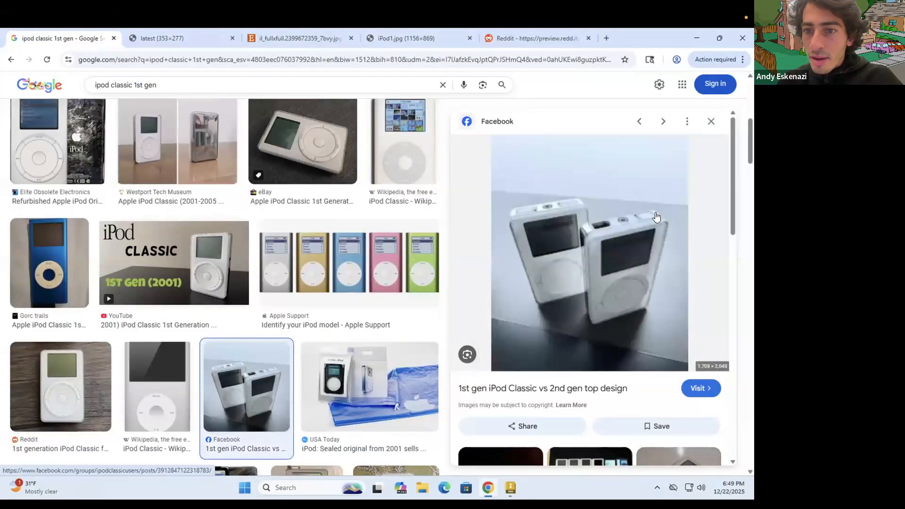
left_click(696, 39)
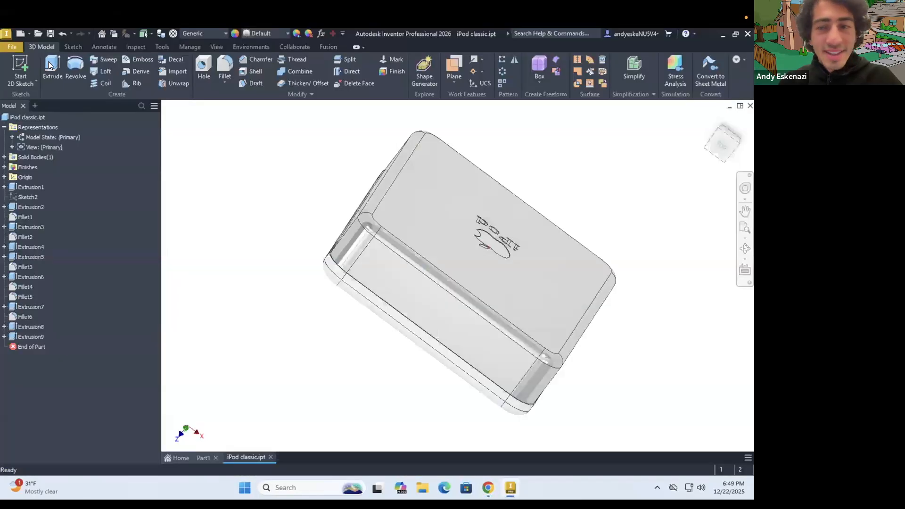
Start a sketch on the iPod's top end face and draw a vertical construction line from its rear edge's midpoint to the front edge.
left_click(20, 67)
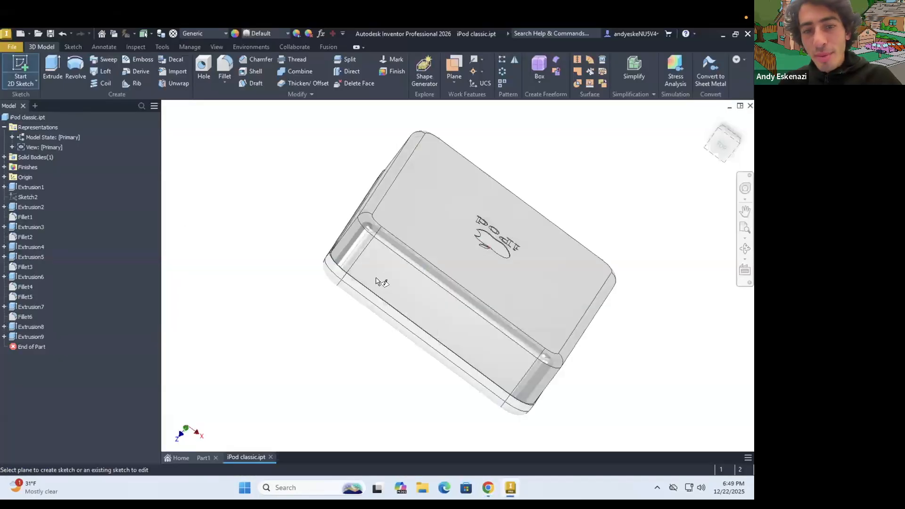
left_click(567, 256)
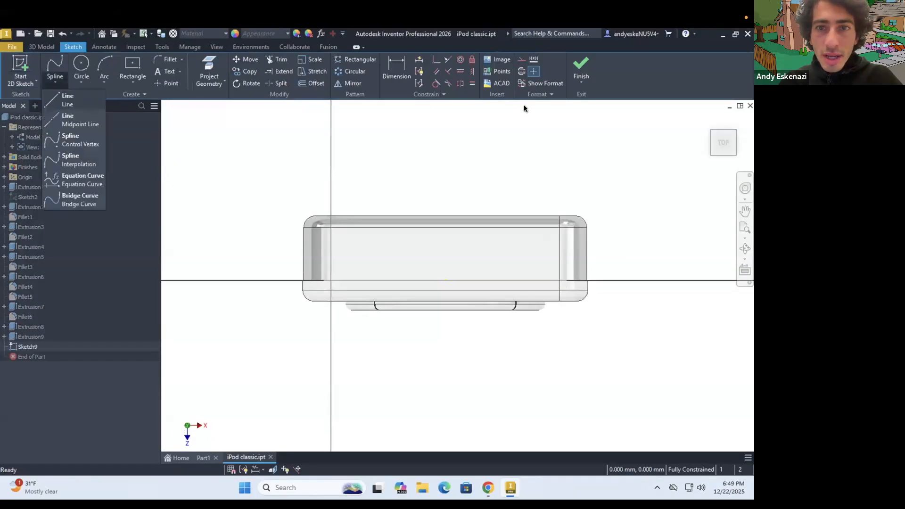
key("l")
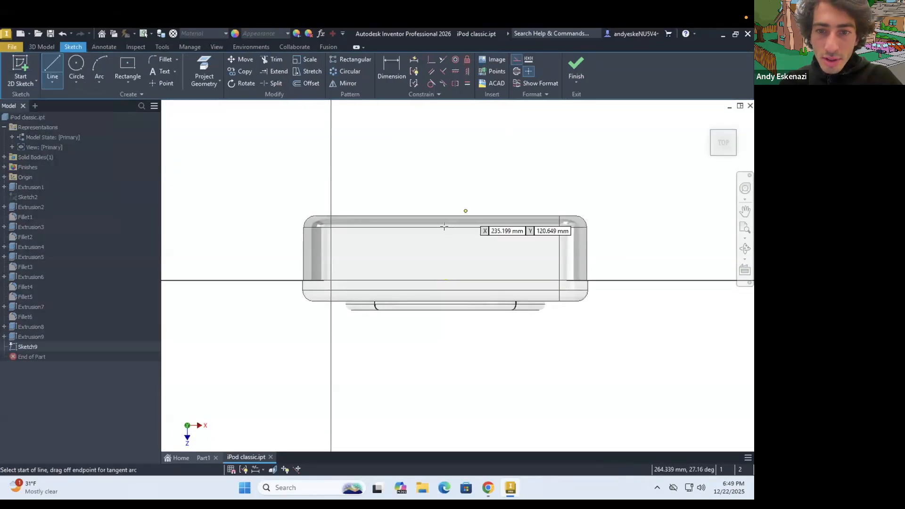
left_click(446, 227)
left_click(443, 279)
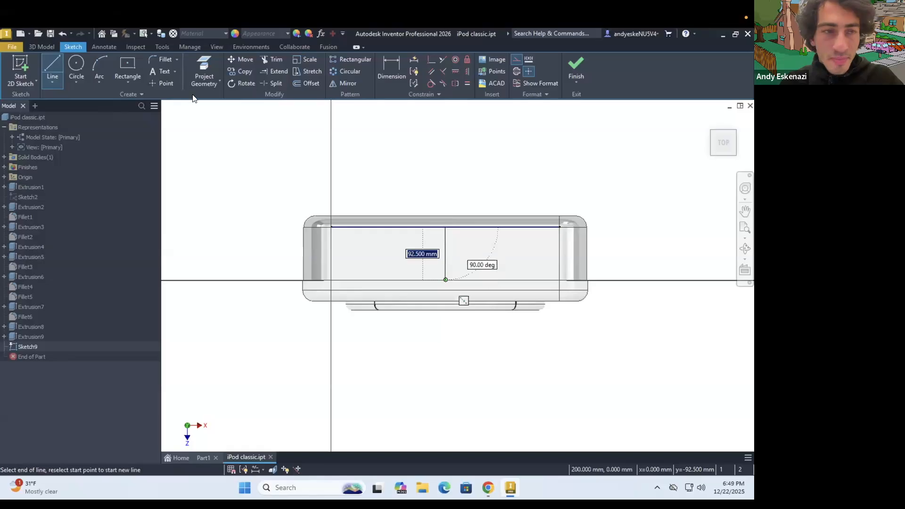
key("Return")
key("Escape")
key("r")
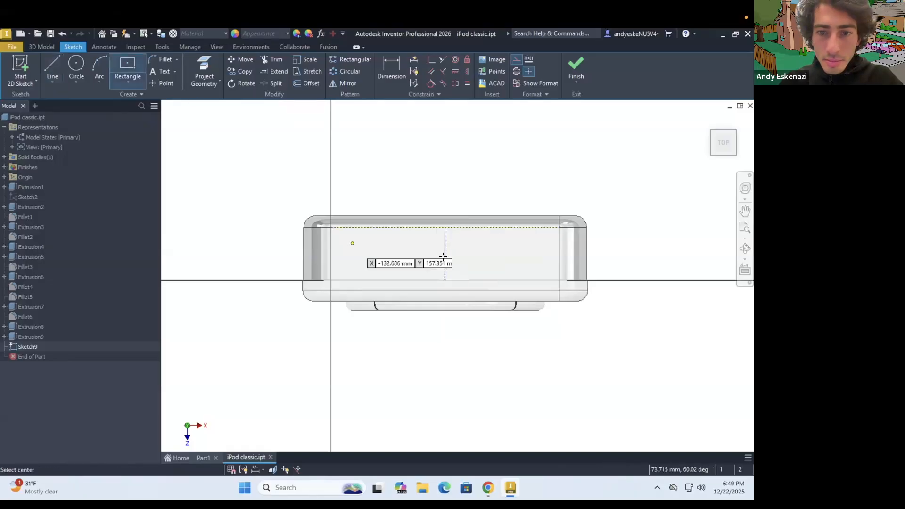
left_click(444, 256)
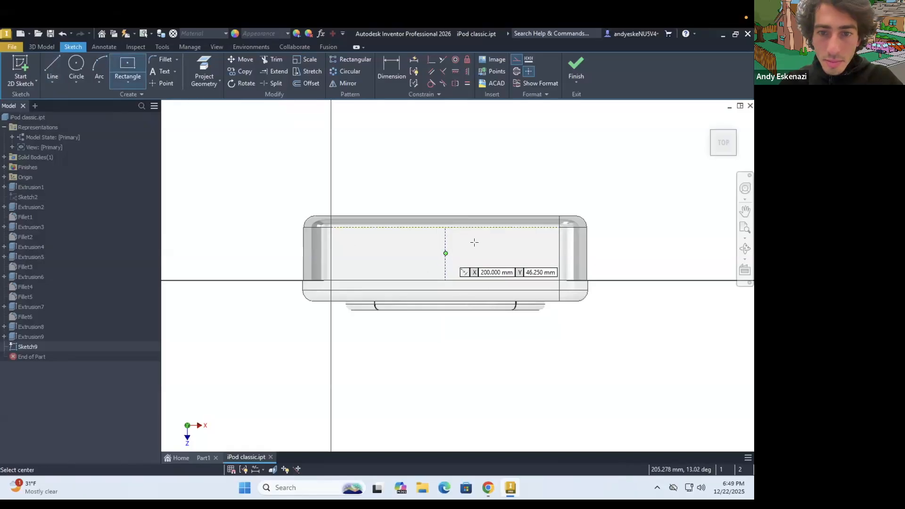
left_click(445, 259)
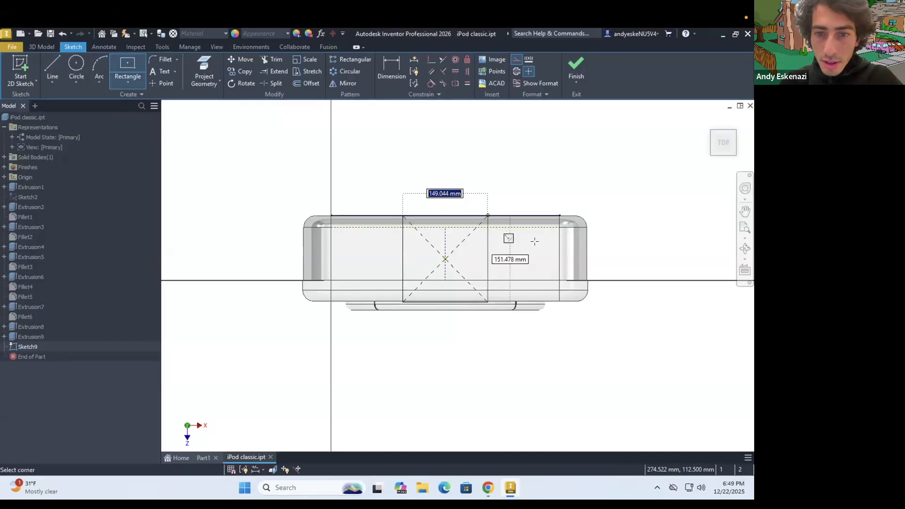
left_click(535, 276)
key("Escape")
key("ctrl+z")
Draw a solid-line center rectangle about 298 by 81 mm, centered on the construction line with one side on the face's front edge.
left_click(518, 60)
left_click(127, 63)
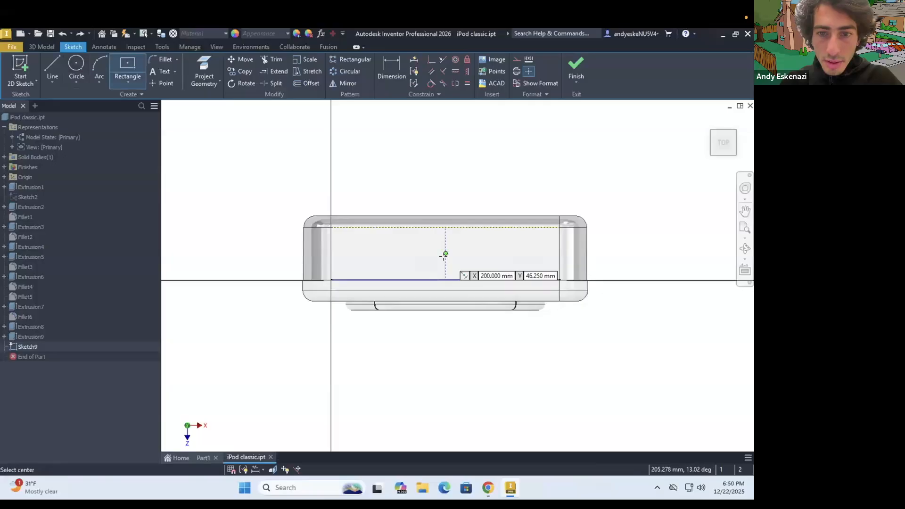
left_click(450, 279)
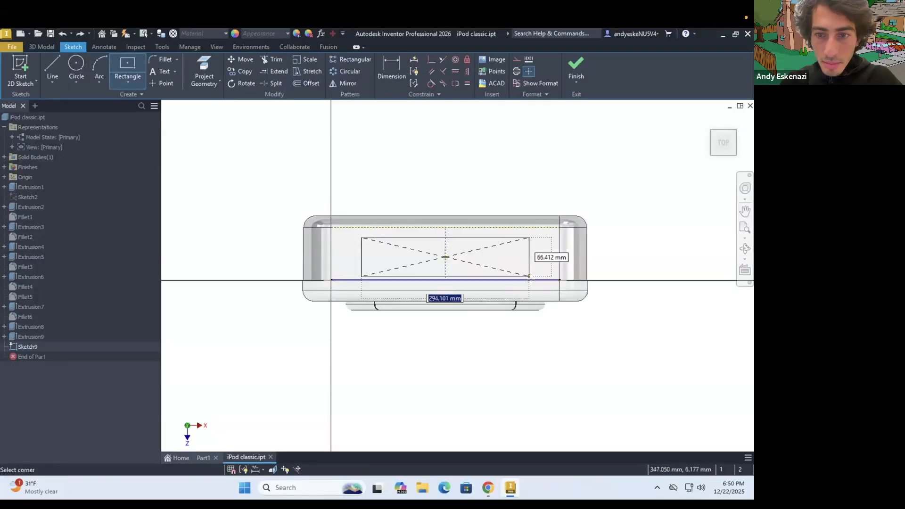
left_click(529, 280)
Dimension the rectangle's width as 400 mm.
key("d")
left_click(396, 234)
left_click(404, 192)
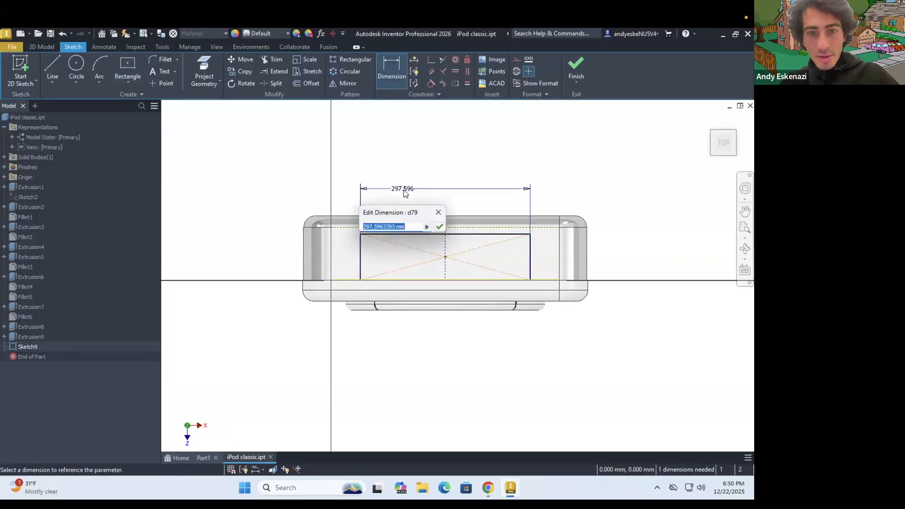
type("400")
key("Return")
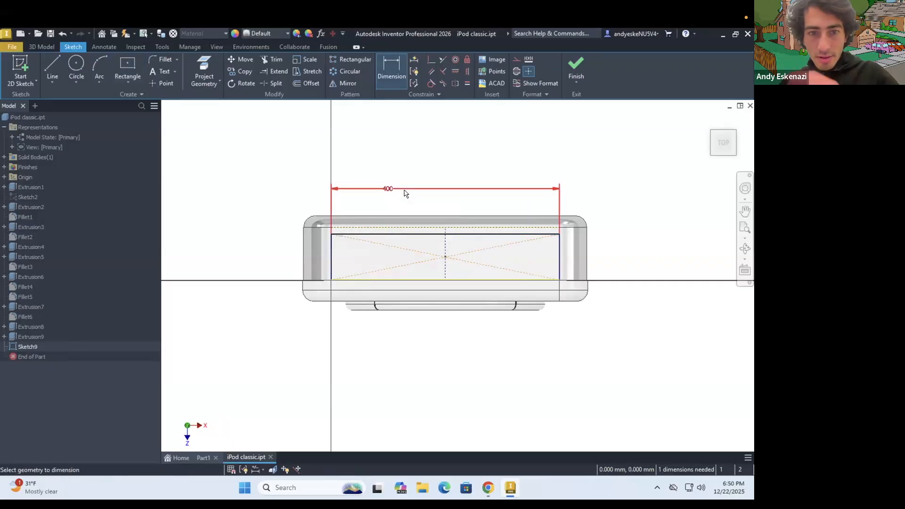
Change the rectangle's width dimension to 350 mm.
middle_click_drag(349, 228, 380, 242, "shift")
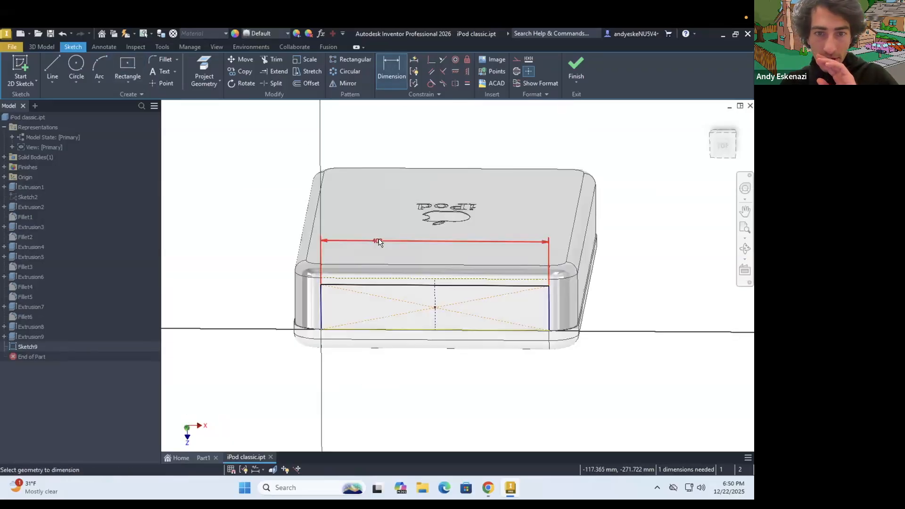
left_click(378, 242)
type("350")
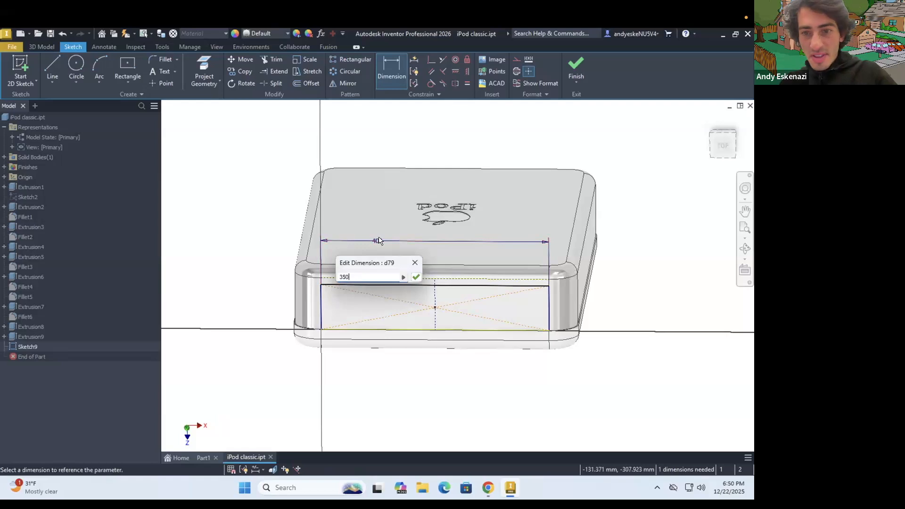
key("Return")
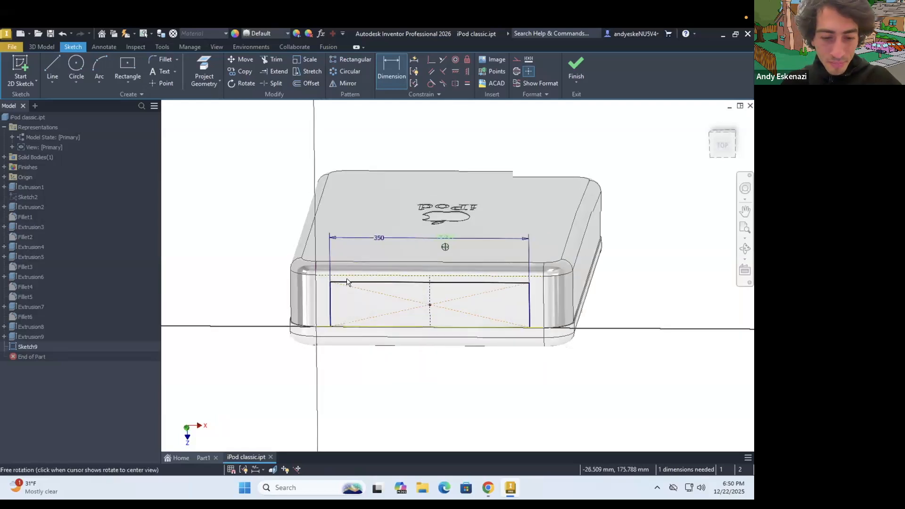
Dimension the rectangle's height as 80 mm.
left_click(333, 271)
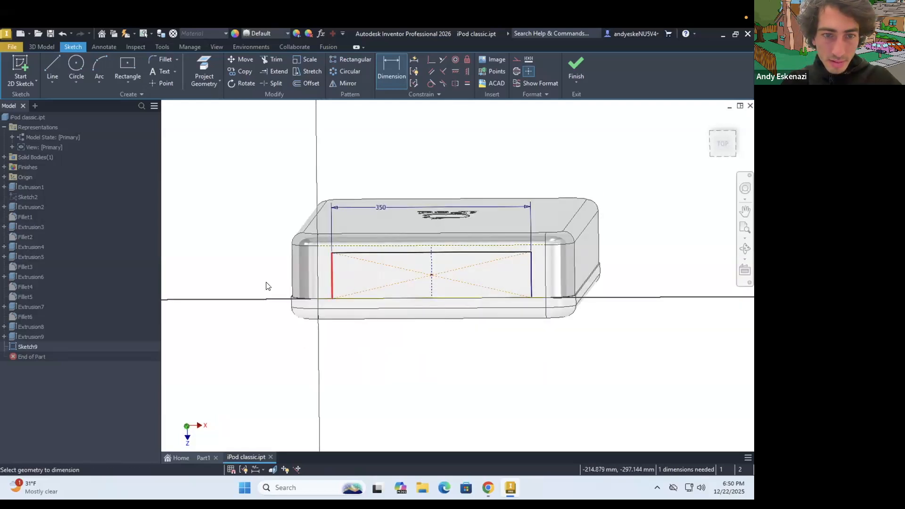
left_click(267, 285)
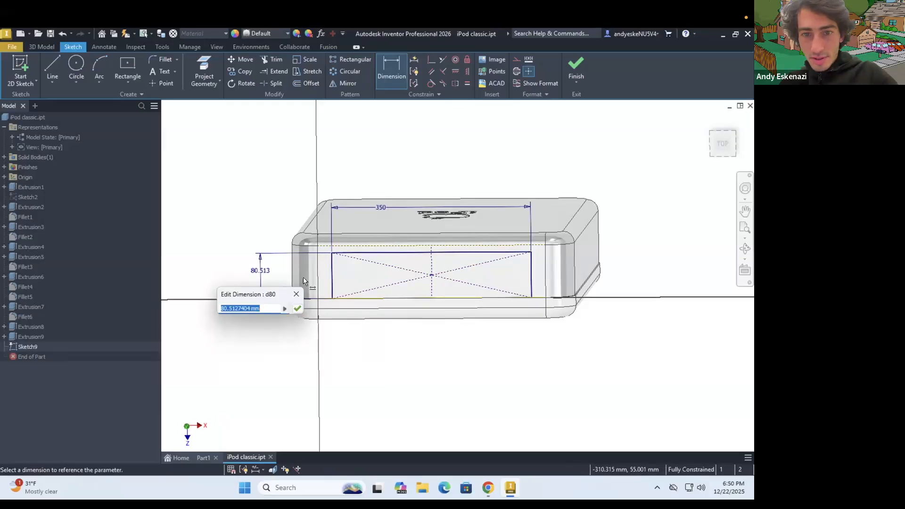
type("80")
key("Return")
key("Escape")
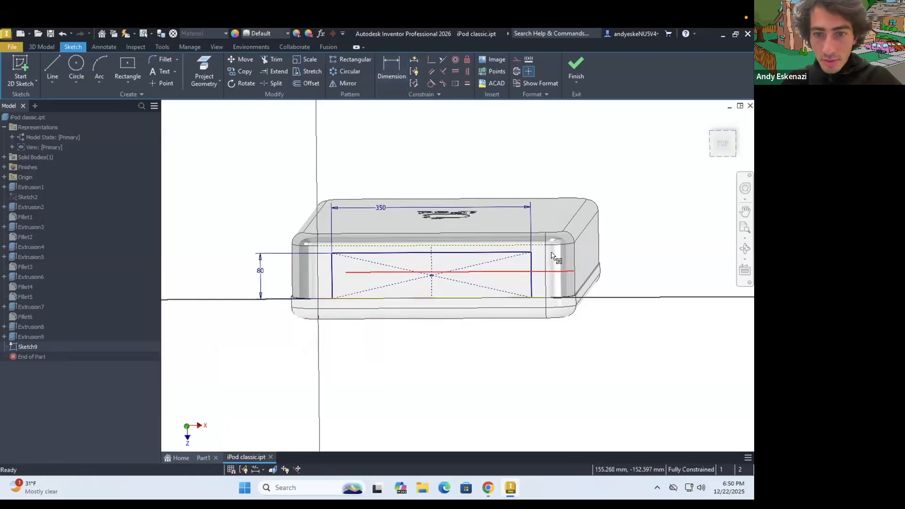
Extrude the rectangle on the top end face outward by 1 mm, joined to the body.
middle_click_drag(448, 315, 401, 229, "shift")
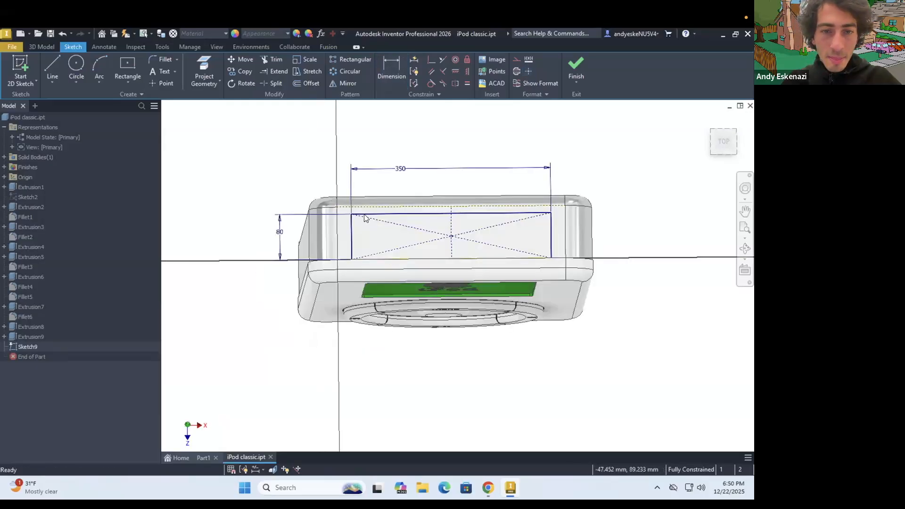
scroll(365, 218, "down", 5)
scroll(333, 190, "up", 4)
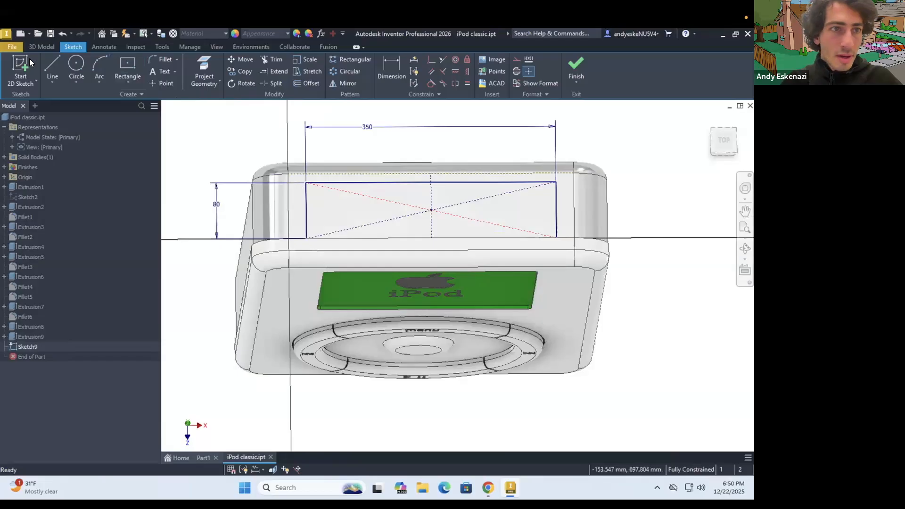
left_click(42, 46)
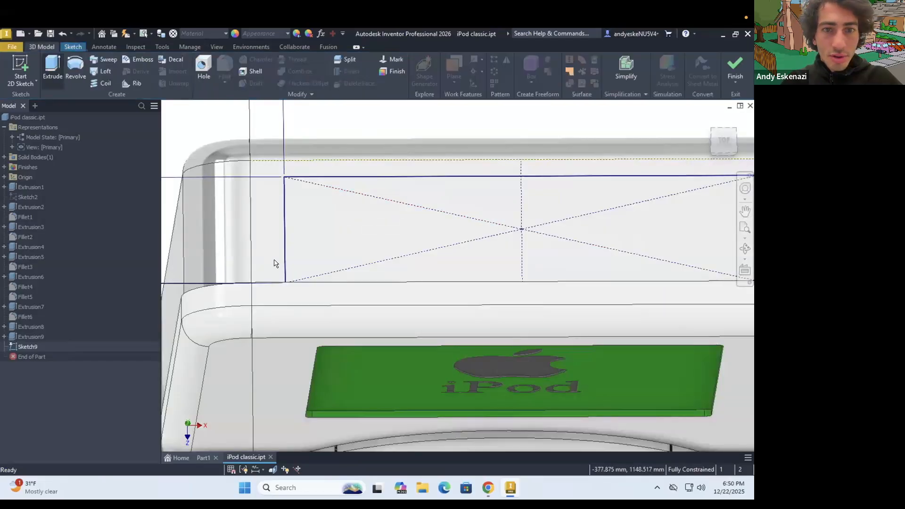
key("e")
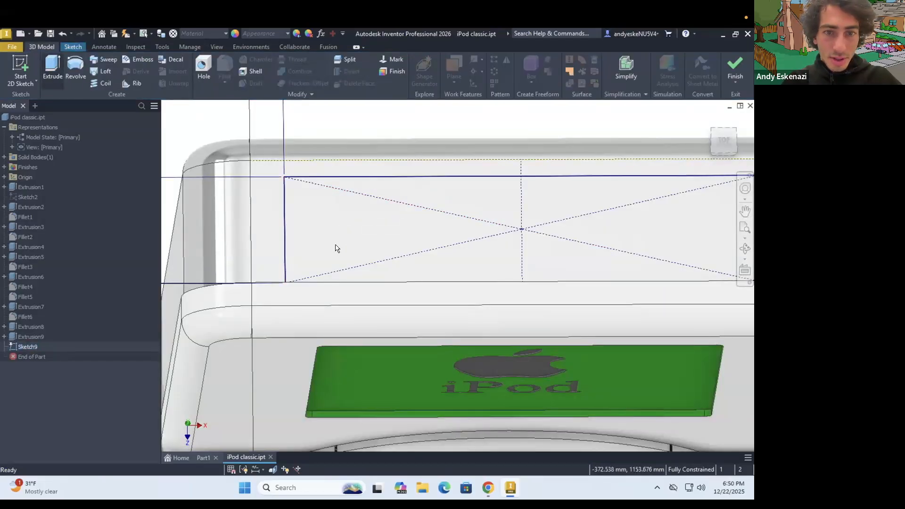
left_click(206, 175)
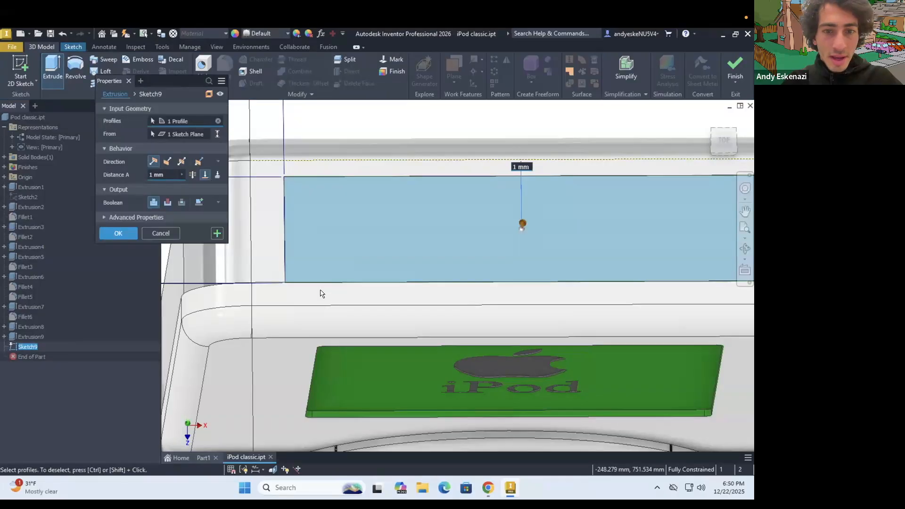
left_click(305, 271)
left_click(128, 246)
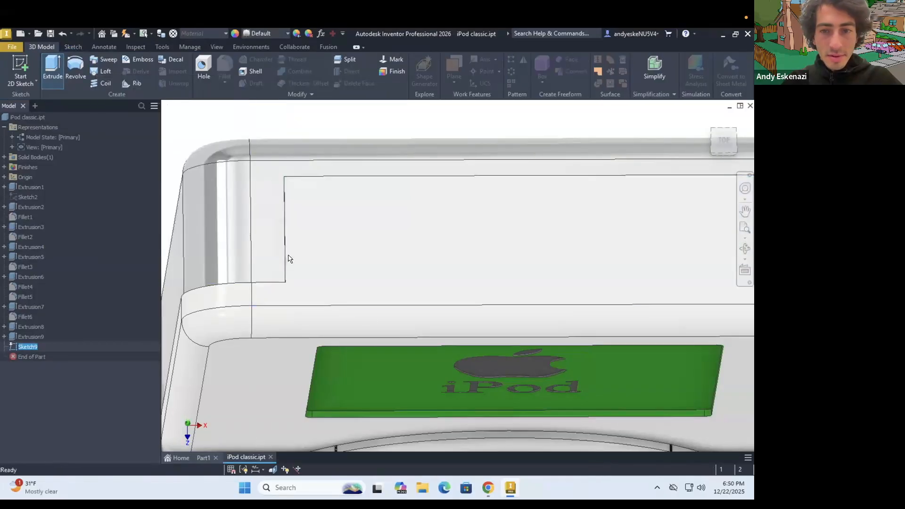
Fillet the two rear corner edges of the raised top panel with a 50 mm radius.
scroll(374, 246, "down", 3)
middle_click_drag(364, 288, 507, 272, "shift")
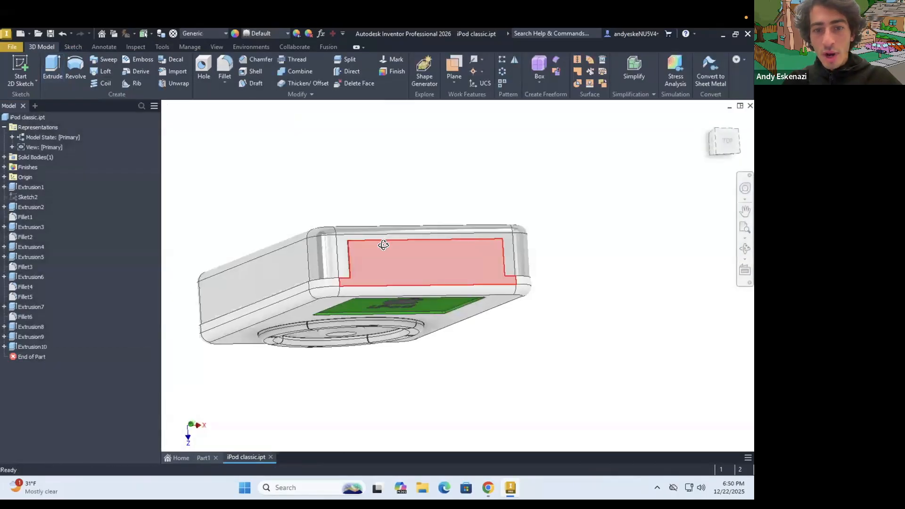
scroll(407, 275, "up", 3)
middle_click_drag(406, 275, 386, 309, "shift")
scroll(406, 276, "up", 3)
left_click(222, 62)
left_click(341, 322)
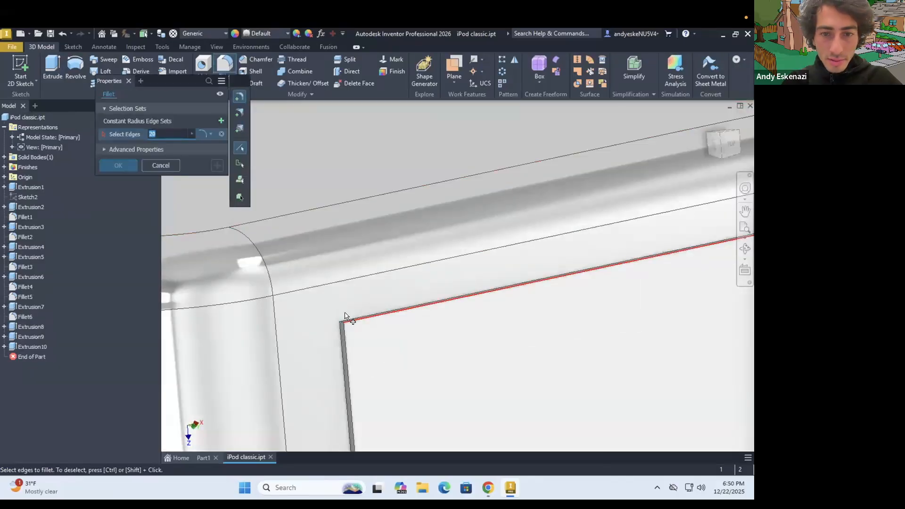
scroll(351, 282, "down", 5)
scroll(460, 315, "up", 5)
scroll(454, 314, "down", 2)
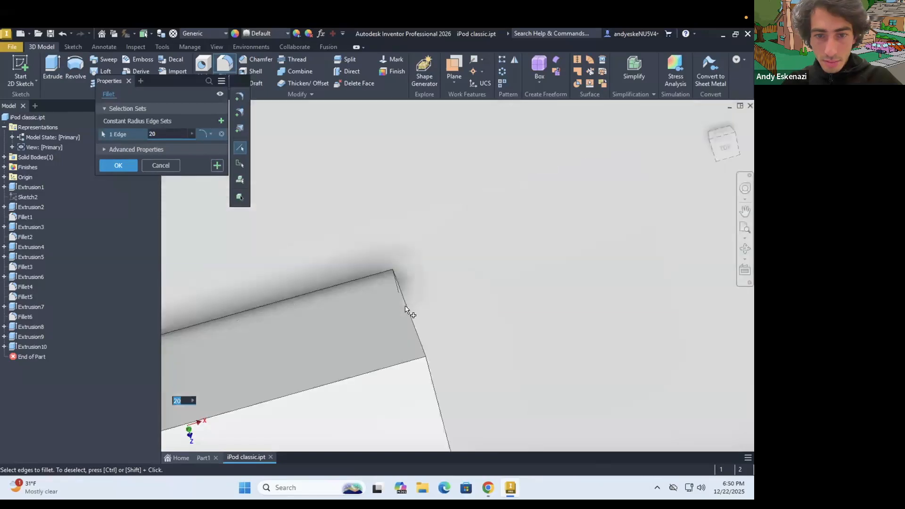
left_click(413, 318)
left_click(173, 132)
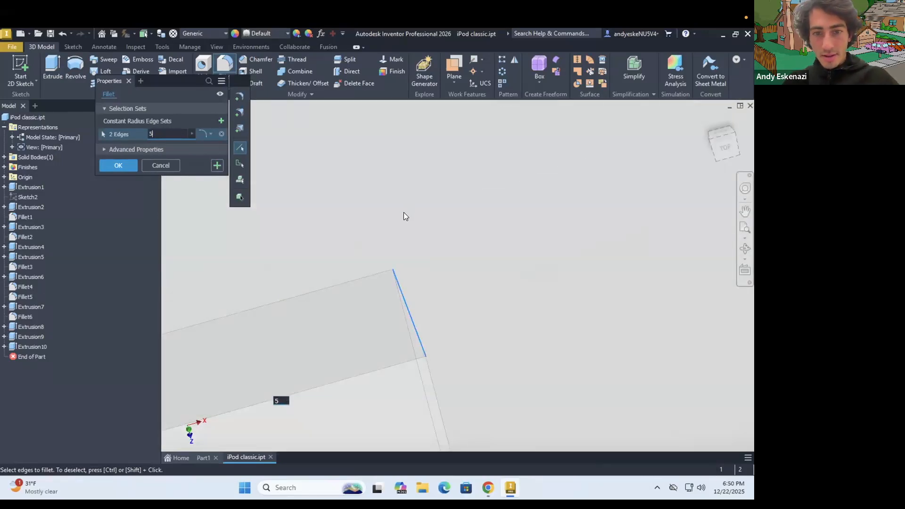
key("Return")
Compare the filleted top panel with the iPod reference photos and the labelled Reddit poster in the browser, and return to Inventor.
scroll(356, 219, "down", 5)
middle_click_drag(356, 222, 347, 186, "shift")
scroll(347, 186, "down", 5)
scroll(397, 236, "up", 5)
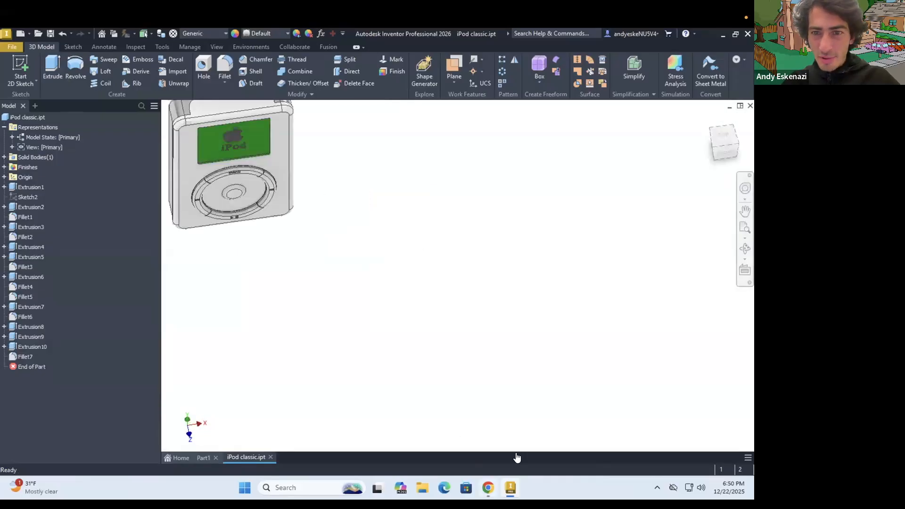
left_click(488, 488)
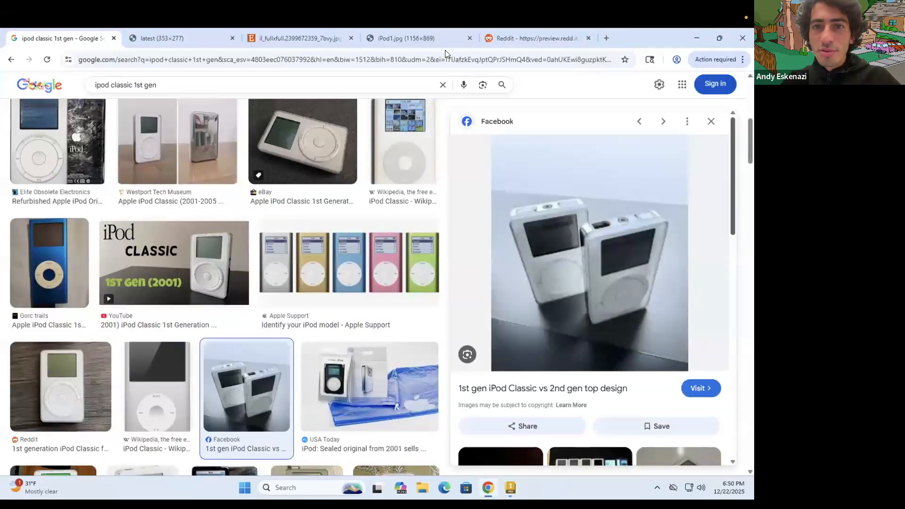
left_click(372, 44)
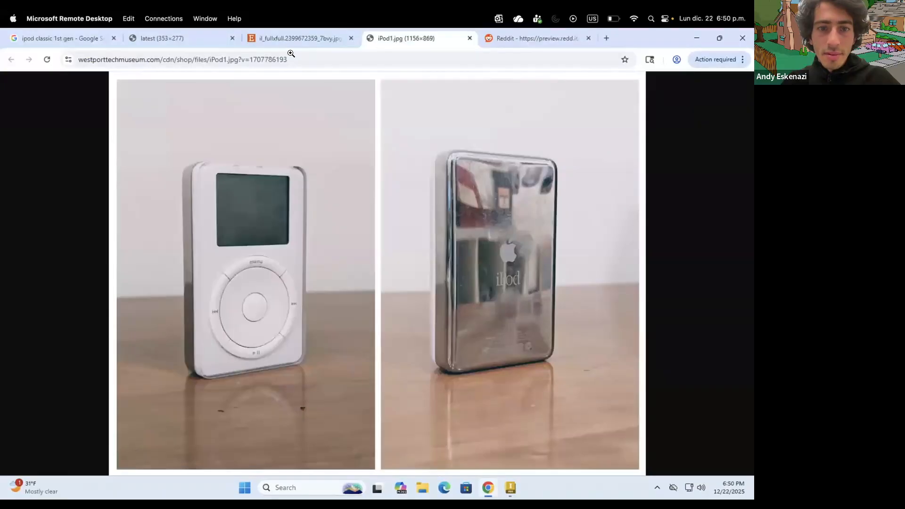
left_click(290, 40)
left_click(520, 39)
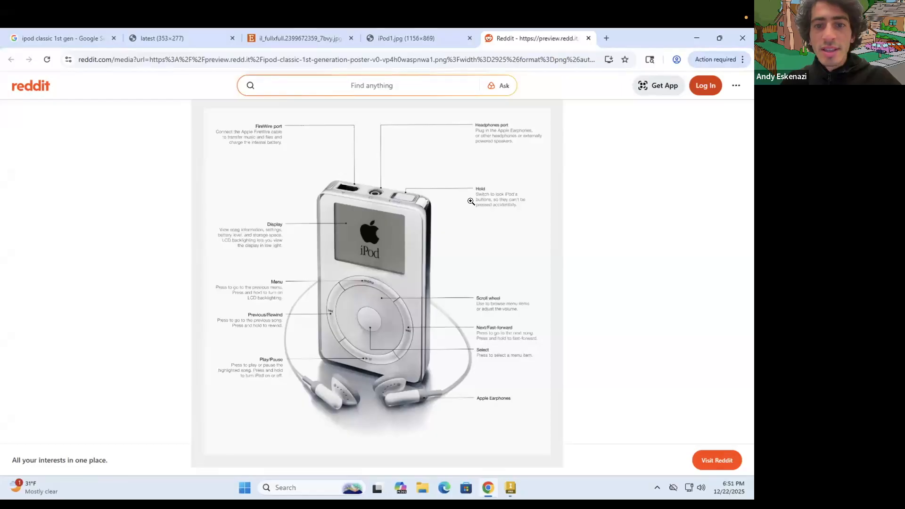
left_click(699, 38)
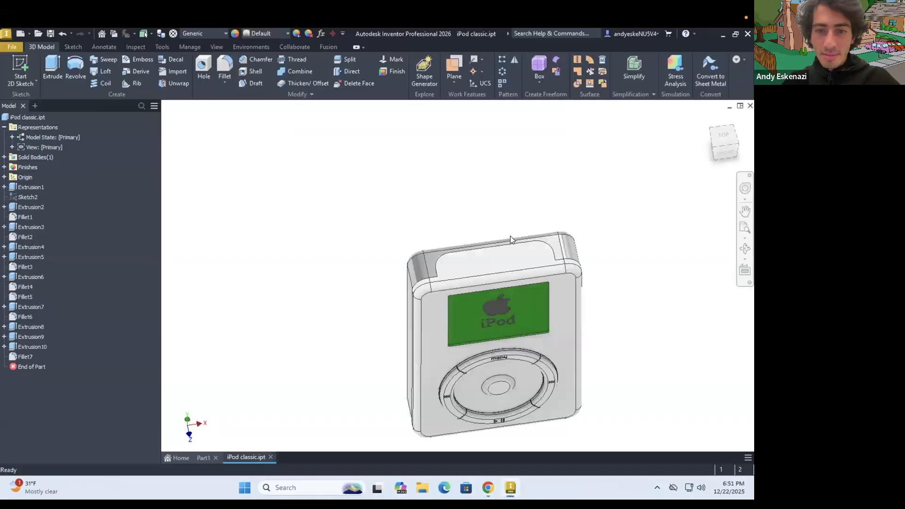
Edit the top panel's corner fillet and give its two edges a much smaller radius.
right_click(25, 357)
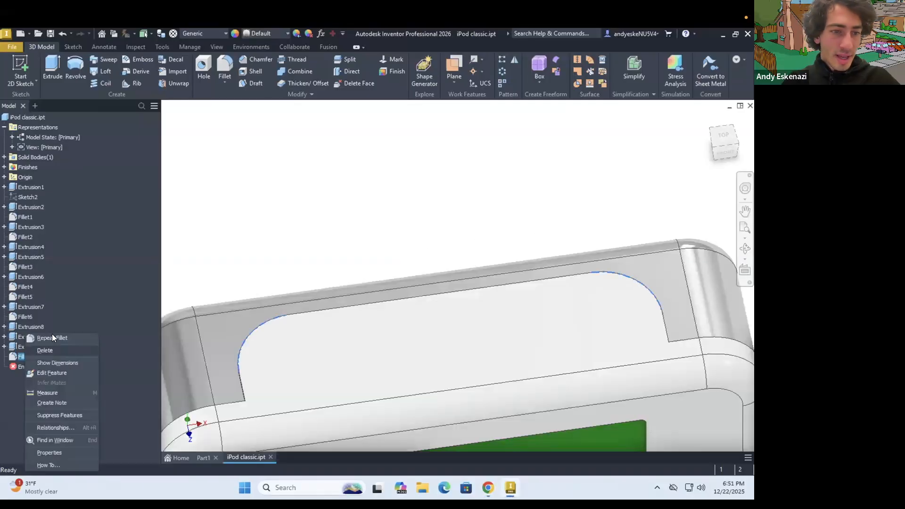
left_click(51, 373)
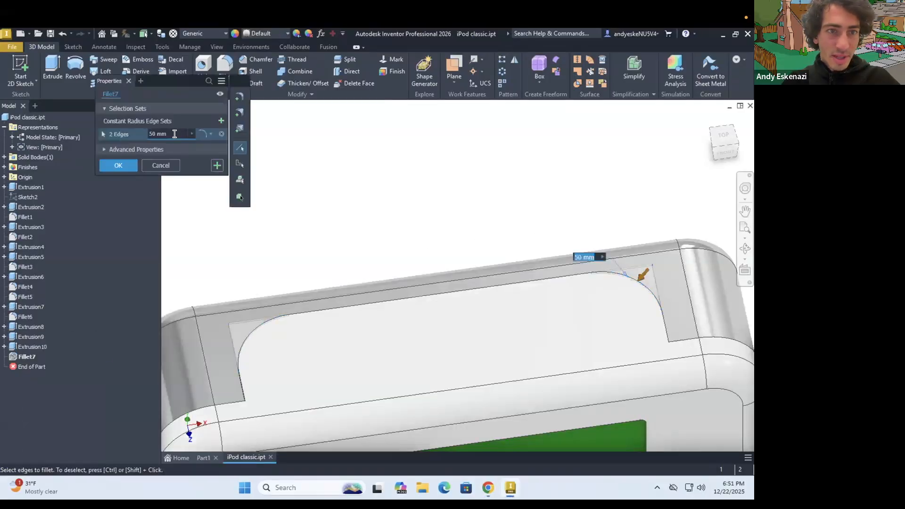
left_click(175, 134)
key("Return")
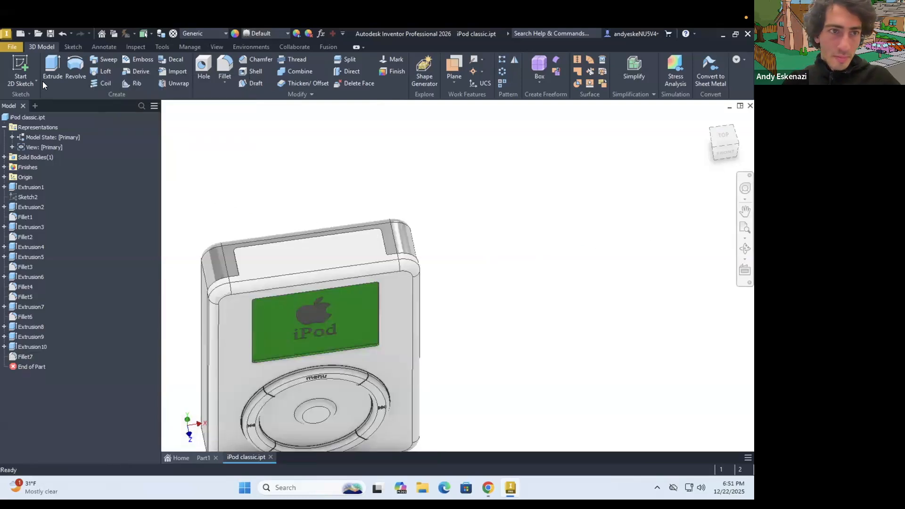
Start a sketch on the raised top panel's face and draw a construction line along the top end's straight front edge.
left_click(24, 60)
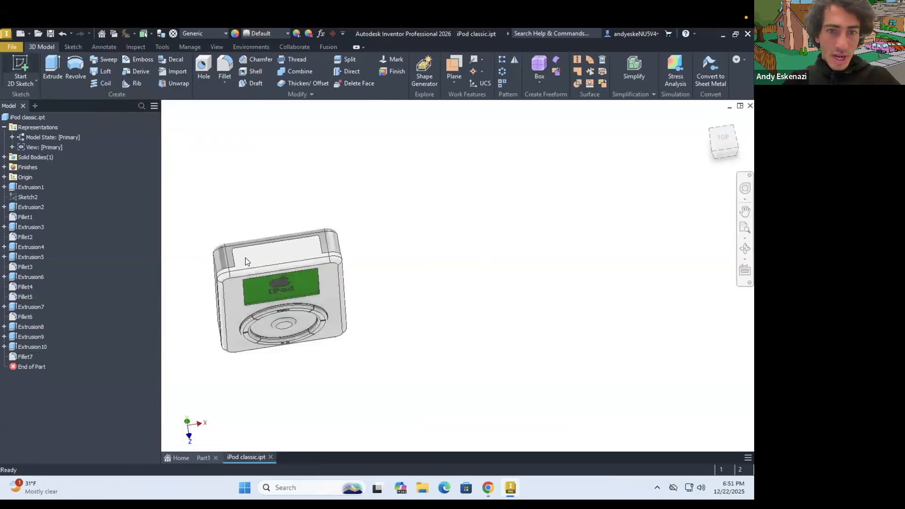
left_click(472, 270)
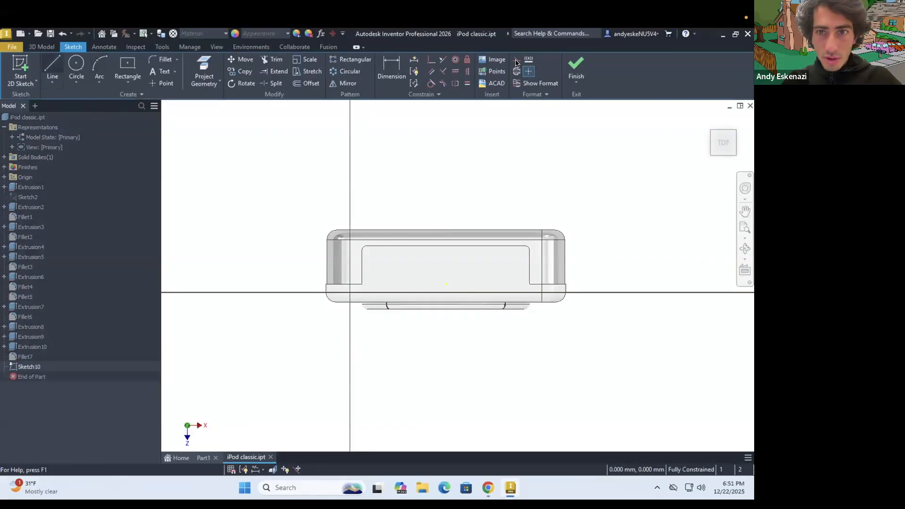
left_click(52, 64)
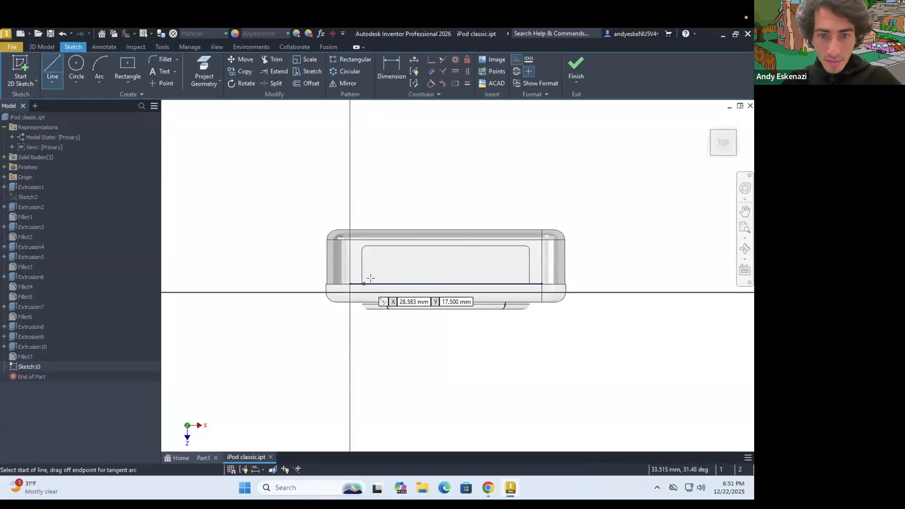
scroll(255, 225, "up", 5)
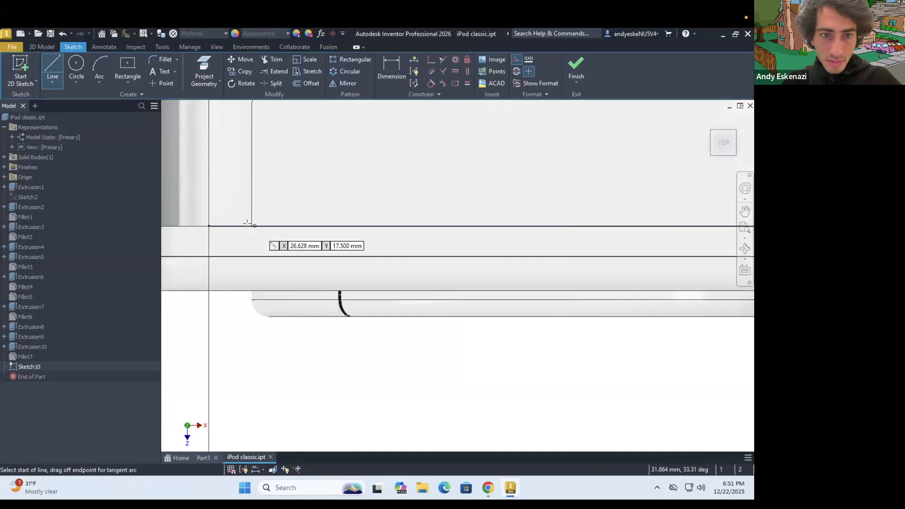
left_click(209, 225)
scroll(364, 228, "down", 5)
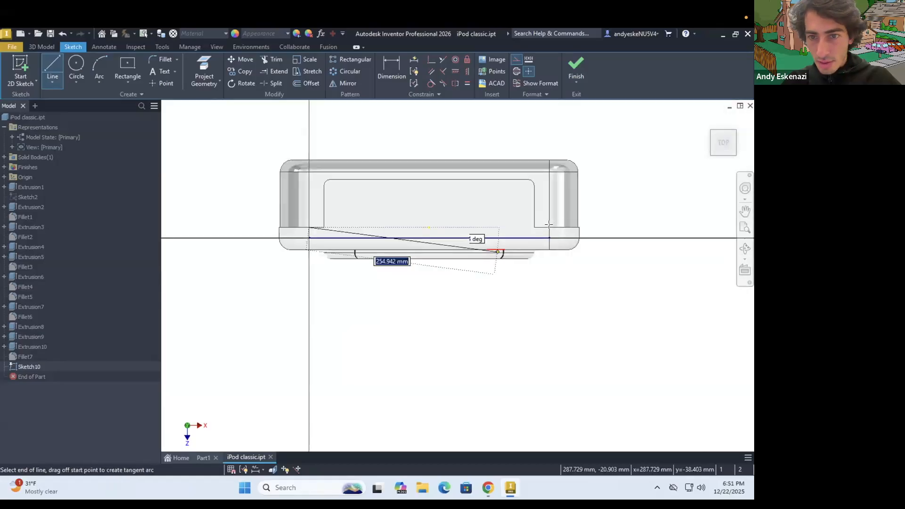
left_click(549, 227)
key("Escape")
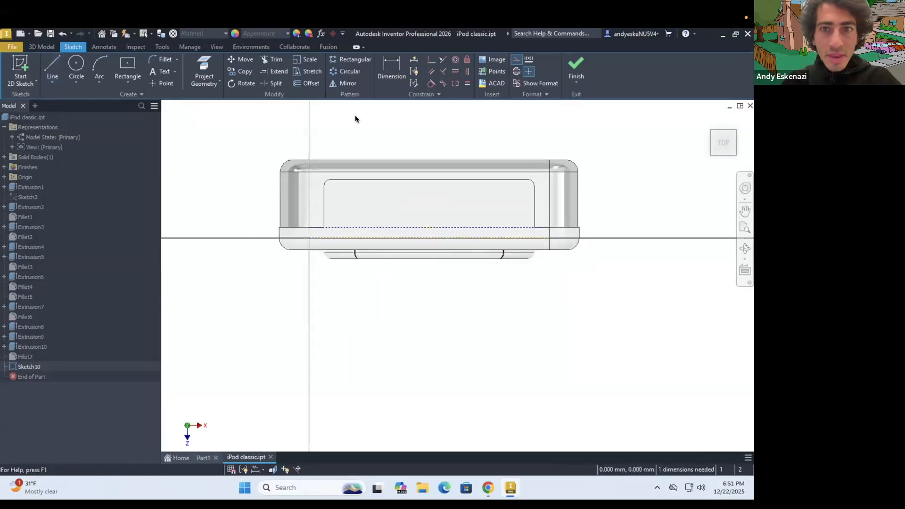
Draw a perpendicular construction line from the front line's midpoint and constrain its free end to the panel's rear edge.
key("l")
left_click(429, 227)
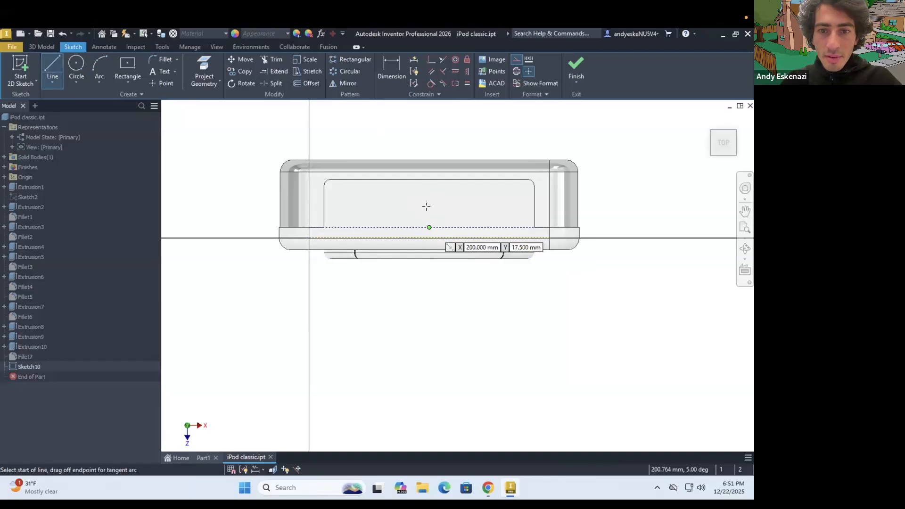
left_click(429, 182)
key("Escape")
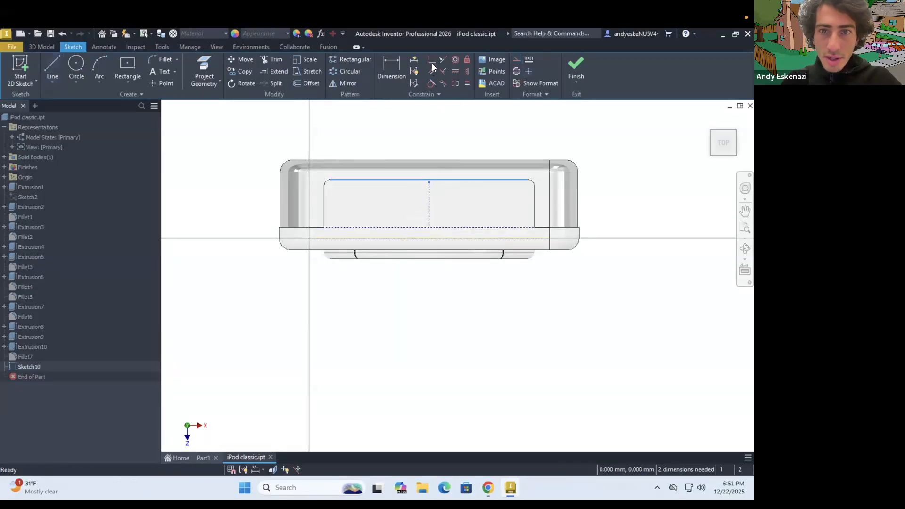
left_click(430, 62)
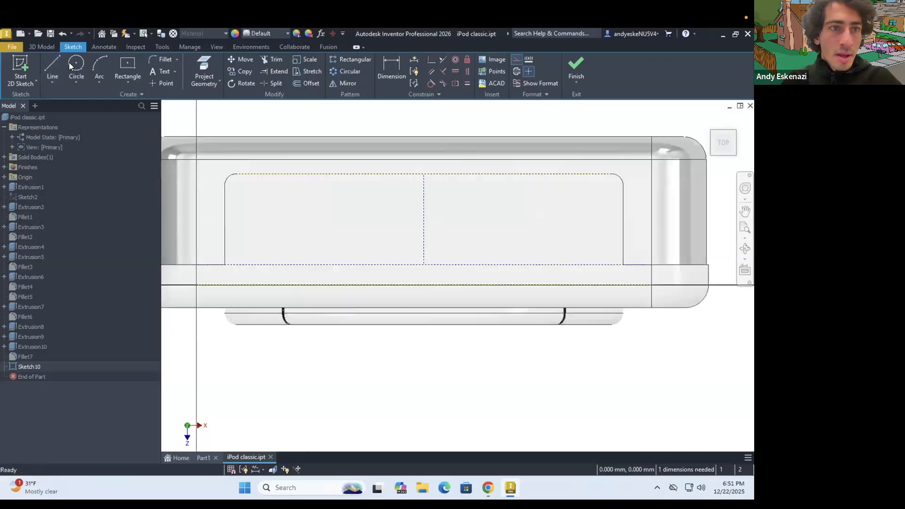
key("c")
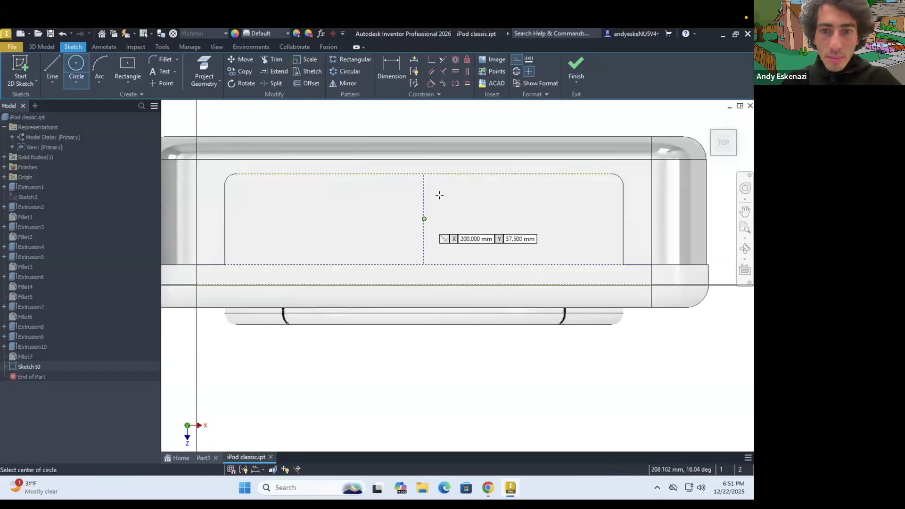
left_click(427, 180)
key("Escape")
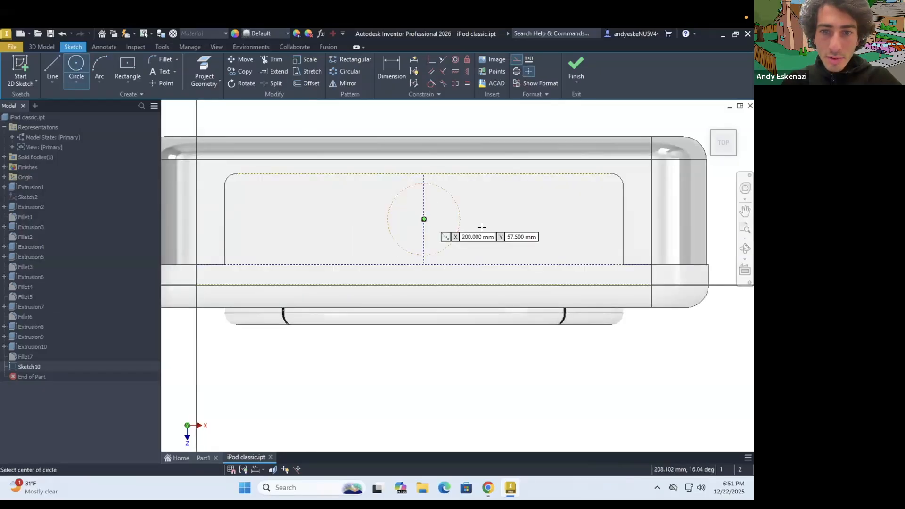
key("Escape")
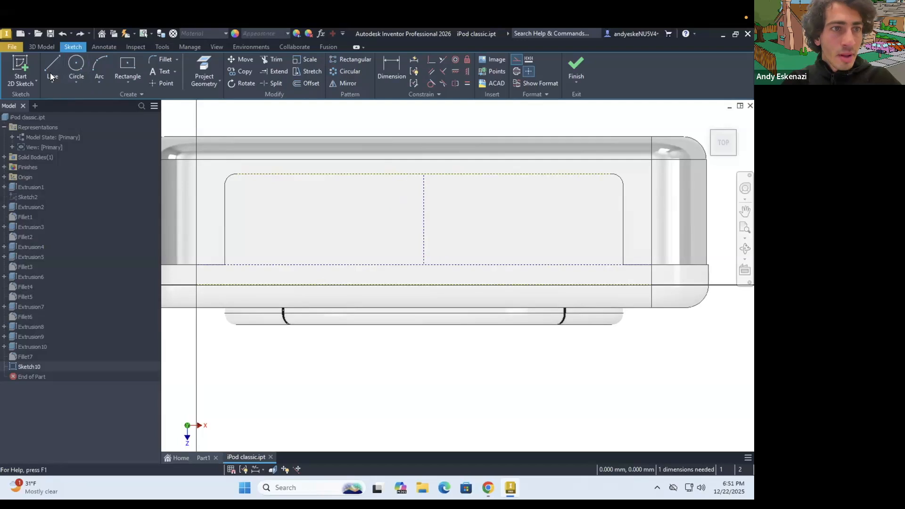
Draw a circle about 63 mm in diameter centred on the perpendicular line's midpoint, add a smaller concentric circle, and check the iPod reference poster.
left_click(76, 57)
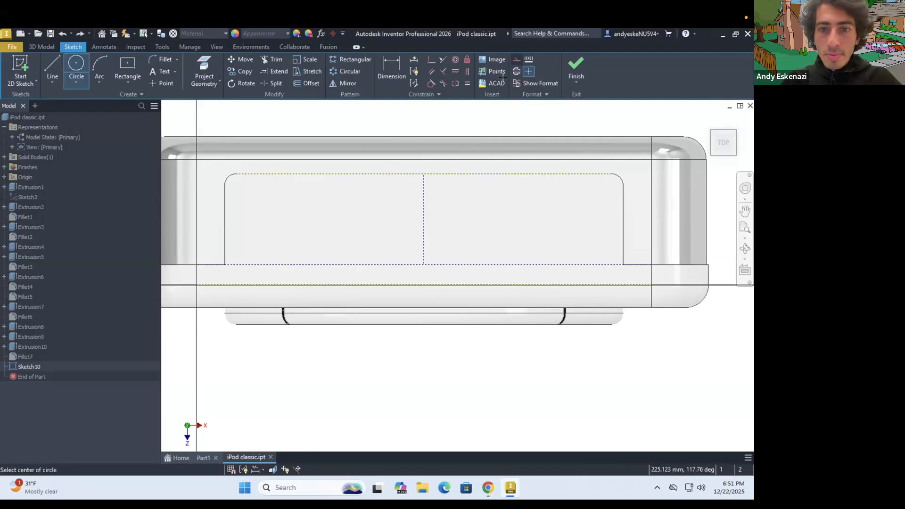
left_click(425, 219)
left_click(424, 184)
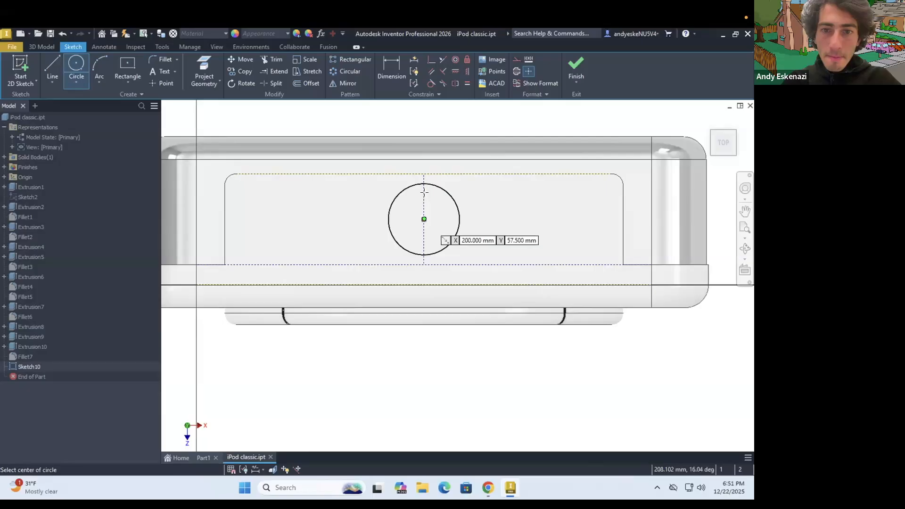
left_click(424, 219)
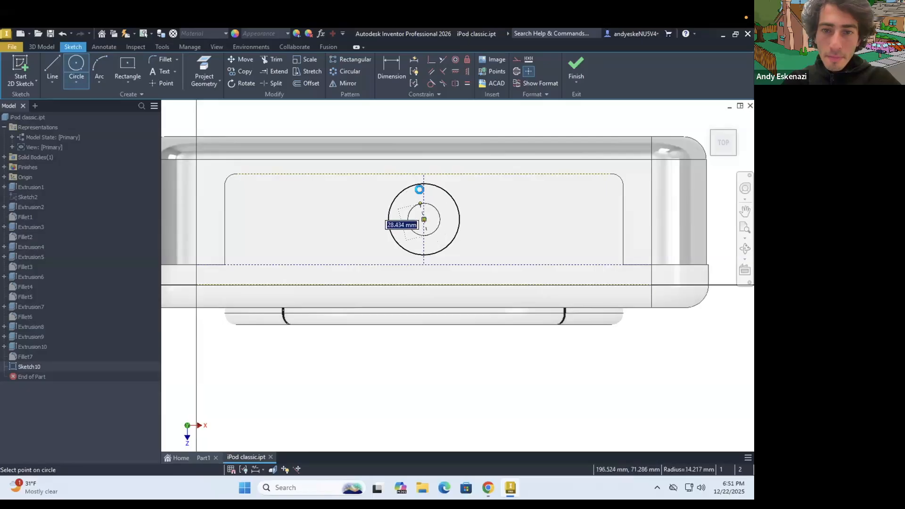
left_click(489, 488)
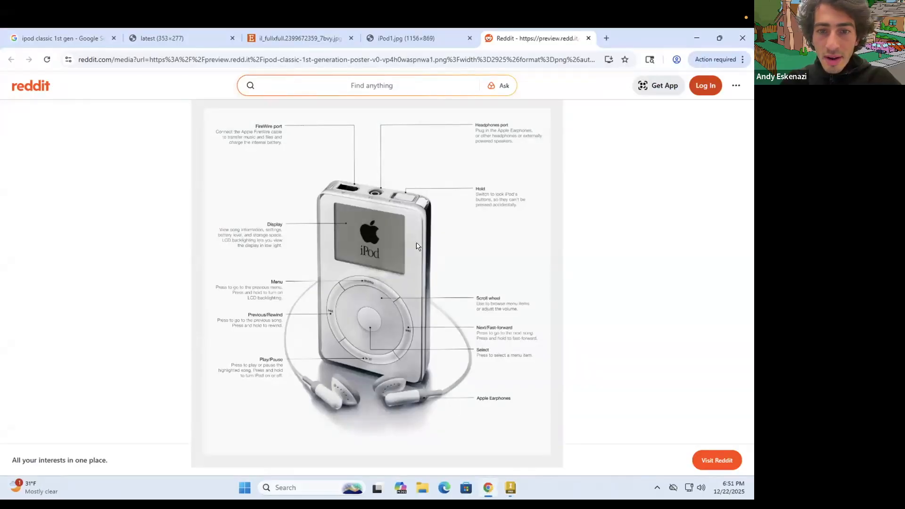
key("alt+Tab")
Shrink the inner circle slightly and draw a third concentric circle about 30 mm in diameter inside it.
scroll(444, 191, "up", 3)
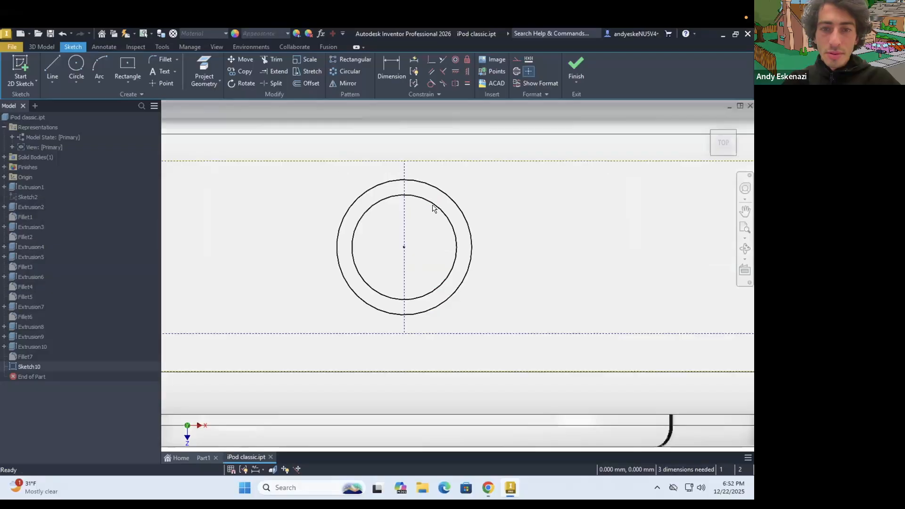
left_click_drag(432, 208, 442, 218)
left_click(69, 58)
key("c")
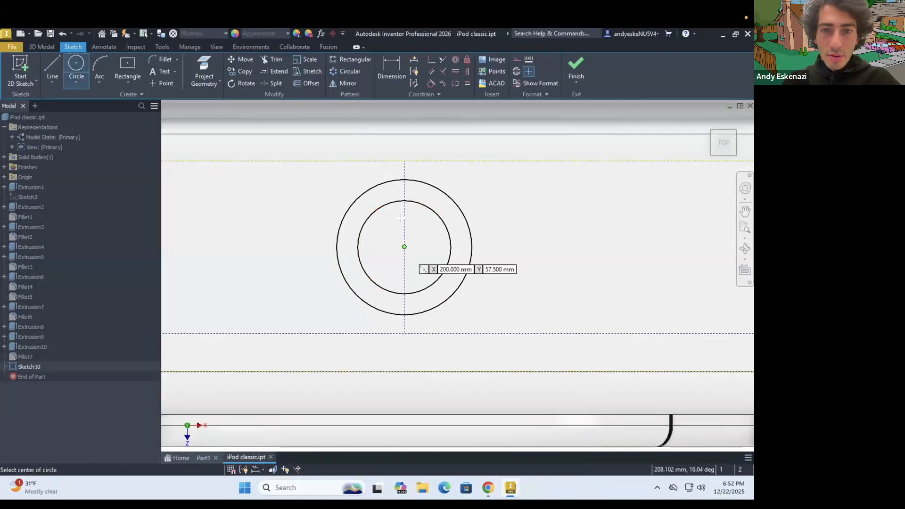
left_click(404, 246)
left_click(404, 214)
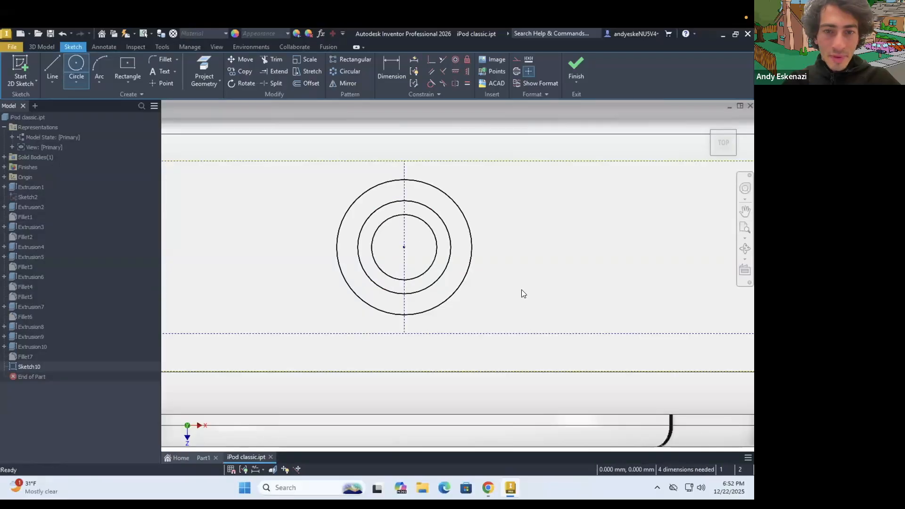
Dimension the three concentric circles with diameters of 60, 40 and 30 mm from the outermost to the innermost.
key("d")
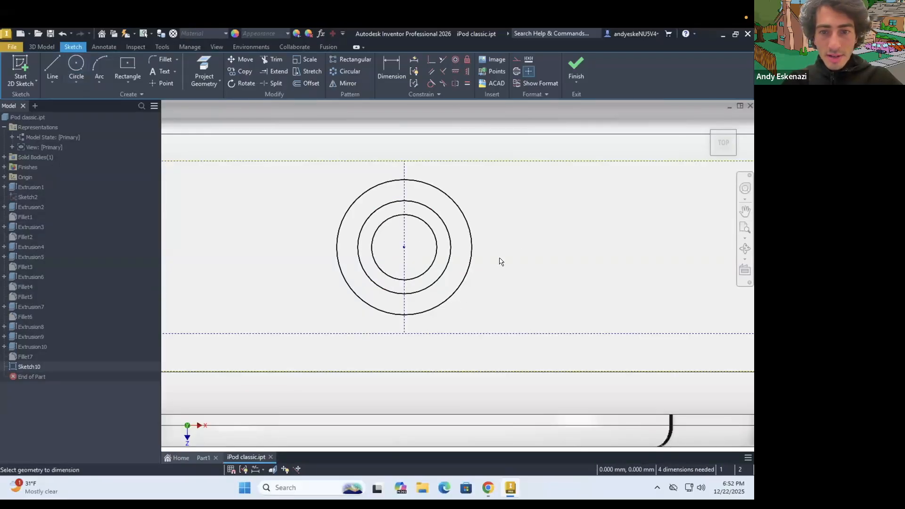
left_click(471, 247)
left_click(532, 241)
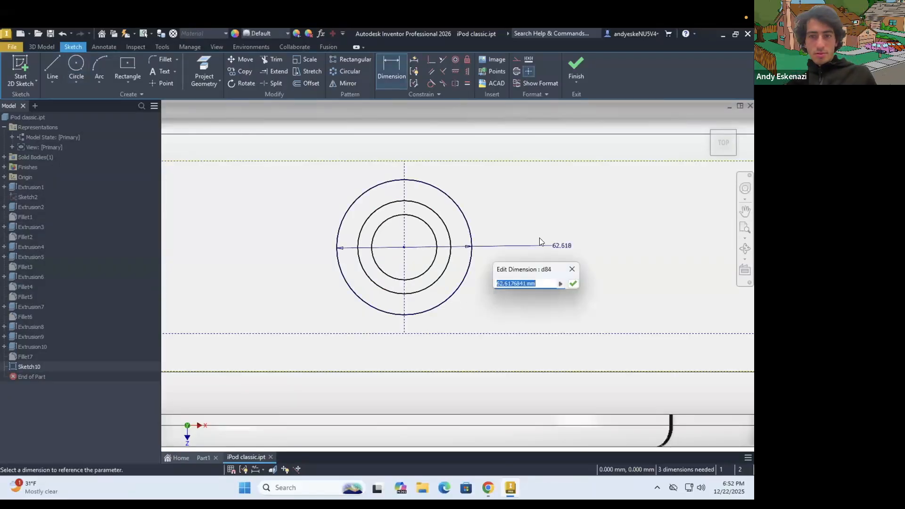
type("60")
key("Return")
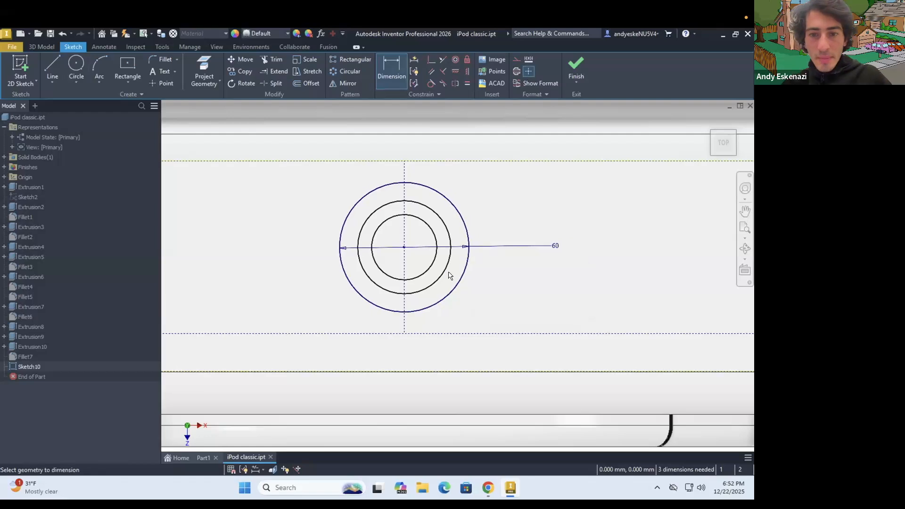
left_click(520, 310)
type("40")
key("Return")
left_click(423, 262)
left_click(424, 264)
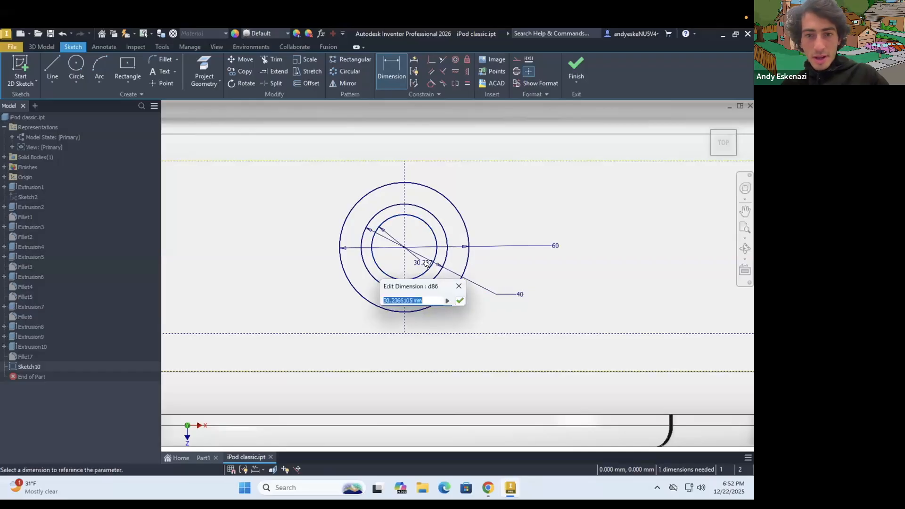
type("30")
key("Return")
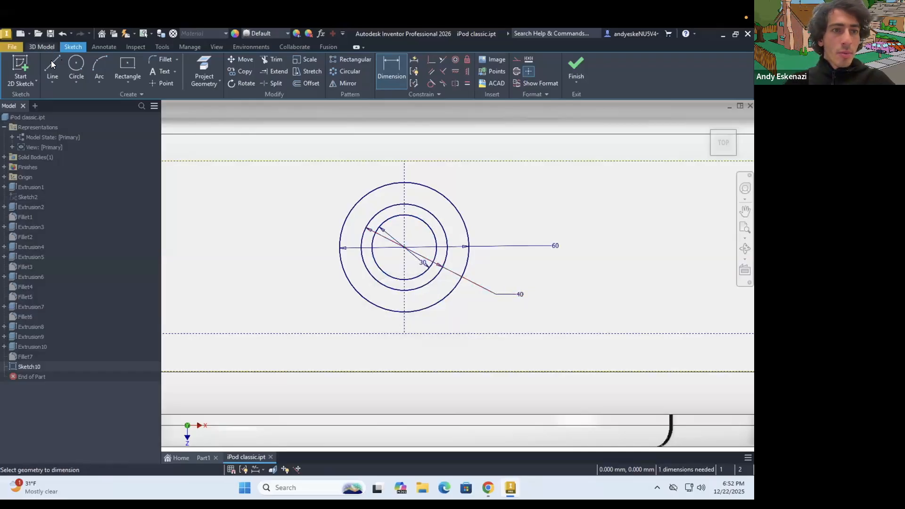
Extrude the outer ring and the central circle as a cut into the body, leaving the middle ring standing as the headphone port.
left_click(50, 64)
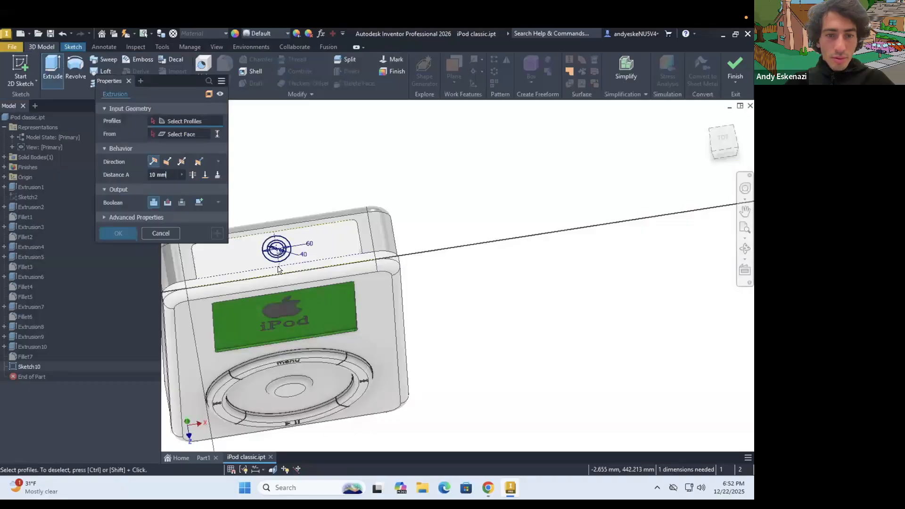
scroll(279, 254, "up", 5)
left_click(281, 238)
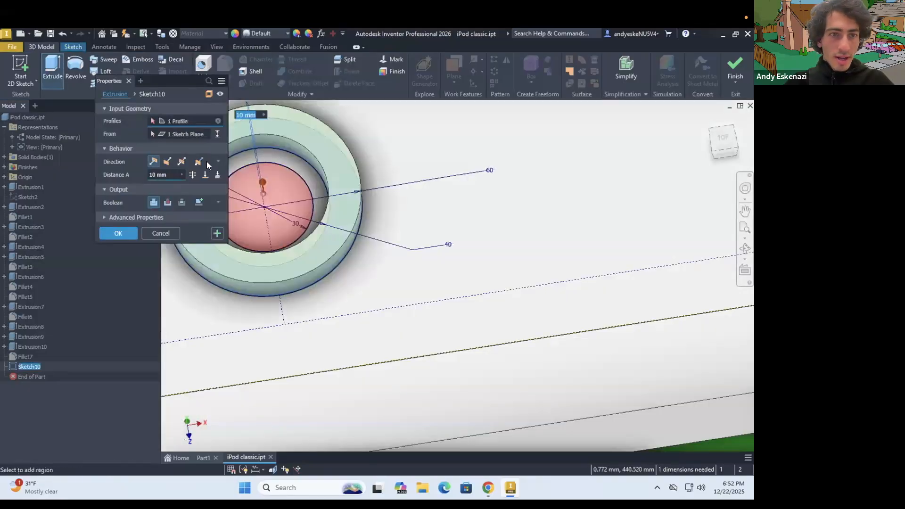
left_click(169, 175)
type("4")
key("Return")
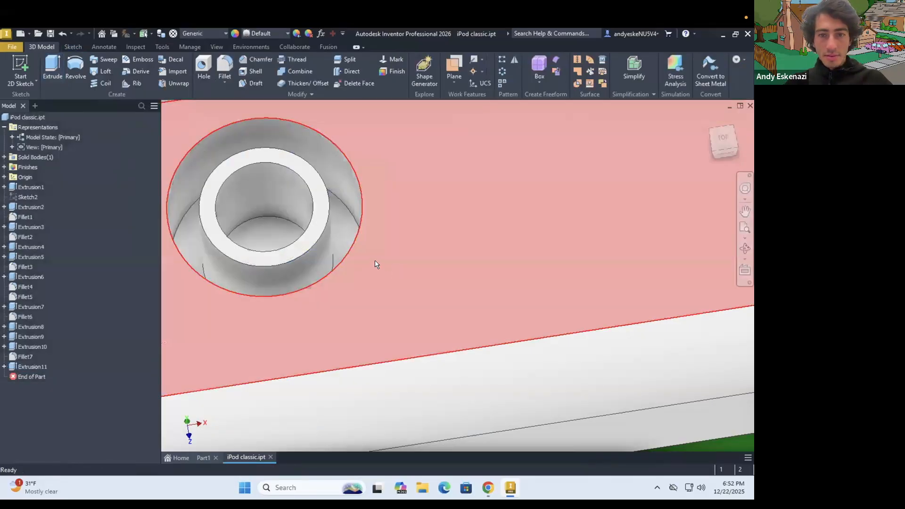
Fillet the outer rim edge of the headphone port opening with a small radius.
scroll(421, 278, "down", 2)
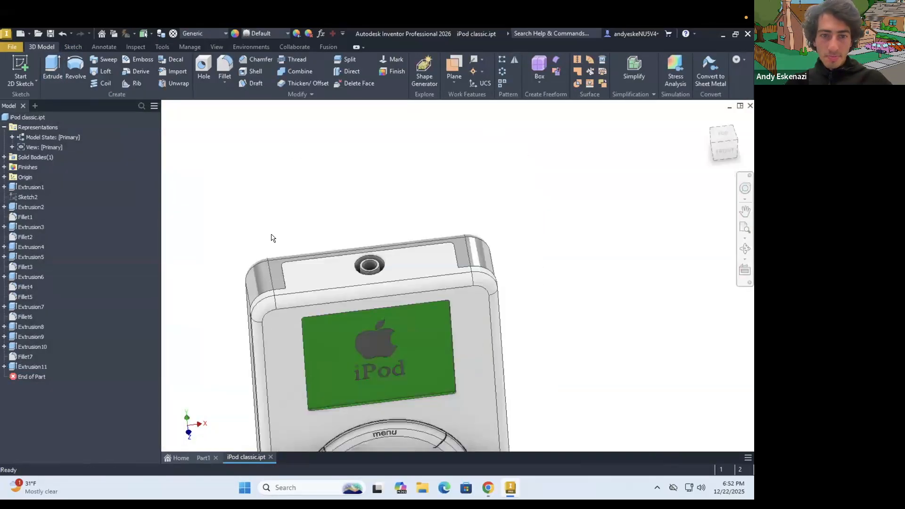
scroll(360, 258, "up", 5)
left_click(222, 64)
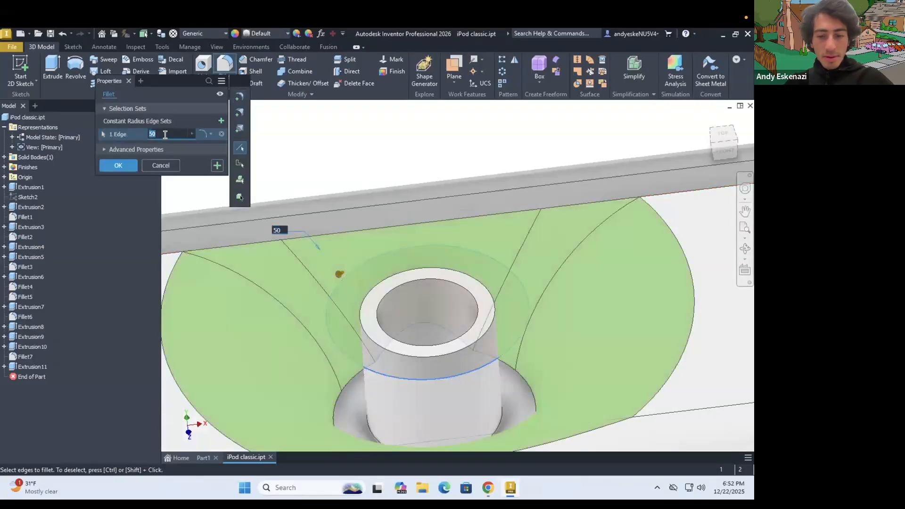
key("Return")
scroll(422, 274, "down", 5)
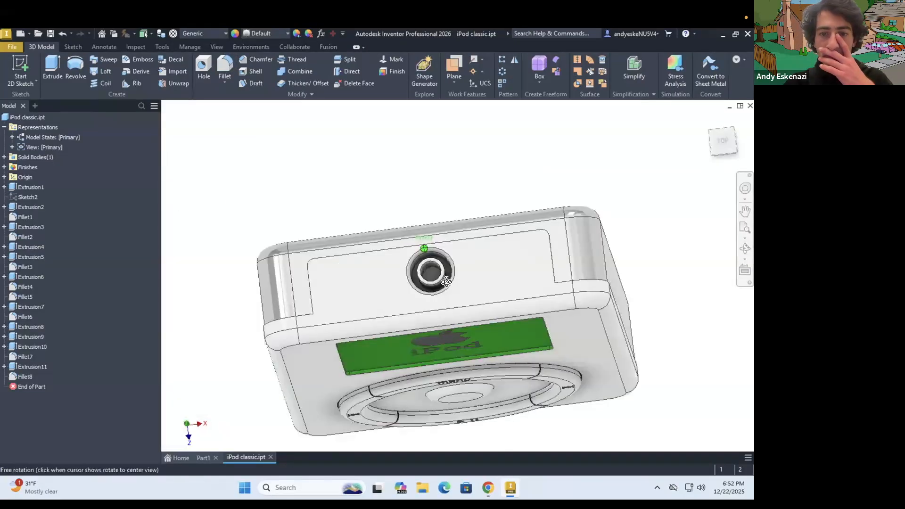
scroll(421, 249, "up", 3)
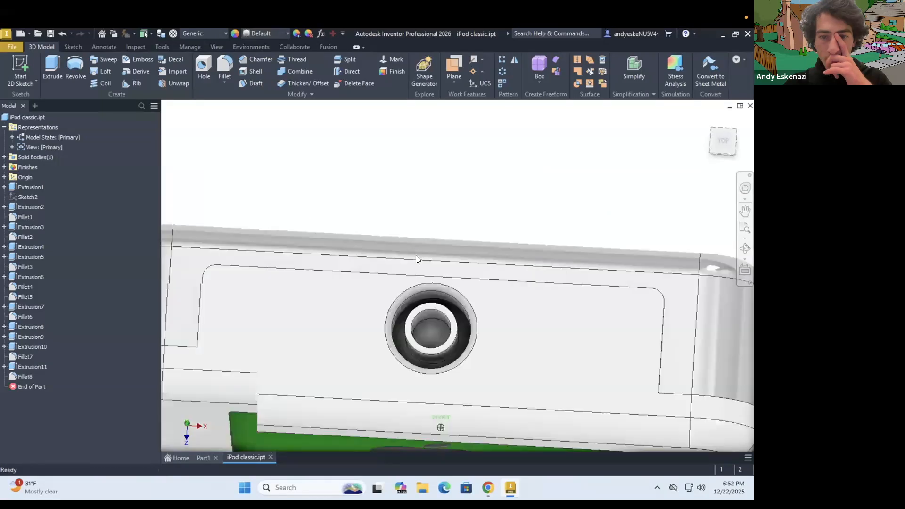
scroll(385, 296, "down", 5)
Check the iPod reference poster in the browser, return to Inventor and reopen the headphone port's sketch for editing.
left_click(484, 481)
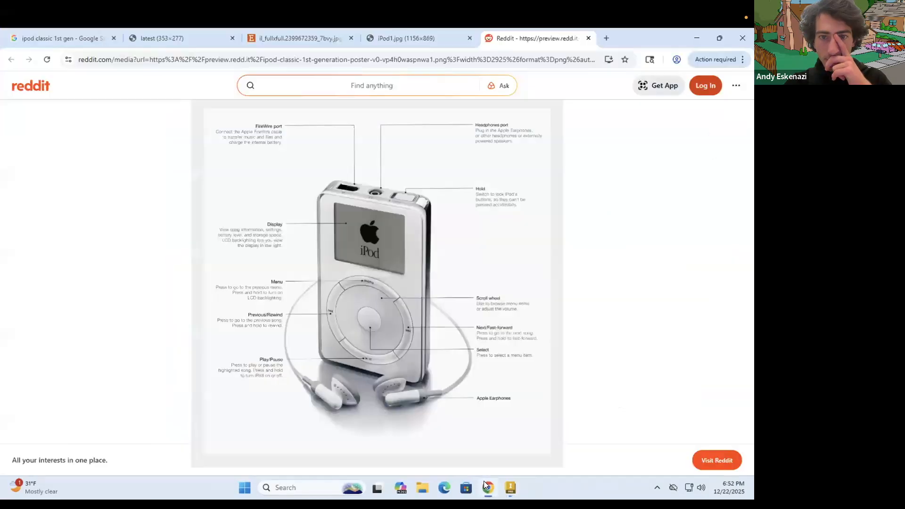
left_click(484, 481)
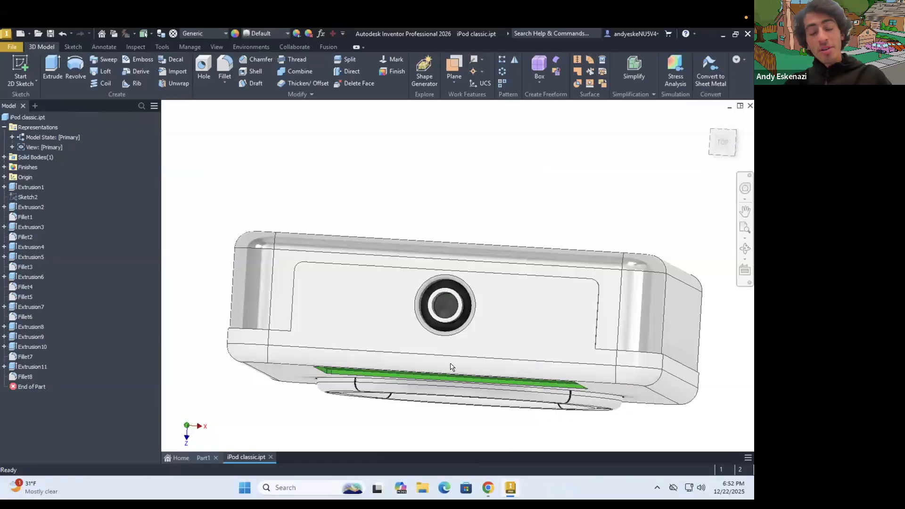
left_click(4, 367)
left_click(35, 378)
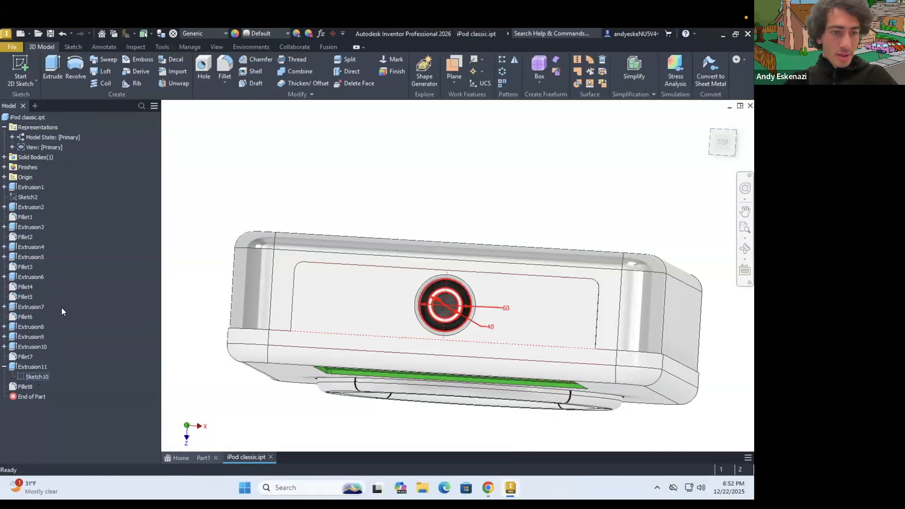
right_click(38, 377)
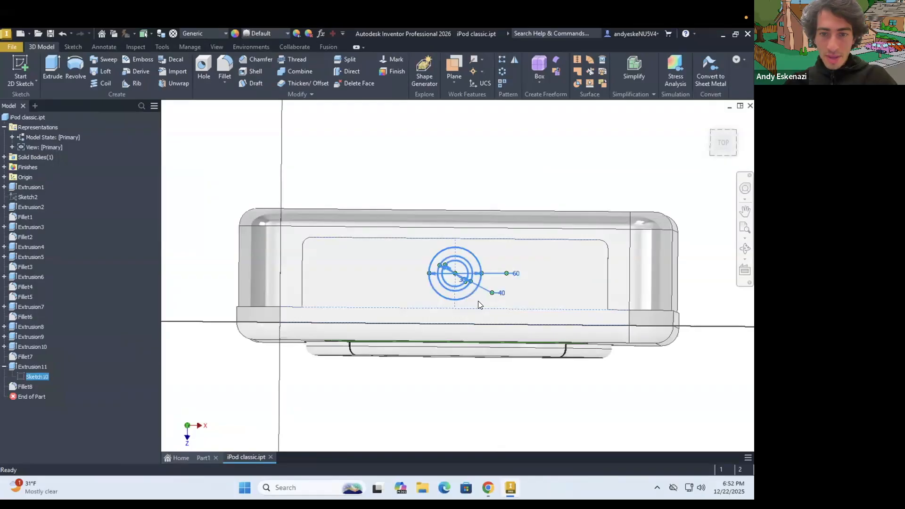
Delete the projected lower edge lines of the raised top panel from the headphone port sketch.
right_click(478, 302)
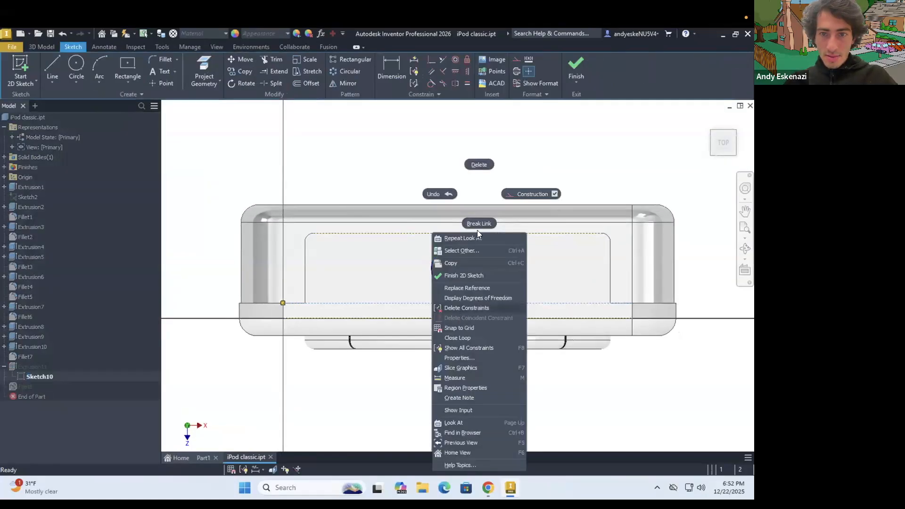
left_click(478, 165)
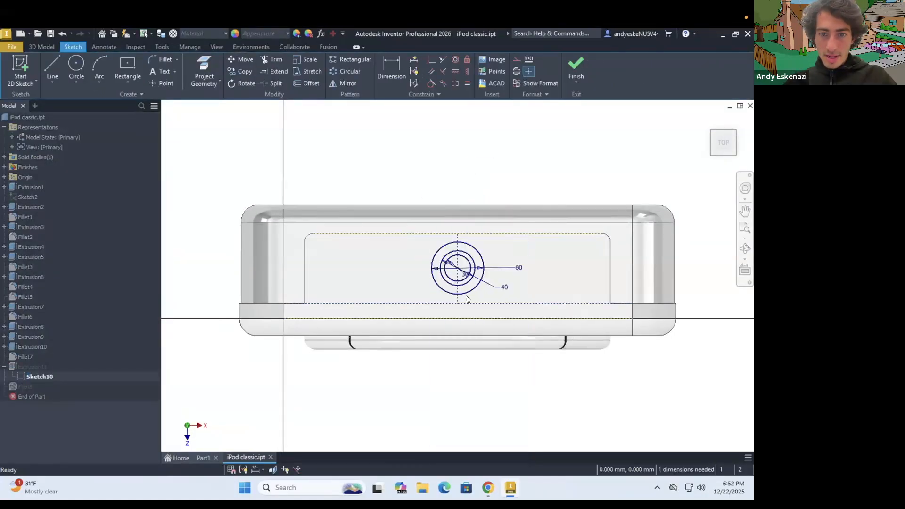
right_click(430, 302)
left_click(433, 273)
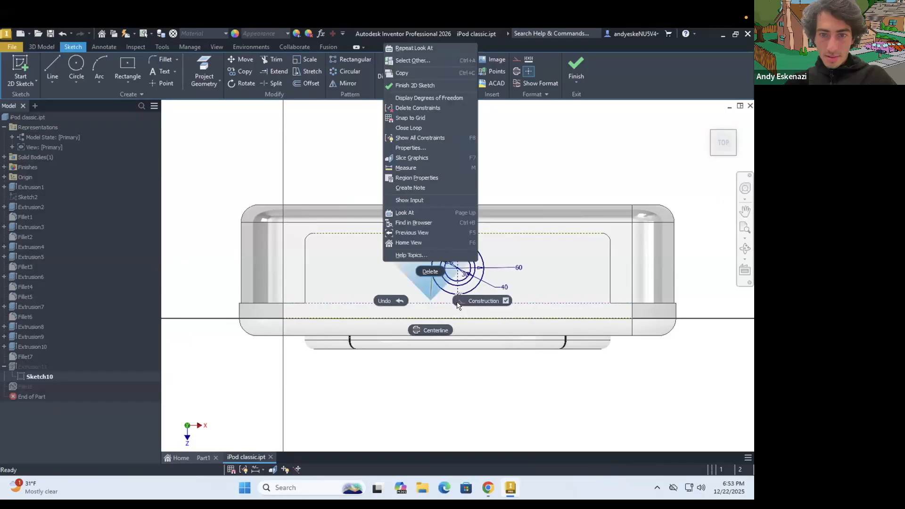
Try to make the vertical construction line coincident with the remaining lower projected edge.
left_click(461, 319)
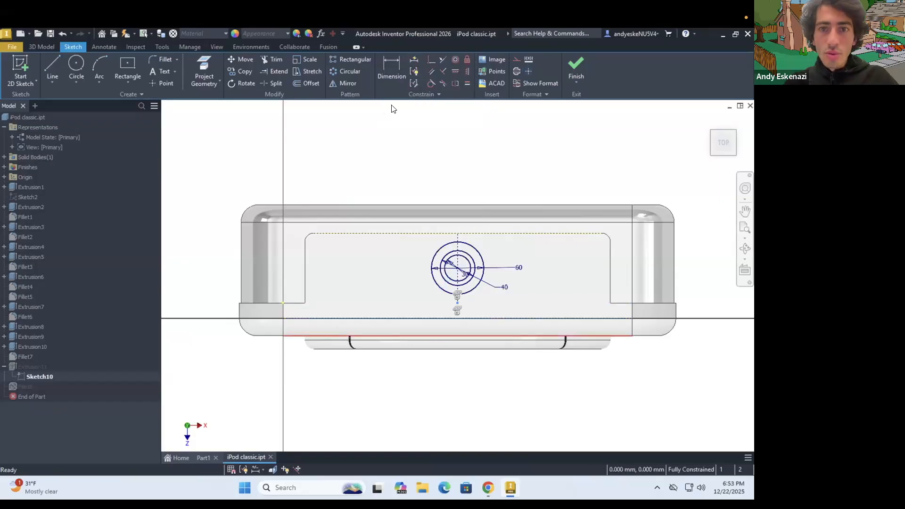
left_click(439, 82)
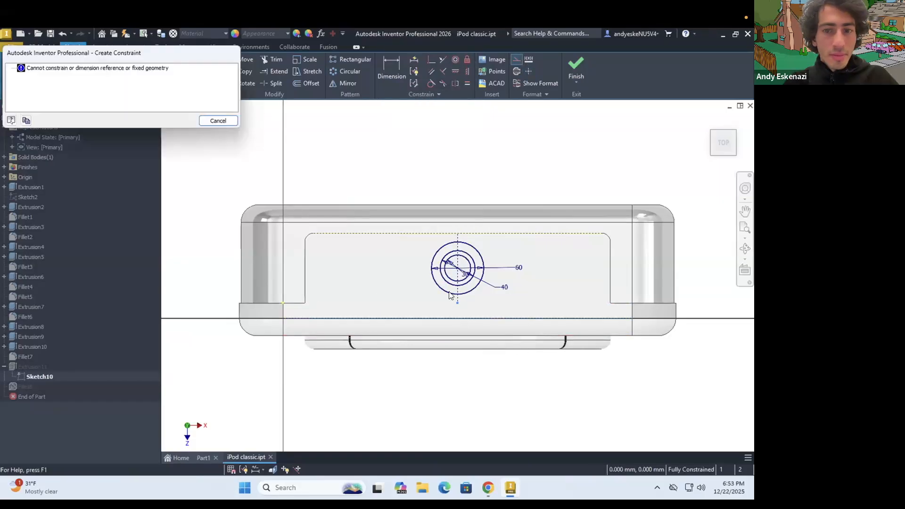
key("Escape")
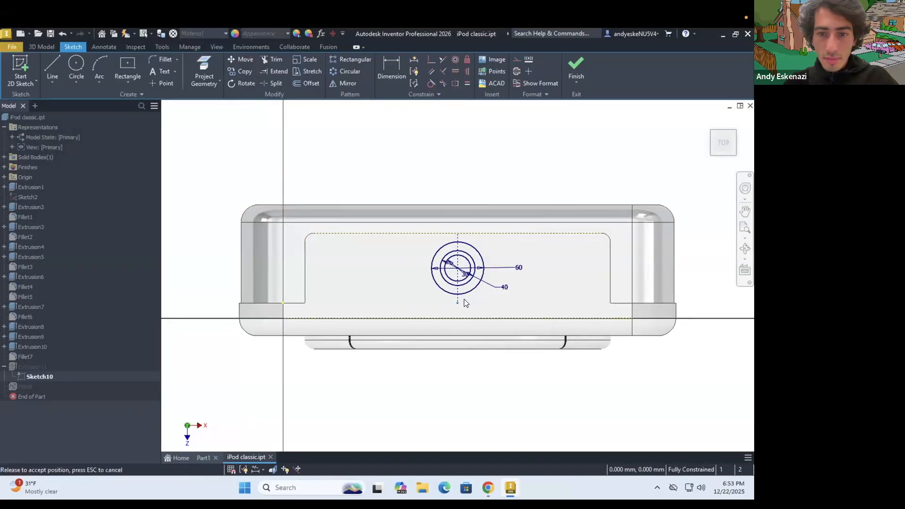
Replace the vertical construction line with two collinear ones, from the upper edge's midpoint to the circle centre and on to the lower projected edge.
scroll(460, 299, "up", 3)
right_click(451, 295)
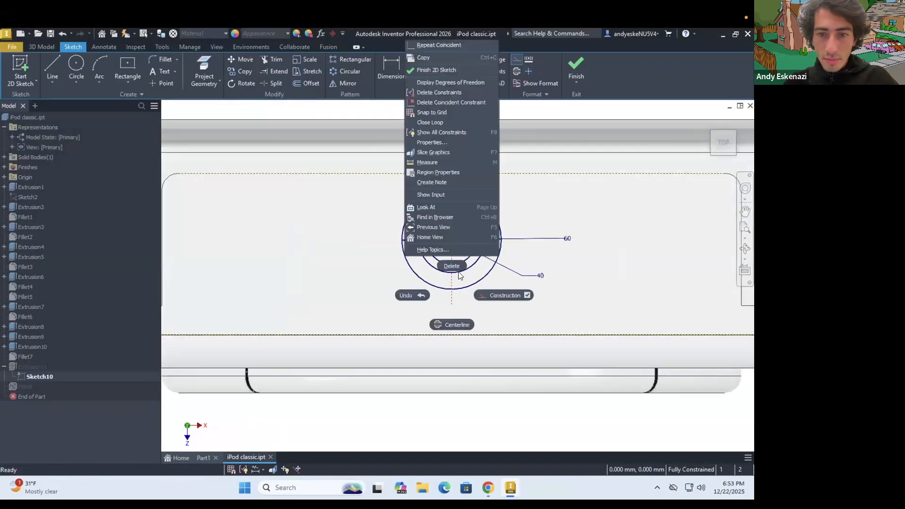
left_click(51, 66)
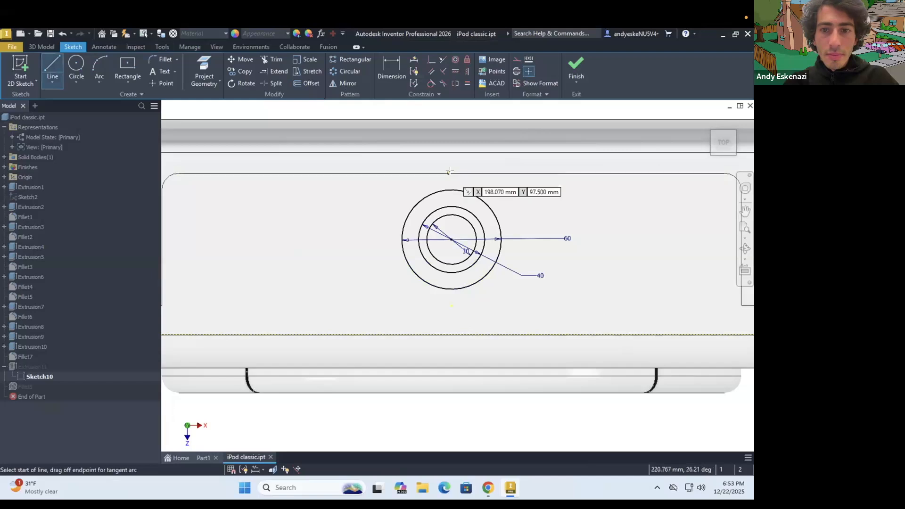
left_click(452, 240)
left_click(517, 59)
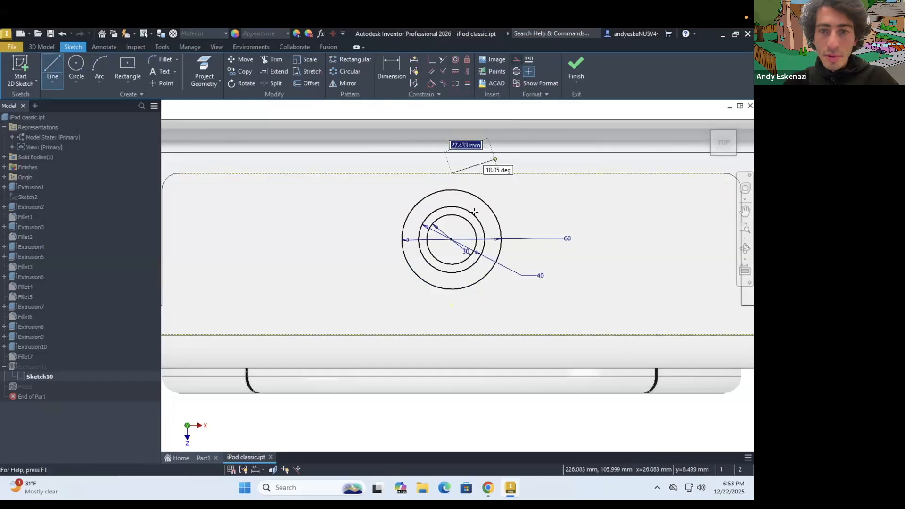
left_click(452, 321)
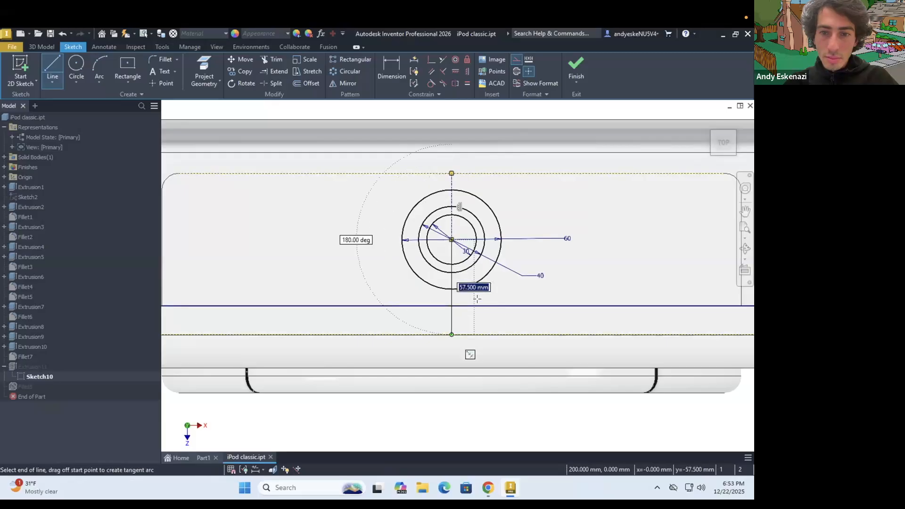
double_click(451, 334)
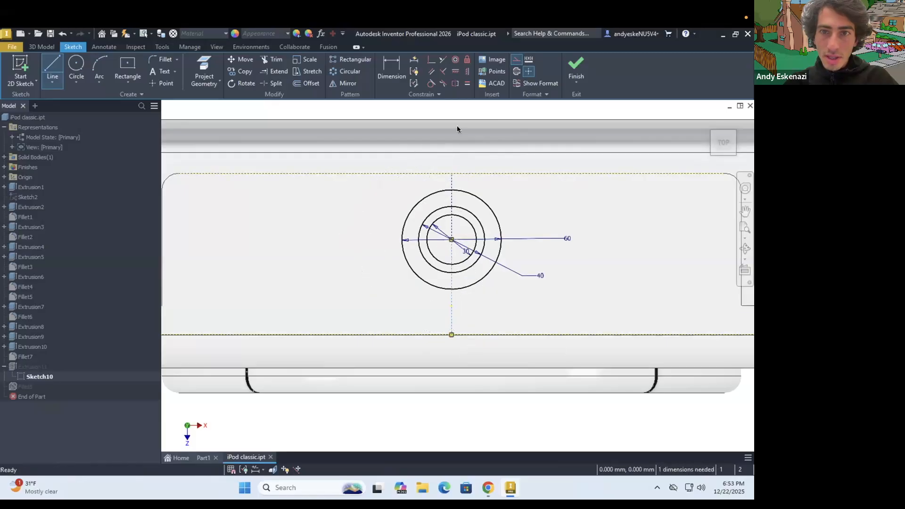
key("Escape")
Make the two vertical construction lines equal in length to centre the circles, and finish the sketch.
left_click(466, 82)
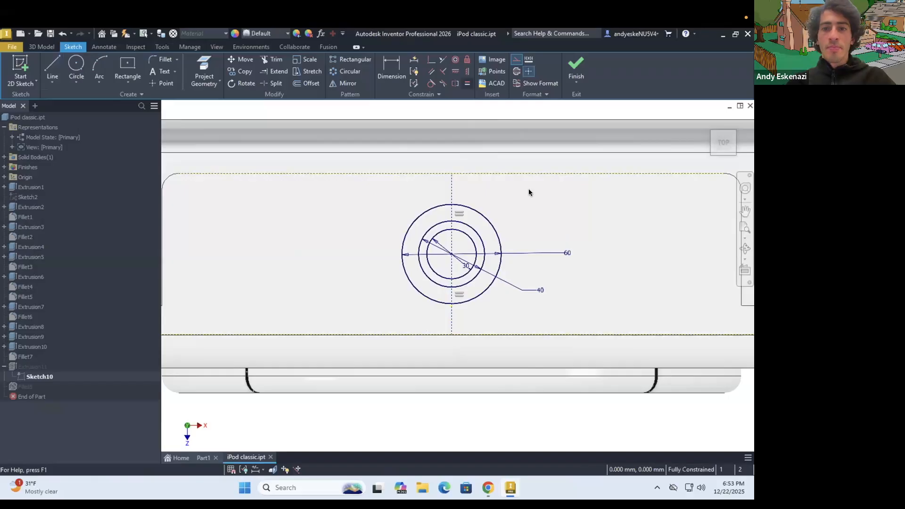
scroll(513, 210, "down", 4)
left_click(574, 65)
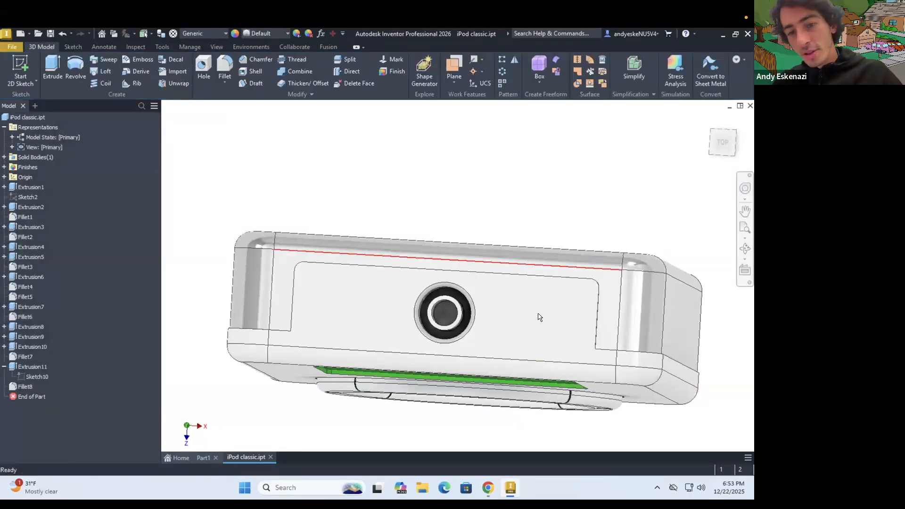
Fillet the inner and outer top edges of the headphone port's standing ring with a radius of 1 mm.
middle_click_drag(499, 308, 501, 308, "shift")
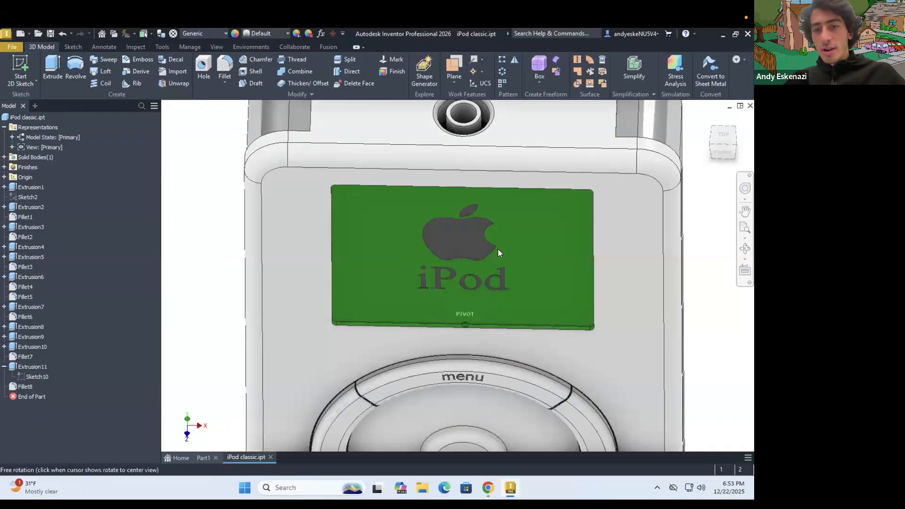
scroll(498, 253, "up", 3)
scroll(494, 207, "down", 5)
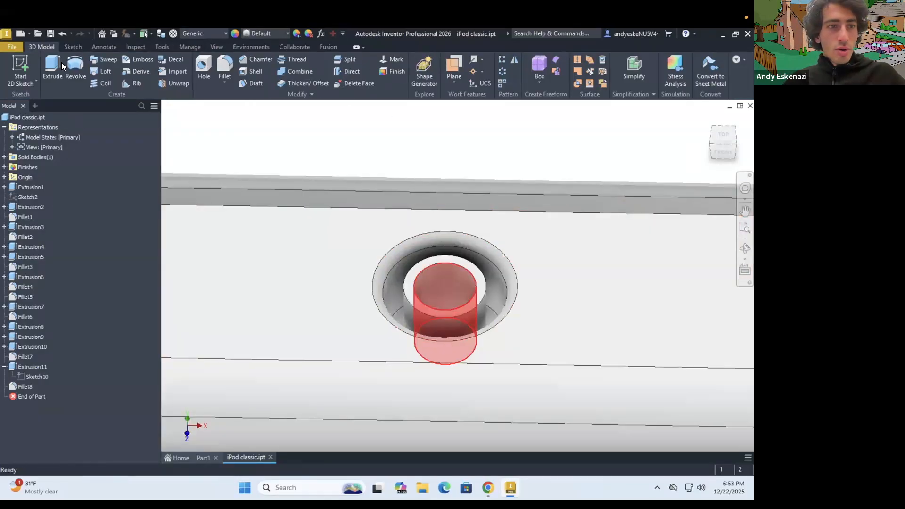
left_click(225, 64)
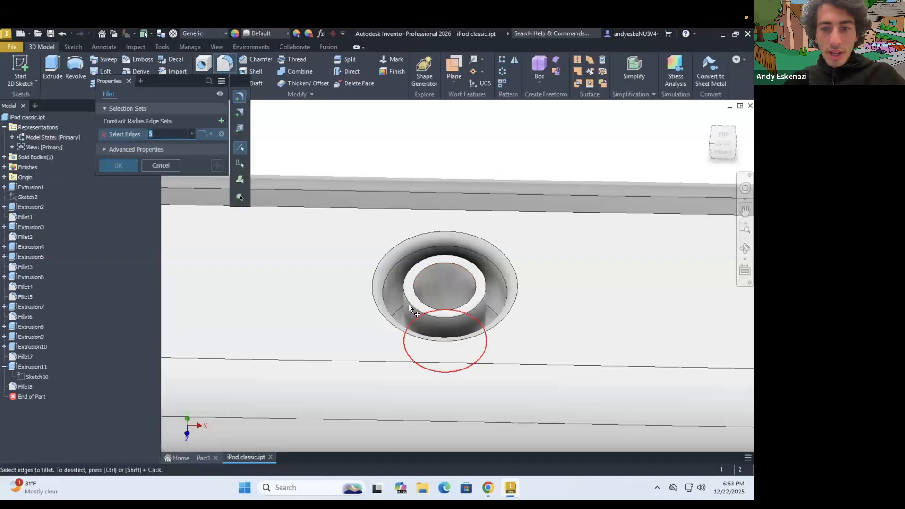
left_click(412, 282)
left_click(440, 293)
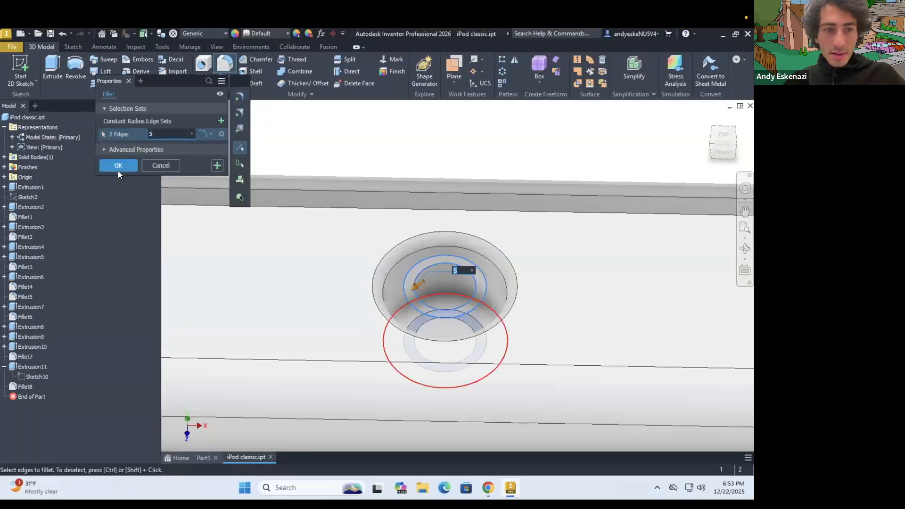
double_click(168, 134)
type("1")
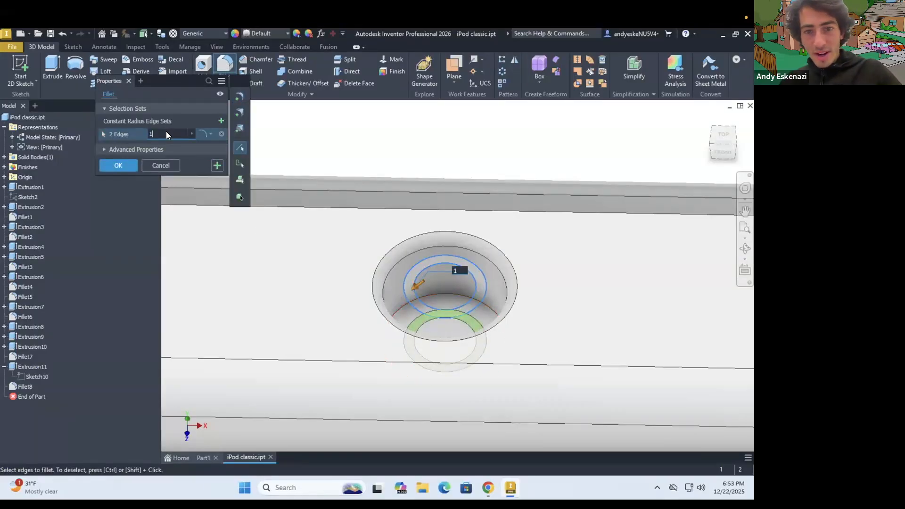
key("Return")
scroll(409, 287, "up", 3)
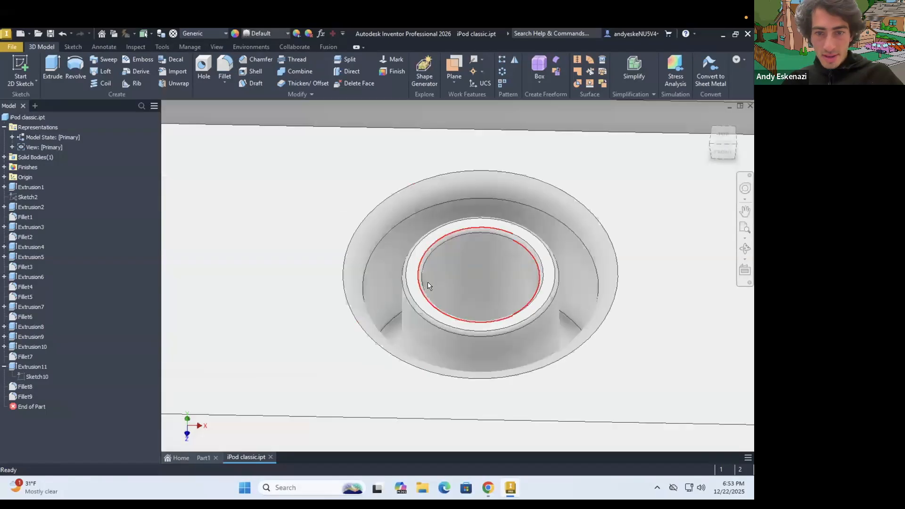
Start a Finish on the flat top face of the headphone port's ring and choose the Black appearance.
right_click(422, 282)
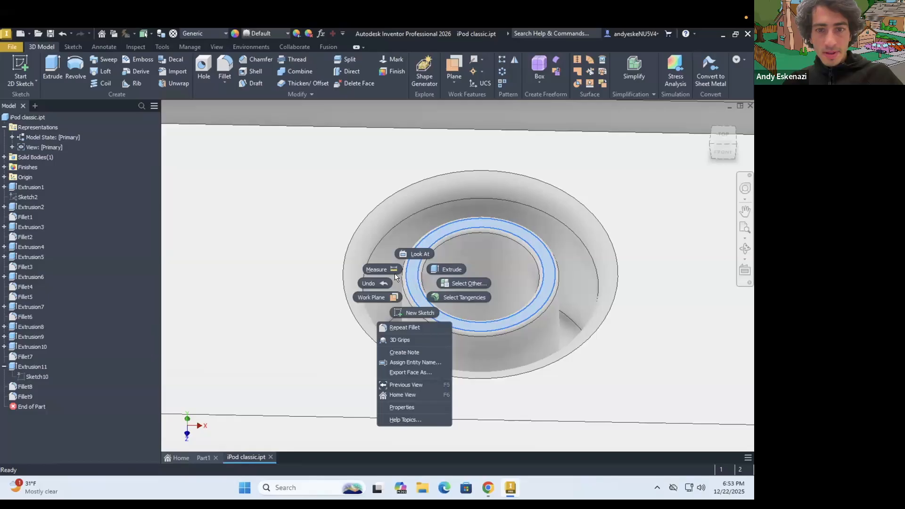
key("Escape")
right_click(414, 260)
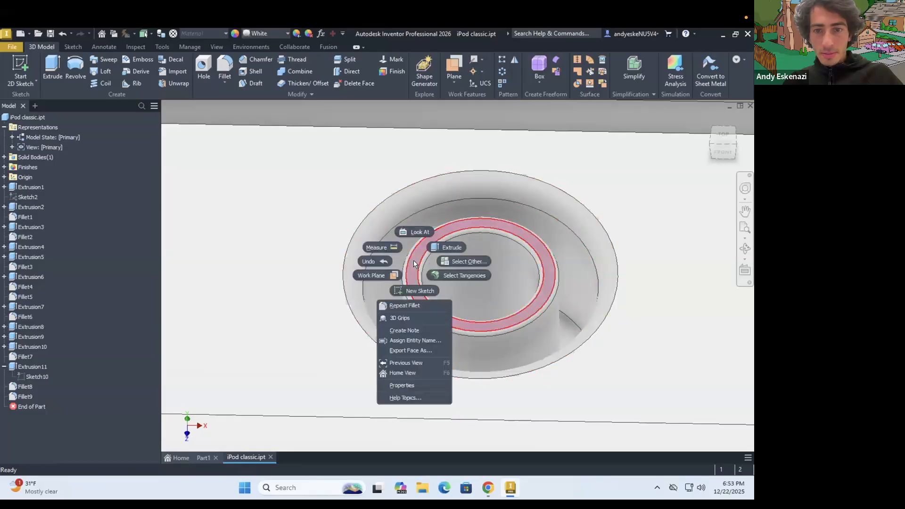
key("Escape")
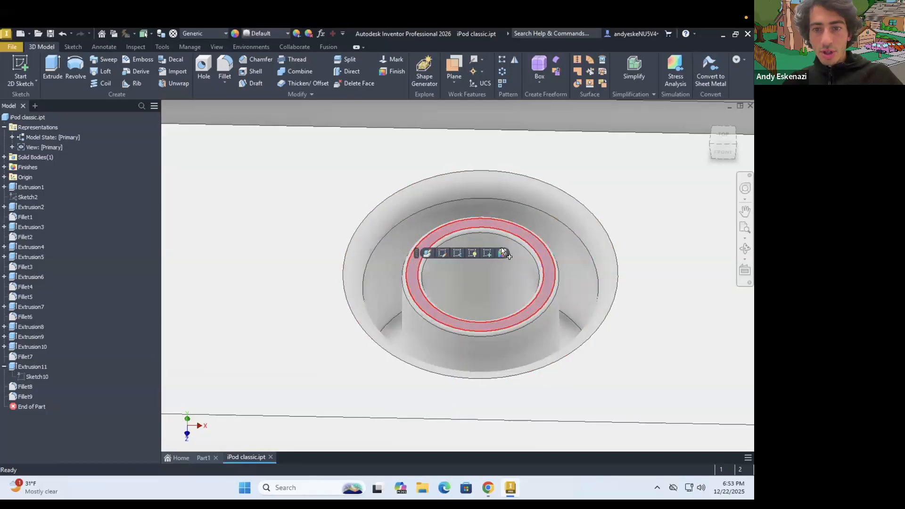
left_click(502, 248)
left_click(182, 184)
scroll(197, 297, "down", 3)
scroll(236, 264, "down", 10)
left_click_drag(259, 234, 257, 209)
scroll(256, 202, "up", 5)
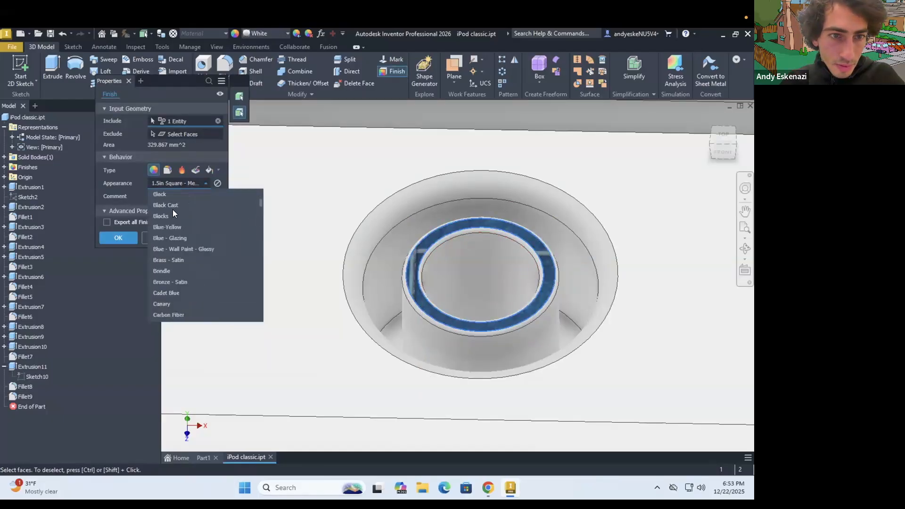
left_click(165, 194)
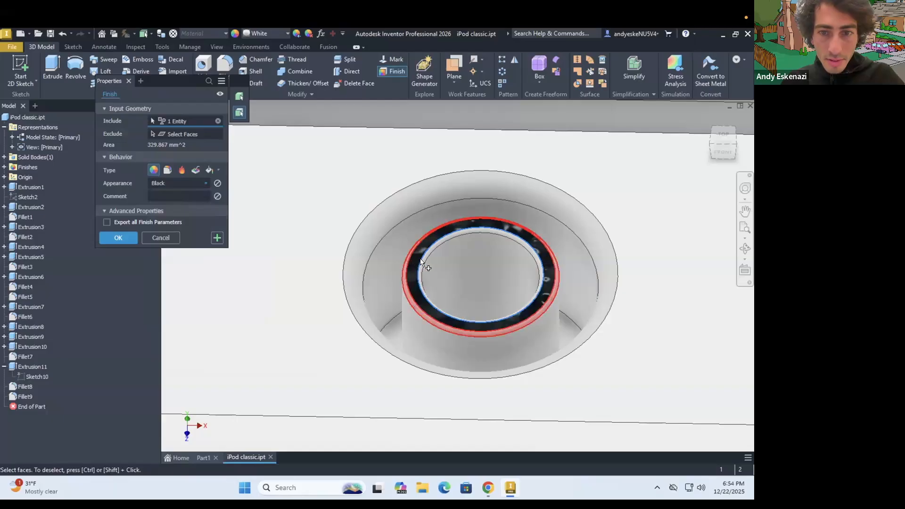
Add the ring's inner and outer fillet faces to the black finish and apply it.
left_click(413, 261)
scroll(412, 262, "down", 3)
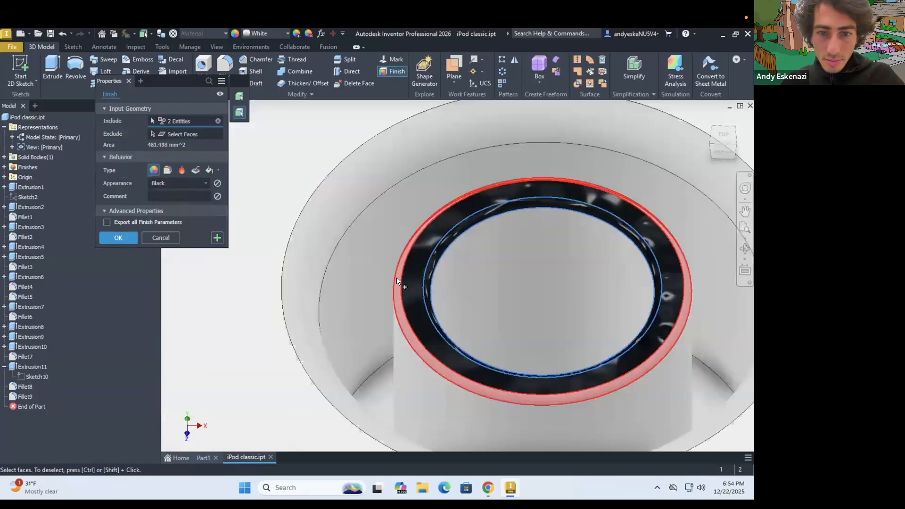
left_click(397, 278)
key("Return")
scroll(575, 311, "up", 5)
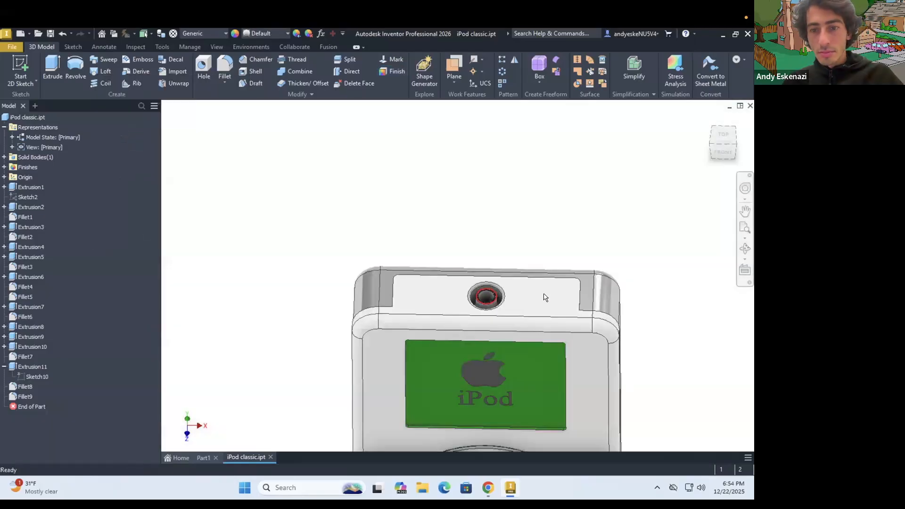
scroll(450, 304, "down", 1)
scroll(467, 292, "down", 2)
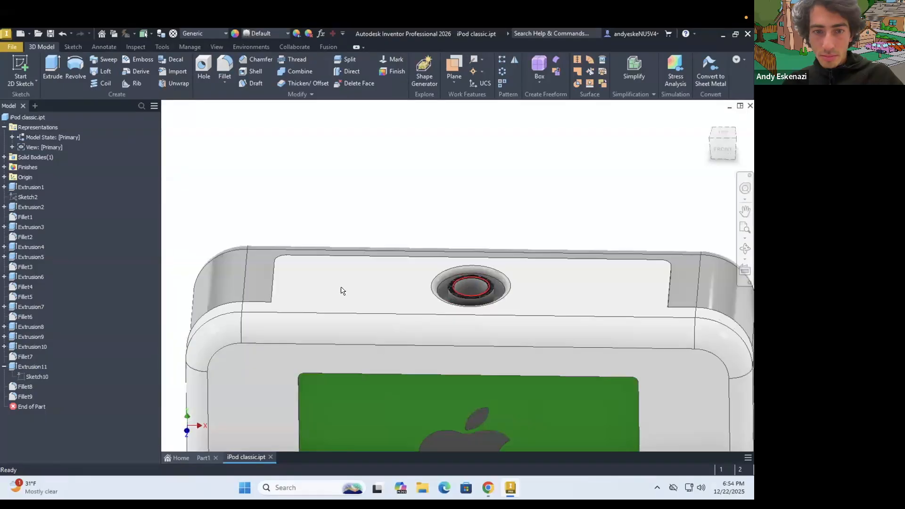
scroll(389, 334, "down", 4)
right_click(296, 255)
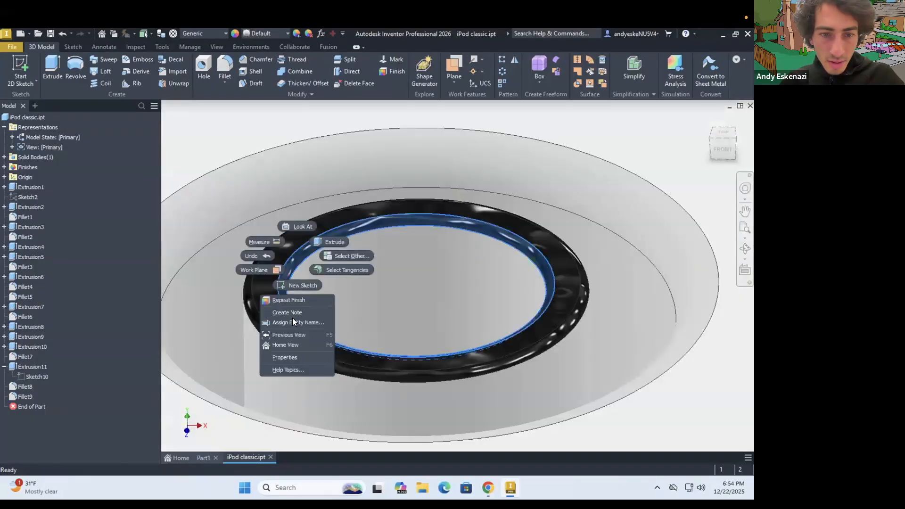
left_click(289, 301)
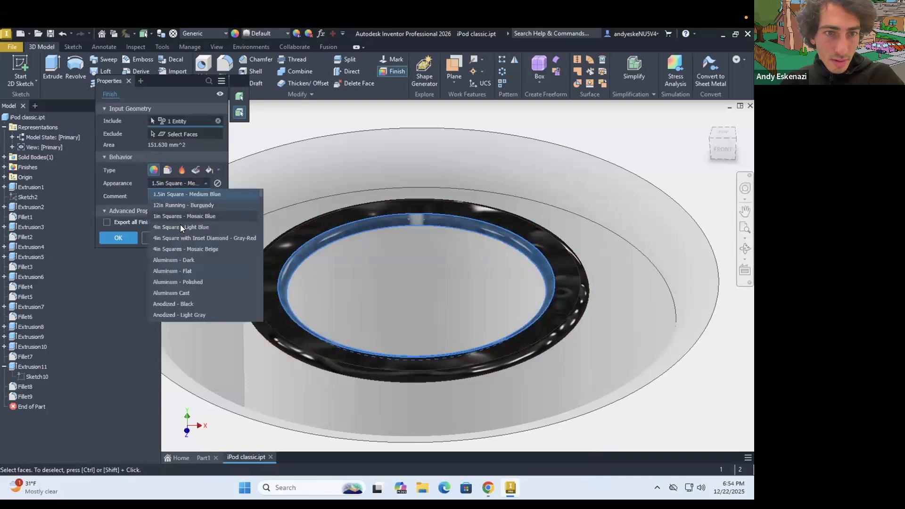
scroll(168, 213, "down", 5)
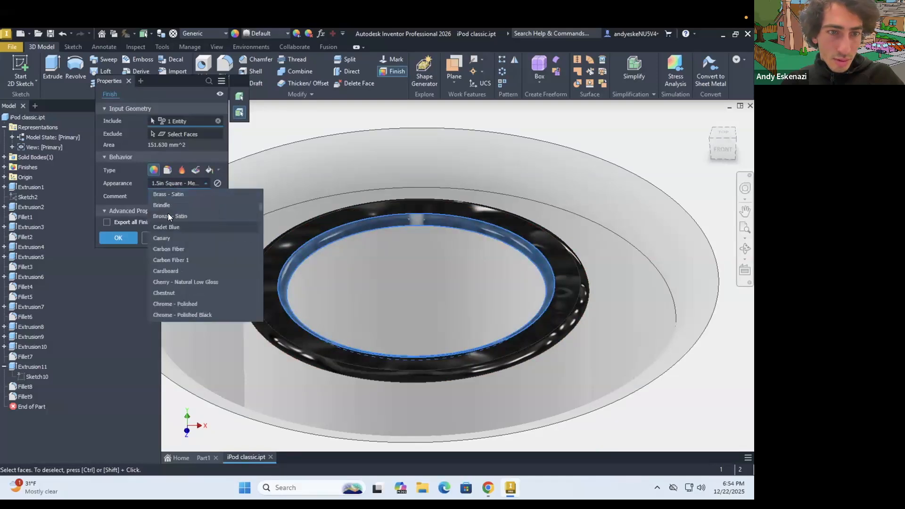
scroll(171, 221, "down", 3)
scroll(176, 221, "down", 4)
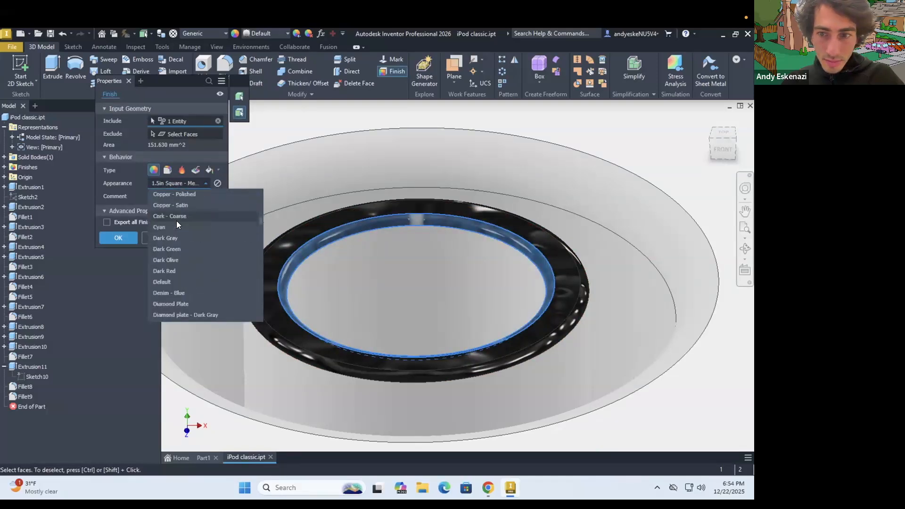
scroll(182, 221, "down", 10)
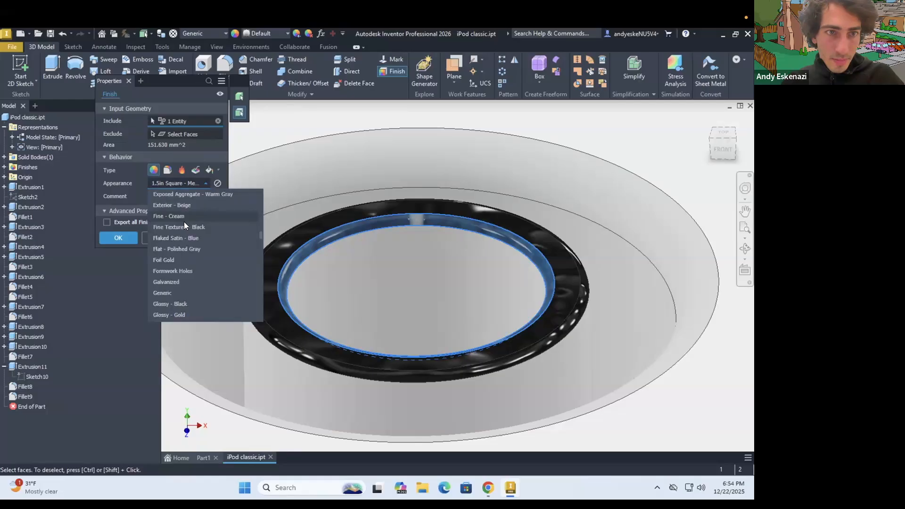
scroll(184, 221, "down", 12)
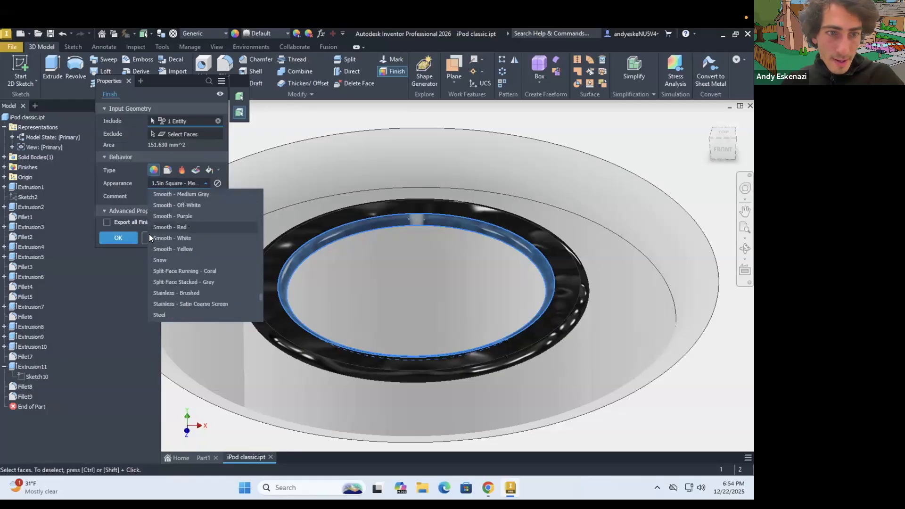
left_click(95, 300)
key("Escape")
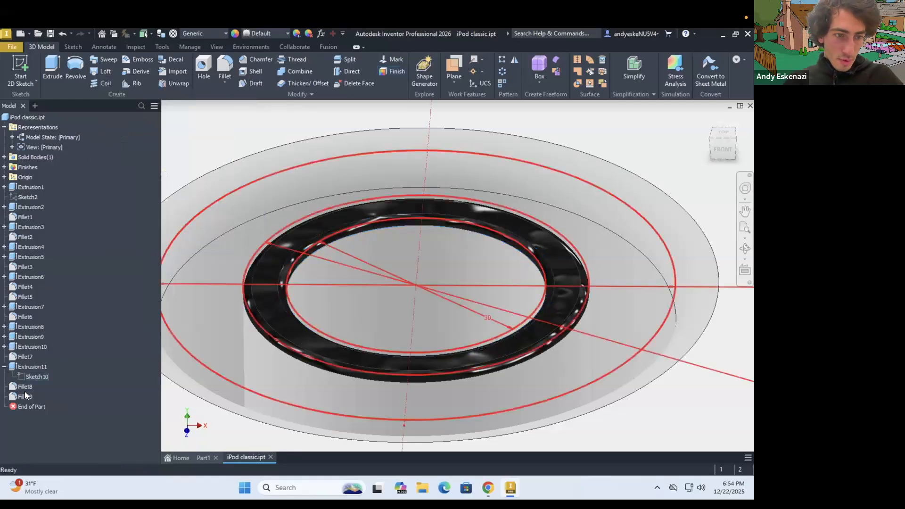
Set the feature appearance of both headphone port ring fillets, Fillet8 and Fillet9, to Black.
left_click(25, 388)
left_click(25, 396, "ctrl")
right_click(24, 384)
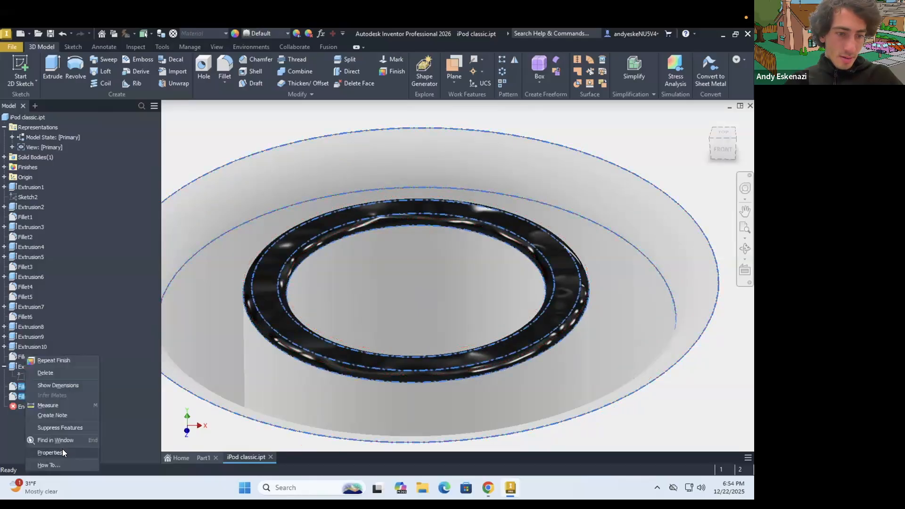
left_click(59, 452)
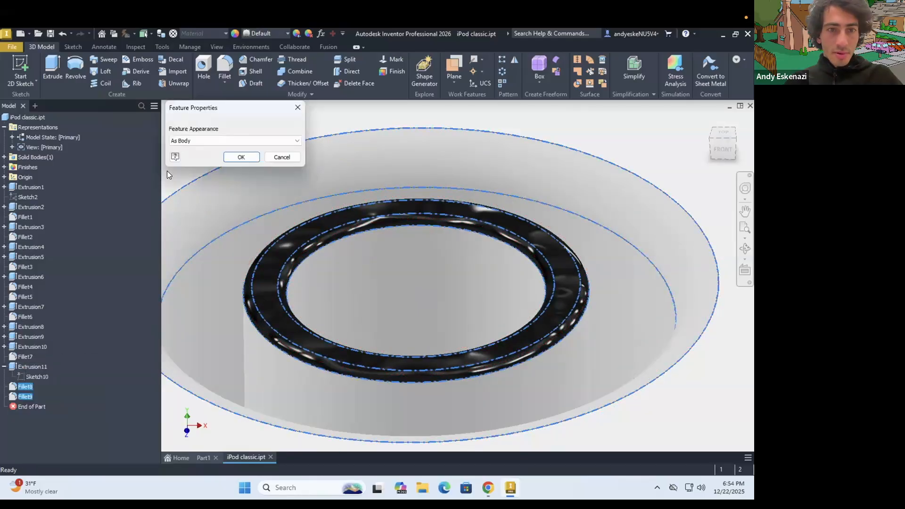
left_click(196, 142)
scroll(298, 217, "down", 6)
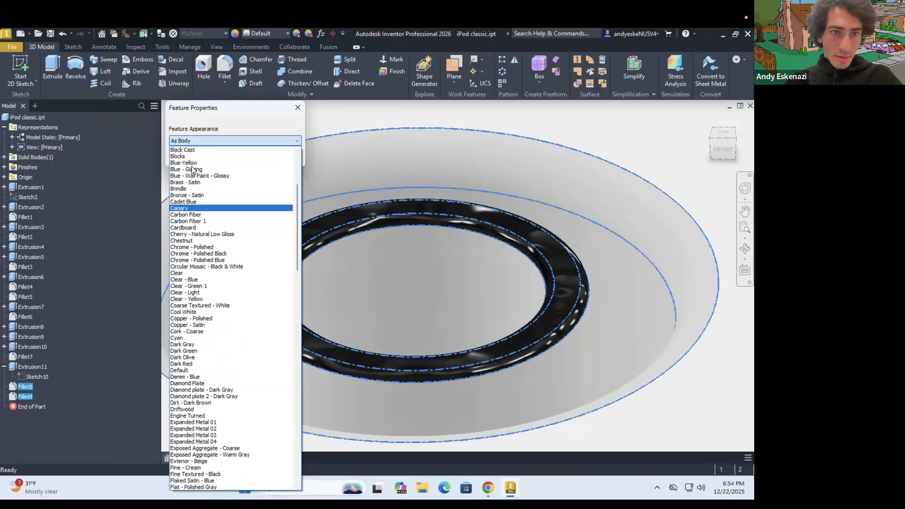
scroll(193, 168, "up", 1)
left_click(245, 162)
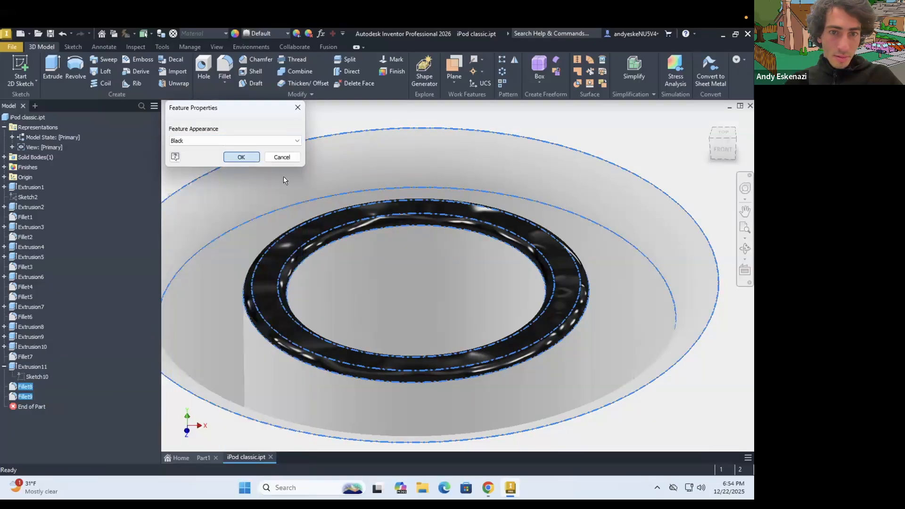
key("Return")
Inspect the coloured headphone port and the iPod's top end from several angles.
scroll(415, 308, "down", 7)
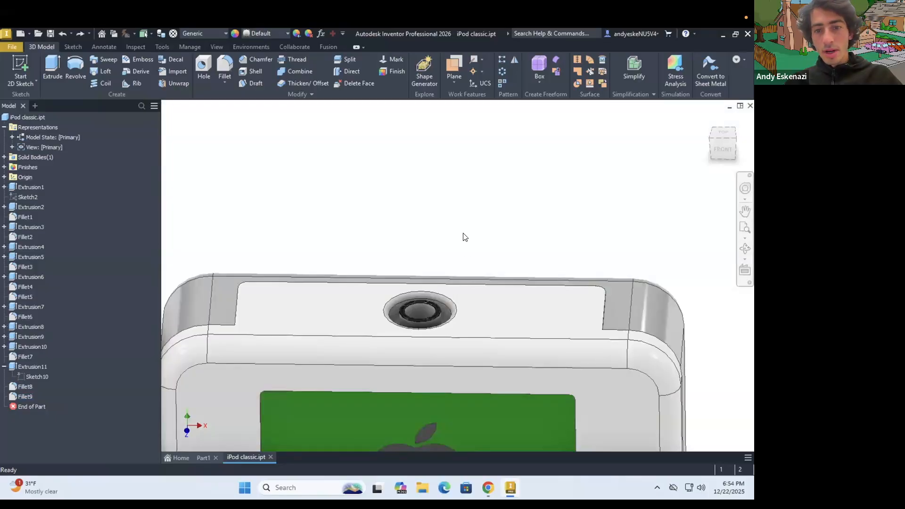
scroll(438, 286, "down", 3)
scroll(412, 312, "down", 1)
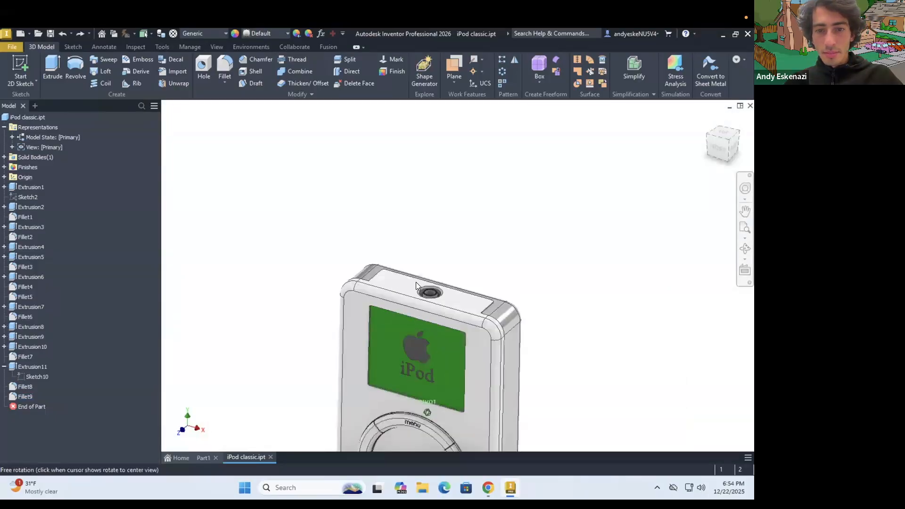
key("F6")
scroll(372, 257, "up", 7)
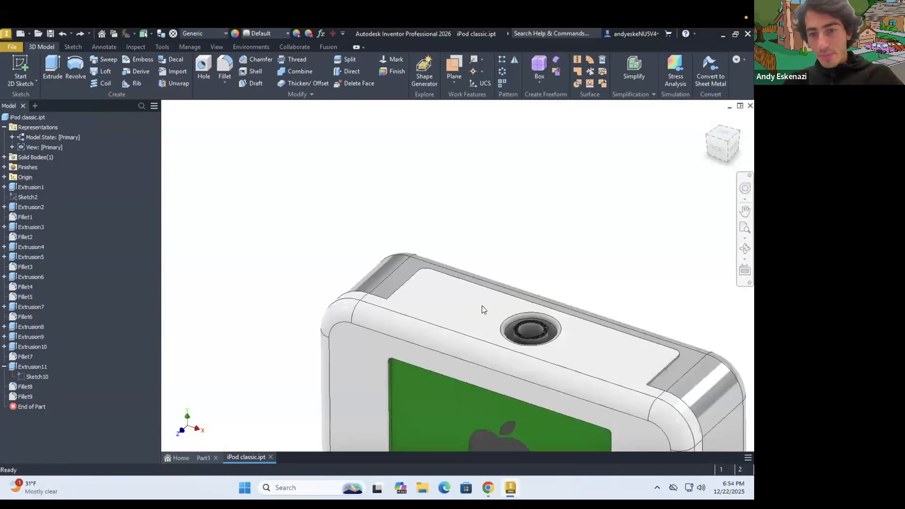
scroll(392, 236, "down", 4)
middle_click_drag(392, 236, 385, 250, "shift")
middle_click_drag(418, 284, 464, 329, "shift")
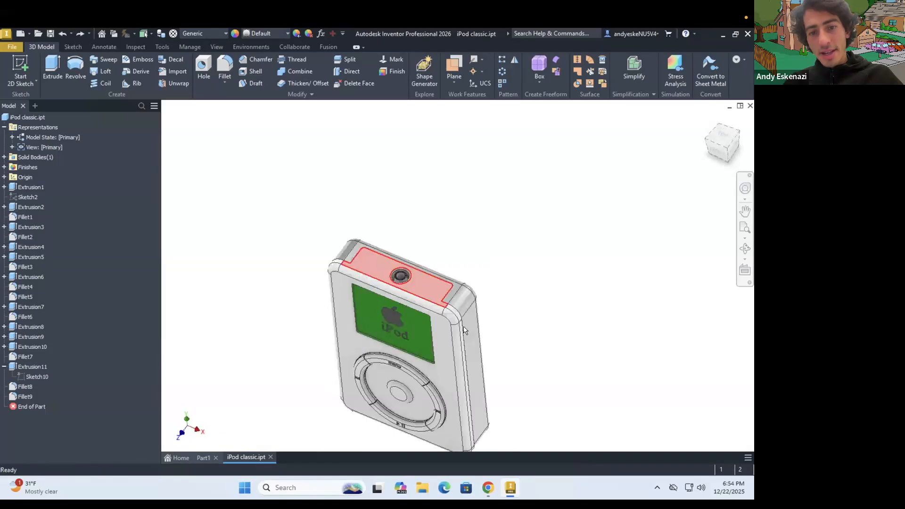
scroll(365, 257, "up", 1)
scroll(392, 238, "down", 2)
middle_click_drag(392, 238, 391, 287, "shift")
Start a sketch on the iPod's white top face and check the FireWire port's shape in the Chrome reference image.
left_click(21, 66)
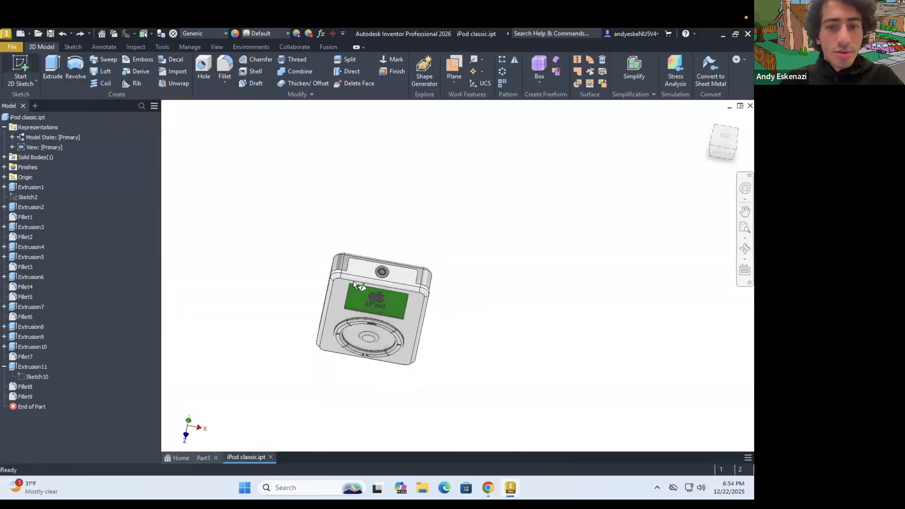
left_click(467, 276)
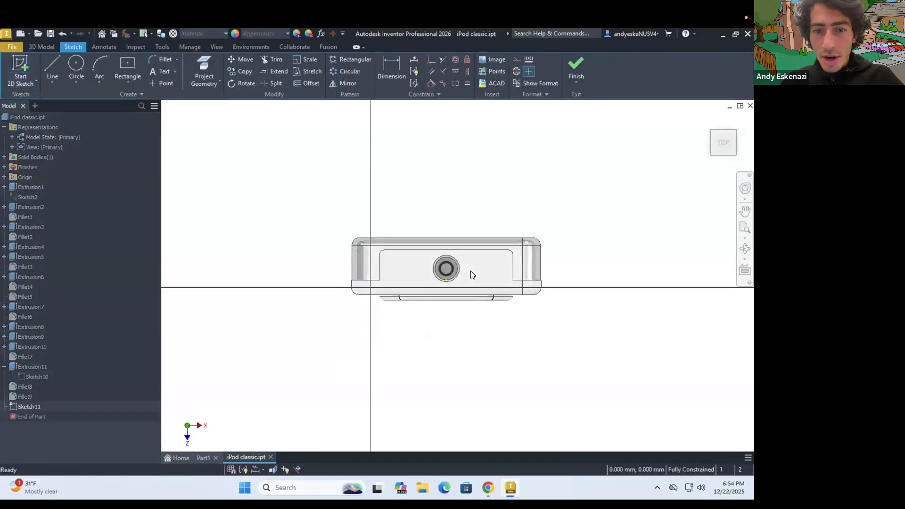
left_click(488, 488)
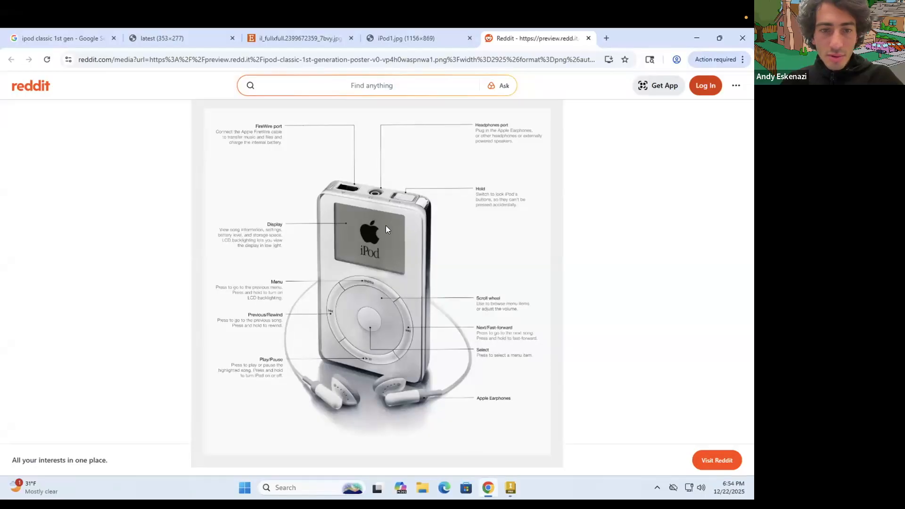
key("alt+Tab")
scroll(375, 249, "down", 3)
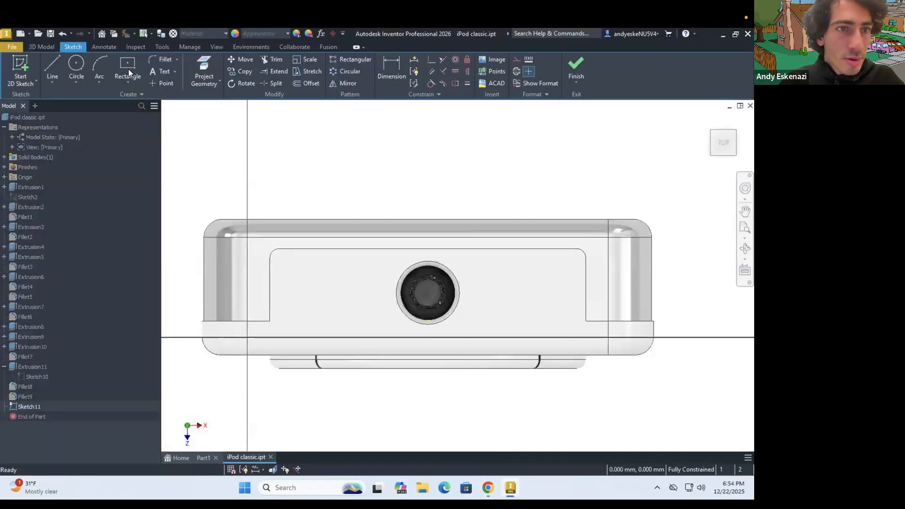
Sketch a closed six-sided FireWire port profile about 68 mm high beside the headphone port, with its two angled corners facing that port.
left_click(56, 61)
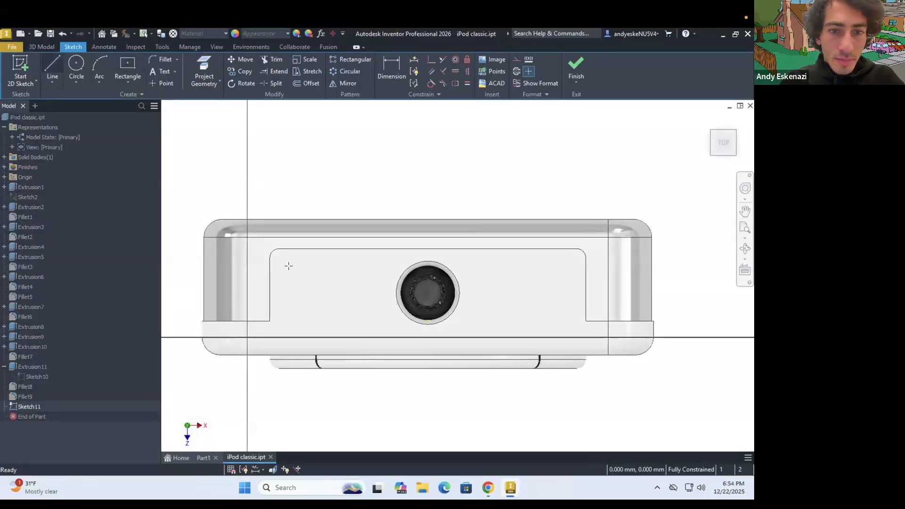
left_click(288, 327)
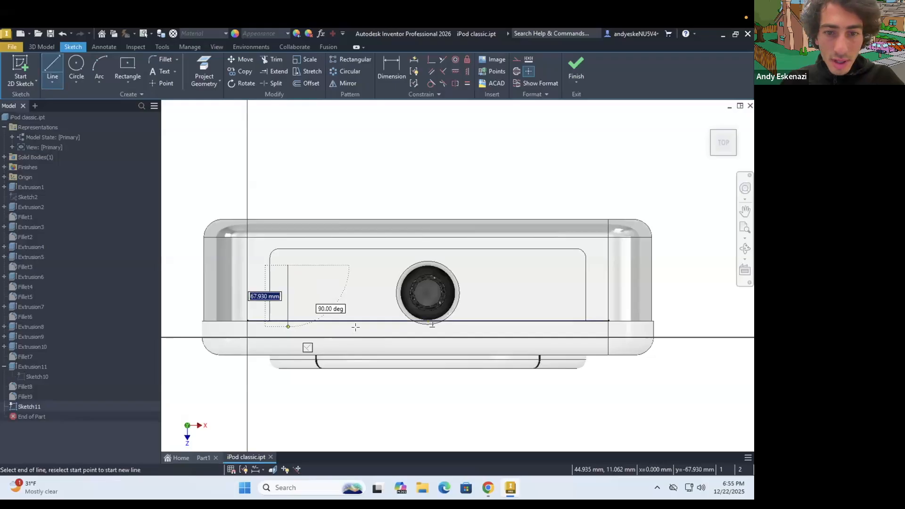
left_click(357, 326)
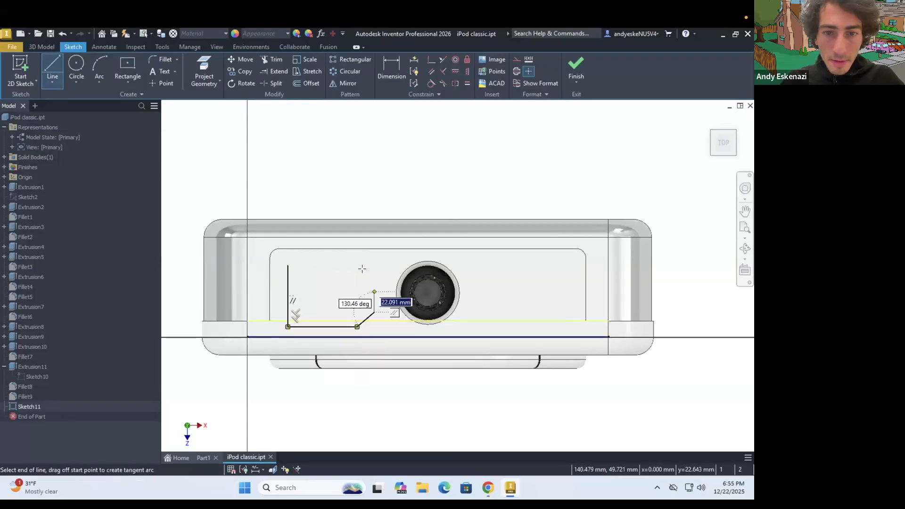
left_click(374, 281)
left_click(360, 265)
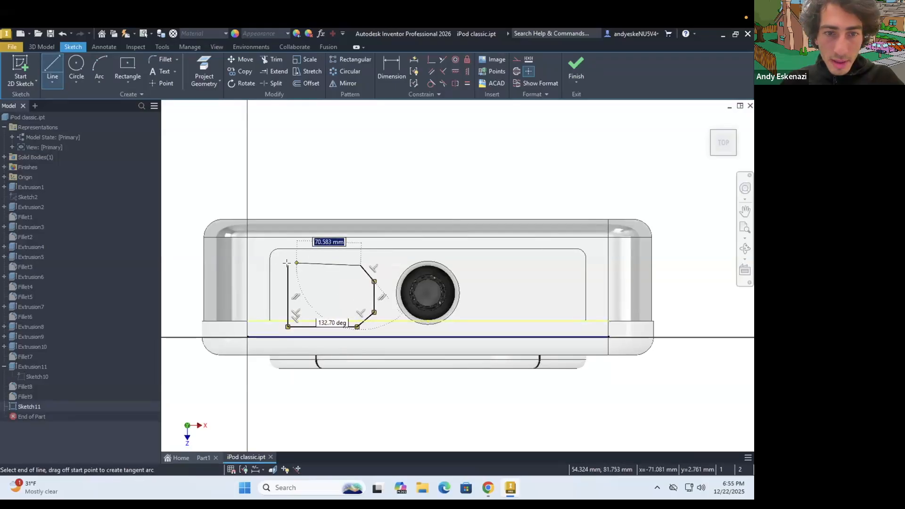
left_click(288, 263)
Dimension the FireWire profile's upper edge 15 mm from the white top face's rear edge.
key("d")
left_click(312, 266)
left_click(309, 249)
left_click(313, 200)
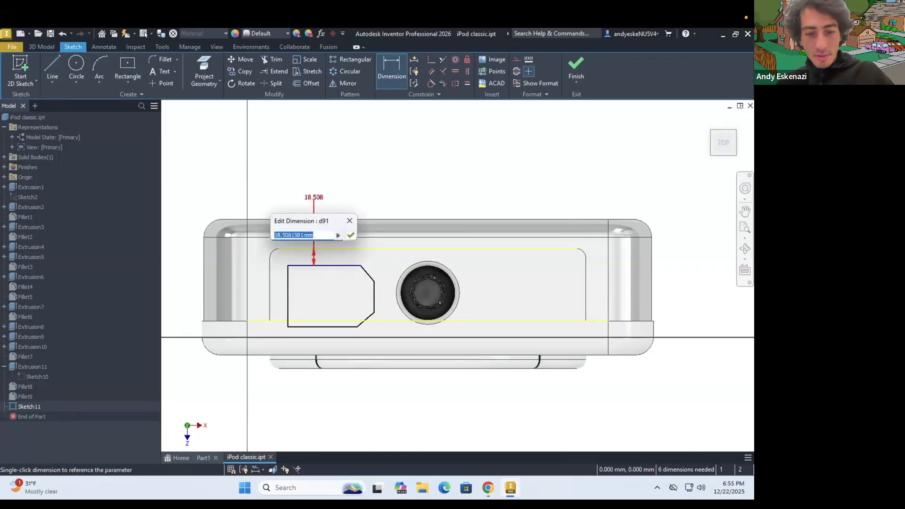
type("15")
key("Return")
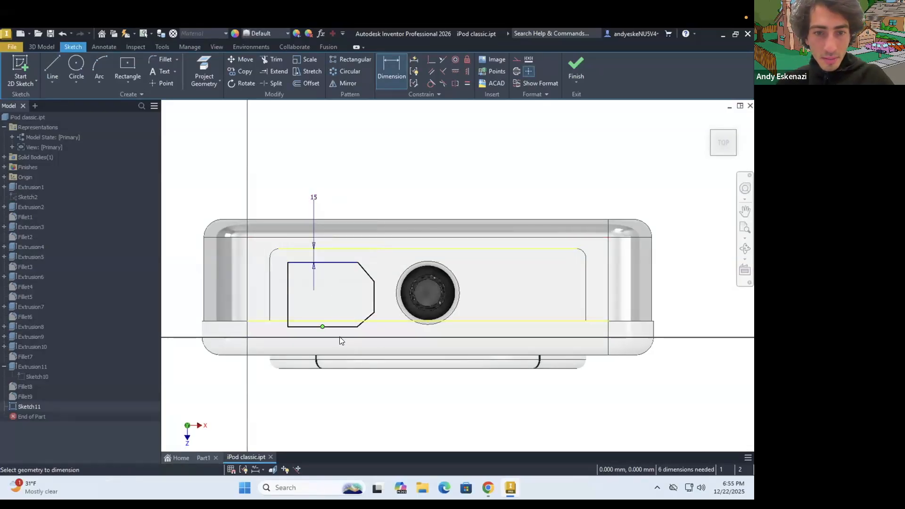
Dimension the FireWire profile's lower edge 15 mm from the top face's front edge.
left_click(334, 350)
left_click(342, 327)
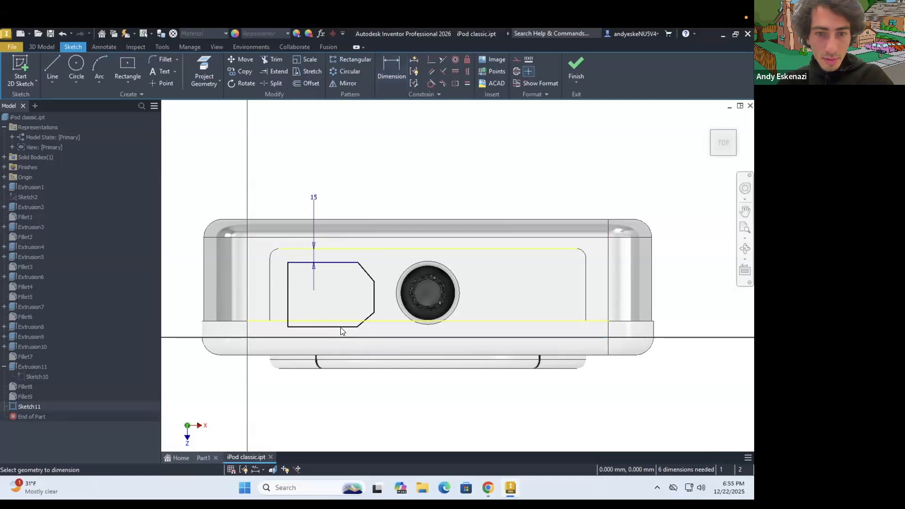
left_click(342, 337)
left_click(183, 383)
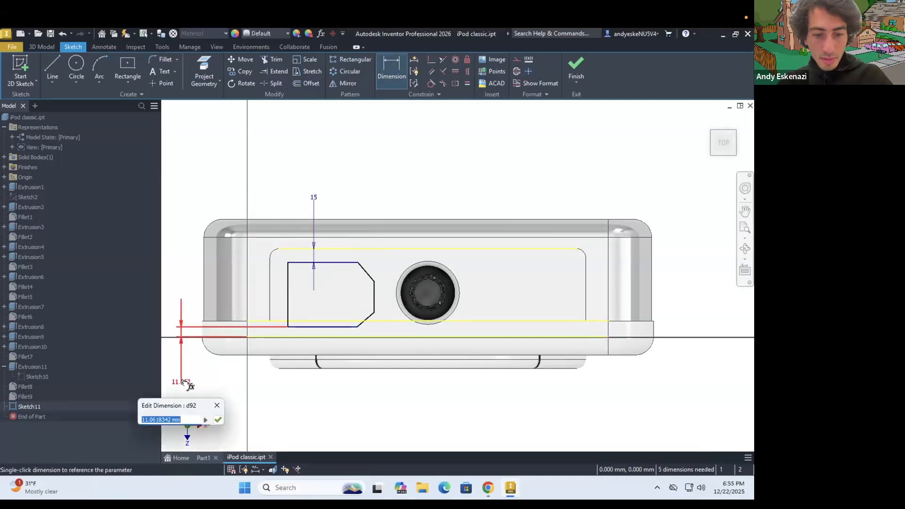
type("15")
key("Return")
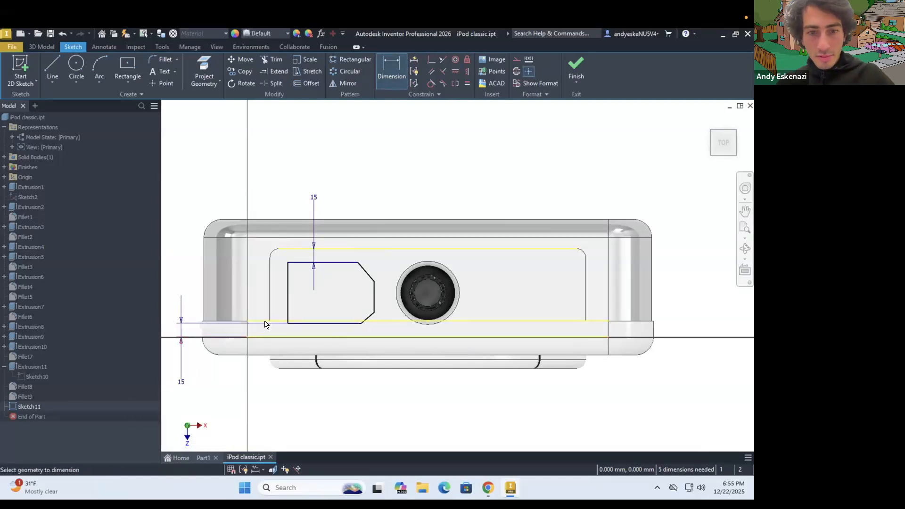
Dimension the FireWire profile's left edge 15 mm from the white face's left edge.
left_click(271, 297)
left_click(284, 179)
type("1")
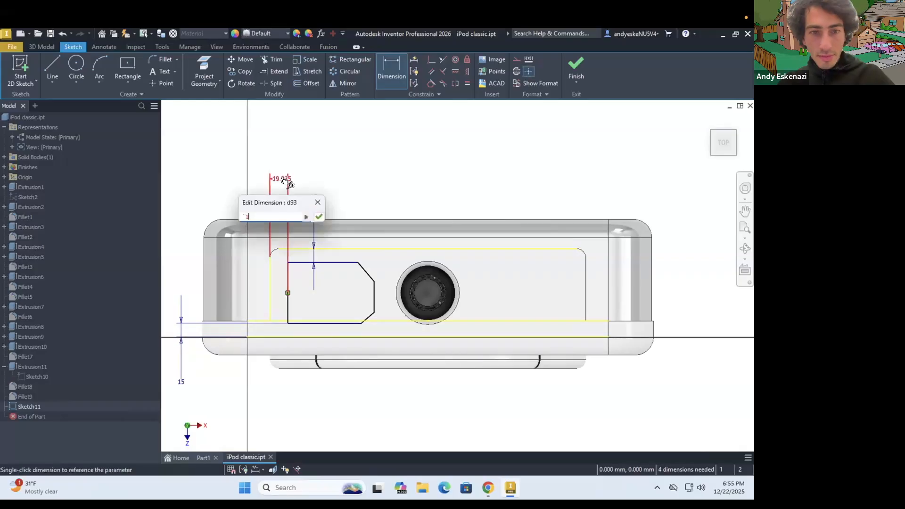
key("BackSpace")
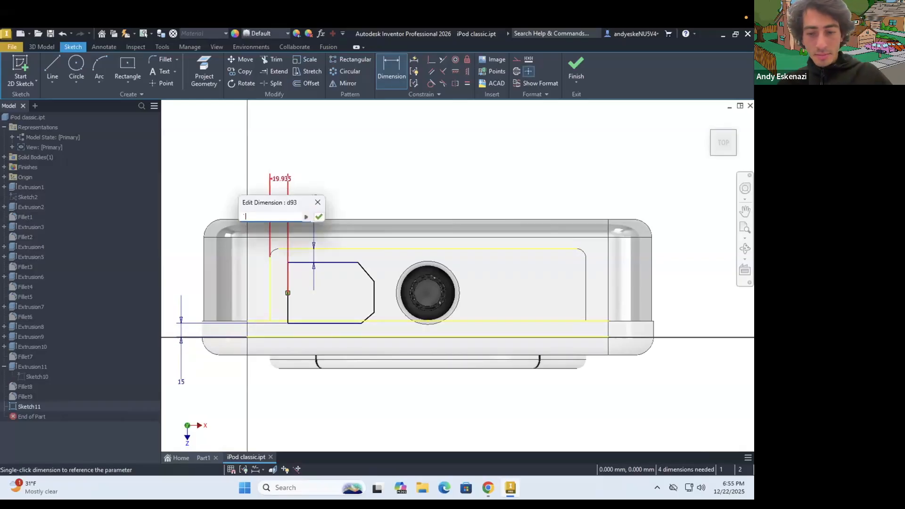
type("15")
key("Return")
Try to extrude the FireWire profile and reopen its sketch, Sketch11, for editing.
key("e")
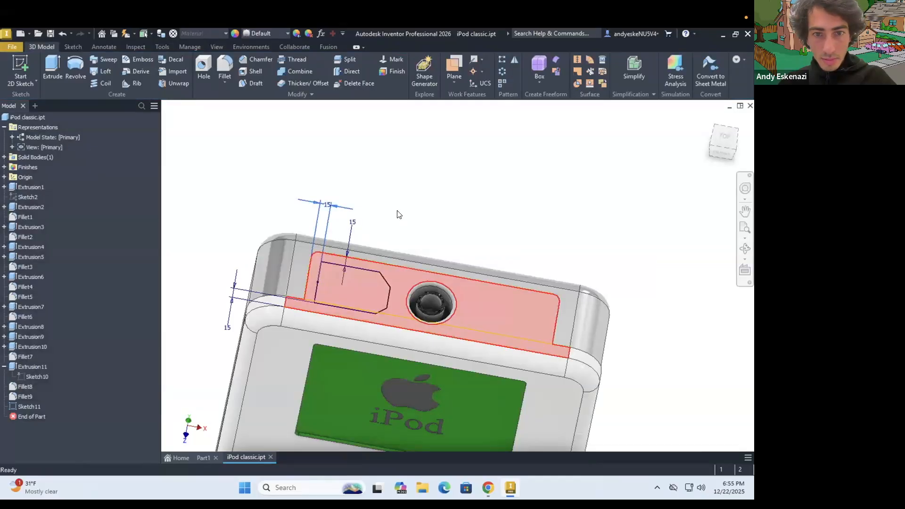
left_click(391, 293)
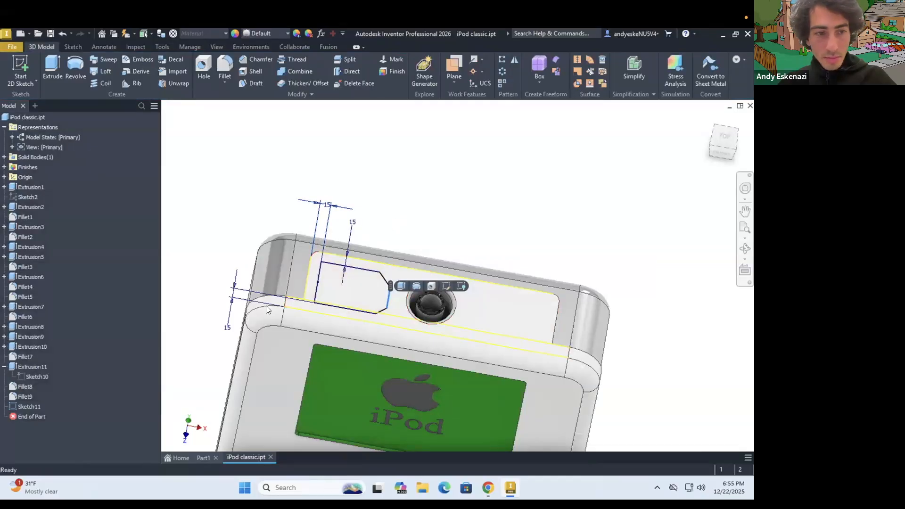
right_click(20, 404)
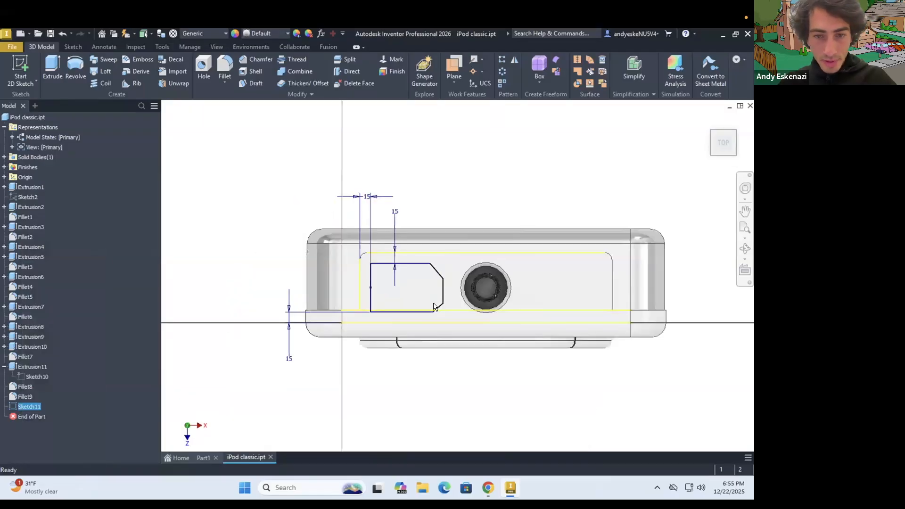
Dimension the FireWire profile's overall width between its left edge and its short right edge.
left_click(443, 290)
key("d")
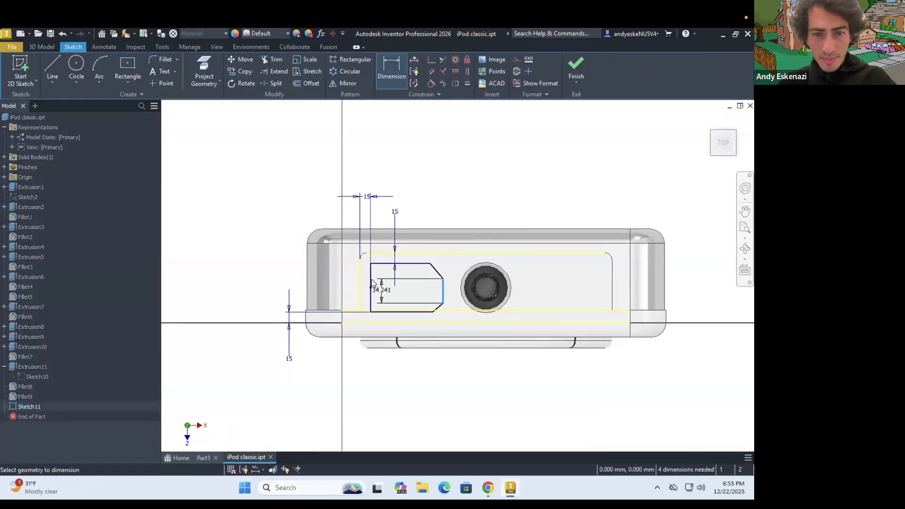
left_click(372, 280)
left_click(427, 179)
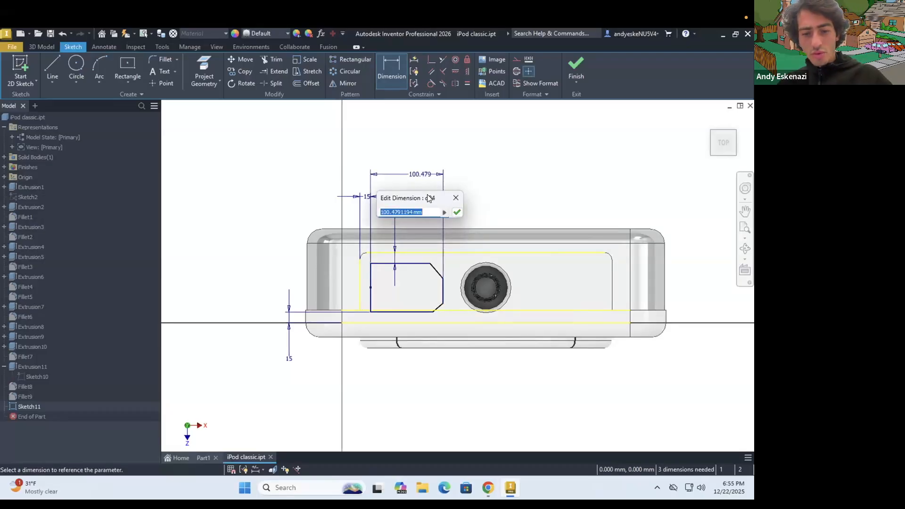
Try an overall profile width of 80 mm, move the right edge, and undo both changes.
type("80")
key("Return")
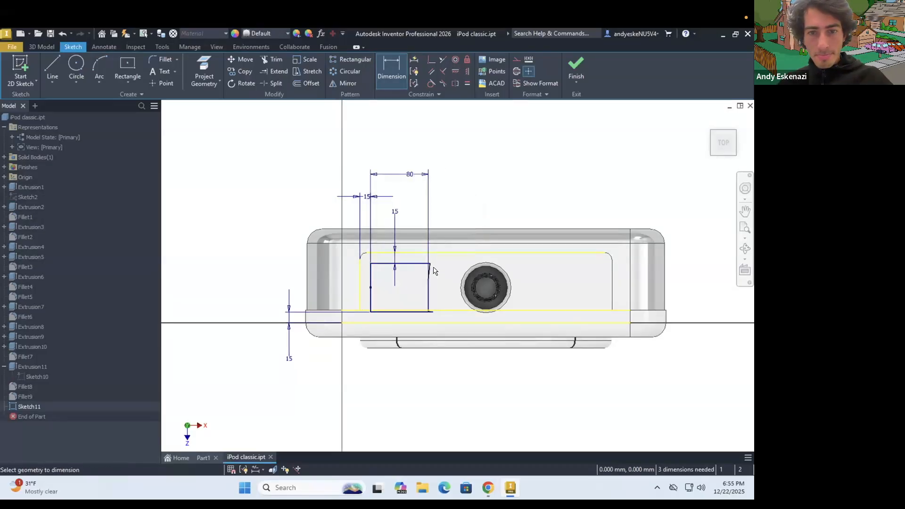
key("Escape")
left_click_drag(427, 276, 426, 274)
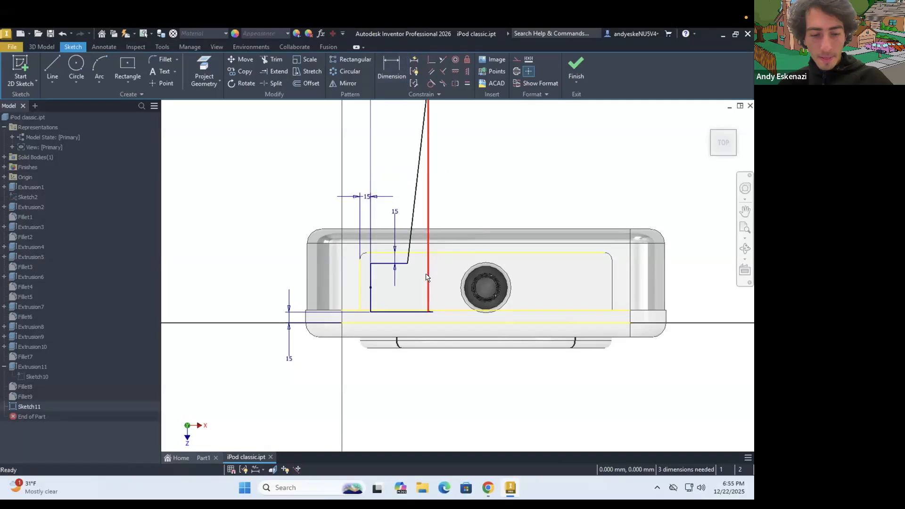
key("ctrl+z")
key("ctrl+z")
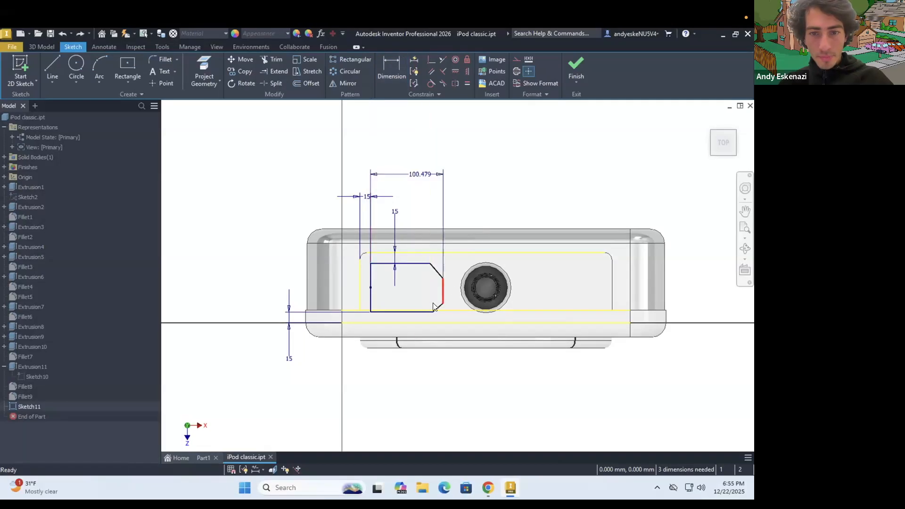
Dimension the FireWire profile's lower edge to a length of 70 mm.
scroll(384, 334, "up", 2)
key("d")
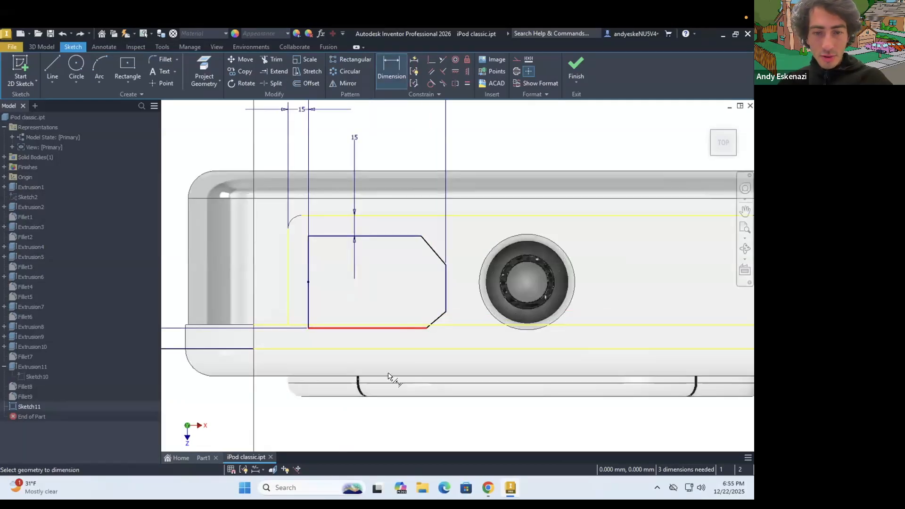
left_click(388, 360)
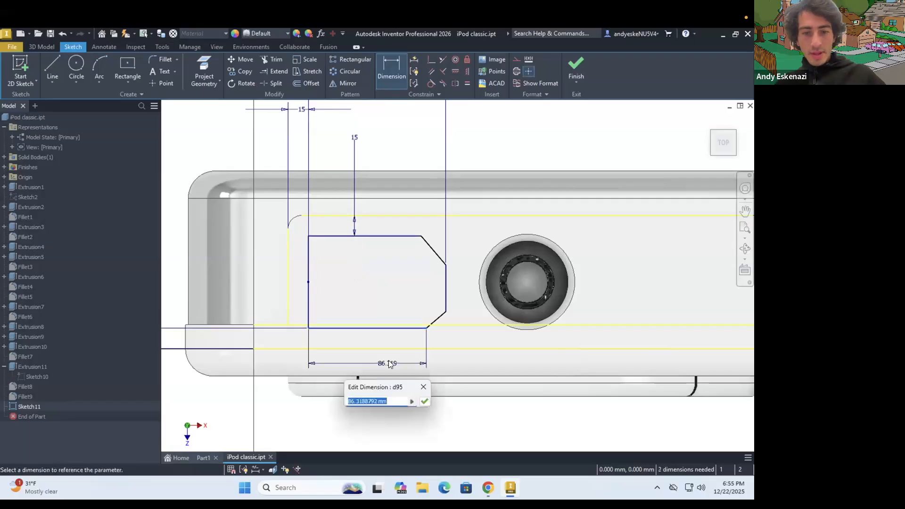
type("70")
key("Return")
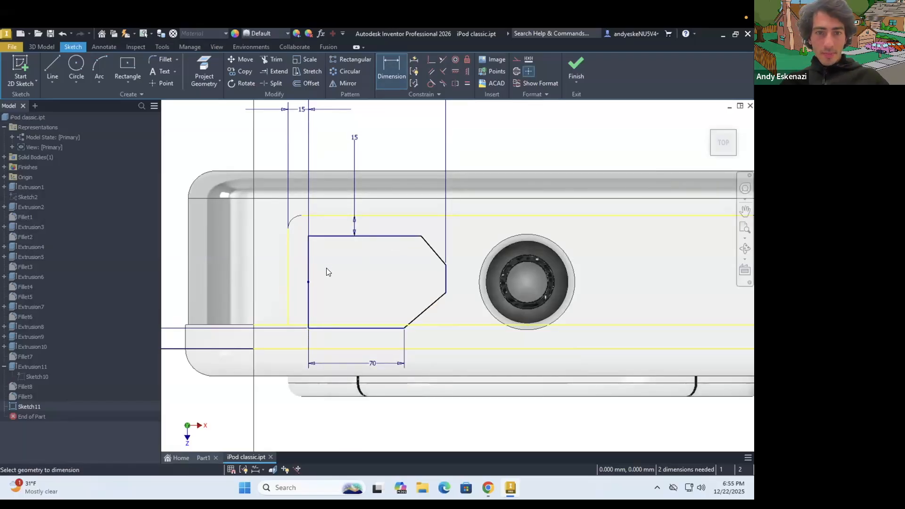
key("Escape")
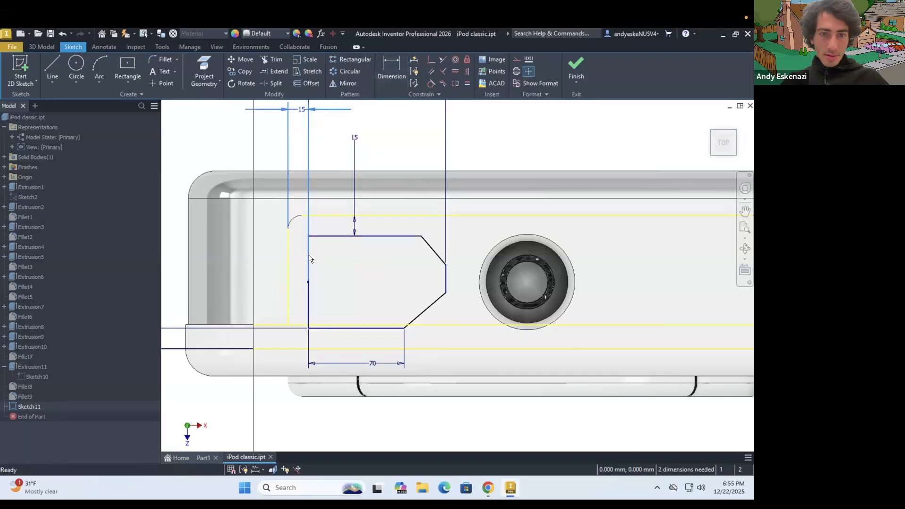
Reposition the 15 mm dimension for the profile's left offset beside the profile's left edge.
scroll(305, 263, "down", 5)
left_click_drag(301, 265, 332, 248)
scroll(337, 246, "up", 8)
left_click(342, 242)
scroll(369, 288, "down", 5)
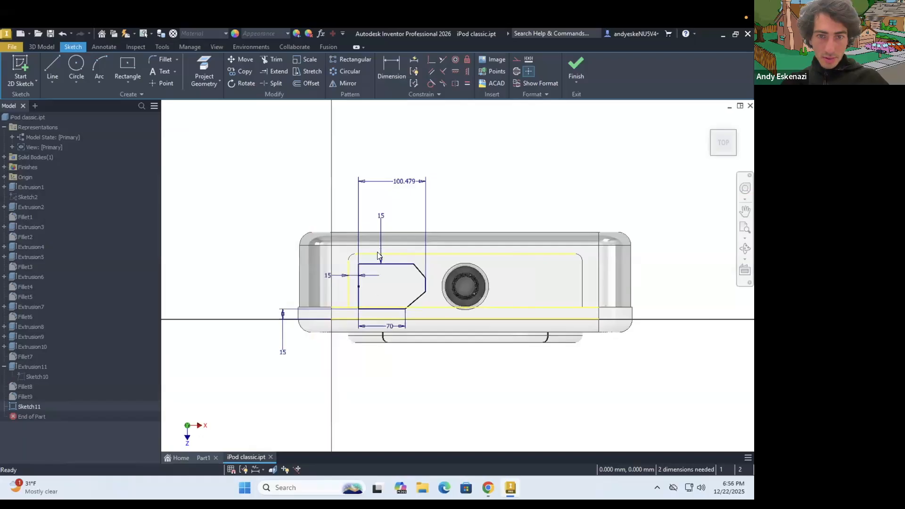
Constrain the profile's upper and lower edges to equal length, and its two sloped edges to equal length.
scroll(377, 252, "up", 3)
left_click(395, 242)
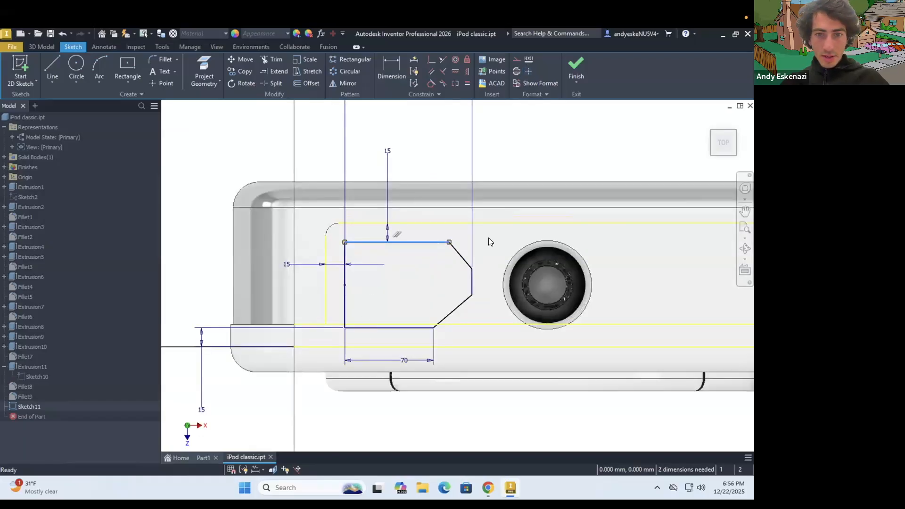
left_click(467, 84)
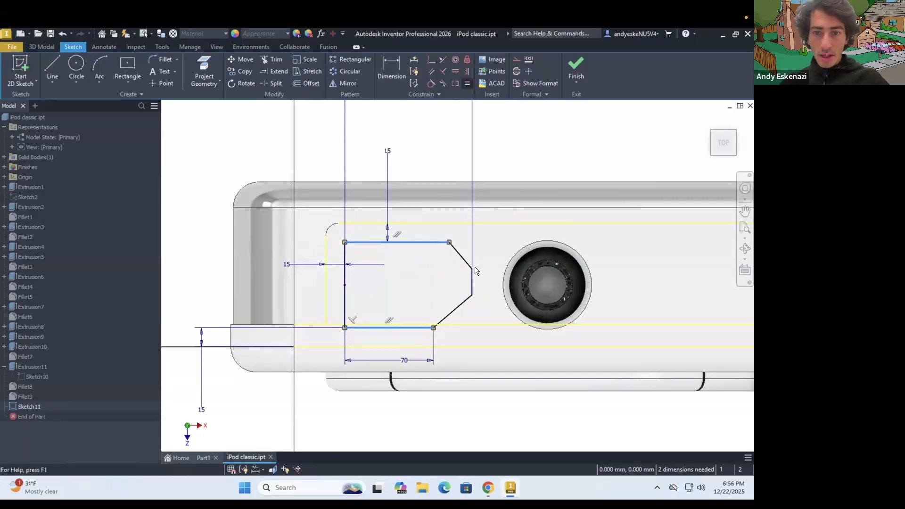
left_click_drag(471, 273, 469, 301)
left_click(467, 84)
Try to dimension the length of the profile's short right edge.
key("d")
left_click(472, 286)
scroll(479, 290, "down", 5)
left_click(528, 299)
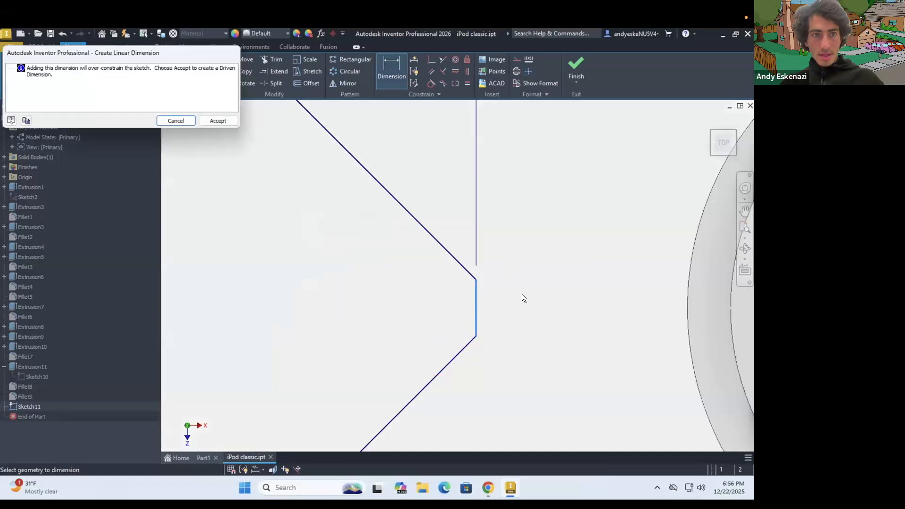
key("Escape")
scroll(520, 296, "up", 4)
scroll(526, 263, "up", 2)
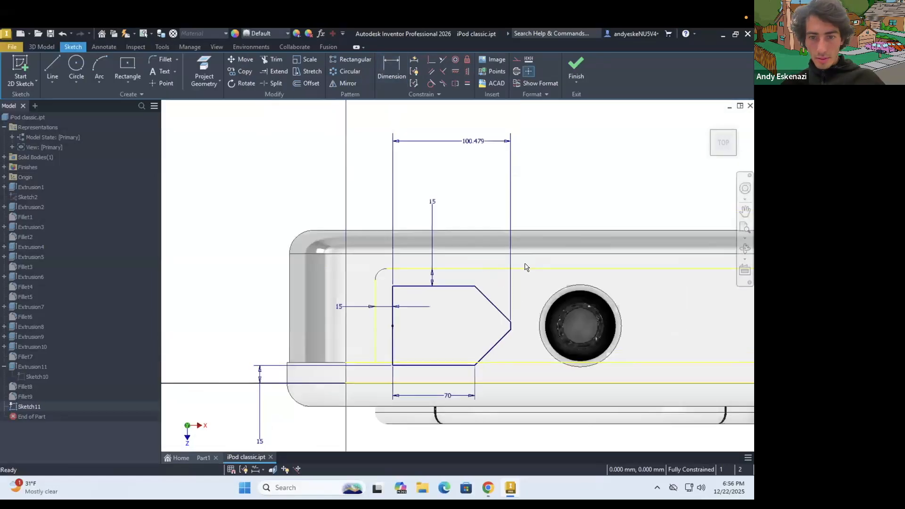
scroll(519, 325, "down", 1)
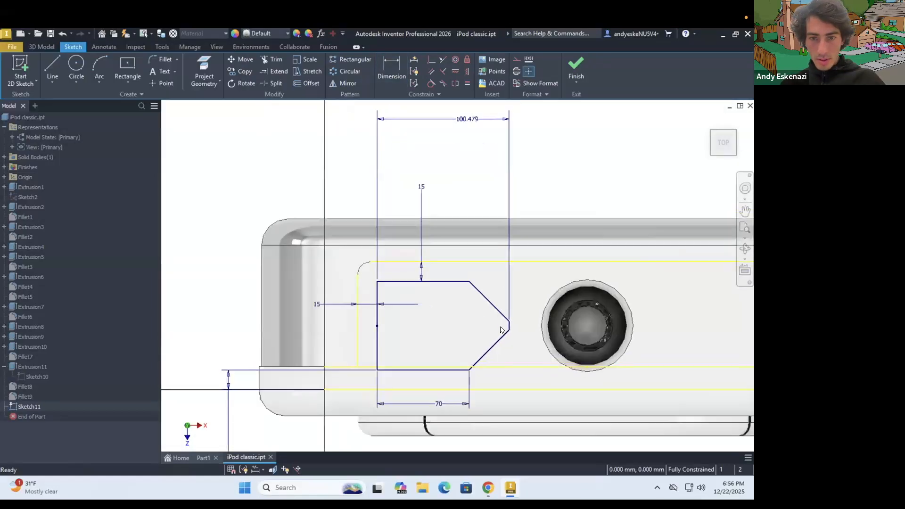
Delete the constraints on the FireWire profile's upper sloped edge.
left_click(484, 296)
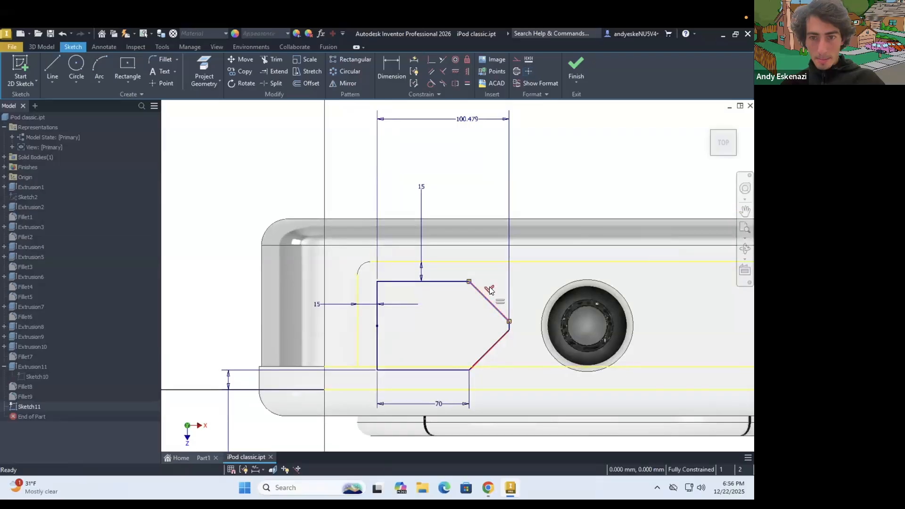
right_click(489, 285)
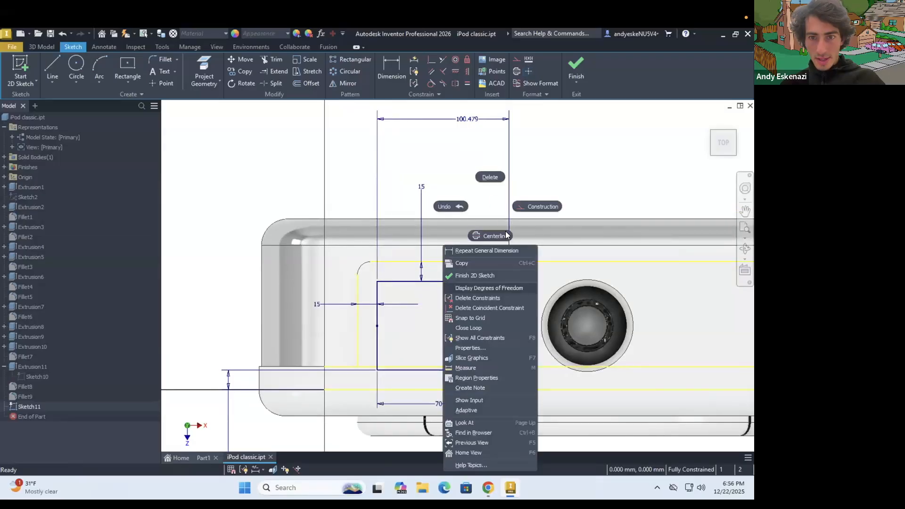
left_click(500, 312)
Dimension the FireWire profile's short right edge to 30 mm.
left_click_drag(510, 326, 511, 327)
scroll(510, 327, "down", 5)
key("d")
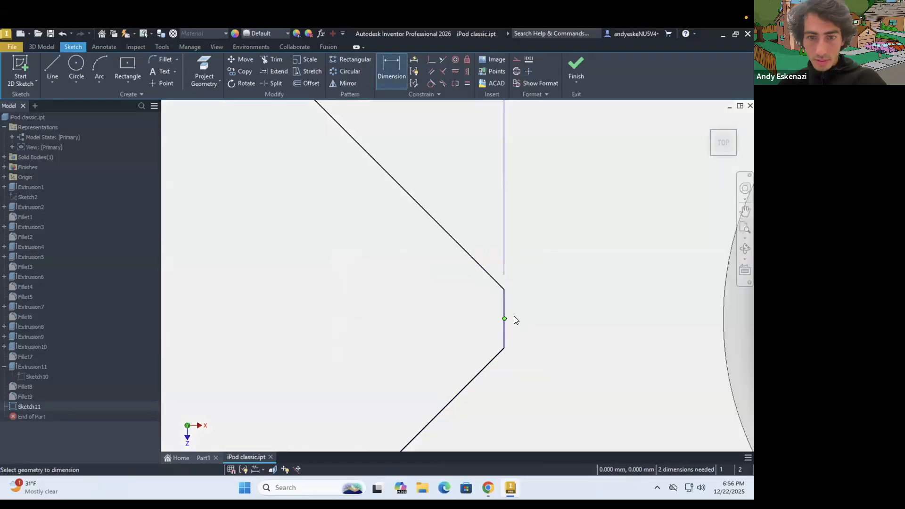
left_click(513, 320)
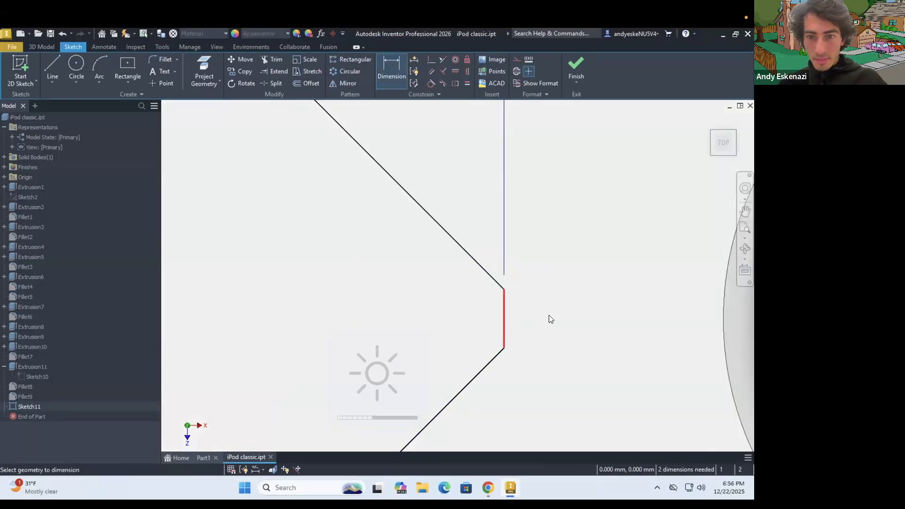
left_click(550, 319)
type("1")
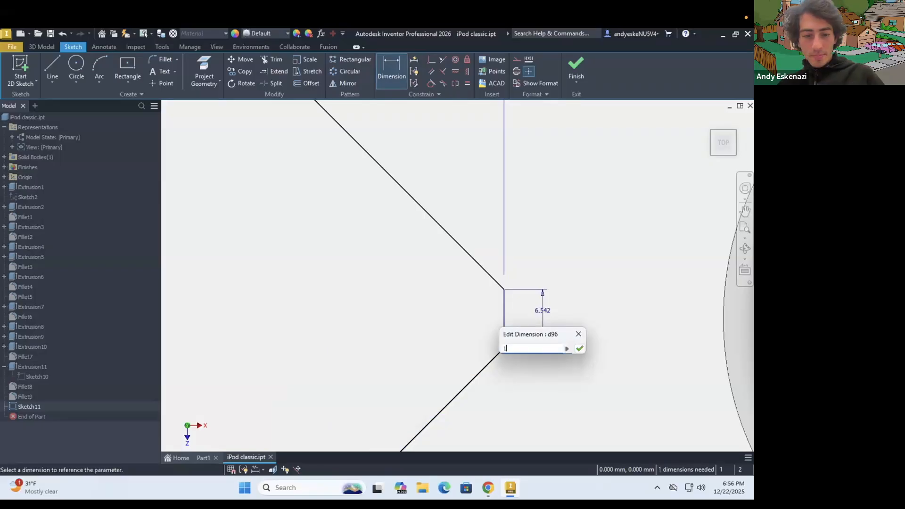
type("30")
key("Return")
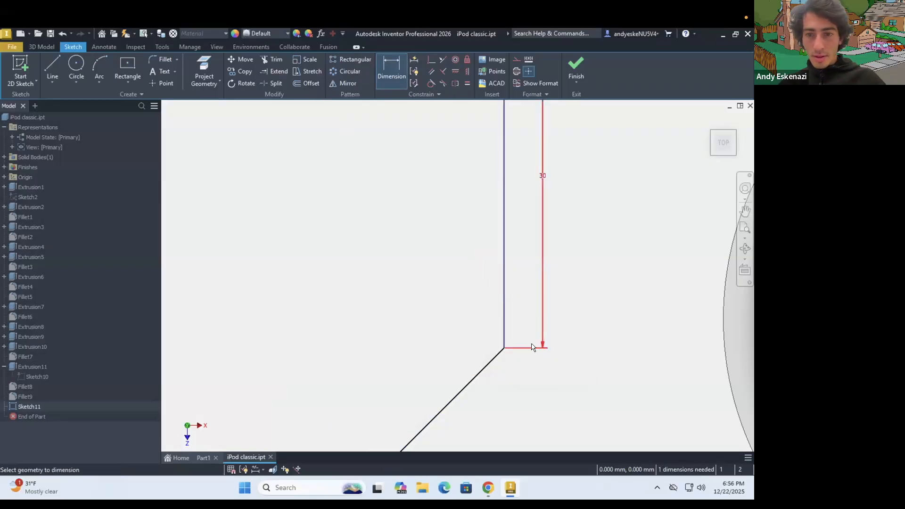
Constrain the FireWire profile's two sloped edges to equal length.
scroll(540, 302, "down", 5)
key("Escape")
left_click(521, 234)
left_click(534, 310, "ctrl")
left_click(466, 83)
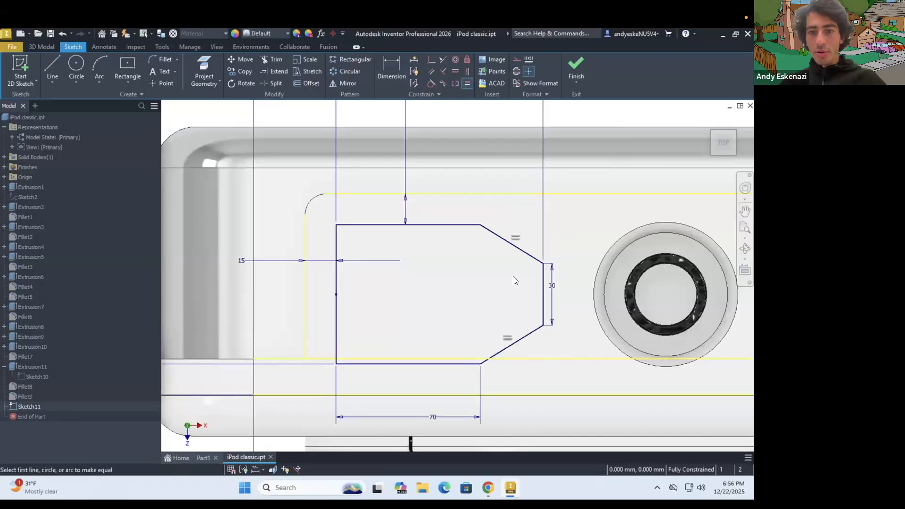
Check the FireWire port's shape in the labelled iPod reference image in Chrome and return to the Inventor sketch.
scroll(491, 418, "down", 3)
left_click(488, 487)
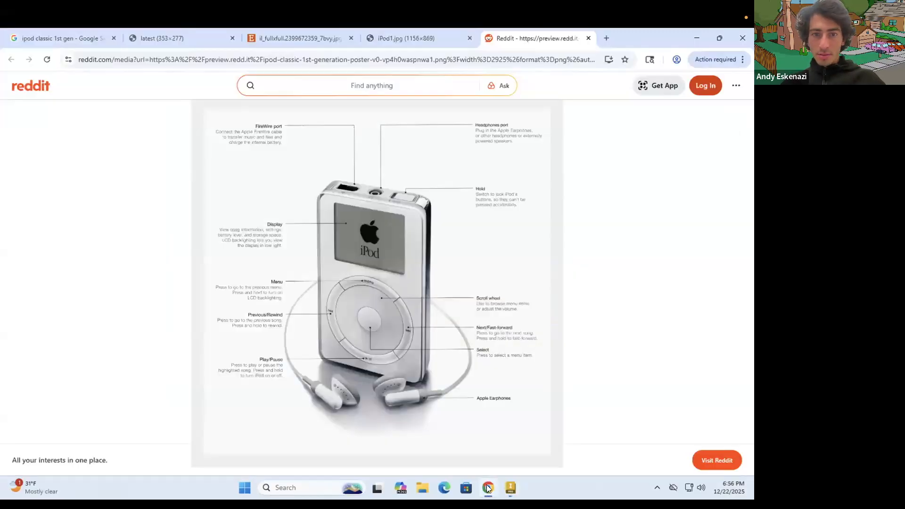
left_click(510, 487)
scroll(551, 298, "up", 3)
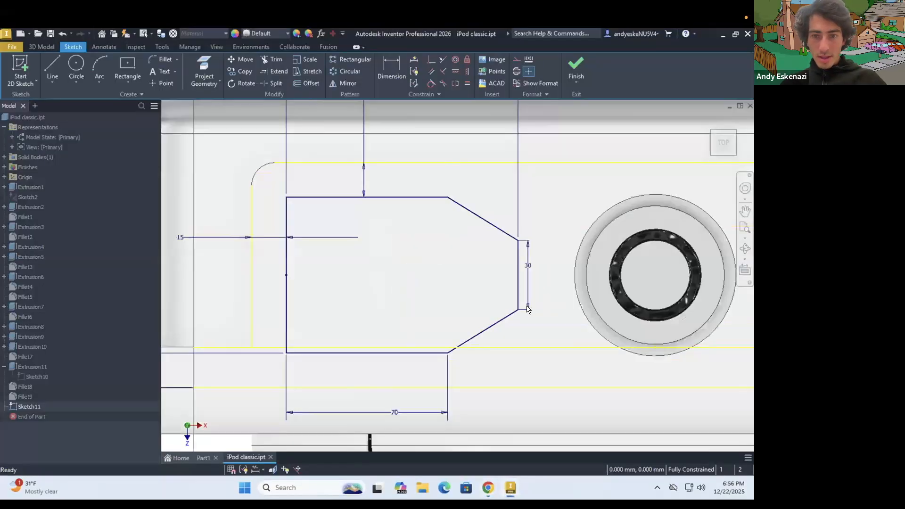
Try to add another dimension between the FireWire profile's left and right edges.
key("d")
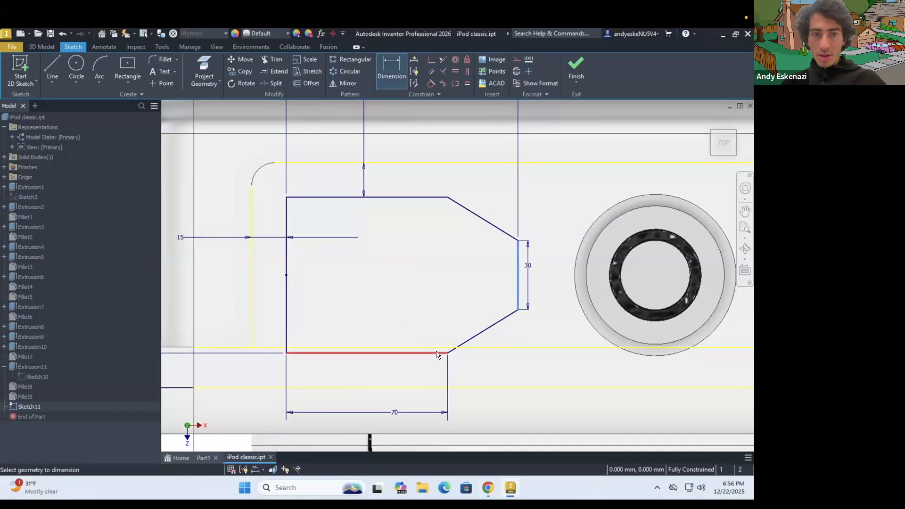
scroll(504, 377, "down", 3)
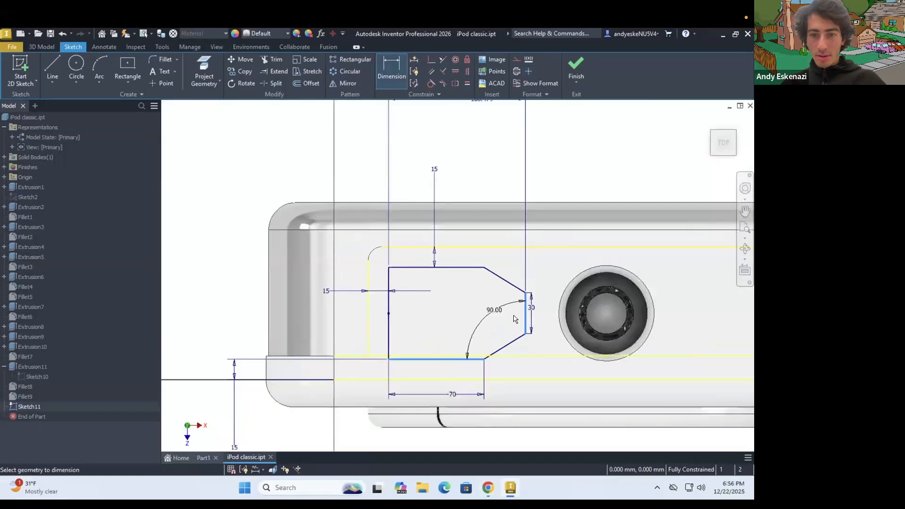
key("Escape")
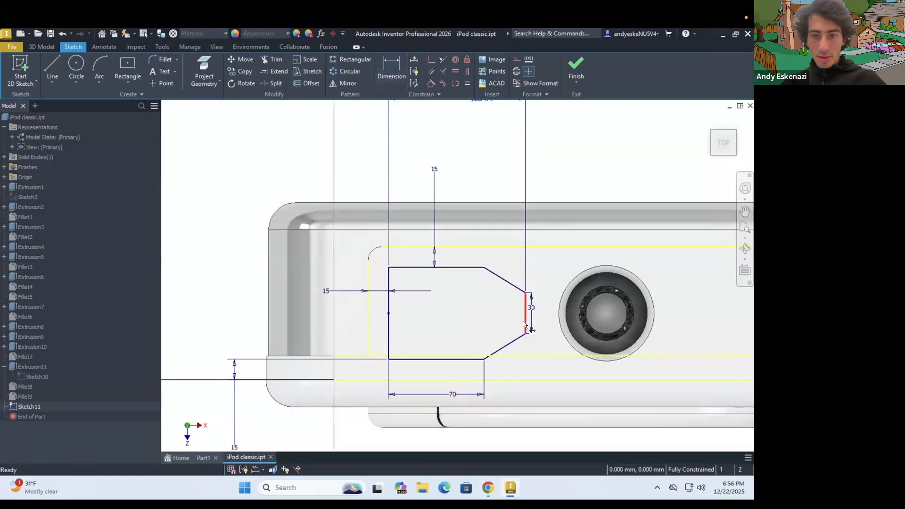
key("d")
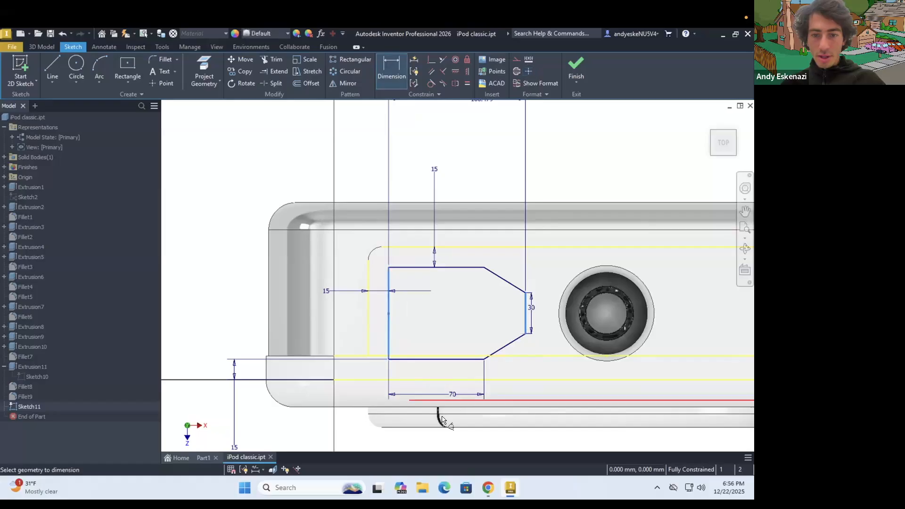
left_click(444, 436)
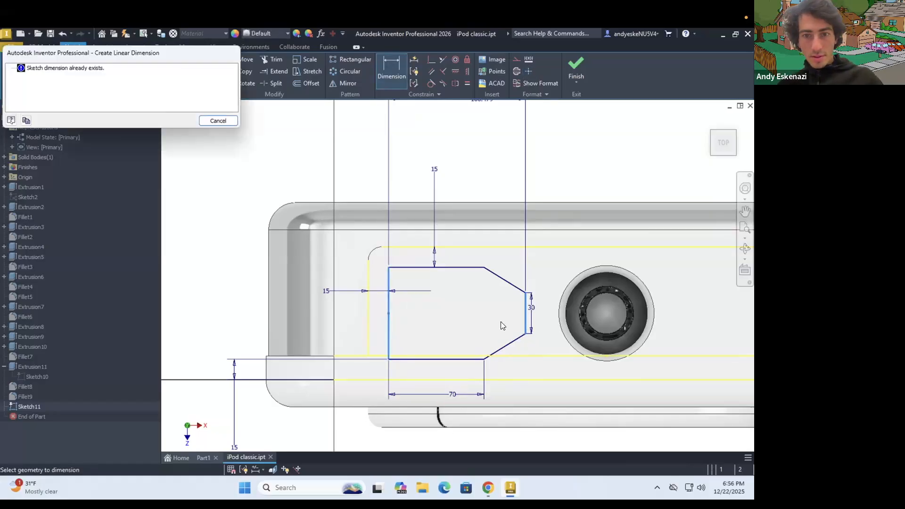
key("Escape")
Set the FireWire profile's overall width to 80 mm.
scroll(485, 202, "up", 2)
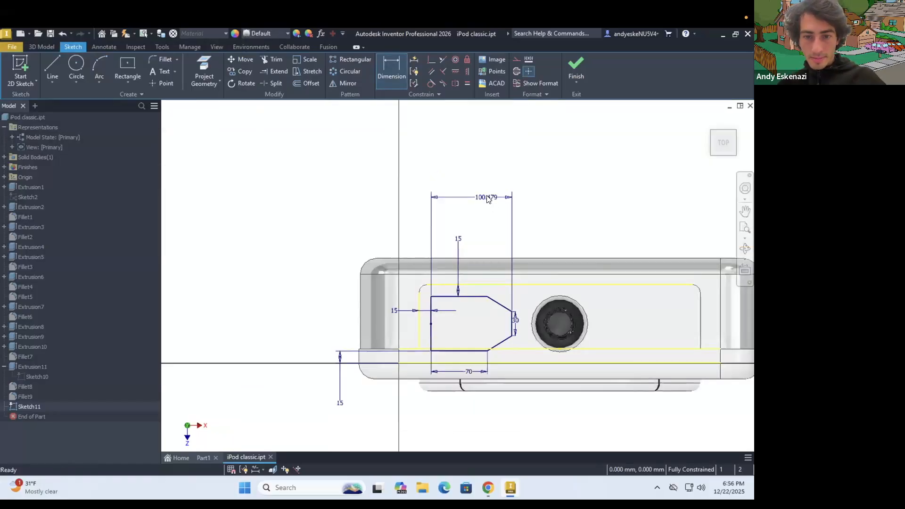
double_click(488, 198)
type("80")
key("Return")
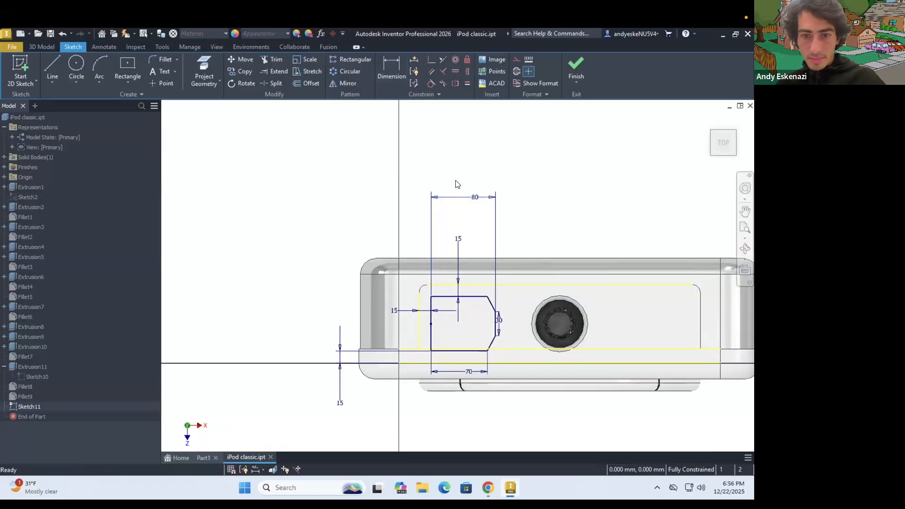
double_click(475, 199)
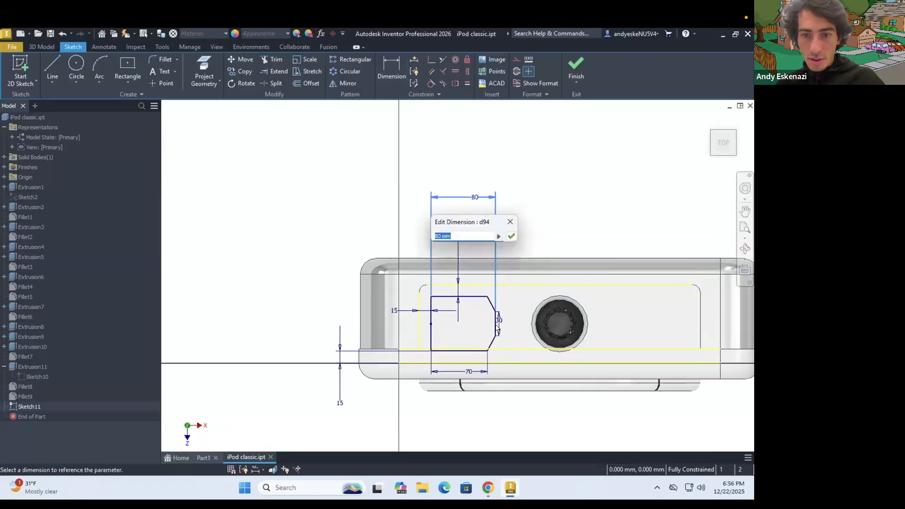
key("Return")
Set the length of the FireWire profile's short right edge to 40 mm.
double_click(498, 325)
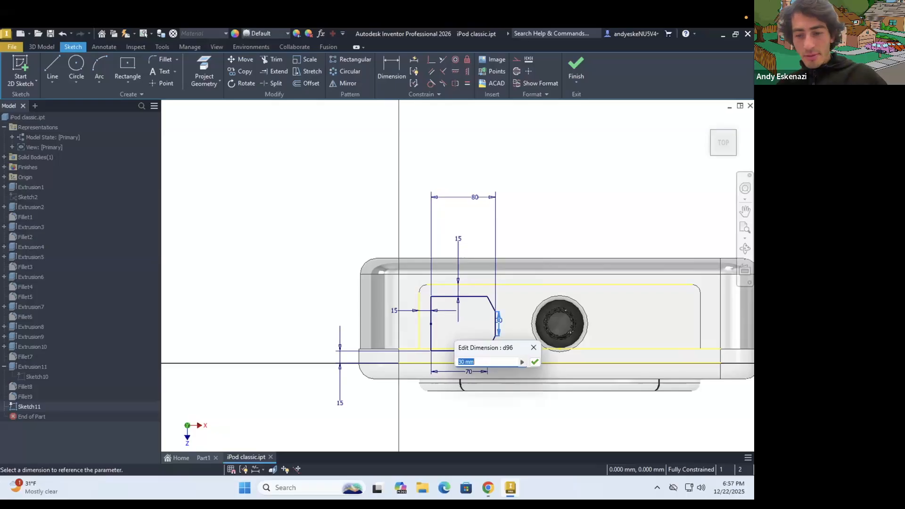
type("40")
key("Return")
Check the FireWire port's proportions against the labelled iPod reference image in Chrome and return to the Inventor sketch.
scroll(495, 348, "up", 5)
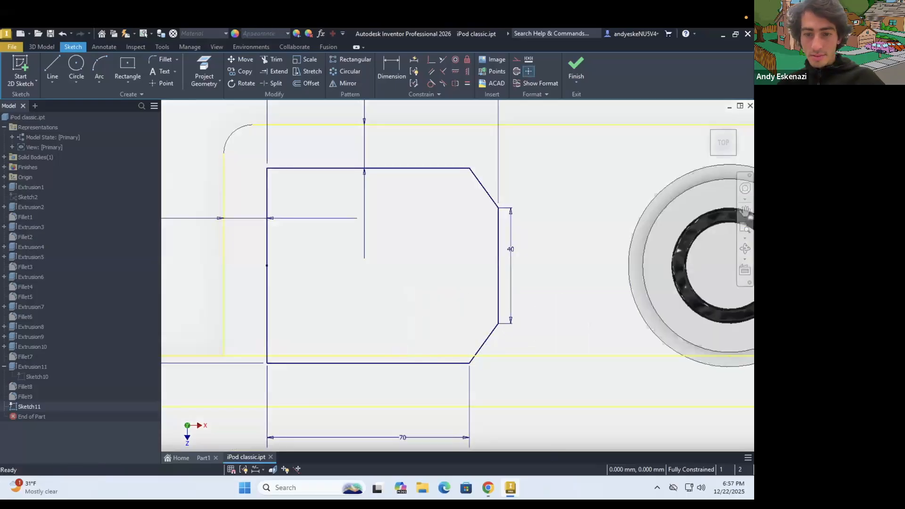
left_click(489, 490)
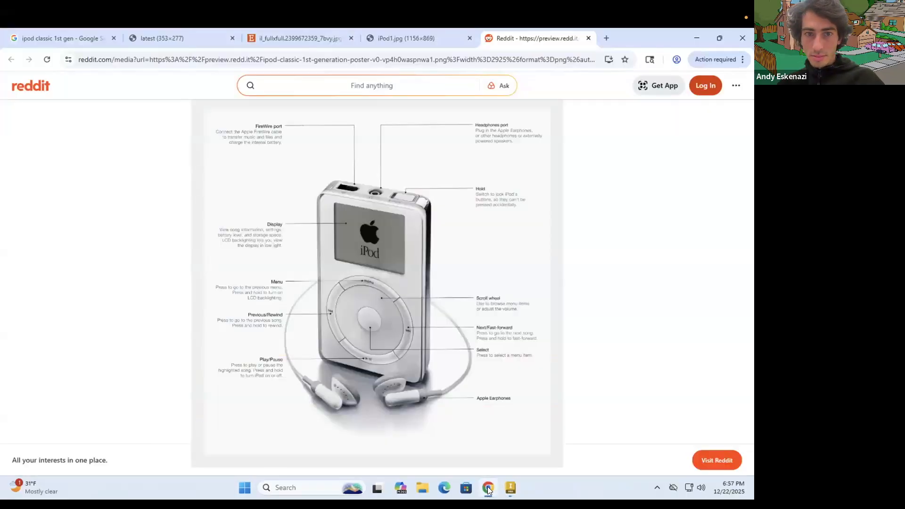
key("alt+Tab")
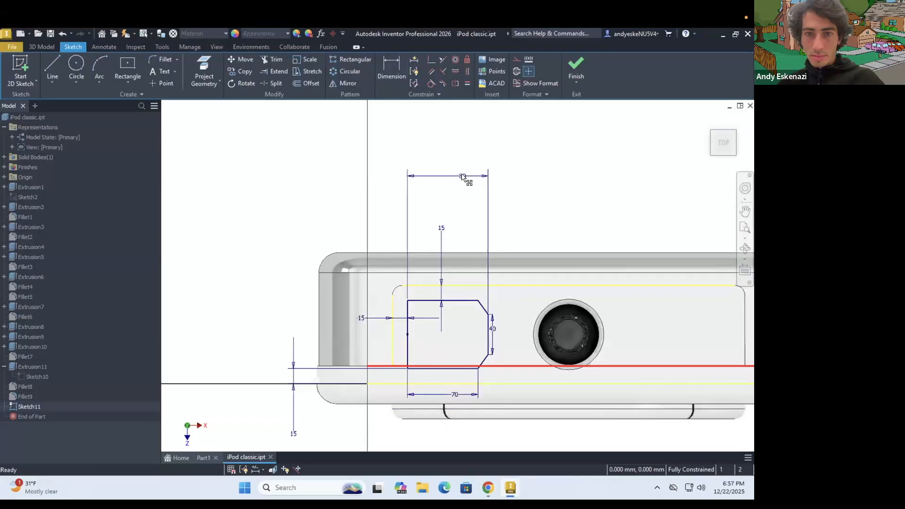
Set the FireWire profile's overall width to 90 mm and the length of its bottom edge to 75 mm.
double_click(462, 176)
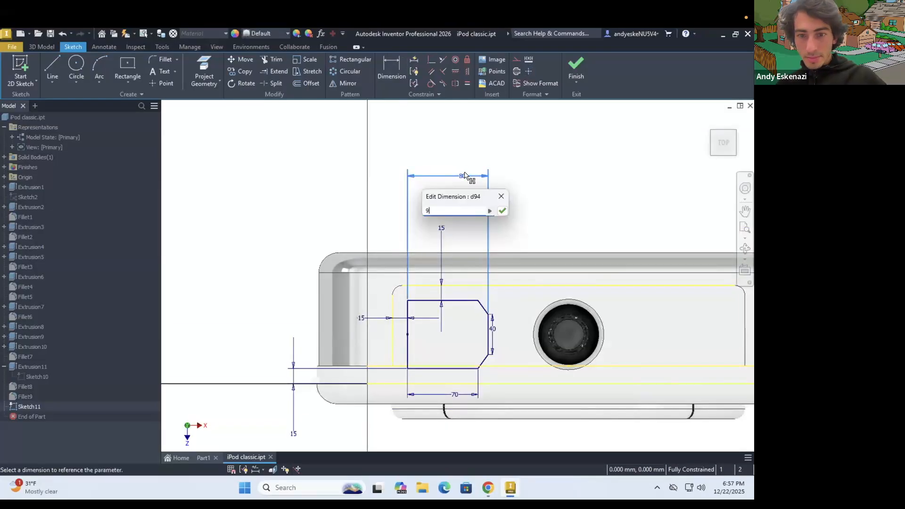
type("90")
key("Return")
scroll(415, 314, "down", 3)
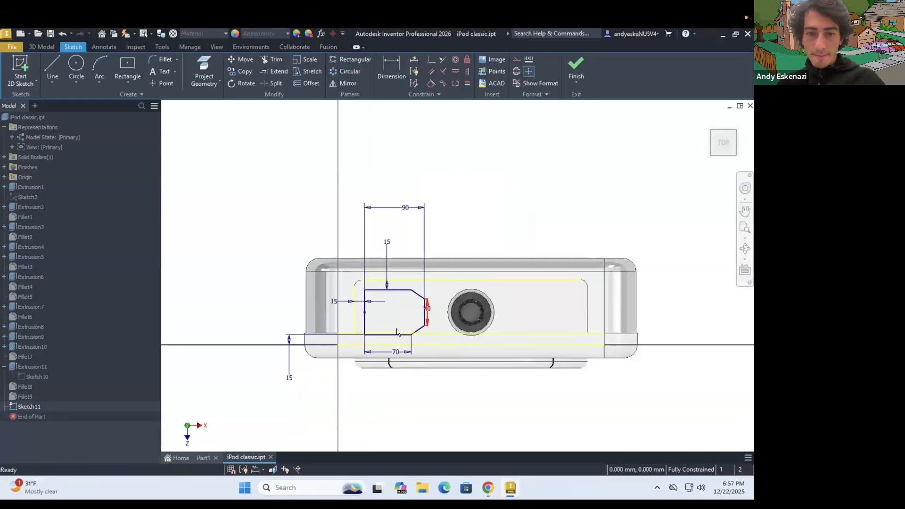
scroll(385, 400, "up", 3)
double_click(385, 399)
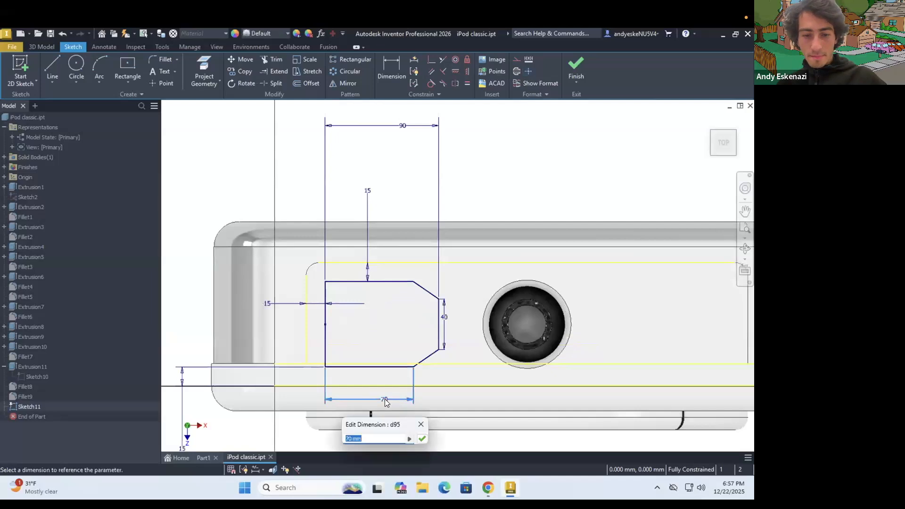
type("75")
key("Return")
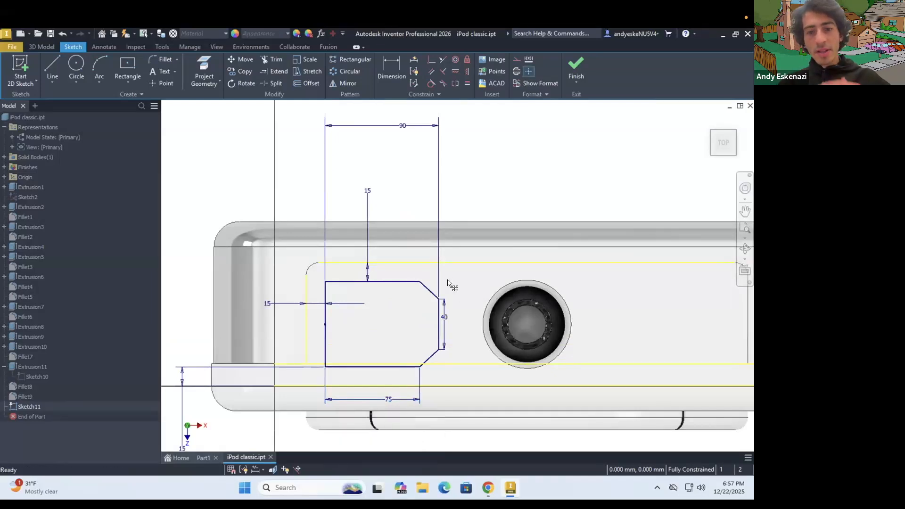
Compare the FireWire profile with the reference image in Chrome and extrude it as a cut into the iPod's top end.
key("Home")
left_click(488, 489)
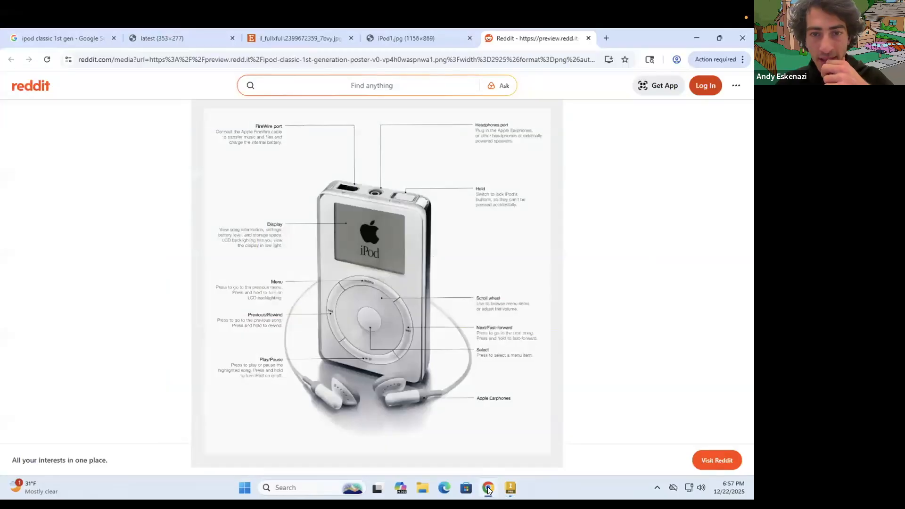
key("alt+Tab")
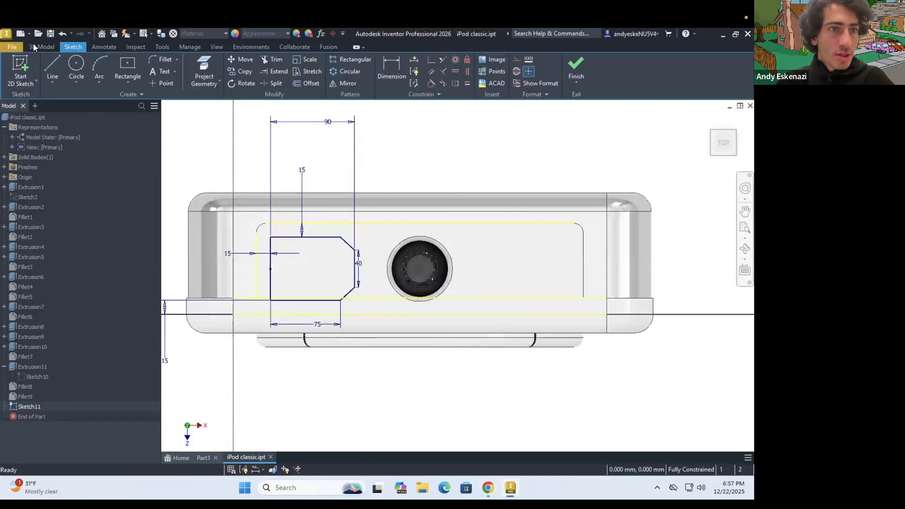
left_click(41, 47)
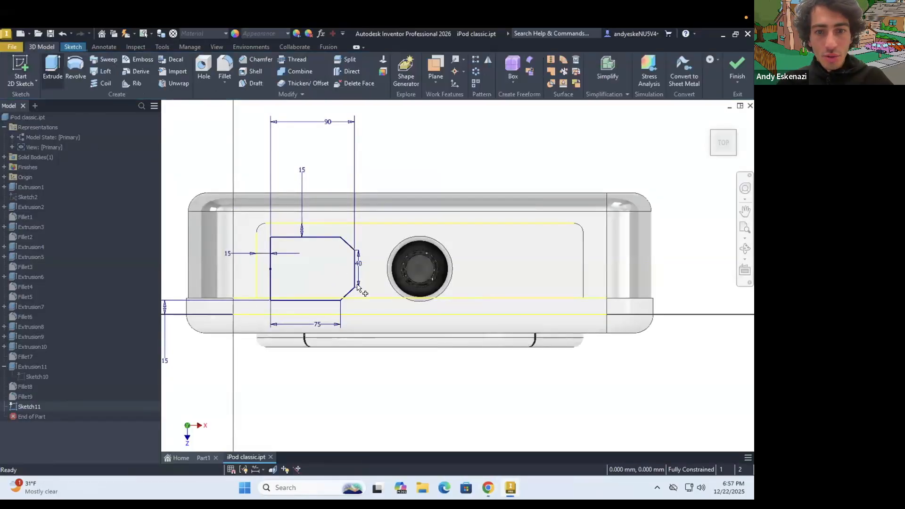
key("e")
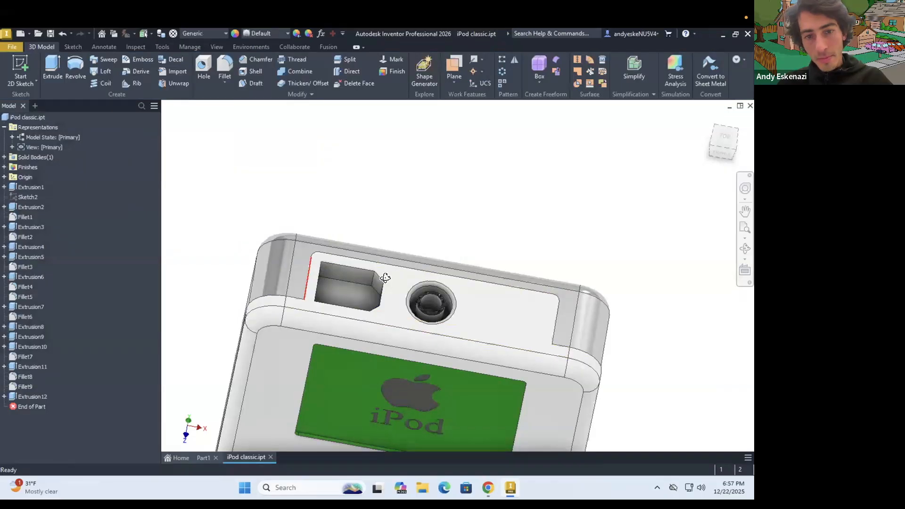
Fillet the six outer edges of the FireWire port opening with a 1 mm radius.
scroll(384, 276, "down", 3)
middle_click_drag(384, 277, 384, 269, "shift")
scroll(352, 281, "up", 5)
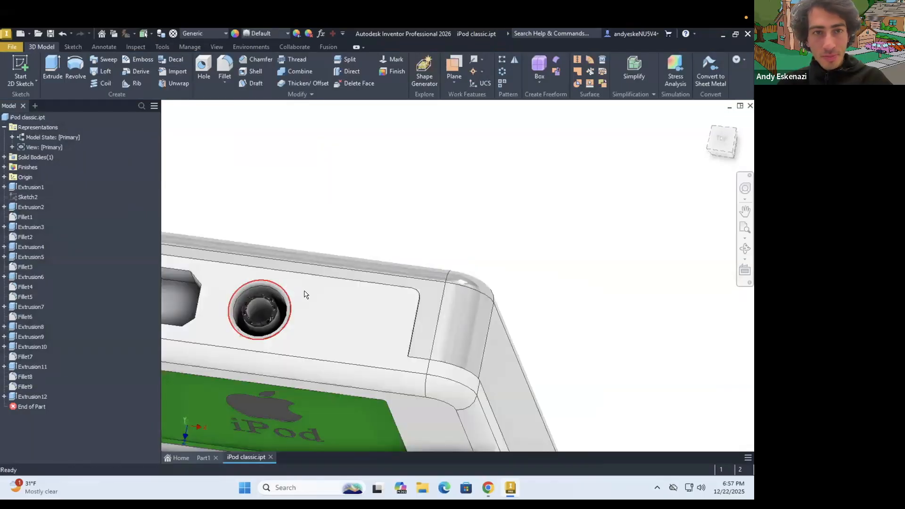
middle_click_drag(304, 291, 290, 114, "shift")
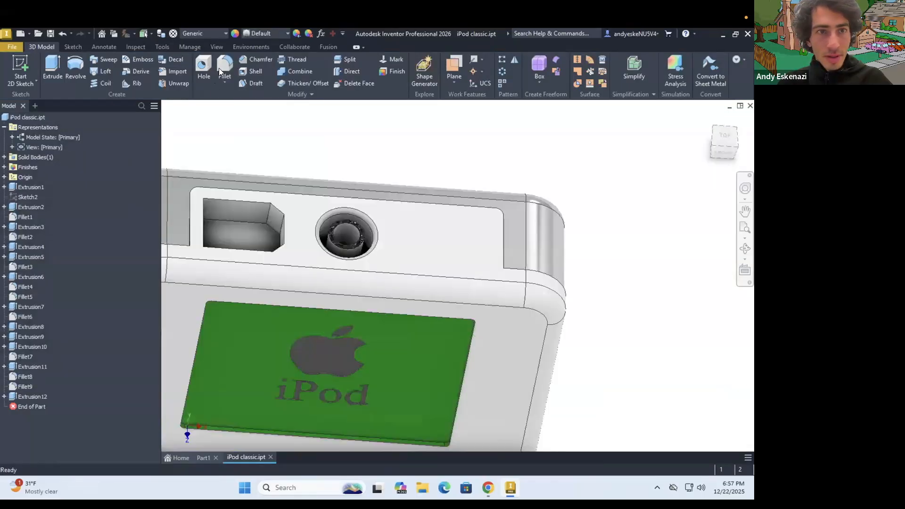
left_click(214, 198)
left_click(204, 206)
left_click(272, 250)
left_click(280, 246)
left_click(284, 231)
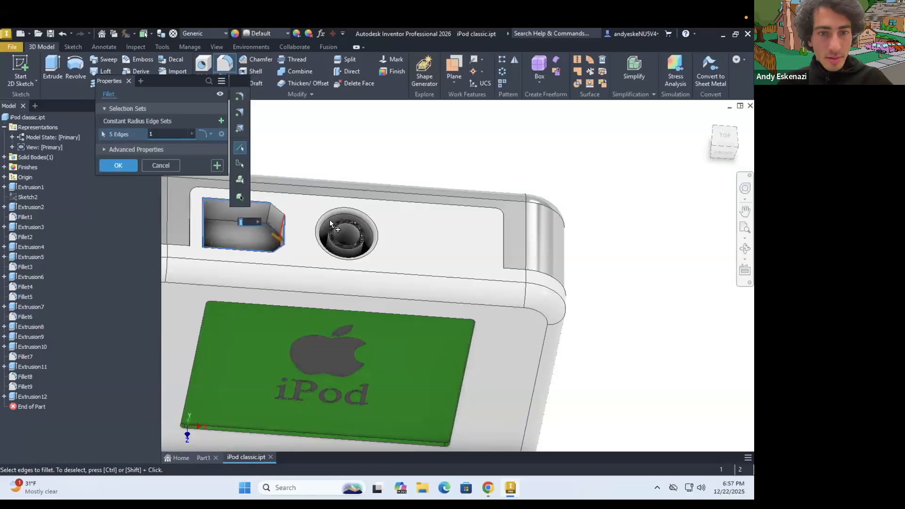
left_click(122, 165)
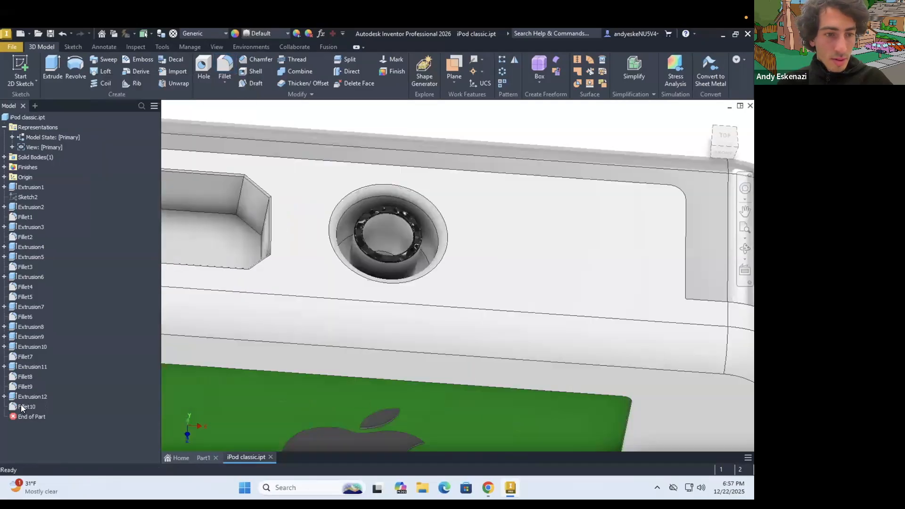
Reopen the FireWire port's edge fillet for editing and apply its radius setting.
right_click(21, 405)
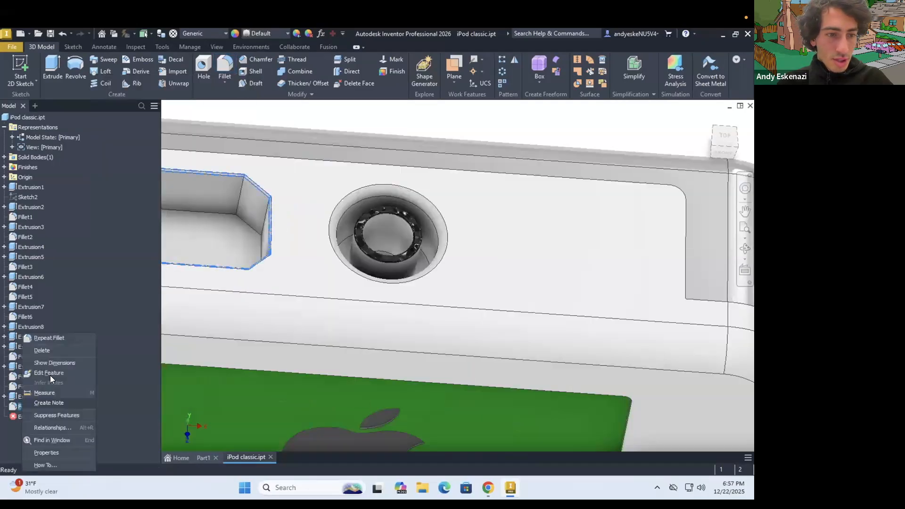
left_click(49, 373)
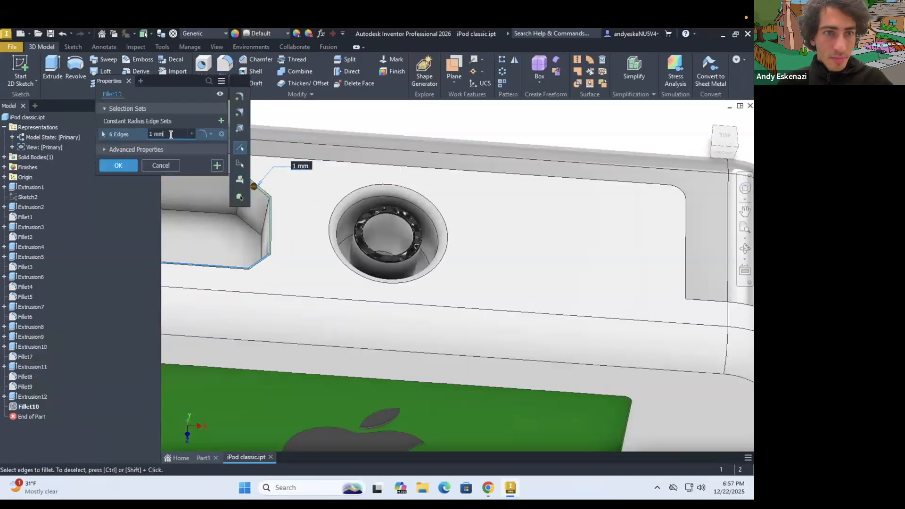
left_click(120, 166)
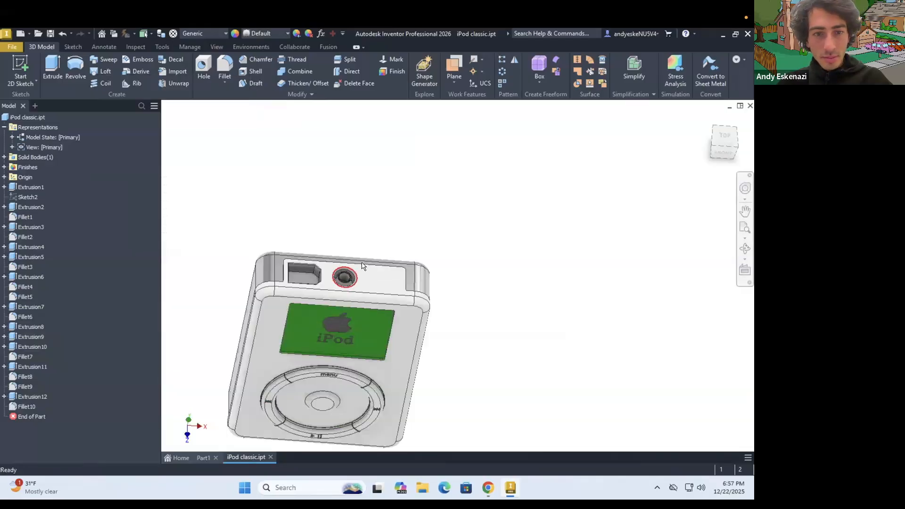
Switch to the browser and compare the iPod reference image's top ports and hold switch with the model's top face.
scroll(353, 268, "down", 3)
scroll(314, 295, "up", 4)
middle_click_drag(314, 295, 418, 409, "shift")
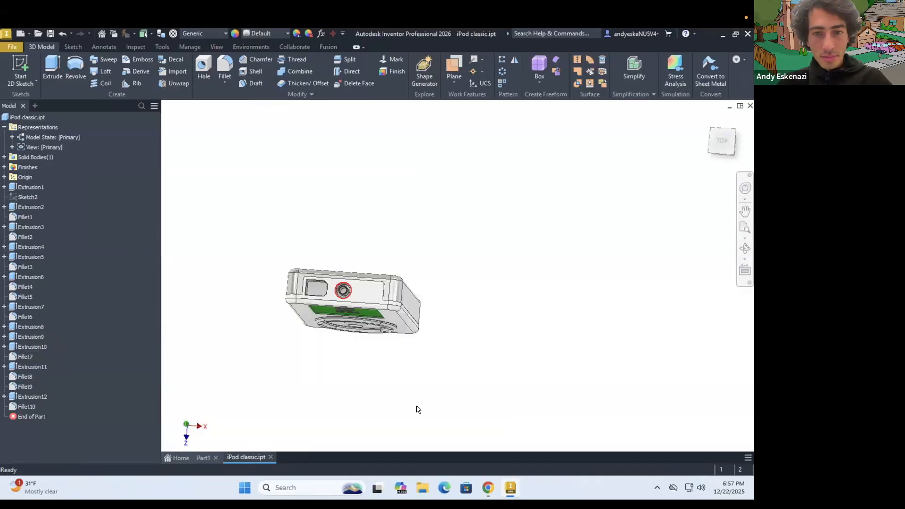
left_click(481, 486)
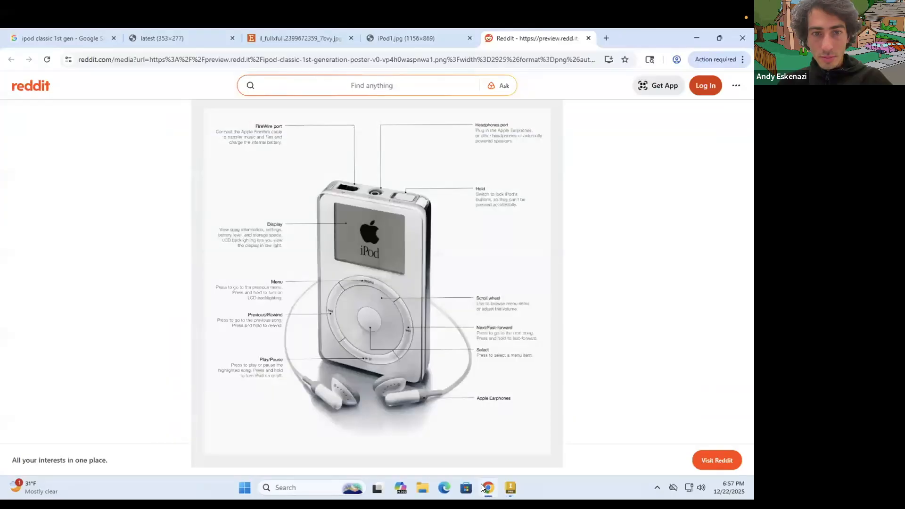
left_click(481, 486)
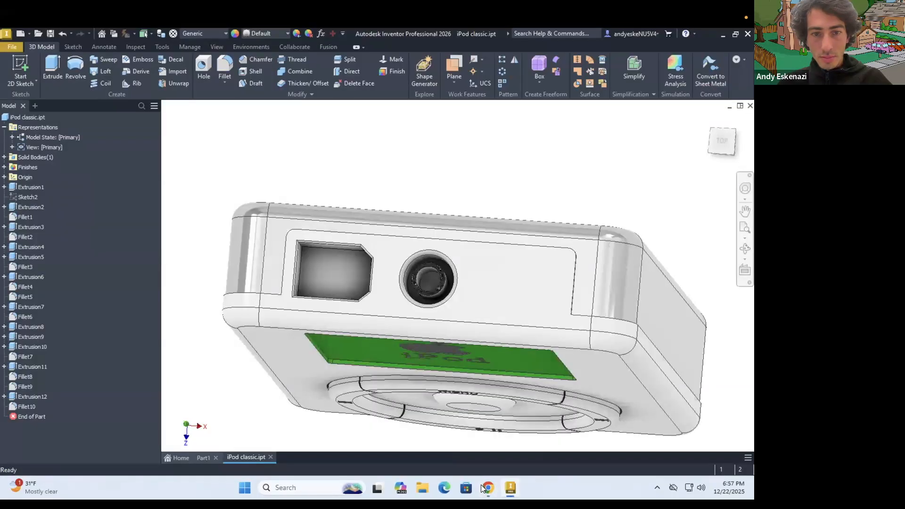
left_click(482, 488)
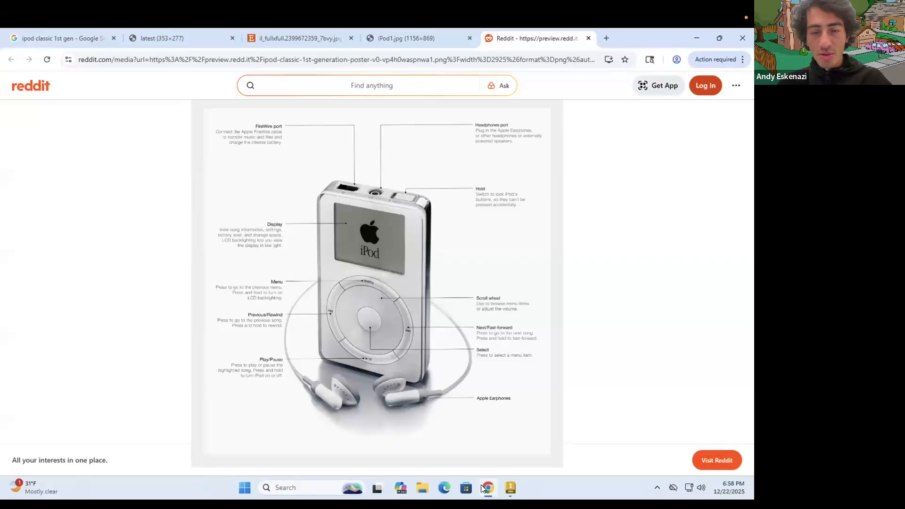
left_click(483, 488)
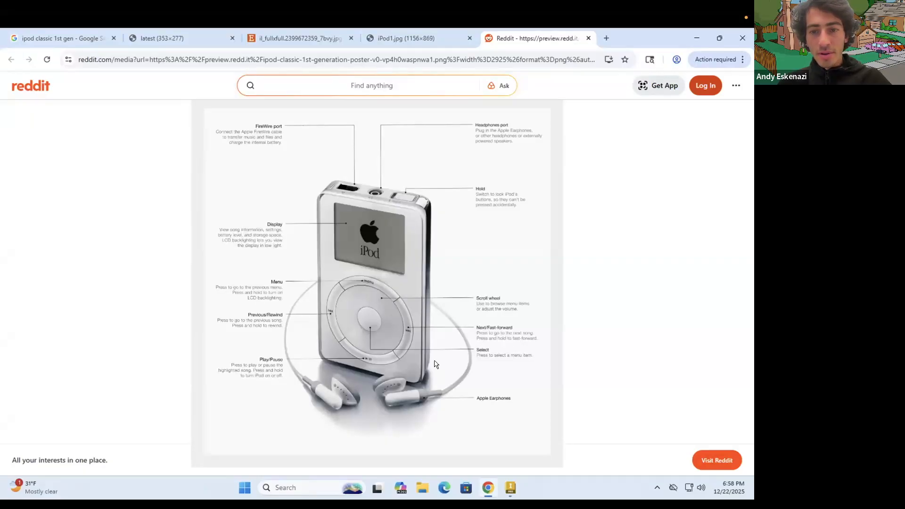
Start a sketch on the iPod's top face and draw a horizontal 140 mm construction line from the headphone port circle to the inset's side edge.
middle_click_drag(429, 323, 378, 293, "shift")
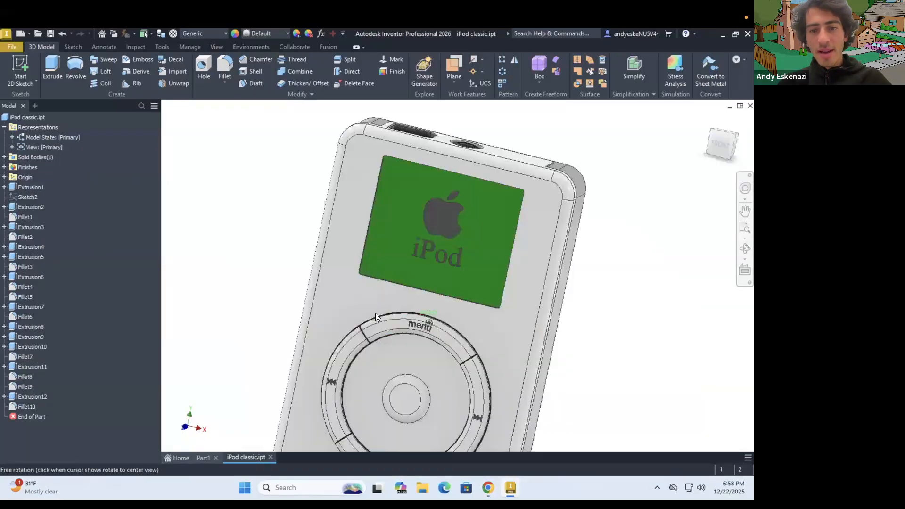
key("F5")
key("F5")
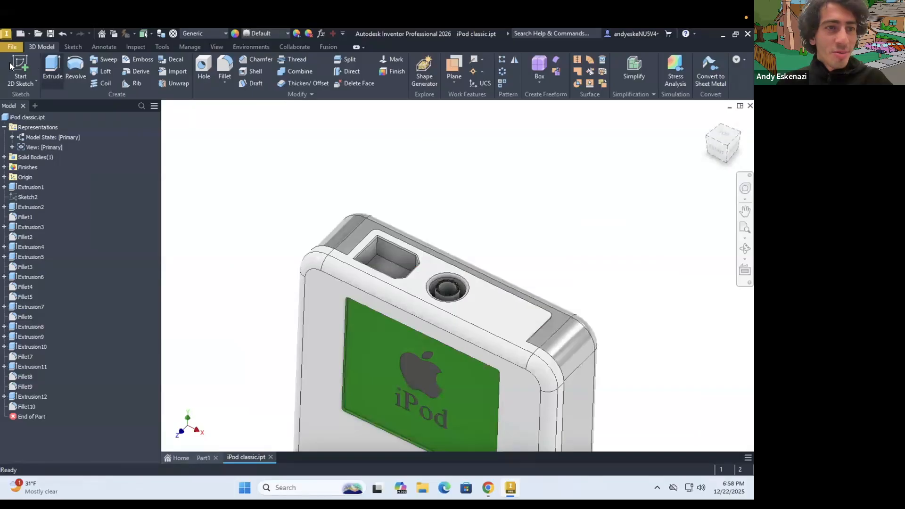
left_click(501, 320)
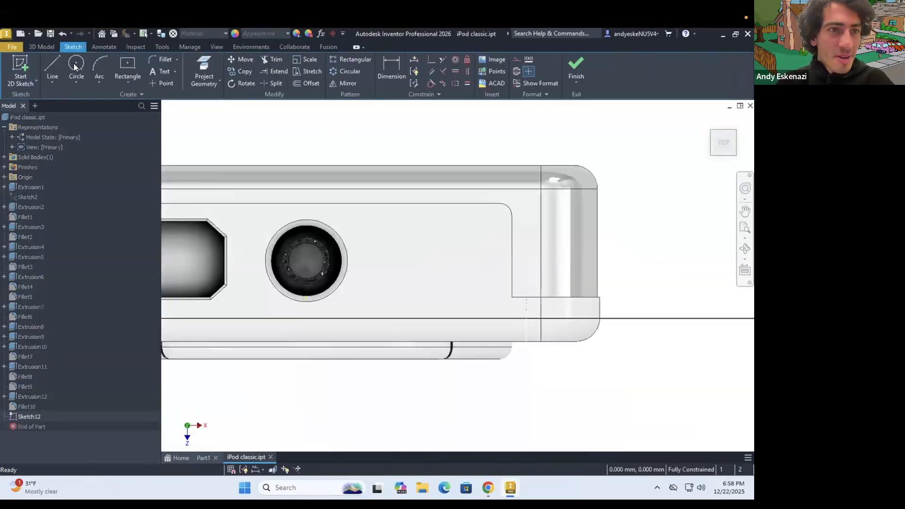
key("l")
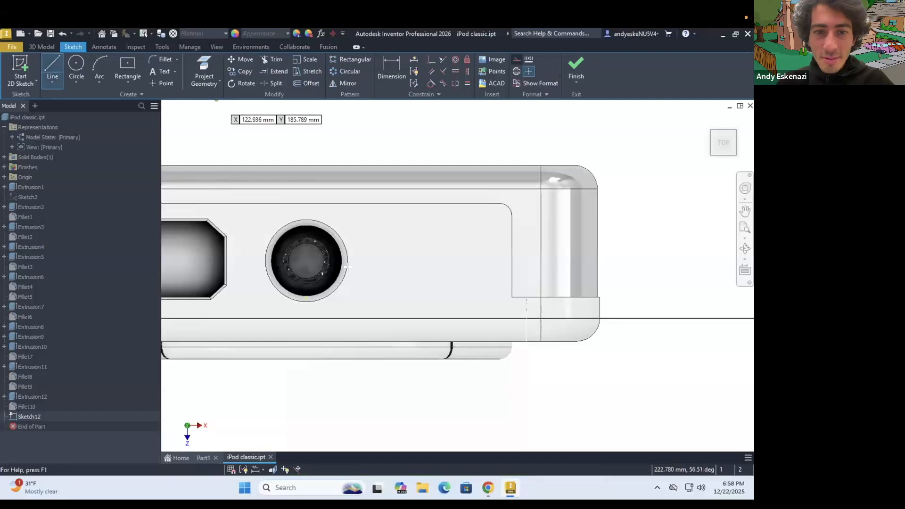
key("Return")
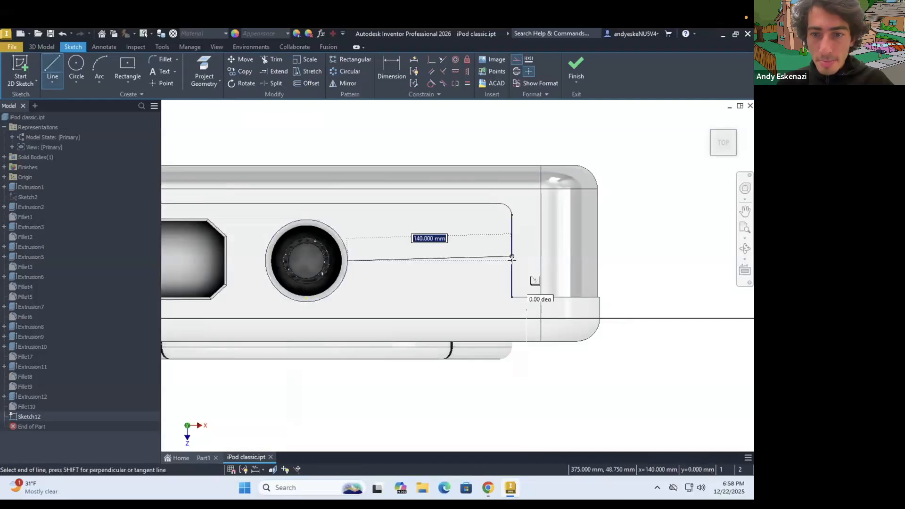
key("Return")
key("Escape")
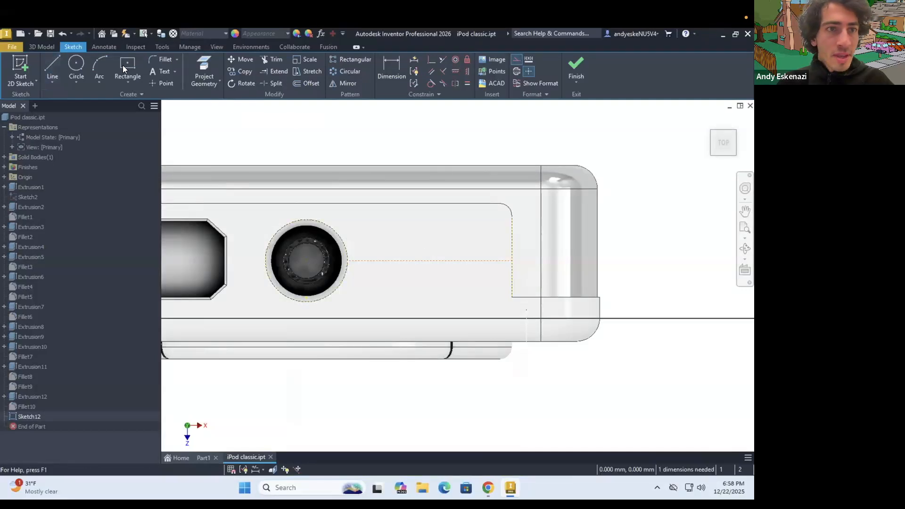
key("r")
left_click(454, 260)
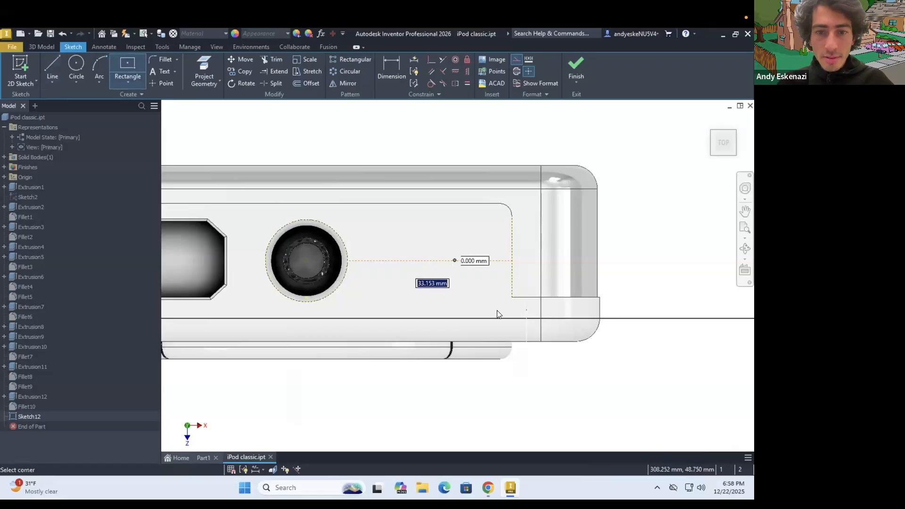
key("Escape")
key("r")
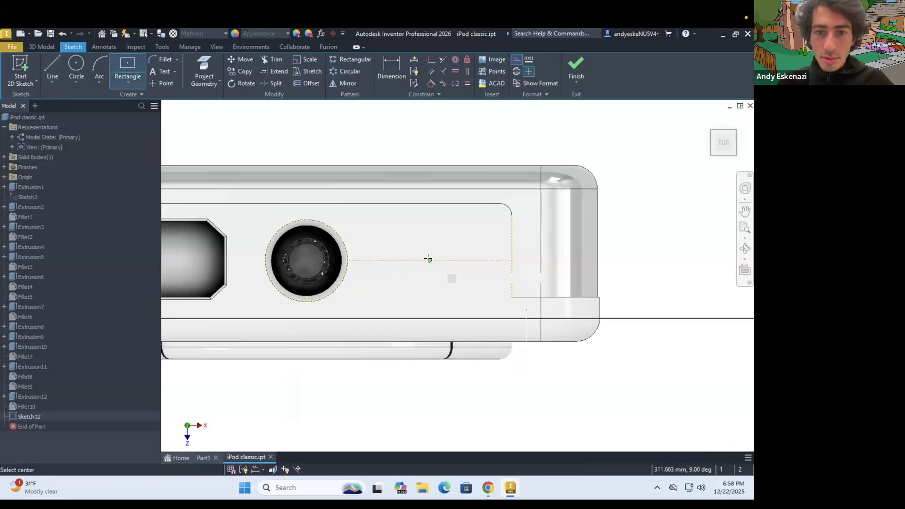
left_click(486, 230)
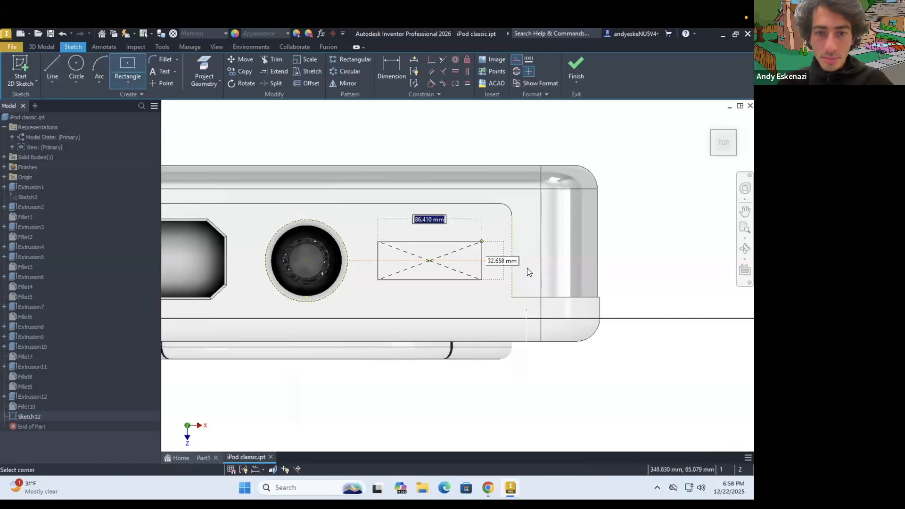
key("Escape")
key("ctrl+z")
Sketch a center rectangle about 107 mm wide on the construction line's midpoint and dimension its height as 50 mm.
left_click(125, 63)
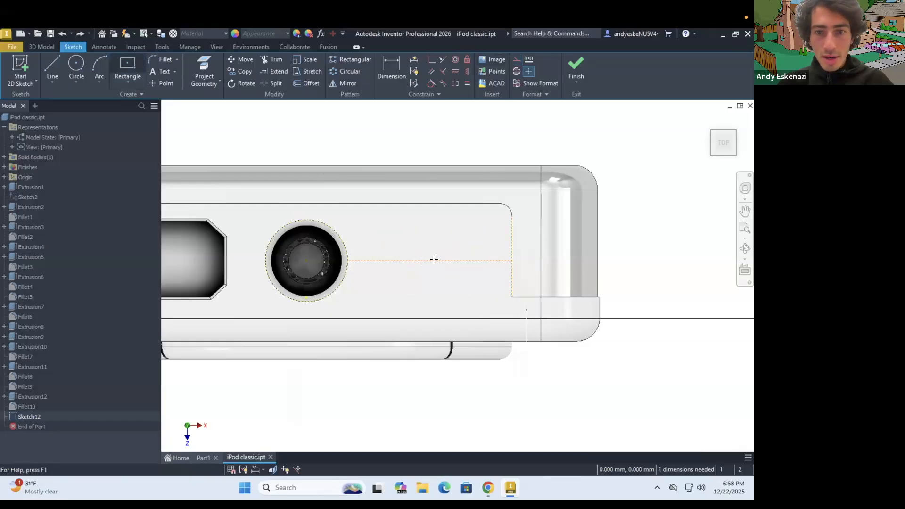
left_click(430, 260)
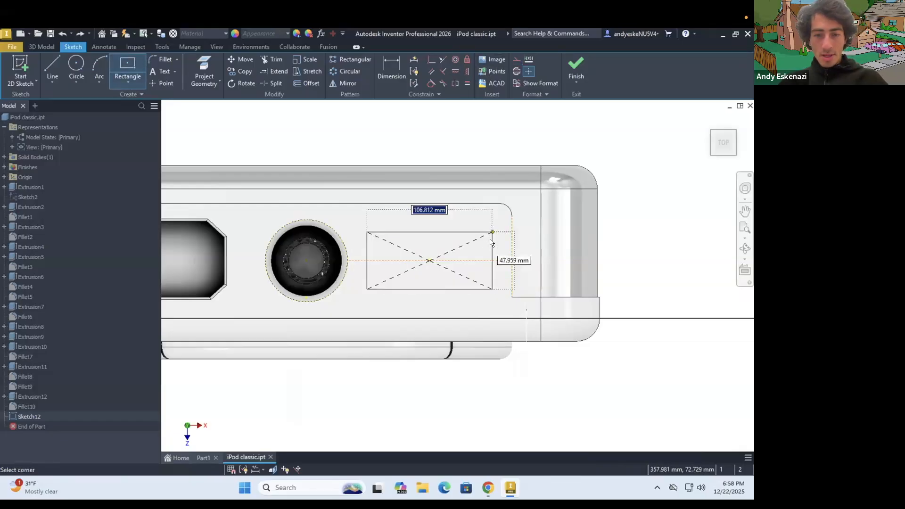
left_click(491, 231)
key("d")
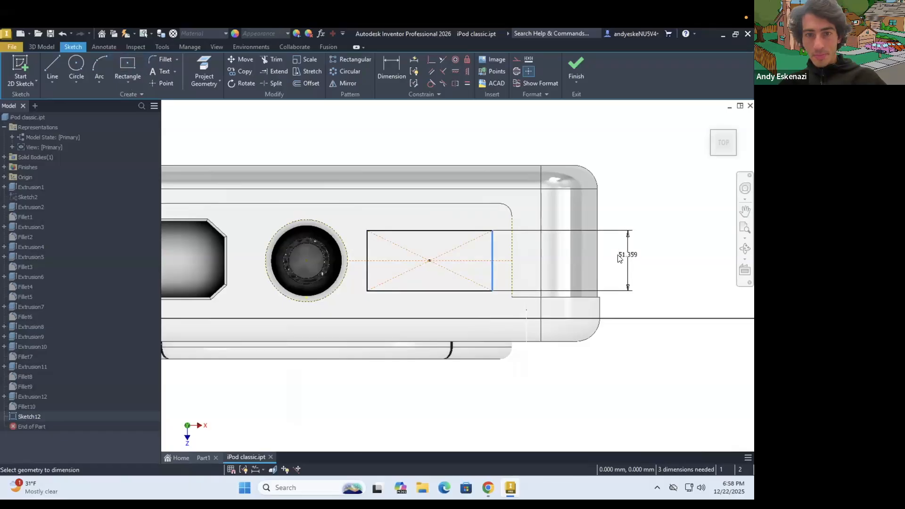
left_click(620, 258)
type("50")
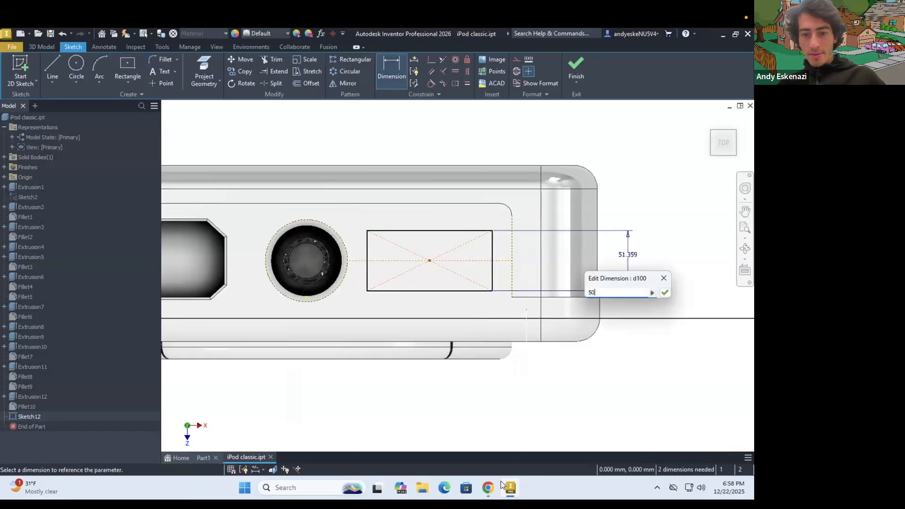
key("Return")
Check the hold switch in the browser's reference image, and set the rectangle's height to 80 mm.
left_click(489, 487)
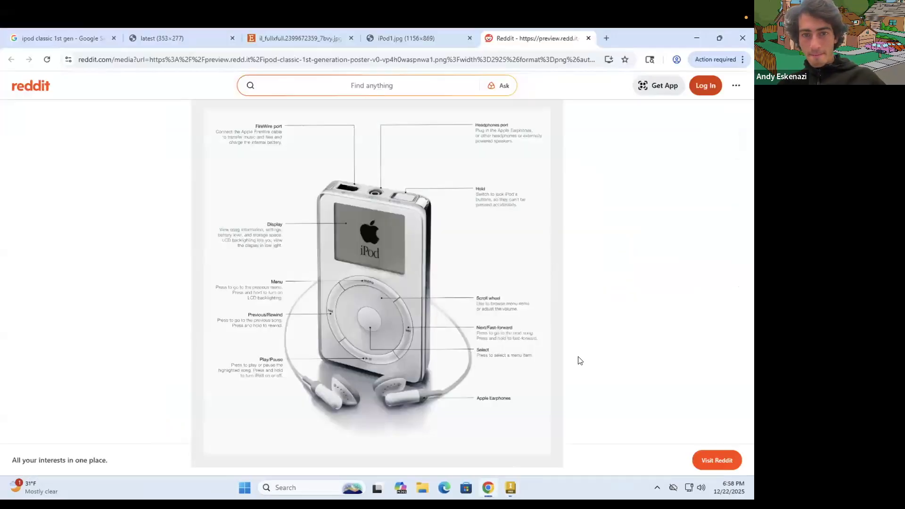
key("alt+Tab")
double_click(628, 256)
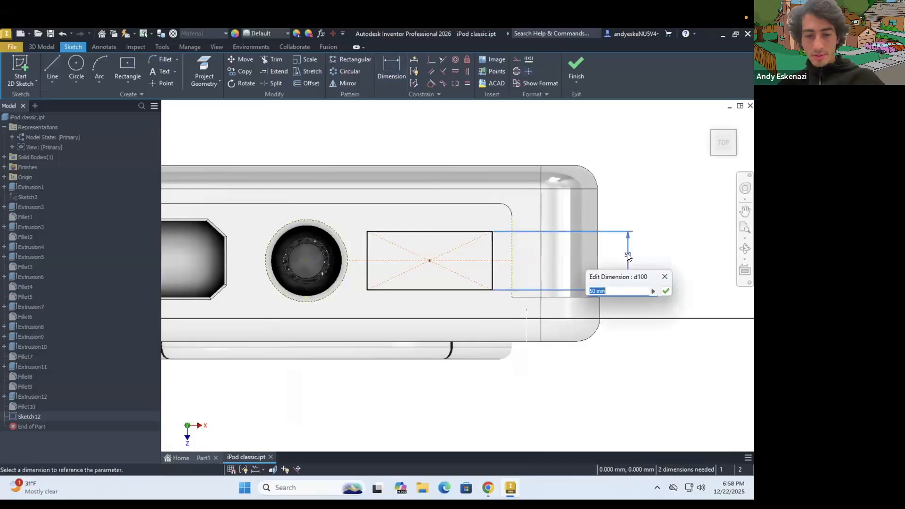
type("80")
key("Return")
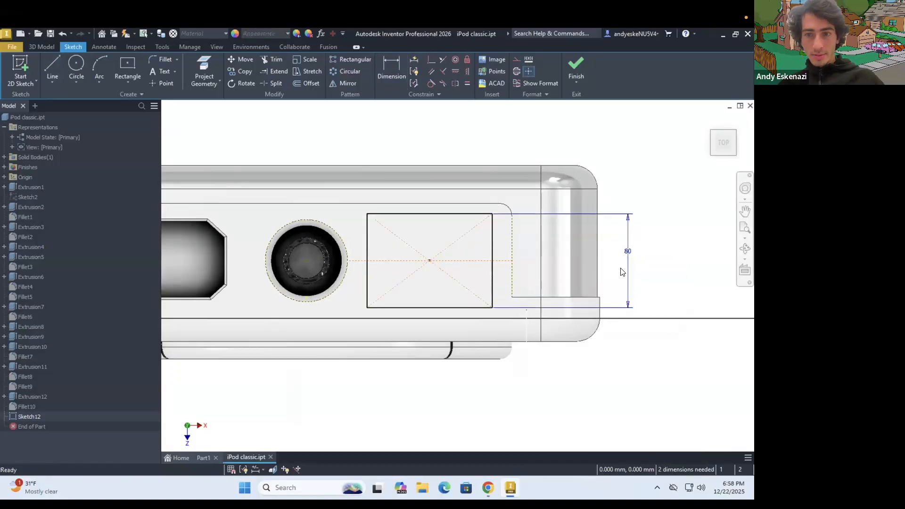
Set the rectangle's height to 65 mm.
double_click(630, 252)
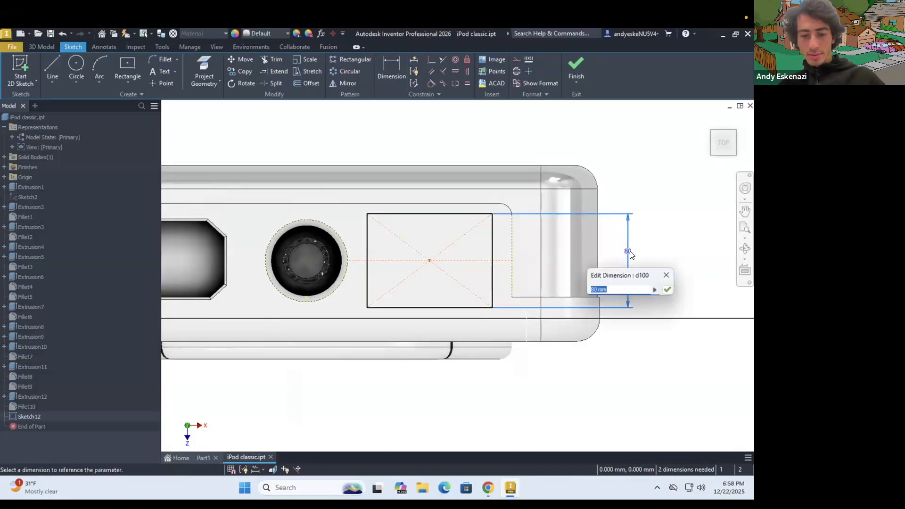
type("65")
key("Return")
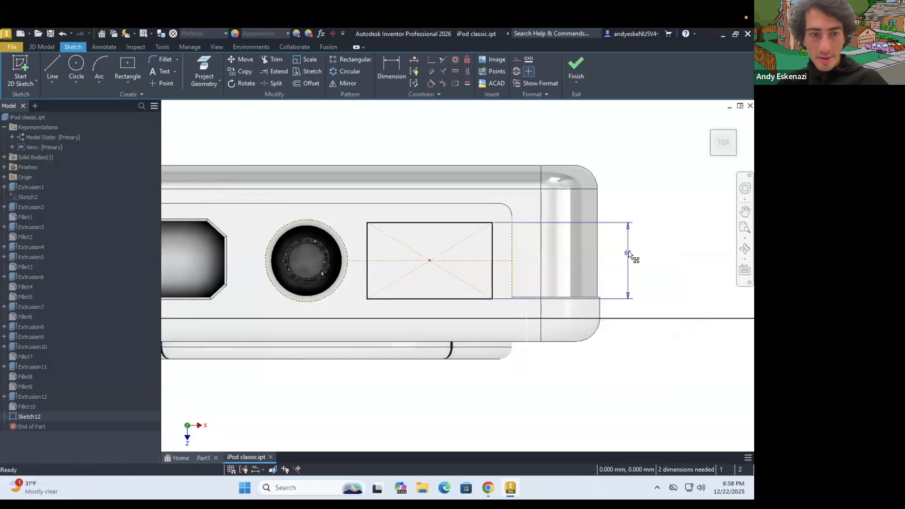
Dimension the rectangle's width as 100 mm.
key("d")
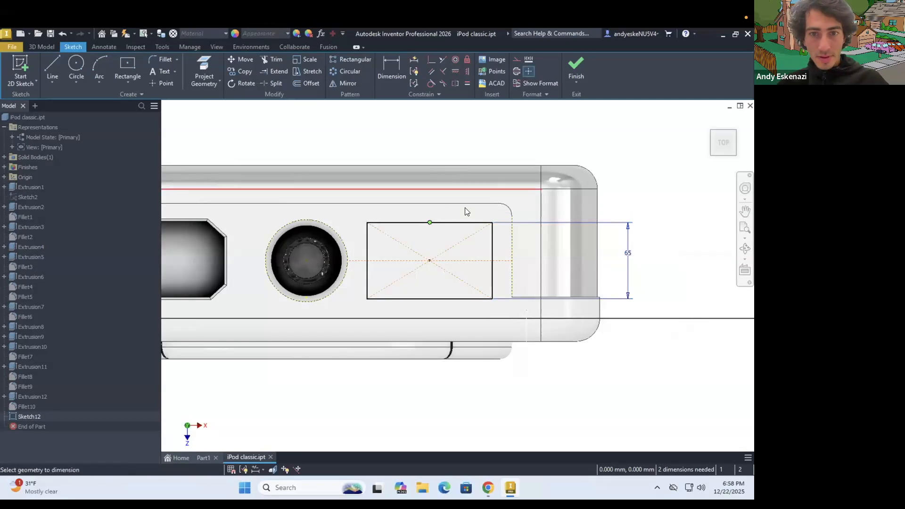
left_click(462, 223)
left_click(449, 163)
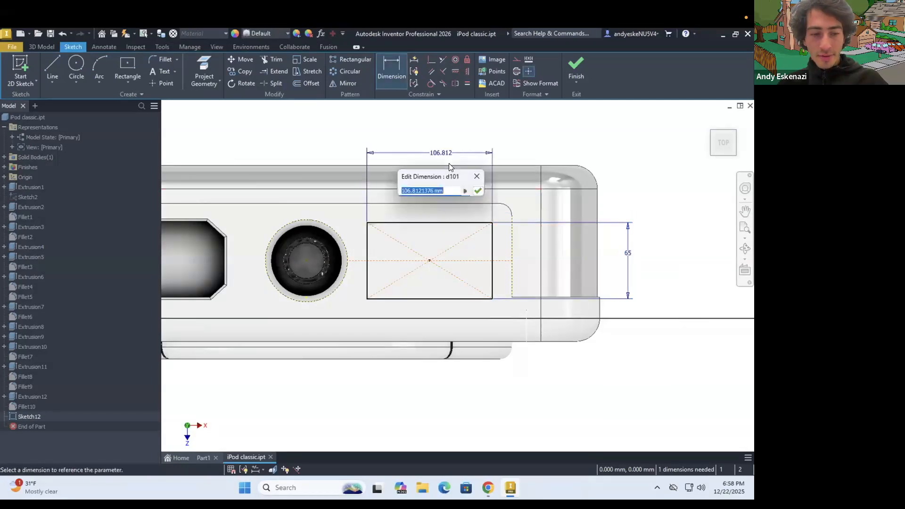
type("11")
key("BackSpace")
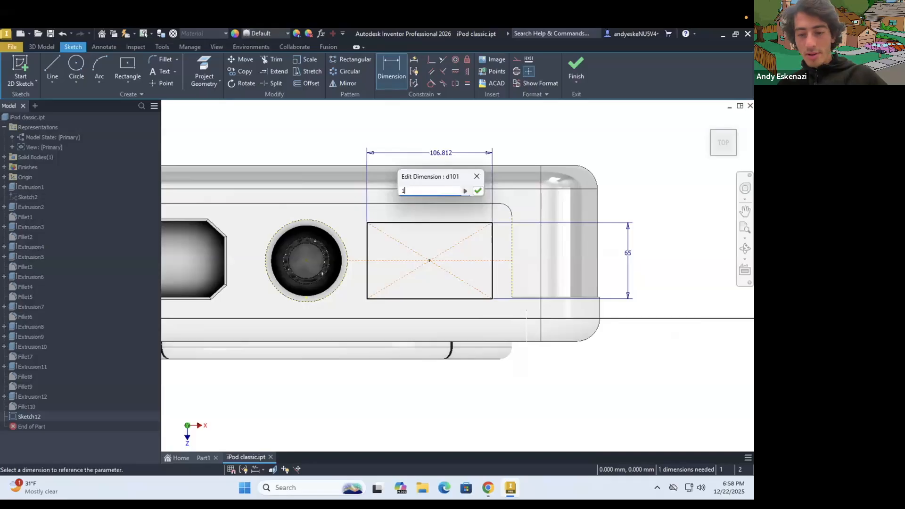
type("00")
key("Return")
key("Escape")
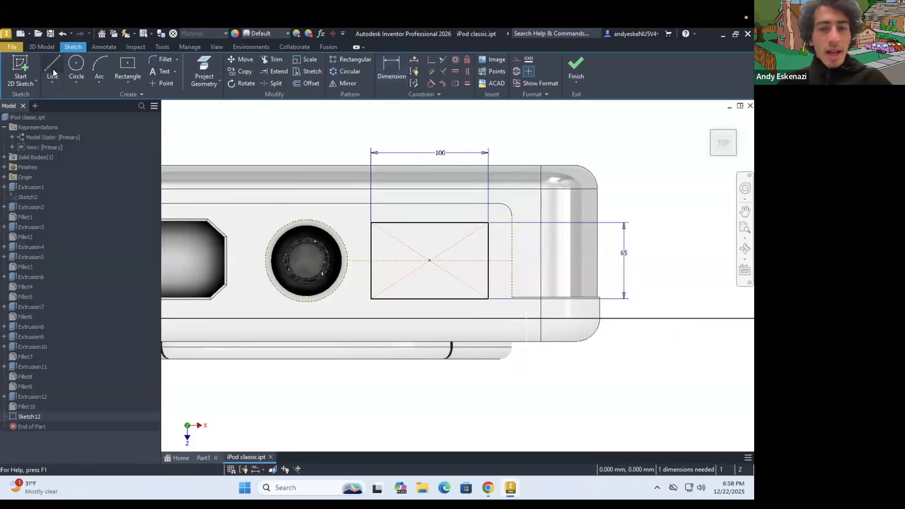
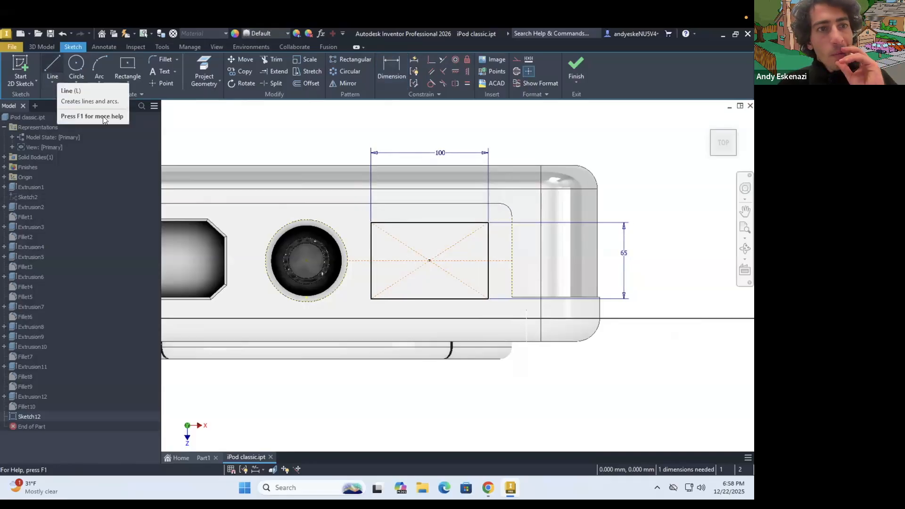
Extrude the rectangle as a 5 mm deep cut into the iPod's top face.
left_click(41, 47)
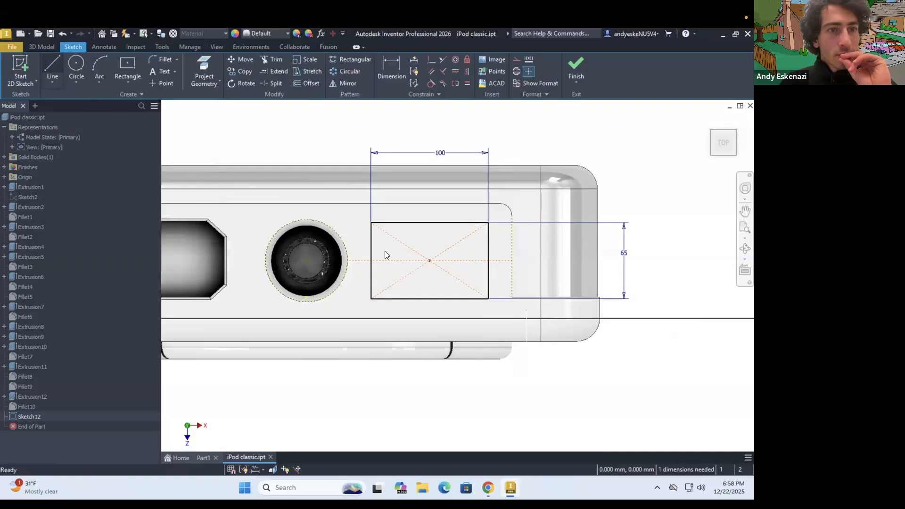
key("e")
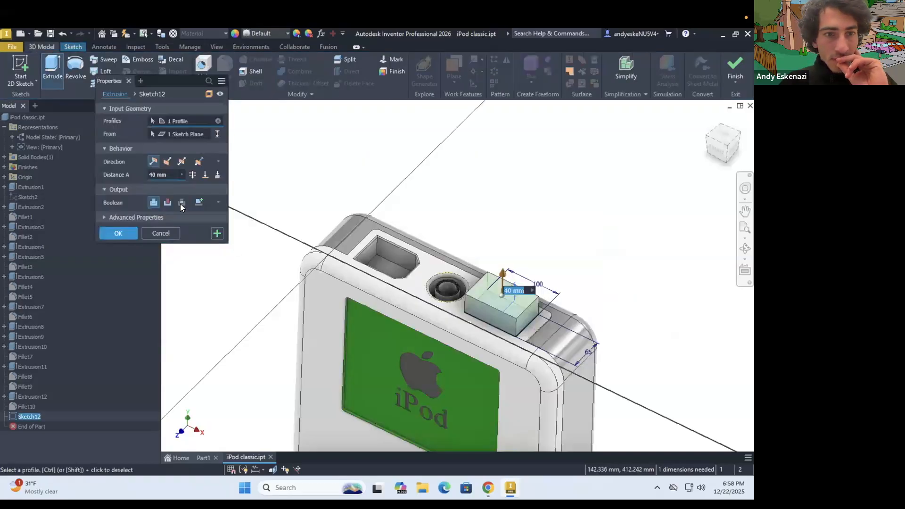
left_click(169, 201)
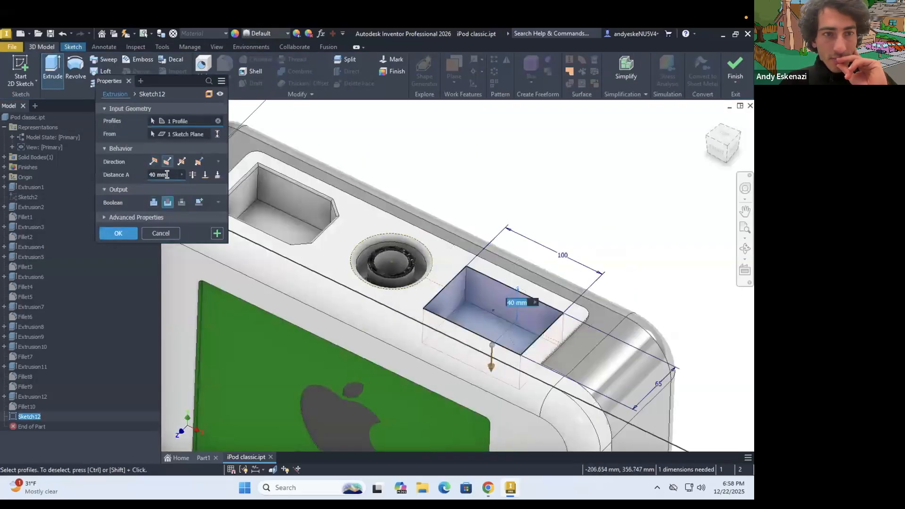
left_click(167, 174)
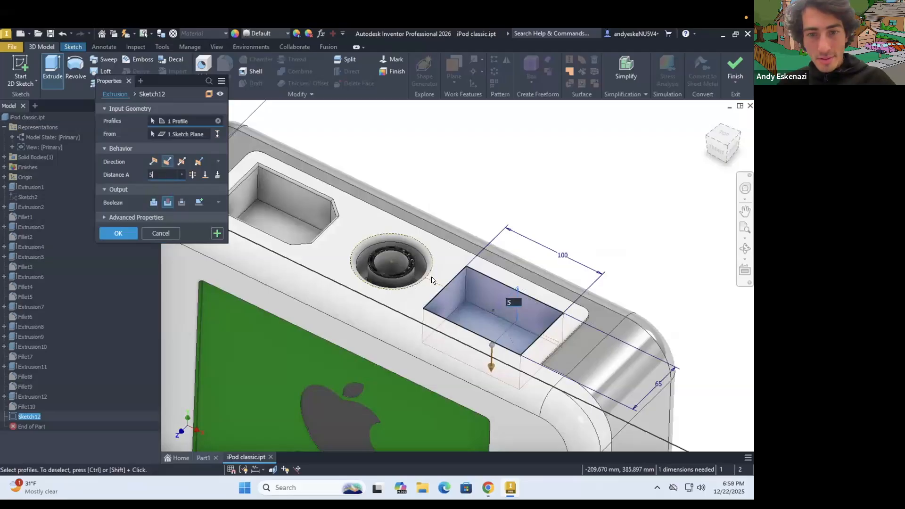
key("Return")
Fillet the four vertical corner edges of the hold-switch recess with a 5 mm radius.
left_click(224, 71)
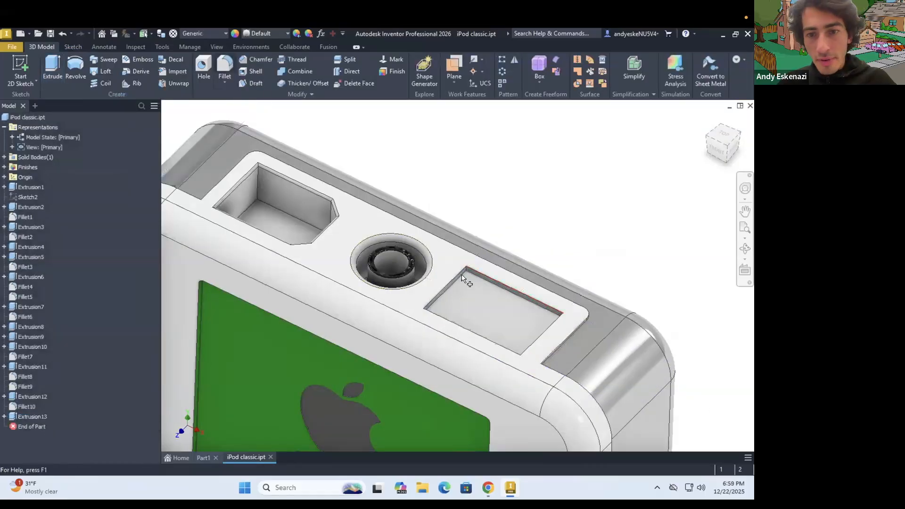
scroll(319, 187, "up", 5)
scroll(296, 286, "up", 5)
middle_click_drag(296, 286, 321, 282, "shift")
scroll(317, 277, "down", 5)
left_click(317, 279)
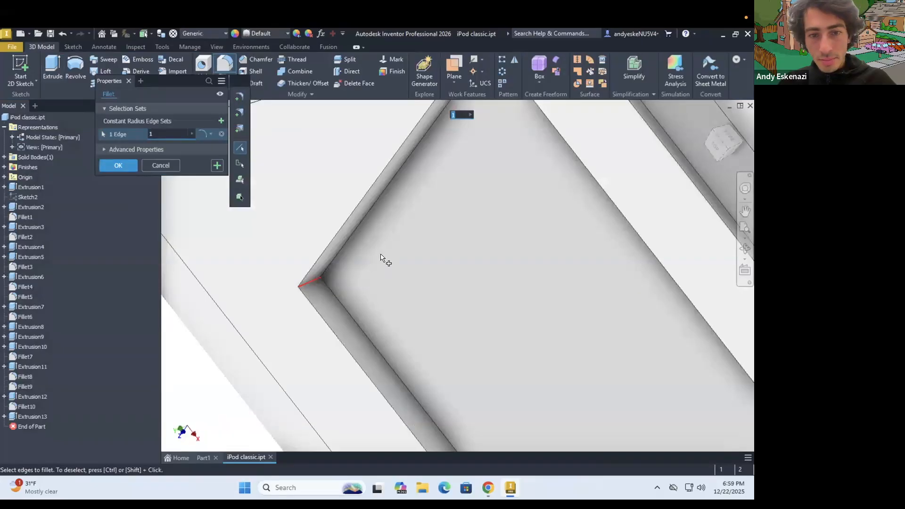
scroll(414, 314, "up", 5)
scroll(479, 416, "down", 5)
left_click(465, 419)
scroll(519, 263, "up", 5)
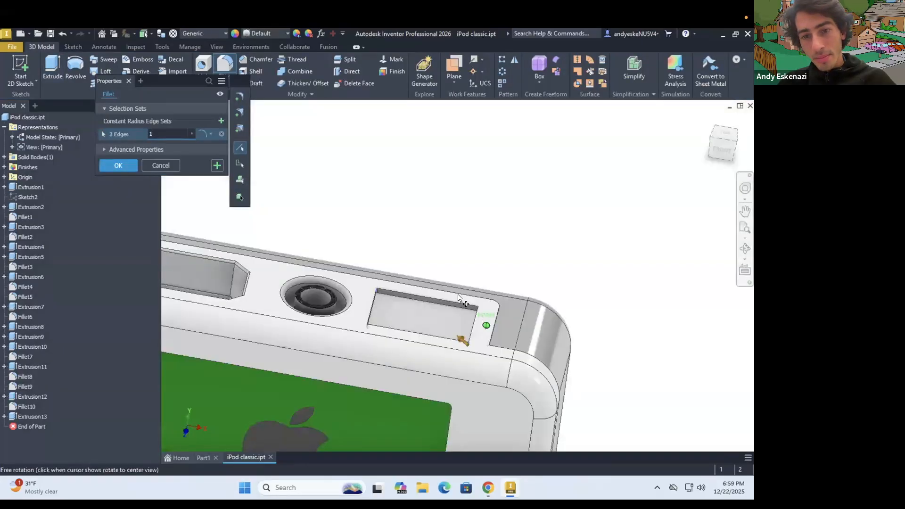
scroll(517, 264, "down", 5)
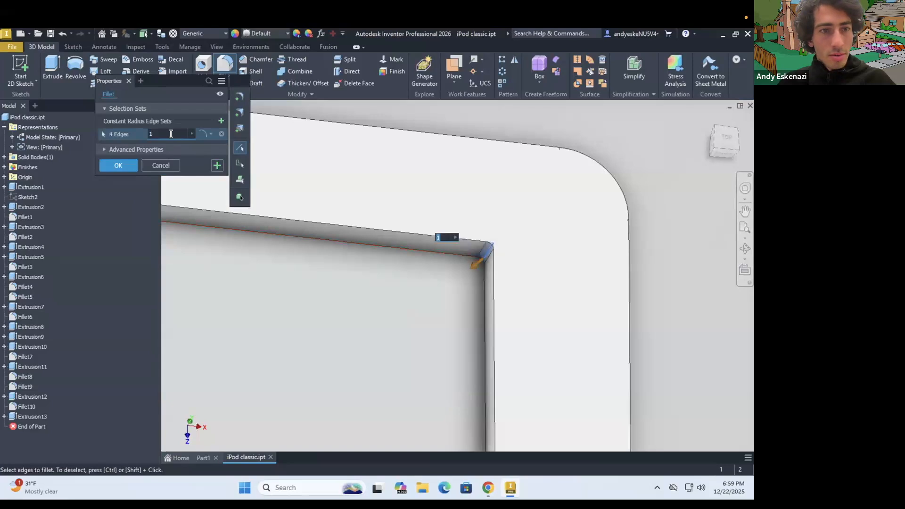
key("Return")
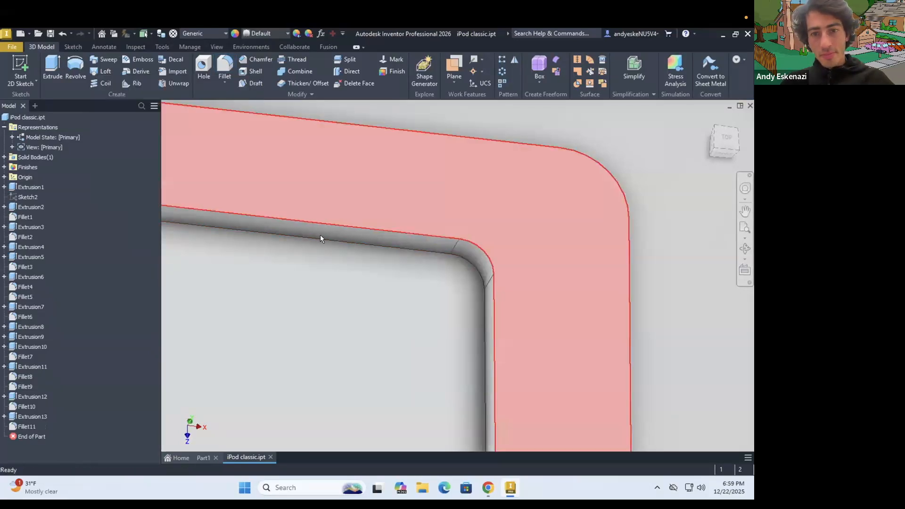
Check the iPod reference image in the browser, and fillet the hold-switch recess's upper rim with a 2 mm radius.
scroll(321, 234, "up", 5)
scroll(234, 226, "up", 3)
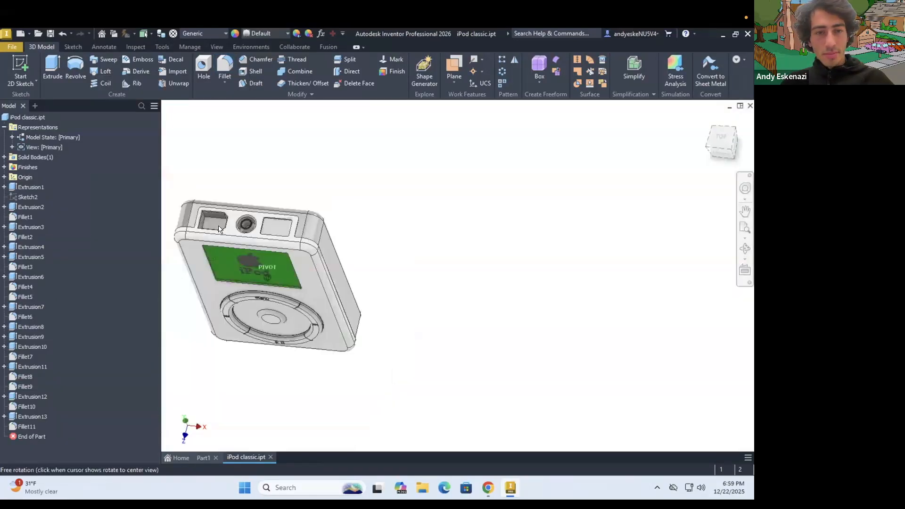
scroll(203, 214, "down", 6)
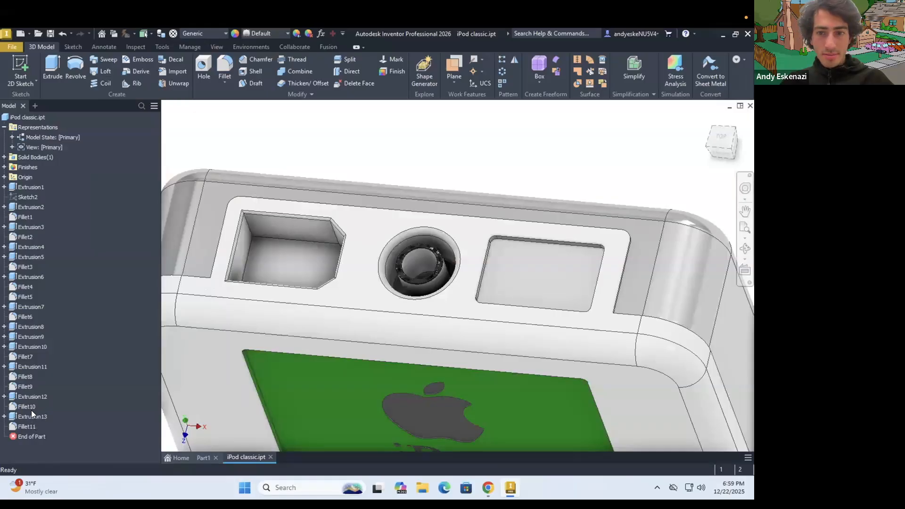
left_click(487, 489)
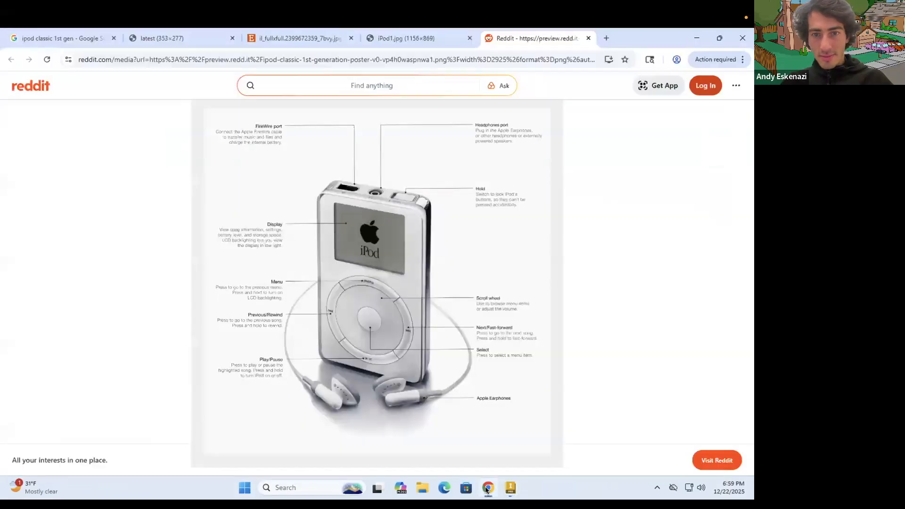
key("alt+Tab")
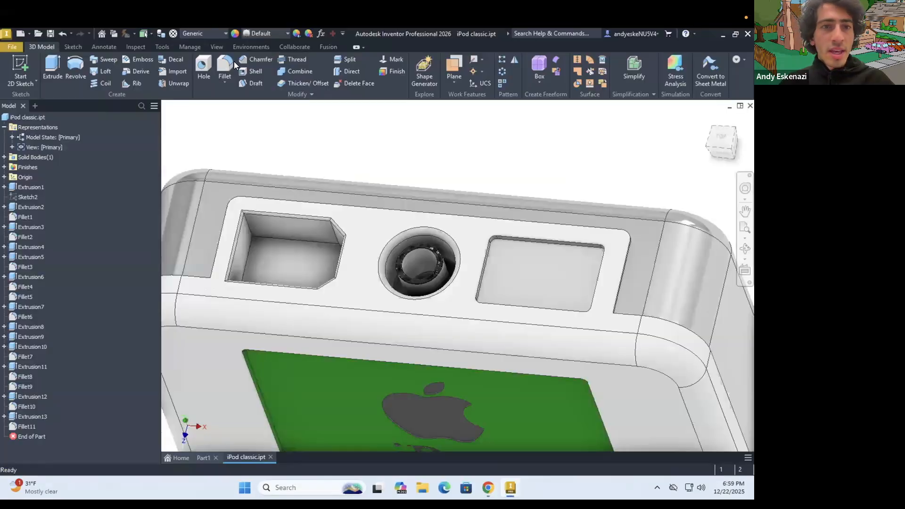
key("f")
left_click(525, 239)
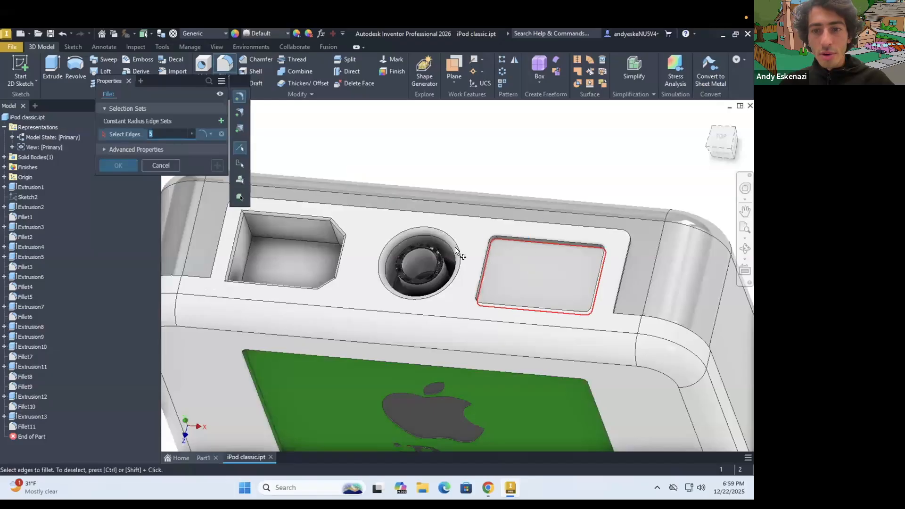
left_click(166, 136)
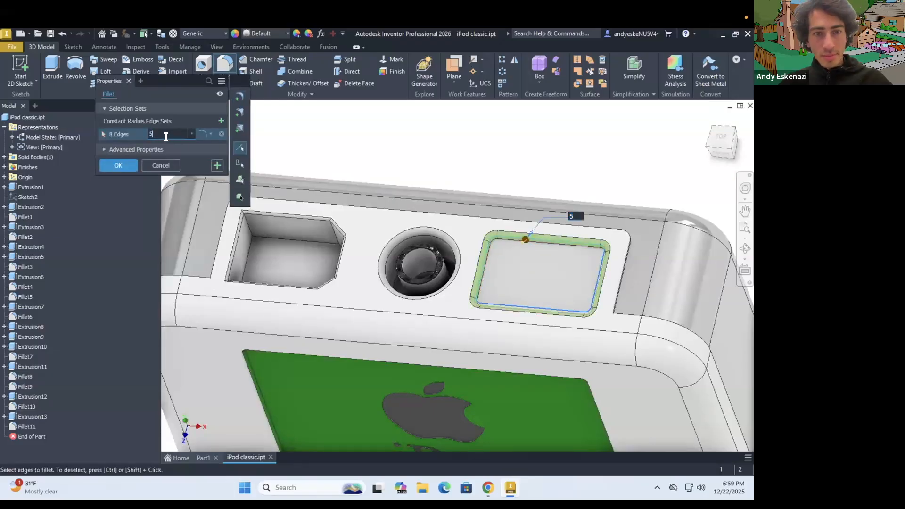
key("Return")
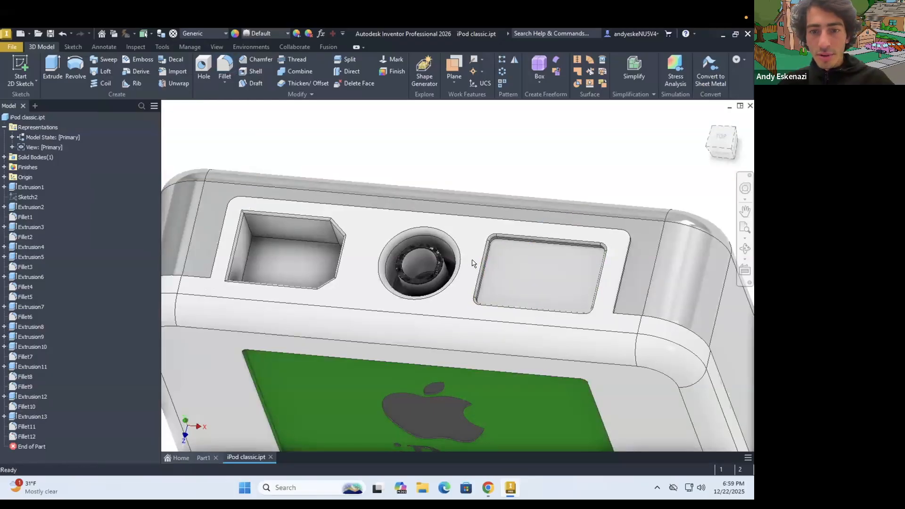
Start a sketch on the recess floor and draw a construction line about 37 mm long, horizontally inward from the right edge's midpoint.
scroll(480, 247, "down", 3)
middle_click_drag(480, 246, 407, 225, "shift")
scroll(408, 224, "up", 5)
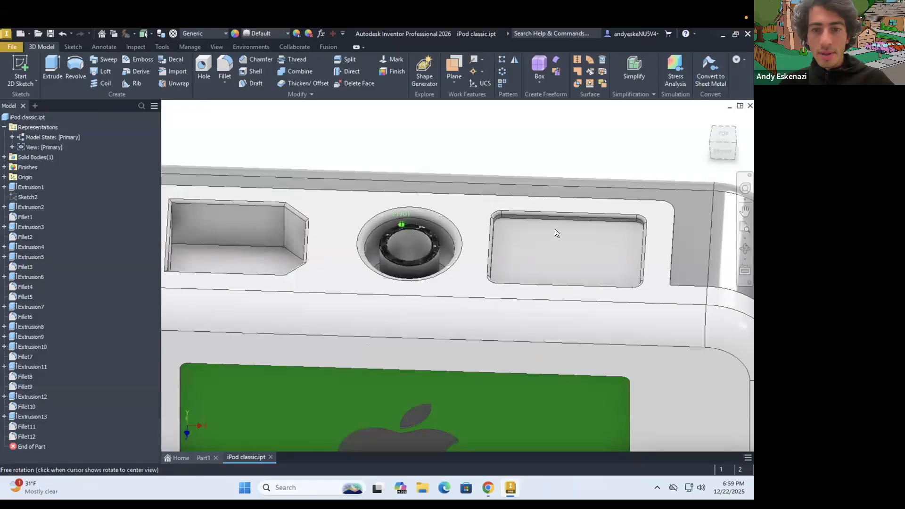
scroll(587, 265, "down", 4)
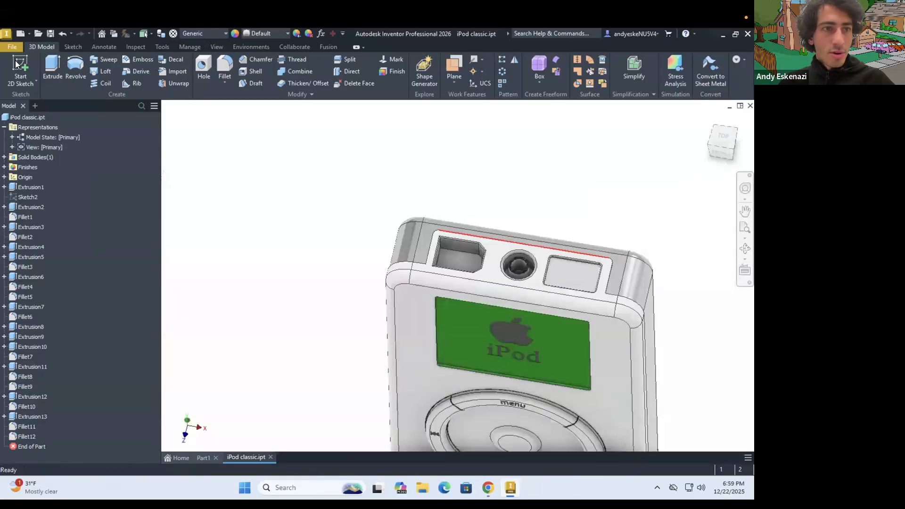
left_click(568, 278)
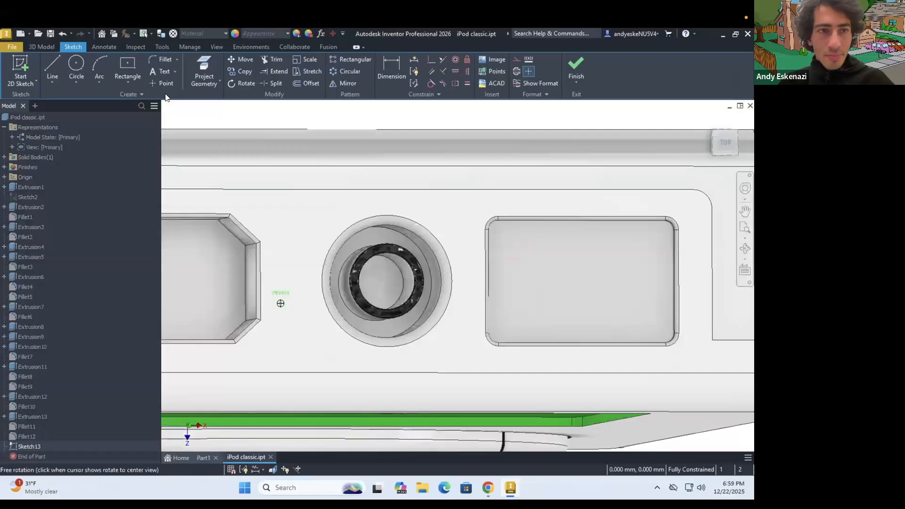
left_click(51, 63)
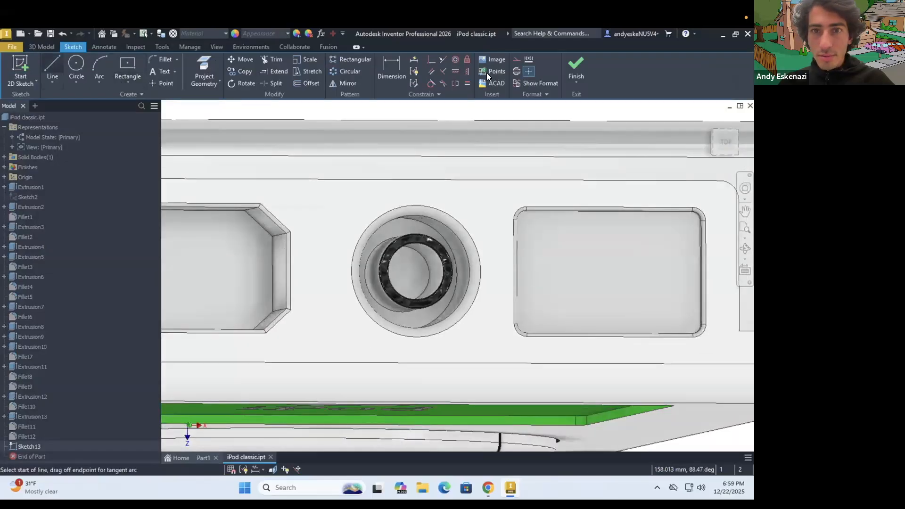
left_click(519, 62)
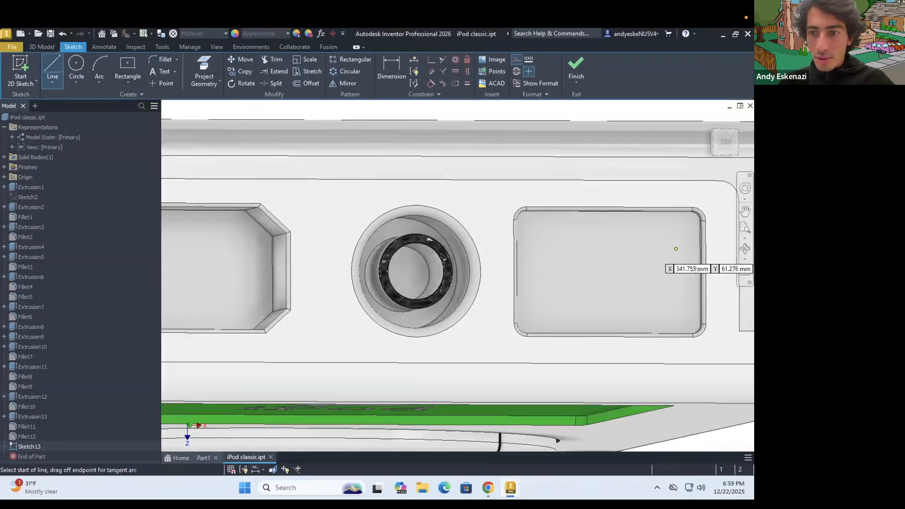
left_click(699, 271)
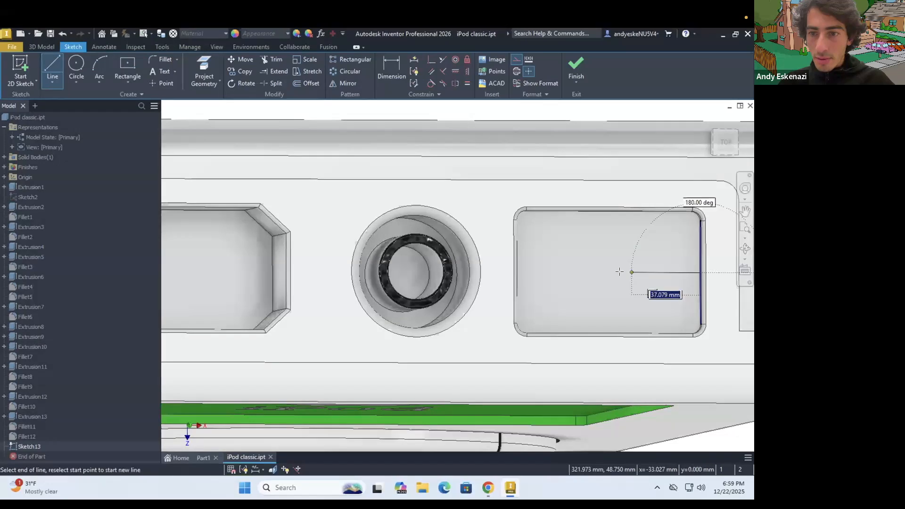
left_click(630, 272)
middle_click_drag(600, 269, 633, 302, "shift")
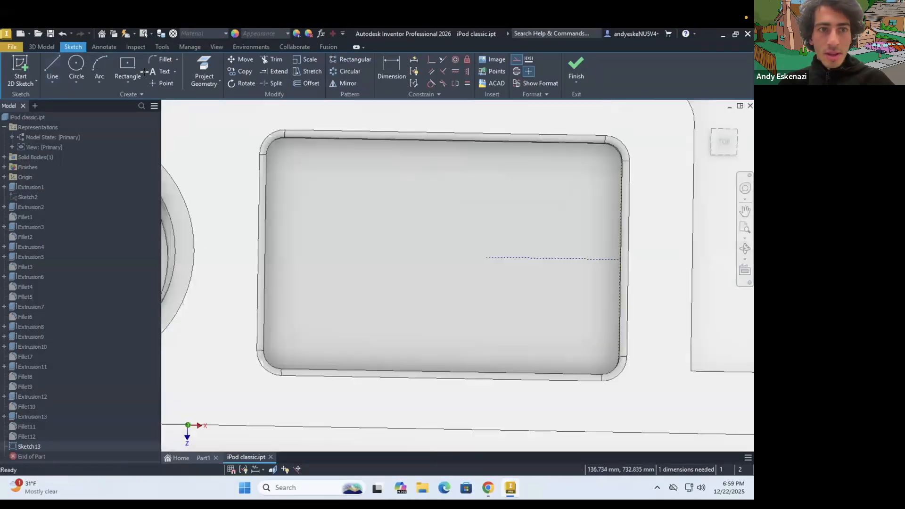
Sketch a center rectangle about 68 by 55 mm, centered on the construction line's free end.
left_click(140, 69)
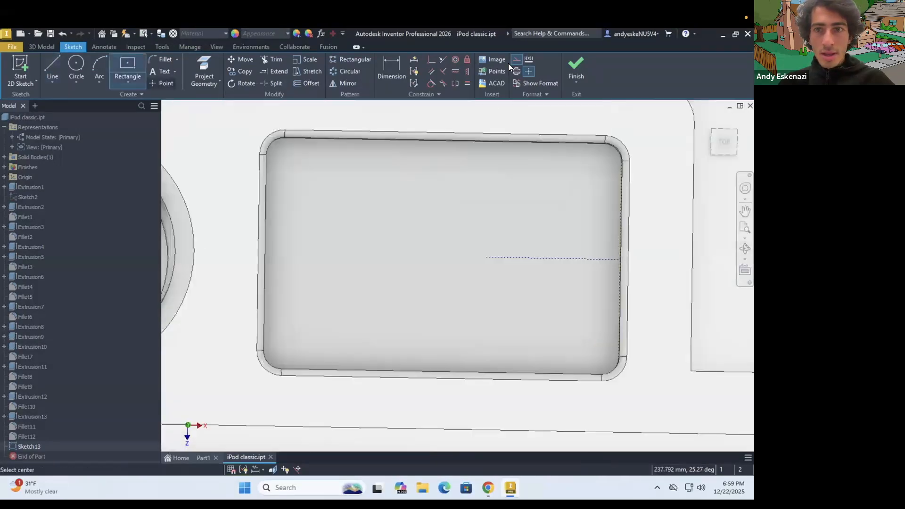
left_click(486, 256)
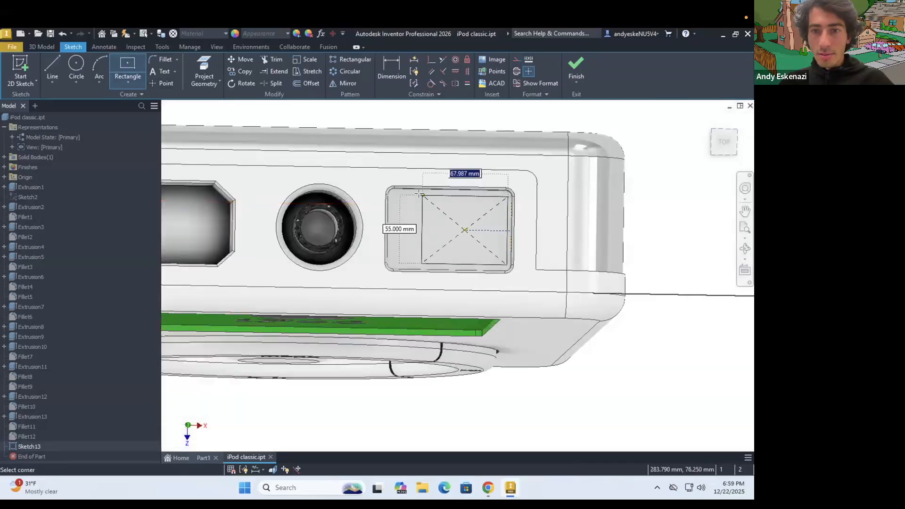
left_click(420, 193)
scroll(478, 201, "up", 3)
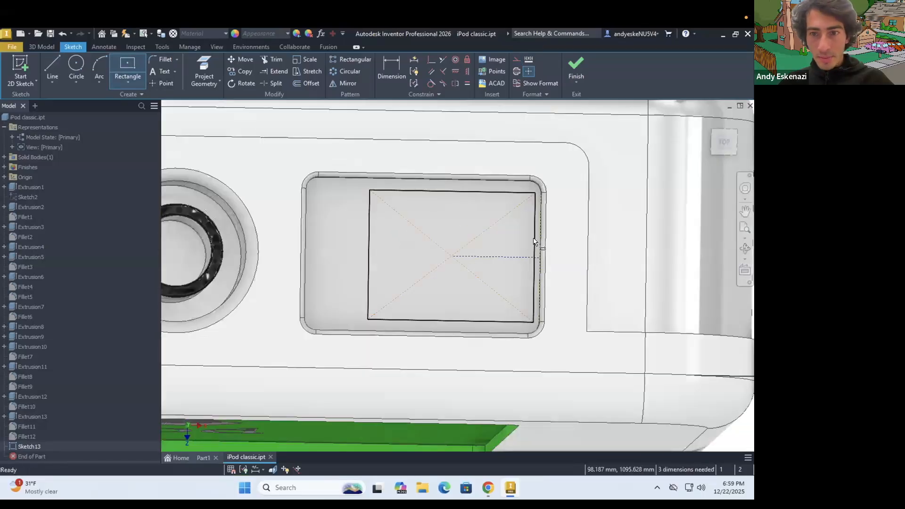
Dimension the rectangle's gaps to the recess's right and upper edges as 2 mm each.
key("d")
left_click(551, 246)
left_click(557, 249)
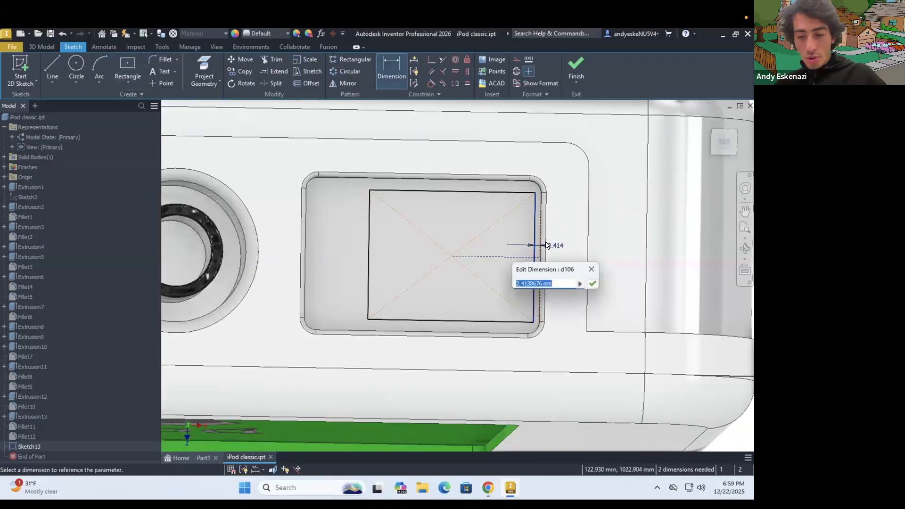
type("2")
key("Return")
left_click(499, 192)
left_click(500, 180)
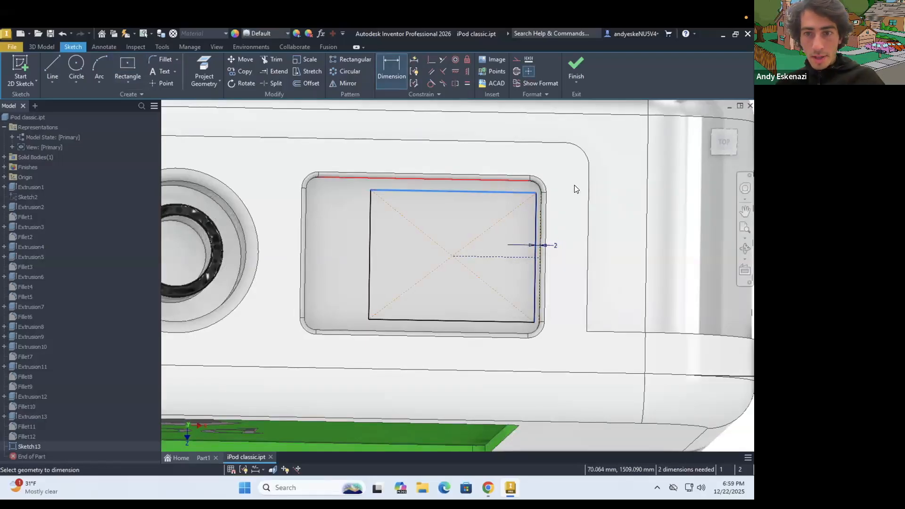
left_click(576, 185)
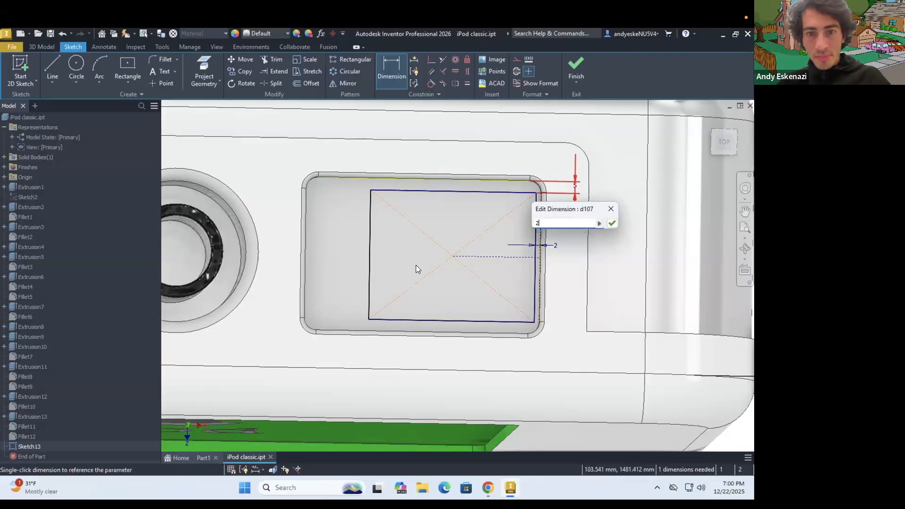
type("2")
key("Return")
key("Escape")
Widen the rectangle toward the headphone port and dimension its width as 75 mm.
left_click(368, 228)
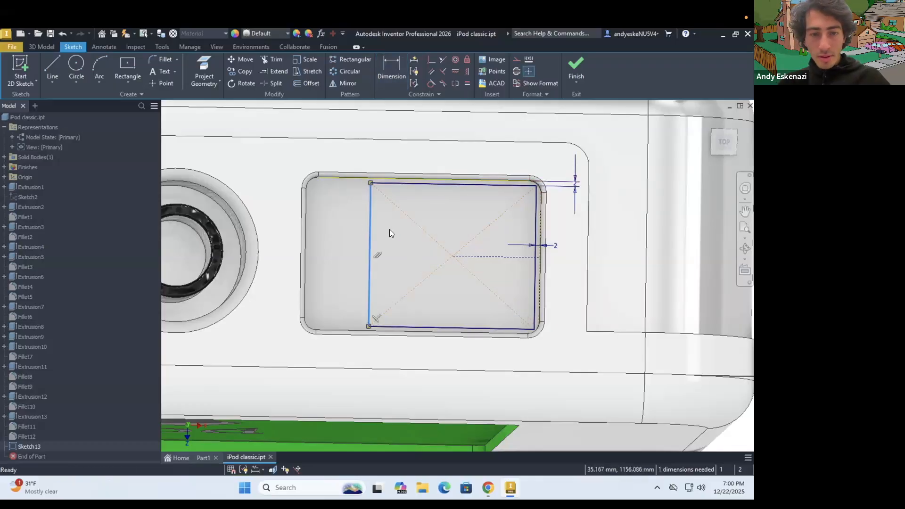
key("d")
left_click(401, 183)
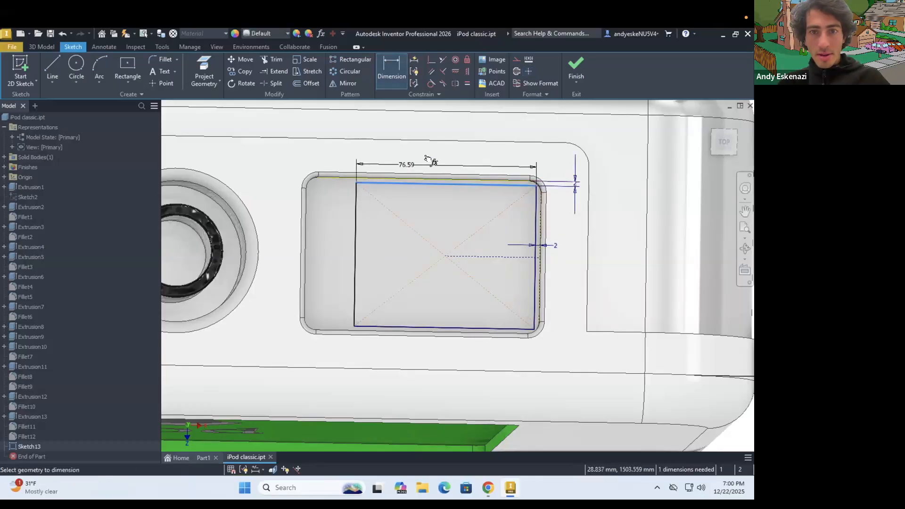
left_click(427, 159)
type("75")
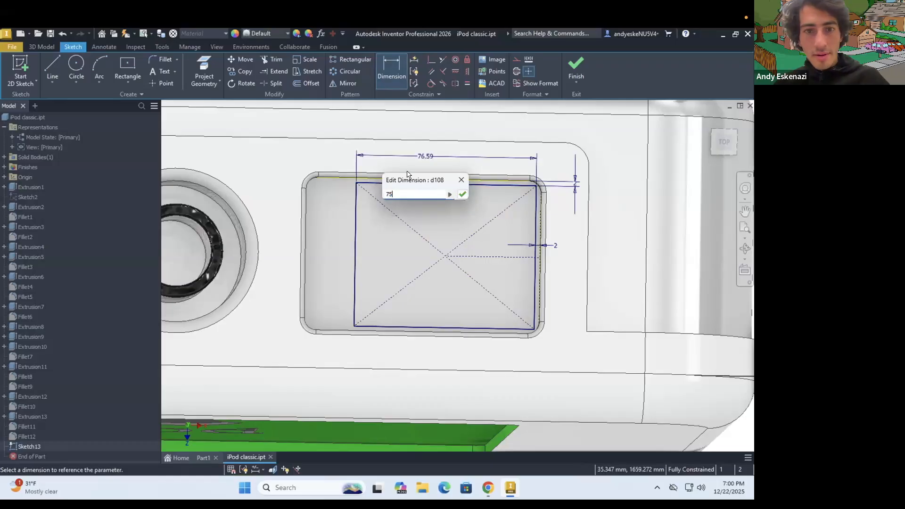
key("Return")
key("Escape")
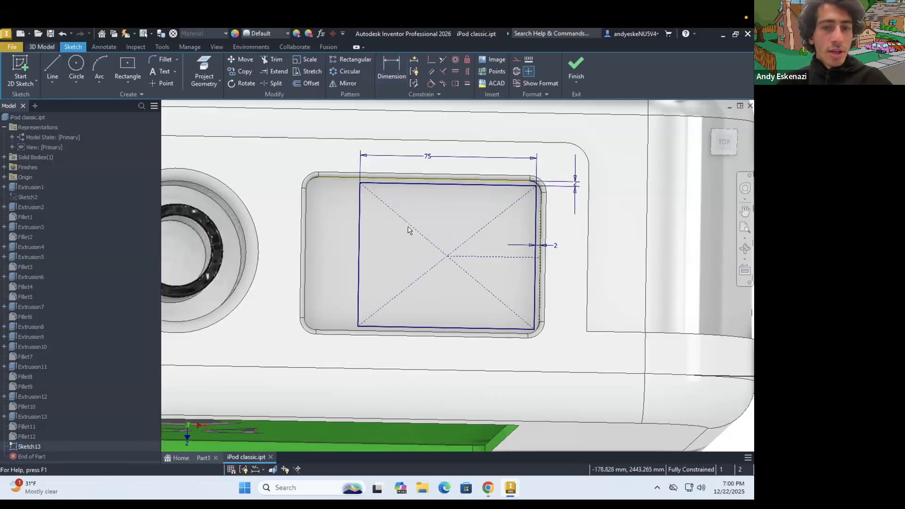
Extrude the rectangle upward from the recess floor to form the hold-switch block.
key("e")
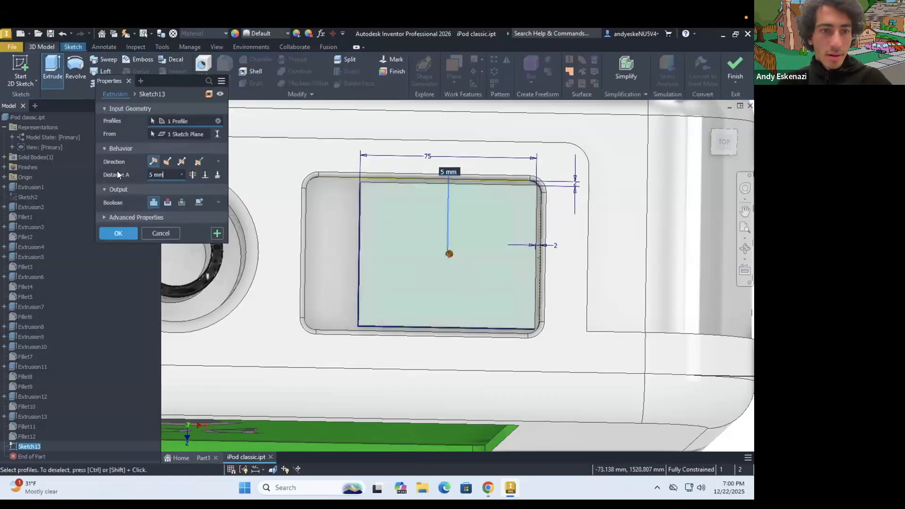
key("Return")
mouse_move(410, 214)
middle_mouse_down("shift")
mouse_move(403, 207)
mouse_move(402, 227)
middle_mouse_up("shift")
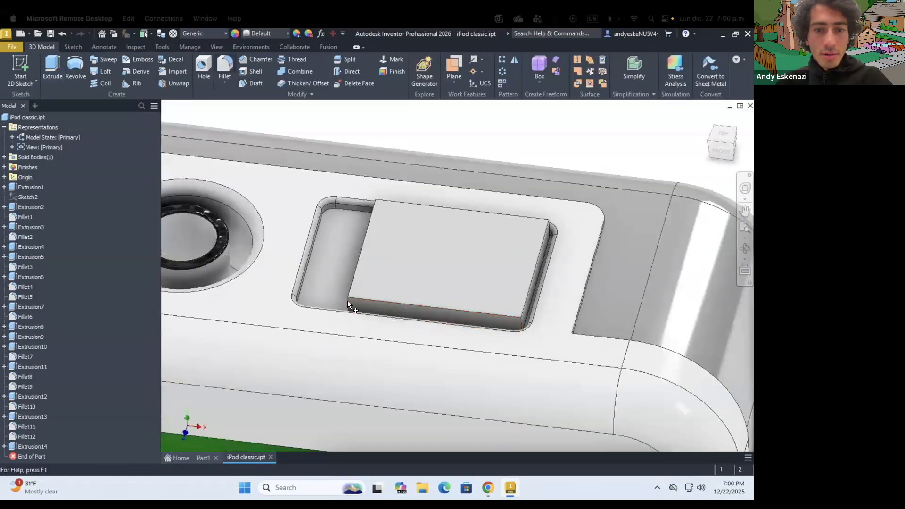
Fillet the four vertical corner edges of the hold-switch block with a 5 mm radius.
left_click(520, 322)
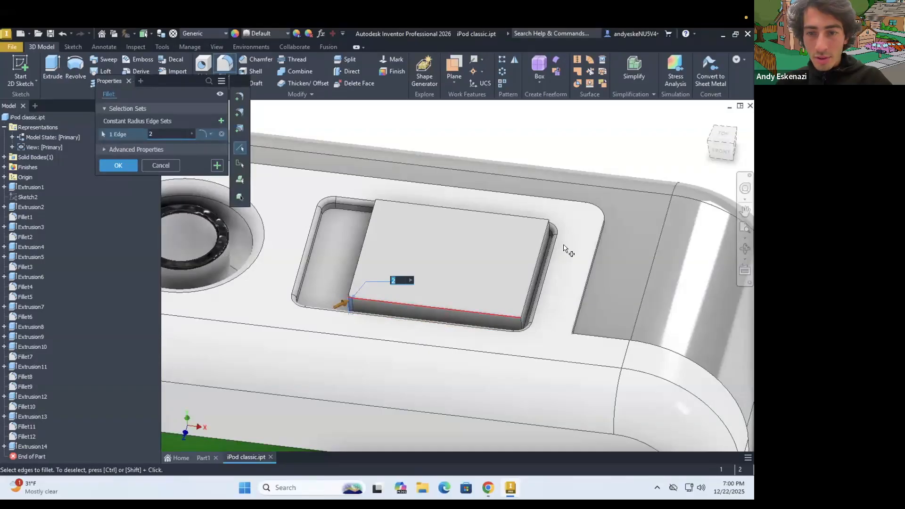
scroll(550, 225, "down", 4)
left_click(550, 222)
scroll(426, 207, "up", 3)
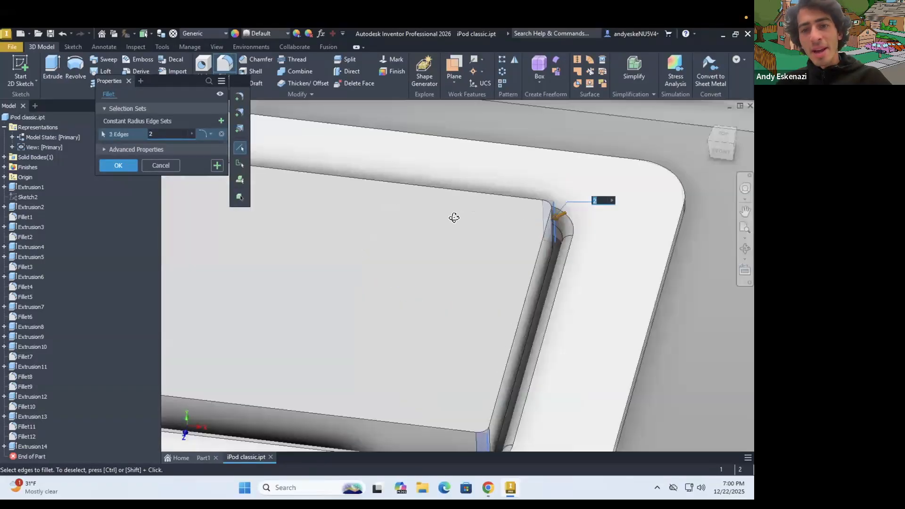
scroll(427, 217, "up", 3)
scroll(415, 196, "down", 5)
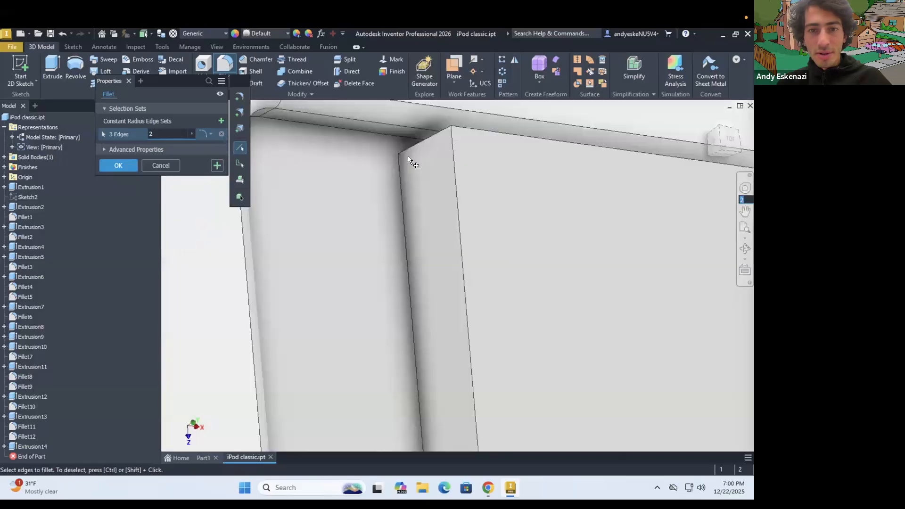
left_click(407, 149)
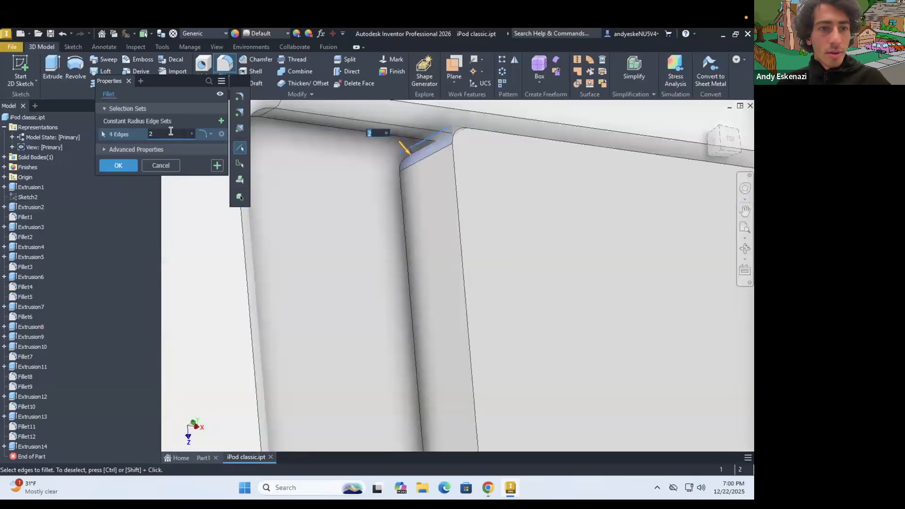
type("5")
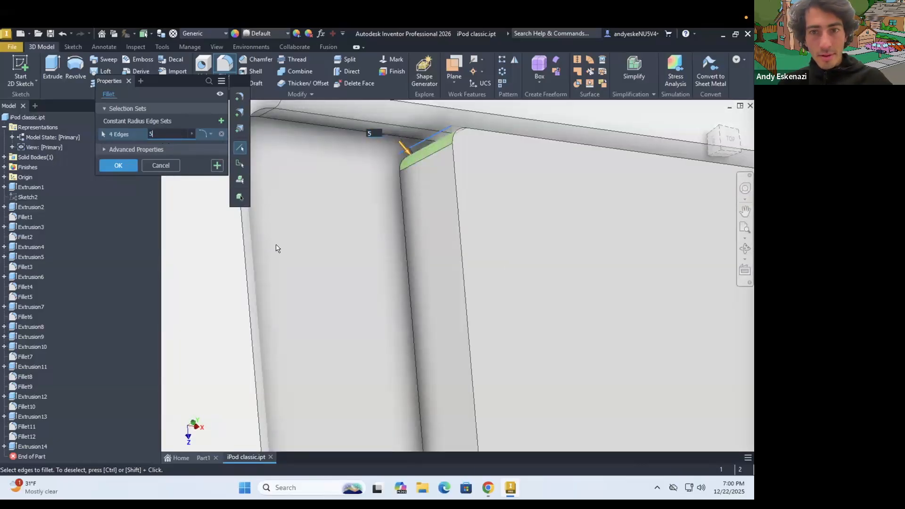
key("Return")
scroll(384, 327, "up", 2)
scroll(342, 280, "up", 2)
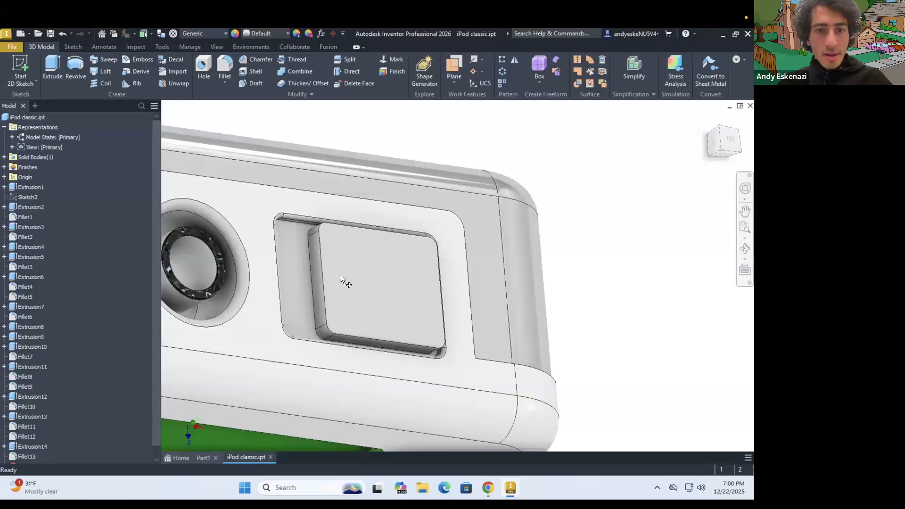
Fillet the edge loop around the hold-switch block's top face.
key("f")
left_click(320, 263)
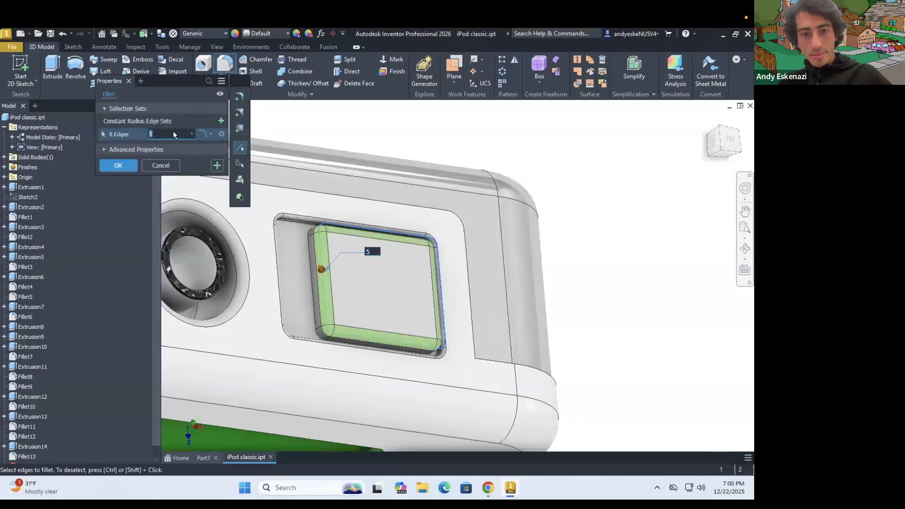
left_click(118, 165)
Compare the rounded hold switch and the other top-face details with the iPod reference image in the browser.
scroll(412, 288, "down", 5)
middle_click_drag(412, 287, 350, 303, "shift")
scroll(344, 300, "down", 2)
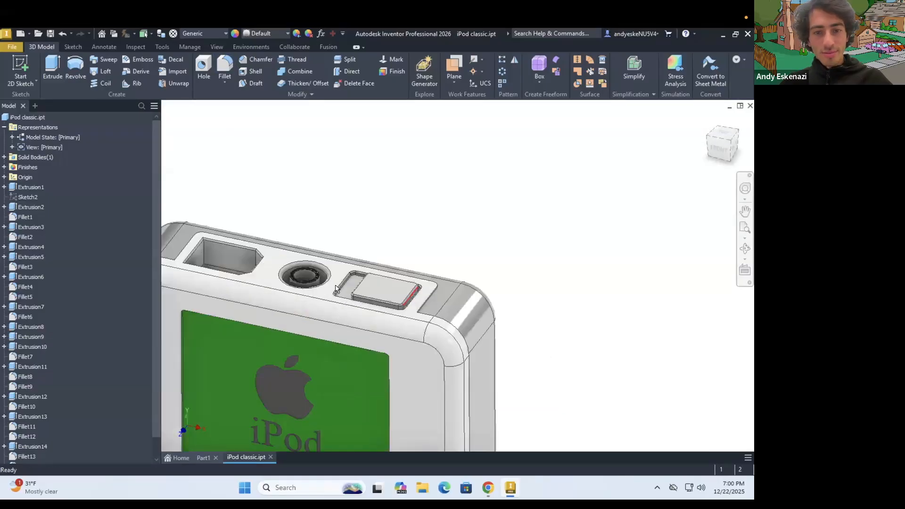
middle_click_drag(411, 296, 490, 303)
scroll(490, 302, "down", 1)
key("alt+Tab")
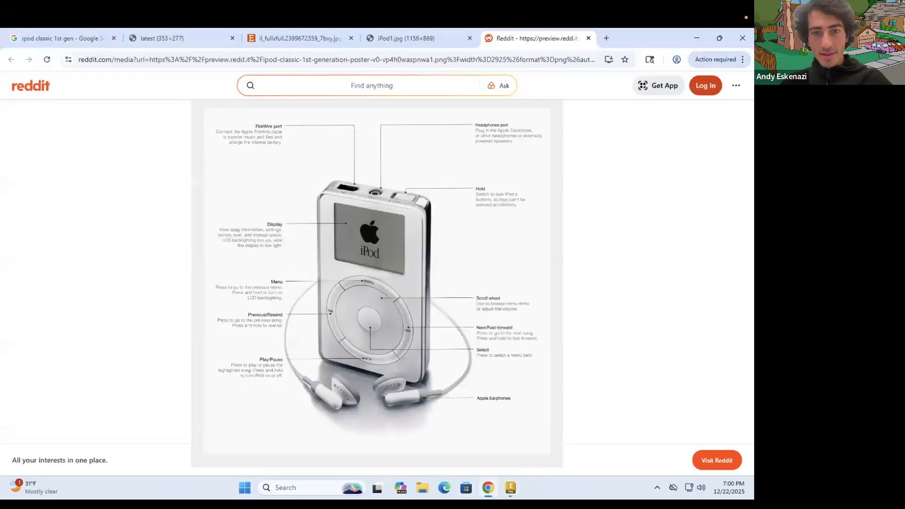
key("alt+Tab")
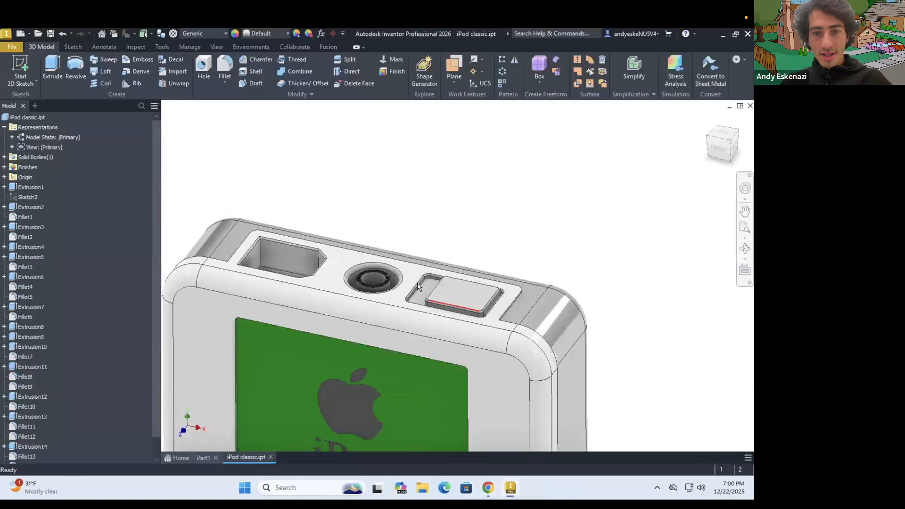
scroll(517, 340, "down", 4)
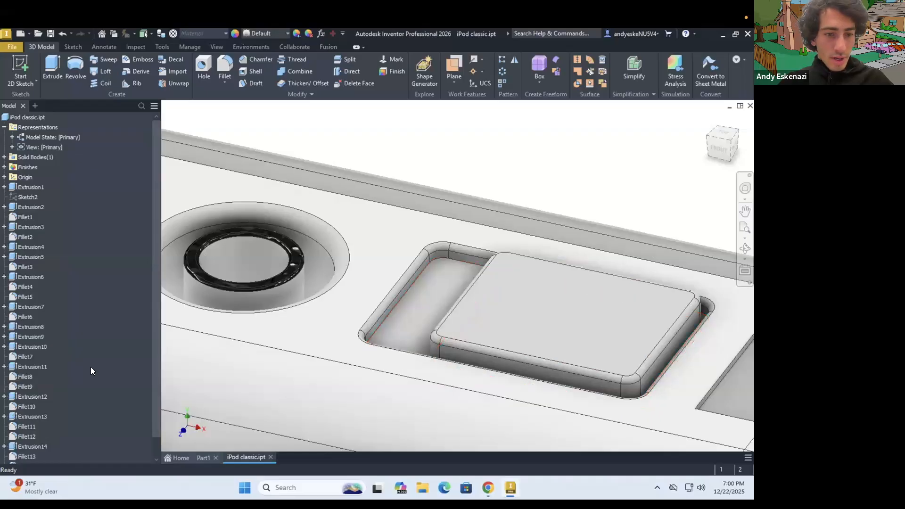
Set the appearance of the FireWire port, hold-switch recess and switch features, Extrusion12 through Fillet14, to White.
left_click(284, 302)
left_click(45, 397)
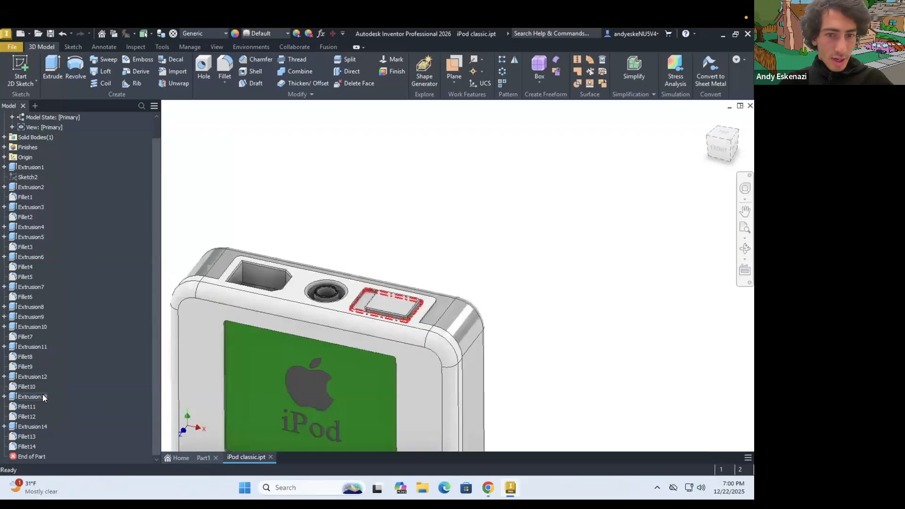
left_click(21, 379)
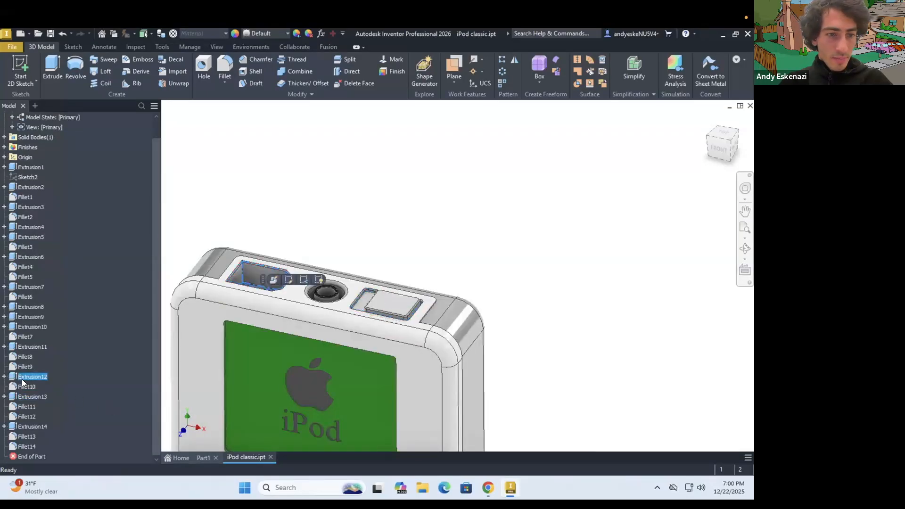
left_click(27, 386, "ctrl")
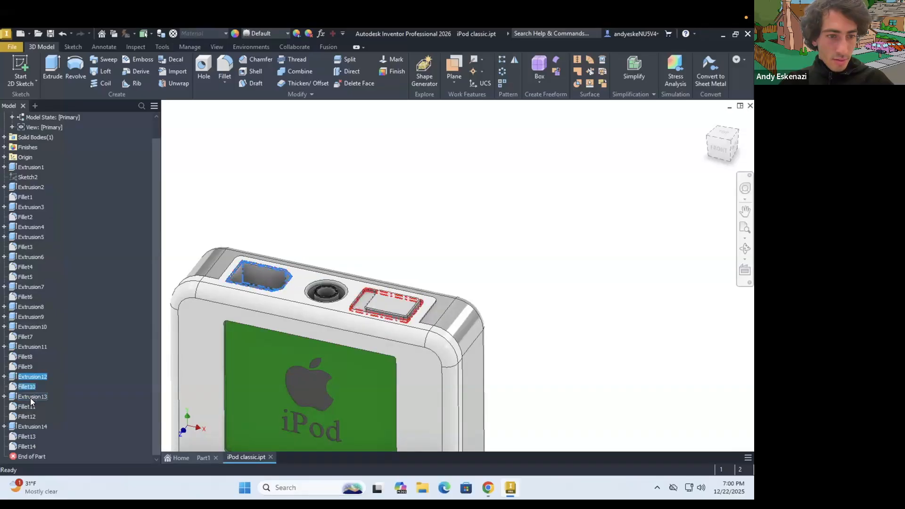
left_click(30, 416, "shift")
left_click(36, 433, "shift")
left_click(27, 446, "shift")
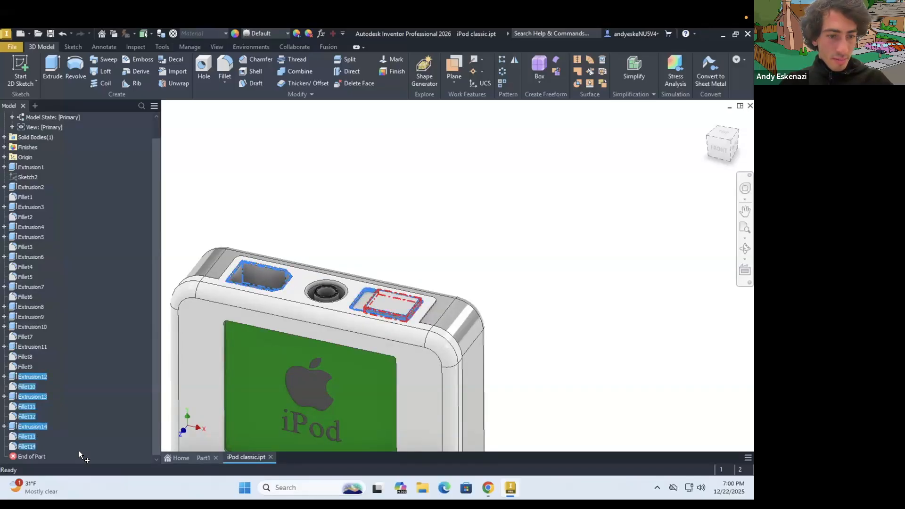
right_click(35, 448)
left_click(60, 453)
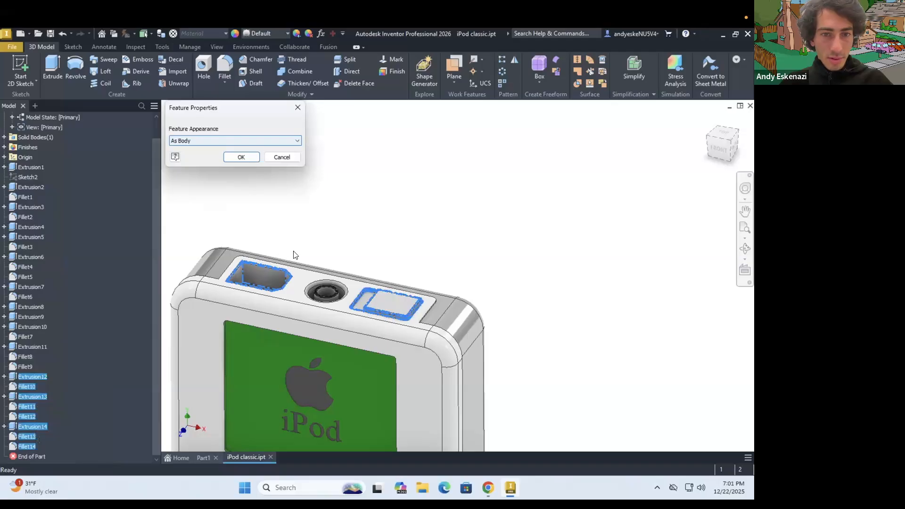
left_click(297, 140)
scroll(290, 456, "down", 20)
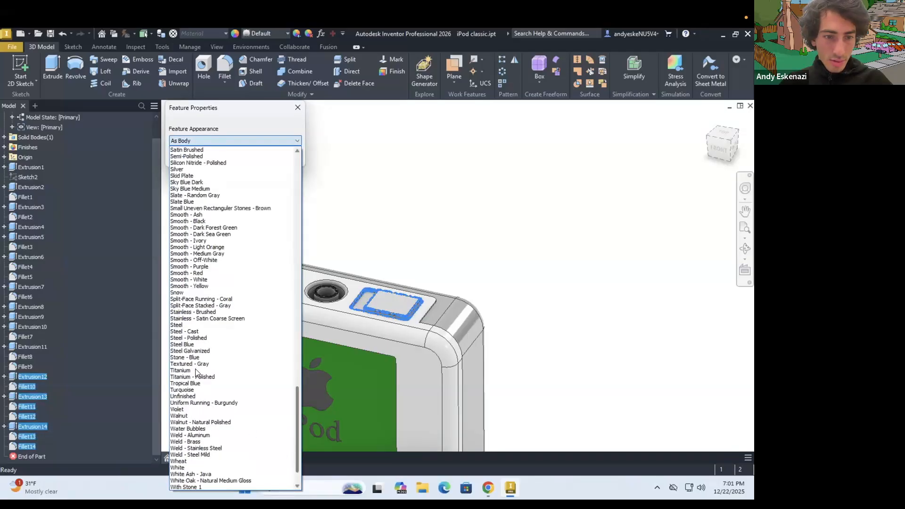
left_click(186, 461)
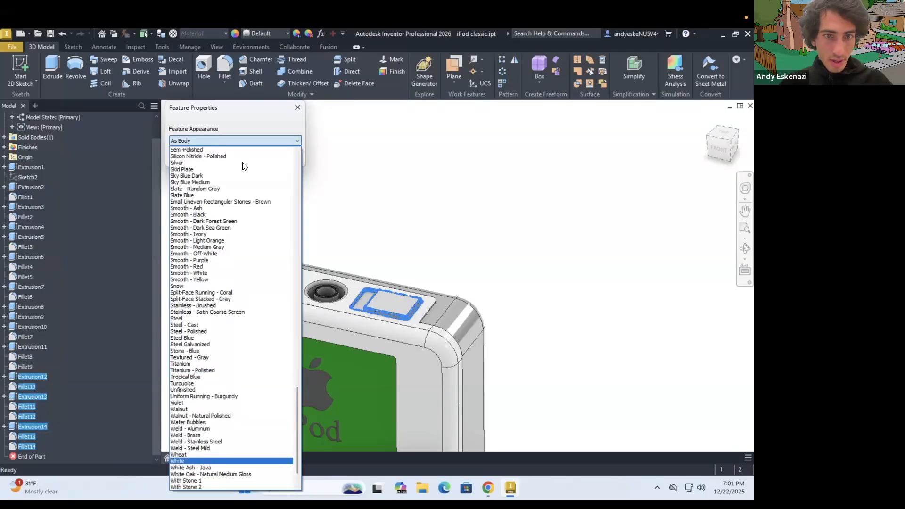
key("Return")
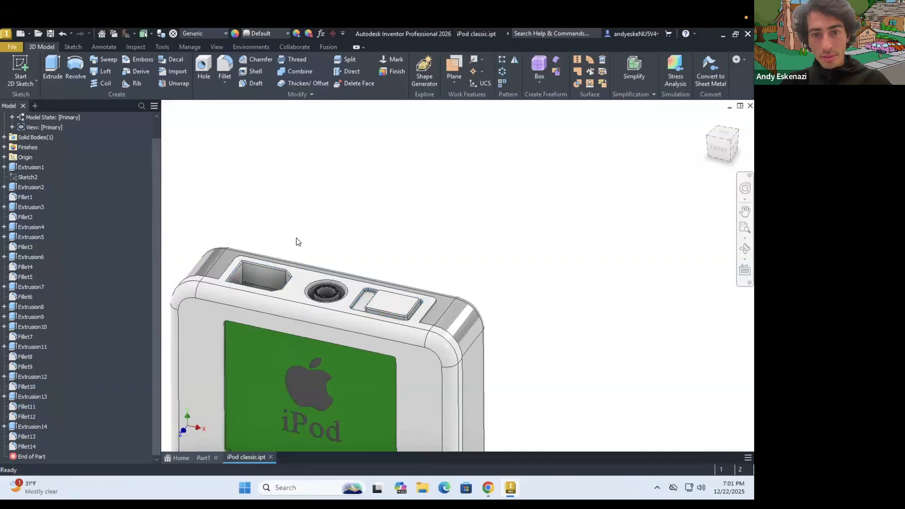
Check the switch colors against the reference image and apply an appearance finish to the floor of the hold-switch recess.
scroll(304, 238, "down", 2)
mouse_move(449, 320)
middle_mouse_down("shift")
mouse_move(482, 331)
mouse_move(463, 320)
mouse_move(450, 287)
middle_mouse_up("shift")
scroll(448, 284, "down", 5)
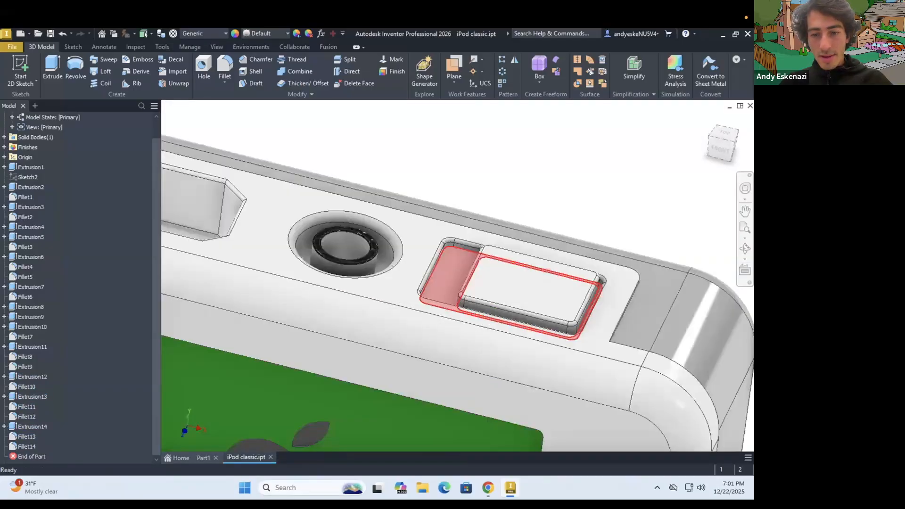
key("alt+Tab")
key("alt+Tab")
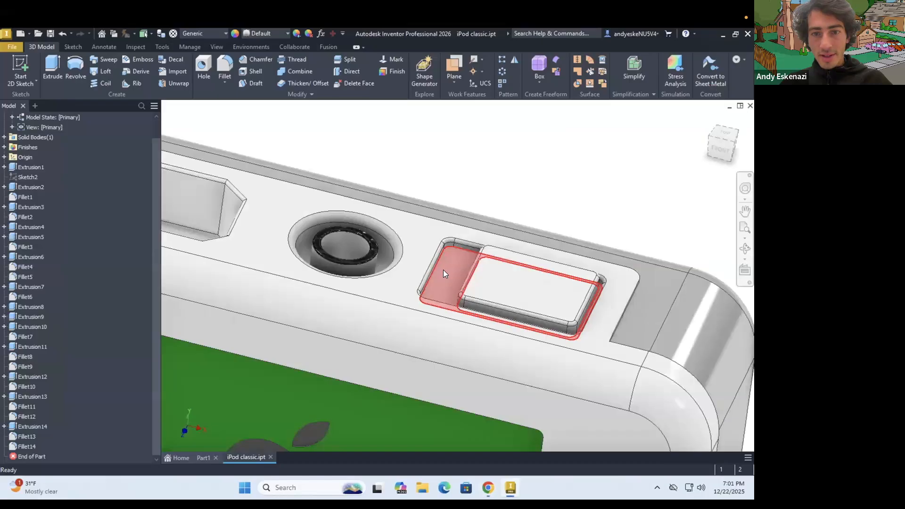
right_click(443, 272)
left_click(444, 273)
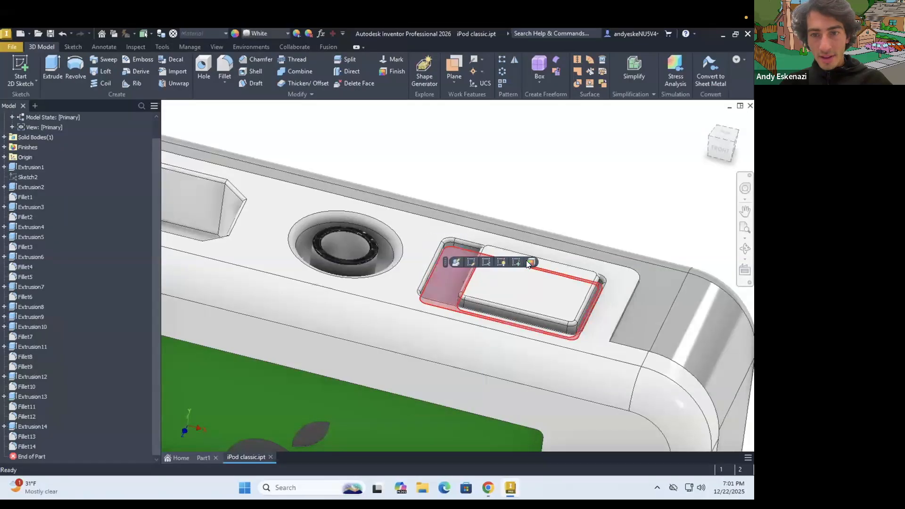
left_click(532, 264)
left_click(174, 184)
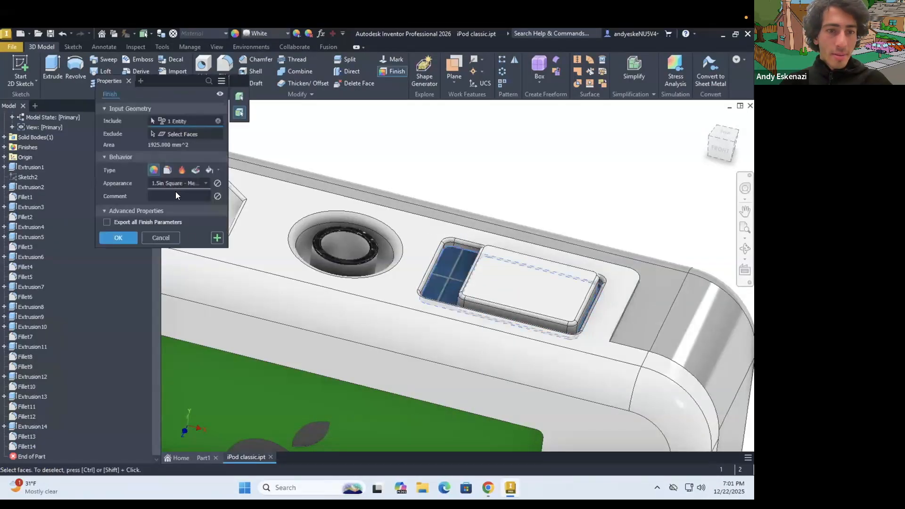
scroll(200, 267, "down", 10)
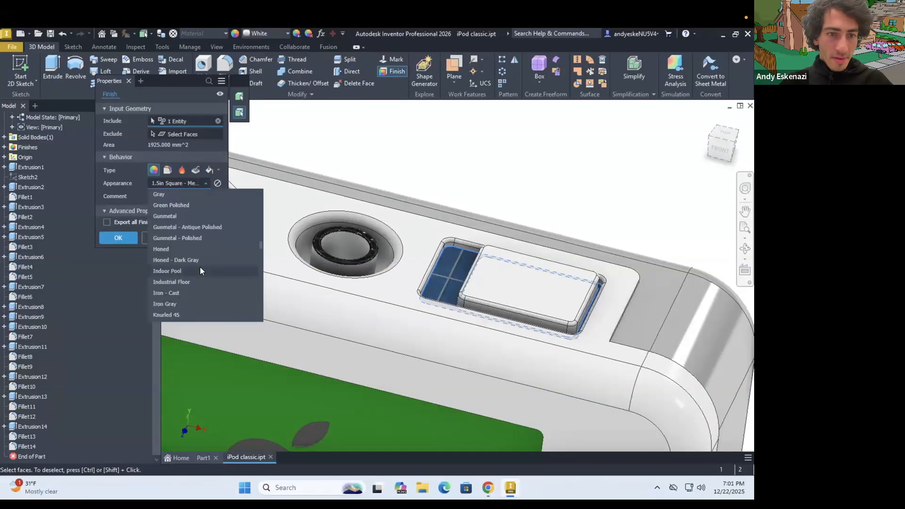
scroll(199, 267, "down", 2)
scroll(201, 272, "down", 1)
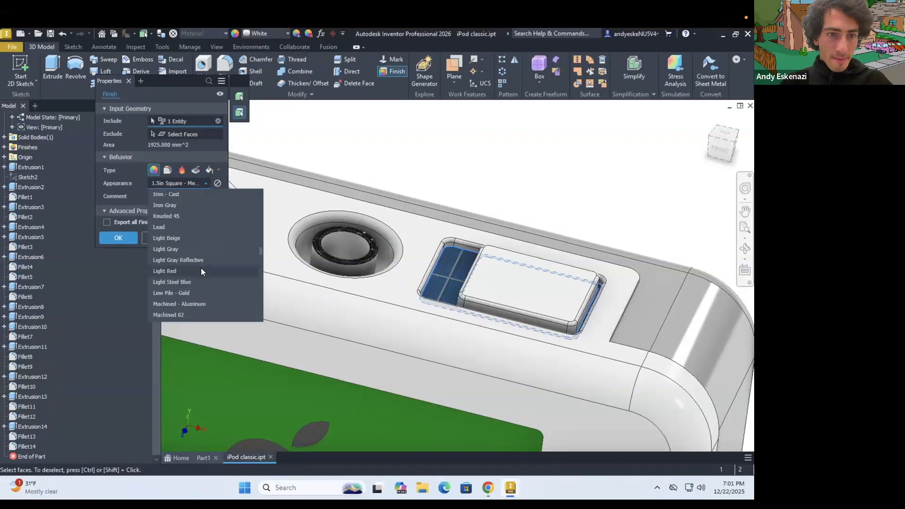
scroll(201, 272, "down", 4)
scroll(199, 278, "up", 10)
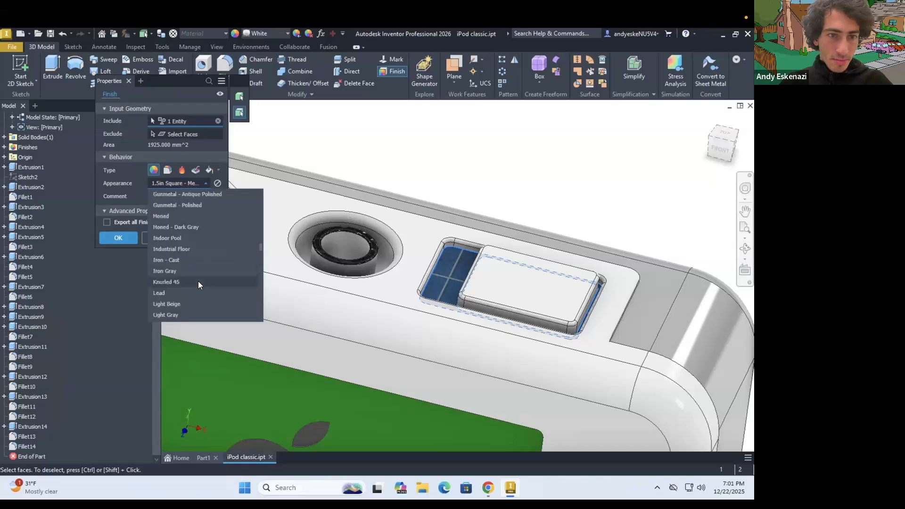
scroll(174, 294, "down", 3)
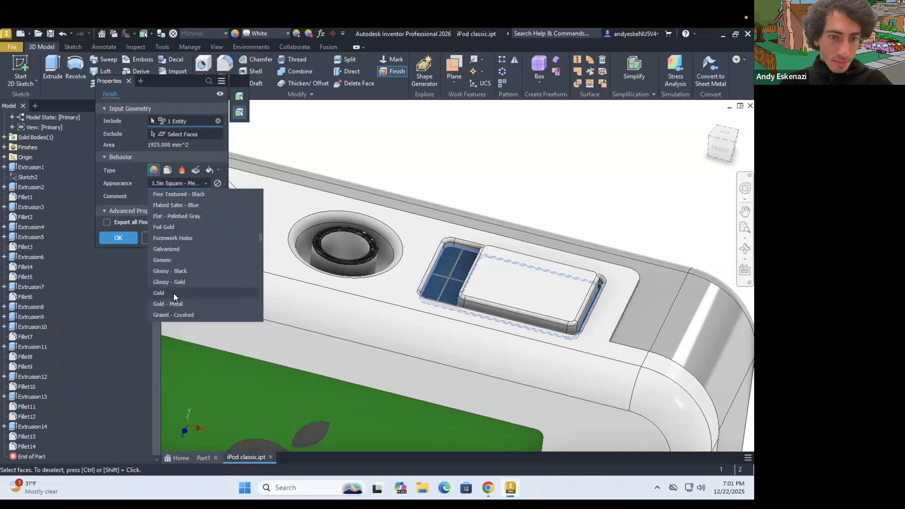
left_click(120, 238)
Examine the whole iPod model from several angles and compare it with the labeled reference image in the browser.
scroll(486, 280, "down", 5)
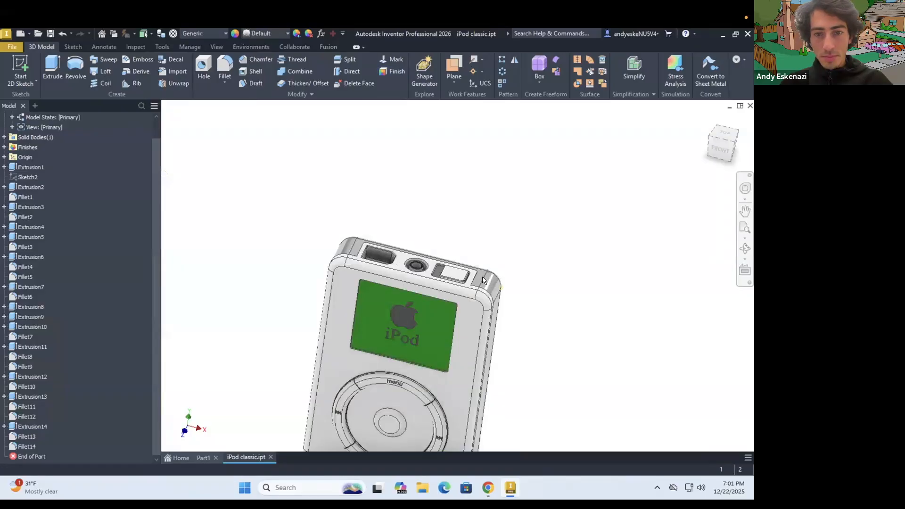
scroll(484, 280, "down", 5)
scroll(494, 276, "up", 3)
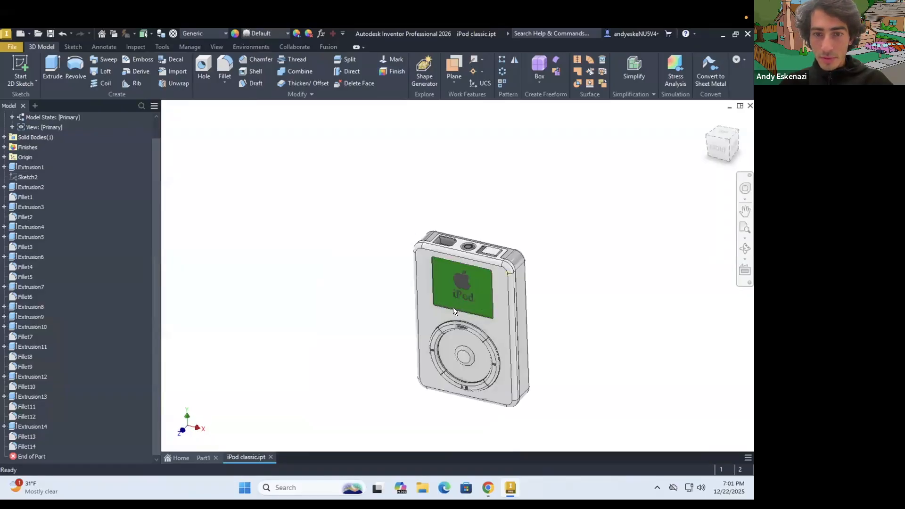
scroll(360, 253, "up", 1)
scroll(392, 282, "up", 1)
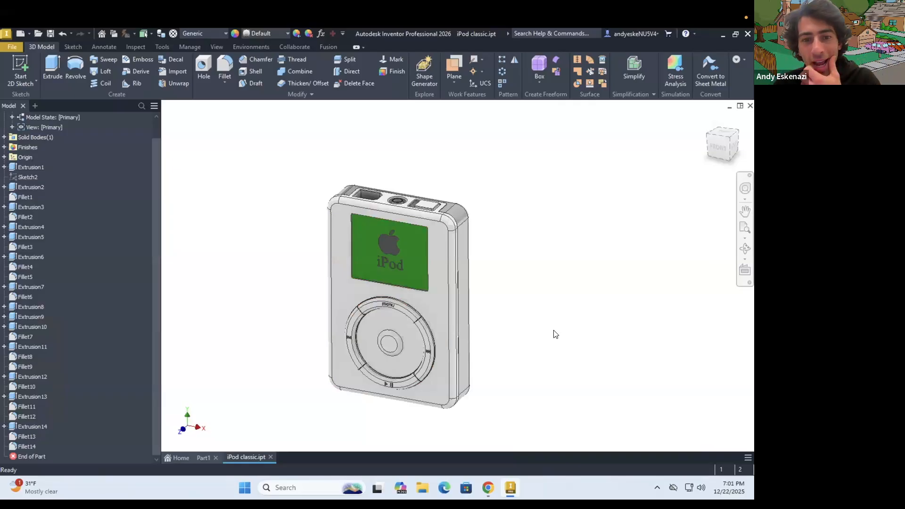
left_click(493, 490)
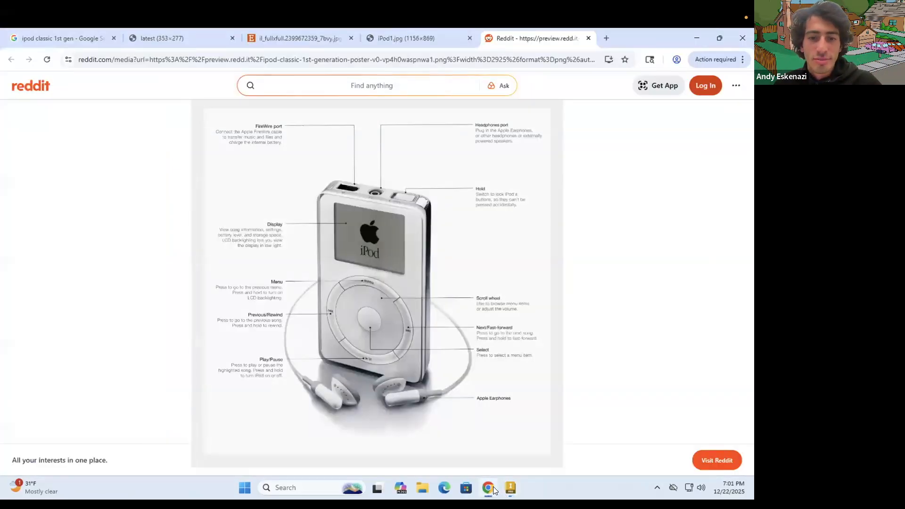
left_click(493, 490)
left_click(493, 490)
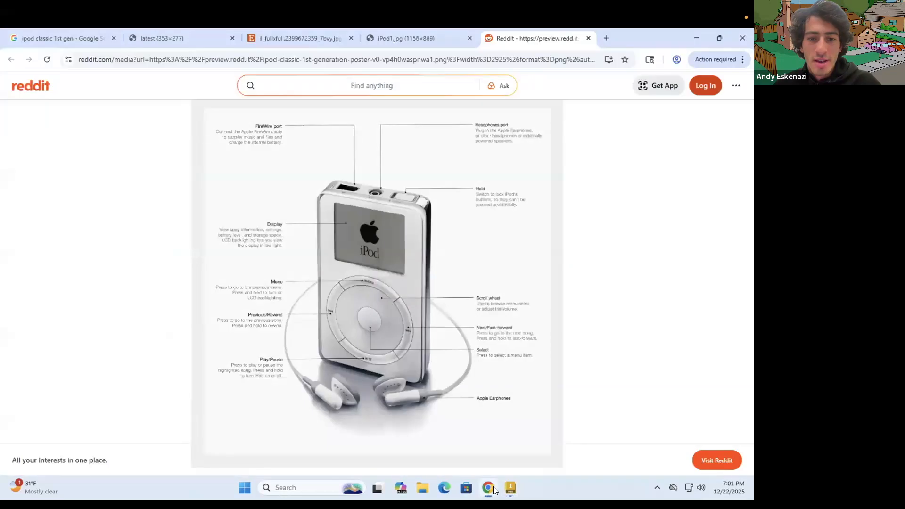
mouse_move(489, 489)
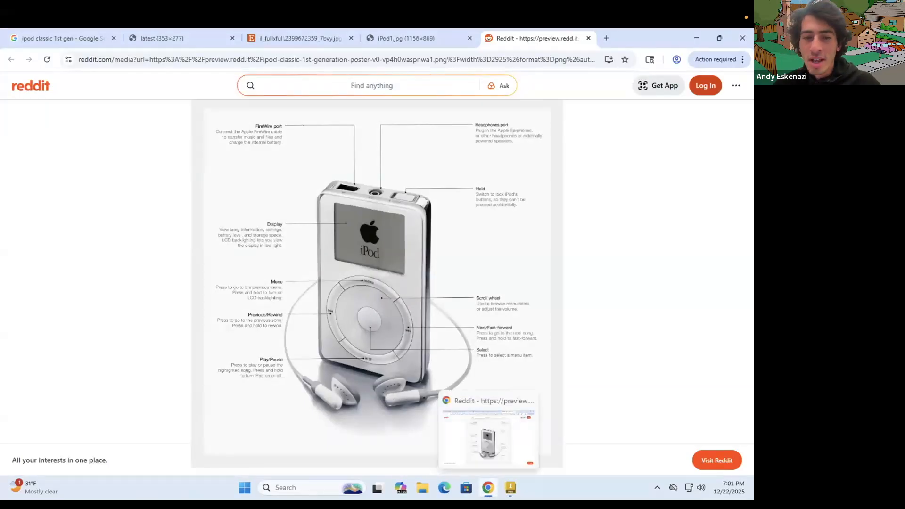
key("alt+Tab")
middle_click_drag(379, 310, 392, 274, "shift")
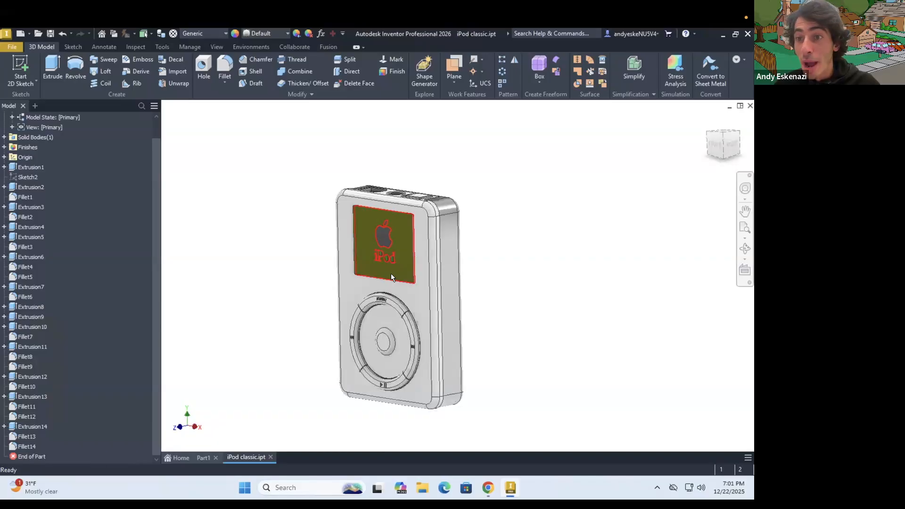
scroll(391, 274, "down", 3)
middle_click_drag(405, 309, 413, 313, "shift")
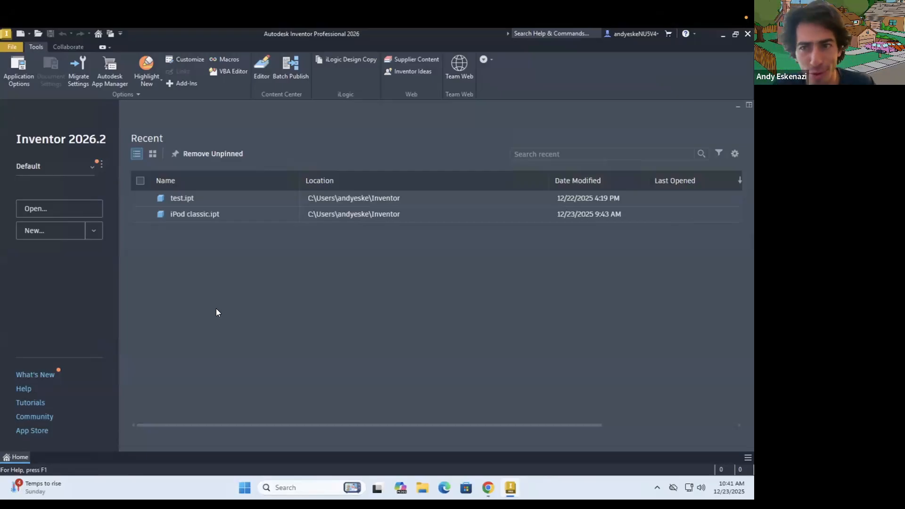
Examine the three reference images of the first-generation iPod power adapter in the browser.
left_click(488, 488)
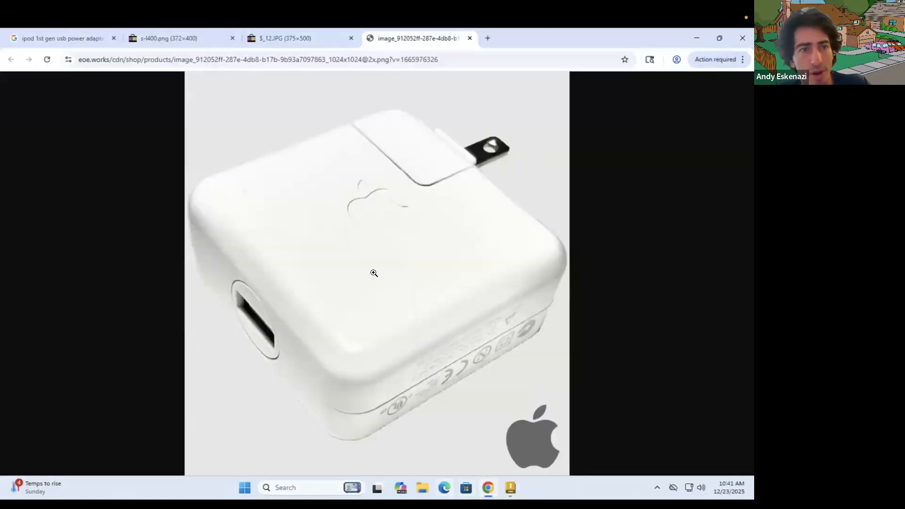
left_click(167, 37)
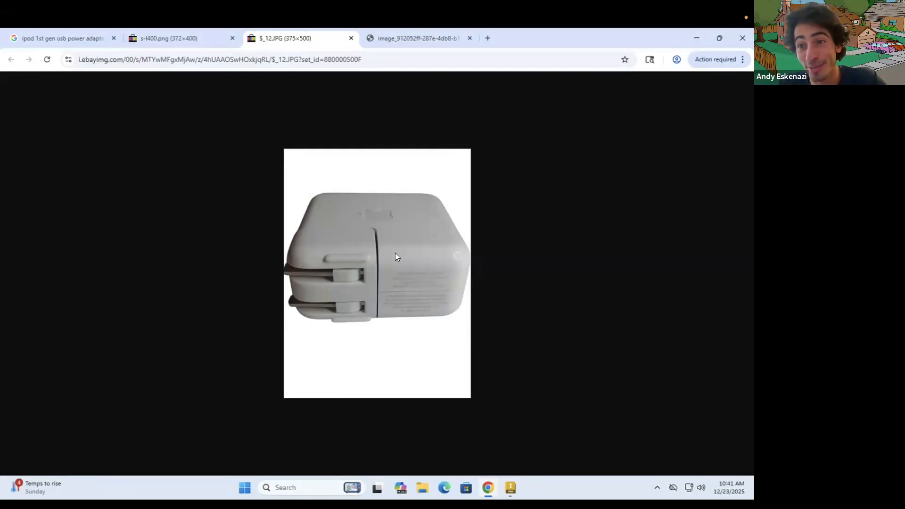
left_click(413, 37)
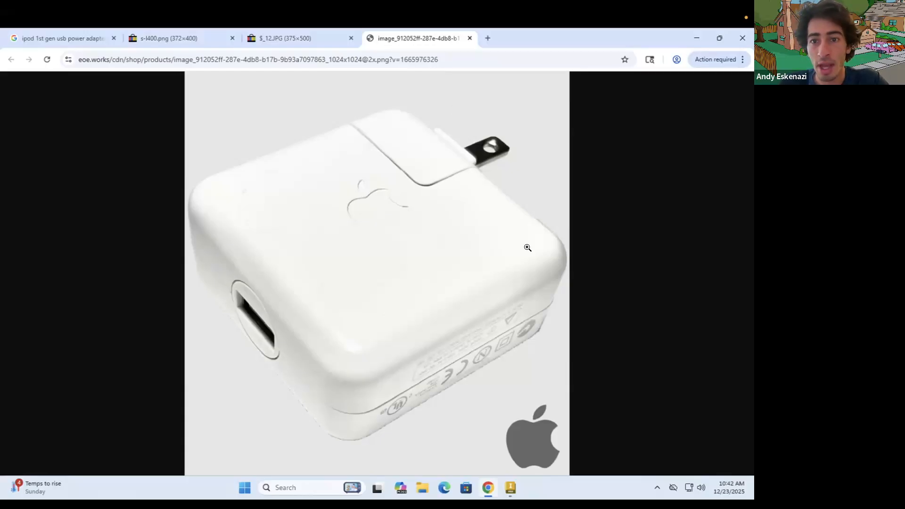
left_click(287, 39)
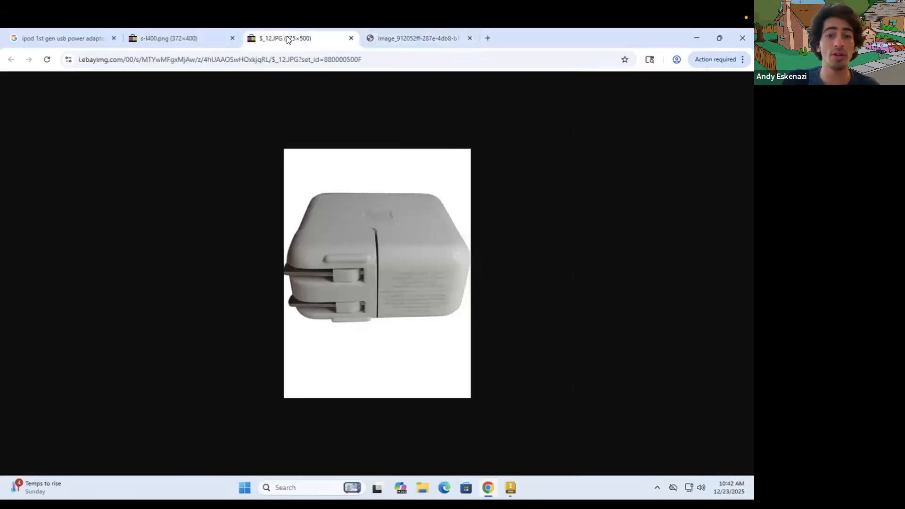
left_click(190, 40)
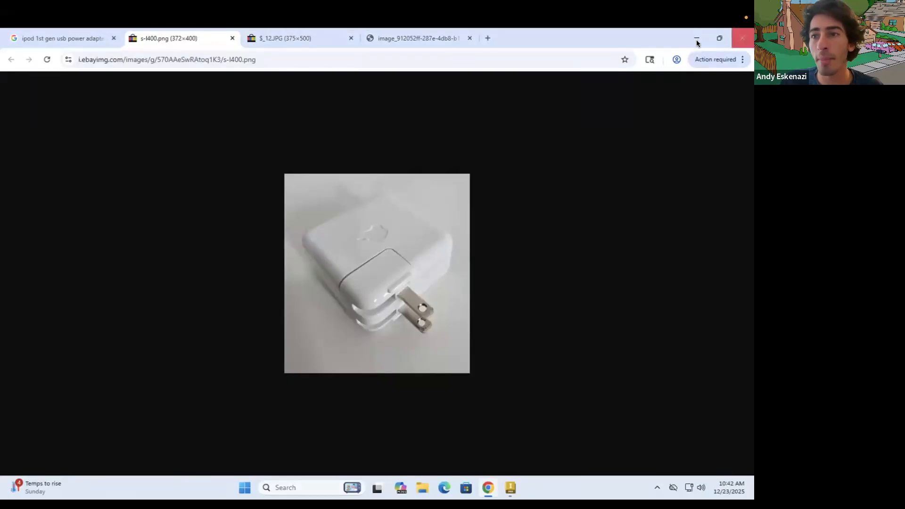
Create a new part in Inventor and start a 2D sketch on the XY plane.
left_click(513, 487)
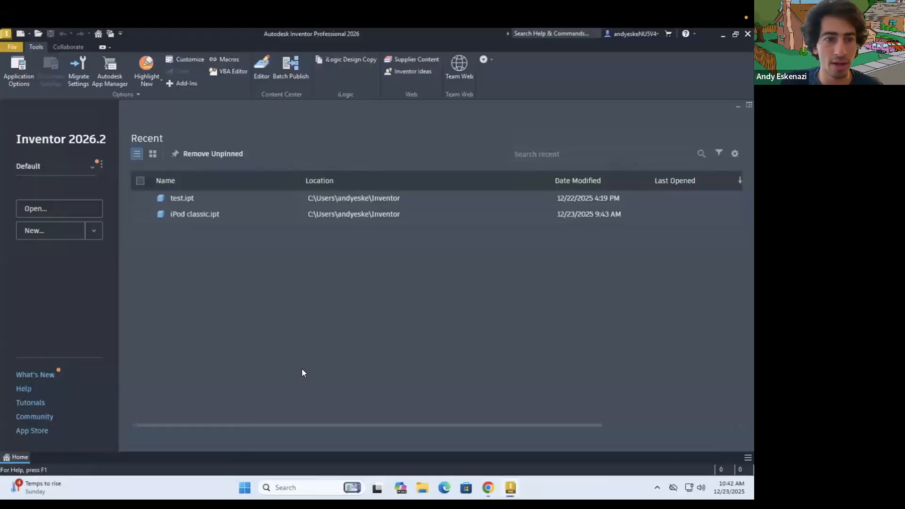
left_click(94, 231)
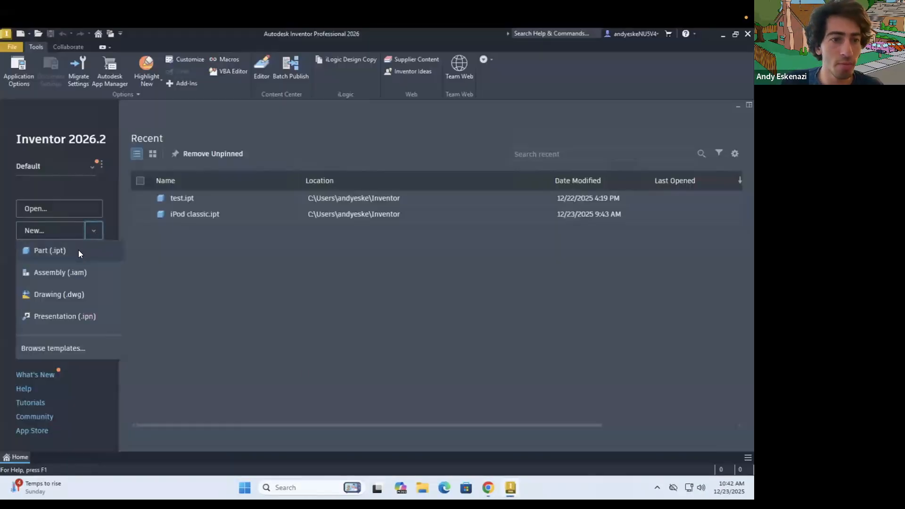
left_click(78, 249)
left_click(21, 69)
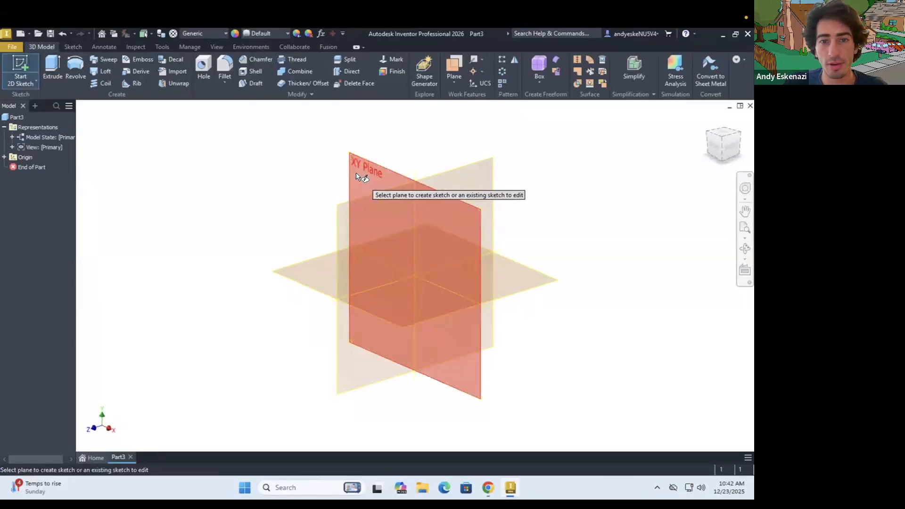
left_click(357, 177)
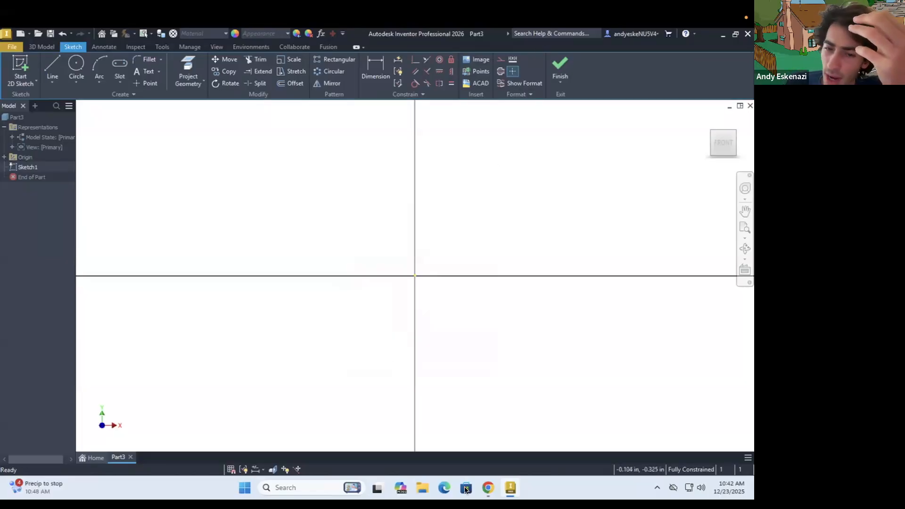
Check the adapter's square body, rounded edges and removable plug section again in the browser reference images.
left_click(492, 491)
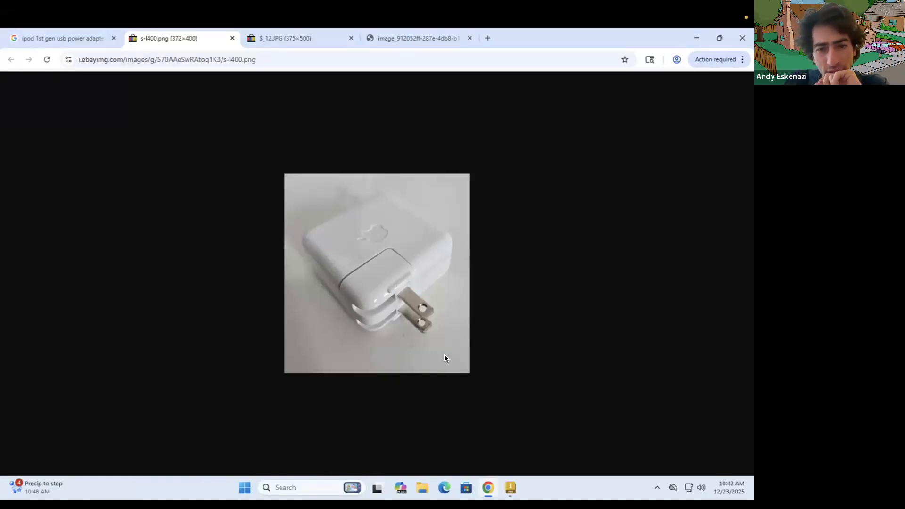
left_click(281, 37)
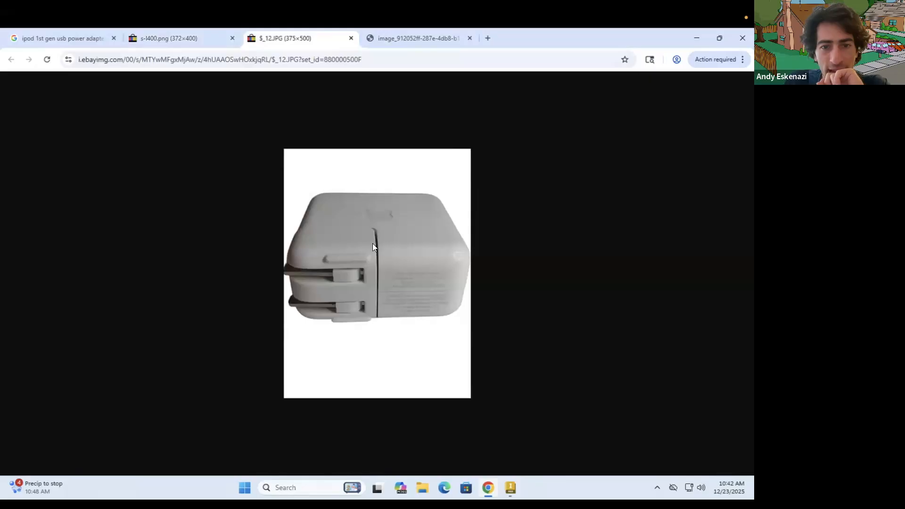
left_click(183, 39)
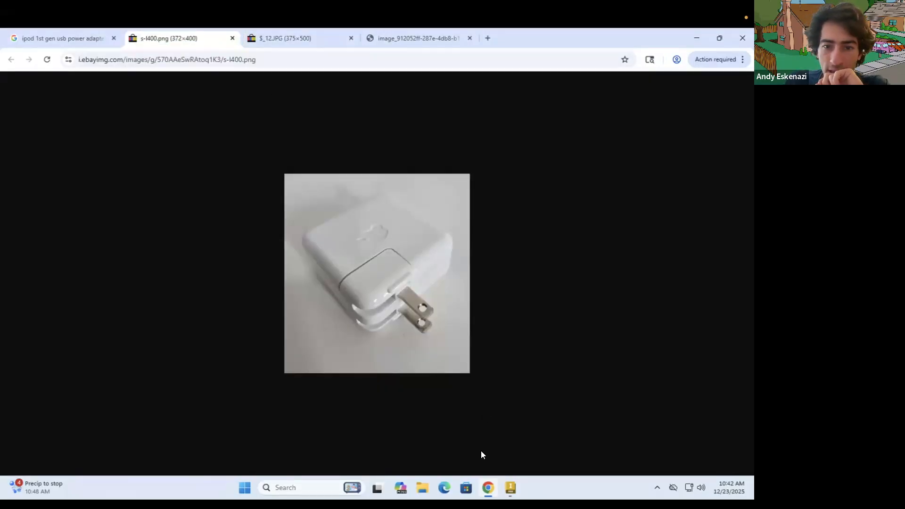
mouse_move(442, 27)
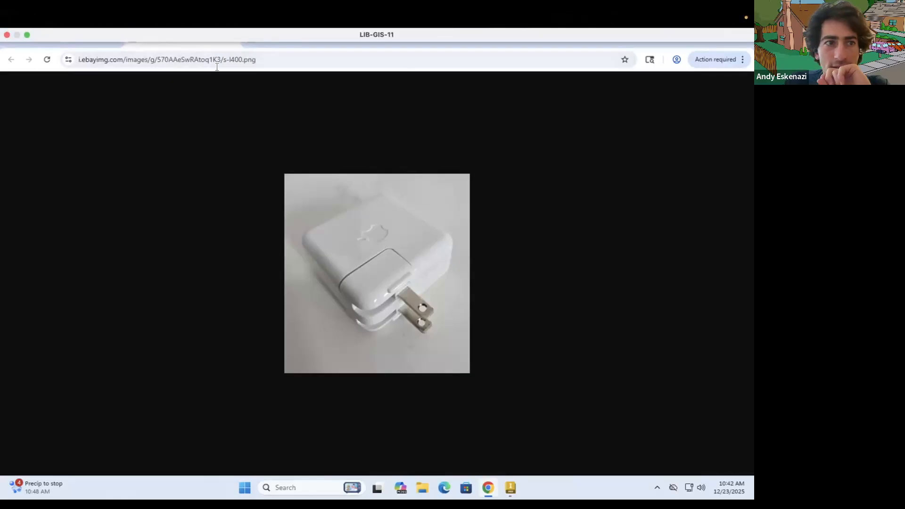
left_click(27, 35)
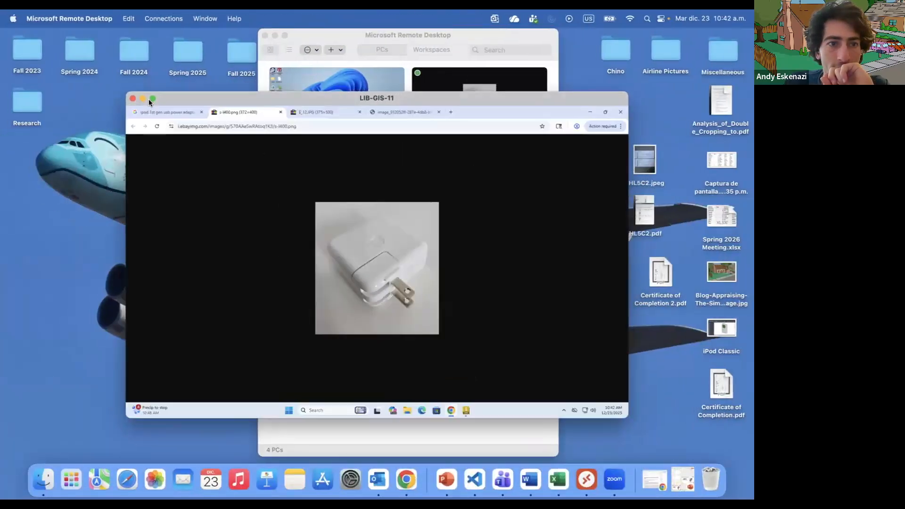
left_click(151, 98)
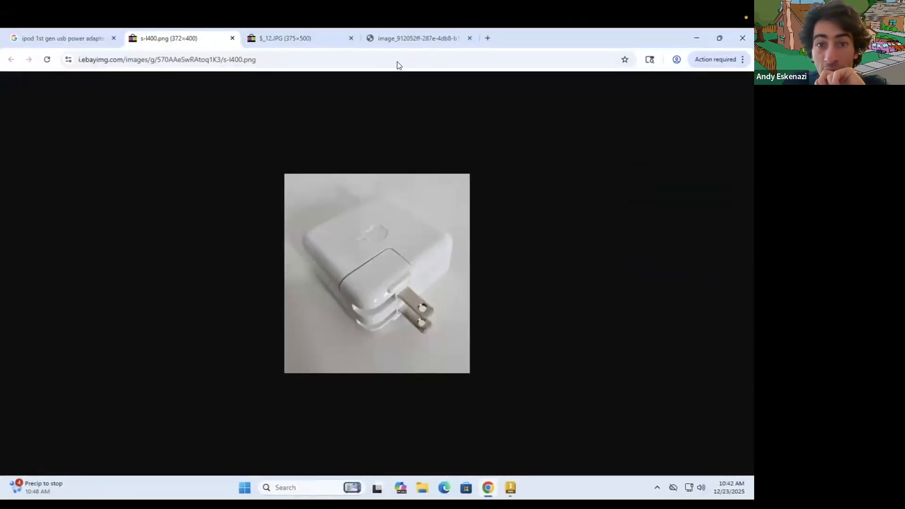
left_click(412, 37)
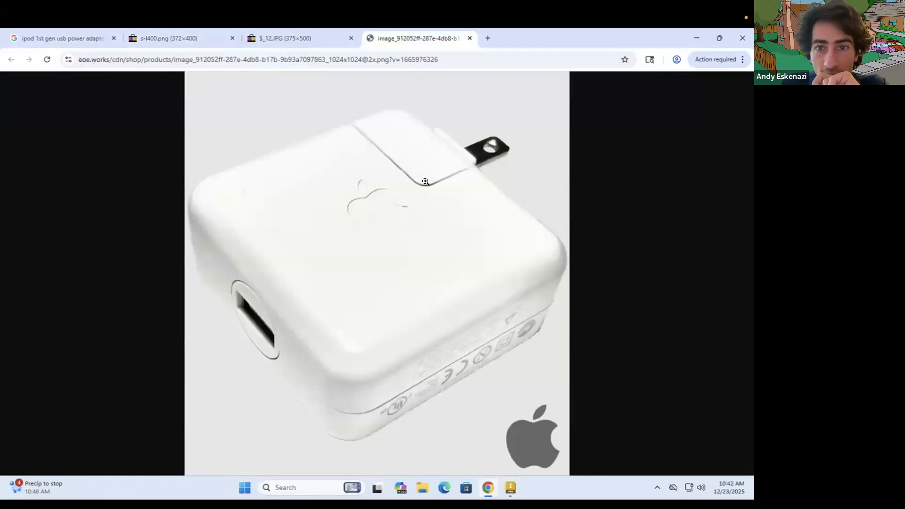
Return to Inventor and sketch a two-point center rectangle about 27 mm wide, centered on the origin.
left_click(510, 491)
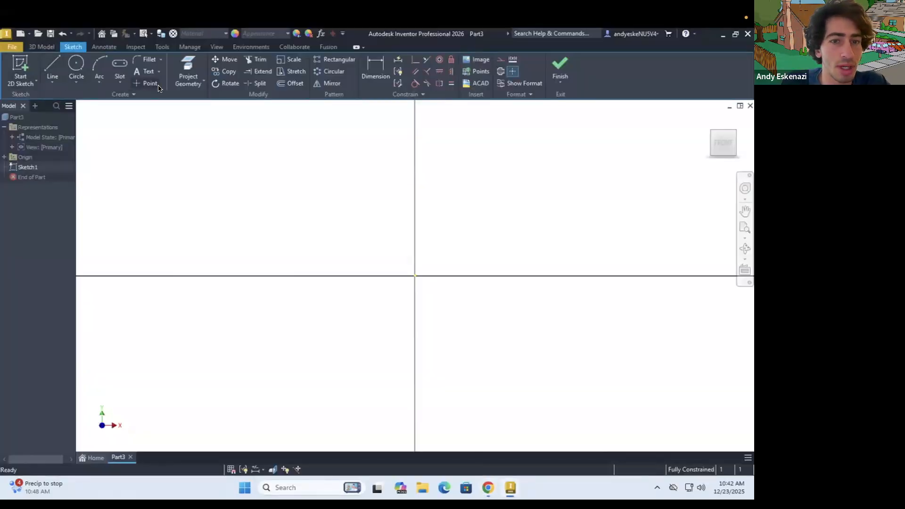
left_click(120, 83)
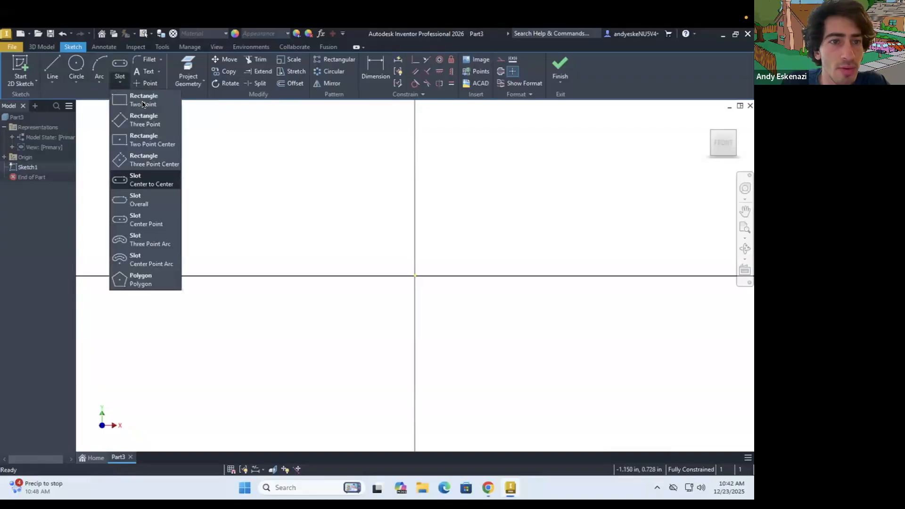
left_click(151, 140)
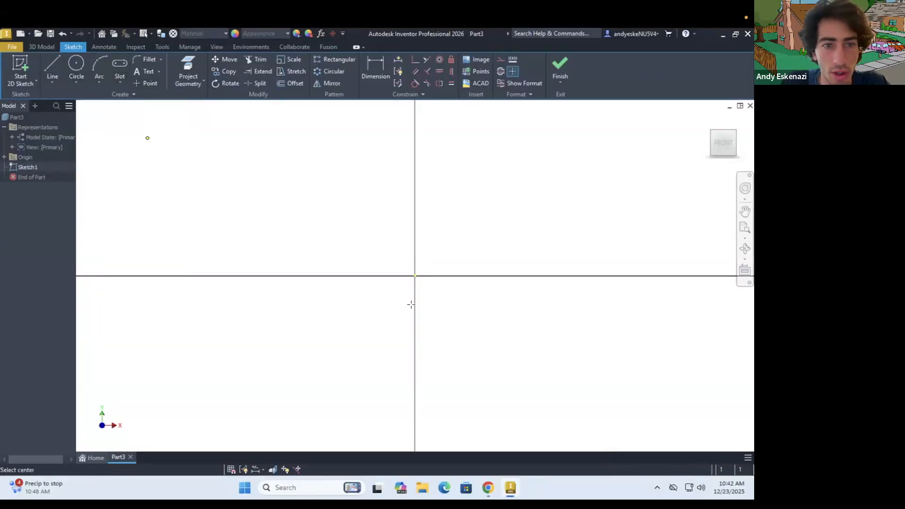
left_click(415, 277)
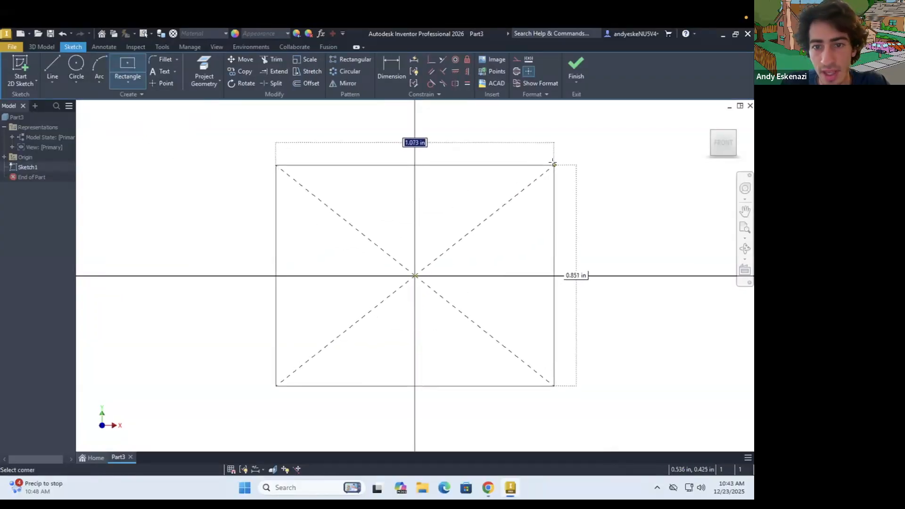
left_click(554, 161)
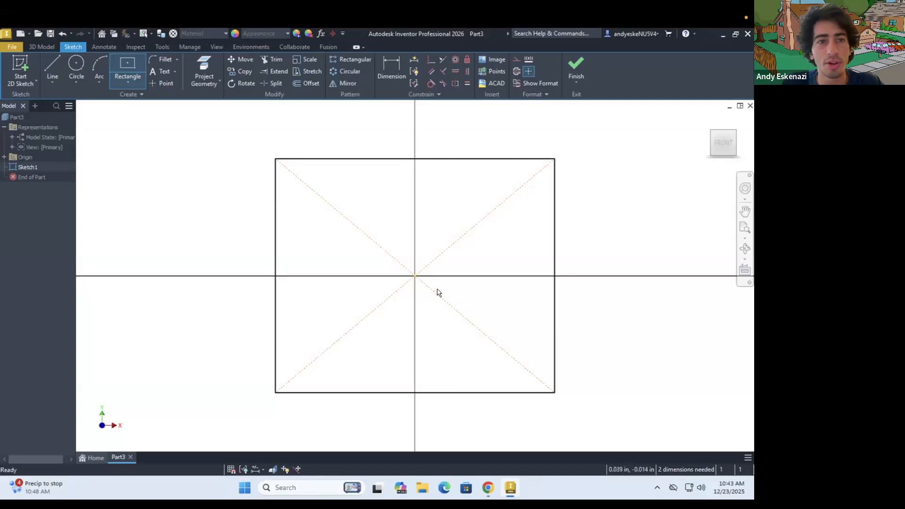
key("Escape")
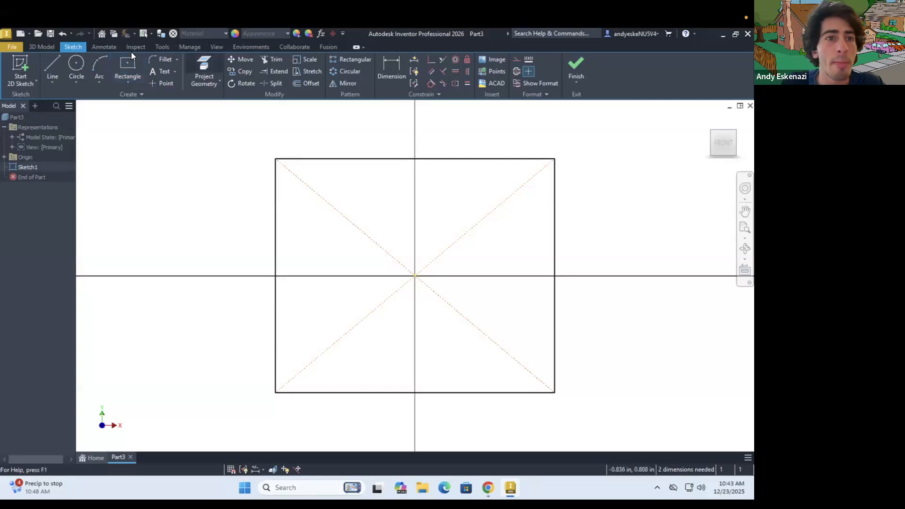
Set the part document's length unit to millimeter and its mass unit to gram.
left_click(162, 47)
left_click(184, 70)
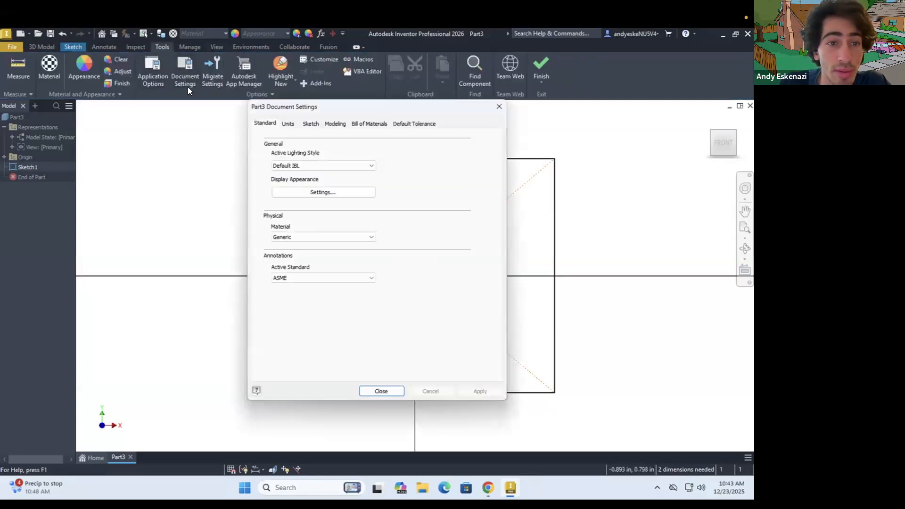
left_click(288, 124)
left_click(295, 159)
left_click(281, 186)
left_click(385, 183)
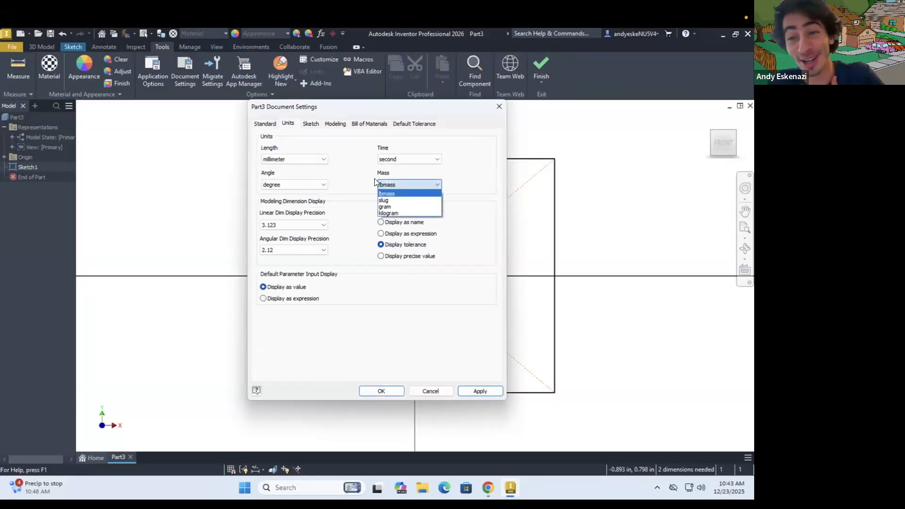
left_click(381, 207)
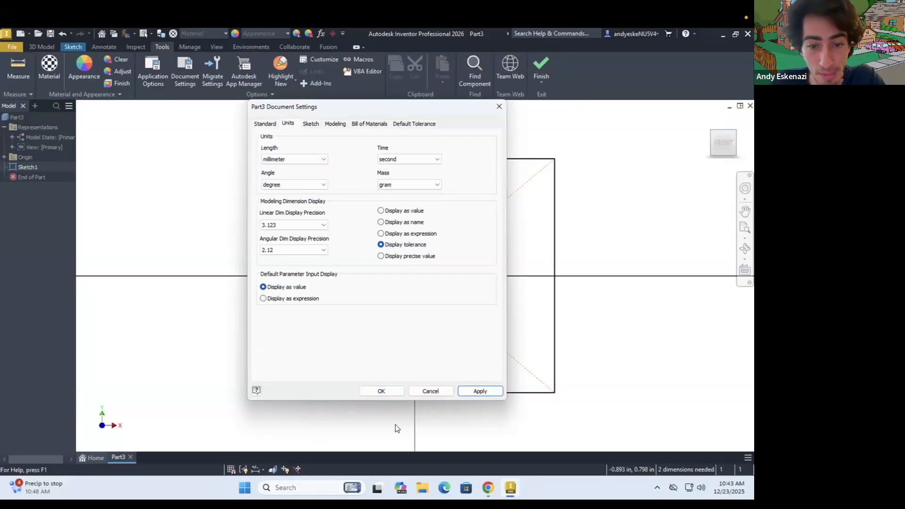
left_click(382, 392)
Dimension the rectangle's upper edge and set its width to 300 mm.
scroll(344, 288, "down", 2)
key("d")
left_click(366, 213)
left_click(372, 184)
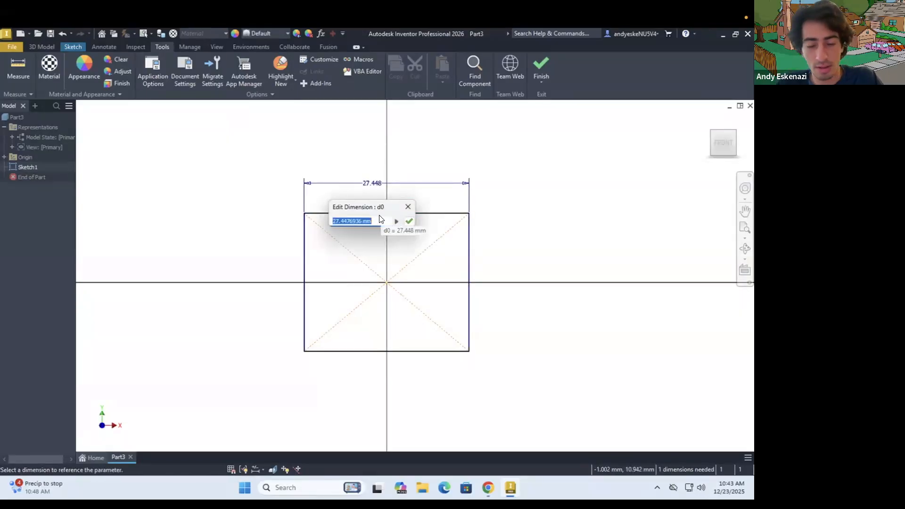
type("300")
key("Return")
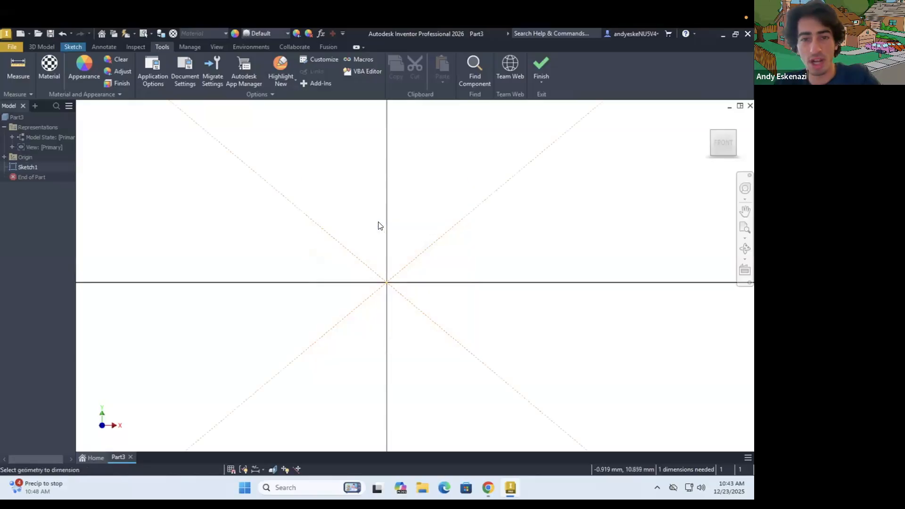
Apply an Equal constraint between the rectangle's upper and left edges to make it a square.
scroll(382, 263, "down", 5)
scroll(357, 236, "up", 5)
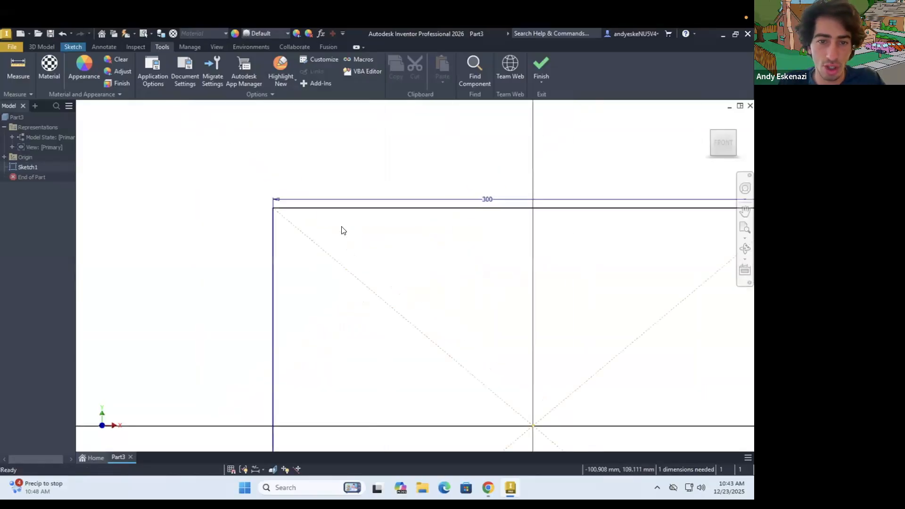
left_click(325, 209)
left_click(273, 340, "ctrl")
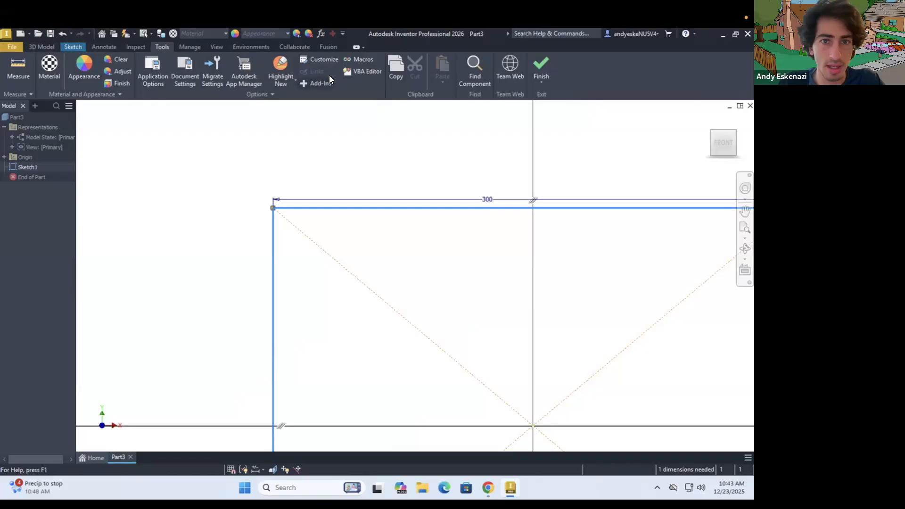
left_click(76, 47)
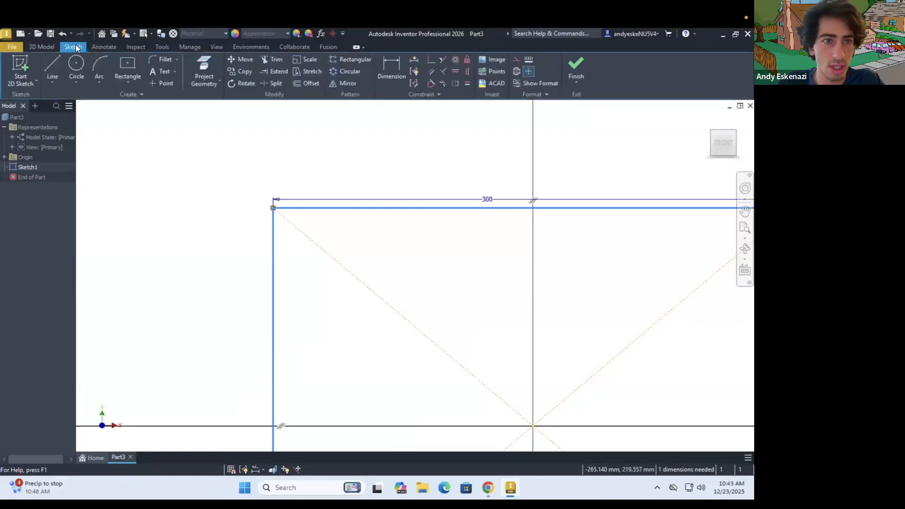
left_click(467, 83)
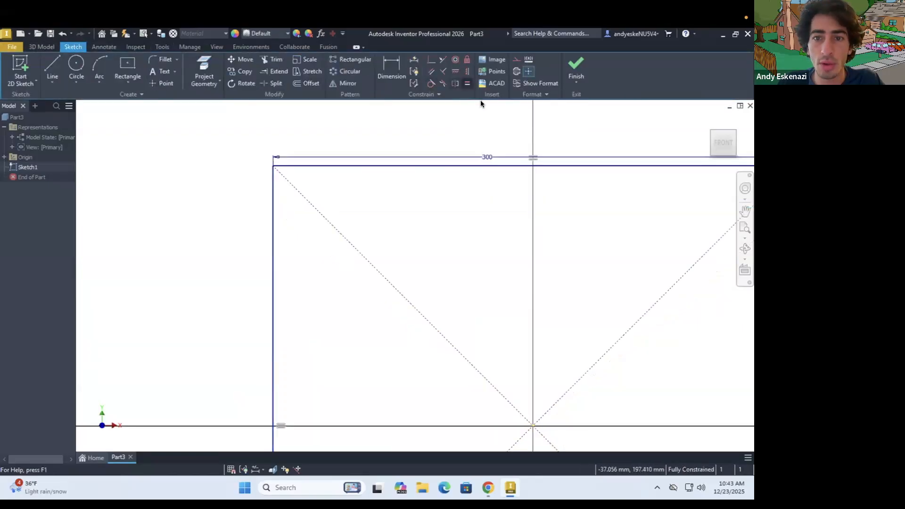
left_click(467, 83)
scroll(327, 194, "down", 5)
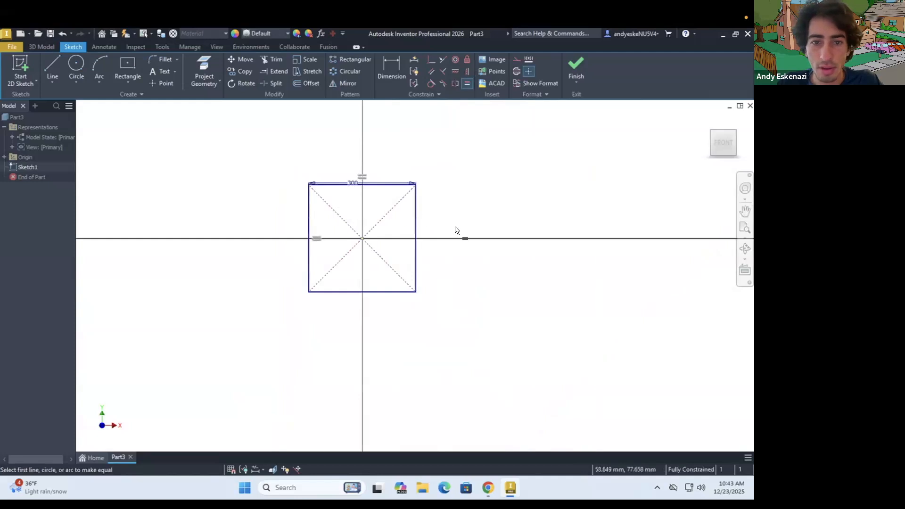
scroll(343, 213, "up", 4)
Extrude the square profile 150 mm and compare the block's proportions with the adapter reference photo.
left_click(41, 47)
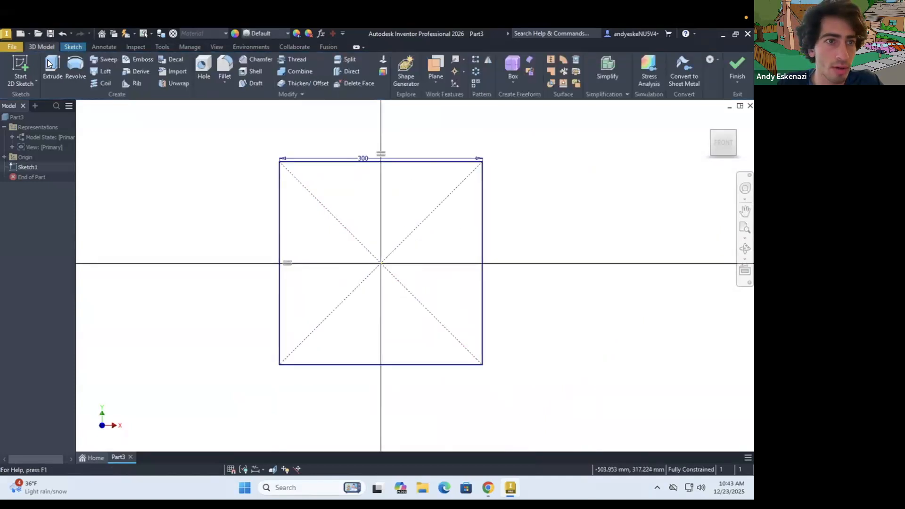
scroll(361, 241, "down", 5)
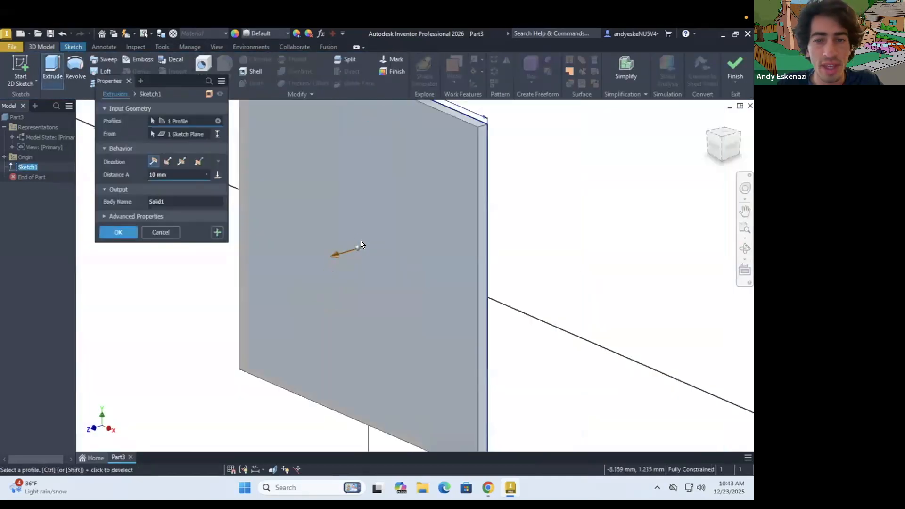
left_click(176, 174)
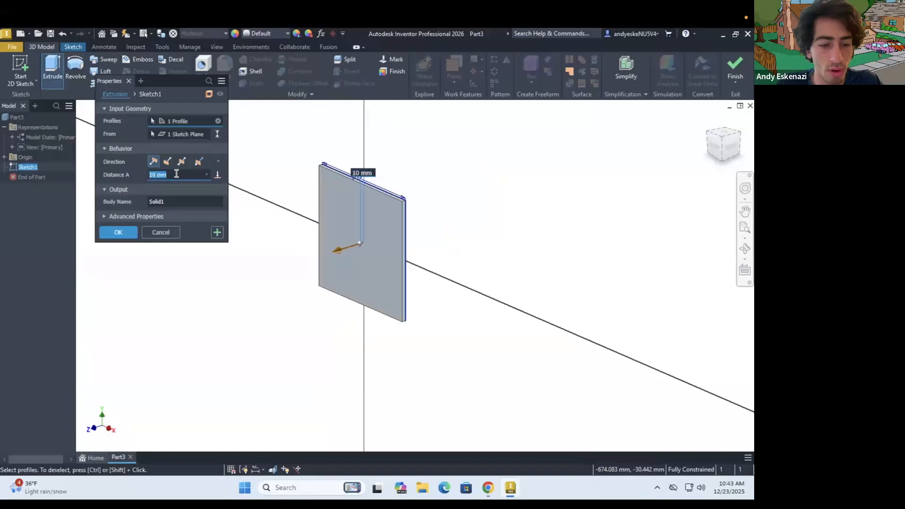
type("15")
key("Return")
mouse_move(335, 249)
middle_mouse_down("shift")
mouse_move(289, 243)
mouse_move(289, 222)
mouse_move(281, 236)
mouse_move(319, 238)
mouse_move(342, 264)
middle_mouse_up("shift")
left_click(489, 488)
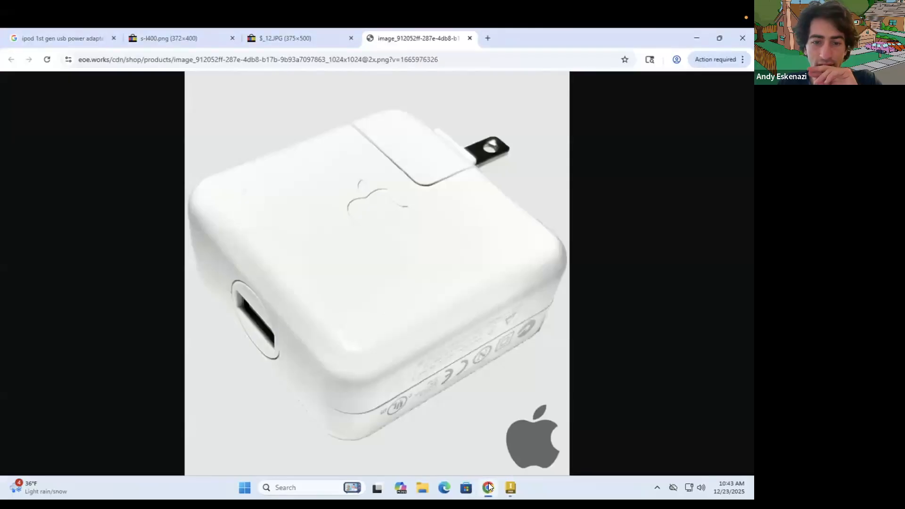
left_click(489, 483)
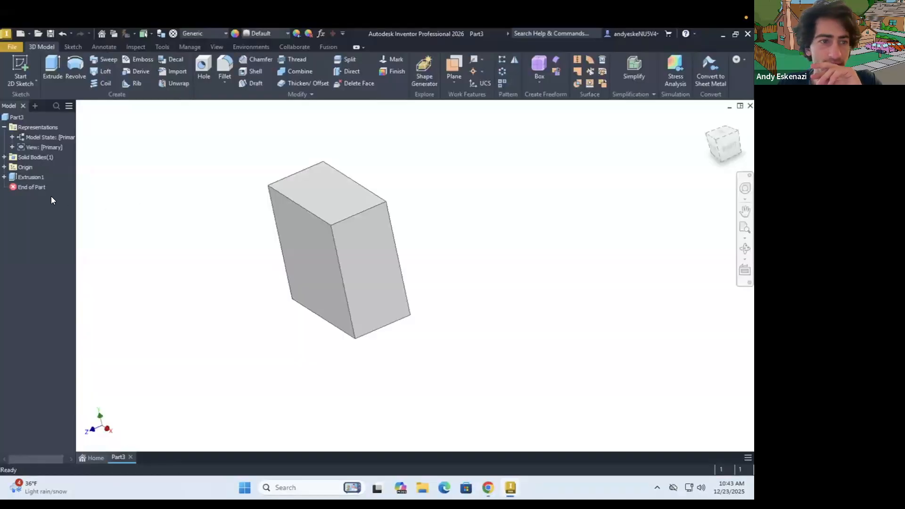
right_click(32, 177)
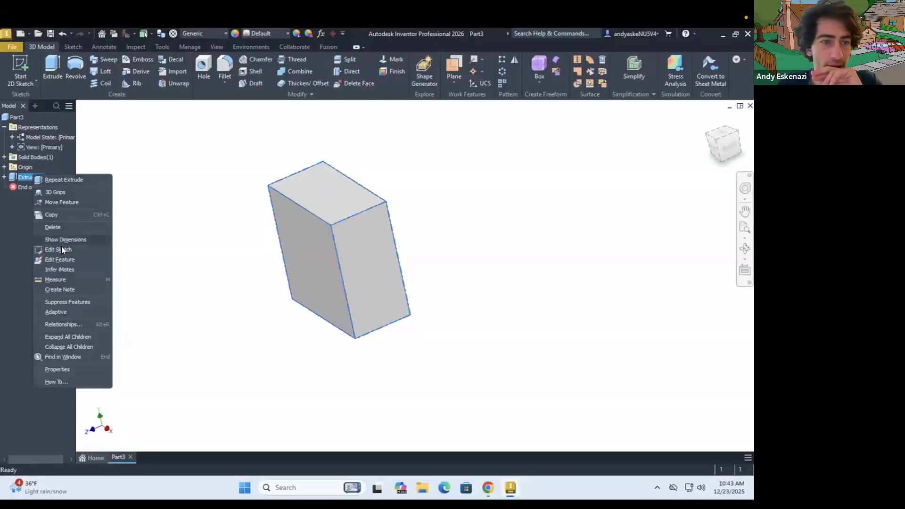
left_click(101, 252)
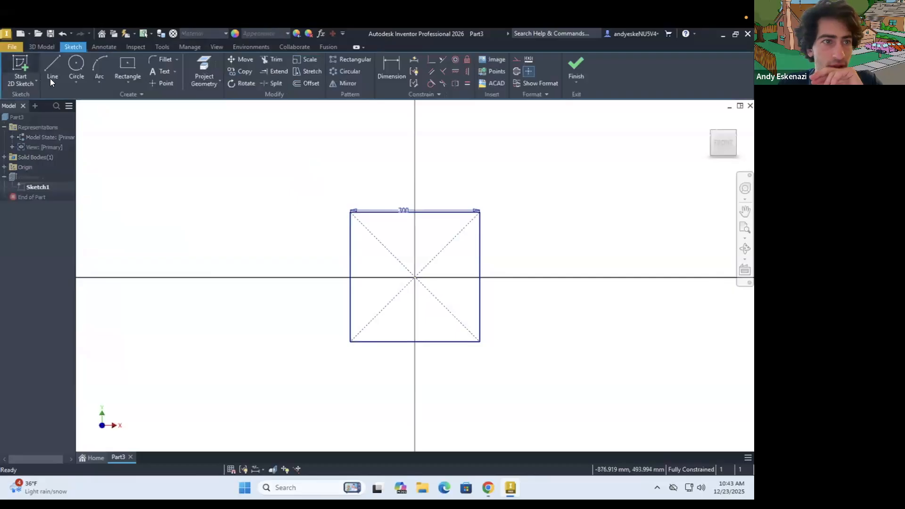
left_click(576, 79)
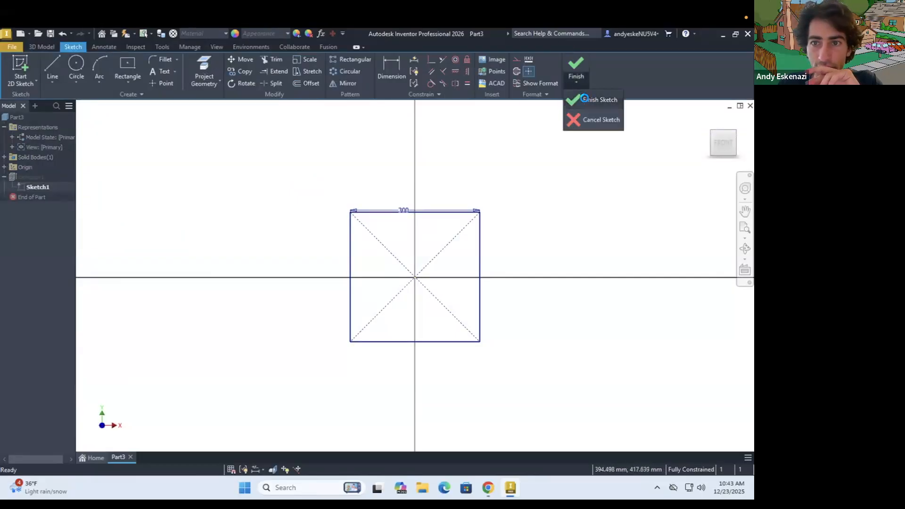
left_click(585, 97)
Edit the block's extrusion and set its distance to 125 mm.
right_click(24, 178)
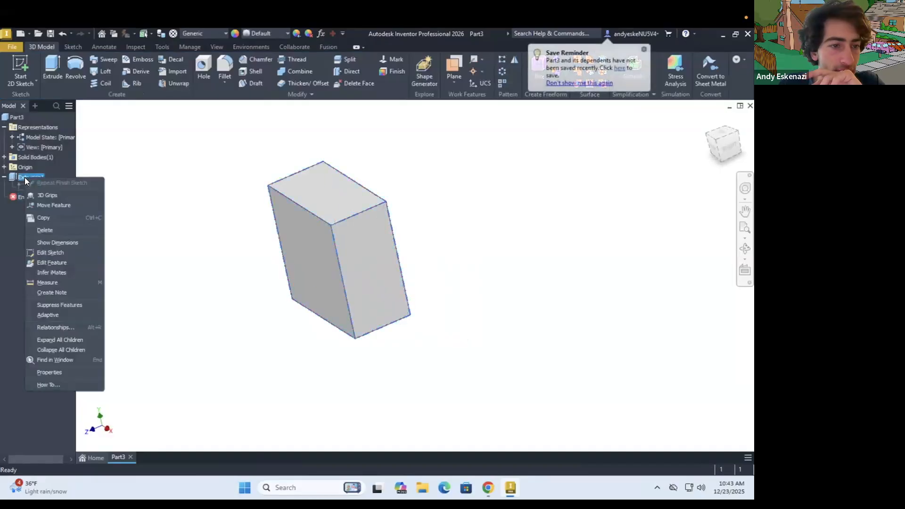
left_click(50, 263)
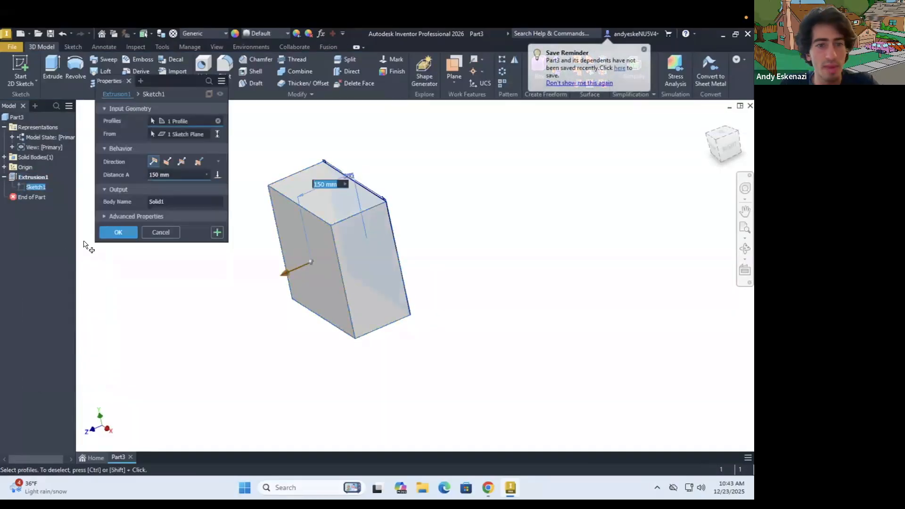
left_click(194, 176)
type("125")
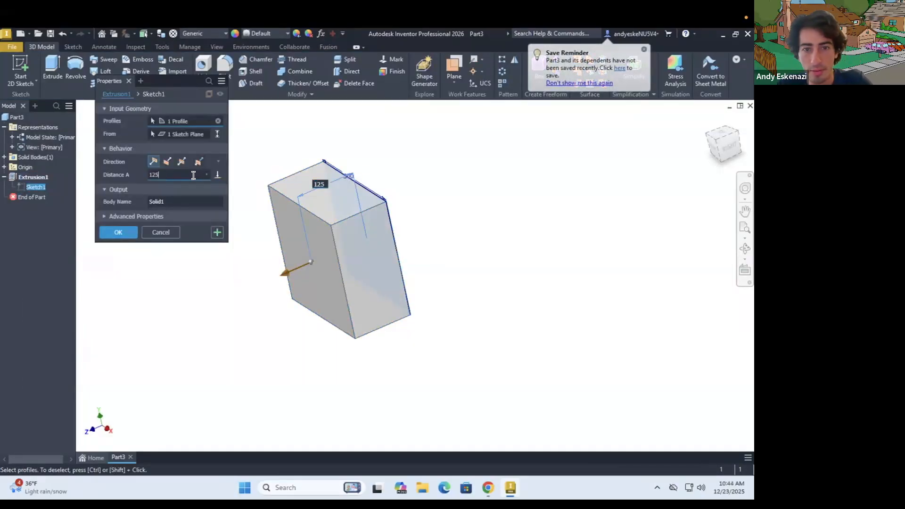
key("Return")
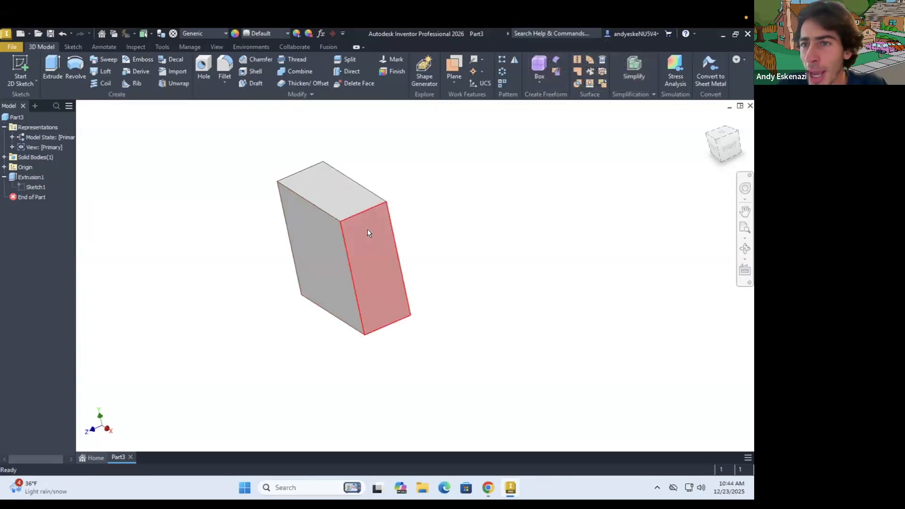
Fillet the block's four corner edges running through its thickness with a 50 mm radius.
mouse_move(366, 205)
middle_mouse_down("shift")
mouse_move(402, 190)
mouse_move(410, 204)
mouse_move(374, 200)
middle_mouse_up("shift")
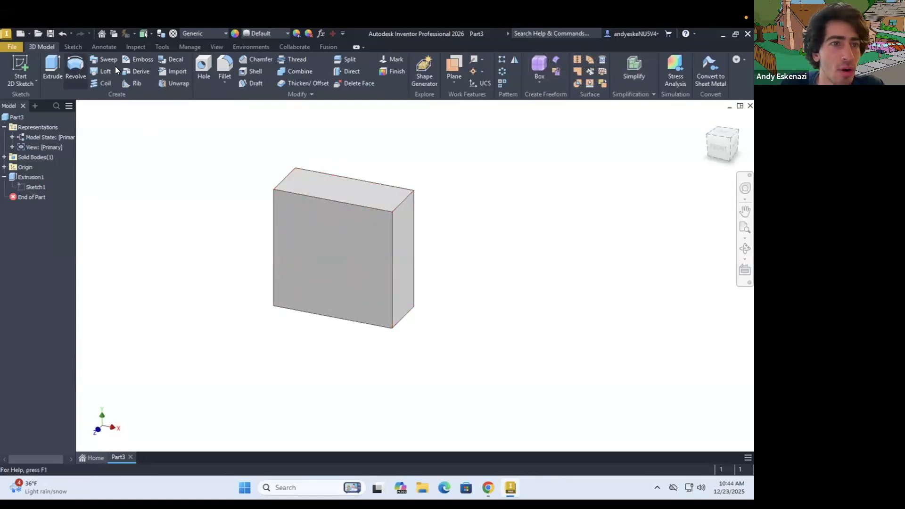
left_click(225, 60)
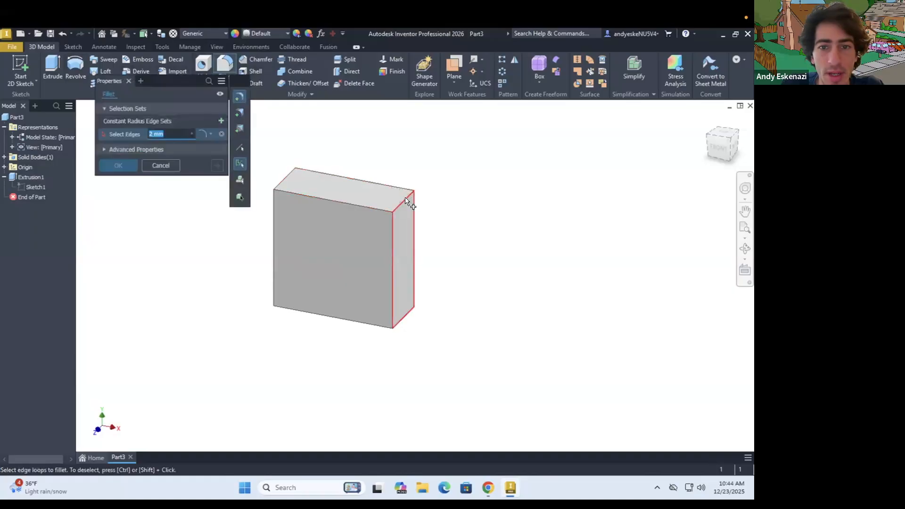
left_click(406, 199)
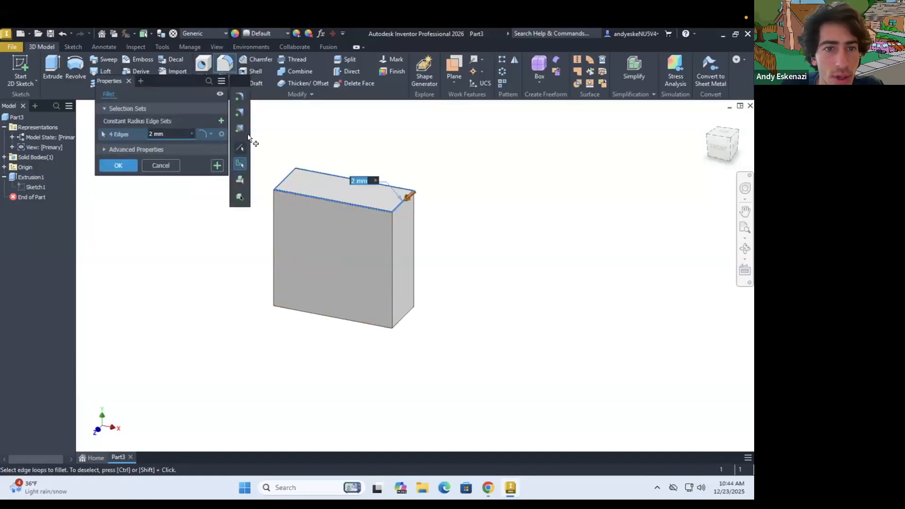
left_click(238, 149)
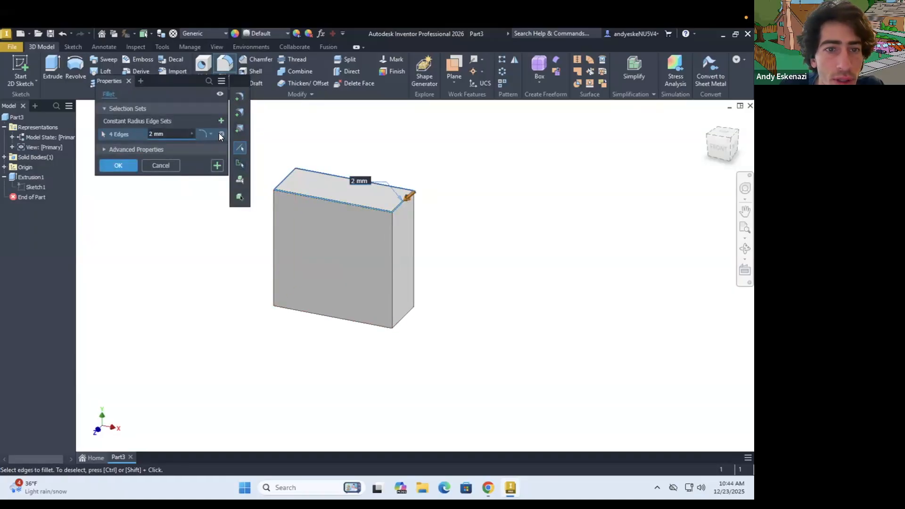
left_click(399, 206)
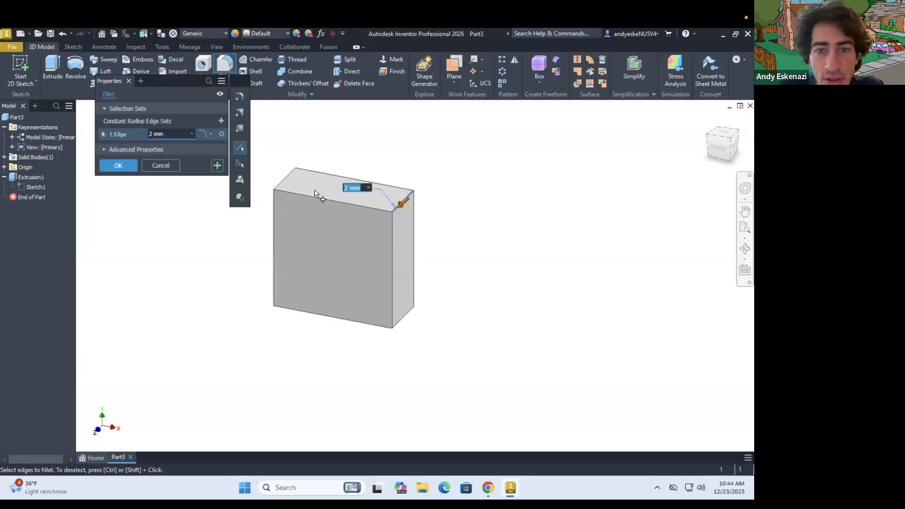
left_click(403, 319)
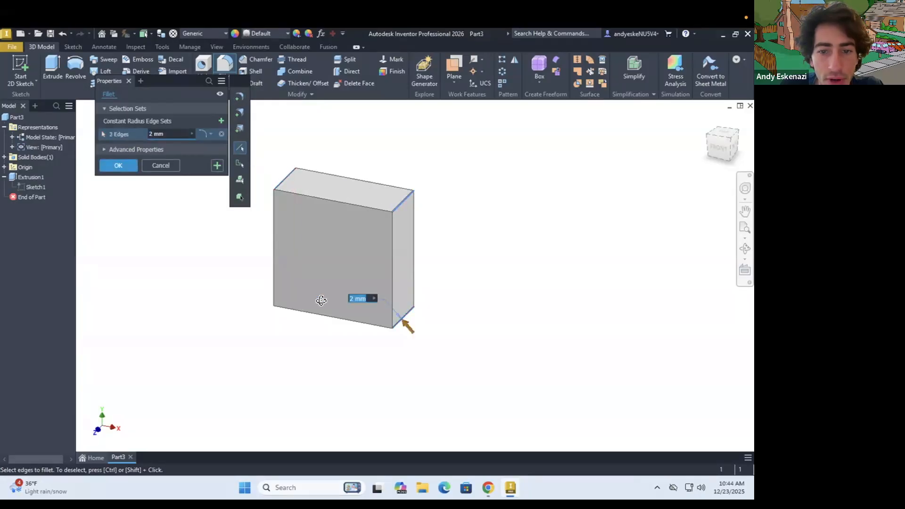
middle_click_drag(322, 300, 289, 301, "shift")
left_click(267, 299)
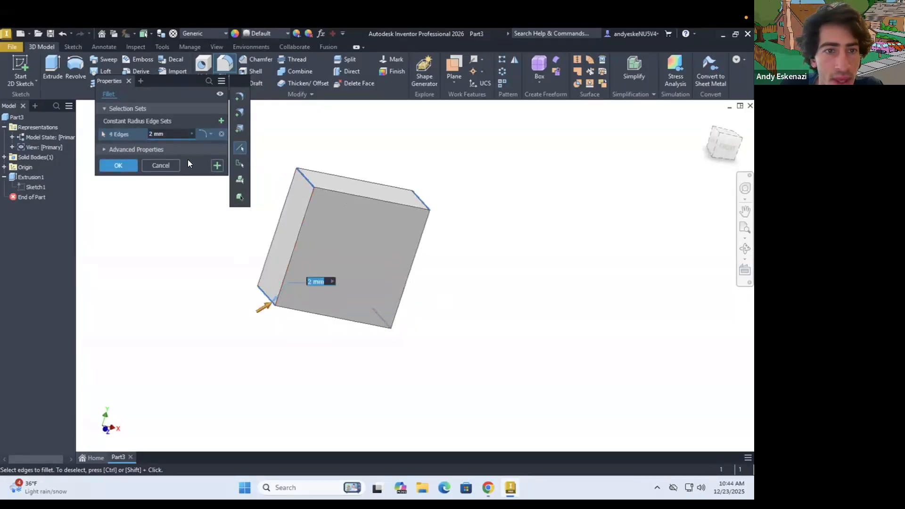
left_click(170, 135)
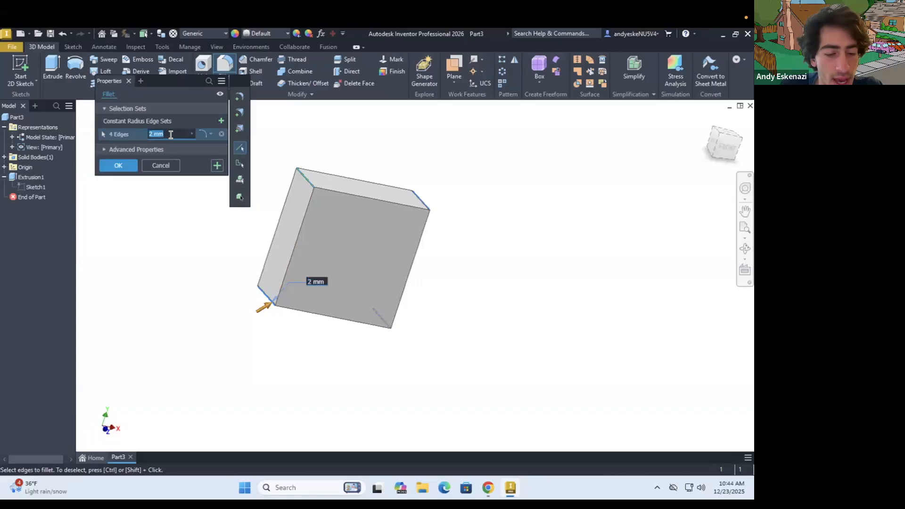
type("10")
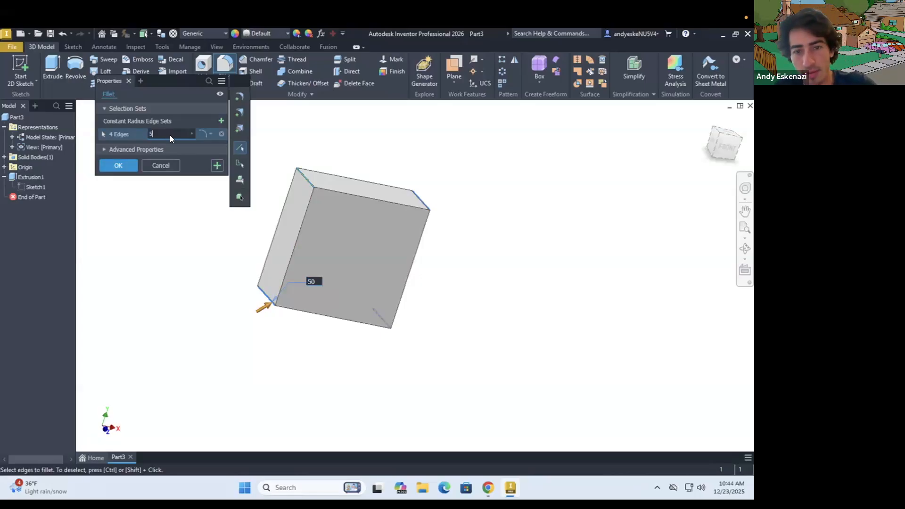
key("Return")
scroll(388, 191, "down", 3)
middle_click_drag(332, 187, 322, 205, "shift")
scroll(359, 187, "up", 3)
scroll(322, 205, "down", 2)
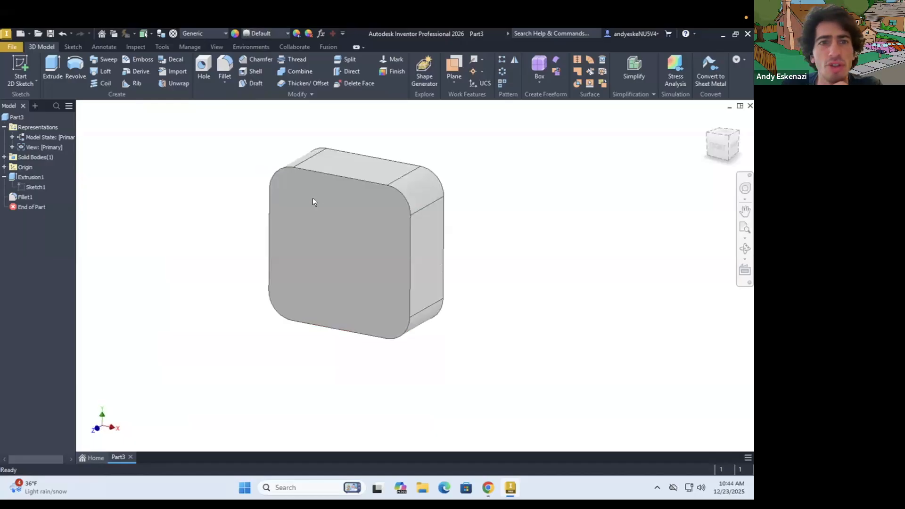
Check the rounded edges in the adapter photo and fillet the block's front and back edge loops with a 20 mm radius.
left_click(491, 485)
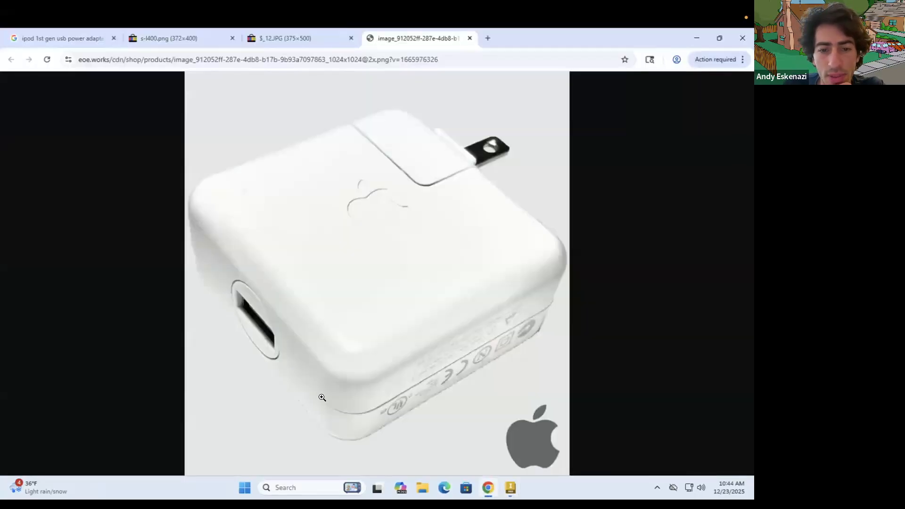
left_click(488, 489)
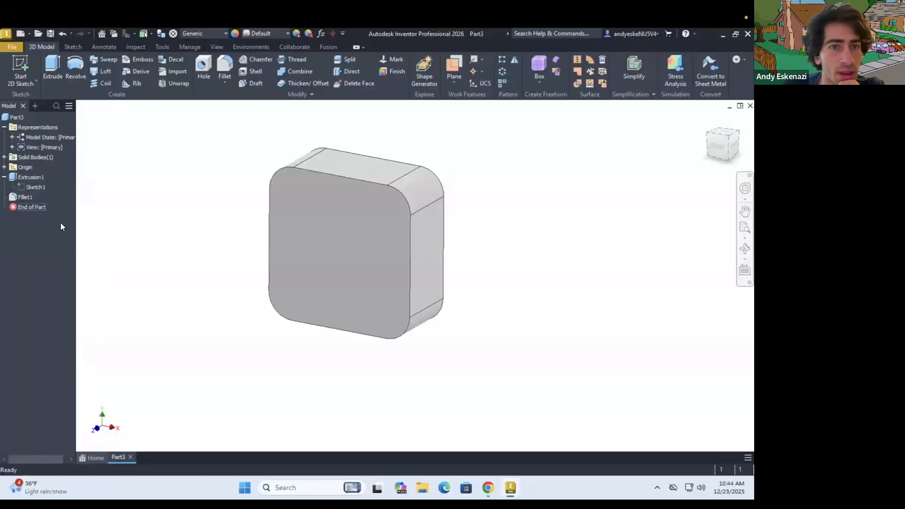
left_click(225, 66)
left_click(240, 164)
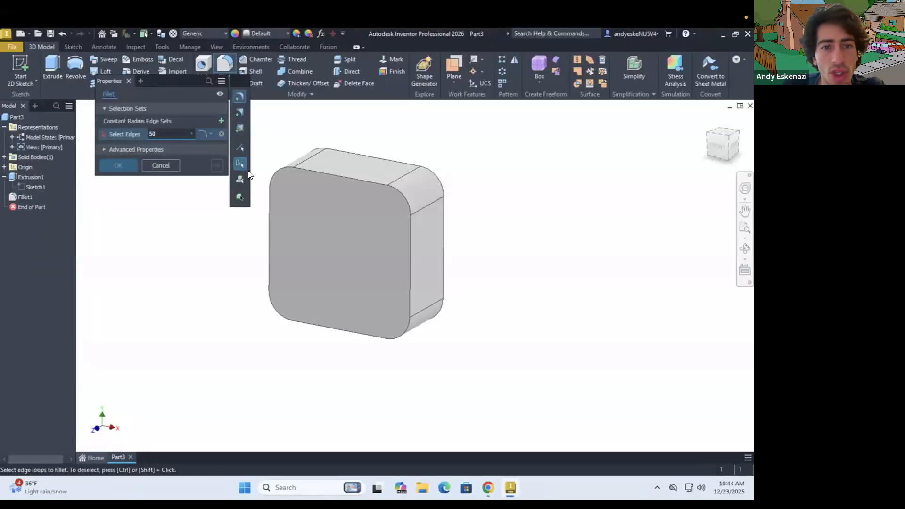
left_click(346, 178)
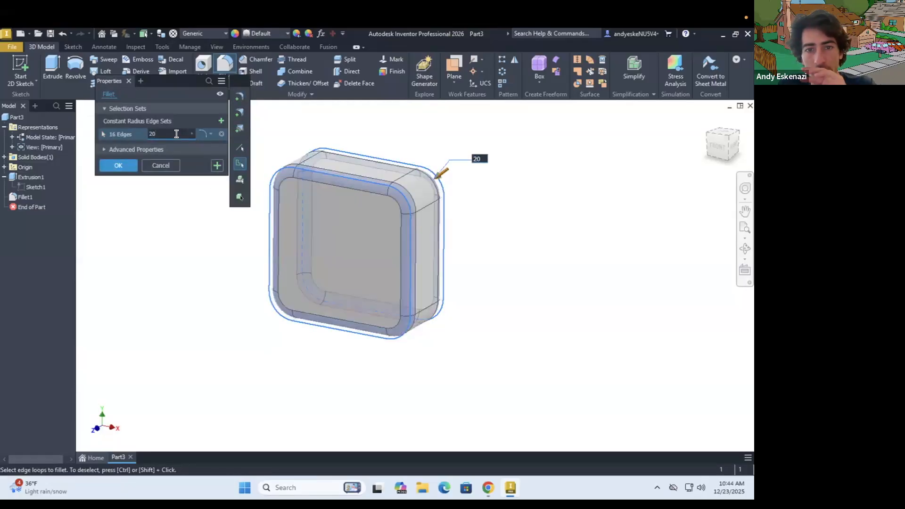
left_click(118, 165)
middle_click_drag(378, 250, 374, 275, "shift")
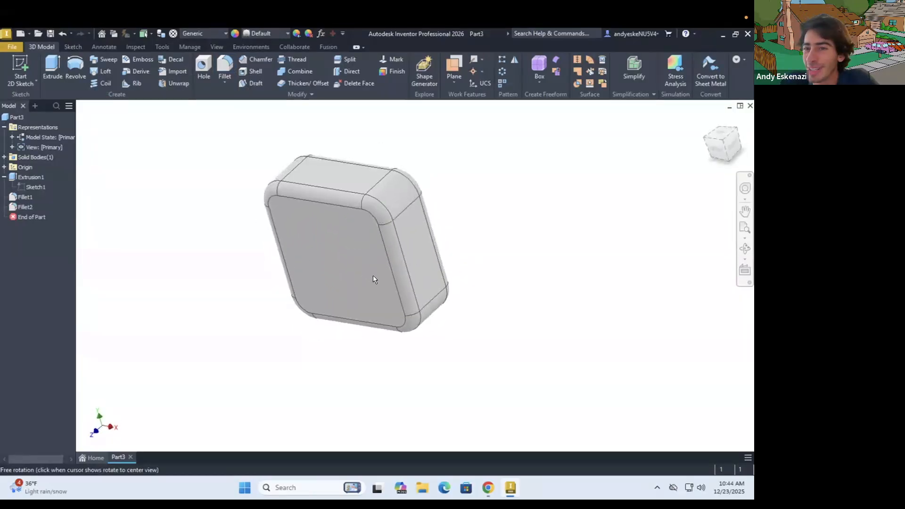
scroll(386, 250, "up", 3)
scroll(386, 251, "down", 4)
middle_click_drag(444, 285, 476, 344, "shift")
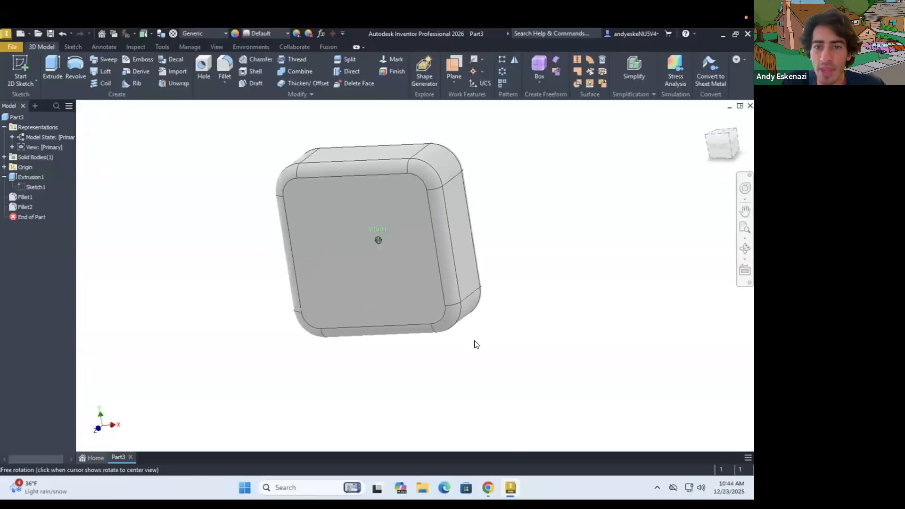
Check the reference photo of the adapter's plug side and start a sketch on the block's front face in Inventor.
left_click(490, 486)
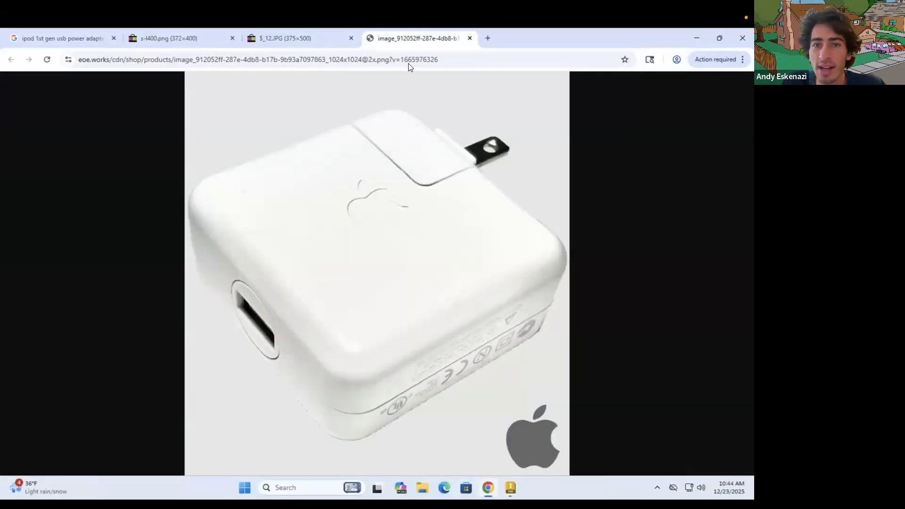
left_click(270, 37)
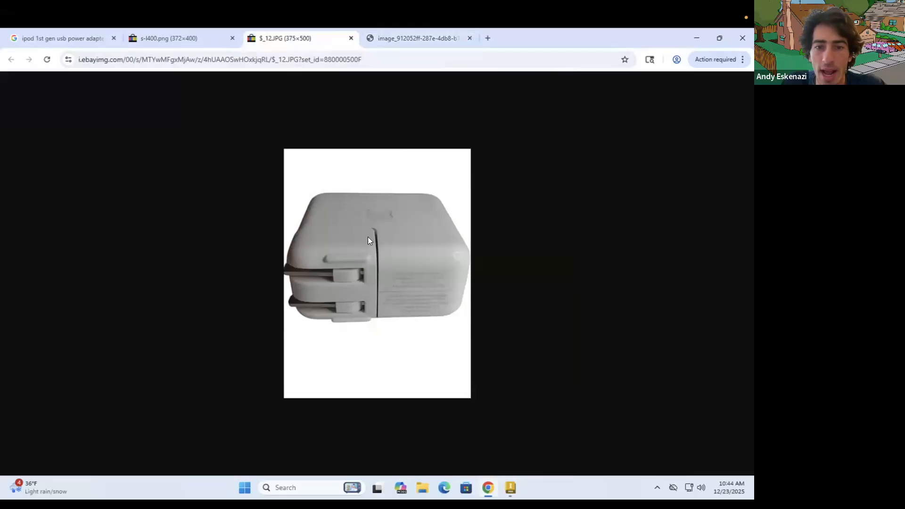
left_click(489, 484)
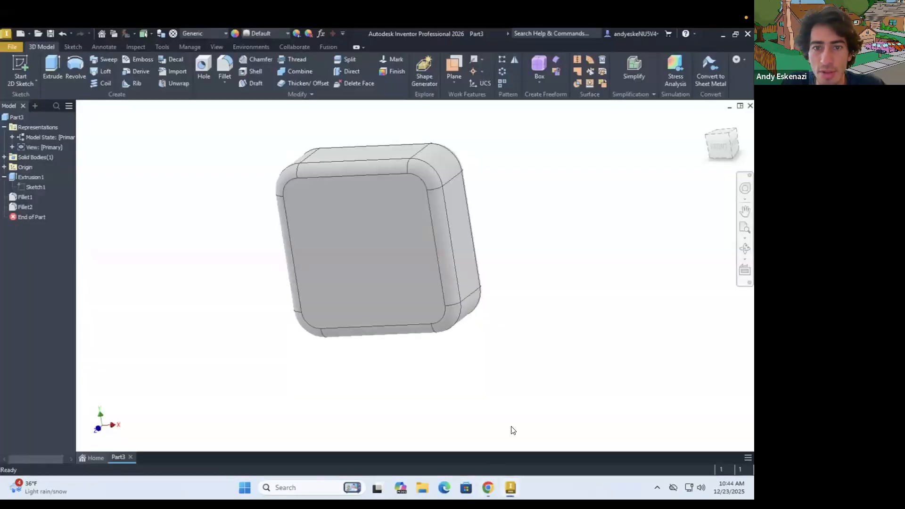
left_click(21, 70)
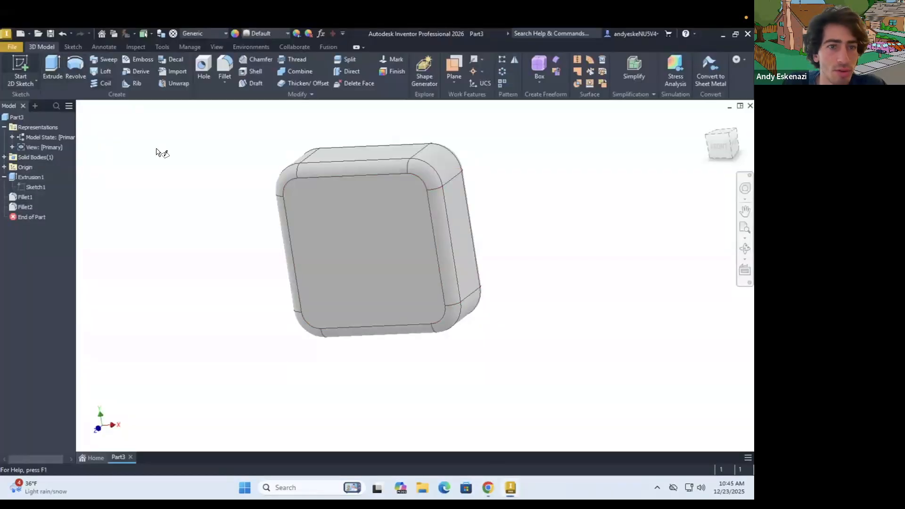
left_click(412, 235)
scroll(515, 207, "up", 3)
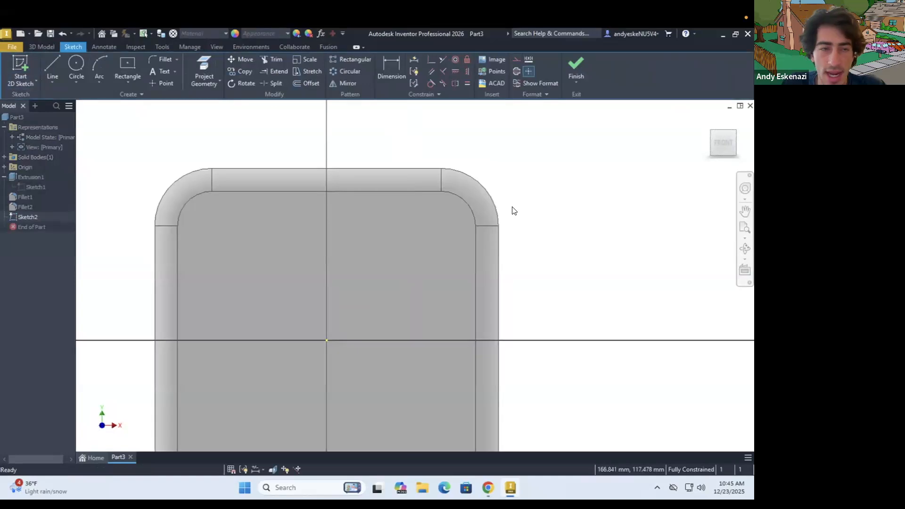
Sketch a two-point rectangle about 82 by 107 mm from the block's top edge to its right edge, enclosing the upper-right corner.
left_click(128, 82)
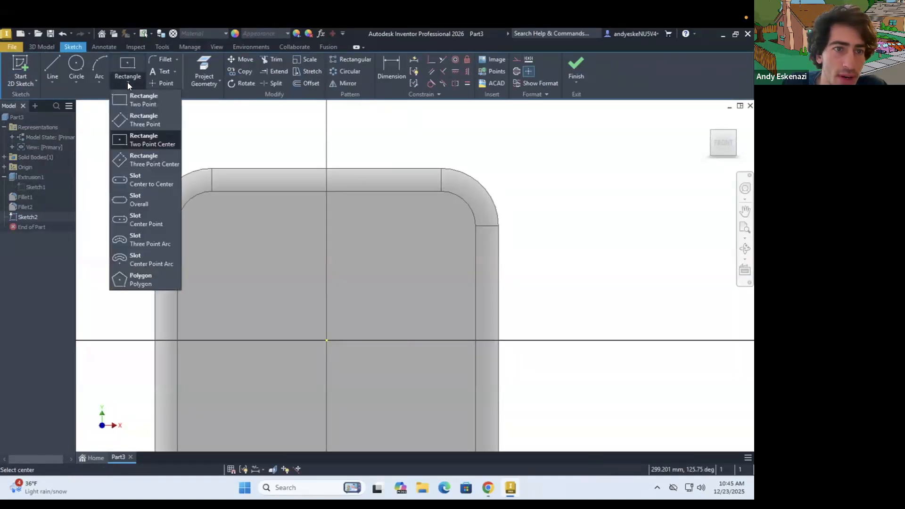
left_click(131, 96)
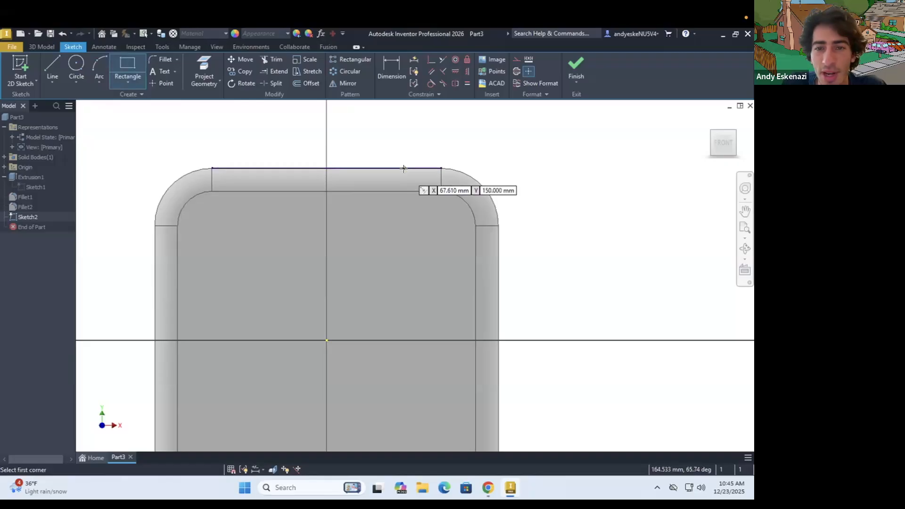
left_click(404, 168)
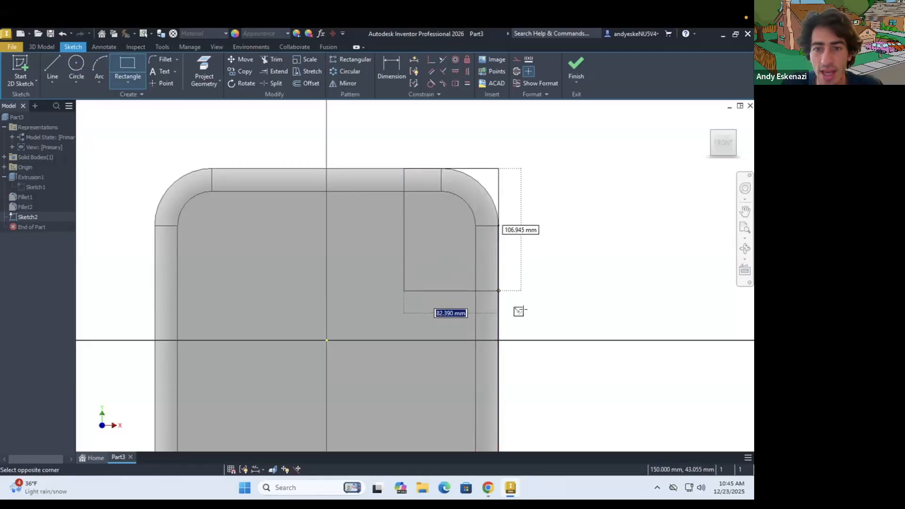
left_click(499, 291)
scroll(498, 253, "up", 3)
key("Escape")
scroll(496, 271, "down", 3)
Check the adapter photo and stretch the rectangle to about 87 mm wide and 124 mm high.
left_click_drag(460, 277, 472, 332)
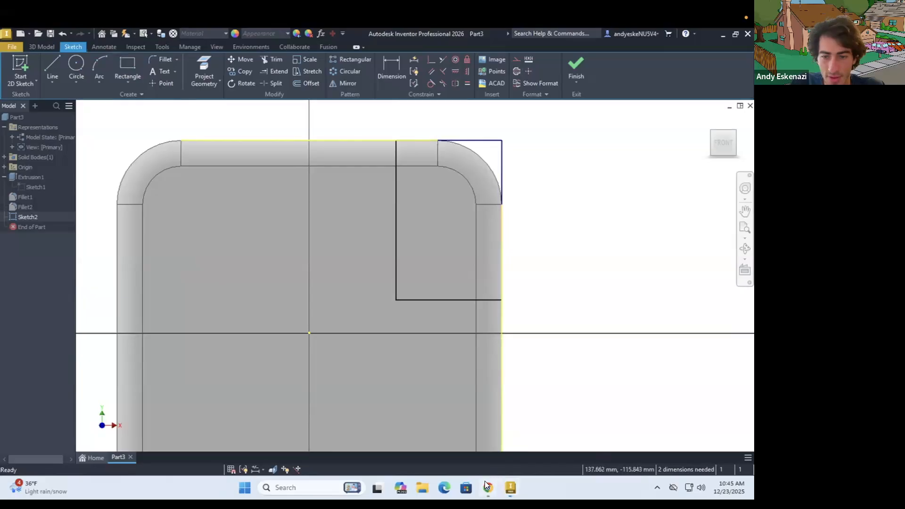
left_click(487, 486)
left_click(483, 483)
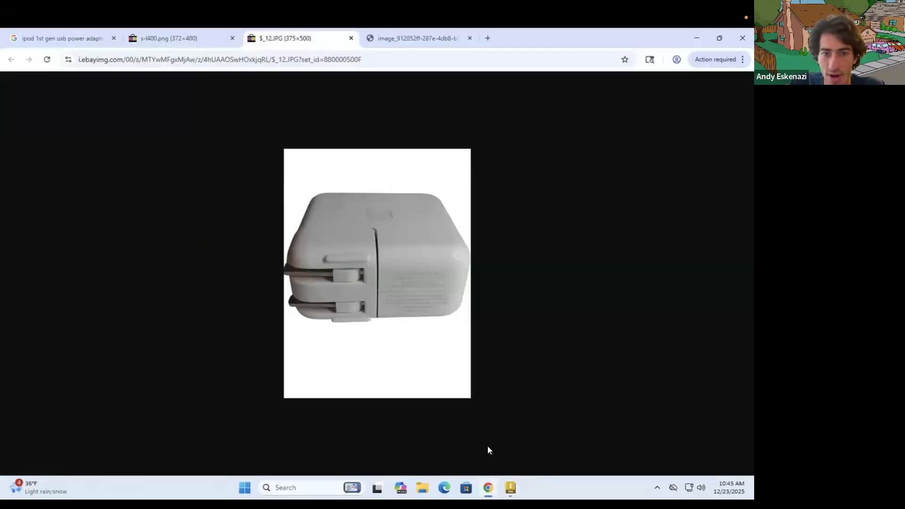
left_click(393, 183)
mouse_move(387, 185)
left_mouse_down()
mouse_move(402, 226)
mouse_move(396, 250)
left_mouse_up()
Dimension the corner rectangle to 85 mm wide and 125 mm high.
key("d")
left_click(420, 299)
left_click(415, 351)
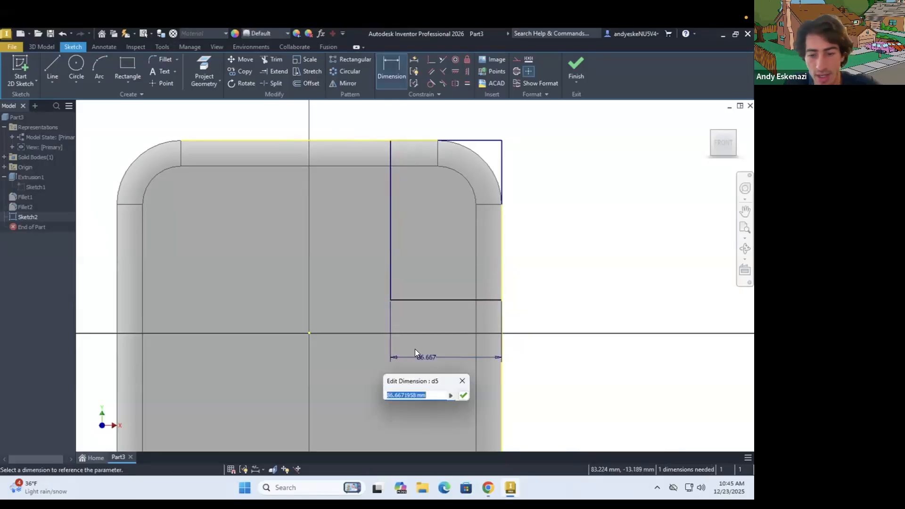
type("85")
key("Return")
left_click(380, 249)
left_click(379, 252)
type("125")
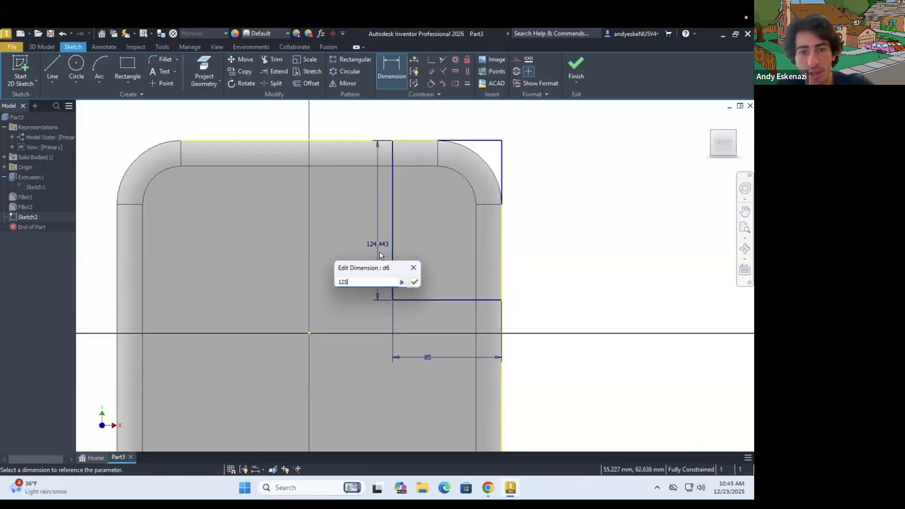
key("Return")
Convert the rectangle's upper and right sides to construction lines.
scroll(360, 295, "down", 3)
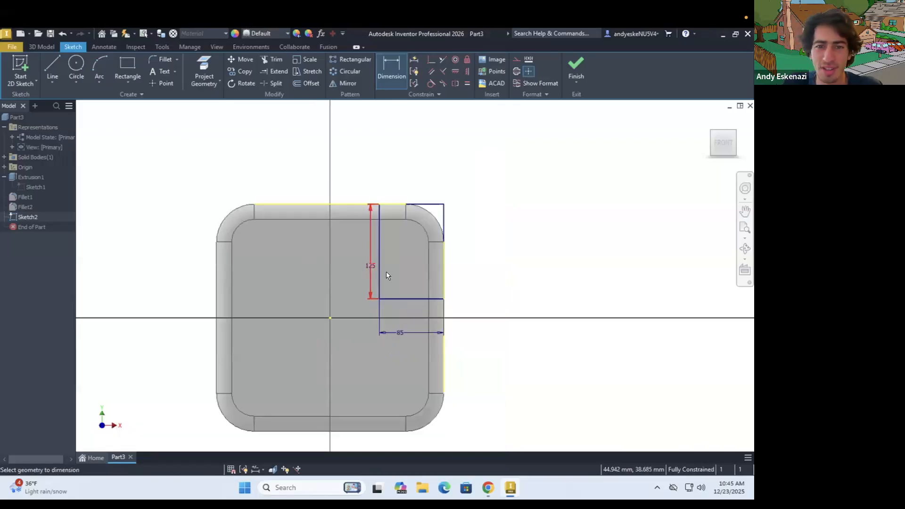
scroll(386, 273, "up", 3)
key("Escape")
left_click(478, 142)
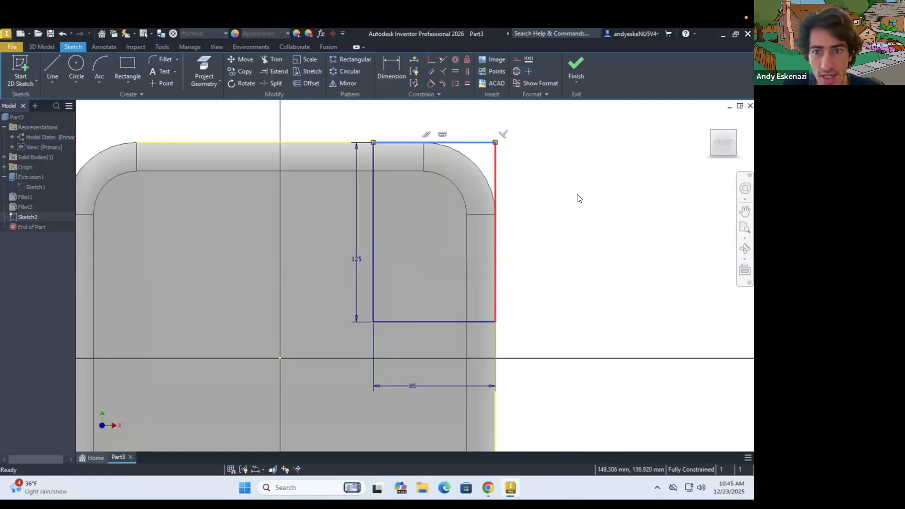
right_click(519, 156)
left_click(571, 160)
left_click(569, 165)
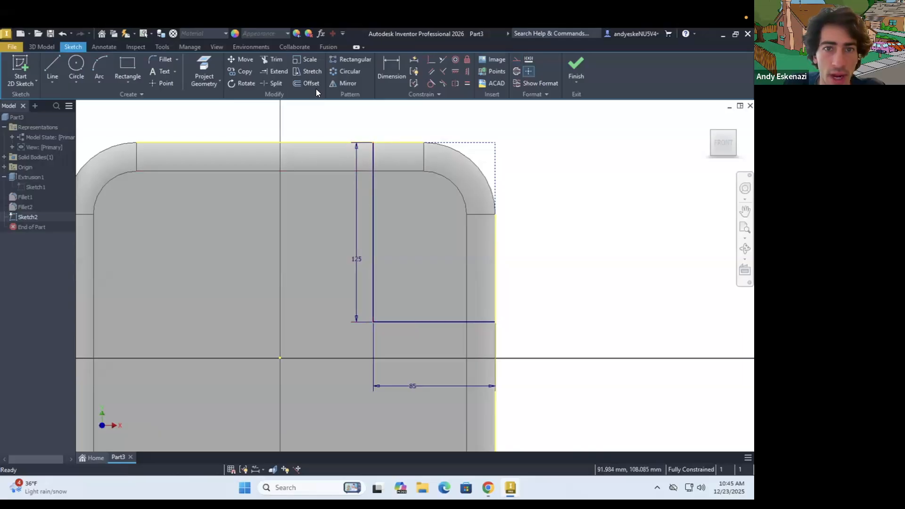
Try to offset the whole rectangle outward and undo the offset.
left_click(303, 83)
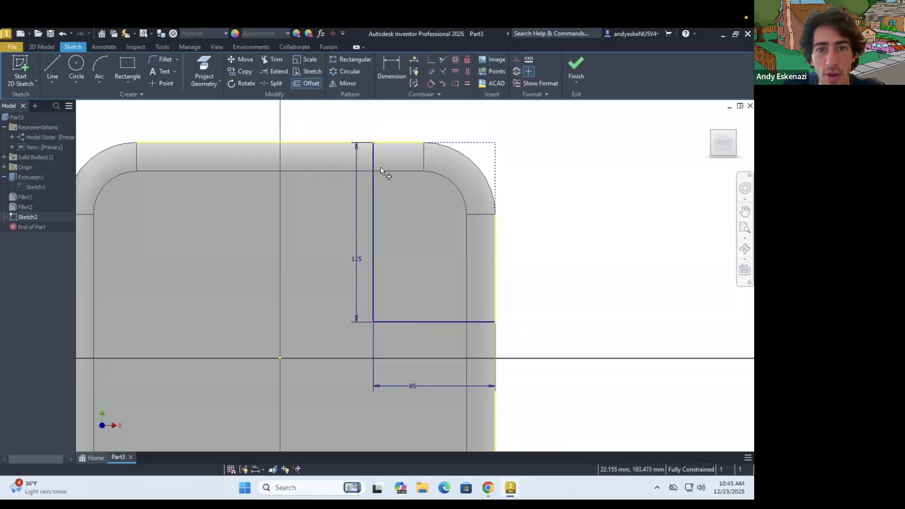
left_click(373, 167)
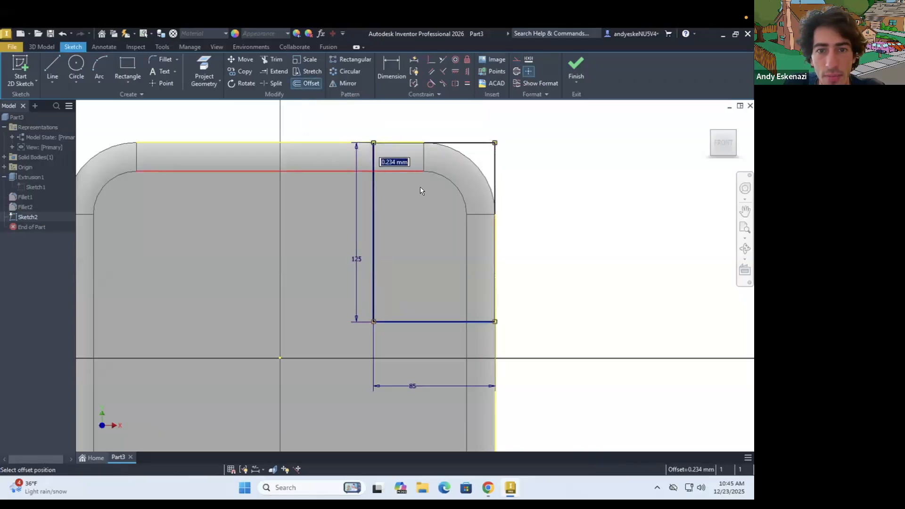
left_click(365, 191)
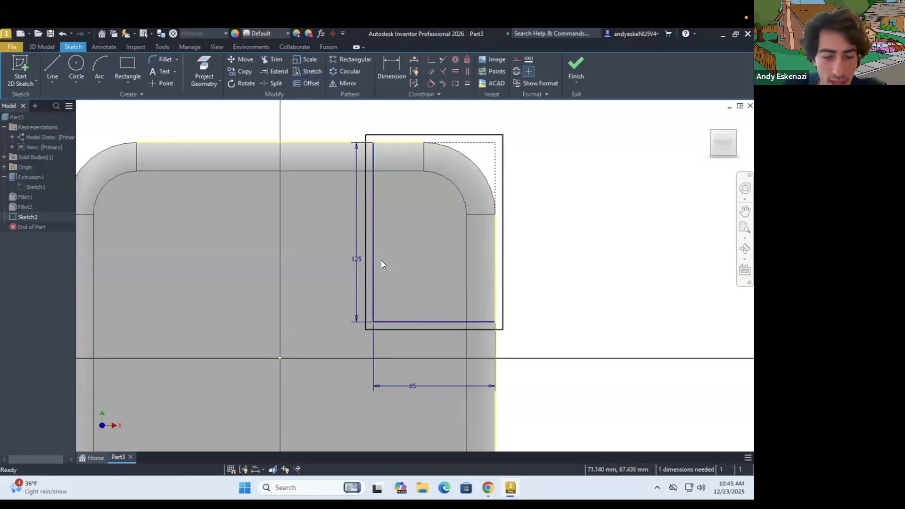
key("ctrl+z")
Turn off Loop Select for the Offset command and try to offset only the rectangle's left side.
left_click(307, 80)
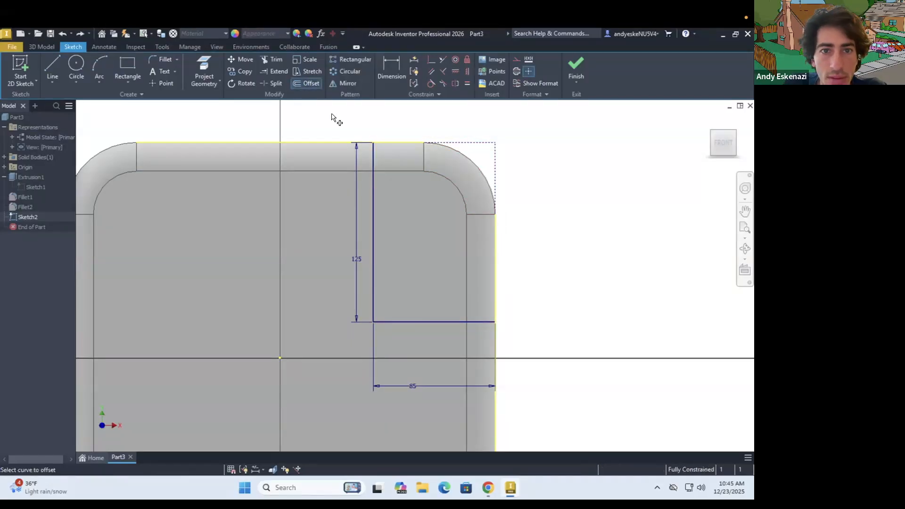
right_click(346, 120)
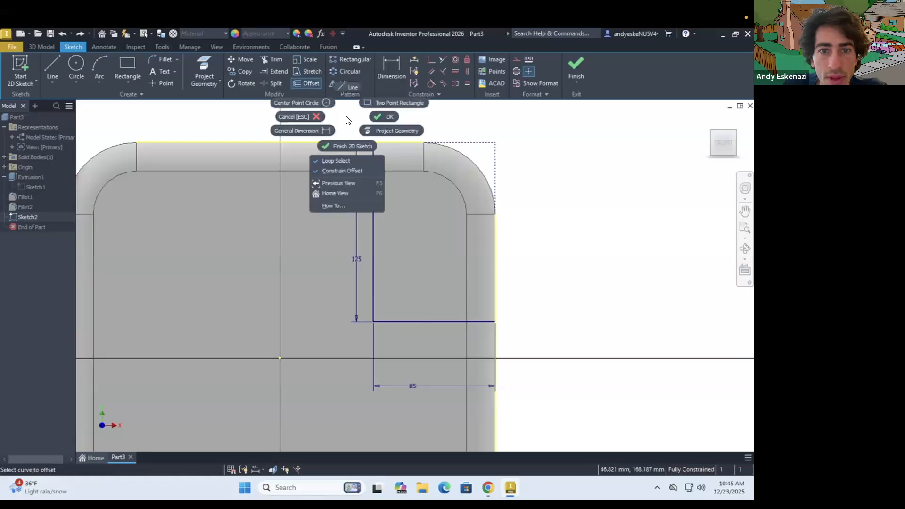
left_click(342, 160)
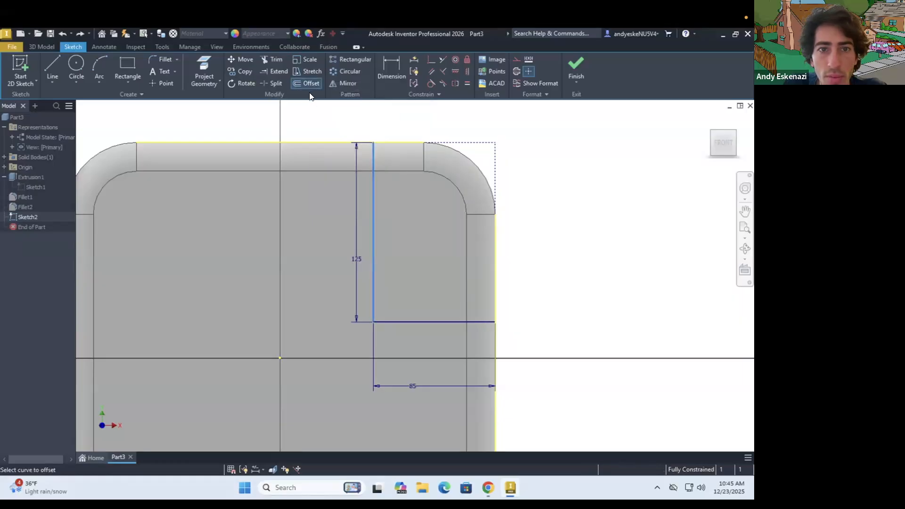
key("Escape")
left_click(306, 84)
left_click(370, 163)
key("Escape")
Retry offsetting the rectangle's left side, including with the line selected beforehand, and leave the Offset command.
left_click(306, 84)
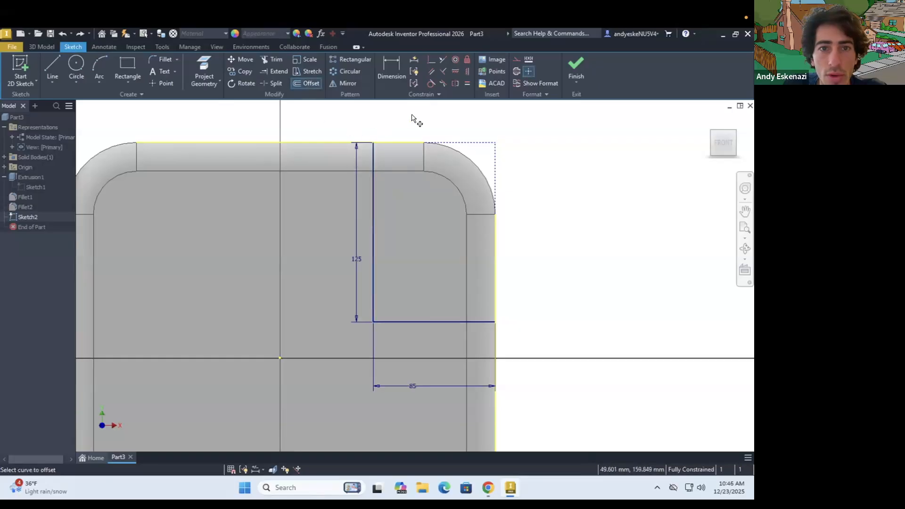
left_click(373, 161)
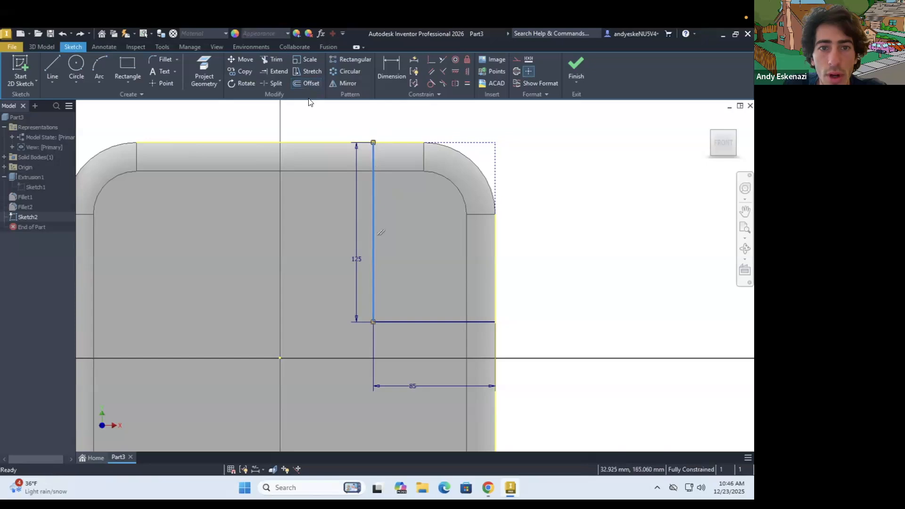
left_click(303, 84)
left_click(367, 201)
key("Escape")
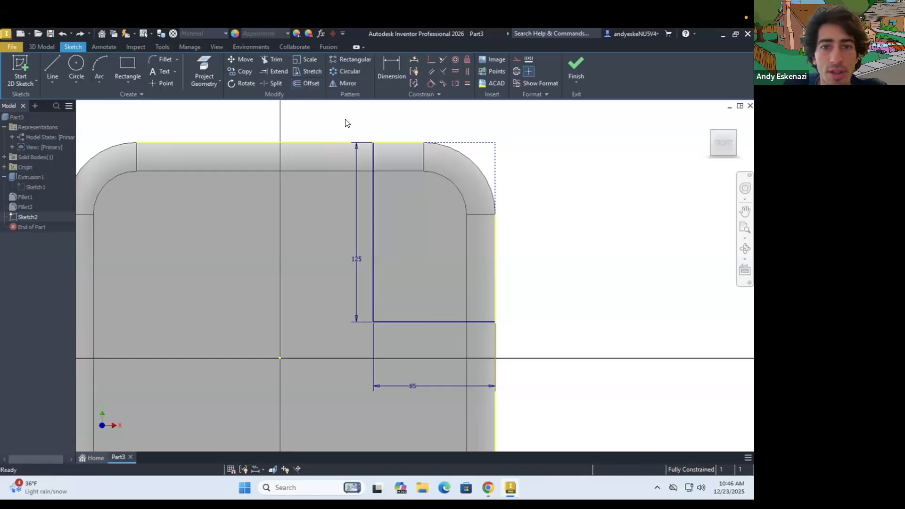
right_click(347, 123)
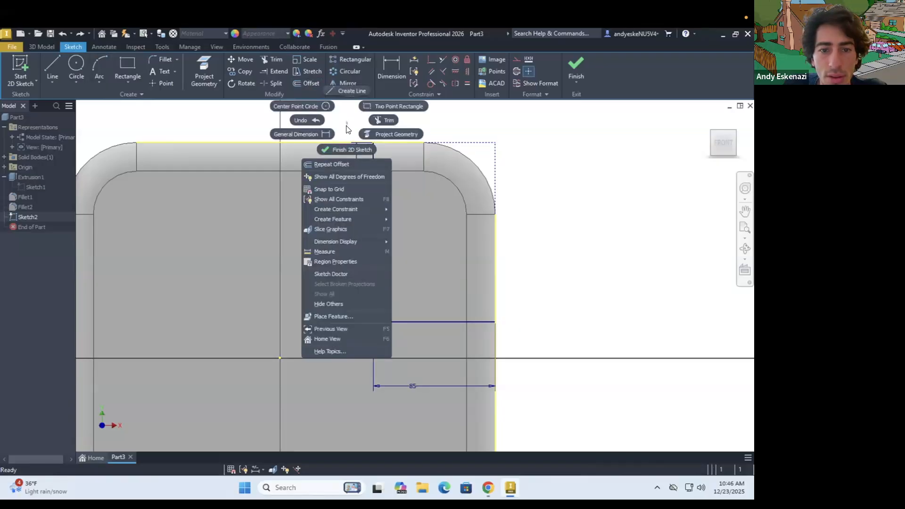
left_click(342, 165)
left_click(373, 170)
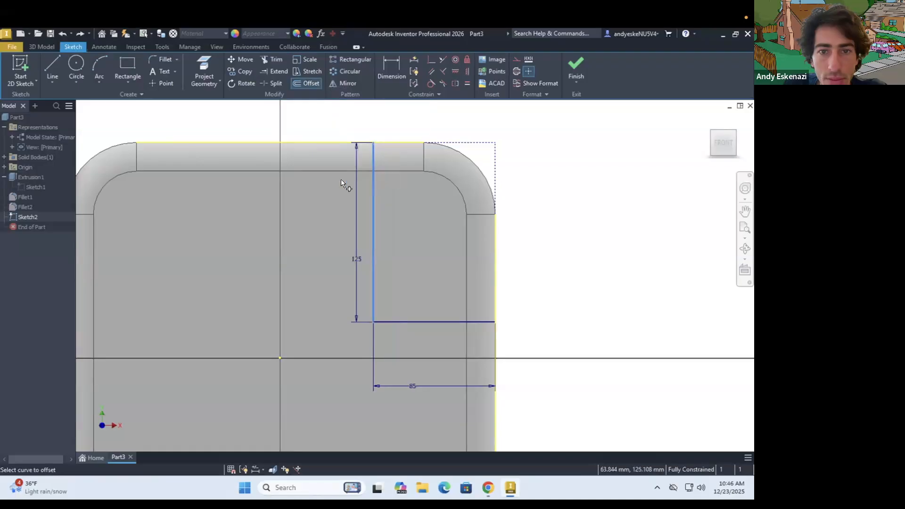
key("Escape")
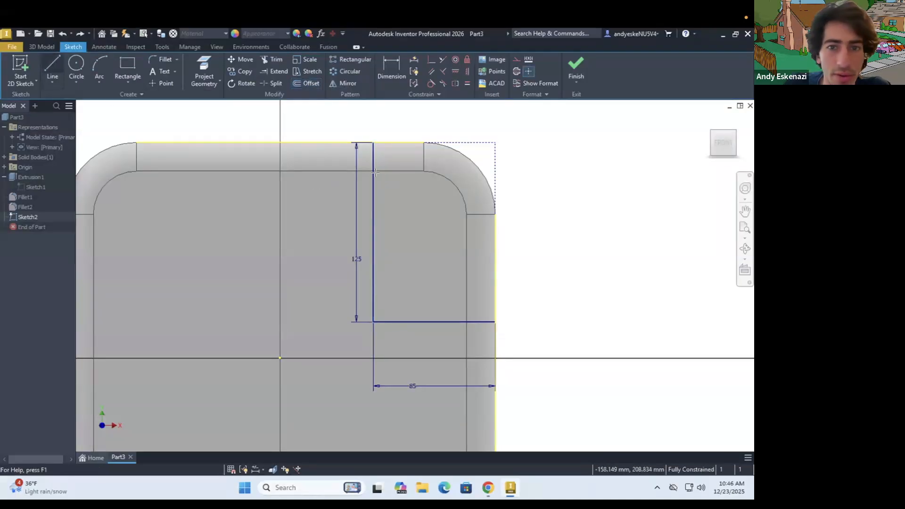
Draw an L of two lines just outside the rectangle's left and lower sides, about 130 mm down and across to the block's right edge.
key("l")
left_click(369, 143)
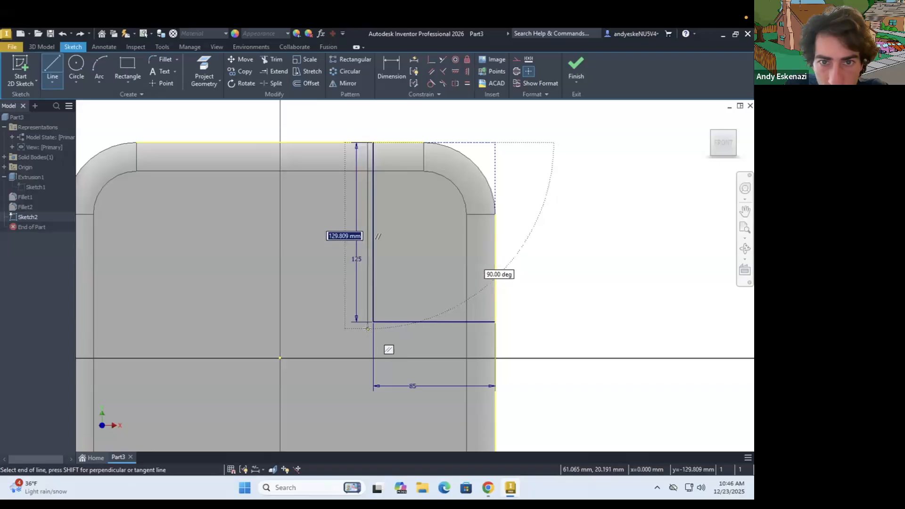
left_click(368, 328)
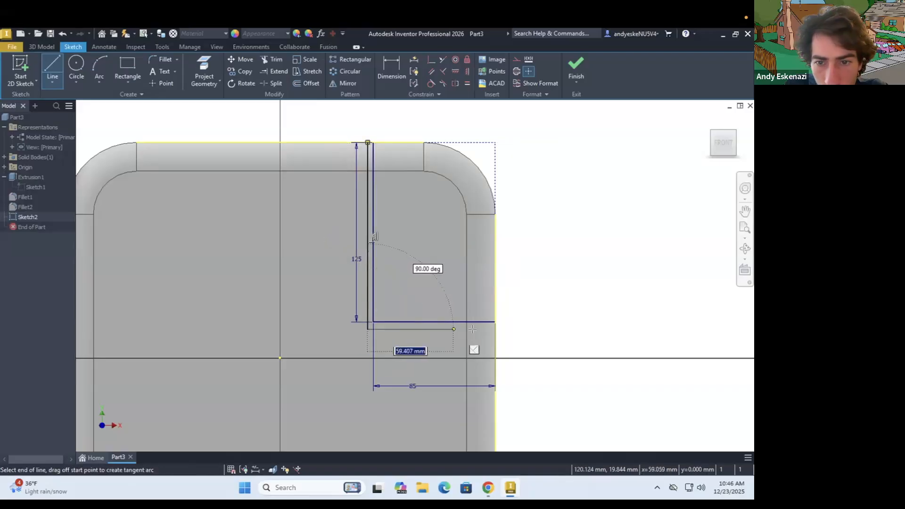
left_click(494, 329)
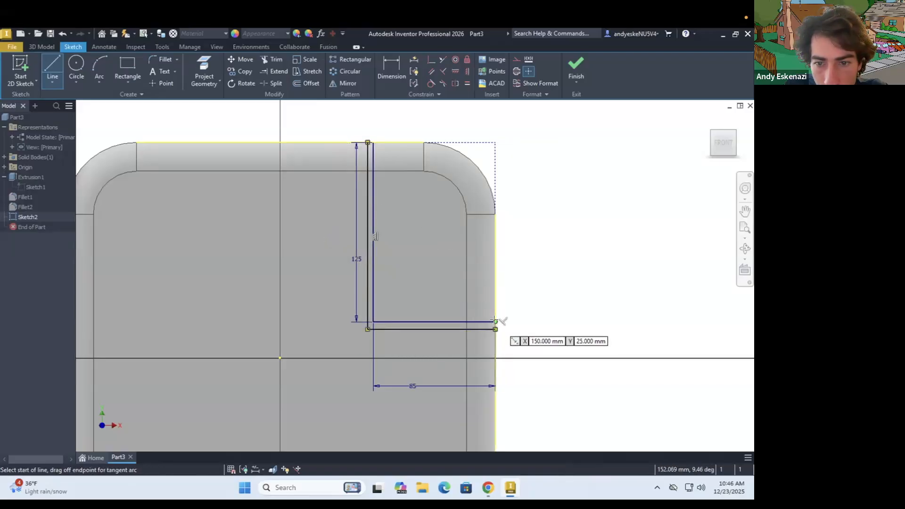
key("Escape")
left_click(52, 68)
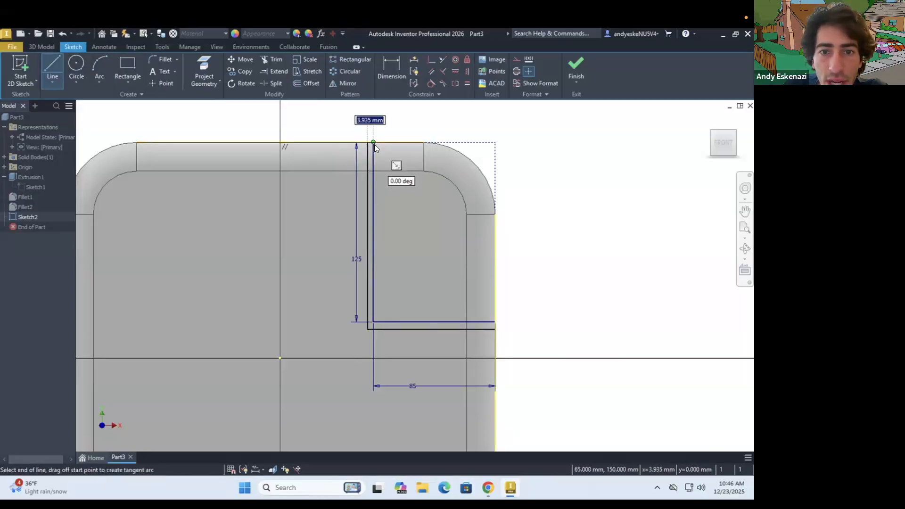
scroll(378, 144, "up", 5)
key("Escape")
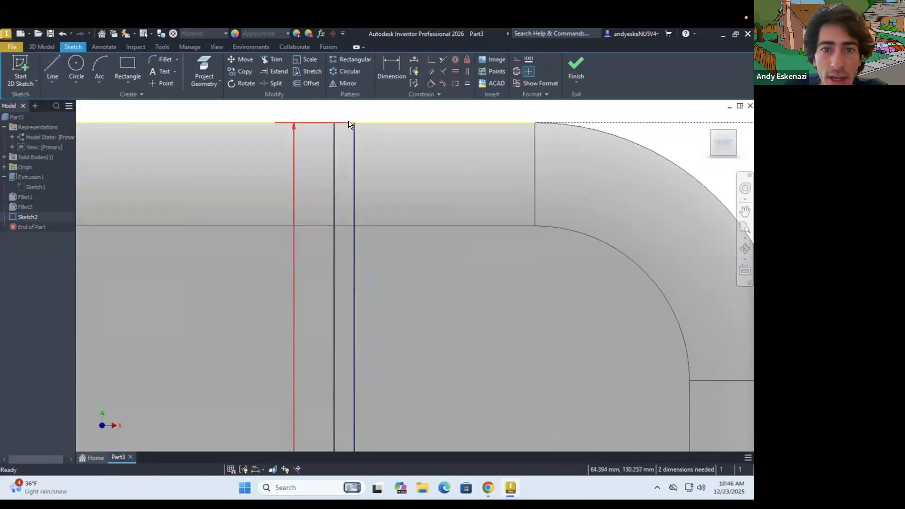
Dimension the gap between the two parallel vertical lines as 1 mm.
key("d")
left_click(335, 146)
left_click(355, 145)
scroll(363, 168, "down", 6)
left_click(341, 139)
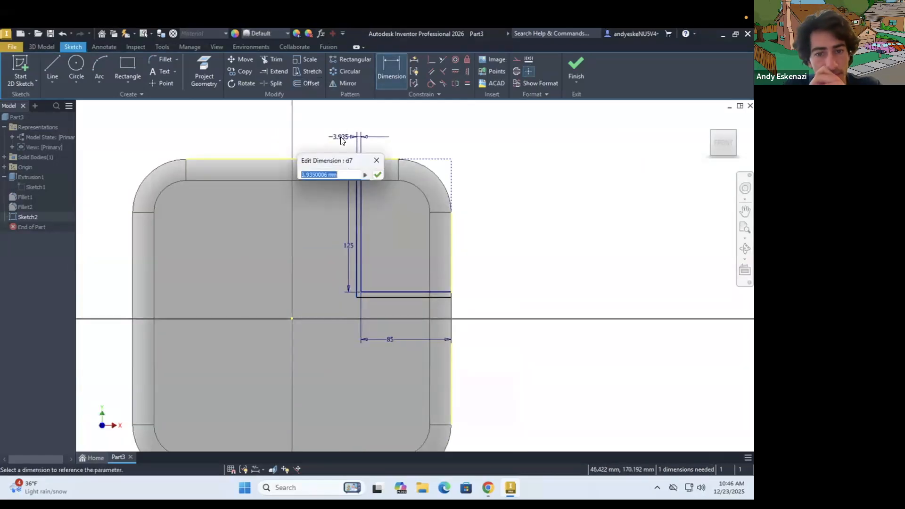
type("1")
key("Return")
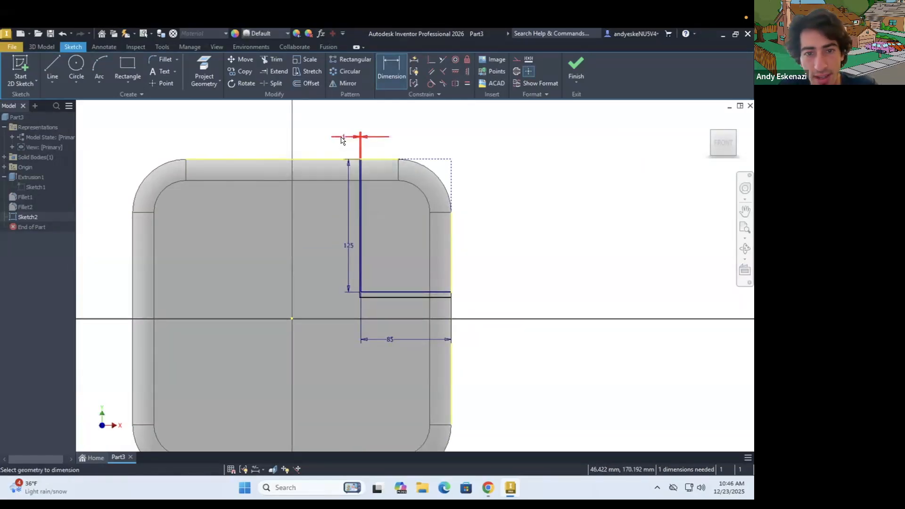
Check the seam in the adapter photo and set the gap between the vertical lines to 2 mm.
scroll(359, 142, "up", 3)
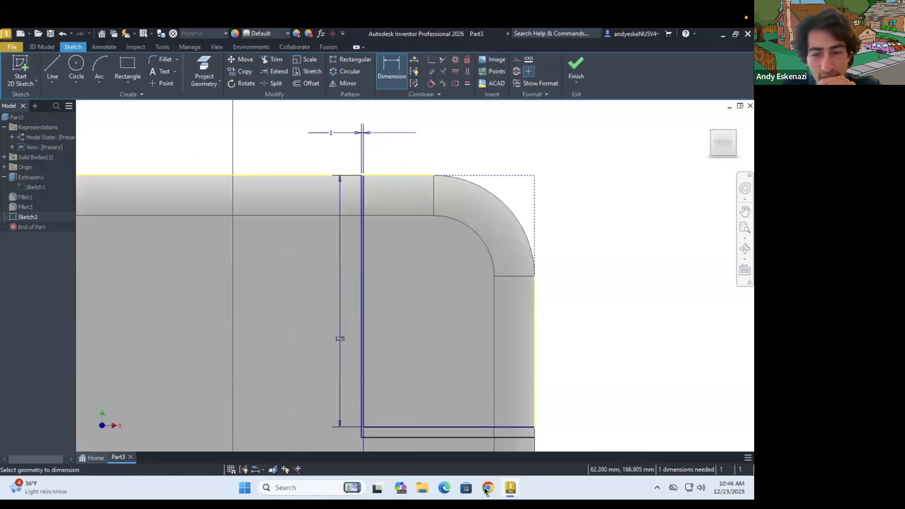
left_click(487, 487)
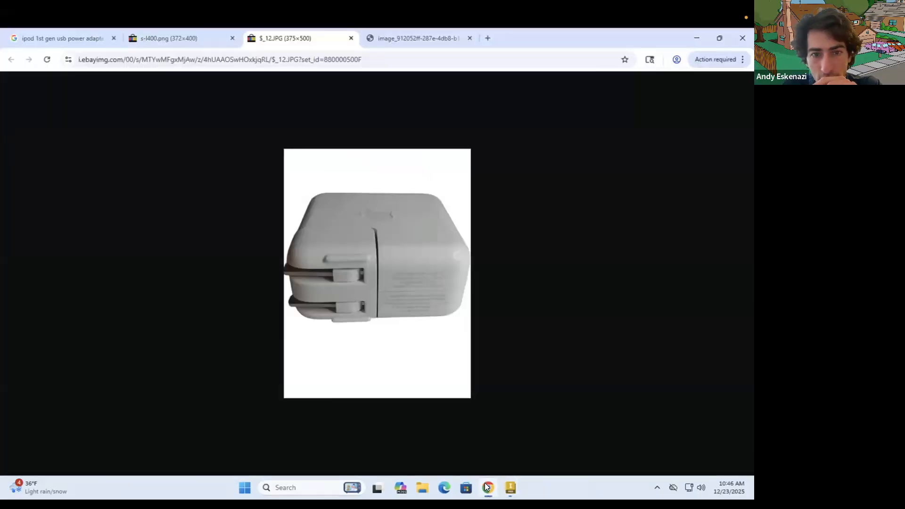
left_click(487, 487)
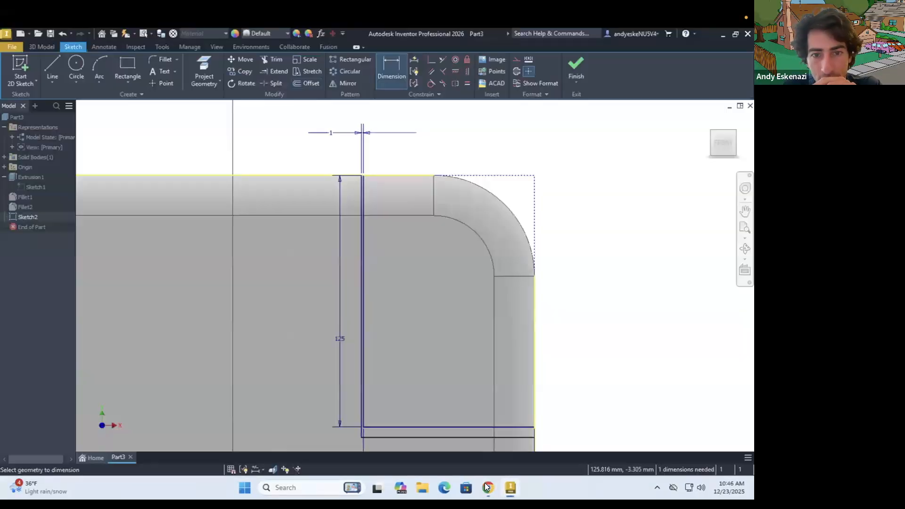
double_click(330, 133)
type("2")
key("Return")
Dimension the gap between the two parallel horizontal lines as 2 mm.
scroll(473, 352, "down", 3)
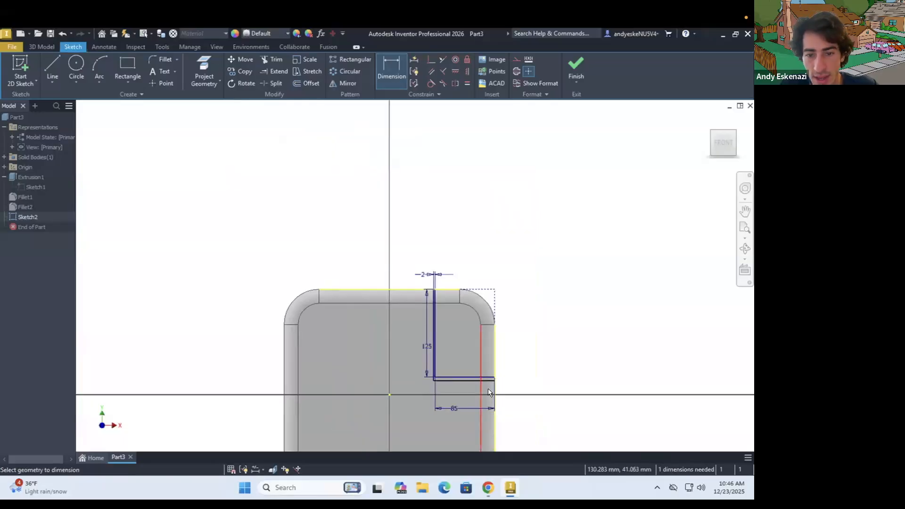
scroll(510, 409, "up", 4)
left_click(511, 402)
left_click(515, 414)
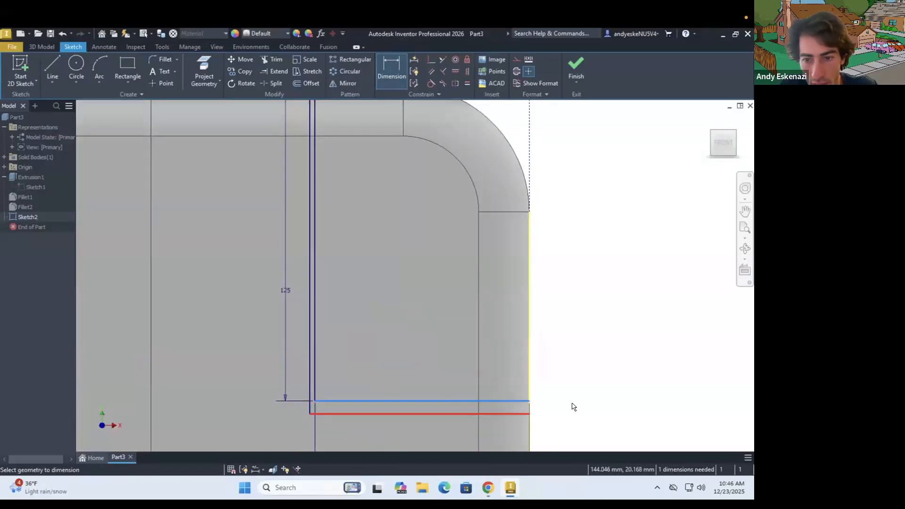
left_click(572, 405)
type("2")
key("Return")
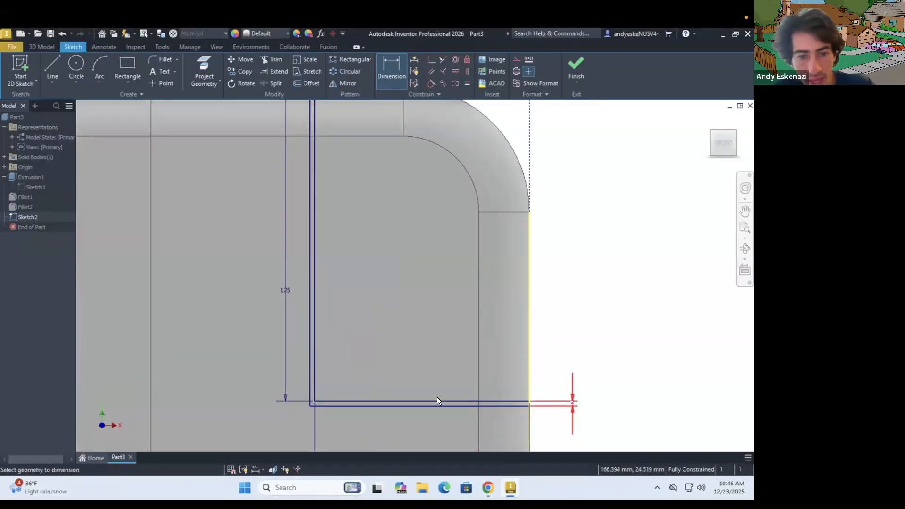
Extrude the L-shaped seam profile as a cut 1 mm deep into the block's front face.
scroll(373, 394, "down", 2)
key("Escape")
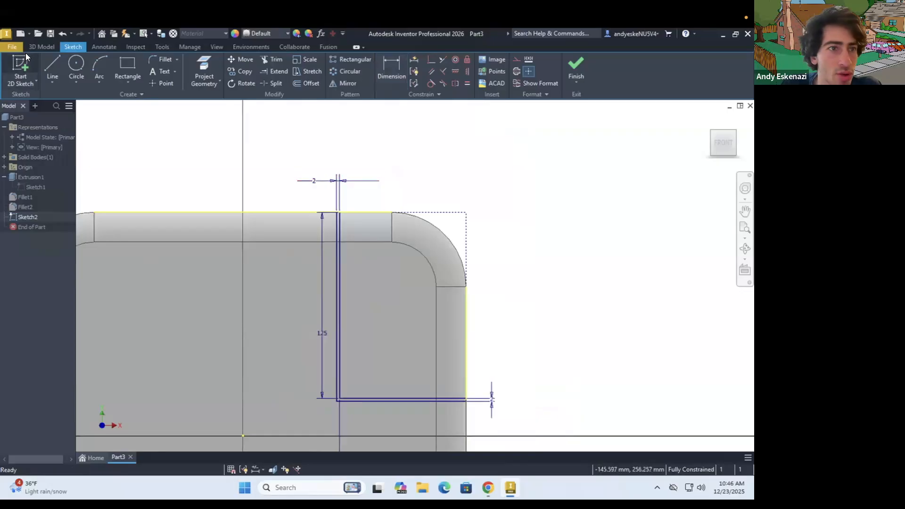
left_click(40, 46)
left_click(53, 61)
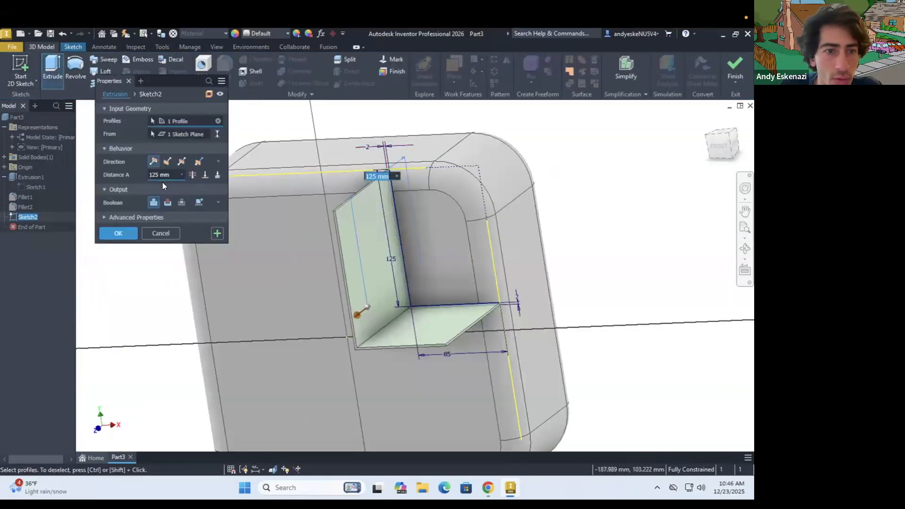
left_click(167, 203)
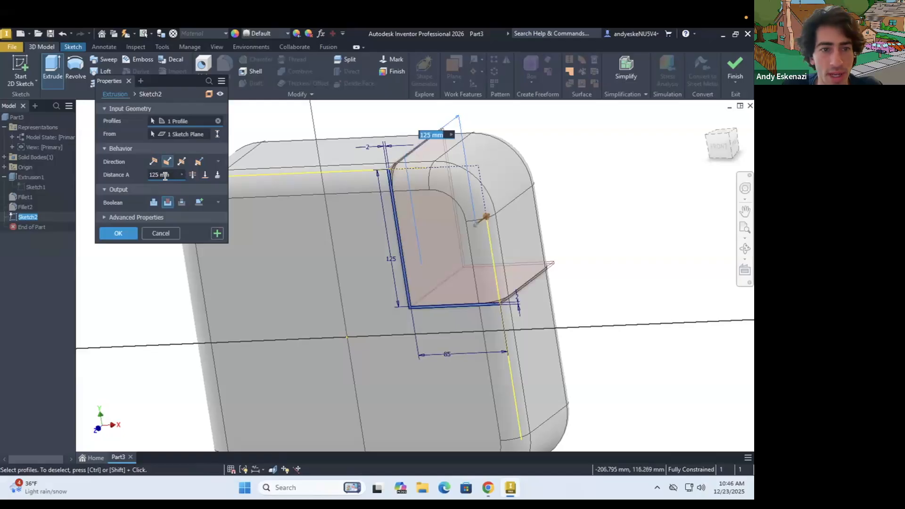
left_click(165, 177)
key("Return")
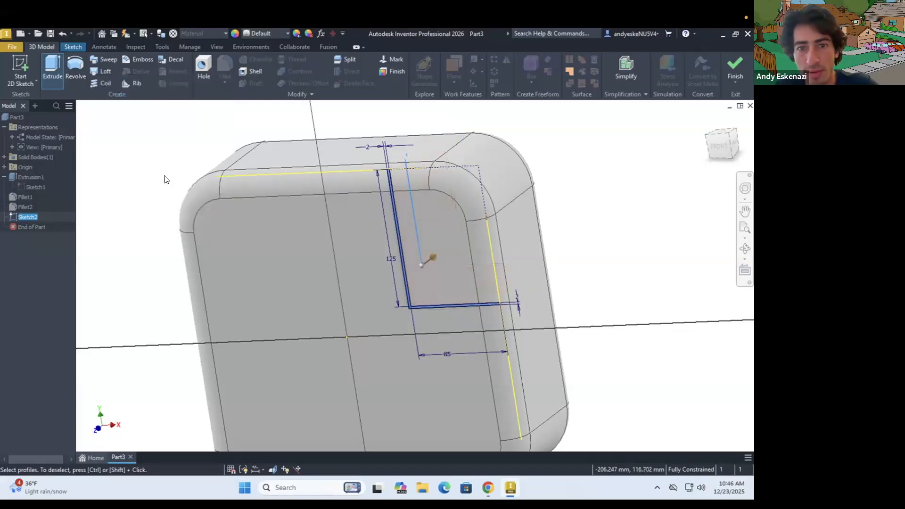
Start a sketch on the block's flat top face.
mouse_move(451, 221)
middle_mouse_down("shift")
mouse_move(572, 231)
mouse_move(406, 230)
mouse_move(426, 232)
middle_mouse_up("shift")
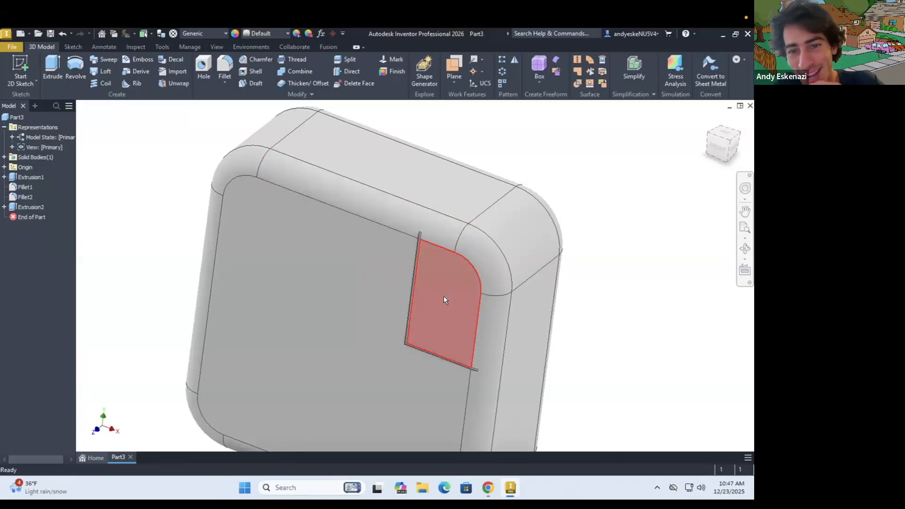
mouse_move(443, 297)
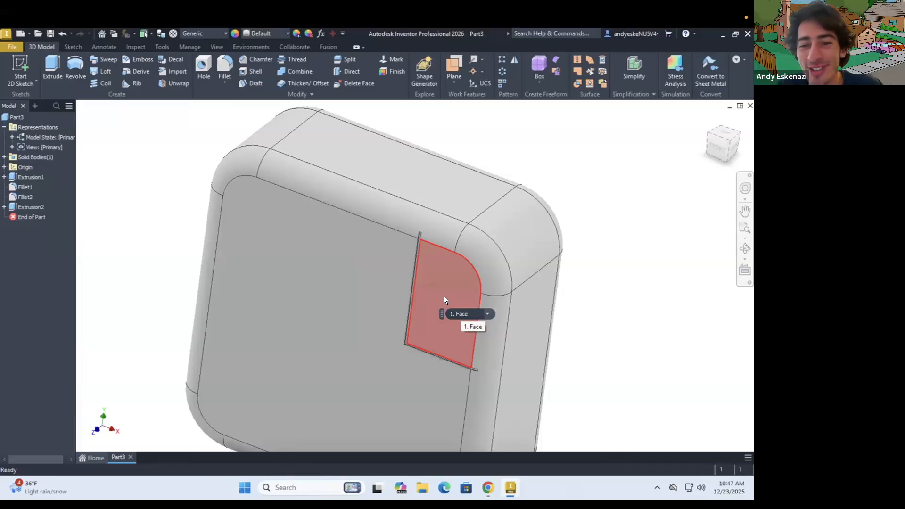
middle_click_drag(449, 196, 364, 243, "shift")
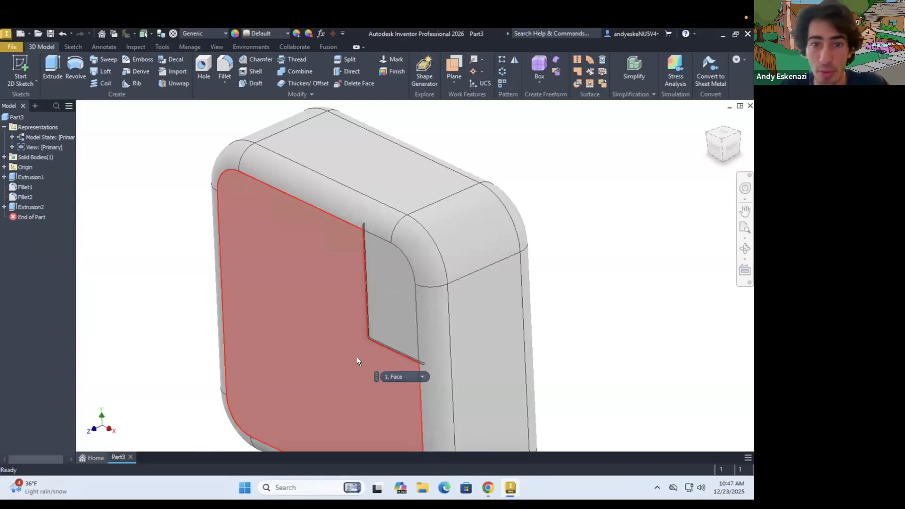
left_click(20, 67)
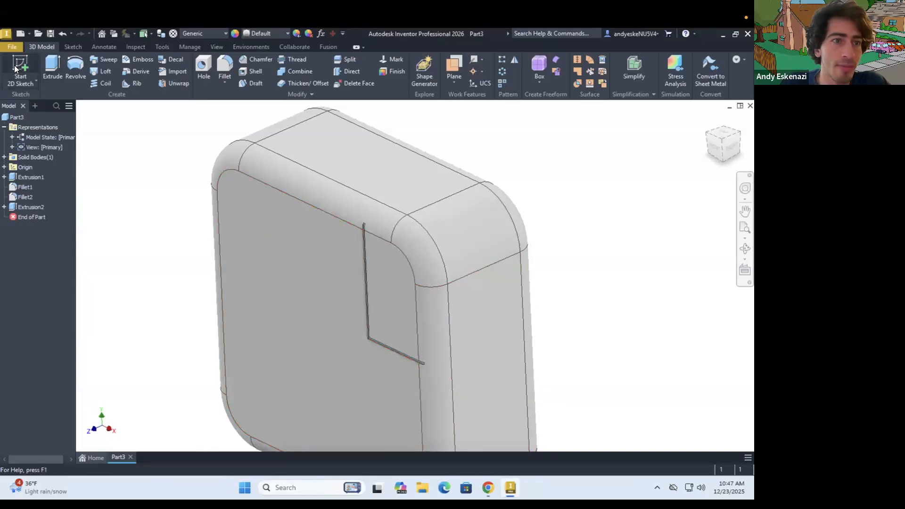
left_click(409, 197)
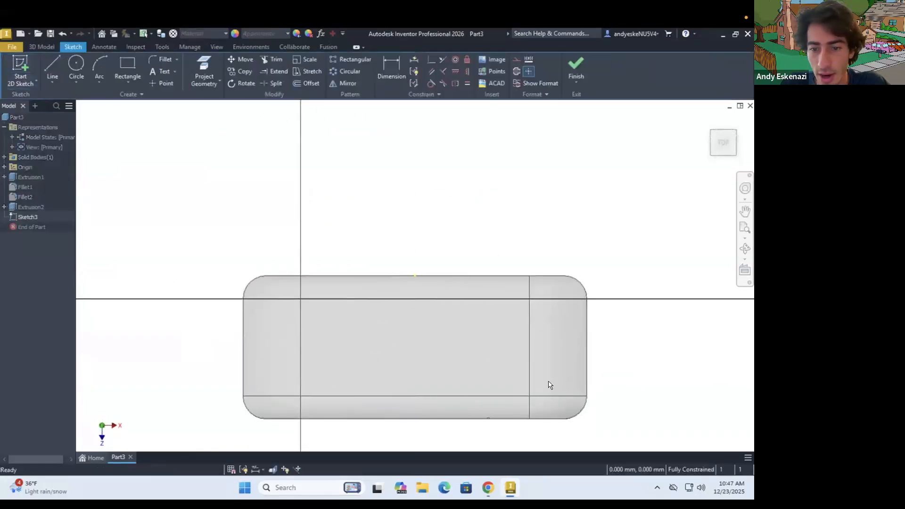
Project the upper end edge of the front face's vertical groove into the top-face sketch.
scroll(534, 435, "up", 2)
scroll(534, 435, "down", 3)
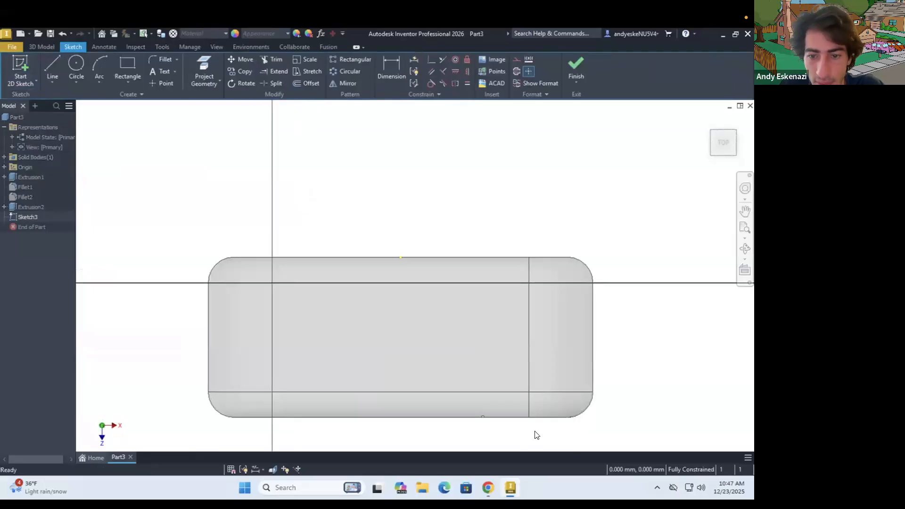
scroll(535, 435, "down", 3)
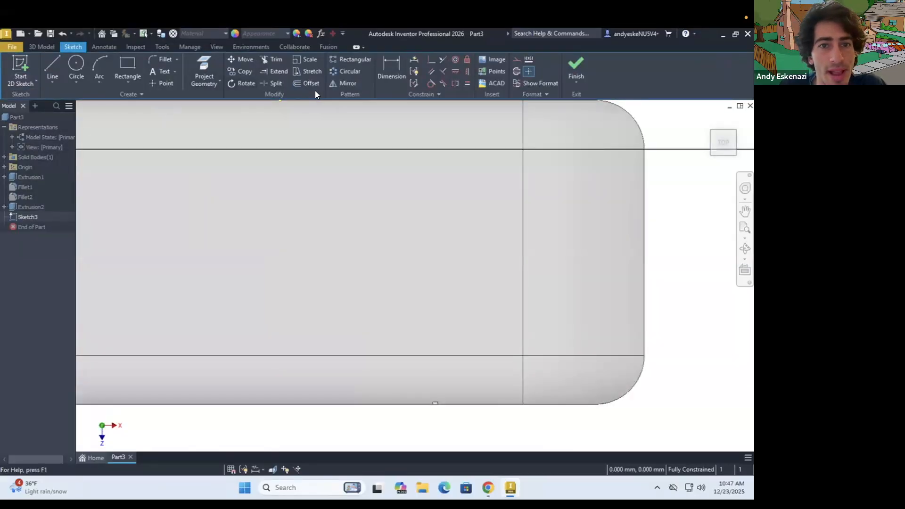
left_click(207, 65)
scroll(436, 406, "down", 5)
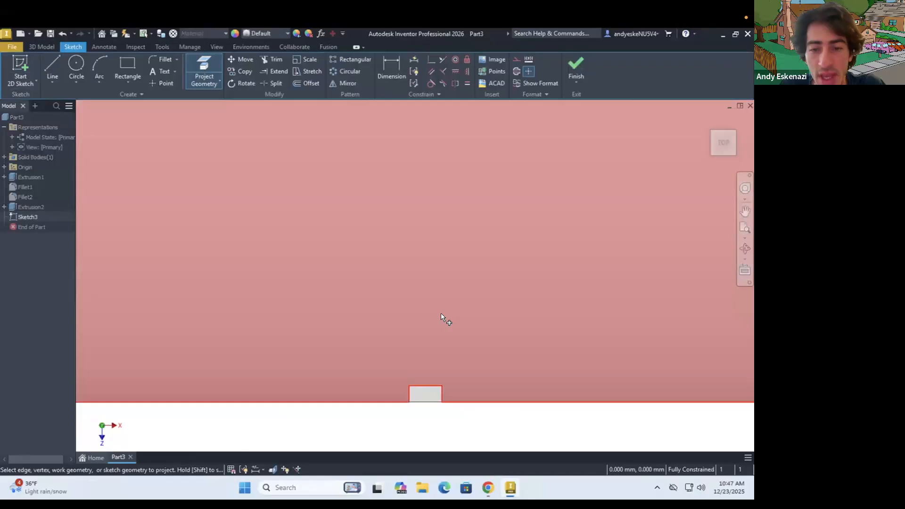
scroll(440, 316, "up", 5)
middle_click_drag(436, 318, 439, 299, "shift")
scroll(441, 300, "up", 5)
middle_click_drag(426, 210, 415, 182, "shift")
scroll(414, 214, "down", 5)
scroll(417, 214, "down", 3)
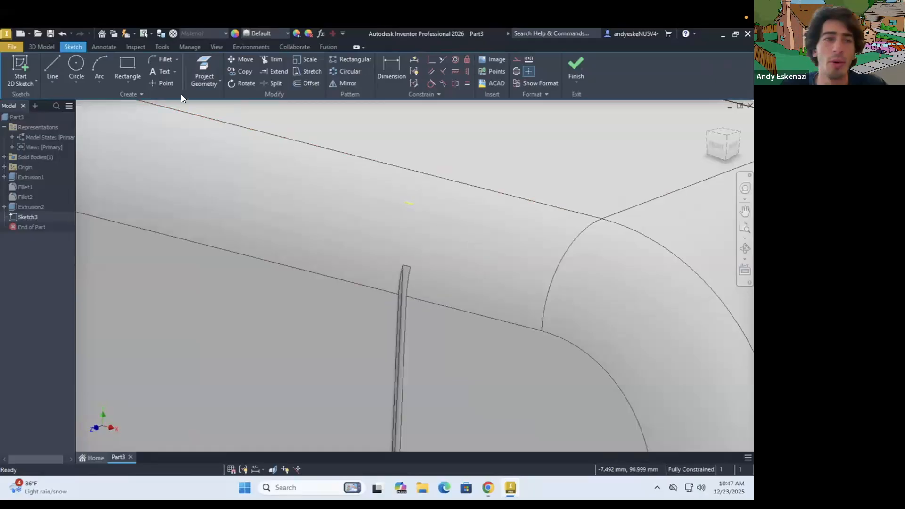
Draw a line from the projected groove edge's left end to the top face's back edge and constrain it perpendicular to that edge.
left_click(52, 66)
left_click(404, 201)
scroll(394, 246, "up", 5)
middle_click_drag(442, 247, 412, 341, "shift")
scroll(418, 330, "down", 3)
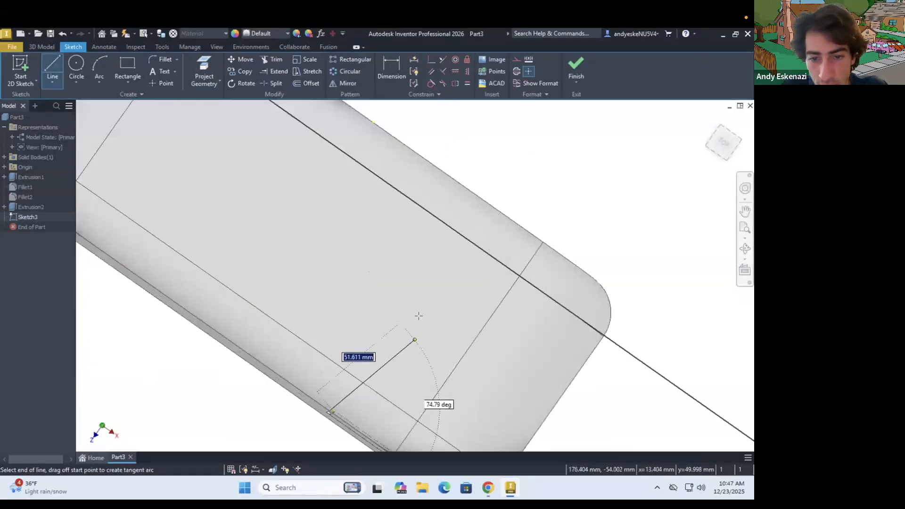
left_click(450, 229)
key("Escape")
left_click(438, 245)
left_click(447, 223, "ctrl")
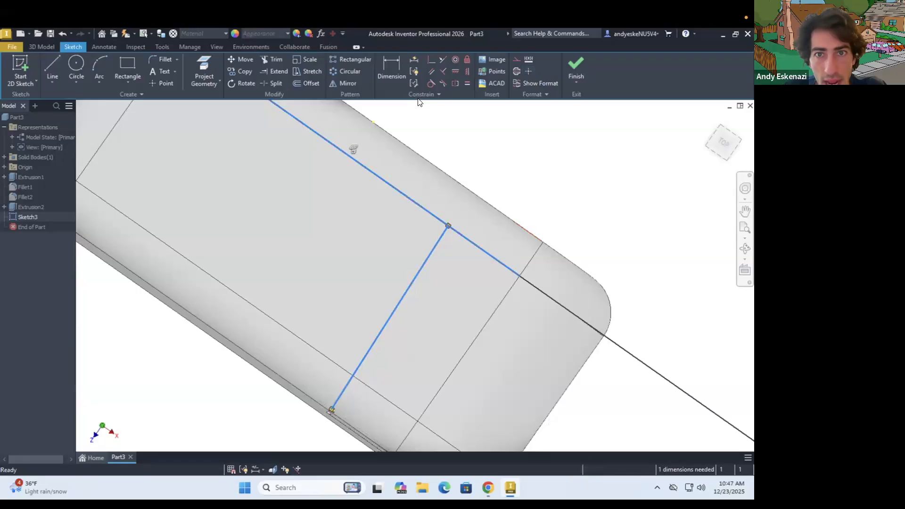
left_click(441, 67)
Convert the short projected groove edge to construction geometry.
middle_click_drag(445, 294, 436, 236, "shift")
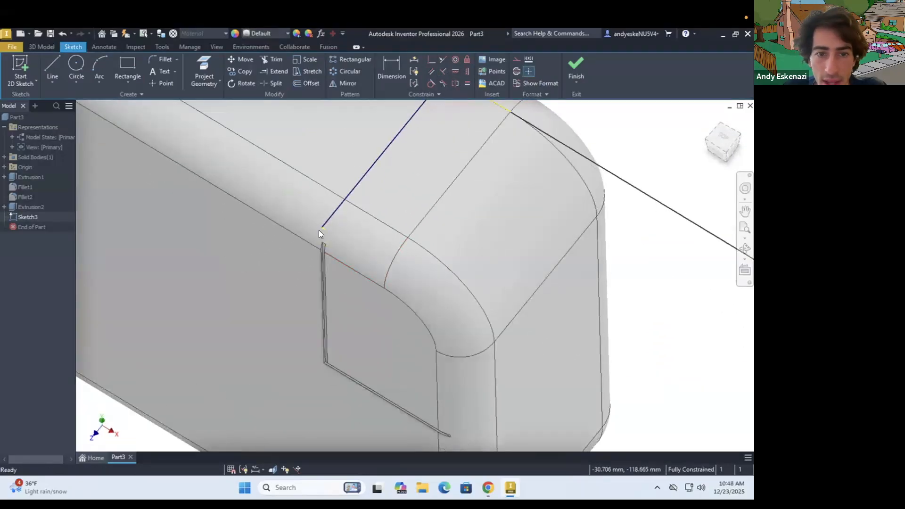
scroll(319, 230, "up", 5)
right_click(349, 210)
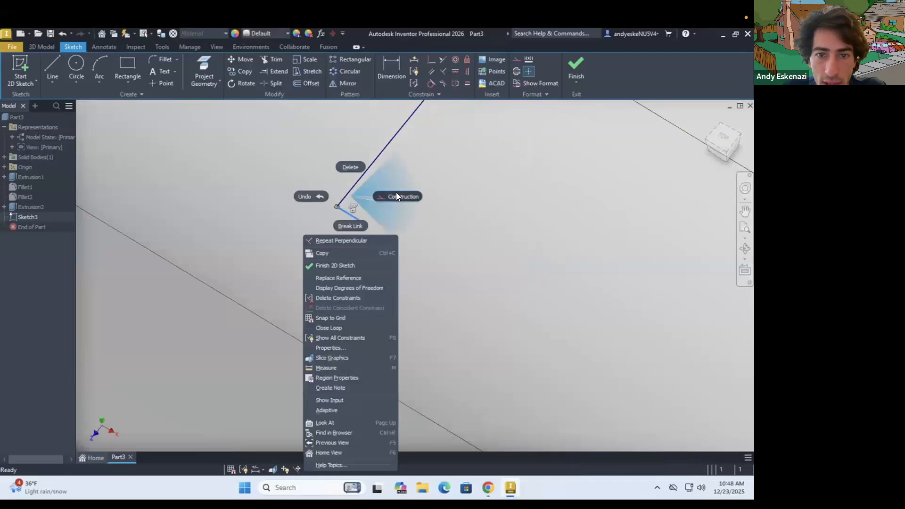
left_click(459, 223)
Draw a second, parallel line about 105 mm long from the projected edge's right end to the top face's back edge.
key("l")
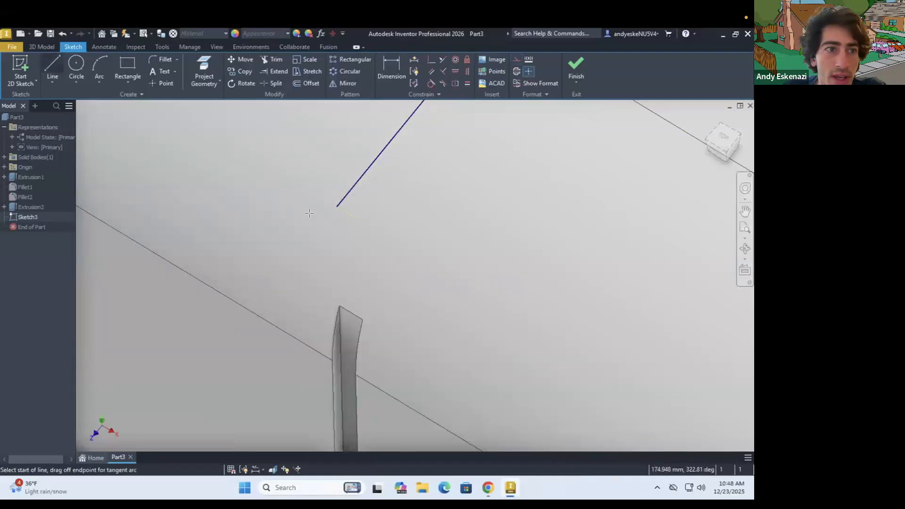
left_click(360, 221)
scroll(377, 254, "down", 5)
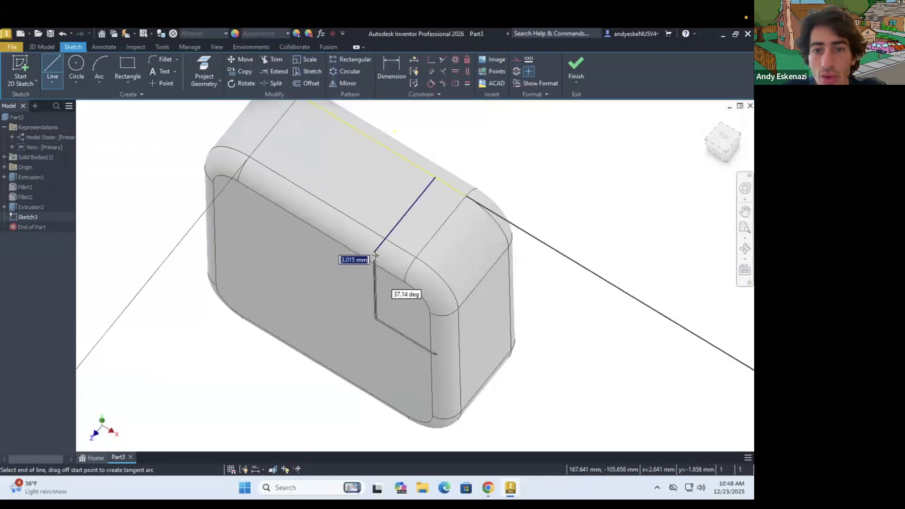
scroll(330, 262, "up", 6)
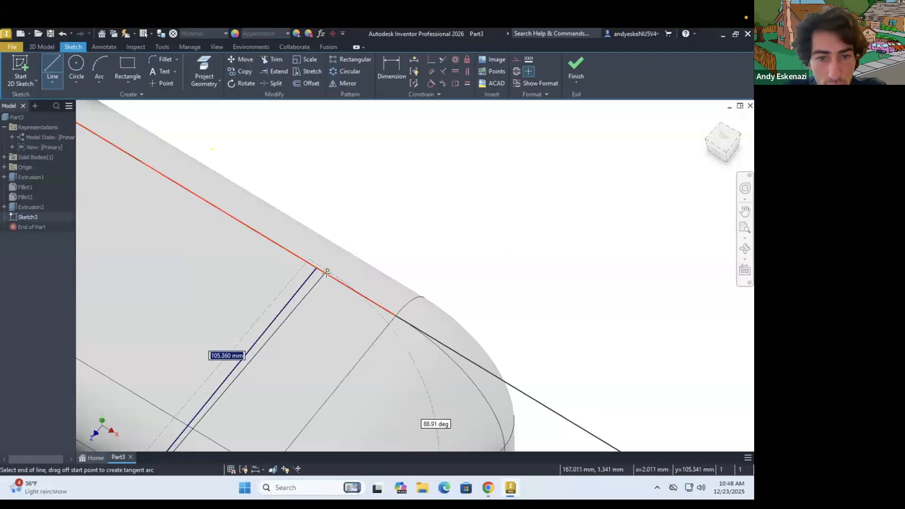
left_click(319, 270)
scroll(339, 284, "up", 3)
key("Escape")
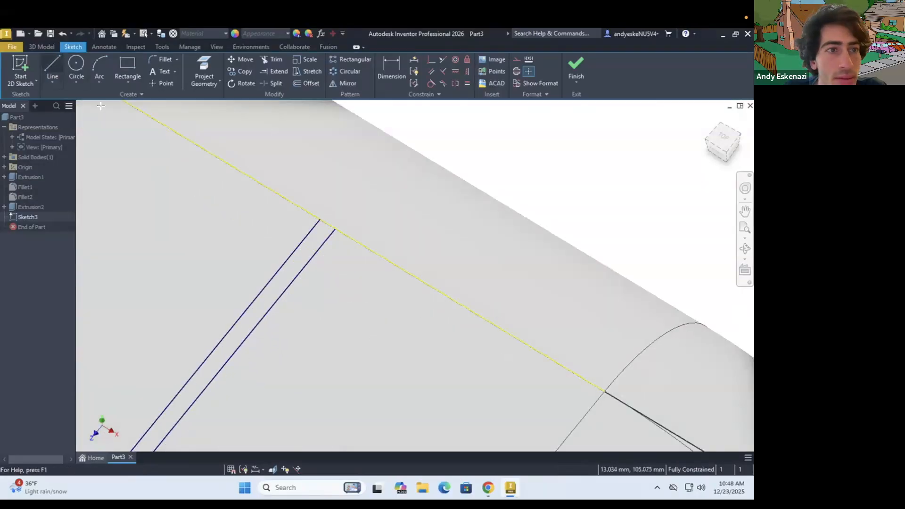
Close the strip with a short line along the back edge and turn the projected groove edge back into regular geometry.
key("l")
left_click(334, 227)
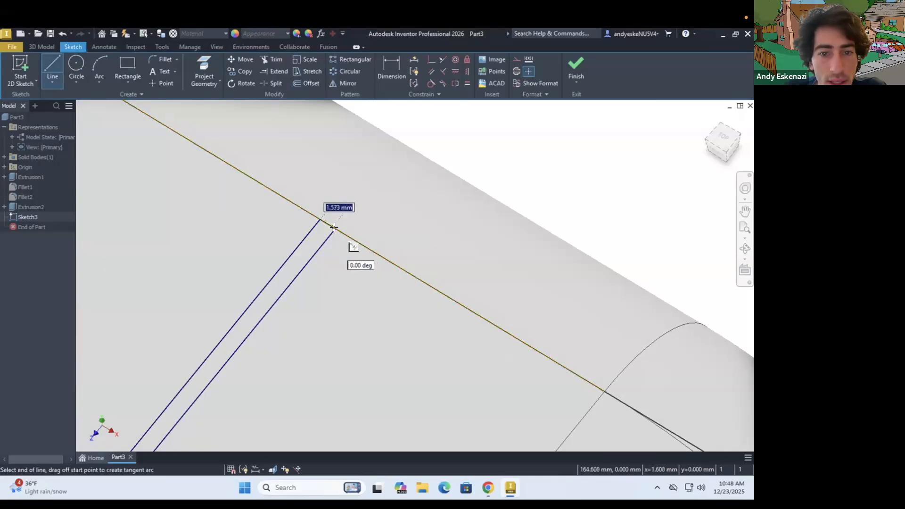
left_click(336, 228)
key("Escape")
scroll(352, 193, "down", 5)
scroll(285, 284, "up", 7)
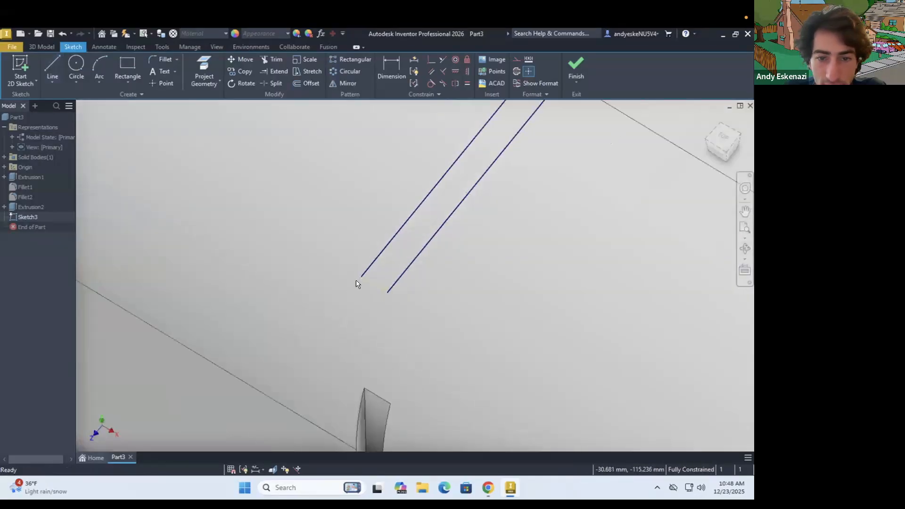
right_click(370, 284)
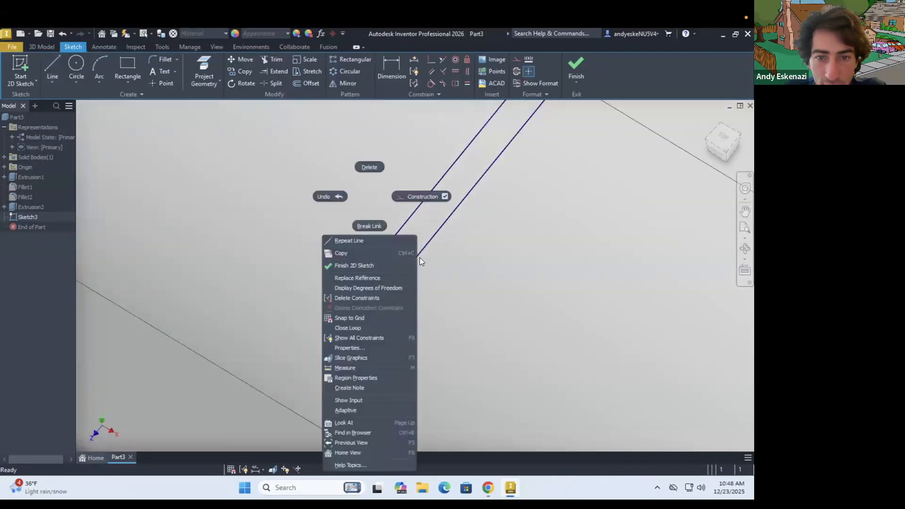
left_click(425, 209)
Extrude the narrow strip as a cut 1 mm deep into the top face.
scroll(335, 391, "down", 6)
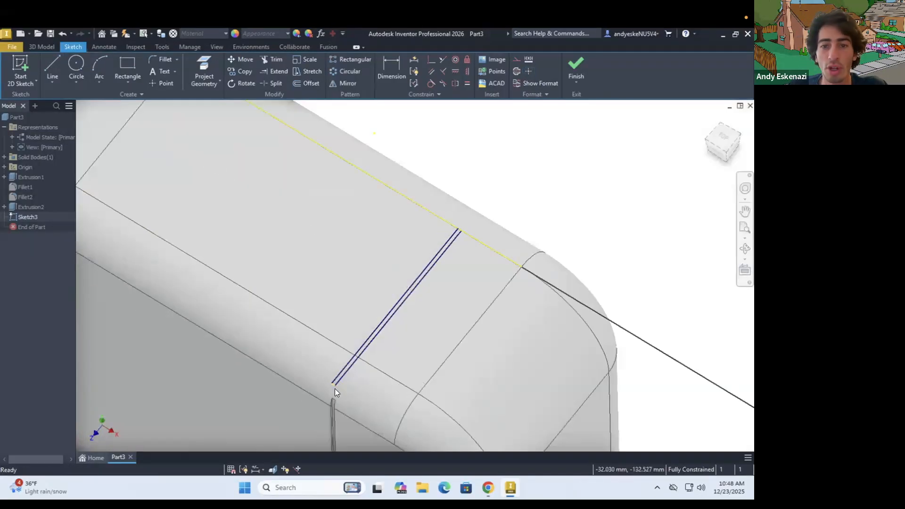
left_click(34, 46)
left_click(50, 65)
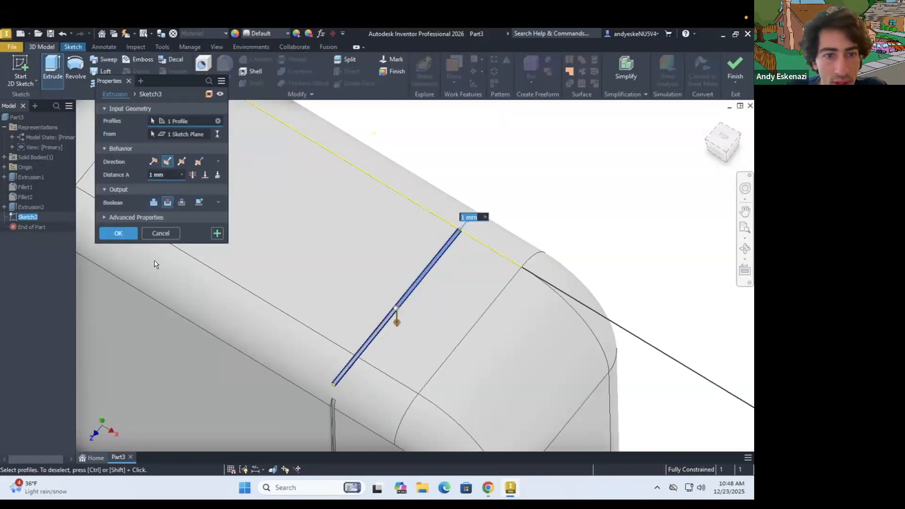
left_click(118, 233)
Examine the gap between the top and front grooves across the rounded front edge.
scroll(363, 353, "down", 3)
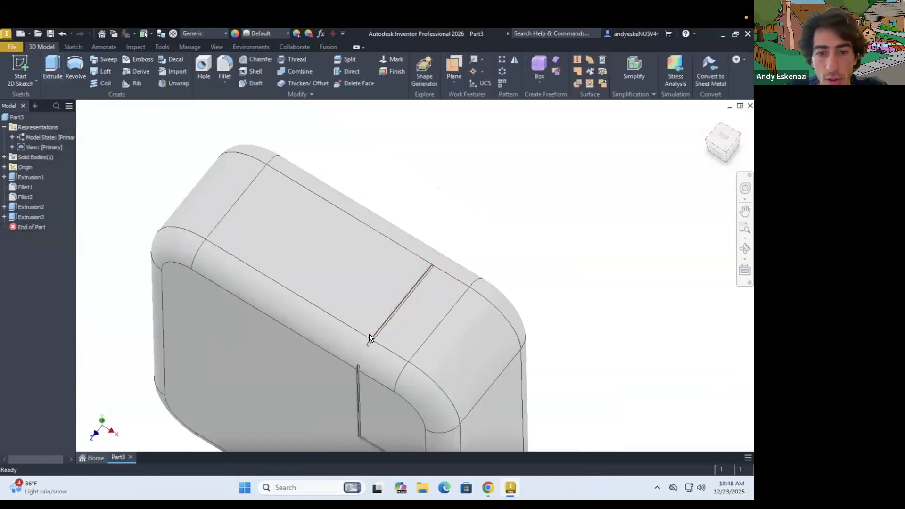
scroll(363, 353, "up", 8)
mouse_move(363, 350)
middle_mouse_down("shift")
mouse_move(360, 330)
mouse_move(364, 342)
middle_mouse_up("shift")
scroll(363, 342, "down", 5)
scroll(355, 250, "up", 5)
scroll(305, 294, "down", 4)
middle_click_drag(323, 275, 362, 299, "shift")
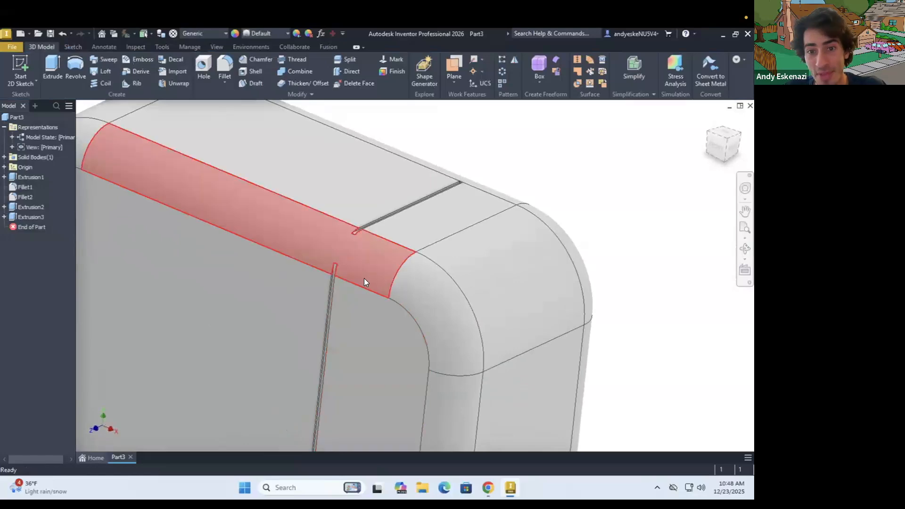
scroll(364, 278, "down", 3)
scroll(352, 277, "up", 2)
scroll(363, 320, "down", 2)
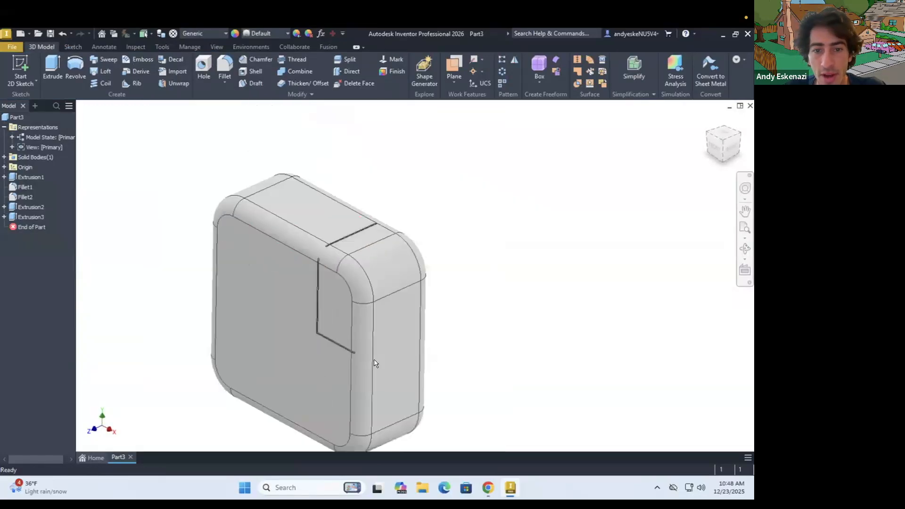
Start a sketch on the block's right side face and project the end edge of the front face's horizontal groove.
scroll(374, 363, "up", 4)
scroll(374, 363, "up", 2)
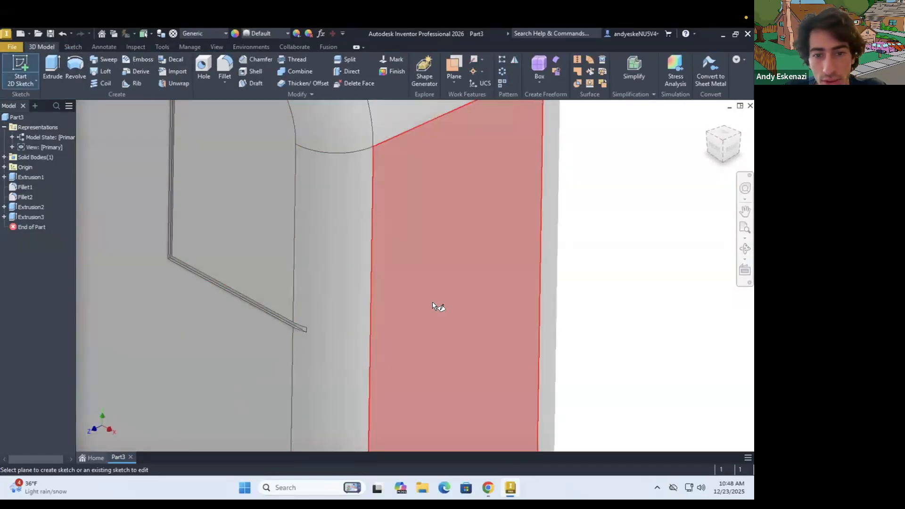
left_click(432, 302)
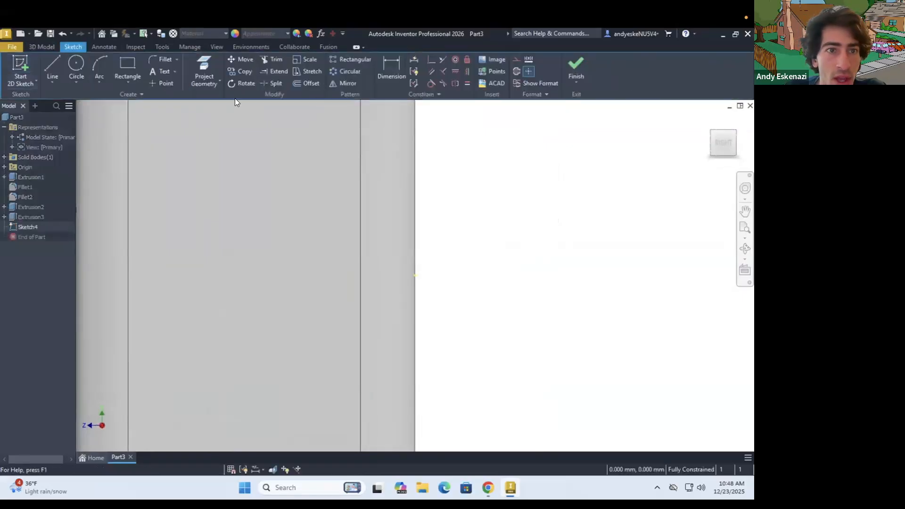
left_click(204, 70)
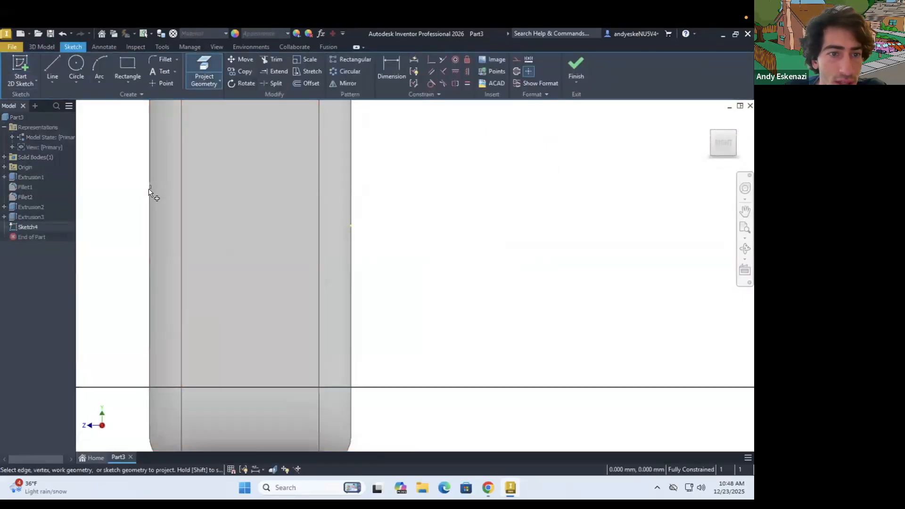
left_click(175, 163)
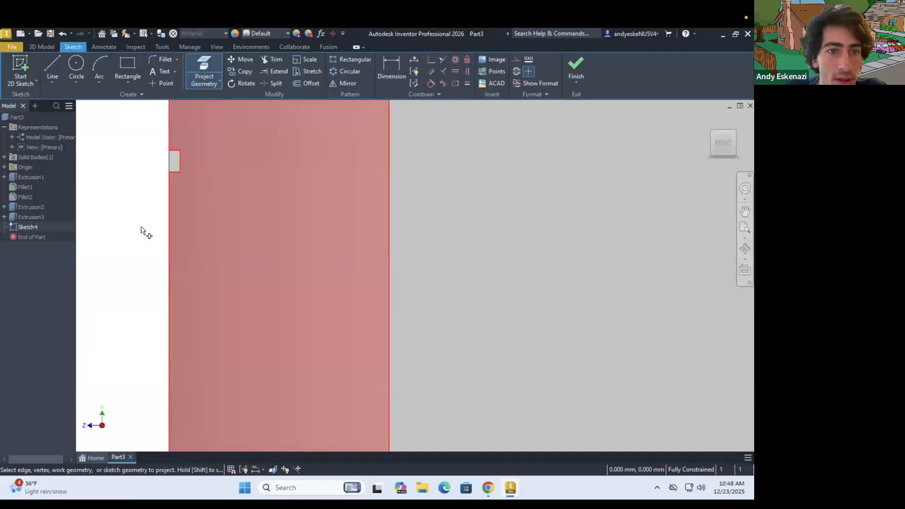
scroll(141, 231, "down", 3)
key("Escape")
Draw two parallel lines across the side face from the projected groove edge's endpoints to the face's straight back edge.
scroll(123, 218, "down", 2)
middle_click_drag(129, 216, 362, 263, "shift")
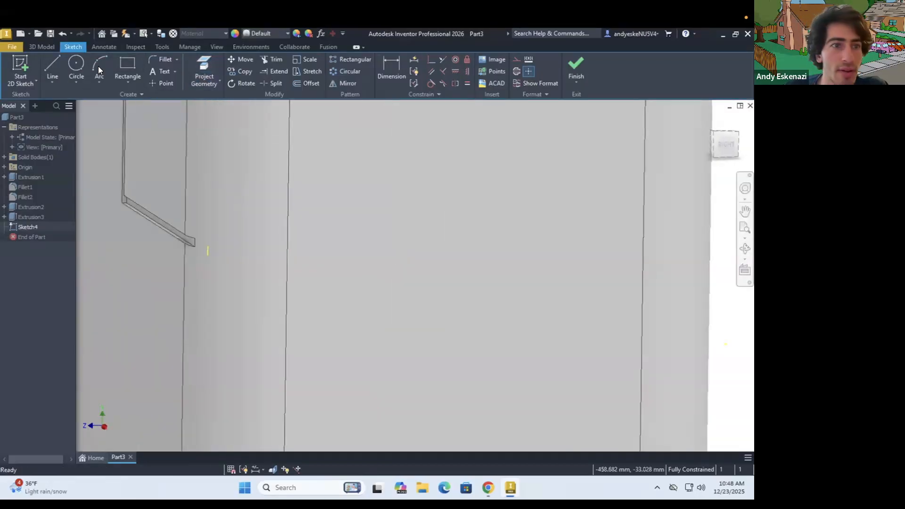
left_click(51, 65)
left_click(207, 250)
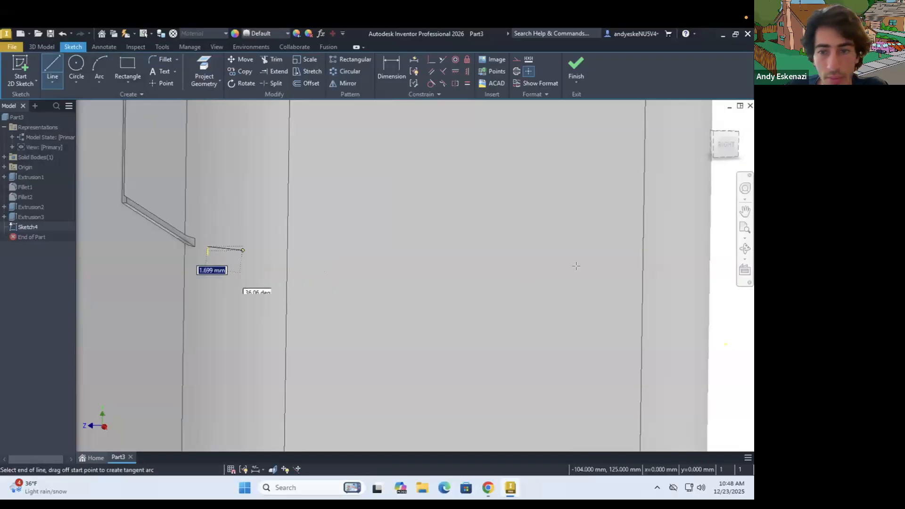
left_click(644, 240)
key("Escape")
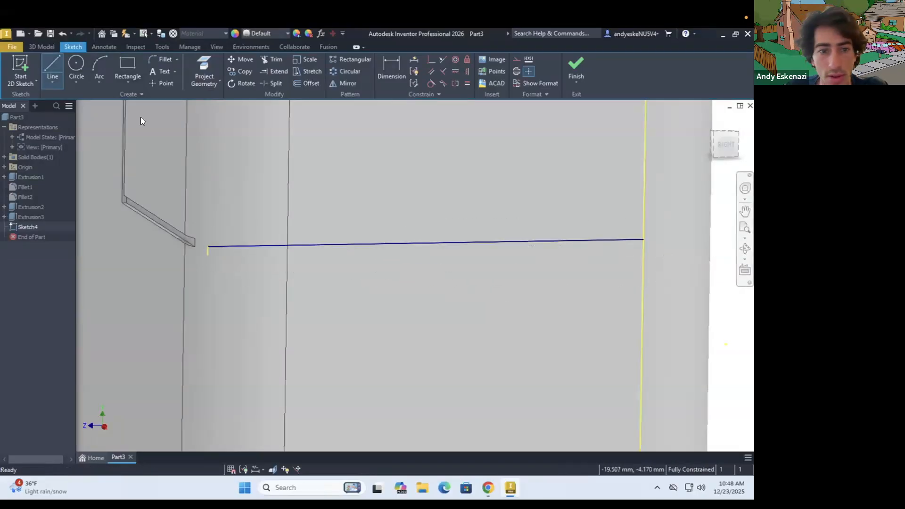
left_click(50, 64)
left_click(203, 255)
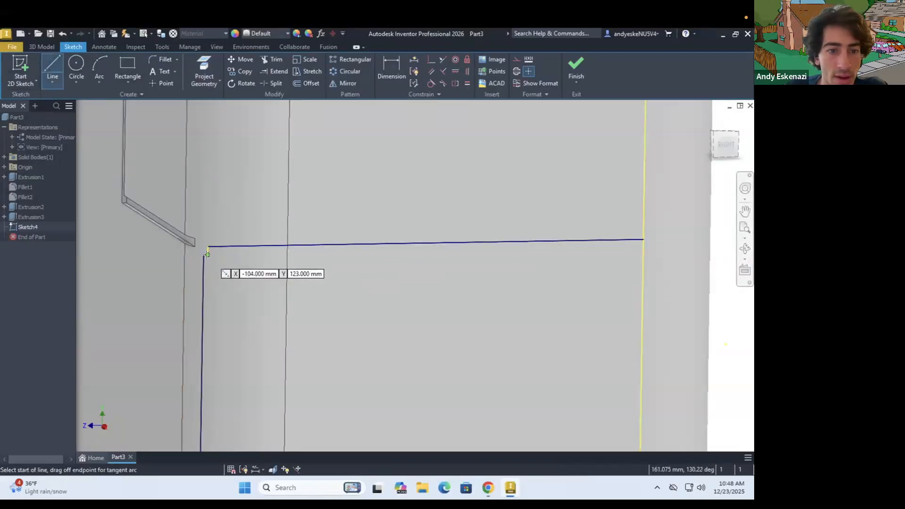
left_click(643, 247)
key("Escape")
scroll(222, 282, "down", 4)
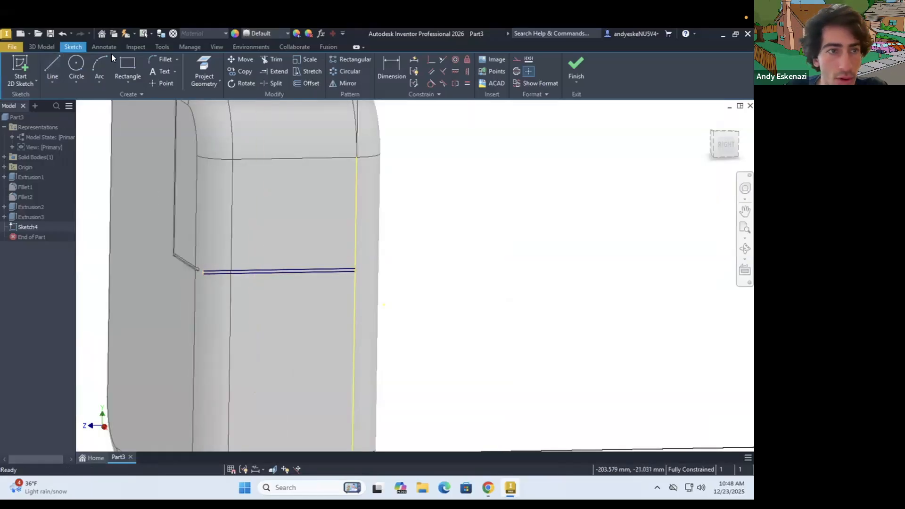
Close the side face's narrow strip with a short line along the back edge, joining the ends of the two lines.
left_click(53, 66)
scroll(333, 271, "up", 8)
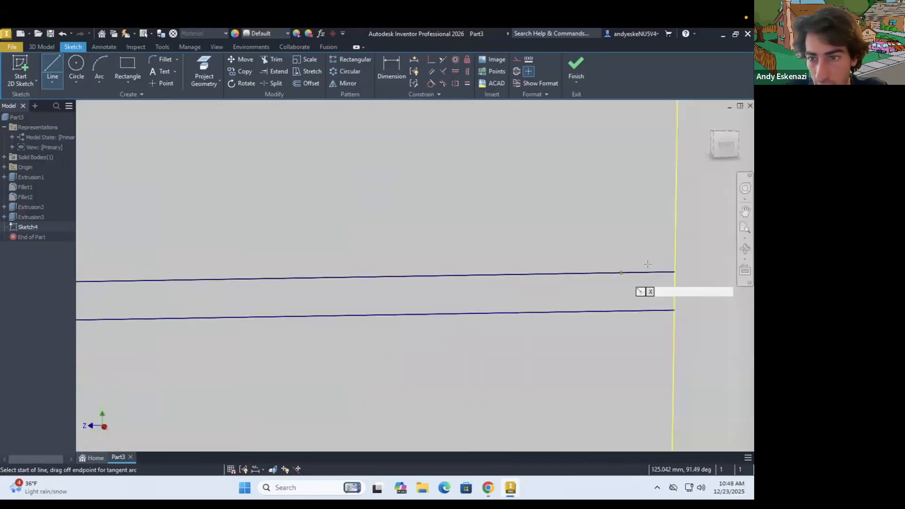
left_click(674, 272)
left_click(673, 312)
key("Escape")
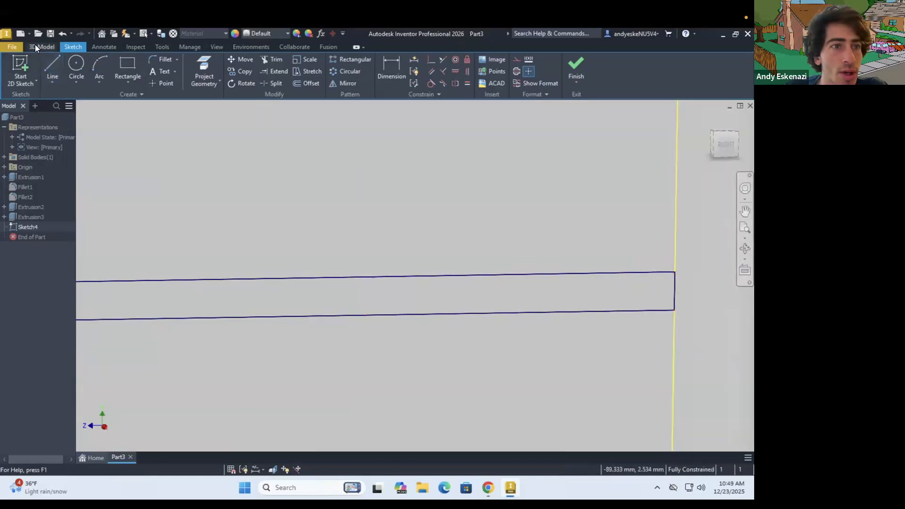
Extrude the closed strip as a cut 1 mm deep into the side face.
left_click(35, 44)
left_click(52, 66)
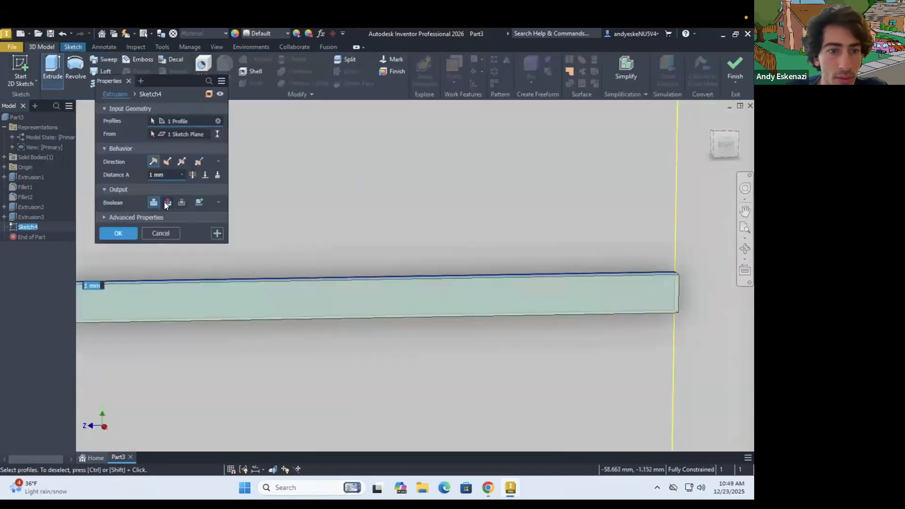
left_click(166, 202)
left_click(124, 233)
Start a sketch on the inner side wall of the front face's vertical groove.
scroll(403, 326, "down", 5)
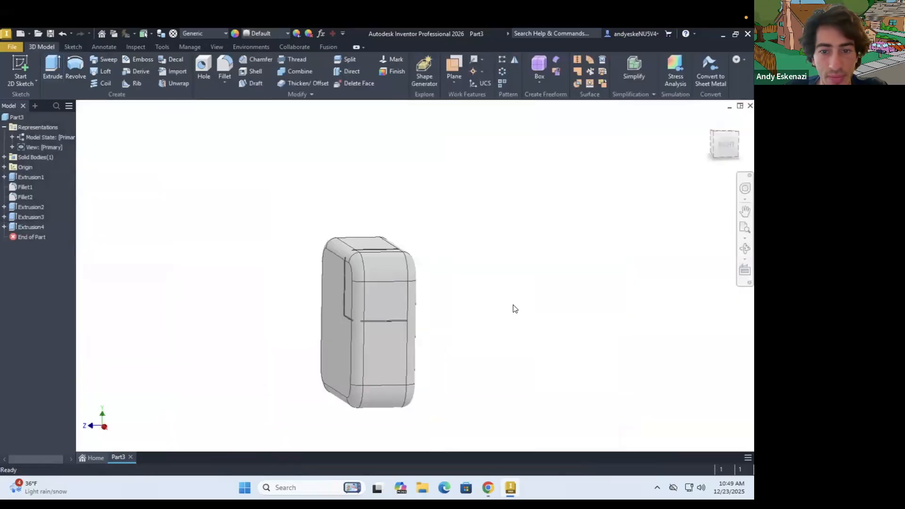
middle_click_drag(314, 252, 424, 198, "shift")
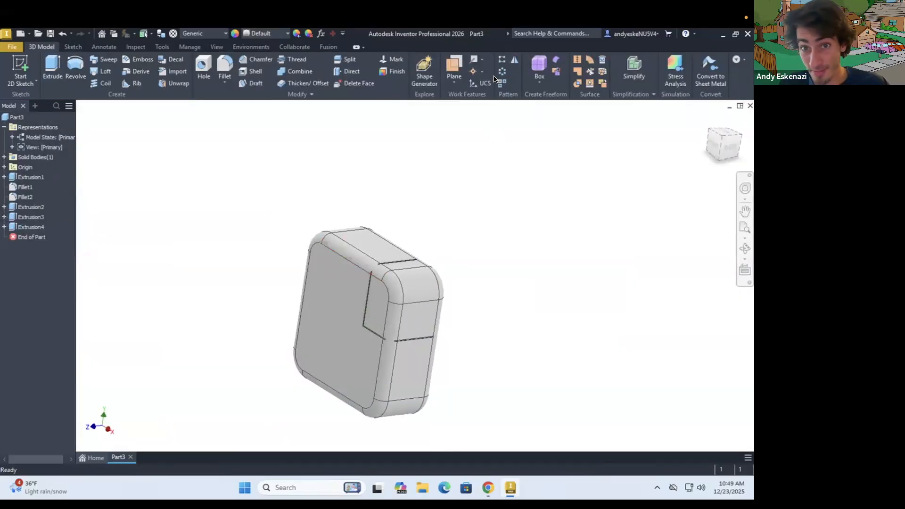
left_click(22, 63)
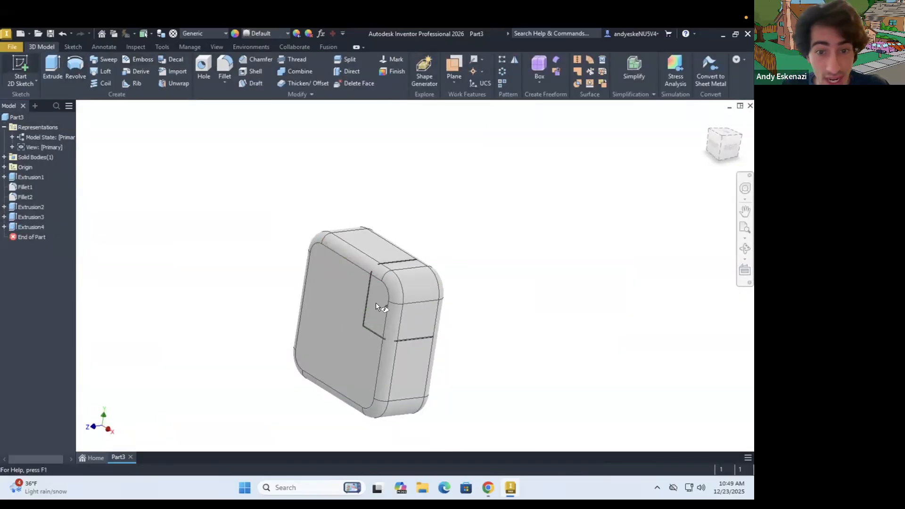
scroll(372, 274, "up", 8)
scroll(373, 251, "up", 3)
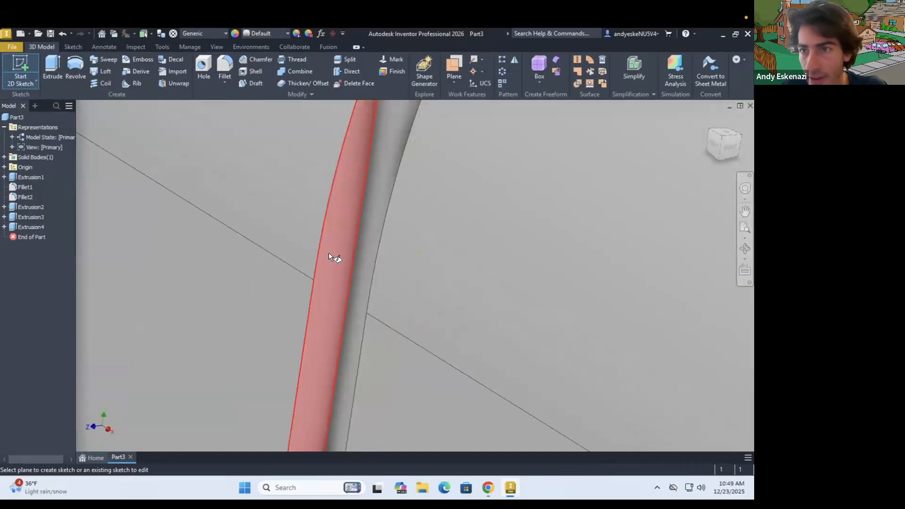
left_click(328, 253)
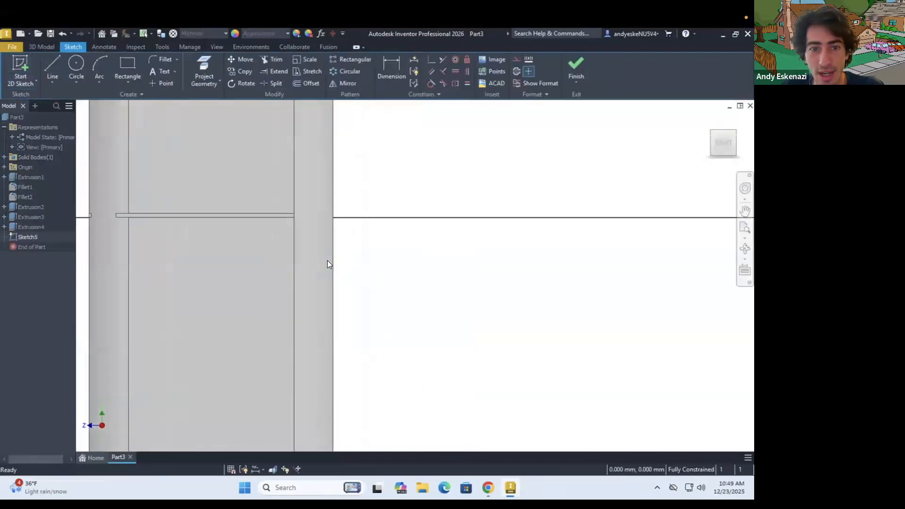
Project the curved corner edge of the front top fillet into the sketch, as an arc between the front and top grooves.
scroll(327, 260, "down", 8)
middle_click_drag(314, 260, 322, 228, "shift")
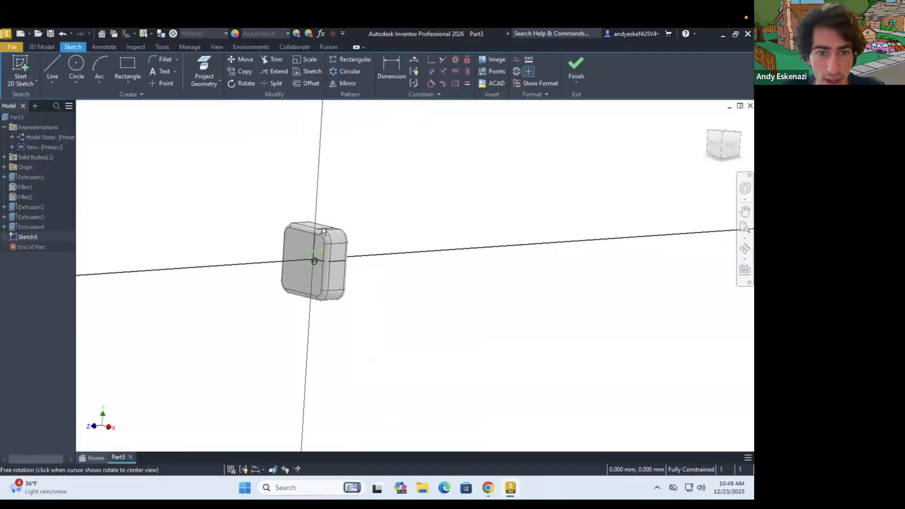
scroll(295, 276, "up", 5)
scroll(315, 249, "up", 5)
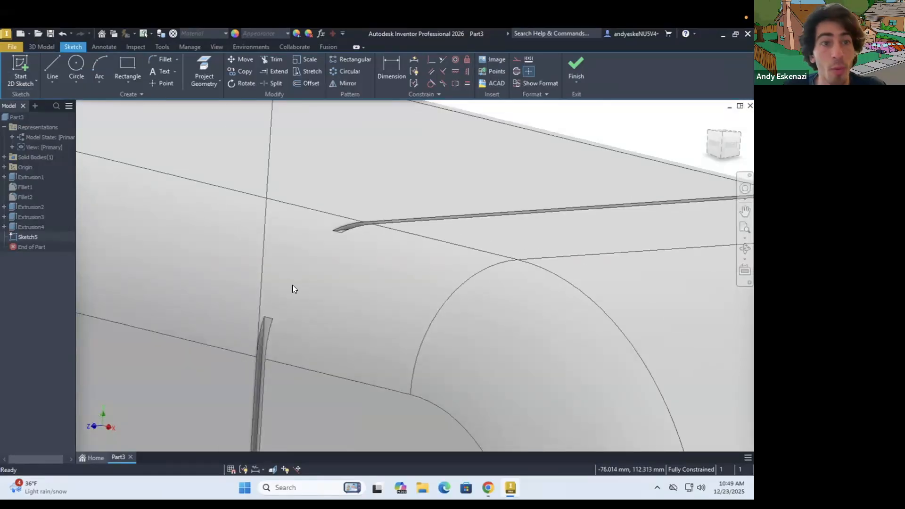
left_click(99, 82)
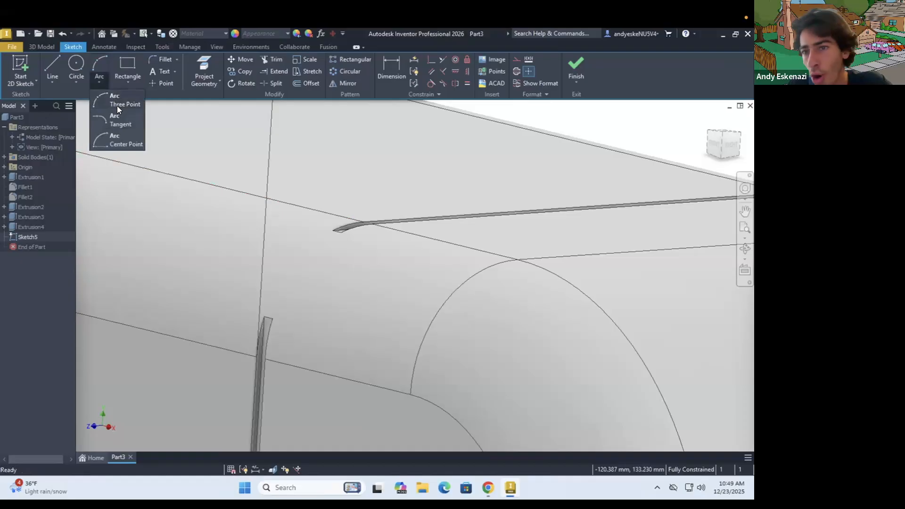
left_click(207, 61)
left_click(467, 283)
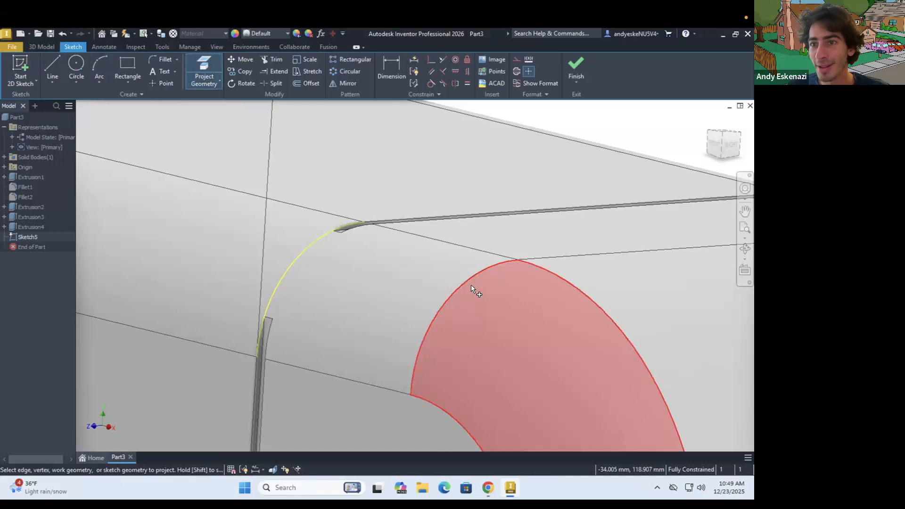
key("Escape")
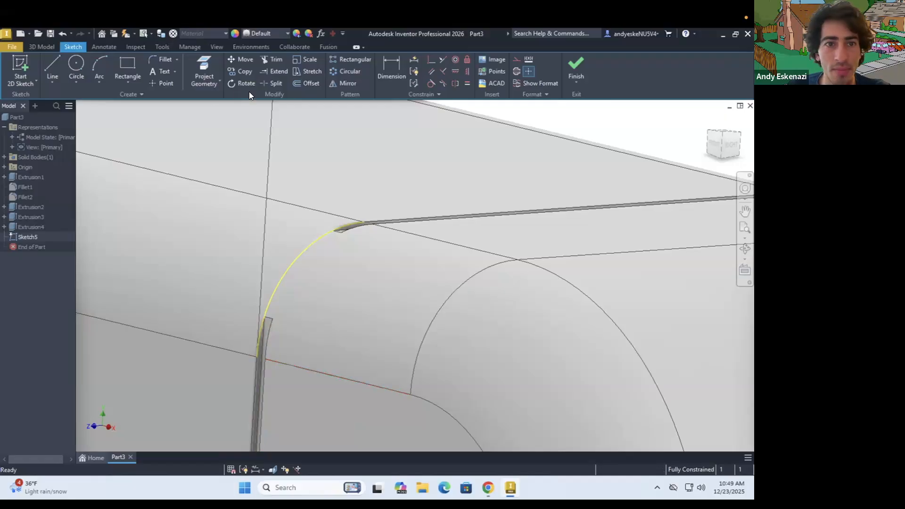
Offset the projected arc inward by about 0.5 mm.
left_click(311, 85)
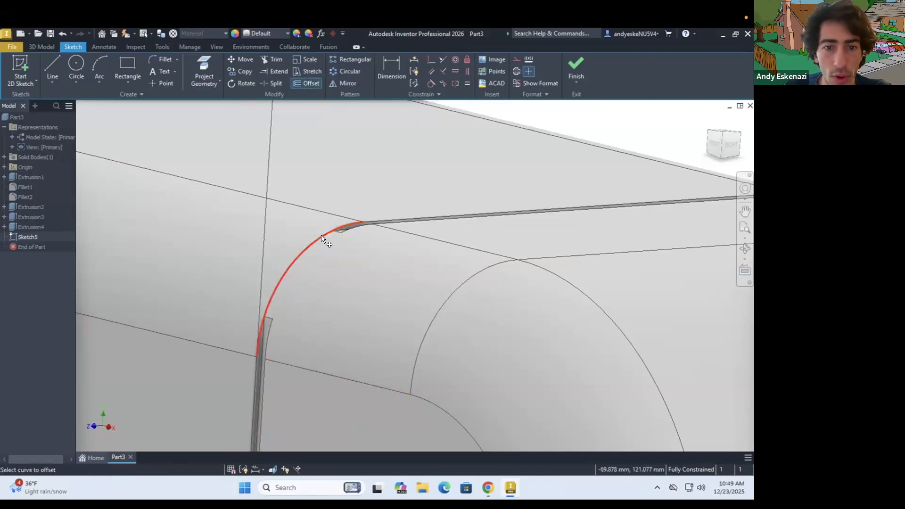
right_click(304, 254)
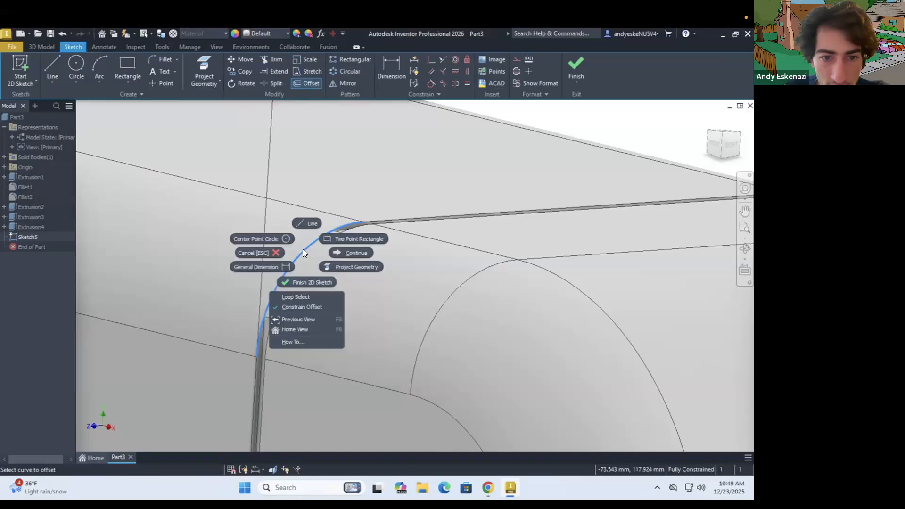
left_click(316, 258)
left_click(298, 258)
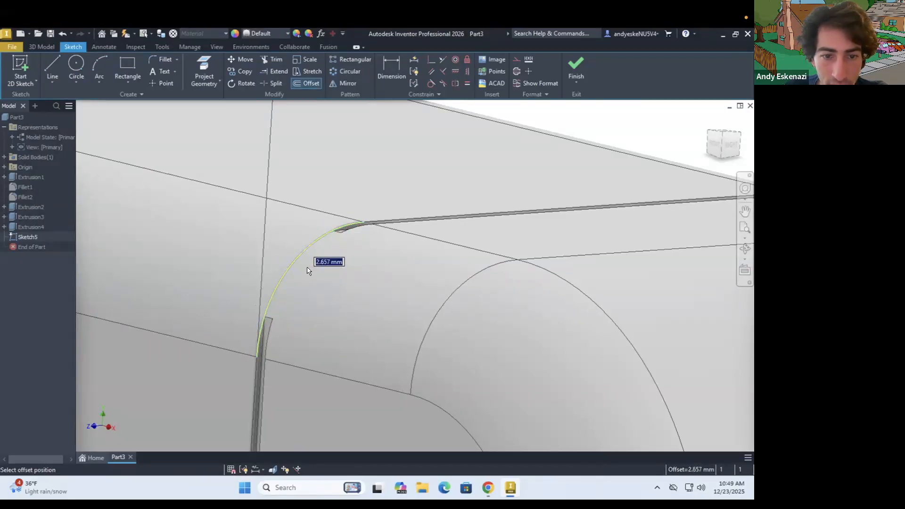
scroll(267, 316, "up", 4)
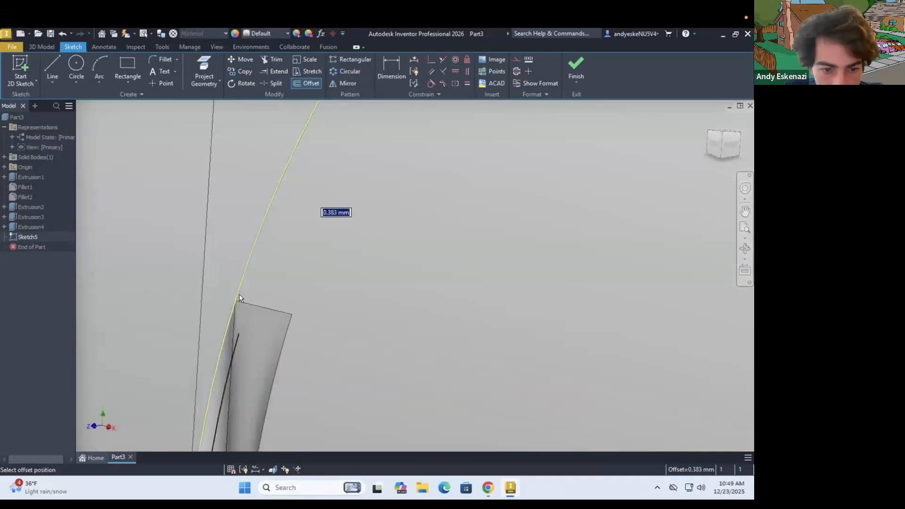
scroll(234, 306, "down", 3)
scroll(228, 337, "up", 4)
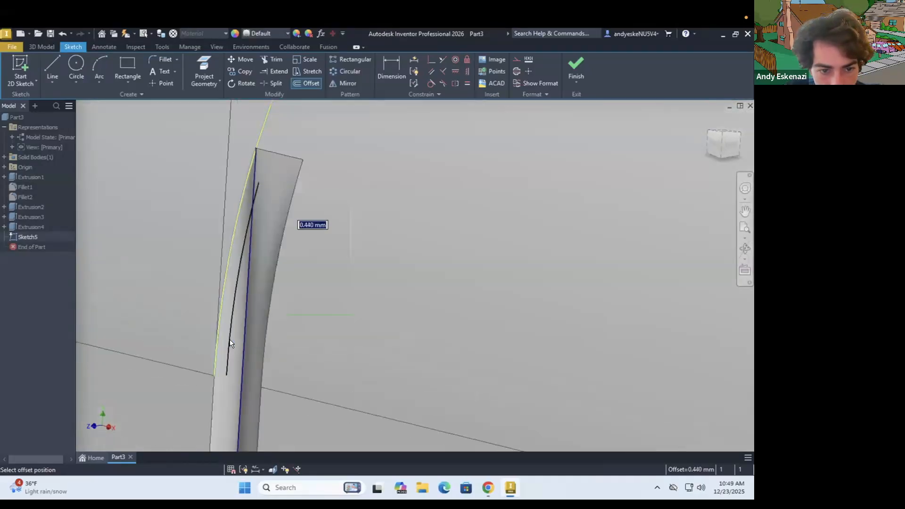
left_click(231, 340)
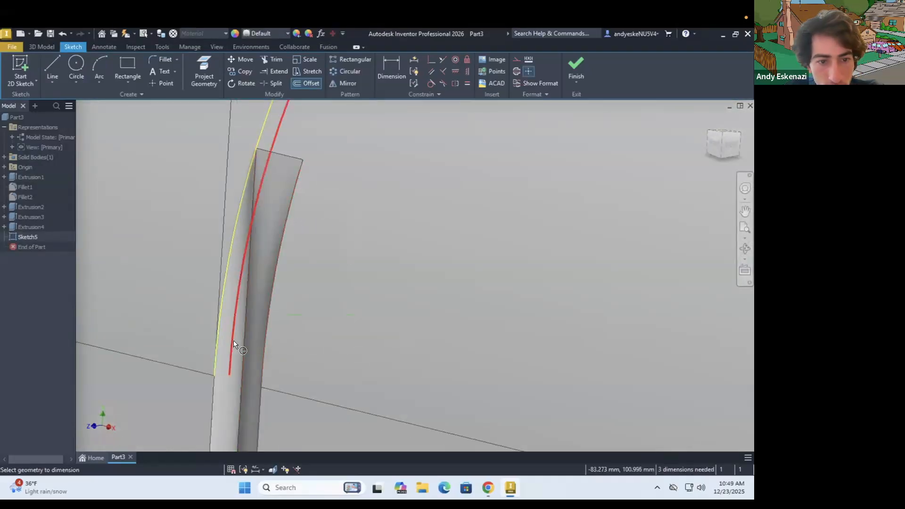
Dimension the offset arc's radius and set it to 19 mm.
left_click(213, 337)
left_click(193, 338)
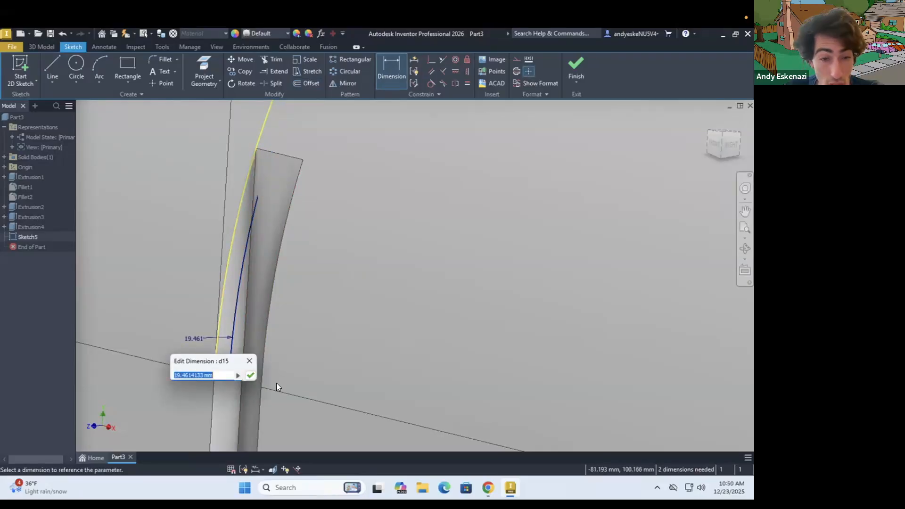
type("20")
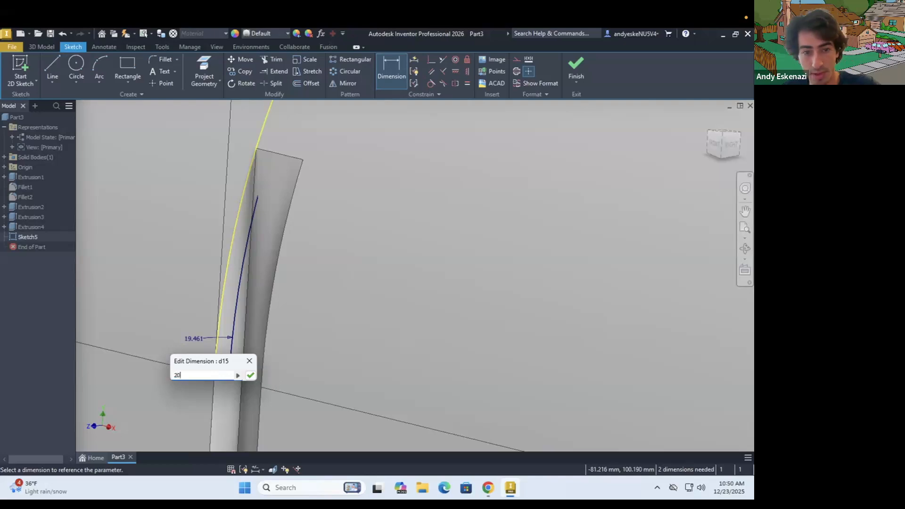
key("Return")
key("ctrl+z")
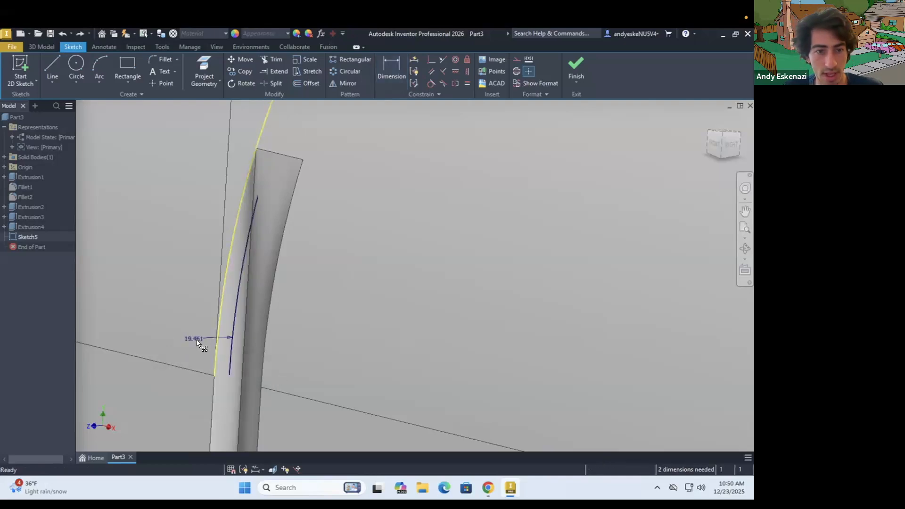
left_click(194, 339)
type("19")
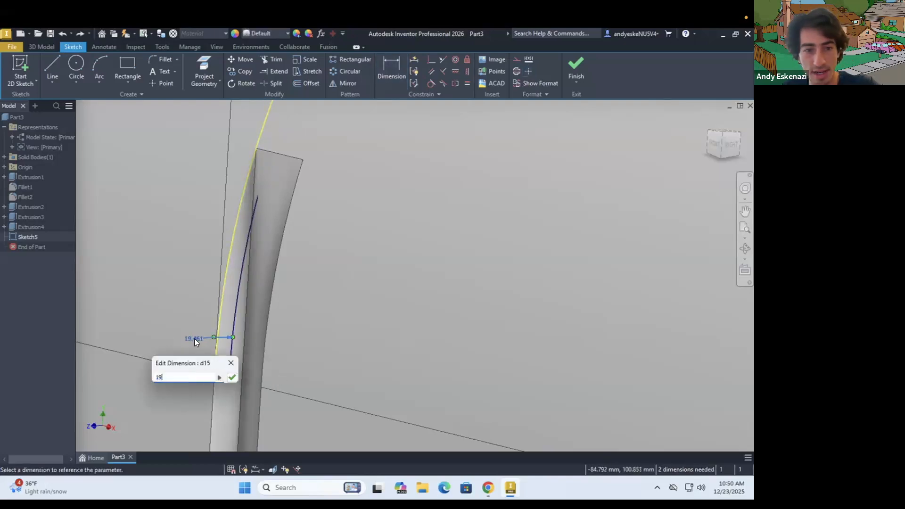
key("Return")
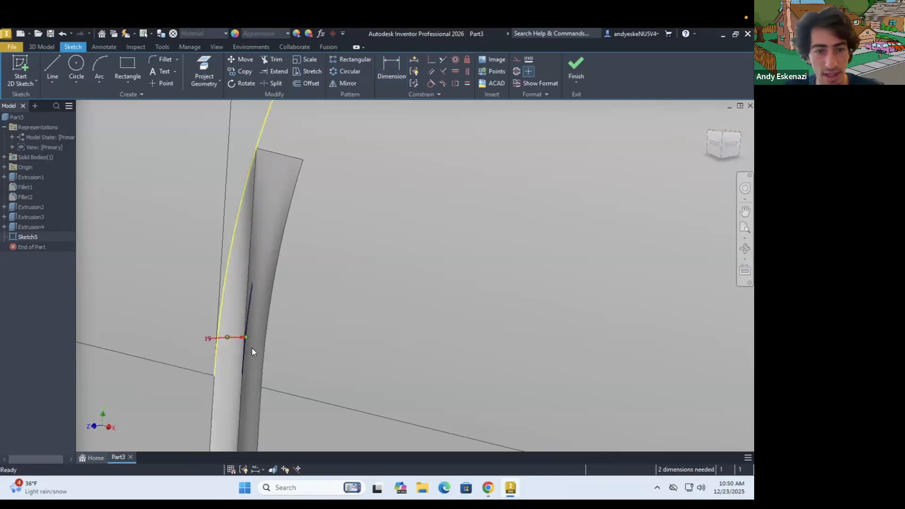
Close both ends of the curved band with 1 mm lines joining the projected arc to the offset arc.
left_click(215, 376)
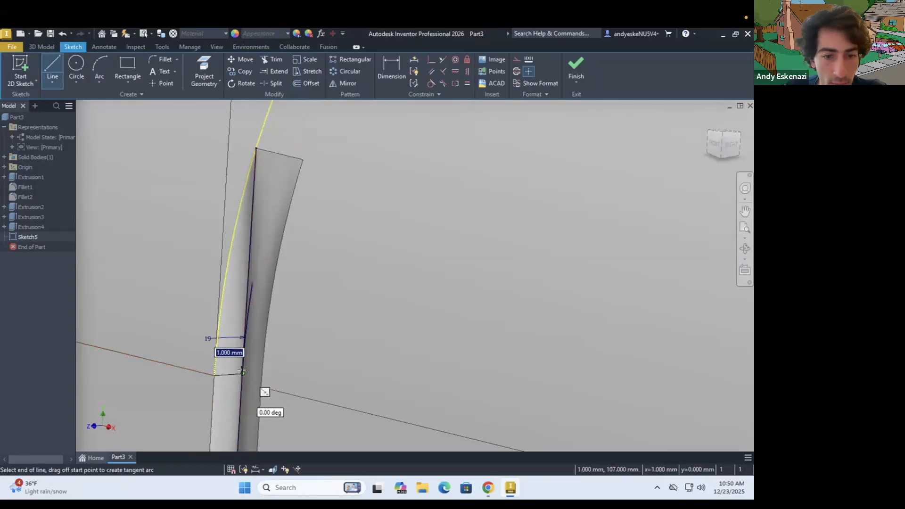
left_click(242, 374)
scroll(245, 396, "up", 6)
scroll(316, 304, "down", 2)
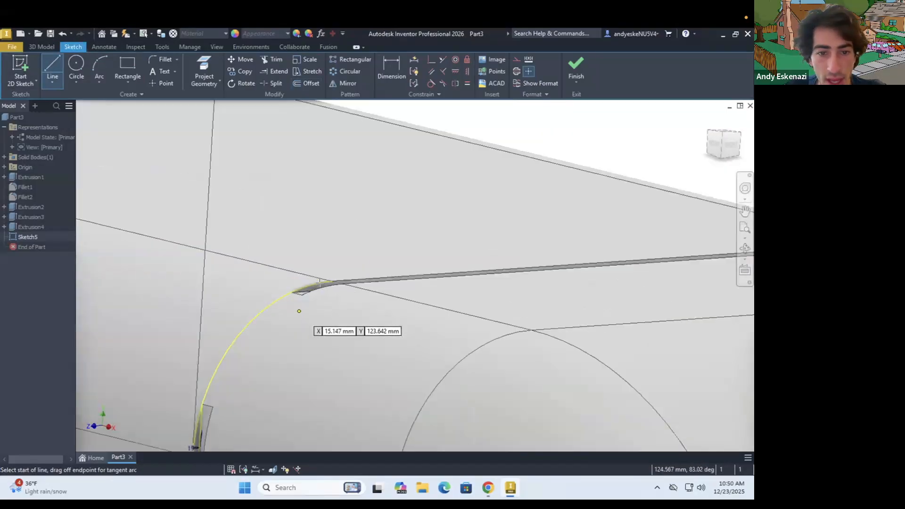
scroll(346, 269, "down", 3)
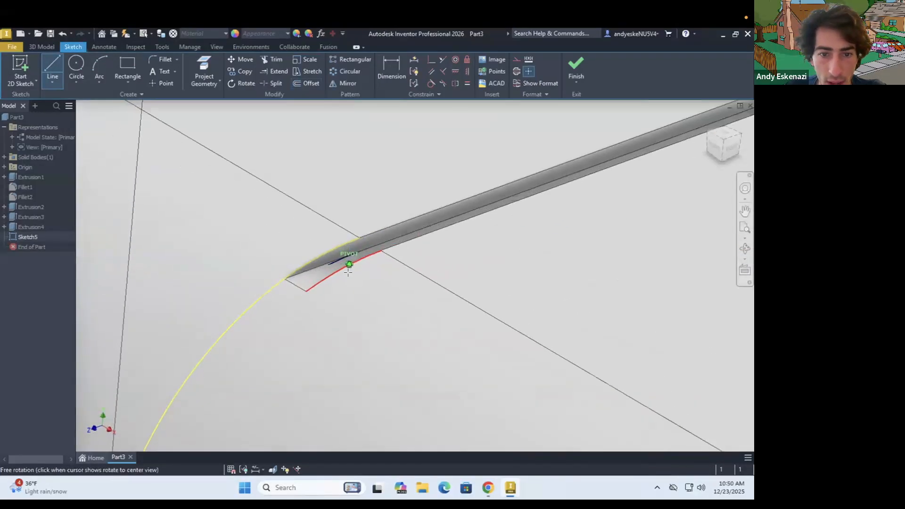
left_click(361, 245)
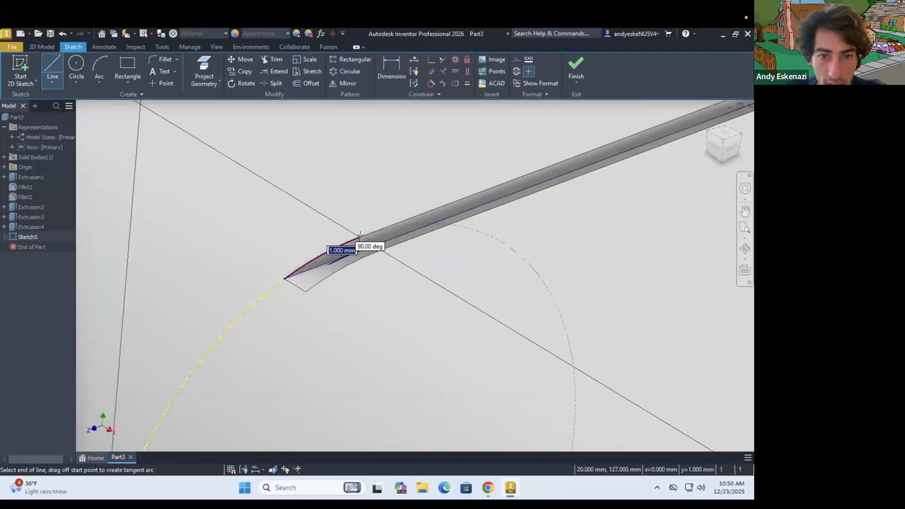
key("Return")
key("Escape")
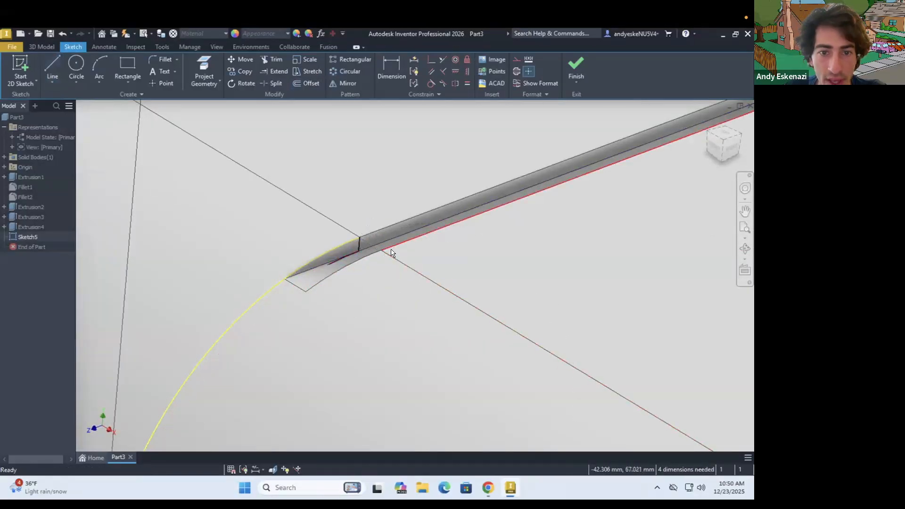
scroll(391, 253, "up", 3)
scroll(314, 347, "down", 2)
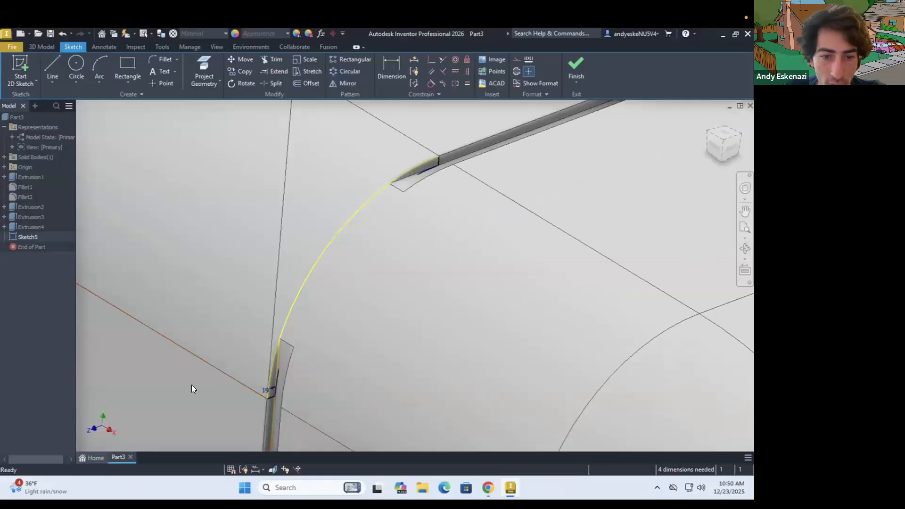
Extrude the closed curved band as a 2 mm cut, carrying the groove across the front top fillet.
left_click(34, 46)
left_click(52, 68)
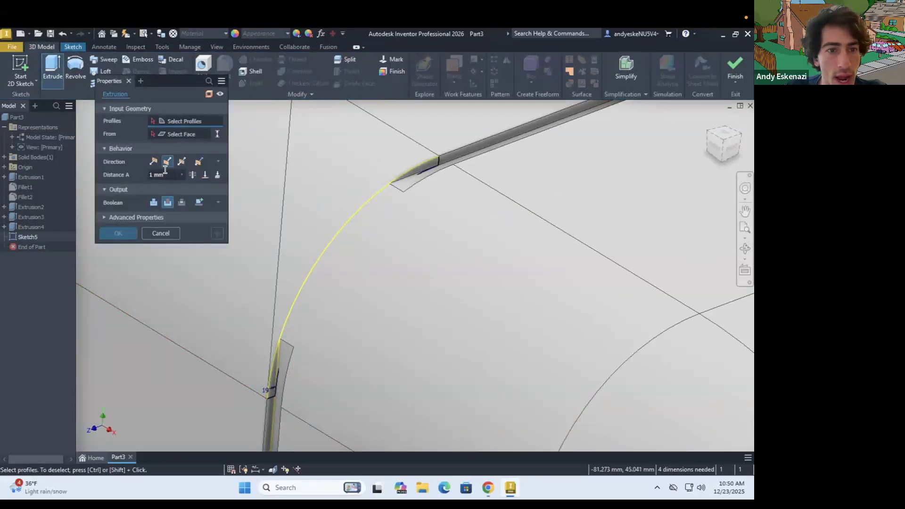
left_click(424, 164)
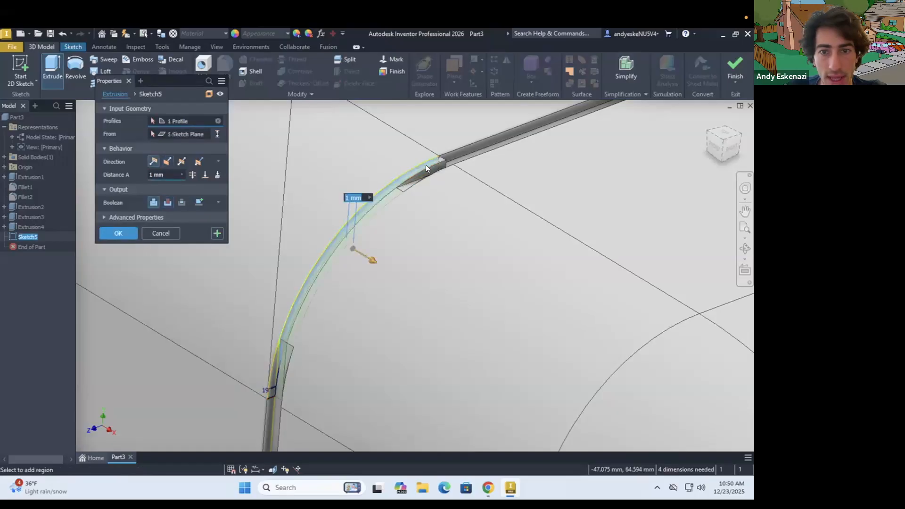
left_click(167, 202)
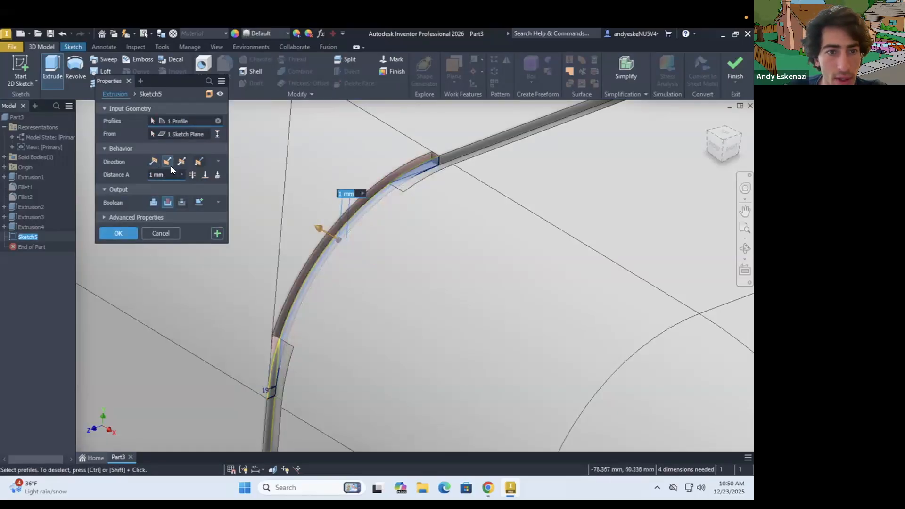
left_click(155, 160)
middle_click_drag(407, 237, 450, 240, "shift")
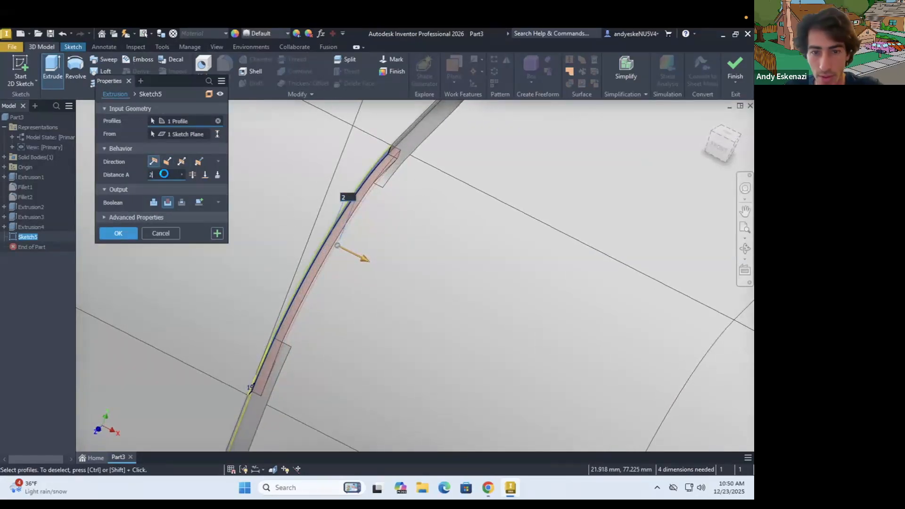
key("Return")
Start a new sketch on the lower wall of the horizontal groove in the front face.
scroll(433, 238, "down", 4)
middle_click_drag(384, 261, 473, 430, "shift")
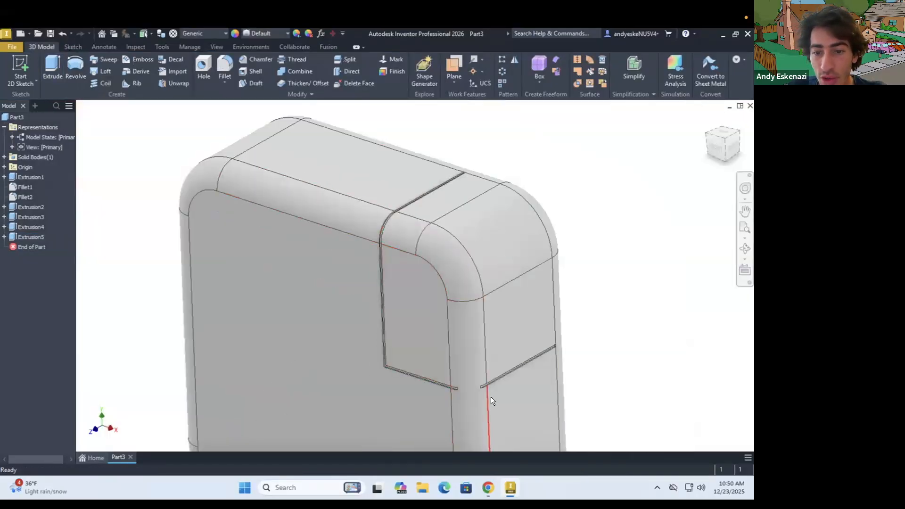
scroll(329, 364, "up", 6)
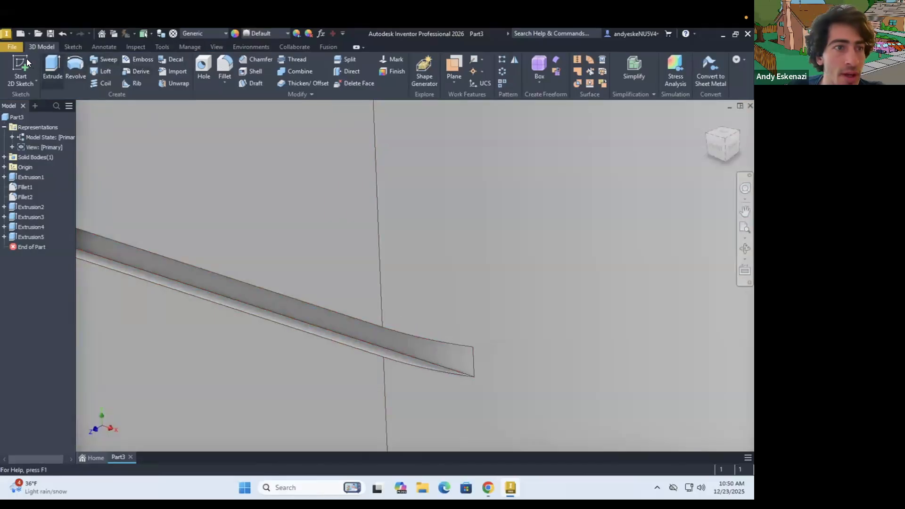
left_click(391, 354)
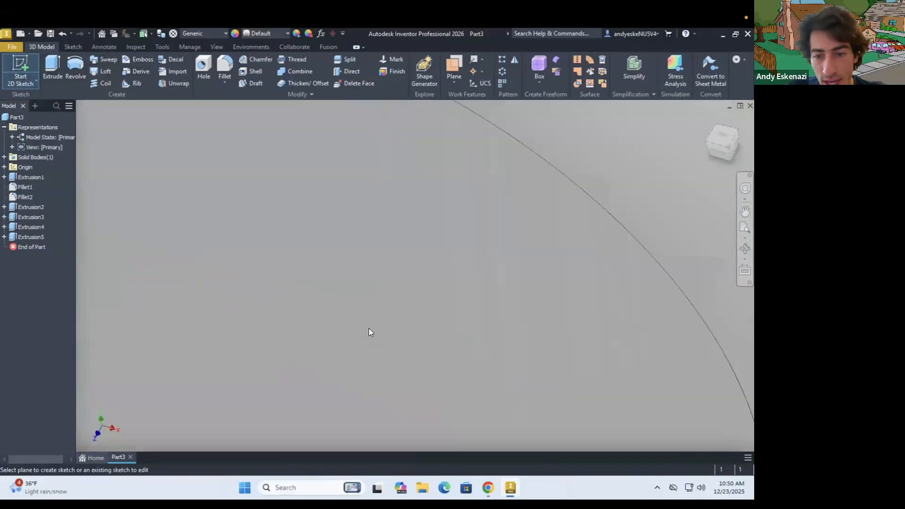
scroll(365, 326, "down", 8)
middle_click_drag(386, 344, 373, 355, "shift")
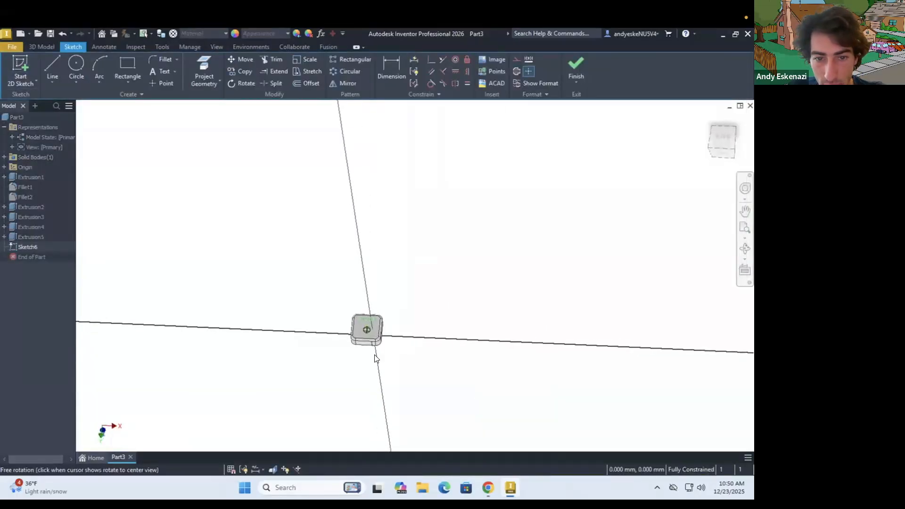
scroll(374, 349, "up", 3)
scroll(434, 218, "up", 6)
middle_click_drag(370, 243, 338, 269, "shift")
scroll(339, 273, "up", 5)
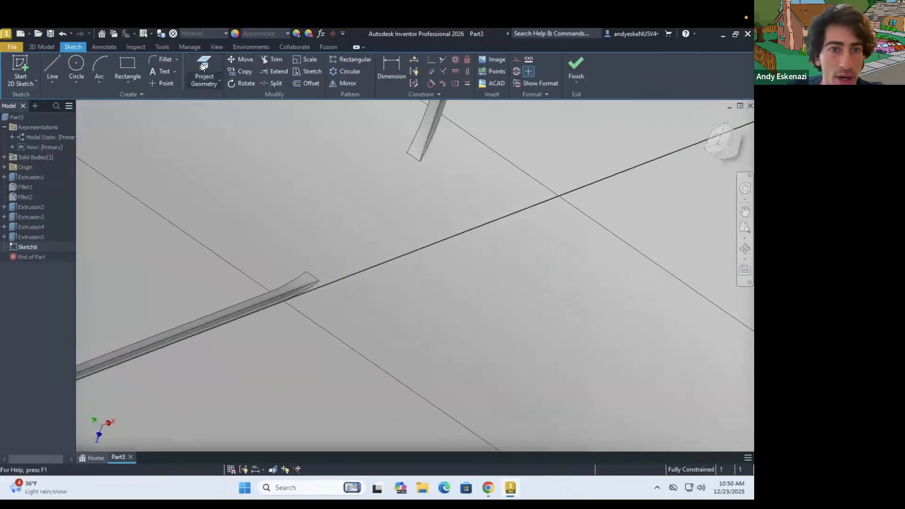
Project the vertical corner fillet's face into the sketch as an arc between the front and side grooves.
key("p")
scroll(369, 228, "down", 5)
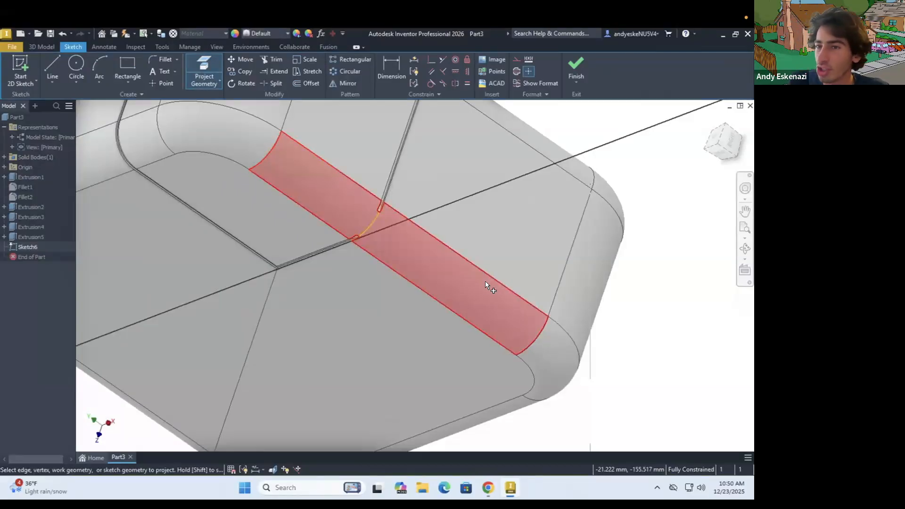
mouse_move(486, 285)
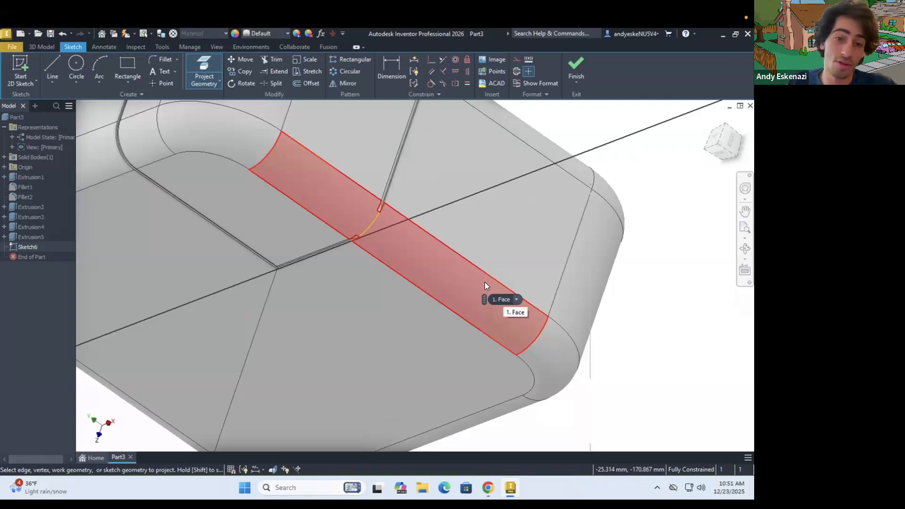
key("Escape")
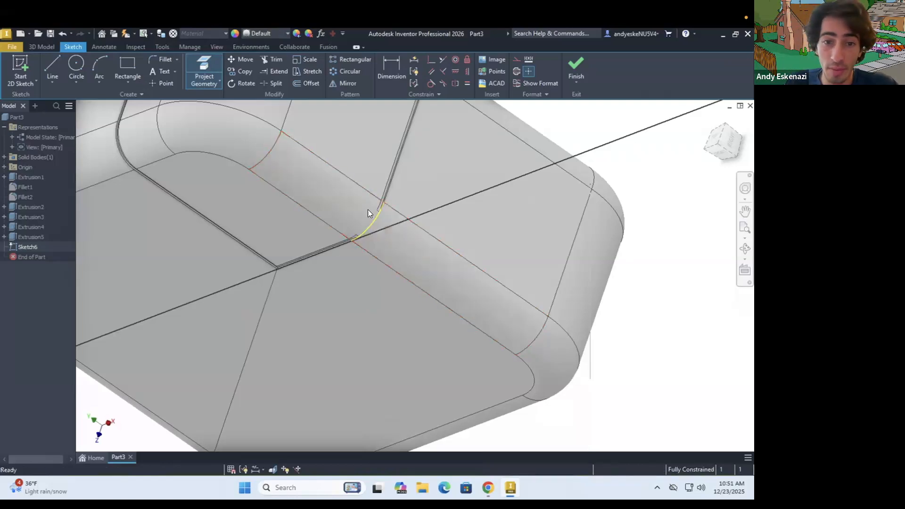
Offset the projected corner arc slightly inward, toward the inside of the body.
scroll(368, 212, "up", 5)
scroll(598, 279, "down", 4)
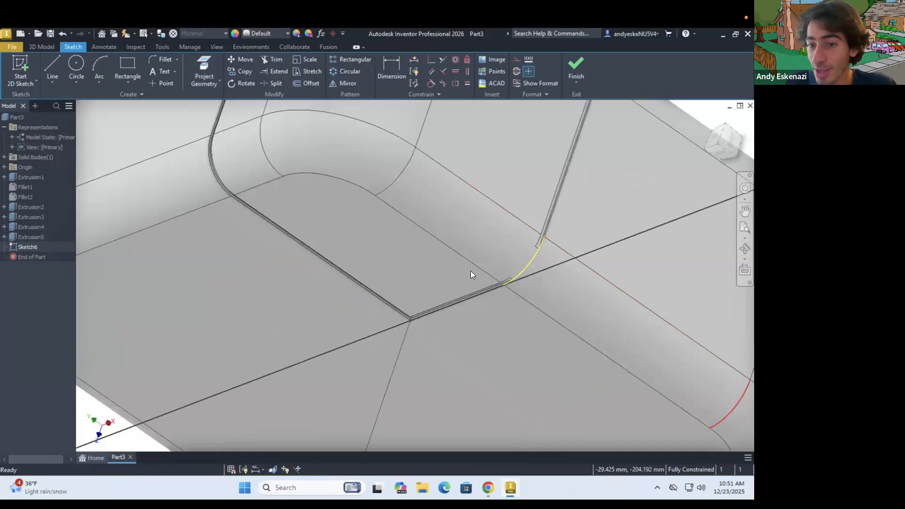
scroll(552, 249, "up", 2)
scroll(556, 238, "up", 3)
scroll(528, 241, "down", 2)
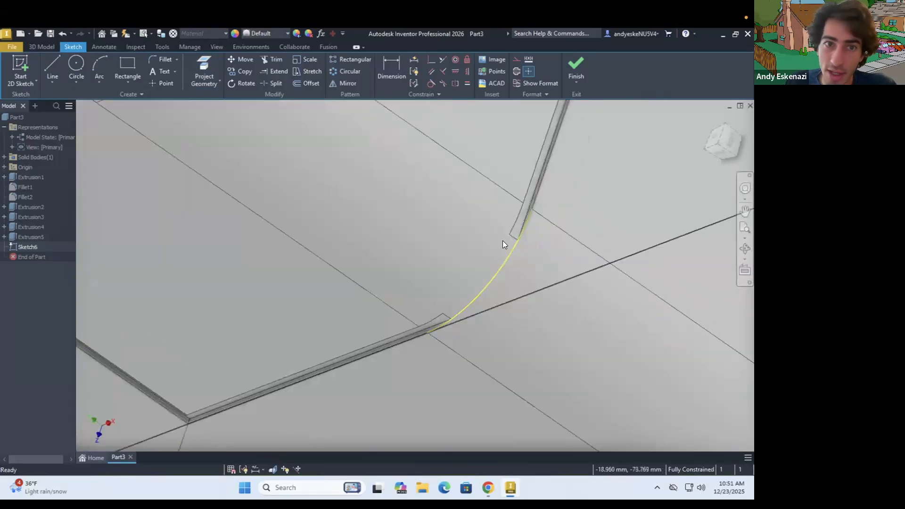
left_click(294, 82)
left_click(519, 241)
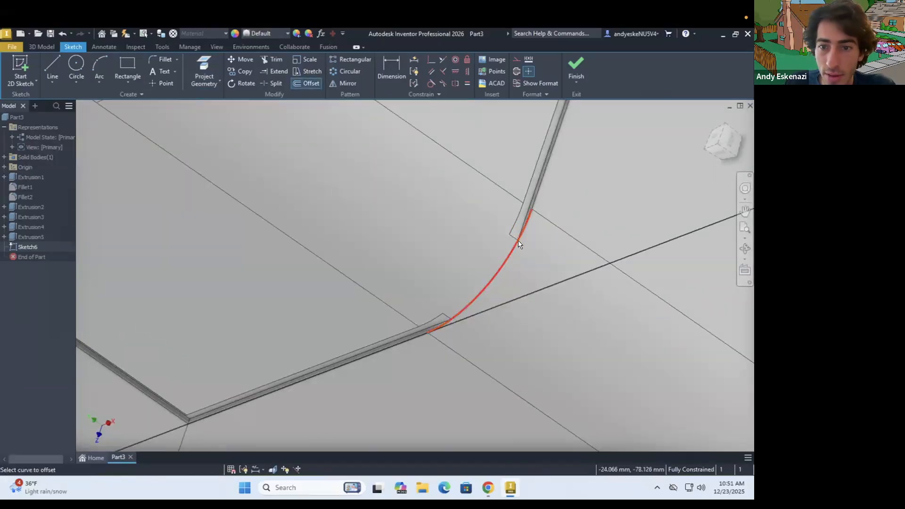
scroll(524, 221, "up", 3)
left_click(571, 214)
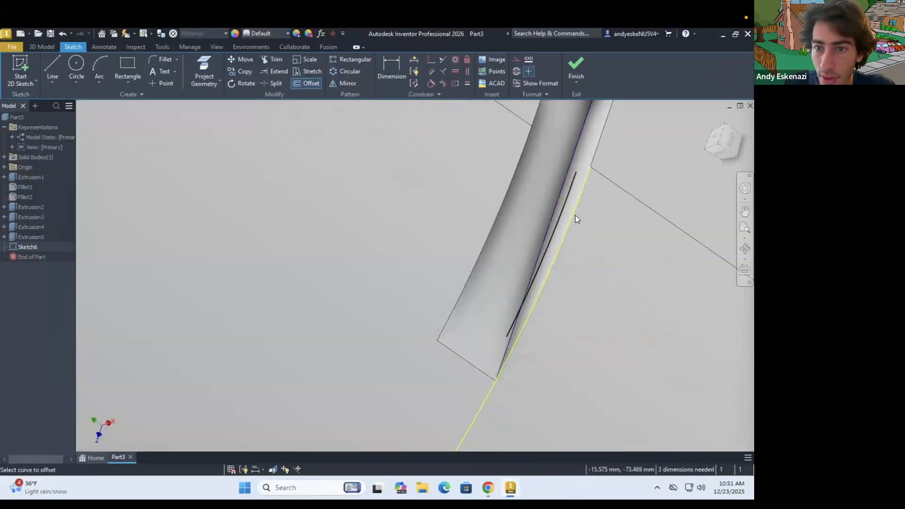
Dimension the gap between the projected arc and its offset copy and set it to 1 mm.
key("d")
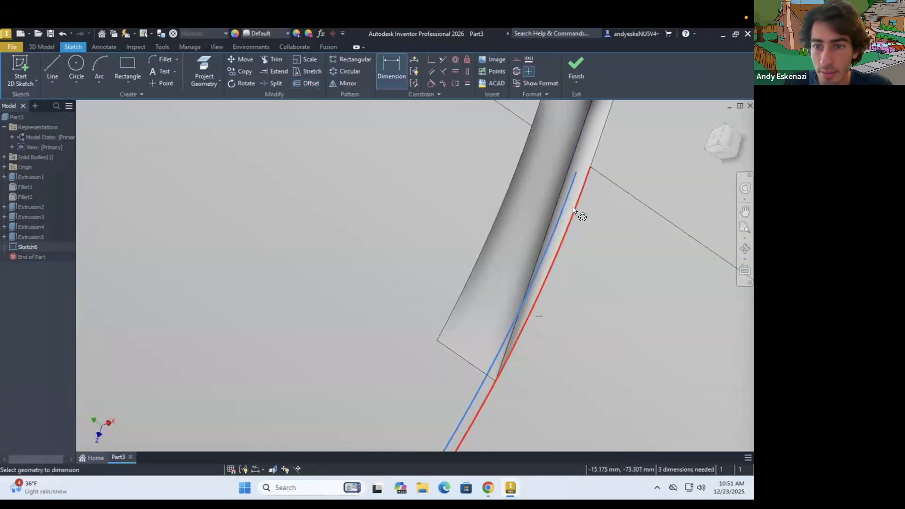
left_click(605, 210)
type("1")
key("Return")
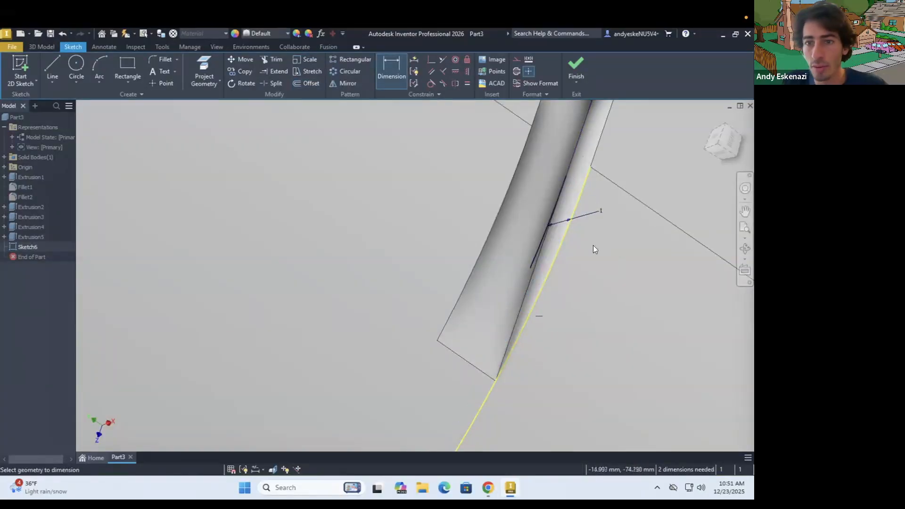
Draw short lines joining the offset arc to the projected arc at the side-groove and front-groove ends.
left_click(53, 64)
left_click(565, 175)
double_click(591, 167)
scroll(596, 142, "down", 5)
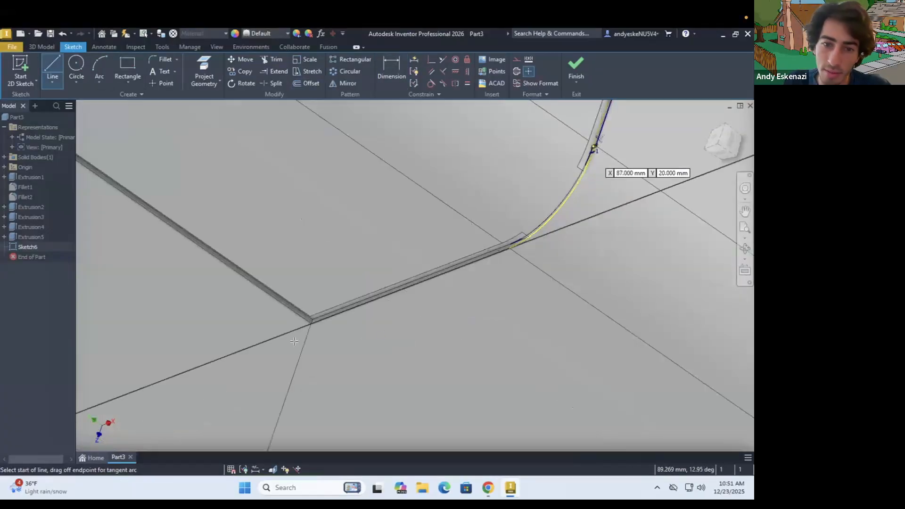
scroll(464, 227, "up", 4)
scroll(616, 280, "up", 2)
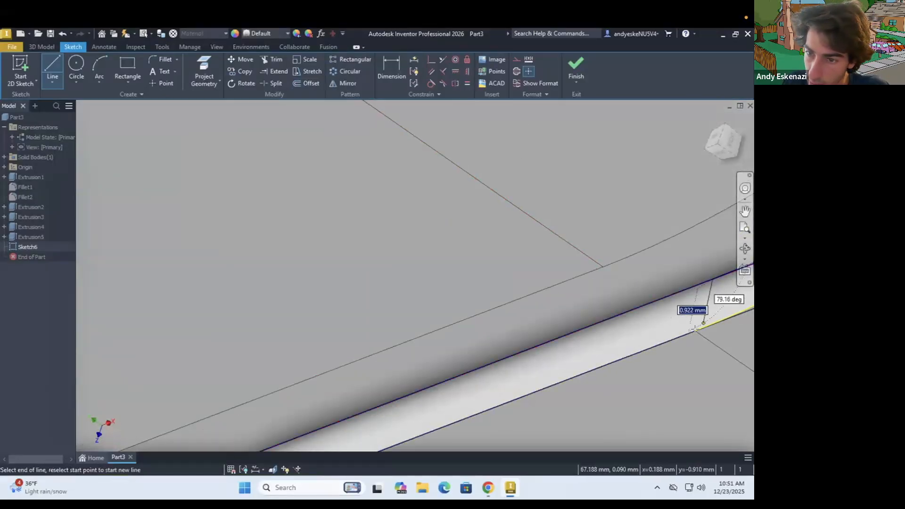
key("Escape")
scroll(577, 311, "down", 3)
scroll(576, 309, "down", 2)
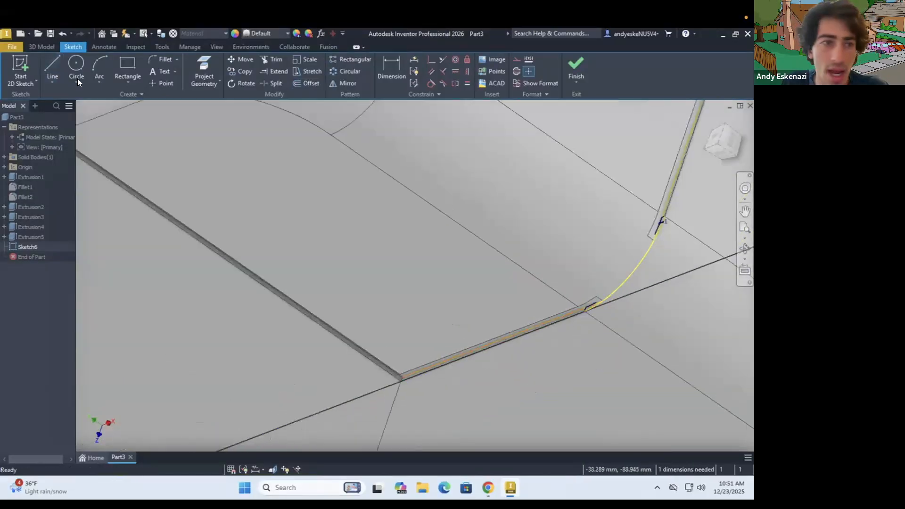
Extrude the narrow profile at the side-groove end of the arc by 2 mm in the default direction as a join.
left_click(41, 49)
left_click(52, 62)
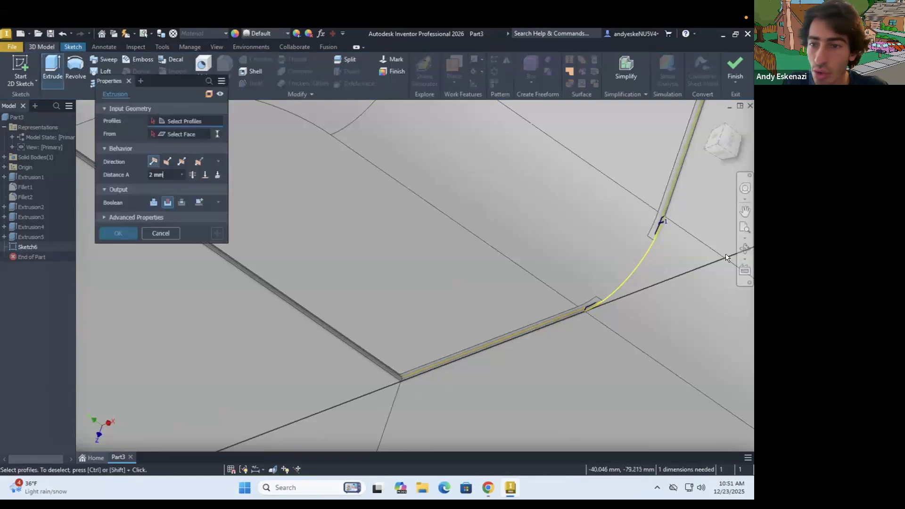
left_click(168, 162)
scroll(651, 220, "up", 4)
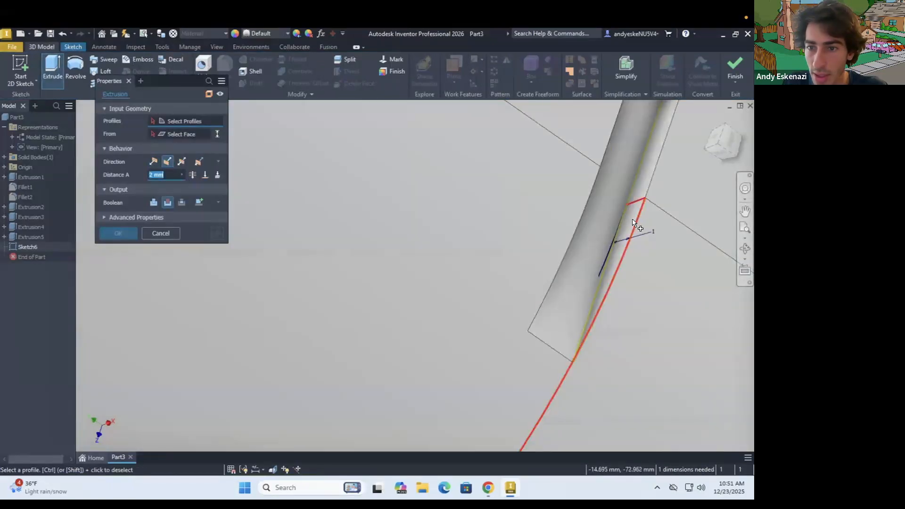
left_click(633, 222)
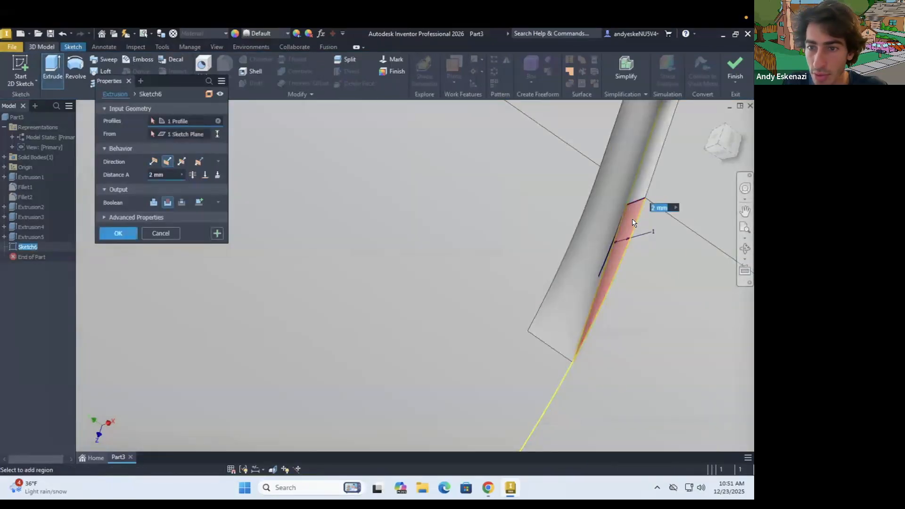
left_click(155, 161)
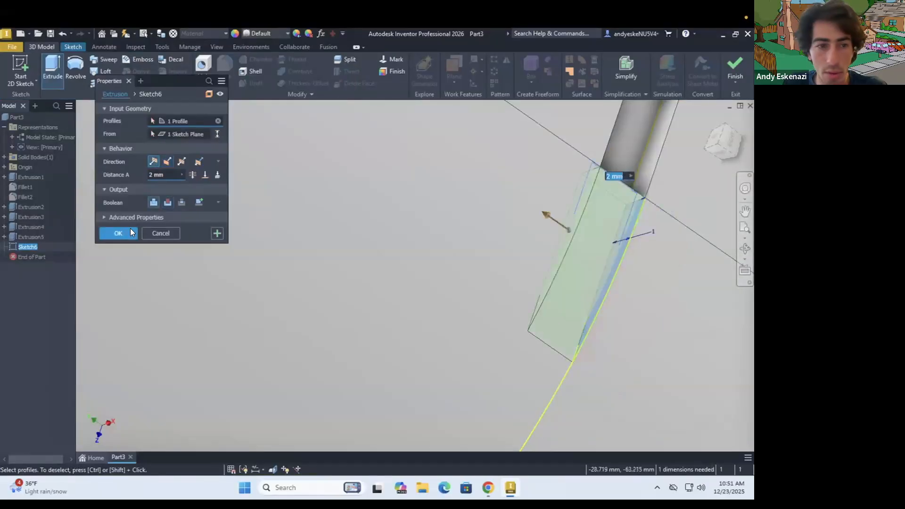
scroll(505, 234, "down", 3)
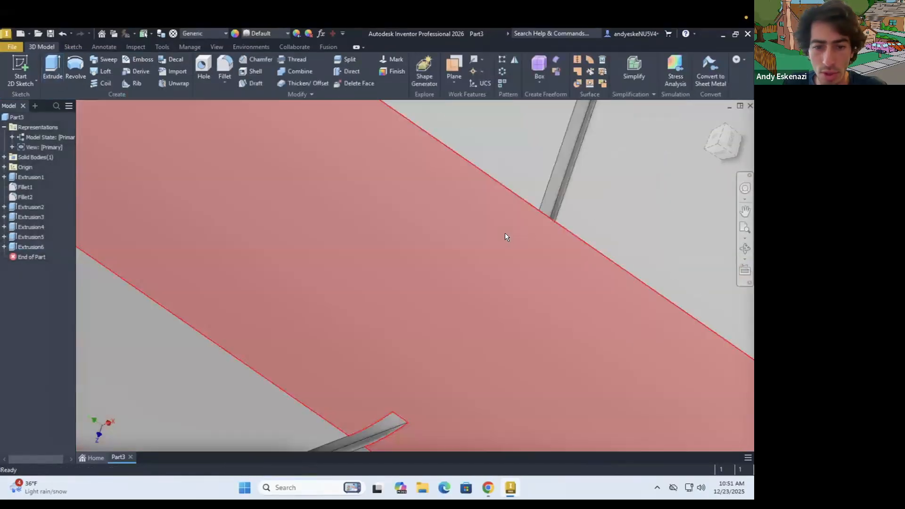
Reopen the extrusion at the side-groove end of the corner arc and change its operation to a cut.
scroll(404, 238, "down", 2)
scroll(403, 239, "down", 2)
right_click(28, 247)
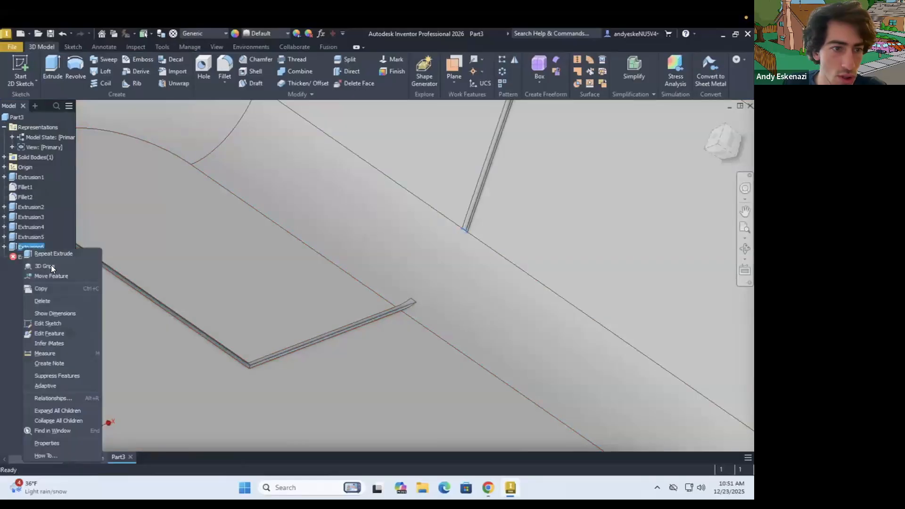
left_click(56, 333)
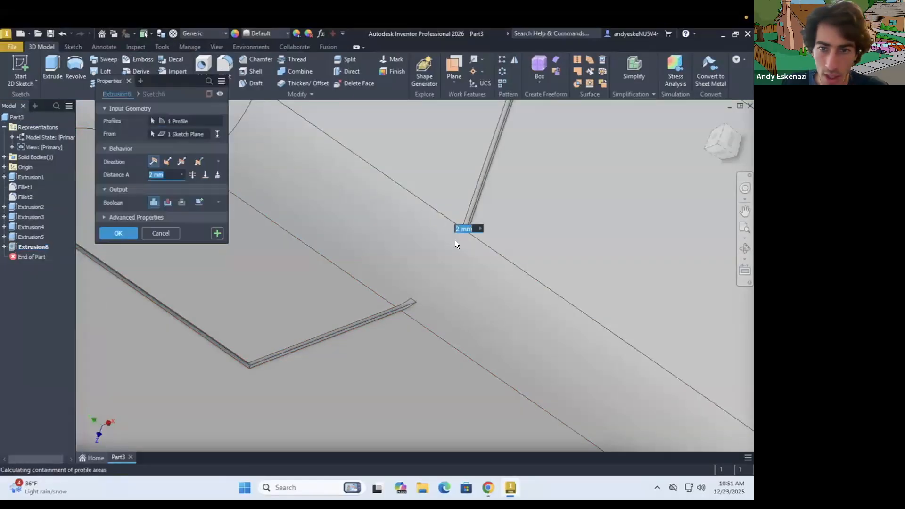
left_click(167, 202)
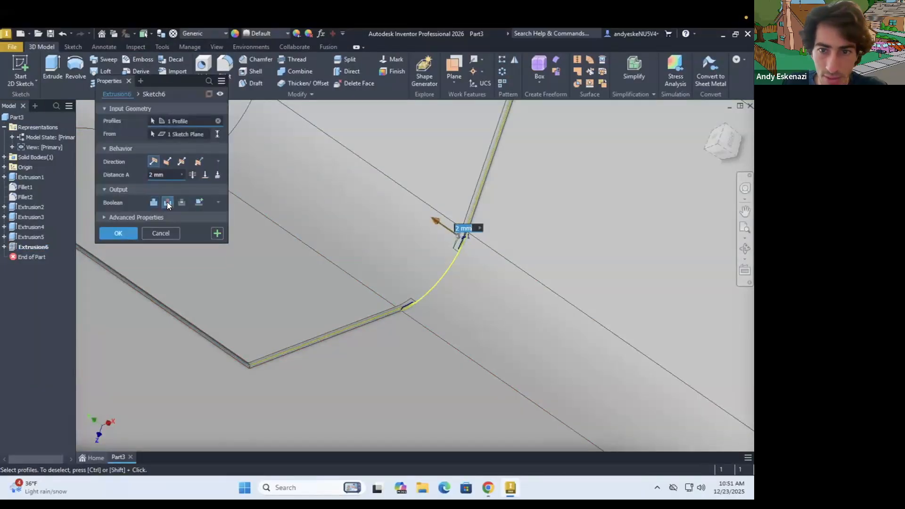
Try to apply the 2 mm cut with only the side-groove end profile, in the default direction.
scroll(423, 231, "up", 5)
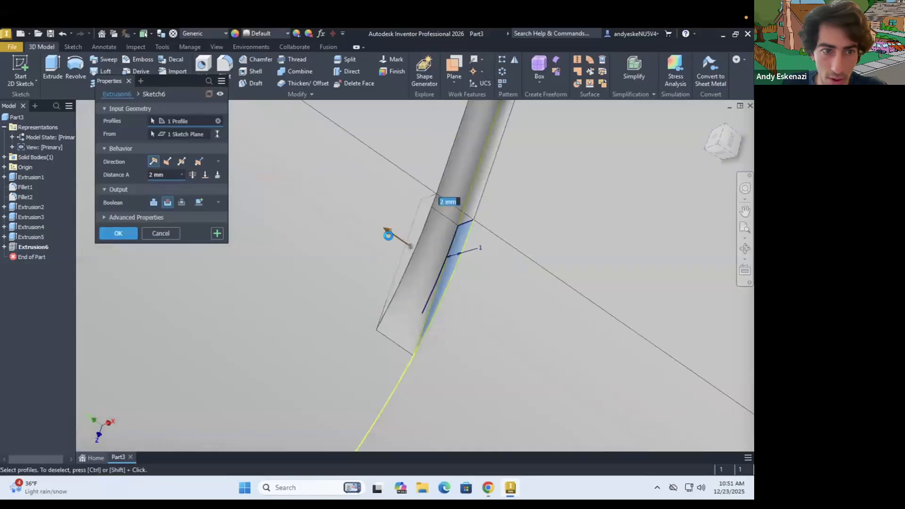
left_click(165, 161)
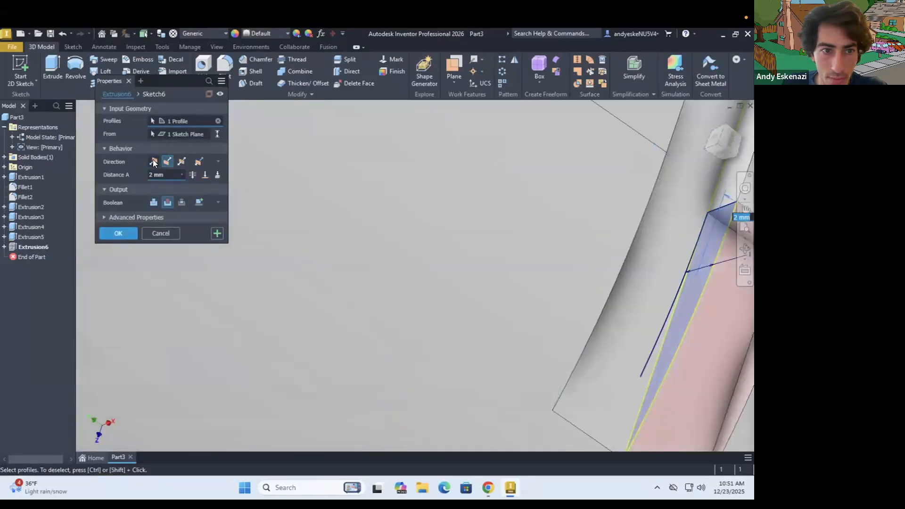
left_click(153, 161)
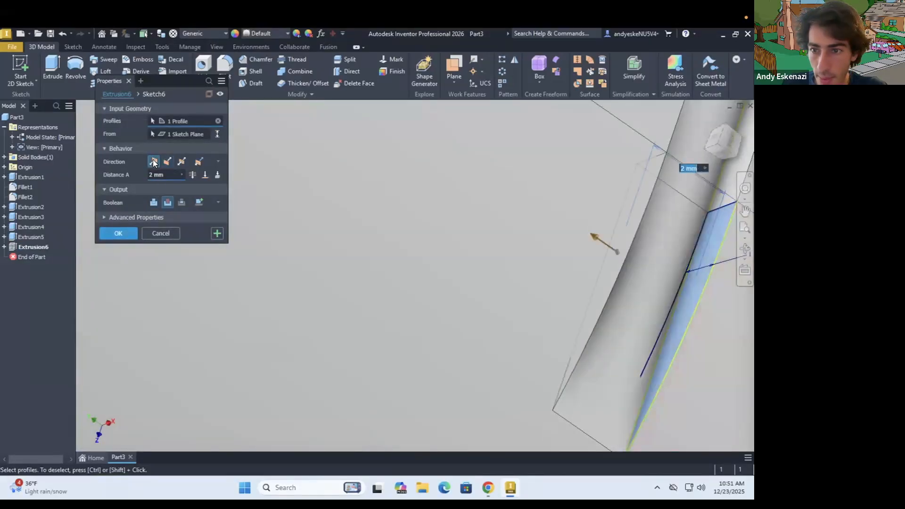
scroll(400, 269, "down", 2)
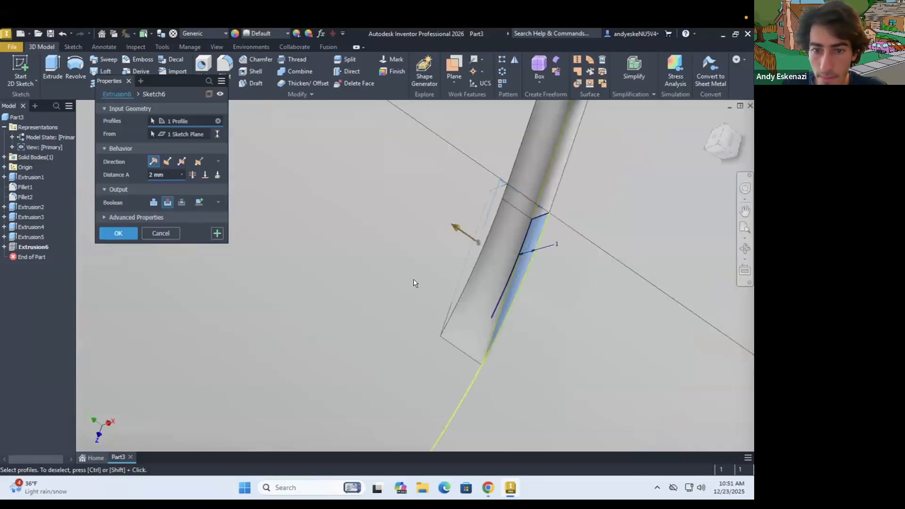
scroll(415, 281, "down", 4)
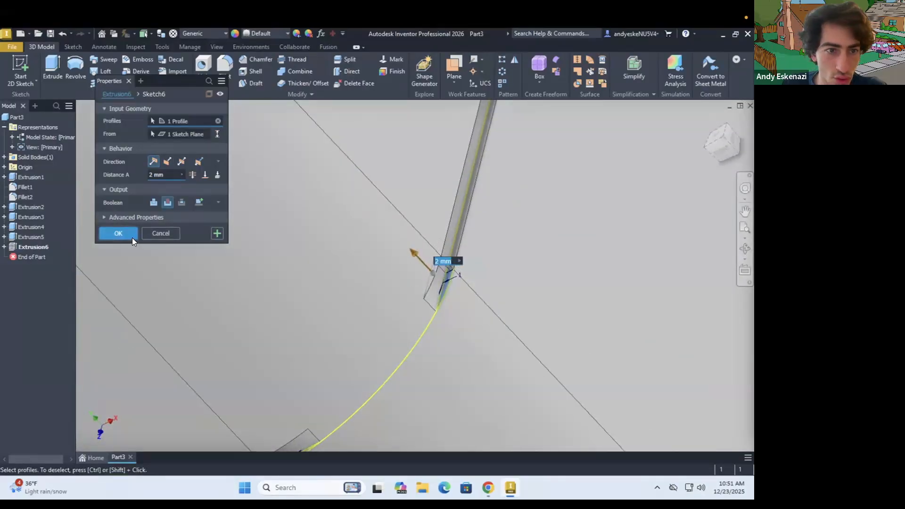
left_click(120, 231)
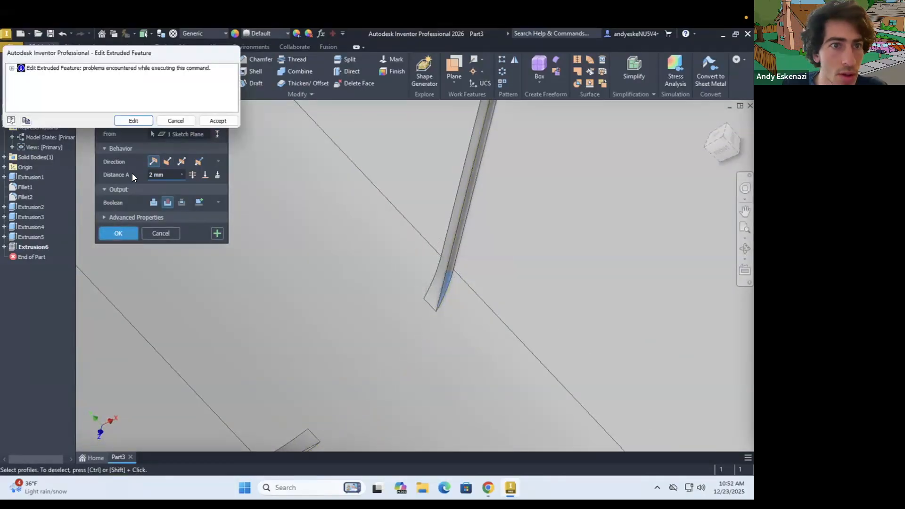
left_click(134, 121)
Add the narrow profile at the front-groove end of the arc to the cut, keeping the default direction.
middle_click_drag(309, 248, 341, 299, "shift")
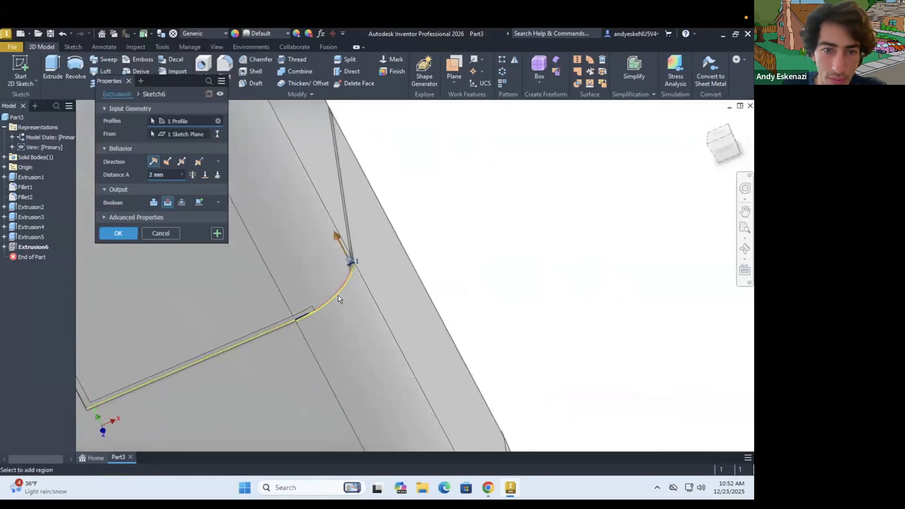
scroll(339, 292, "up", 3)
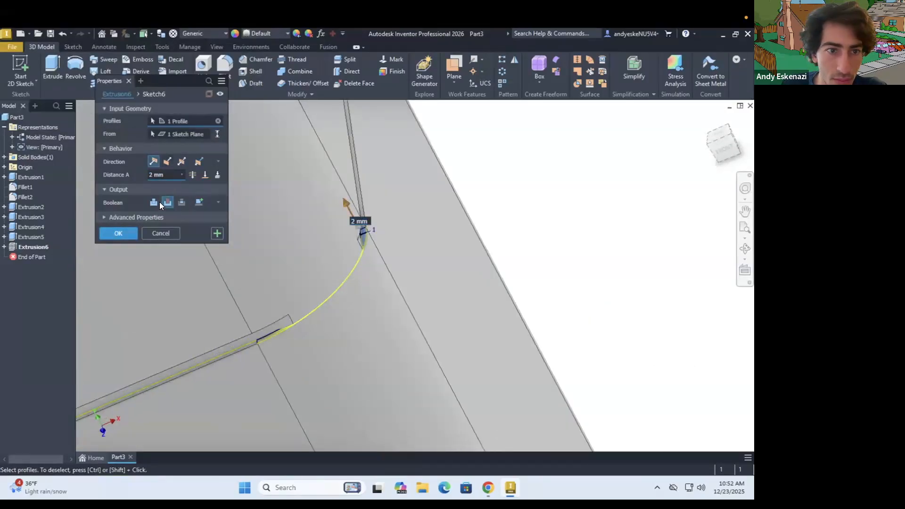
left_click(167, 161)
middle_click_drag(245, 309, 279, 347, "shift")
scroll(278, 347, "down", 5)
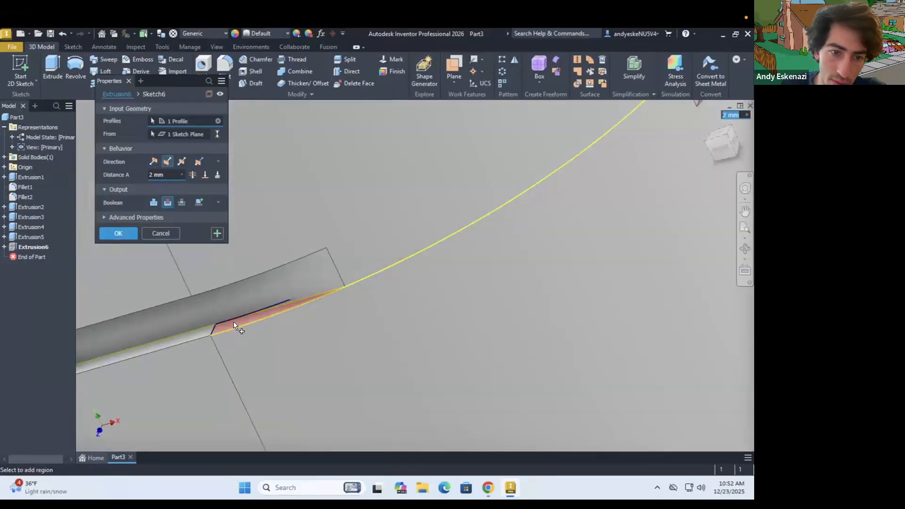
left_click(233, 323)
scroll(233, 321, "up", 2)
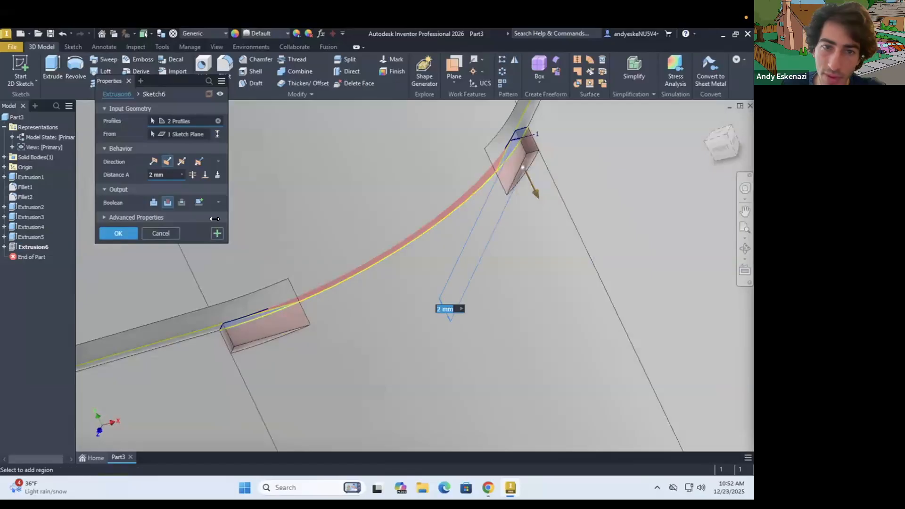
left_click(156, 162)
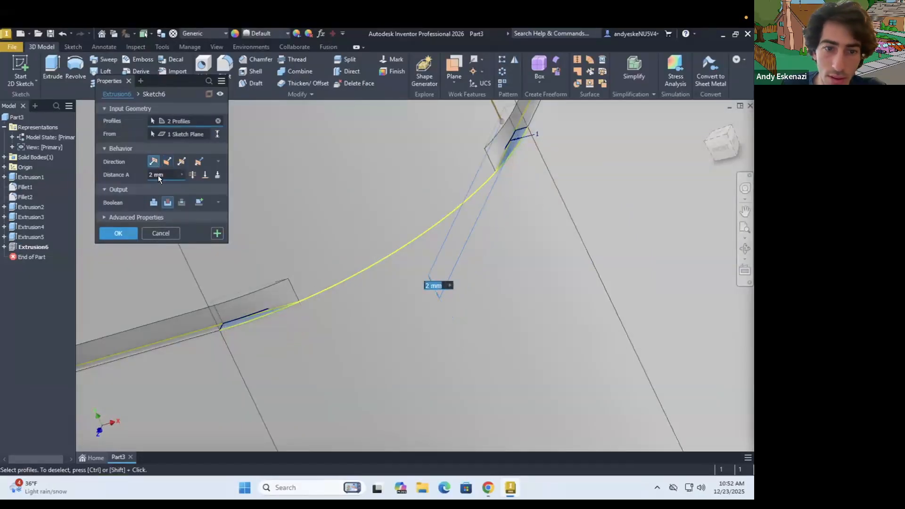
Add the middle arc profile between the two end profiles and apply the 2 mm cut across the rounded corner.
scroll(305, 297, "up", 3)
middle_click_drag(341, 271, 363, 296, "shift")
scroll(317, 247, "down", 3)
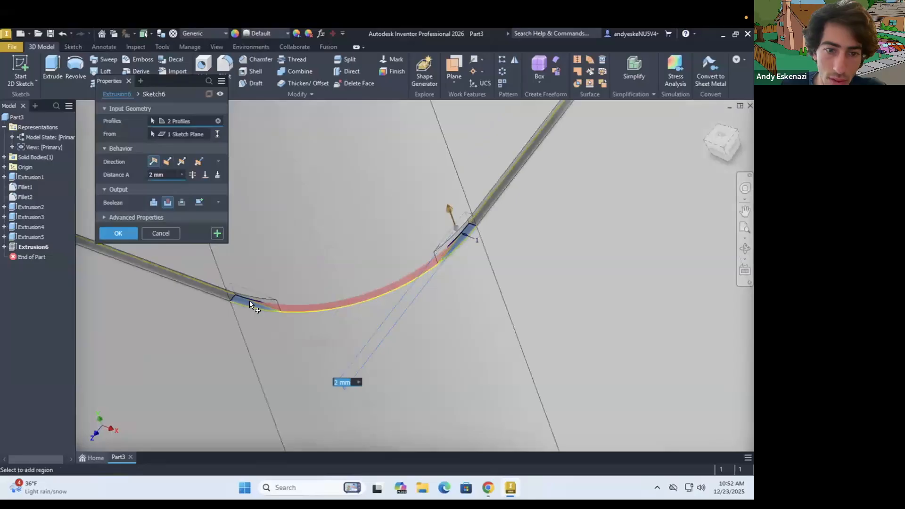
left_click(305, 308)
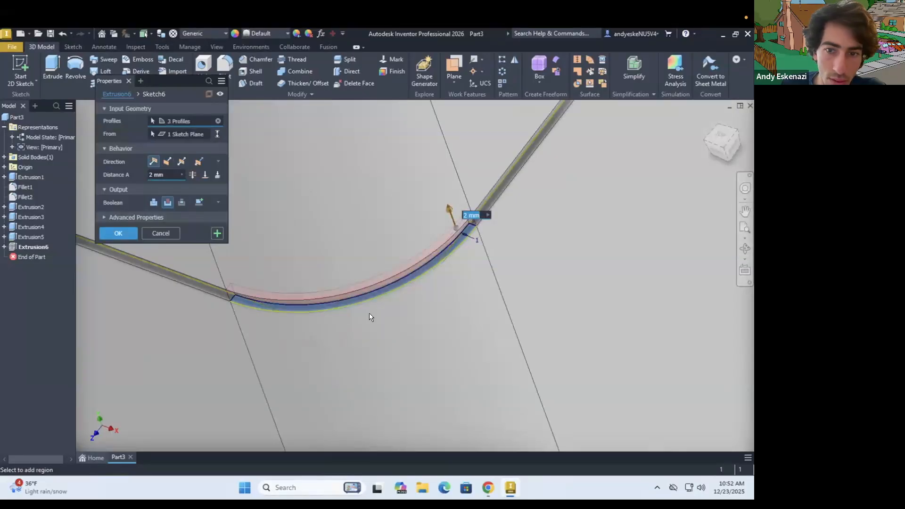
left_click(120, 233)
Inspect the groove around the body and compare it with the adapter reference photo in Chrome.
scroll(385, 278, "up", 3)
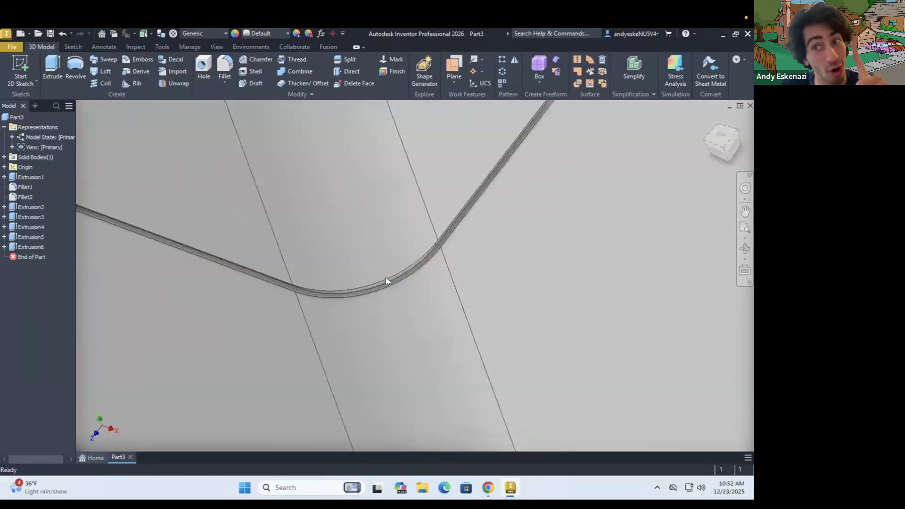
scroll(398, 245, "up", 3)
middle_click_drag(398, 237, 395, 279, "shift")
scroll(394, 279, "up", 4)
middle_click_drag(378, 240, 356, 251, "shift")
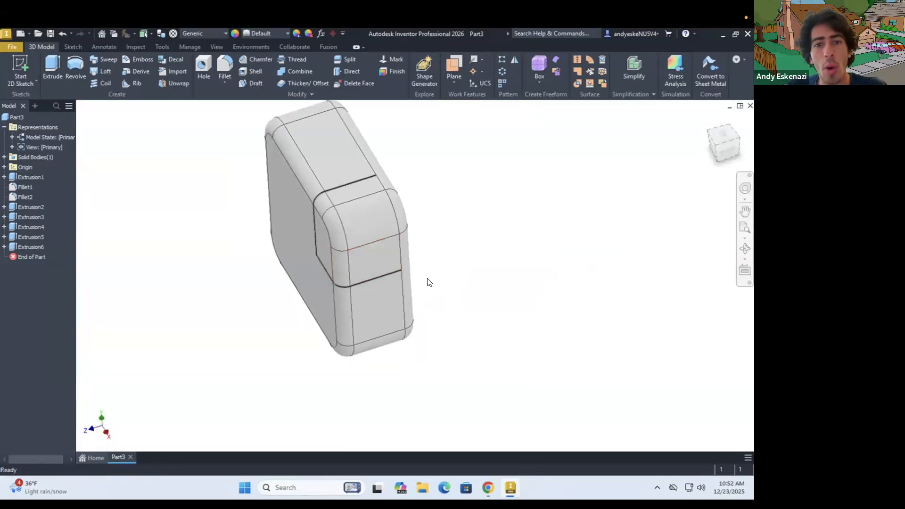
middle_click_drag(425, 283, 301, 278, "shift")
scroll(396, 254, "down", 6)
scroll(401, 261, "up", 4)
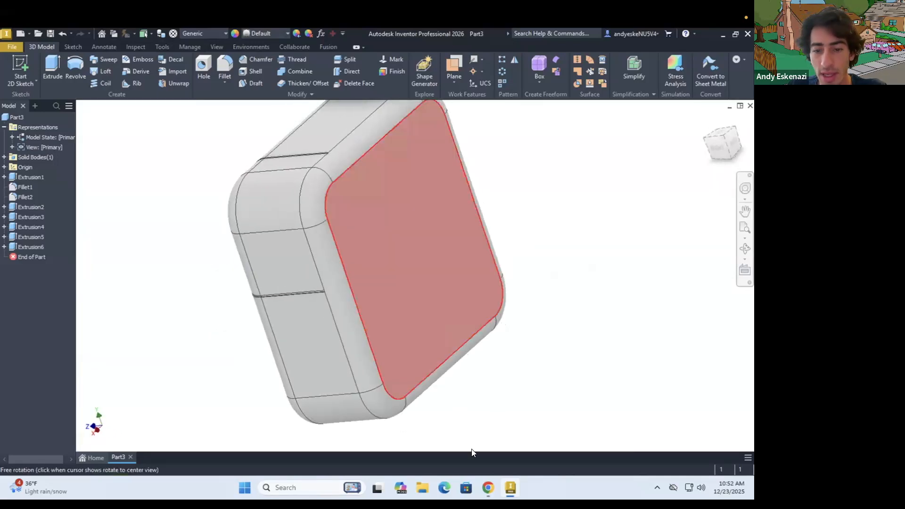
left_click(488, 488)
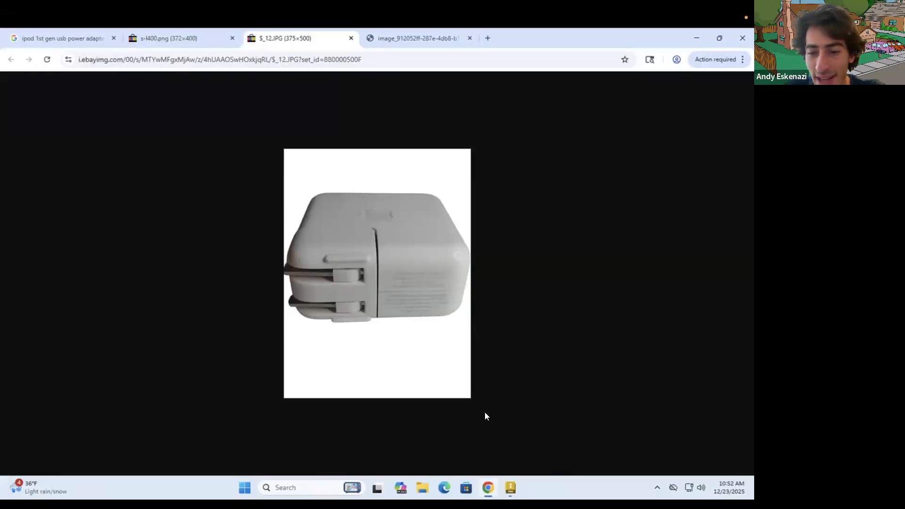
left_click(488, 486)
Try a fillet of radius 20 on the two short edges where the side-face groove turns its square corner.
middle_click_drag(291, 184, 401, 189, "shift")
scroll(378, 263, "up", 5)
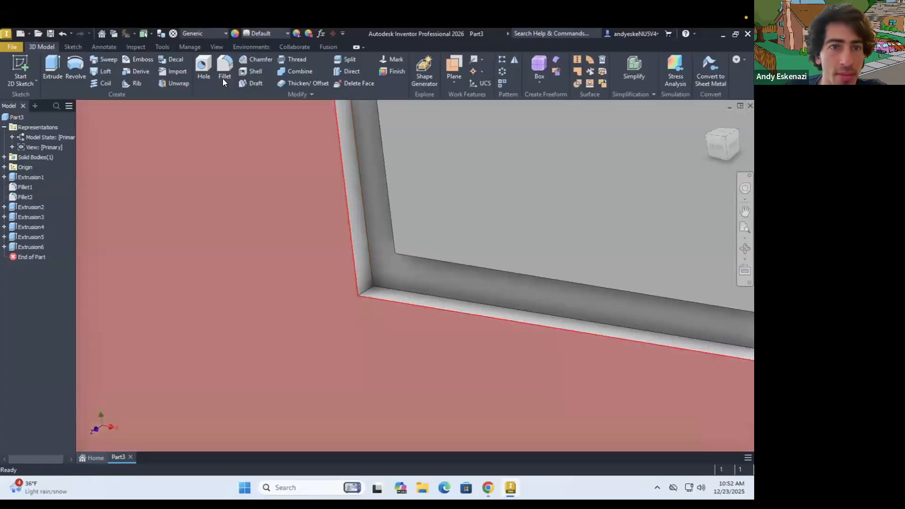
key("f")
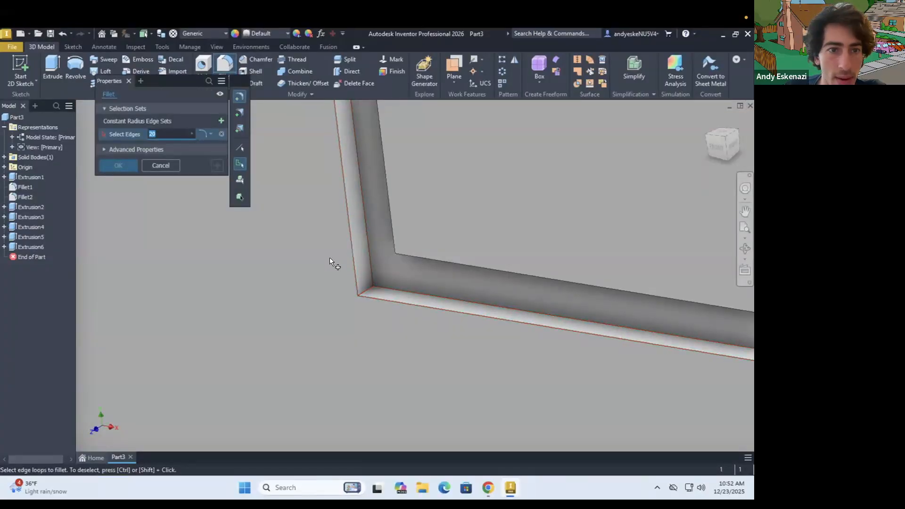
left_click(237, 149)
left_click(367, 287)
middle_click_drag(400, 237, 389, 257, "shift")
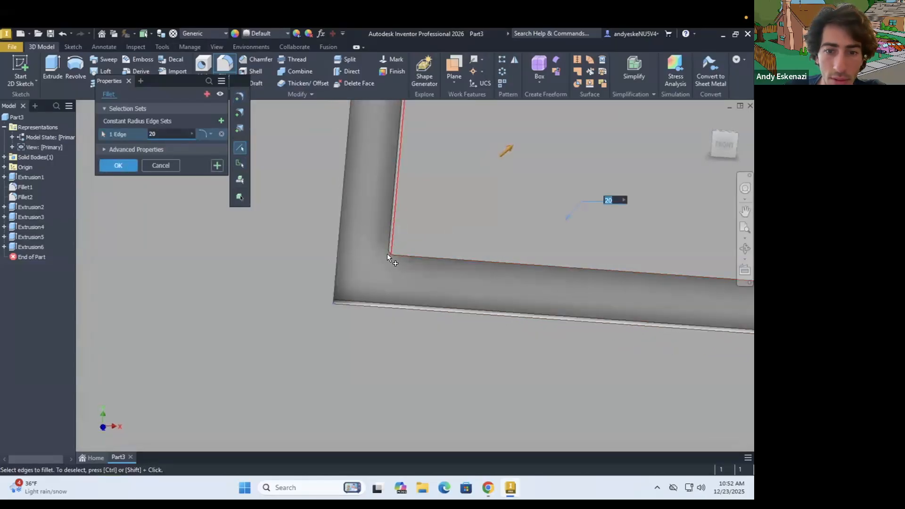
scroll(386, 254, "up", 2)
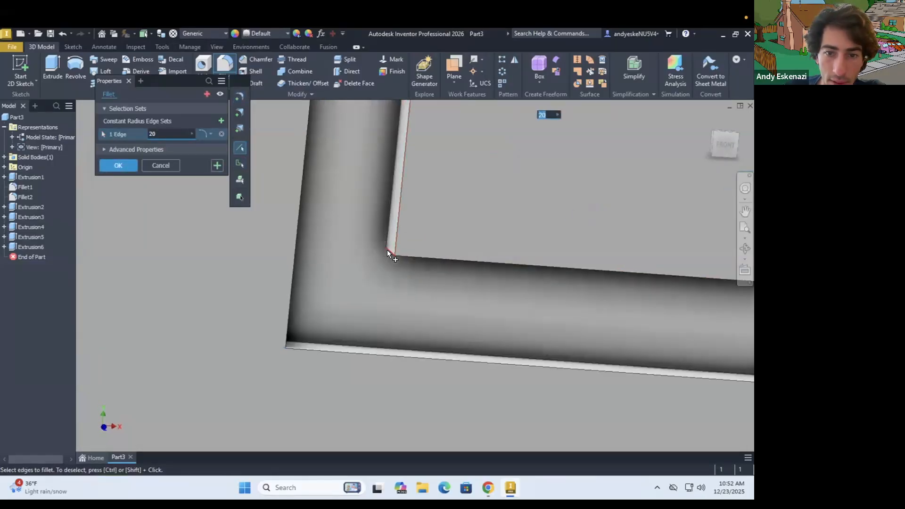
left_click(387, 253)
scroll(376, 267, "down", 5)
scroll(367, 250, "up", 2)
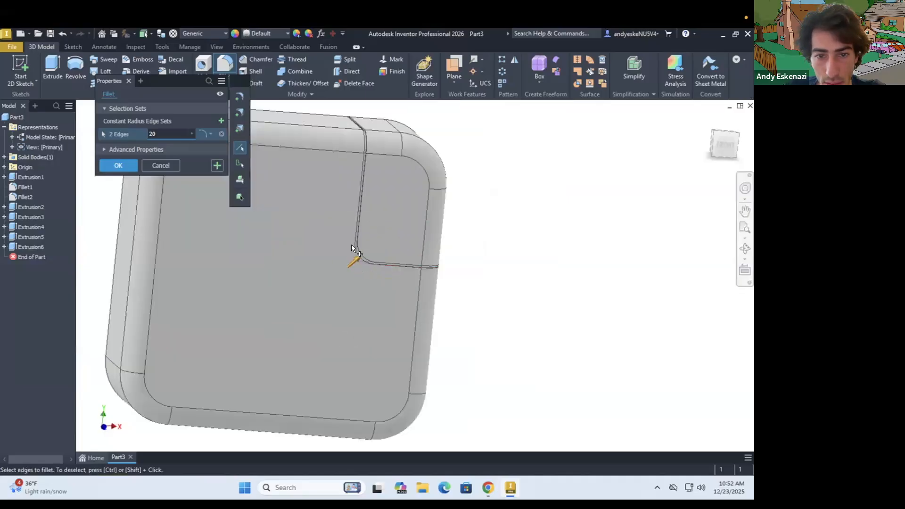
scroll(352, 247, "up", 4)
mouse_move(372, 229)
middle_mouse_down("shift")
mouse_move(362, 222)
mouse_move(487, 309)
middle_mouse_up("shift")
middle_click_drag(355, 252, 429, 275, "shift")
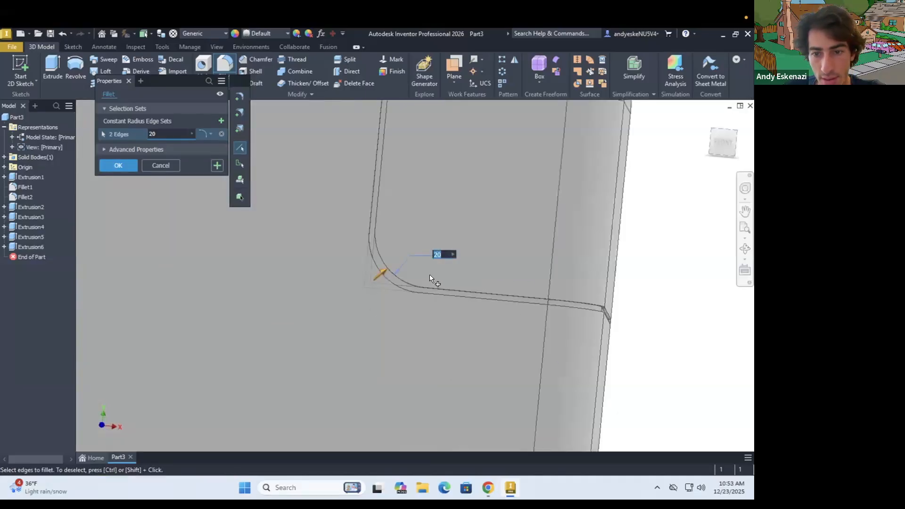
scroll(400, 272, "up", 2)
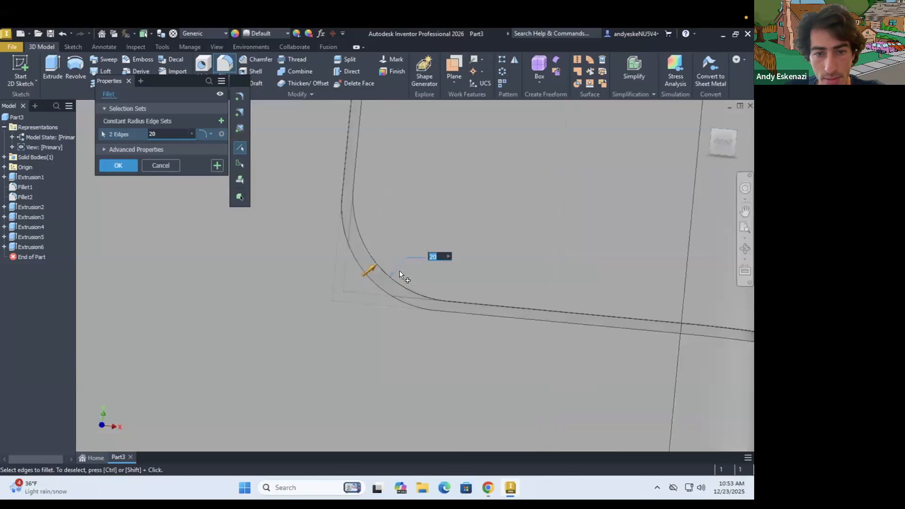
key("Escape")
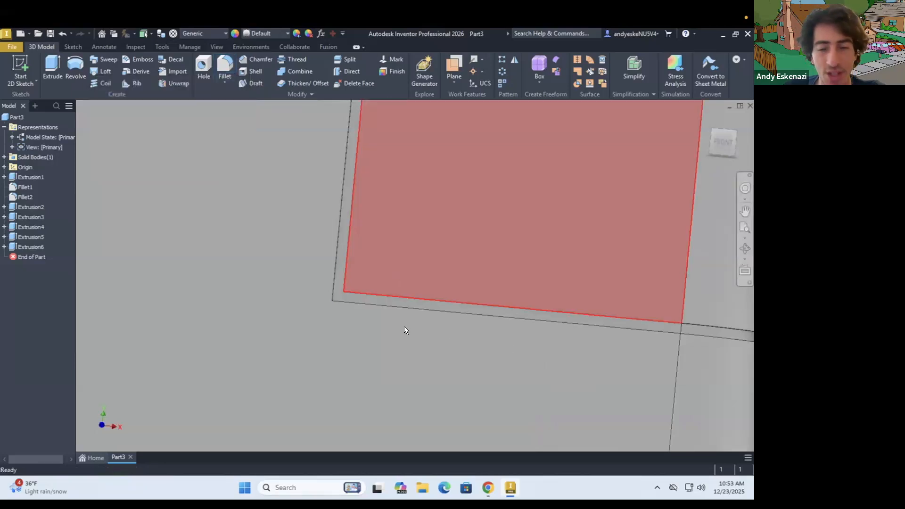
scroll(259, 291, "down", 6)
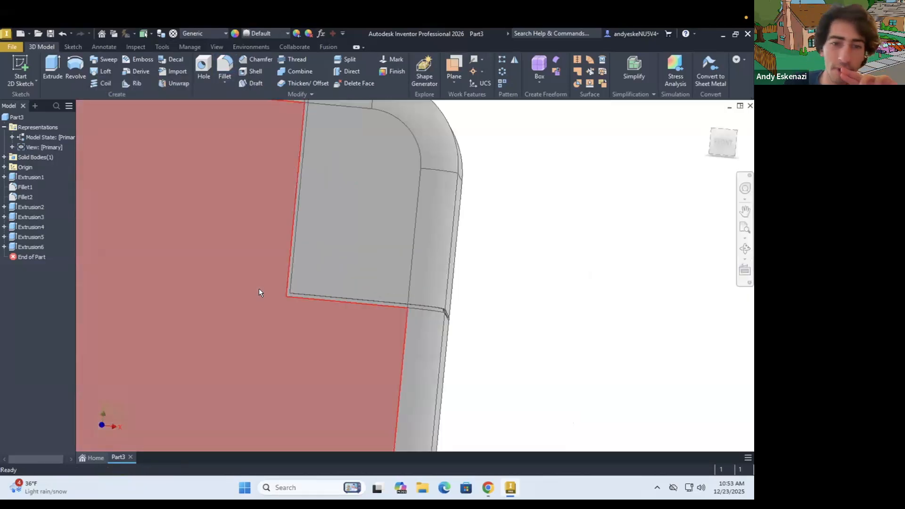
middle_click_drag(289, 268, 282, 299, "shift")
scroll(282, 299, "up", 3)
middle_click_drag(243, 267, 256, 305, "shift")
scroll(256, 305, "down", 4)
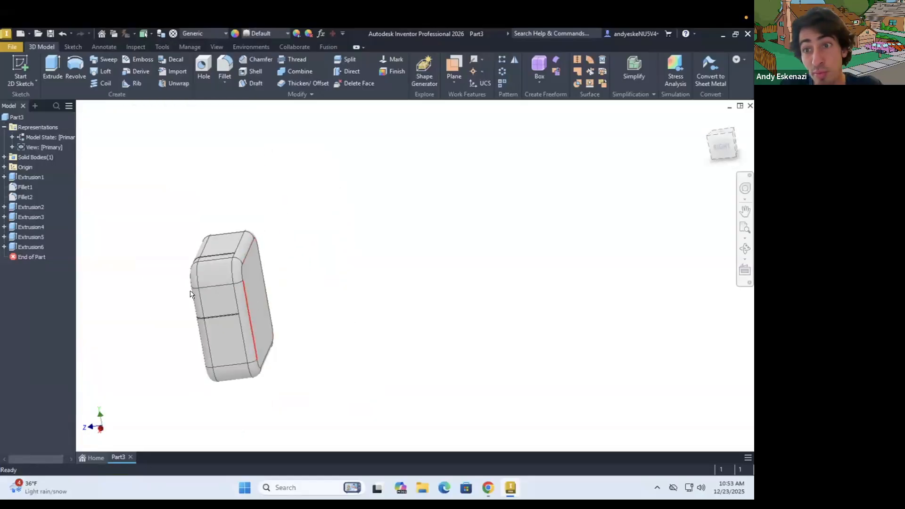
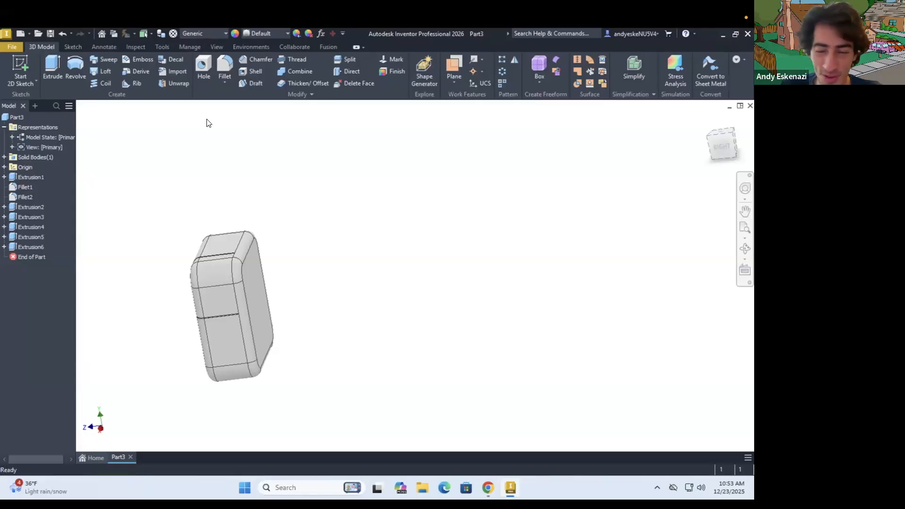
Start a 2D sketch on the body's large flat face opposite the side with the groove's square corner.
middle_click_drag(260, 271, 318, 296, "shift")
scroll(222, 319, "down", 5)
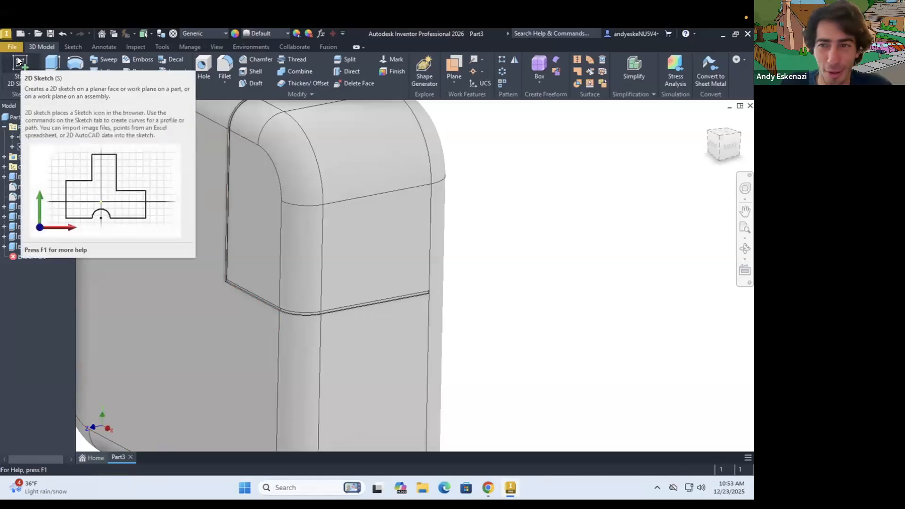
left_click(17, 61)
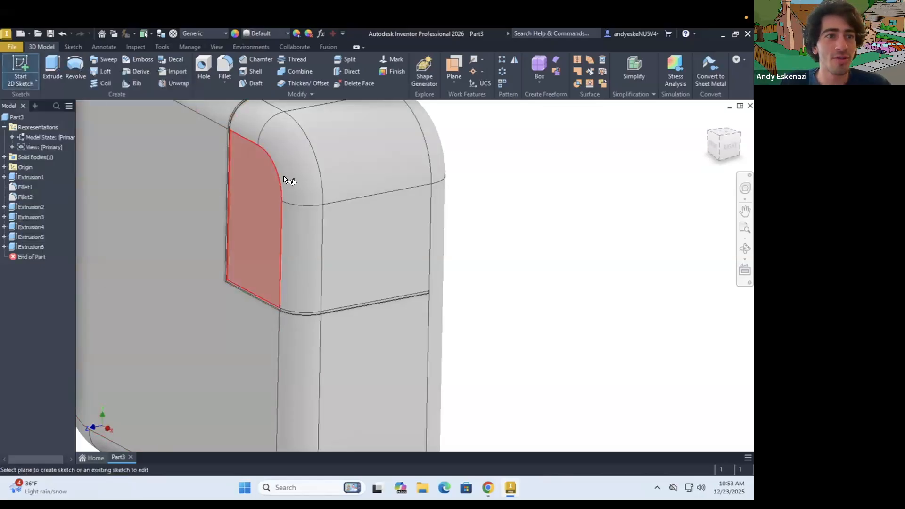
scroll(286, 177, "down", 5)
middle_click_drag(305, 198, 264, 200, "shift")
left_click(264, 178)
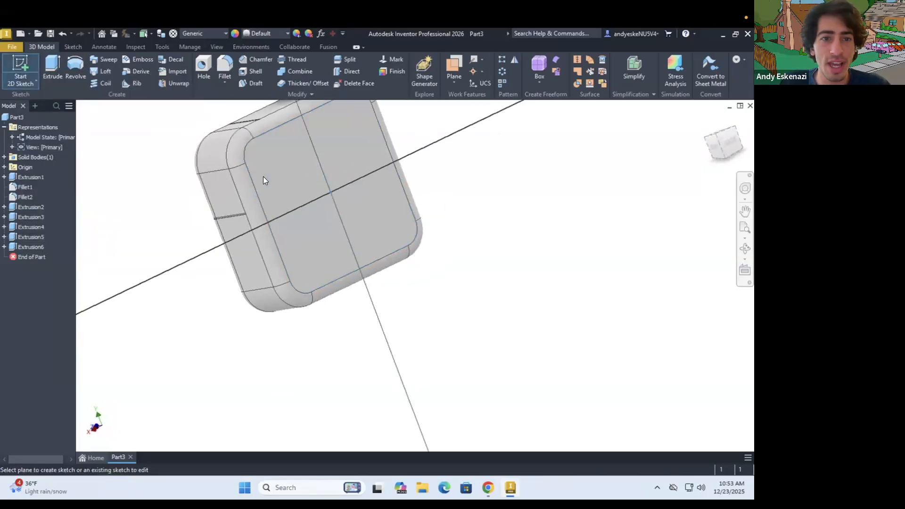
middle_click_drag(403, 234, 411, 290, "shift")
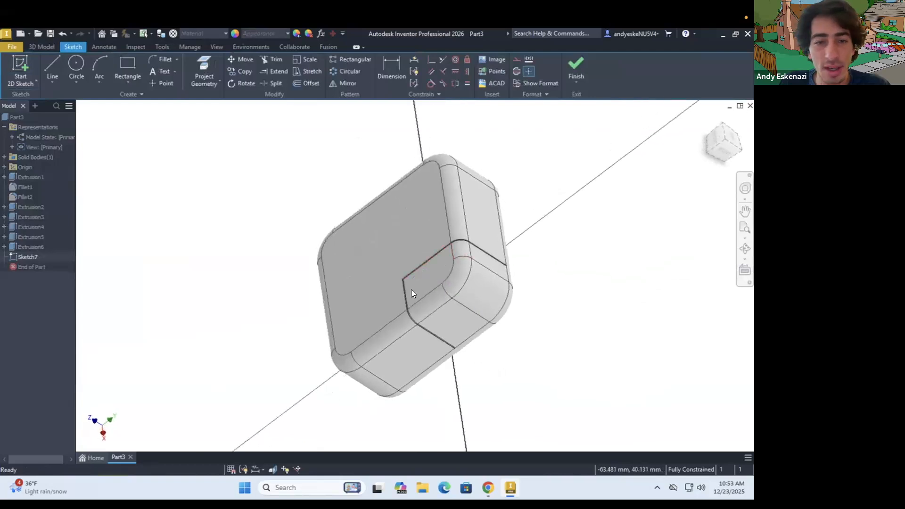
Project the outline of the L-shaped groove from the opposite face into the new sketch.
scroll(429, 274, "up", 5)
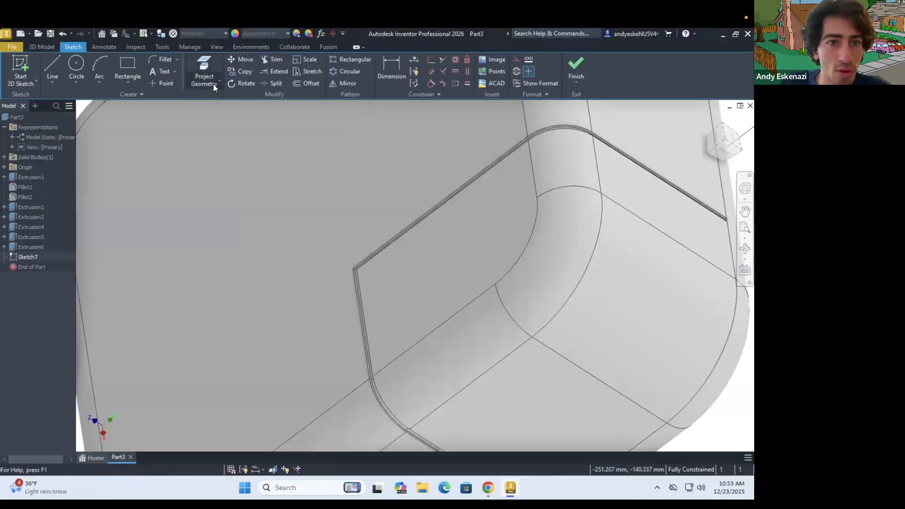
key("p")
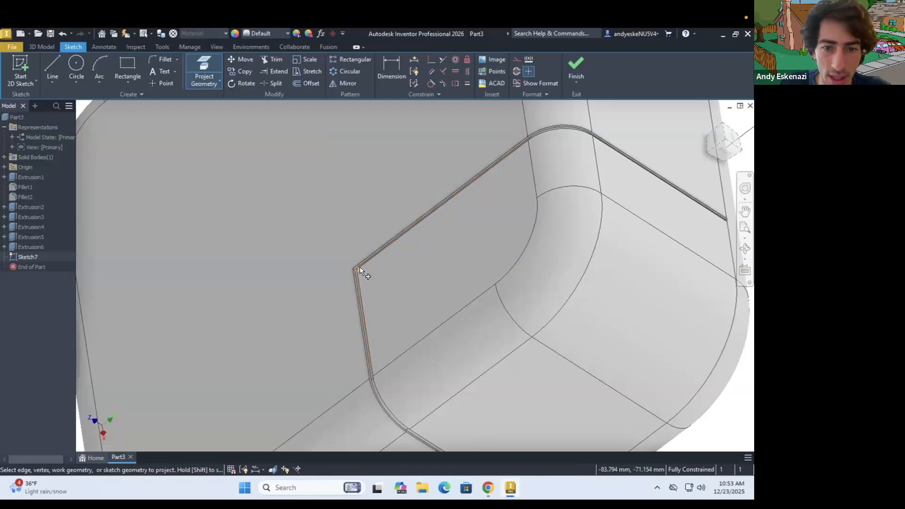
scroll(366, 228, "down", 5)
middle_click_drag(377, 265, 343, 176, "shift")
scroll(342, 176, "up", 2)
scroll(380, 231, "up", 6)
key("Escape")
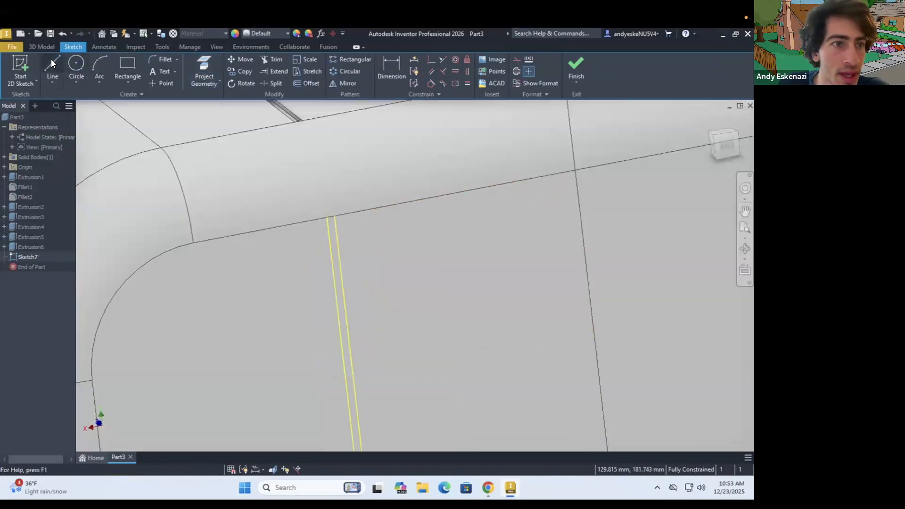
Close the open ends of the projected groove outline with short lines where it meets the face edges.
key("l")
scroll(326, 222, "up", 3)
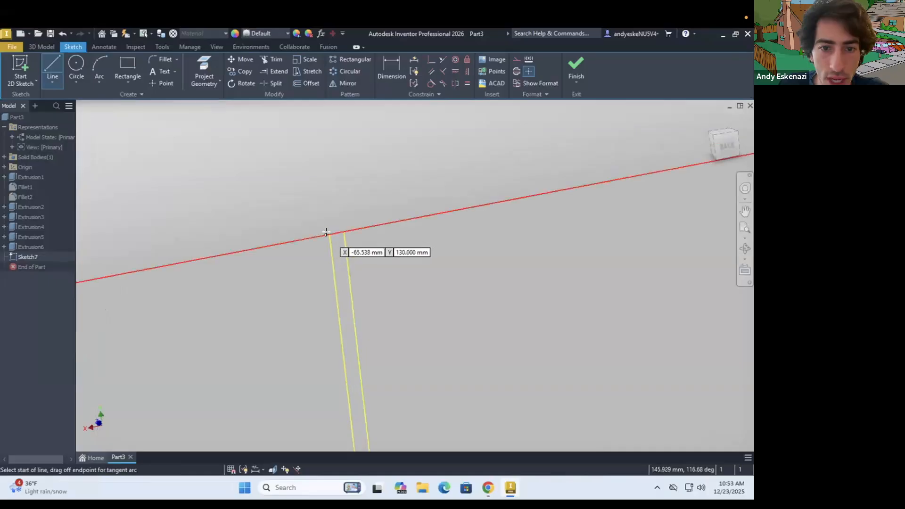
scroll(349, 246, "down", 7)
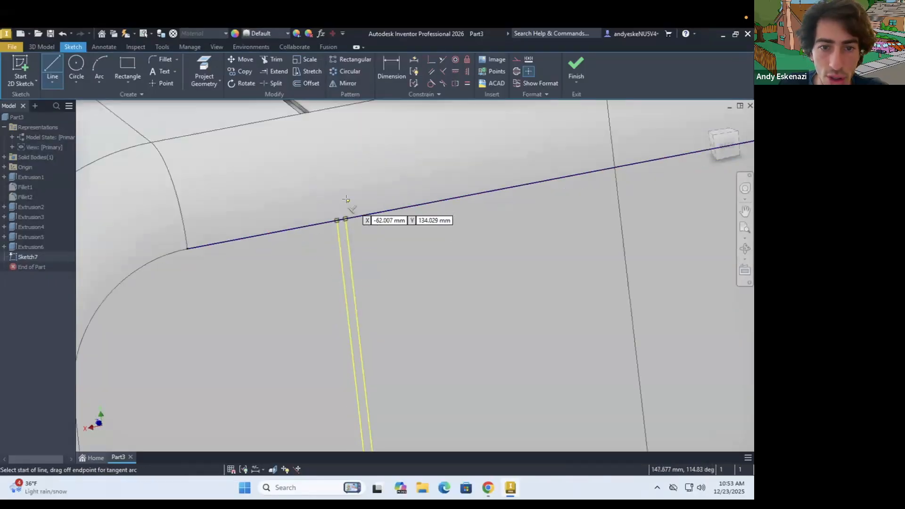
scroll(304, 309, "up", 5)
left_click(216, 309)
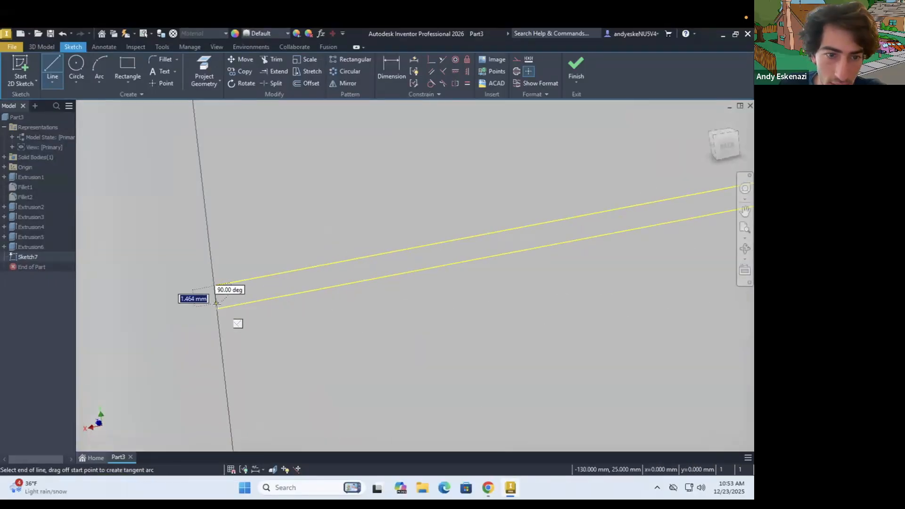
Extrude the groove profile as a 2 mm cut into the large flat face.
left_click(41, 47)
left_click(52, 68)
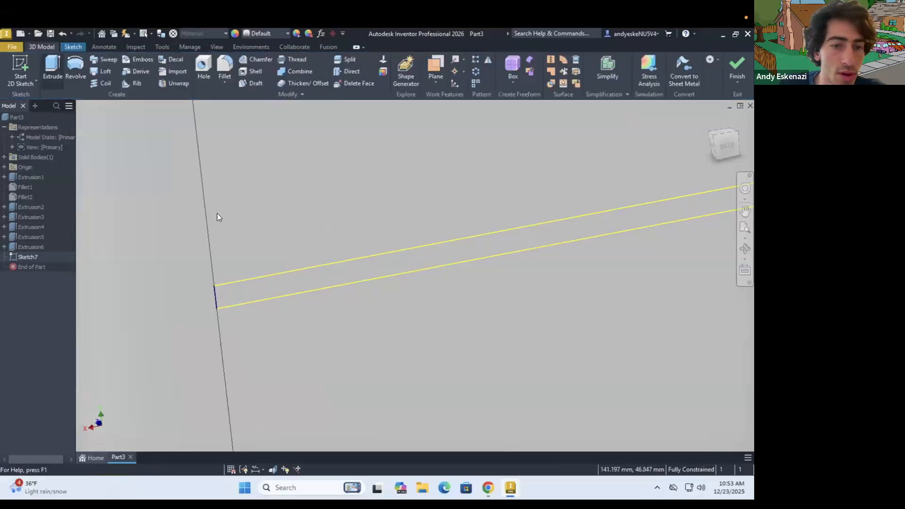
left_click(167, 202)
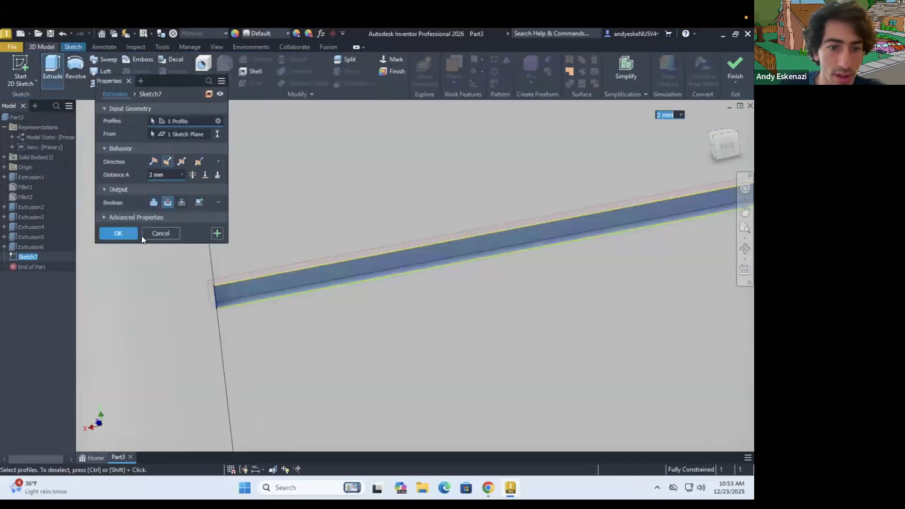
left_click(121, 235)
Start a 2D sketch on the side wall of the groove crossing the body's narrow side, beside the uncut rounded edge.
scroll(334, 337, "up", 8)
middle_click_drag(349, 289, 417, 332, "shift")
scroll(391, 228, "down", 8)
scroll(405, 183, "up", 5)
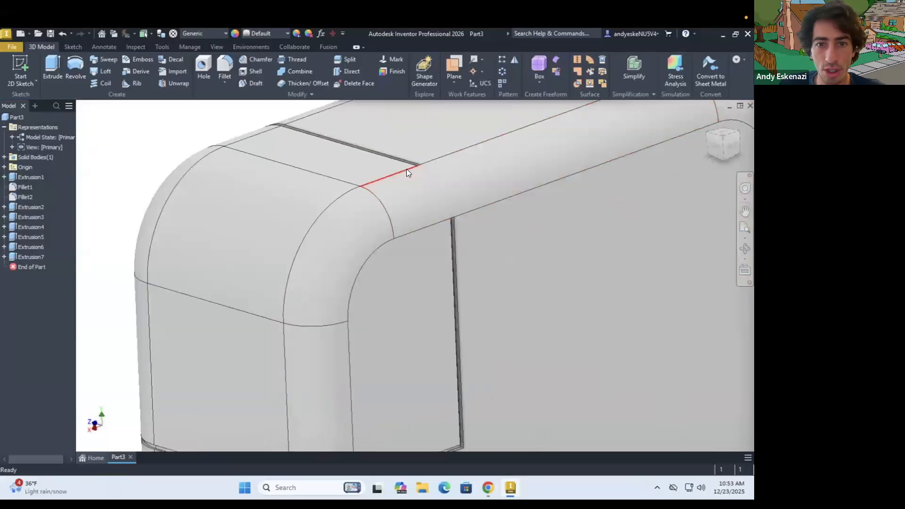
scroll(407, 170, "down", 6)
left_click(18, 63)
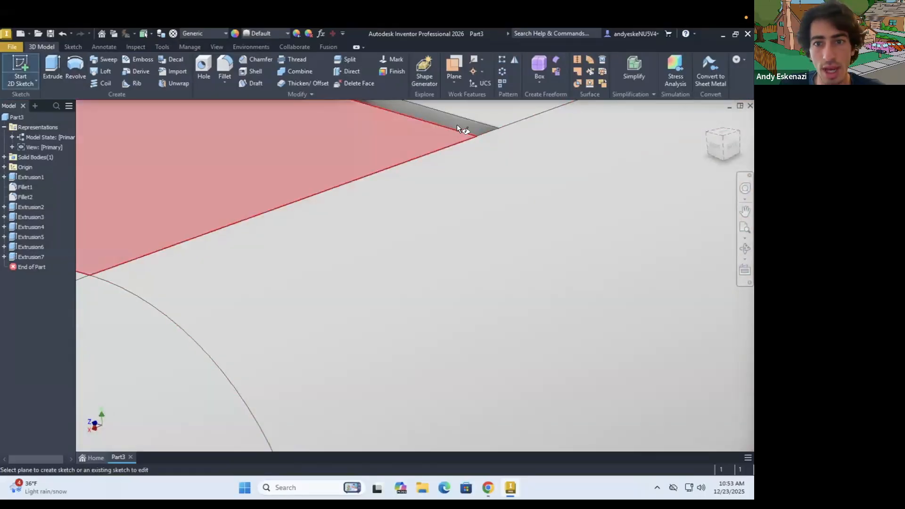
left_click(467, 124)
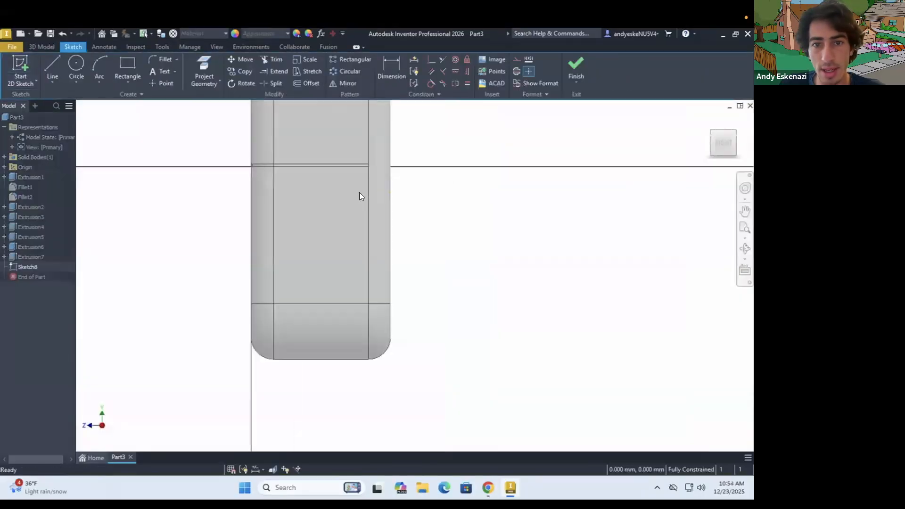
middle_click_drag(317, 202, 279, 227, "shift")
scroll(372, 186, "down", 9)
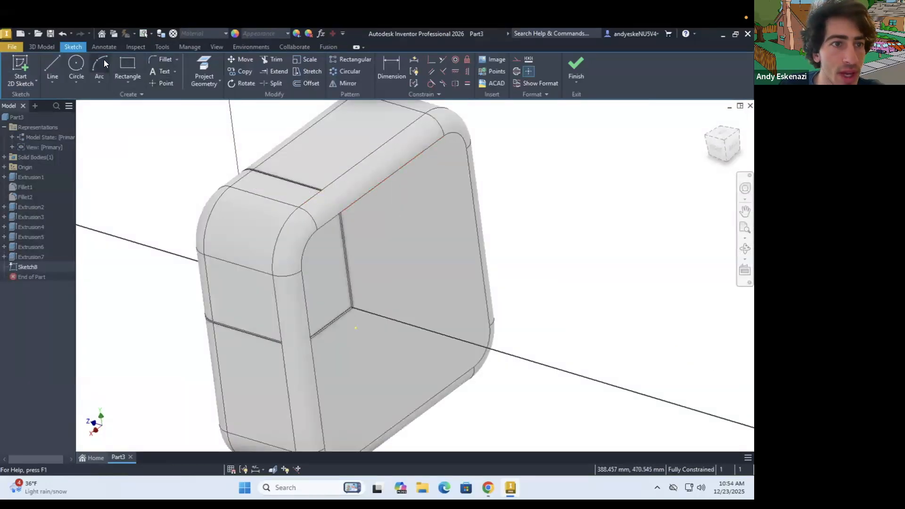
Project the curved edge of the rounded corner into the sketch as the arc bridging the two grooves.
left_click(205, 66)
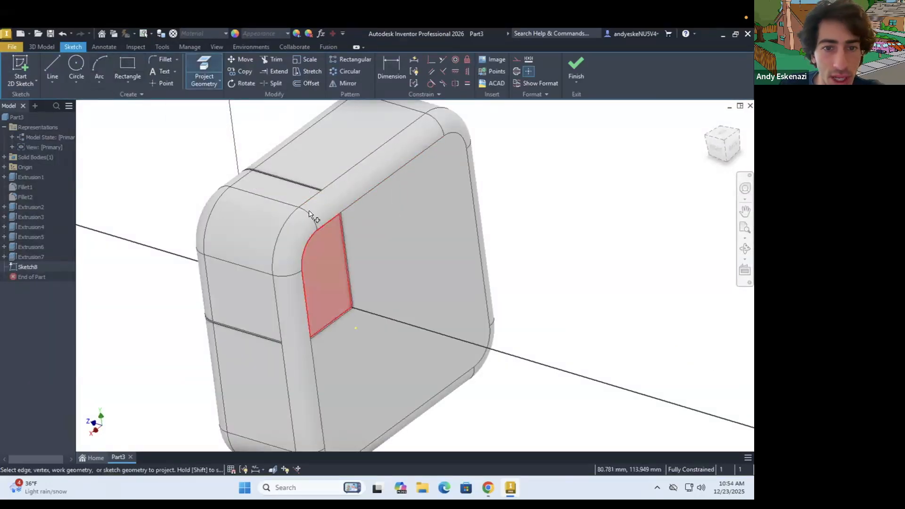
left_click(312, 207)
scroll(330, 196, "down", 10)
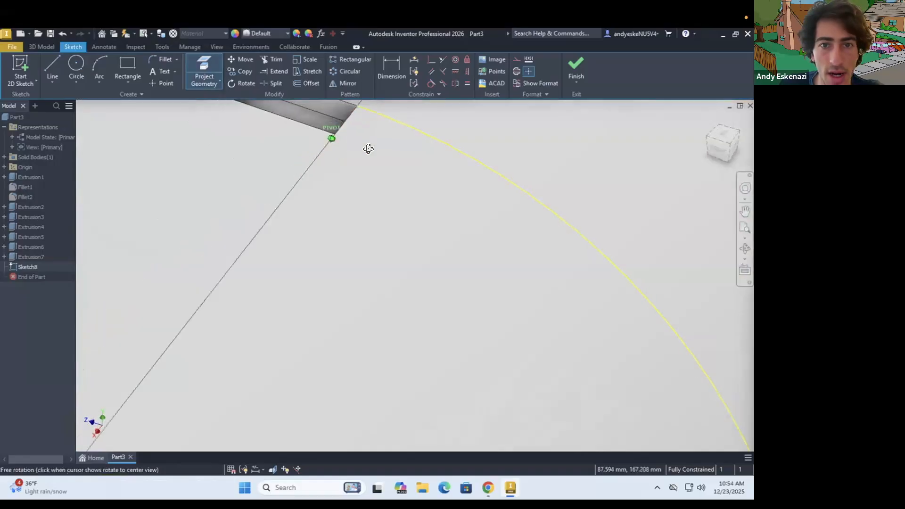
scroll(335, 178, "up", 5)
middle_click_drag(349, 184, 356, 188, "shift")
scroll(358, 190, "down", 6)
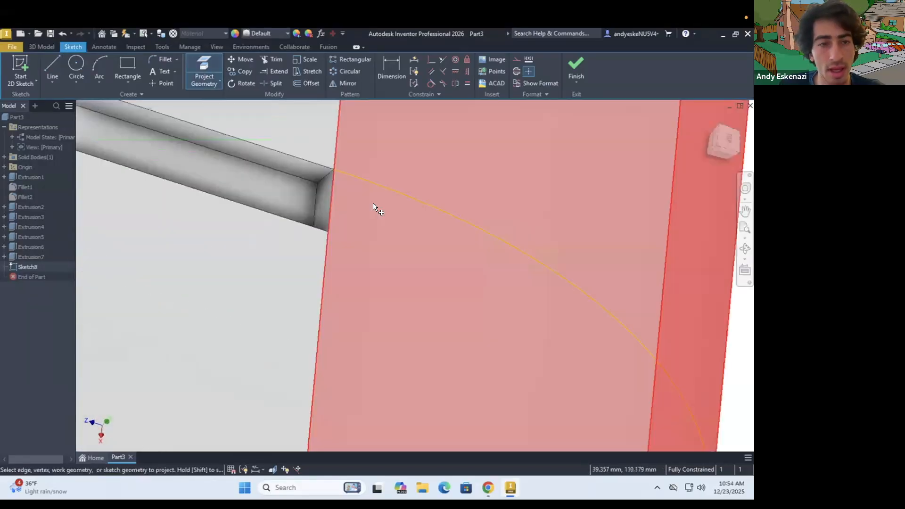
Offset the projected arc inward and dimension the spacing between the two arcs as 1 mm.
left_click(312, 82)
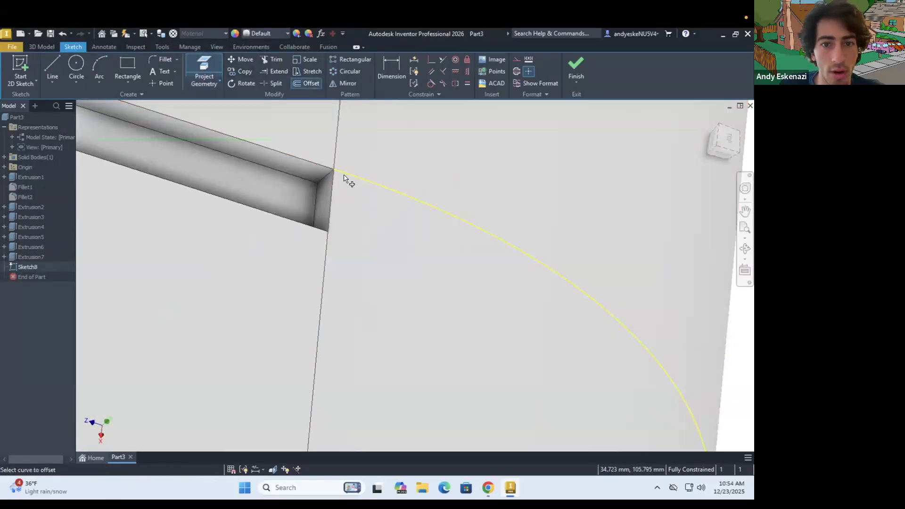
left_click(346, 174)
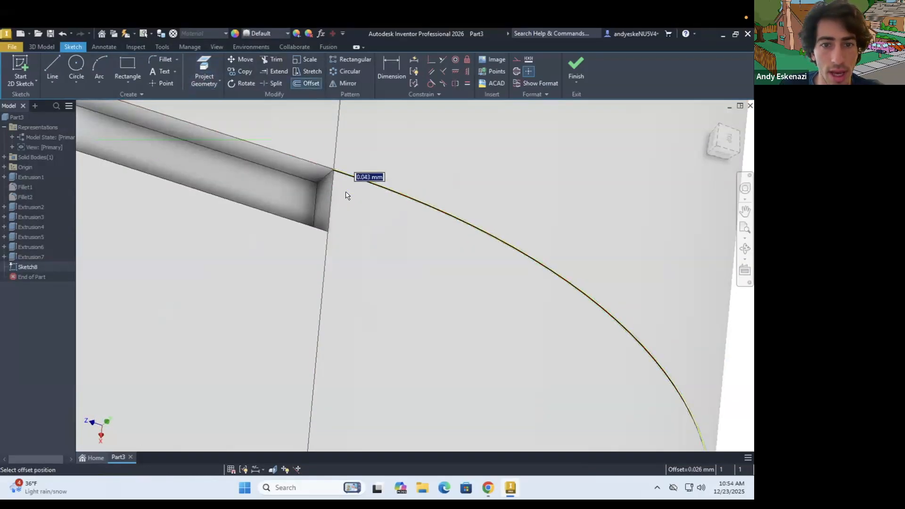
left_click(324, 182)
scroll(326, 182, "down", 5)
key("Escape")
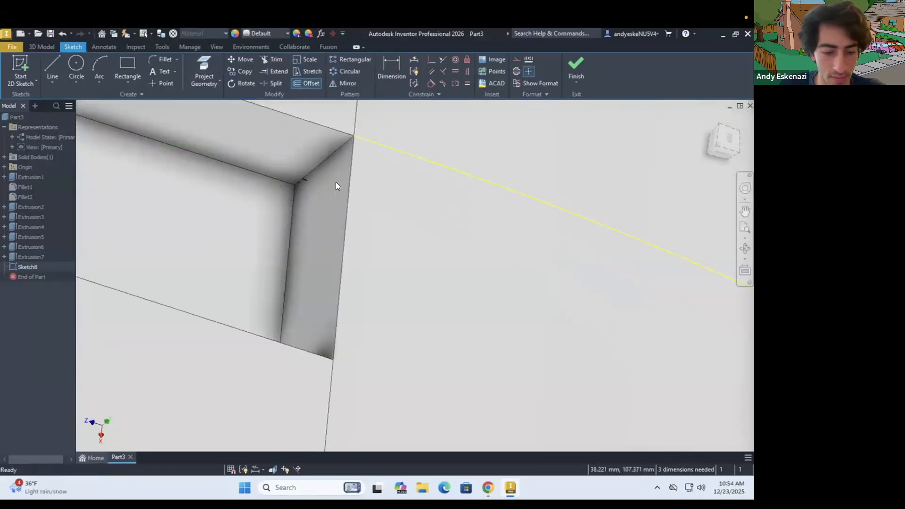
key("d")
left_click(315, 182)
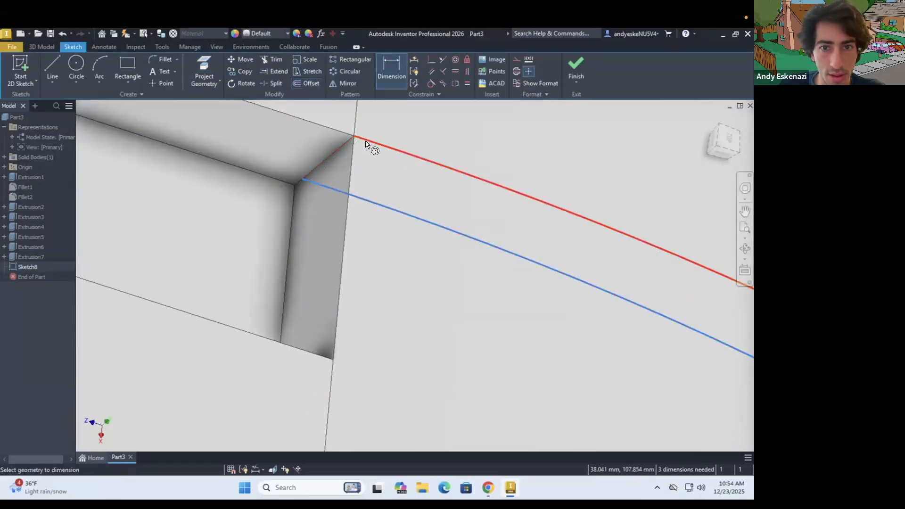
left_click(372, 167)
left_click(370, 166)
type("1")
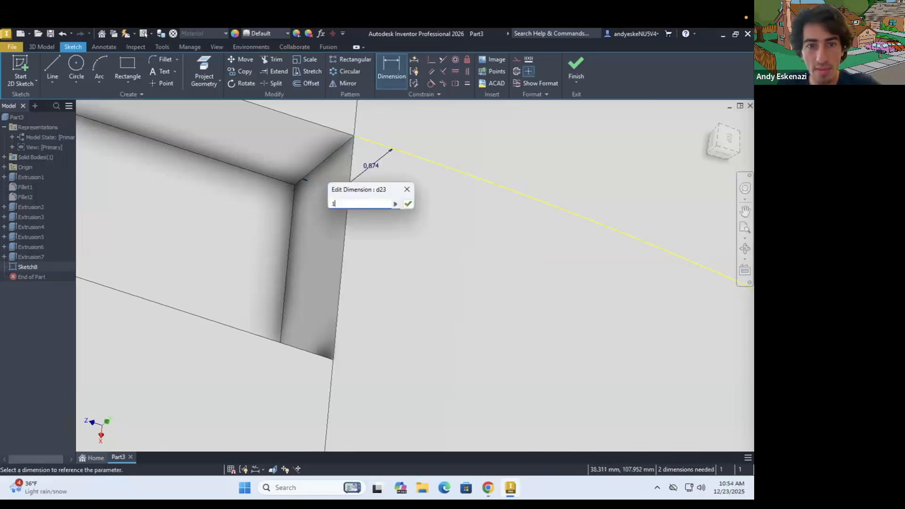
key("Return")
Close both ends of the band between the two arcs with short lines joining their endpoints.
left_click(52, 69)
left_click(296, 184)
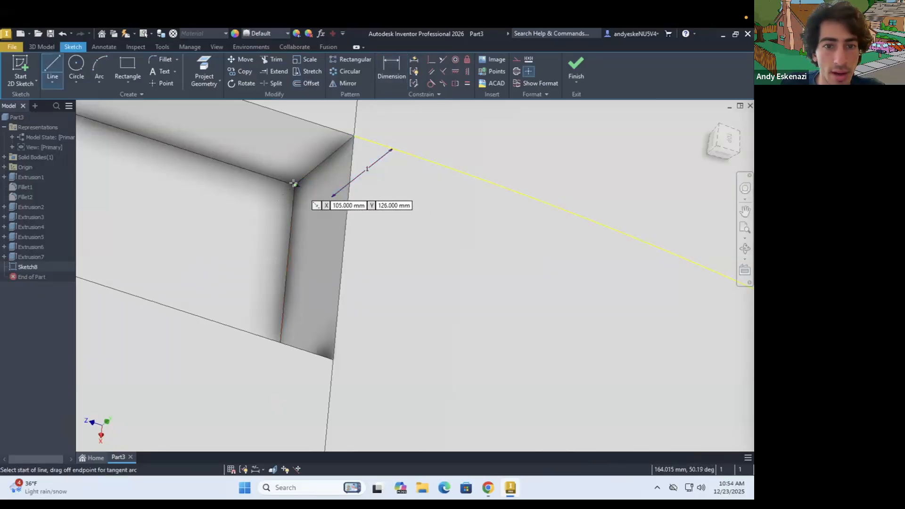
scroll(280, 151, "down", 10)
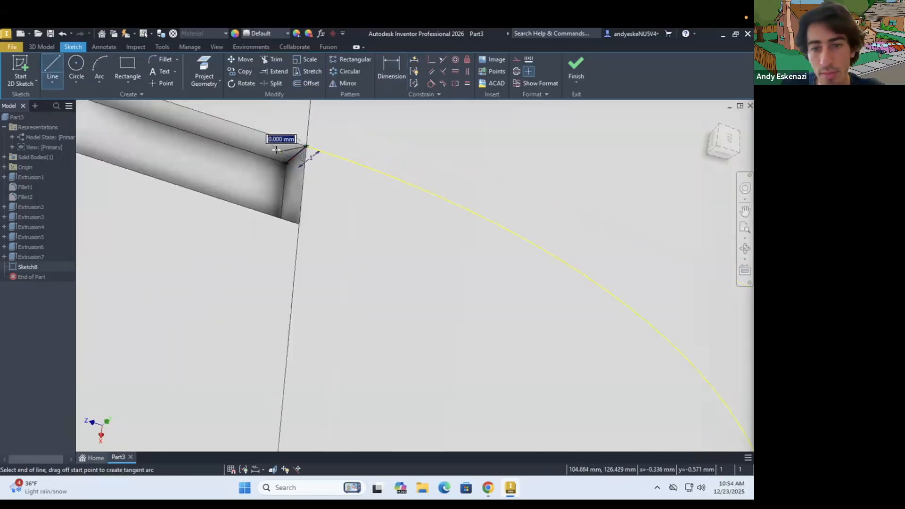
key("Escape")
scroll(248, 158, "up", 5)
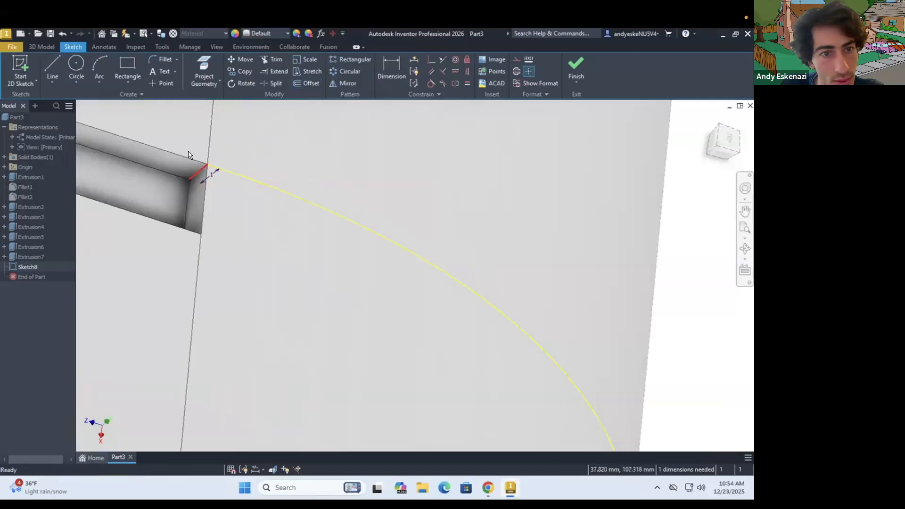
scroll(165, 146, "down", 7)
middle_click_drag(260, 250, 373, 301, "shift")
scroll(272, 285, "up", 6)
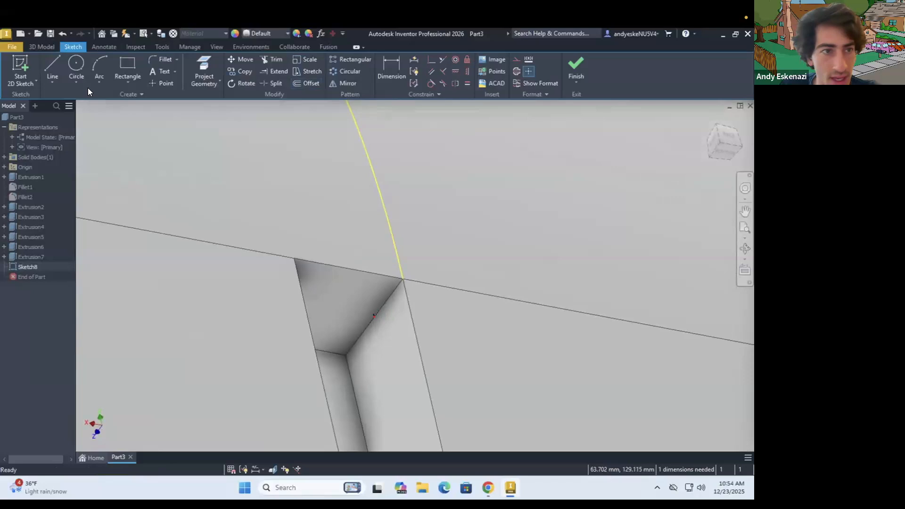
left_click(51, 62)
left_click(375, 317)
left_click(403, 279)
key("Escape")
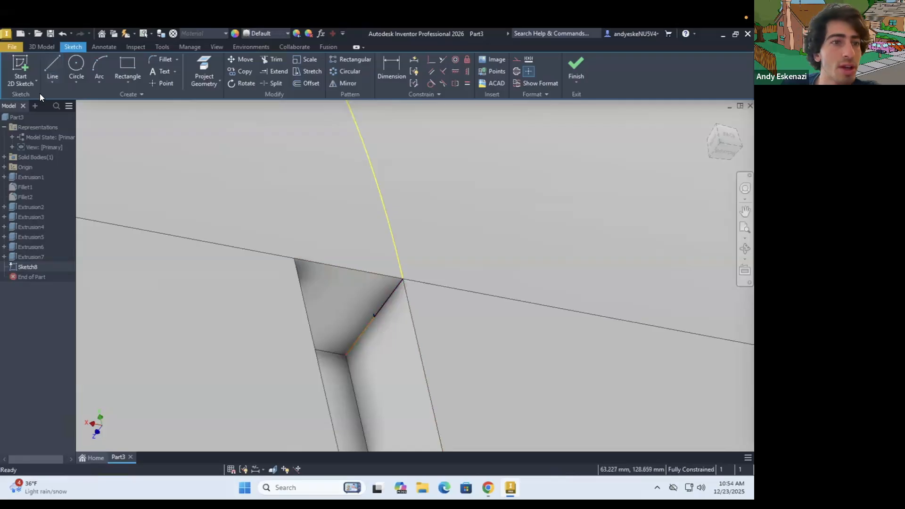
Extrude the arc band as a 2 mm cut in the default direction, carrying the groove over the rounded edge.
left_click(41, 47)
left_click(52, 66)
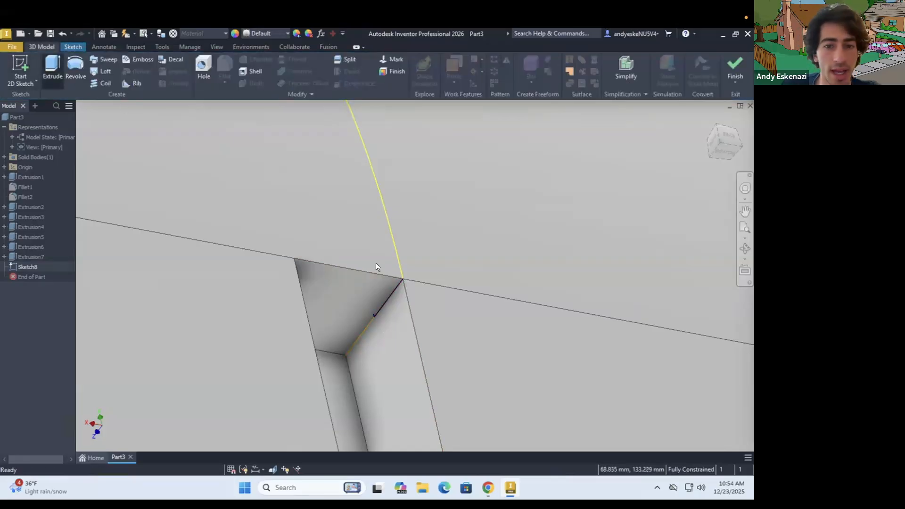
left_click(168, 202)
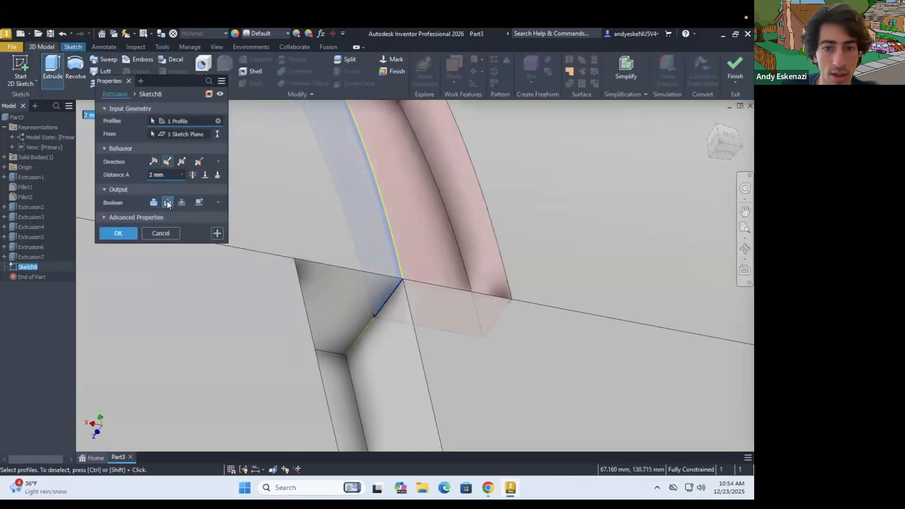
left_click(153, 161)
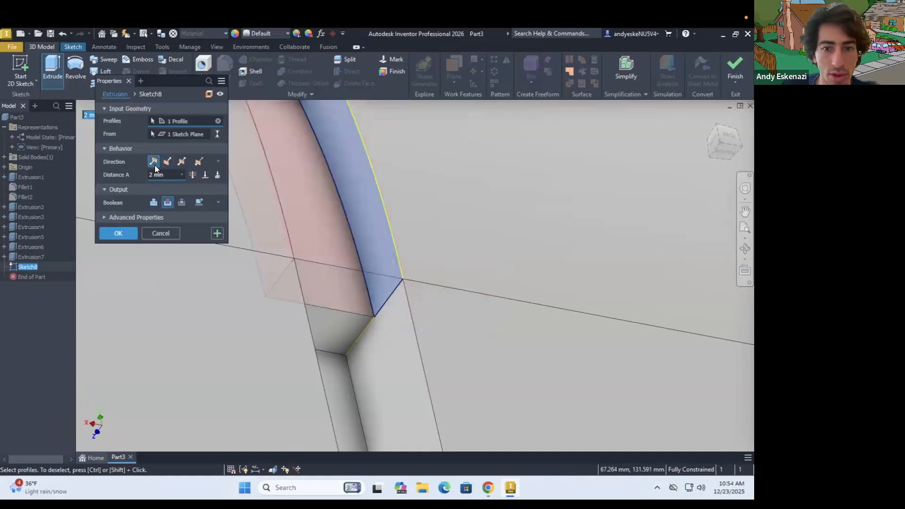
left_click(118, 233)
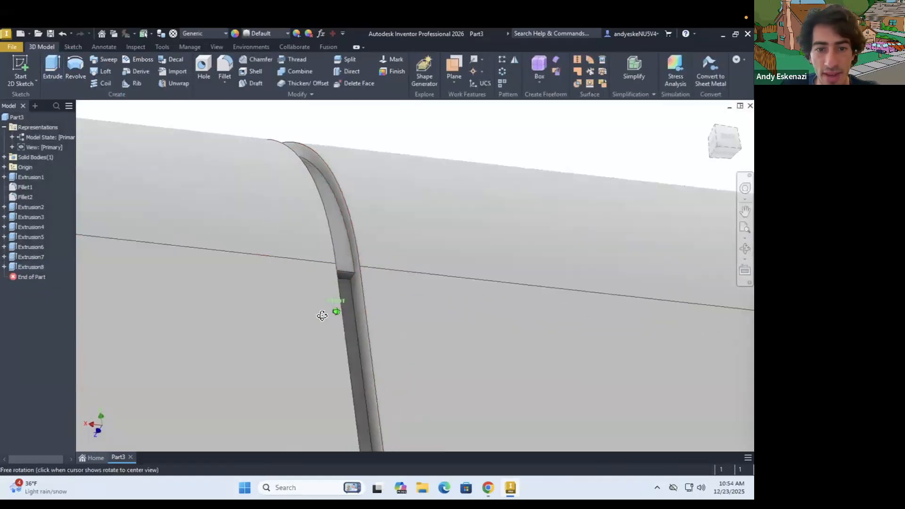
Edit the straight groove cut on the large flat face (Extrusion7) and set its depth to 1 mm.
left_click(347, 291)
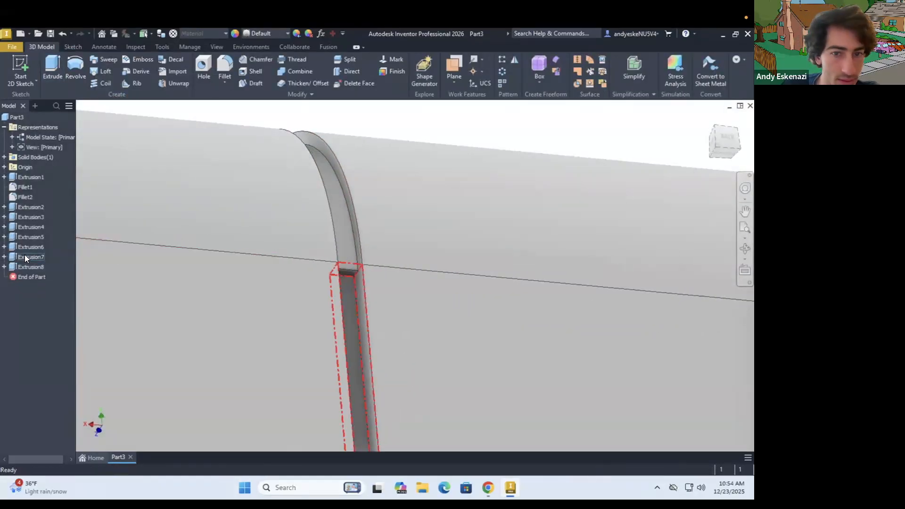
right_click(24, 256)
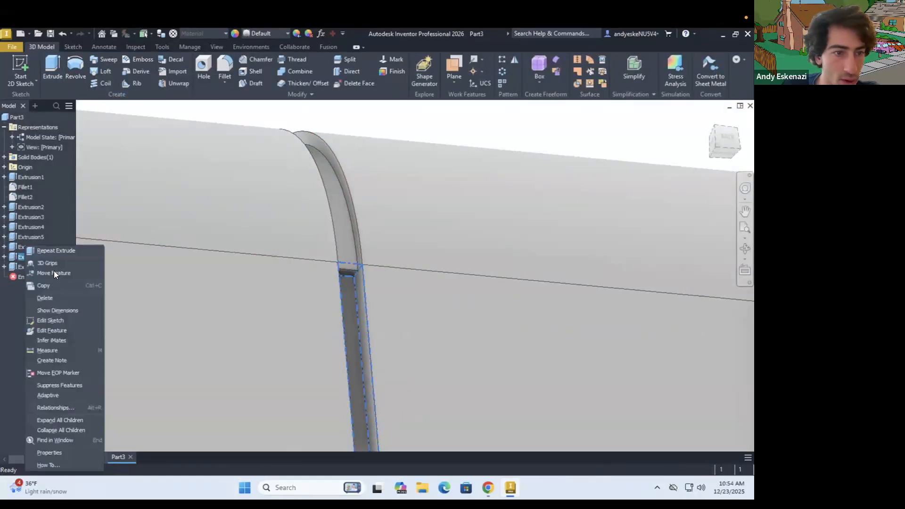
left_click(52, 331)
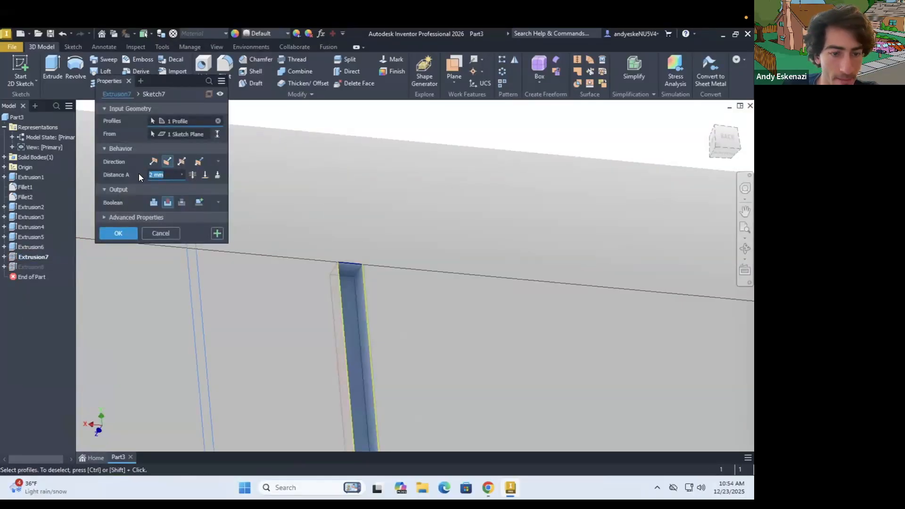
type("1")
left_click(117, 231)
Start a 2D sketch on the side wall of the groove's other leg, where it meets the remaining uncut rounded edge.
scroll(408, 281, "down", 5)
middle_click_drag(356, 243, 287, 194, "shift")
scroll(287, 194, "down", 5)
middle_click_drag(269, 242, 237, 257, "shift")
scroll(279, 236, "up", 6)
left_click(21, 58)
left_click(137, 219)
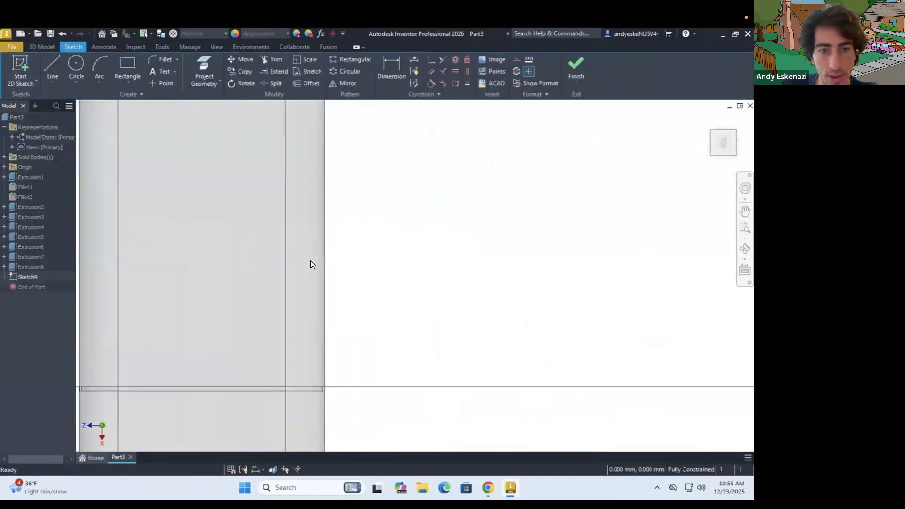
scroll(310, 261, "up", 6)
middle_click_drag(295, 274, 274, 287, "shift")
scroll(325, 275, "down", 4)
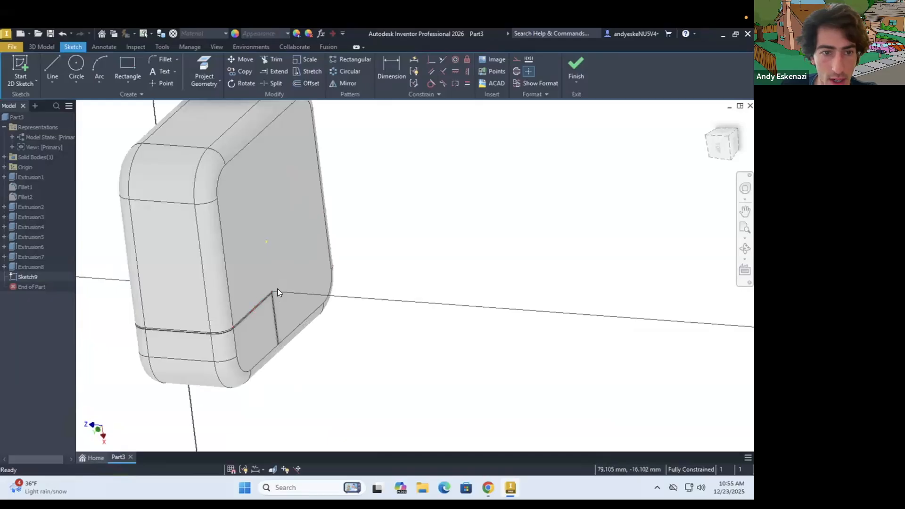
middle_click_drag(226, 226, 276, 270, "shift")
scroll(276, 269, "down", 3)
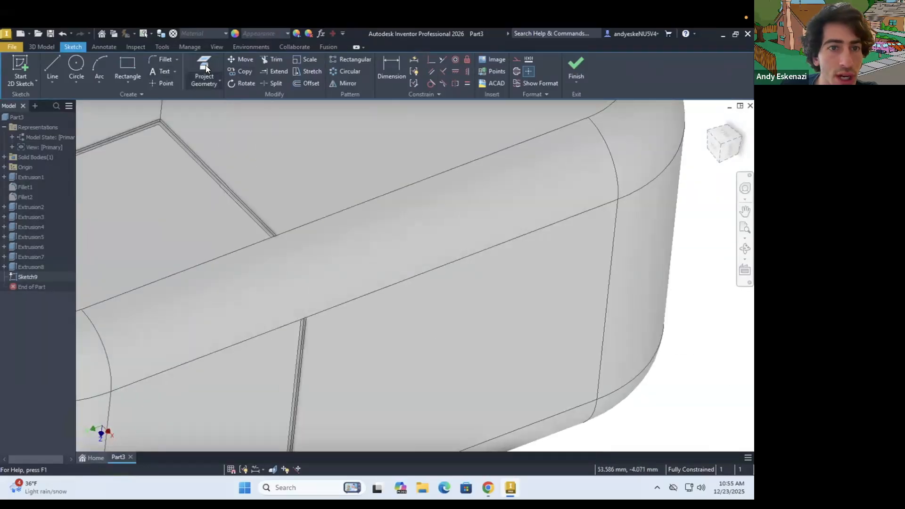
Project the rounded edge's arc into the sketch and offset a copy of it inward toward the groove floor.
key("p")
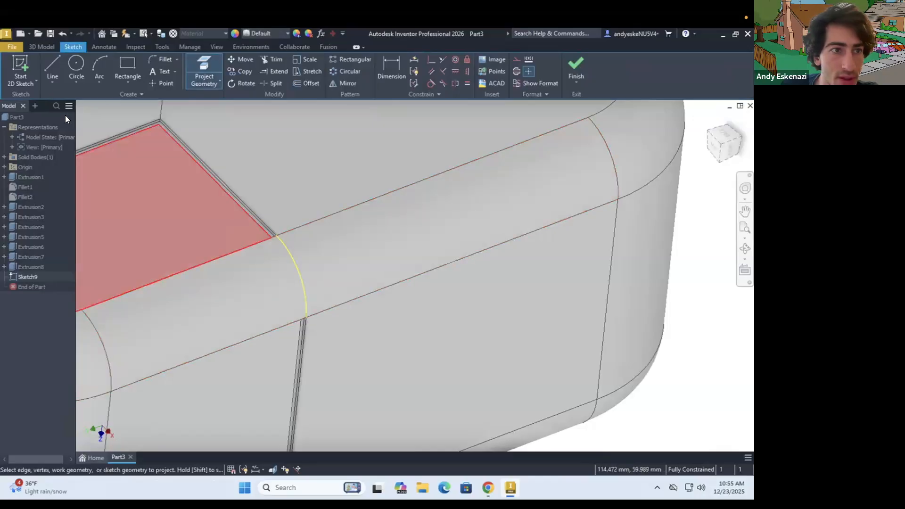
key("Escape")
scroll(282, 240, "down", 5)
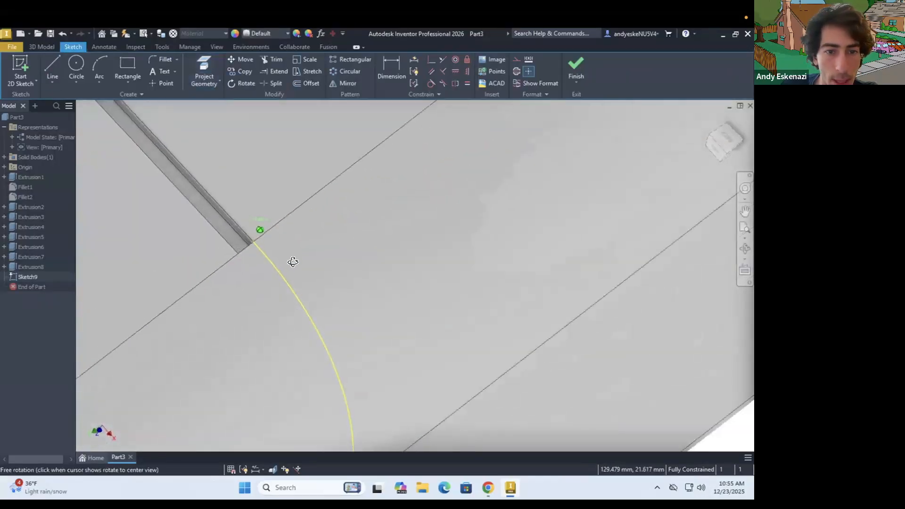
left_click(308, 82)
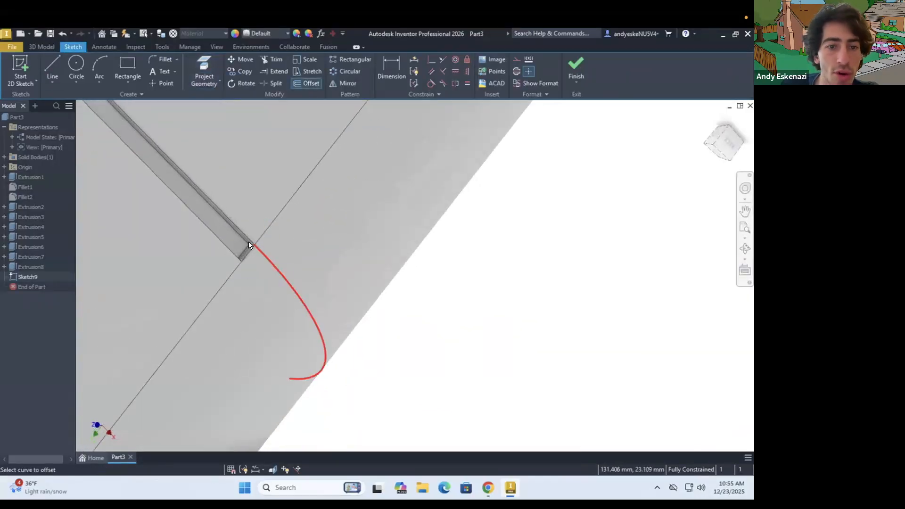
left_click(249, 242)
scroll(250, 243, "down", 3)
left_click(256, 253)
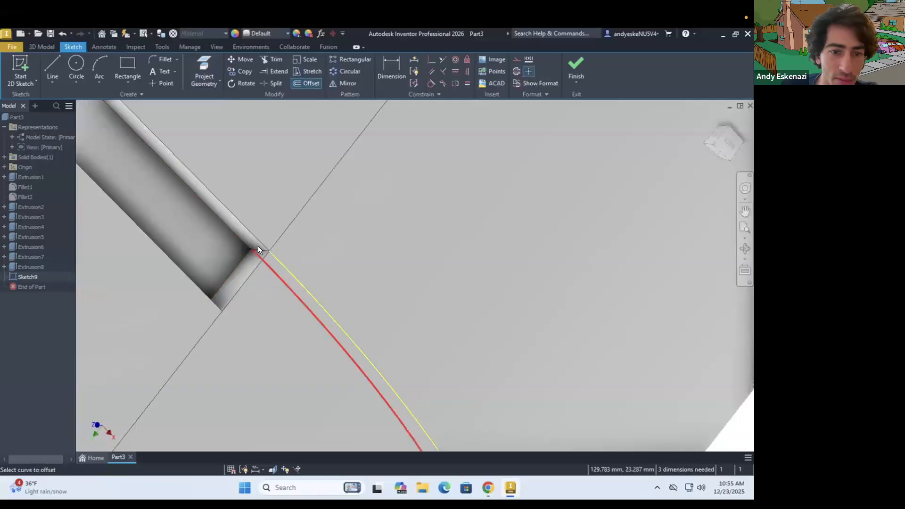
Dimension the gap between the offset arc and the projected arc as 1 mm.
key("Escape")
scroll(257, 246, "down", 3)
key("d")
left_click(242, 260)
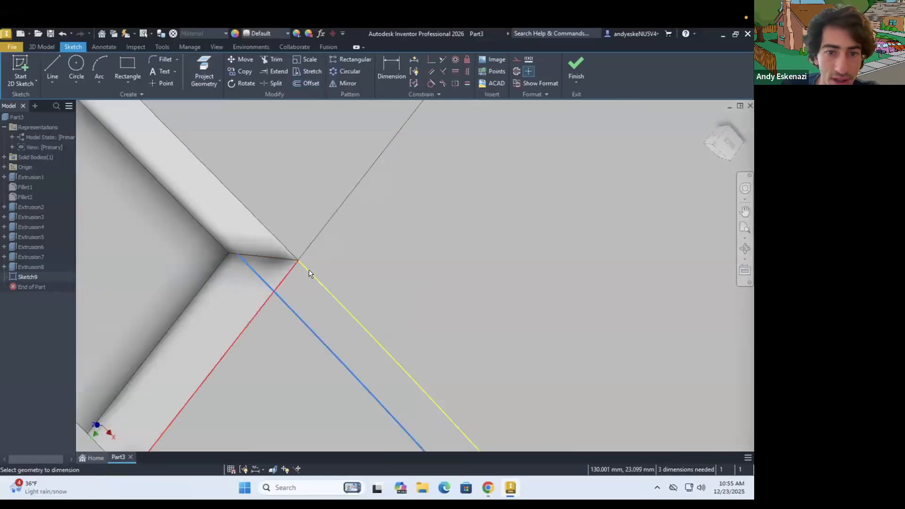
left_click(308, 269)
left_click(302, 282)
type("1")
key("Return")
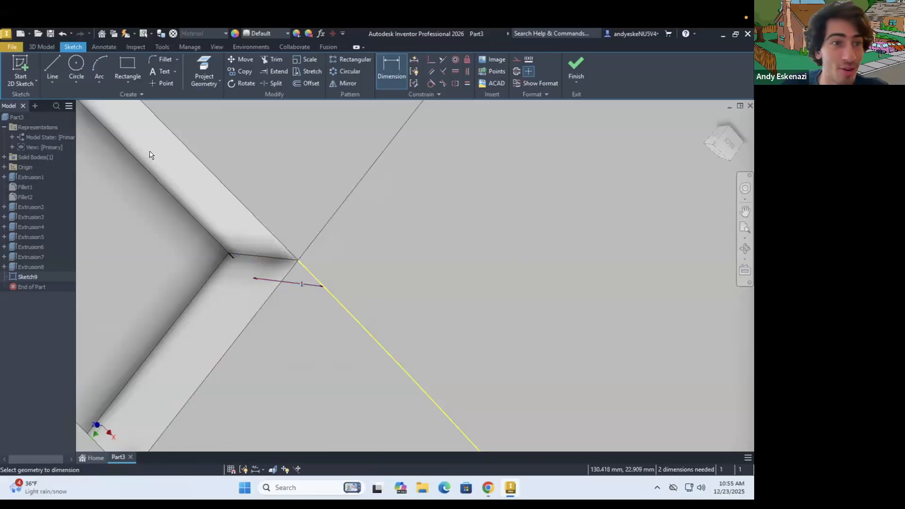
Draw a 1 mm line joining the two arcs' endpoints at the corner of the existing groove.
key("l")
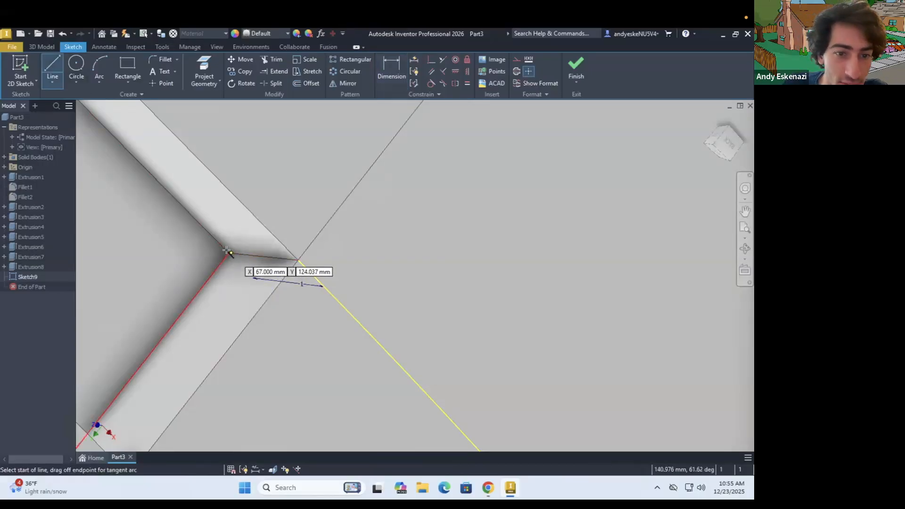
scroll(227, 250, "up", 5)
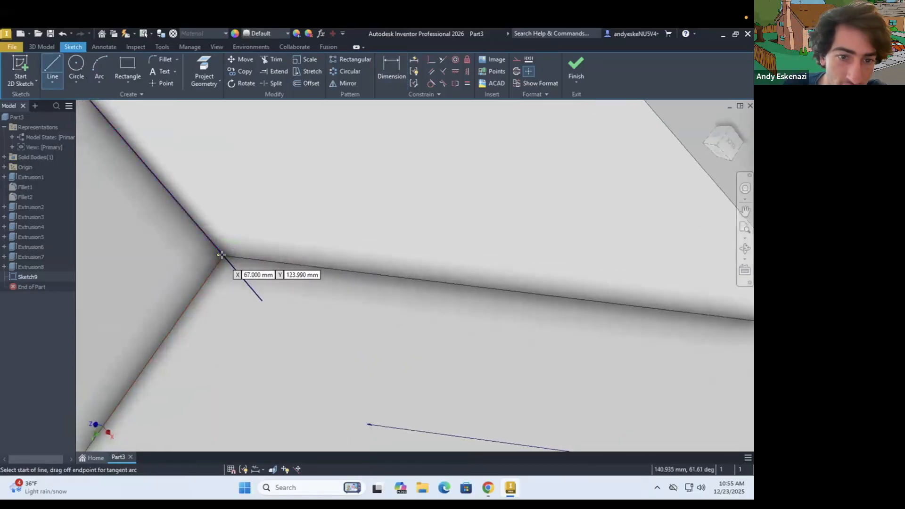
left_click(221, 255)
scroll(295, 240, "down", 6)
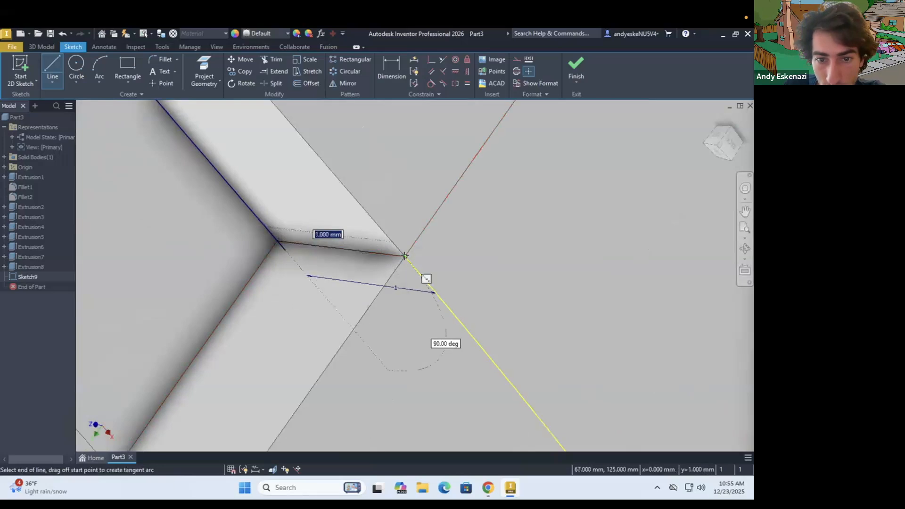
left_click(404, 255)
key("Escape")
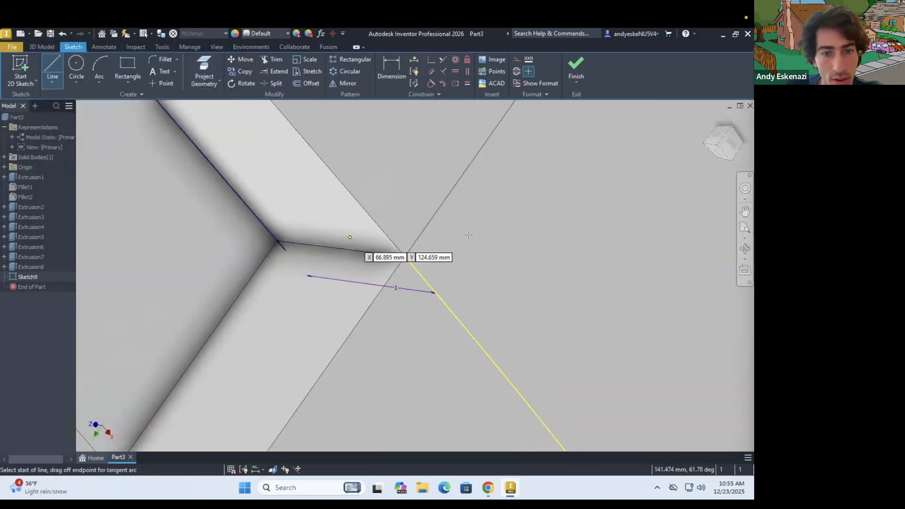
key("Escape")
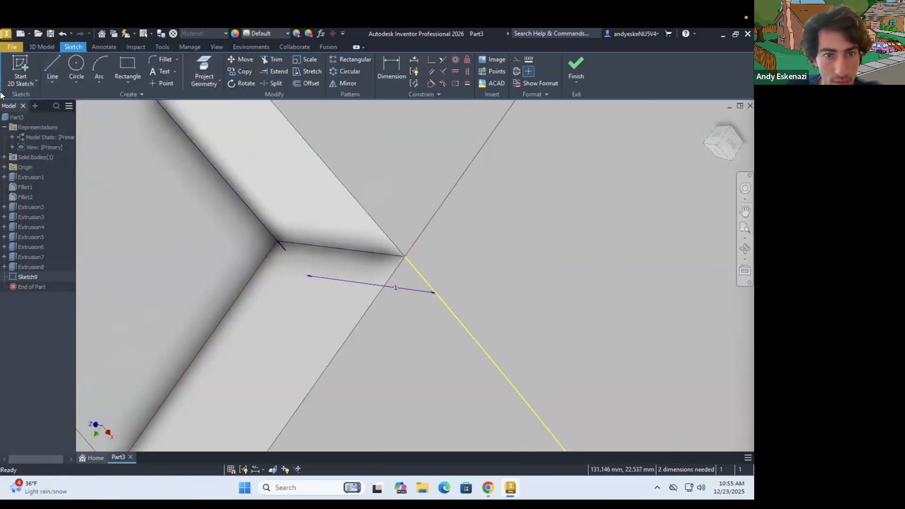
left_click(48, 62)
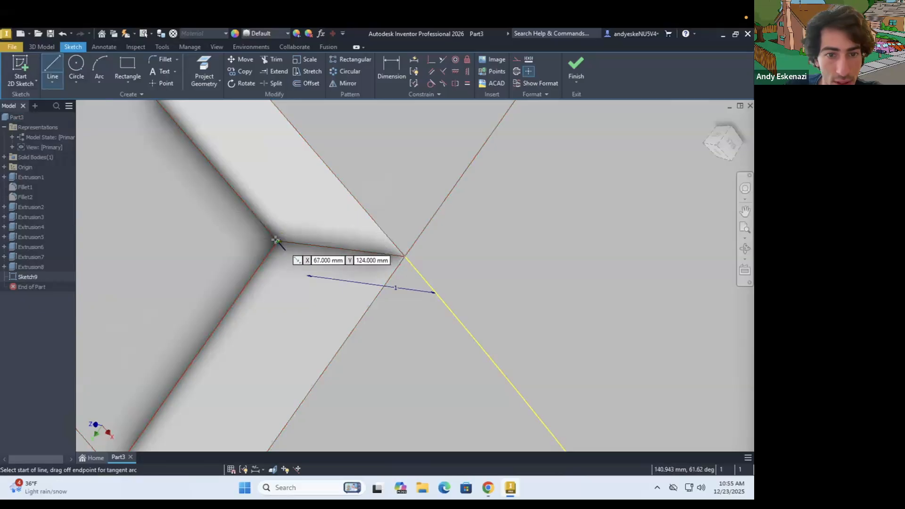
Try to draw a line along the groove's end edge, from its inner corner to its outer corner.
left_click(405, 256)
left_click(459, 273)
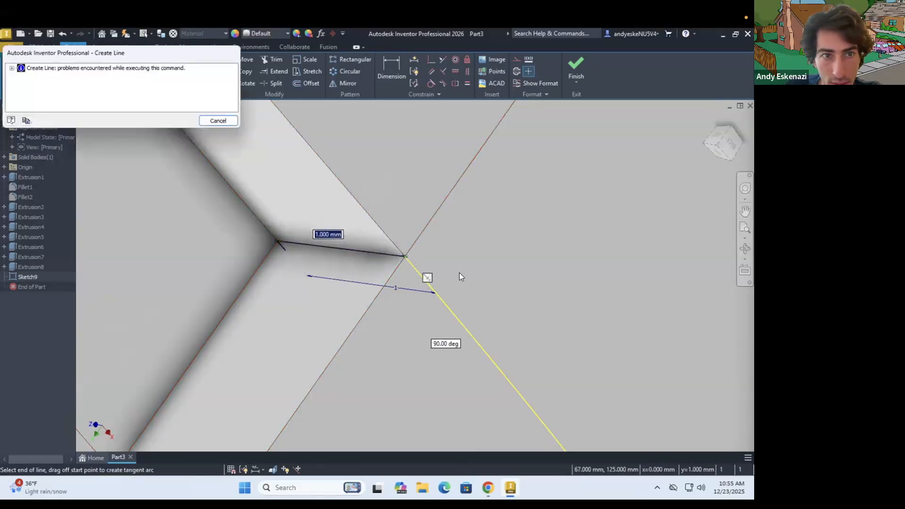
key("Escape")
key("Escape")
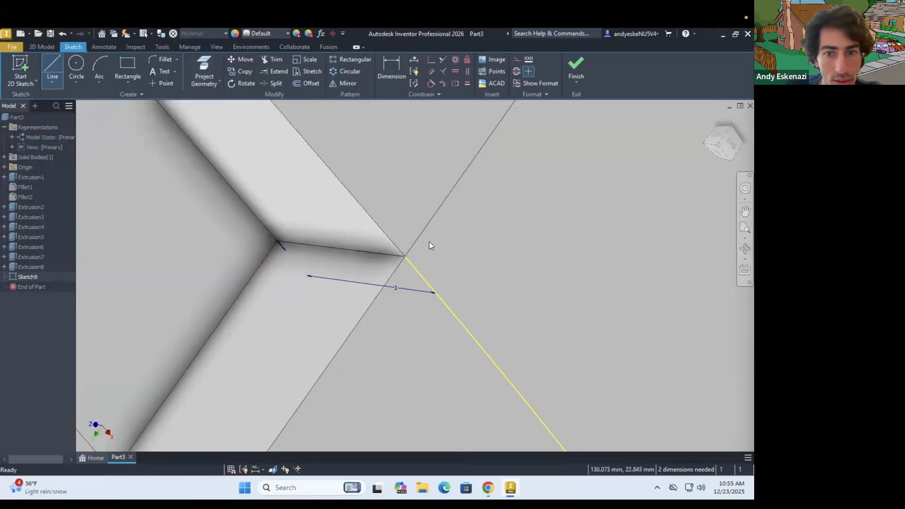
Try to project the groove's end edge into the sketch, and undo the recent line and offset dimension change.
left_click(57, 67)
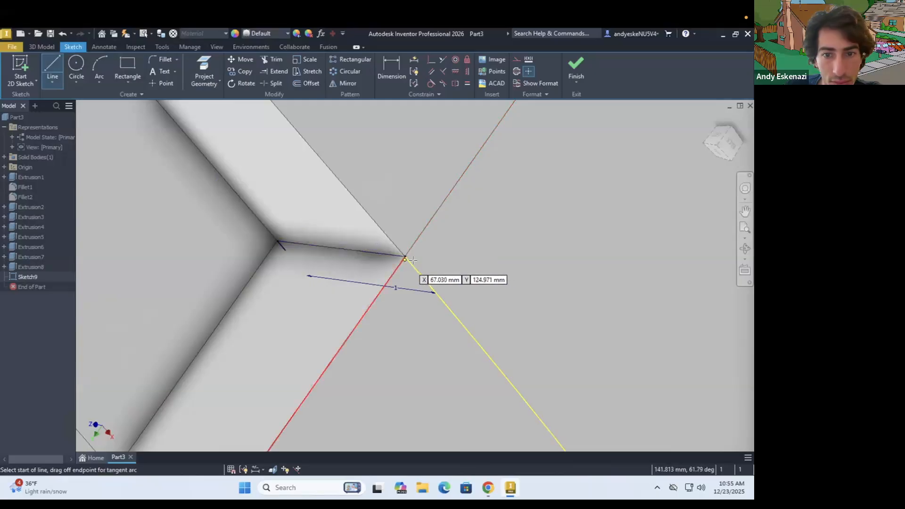
left_click(206, 69)
left_click(322, 246)
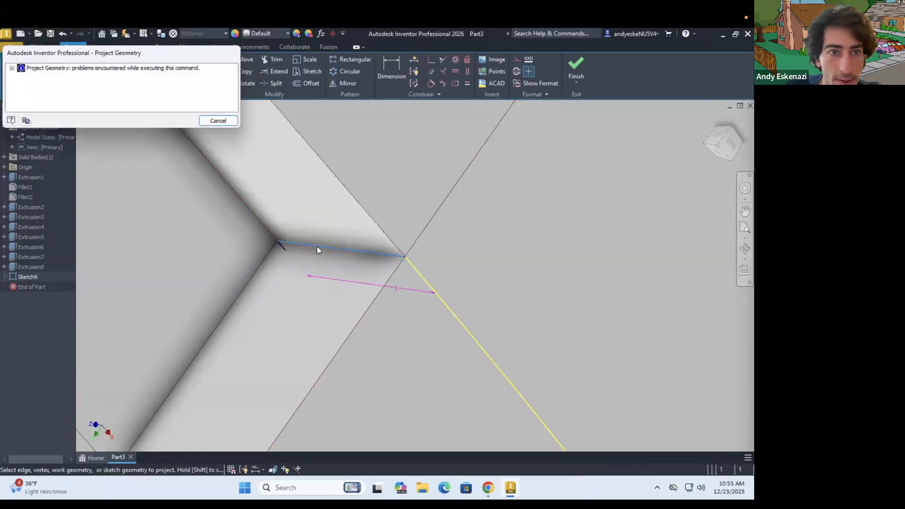
key("Escape")
key("ctrl+z")
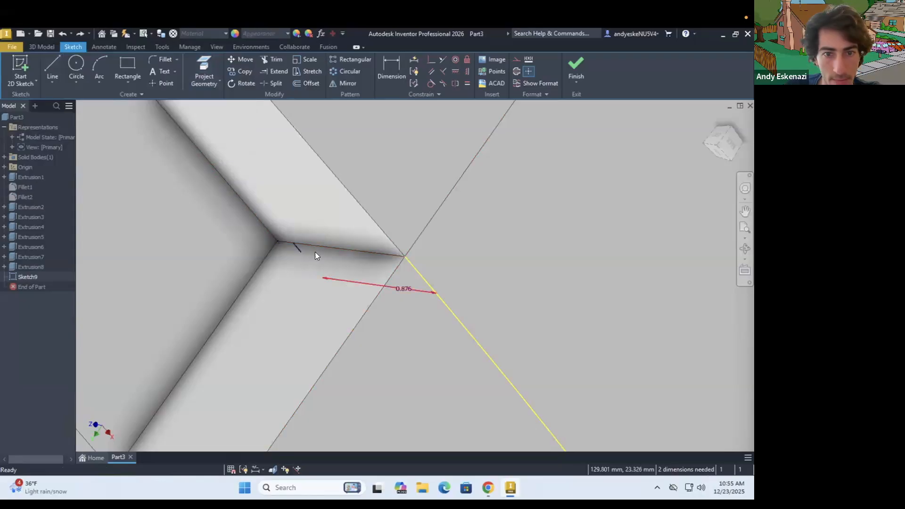
Draw a line from the offset curve's endpoint to the groove's outer corner, where the projected curve starts.
scroll(313, 249, "down", 2)
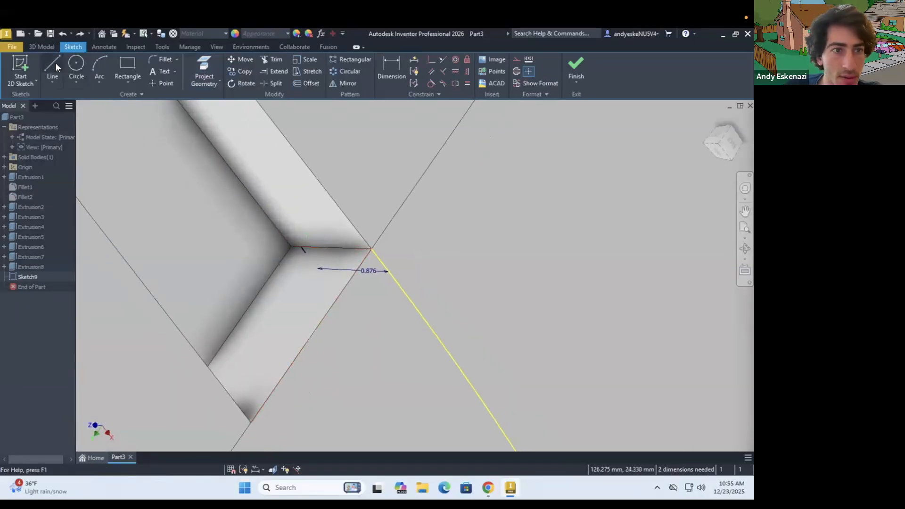
key("l")
left_click(299, 248)
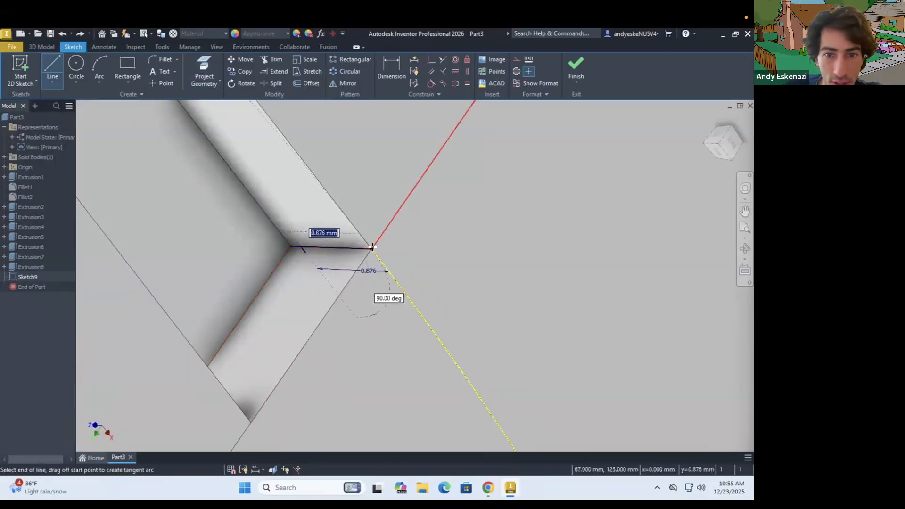
left_click(371, 247)
key("Escape")
Set the offset dimension between the two curves at the groove's end to 1 mm.
scroll(301, 194, "down", 5)
mouse_move(326, 281)
middle_mouse_down("shift")
mouse_move(309, 264)
mouse_move(345, 332)
mouse_move(224, 282)
mouse_move(241, 281)
mouse_move(155, 286)
middle_mouse_up("shift")
scroll(155, 286, "up", 5)
left_click(44, 63)
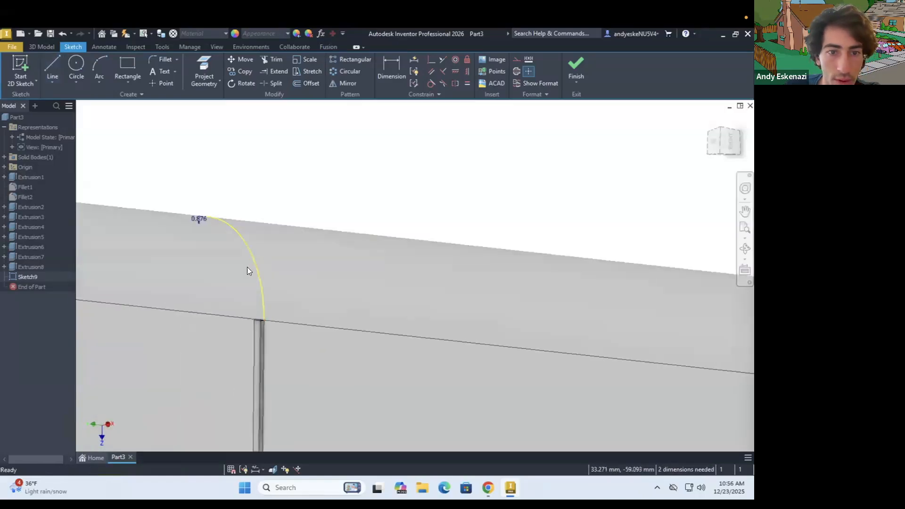
scroll(249, 276, "down", 5)
middle_click_drag(251, 281, 281, 328, "shift")
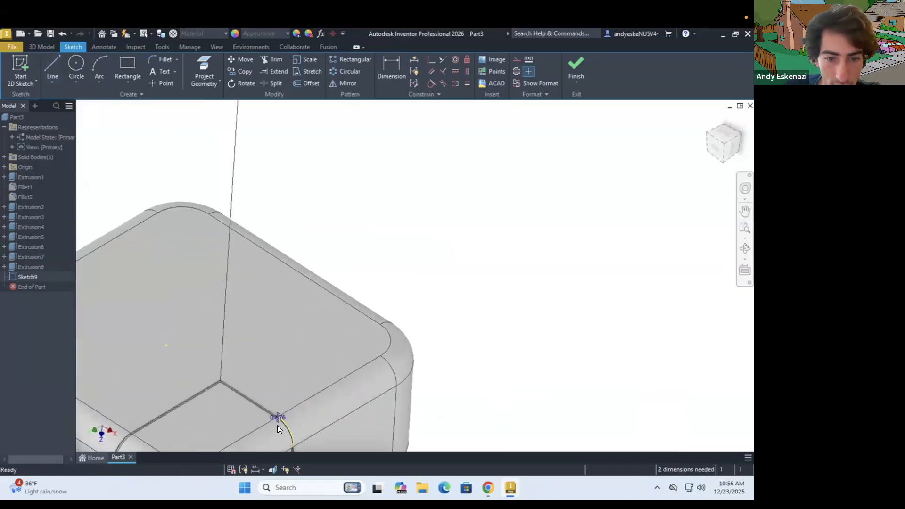
scroll(281, 419, "up", 5)
double_click(264, 306)
type("1")
key("Return")
middle_click_drag(261, 312, 294, 325, "shift")
Try to extrude the sketch region beside the curved edge in the flipped direction.
left_click(42, 47)
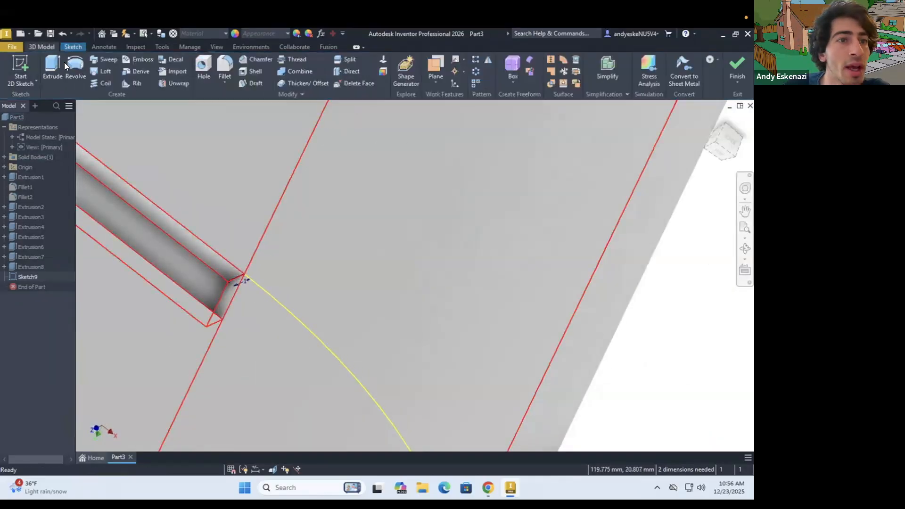
left_click(52, 60)
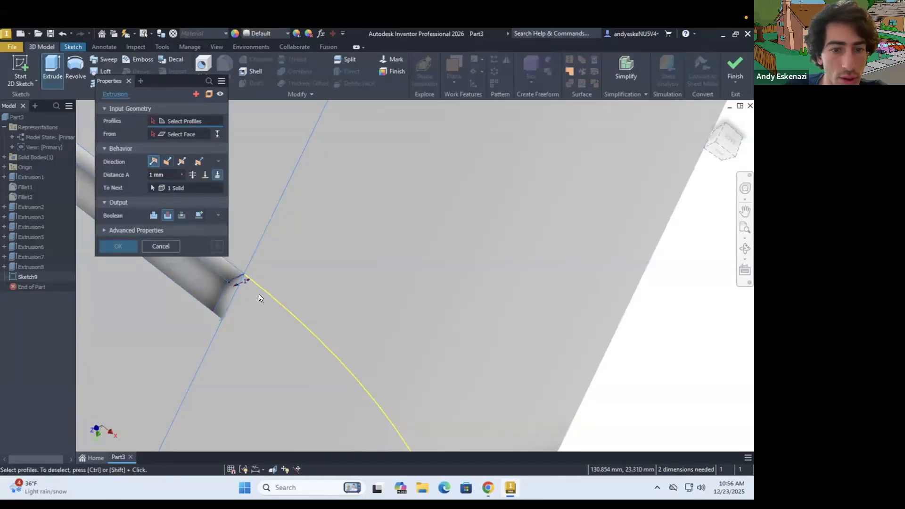
scroll(254, 293, "down", 3)
scroll(255, 277, "up", 4)
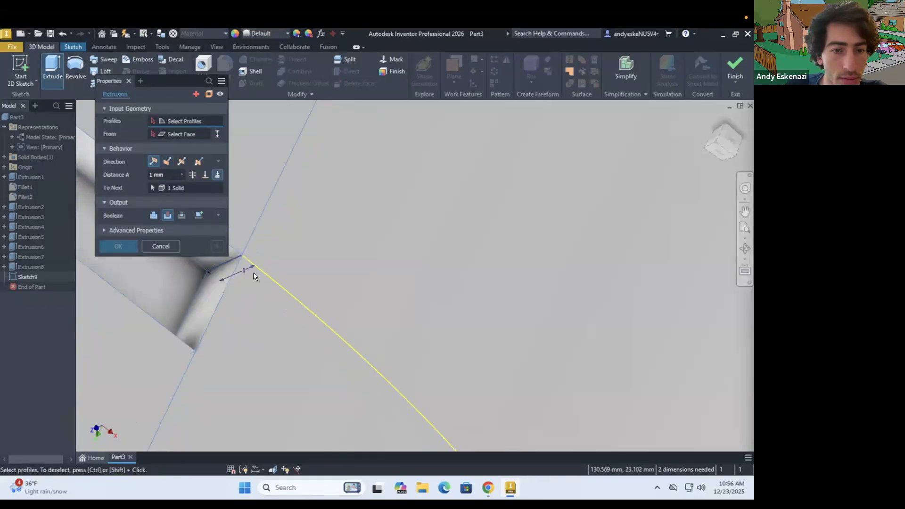
scroll(243, 274, "down", 4)
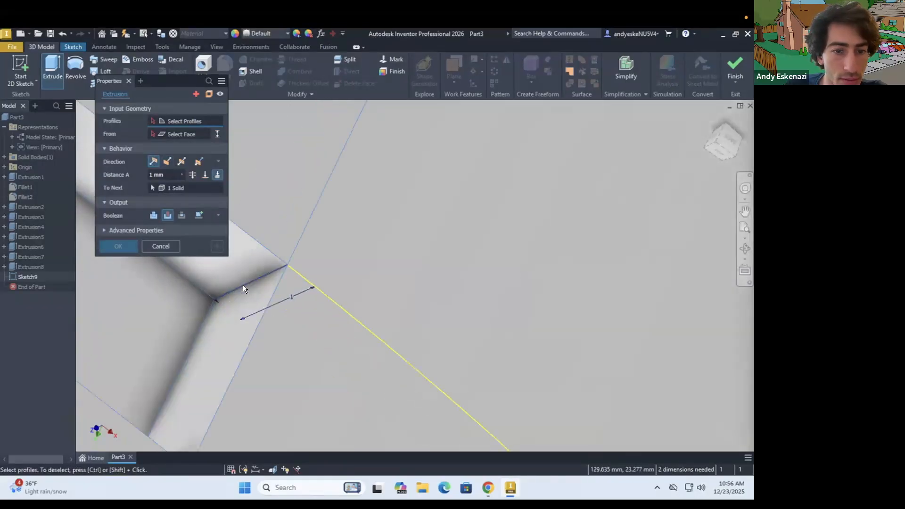
left_click(167, 161)
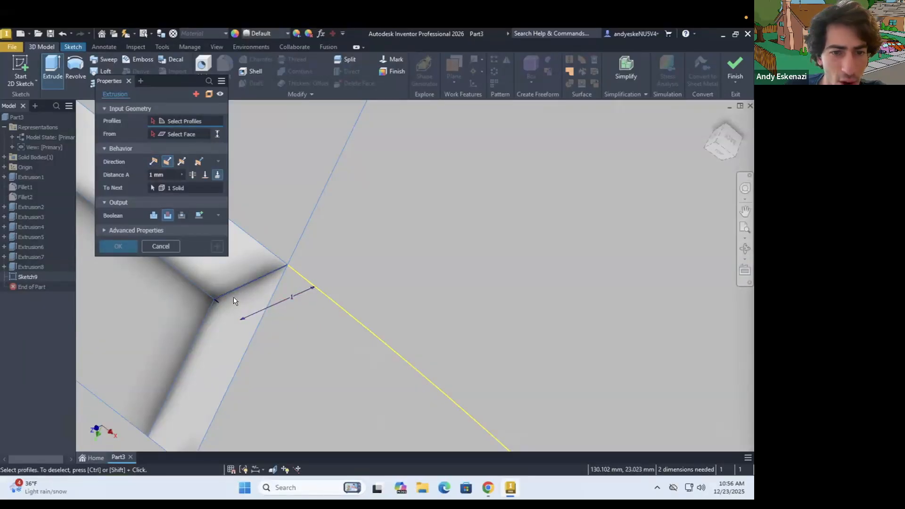
scroll(326, 278, "up", 3)
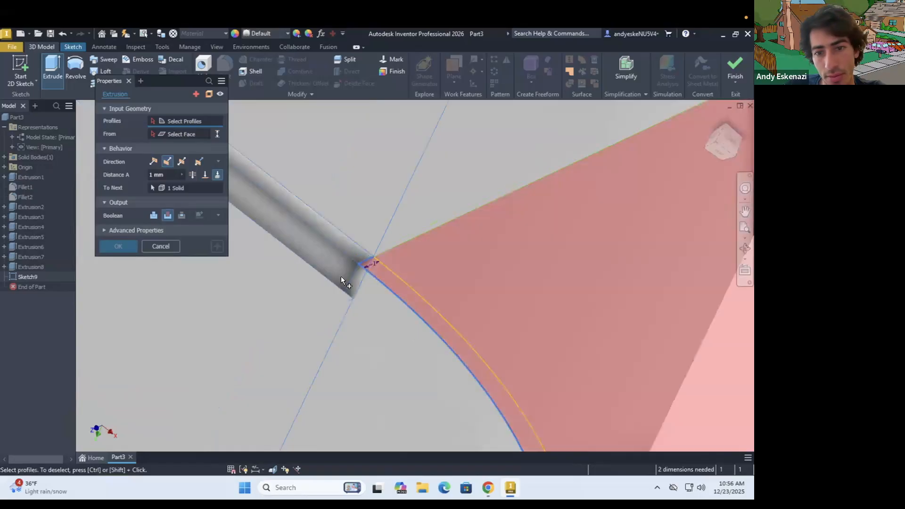
scroll(341, 276, "up", 6)
scroll(354, 295, "down", 4)
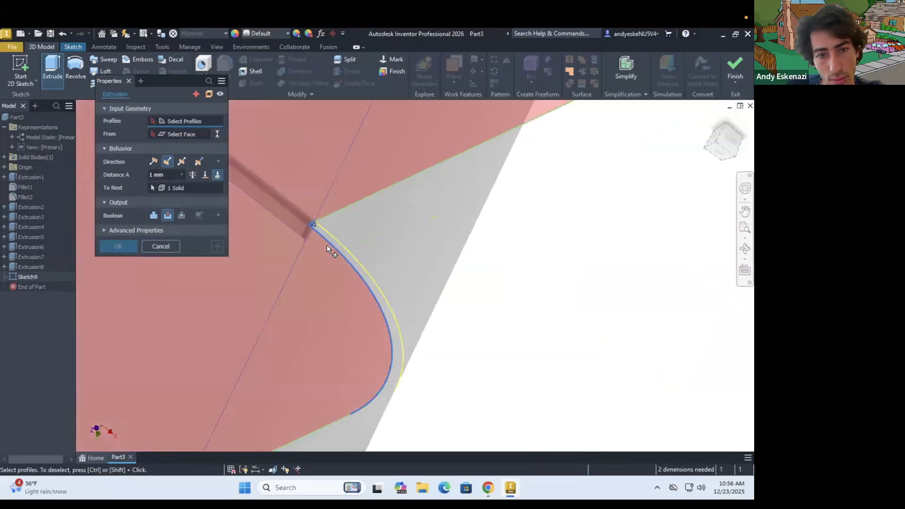
left_click(329, 238)
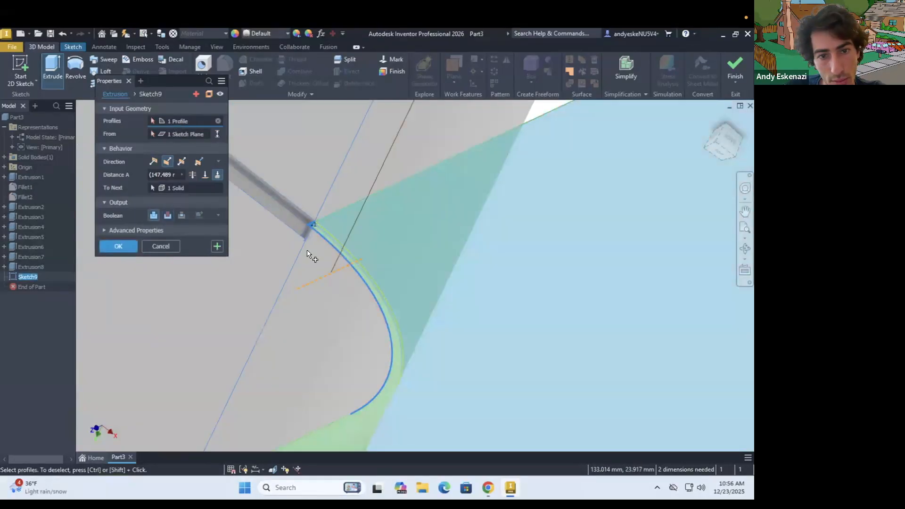
key("Return")
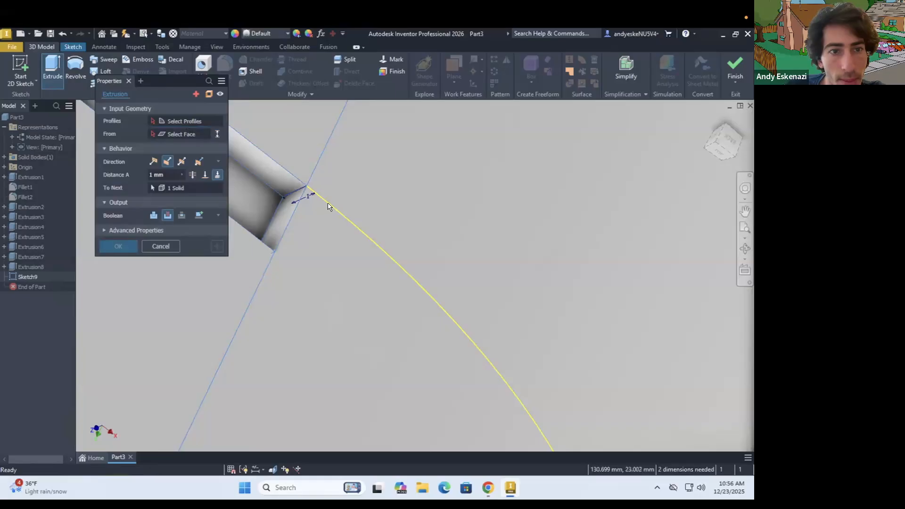
key("Escape")
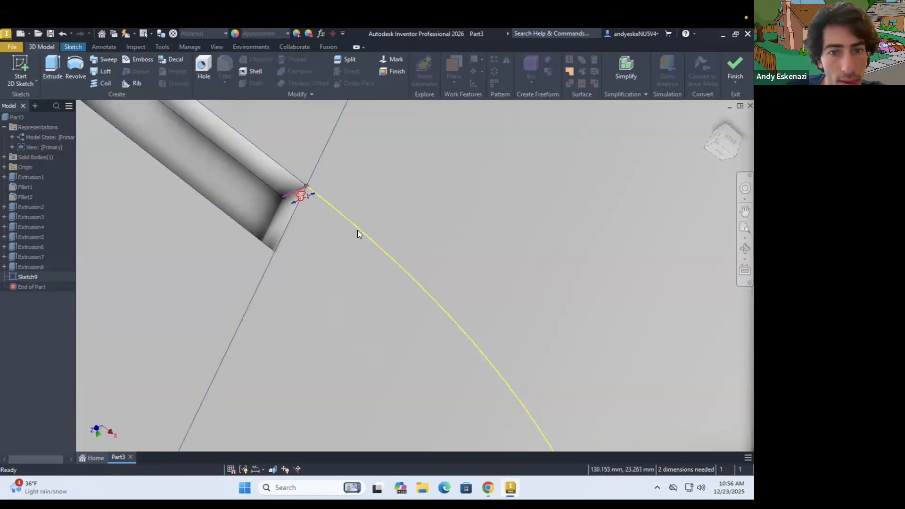
scroll(306, 200, "up", 3)
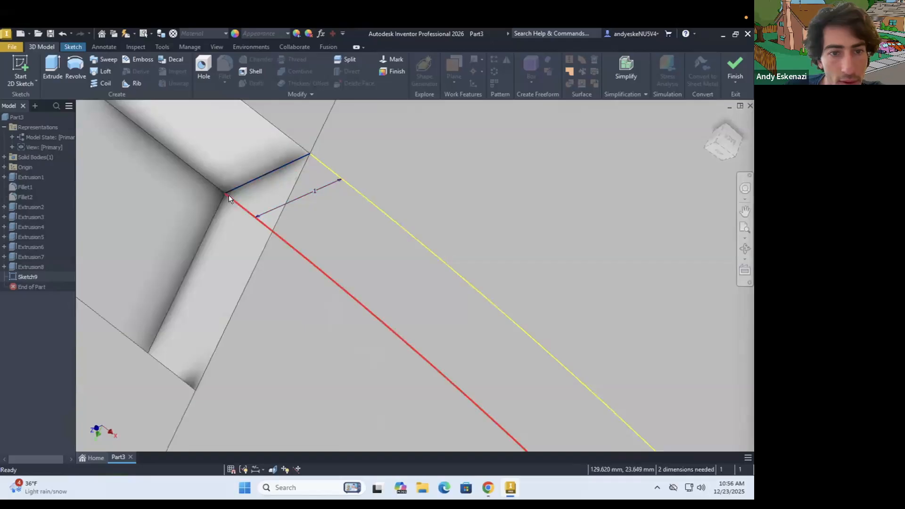
key("e")
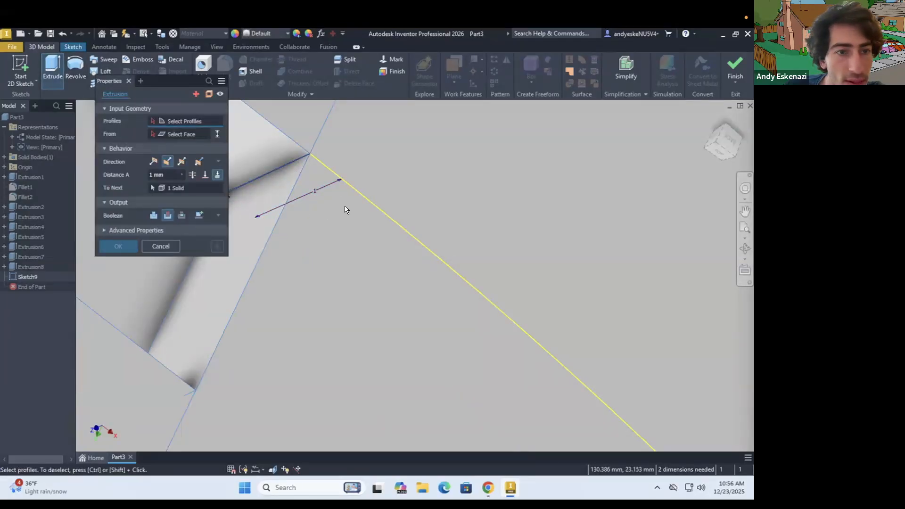
left_click(193, 134)
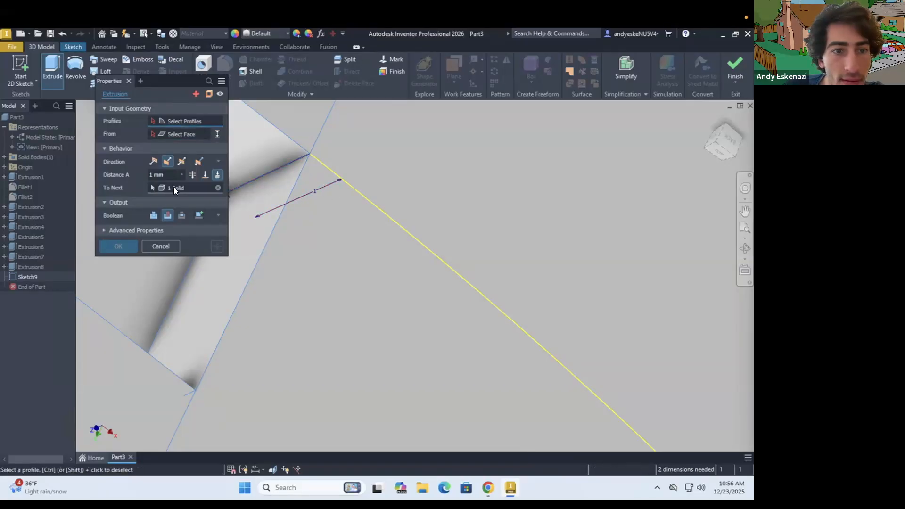
scroll(325, 233, "down", 3)
scroll(334, 217, "up", 1)
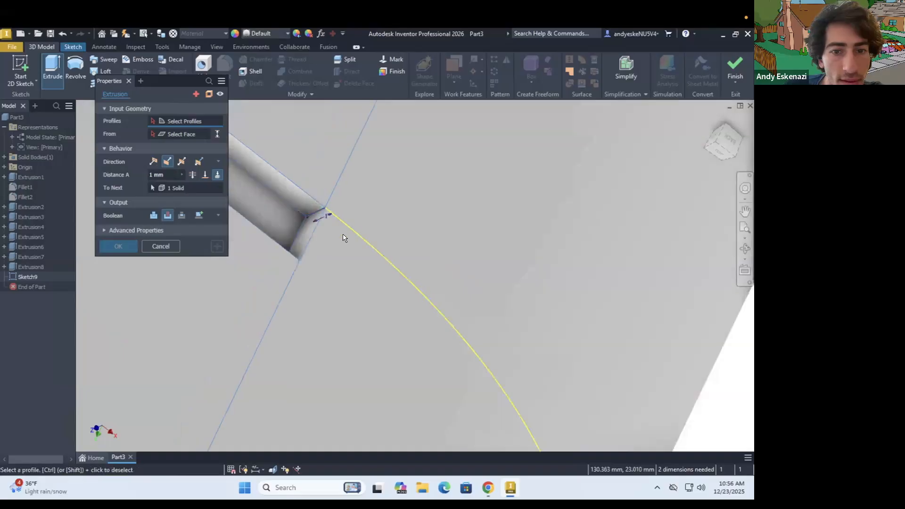
scroll(330, 226, "up", 1)
key("Escape")
Set the offset dimension between the two curves to 0.95 mm.
left_click(311, 217)
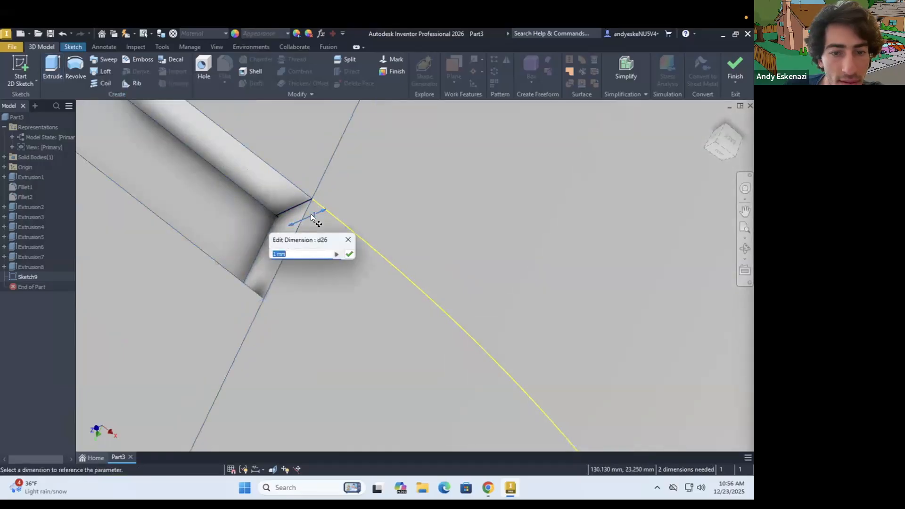
type(".95")
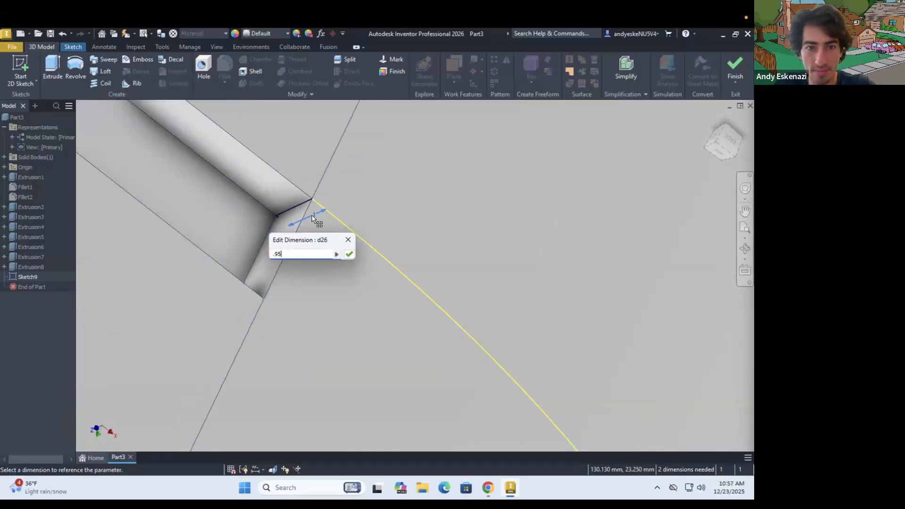
key("Return")
scroll(285, 204, "up", 4)
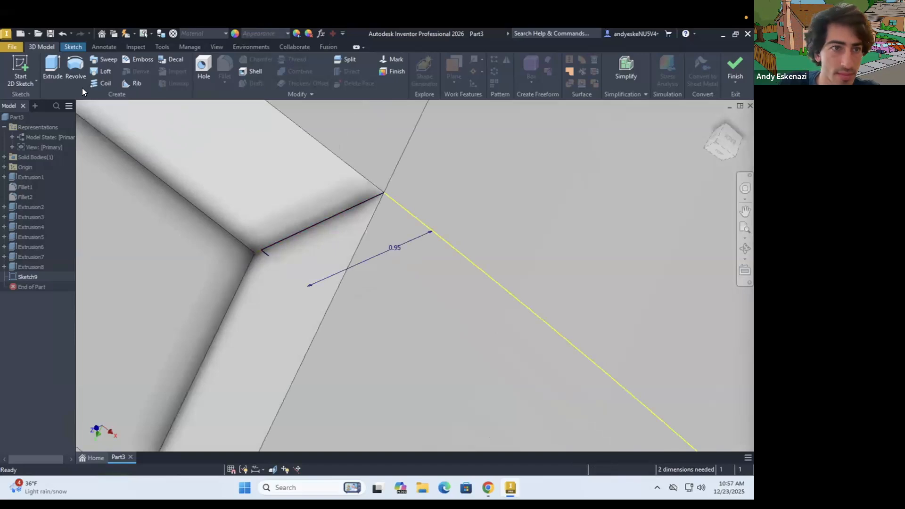
key("e")
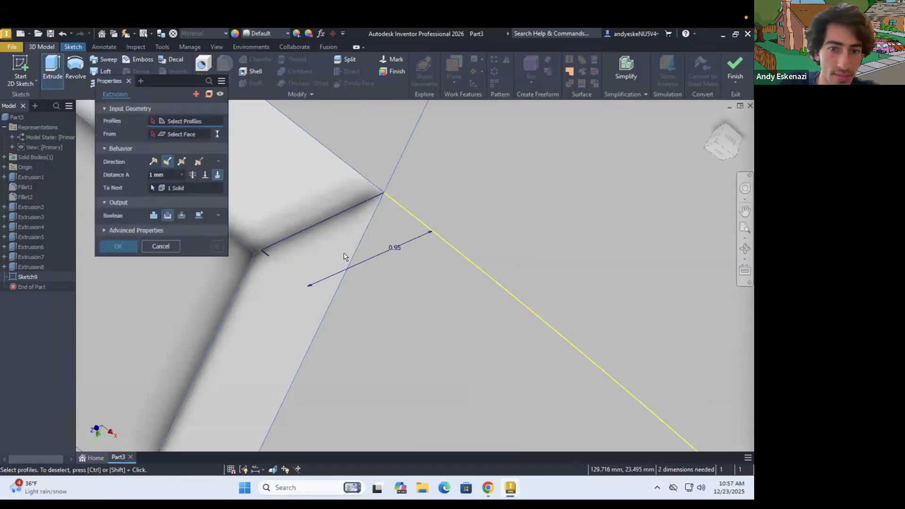
scroll(373, 285, "down", 6)
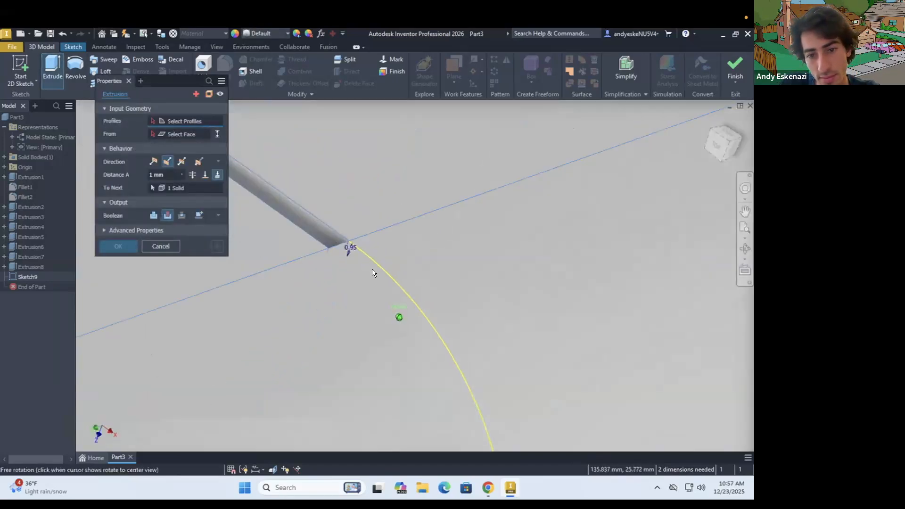
scroll(376, 307, "up", 5)
scroll(377, 367, "down", 3)
scroll(376, 352, "up", 3)
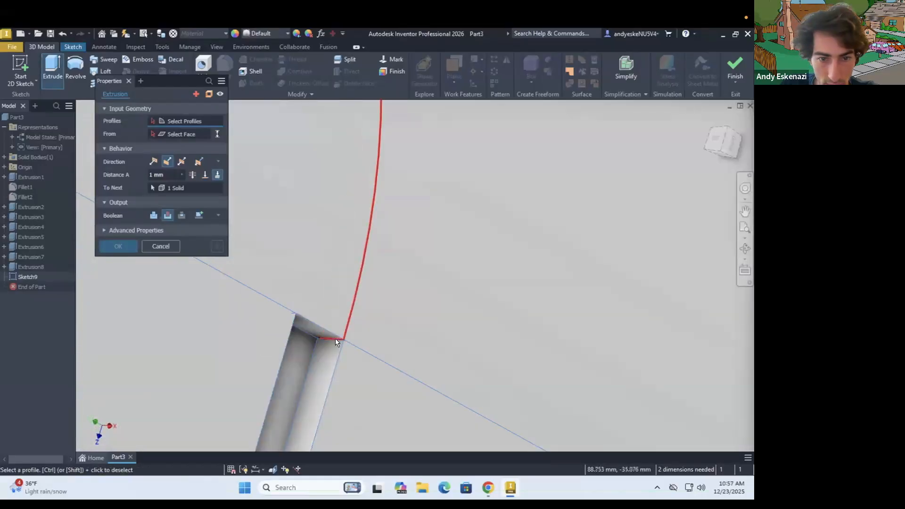
scroll(323, 340, "up", 6)
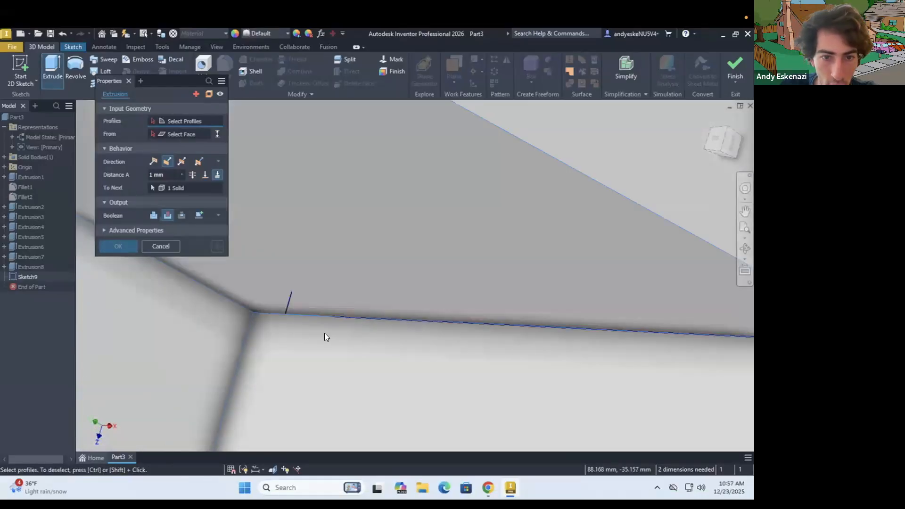
key("Escape")
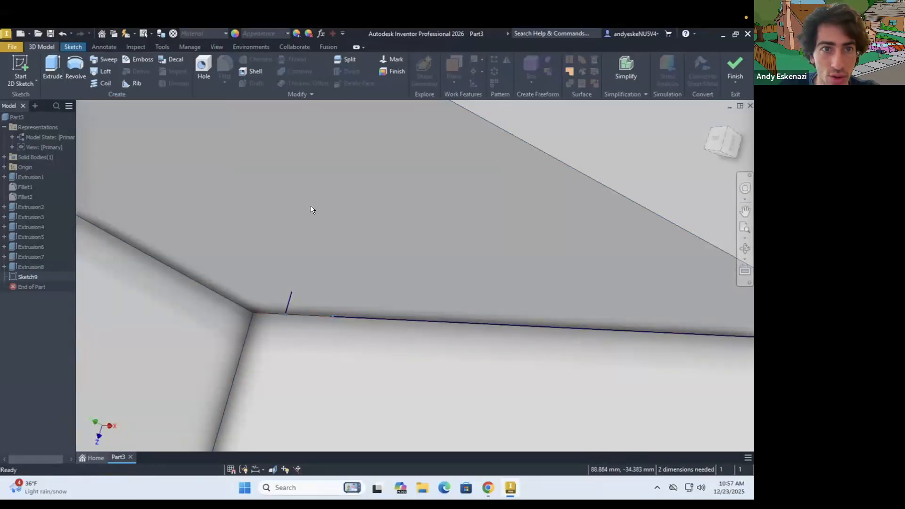
Apply a Coincident constraint joining the short line's inner endpoint to the end of the offset curve.
left_click(73, 47)
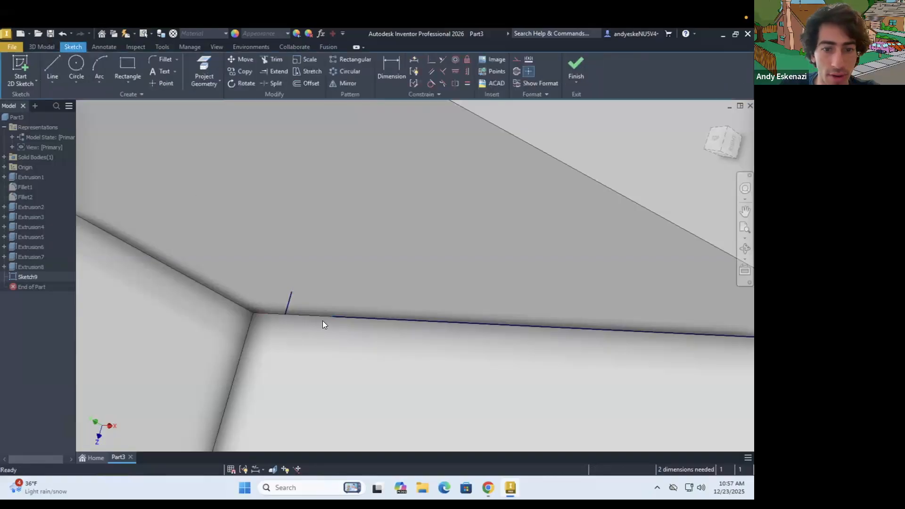
scroll(325, 321, "down", 3)
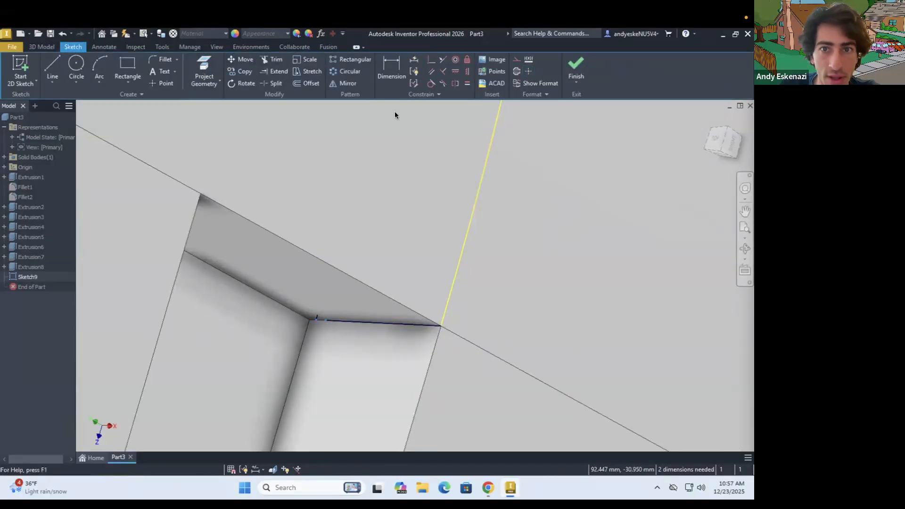
left_click(430, 60)
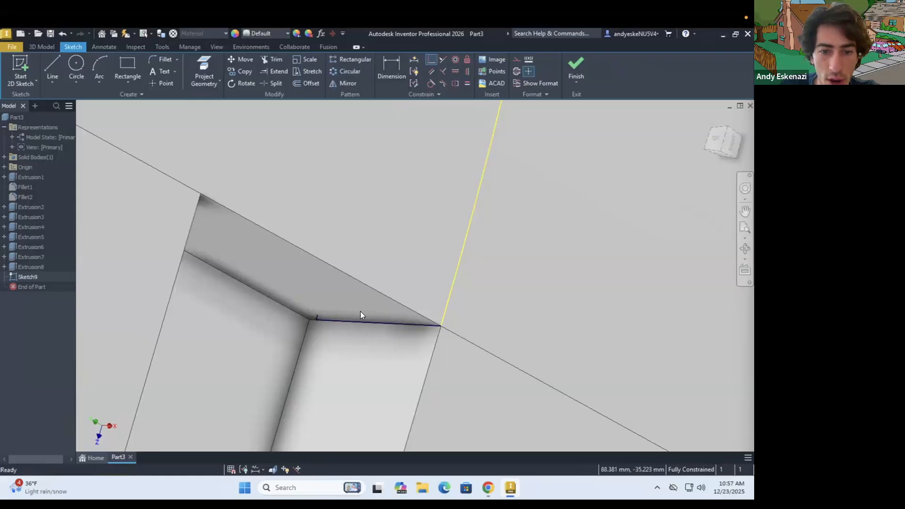
Extrude the thin offset profile at the groove's end 2 mm as a cut in the default direction.
left_click(41, 46)
left_click(54, 59)
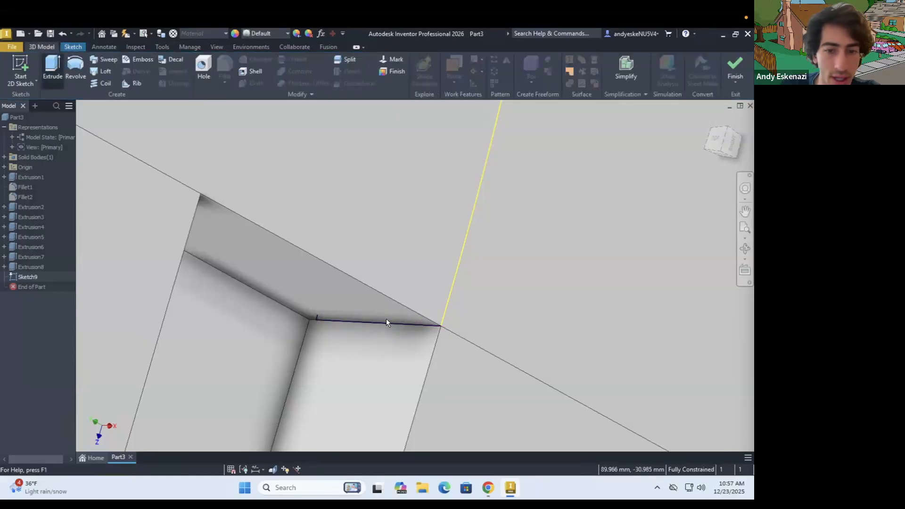
left_click(167, 161)
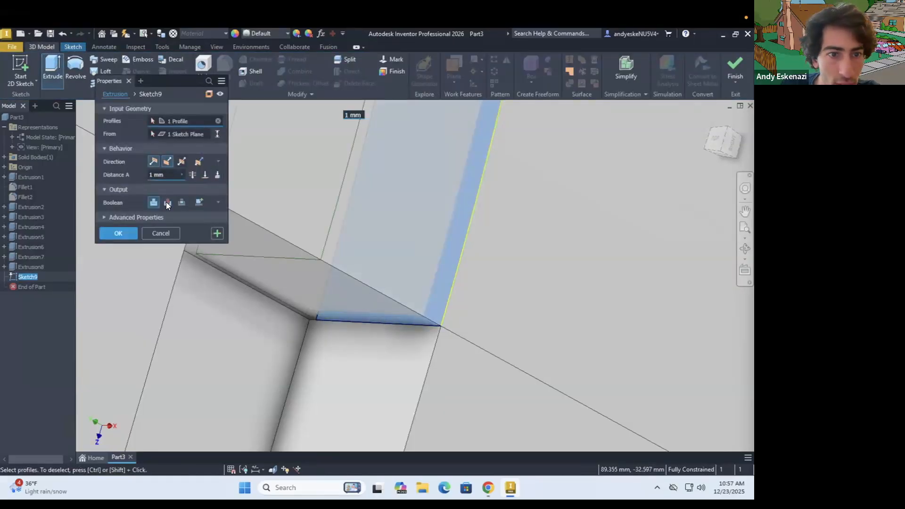
left_click(167, 202)
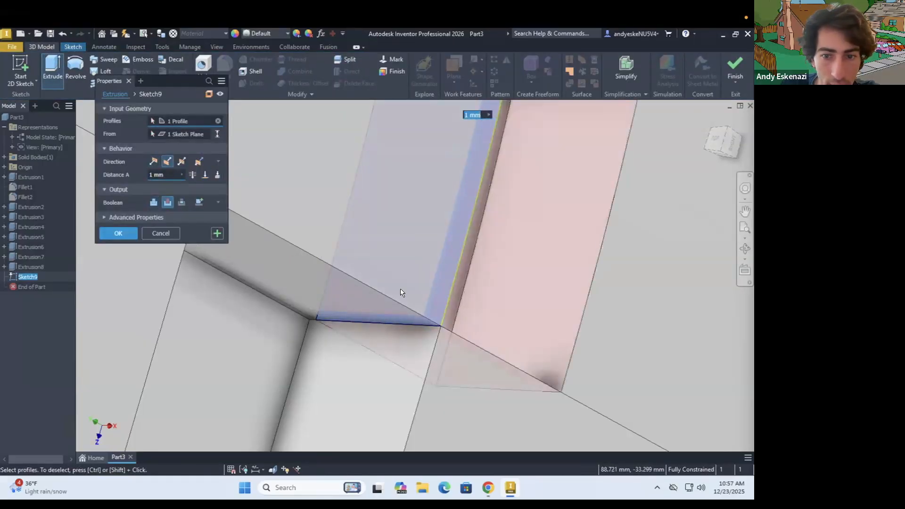
left_click(154, 161)
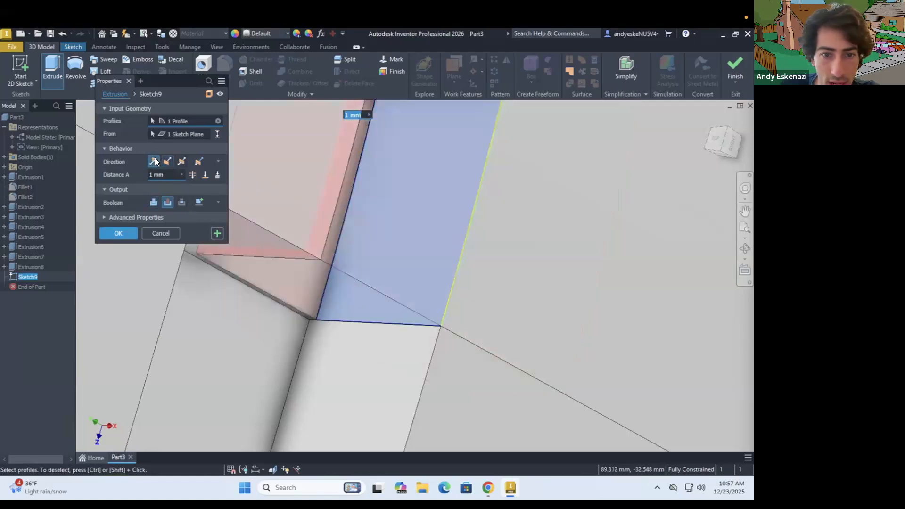
left_click(171, 176)
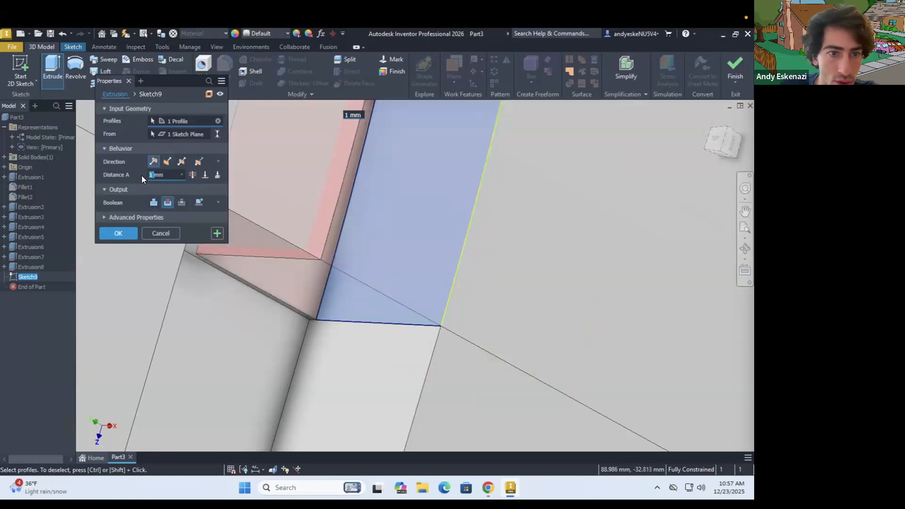
type("2")
left_click(118, 233)
scroll(363, 317, "up", 5)
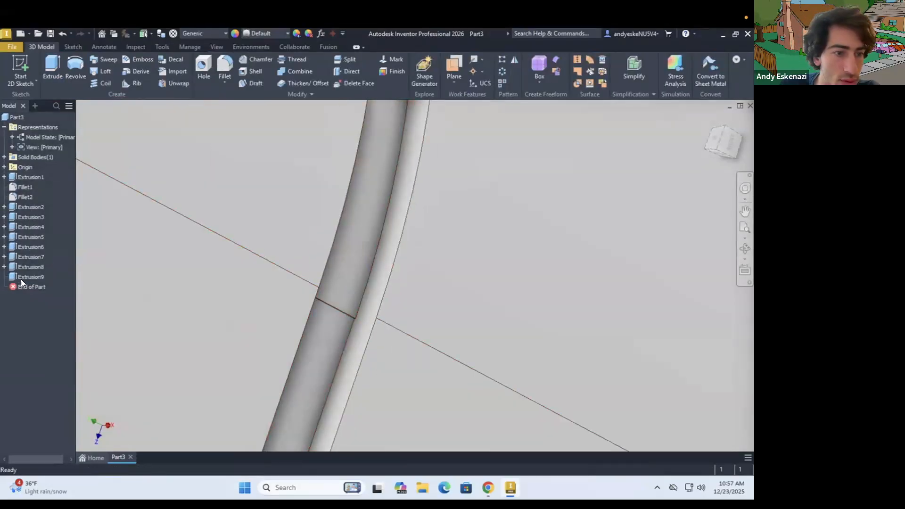
Edit the sketch of the last extrusion, set its offset dimension to 1 mm and finish the sketch.
right_click(28, 282)
left_click(69, 308)
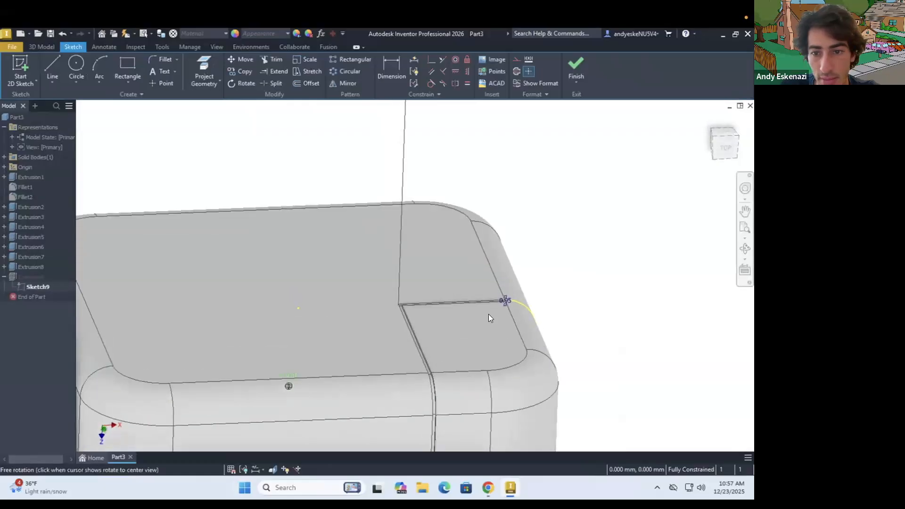
scroll(506, 299, "up", 5)
double_click(534, 298)
type("1")
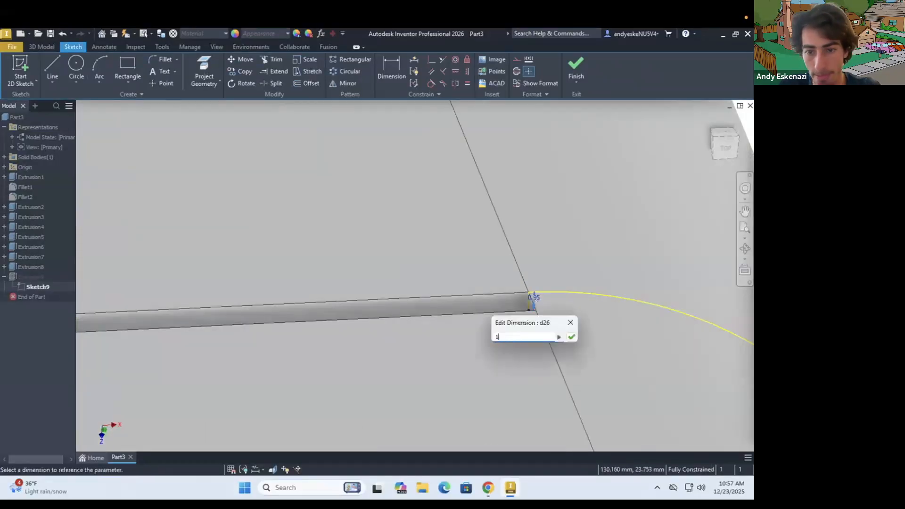
key("Return")
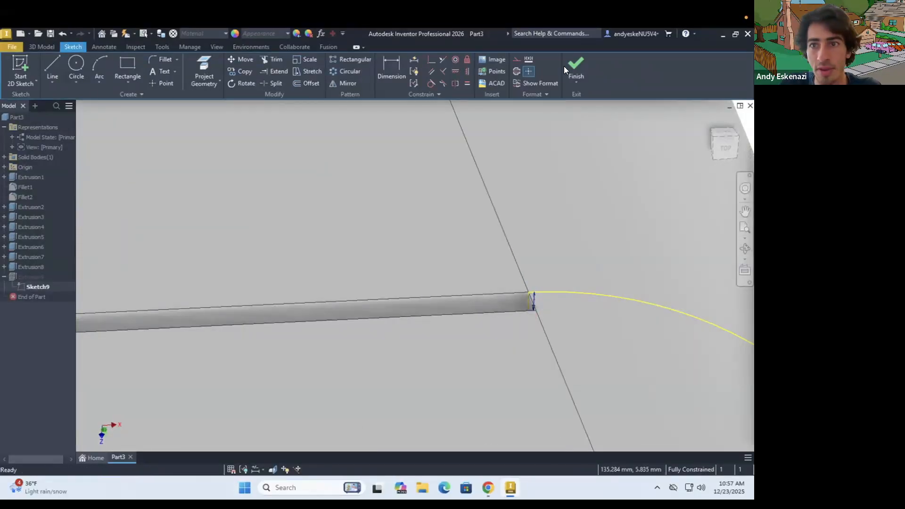
left_click(571, 61)
Examine the groove on the box's front, top and side faces and around the rounded edges.
scroll(493, 209, "down", 4)
mouse_move(489, 246)
middle_mouse_down("shift")
mouse_move(433, 299)
mouse_move(397, 268)
middle_mouse_up("shift")
scroll(377, 226, "down", 6)
middle_click_drag(481, 238, 663, 261, "shift")
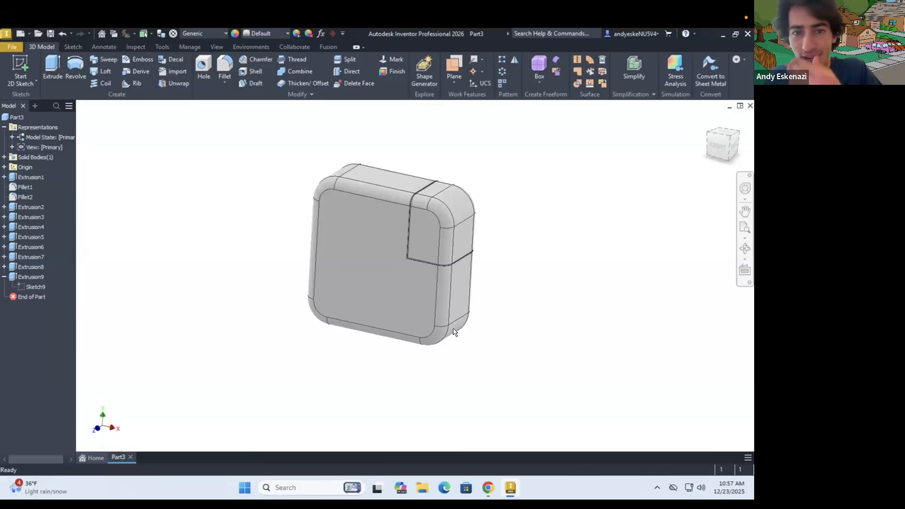
scroll(415, 257, "up", 6)
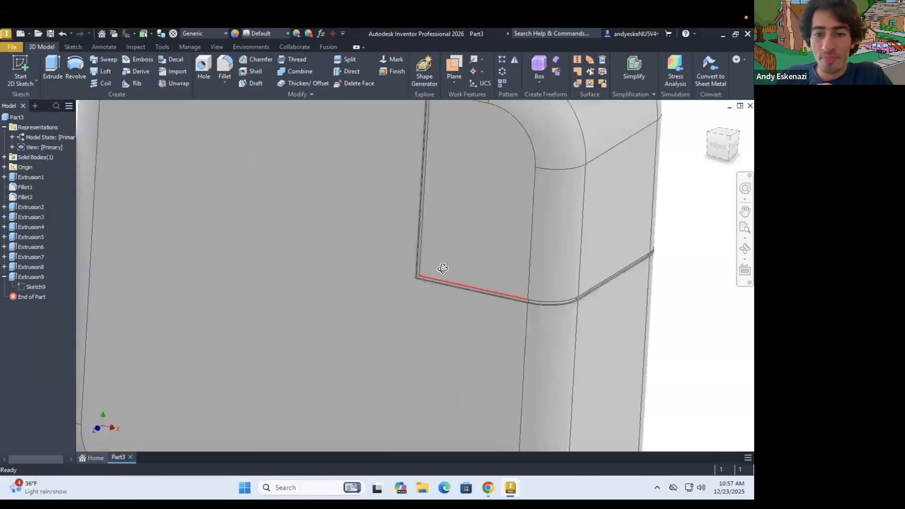
scroll(462, 261, "down", 2)
scroll(462, 257, "down", 4)
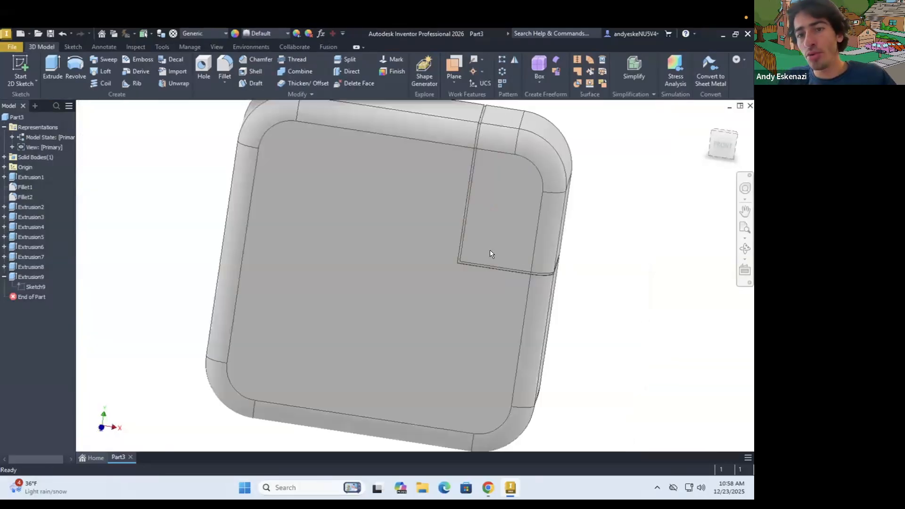
middle_click_drag(511, 250, 511, 282, "shift")
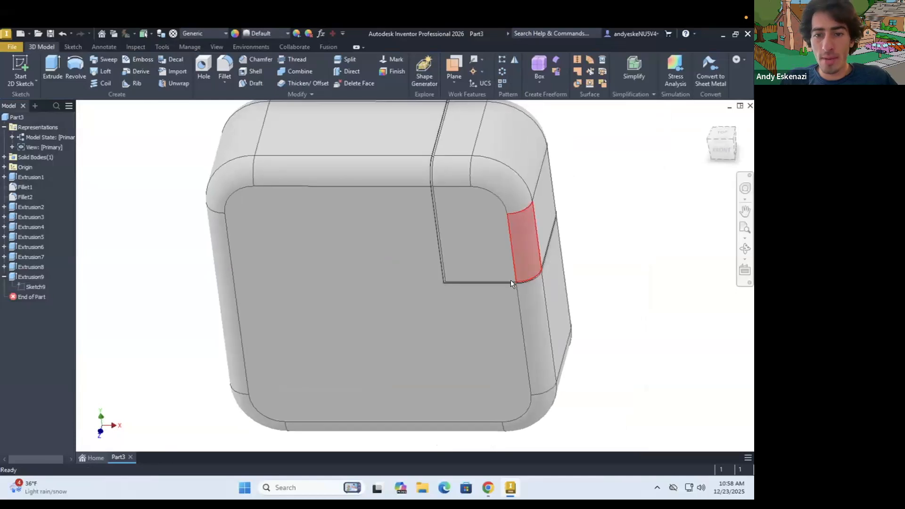
Start a sketch on the box's front face and draw a three-point arc across the groove's inner corner.
scroll(513, 278, "up", 3)
middle_click_drag(443, 260, 460, 240, "shift")
left_click(21, 66)
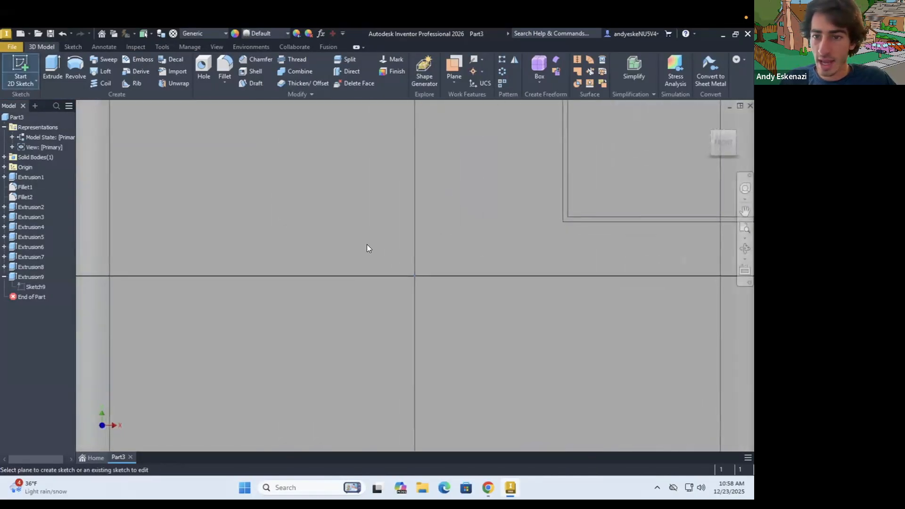
left_click(367, 248)
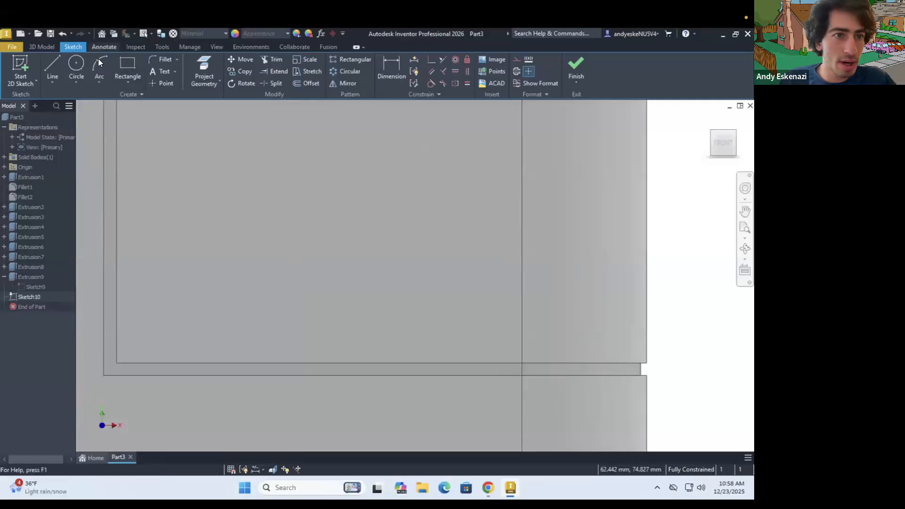
left_click(99, 63)
scroll(187, 204, "down", 4)
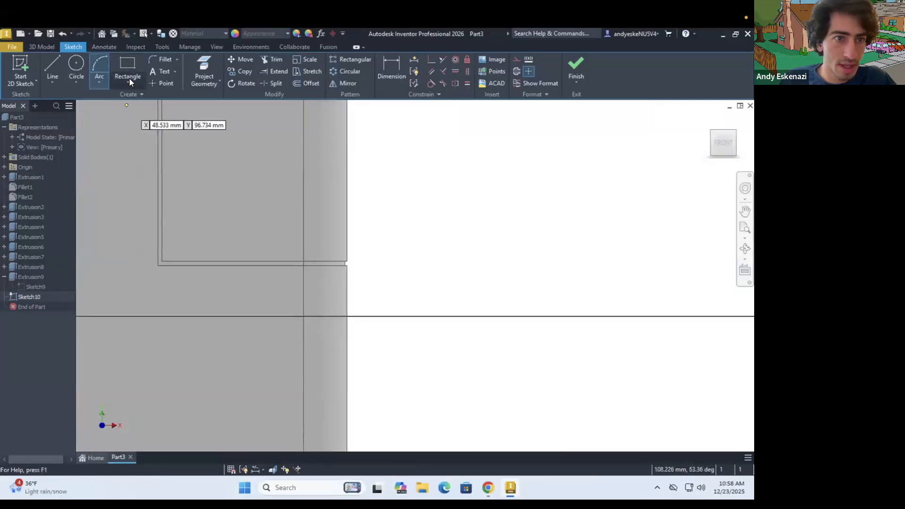
left_click(162, 203)
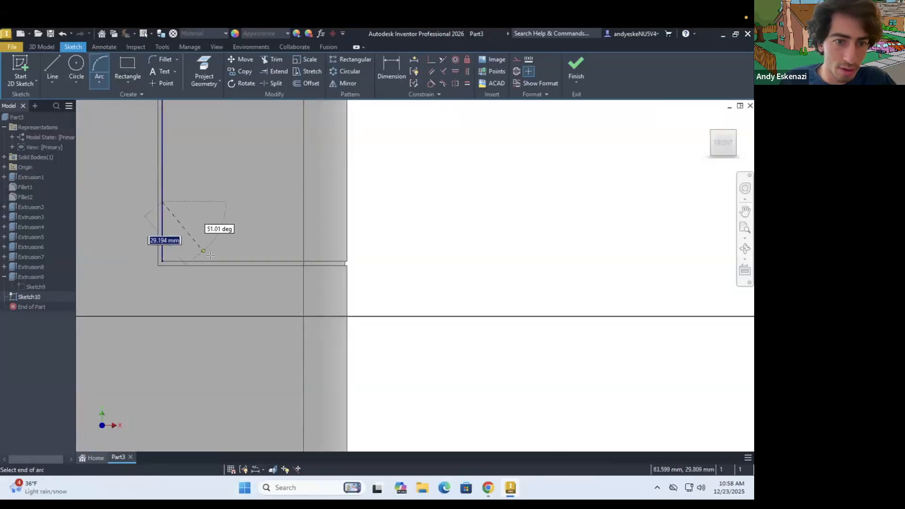
left_click(212, 261)
left_click(170, 215)
key("Escape")
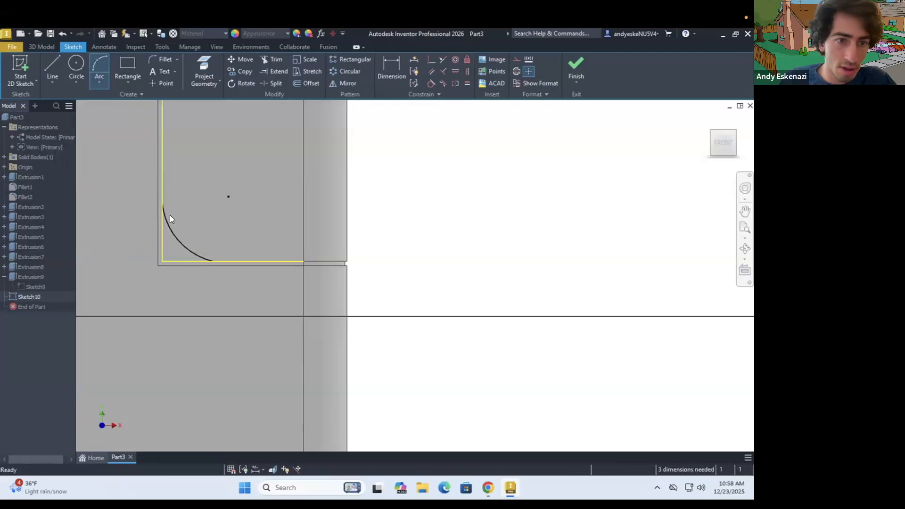
Apply Tangent constraints between the arc and both inner edges of the groove's corner.
left_click(176, 227)
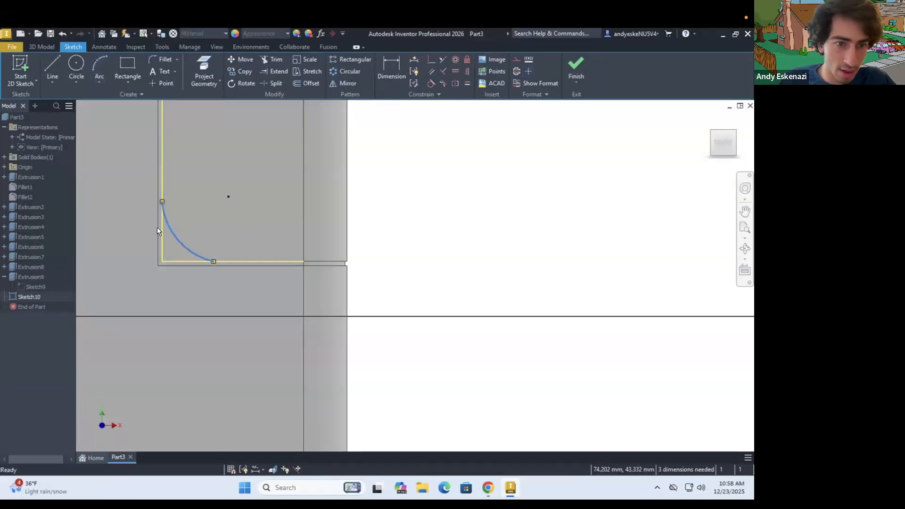
left_click(162, 227, "ctrl")
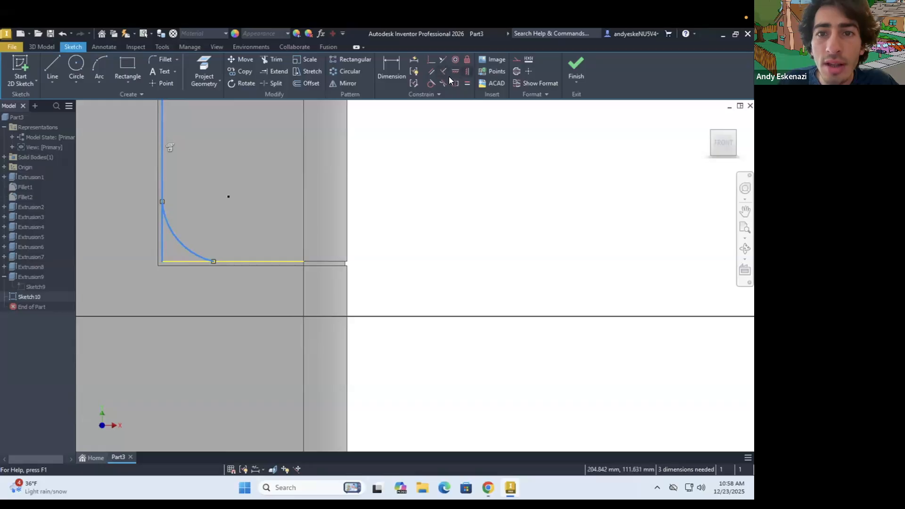
left_click(430, 84)
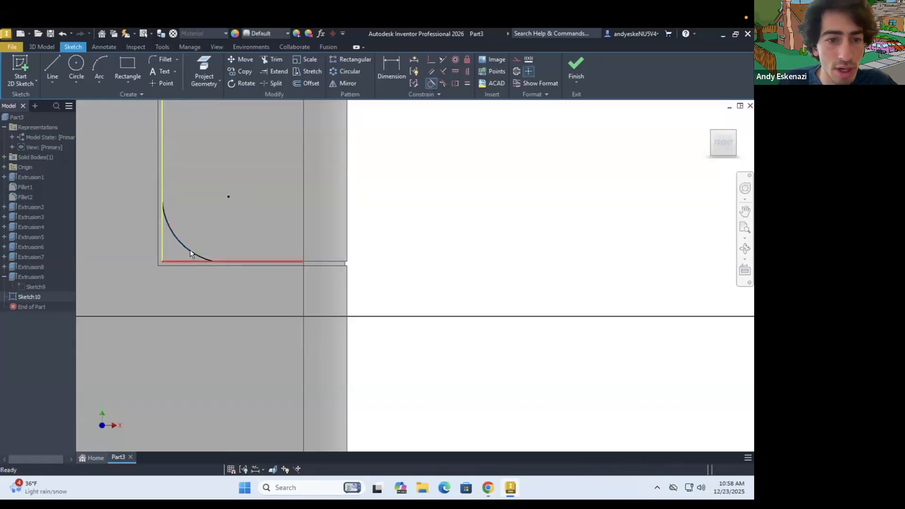
left_click(202, 257)
left_click(431, 85)
scroll(147, 261, "down", 5)
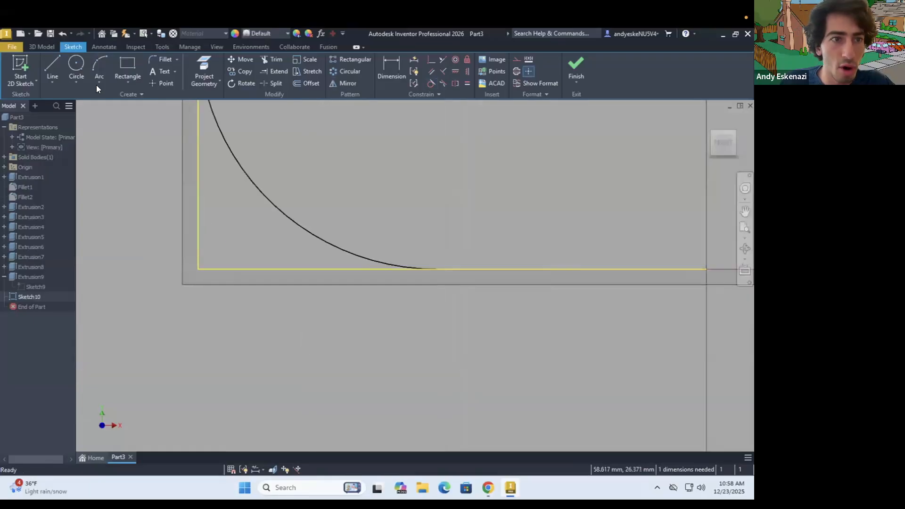
left_click(99, 71)
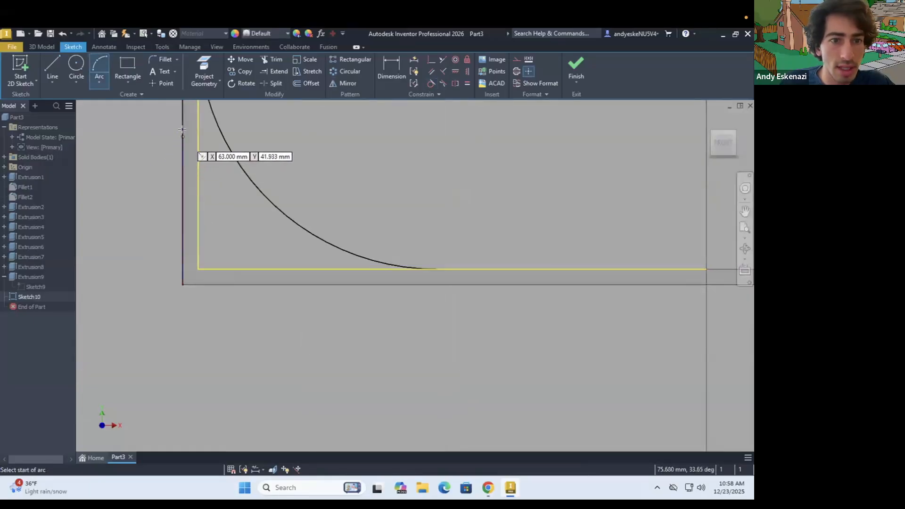
scroll(239, 226, "up", 4)
scroll(238, 226, "down", 4)
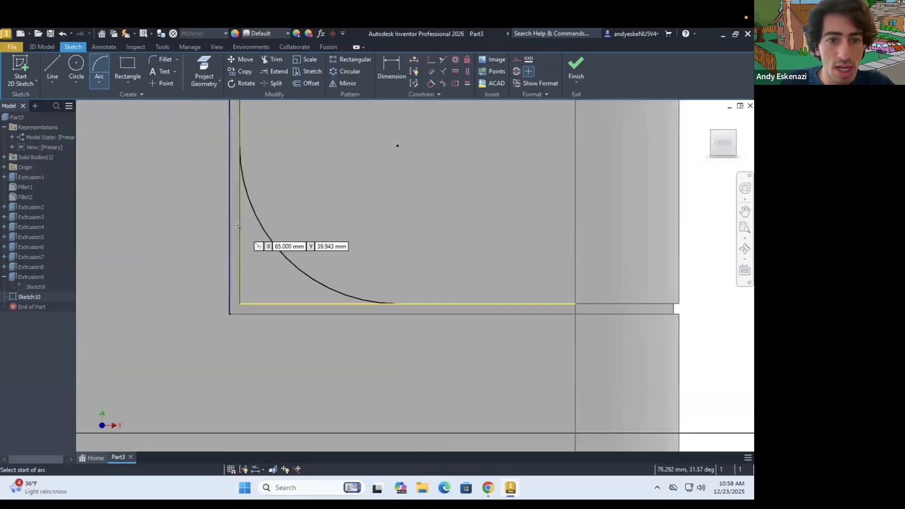
key("Escape")
Shrink the arc toward the groove's inner corner and dimension its radius to 10 mm.
left_click_drag(275, 244, 180, 333)
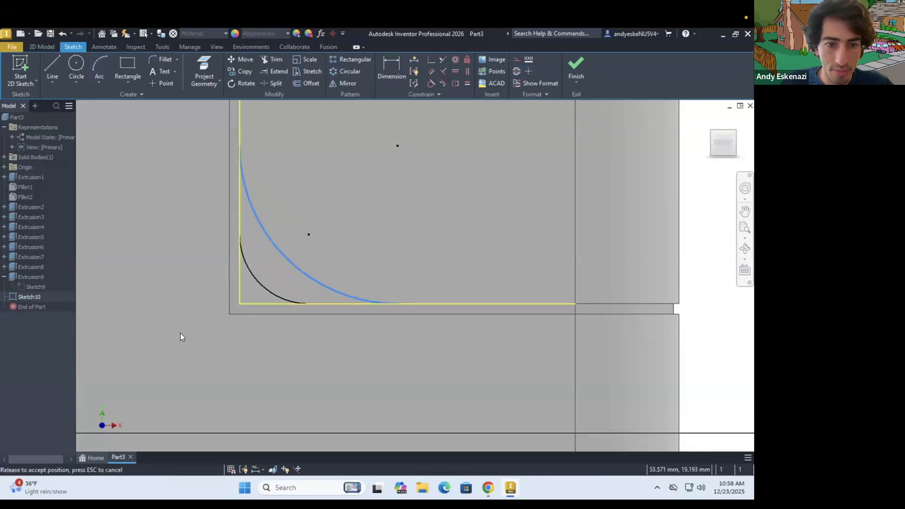
key("d")
left_click(252, 277)
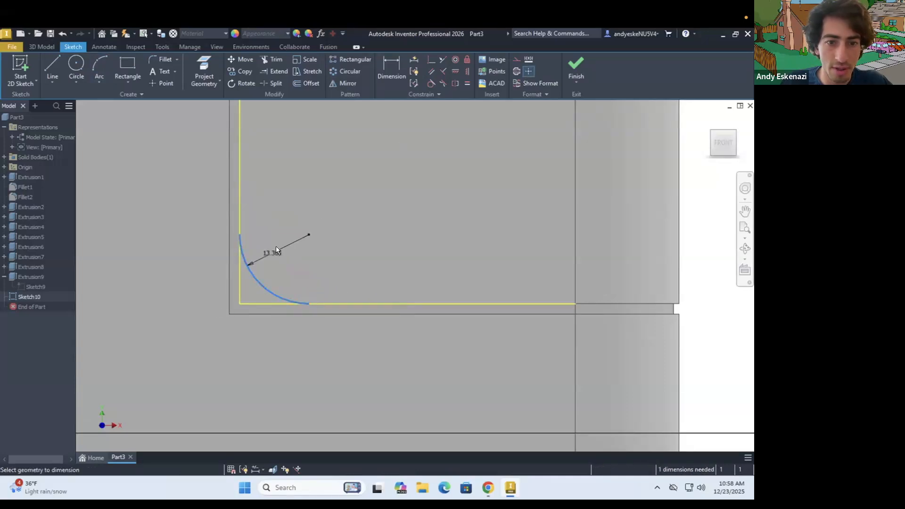
left_click(279, 251)
type("10")
key("Return")
scroll(306, 244, "down", 3)
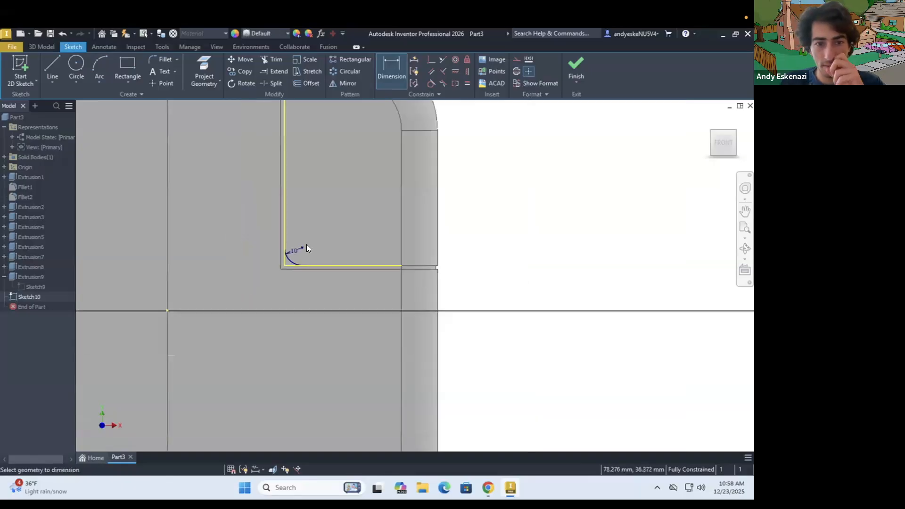
scroll(292, 236, "up", 2)
scroll(327, 258, "up", 5)
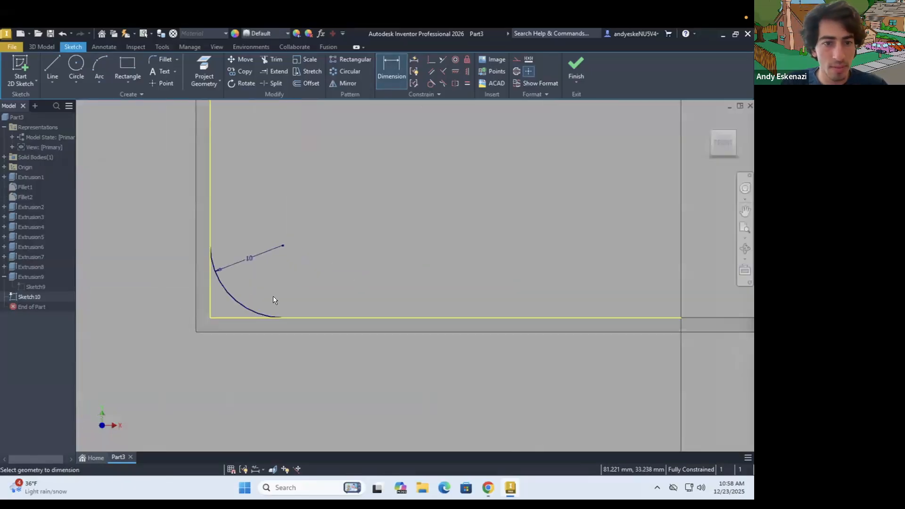
Extrude the region between the arc and the groove's inner corner 1 mm as a cut into the face.
left_click(50, 65)
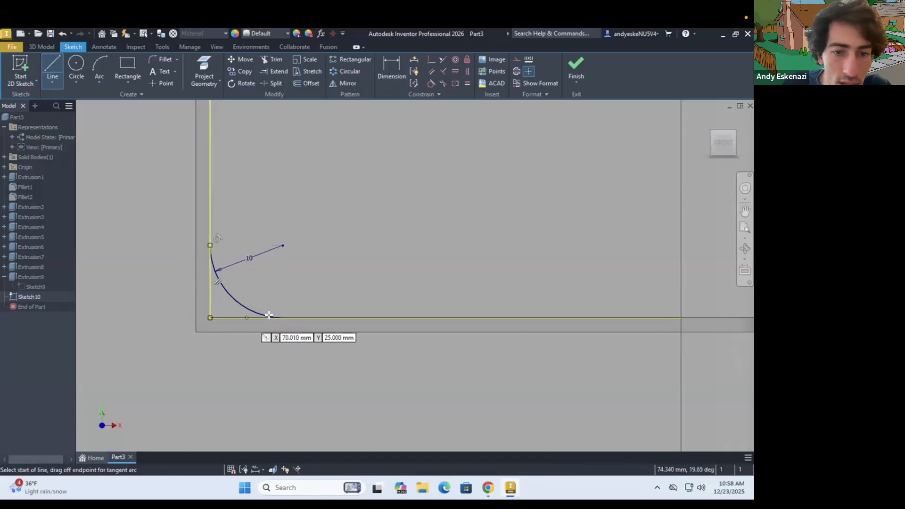
key("Escape")
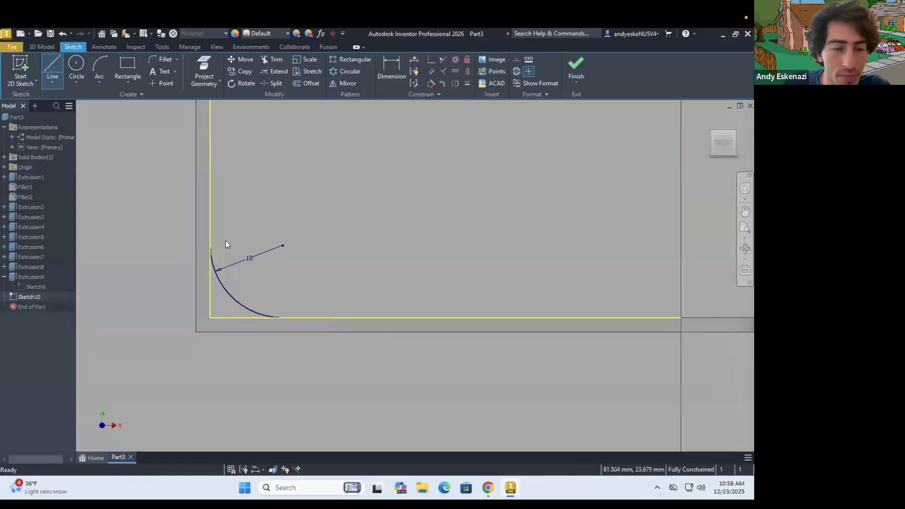
left_click(43, 49)
left_click(52, 65)
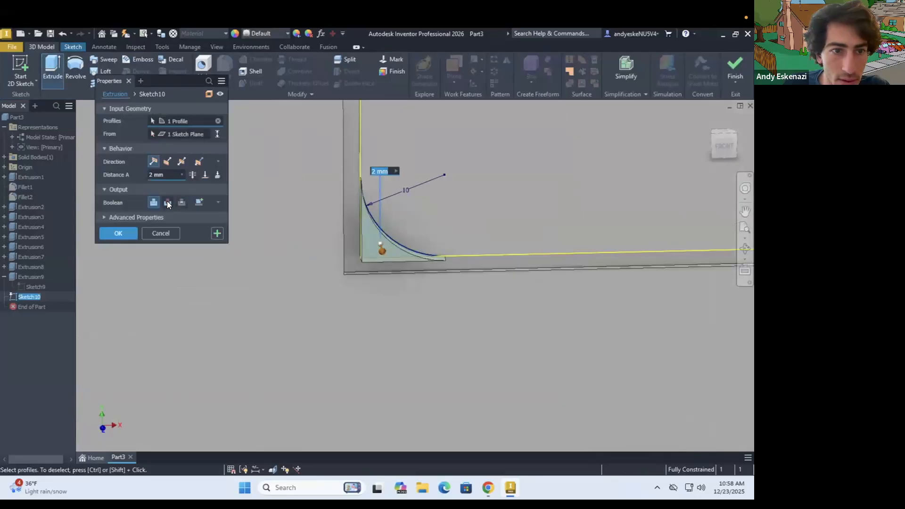
left_click(167, 203)
double_click(164, 174)
type("1")
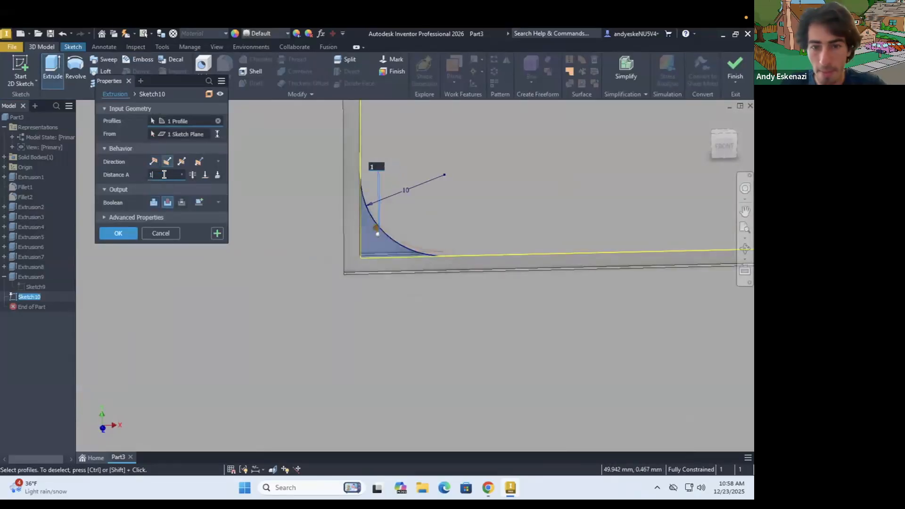
key("Return")
Start a sketch on the box's front face and draw a three-point arc across the groove's outer corner.
scroll(417, 245, "down", 2)
key("s")
left_click(362, 250)
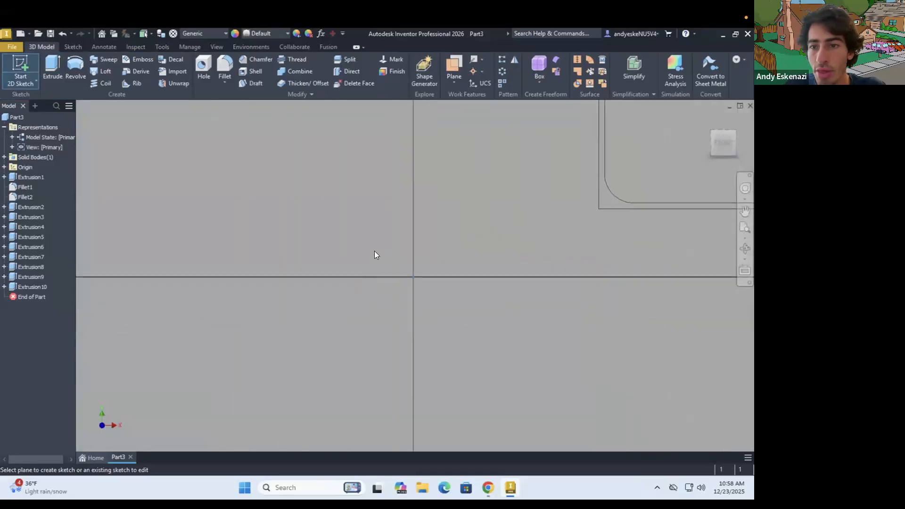
scroll(374, 250, "down", 4)
scroll(480, 240, "up", 5)
scroll(203, 219, "down", 3)
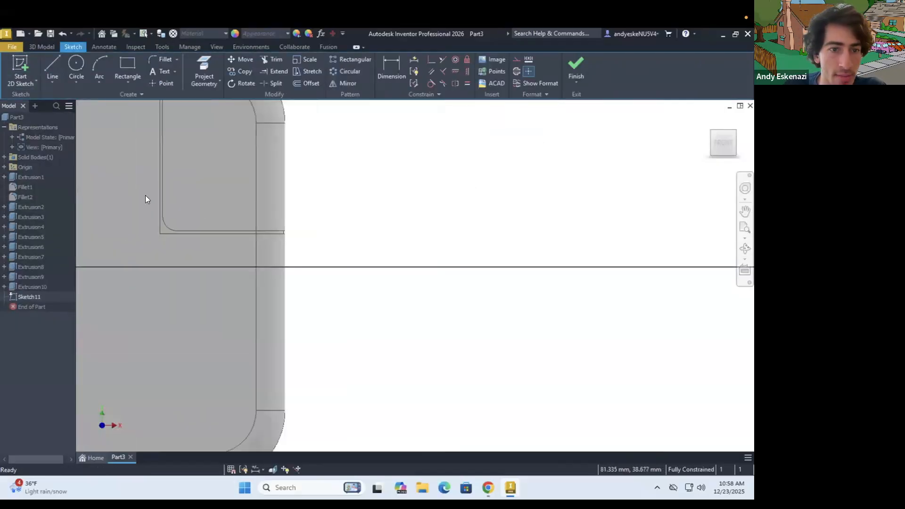
scroll(146, 195, "up", 3)
left_click(99, 66)
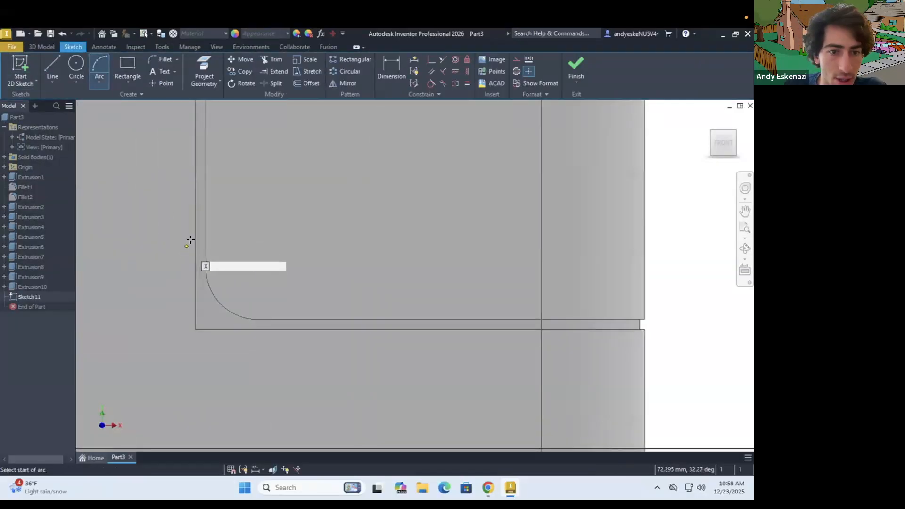
left_click(194, 242)
left_click(263, 332)
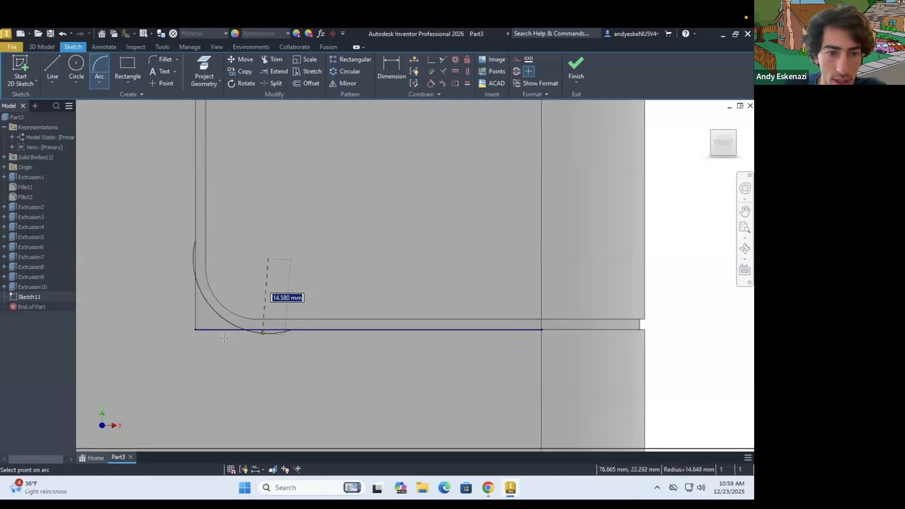
left_click(188, 253)
key("Escape")
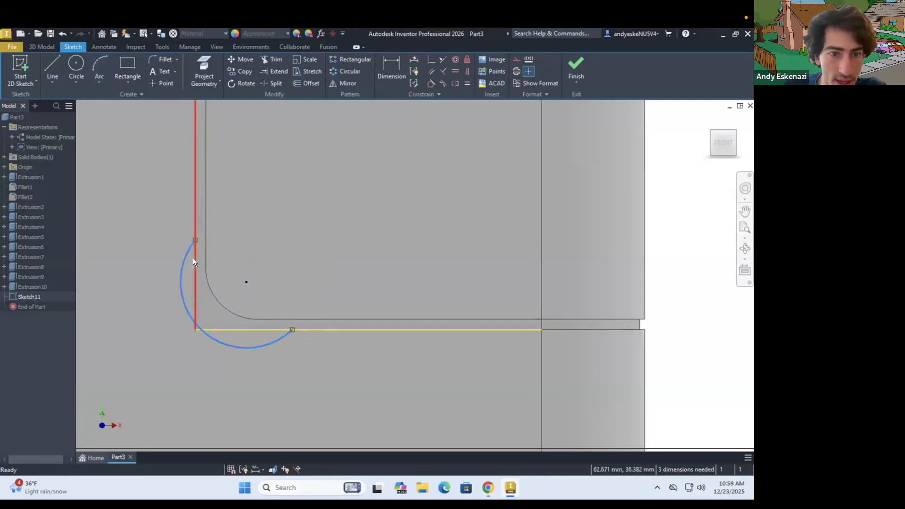
Apply Tangent constraints between the arc and both outer edges of the groove's corner.
left_click(429, 84)
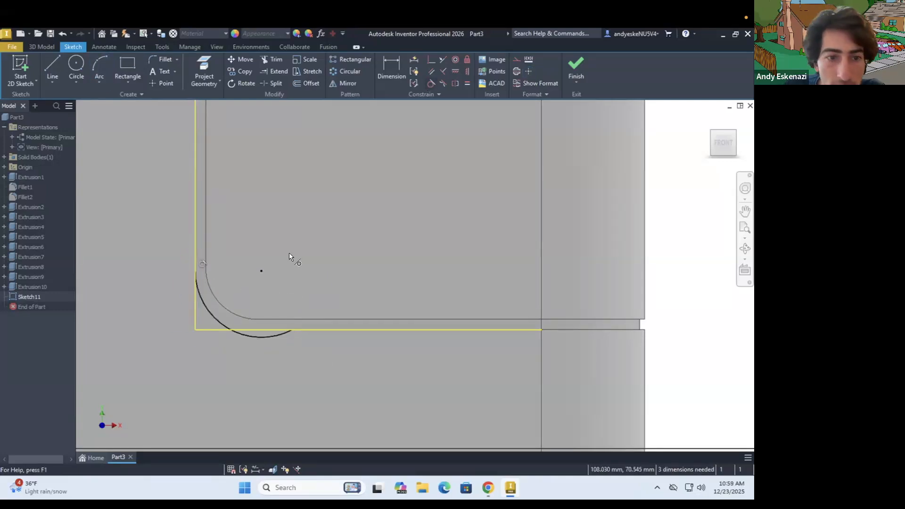
left_click(284, 333)
left_click(304, 330)
left_click(428, 83)
Make the outer corner arc concentric with the groove's rounded inner corner arc.
left_click(211, 307)
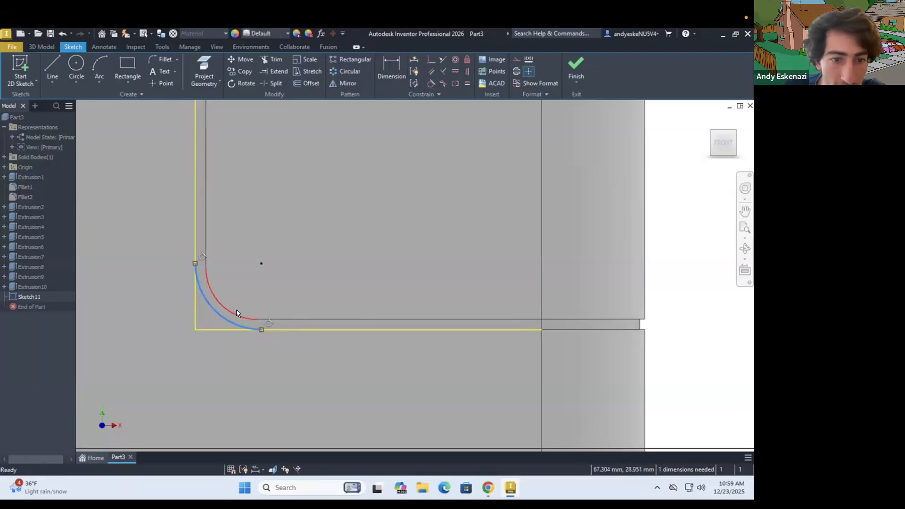
left_click(249, 318, "ctrl")
left_click(455, 60)
scroll(157, 308, "up", 5)
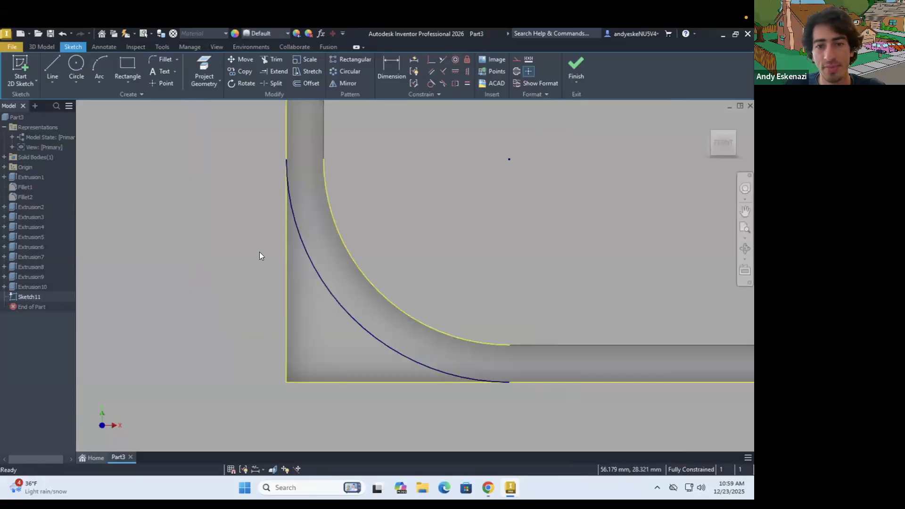
scroll(259, 251, "down", 3)
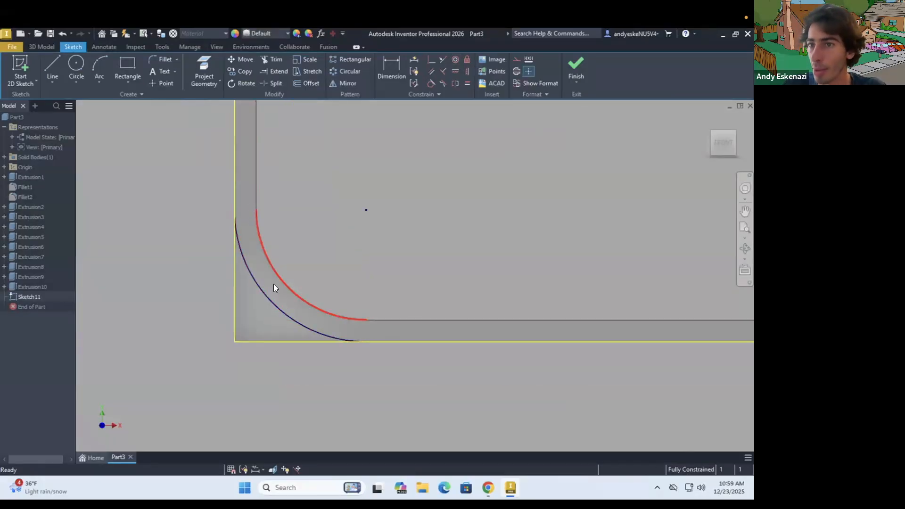
Draw lines along the groove's outer edges from the arc's ends to the corner, closing the corner region.
left_click(305, 313)
left_click(48, 66)
left_click(237, 205)
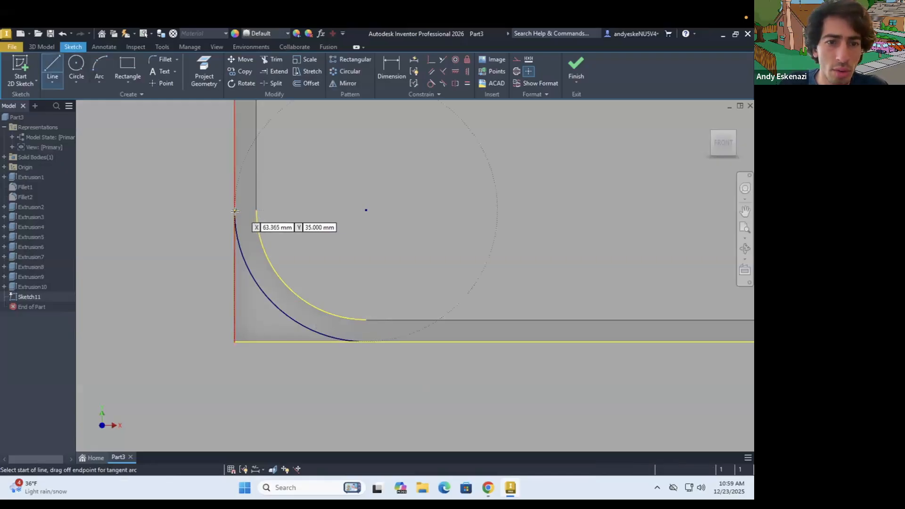
double_click(235, 341)
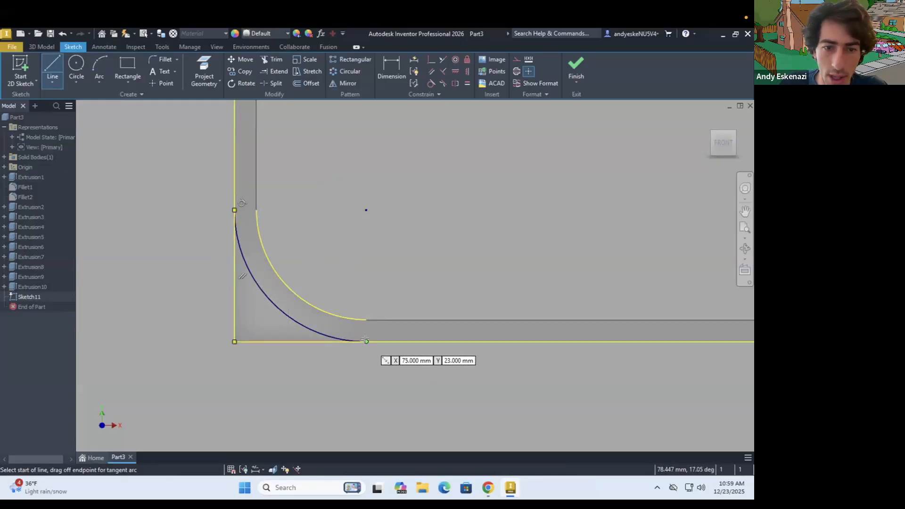
Extrude the closed outer corner region 1 mm into the groove as a join.
left_click(42, 46)
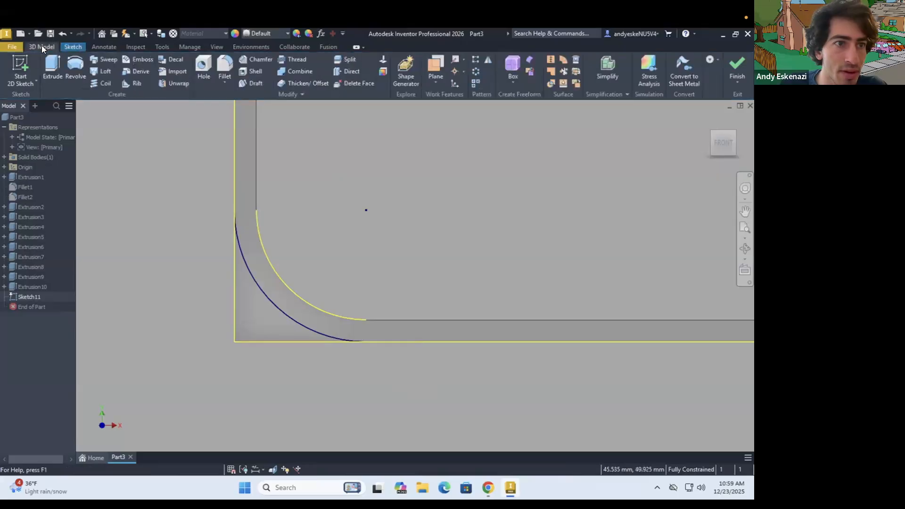
key("e")
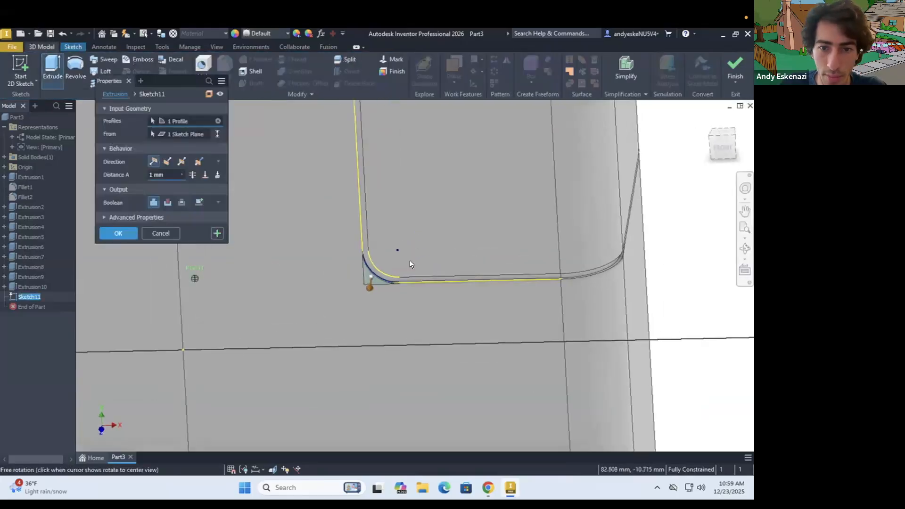
left_click(168, 161)
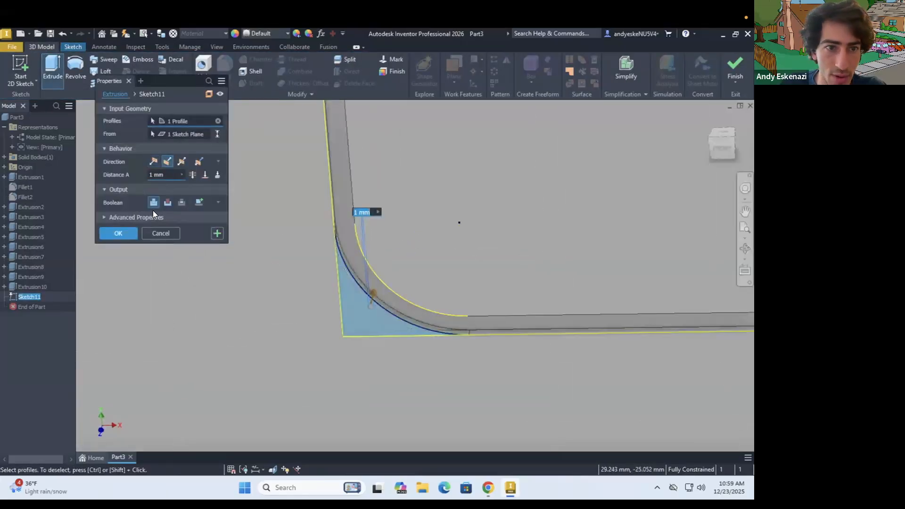
left_click(125, 233)
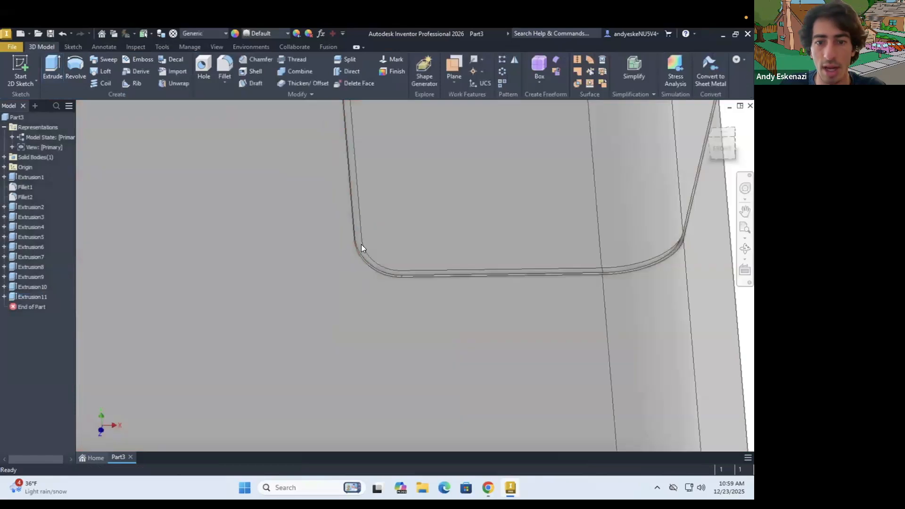
Try to move the outer corner's extrusion, Extrusion11, to an earlier place in the feature order.
scroll(393, 240, "down", 3)
middle_click_drag(370, 231, 264, 249, "shift")
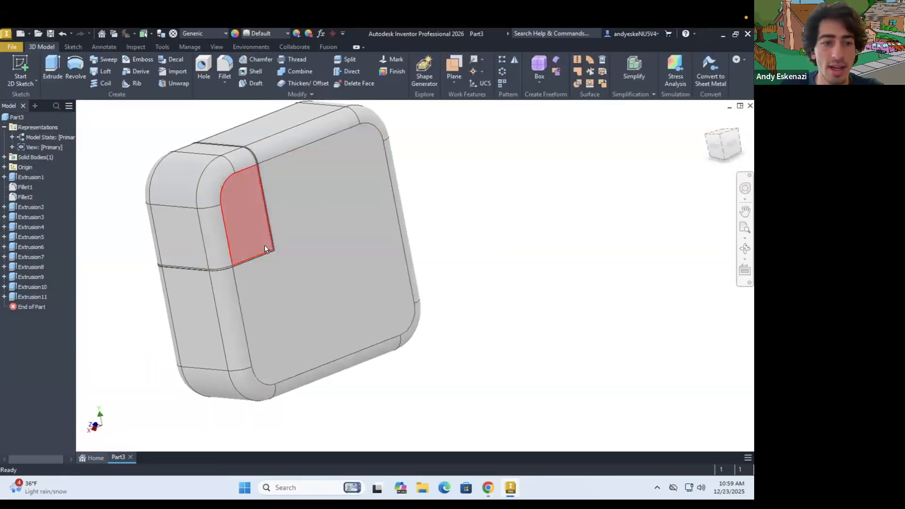
scroll(268, 234, "down", 5)
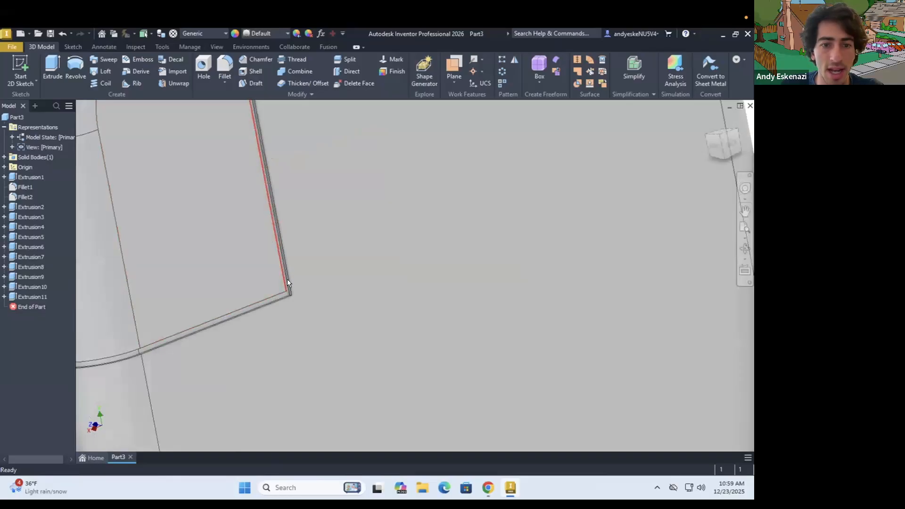
scroll(287, 279, "up", 4)
middle_click_drag(238, 264, 355, 278, "shift")
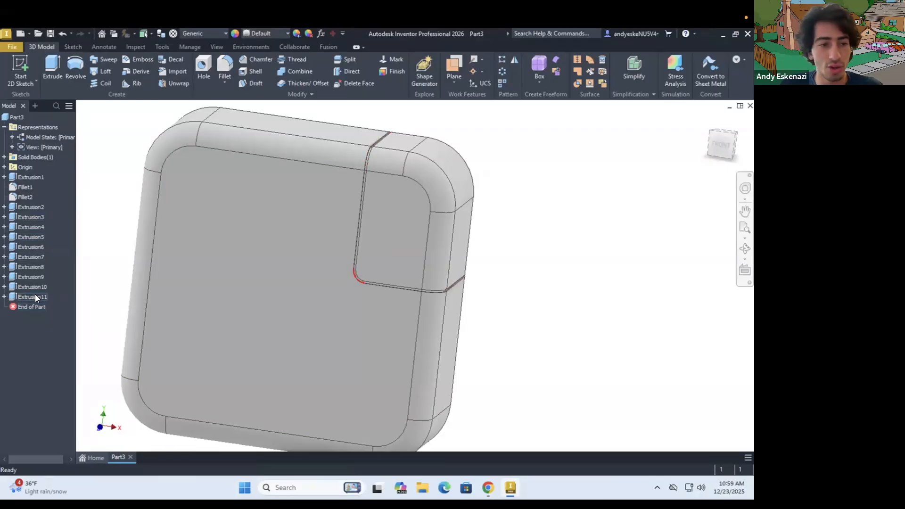
left_click_drag(37, 295, 41, 262)
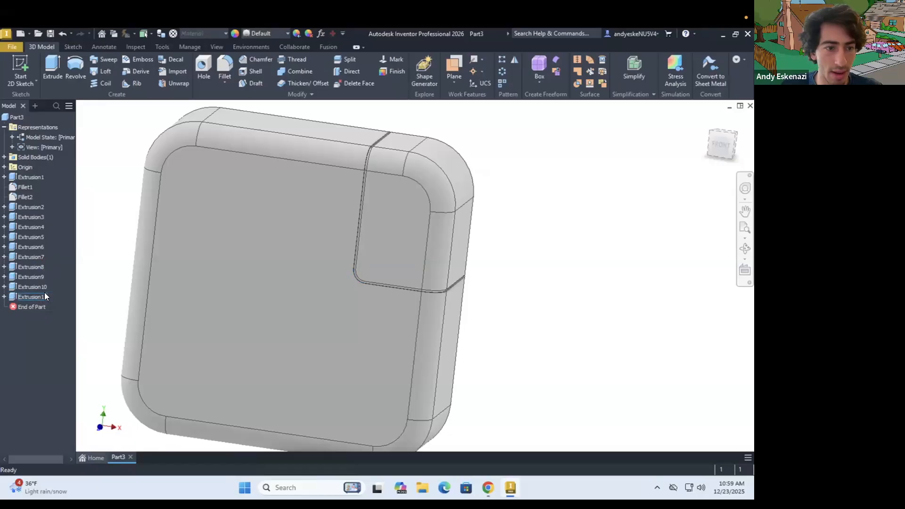
left_click_drag(27, 296, 30, 264)
left_click_drag(12, 296, 32, 290)
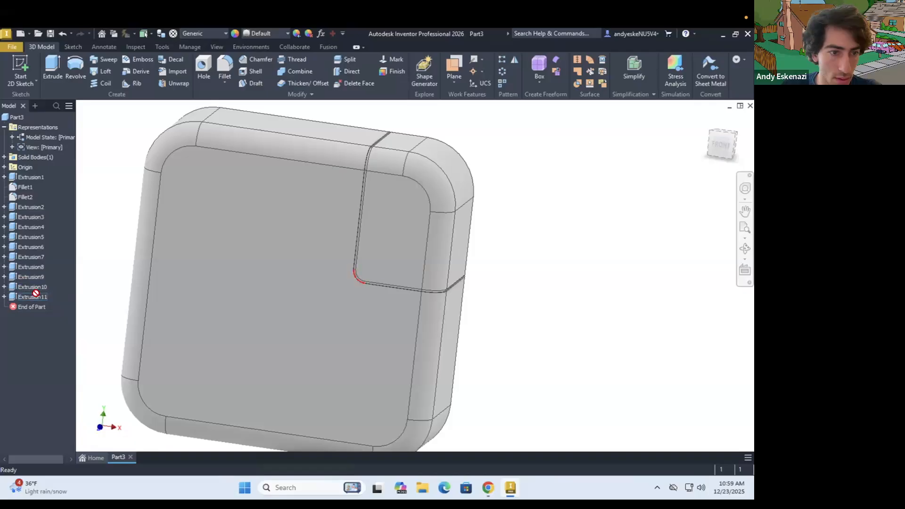
left_click_drag(41, 299, 44, 298)
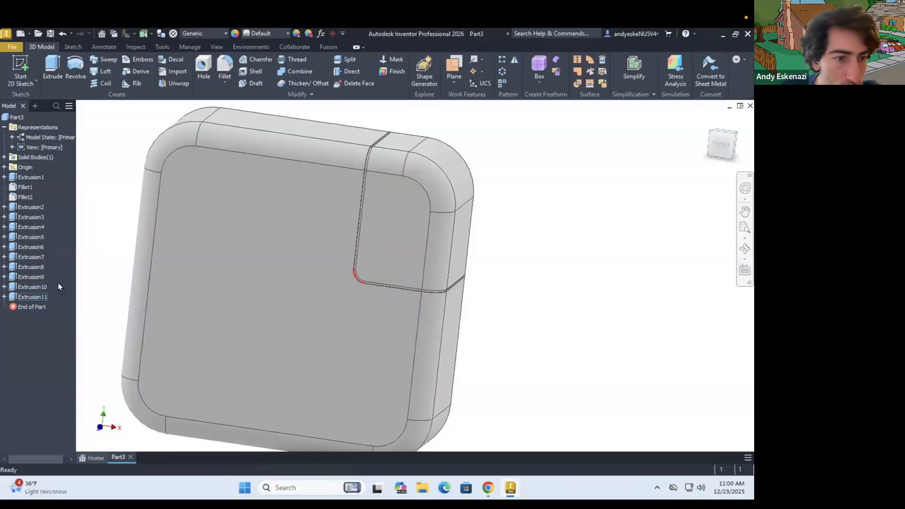
Start a sketch on the back face's panel inside the groove and project the front groove's inner corner arc onto it.
mouse_move(499, 263)
middle_mouse_down("shift")
mouse_move(345, 270)
mouse_move(292, 255)
middle_mouse_up("shift")
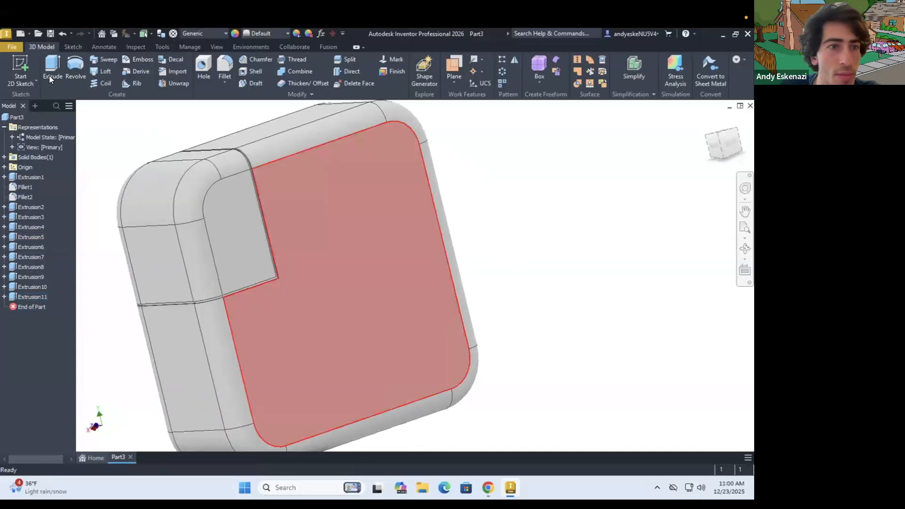
key("s")
left_click(240, 241)
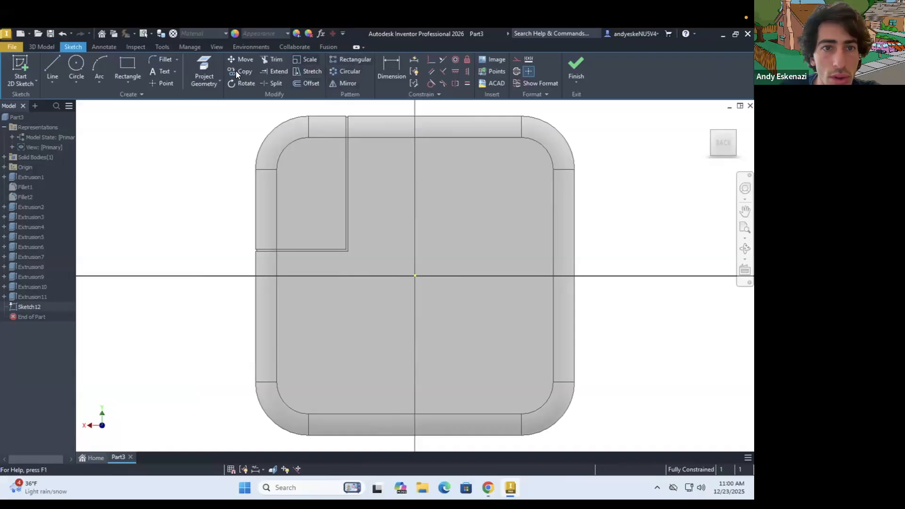
left_click(198, 65)
middle_click_drag(309, 200, 421, 233, "shift")
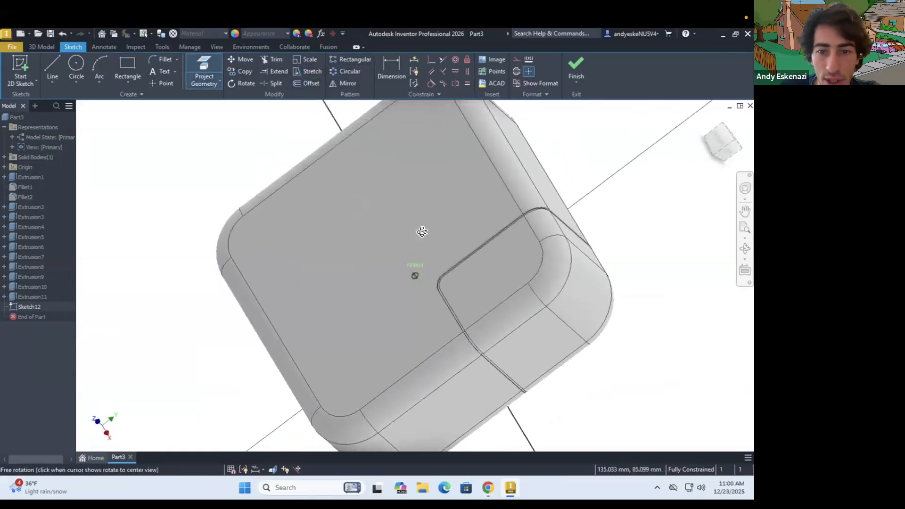
scroll(432, 282, "down", 5)
left_click(417, 282)
scroll(375, 282, "up", 4)
middle_click_drag(375, 282, 172, 203, "shift")
scroll(165, 195, "down", 2)
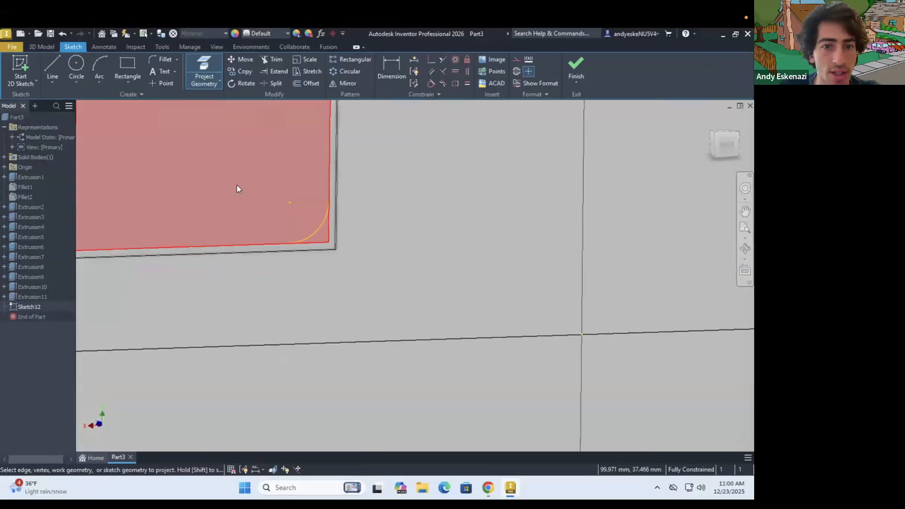
Draw two 10 mm lines from the projected arc's ends to the panel's square corner, closing the corner region.
left_click(52, 66)
scroll(205, 227, "down", 3)
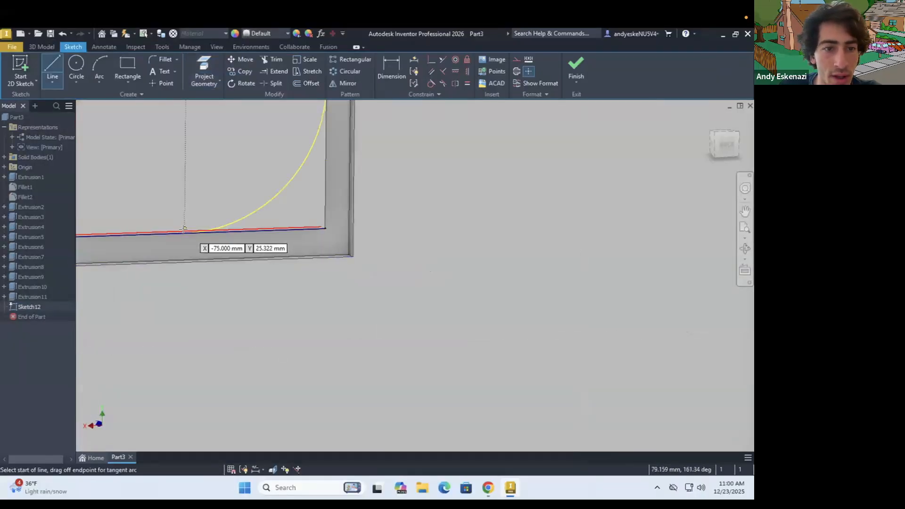
left_click(184, 232)
left_click(323, 227)
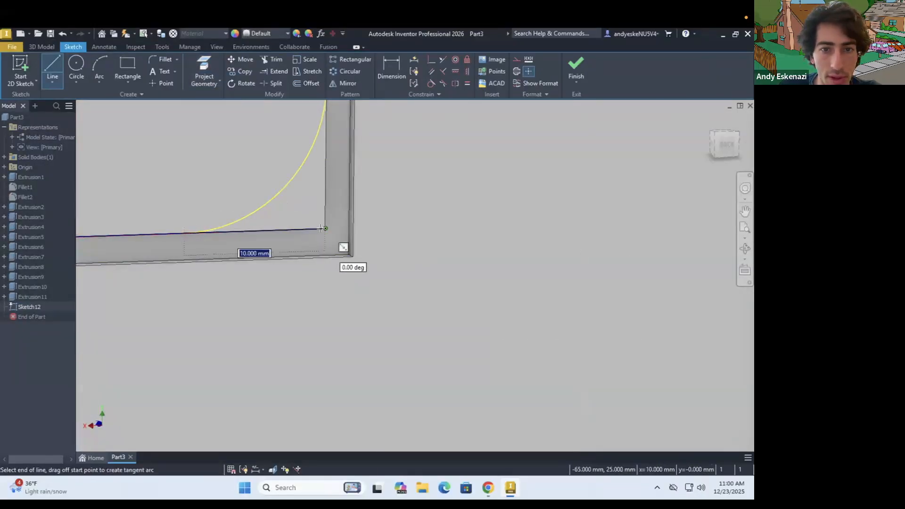
scroll(323, 228, "up", 2)
left_click(324, 142)
Extrude the closed inner corner region on the back face 1 mm as a cut.
left_click(42, 47)
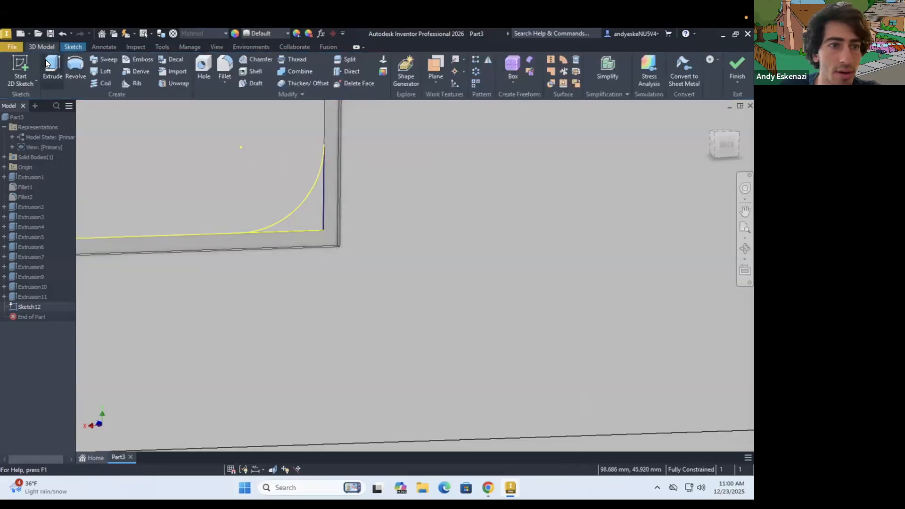
left_click(51, 66)
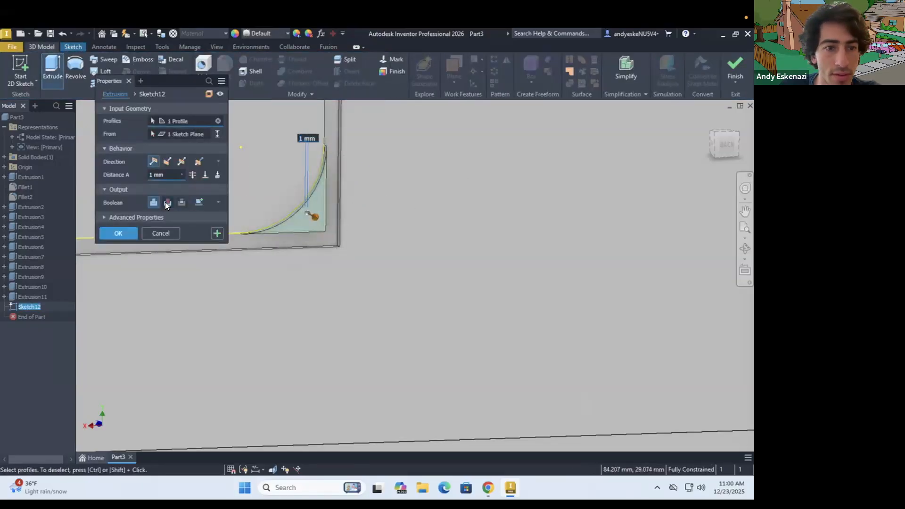
left_click(115, 233)
Start a sketch on the box's back face and project the front groove's outer corner arc onto it.
left_click(20, 68)
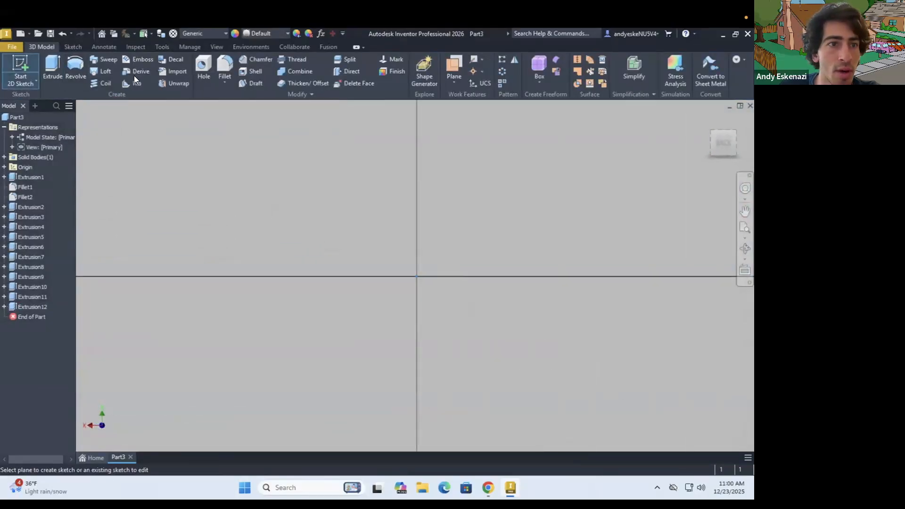
left_click(205, 65)
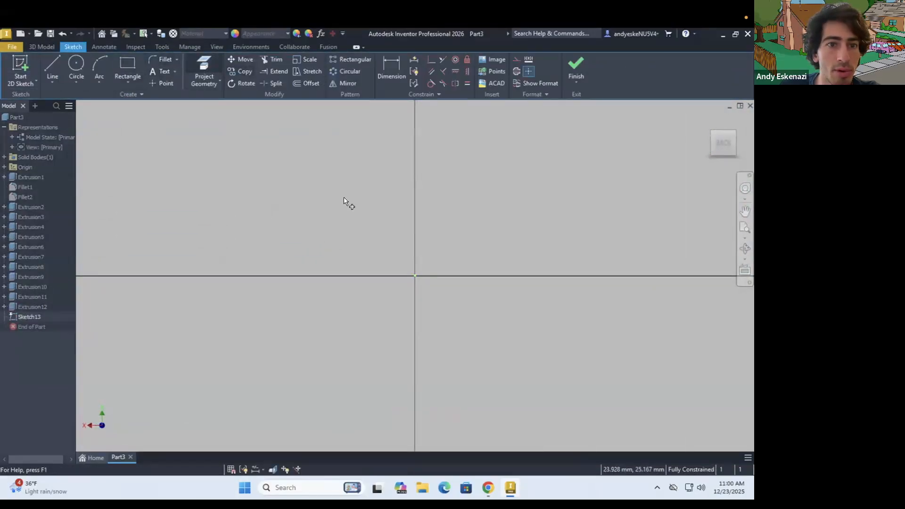
middle_click_drag(297, 188, 427, 246, "shift")
scroll(396, 243, "up", 5)
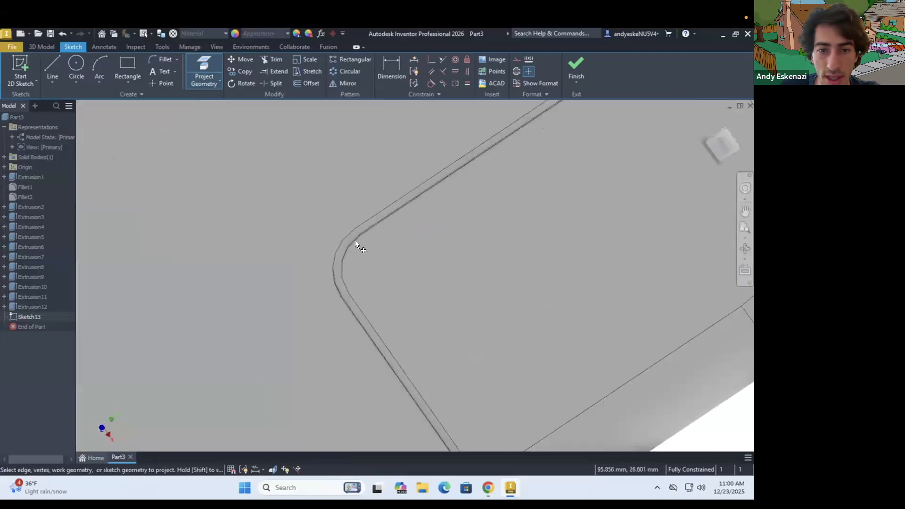
left_click(339, 239)
scroll(327, 239, "down", 6)
middle_click_drag(299, 231, 276, 217, "shift")
scroll(287, 214, "up", 7)
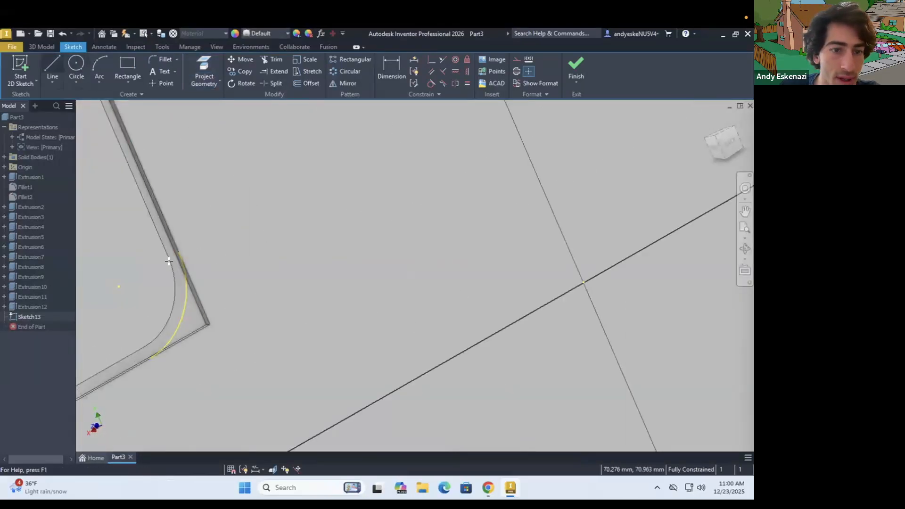
Draw two lines from the projected outer arc's ends to the groove's square corner on the back face, closing the corner region.
left_click(53, 68)
left_click(179, 251)
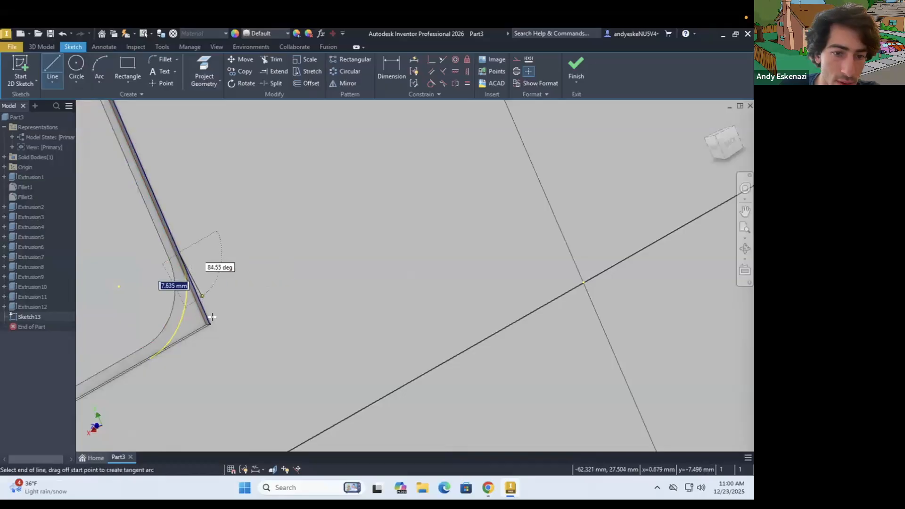
left_click(209, 323)
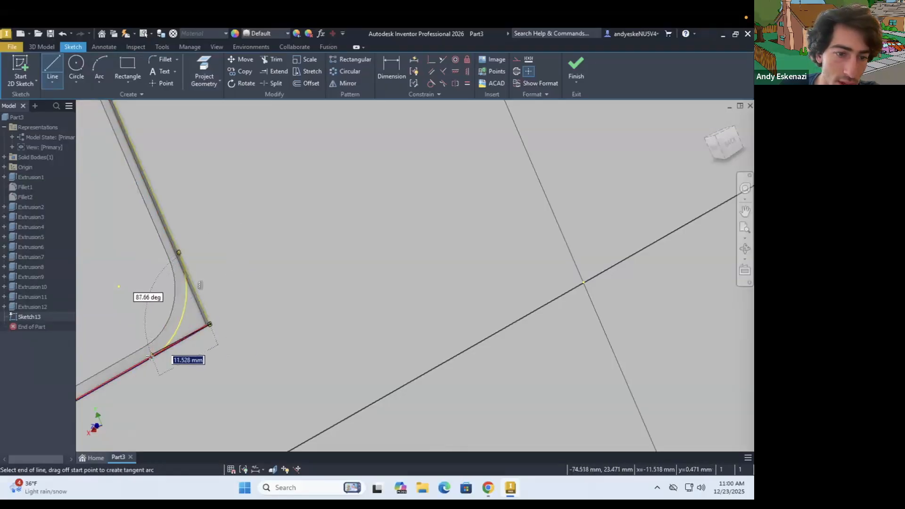
left_click(151, 358)
Extrude the closed outer corner region on the back face 1 mm in the flipped direction, into the body.
left_click(34, 47)
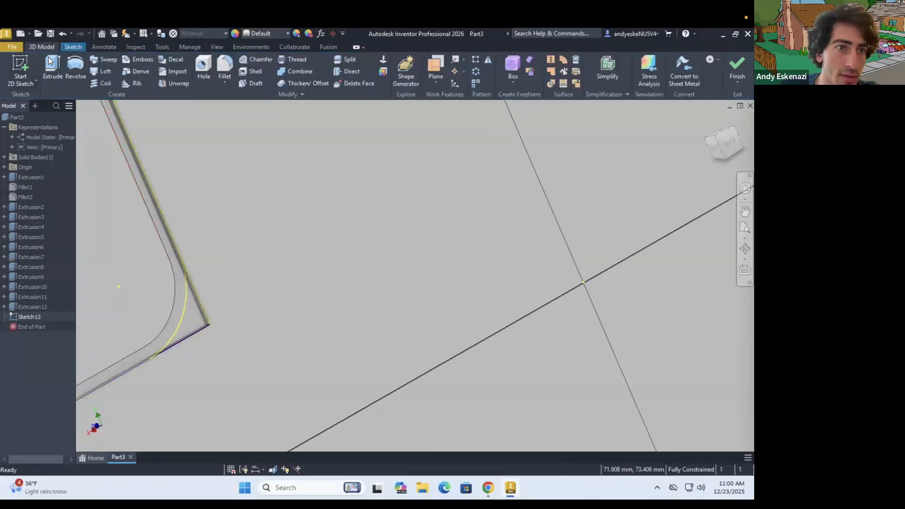
left_click(52, 67)
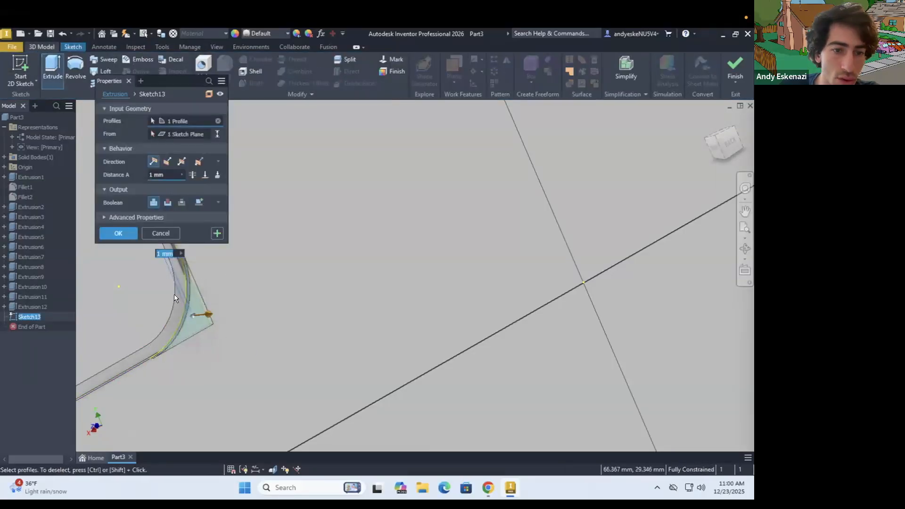
left_click(166, 160)
left_click(119, 233)
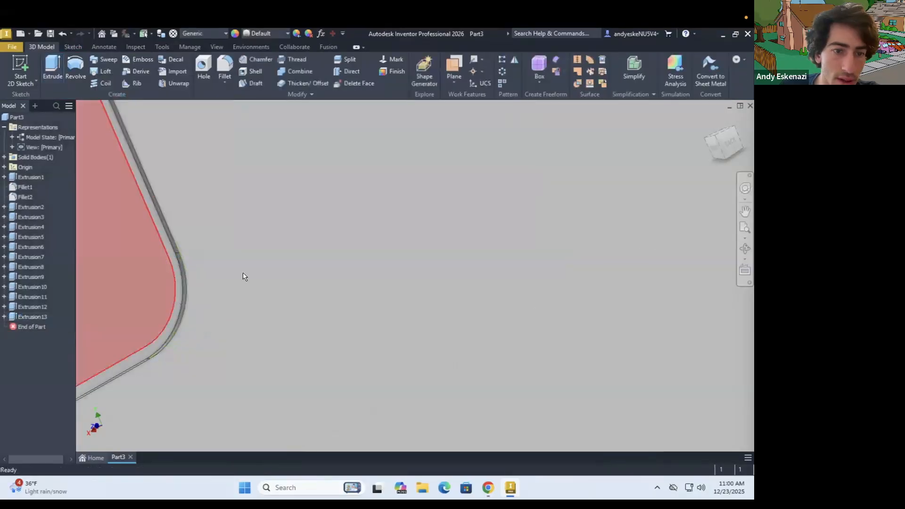
Examine the rounded groove corners on the front and back faces of the box from several sides.
scroll(246, 272, "down", 5)
middle_click_drag(250, 266, 249, 247, "shift")
scroll(340, 245, "up", 5)
scroll(333, 288, "down", 5)
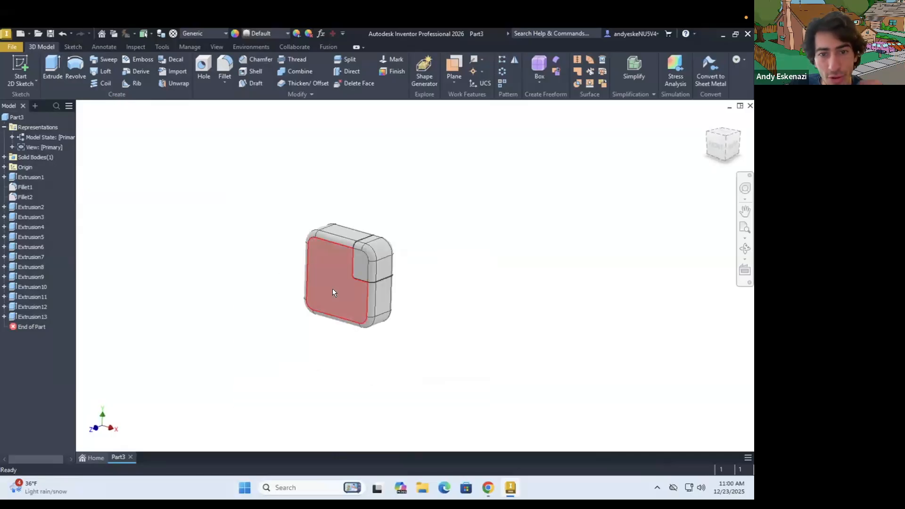
scroll(337, 285, "up", 3)
middle_click_drag(336, 285, 505, 320, "shift")
scroll(381, 233, "up", 3)
middle_click_drag(423, 219, 417, 229, "shift")
scroll(424, 231, "down", 4)
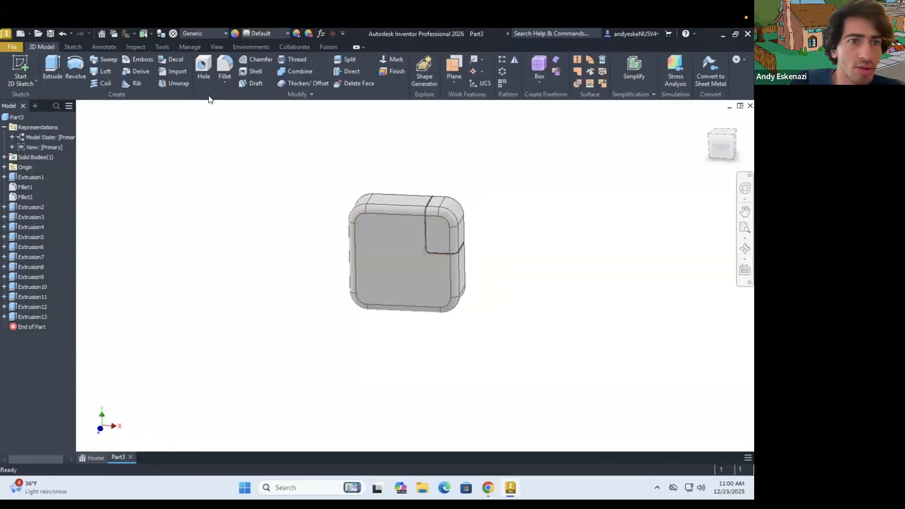
Switch to Chrome to examine the power adapter reference photos for side-face details, and return to Inventor.
left_click(489, 487)
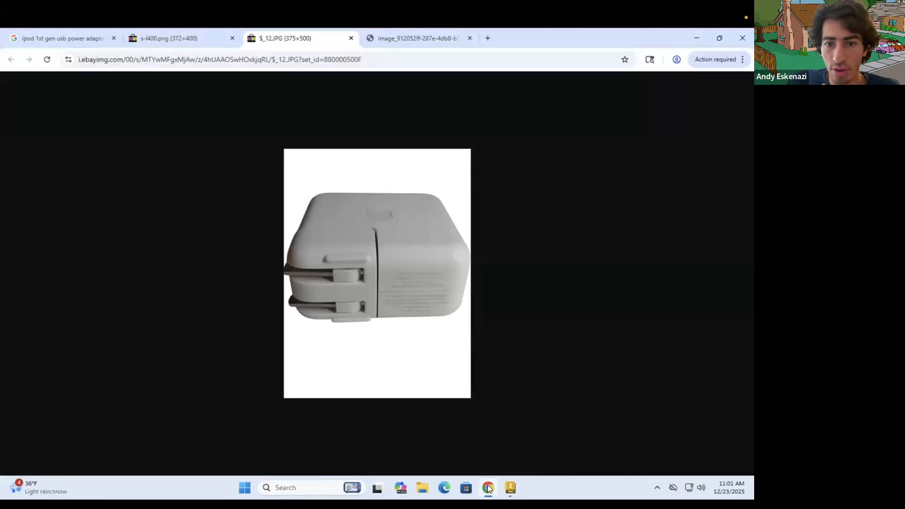
left_click(488, 488)
mouse_move(422, 291)
middle_mouse_down("shift")
mouse_move(393, 296)
mouse_move(464, 459)
middle_mouse_up("shift")
left_click(488, 487)
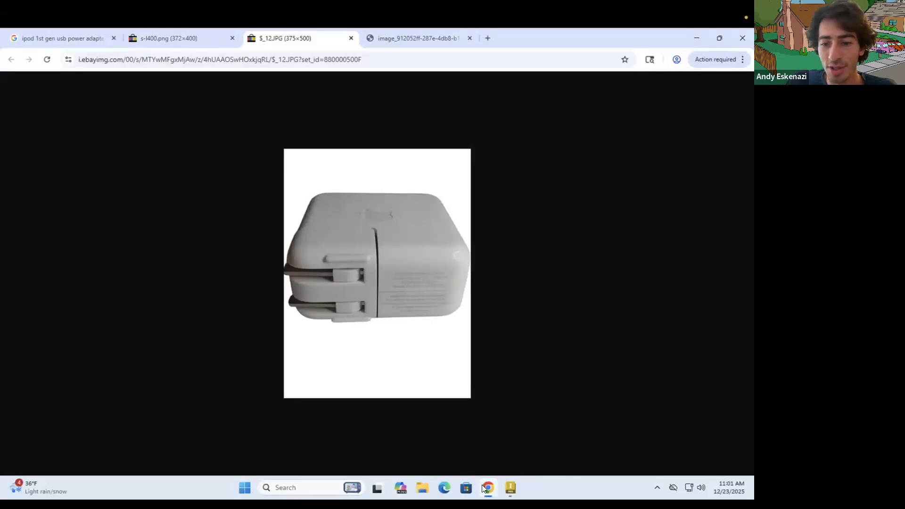
mouse_move(482, 485)
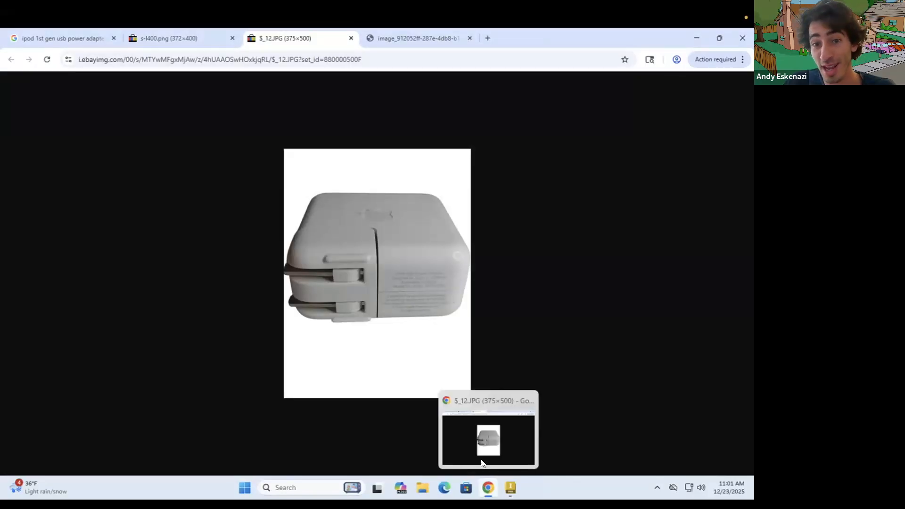
left_click(387, 40)
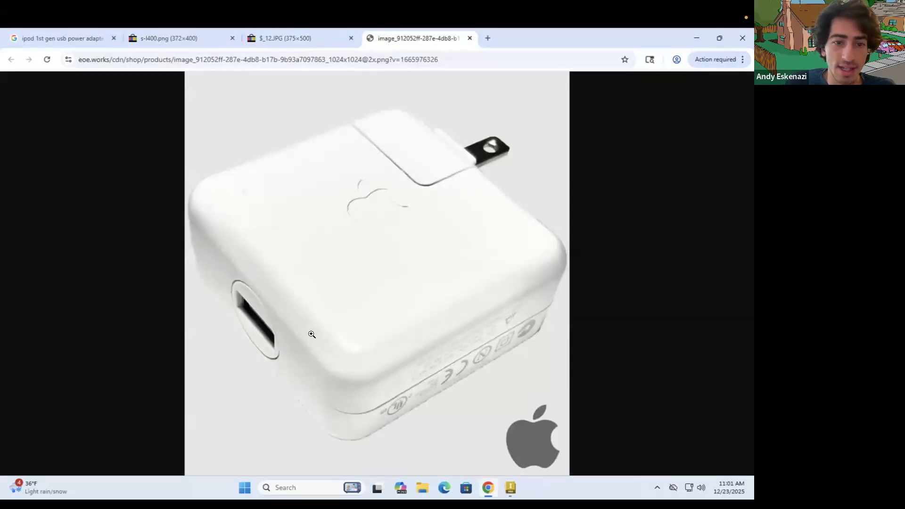
mouse_move(489, 491)
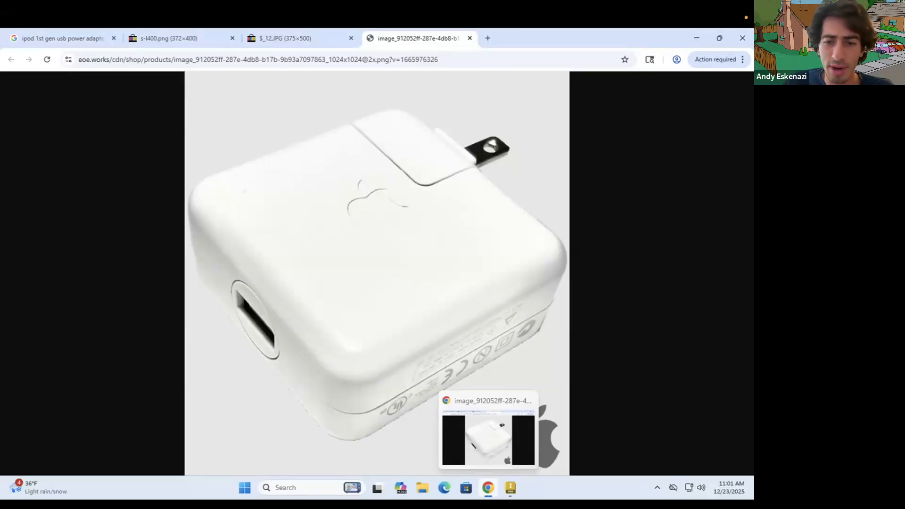
left_click(489, 490)
Start a sketch on the box's flat top face, on the larger section beside the groove.
scroll(401, 206, "up", 5)
mouse_move(412, 207)
middle_mouse_down("shift")
mouse_move(443, 192)
mouse_move(410, 206)
middle_mouse_up("shift")
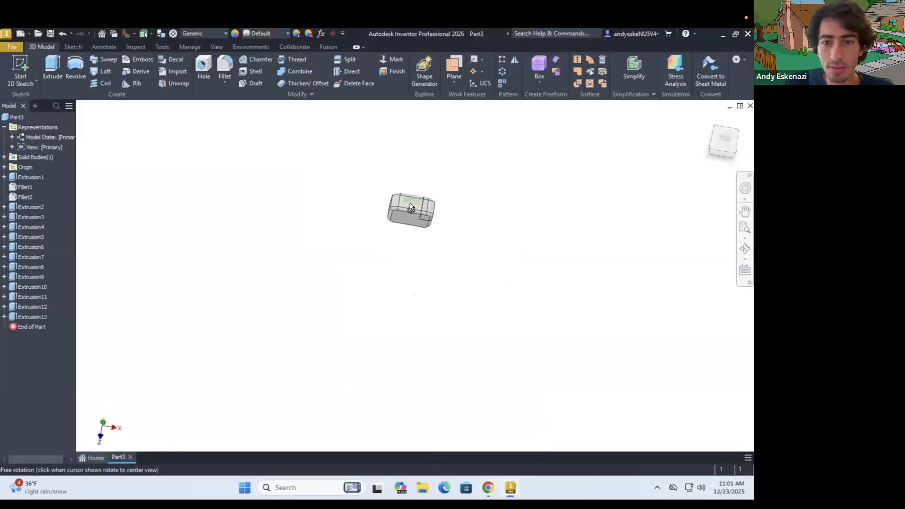
scroll(410, 207, "down", 5)
left_click(21, 63)
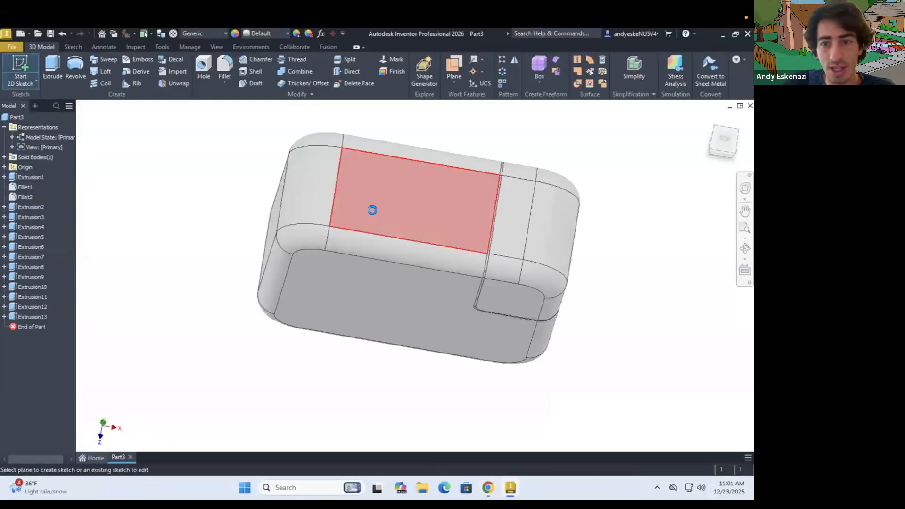
left_click(372, 211)
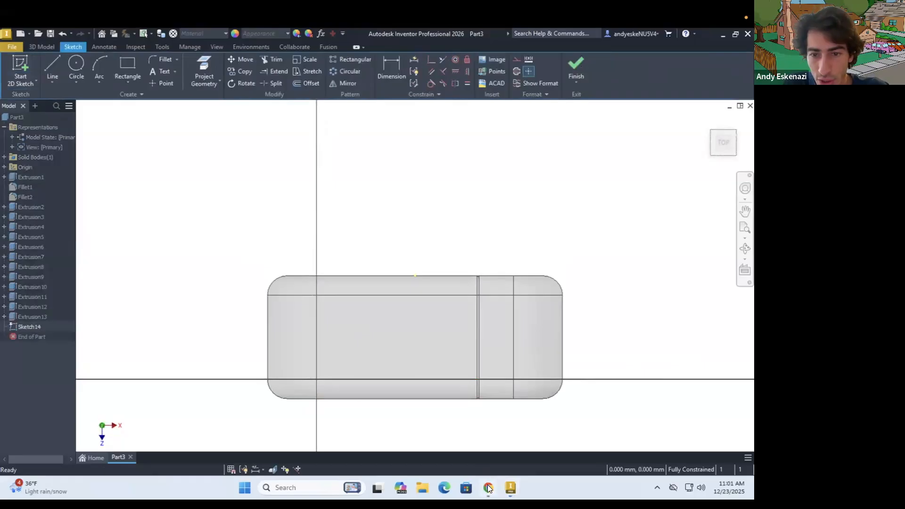
Check the adapter's side seam in the Chrome reference photos and return to the Inventor sketch.
left_click(488, 489)
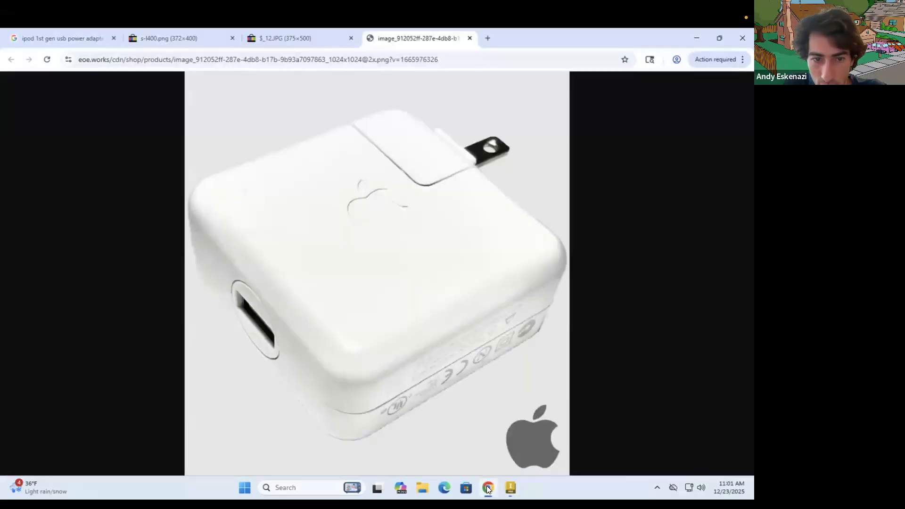
left_click(303, 39)
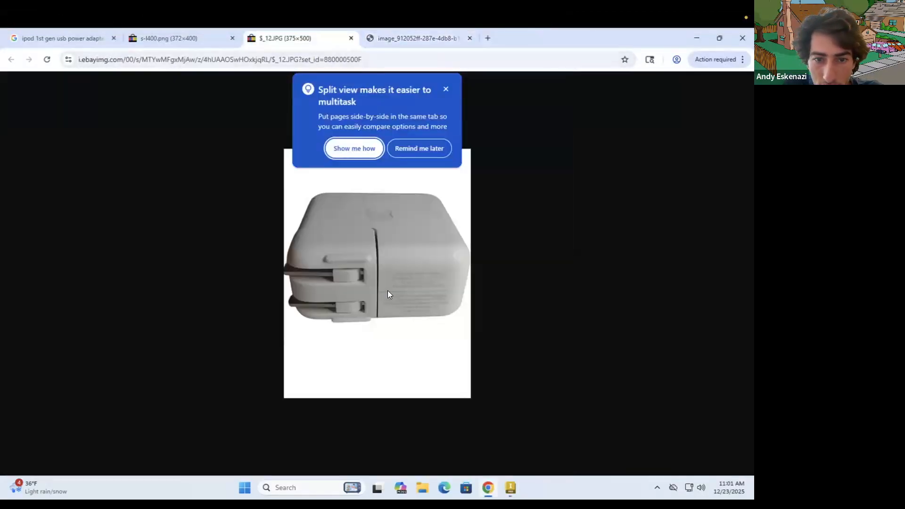
left_click(489, 481)
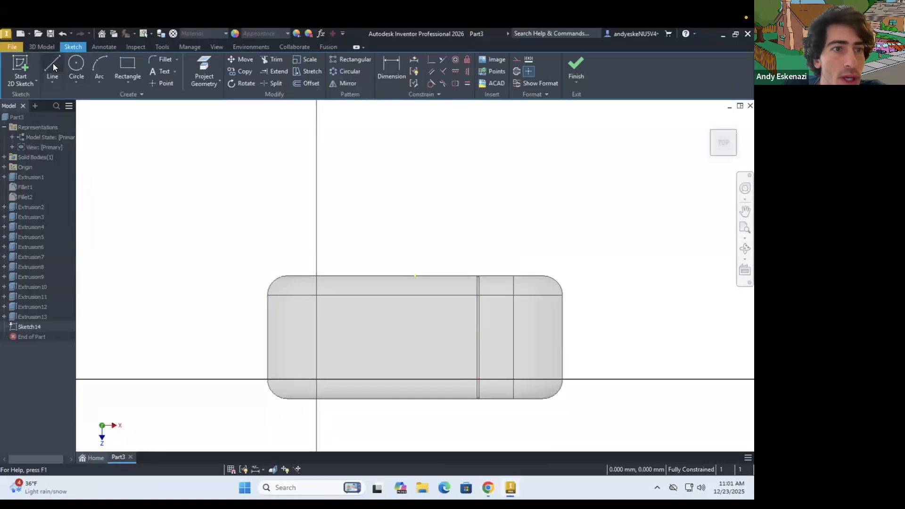
Draw a construction line through the middle of the top face, from the groove edge's midpoint to the opposite edge's midpoint.
left_click(49, 80)
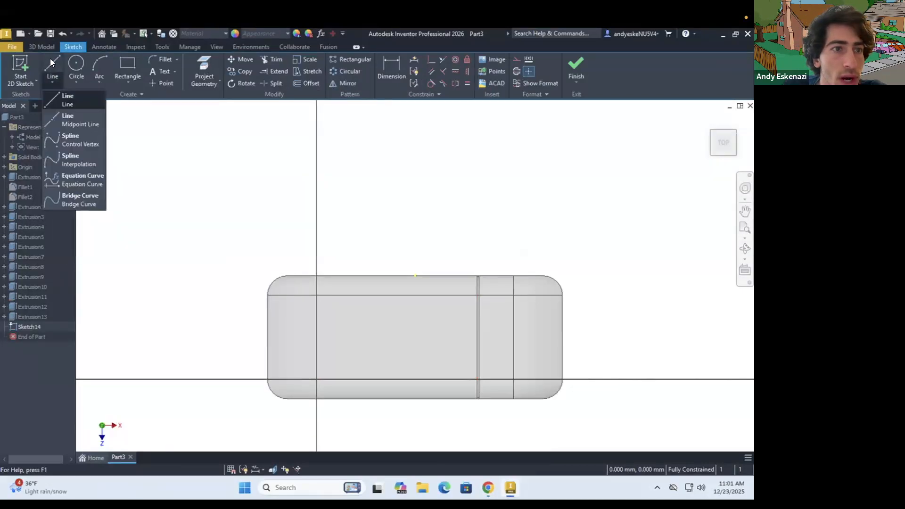
left_click(50, 59)
left_click(516, 60)
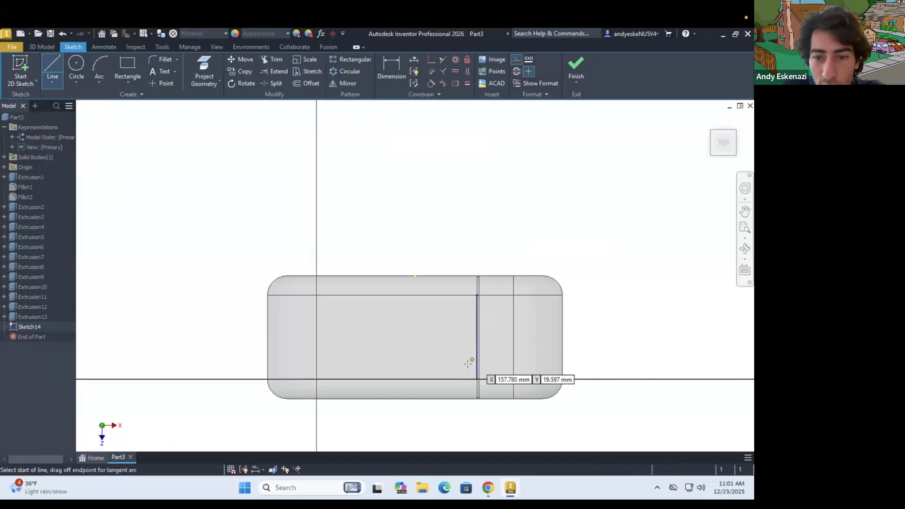
left_click(476, 337)
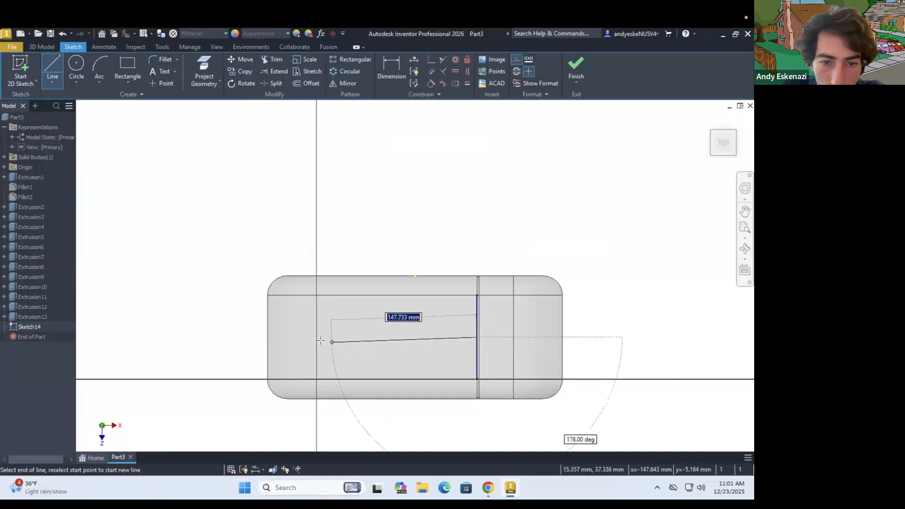
left_click(316, 337)
key("Escape")
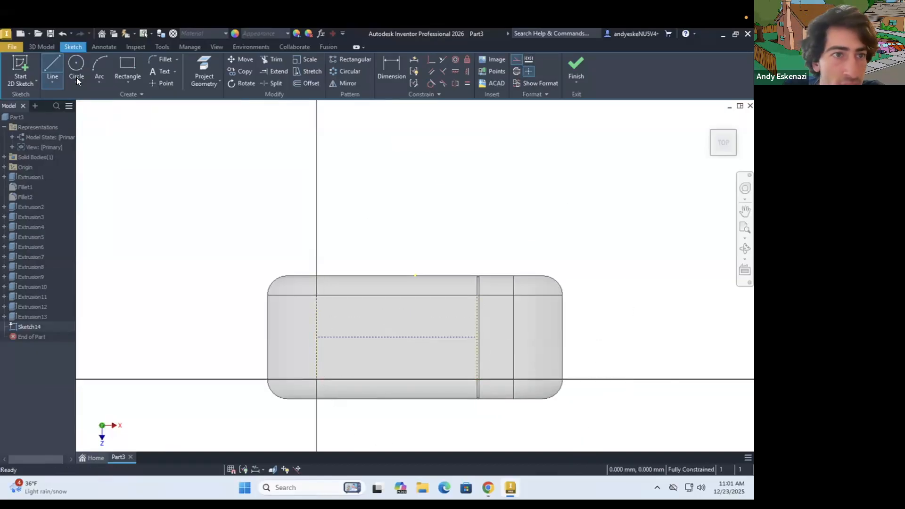
left_click(143, 138)
left_click(396, 336)
scroll(543, 344, "up", 6)
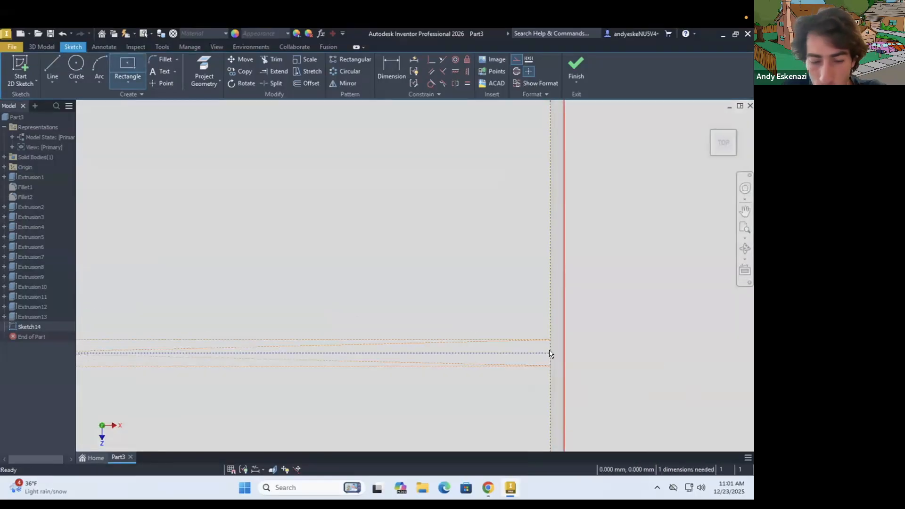
key("Escape")
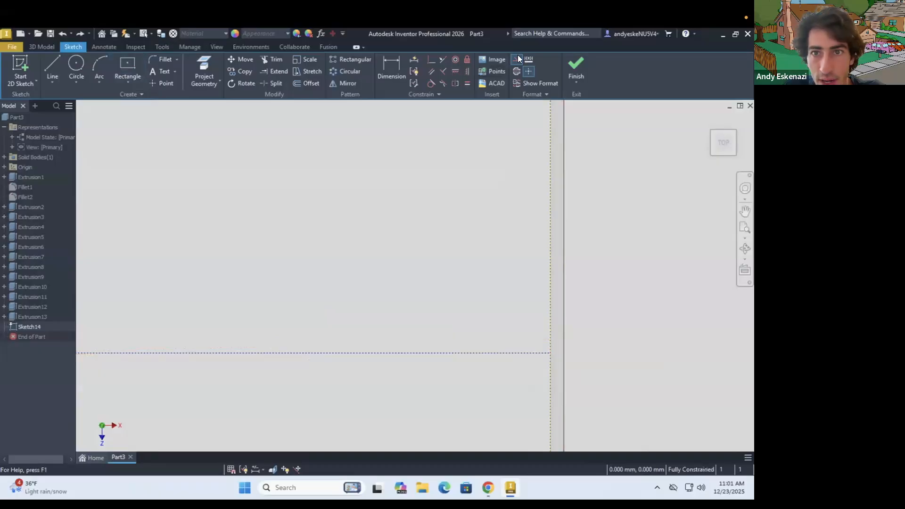
Draw a centre rectangle about 3.6 mm high in solid lines, from the construction line's midpoint out to the groove edge.
left_click(120, 64)
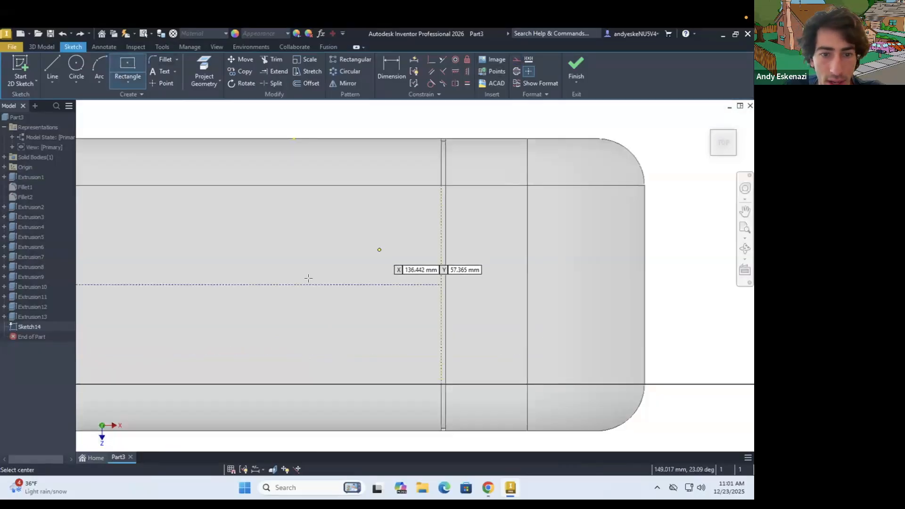
scroll(309, 278, "down", 3)
left_click(269, 283)
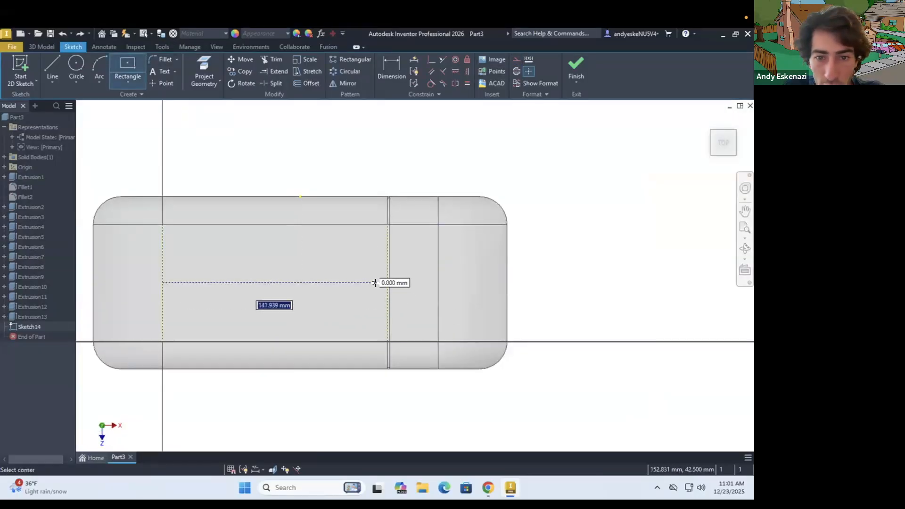
scroll(374, 283, "up", 5)
left_click(439, 278)
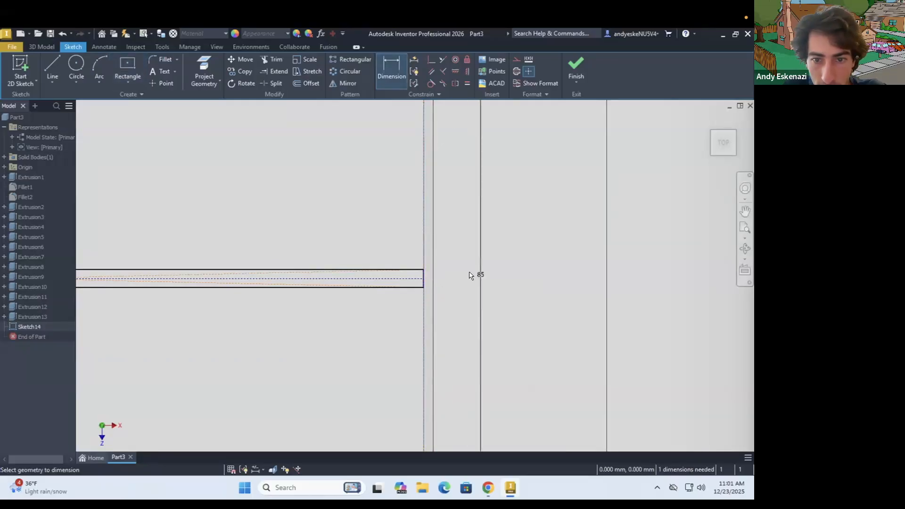
key("Escape")
Dimension the distance between the rectangle's two long sides and set it to 1 mm.
left_click(401, 269)
key("Escape")
key("d")
left_click(394, 284)
left_click(397, 287)
left_click(386, 235)
type("1")
key("Return")
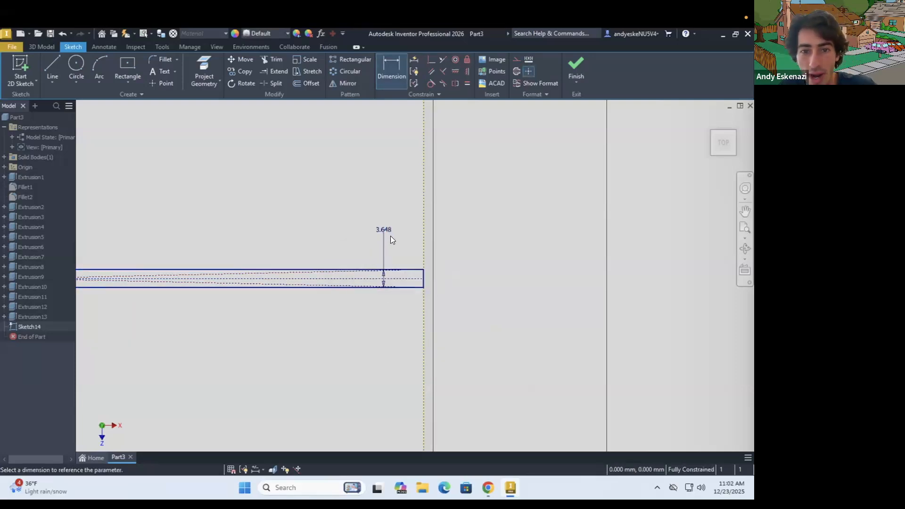
Extrude the thin rectangle on the top face 0.5 mm into the body as a cut.
scroll(457, 277, "down", 5)
scroll(236, 278, "up", 2)
scroll(328, 282, "up", 8)
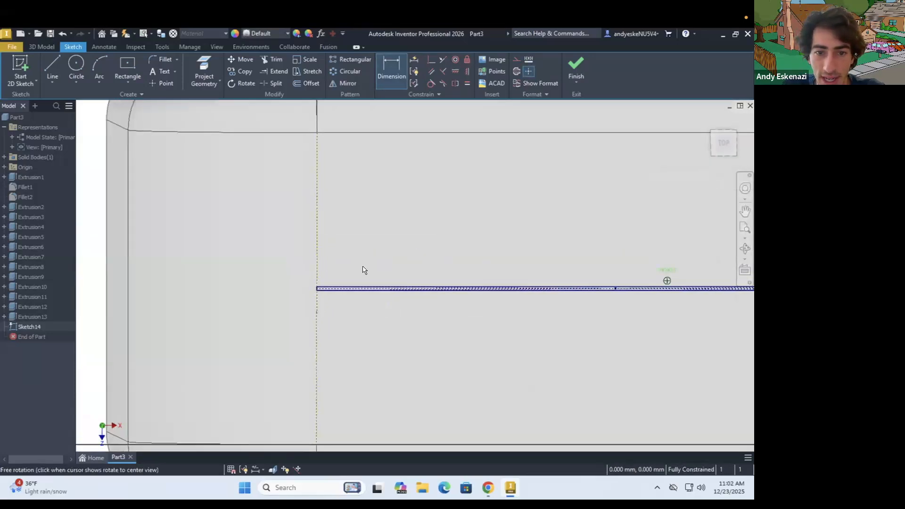
left_click(42, 46)
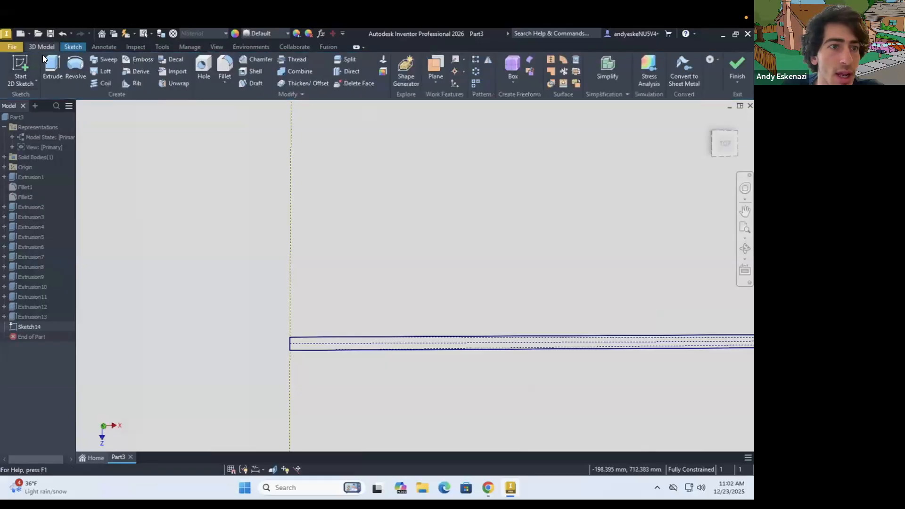
left_click(51, 67)
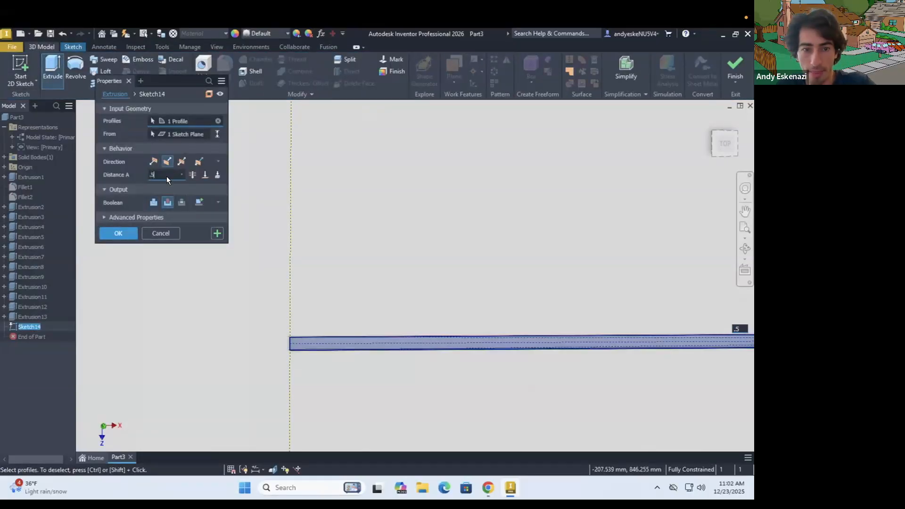
key("Return")
Start a sketch on the flat area of the box's left side face.
scroll(374, 311, "down", 8)
middle_click_drag(368, 309, 472, 330, "shift")
scroll(360, 334, "up", 3)
left_click(19, 62)
left_click(323, 310)
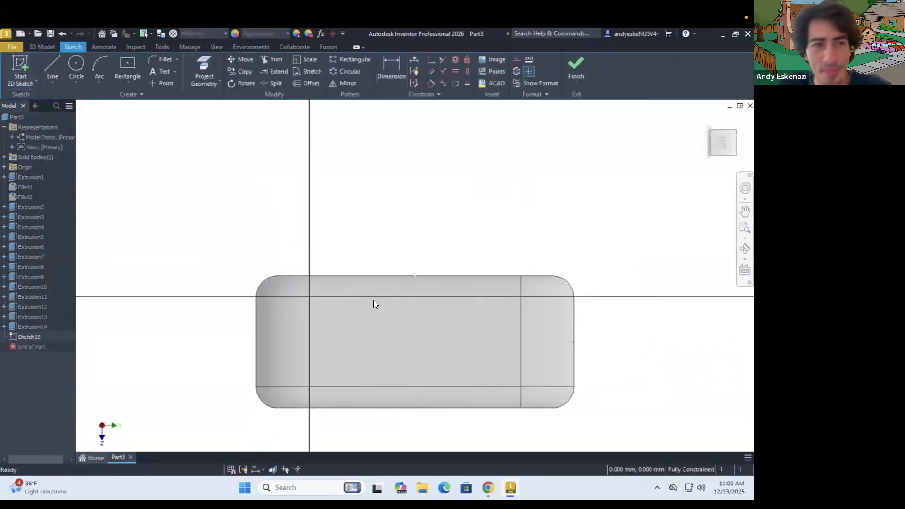
Draw a construction line through the middle of the left face, connecting the midpoints of the flat area's two short edges.
left_click(45, 47)
left_click(70, 48)
left_click(56, 61)
left_click(517, 59)
left_click(521, 341)
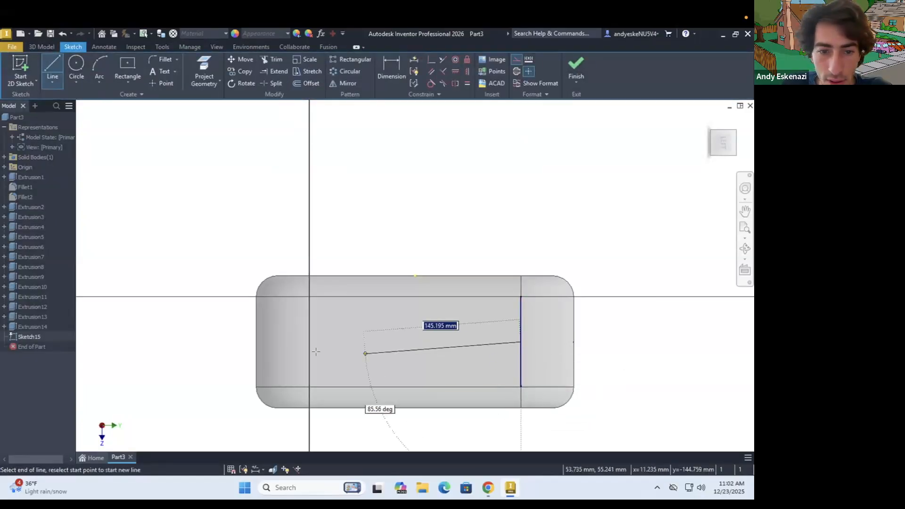
left_click(310, 342)
key("Escape")
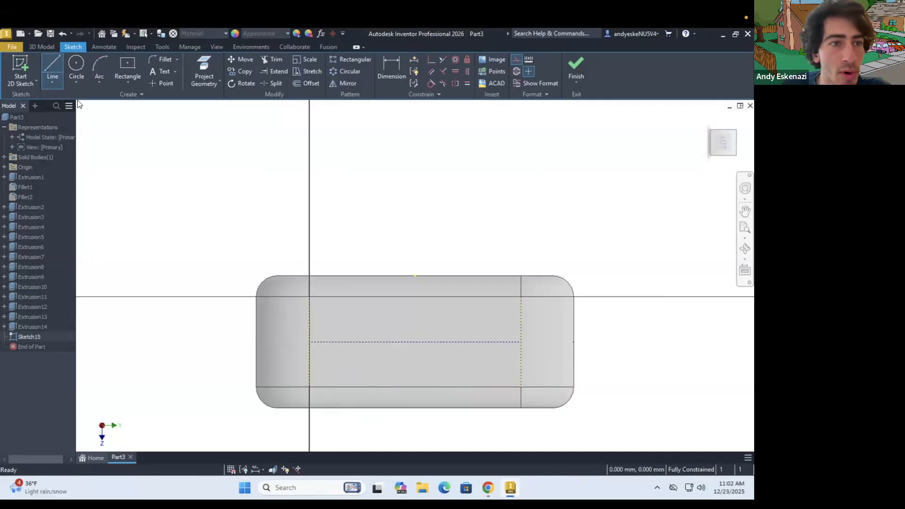
left_click(129, 62)
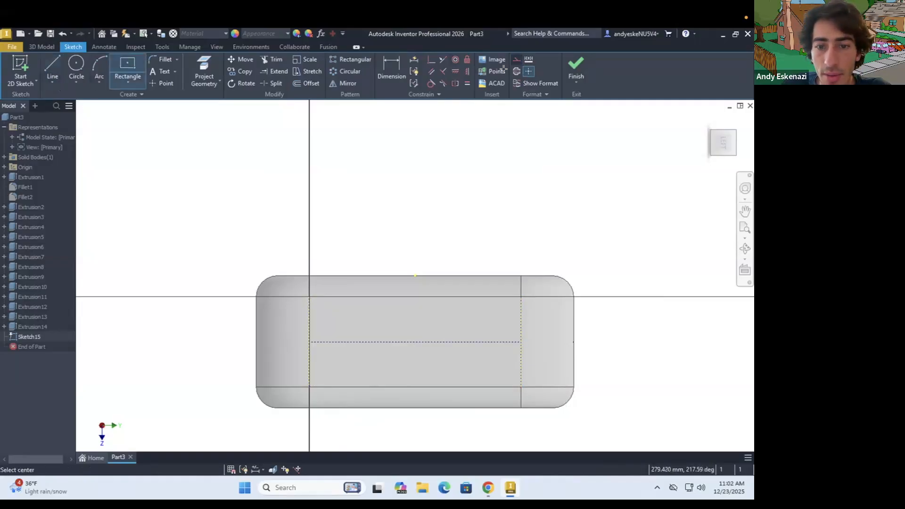
left_click(412, 341)
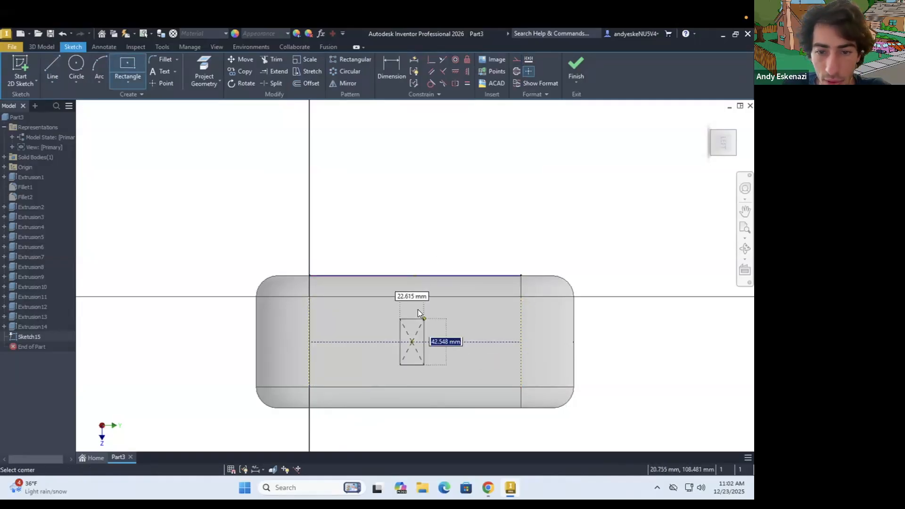
key("Escape")
key("Return")
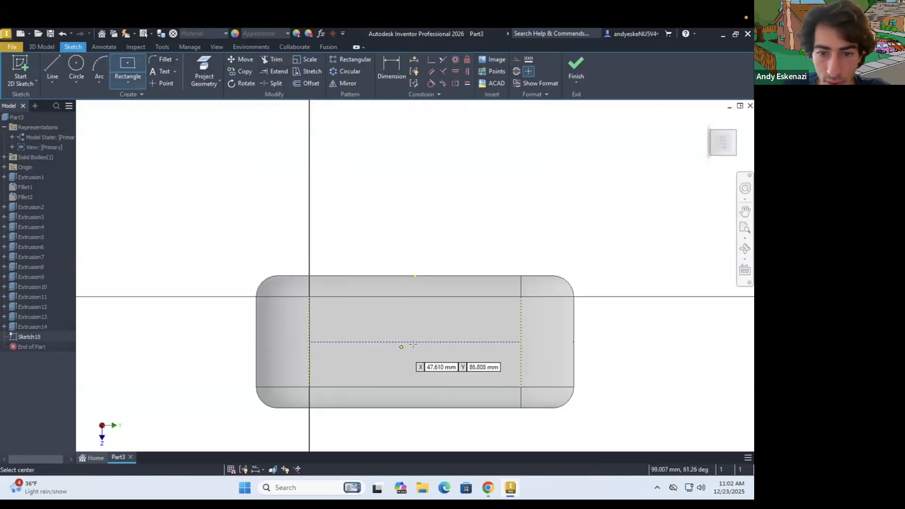
Draw a centre-point rectangle about 23.7 mm tall from the construction line's midpoint, spanning the full width of the left face's flat area.
left_click(414, 342)
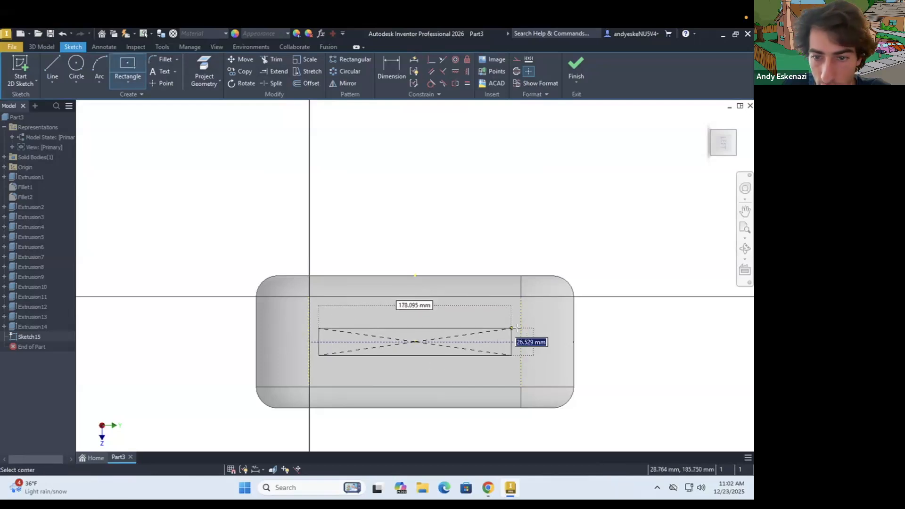
left_click(521, 329)
key("Escape")
Dimension the distance between the left-face rectangle's two long sides and set it to 1 mm.
left_click(435, 330)
left_click(523, 336)
left_click(609, 330)
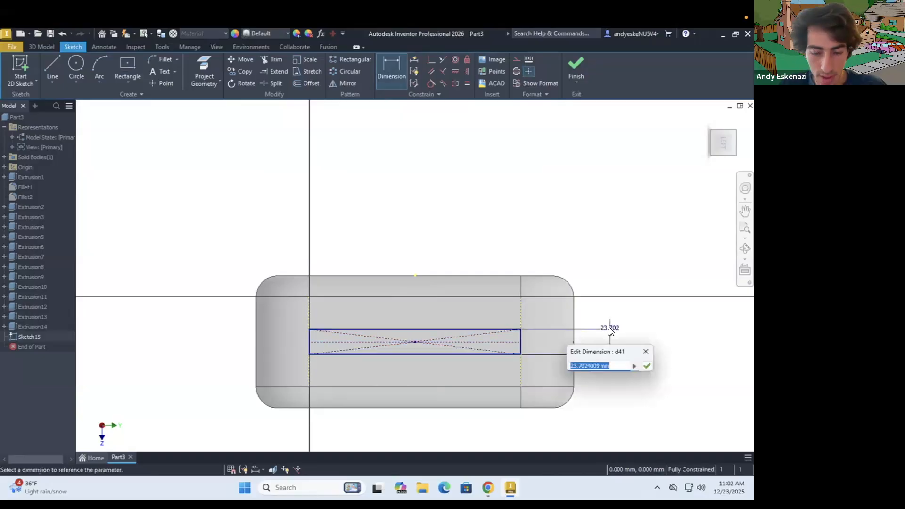
type("1")
key("Return")
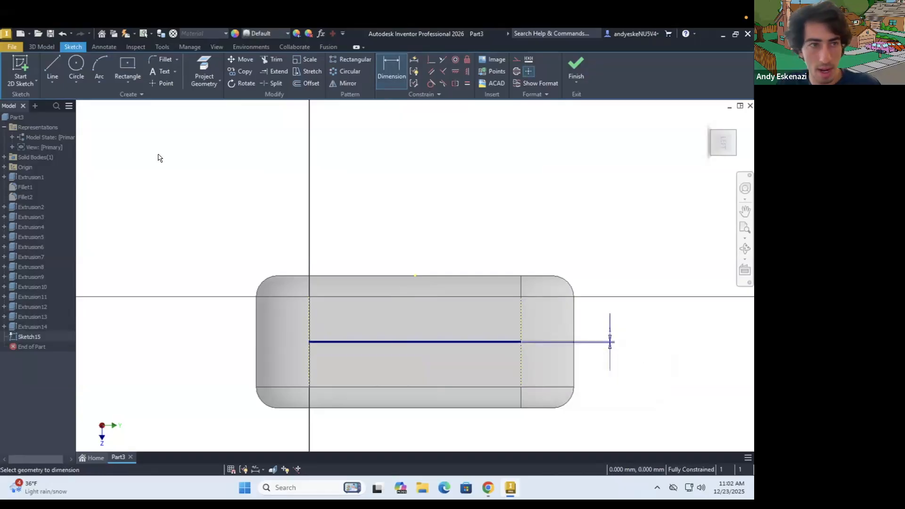
Extrude the thin rectangle on the left face 0.5 mm into the body as a cut.
left_click(35, 46)
key("e")
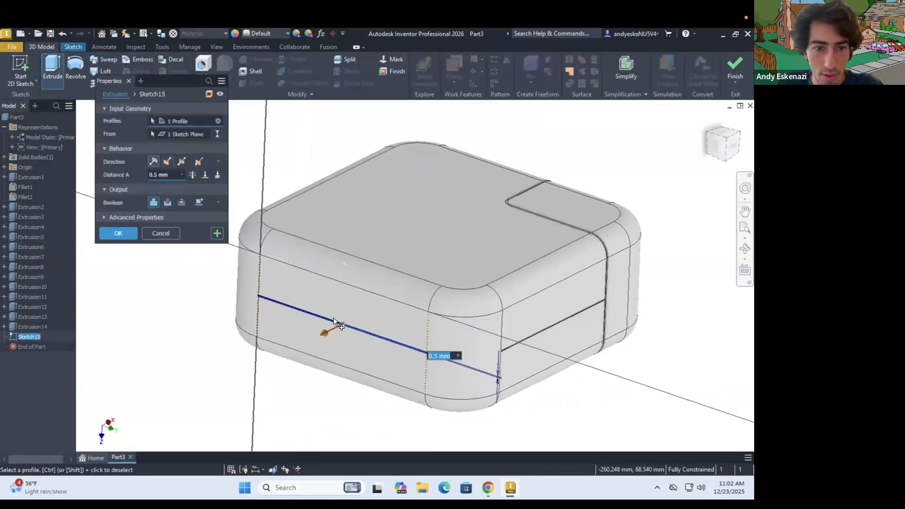
left_click(167, 202)
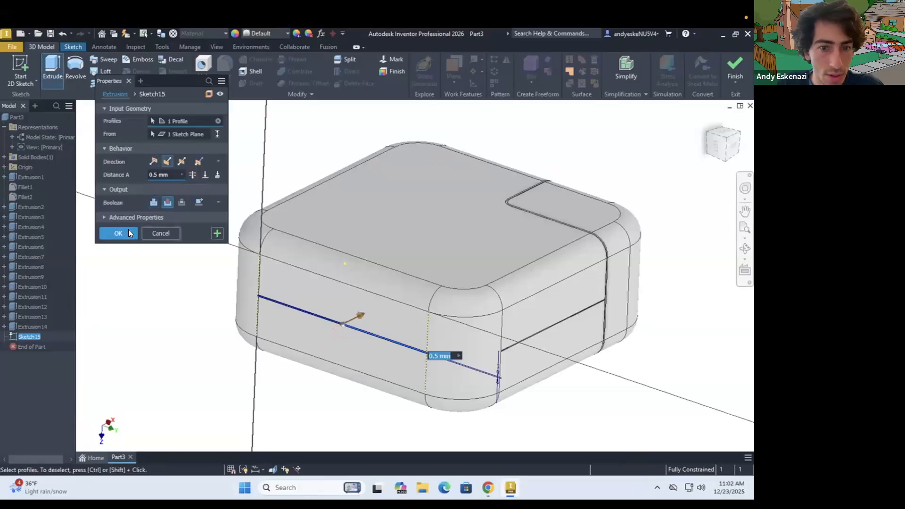
left_click(127, 231)
scroll(283, 306, "up", 2)
scroll(413, 332, "down", 5)
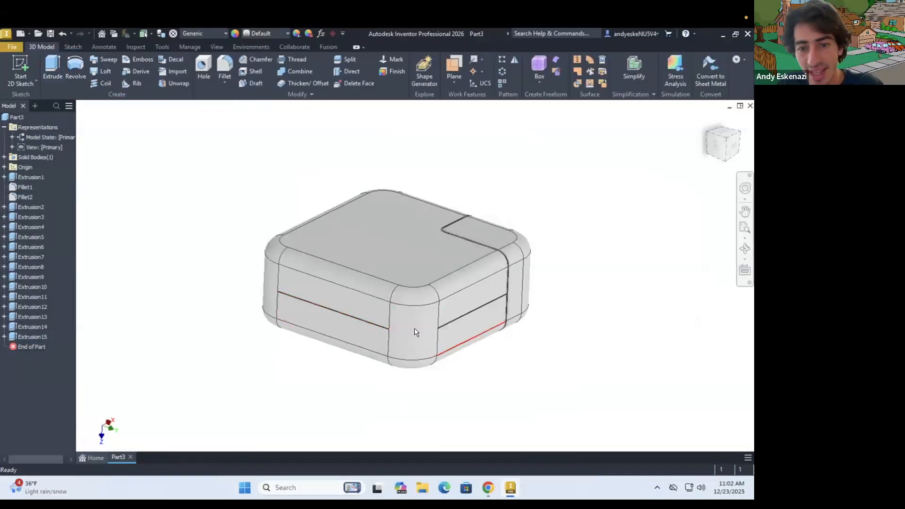
Start a sketch on the flat area of the uncut side face adjacent to the left face.
middle_click_drag(329, 325, 429, 358, "shift")
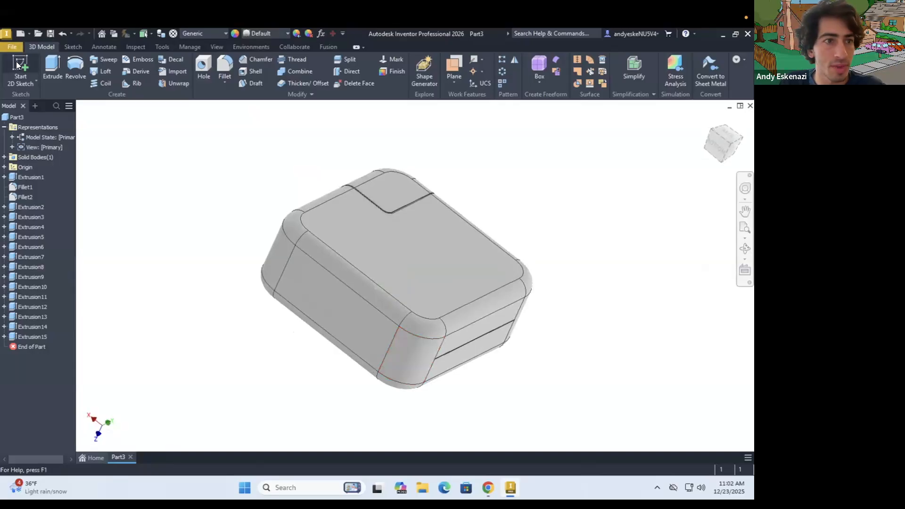
left_click(16, 62)
left_click(335, 297)
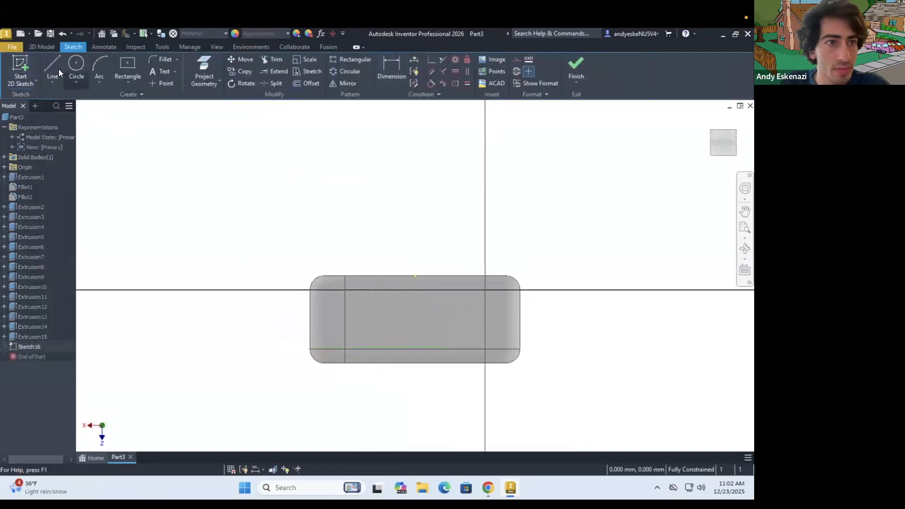
Draw a construction line through the middle of this side face, connecting the midpoints of the flat area's two short edges.
key("l")
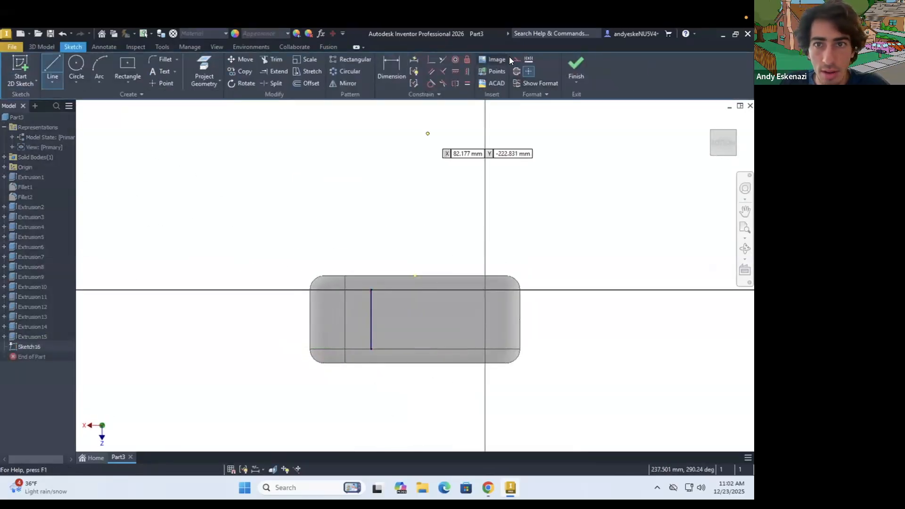
scroll(423, 325, "down", 2)
middle_click_drag(421, 320, 421, 328, "shift")
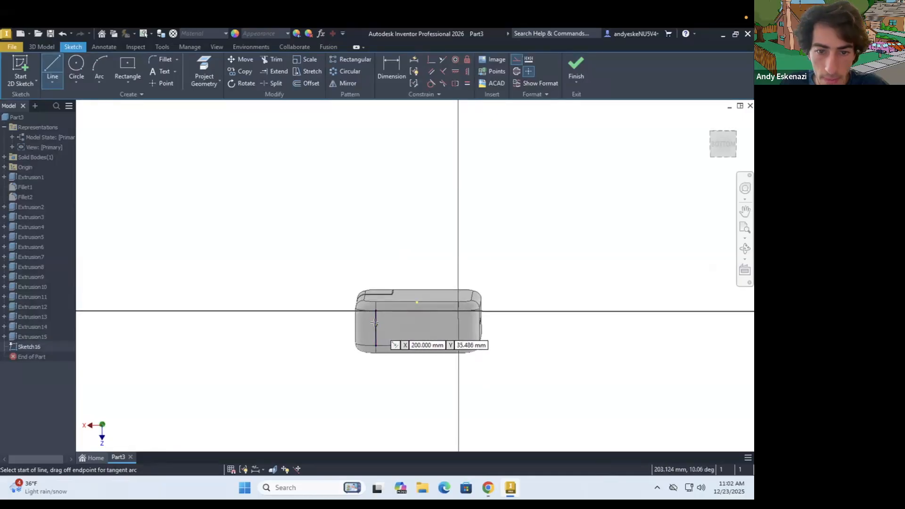
left_click(376, 327)
left_click(458, 328)
key("Escape")
Draw a centre-point rectangle from the midpoint of this construction line, reaching both short edges of the flat area.
scroll(427, 340, "up", 5)
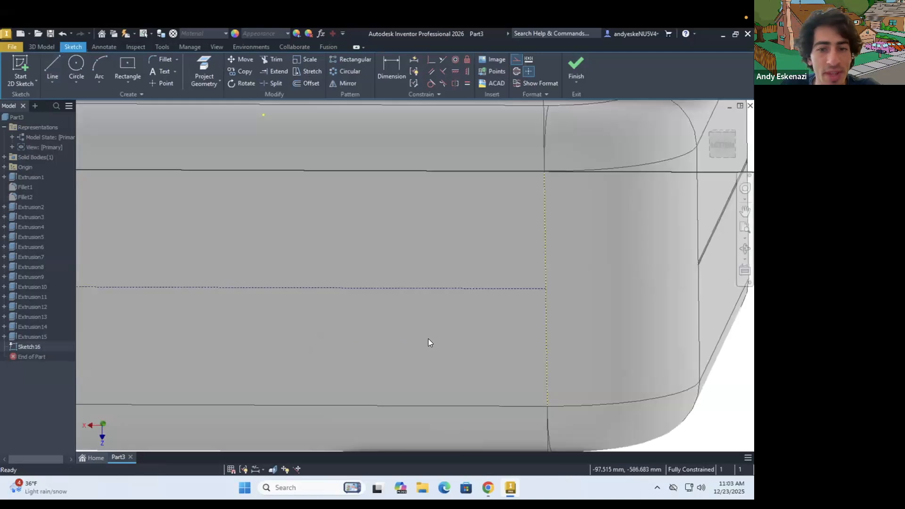
left_click(127, 65)
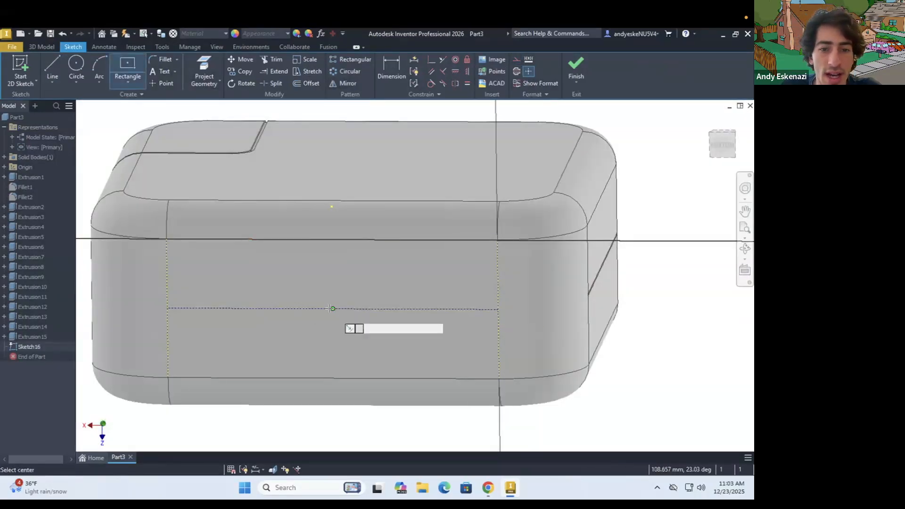
left_click(332, 309)
left_click(499, 322)
Dimension the spacing of the new rectangle's long sides on this side face and set it to 1 mm.
key("d")
left_click(377, 296)
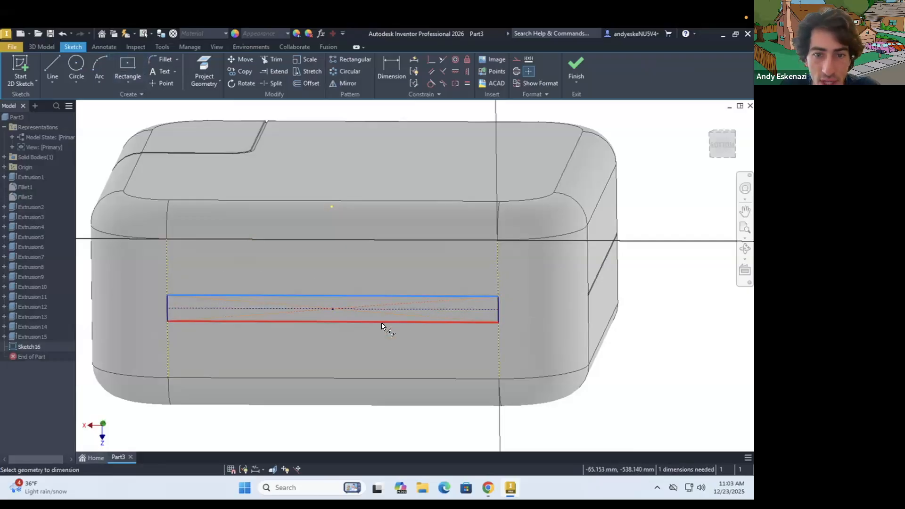
left_click(386, 321)
left_click(396, 269)
type("1")
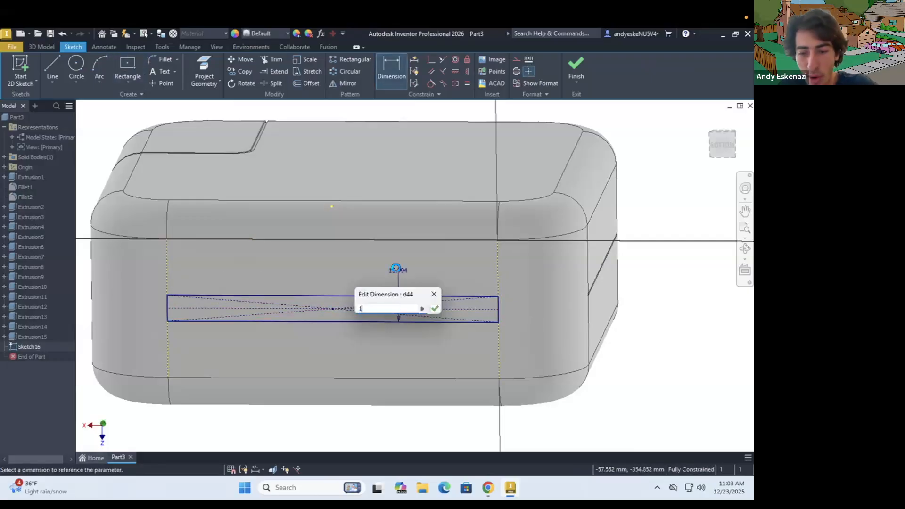
key("Return")
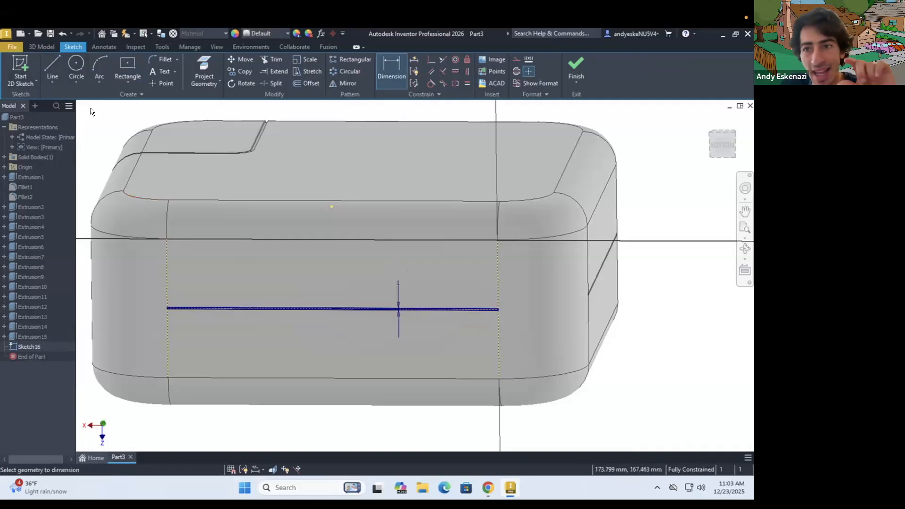
Extrude this side face's thin rectangle 0.5 mm into the body as a cut.
left_click(46, 48)
left_click(52, 64)
scroll(508, 307, "up", 5)
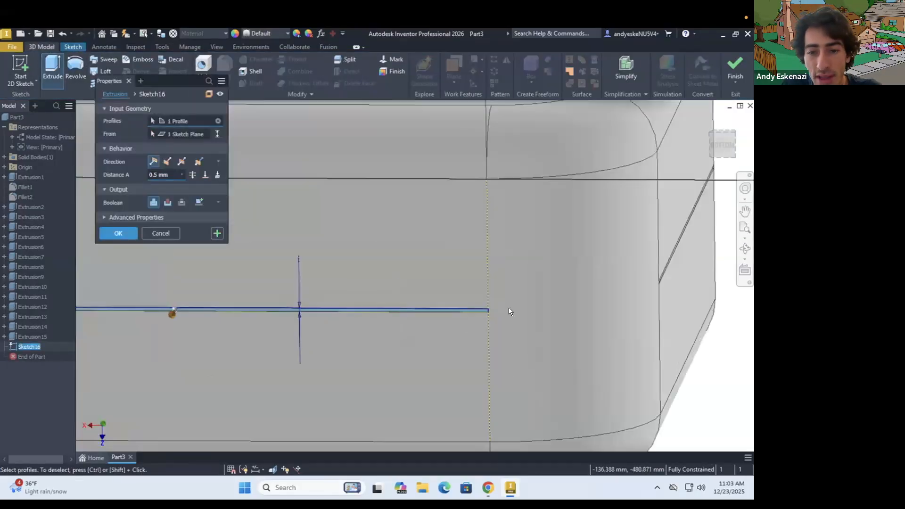
left_click(167, 202)
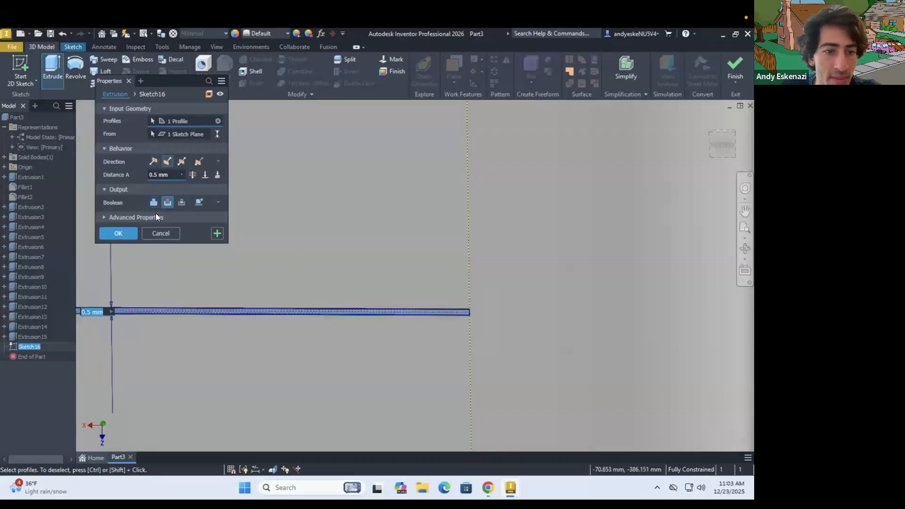
left_click(116, 233)
scroll(476, 342, "down", 6)
Start a sketch on the flat area of the right side face that the groove crosses vertically.
middle_click_drag(408, 332, 465, 350, "shift")
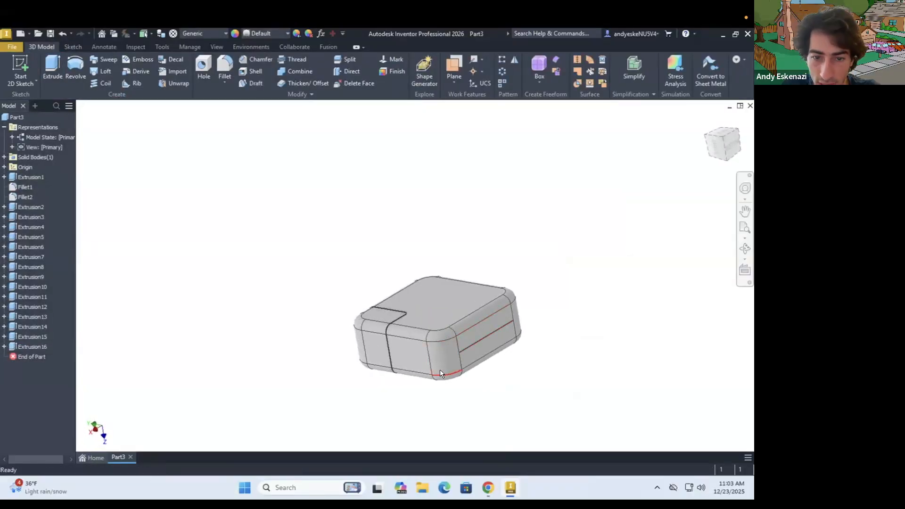
scroll(440, 370, "up", 3)
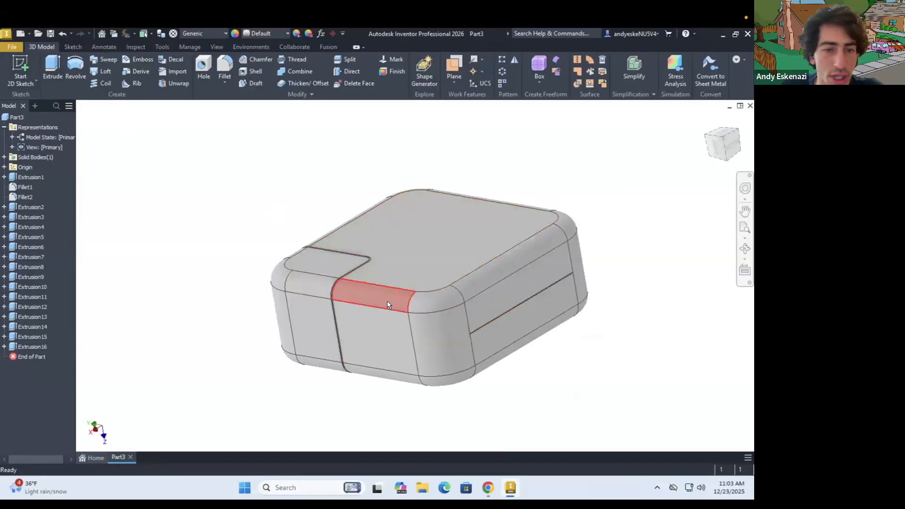
left_click(72, 46)
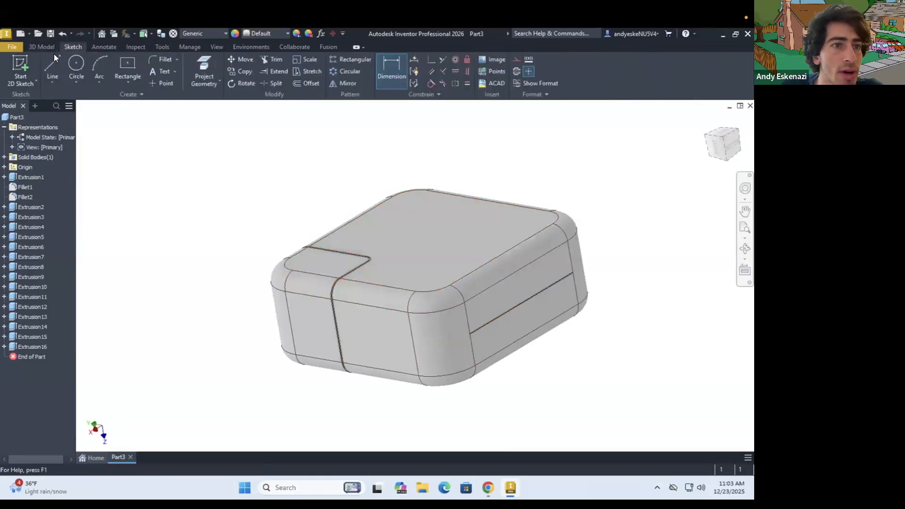
left_click(18, 58)
left_click(355, 337)
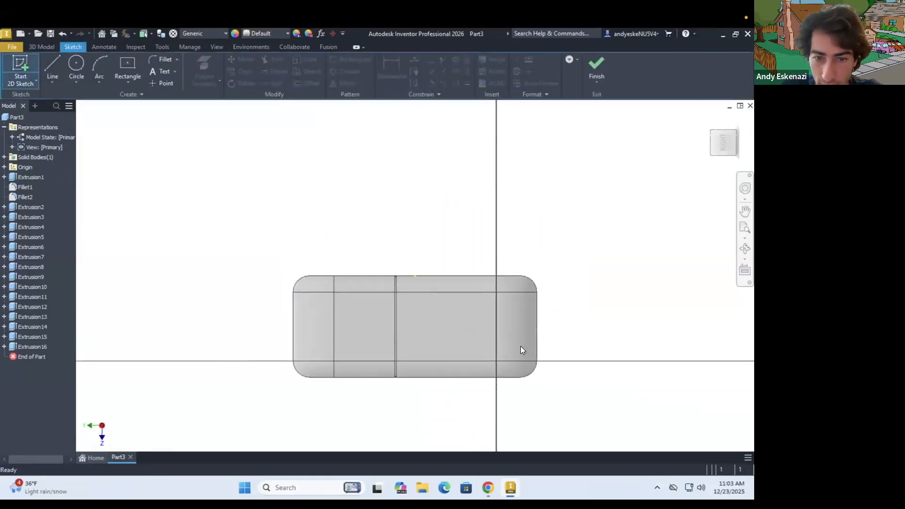
Draw a construction line from the midpoint of the right face's far short edge towards the groove and make its endpoint coincident with the groove's near edge.
key("l")
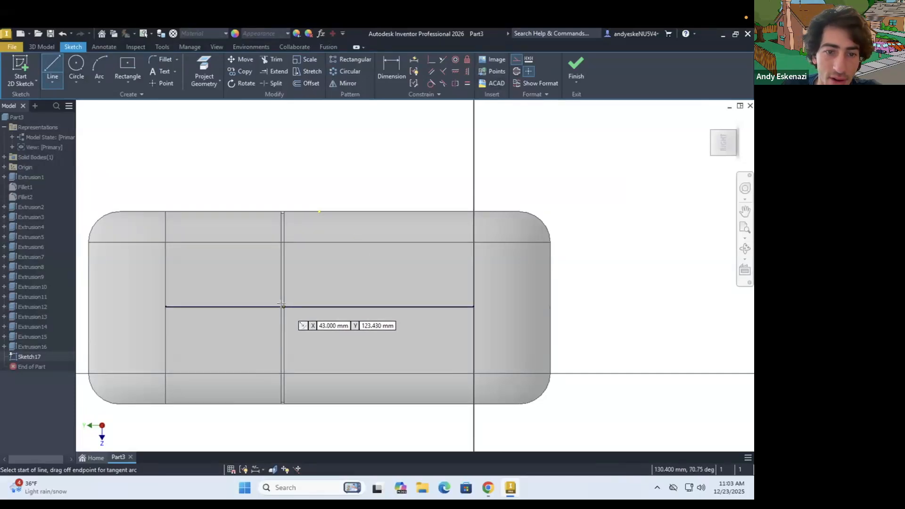
left_click(474, 307)
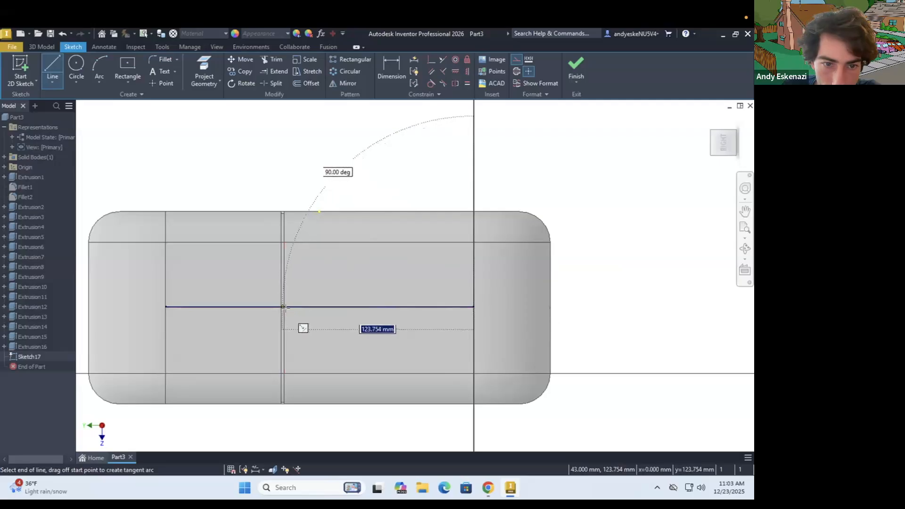
scroll(285, 299, "up", 5)
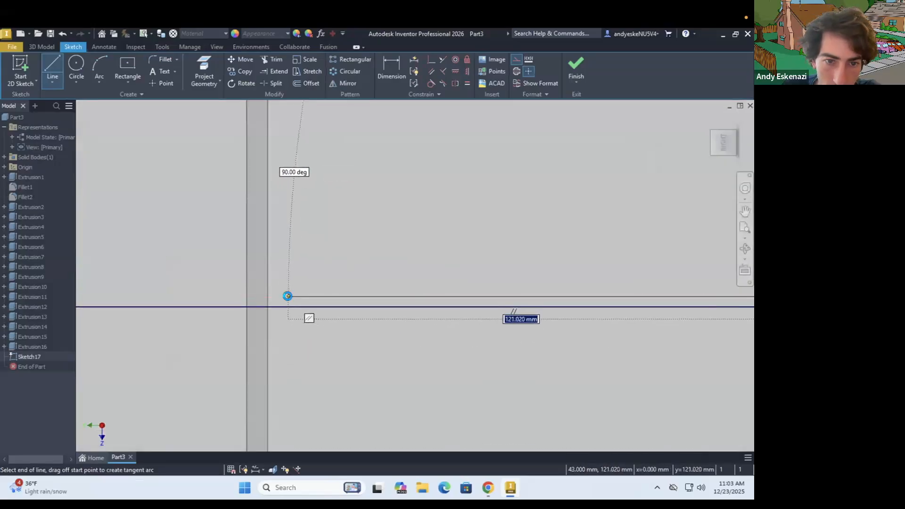
left_click(287, 296)
key("Escape")
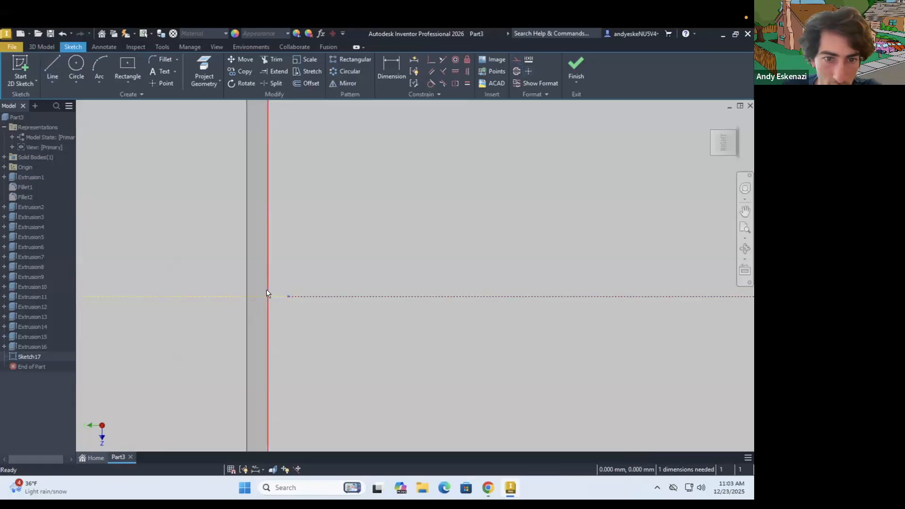
left_click(431, 59)
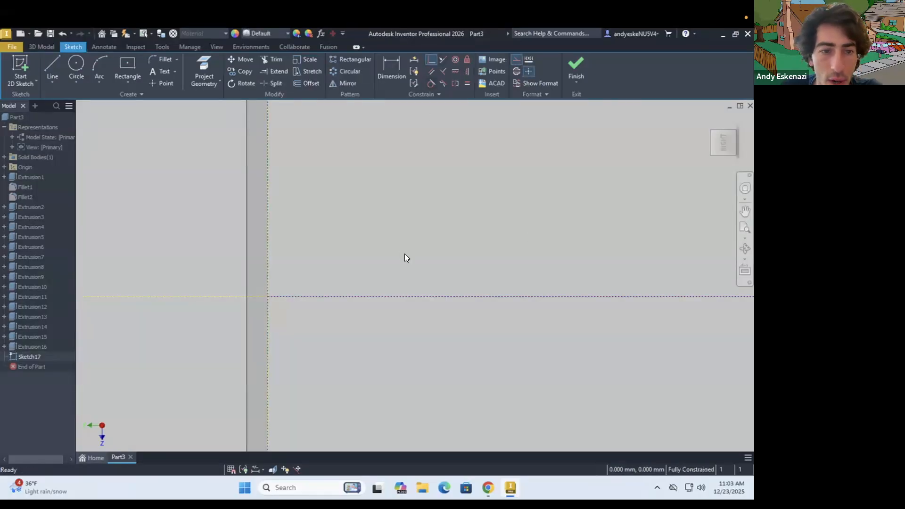
Draw a centre-point rectangle about 13.6 mm tall from the construction line's midpoint, spanning from the groove to the flat area's far edge.
key("r")
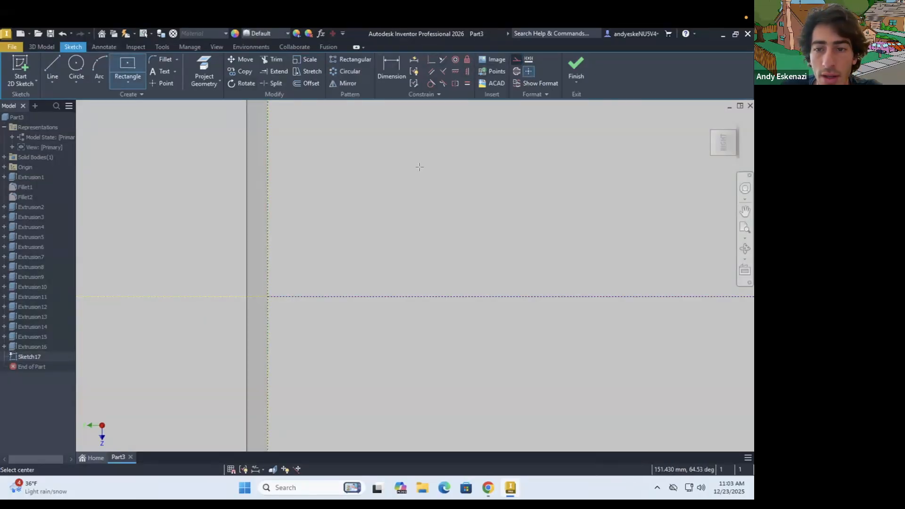
scroll(420, 167, "down", 3)
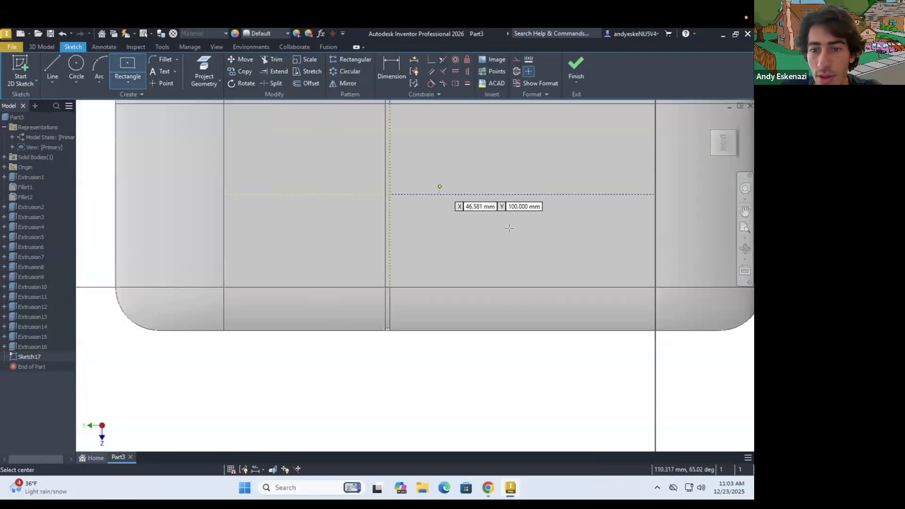
left_click(523, 194)
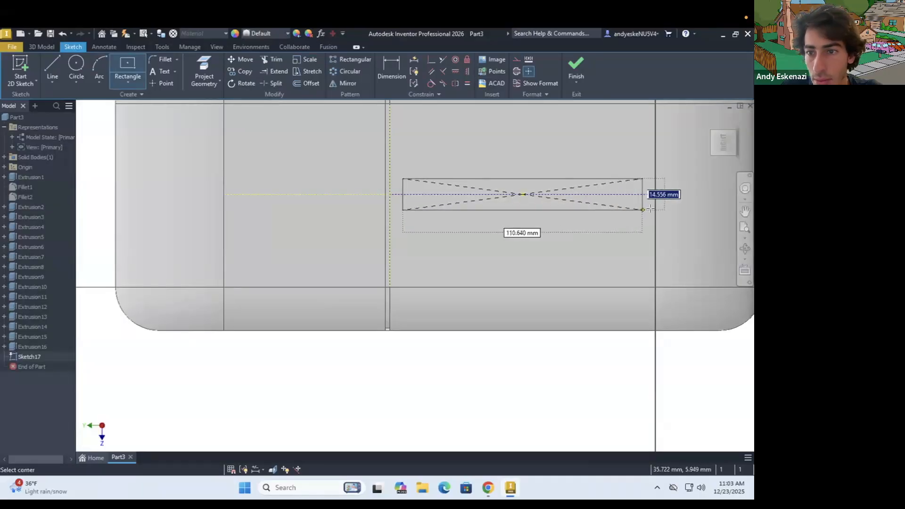
left_click(655, 208)
scroll(479, 200, "down", 4)
key("Escape")
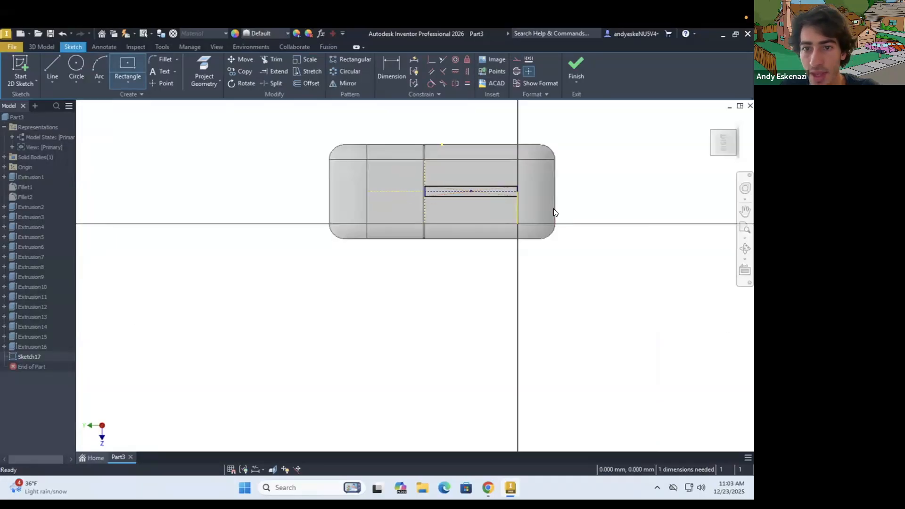
Dimension the thin rectangle's width on the right side face to 1 mm.
scroll(554, 213, "up", 8)
key("d")
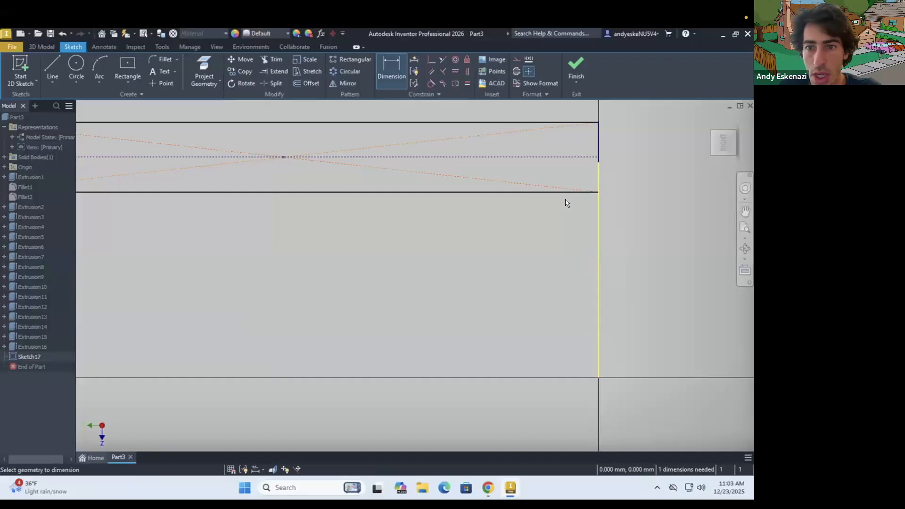
scroll(566, 203, "down", 5)
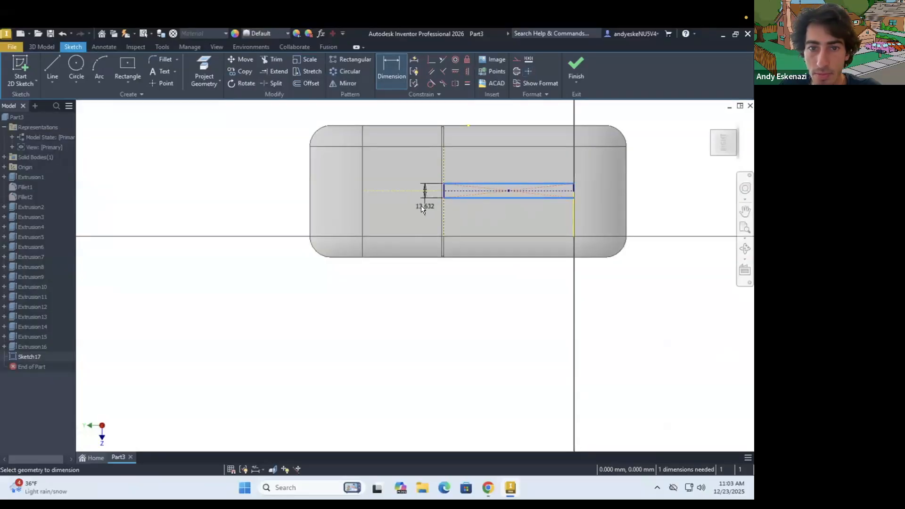
left_click(419, 209)
type("1")
key("Return")
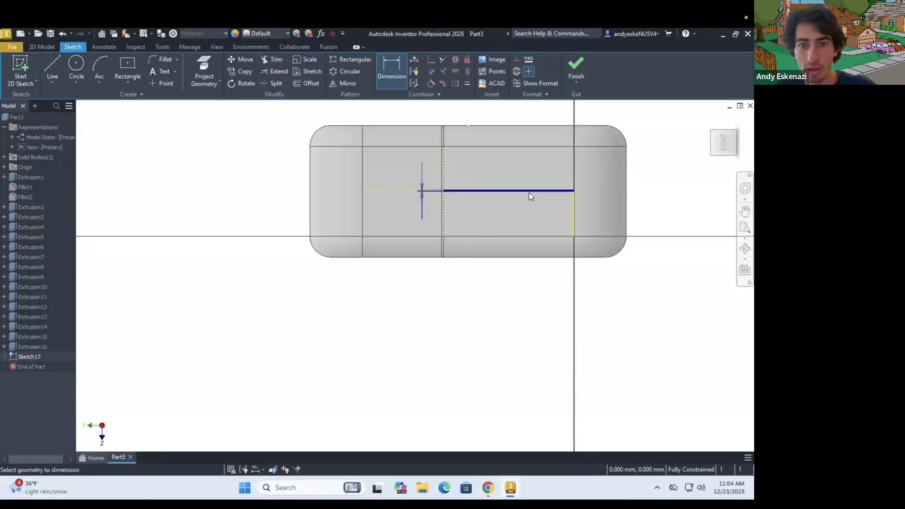
Extrude the right face's thin rectangle 0.5 mm into the body as a cut.
scroll(529, 193, "up", 3)
left_click(38, 47)
left_click(52, 65)
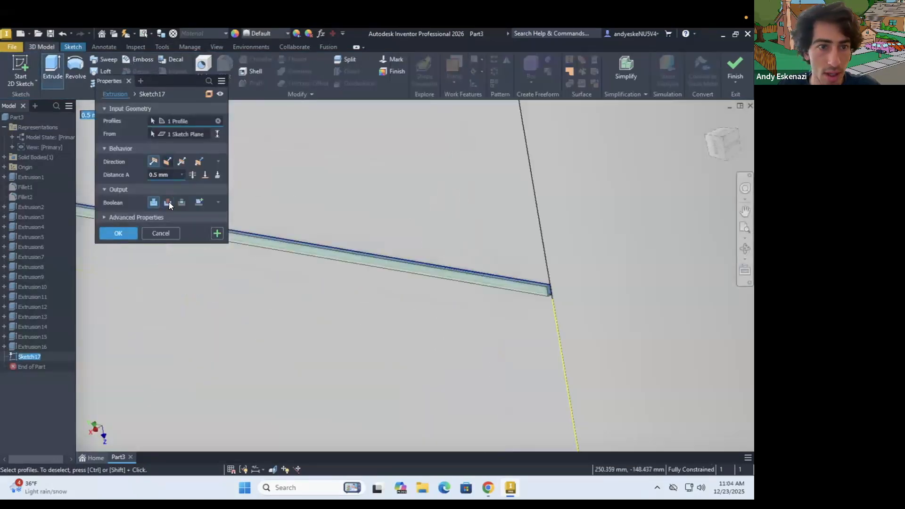
left_click(166, 200)
left_click(119, 233)
scroll(466, 297, "up", 3)
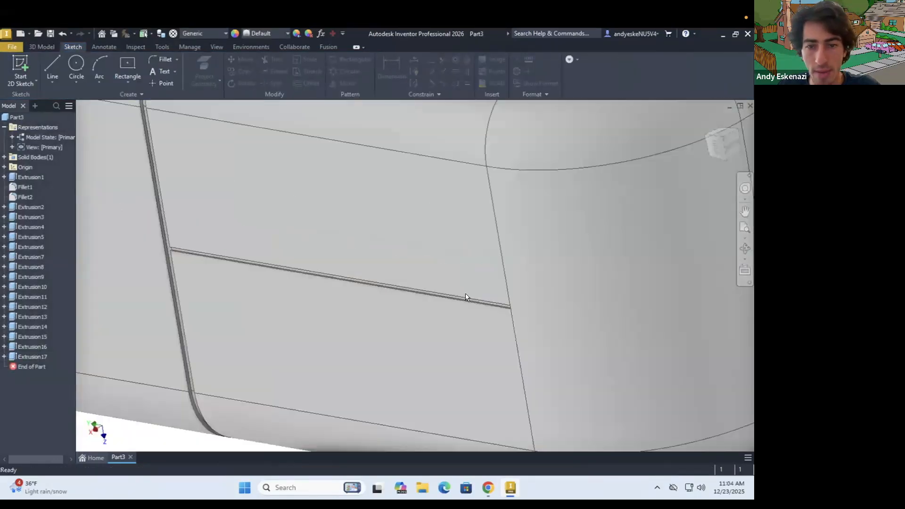
Start a sketch on the narrow side wall inside the seam cut, near the rounded vertical corner.
scroll(465, 294, "down", 5)
middle_click_drag(443, 267, 490, 312, "shift")
scroll(490, 313, "up", 5)
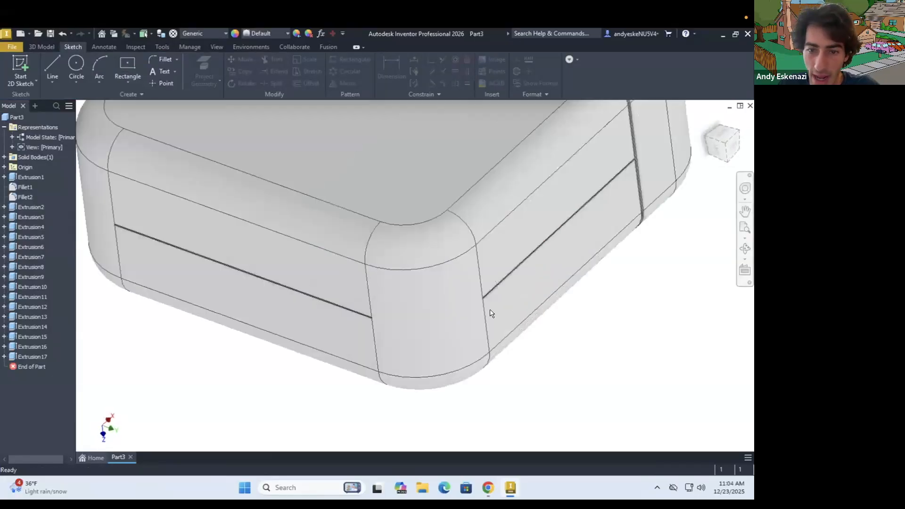
scroll(491, 313, "up", 3)
left_click(30, 83)
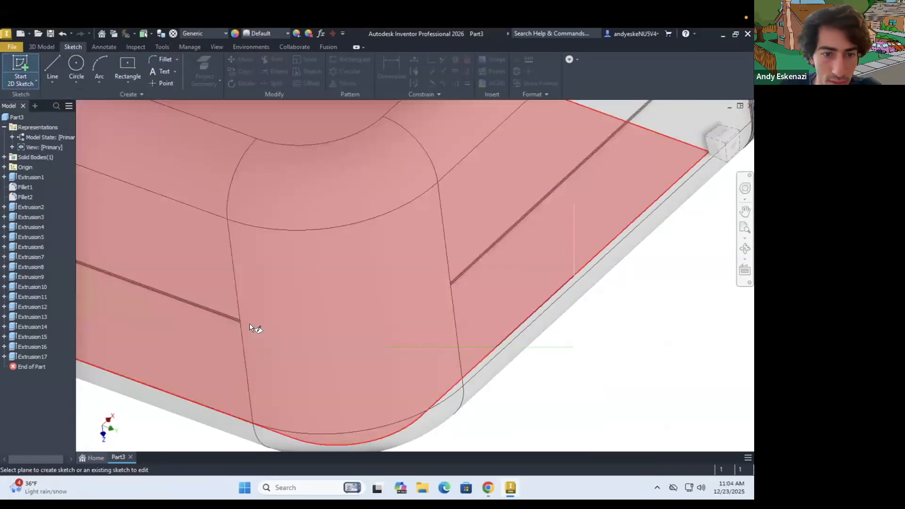
scroll(254, 326, "up", 5)
left_click(222, 284)
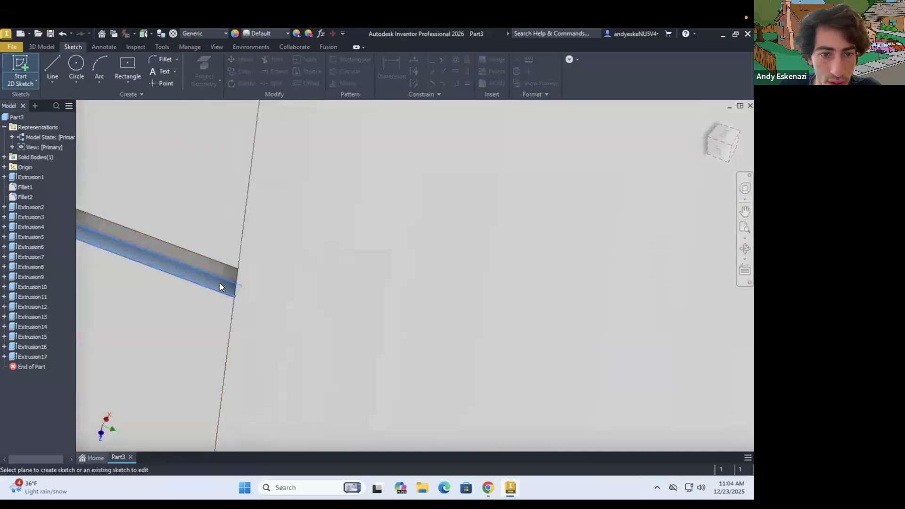
Project the rounded vertical corner faces into the sketch to get their arcs at seam level.
scroll(349, 283, "down", 8)
middle_click_drag(271, 283, 352, 289, "shift")
scroll(348, 289, "up", 6)
scroll(251, 265, "up", 4)
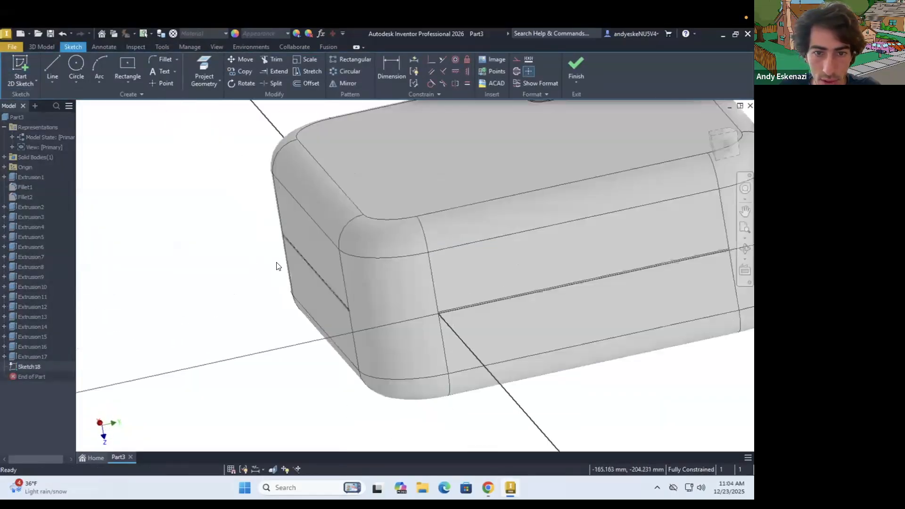
scroll(394, 315, "down", 6)
middle_click_drag(491, 303, 472, 344, "shift")
scroll(471, 344, "up", 5)
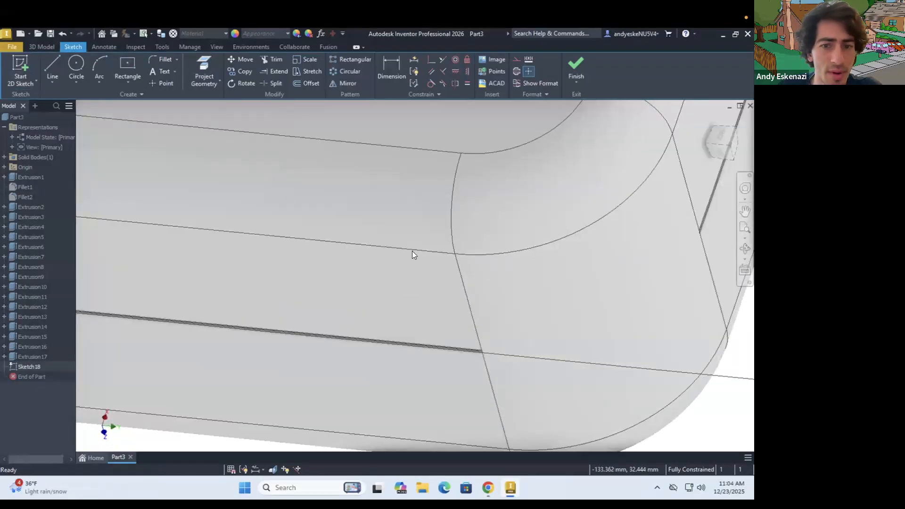
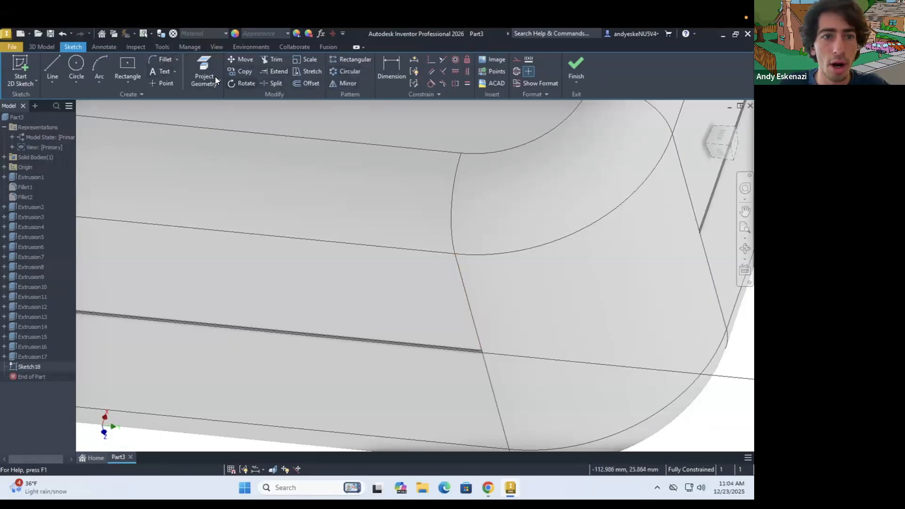
key("p")
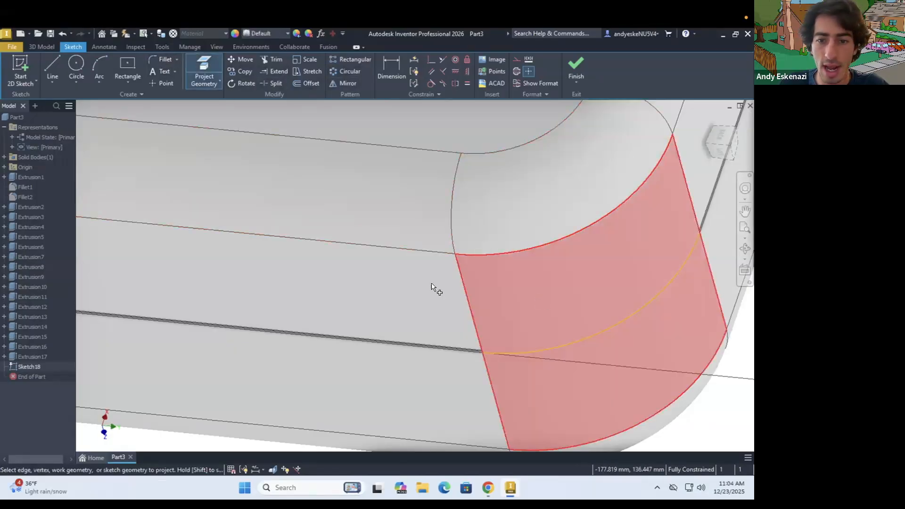
scroll(360, 276, "down", 5)
scroll(359, 276, "up", 3)
scroll(381, 292, "down", 5)
middle_click_drag(412, 226, 404, 202, "shift")
left_click(406, 193)
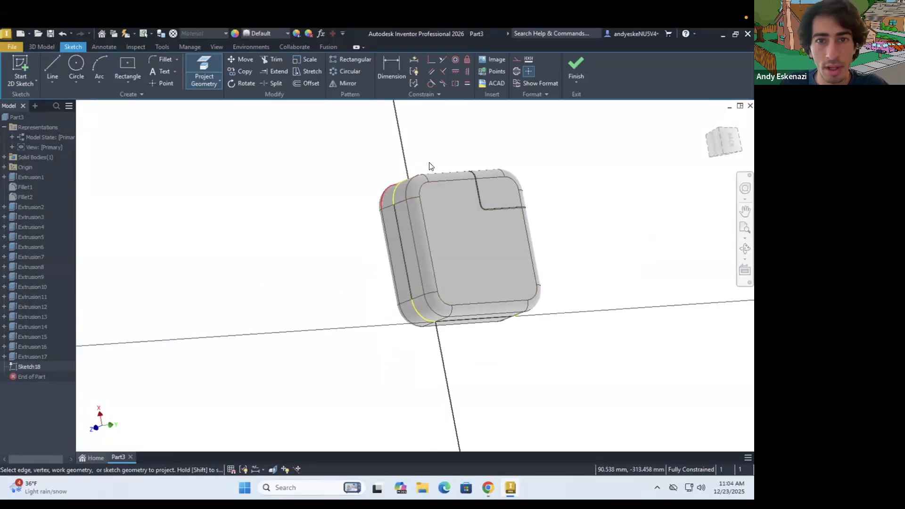
Offset the first corner's projected arc inward into the body, ending within the seam's depth.
left_click(308, 83)
scroll(395, 201, "up", 5)
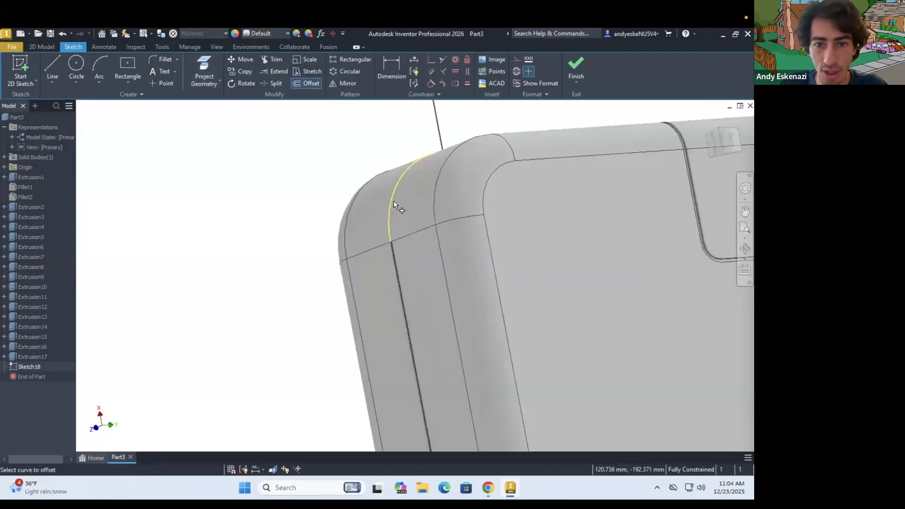
left_click(388, 205)
scroll(399, 230, "up", 6)
scroll(396, 319, "up", 3)
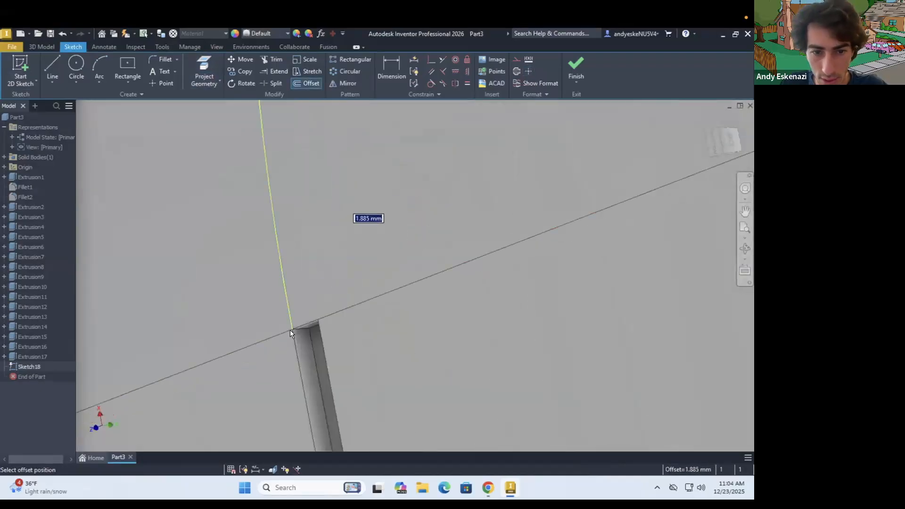
middle_click_drag(320, 318, 325, 335, "shift")
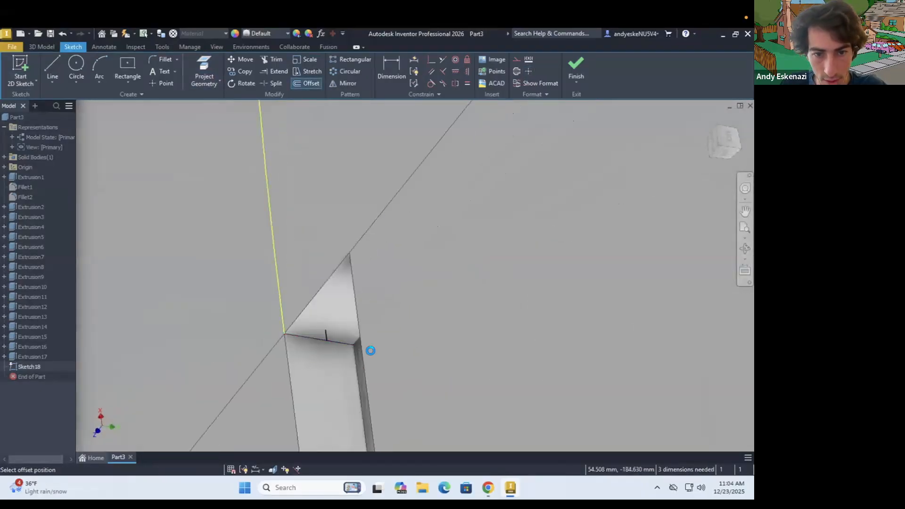
left_click(324, 332)
Dimension the distance between the first corner's projected arc and its offset to 0.5 mm.
key("d")
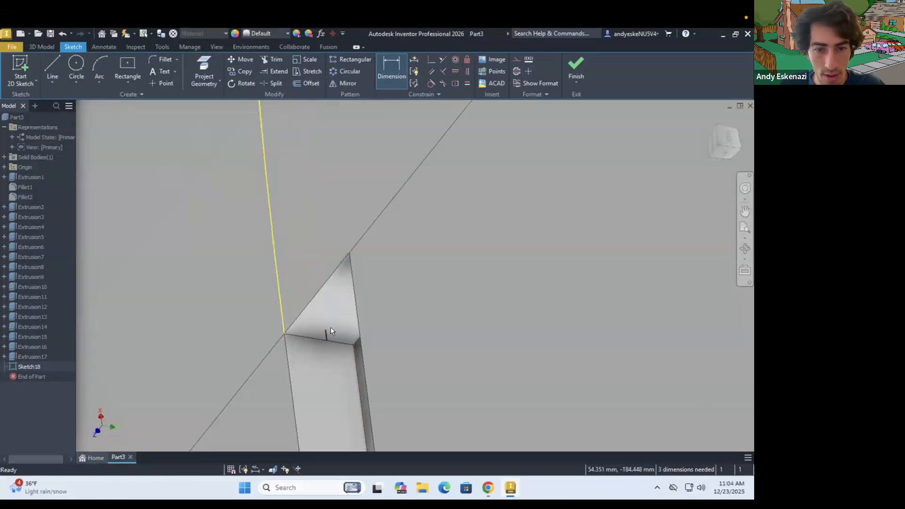
key("Escape")
key("d")
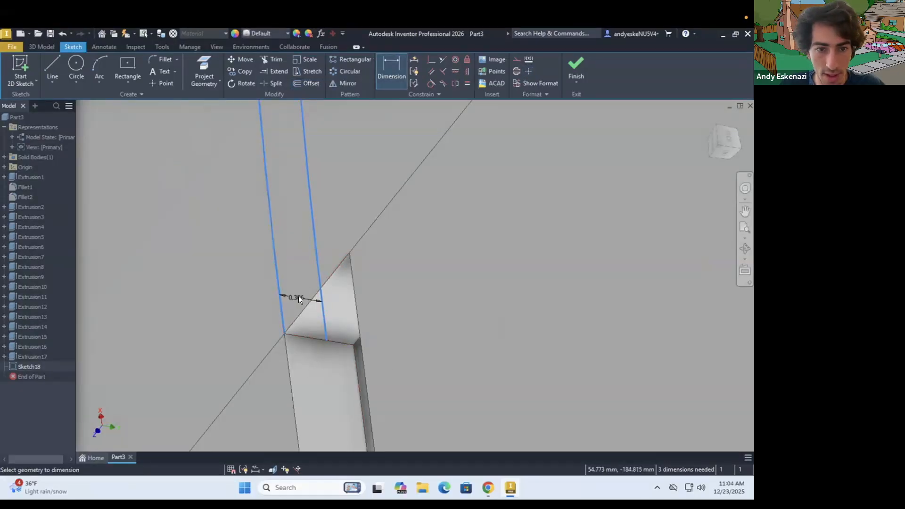
left_click(298, 297)
type("0.5")
key("Return")
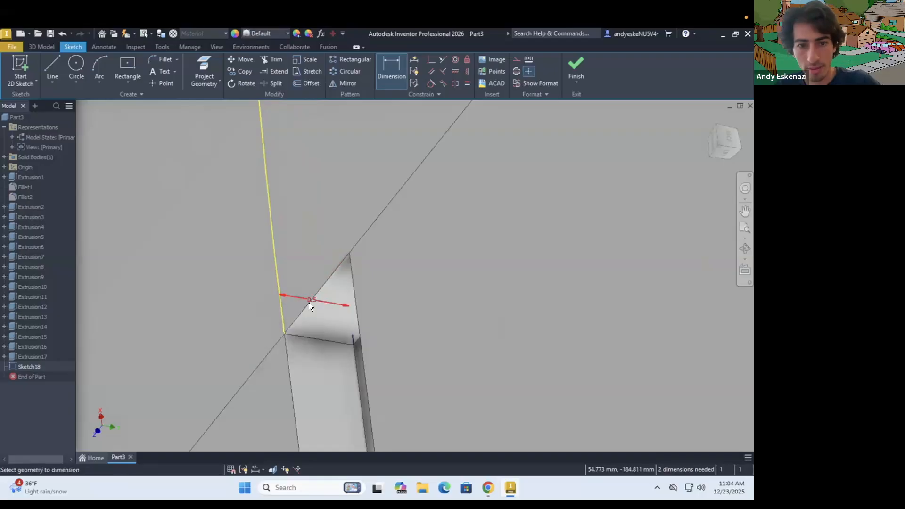
key("Escape")
Offset the projected arc inward at the corner on the other end of the same side seam.
scroll(312, 252, "up", 10)
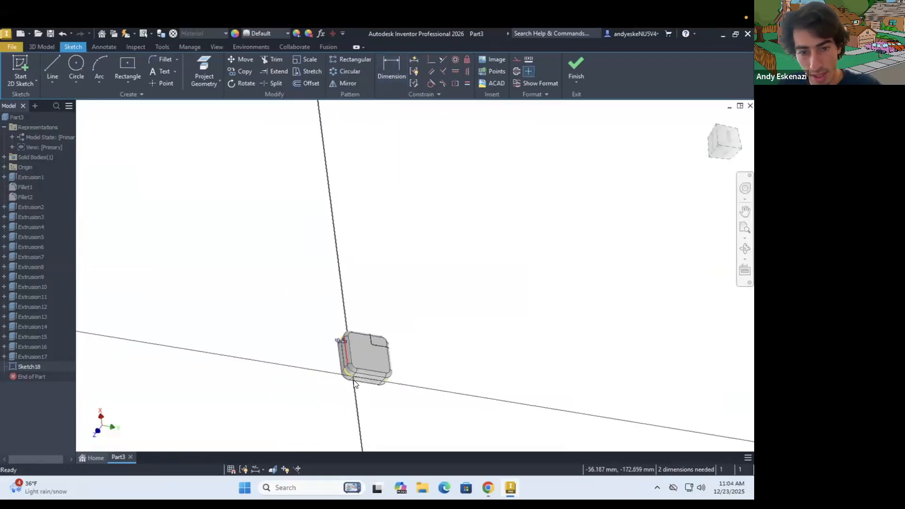
scroll(354, 380, "down", 6)
scroll(233, 214, "down", 6)
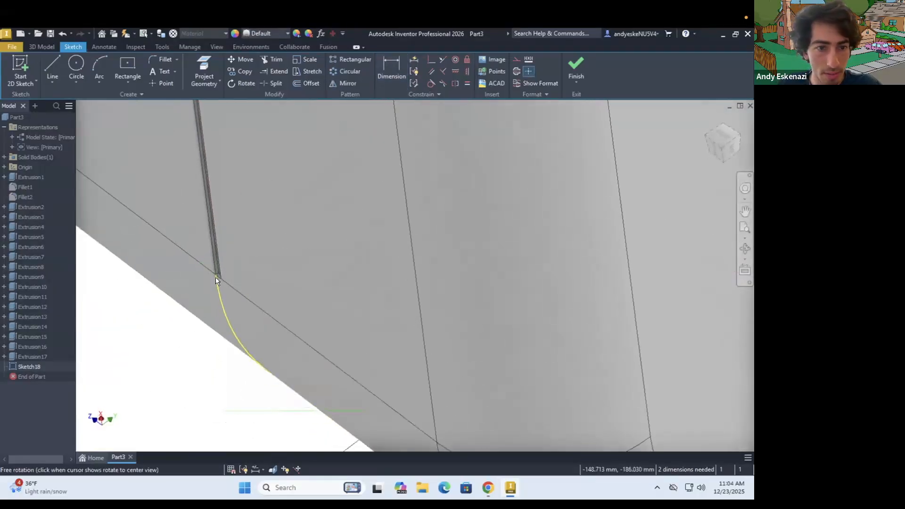
scroll(217, 279, "down", 2)
left_click(216, 247)
left_click(255, 231)
Dimension the second corner's offset arc 0.5 mm from its projected arc.
key("d")
left_click(252, 217)
left_click(231, 274)
left_click(234, 277)
type("0.5")
key("Return")
scroll(220, 218, "up", 1)
scroll(220, 218, "up", 5)
key("Escape")
Offset the remaining corner's projected arc inward into the body beside the seam's end.
middle_click_drag(363, 238, 412, 286, "shift")
middle_click_drag(416, 293, 404, 266, "shift")
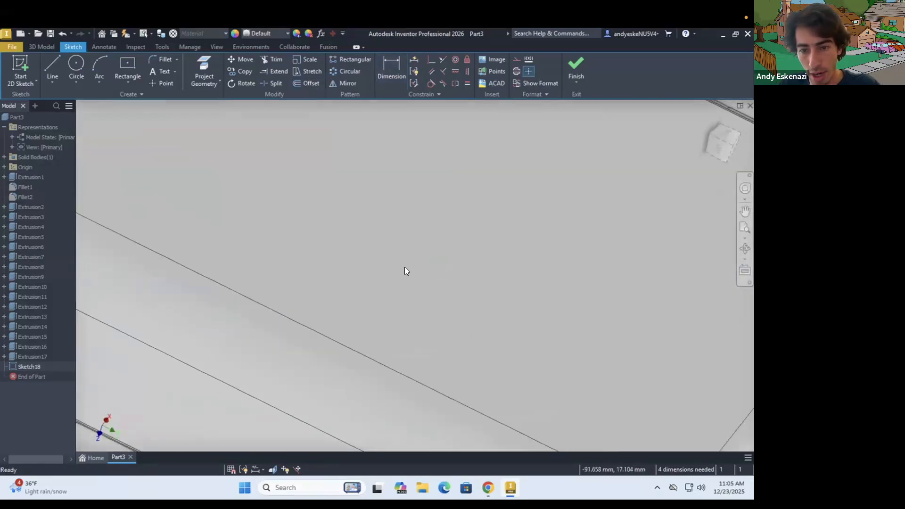
scroll(405, 267, "up", 5)
scroll(413, 302, "down", 5)
middle_click_drag(417, 225, 425, 229, "shift")
scroll(423, 225, "down", 4)
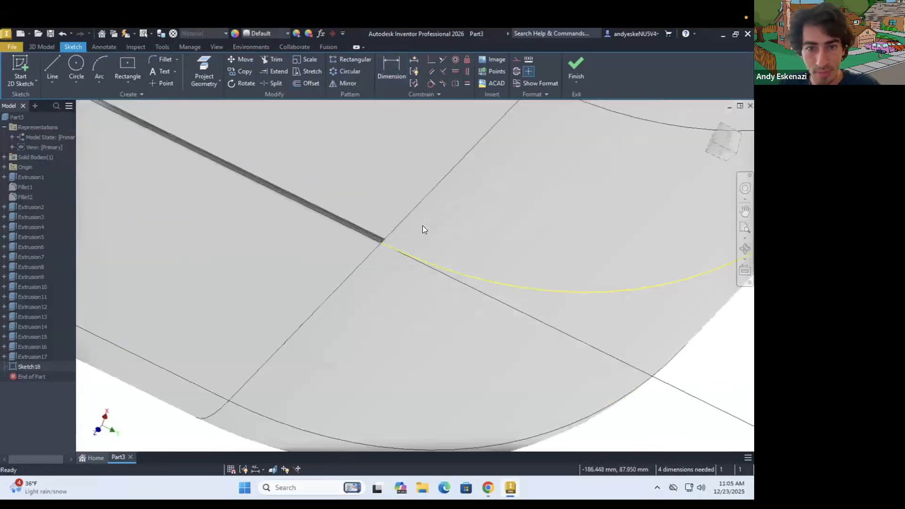
left_click(298, 297)
scroll(293, 278, "down", 4)
left_click(234, 269)
Dimension the third corner's offset arc 0.5 mm from its projected arc.
key("Escape")
key("d")
left_click(236, 270)
left_click(212, 284)
left_click(198, 272)
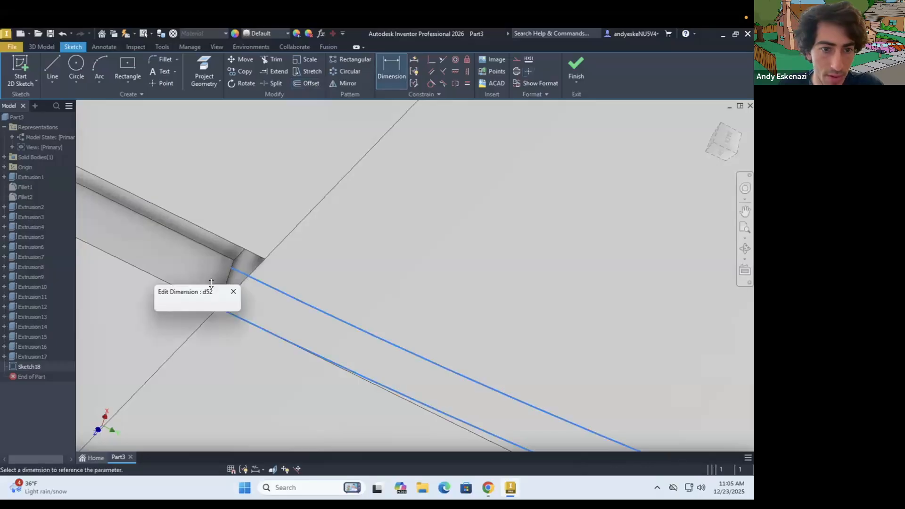
type(".5")
key("Return")
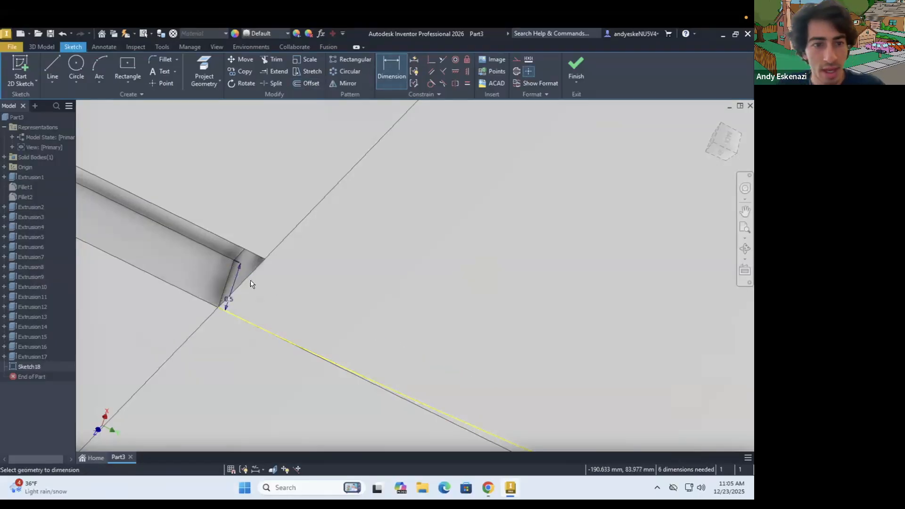
Try to draw a 0.5 mm line along the seam's short end edge to close the corner's arc profile.
key("l")
left_click(219, 307)
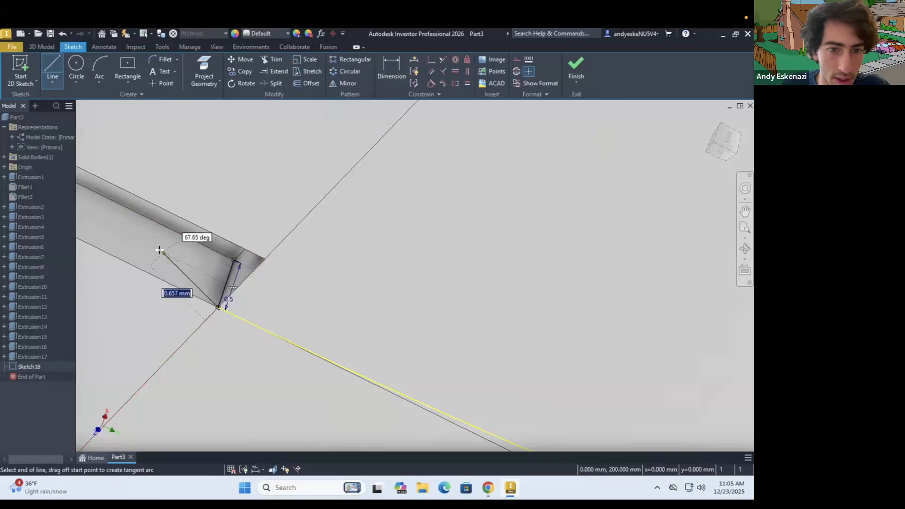
scroll(162, 251, "up", 5)
scroll(453, 273, "up", 2)
mouse_move(447, 268)
middle_mouse_down("shift")
mouse_move(369, 248)
mouse_move(459, 186)
mouse_move(472, 191)
mouse_move(521, 170)
mouse_move(509, 186)
mouse_move(527, 158)
mouse_move(522, 150)
middle_mouse_up("shift")
left_click(56, 68)
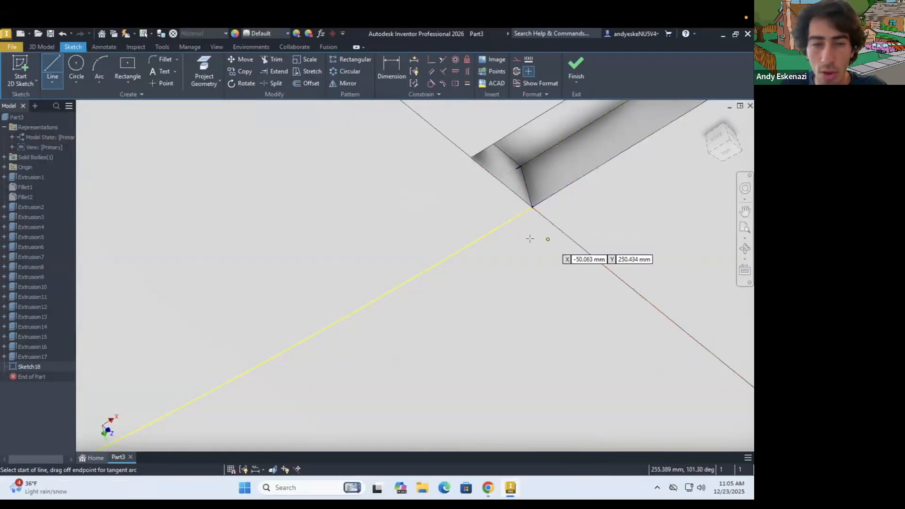
scroll(481, 164, "up", 5)
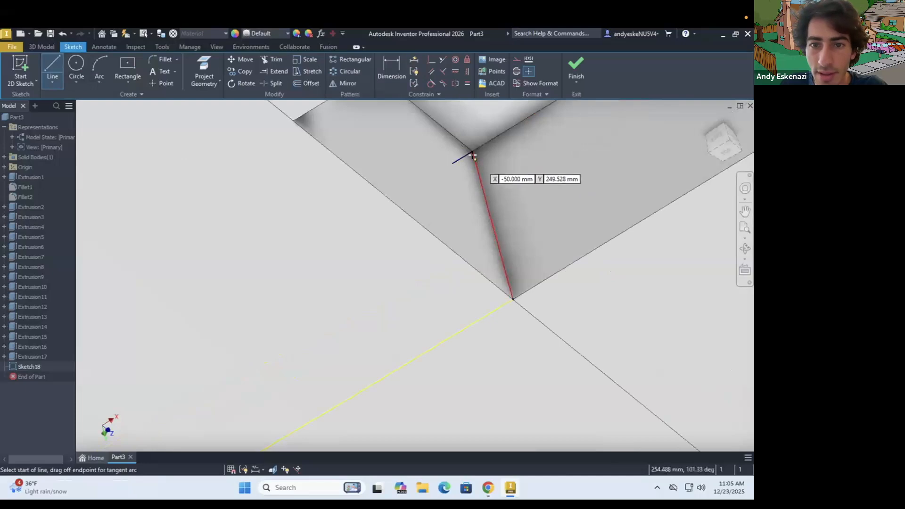
left_click(473, 152)
left_click(514, 297)
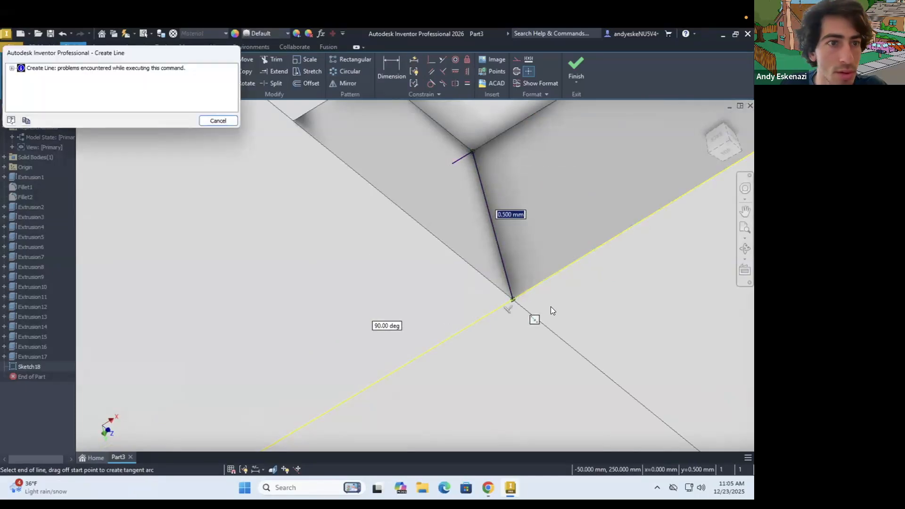
key("Escape")
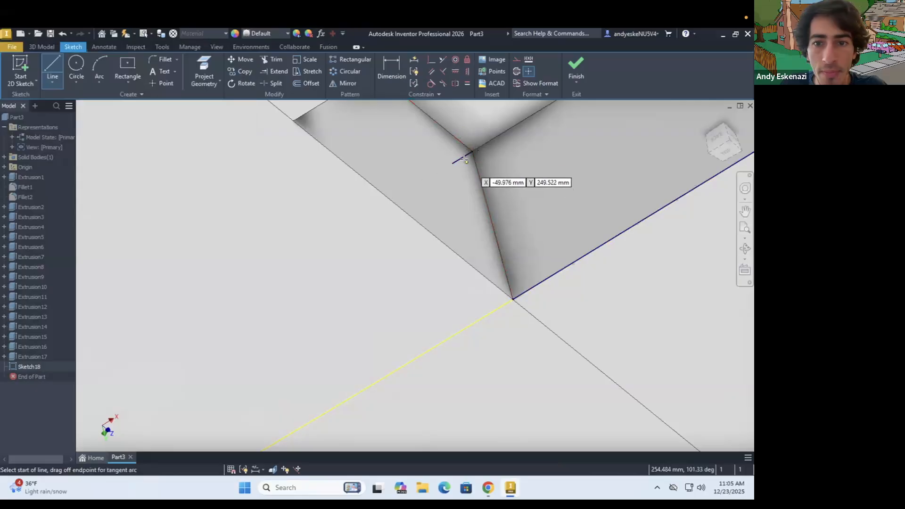
key("Escape")
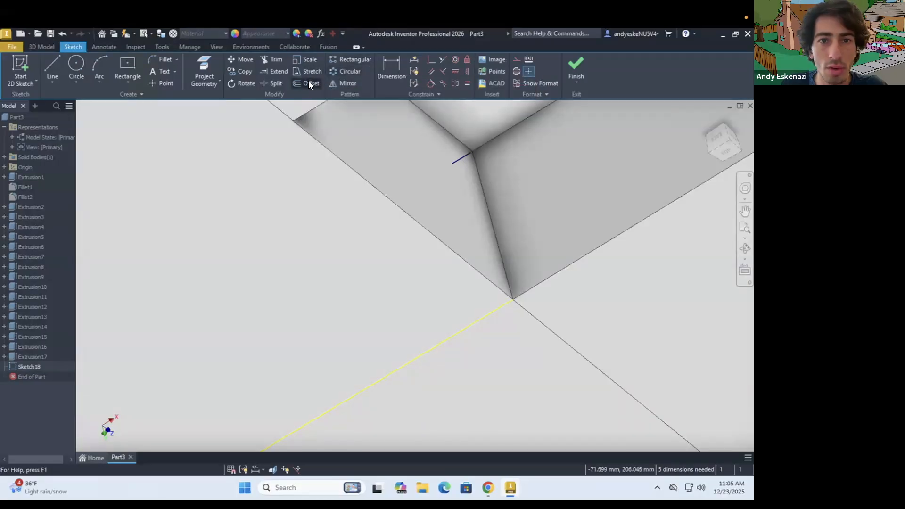
Project the seam's short end edge at this corner into the sketch.
left_click(215, 69)
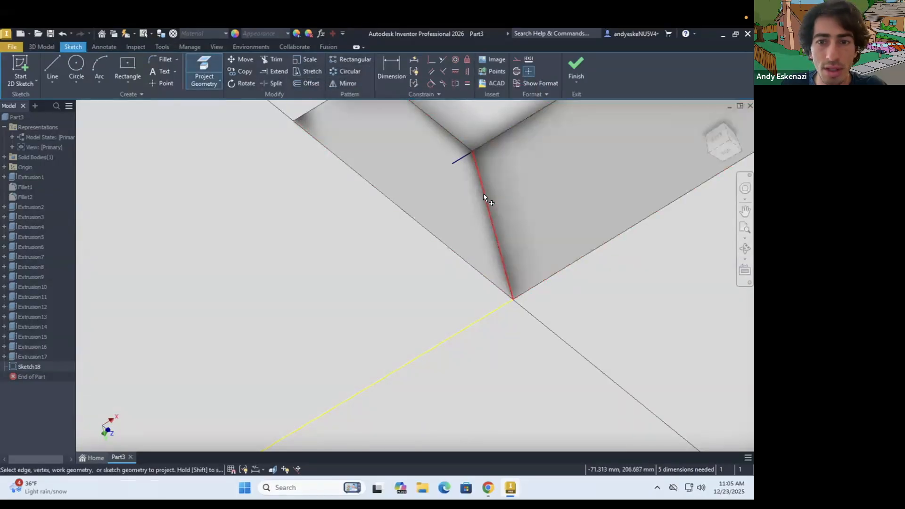
scroll(480, 154, "up", 5)
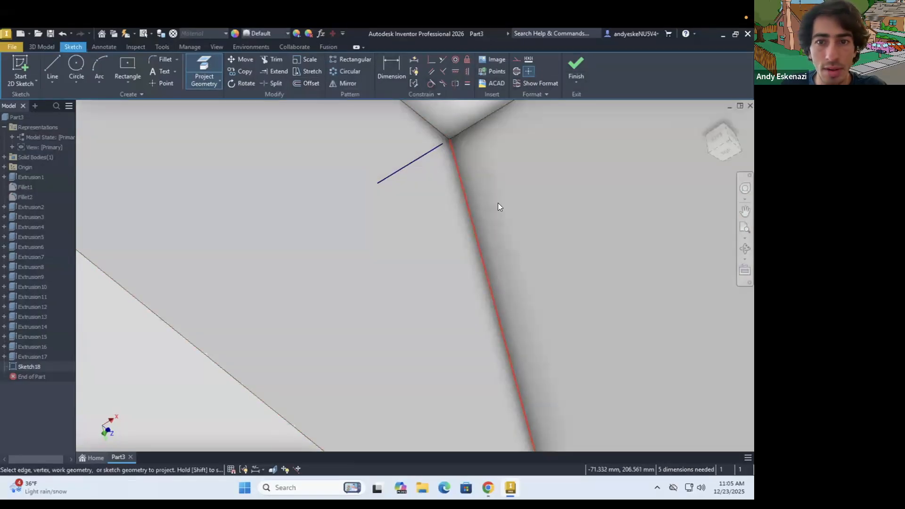
key("Escape")
Pull the offset arc's end back from the seam corner and make it coincident with the projected short end edge.
left_click(448, 141)
left_click_drag(445, 140, 380, 186)
scroll(380, 186, "down", 2)
mouse_move(434, 154)
left_mouse_down()
mouse_move(416, 164)
mouse_move(424, 163)
left_mouse_up()
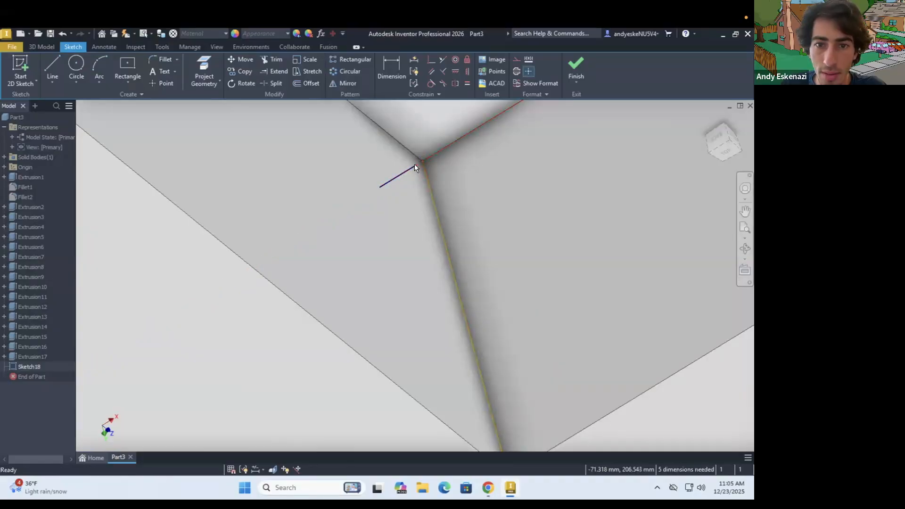
scroll(420, 161, "up", 2)
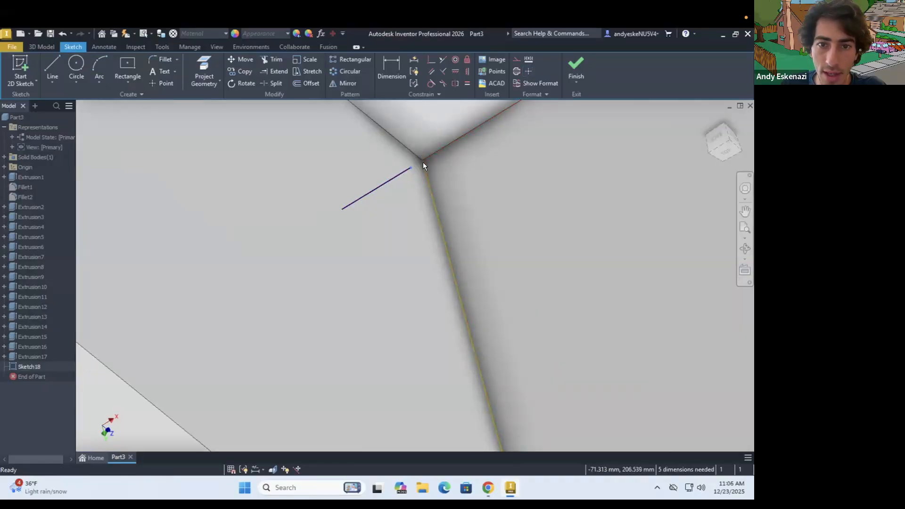
left_click(427, 172)
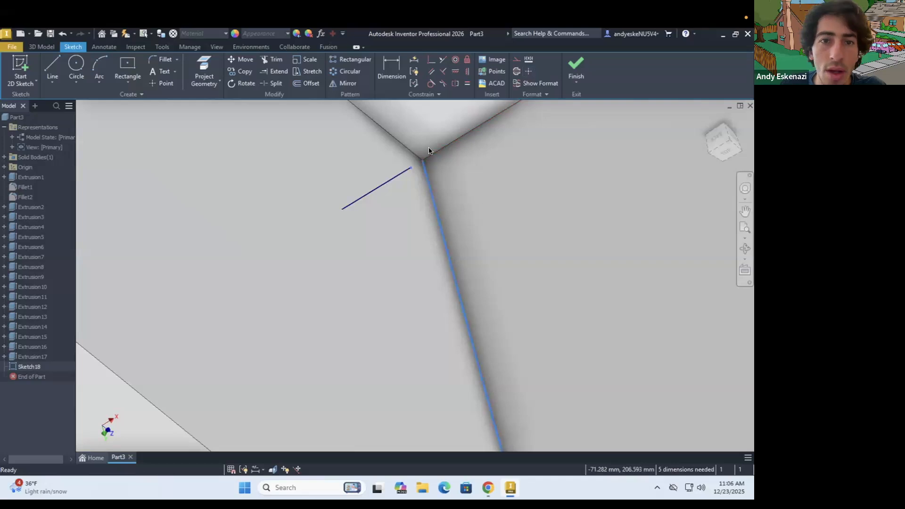
left_click(428, 60)
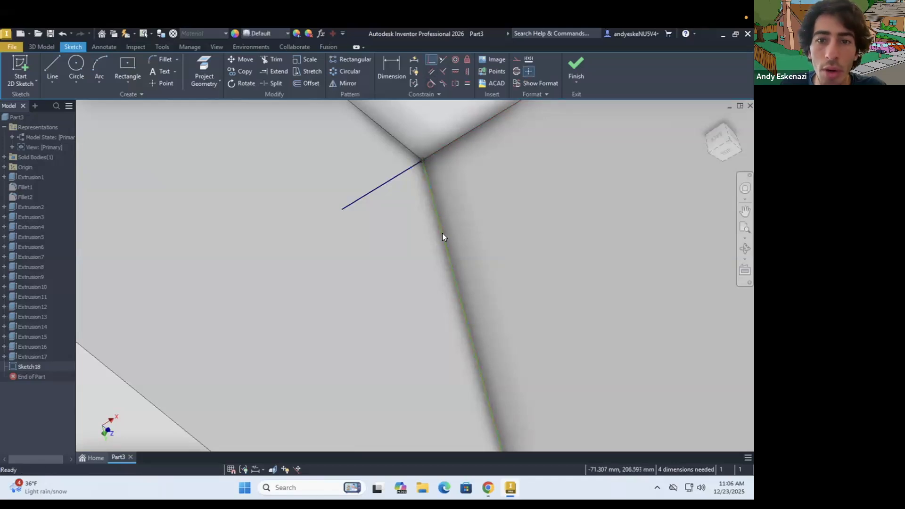
Project the seam's short end edge at the next rounded corner into the sketch.
scroll(442, 235, "down", 10)
scroll(442, 237, "down", 10)
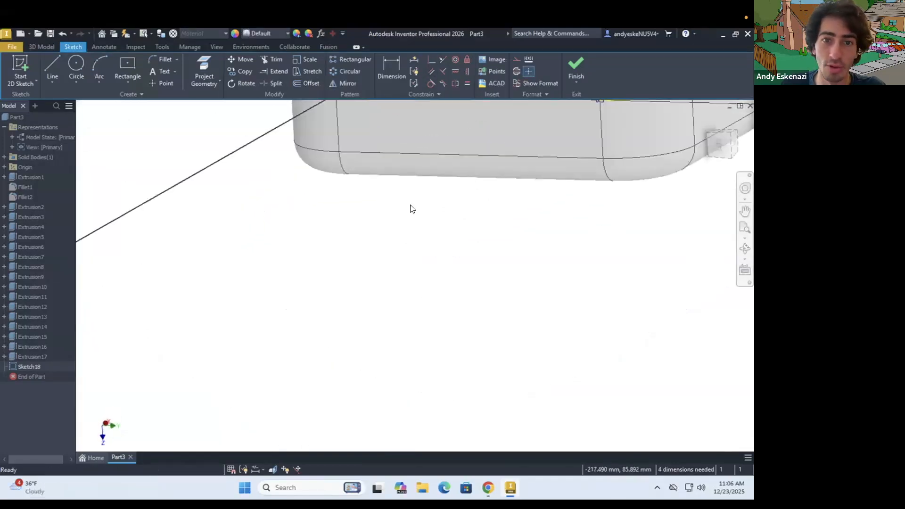
scroll(410, 199, "up", 10)
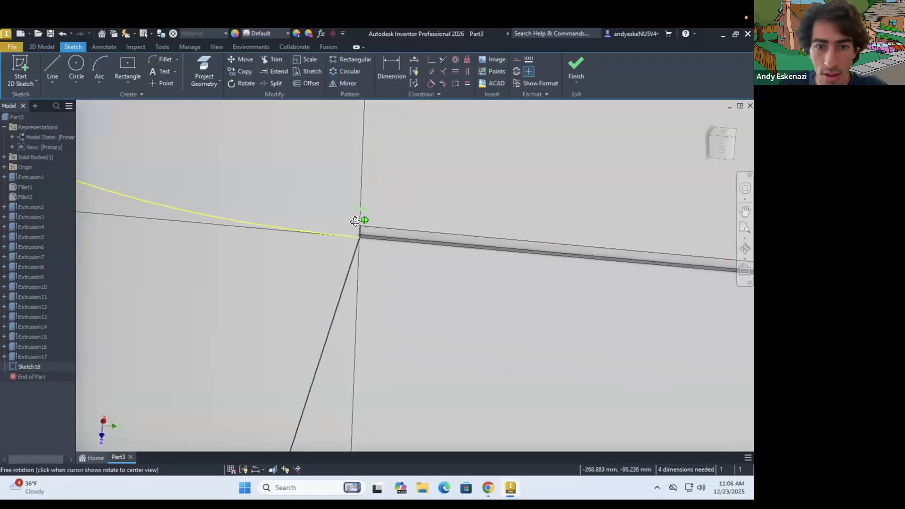
scroll(297, 290, "down", 10)
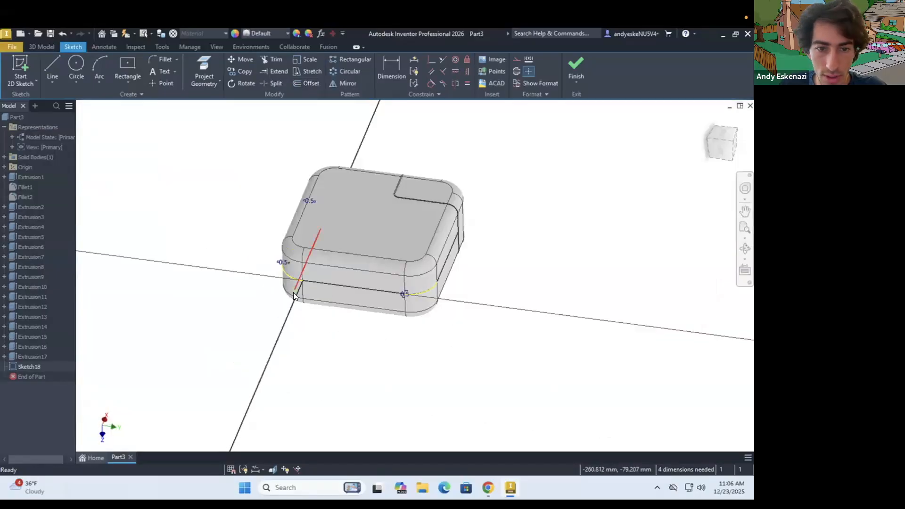
scroll(295, 293, "up", 15)
scroll(255, 277, "down", 5)
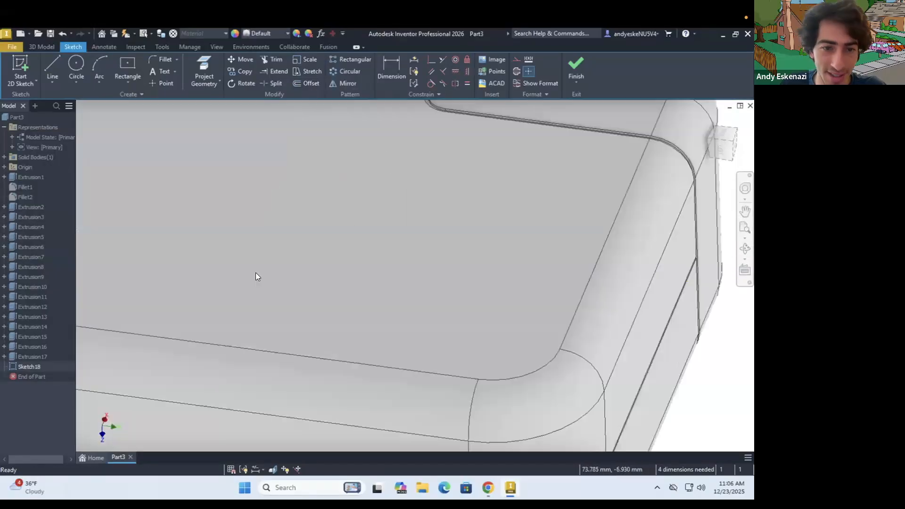
scroll(258, 292, "down", 5)
scroll(258, 295, "up", 5)
scroll(313, 296, "up", 5)
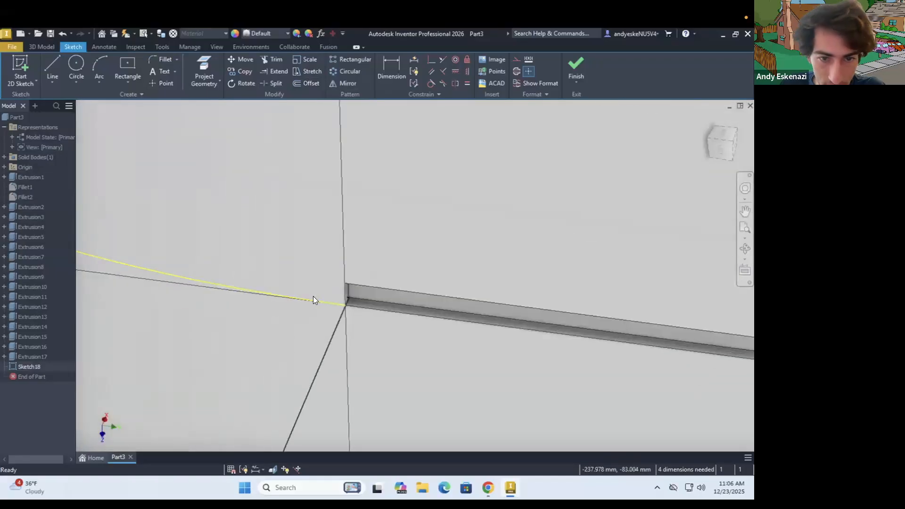
scroll(381, 296, "up", 3)
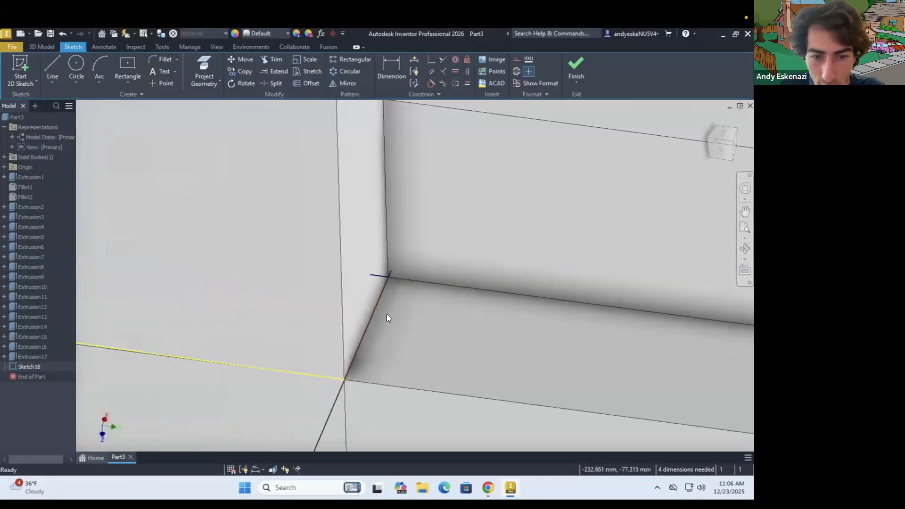
scroll(403, 281, "down", 8)
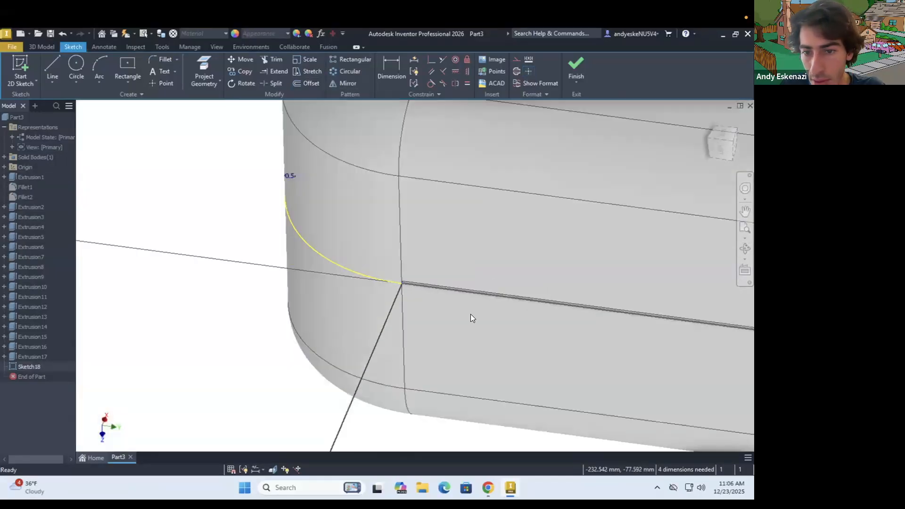
scroll(585, 316, "up", 8)
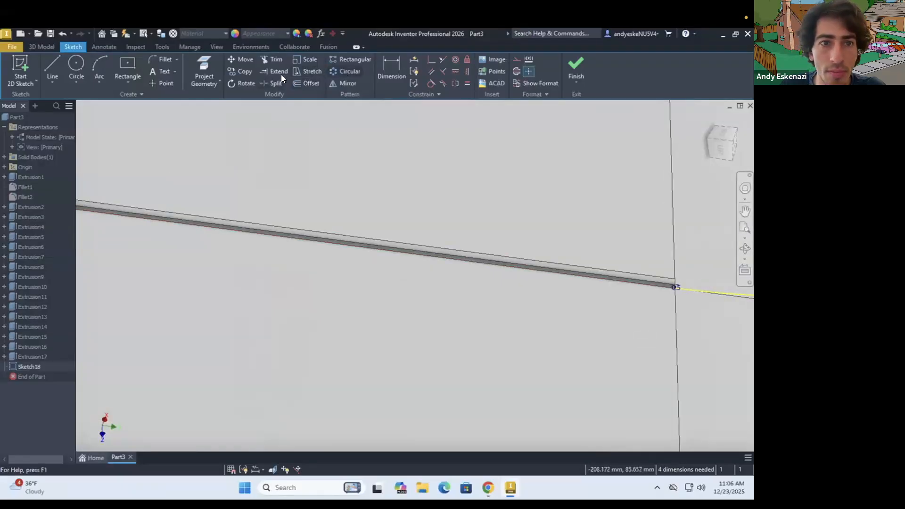
left_click(203, 69)
scroll(127, 174, "down", 5)
scroll(281, 358, "up", 6)
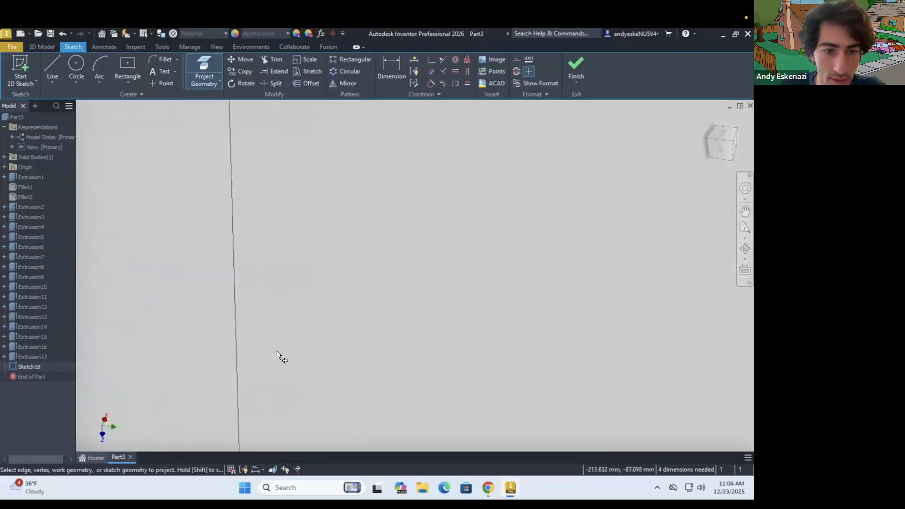
scroll(254, 333, "up", 3)
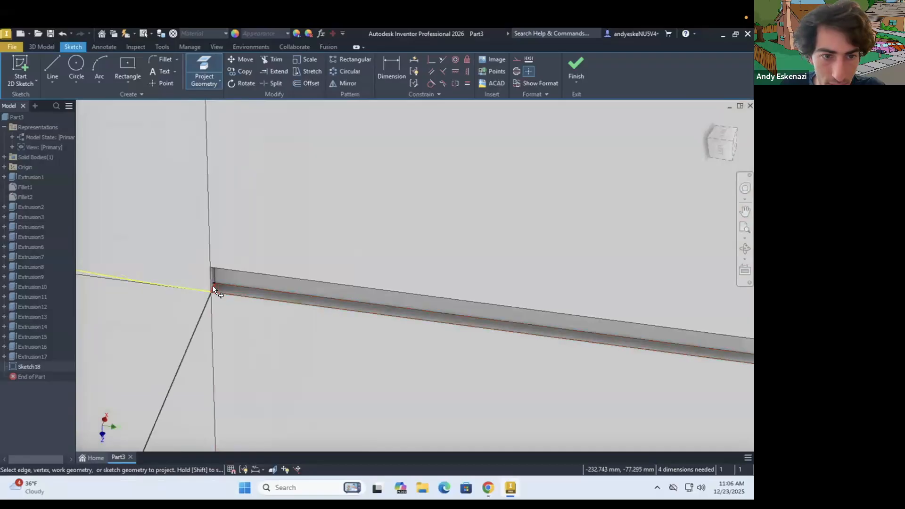
scroll(200, 292, "down", 3)
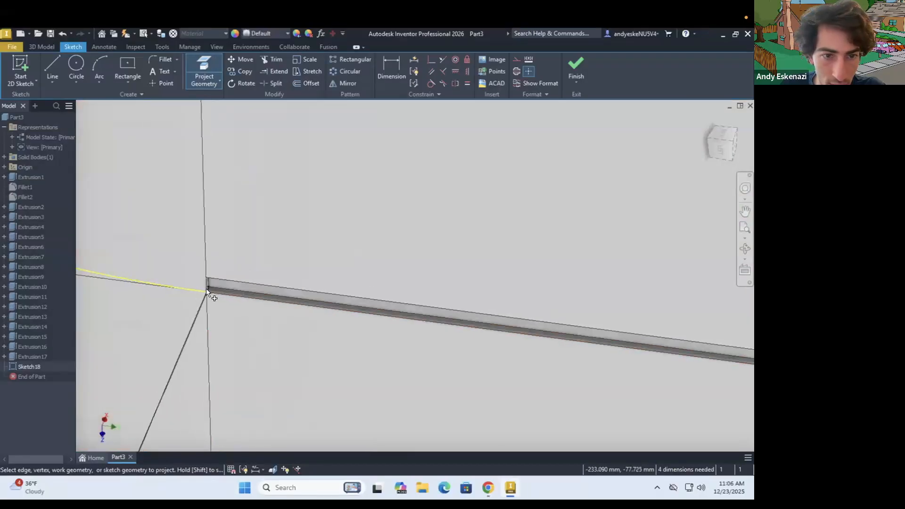
scroll(200, 292, "up", 5)
key("Escape")
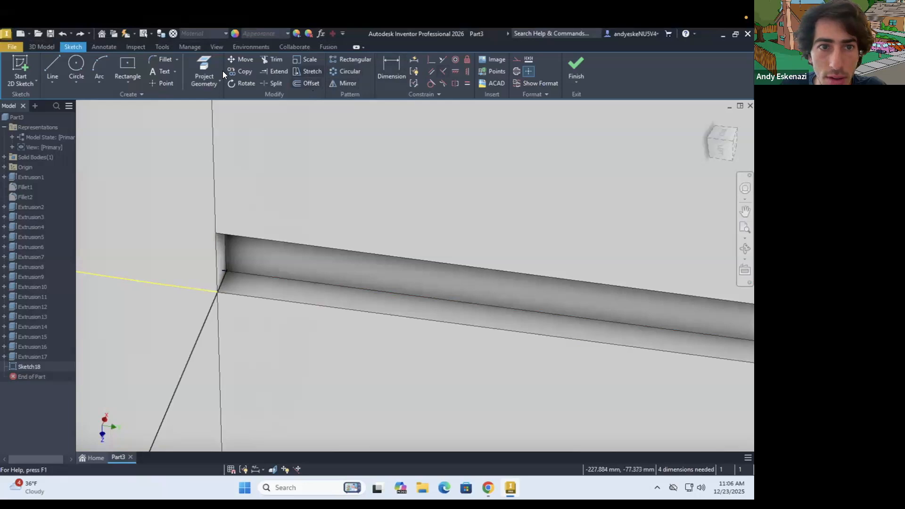
left_click(205, 68)
left_click(222, 280)
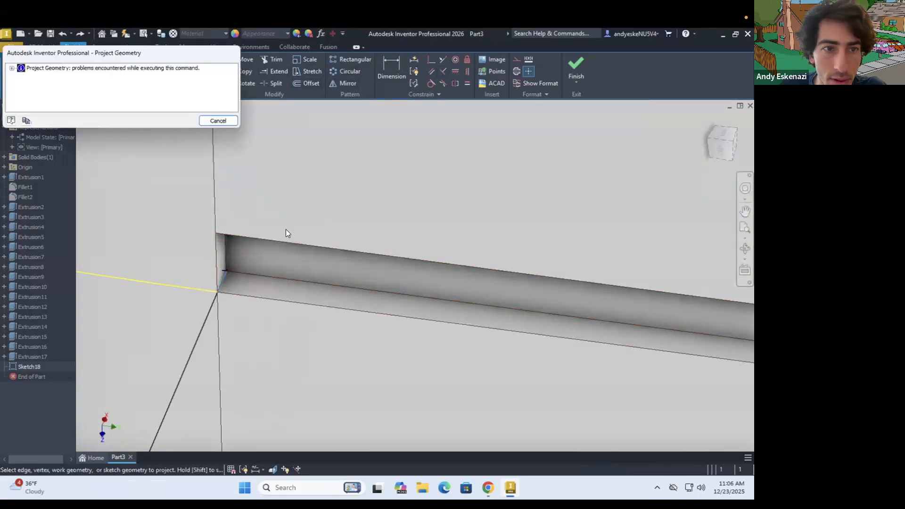
left_click(218, 121)
Lengthen this corner's offset arc so its end runs past the short end edge along the seam's inner edge.
scroll(221, 262, "up", 3)
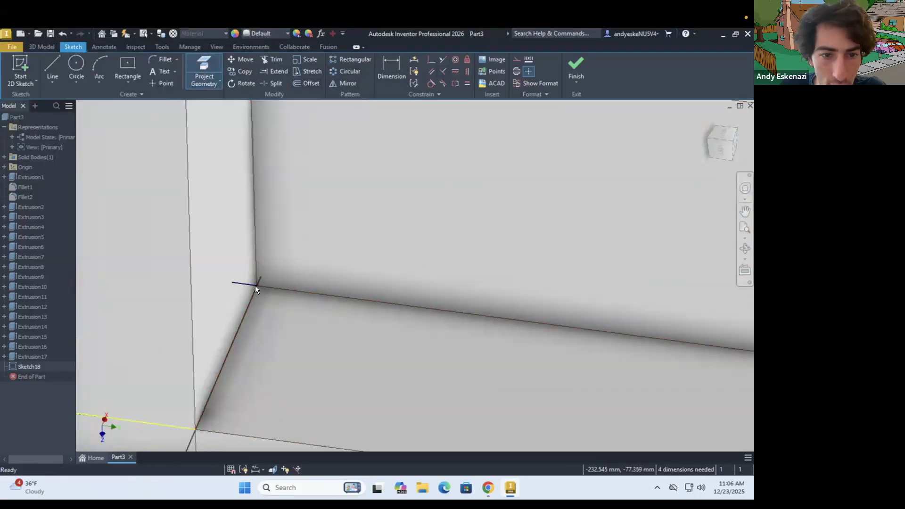
key("Escape")
mouse_move(250, 284)
left_mouse_down()
mouse_move(229, 284)
mouse_move(249, 279)
left_mouse_up()
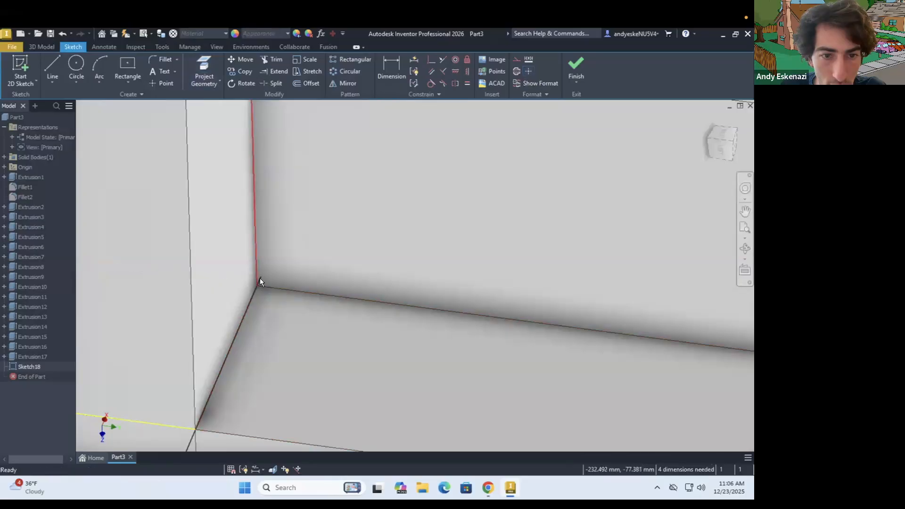
scroll(259, 285, "down", 5)
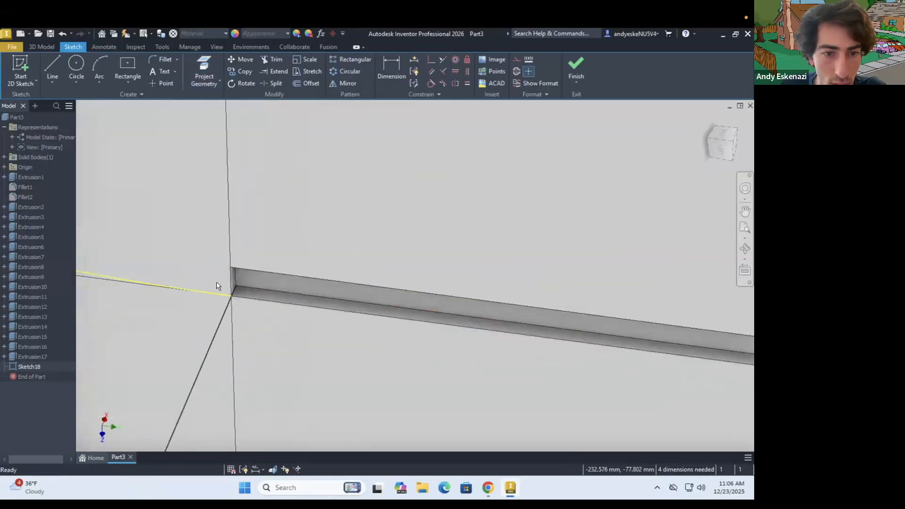
scroll(243, 284, "up", 2)
mouse_move(222, 285)
left_mouse_down()
mouse_move(275, 294)
mouse_move(264, 298)
left_mouse_up()
scroll(264, 300, "up", 3)
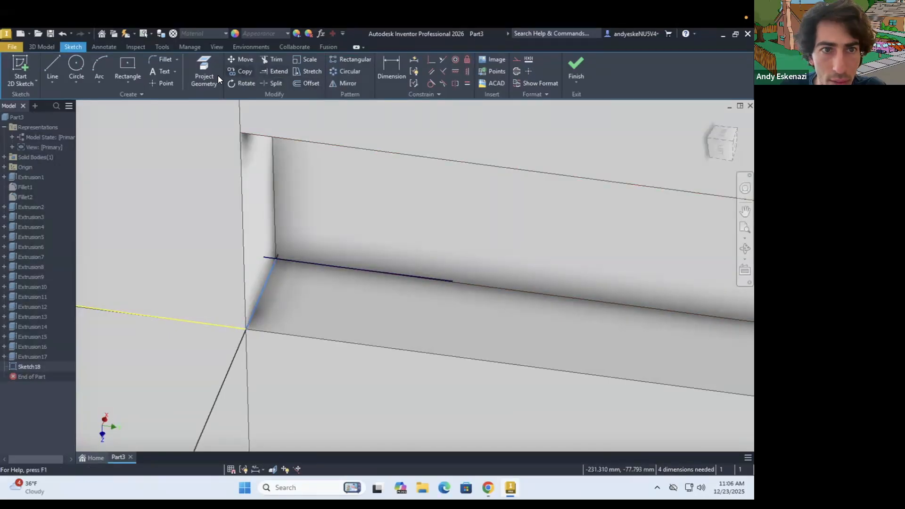
Constrain the lengthened offset arc's endpoint coincident with the projected short end edge.
left_click(206, 67)
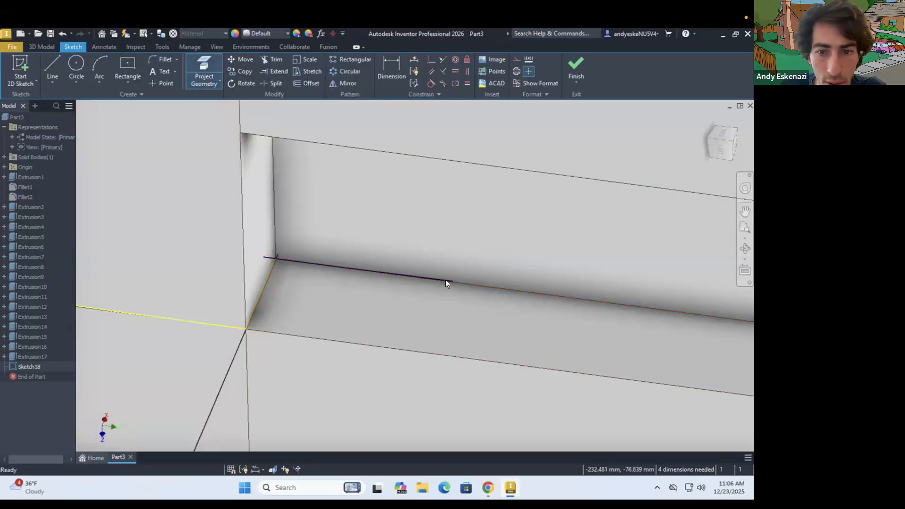
left_click(446, 279)
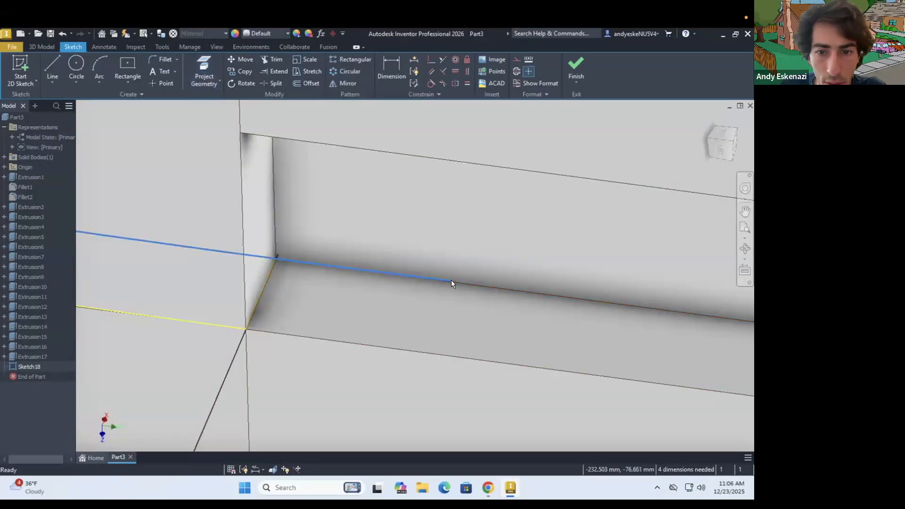
left_click(271, 281)
left_click(428, 59)
Project the short end edge of the seam at the third corner, beside its 0.5 mm offset dimension.
scroll(273, 267, "down", 2)
scroll(354, 271, "up", 8)
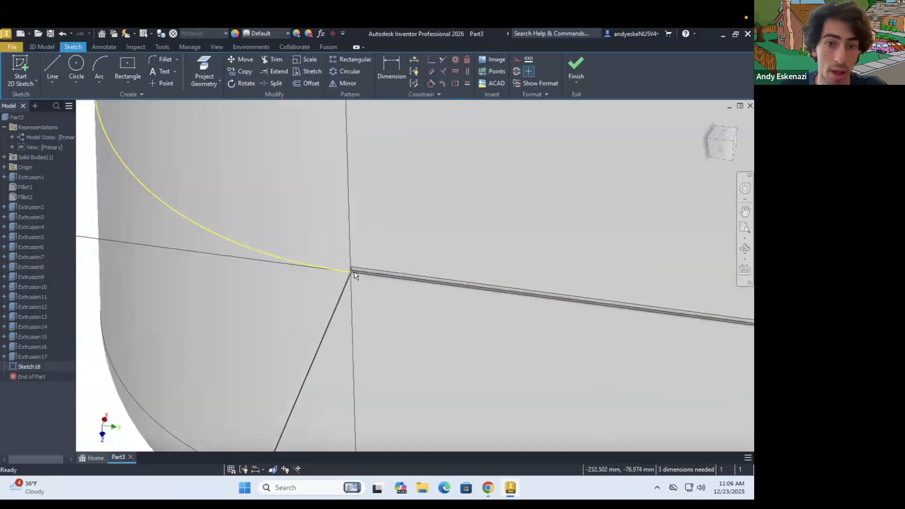
scroll(354, 271, "up", 8)
middle_click_drag(338, 241, 419, 283, "shift")
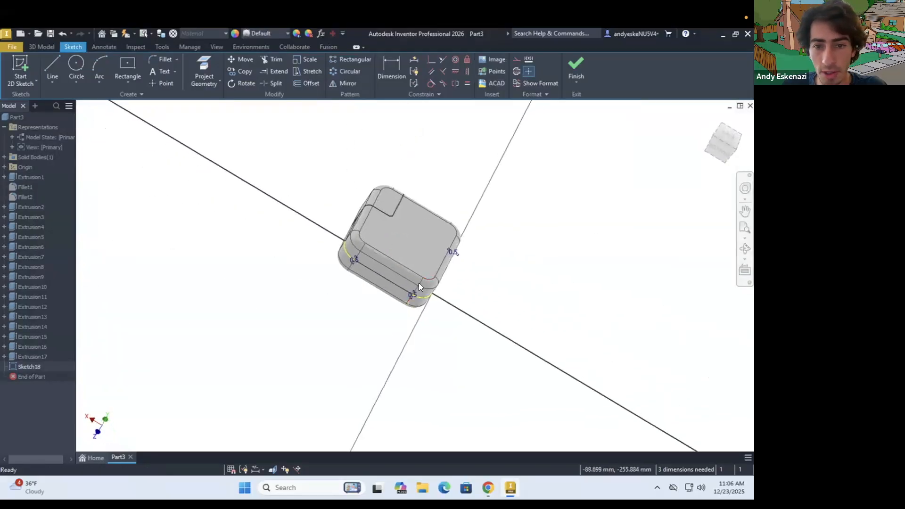
scroll(418, 283, "down", 8)
scroll(465, 263, "up", 2)
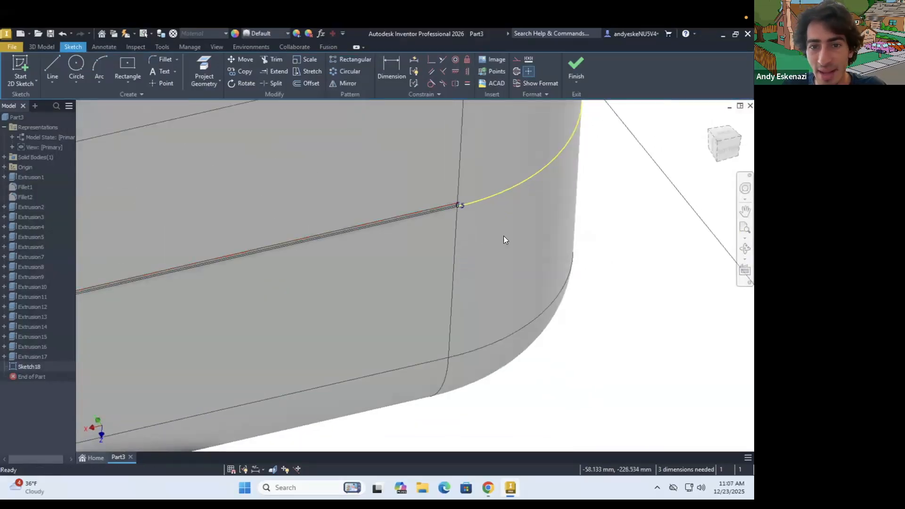
scroll(454, 197, "down", 6)
scroll(524, 328, "down", 3)
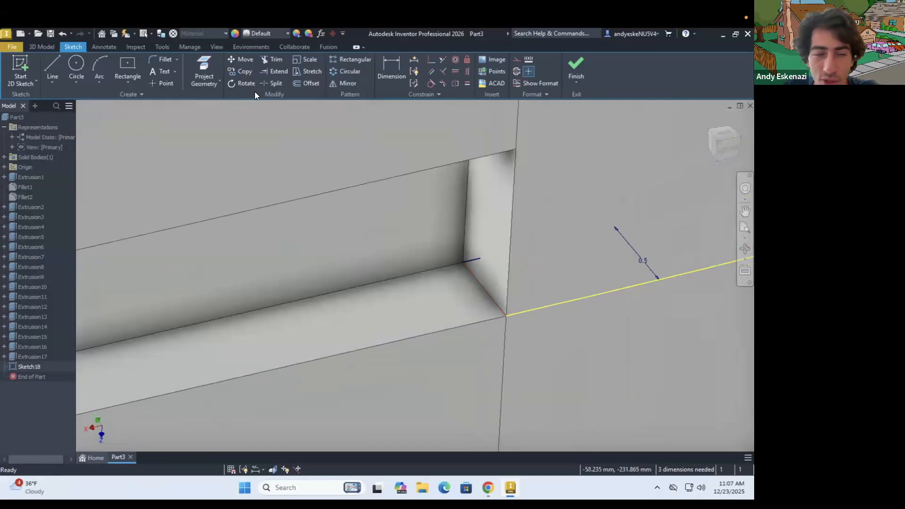
left_click(204, 69)
left_click(468, 268)
left_click(219, 121)
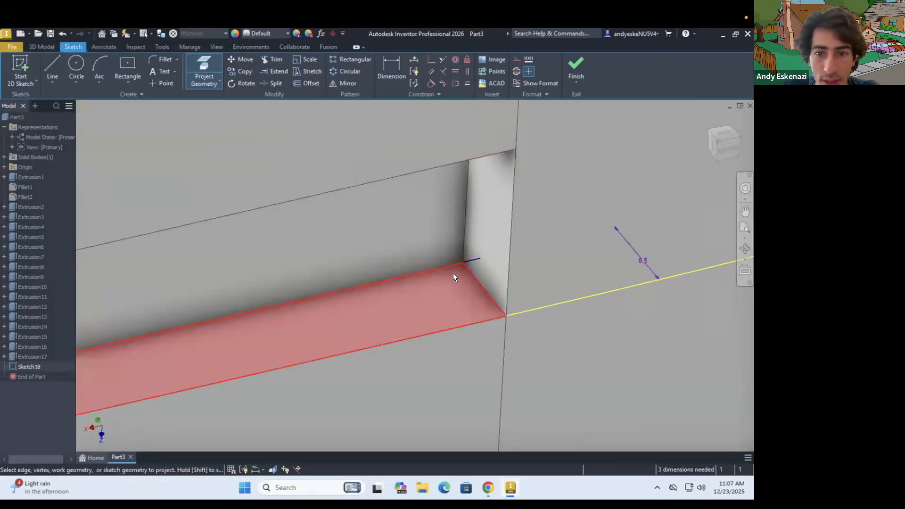
Pull the third corner's offset arc end back and make it coincident with the seam's short end edge.
left_click(484, 258)
left_click(520, 306)
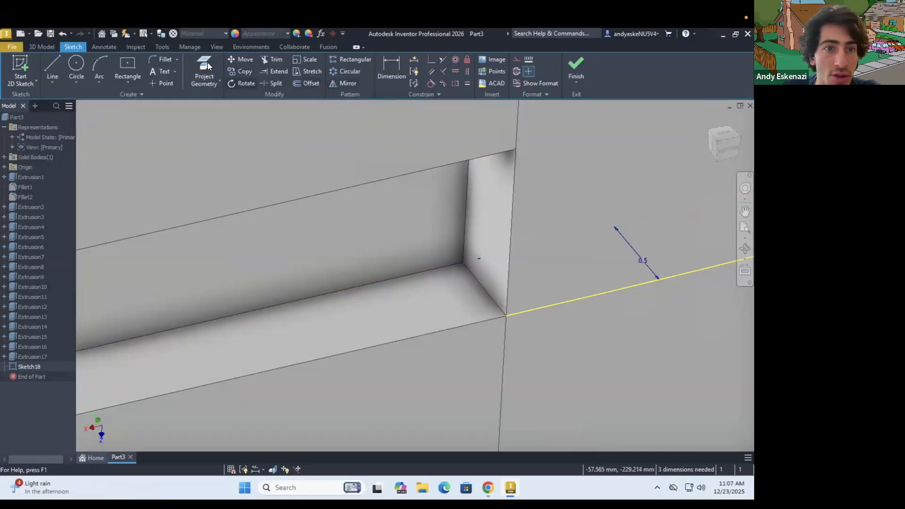
left_click(474, 274)
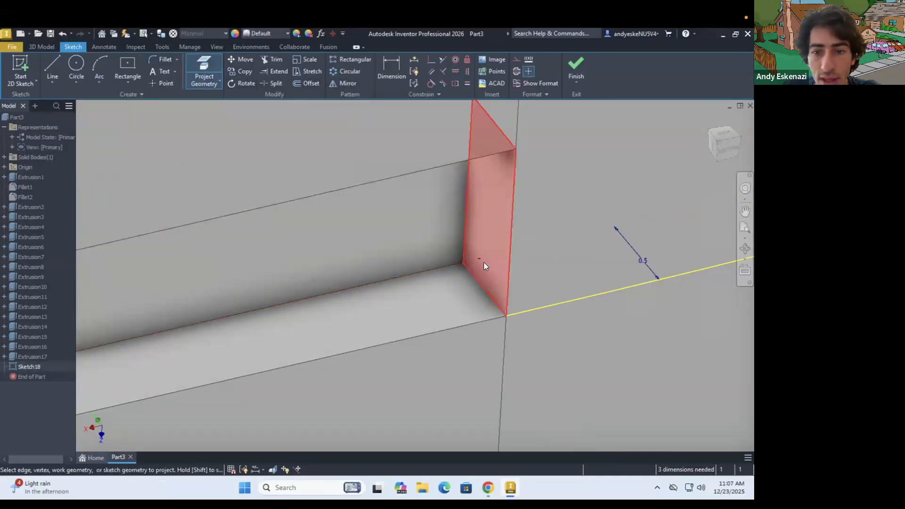
key("Escape")
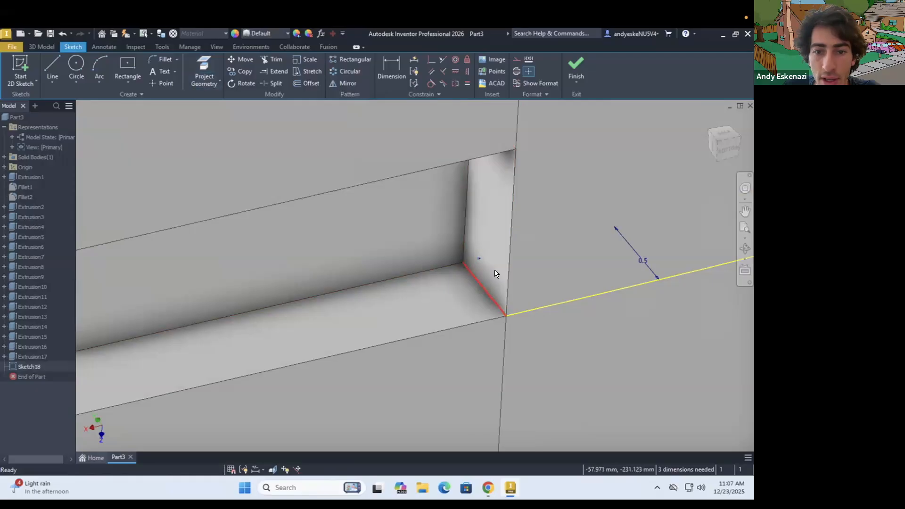
left_click(489, 294)
left_click(429, 57)
Project the short end edge of the seam at the fourth corner and attach the offset arc's end to it.
scroll(498, 211, "down", 5)
scroll(498, 215, "down", 5)
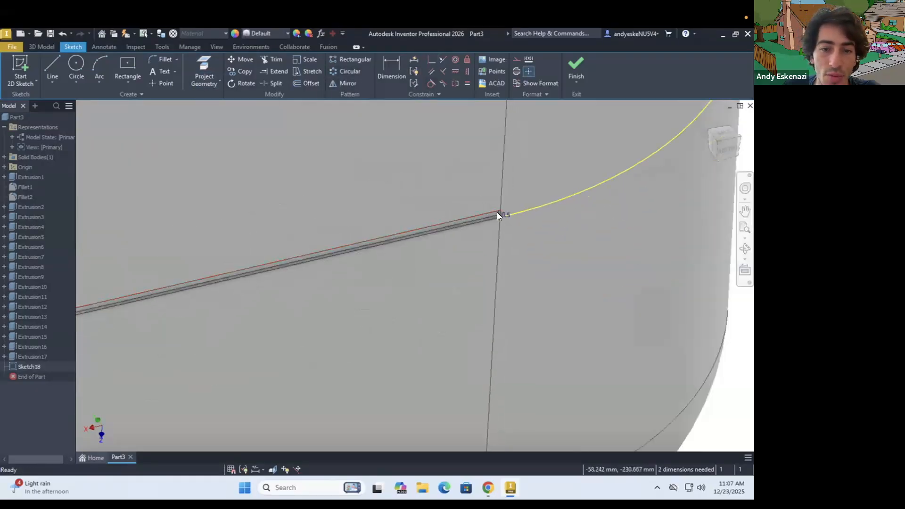
mouse_move(154, 301)
middle_mouse_down("shift")
mouse_move(154, 267)
mouse_move(201, 266)
middle_mouse_up("shift")
scroll(201, 262, "up", 6)
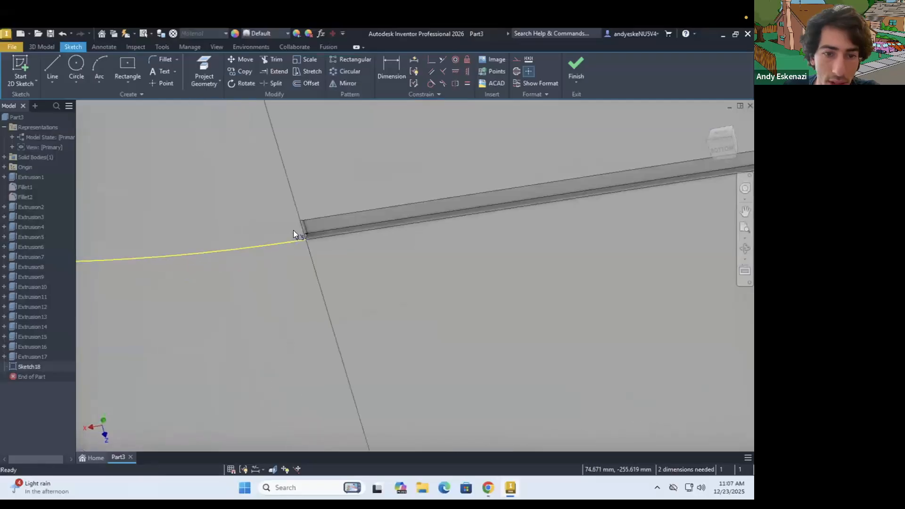
scroll(394, 211, "up", 4)
left_click(384, 203)
key("Delete")
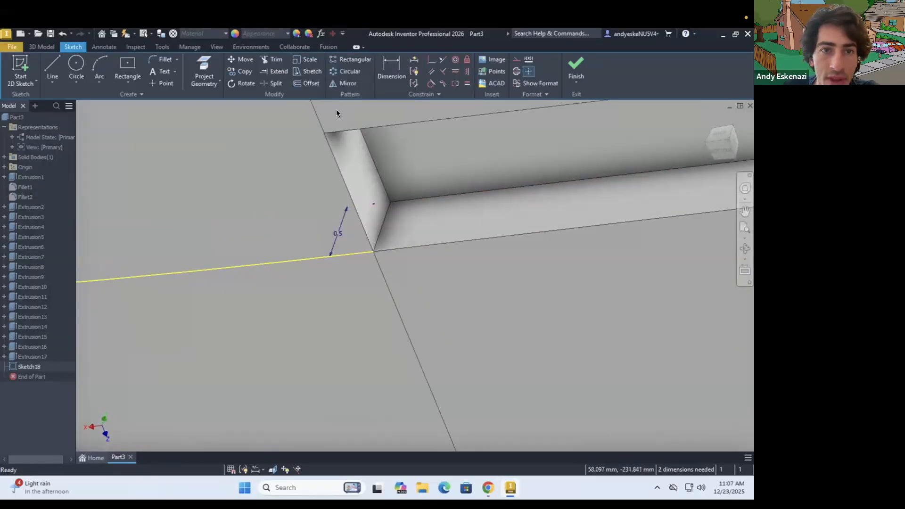
left_click(205, 63)
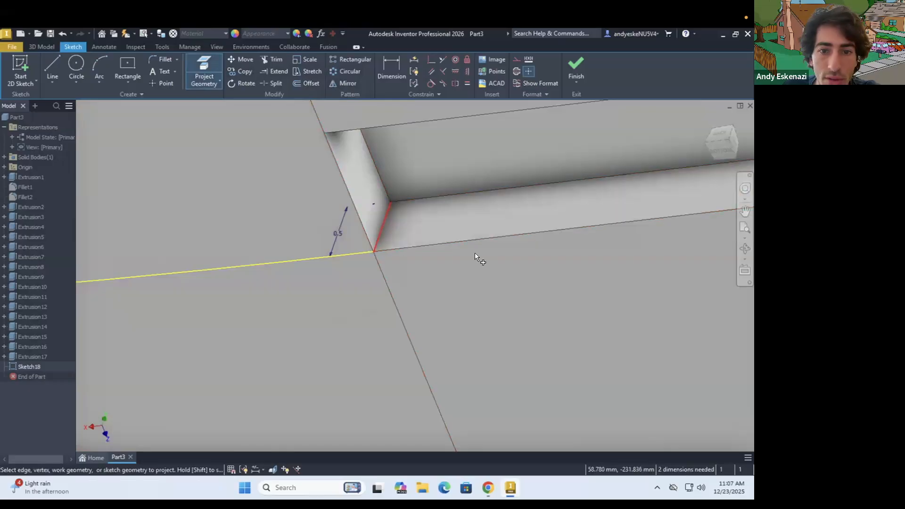
left_click(387, 213)
key("Escape")
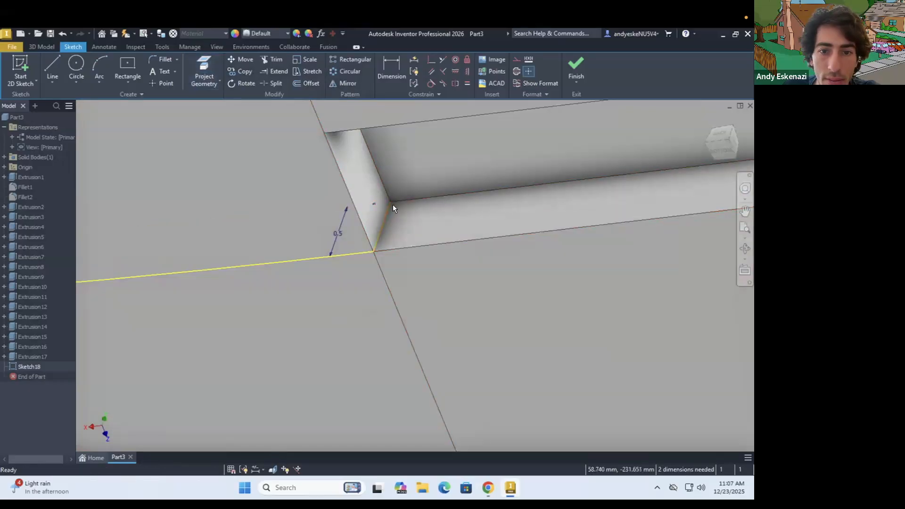
left_click(390, 205)
Examine the arc profiles and seam ends around the box's rounded corners for gaps or misalignment.
middle_click_drag(479, 184, 653, 210, "shift")
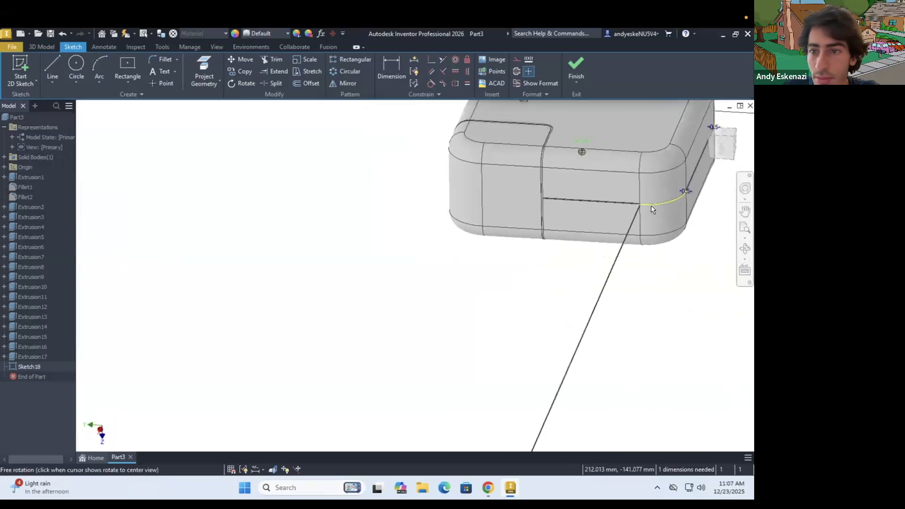
scroll(653, 206, "down", 10)
mouse_move(287, 217)
middle_mouse_down("shift")
mouse_move(225, 227)
mouse_move(118, 208)
mouse_move(121, 231)
mouse_move(131, 210)
mouse_move(117, 218)
mouse_move(135, 206)
mouse_move(133, 215)
mouse_move(180, 197)
mouse_move(136, 202)
mouse_move(180, 169)
mouse_move(125, 165)
mouse_move(204, 184)
middle_mouse_up("shift")
scroll(180, 198, "up", 5)
scroll(204, 183, "up", 5)
middle_click_drag(125, 166, 175, 181, "shift")
scroll(175, 181, "down", 7)
scroll(195, 189, "up", 8)
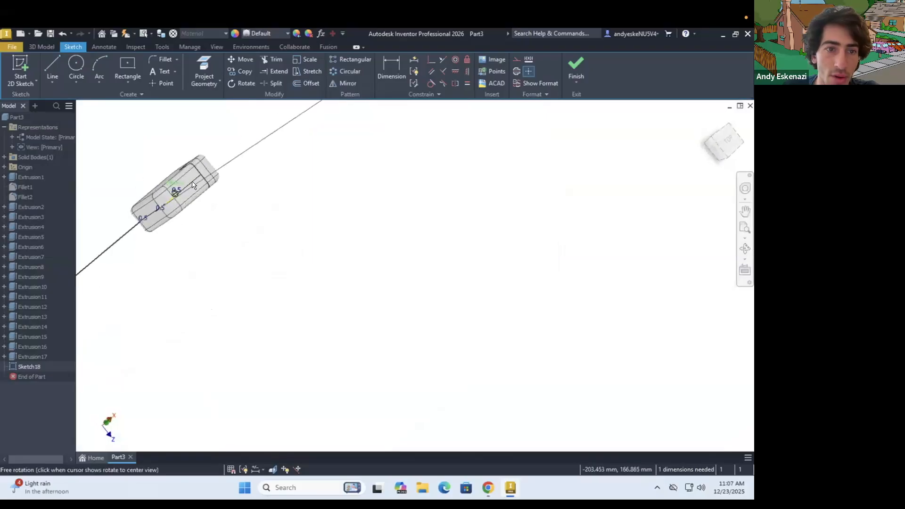
scroll(175, 181, "down", 5)
scroll(244, 165, "up", 4)
scroll(238, 171, "up", 3)
middle_click_drag(238, 173, 149, 186, "shift")
scroll(149, 185, "down", 5)
scroll(346, 215, "down", 3)
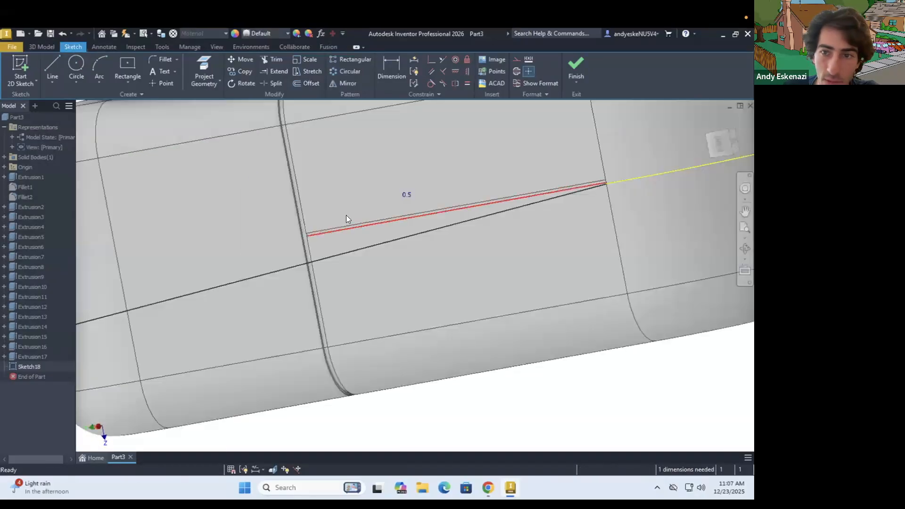
scroll(568, 186, "down", 3)
middle_click_drag(568, 186, 596, 206, "shift")
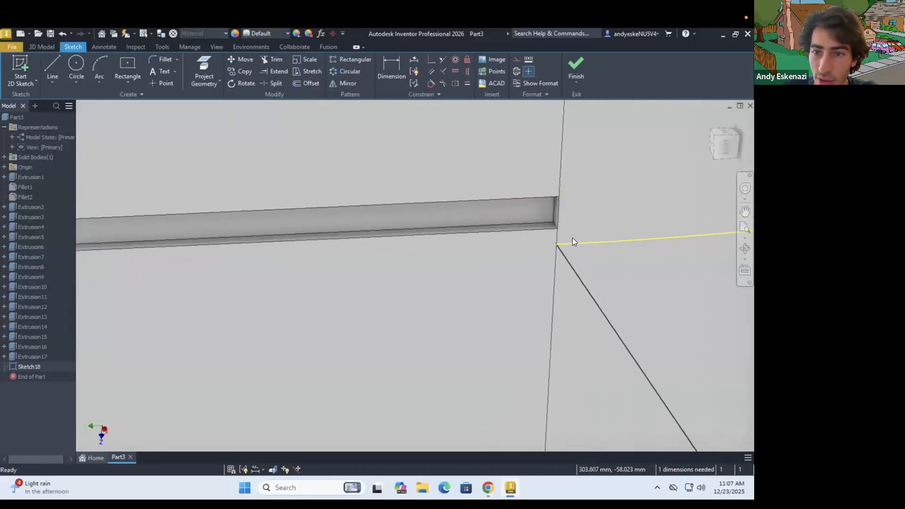
scroll(552, 244, "up", 6)
scroll(592, 242, "down", 6)
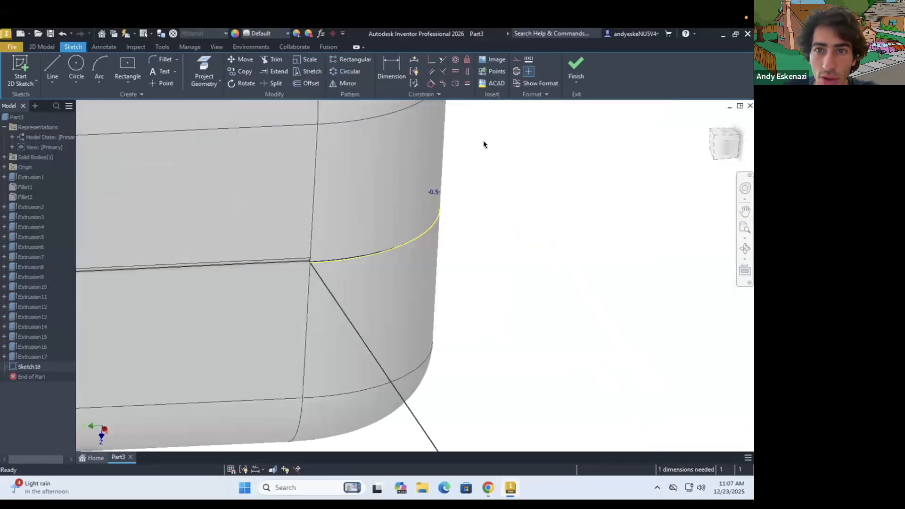
Finish the corner arc sketch and open Sketch17, which holds the narrow side seam rectangle, for editing.
left_click(580, 65)
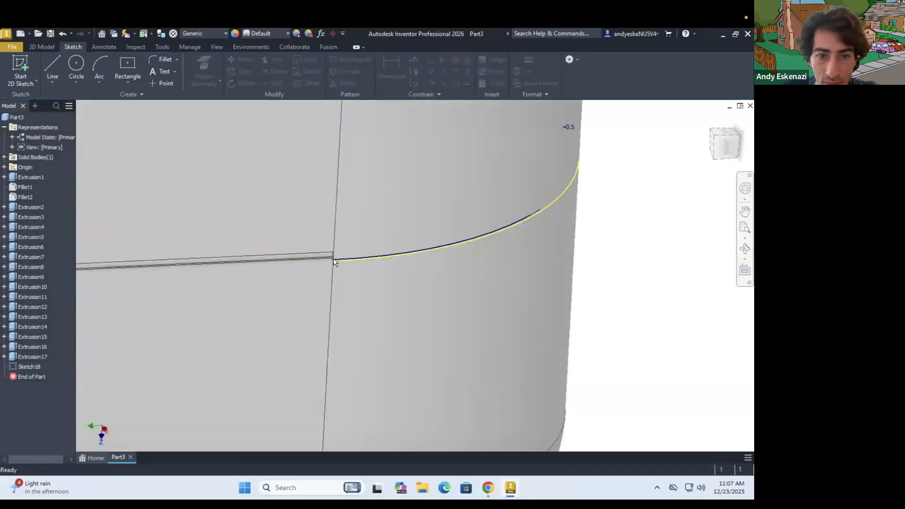
left_click(326, 255)
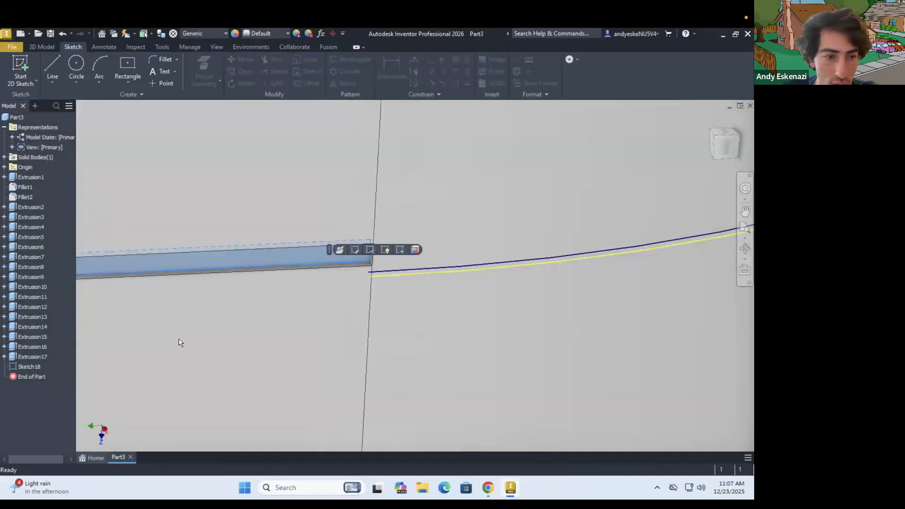
key("Escape")
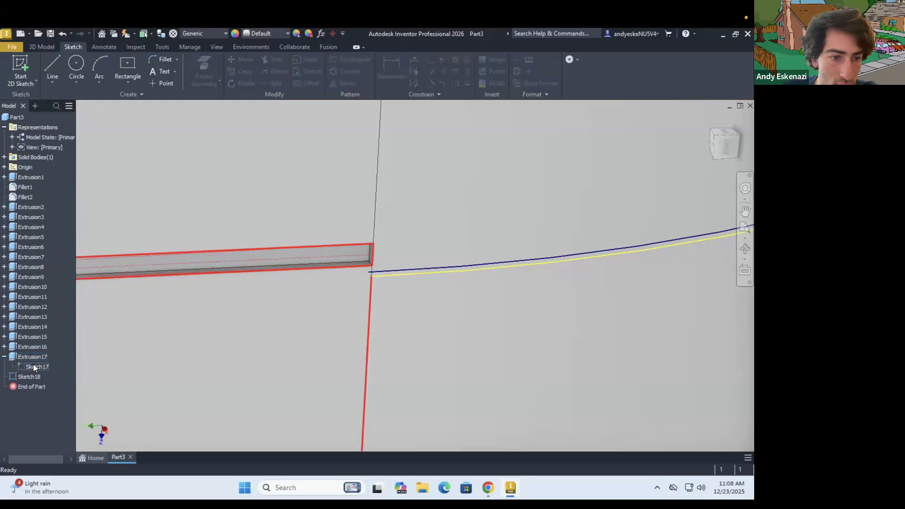
right_click(33, 366)
left_click(62, 306)
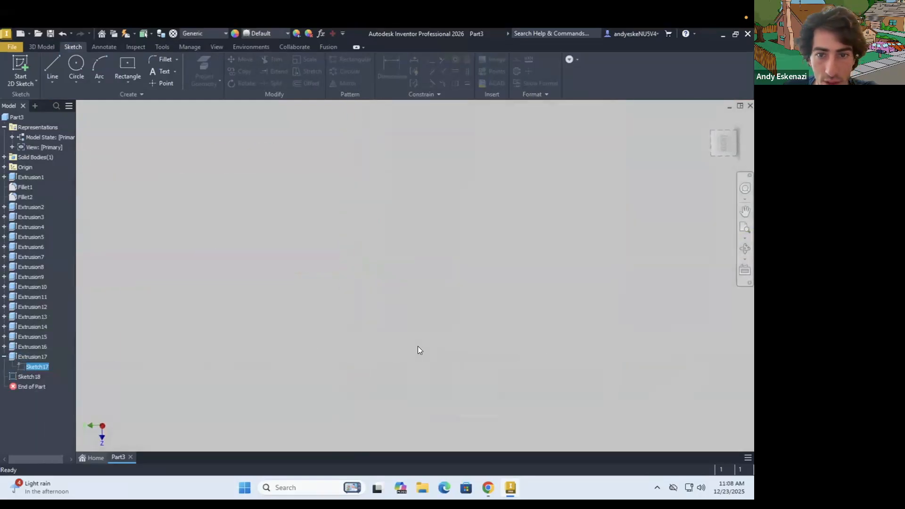
scroll(430, 343, "down", 5)
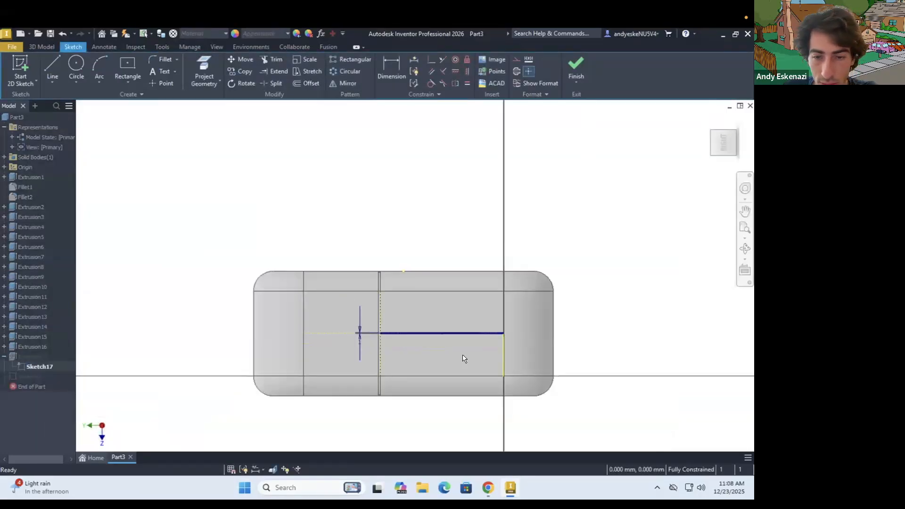
scroll(424, 329, "up", 6)
scroll(301, 279, "down", 4)
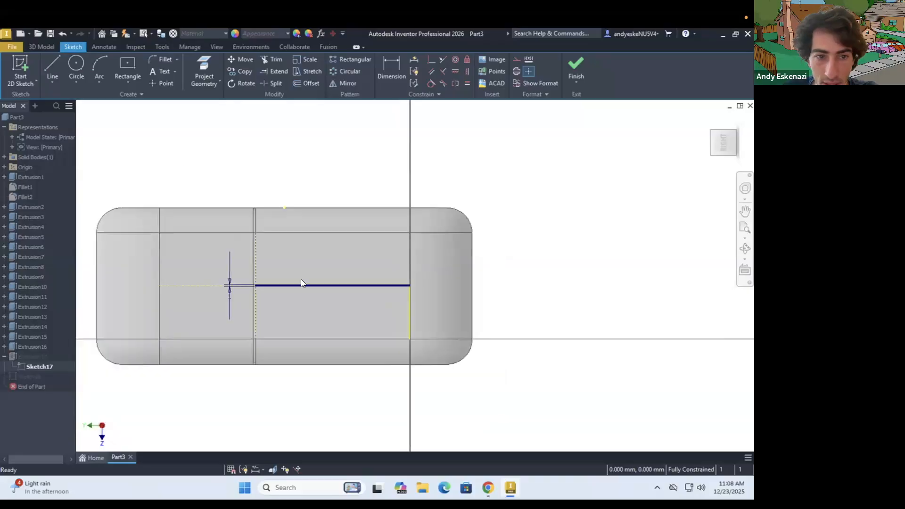
scroll(273, 290, "up", 5)
scroll(257, 285, "up", 3)
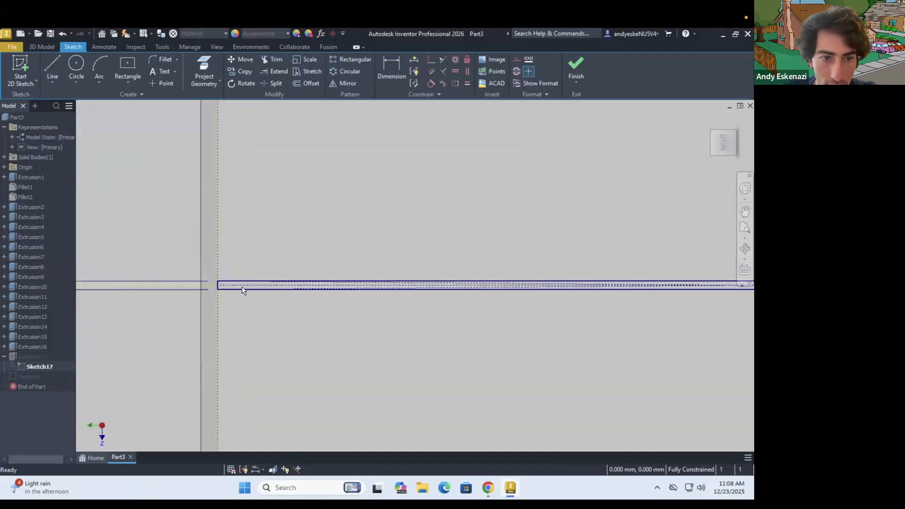
Delete the constraints on the construction line through the seam rectangle's centre and pull the geometry loose.
right_click(232, 284)
left_click(284, 285)
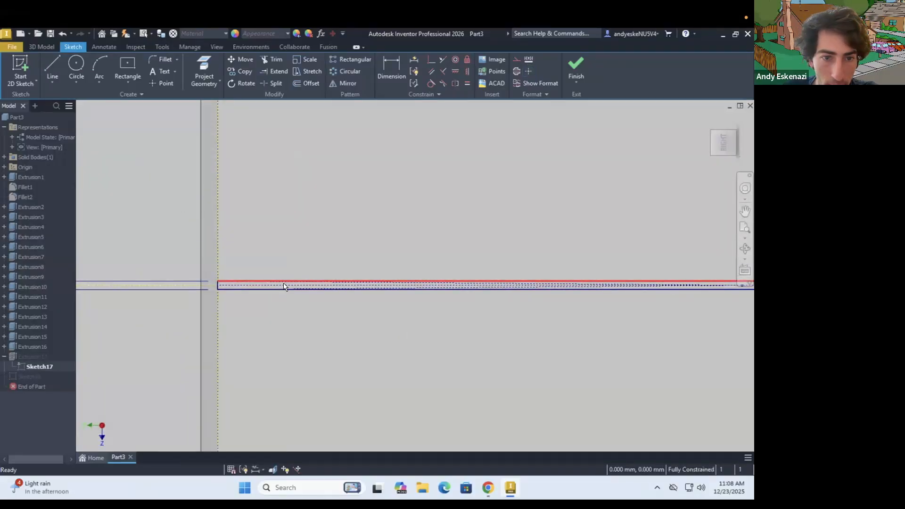
right_click(284, 285)
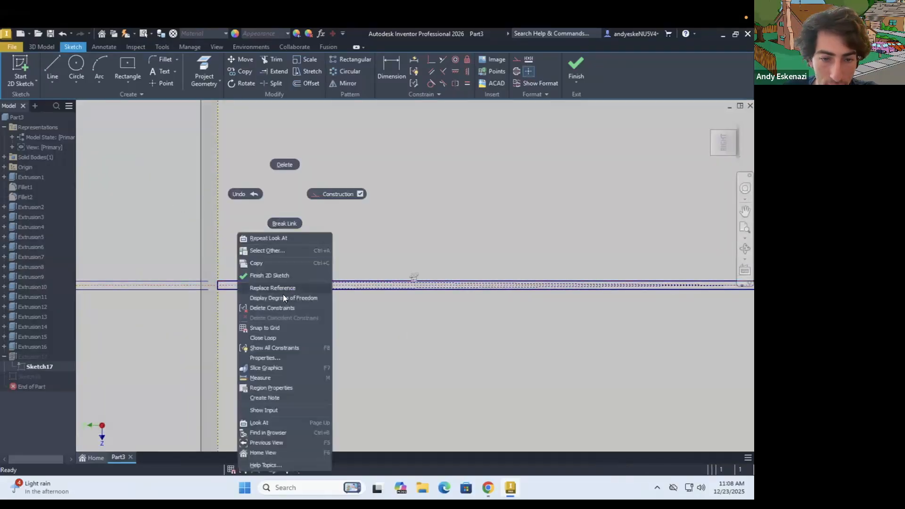
left_click(261, 307)
scroll(292, 297, "down", 3)
mouse_move(394, 296)
left_mouse_down()
mouse_move(400, 263)
mouse_move(398, 295)
left_mouse_up()
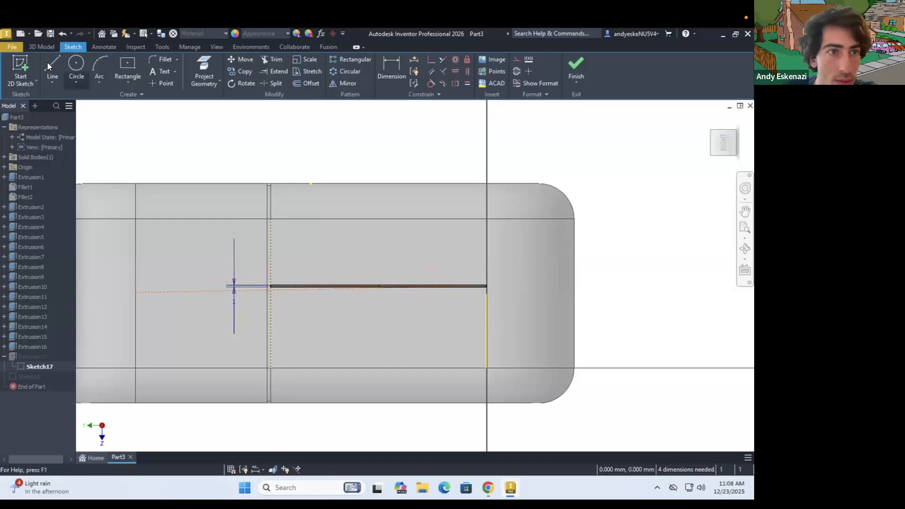
Draw a vertical construction line from the midpoint of the side face's upper edge to the seam rectangle's centre.
left_click(47, 63)
left_click(487, 219)
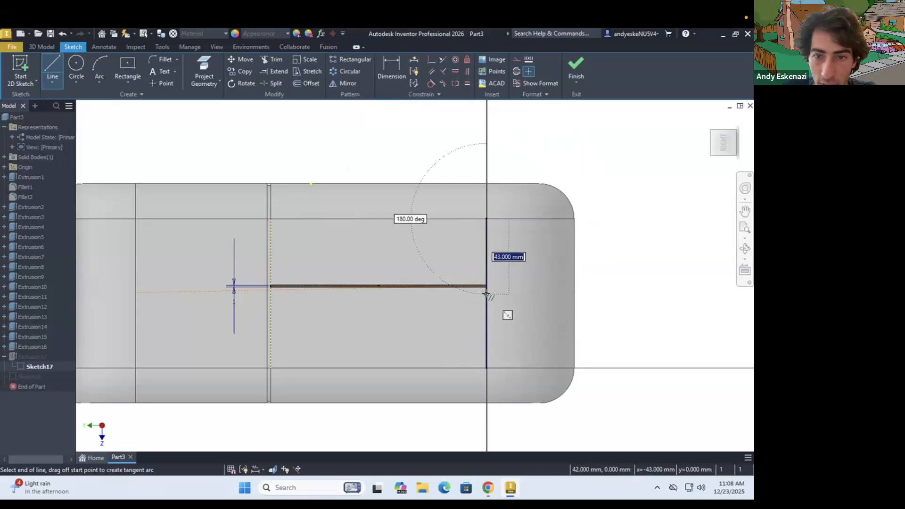
left_click(48, 83)
left_click(63, 98)
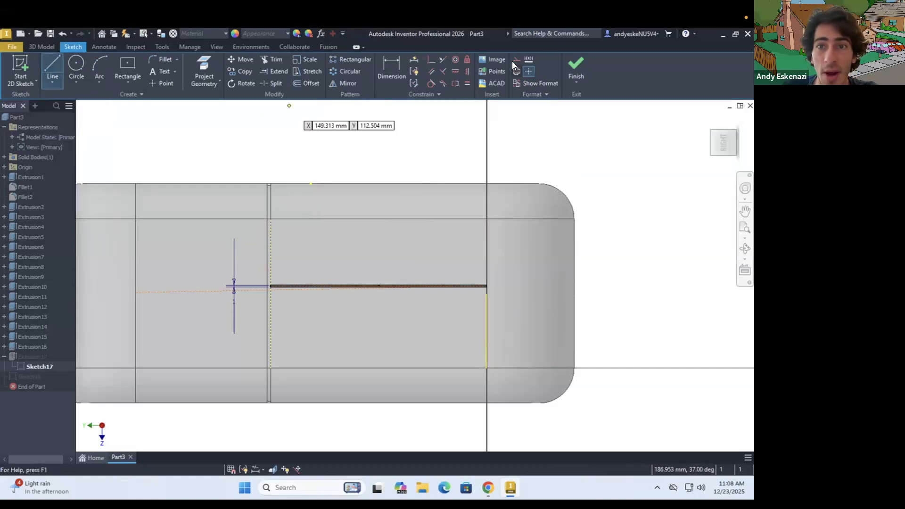
left_click(367, 218)
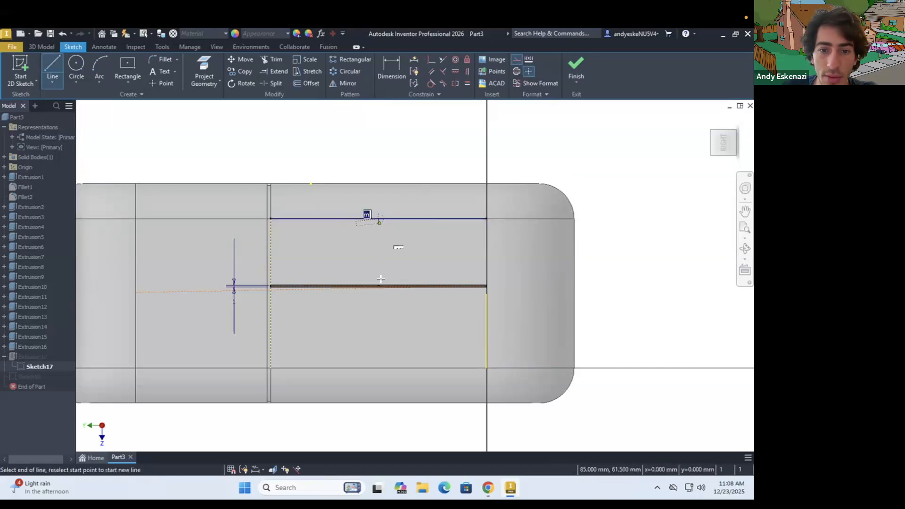
scroll(378, 281, "up", 5)
left_click(371, 299)
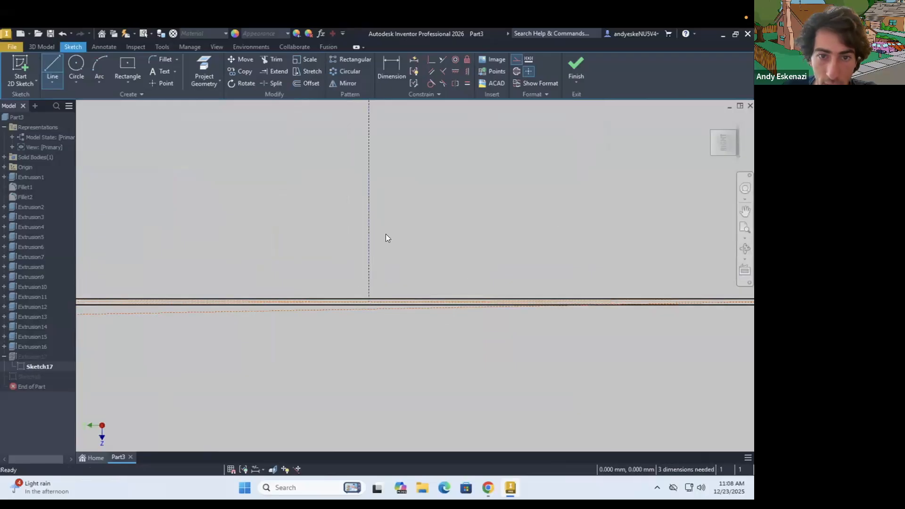
Dimension the vertical construction line's length as 85/2 mm and finish the seam sketch.
key("d")
left_click(370, 227)
left_click(326, 234)
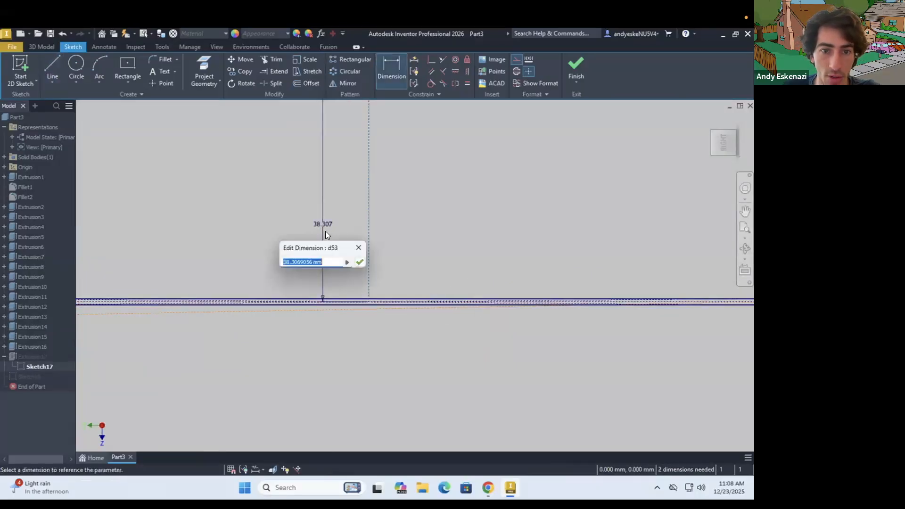
type("85/2")
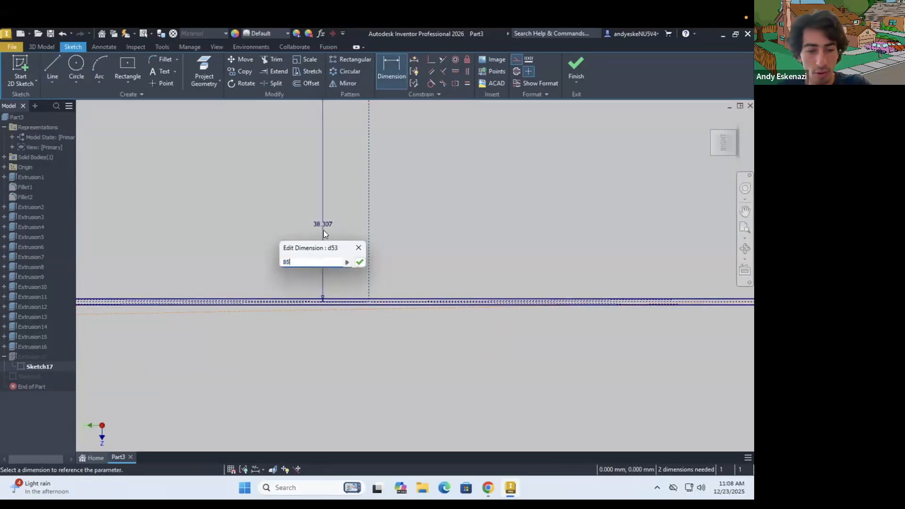
key("Return")
scroll(406, 257, "down", 5)
key("Escape")
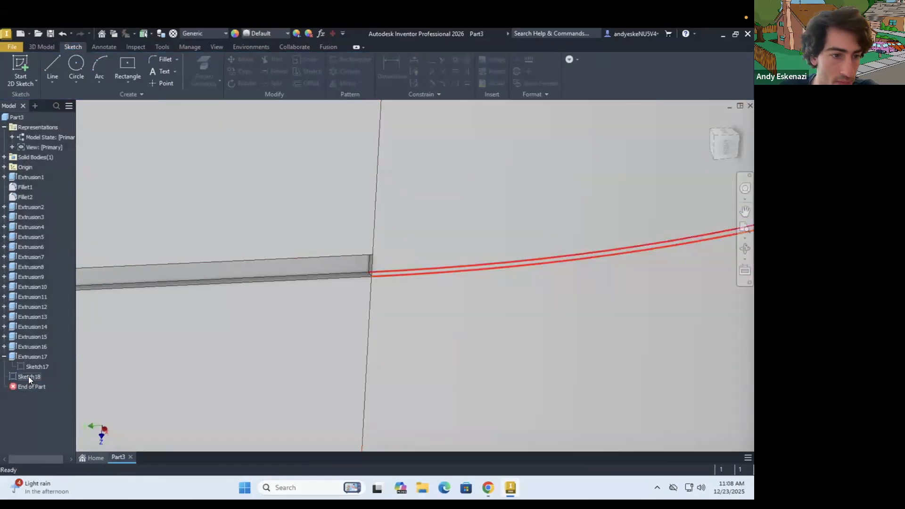
Reopen Sketch18 for editing and check how the arc profiles meet the seam ends around the corners.
right_click(28, 376)
left_click(65, 293)
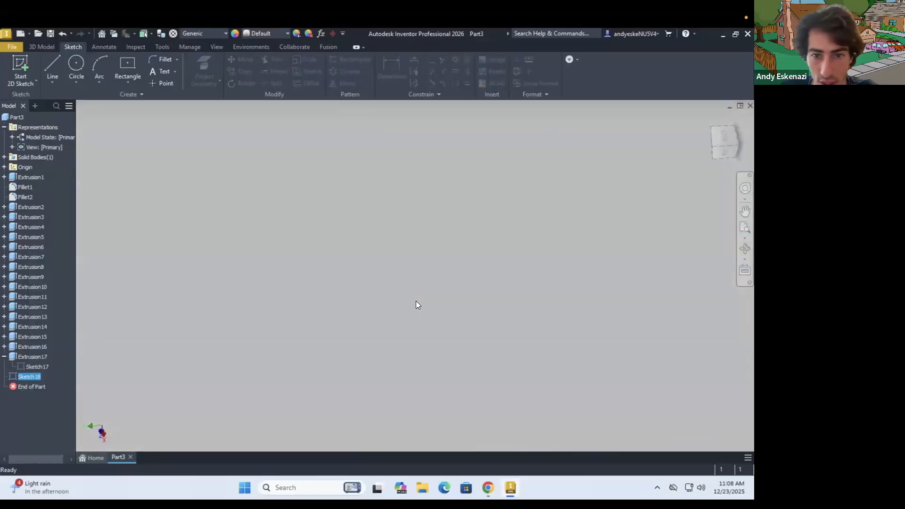
scroll(415, 302, "down", 8)
mouse_move(466, 261)
middle_mouse_down("shift")
mouse_move(525, 242)
mouse_move(545, 325)
mouse_move(528, 324)
middle_mouse_up("shift")
scroll(423, 308, "up", 7)
middle_click_drag(477, 307, 572, 341, "shift")
scroll(556, 334, "up", 7)
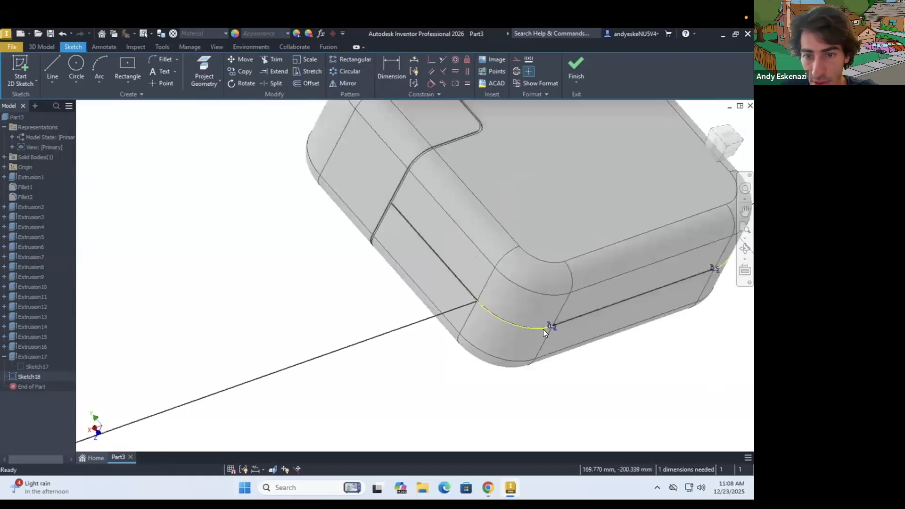
middle_click_drag(402, 233, 501, 294, "shift")
scroll(306, 308, "up", 7)
middle_click_drag(337, 254, 284, 241, "shift")
scroll(311, 271, "down", 8)
middle_click_drag(329, 271, 402, 263, "shift")
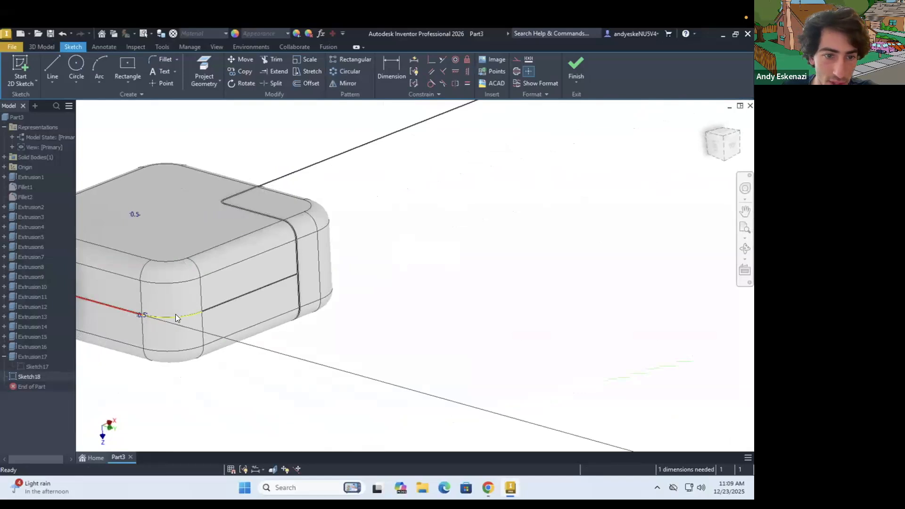
scroll(175, 314, "up", 6)
scroll(151, 325, "down", 5)
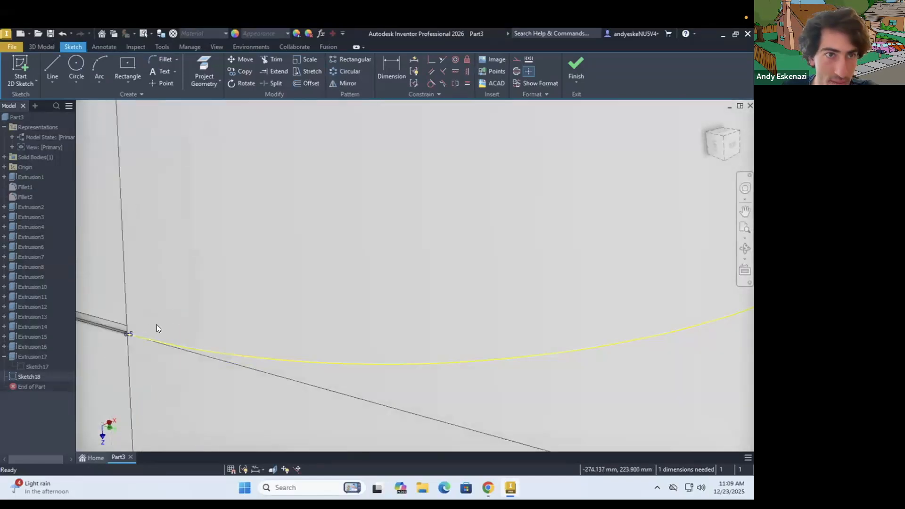
left_click(45, 47)
left_click(52, 69)
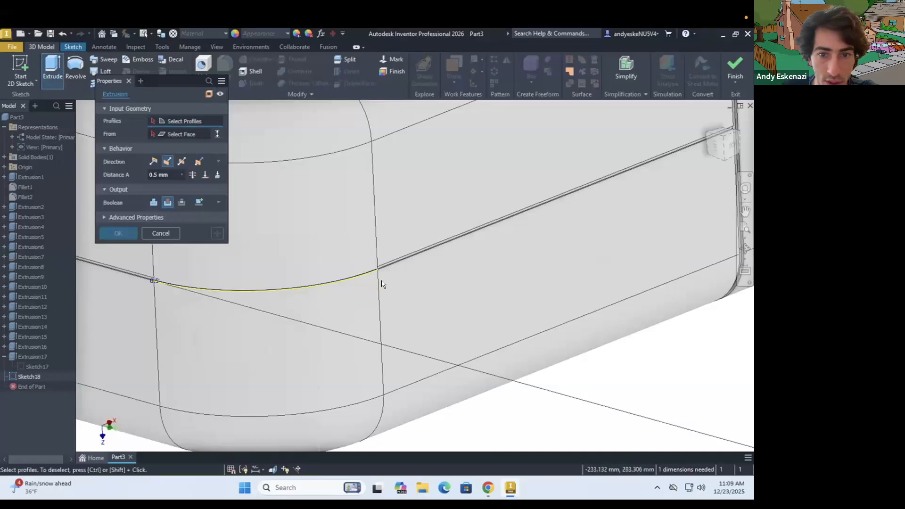
scroll(382, 284, "up", 5)
left_click(332, 209)
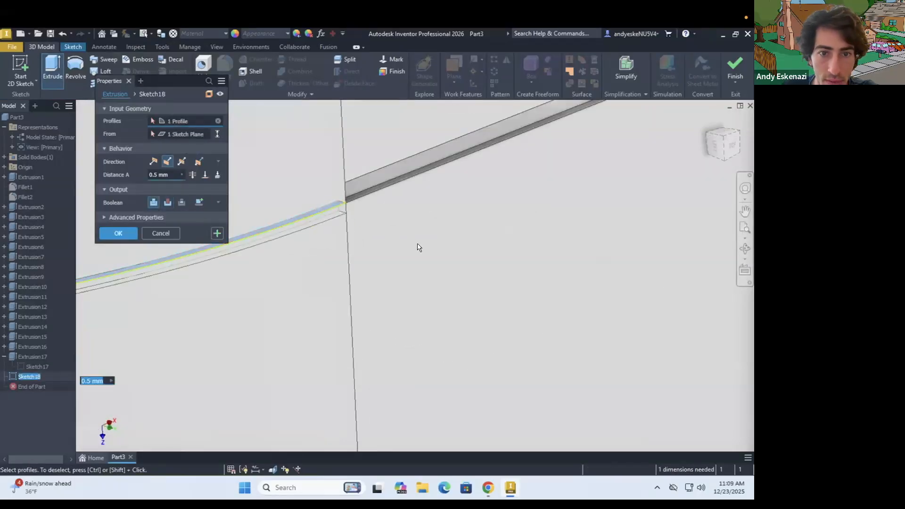
scroll(417, 247, "down", 8)
scroll(302, 281, "up", 4)
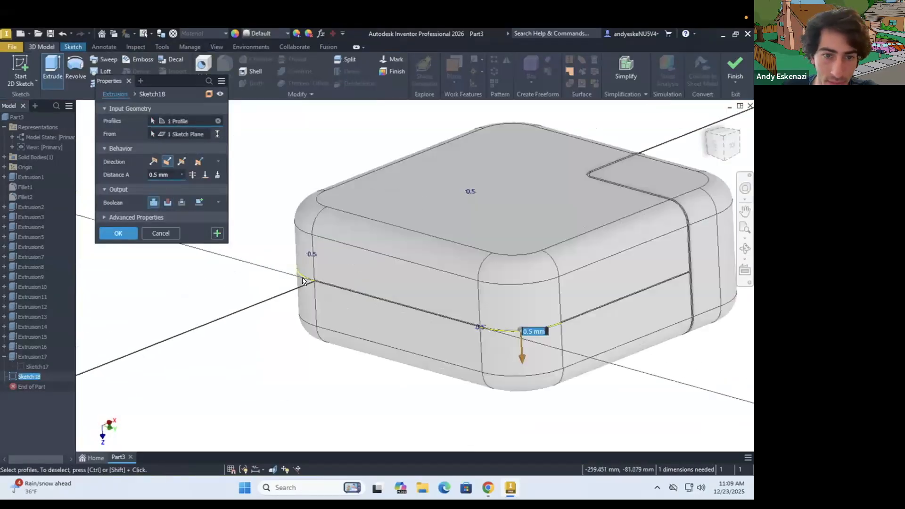
scroll(481, 355, "up", 5)
left_click(550, 341)
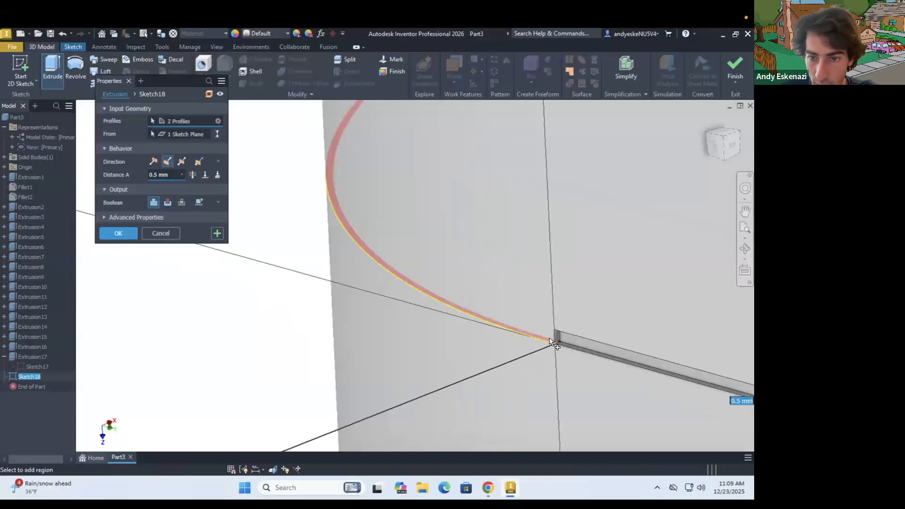
scroll(524, 360, "down", 8)
middle_click_drag(536, 299, 560, 381, "shift")
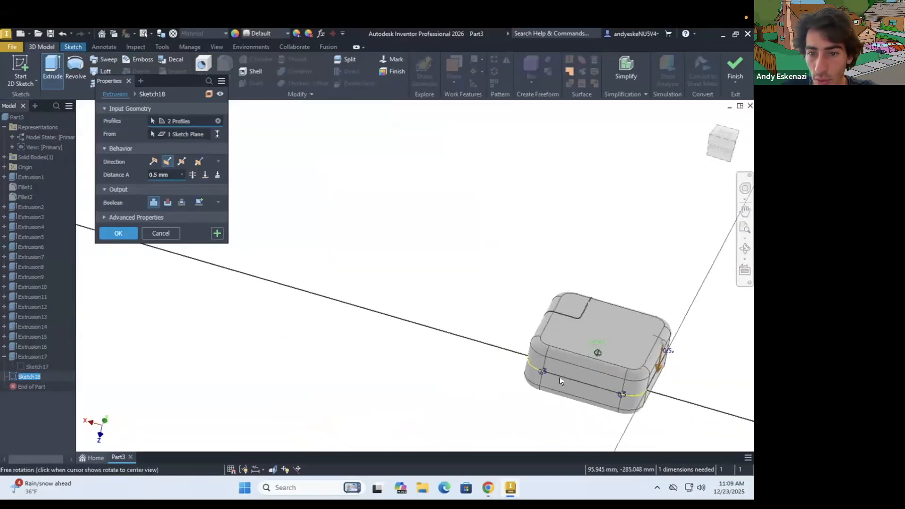
scroll(559, 377, "up", 8)
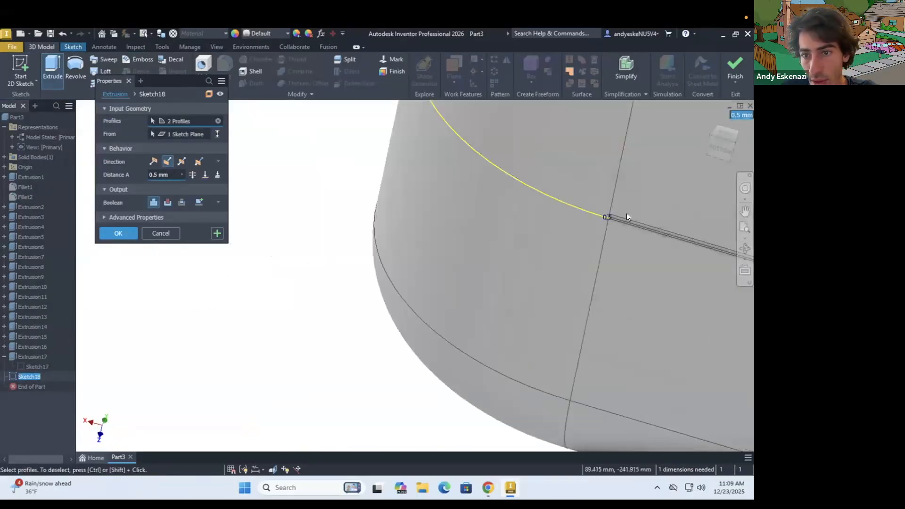
scroll(613, 218, "up", 8)
key("Escape")
Examine where the corner arc profile's end meets the seam groove on the adjoining side faces.
middle_click_drag(574, 217, 569, 222, "shift")
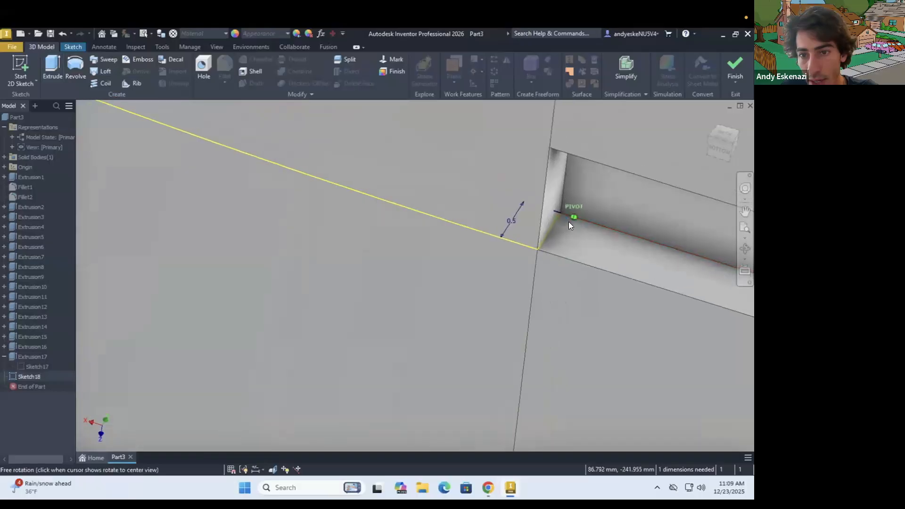
scroll(569, 222, "down", 8)
middle_click_drag(505, 182, 503, 159, "shift")
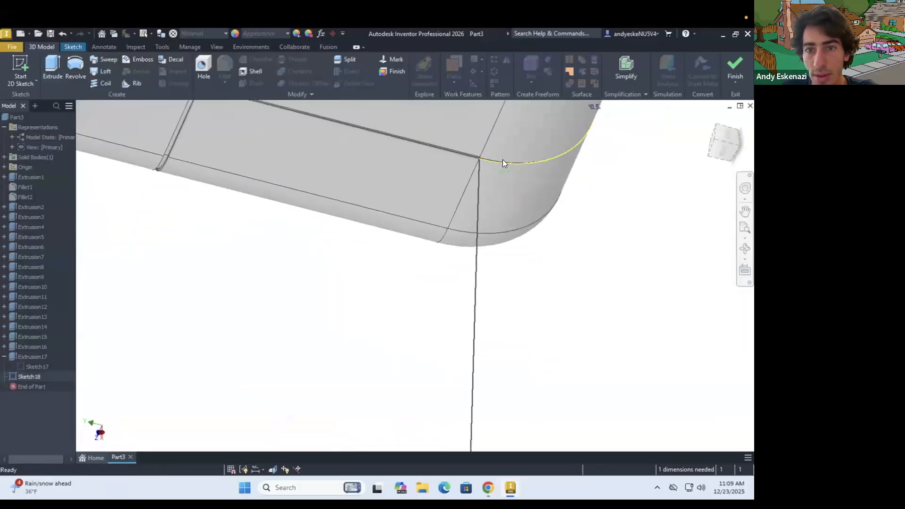
scroll(492, 158, "up", 12)
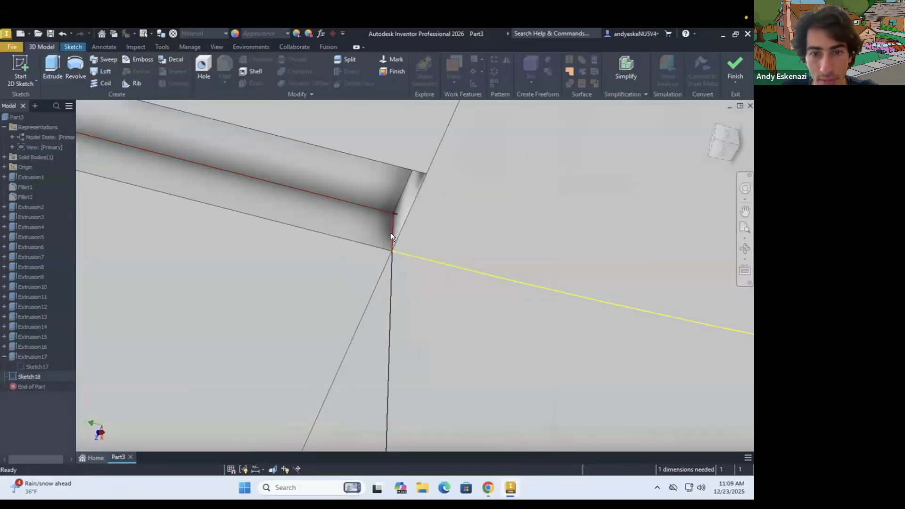
left_click(53, 69)
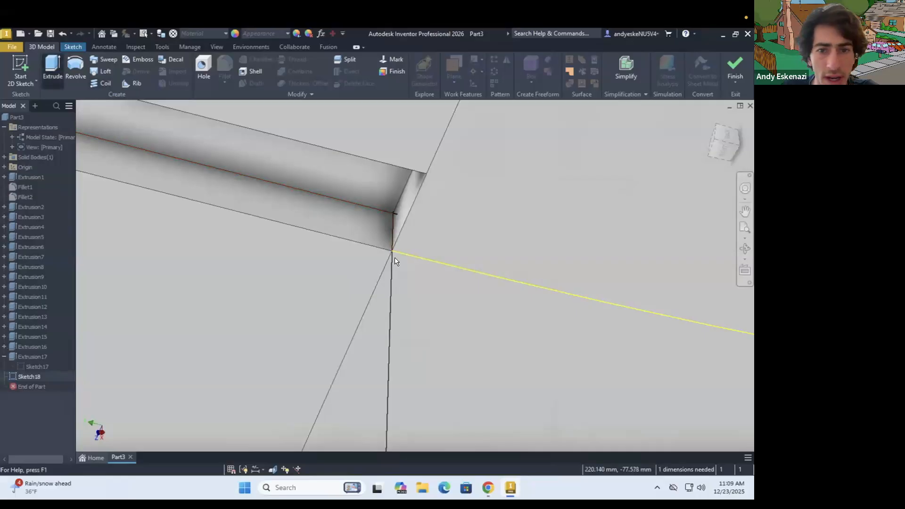
key("Escape")
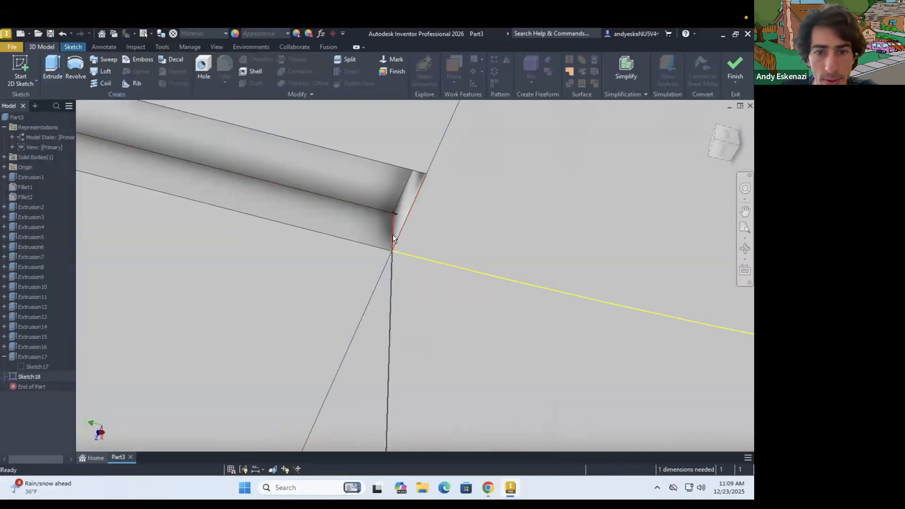
right_click(392, 230)
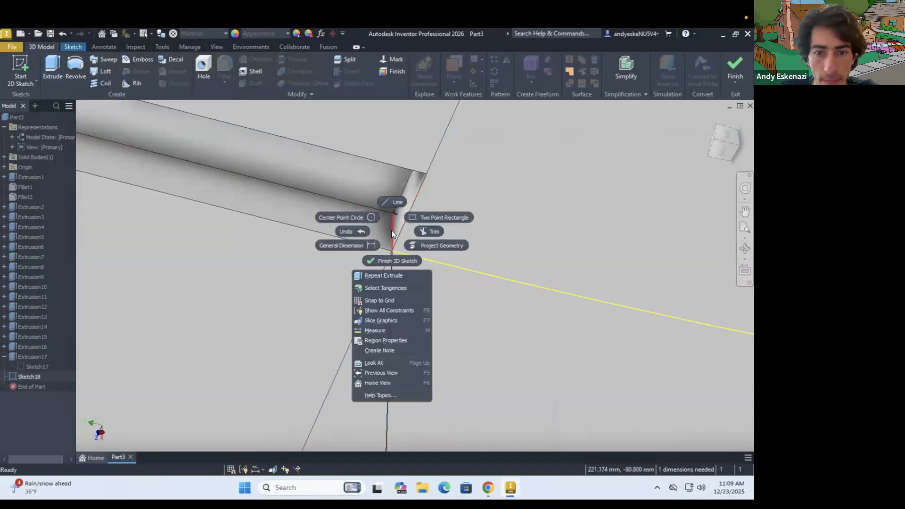
key("Escape")
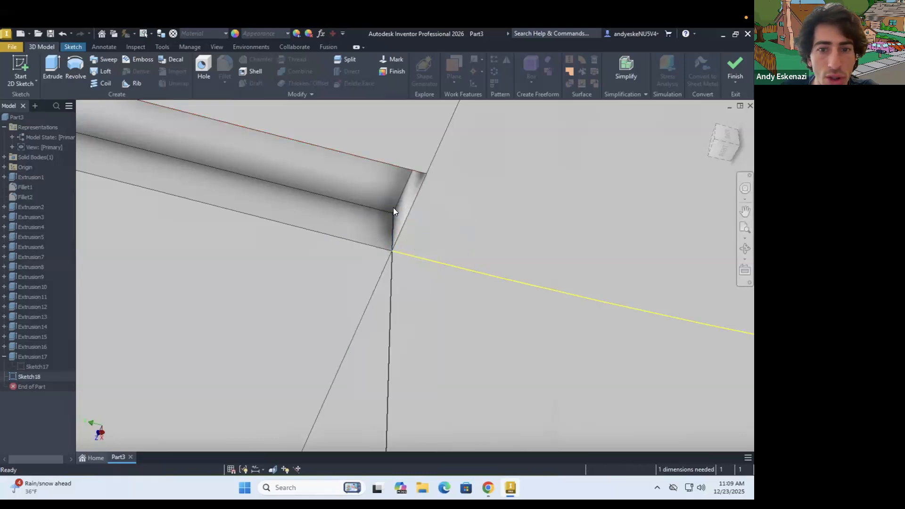
left_click(423, 223)
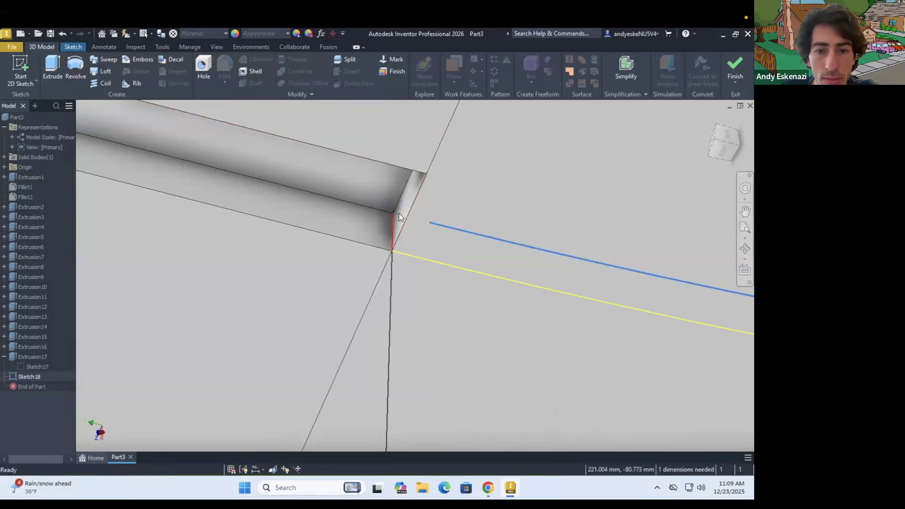
key("Delete")
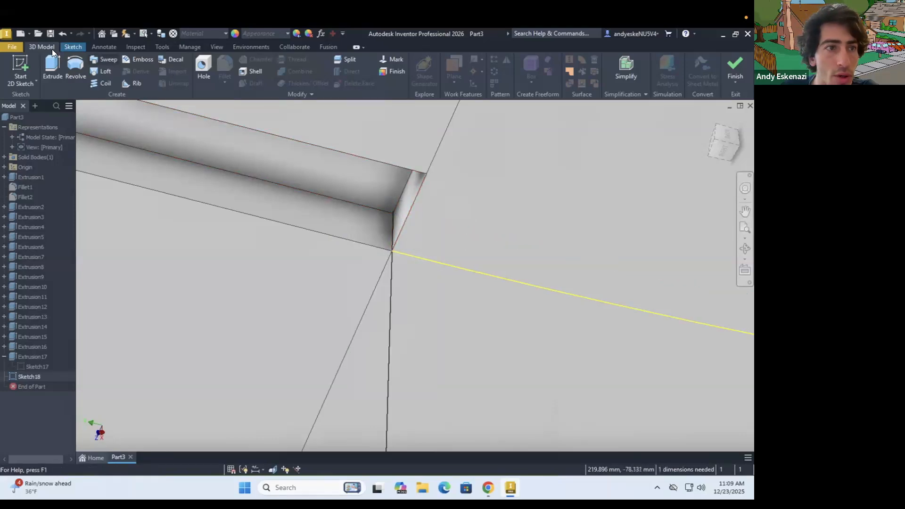
Project the seam groove's short end edge into the sketch and make the arc profile's loose endpoint coincident with it.
left_click(72, 47)
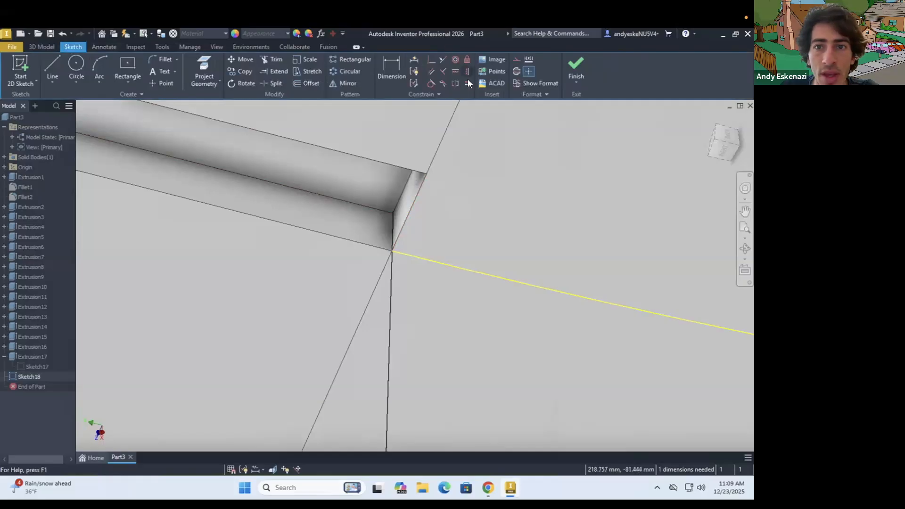
left_click(204, 71)
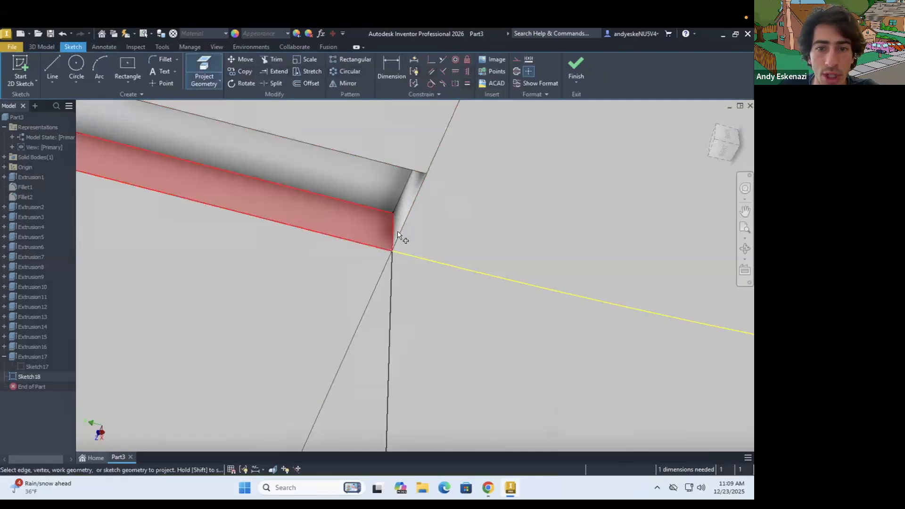
left_click(393, 229)
key("Escape")
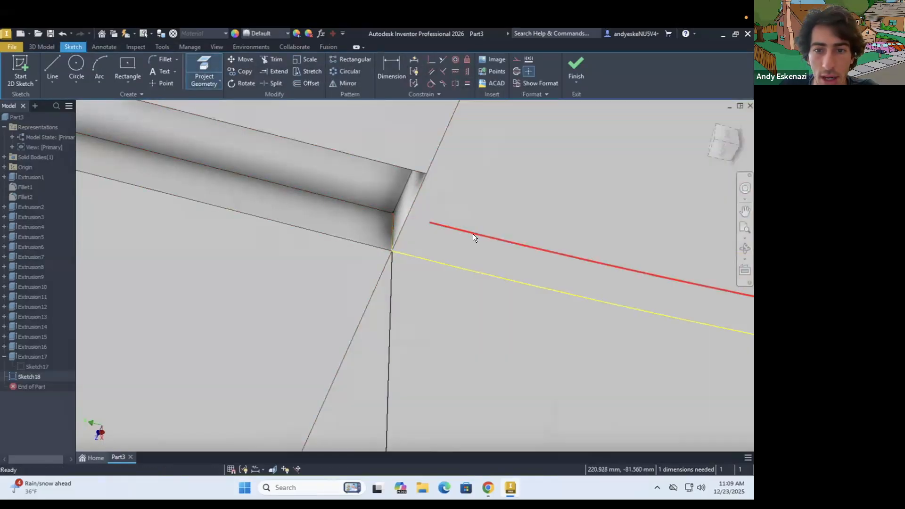
left_click(475, 237)
key("Delete")
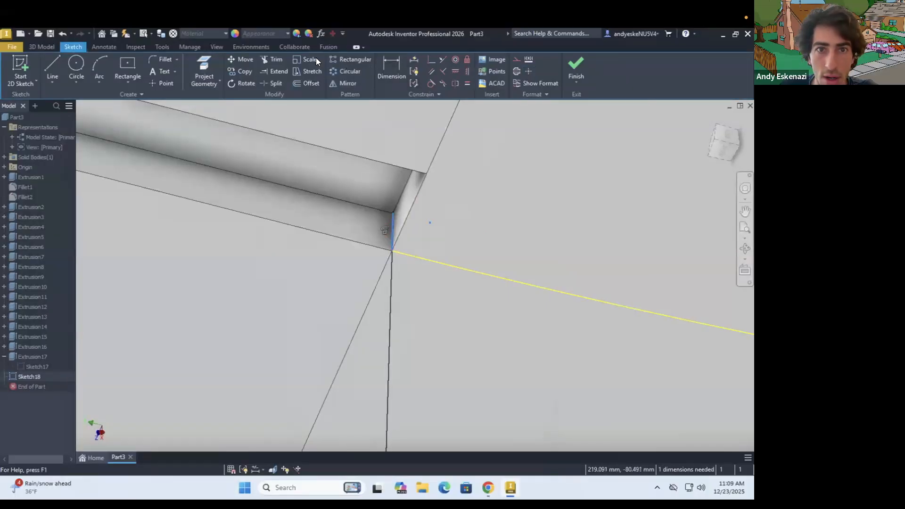
left_click(427, 59)
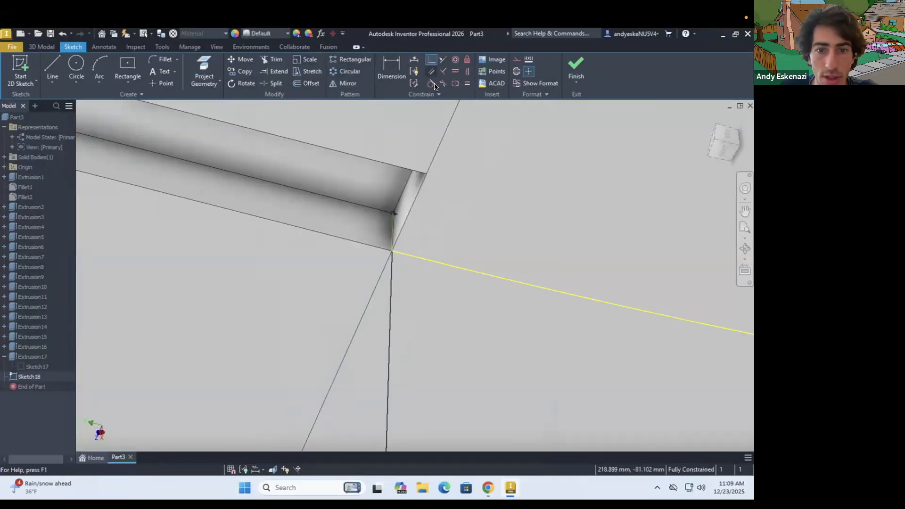
Start an extrusion and select the three thin arc profiles around the box's rounded corners.
left_click(42, 46)
left_click(53, 68)
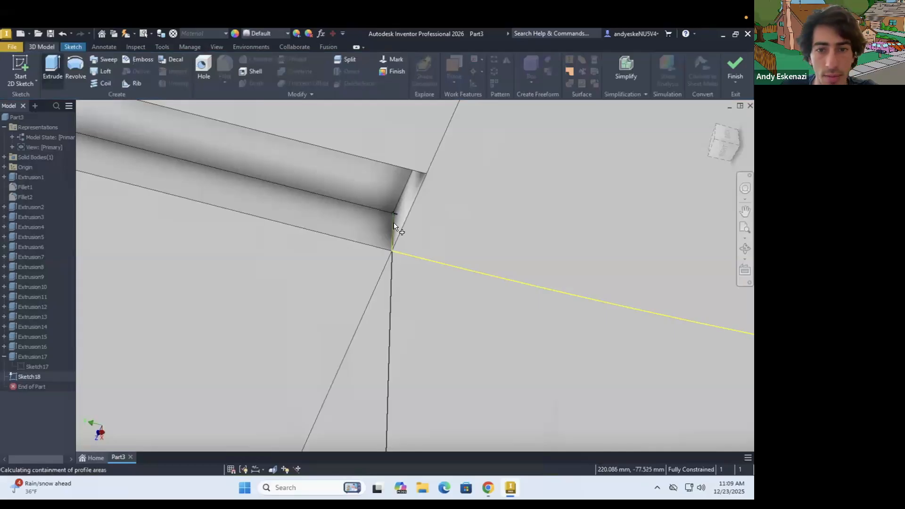
left_click(406, 228)
middle_click_drag(426, 232, 409, 247, "shift")
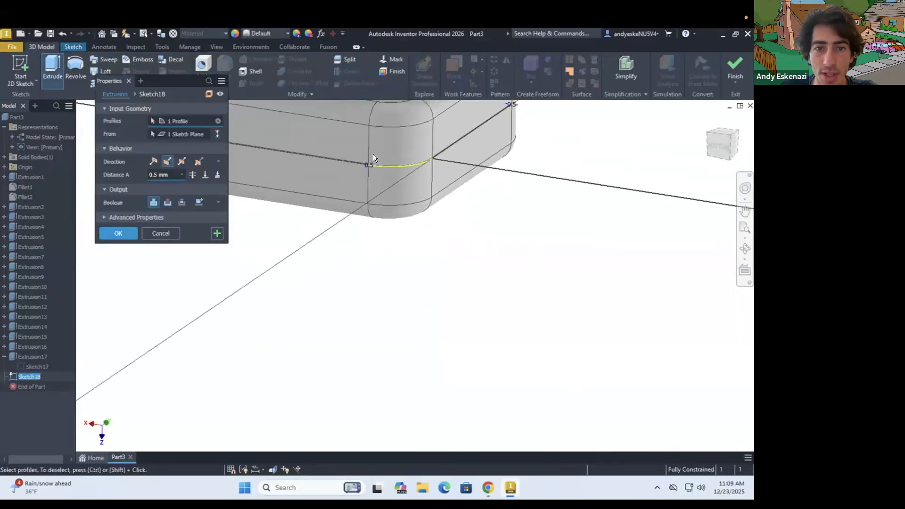
scroll(372, 156, "down", 5)
scroll(323, 290, "up", 2)
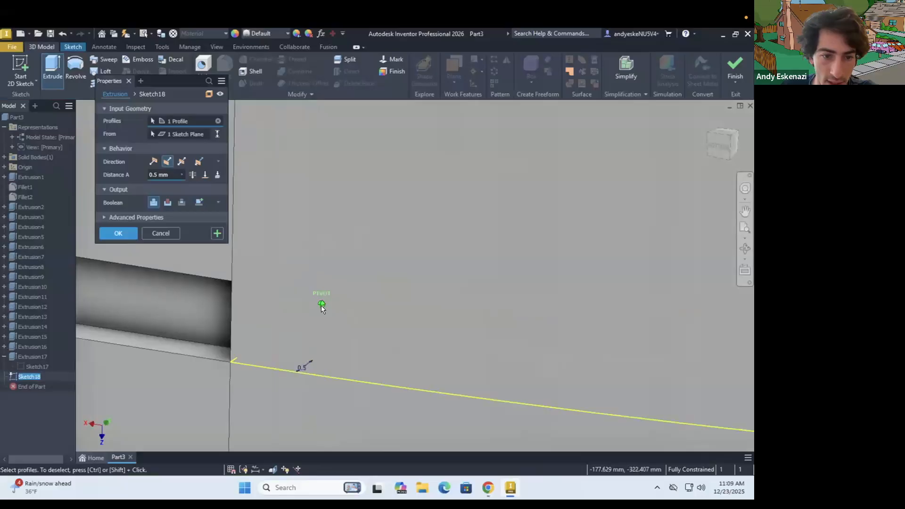
left_click(253, 356)
scroll(264, 340, "up", 6)
middle_click_drag(419, 297, 283, 314, "shift")
scroll(278, 314, "down", 5)
scroll(664, 151, "down", 5)
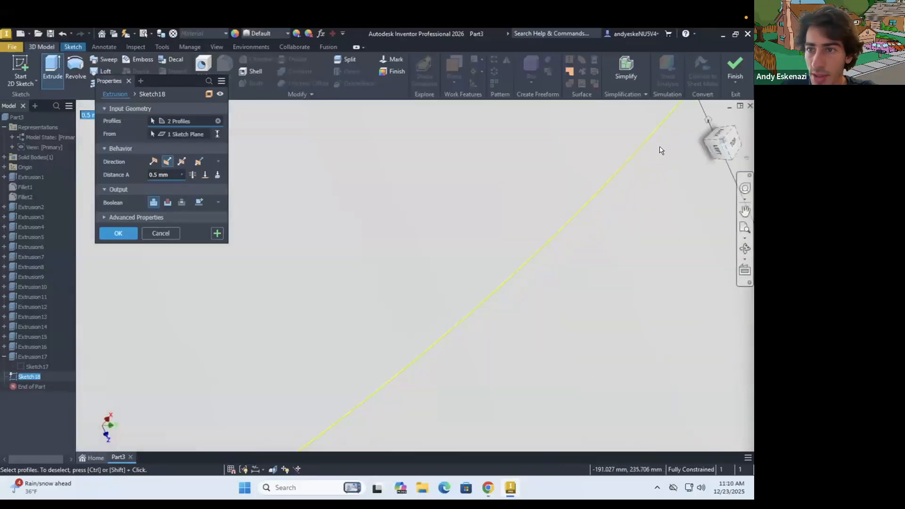
scroll(669, 150, "down", 2)
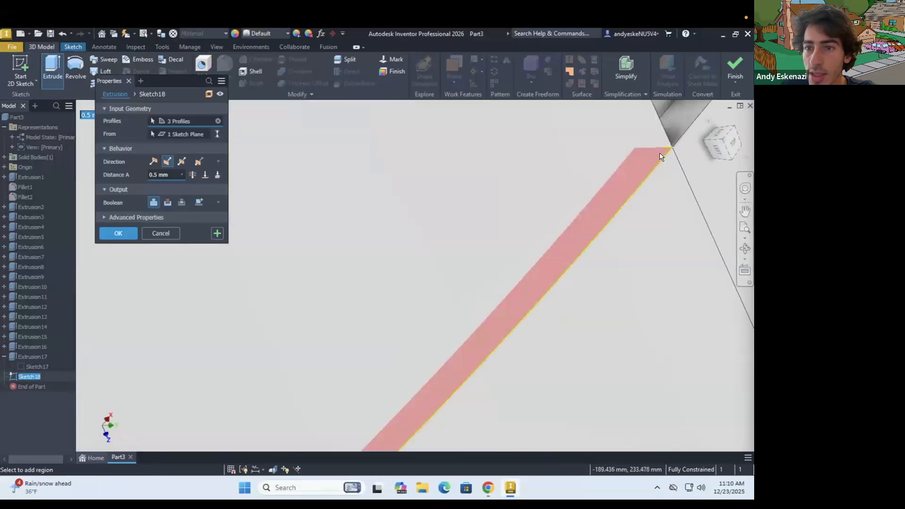
scroll(660, 157, "up", 4)
Extrude the three corner arc profiles as a cut in the default direction with a distance of 1 mm.
left_click(167, 203)
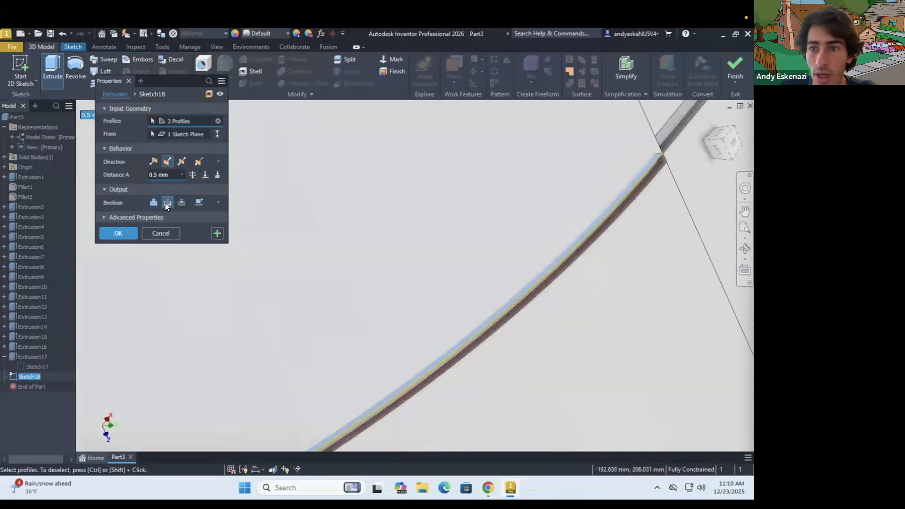
left_click(153, 161)
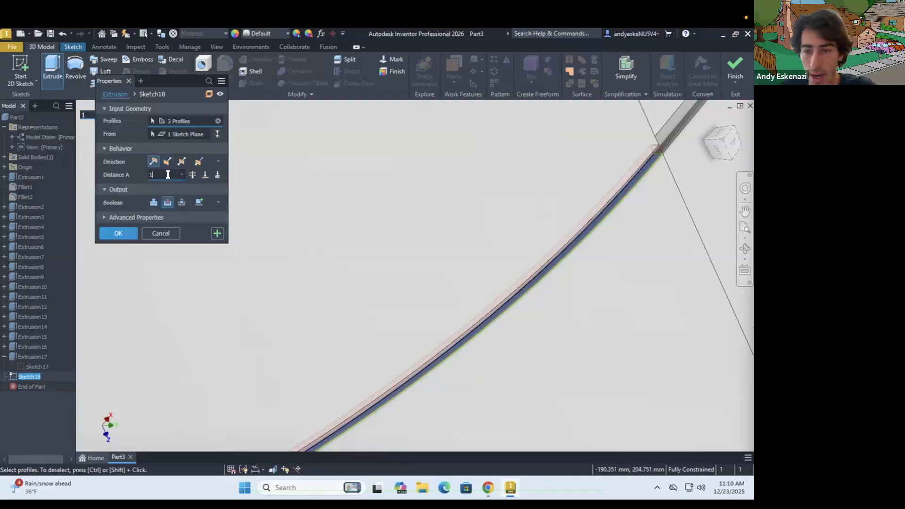
key("Return")
scroll(440, 235, "up", 8)
middle_click_drag(434, 236, 535, 275, "shift")
scroll(438, 227, "down", 3)
scroll(538, 271, "up", 3)
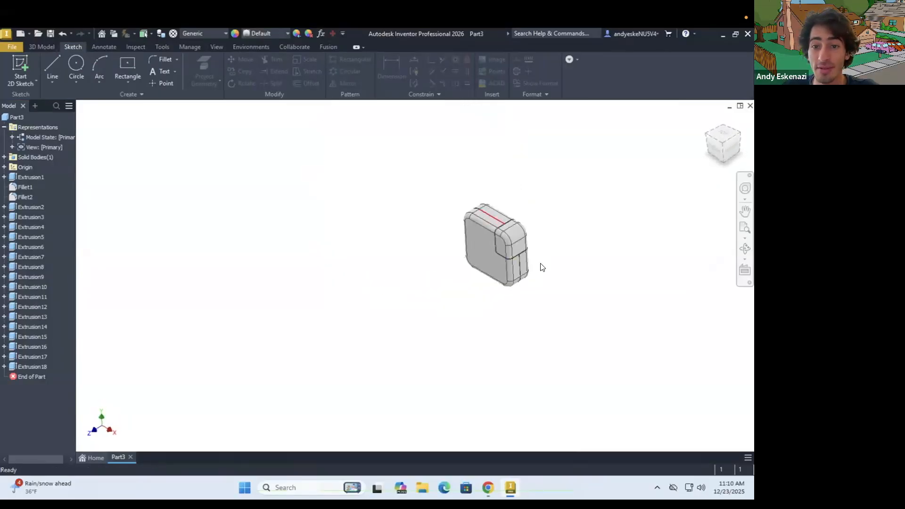
Save the part in the Inventor folder as iPod Power Adapter.ipt.
scroll(542, 267, "down", 5)
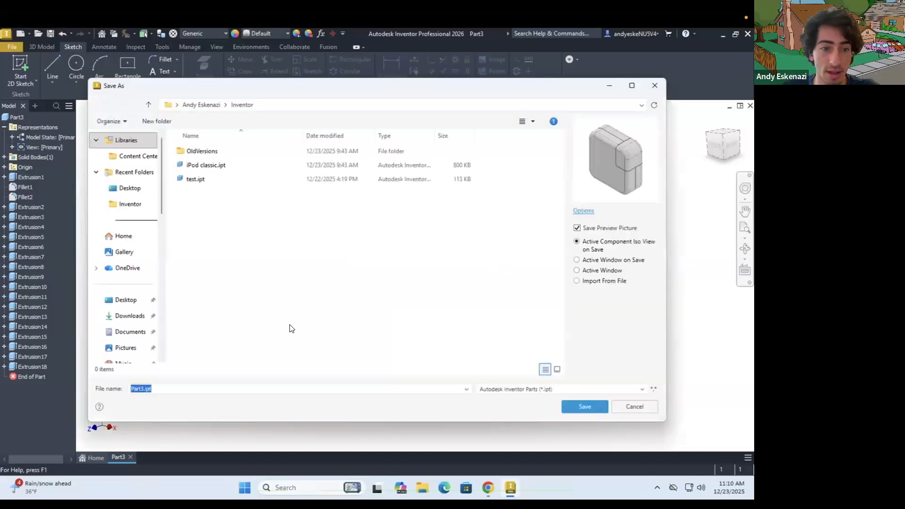
left_click(142, 388)
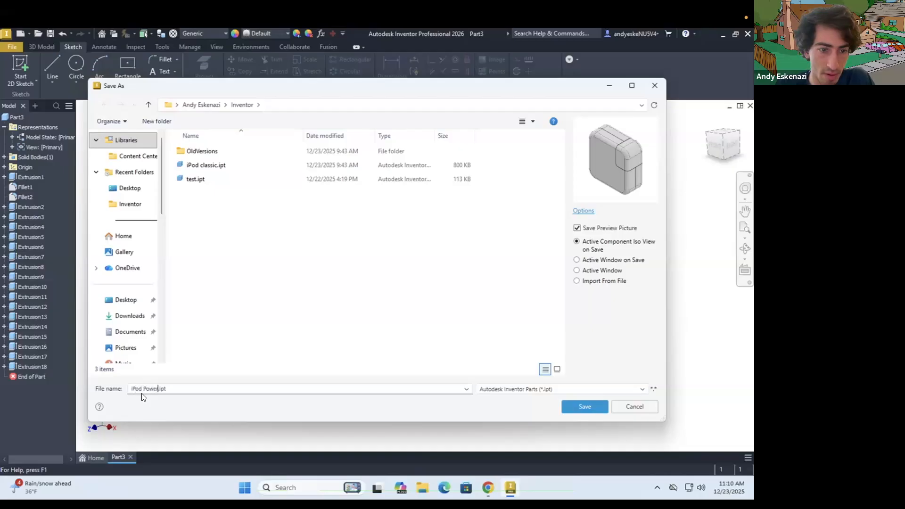
type("er")
left_click(582, 412)
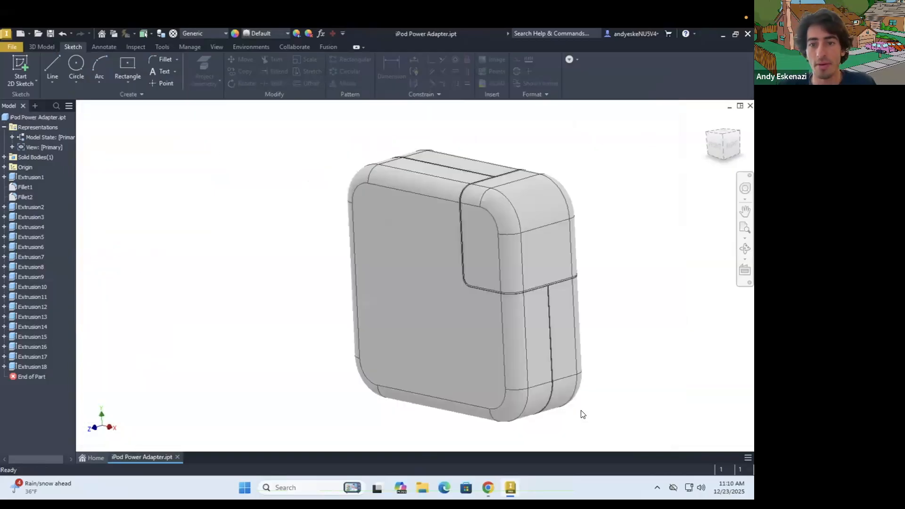
Start a sketch on the box's large front face and insert Apple Logo.png from the Desktop over its middle.
scroll(519, 334, "down", 3)
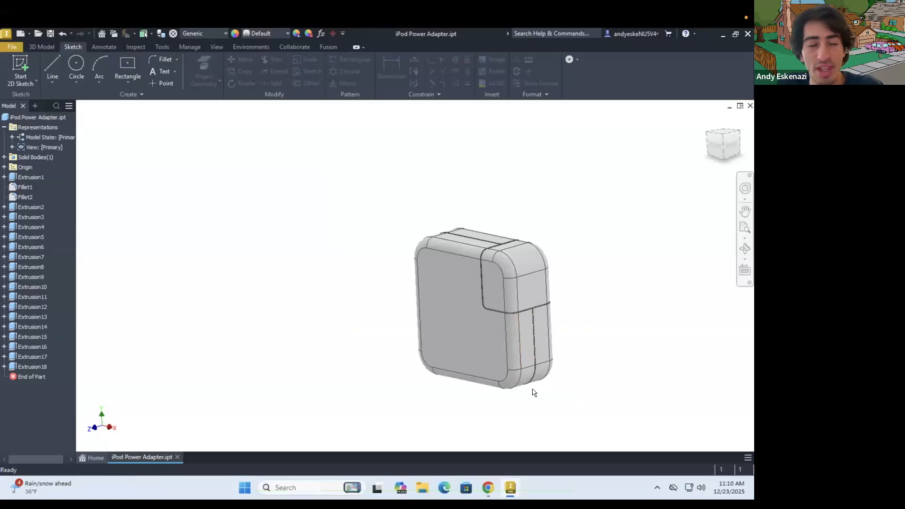
left_click(446, 297)
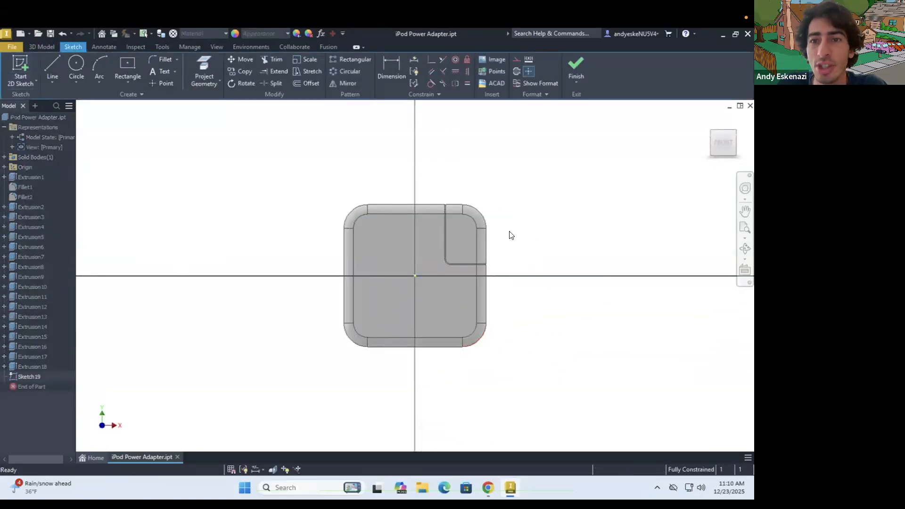
left_click(498, 59)
left_click(200, 160)
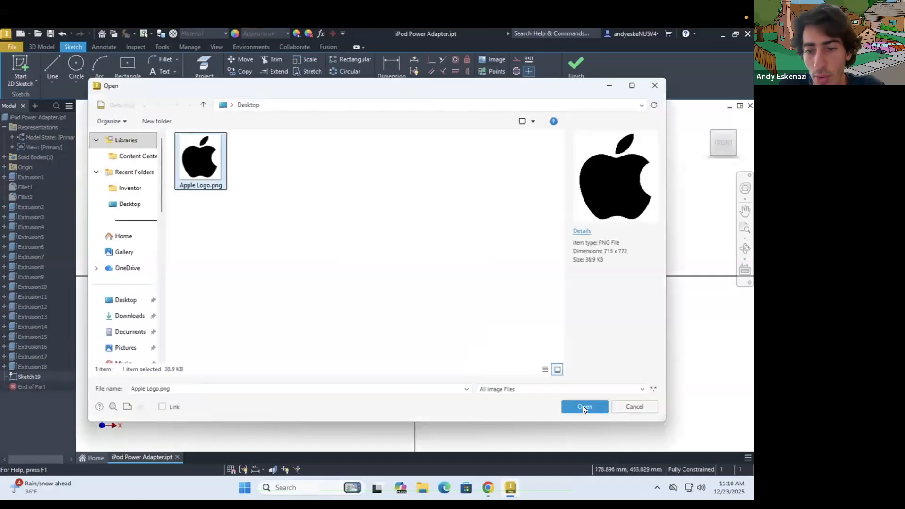
left_click(584, 406)
left_click(380, 240)
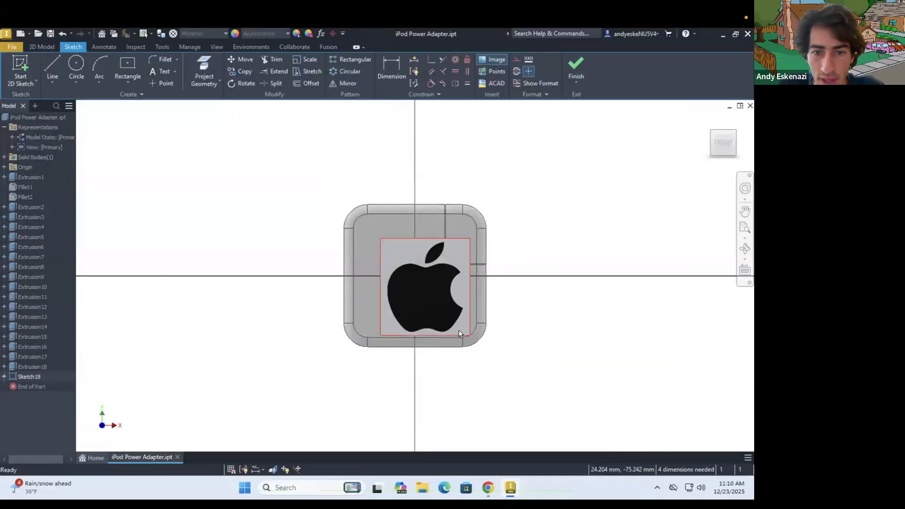
Move the Apple logo image over the middle of the front face and dimension its width at 20 mm.
left_click_drag(420, 293, 429, 311)
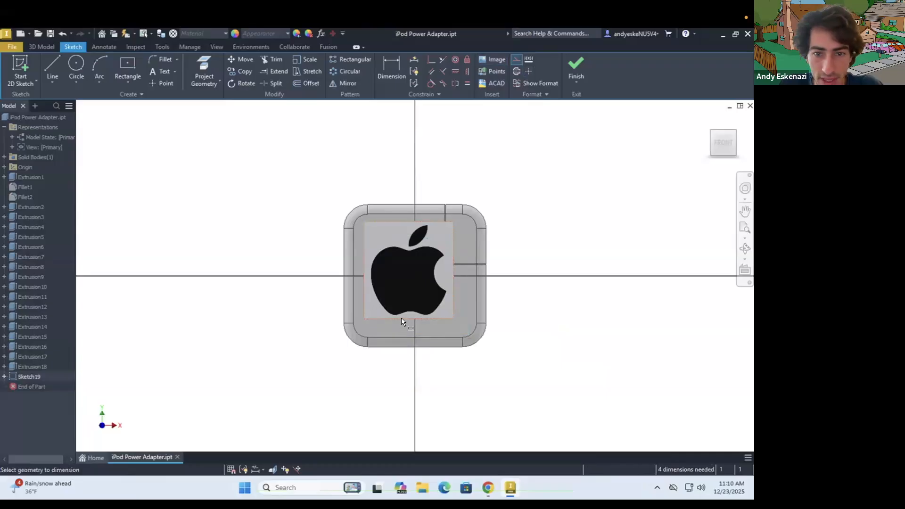
key("d")
left_click(400, 319)
left_click(297, 323)
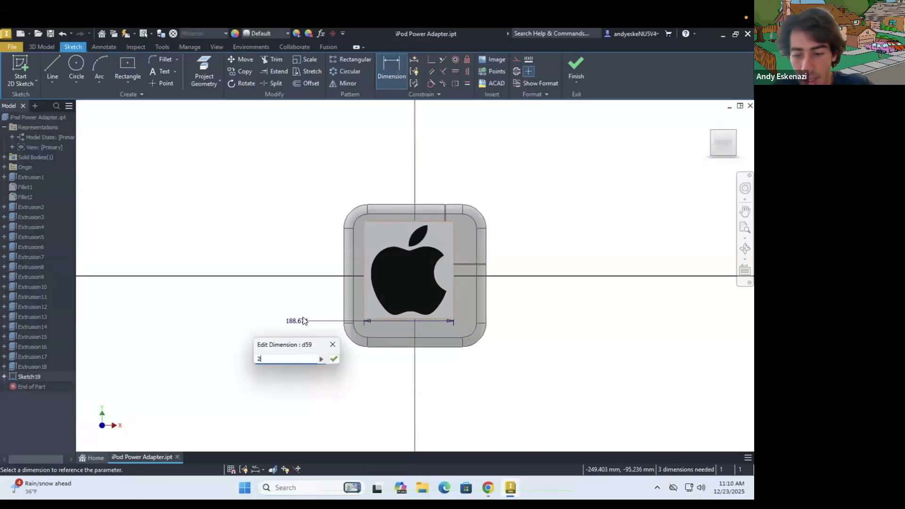
type("2")
key("Return")
scroll(413, 278, "down", 5)
key("Escape")
Set the logo image's width dimension to 30 mm.
double_click(159, 303)
type("3")
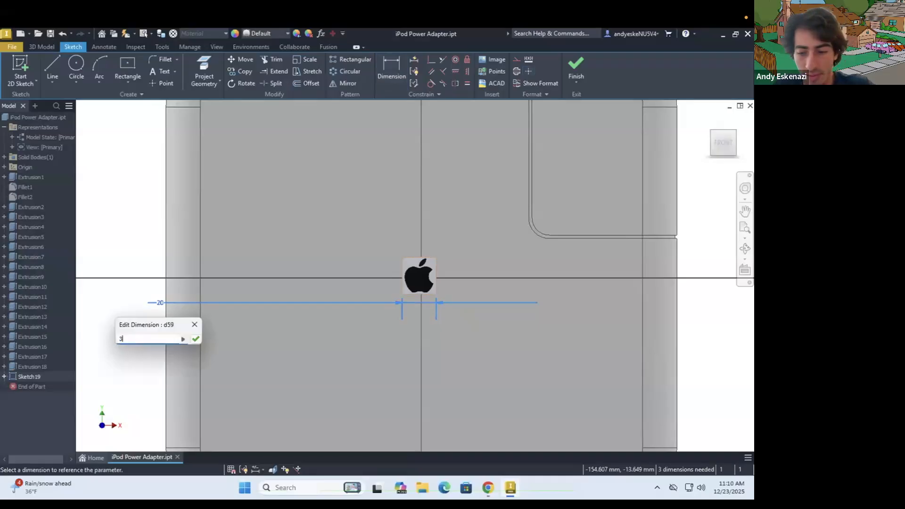
type("0")
key("Return")
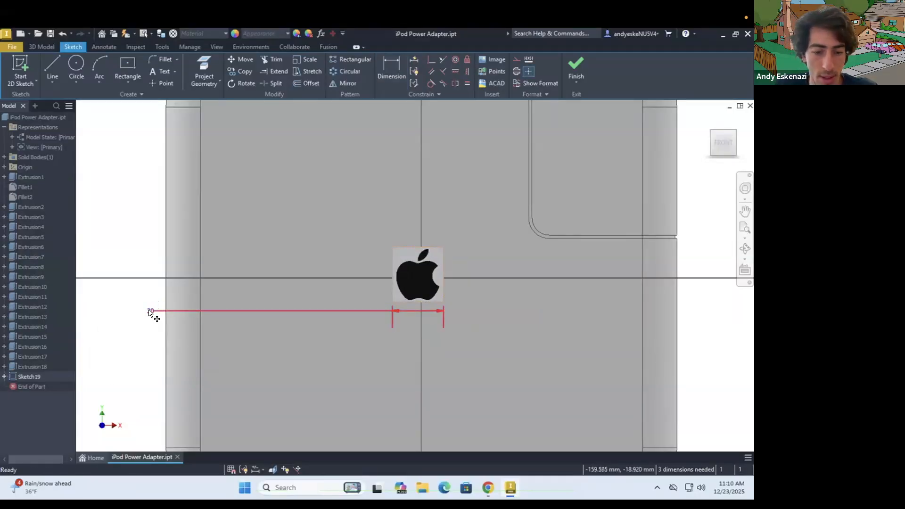
Set the logo image's width dimension to 50 mm.
double_click(149, 311)
type("50")
key("Return")
scroll(445, 326, "down", 5)
scroll(445, 323, "up", 5)
Reposition the resized logo image so it sits centred on the sketch axes of the front face.
mouse_move(455, 275)
left_mouse_down()
mouse_move(454, 253)
mouse_move(452, 261)
left_mouse_up()
right_click(452, 257)
scroll(442, 266, "down", 2)
scroll(442, 266, "down", 2)
scroll(432, 272, "up", 3)
scroll(403, 263, "up", 3)
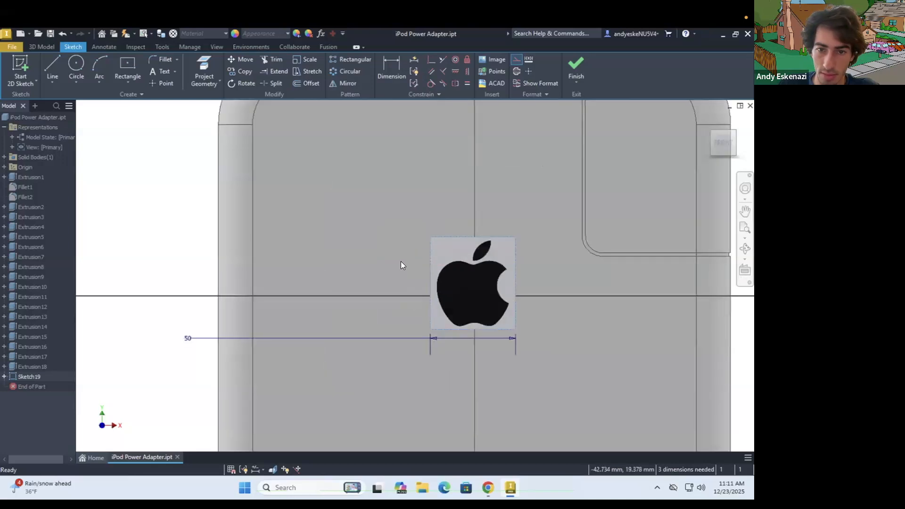
left_click_drag(502, 248, 503, 255)
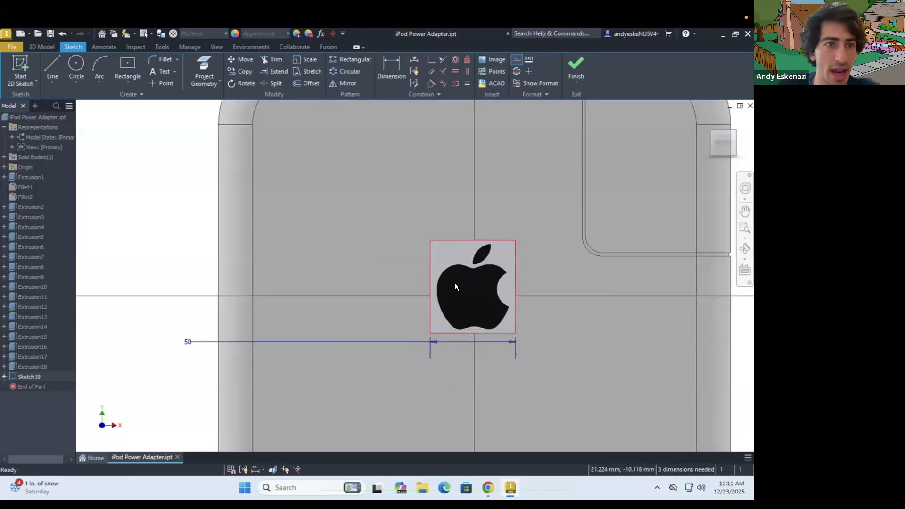
Trace the apple's upper-right lobe with an interpolation spline from the top notch to the upper tip of the bite.
left_click(52, 83)
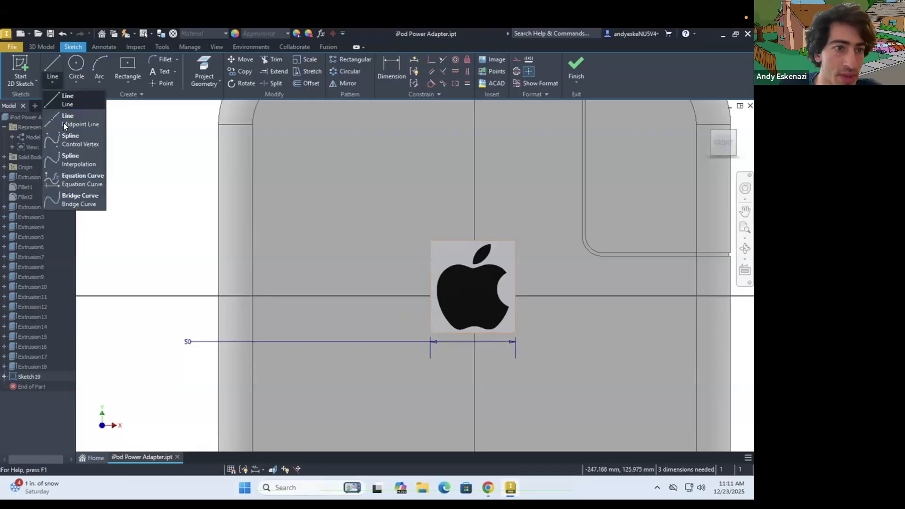
left_click(67, 159)
scroll(518, 266, "up", 5)
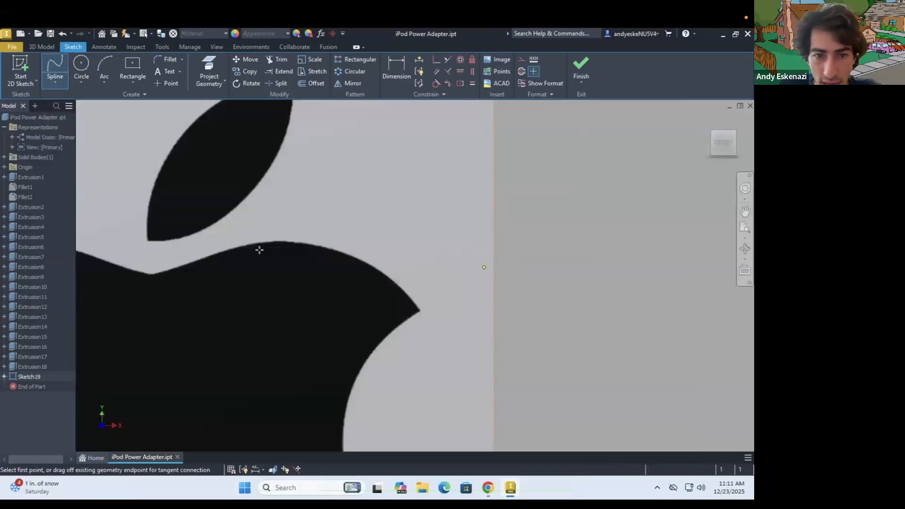
left_click(151, 275)
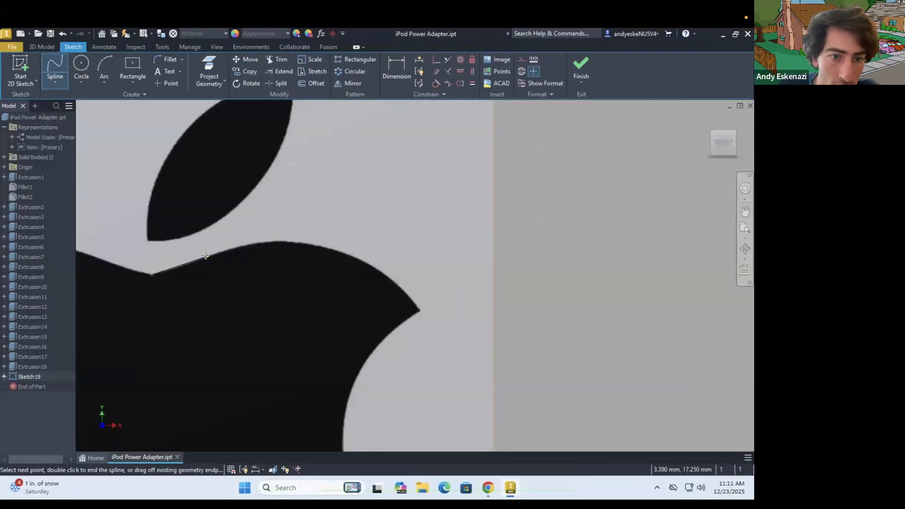
left_click(217, 252)
left_click(258, 242)
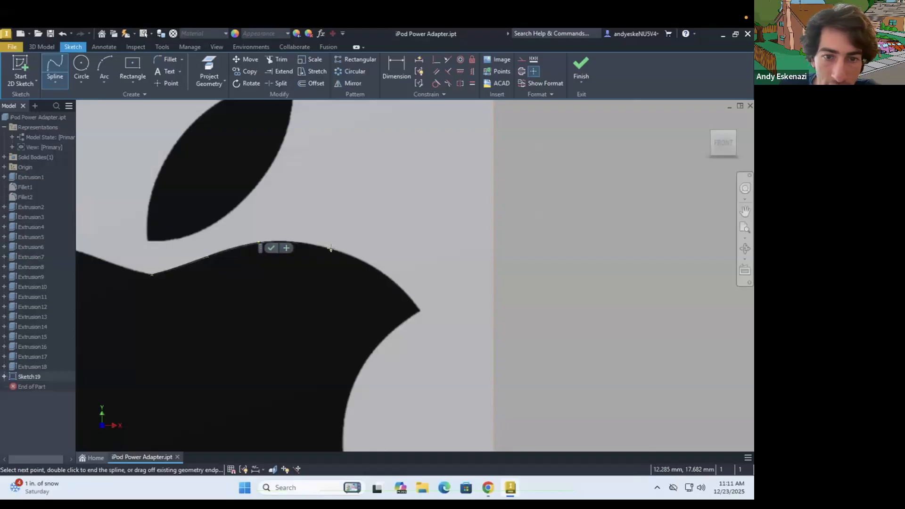
left_click(388, 277)
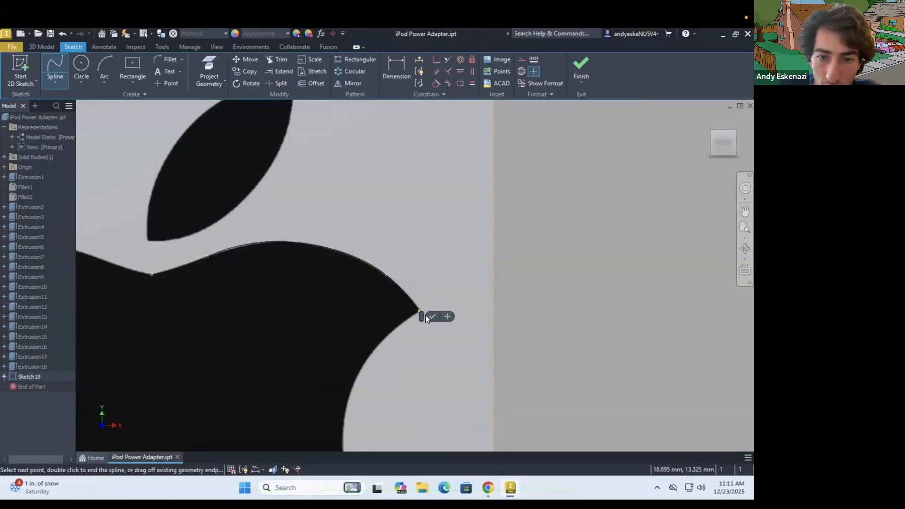
left_click(428, 316)
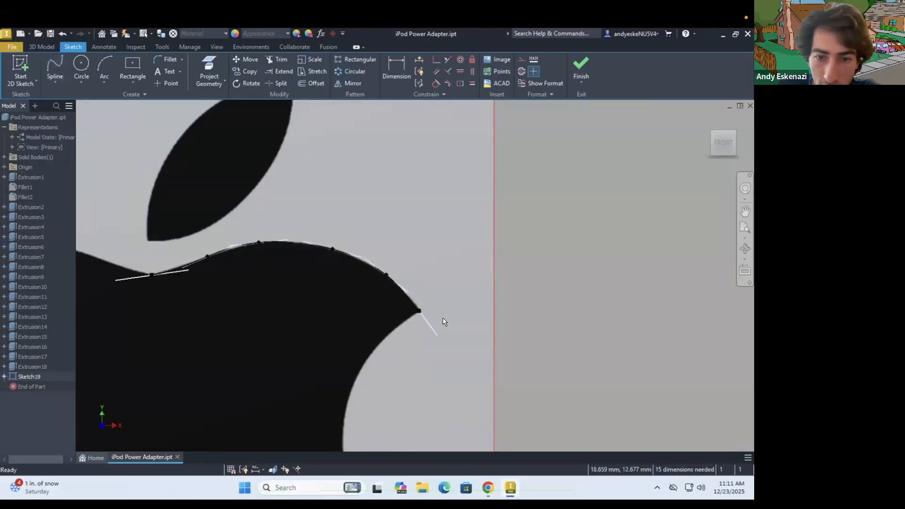
Trace the apple's bite with a second interpolation spline from its upper tip around to its lower tip.
left_click(54, 67)
left_click(377, 333)
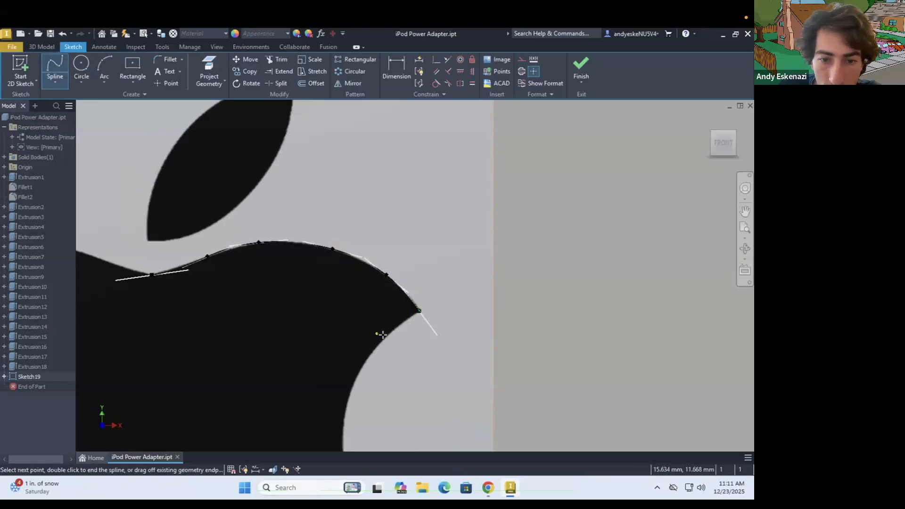
left_click(366, 365)
left_click(346, 401)
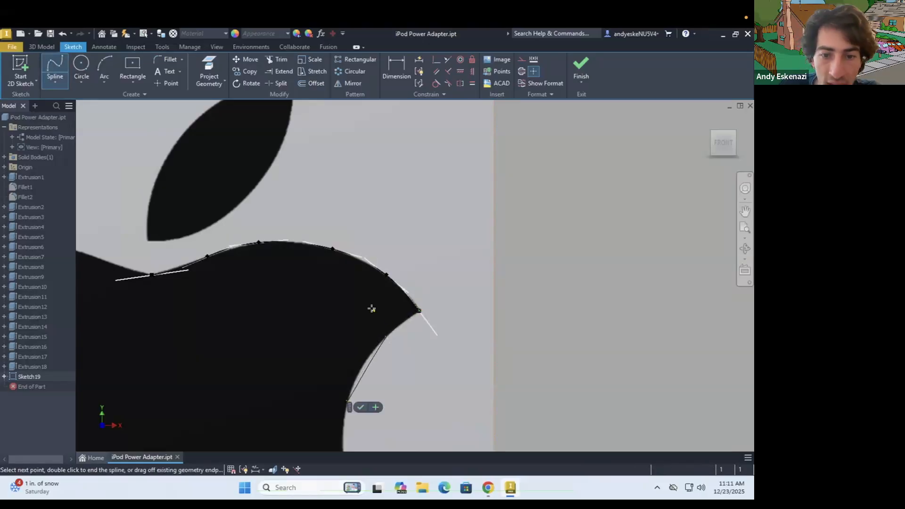
scroll(369, 307, "down", 5)
scroll(327, 341, "up", 4)
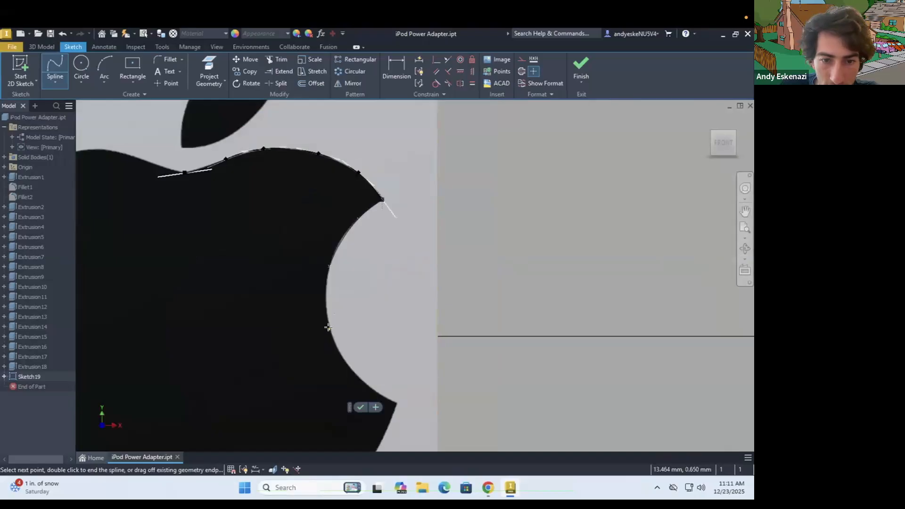
left_click(328, 327)
left_click(353, 371)
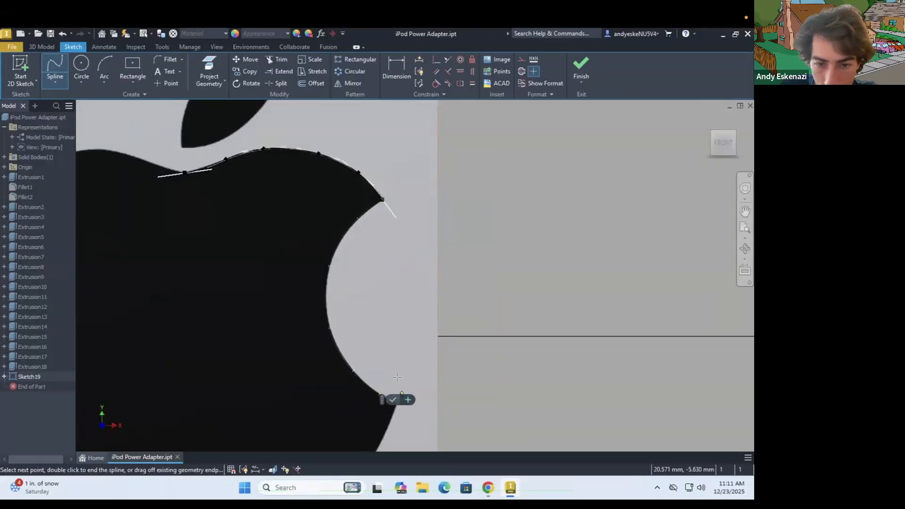
scroll(398, 378, "up", 4)
scroll(369, 347, "down", 5)
left_click(373, 374)
scroll(374, 374, "up", 3)
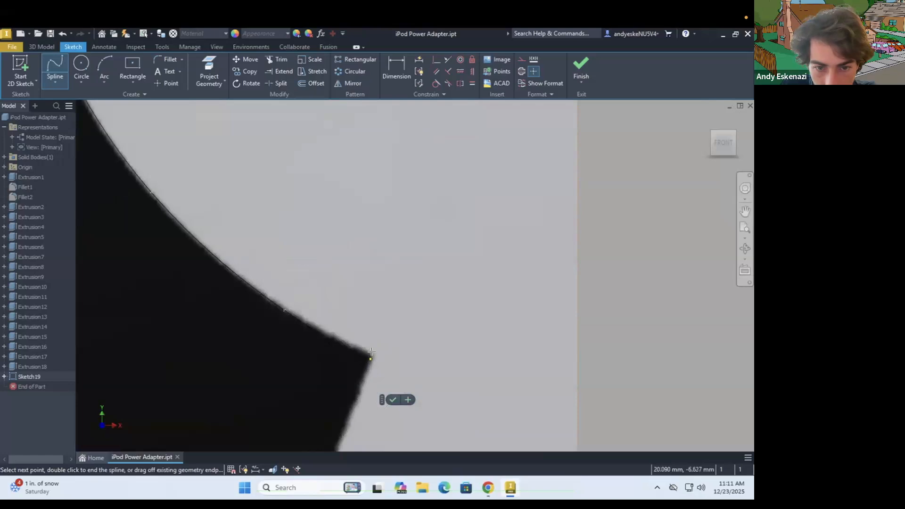
left_click(371, 353)
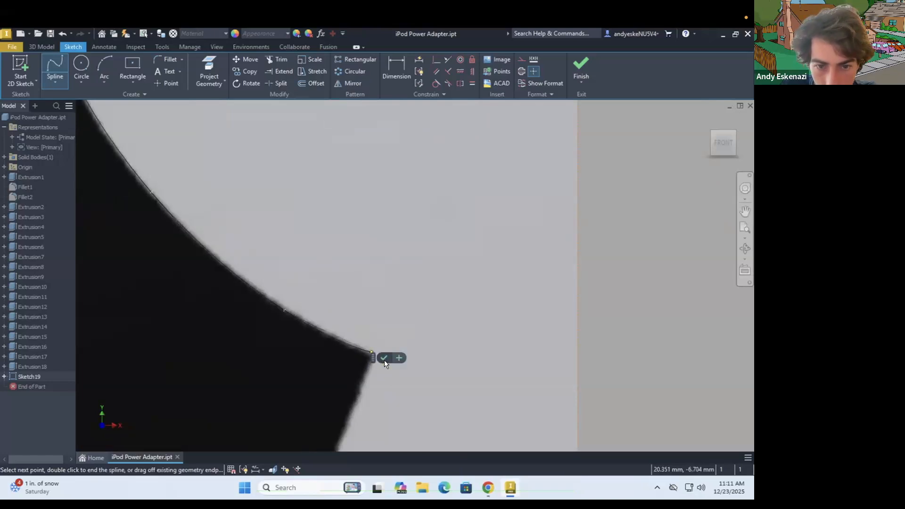
left_click(384, 359)
Start a third interpolation spline at the bite's lower tip and trace the apple's lower-right side and lobe.
left_click(54, 67)
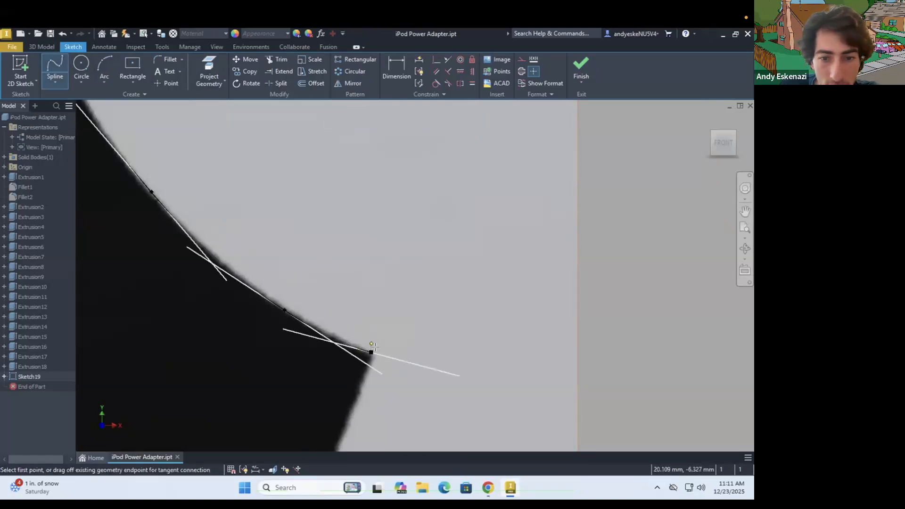
scroll(405, 301, "down", 5)
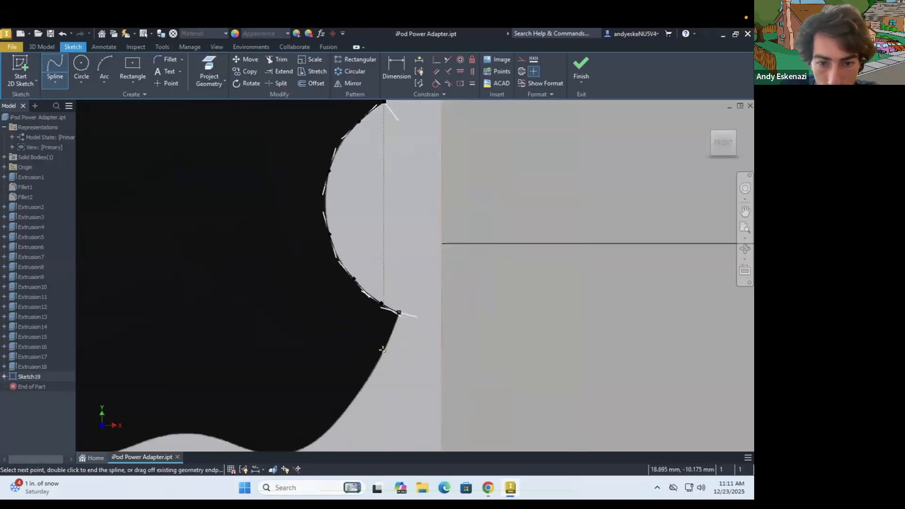
left_click(399, 312)
scroll(362, 372, "down", 5)
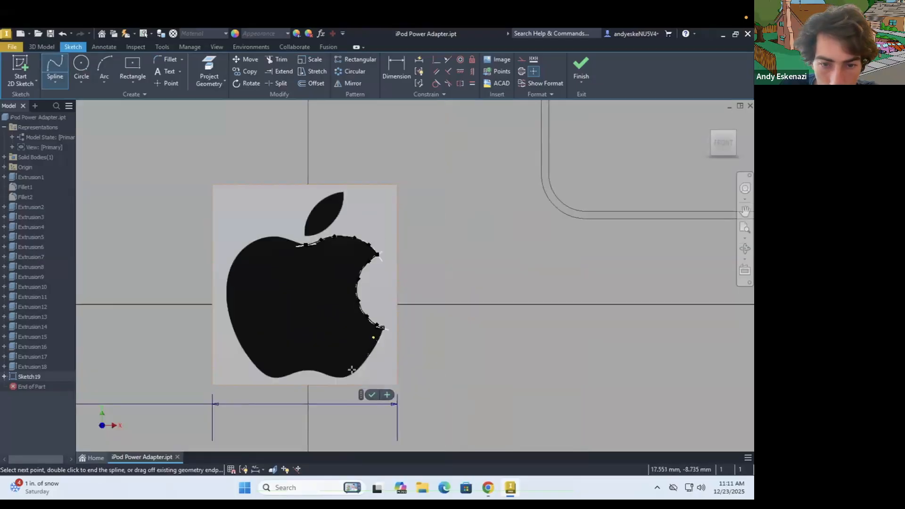
scroll(361, 371, "up", 8)
left_click(363, 374)
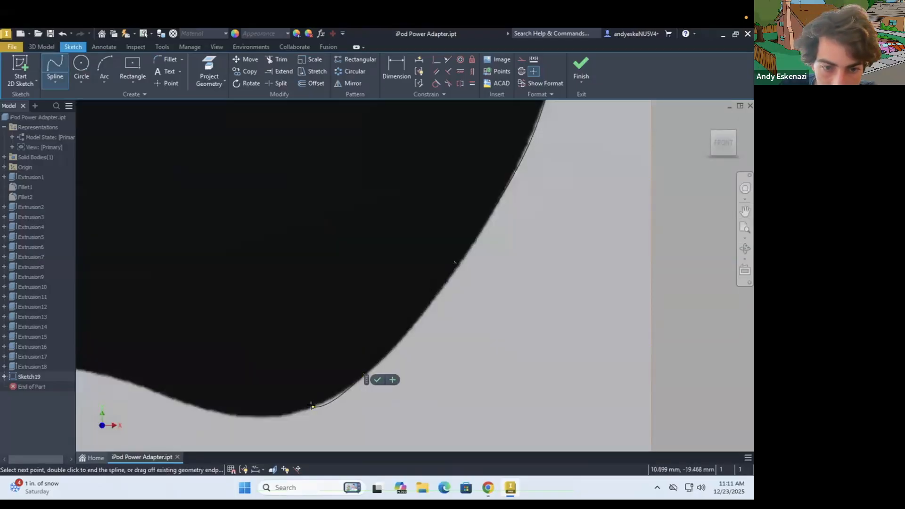
left_click(312, 407)
left_click(178, 398)
Continue the spline along the apple's bottom dip and around its lower-left lobe.
scroll(265, 321, "down", 5)
scroll(201, 341, "up", 4)
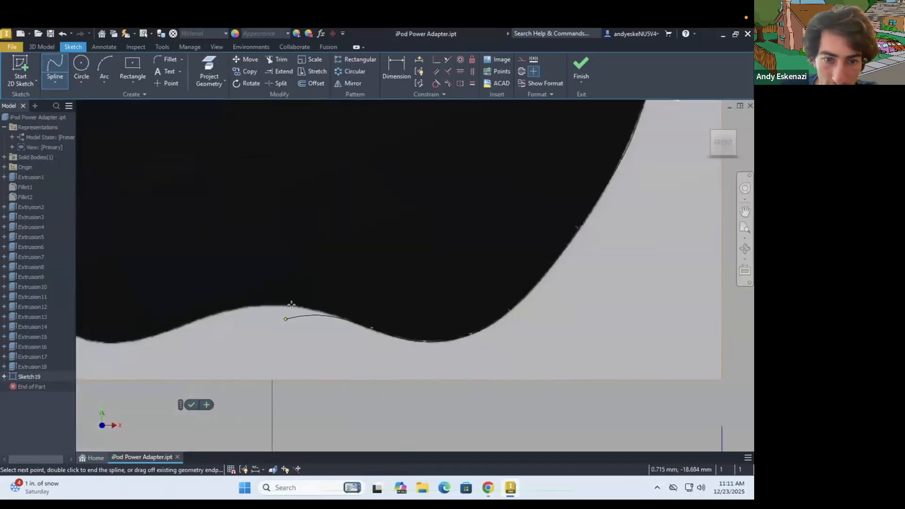
left_click(290, 304)
left_click(230, 310)
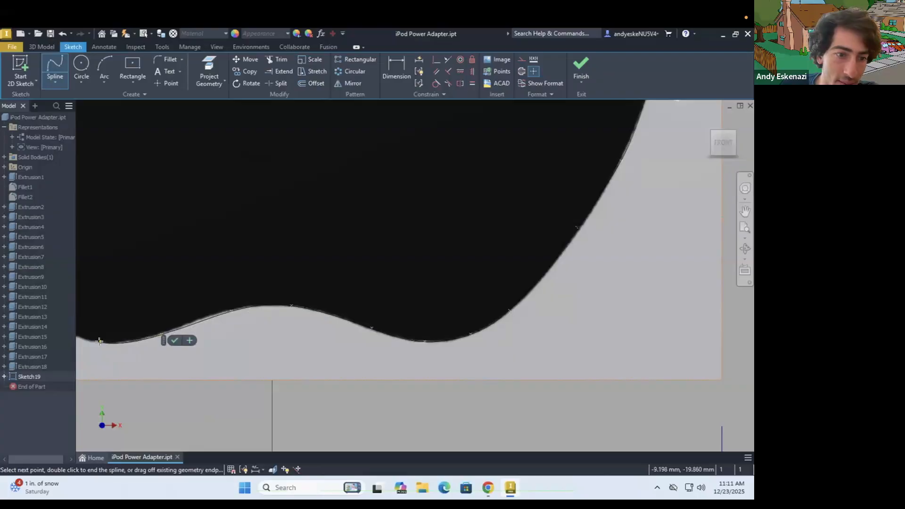
scroll(99, 341, "down", 3)
scroll(200, 321, "up", 4)
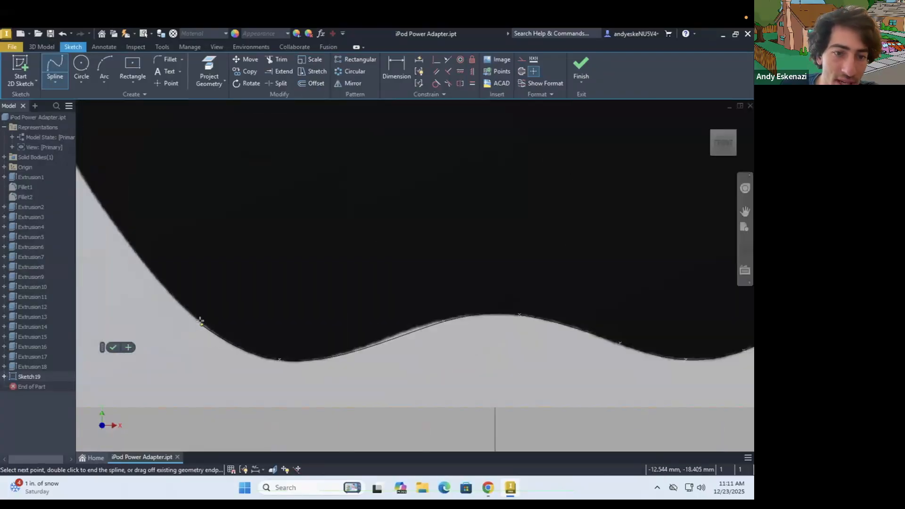
left_click(201, 321)
scroll(208, 280, "down", 4)
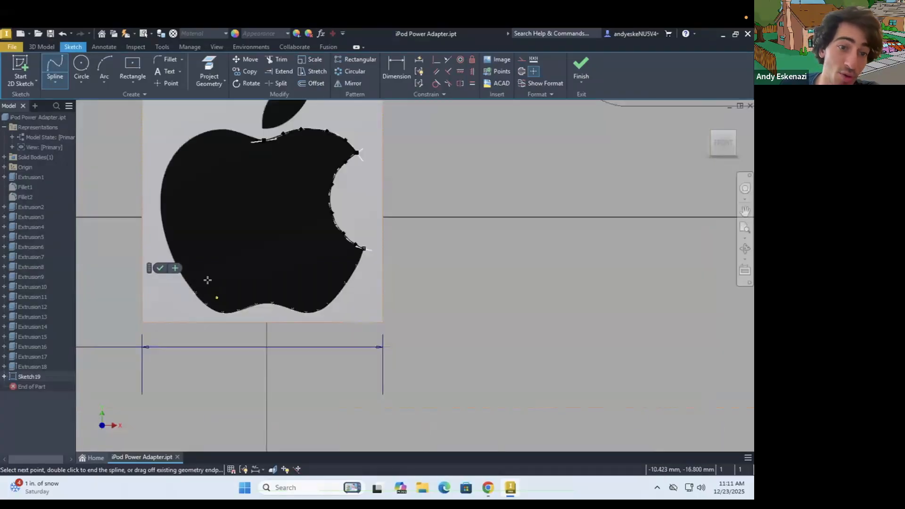
Continue the spline up the apple's left side to just above its widest point.
scroll(166, 247, "up", 5)
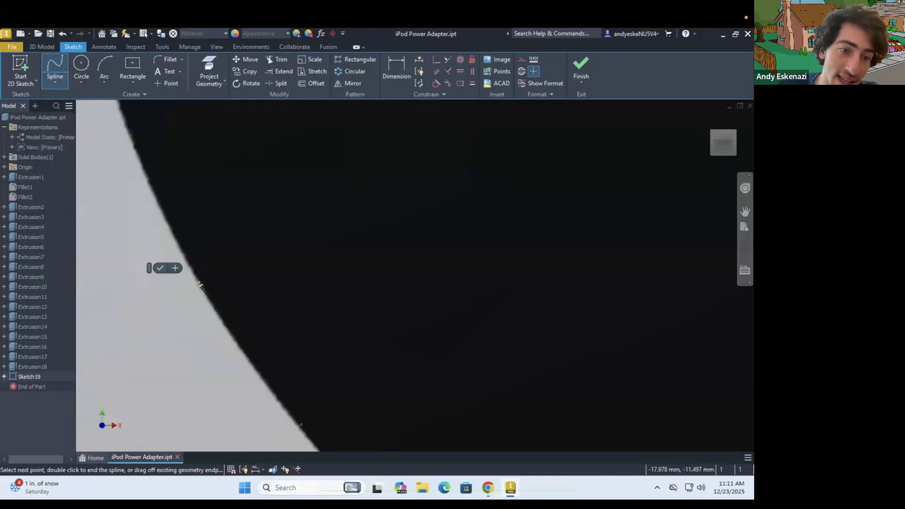
left_click(198, 278)
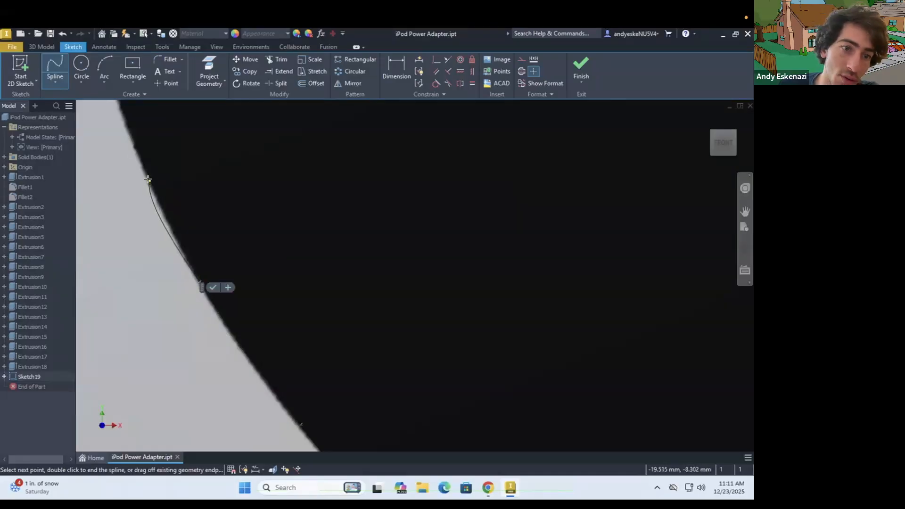
left_click(148, 180)
scroll(149, 180, "down", 4)
scroll(144, 189, "up", 4)
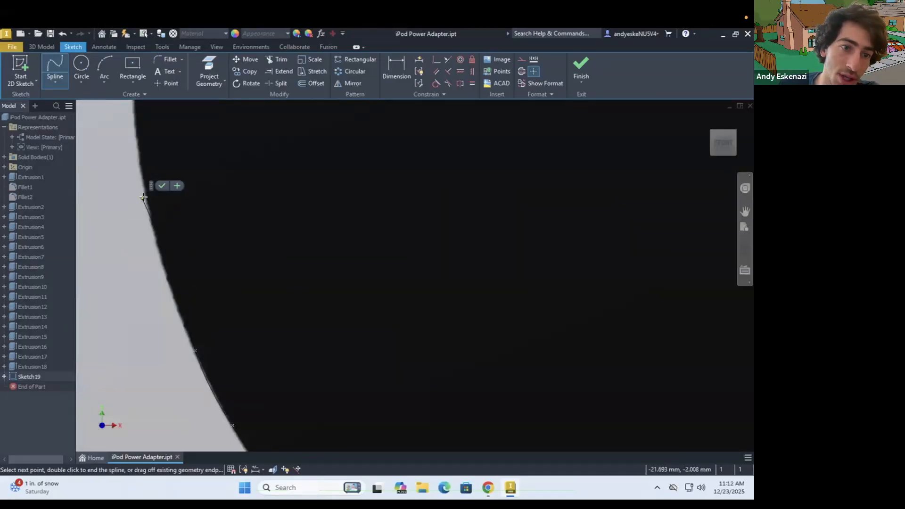
left_click(145, 201)
scroll(148, 202, "down", 4)
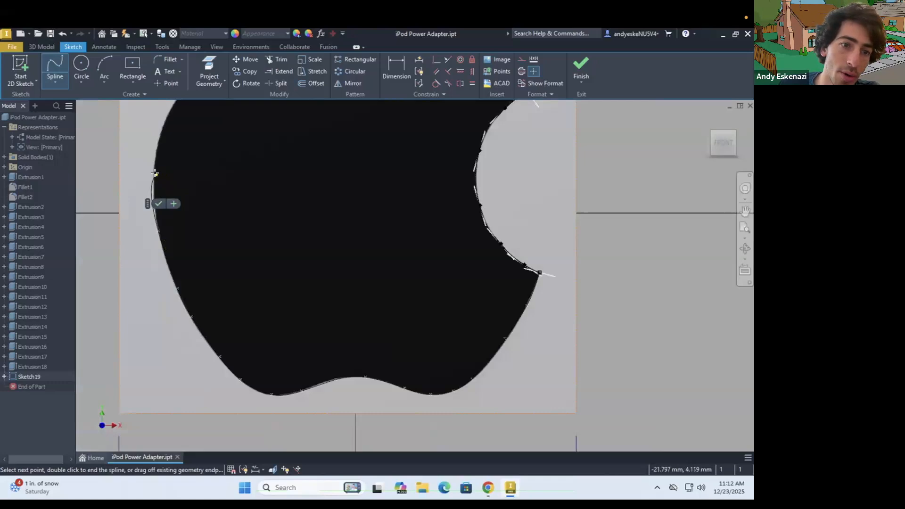
left_click(153, 172)
Continue the spline from the apple's left side up and around its upper-left shoulder.
scroll(156, 177, "down", 4)
scroll(152, 184, "up", 5)
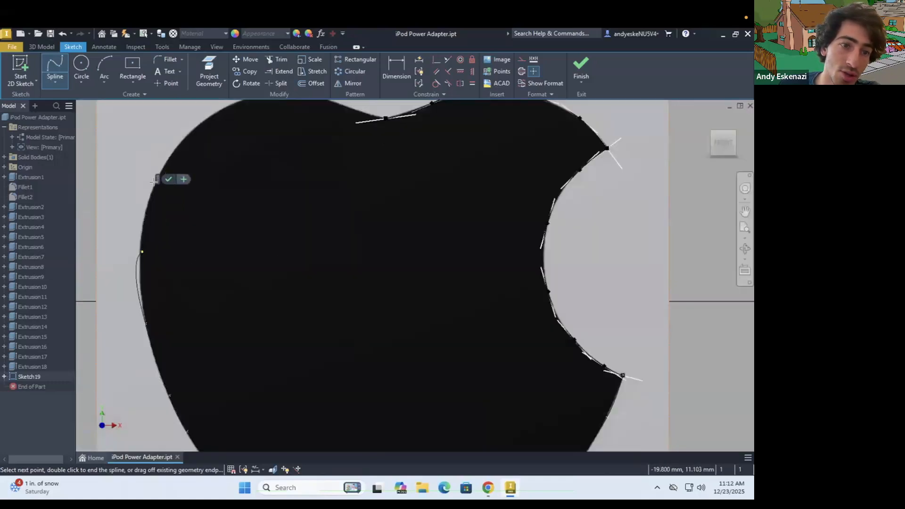
left_click(151, 184)
left_click(195, 126)
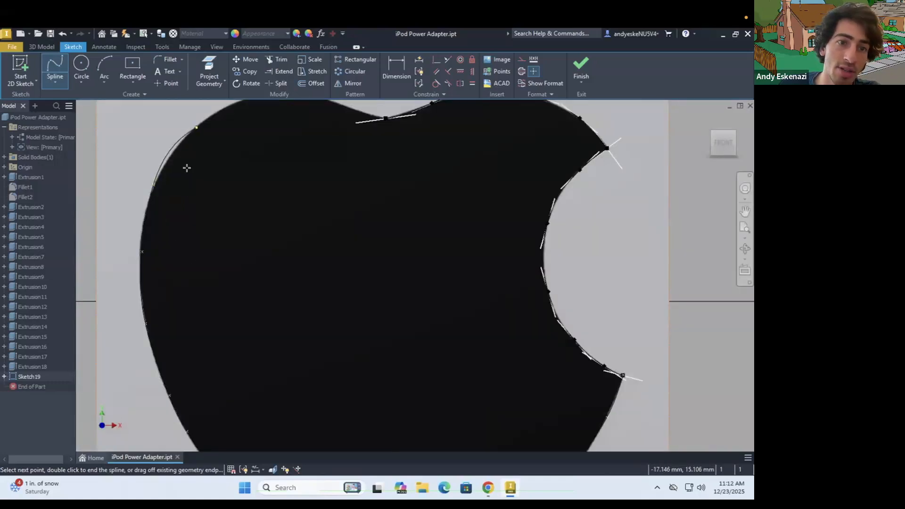
scroll(198, 156, "down", 4)
scroll(193, 170, "up", 6)
scroll(208, 146, "down", 3)
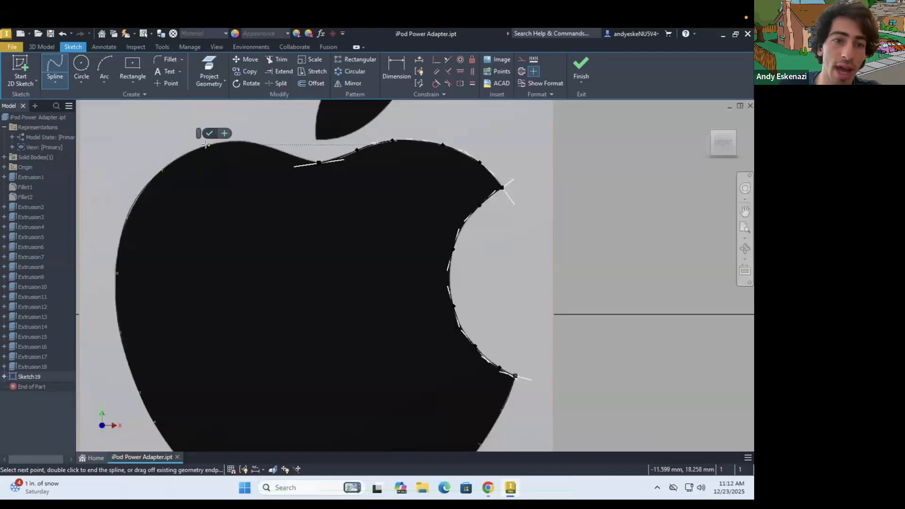
Continue the spline over the apple's upper-left lobe and finish it on the existing spline's endpoint at the top dip.
scroll(208, 142, "up", 5)
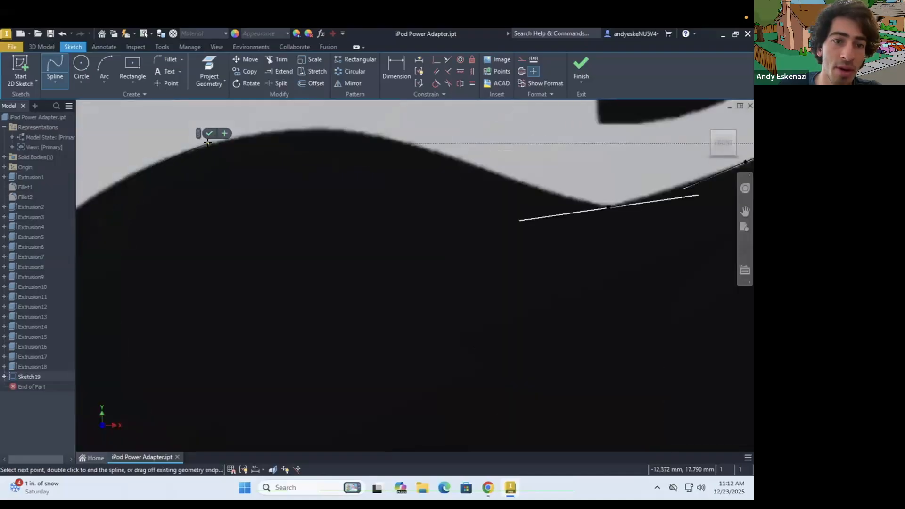
left_click(340, 128)
left_click(491, 169)
scroll(457, 198, "down", 3)
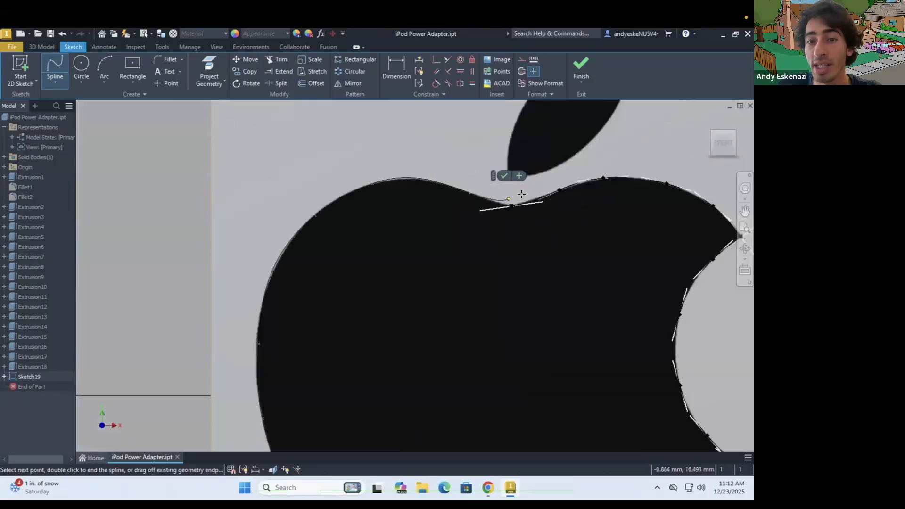
scroll(491, 217, "up", 3)
left_click(497, 232)
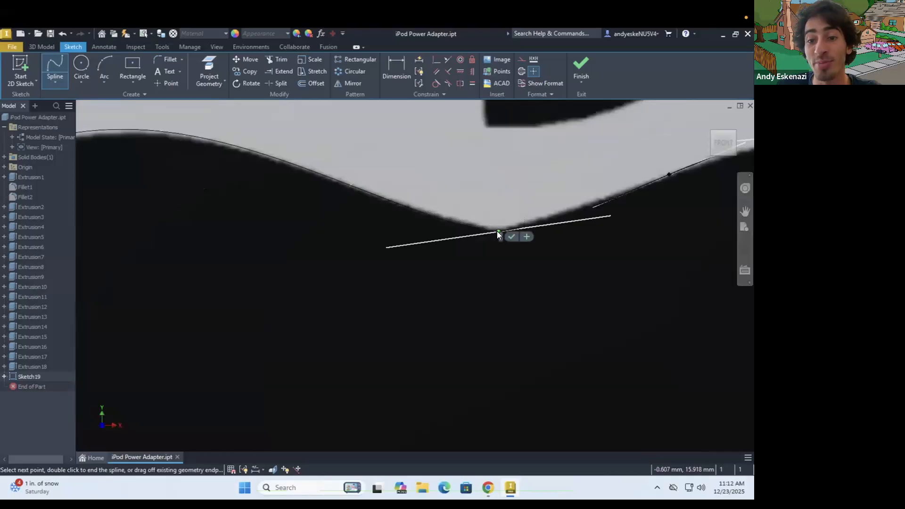
left_click(511, 237)
Trace both sides of the leaf with two three-point arcs running between its lower and upper tips.
scroll(432, 282, "down", 6)
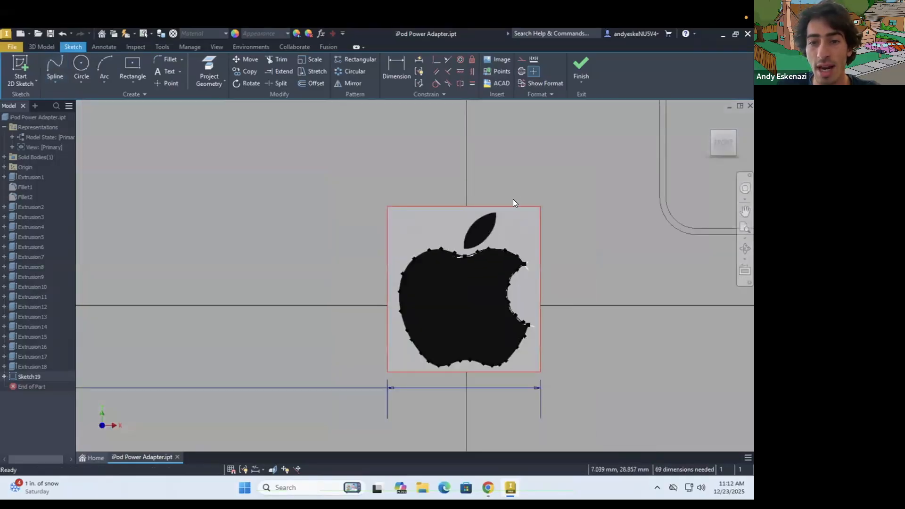
scroll(512, 198, "up", 3)
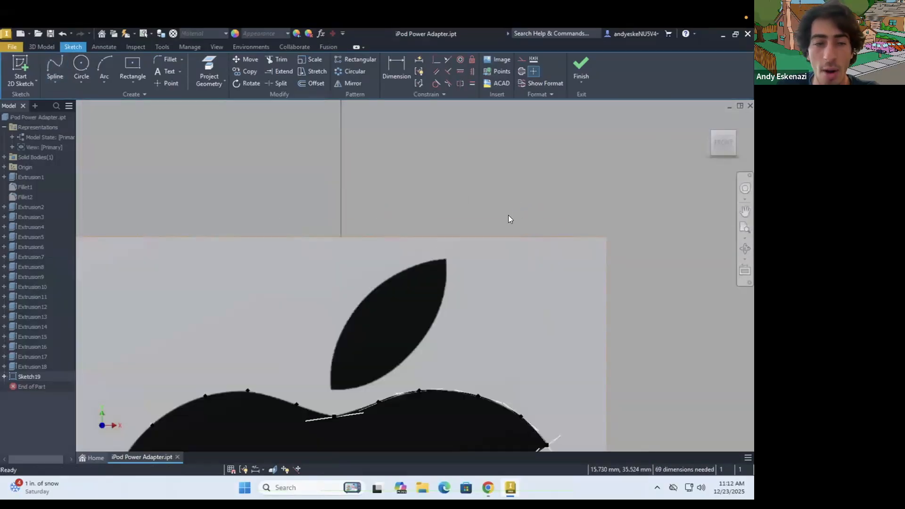
left_click(104, 63)
left_click(331, 390)
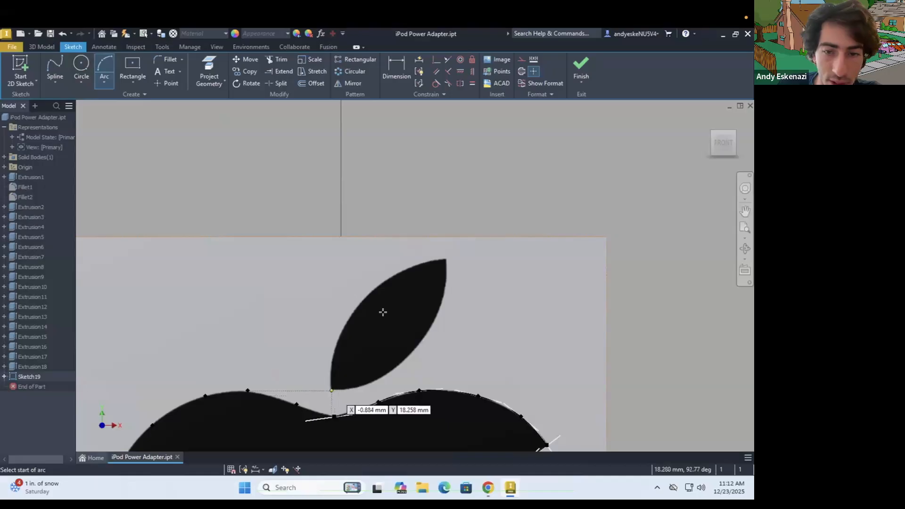
left_click(447, 258)
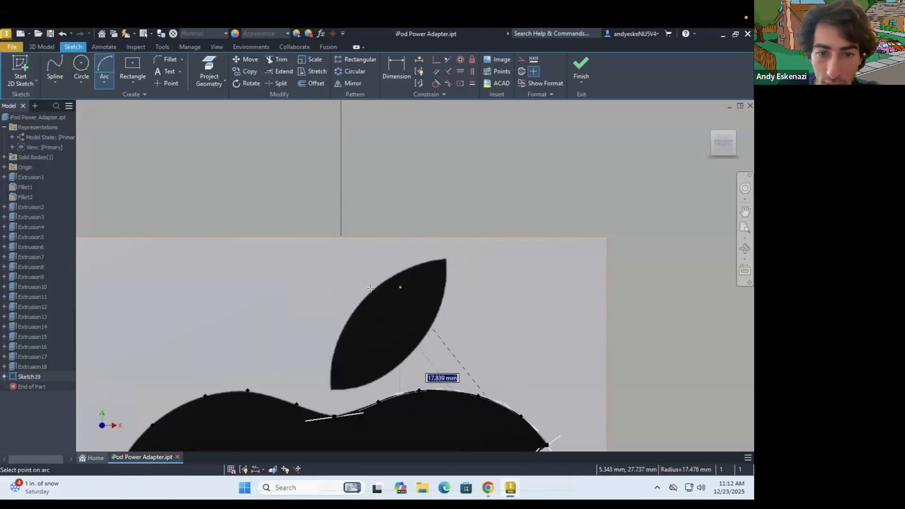
left_click(367, 291)
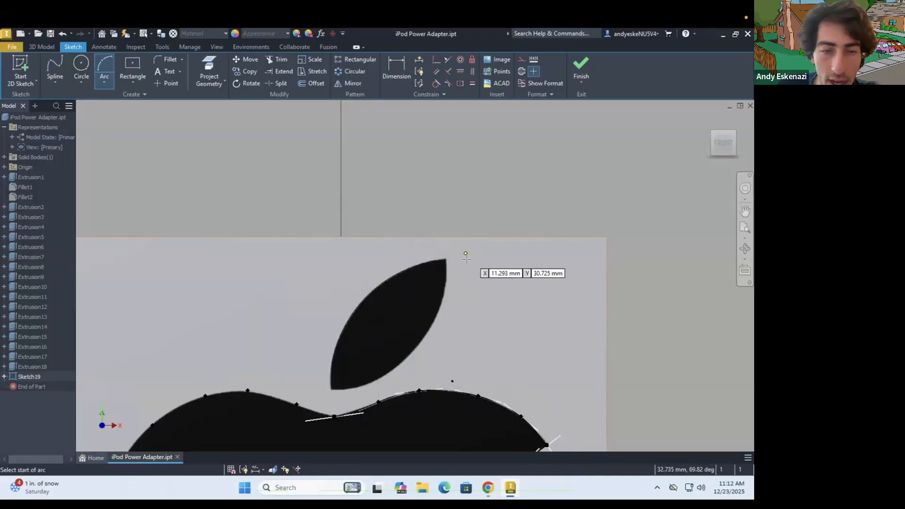
left_click(444, 259)
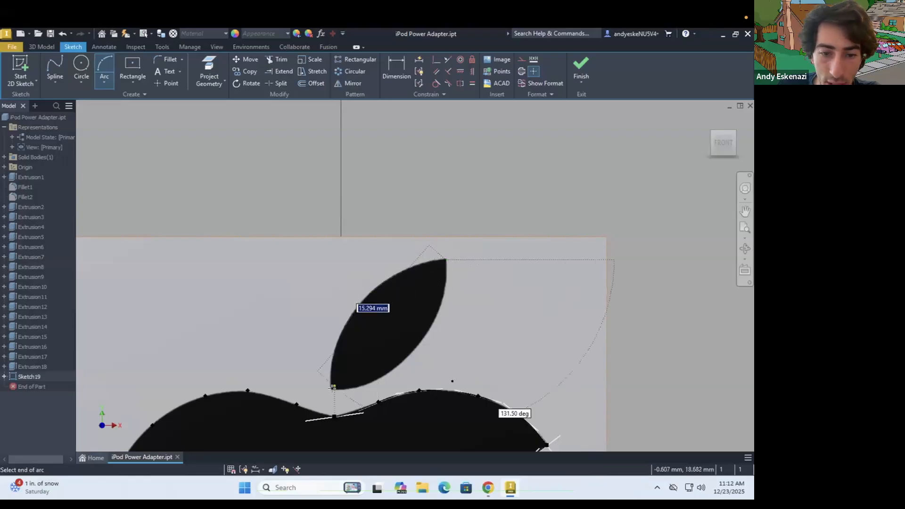
left_click(332, 390)
left_click(444, 346)
key("Escape")
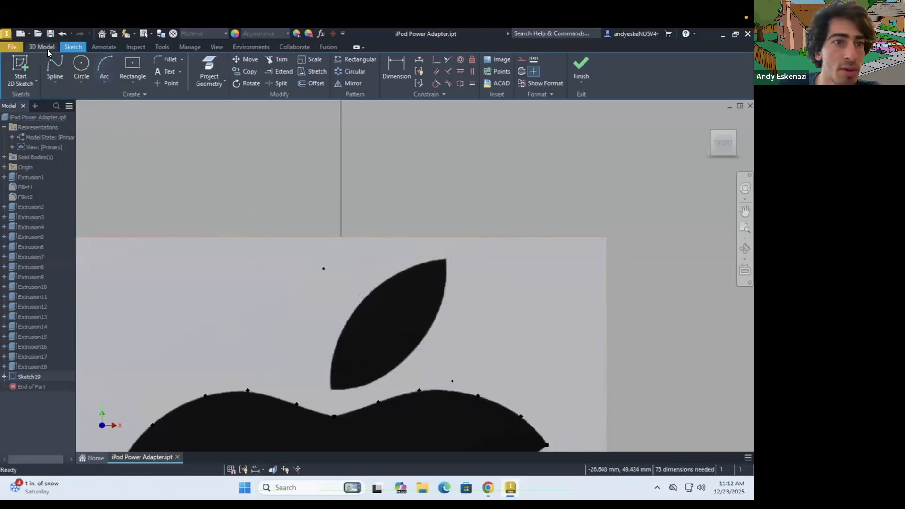
Extrude the apple and leaf profiles as a 1 mm cut into the box's front face.
left_click(47, 49)
left_click(52, 66)
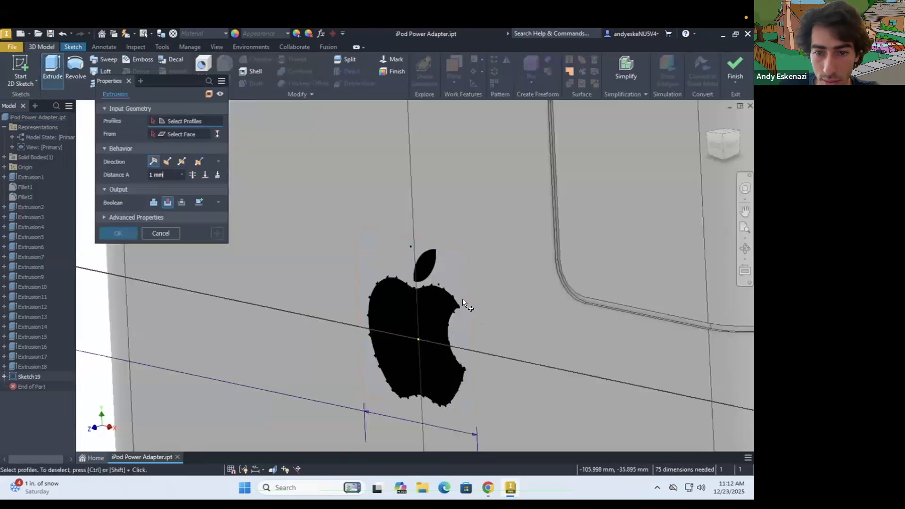
left_click(412, 290)
left_click(386, 235)
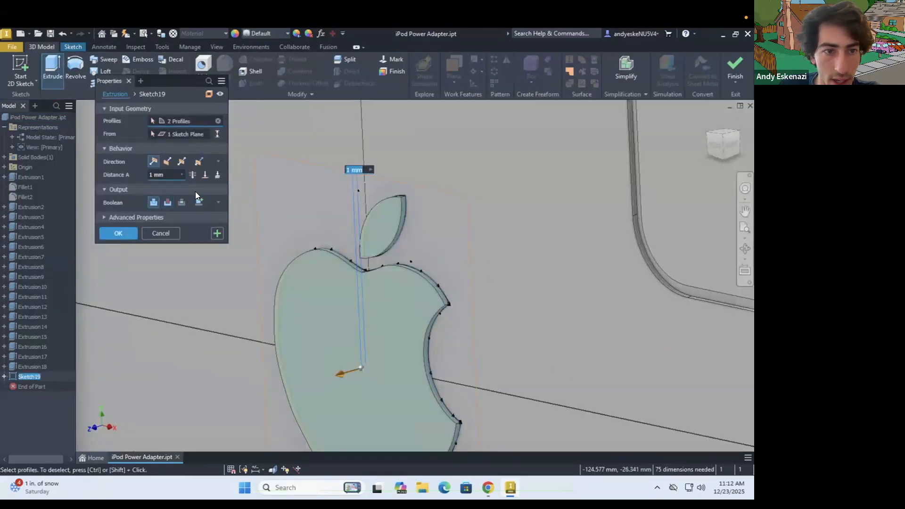
left_click(165, 202)
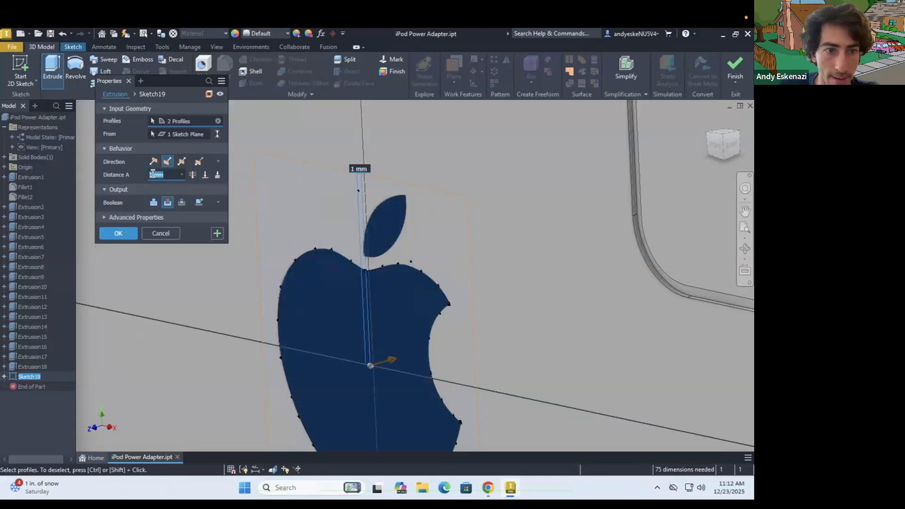
left_click(121, 231)
Reopen the logo's sketch, select the logo geometry together with its image for copying, and finish the sketch.
scroll(507, 290, "down", 6)
middle_click_drag(514, 290, 561, 323, "shift")
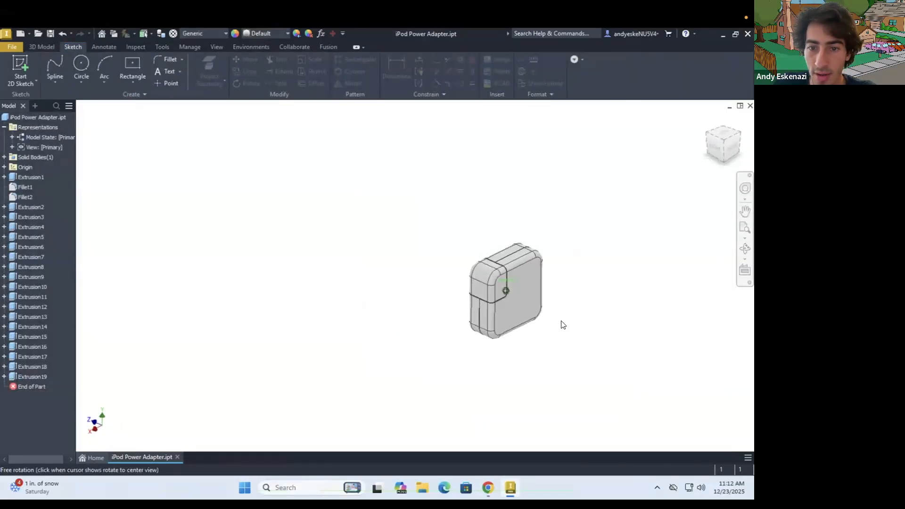
scroll(594, 344, "up", 8)
scroll(407, 230, "down", 10)
middle_click_drag(408, 229, 459, 264, "shift")
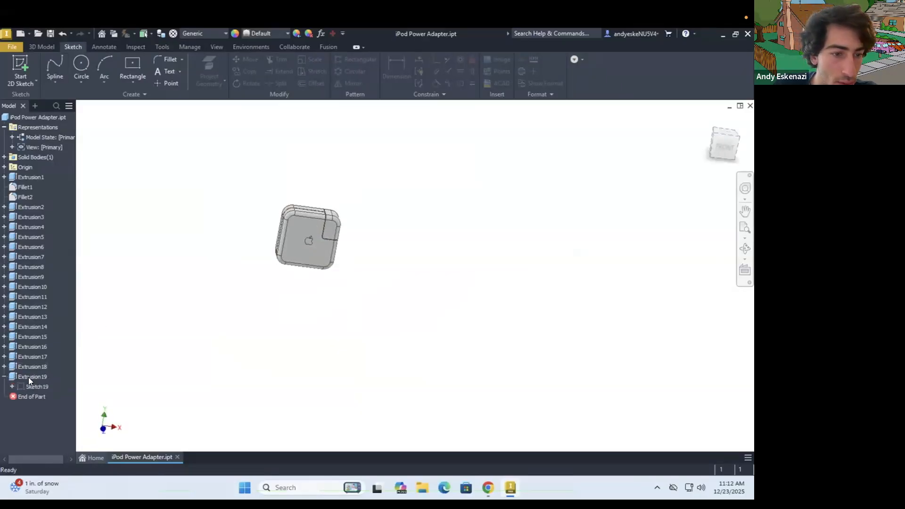
right_click(29, 386)
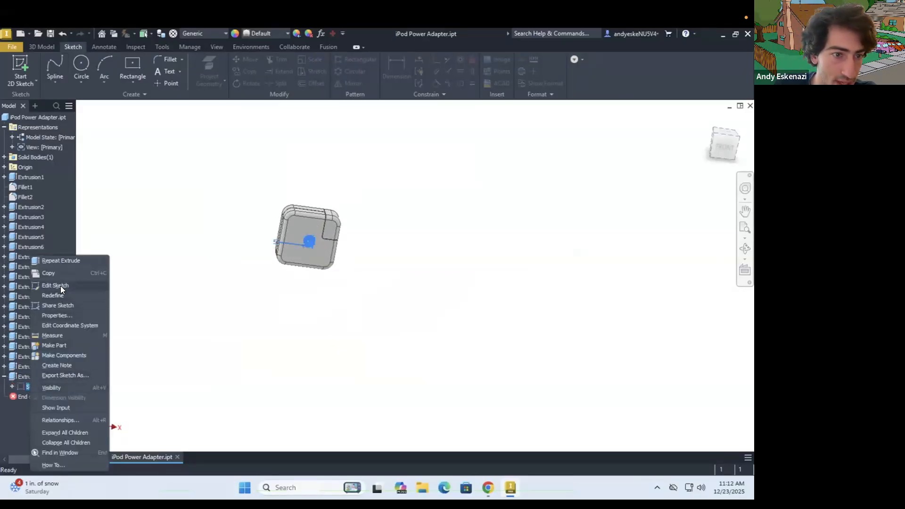
left_click(60, 286)
left_click_drag(151, 129, 360, 323)
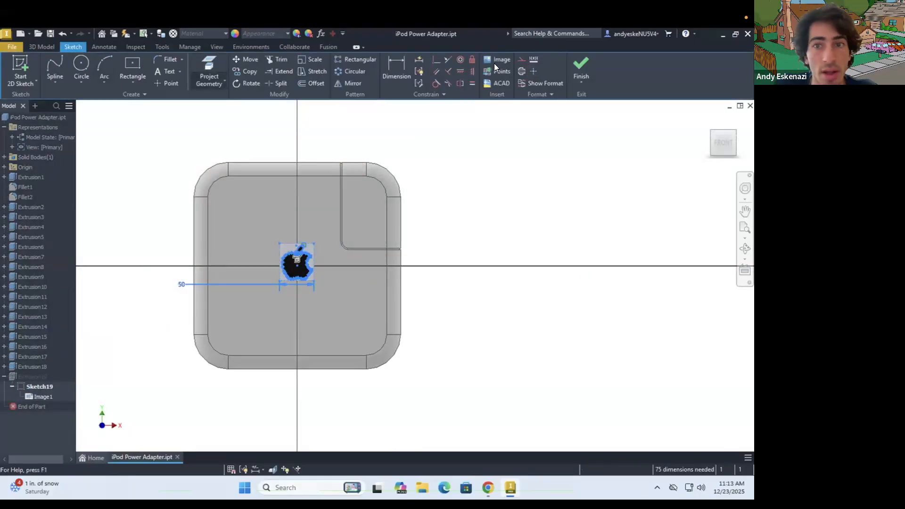
left_click(577, 66)
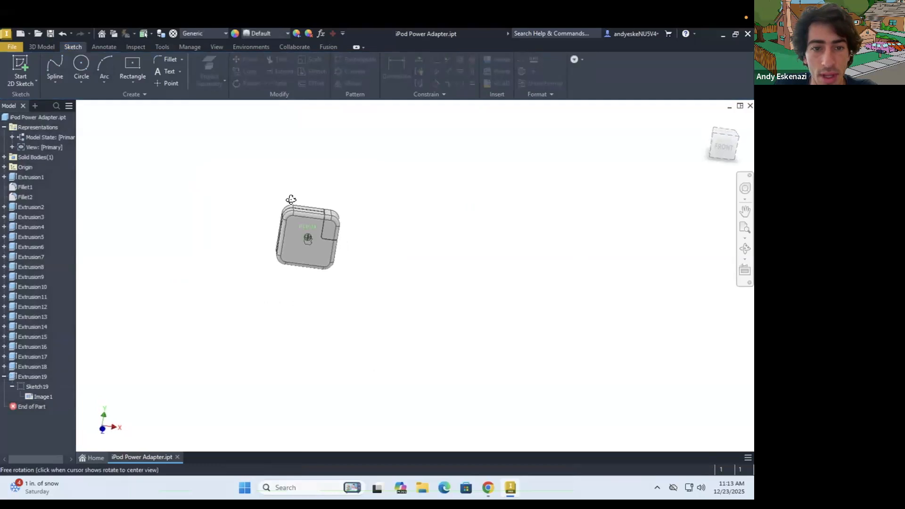
Start a new 2D sketch on the box's back face.
left_click(19, 60)
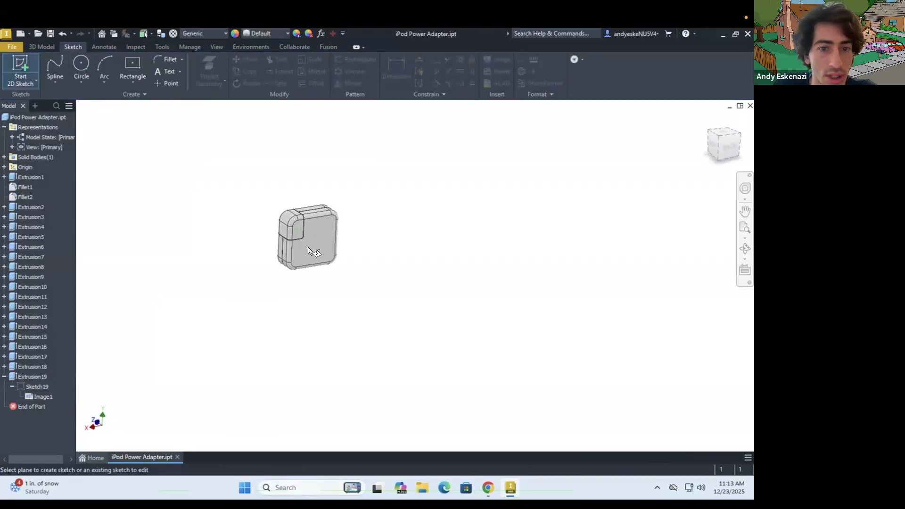
left_click(306, 243)
scroll(429, 271, "up", 2)
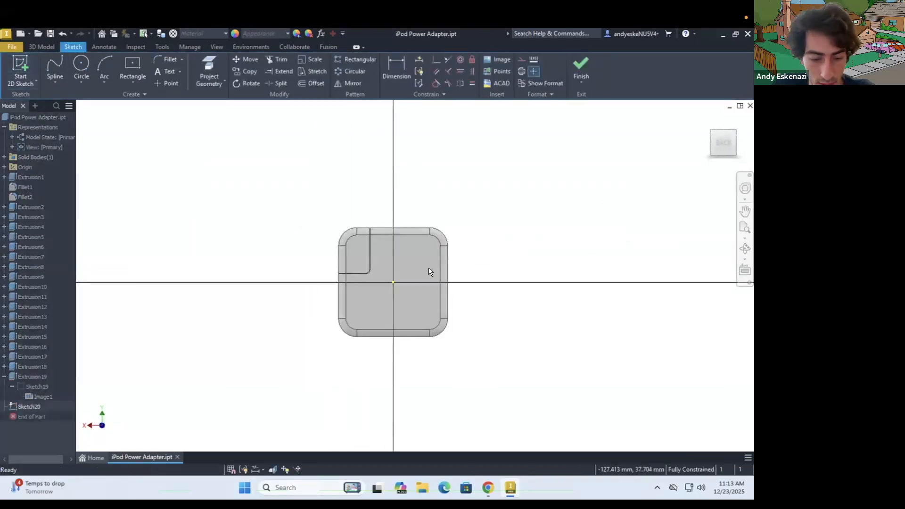
key("super")
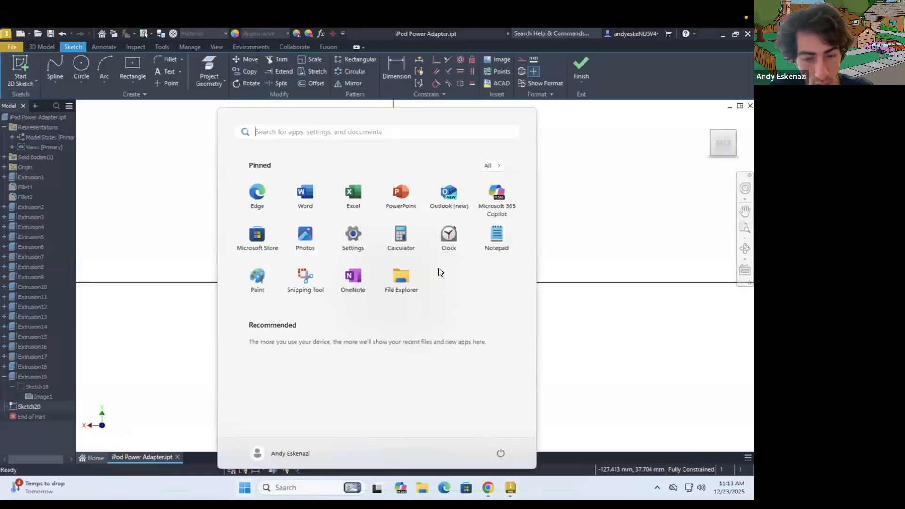
left_click(575, 243)
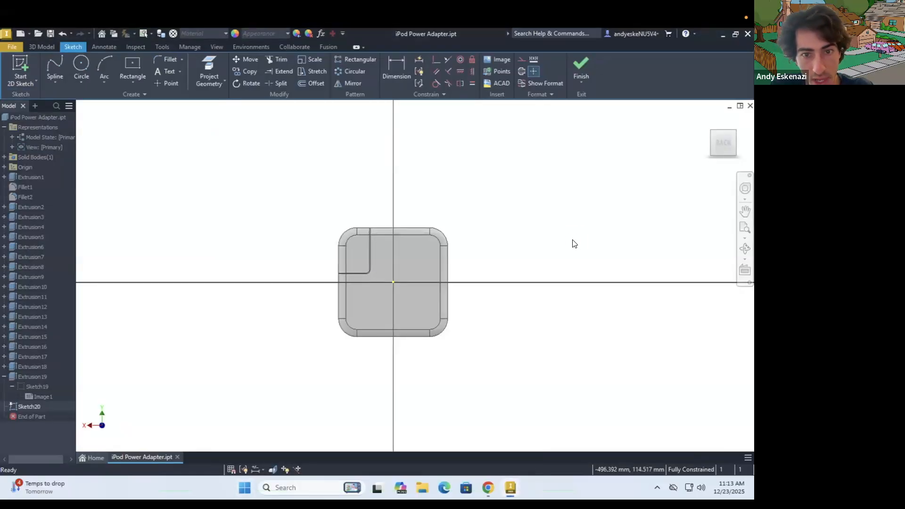
Try to paste the copied logo into the back-face sketch, undo the paste, and finish the sketch.
key("ctrl+v")
key("ctrl+z")
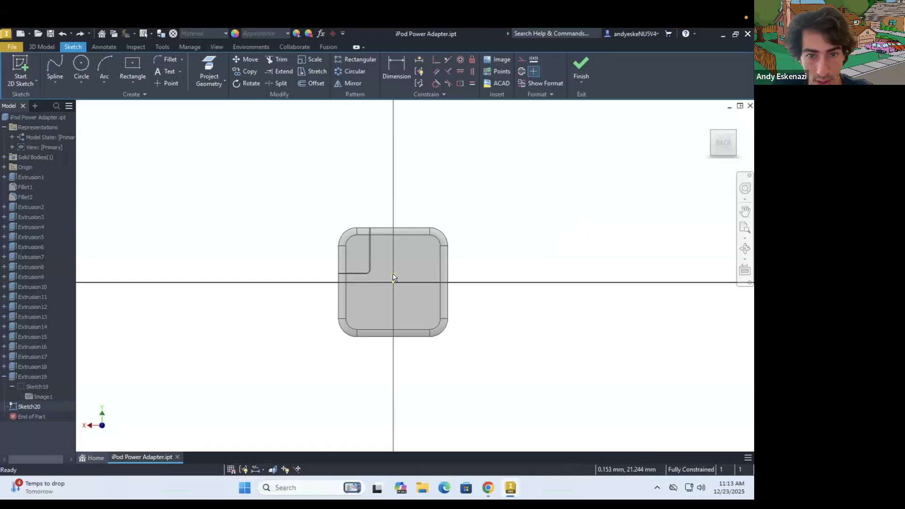
scroll(394, 278, "up", 4)
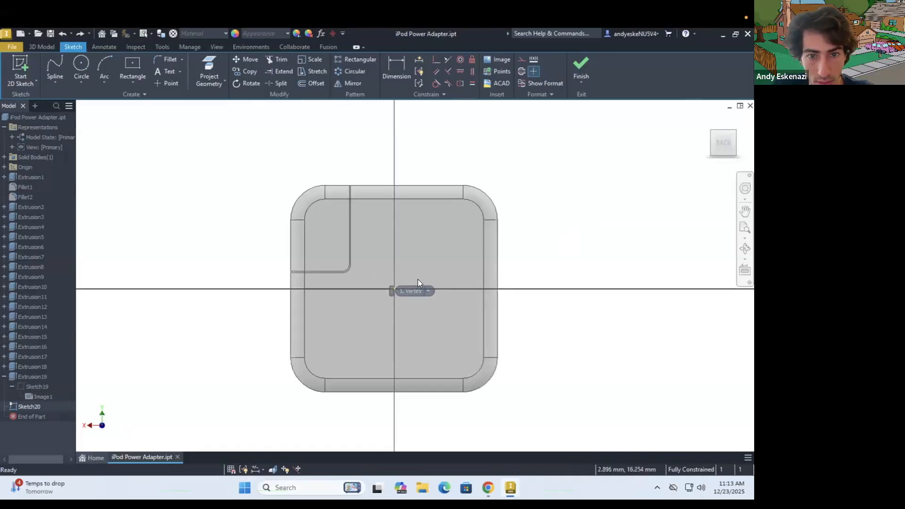
scroll(488, 251, "down", 2)
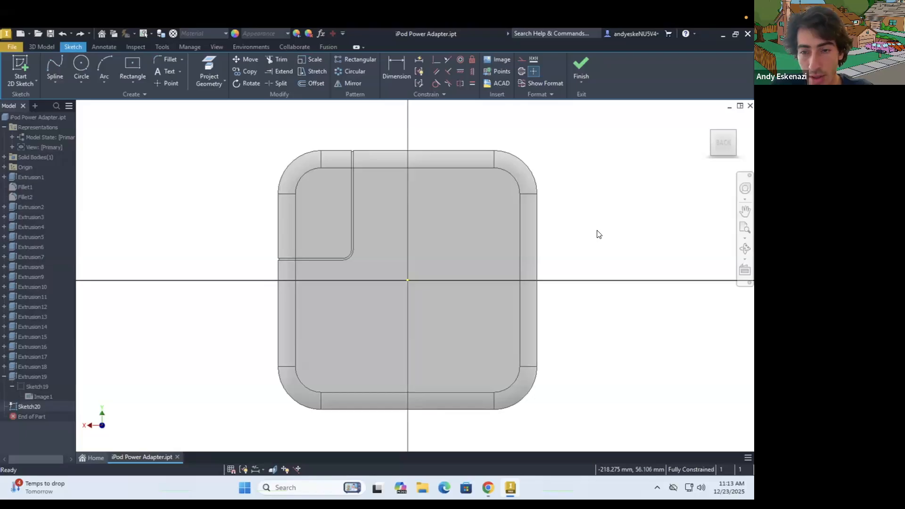
right_click(598, 234)
key("Escape")
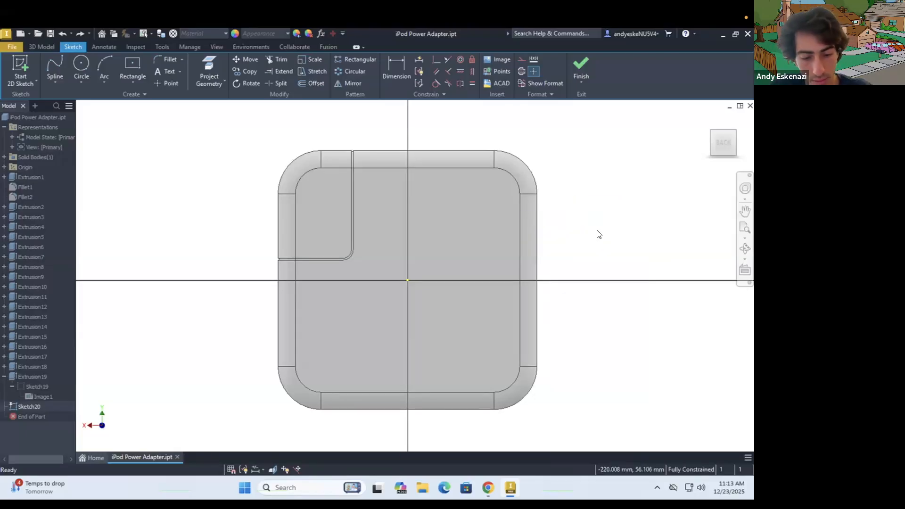
scroll(598, 234, "down", 3)
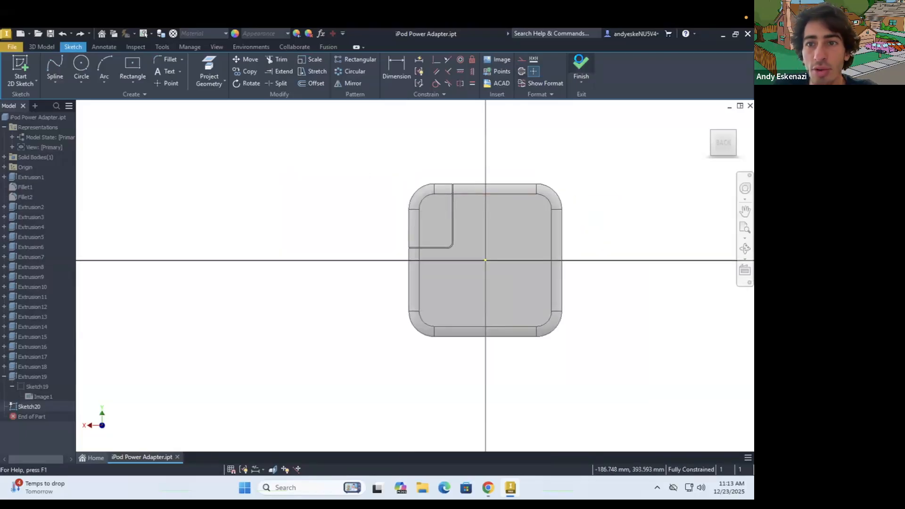
left_click(581, 66)
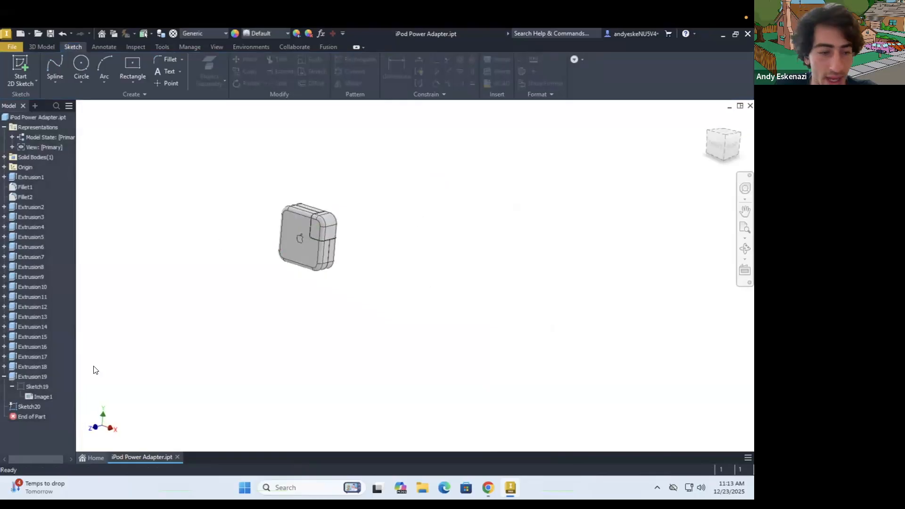
Edit the logo's sketch under the last extrusion again, select all its geometry for copying, and exit to the back face.
right_click(24, 406)
left_click(12, 394)
right_click(21, 386)
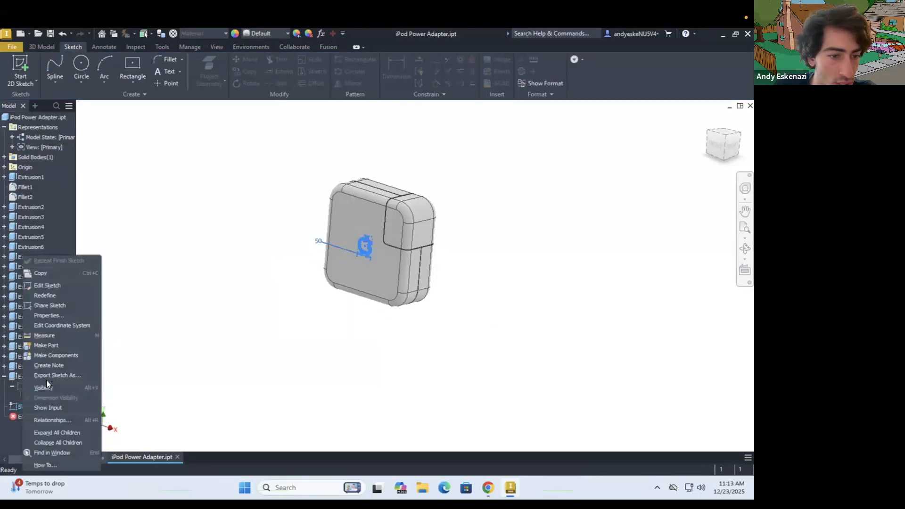
left_click(52, 286)
left_click_drag(259, 195, 429, 318)
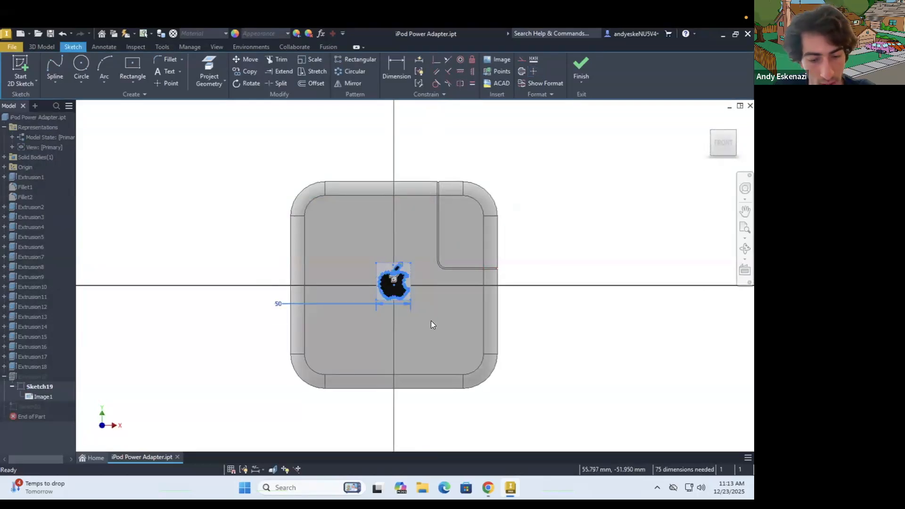
left_click(583, 63)
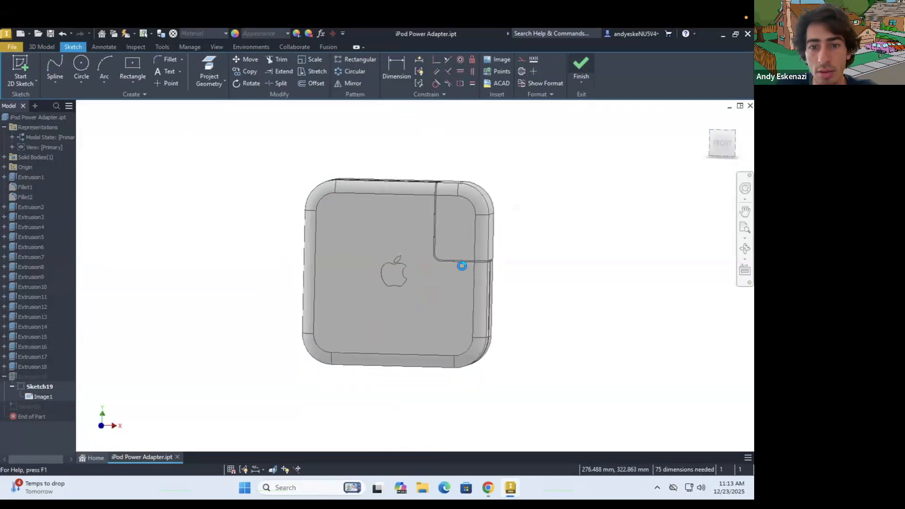
middle_click_drag(439, 218, 369, 235, "shift")
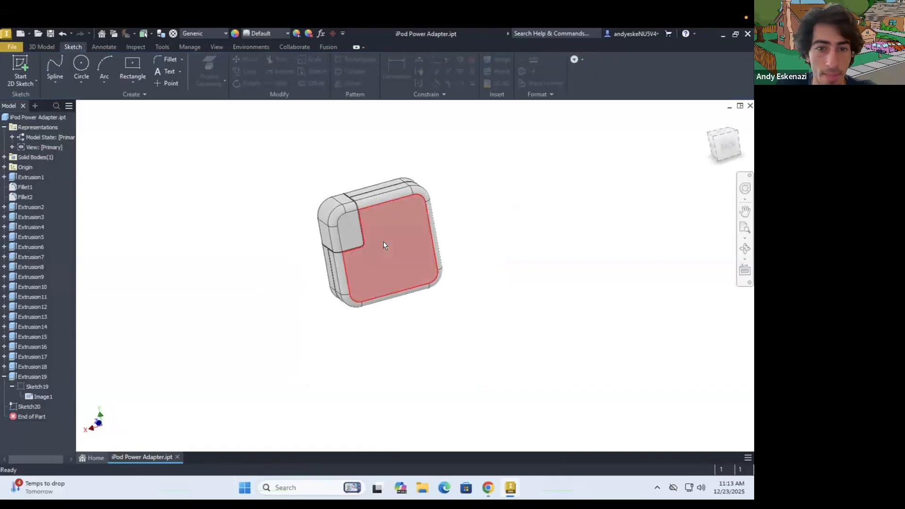
Reopen the sketch on the box's back face for editing and paste the copied Apple logo with its image into it.
scroll(383, 242, "down", 3)
right_click(30, 406)
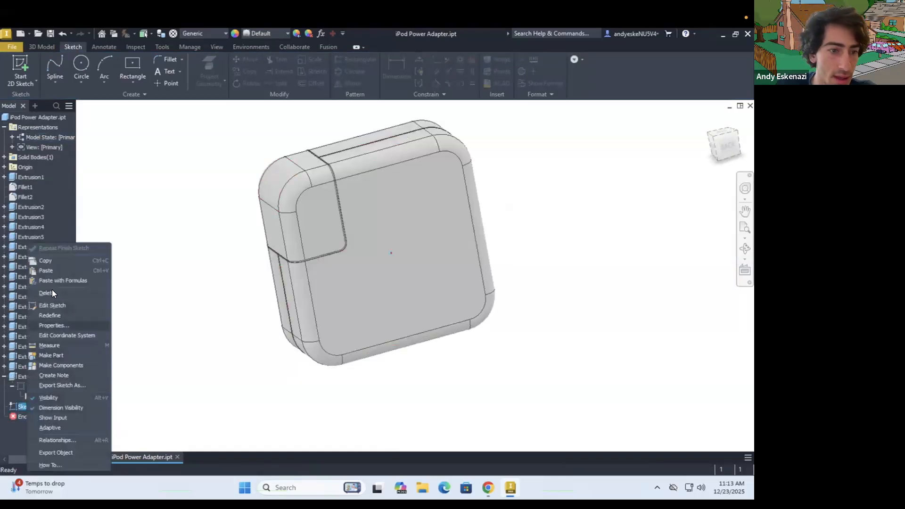
left_click(65, 300)
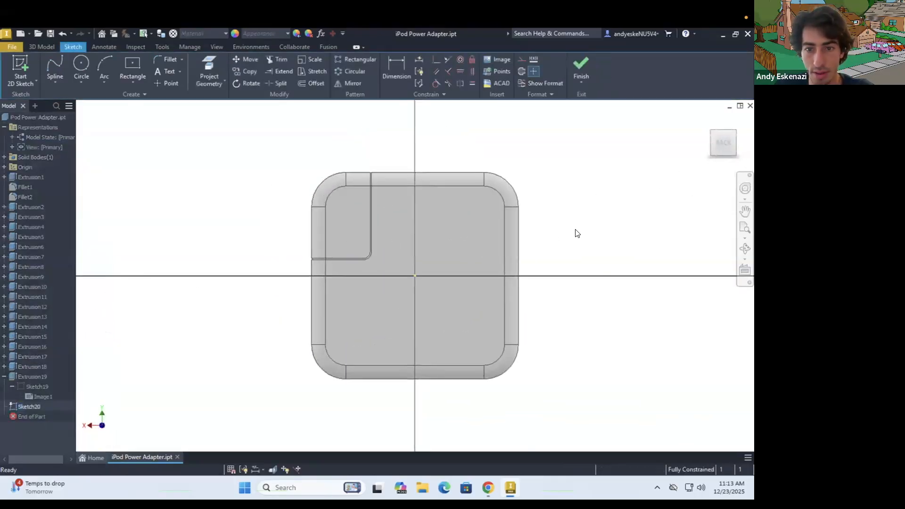
key("ctrl+v")
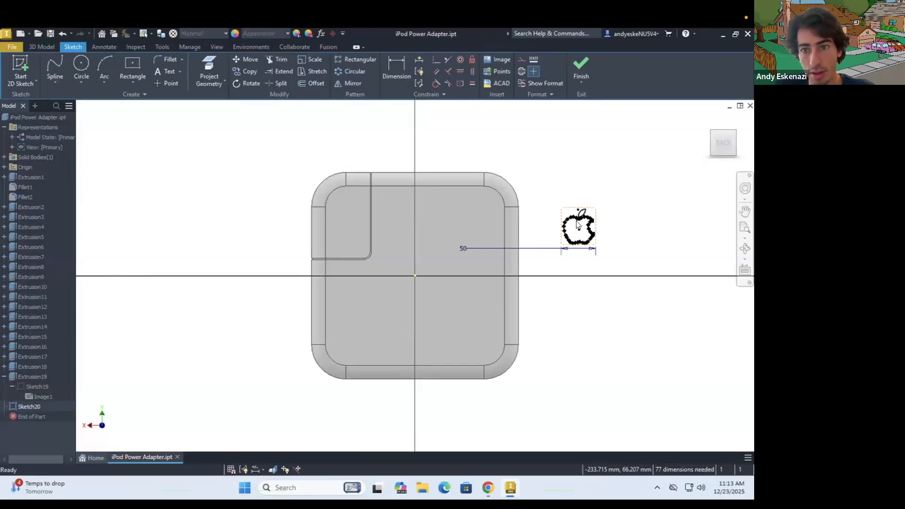
Select the whole pasted logo with its image and move it to the centre of the back face.
left_click_drag(547, 184, 635, 273)
scroll(608, 232, "up", 5)
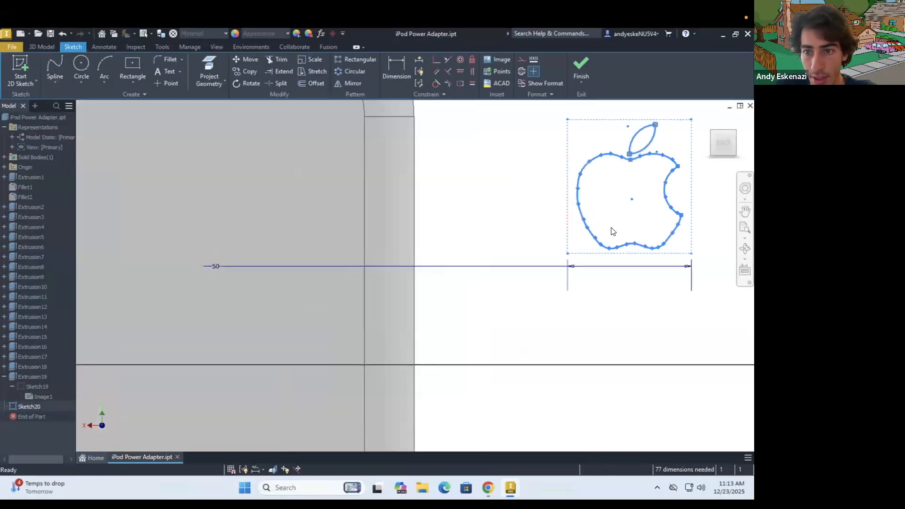
scroll(612, 231, "down", 5)
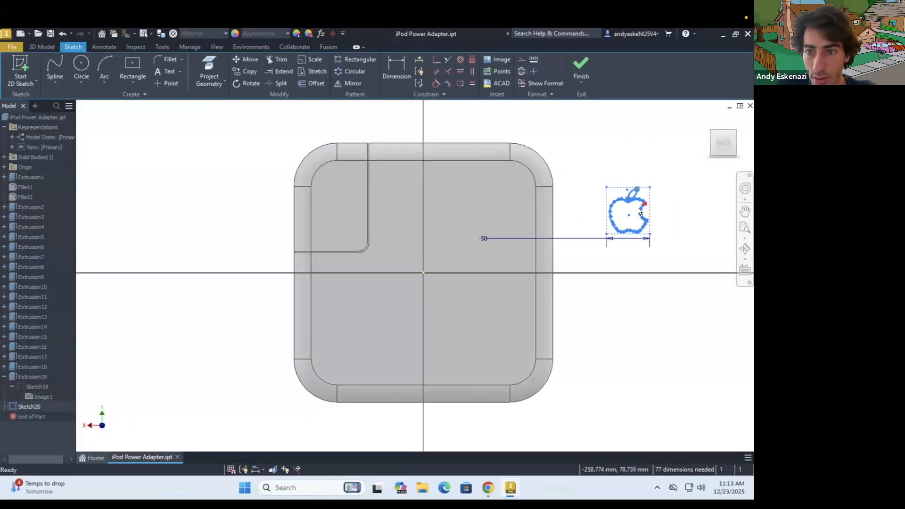
left_click_drag(635, 207, 602, 212)
mouse_move(584, 169)
left_mouse_down()
mouse_move(659, 259)
mouse_move(621, 235)
mouse_move(430, 293)
left_mouse_up()
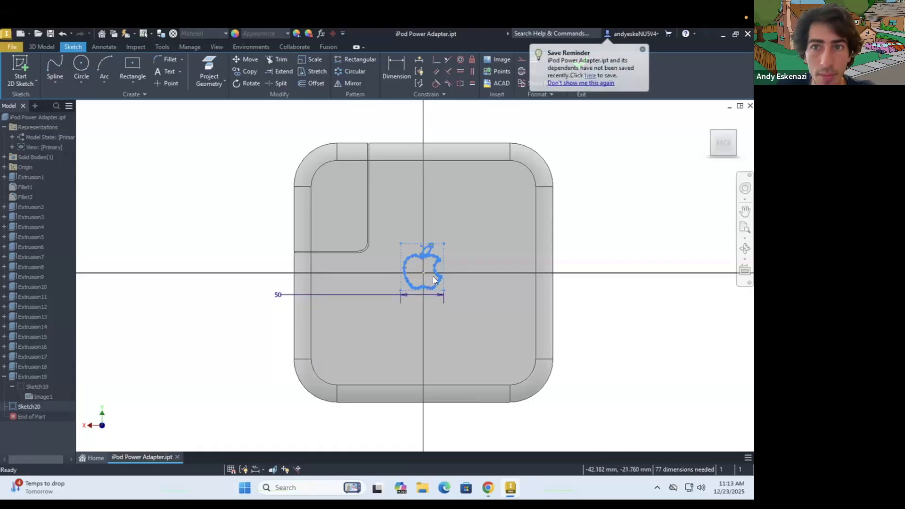
Extrude the logo's apple and leaf profiles as a 0.5 mm deep cut into the back face.
left_click(41, 47)
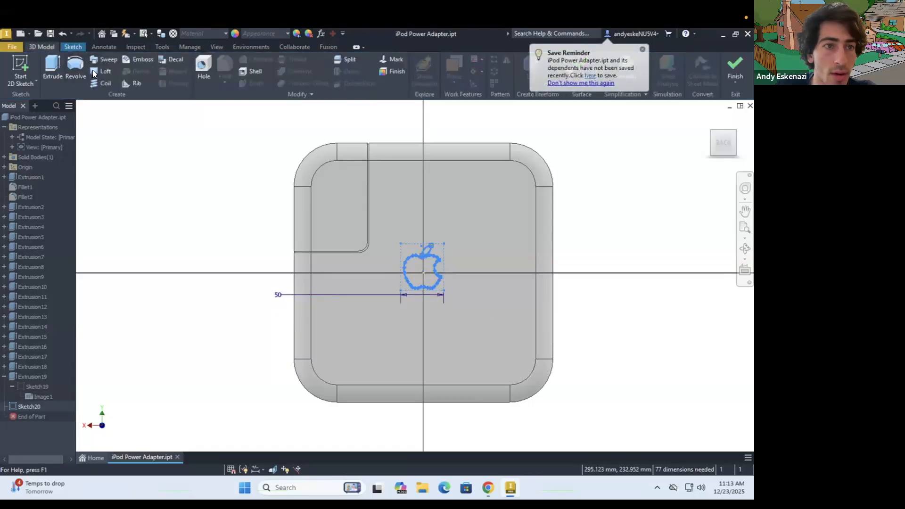
left_click(52, 66)
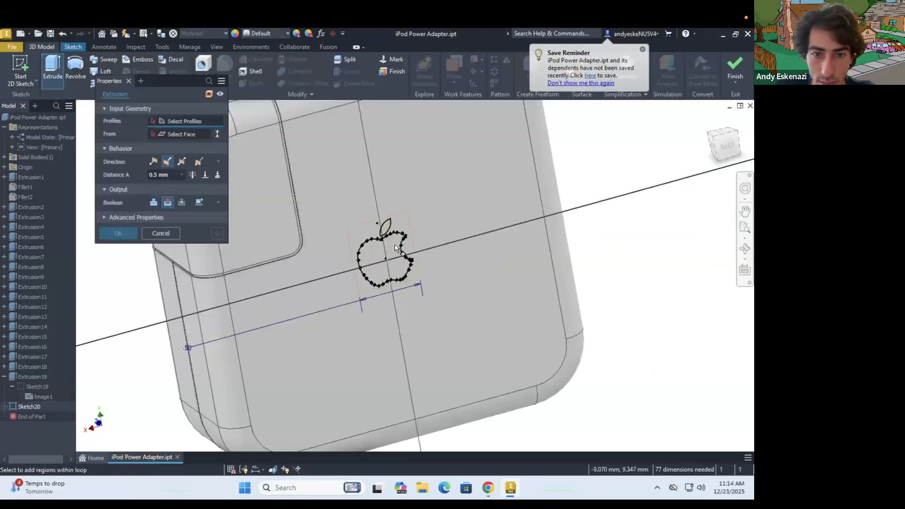
scroll(396, 249, "down", 5)
left_click(386, 237)
left_click(360, 180)
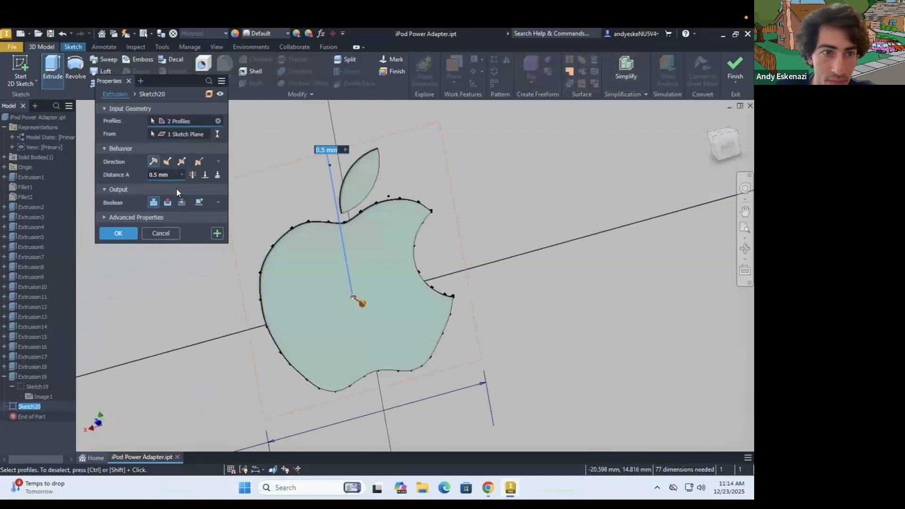
left_click(167, 203)
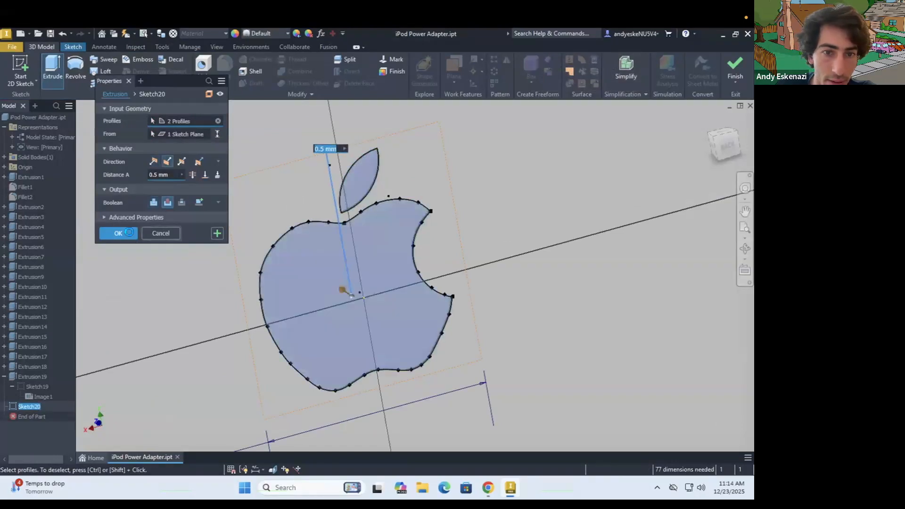
left_click(124, 234)
scroll(360, 257, "up", 5)
middle_click_drag(352, 252, 98, 127, "shift")
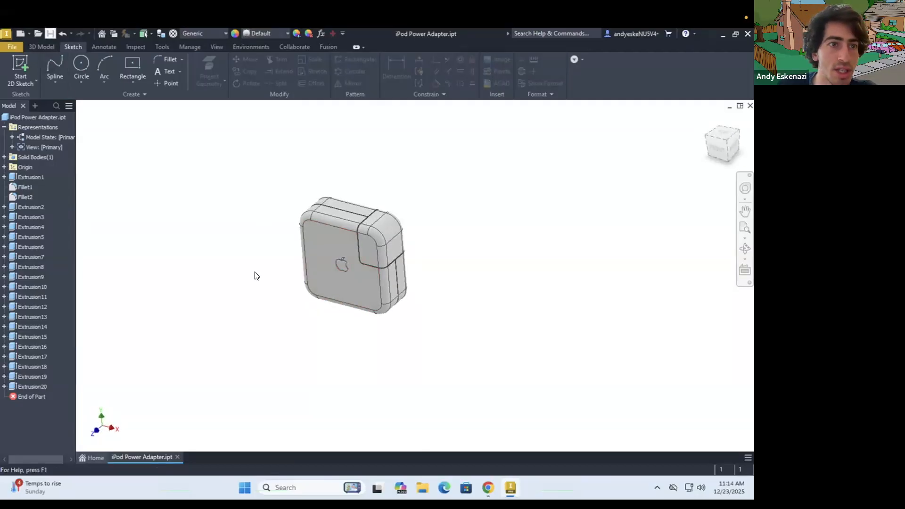
Switch to Chrome to examine the reference photo of the power adapter.
left_click(488, 488)
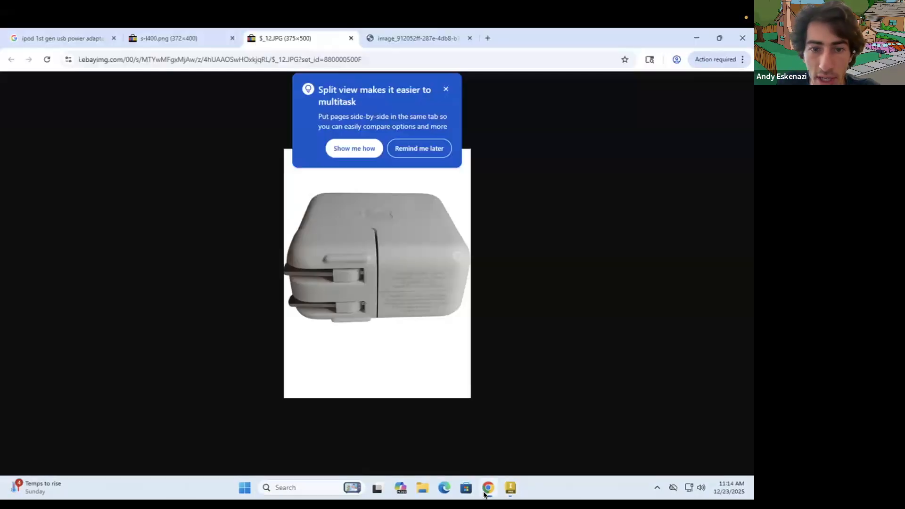
View the reference photo showing the USB port, switch to Inventor and start a 2D sketch on the adapter's left side face.
left_click(402, 30)
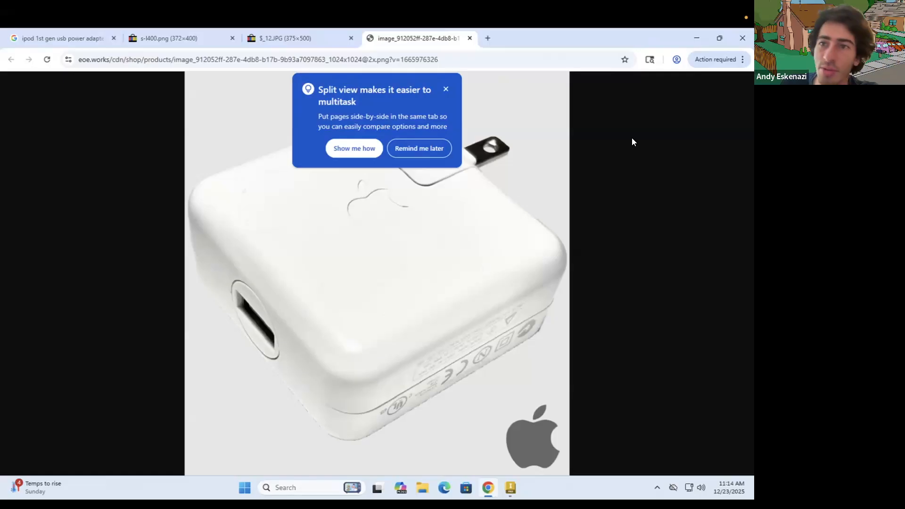
left_click(511, 488)
middle_click_drag(385, 207, 369, 240, "shift")
scroll(355, 256, "down", 3)
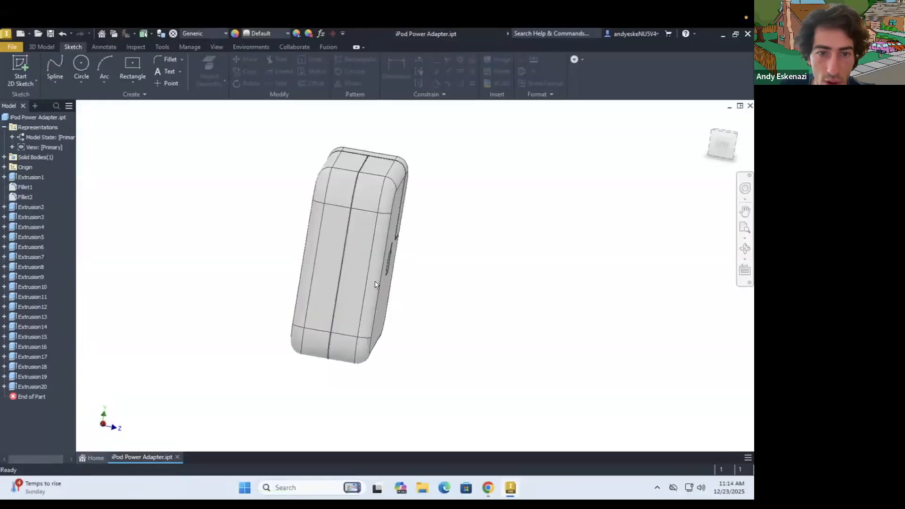
left_click(21, 66)
left_click(327, 254)
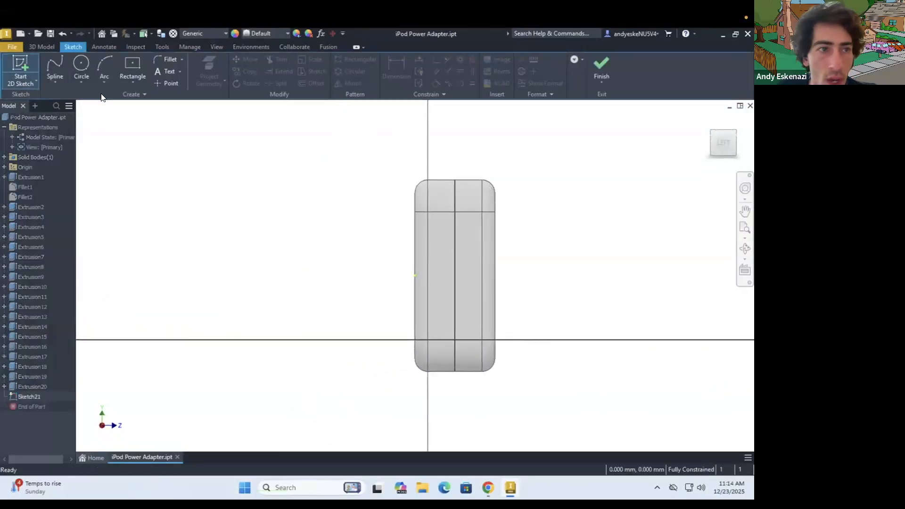
Draw a horizontal construction line across the side face, joining the midpoints of its two long vertical edges.
left_click(59, 85)
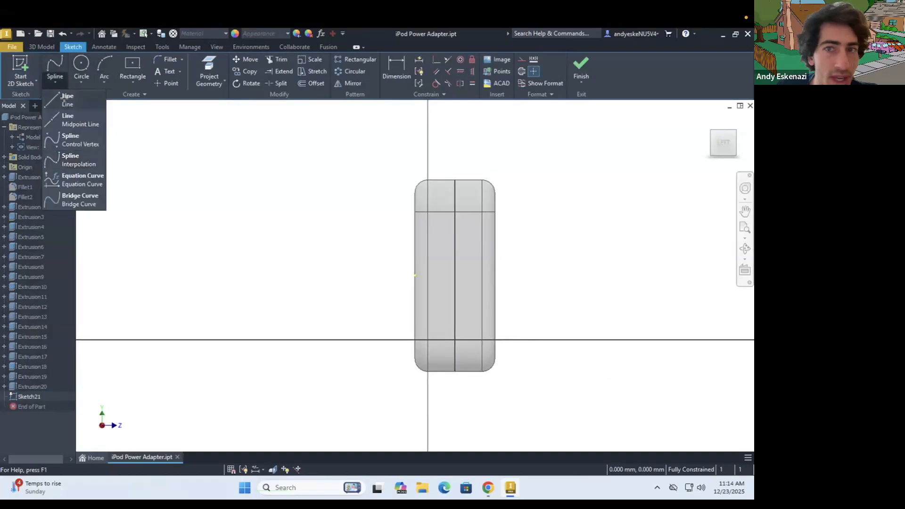
left_click(62, 106)
left_click(515, 61)
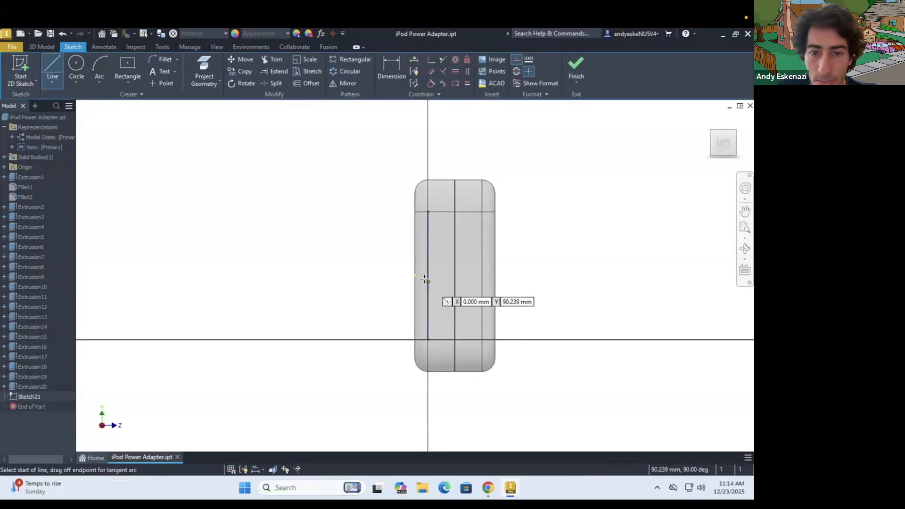
left_click(428, 275)
left_click(482, 275)
key("Escape")
scroll(471, 279, "down", 3)
key("Escape")
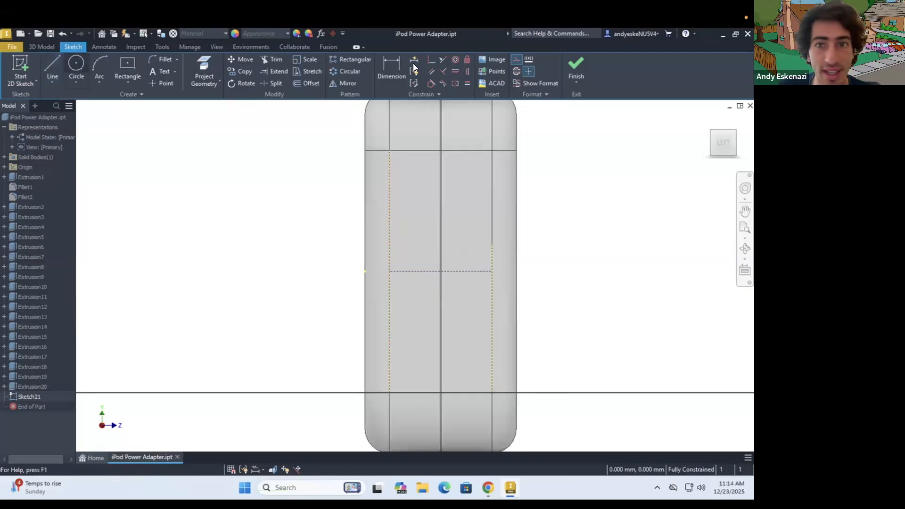
Sketch a circle about 28 mm in diameter centred on the midpoint of the construction line.
key("c")
scroll(439, 269, "down", 5)
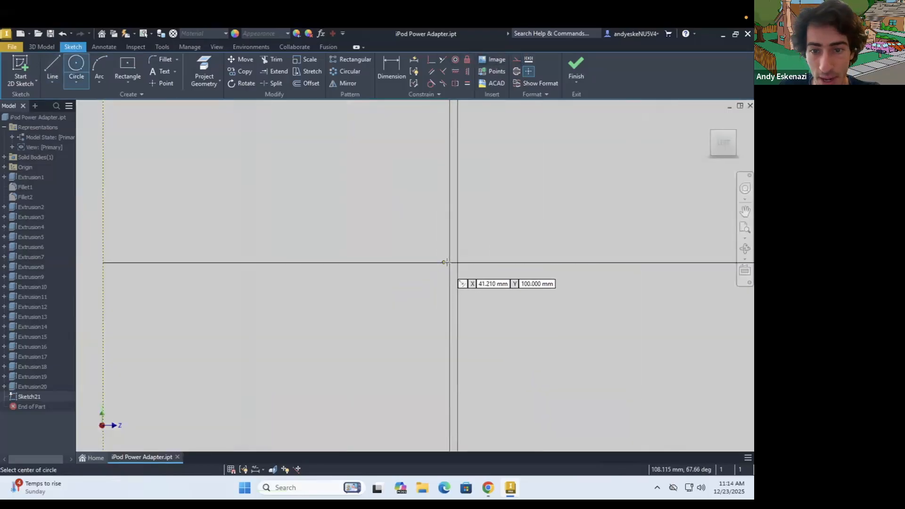
left_click(454, 262)
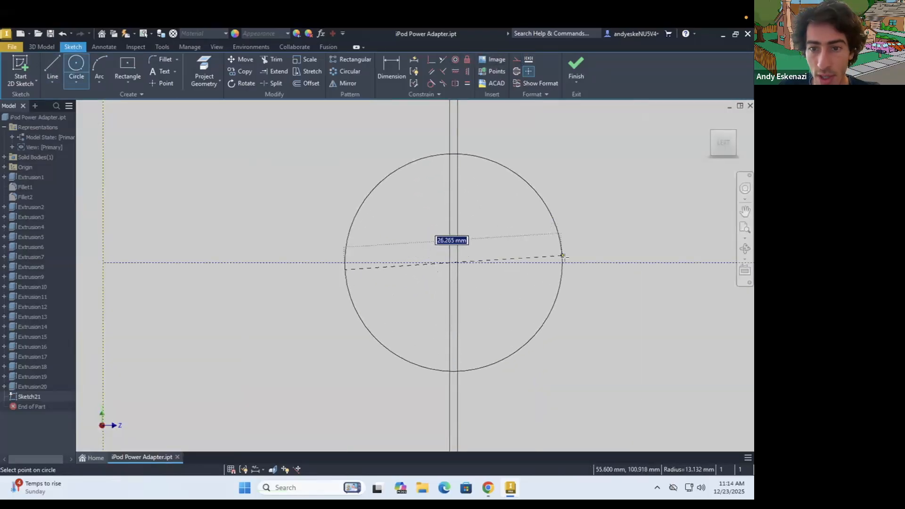
left_click(568, 262)
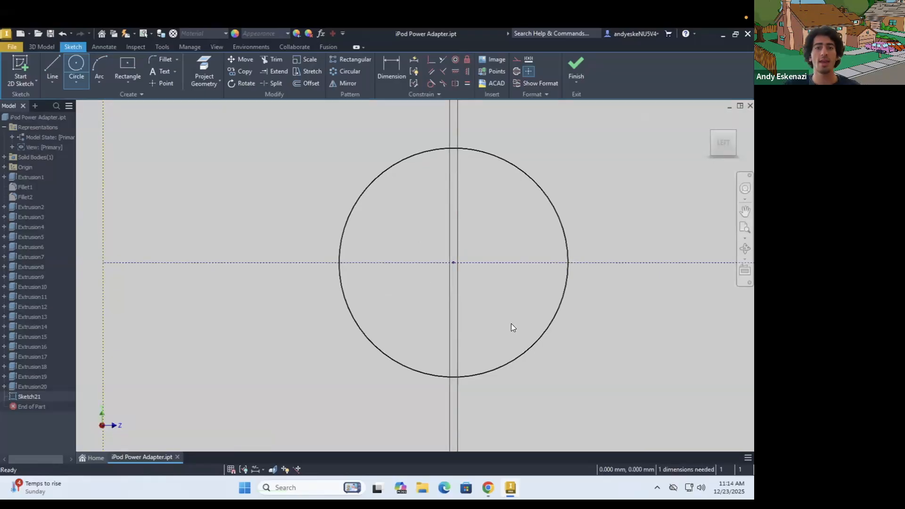
key("Escape")
scroll(489, 319, "up", 3)
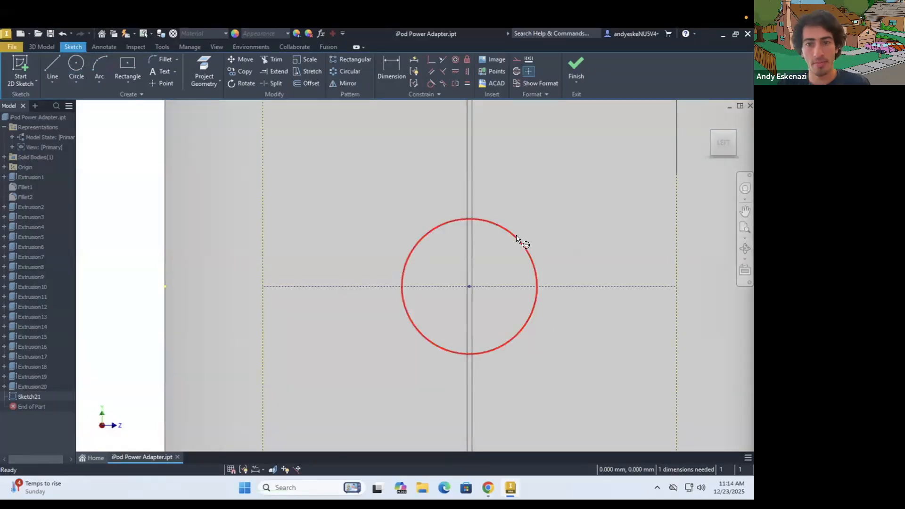
Dimension the circle's diameter to 28 mm.
key("d")
left_click(517, 239)
left_click(580, 246)
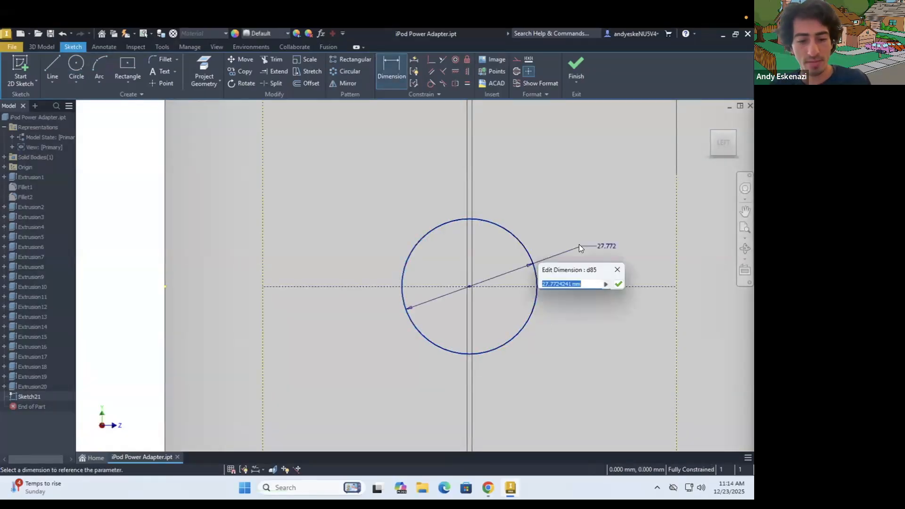
type("28")
key("Return")
scroll(442, 253, "up", 3)
scroll(514, 277, "down", 3)
scroll(412, 226, "up", 4)
scroll(467, 248, "down", 2)
key("Escape")
Set the circle's diameter to 30 mm and compare it with the USB port in the browser's reference photo.
double_click(538, 277)
type("30")
key("Return")
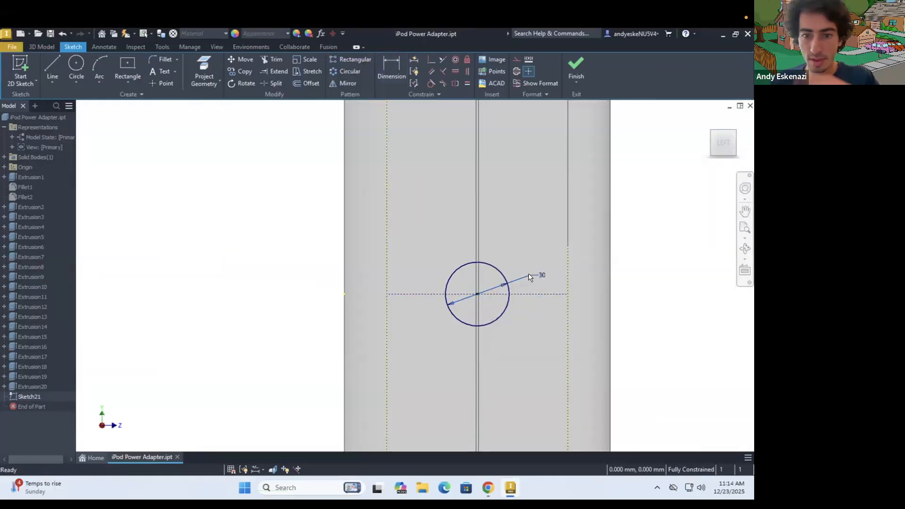
scroll(532, 276, "up", 4)
scroll(532, 276, "down", 3)
left_click(487, 488)
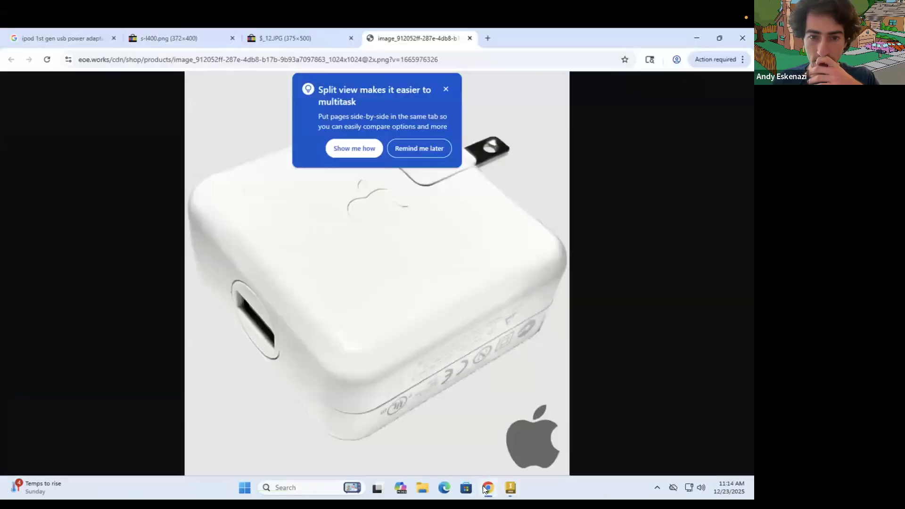
key("alt+Tab")
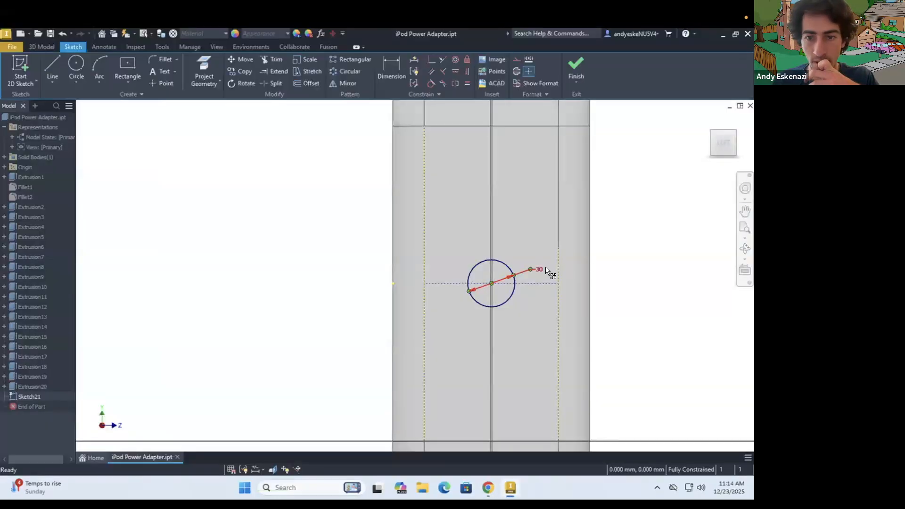
Set the circle's diameter to 40 mm.
double_click(539, 270)
type("4")
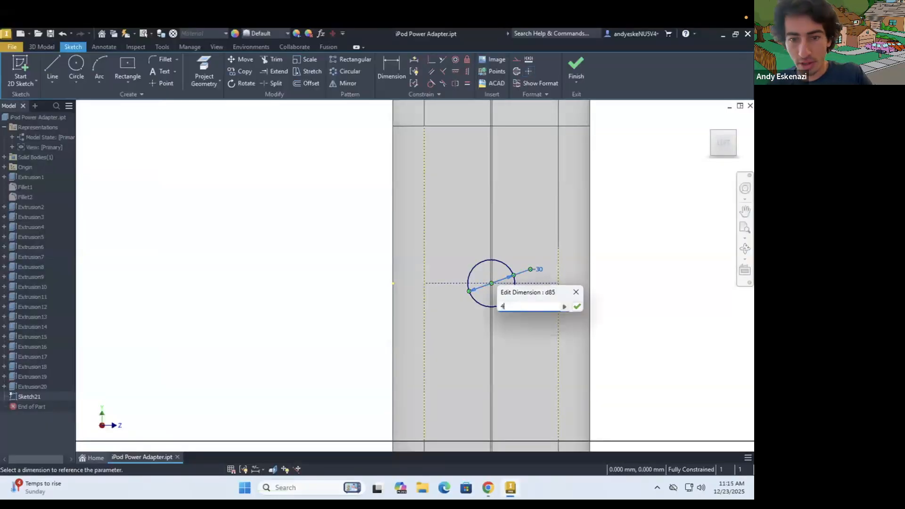
type("0")
key("Return")
scroll(533, 271, "up", 3)
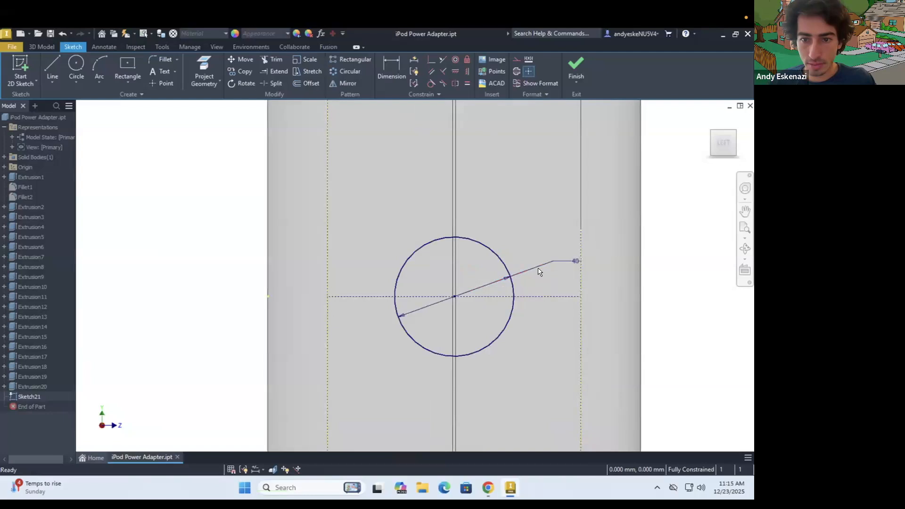
Set the circle's diameter to 50 mm and check its proportion on the side face.
double_click(577, 262)
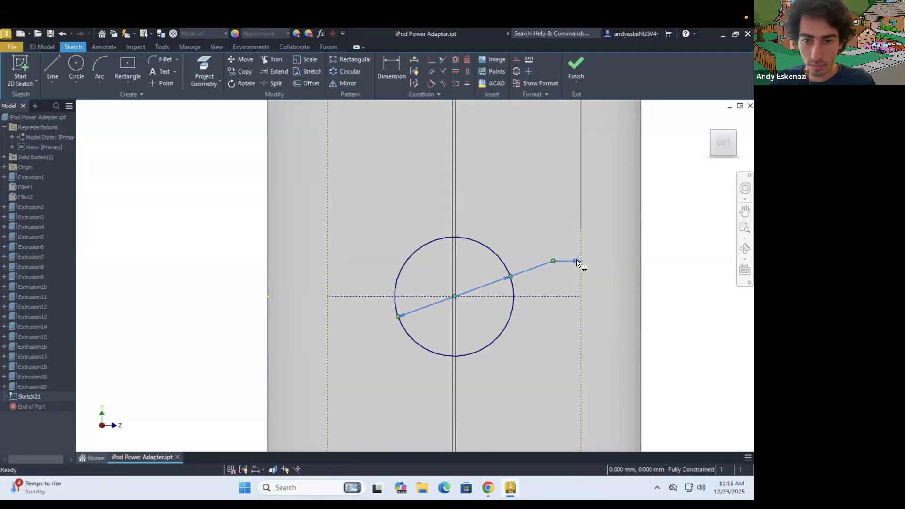
left_click(577, 262)
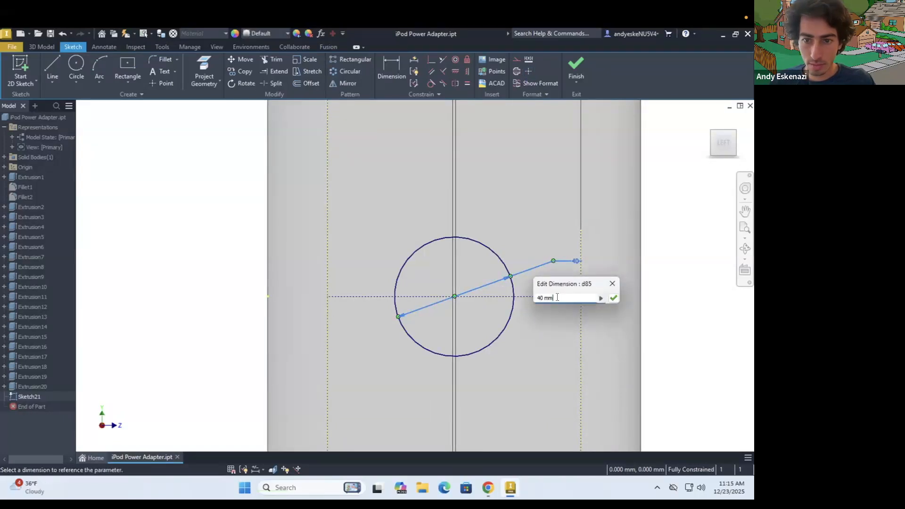
type("50")
key("Return")
scroll(446, 280, "down", 5)
middle_click_drag(494, 278, 474, 303, "shift")
scroll(474, 304, "up", 3)
scroll(446, 290, "up", 3)
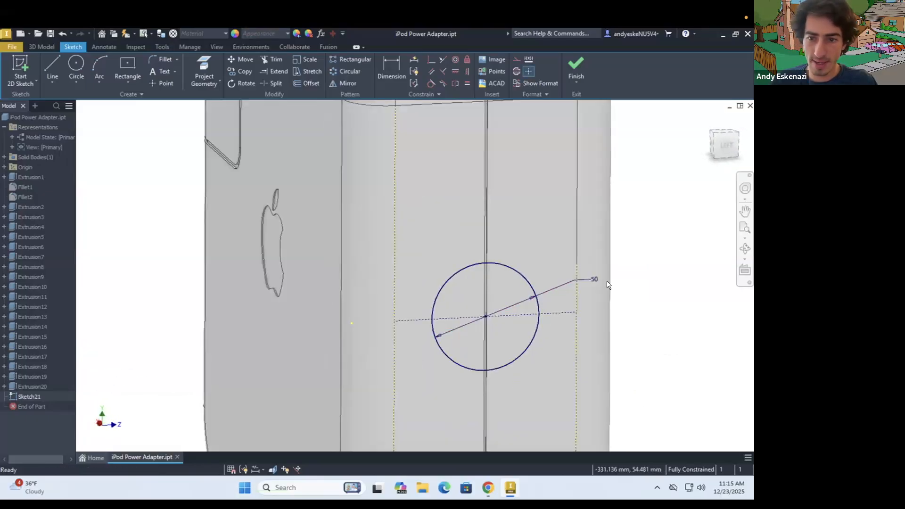
Set the circle's diameter to 60 mm.
left_click(593, 280)
type("60")
key("Return")
scroll(540, 292, "down", 2)
mouse_move(540, 292)
middle_mouse_down("shift")
mouse_move(570, 288)
mouse_move(529, 285)
mouse_move(519, 299)
mouse_move(537, 302)
middle_mouse_up("shift")
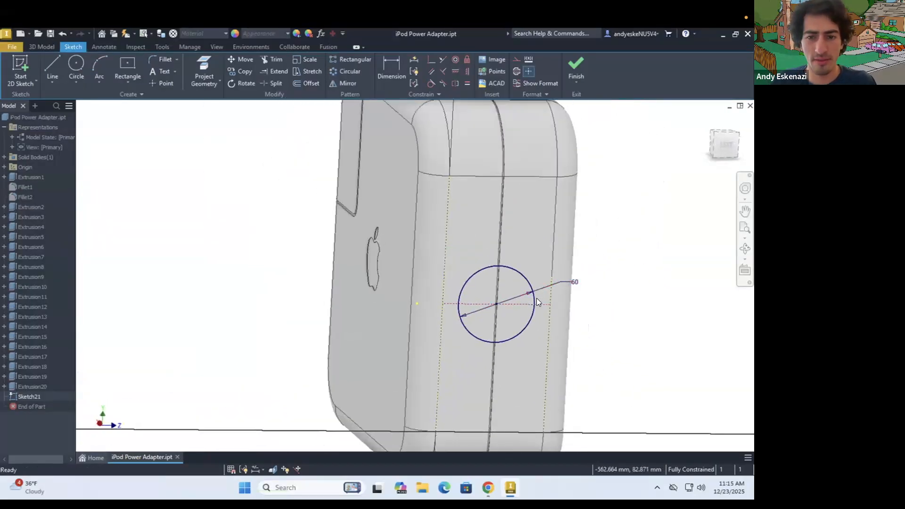
Offset the circle outward by about 4 mm to form a concentric outer ring.
left_click(308, 83)
left_click(483, 273)
scroll(485, 264, "up", 3)
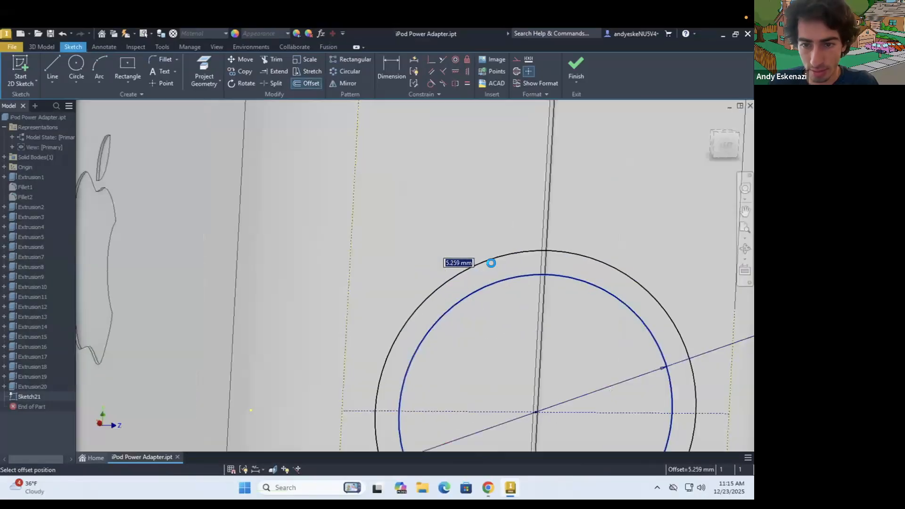
left_click(499, 271)
Dimension the gap between the two concentric circles to 1 mm.
key("d")
left_click(513, 264)
left_click(522, 278)
left_click(514, 243)
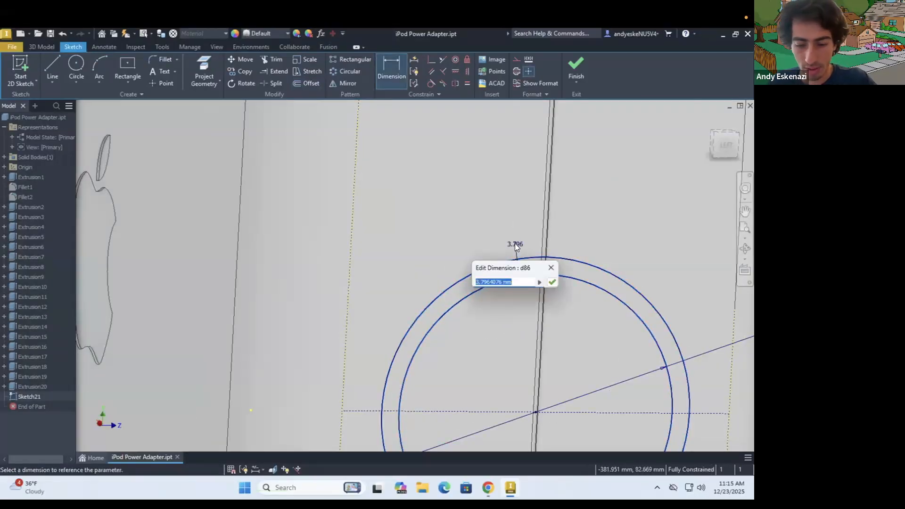
type(".")
key("BackSpace")
type("1")
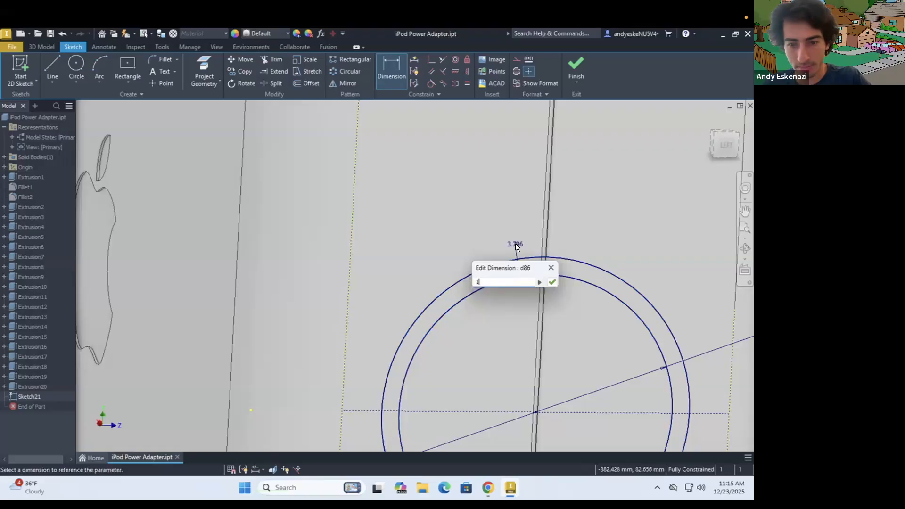
key("Return")
Extrude the thin ring profile as a cut into the body, ending at the floor face of the central seam groove.
scroll(562, 277, "up", 3)
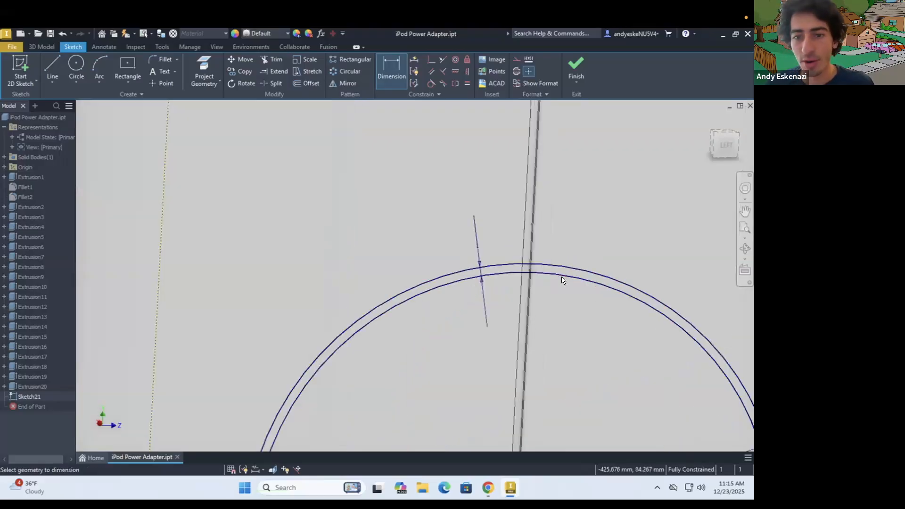
left_click(47, 47)
left_click(53, 71)
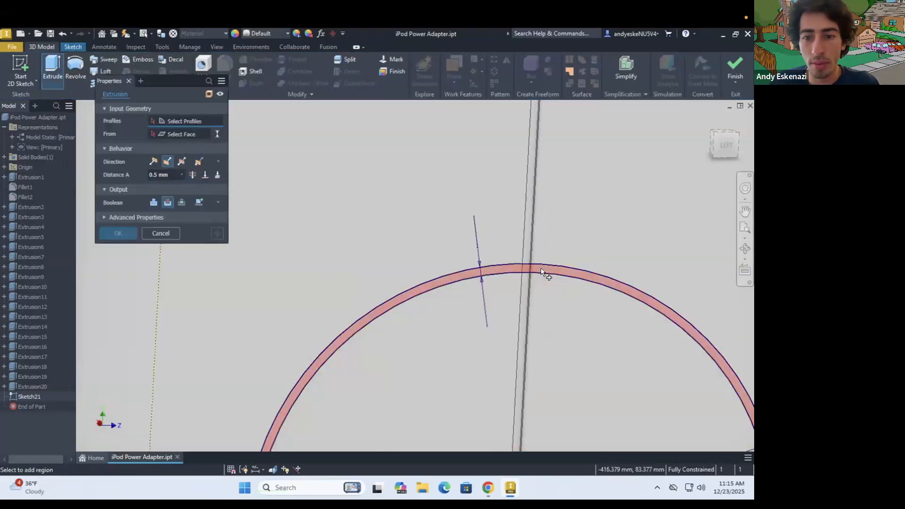
left_click(541, 266)
scroll(495, 275, "up", 3)
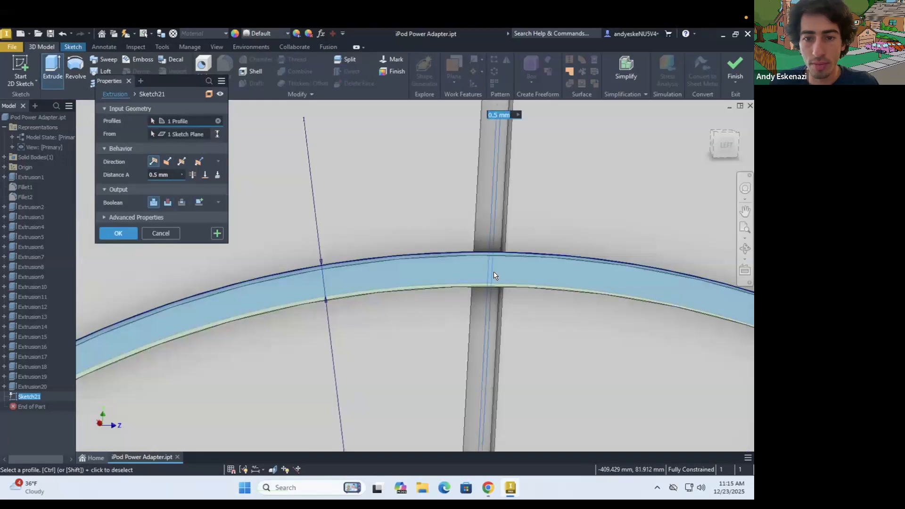
middle_click_drag(468, 264, 474, 275, "shift")
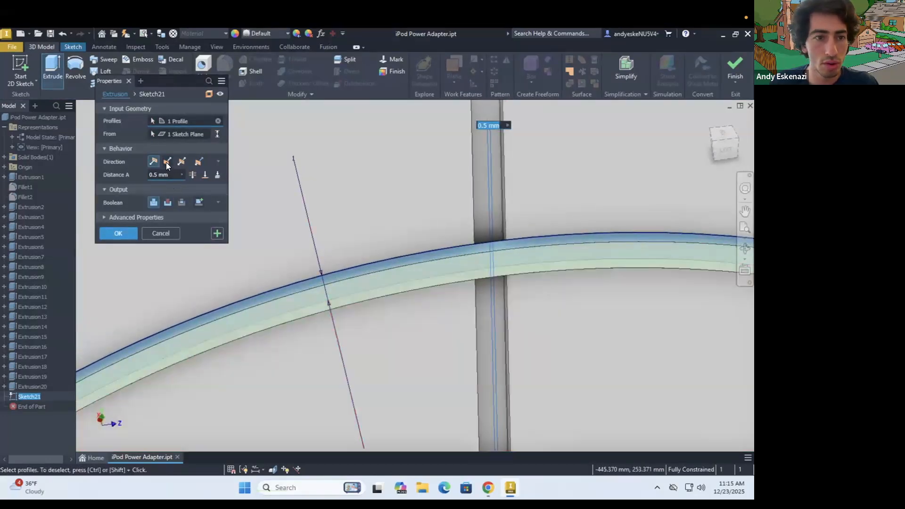
left_click(168, 161)
left_click(205, 174)
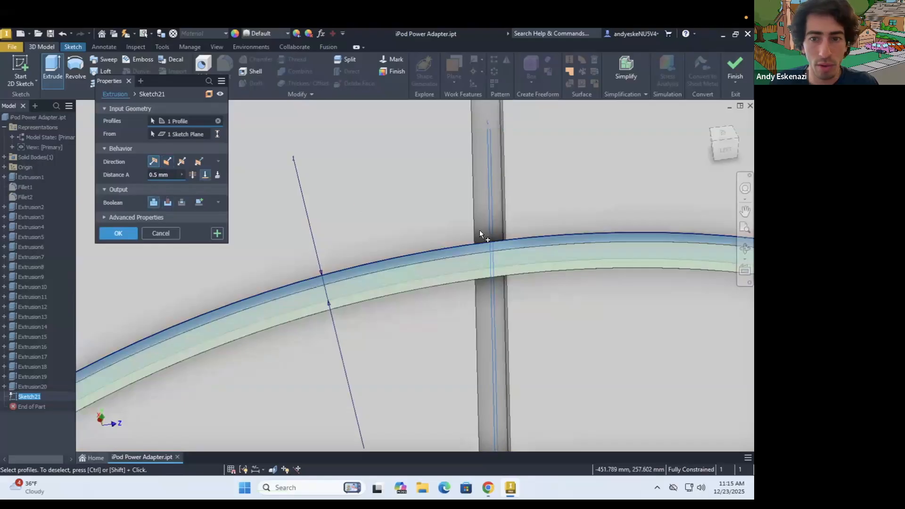
left_click(483, 227)
left_click(119, 246)
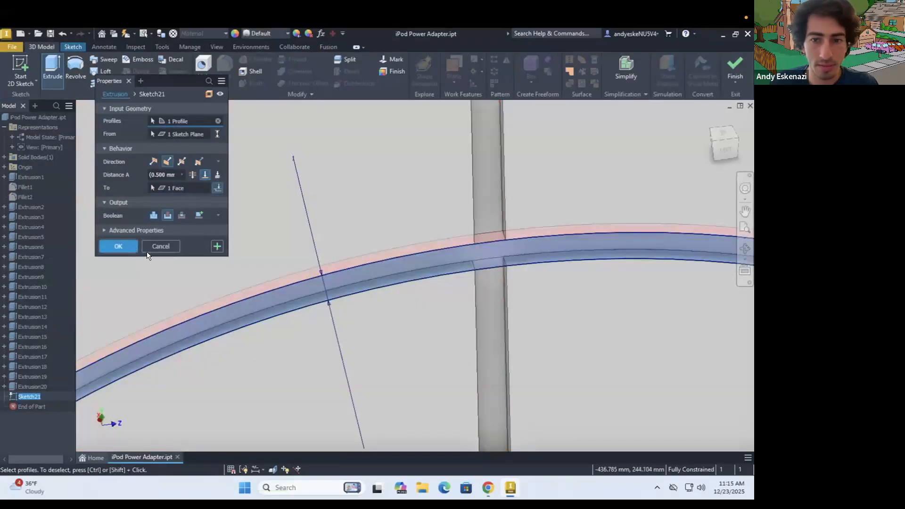
scroll(391, 235, "up", 8)
middle_click_drag(394, 236, 341, 228, "shift")
scroll(344, 229, "down", 5)
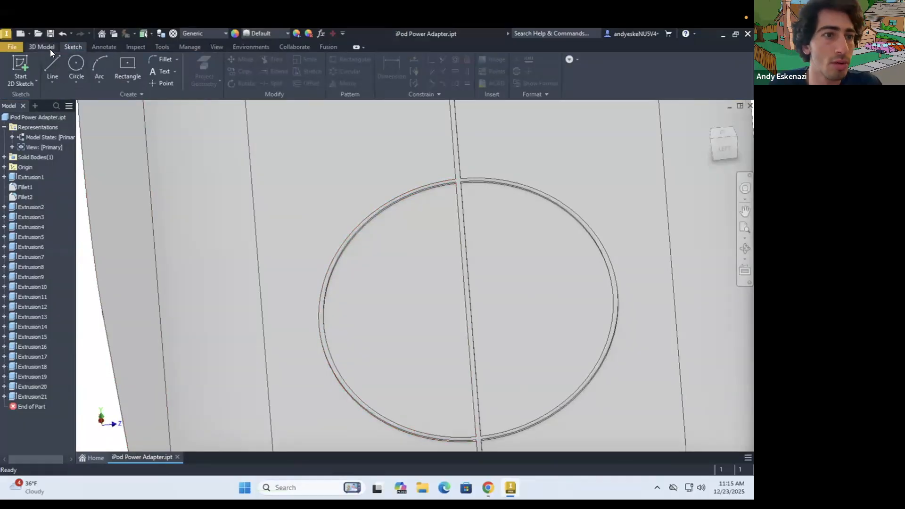
Start a 2D sketch on the half-disc face inside the ring groove.
left_click(427, 287)
key("Escape")
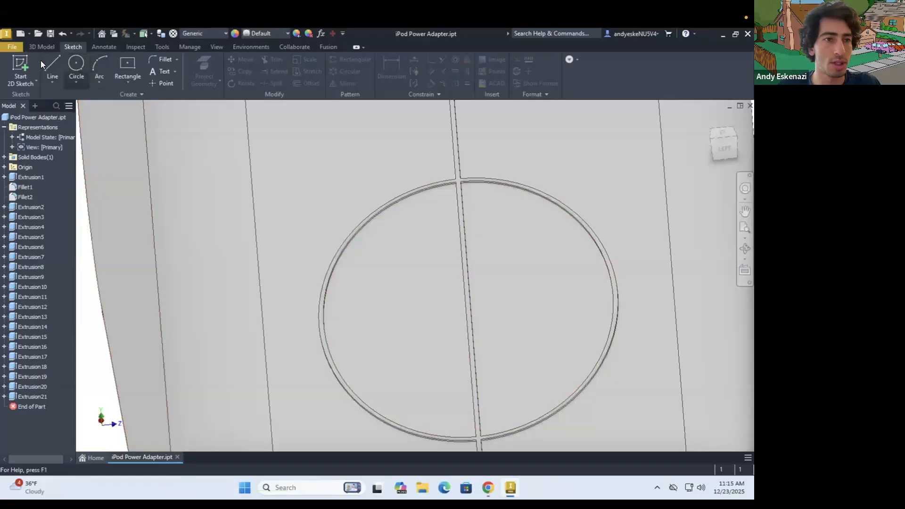
left_click(19, 61)
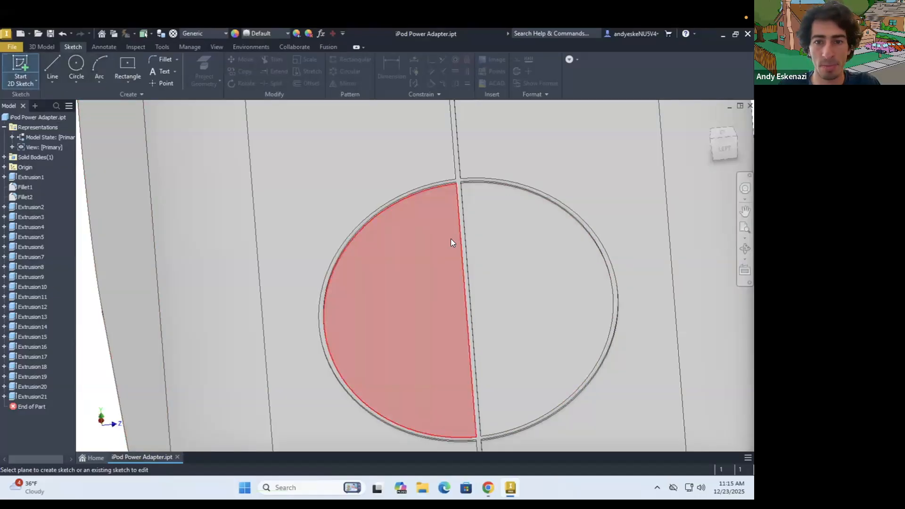
left_click(450, 239)
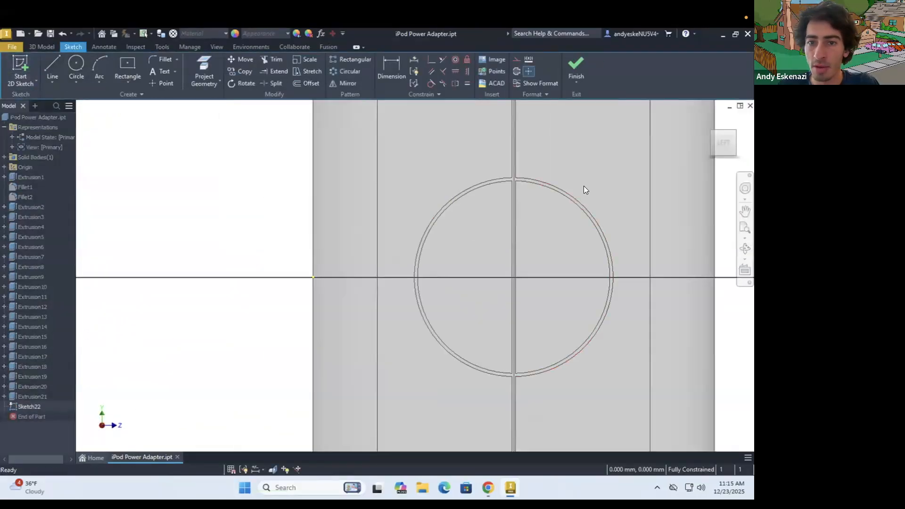
scroll(584, 185, "up", 5)
scroll(492, 186, "down", 4)
scroll(466, 290, "up", 3)
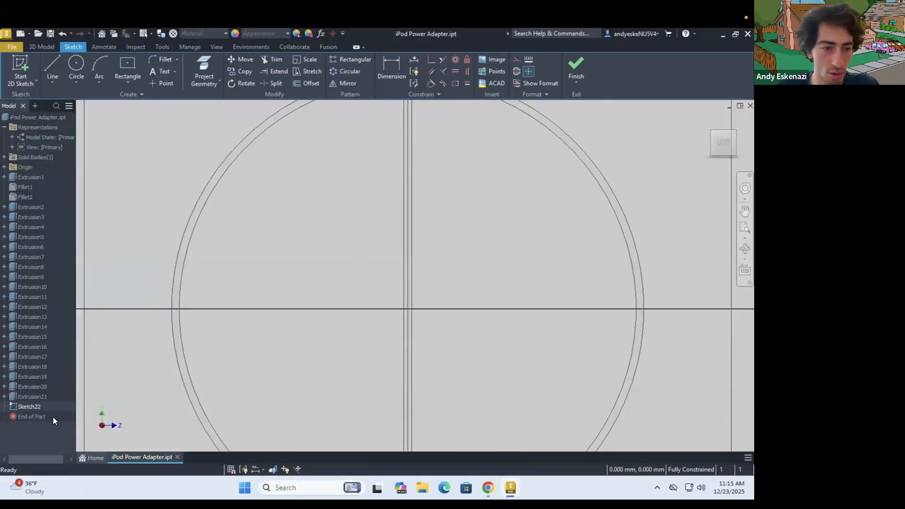
Make Sketch21, which holds the two concentric circles under Extrusion21, visible.
left_click(5, 397)
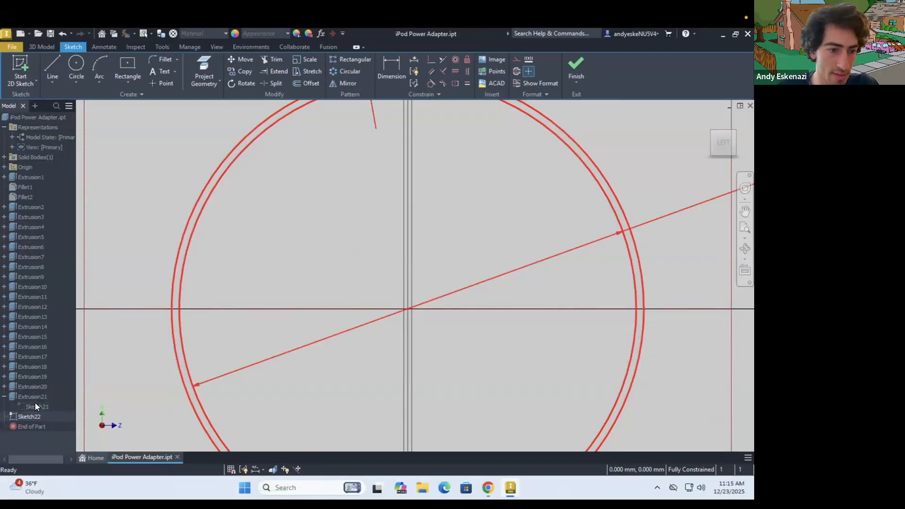
right_click(35, 404)
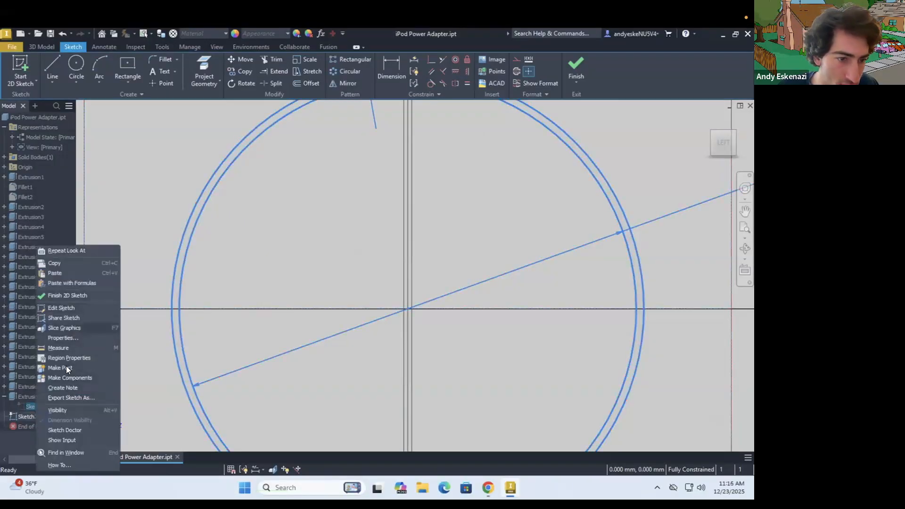
left_click(64, 410)
scroll(415, 273, "down", 3)
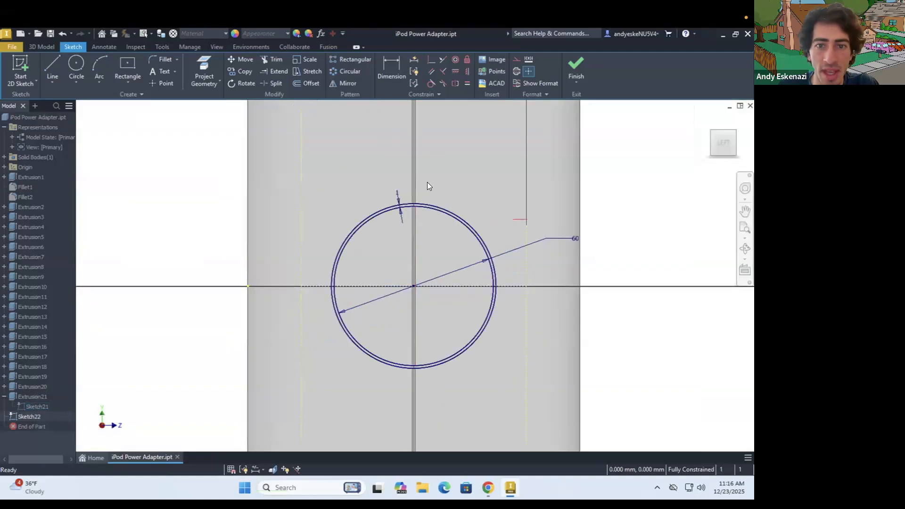
scroll(427, 184, "up", 2)
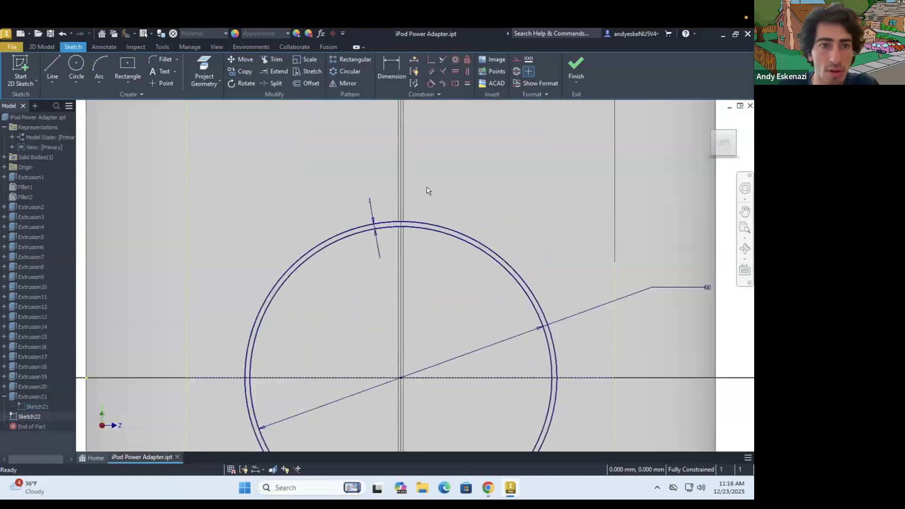
left_click(49, 47)
left_click(53, 66)
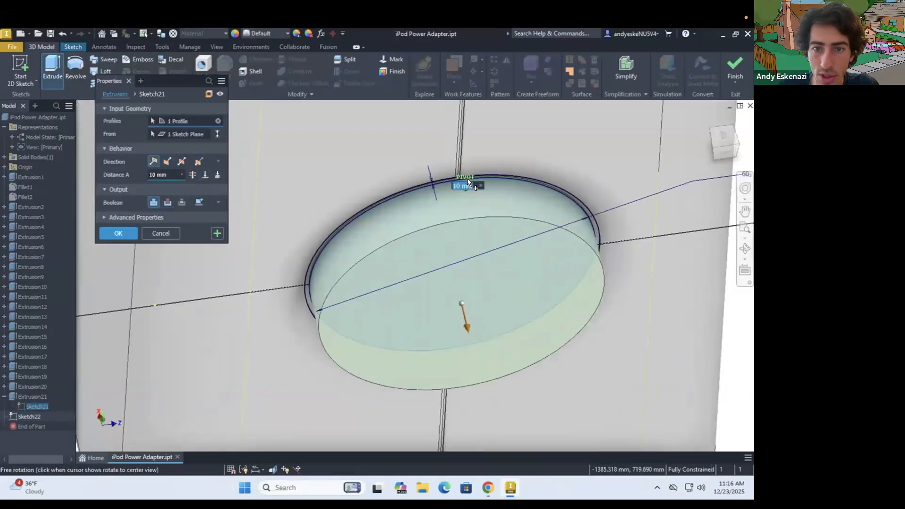
scroll(444, 193, "up", 5)
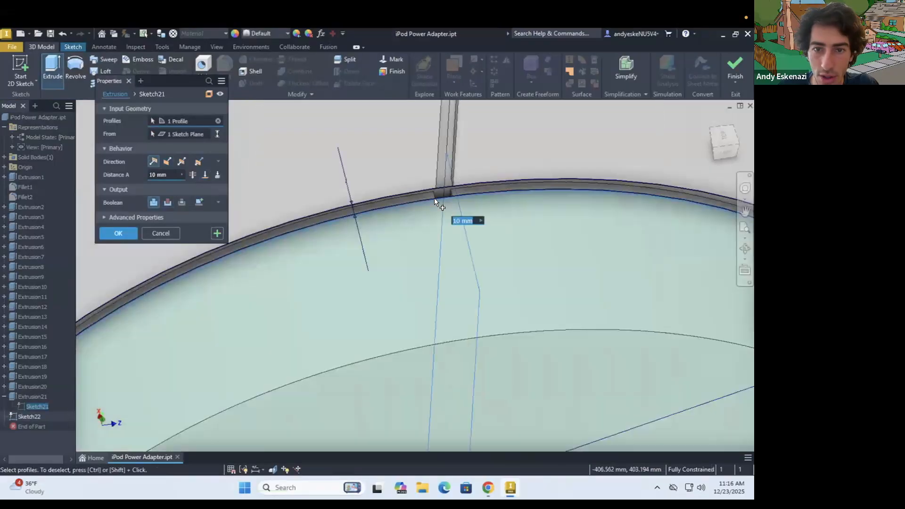
left_click(202, 173)
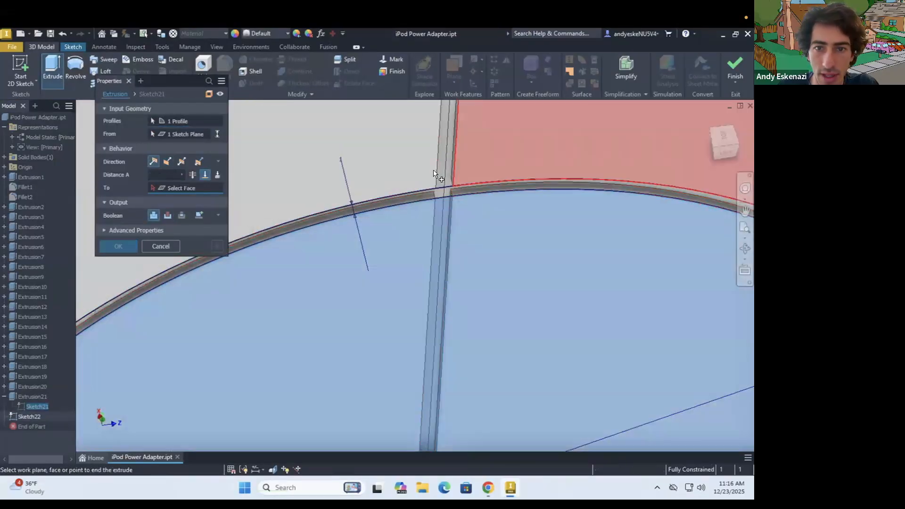
left_click(441, 170)
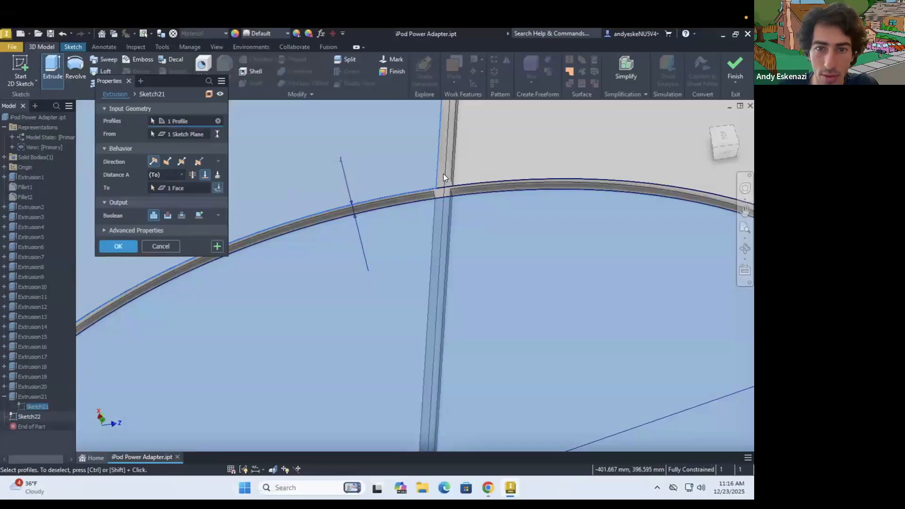
key("Return")
scroll(460, 194, "down", 3)
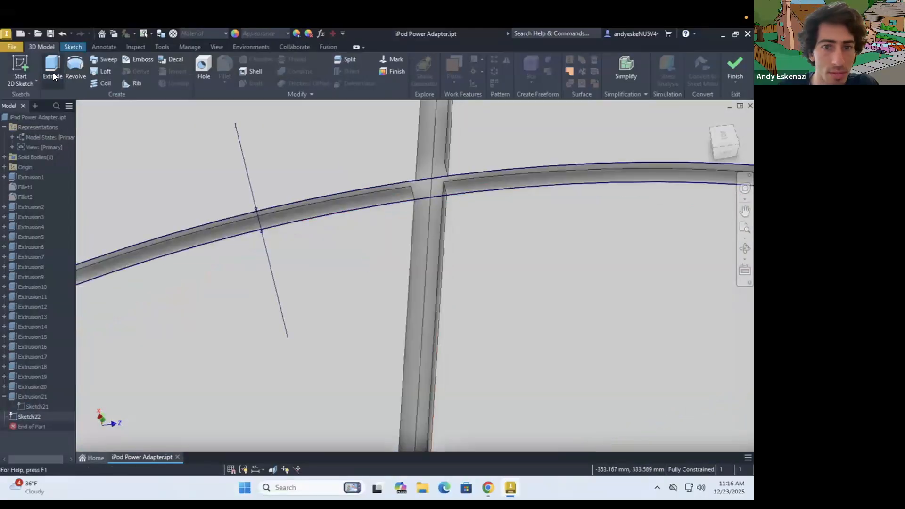
Extrude the inner circle profile as a cut, ending at the floor face of the central seam groove.
left_click(52, 73)
left_click(475, 236)
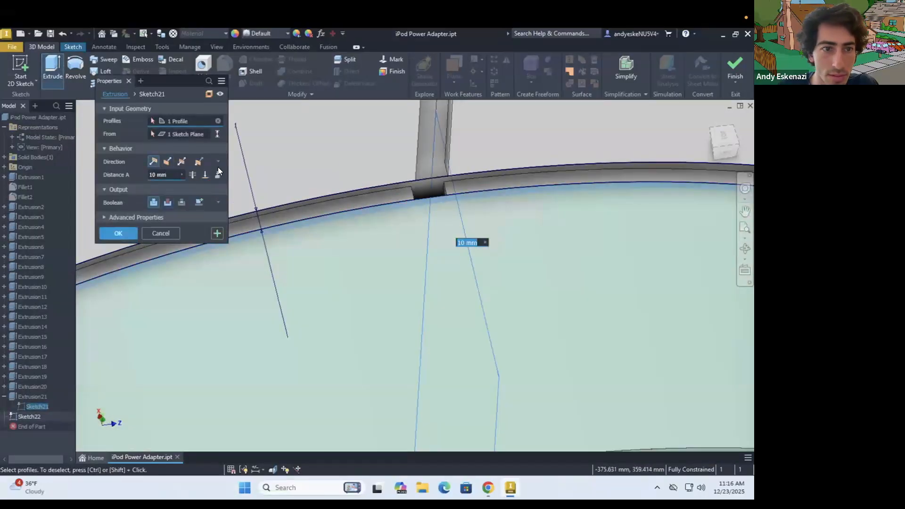
left_click(205, 175)
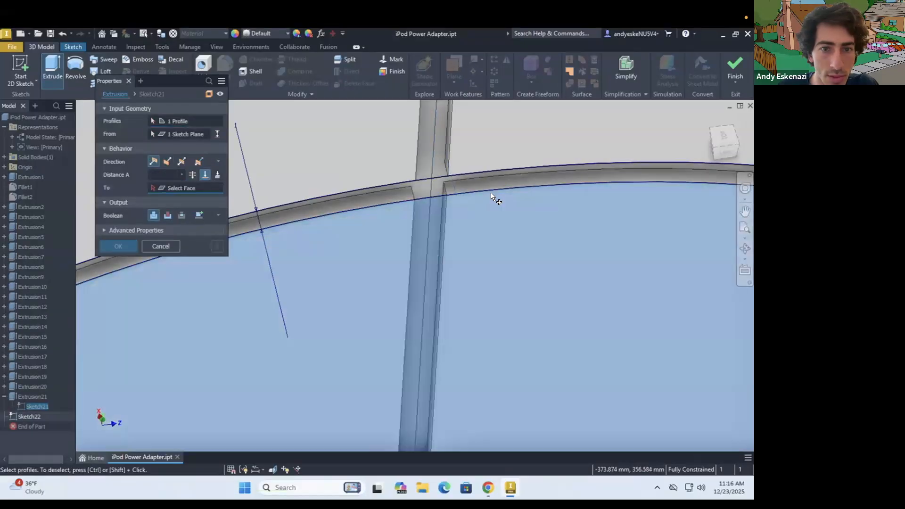
left_click(437, 163)
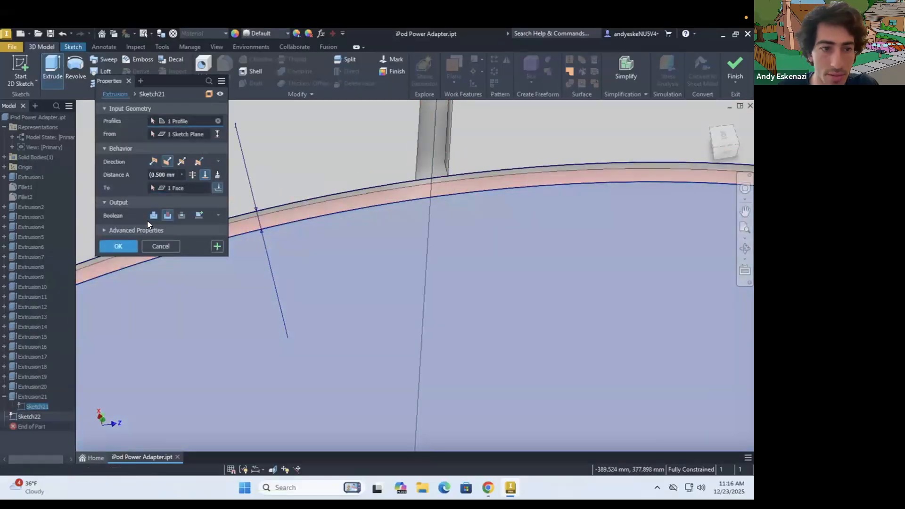
left_click(120, 245)
scroll(321, 217, "down", 6)
middle_click_drag(384, 245, 384, 219, "shift")
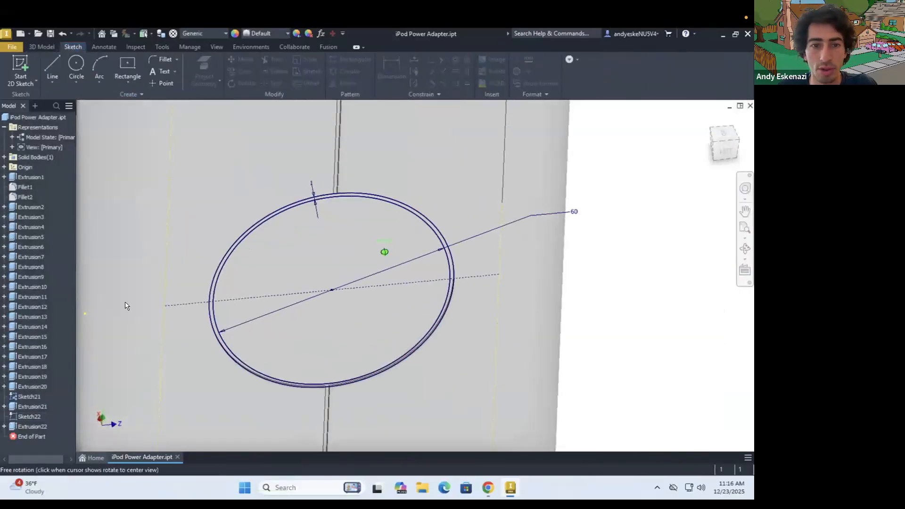
Hide the sketch of the two concentric circles.
right_click(18, 414)
left_click(50, 383)
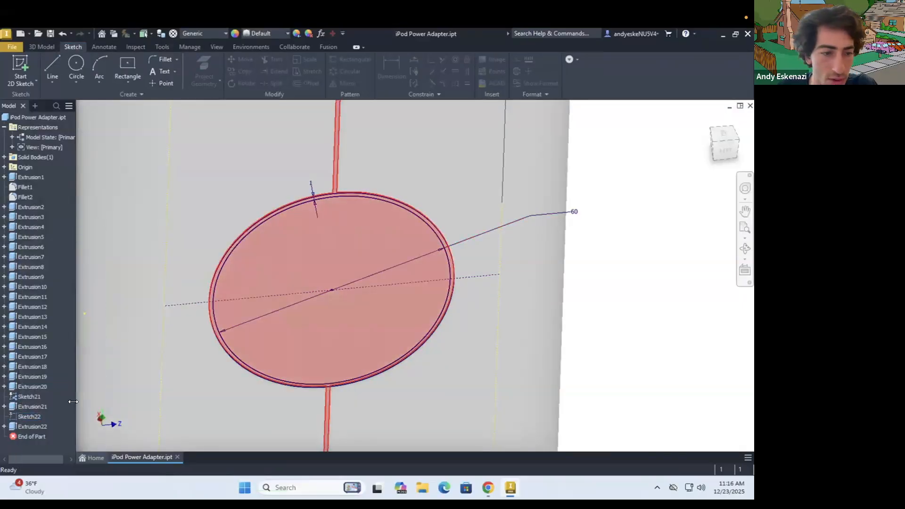
right_click(24, 396)
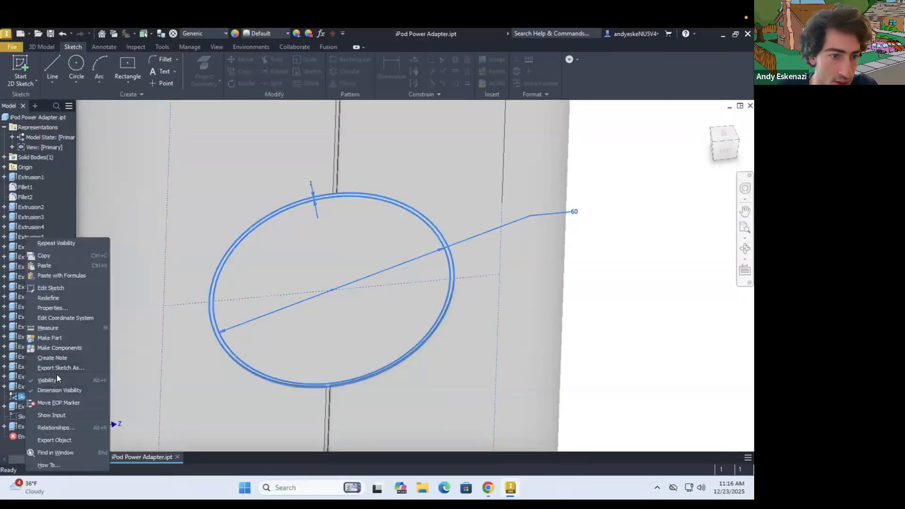
left_click(57, 377)
Examine the circular cut and its junction with the central seam groove up close on the side face.
scroll(355, 282, "down", 5)
scroll(368, 250, "up", 5)
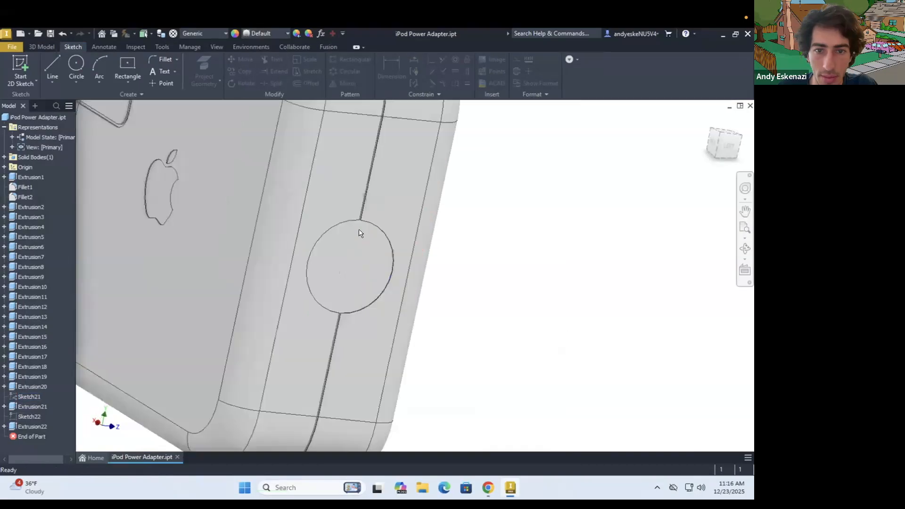
scroll(359, 232, "up", 3)
middle_click_drag(347, 231, 405, 196, "shift")
scroll(368, 249, "down", 5)
scroll(406, 196, "up", 5)
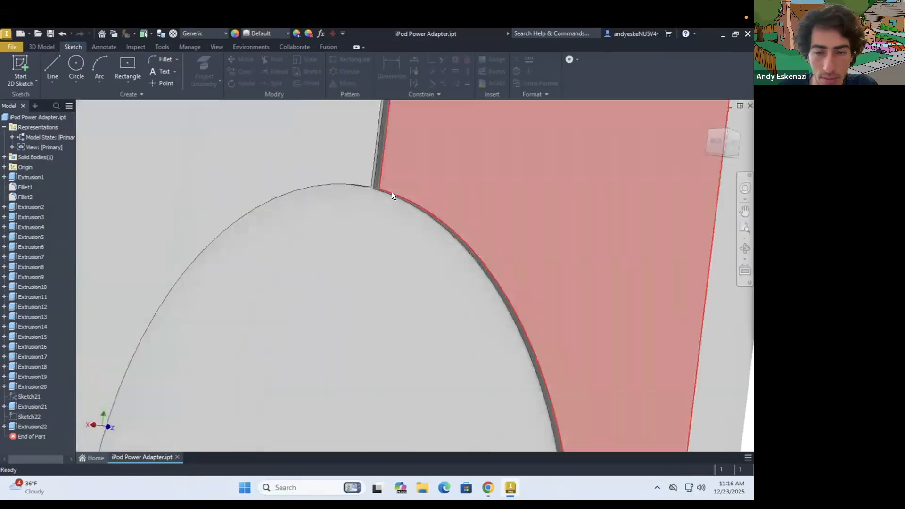
scroll(392, 196, "down", 5)
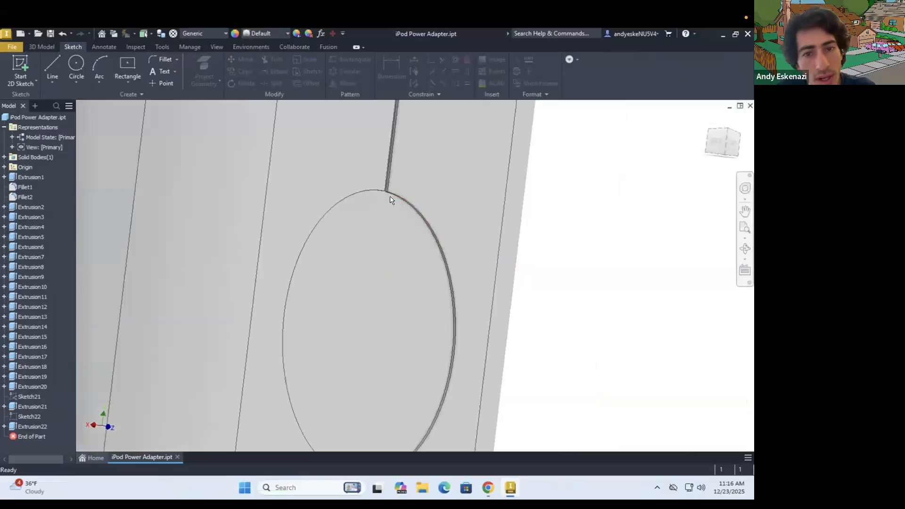
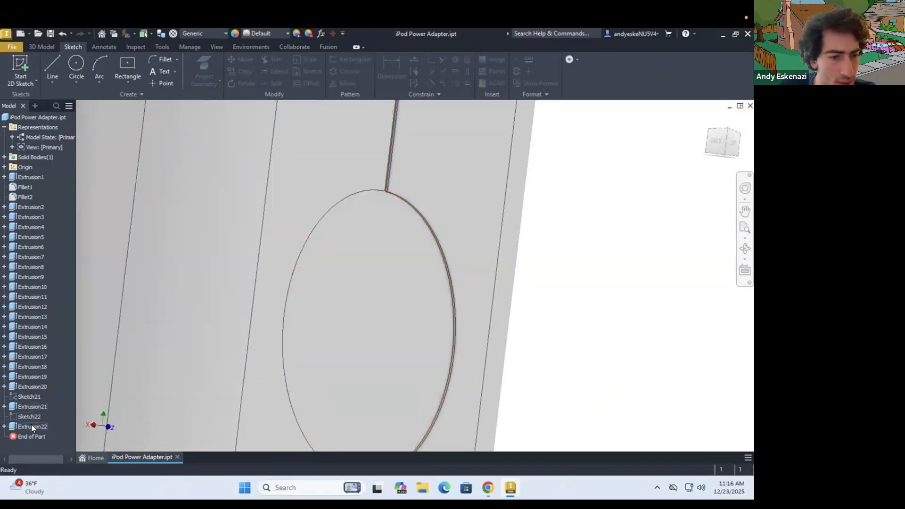
Edit the inner disc extrusion and change its Boolean operation to Join.
right_click(31, 425)
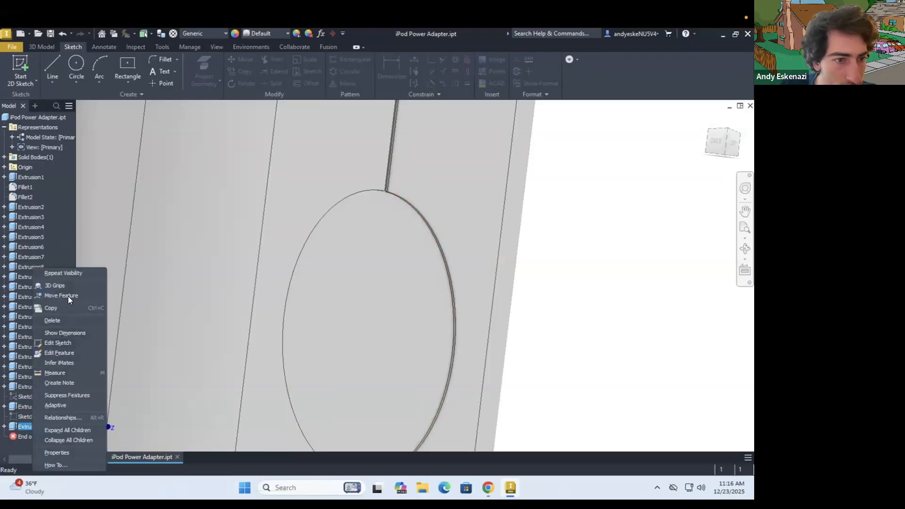
left_click(66, 353)
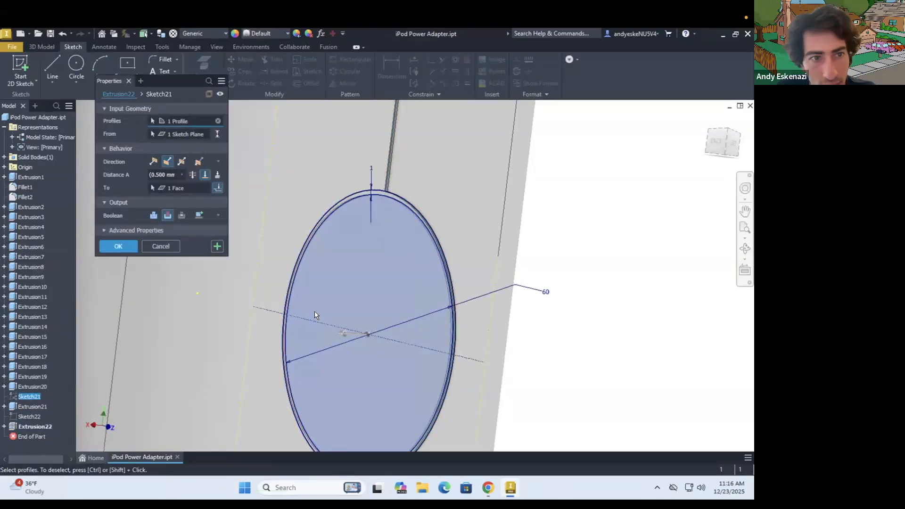
left_click(153, 215)
scroll(392, 190, "down", 4)
middle_click_drag(385, 199, 426, 367, "shift")
left_click(119, 246)
scroll(434, 172, "up", 5)
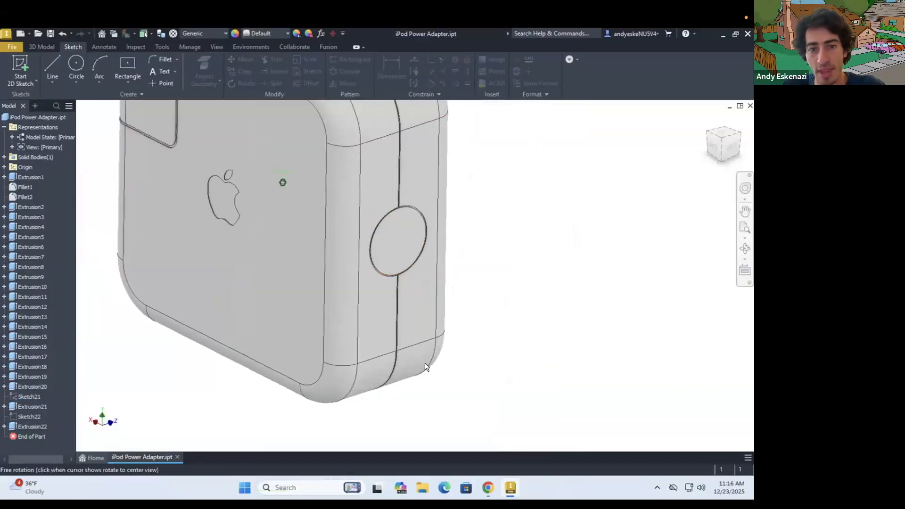
Check the USB port in the Chrome reference photo, return to Inventor and start a sketch on the disc face inside the ring groove.
left_click(488, 488)
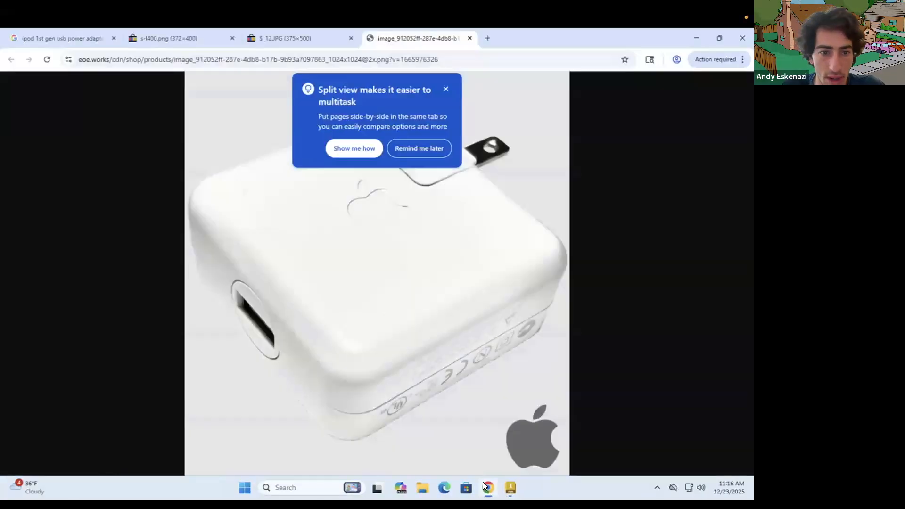
left_click(483, 482)
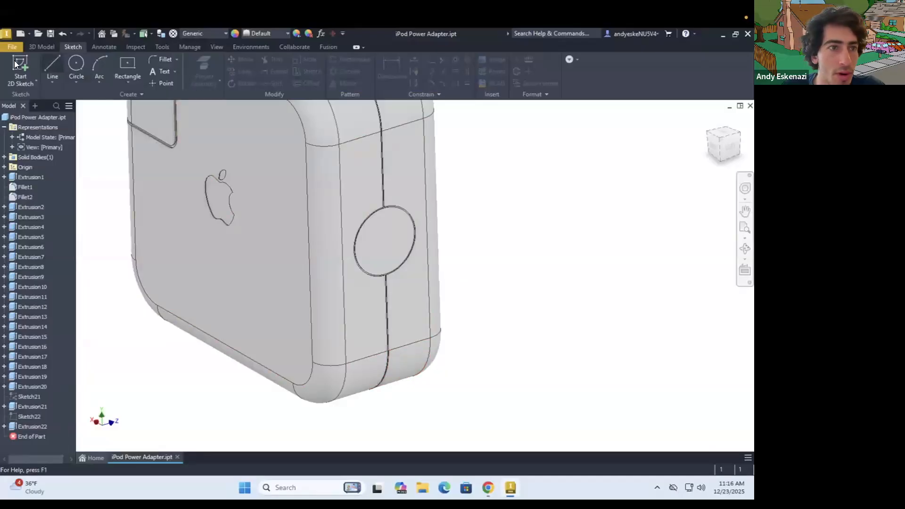
key("s")
left_click(380, 240)
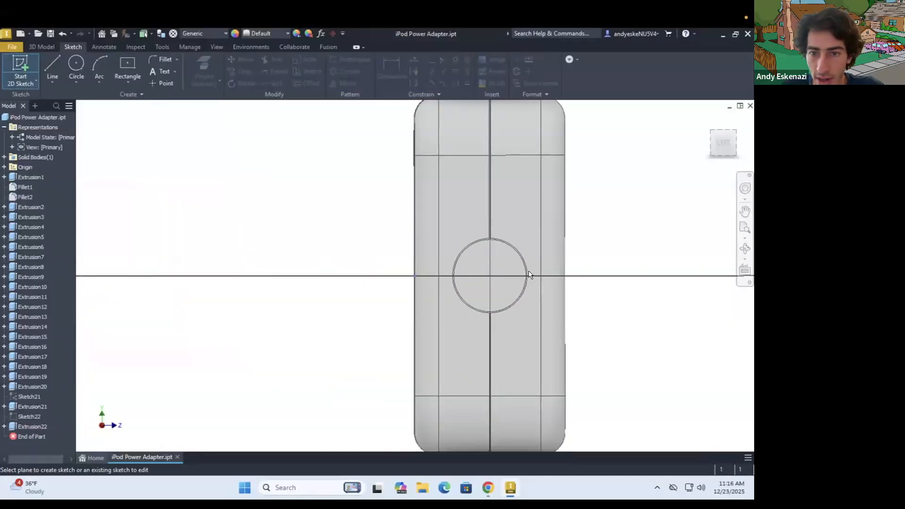
Draw a vertical construction line about 60 mm long across the disc, from the top to the bottom of its circular edge.
left_click(51, 61)
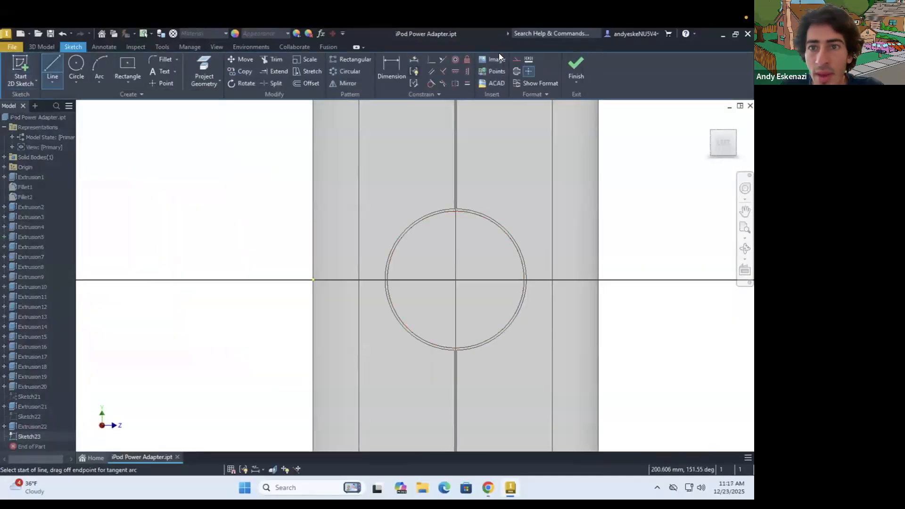
left_click(456, 226)
scroll(453, 340, "up", 5)
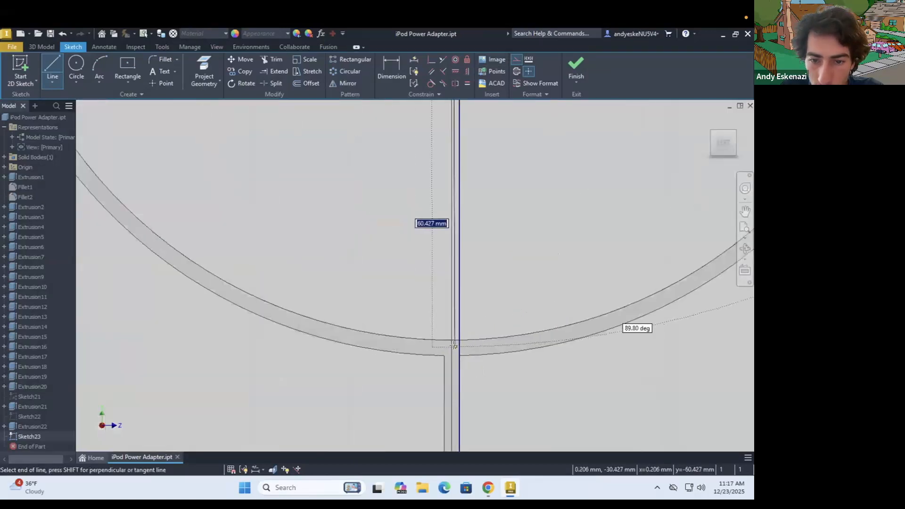
left_click(453, 340)
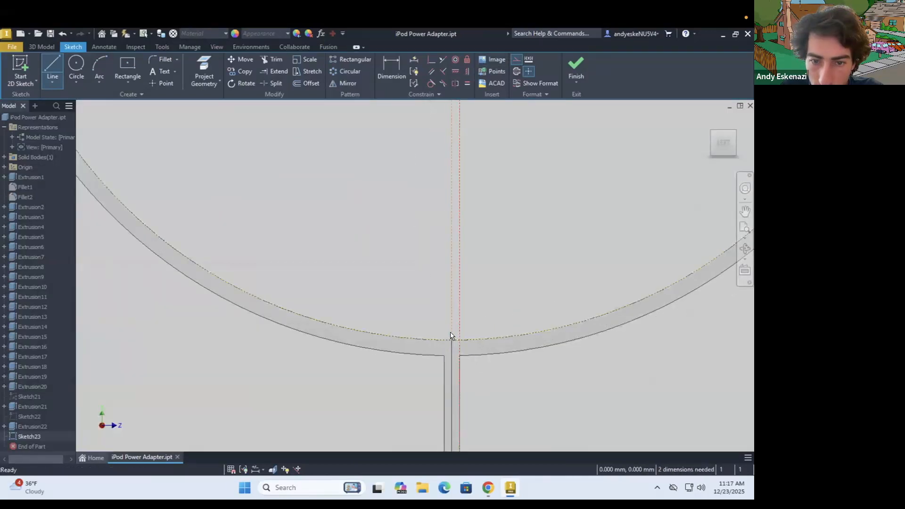
Add a coincident constraint between the construction line's lower endpoint and the disc's circular edge.
key("Escape")
left_click(458, 323)
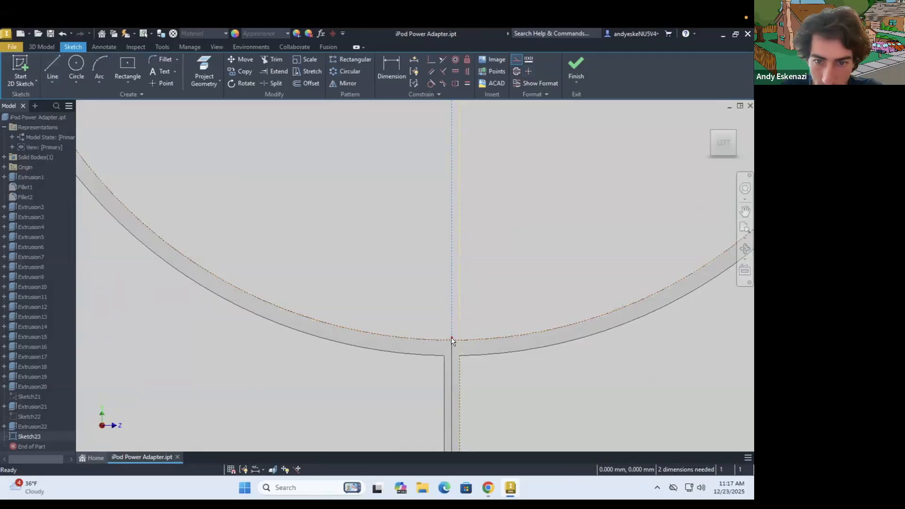
left_click(455, 340)
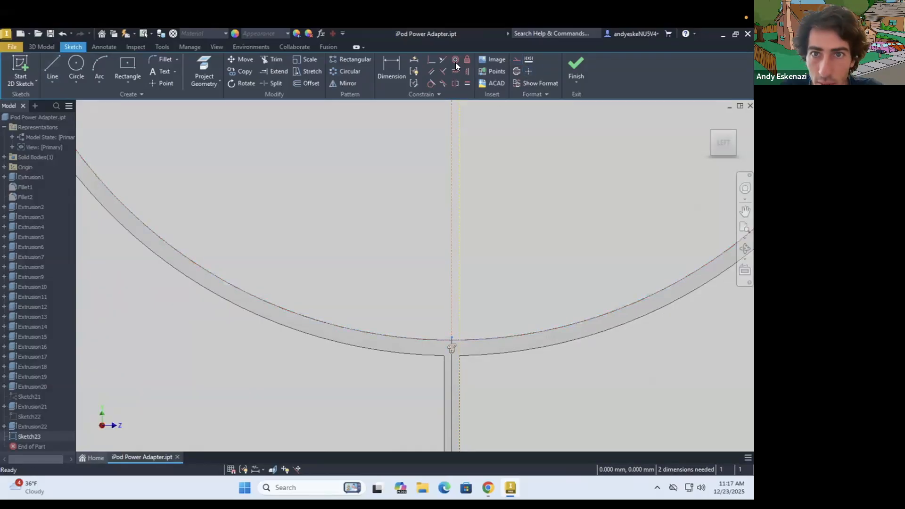
left_click(427, 61)
scroll(453, 268, "up", 4)
middle_click_drag(449, 212, 505, 183, "shift")
left_click(472, 180)
left_click(472, 184)
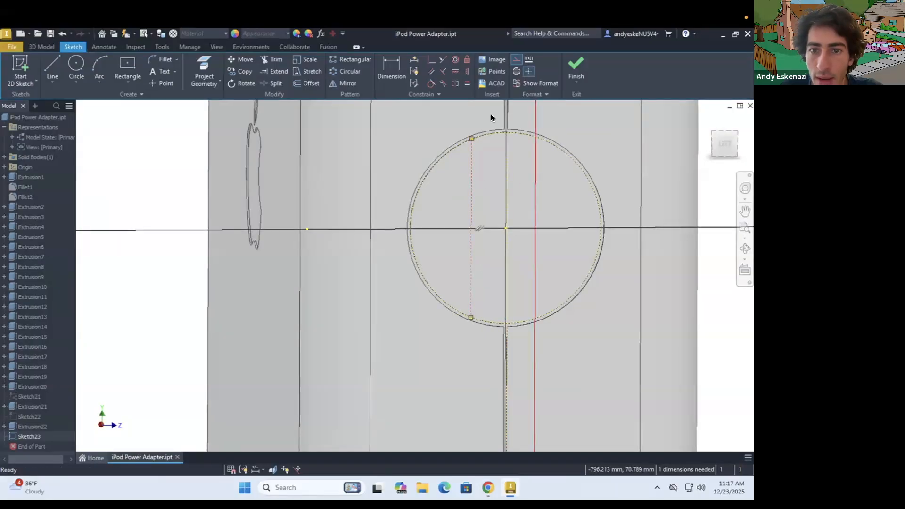
Try to add a vertical constraint and then a horizontal constraint to the construction line on the disc.
left_click(466, 71)
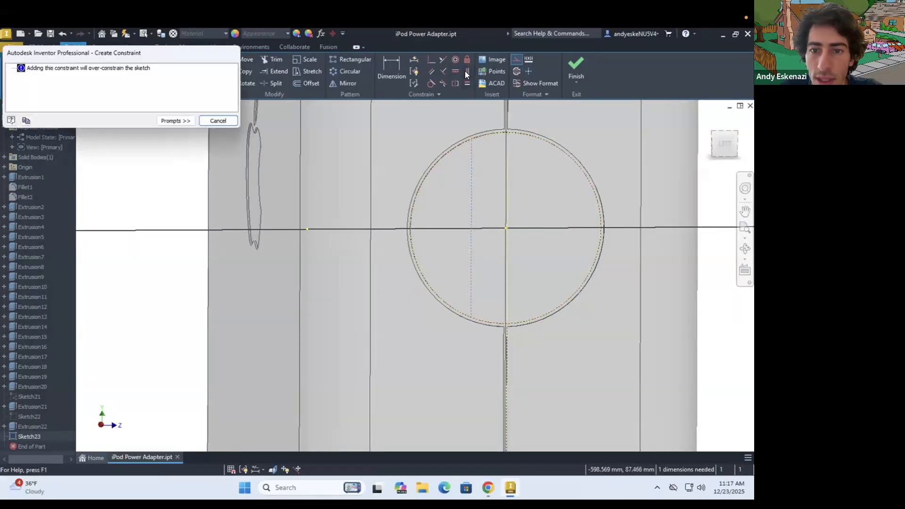
left_click(208, 123)
left_click(456, 72)
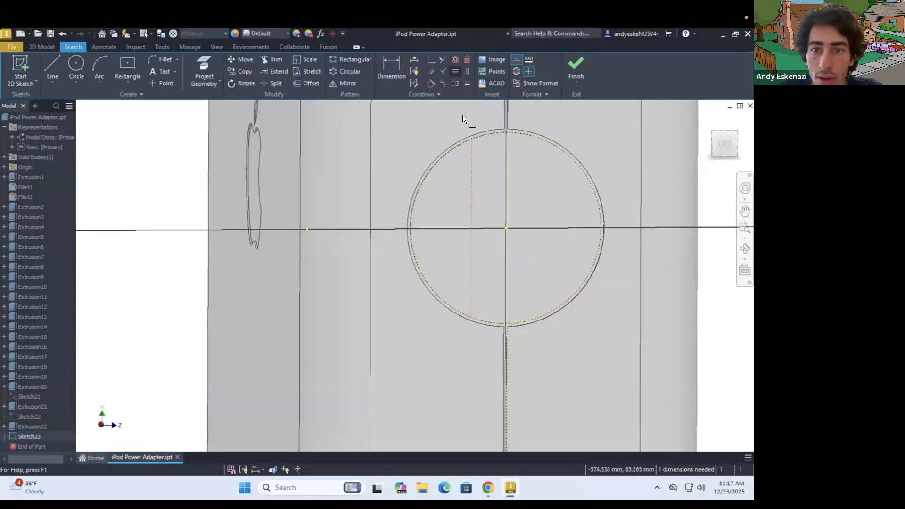
left_click(471, 162)
key("Escape")
key("Escape")
Try to move the construction line's upper endpoint along the disc edge onto the vertical centre seam.
middle_click_drag(507, 167, 538, 262, "shift")
scroll(535, 257, "up", 3)
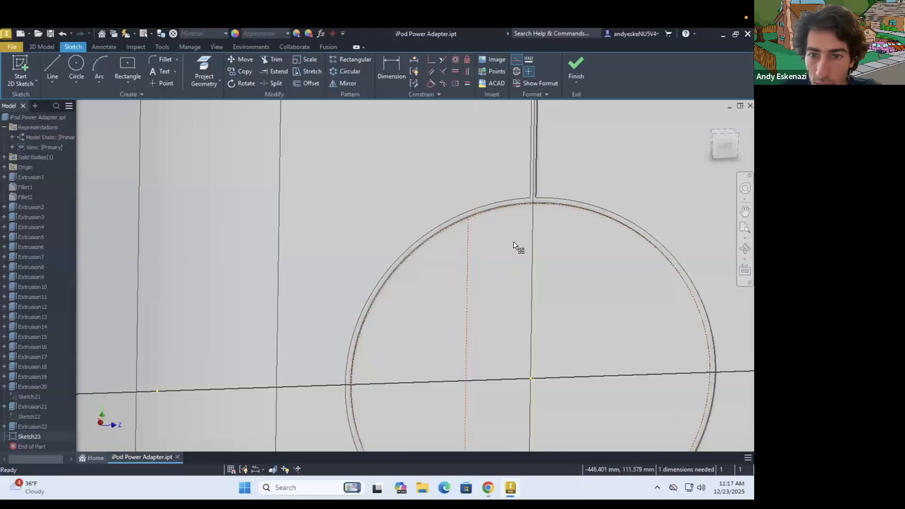
scroll(547, 206, "up", 2)
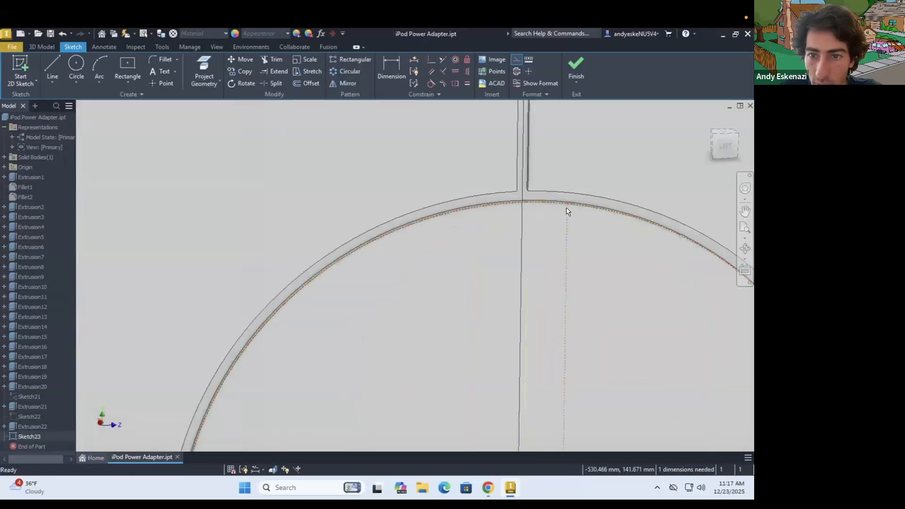
left_click_drag(567, 203, 521, 203)
scroll(523, 204, "up", 2)
scroll(521, 207, "down", 5)
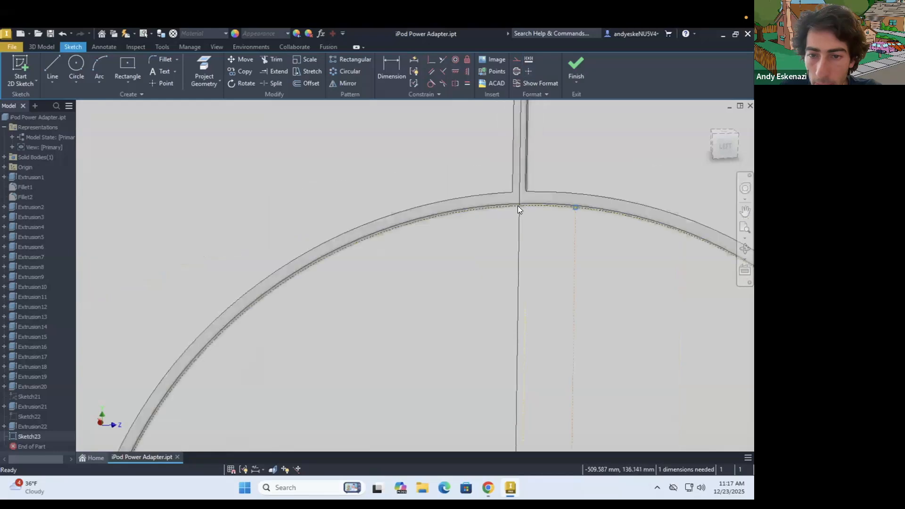
Draw a horizontal construction line about 38.5 mm long from the vertical line's midpoint to the side face's straight edge.
left_click(52, 66)
left_click(536, 314)
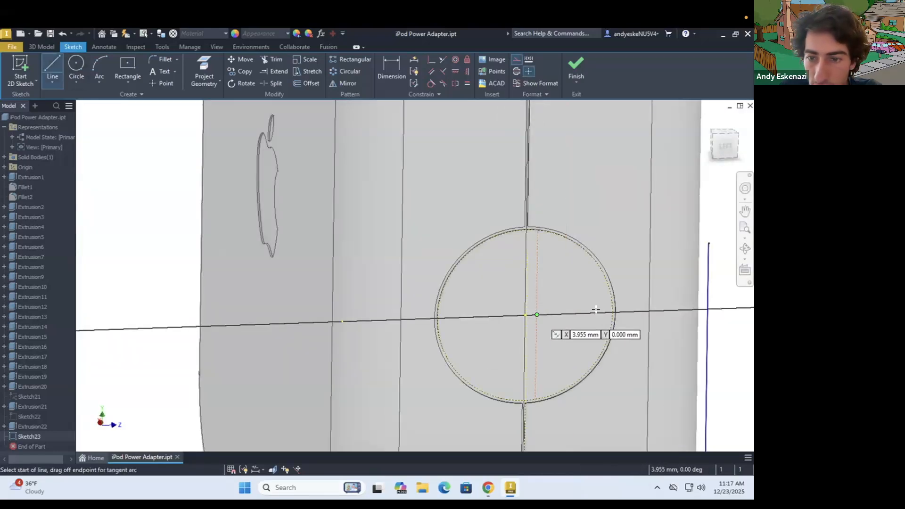
left_click(650, 311)
key("Escape")
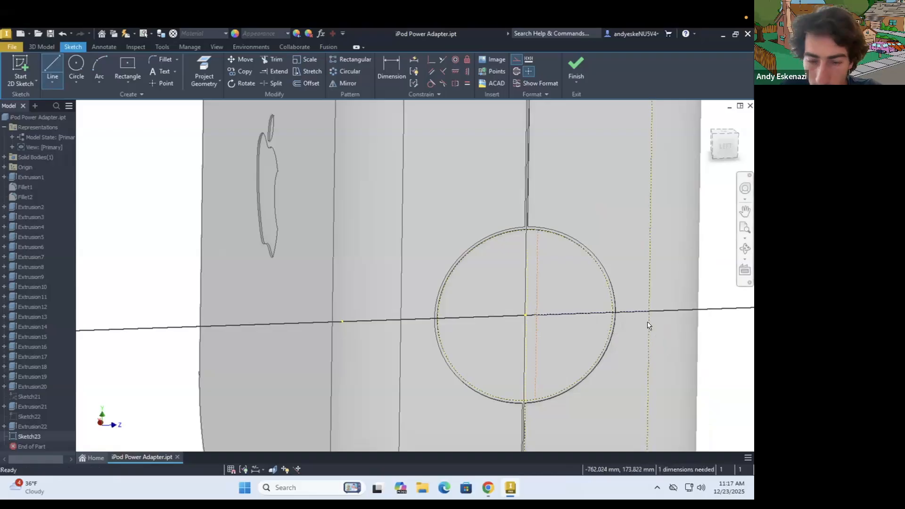
Dimension the horizontal construction line to 42.5 mm so the vertical line is centred on the disc.
key("d")
left_click(585, 314)
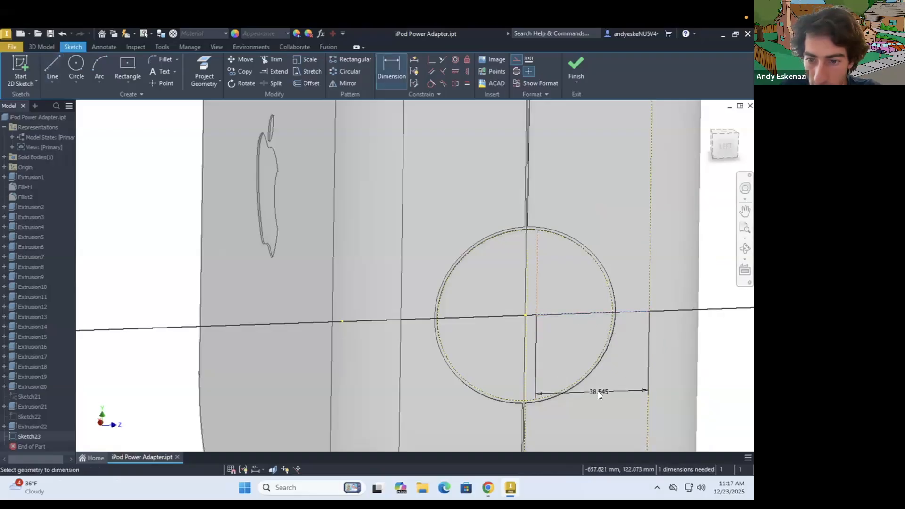
left_click(598, 392)
type("85")
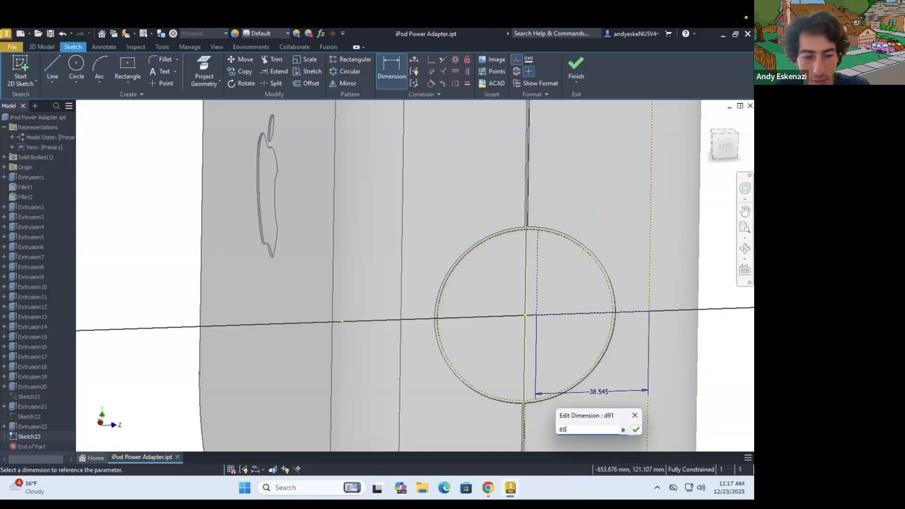
key("Return")
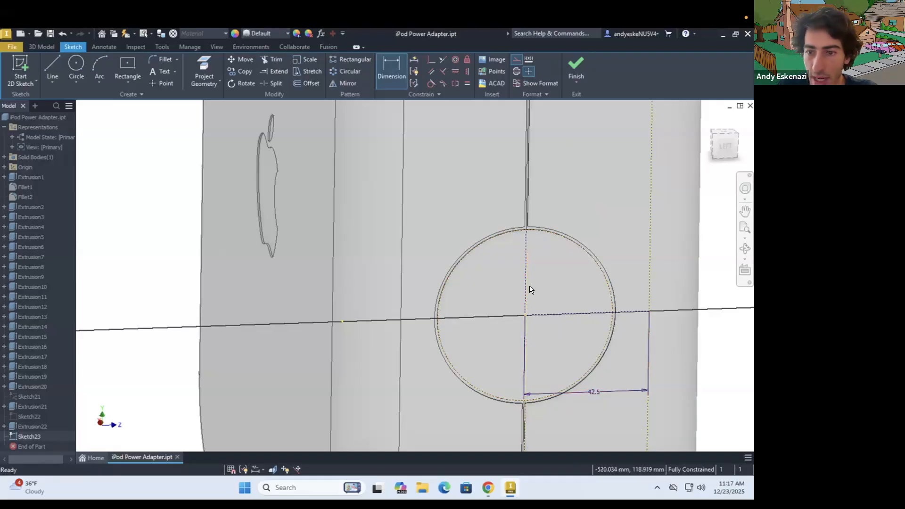
key("Escape")
Try a centre-point rectangle in construction format at the disc's centre, and undo it.
scroll(517, 222, "up", 5)
scroll(518, 221, "down", 5)
key("r")
left_click(503, 302)
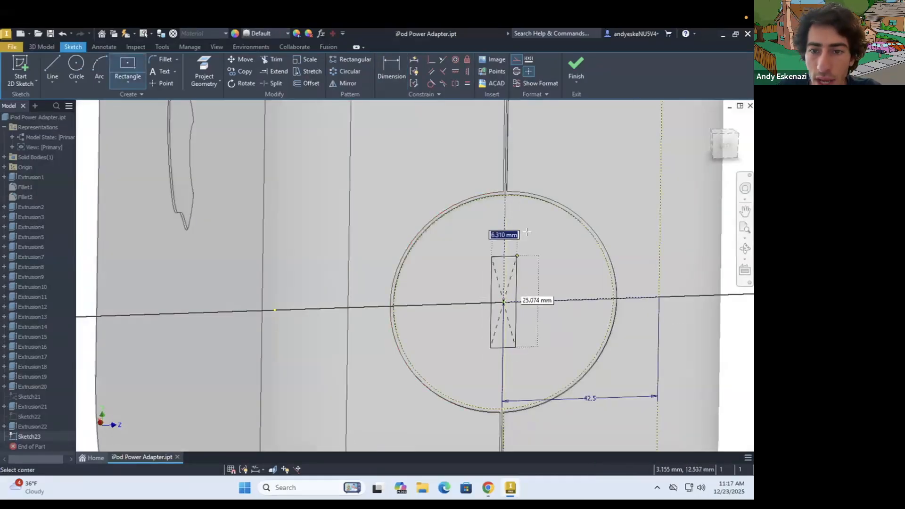
left_click(534, 221)
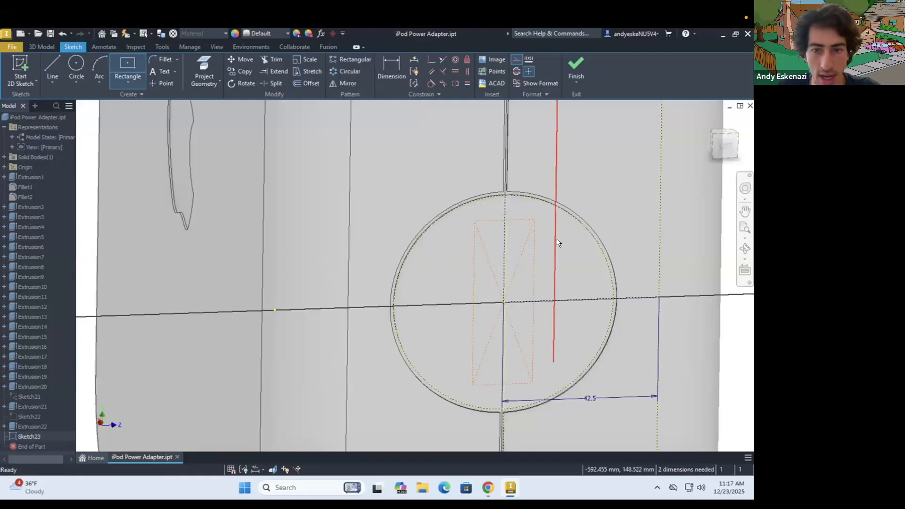
key("Escape")
key("ctrl+z")
Sketch a solid-line rectangle centred on the disc, about 19 mm wide and 46 mm high.
left_click(127, 68)
left_click(504, 302)
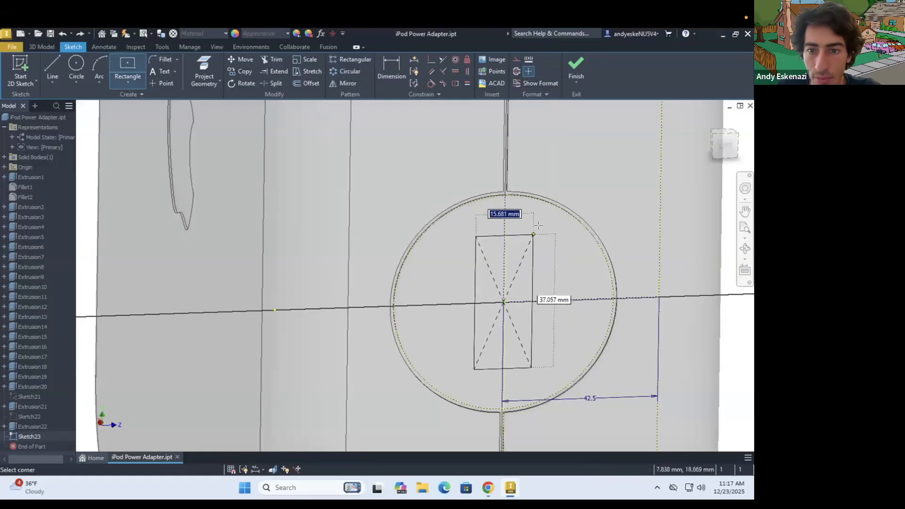
left_click(540, 219)
Dimension the centred rectangle to 20 mm wide and 50 mm high.
key("d")
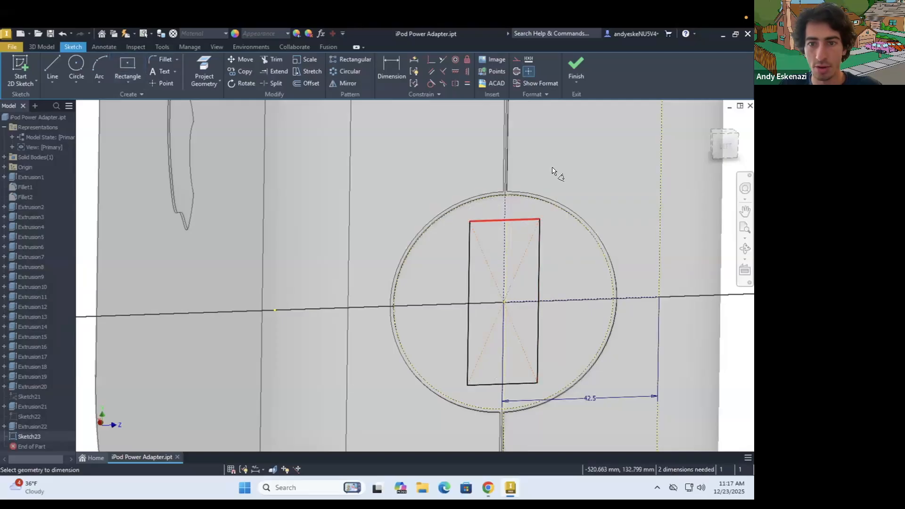
left_click(589, 166)
type("2")
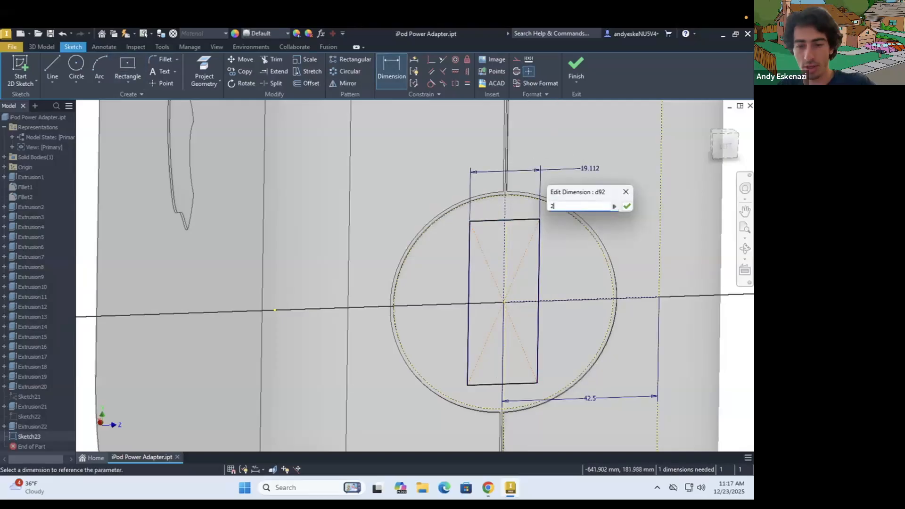
type("0")
key("Return")
left_click(540, 250)
left_click(636, 259)
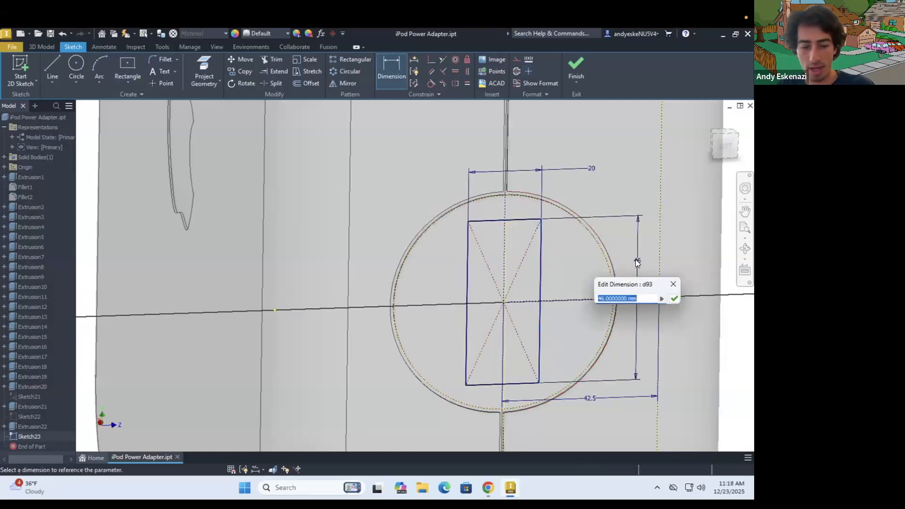
type("50")
key("Return")
Check the USB opening in the Chrome reference photo, return to Inventor and extrude-cut the rectangle 50 mm into the body.
scroll(536, 263, "down", 5)
mouse_move(503, 259)
middle_mouse_down("shift")
mouse_move(532, 274)
mouse_move(515, 269)
middle_mouse_up("shift")
left_click(488, 488)
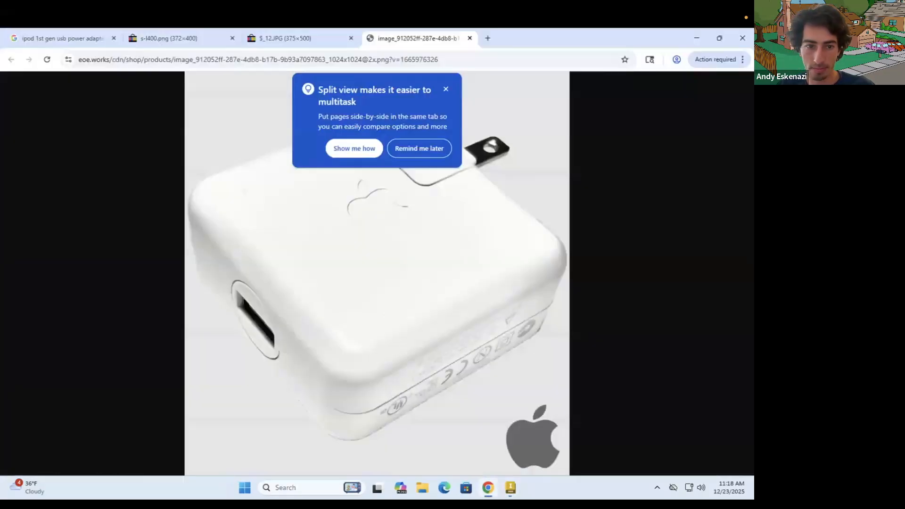
left_click(488, 488)
mouse_move(474, 229)
middle_mouse_down("shift")
mouse_move(492, 235)
mouse_move(536, 300)
middle_mouse_up("shift")
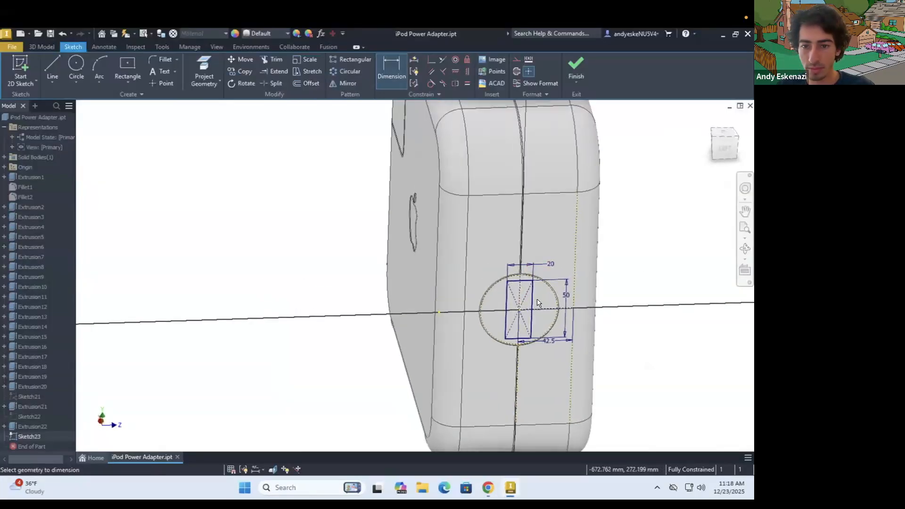
scroll(539, 299, "up", 3)
left_click(38, 46)
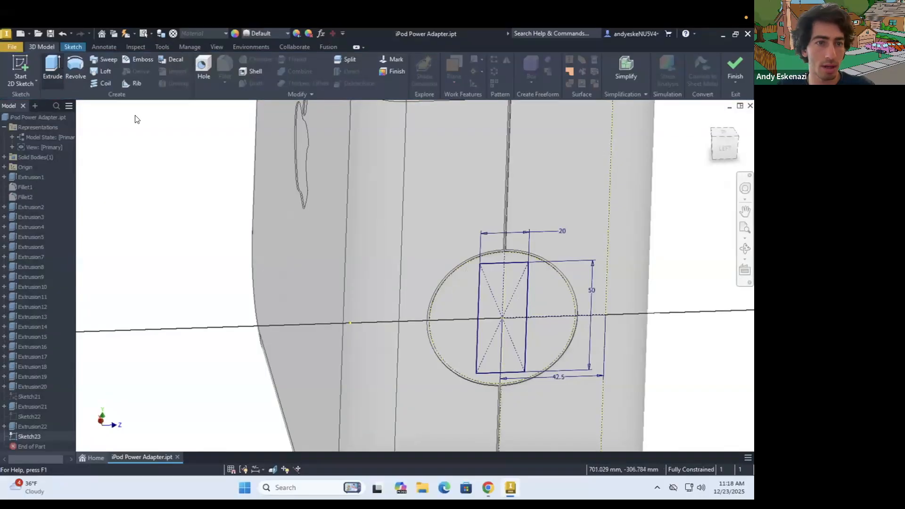
left_click(53, 68)
left_click(167, 161)
left_click(162, 175)
type("50")
key("Return")
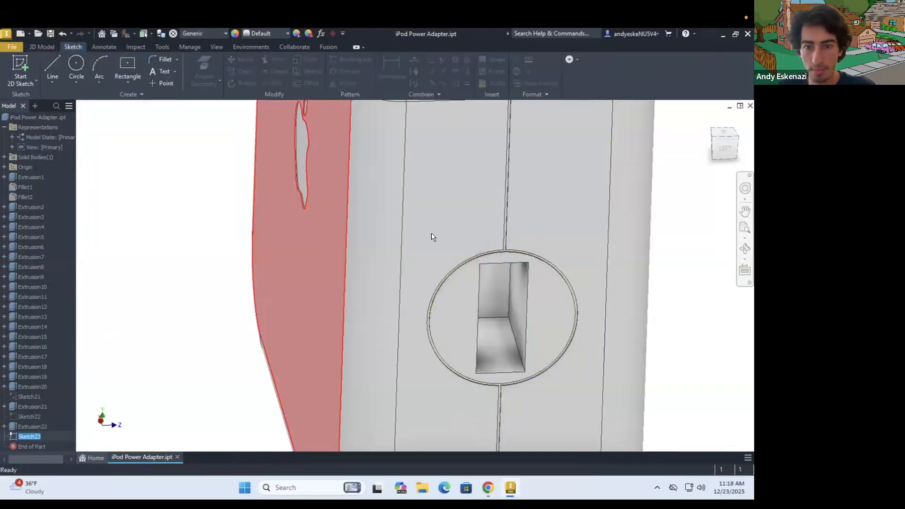
Chamfer the four outer edges of the rectangular USB opening with a distance of 2 mm.
middle_click_drag(534, 293, 591, 266, "shift")
scroll(578, 260, "down", 4)
scroll(597, 286, "up", 8)
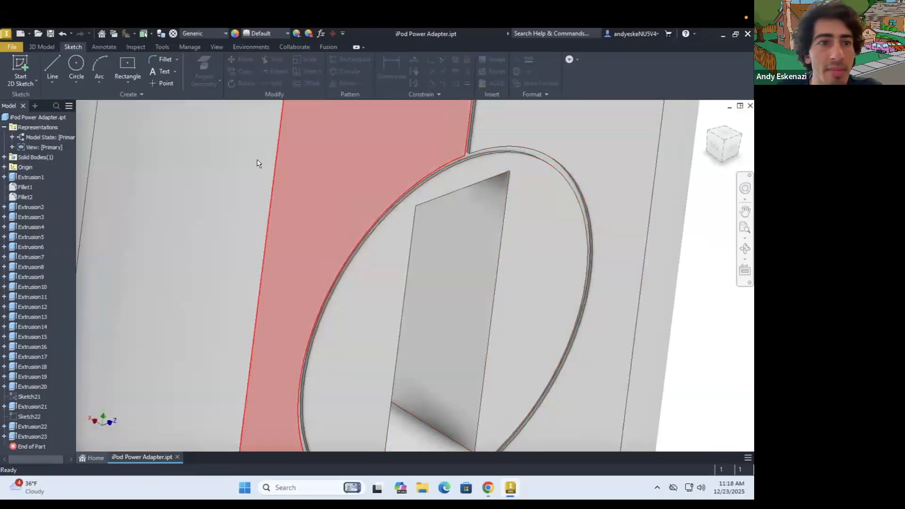
left_click(51, 47)
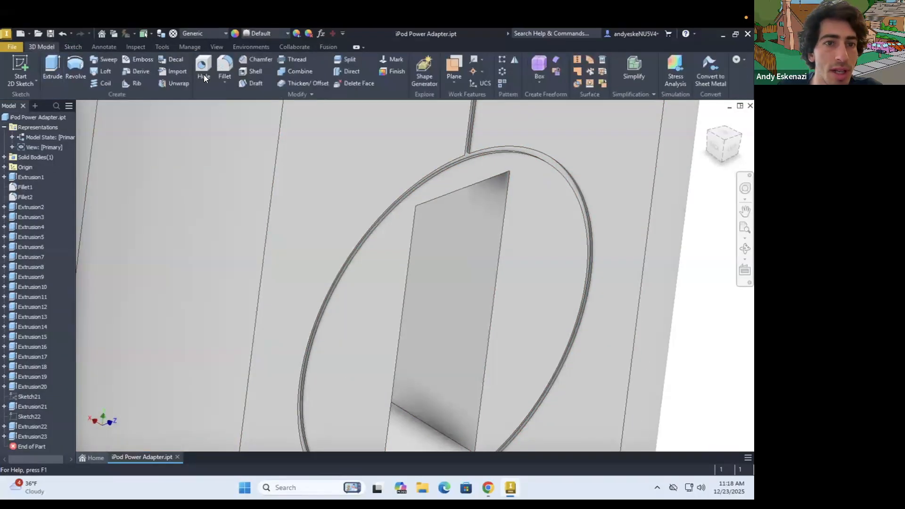
left_click(253, 60)
left_click(447, 194)
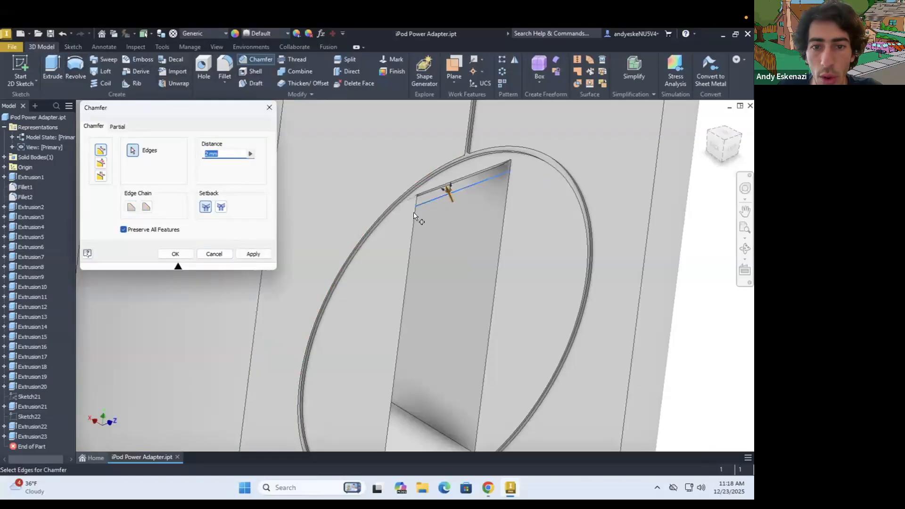
left_click(503, 220)
scroll(498, 182, "down", 4)
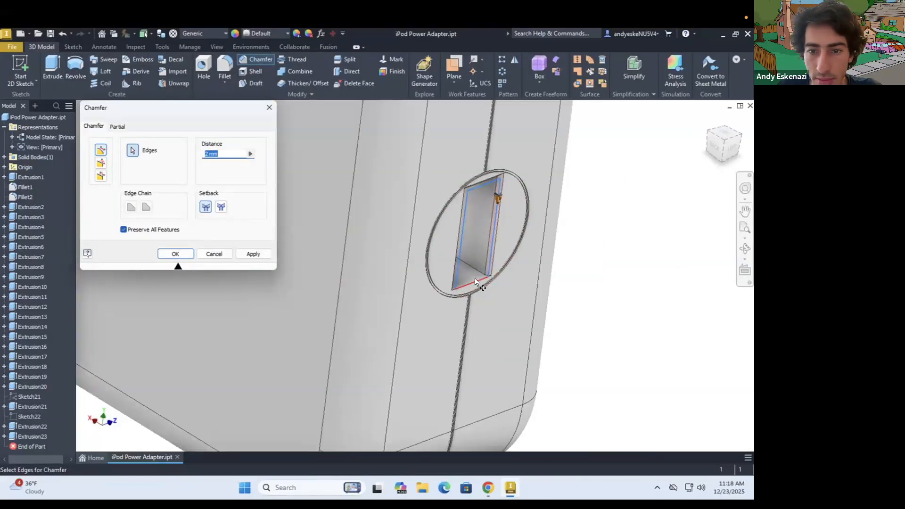
left_click(476, 282)
scroll(476, 282, "up", 4)
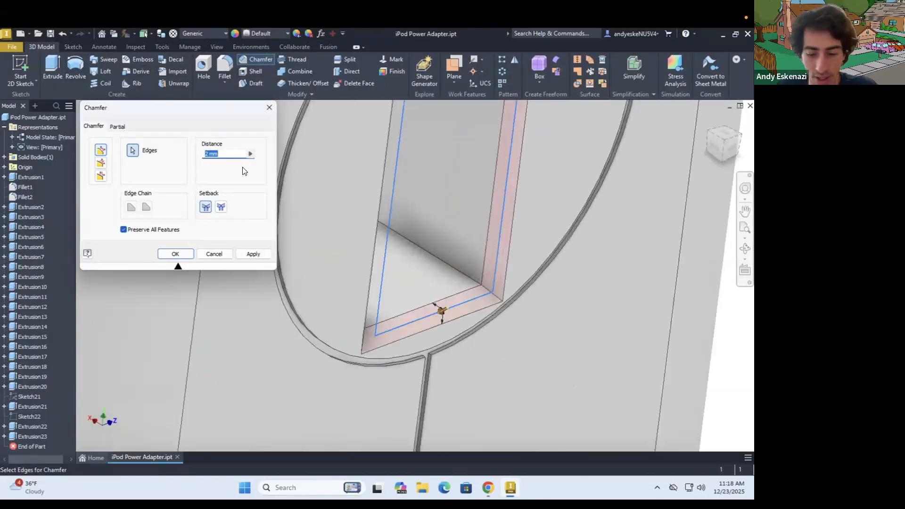
left_click(175, 254)
Inspect the whole adapter and compare its plug corner with the reference photos in Chrome, and return to Inventor.
scroll(439, 230, "down", 5)
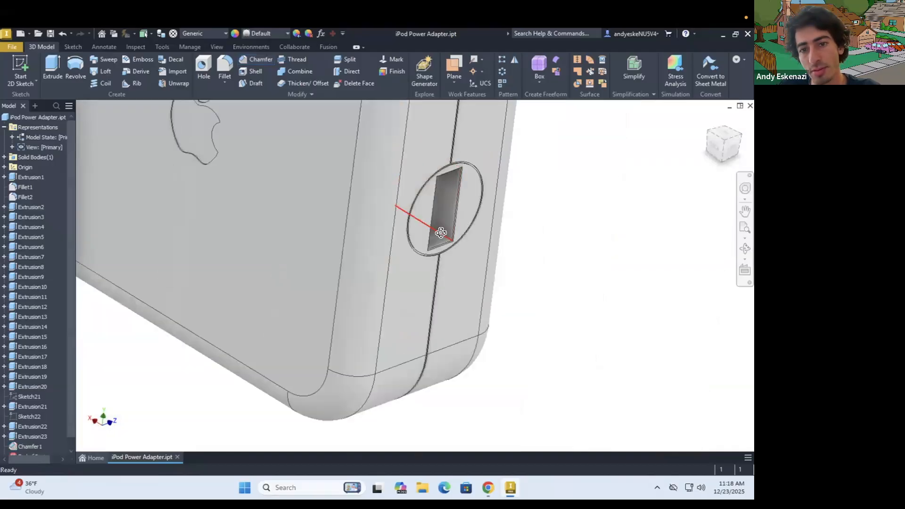
scroll(441, 233, "down", 6)
scroll(414, 235, "down", 2)
middle_click_drag(415, 234, 421, 246, "shift")
key("F6")
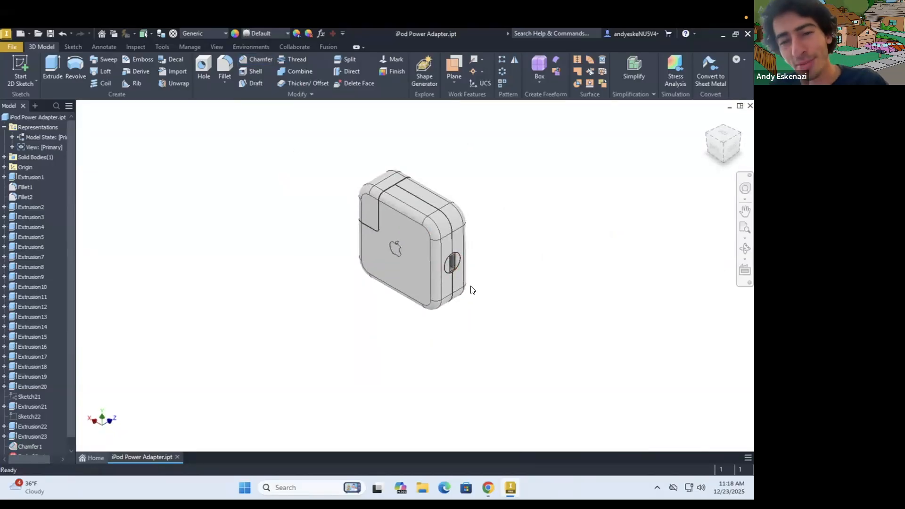
middle_click_drag(473, 290, 507, 250, "shift")
left_click(488, 488)
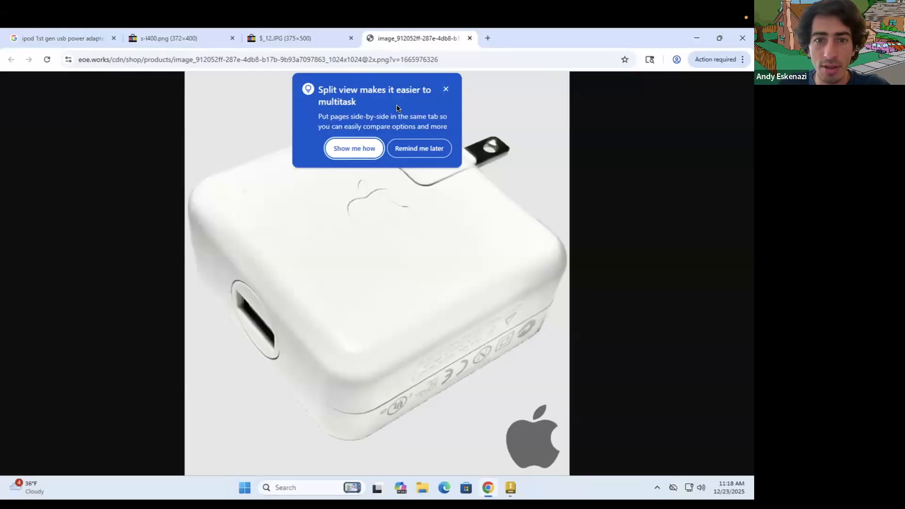
left_click(444, 87)
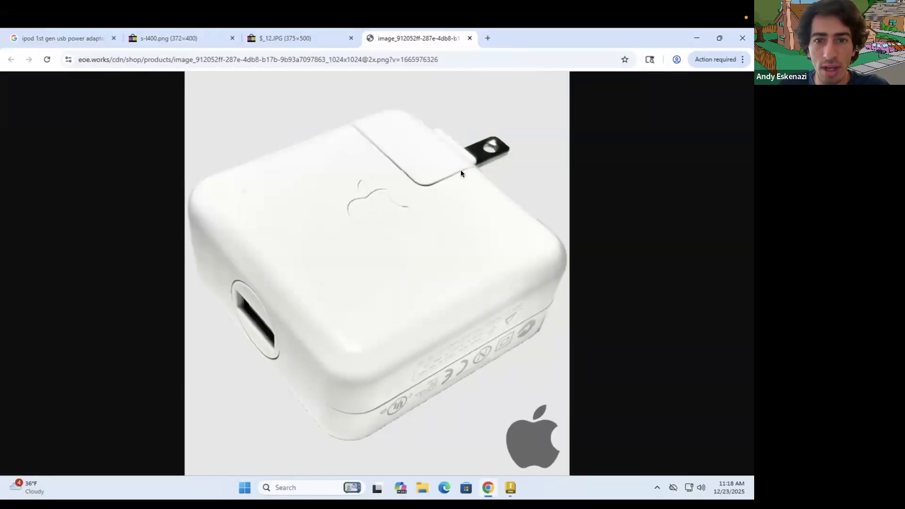
left_click(293, 39)
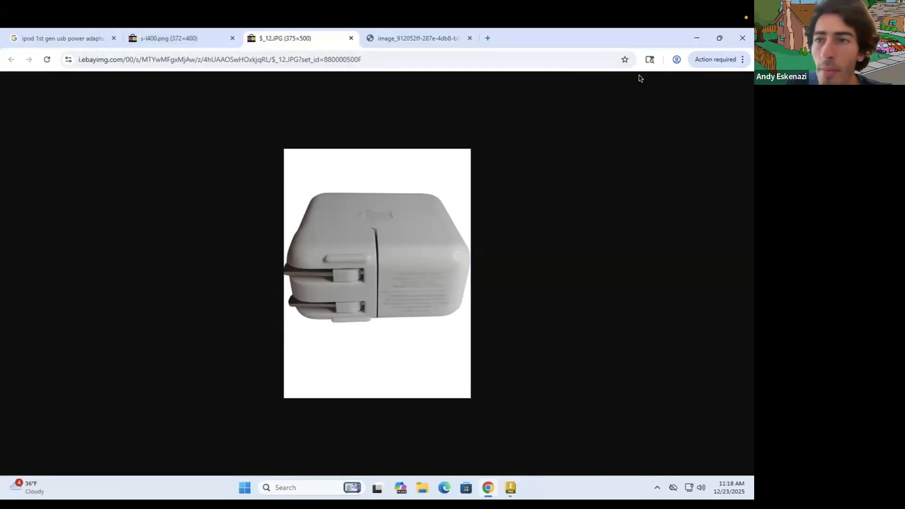
left_click(511, 488)
middle_click_drag(415, 242, 438, 283, "shift")
left_click(488, 488)
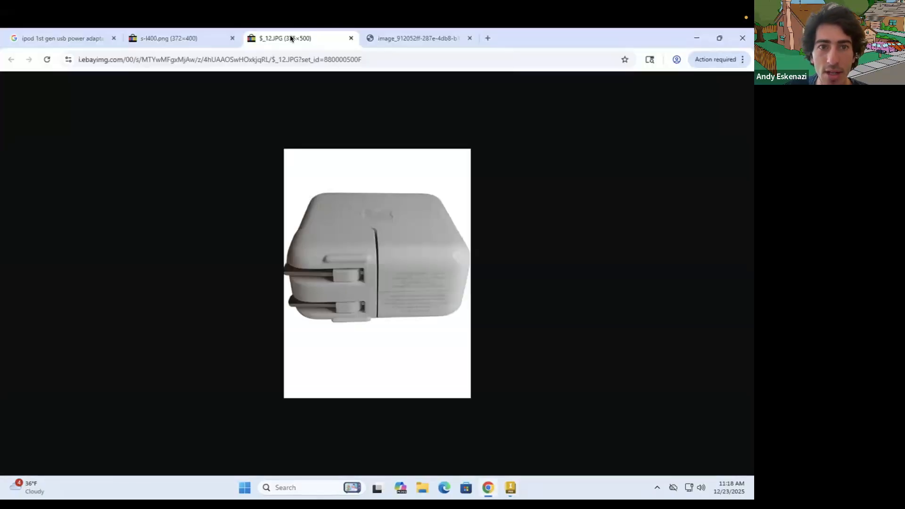
left_click(170, 39)
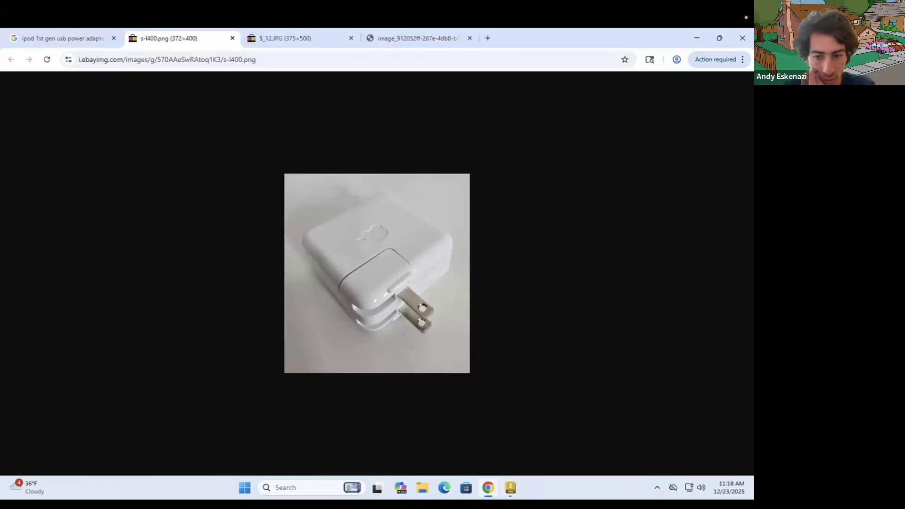
left_click(512, 491)
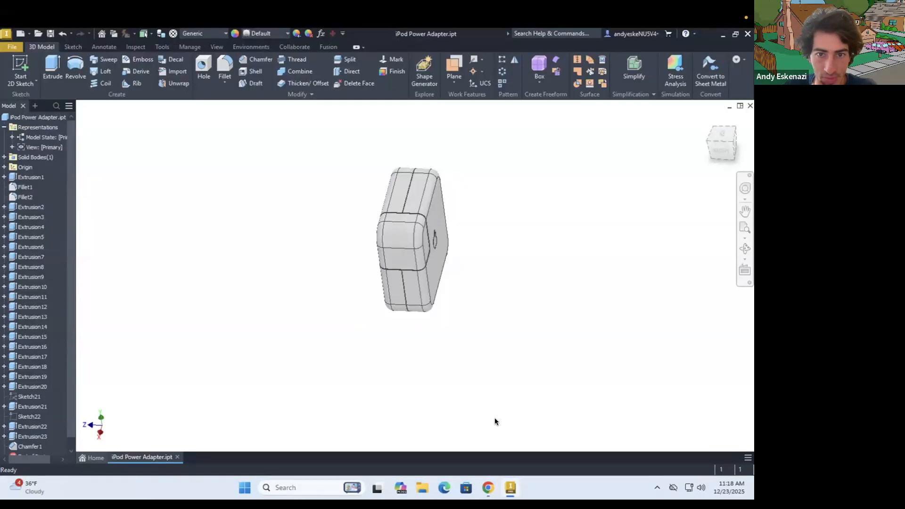
Start a 2D sketch on the flat top face of the corner plug piece.
mouse_move(435, 210)
middle_mouse_down("shift")
mouse_move(500, 245)
mouse_move(473, 238)
middle_mouse_up("shift")
scroll(473, 239, "up", 5)
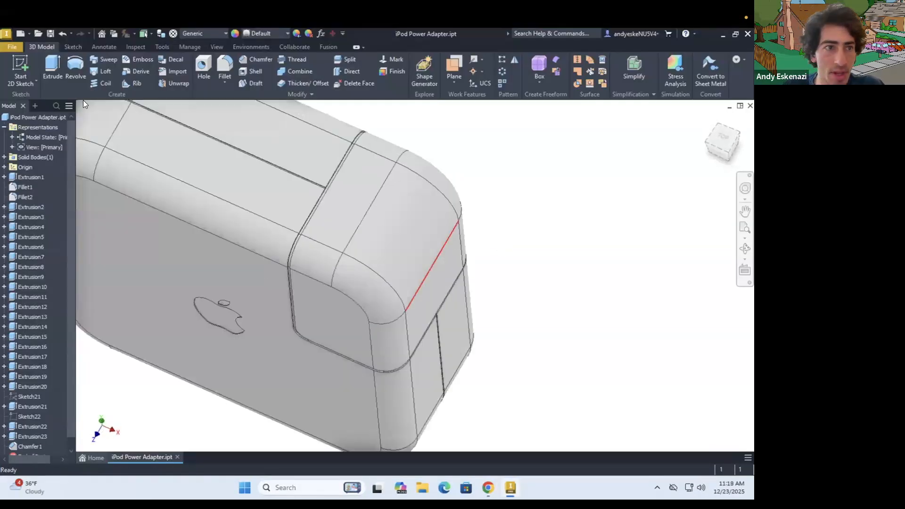
left_click(33, 66)
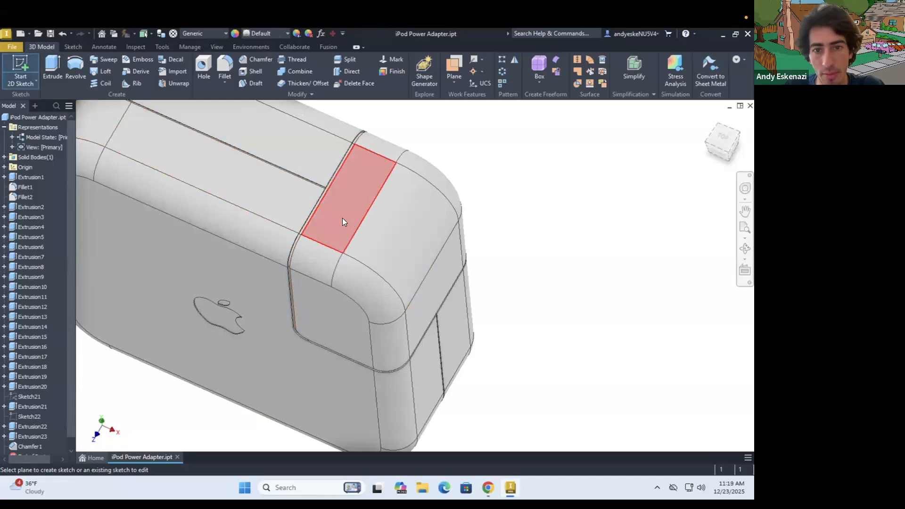
left_click(342, 218)
scroll(317, 237, "down", 3)
scroll(405, 246, "up", 2)
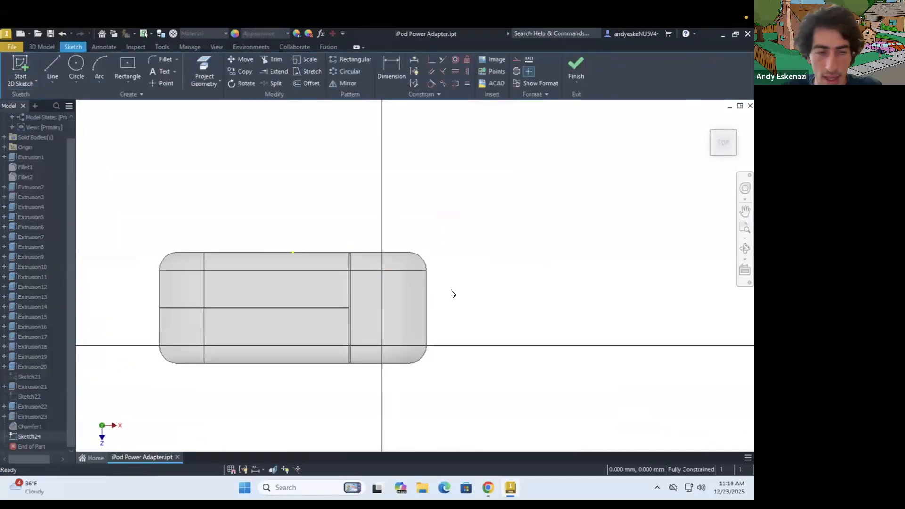
Sketch two rectangles 50 mm long and about 16 mm wide, spanning from the rounded corner's tangent line to the plug piece's outer end.
left_click(133, 82)
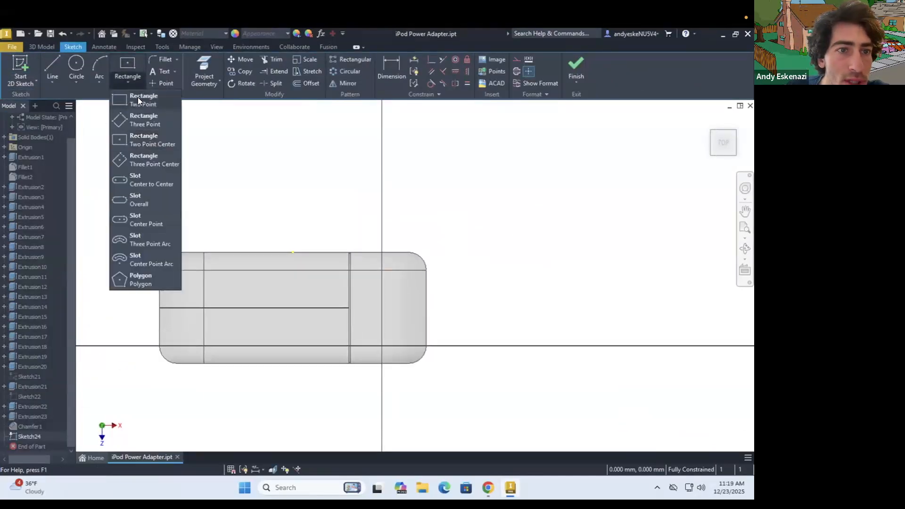
left_click(138, 97)
left_click(427, 282)
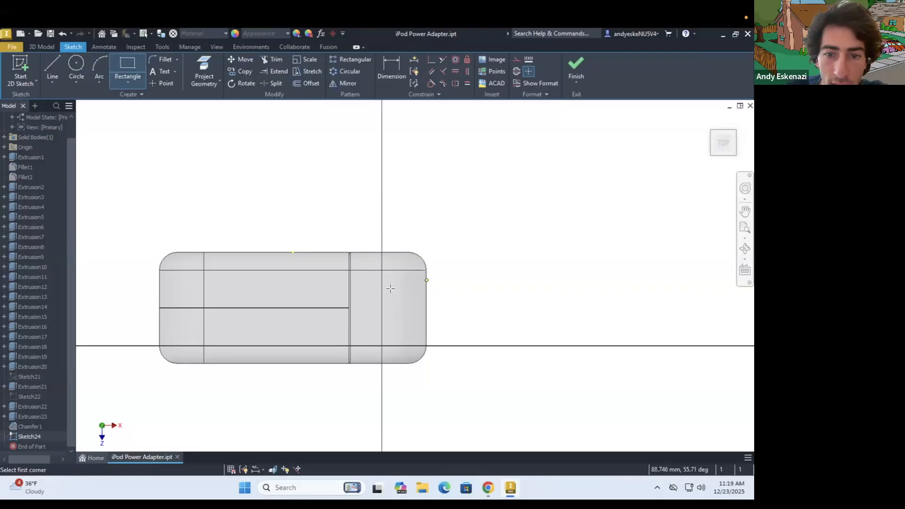
type("50")
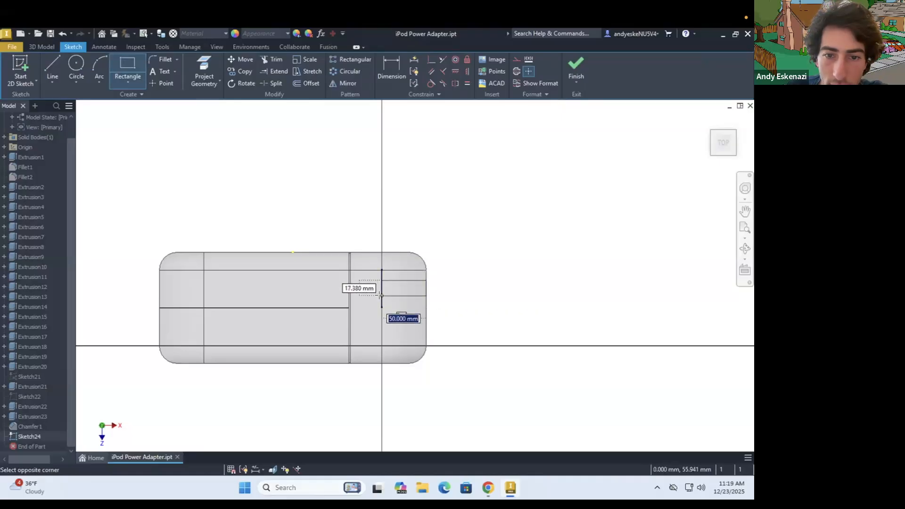
left_click(380, 294)
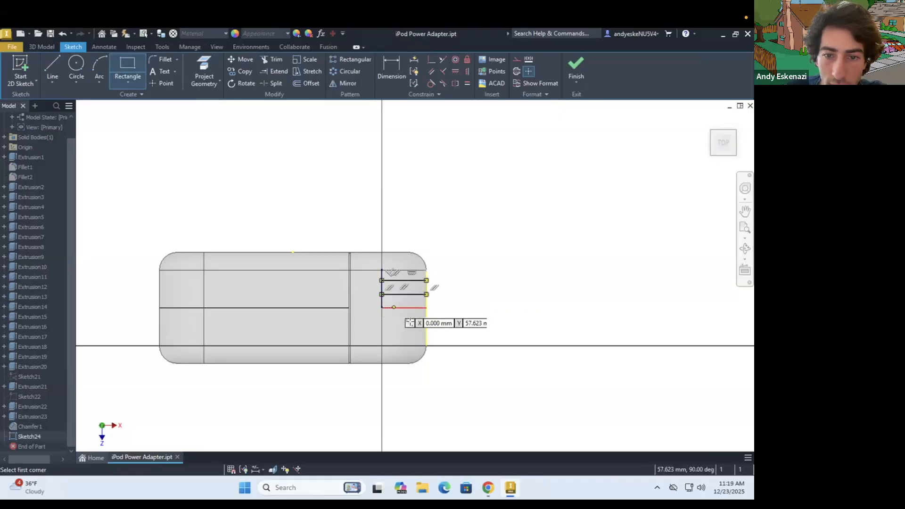
left_click(426, 318)
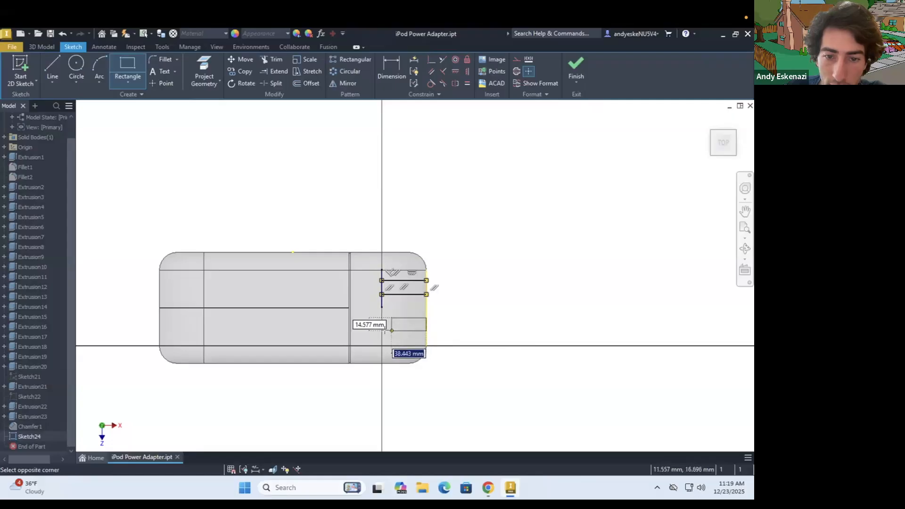
left_click(381, 331)
scroll(383, 332, "up", 4)
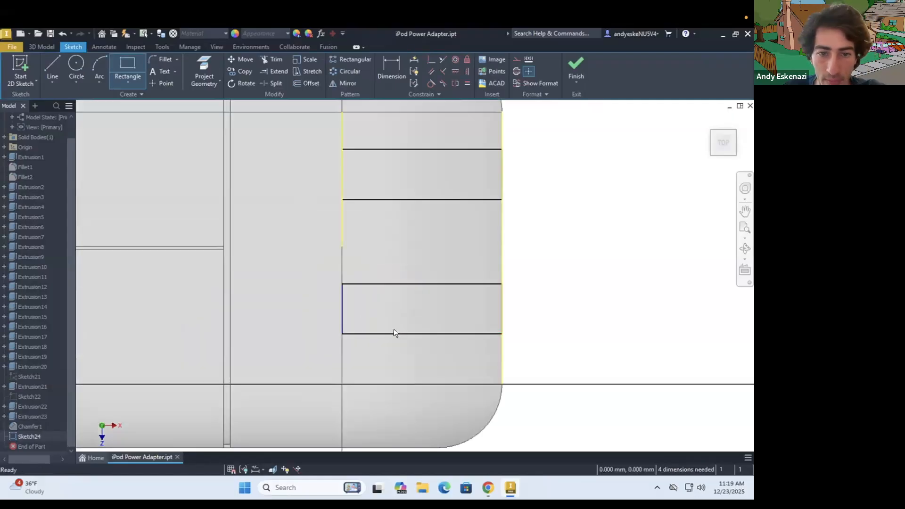
key("Escape")
Dimension the upper rectangle's offset from the rounded face's upper edge to 10 mm.
scroll(391, 283, "down", 3)
scroll(389, 272, "up", 3)
key("d")
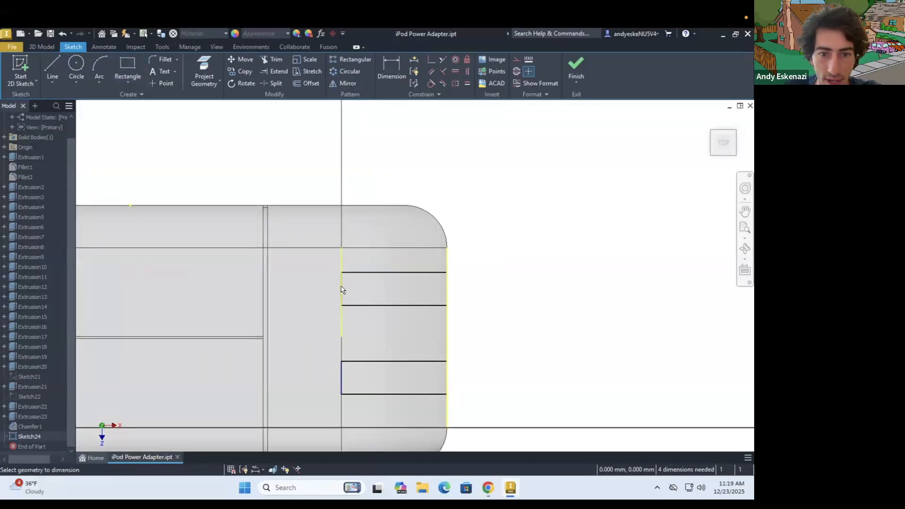
left_click(366, 272)
left_click(470, 260)
type("1")
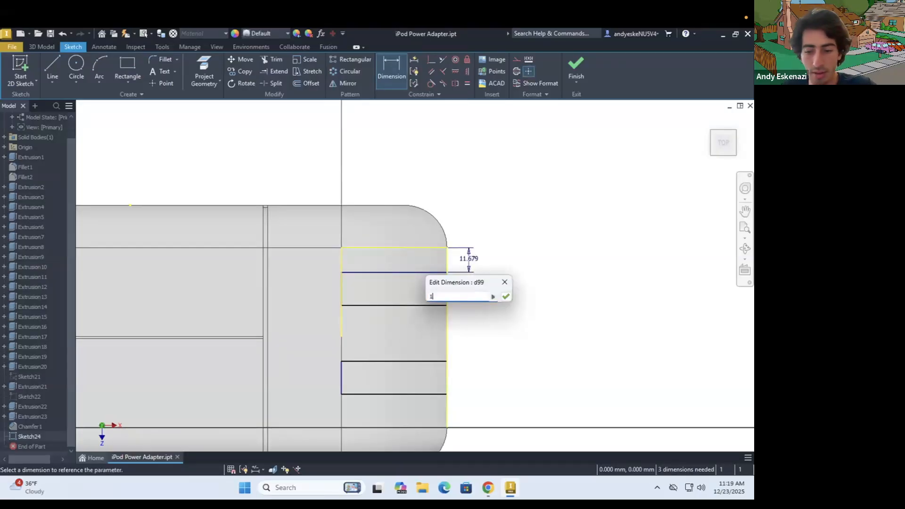
type("0")
key("Return")
Dimension the lower rectangle's offset from the face's lower edge to 15 mm and set the upper rectangle's offset to 15 mm.
left_click(433, 395)
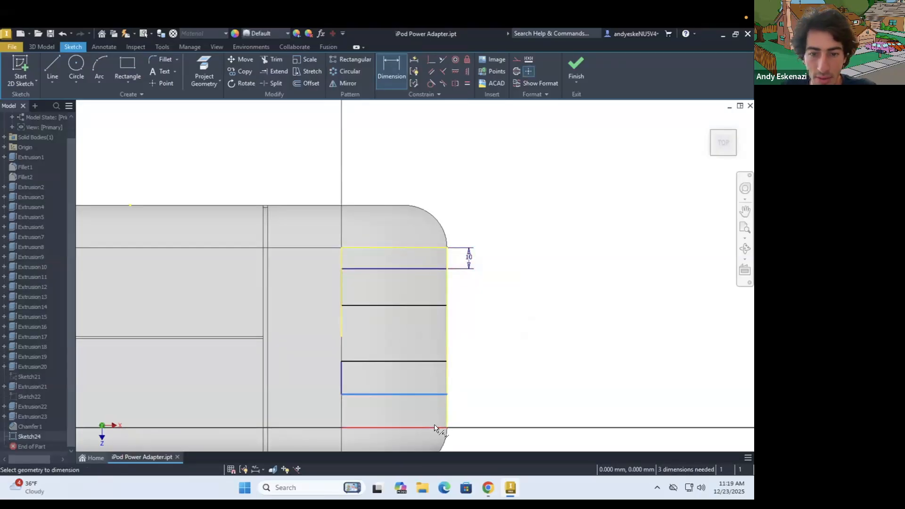
left_click(495, 419)
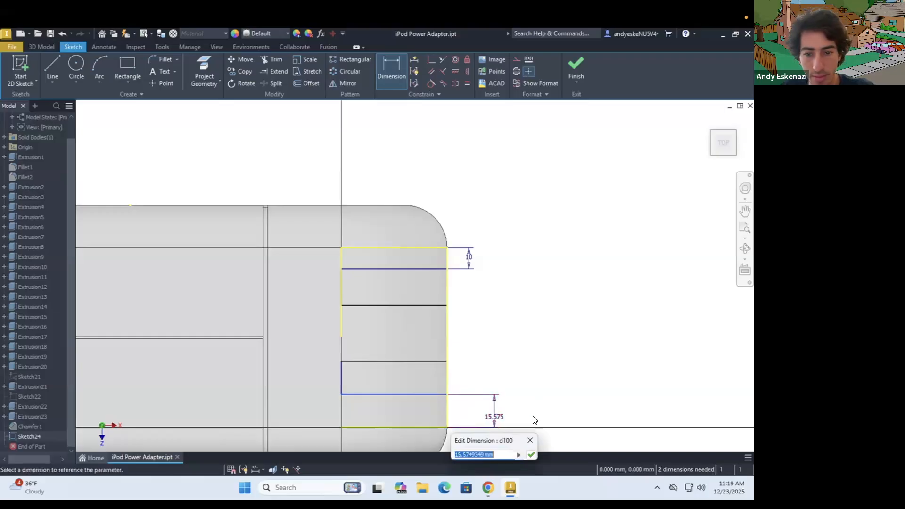
key("Return")
double_click(492, 418)
type("d")
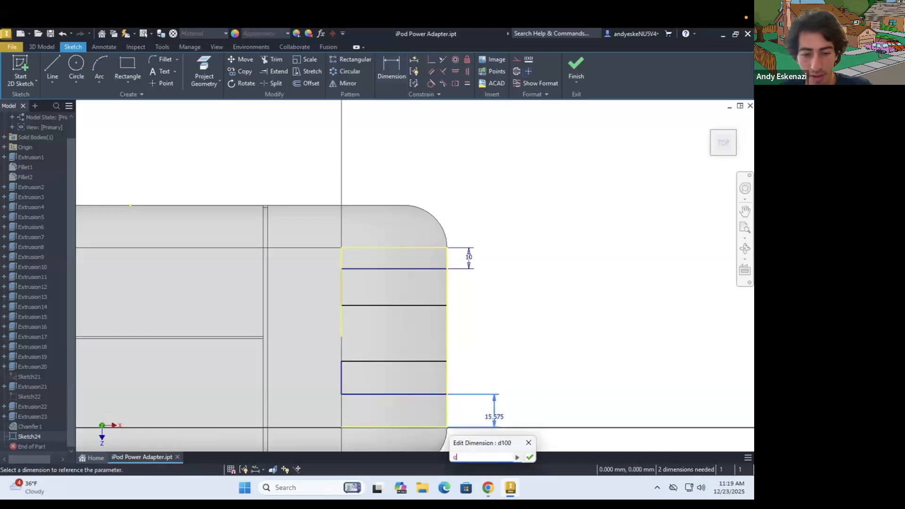
key("BackSpace")
type("15")
key("Return")
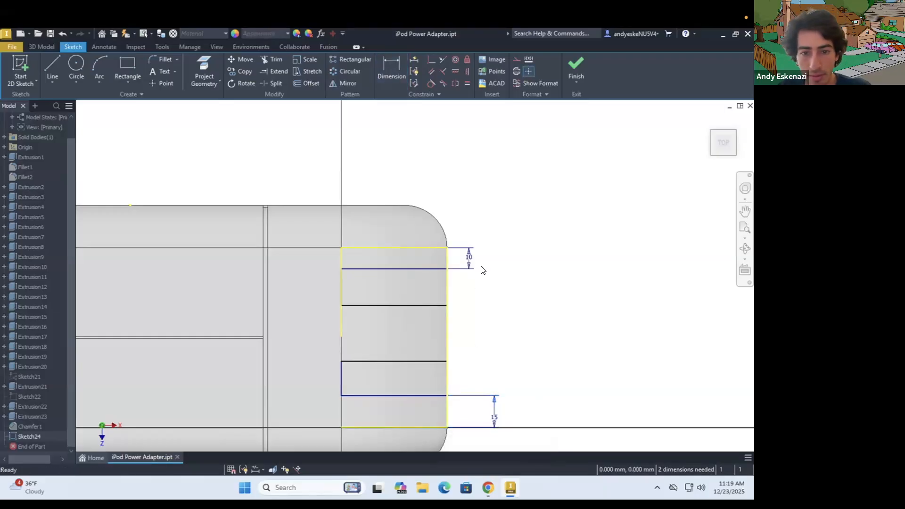
double_click(469, 260)
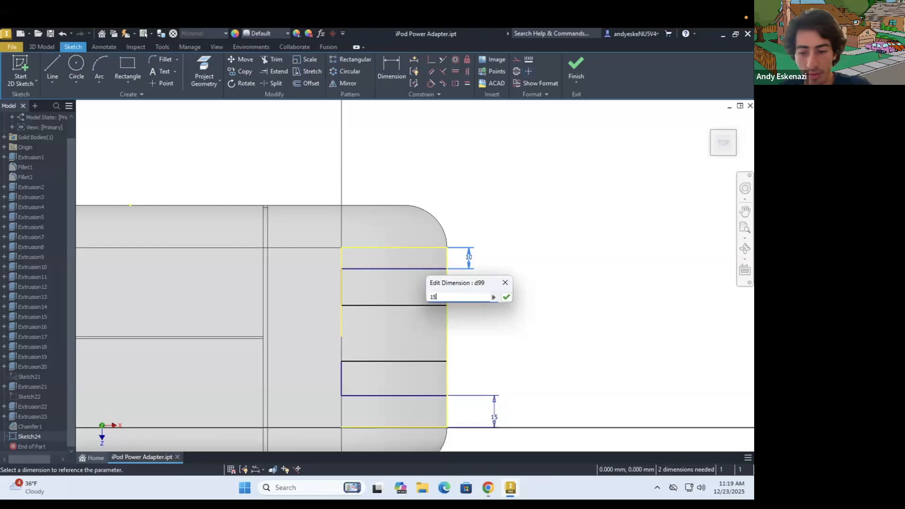
key("Return")
Dimension the width of both rectangles to 15 mm.
key("d")
left_click(429, 279)
left_click(430, 306)
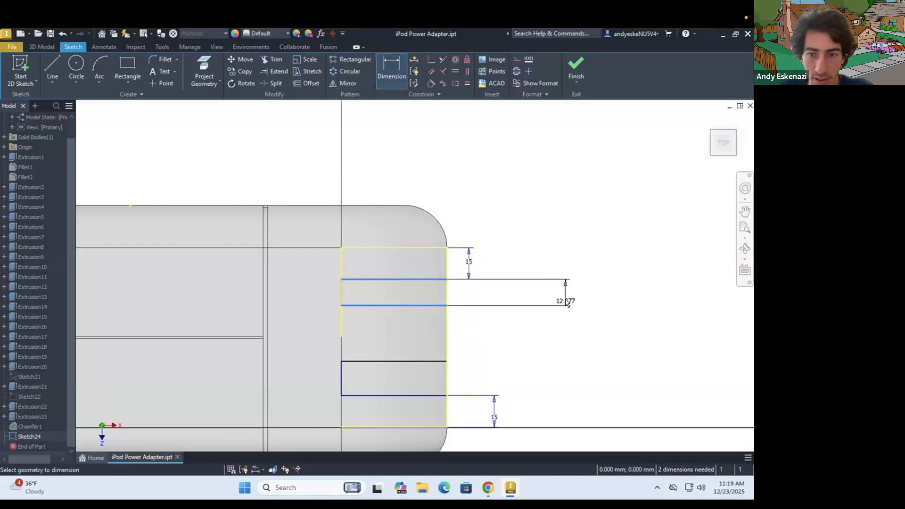
left_click(567, 303)
type("15")
key("Return")
left_click(436, 363)
left_click(560, 381)
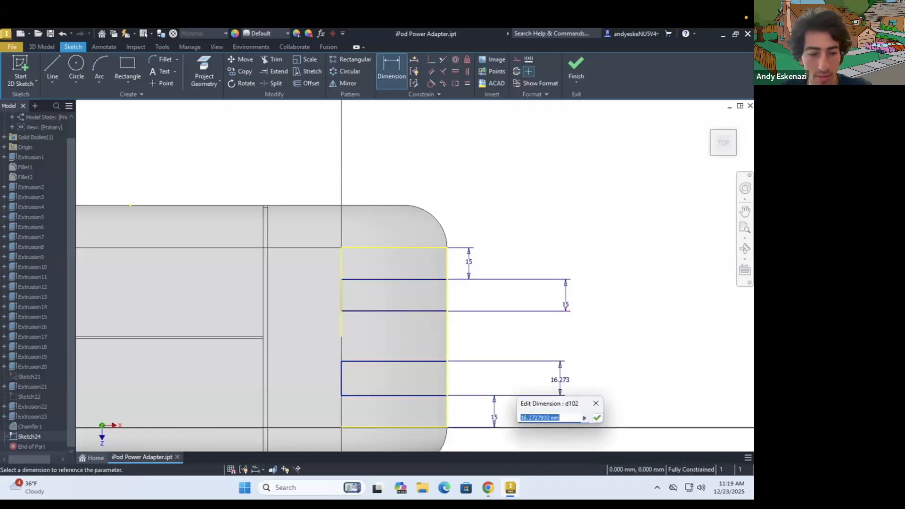
type("15")
key("Return")
key("Escape")
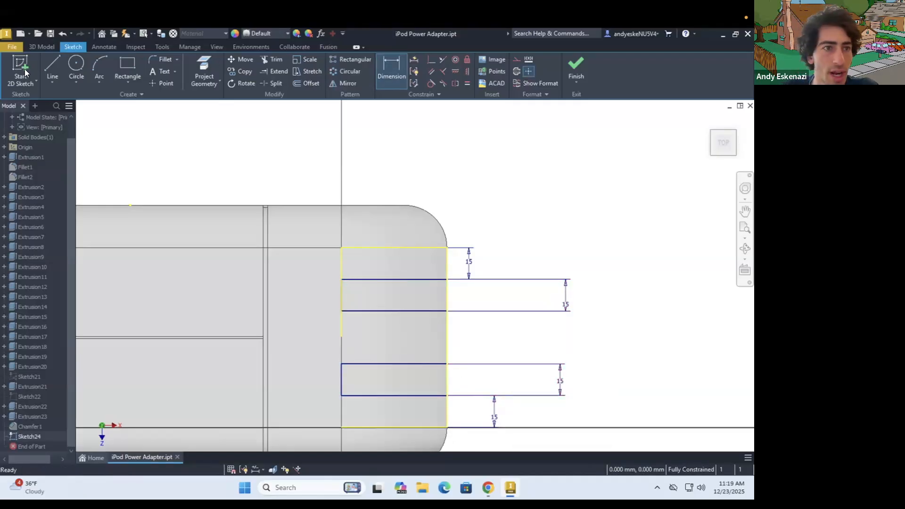
Check the plug corner in the Chrome reference photo, return to Inventor and extrude-cut both rectangles 100 mm down into the plug piece.
left_click(41, 47)
left_click(56, 66)
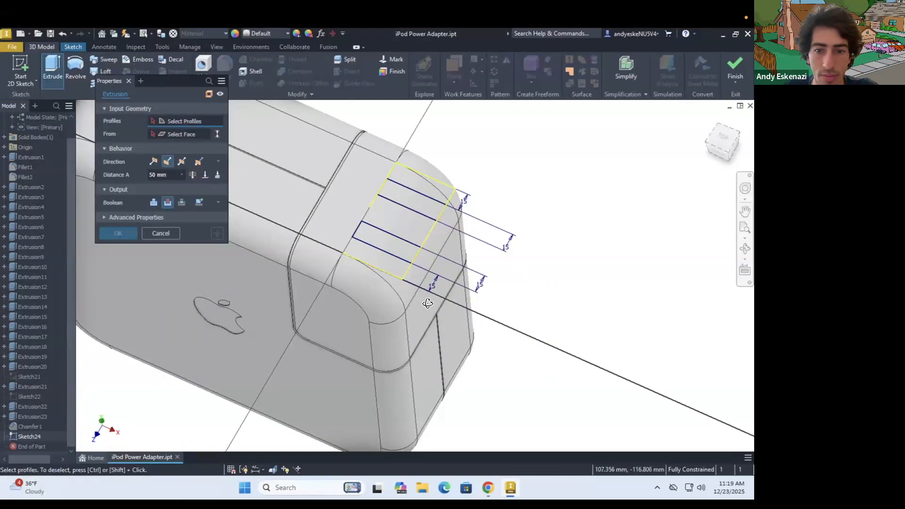
middle_click_drag(426, 302, 431, 308, "shift")
left_click(487, 488)
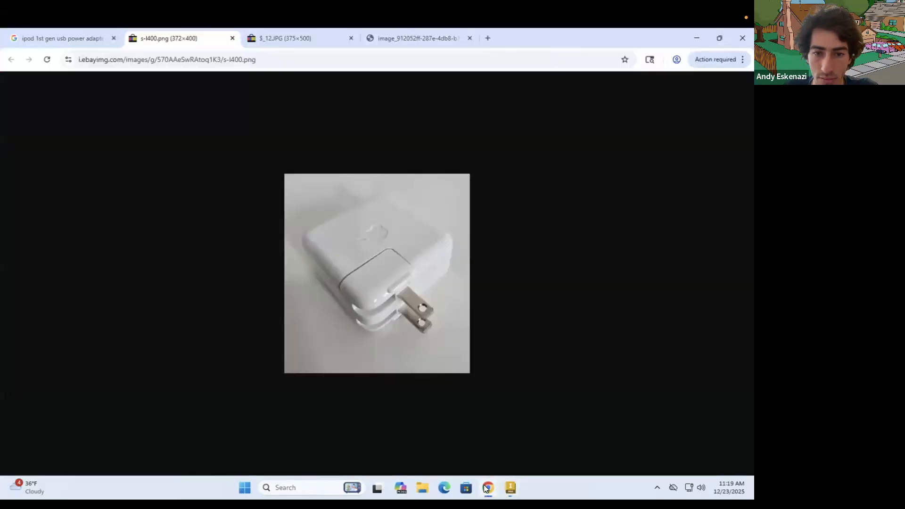
left_click(486, 488)
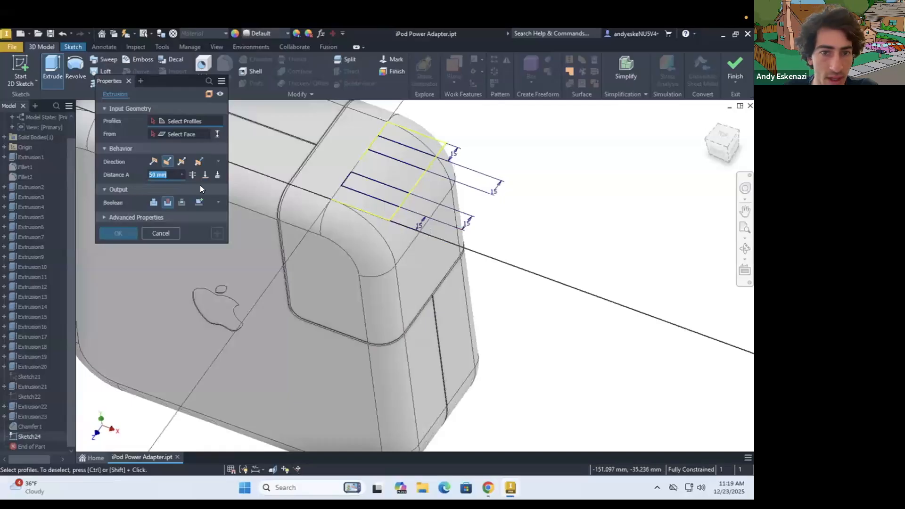
left_click(154, 162)
left_click(372, 188)
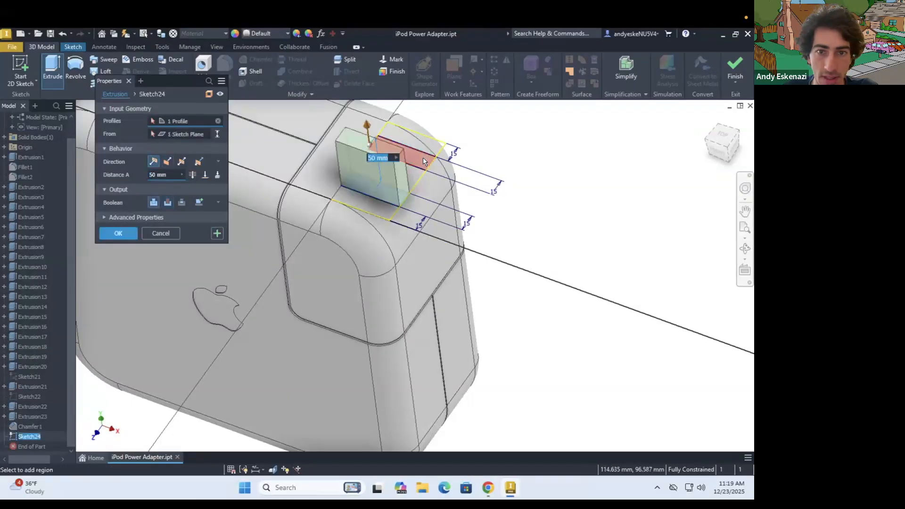
left_click(423, 159)
left_click(167, 162)
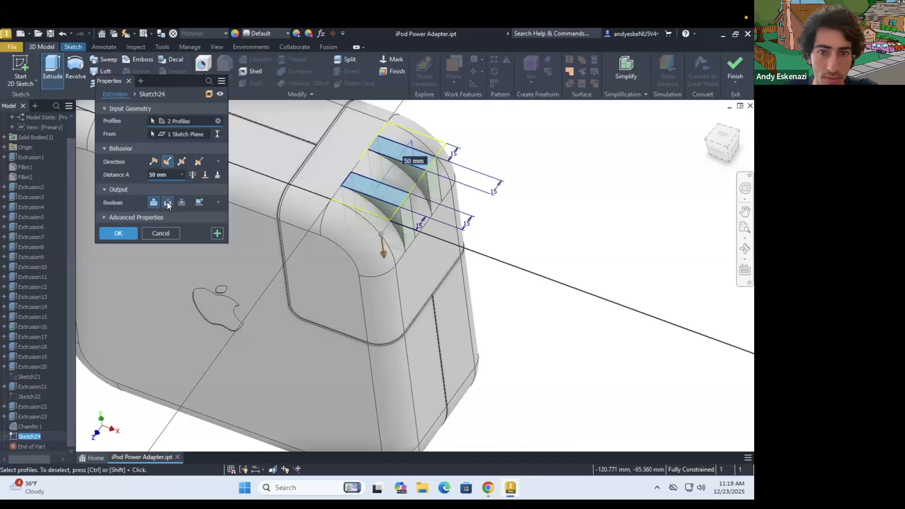
left_click(167, 202)
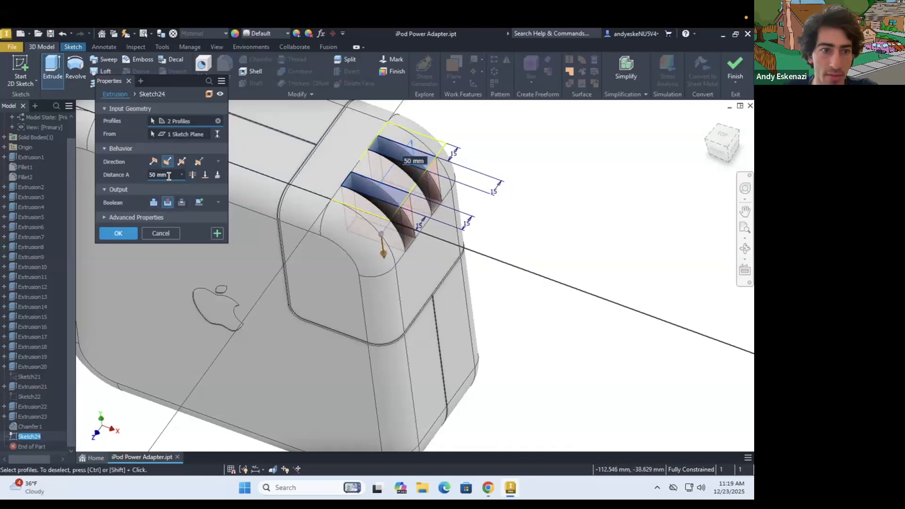
type("100")
key("Return")
Inspect the two slots on the plug corner and set the slot cut's extrusion distance to 125 mm.
mouse_move(304, 231)
middle_mouse_down("shift")
mouse_move(303, 205)
mouse_move(298, 217)
middle_mouse_up("shift")
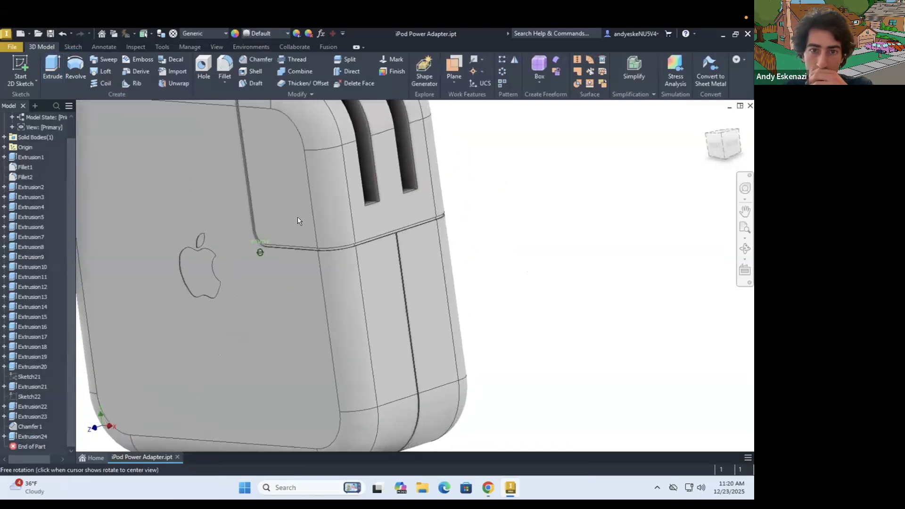
scroll(306, 193, "down", 5)
middle_click_drag(310, 152, 296, 243, "shift")
scroll(295, 239, "up", 5)
middle_click_drag(328, 210, 312, 249, "shift")
scroll(312, 248, "down", 3)
scroll(312, 249, "up", 3)
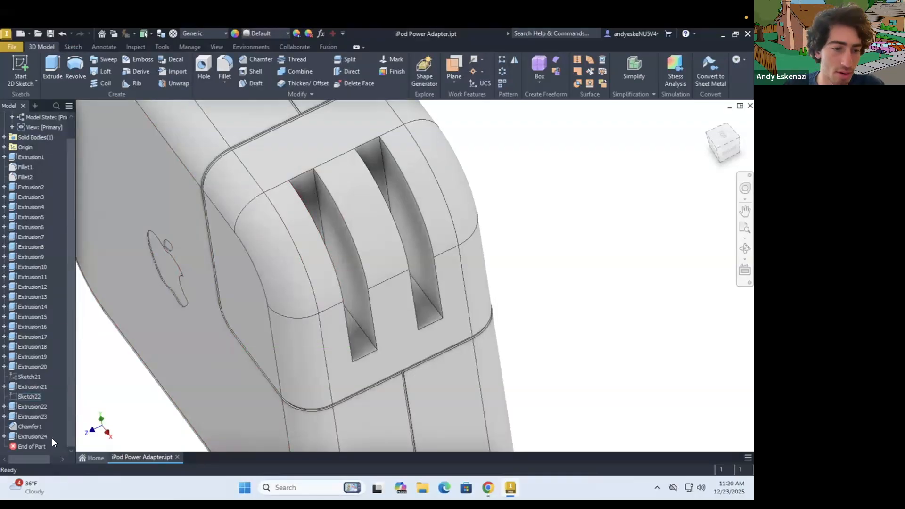
right_click(36, 435)
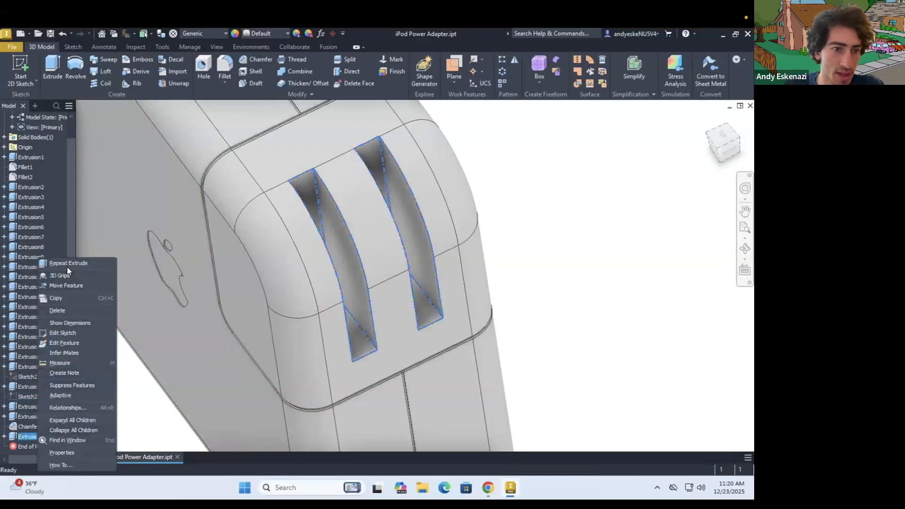
left_click(74, 342)
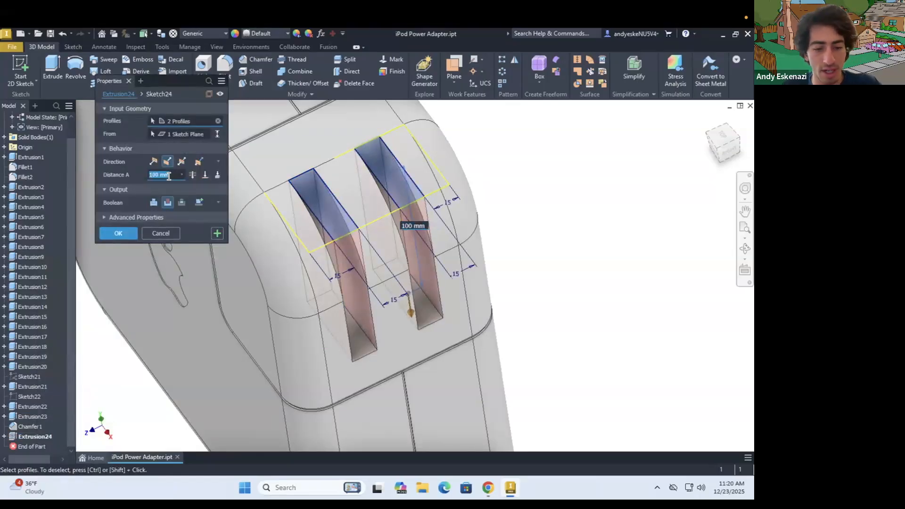
key("Return")
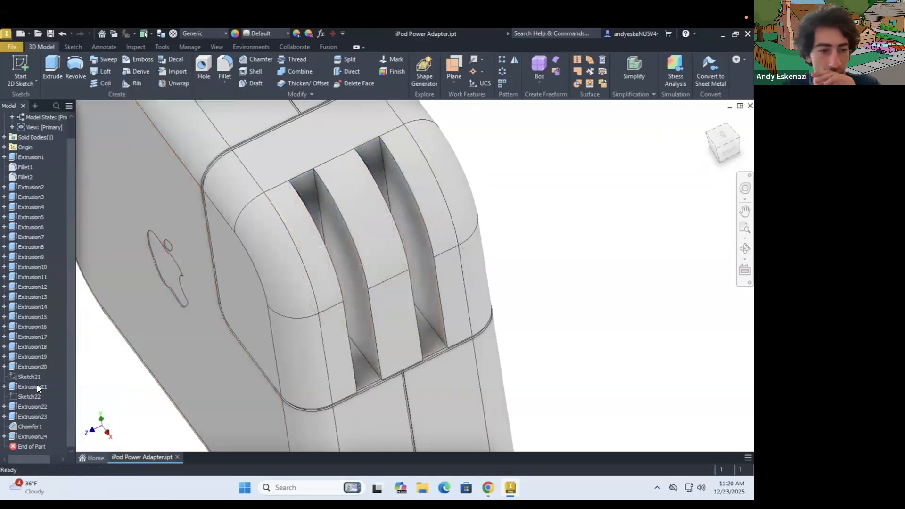
Shorten the slot cut's extrusion distance so both slots stop short of the plug piece's lower seam.
right_click(37, 435)
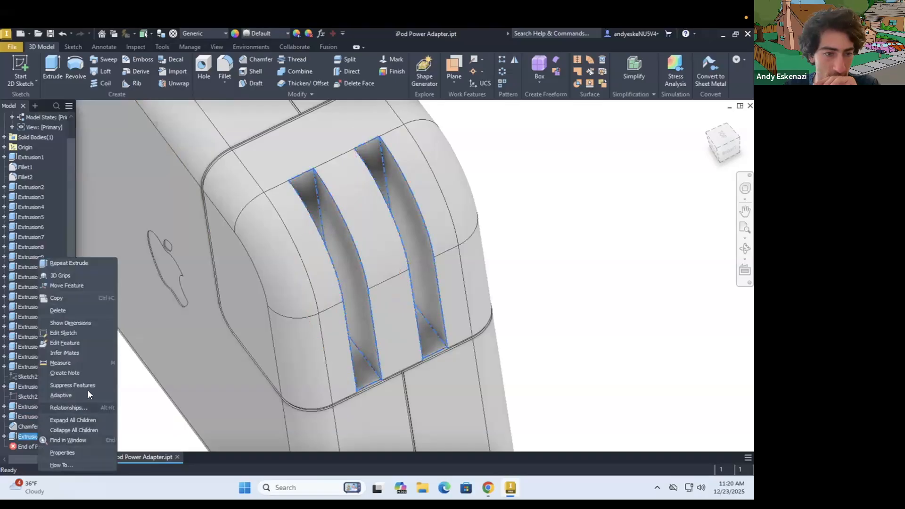
left_click(71, 343)
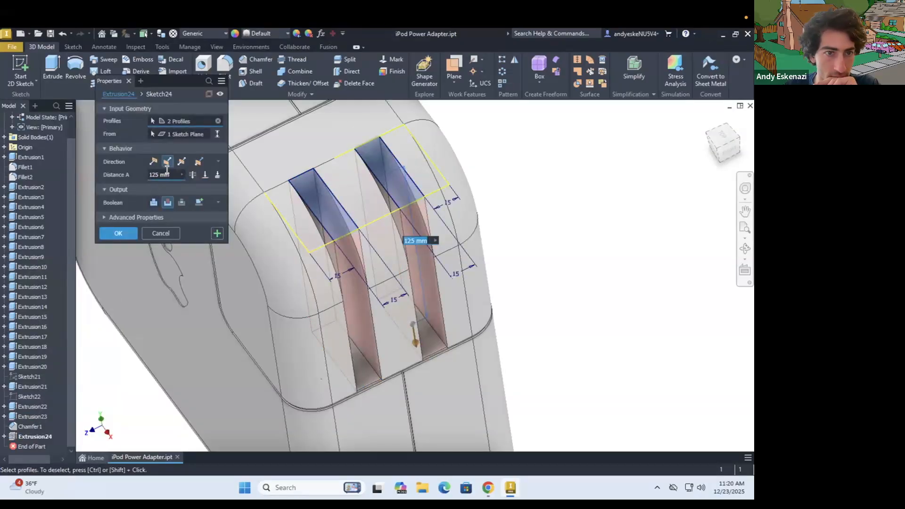
key("Return")
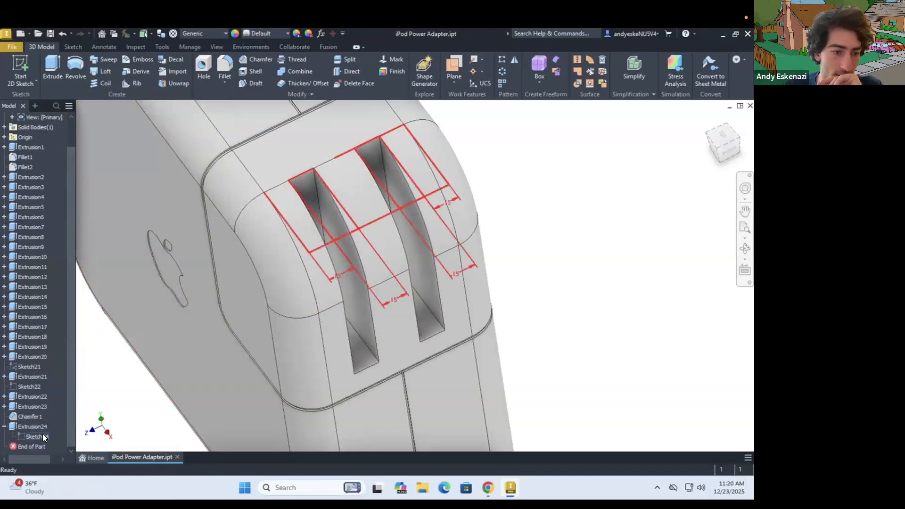
Edit the slot cut's sketch and set both outer side offsets of the slot rectangles to 10 mm.
right_click(42, 433)
left_click(68, 305)
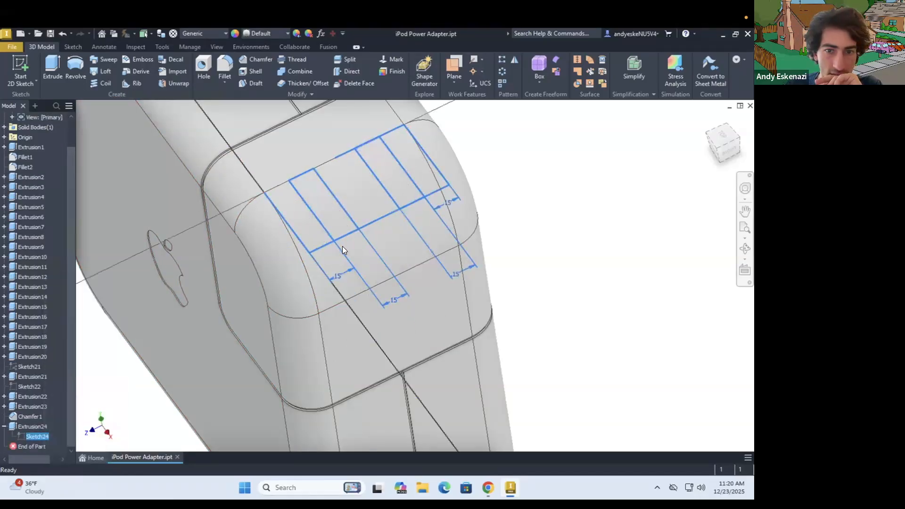
scroll(338, 281, "down", 5)
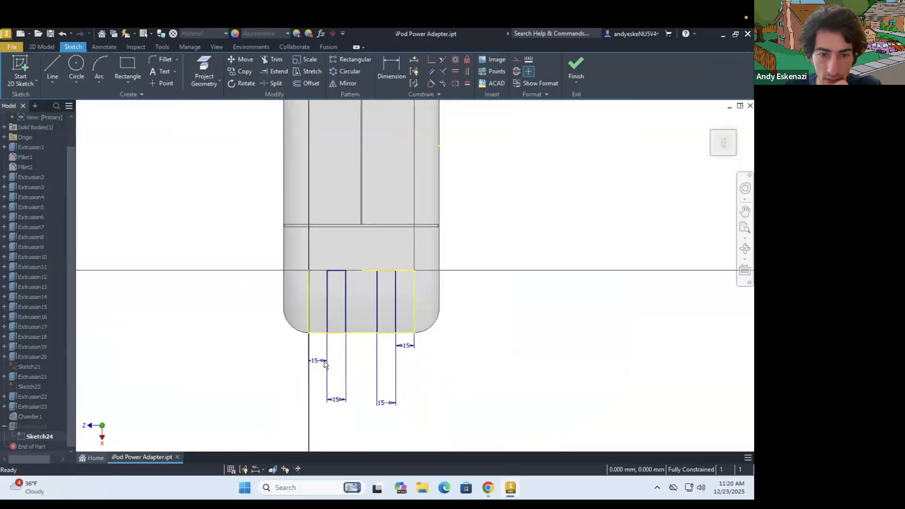
double_click(316, 361)
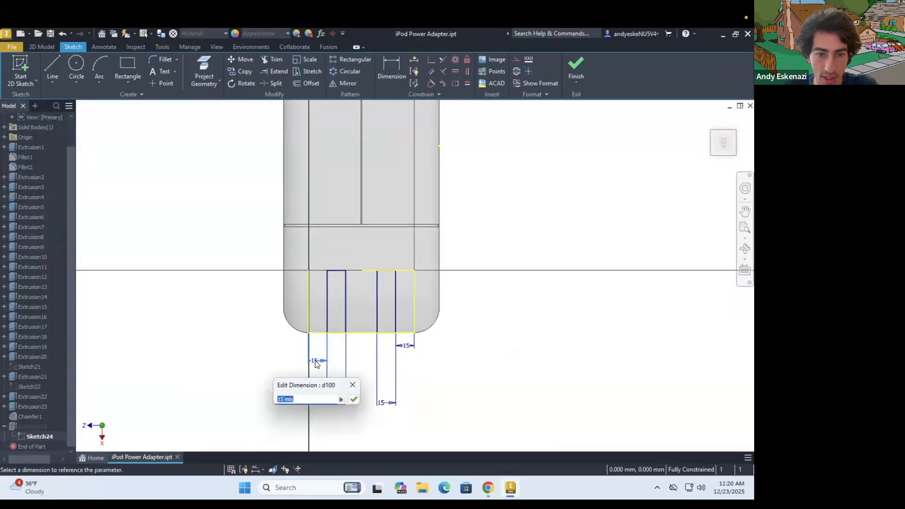
type("10")
key("Return")
double_click(406, 346)
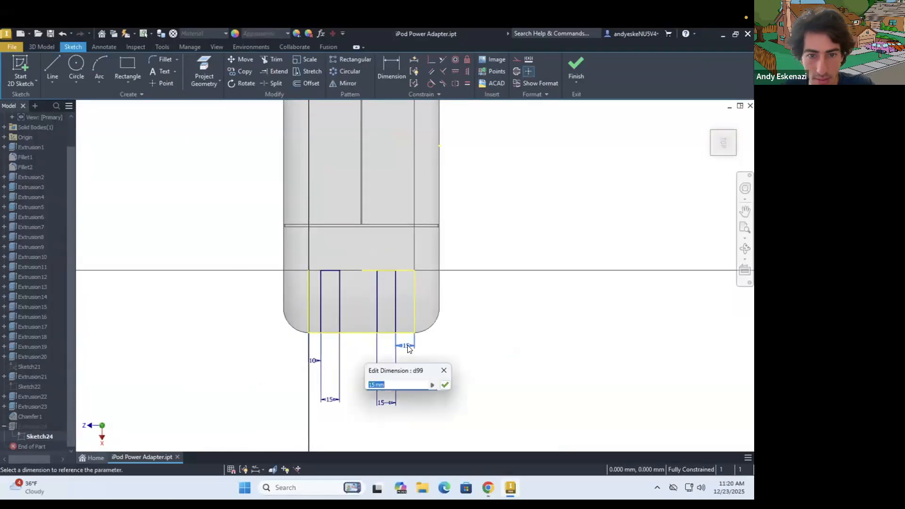
key("Return")
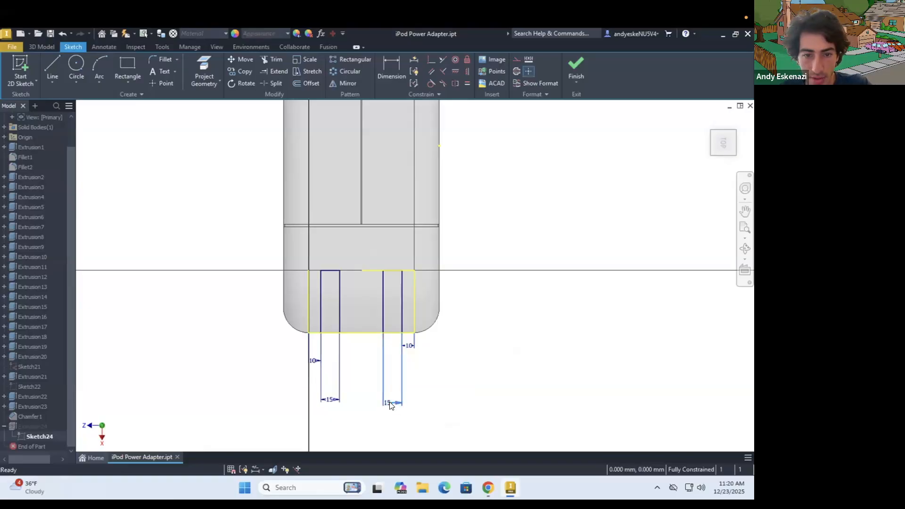
Set the width of both slot rectangles to 20 mm and finish the sketch.
double_click(389, 403)
key("Return")
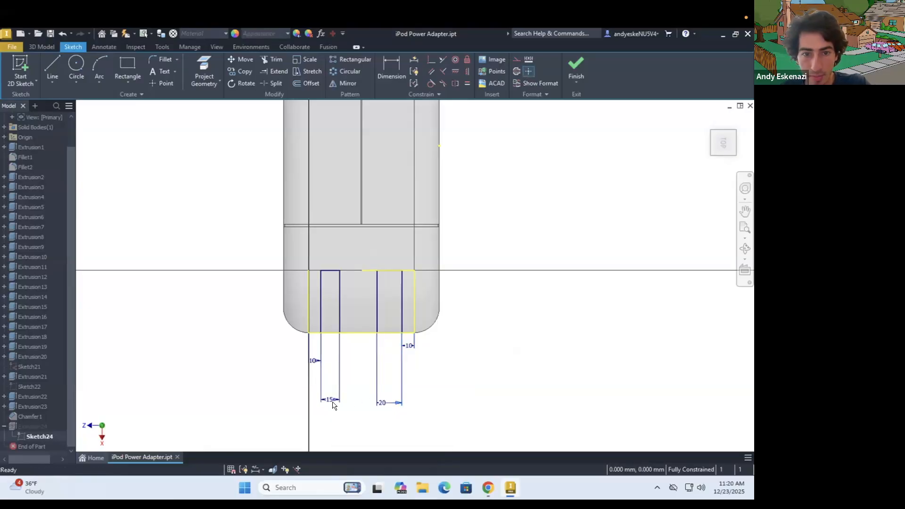
double_click(331, 400)
type("20")
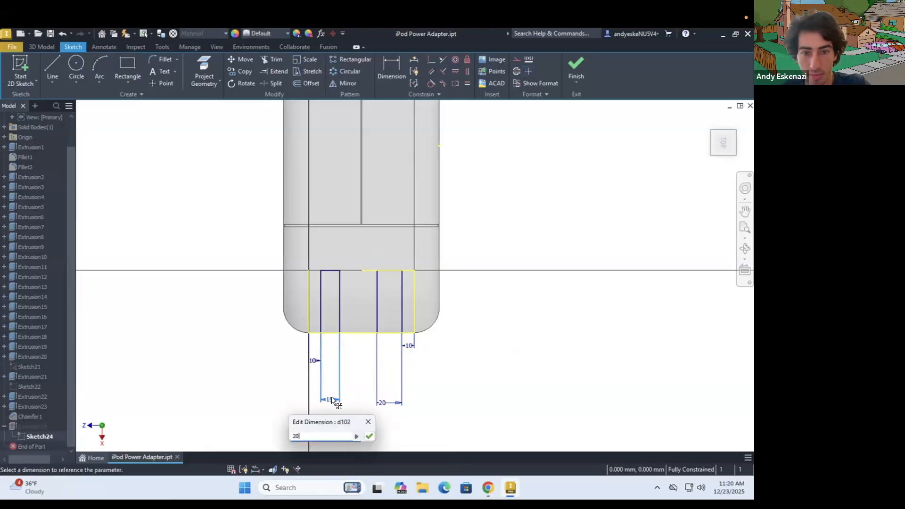
key("Return")
left_click(576, 65)
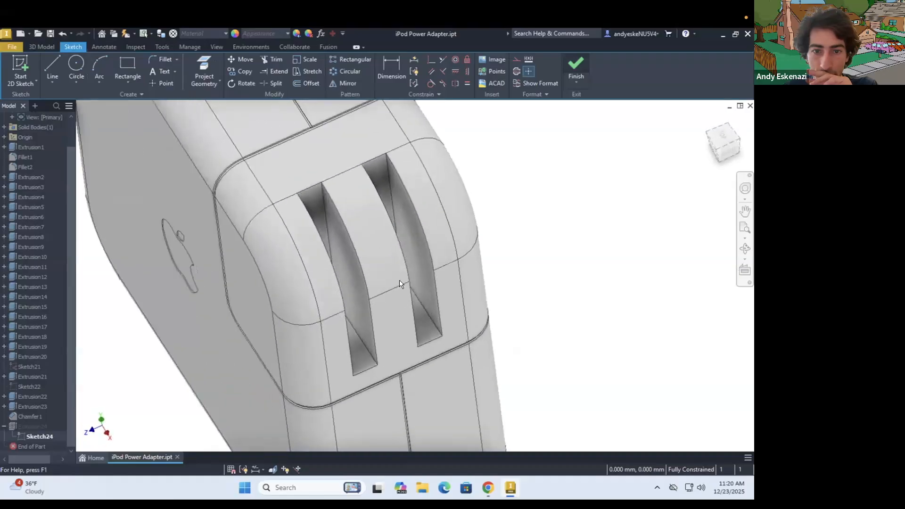
Compare the widened slots with the Chrome reference photo, return to Inventor and set up a 0.5 mm fillet on the first slot's rim edges.
middle_click_drag(399, 279, 411, 256, "shift")
scroll(412, 257, "up", 4)
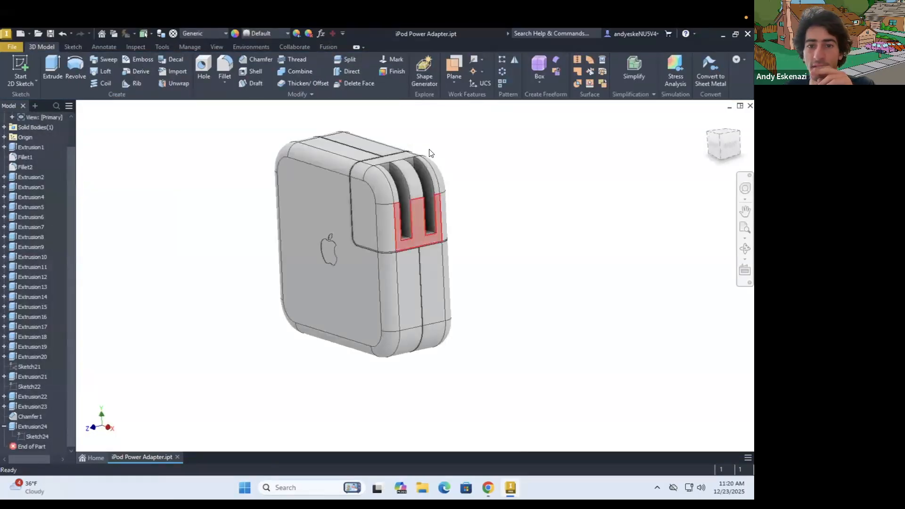
scroll(429, 153, "down", 5)
left_click(486, 485)
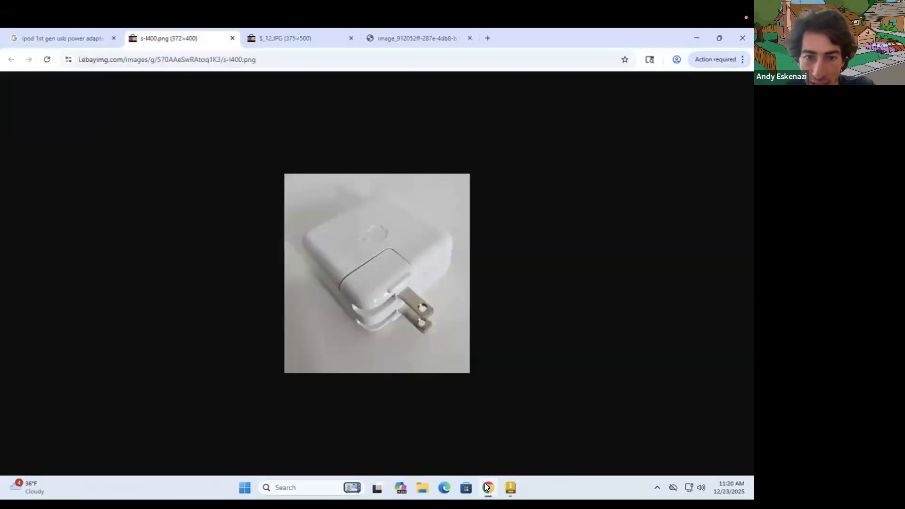
left_click(484, 484)
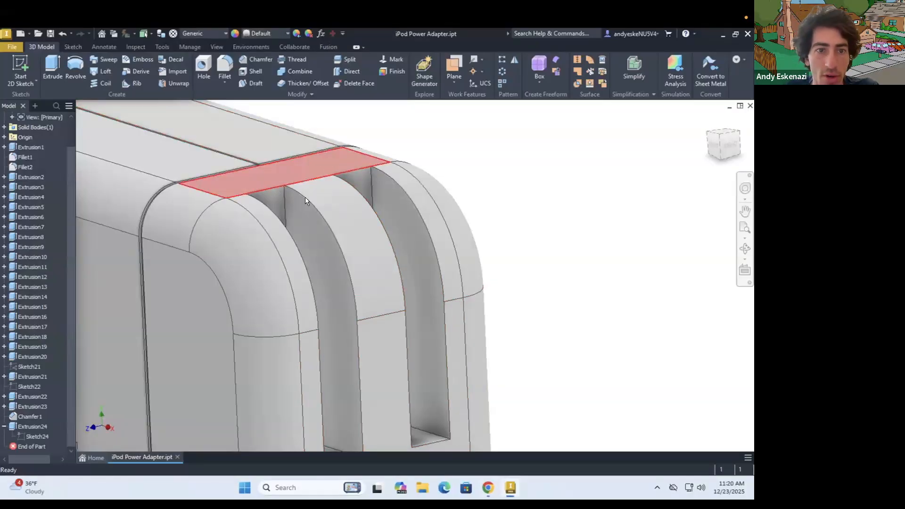
left_click(227, 62)
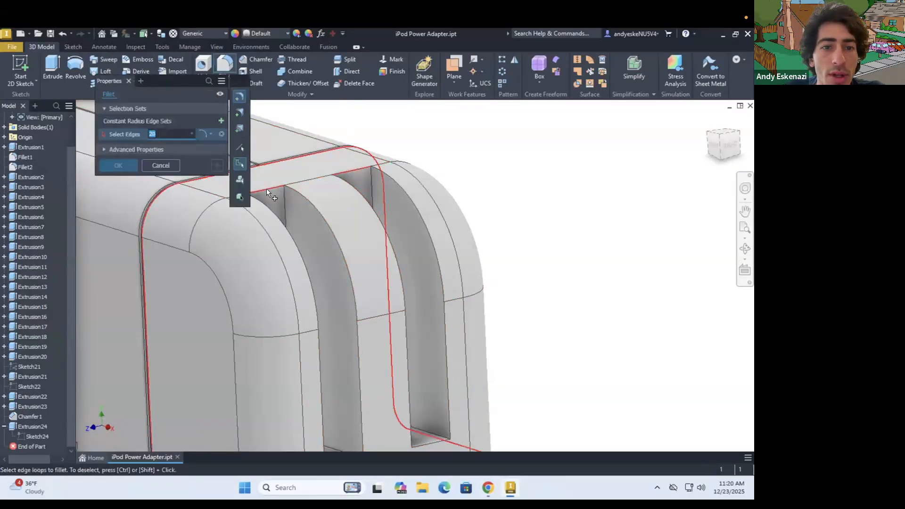
left_click(239, 148)
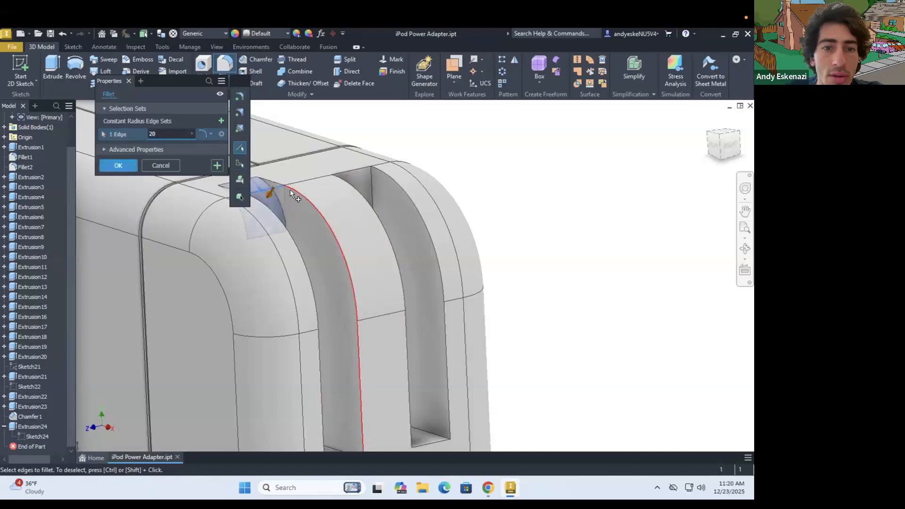
left_click(289, 191)
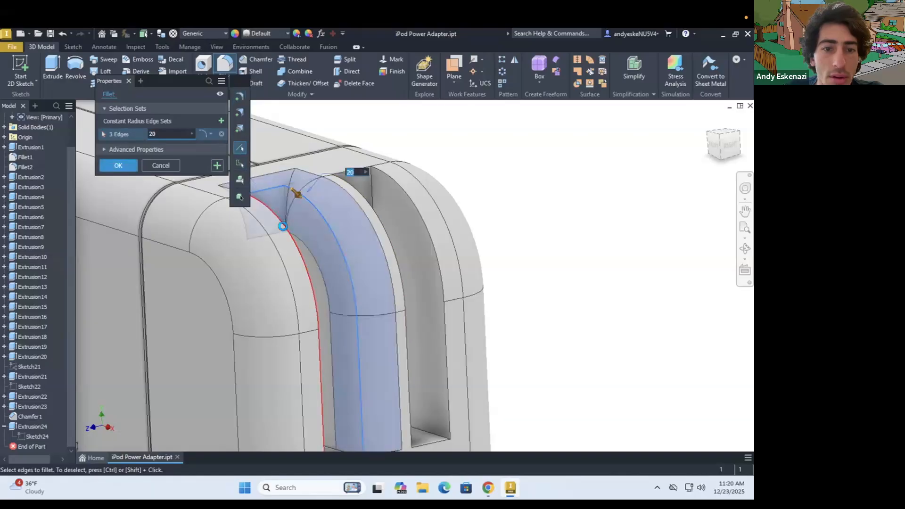
left_click(169, 137)
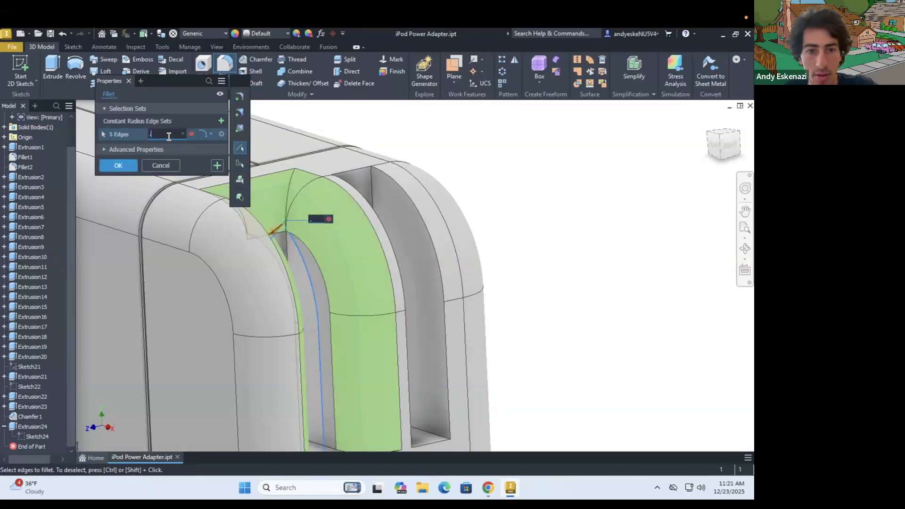
Add the second slot's rim edges and both slots' lower end edges to the 0.5 mm fillet and apply it.
left_click(352, 169)
left_click(345, 179)
left_click(382, 172)
scroll(417, 278, "up", 5)
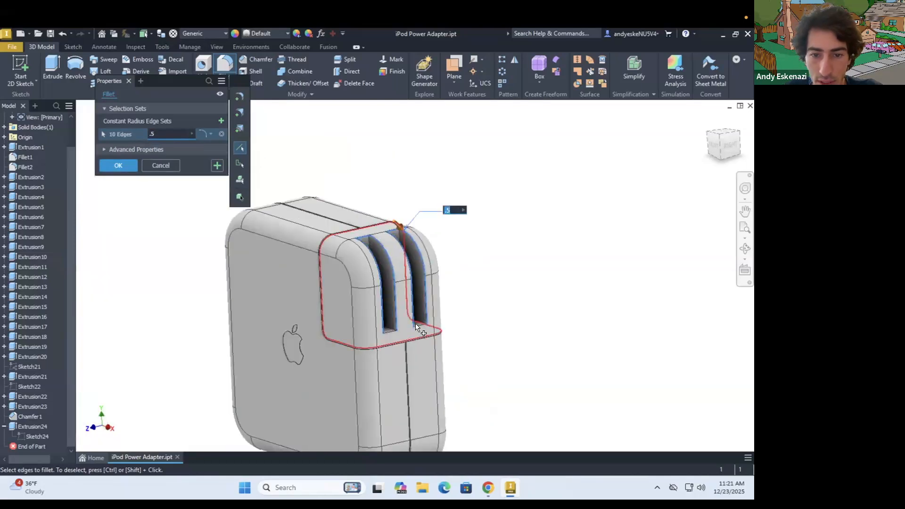
left_click(417, 325)
scroll(406, 318, "down", 3)
left_click(391, 327)
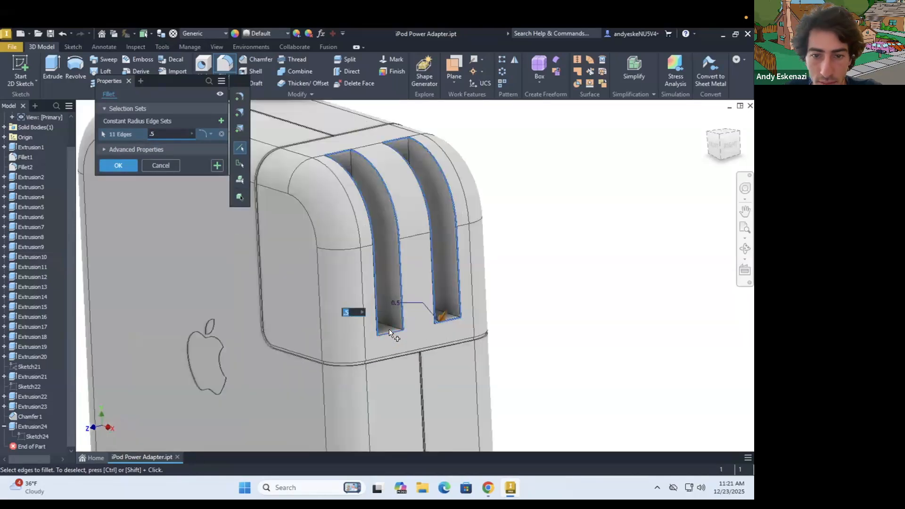
left_click(118, 166)
Inspect the filleted slots from several angles and compare the plug corner and prongs with the two reference photos in Chrome, returning to Inventor.
middle_click_drag(391, 284, 366, 277, "shift")
scroll(375, 236, "down", 3)
scroll(348, 245, "up", 4)
middle_click_drag(386, 244, 377, 302, "shift")
scroll(418, 325, "down", 4)
scroll(418, 325, "up", 5)
scroll(368, 259, "down", 3)
left_click(488, 488)
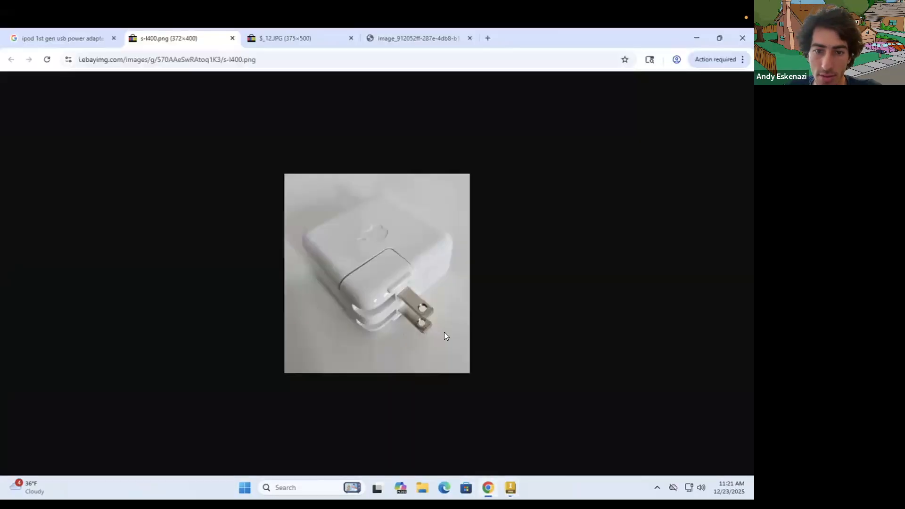
left_click(298, 42)
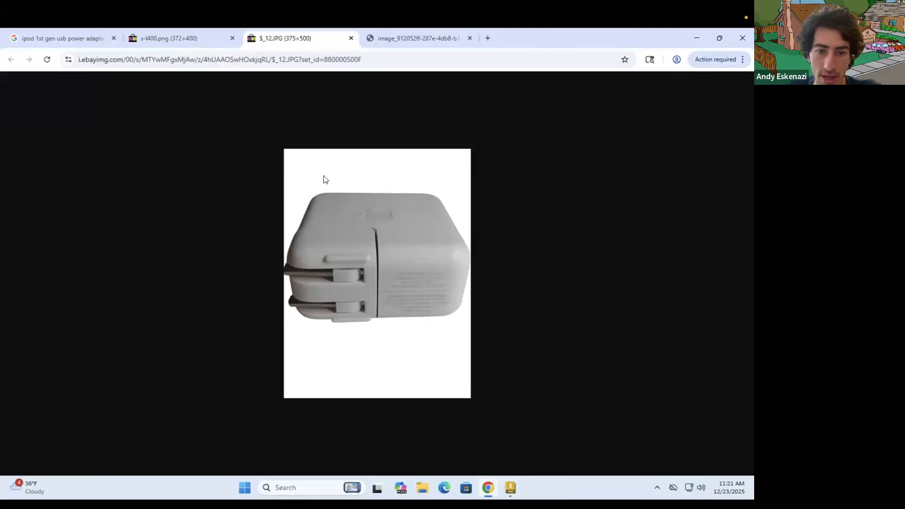
left_click(505, 485)
middle_click_drag(461, 281, 442, 267, "shift")
scroll(442, 267, "up", 5)
middle_click_drag(423, 231, 331, 247, "shift")
scroll(331, 247, "down", 3)
middle_click_drag(435, 254, 516, 265, "shift")
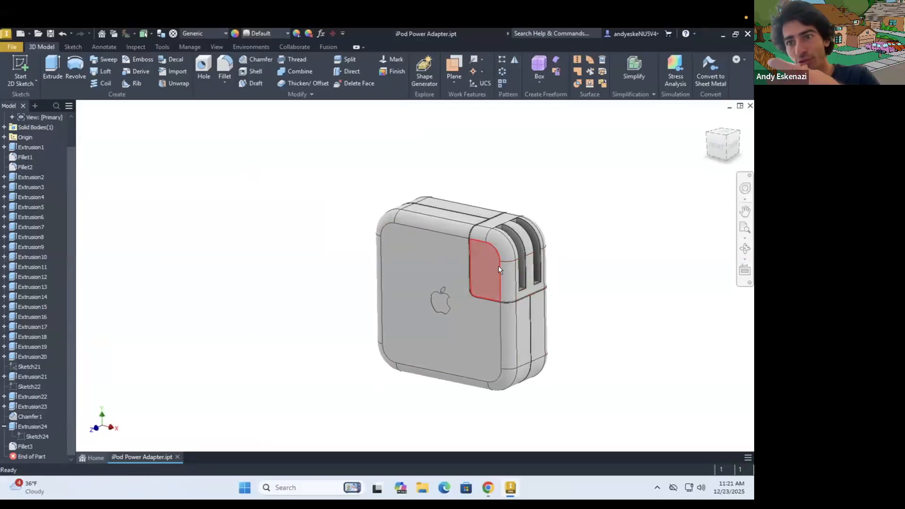
scroll(510, 269, "down", 5)
middle_click_drag(522, 273, 383, 269, "shift")
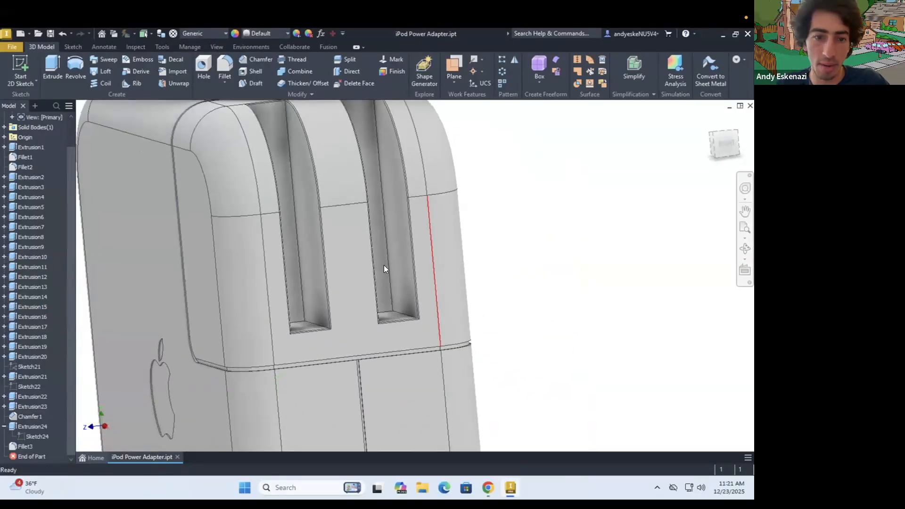
scroll(384, 268, "up", 5)
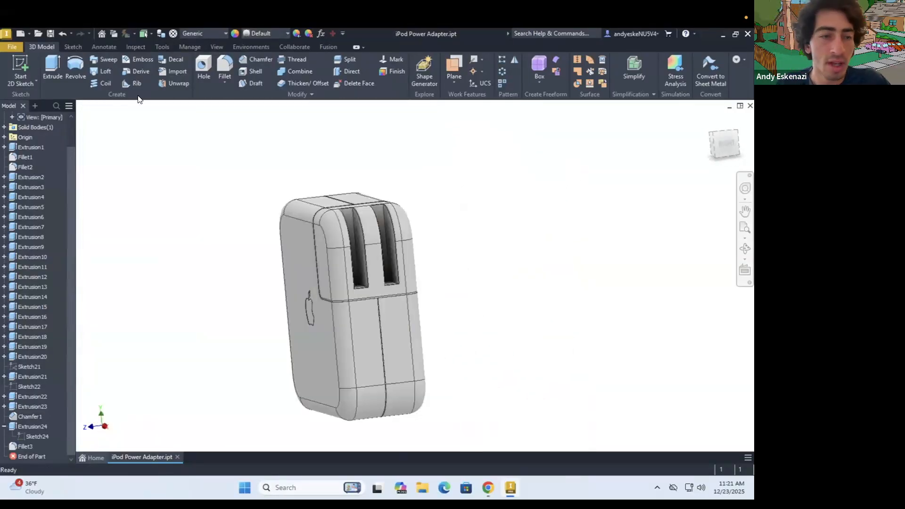
Sketch a rectangle of about 73 by 24 mm on the far slot's inner side wall, extending out past the plug piece's end face.
left_click(70, 47)
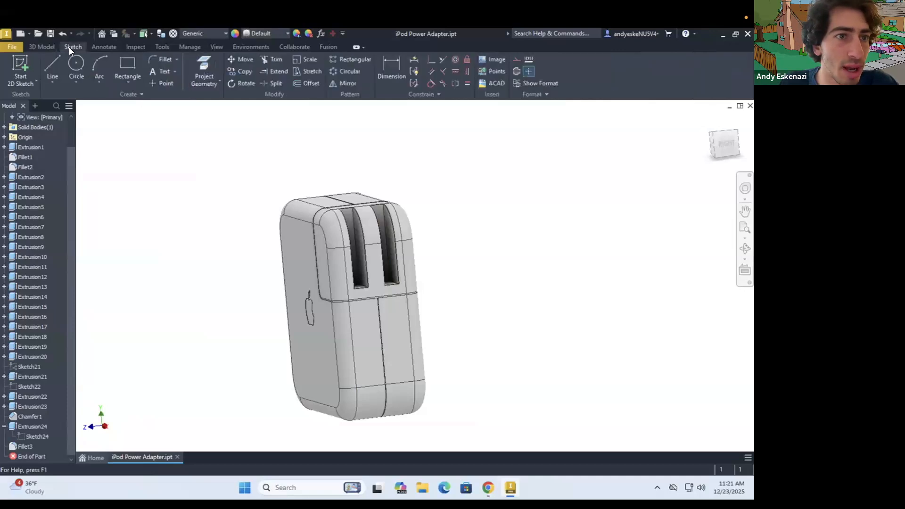
left_click(20, 63)
left_click(391, 271)
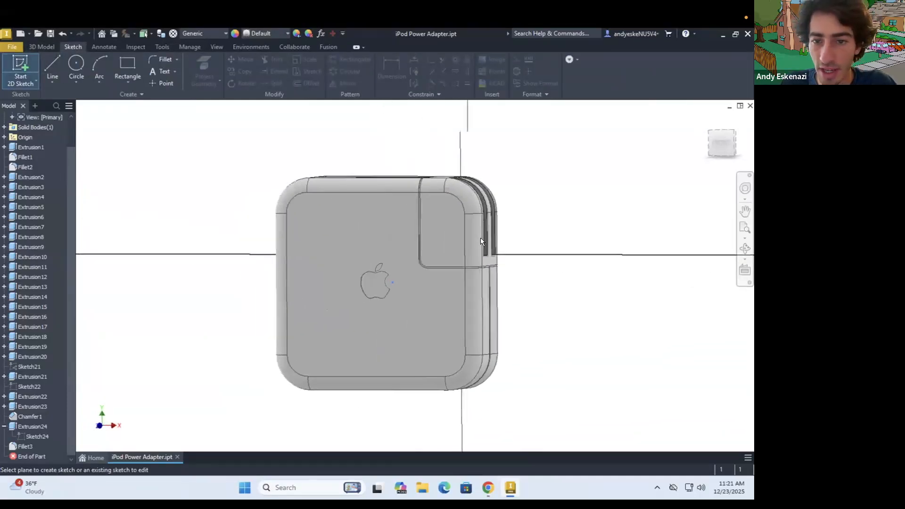
mouse_move(463, 218)
middle_mouse_down("shift")
mouse_move(417, 230)
mouse_move(437, 263)
mouse_move(456, 247)
middle_mouse_up("shift")
scroll(437, 263, "down", 5)
left_click(128, 67)
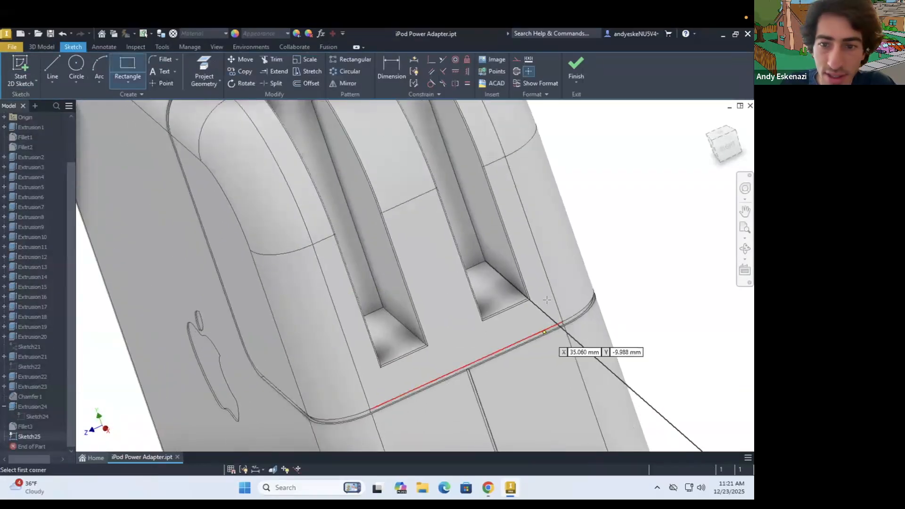
left_click(486, 258)
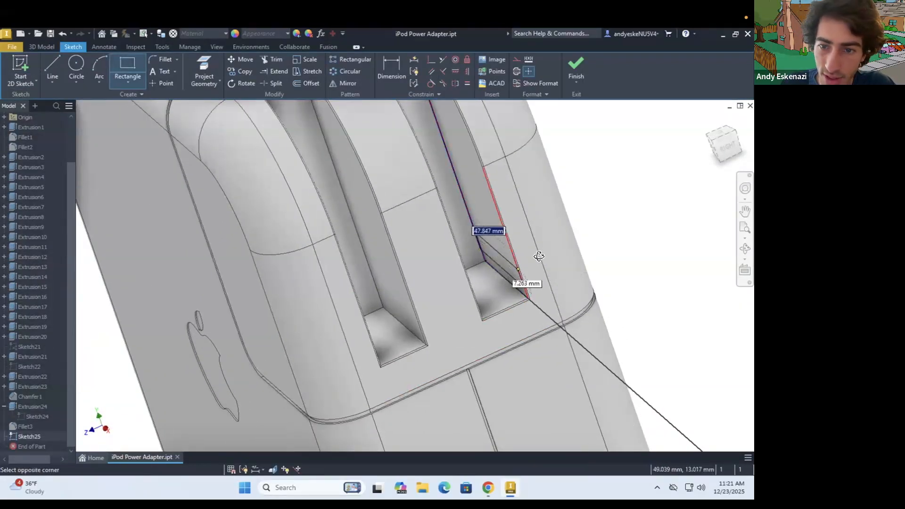
middle_click_drag(539, 256, 355, 305, "shift")
scroll(559, 270, "up", 5)
middle_click_drag(612, 215, 606, 250, "shift")
scroll(606, 251, "up", 5)
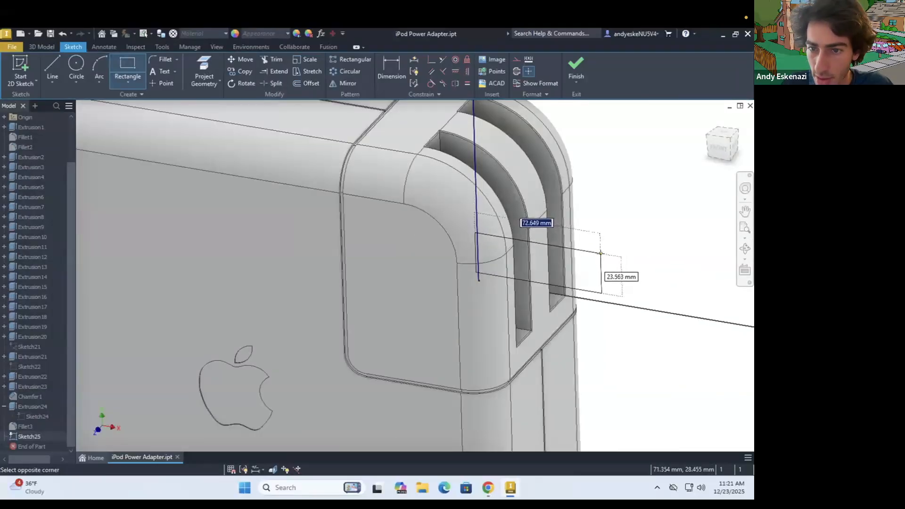
left_click(602, 254)
key("Escape")
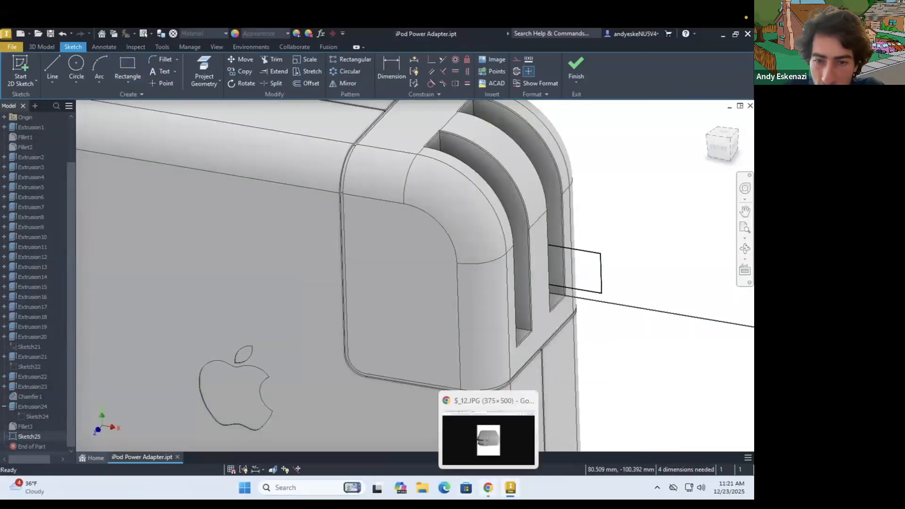
Check the prongs in both Chrome photos, return to Inventor and try a coincident constraint between the rectangle's outer edge and the slot's front edge.
left_click(488, 487)
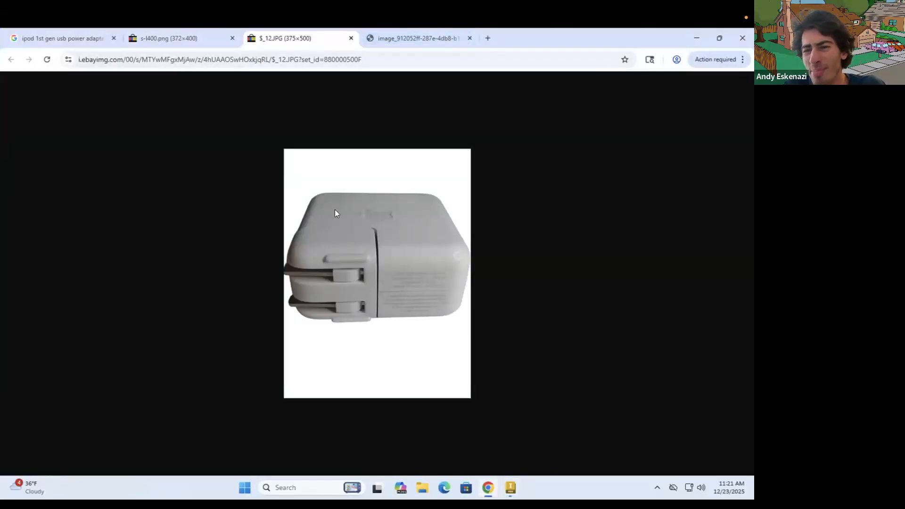
left_click(192, 39)
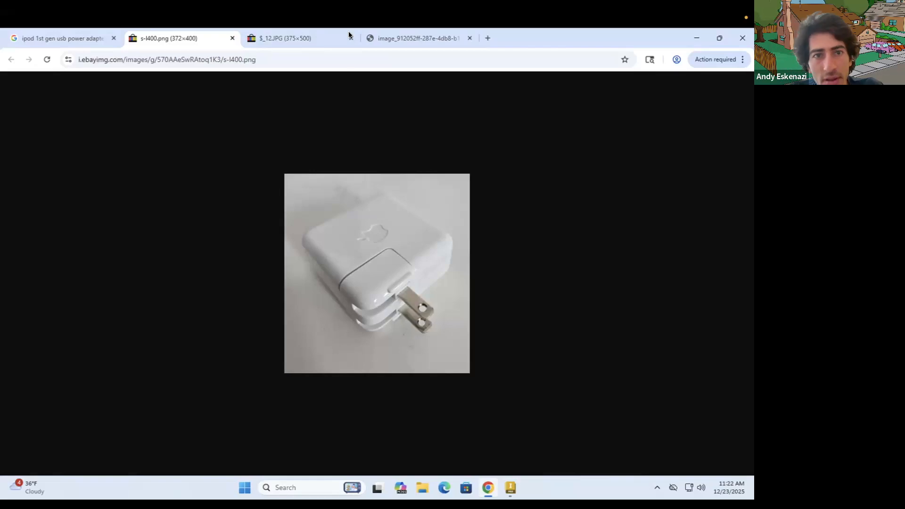
left_click(487, 490)
left_click(602, 269)
scroll(601, 270, "up", 2)
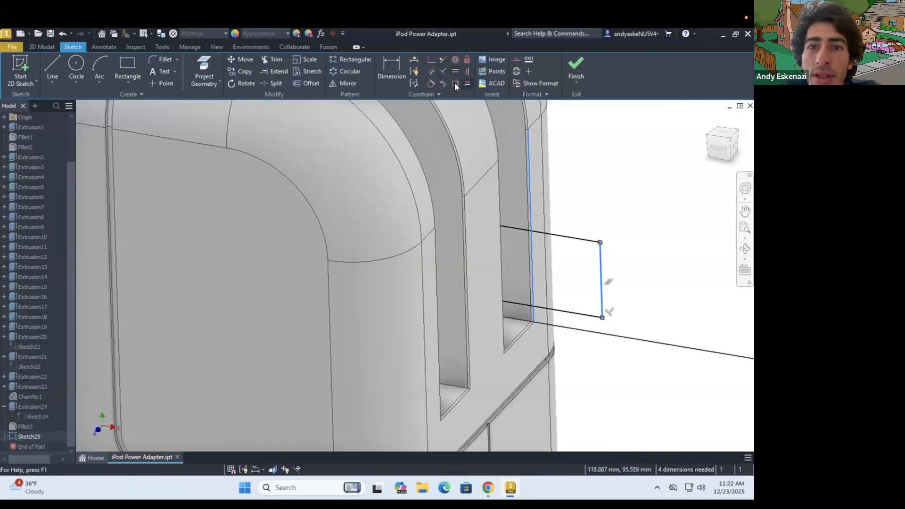
left_click(430, 59)
key("Return")
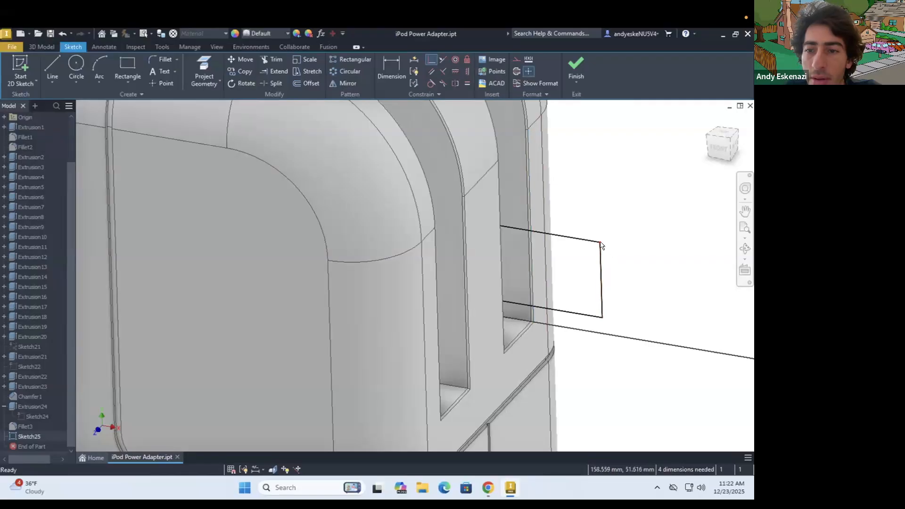
Make the rectangle's outer edge collinear with the slot's front edge.
left_click(601, 254)
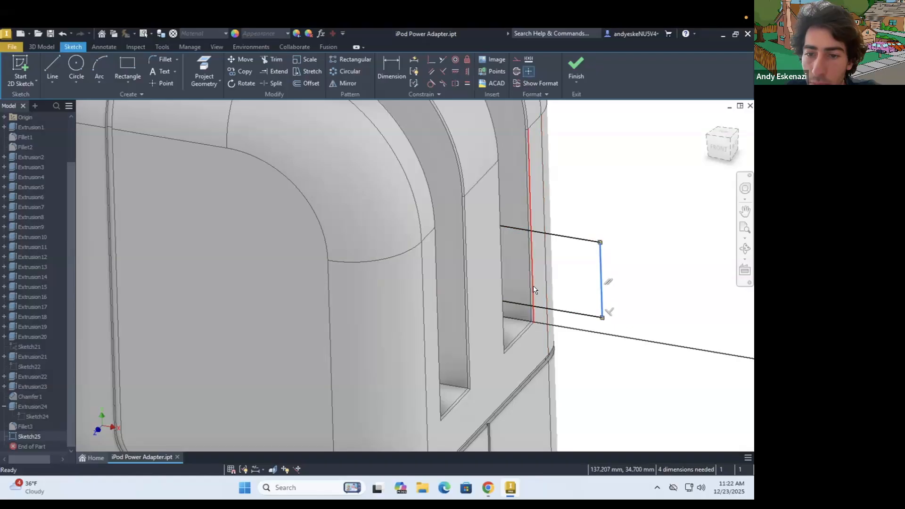
left_click(442, 59)
mouse_move(568, 293)
middle_mouse_down("shift")
mouse_move(534, 274)
mouse_move(487, 280)
mouse_move(561, 286)
middle_mouse_up("shift")
Set the distance between the rectangle's lower edge and the slot's bottom edge to 0.5 mm.
key("d")
left_click(565, 291)
left_click(488, 488)
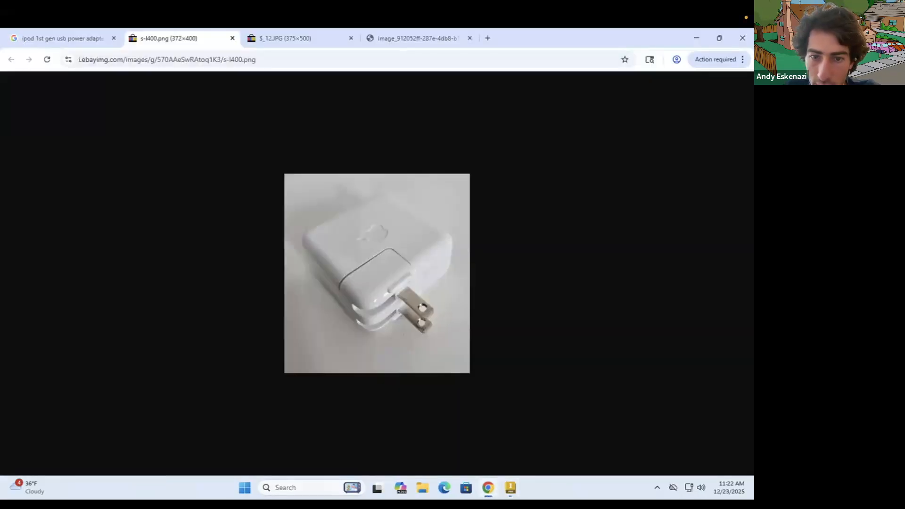
key("alt+Tab")
scroll(556, 280, "up", 3)
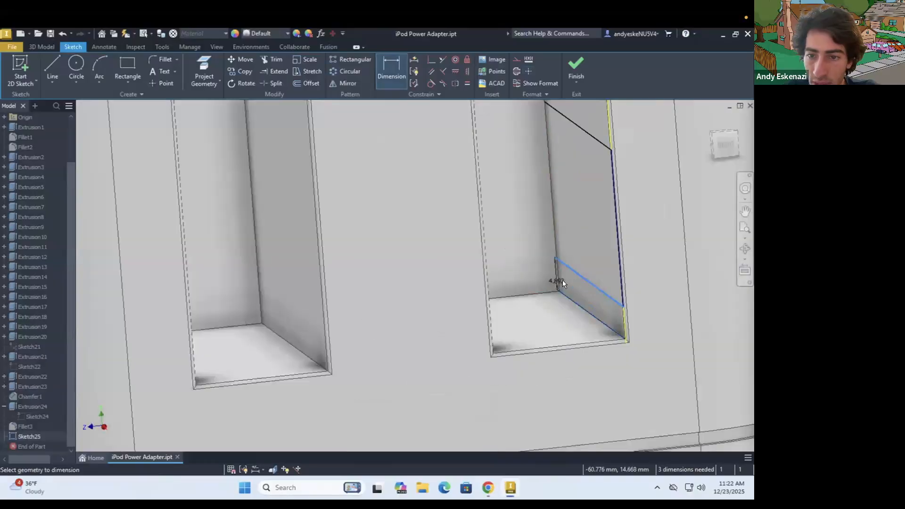
left_click(569, 282)
type(".")
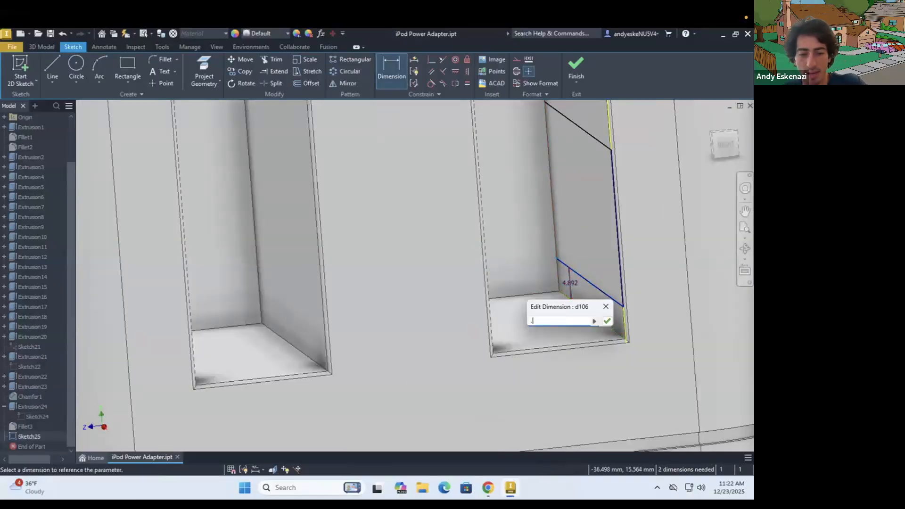
key("Return")
scroll(612, 319, "down", 4)
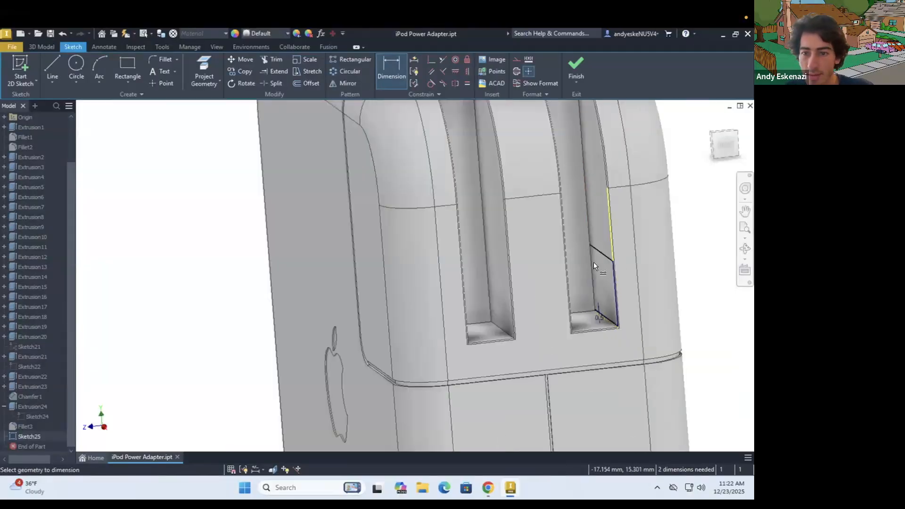
Extrude the rectangle profile across the slot up to its opposite side wall, joined to the body.
middle_click_drag(593, 262, 603, 267, "shift")
scroll(658, 315, "up", 5)
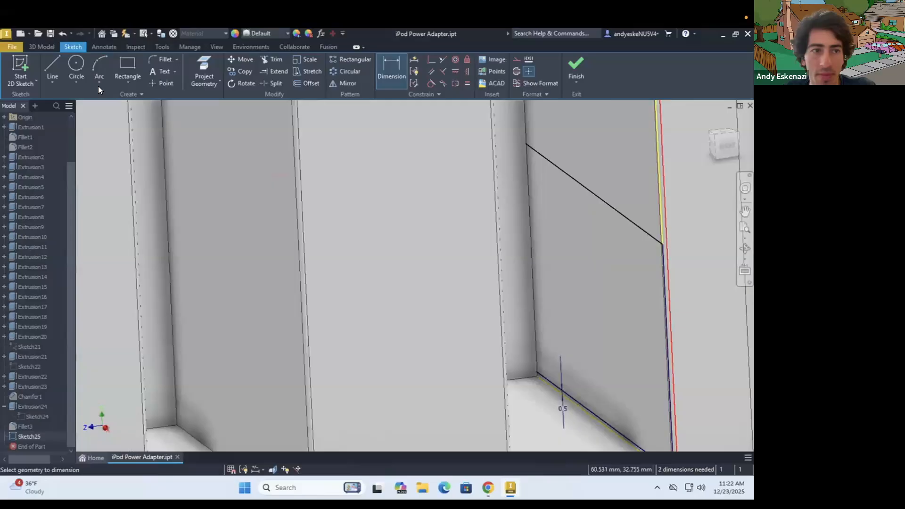
left_click(42, 49)
left_click(51, 66)
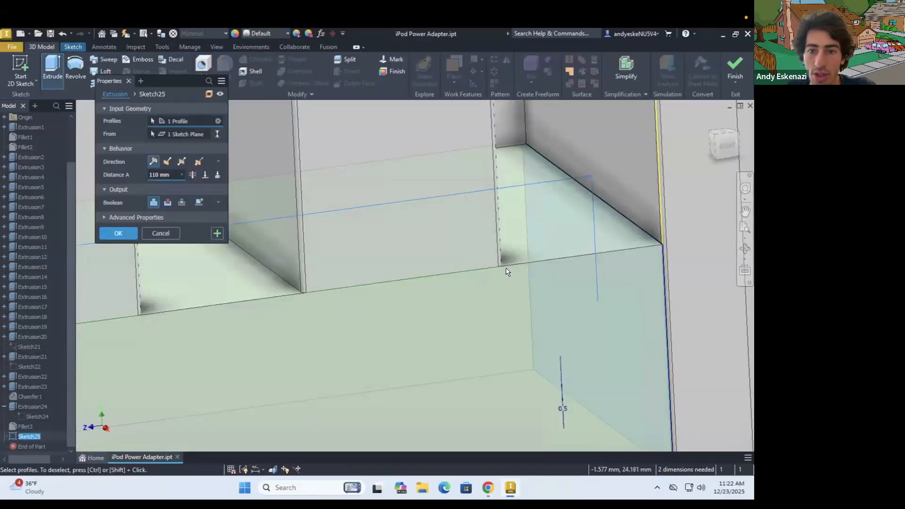
scroll(506, 272, "down", 5)
middle_click_drag(506, 272, 553, 287, "shift")
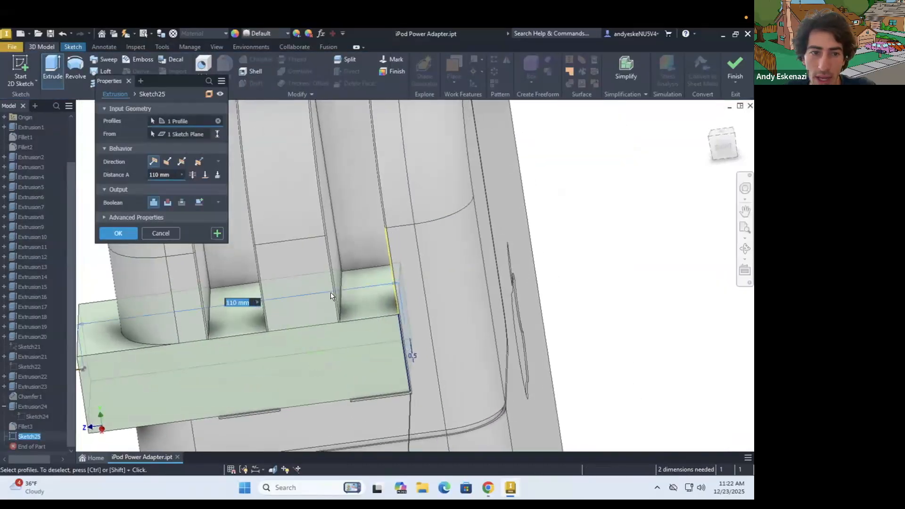
left_click(207, 175)
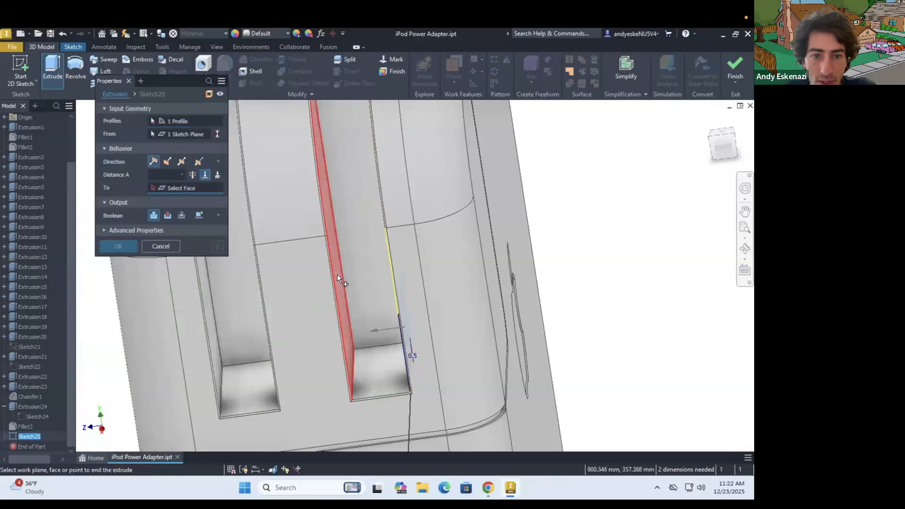
left_click(338, 277)
left_click(127, 245)
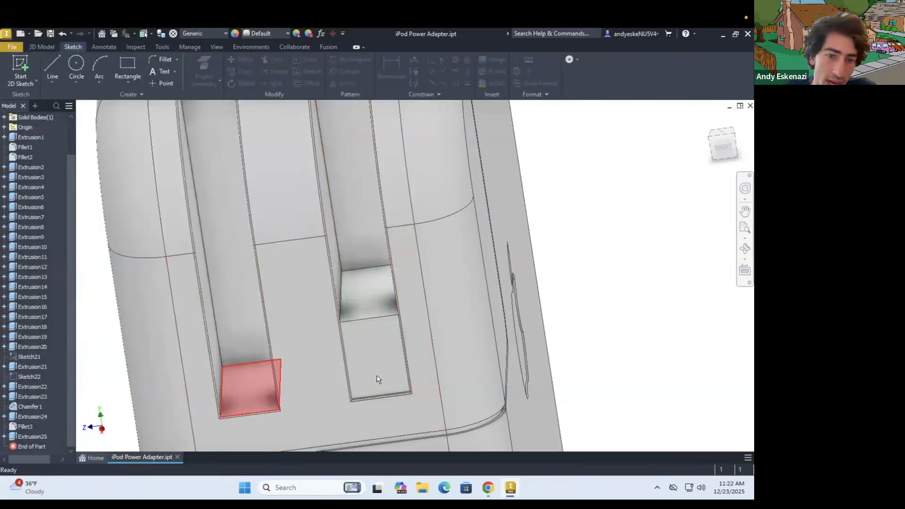
Check the gaps around the new block in the slot and start a sketch on the block's front face.
scroll(337, 366, "up", 4)
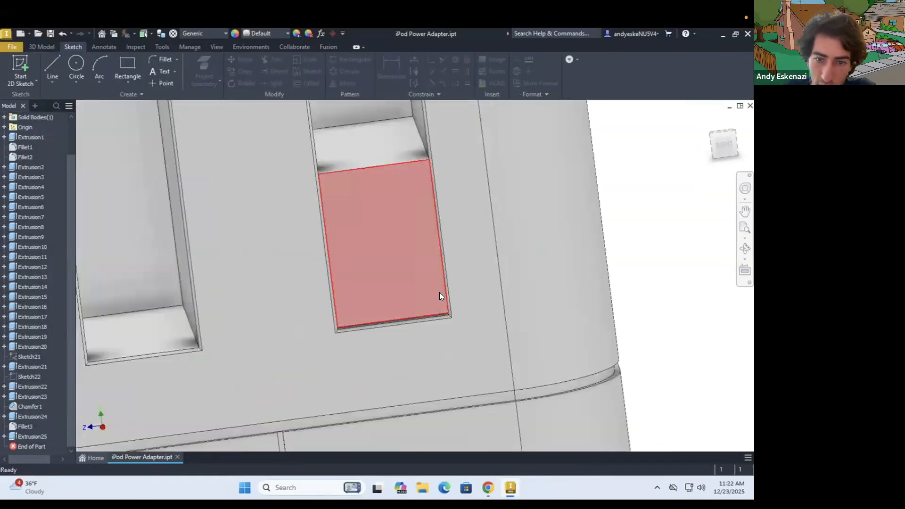
scroll(440, 293, "up", 5)
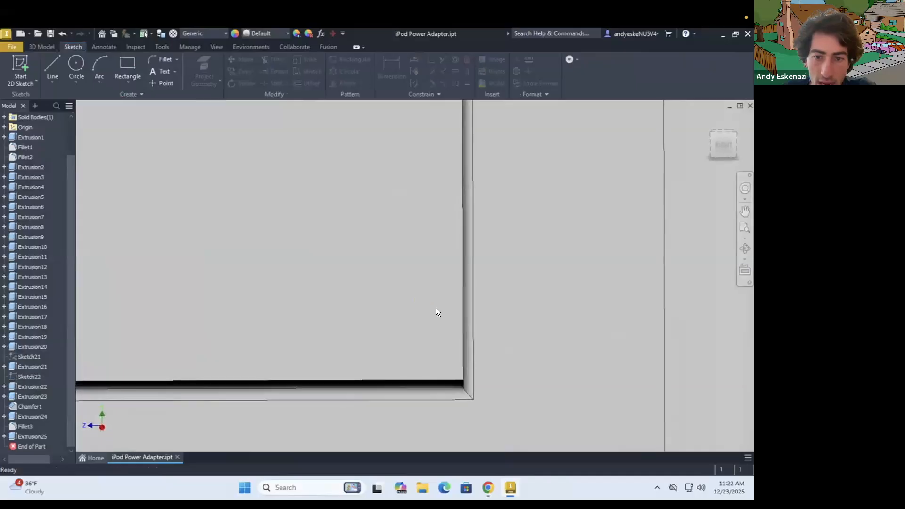
scroll(424, 297, "down", 3)
left_click(37, 46)
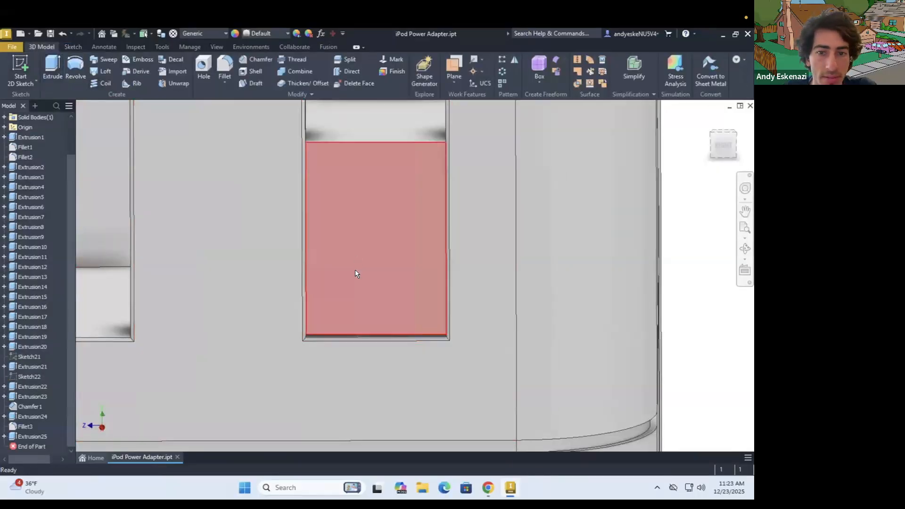
scroll(355, 274, "down", 2)
left_click(27, 60)
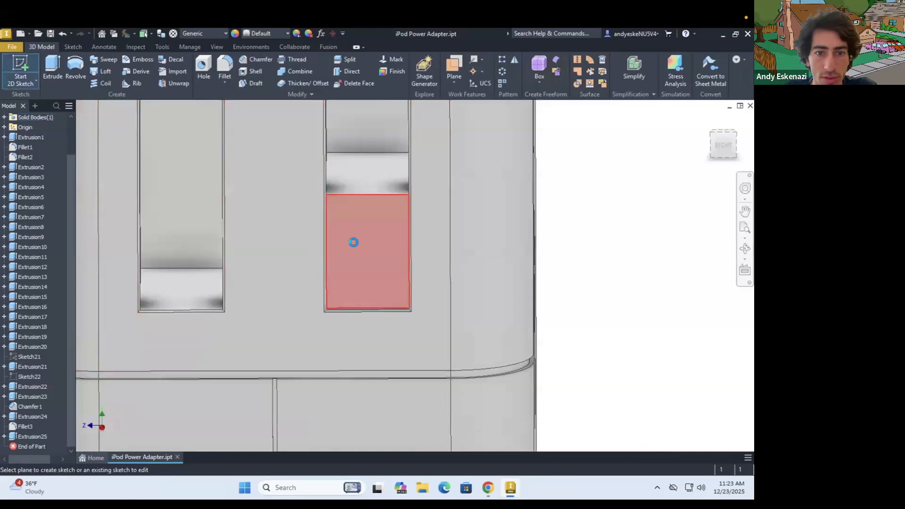
scroll(358, 236, "up", 4)
left_click(349, 273)
scroll(313, 243, "up", 4)
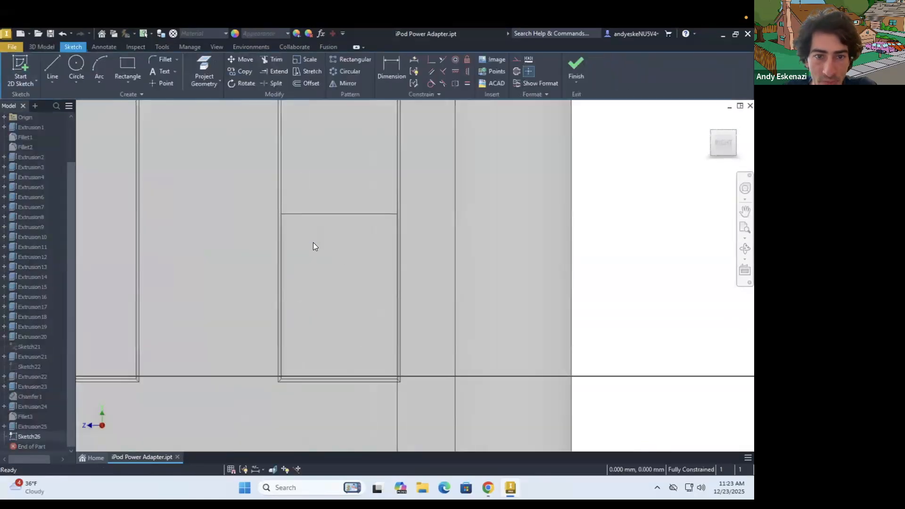
left_click(129, 63)
left_click(281, 214)
left_click(298, 377)
scroll(298, 372, "up", 2)
key("Escape")
key("ctrl+z")
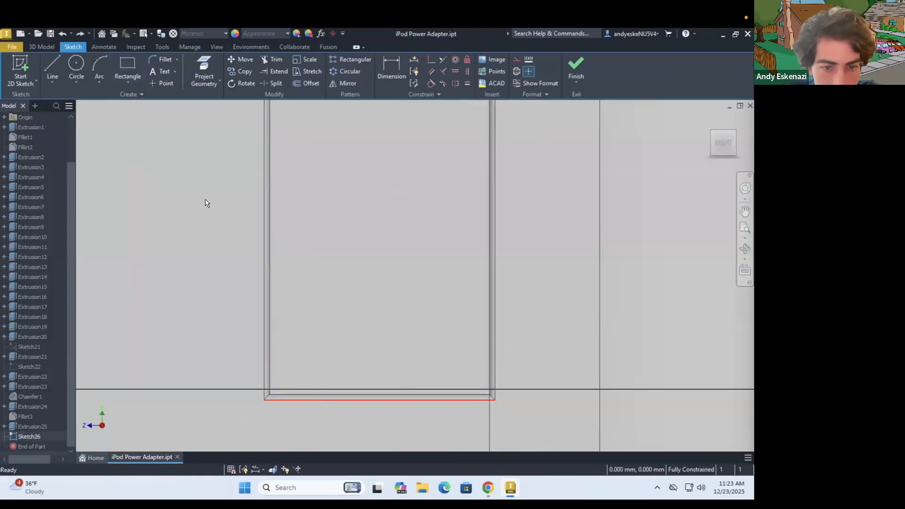
Sketch a narrow rectangle about 28 mm tall along the block's vertical edge nearer the other slot, spanning the face's full height.
scroll(268, 150, "down", 3)
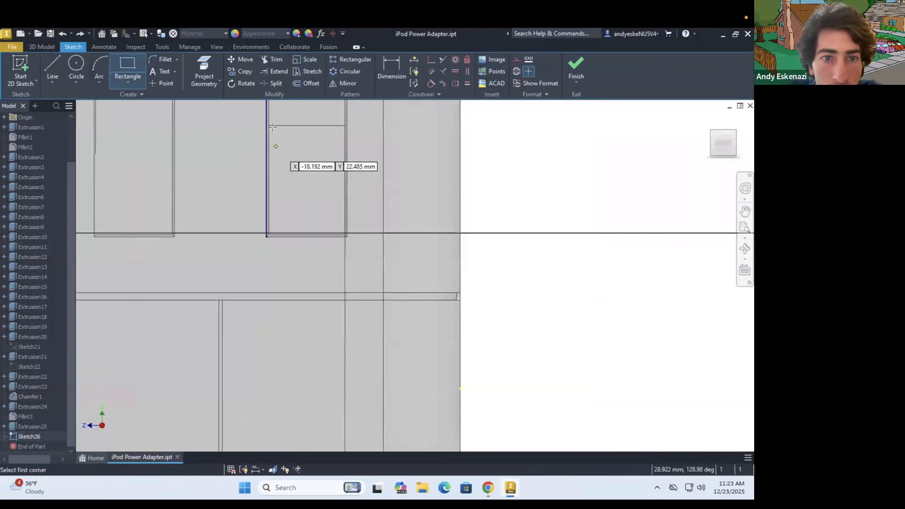
left_click(269, 125)
scroll(286, 218, "up", 4)
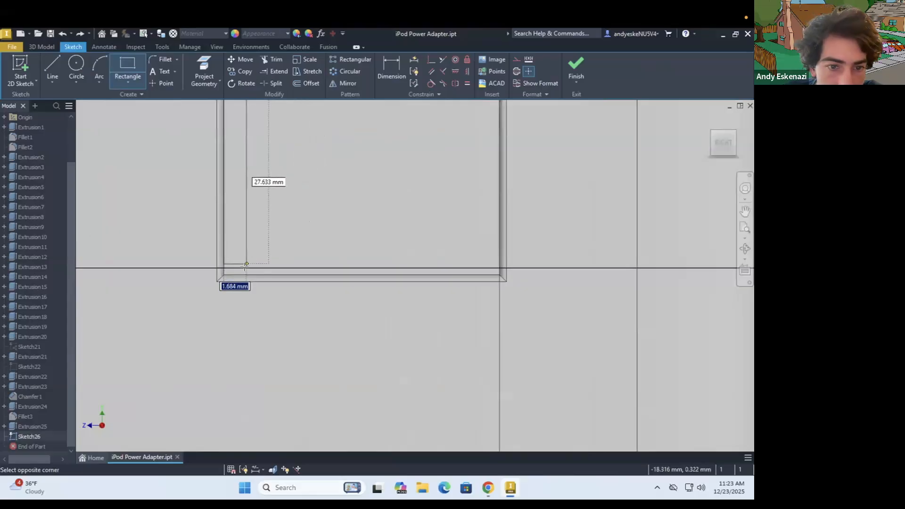
middle_click_drag(245, 267, 250, 267, "shift")
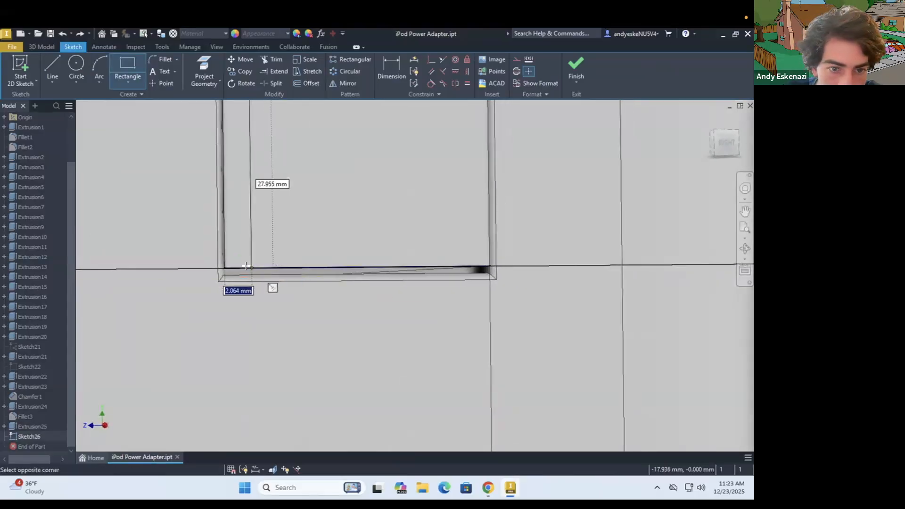
left_click(246, 267)
scroll(298, 284, "down", 4)
key("Escape")
scroll(338, 153, "up", 3)
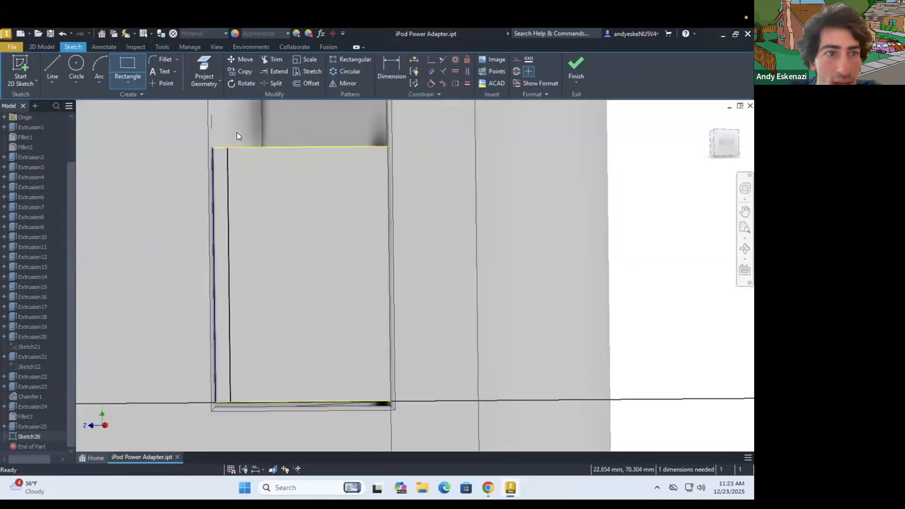
Sketch a second narrow rectangle, about 1.5 by 28 mm, along the block face's opposite vertical edge.
left_click(127, 61)
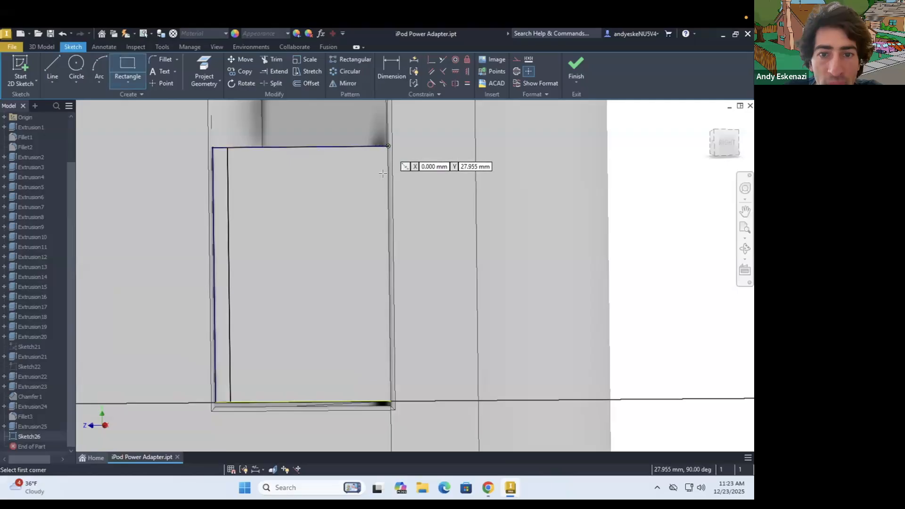
left_click(373, 147)
left_click(390, 401)
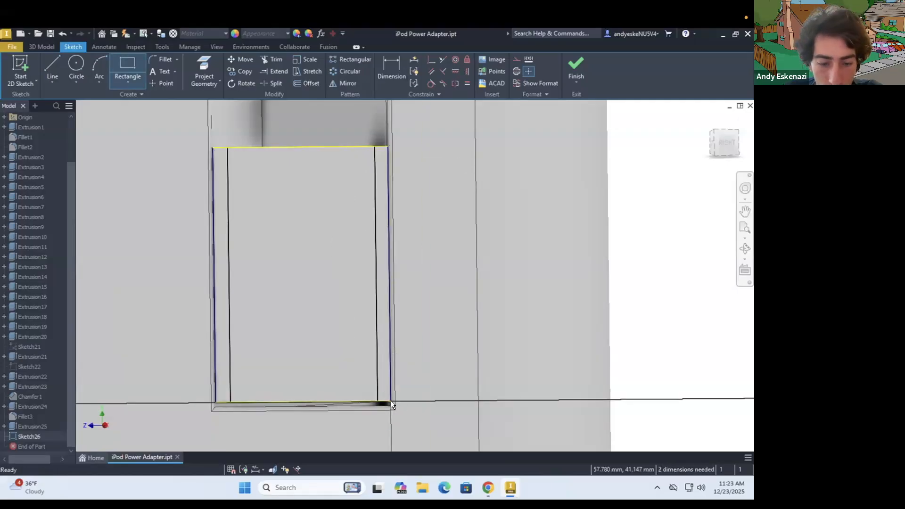
key("Escape")
Set the width of the strip farther from the other slot to 0.5 mm.
key("d")
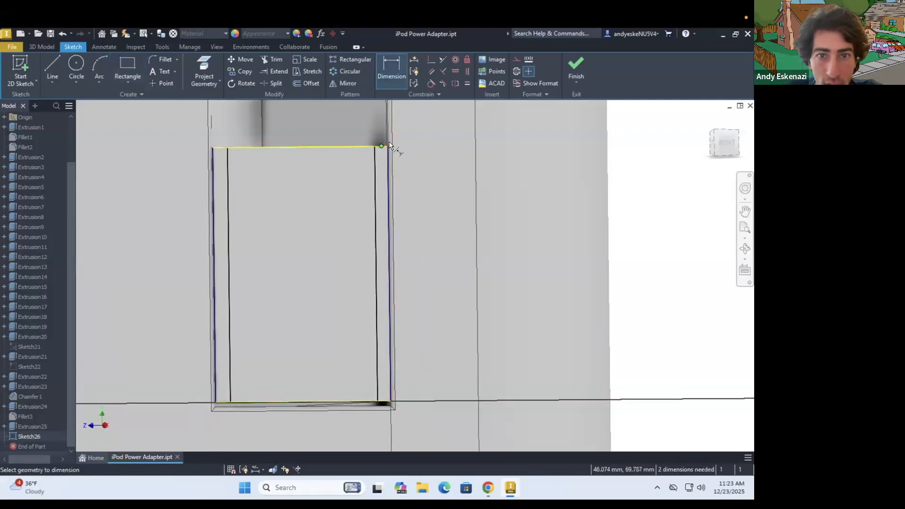
left_click(389, 179)
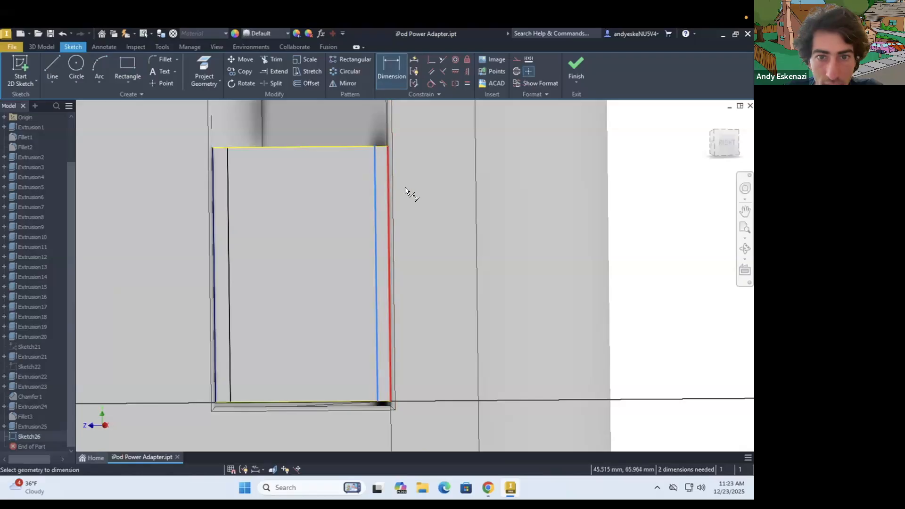
key("Escape")
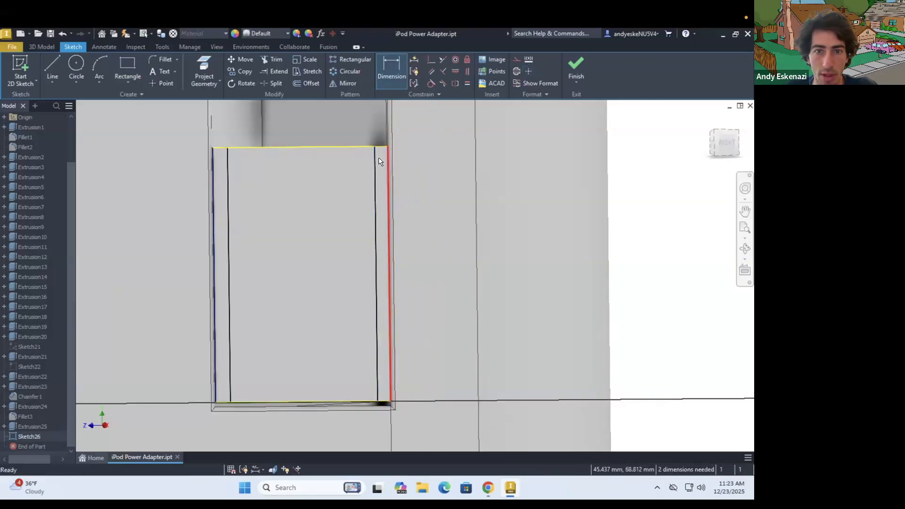
key("d")
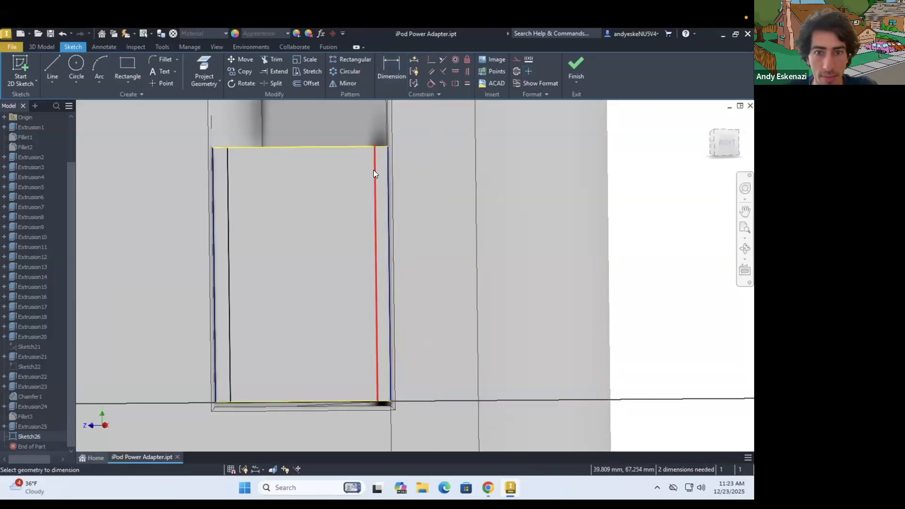
left_click(387, 174)
left_click(665, 246)
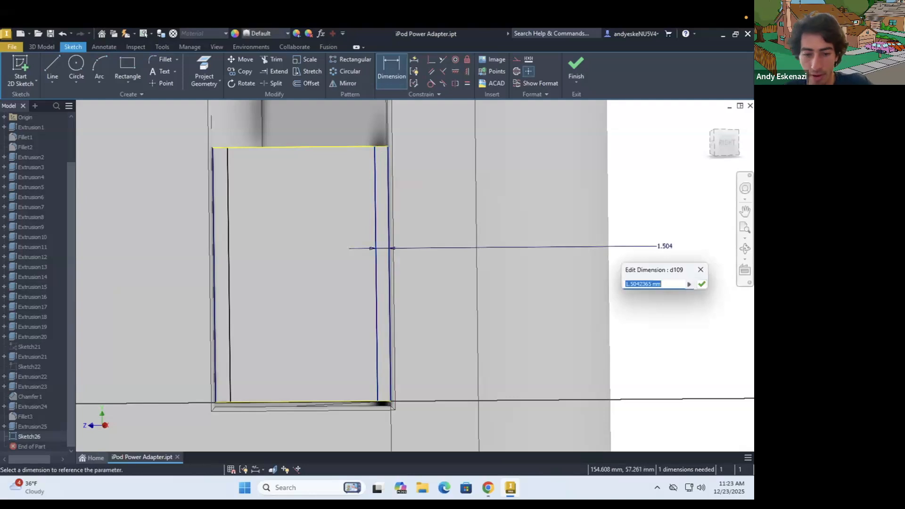
key("Return")
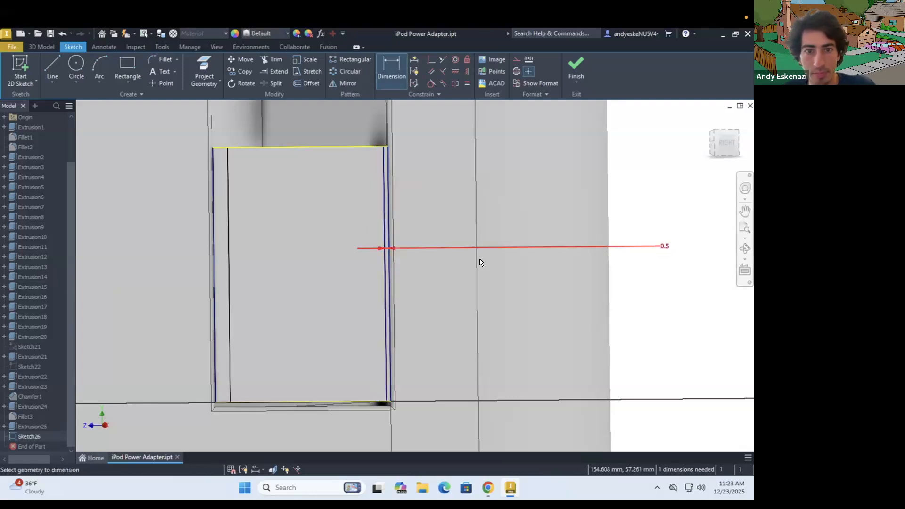
Set the width of the strip nearer the other slot to 0.5 mm.
left_click(228, 225)
left_click(215, 231)
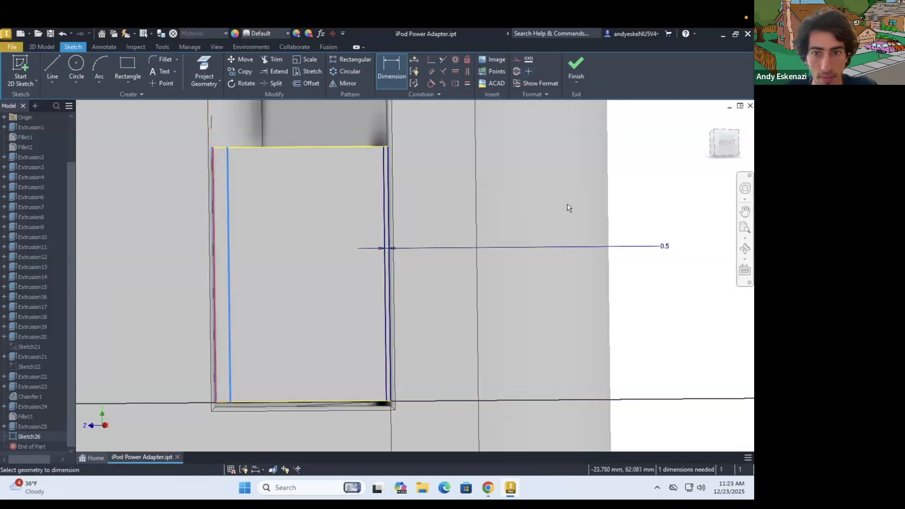
left_click(665, 186)
type("0.5")
key("Return")
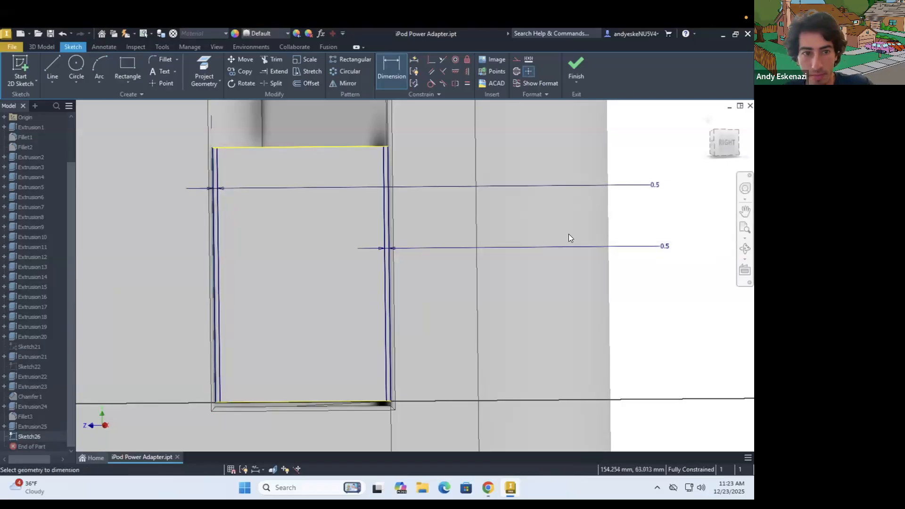
Cut both 0.5 mm side strips through the block with Extrude, ending at the slot's back wall.
left_click(32, 45)
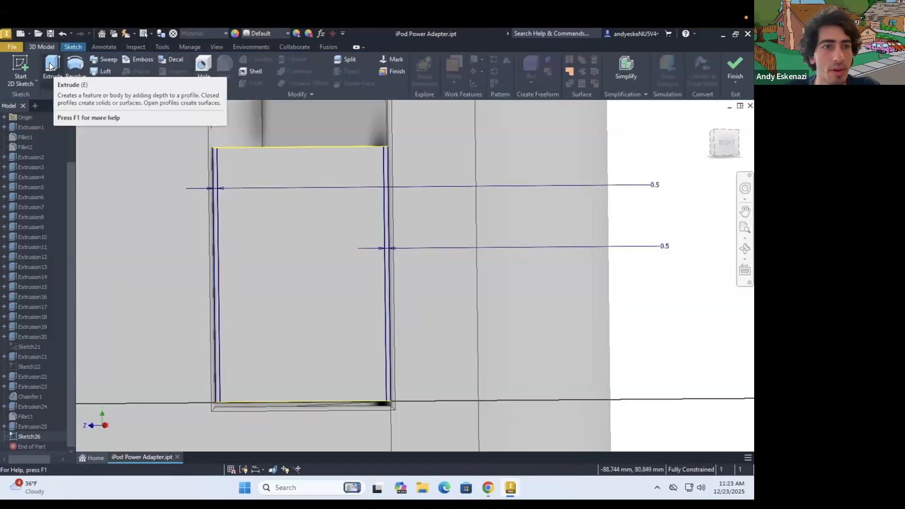
left_click(54, 63)
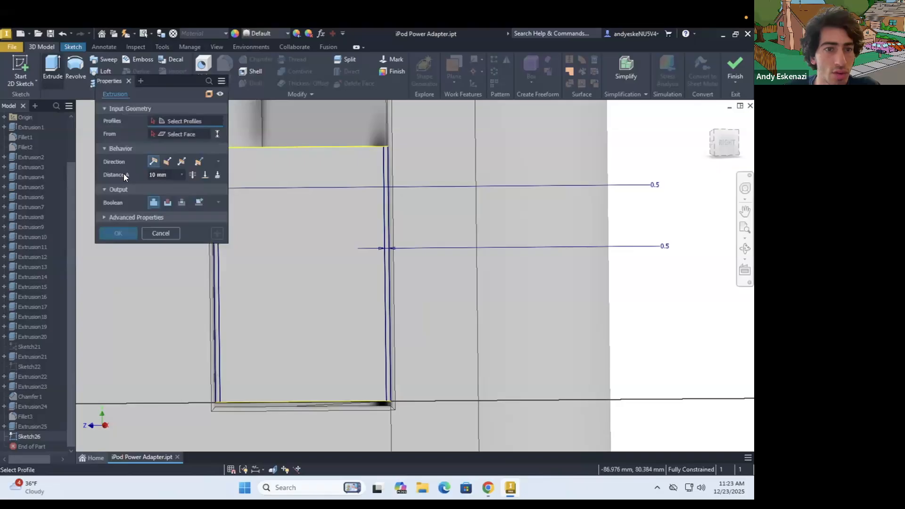
left_click(167, 202)
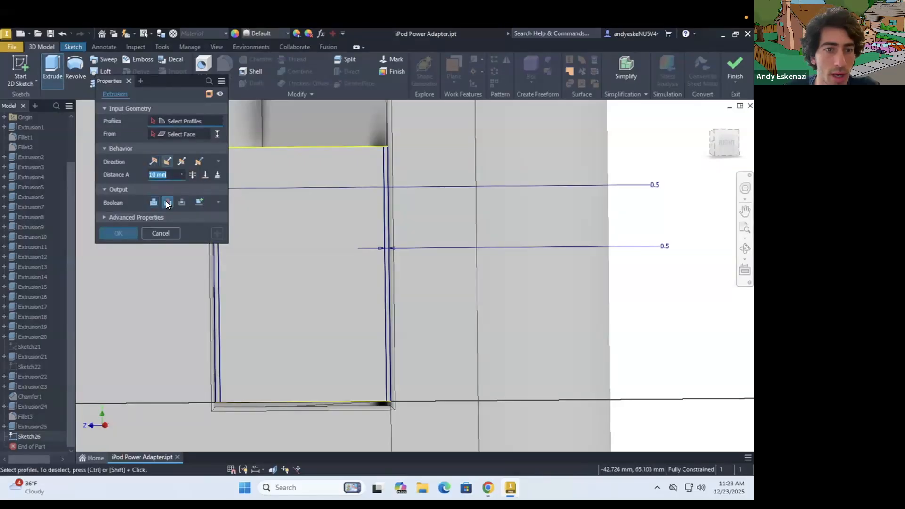
mouse_move(248, 129)
middle_mouse_down("shift")
mouse_move(259, 137)
mouse_move(241, 137)
middle_mouse_up("shift")
left_click(185, 187)
scroll(290, 256, "down", 3)
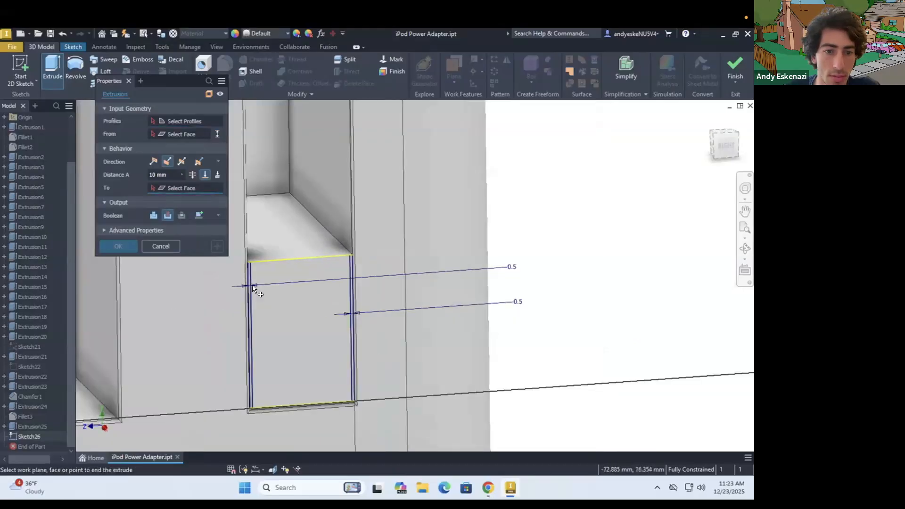
scroll(254, 289, "up", 5)
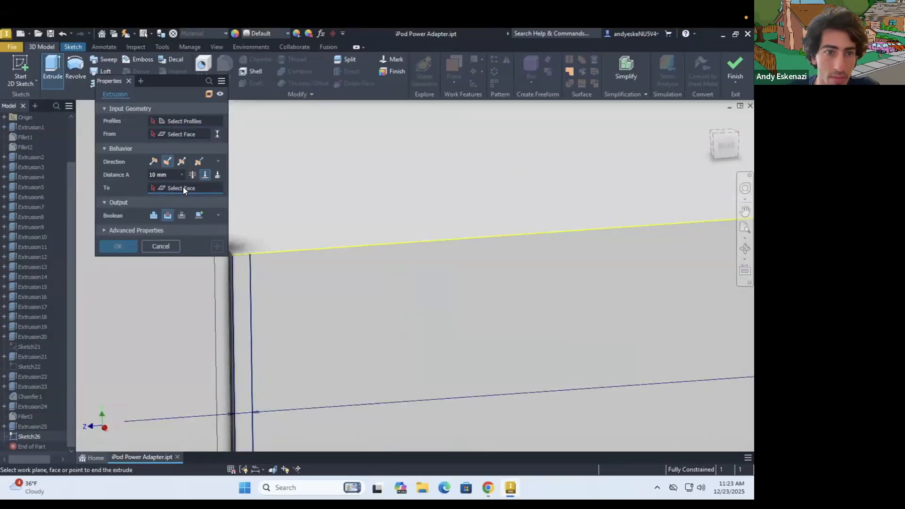
left_click(180, 133)
left_click(179, 121)
left_click(241, 286)
scroll(241, 286, "down", 4)
scroll(473, 279, "up", 3)
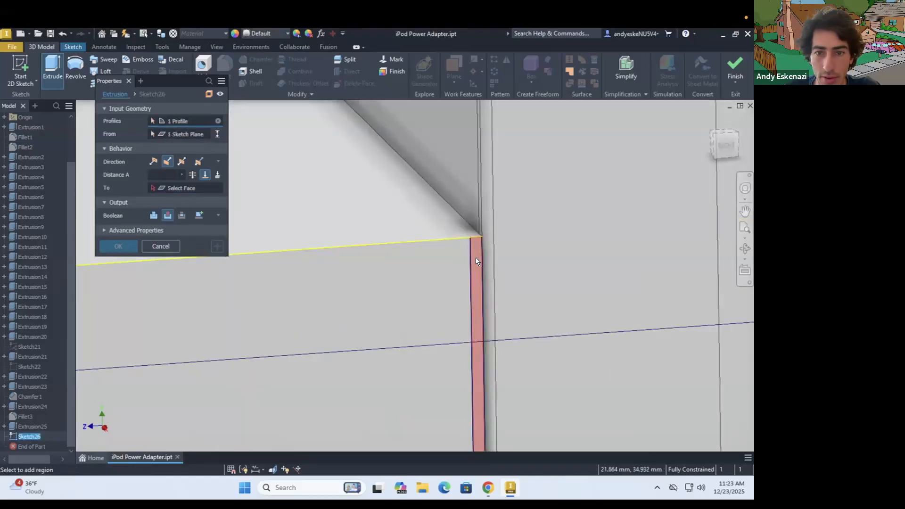
left_click(476, 261)
scroll(476, 260, "up", 3)
left_click(187, 188)
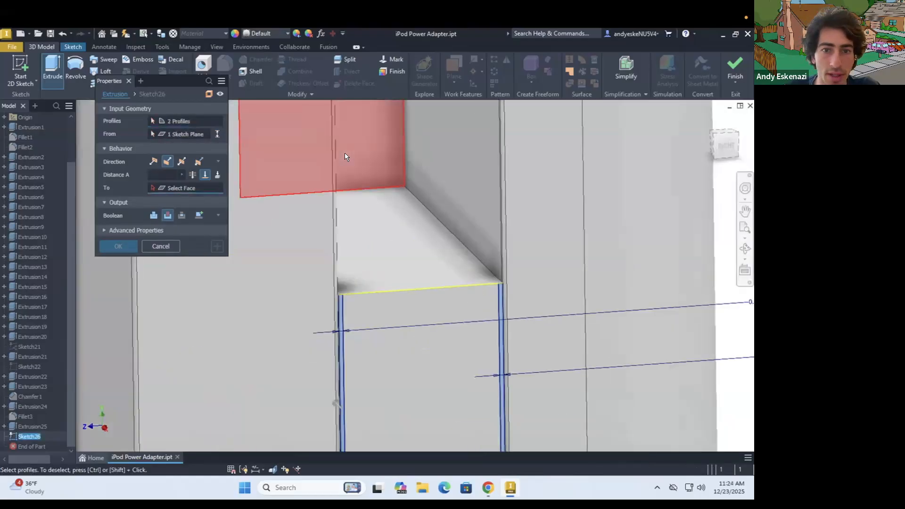
left_click(344, 153)
left_click(107, 249)
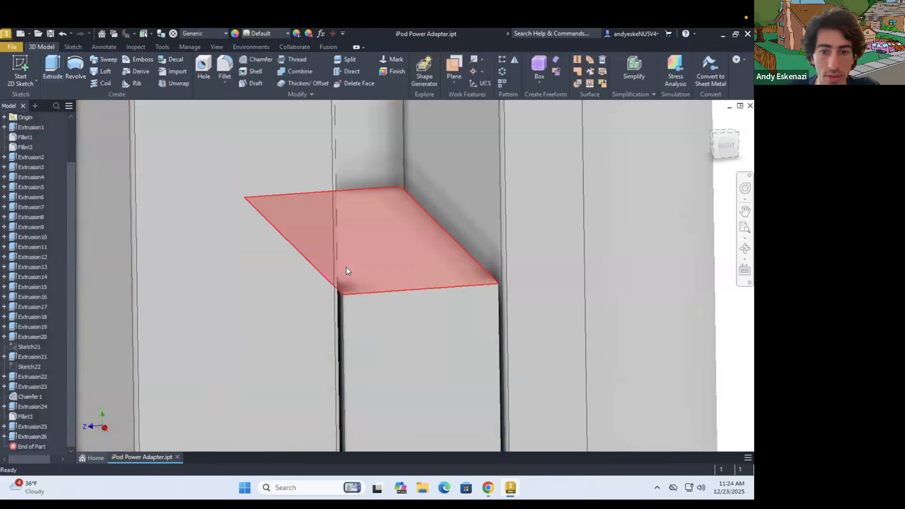
Examine the side gaps around the block and compare the adapter with the reference photo in Chrome.
scroll(378, 326, "down", 4)
scroll(372, 335, "up", 6)
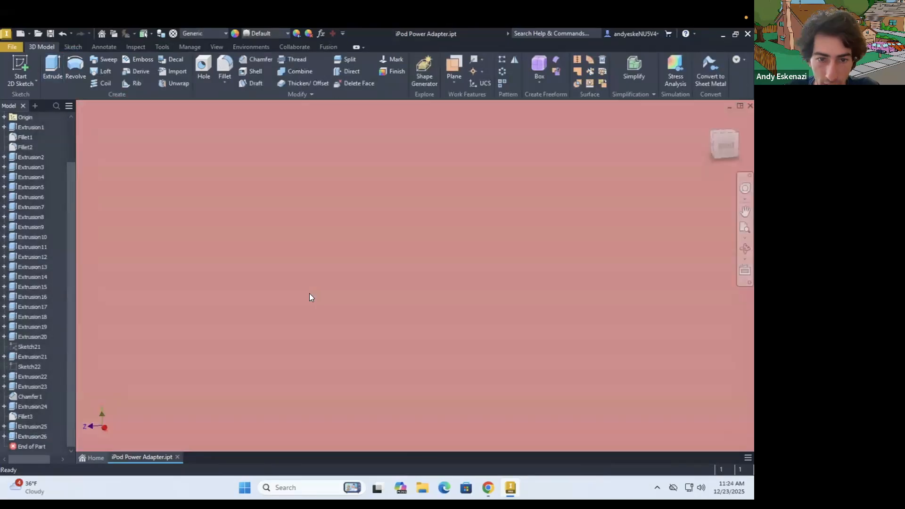
middle_click_drag(192, 199, 191, 200, "shift")
left_click(488, 487)
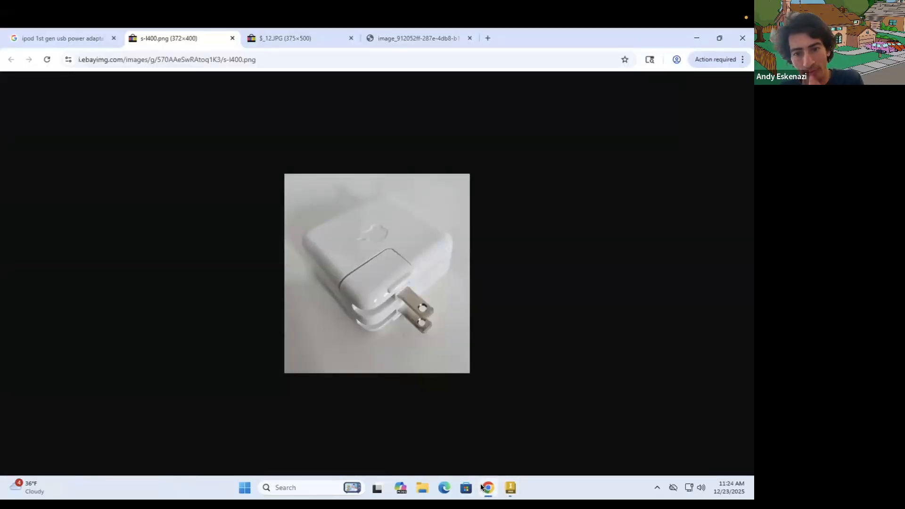
key("alt+Tab")
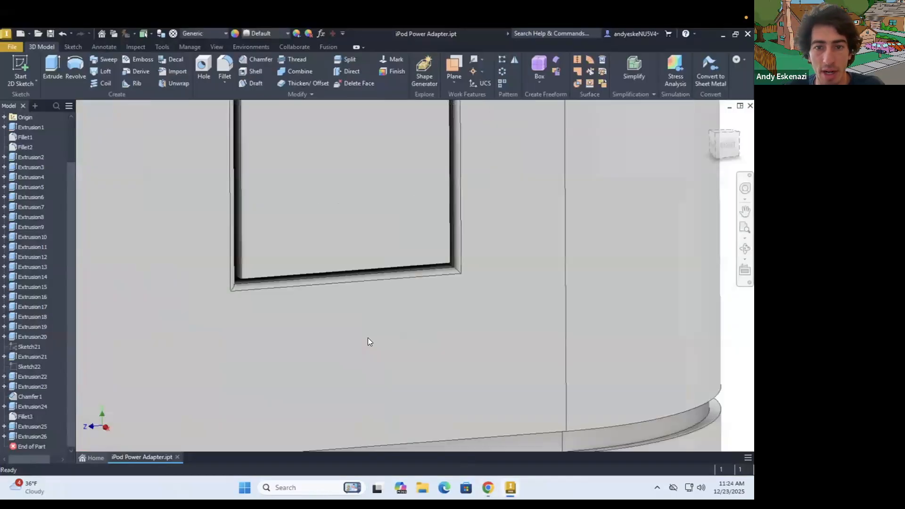
scroll(365, 330, "down", 5)
middle_click_drag(361, 318, 303, 337, "shift")
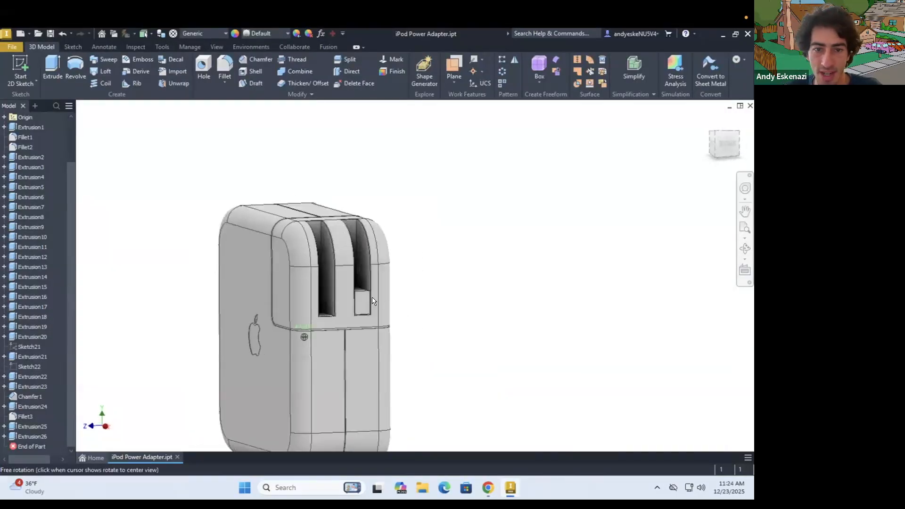
scroll(303, 338, "up", 3)
Edit the block's base sketch in the plug slot and set the block's height to 30 mm.
left_click(4, 426)
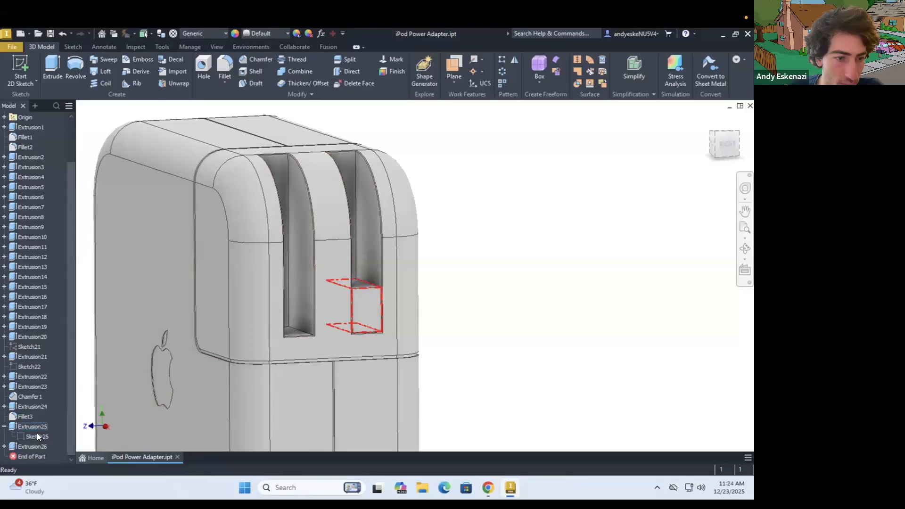
right_click(37, 434)
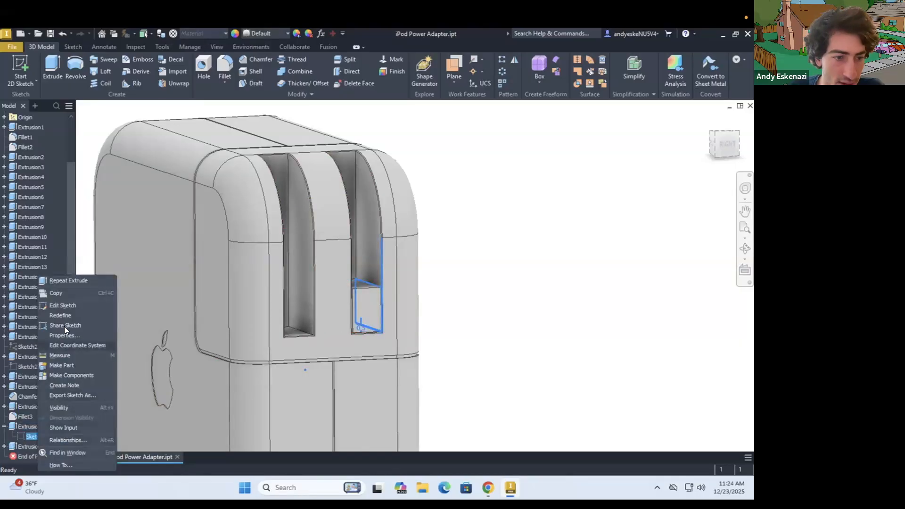
left_click(64, 306)
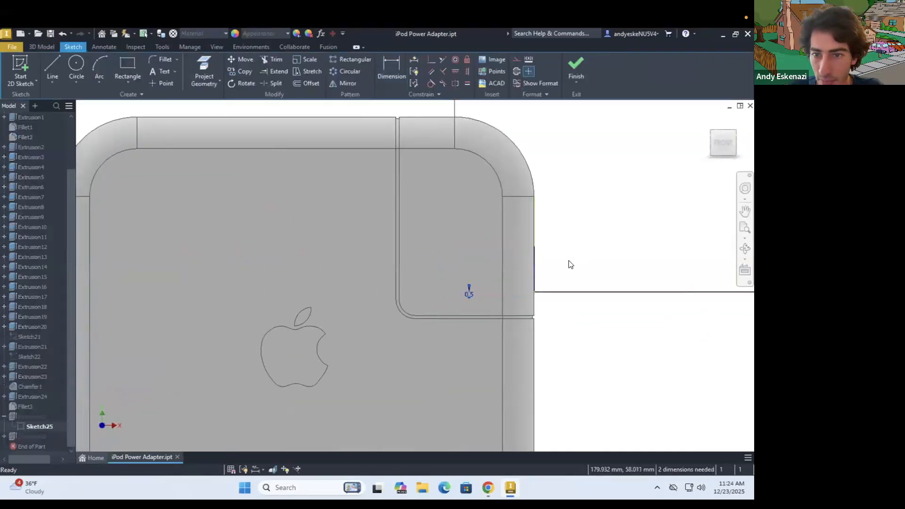
scroll(569, 261, "down", 3)
mouse_move(533, 267)
middle_mouse_down("shift")
mouse_move(497, 255)
mouse_move(520, 247)
middle_mouse_up("shift")
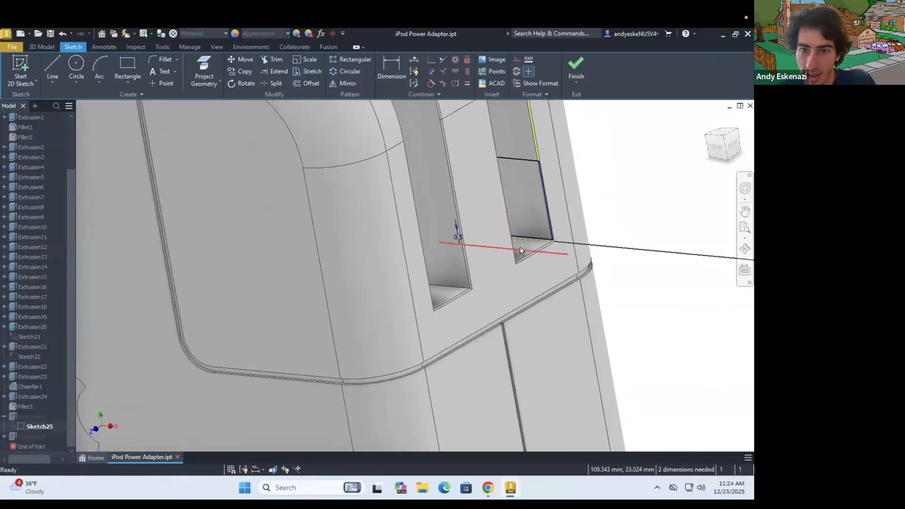
key("d")
left_click(526, 159)
left_click(527, 236)
left_click(620, 202)
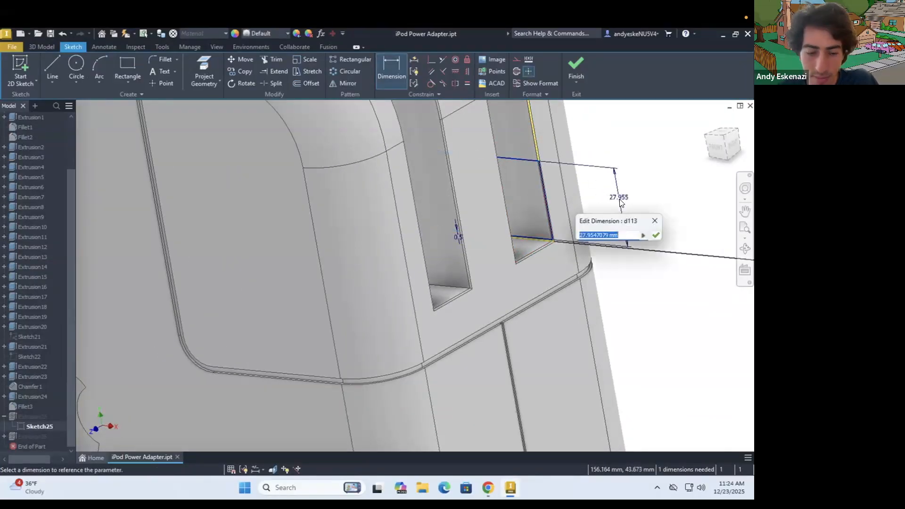
type("30")
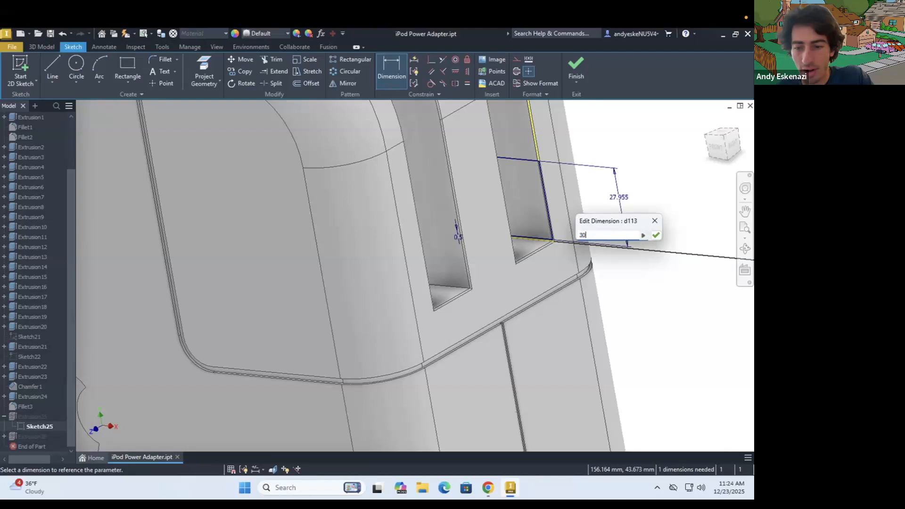
key("Return")
left_click(576, 68)
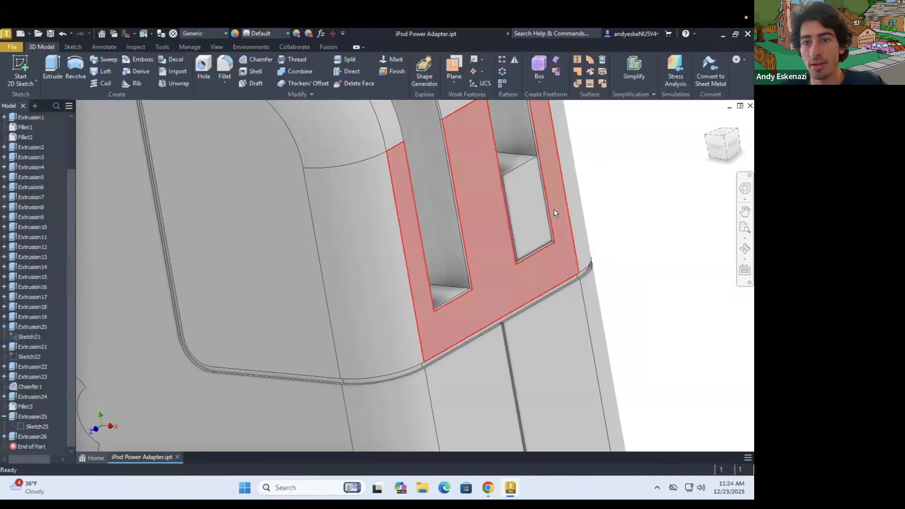
Start a 2D sketch on the inner side wall of the empty plug slot.
middle_click_drag(526, 190, 526, 220, "shift")
scroll(508, 220, "down", 2)
scroll(508, 219, "up", 2)
scroll(520, 211, "up", 3)
scroll(527, 220, "down", 4)
middle_click_drag(429, 219, 369, 239, "shift")
scroll(370, 239, "down", 6)
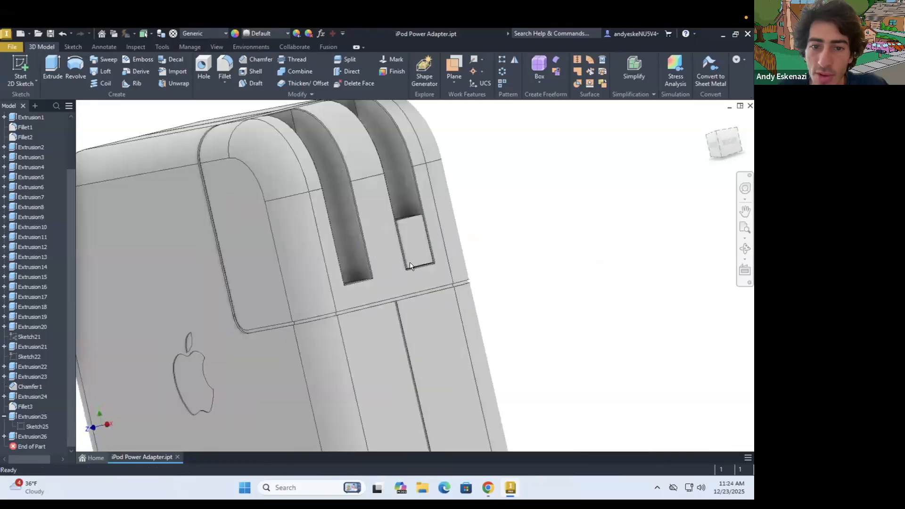
left_click(16, 58)
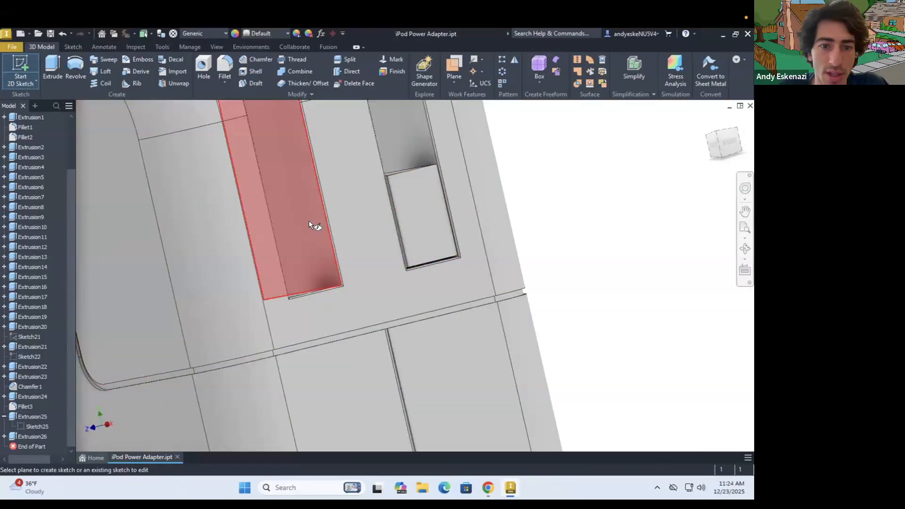
left_click(309, 221)
middle_click_drag(416, 210, 342, 250, "shift")
scroll(351, 299, "down", 5)
middle_click_drag(347, 296, 349, 297, "shift")
scroll(347, 297, "down", 3)
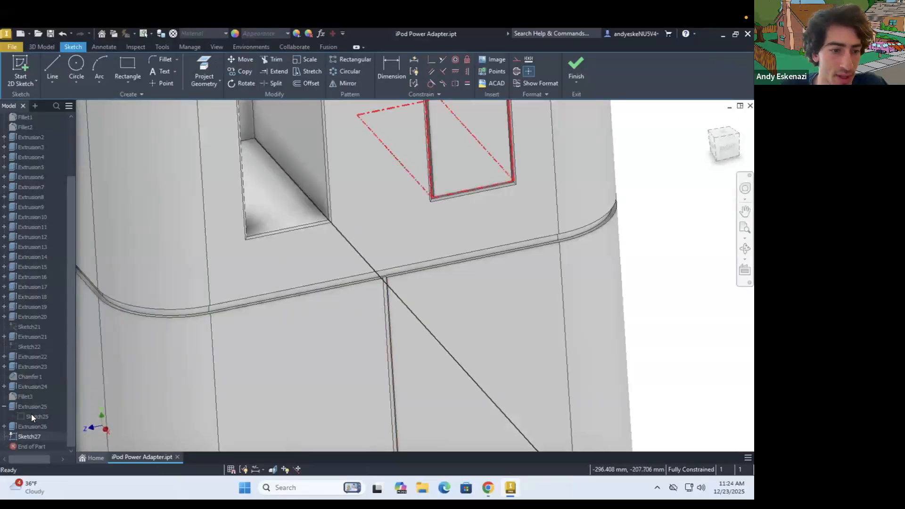
Temporarily show the existing block's base sketch and project its upper and lower lines into the empty slot's sketch.
scroll(295, 356, "up", 3)
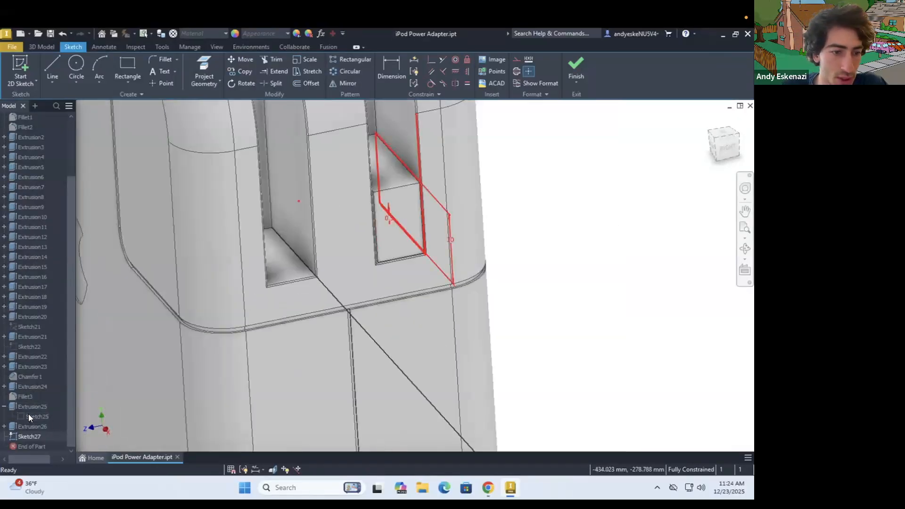
right_click(28, 414)
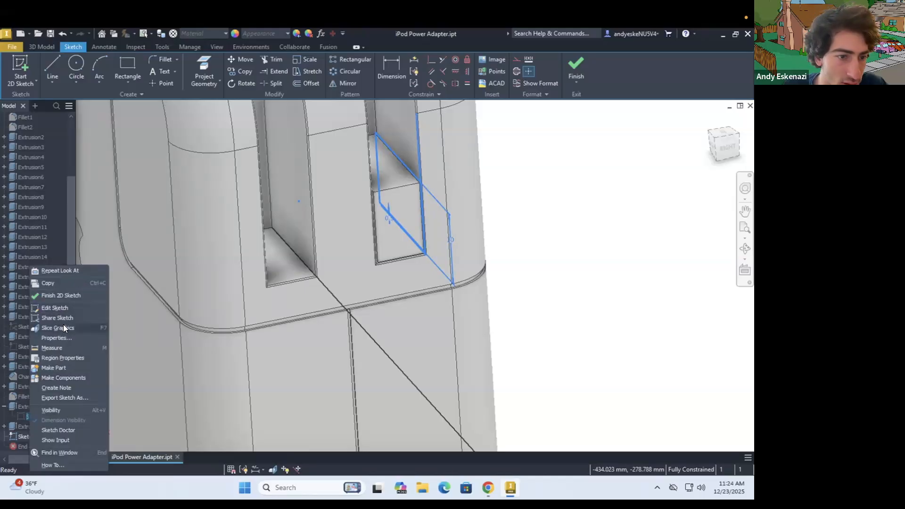
left_click(51, 408)
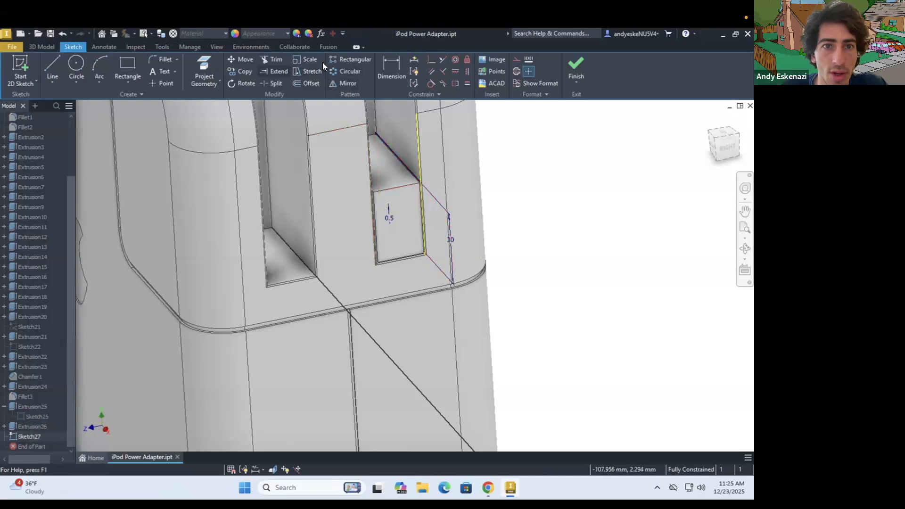
left_click(213, 62)
scroll(382, 136, "up", 3)
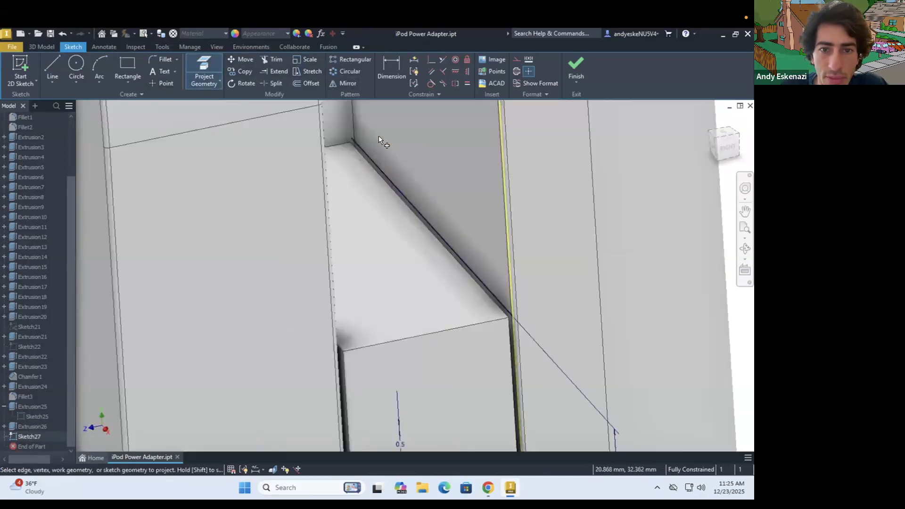
left_click(358, 147)
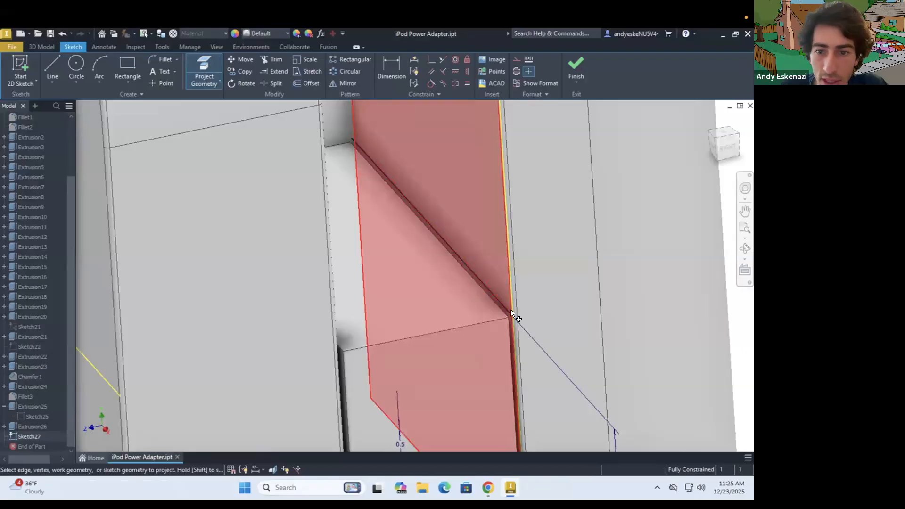
middle_click_drag(511, 316, 522, 304, "shift")
scroll(522, 305, "down", 5)
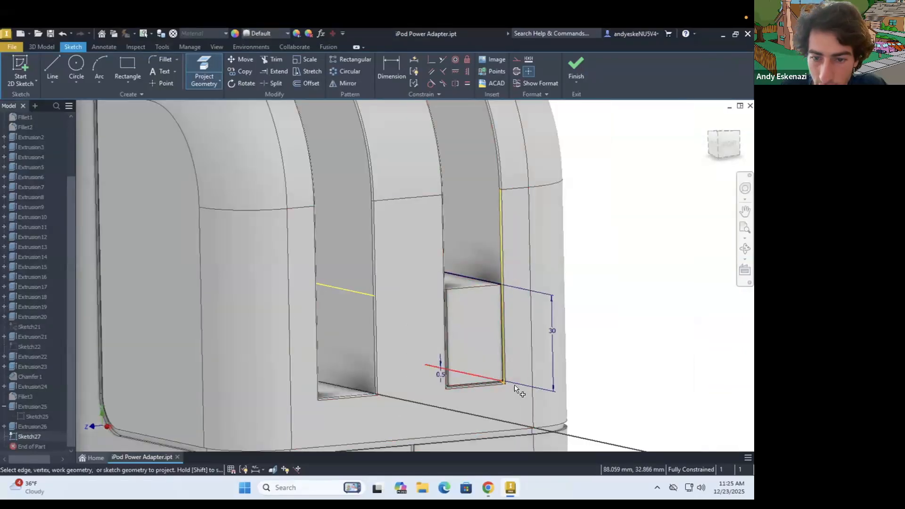
scroll(414, 307, "down", 5)
scroll(378, 305, "up", 3)
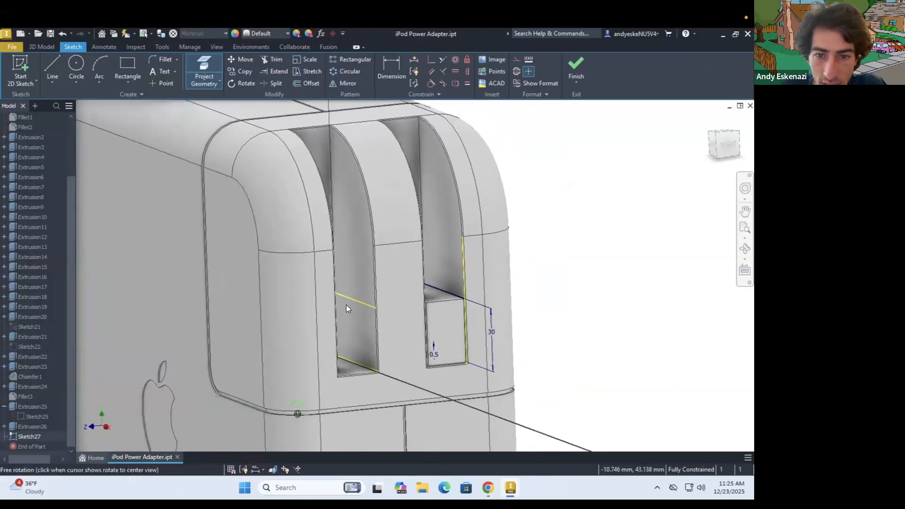
right_click(34, 416)
left_click(298, 376)
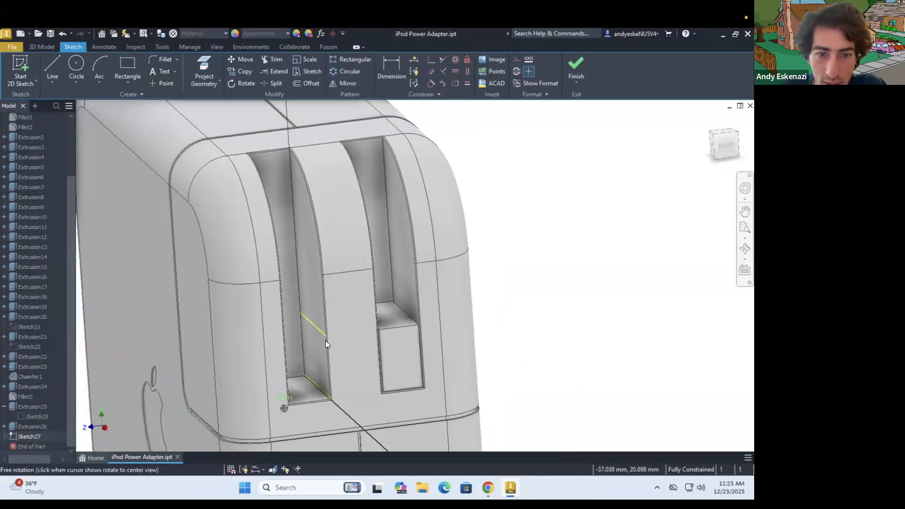
Draw a line along the slot wall's inner edge connecting the projected upper and lower lines.
scroll(267, 263, "up", 3)
key("l")
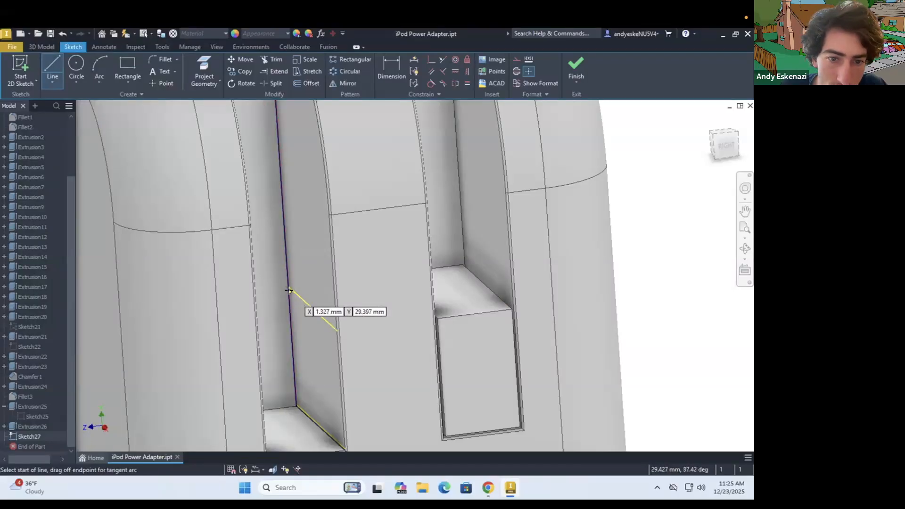
scroll(286, 285, "up", 5)
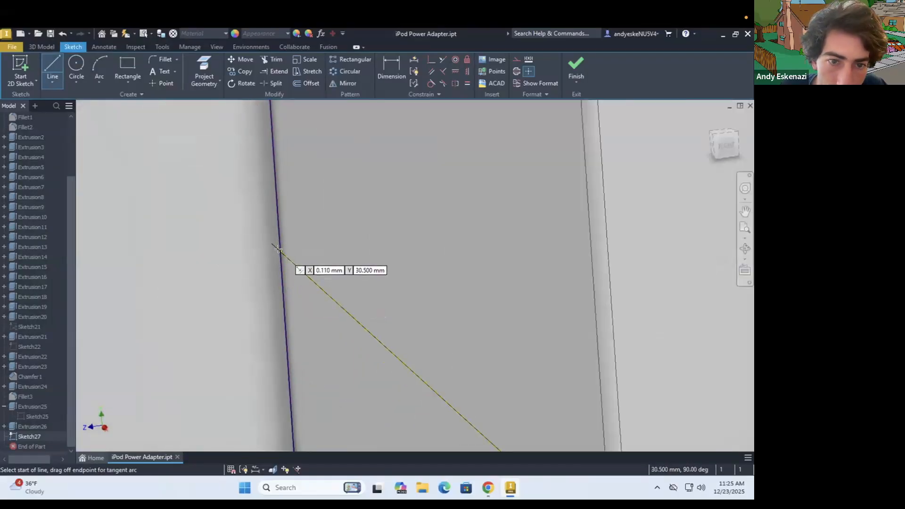
middle_click_drag(292, 262, 300, 265, "shift")
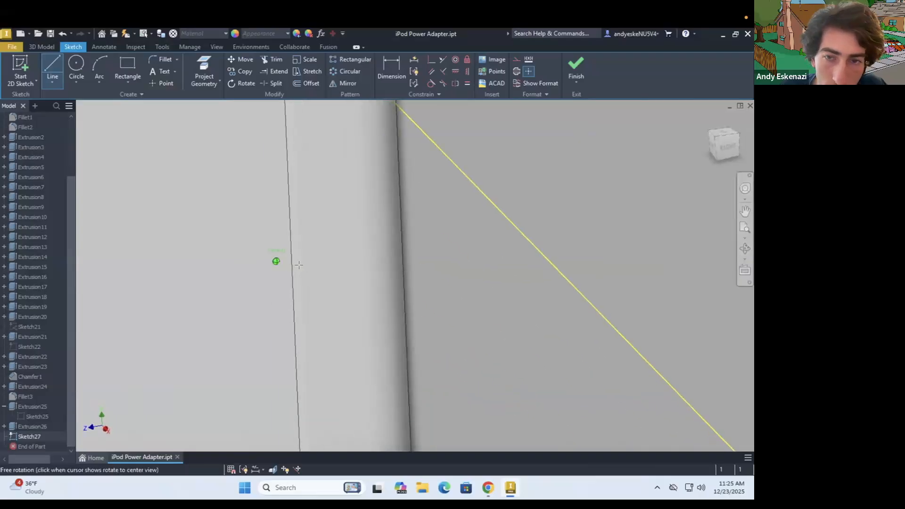
scroll(296, 265, "down", 5)
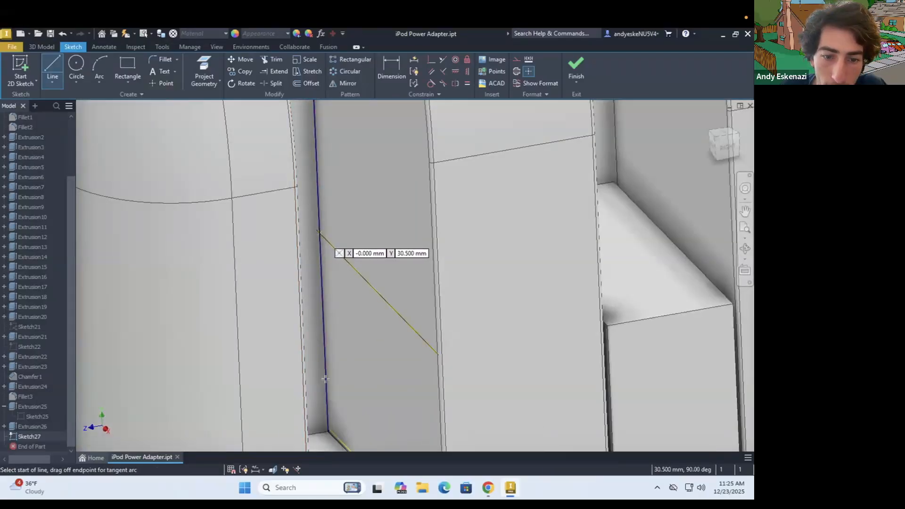
left_click(319, 233)
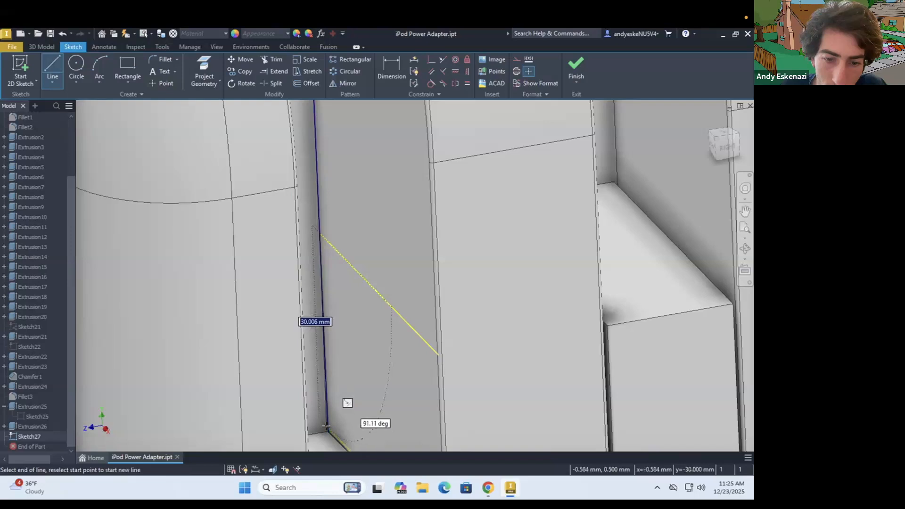
left_click(328, 429)
key("Escape")
scroll(331, 354, "down", 3)
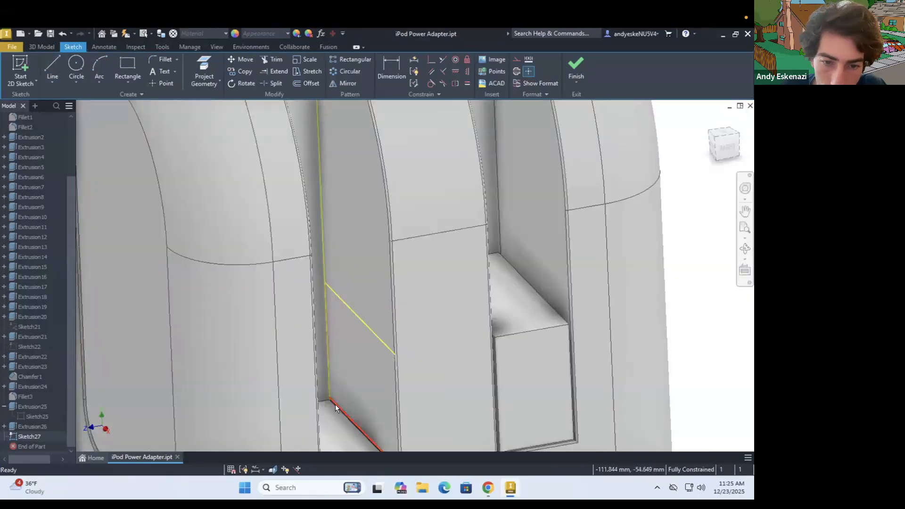
Close the block profile with a line joining the outer ends of the projected upper and lower lines.
scroll(321, 377, "up", 5)
scroll(361, 355, "down", 3)
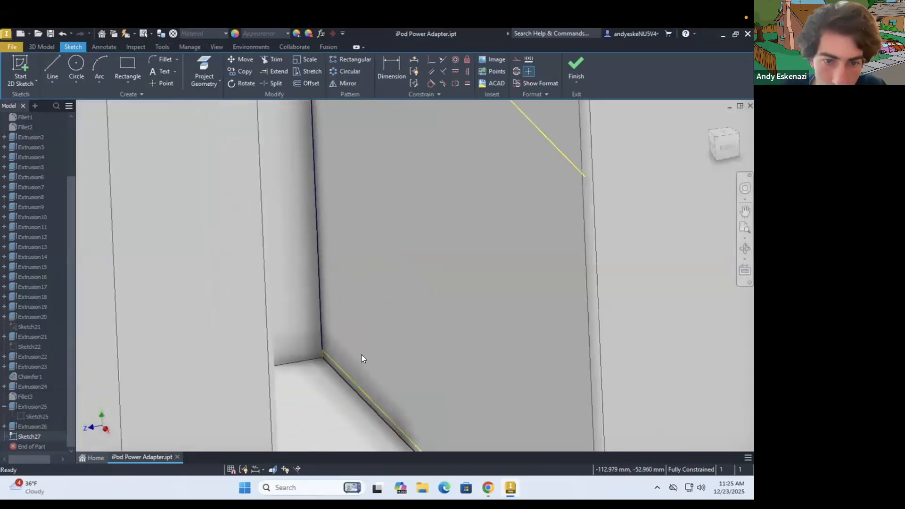
key("l")
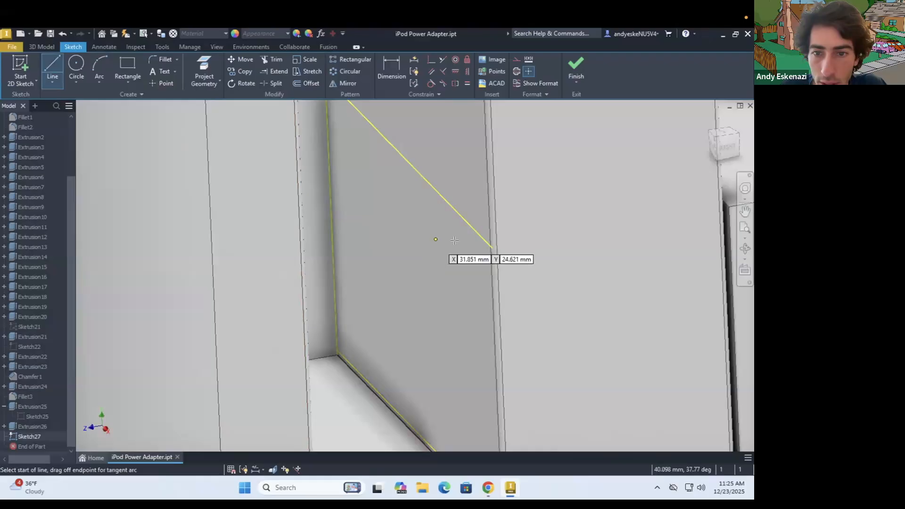
left_click(492, 246)
scroll(492, 246, "down", 3)
scroll(491, 326, "up", 2)
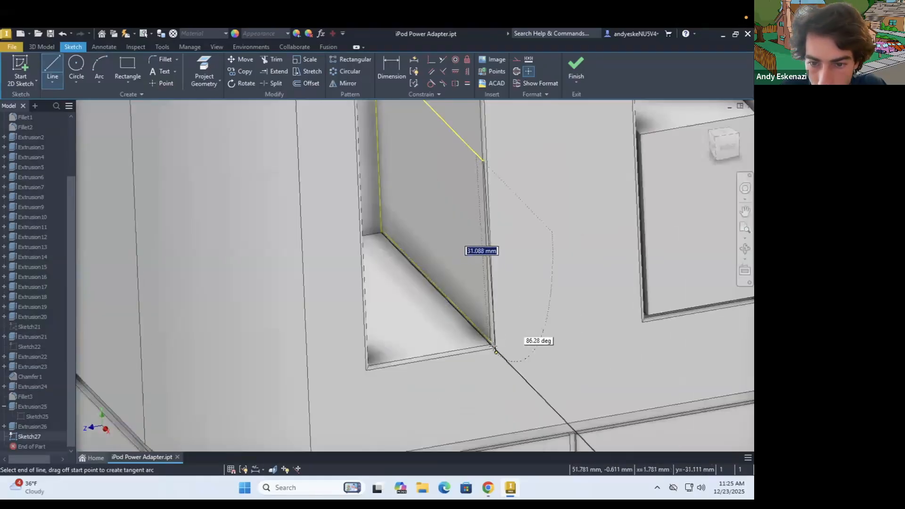
left_click(491, 342)
key("Escape")
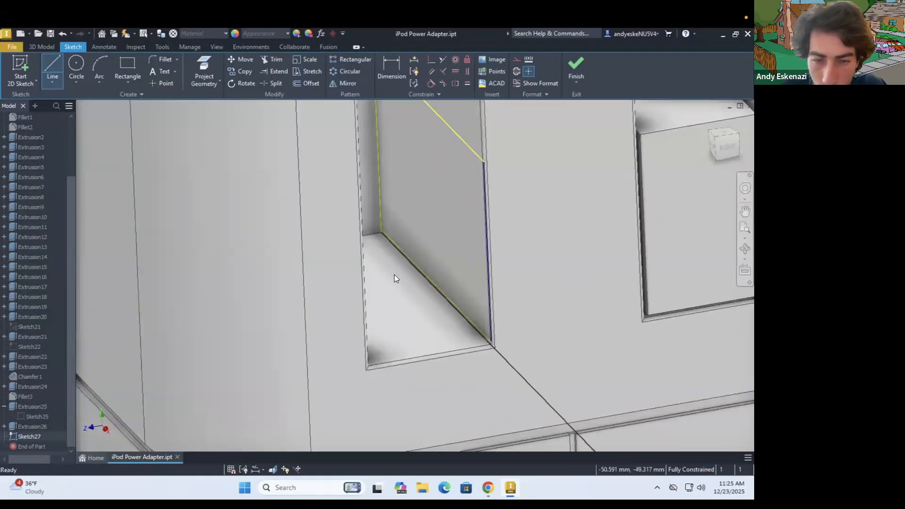
Extrude the closed profile as a join up to the opposite side wall of the slot.
left_click(38, 47)
left_click(51, 62)
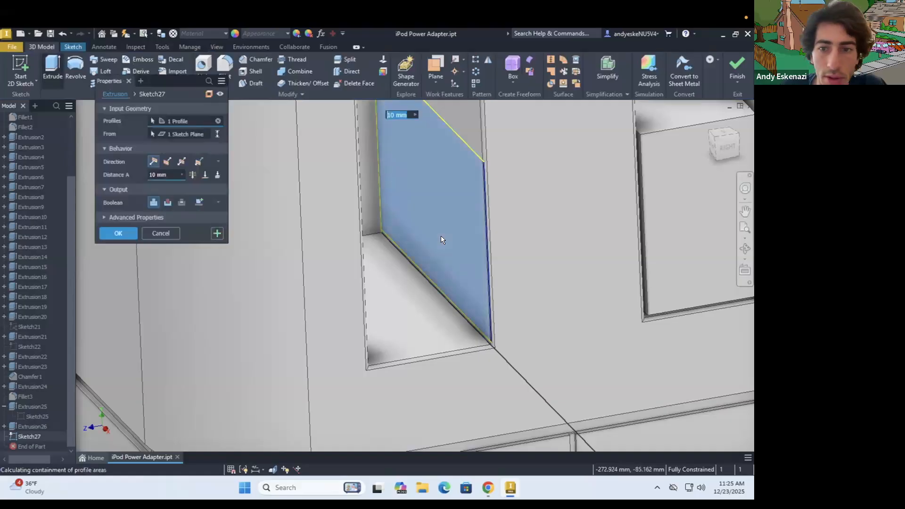
middle_click_drag(327, 224, 375, 253, "shift")
scroll(376, 253, "down", 3)
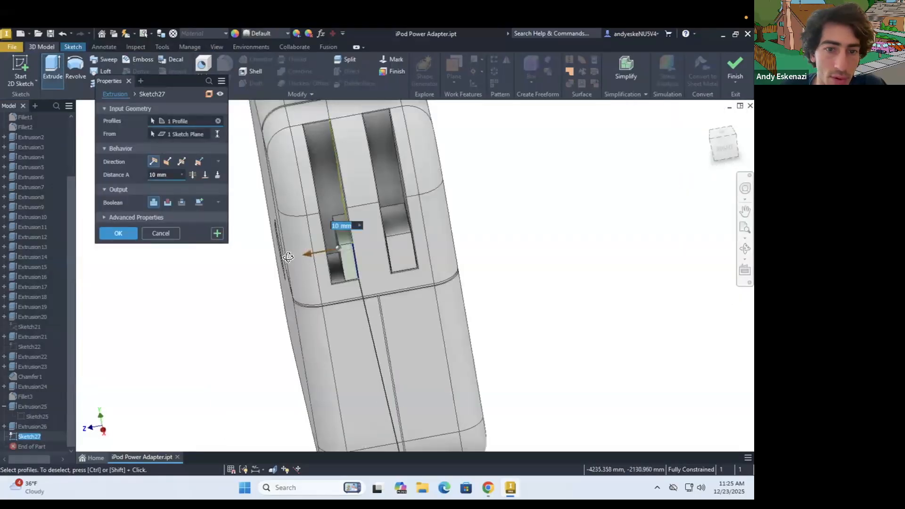
middle_click_drag(287, 257, 272, 253, "shift")
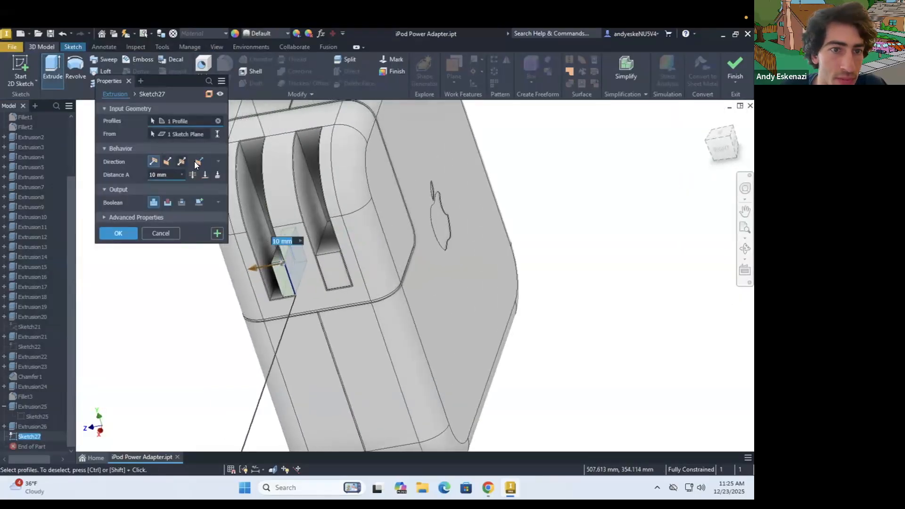
left_click(205, 175)
left_click(256, 220)
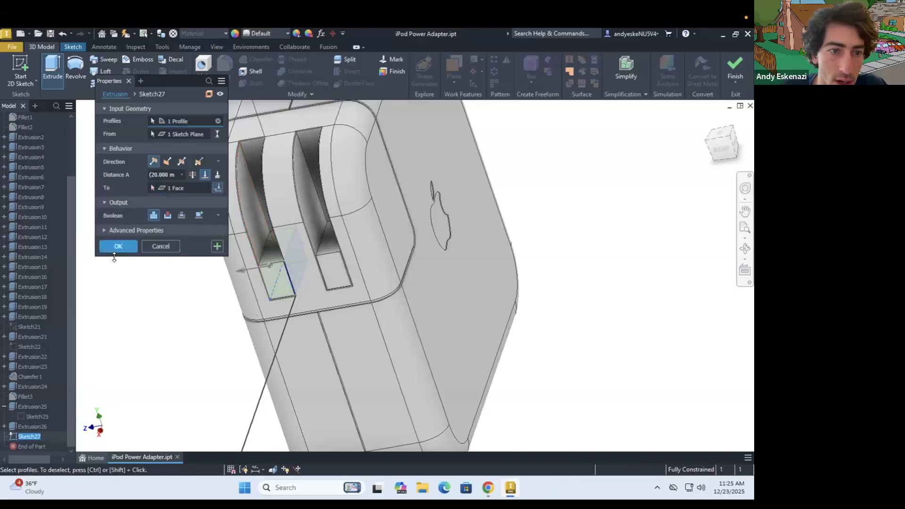
key("Return")
Start a 2D sketch on the front face of the block just extruded in the slot.
scroll(301, 259, "down", 4)
middle_click_drag(302, 259, 318, 247, "shift")
scroll(317, 246, "up", 6)
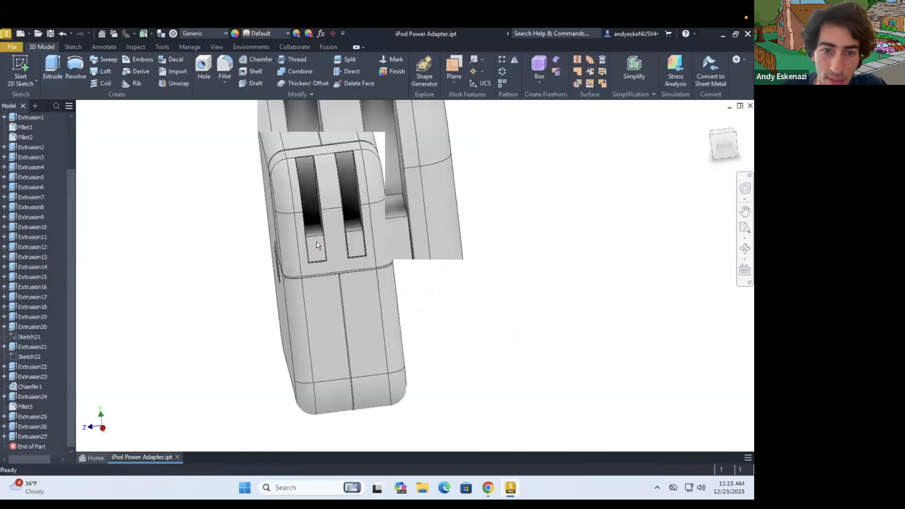
middle_click_drag(331, 216, 313, 228, "shift")
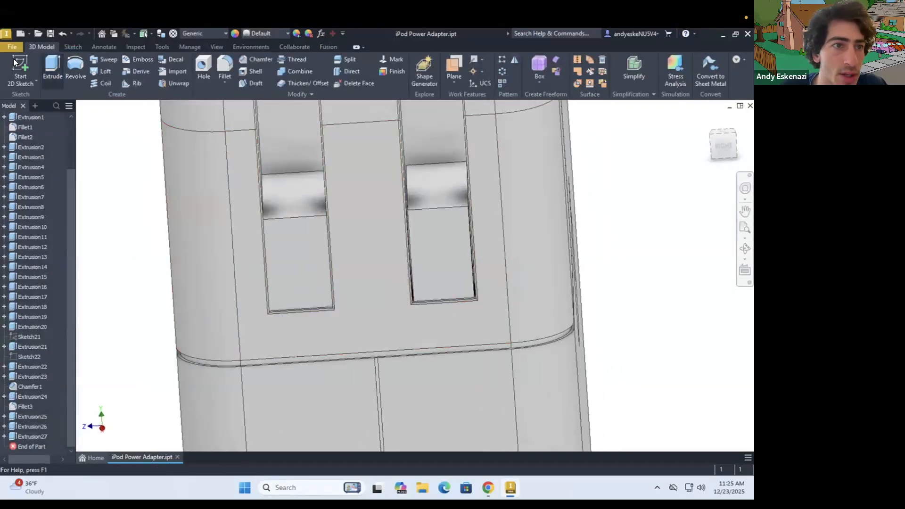
left_click(303, 266)
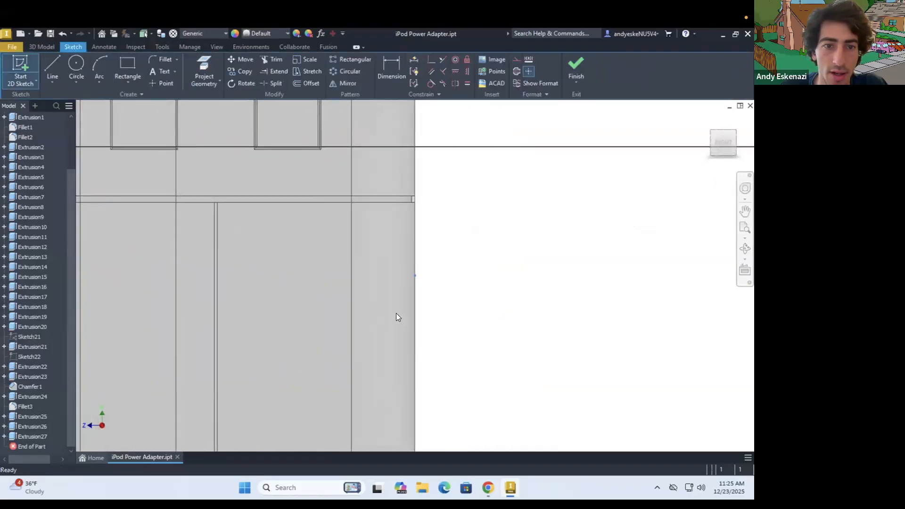
scroll(299, 192, "up", 4)
scroll(338, 147, "down", 3)
scroll(338, 148, "up", 4)
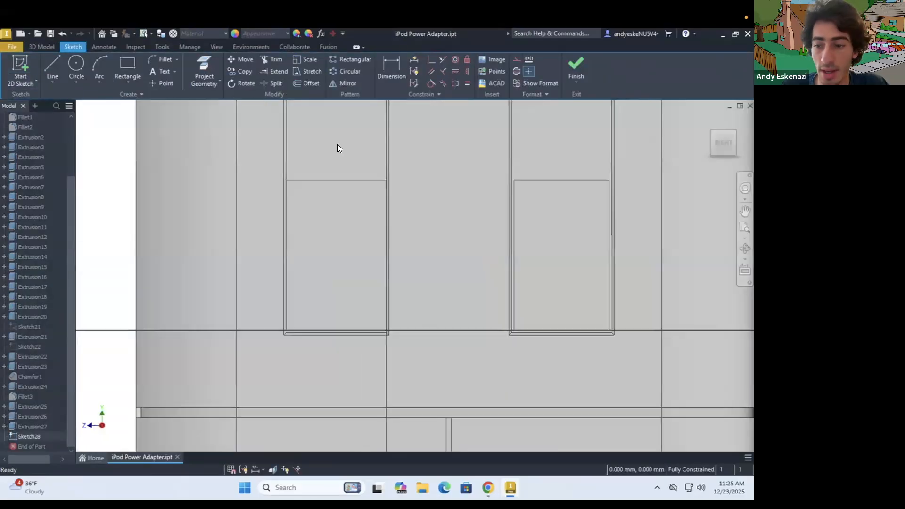
scroll(337, 153, "down", 2)
Draw two narrow full-height rectangles along the block face's side edges, the first about 2.5 mm wide.
left_click(125, 64)
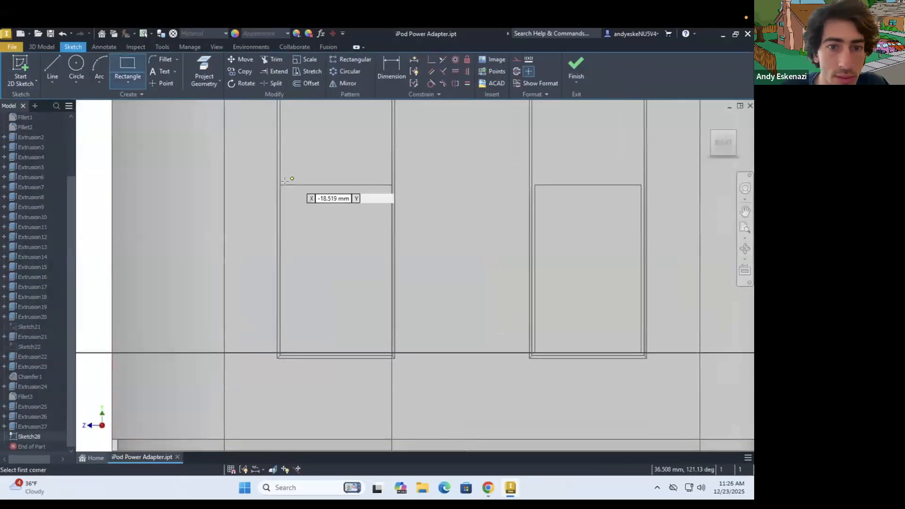
left_click(278, 184)
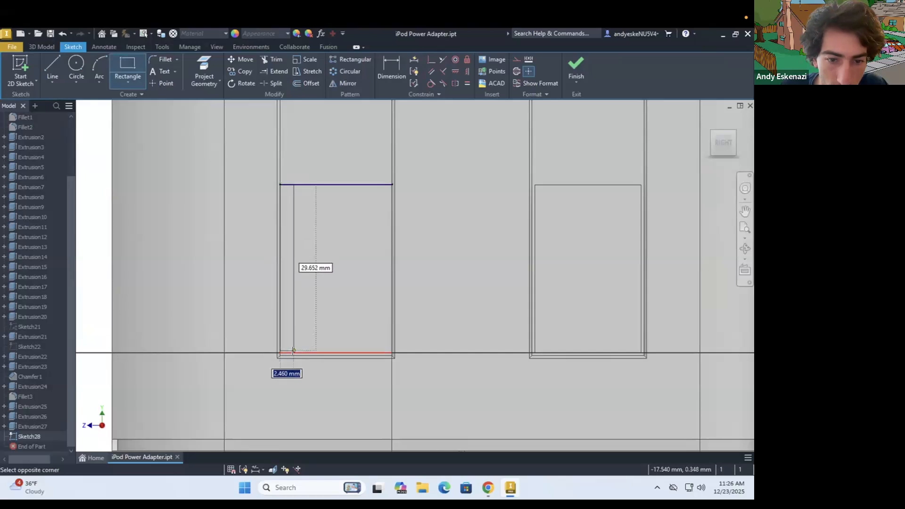
left_click(294, 353)
left_click(126, 63)
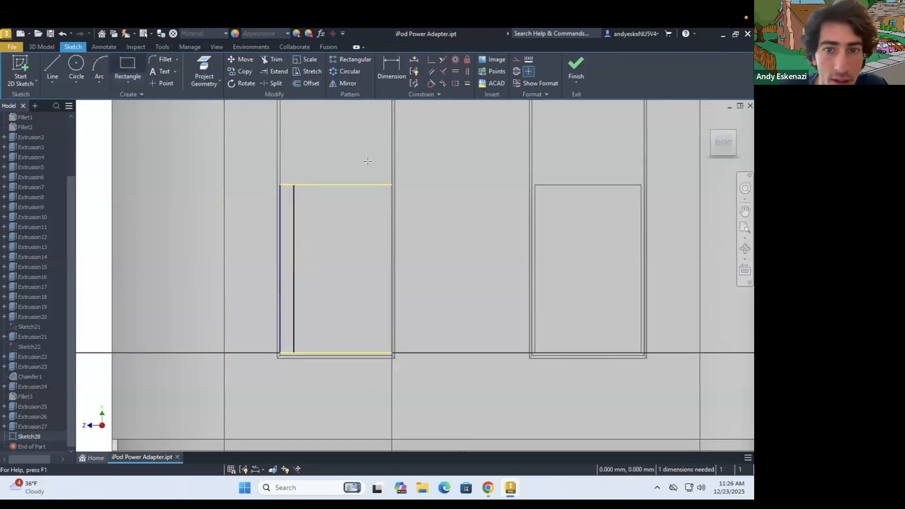
left_click(359, 185)
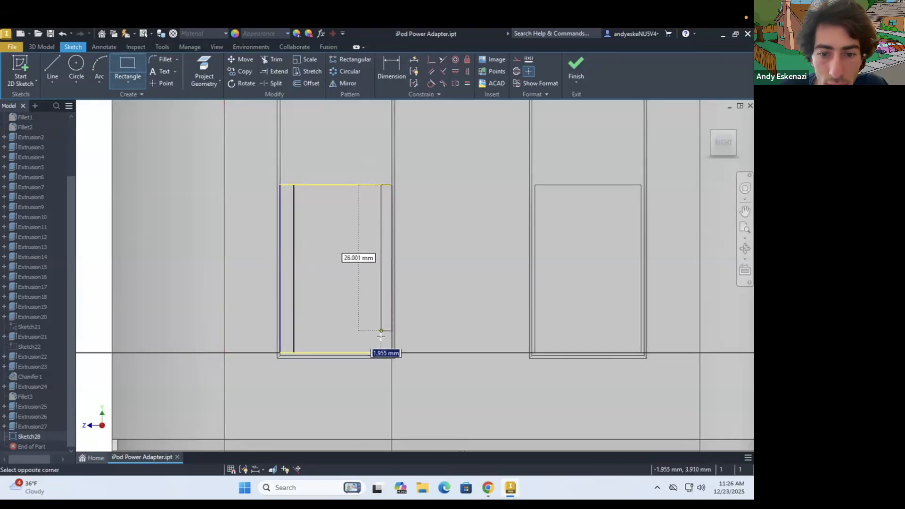
left_click(376, 353)
key("Escape")
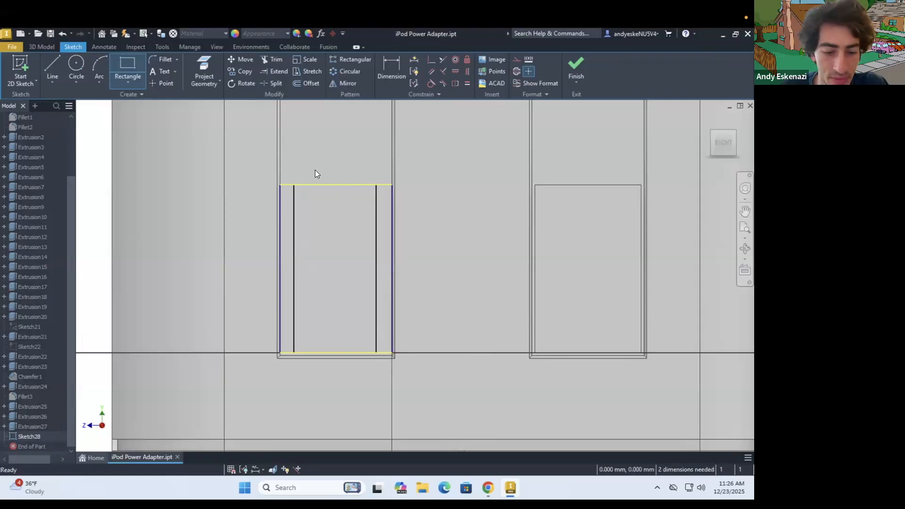
Dimension the widths of both side rectangles on the block face to 0.5 mm.
key("d")
left_click(294, 198)
left_click(282, 201)
left_click(254, 200)
type("0.5")
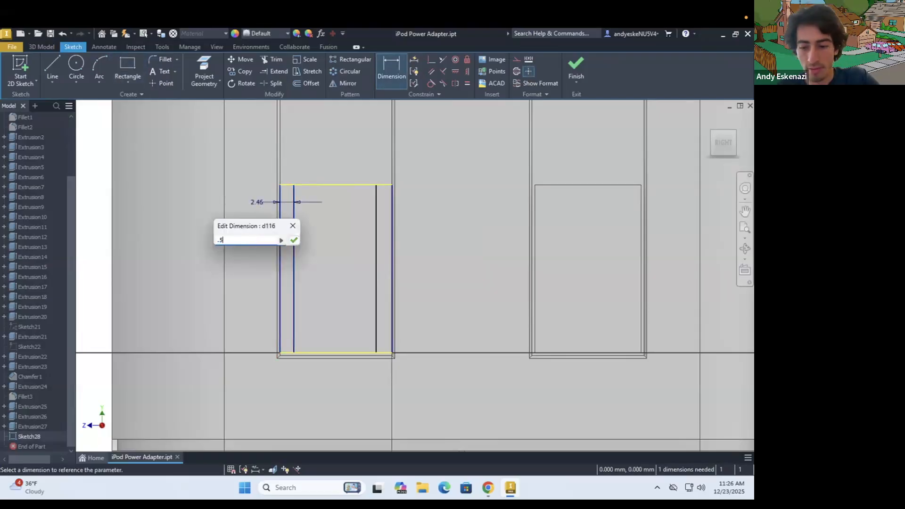
key("Return")
left_click(392, 199)
left_click(432, 202)
type("0.5")
key("Return")
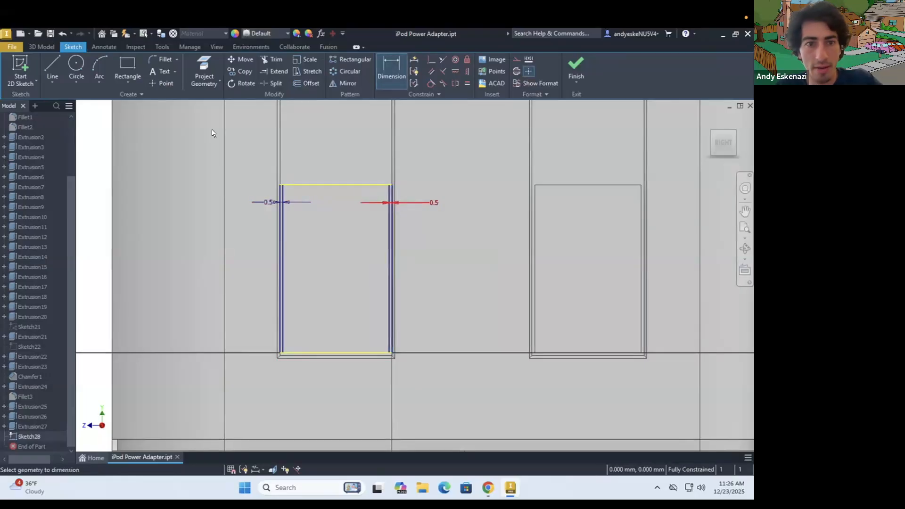
left_click(41, 47)
left_click(52, 65)
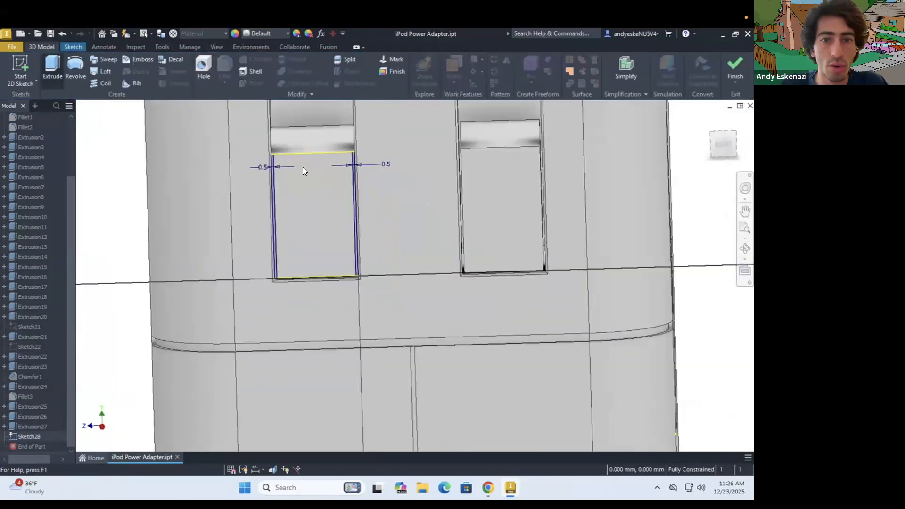
left_click(204, 175)
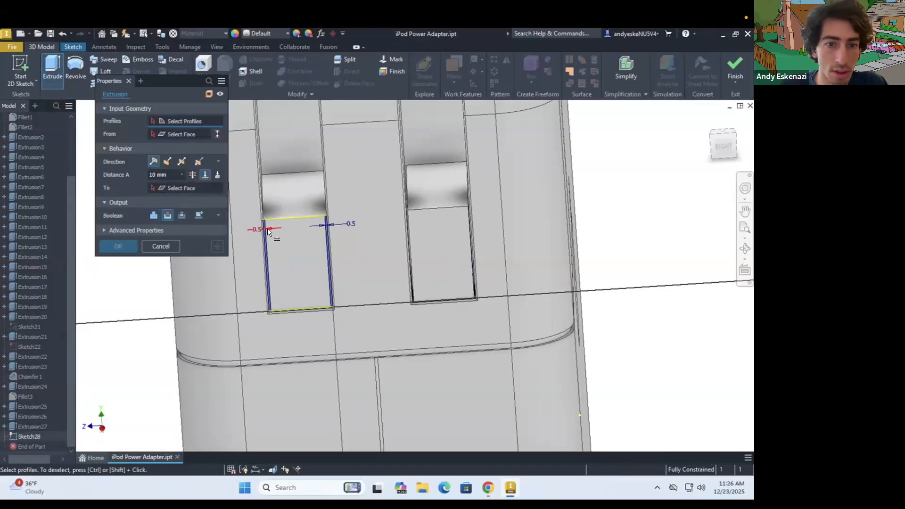
scroll(245, 233, "up", 5)
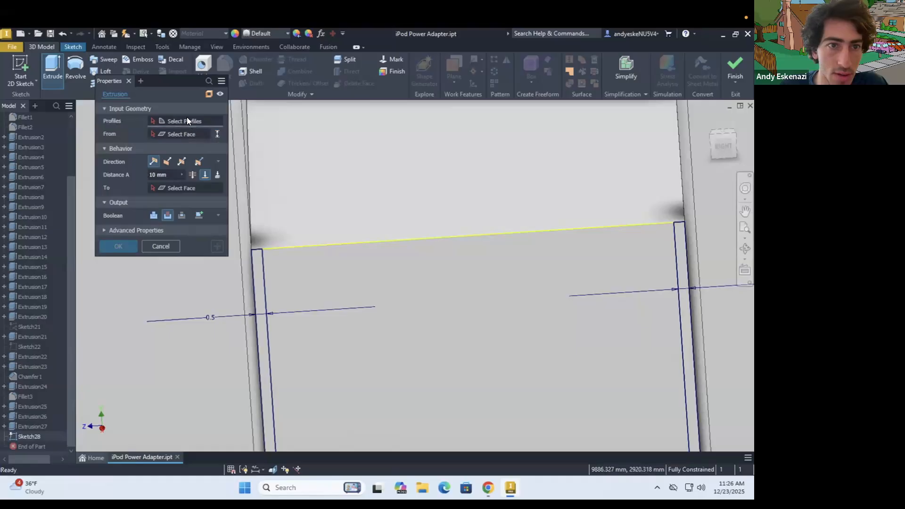
left_click(182, 134)
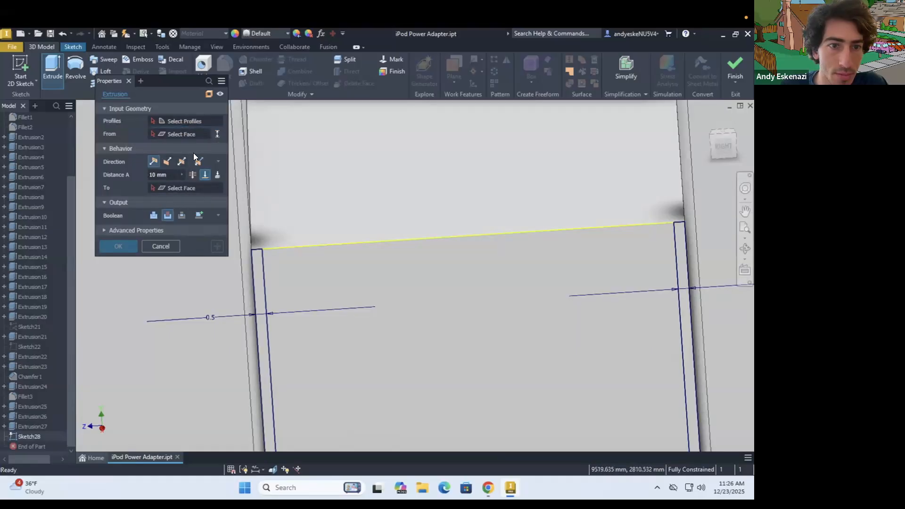
key("Escape")
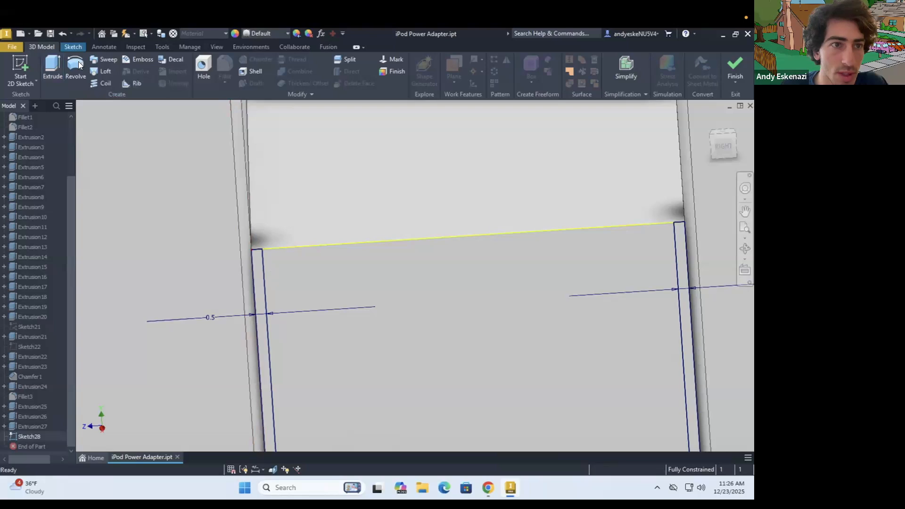
Cut both 0.5 mm side strips from the block with an extrusion running inward to the slot's back face.
left_click(50, 73)
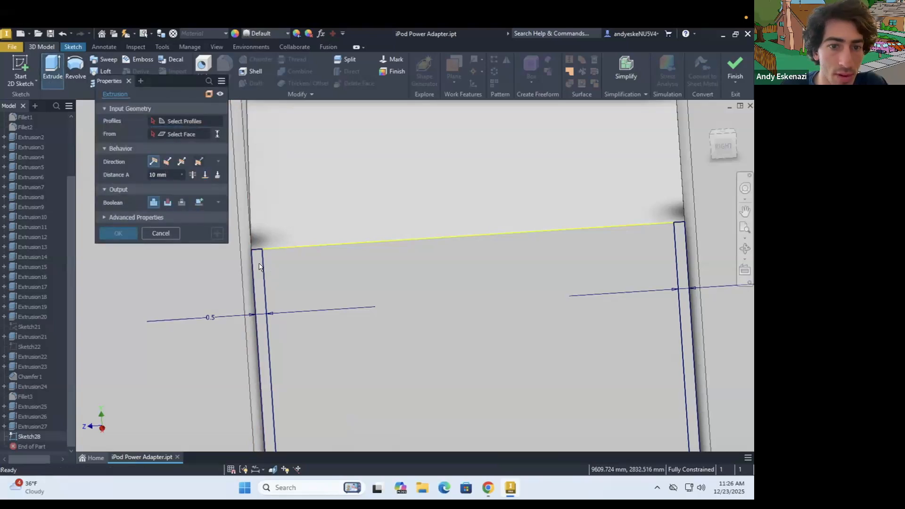
left_click(164, 202)
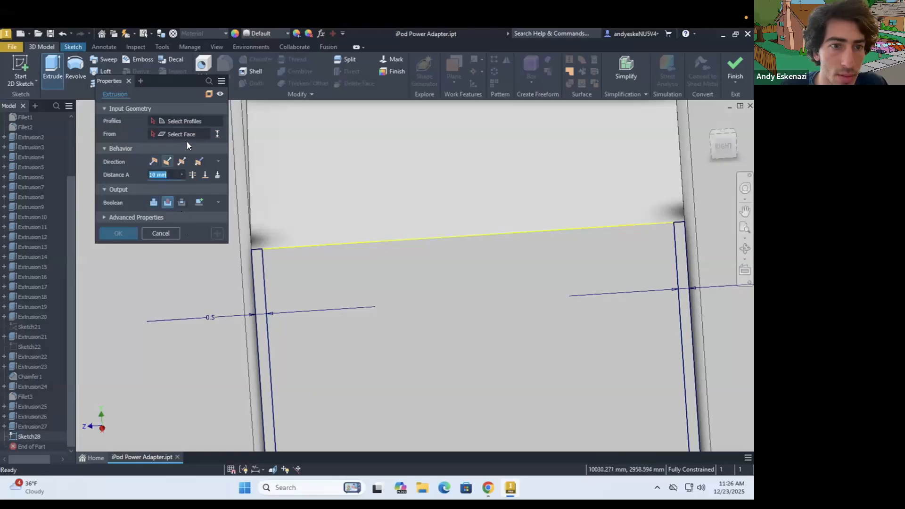
left_click(258, 262)
left_click(683, 239)
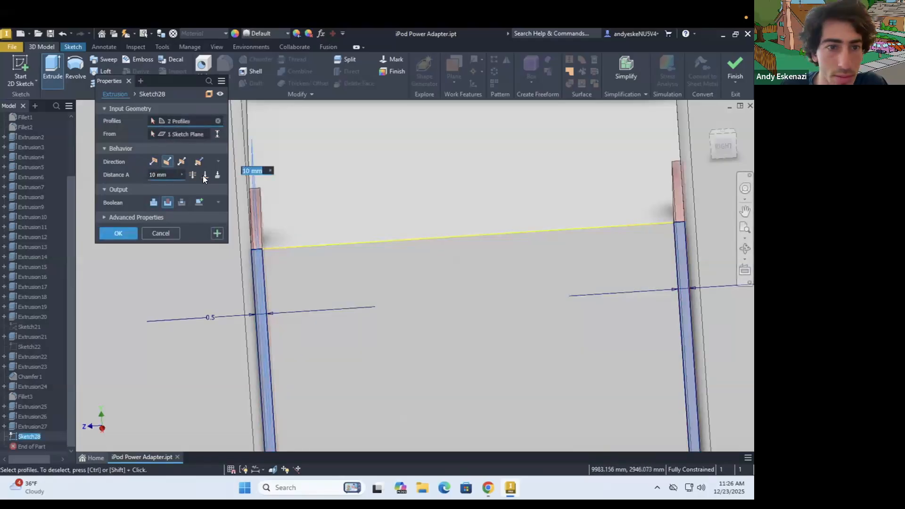
scroll(358, 189, "up", 3)
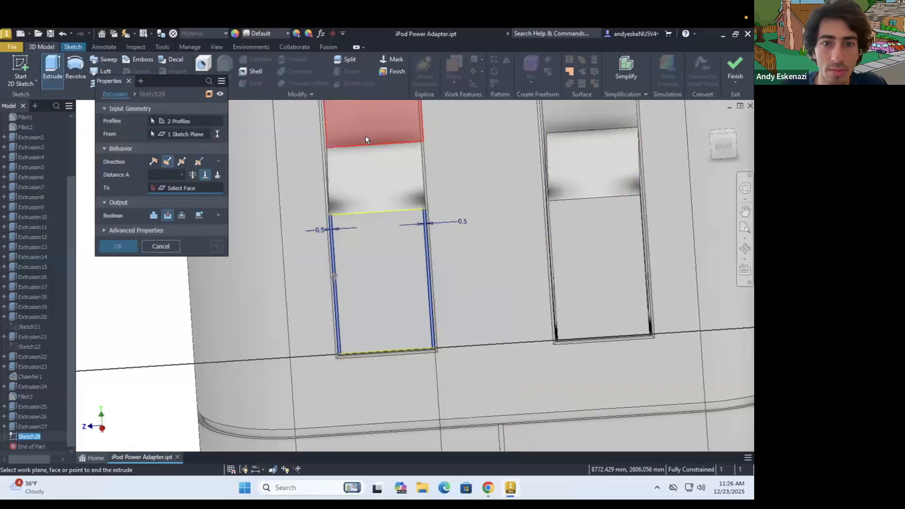
left_click(365, 134)
left_click(129, 246)
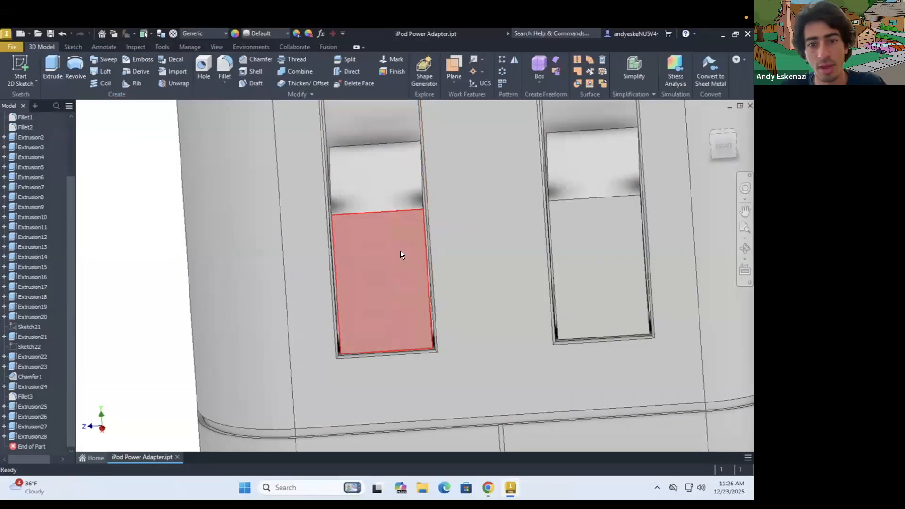
Examine the whole adapter from an angled view, including both prong base blocks in their slots.
scroll(400, 251, "up", 3)
middle_click_drag(418, 236, 427, 254, "shift")
scroll(425, 251, "up", 5)
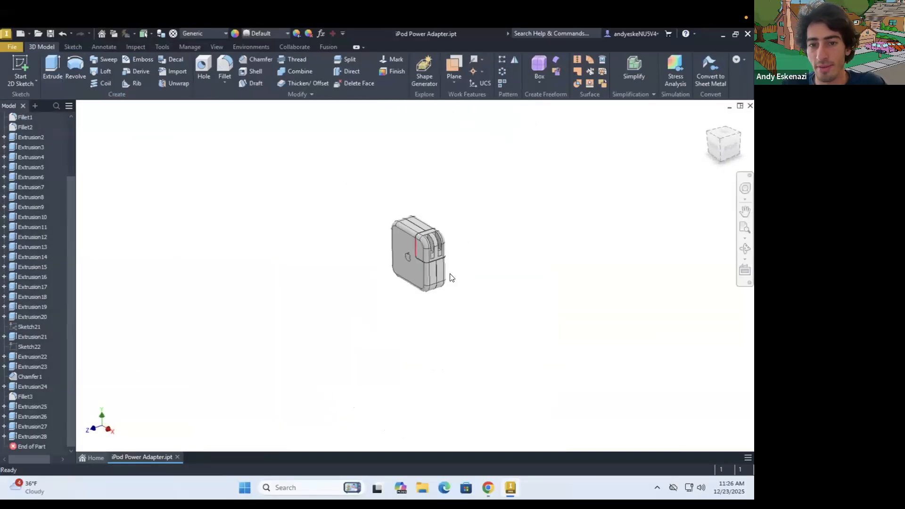
scroll(451, 277, "down", 4)
scroll(424, 278, "up", 2)
scroll(375, 180, "down", 3)
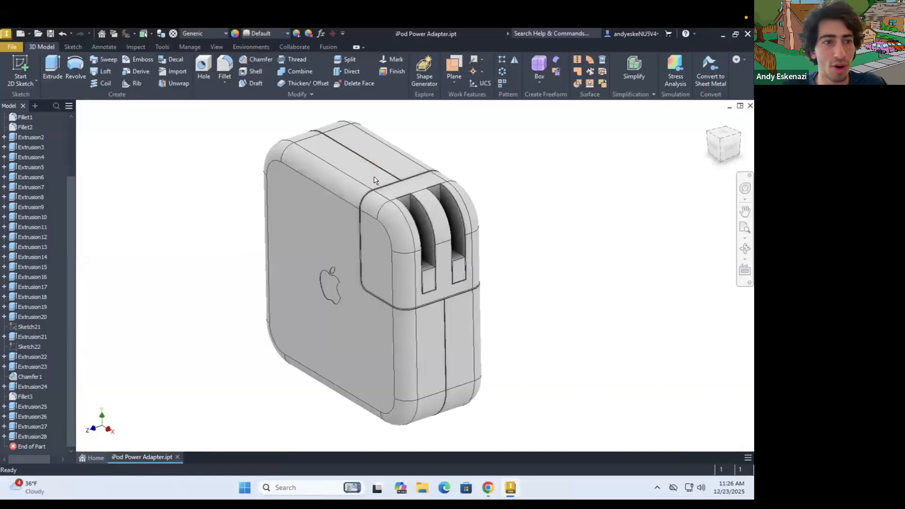
scroll(376, 180, "up", 3)
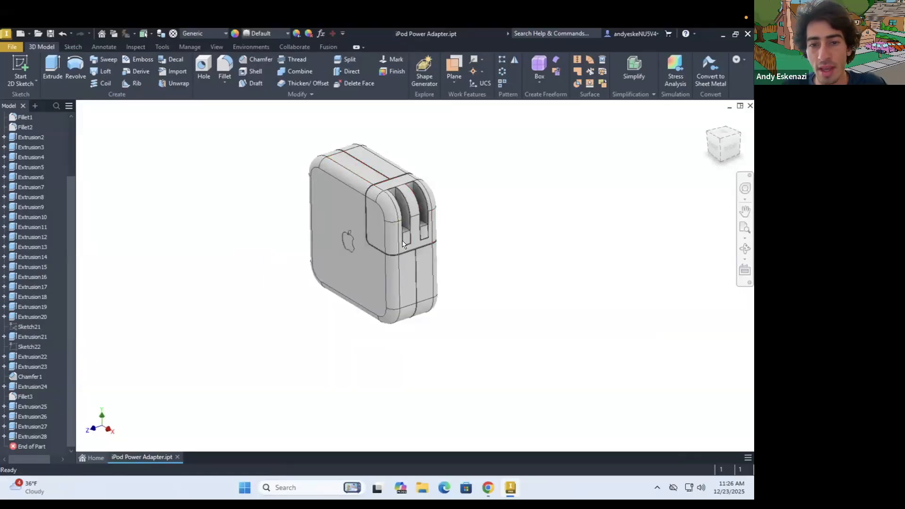
scroll(403, 244, "down", 2)
scroll(402, 234, "up", 3)
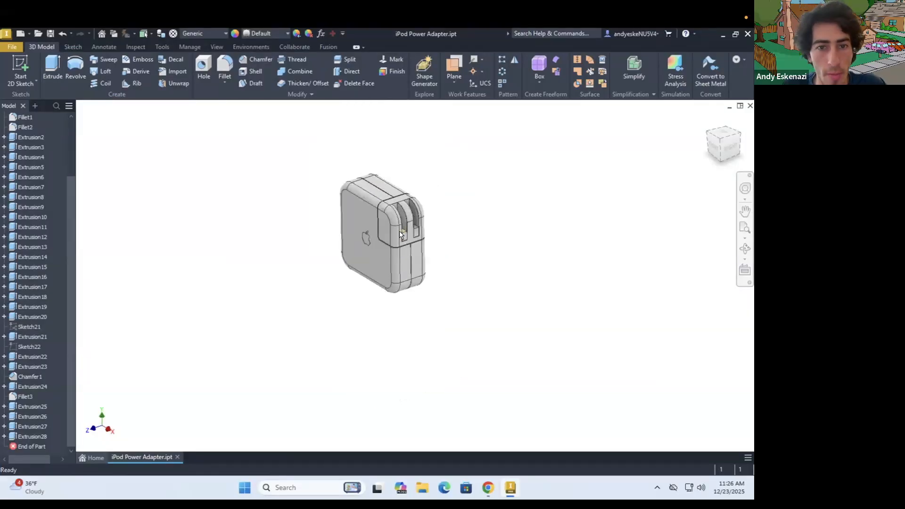
scroll(62, 211, "up", 2)
scroll(98, 216, "up", 3)
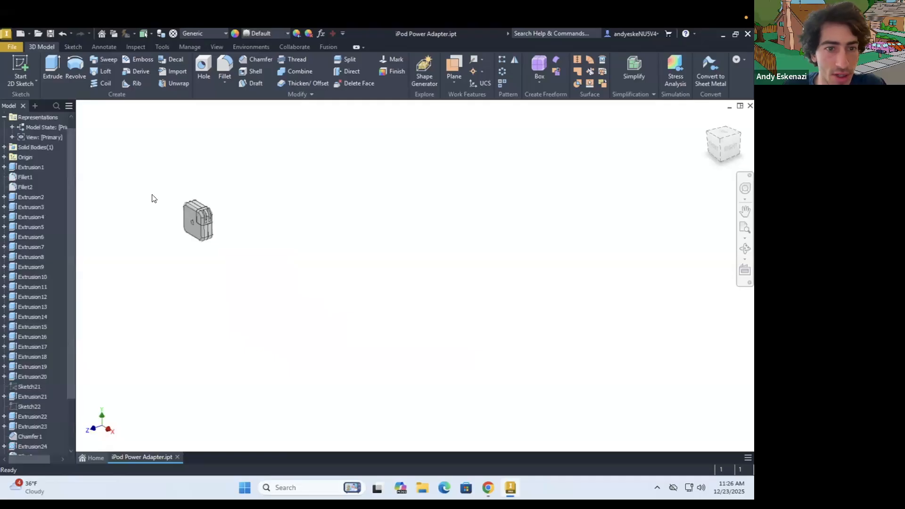
scroll(152, 198, "down", 2)
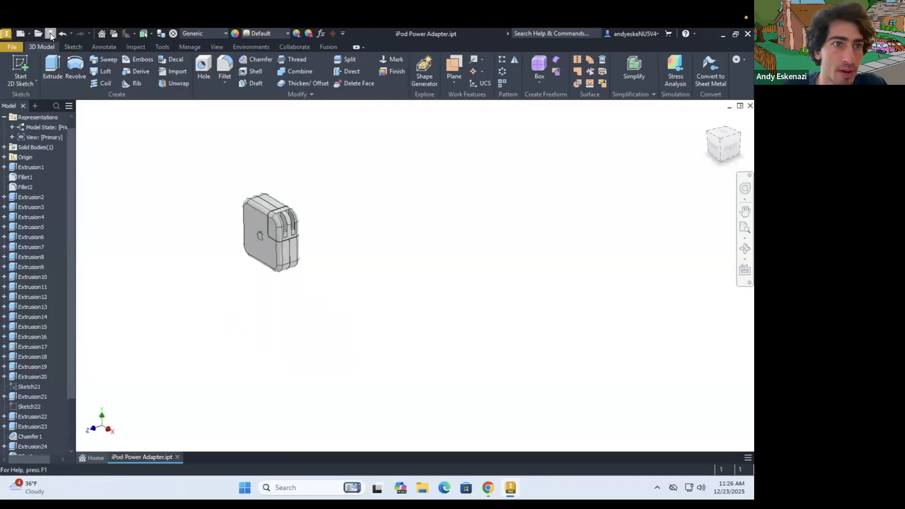
middle_click_drag(254, 187, 229, 198, "shift")
left_click_drag(195, 150, 351, 332)
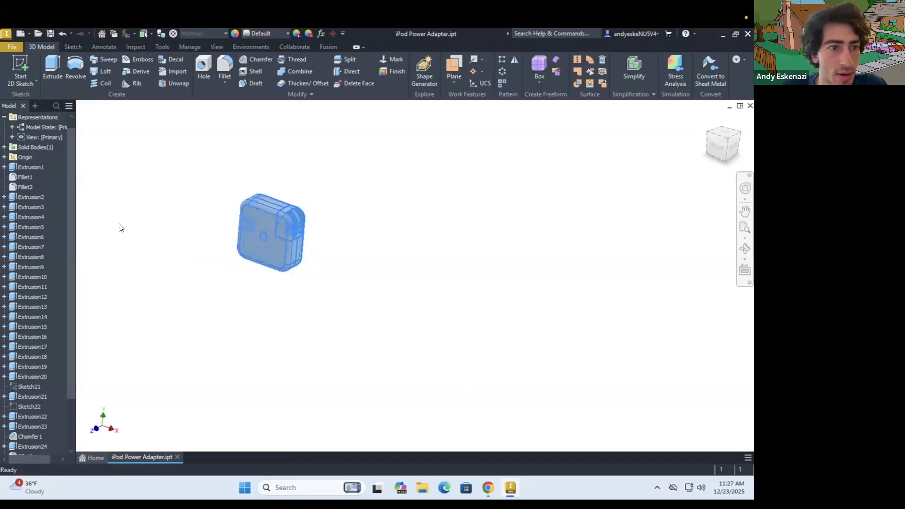
left_click_drag(42, 164, 23, 221)
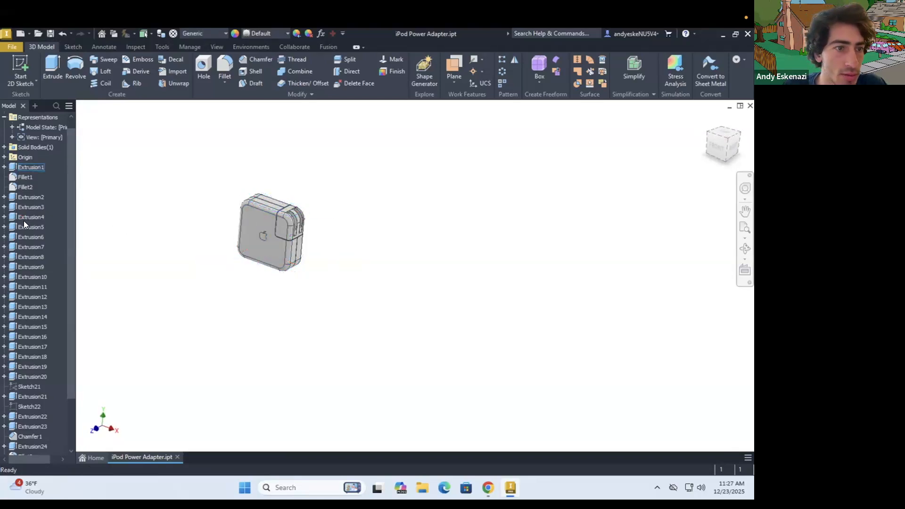
Set the feature appearance of all the part's extrusions, fillets and the chamfer, from Extrusion1 through Extrusion28, to White.
left_click(28, 167)
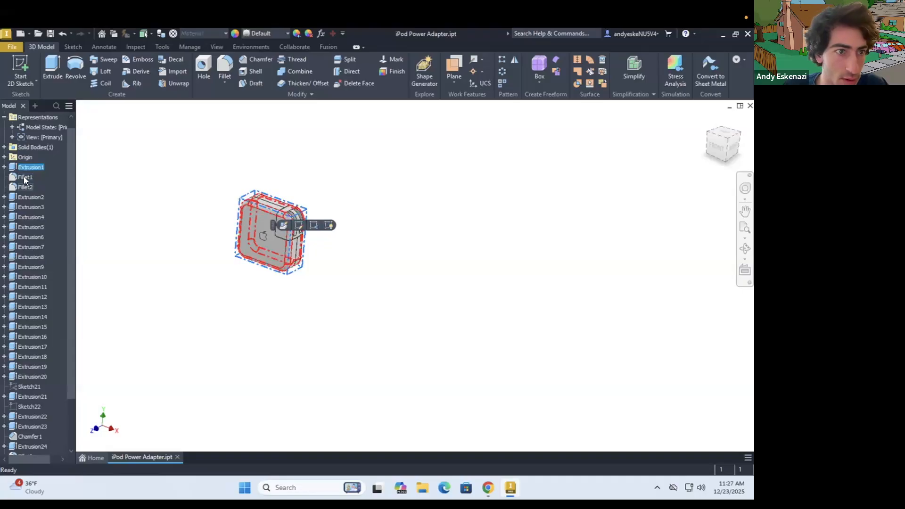
left_click(26, 187, "shift")
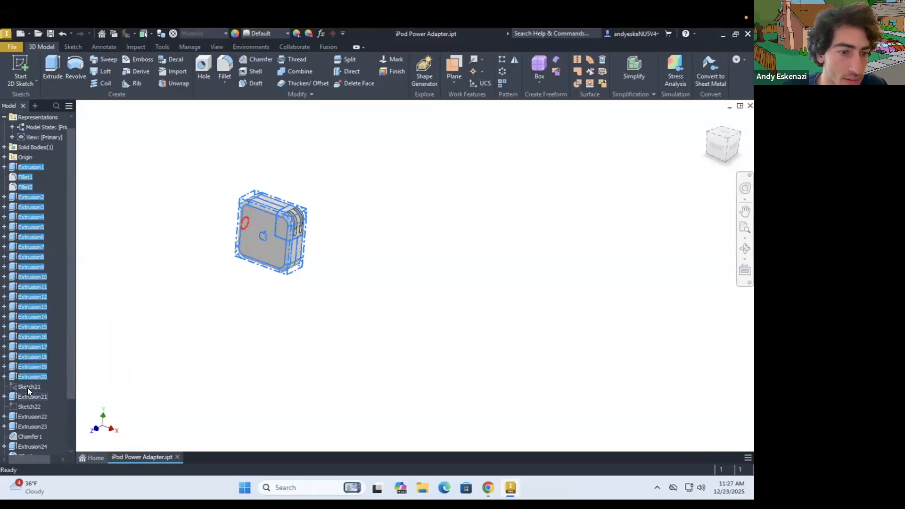
left_click_drag(69, 393, 69, 424)
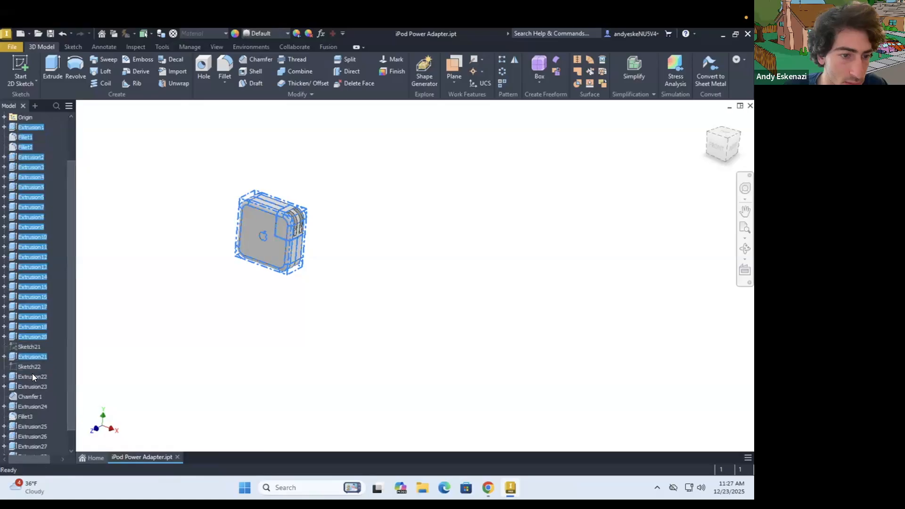
left_click_drag(29, 382, 67, 445)
left_click(24, 416, "ctrl")
left_click(38, 427, "ctrl")
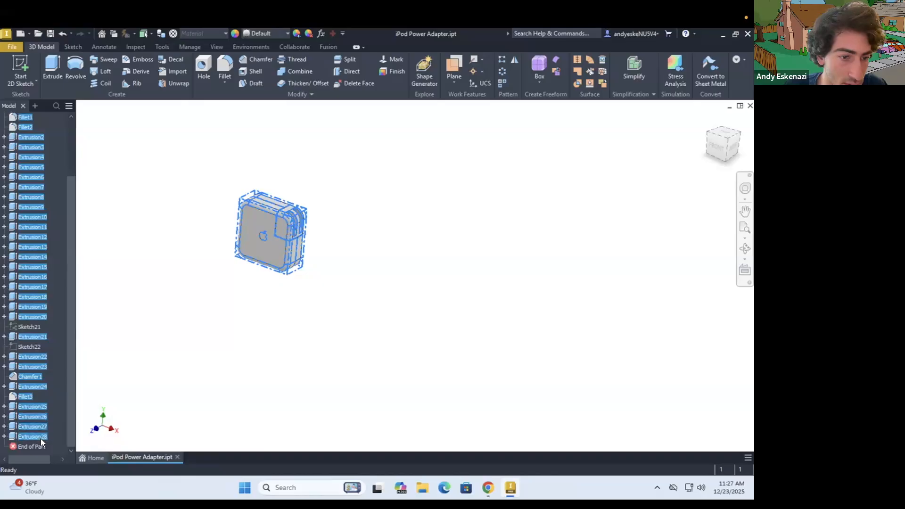
right_click(36, 434)
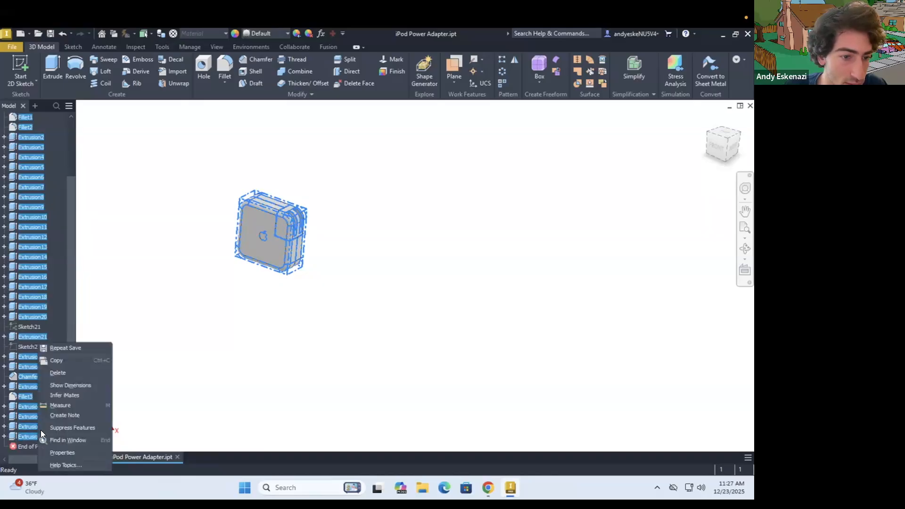
left_click(69, 452)
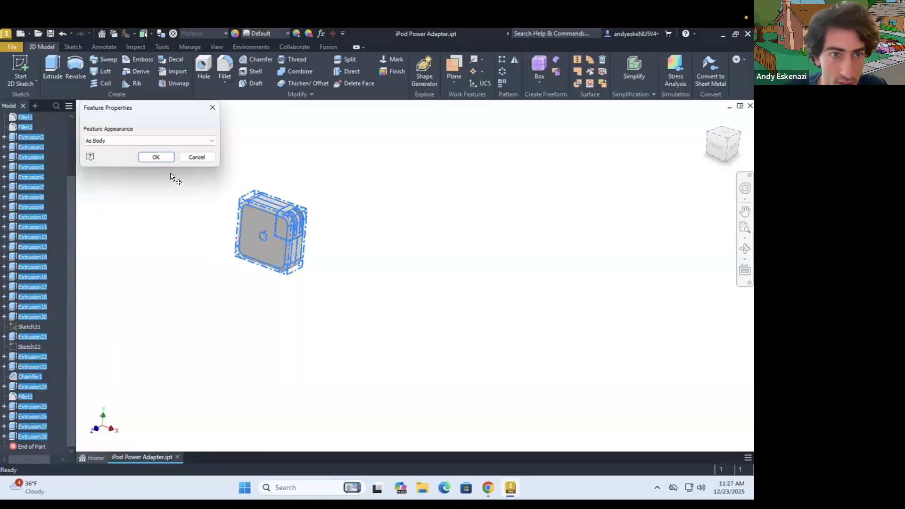
left_click(158, 141)
left_click_drag(210, 192, 205, 377)
scroll(205, 377, "down", 11)
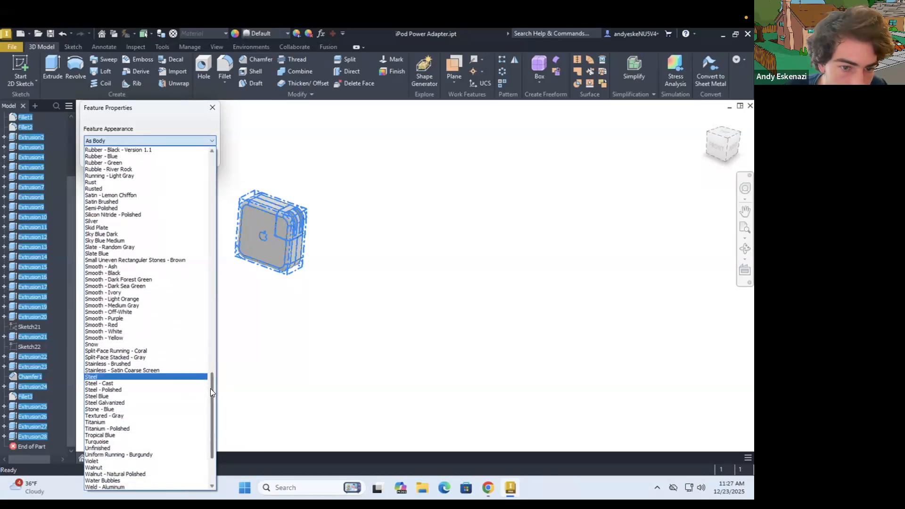
scroll(210, 399, "down", 3)
left_click(99, 462)
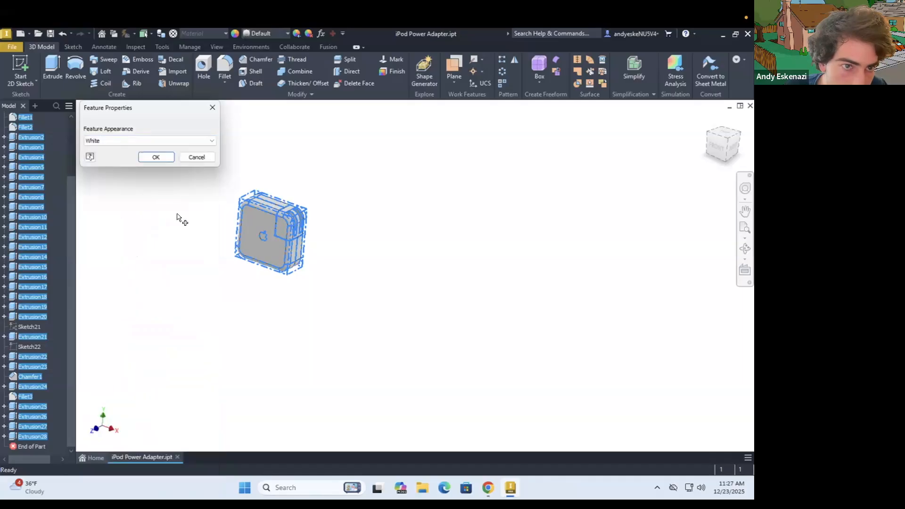
left_click(160, 157)
scroll(225, 217, "up", 3)
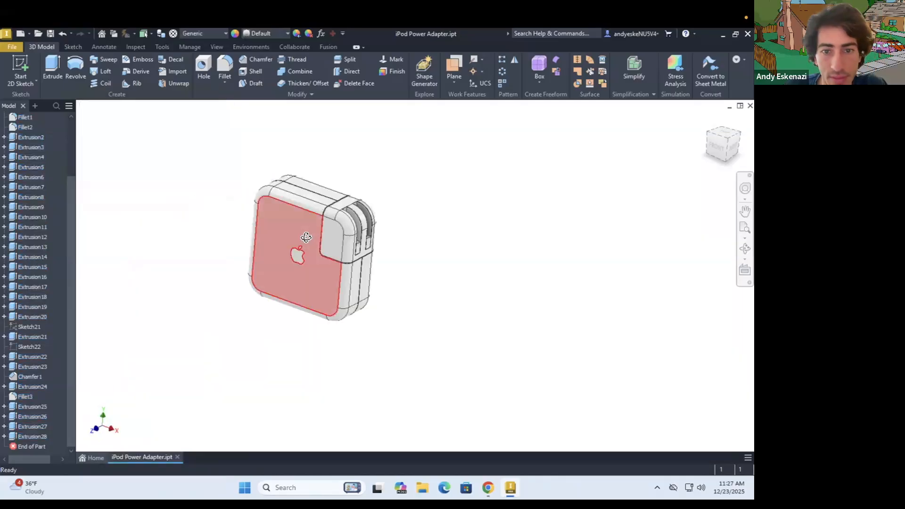
Check the folded prongs in the browser's $_12.JPG reference photo, and start a 2D sketch on the left prong block's front face.
key("alt+Tab")
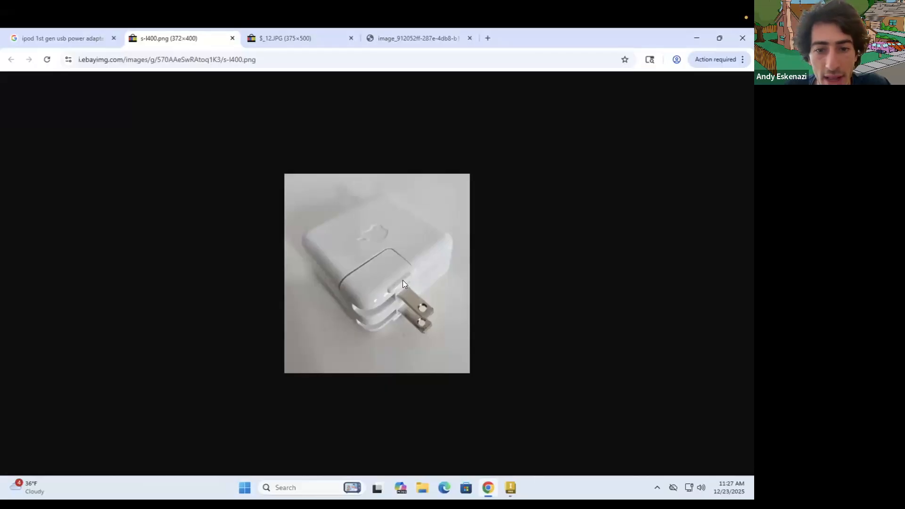
left_click(291, 38)
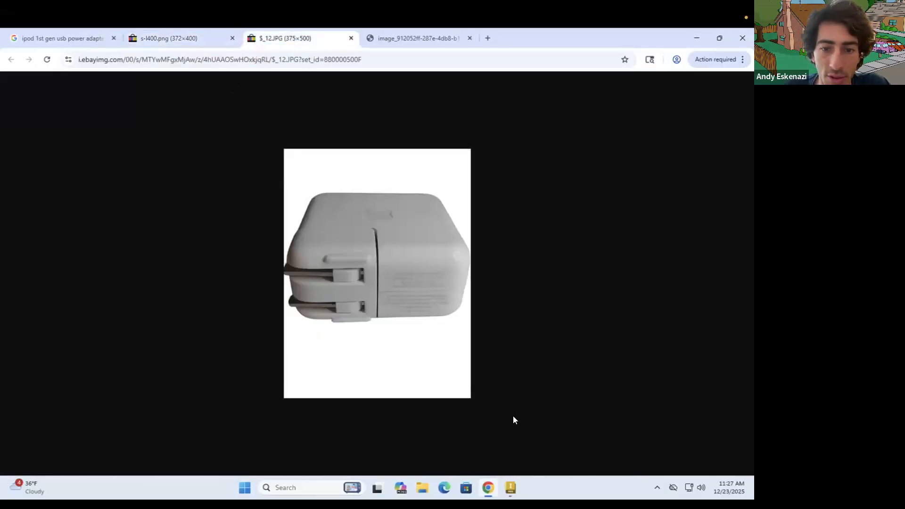
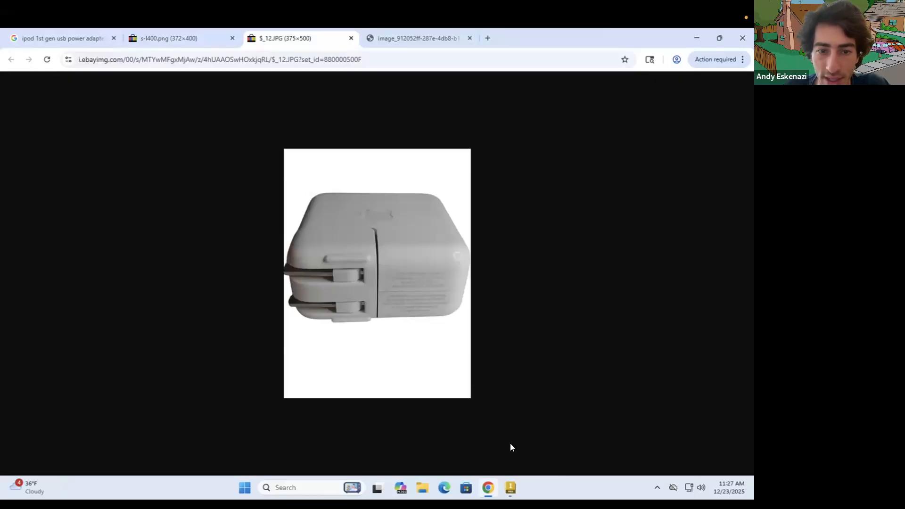
left_click(489, 487)
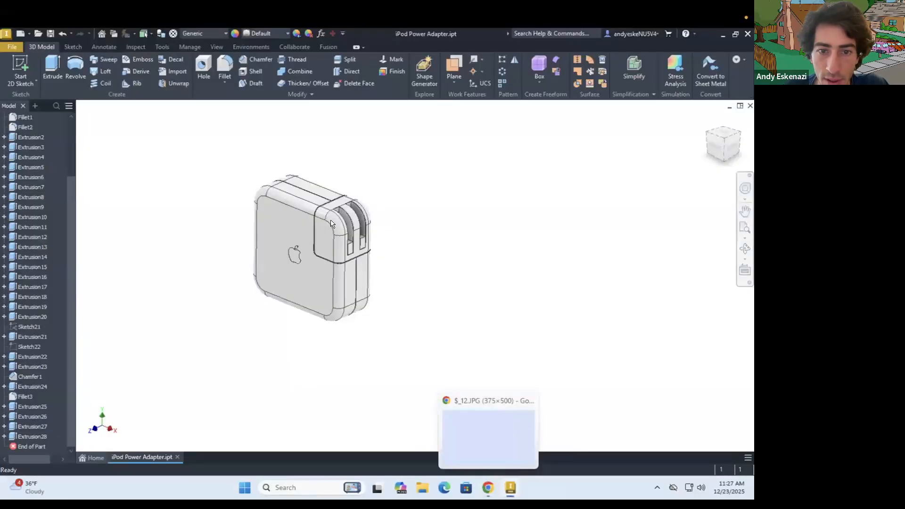
scroll(364, 255, "up", 10)
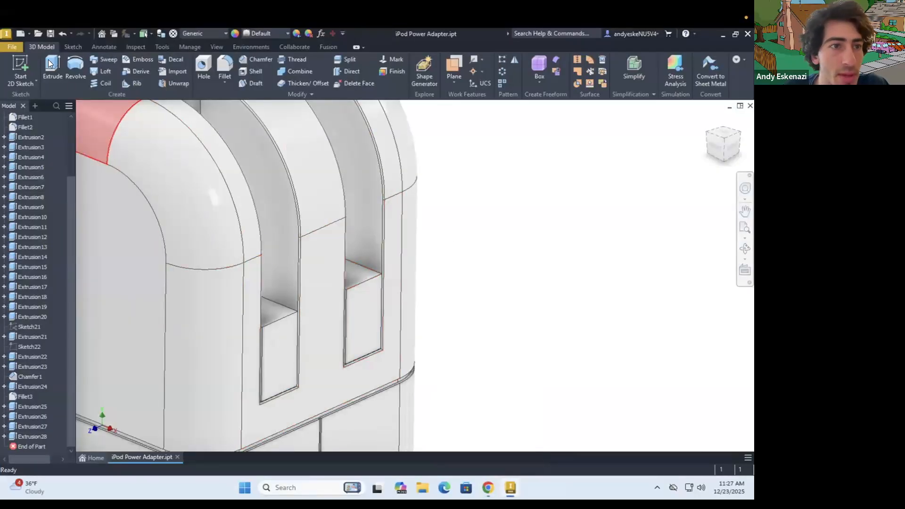
left_click(16, 71)
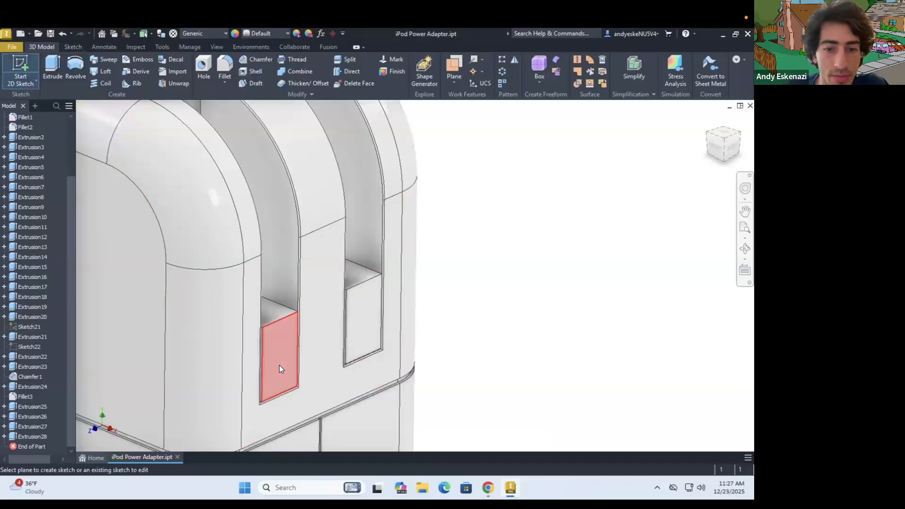
left_click(279, 364)
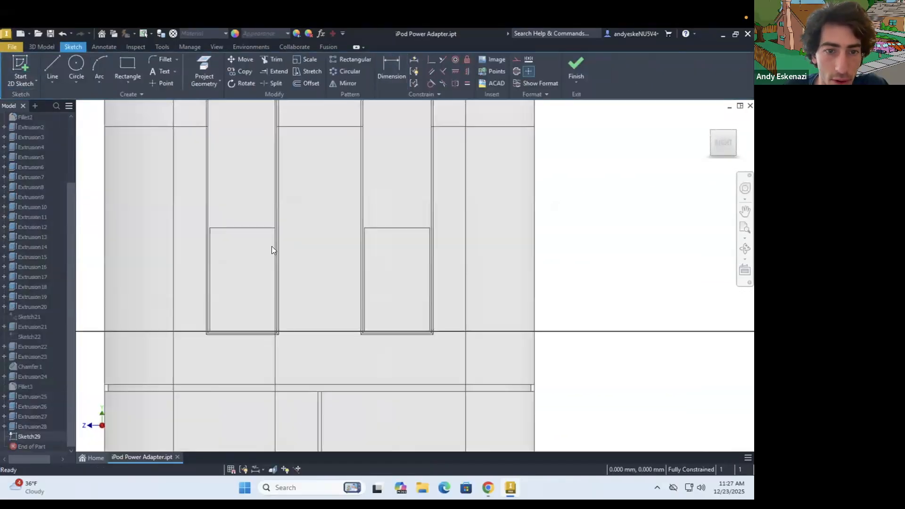
Draw a vertical construction centreline on each prong block face, from the midpoint of its upper edge to the midpoint of its lower edge.
left_click(52, 66)
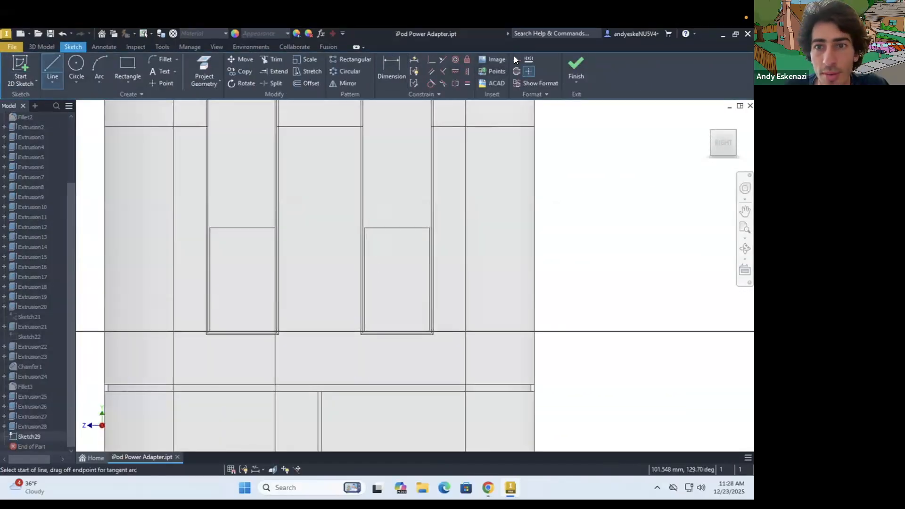
mouse_move(309, 289)
middle_mouse_down("shift")
mouse_move(311, 299)
mouse_move(283, 259)
middle_mouse_up("shift")
scroll(283, 262, "up", 6)
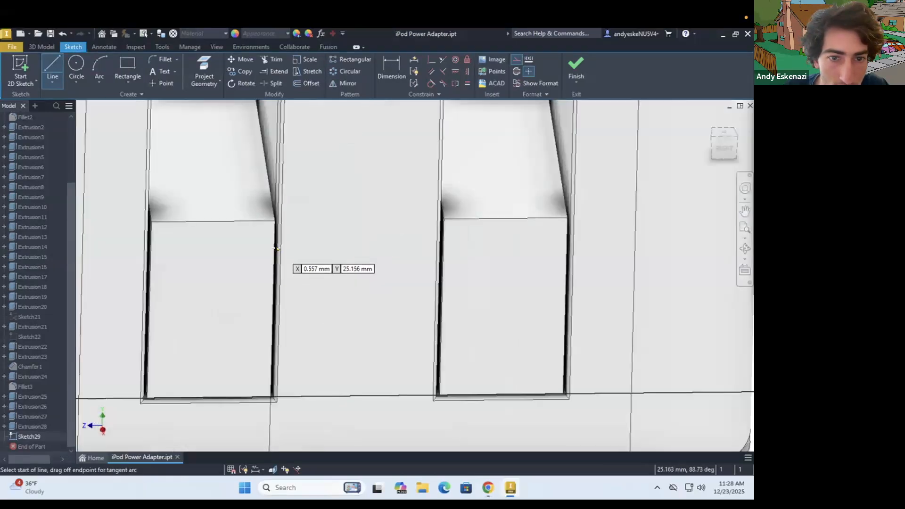
scroll(300, 208, "down", 6)
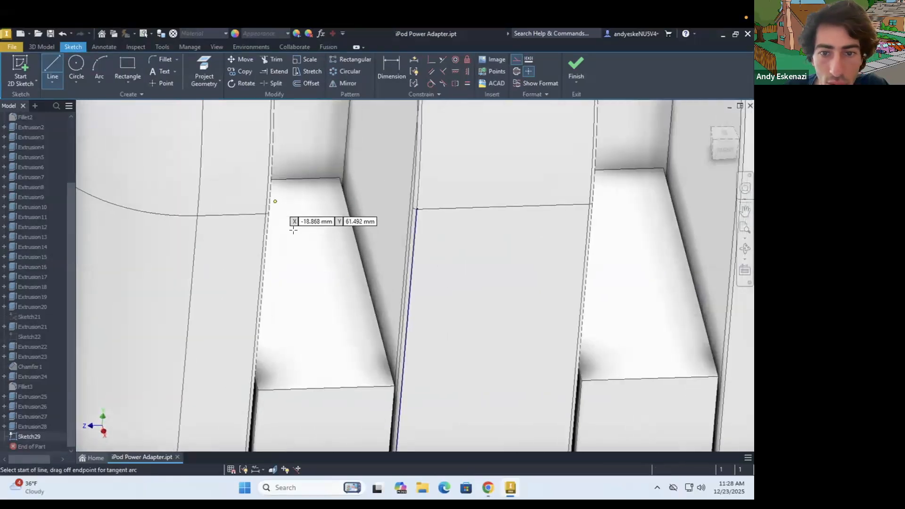
scroll(320, 280, "up", 3)
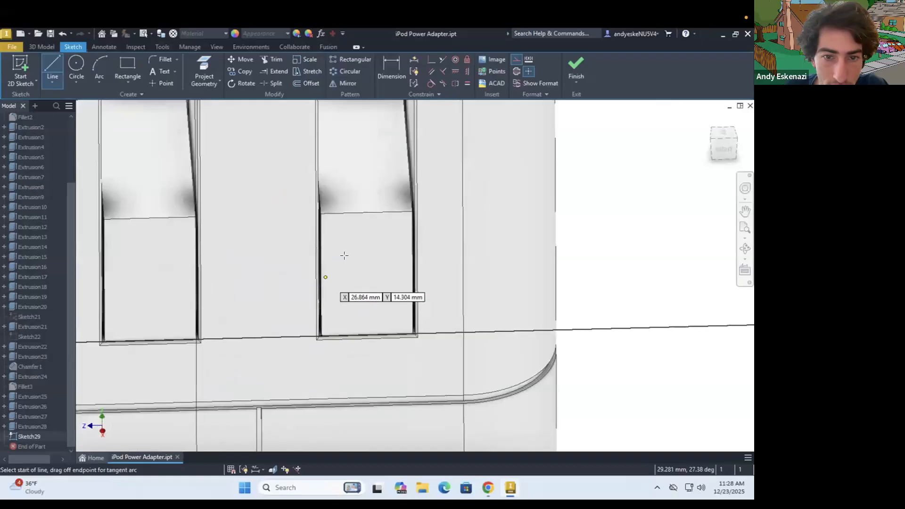
left_click(367, 213)
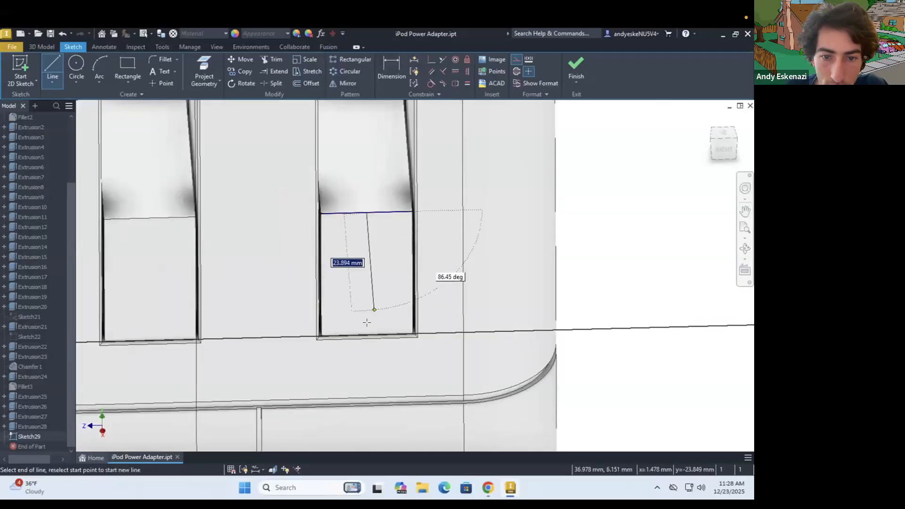
left_click(365, 334)
key("Escape")
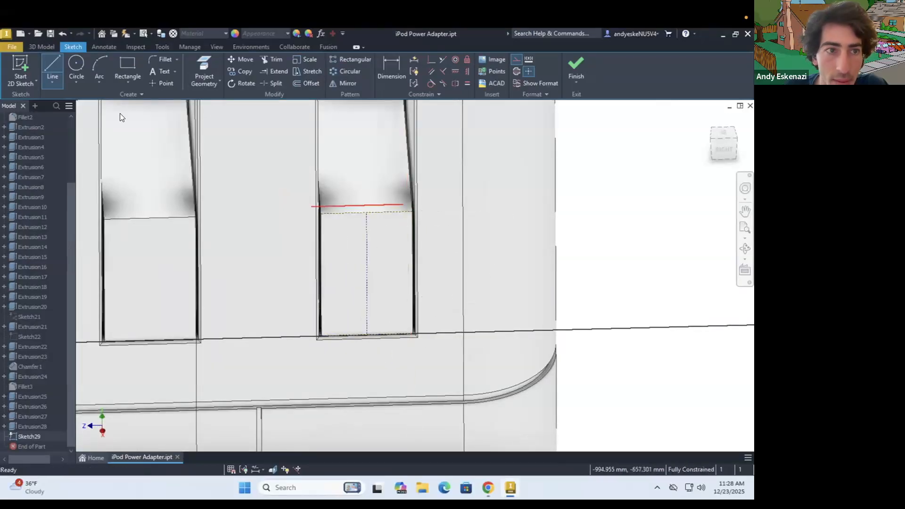
key("l")
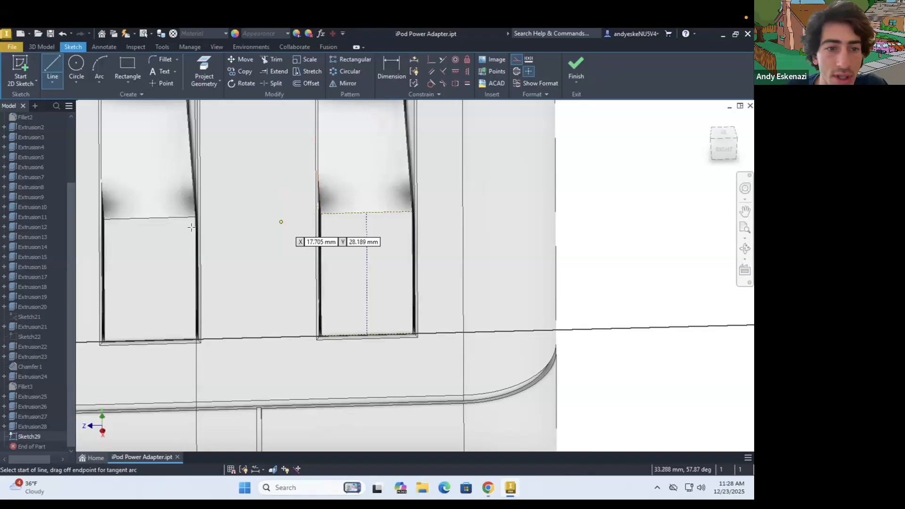
left_click(151, 218)
left_click(150, 339)
key("Escape")
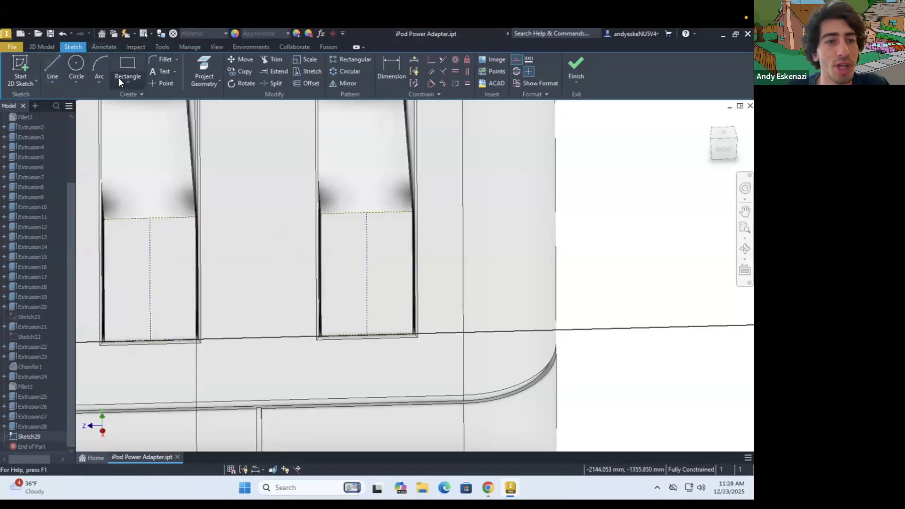
Draw a tall, narrow two-point centre rectangle on each block face, centred on the midpoint of its construction line, right block first.
left_click(122, 79)
left_click(133, 136)
left_click(367, 274)
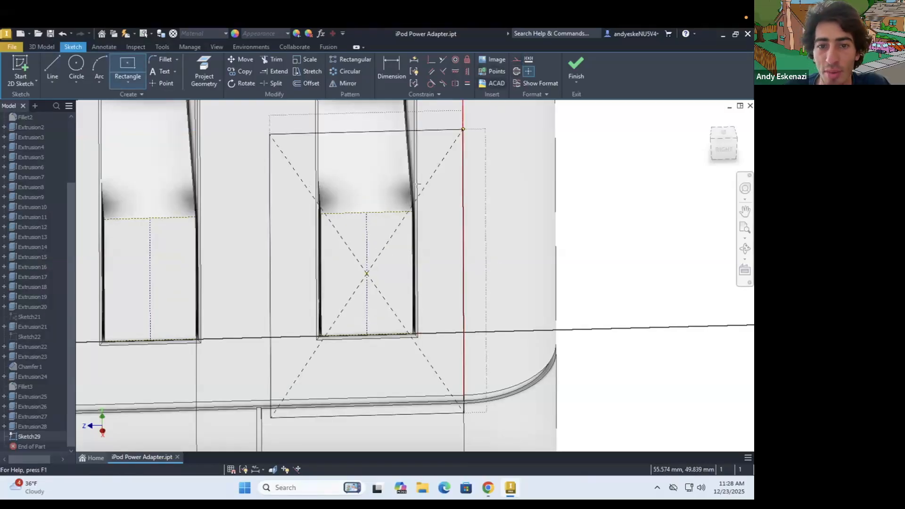
left_click(379, 224)
left_click(150, 278)
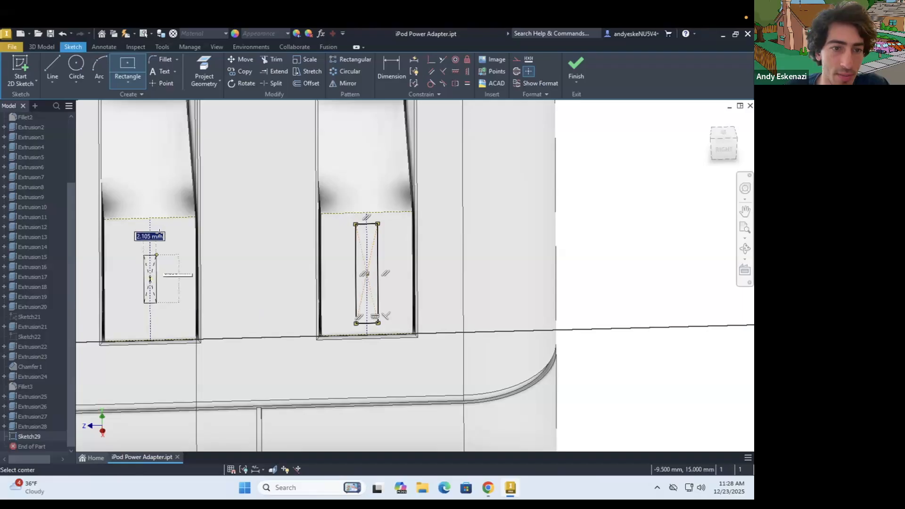
left_click(163, 229)
key("Escape")
Dimension the left prong rectangle to 25 mm high and 3 mm wide.
key("d")
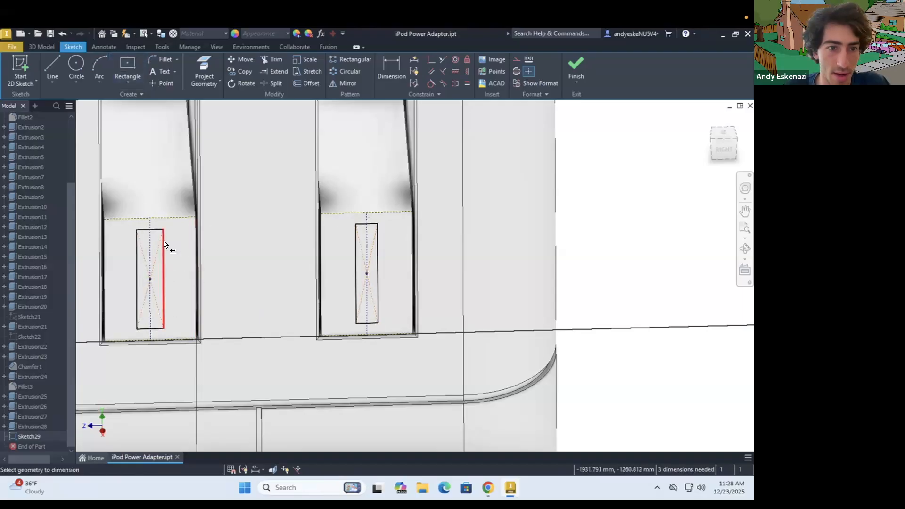
left_click(165, 250)
left_click(173, 255)
type("25")
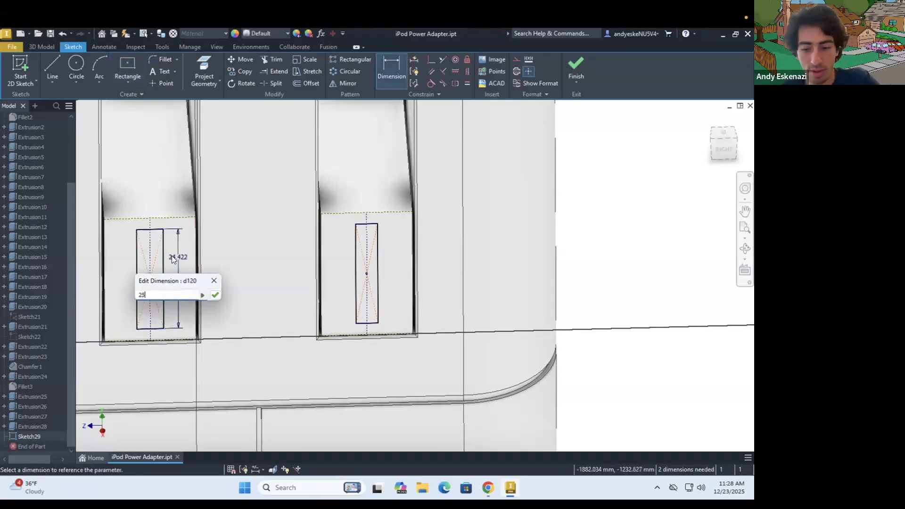
key("Return")
left_click(155, 228)
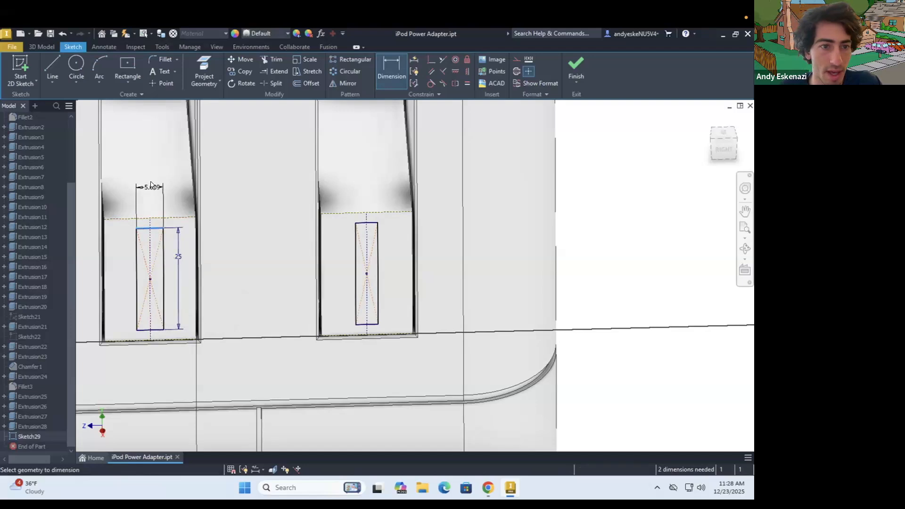
left_click(170, 187)
type("3")
key("Return")
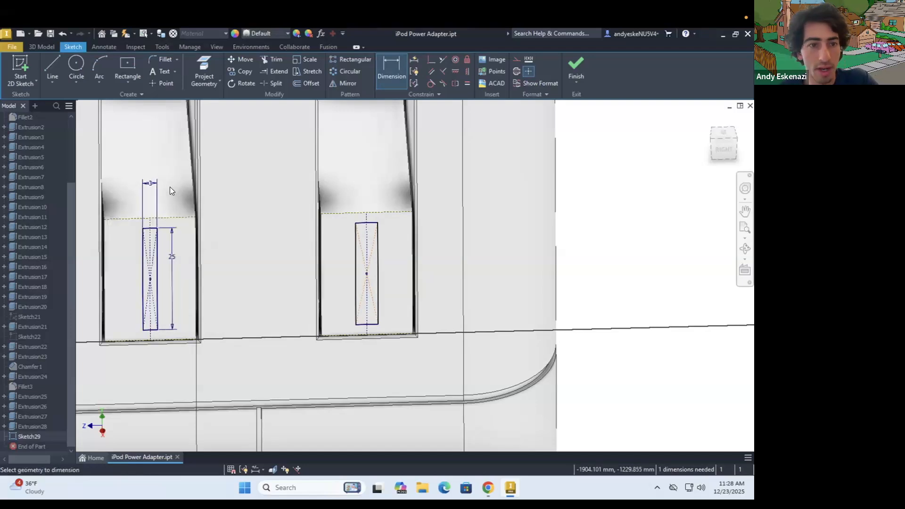
Constrain the upper edge of the right prong rectangle equal in length to the upper edge of the left one.
scroll(268, 246, "down", 4)
middle_click_drag(263, 238, 280, 255)
scroll(233, 256, "up", 2)
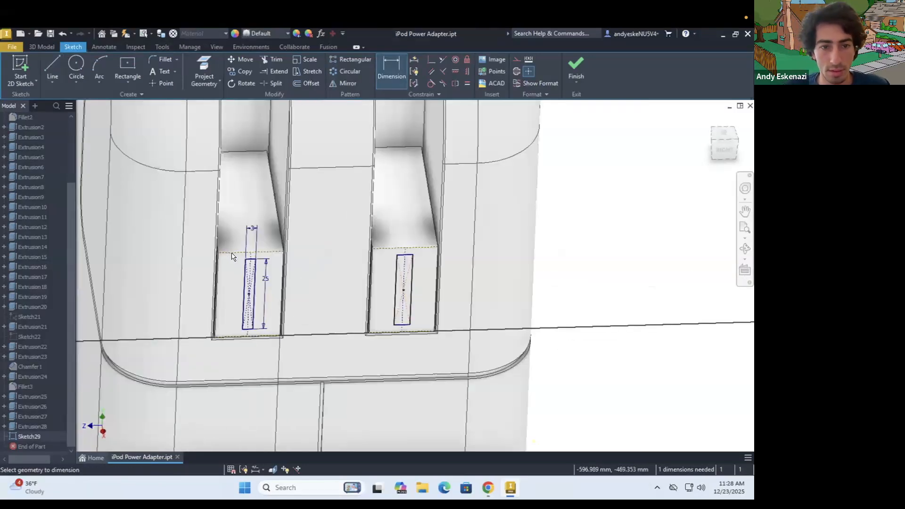
key("Escape")
left_click(404, 255)
scroll(232, 253, "up", 3)
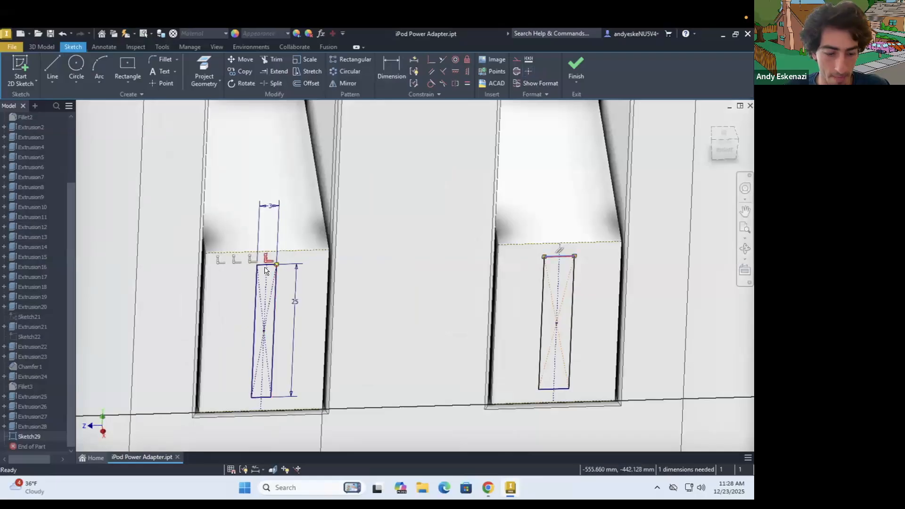
scroll(271, 269, "up", 5)
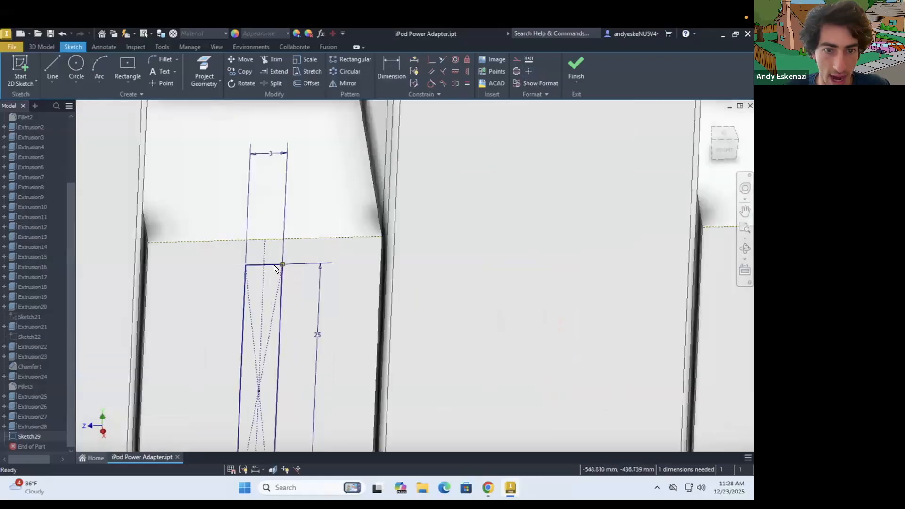
left_click(283, 266)
left_click(465, 83)
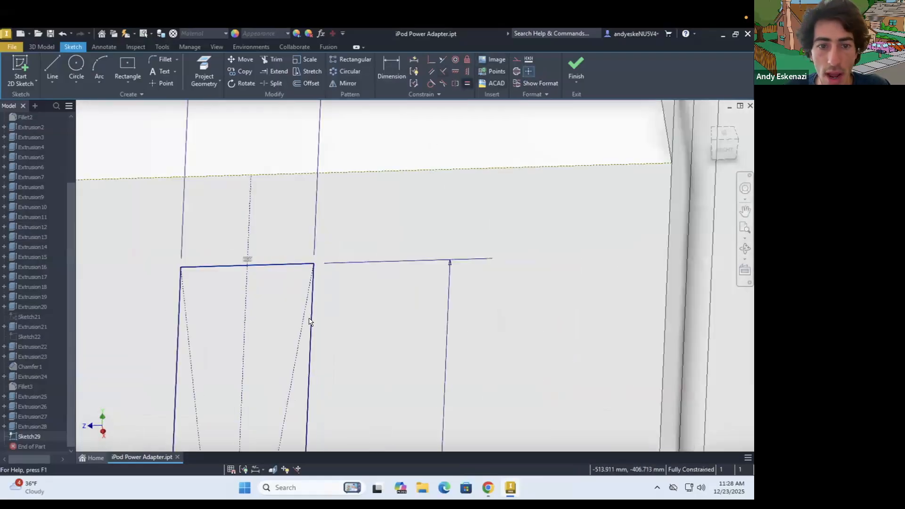
left_click(313, 316)
scroll(458, 297, "down", 4)
scroll(523, 299, "down", 4)
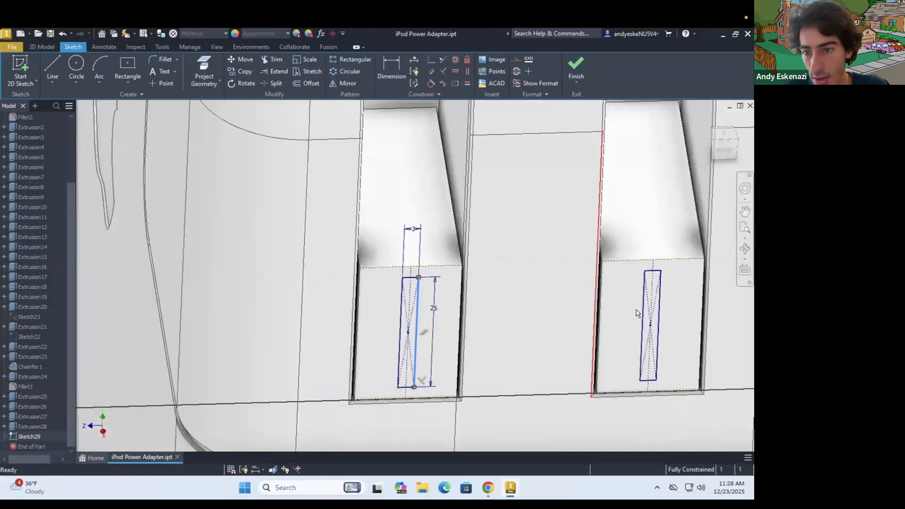
left_click(467, 83)
key("Escape")
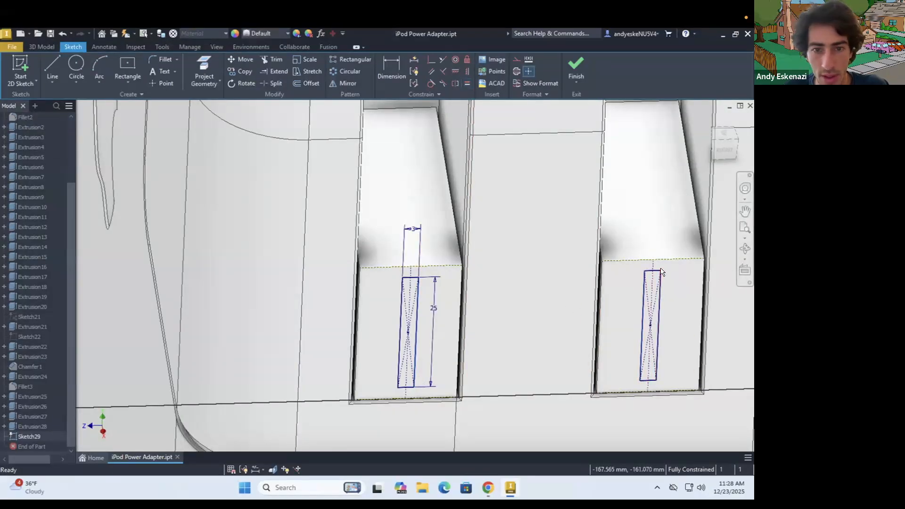
key("d")
key("Escape")
left_click_drag(659, 297, 674, 295)
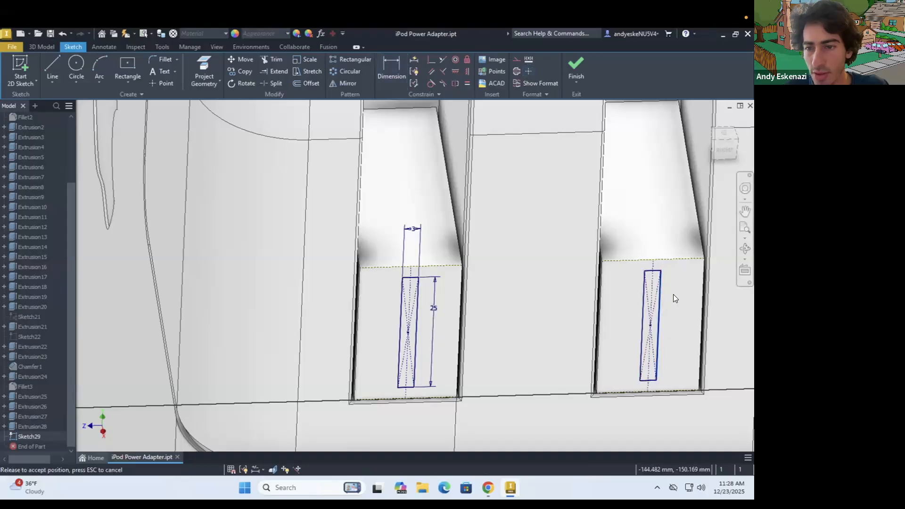
Extrude both prong rectangles 110 mm outward from the block faces, joined to the body.
left_click(43, 48)
left_click(52, 68)
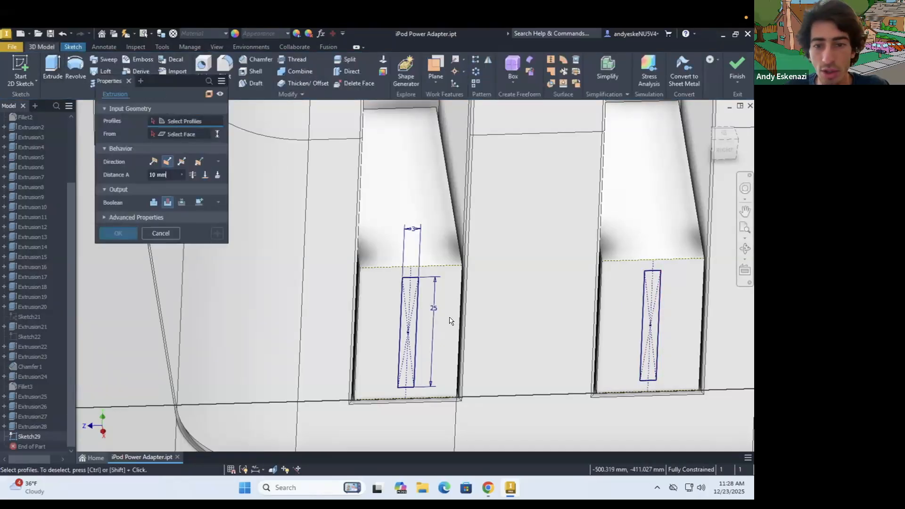
scroll(431, 304, "up", 3)
left_click(404, 274)
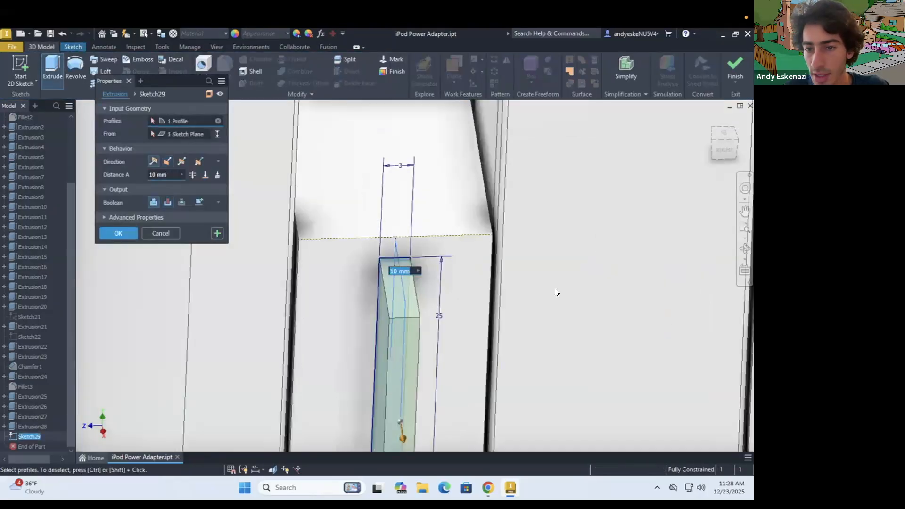
scroll(659, 282, "down", 3)
scroll(682, 277, "up", 2)
left_click(686, 276)
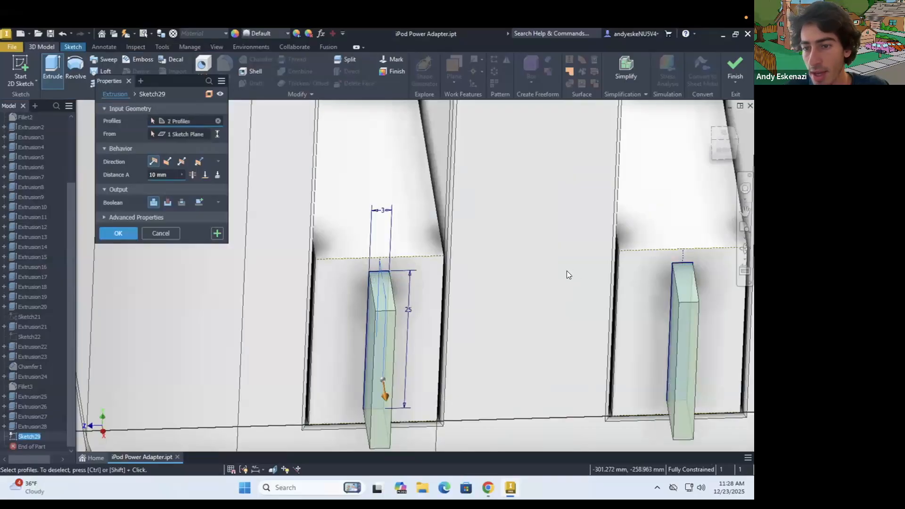
scroll(567, 272, "down", 5)
scroll(613, 252, "up", 1)
middle_click_drag(660, 248, 636, 283, "shift")
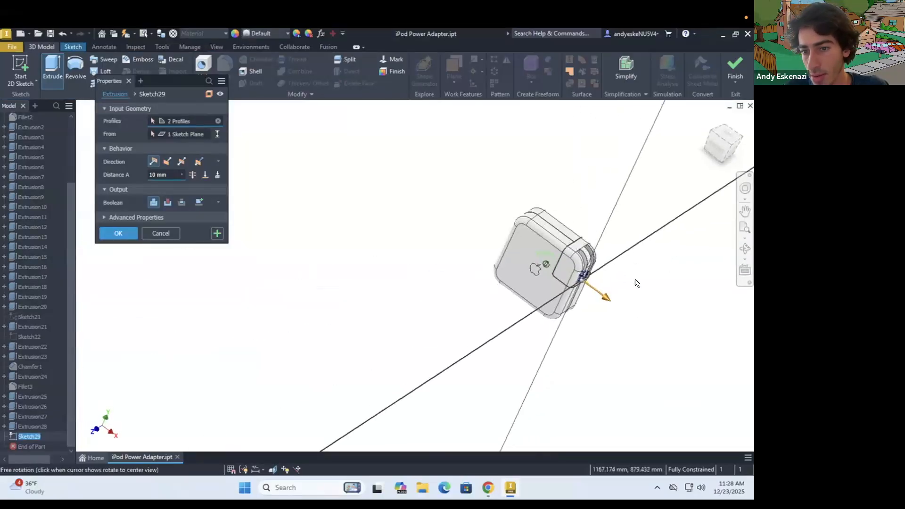
scroll(635, 282, "up", 5)
left_click(168, 174)
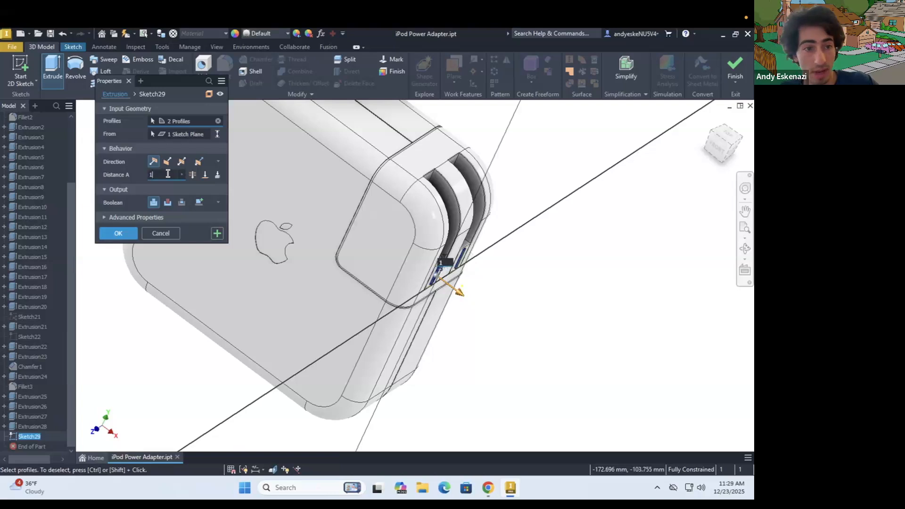
key("Return")
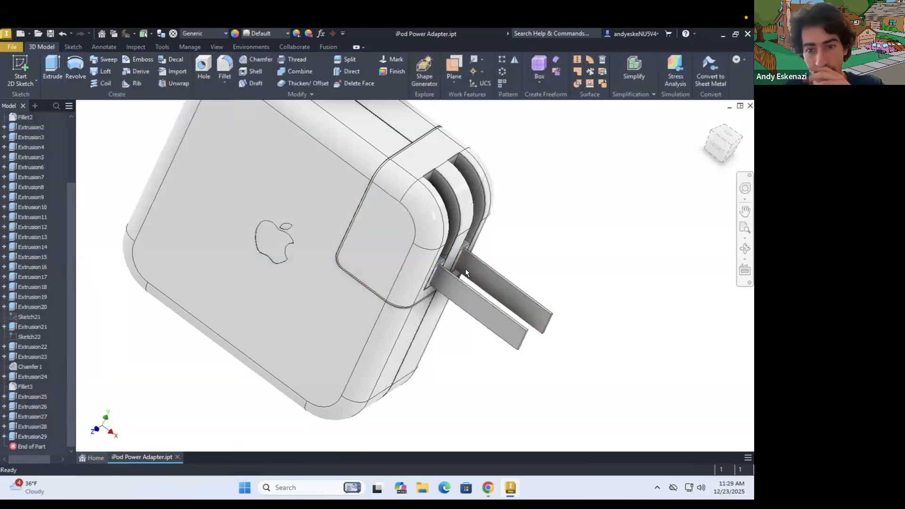
Edit the prong extrusion and set its distance to 70 mm.
right_click(41, 434)
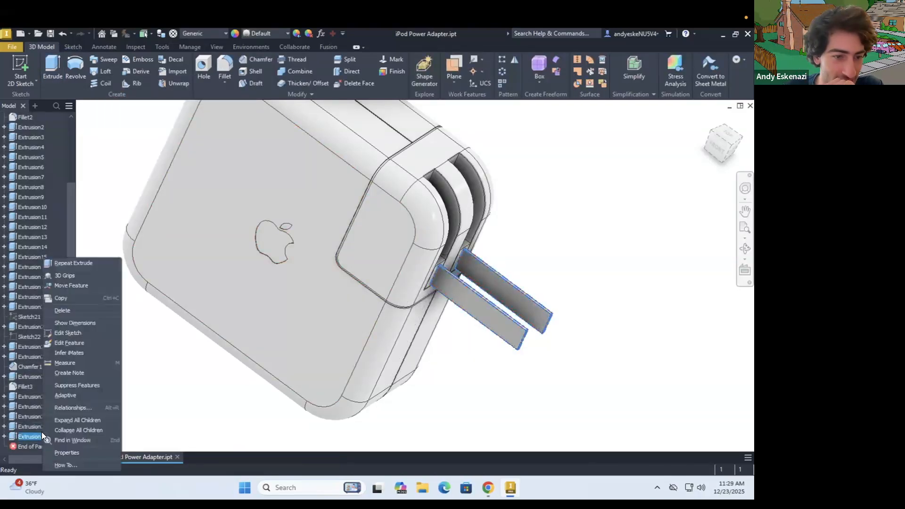
left_click(79, 342)
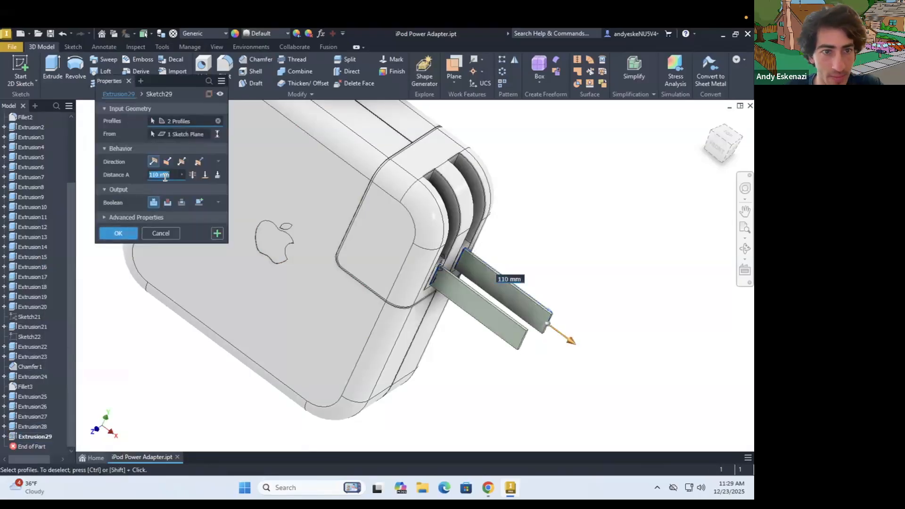
type("70")
key("Return")
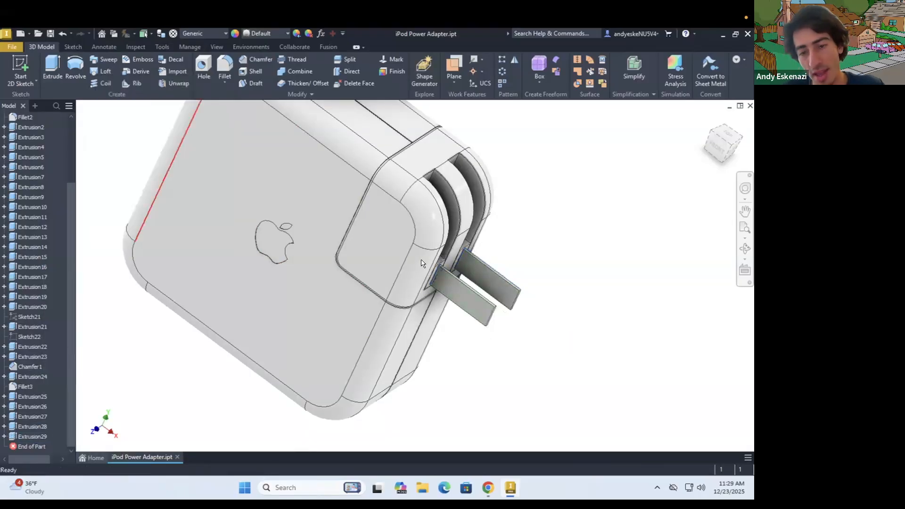
Examine the prongs' proportions on the adapter against the browser's $_12.JPG reference photo, and return to the model.
scroll(425, 268, "down", 5)
middle_click_drag(501, 243, 487, 492, "shift")
scroll(395, 245, "up", 5)
scroll(376, 224, "down", 2)
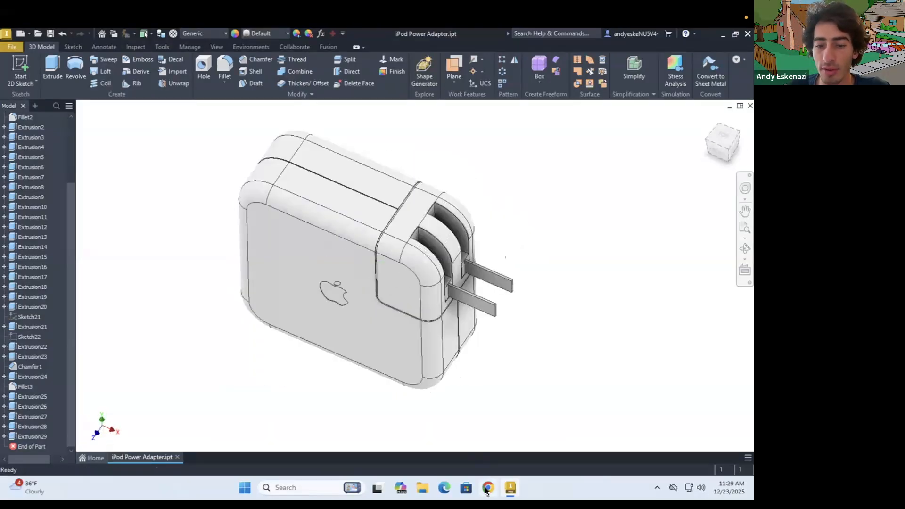
left_click(487, 492)
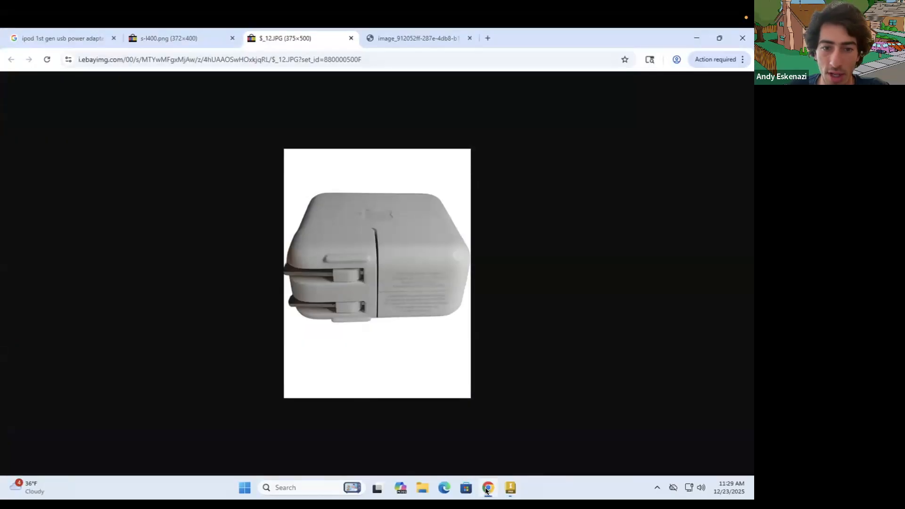
left_click(510, 488)
middle_click_drag(484, 294, 452, 243, "shift")
scroll(452, 242, "up", 4)
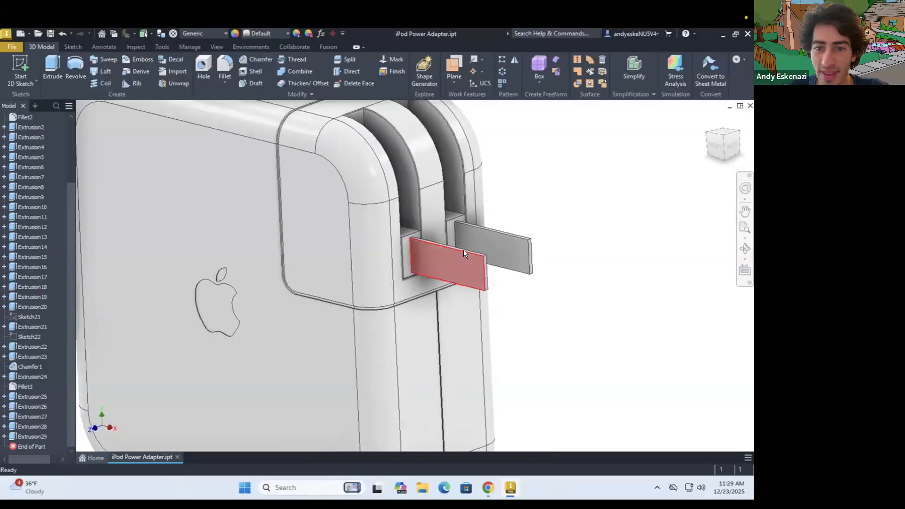
Edit Sketch29 under the prong extrusion, set the left prong rectangle's width to 4 mm, and finish the sketch.
left_click(4, 437)
right_click(34, 446)
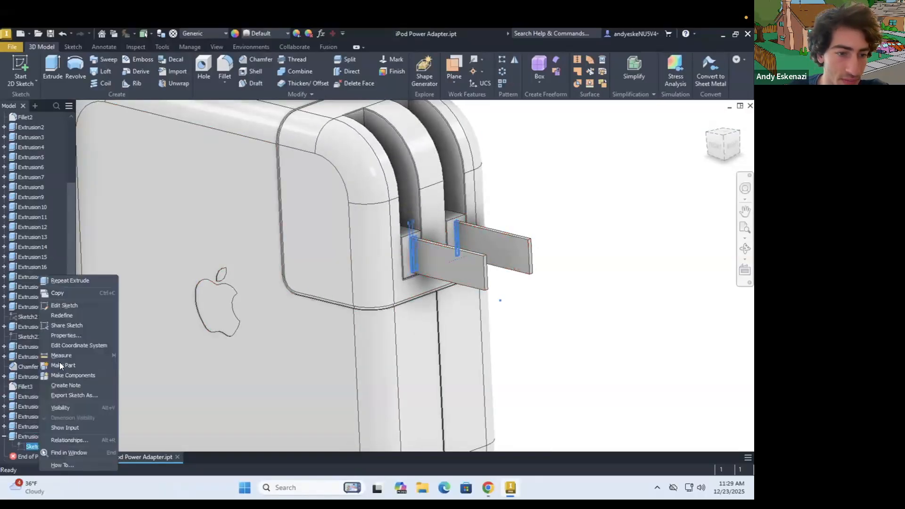
left_click(69, 305)
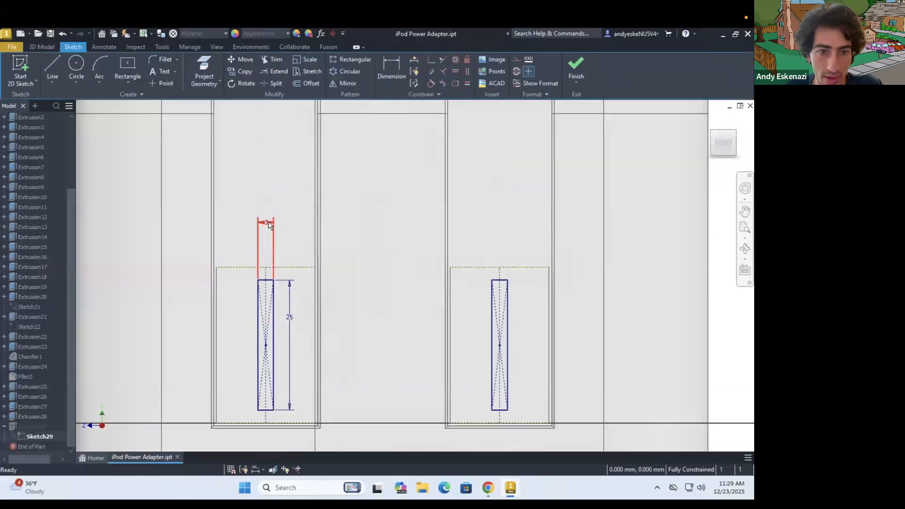
double_click(266, 223)
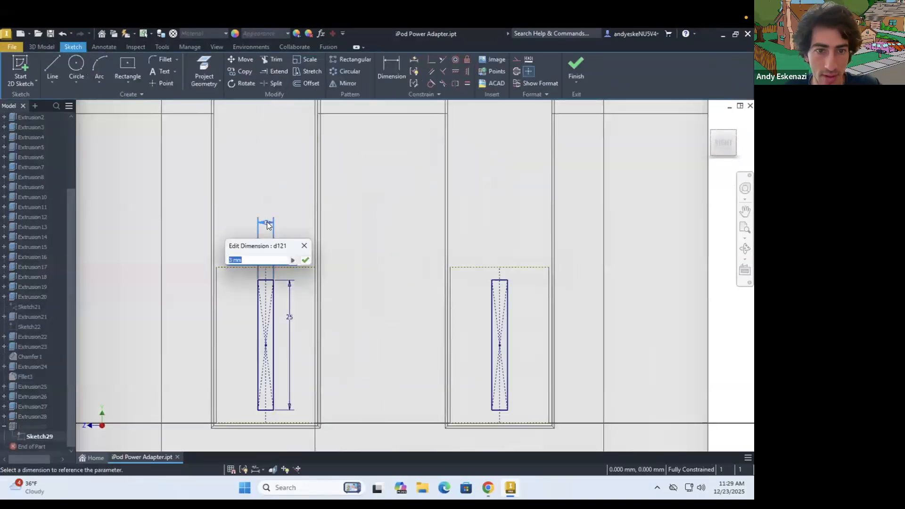
type("4")
key("Return")
left_click(575, 71)
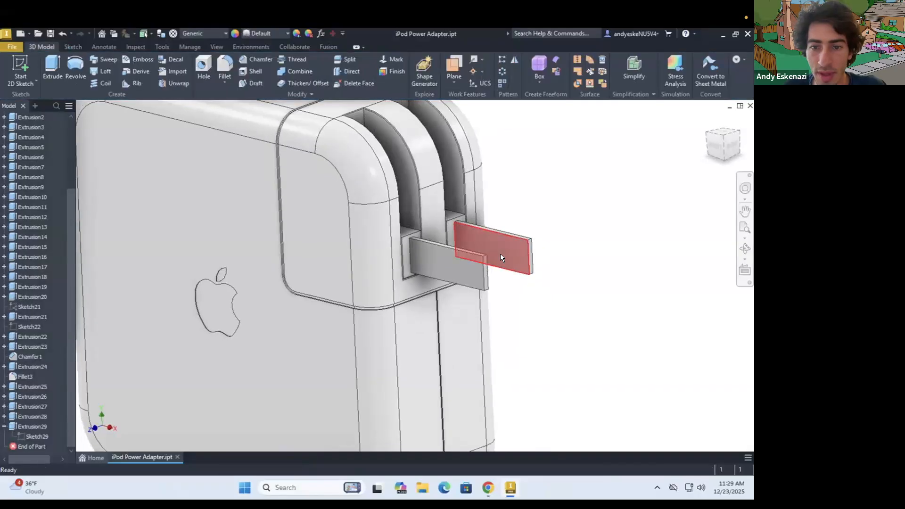
Fillet the upper and lower corner edges at the free ends of both prongs with a 2 mm radius.
scroll(501, 257, "up", 3)
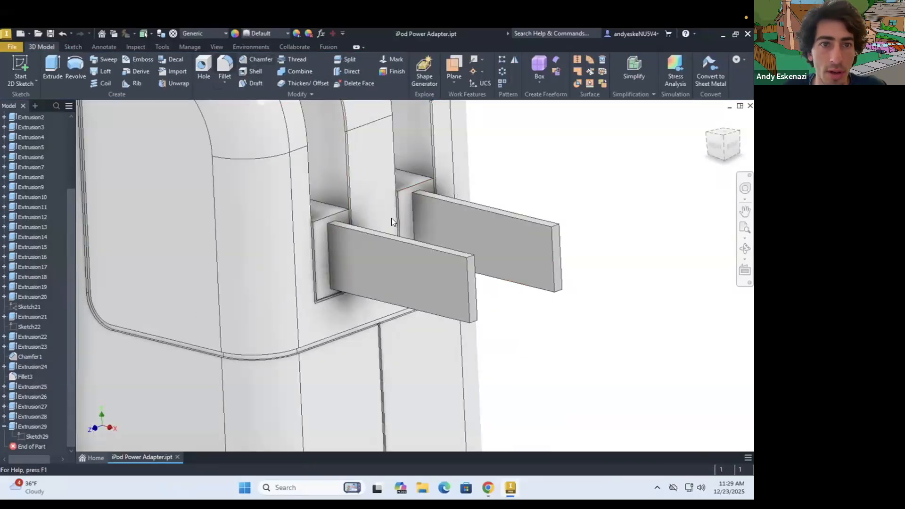
key("f")
scroll(470, 258, "up", 4)
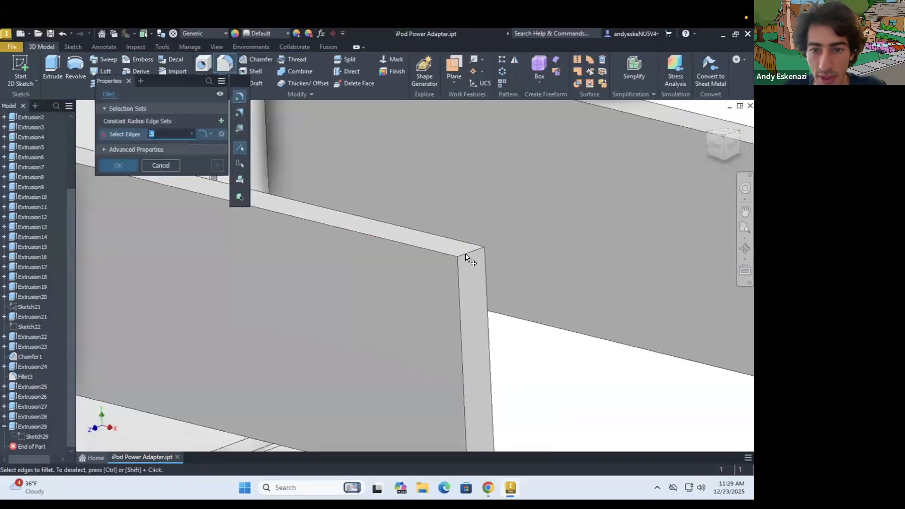
left_click(466, 258)
scroll(465, 258, "down", 6)
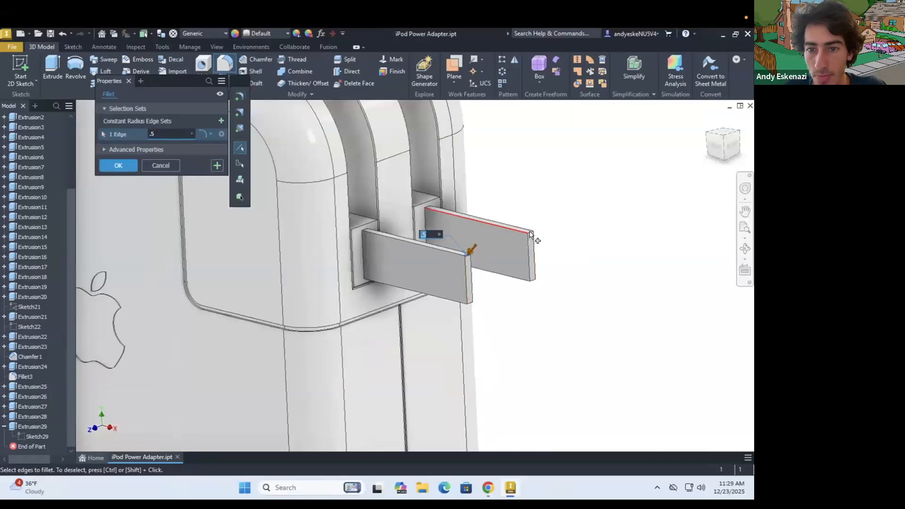
scroll(531, 234, "up", 5)
left_click(533, 230)
left_click(538, 403)
scroll(457, 389, "down", 5)
left_click(459, 392)
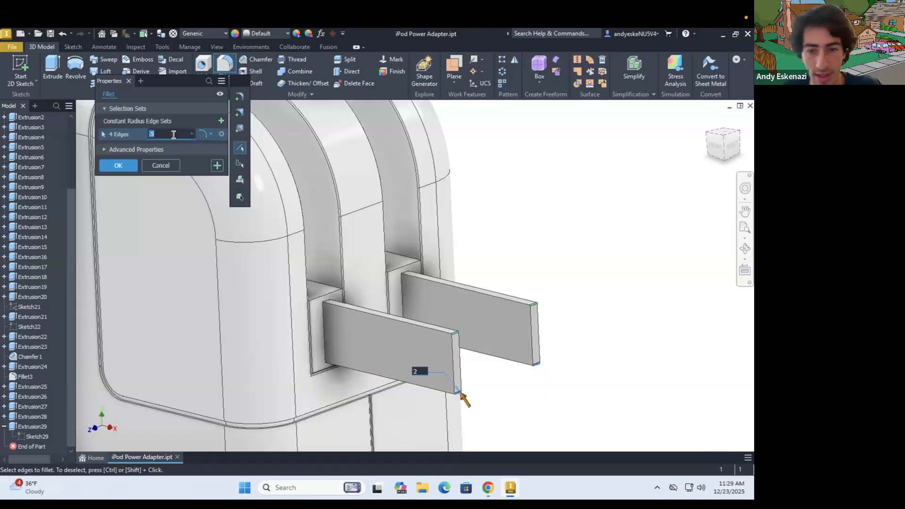
left_click(125, 166)
scroll(520, 310, "down", 5)
middle_click_drag(521, 311, 379, 348, "shift")
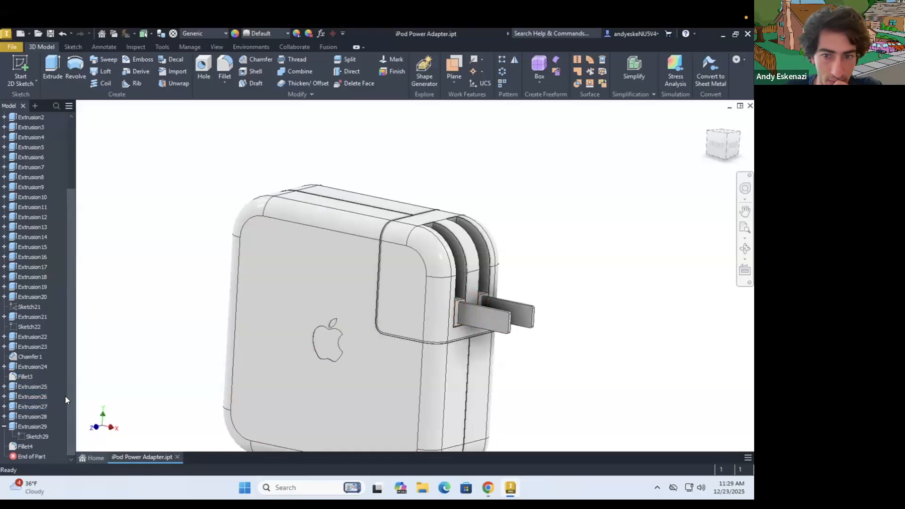
Edit the fillet on the prongs' free-end corners and increase its radius.
right_click(37, 436)
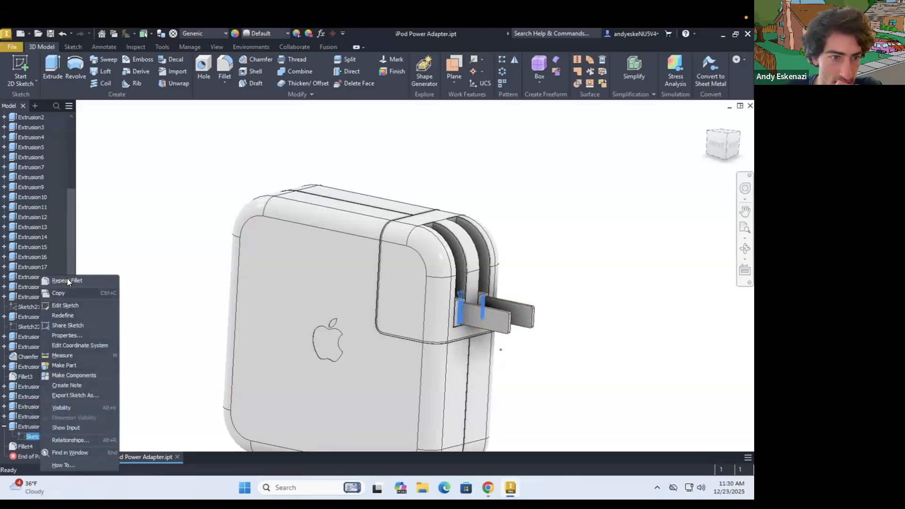
left_click(63, 407)
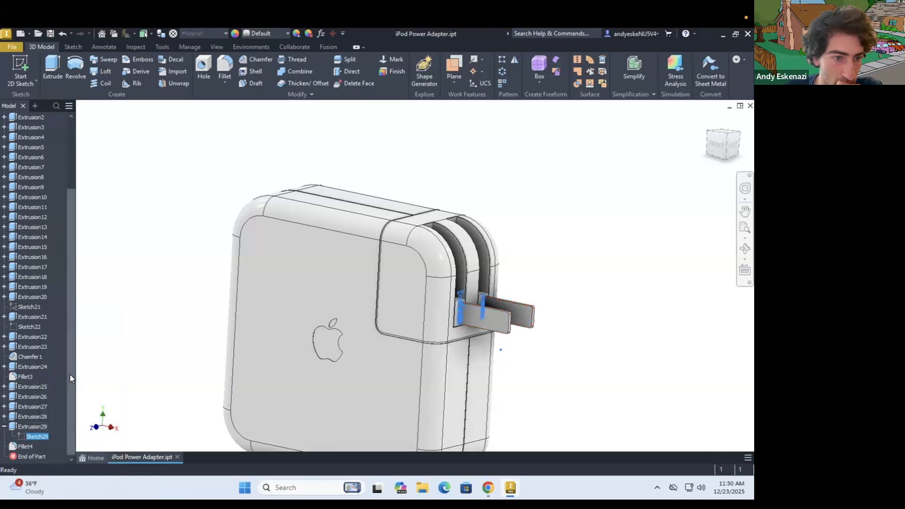
right_click(30, 446)
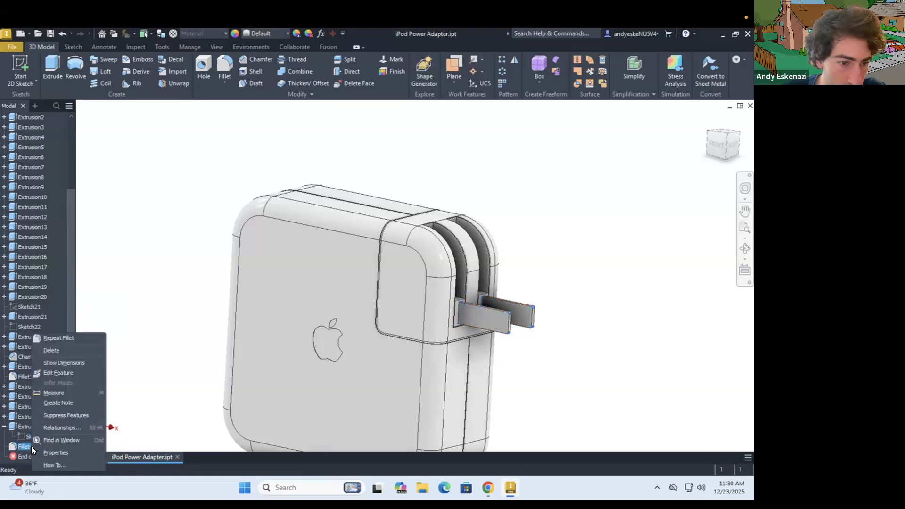
left_click(77, 374)
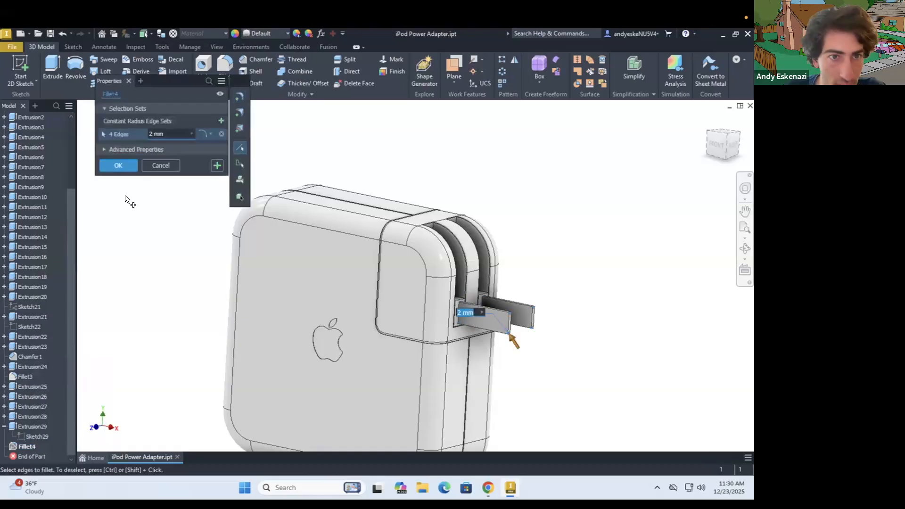
left_click(171, 134)
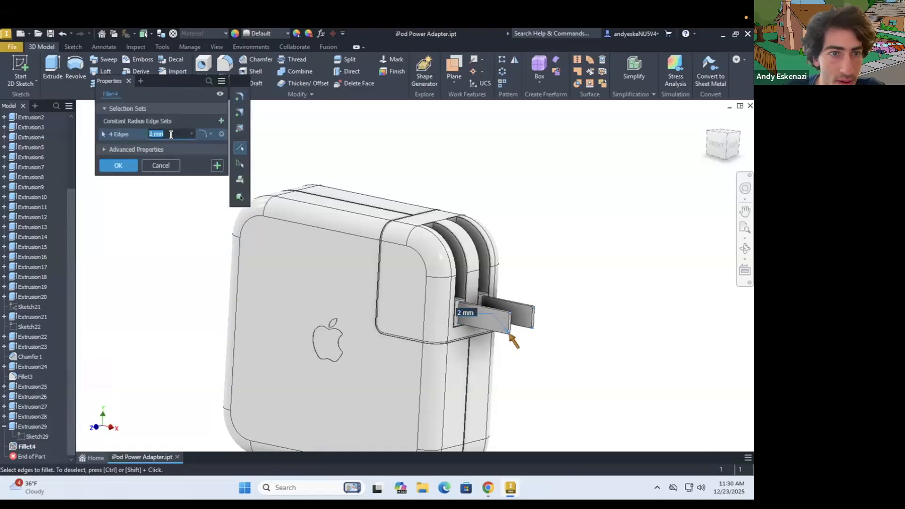
left_click(121, 165)
scroll(562, 307, "up", 2)
mouse_move(473, 315)
middle_mouse_down("shift")
mouse_move(489, 307)
mouse_move(485, 324)
middle_mouse_up("shift")
scroll(483, 324, "down", 5)
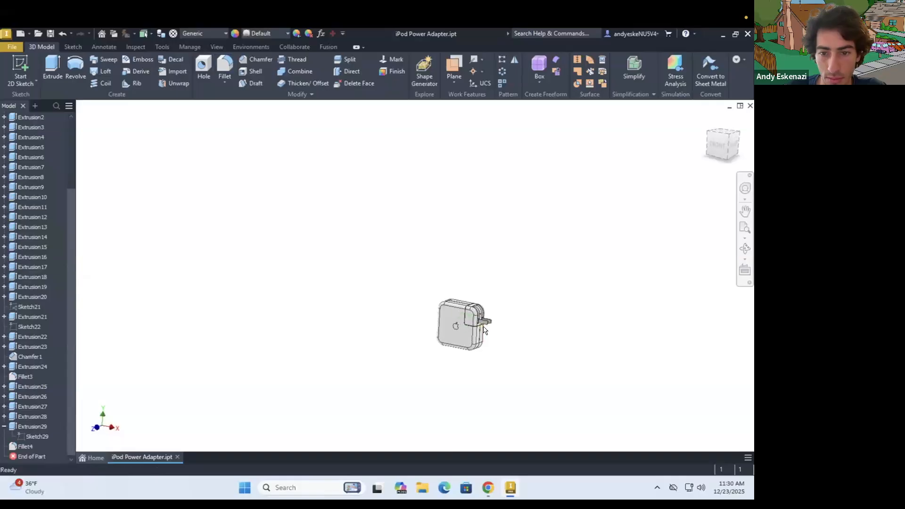
scroll(480, 290, "up", 5)
Edit Sketch29 under the prong extrusion, set the prong rectangles' height to 23 mm, and finish the sketch.
left_click(486, 296)
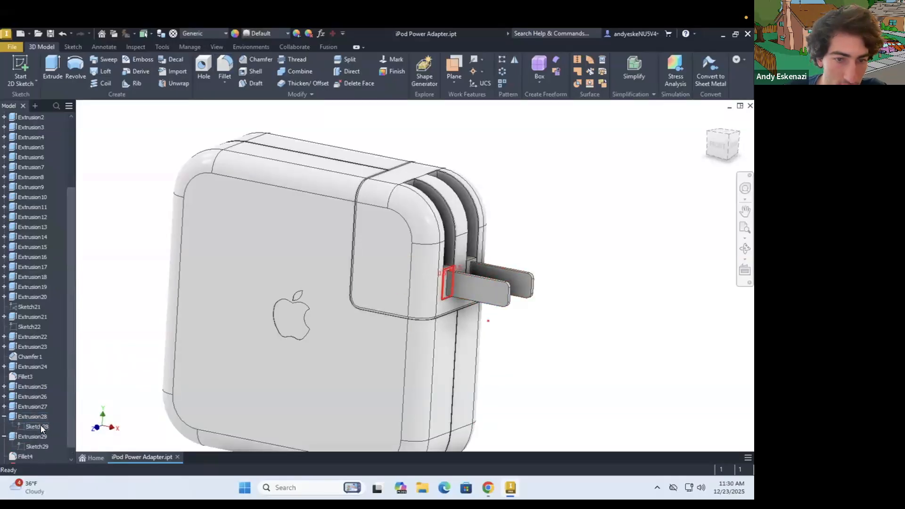
right_click(39, 425)
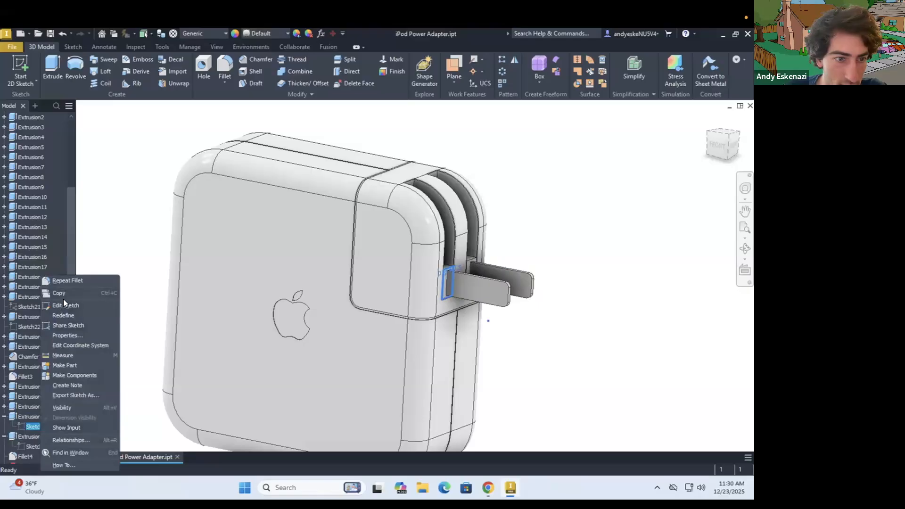
key("Escape")
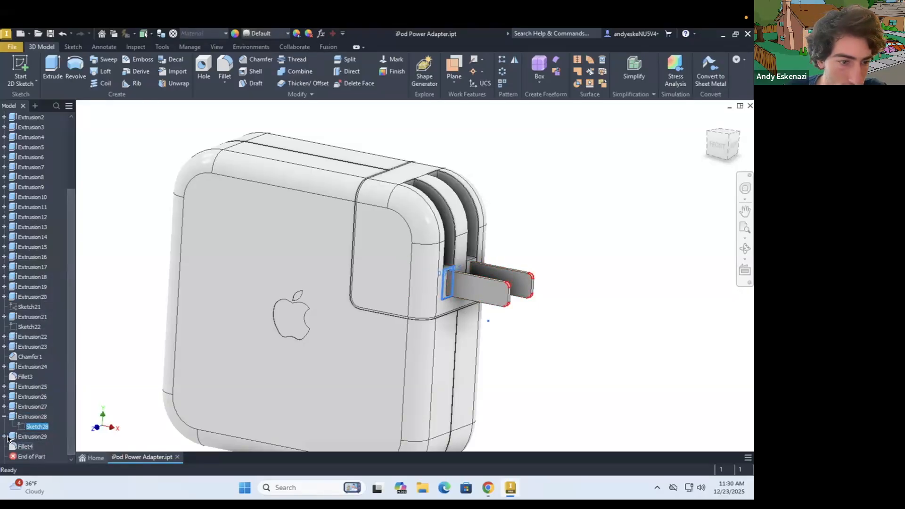
left_click(4, 437)
right_click(42, 446)
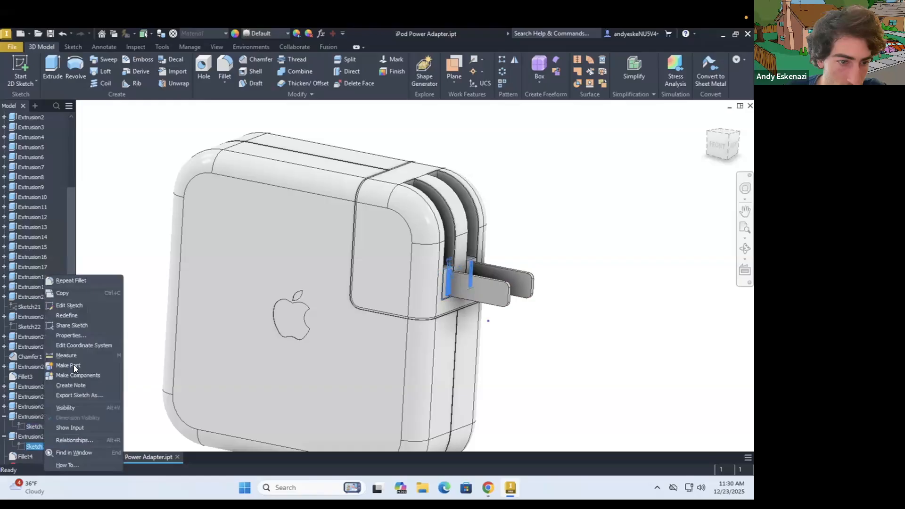
left_click(74, 306)
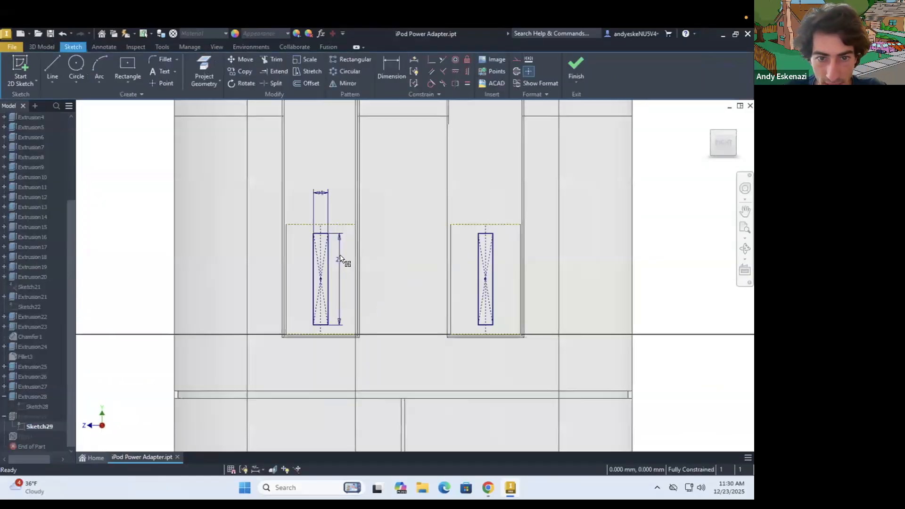
double_click(336, 257)
type("23")
key("Return")
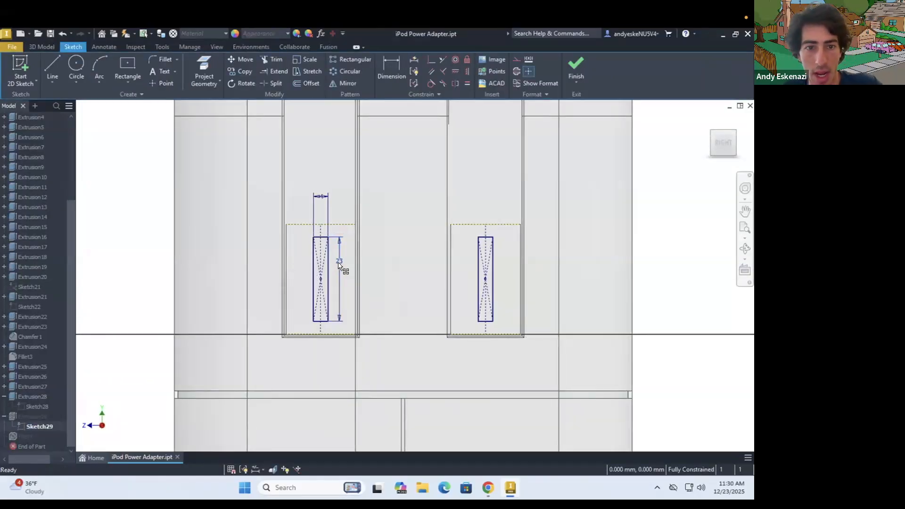
left_click(576, 66)
Start a sketch on the near prong's side face and draw a horizontal construction line about 14 mm long inward from the tip edge's midpoint.
scroll(514, 263, "up", 4)
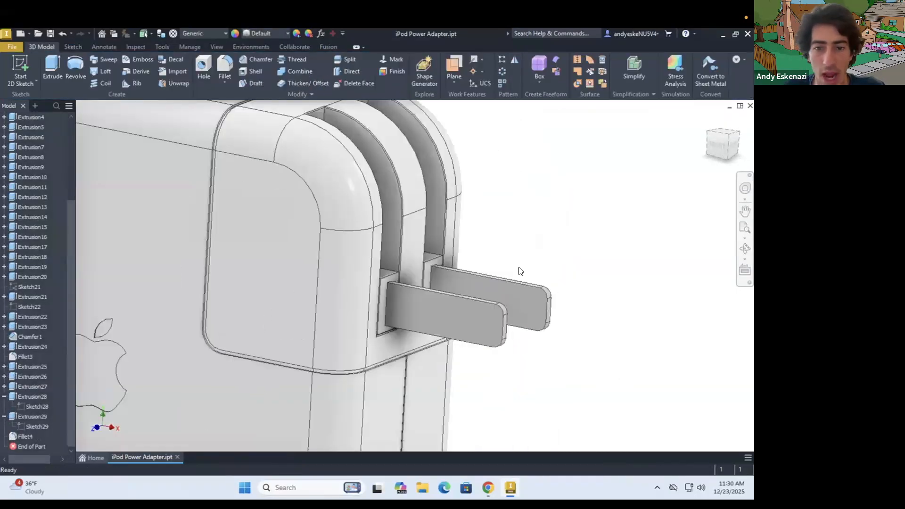
left_click(18, 59)
left_click(458, 327)
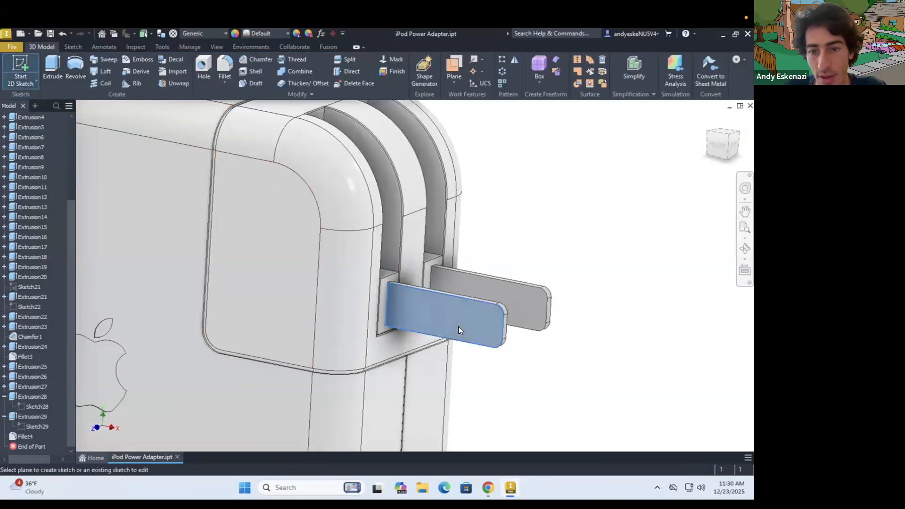
scroll(536, 281, "up", 6)
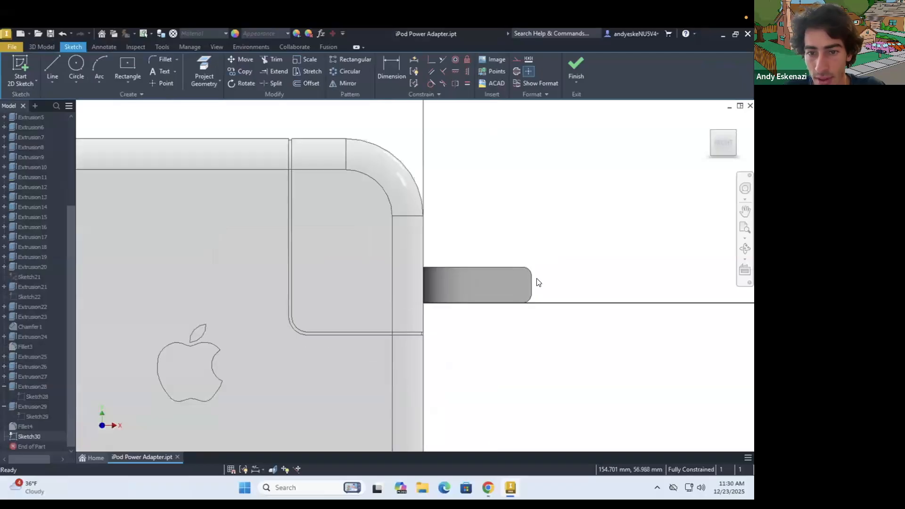
left_click(51, 60)
left_click(517, 59)
left_click(522, 289)
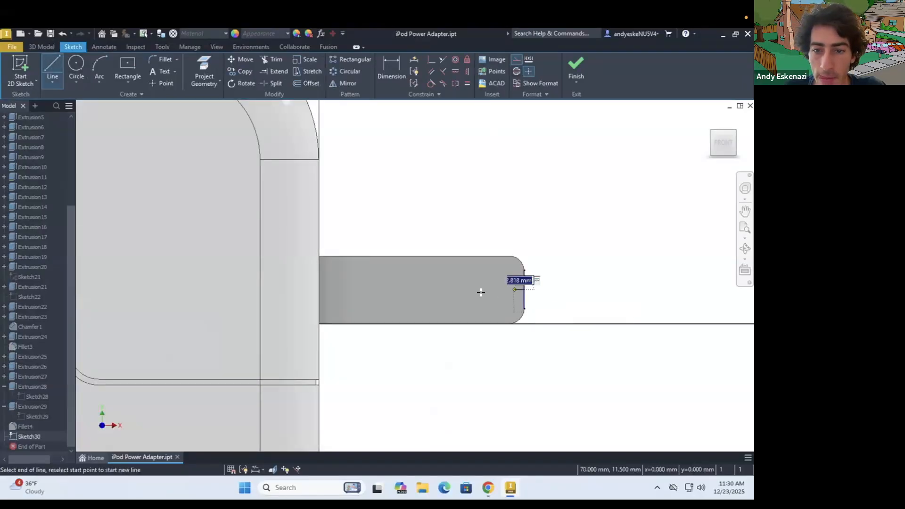
key("Escape")
Examine the hole in the metal prong on the browser's eoe.works adapter photo, and return to the model.
left_click(488, 486)
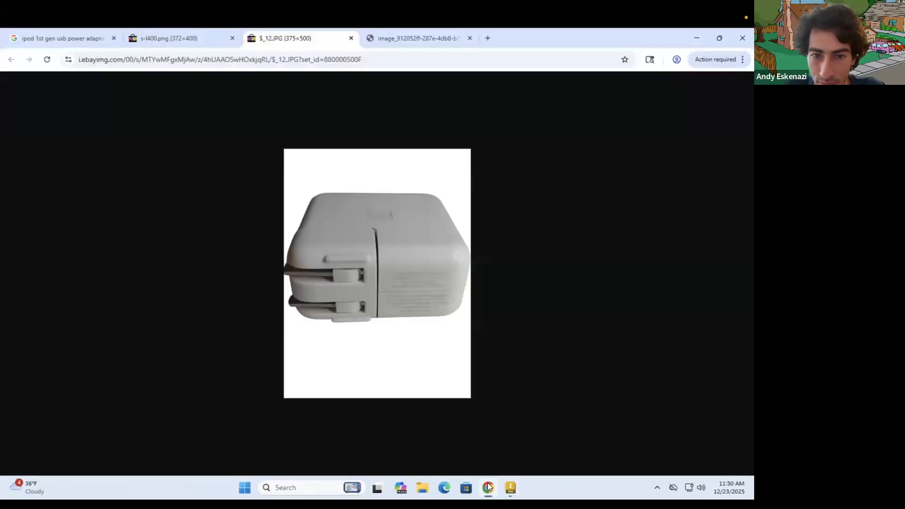
left_click(424, 40)
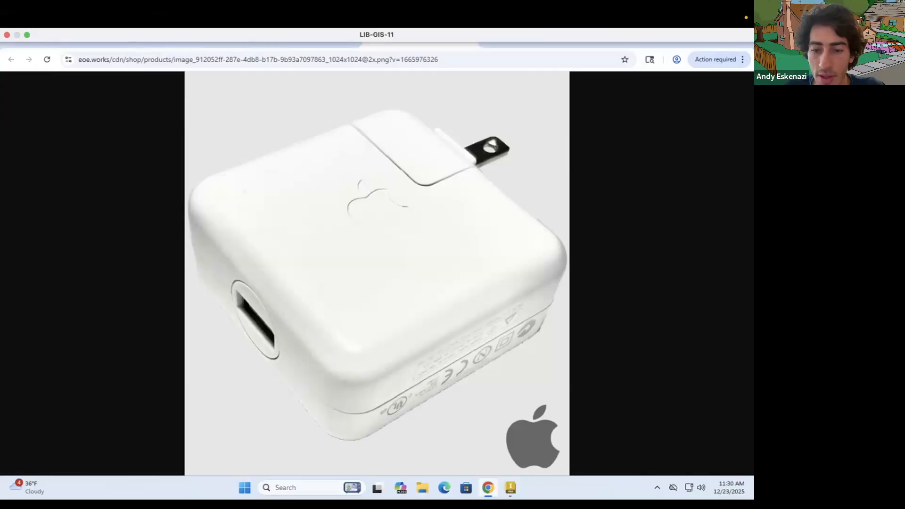
left_click(510, 489)
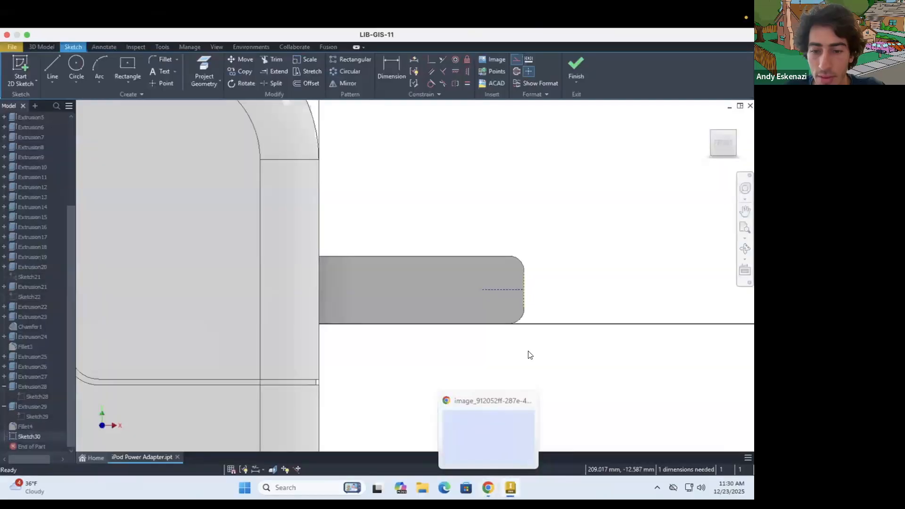
left_click(74, 65)
left_click(482, 289)
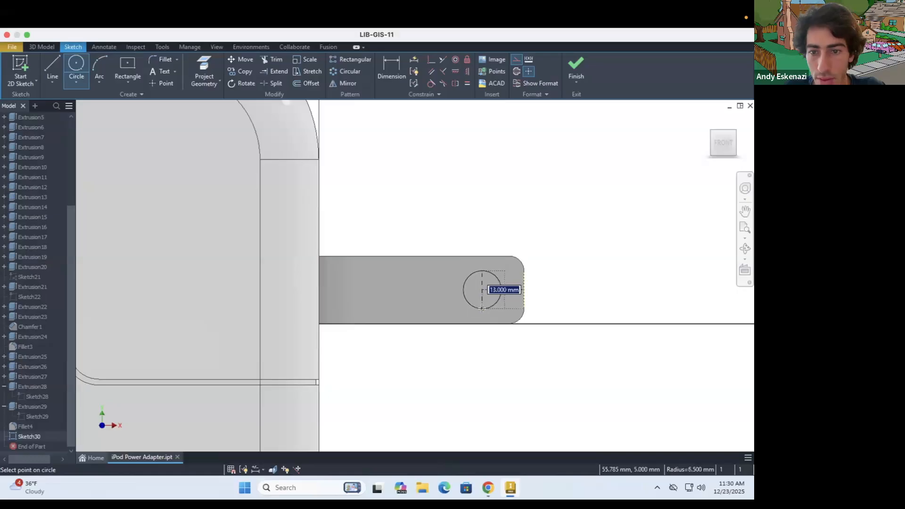
left_click(481, 308)
key("d")
key("ctrl+z")
Turn off construction mode, draw a circle centred on the construction line's inner end, and set its diameter to 15 mm.
left_click(517, 59)
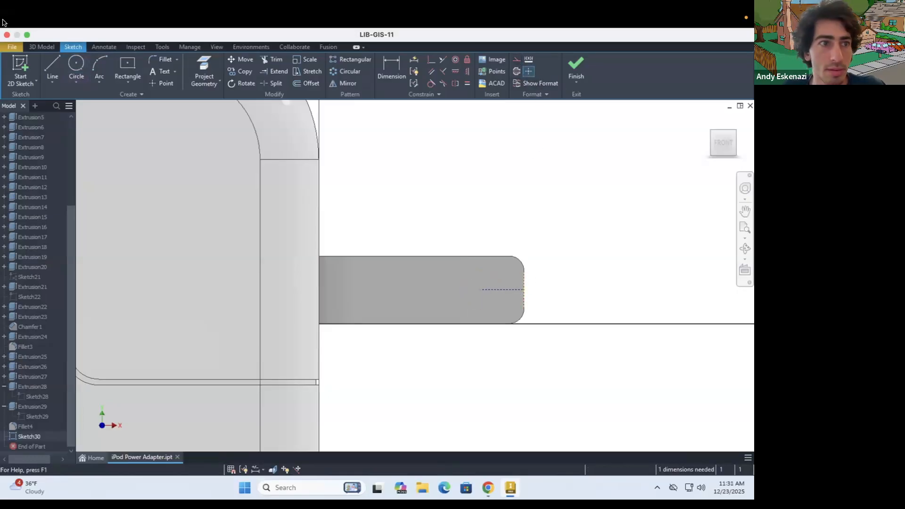
left_click(27, 35)
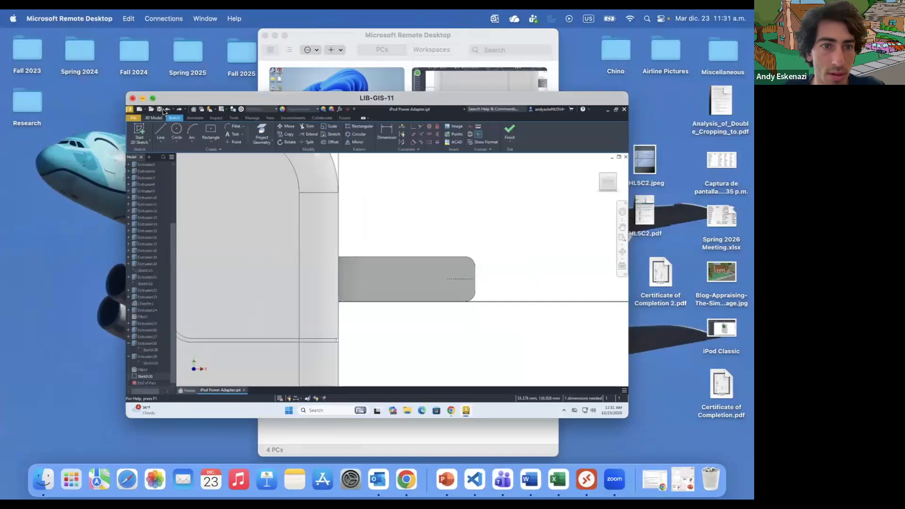
left_click(152, 98)
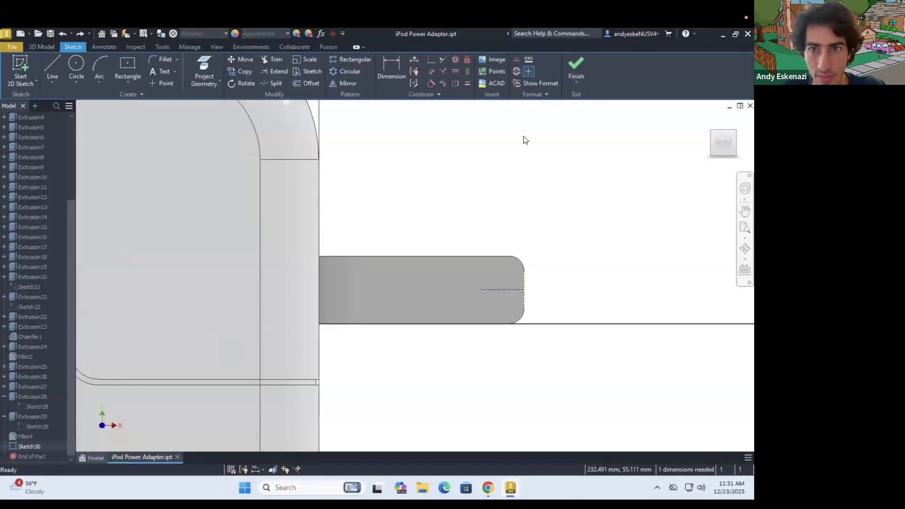
left_click(75, 62)
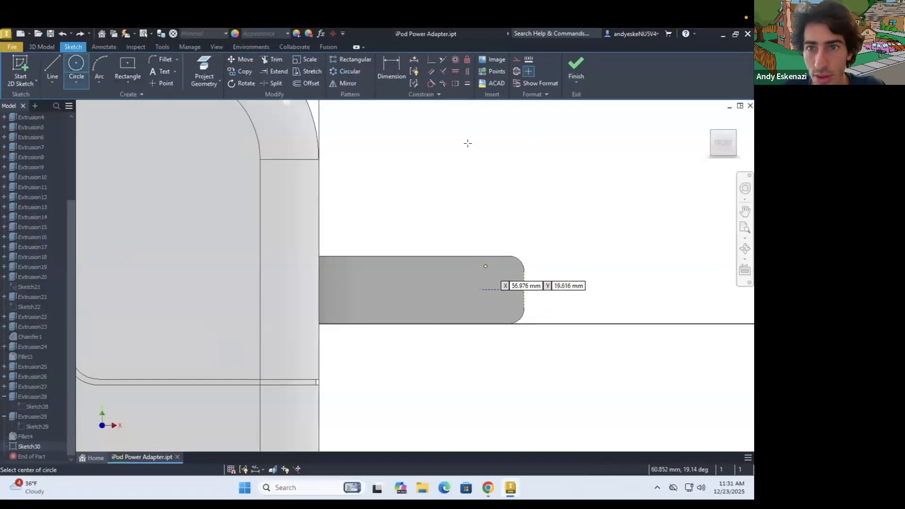
left_click(481, 290)
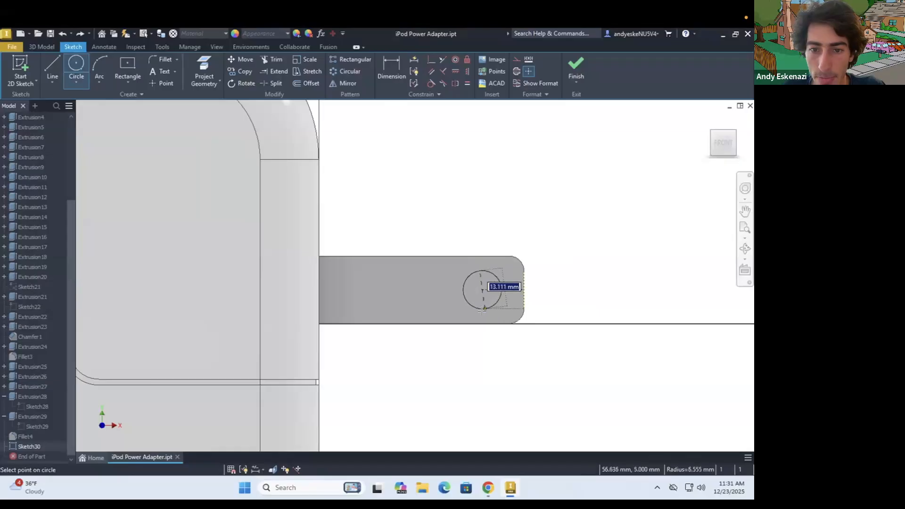
left_click(500, 317)
key("d")
left_click(497, 307)
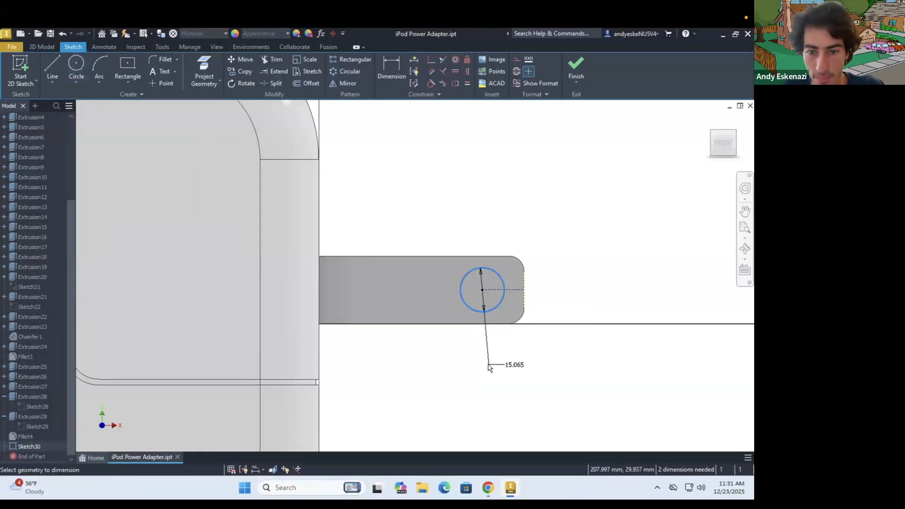
left_click(490, 364)
type("1")
key("Return")
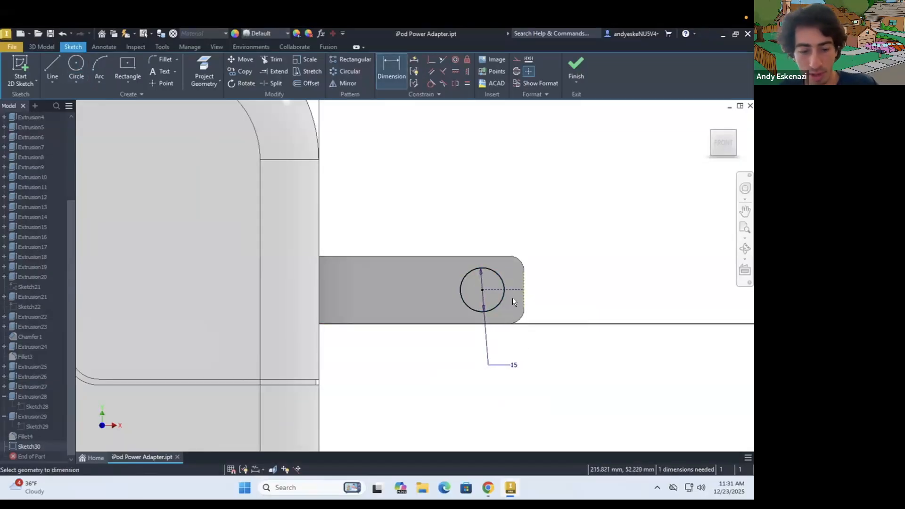
Dimension the construction line so the circle's centre lies 15 mm from the prong's tip.
left_click(515, 295)
left_click(493, 406)
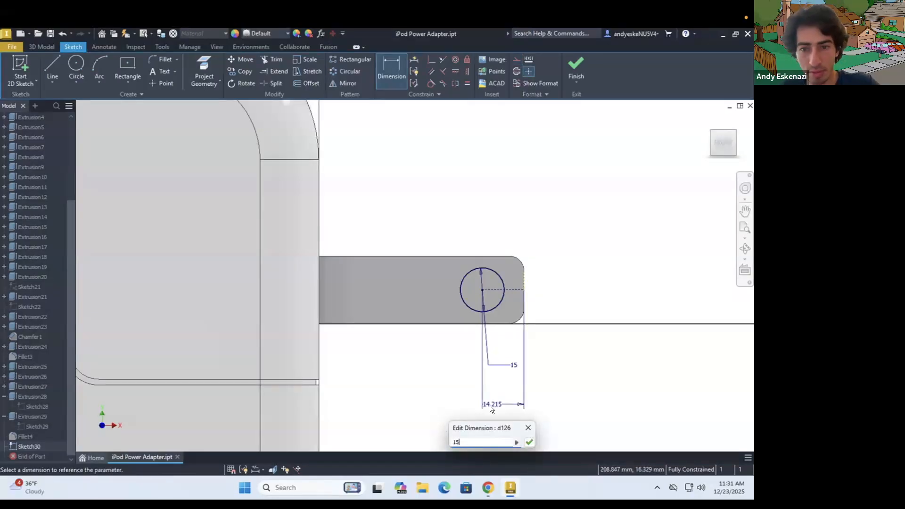
type("15")
key("Return")
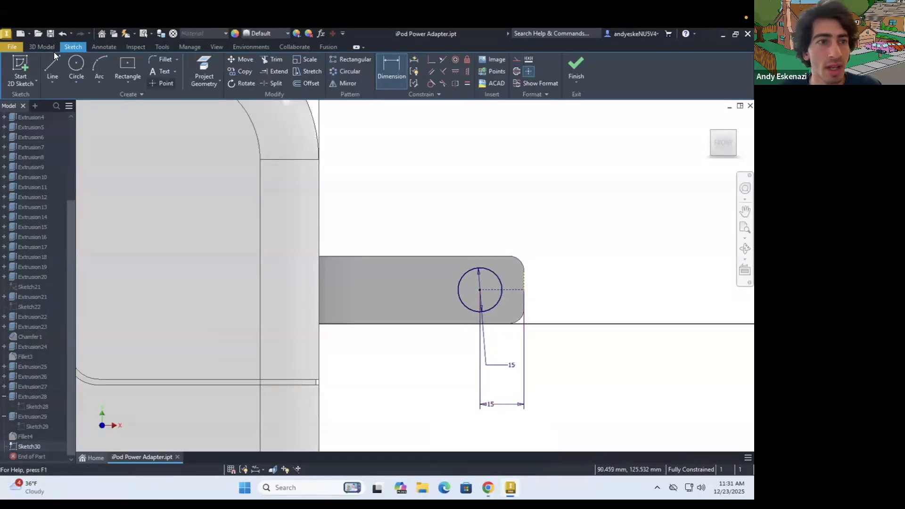
Extrude the circle as a Through All cut so that it makes a hole in both prongs.
left_click(42, 46)
key("e")
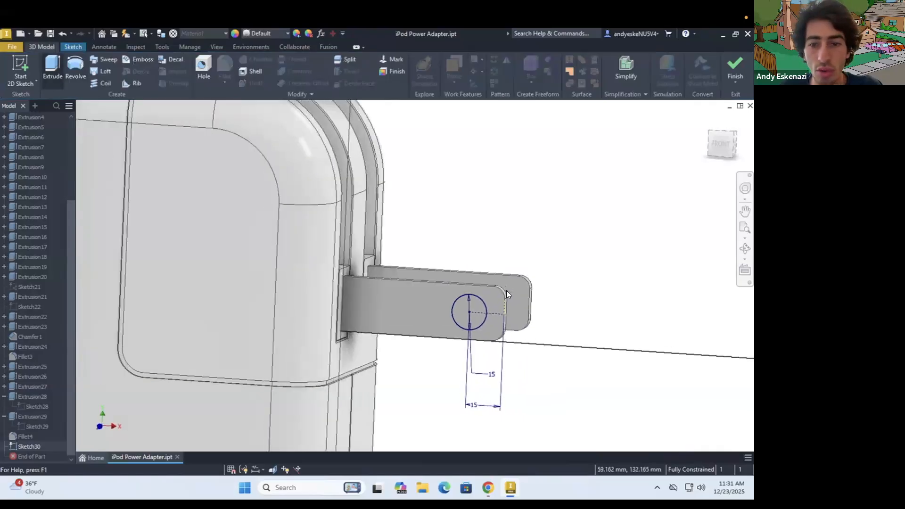
left_click(168, 203)
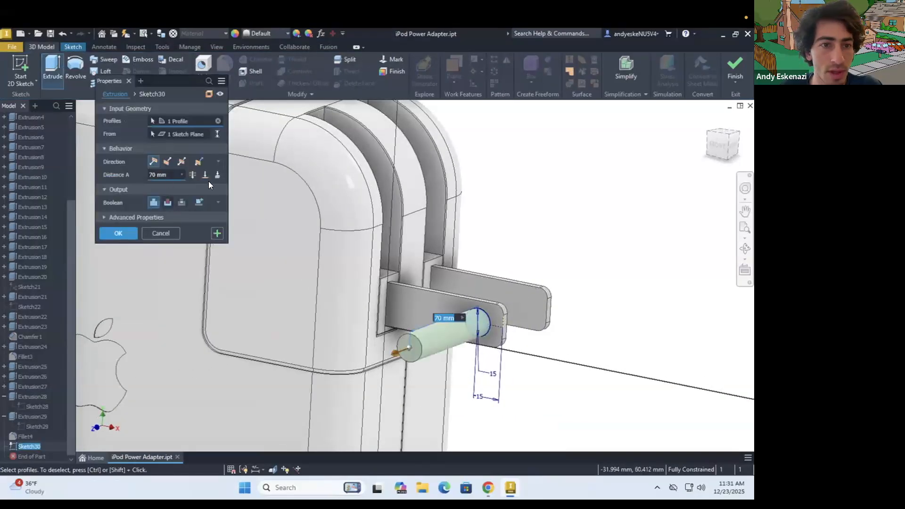
left_click(193, 174)
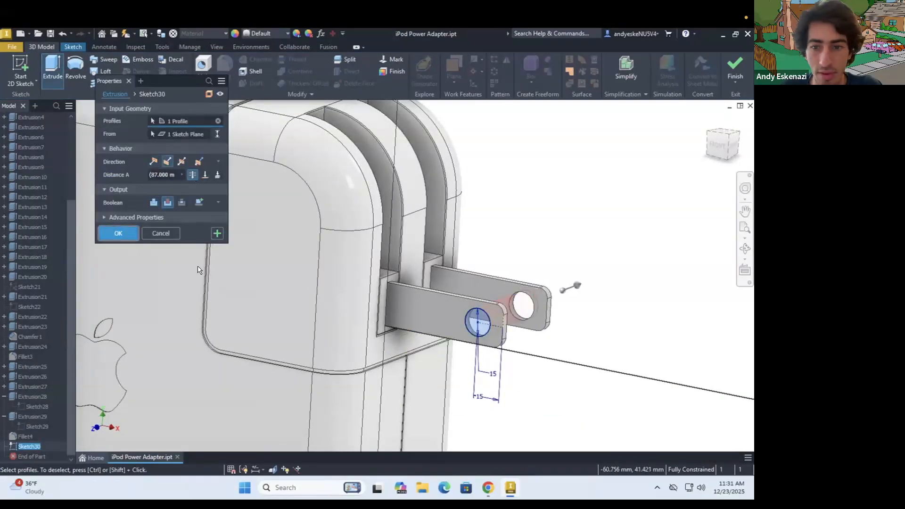
left_click(118, 233)
Fillet the circular hole edges on both faces of the two prongs with one constant-radius fillet.
scroll(506, 283, "up", 5)
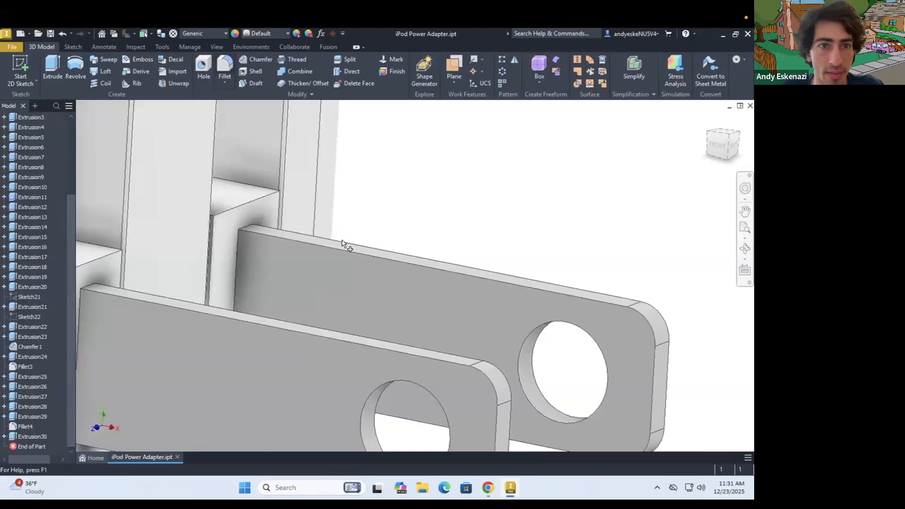
key("f")
left_click(434, 395)
left_click(523, 336)
scroll(451, 333, "down", 5)
middle_click_drag(425, 335, 228, 429, "shift")
scroll(222, 419, "up", 6)
middle_click_drag(199, 380, 99, 330, "shift")
left_click(98, 339)
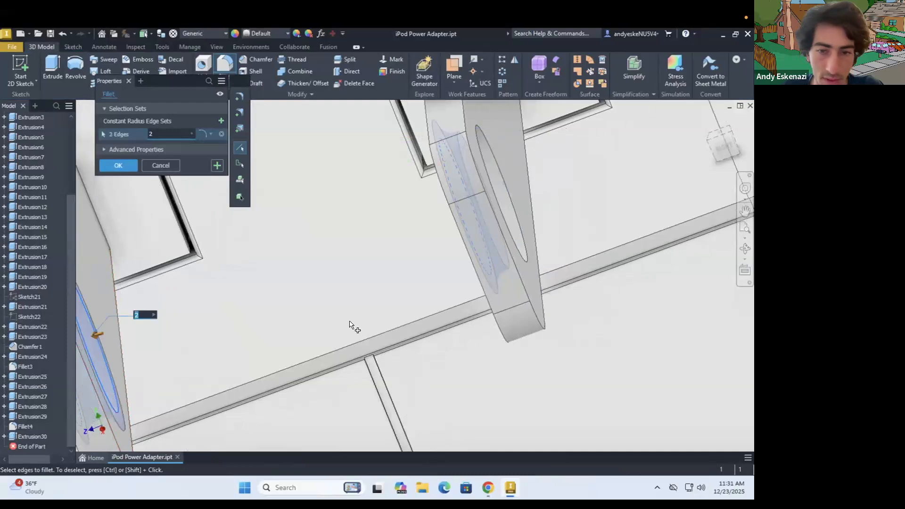
scroll(349, 324, "down", 5)
left_click(310, 287)
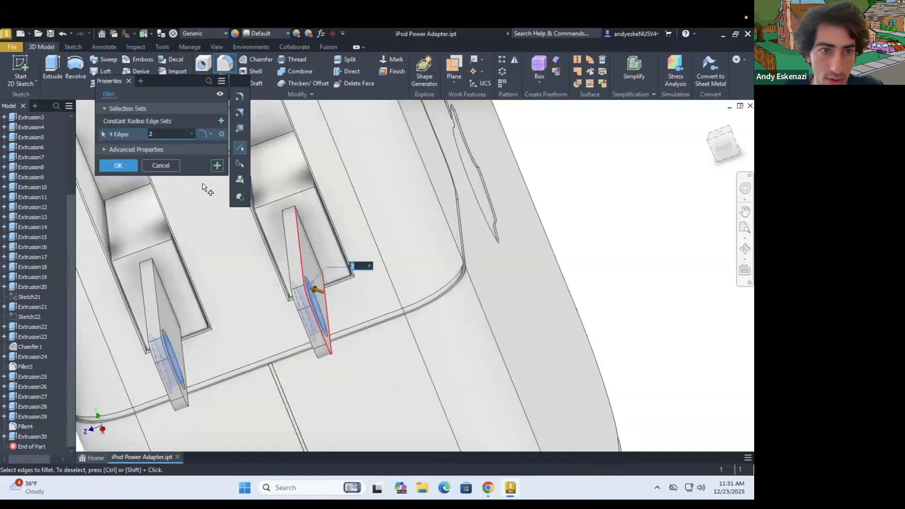
double_click(174, 134)
left_click(120, 165)
middle_click_drag(325, 305, 377, 322, "shift")
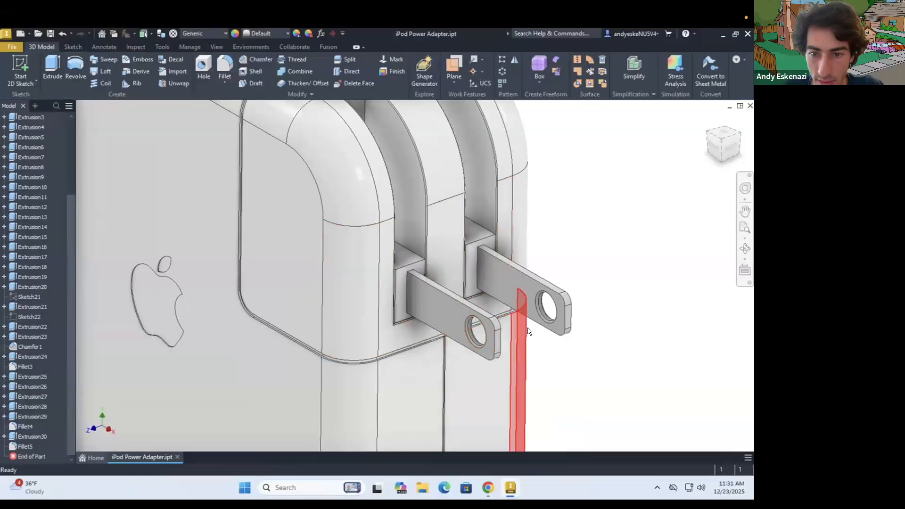
Set the appearance of the prong extrusion, tip fillet, hole cut and hole fillet features to Chrome - Polished.
middle_click_drag(549, 311, 452, 326, "shift")
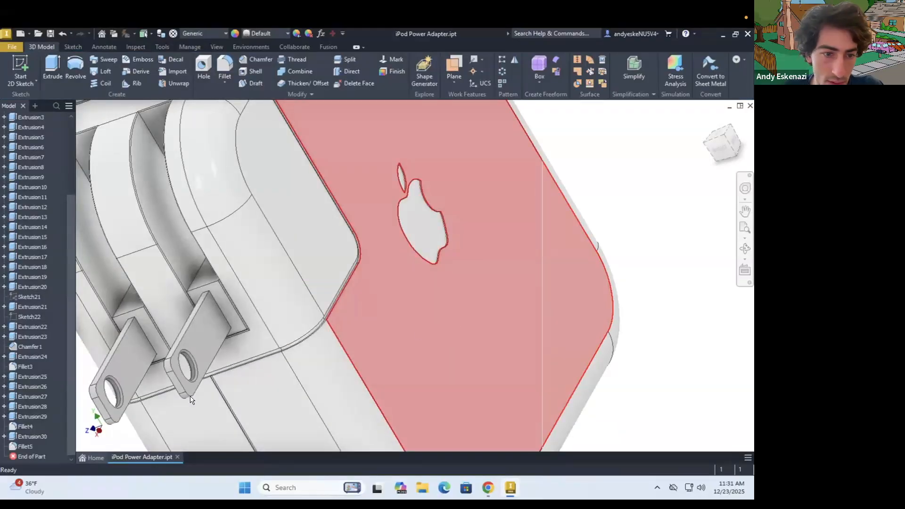
scroll(295, 302, "down", 4)
middle_click_drag(371, 276, 412, 269, "shift")
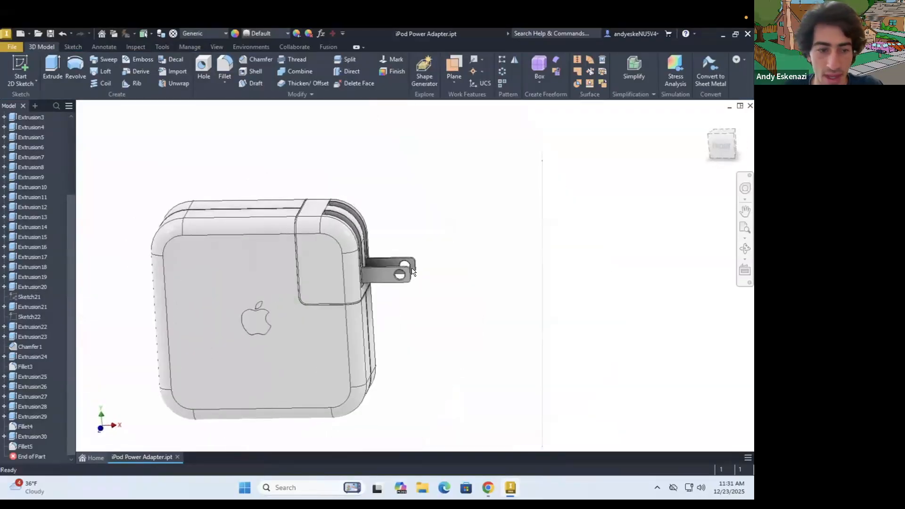
scroll(411, 271, "up", 3)
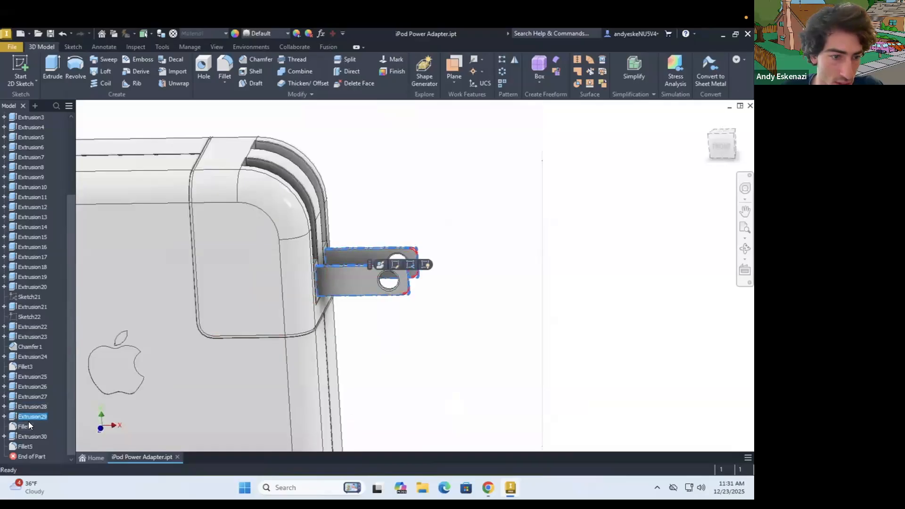
left_click(39, 436, "shift")
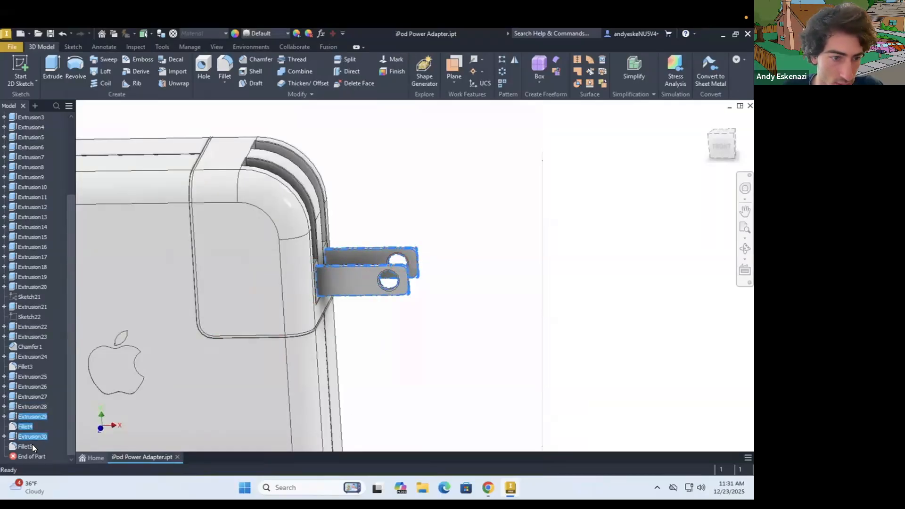
left_click(31, 448, "shift")
right_click(38, 435)
left_click(72, 454)
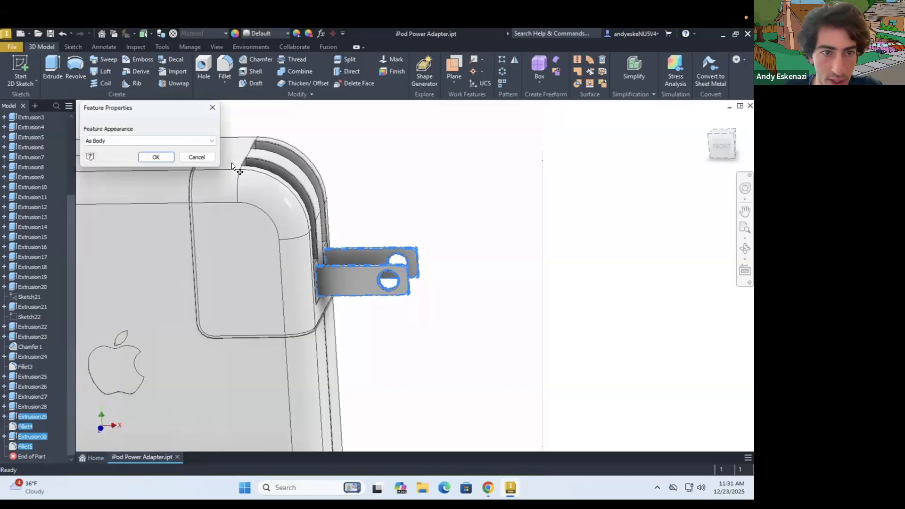
left_click(149, 141)
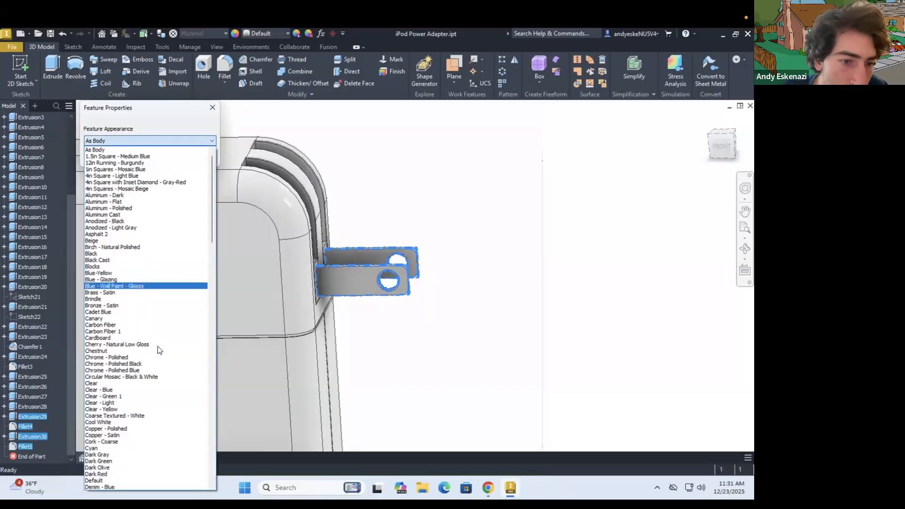
left_click(156, 358)
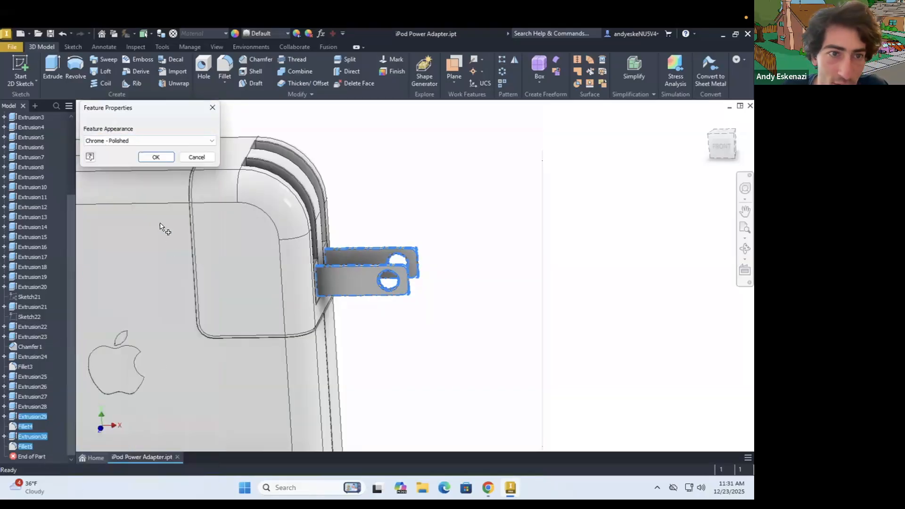
left_click(155, 157)
Inspect the chrome prongs, compare the adapter with the eoe.works and eBay photos in the browser, and return to the model.
scroll(418, 237, "up", 5)
middle_click_drag(447, 241, 277, 270, "shift")
scroll(276, 269, "down", 3)
middle_click_drag(349, 253, 378, 252, "shift")
scroll(424, 257, "up", 3)
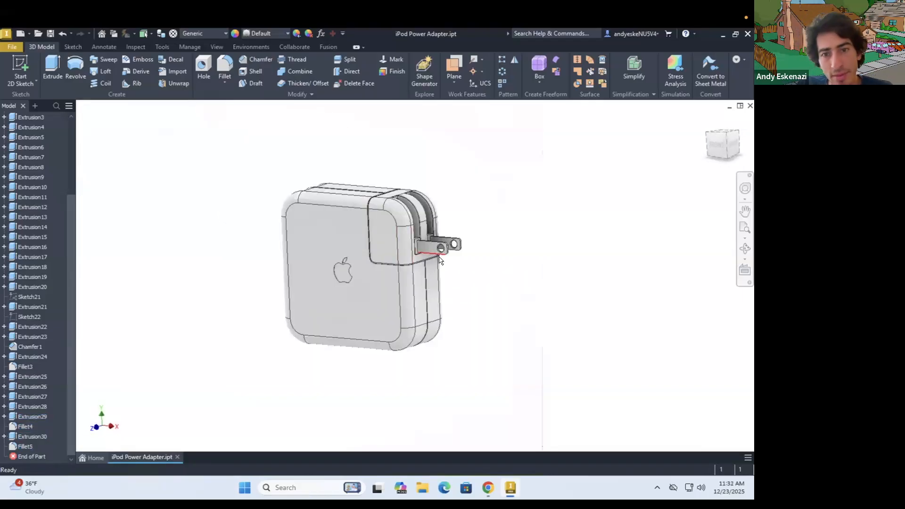
middle_click_drag(511, 293, 540, 302, "shift")
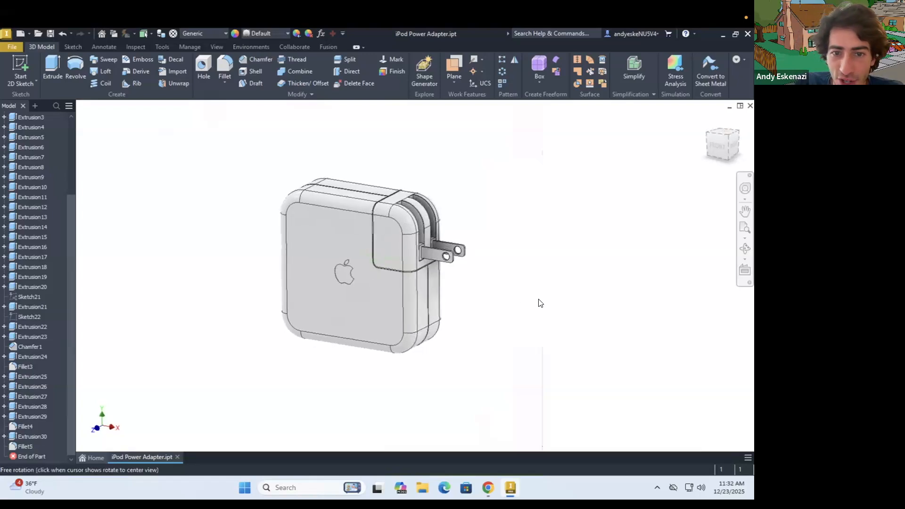
left_click(491, 487)
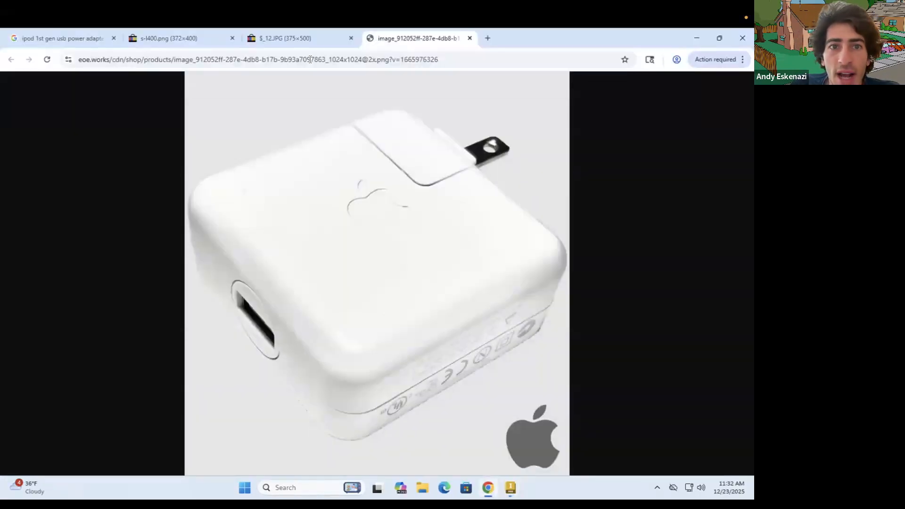
left_click(303, 41)
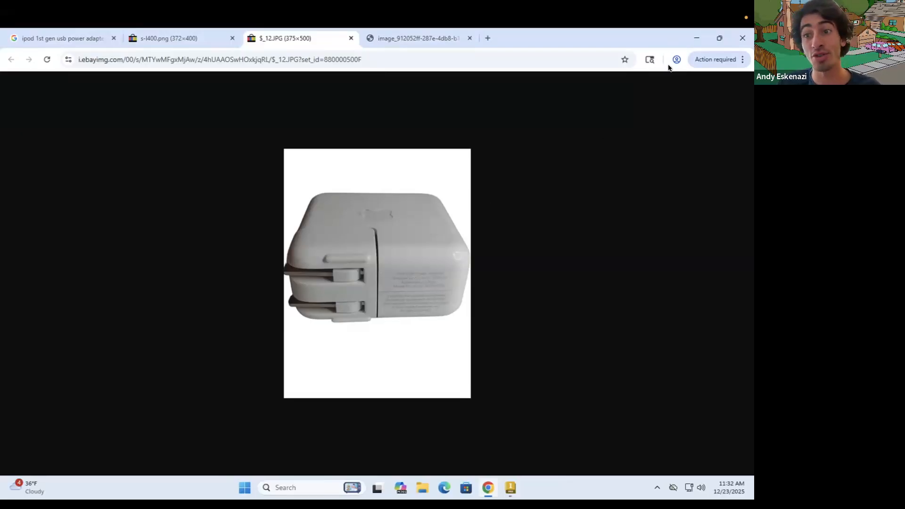
left_click(697, 38)
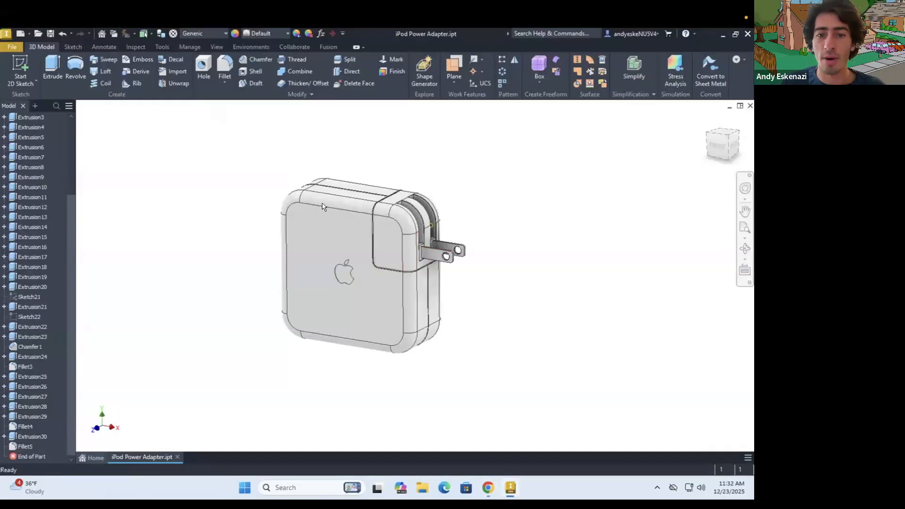
scroll(355, 184, "up", 3)
scroll(344, 246, "down", 5)
scroll(329, 200, "up", 5)
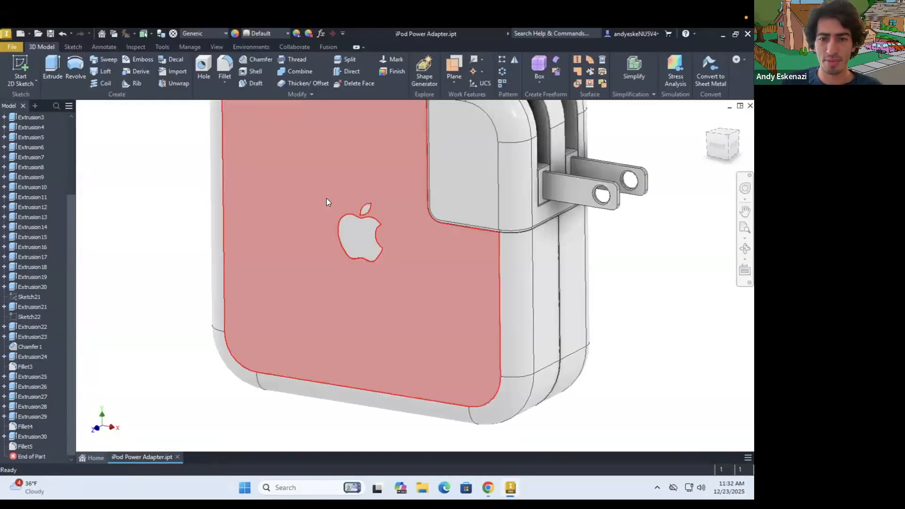
scroll(286, 129, "down", 5)
scroll(286, 129, "up", 3)
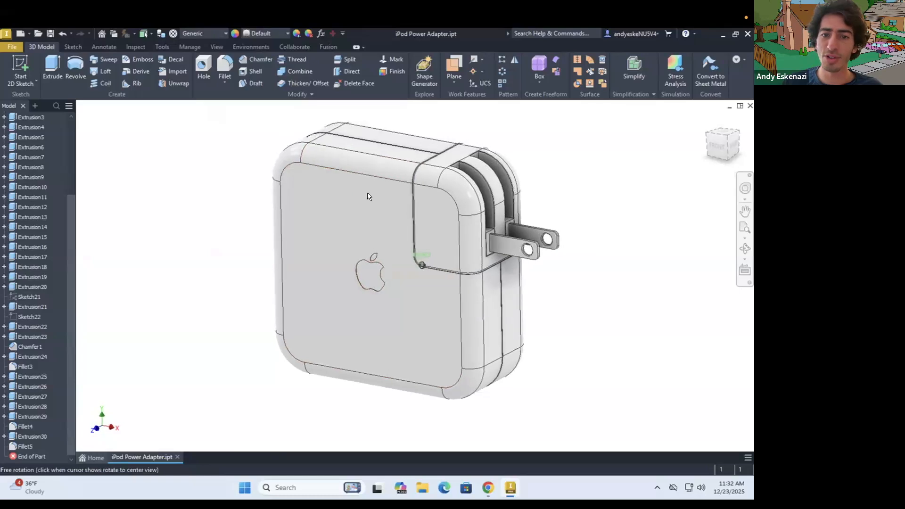